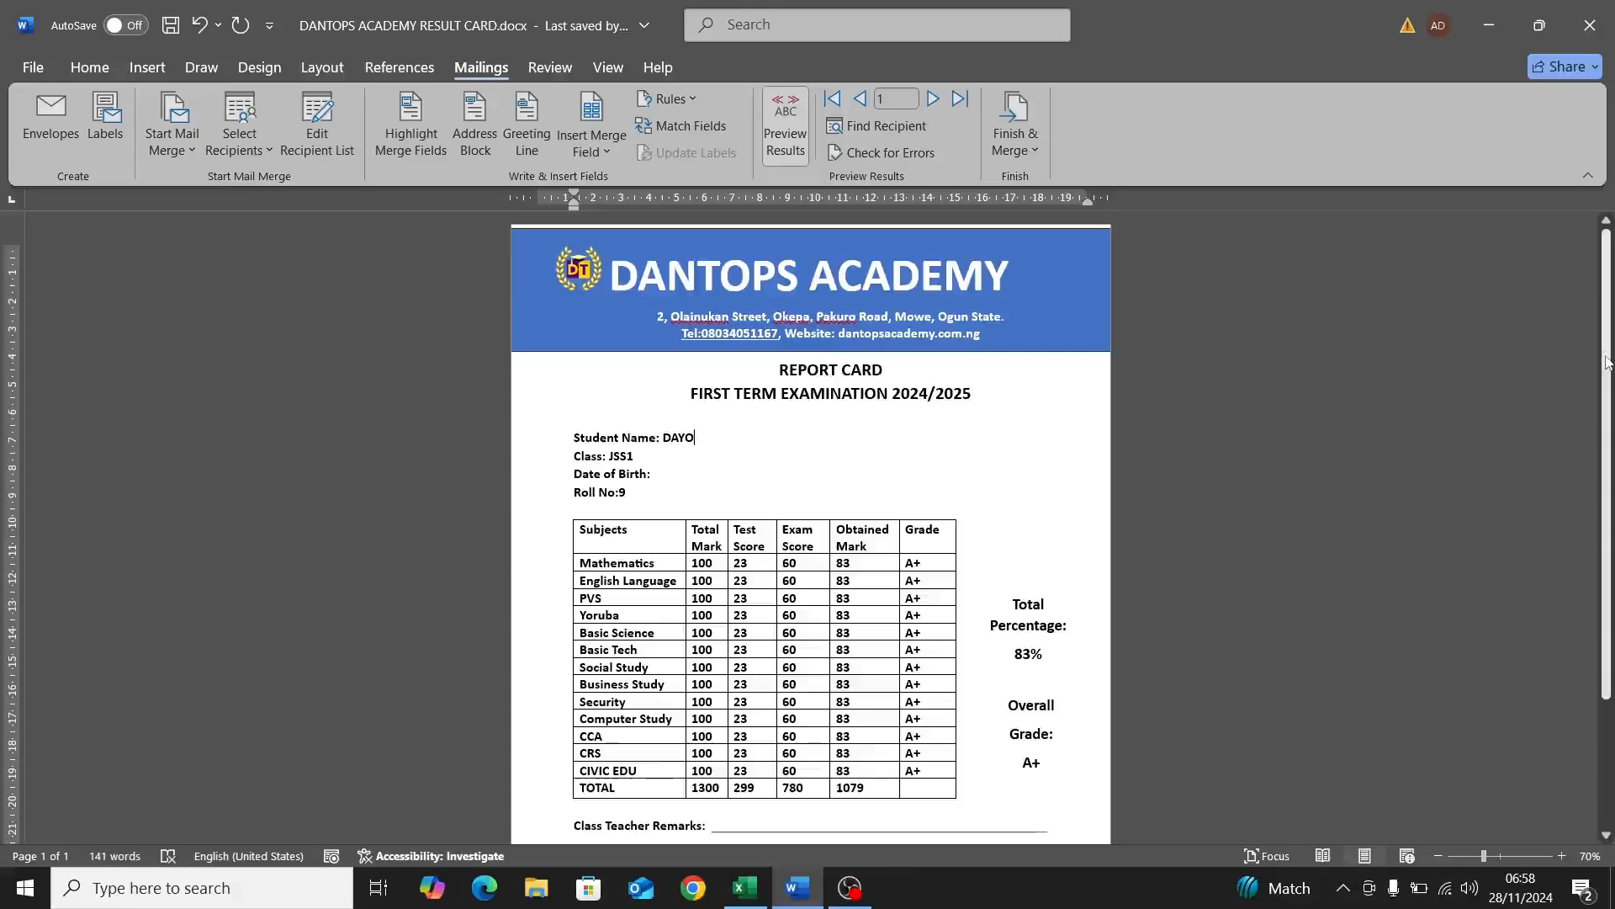
# Step: Advance the Word merge preview to the third student's record, then bring up the Excel workbook
pyautogui.moveTo(1608, 362); pyautogui.dragTo(1613, 311)
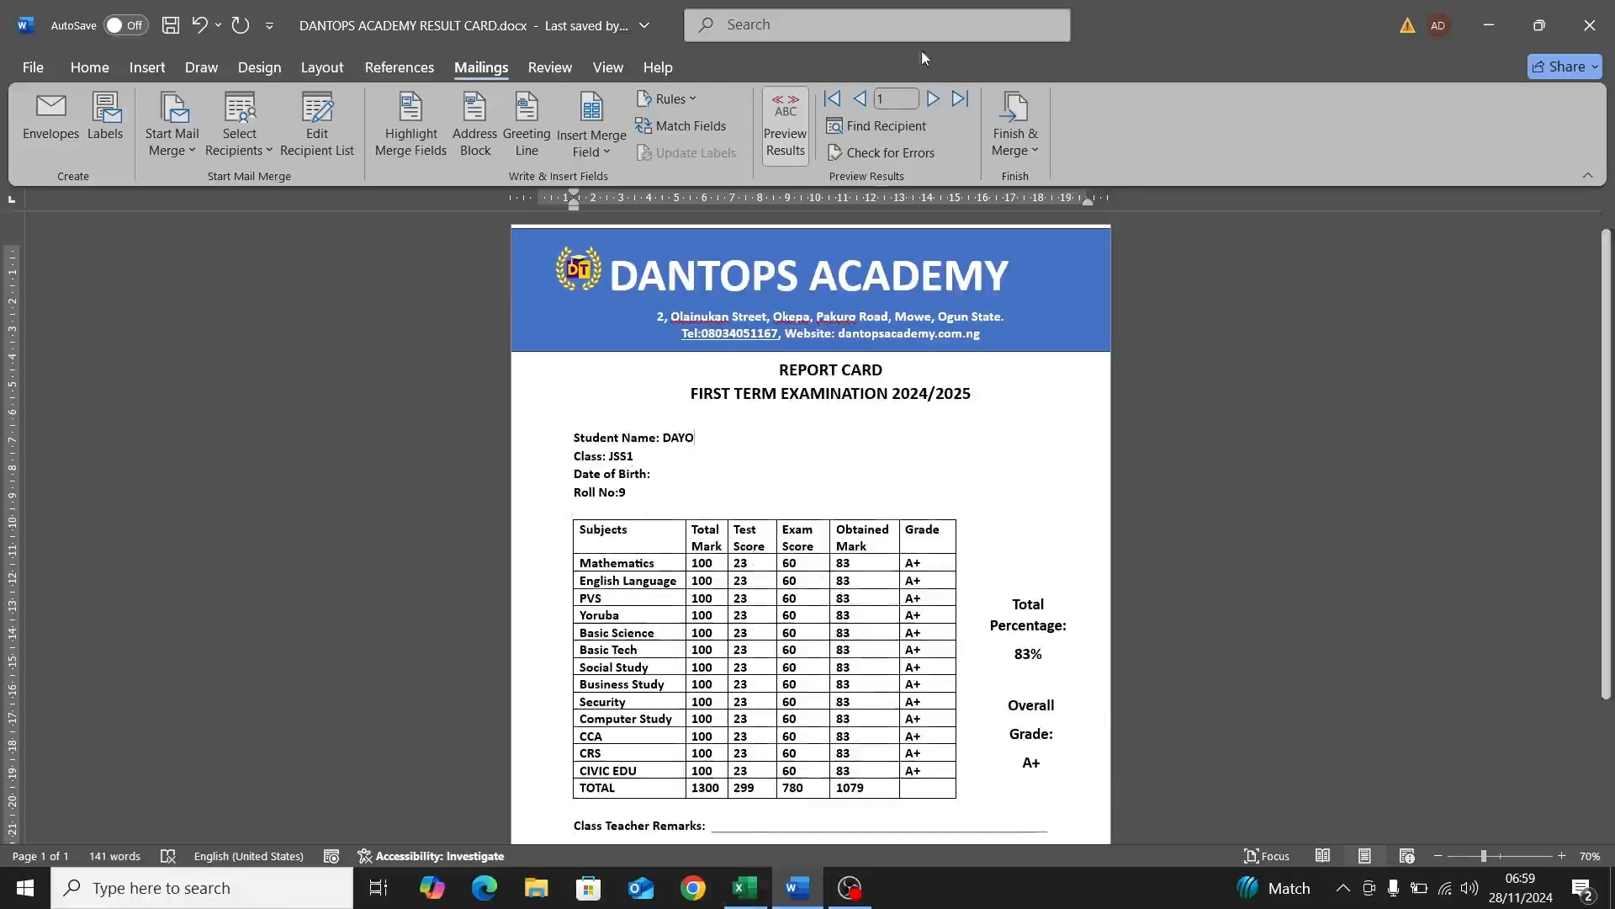
pyautogui.click(933, 99)
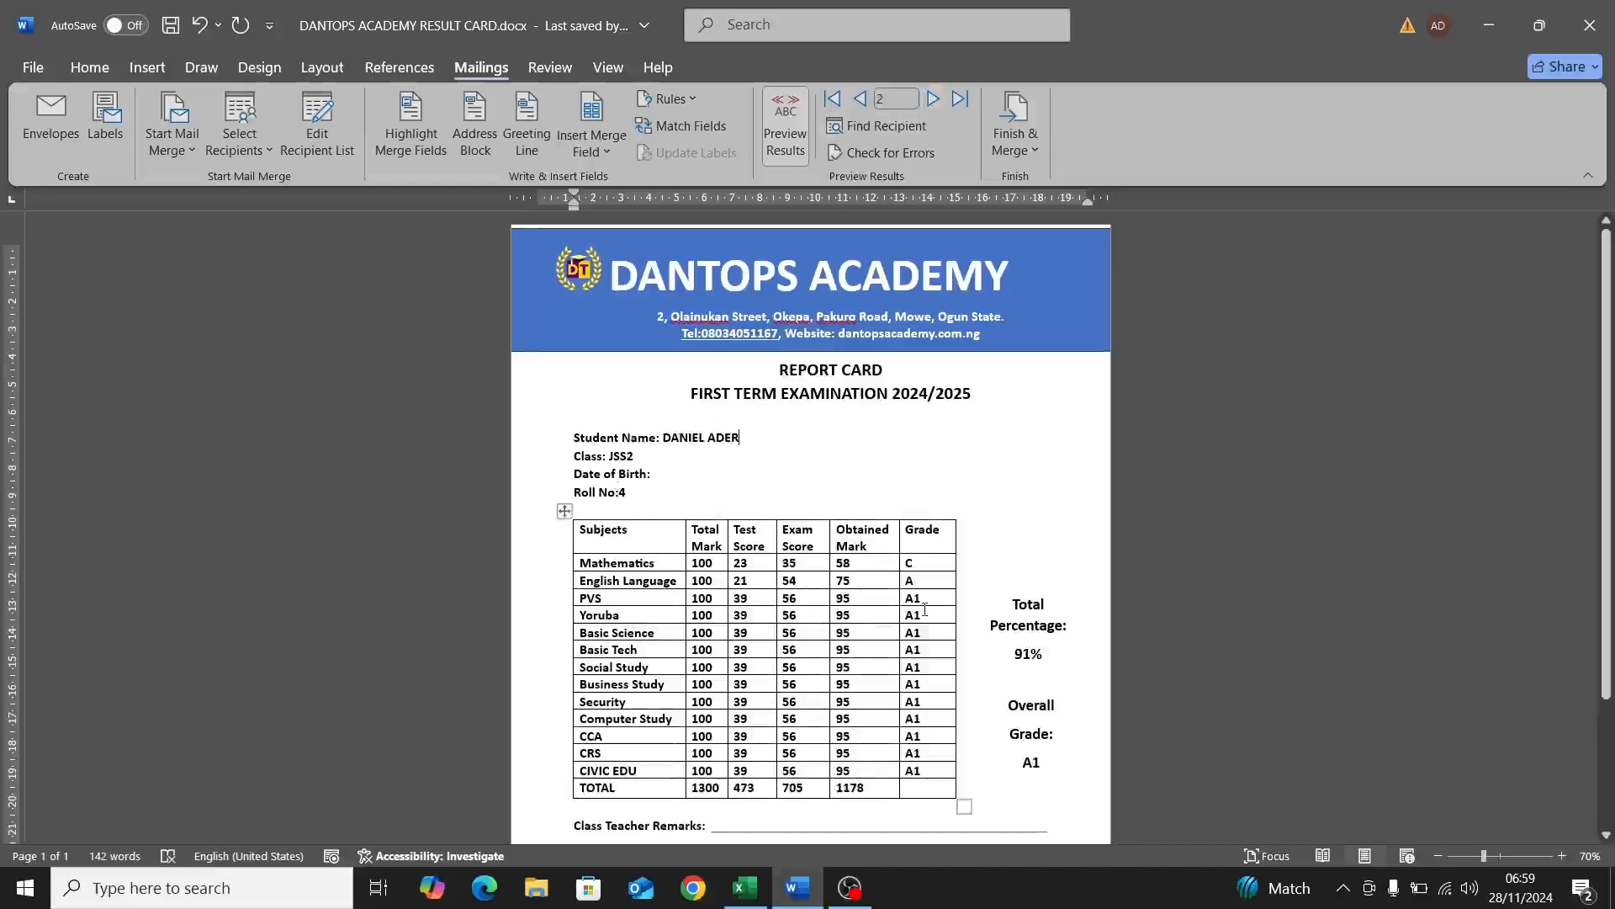
pyautogui.click(934, 102)
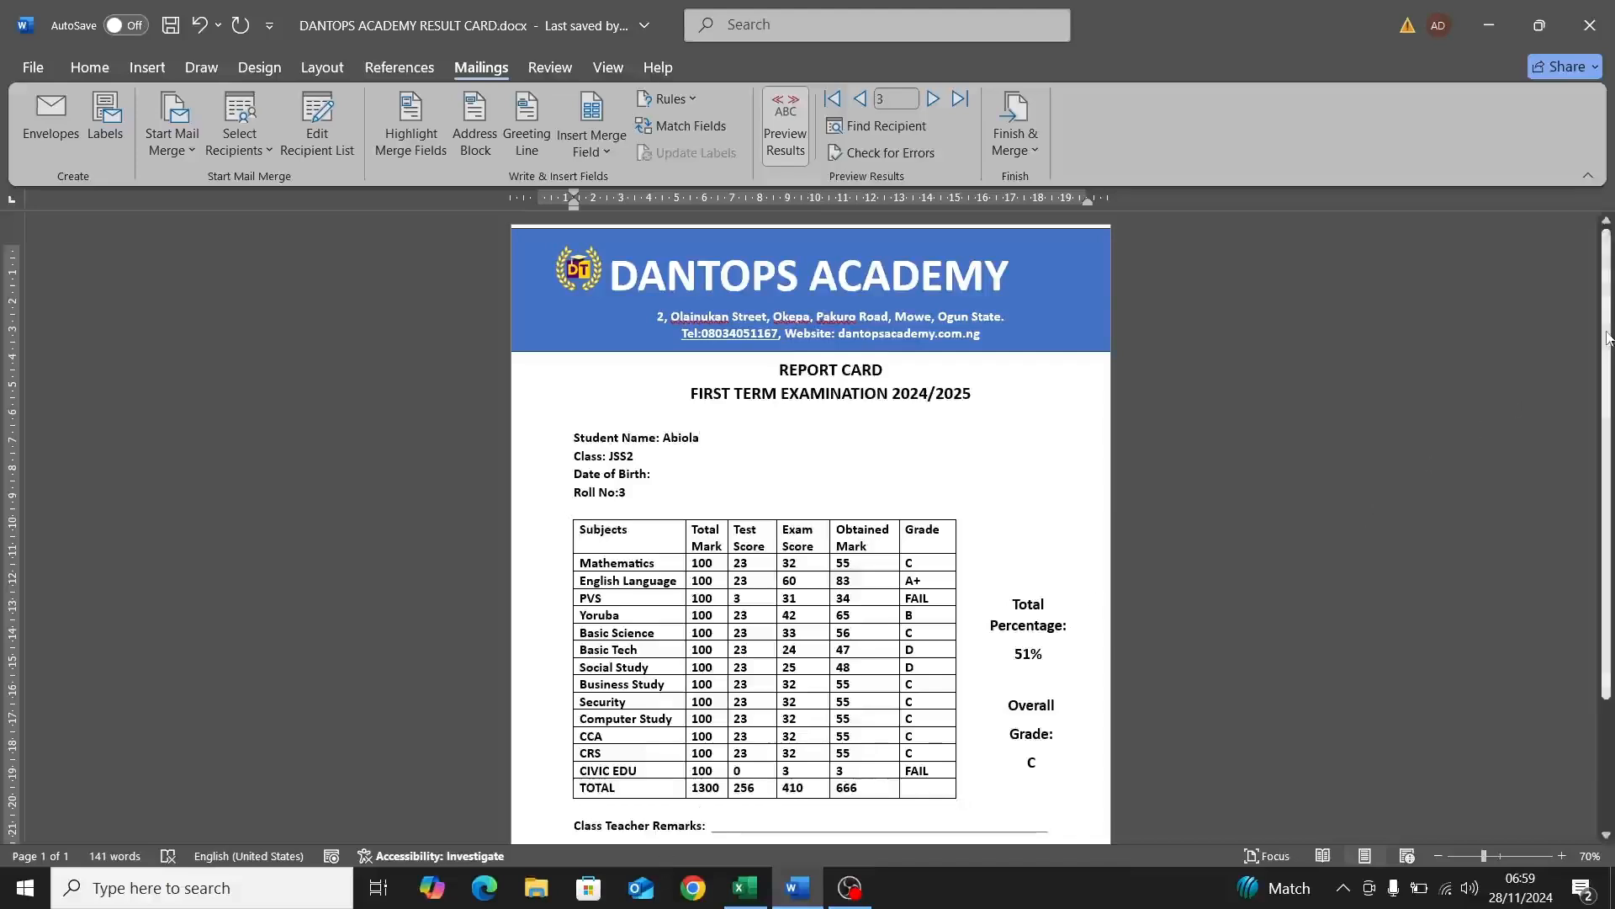
pyautogui.scroll(-3, 1573, 374)
pyautogui.scroll(3, 810, 521)
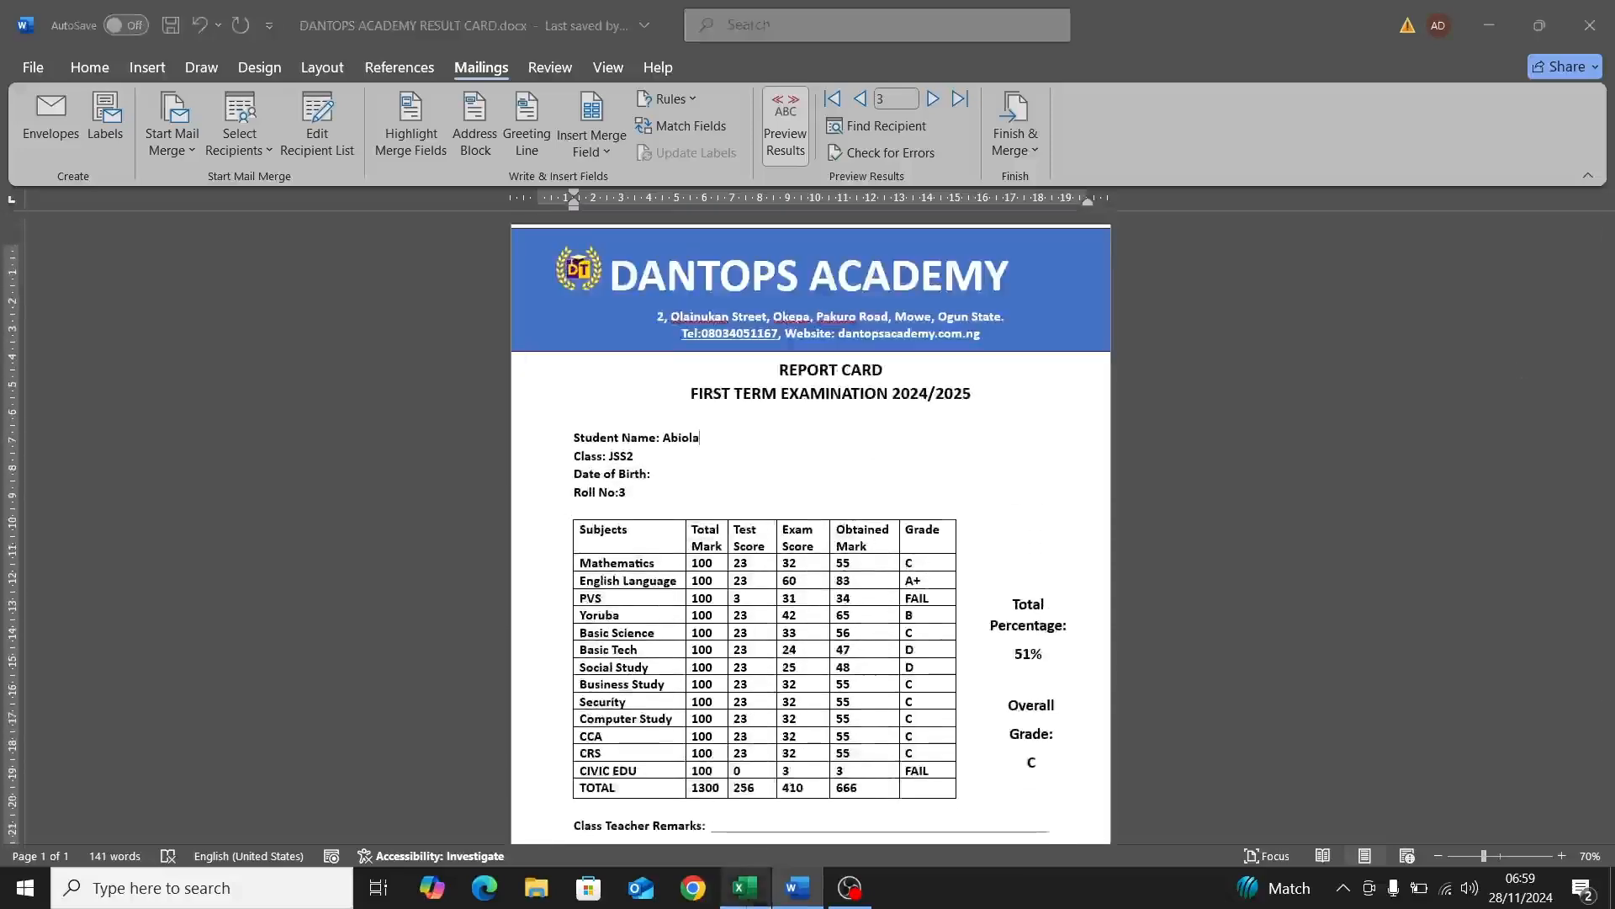
pyautogui.click(744, 888)
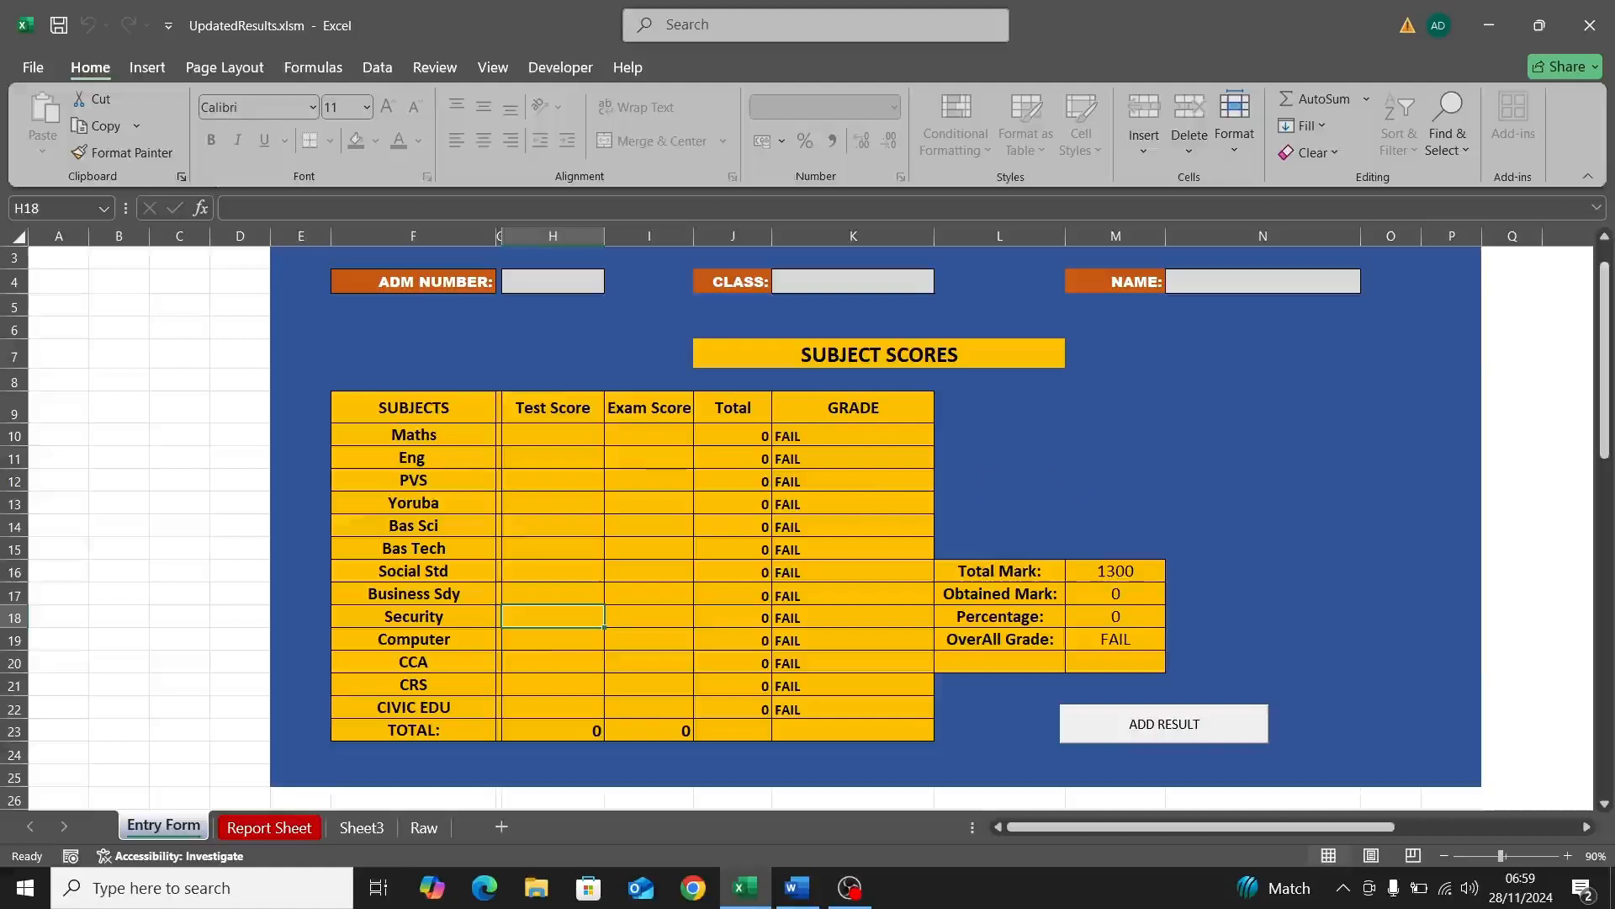
# Step: Look over the Maths score cells, the Report Sheet and Sheet3's grade table
pyautogui.moveTo(1606, 320); pyautogui.dragTo(1607, 312)
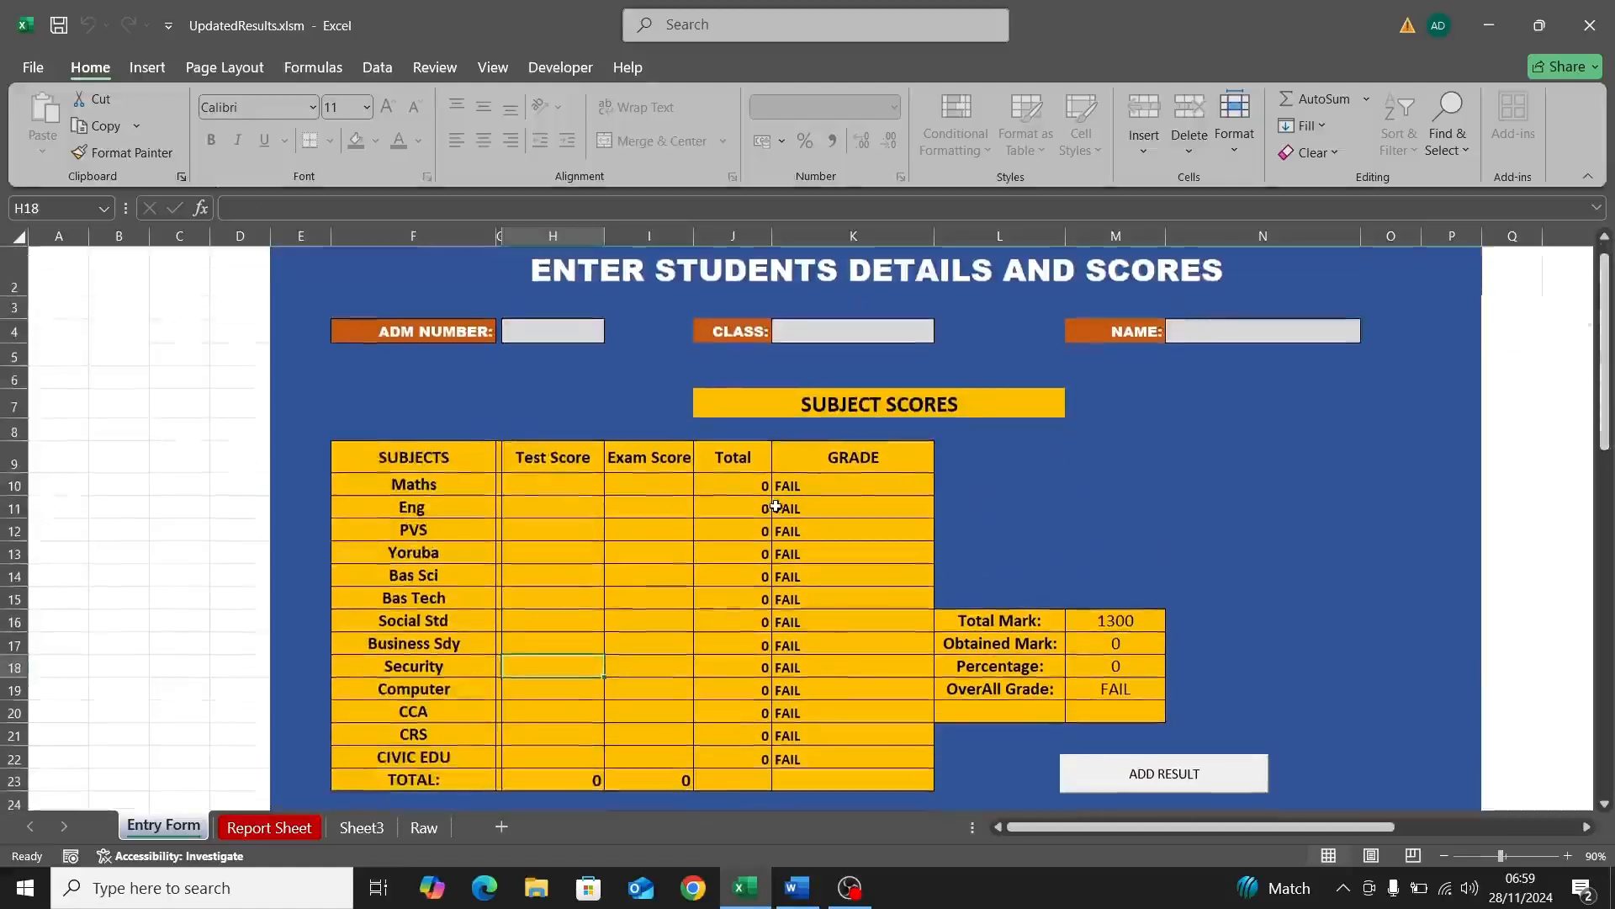
pyautogui.click(547, 484)
pyautogui.click(651, 476)
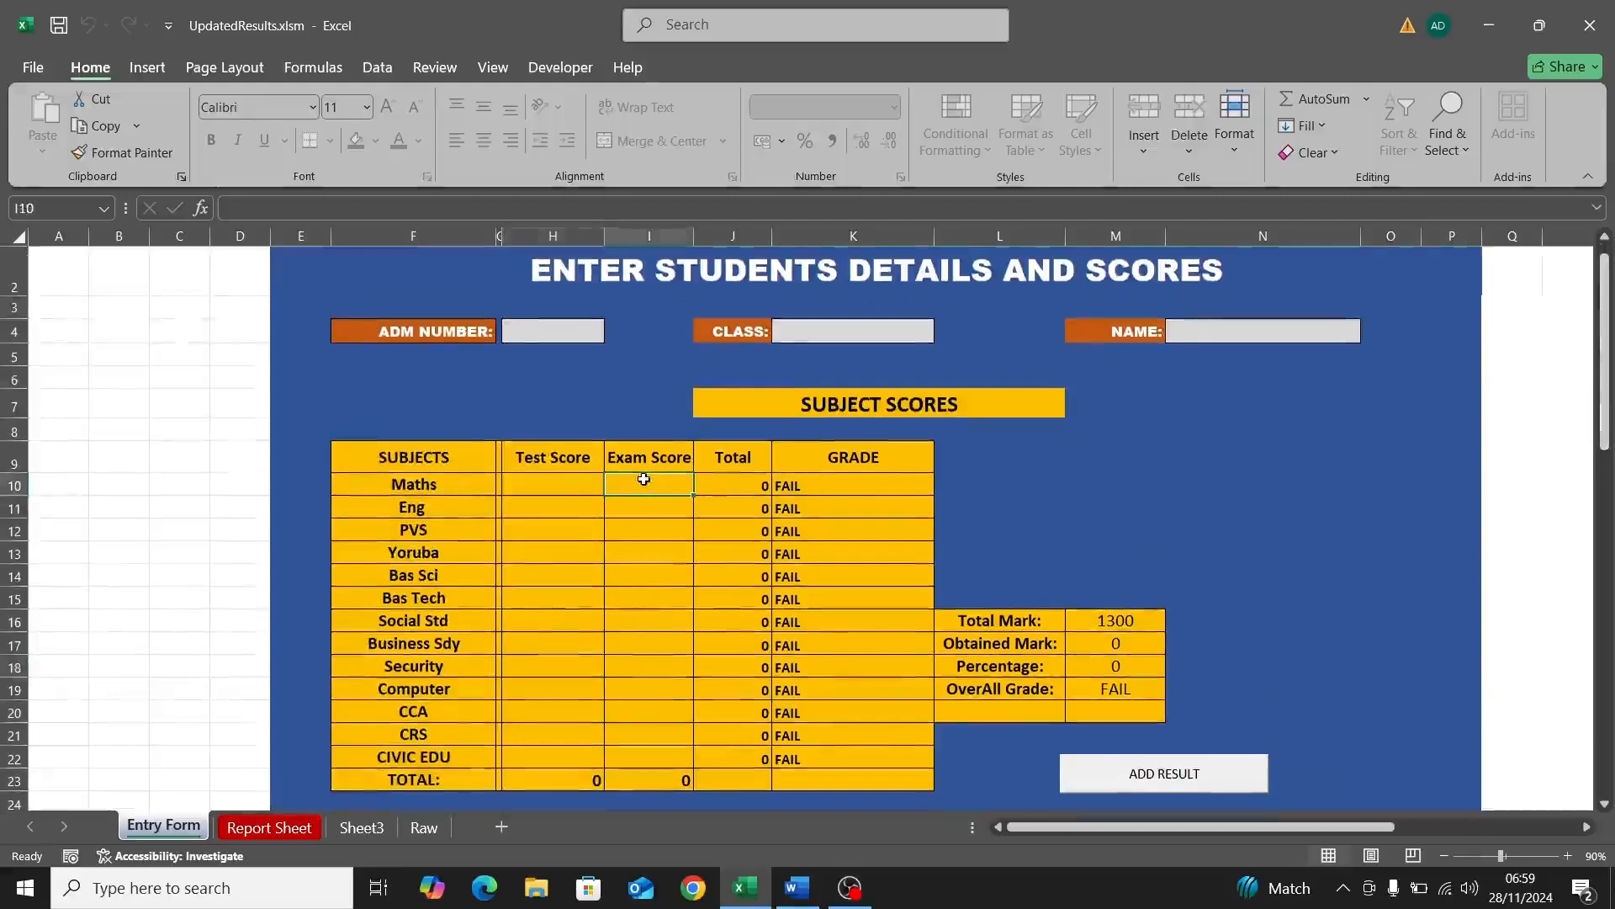
pyautogui.click(280, 827)
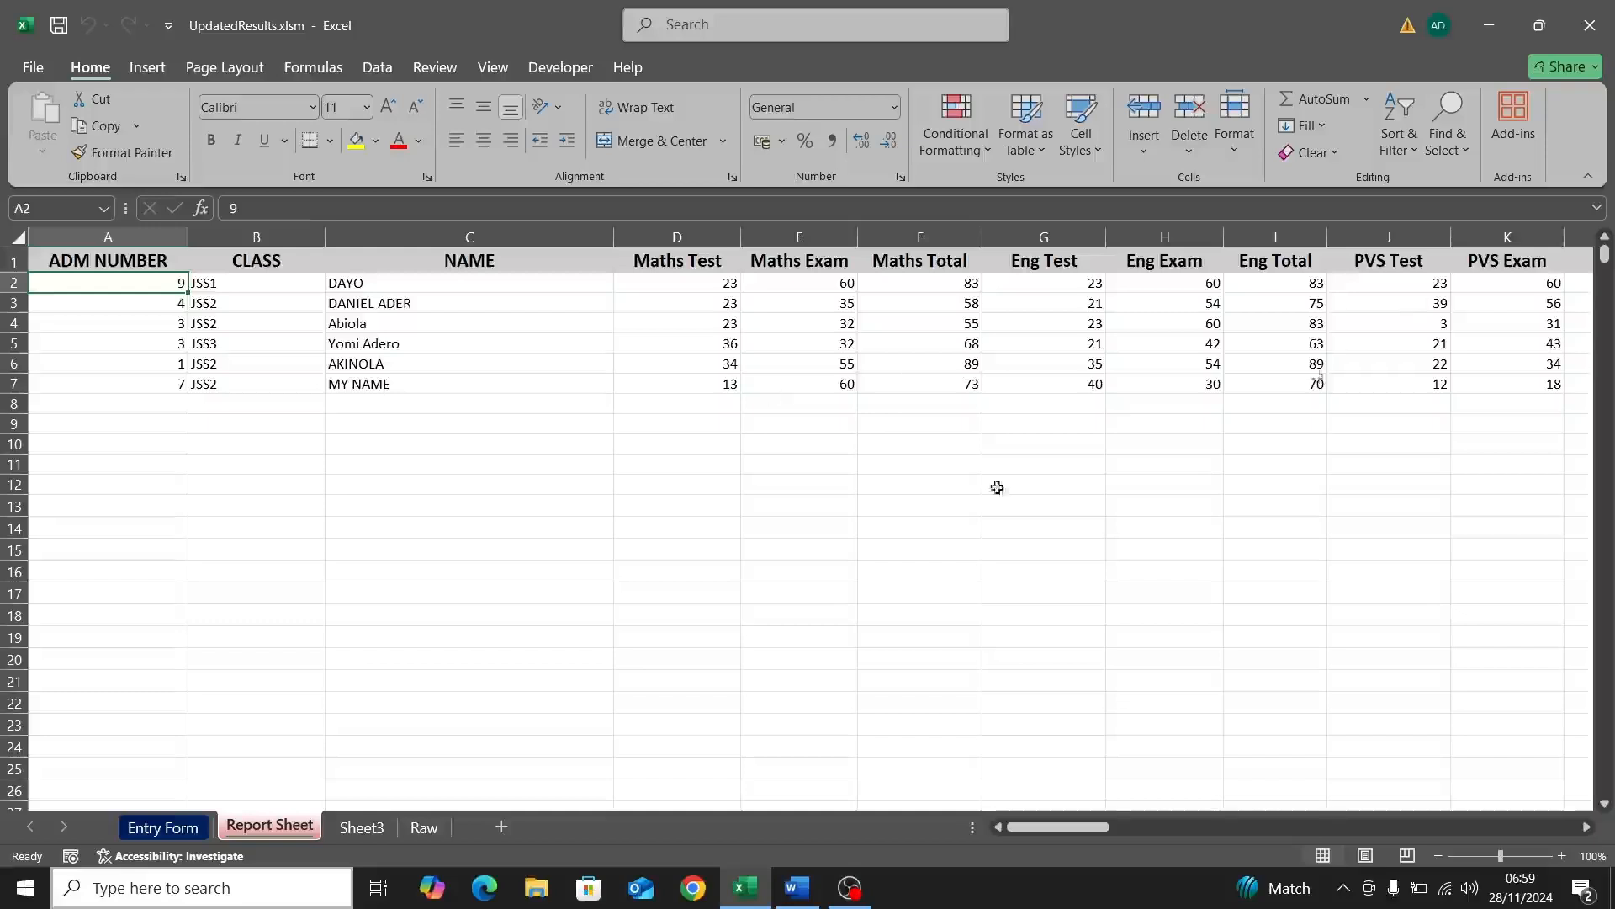
pyautogui.click(361, 833)
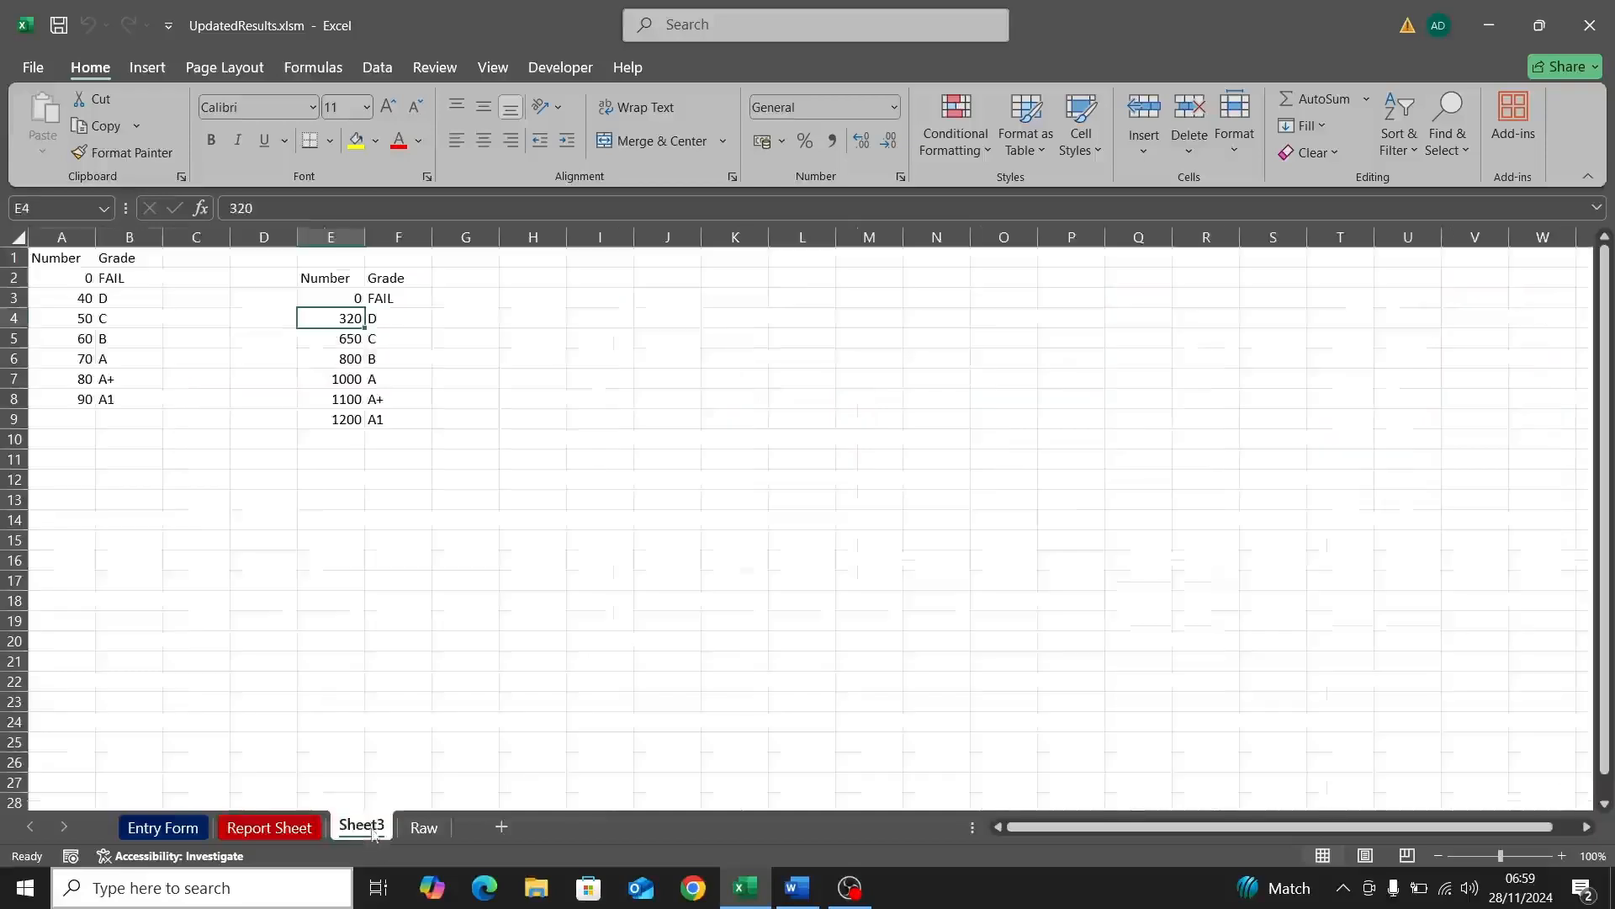
# Step: Clear the leftover data in row 6 of the Raw sheet and return to the Entry Form
pyautogui.click(425, 830)
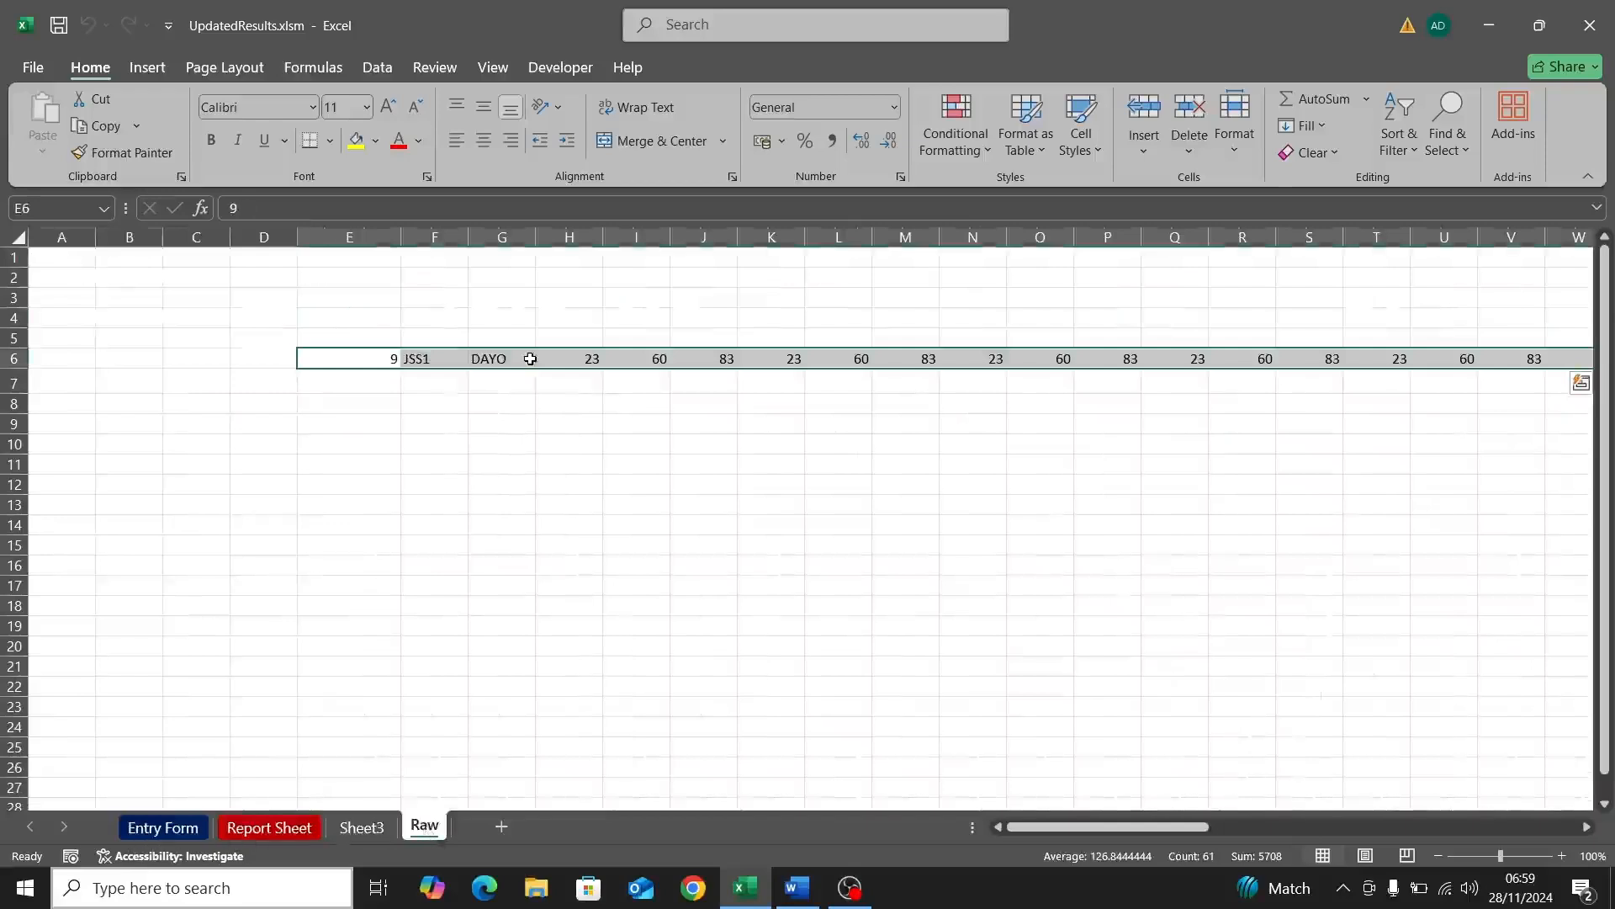
pyautogui.press('Delete')
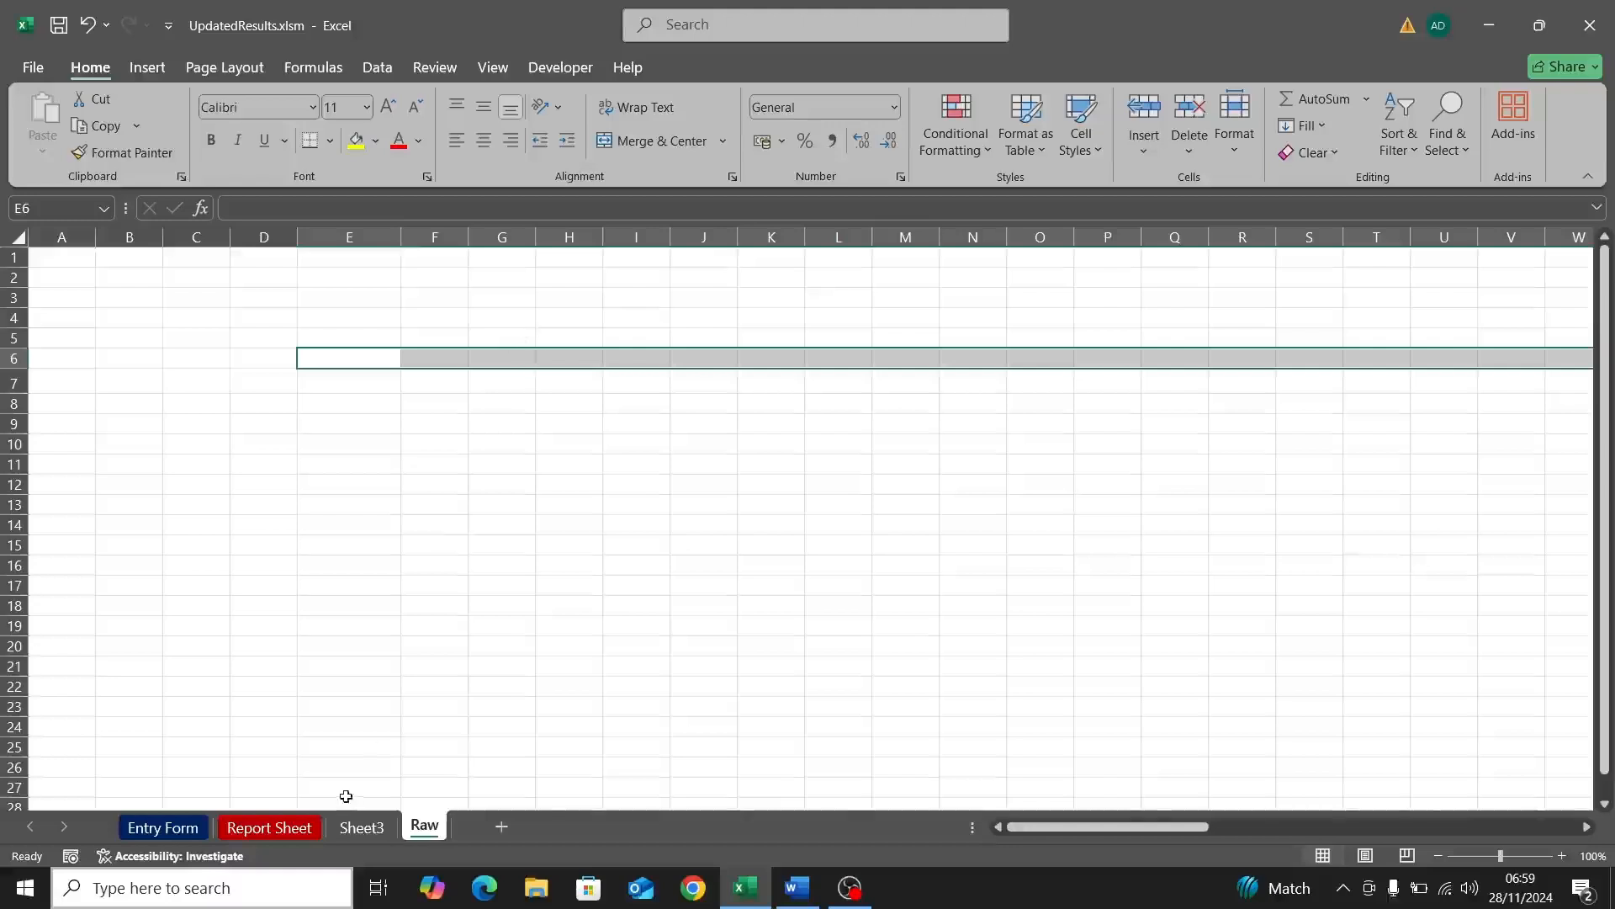
pyautogui.click(163, 828)
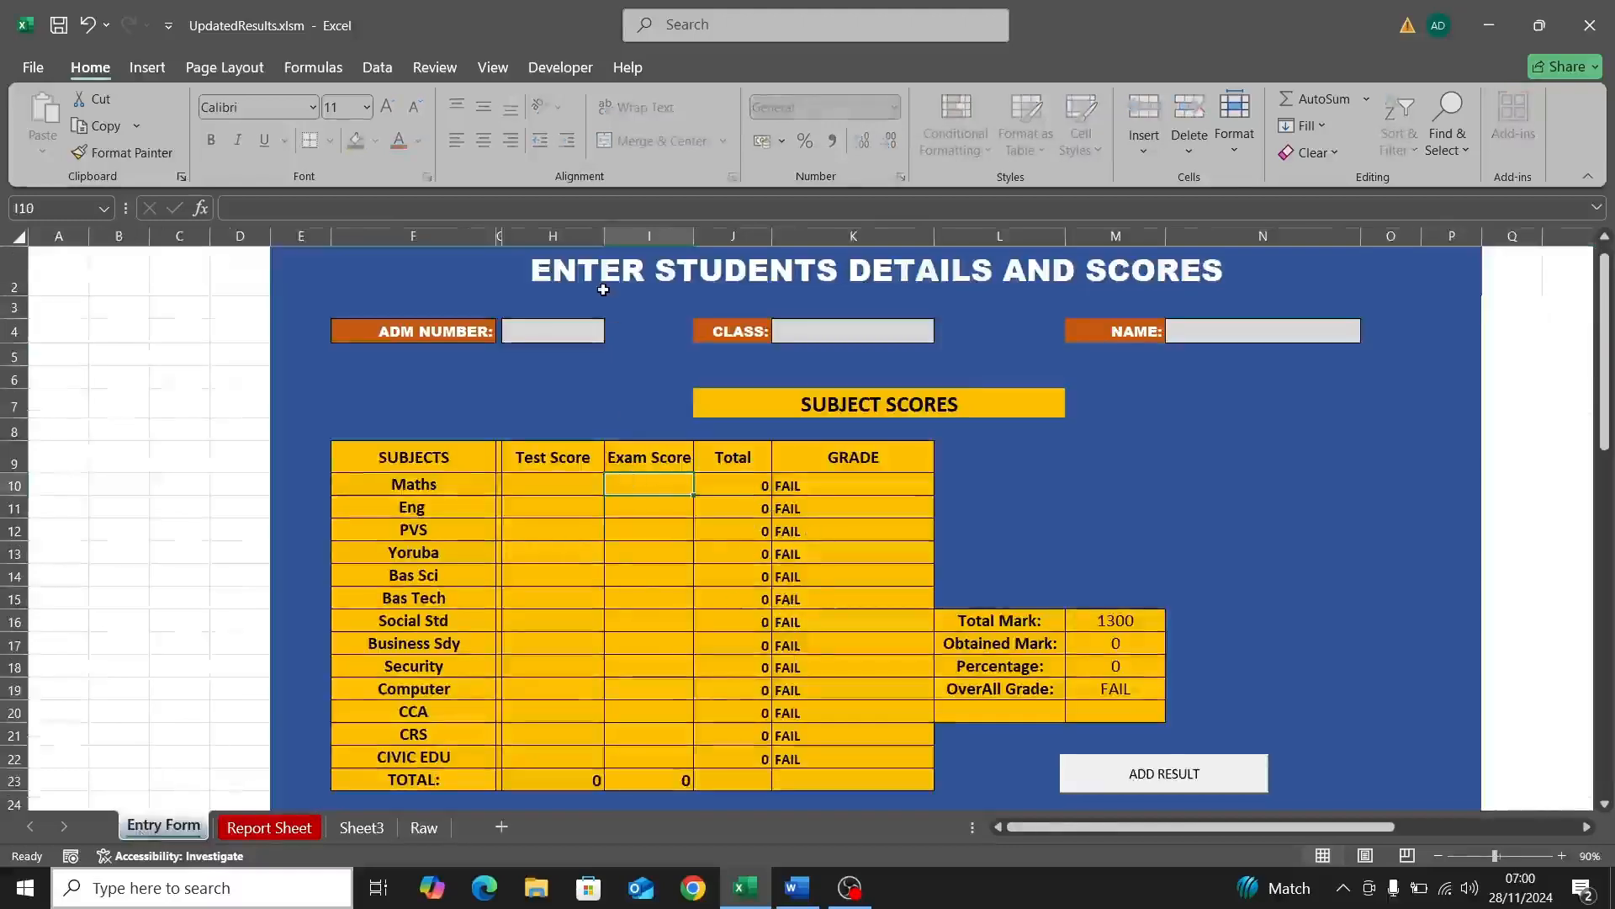
# Step: Enter admission number 10, class JSS3 and the student's name on the Entry Form
pyautogui.click(556, 331)
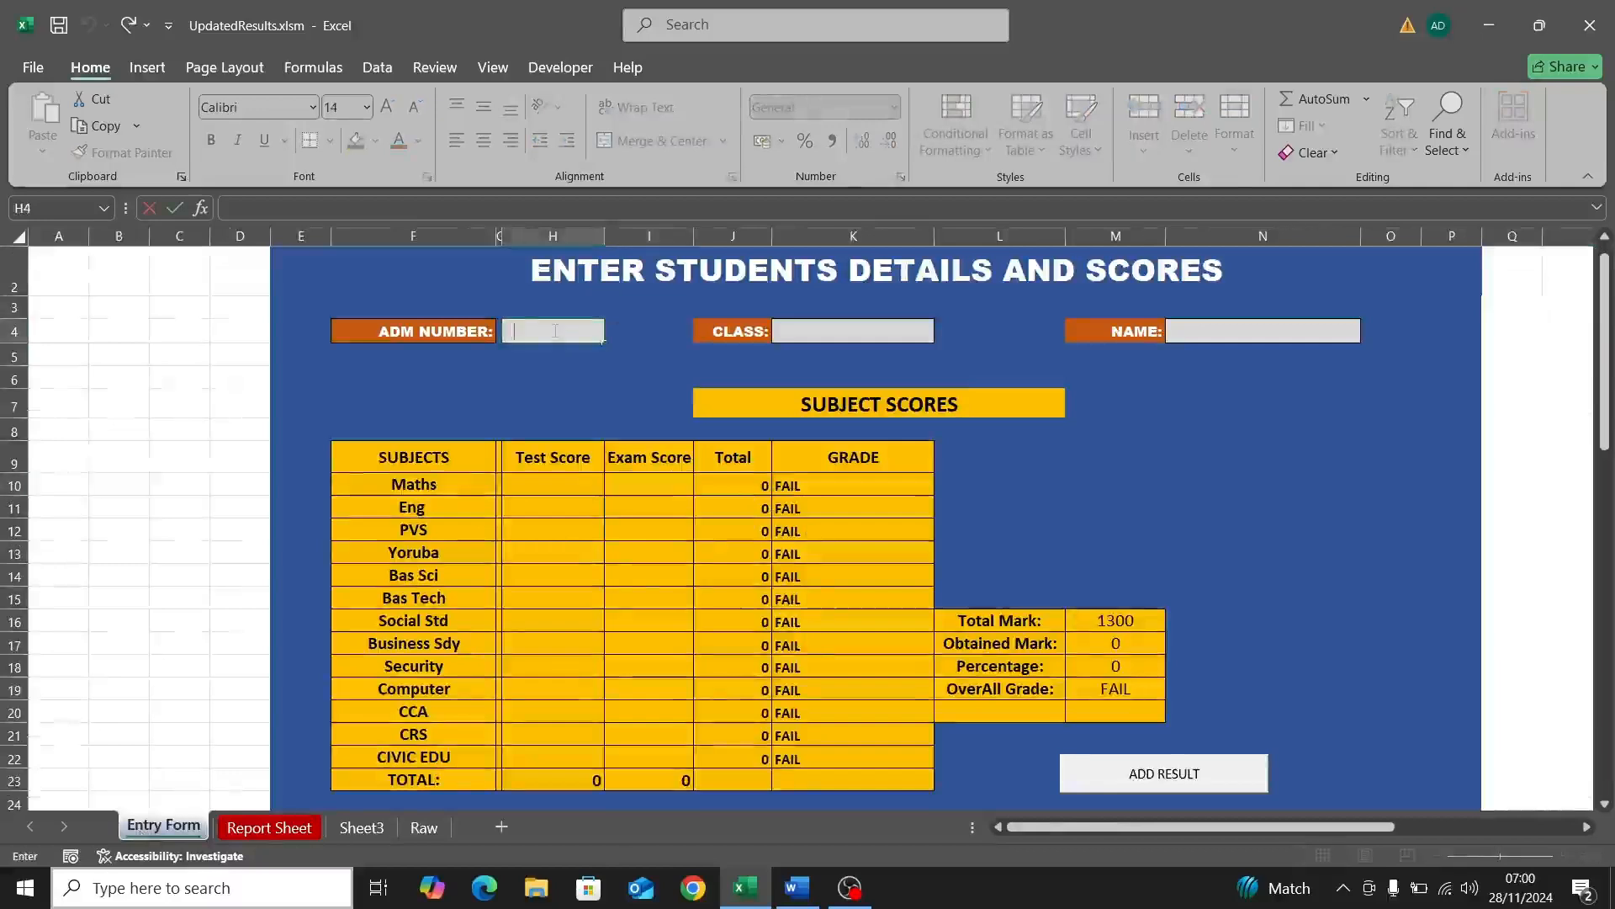
pyautogui.write('10')
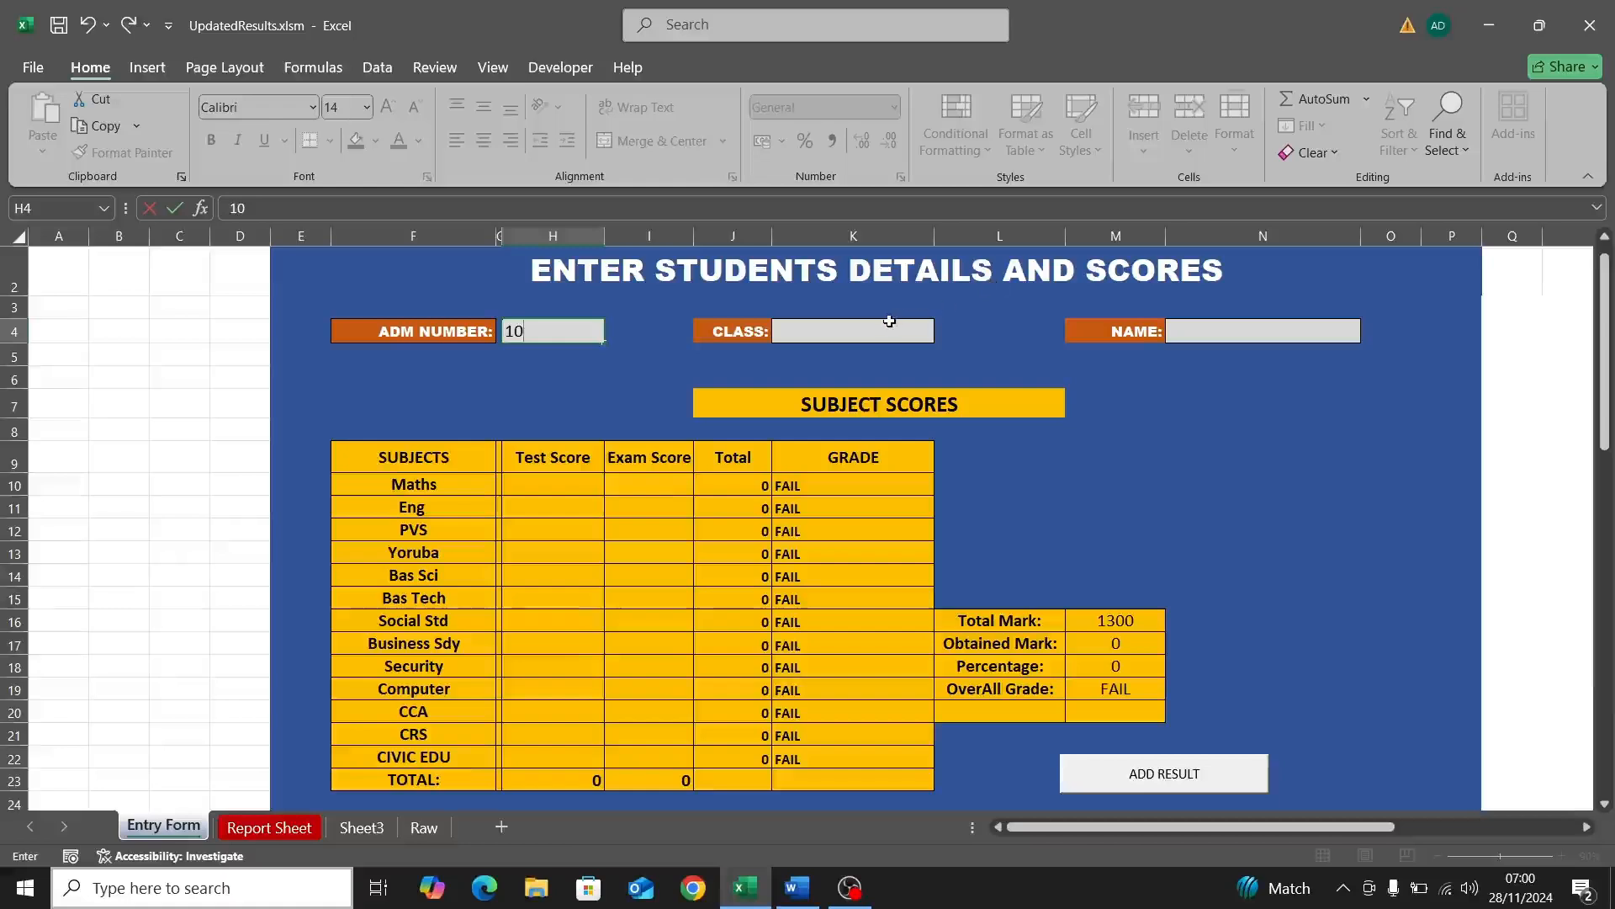
pyautogui.click(883, 326)
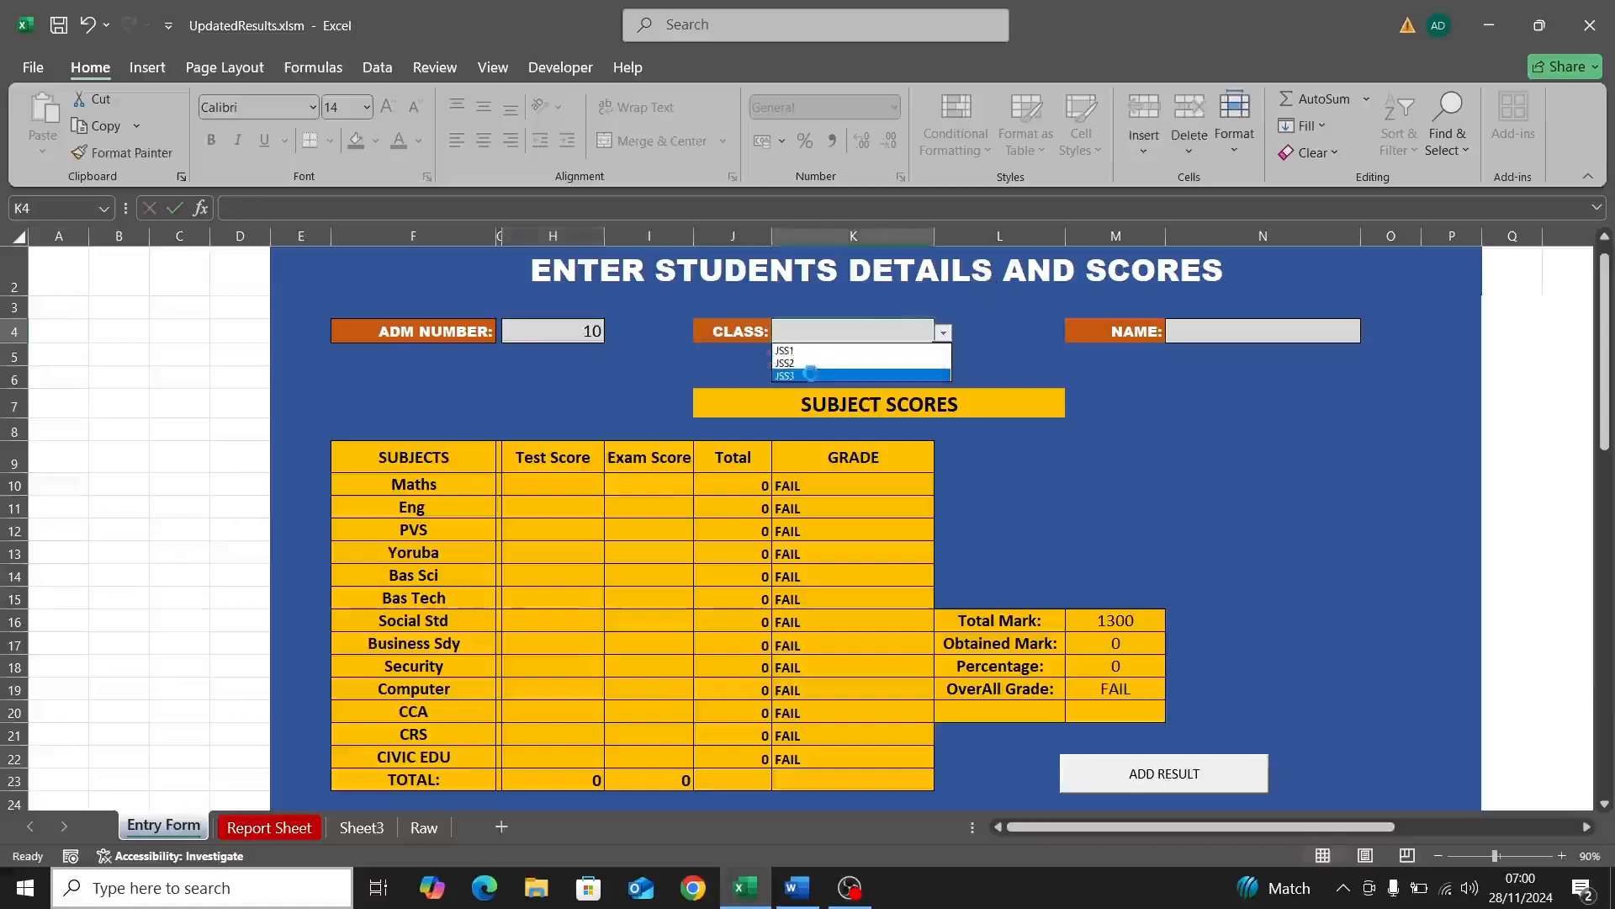
pyautogui.click(1203, 345)
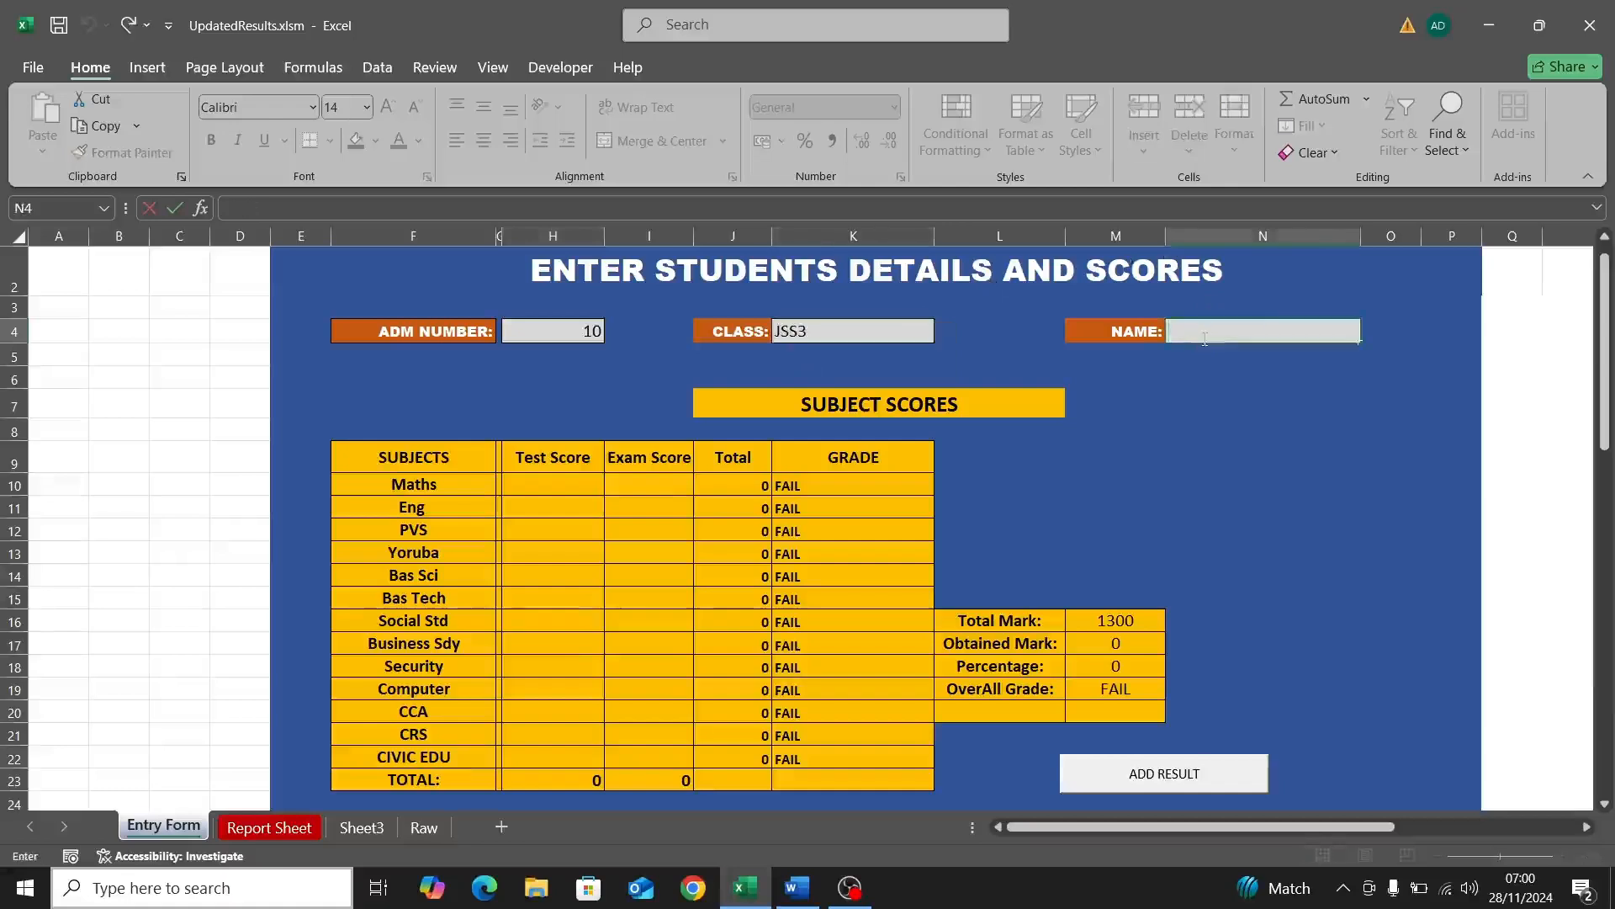
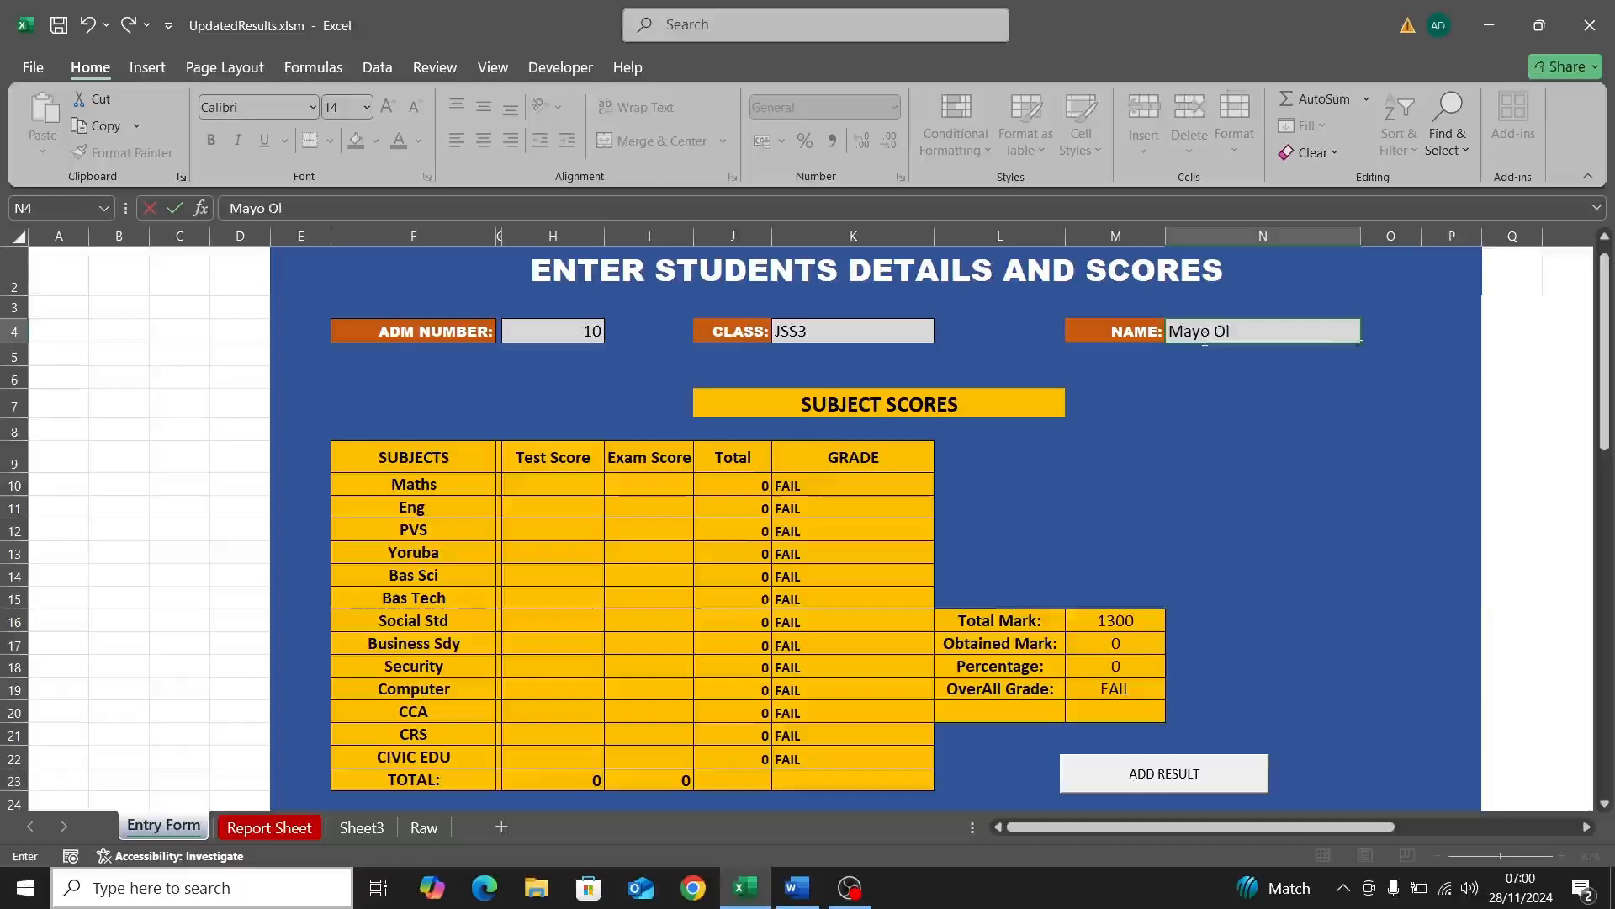
# Step: Enter Maths scores 12 and 45 and English scores 32 and 20
pyautogui.doubleClick(556, 486)
pyautogui.write('12')
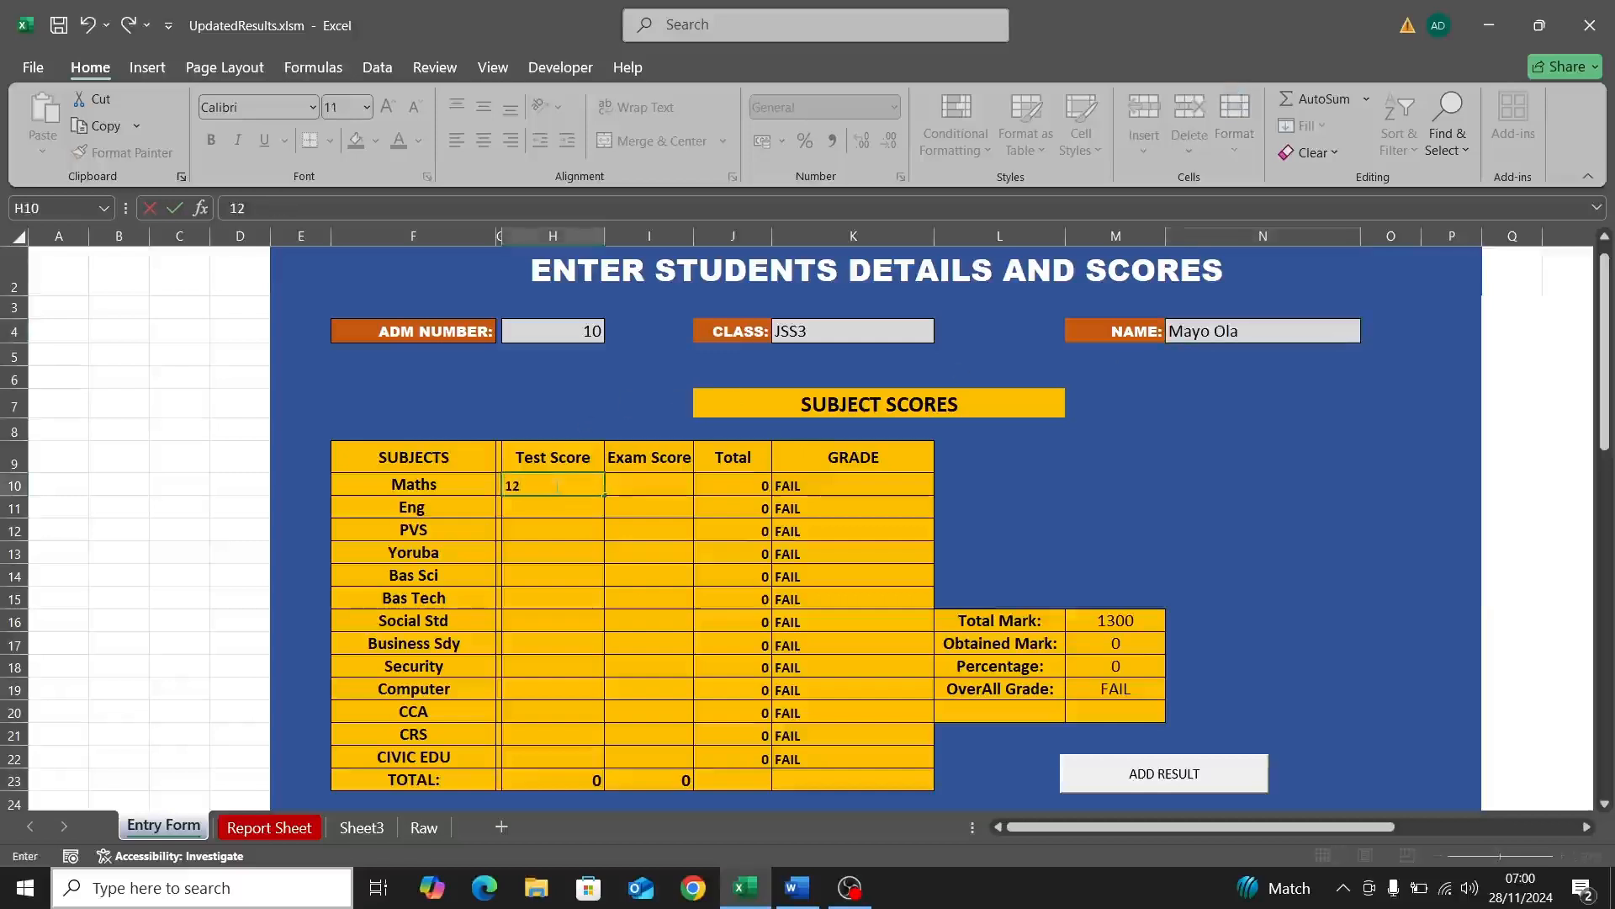
pyautogui.click(656, 485)
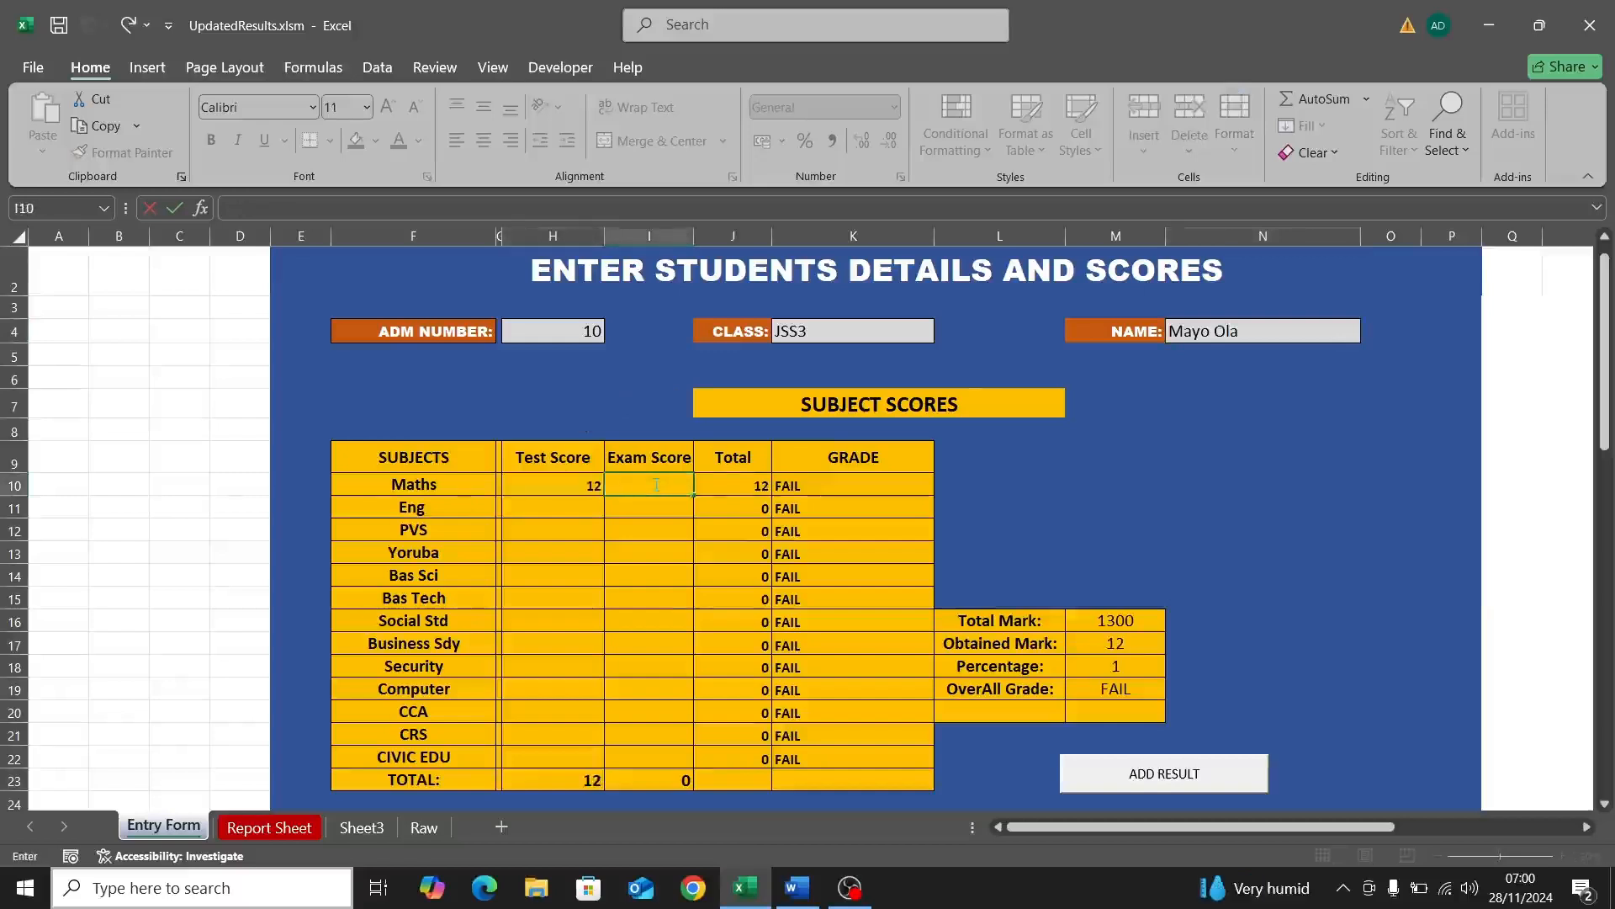
pyautogui.write('45')
pyautogui.click(568, 510)
pyautogui.write('32')
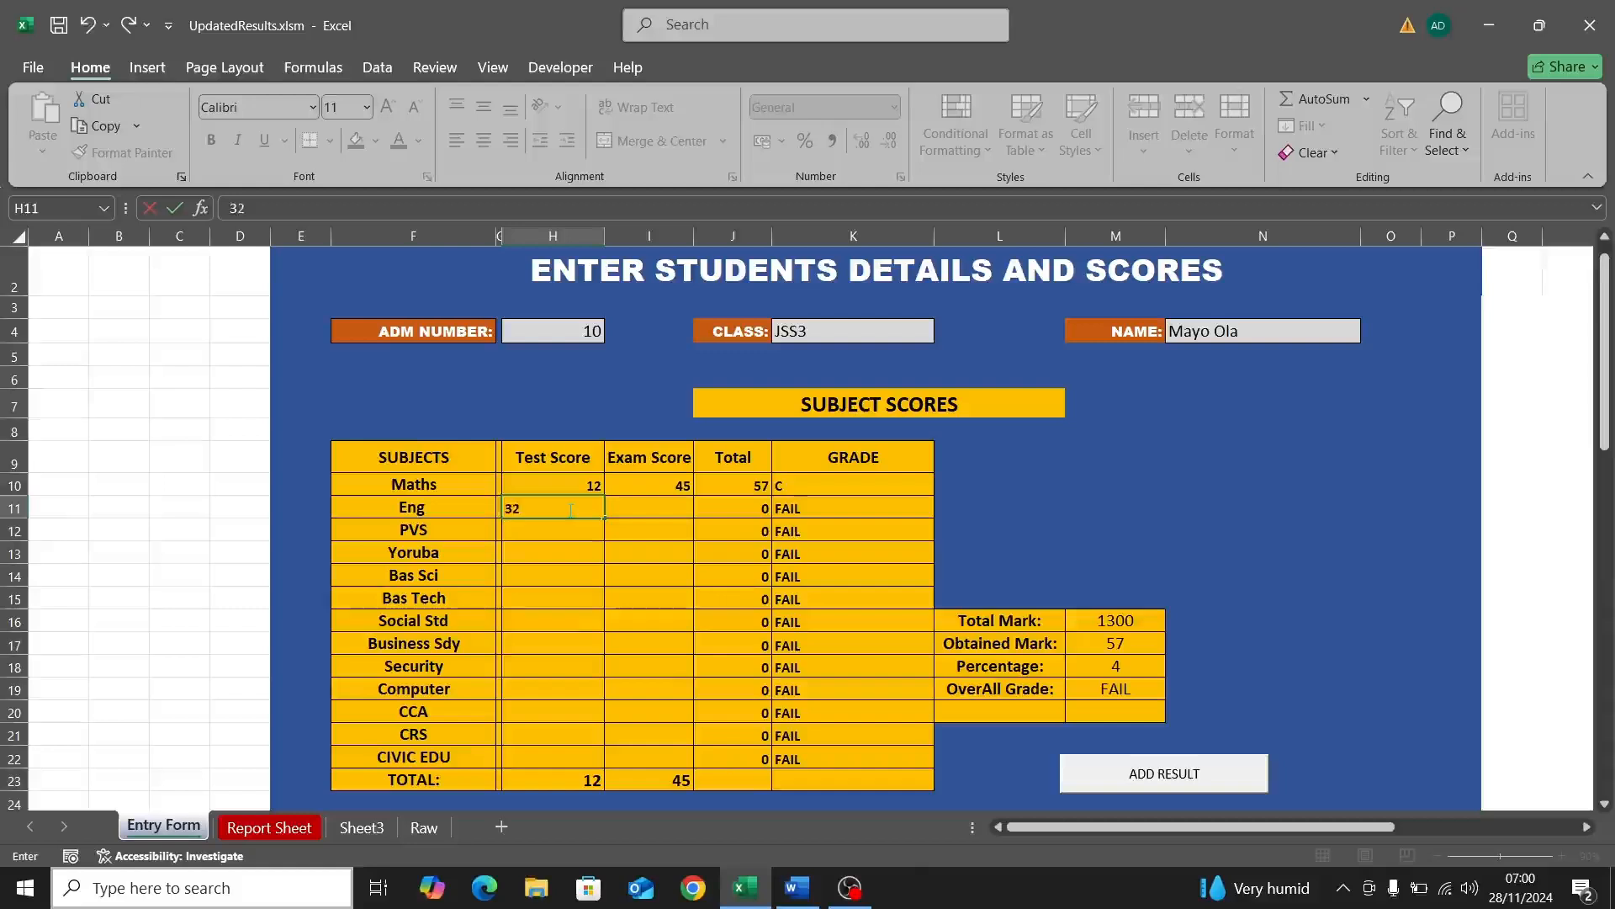
pyautogui.click(649, 504)
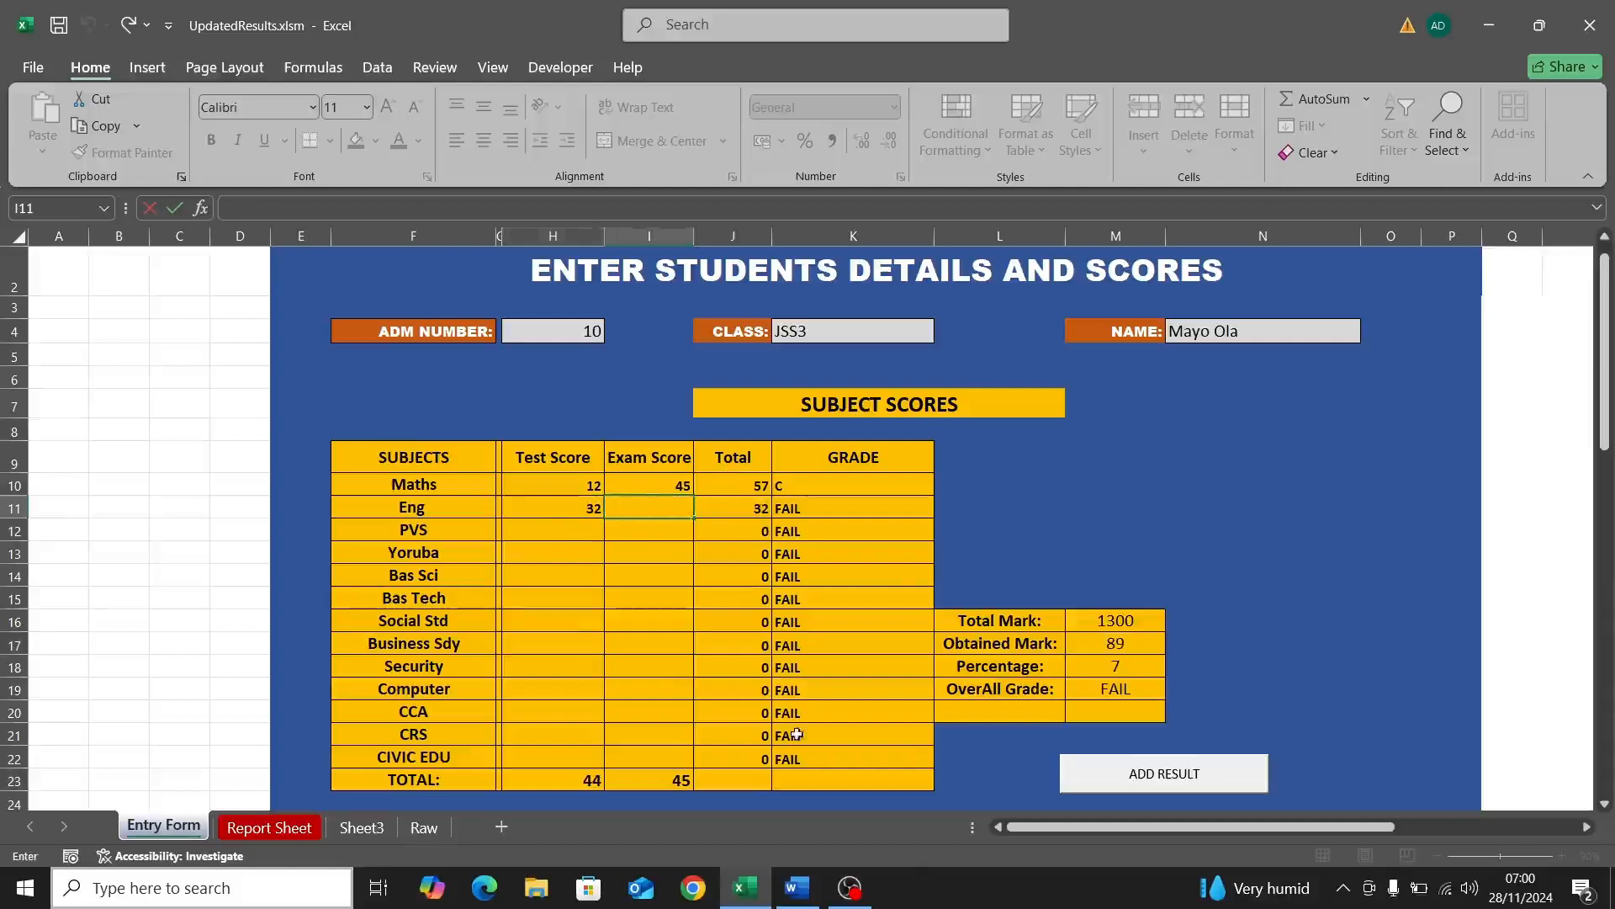
pyautogui.write('20')
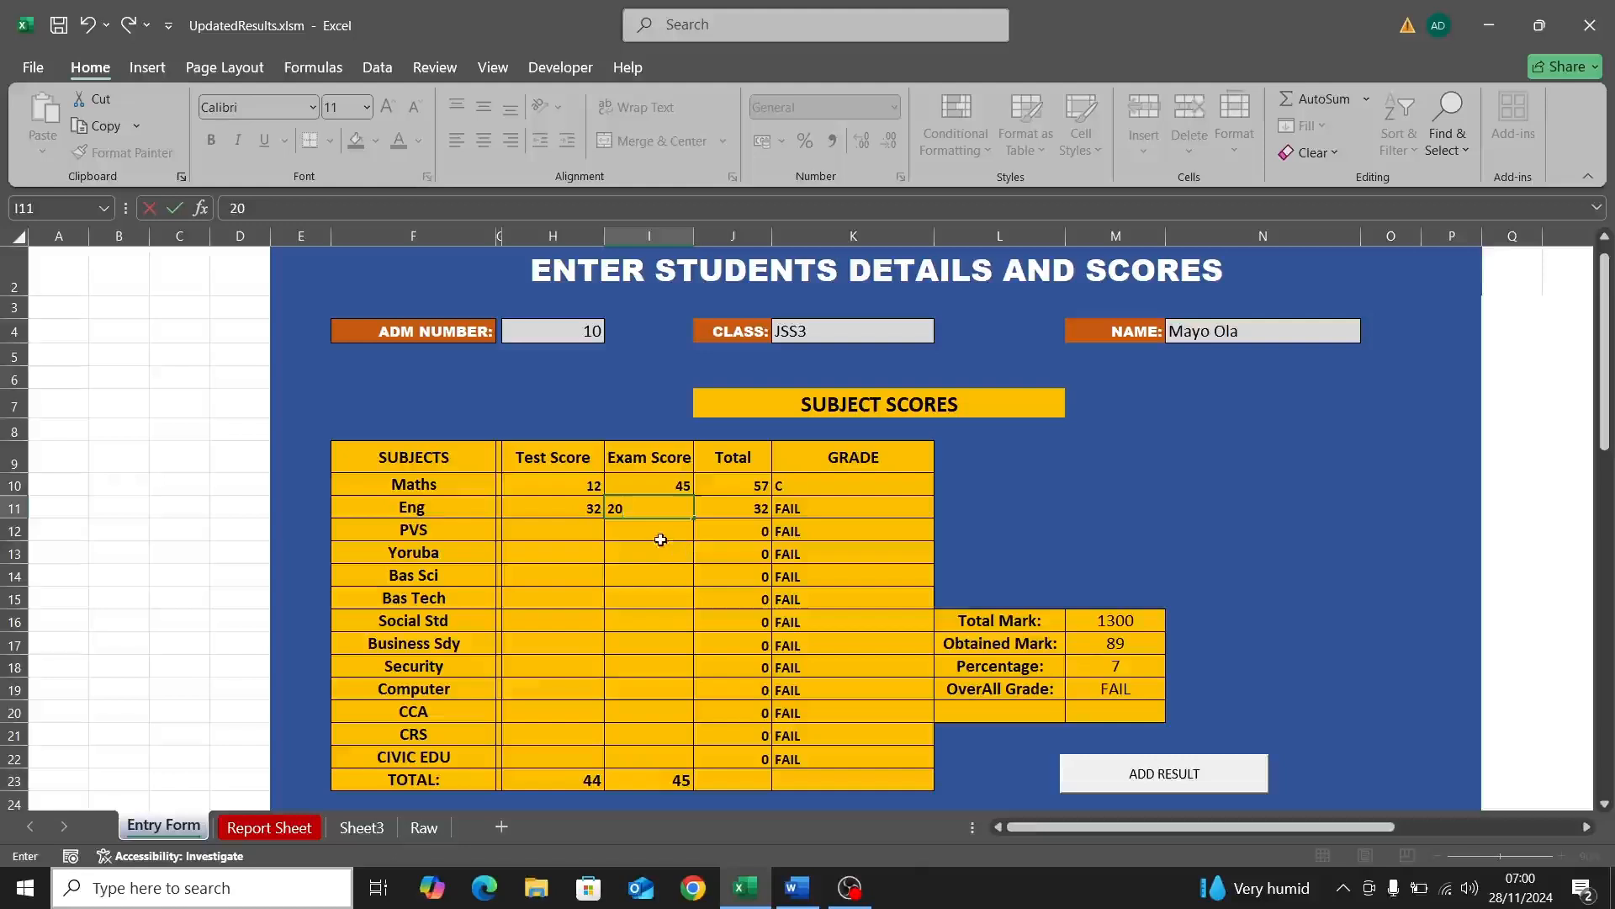
pyautogui.click(661, 538)
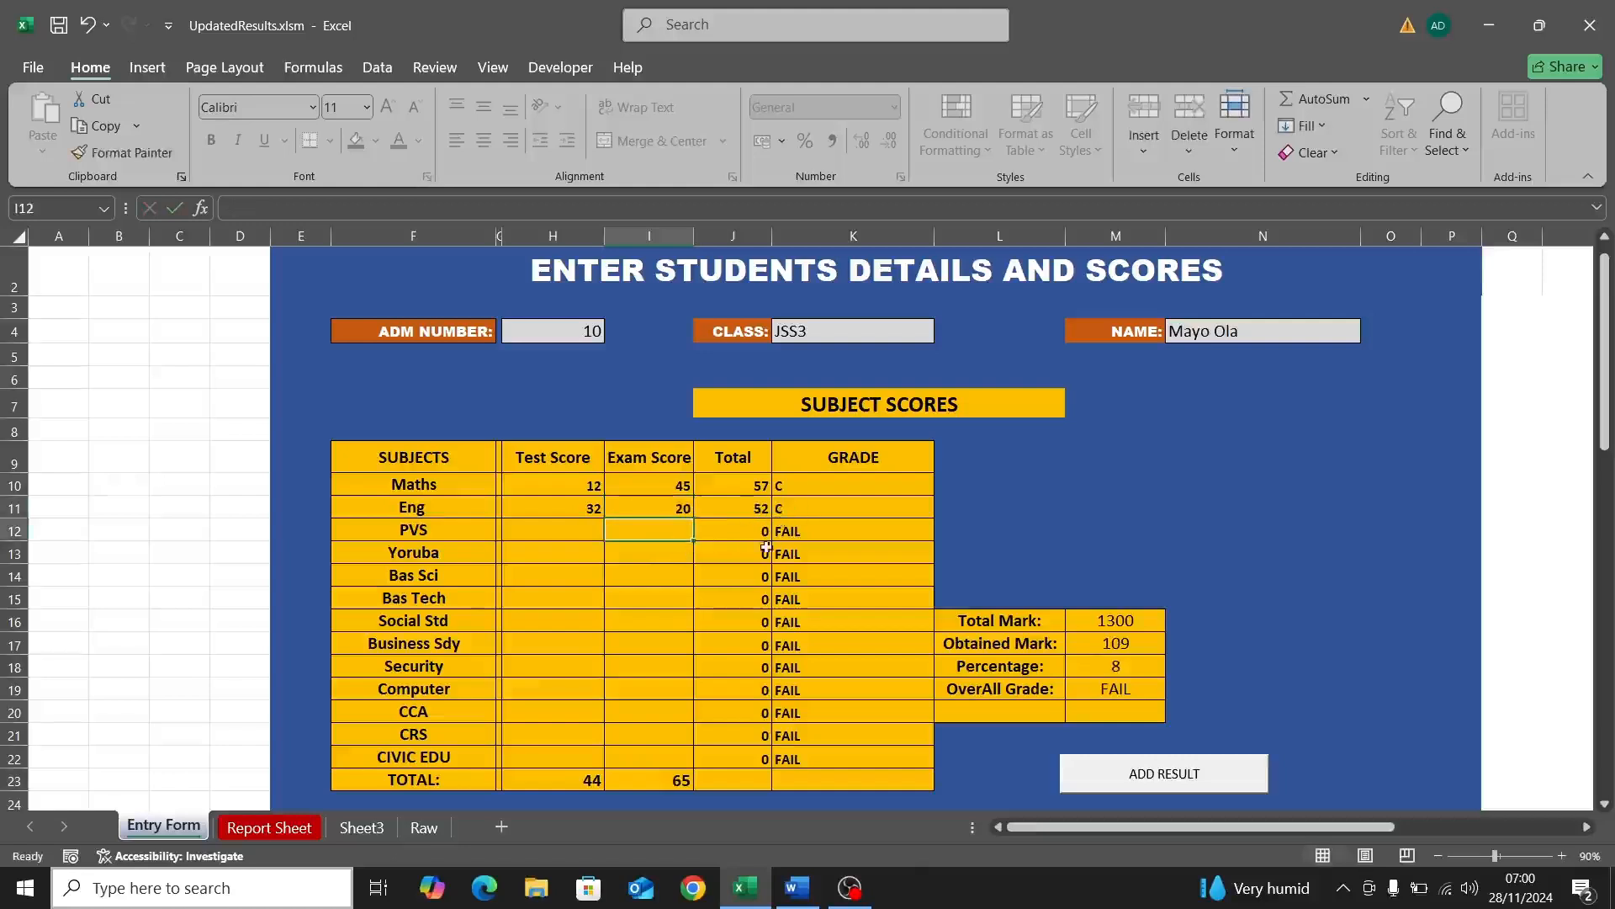
# Step: Enter PVS test score 40 and exam score 60
pyautogui.click(583, 528)
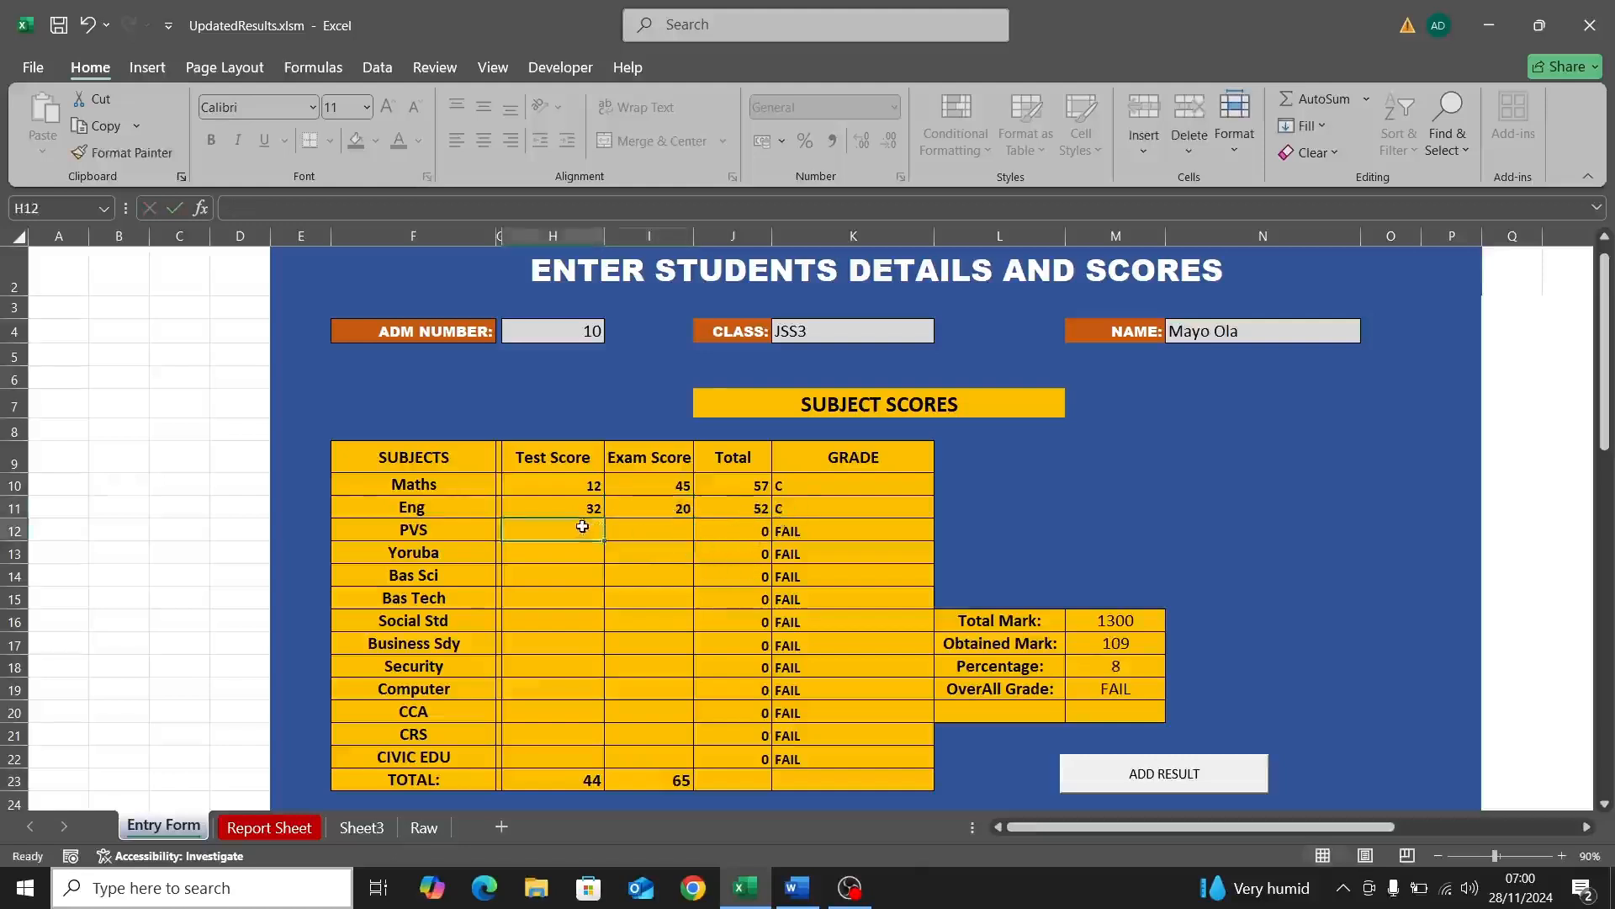
pyautogui.write('40')
pyautogui.click(638, 525)
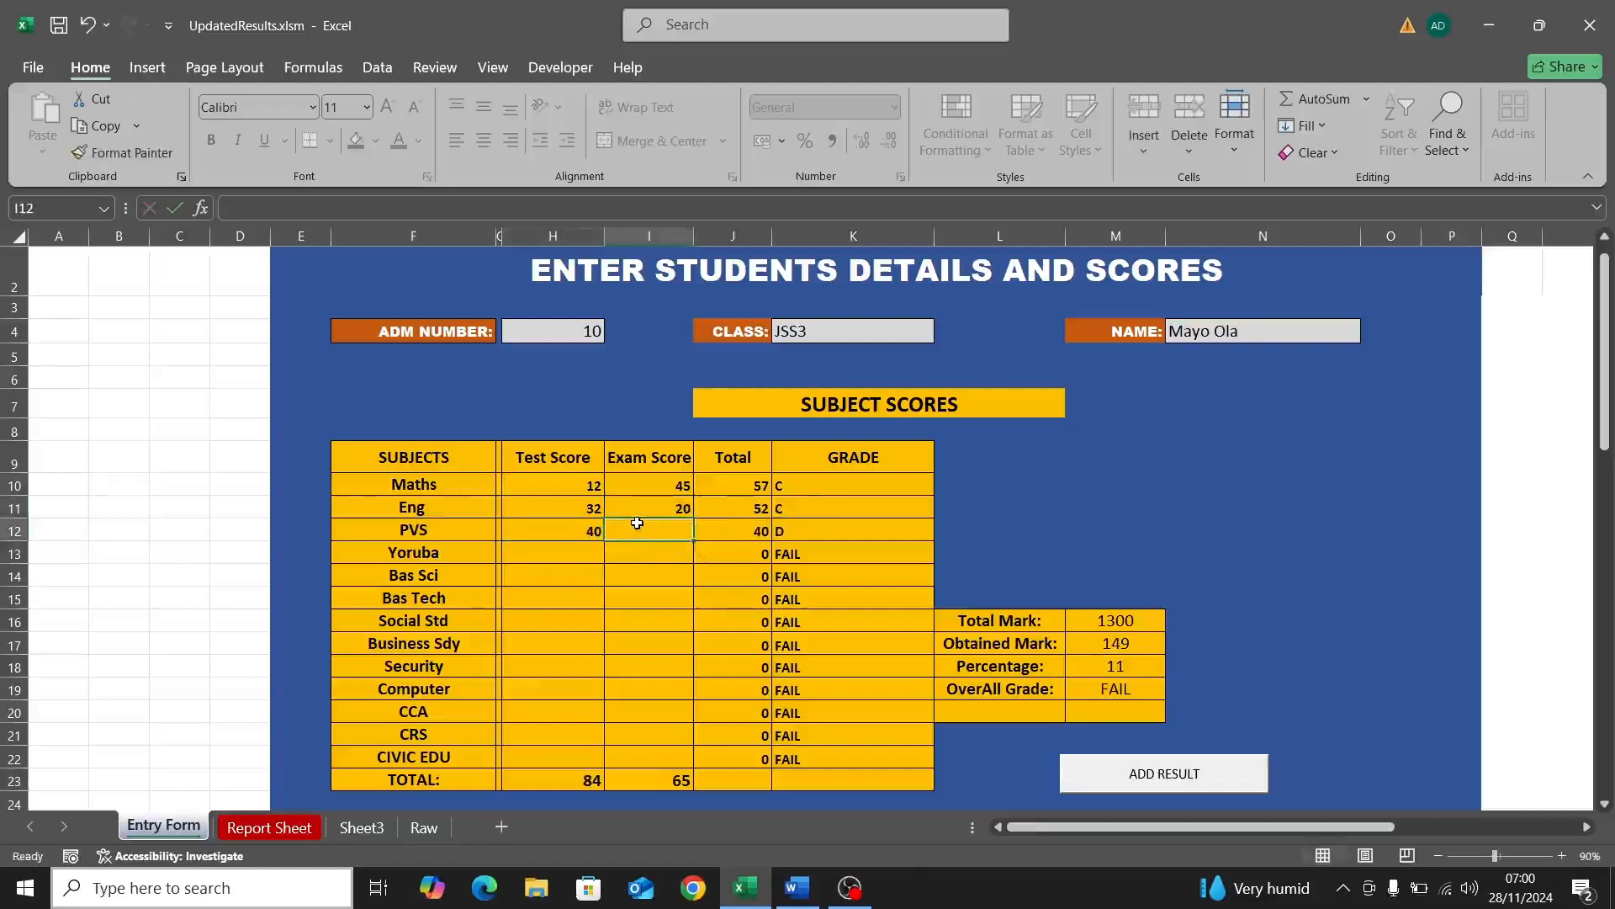
pyautogui.write('60')
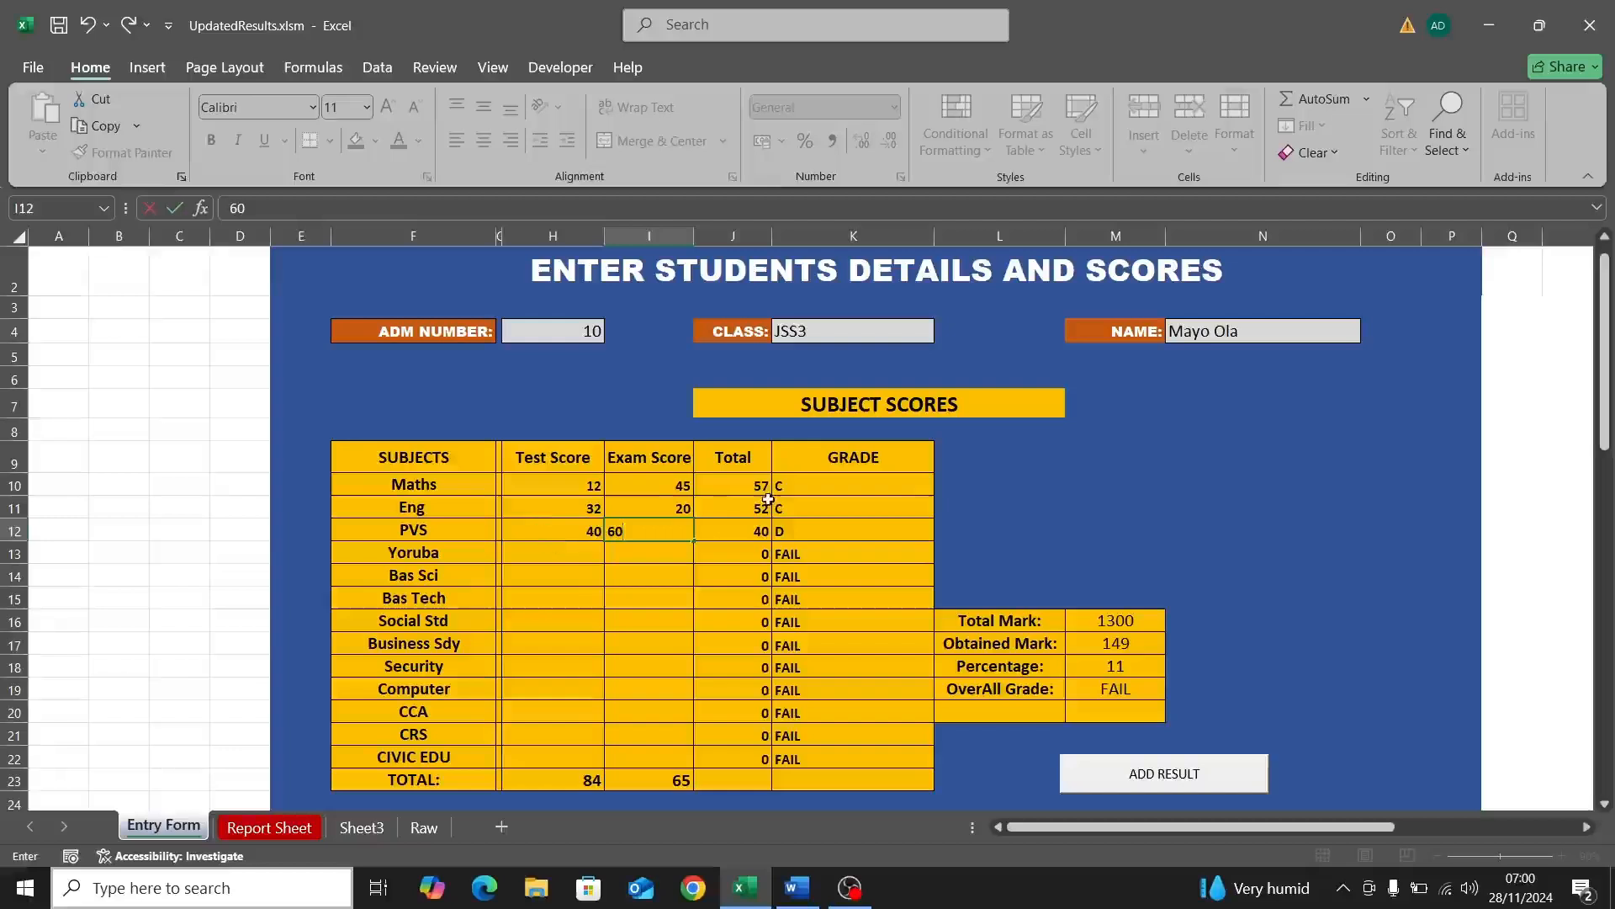
pyautogui.hotkey('ctrl', 'Return')
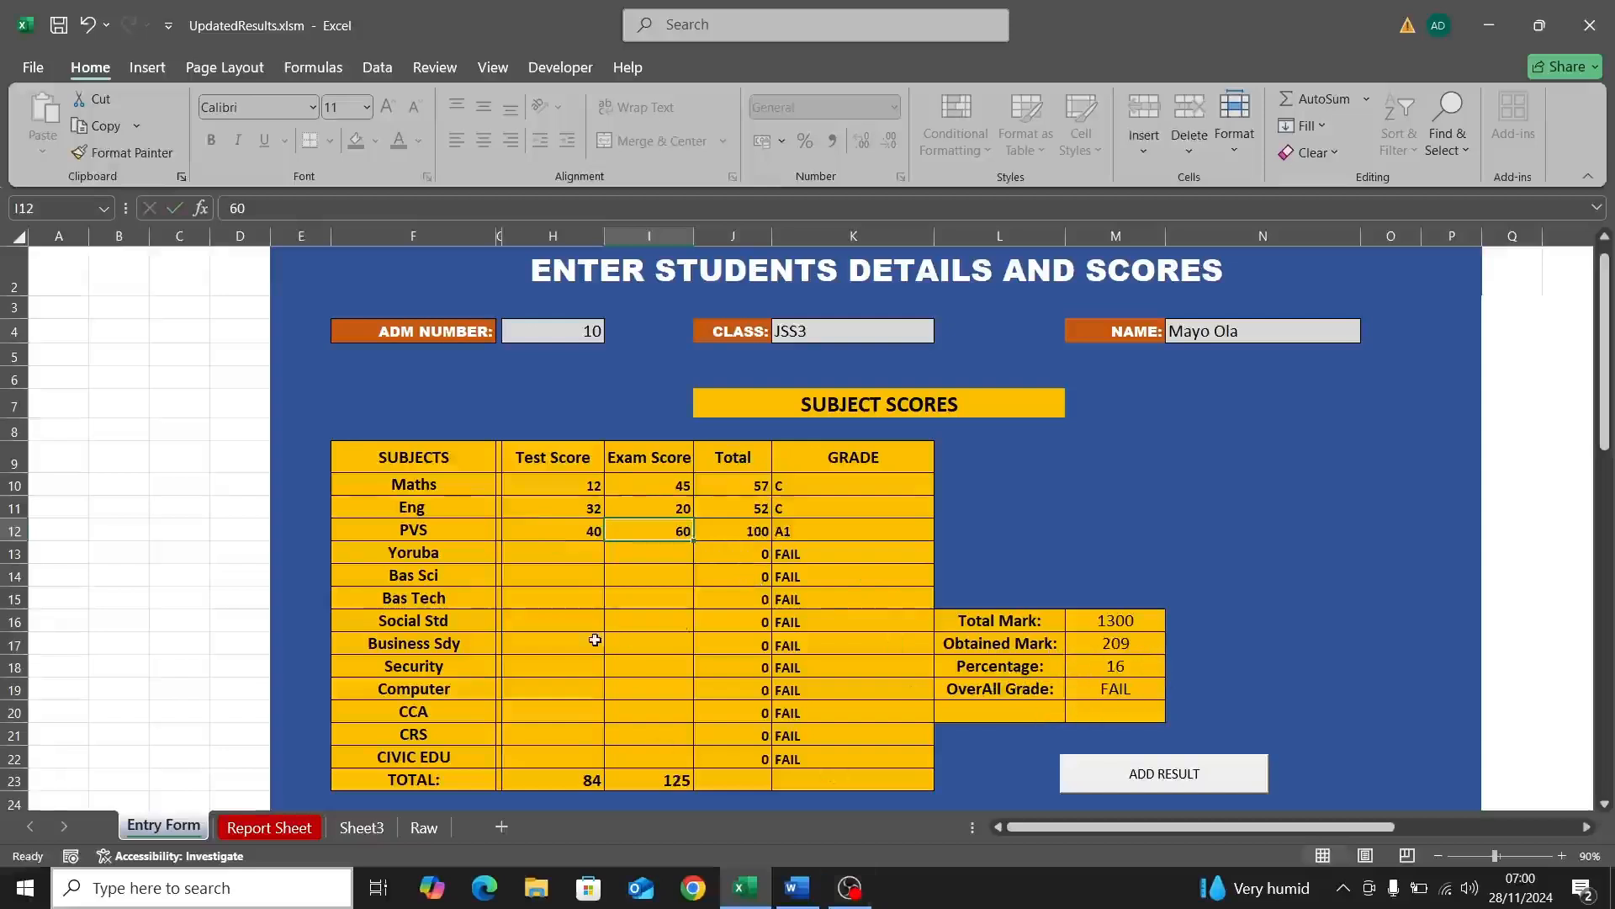
# Step: Copy 40 and 60 down the score columns to CIVIC EDU and submit with ADD RESULT
pyautogui.click(598, 532)
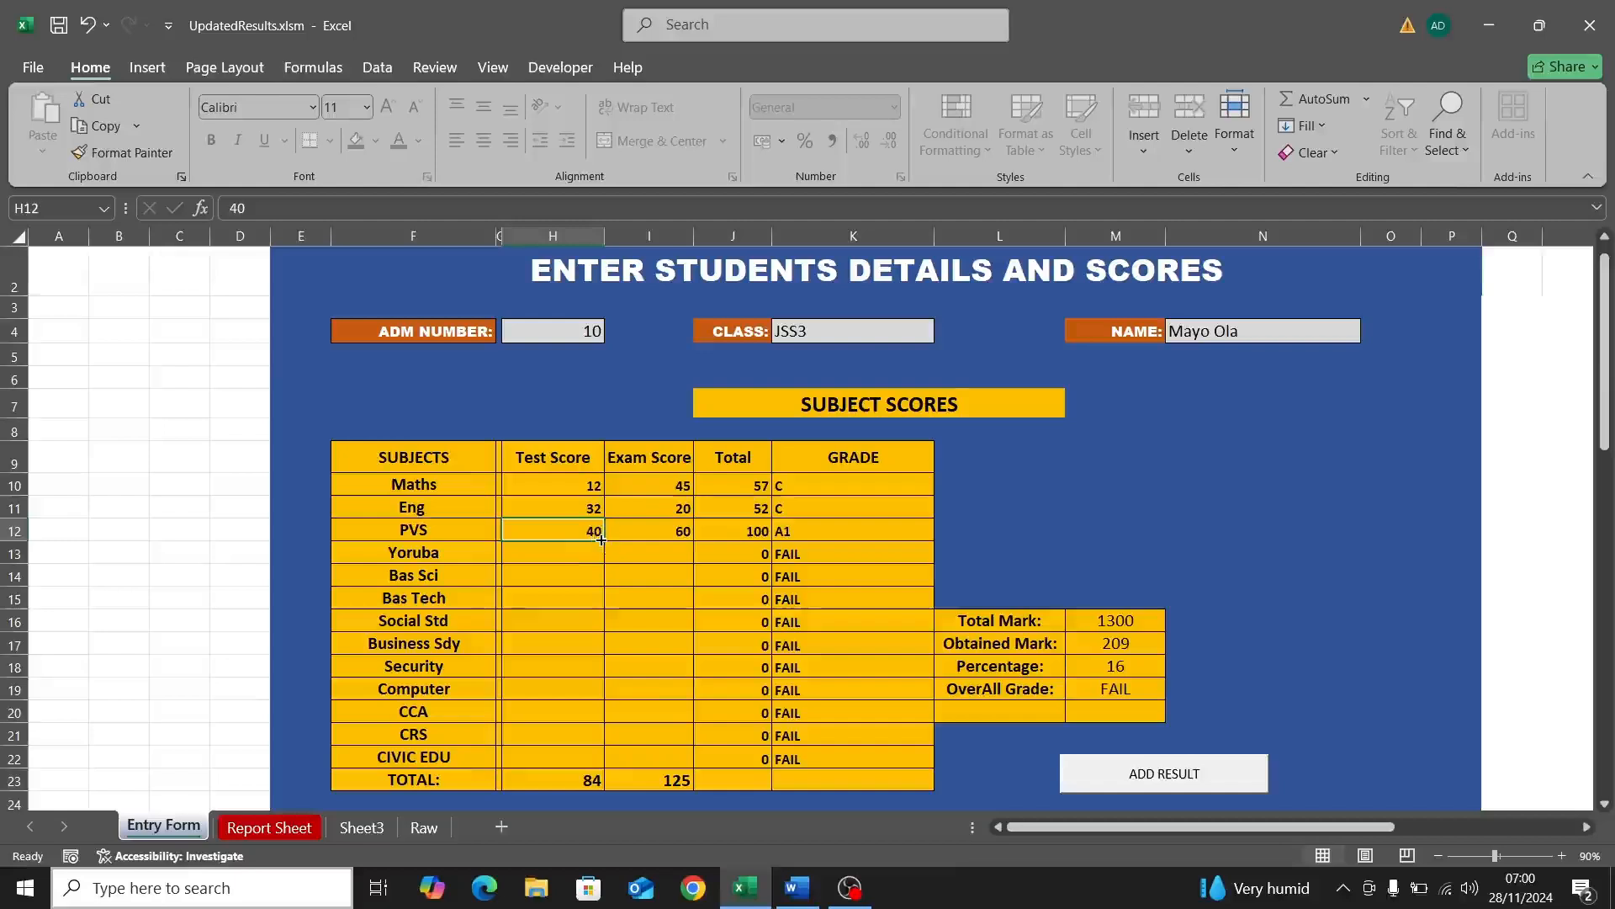
pyautogui.moveTo(599, 542); pyautogui.dragTo(599, 767)
pyautogui.click(684, 527)
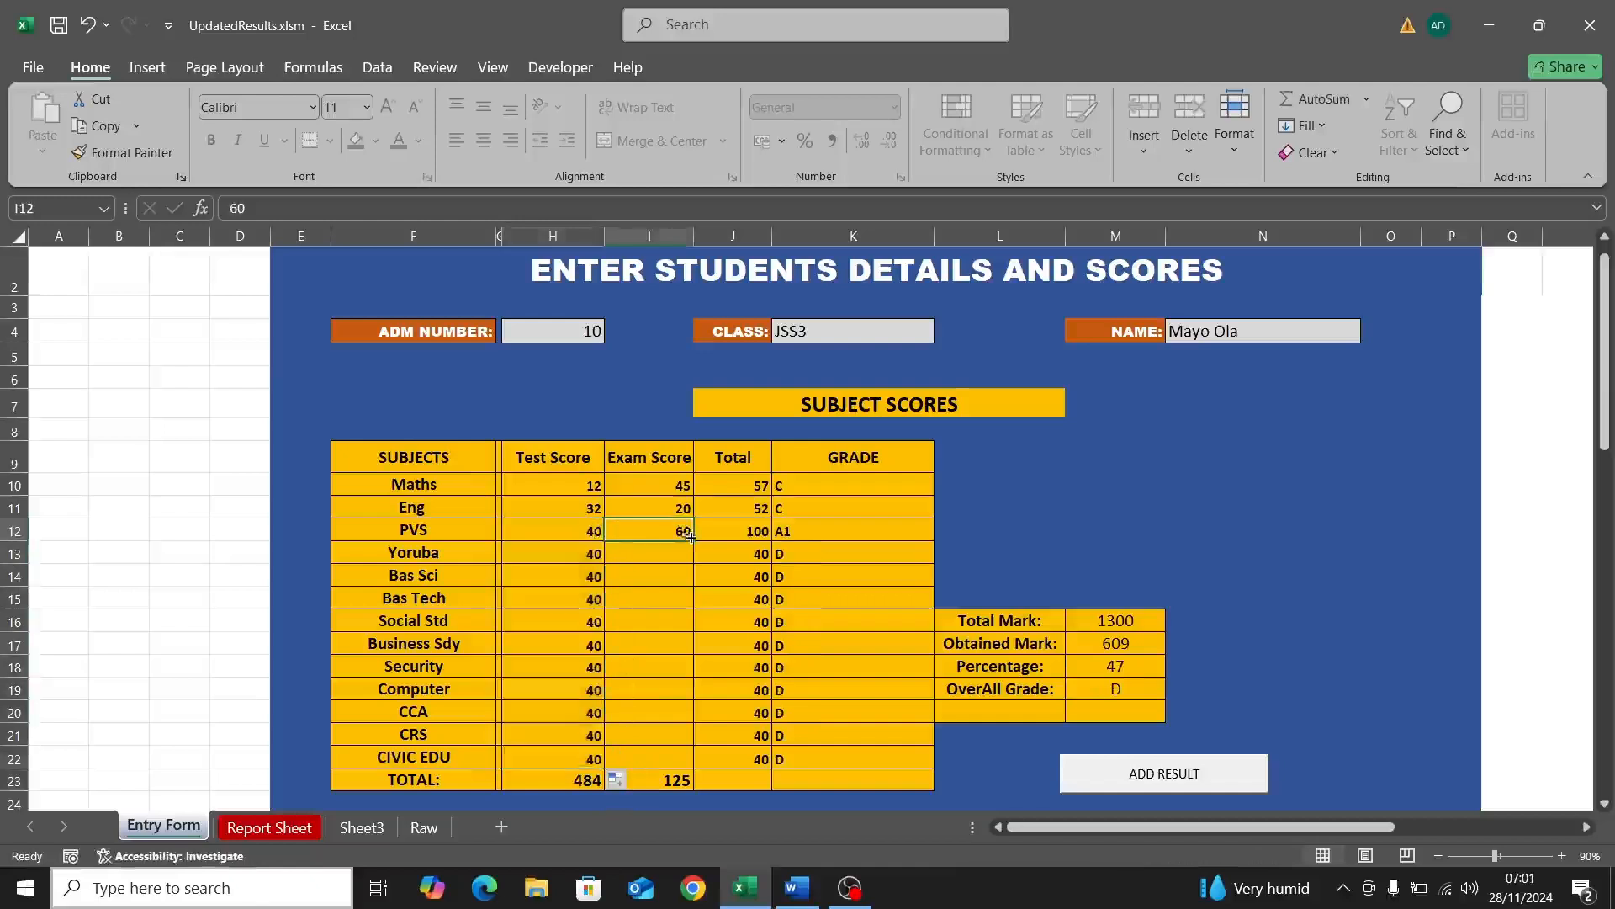
pyautogui.moveTo(692, 542); pyautogui.dragTo(688, 763)
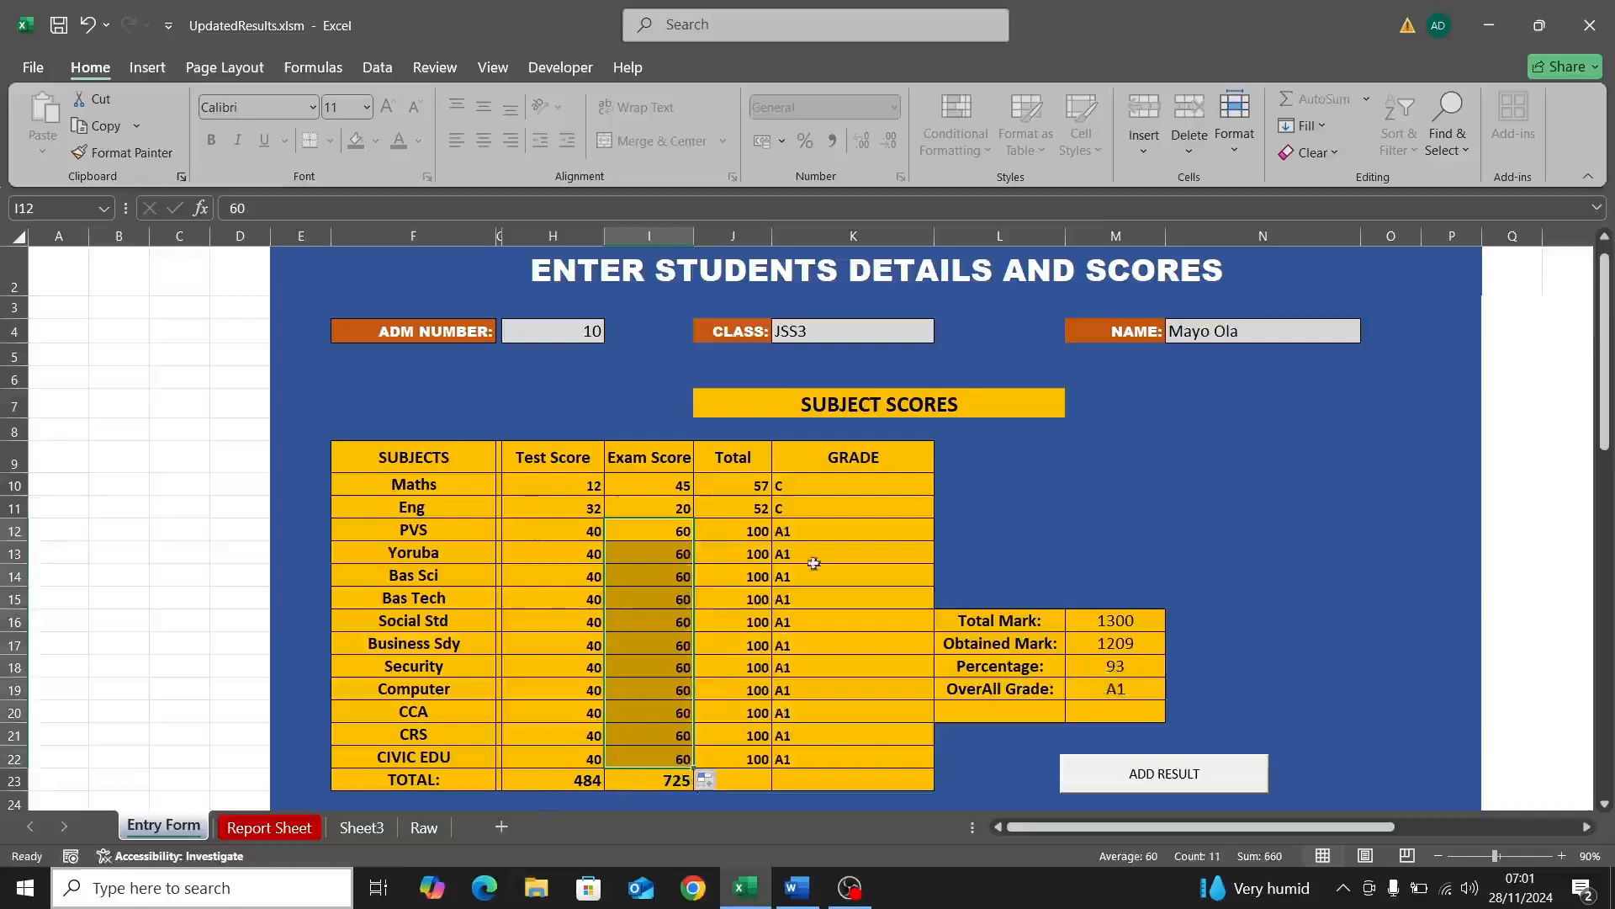
pyautogui.click(1143, 776)
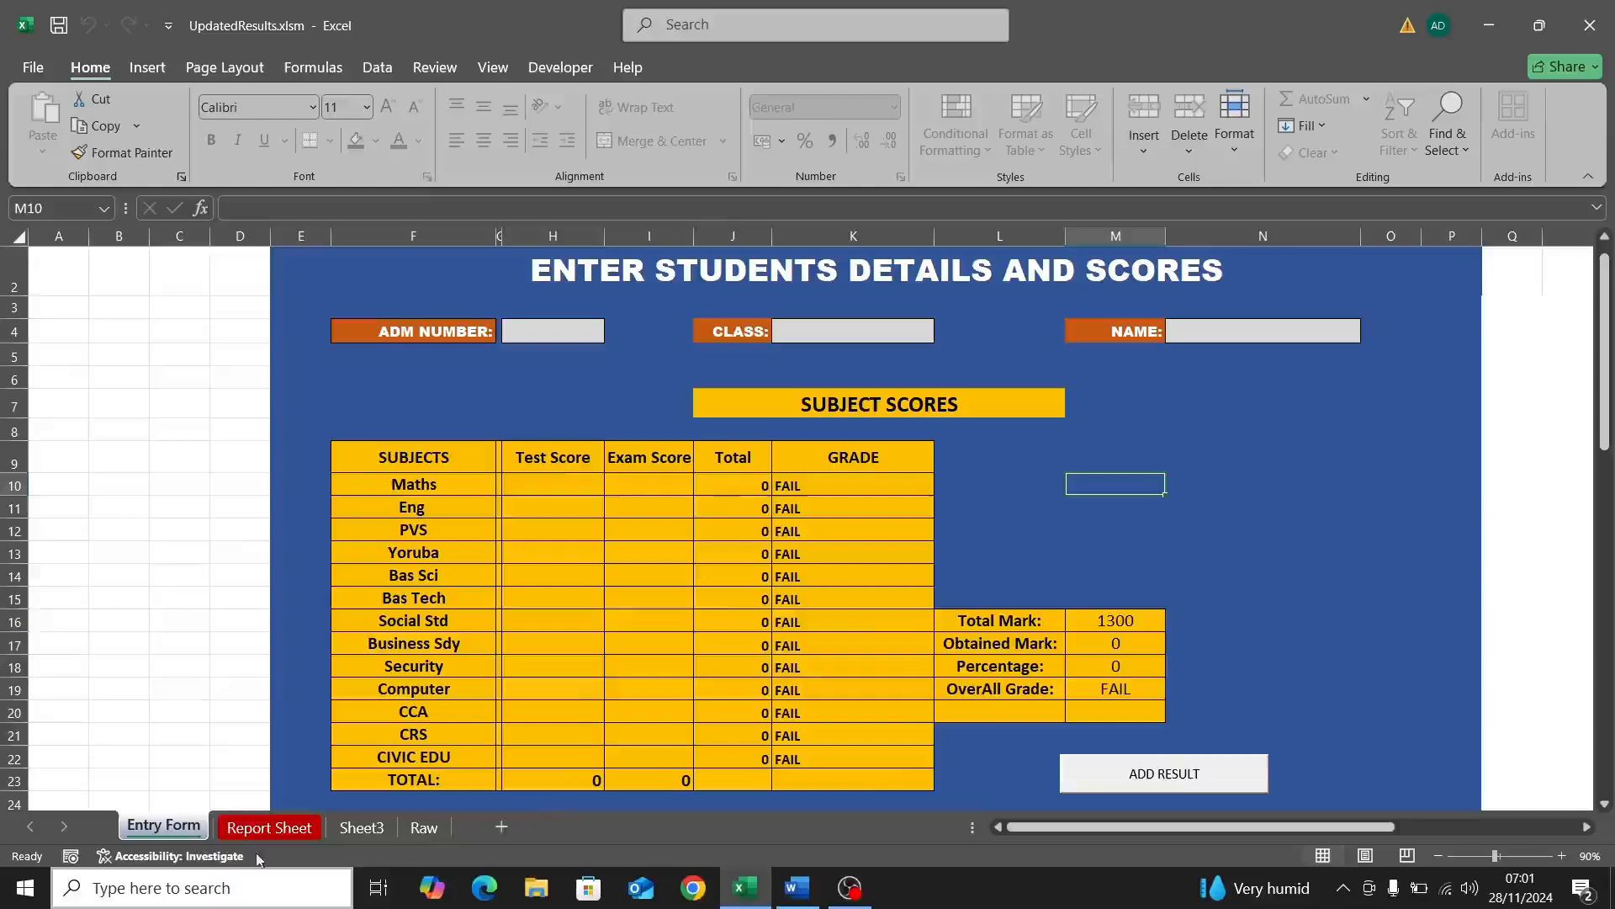
# Step: Scroll across the Report Sheet columns to review the new record, then return to Word
pyautogui.click(257, 831)
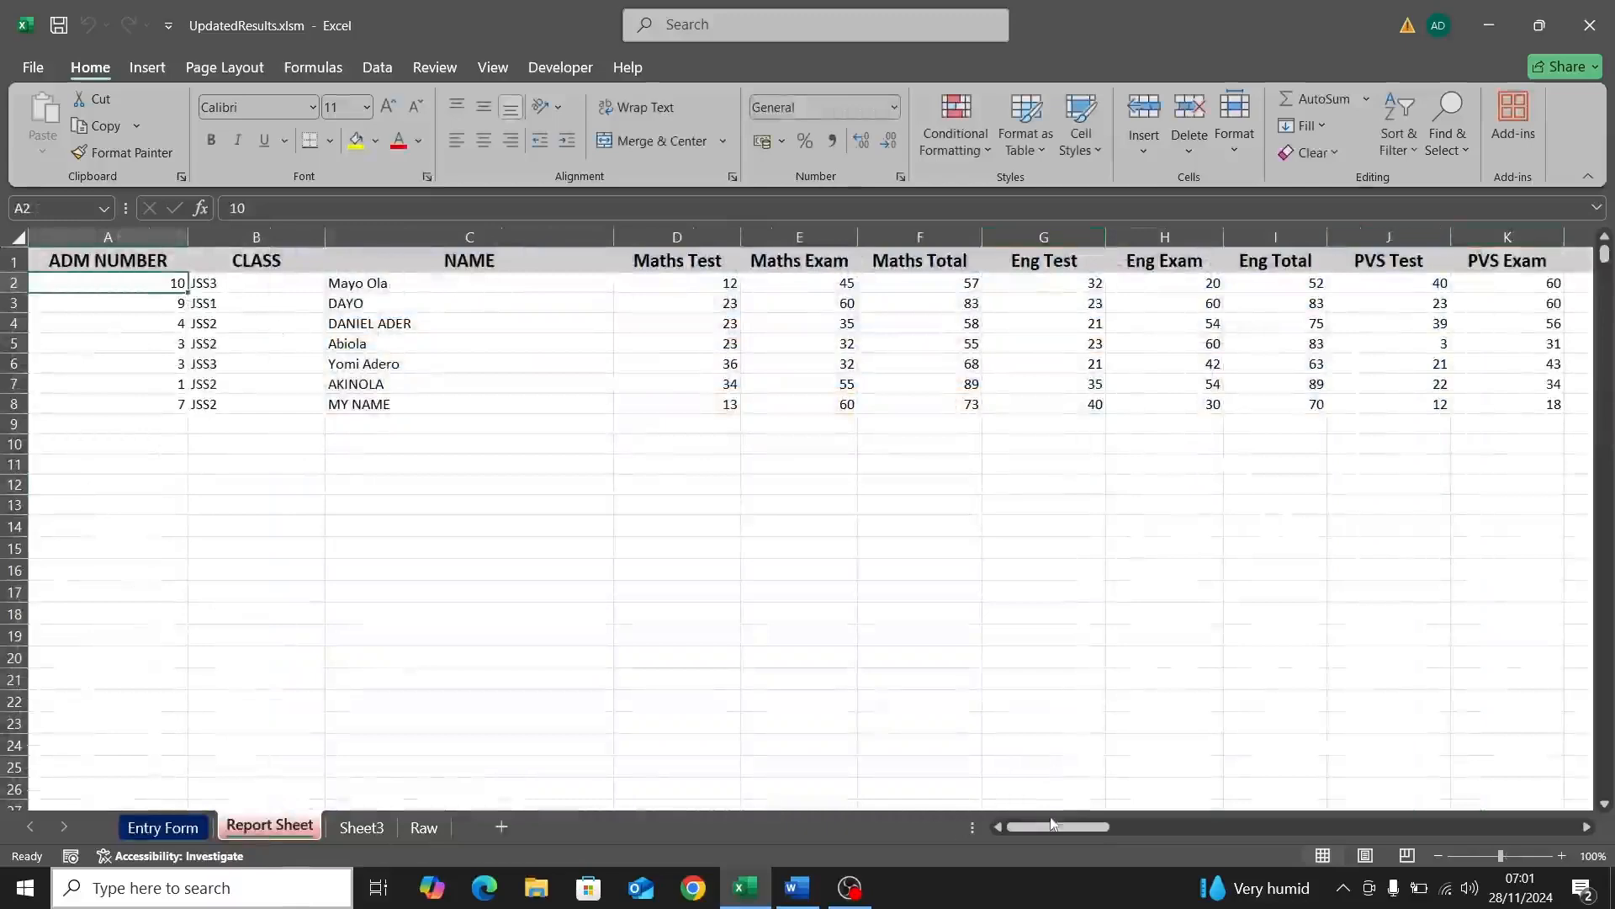
pyautogui.moveTo(1052, 824); pyautogui.dragTo(1337, 824)
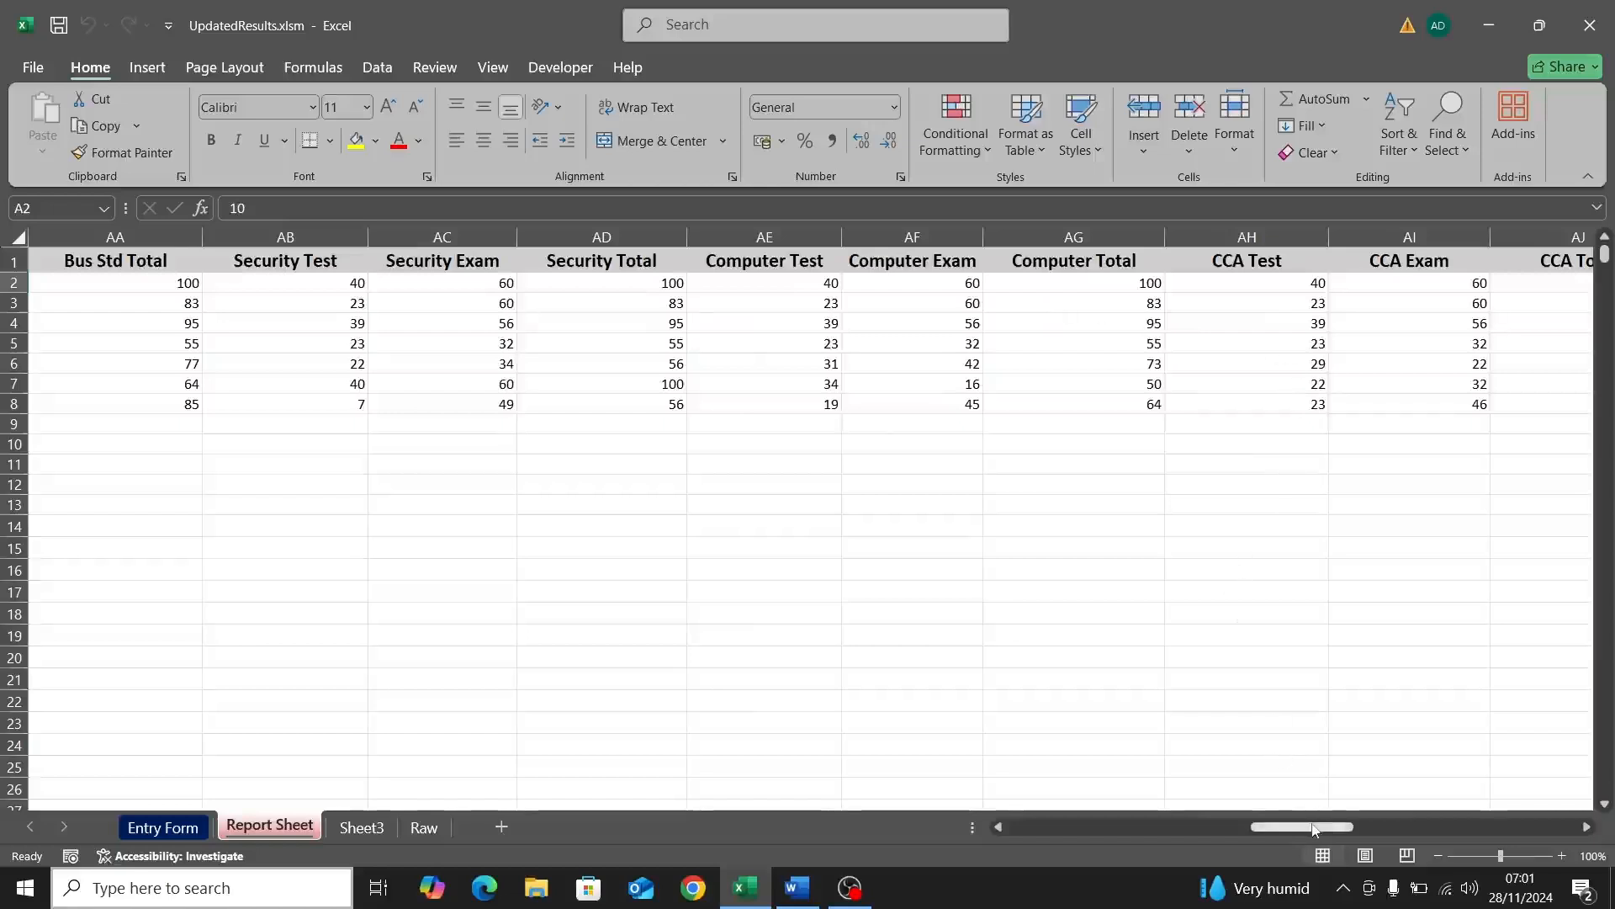
pyautogui.moveTo(1313, 829); pyautogui.dragTo(1044, 832)
pyautogui.click(797, 888)
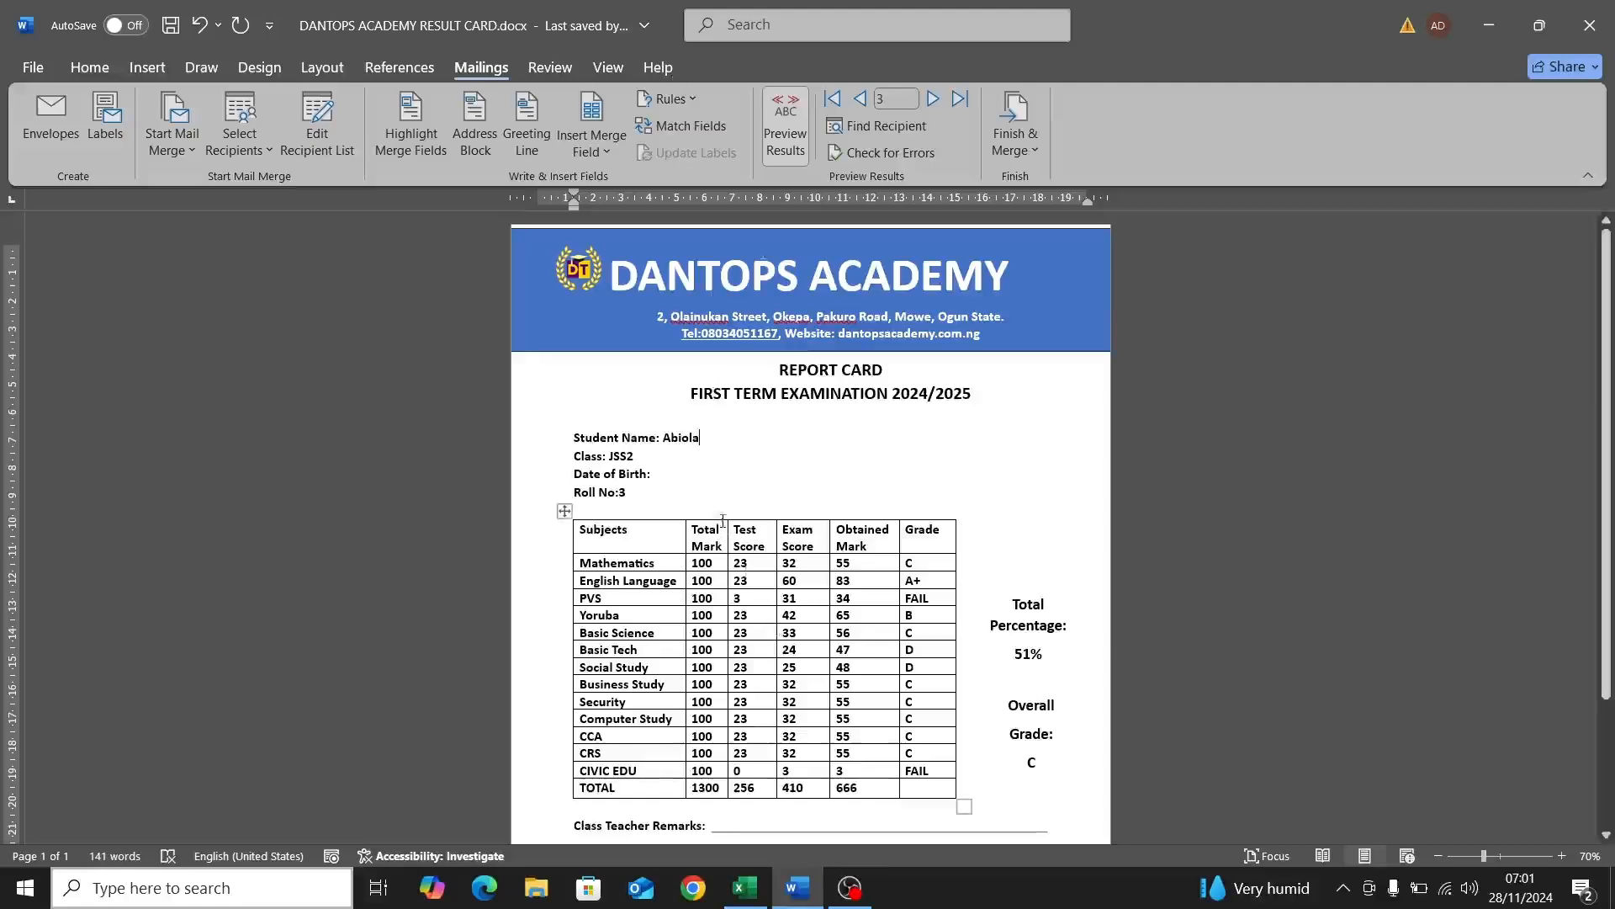
# Step: Refresh the recipient list from UpdatedResults.xlsm and select the new JSS3 student's record
pyautogui.click(334, 148)
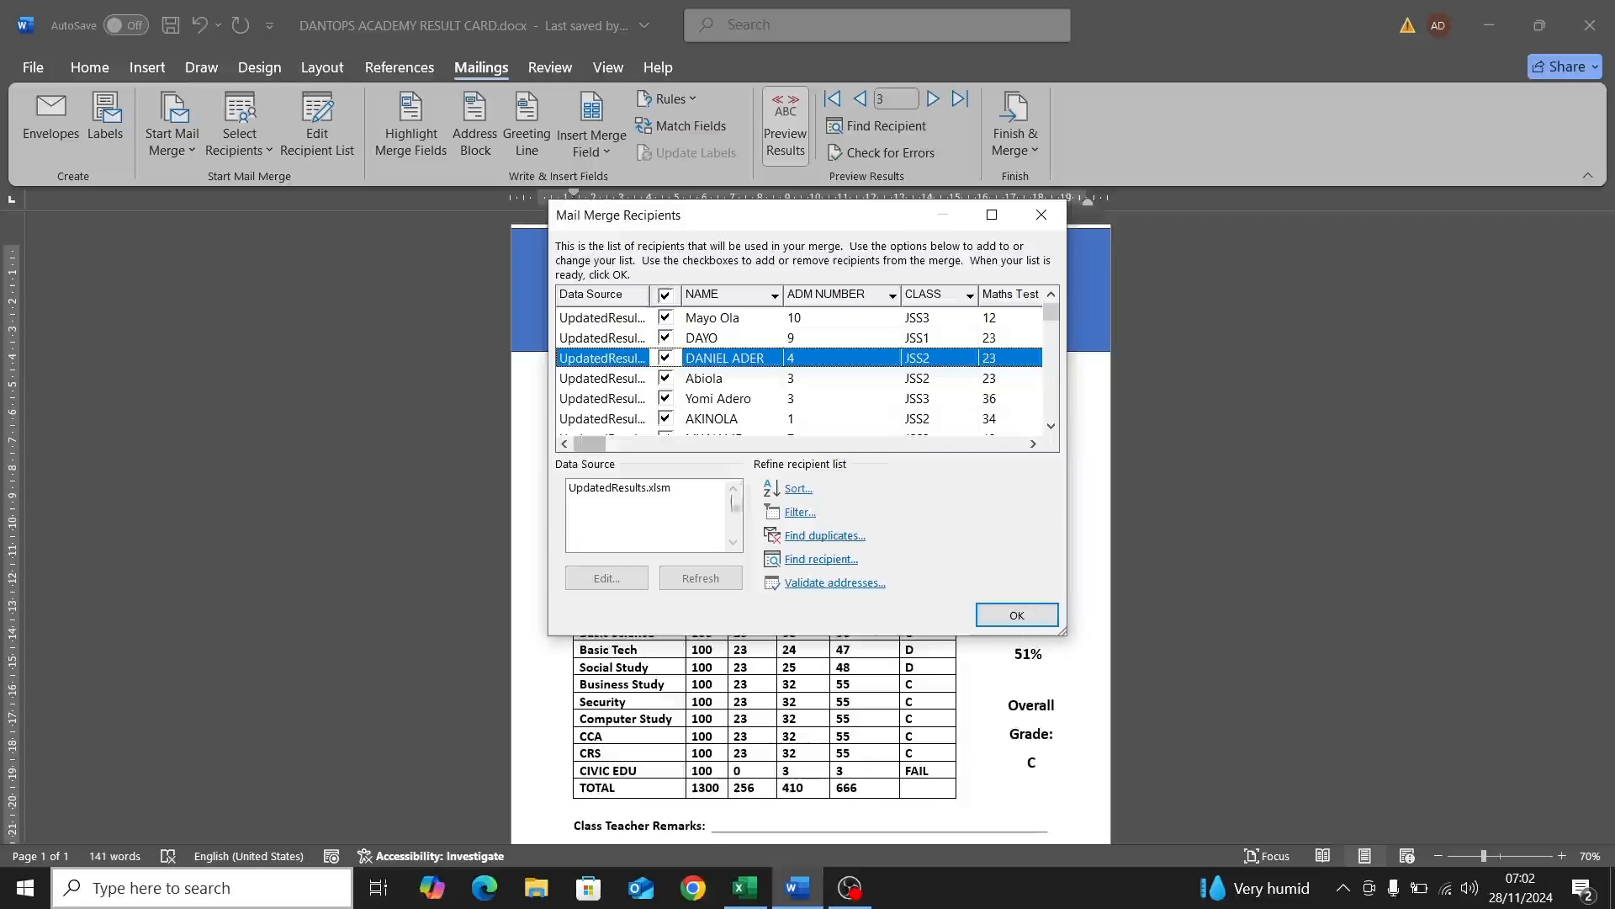
pyautogui.click(693, 497)
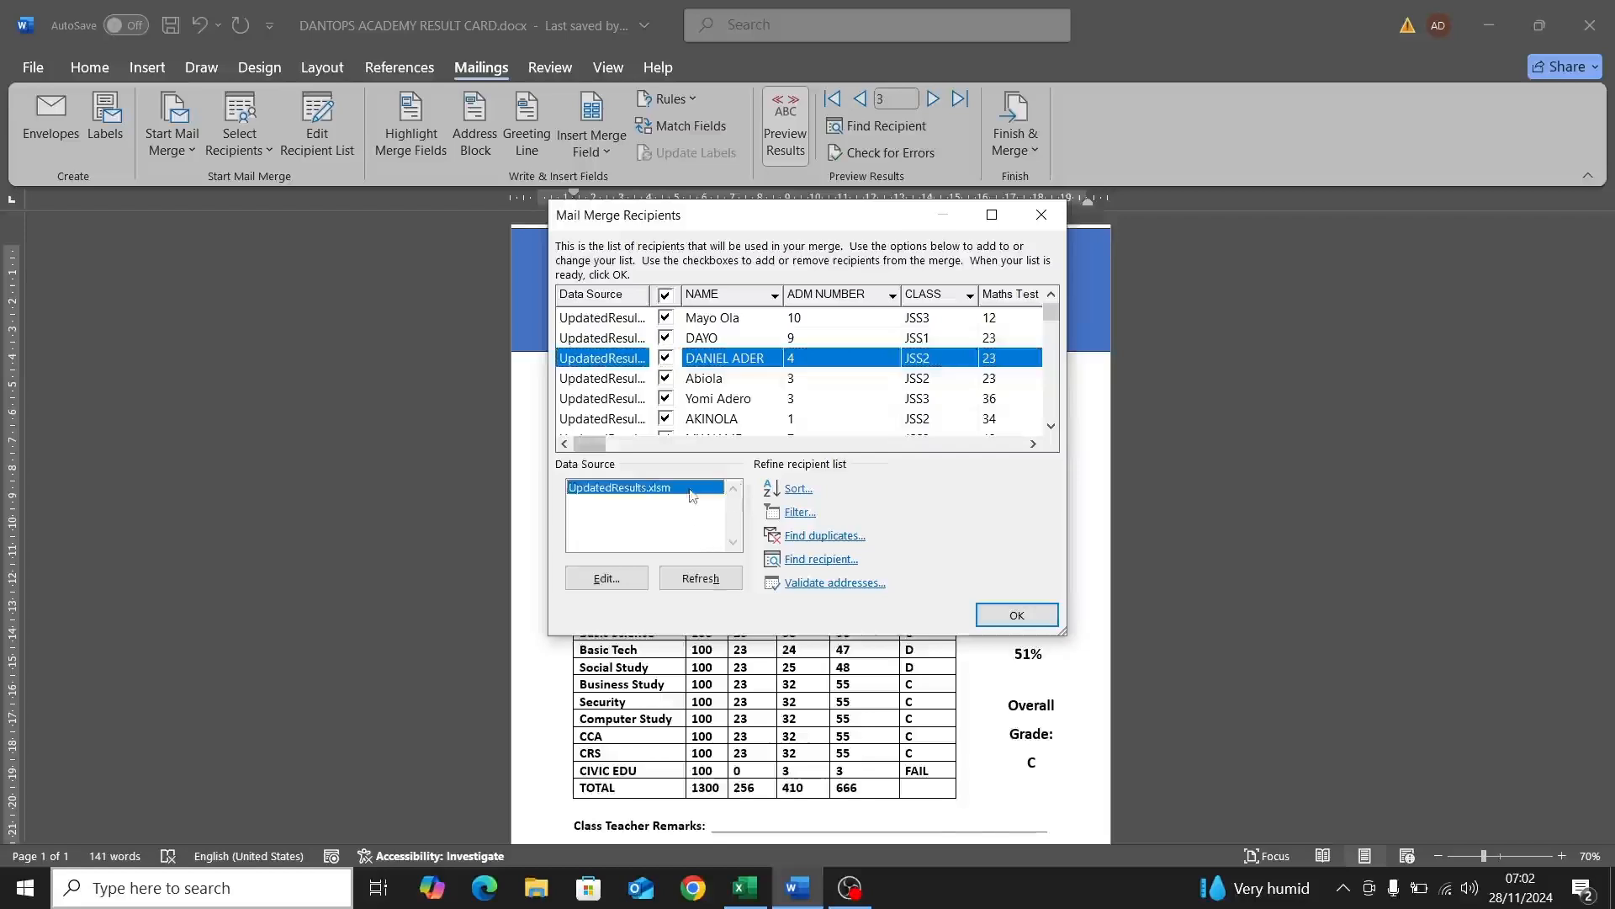
pyautogui.click(698, 579)
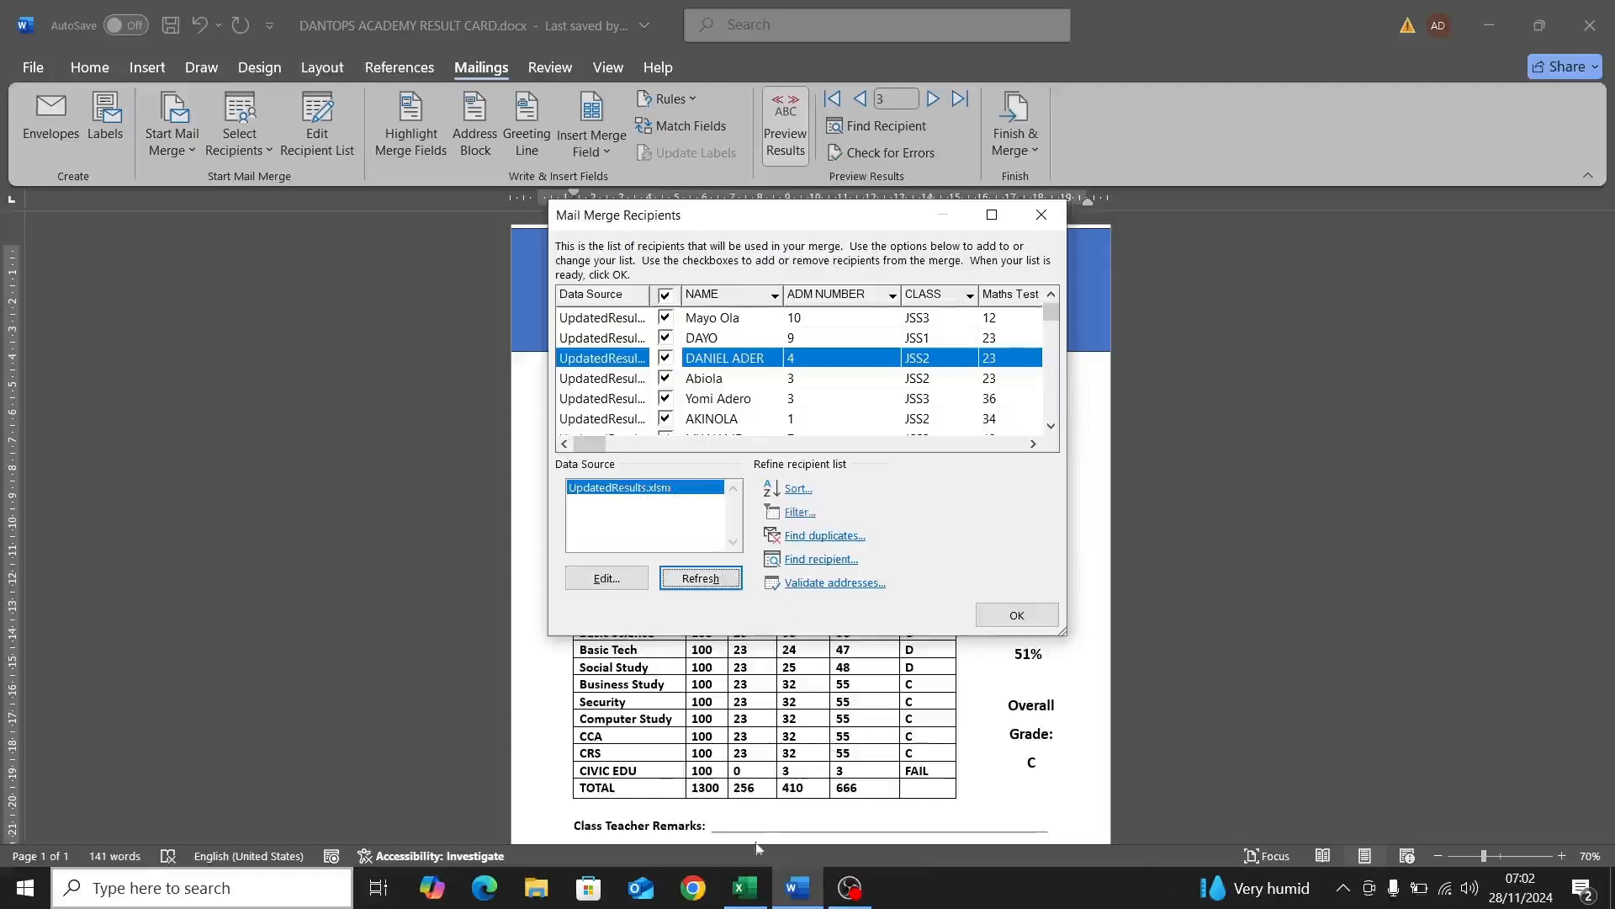
pyautogui.click(744, 887)
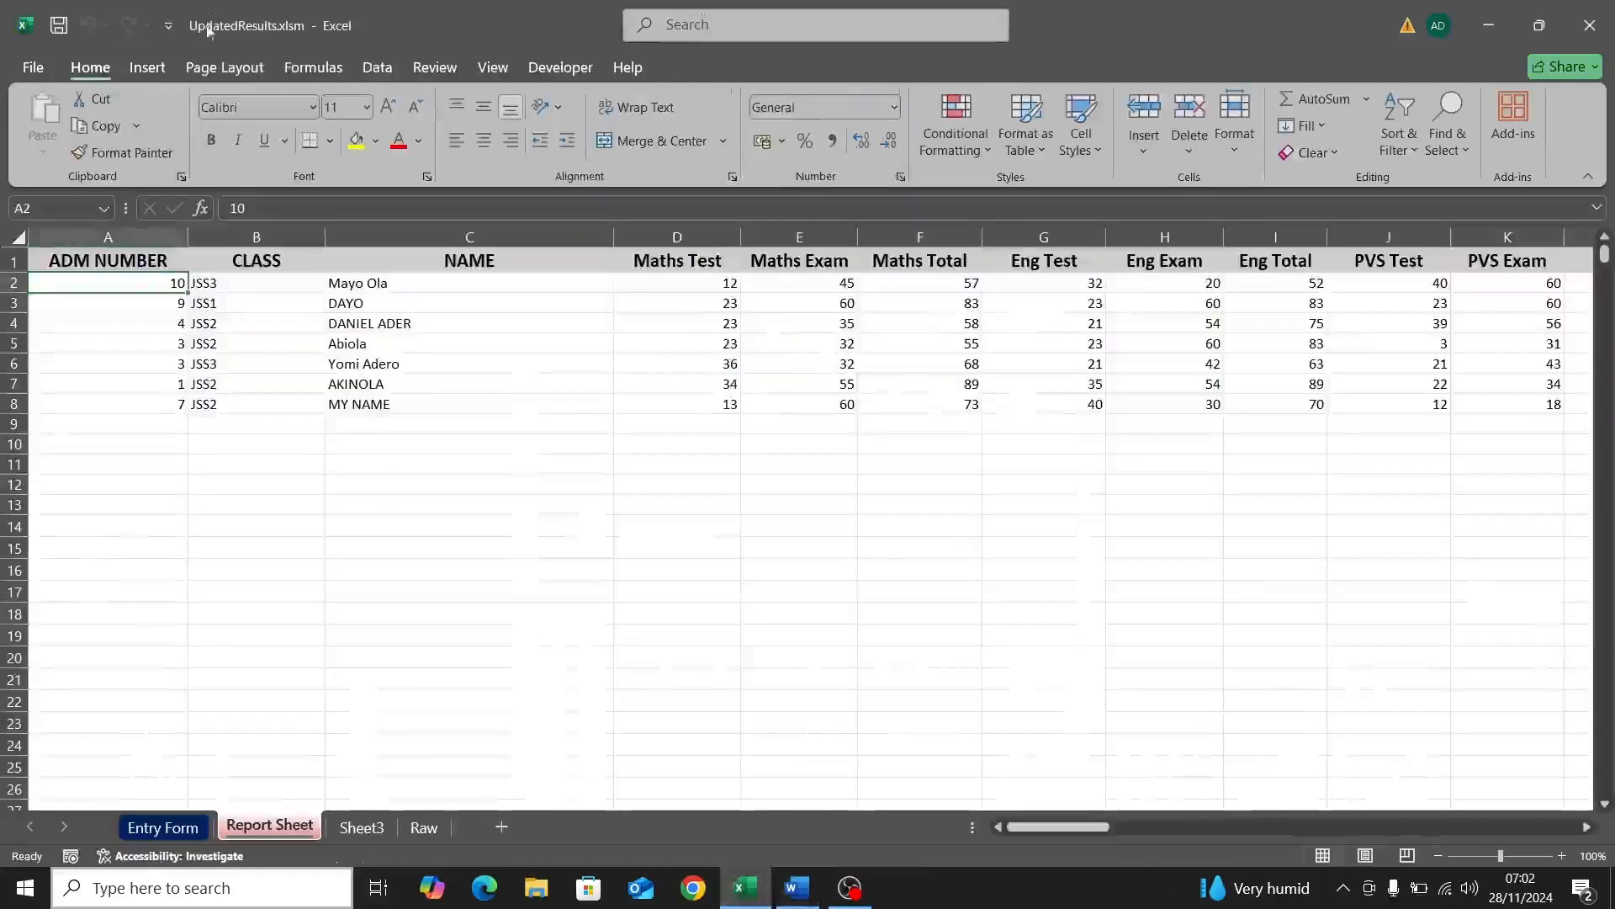
pyautogui.click(797, 890)
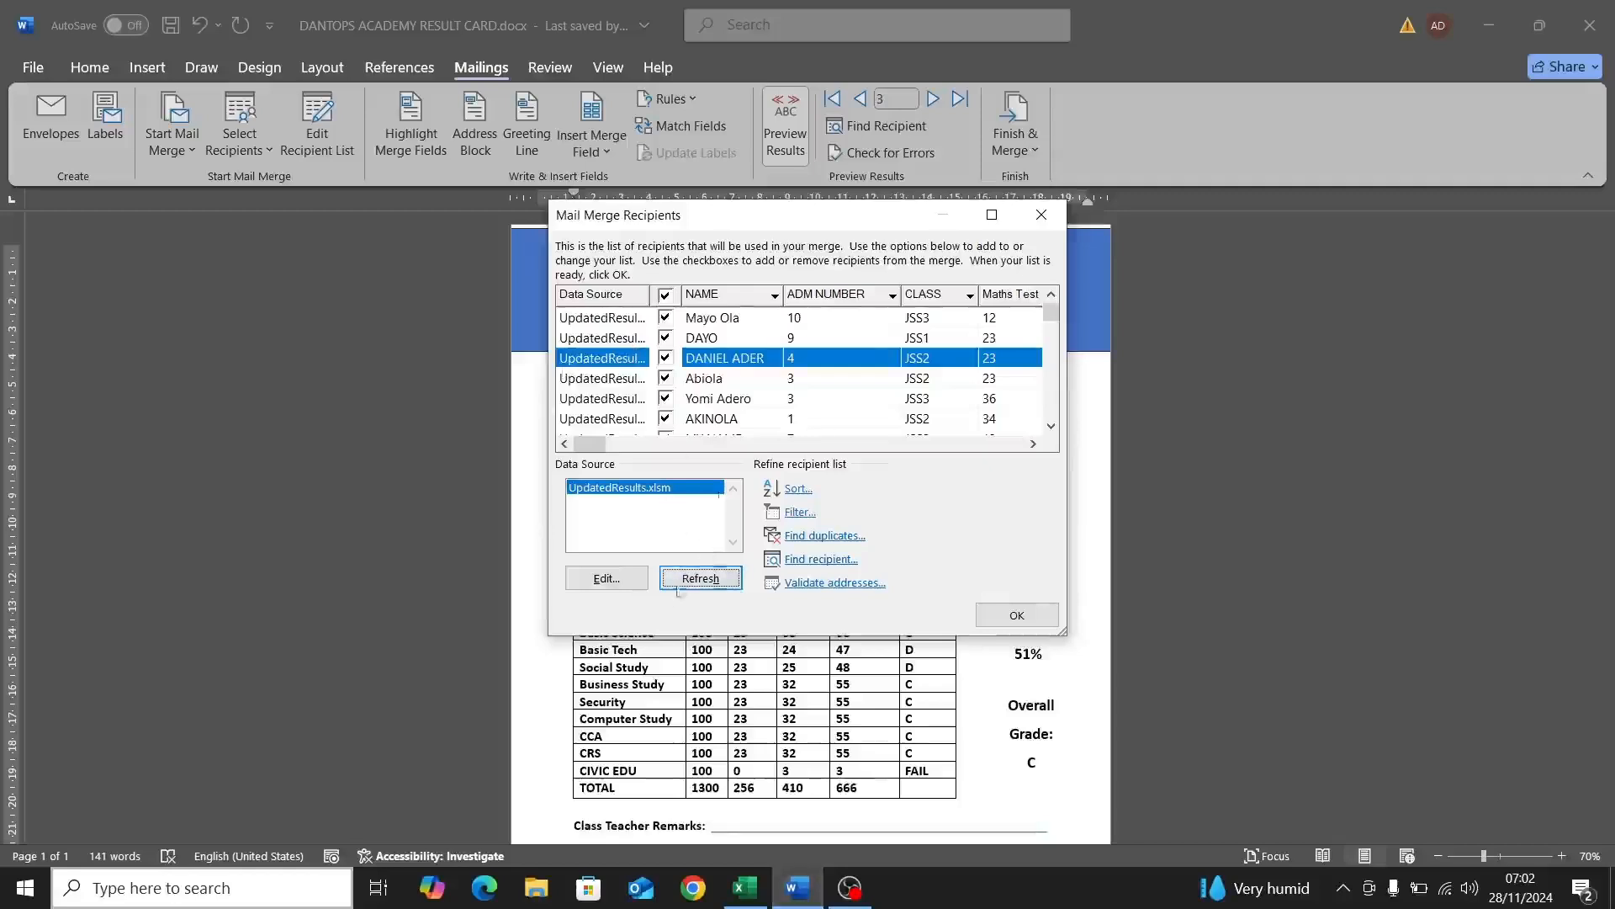
pyautogui.click(722, 323)
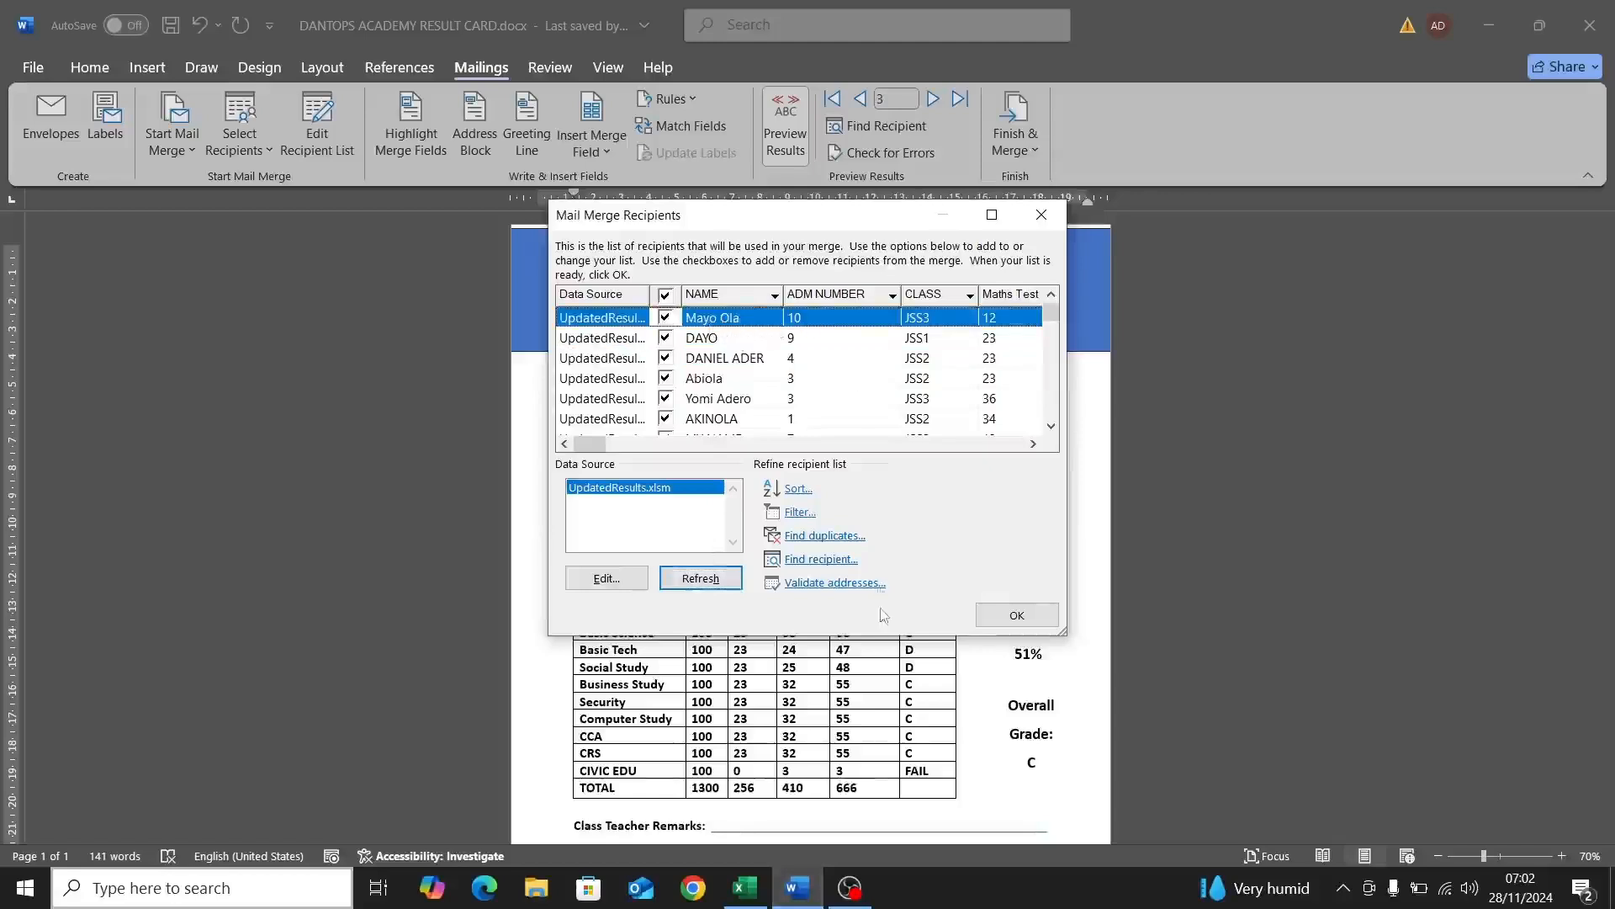
pyautogui.click(1017, 616)
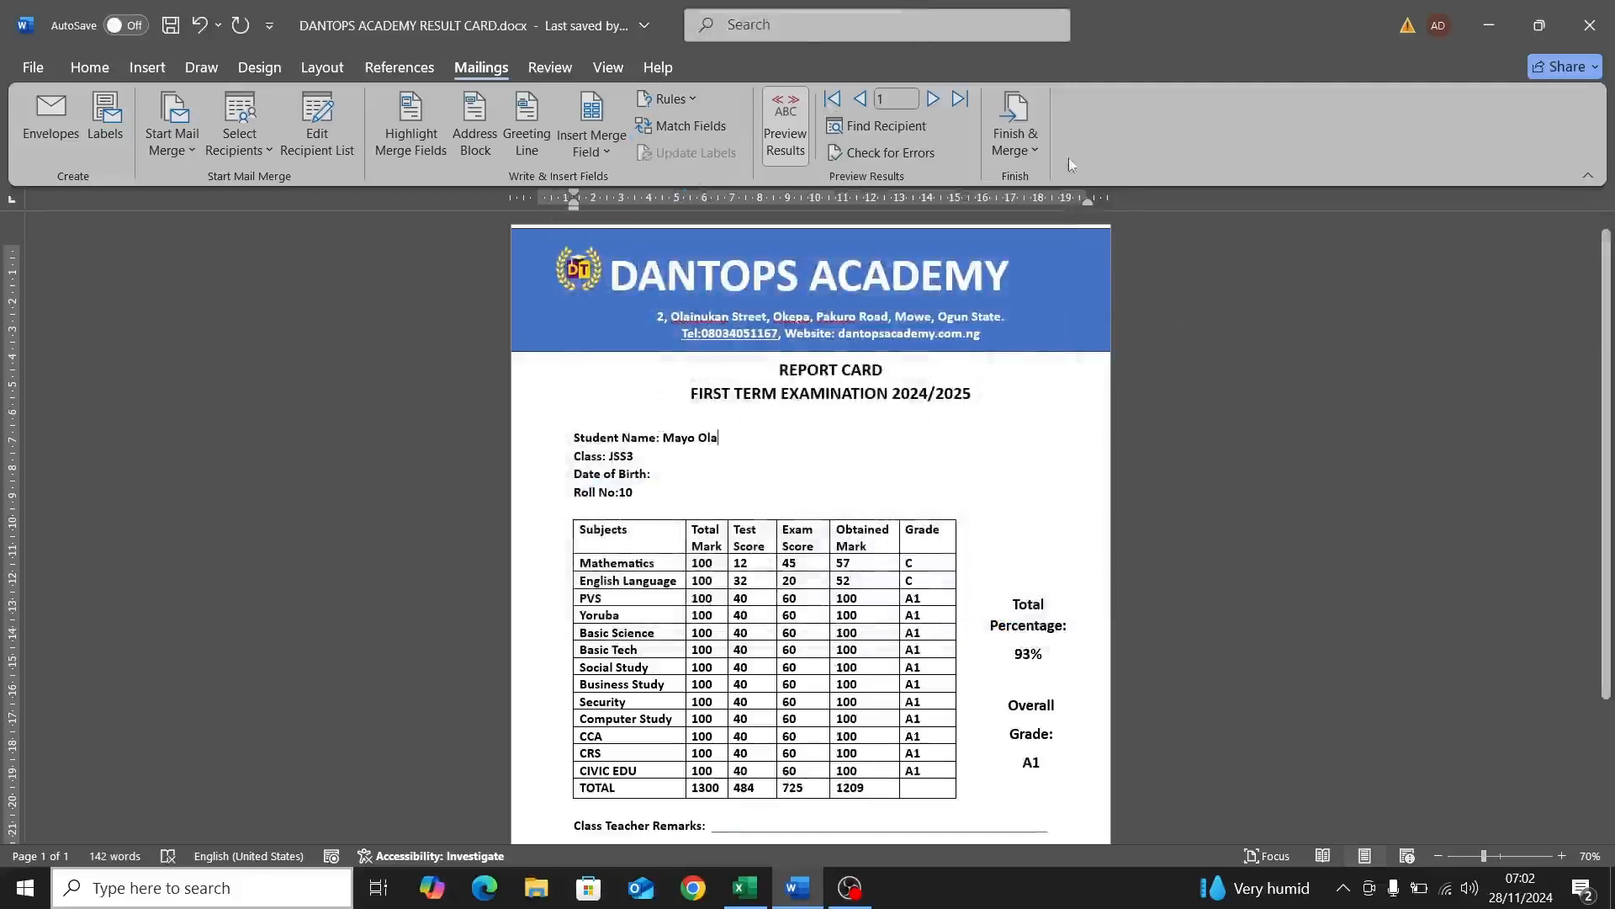
pyautogui.click(1034, 151)
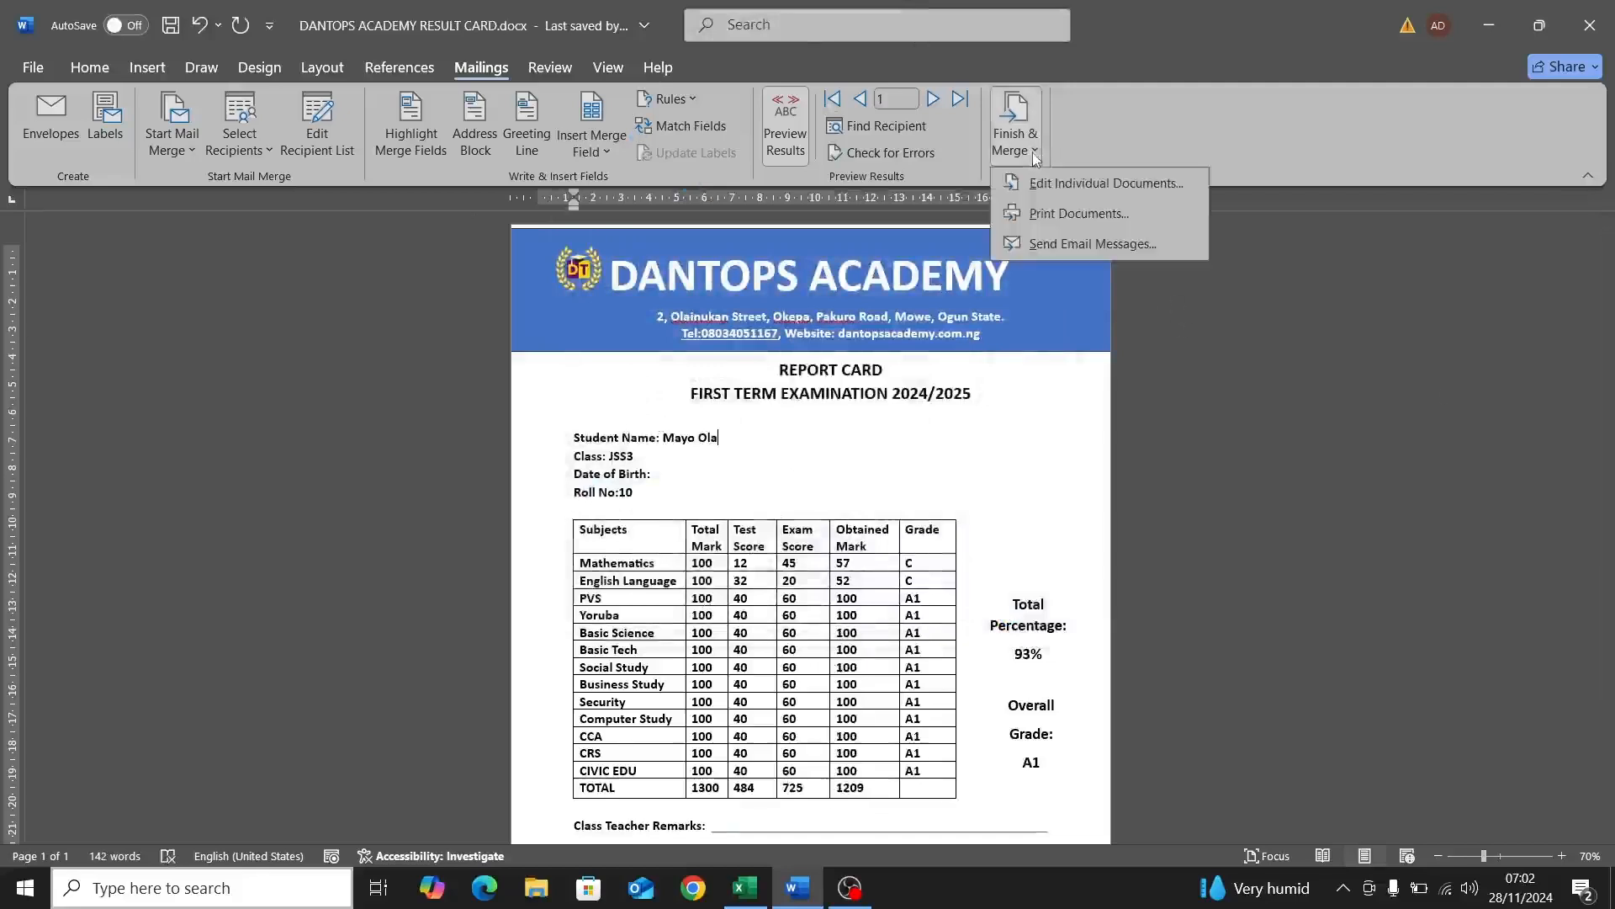
pyautogui.click(1079, 212)
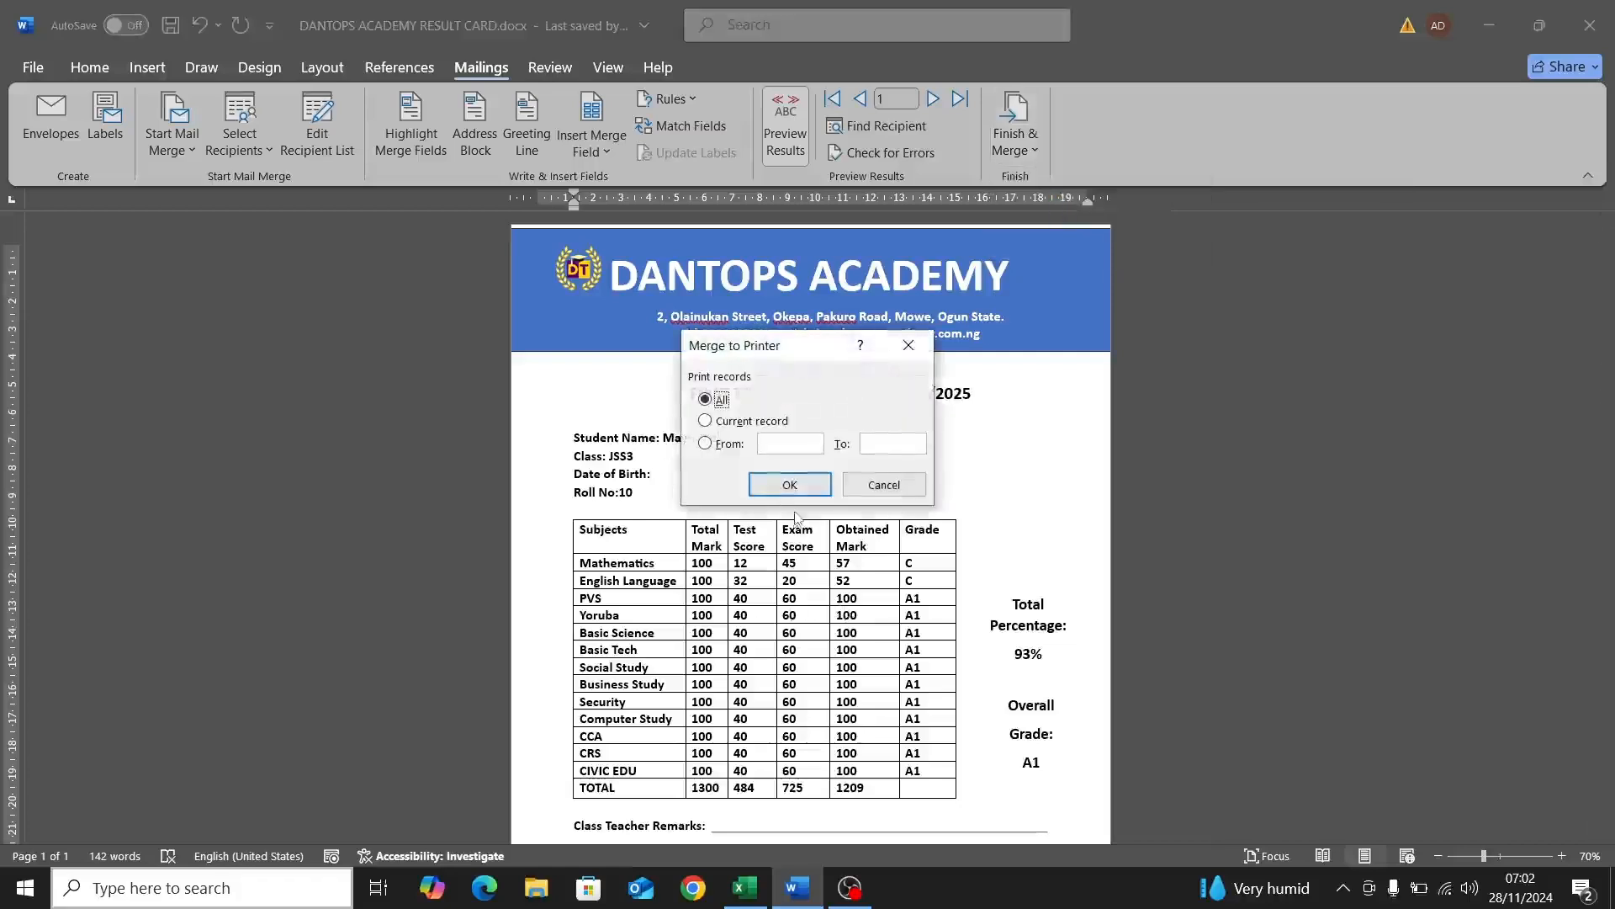
pyautogui.click(789, 486)
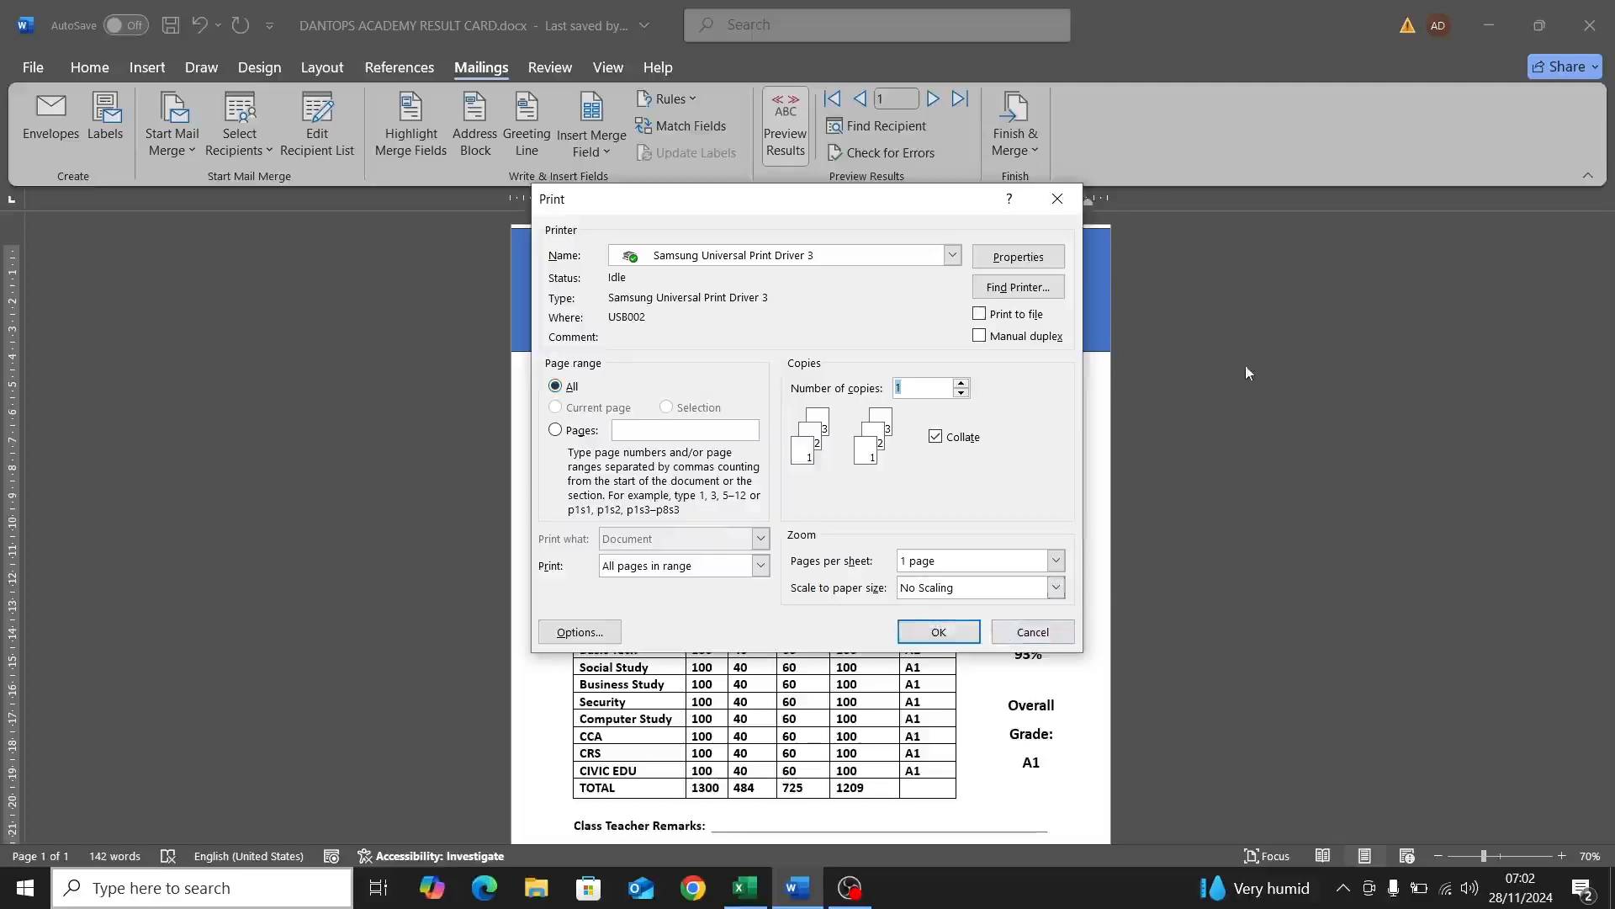
pyautogui.click(1056, 200)
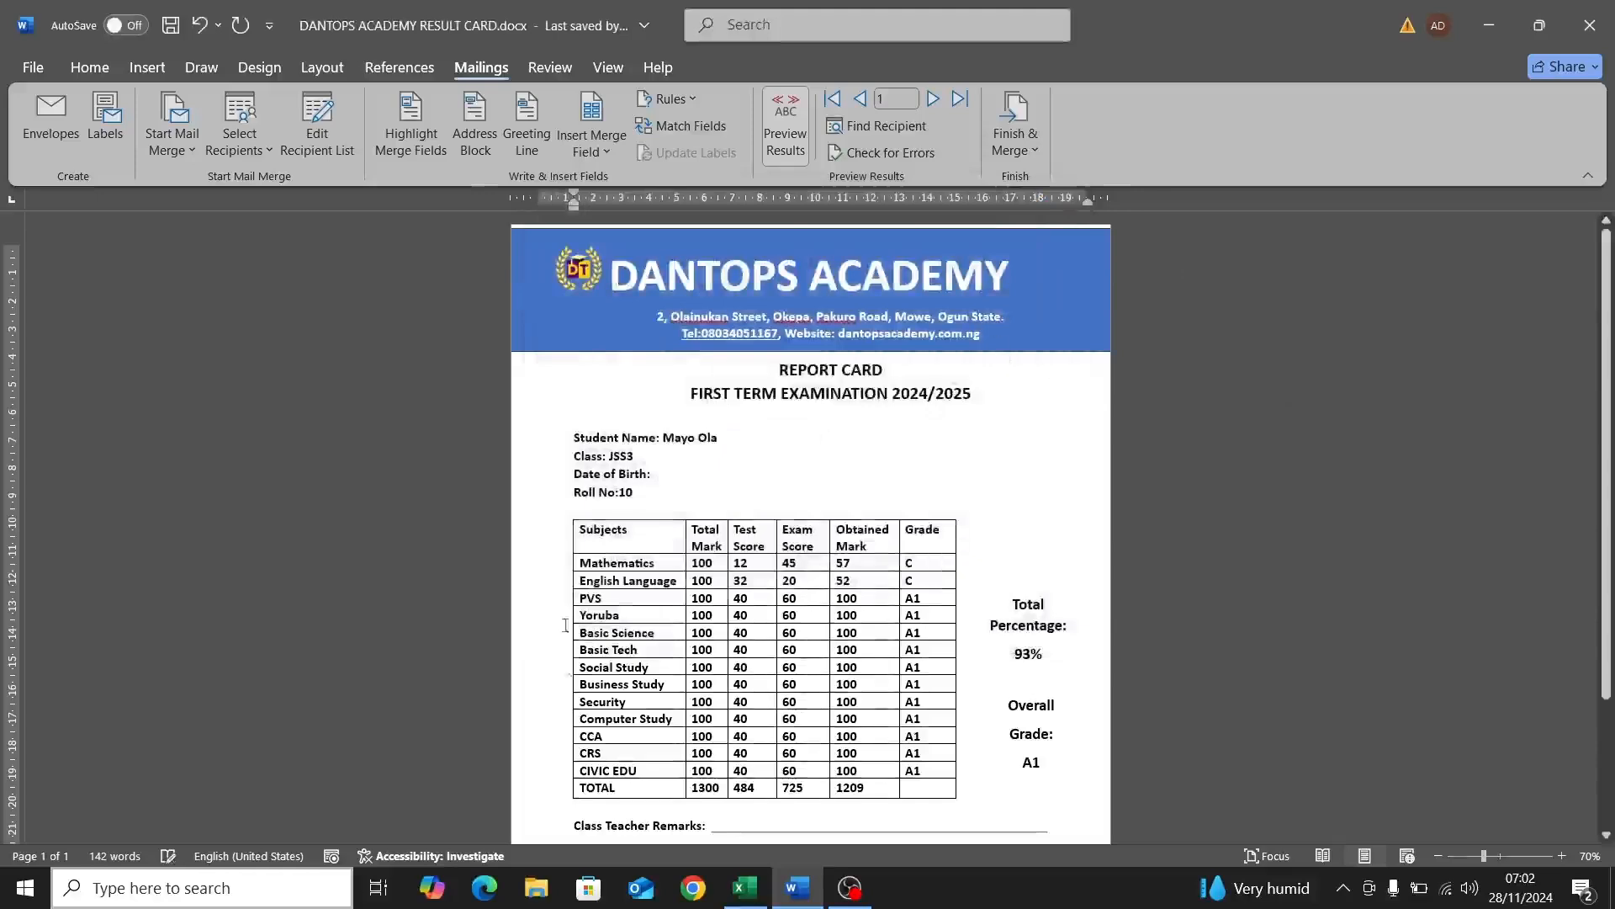
# Step: Bring the results workbook forward and show its Entry Form sheet
pyautogui.click(732, 885)
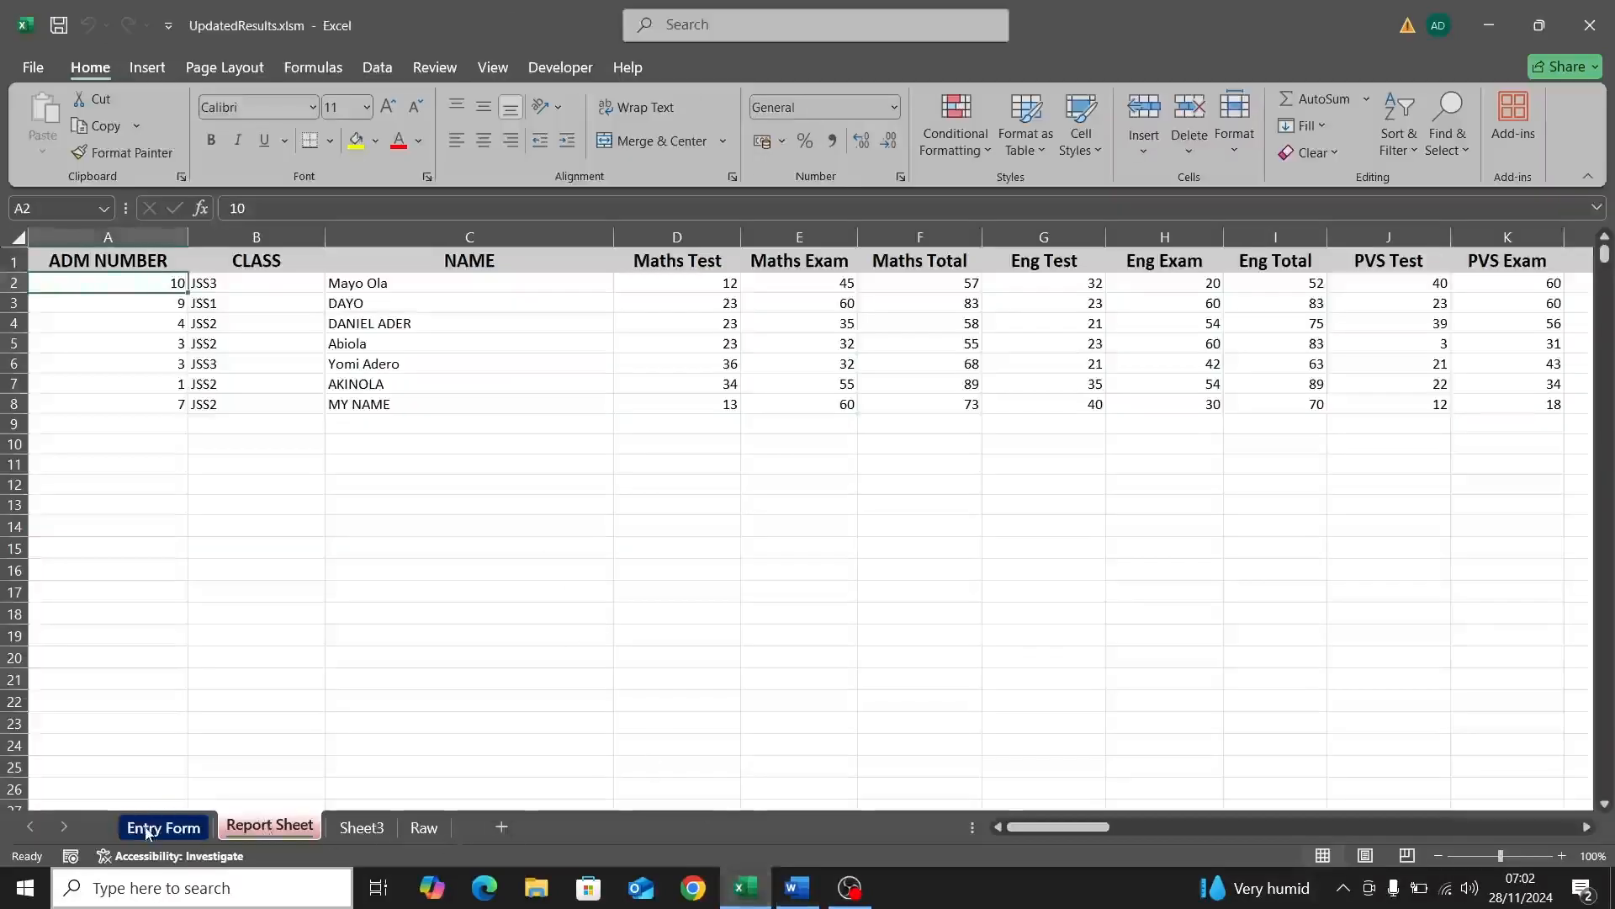
pyautogui.click(146, 832)
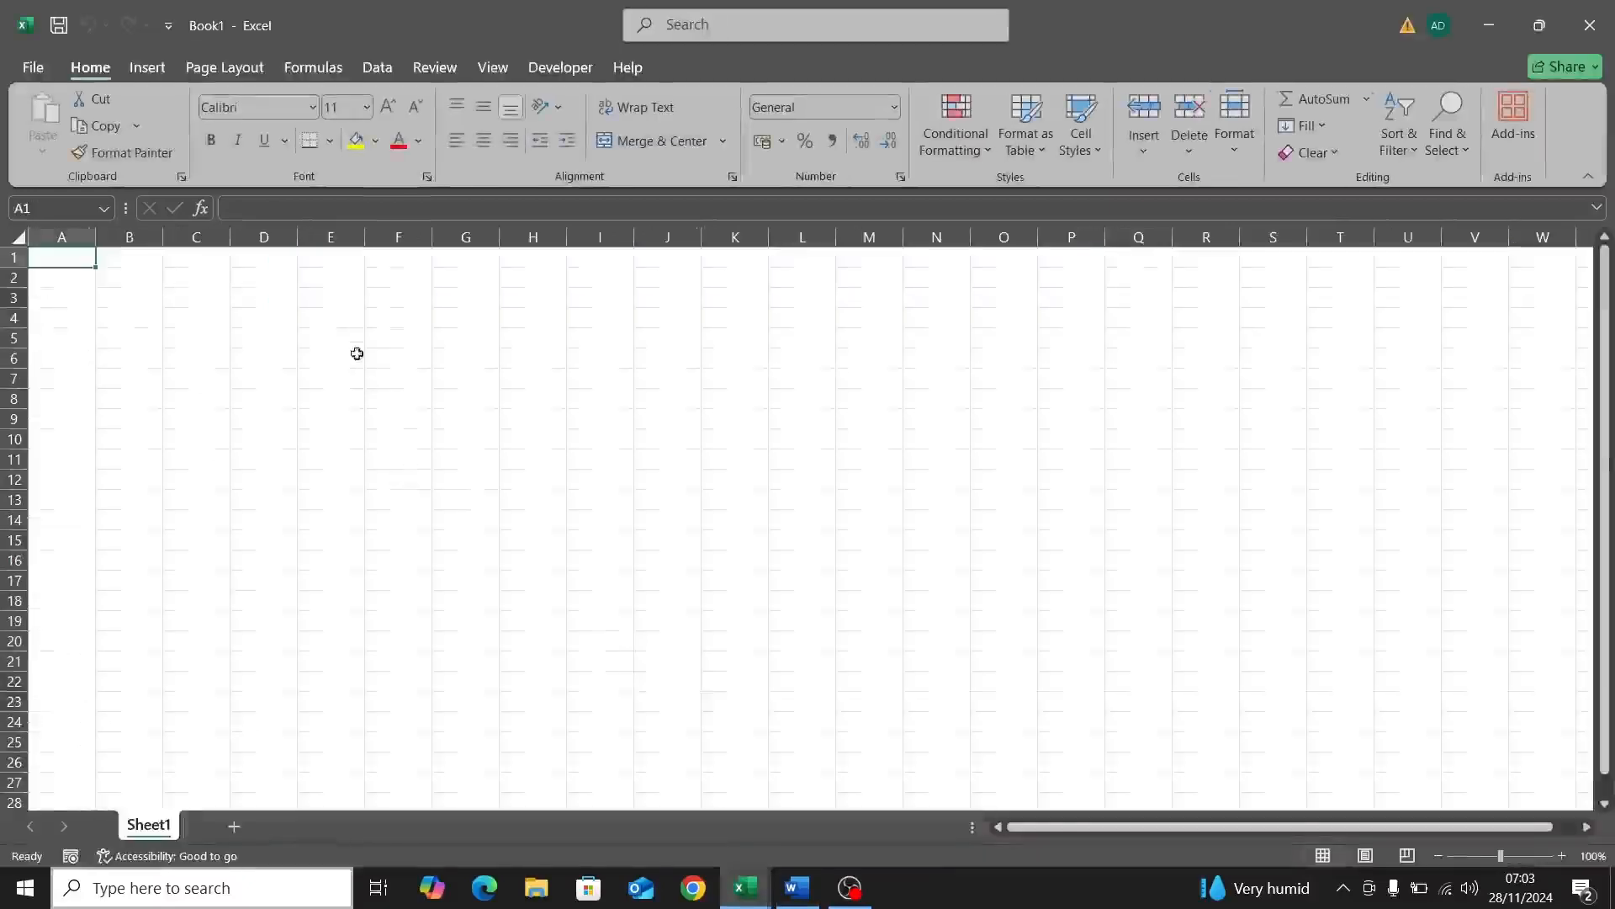
# Step: Merge and centre cells I2:N2
pyautogui.click(524, 287)
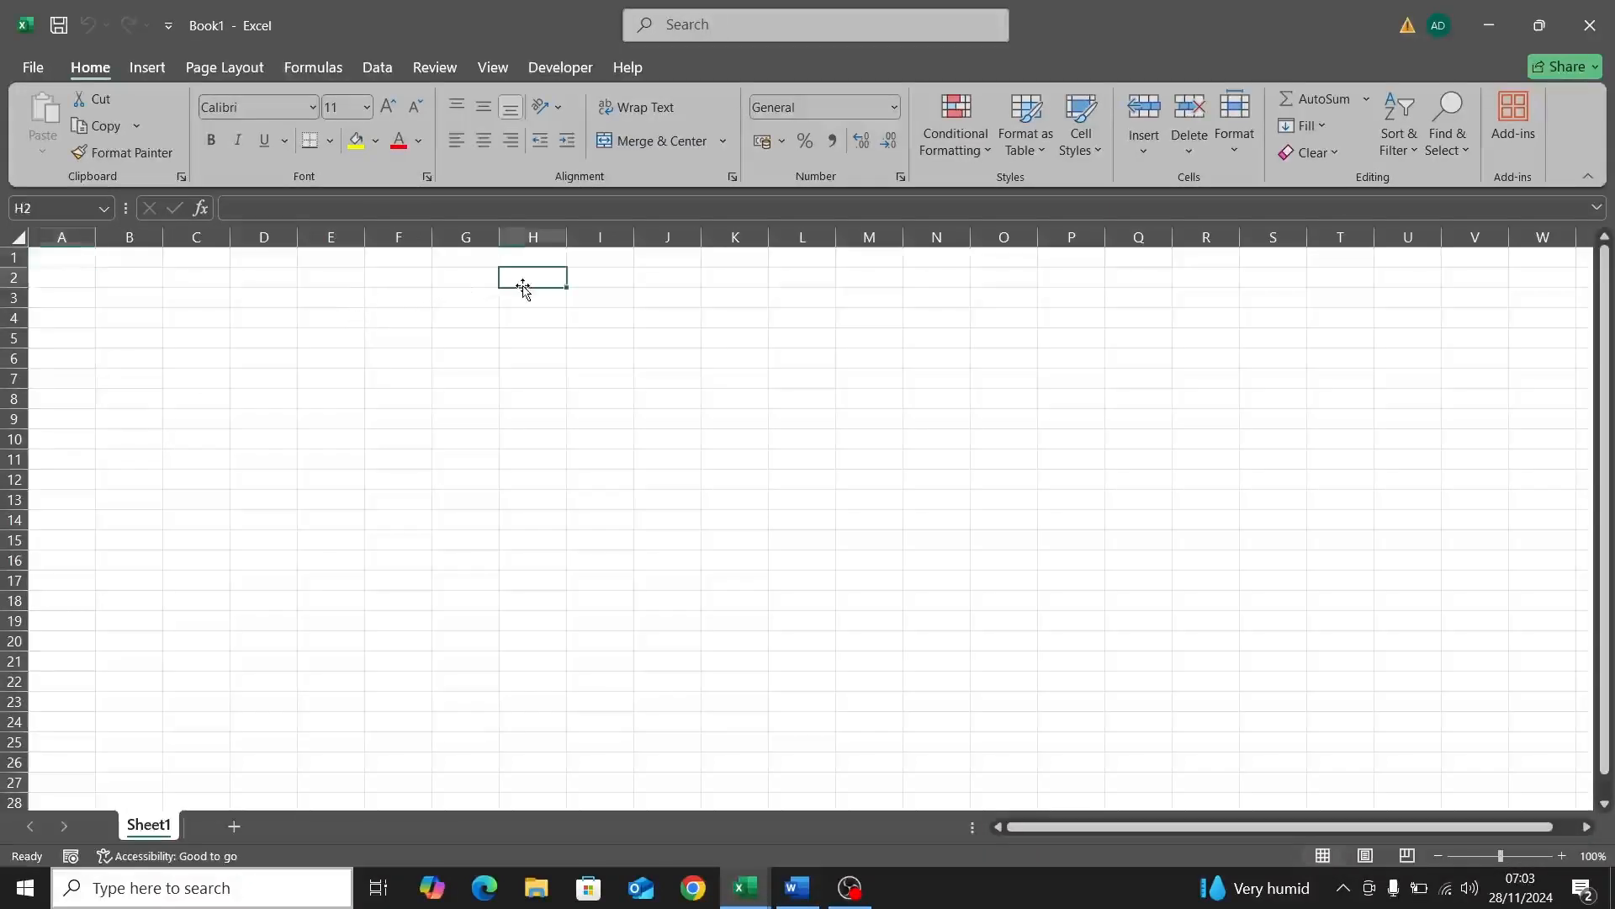
pyautogui.click(597, 278)
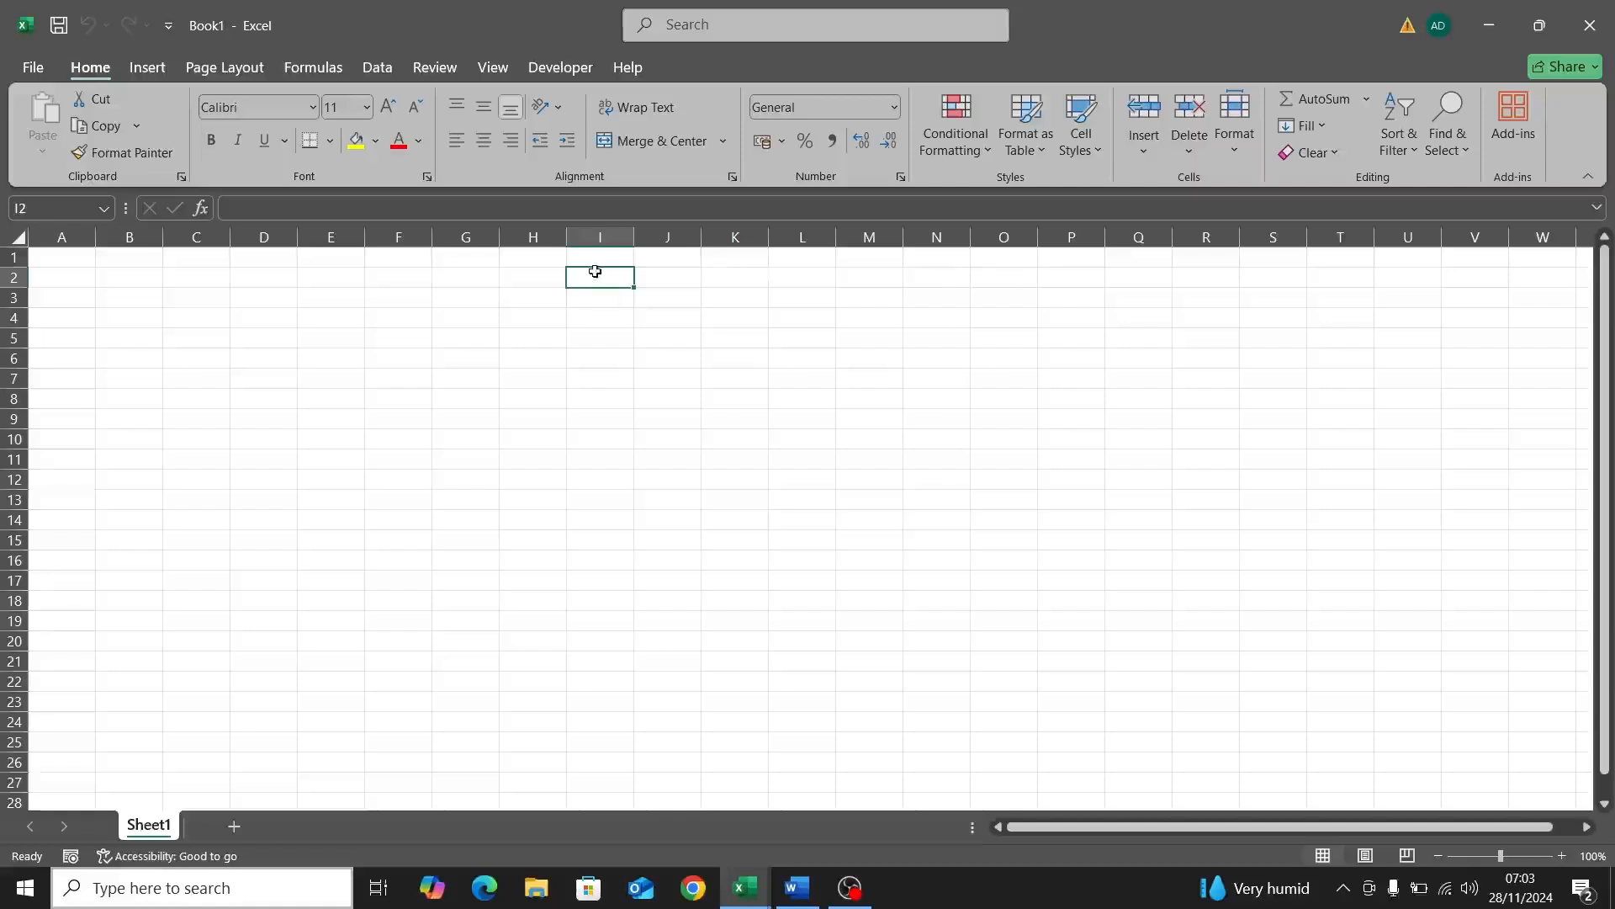
pyautogui.click(678, 286)
pyautogui.click(611, 286)
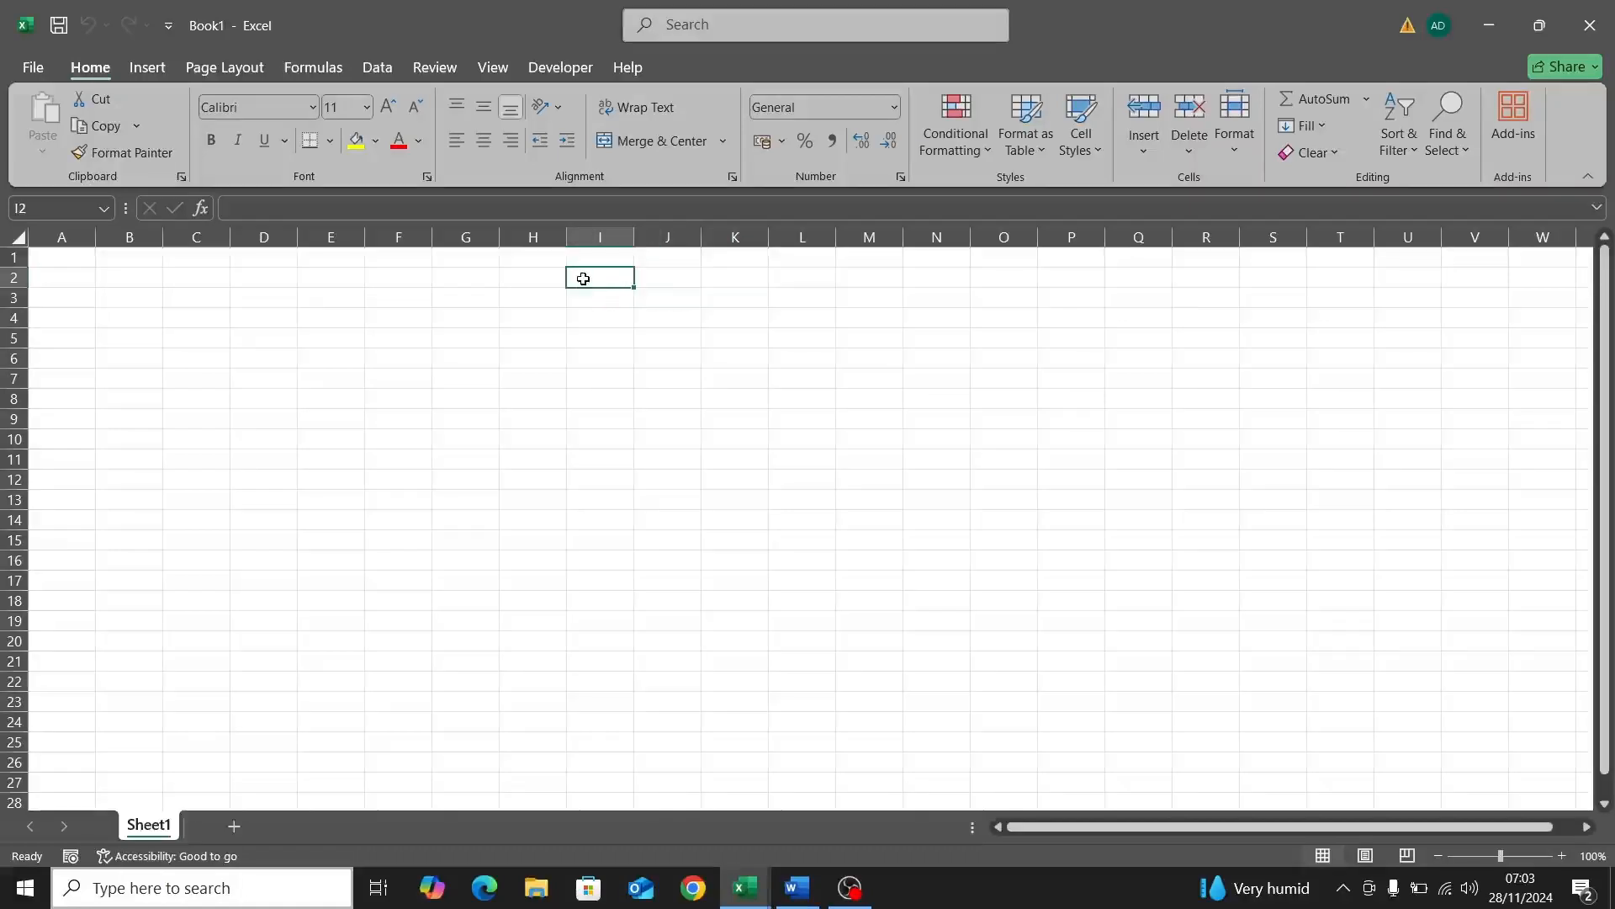
pyautogui.moveTo(583, 279); pyautogui.dragTo(930, 274)
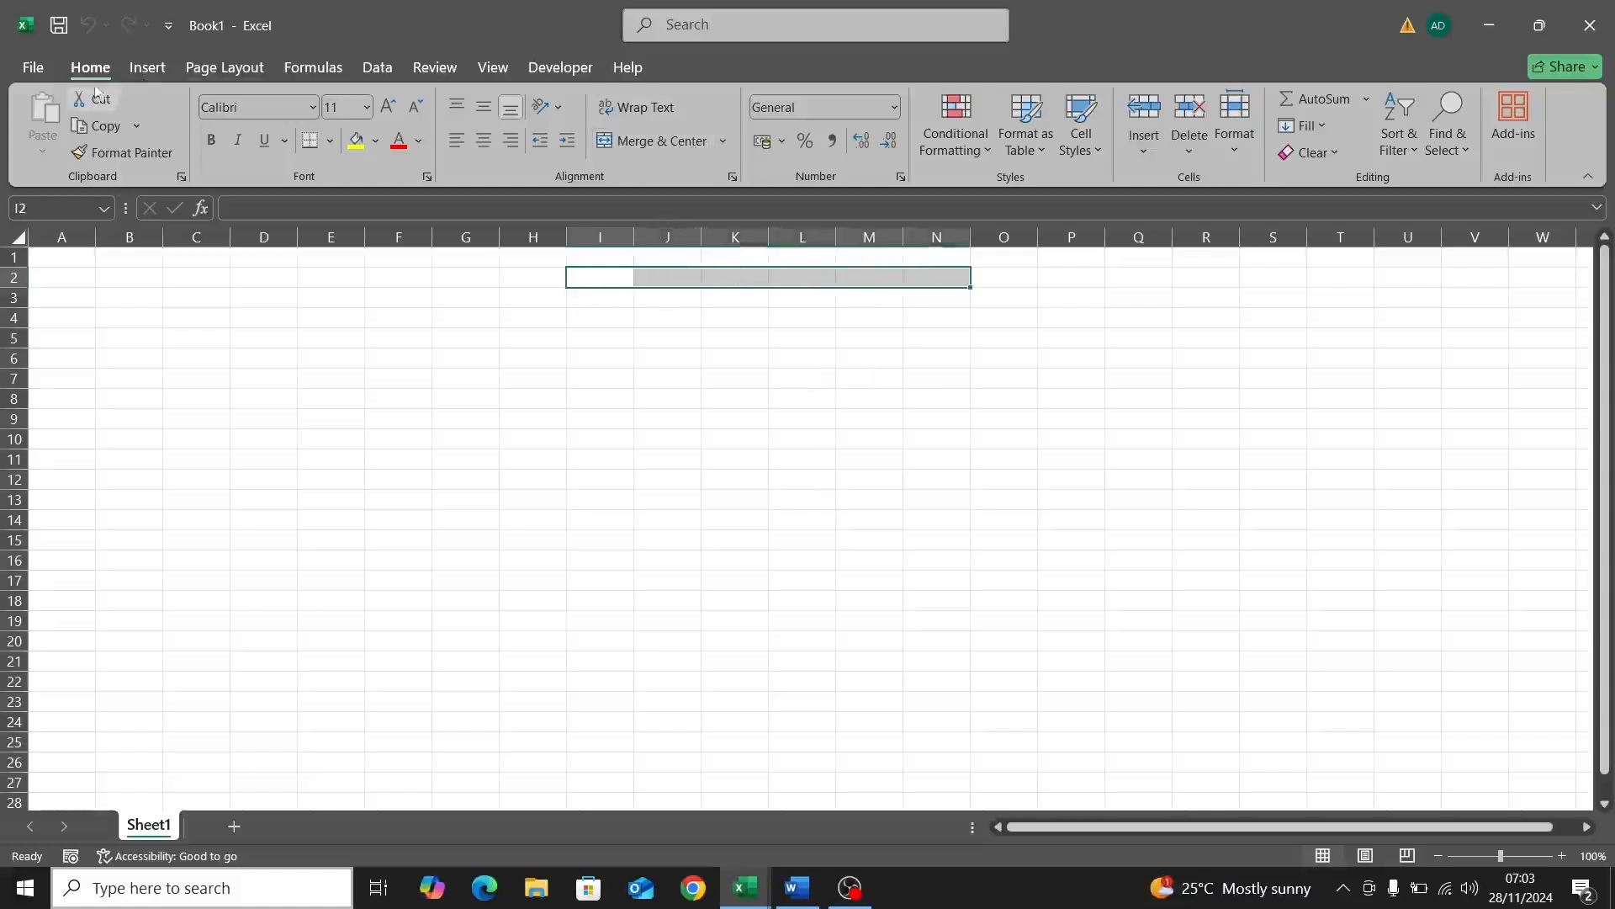
pyautogui.click(656, 143)
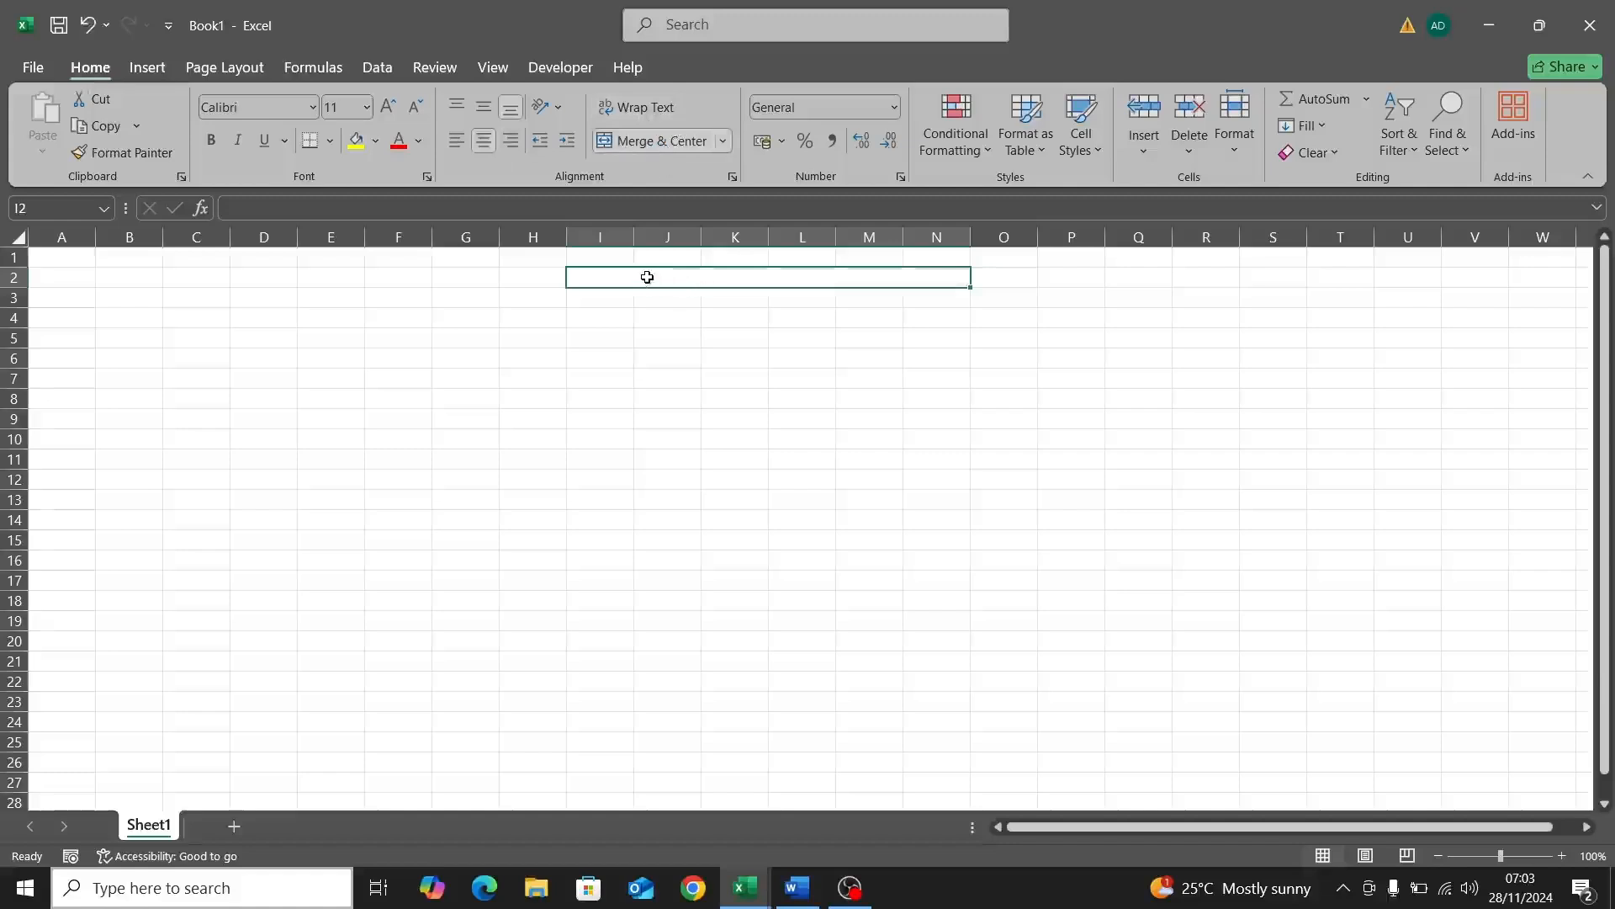
# Step: Type the title ENTER STUDENT SCORES in the merged cell and make it bold
pyautogui.doubleClick(645, 276)
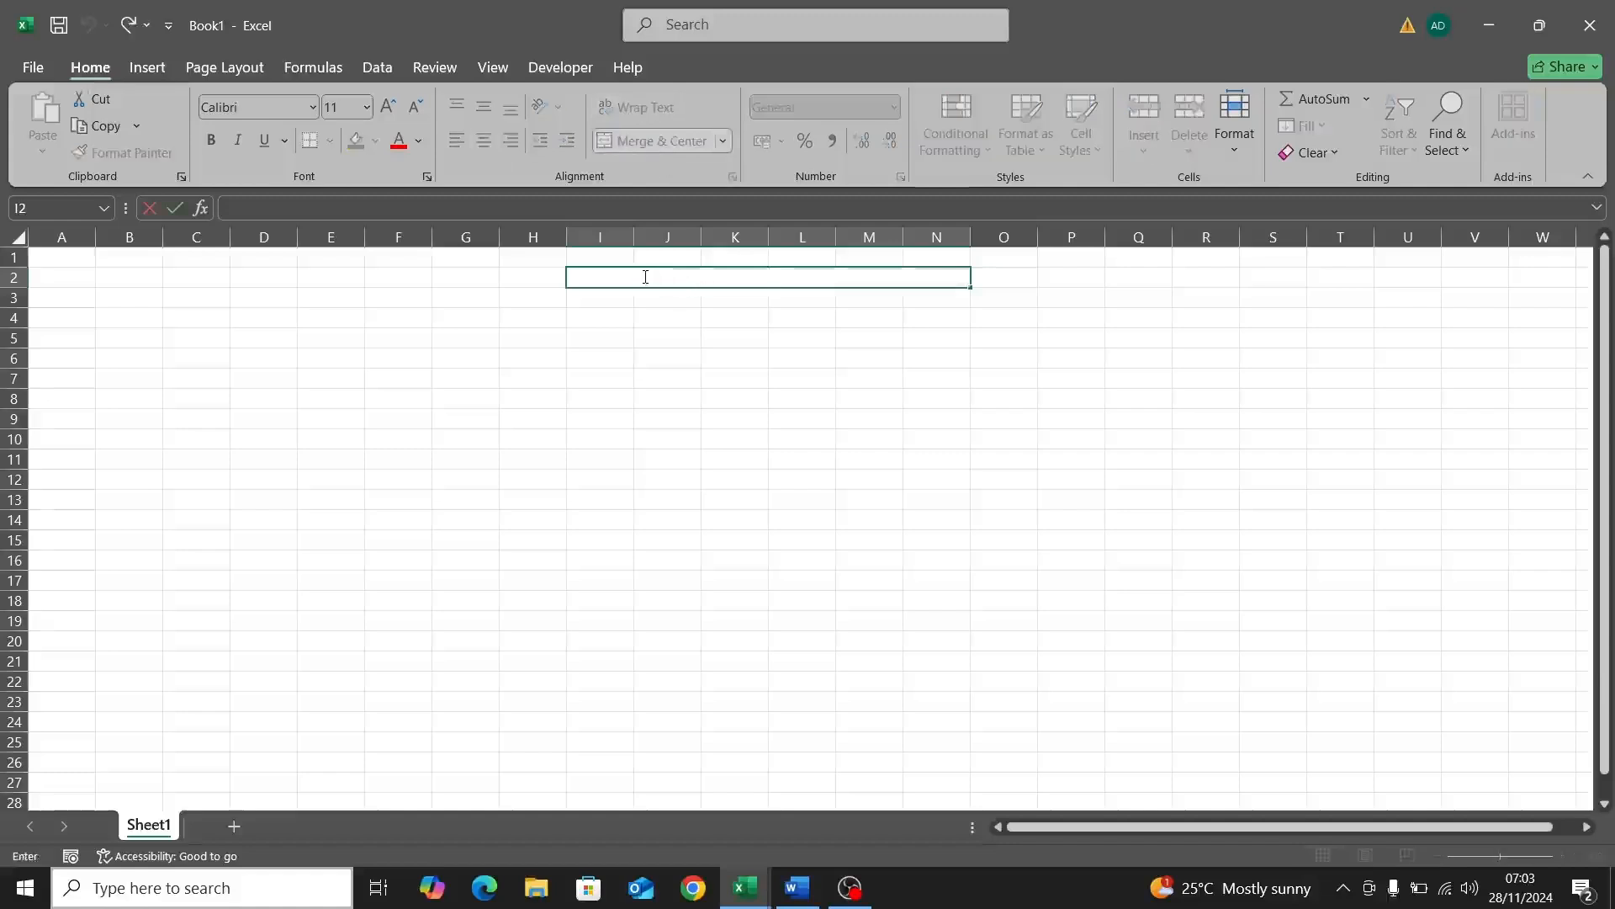
pyautogui.write('ENTER STUDENT')
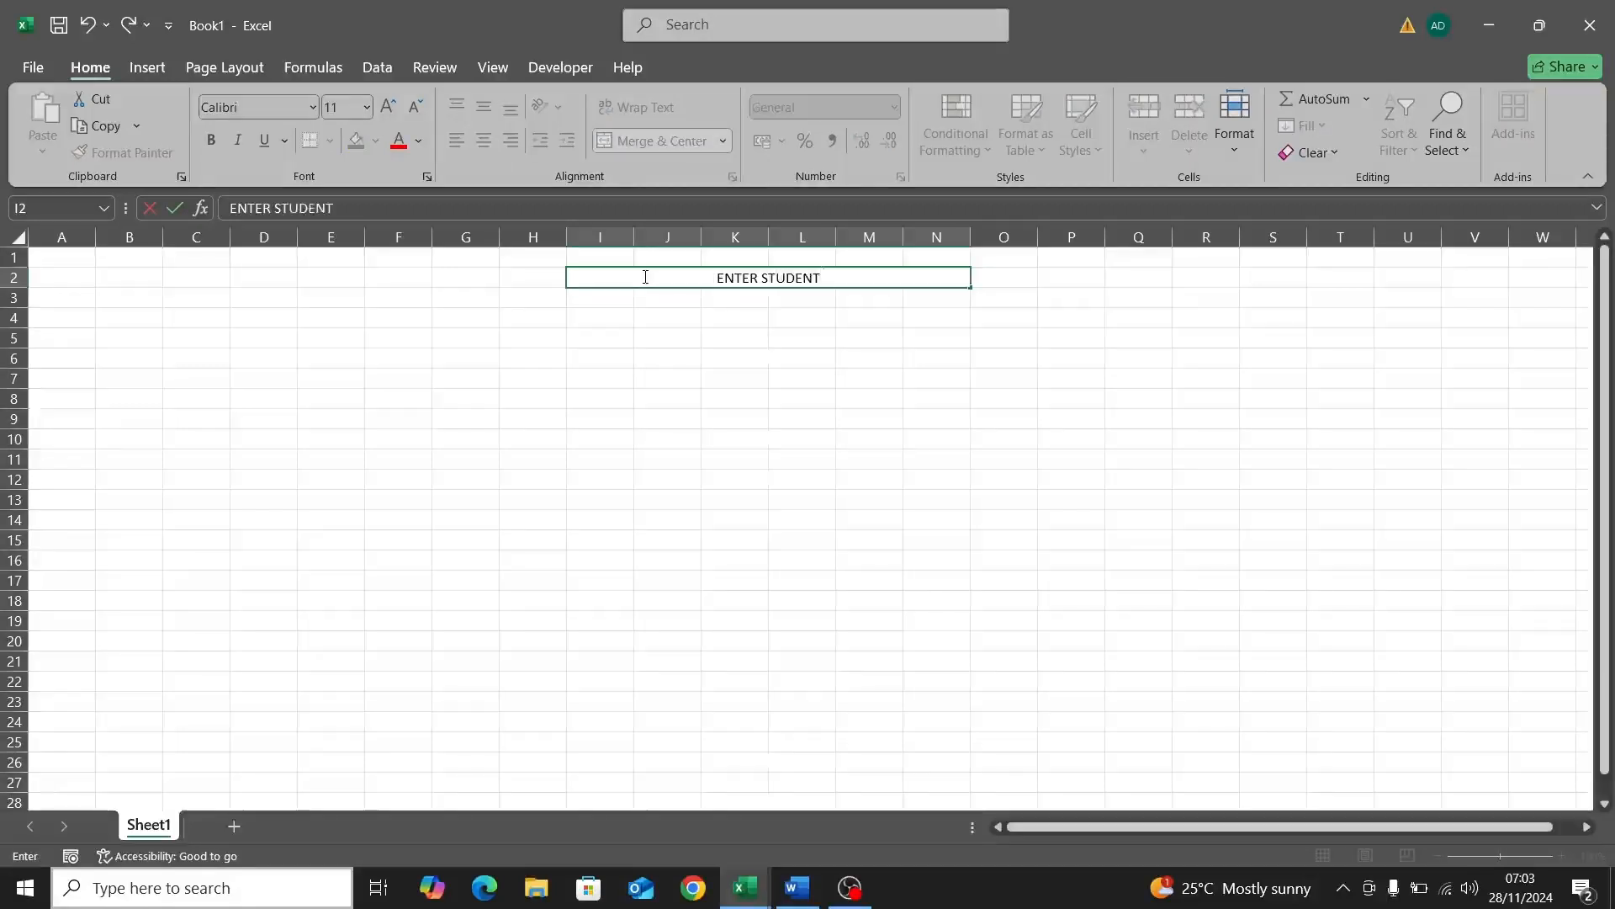
pyautogui.write(' SCORES')
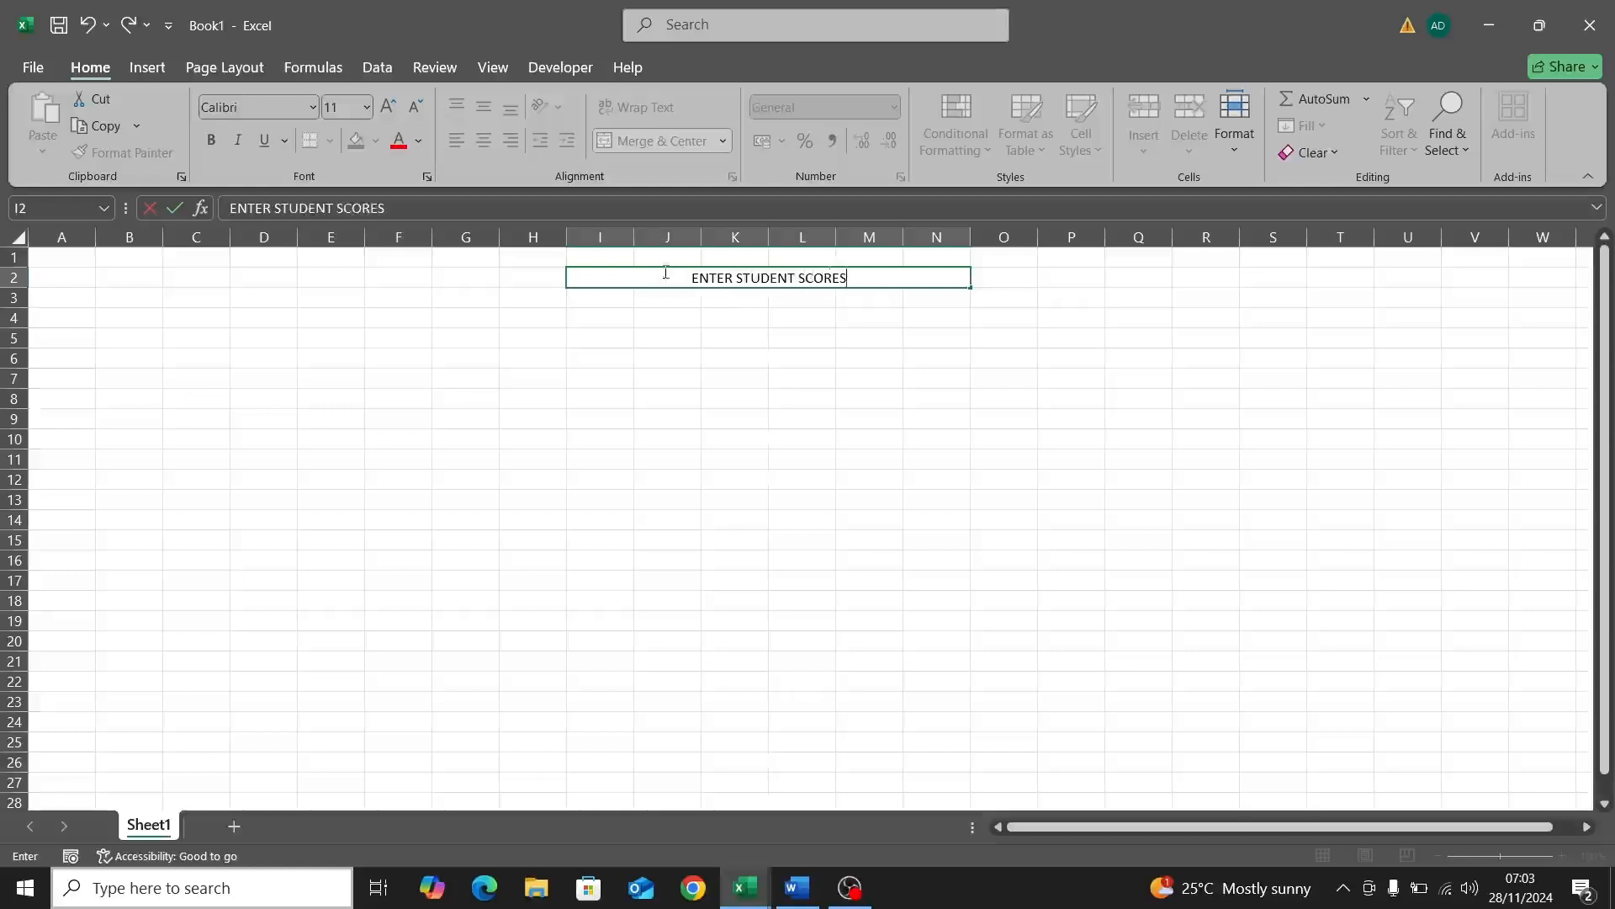
pyautogui.click(787, 301)
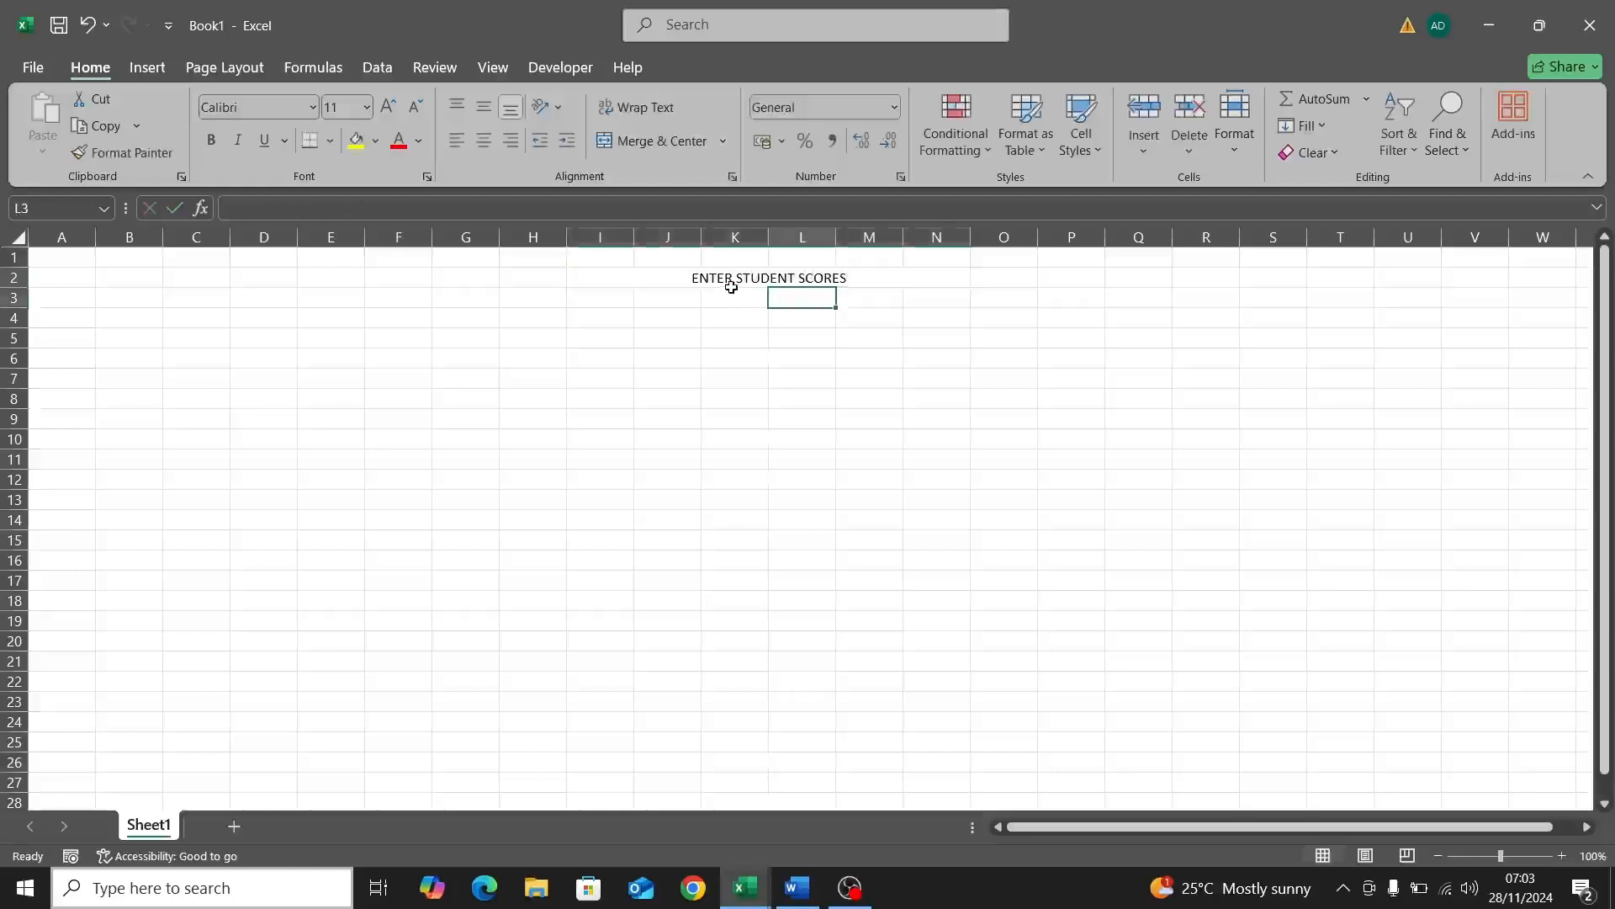
pyautogui.click(735, 285)
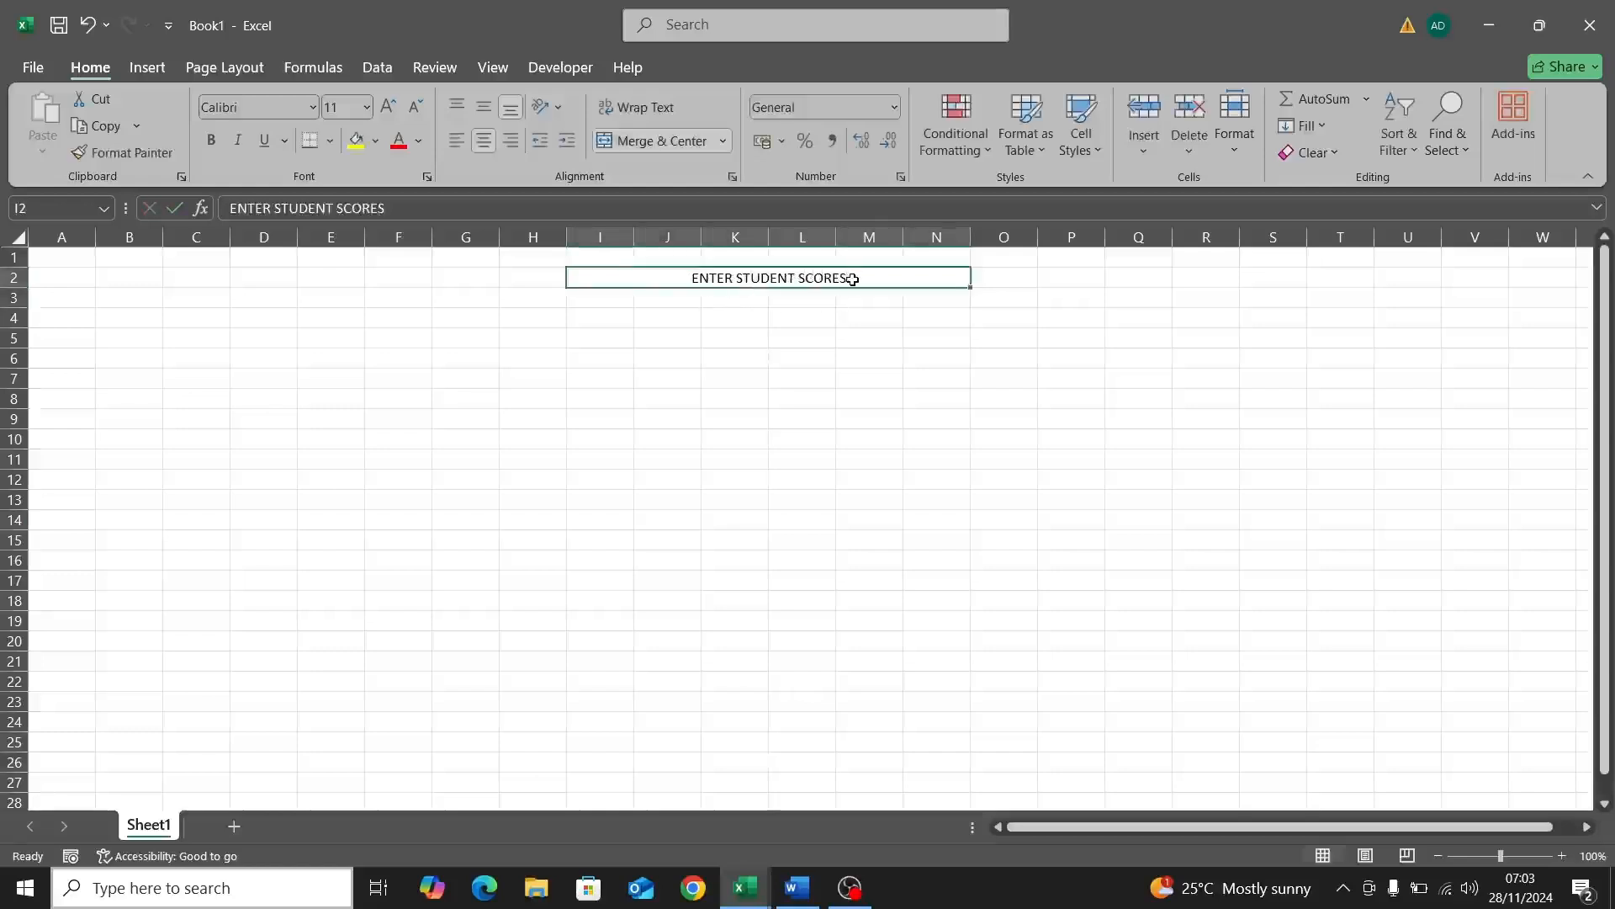
pyautogui.doubleClick(854, 278)
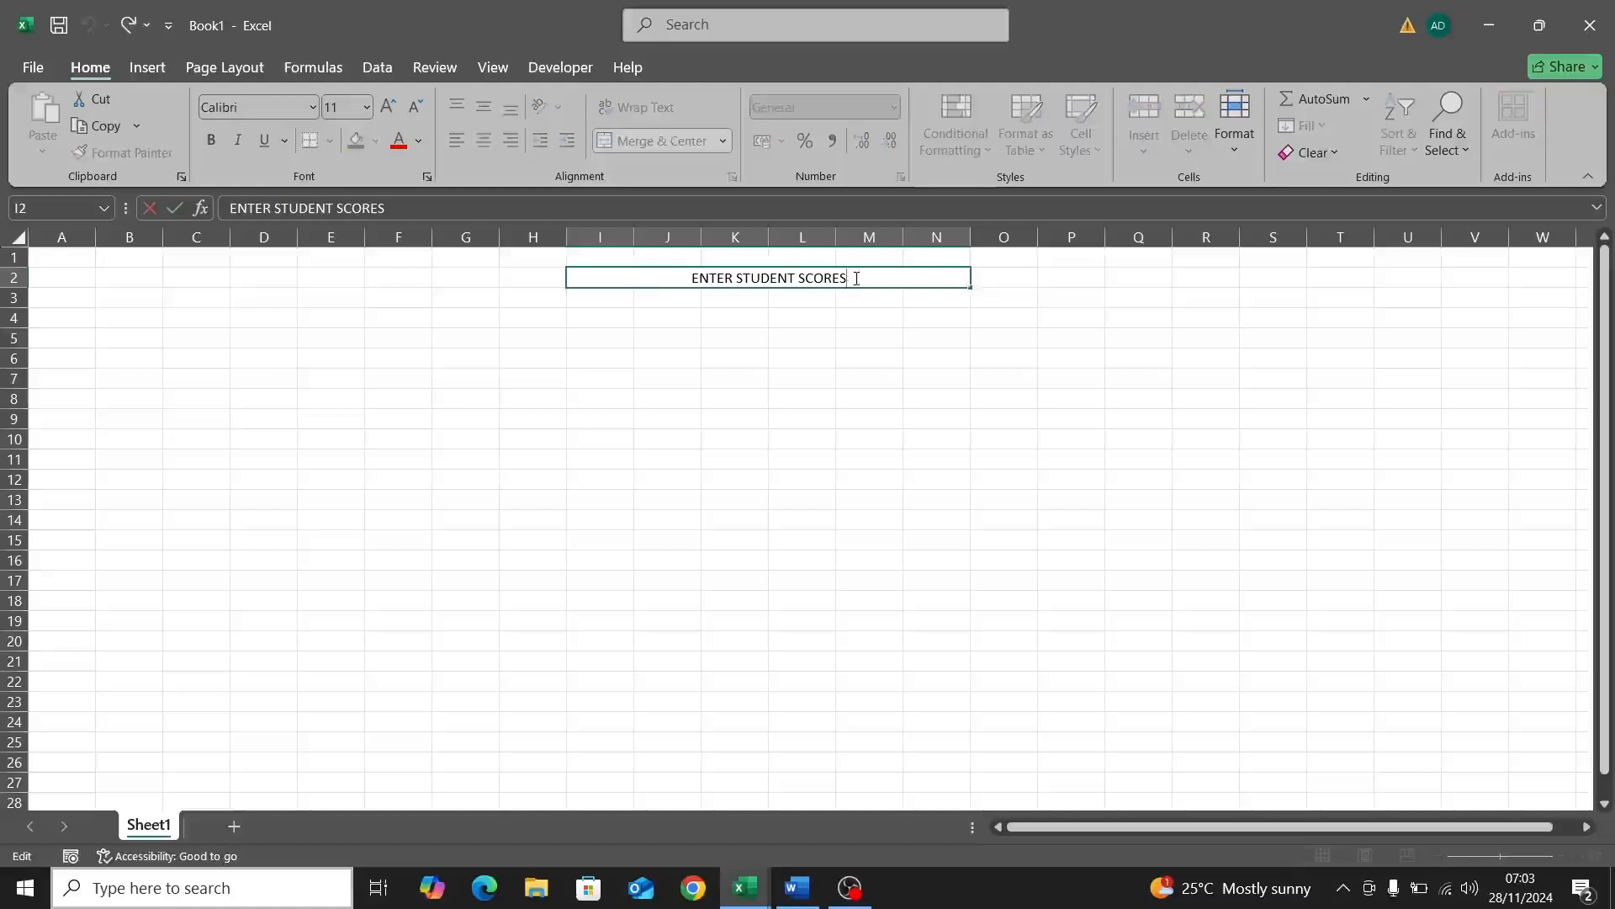
pyautogui.moveTo(848, 278); pyautogui.dragTo(659, 288)
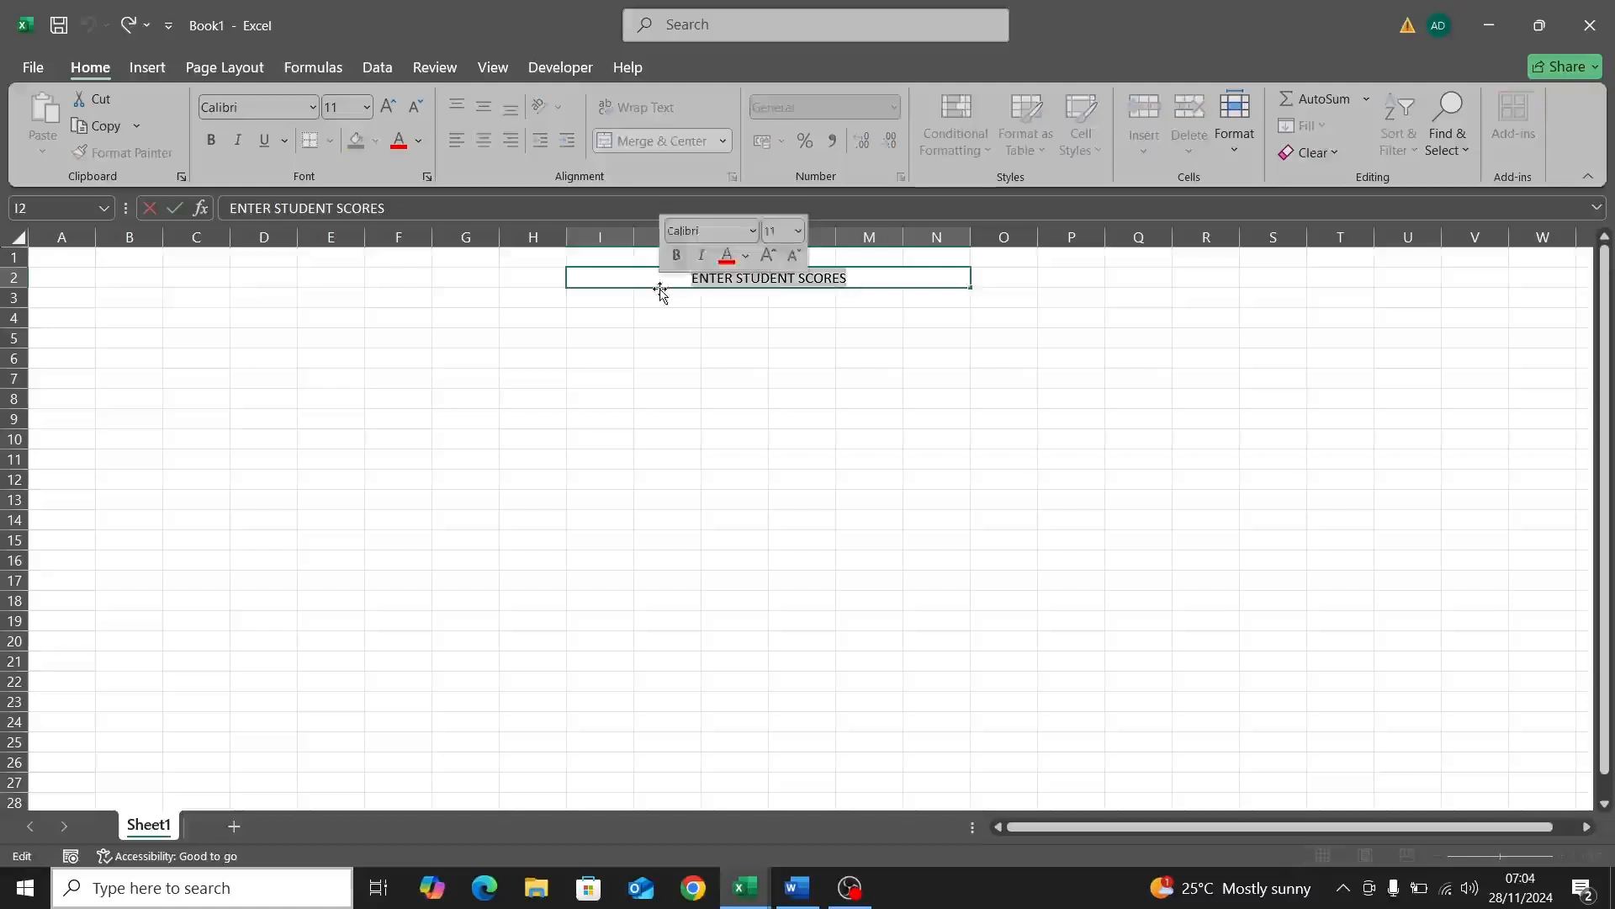
pyautogui.click(211, 139)
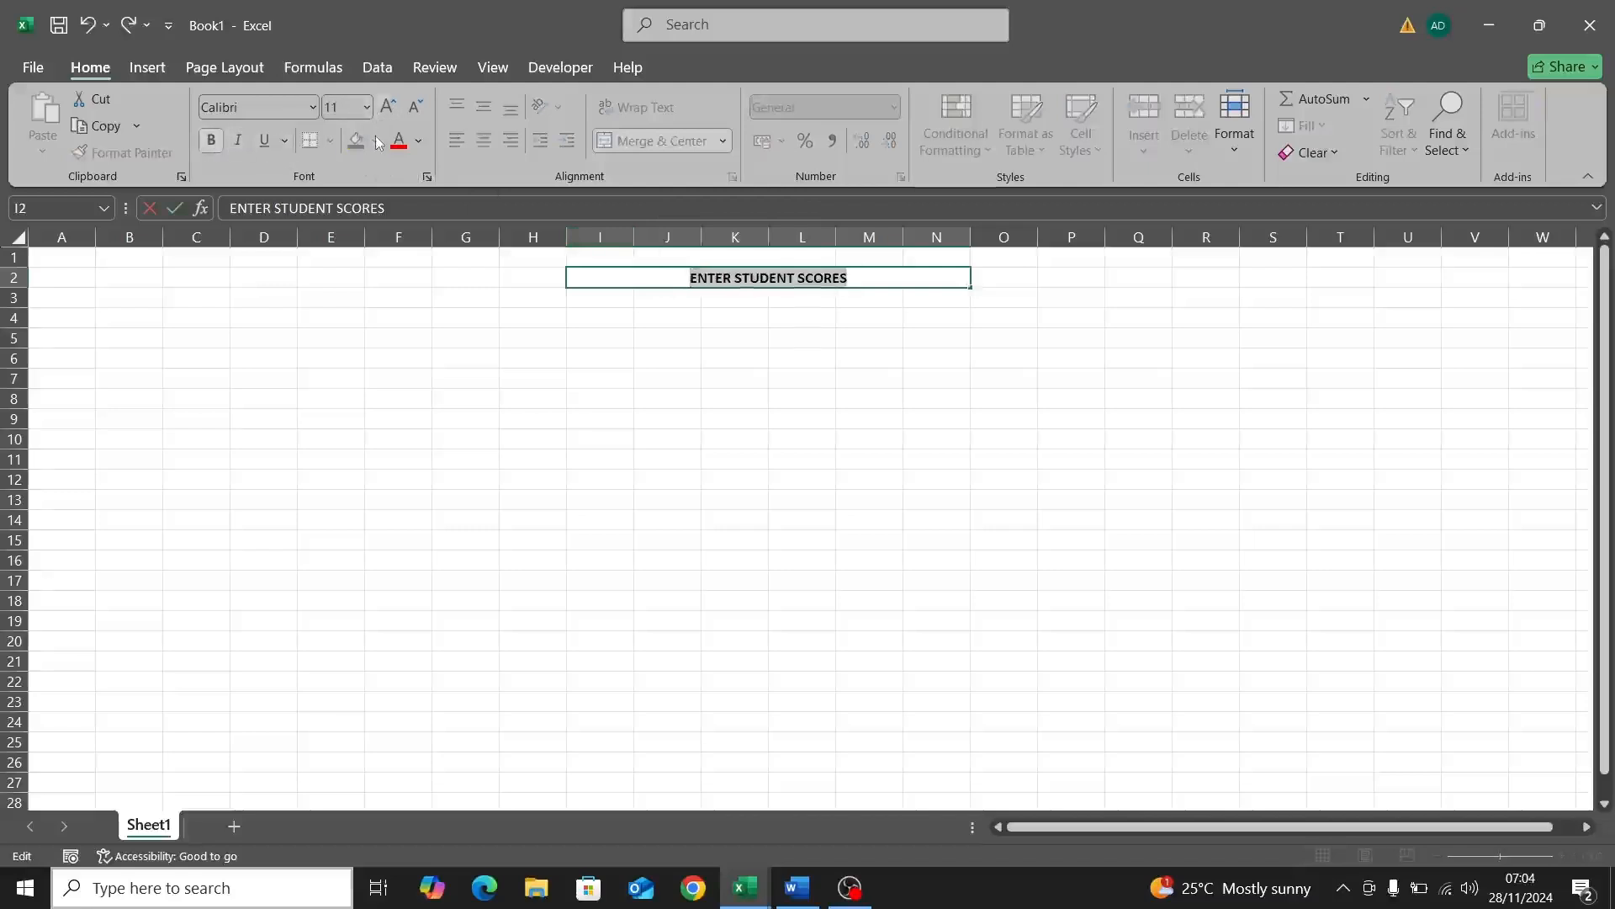
pyautogui.click(471, 299)
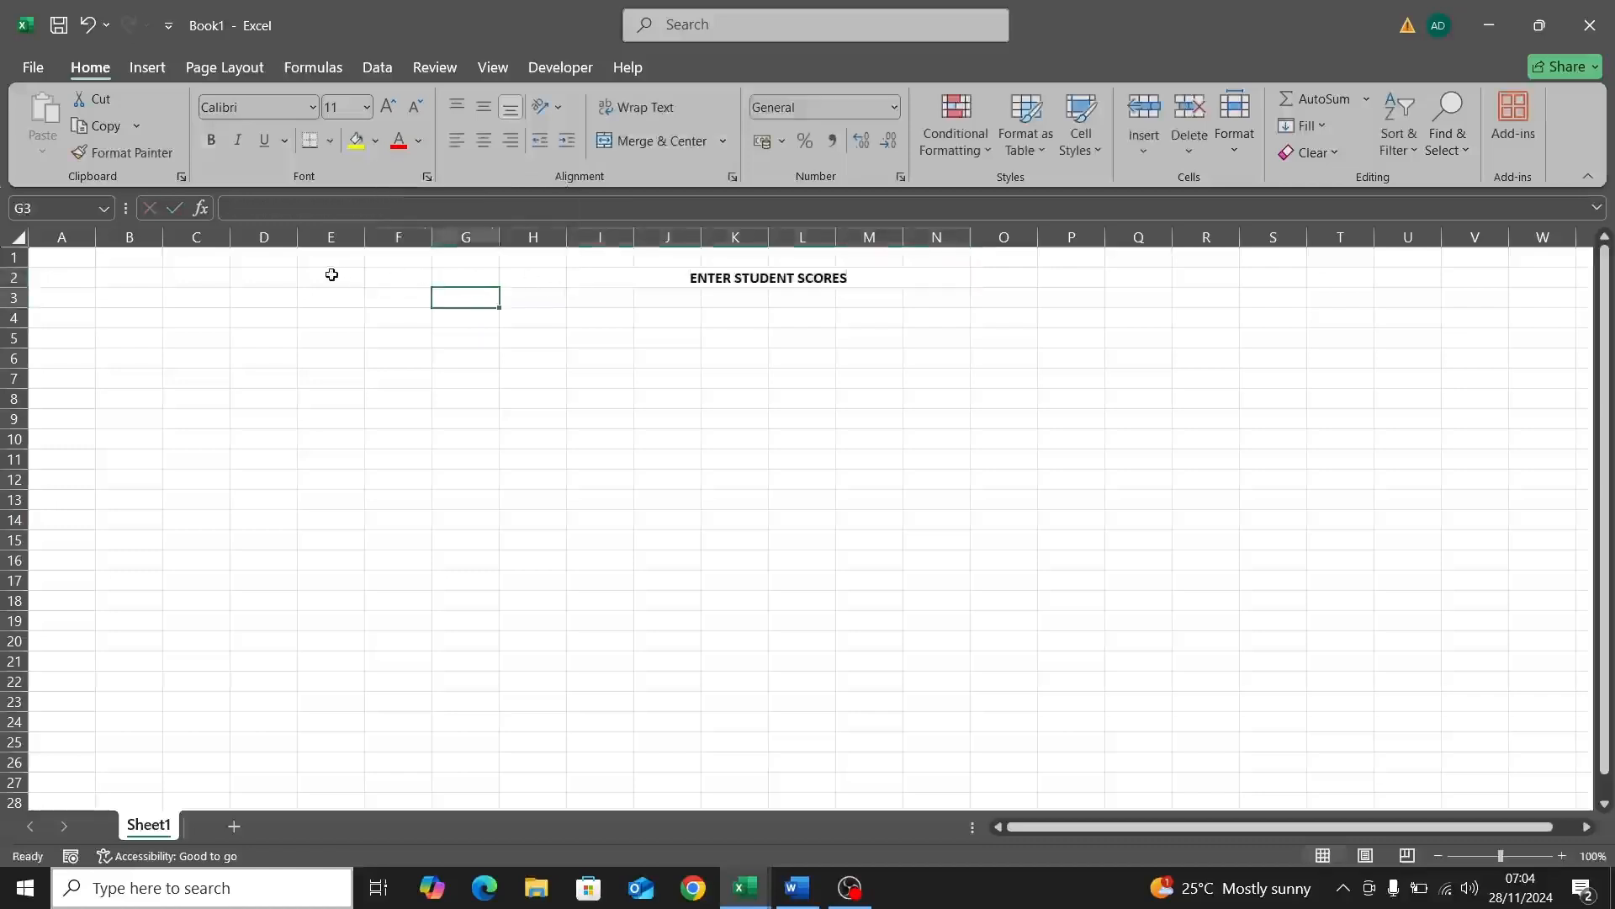
# Step: Label G4 'ADM NO:' and give entry cell H4 a White Darker 15% fill
pyautogui.click(392, 261)
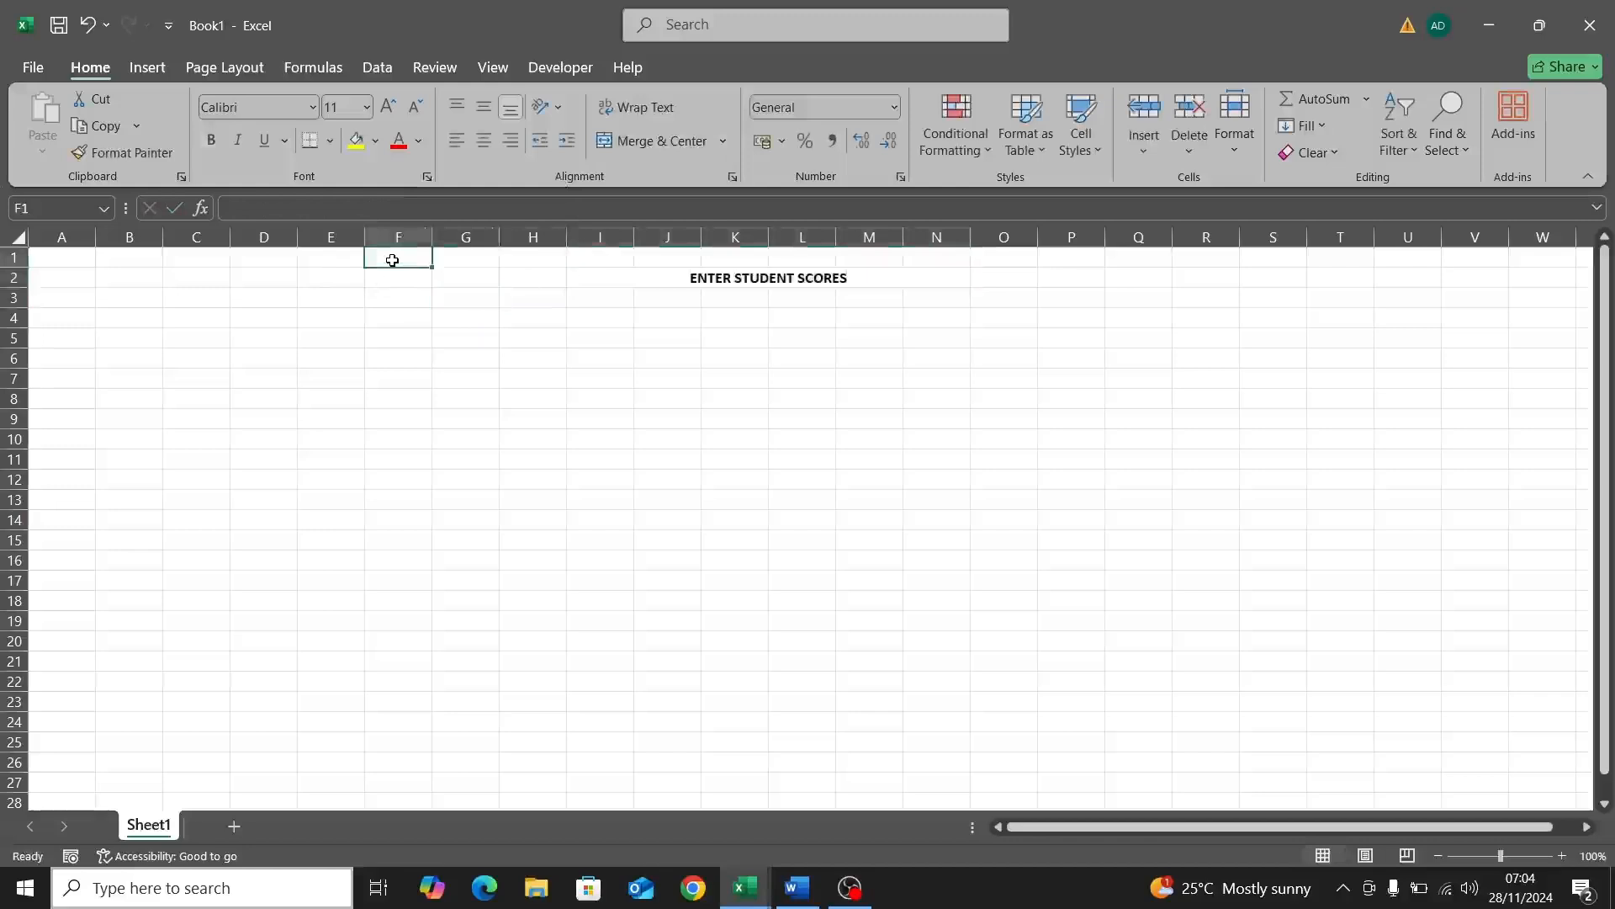
pyautogui.moveTo(392, 261); pyautogui.dragTo(1142, 763)
pyautogui.click(1140, 762)
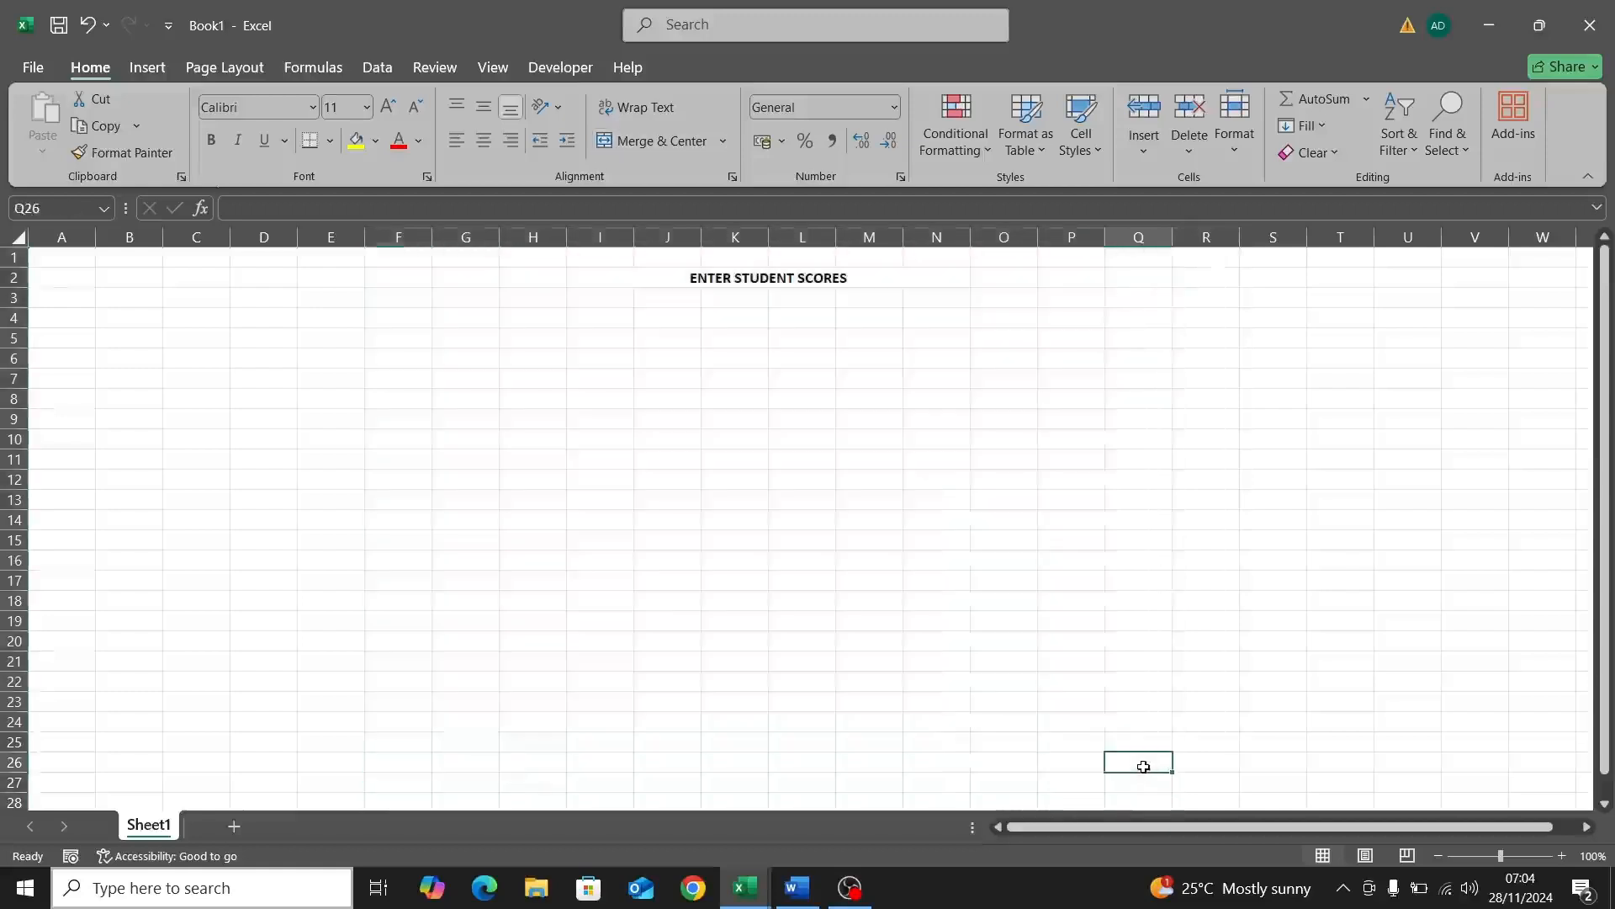
pyautogui.click(473, 319)
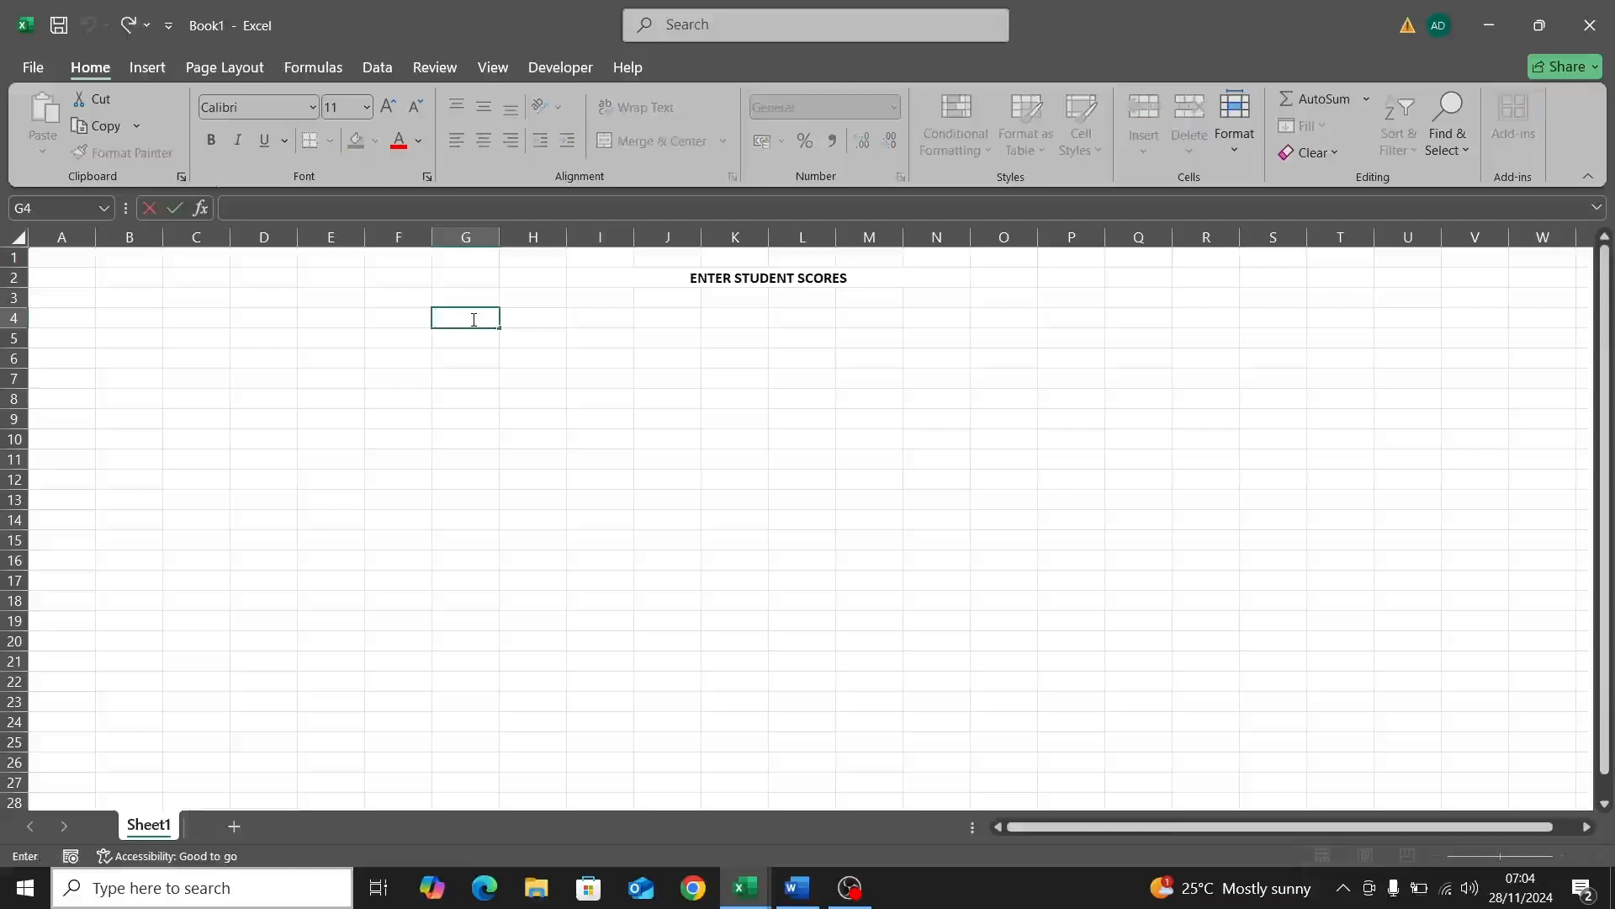
pyautogui.write('ADM NO:')
pyautogui.click(523, 314)
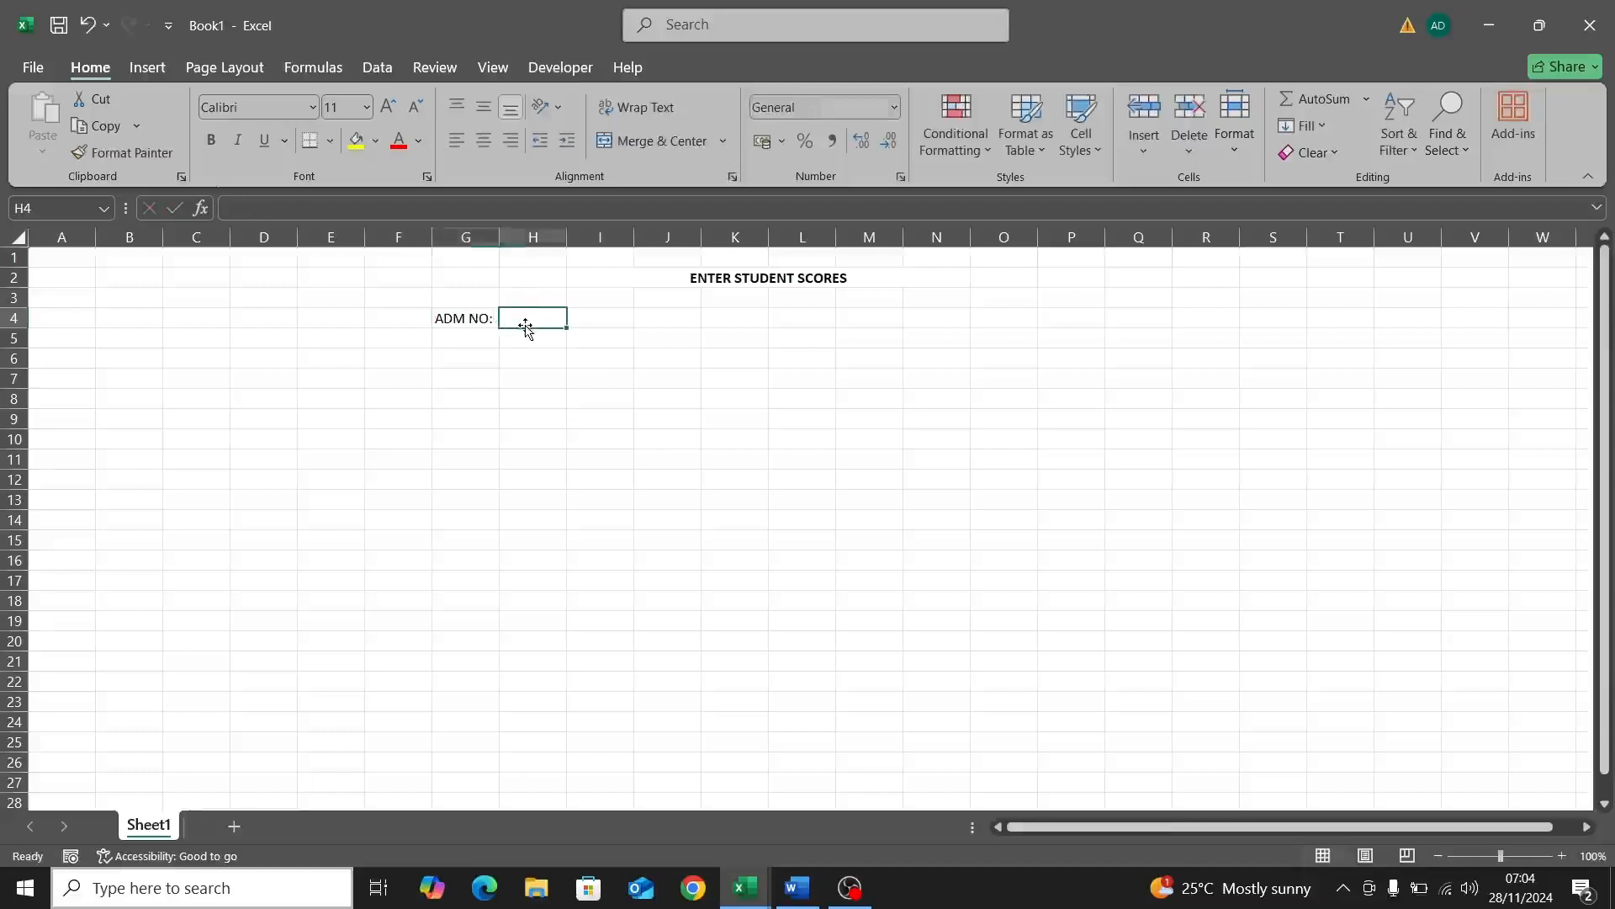
pyautogui.click(375, 140)
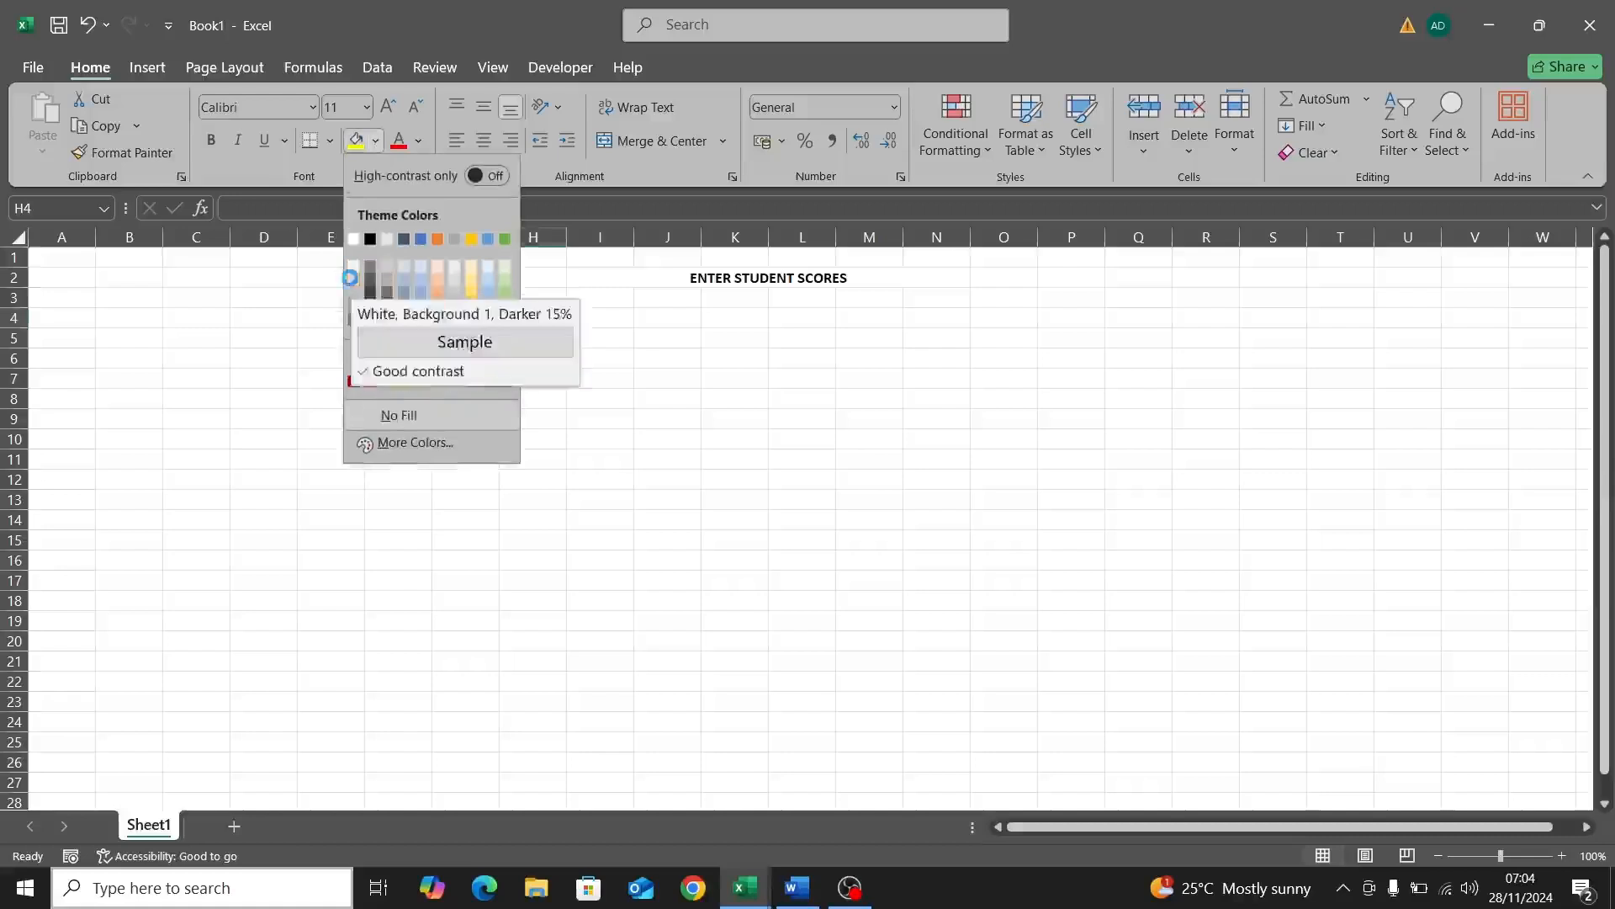
pyautogui.click(352, 284)
# Step: Label J4 'CLASS:' and right-align both the CLASS: and ADM NO: labels
pyautogui.click(582, 320)
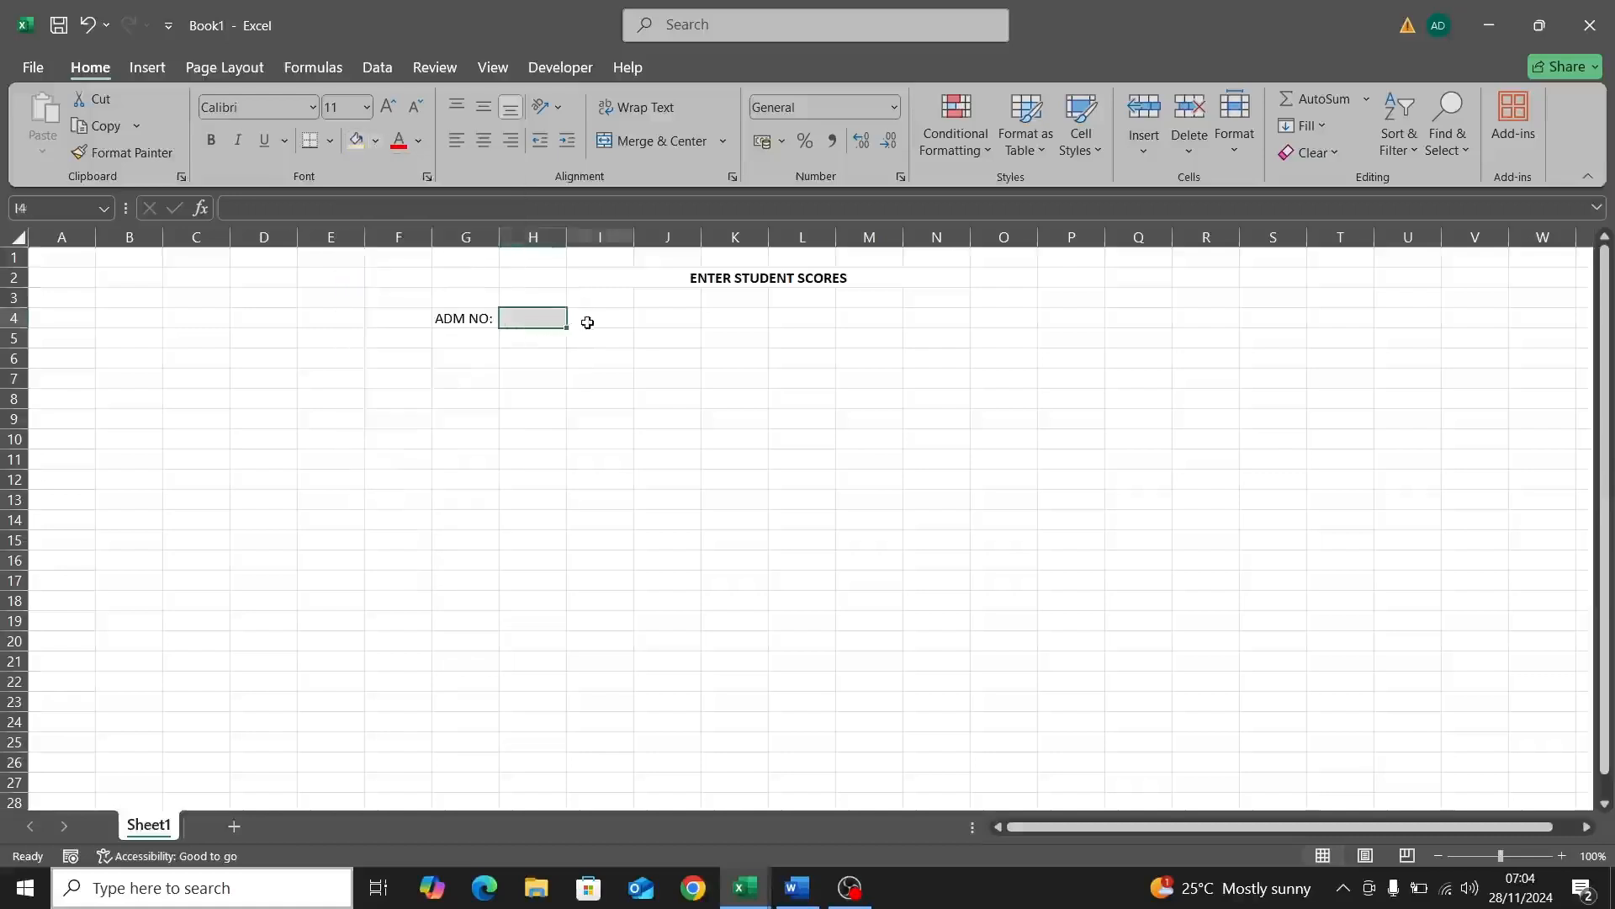
pyautogui.click(664, 318)
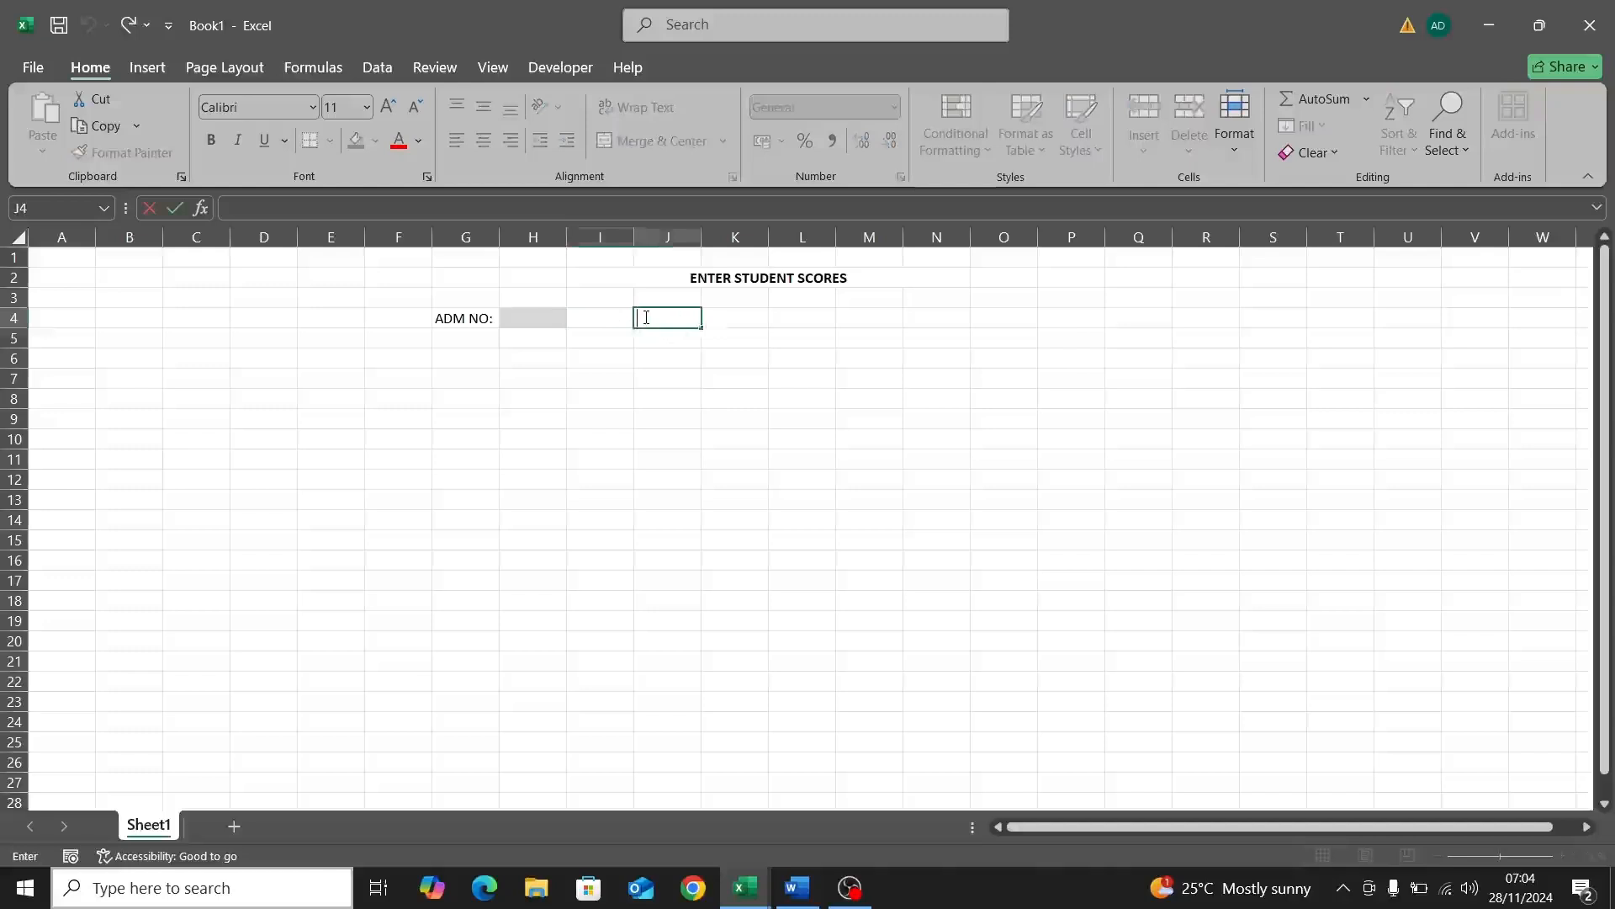
pyautogui.write('CLASS:')
pyautogui.click(725, 319)
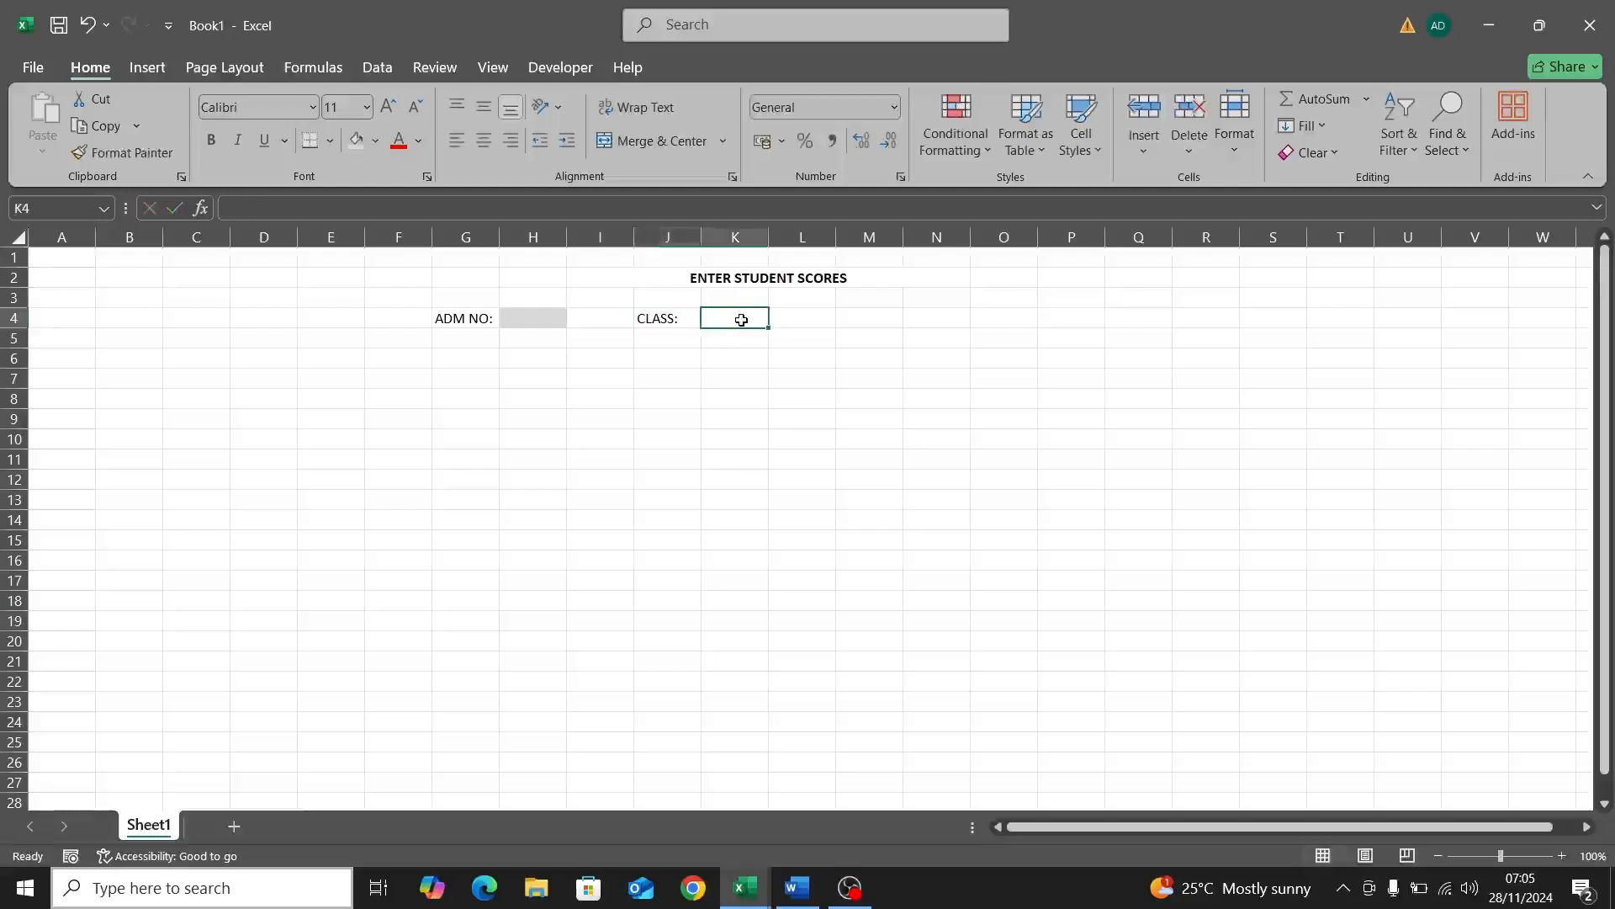
pyautogui.click(658, 320)
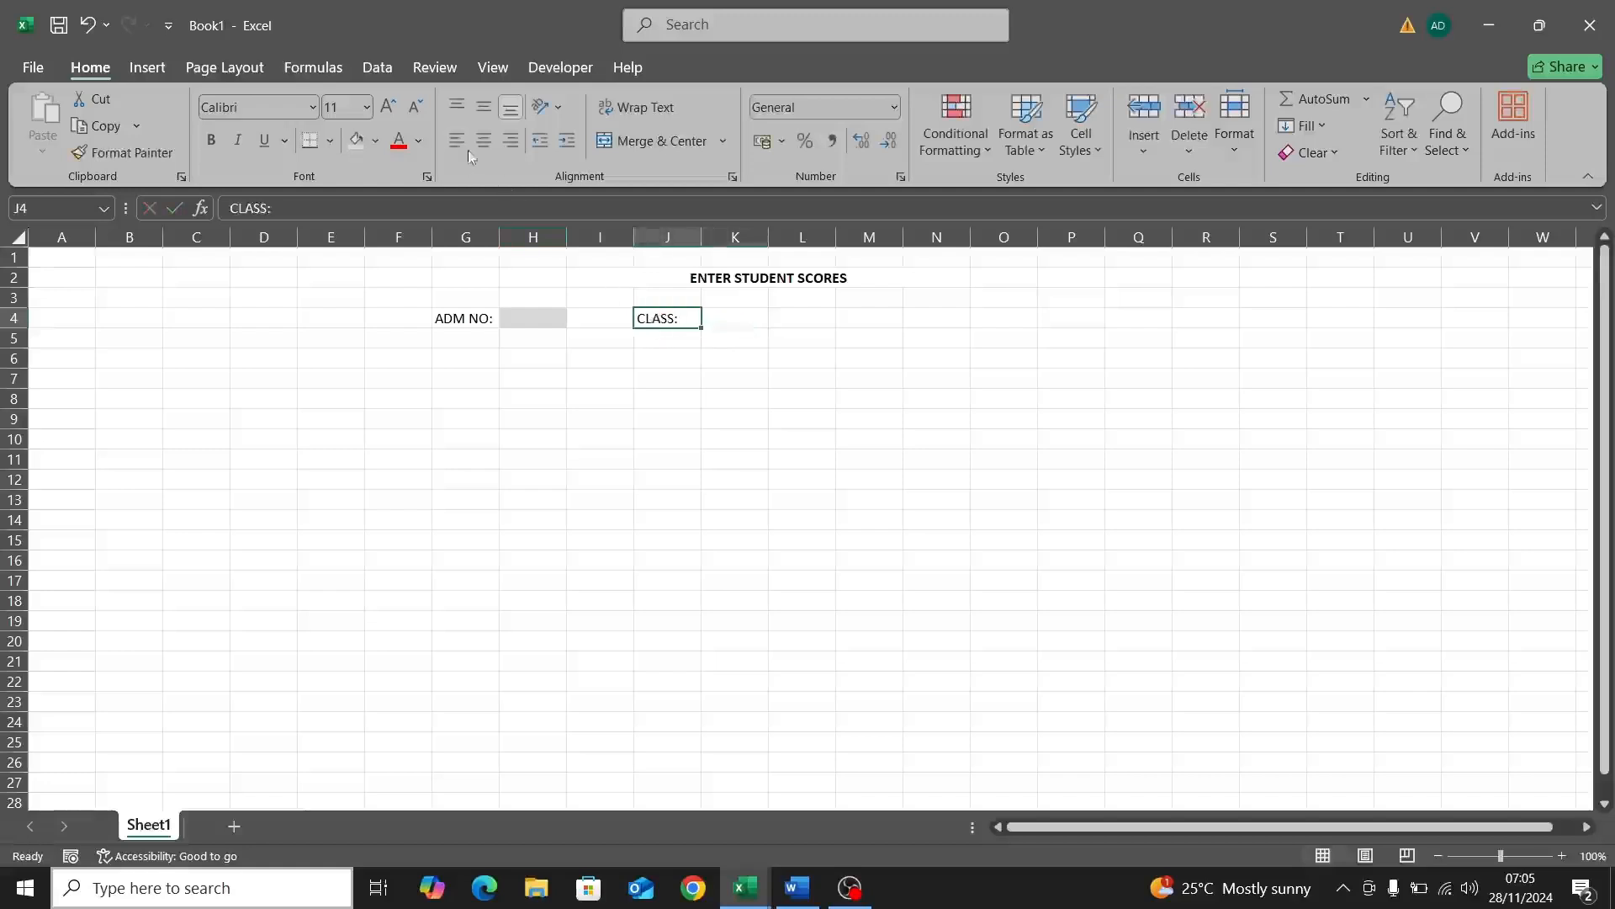
pyautogui.click(511, 141)
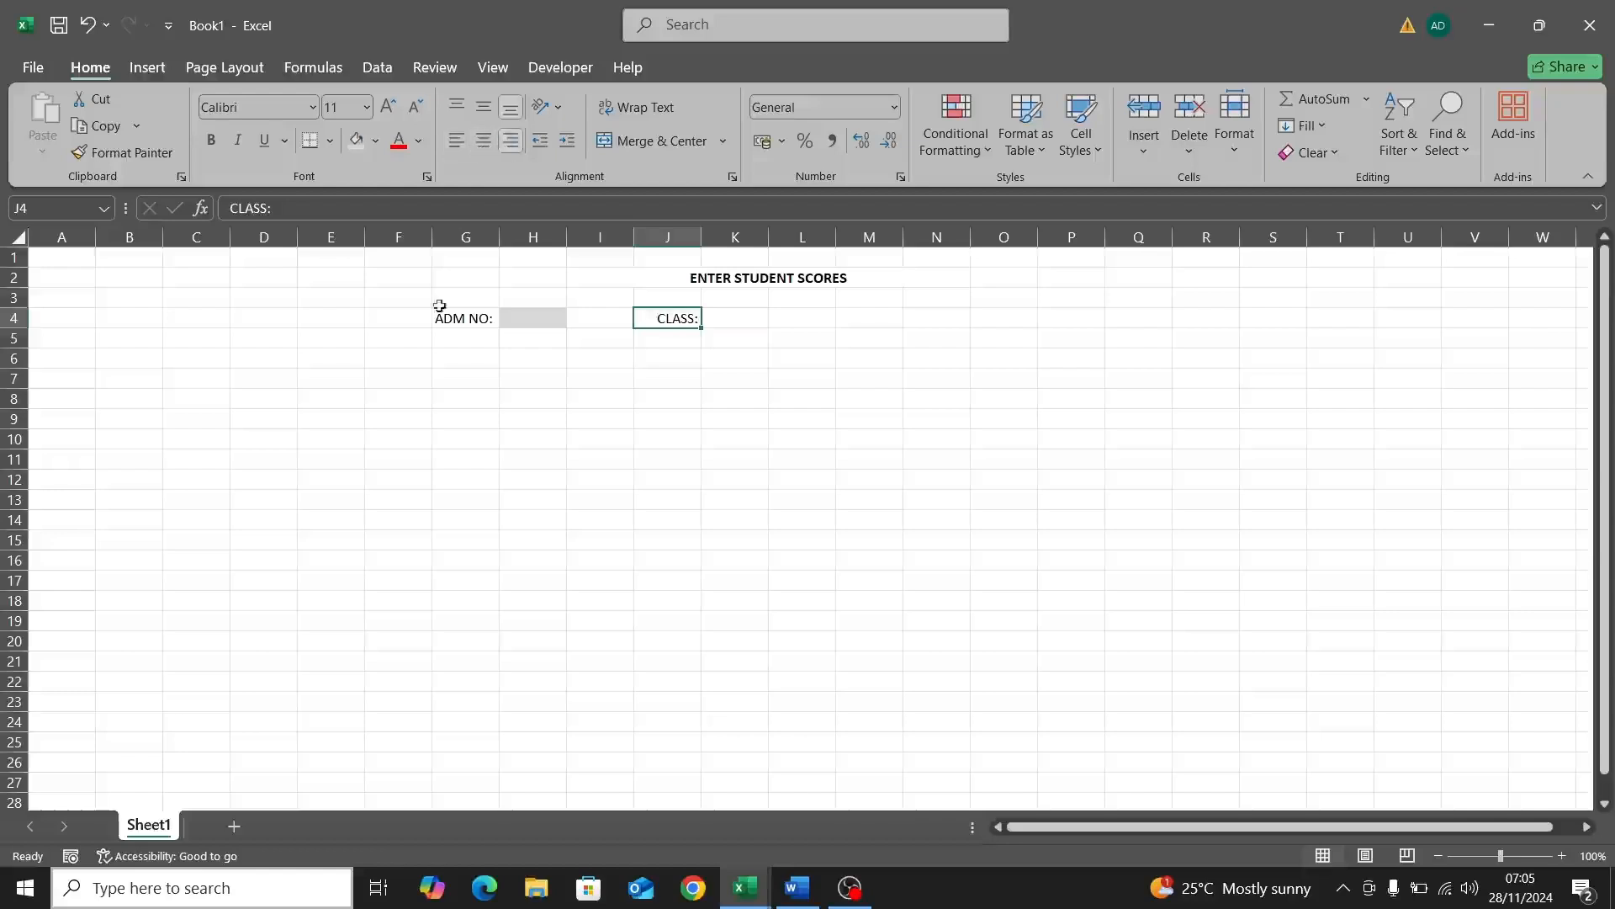
pyautogui.click(441, 318)
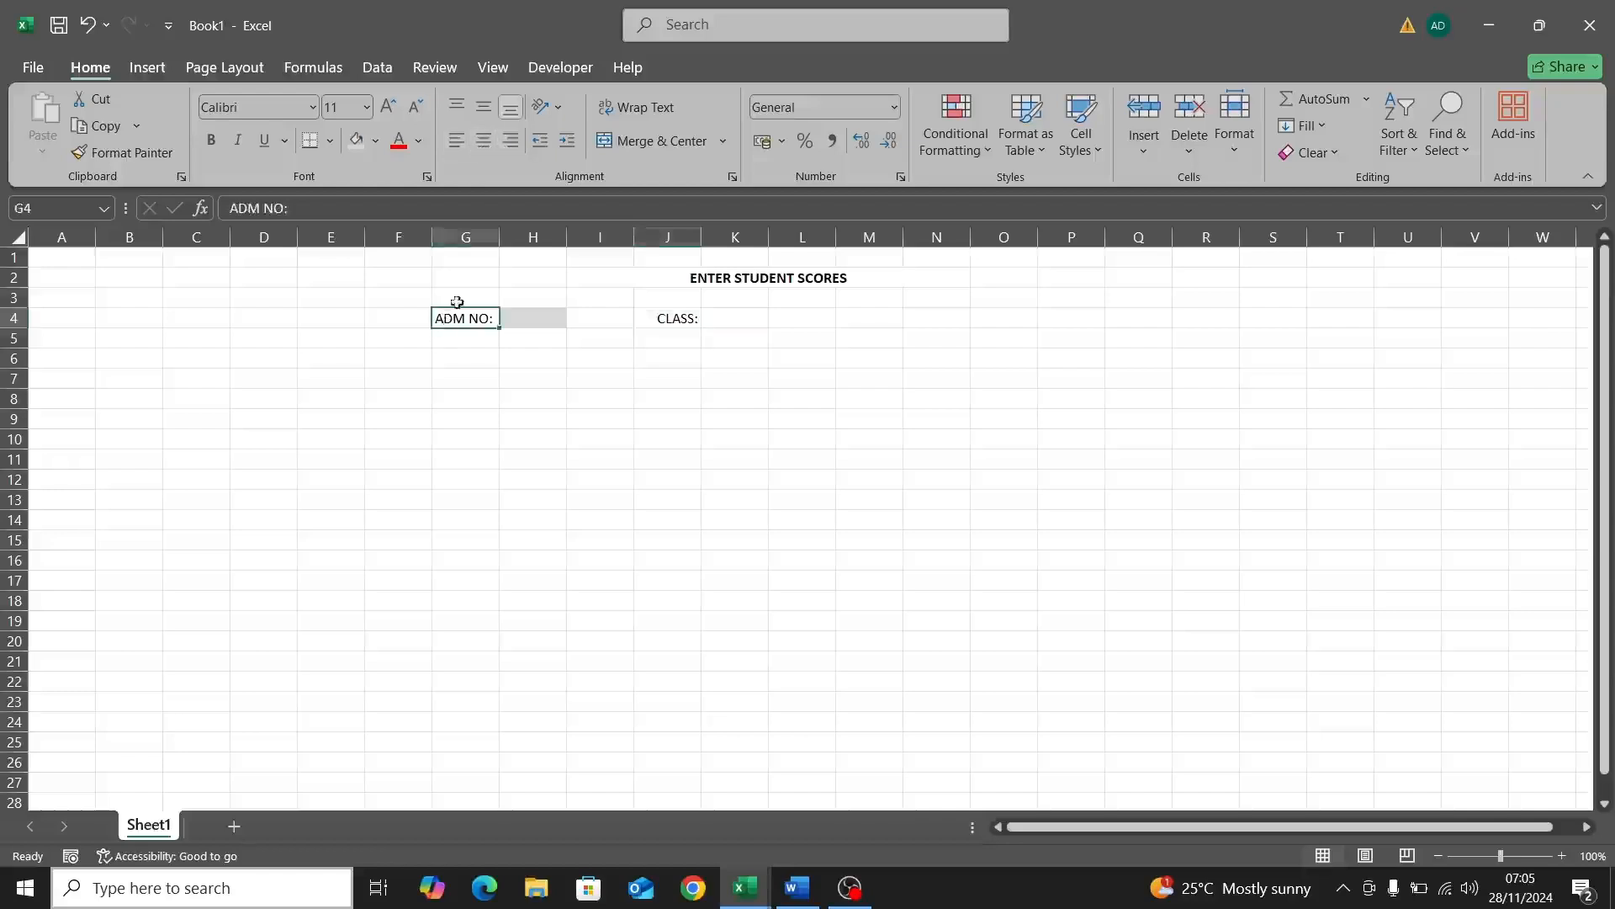
pyautogui.click(511, 140)
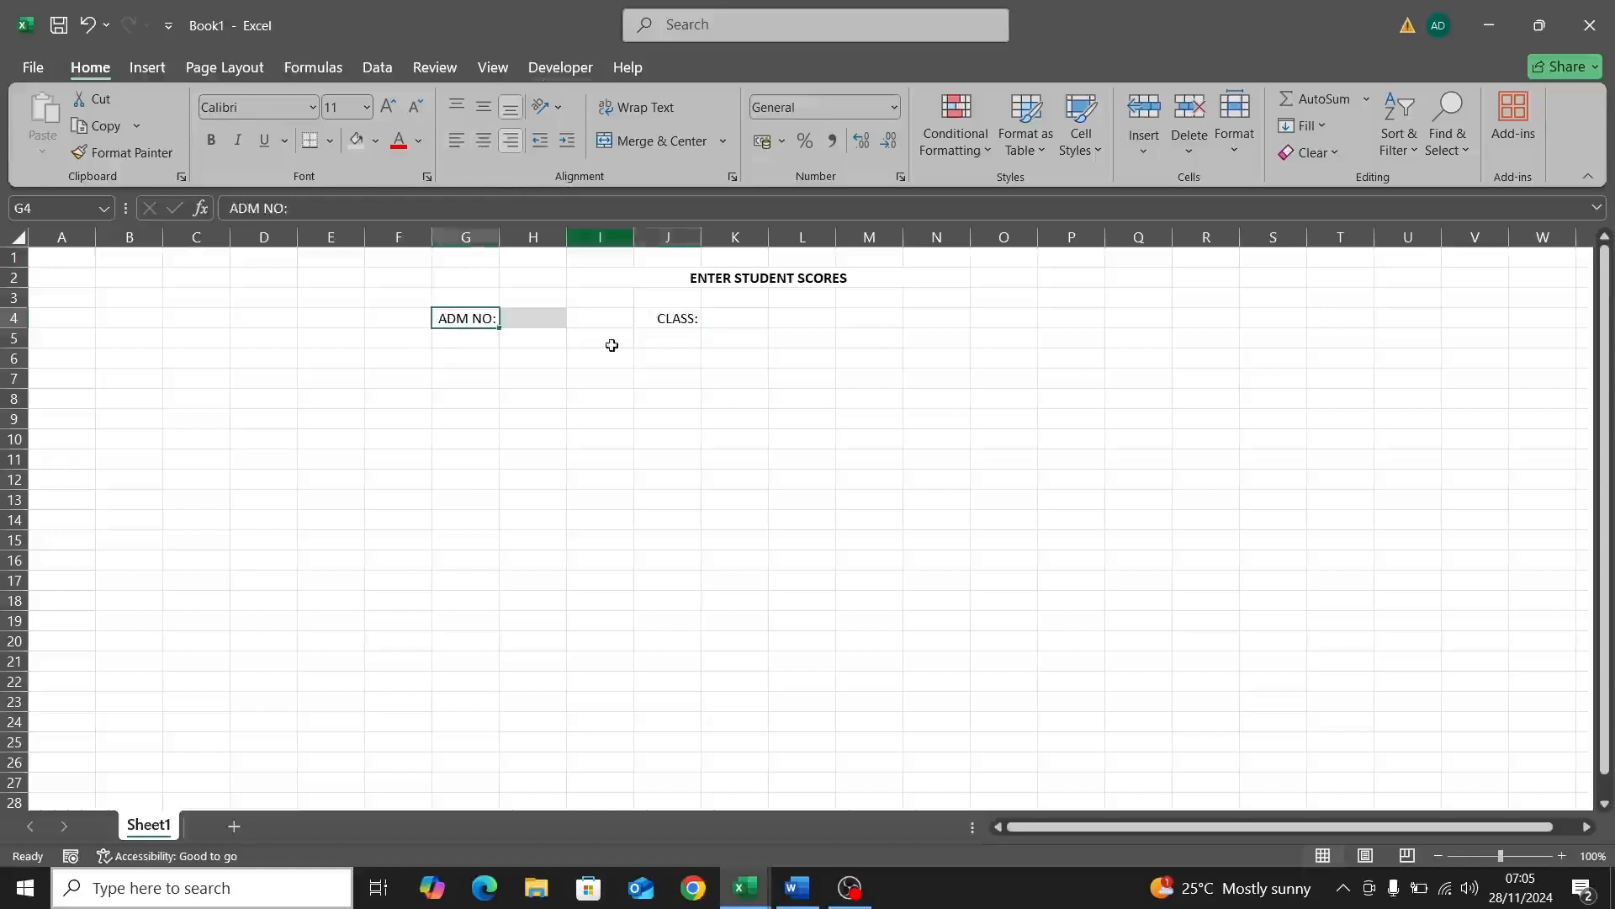
pyautogui.click(719, 317)
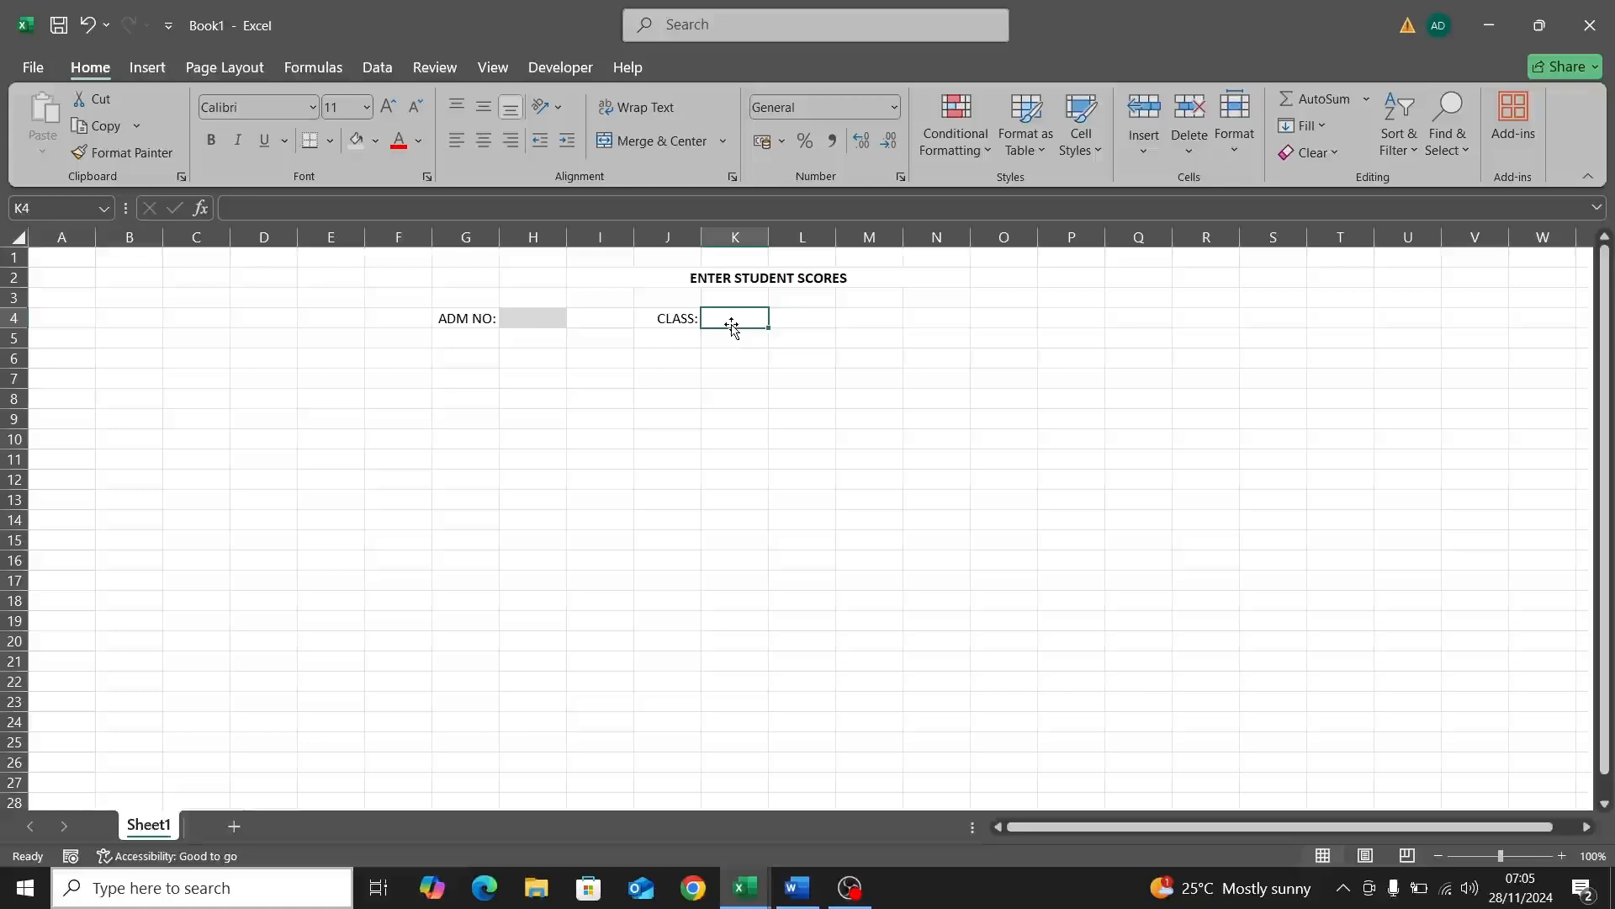
# Step: Add a data validation List to K4 with source JSS1,JSS2,JSS3
pyautogui.click(376, 68)
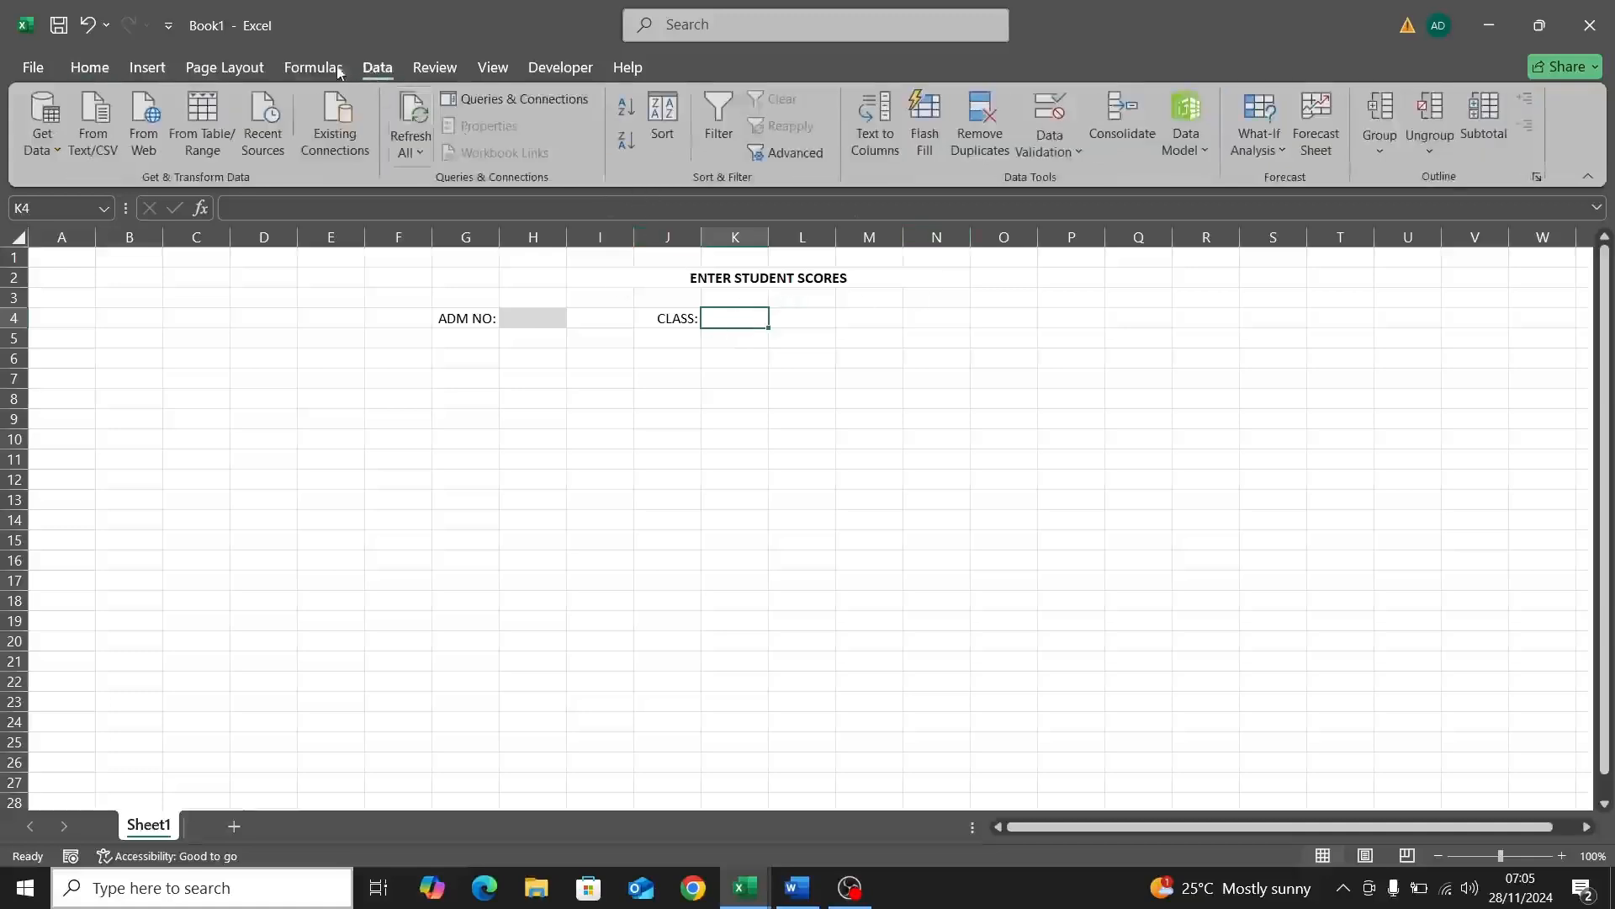
pyautogui.click(1065, 149)
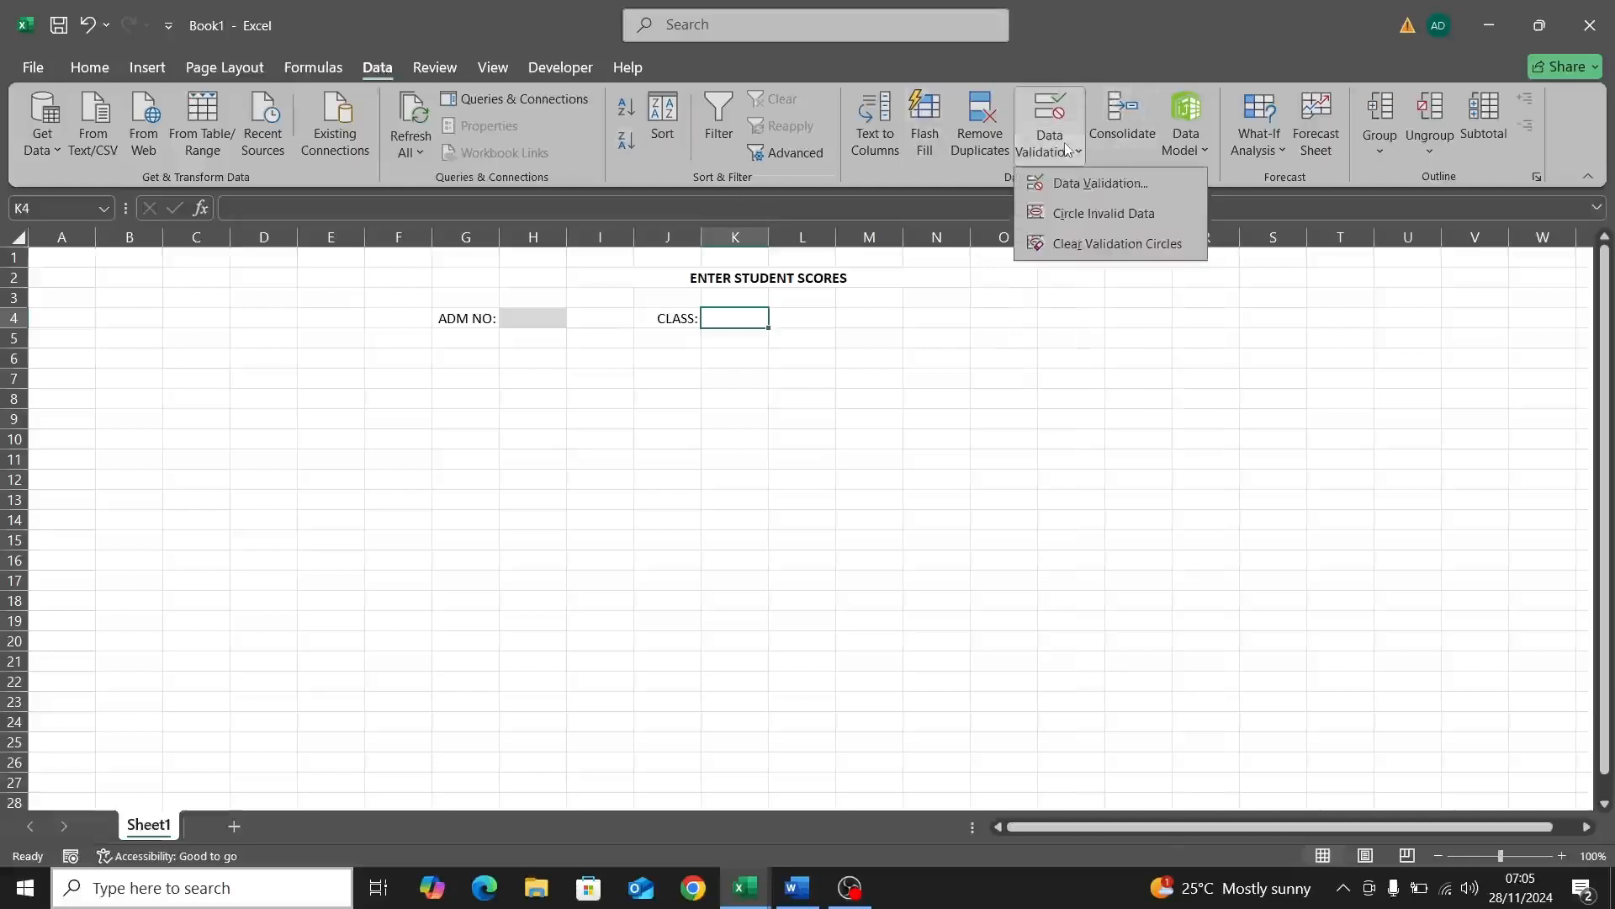
pyautogui.click(1091, 185)
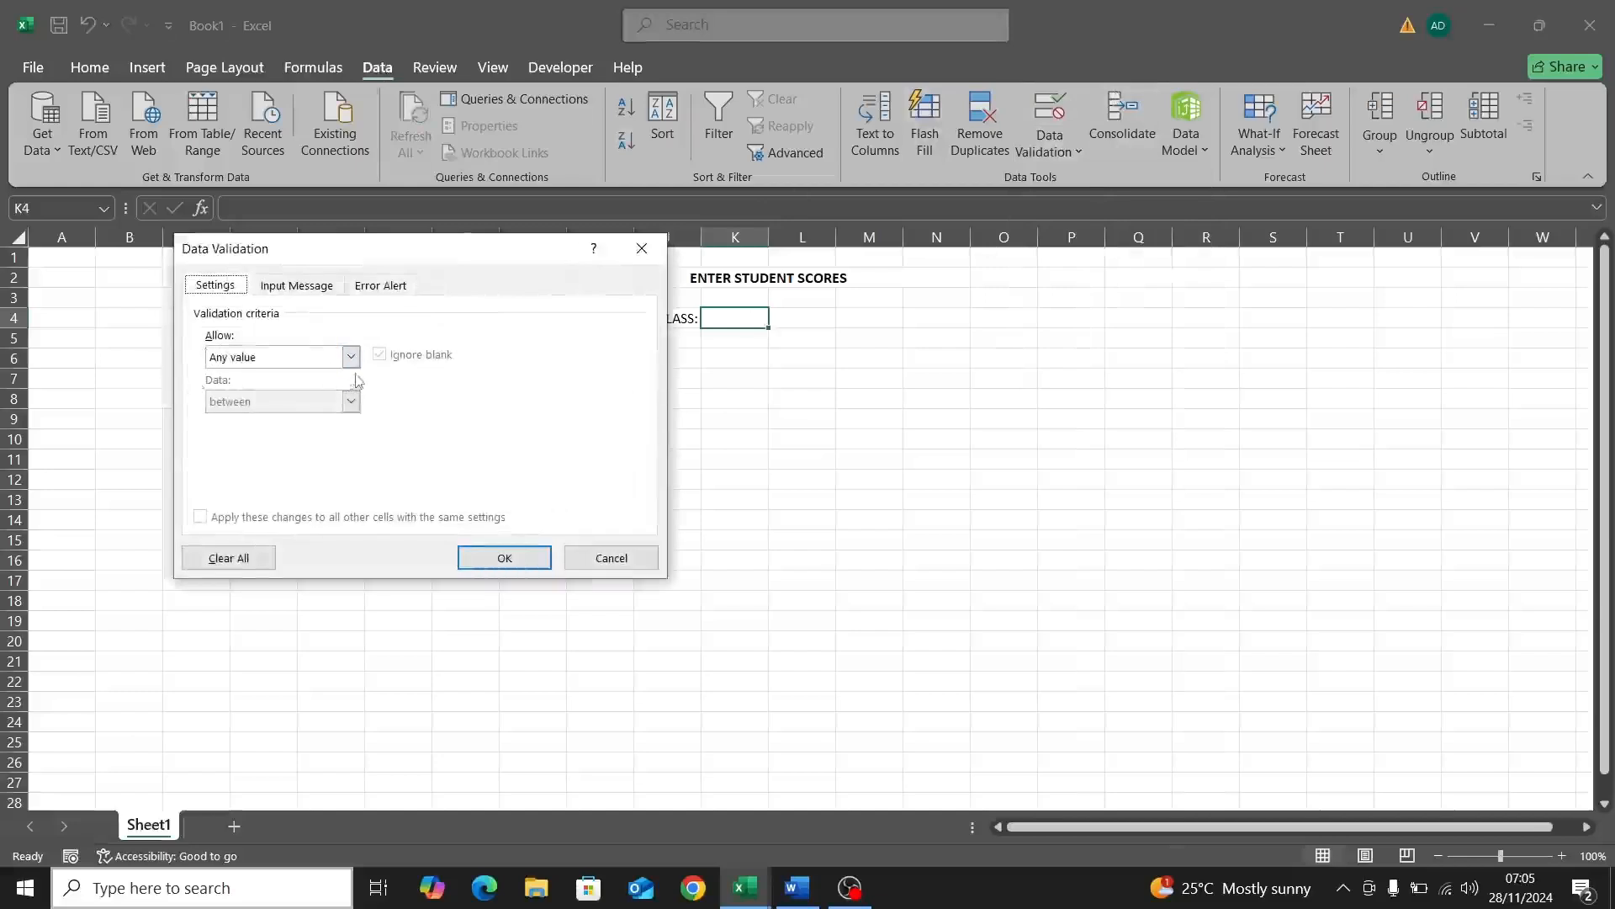
pyautogui.click(352, 363)
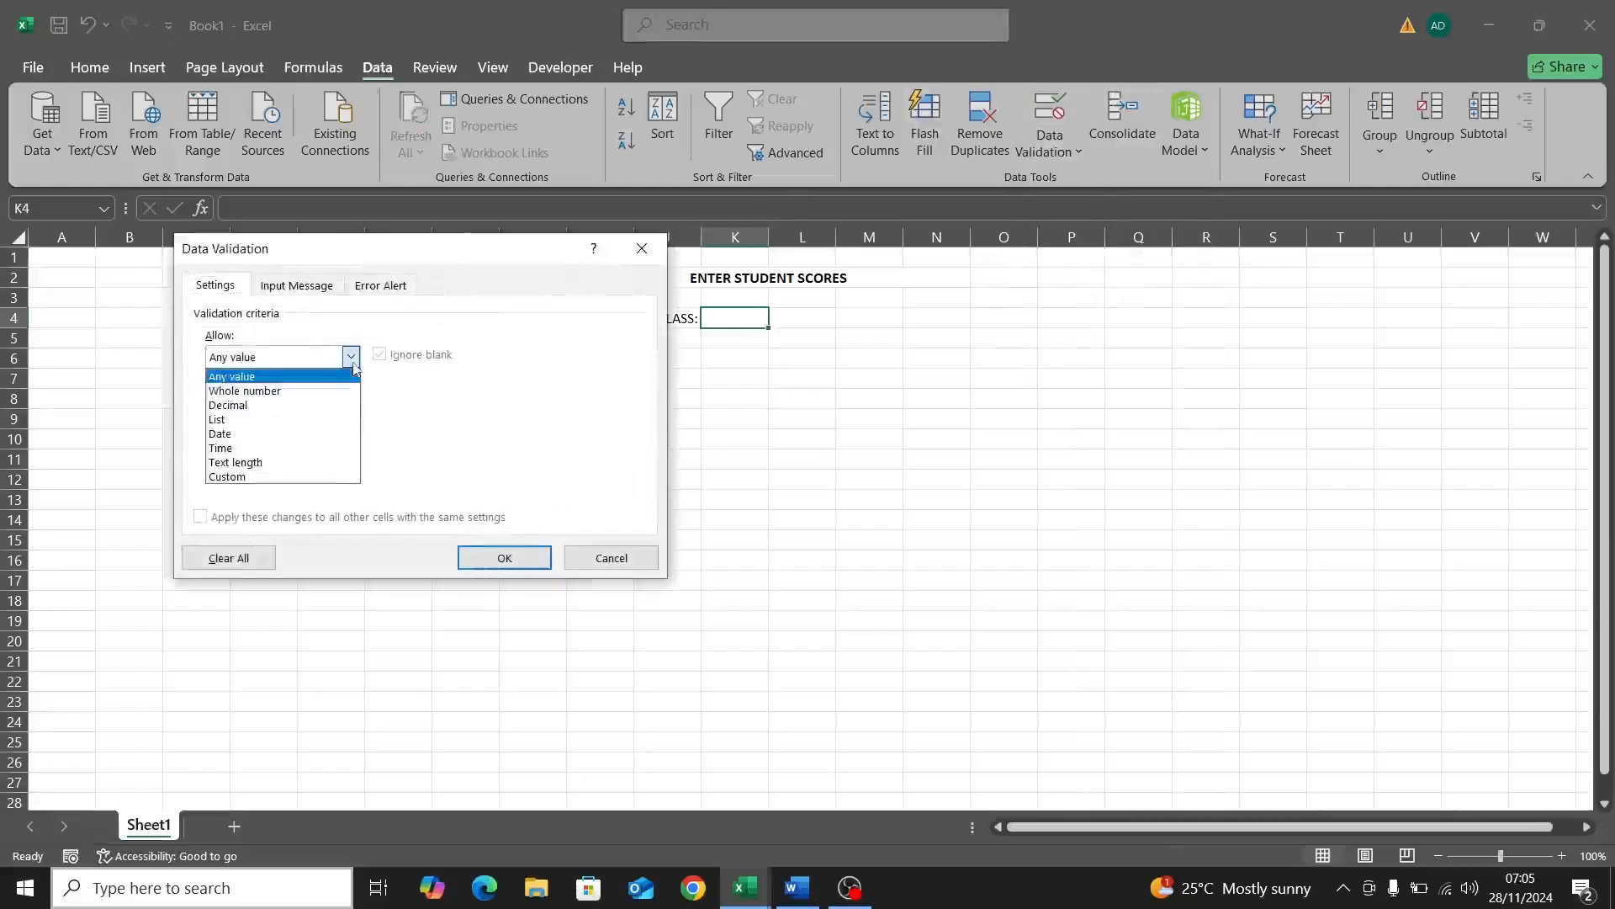
pyautogui.click(274, 421)
pyautogui.click(257, 447)
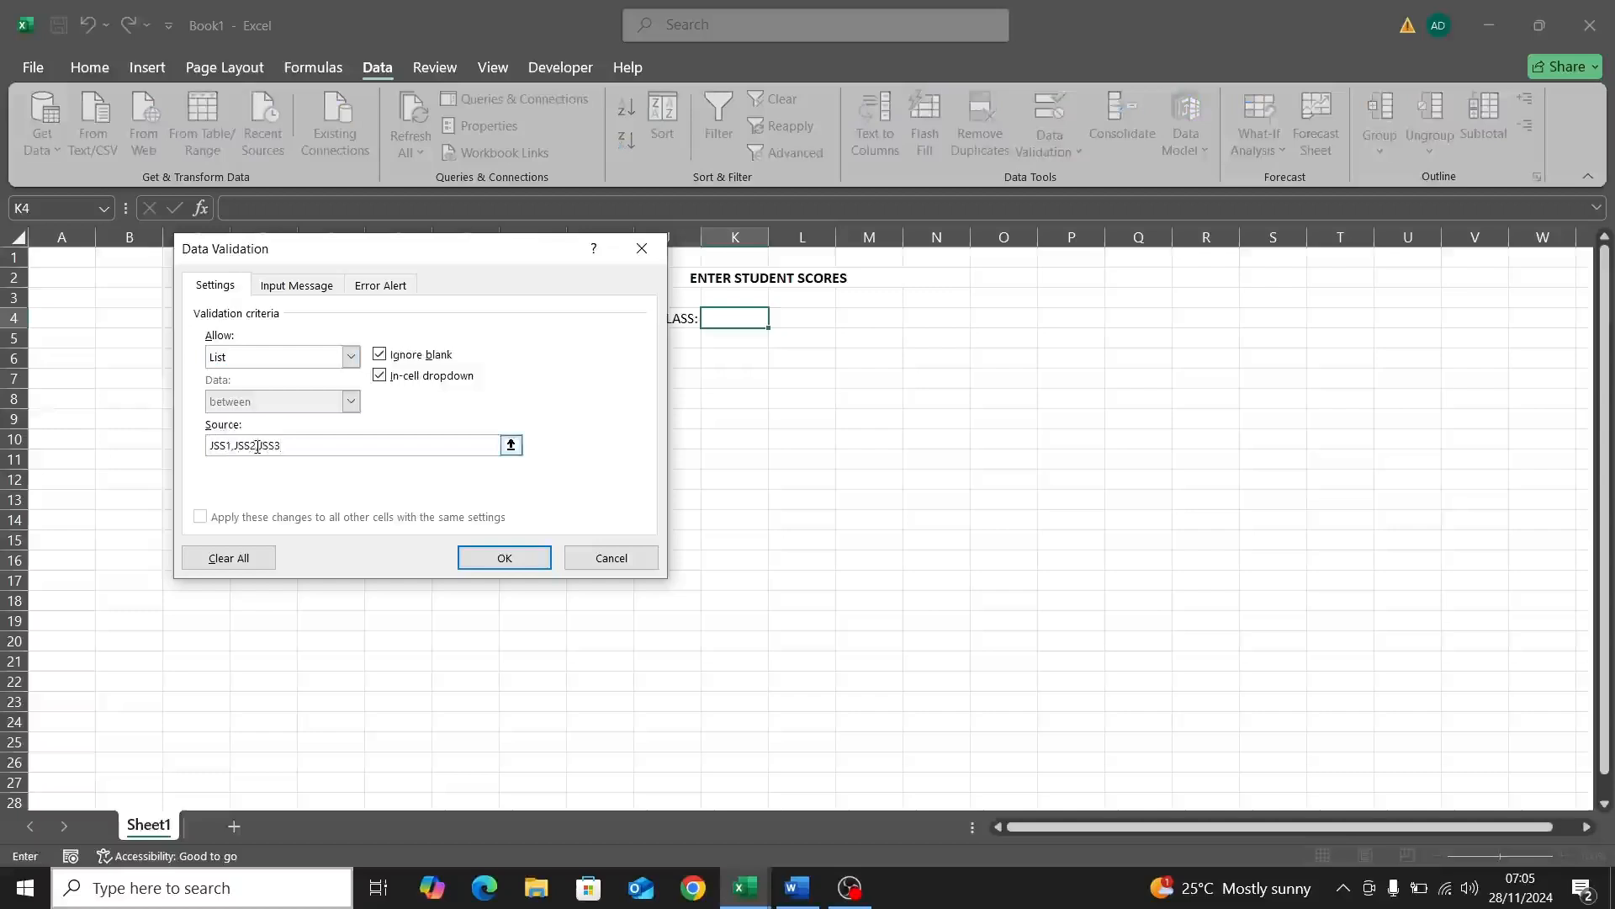
pyautogui.click(502, 559)
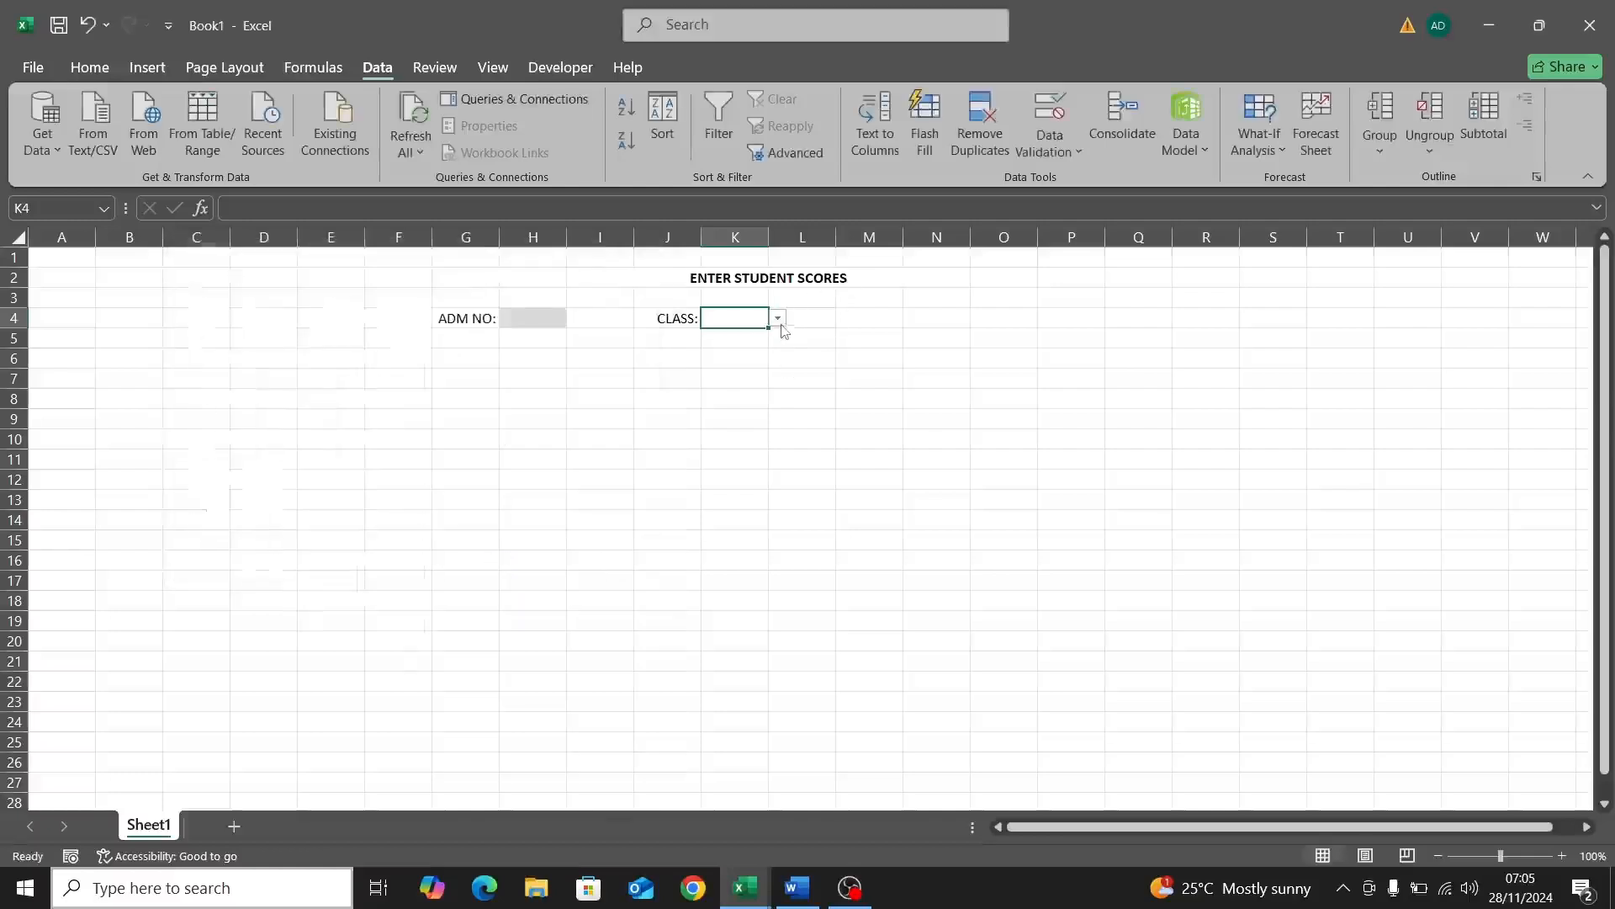
# Step: Test the K4 dropdown by choosing JSS2, then clear the cell
pyautogui.click(778, 319)
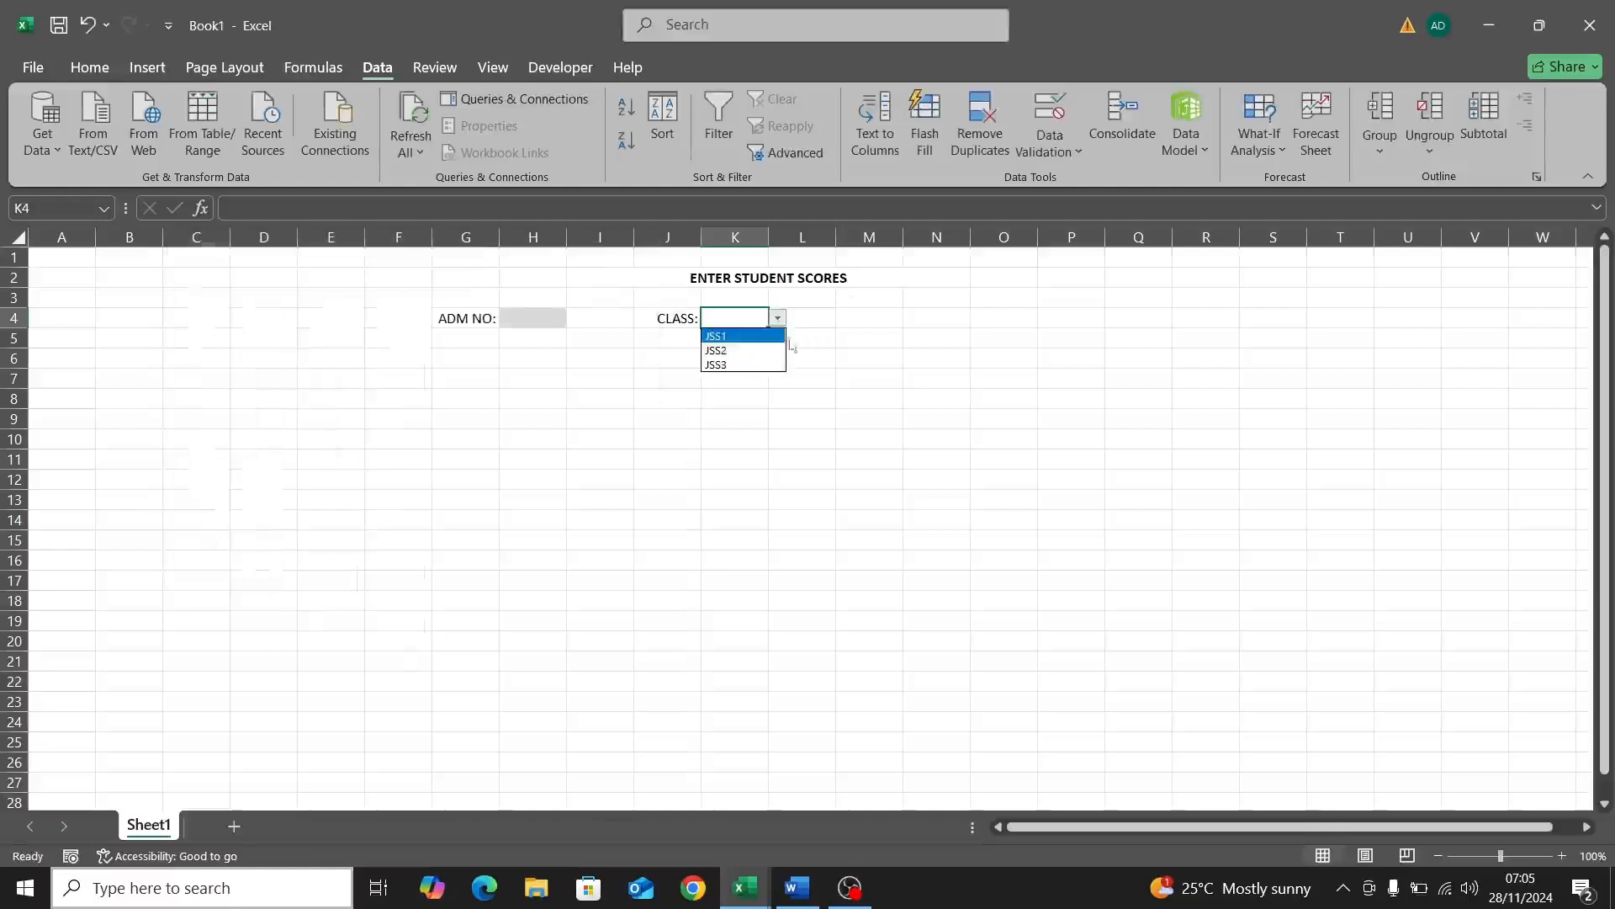
pyautogui.click(764, 354)
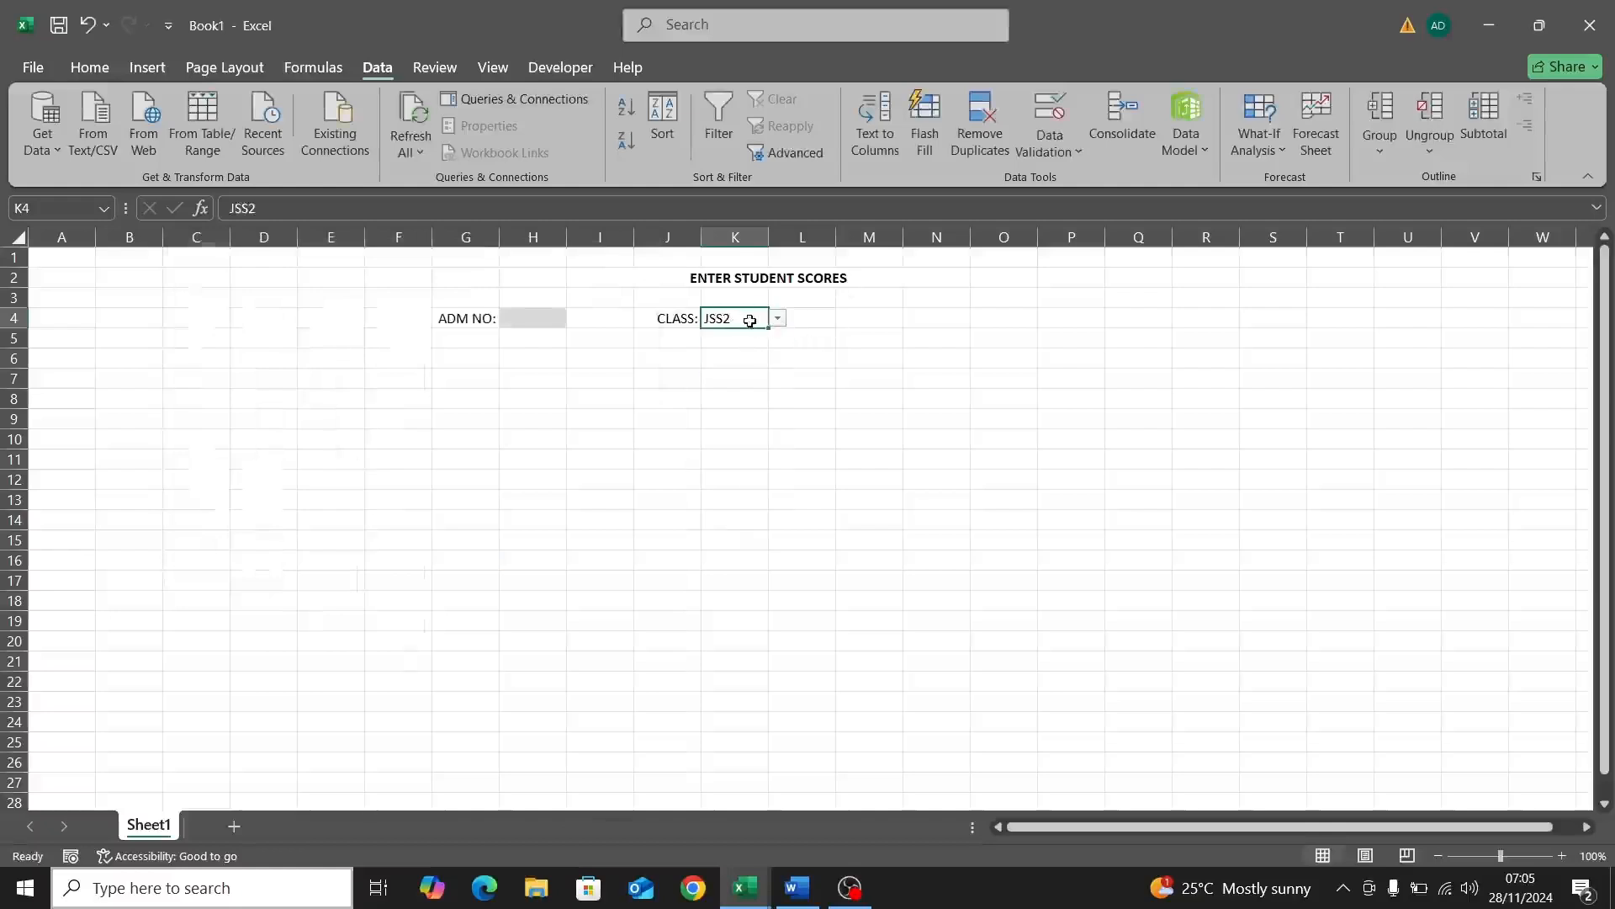
pyautogui.doubleClick(749, 320)
pyautogui.press('BackSpace')
pyautogui.press('BackSpace')
pyautogui.press('BackSpace')
pyautogui.press('BackSpace')
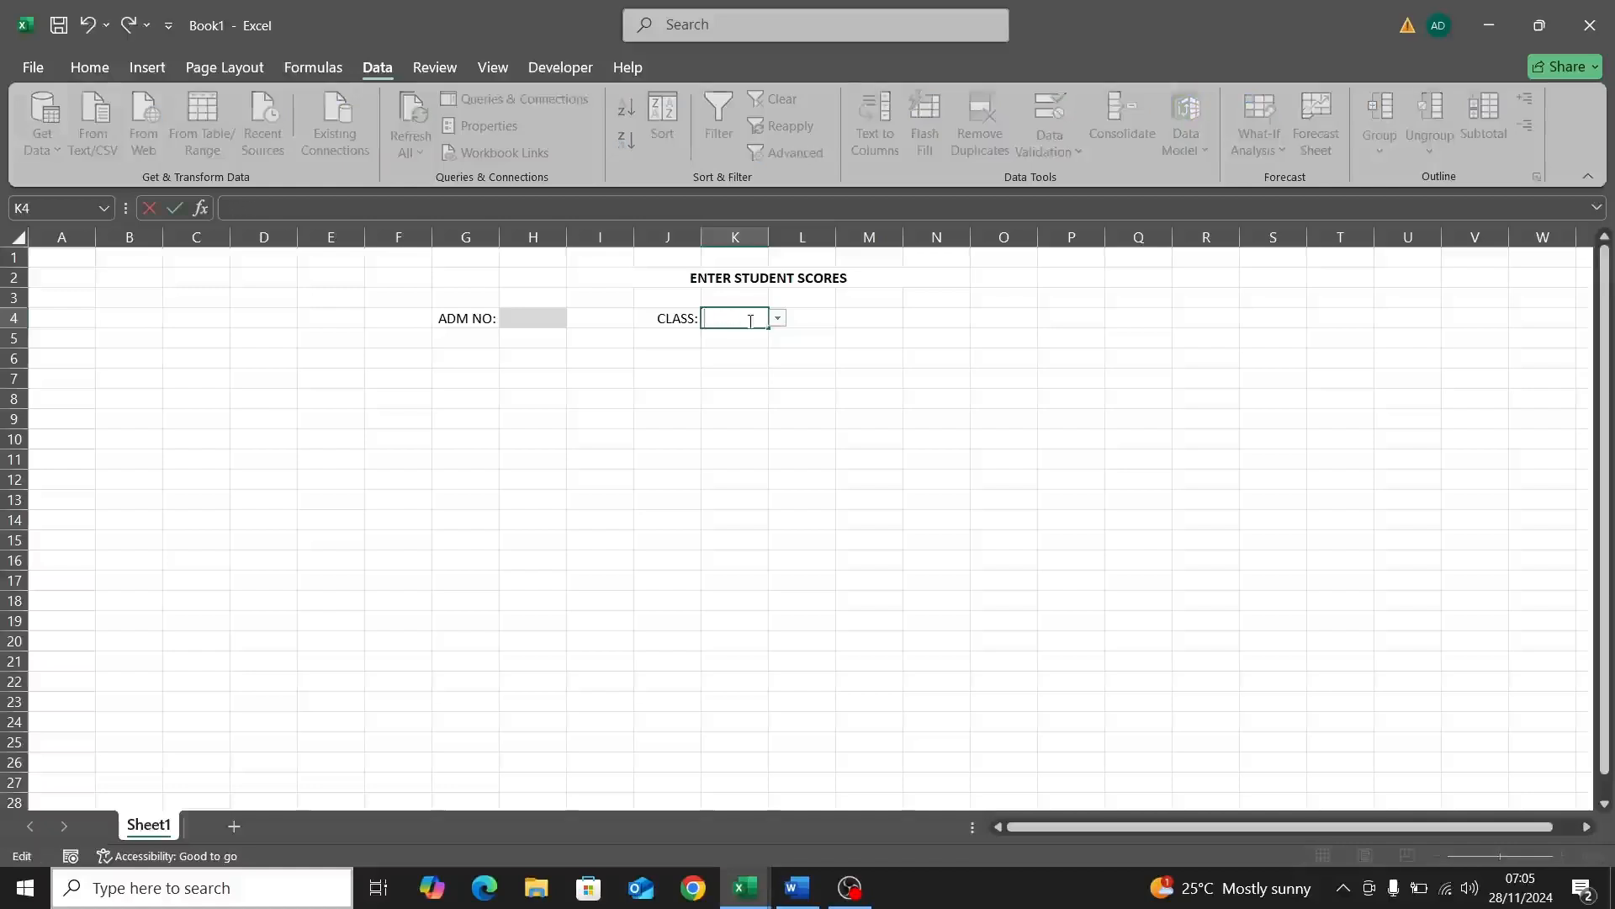
# Step: Give K4 the same grey fill as the ADM NO: box and make it bold
pyautogui.click(919, 320)
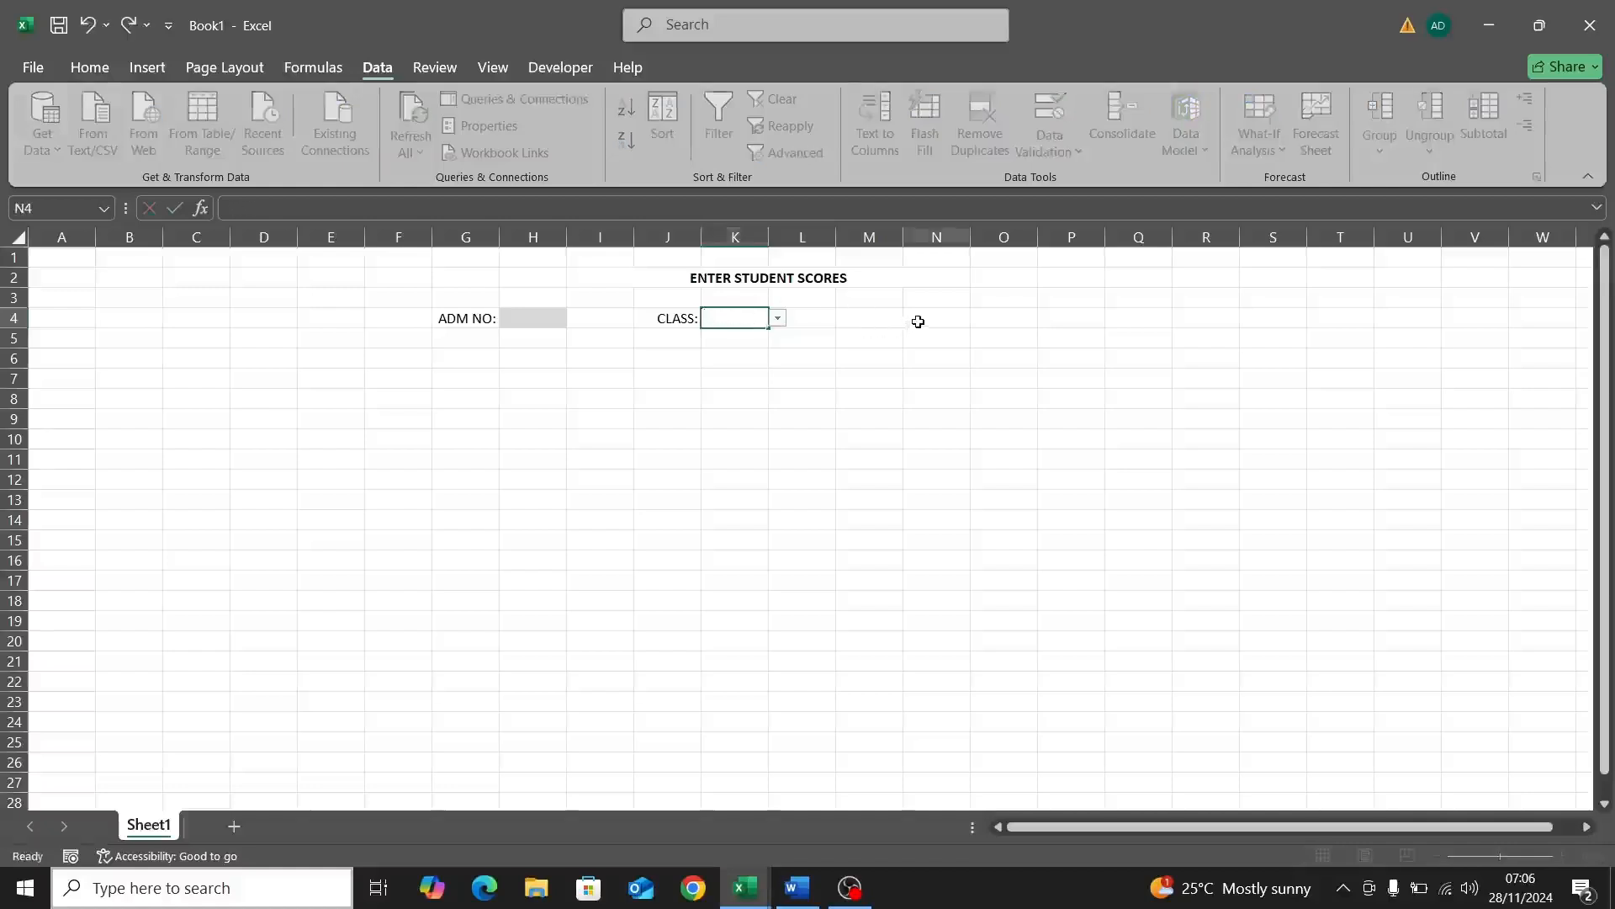
pyautogui.click(860, 320)
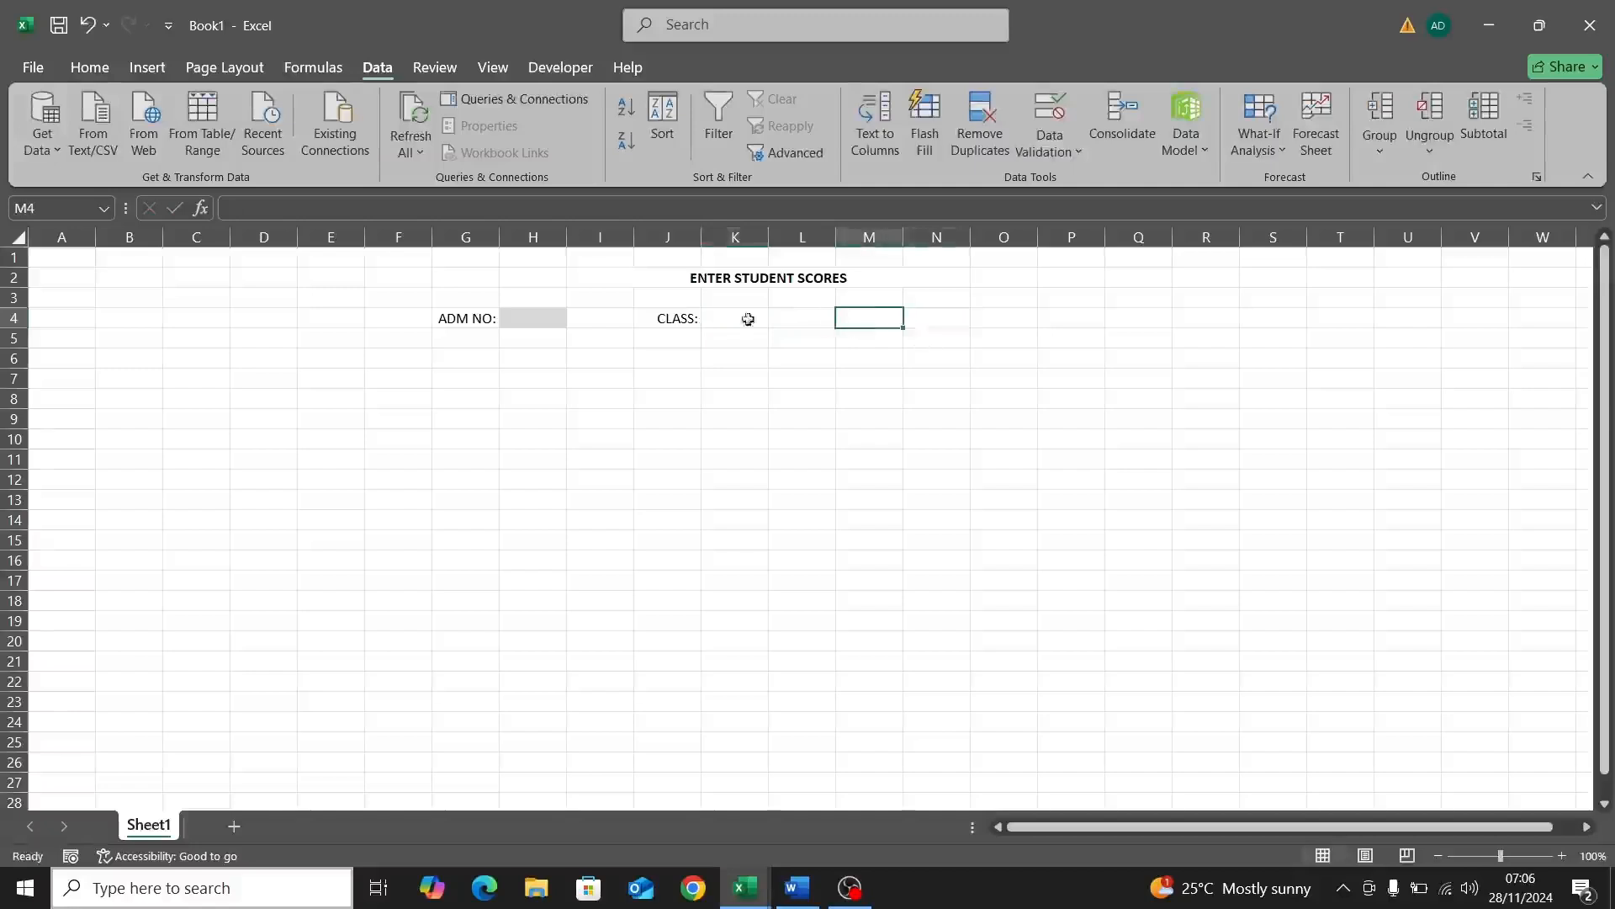
pyautogui.click(715, 318)
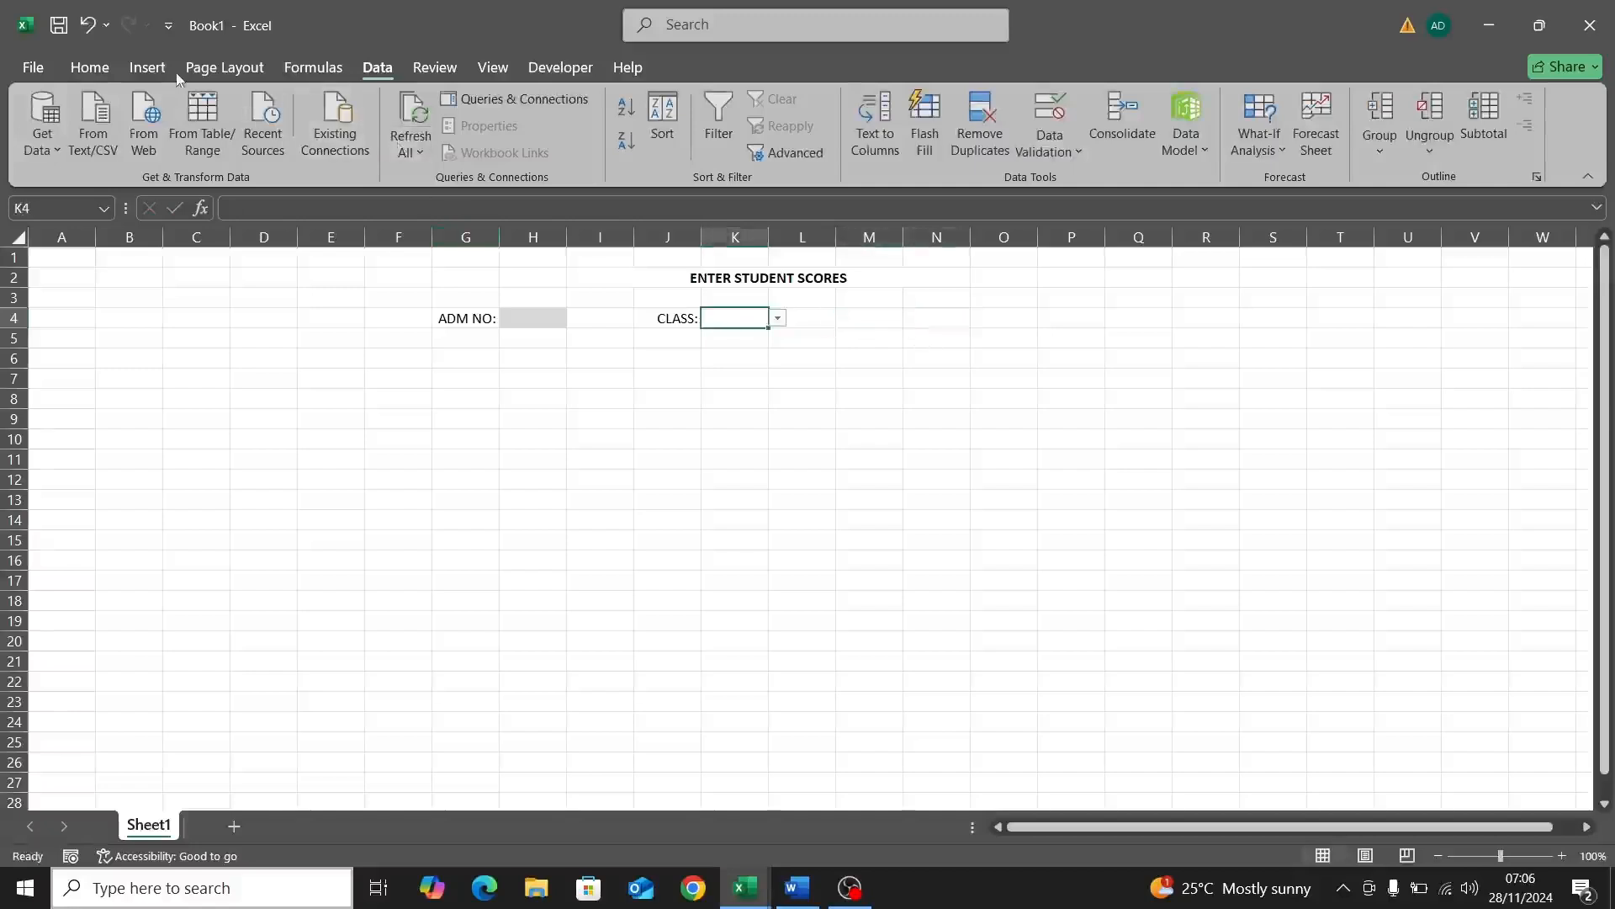
pyautogui.click(98, 71)
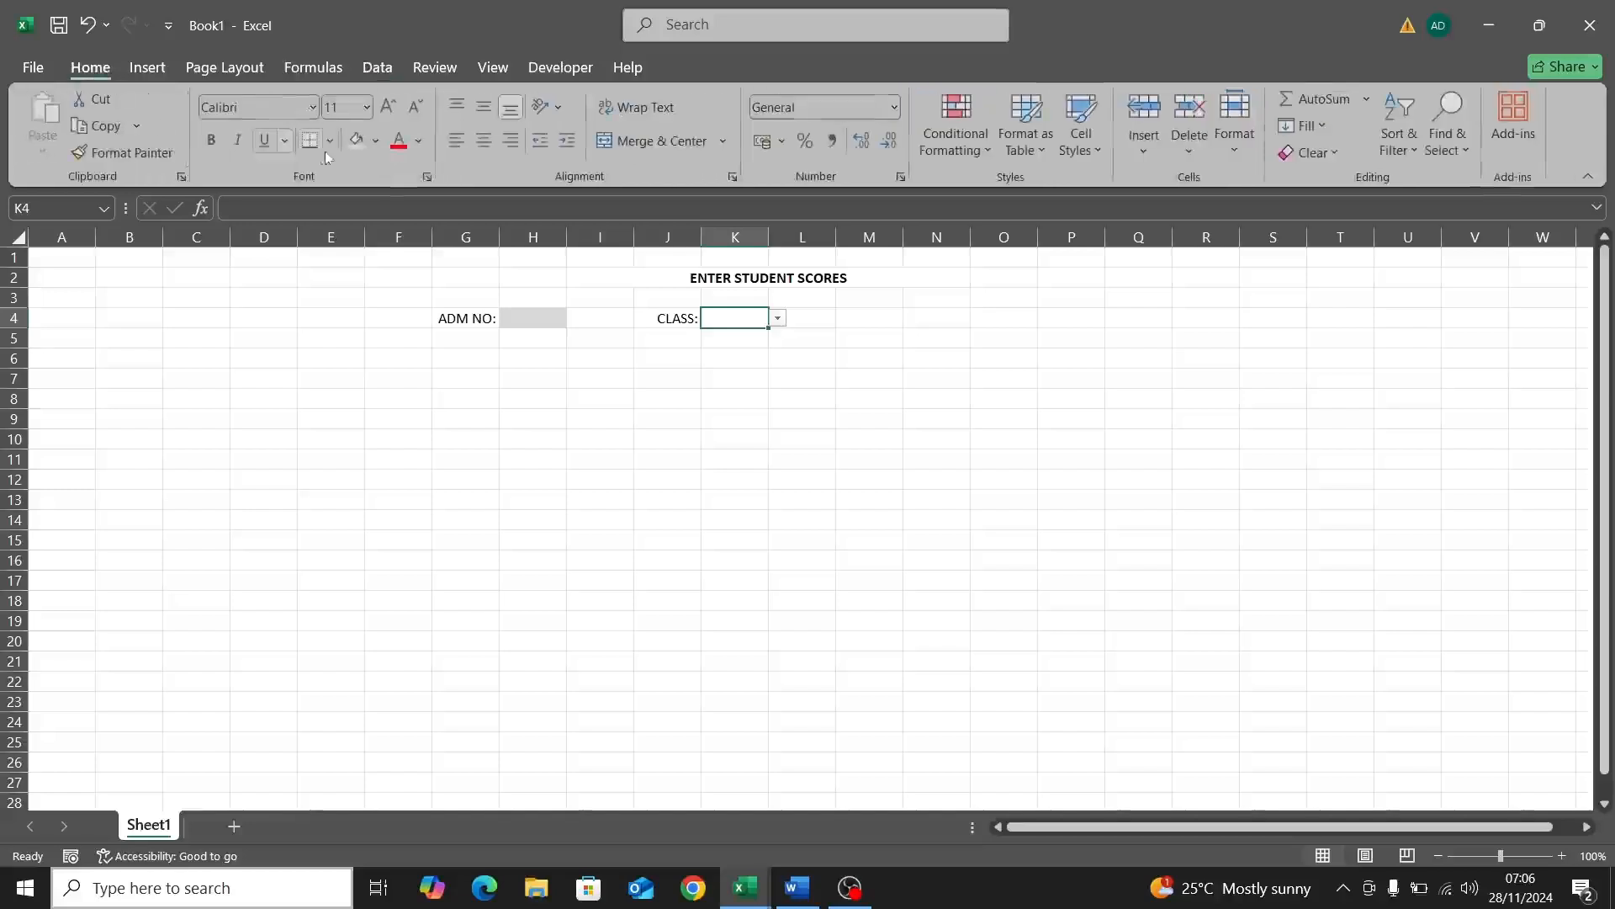
pyautogui.click(354, 142)
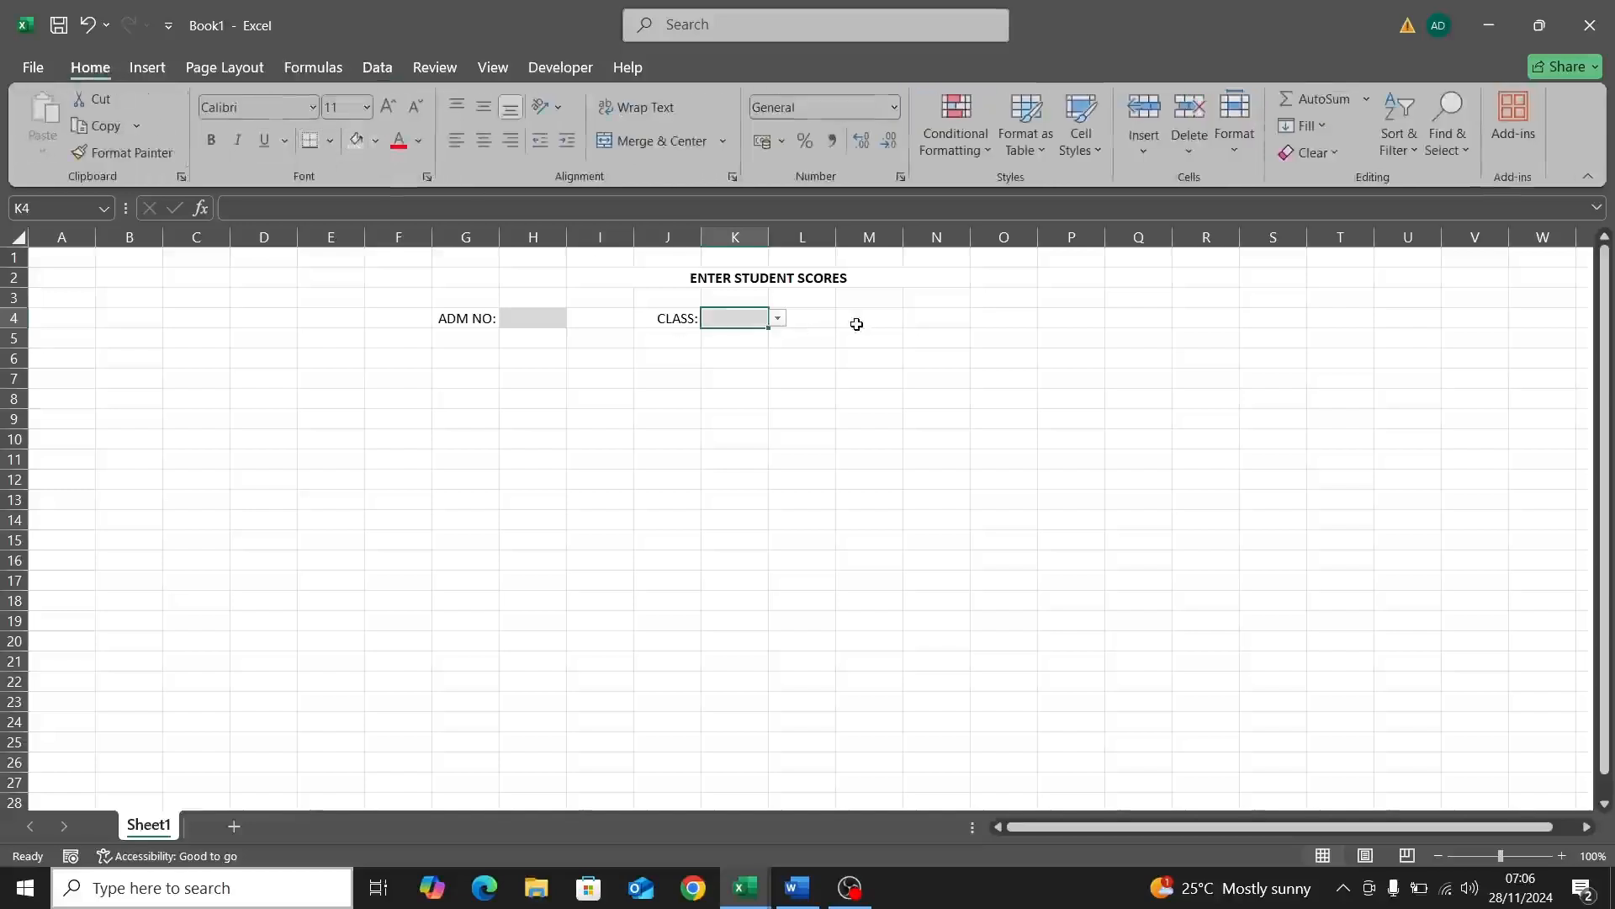
pyautogui.click(203, 143)
pyautogui.click(519, 326)
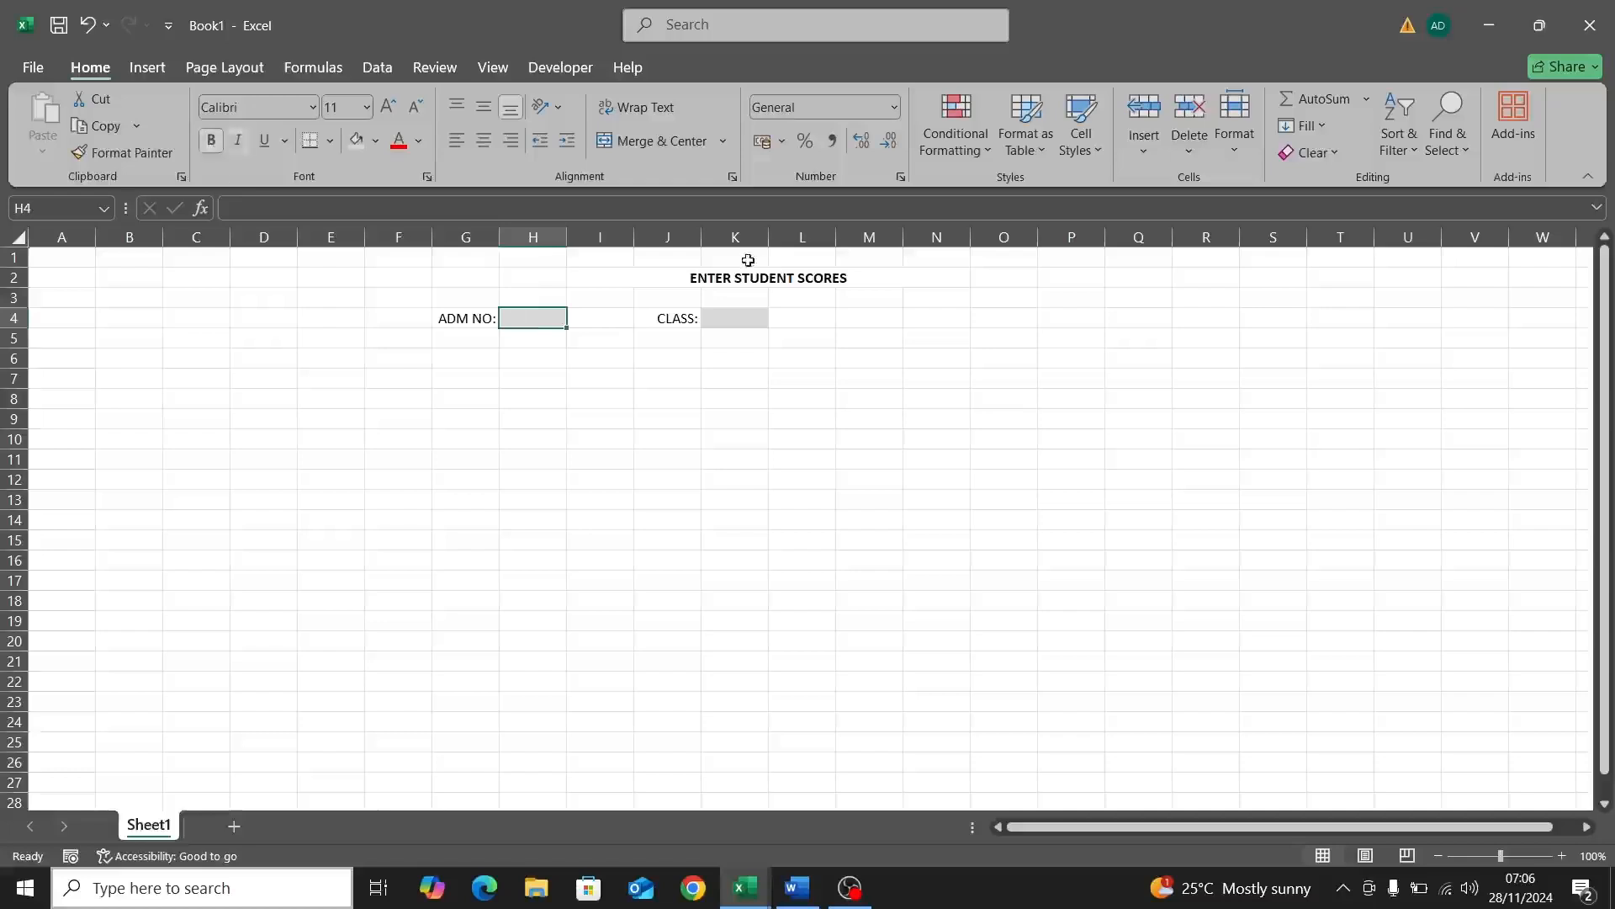
pyautogui.doubleClick(882, 314)
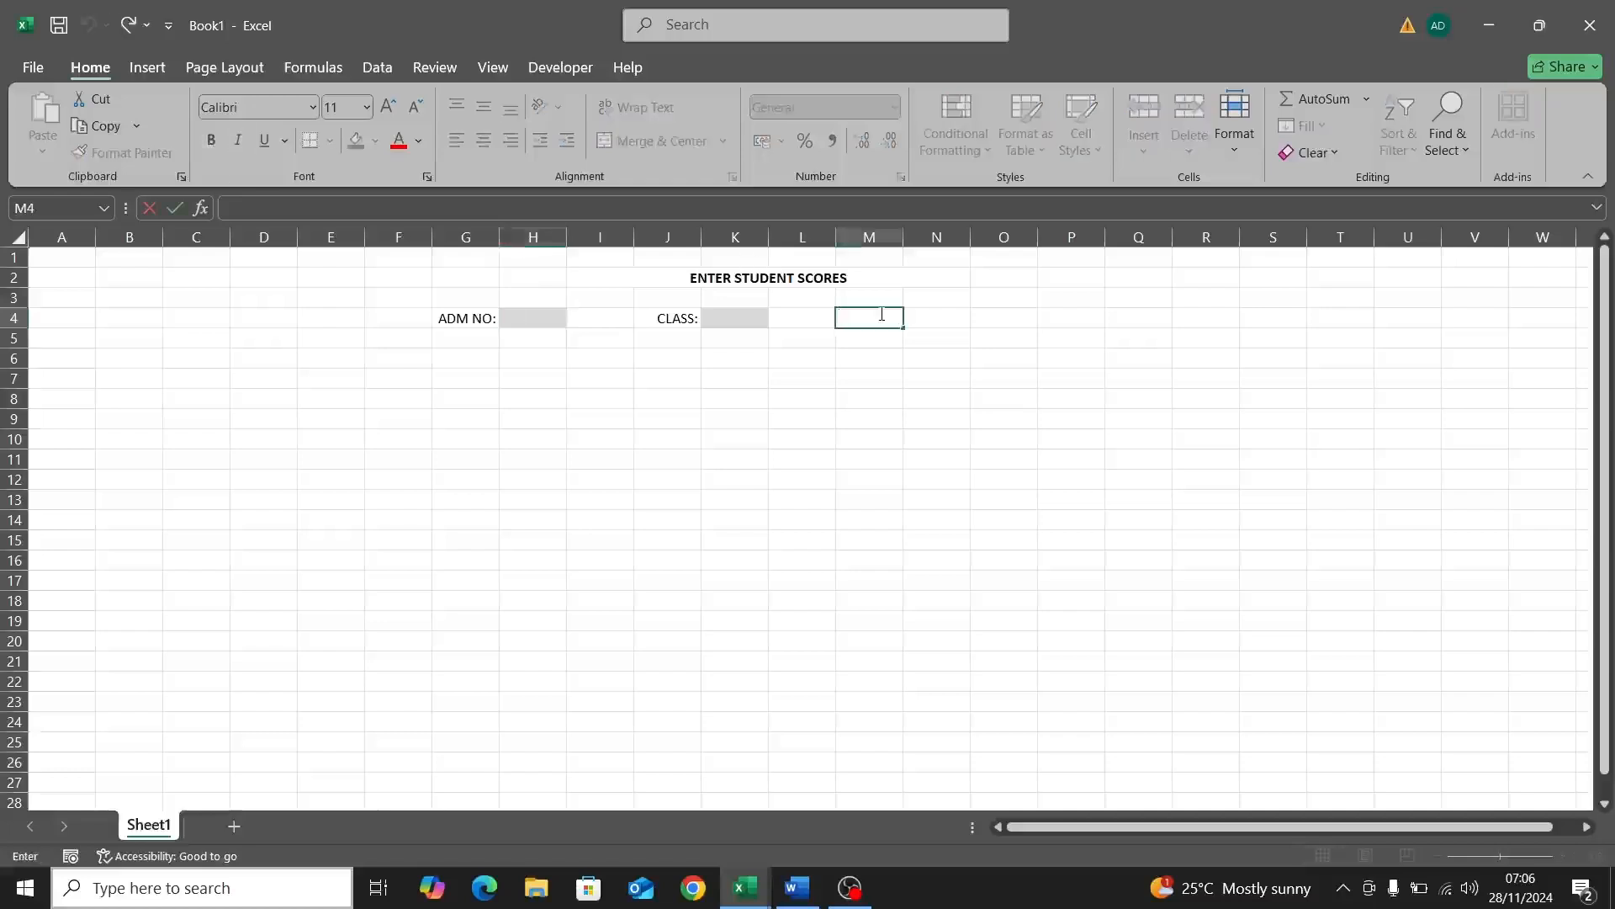
# Step: Enter the NAME: label in M4 and right-align it
pyautogui.write('NMA')
pyautogui.press('BackSpace')
pyautogui.write('AME:')
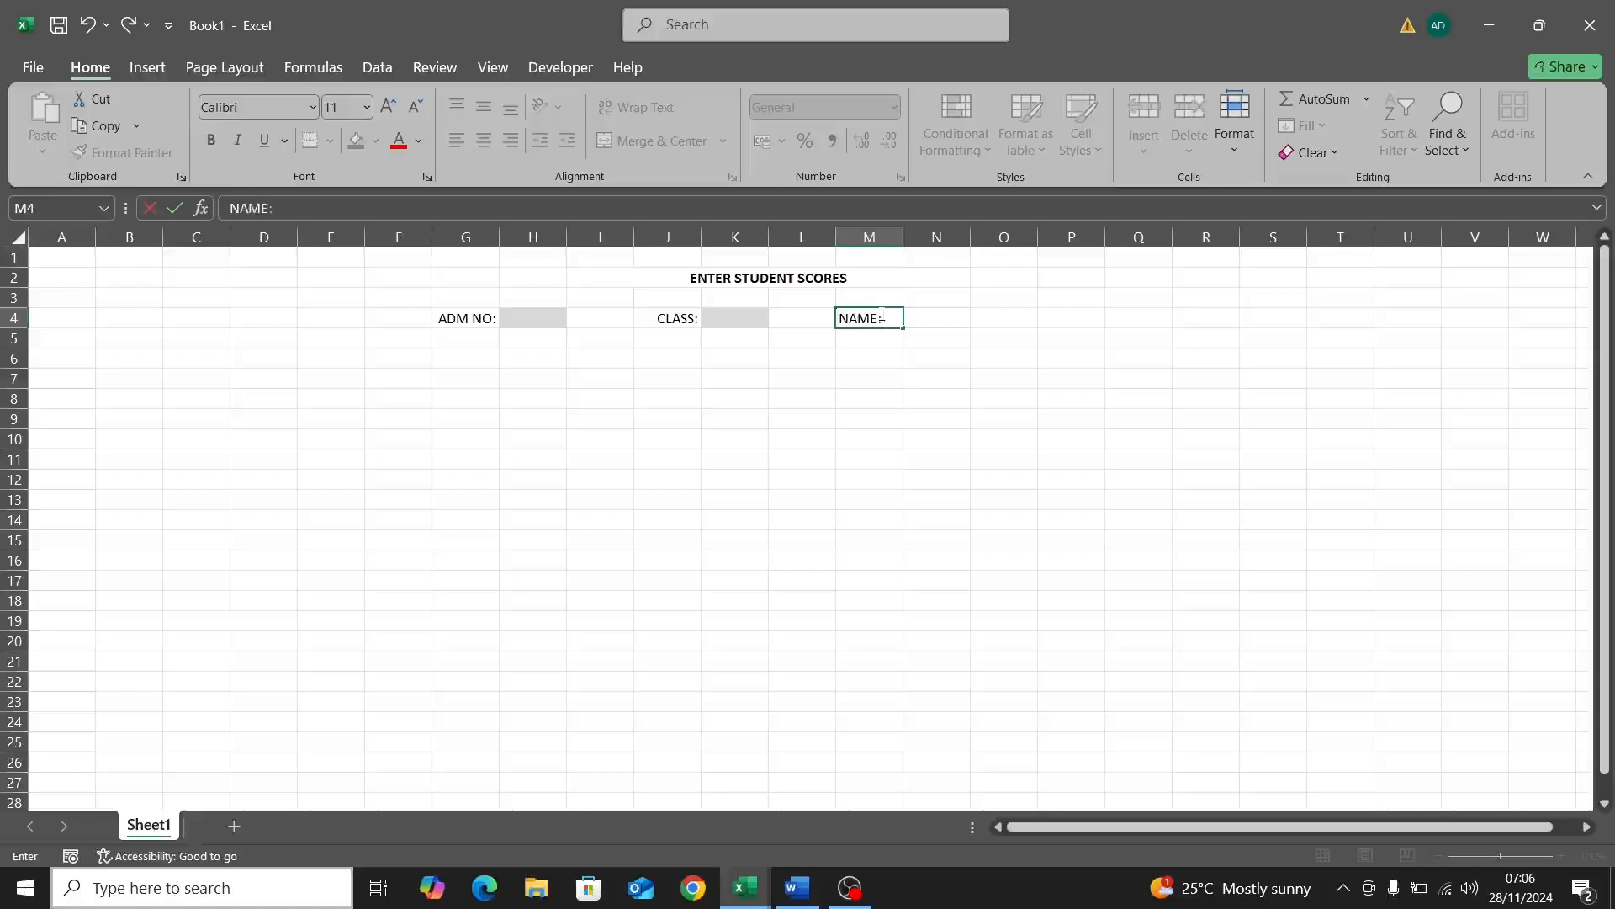
pyautogui.click(936, 327)
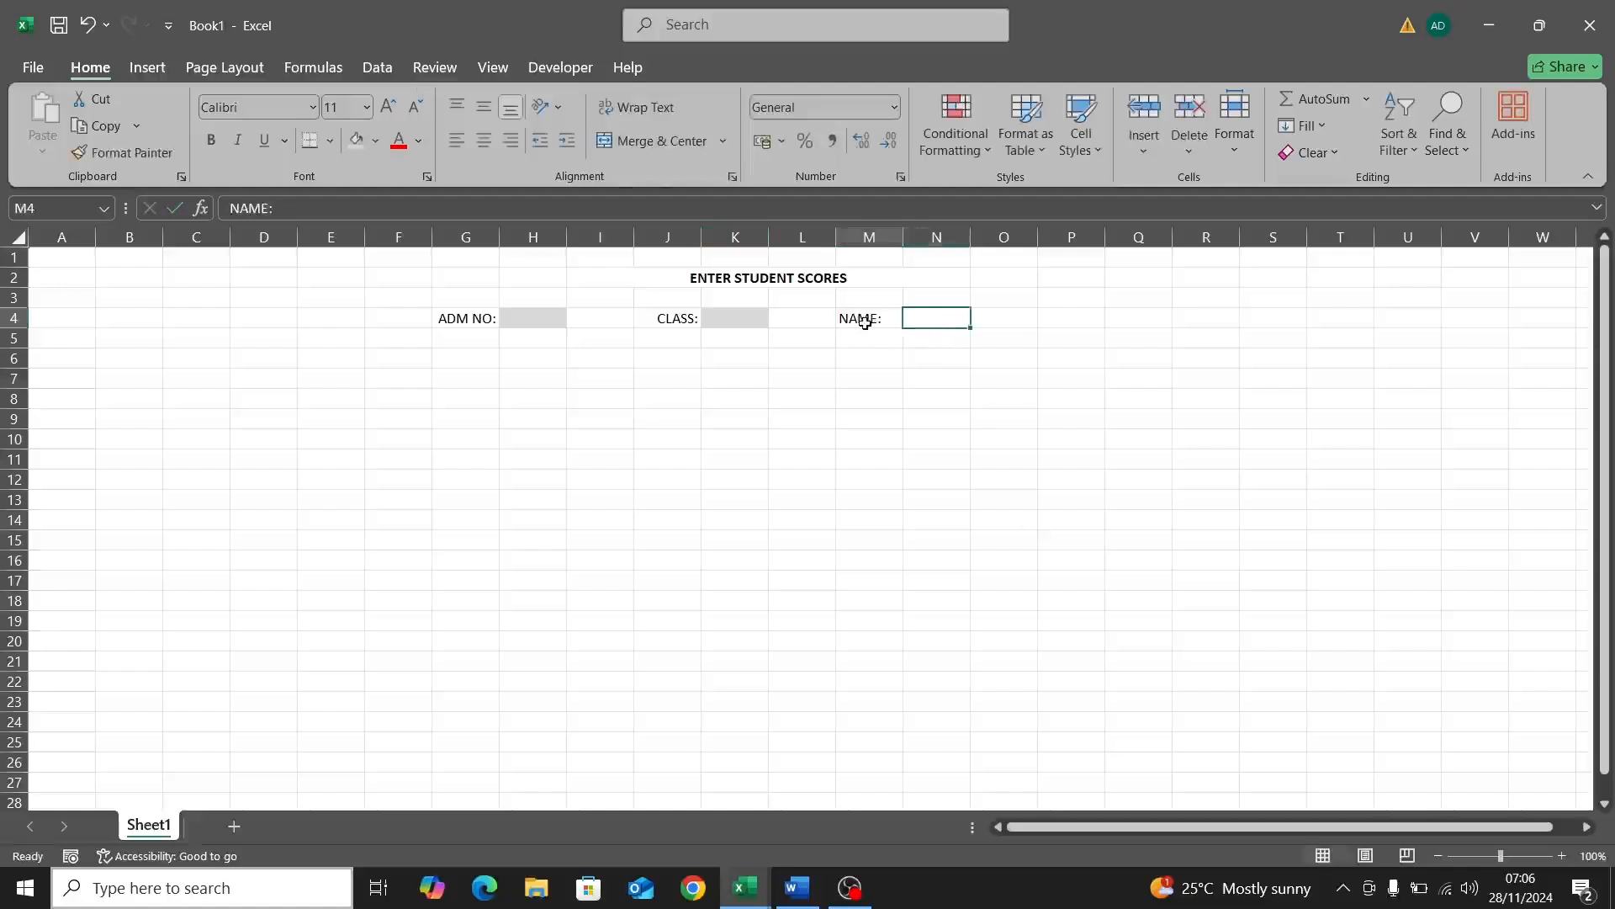
pyautogui.click(515, 149)
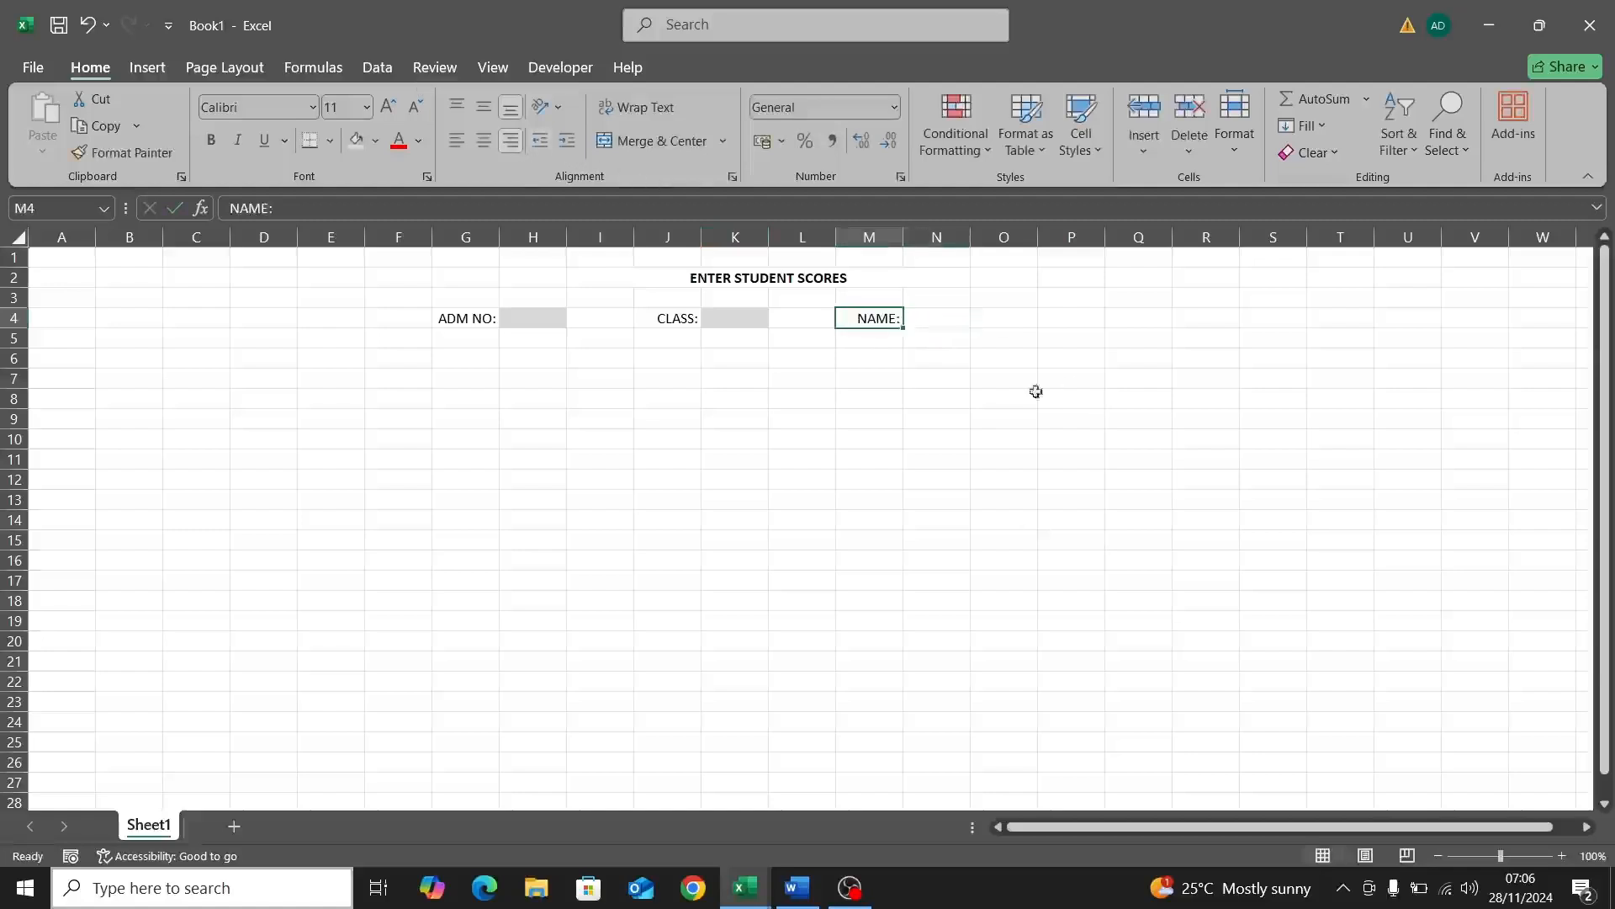
# Step: Pick out cells N4 through Q4 as the planned name entry area
pyautogui.click(931, 322)
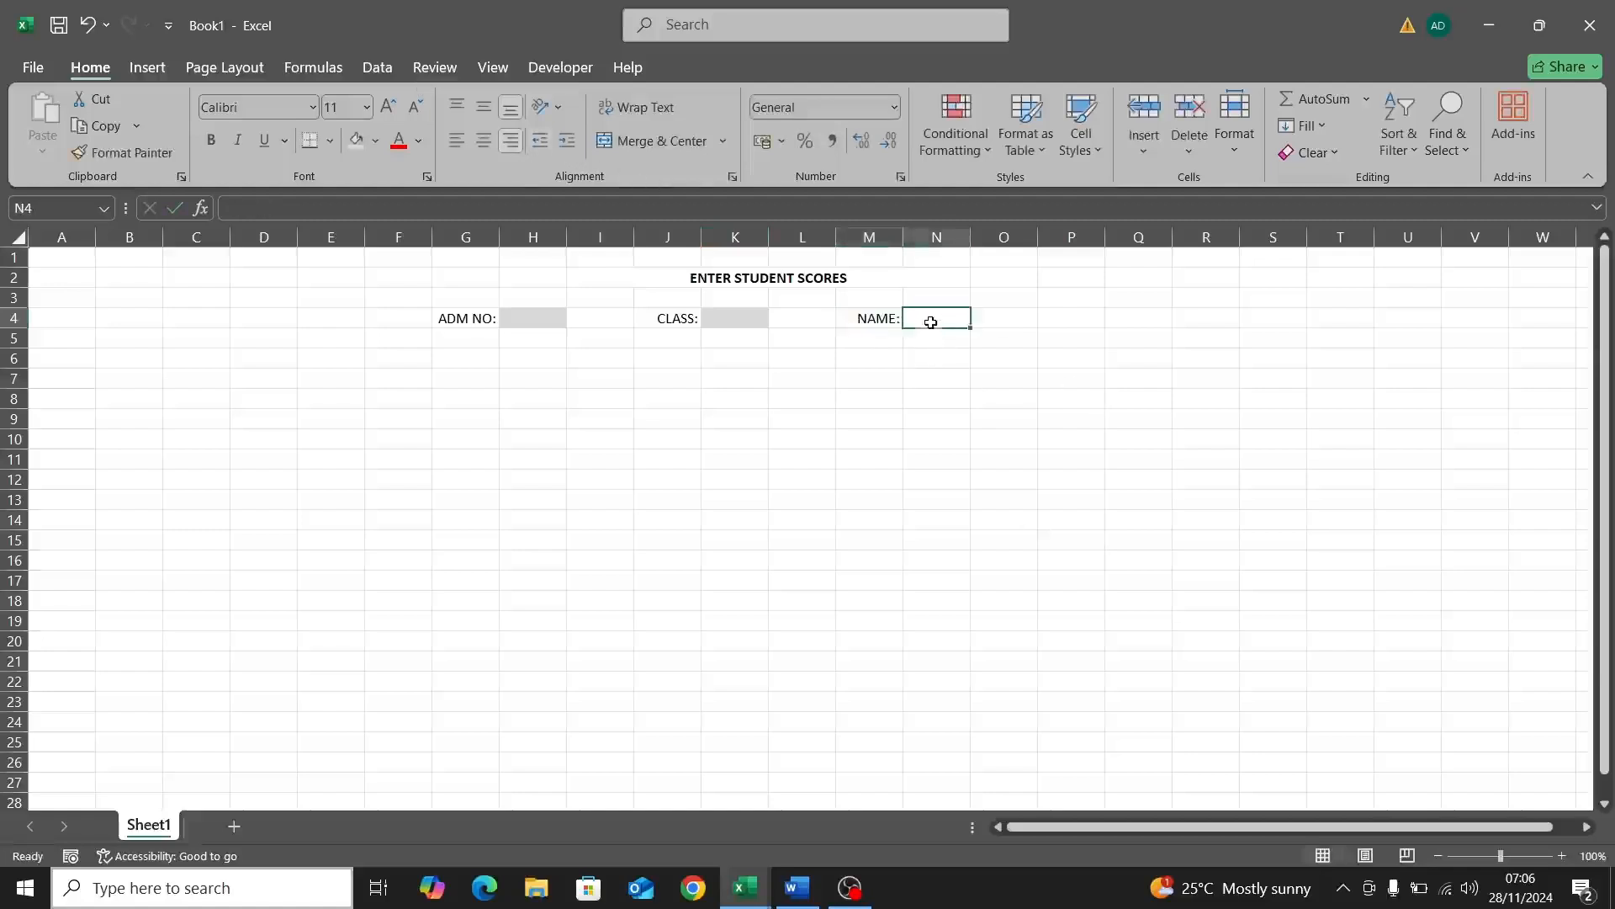
pyautogui.click(998, 327)
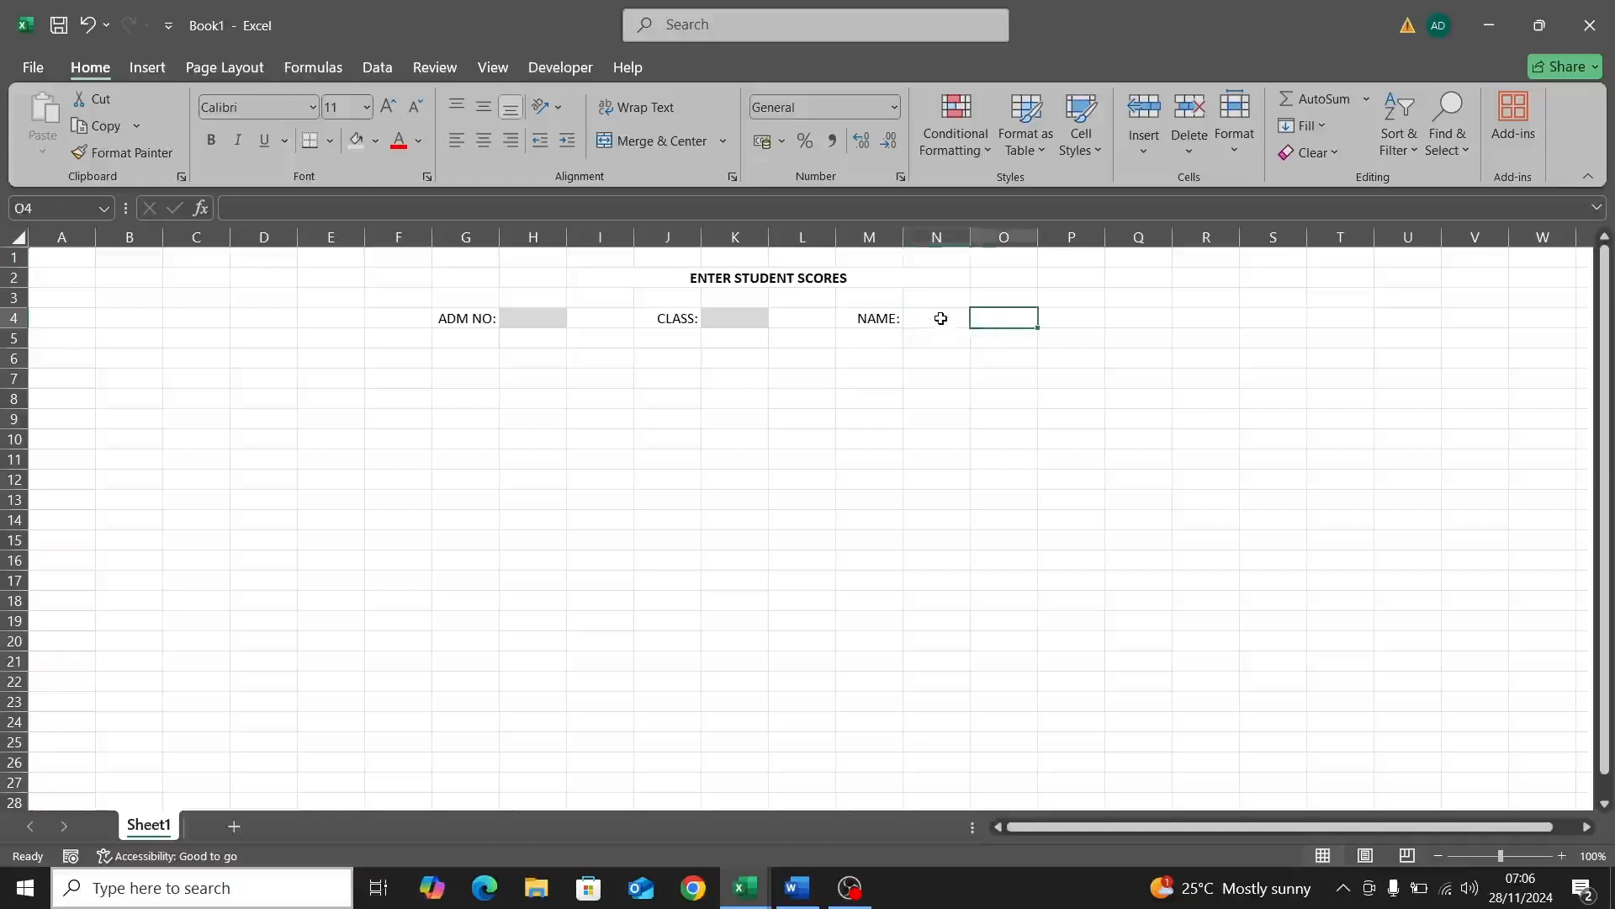
pyautogui.click(1116, 320)
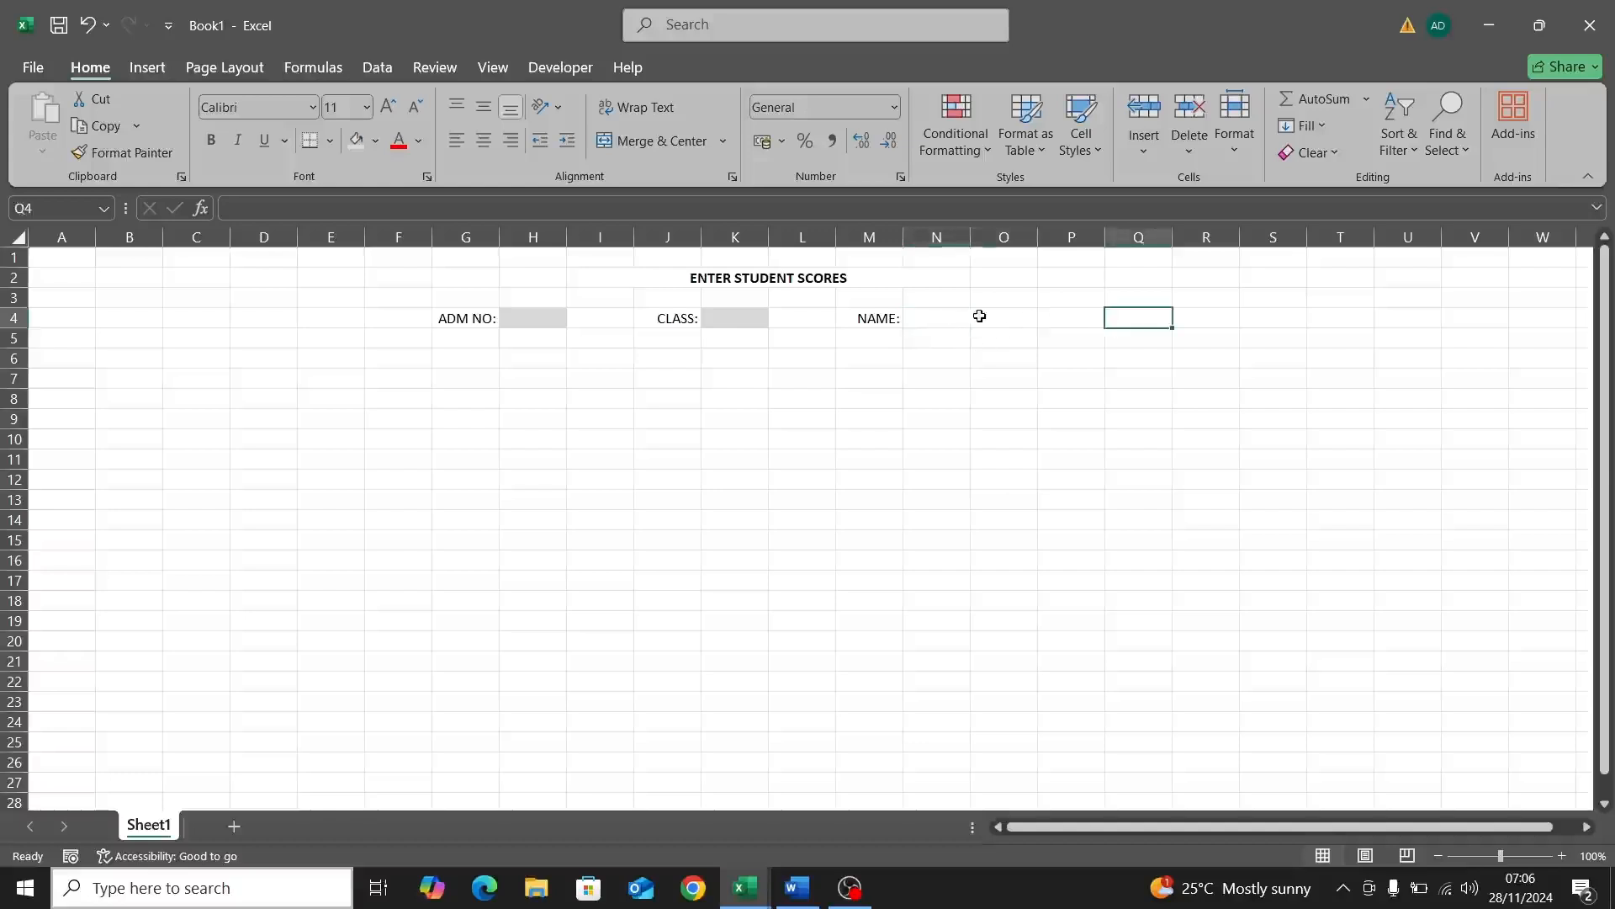
pyautogui.click(953, 319)
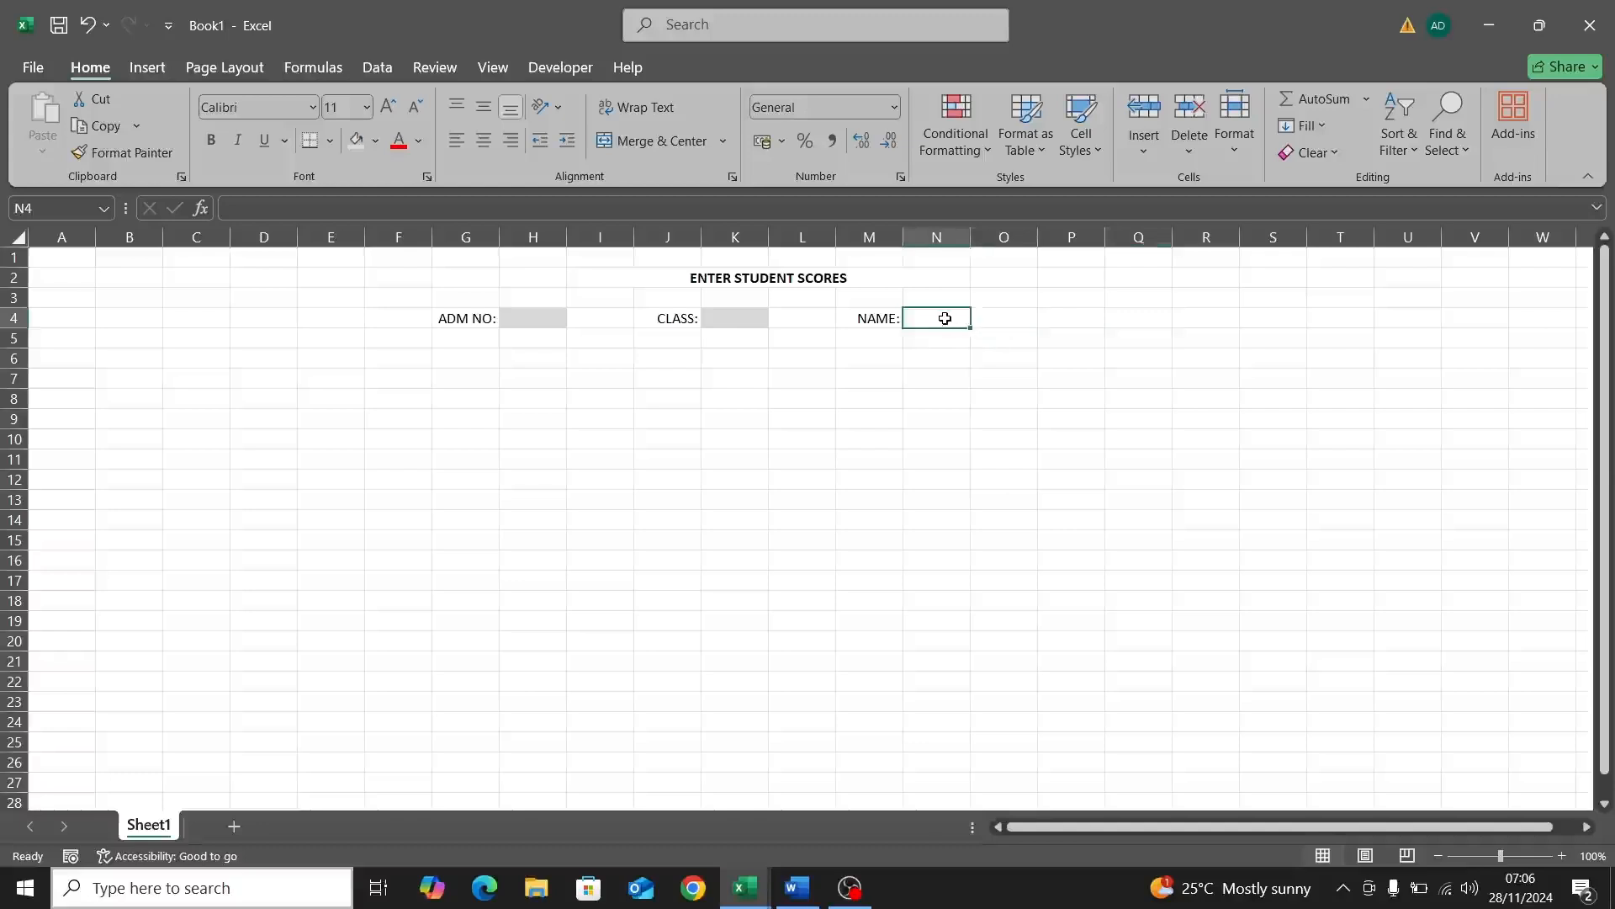
# Step: Merge N4:Q4 into one plain merged cell using Merge Cells
pyautogui.moveTo(945, 318); pyautogui.dragTo(1128, 318)
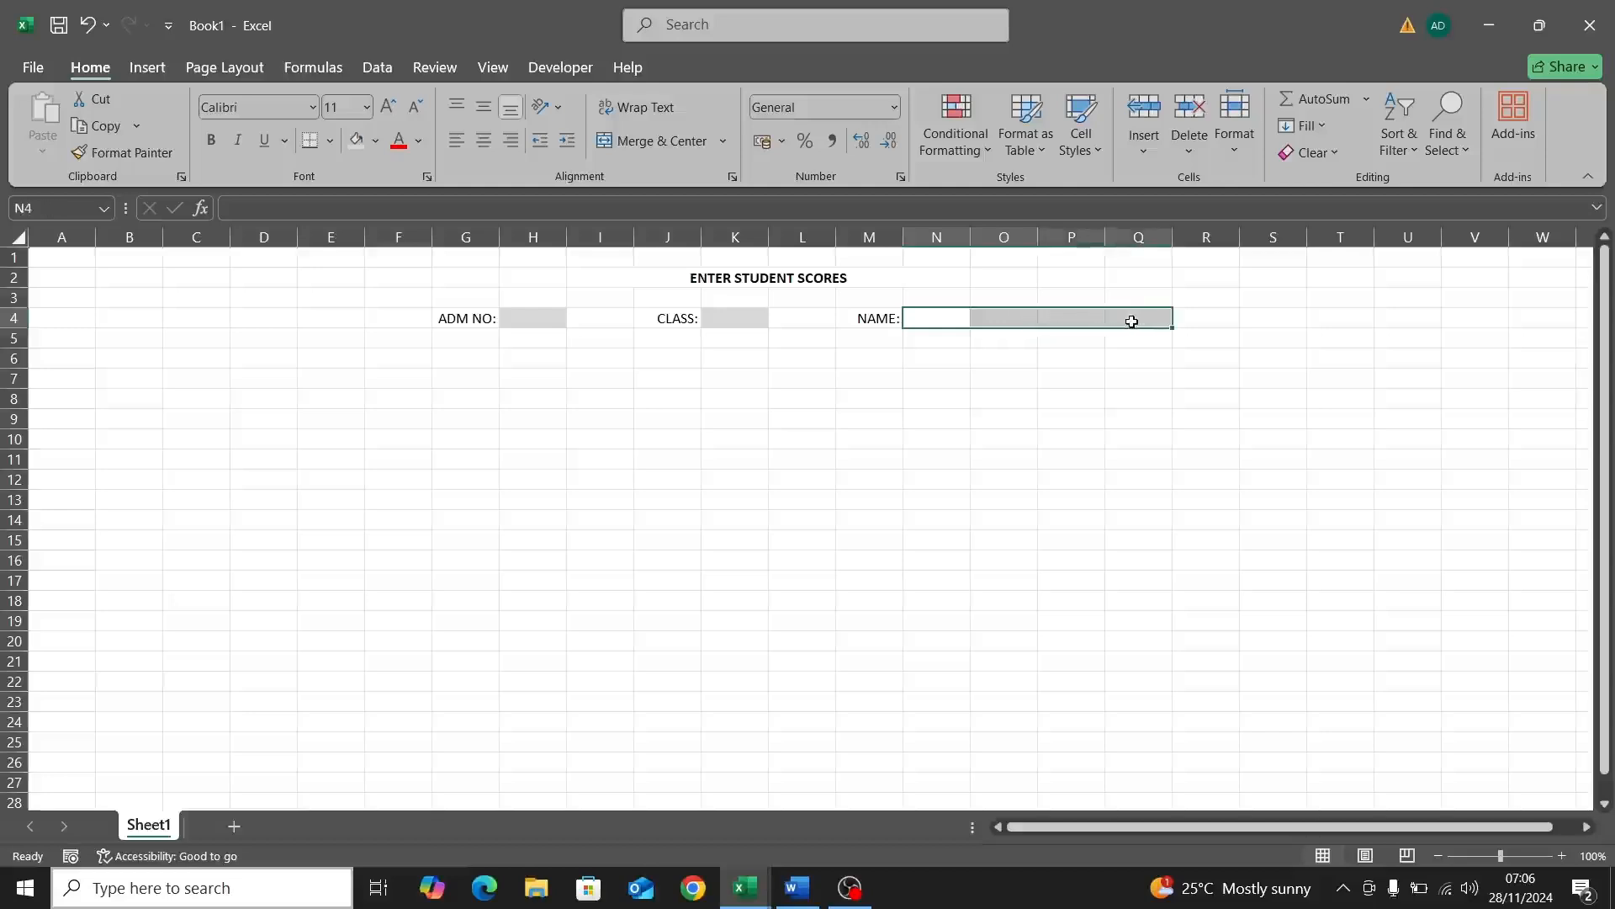
pyautogui.click(653, 143)
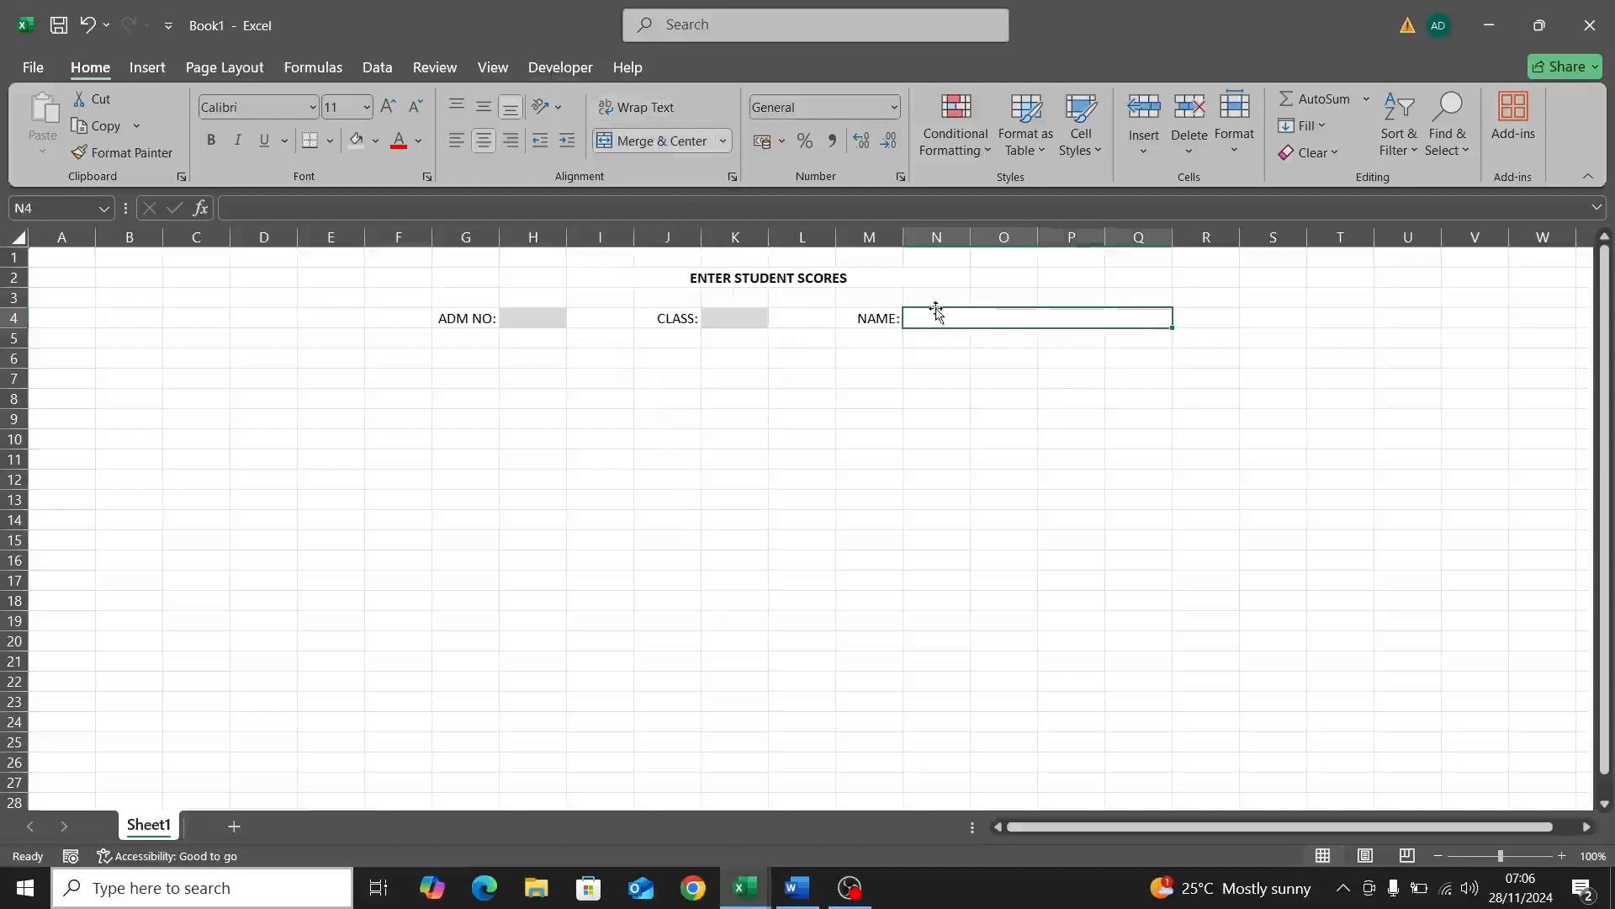
pyautogui.click(721, 143)
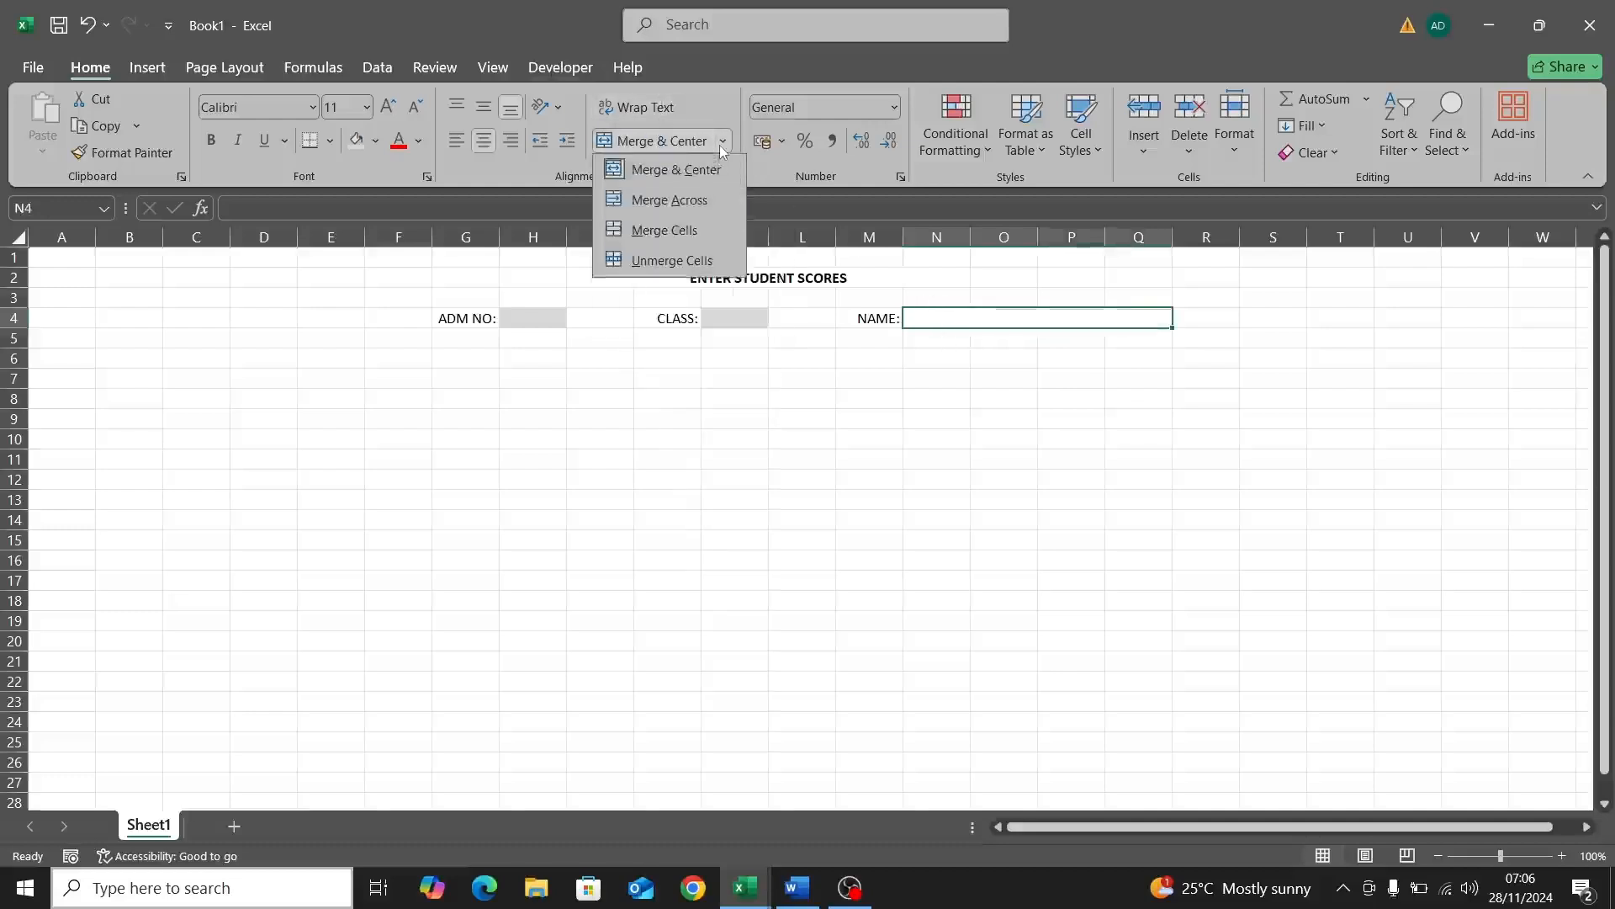
pyautogui.click(672, 239)
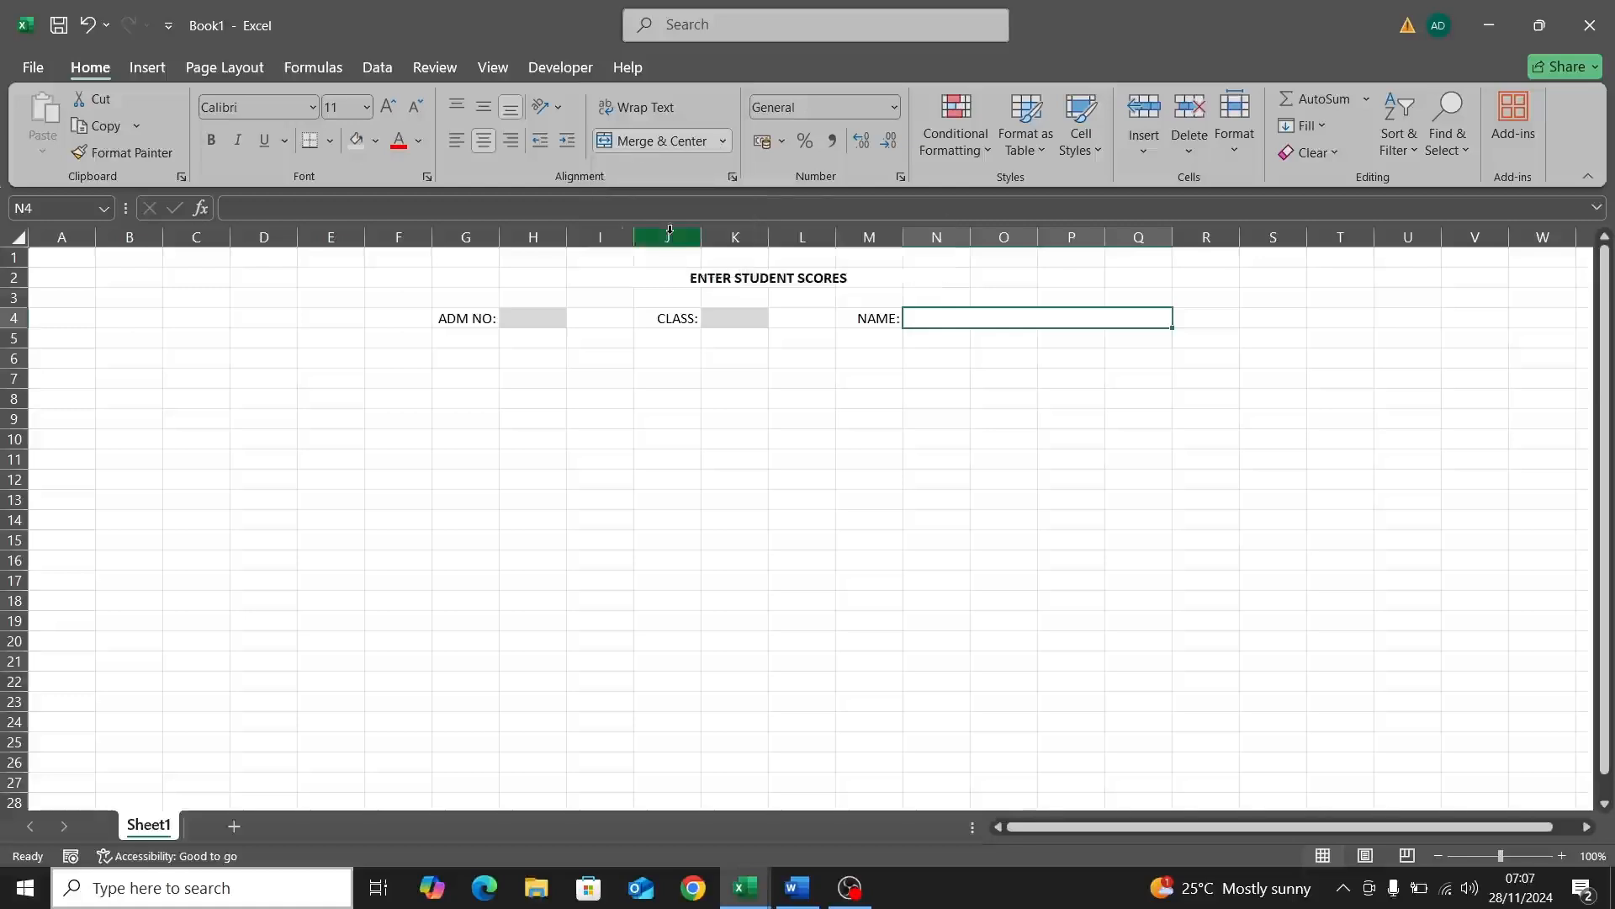
# Step: Type a trial student name into the merged cell, then erase it to leave it empty
pyautogui.doubleClick(991, 316)
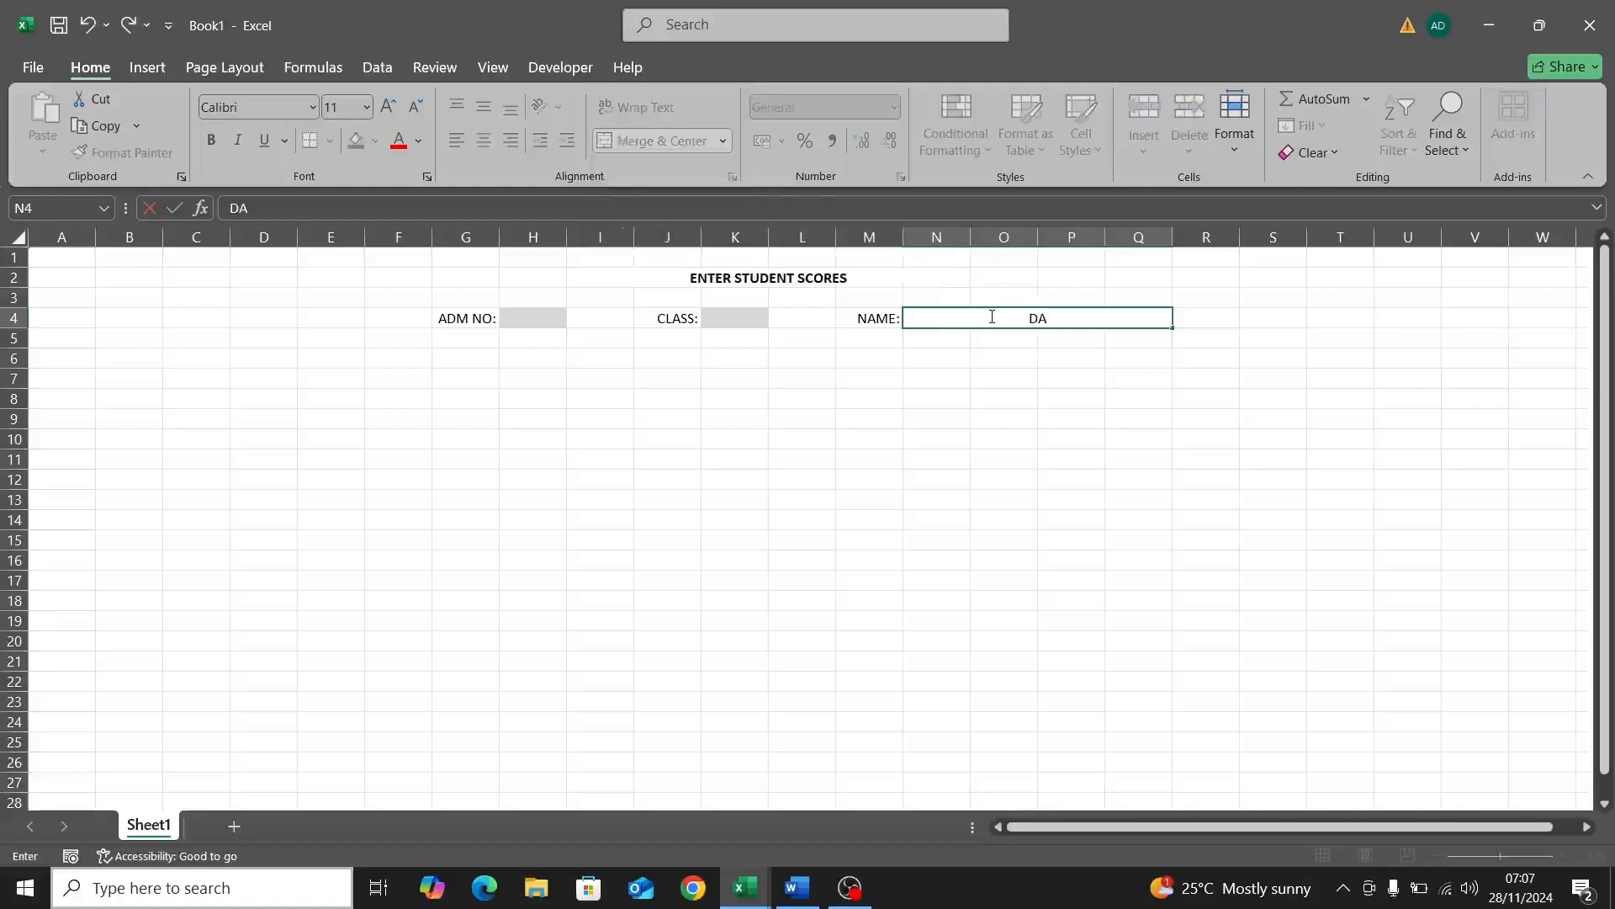
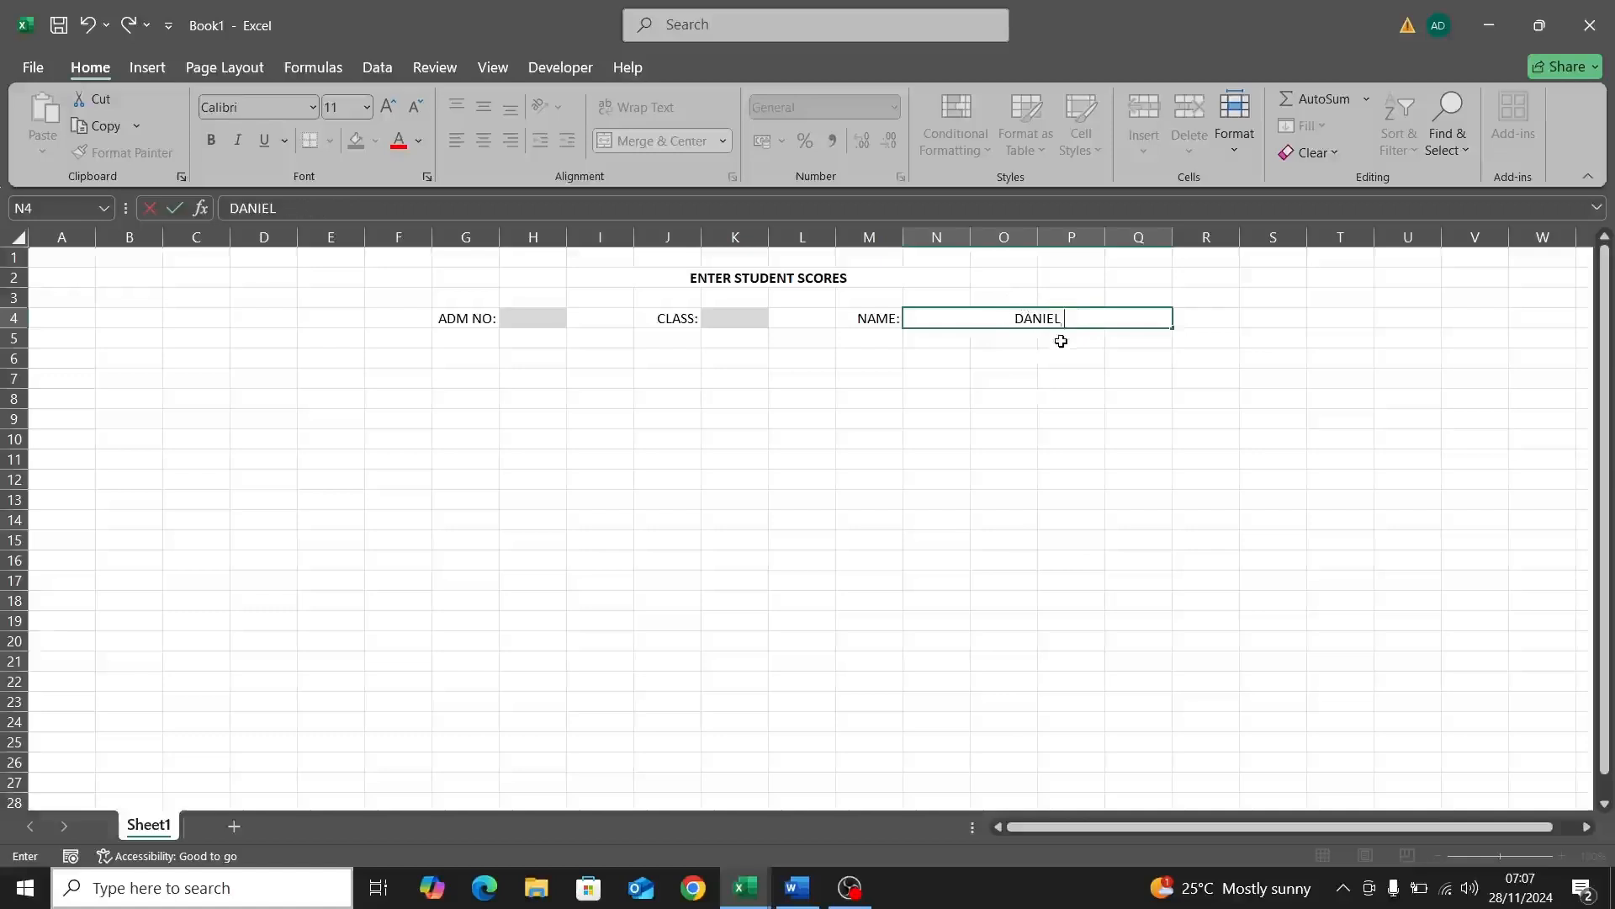
pyautogui.click(1045, 354)
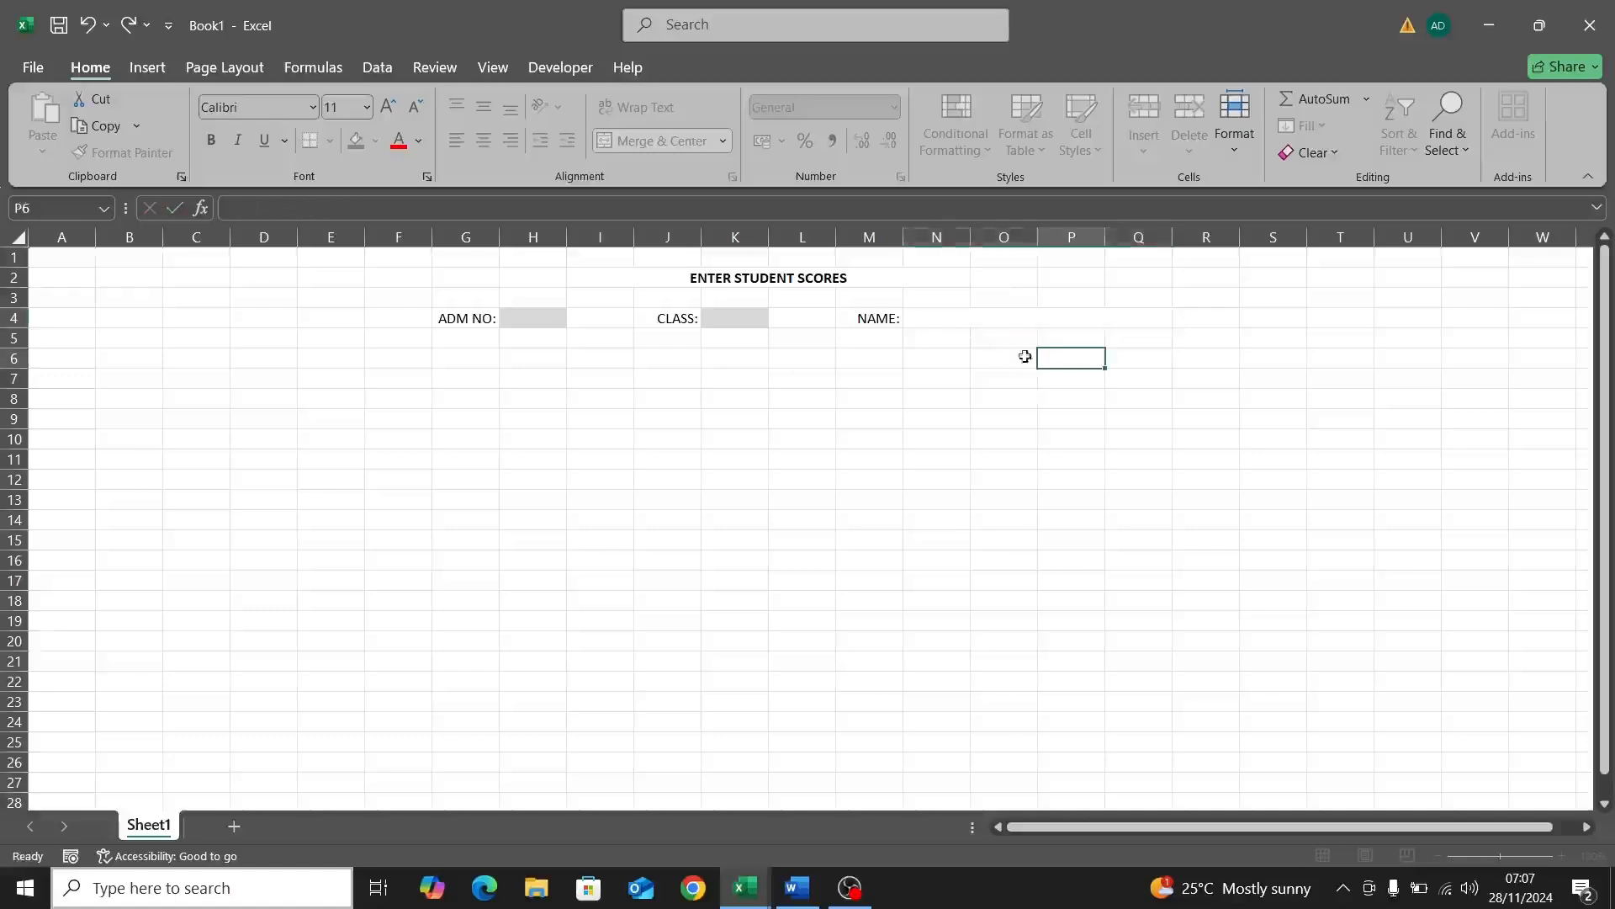
# Step: Give the merged name box N4 light grey fill and bold text
pyautogui.click(983, 319)
pyautogui.click(350, 145)
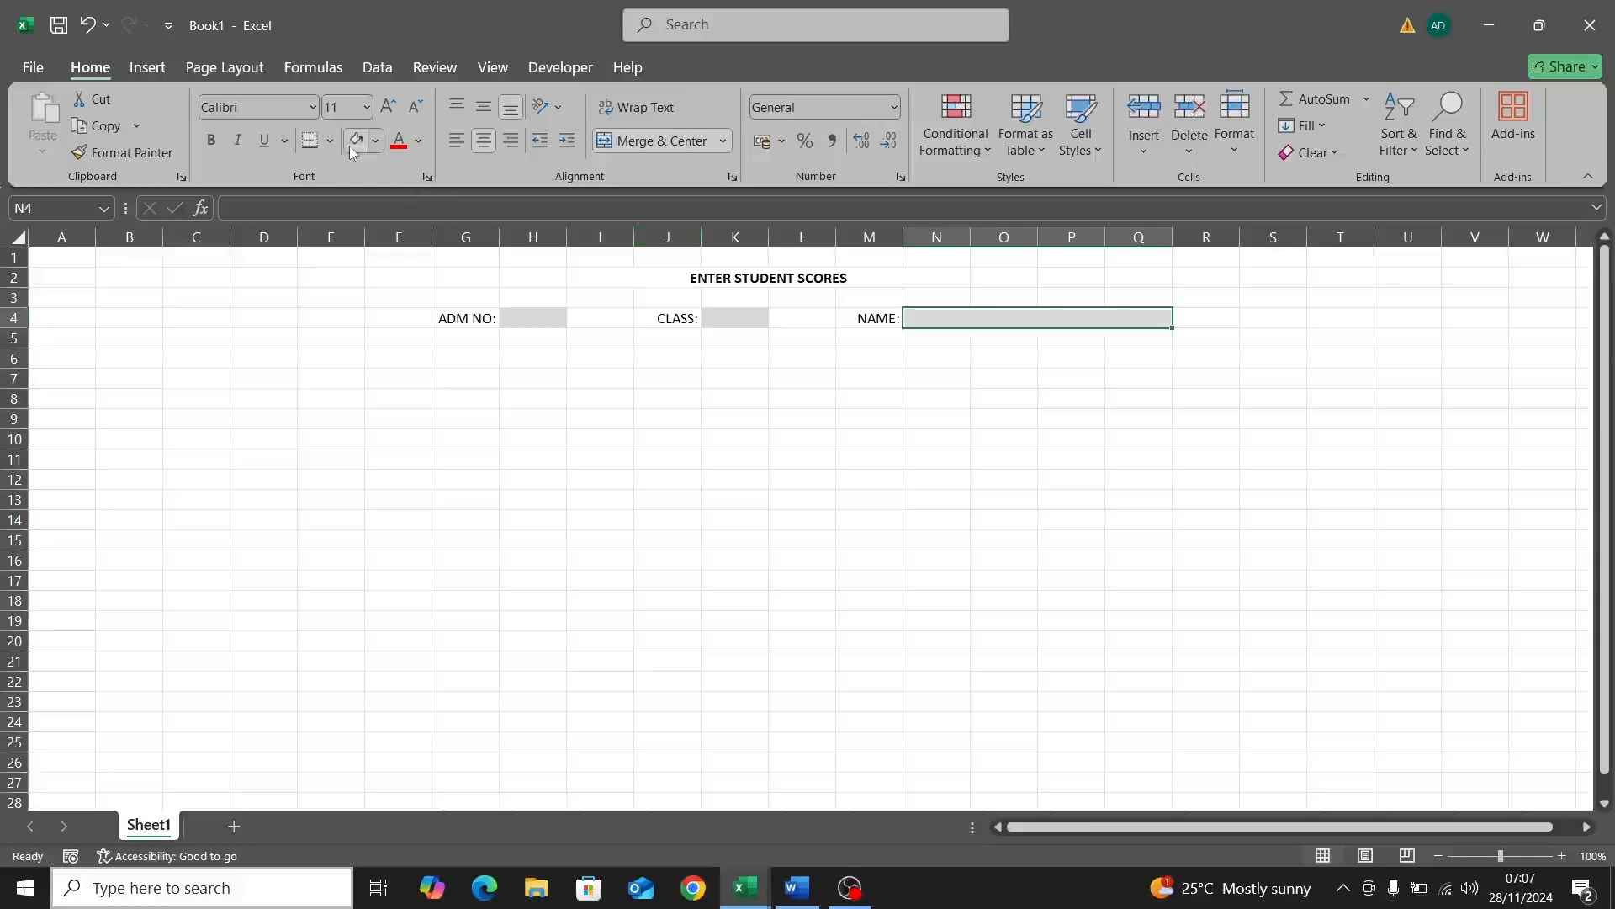
pyautogui.click(215, 145)
# Step: Set the ADM NO entry cell H4's font colour to black
pyautogui.click(517, 325)
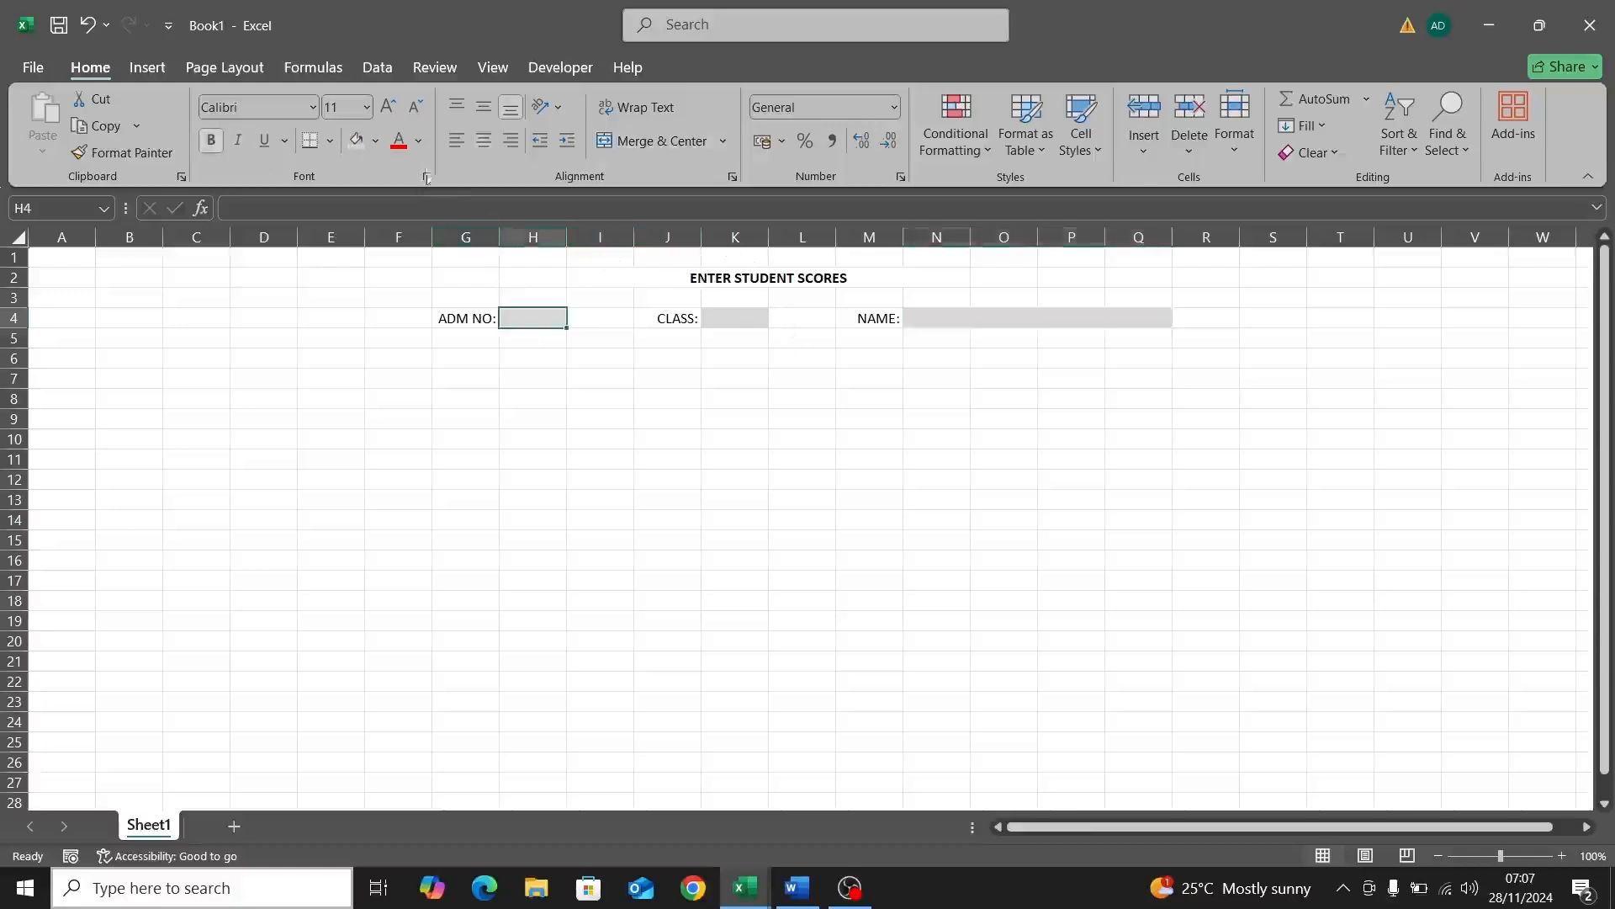
pyautogui.click(418, 141)
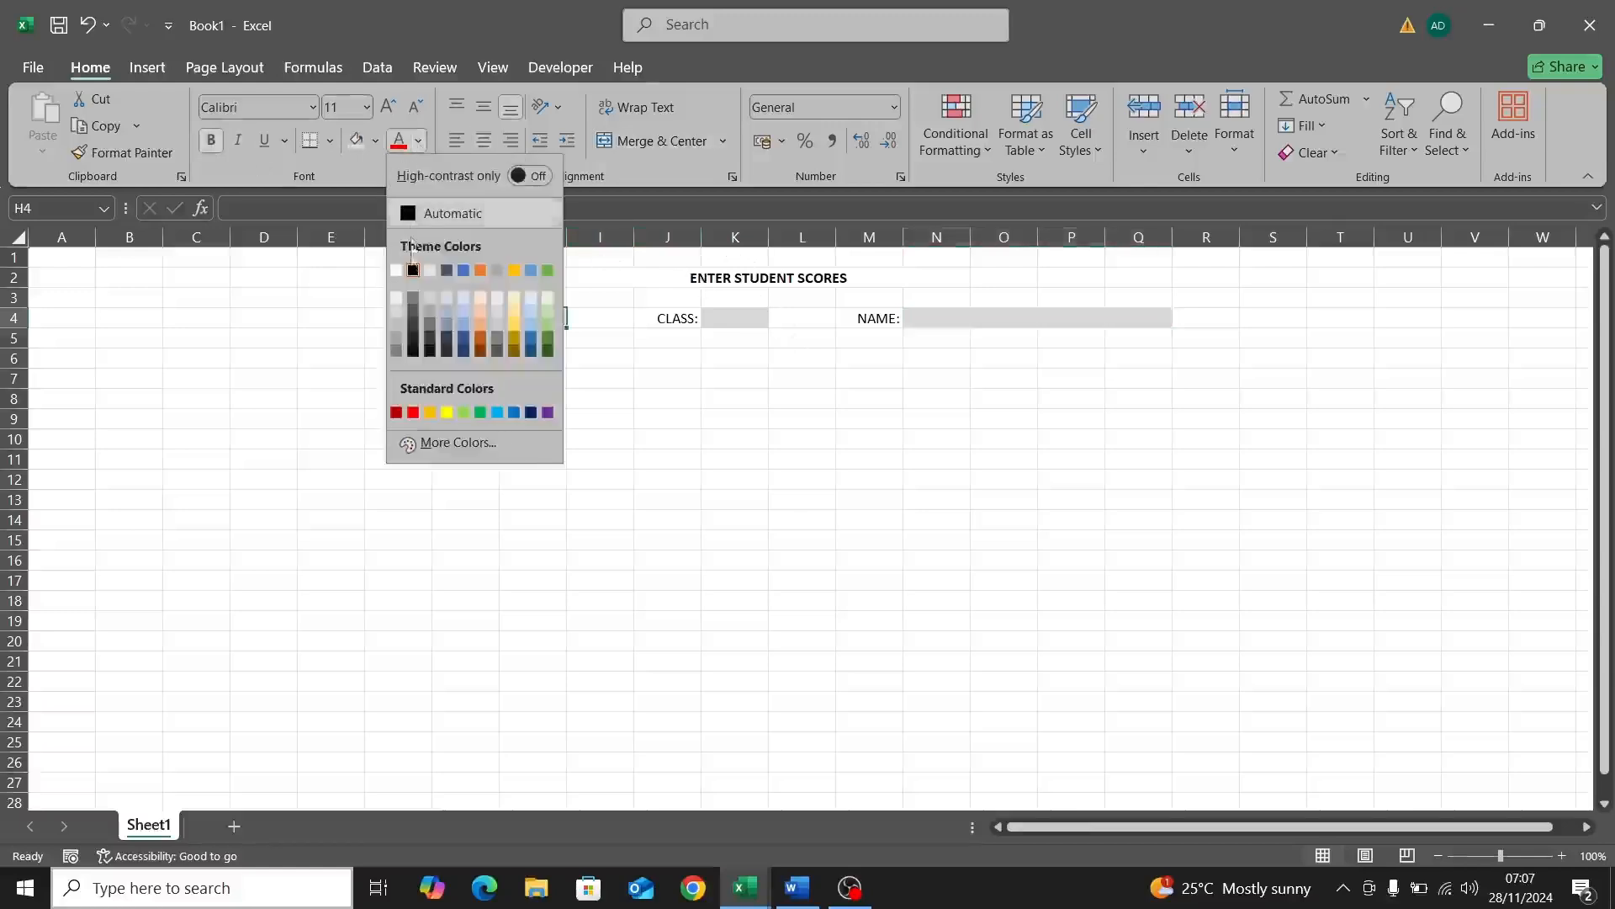
pyautogui.click(413, 271)
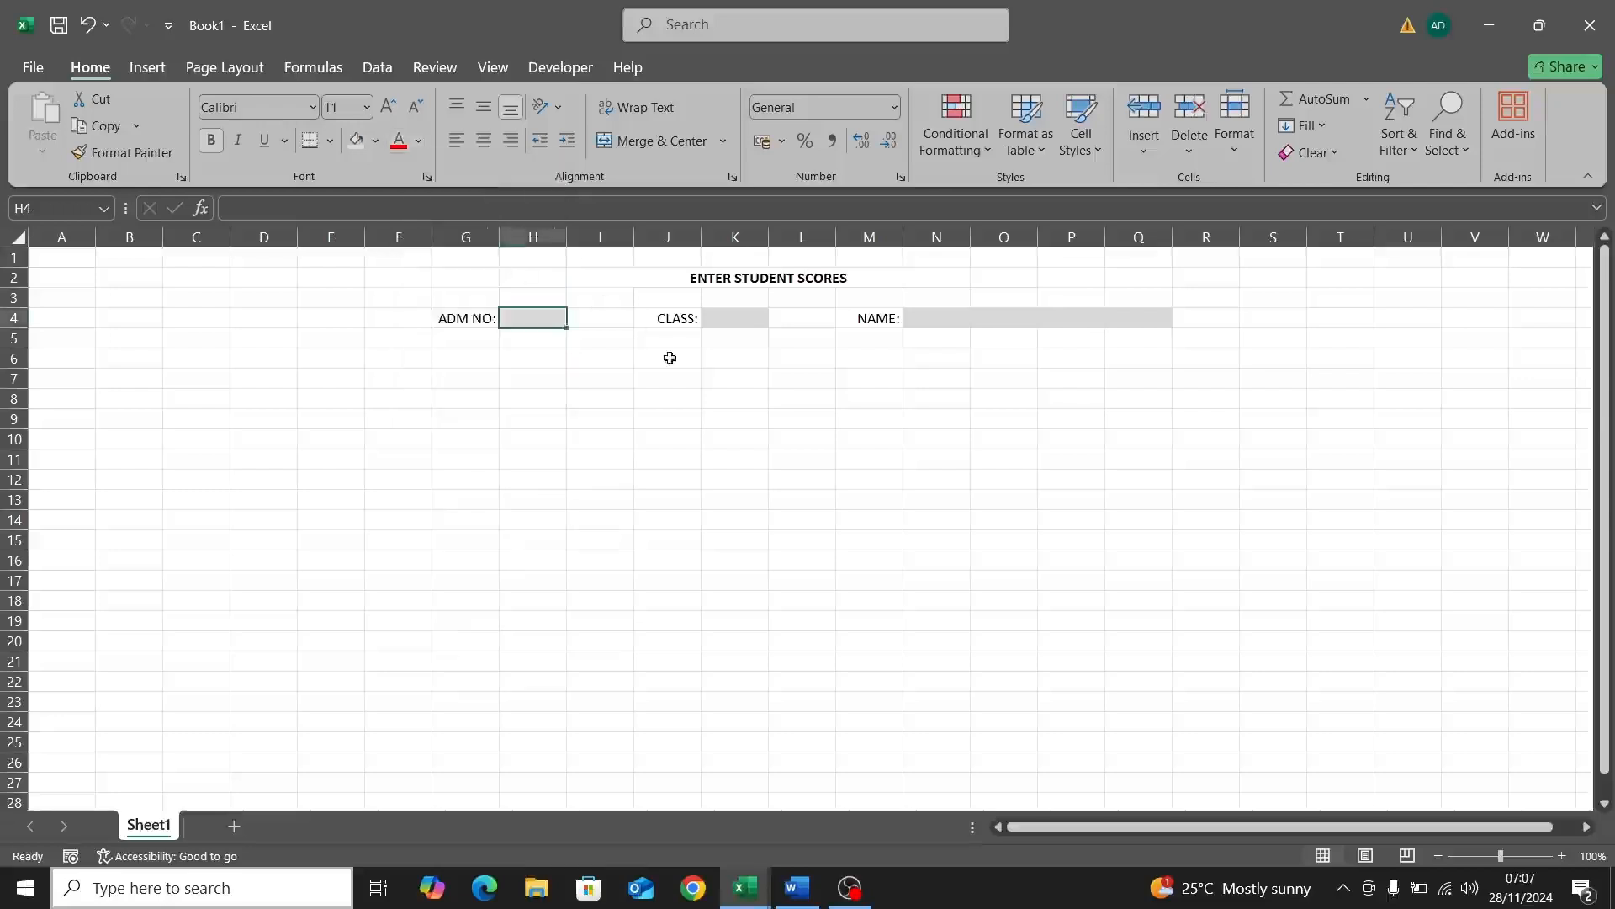
pyautogui.click(711, 319)
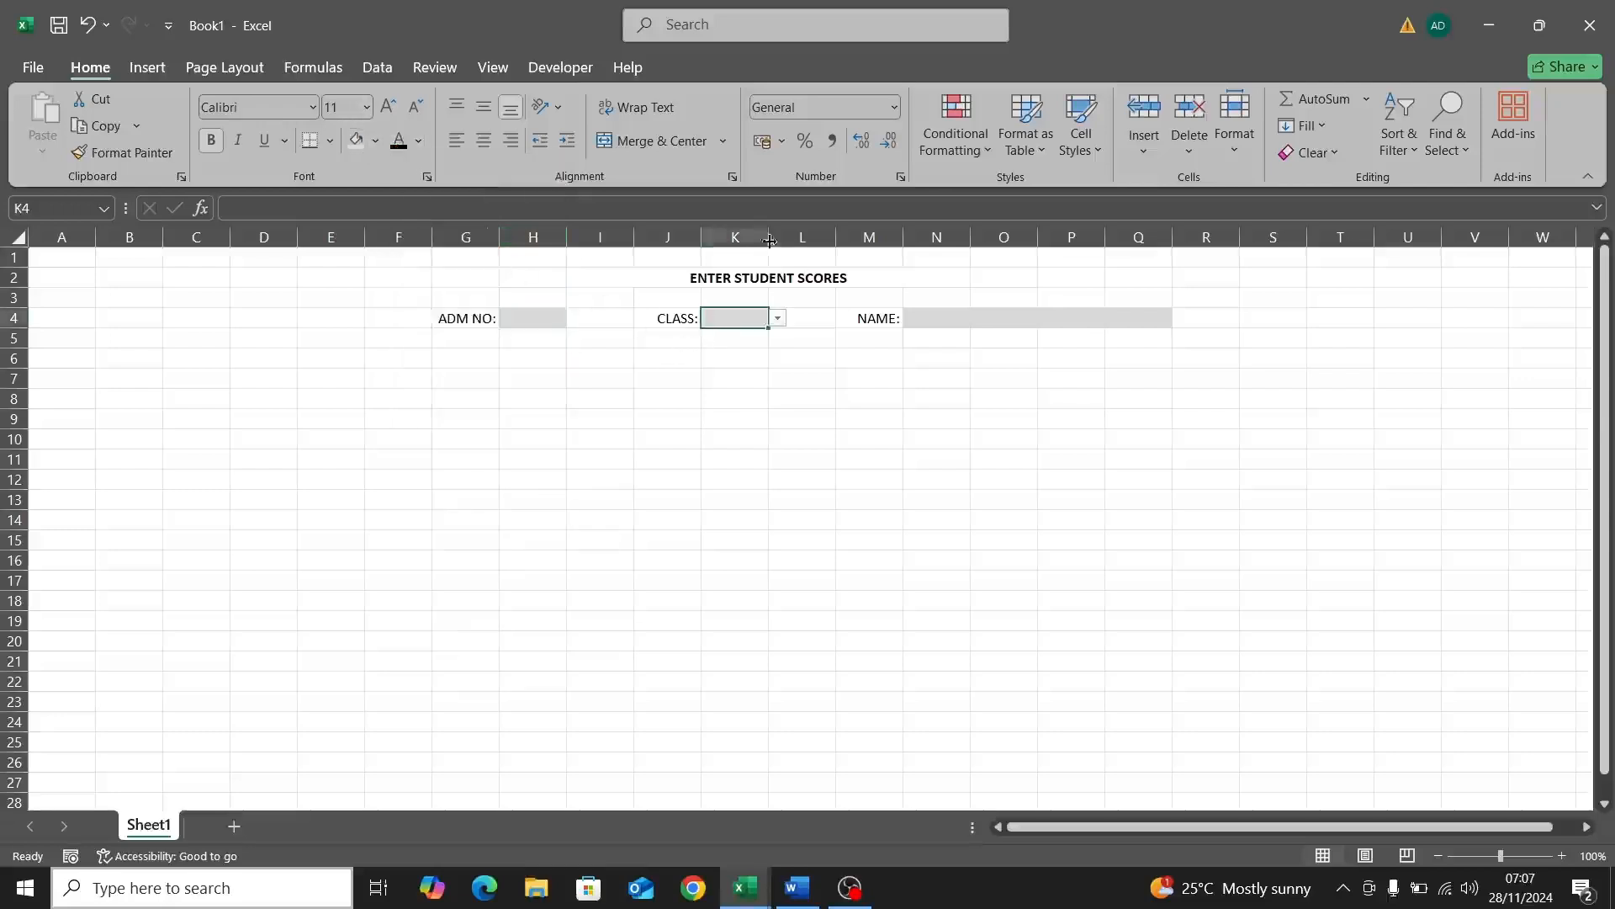
pyautogui.click(925, 317)
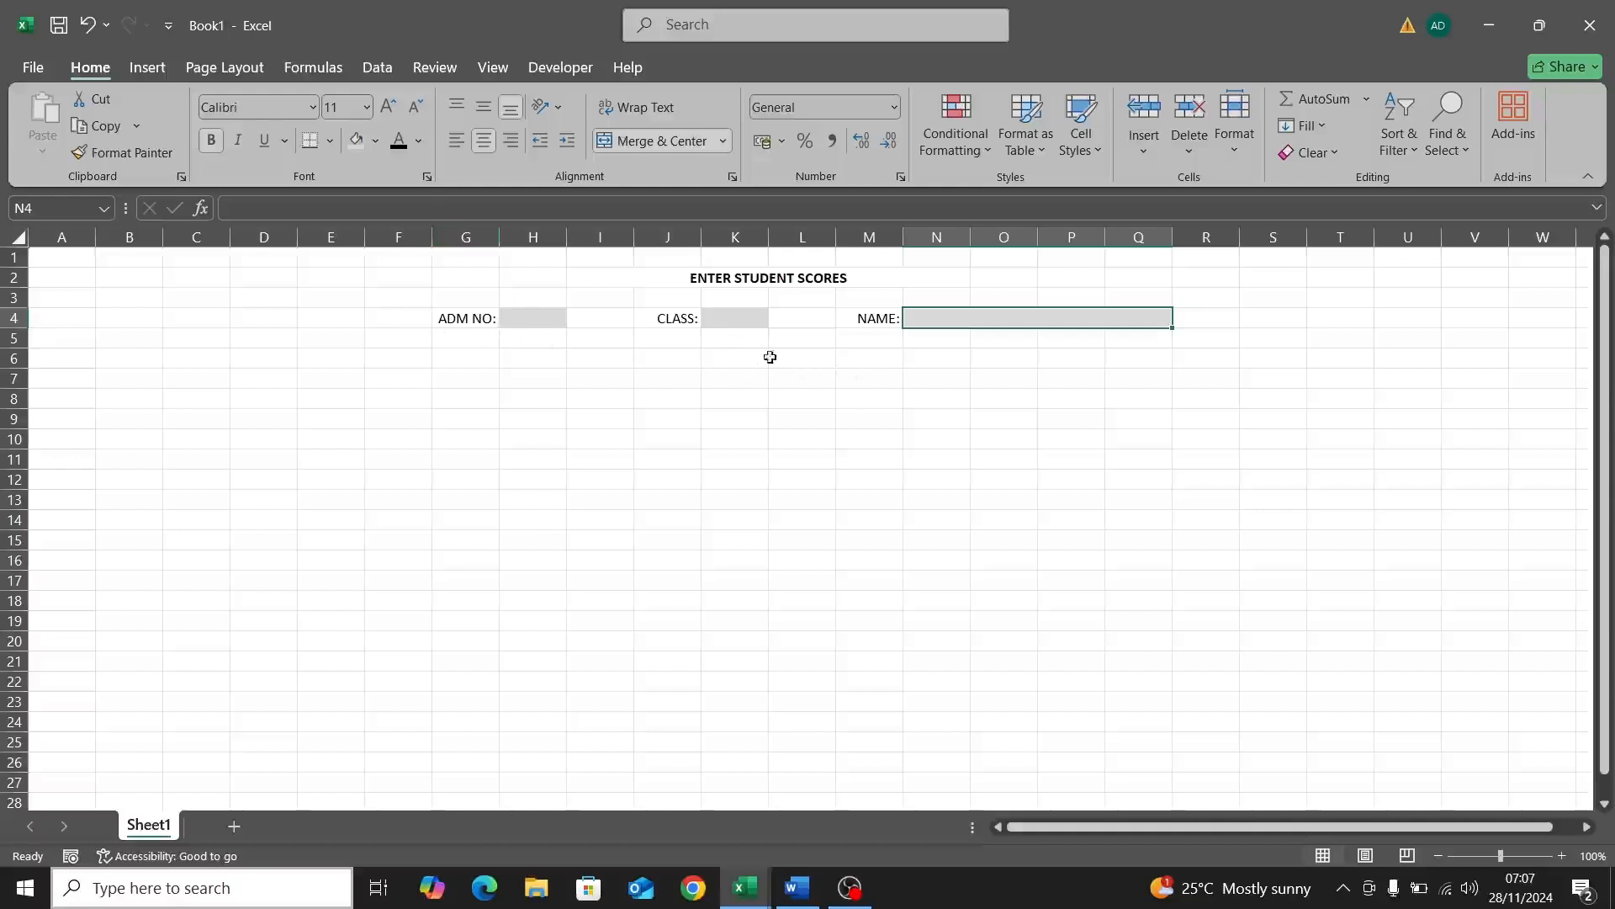
# Step: Type the SUBJECT SCORES heading into K6
pyautogui.click(715, 360)
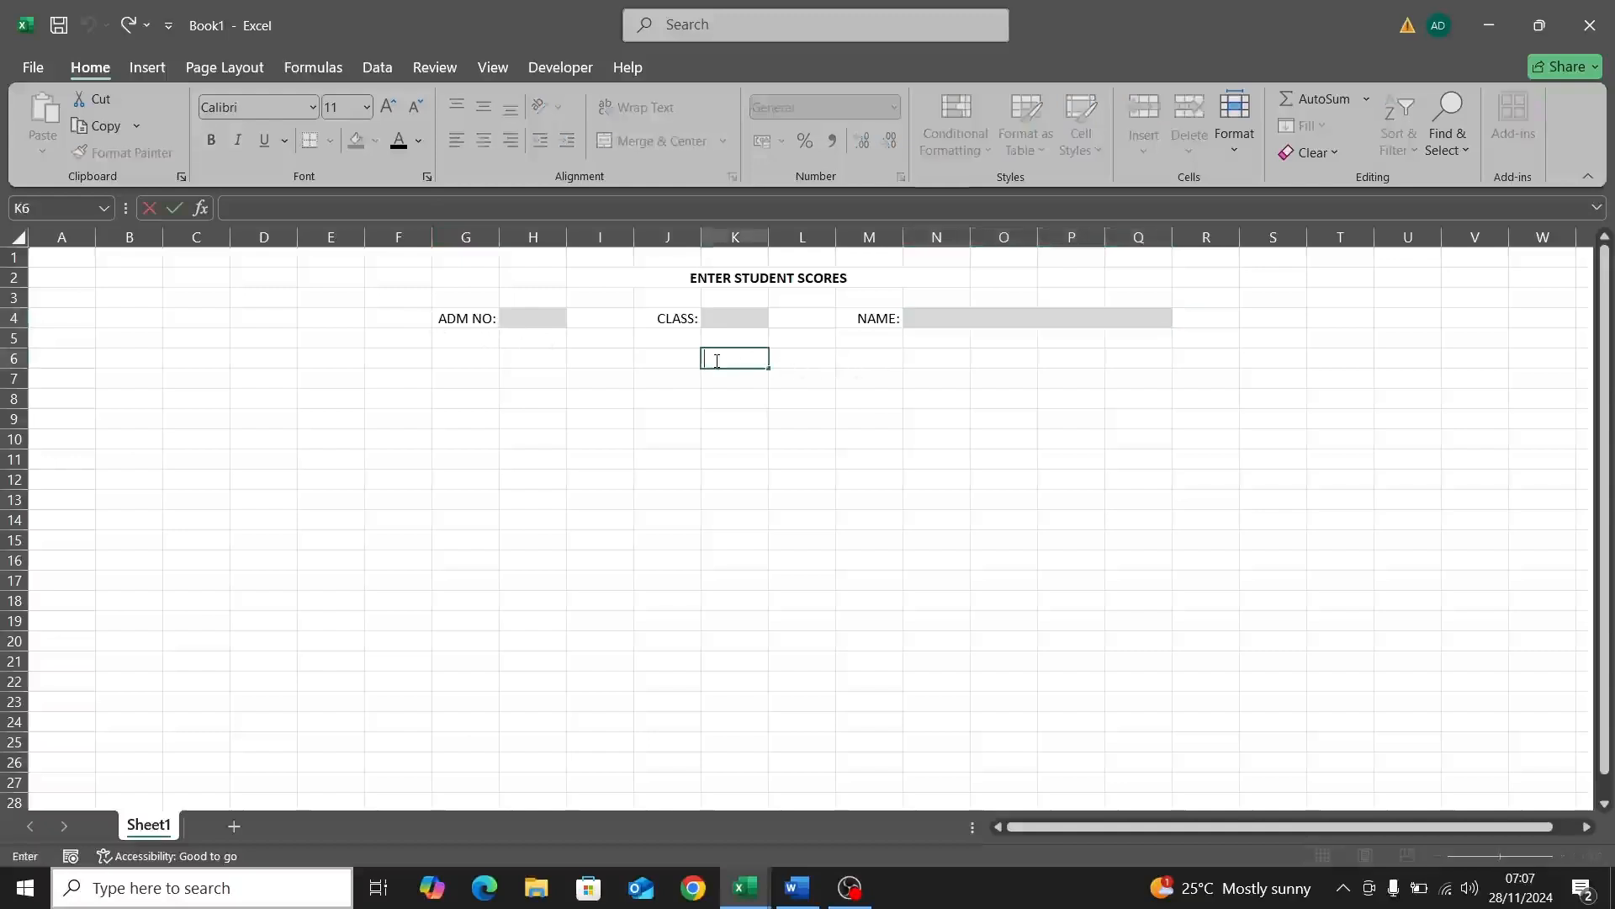
pyautogui.write('SUB')
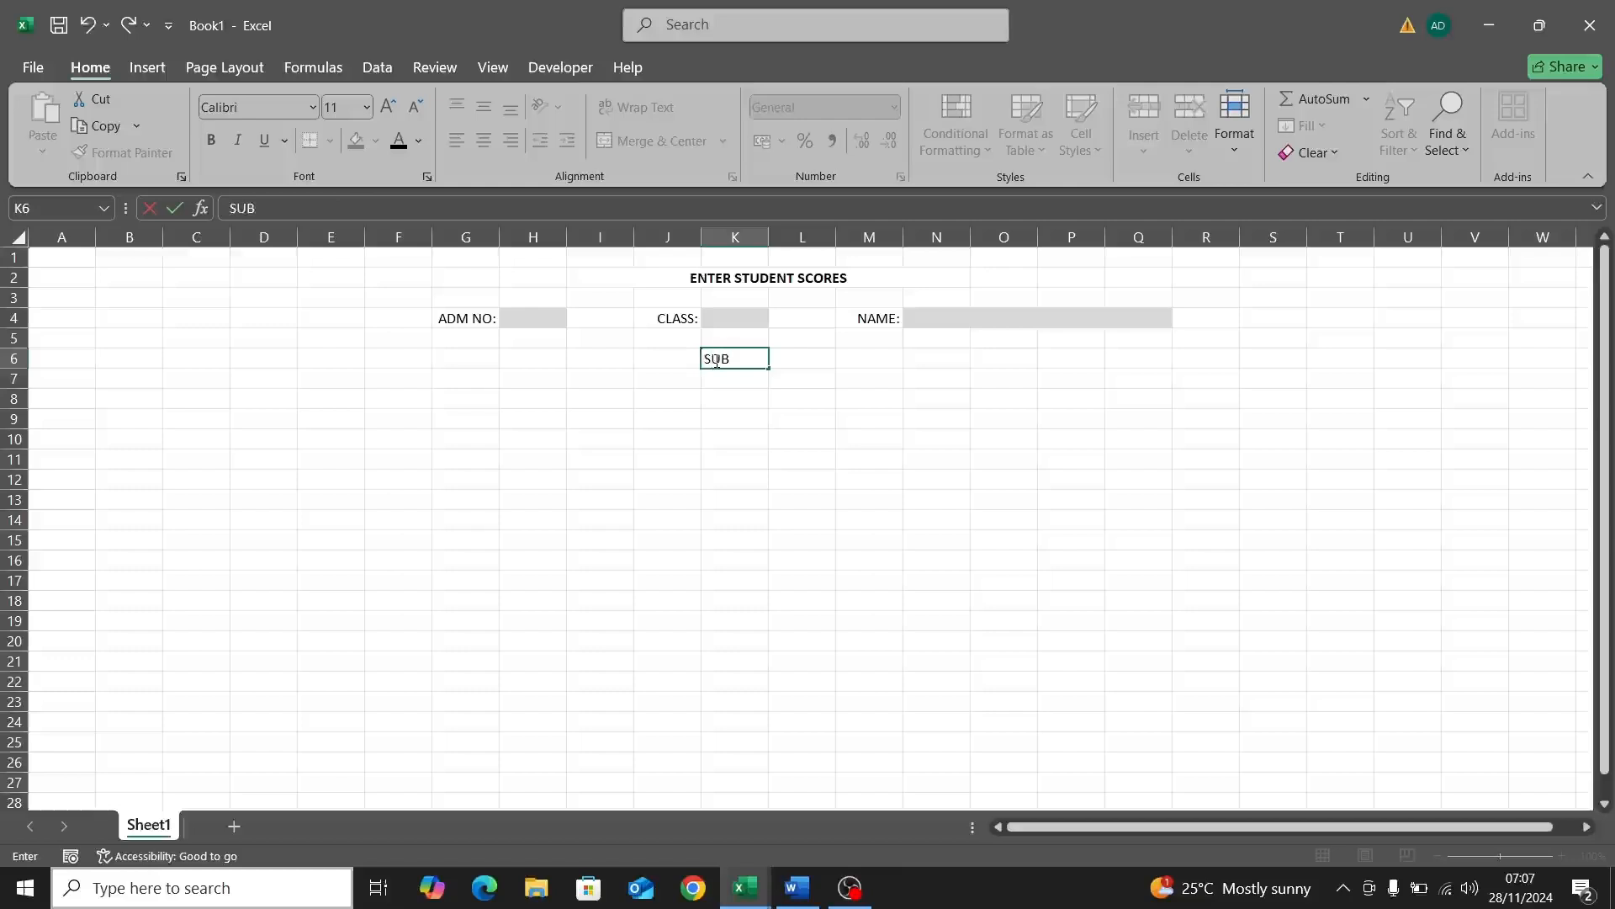
pyautogui.write('JECT SCORES')
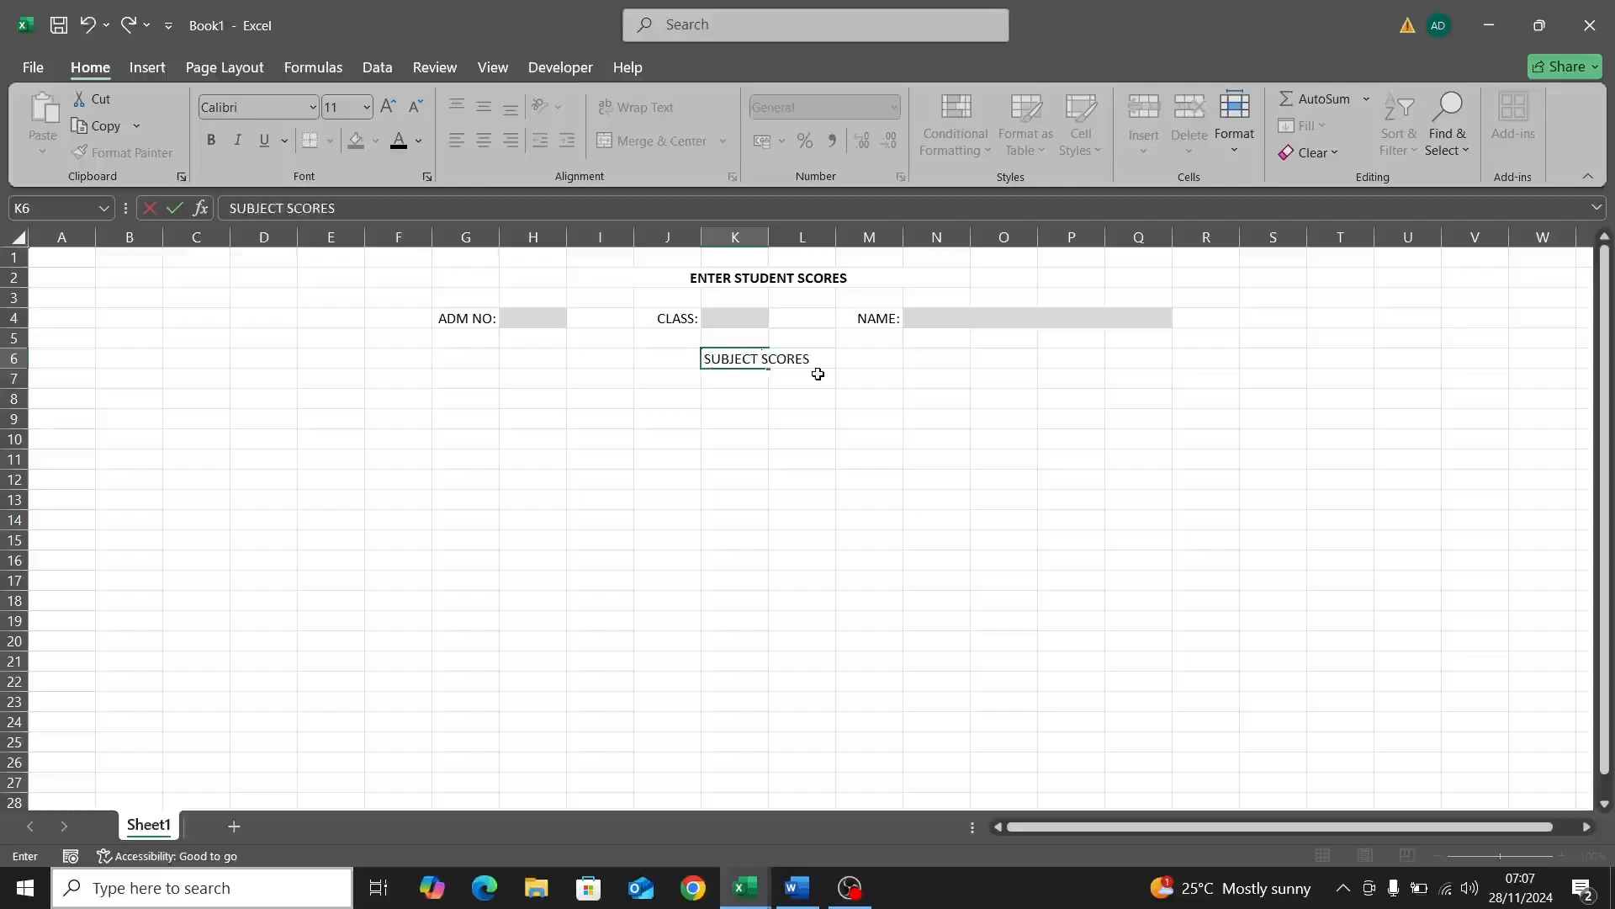
pyautogui.click(791, 400)
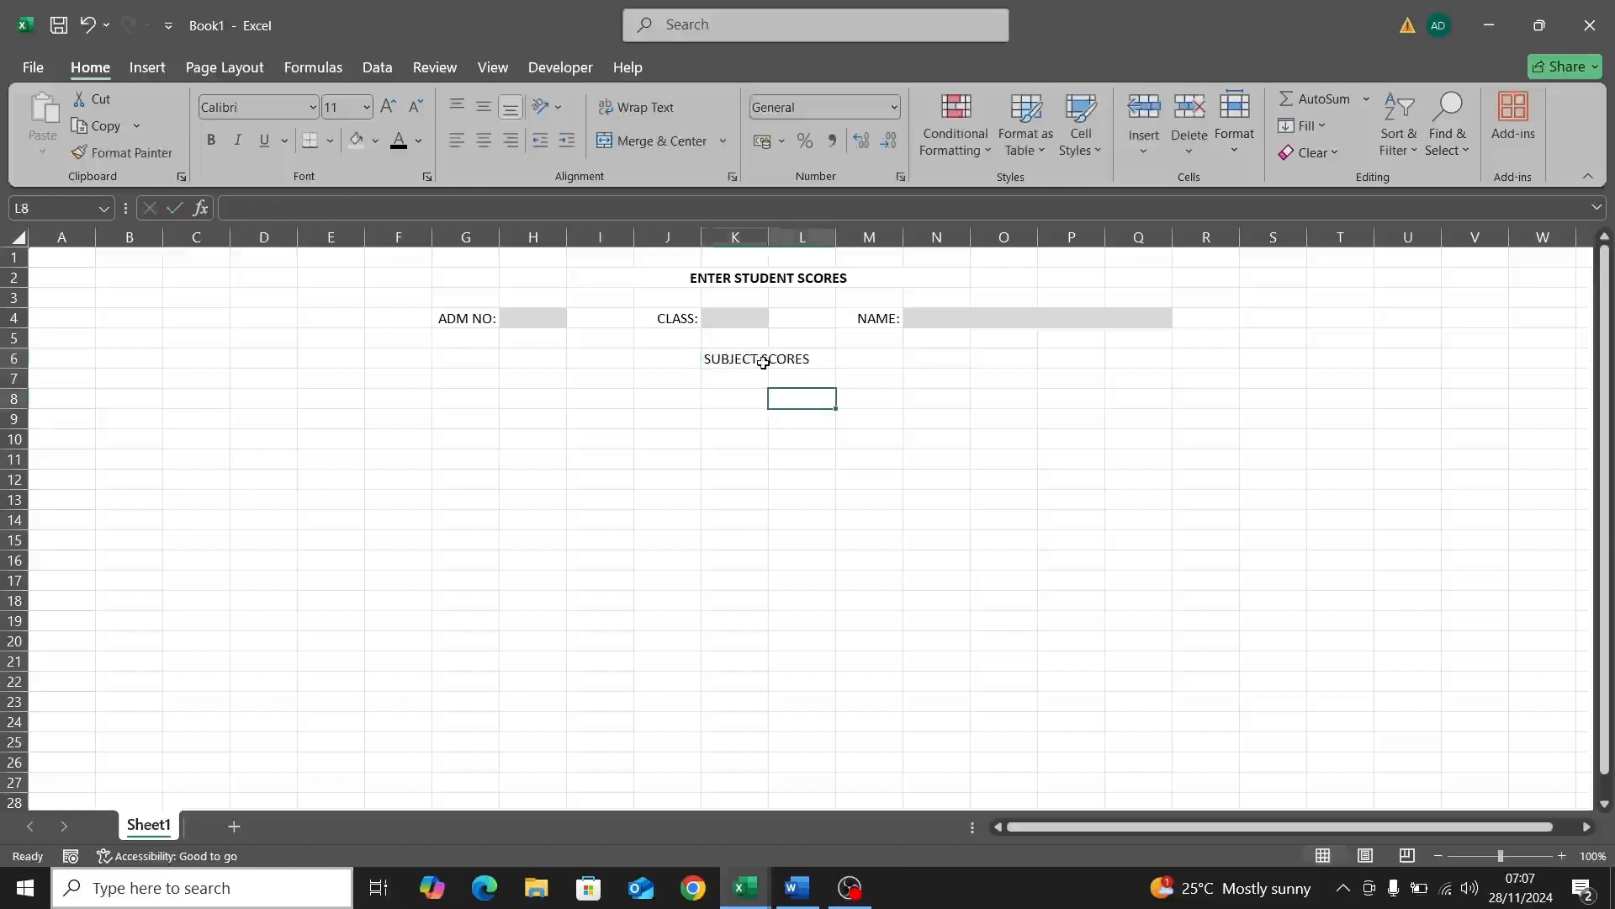
pyautogui.click(762, 362)
pyautogui.click(823, 355)
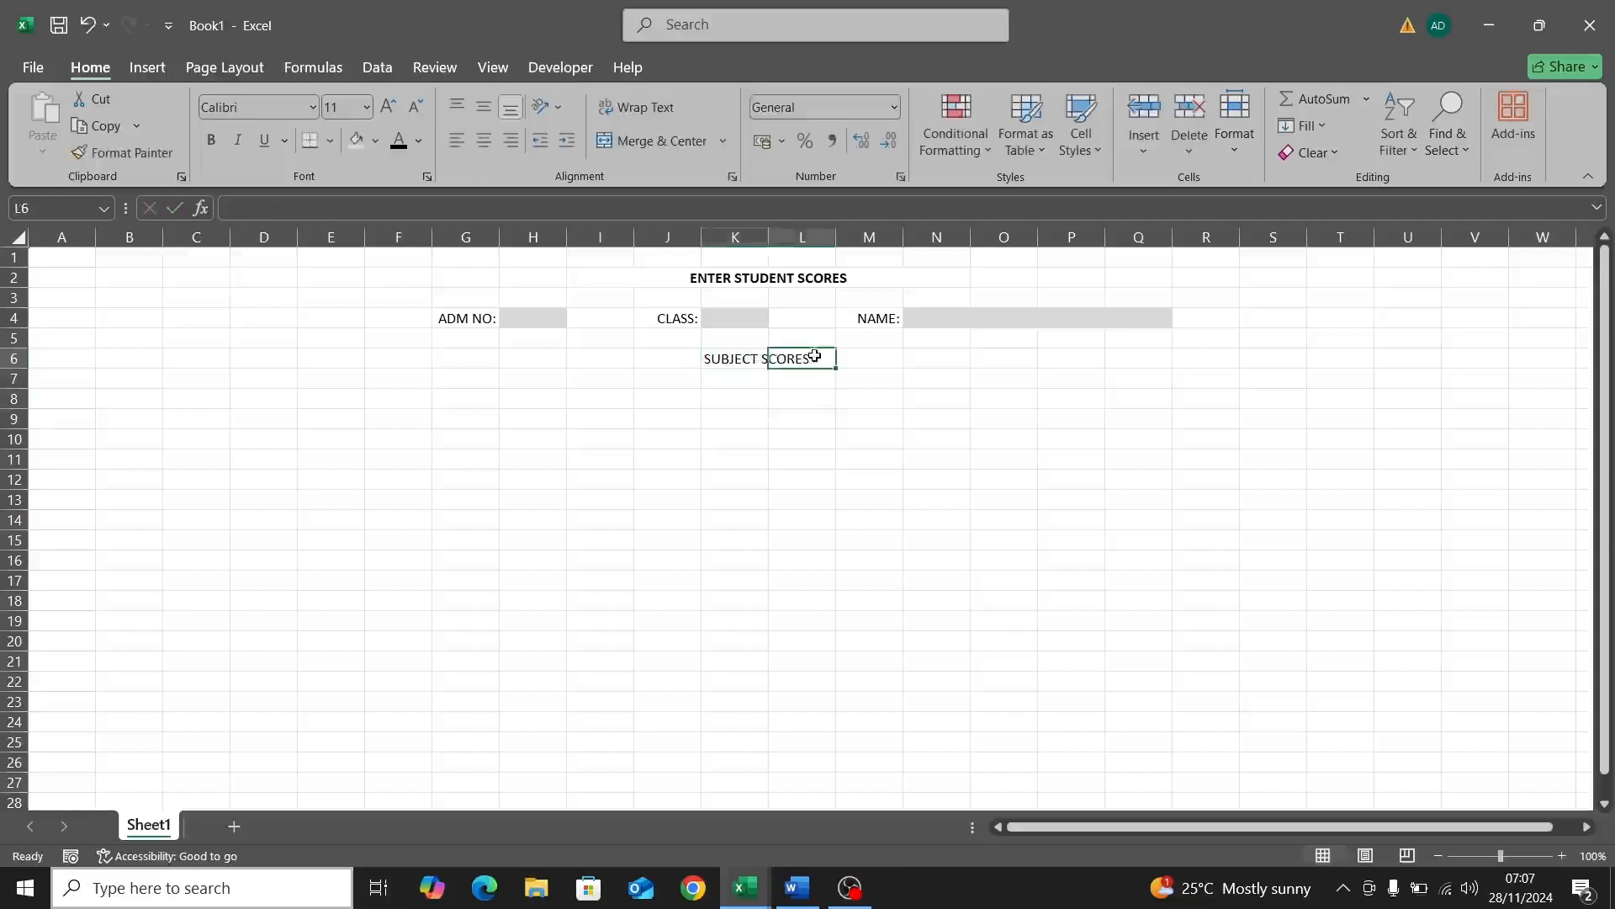
pyautogui.click(728, 363)
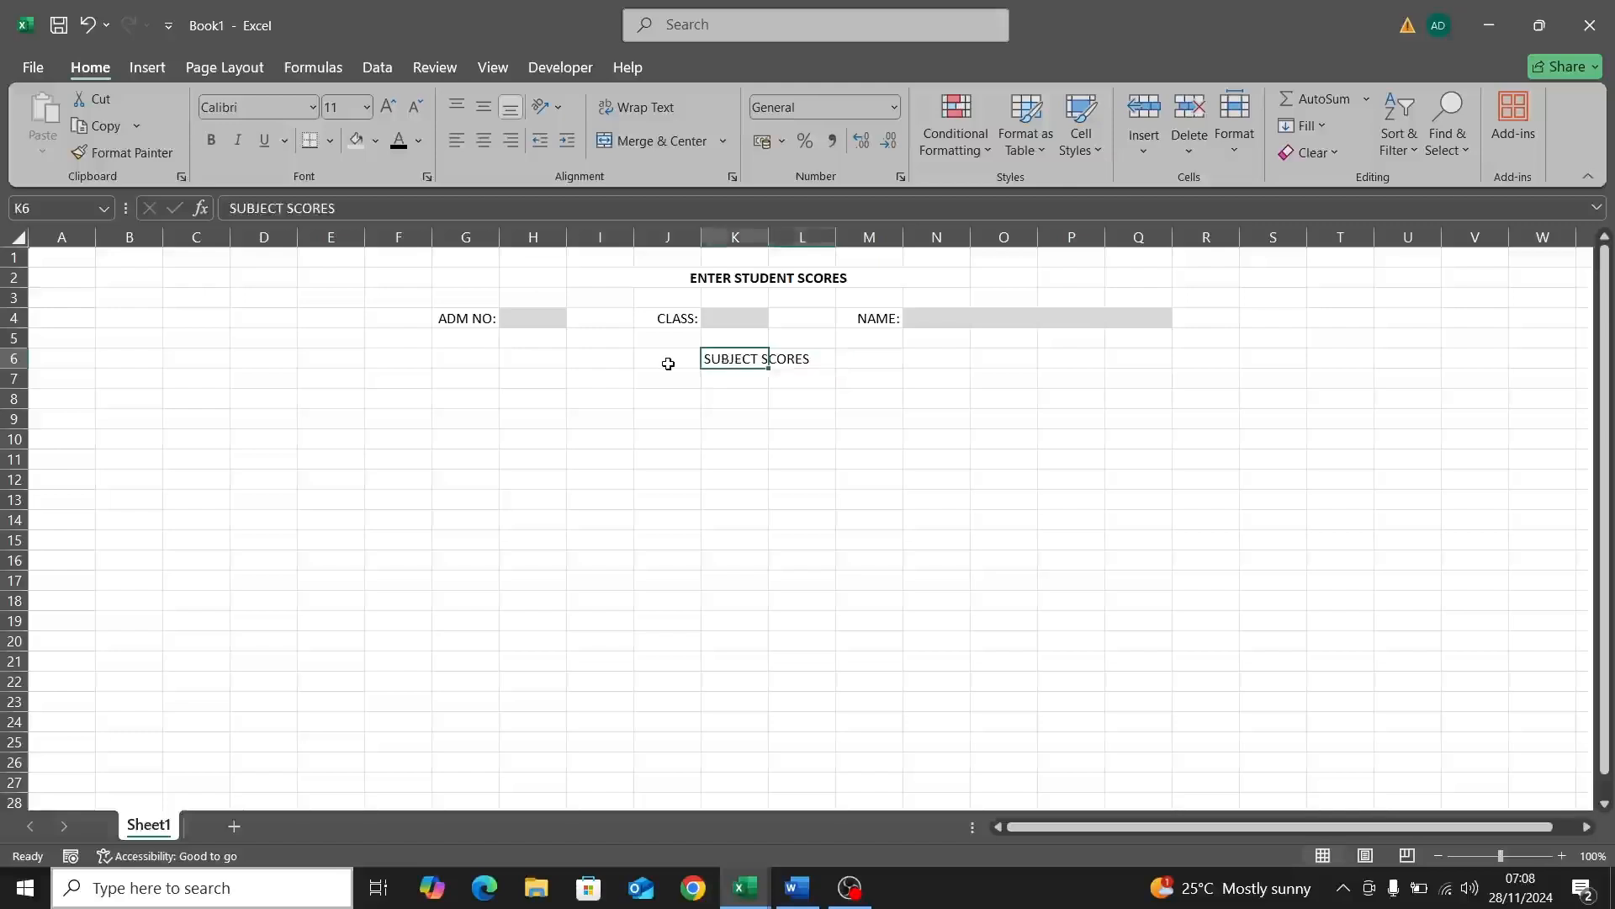
pyautogui.click(805, 355)
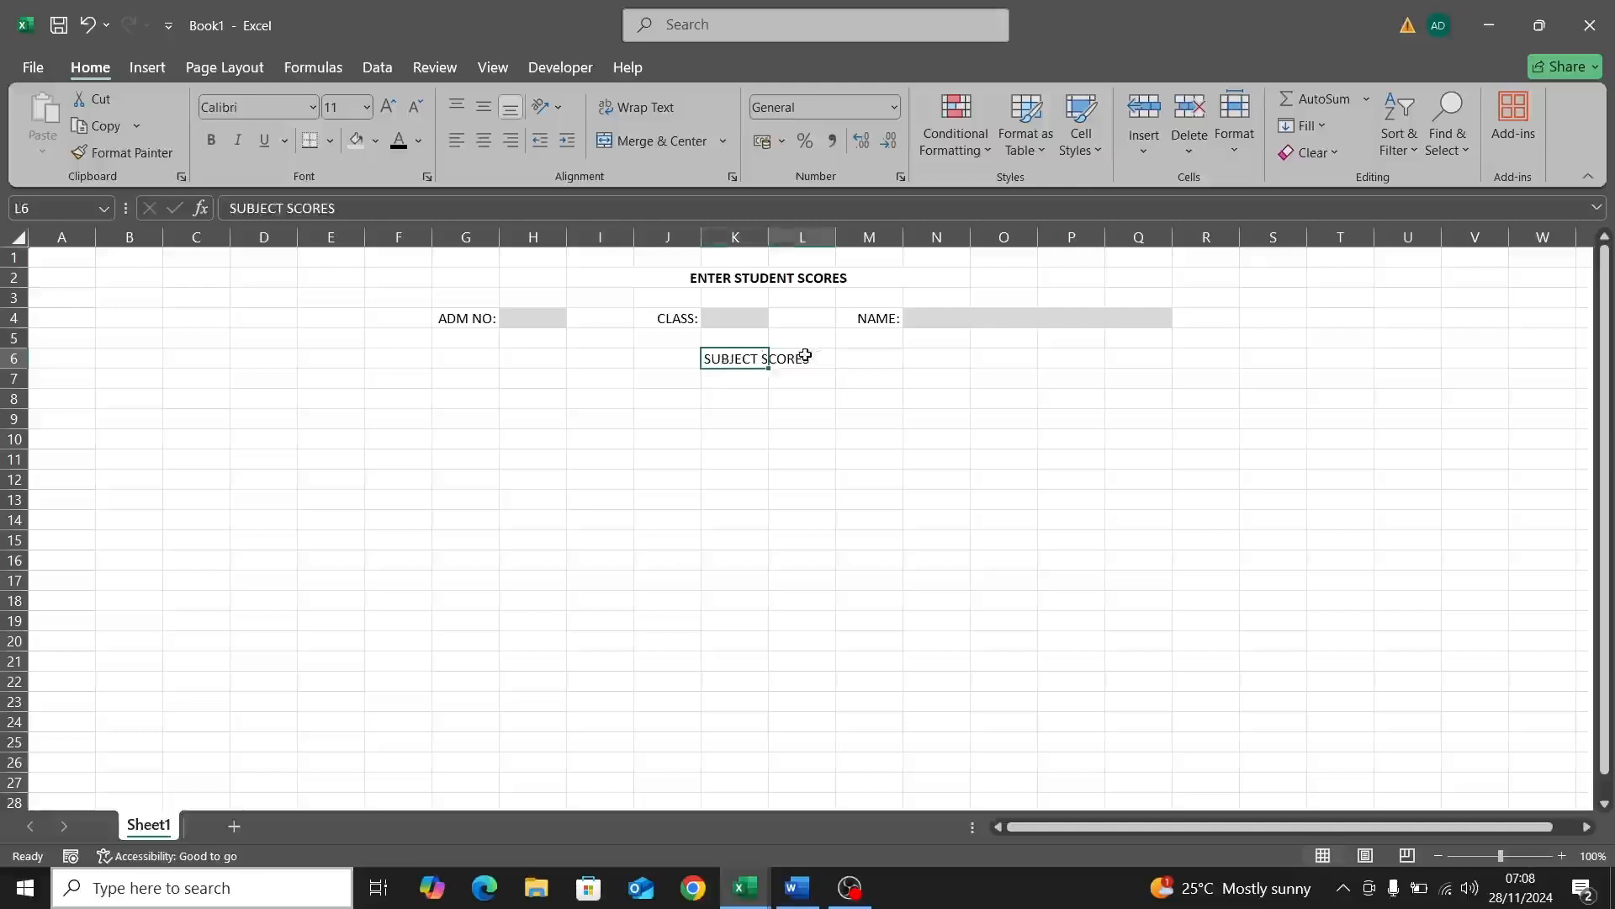
pyautogui.click(746, 359)
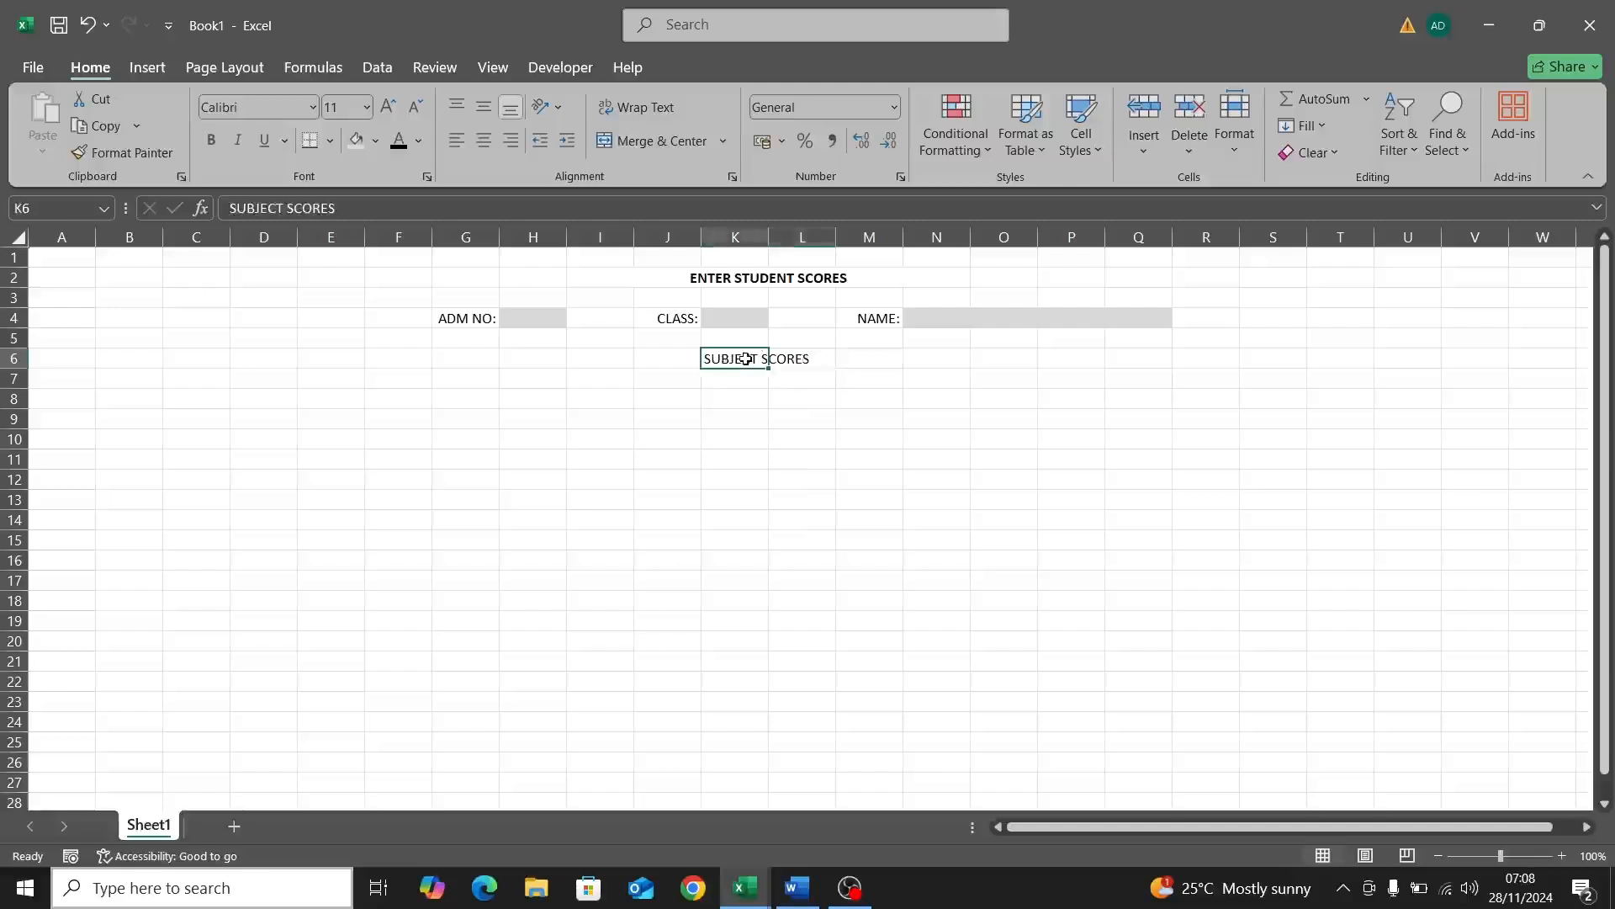
# Step: Merge and centre SUBJECT SCORES across K6:L6, bold, at size 12
pyautogui.moveTo(746, 358); pyautogui.dragTo(791, 360)
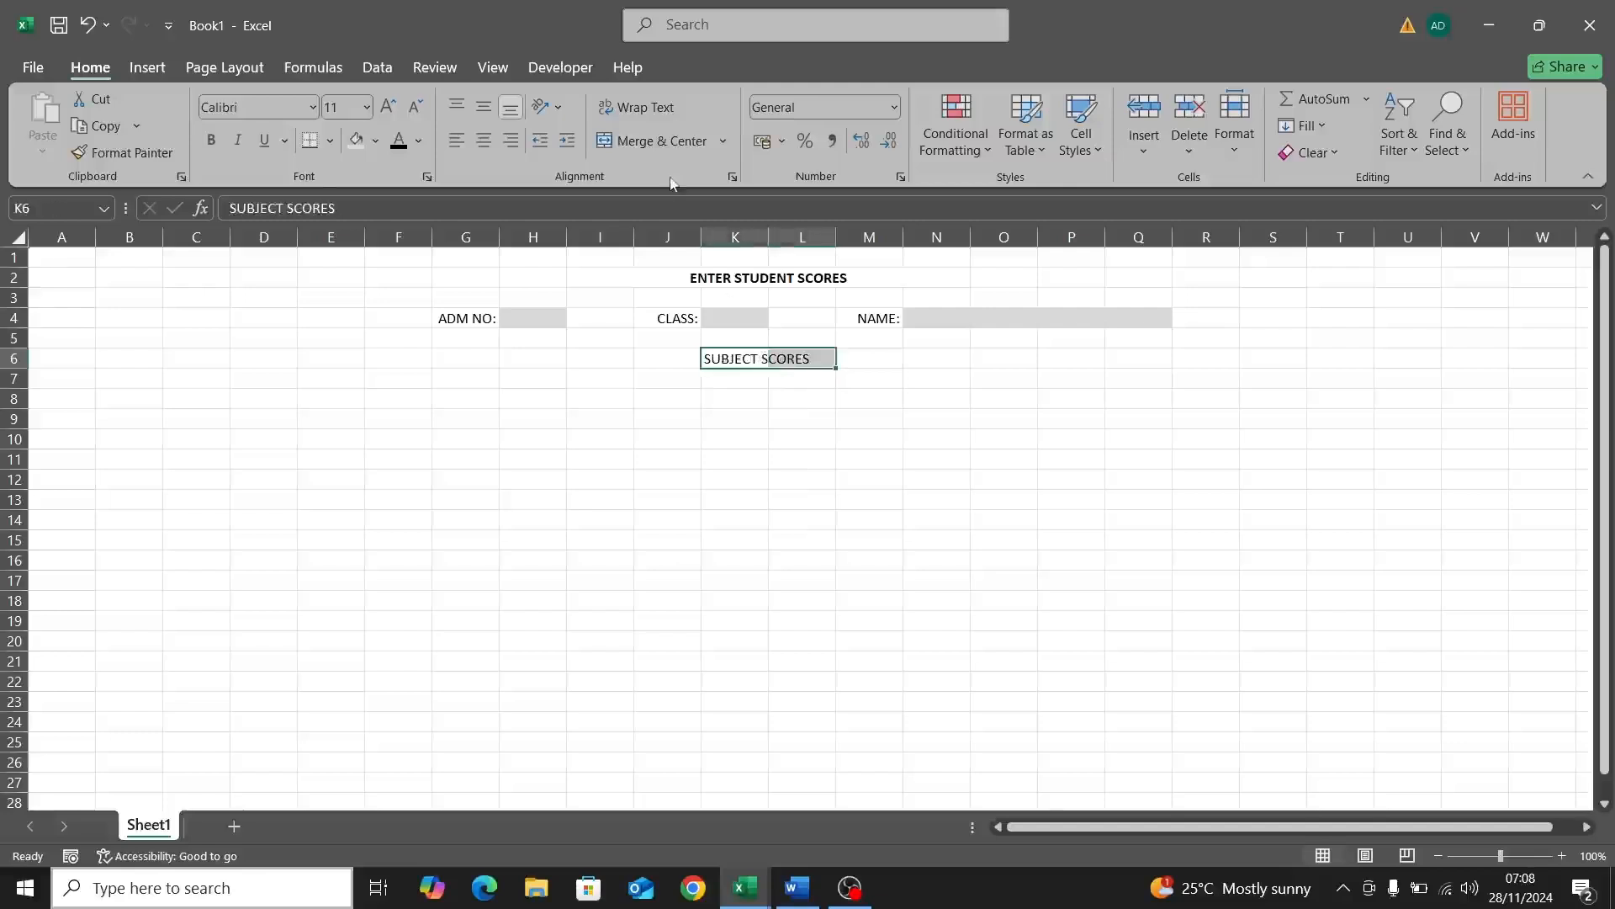
pyautogui.click(668, 144)
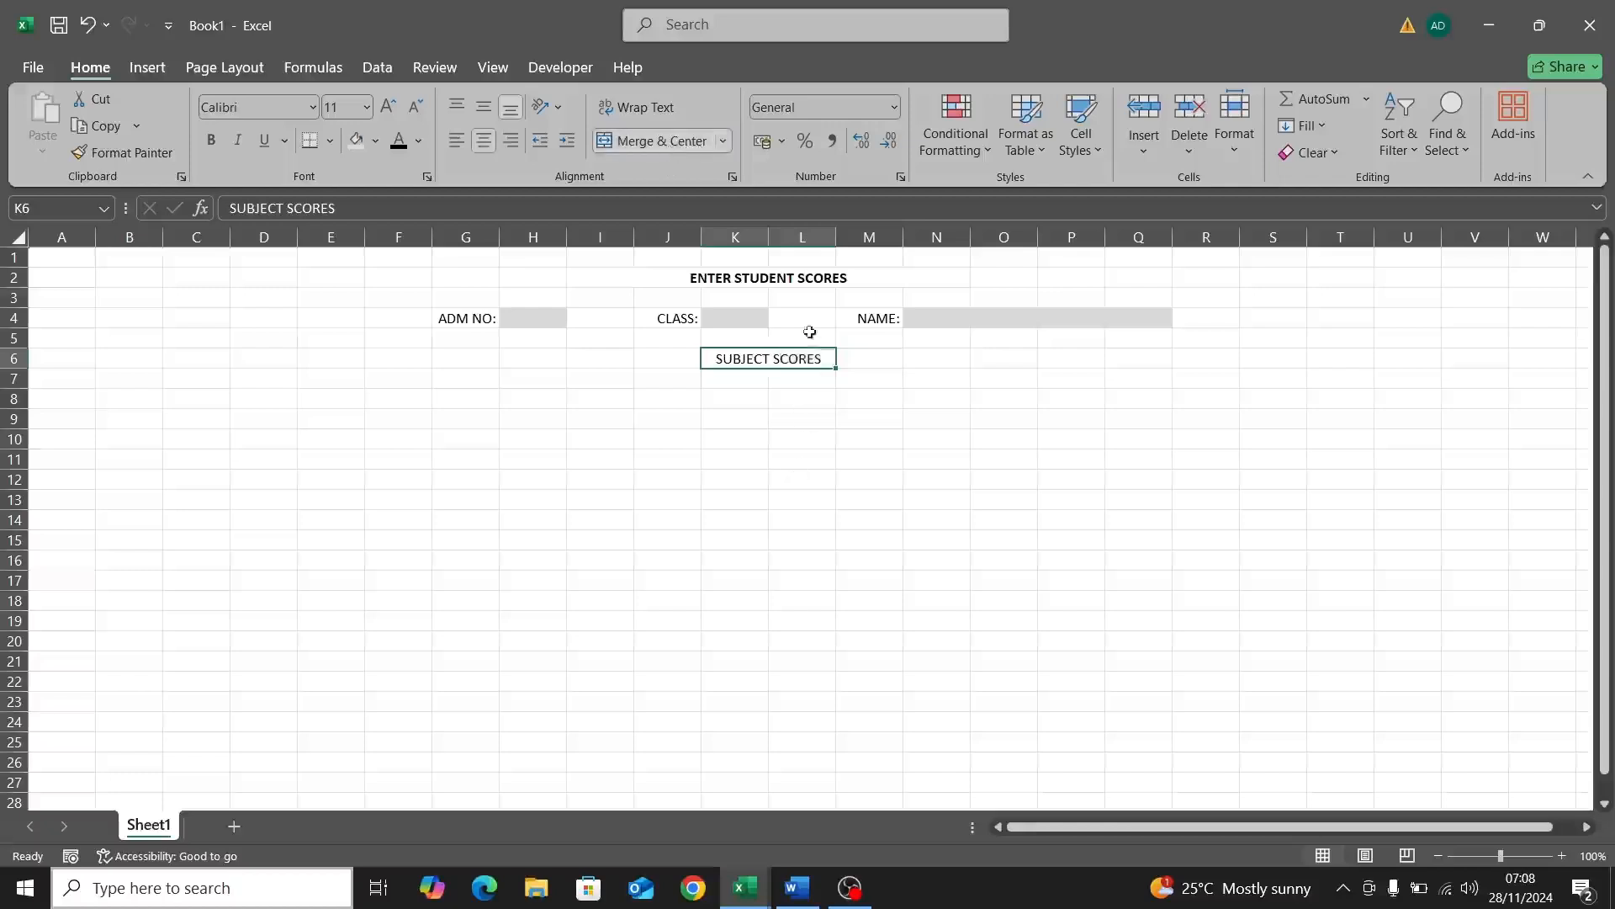
pyautogui.click(210, 139)
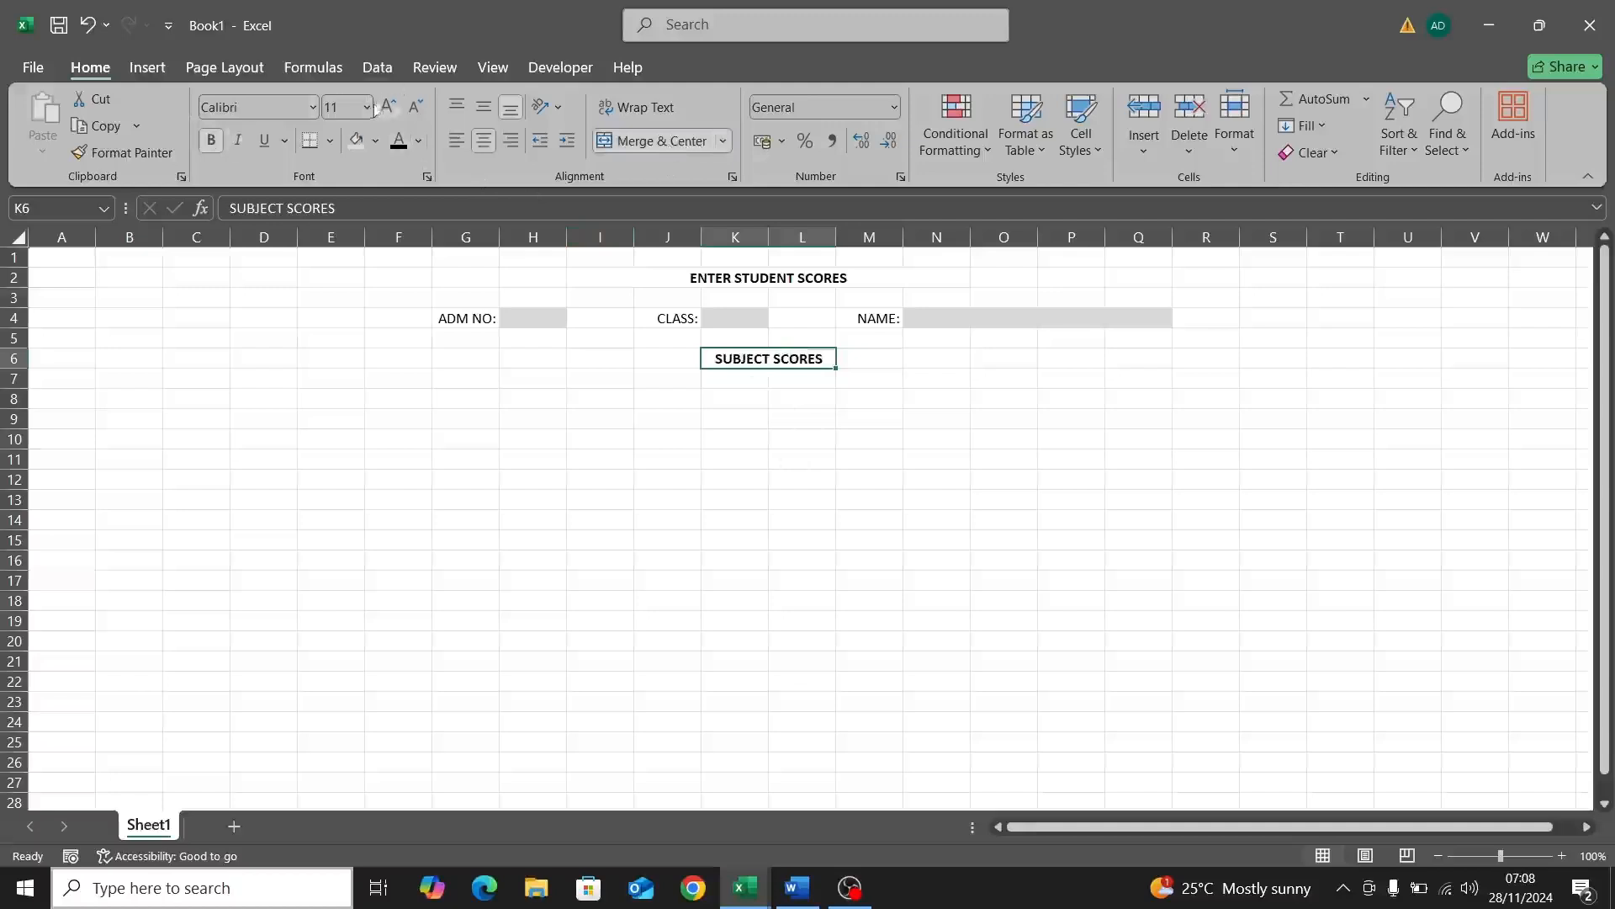
pyautogui.click(367, 107)
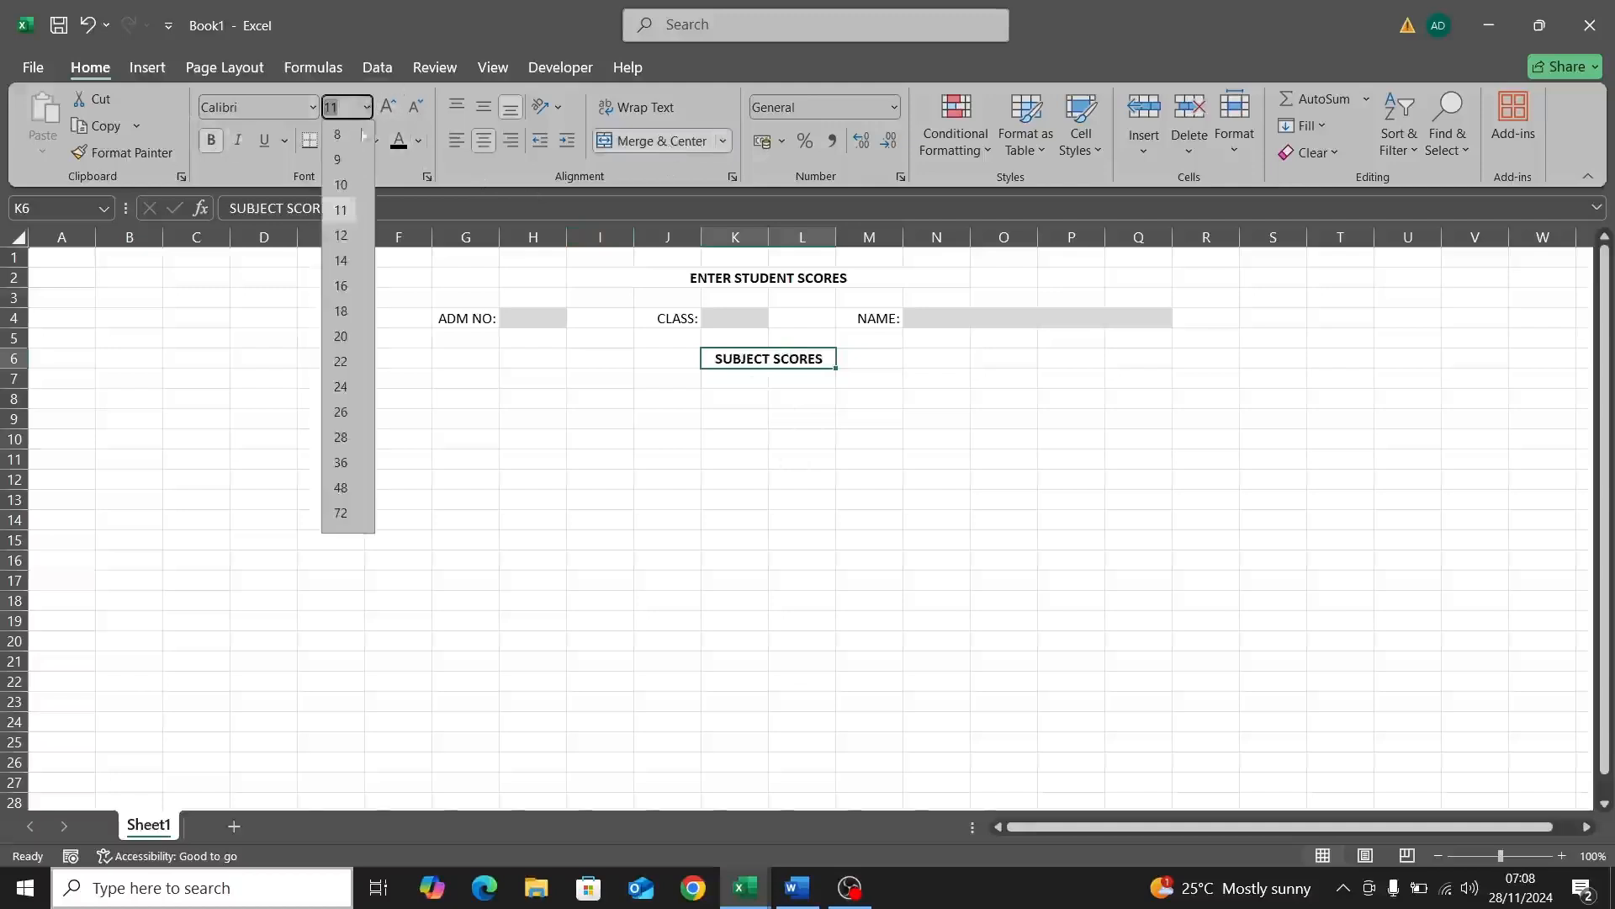
pyautogui.click(339, 239)
# Step: Enlarge the ENTER STUDENT SCORES title with Increase Font Size
pyautogui.click(757, 281)
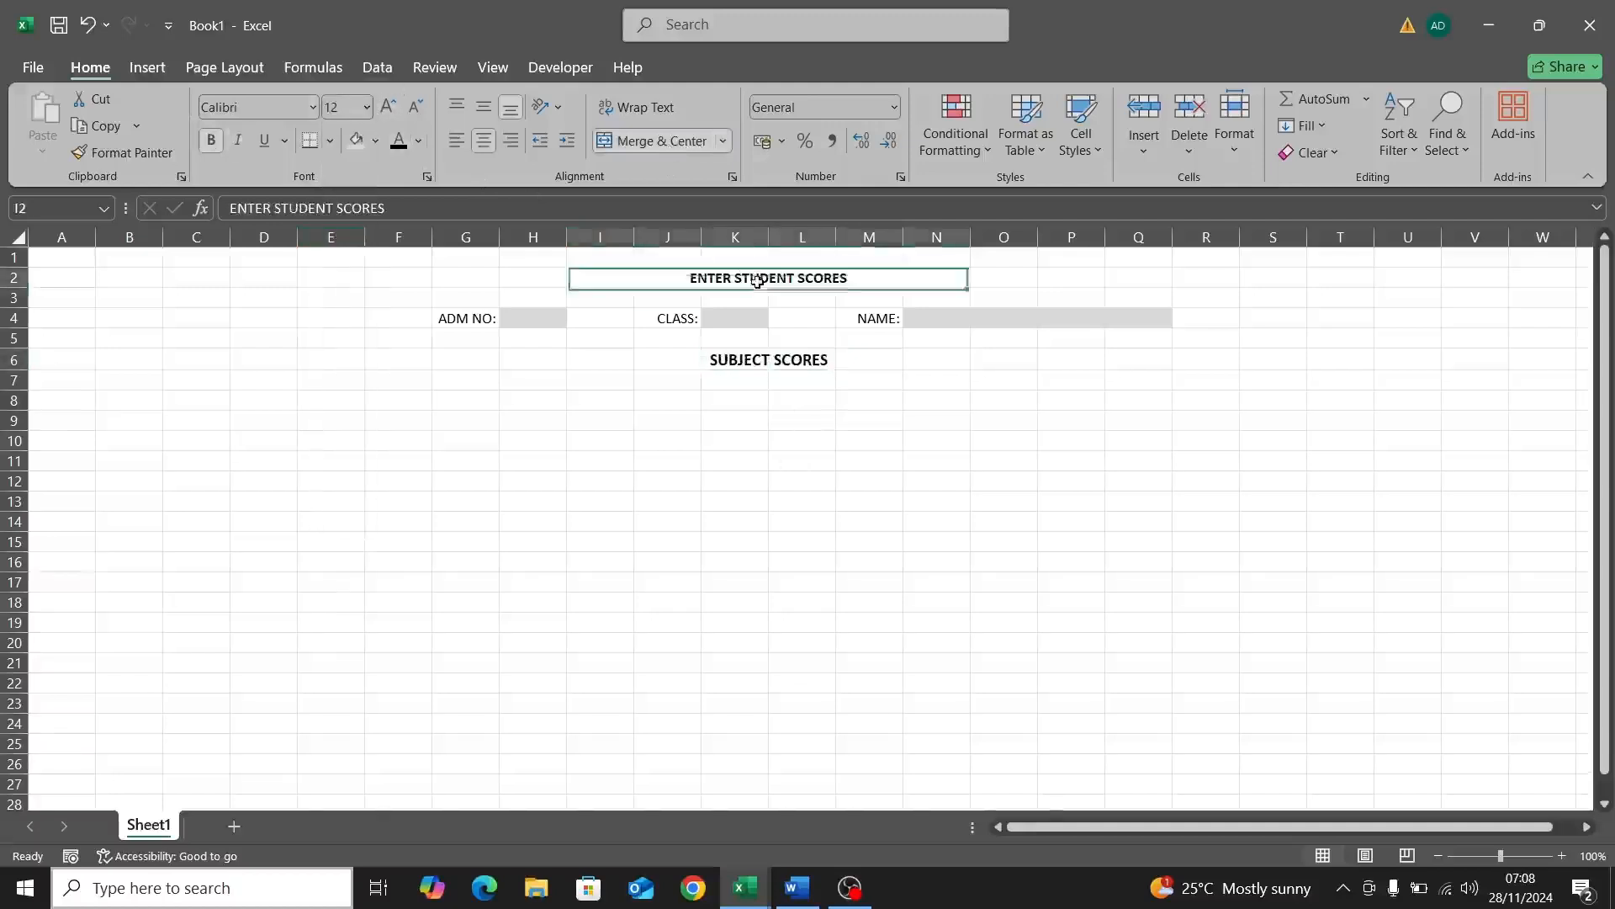
pyautogui.click(395, 104)
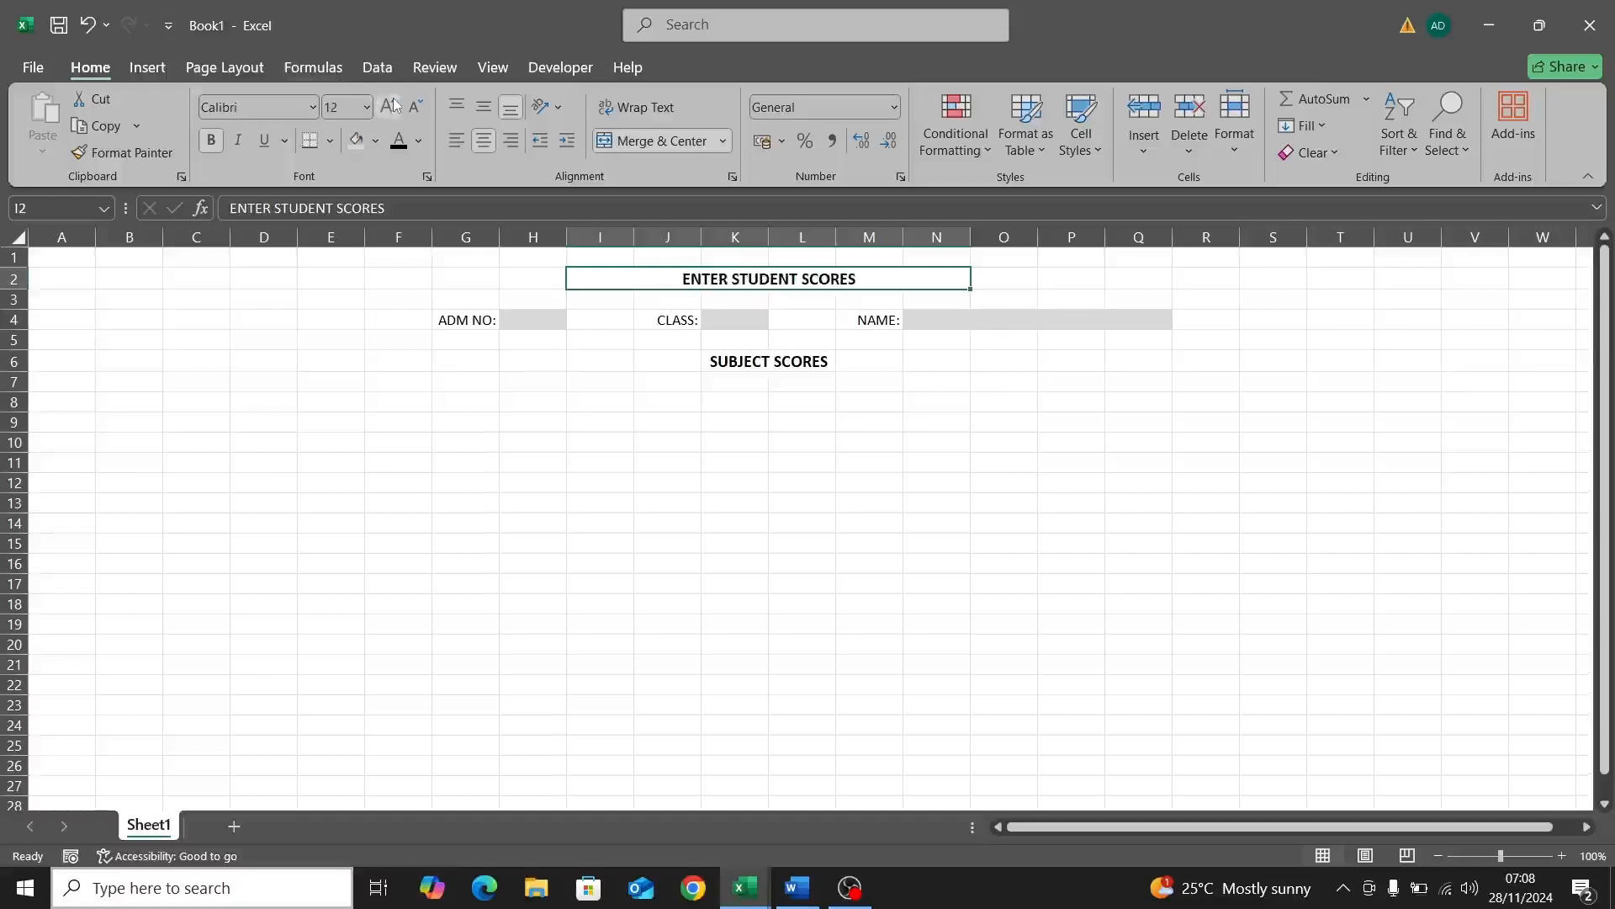
pyautogui.click(791, 386)
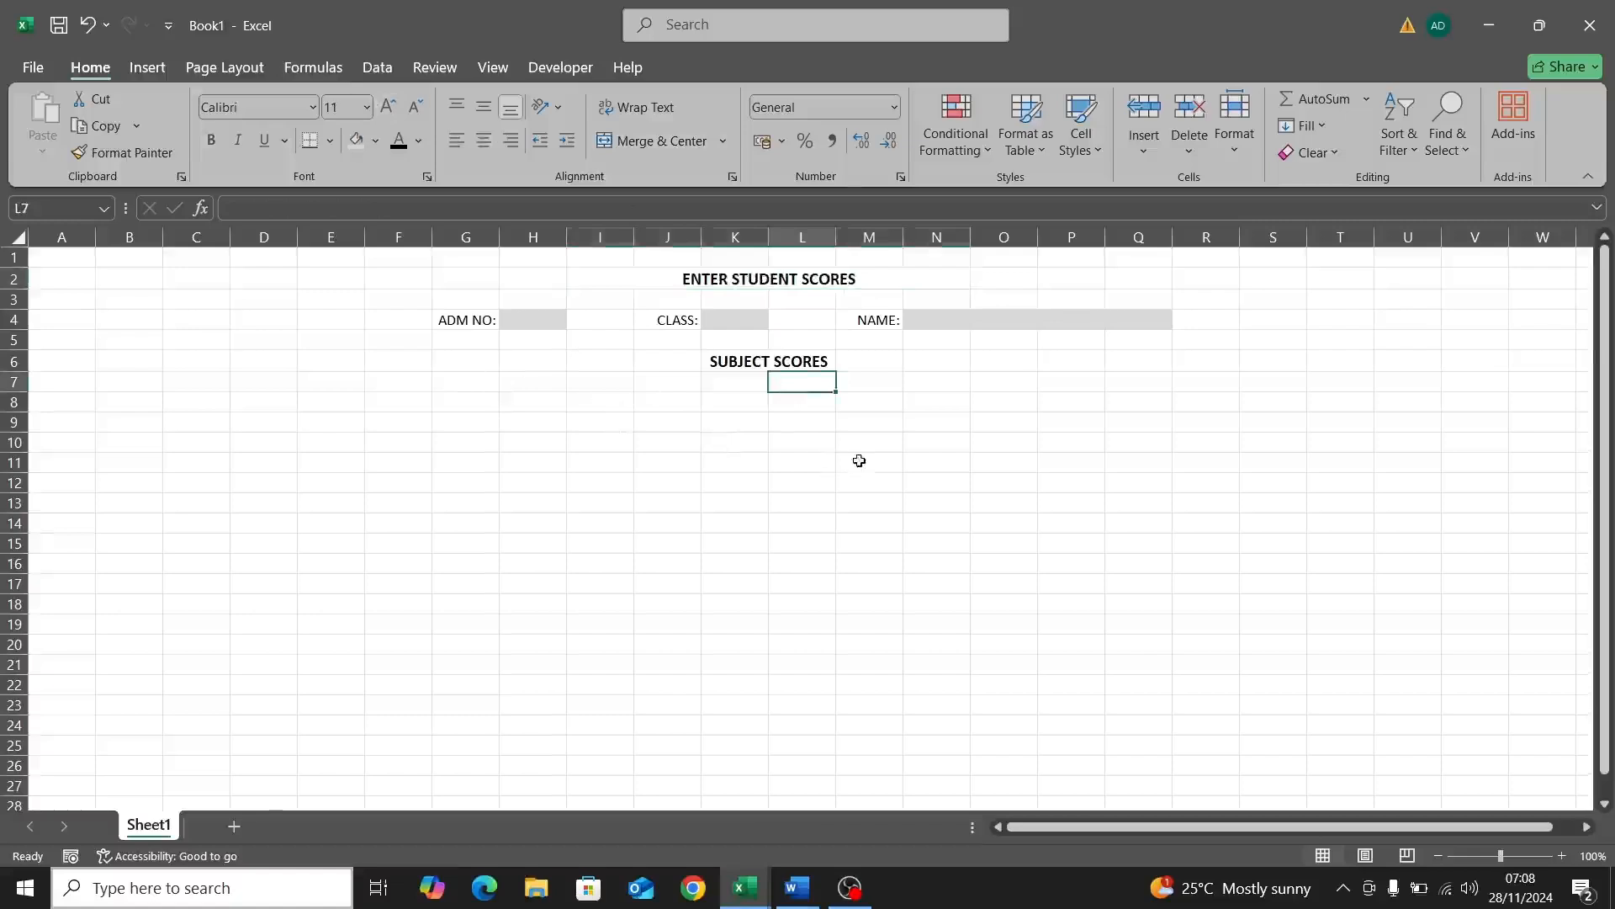
# Step: Fill the form block F2:Q26 with a blue-grey theme colour
pyautogui.click(377, 276)
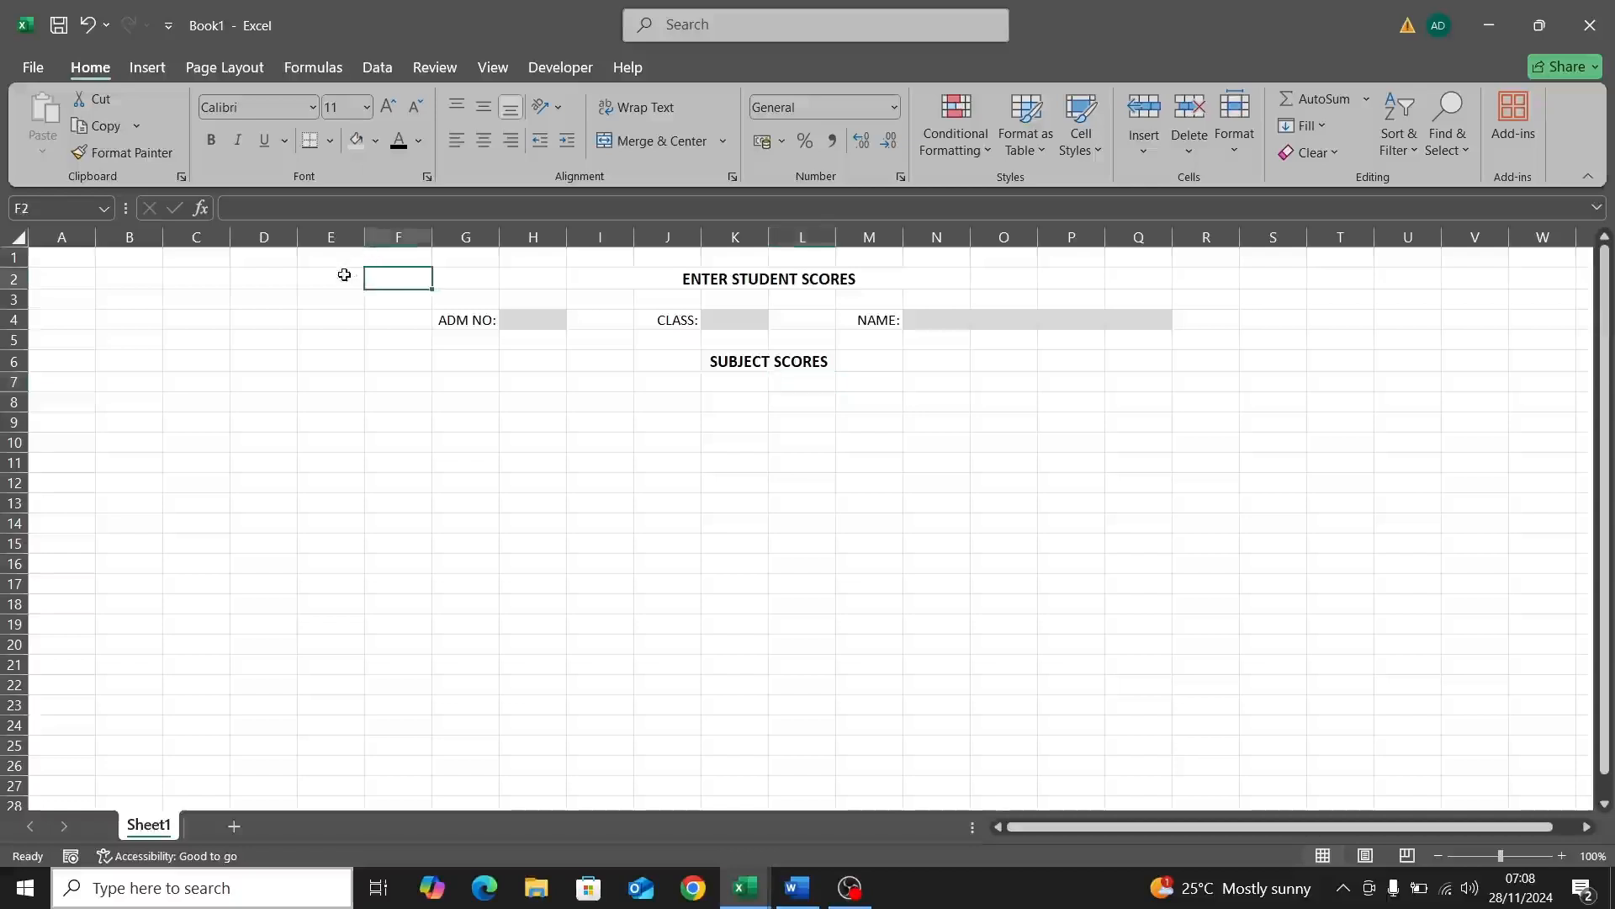
pyautogui.click(344, 275)
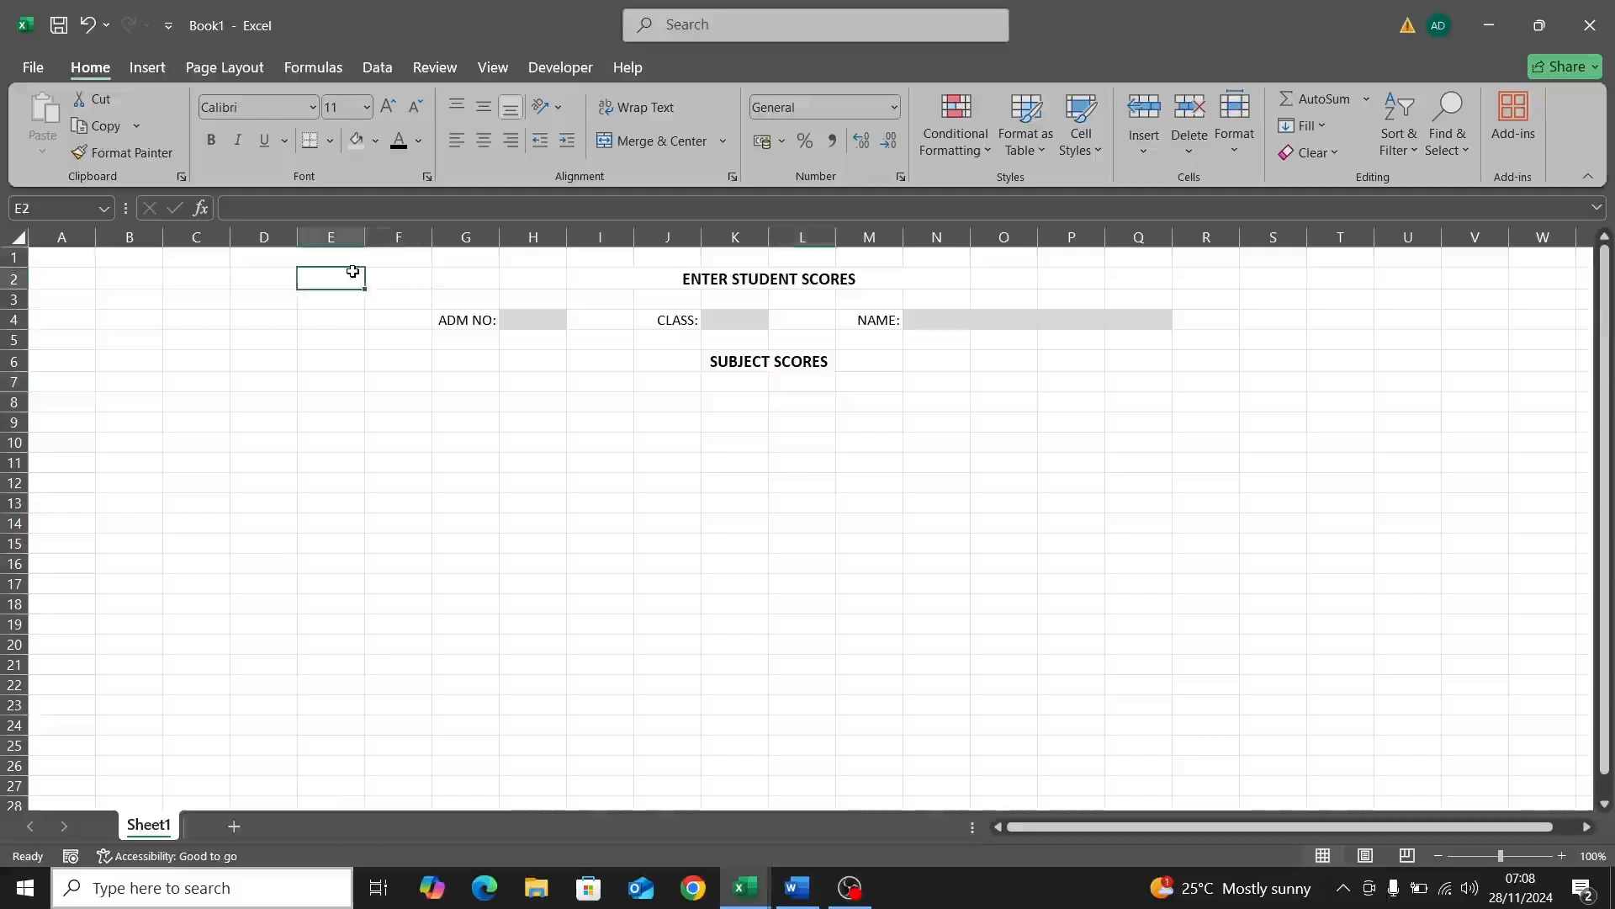
pyautogui.click(380, 272)
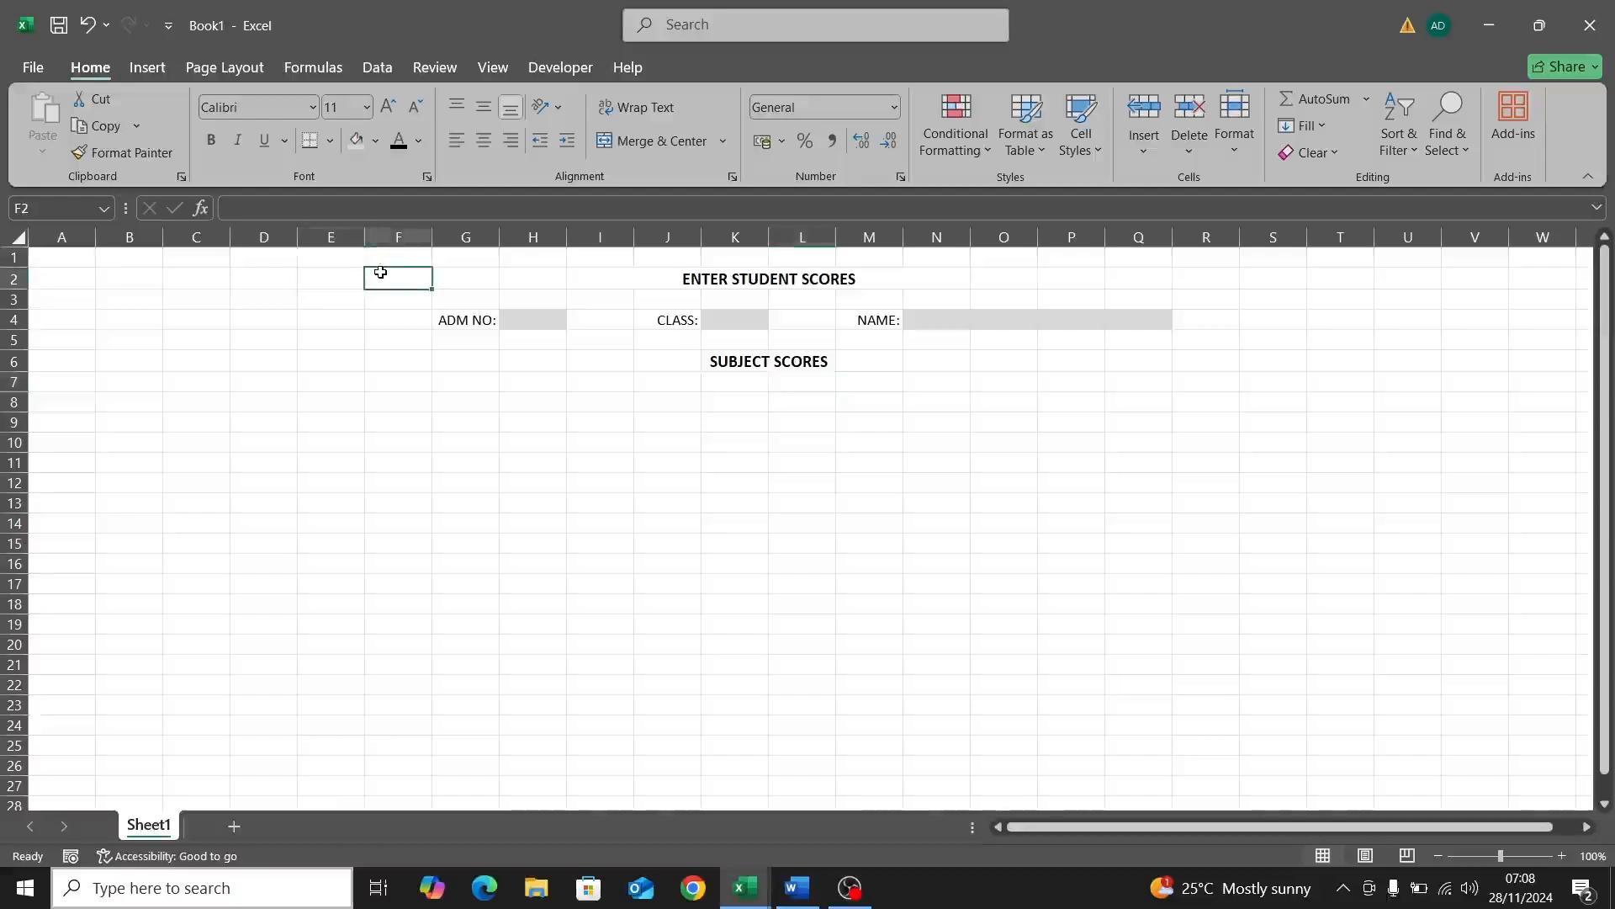
pyautogui.moveTo(739, 320); pyautogui.dragTo(970, 764)
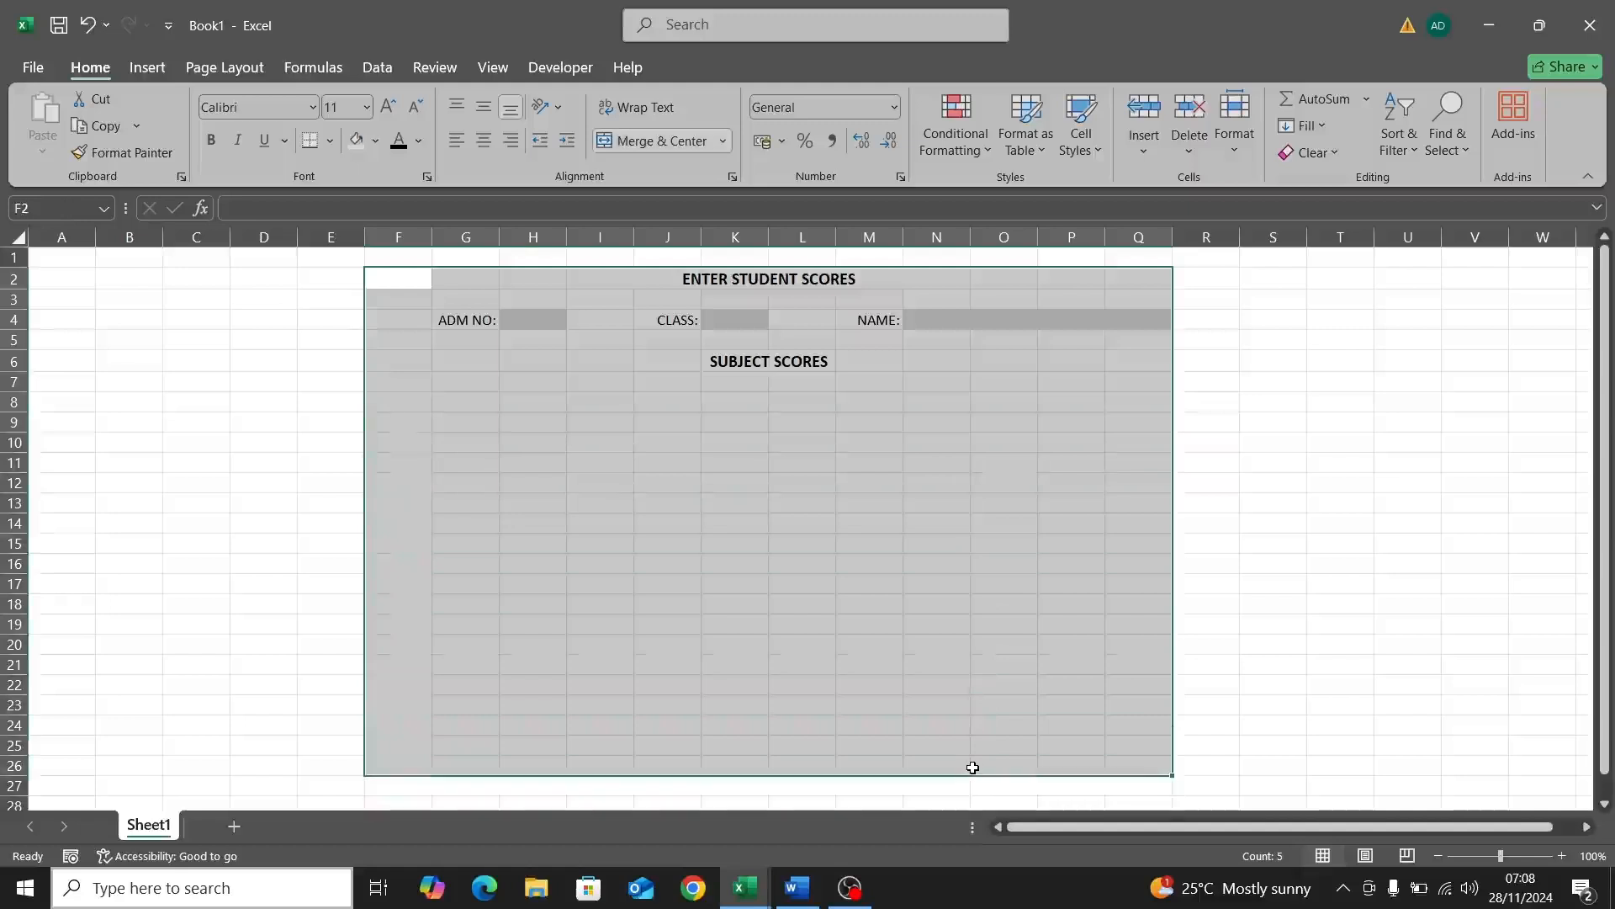
pyautogui.click(375, 144)
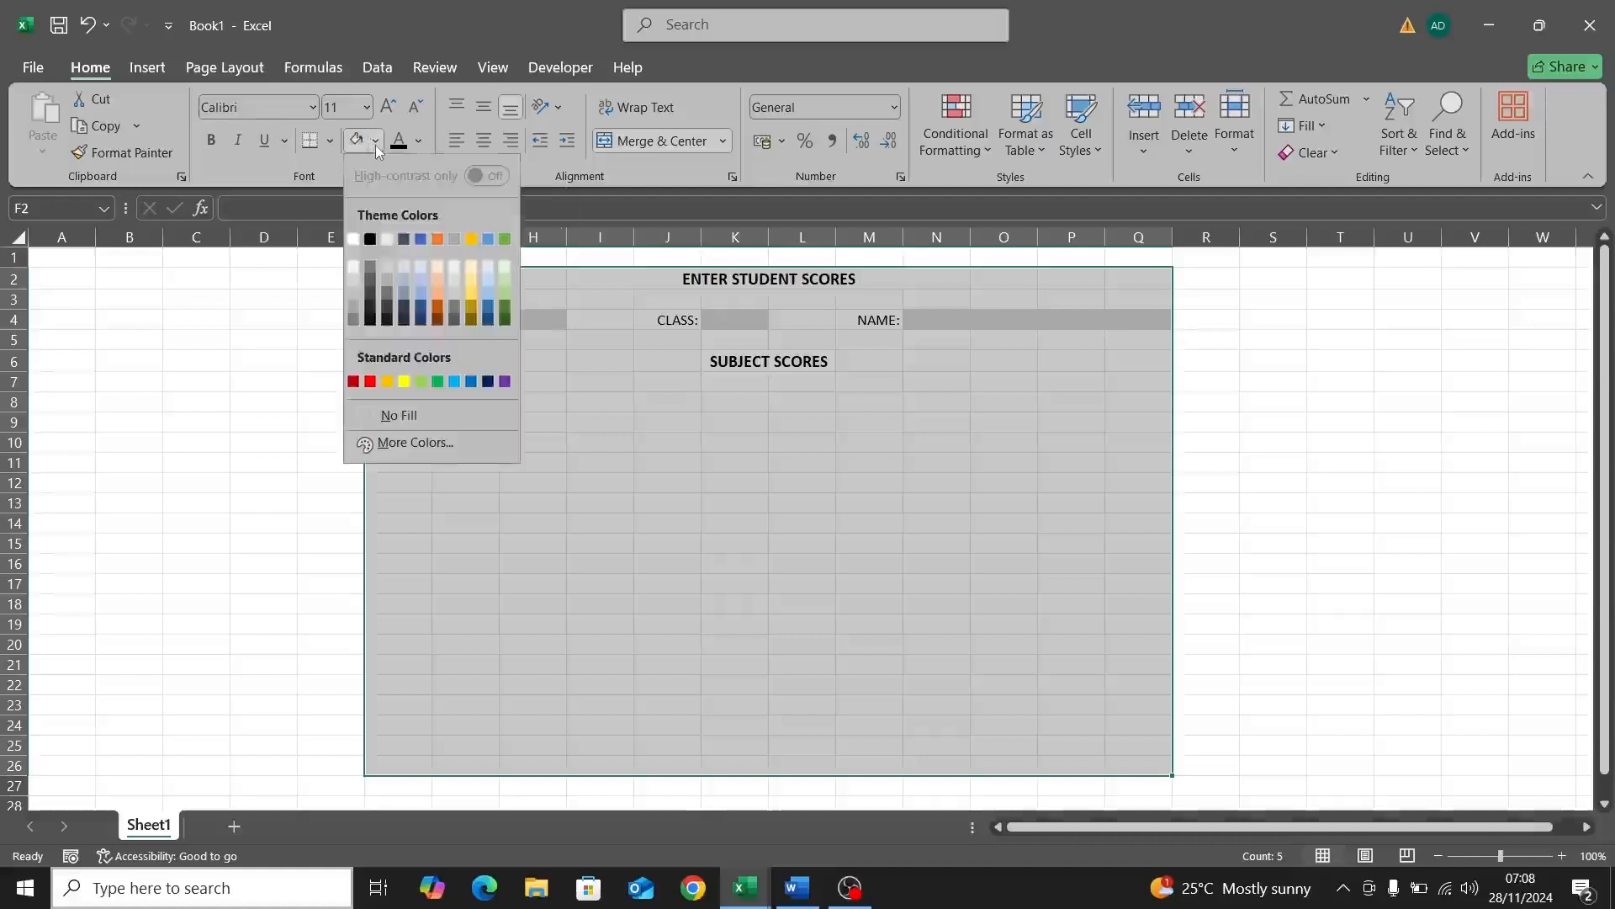
pyautogui.click(420, 294)
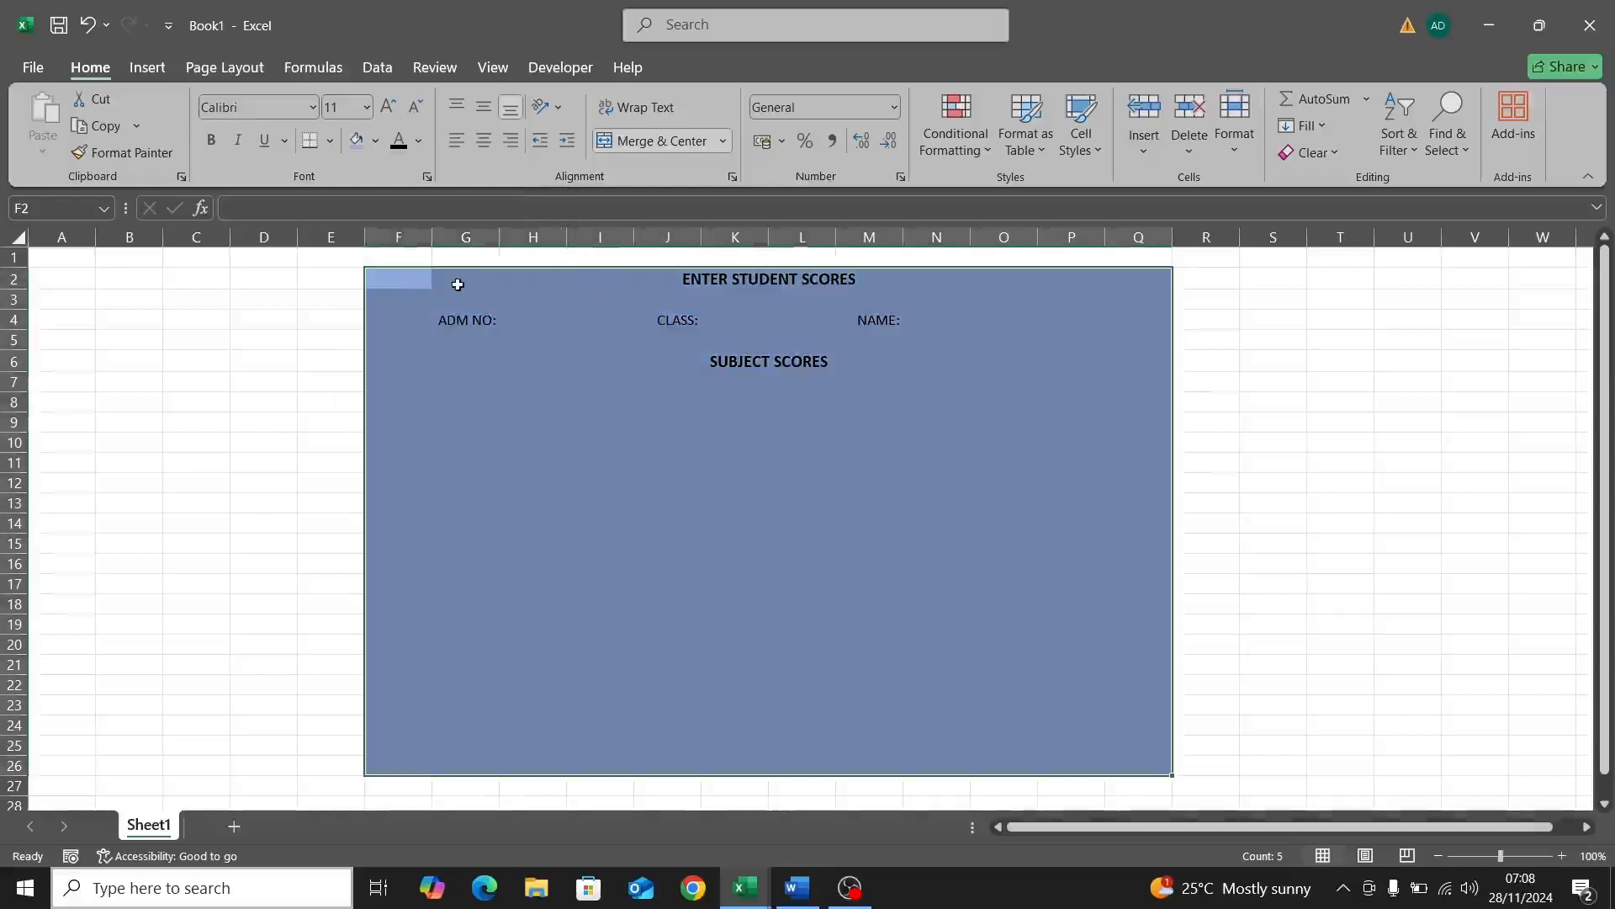
# Step: Put an outside border around F2:Q26, trying All Borders but undoing it
pyautogui.click(328, 141)
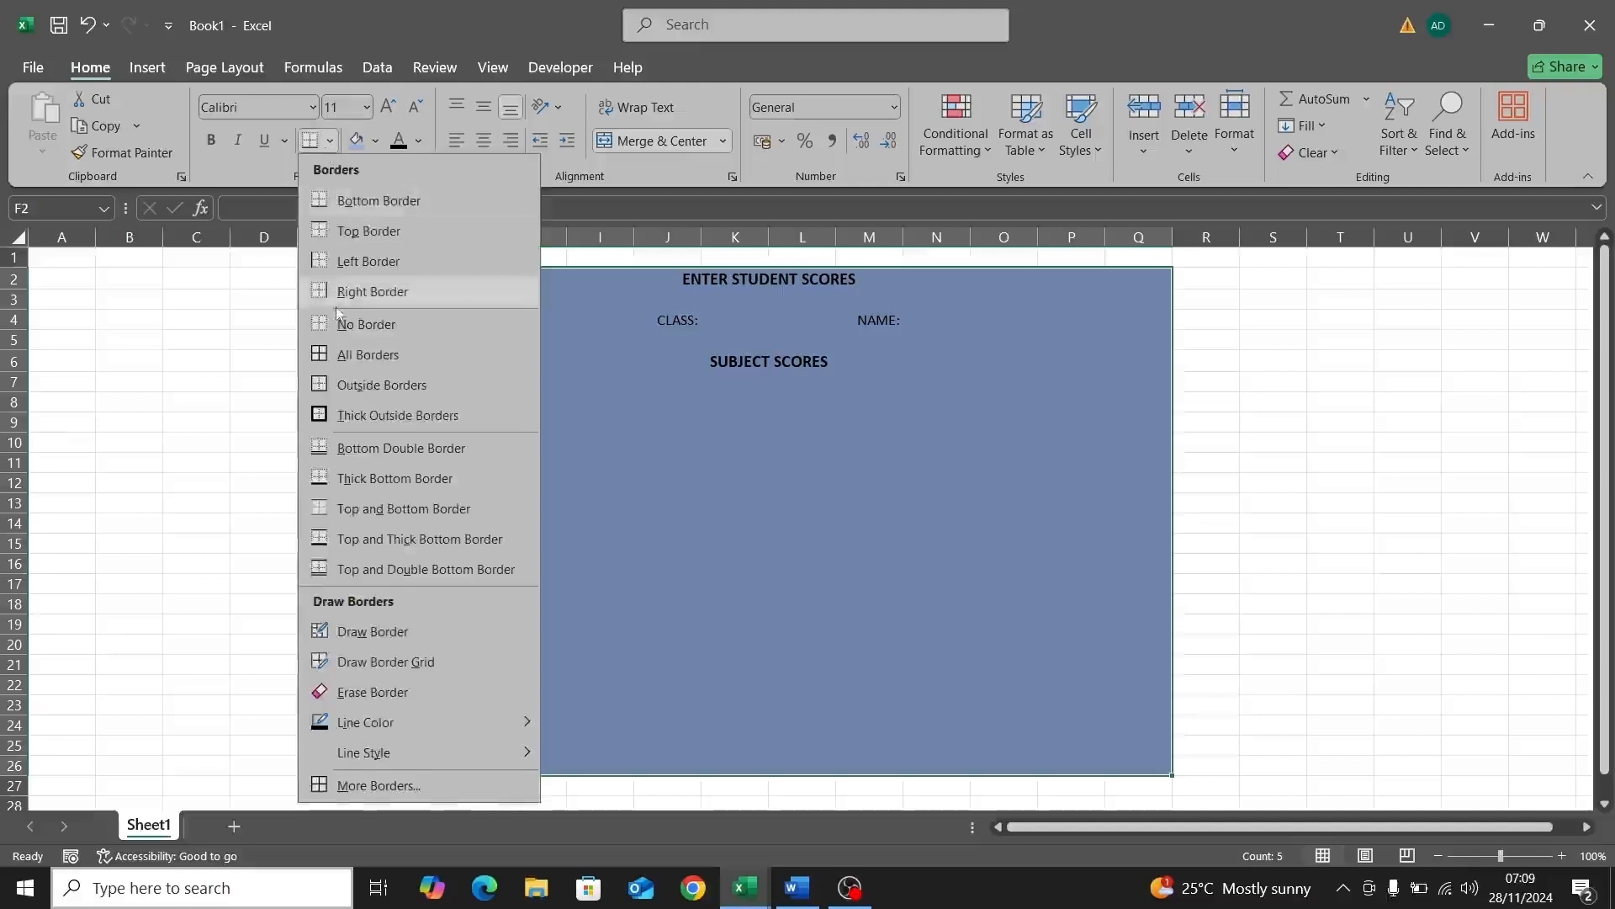
pyautogui.click(362, 385)
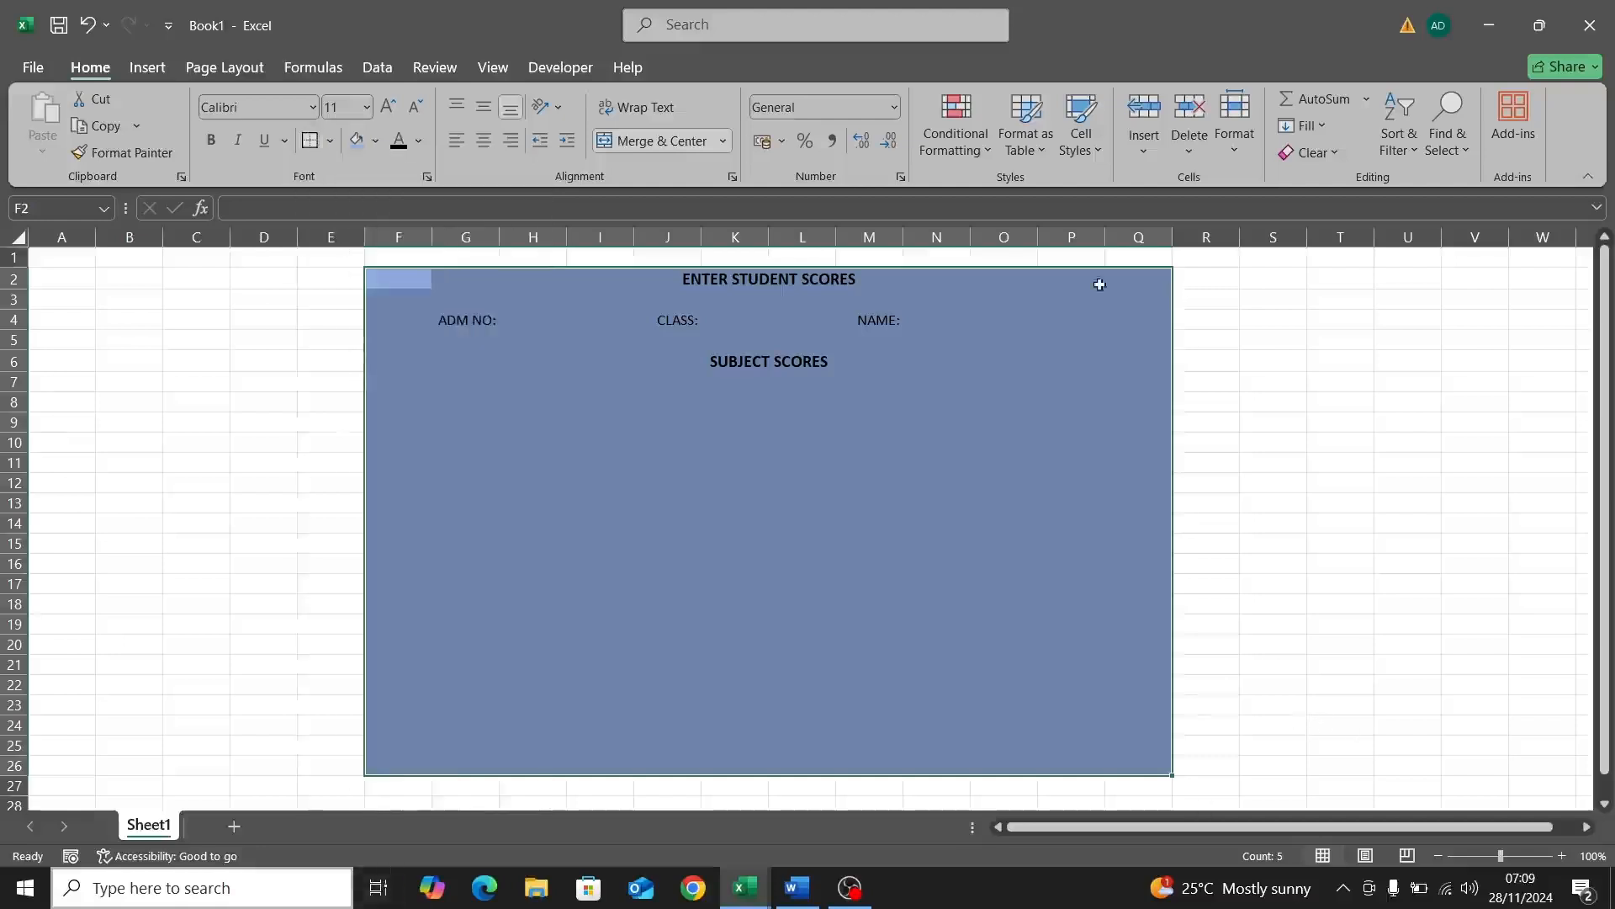
pyautogui.click(331, 141)
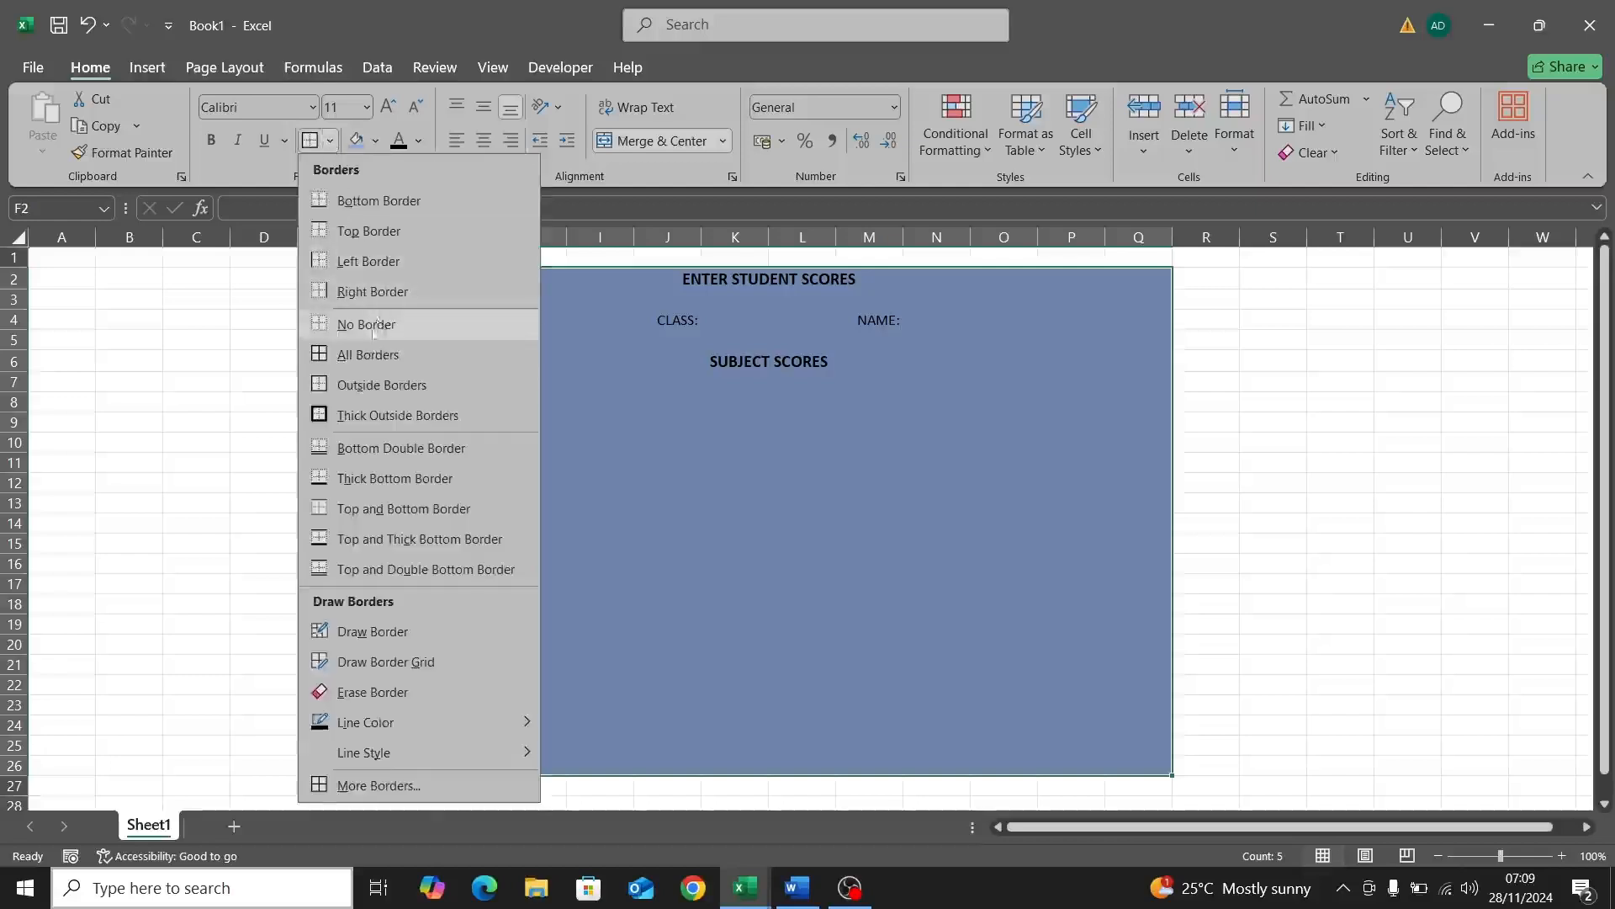
pyautogui.click(364, 354)
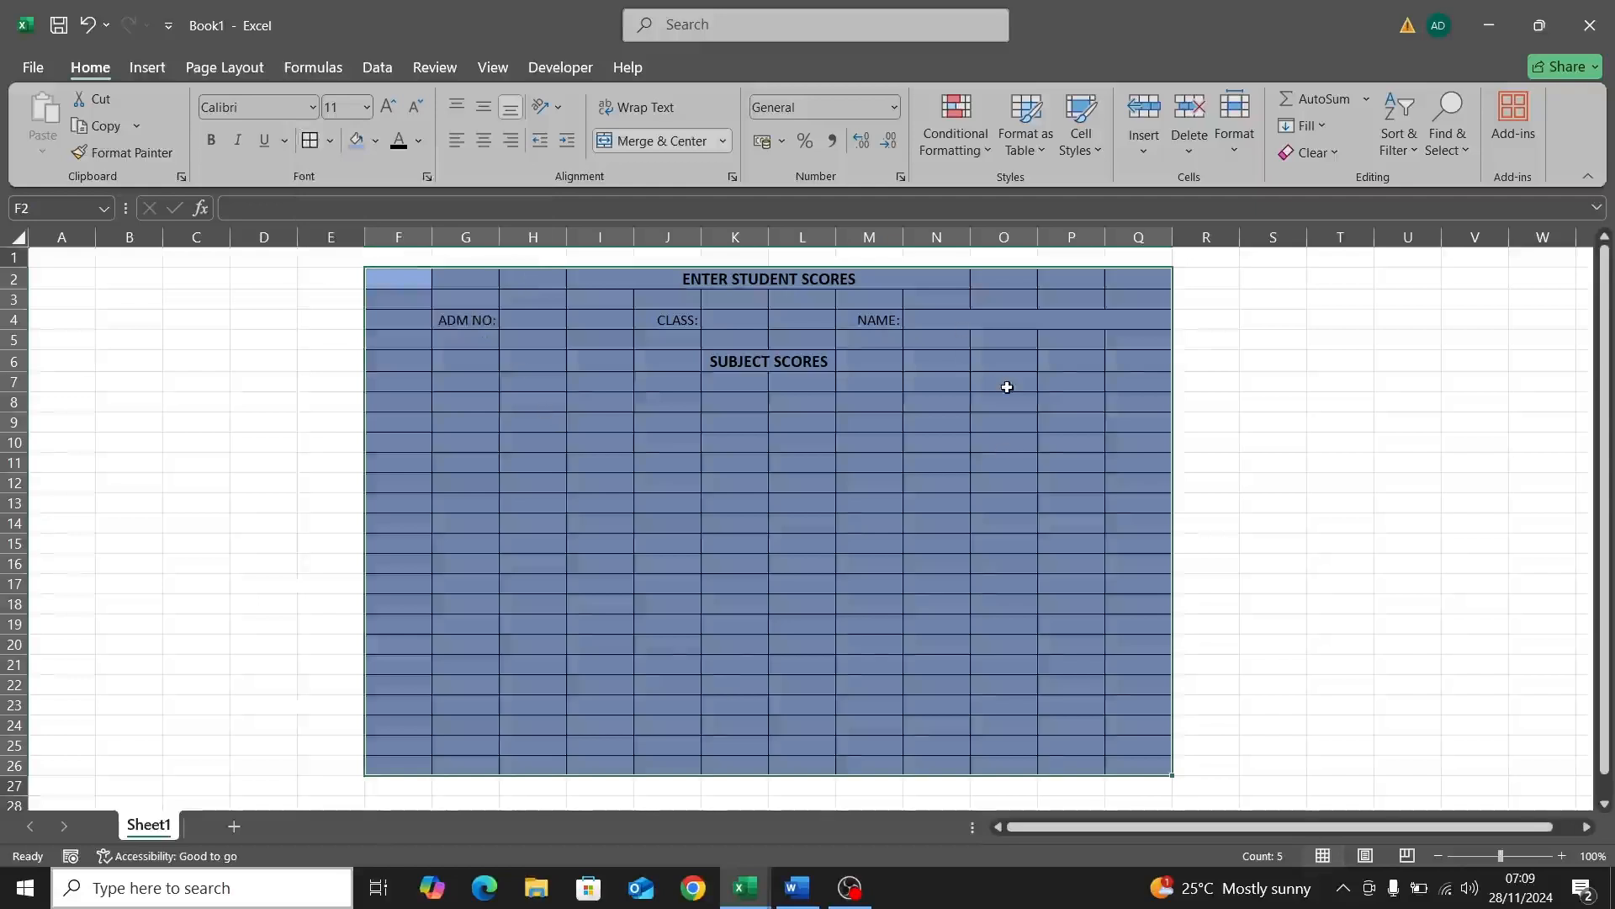
pyautogui.hotkey('ctrl', 'z')
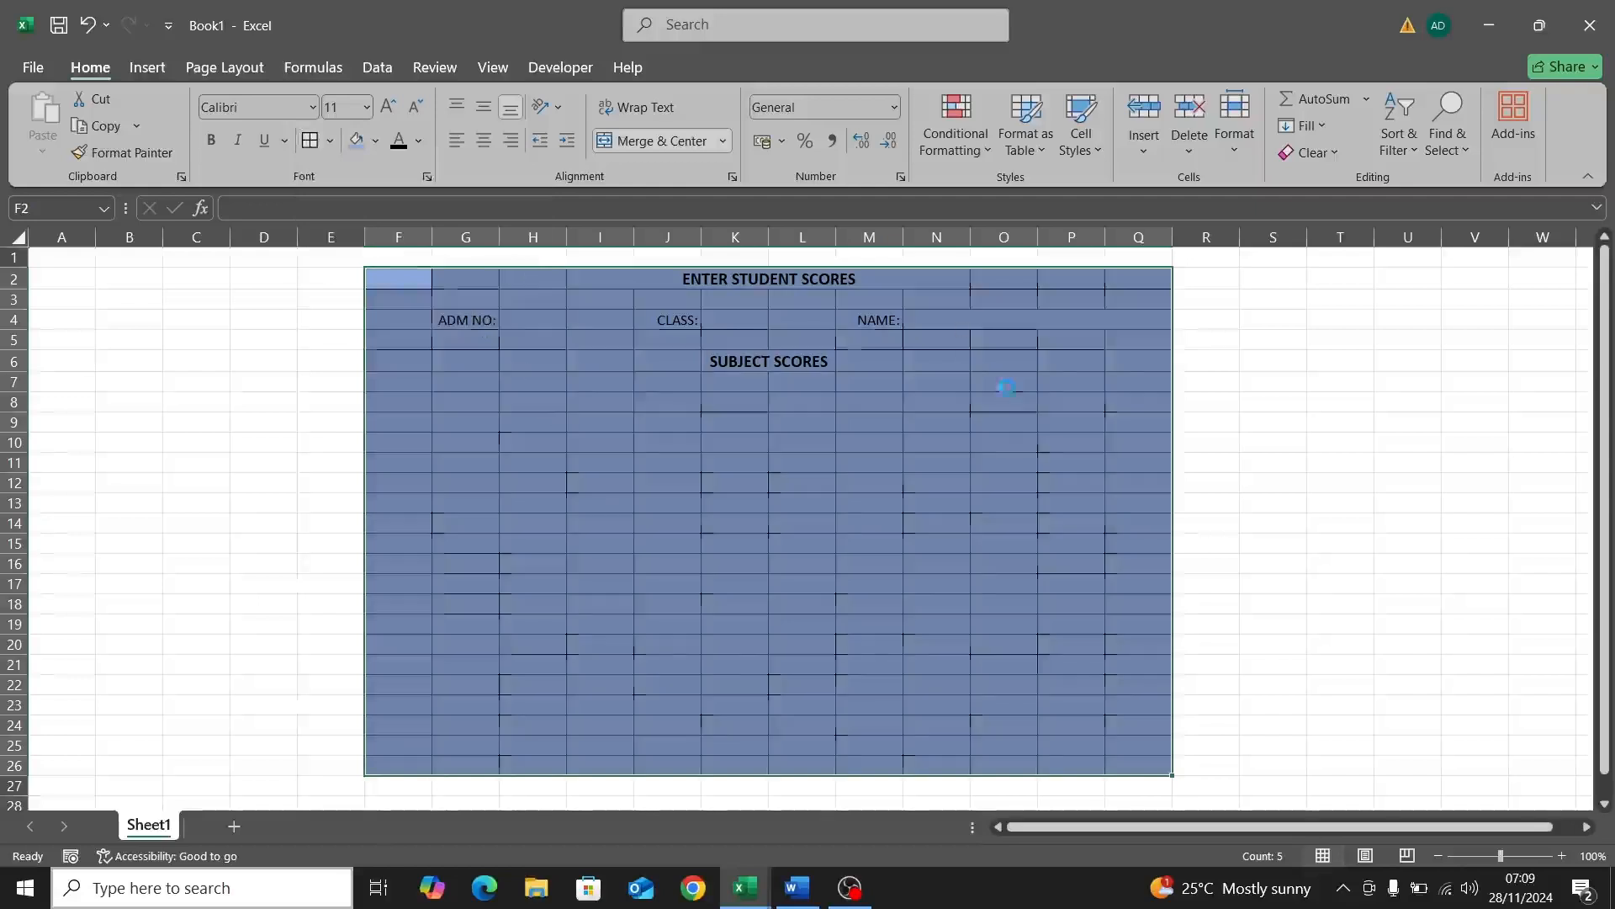
pyautogui.click(444, 382)
# Step: Try borders on the whole details row from ADM NO: onward, then undo them
pyautogui.click(422, 320)
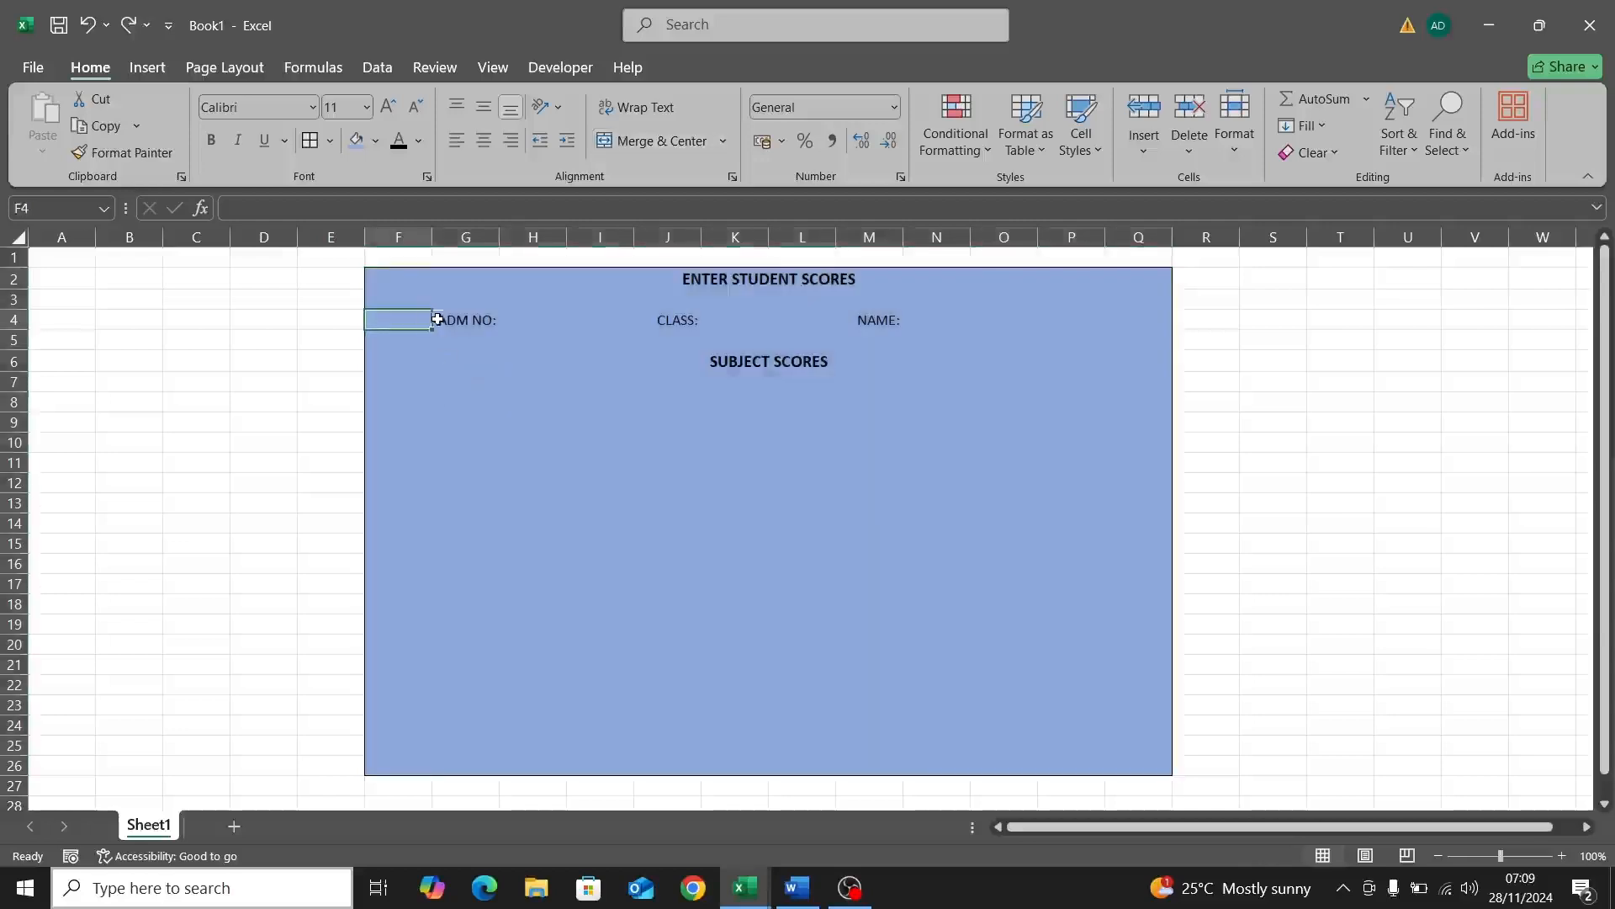
pyautogui.click(460, 320)
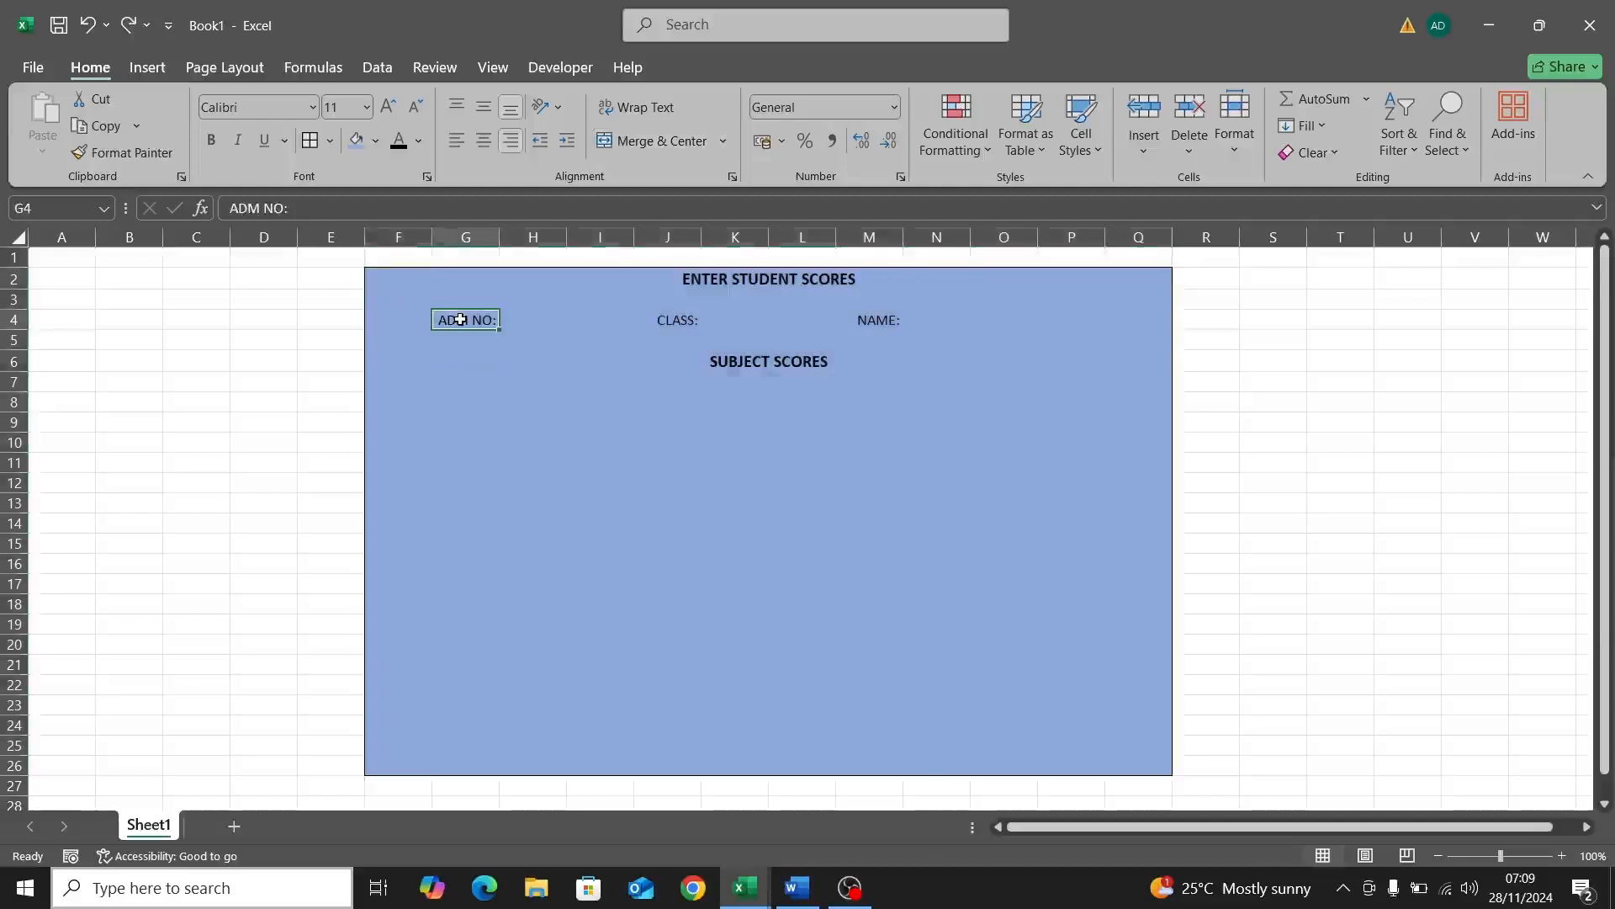
pyautogui.moveTo(460, 320); pyautogui.dragTo(963, 322)
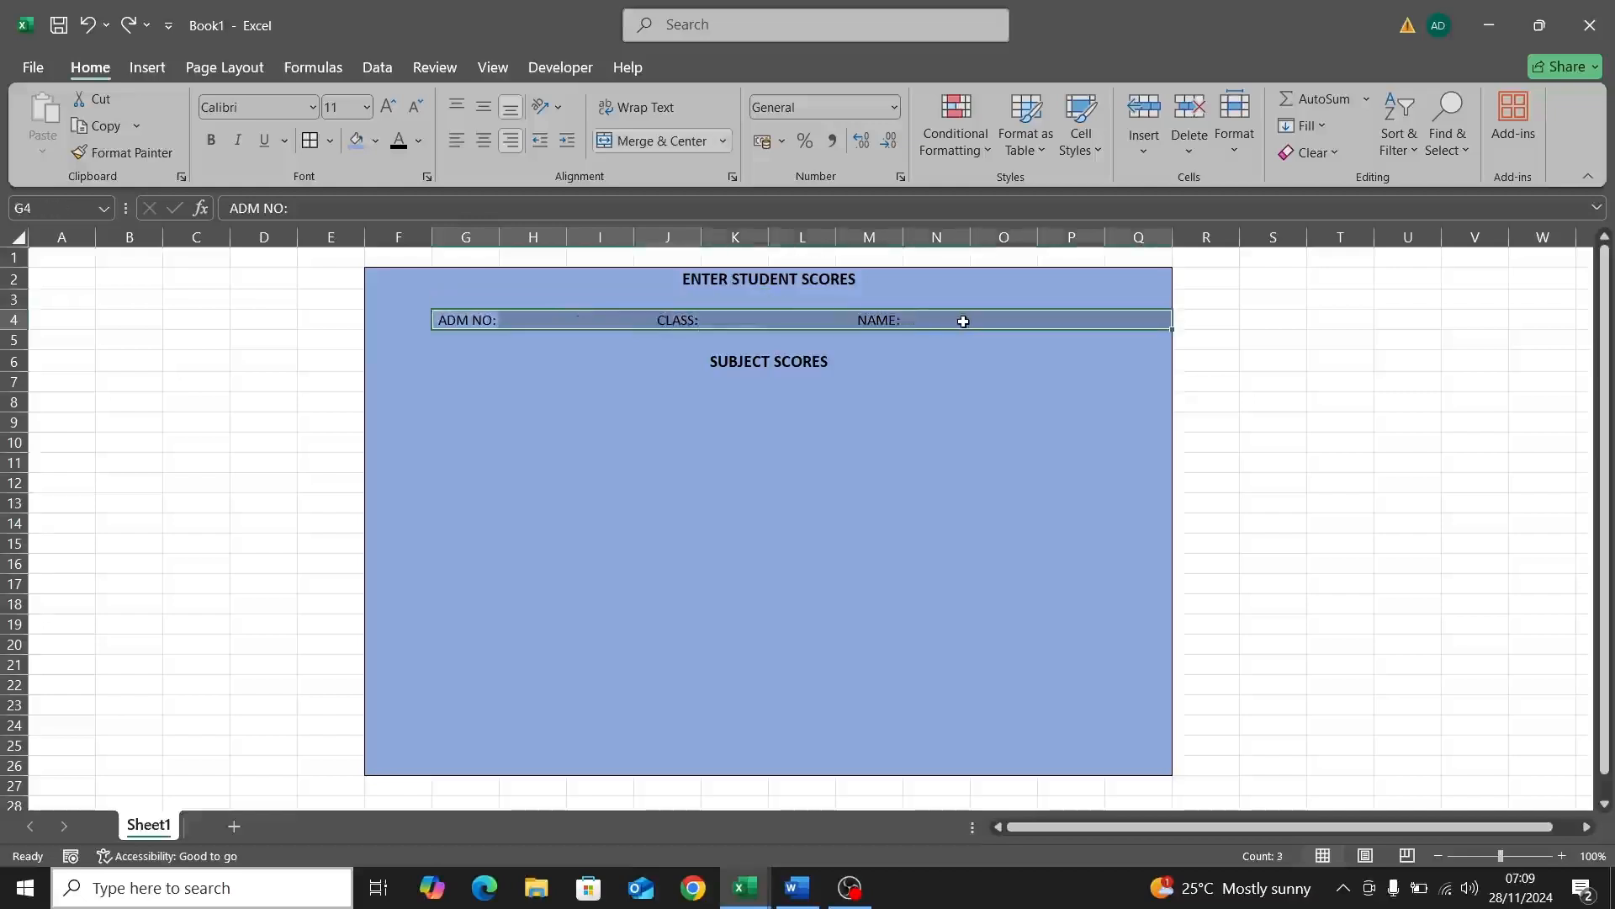
pyautogui.click(309, 140)
pyautogui.click(465, 399)
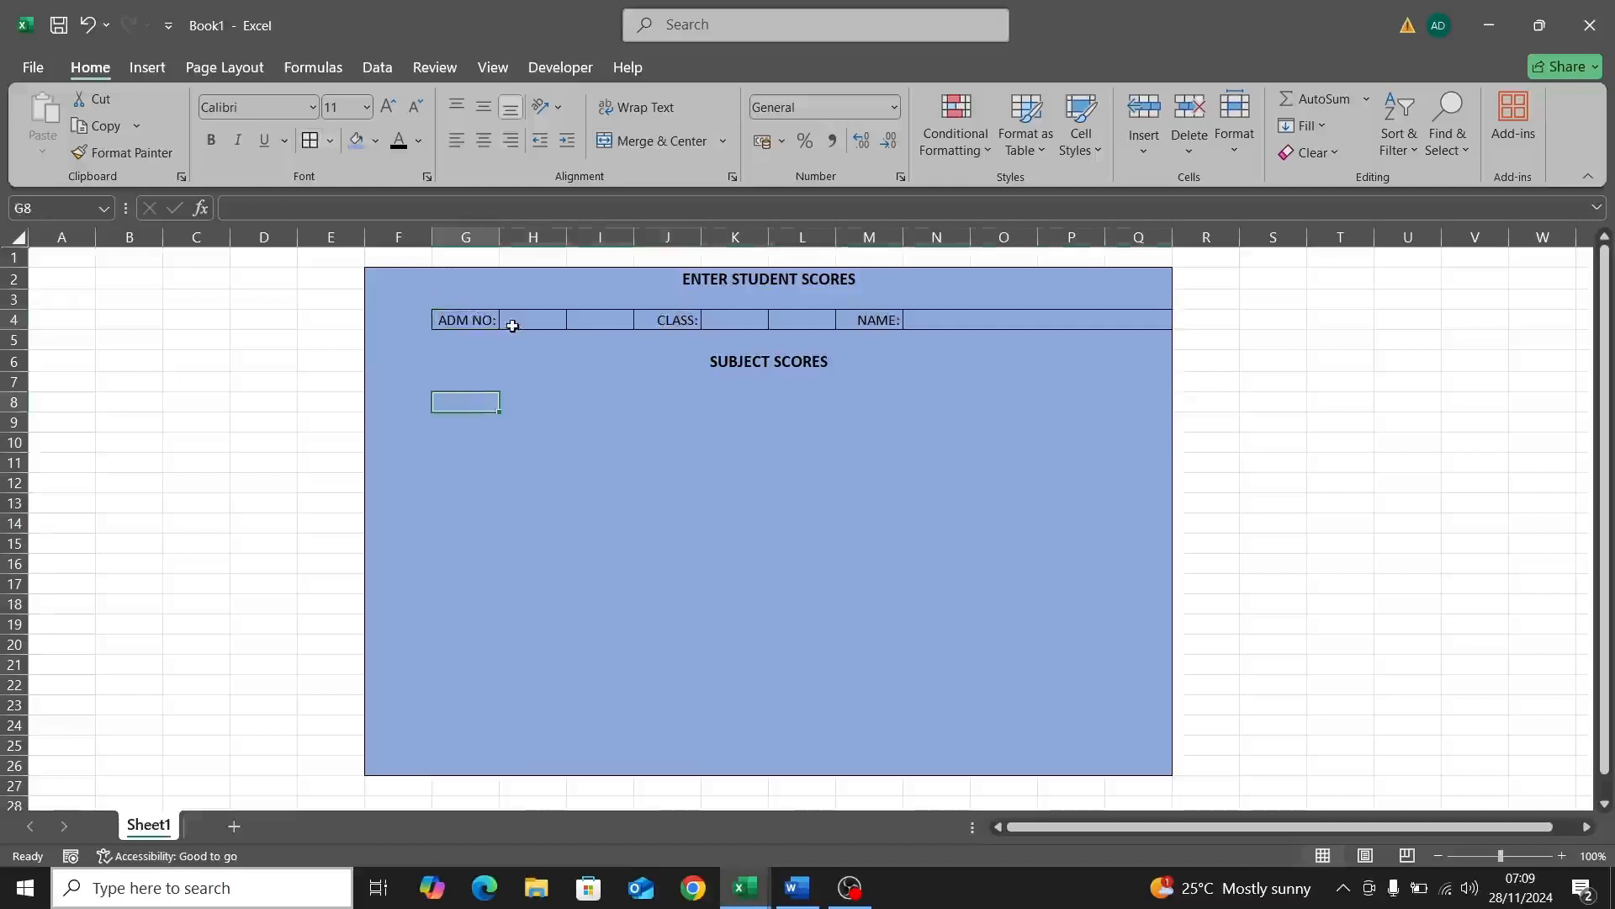
pyautogui.hotkey('ctrl', 'z')
# Step: Box the ADM NO: label and its entry cell G4:H4 with All Borders
pyautogui.click(469, 320)
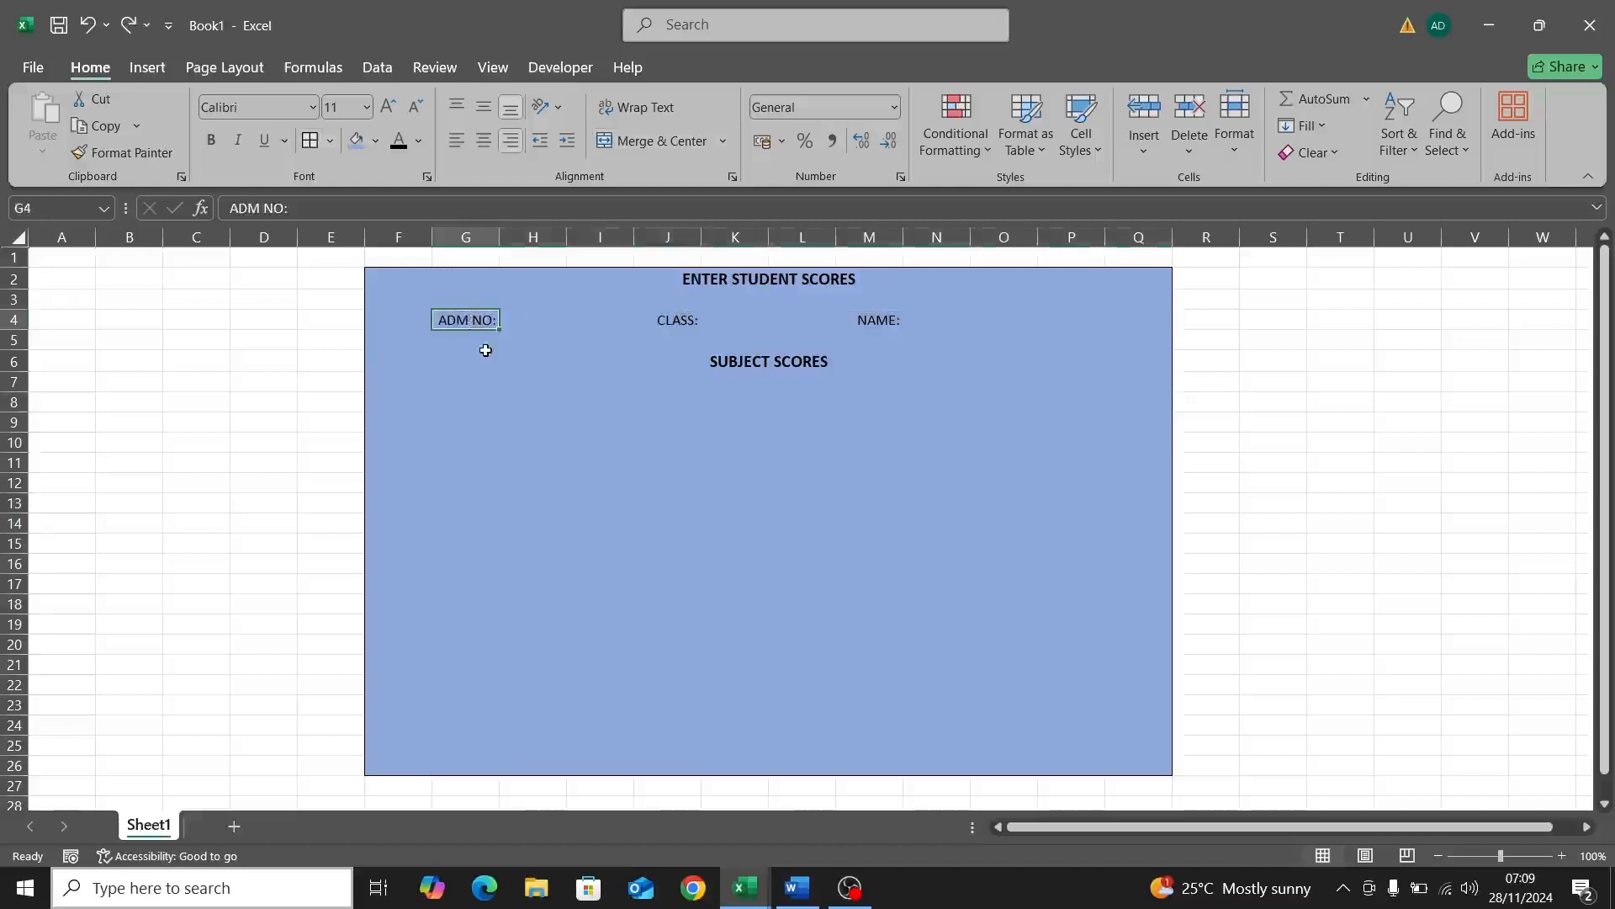
pyautogui.click(512, 322)
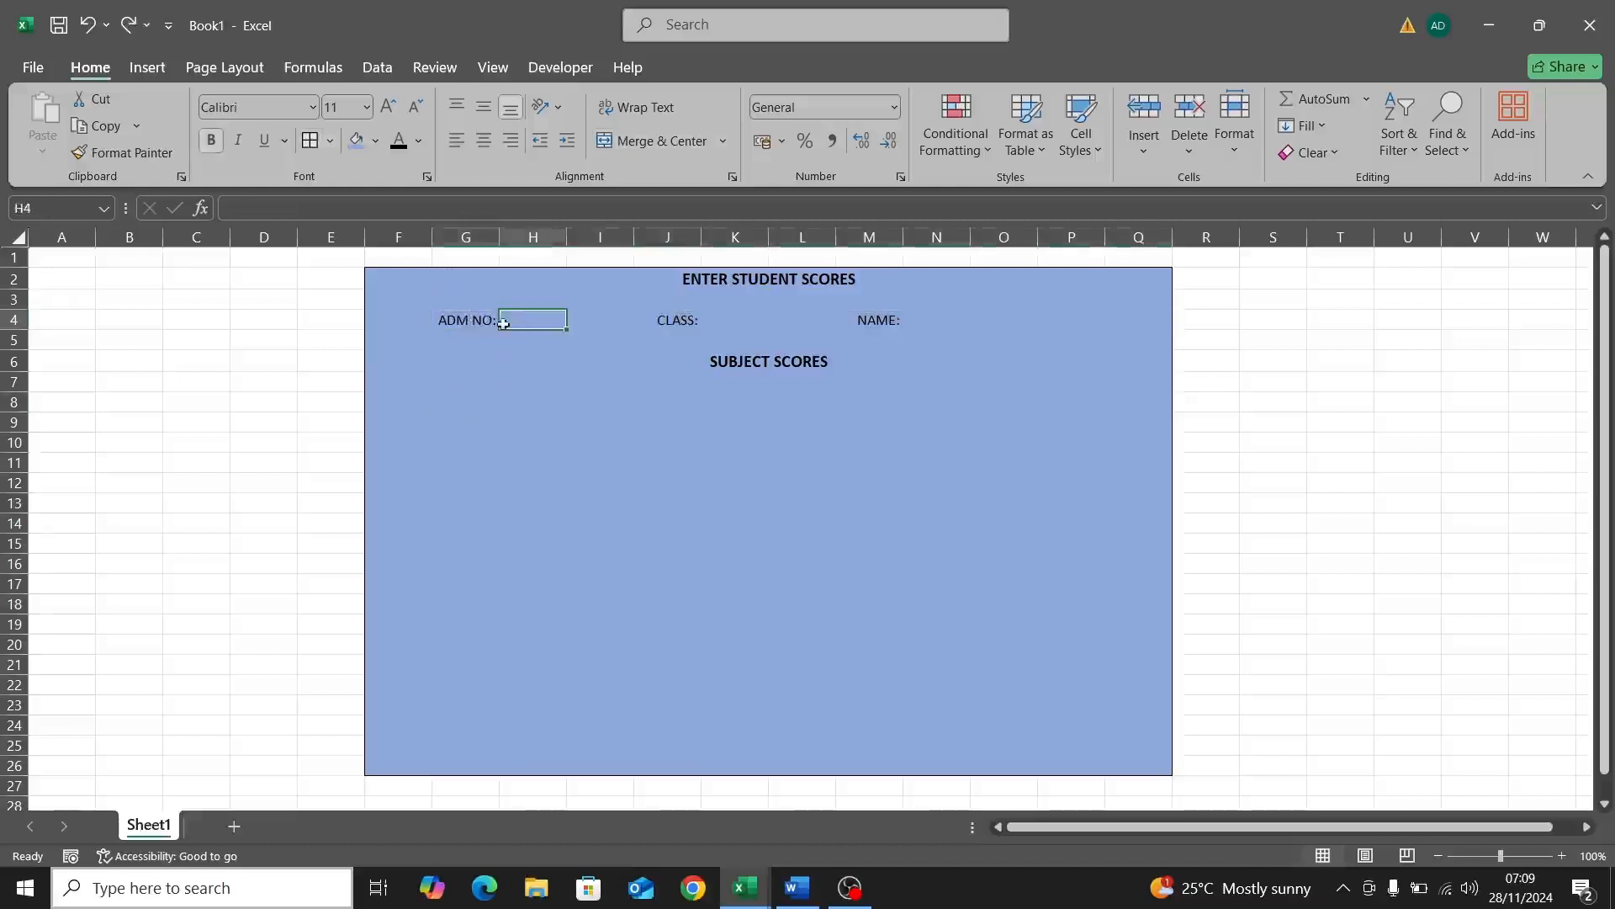
pyautogui.click(473, 323)
pyautogui.doubleClick(473, 323)
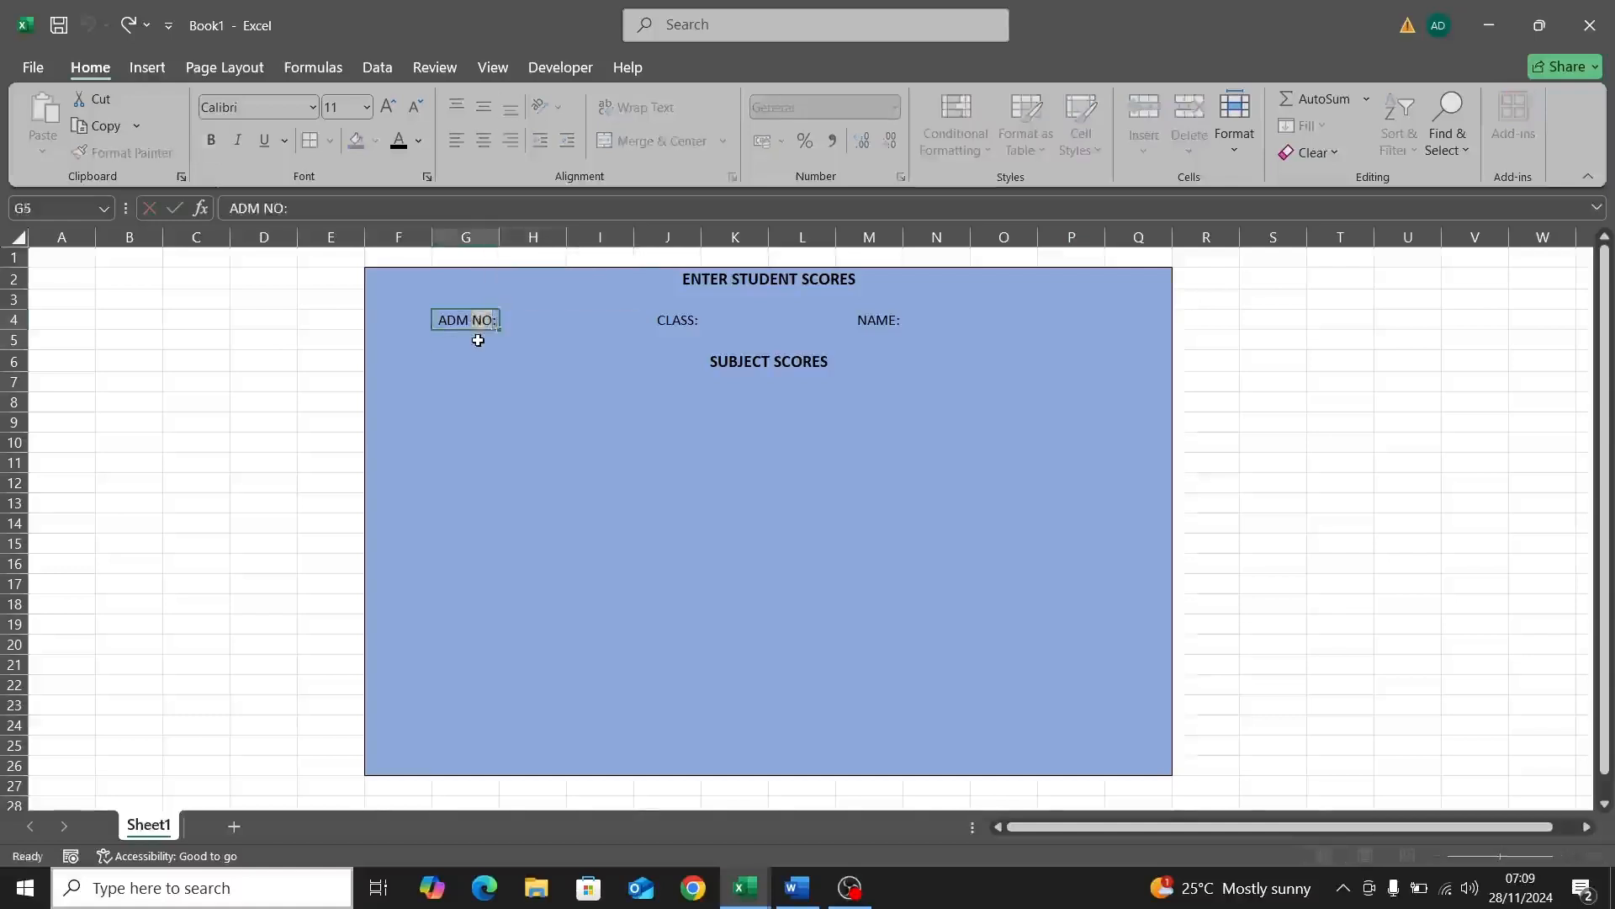
pyautogui.press('Return')
pyautogui.click(469, 316)
pyautogui.click(531, 316)
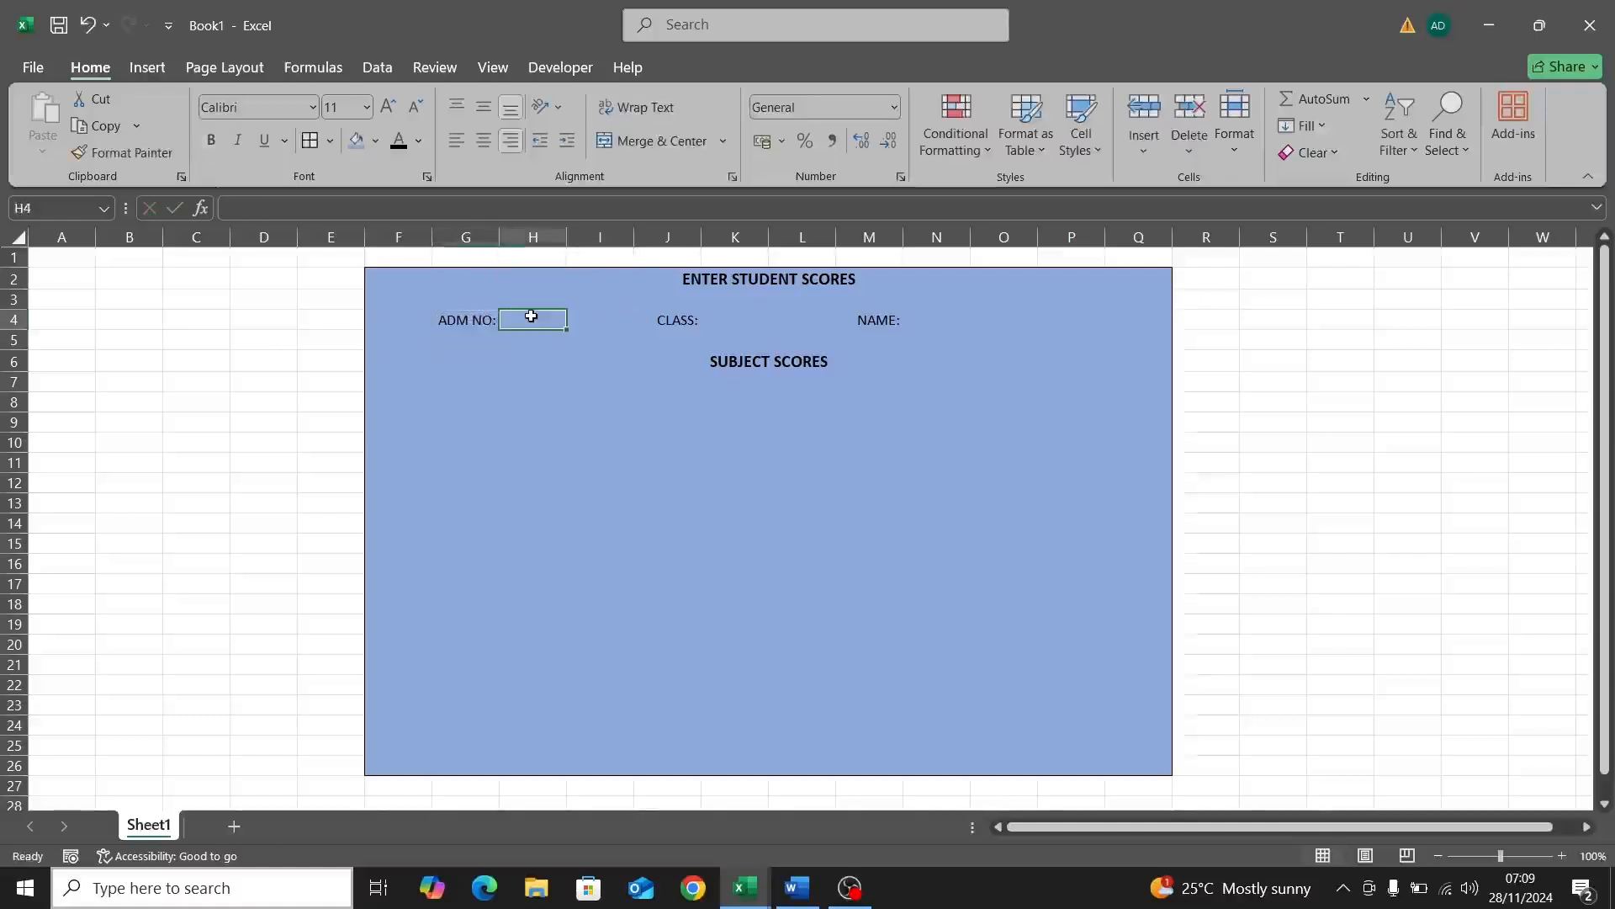
pyautogui.moveTo(531, 316); pyautogui.dragTo(463, 328)
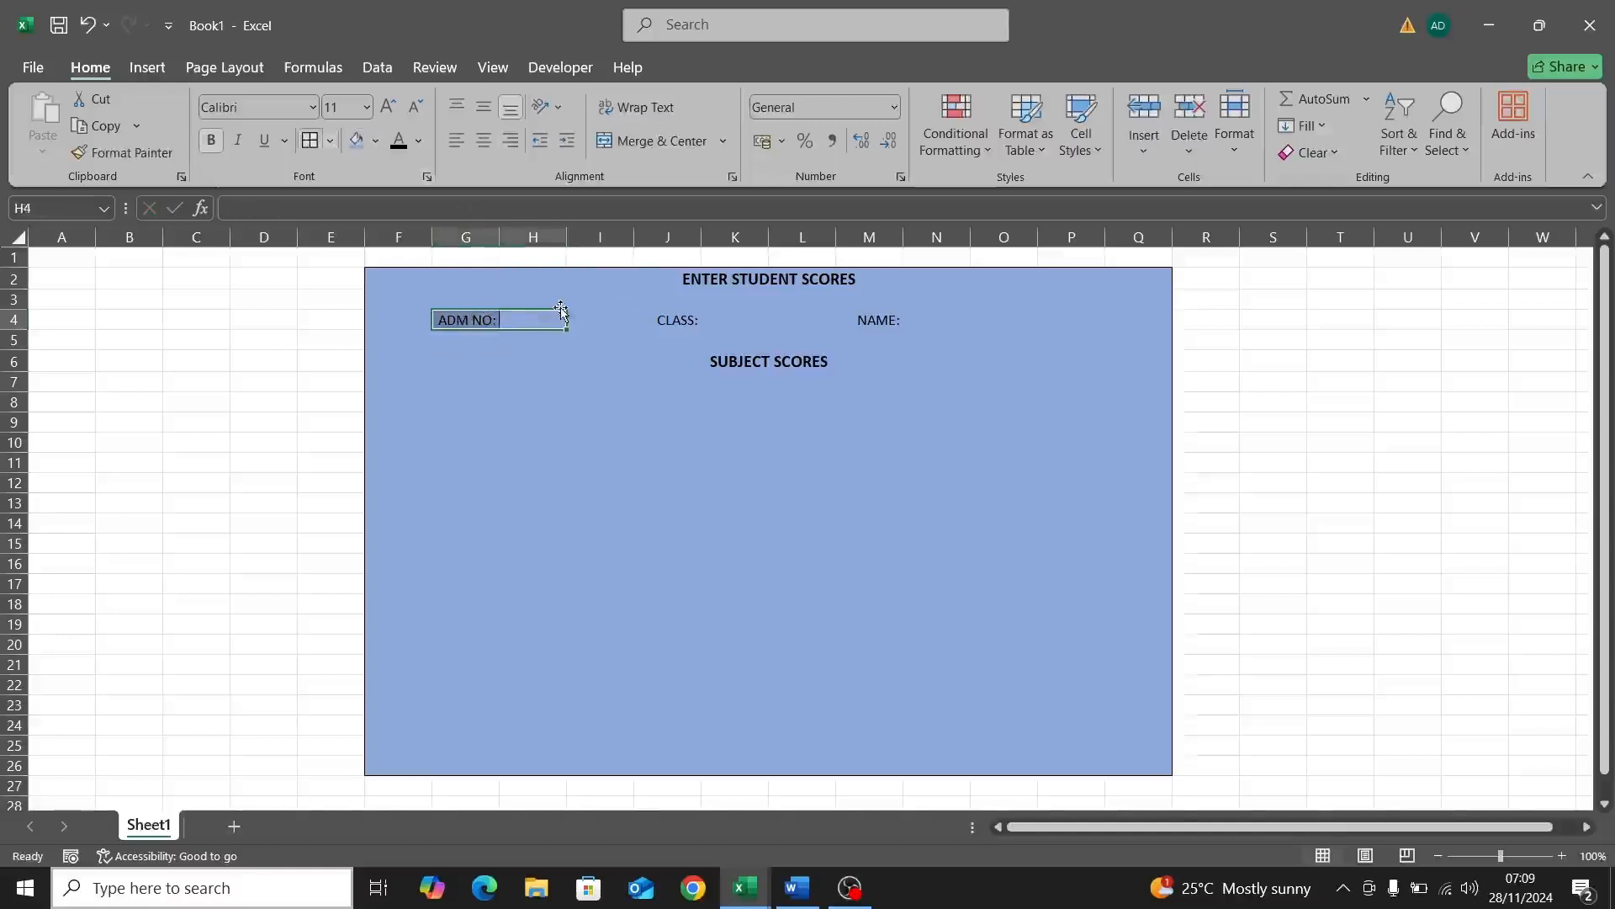
pyautogui.click(517, 341)
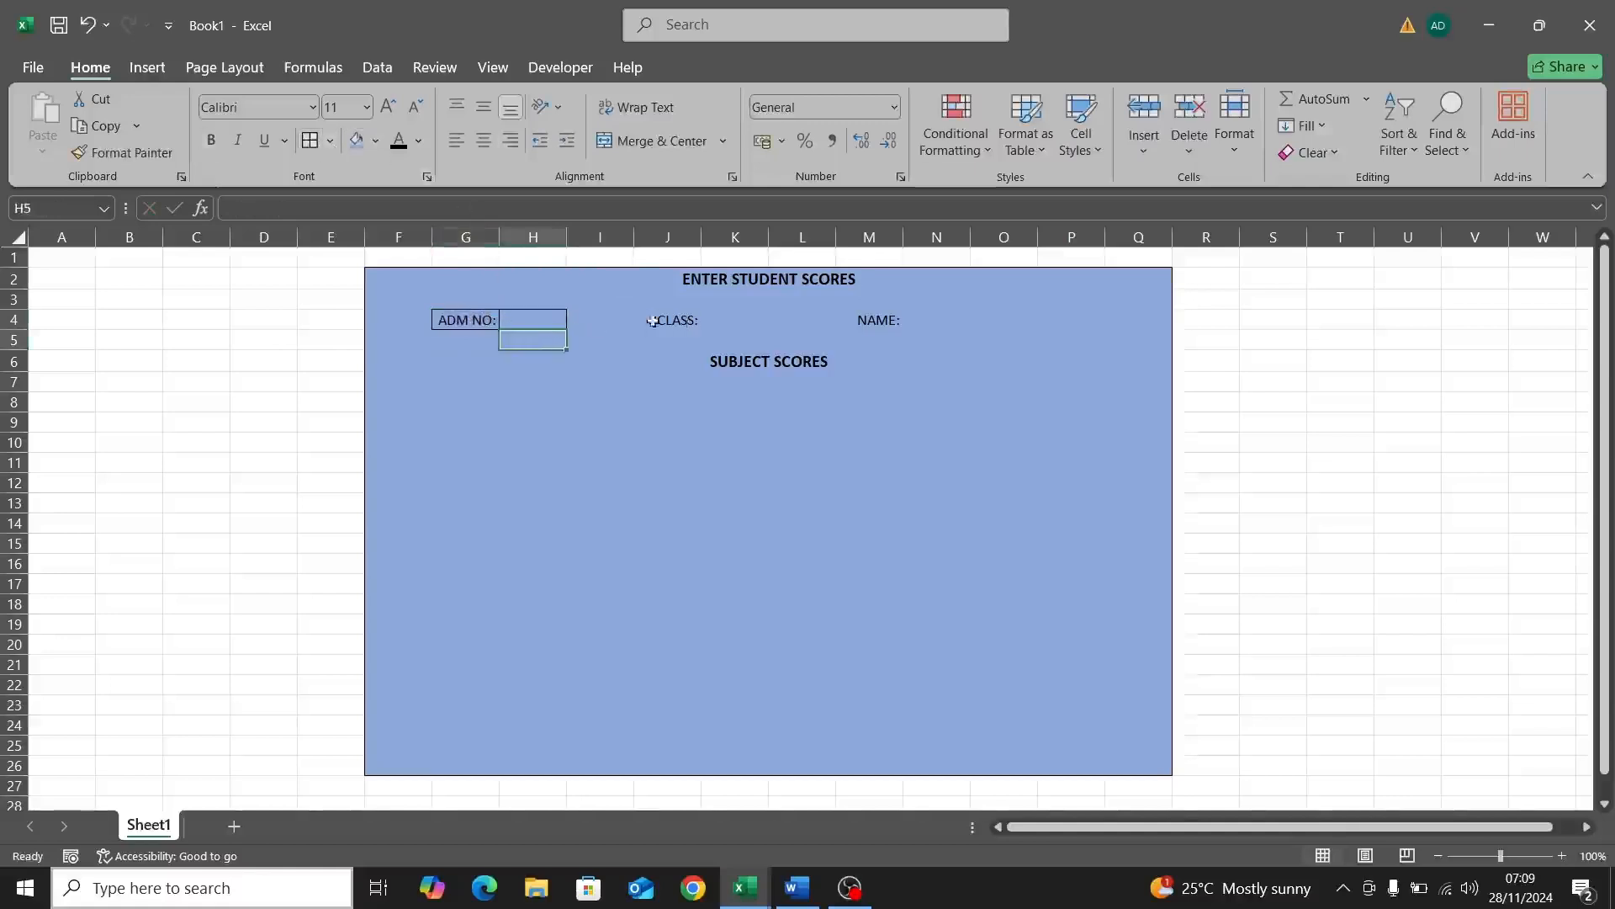
# Step: Apply All Borders to the CLASS: pair J4:K4 and the NAME: area M4:Q4
pyautogui.click(684, 316)
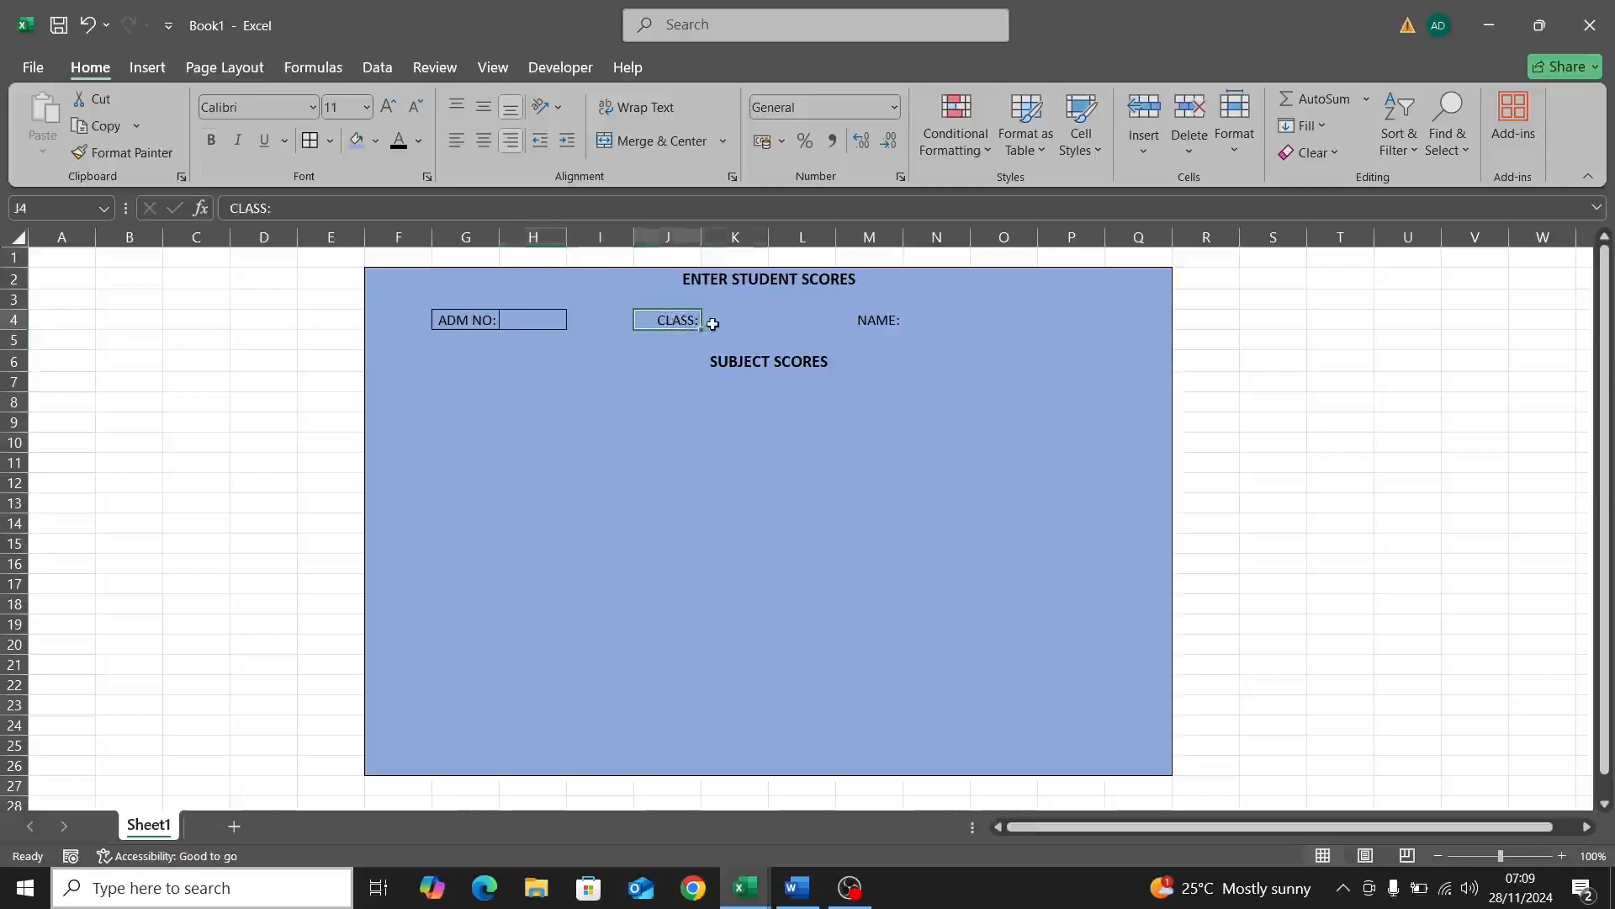
pyautogui.moveTo(678, 318); pyautogui.dragTo(723, 315)
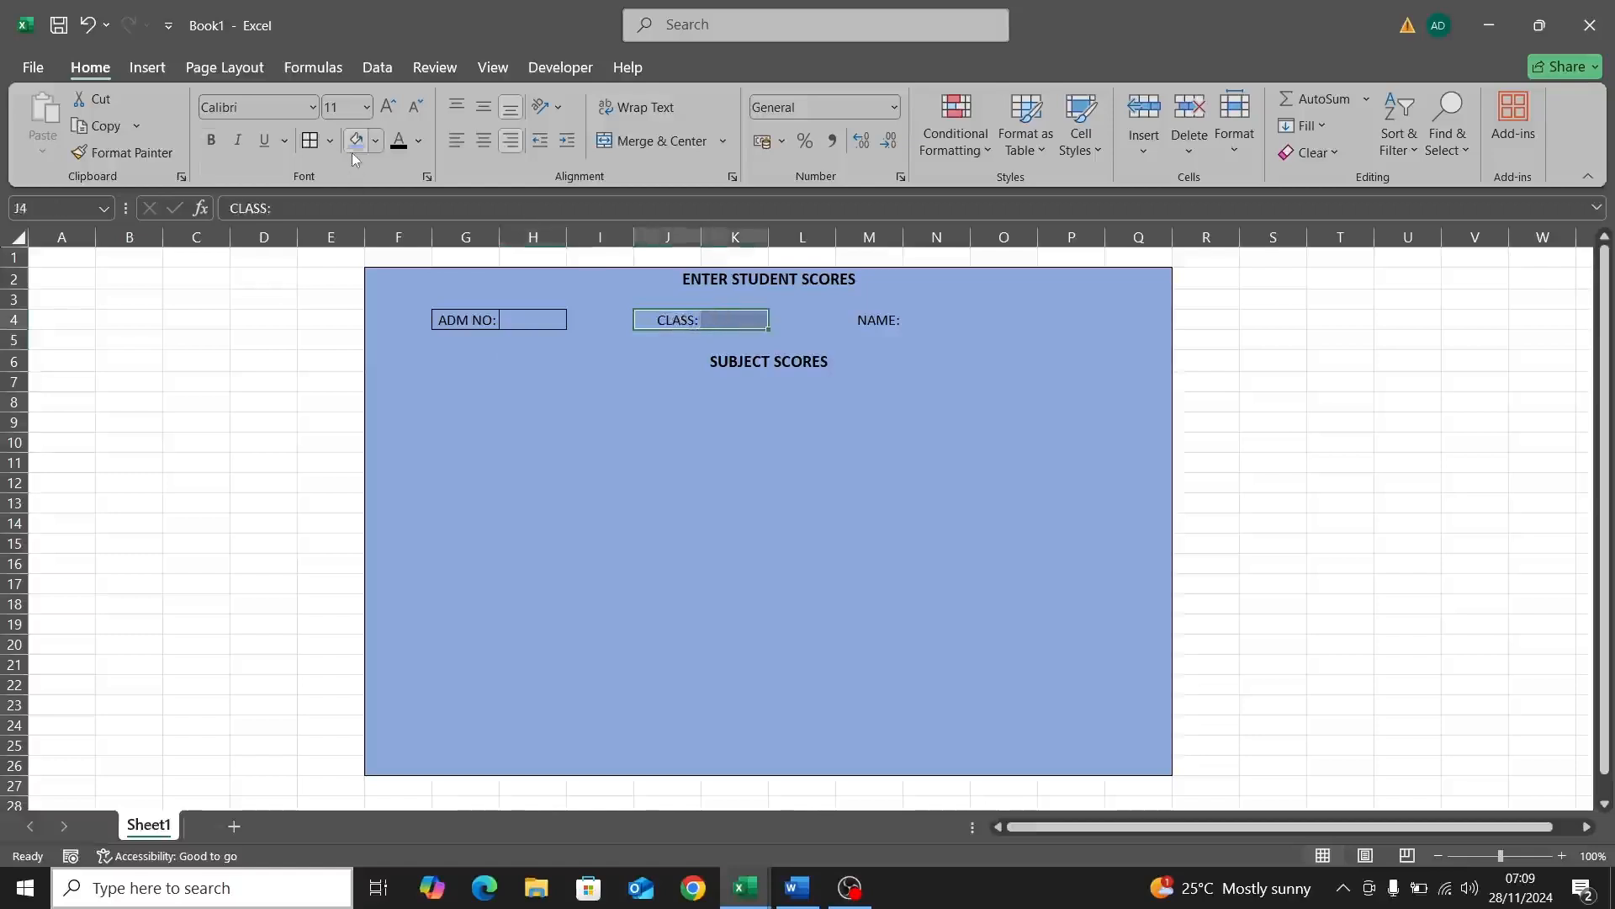
pyautogui.click(310, 145)
pyautogui.click(881, 320)
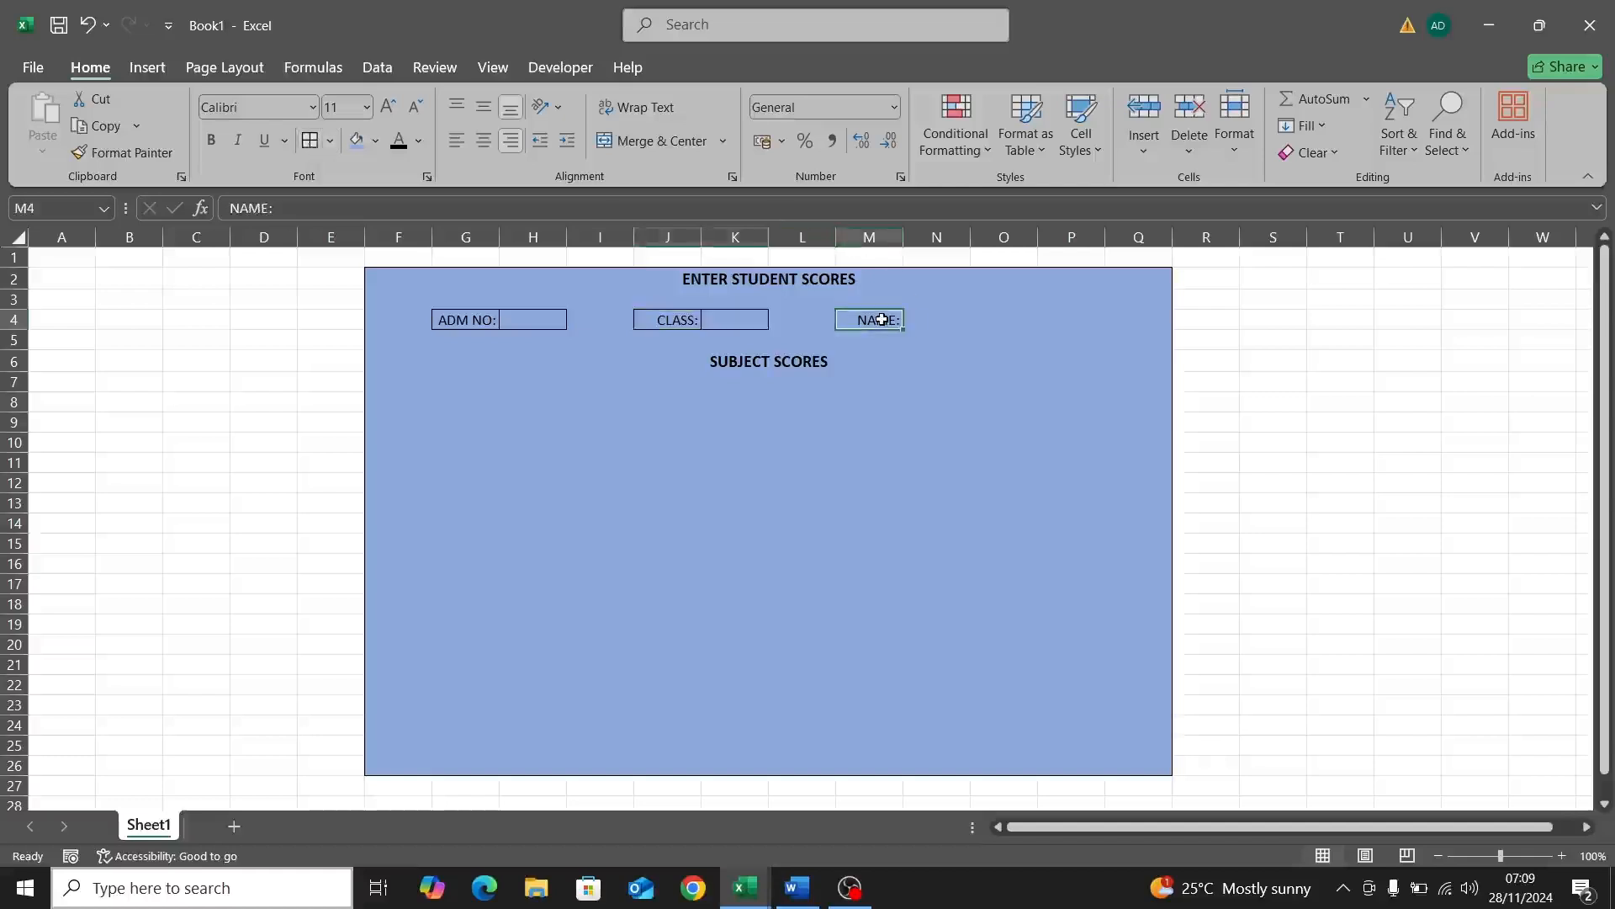
pyautogui.moveTo(881, 319); pyautogui.dragTo(937, 321)
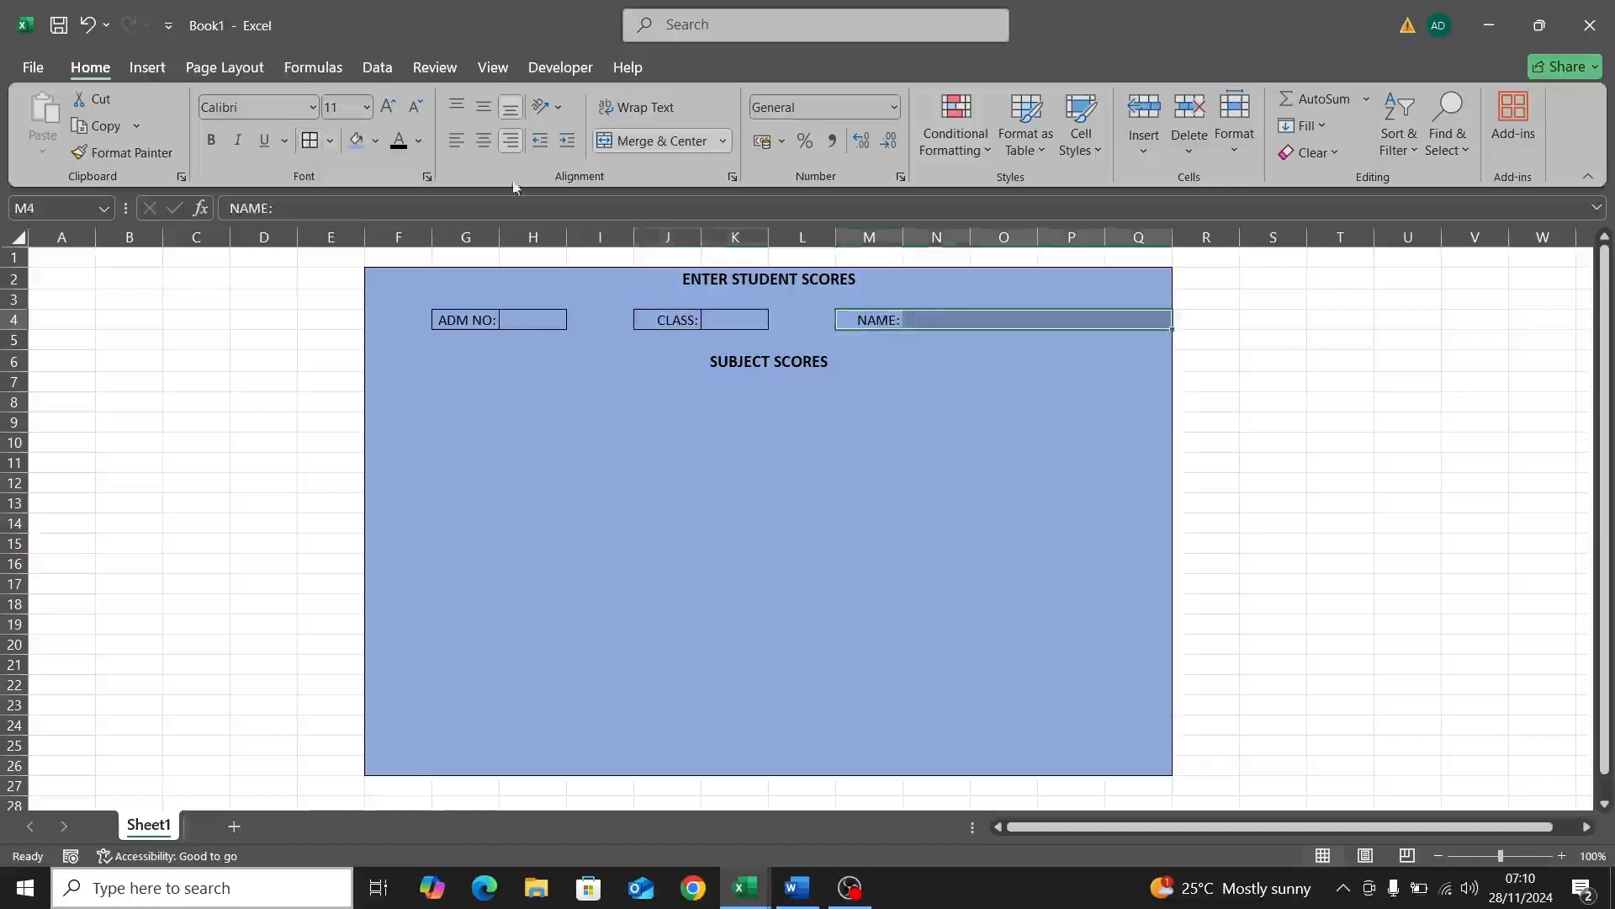
pyautogui.click(309, 144)
pyautogui.click(517, 334)
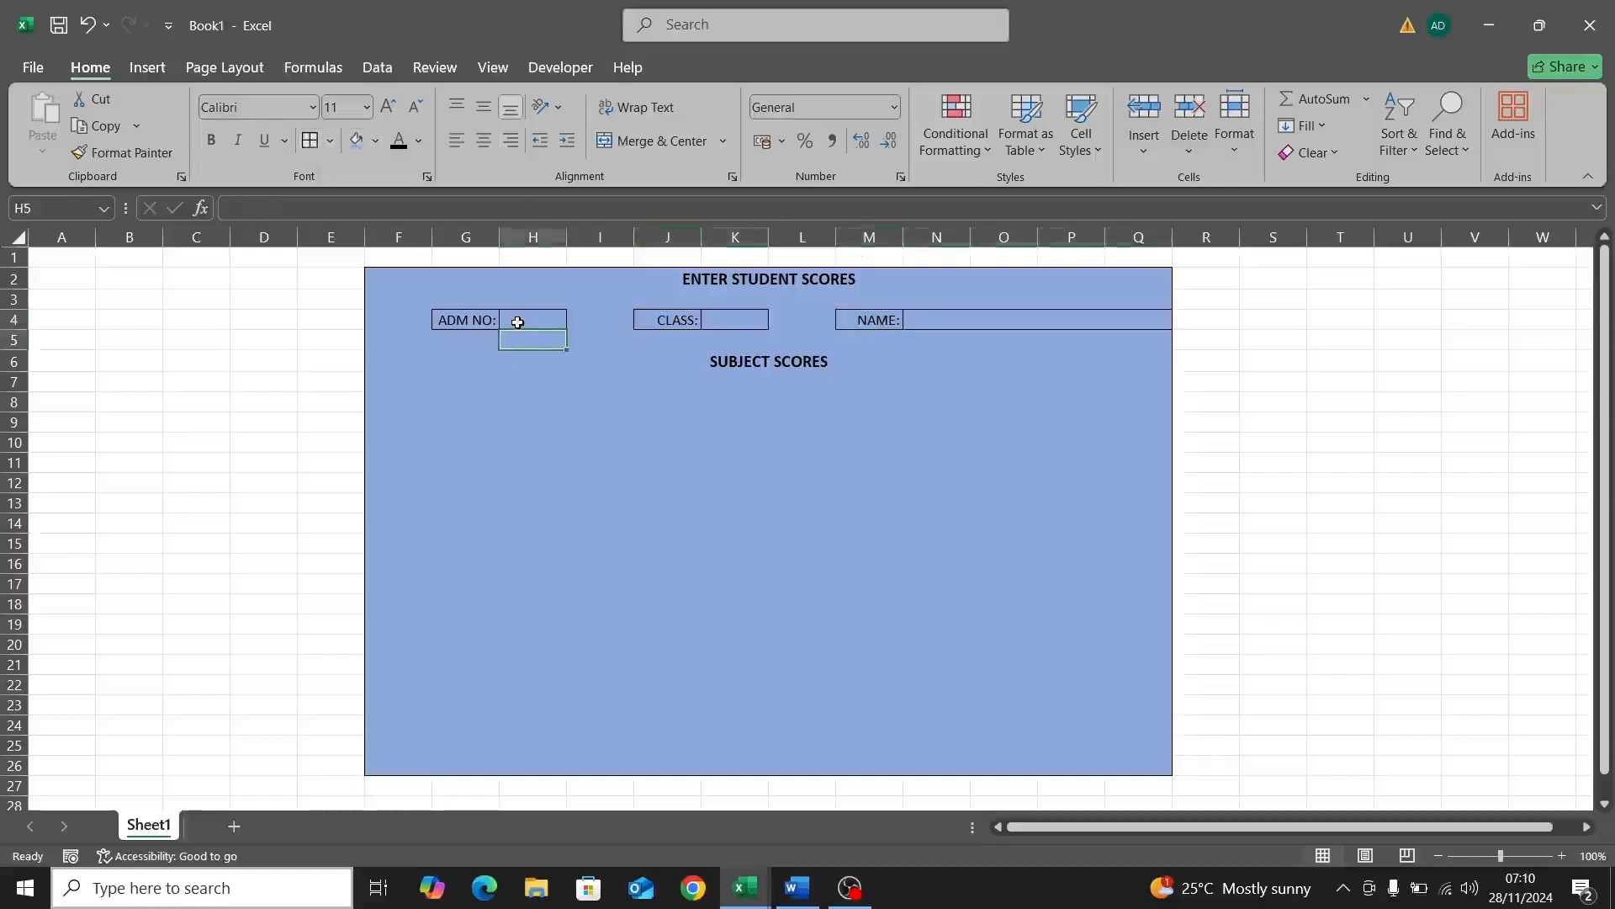
# Step: Shade entry cells H4, K4 and N4 with White, Background 1, Darker 15%
pyautogui.click(515, 318)
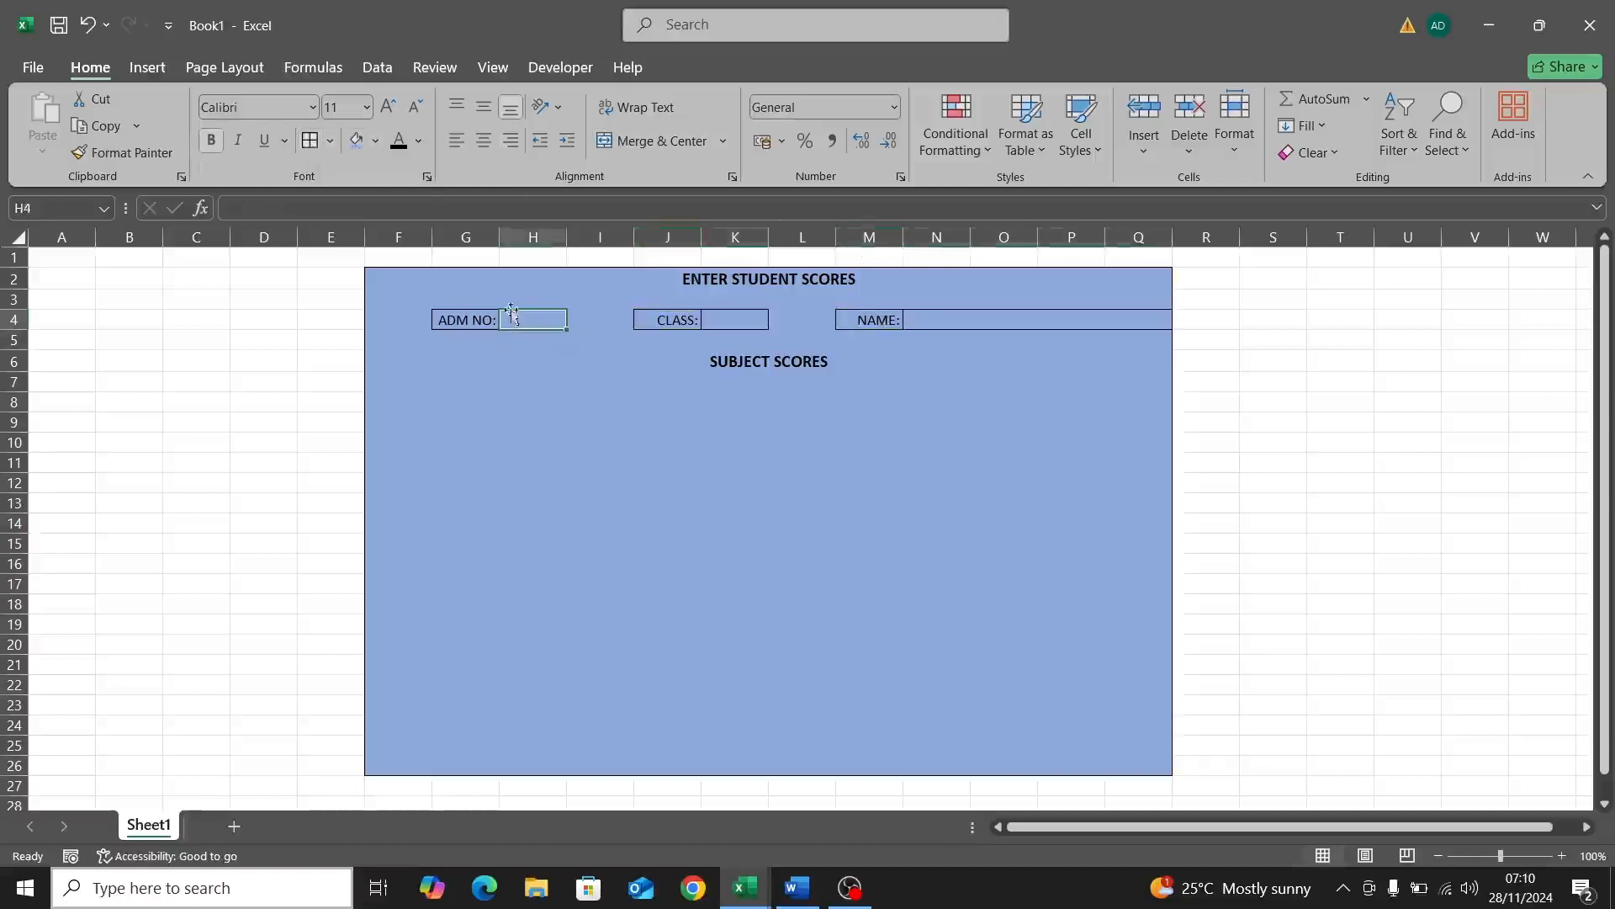
pyautogui.click(376, 143)
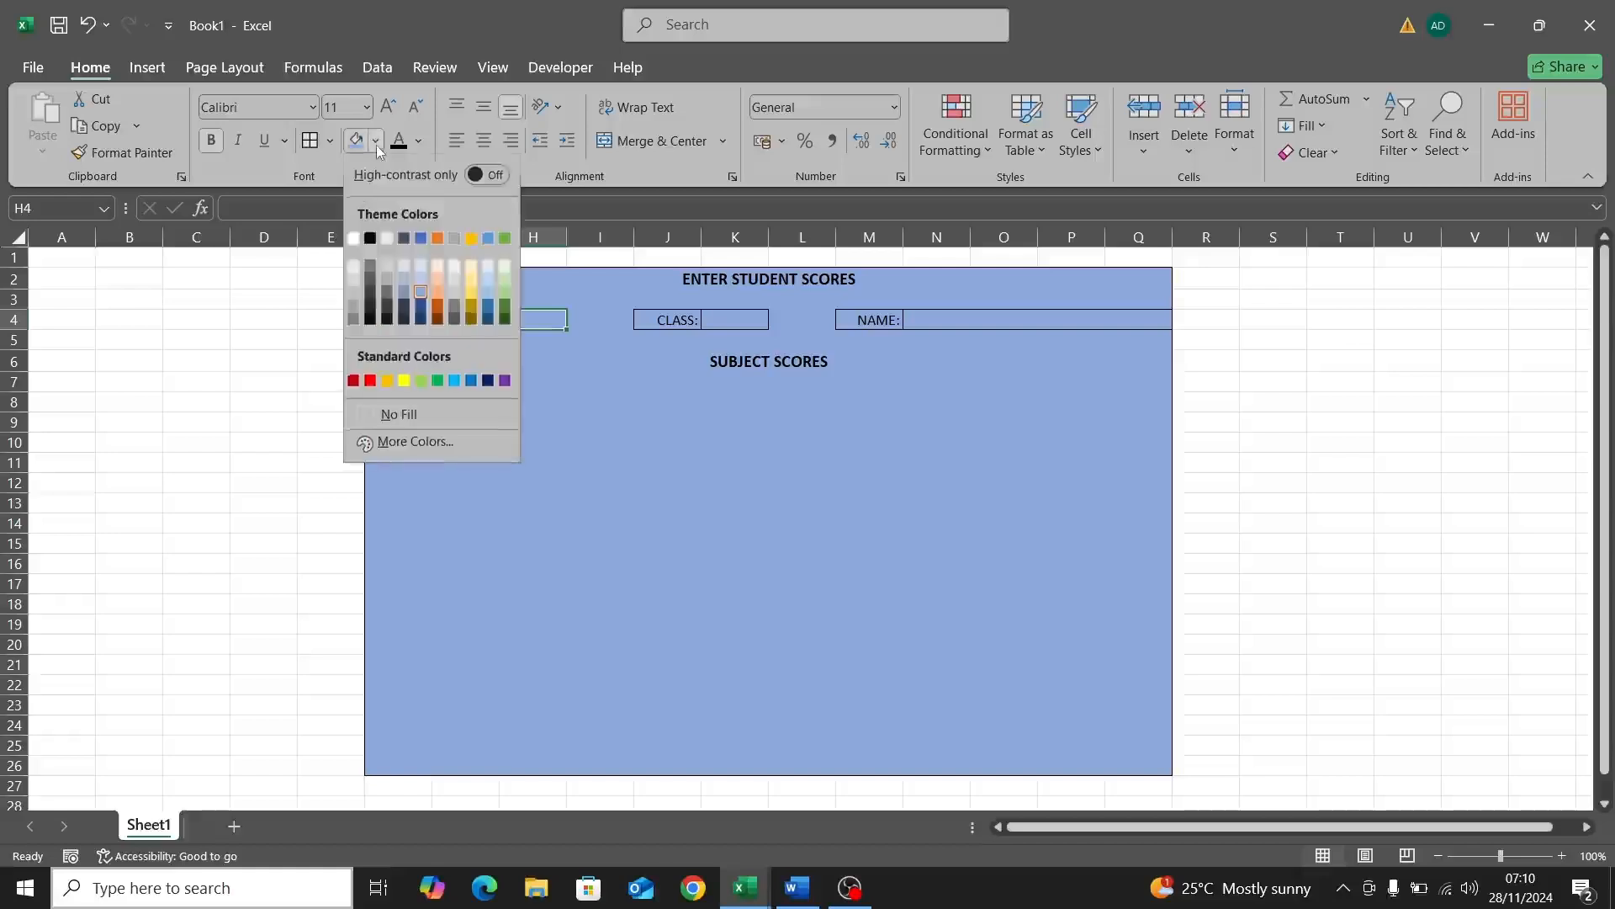
pyautogui.click(352, 285)
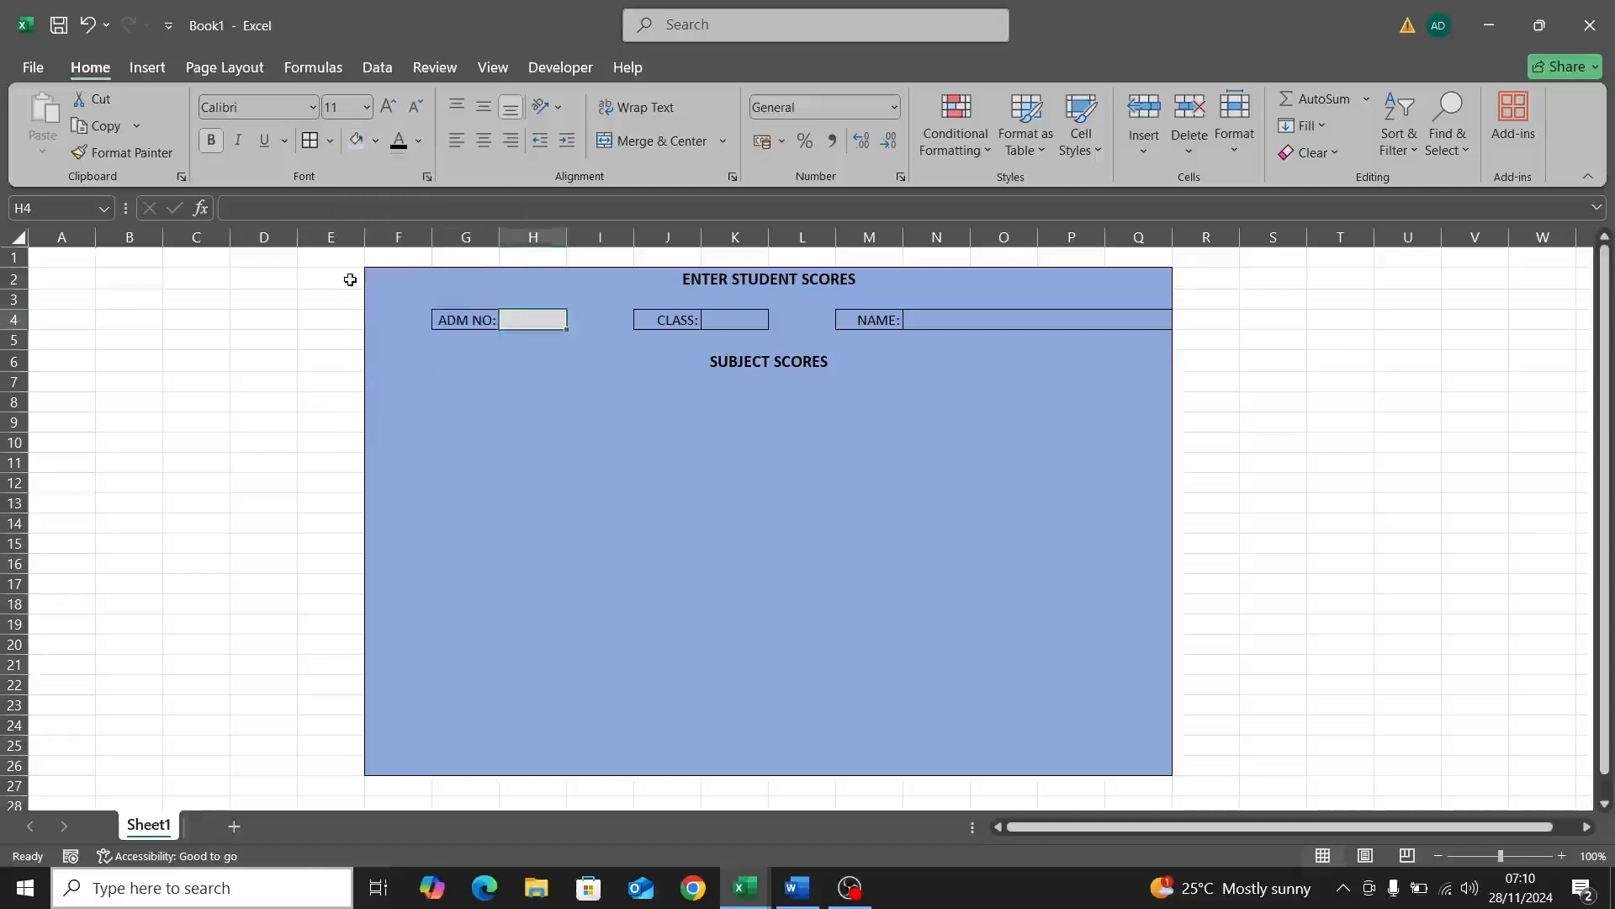
pyautogui.click(728, 322)
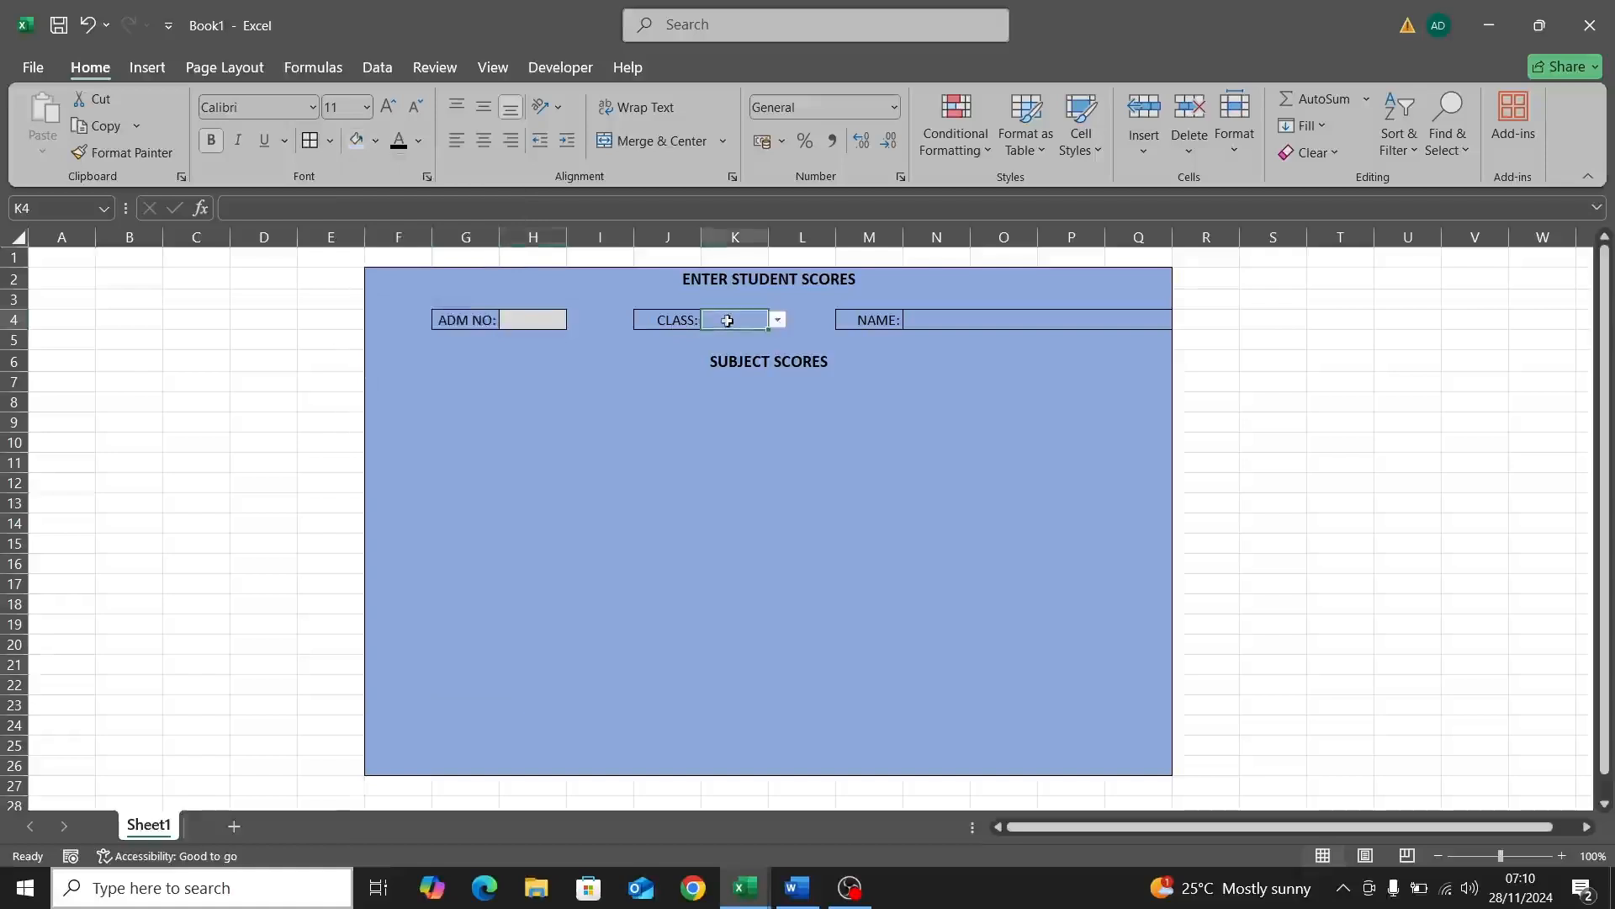
pyautogui.click(355, 147)
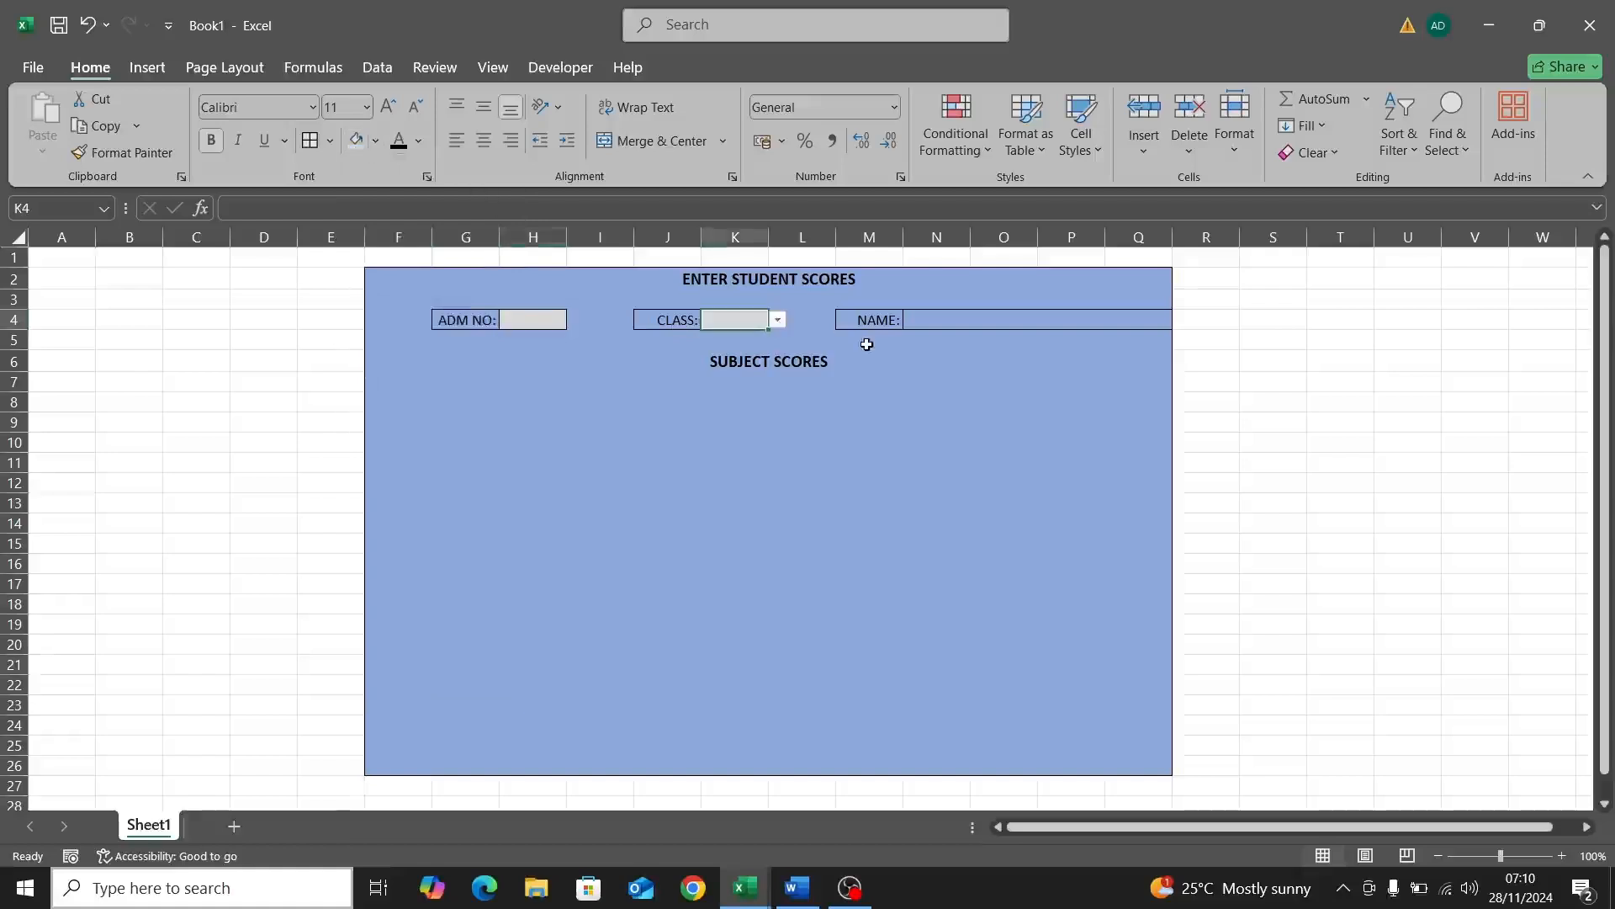
pyautogui.click(941, 325)
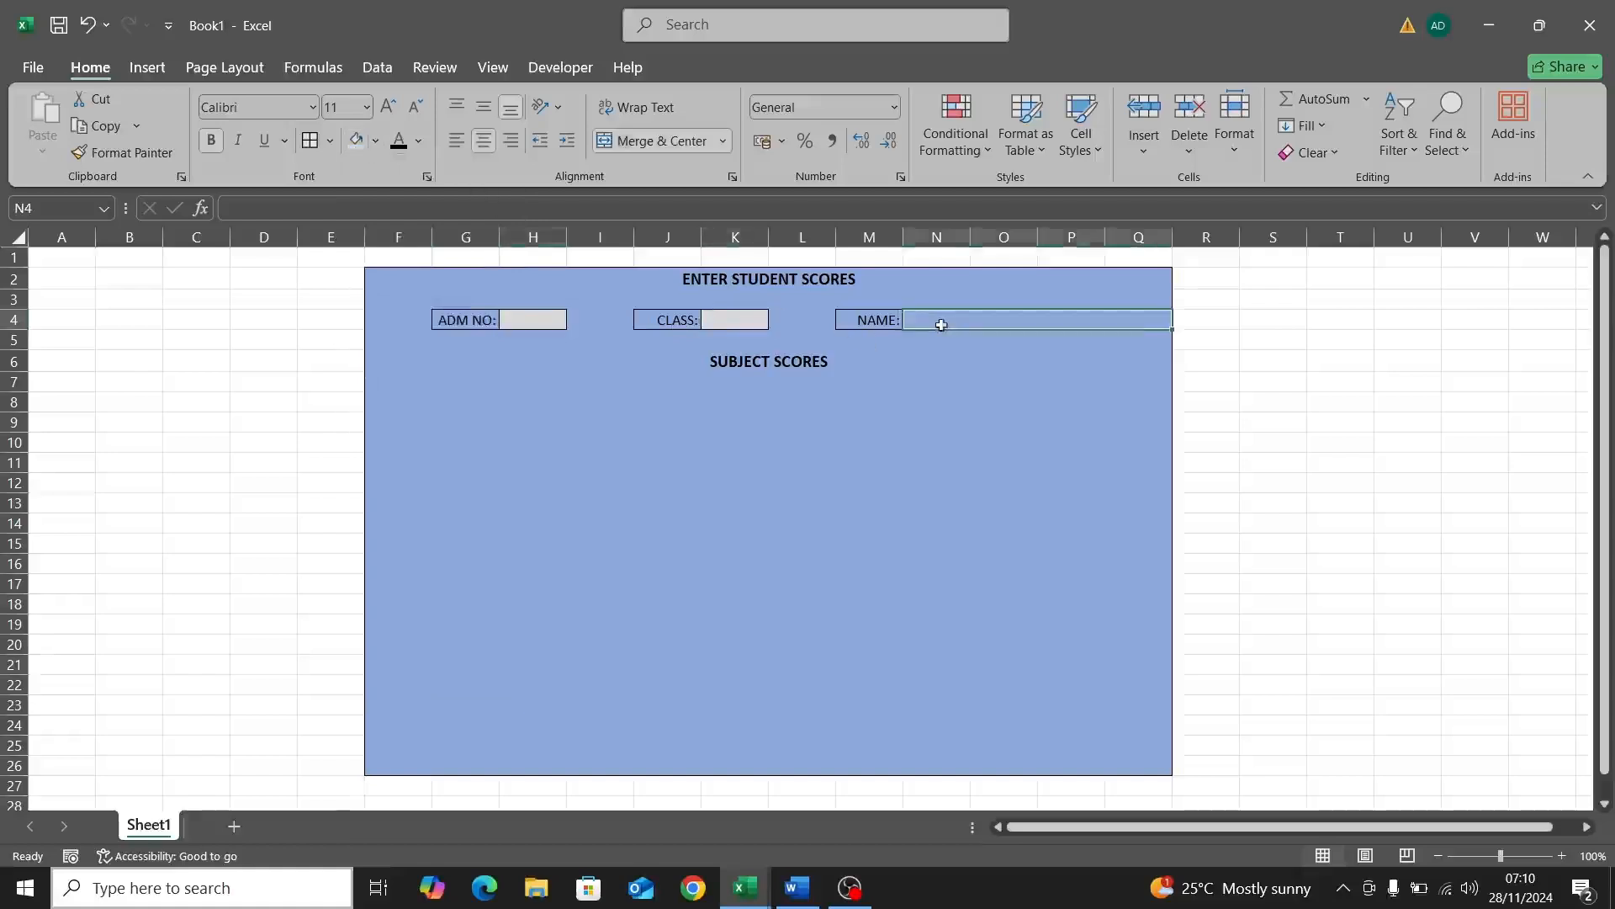
pyautogui.click(353, 147)
# Step: Enter 0 in the ADM NO: entry cell H4
pyautogui.doubleClick(526, 322)
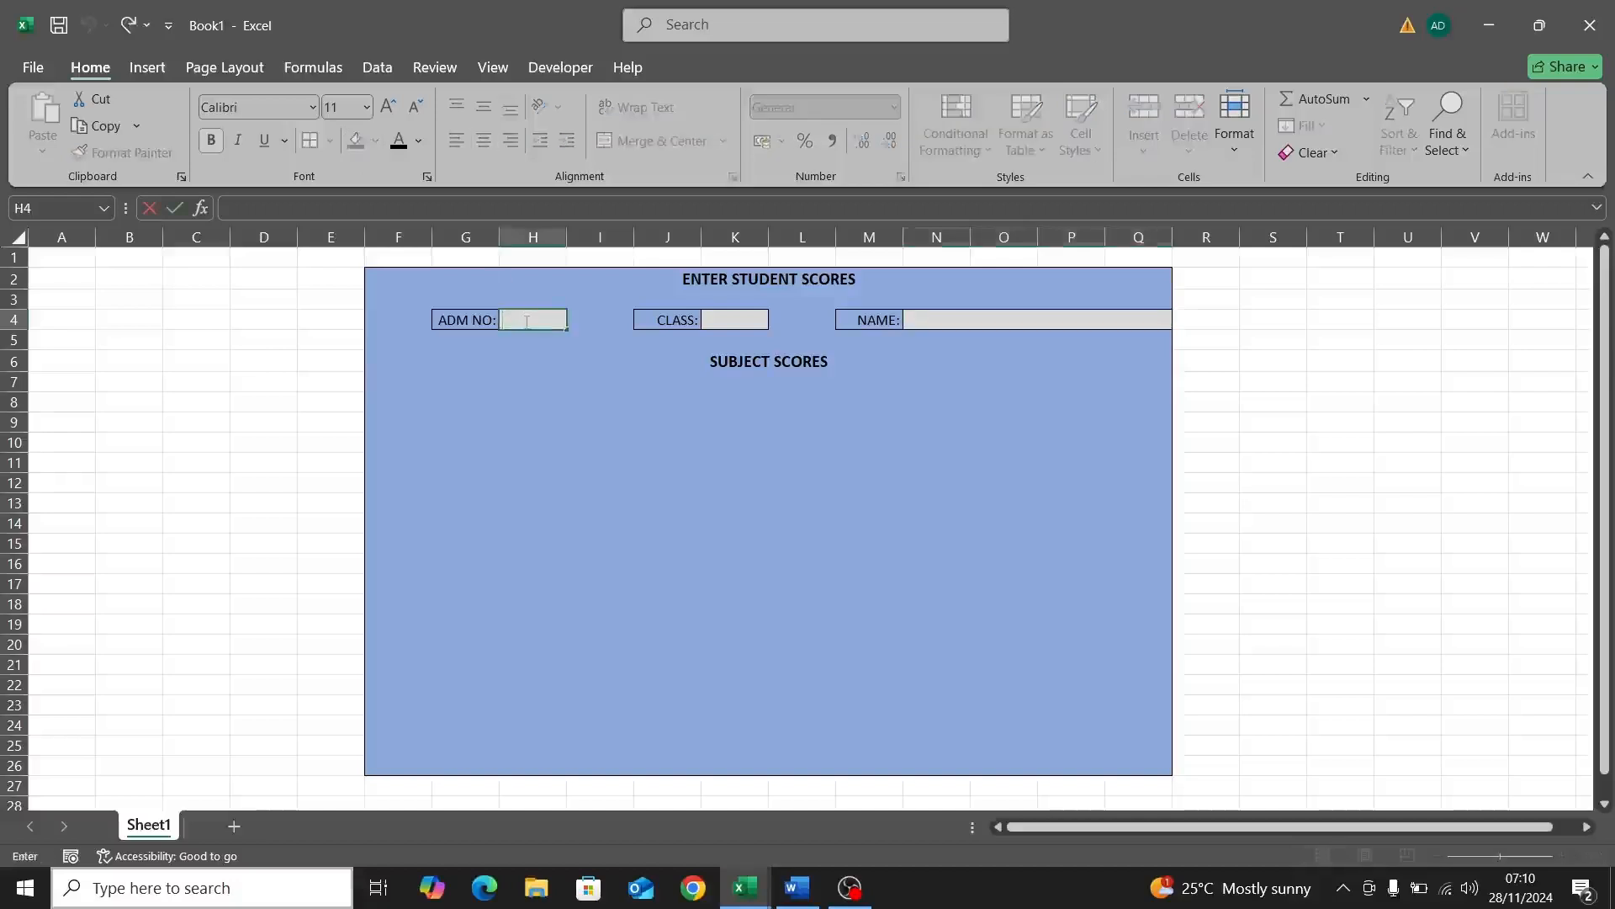
pyautogui.write('0')
pyautogui.click(468, 321)
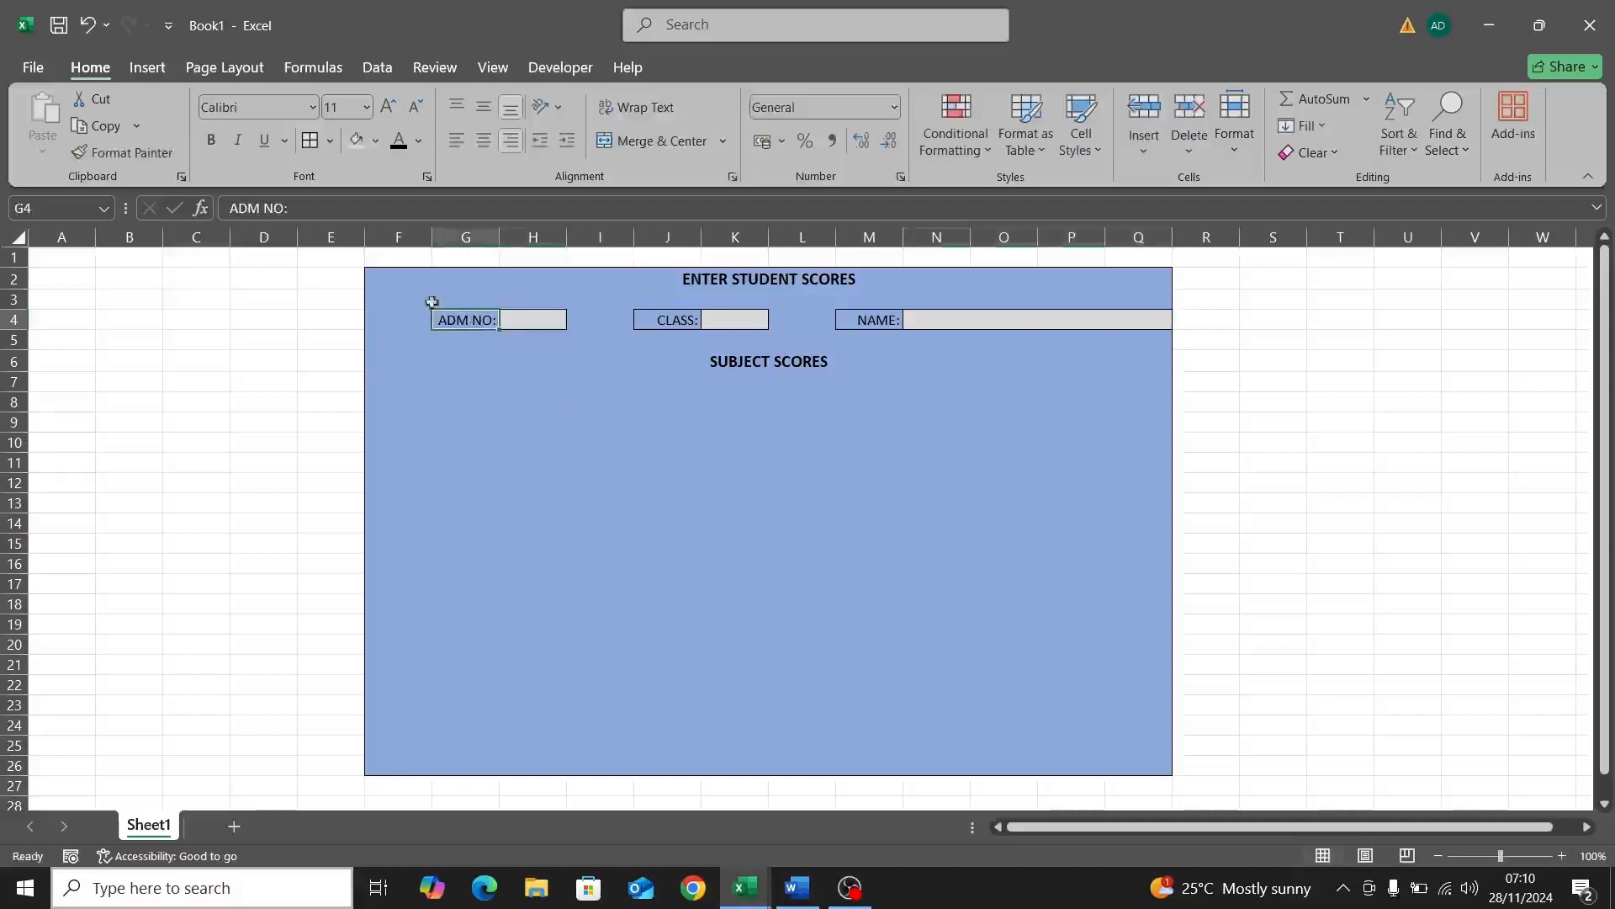
# Step: Give the ADM NO: label a light orange fill, undoing a trial orange font colour
pyautogui.click(418, 150)
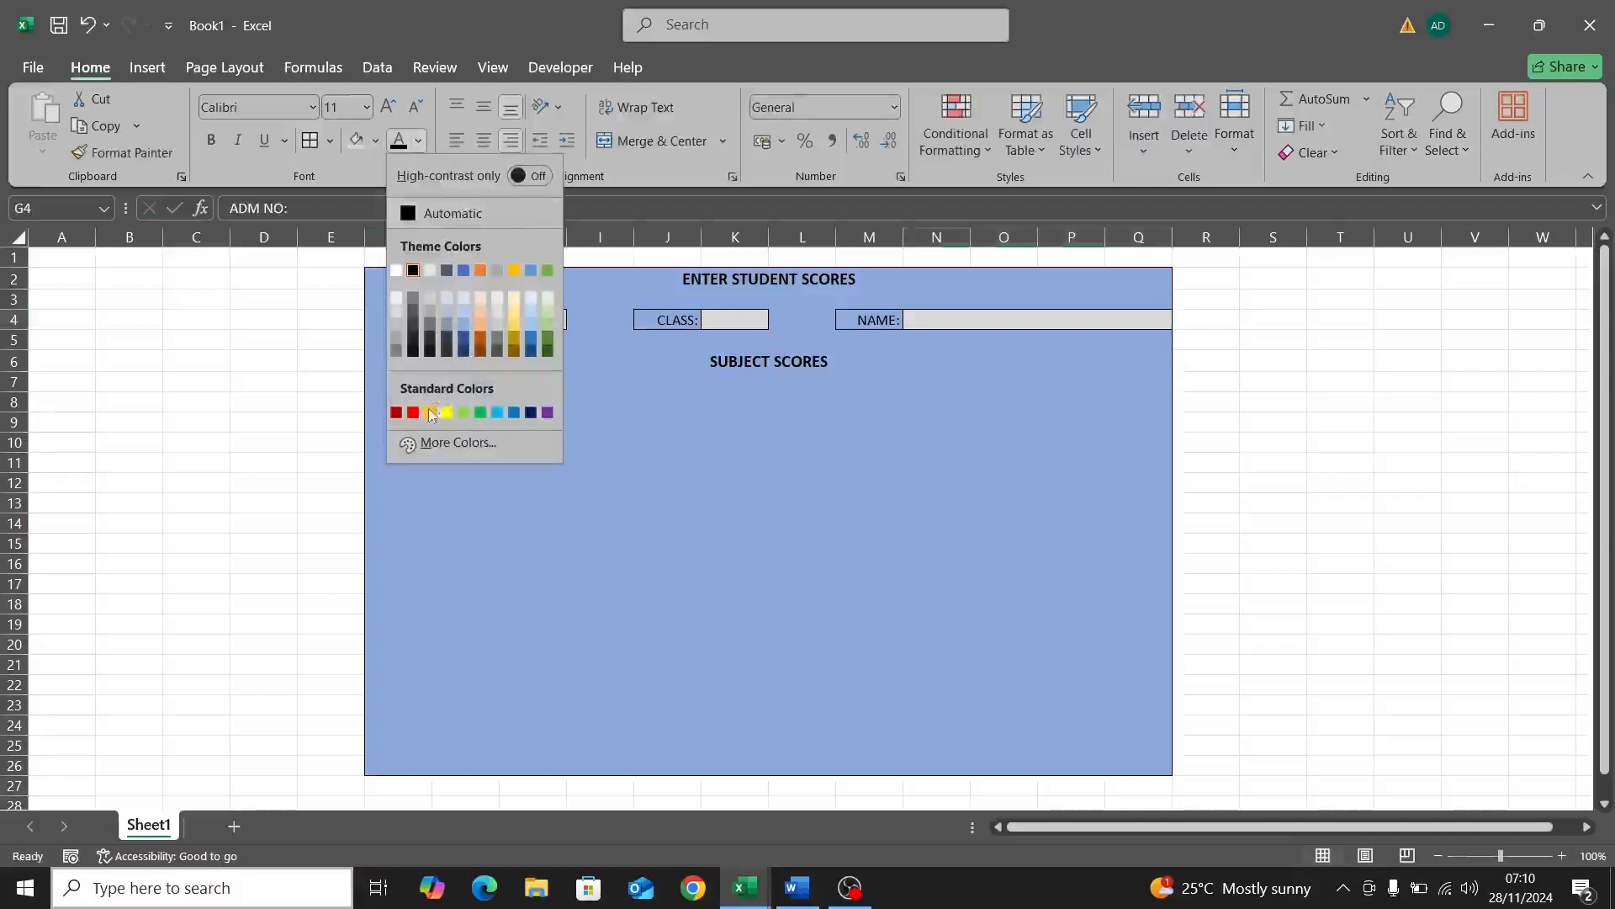
pyautogui.click(480, 341)
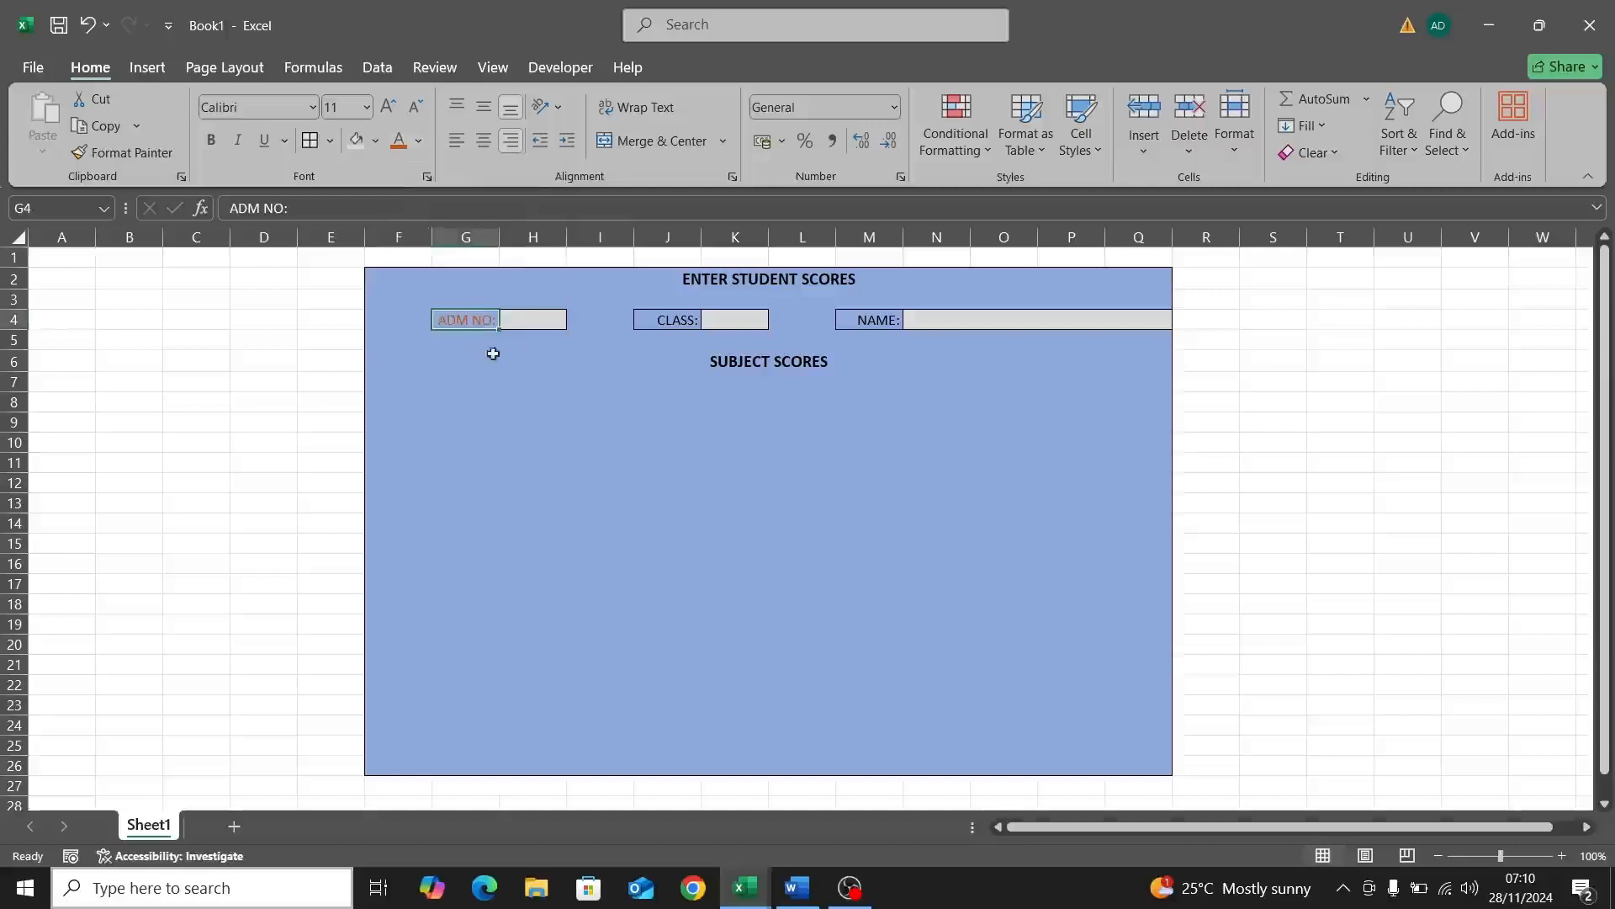
pyautogui.hotkey('ctrl', 'z')
pyautogui.click(356, 143)
pyautogui.click(374, 141)
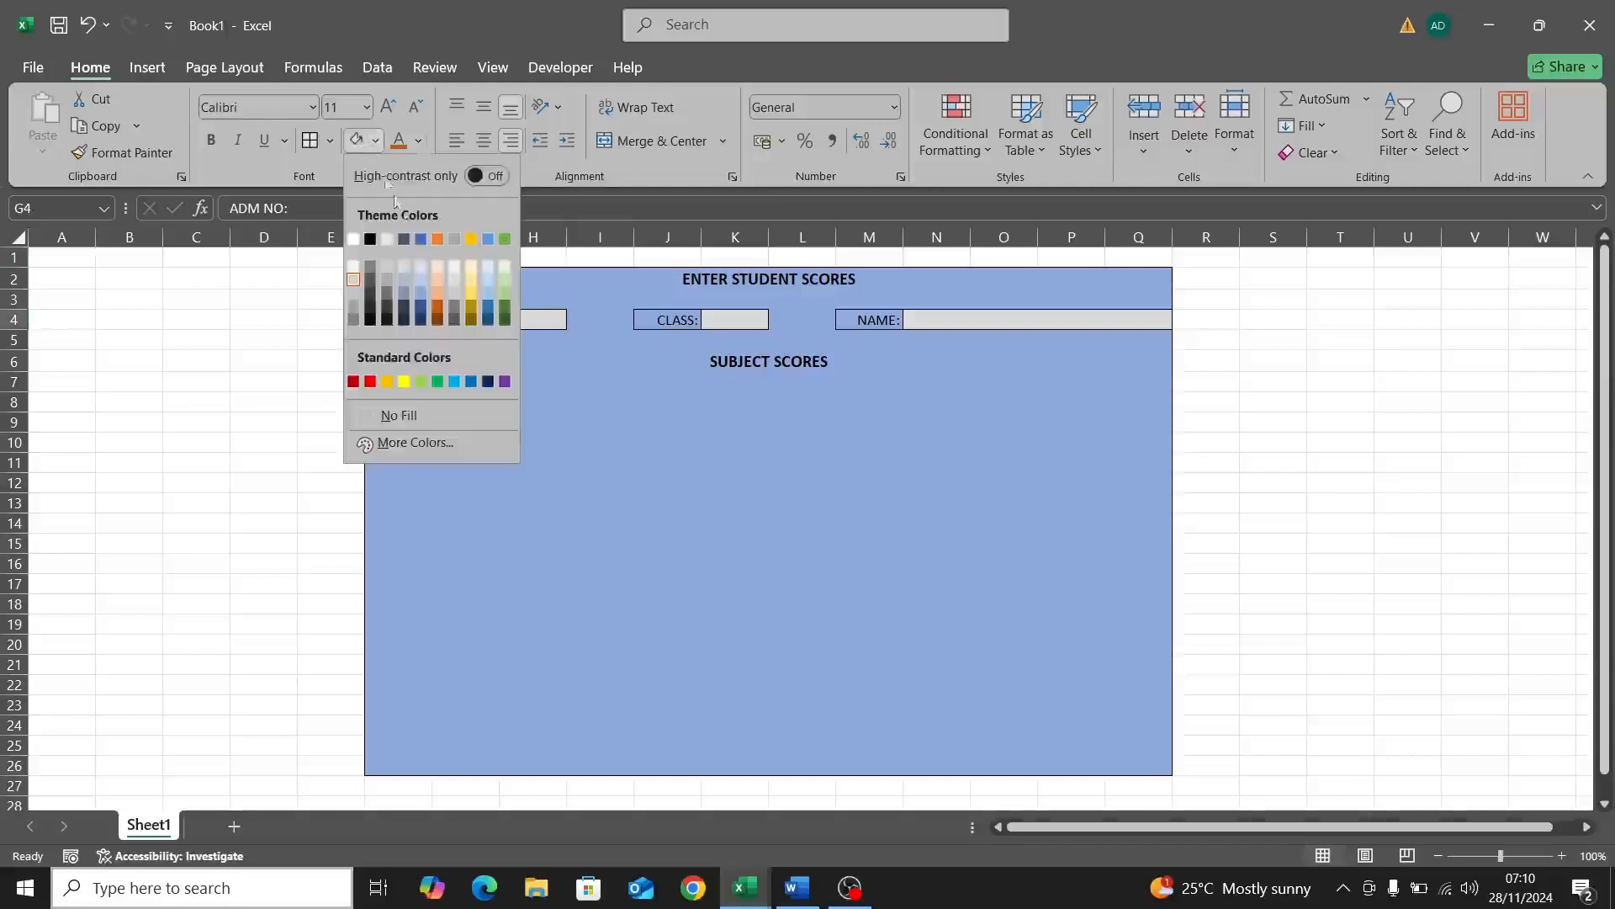
pyautogui.click(437, 290)
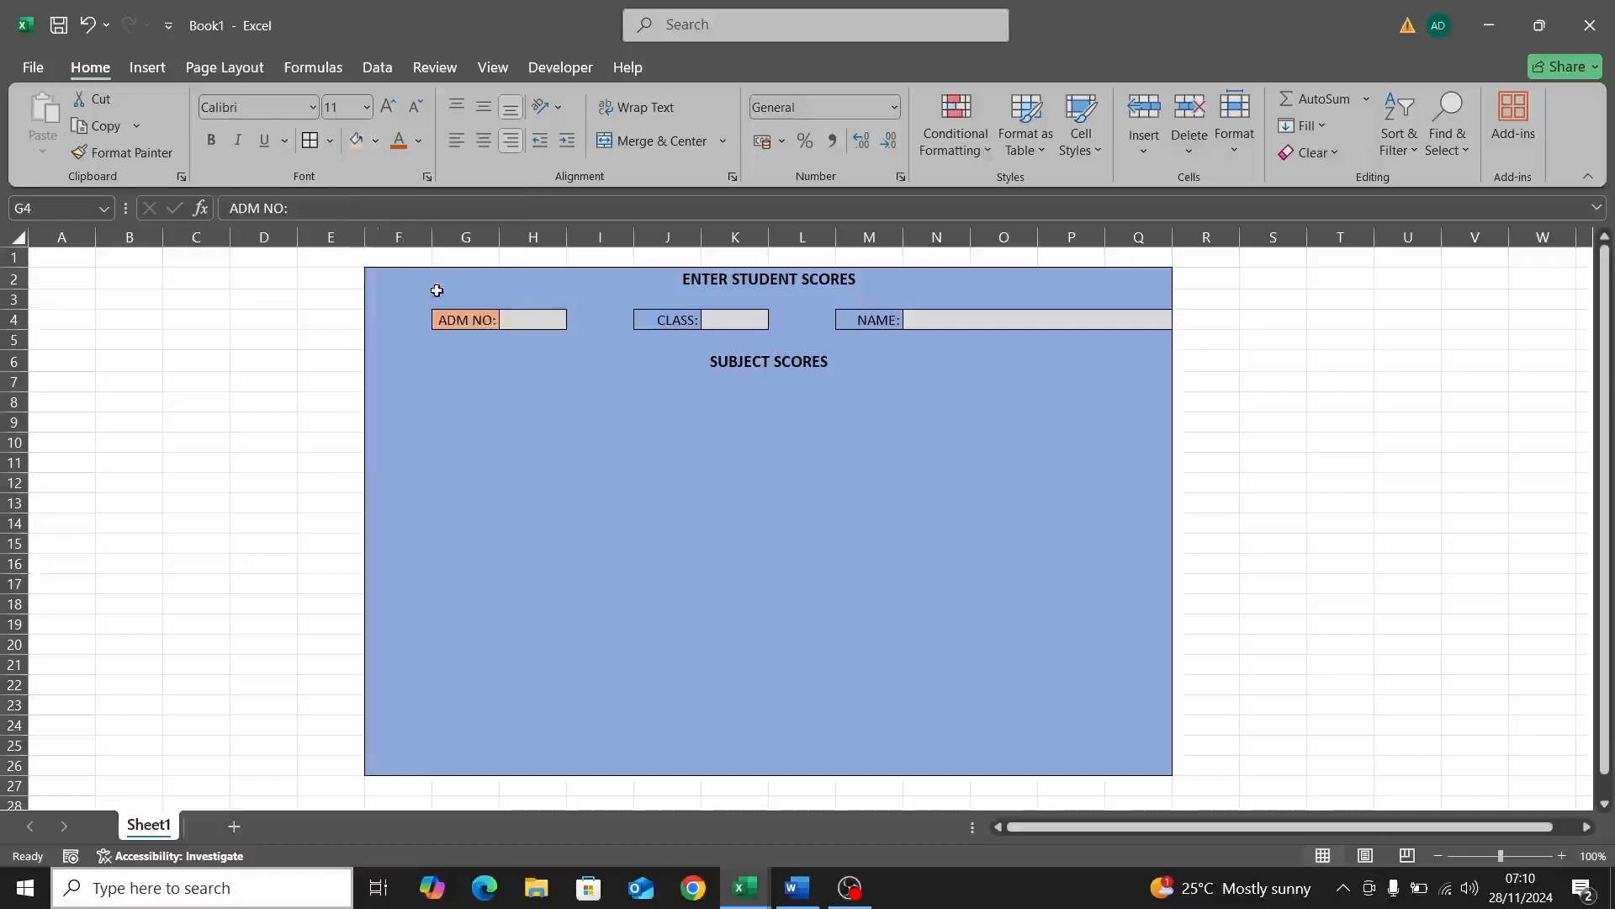
# Step: Apply the same orange fill to CLASS:, NAME:, the title and SUBJECT SCORES
pyautogui.click(636, 318)
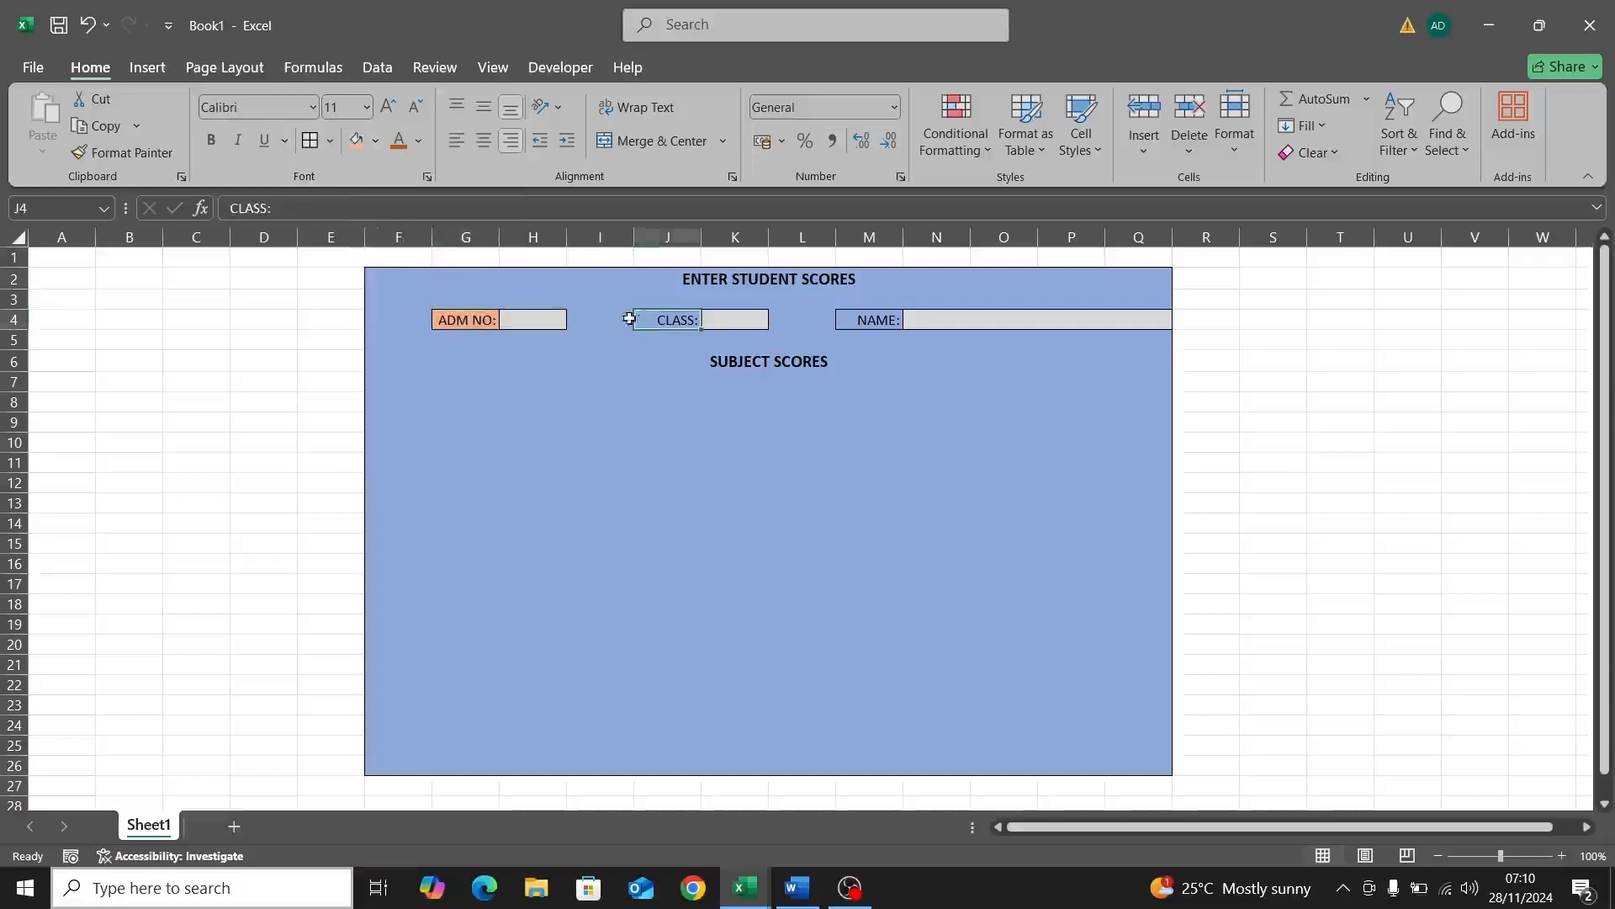
pyautogui.click(357, 143)
pyautogui.click(854, 319)
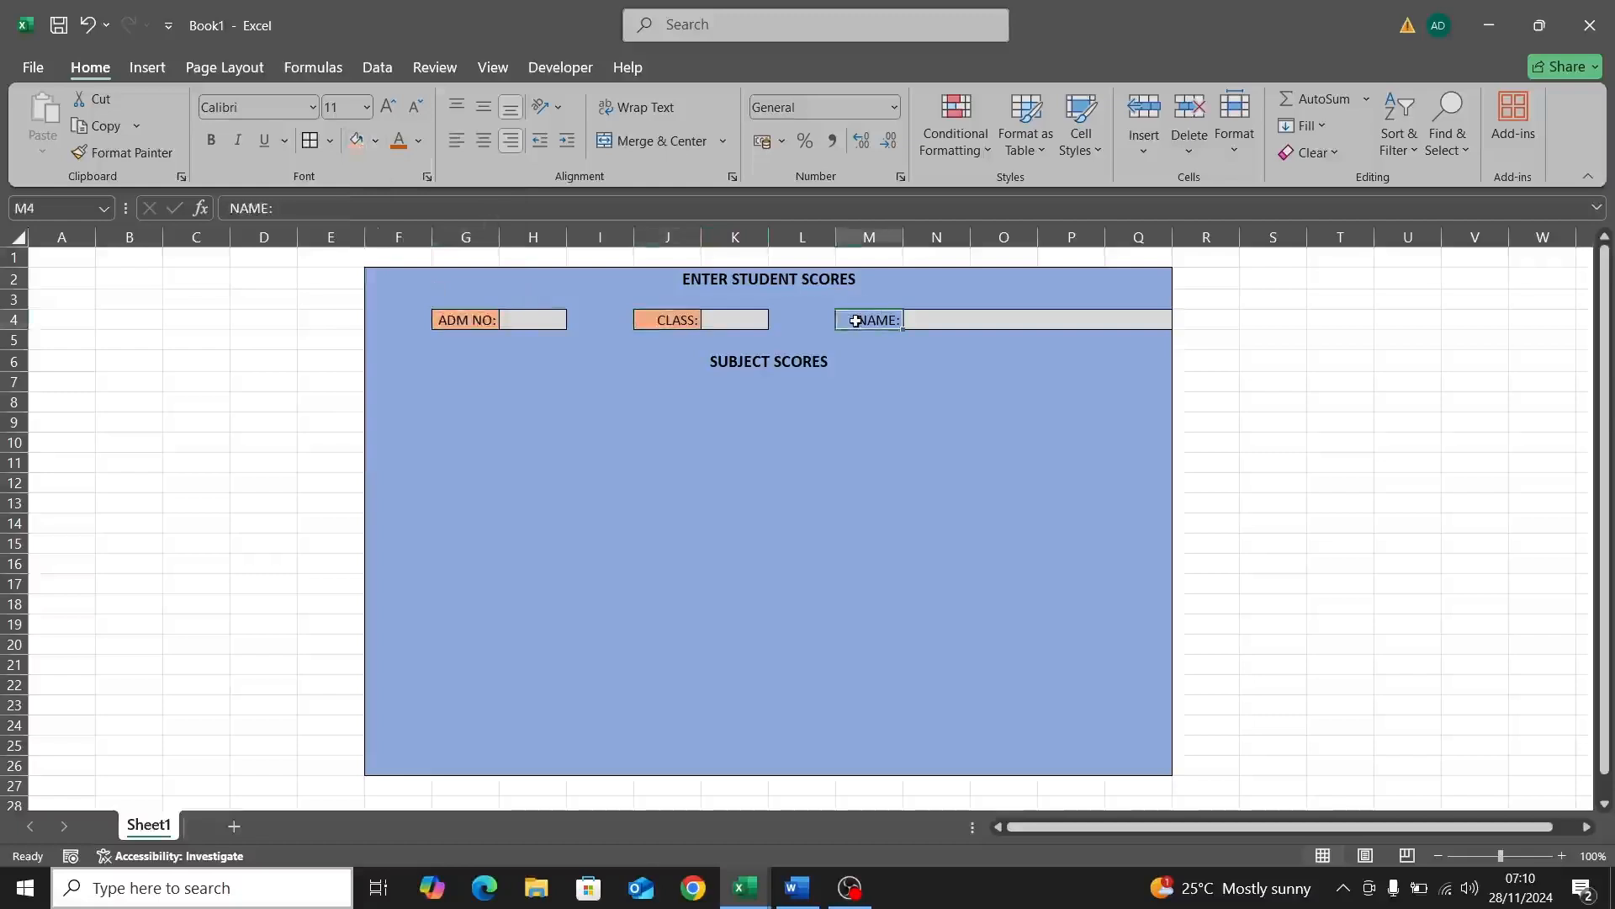
pyautogui.click(356, 143)
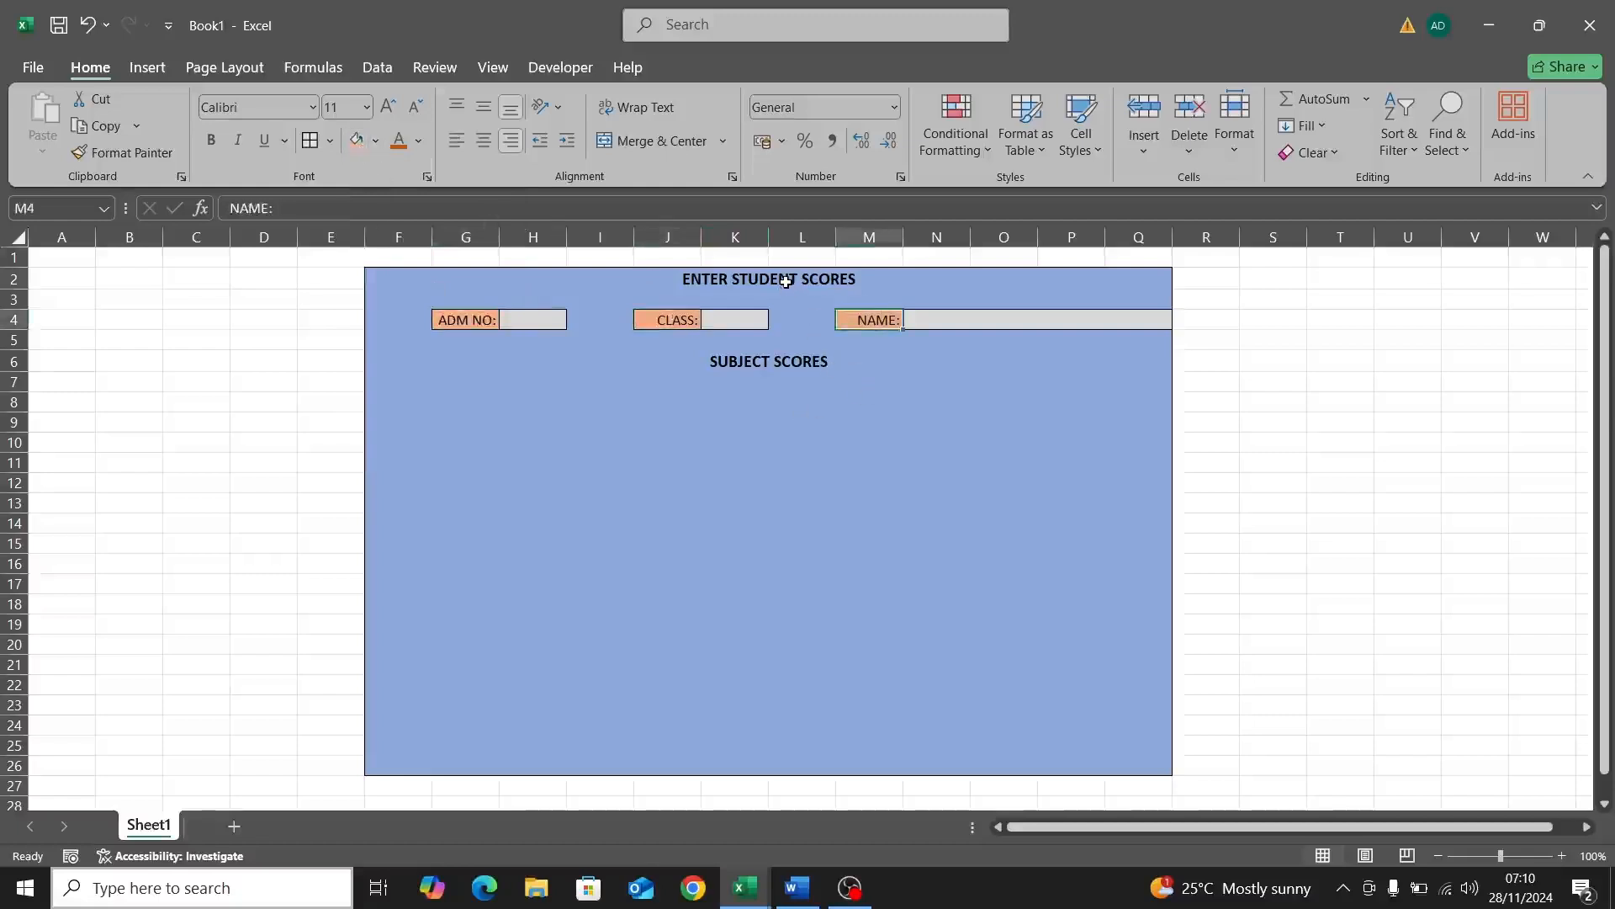
pyautogui.click(699, 284)
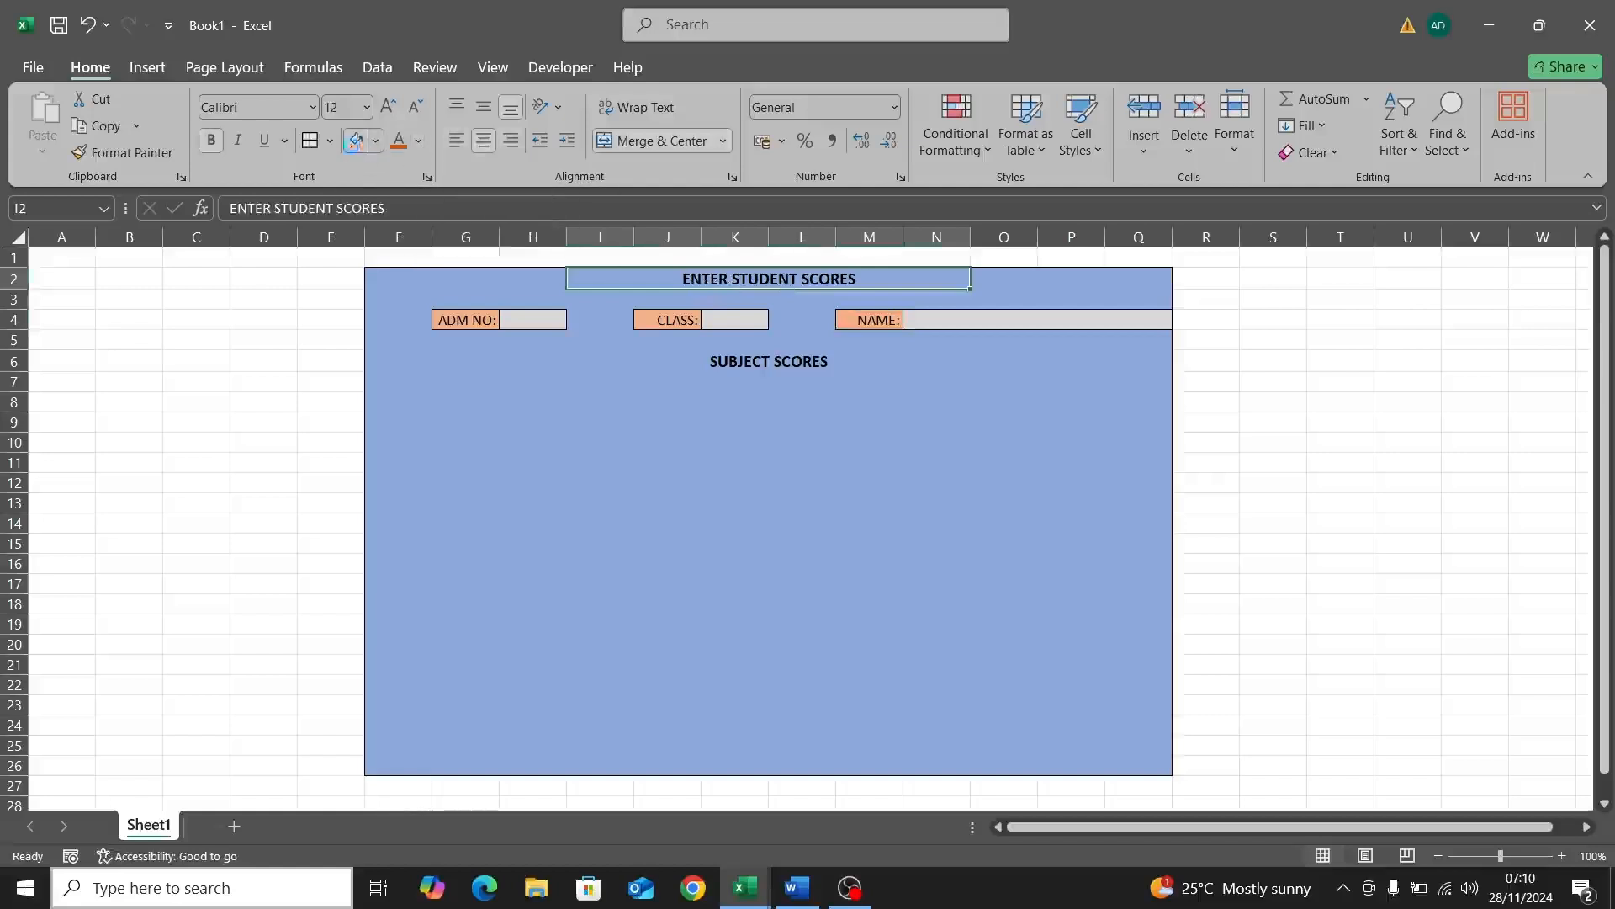
pyautogui.click(358, 142)
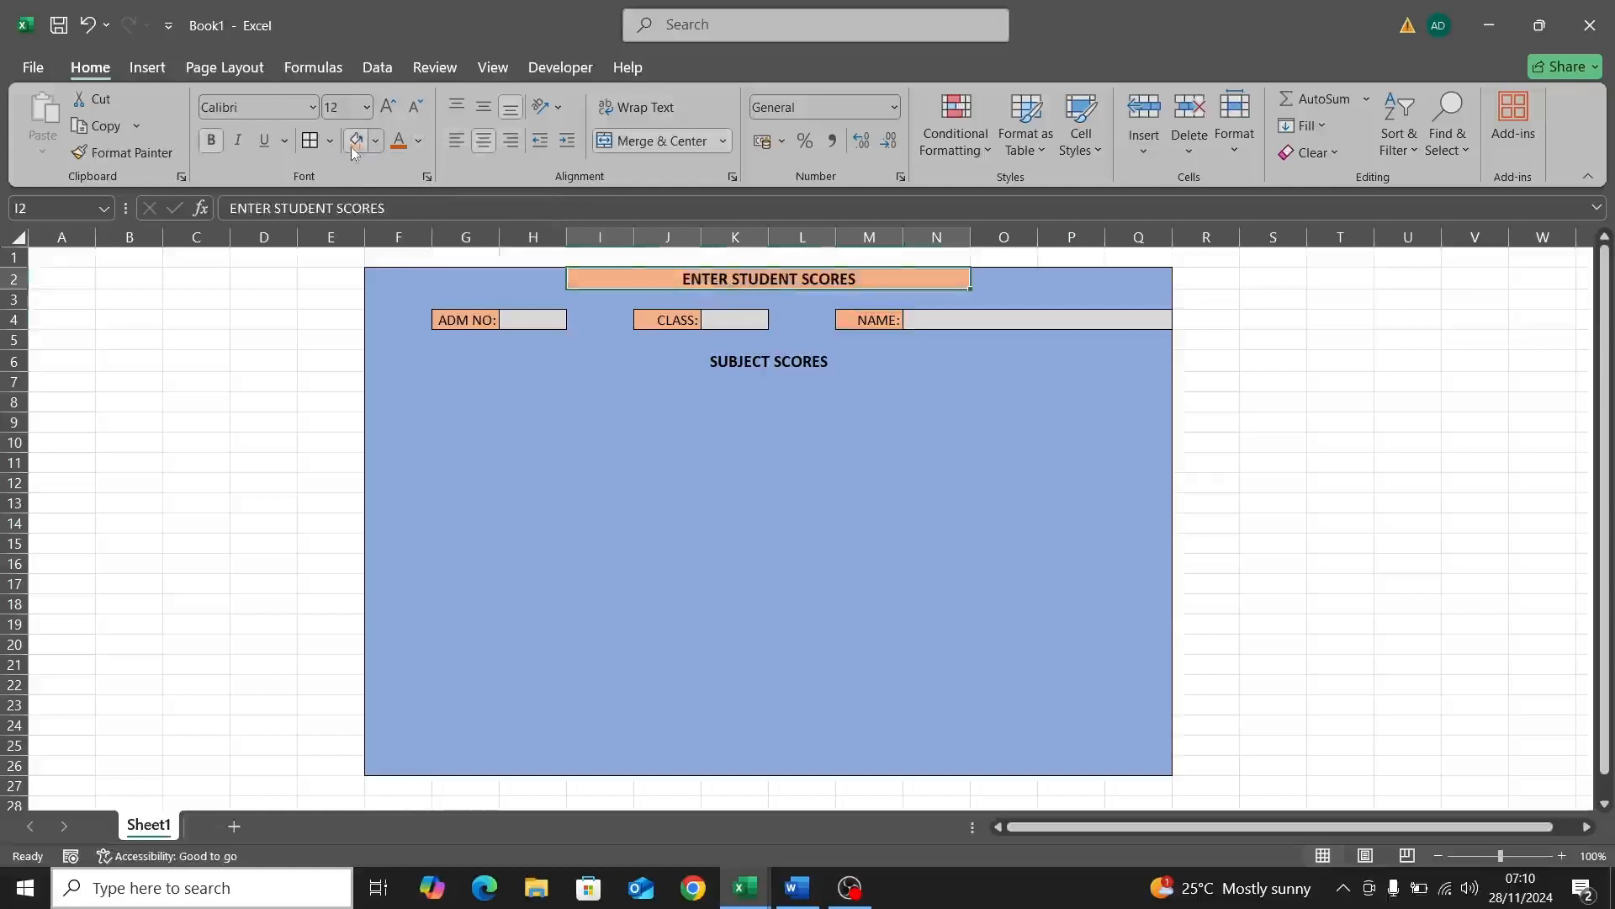
pyautogui.click(726, 361)
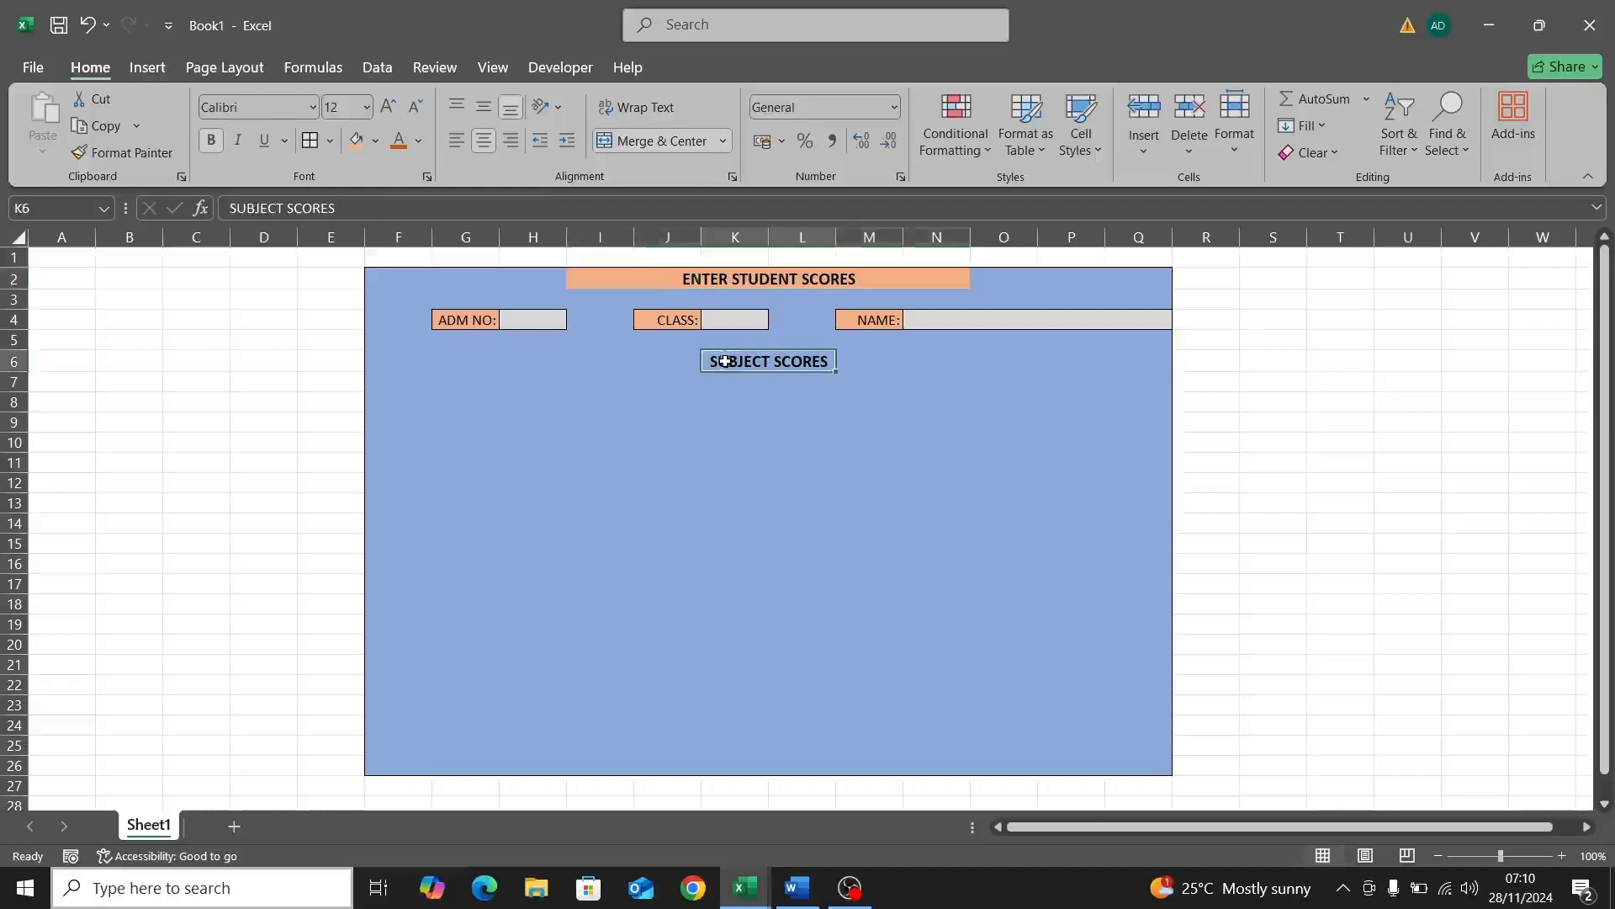
pyautogui.click(356, 142)
pyautogui.click(745, 405)
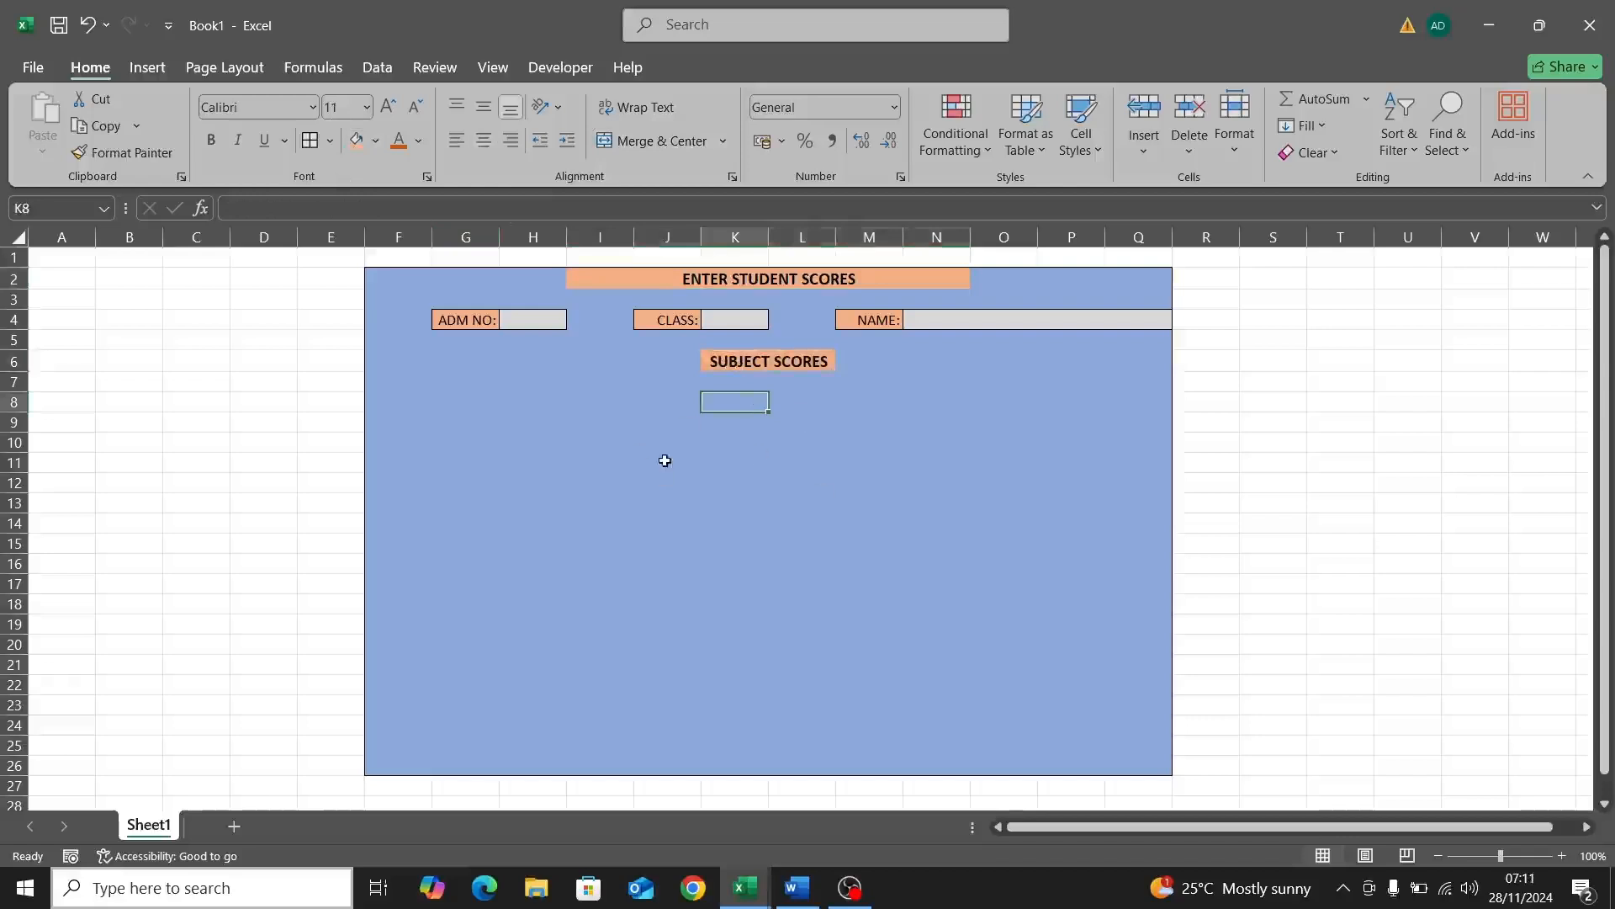
# Step: Enter SUBJECTS in cell G8
pyautogui.click(473, 403)
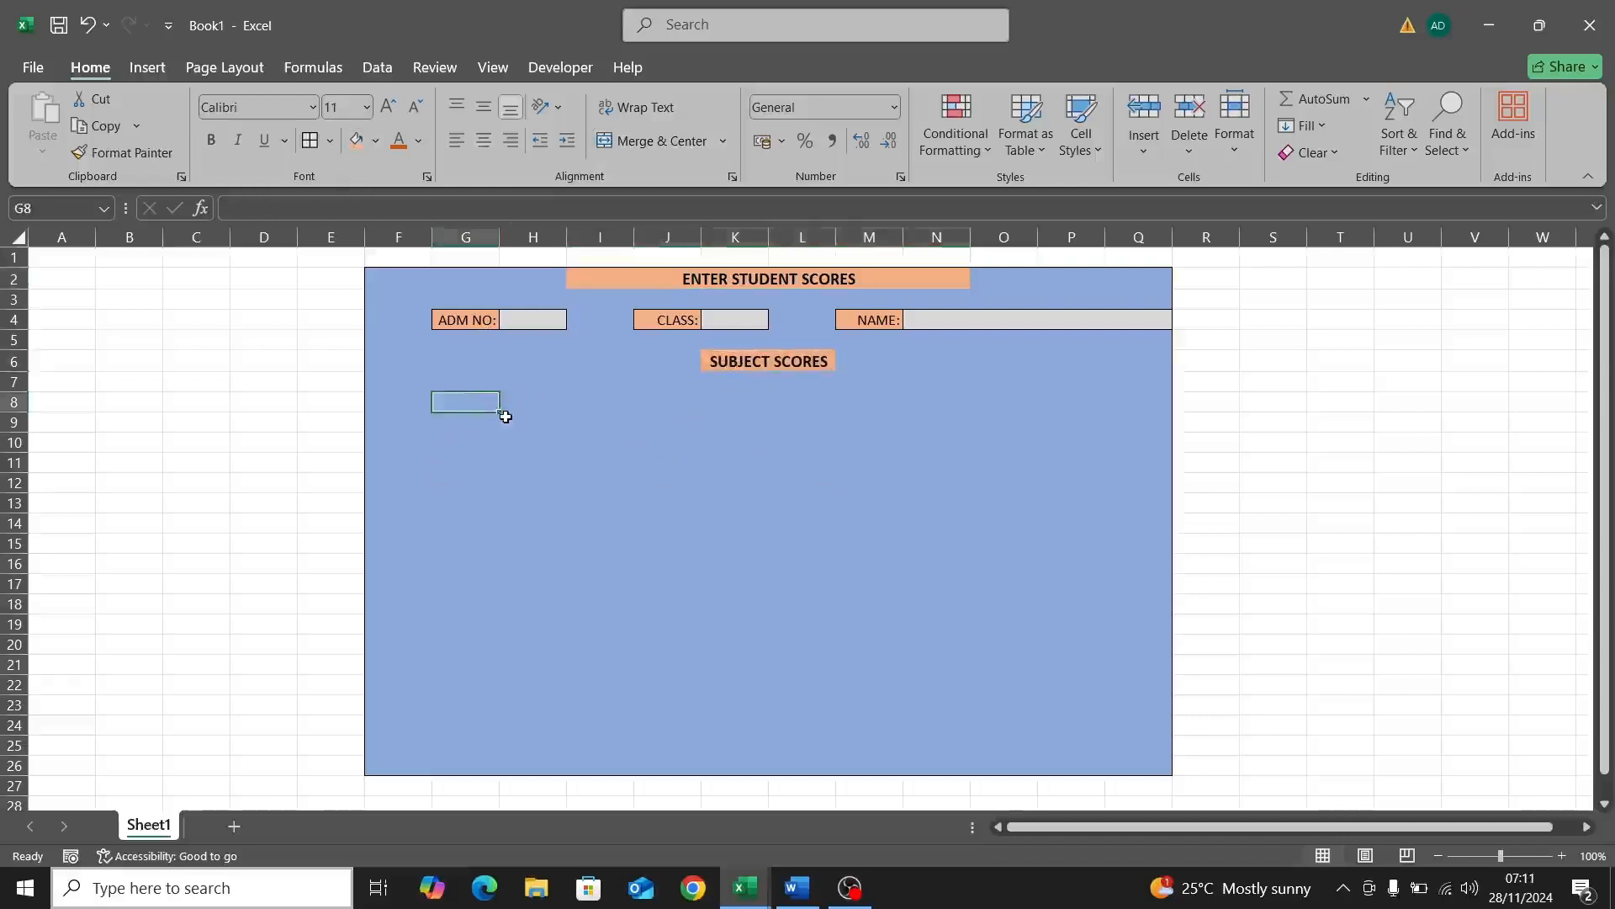
pyautogui.doubleClick(469, 401)
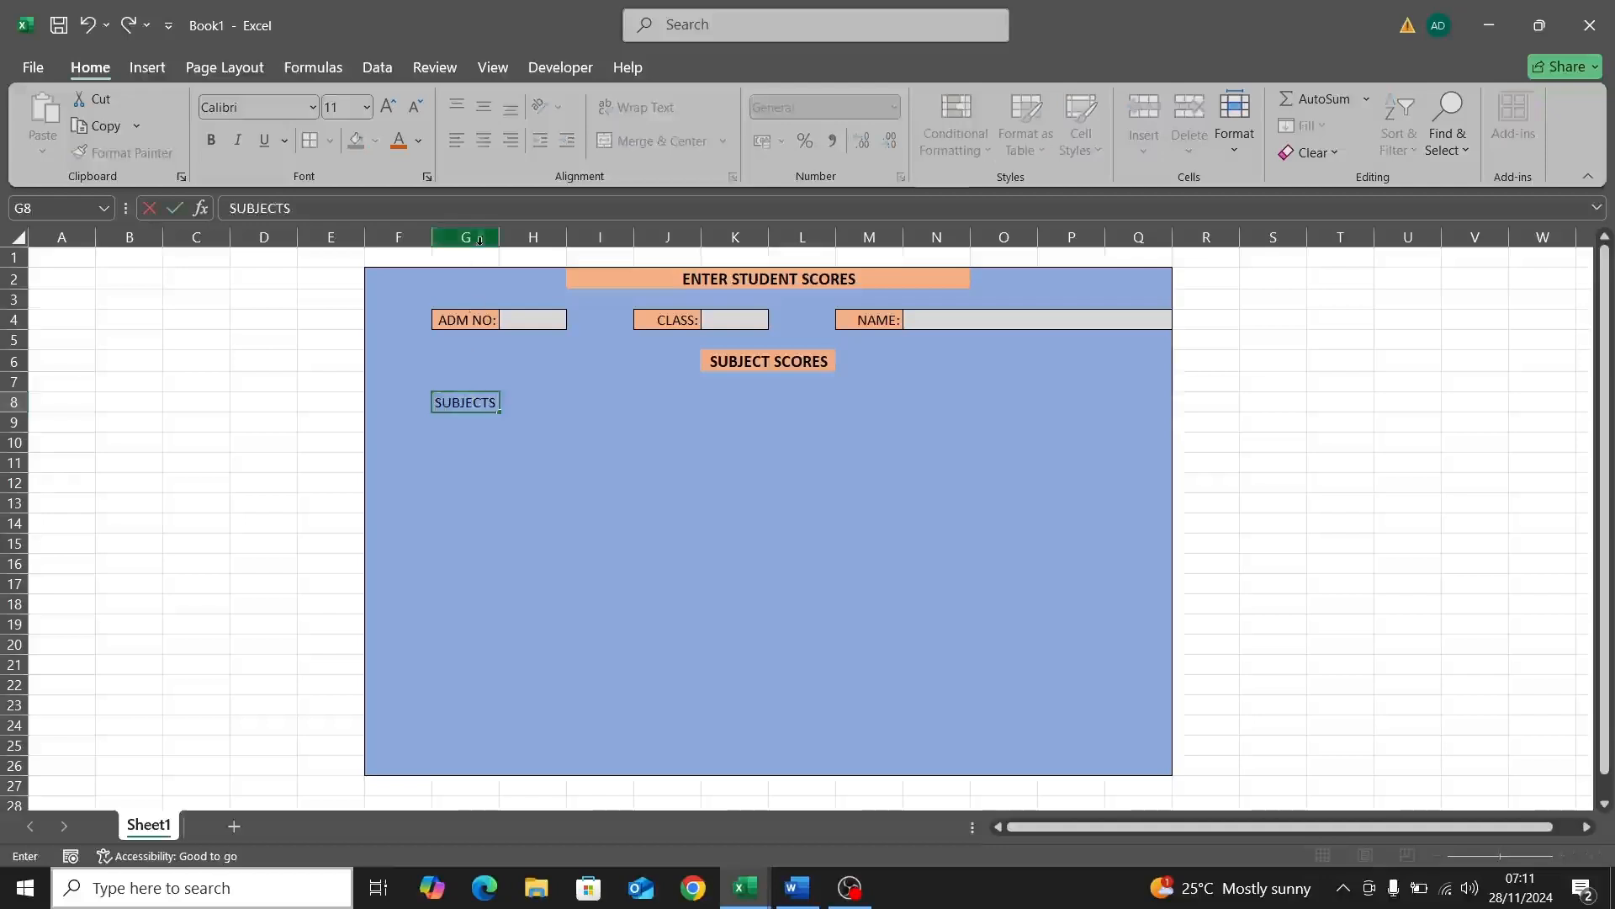
pyautogui.press('Return')
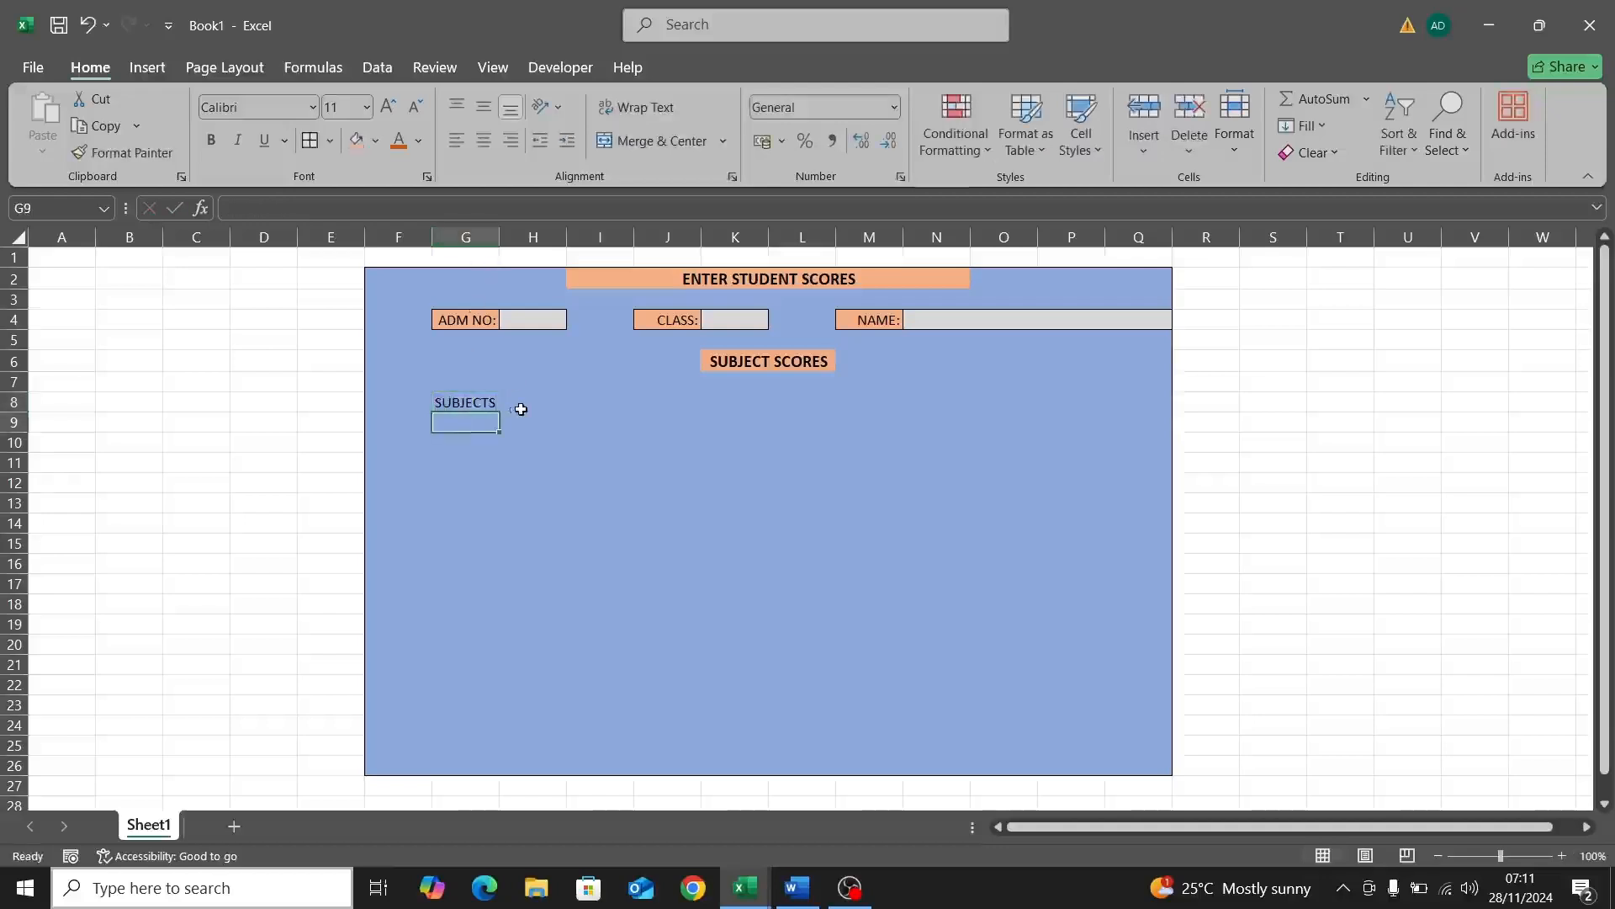
# Step: Merge G8:H8 and left-align SUBJECTS within it
pyautogui.click(584, 401)
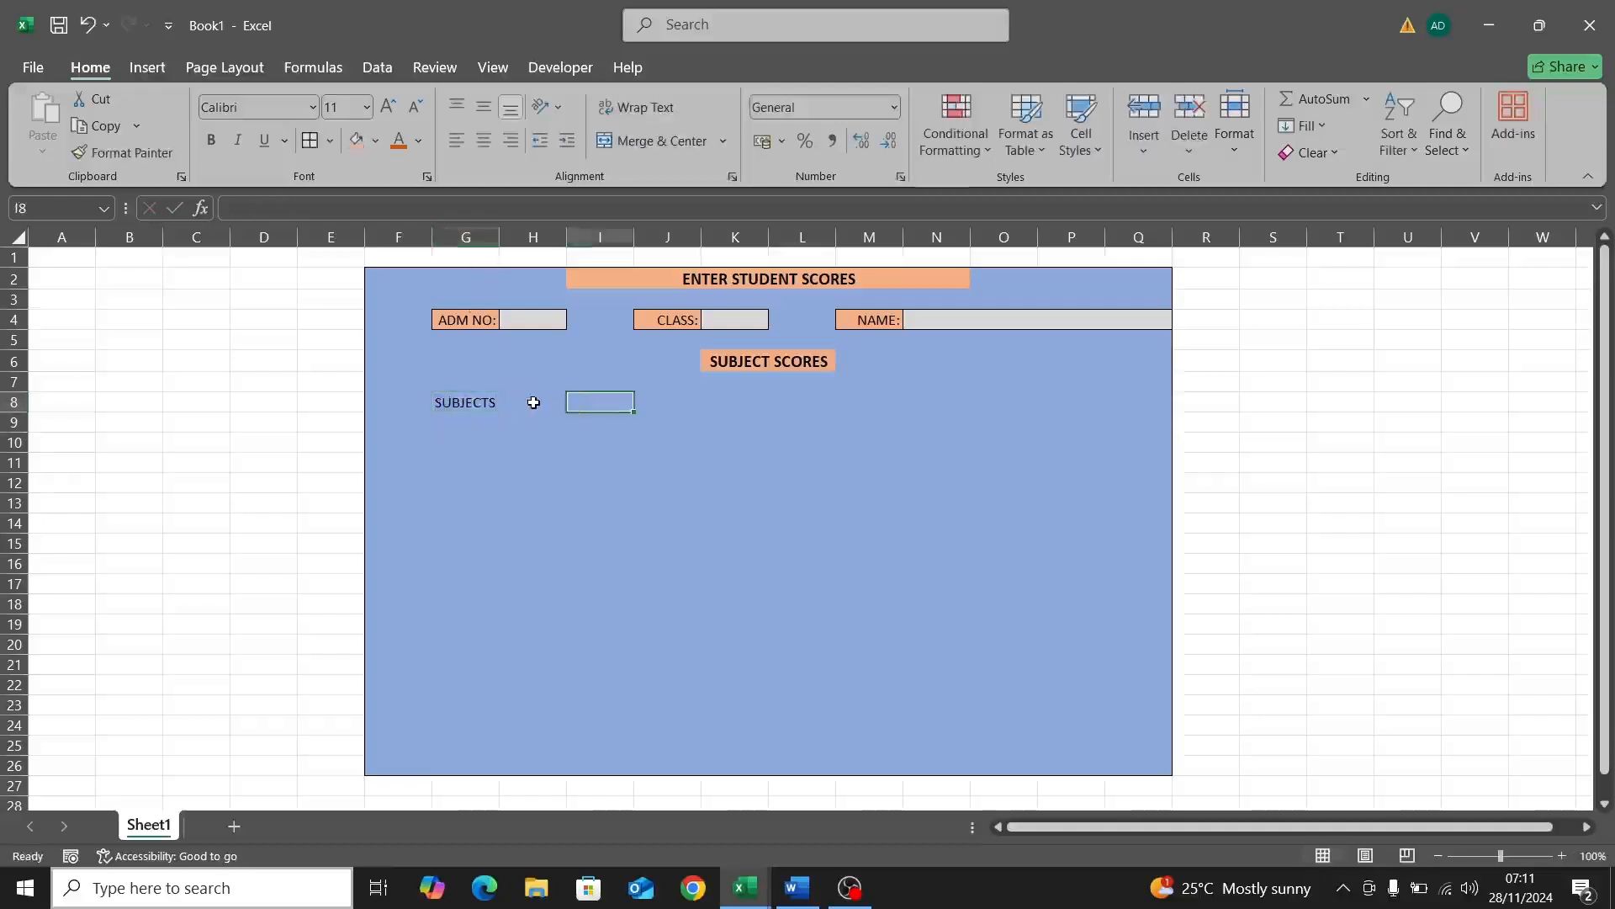
pyautogui.click(531, 401)
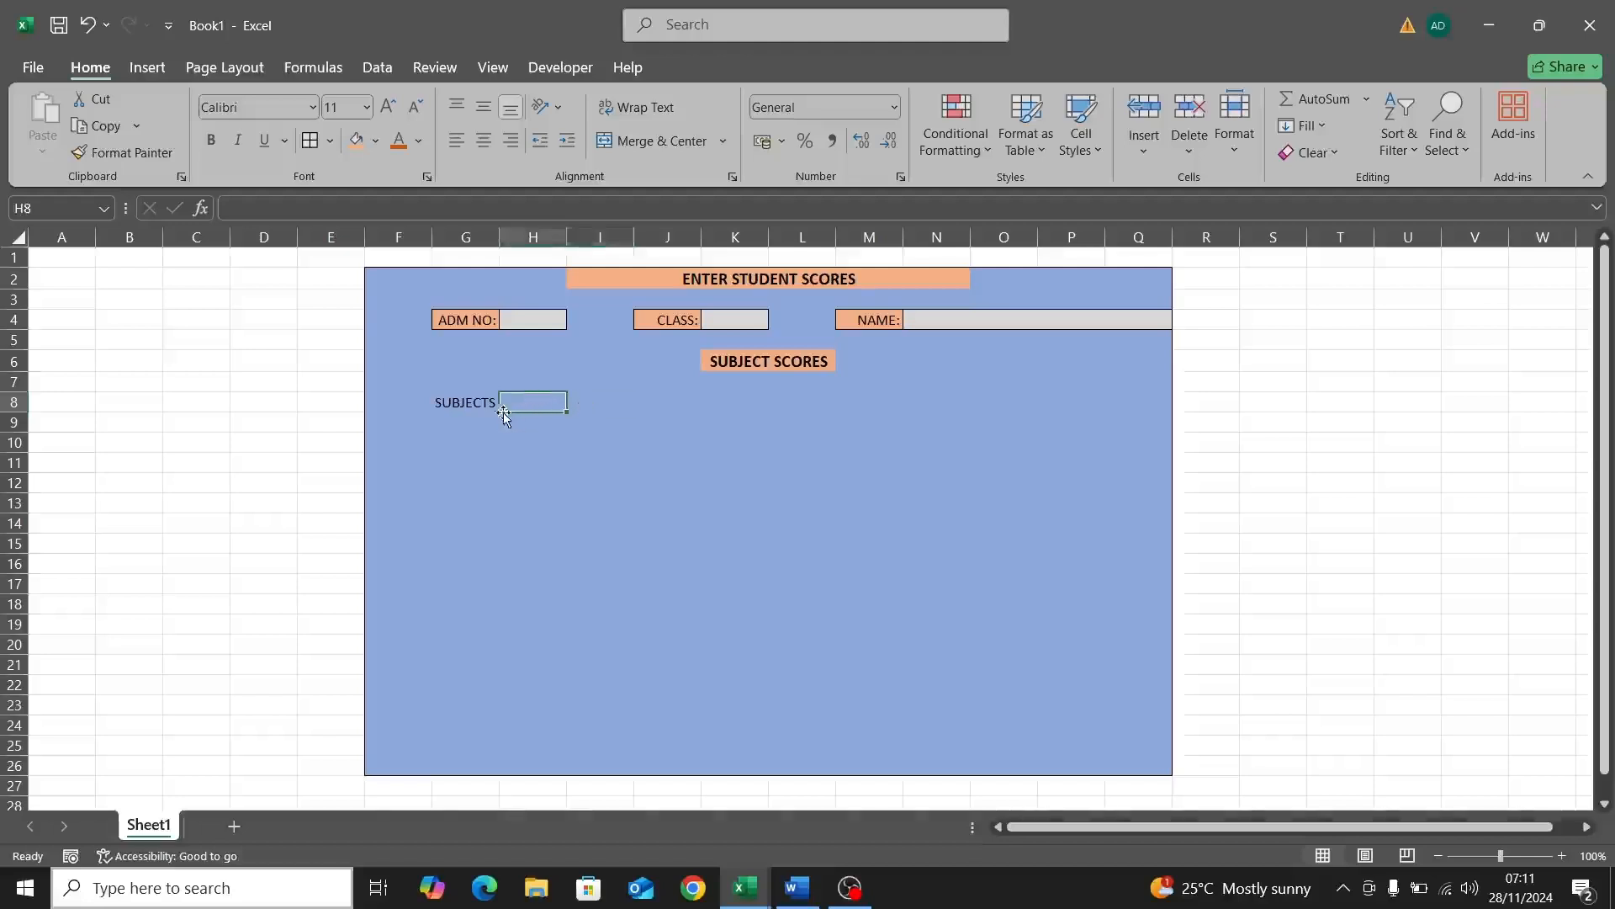
pyautogui.click(580, 403)
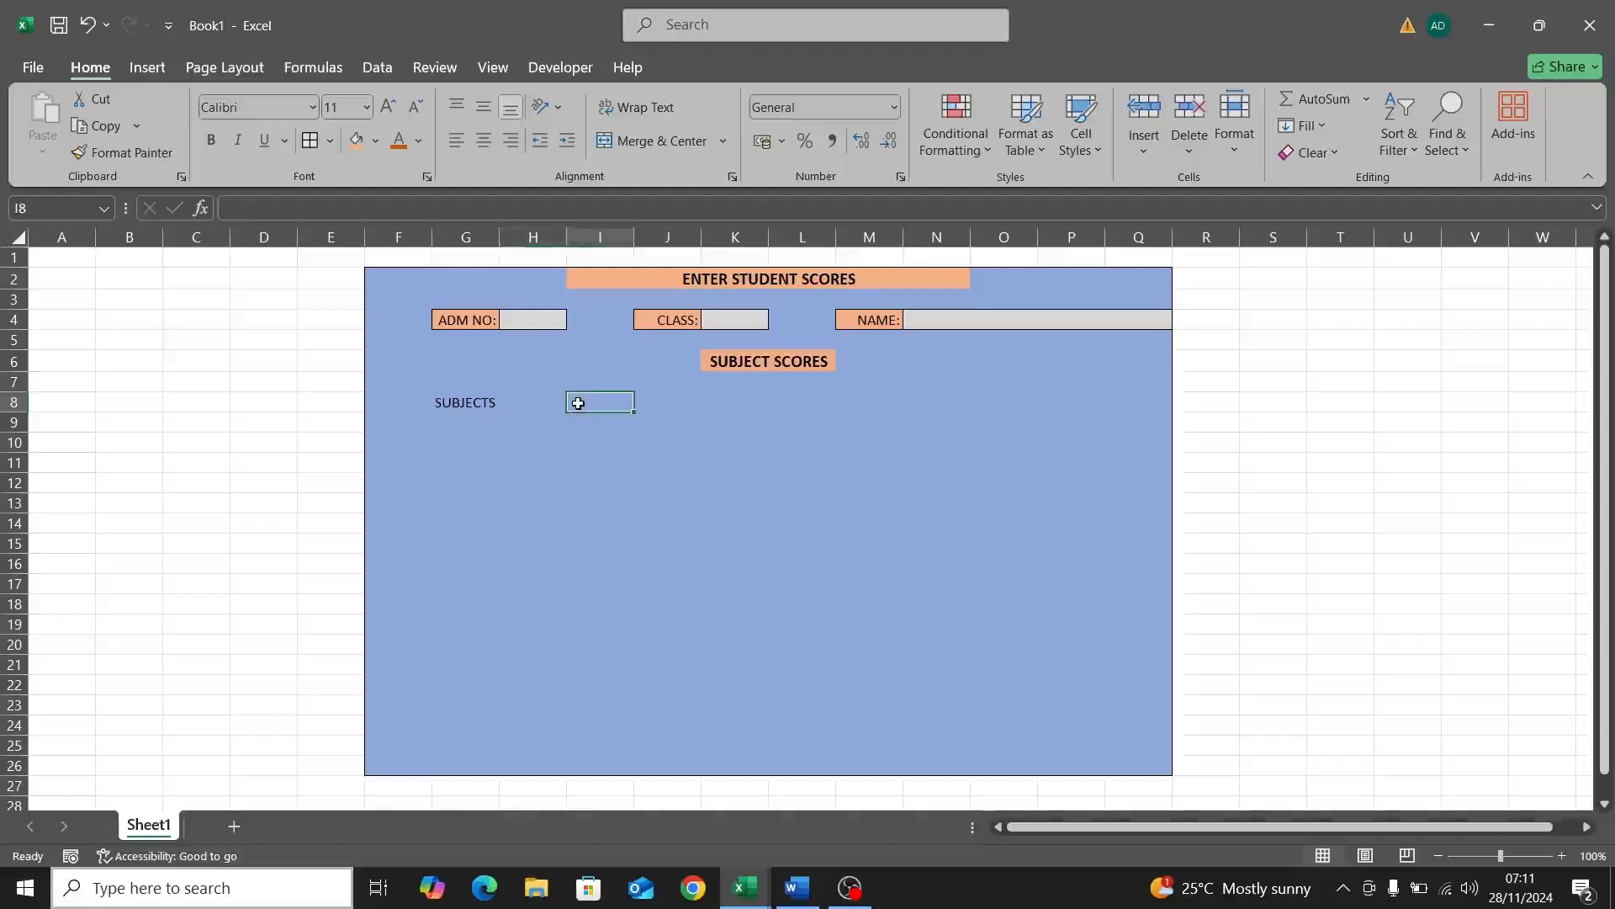
pyautogui.click(529, 404)
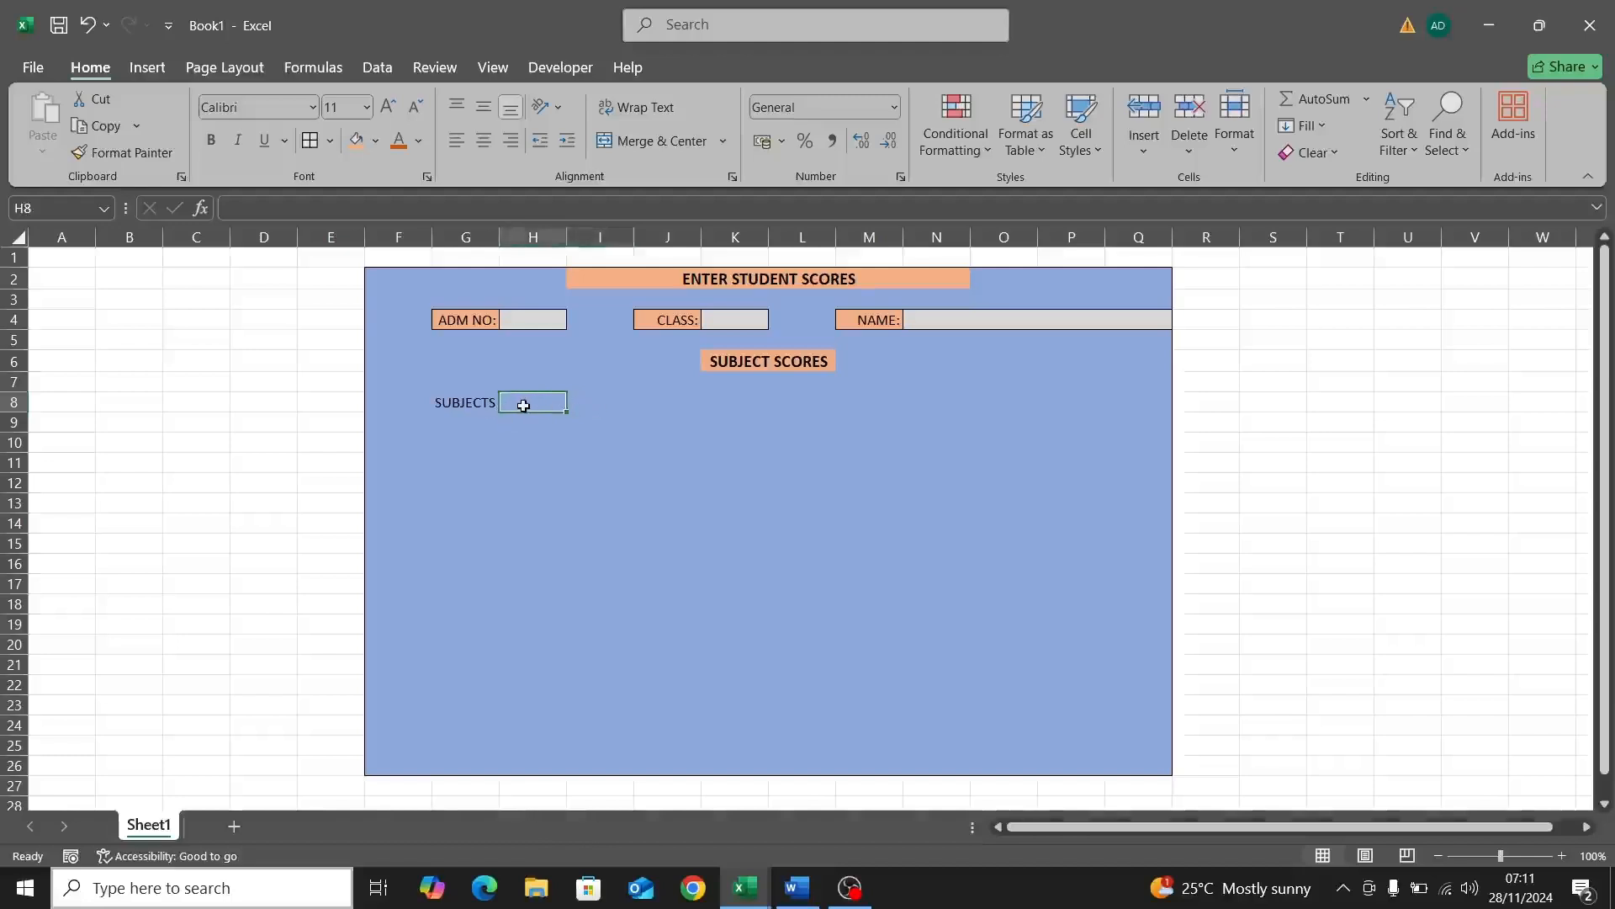
pyautogui.click(480, 405)
pyautogui.moveTo(480, 405); pyautogui.dragTo(516, 400)
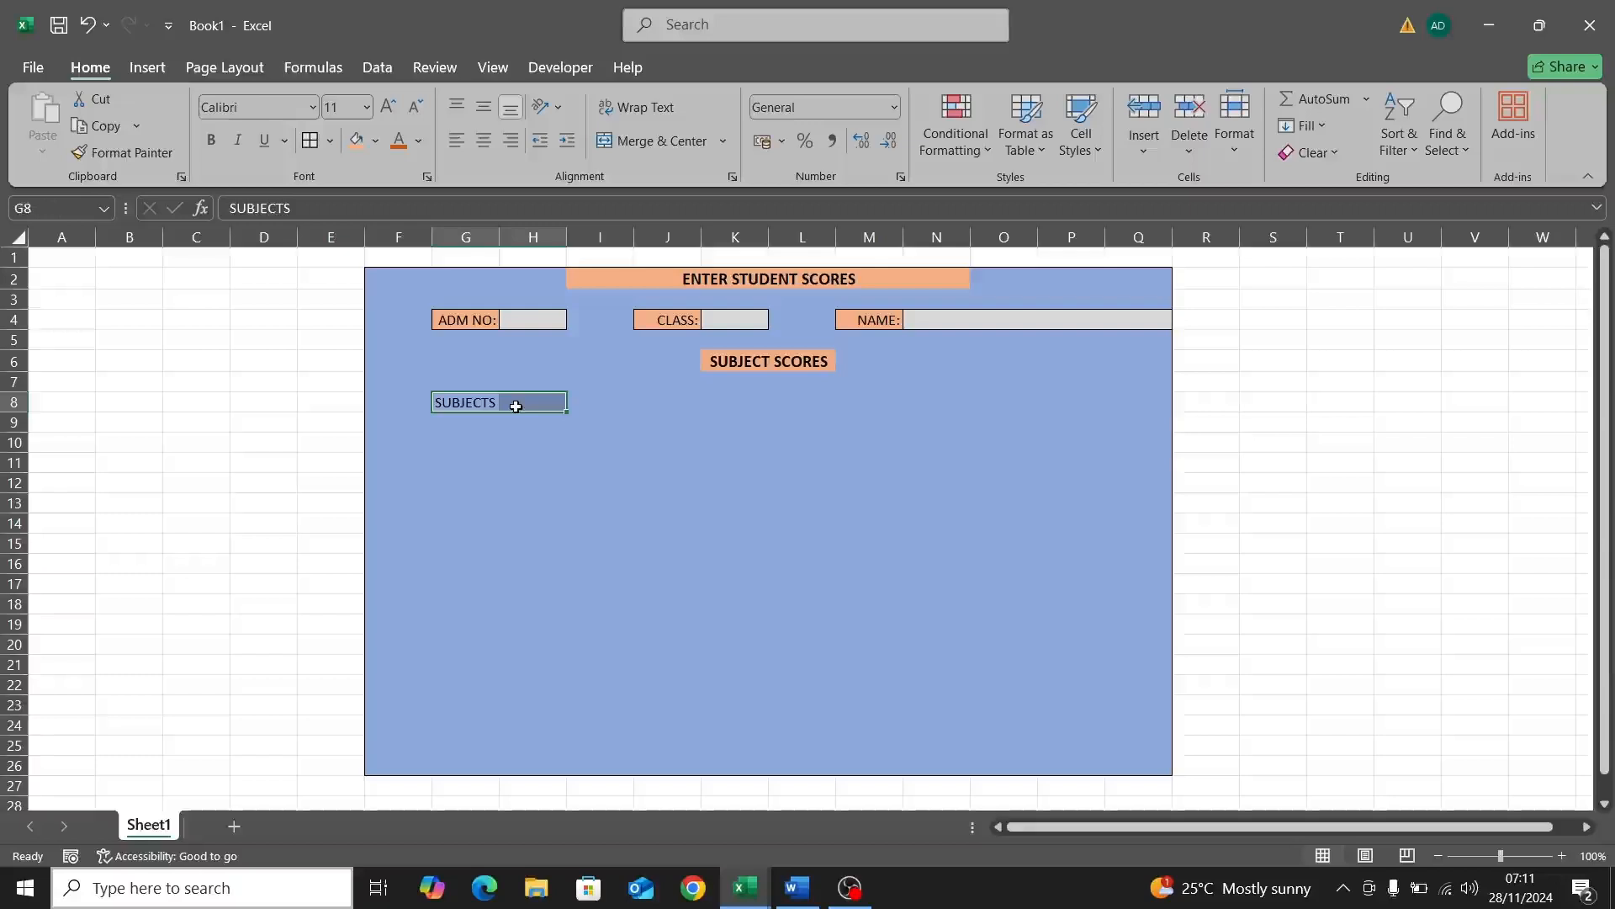
pyautogui.click(626, 149)
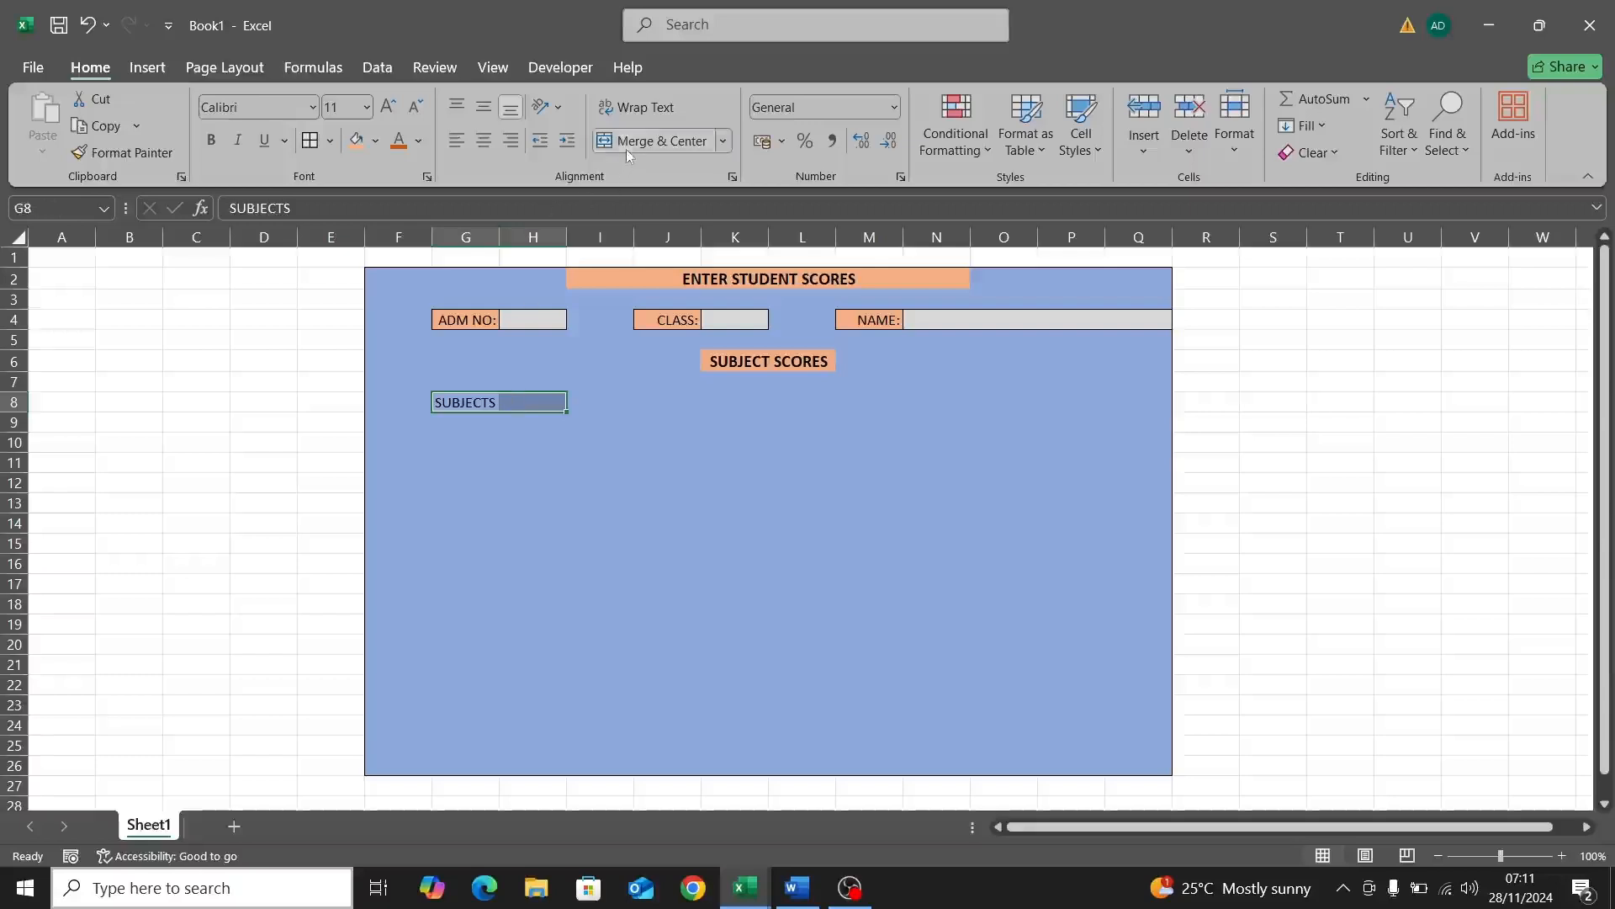
pyautogui.click(460, 139)
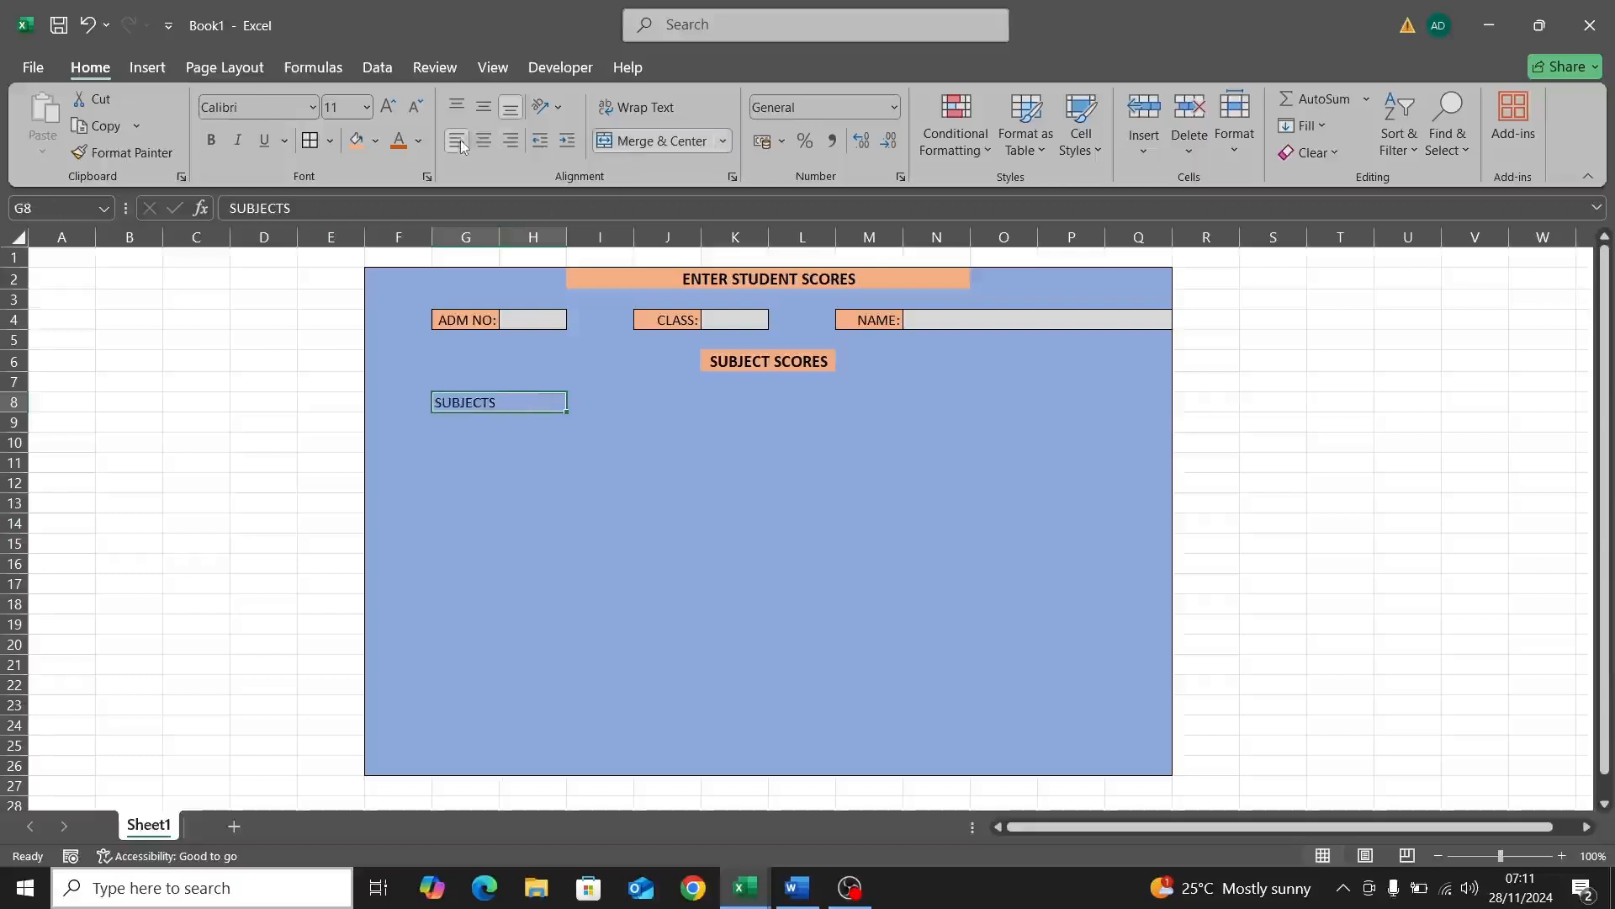
# Step: Check the merged SUBJECTS cell against neighbouring cells I8 and G9
pyautogui.click(616, 411)
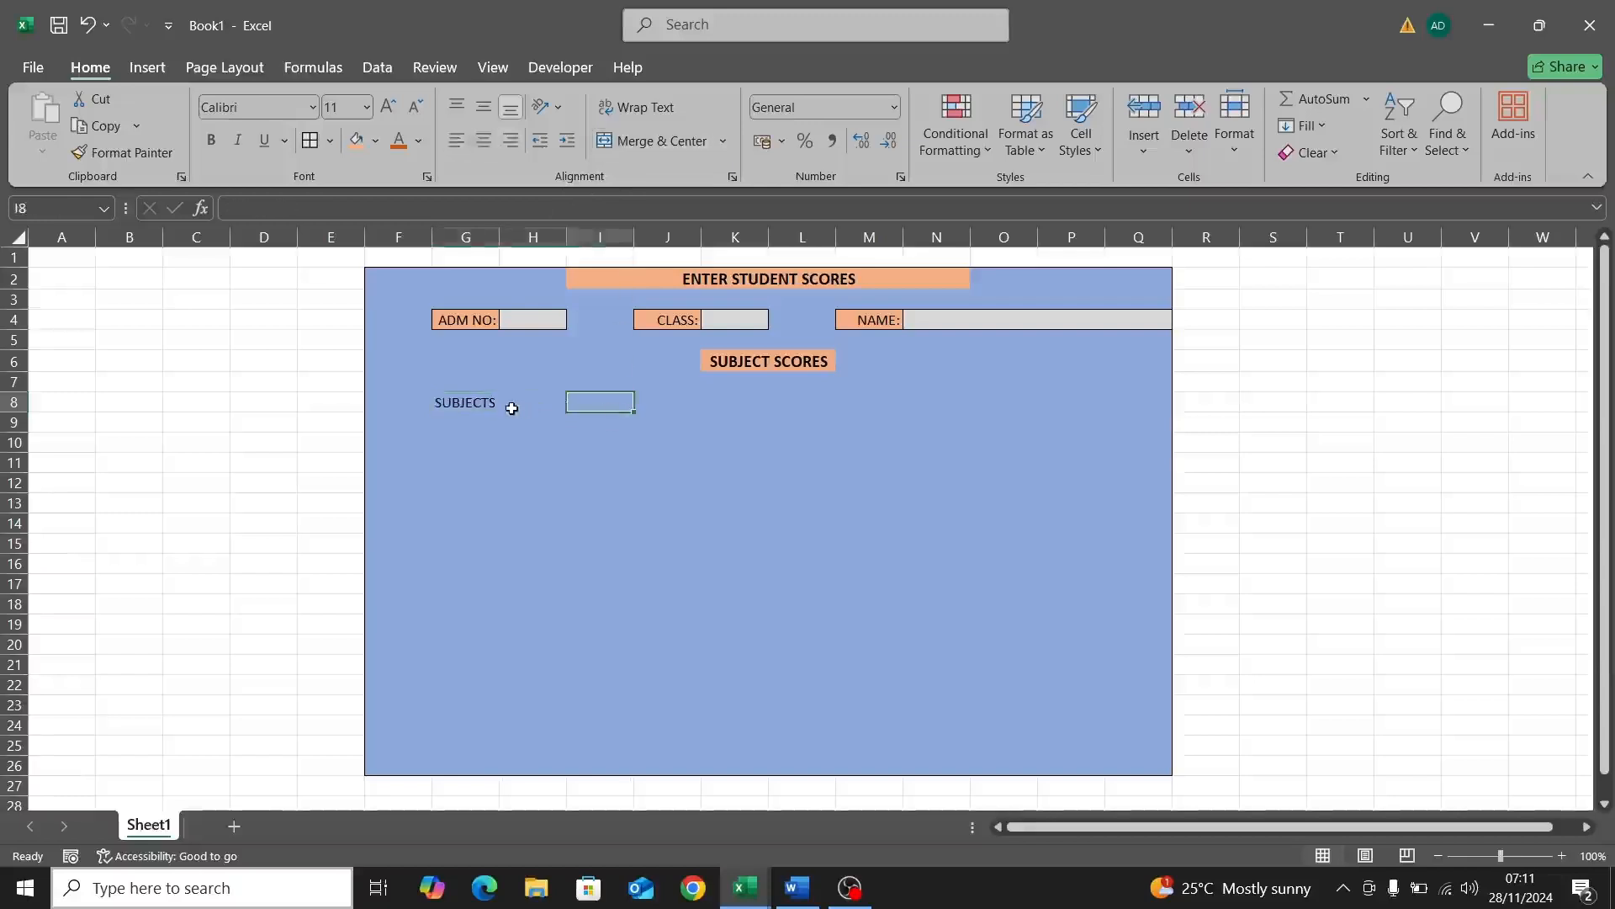
pyautogui.click(512, 409)
pyautogui.click(487, 429)
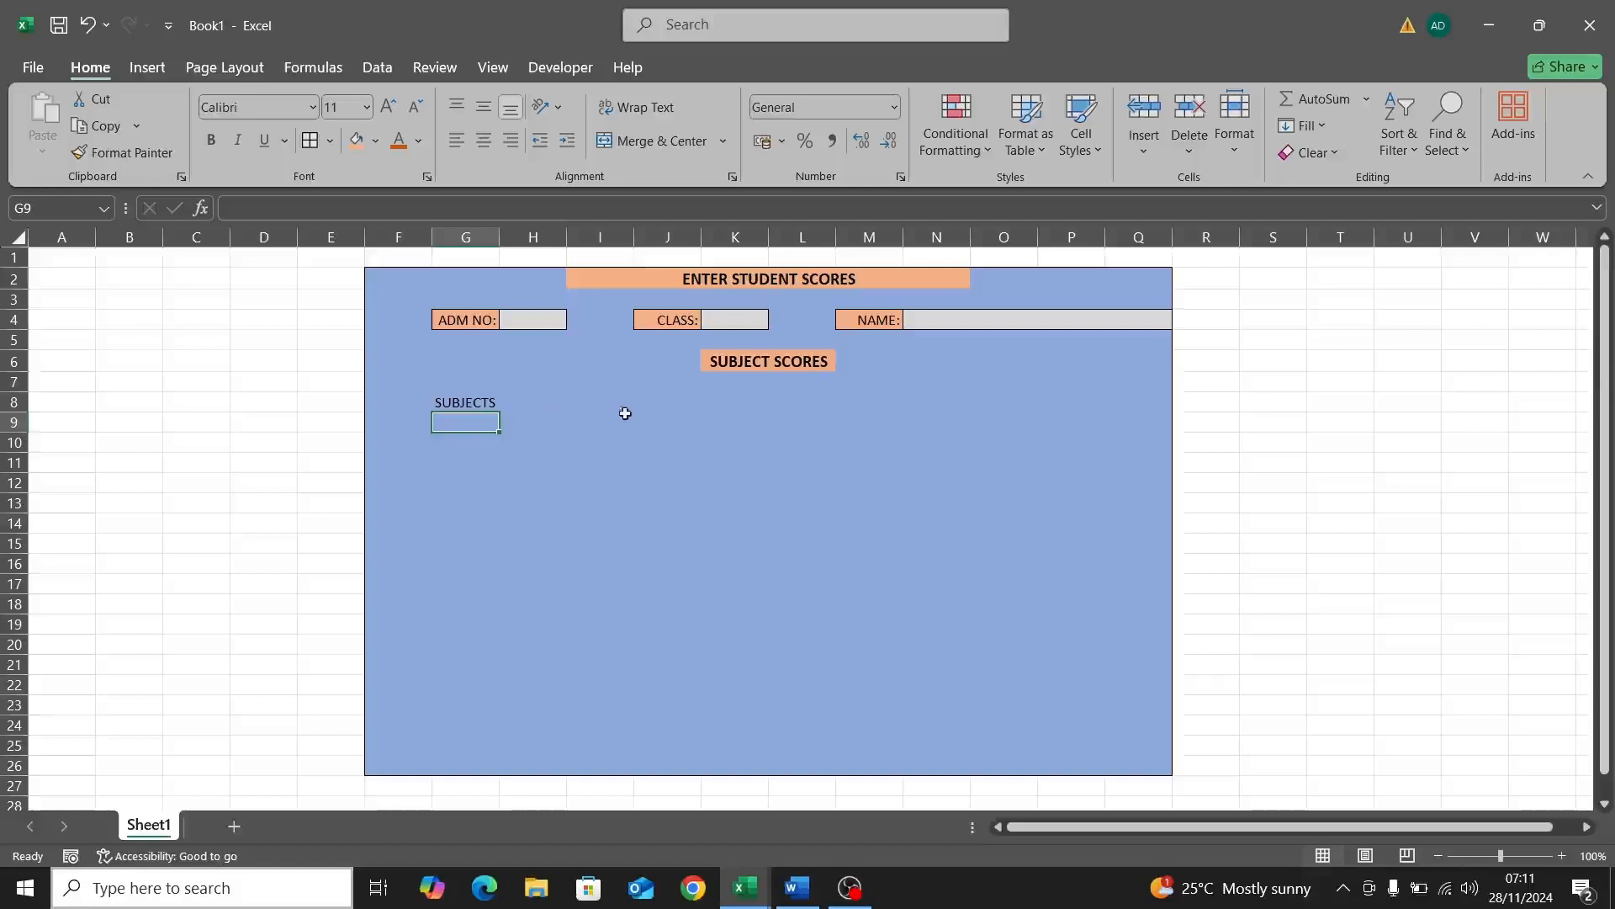
pyautogui.click(589, 409)
pyautogui.click(548, 399)
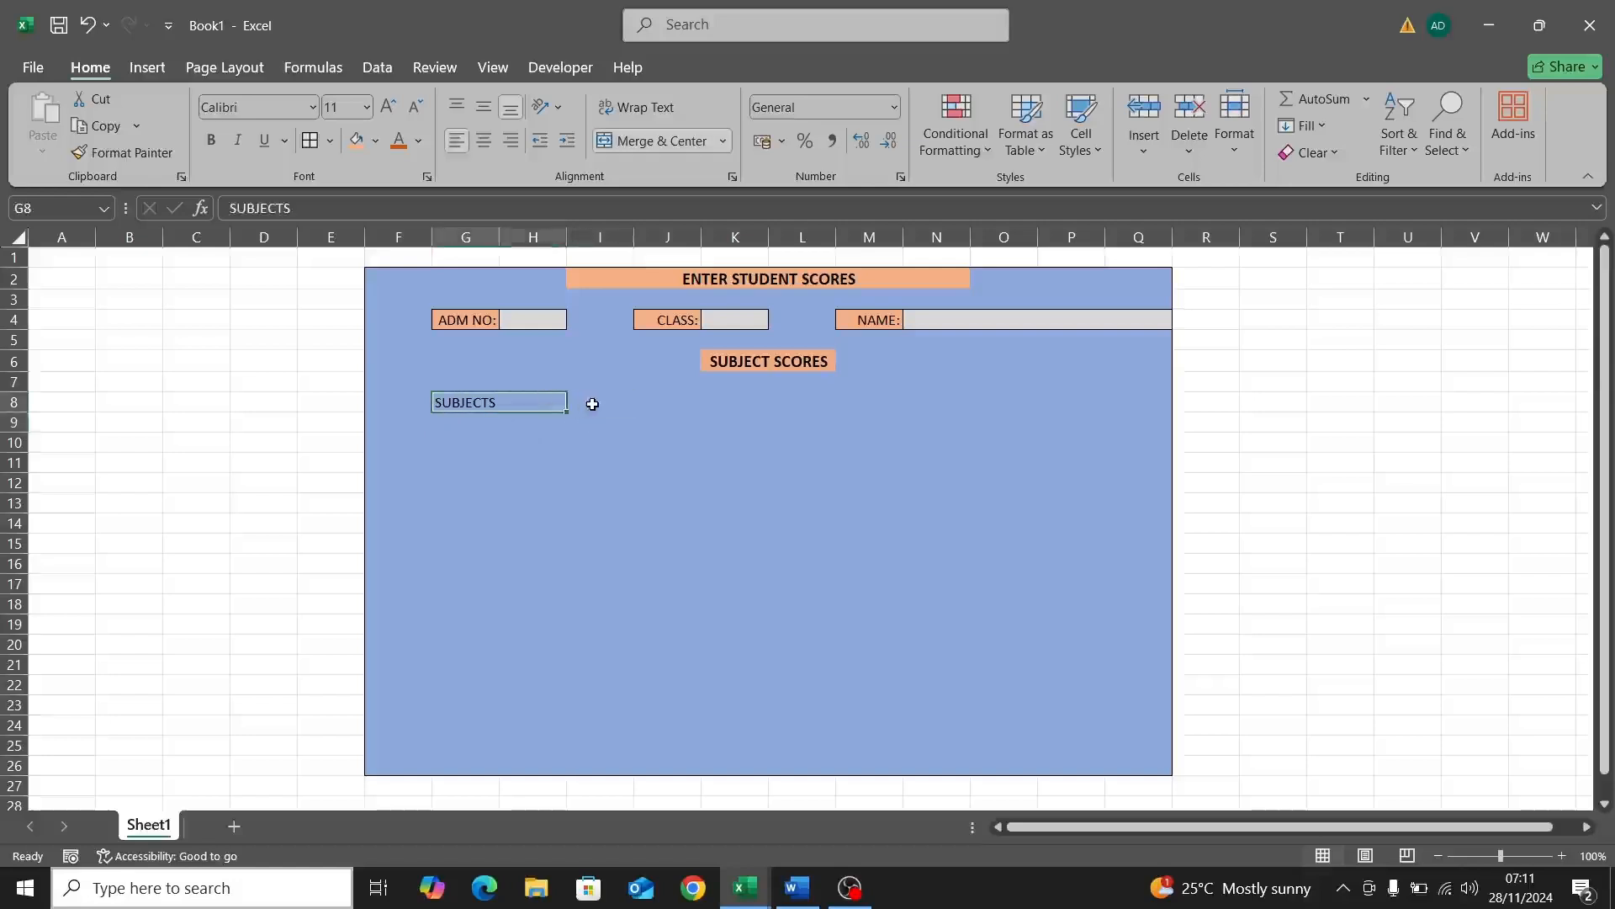
# Step: Enter the row 8 headers TEST SCORE in I8, EXAM SCORE in J8, TOTAL in K8 and GRADE in L8
pyautogui.click(592, 405)
pyautogui.doubleClick(593, 404)
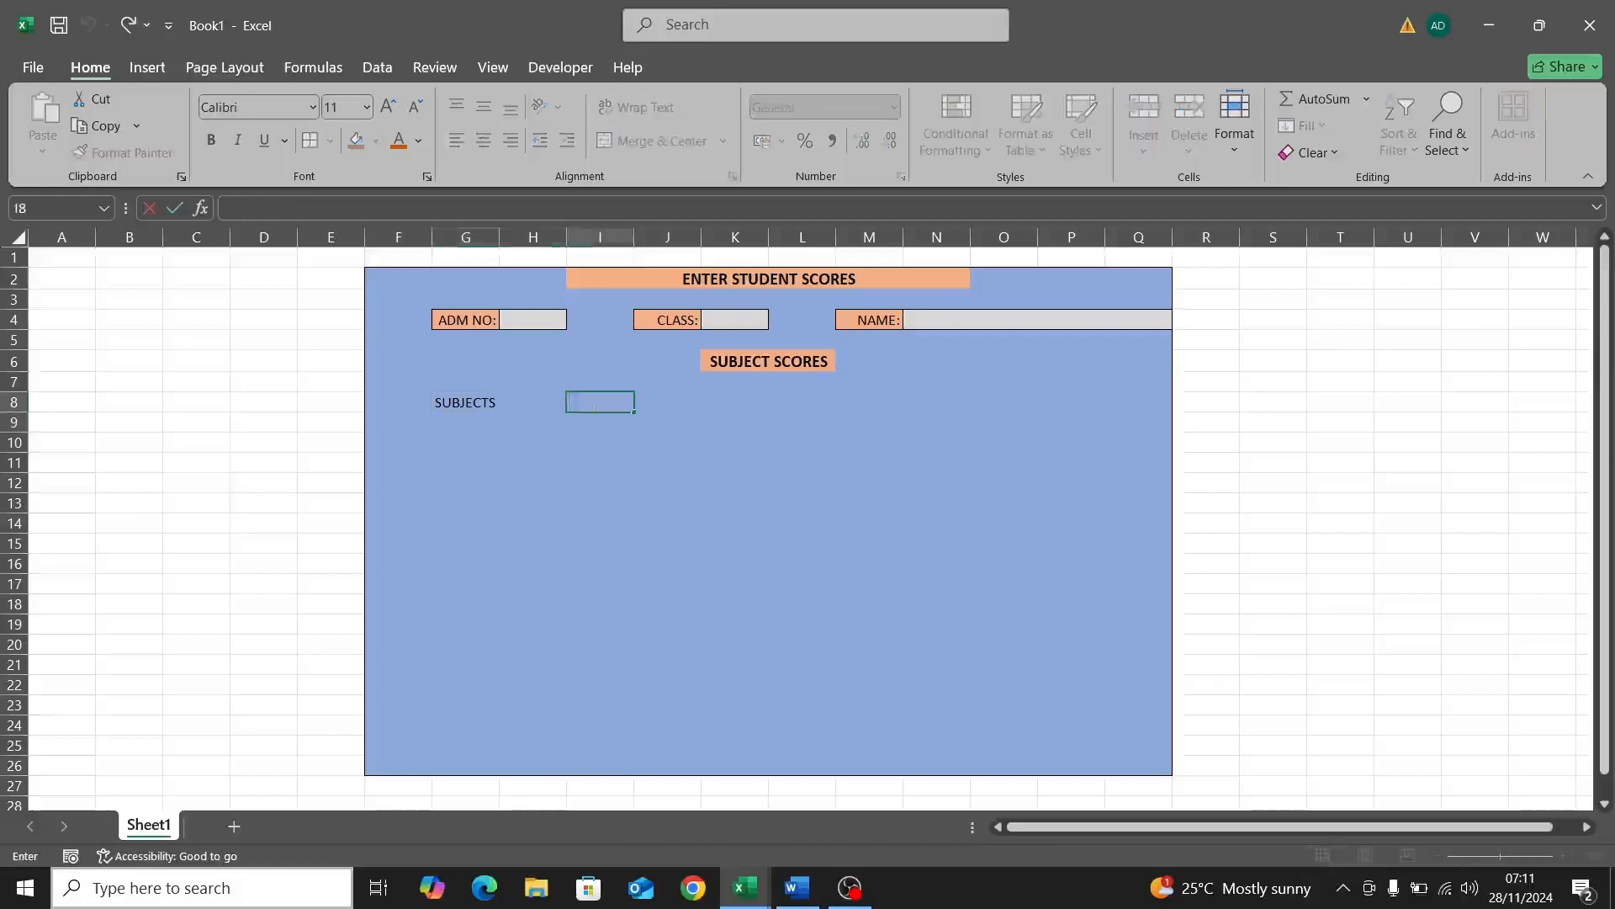
pyautogui.write('TEST SCORE')
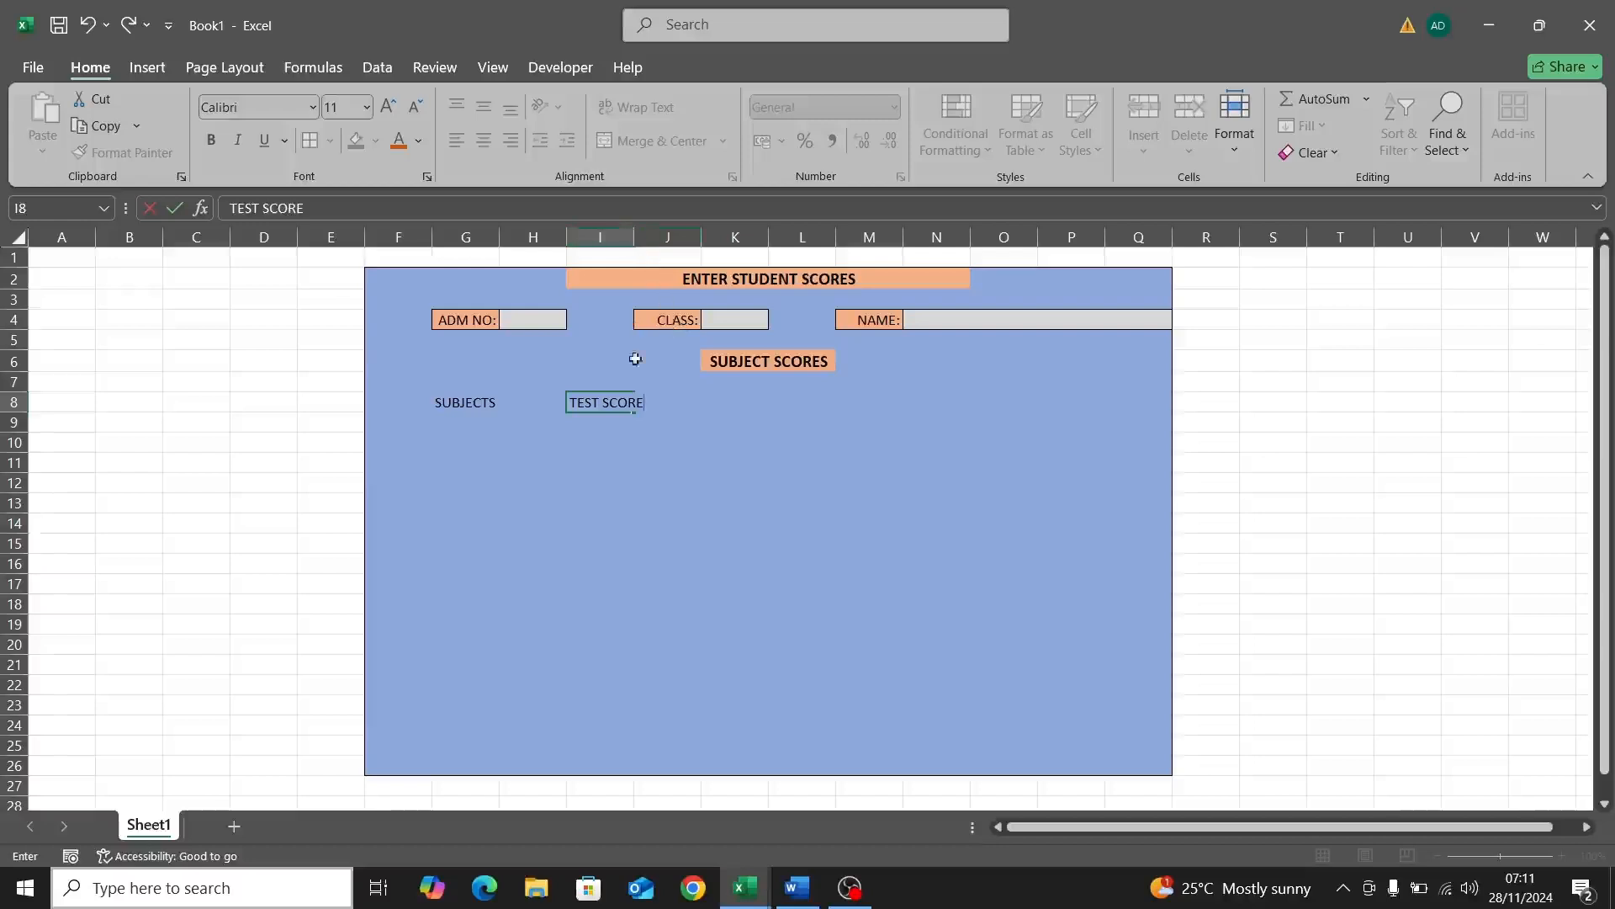
pyautogui.click(670, 410)
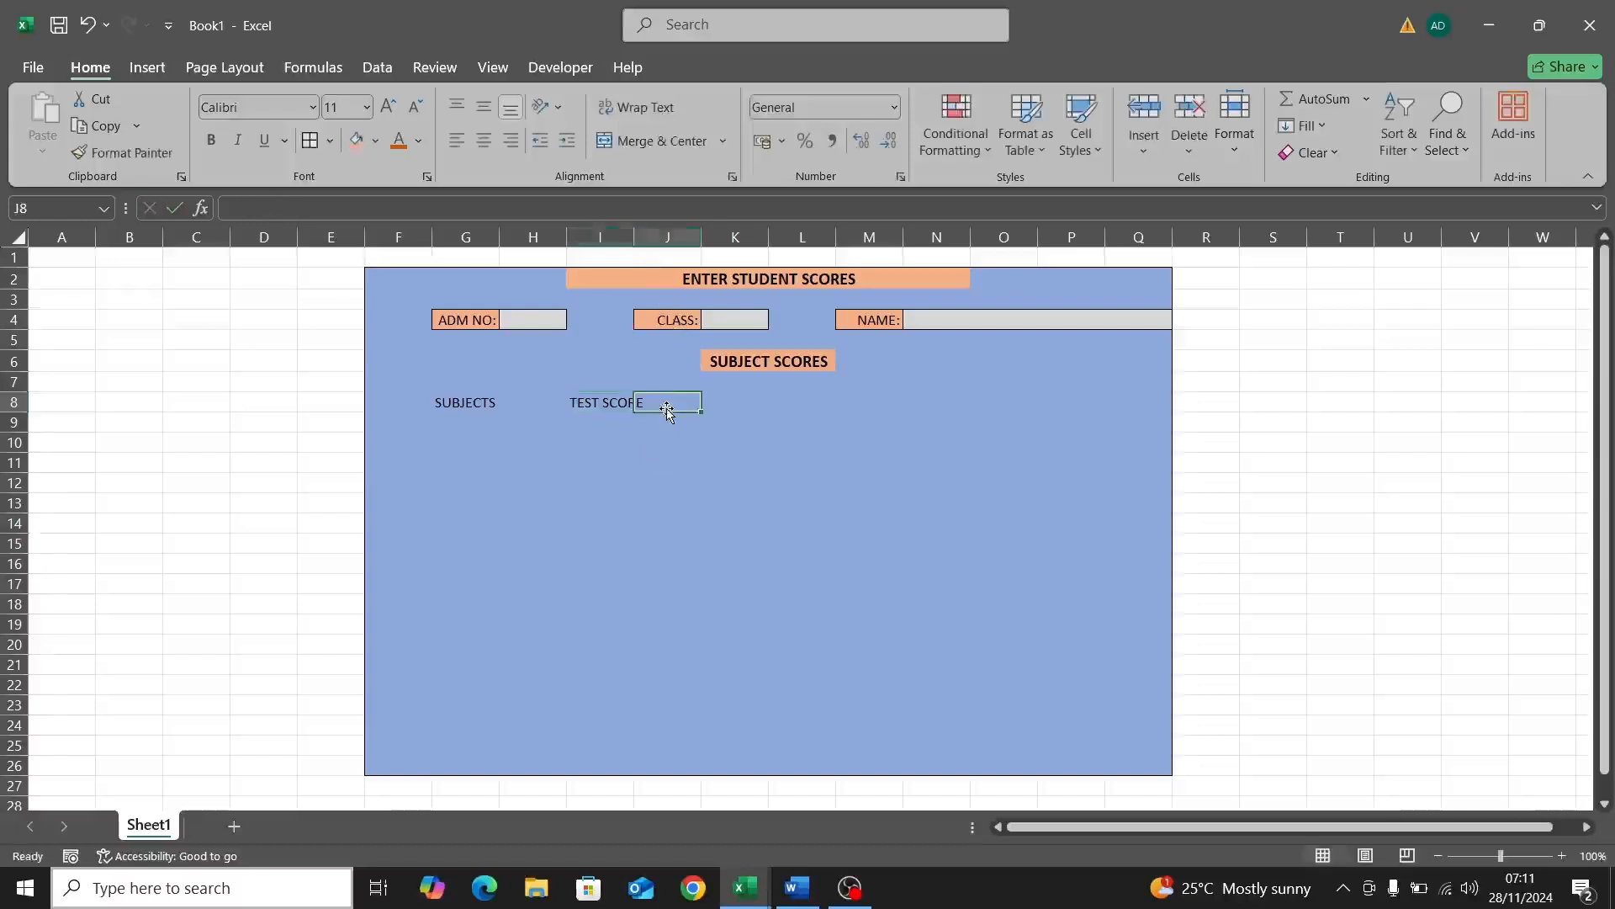
pyautogui.doubleClick(675, 407)
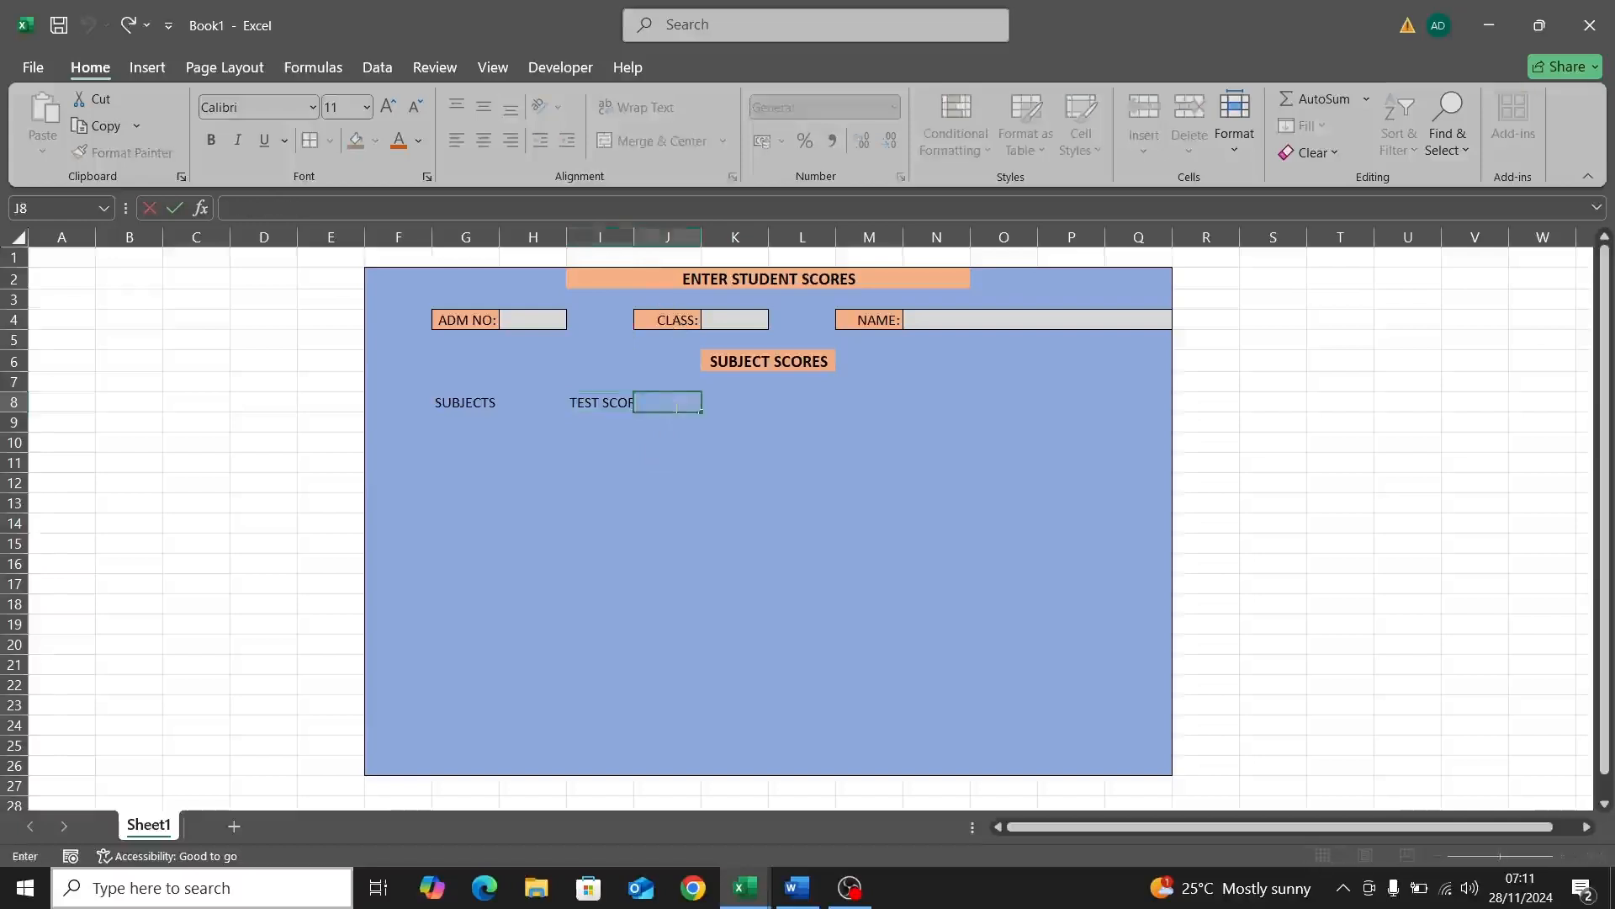
pyautogui.write('EXAM S')
pyautogui.write('CORE')
pyautogui.press('Tab')
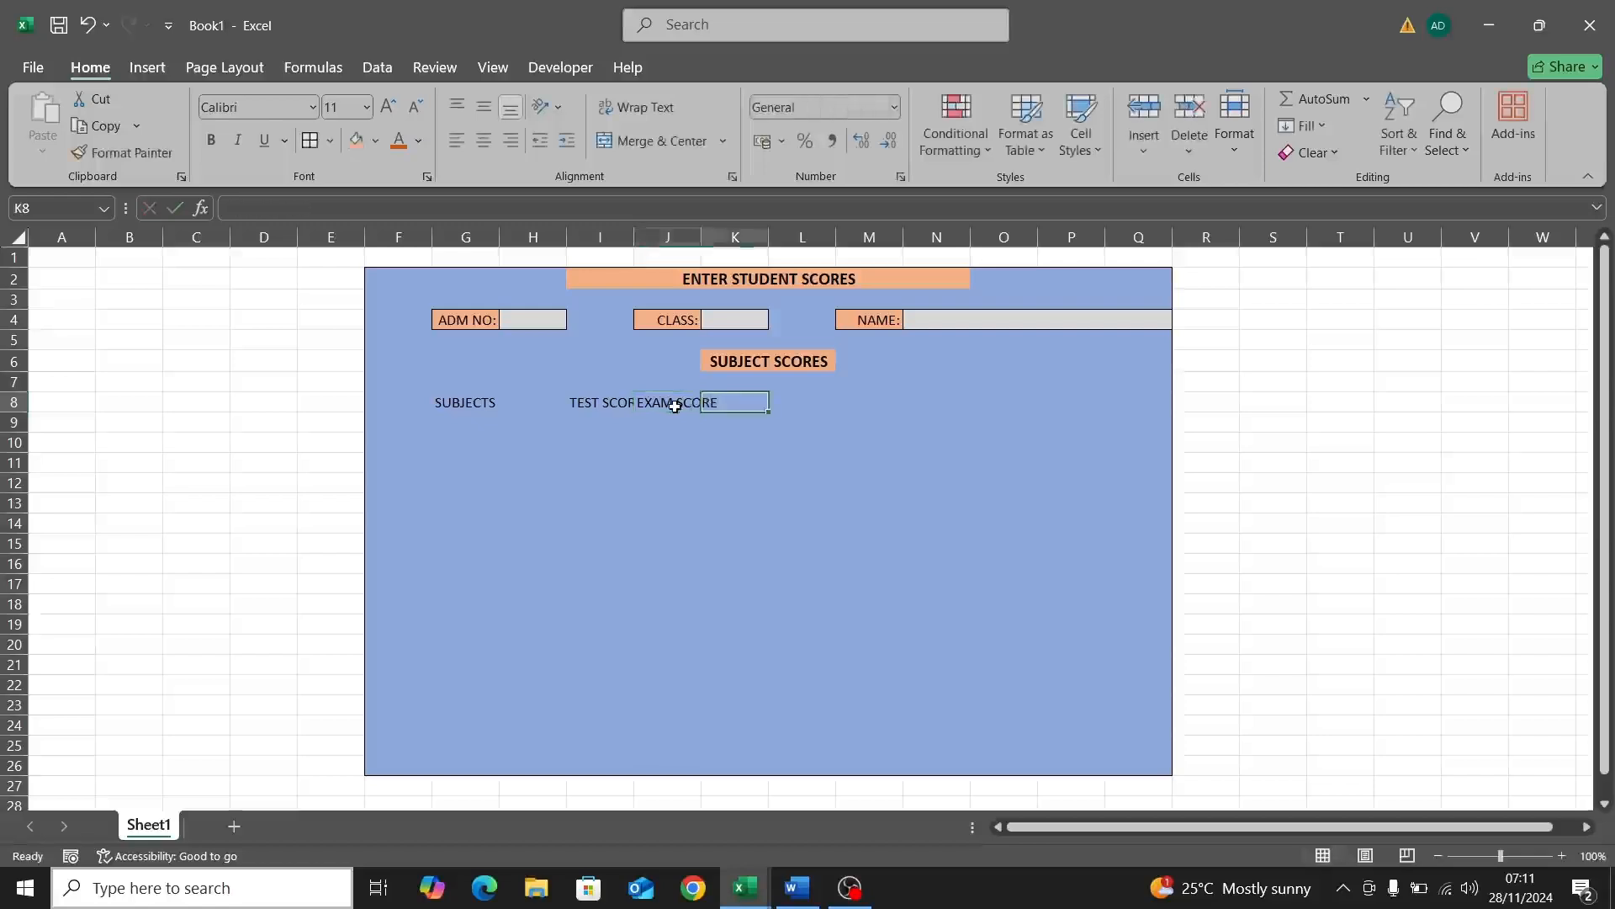
pyautogui.write('TOTAL')
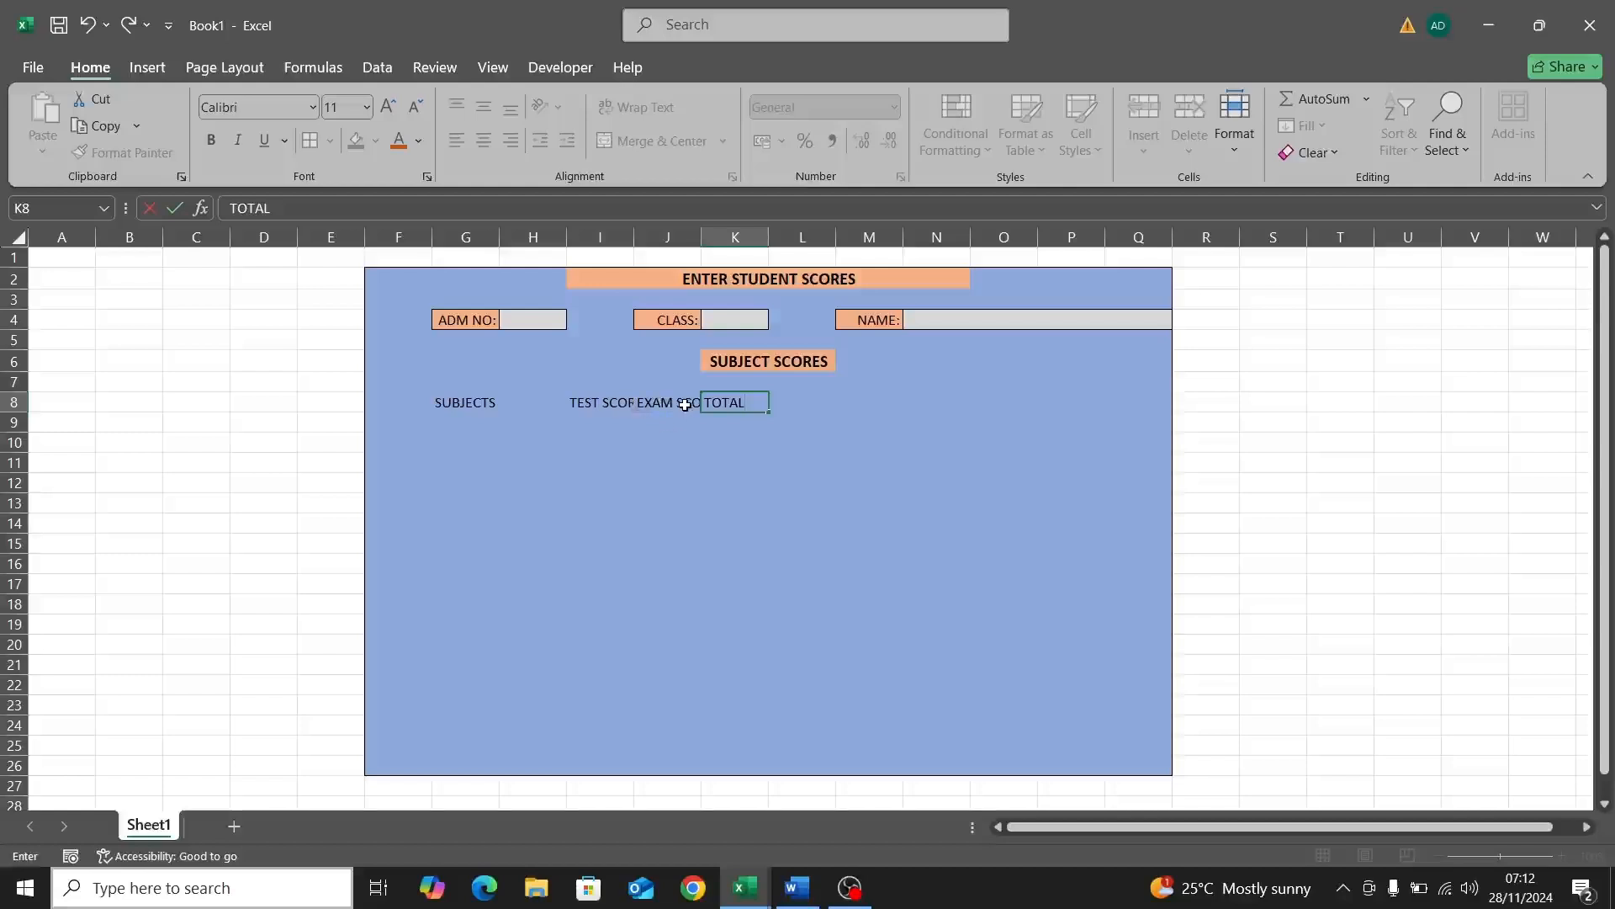
pyautogui.press('Tab')
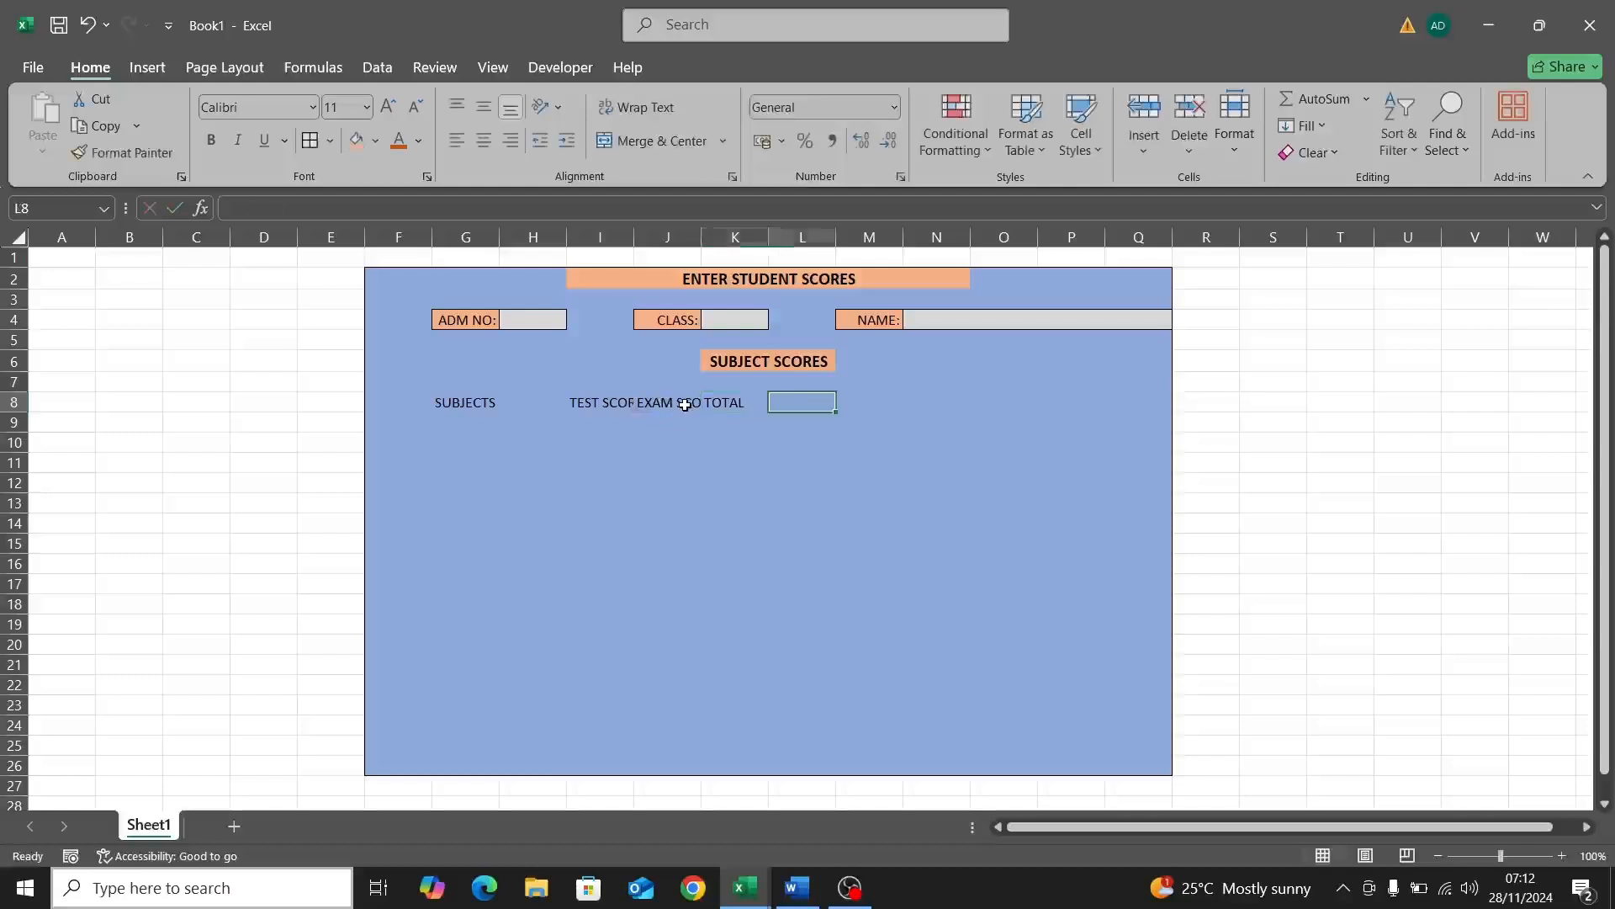
pyautogui.write('GR')
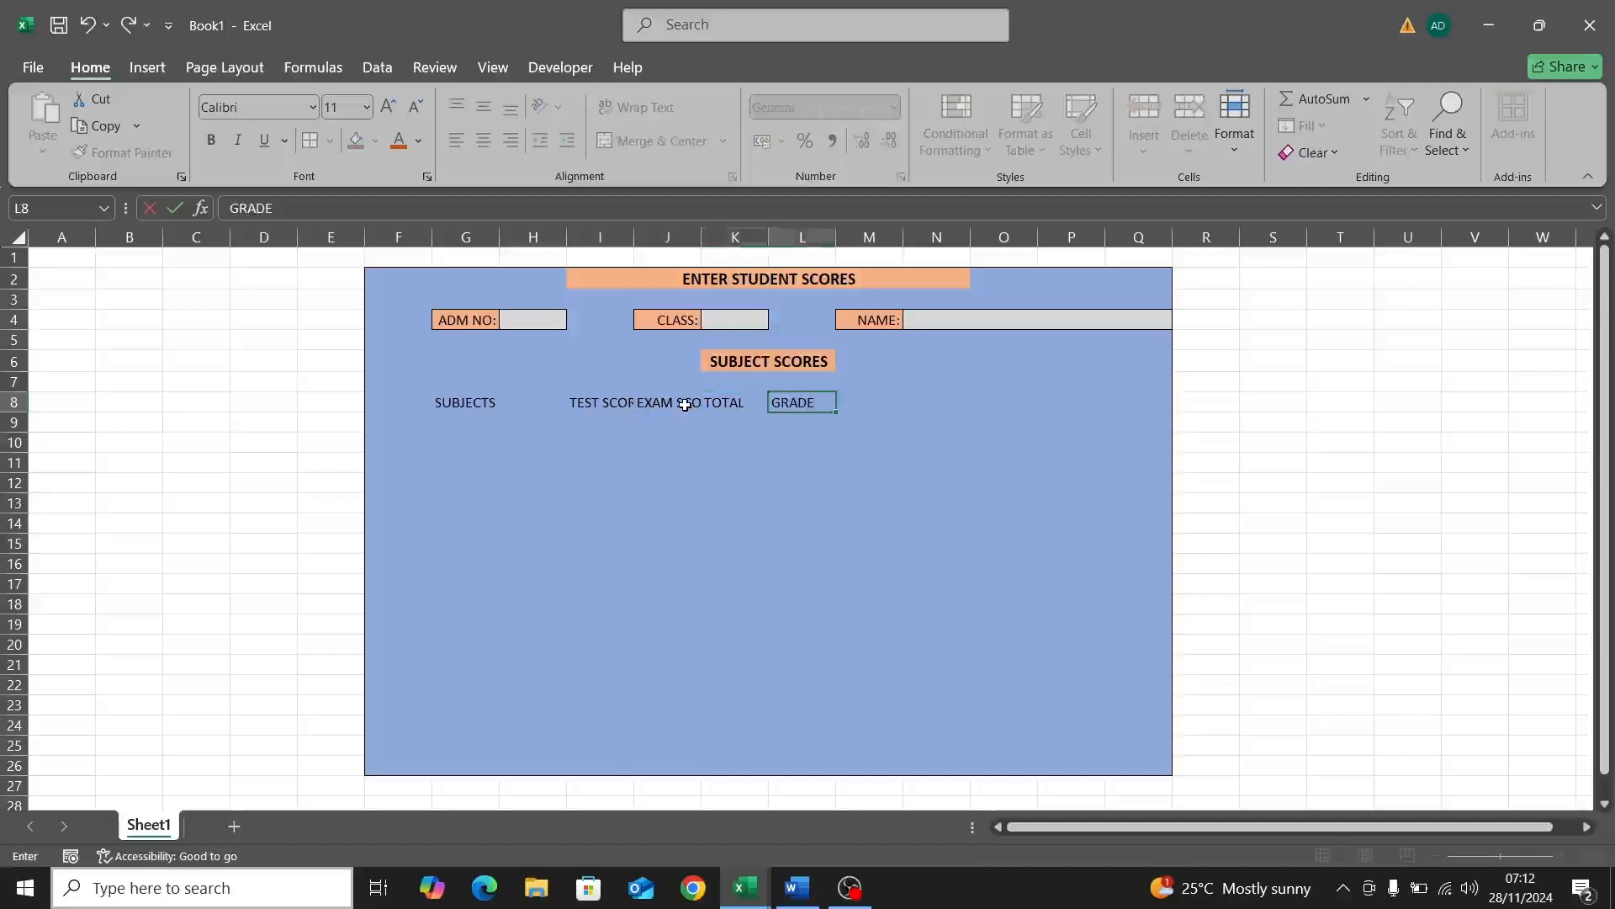
pyautogui.write('ADE')
# Step: Give the header cells G8 to L8, SUBJECTS through GRADE, an orange fill
pyautogui.click(431, 409)
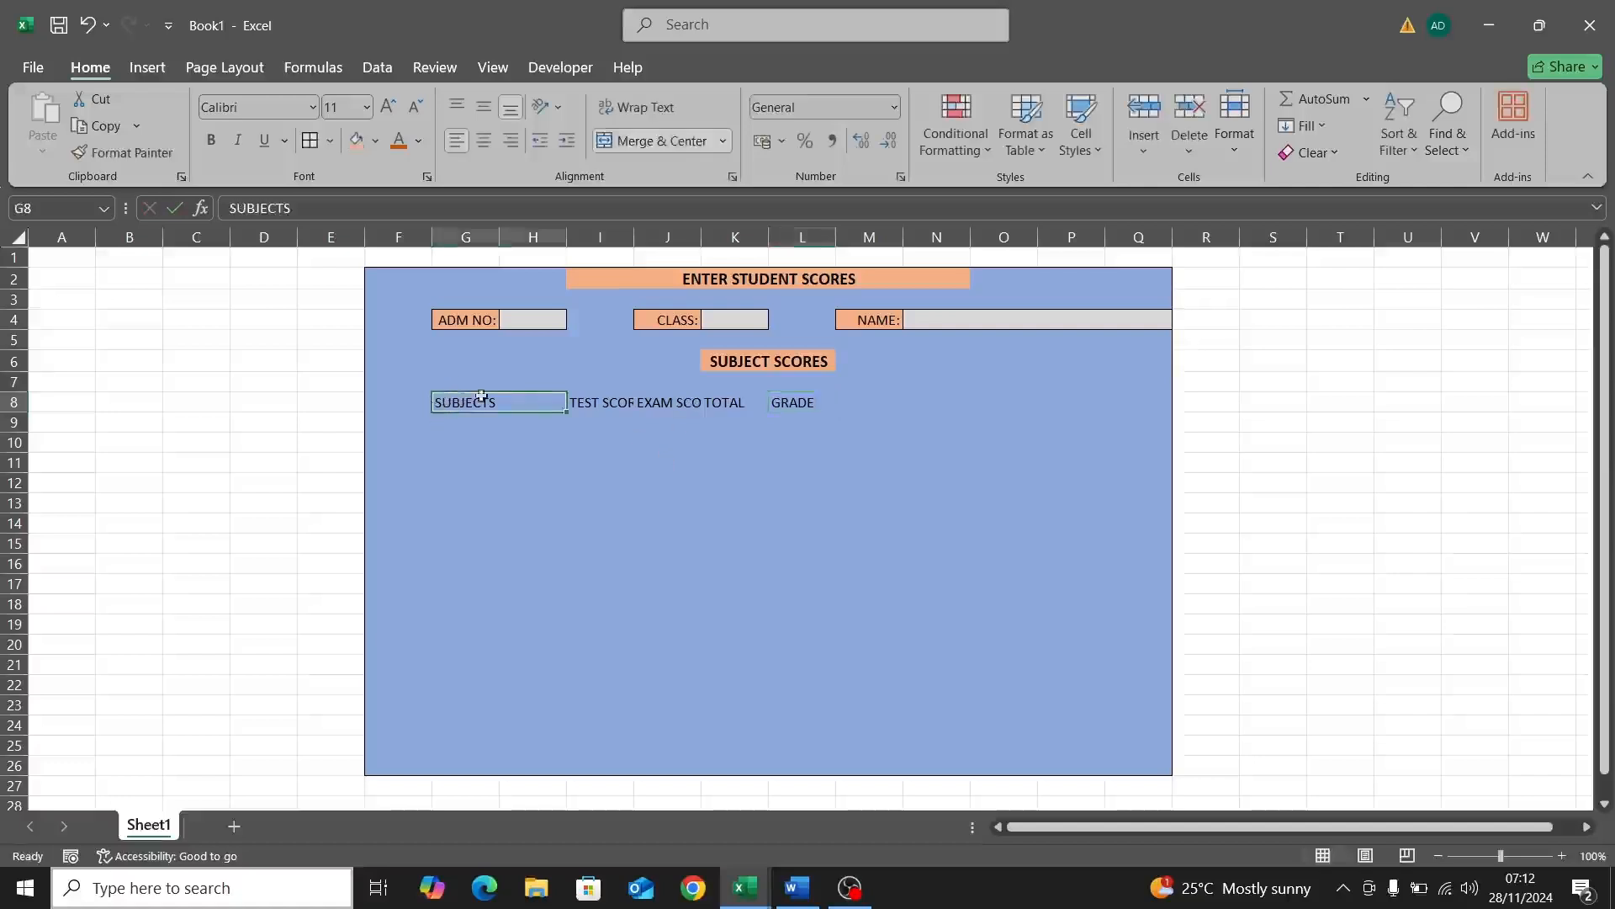
pyautogui.moveTo(613, 405); pyautogui.dragTo(819, 402)
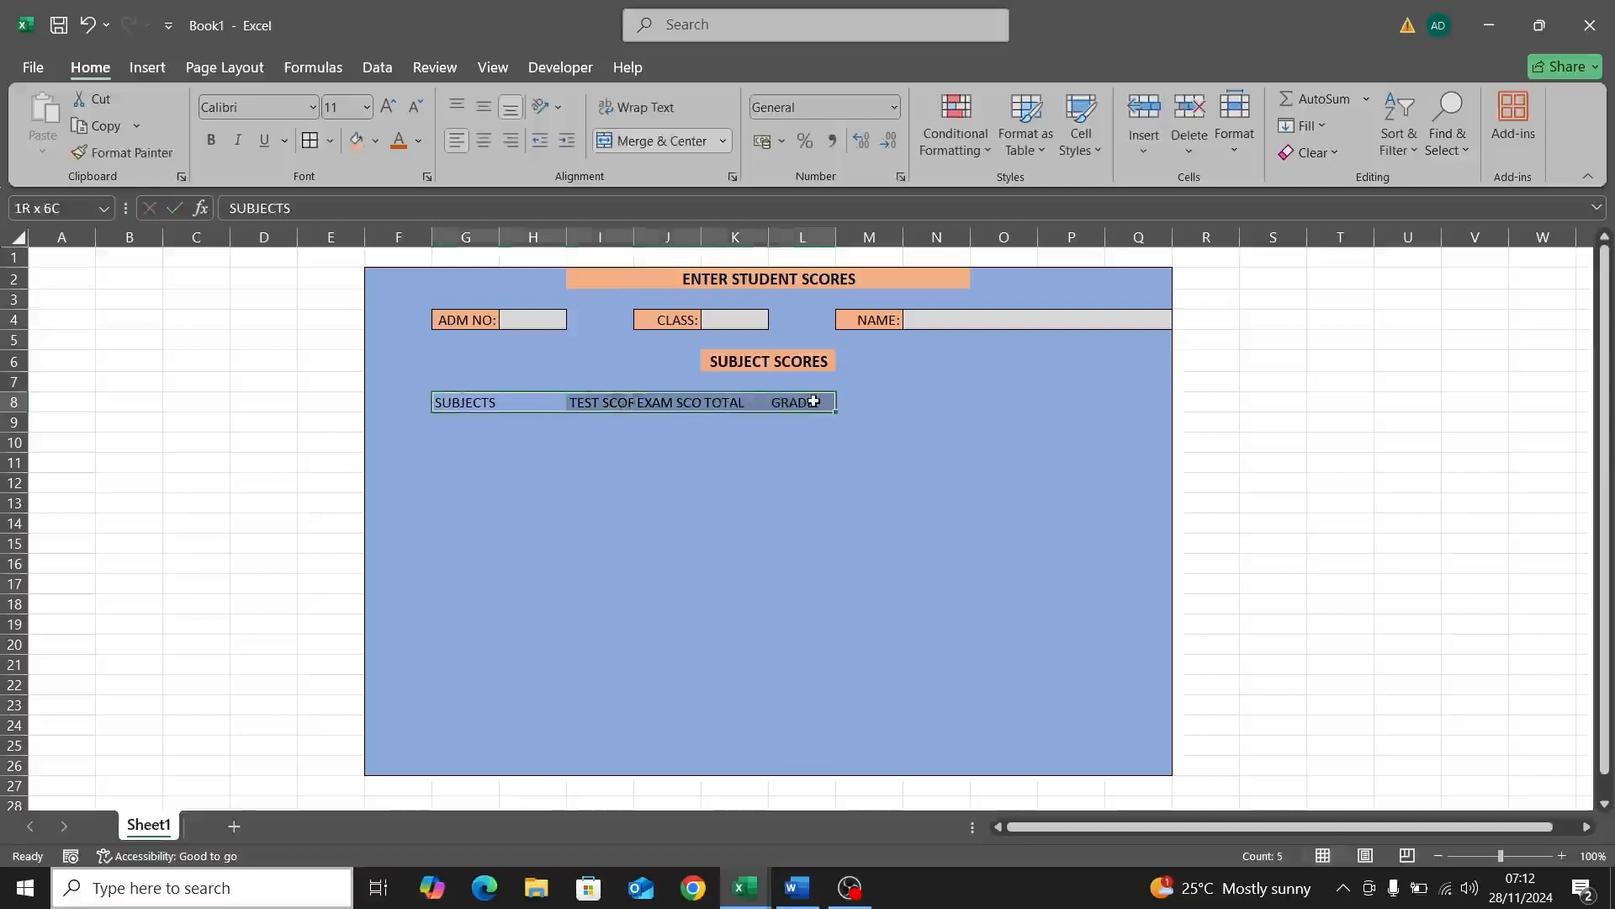
pyautogui.click(375, 141)
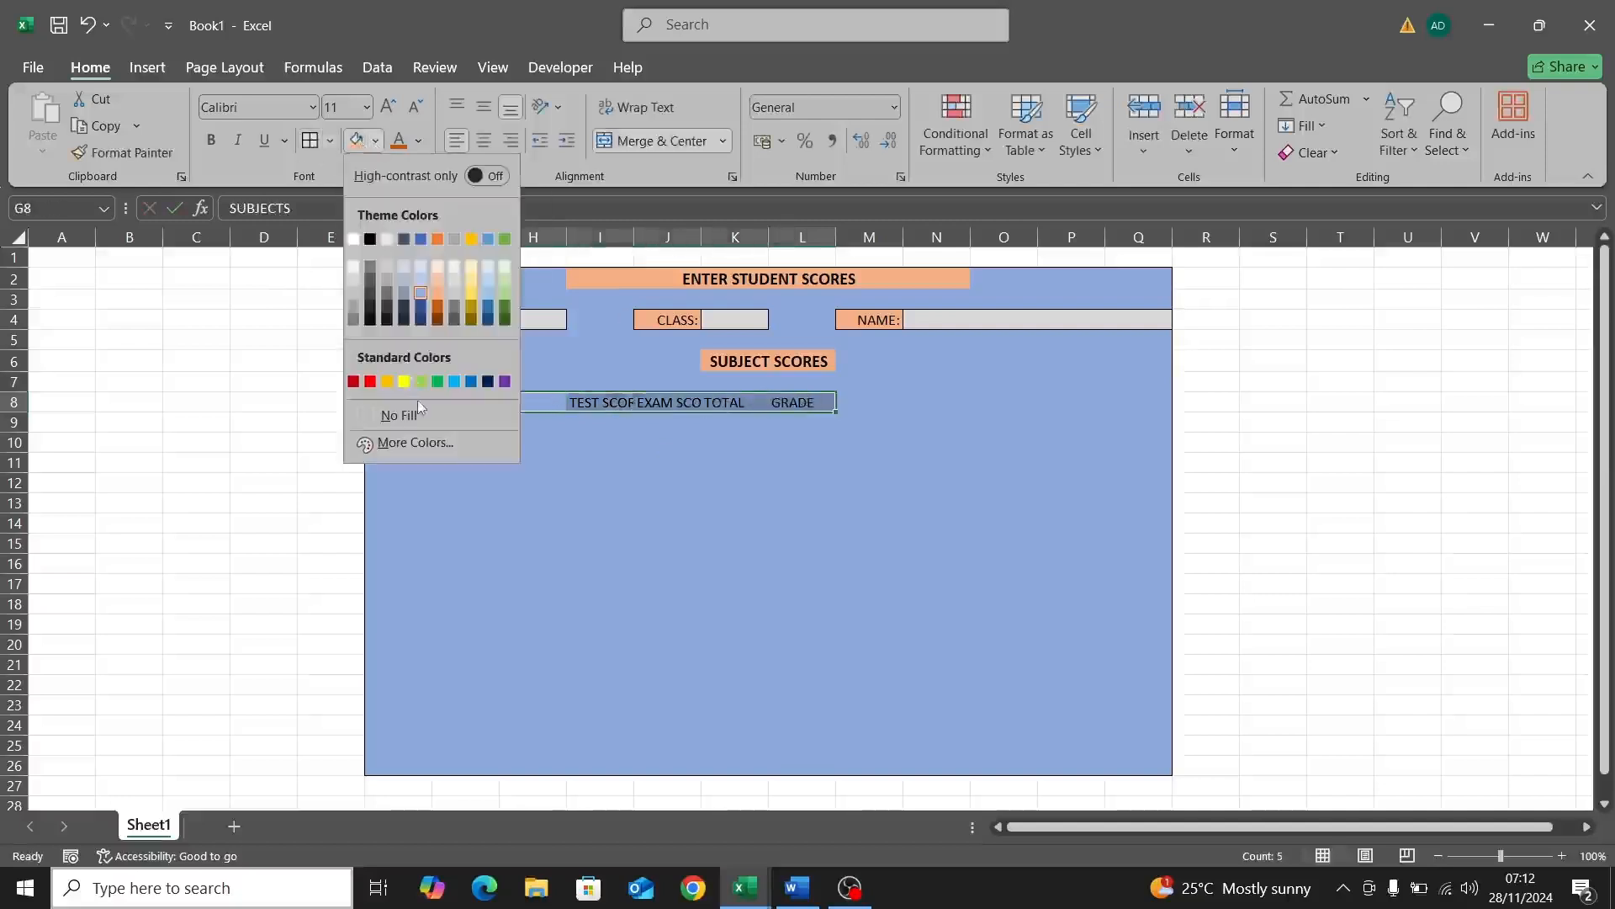
pyautogui.click(387, 381)
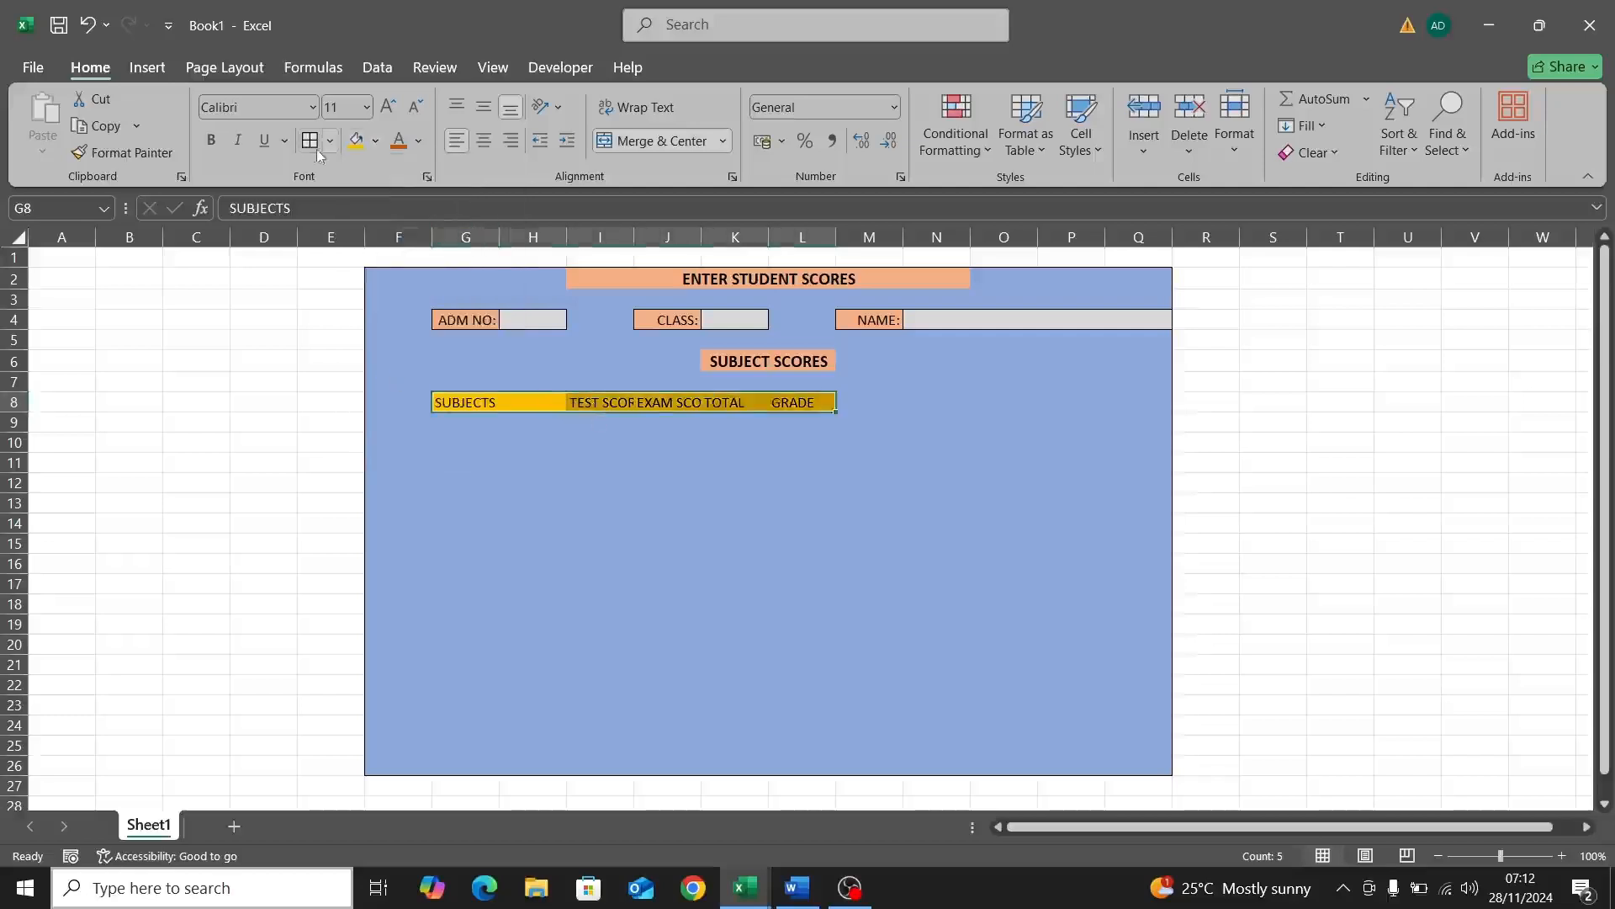
pyautogui.click(543, 425)
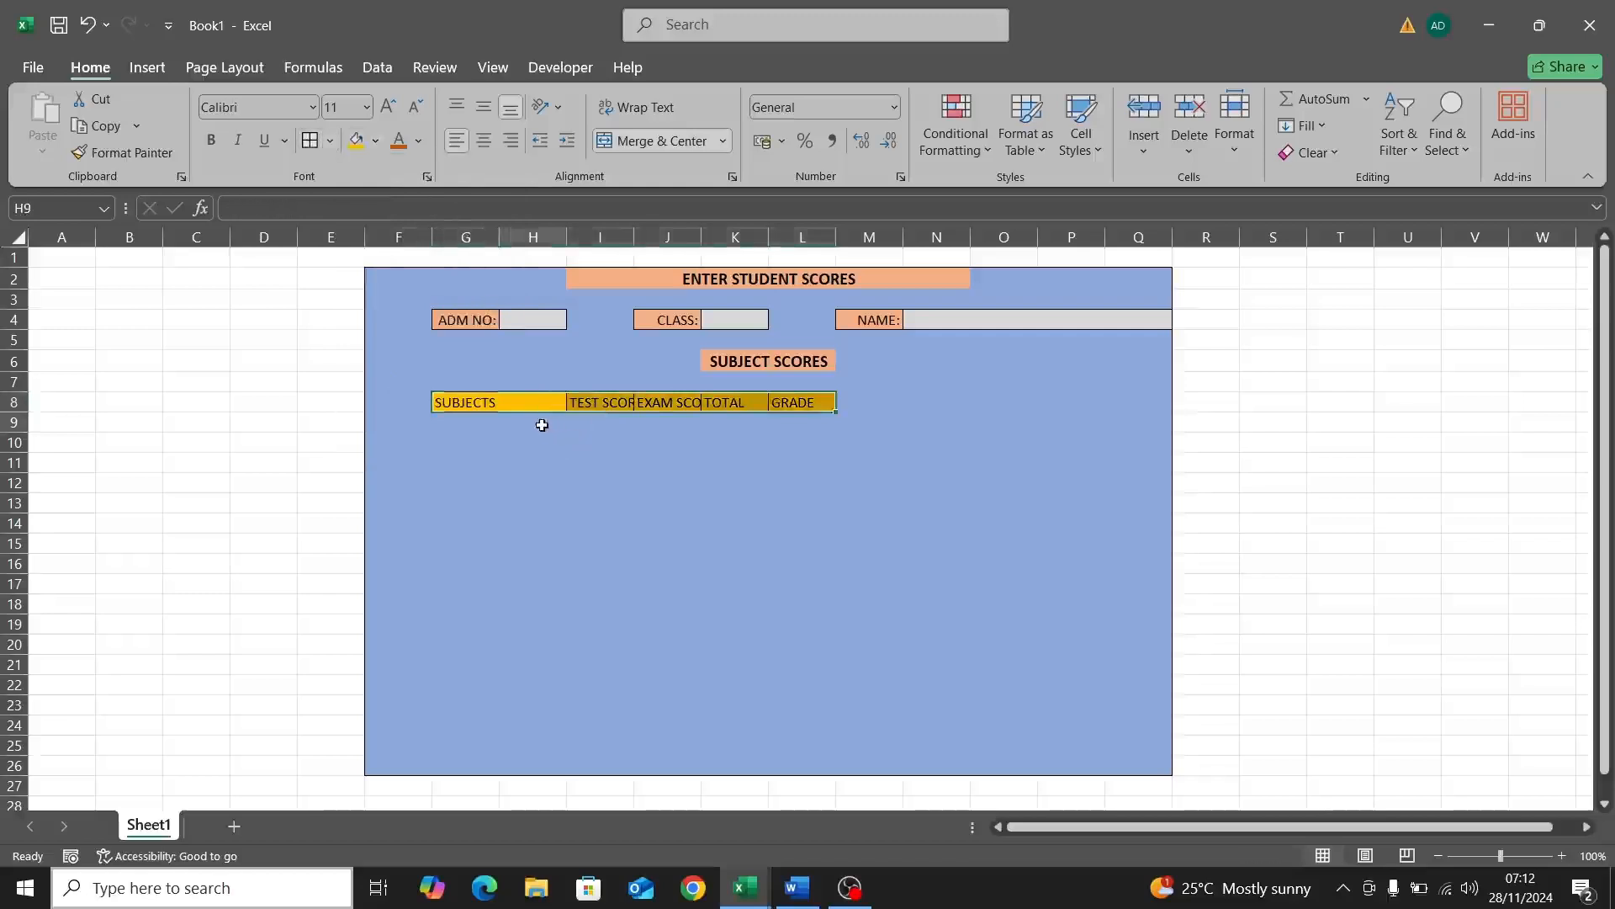
# Step: Widen columns I and J so TEST SCORE and EXAM SCORE fit
pyautogui.click(630, 405)
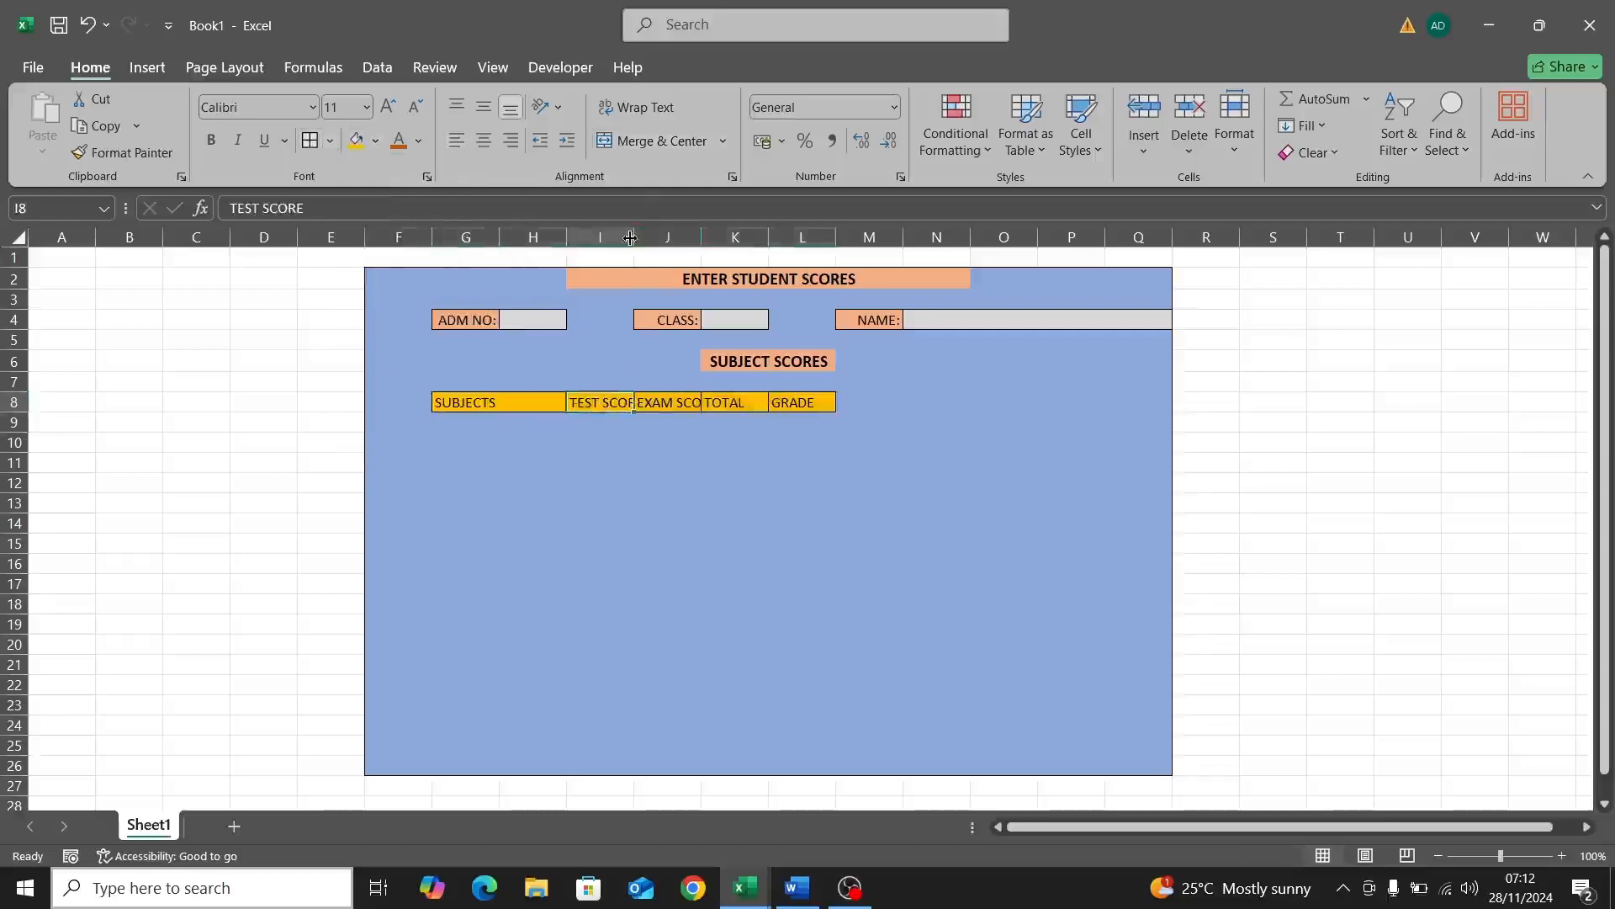
pyautogui.moveTo(635, 238); pyautogui.dragTo(671, 248)
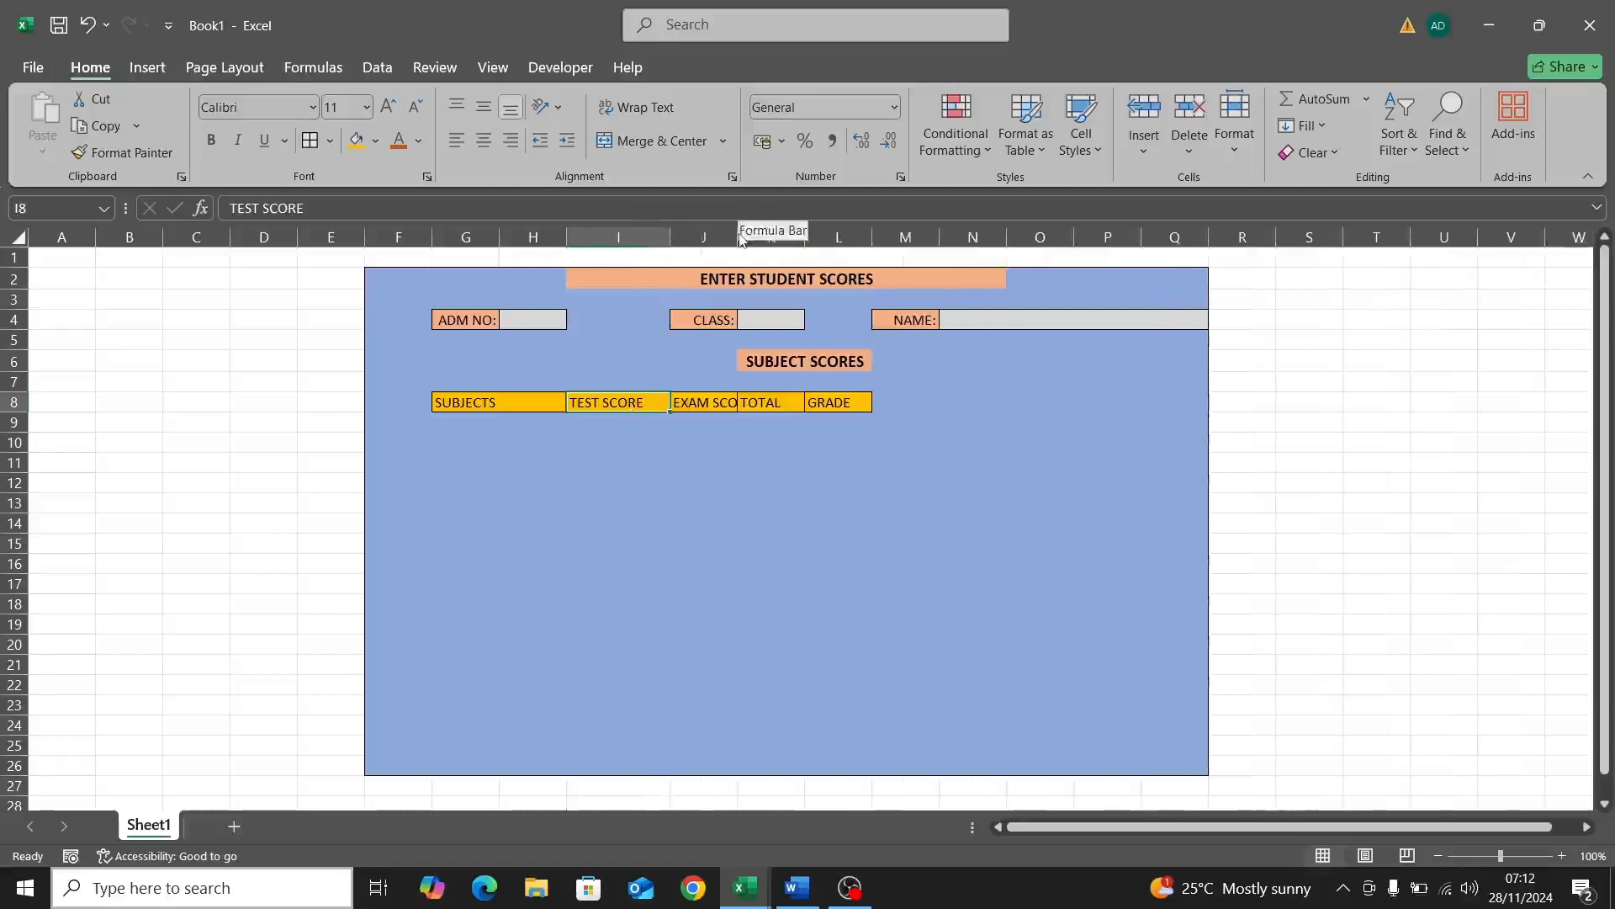
pyautogui.moveTo(733, 238); pyautogui.dragTo(764, 243)
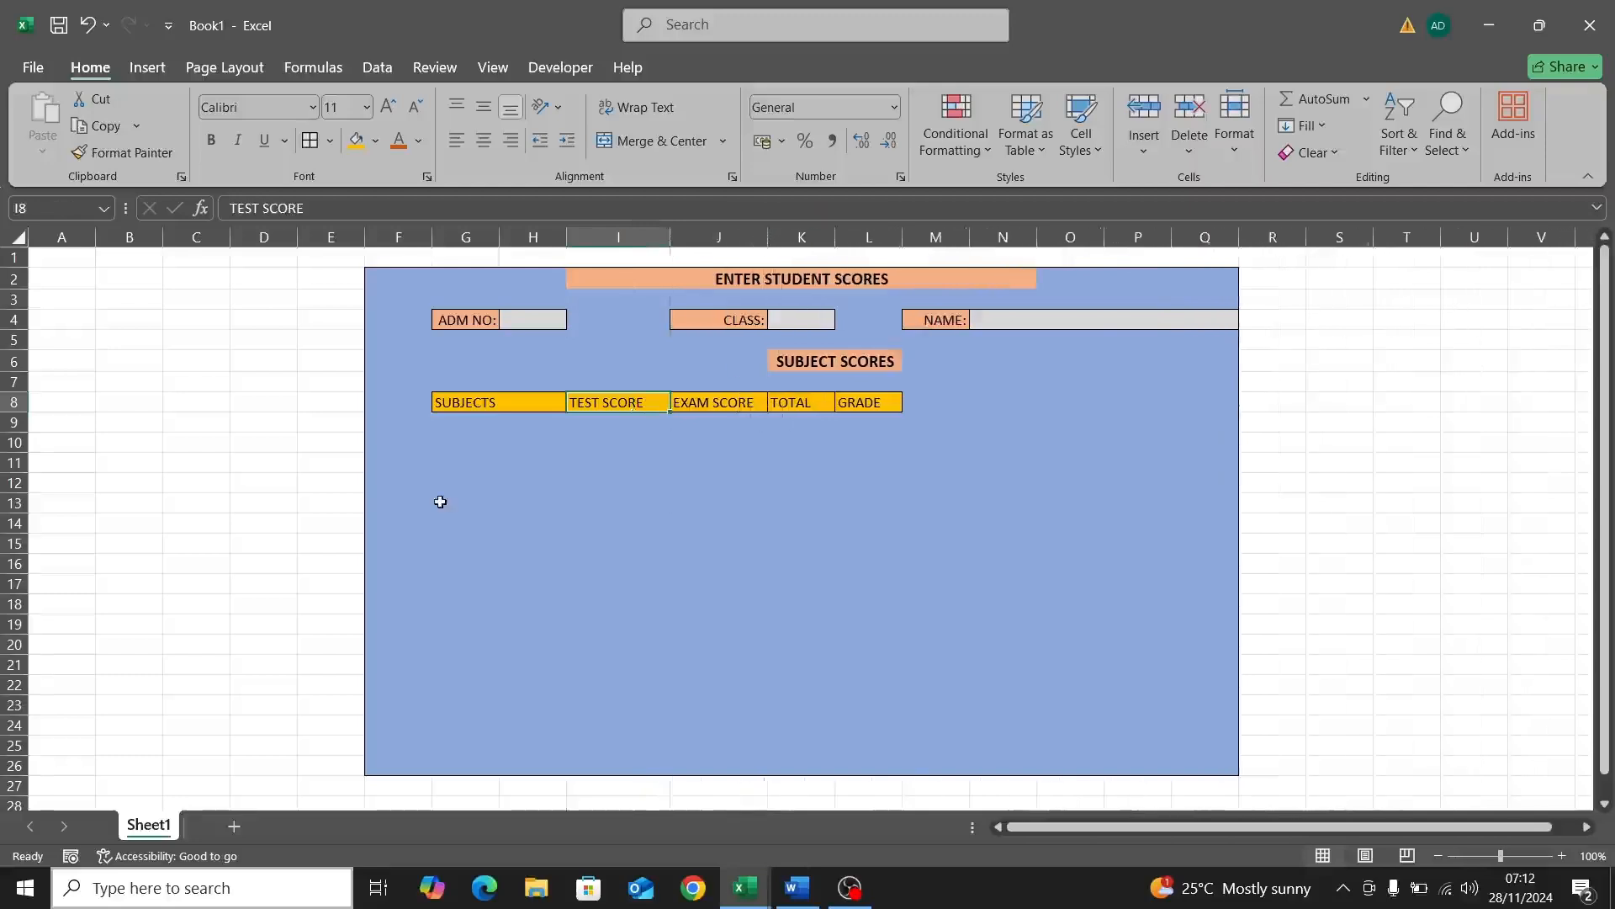
# Step: Make the SUBJECTS through GRADE headers bold and centred
pyautogui.click(479, 402)
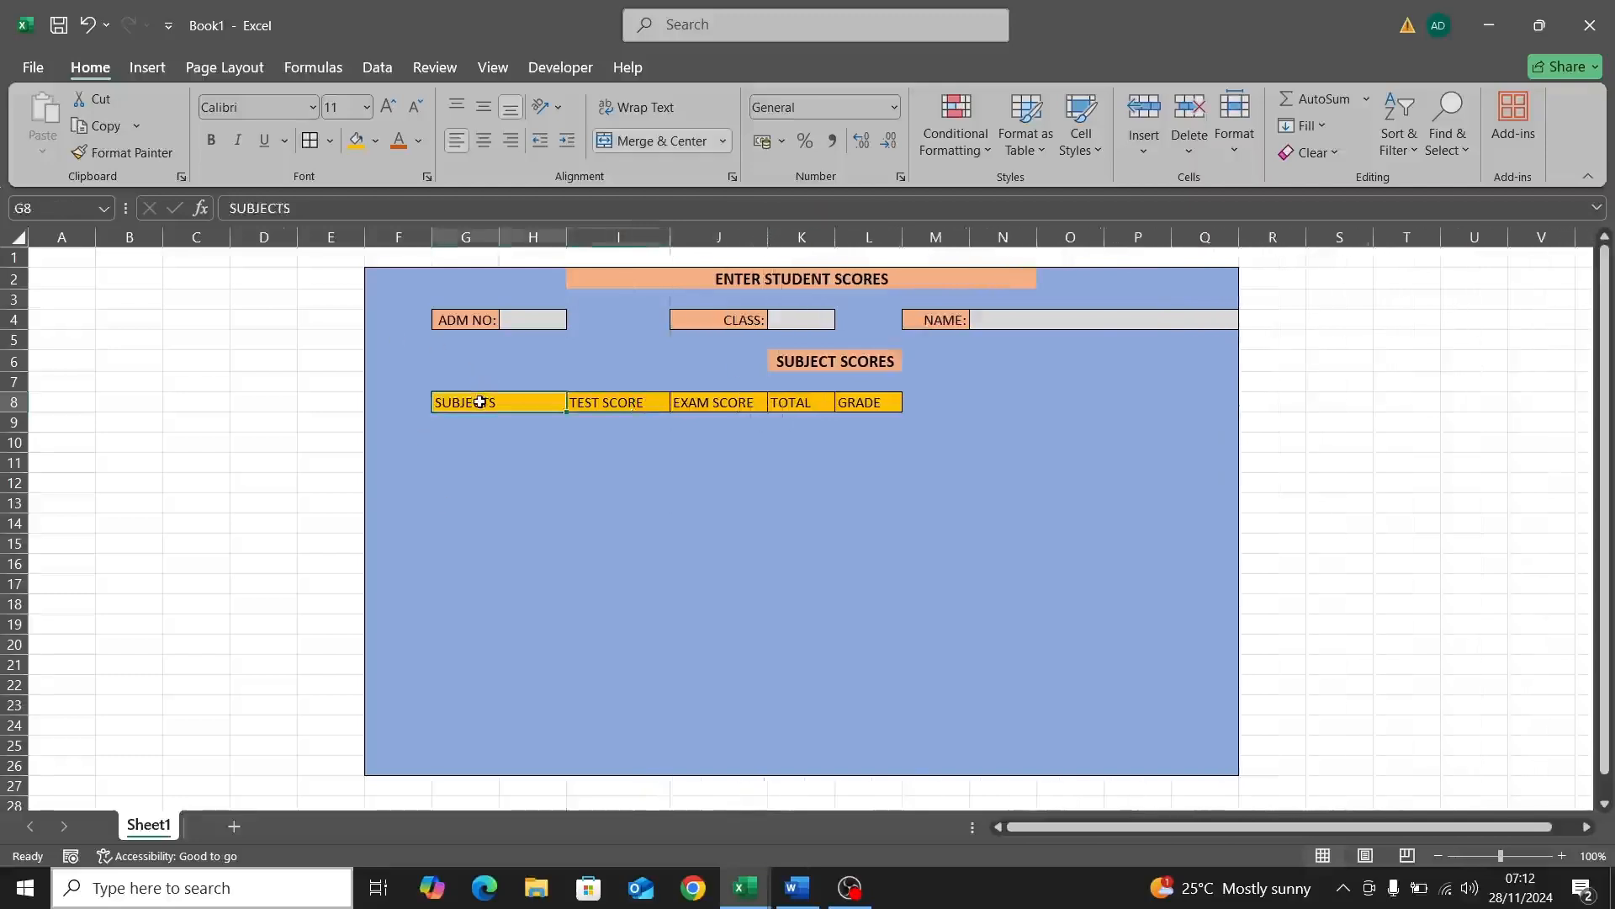
pyautogui.moveTo(480, 402); pyautogui.dragTo(870, 402)
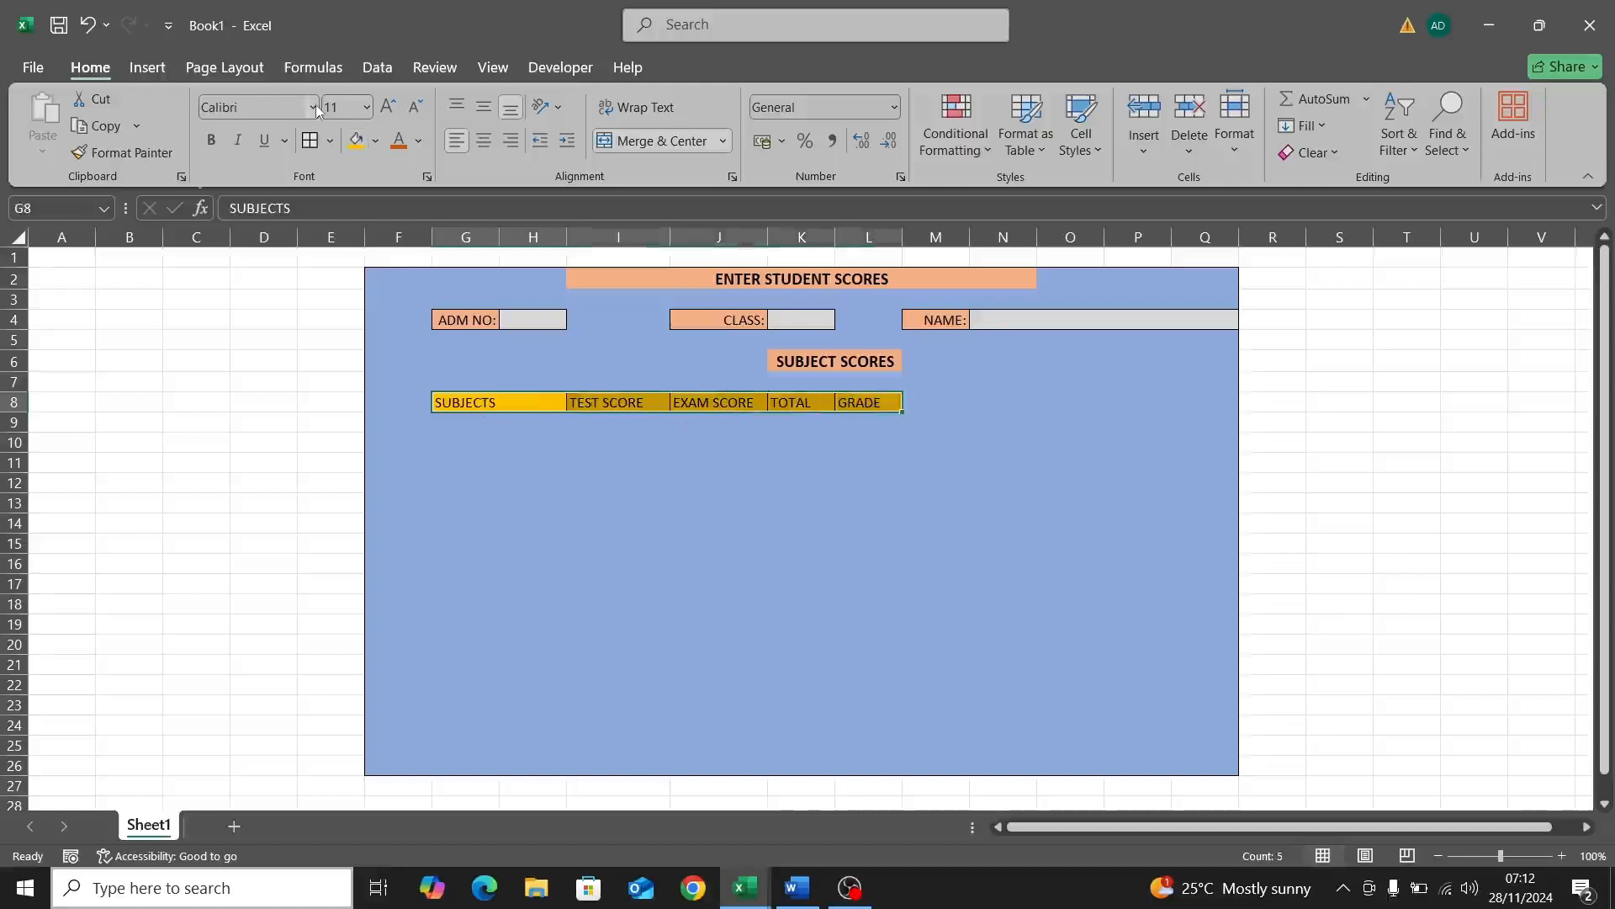
pyautogui.click(483, 142)
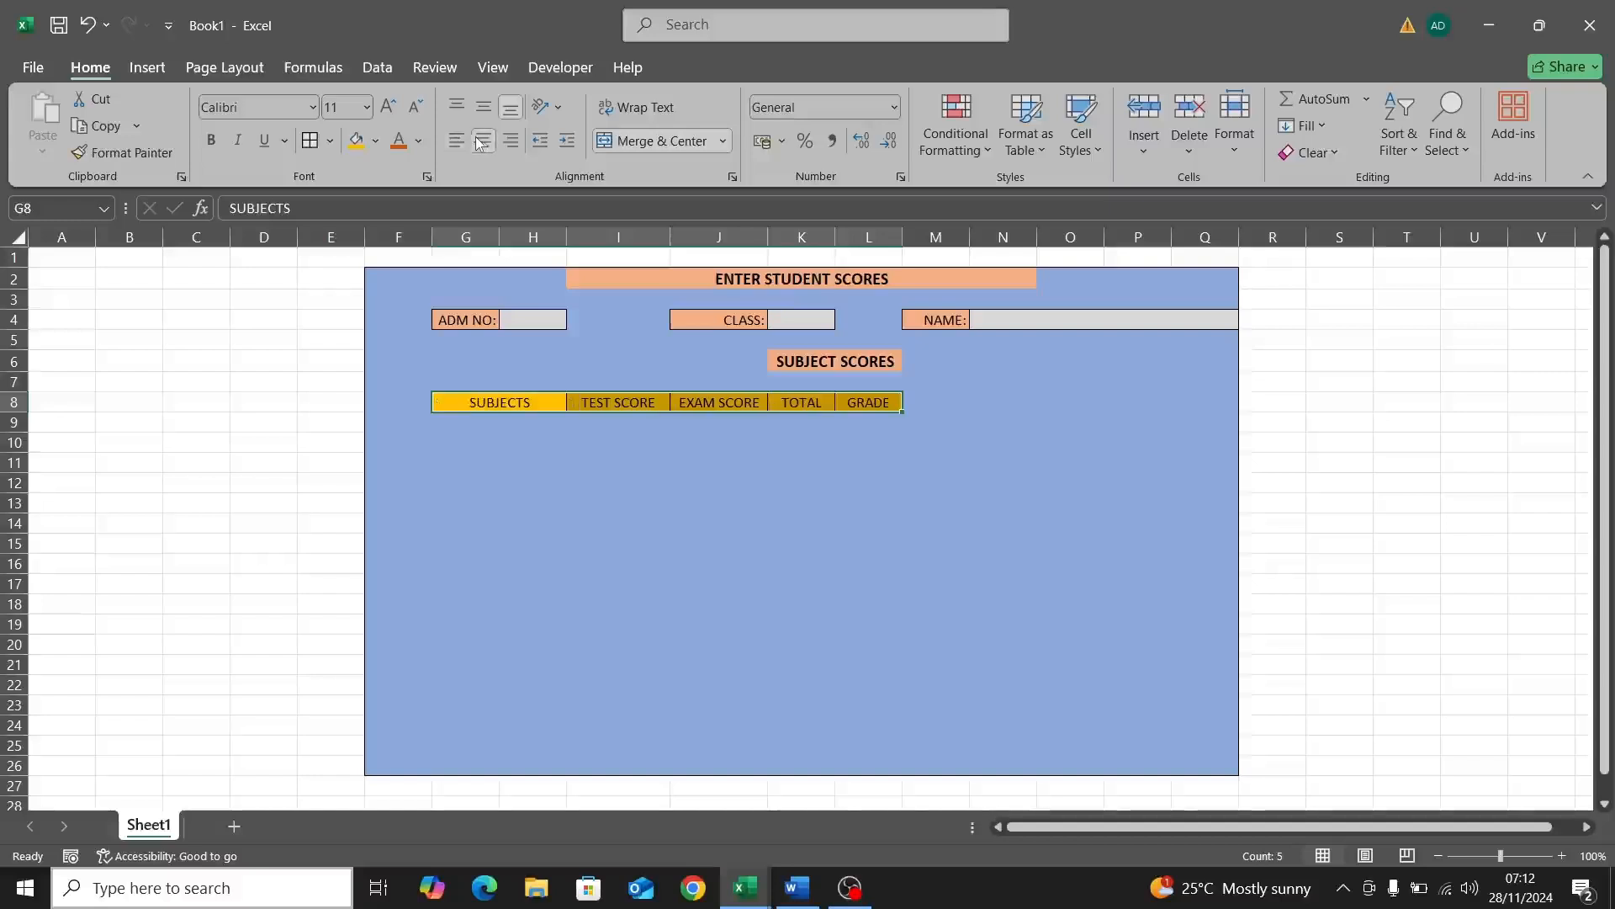
pyautogui.click(212, 142)
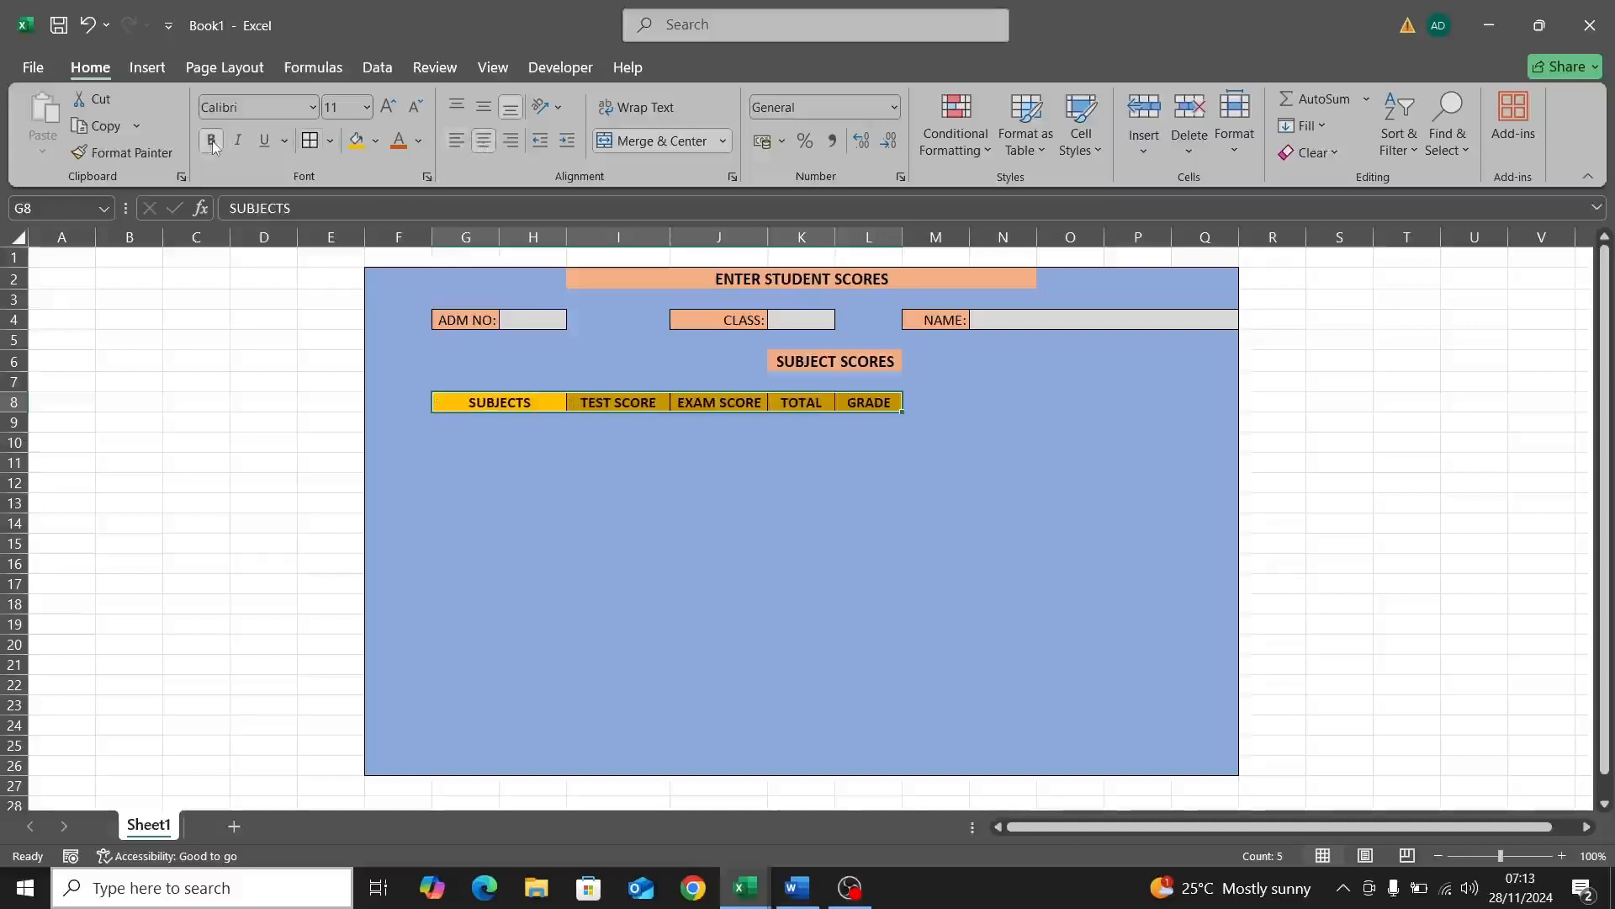
pyautogui.click(519, 429)
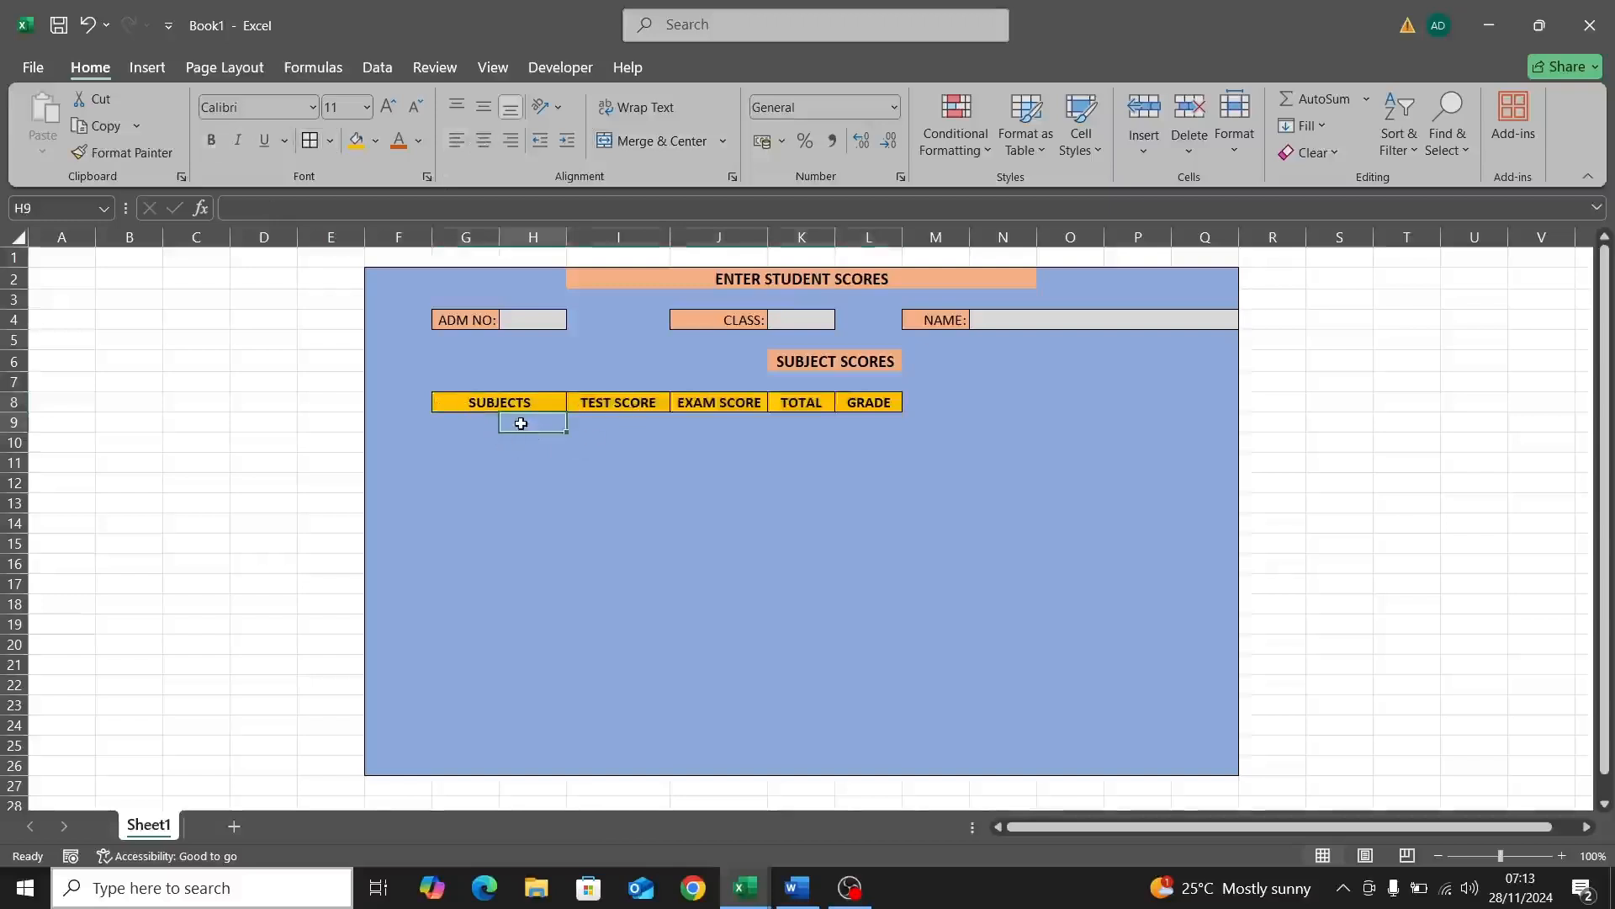
pyautogui.click(488, 405)
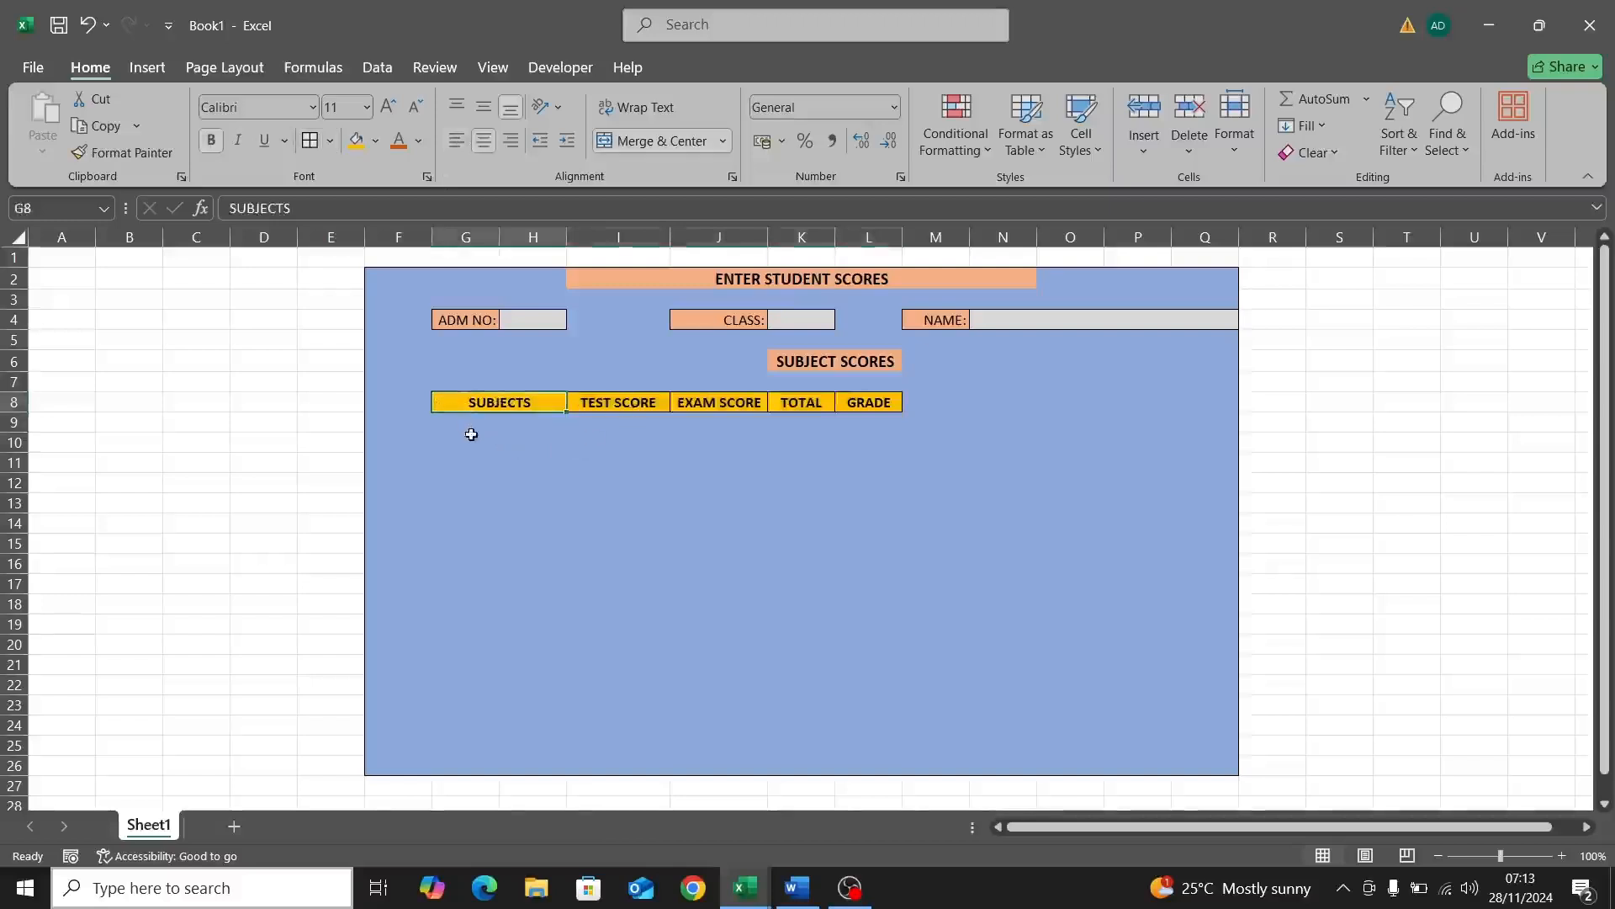
# Step: Enter MATHEMATICS in G9, ENGLISH in G10 and PVS in G11
pyautogui.click(469, 422)
pyautogui.doubleClick(468, 419)
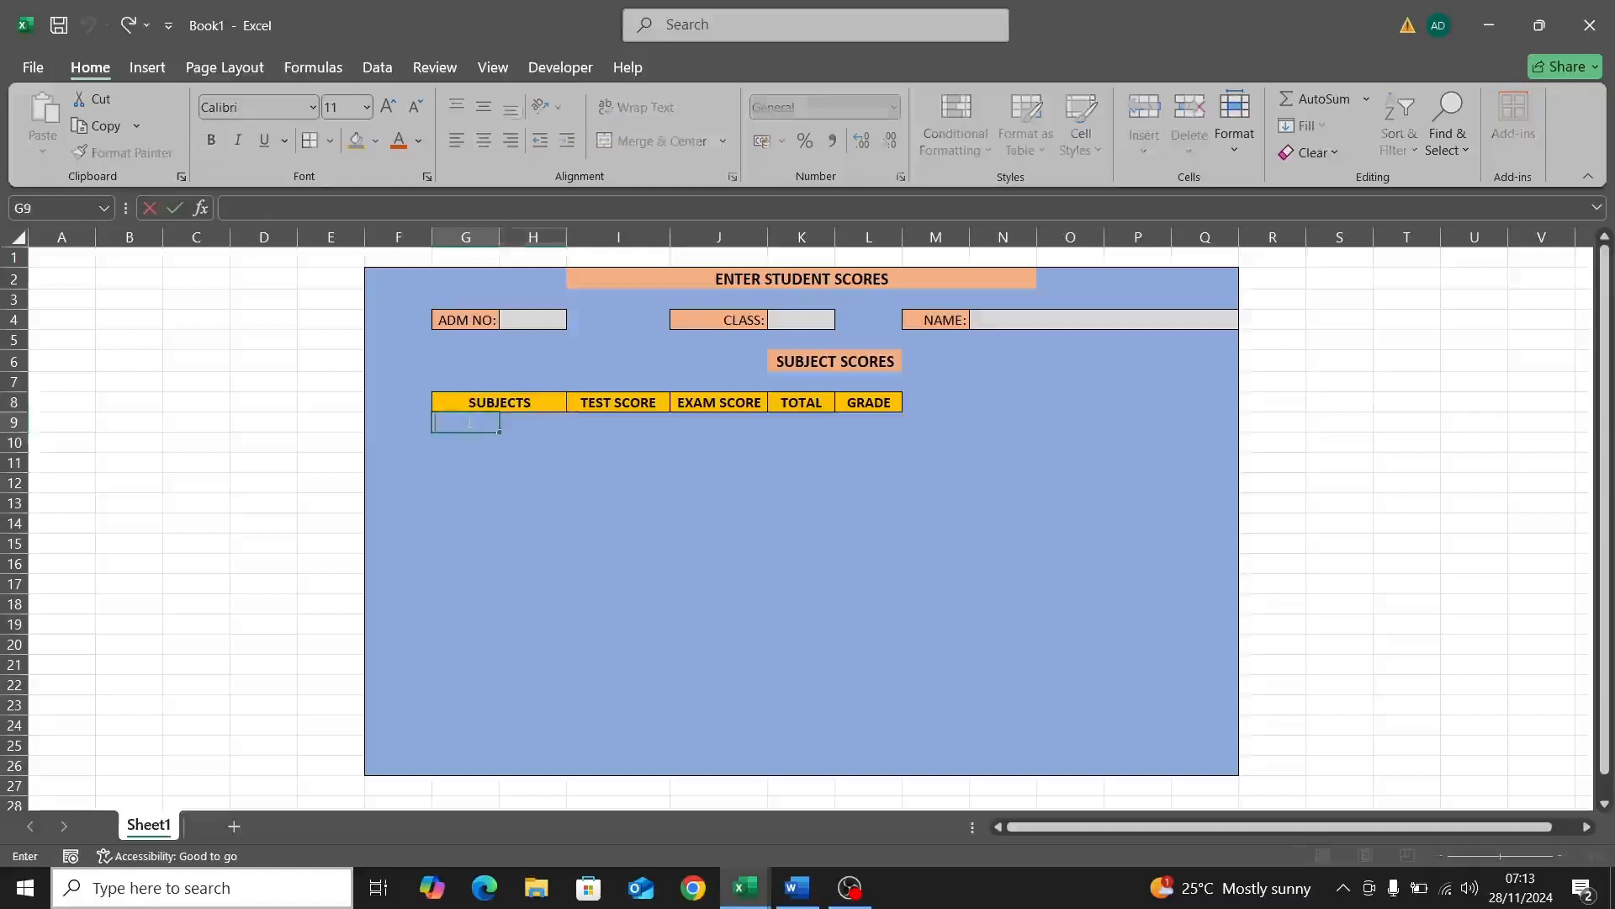
pyautogui.write('MAT')
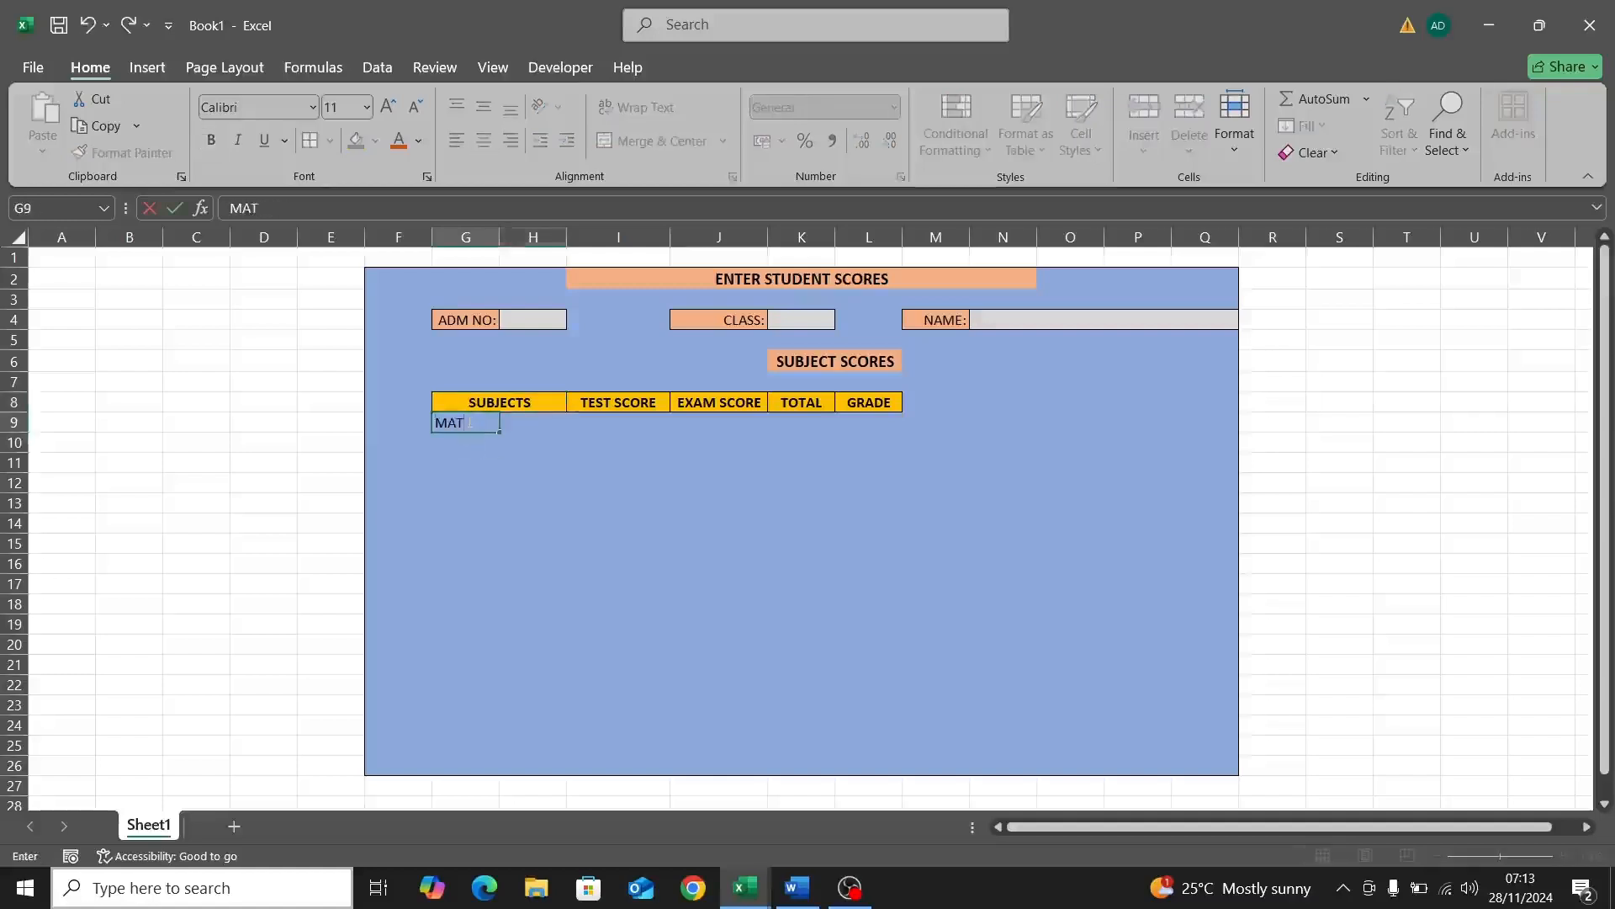
pyautogui.write('HEMATICS')
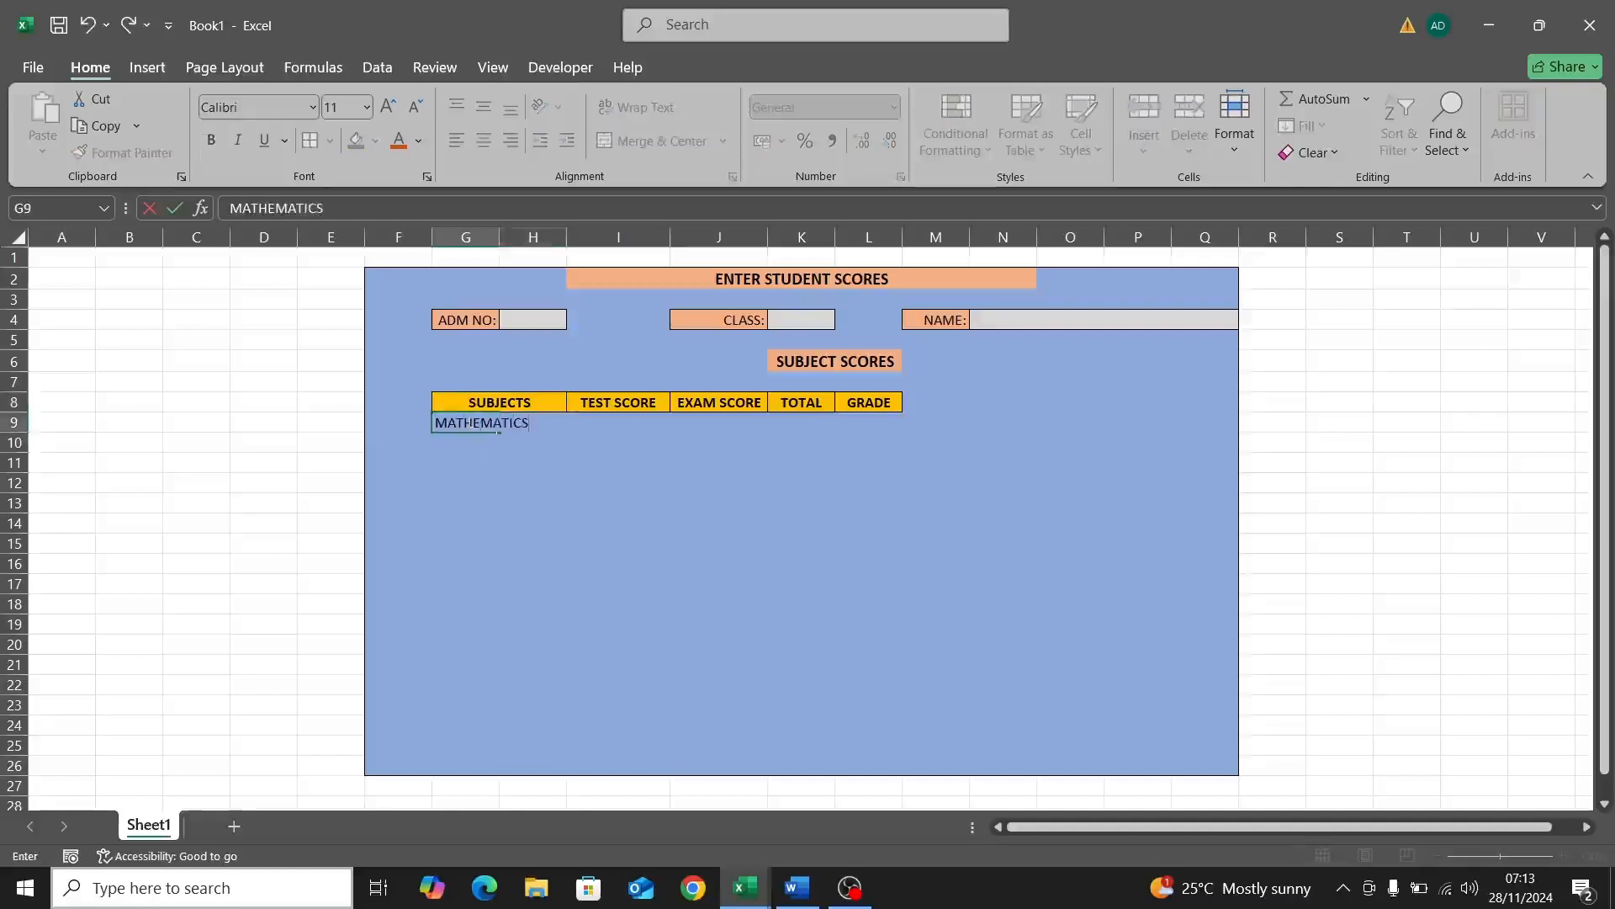
pyautogui.click(462, 443)
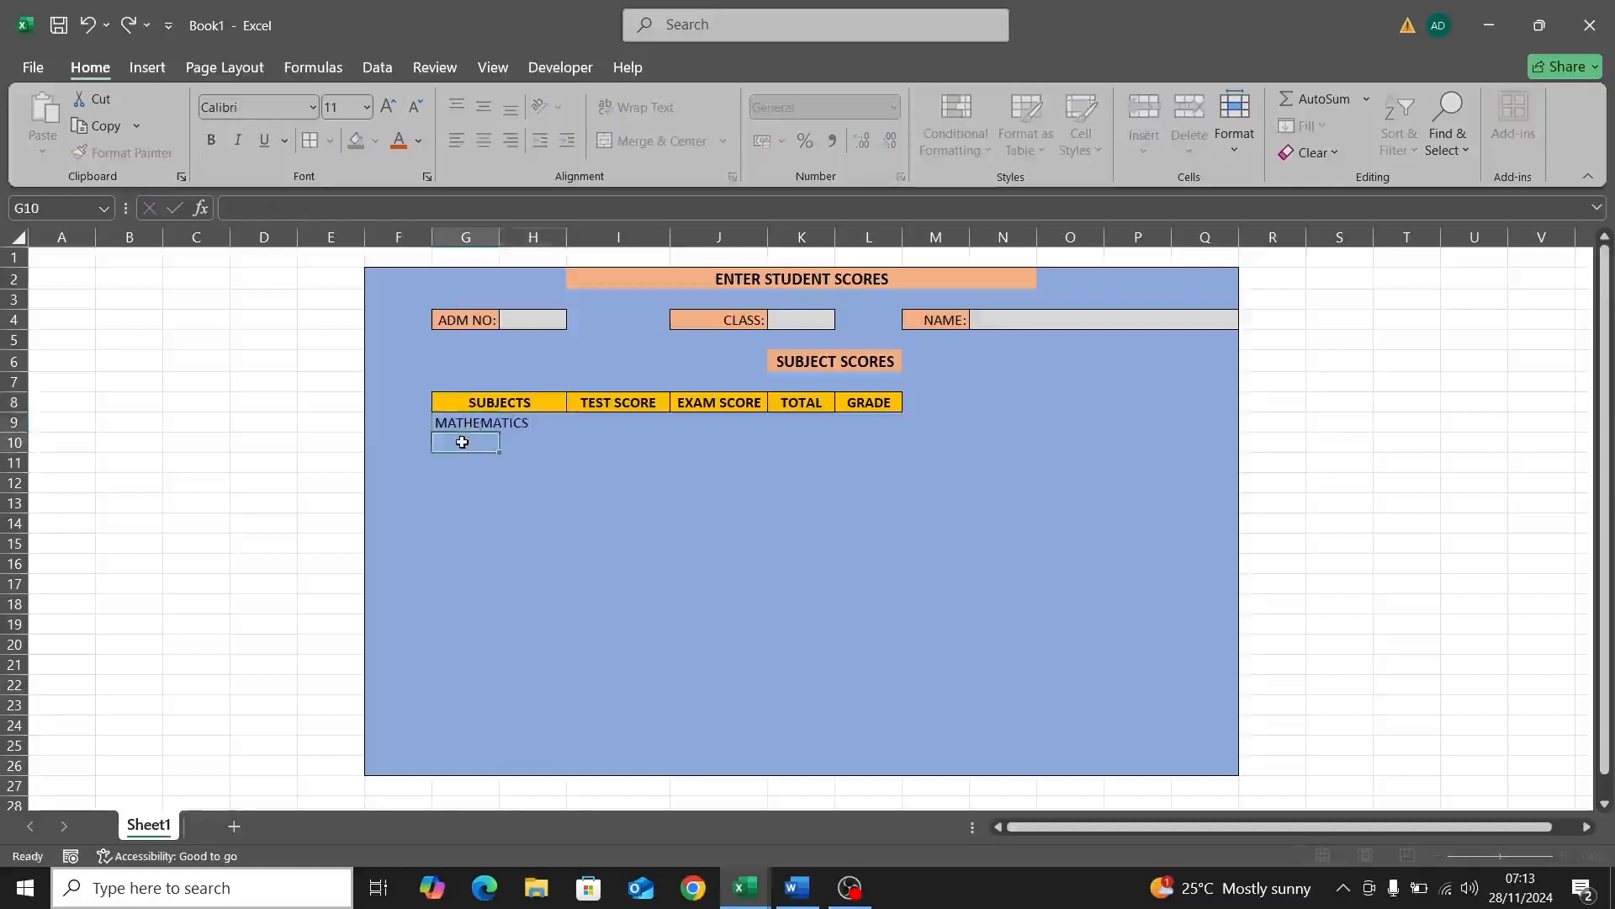
pyautogui.doubleClick(462, 442)
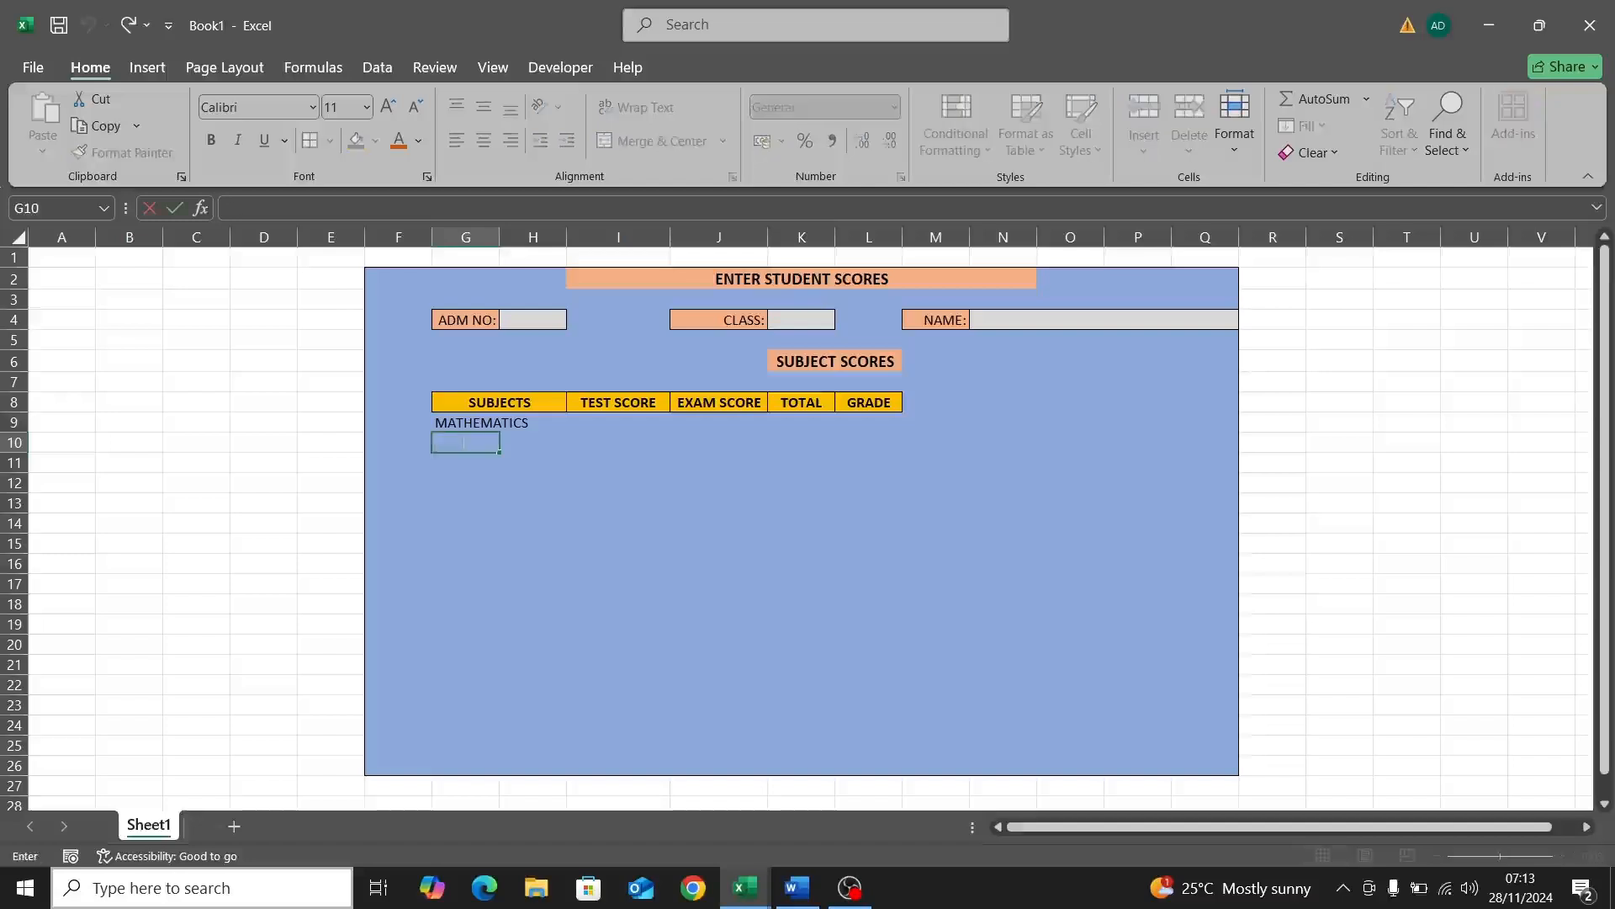
pyautogui.write('ENGLISH')
pyautogui.click(485, 461)
pyautogui.doubleClick(486, 462)
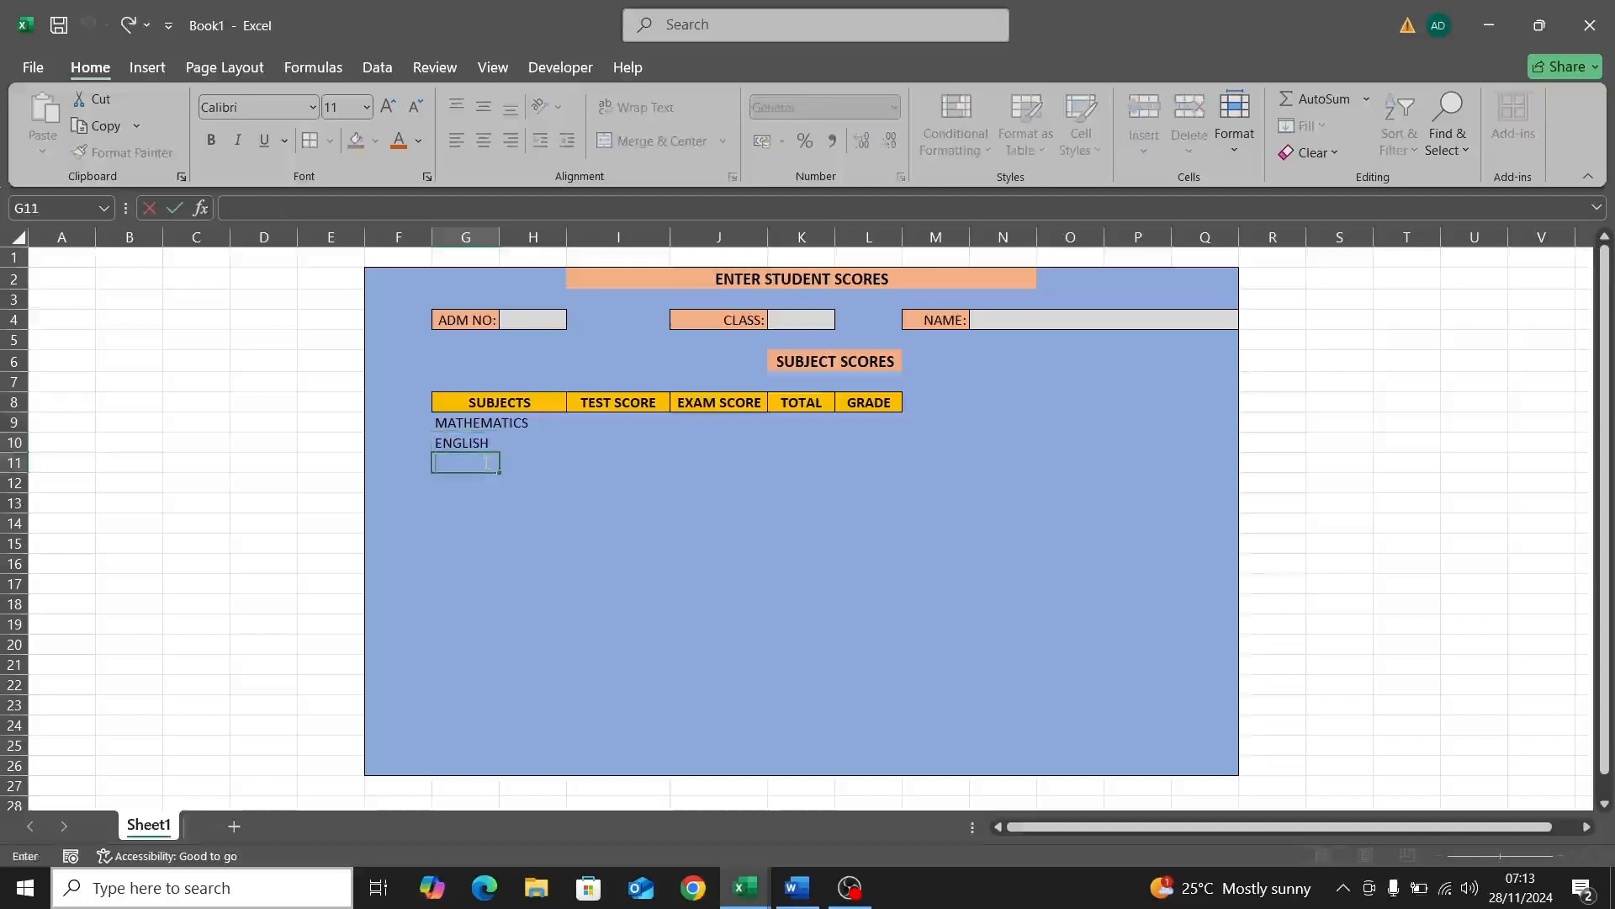
pyautogui.write('PVS')
pyautogui.click(572, 429)
# Step: Check the three subject entries and the cells beside them
pyautogui.click(509, 423)
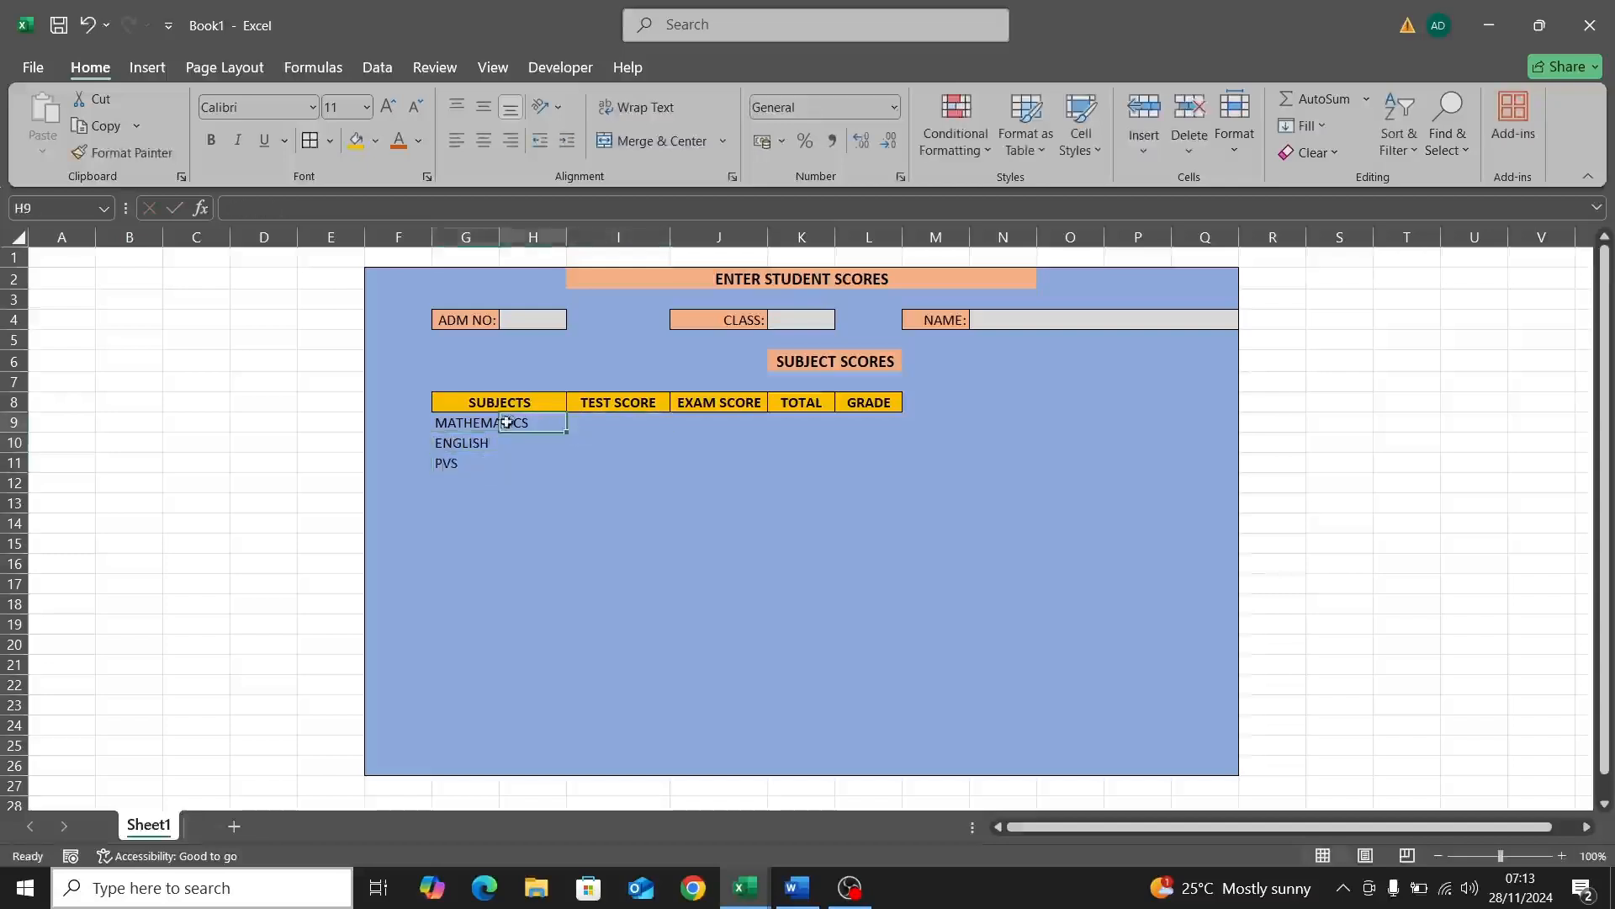
pyautogui.click(491, 423)
pyautogui.click(516, 443)
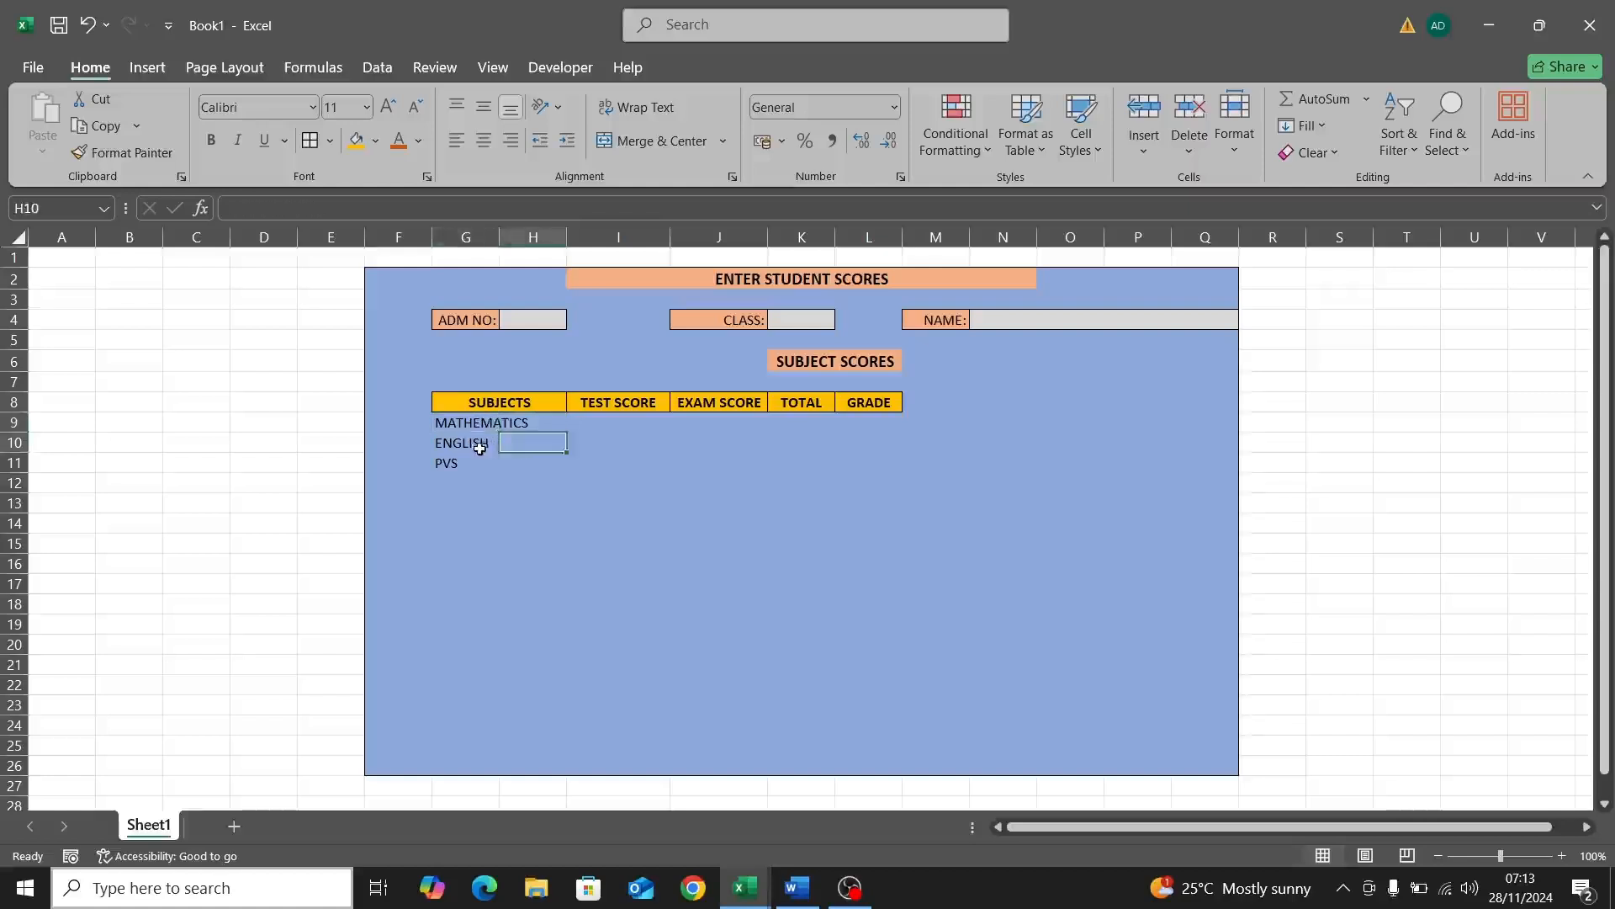
pyautogui.click(480, 449)
pyautogui.click(482, 462)
pyautogui.click(522, 461)
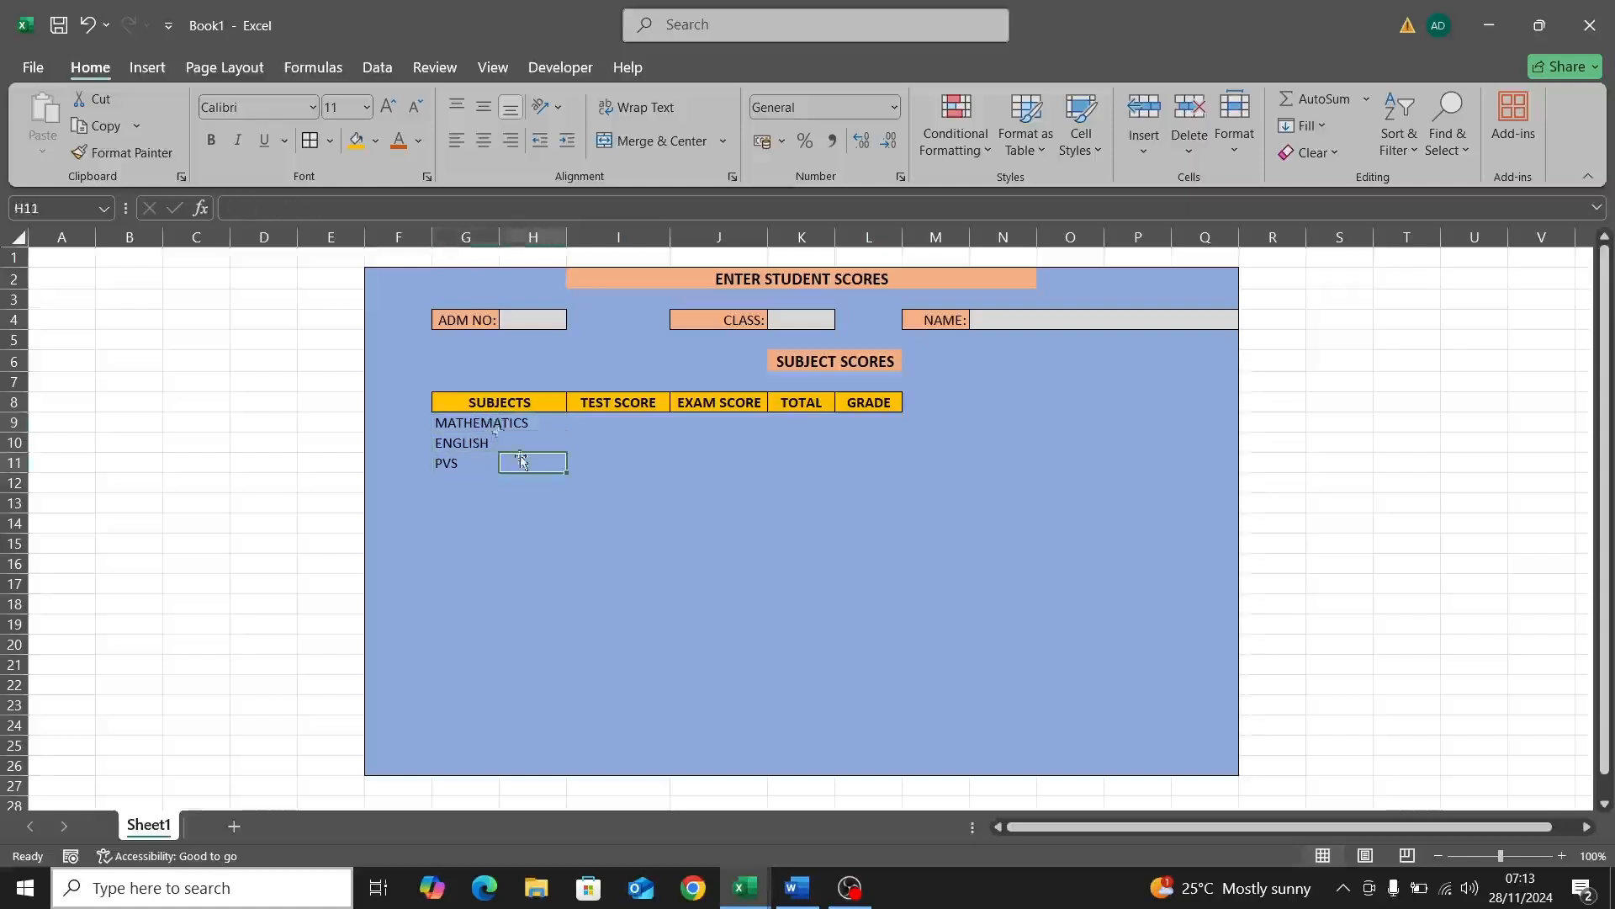
pyautogui.click(484, 425)
# Step: Merge and centre MATHEMATICS, ENGLISH and PVS across columns G and H, restoring ENGLISH after an accidental deletion
pyautogui.moveTo(483, 425); pyautogui.dragTo(530, 427)
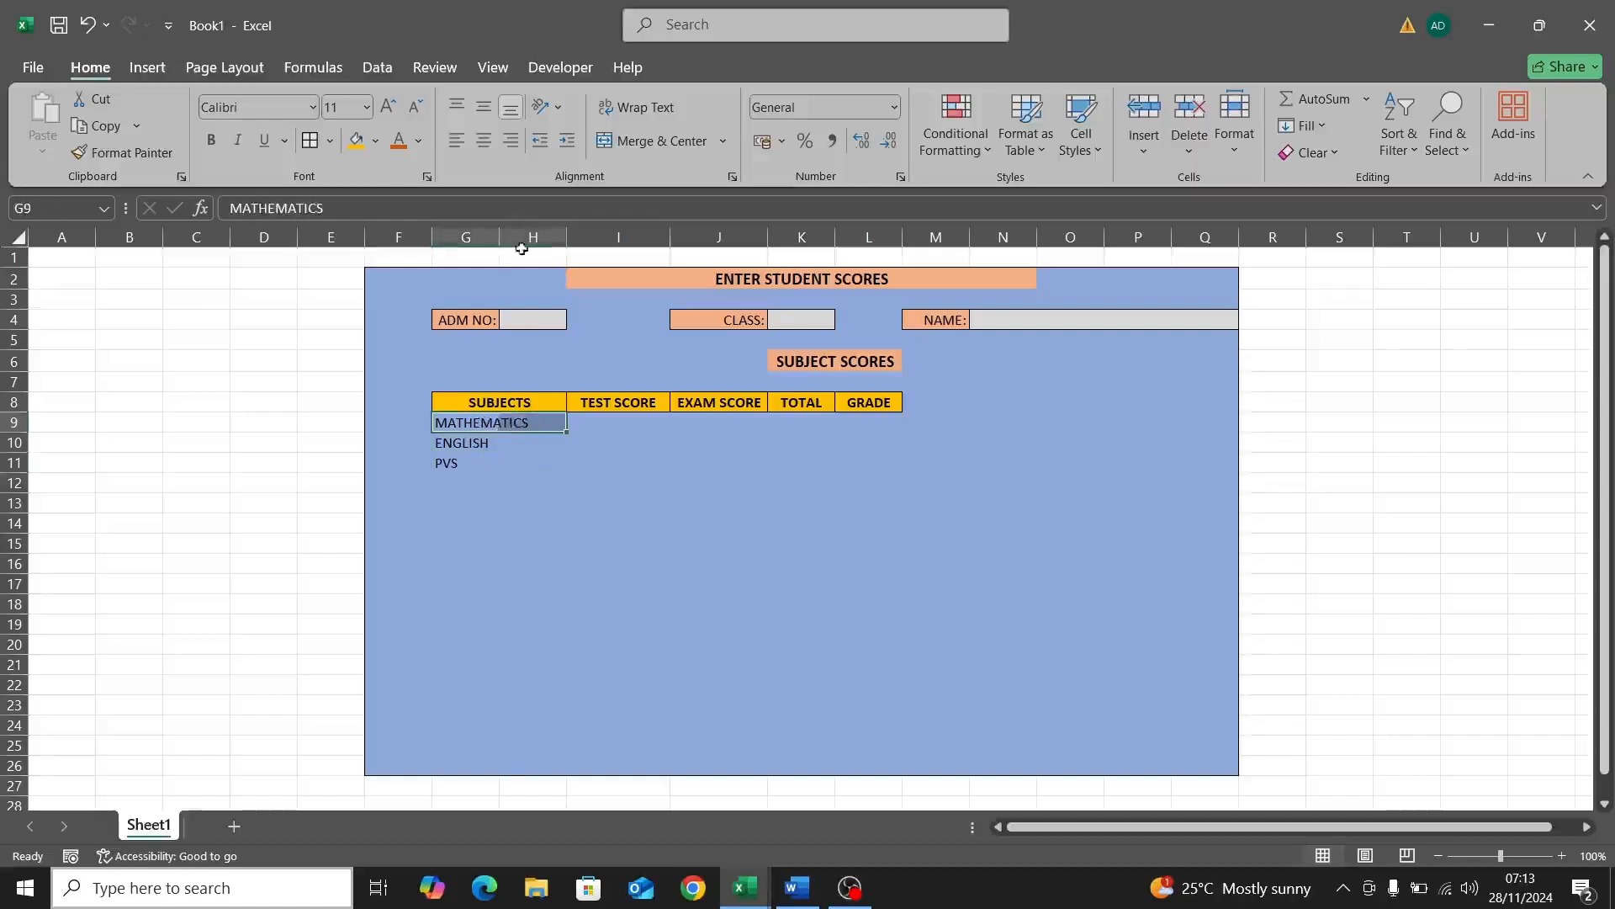
pyautogui.click(653, 141)
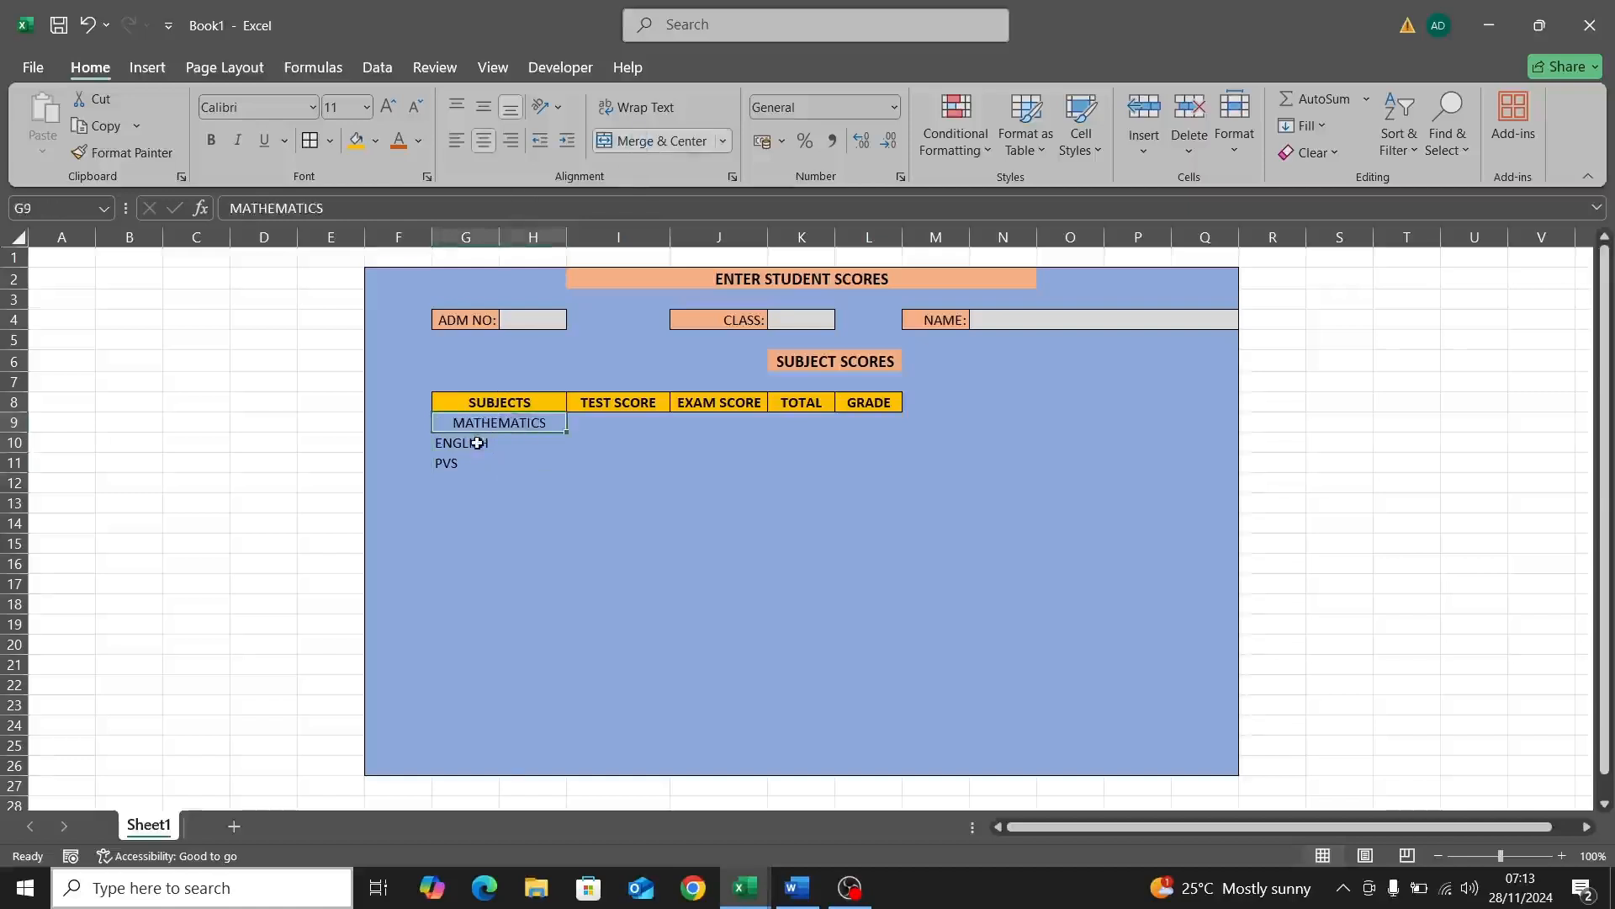
pyautogui.click(477, 442)
pyautogui.moveTo(499, 452); pyautogui.dragTo(514, 443)
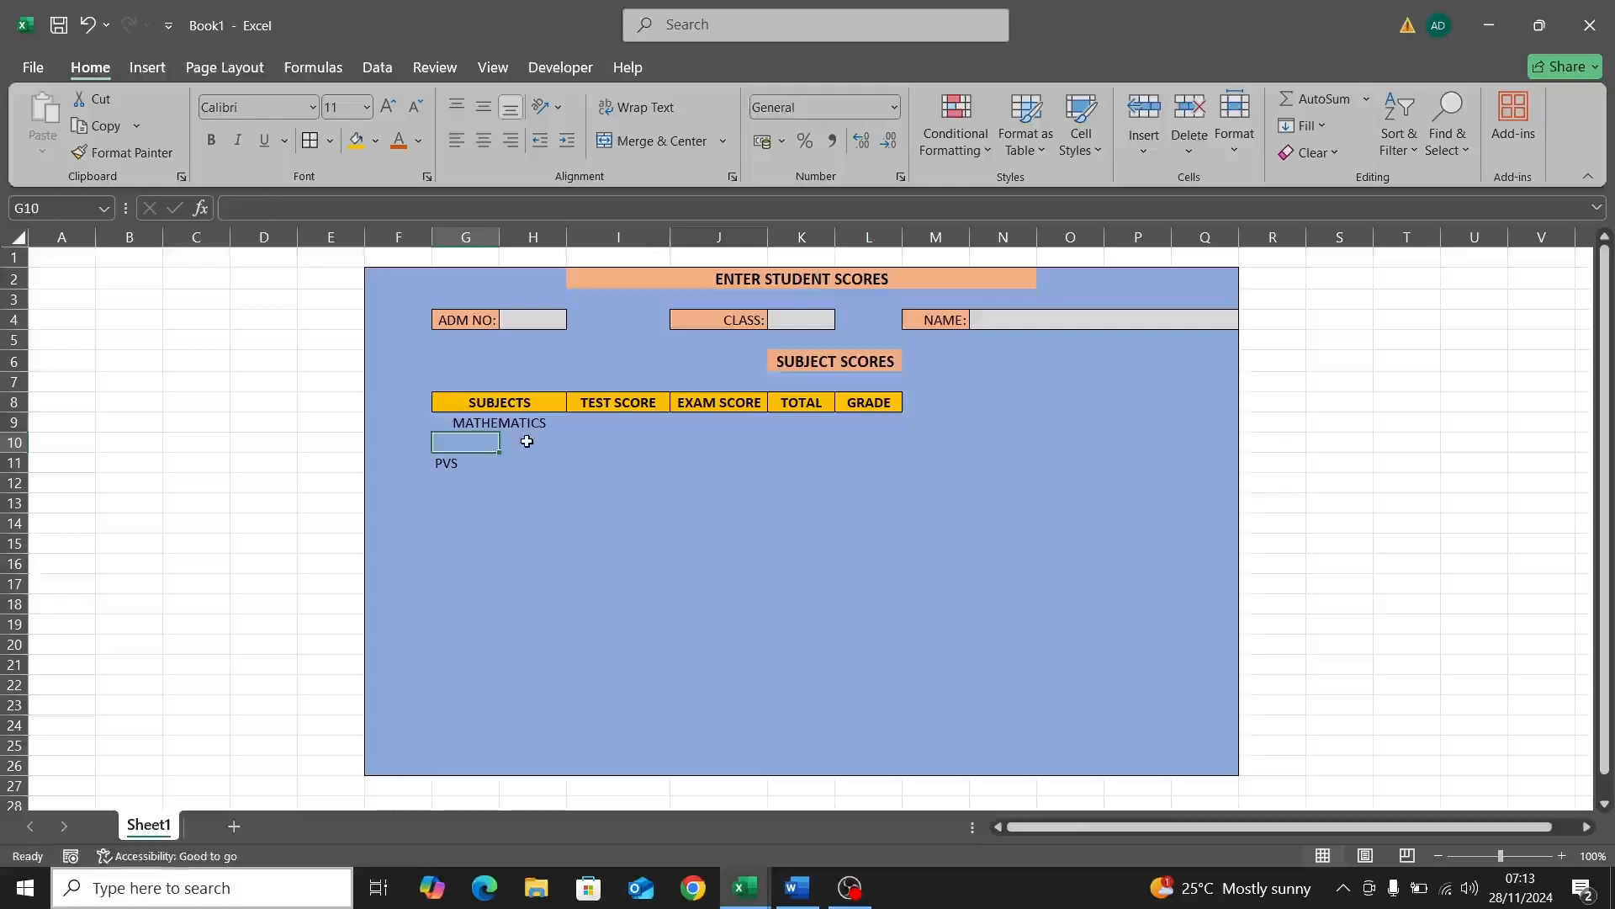
pyautogui.click(467, 438)
pyautogui.hotkey('ctrl', 'z')
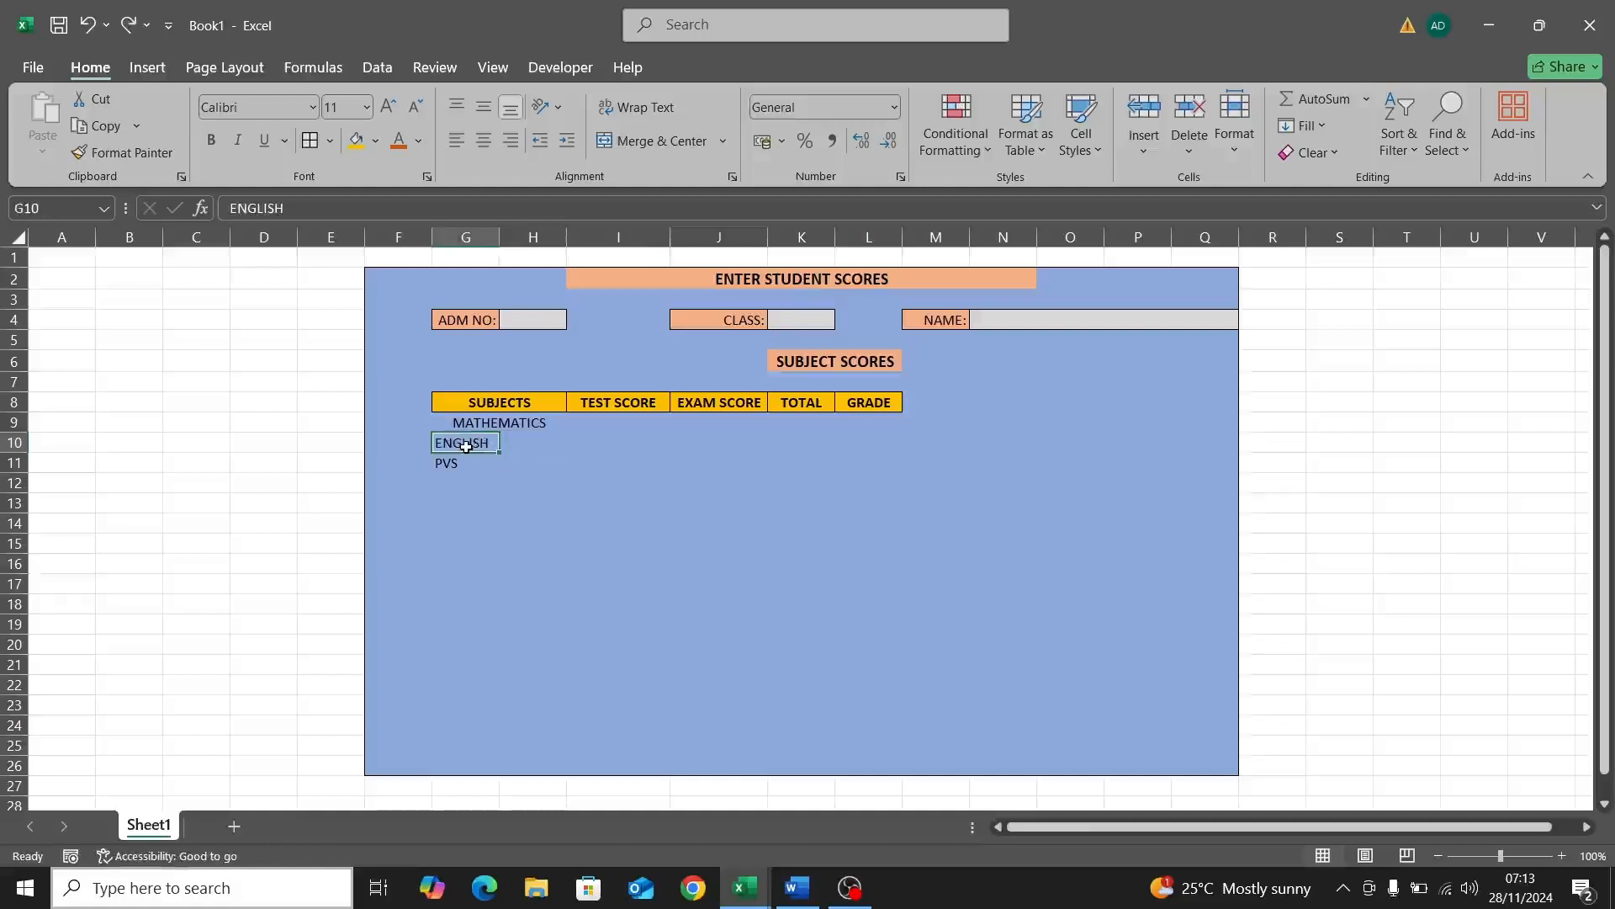
pyautogui.moveTo(467, 447); pyautogui.dragTo(530, 443)
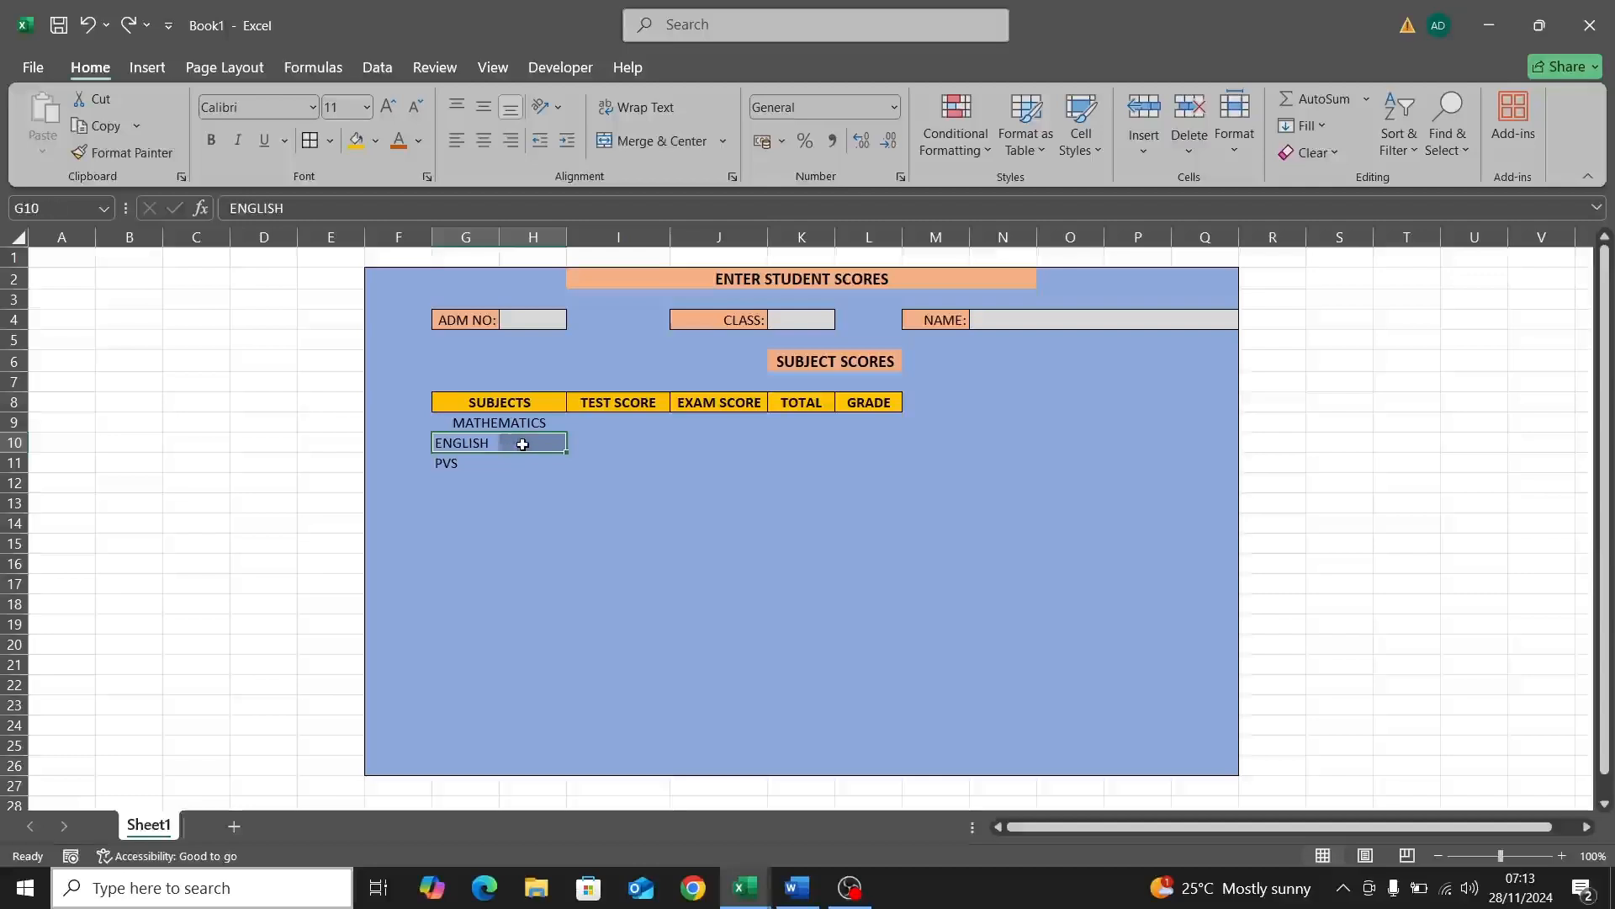
pyautogui.click(657, 141)
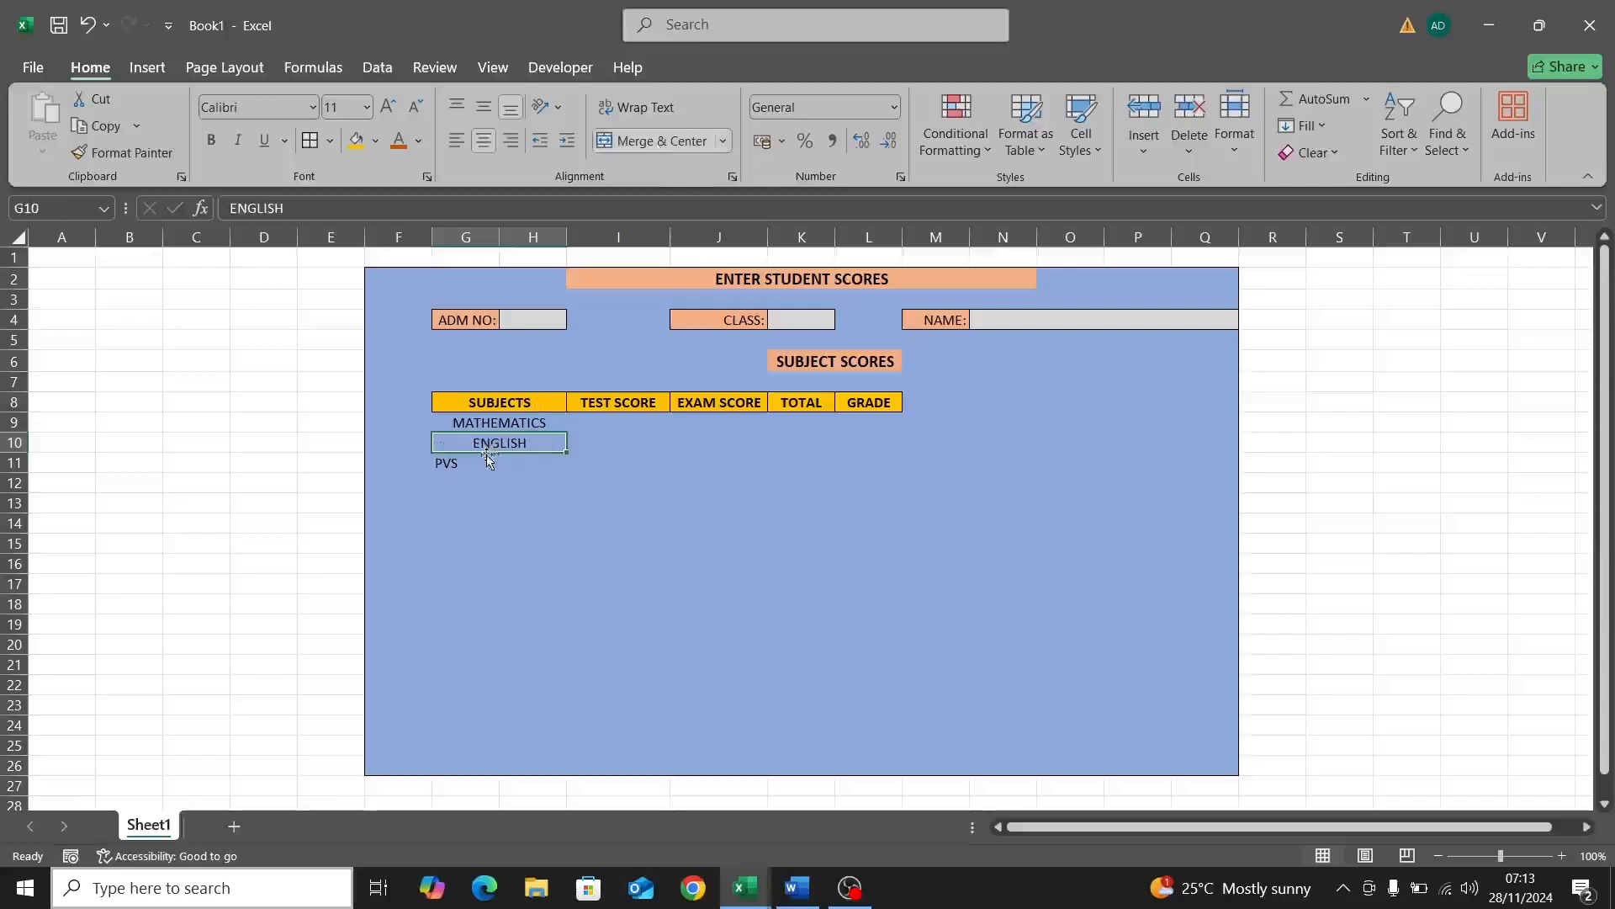
pyautogui.click(446, 463)
pyautogui.moveTo(498, 466); pyautogui.dragTo(538, 465)
pyautogui.click(663, 145)
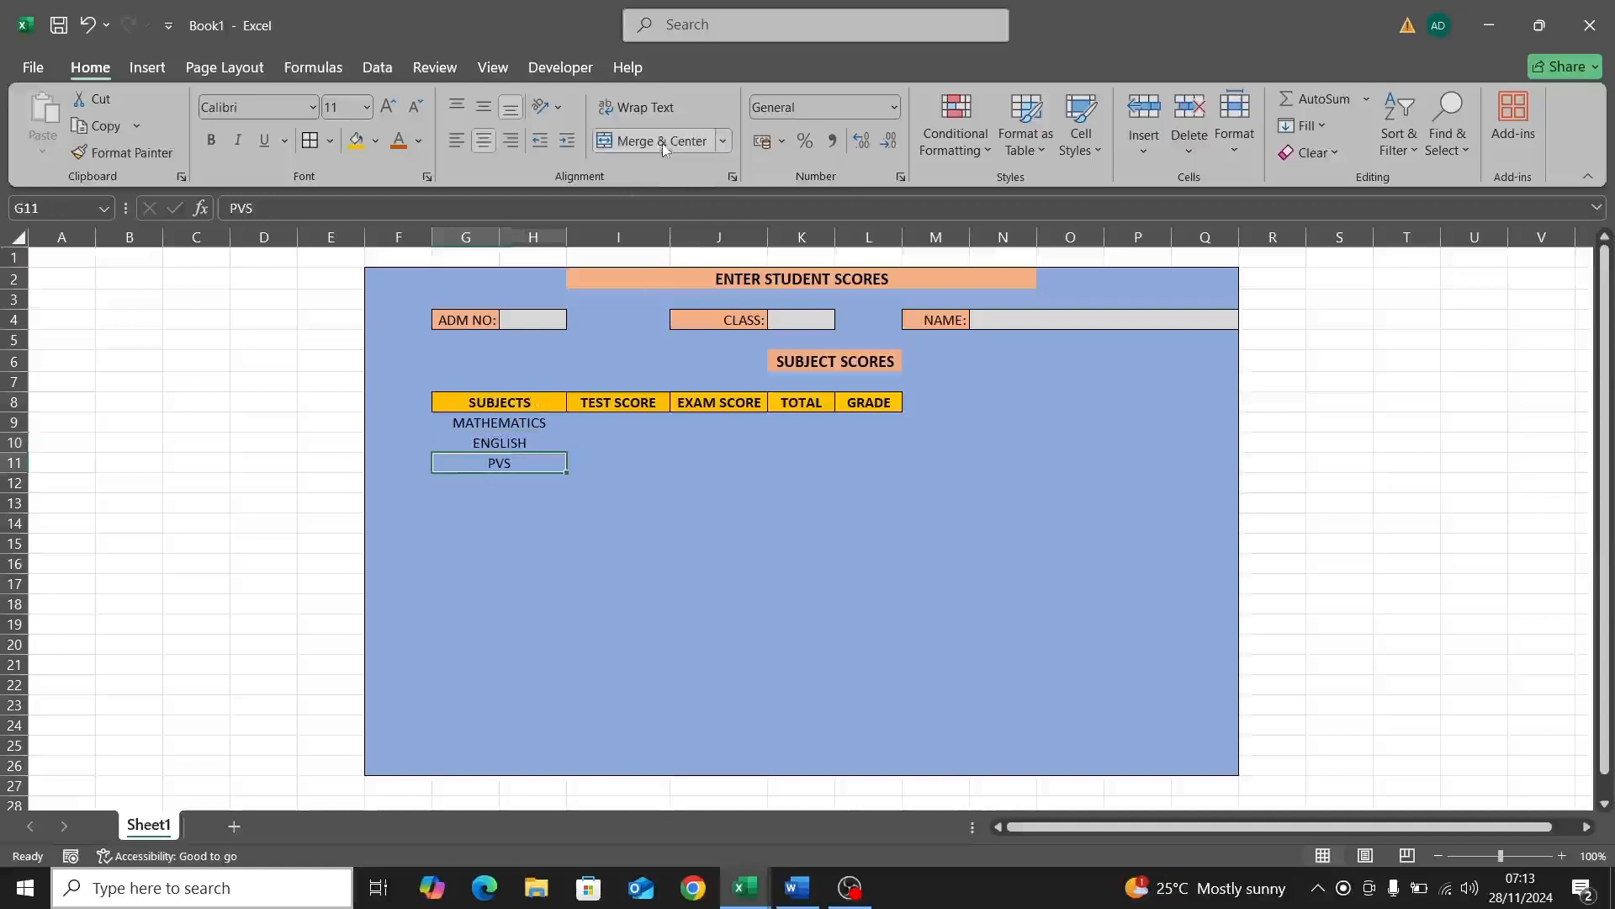
pyautogui.click(590, 422)
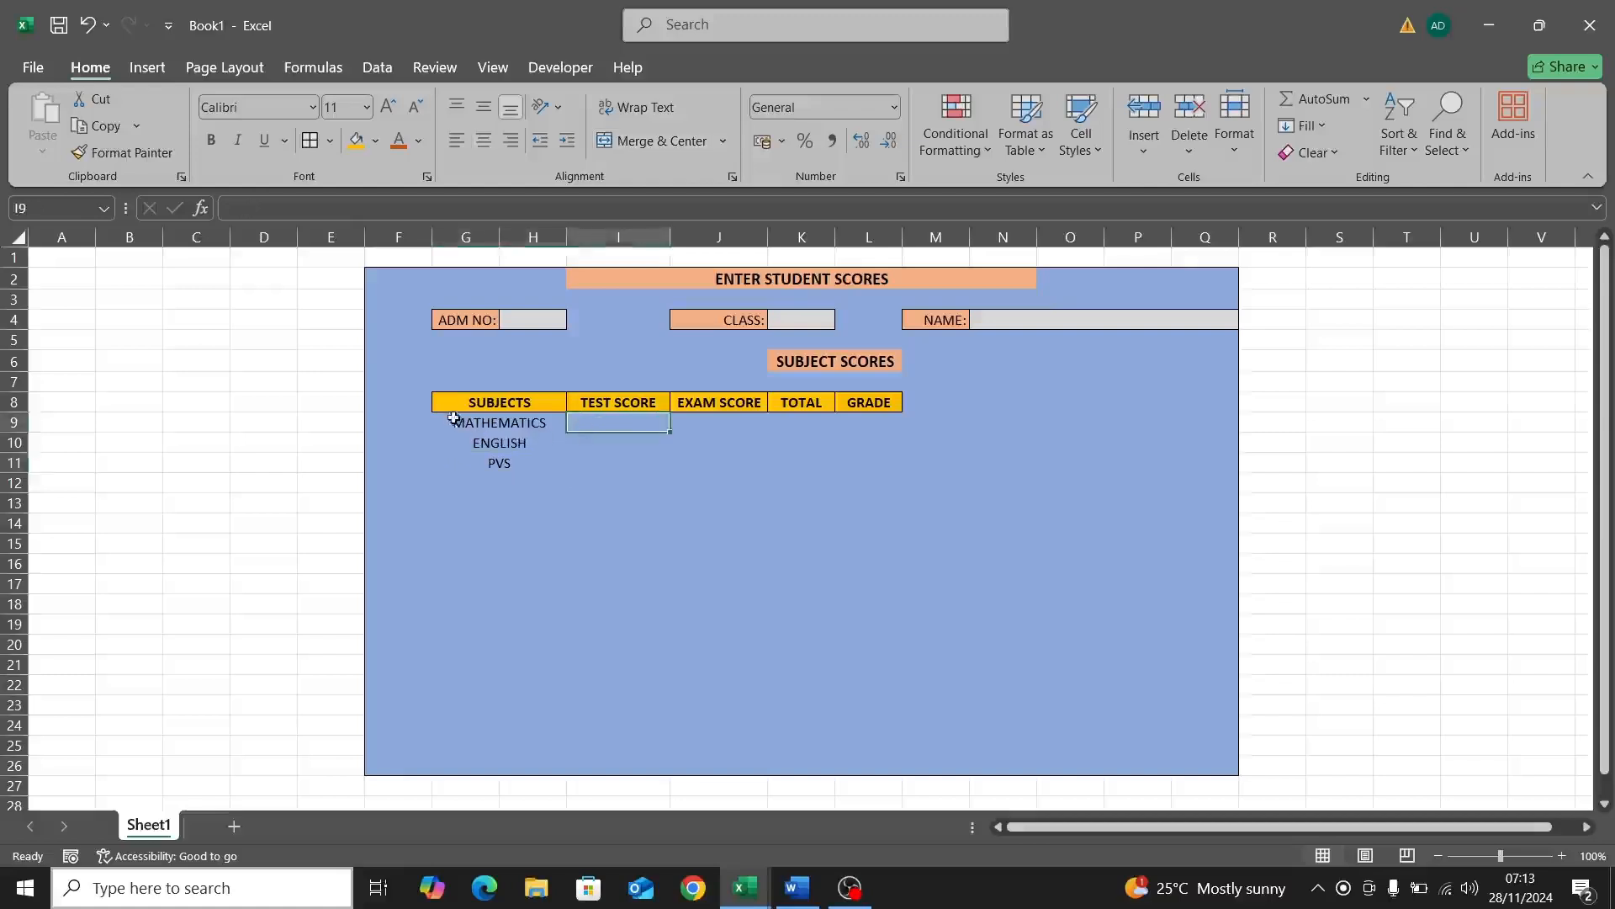
# Step: Start the TOTAL label in G12 below the subjects
pyautogui.click(488, 481)
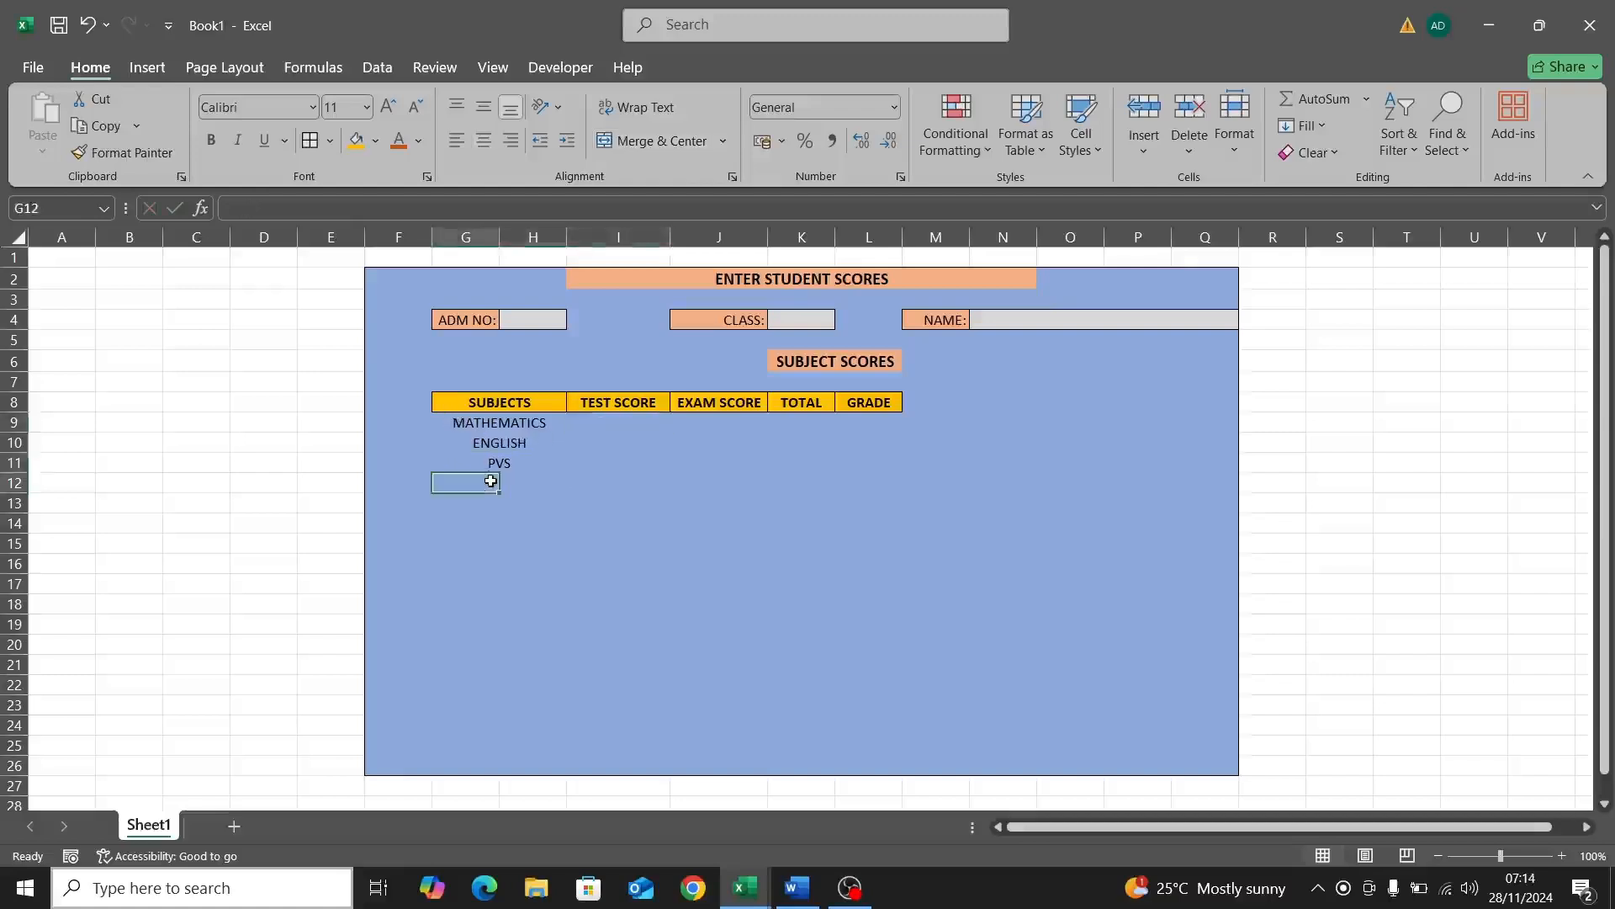
pyautogui.doubleClick(491, 480)
pyautogui.write('TOTAL')
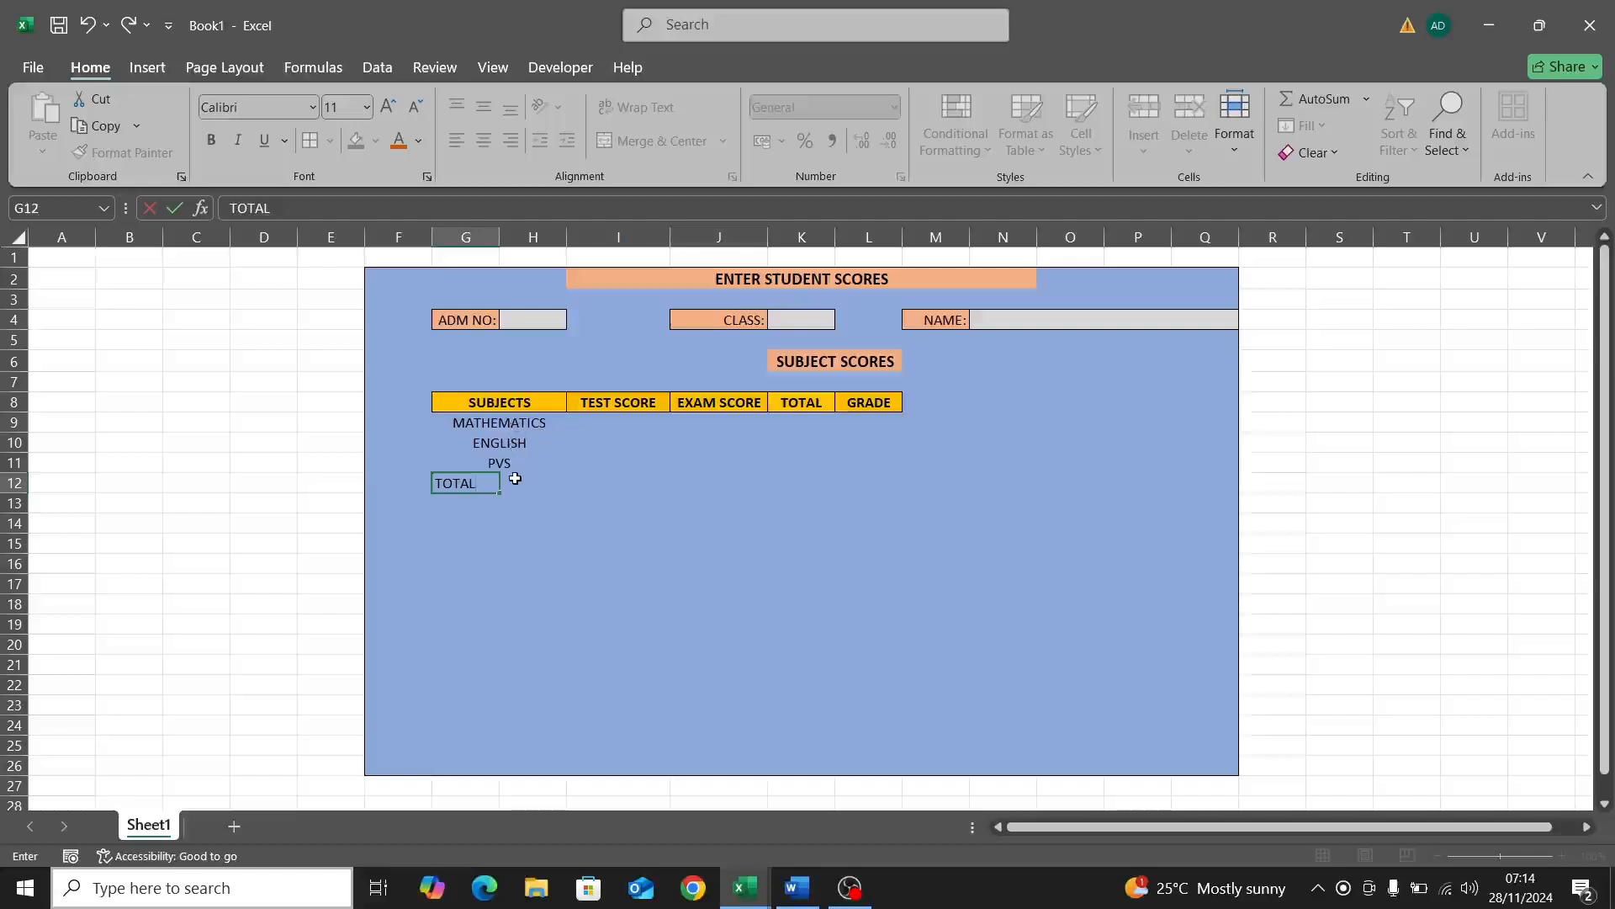
# Step: Merge G12 with H12 so the TOTAL label sits centred below the subject names
pyautogui.click(514, 479)
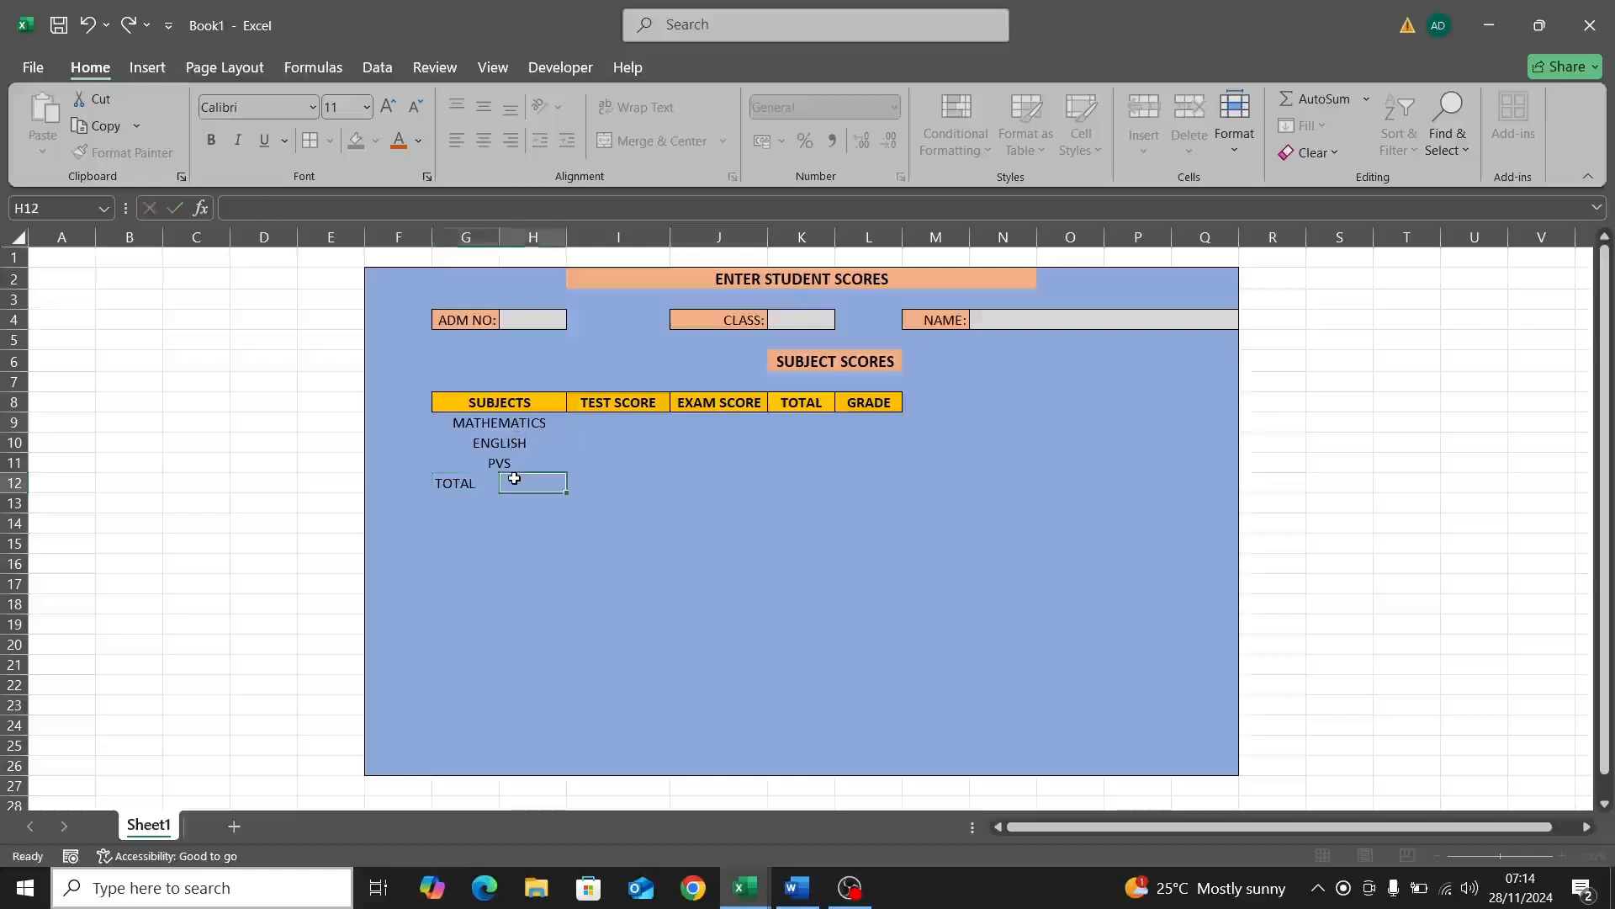
pyautogui.click(480, 484)
pyautogui.click(522, 484)
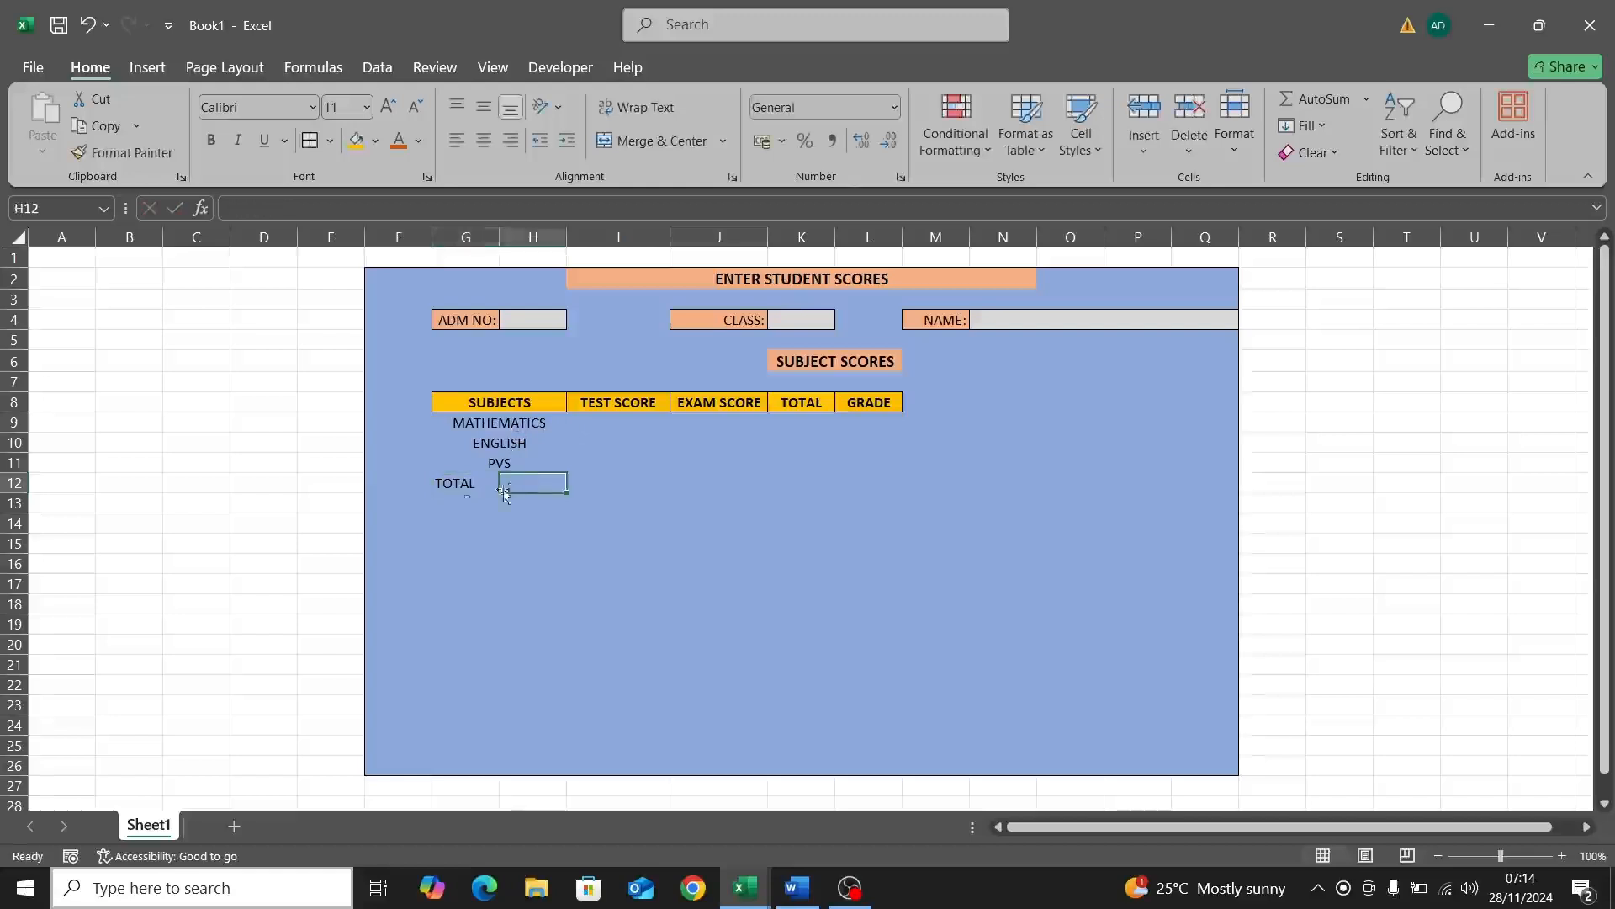
pyautogui.doubleClick(466, 480)
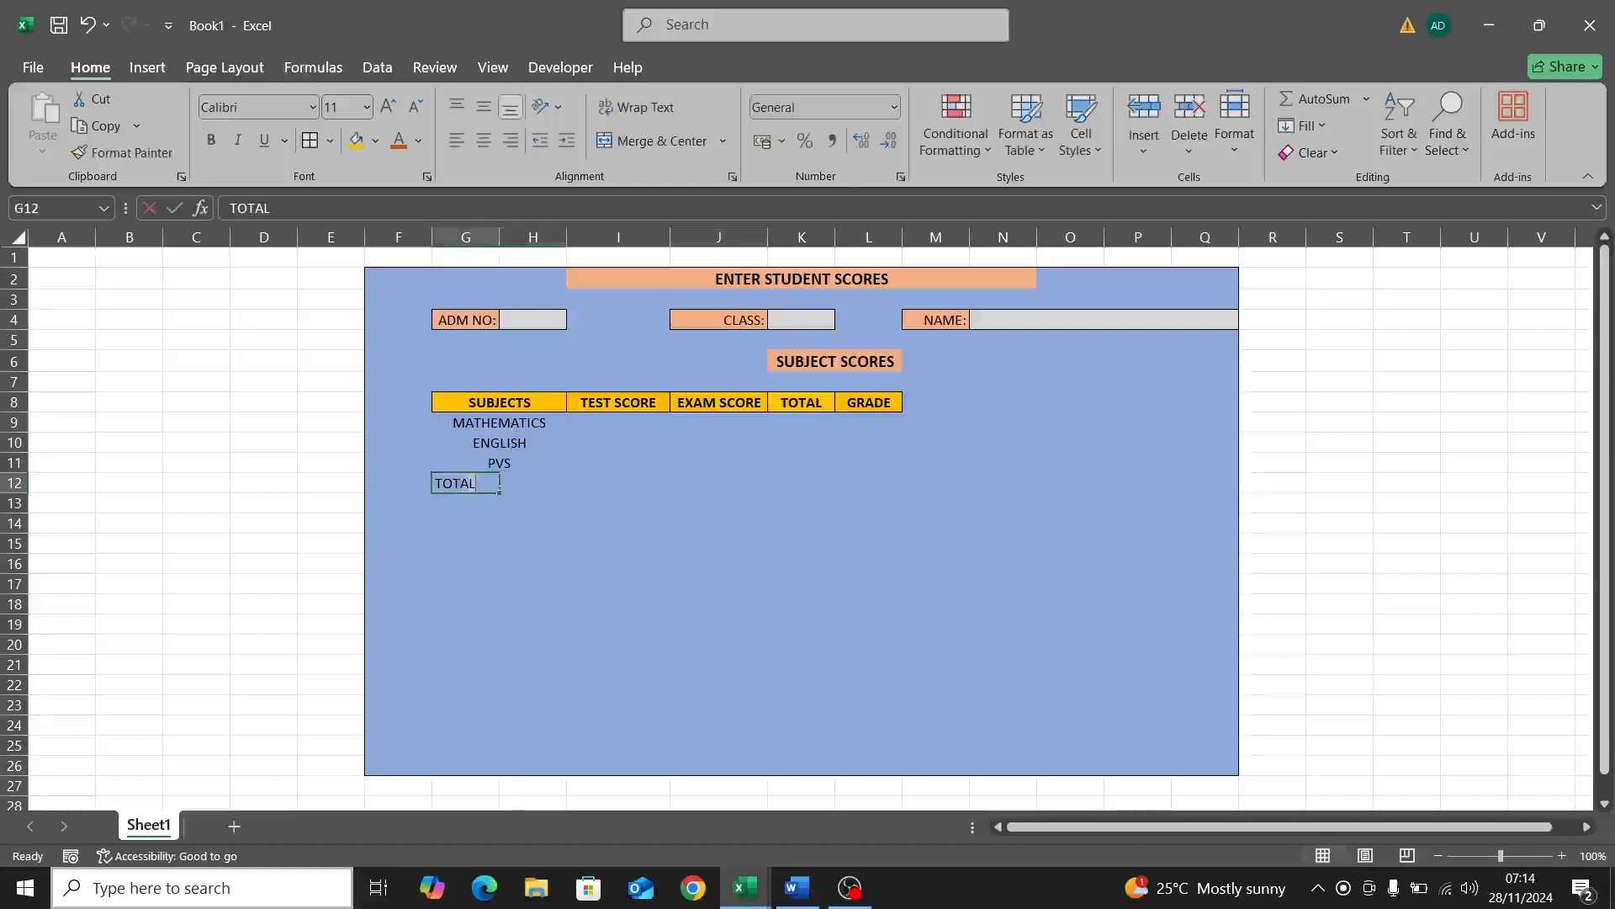
pyautogui.click(509, 483)
pyautogui.click(480, 482)
pyautogui.moveTo(472, 483); pyautogui.dragTo(509, 481)
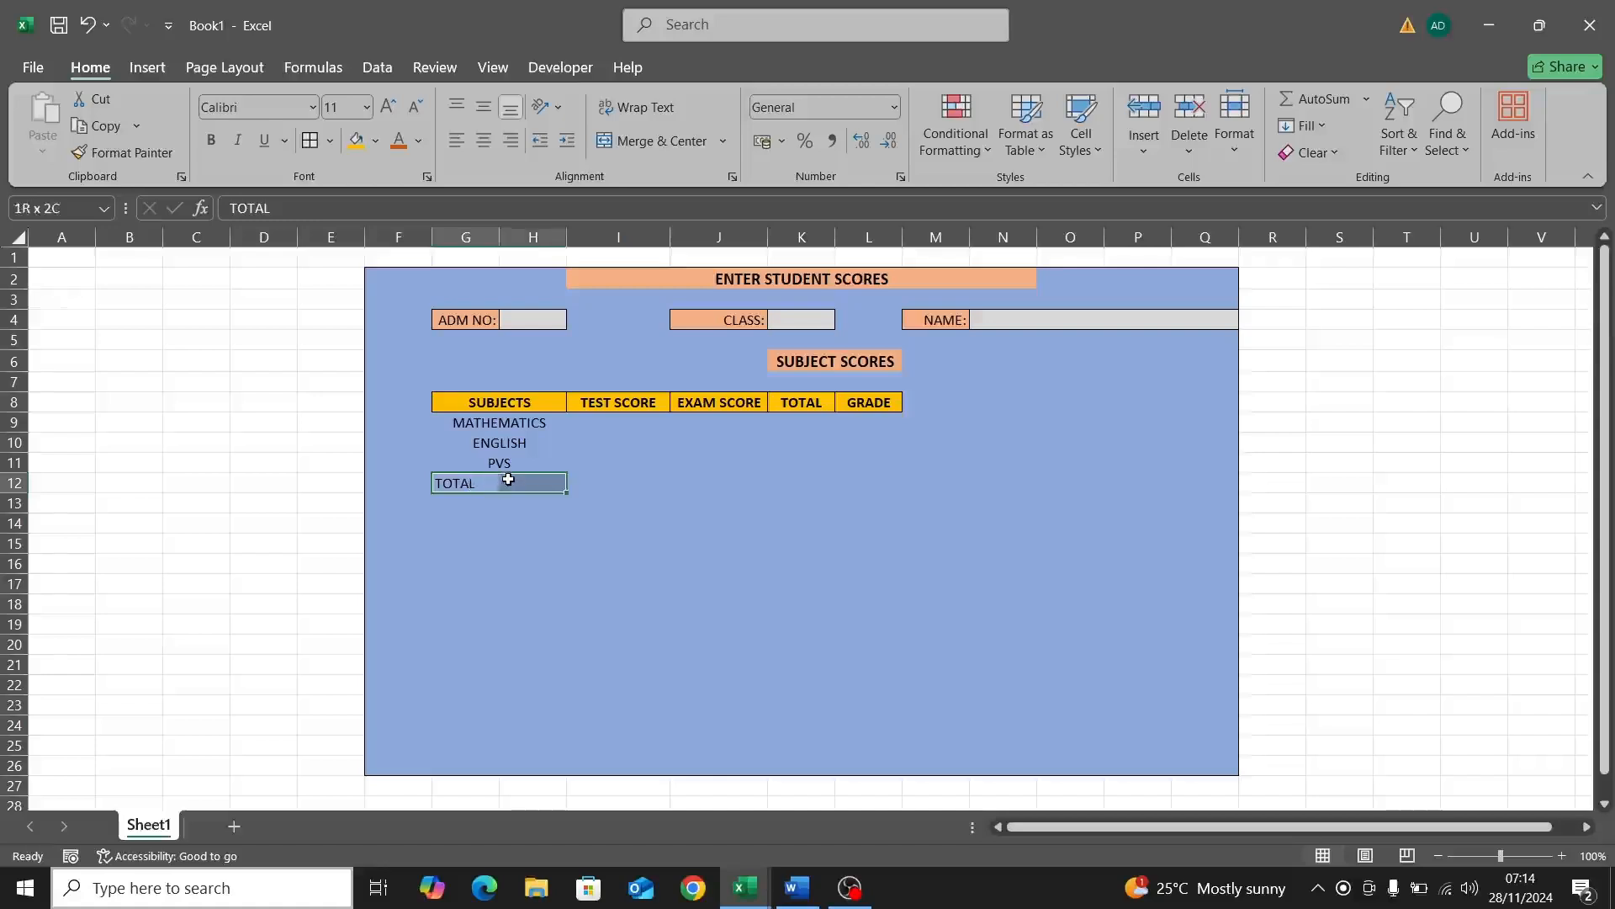
pyautogui.click(627, 141)
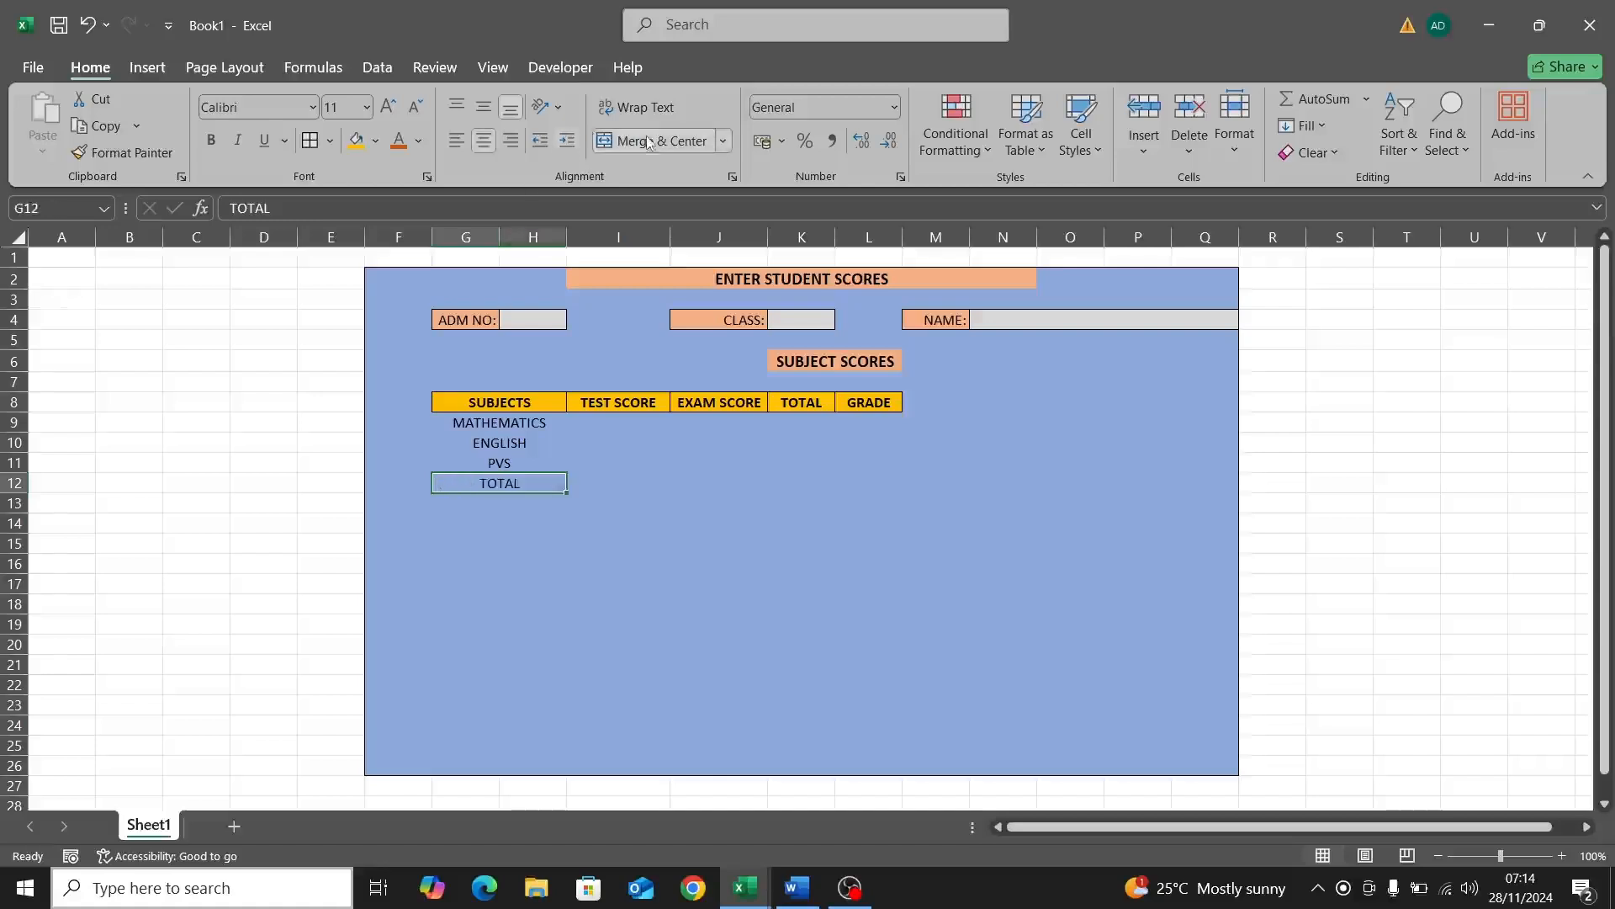
# Step: Give the table body from MATHEMATICS to L12 all borders and the gold fill
pyautogui.click(439, 422)
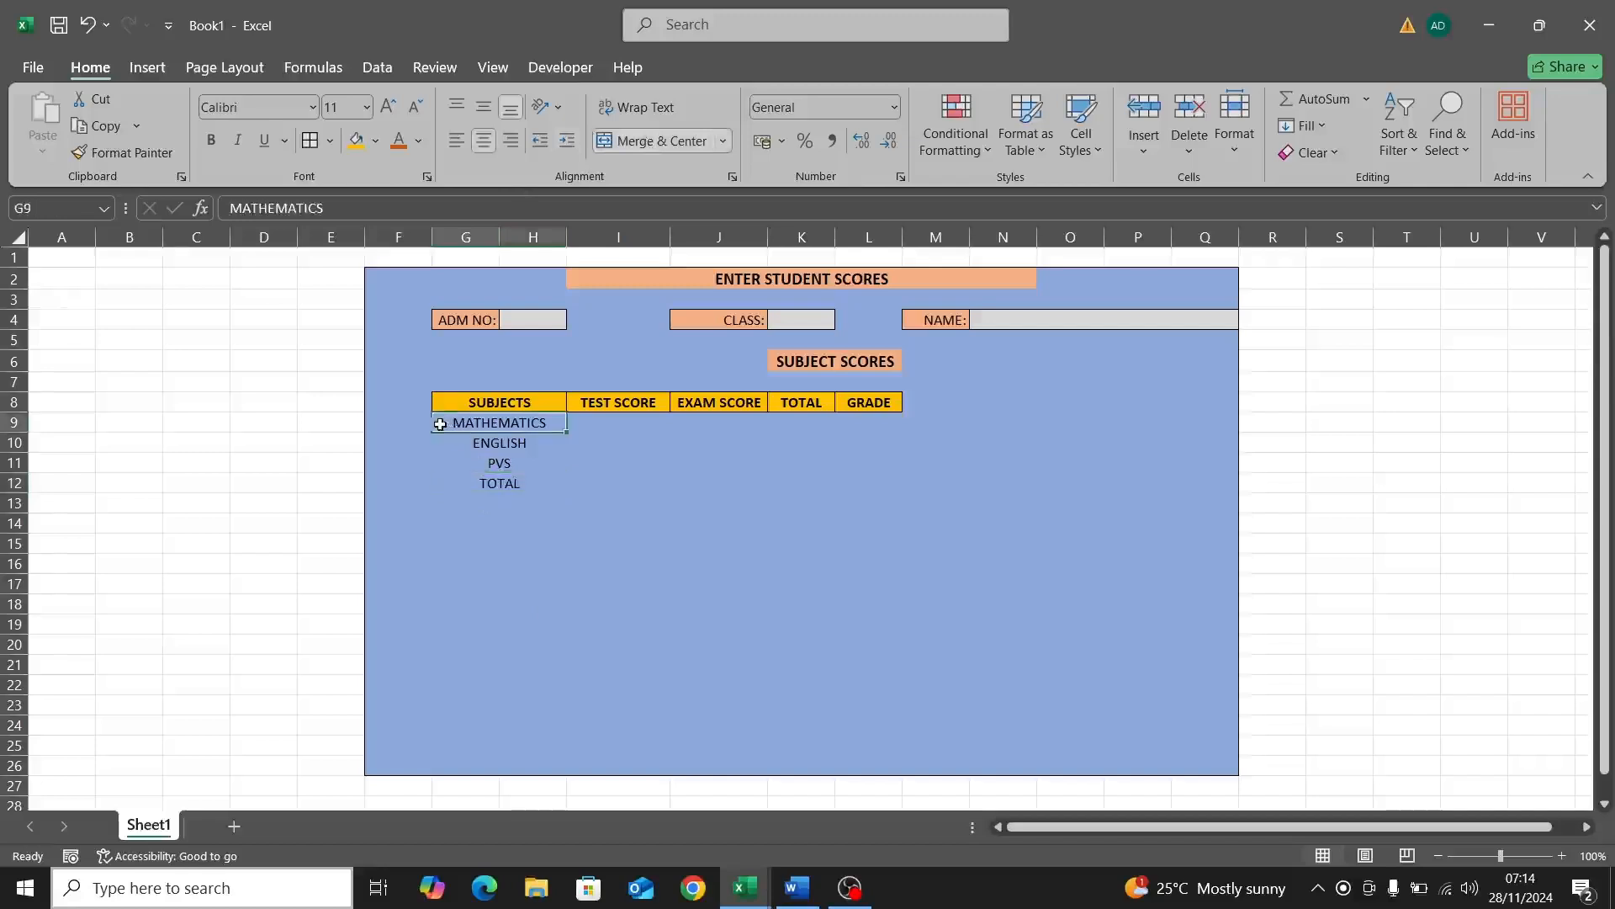
pyautogui.moveTo(438, 423); pyautogui.dragTo(872, 492)
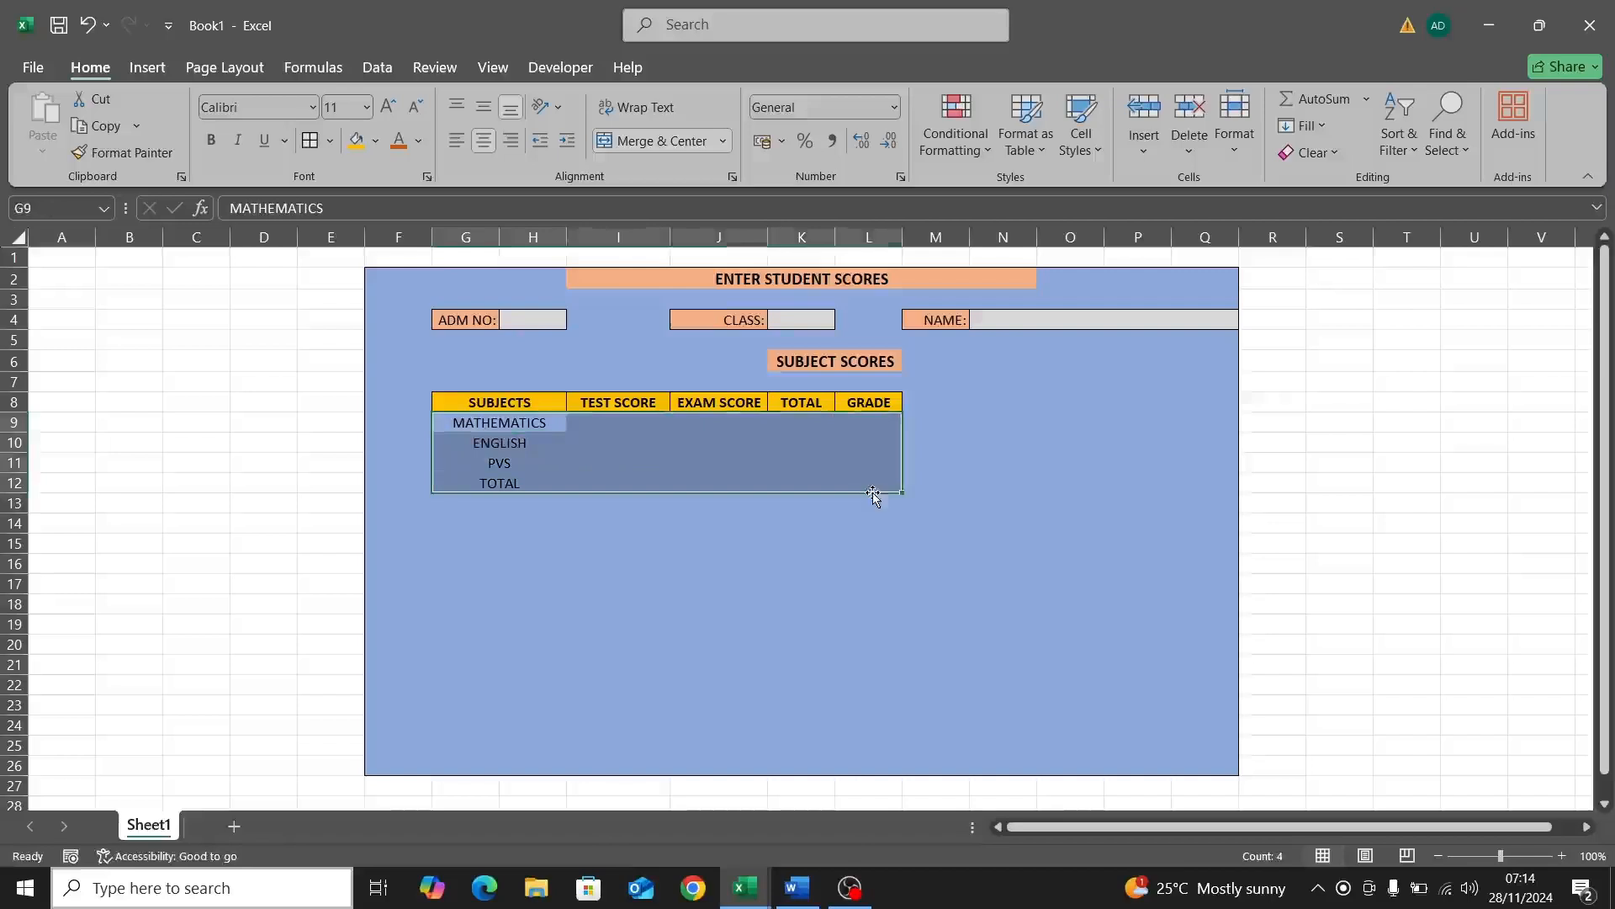
pyautogui.click(313, 141)
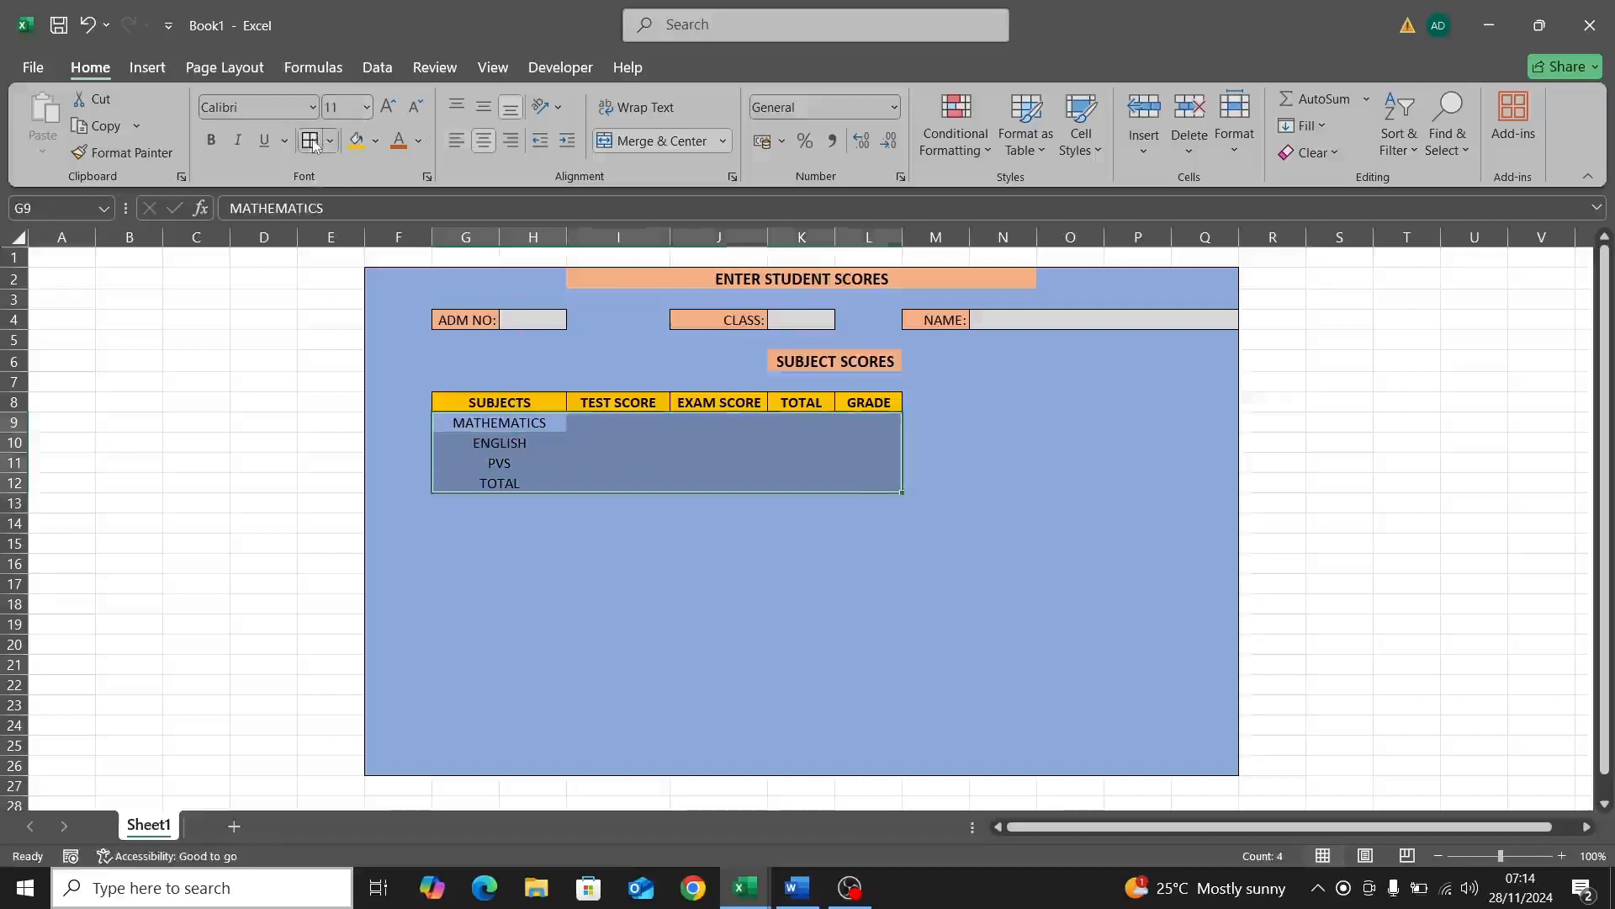
pyautogui.click(356, 140)
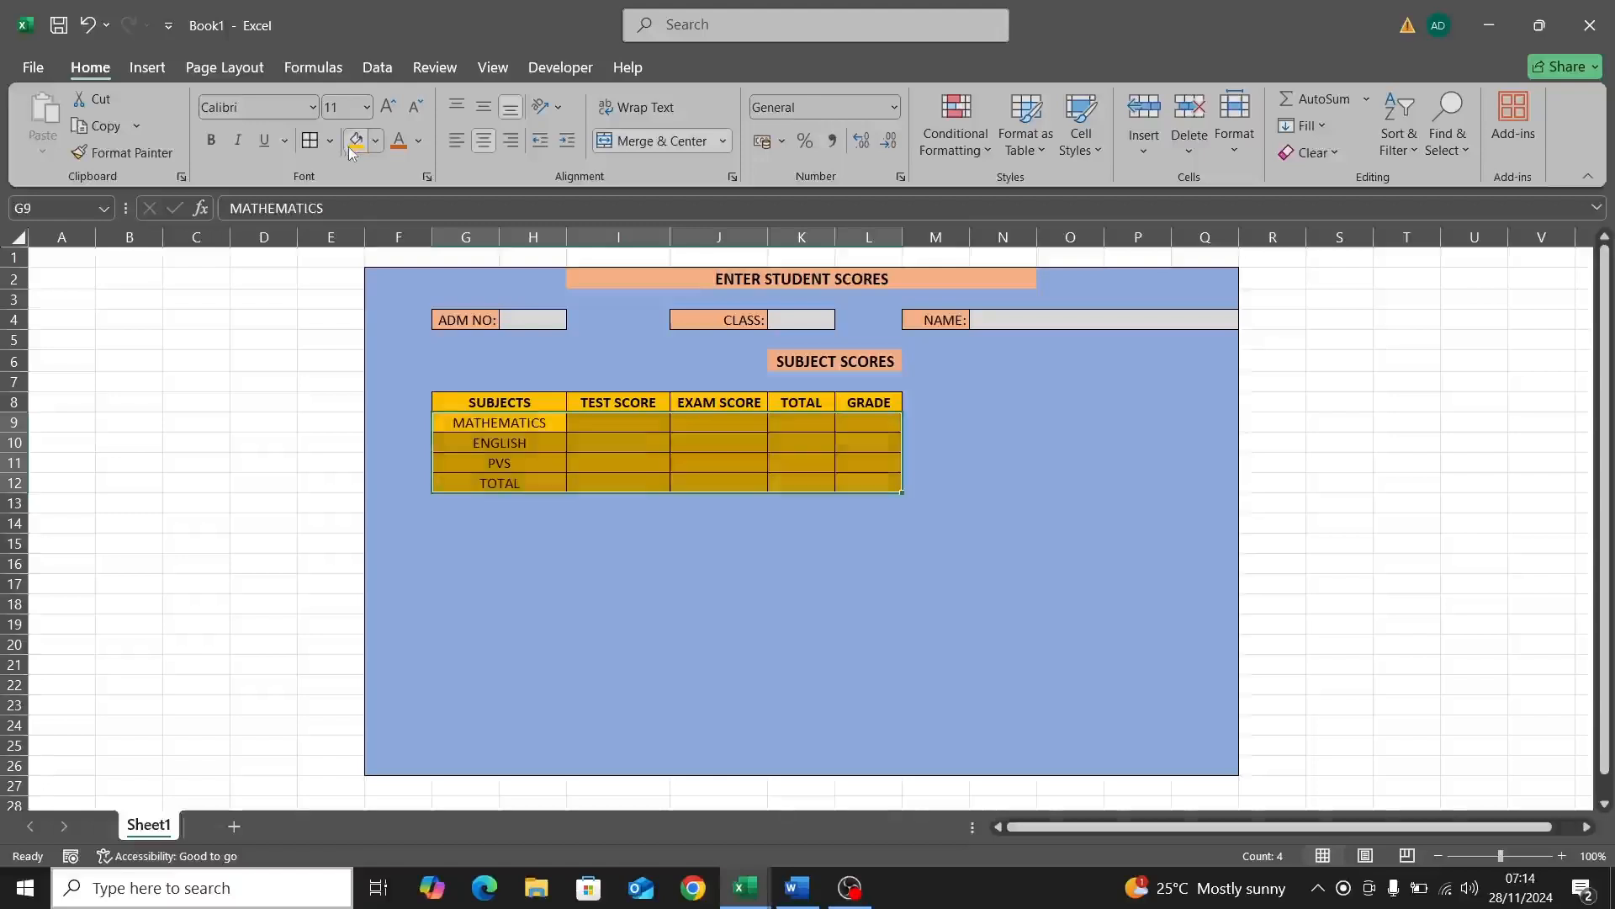
pyautogui.click(795, 539)
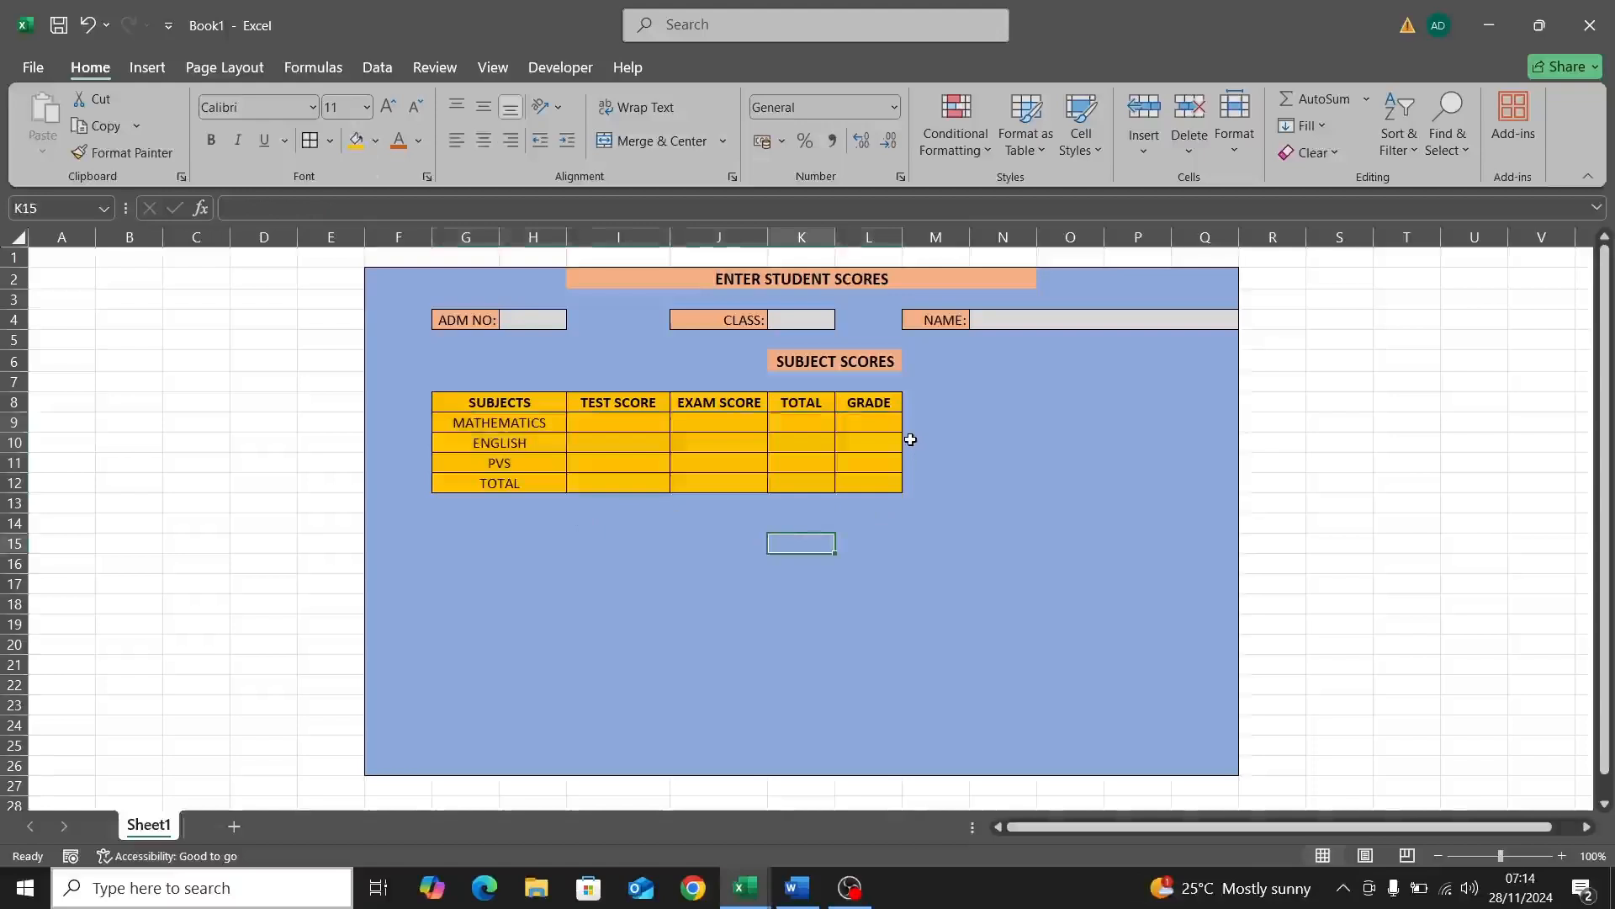
# Step: Type TOTAL SCORE, OBTAINED SCORE, PECENTAGE and OVERALL GRADE down H14 to H17
pyautogui.click(562, 522)
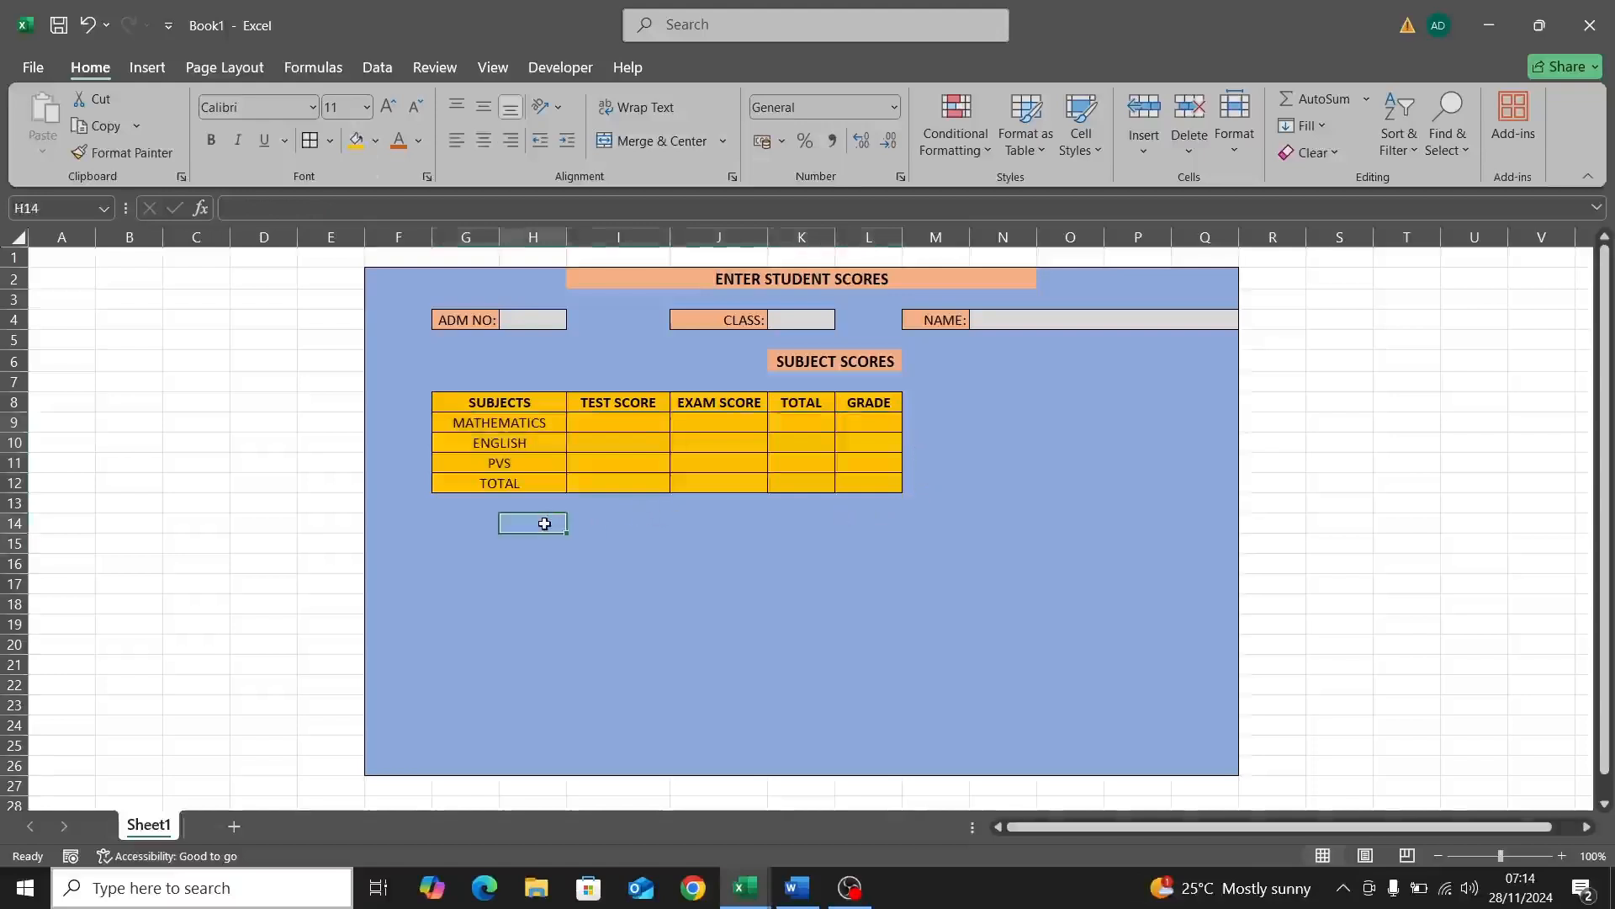
pyautogui.doubleClick(547, 523)
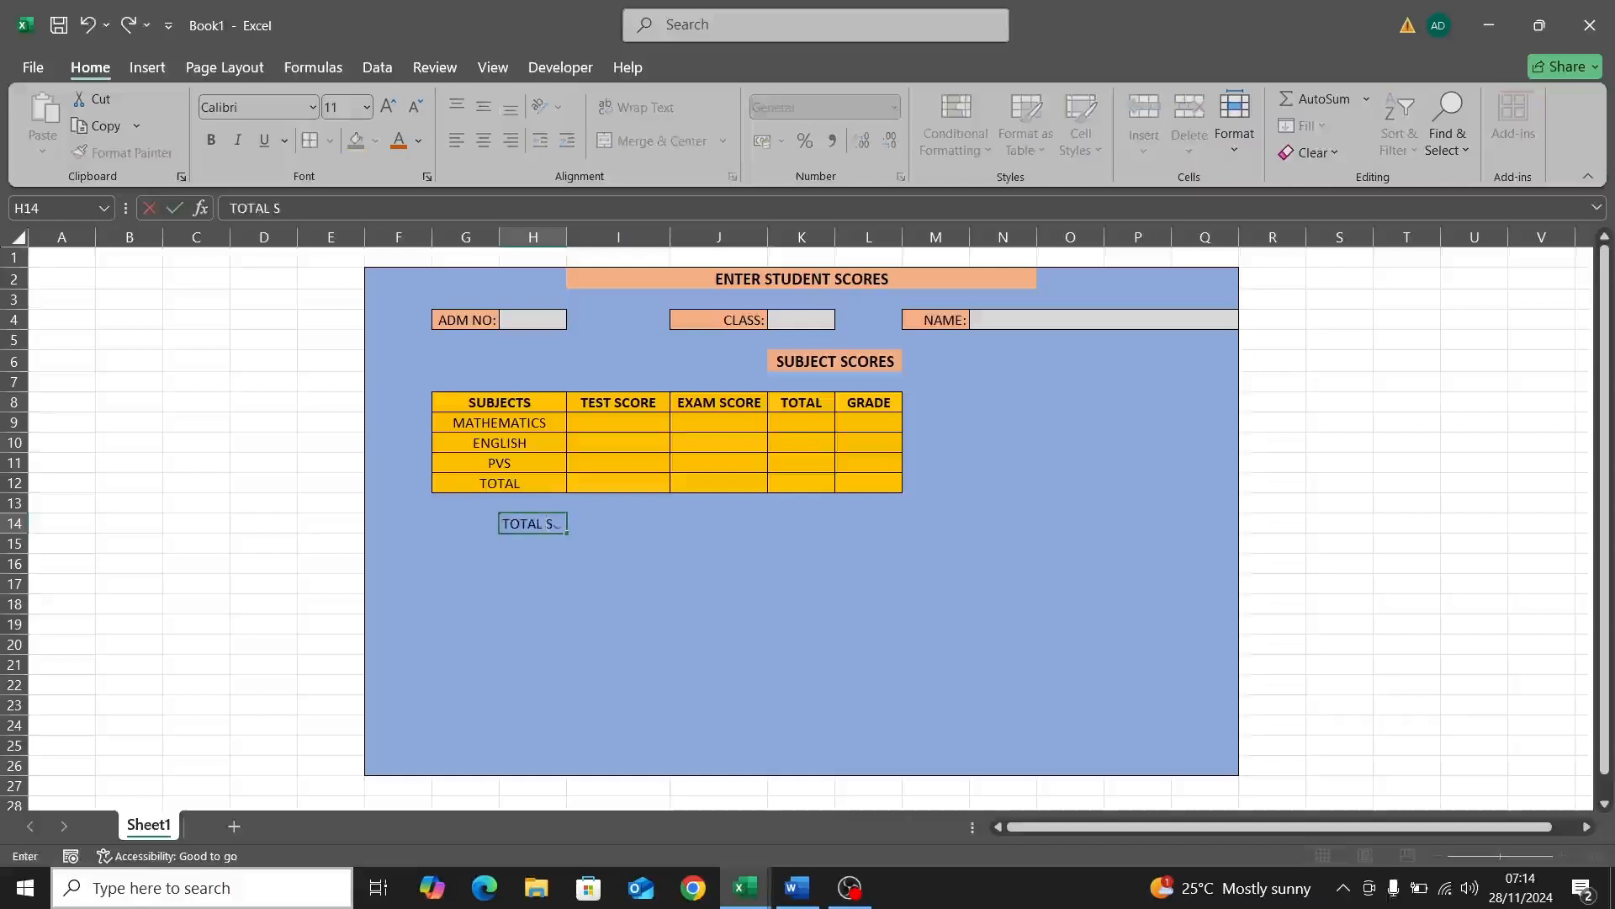
pyautogui.write('TOTAL SCORE')
pyautogui.click(536, 549)
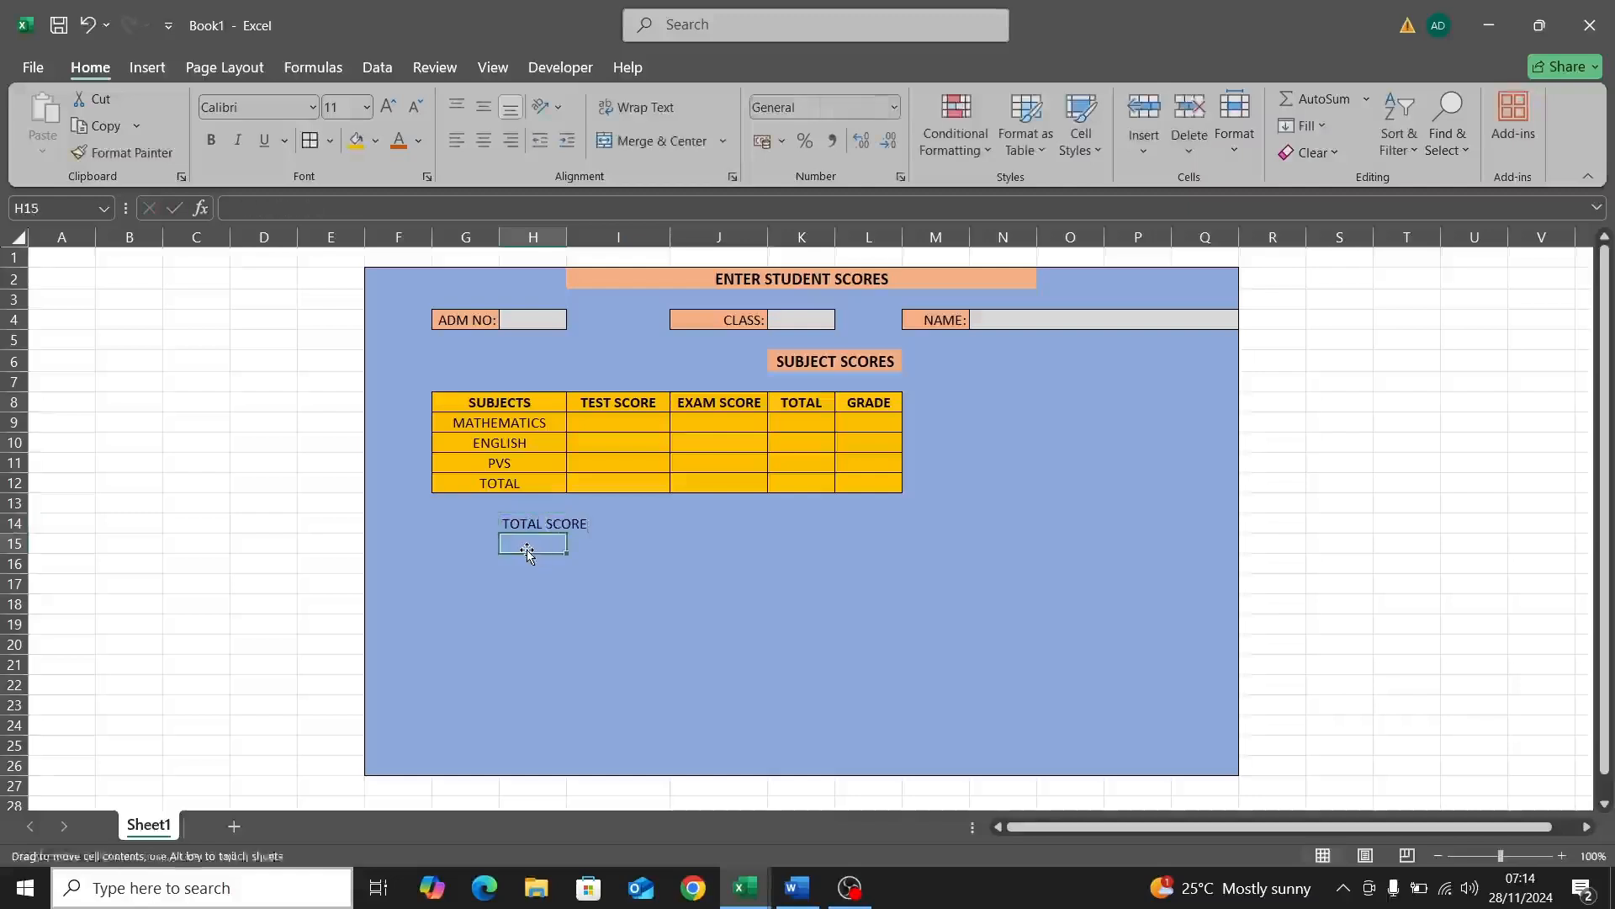
pyautogui.doubleClick(526, 545)
pyautogui.write('O')
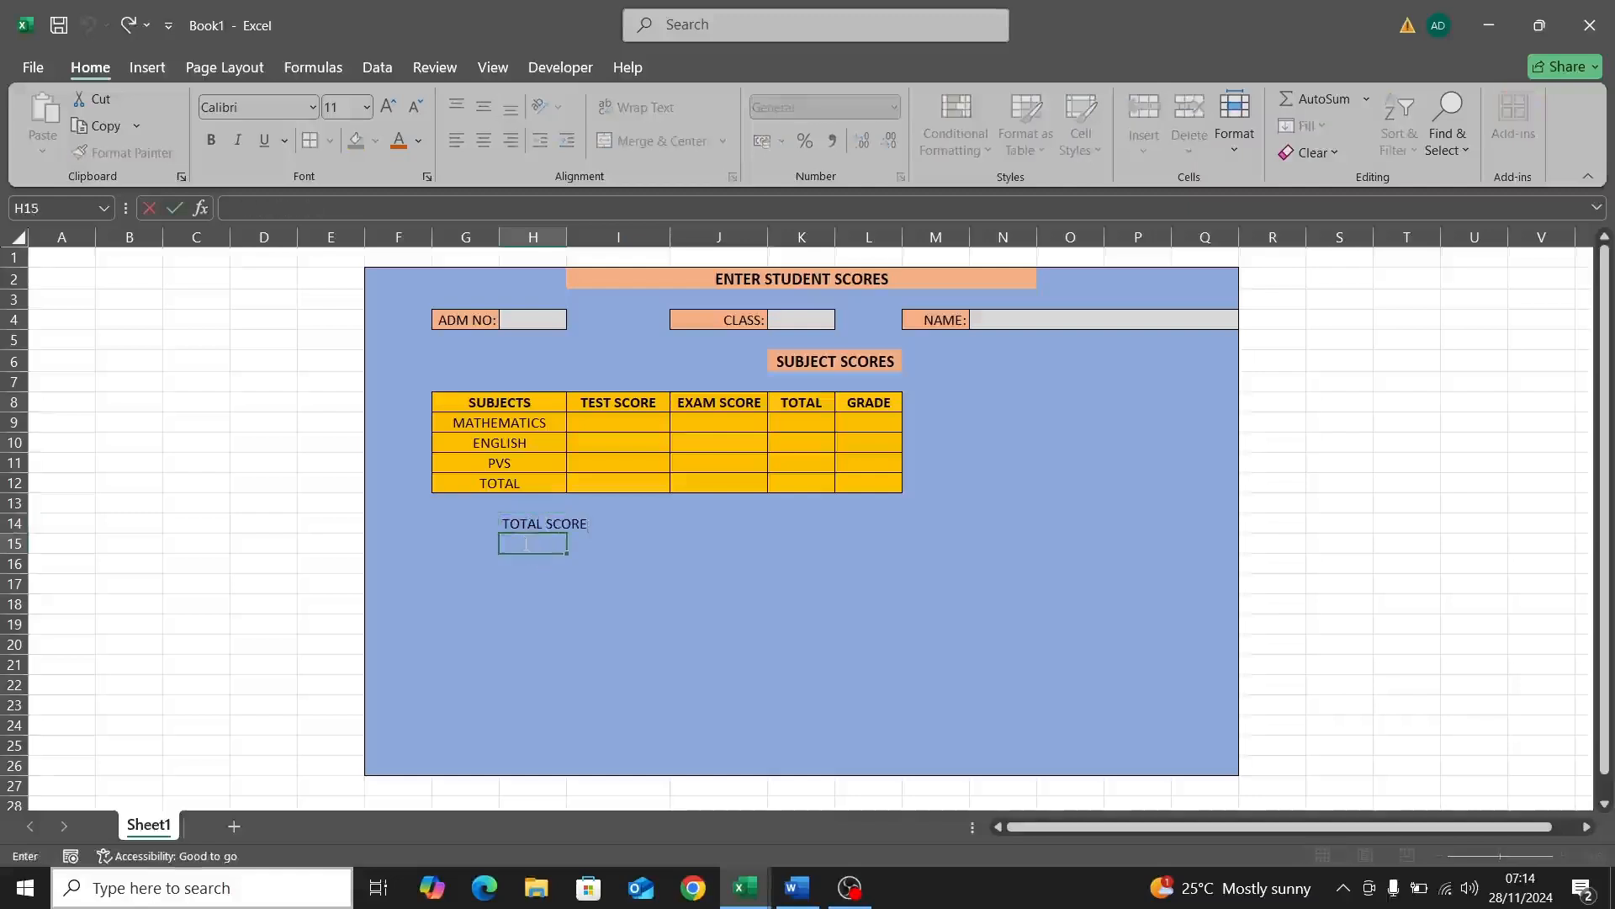
pyautogui.write('BTAIN')
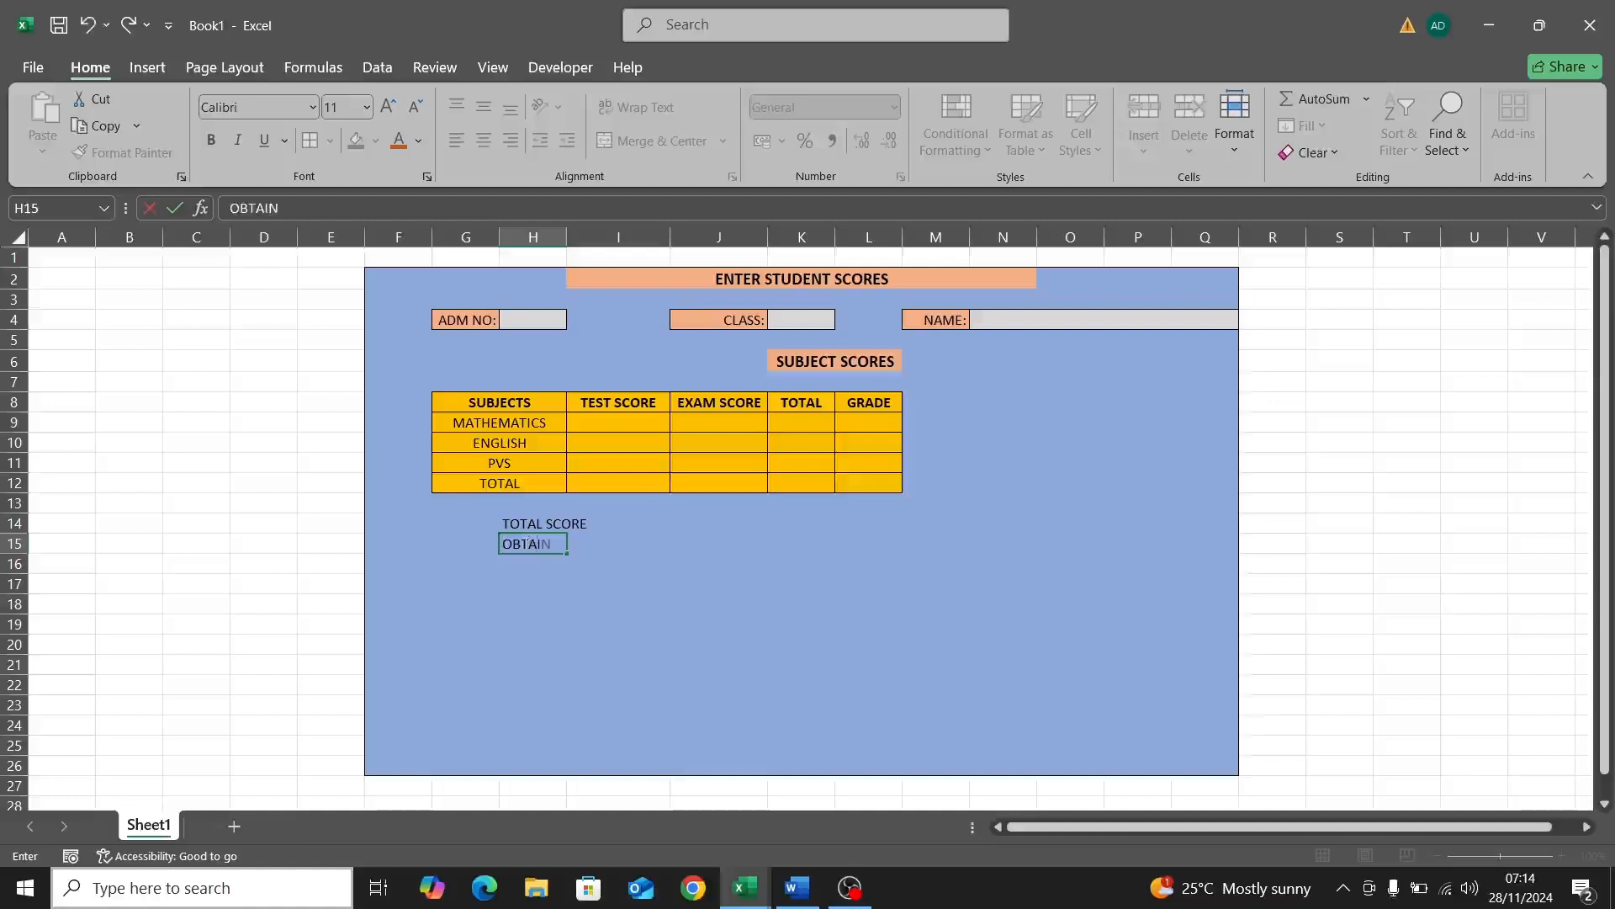
pyautogui.write('ED SCORE')
pyautogui.click(539, 571)
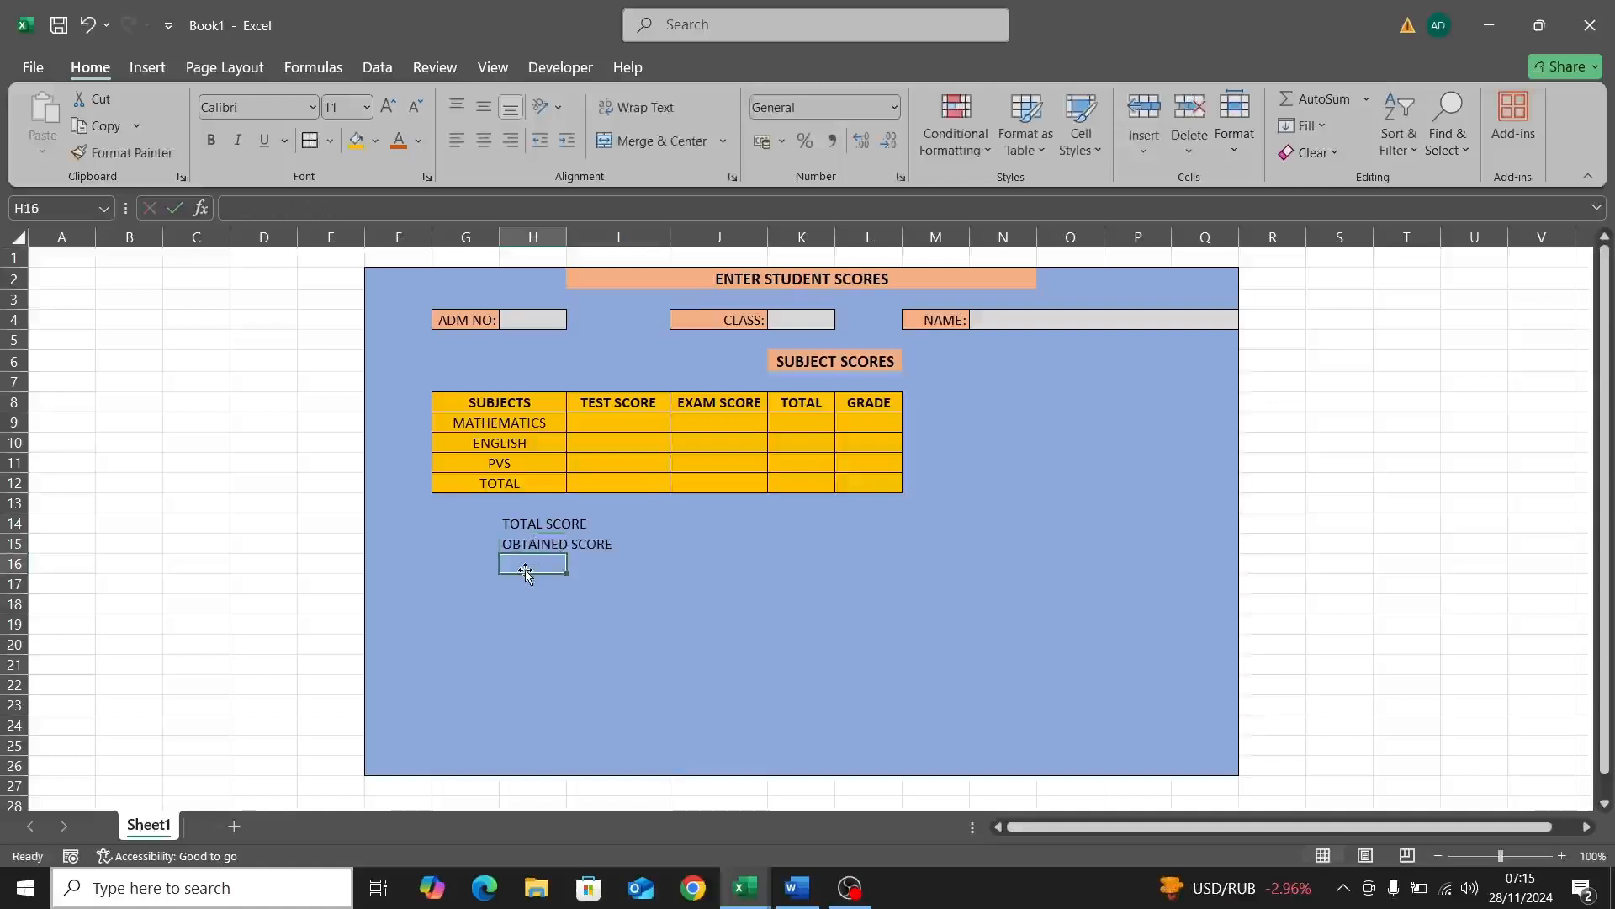
pyautogui.doubleClick(523, 567)
pyautogui.write('PE')
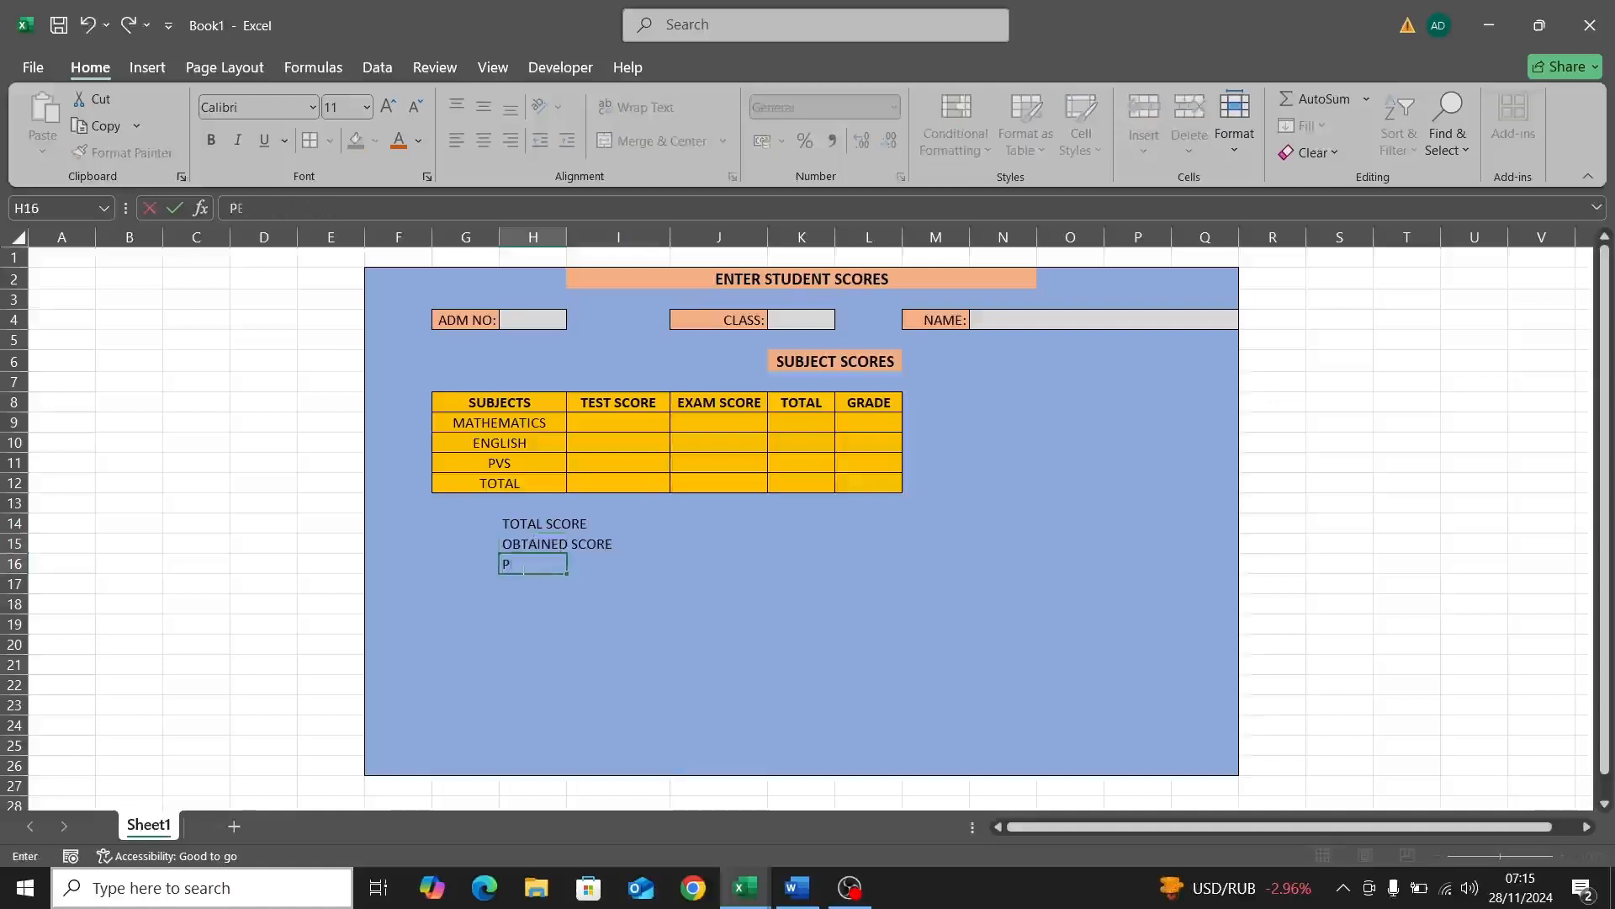
pyautogui.write('CENTAGE')
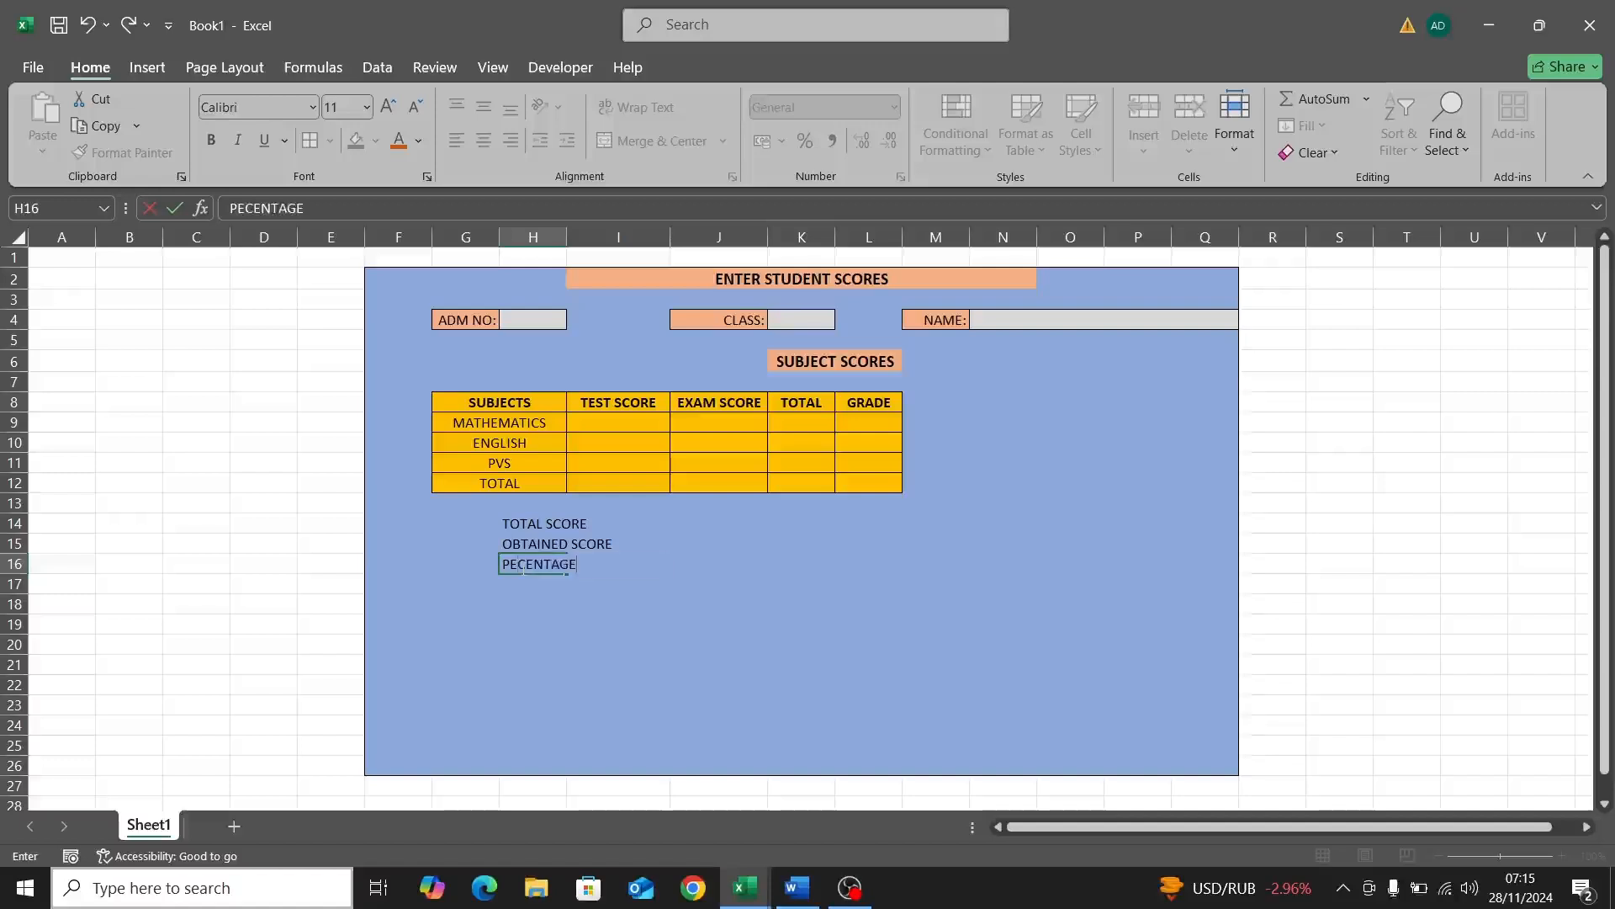
pyautogui.press('Return')
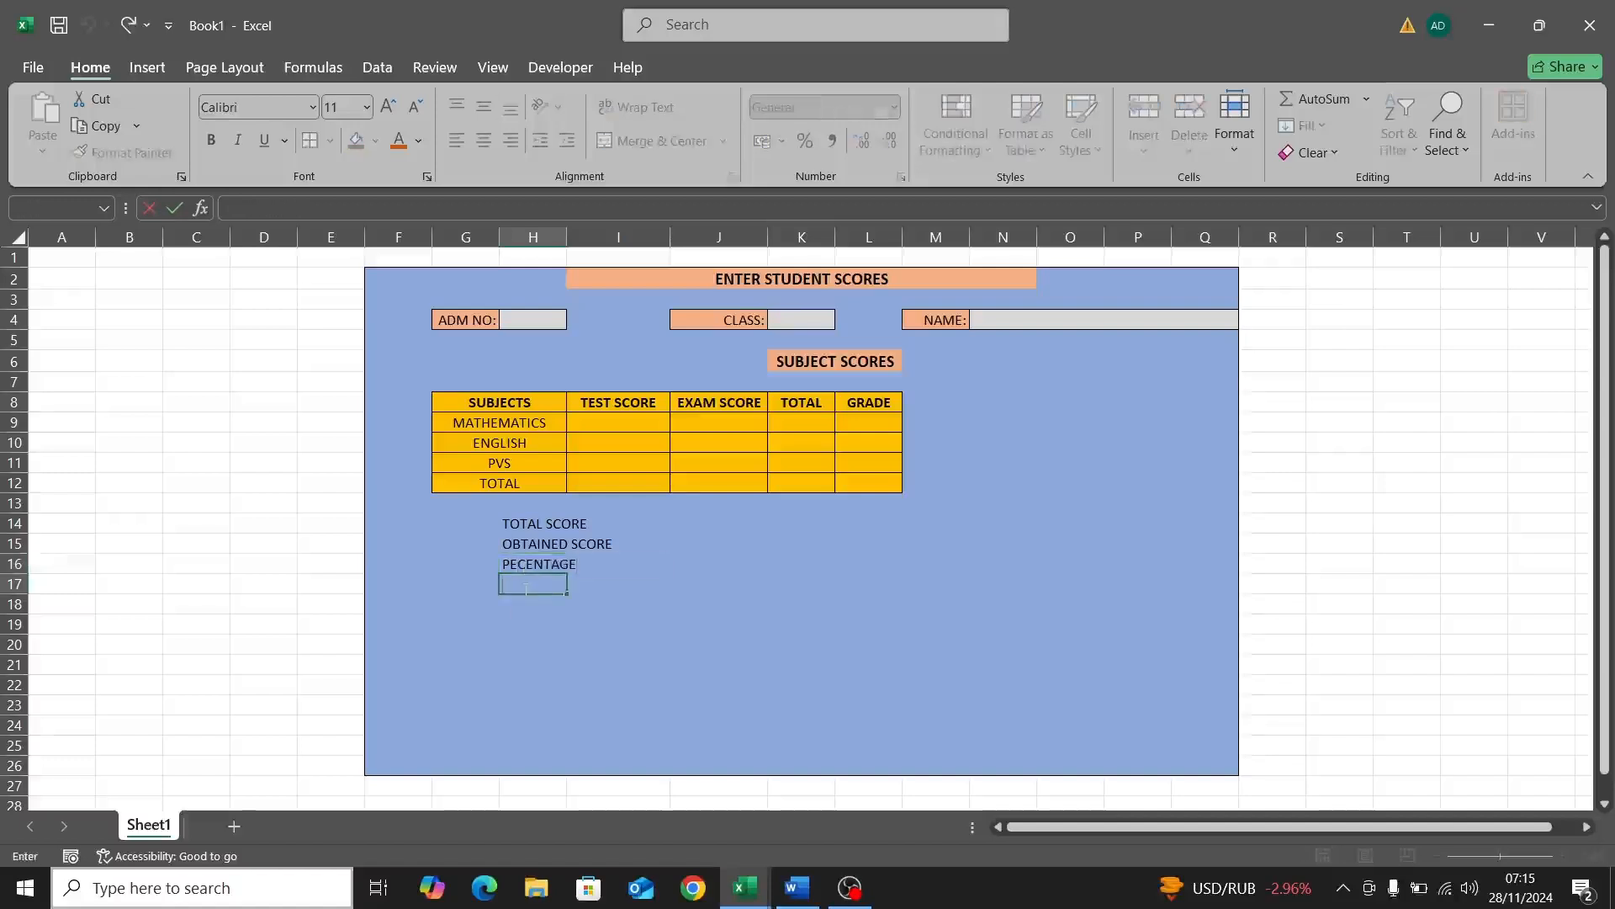
pyautogui.write('OVERALL GRADE')
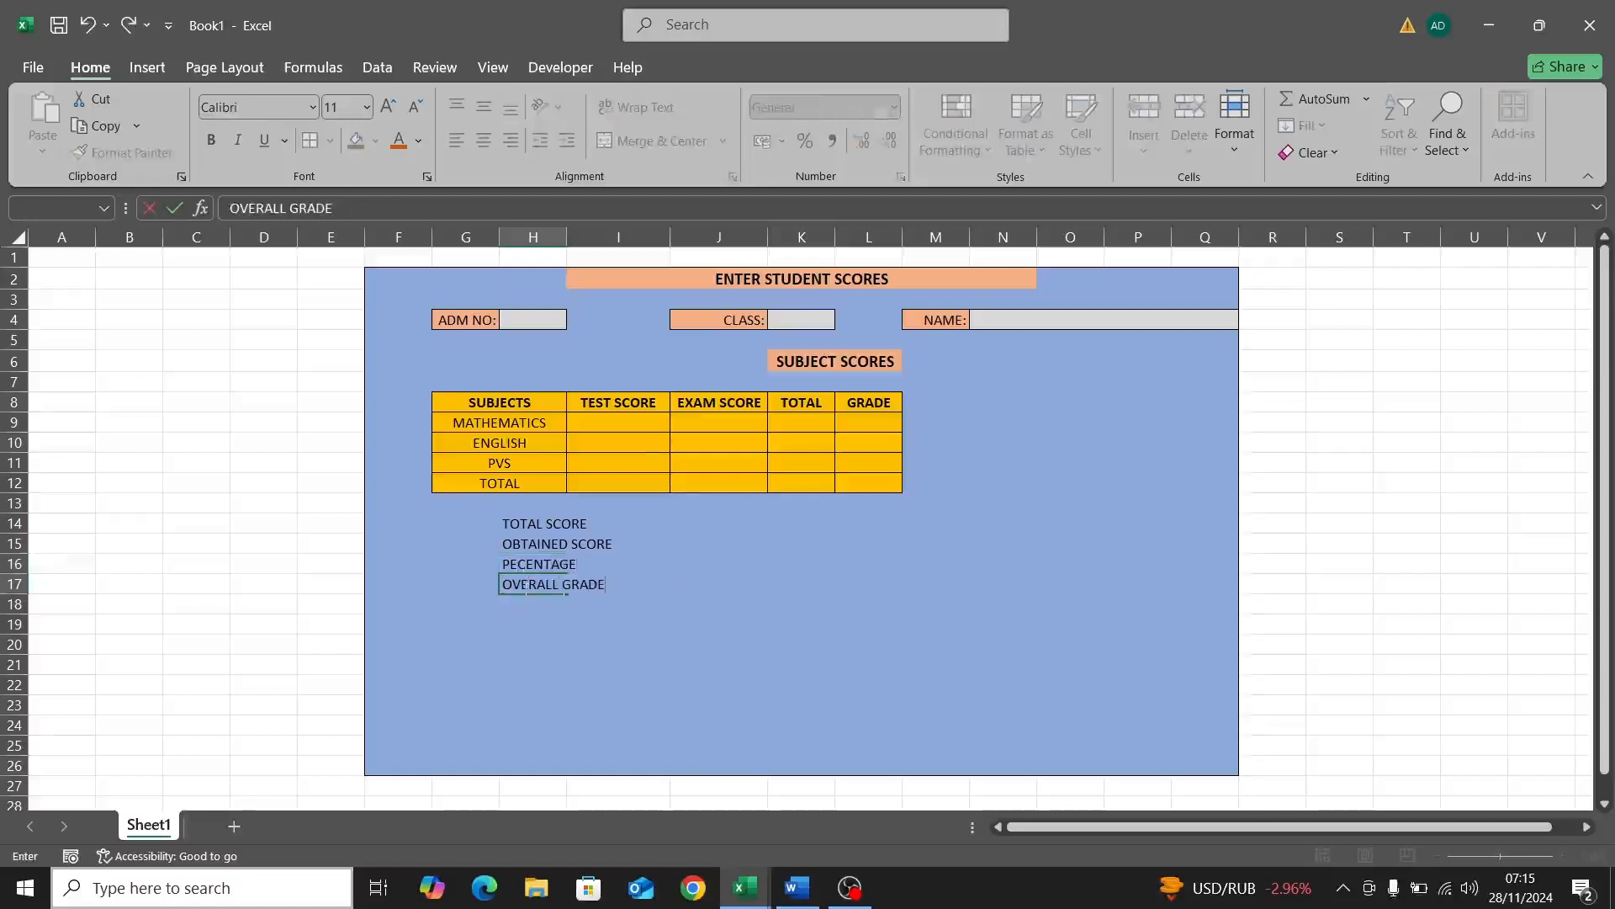
# Step: Finish the OVERALL GRADE label and rename the worksheet to Entry Form
pyautogui.click(158, 833)
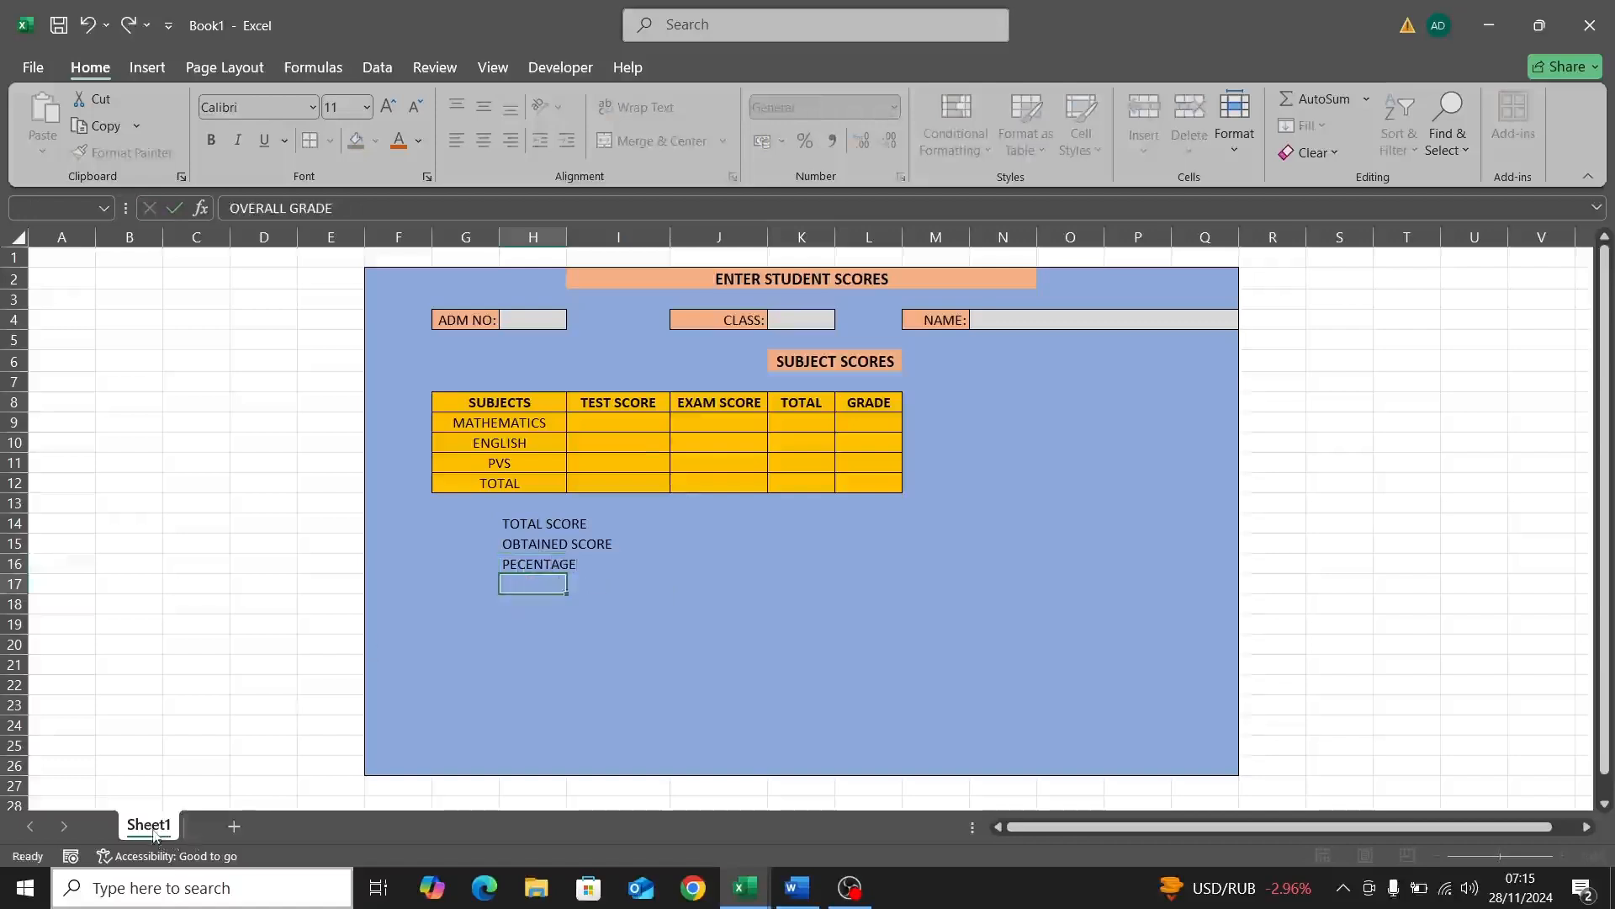
pyautogui.doubleClick(151, 828)
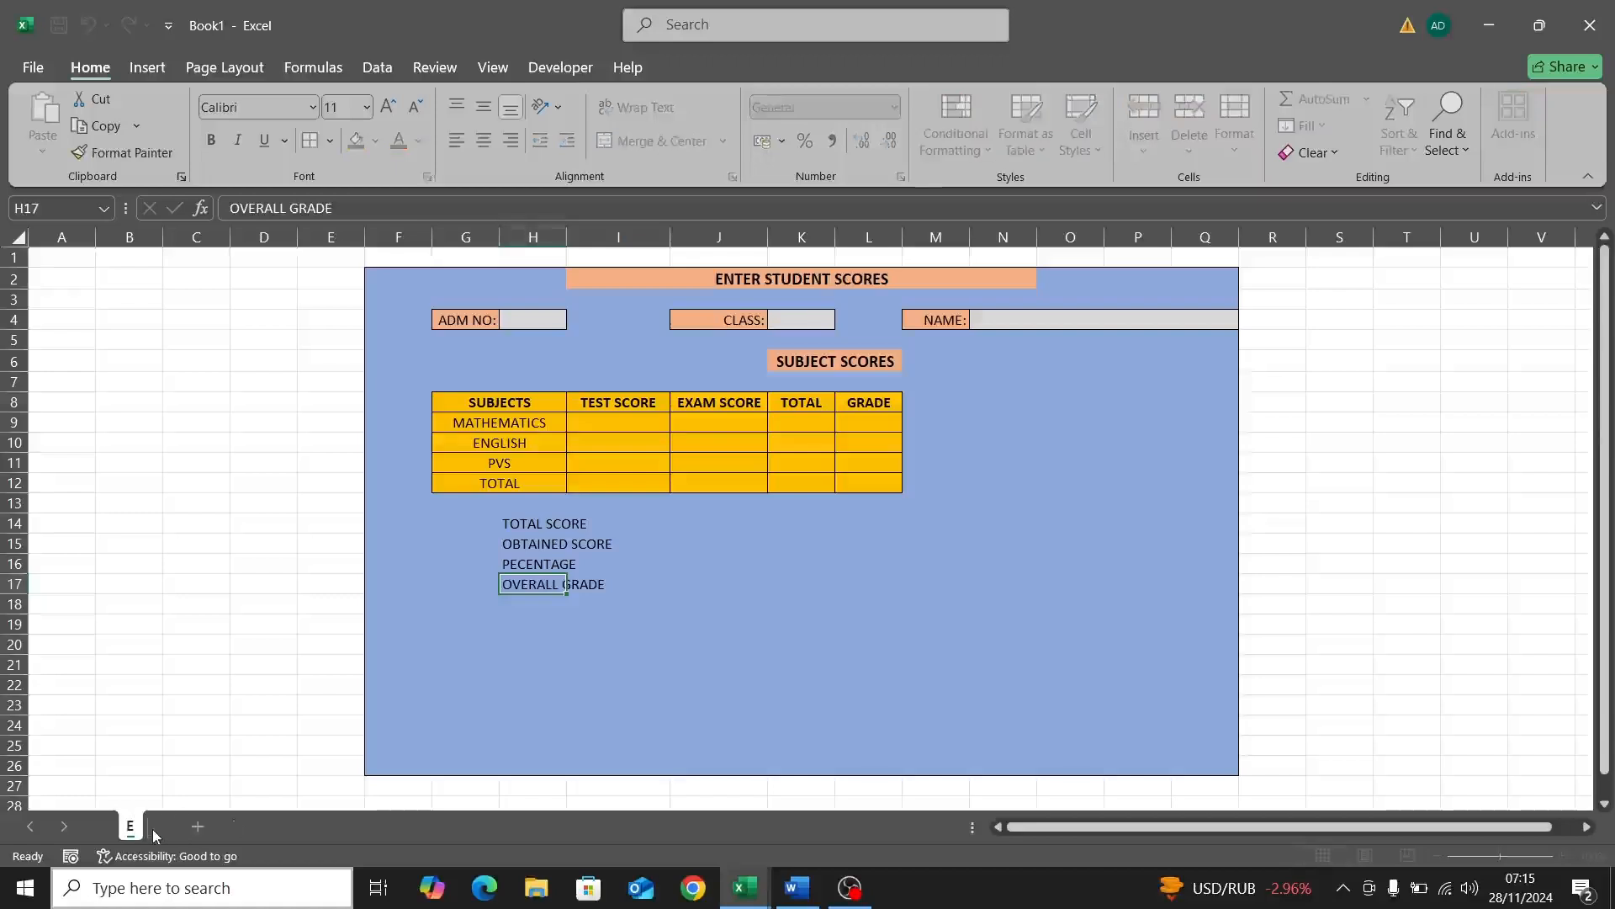
pyautogui.write('Entry Form')
pyautogui.press('Return')
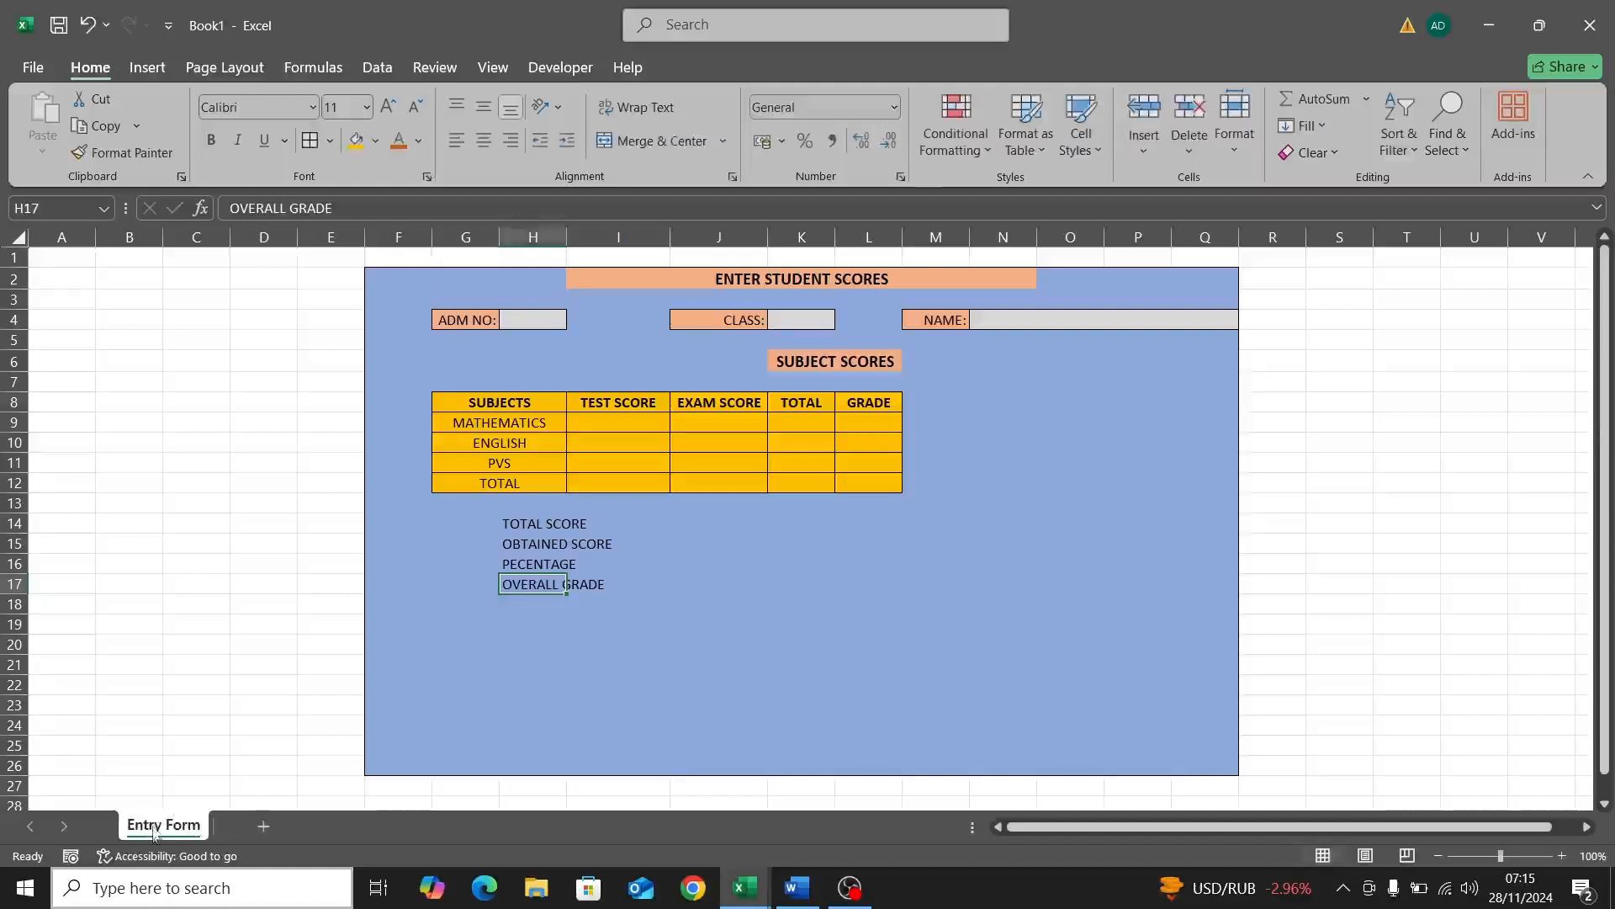
# Step: Apply a tab colour to the Entry Form sheet tab
pyautogui.rightClick(157, 827)
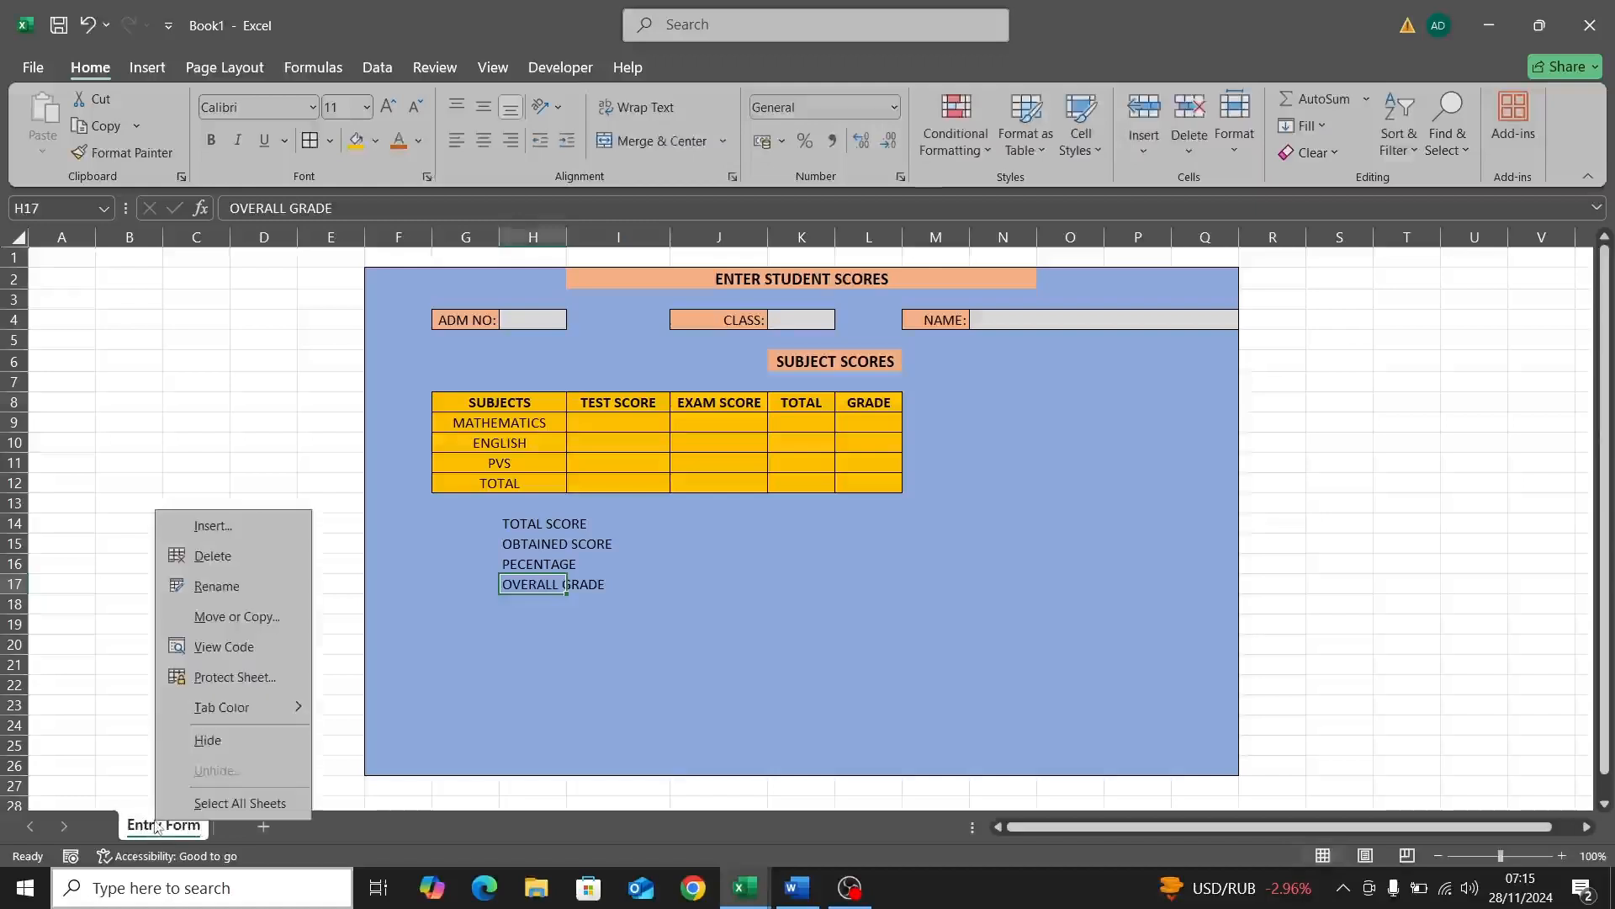
pyautogui.moveTo(275, 711)
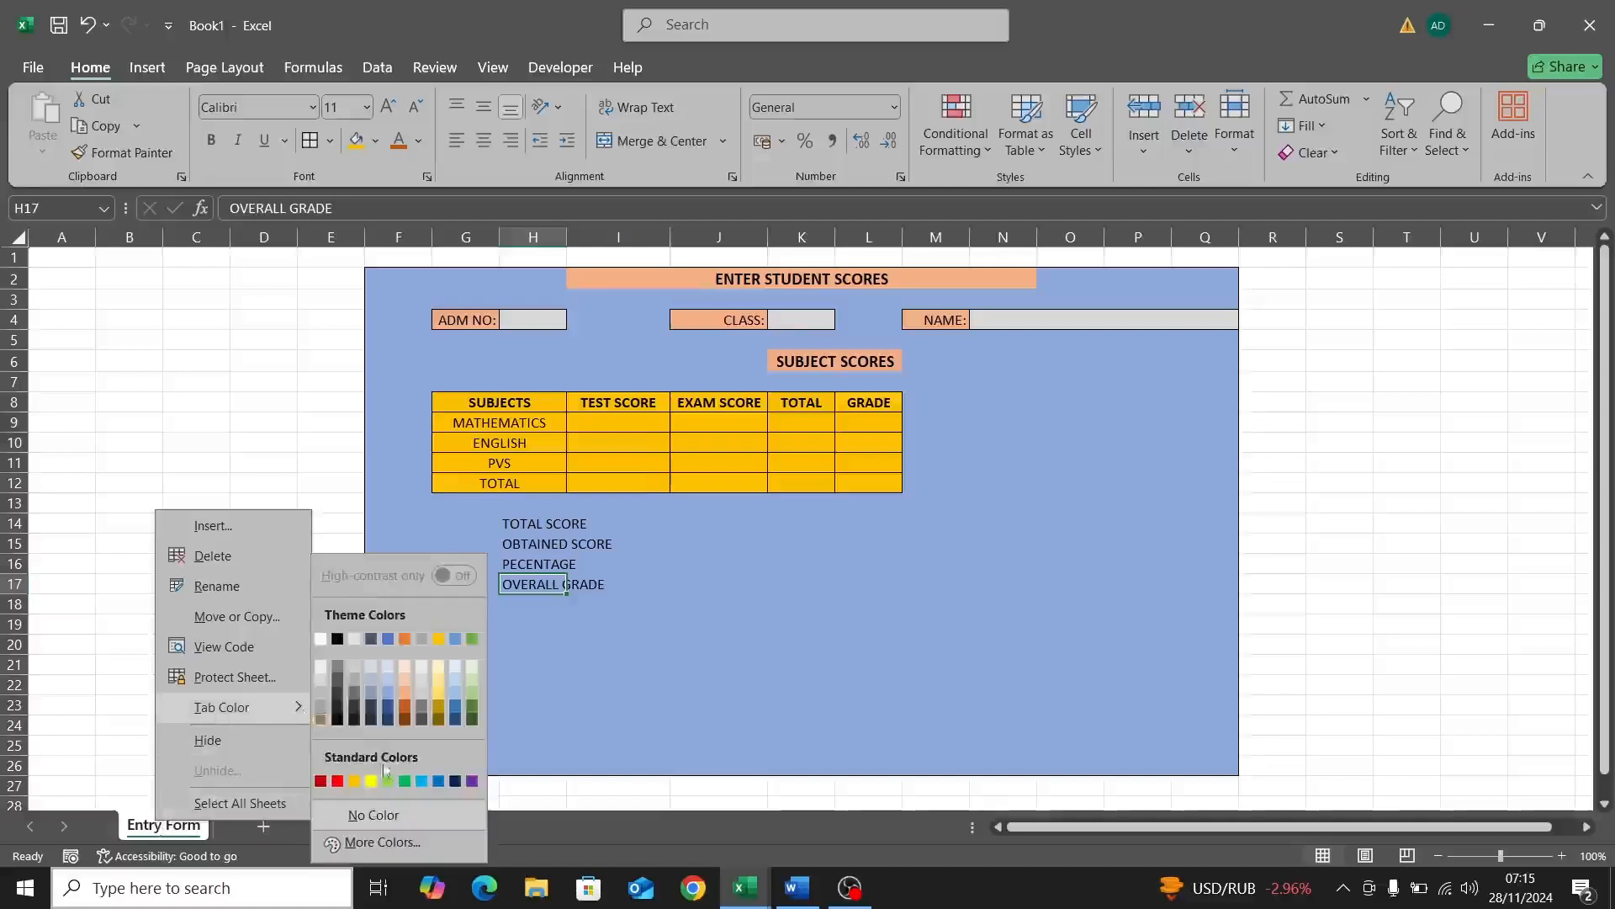
pyautogui.click(464, 785)
pyautogui.click(261, 505)
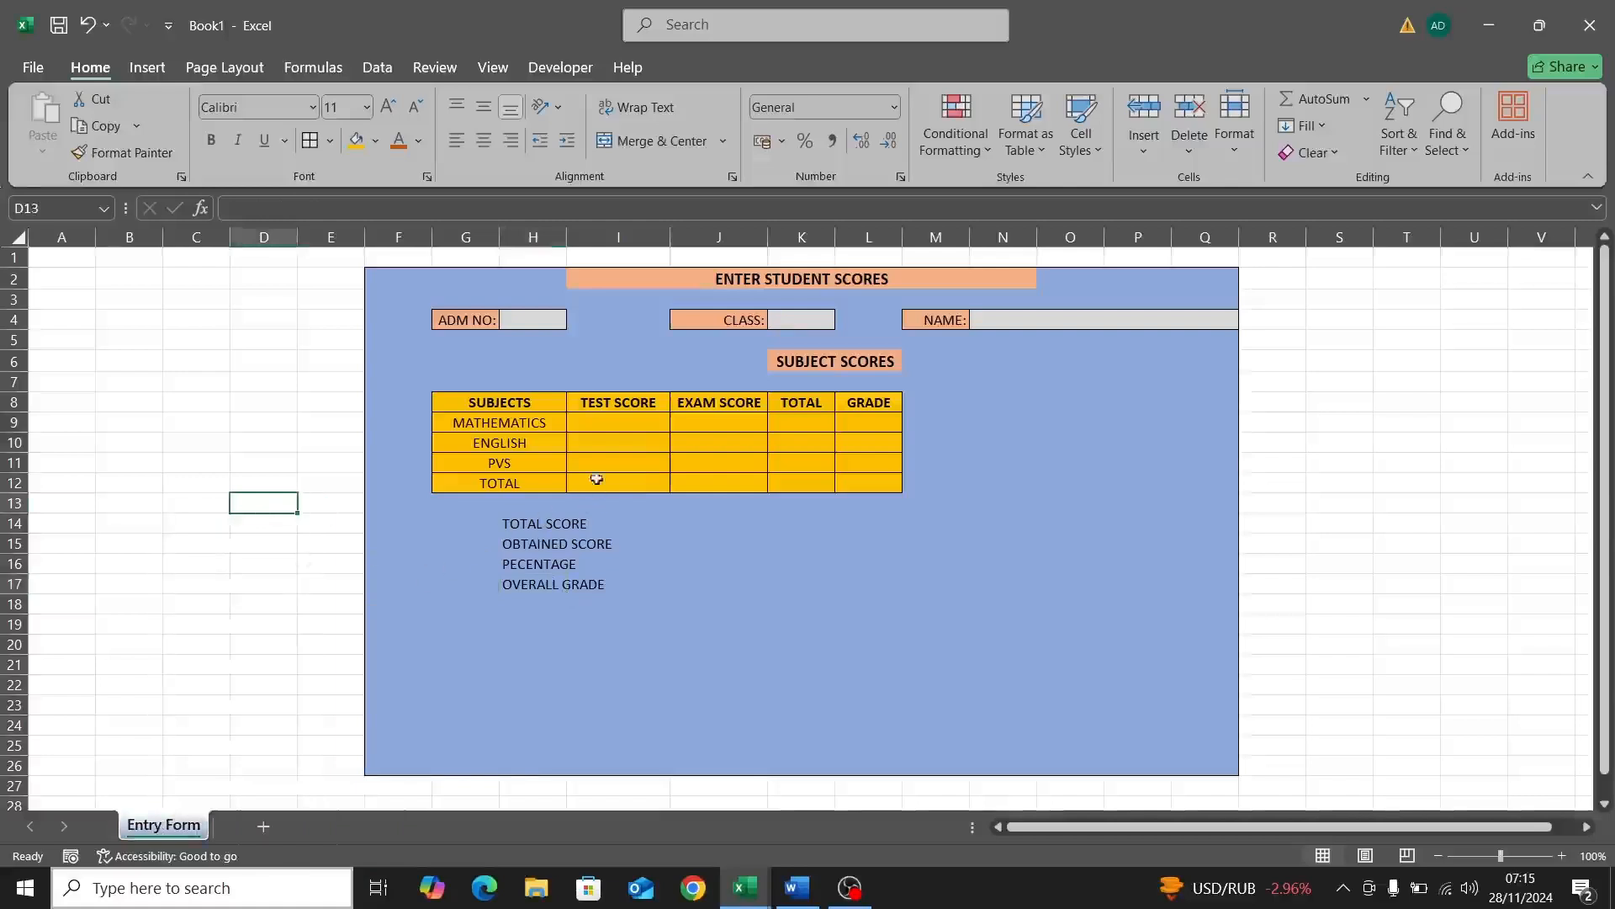
# Step: Merge and centre TOTAL SCORE across H14:I14 and OBTAINED SCORE across H15:I15
pyautogui.click(558, 525)
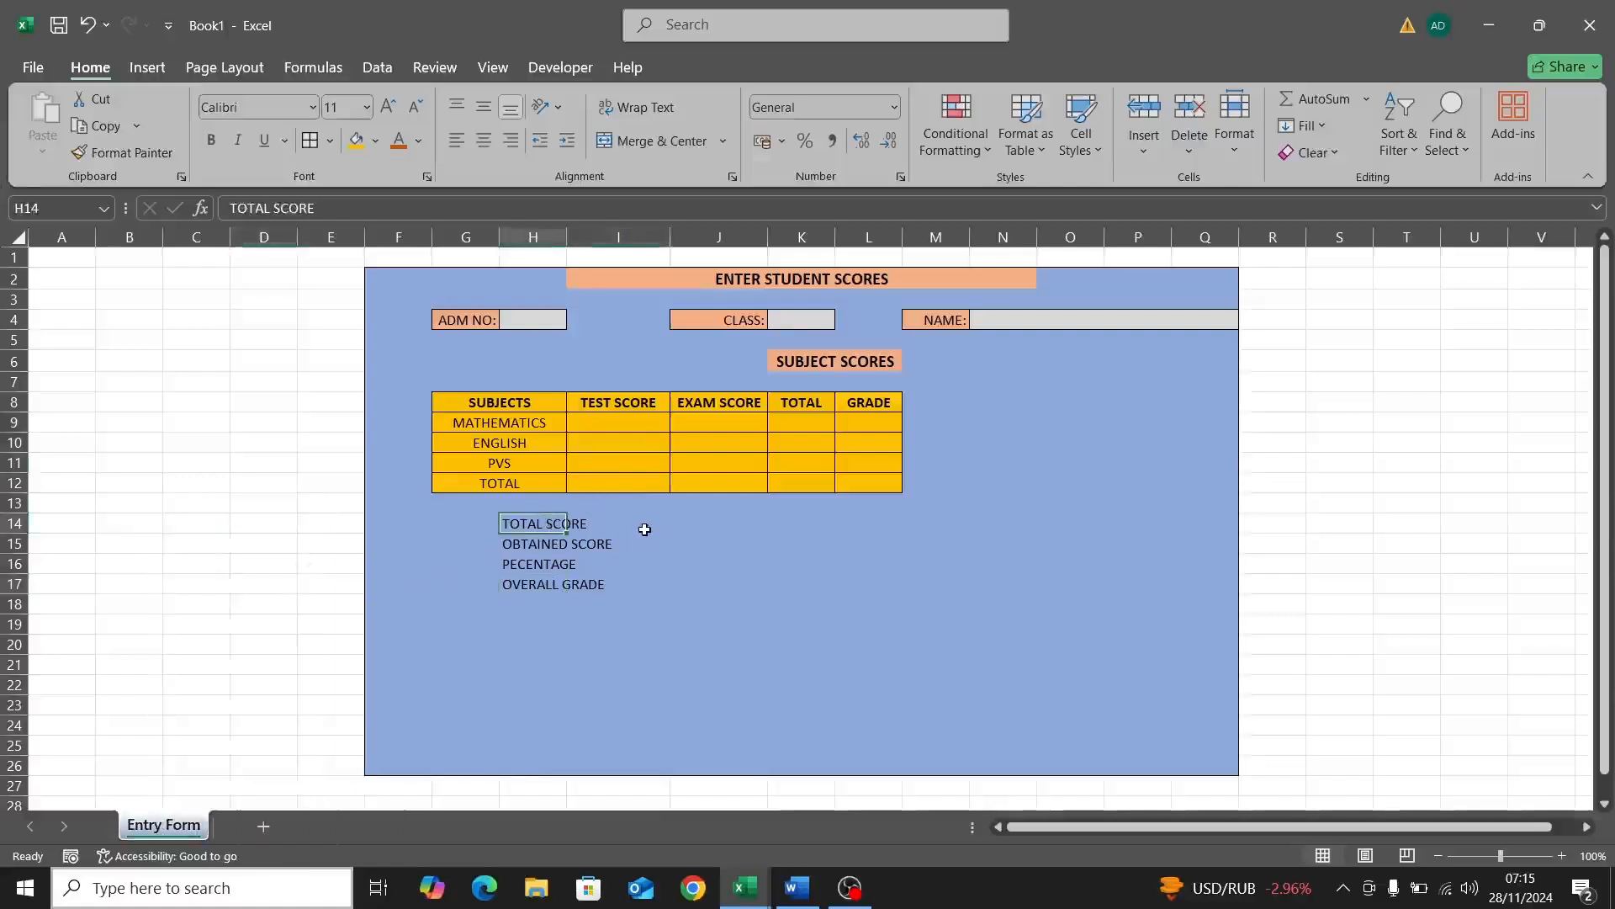
pyautogui.click(594, 545)
pyautogui.click(550, 527)
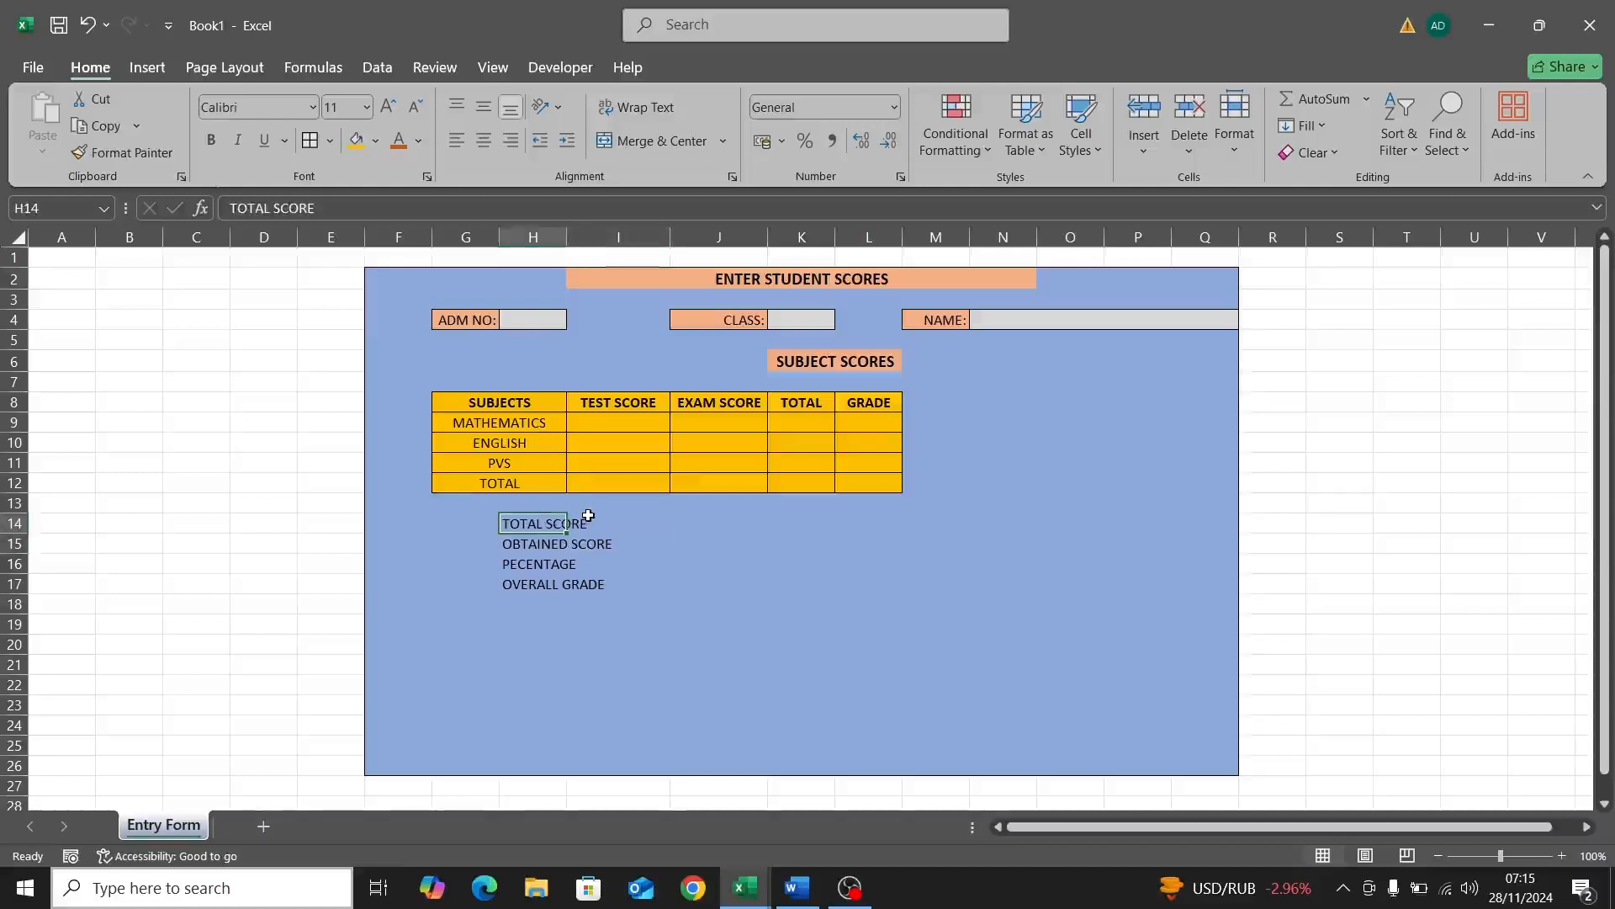
pyautogui.click(588, 517)
pyautogui.click(551, 521)
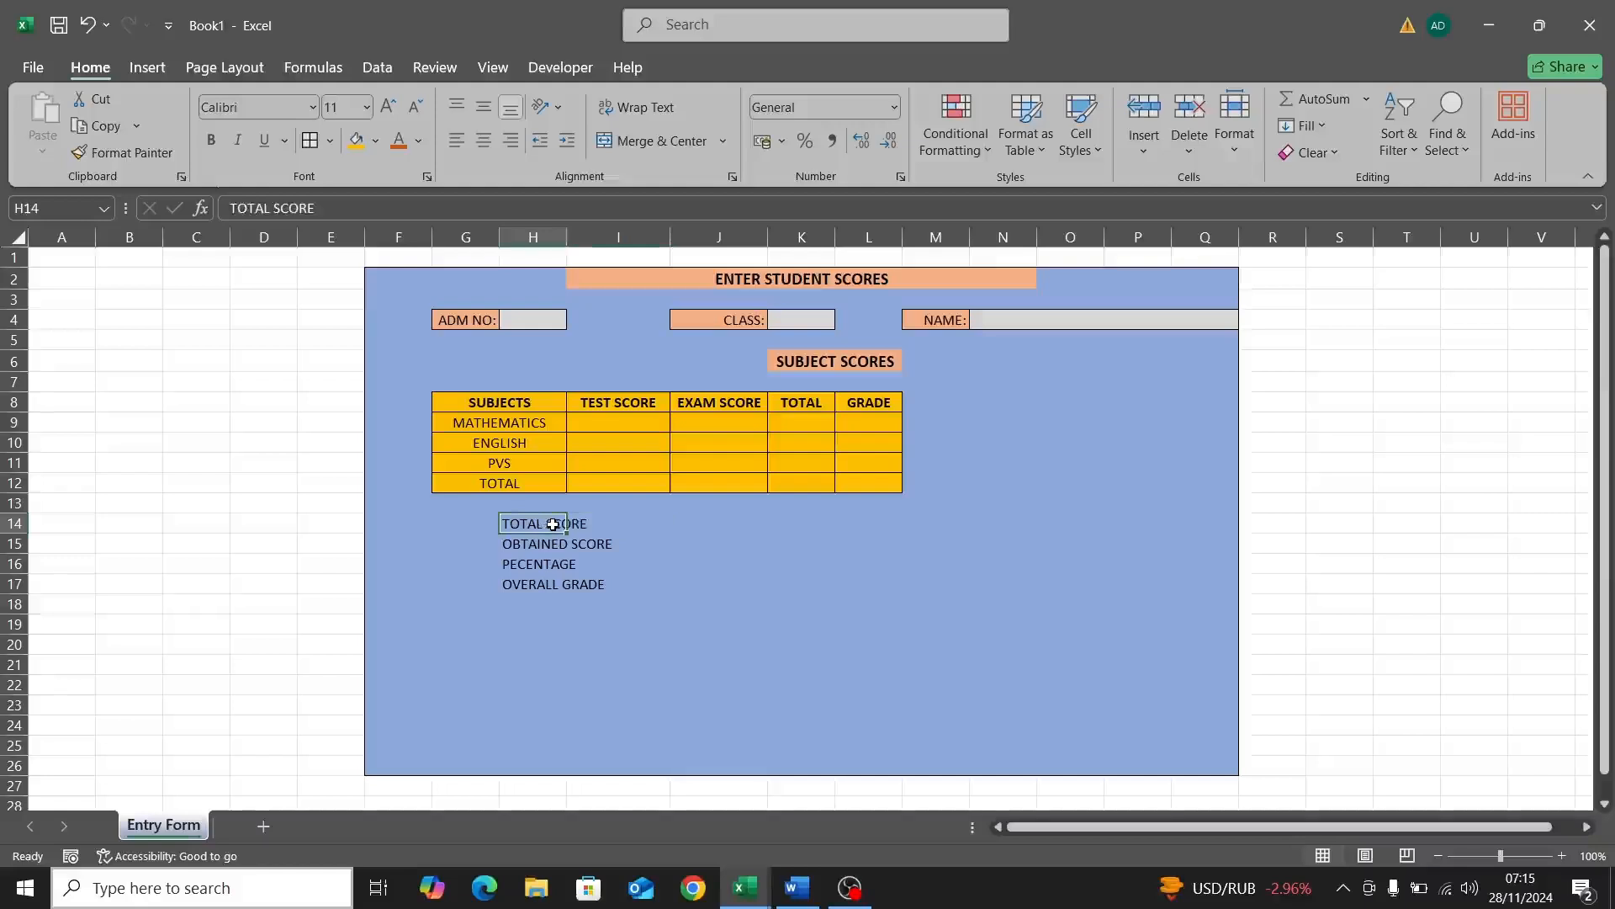
pyautogui.moveTo(566, 523); pyautogui.dragTo(589, 522)
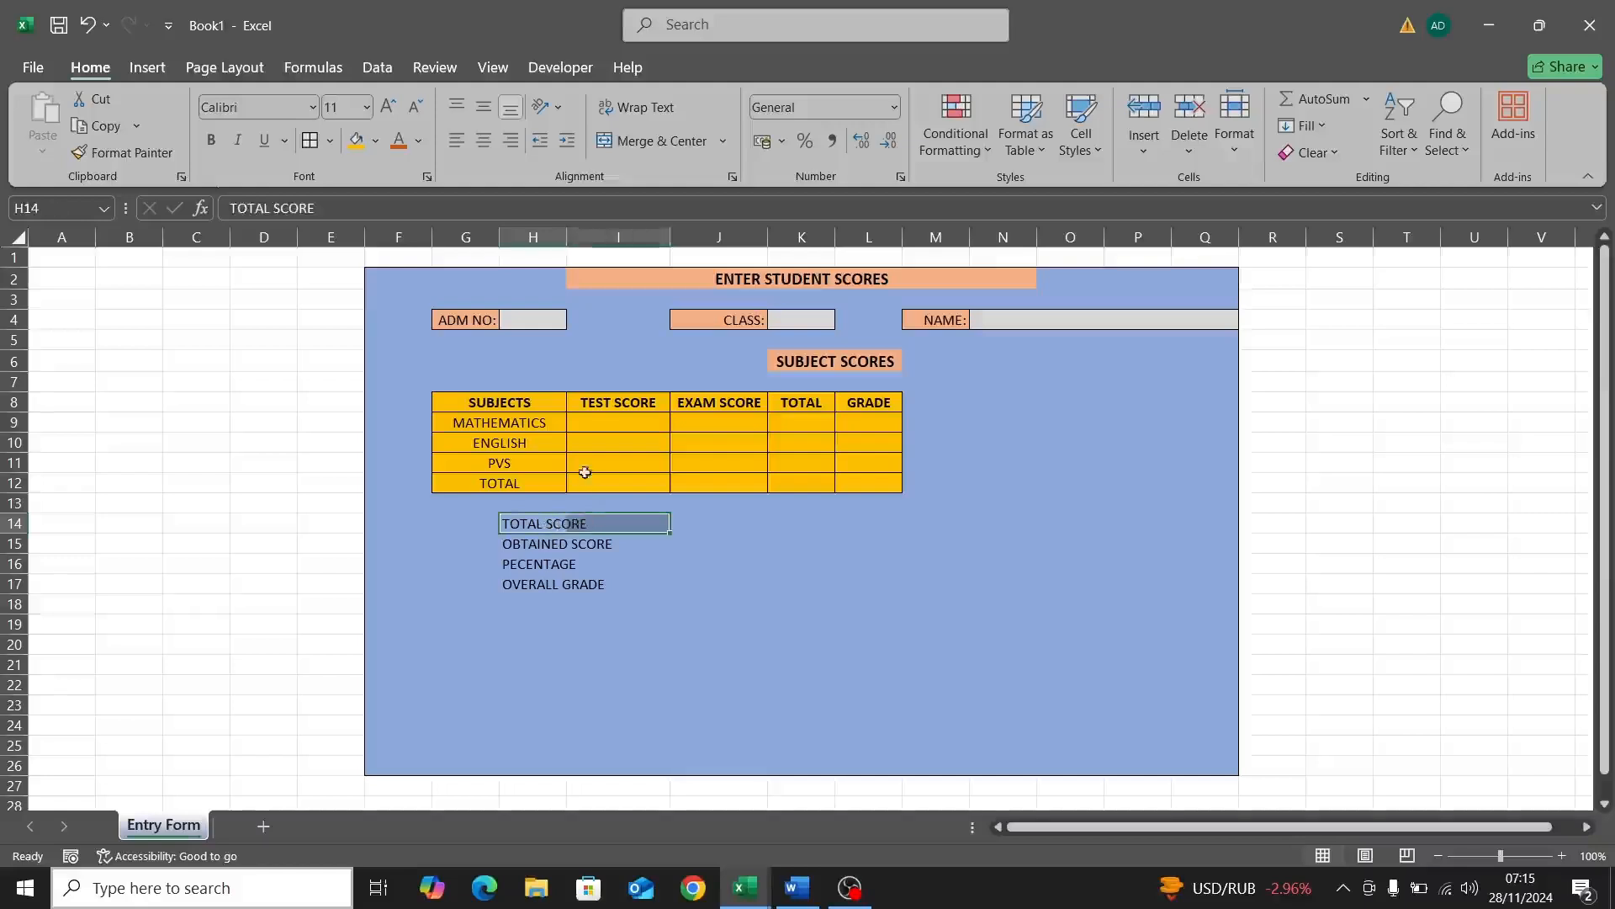
pyautogui.click(634, 144)
pyautogui.click(551, 544)
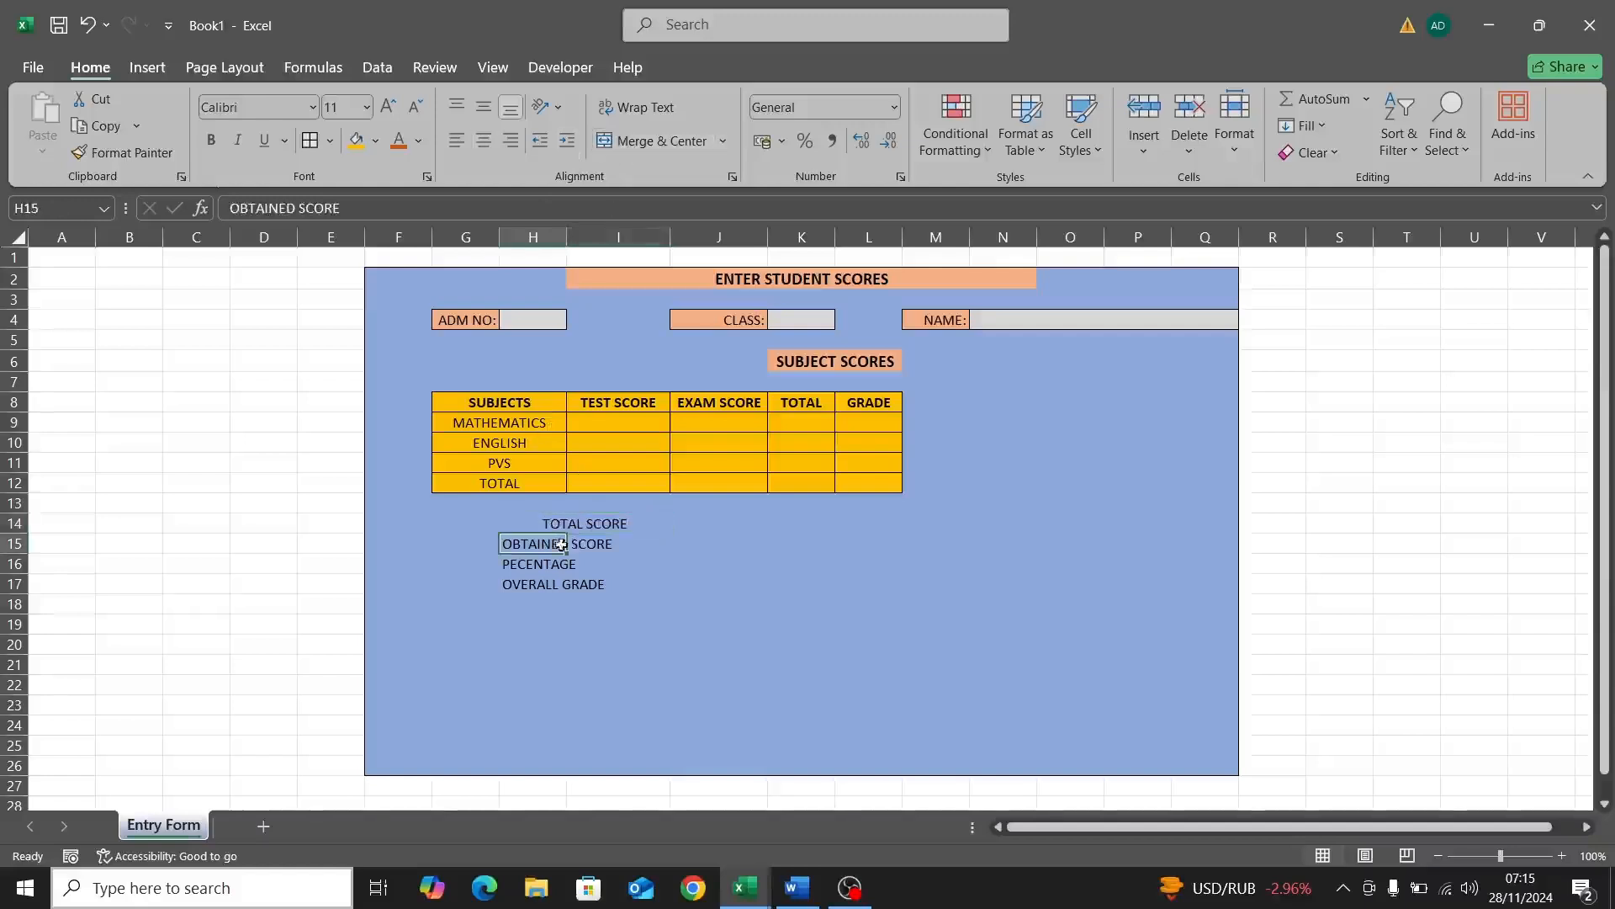
pyautogui.moveTo(548, 544); pyautogui.dragTo(589, 545)
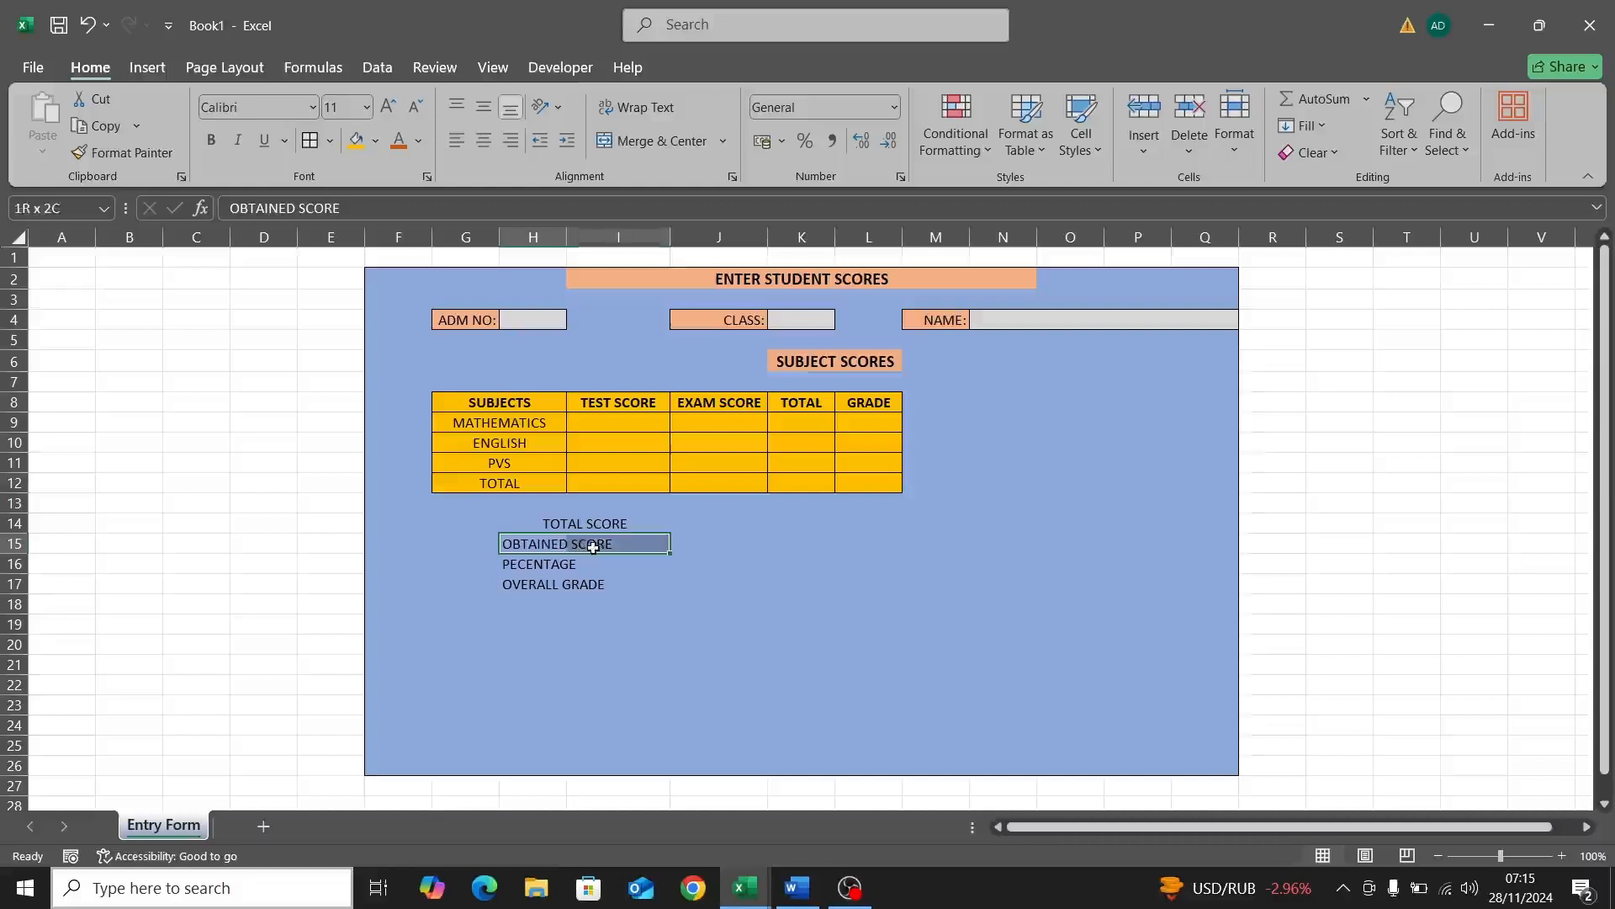
pyautogui.click(651, 148)
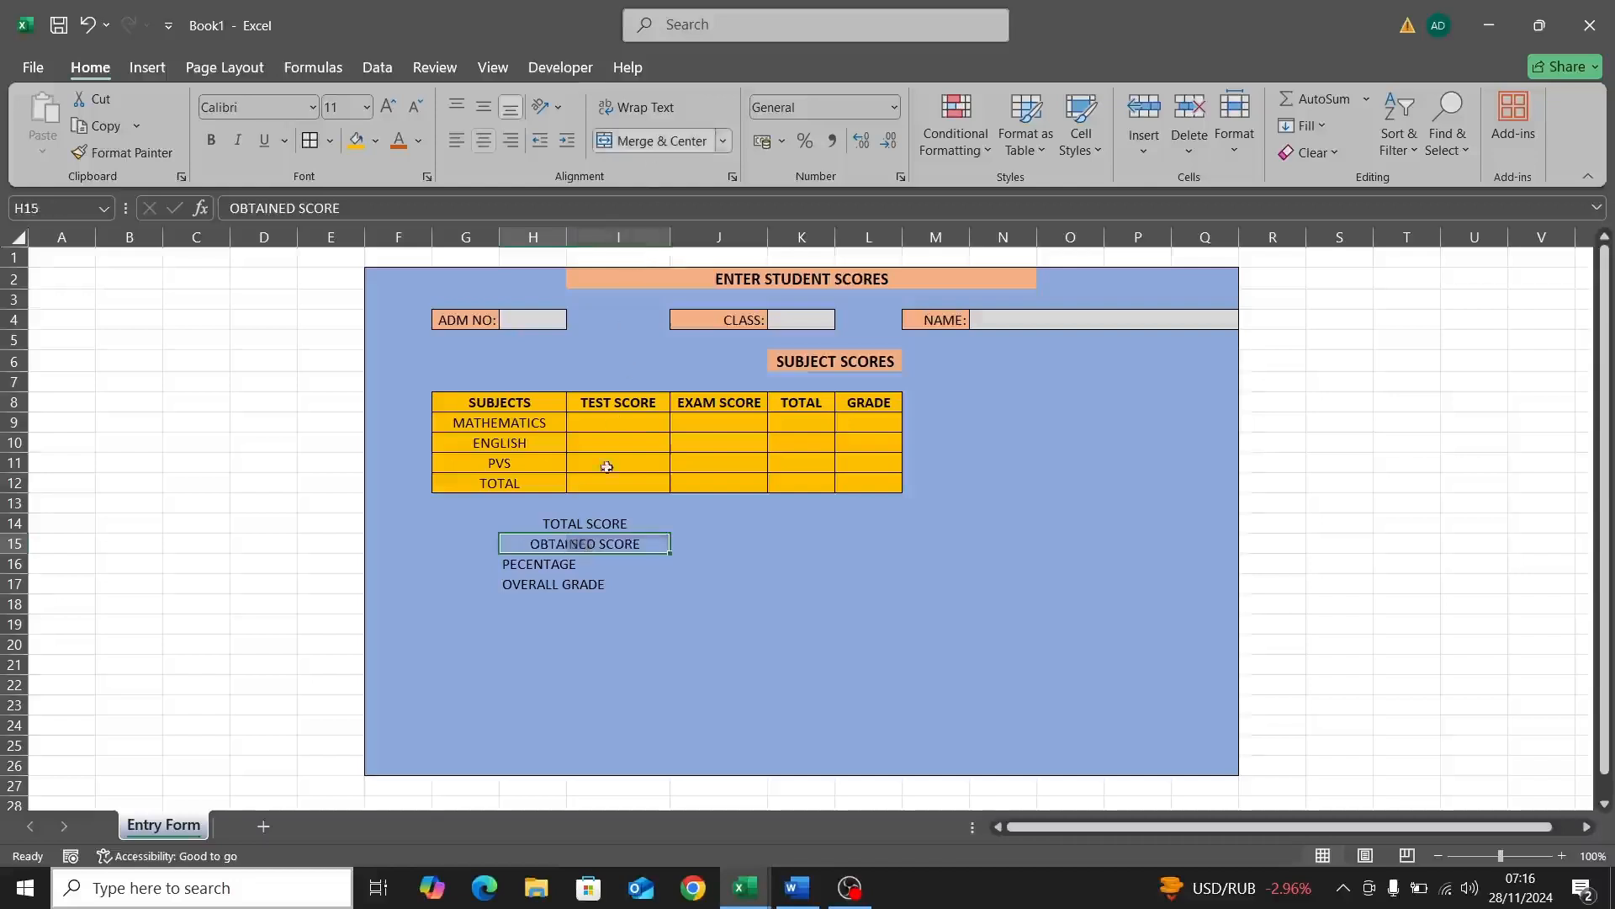
# Step: Merge and centre PECENTAGE across H16:I16 and OVERALL GRADE across H17:I17, undoing an accidental move
pyautogui.click(537, 570)
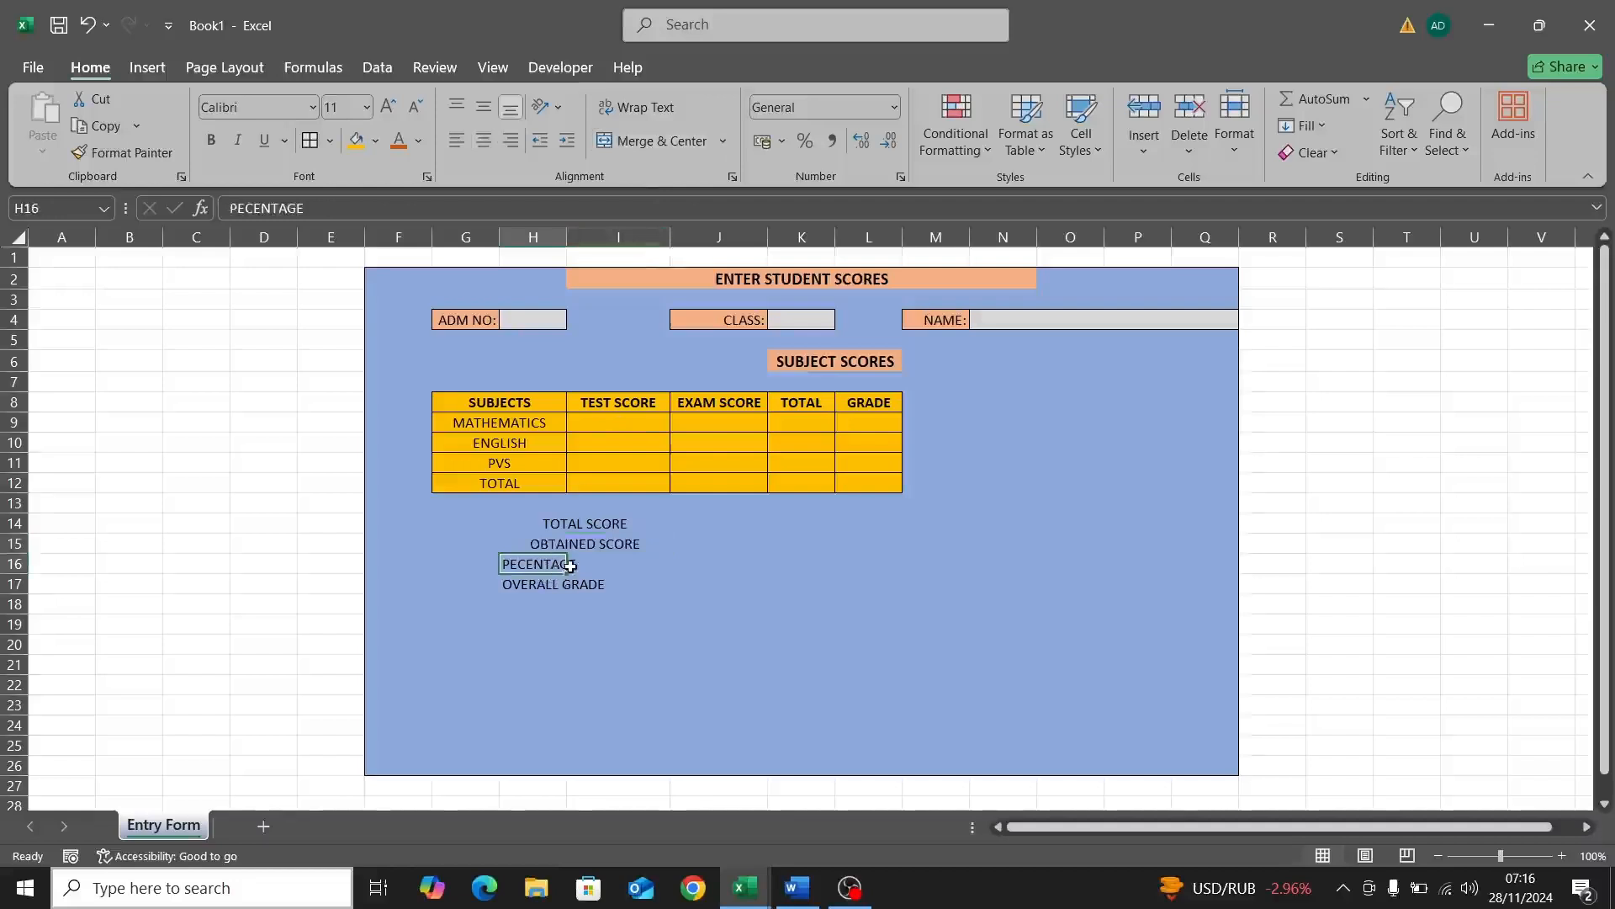
pyautogui.moveTo(570, 567)
pyautogui.mouseDown()
pyautogui.moveTo(579, 582)
pyautogui.moveTo(589, 566)
pyautogui.mouseUp()
pyautogui.hotkey('ctrl', 'z')
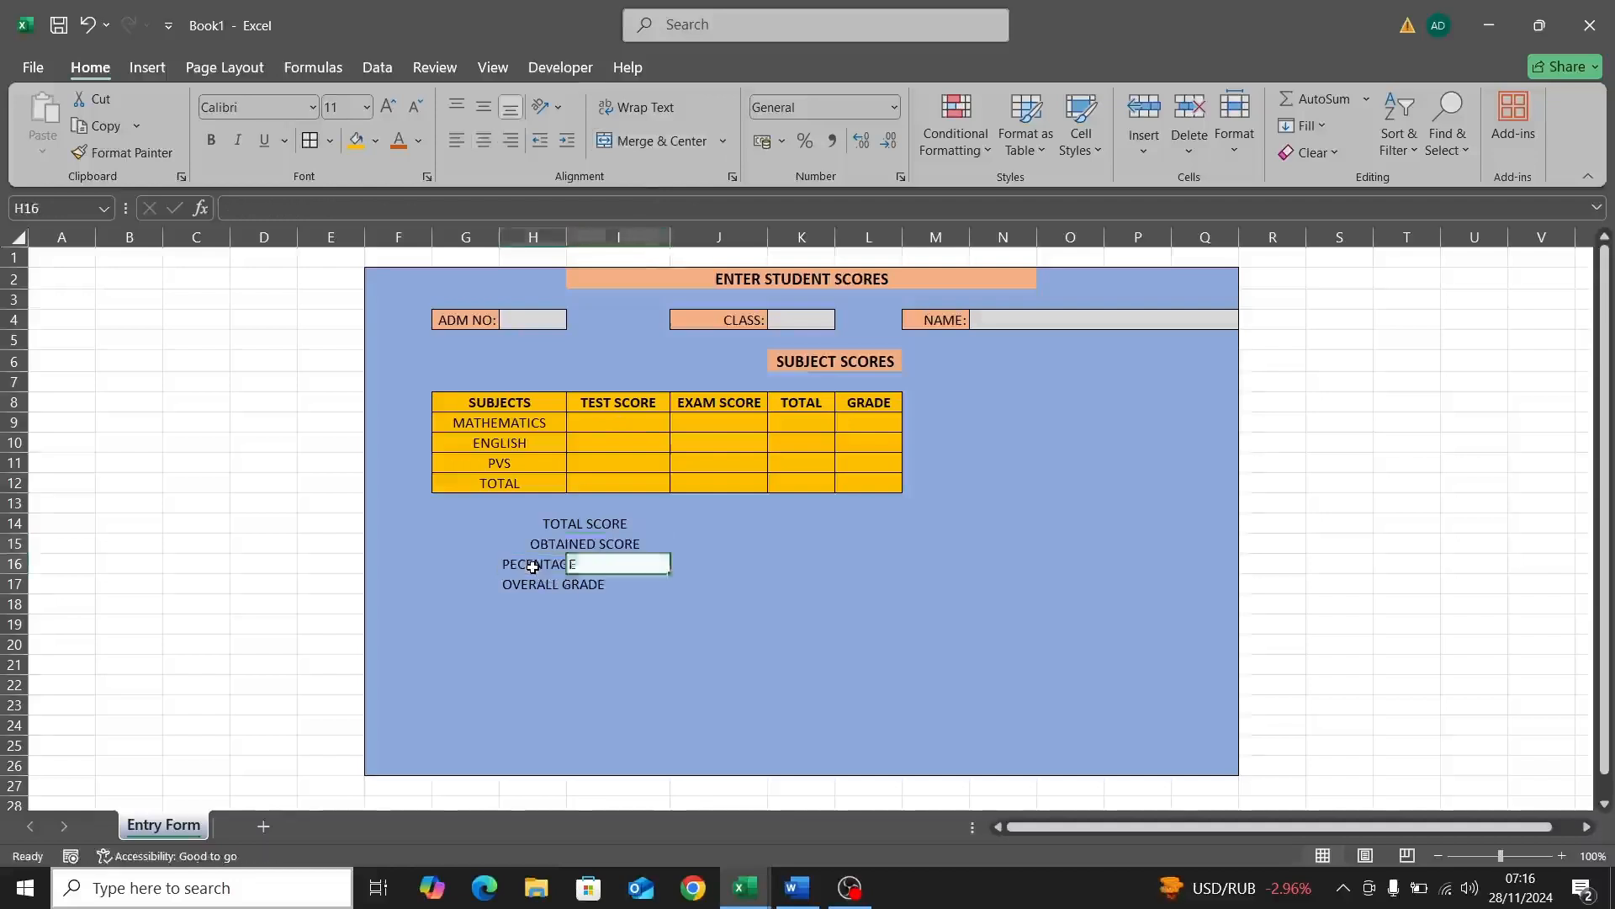
pyautogui.moveTo(533, 567); pyautogui.dragTo(580, 566)
pyautogui.click(638, 143)
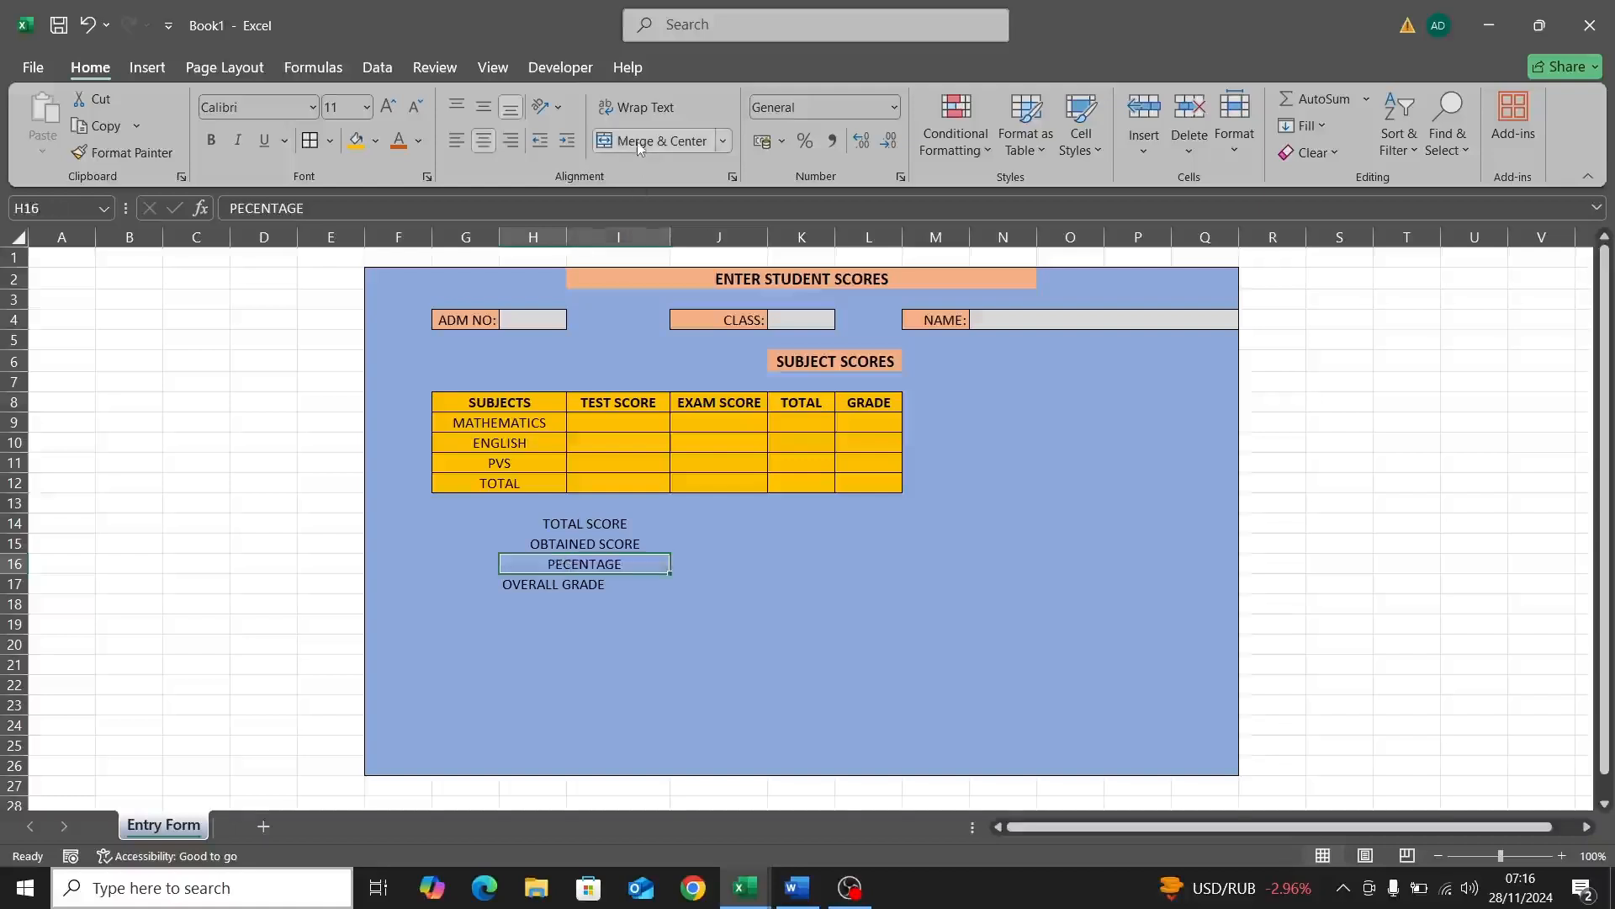
pyautogui.click(544, 584)
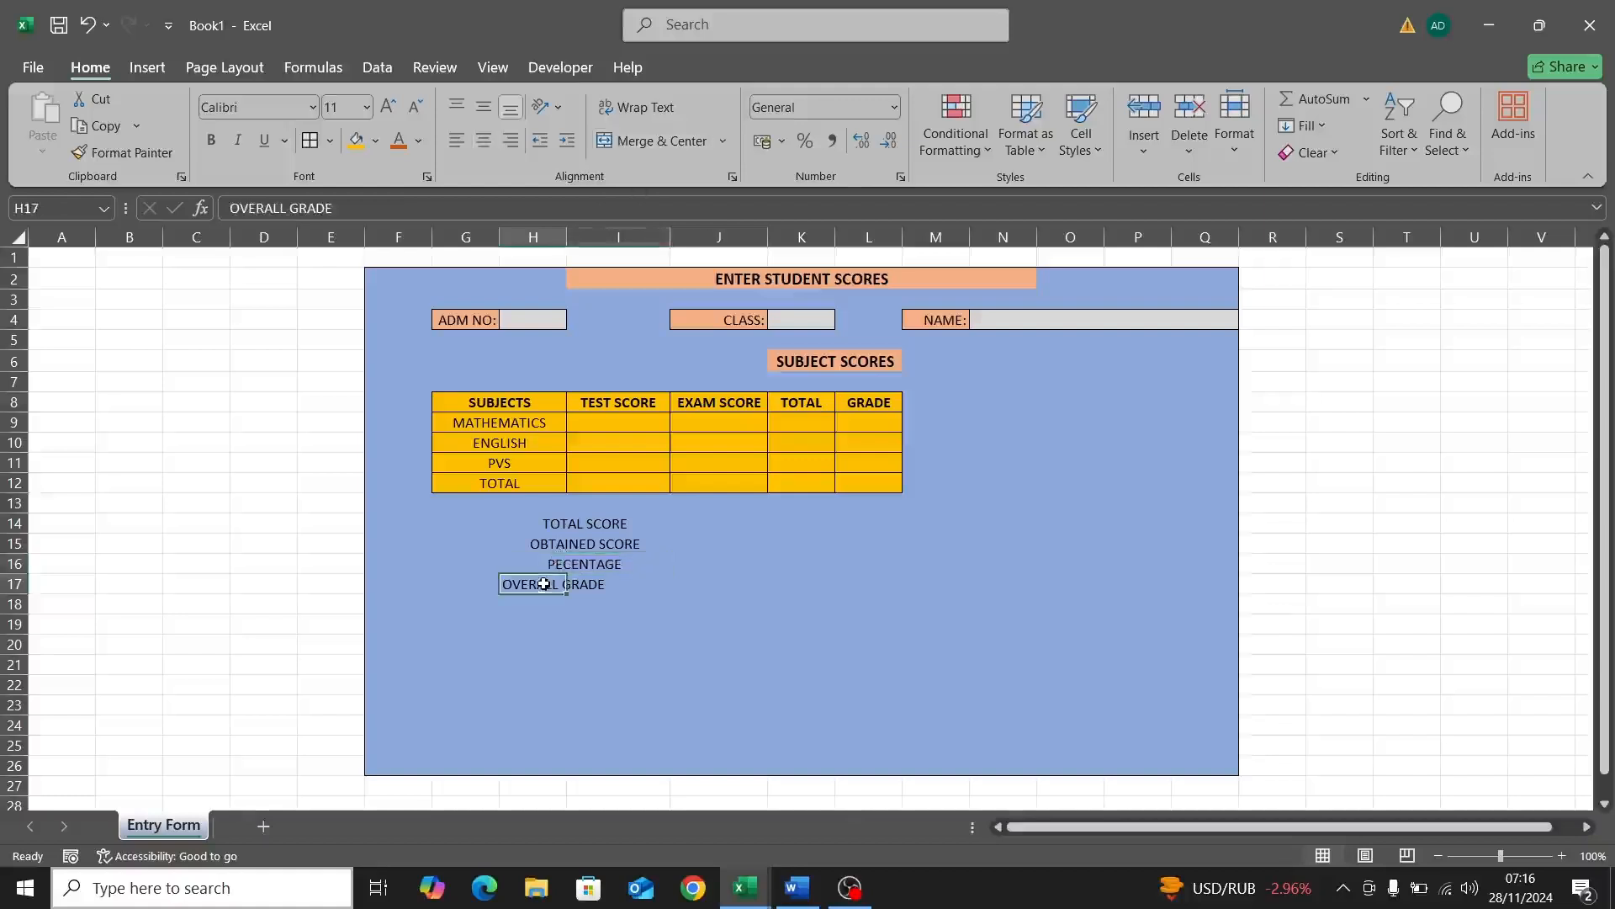
pyautogui.click(611, 584)
pyautogui.click(529, 586)
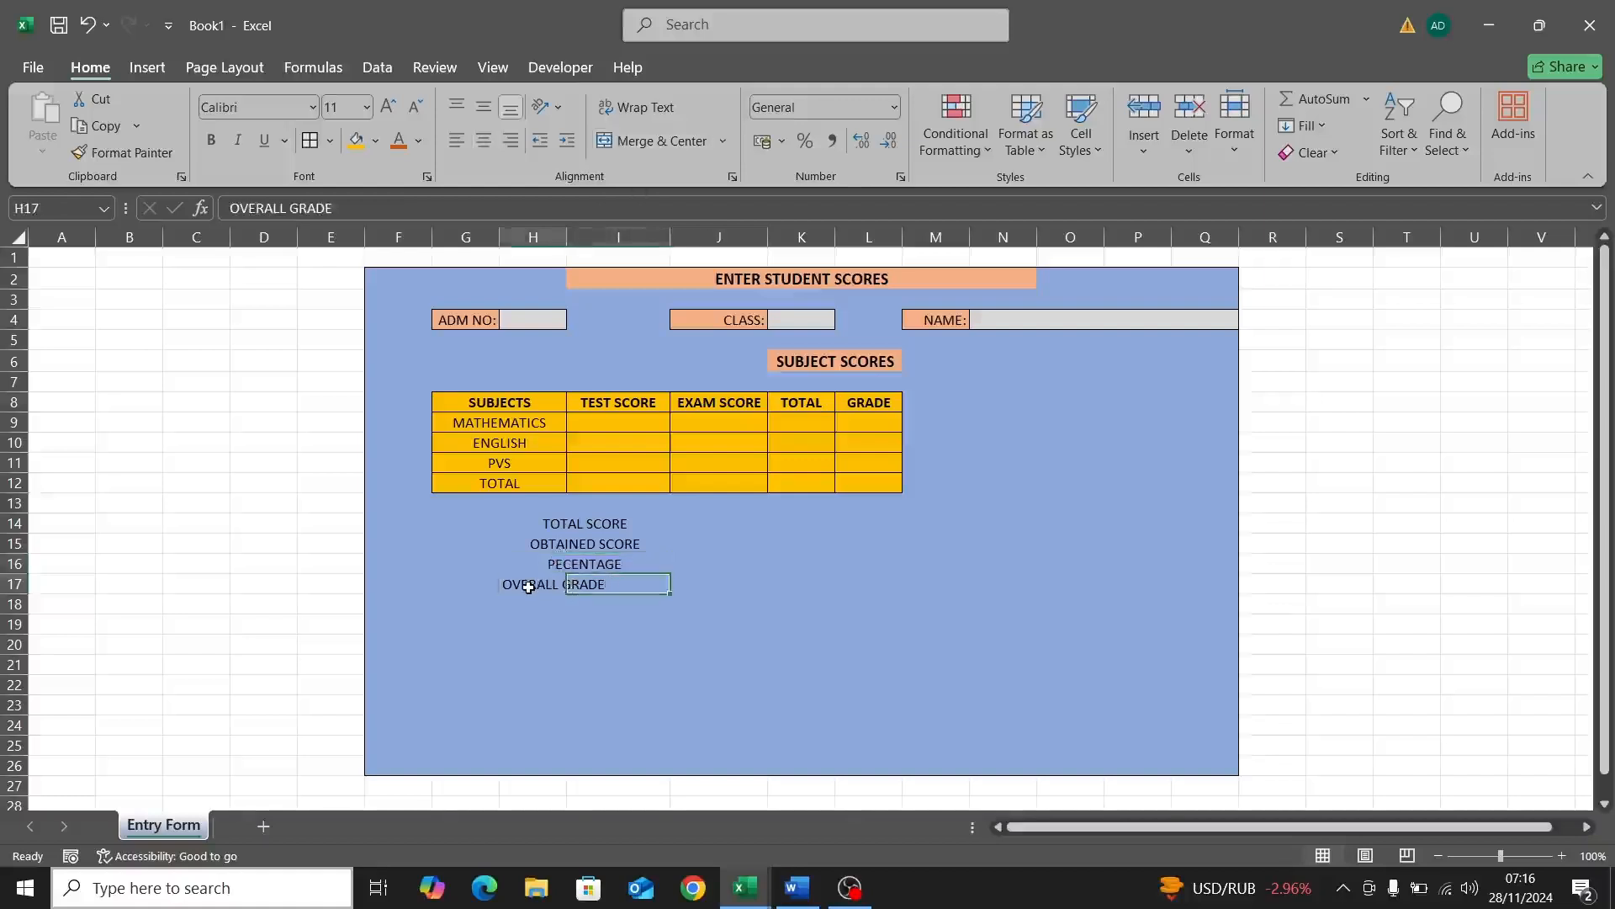
pyautogui.moveTo(536, 592); pyautogui.dragTo(589, 586)
pyautogui.click(651, 142)
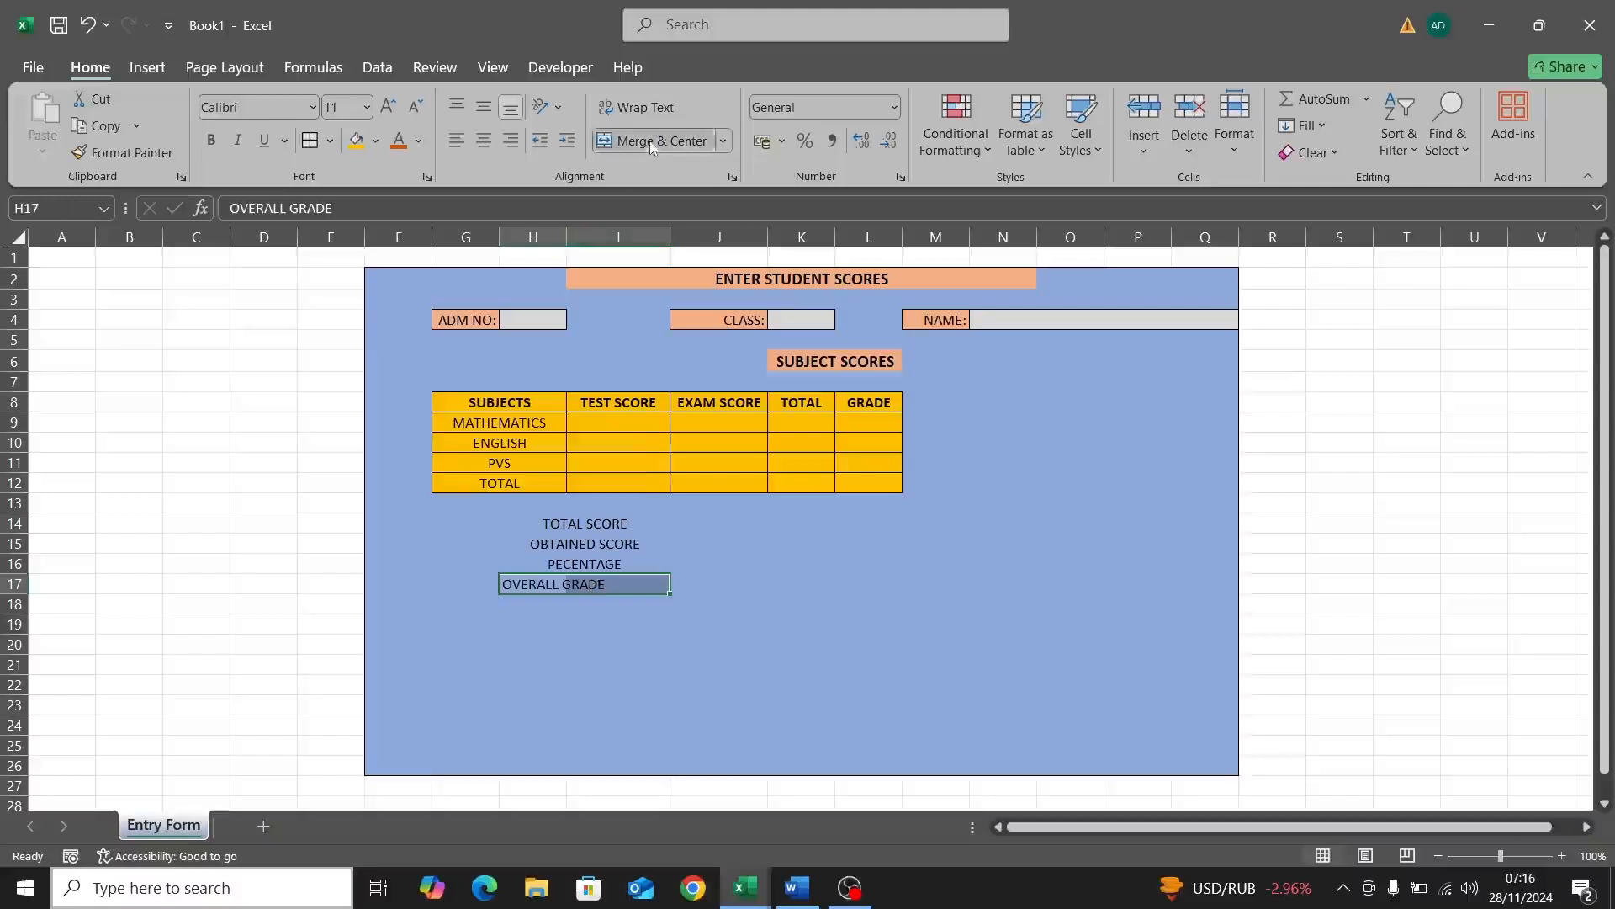
pyautogui.click(568, 524)
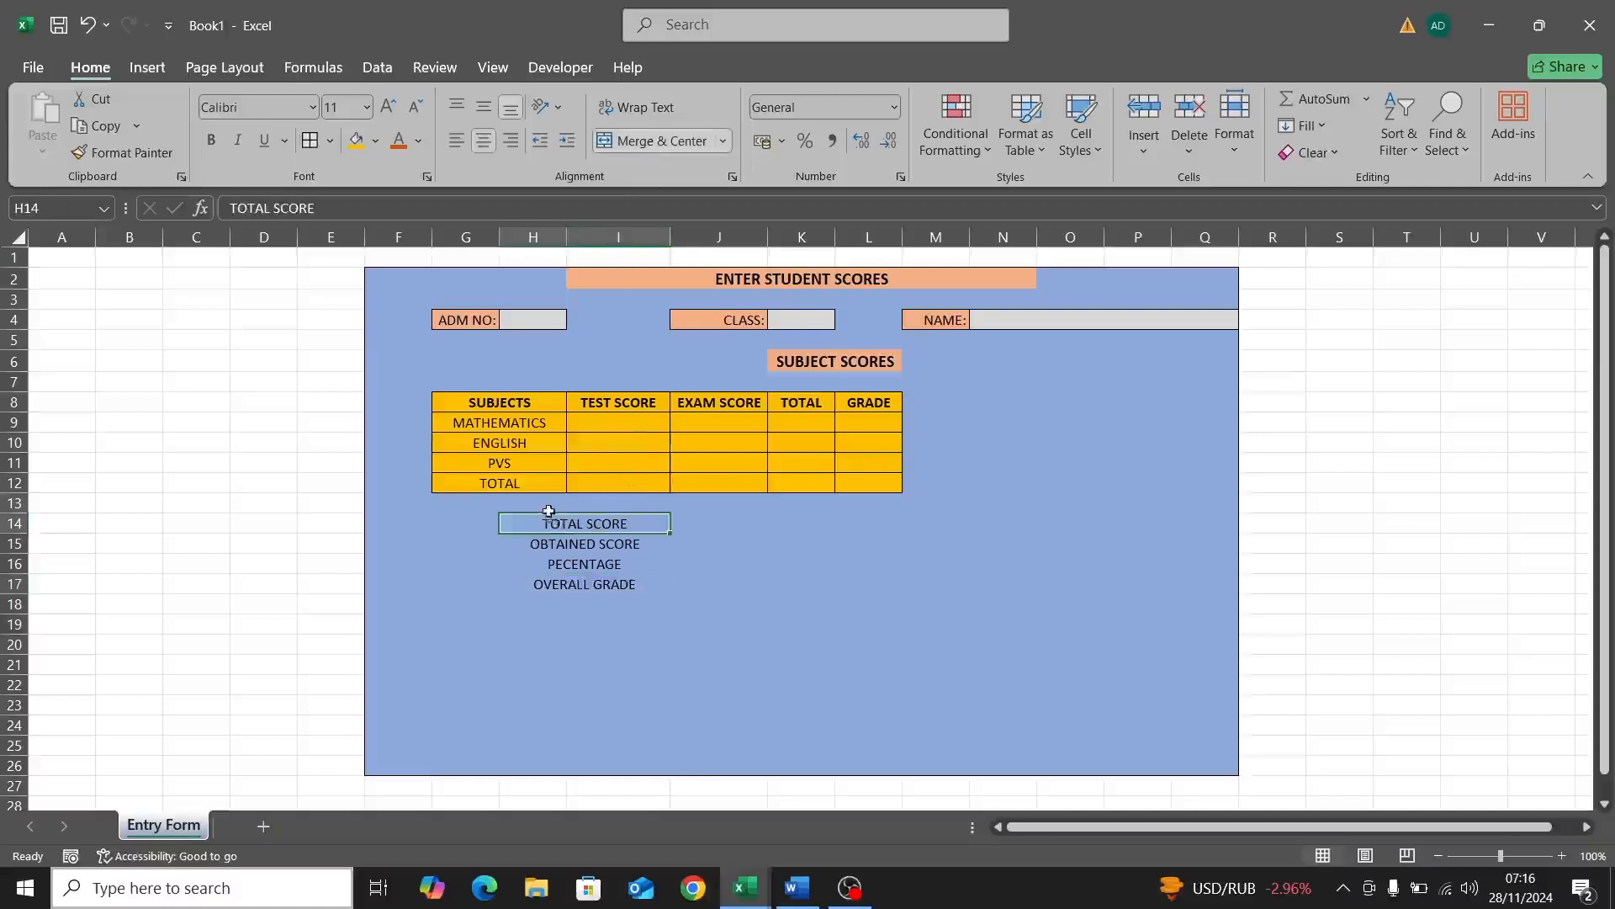
# Step: Apply all borders and the gold fill to the summary block H14:J17
pyautogui.moveTo(551, 521); pyautogui.dragTo(699, 581)
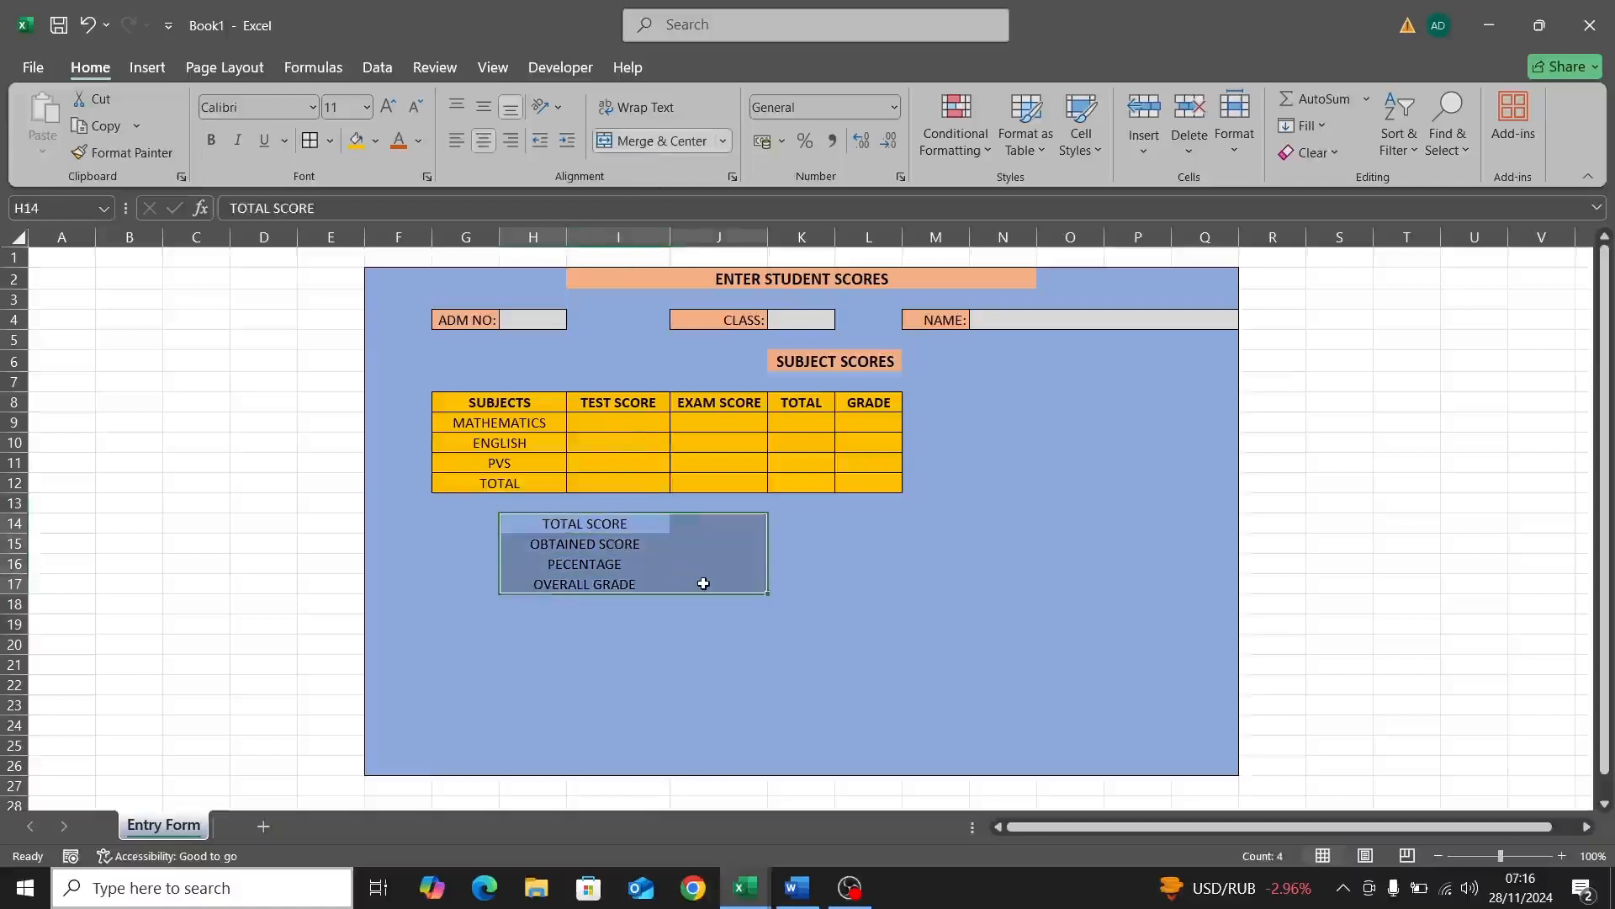
pyautogui.click(310, 140)
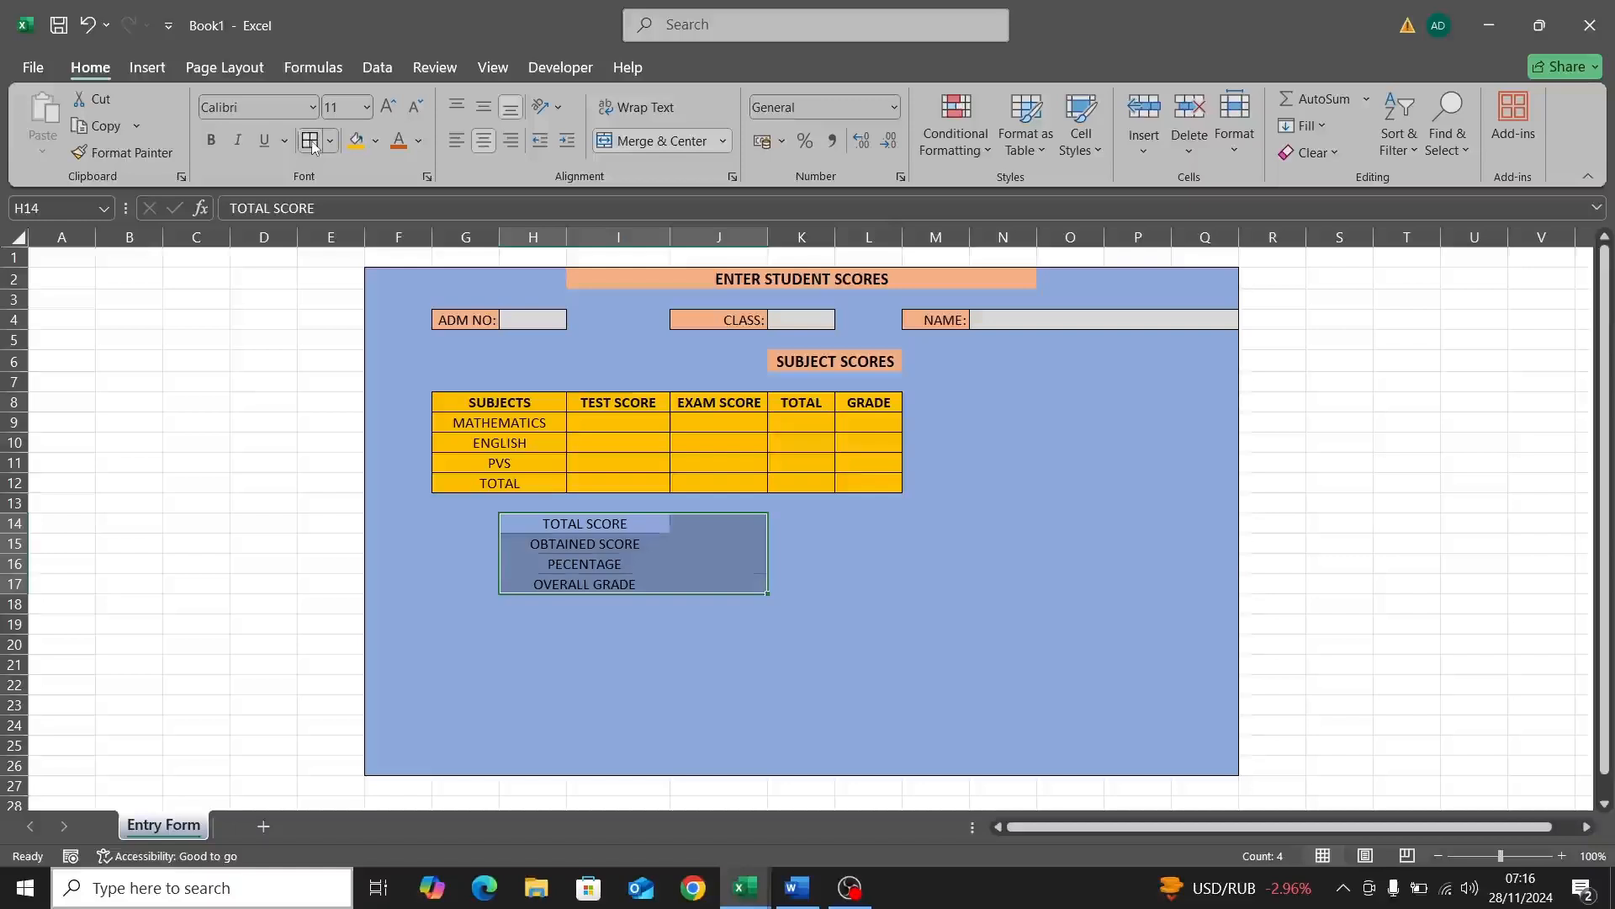
pyautogui.click(357, 143)
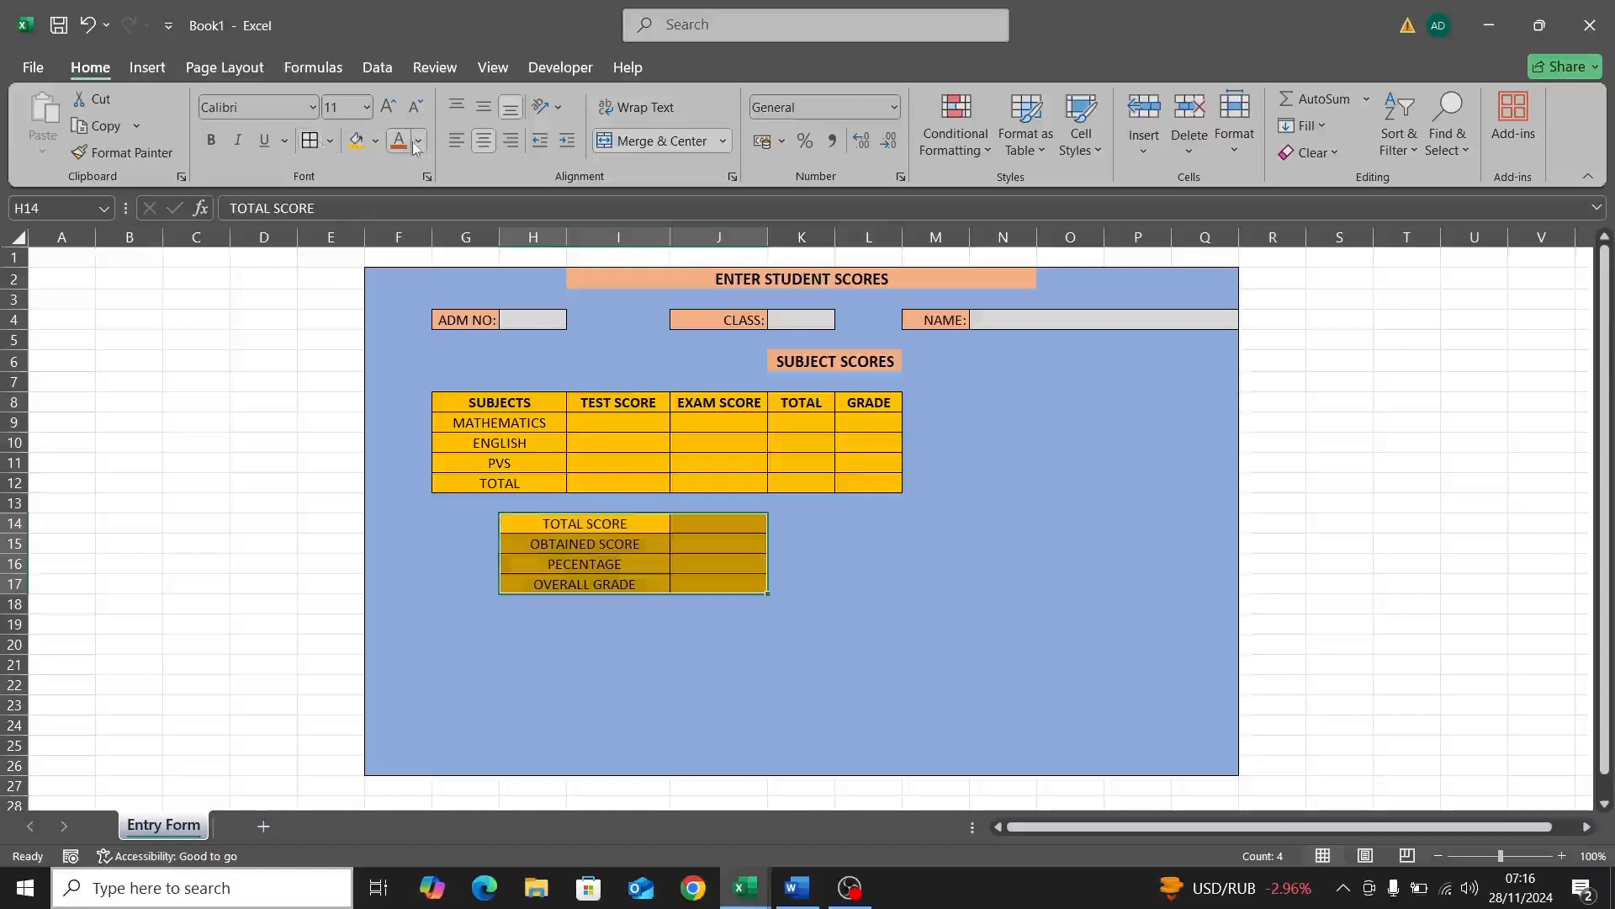
pyautogui.click(418, 143)
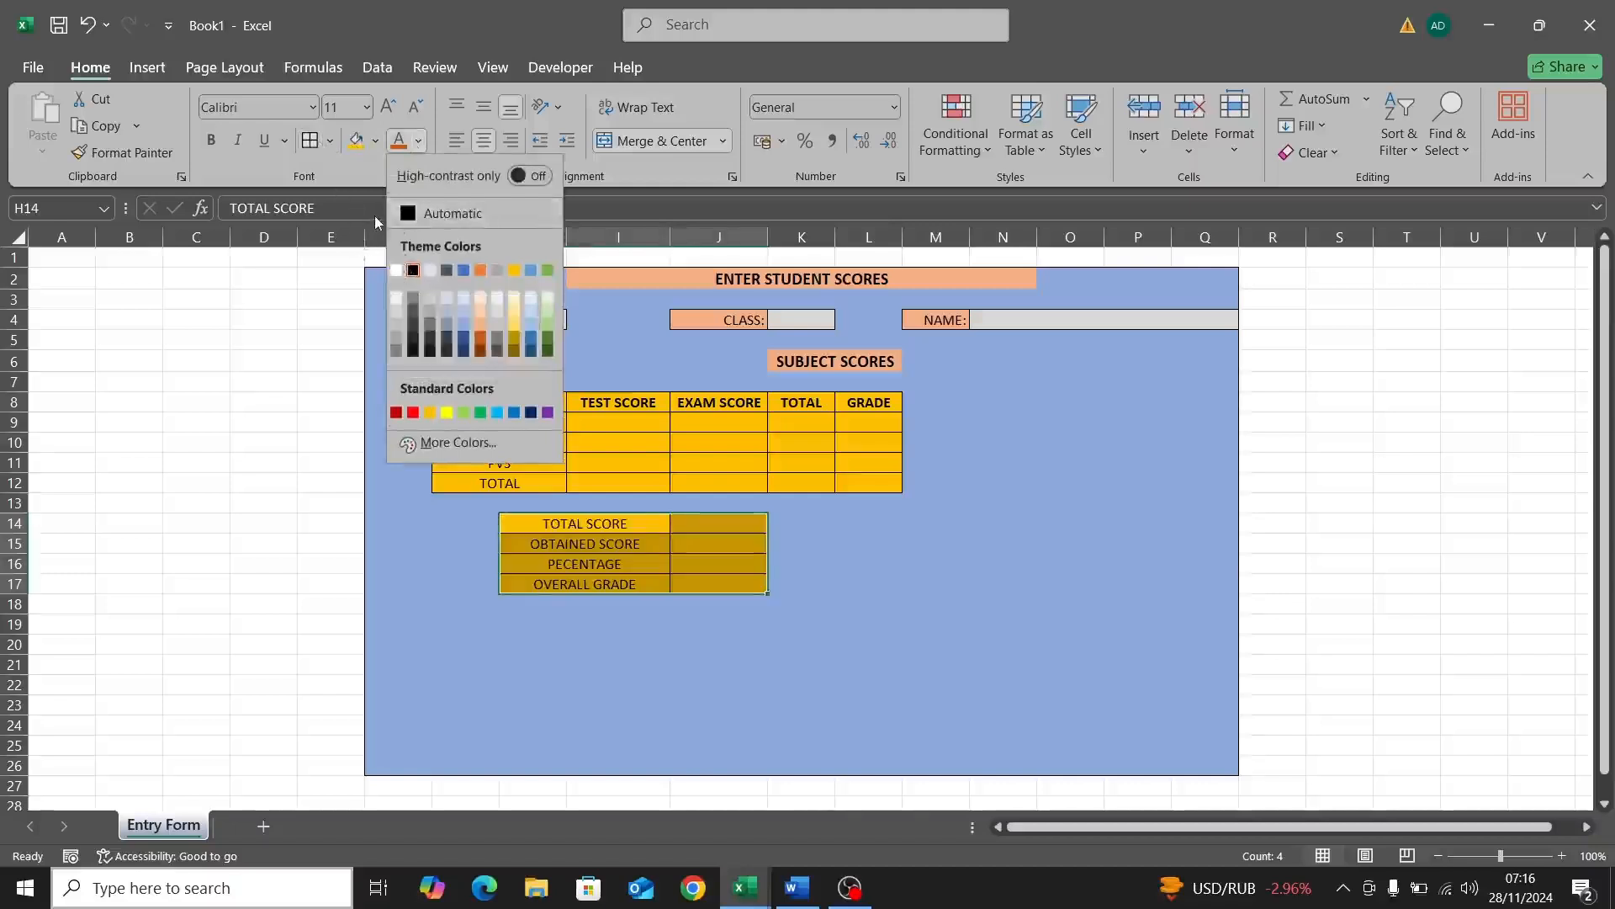
pyautogui.click(363, 308)
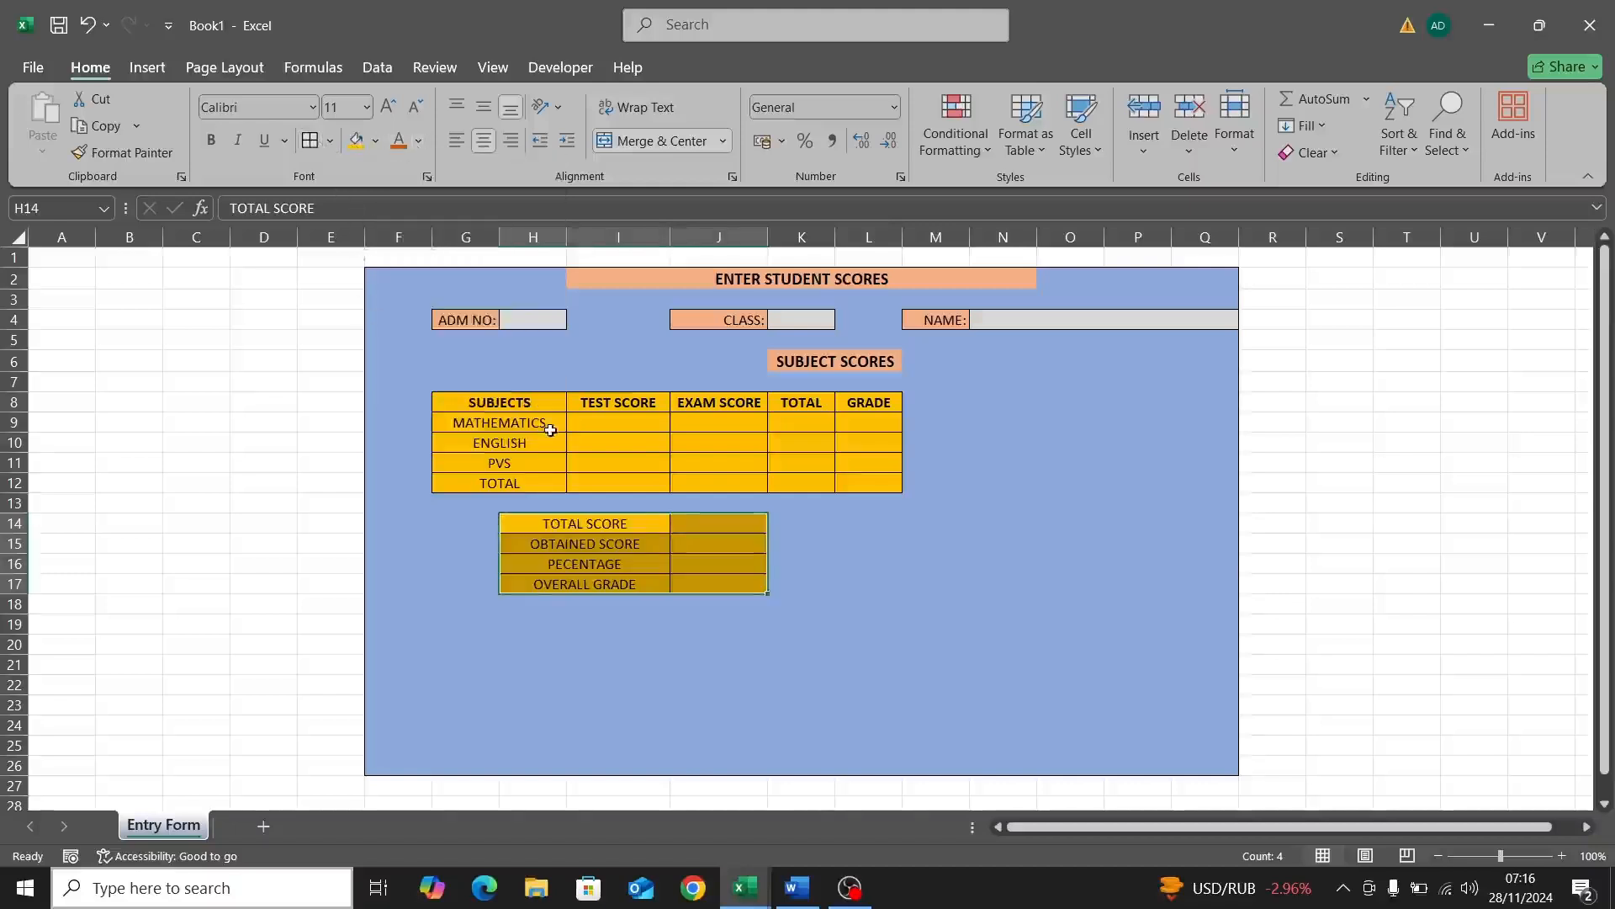
pyautogui.doubleClick(680, 525)
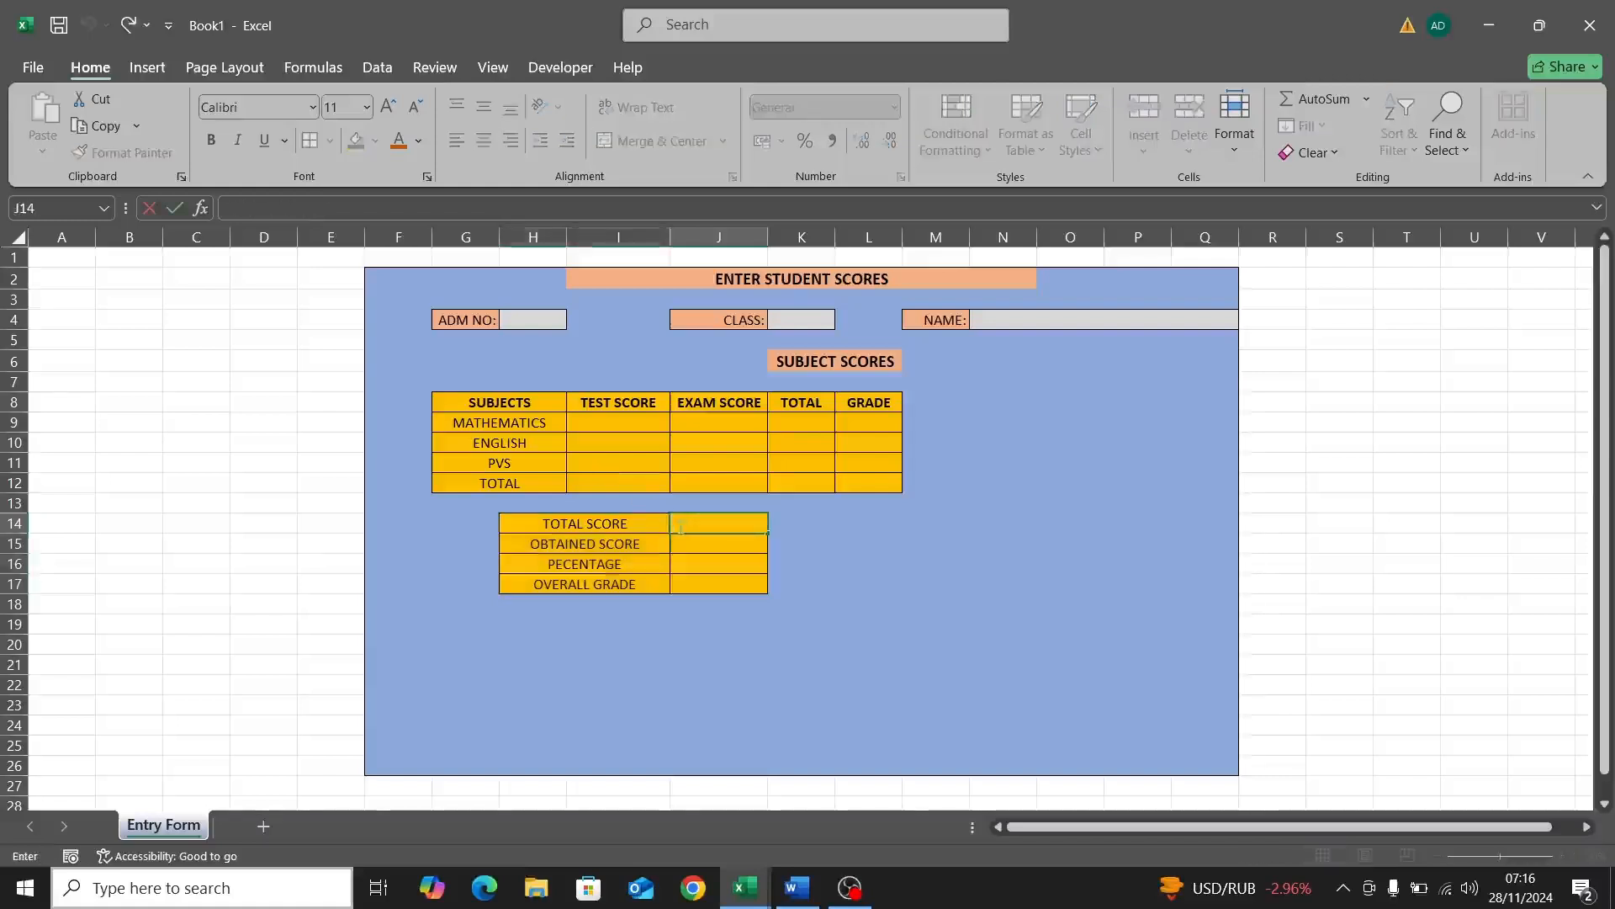
pyautogui.write('45')
pyautogui.press('BackSpace')
pyautogui.press('BackSpace')
pyautogui.click(600, 426)
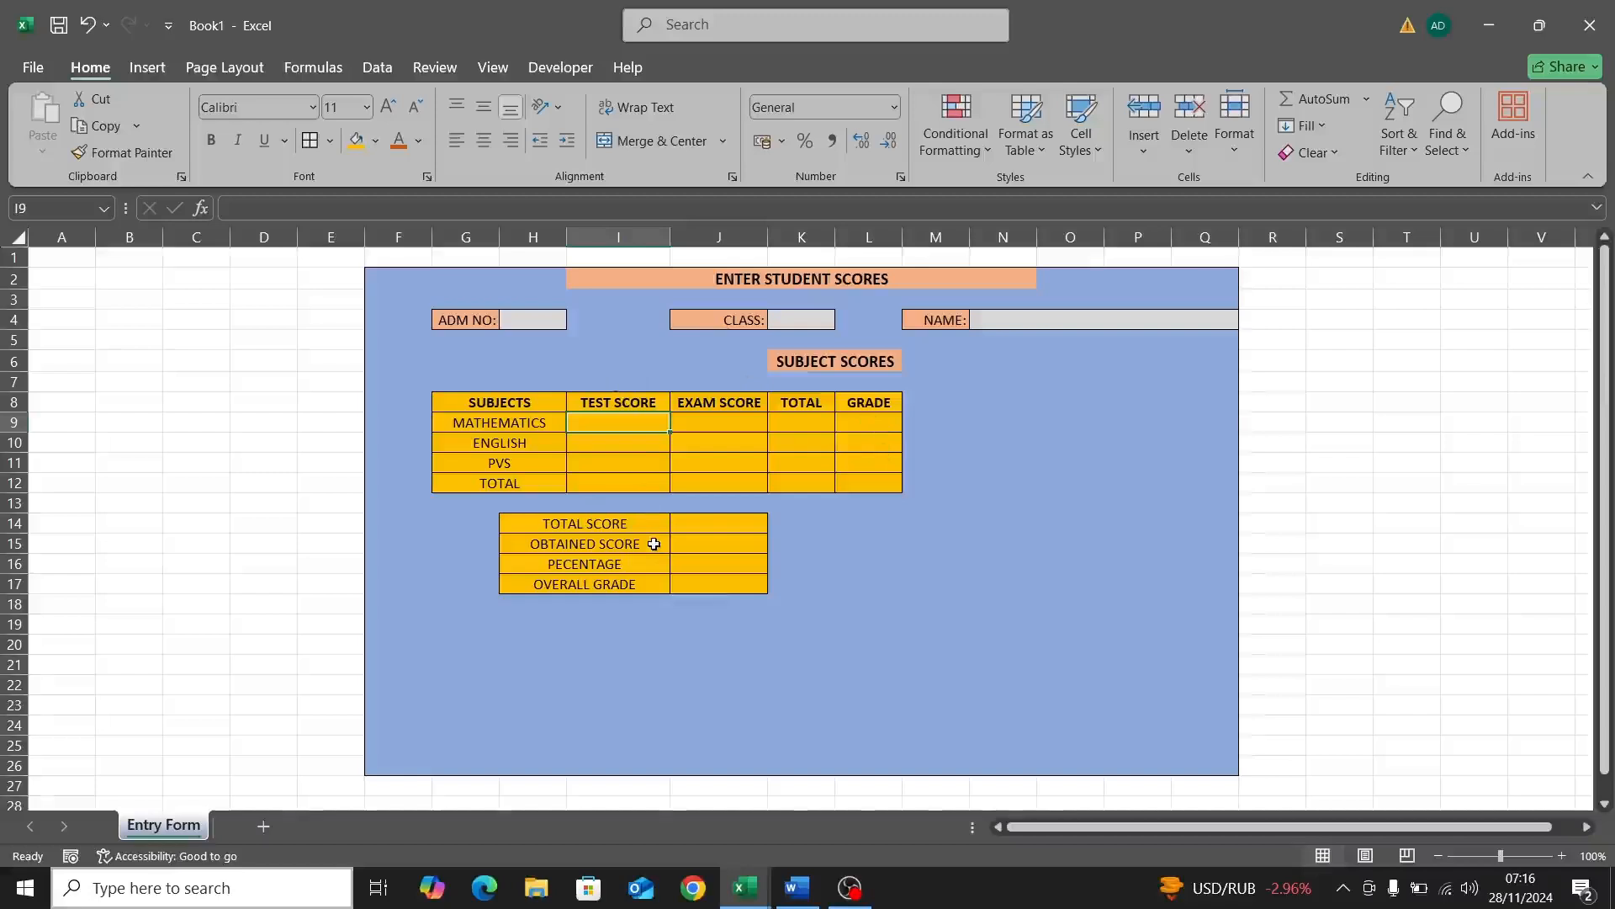
# Step: Bold the subject names in G9:G12 and the summary labels in H14:H17
pyautogui.click(492, 426)
pyautogui.moveTo(467, 422); pyautogui.dragTo(492, 480)
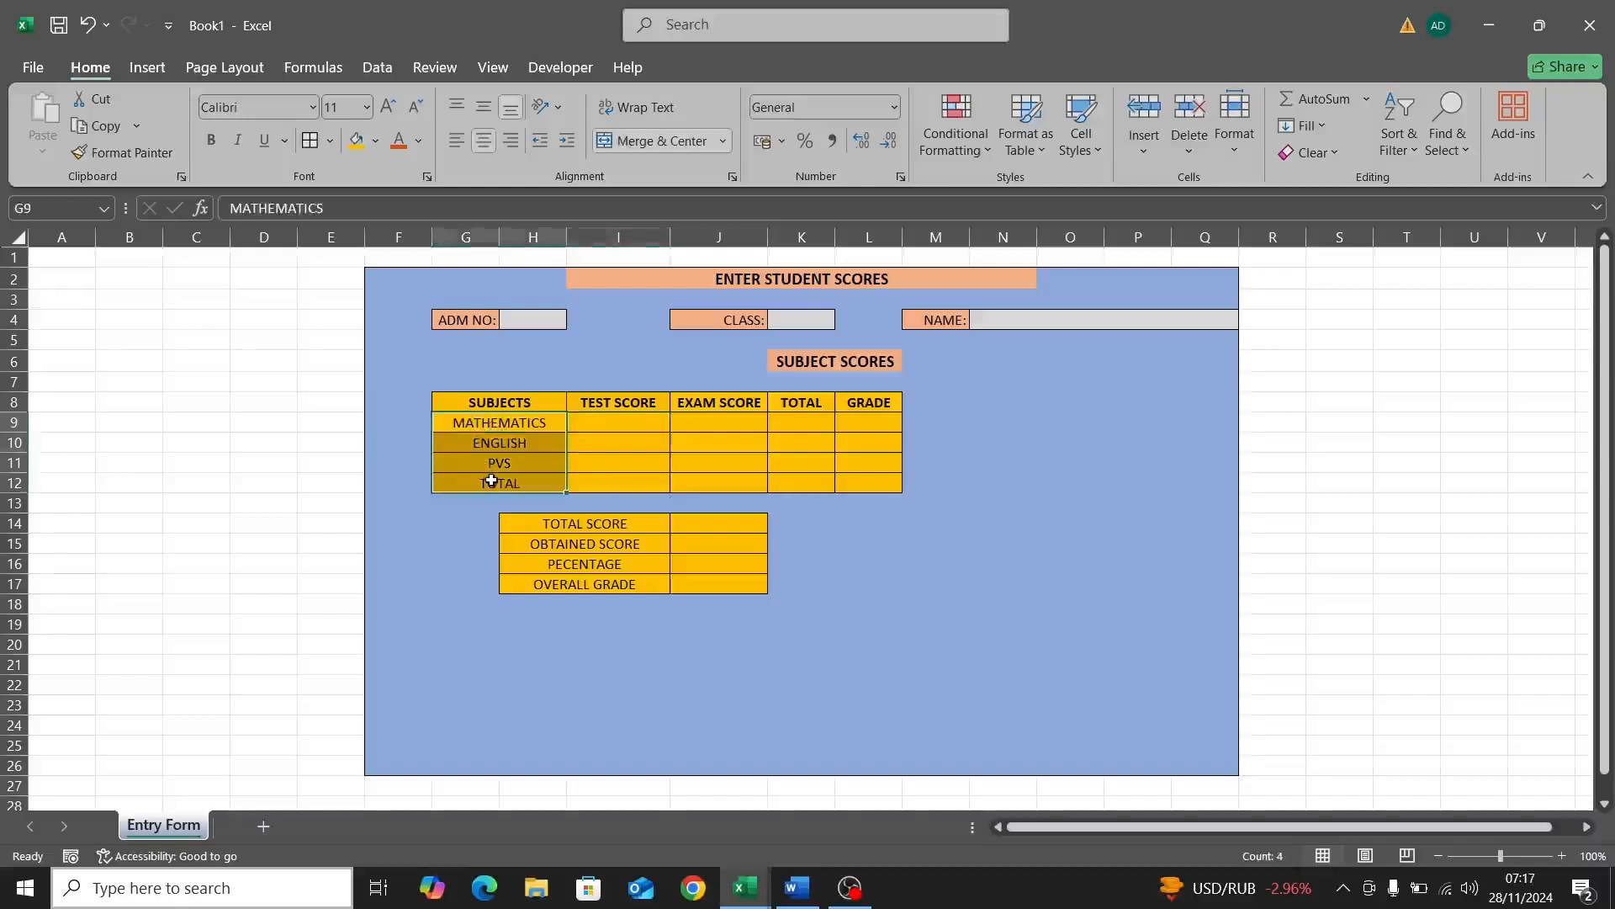
pyautogui.click(211, 141)
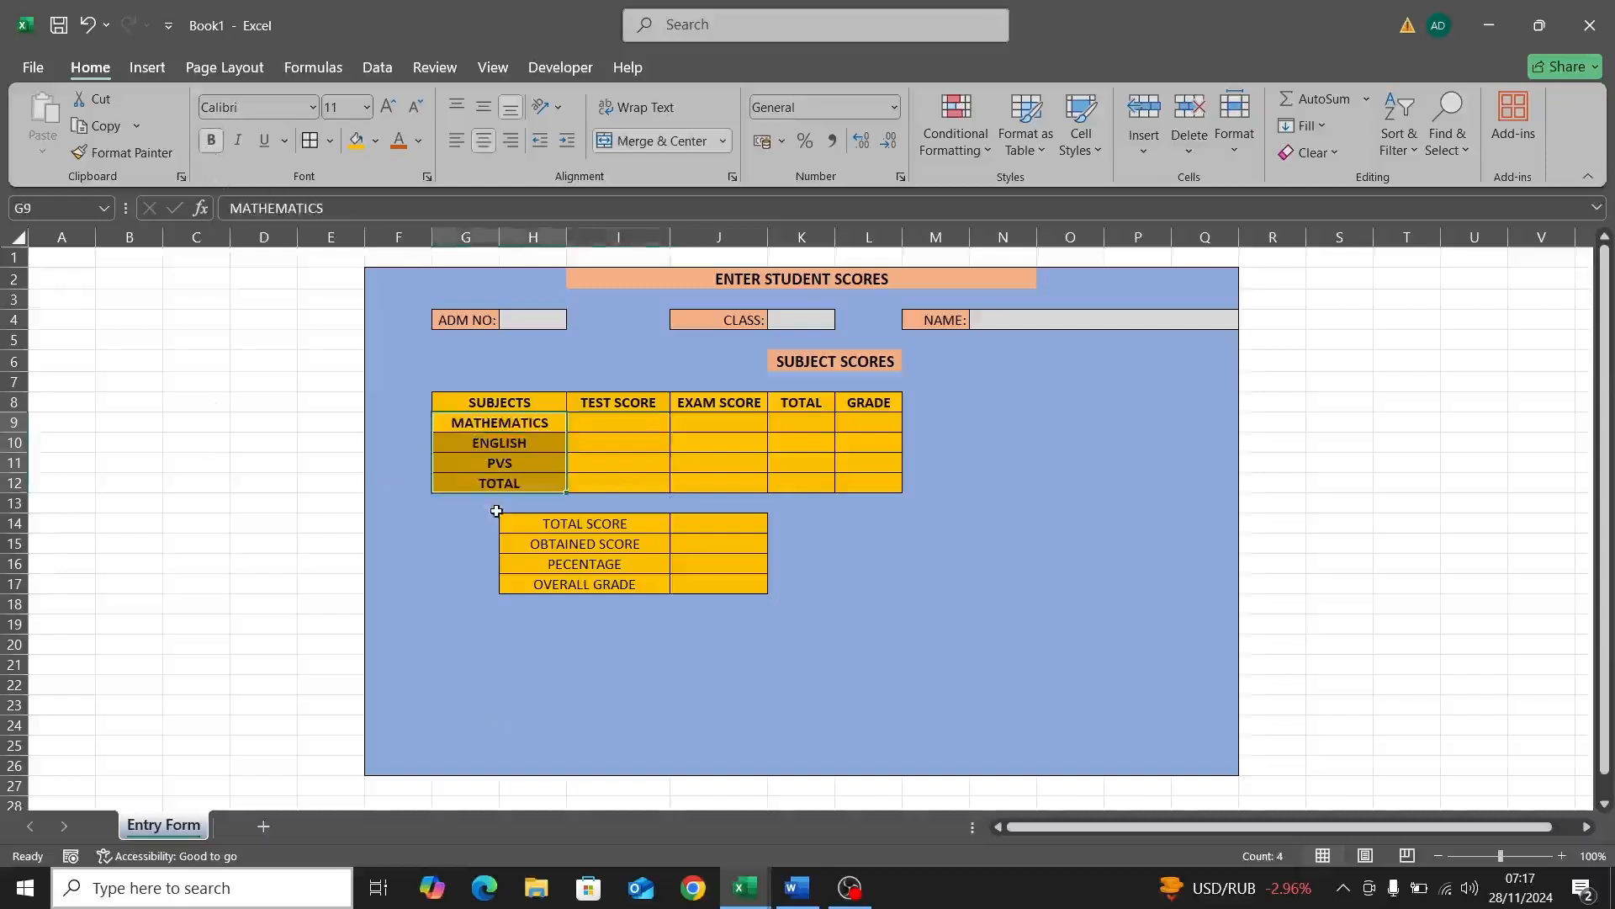
pyautogui.click(560, 524)
pyautogui.moveTo(561, 524); pyautogui.dragTo(558, 581)
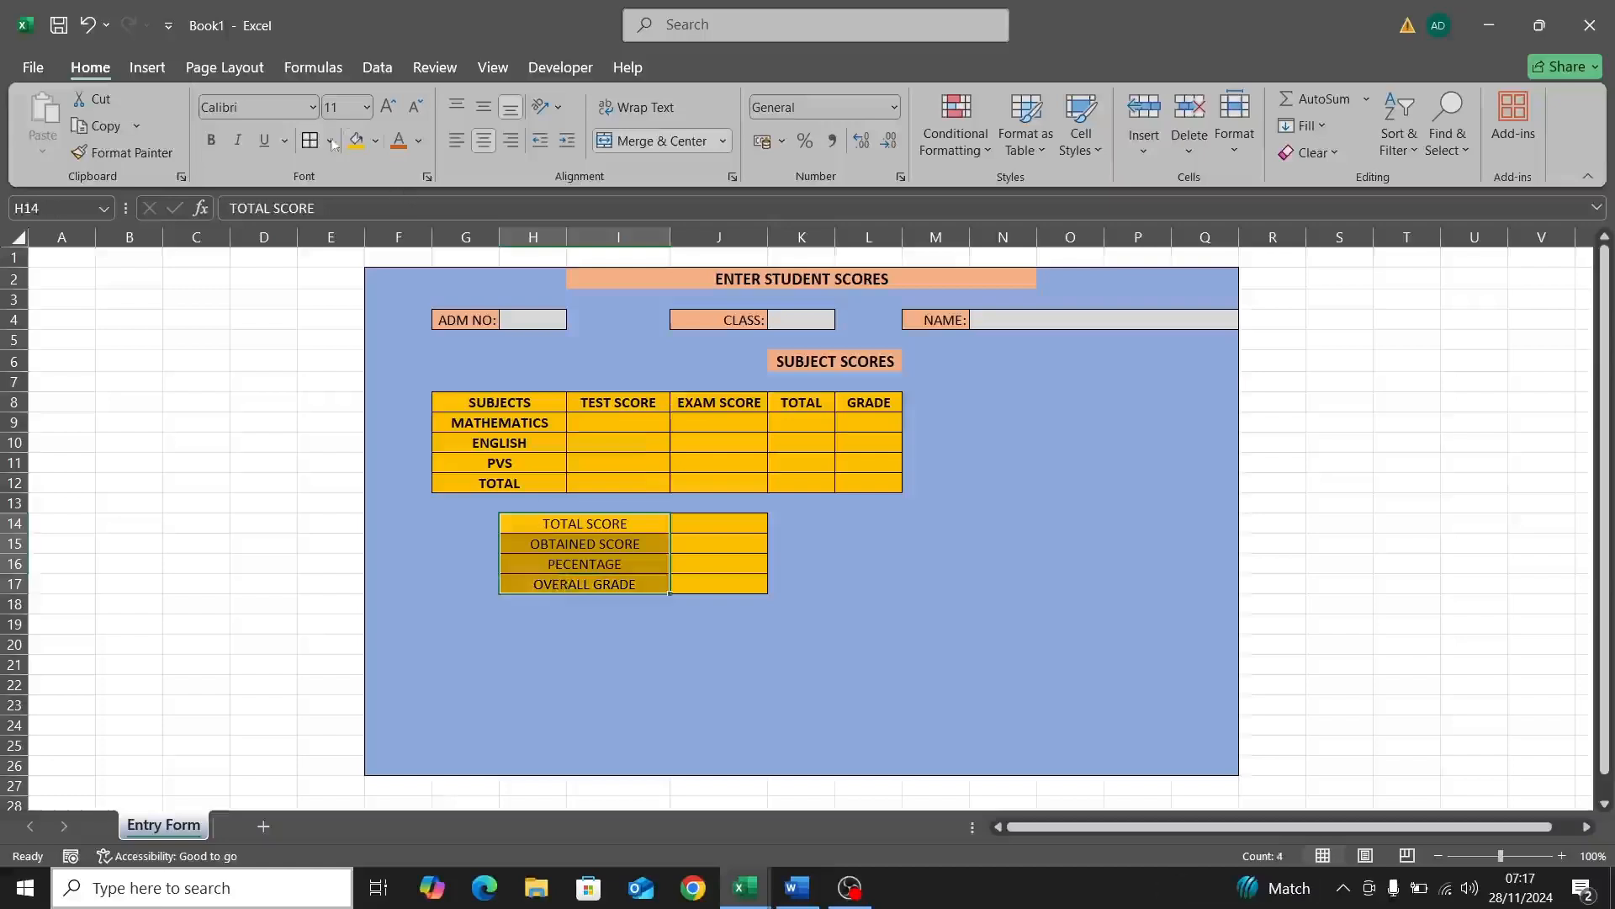
pyautogui.click(211, 140)
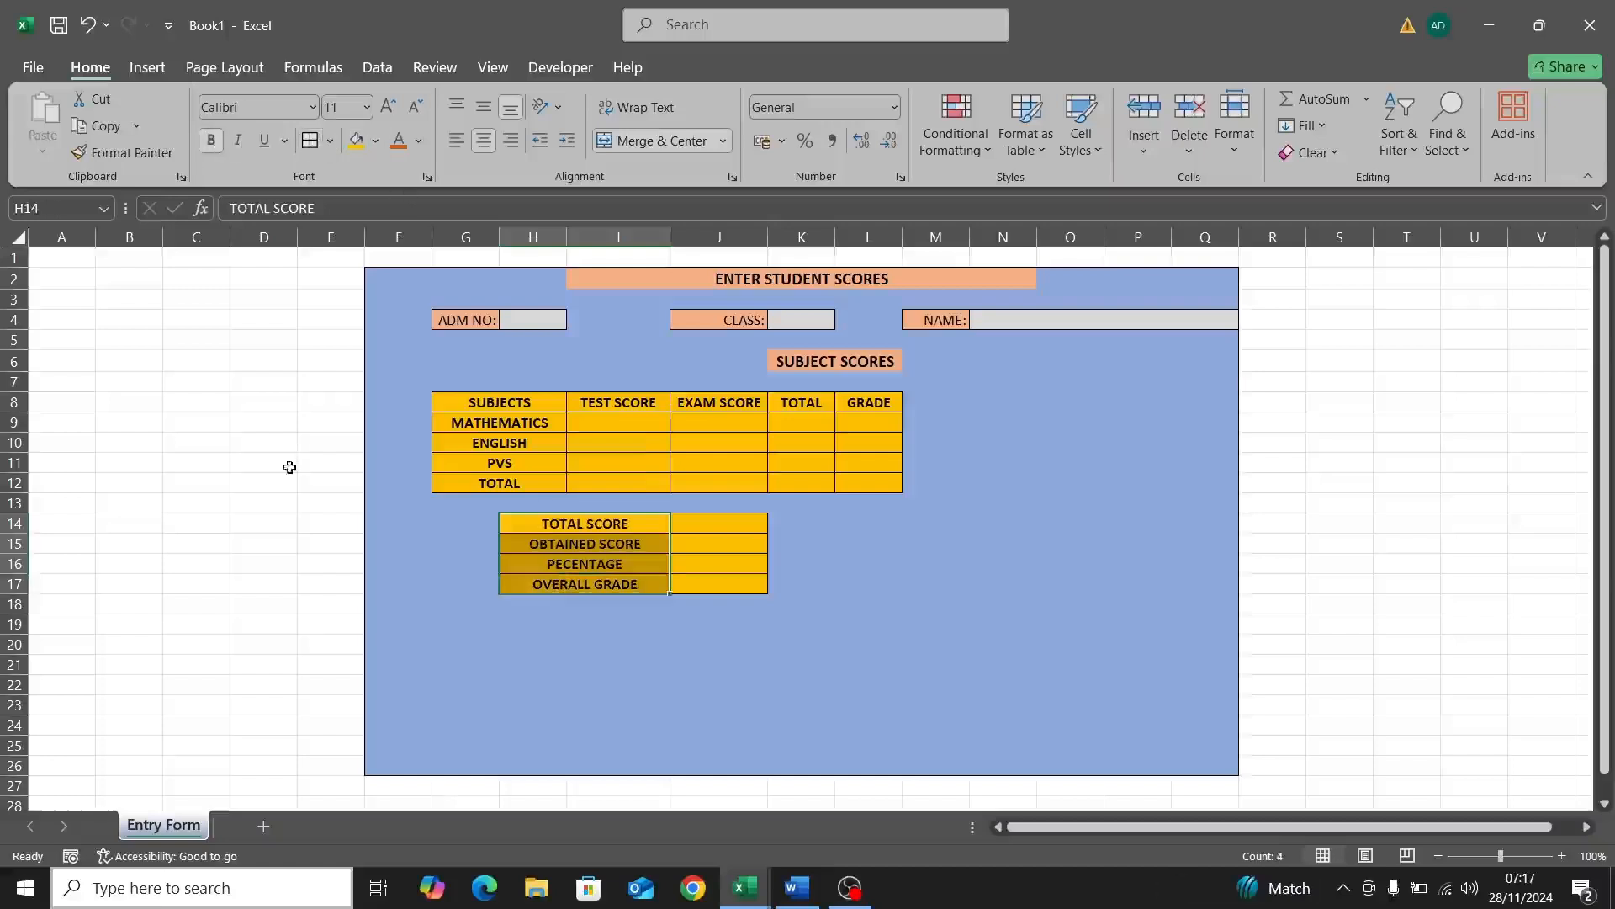
pyautogui.click(258, 484)
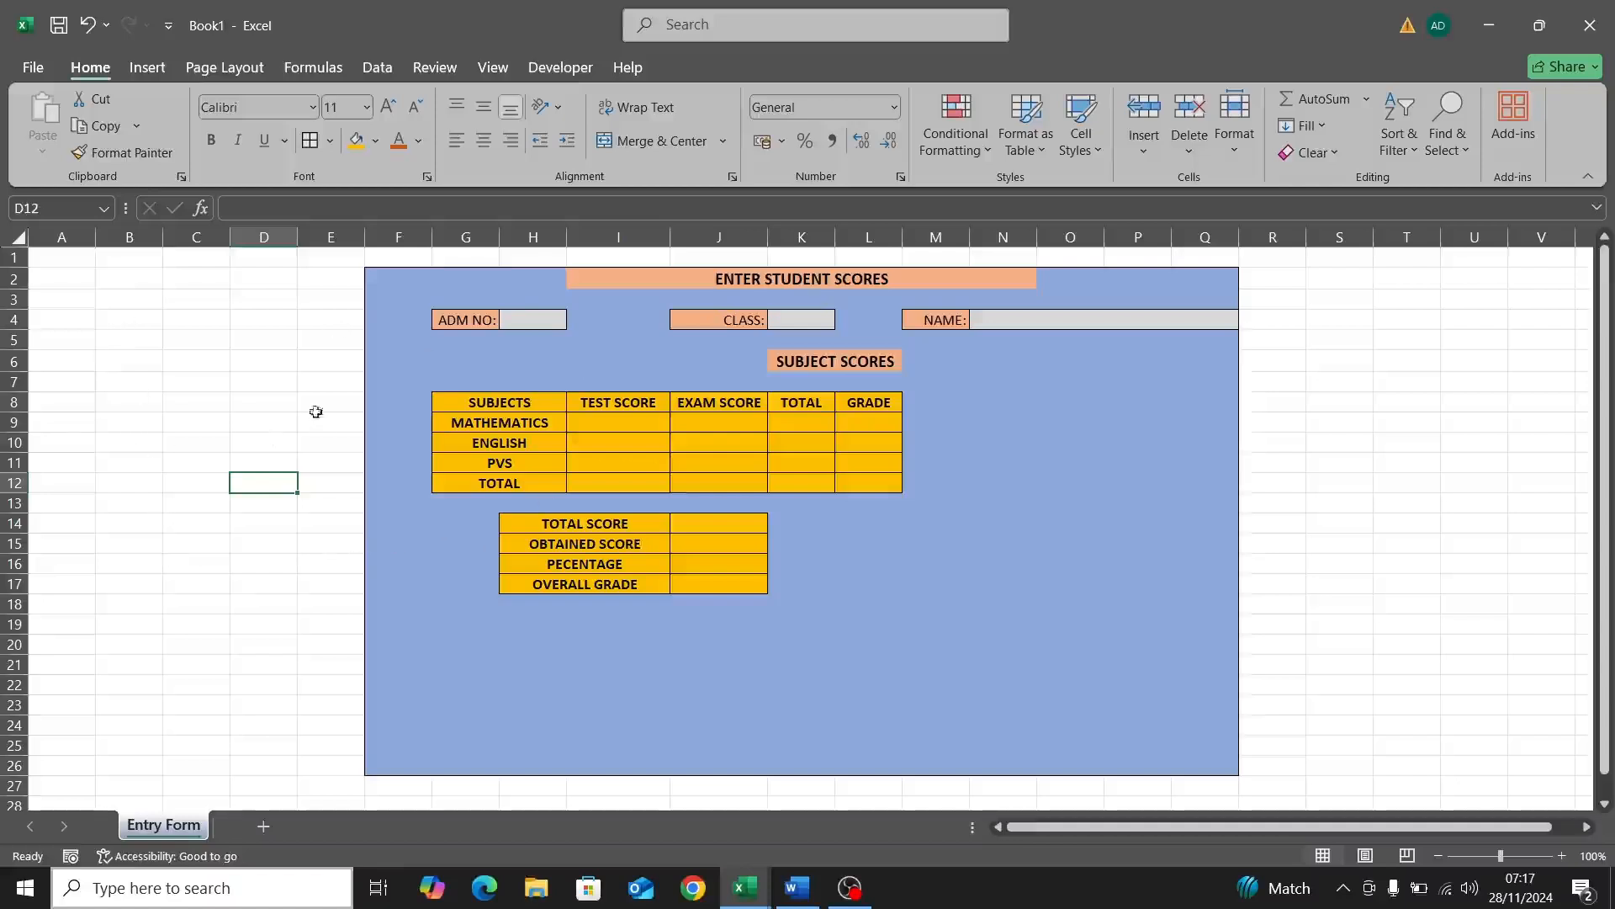
# Step: Enter the ADM NO: label in cell B5 to the left of the form
pyautogui.click(118, 360)
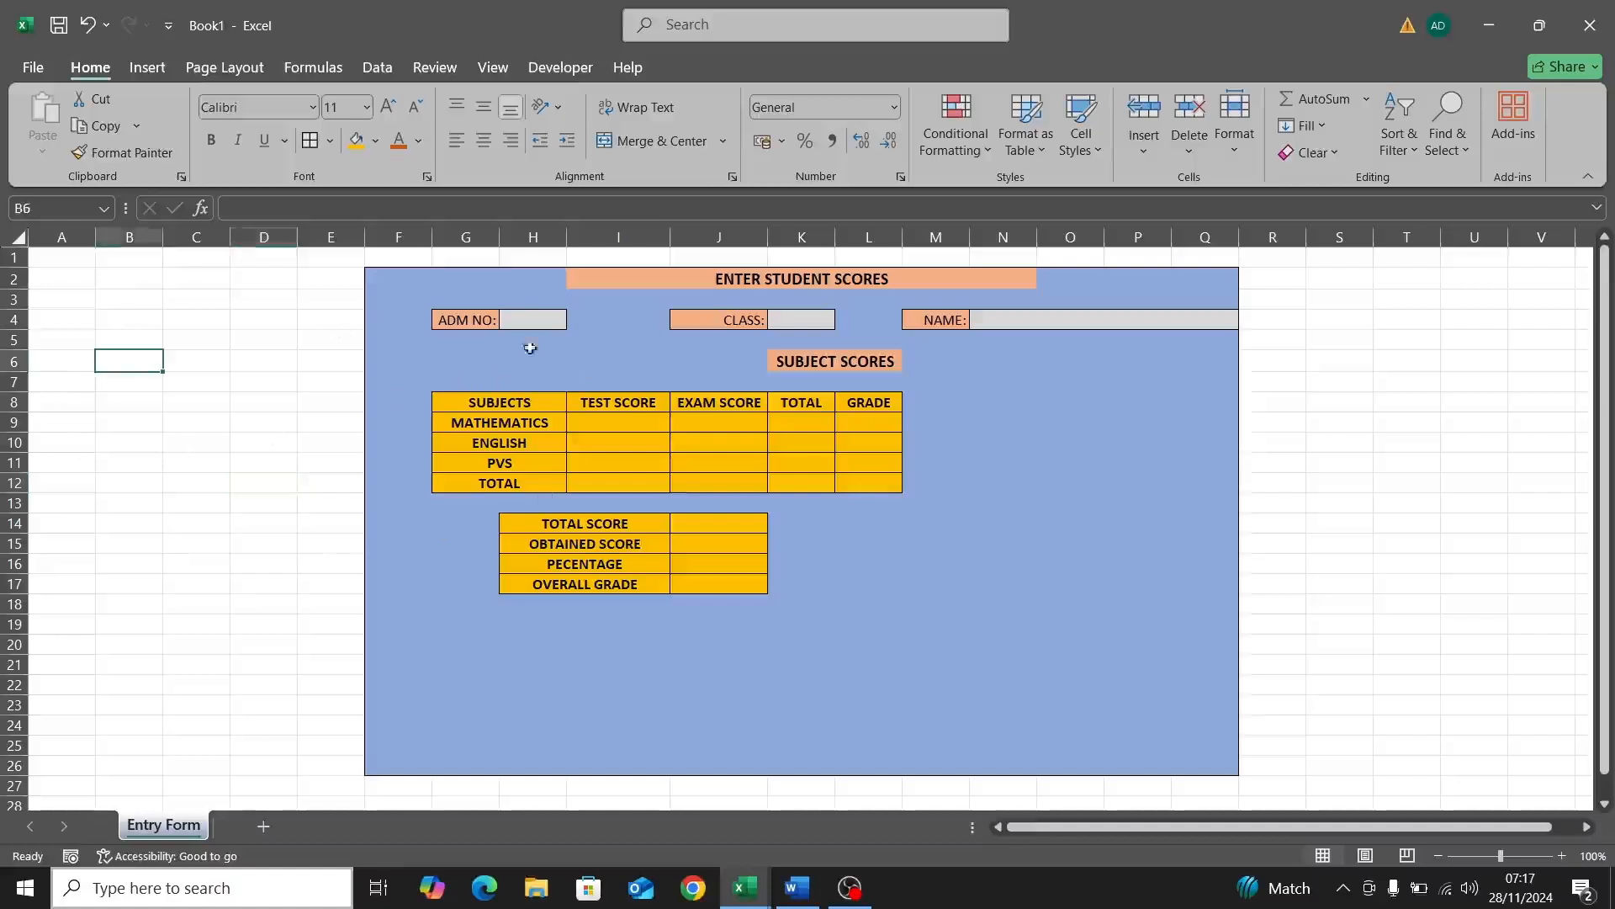
pyautogui.click(398, 358)
pyautogui.click(441, 318)
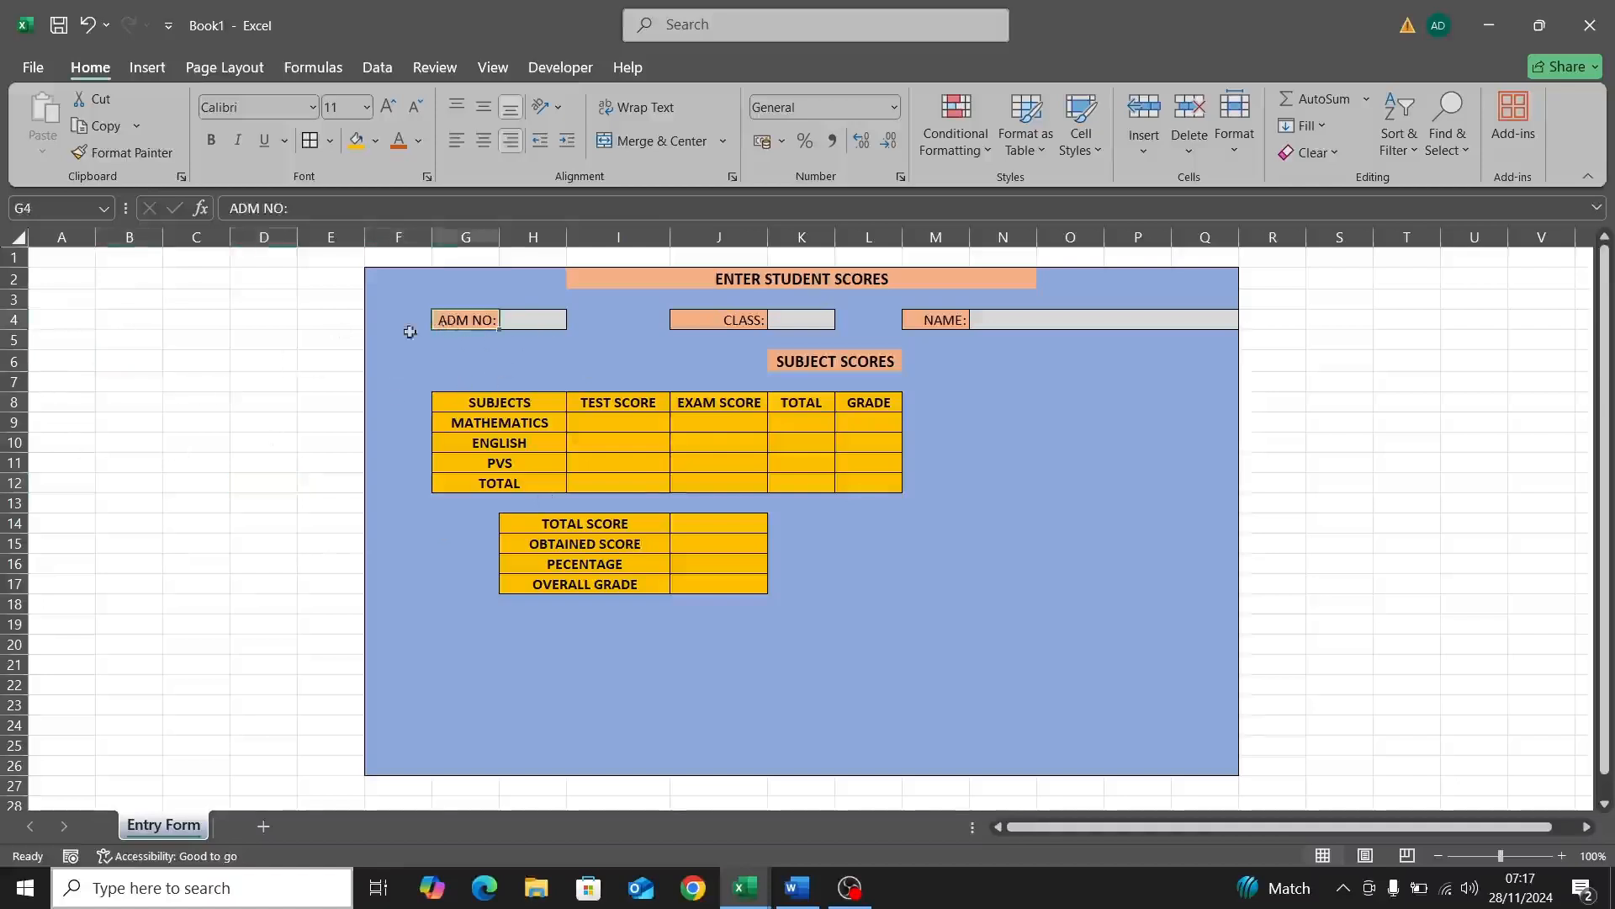
pyautogui.click(117, 340)
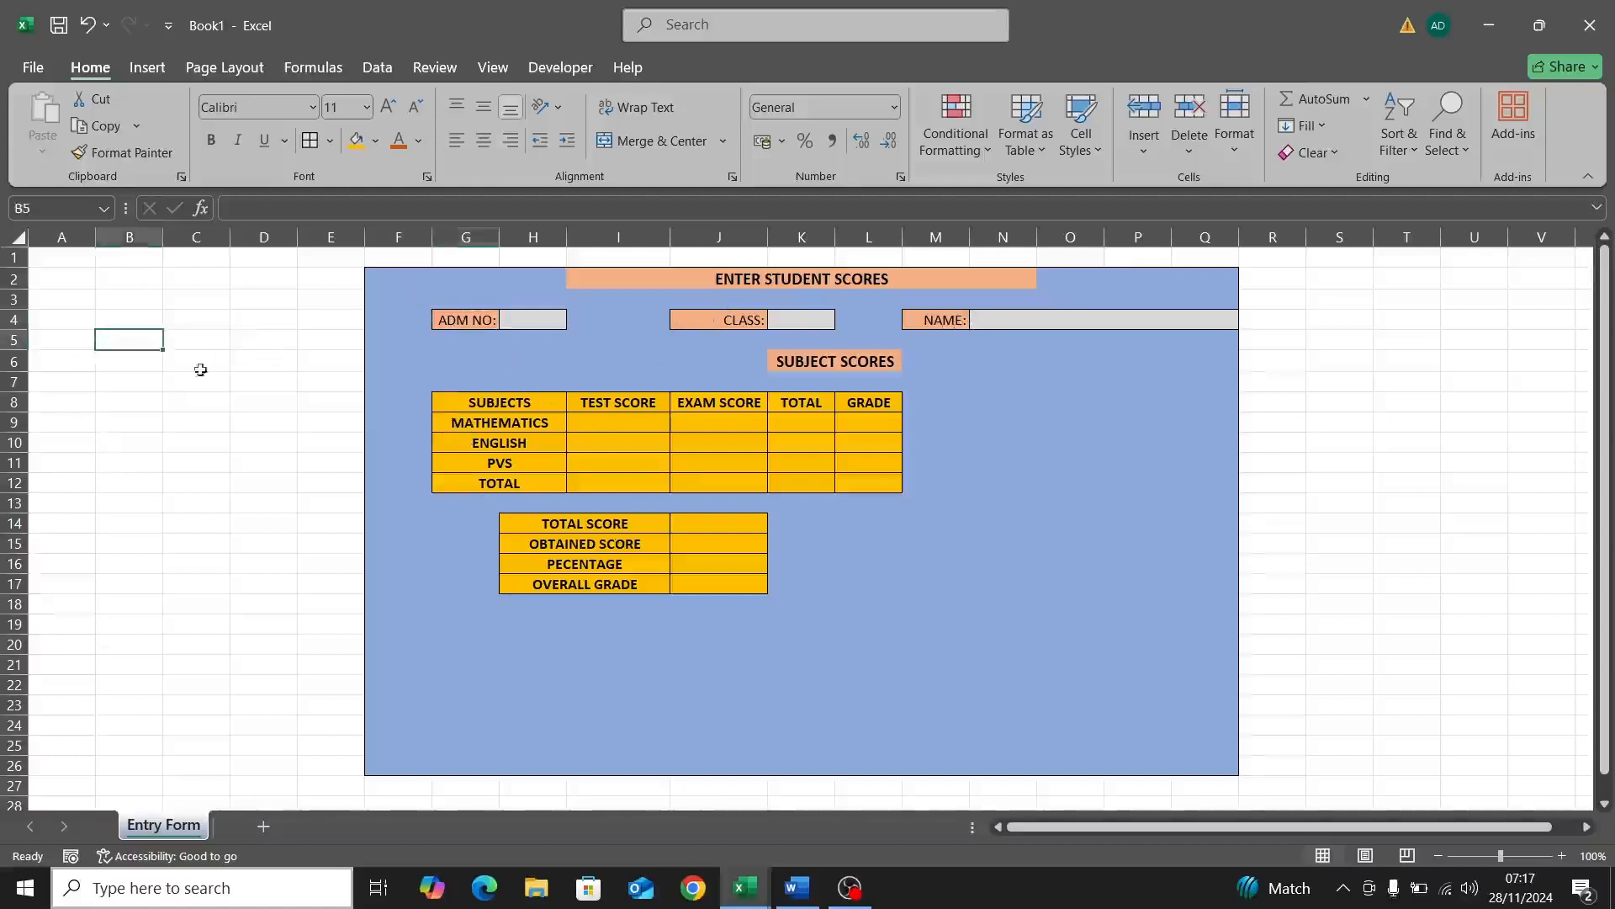
pyautogui.doubleClick(129, 345)
pyautogui.write('ADM NO:')
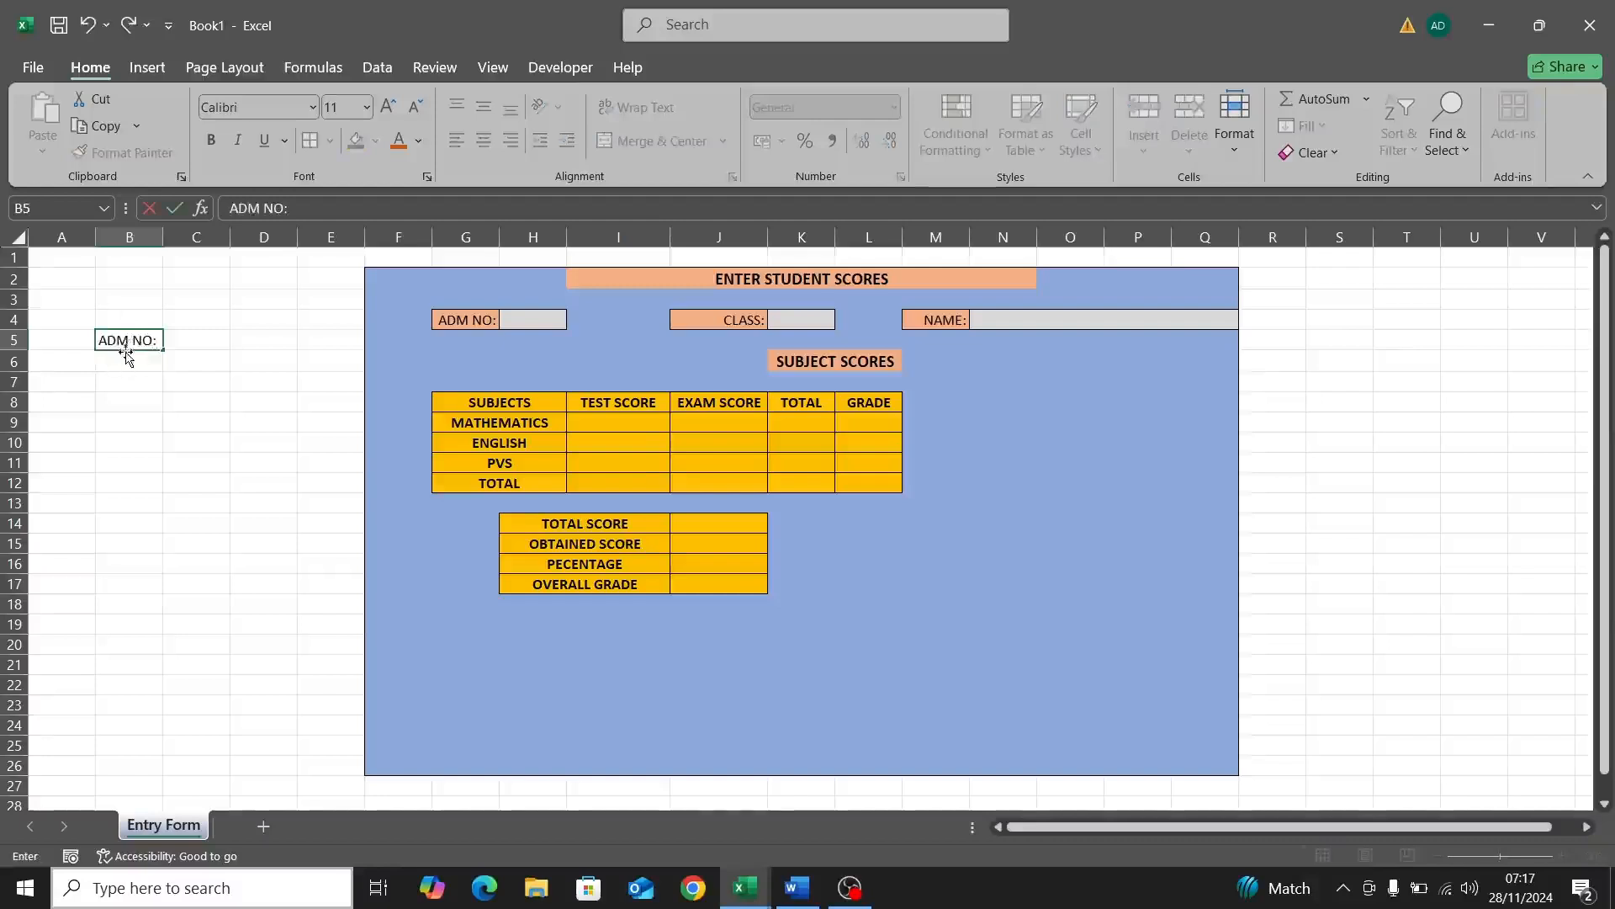
pyautogui.press('Return')
# Step: Add the CLASS label in B6 and NAME in B7
pyautogui.doubleClick(127, 368)
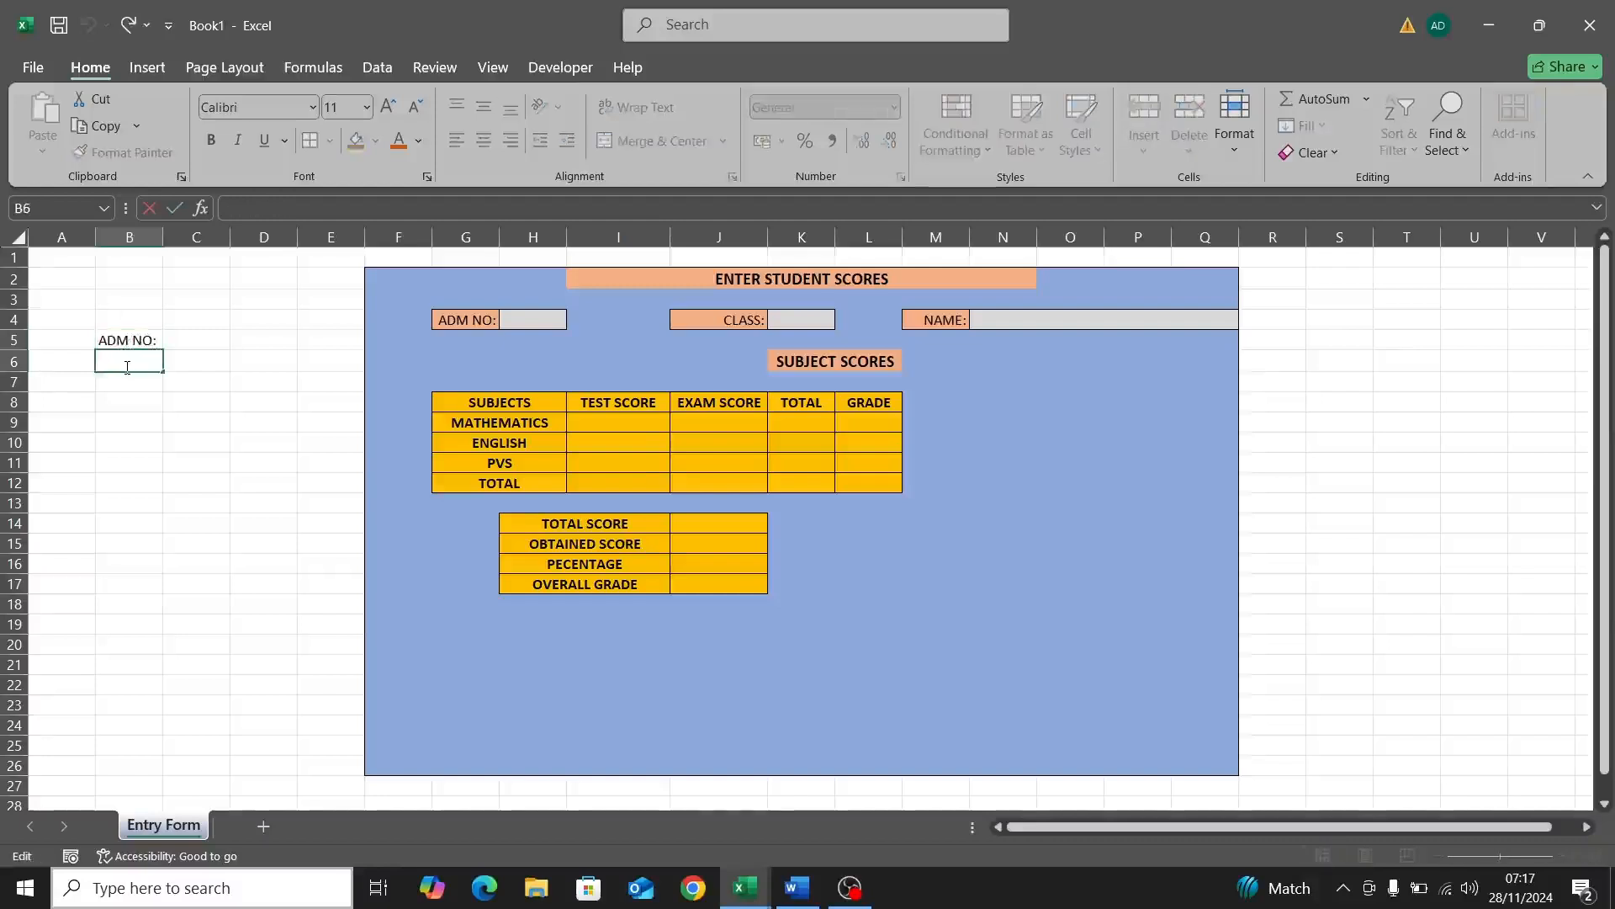
pyautogui.write('CLASS')
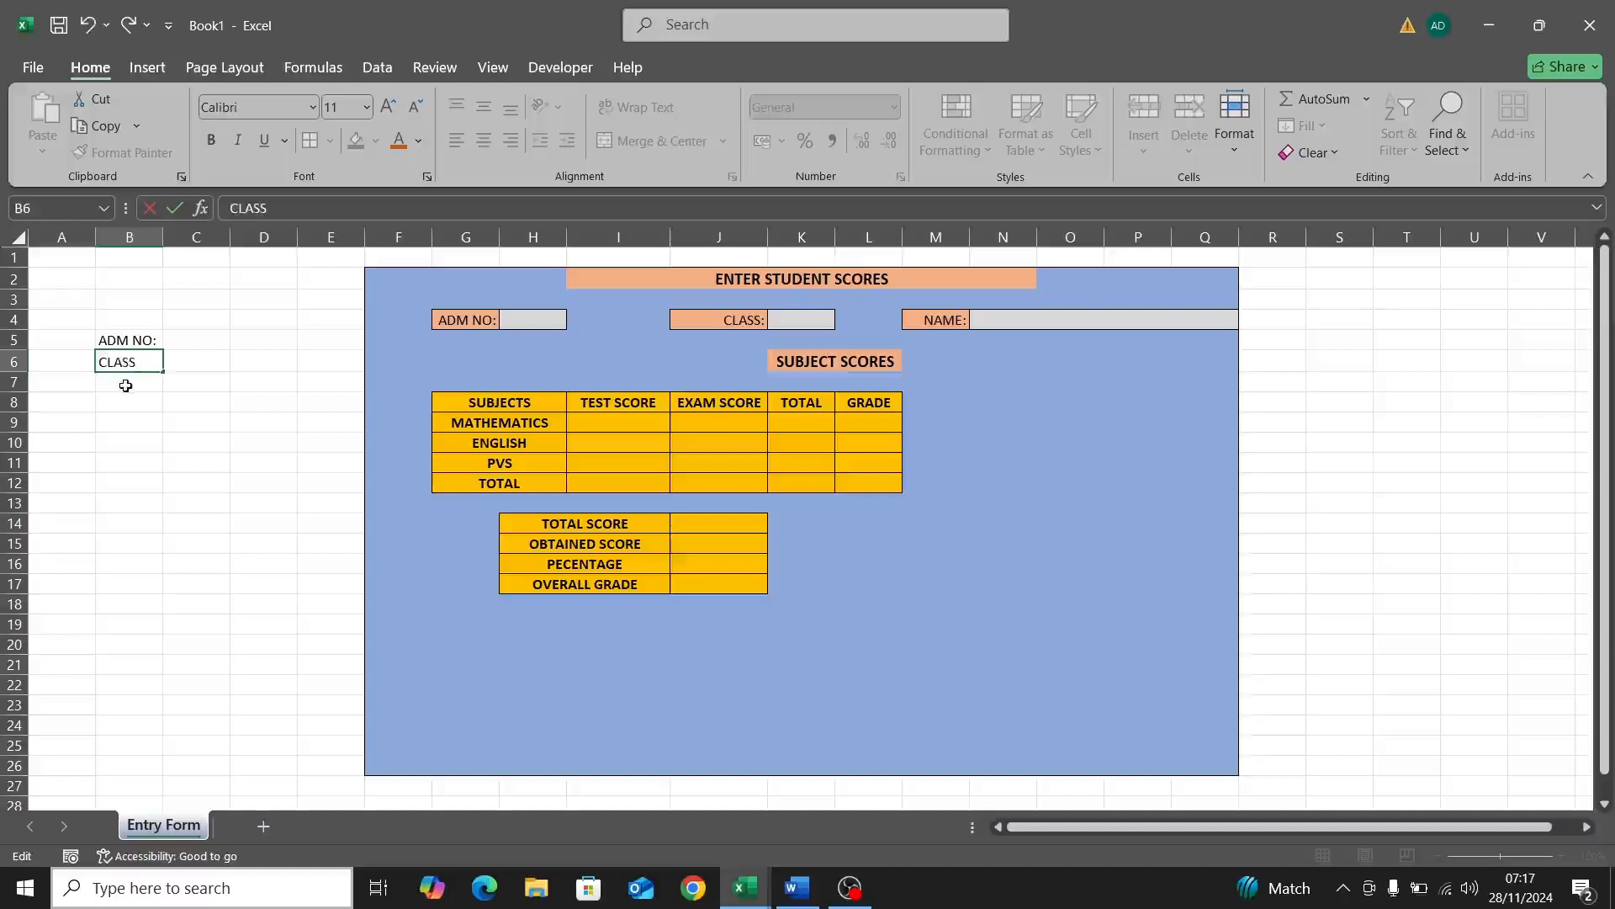
pyautogui.doubleClick(126, 385)
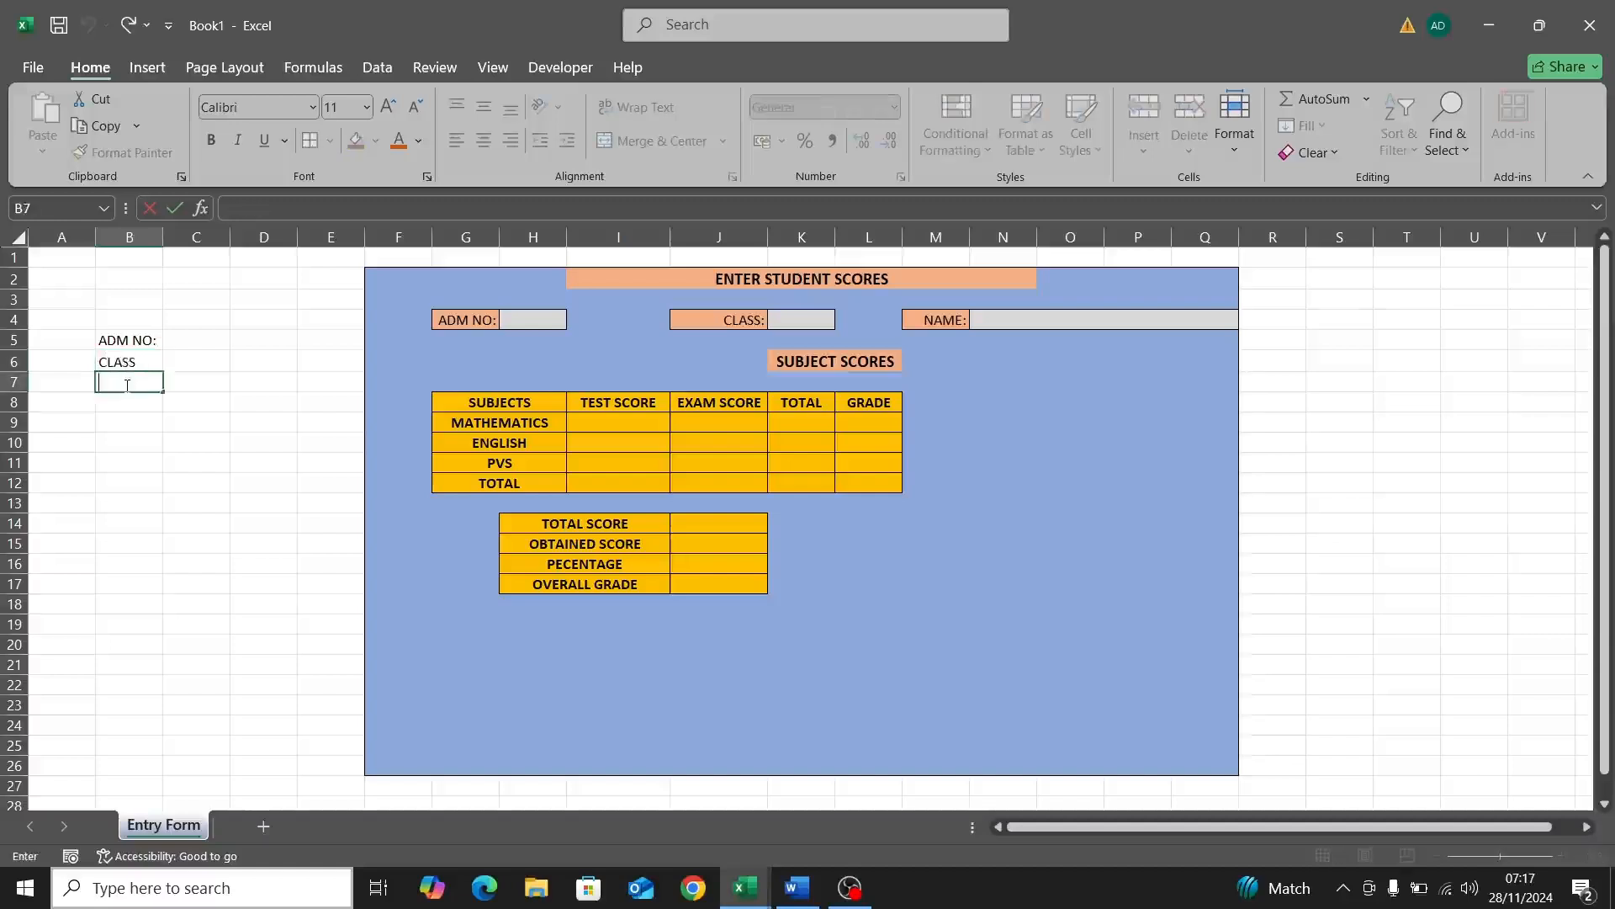
pyautogui.write('NAME')
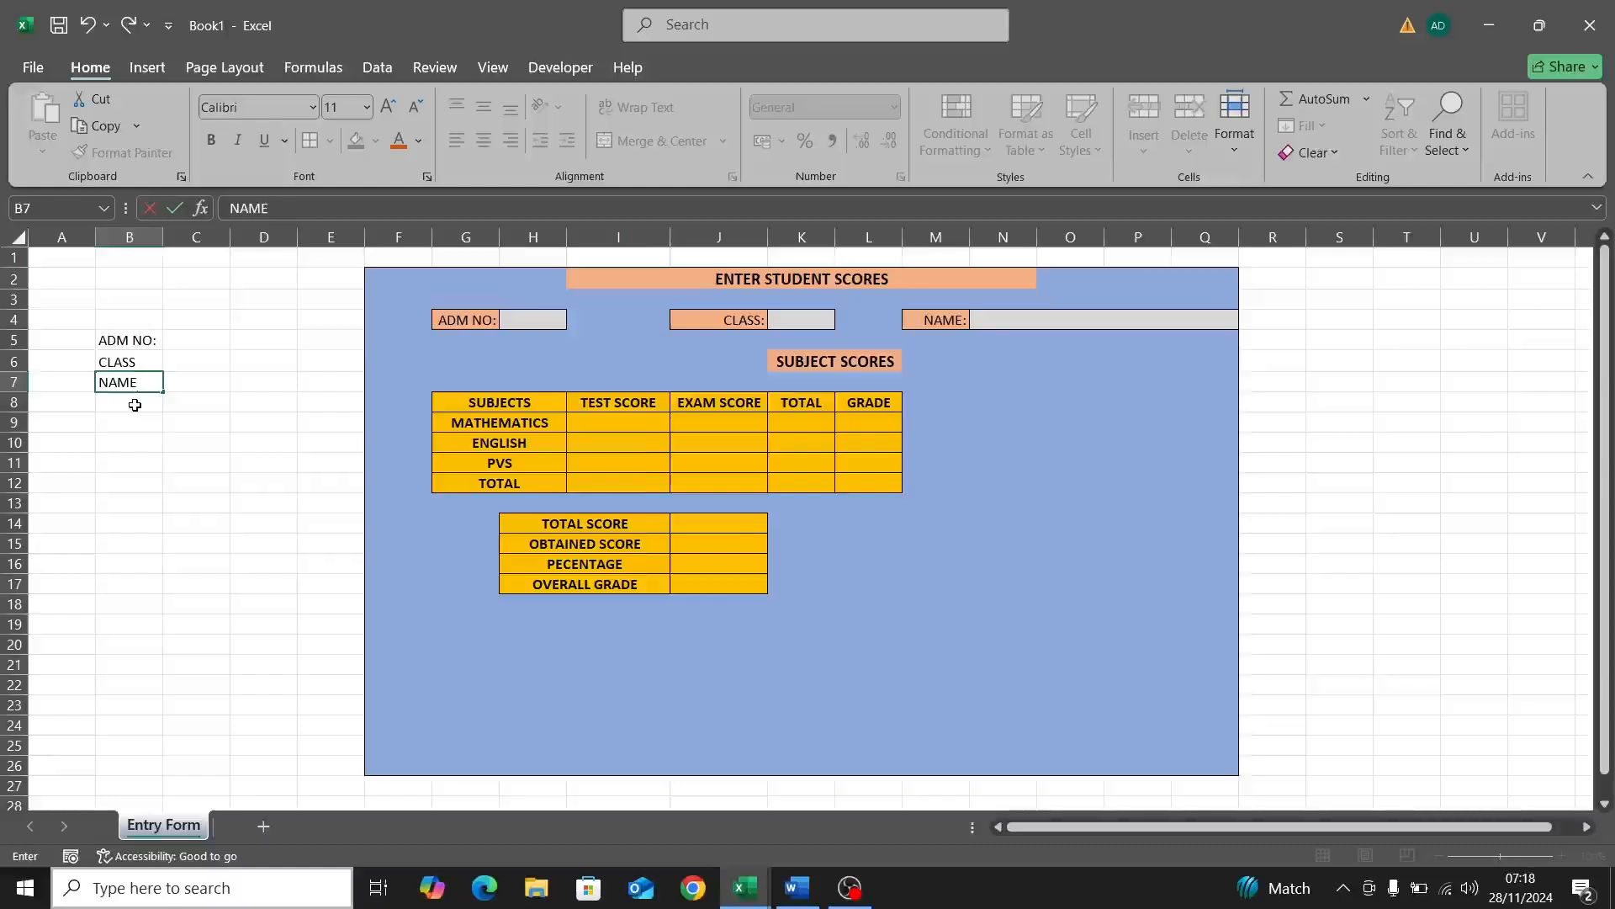
pyautogui.doubleClick(134, 405)
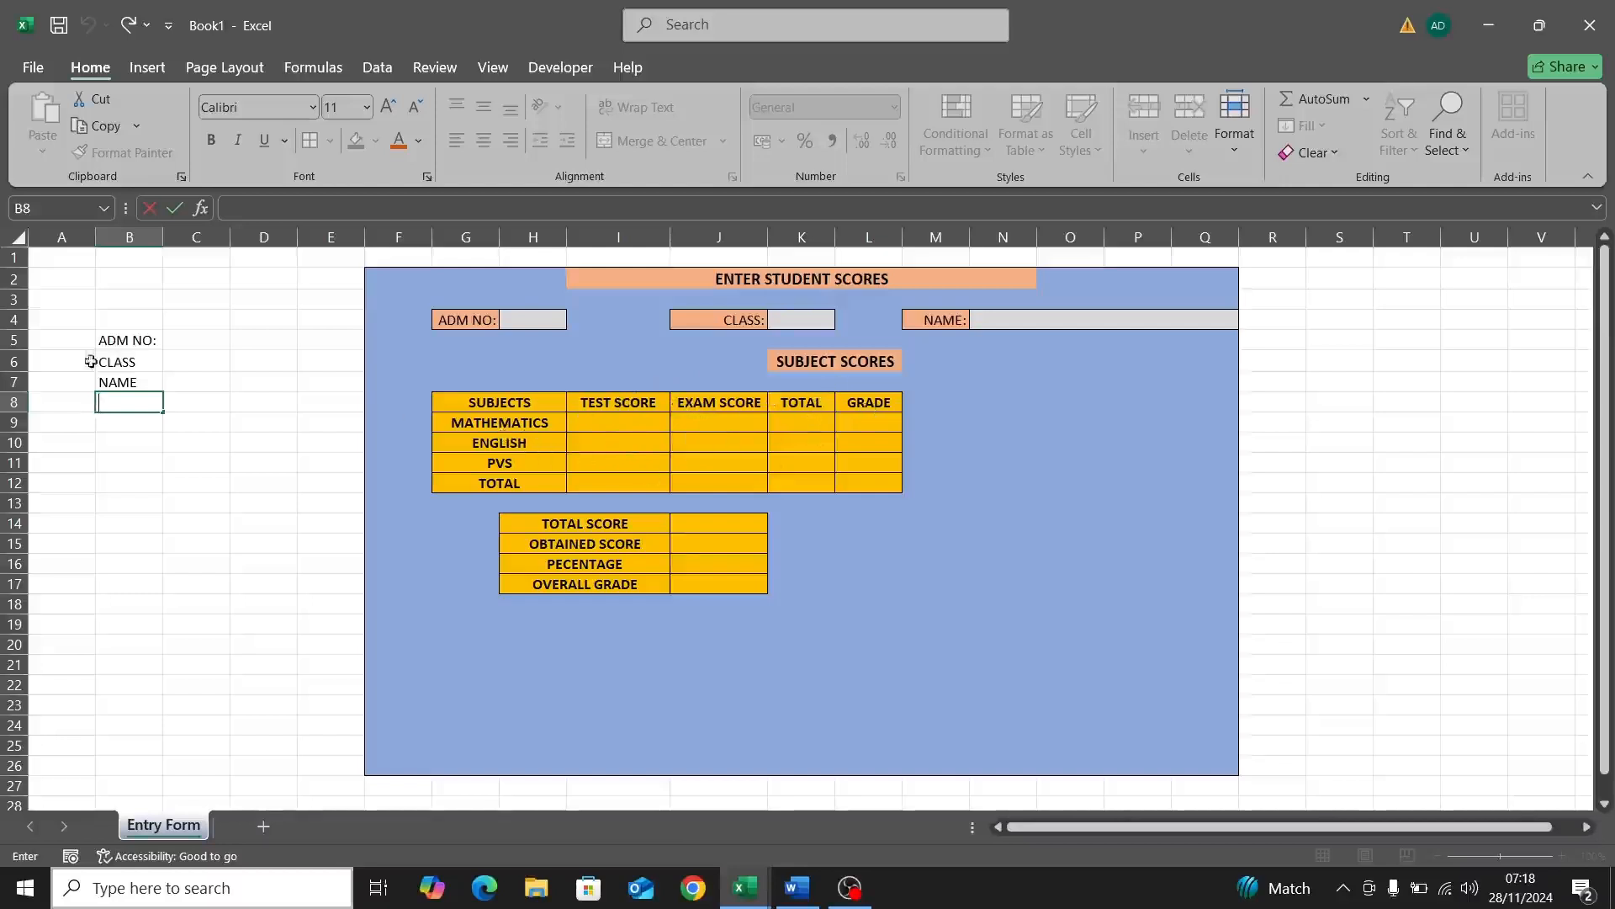
# Step: Enter Maths Test, Maths Exam and Math Grade in B8 to B10
pyautogui.write('Maths Test')
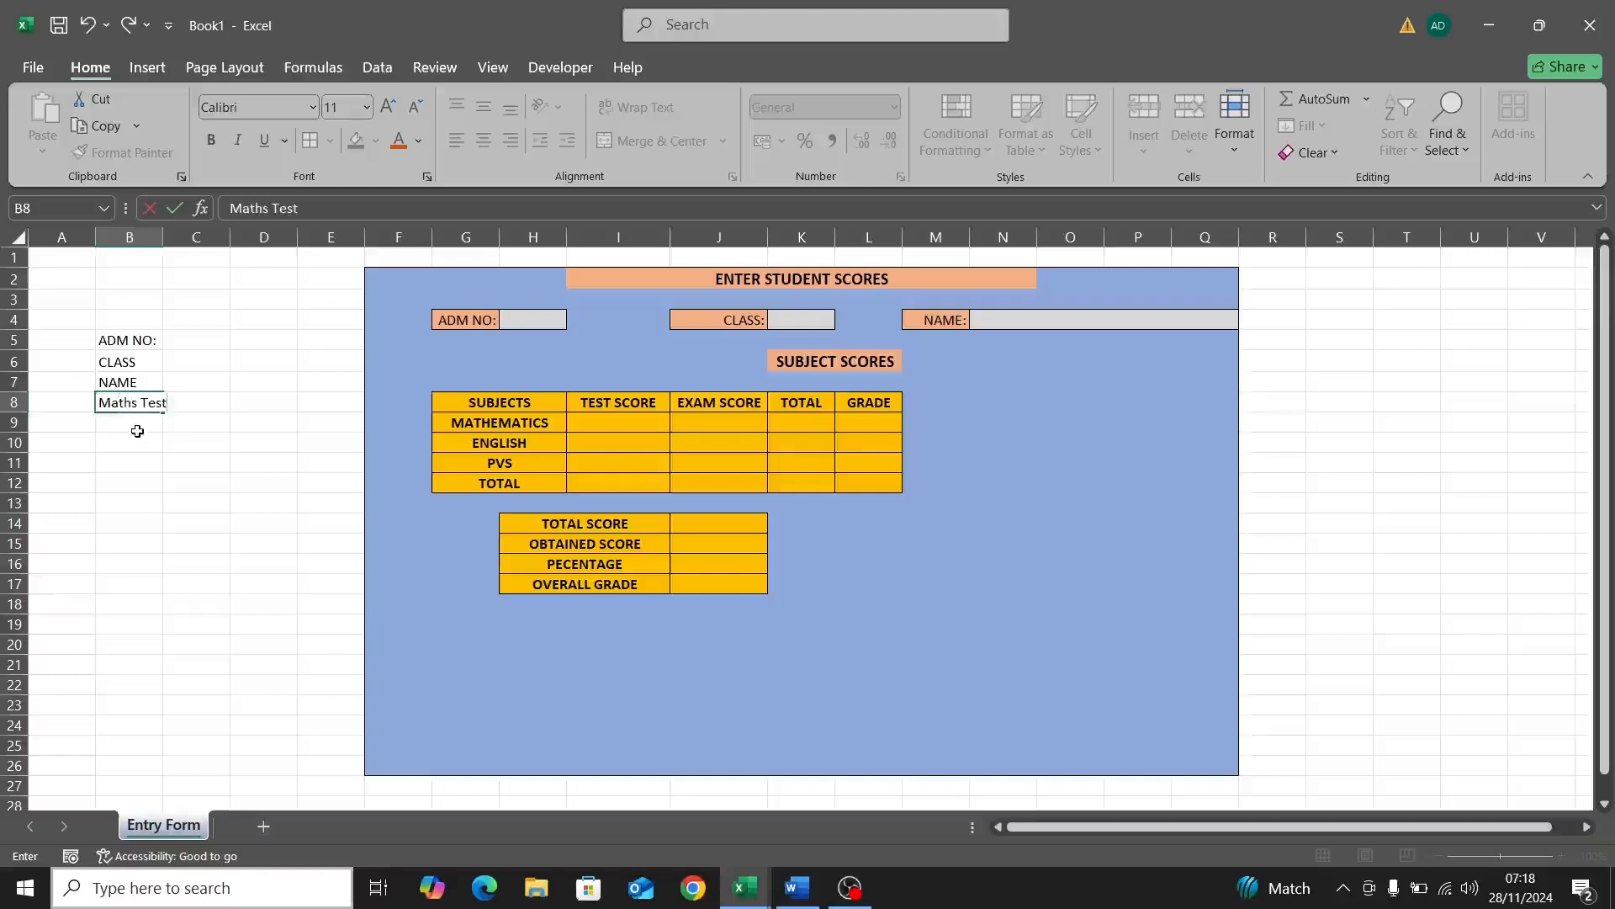
pyautogui.click(131, 422)
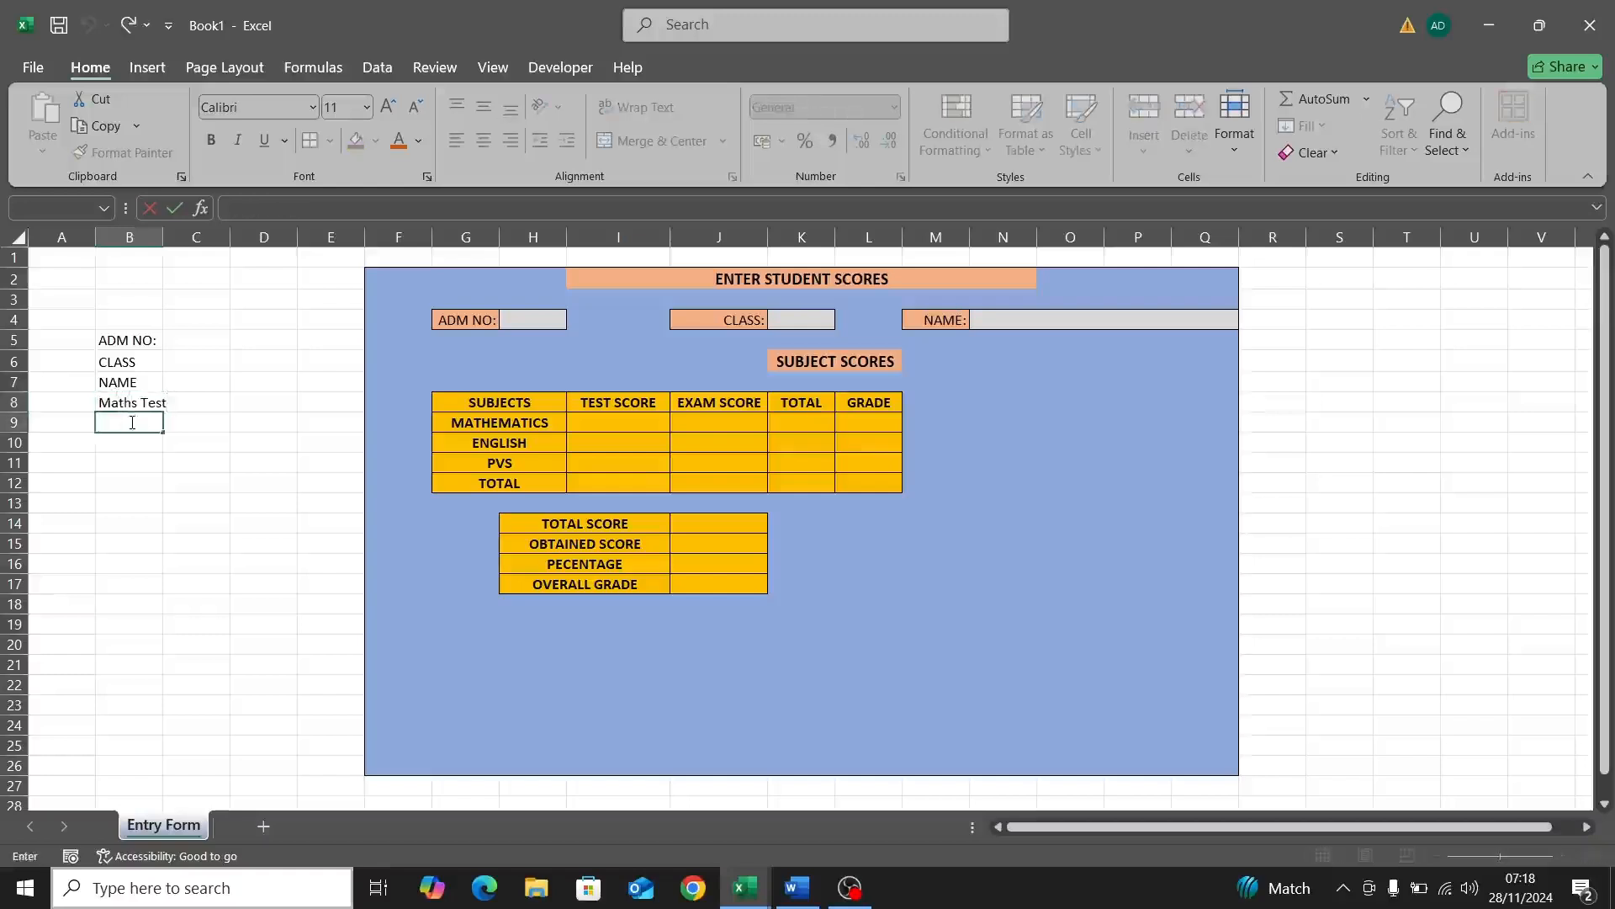
pyautogui.write('Maths ')
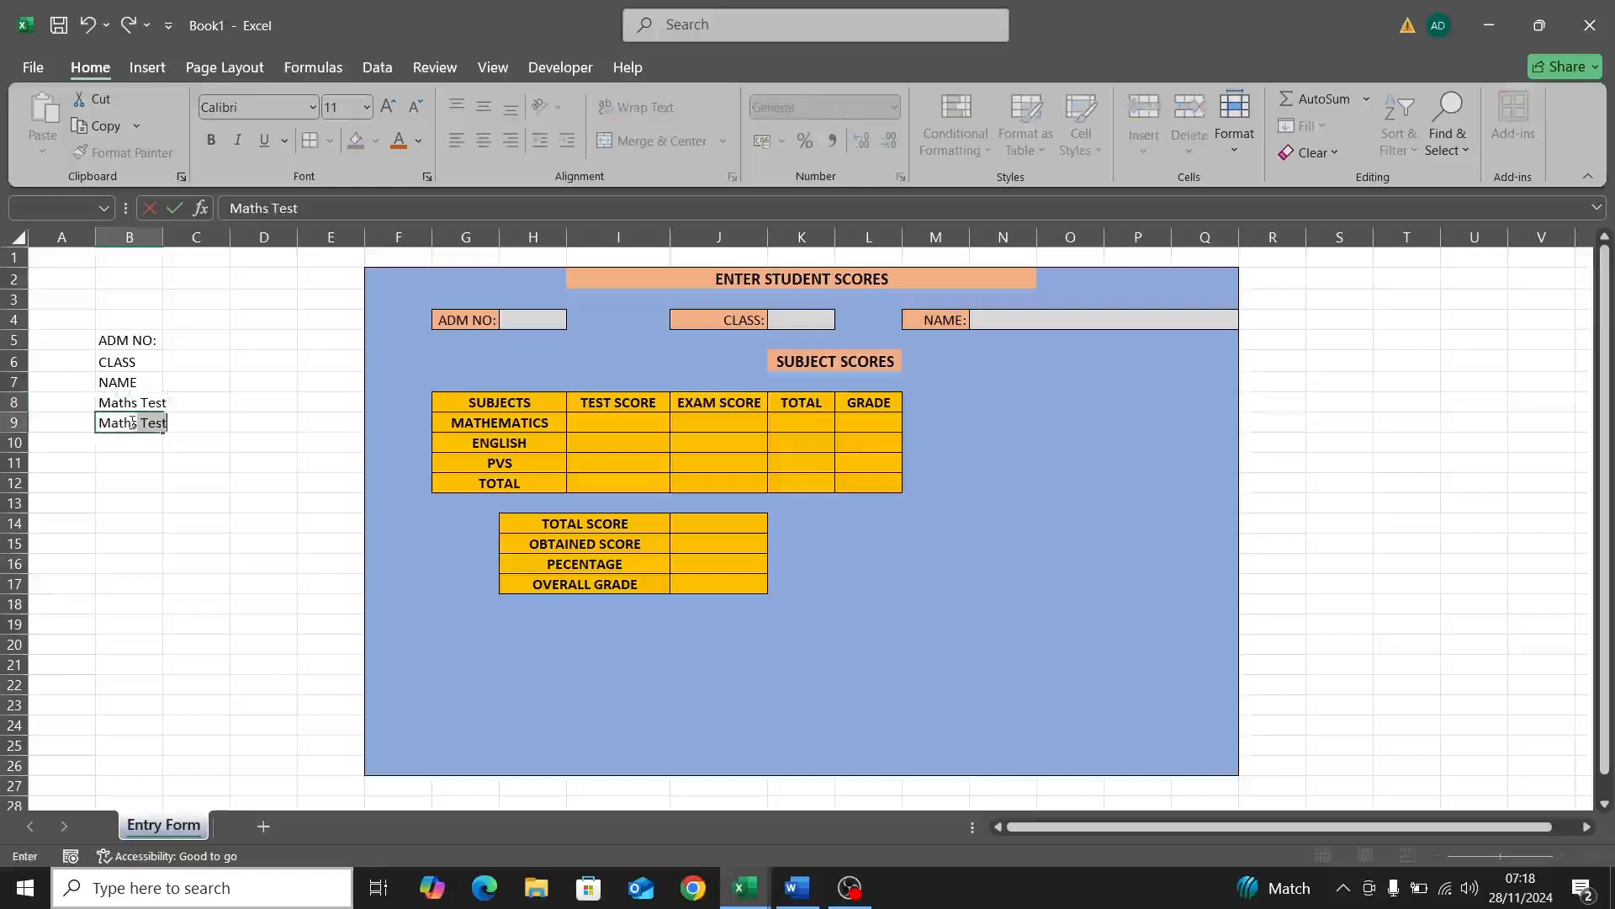
pyautogui.write('Exam')
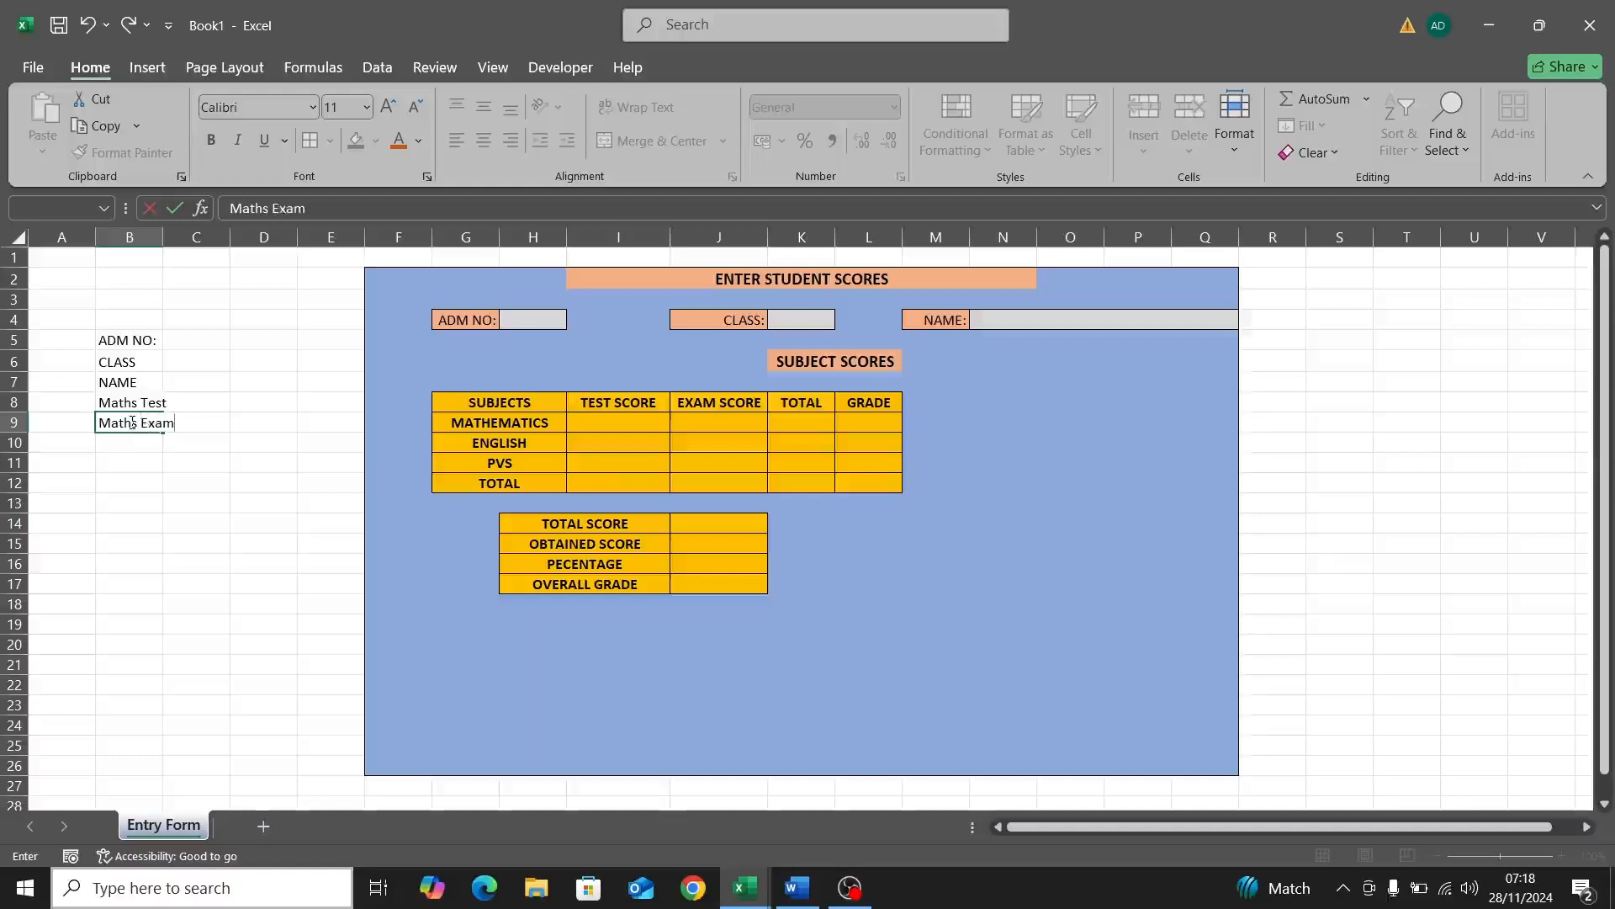
pyautogui.click(132, 445)
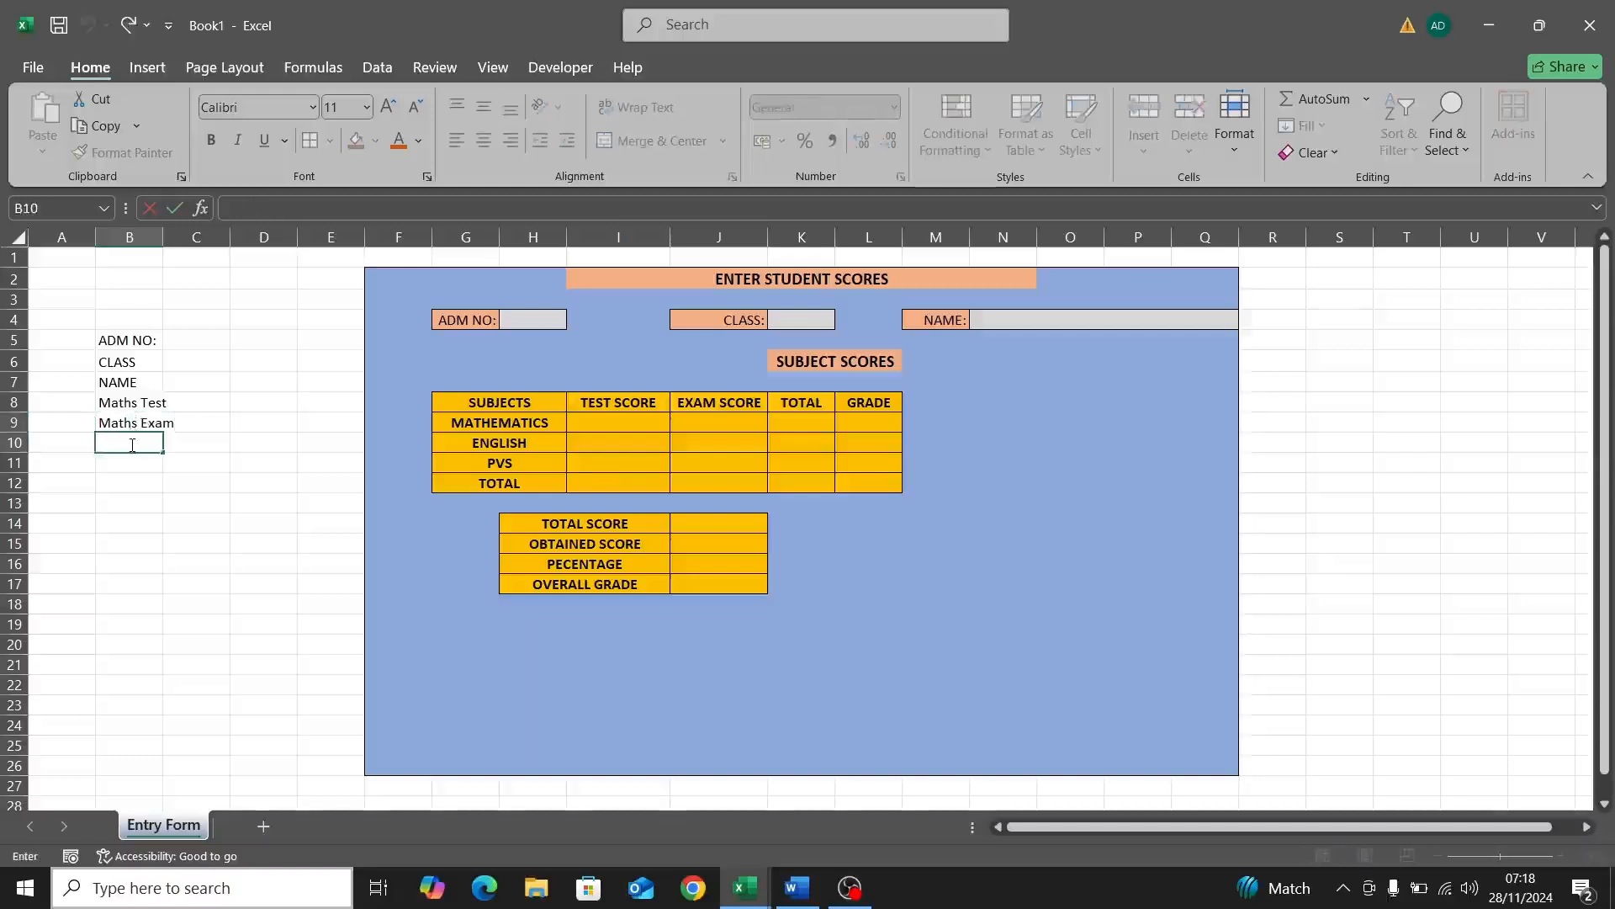
pyautogui.write('Math Grade')
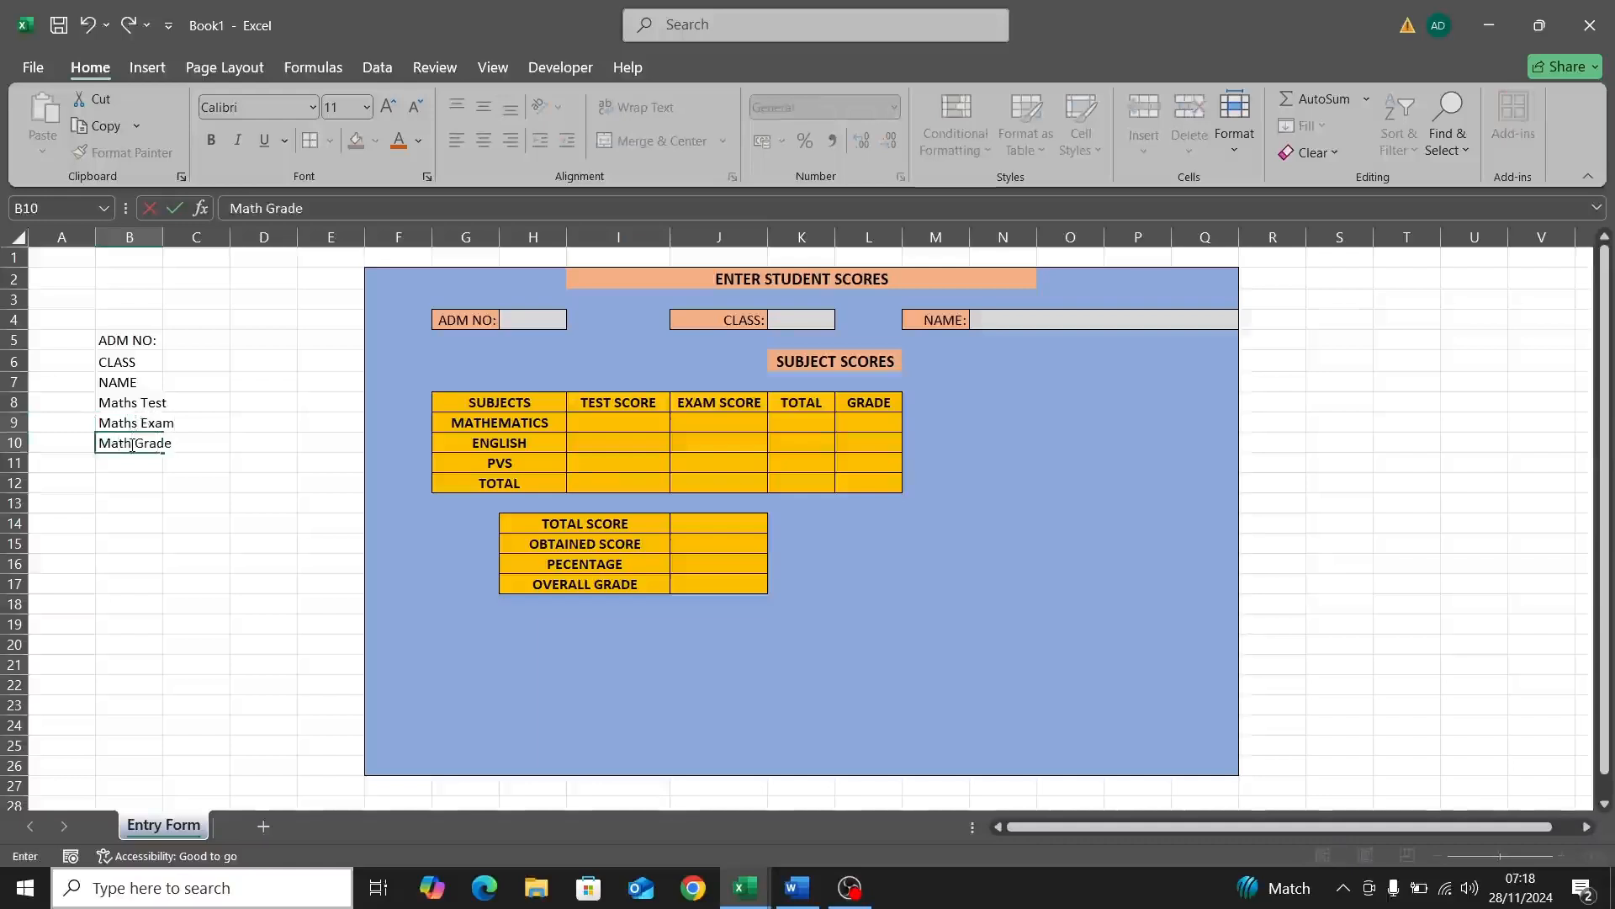
pyautogui.press('Return')
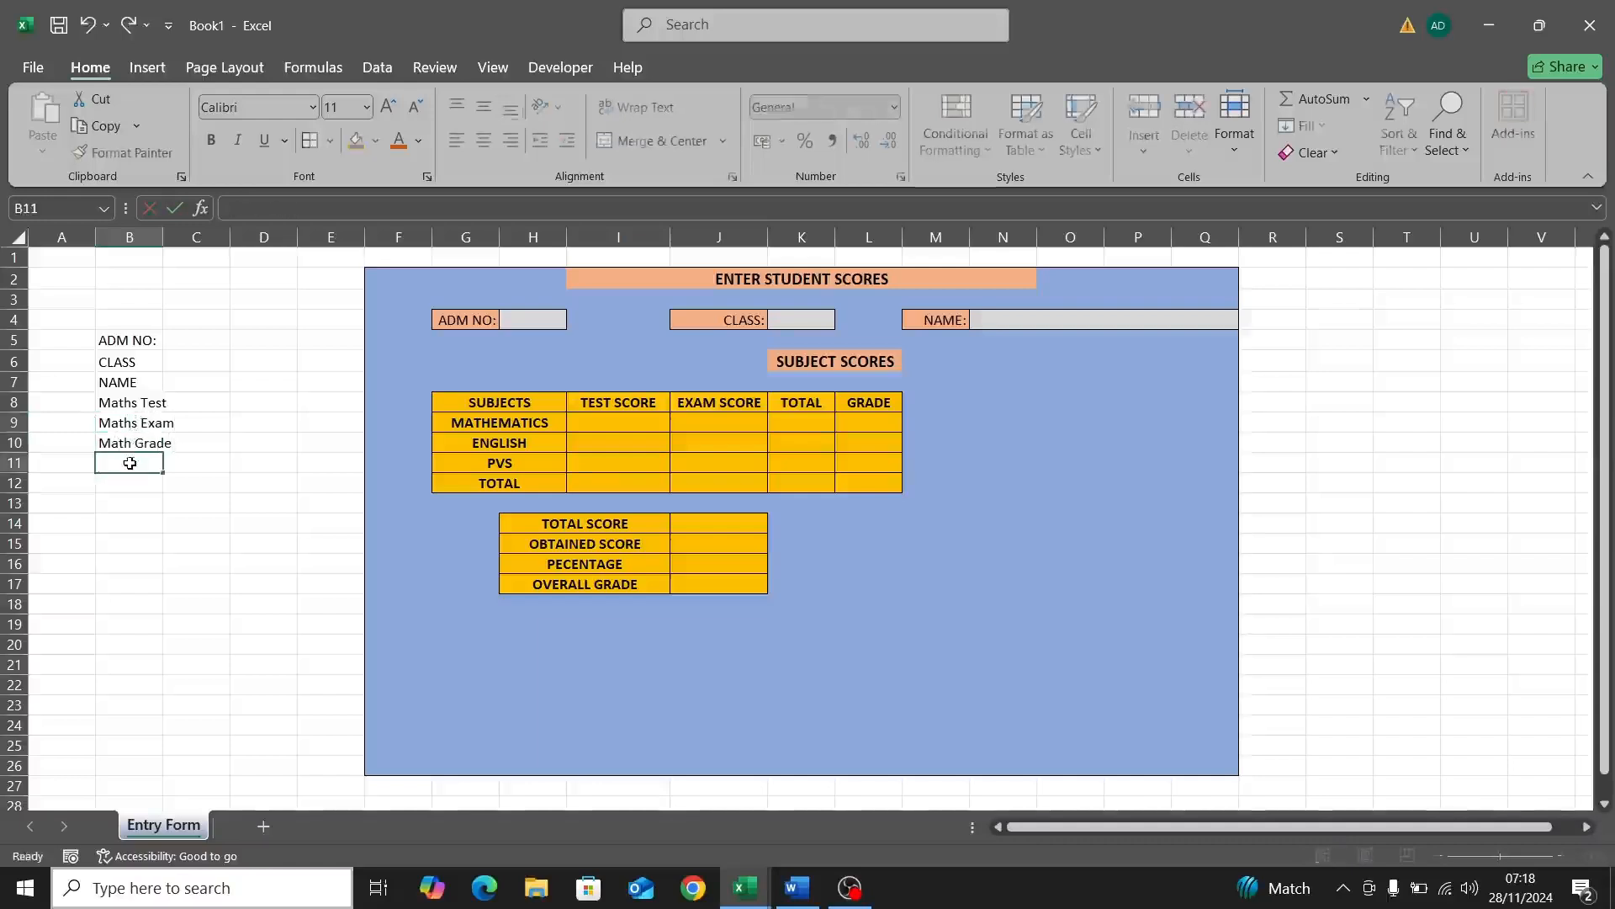
# Step: Enter English Test, English Exam and English Grade in B11 to B13
pyautogui.write('En')
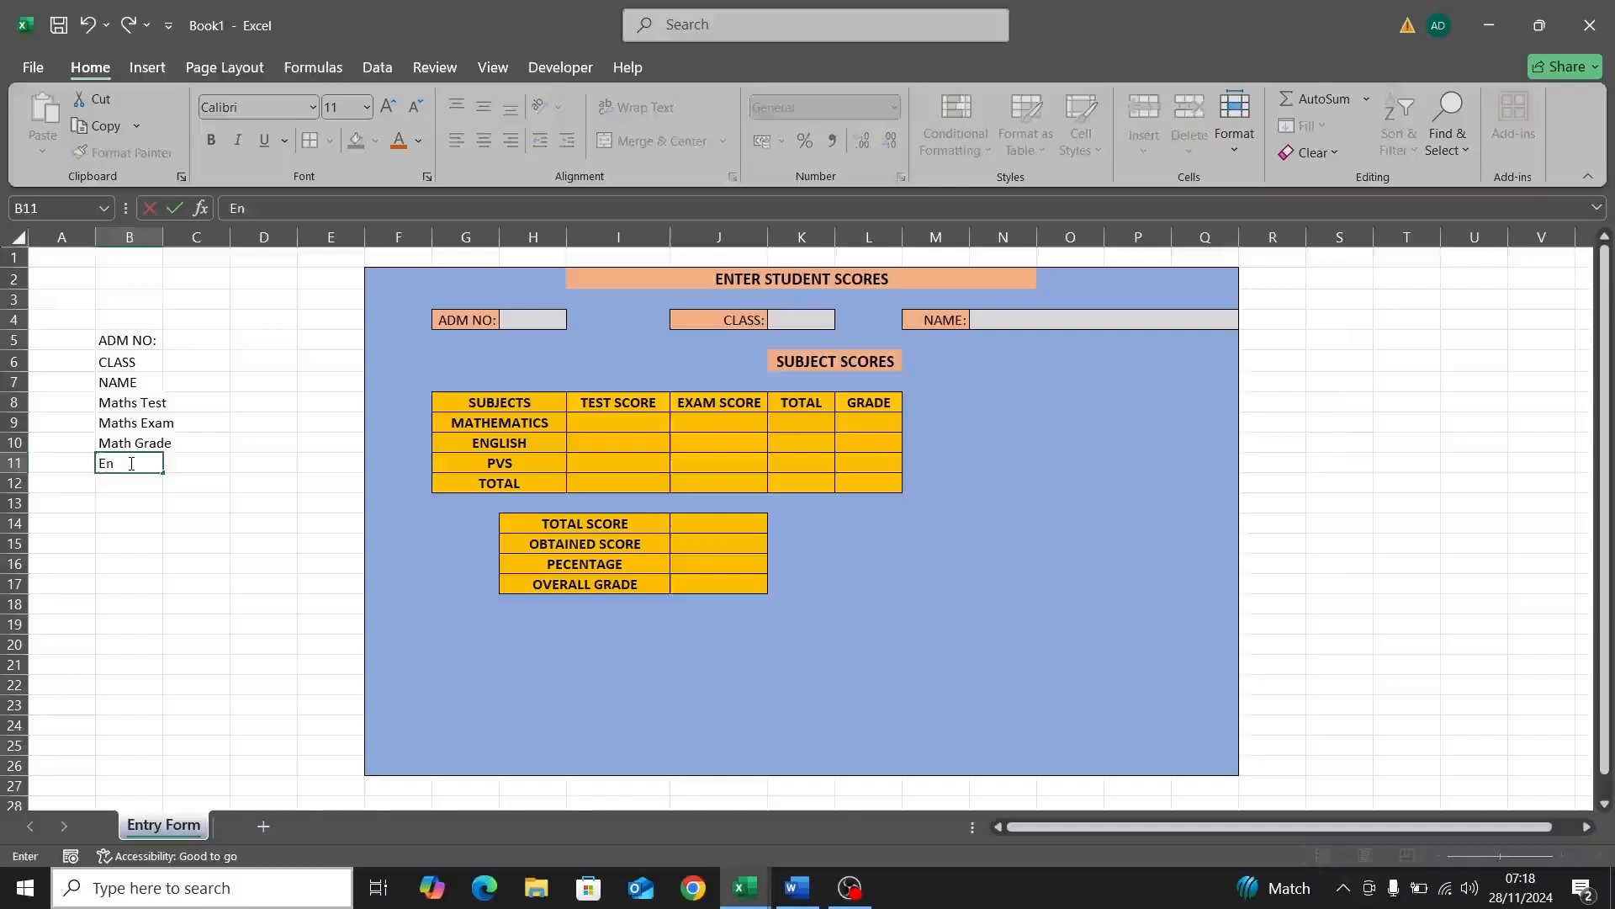
pyautogui.write('glish Test')
pyautogui.press('Return')
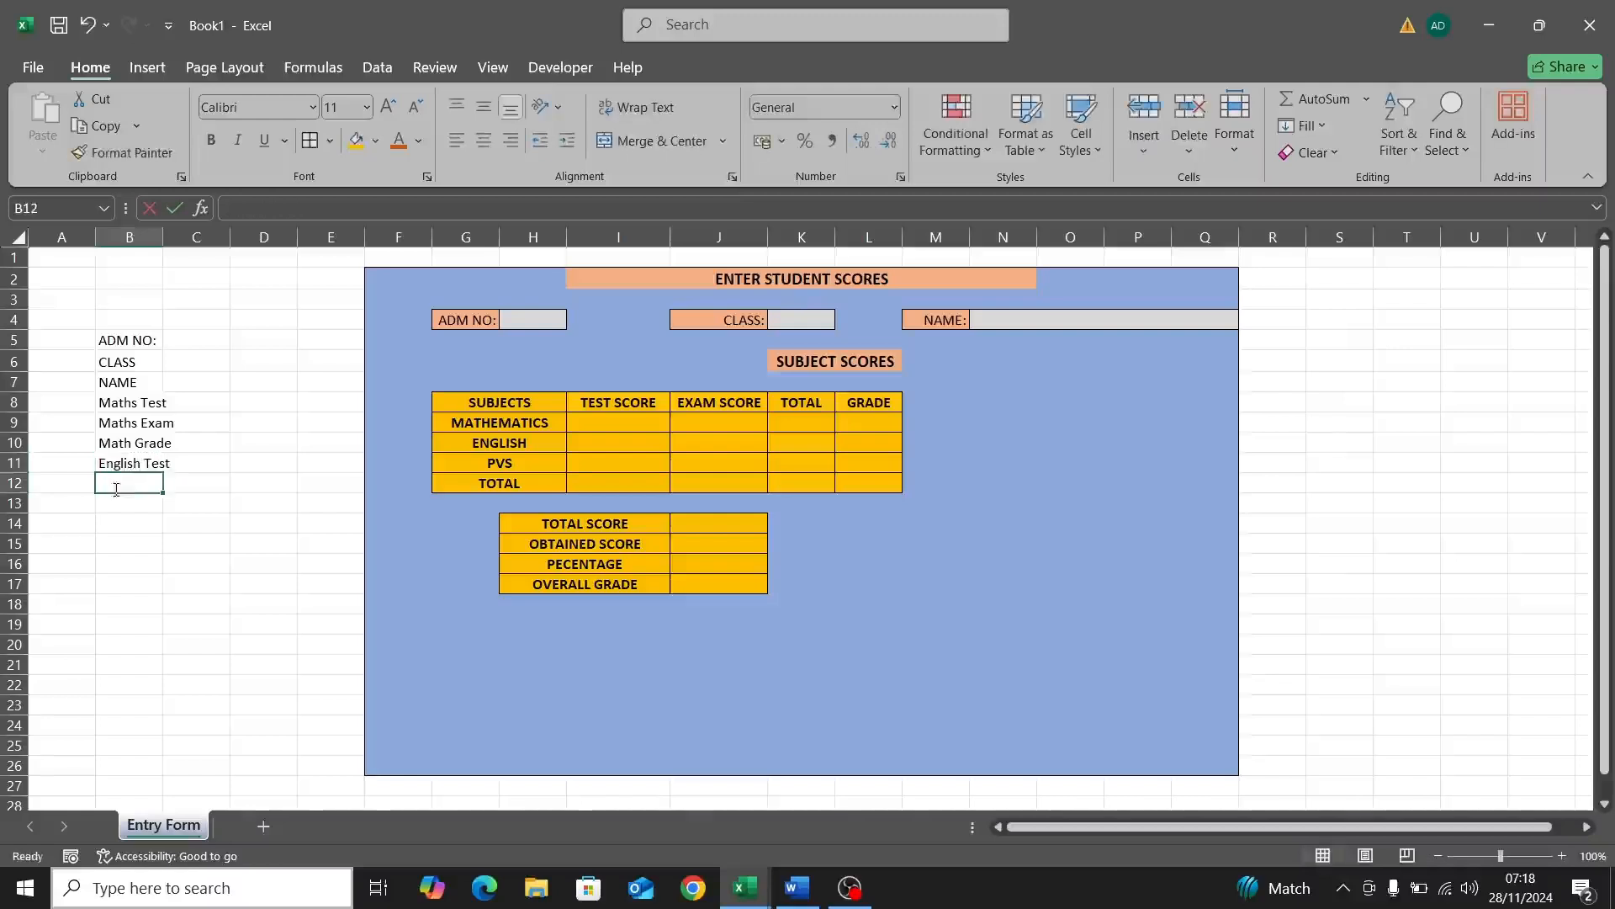
pyautogui.write('ENGL')
pyautogui.press('BackSpace')
pyautogui.press('BackSpace')
pyautogui.press('BackSpace')
pyautogui.press('BackSpace')
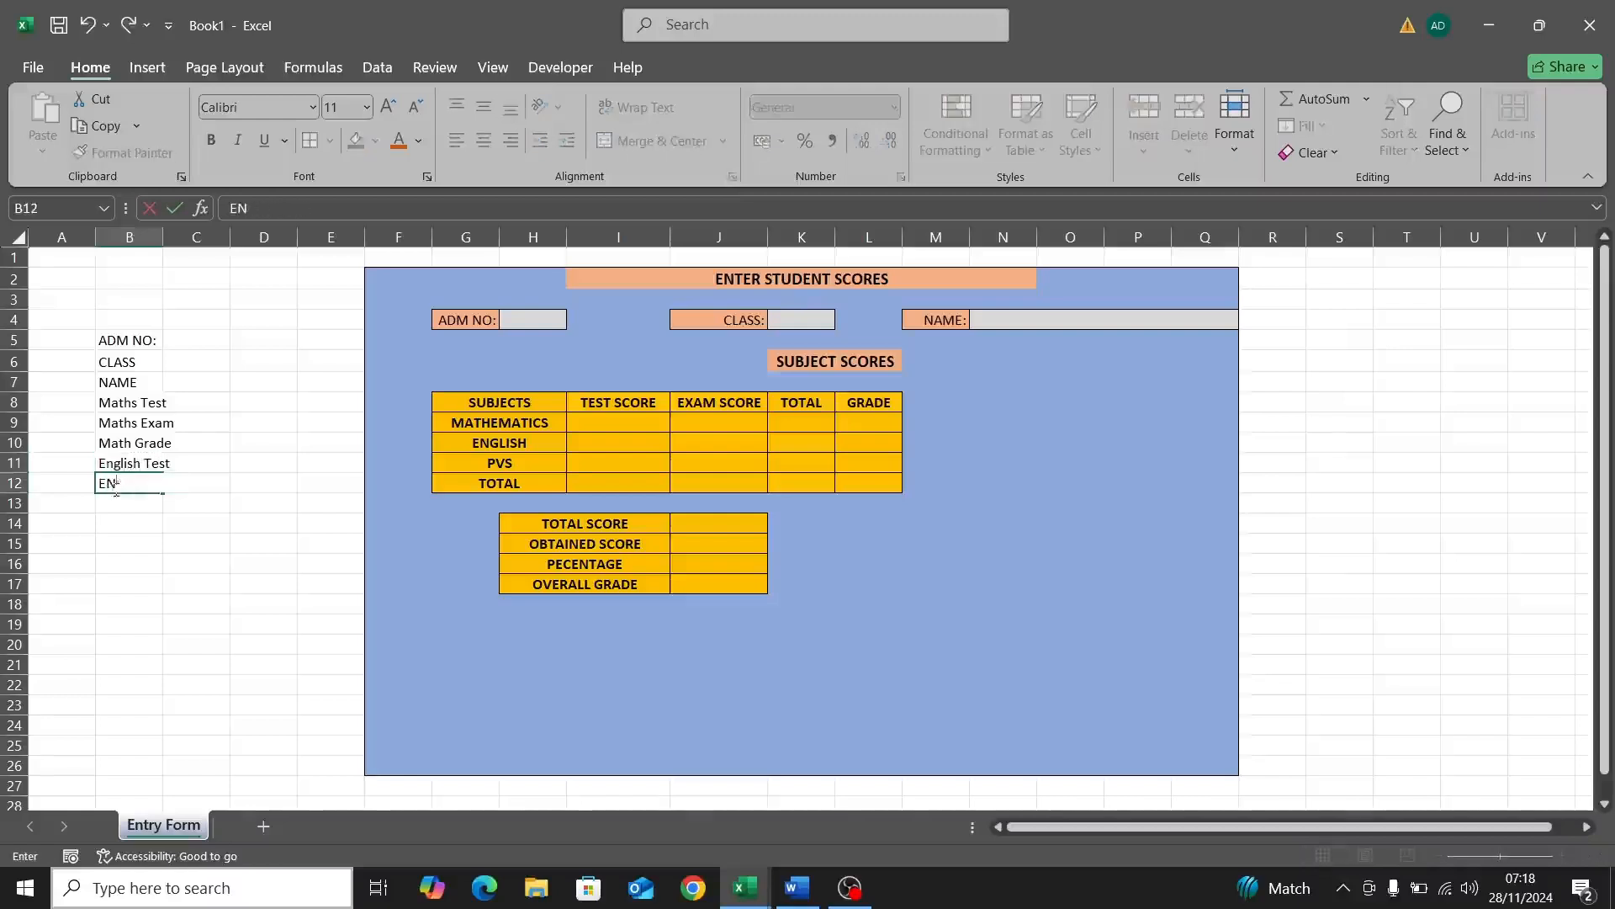
pyautogui.write('ngl')
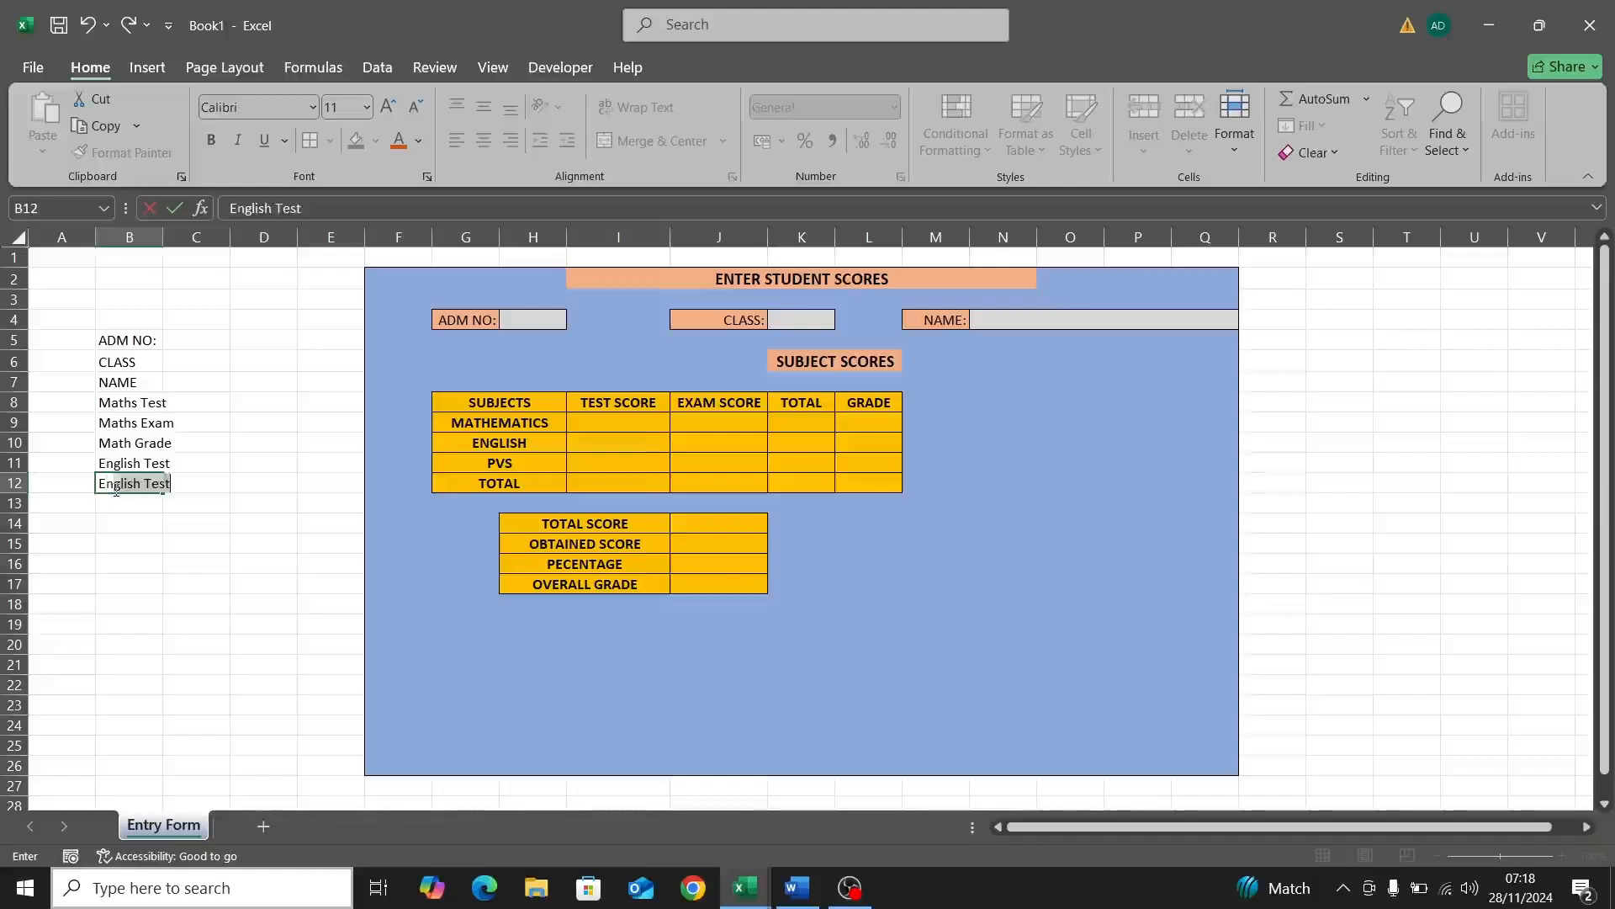
pyautogui.write('ish Exam')
pyautogui.press('Return')
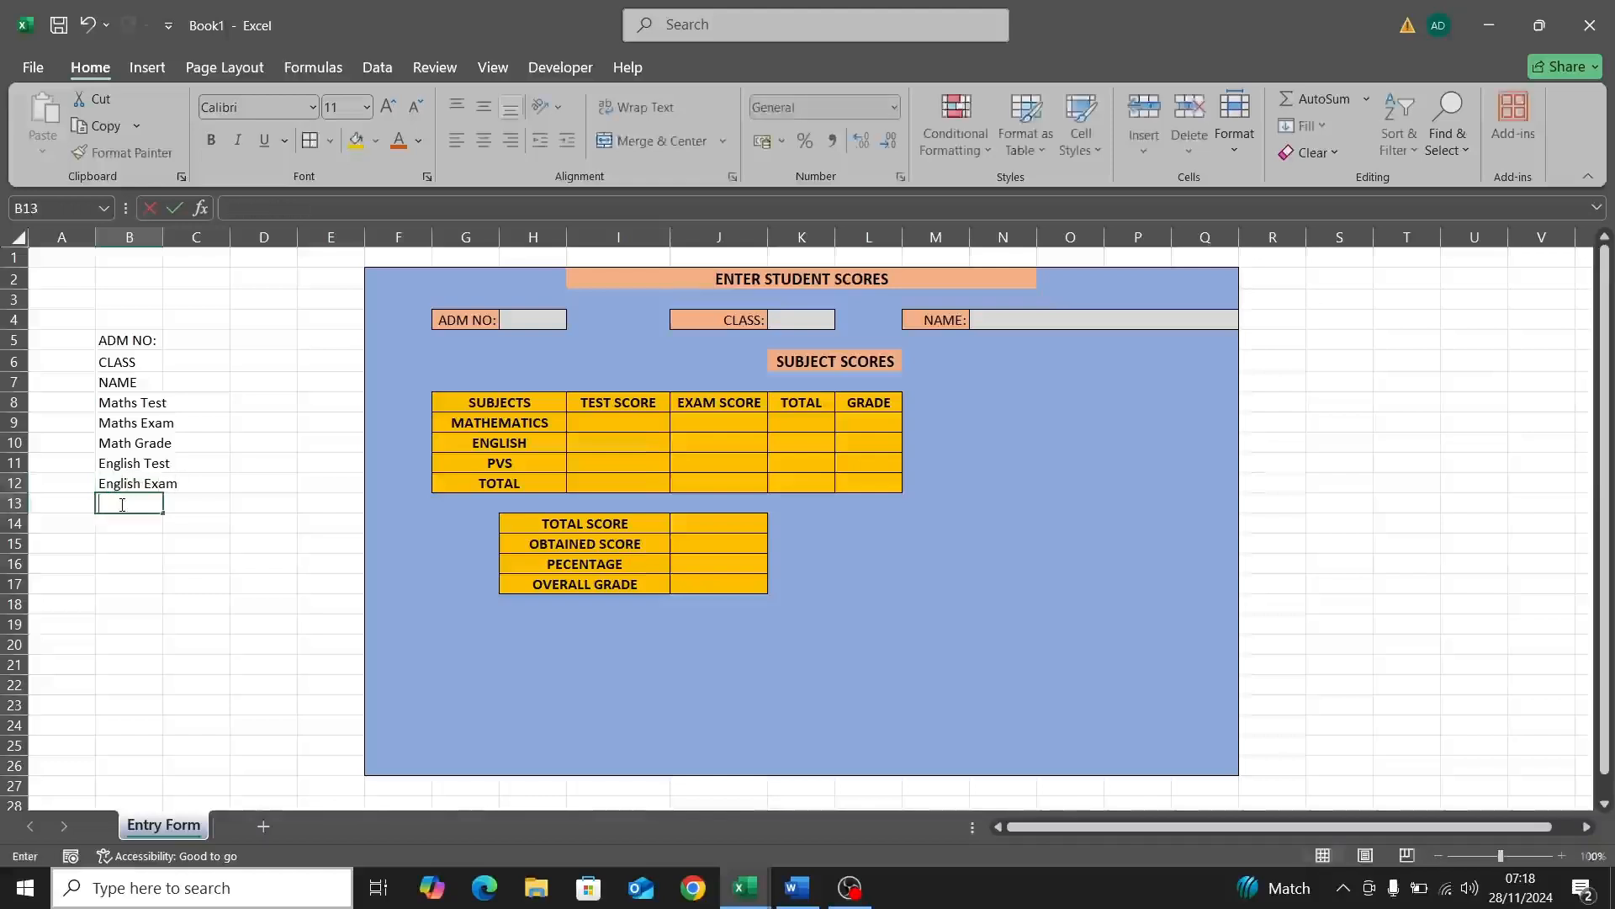
pyautogui.write('Engl')
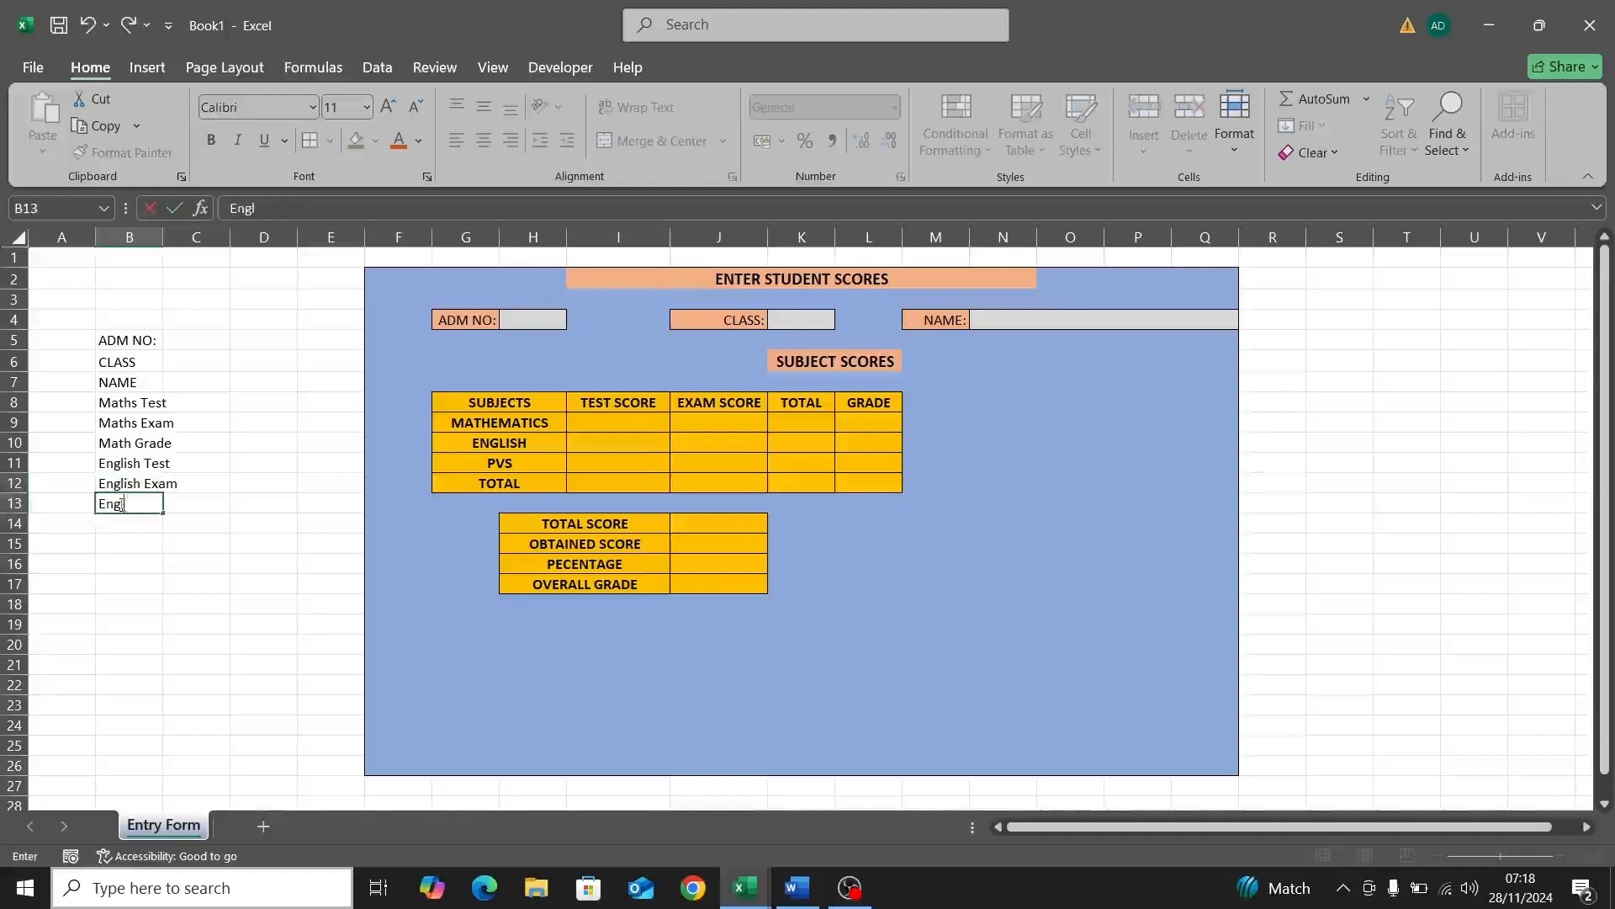
pyautogui.write('ish Grade')
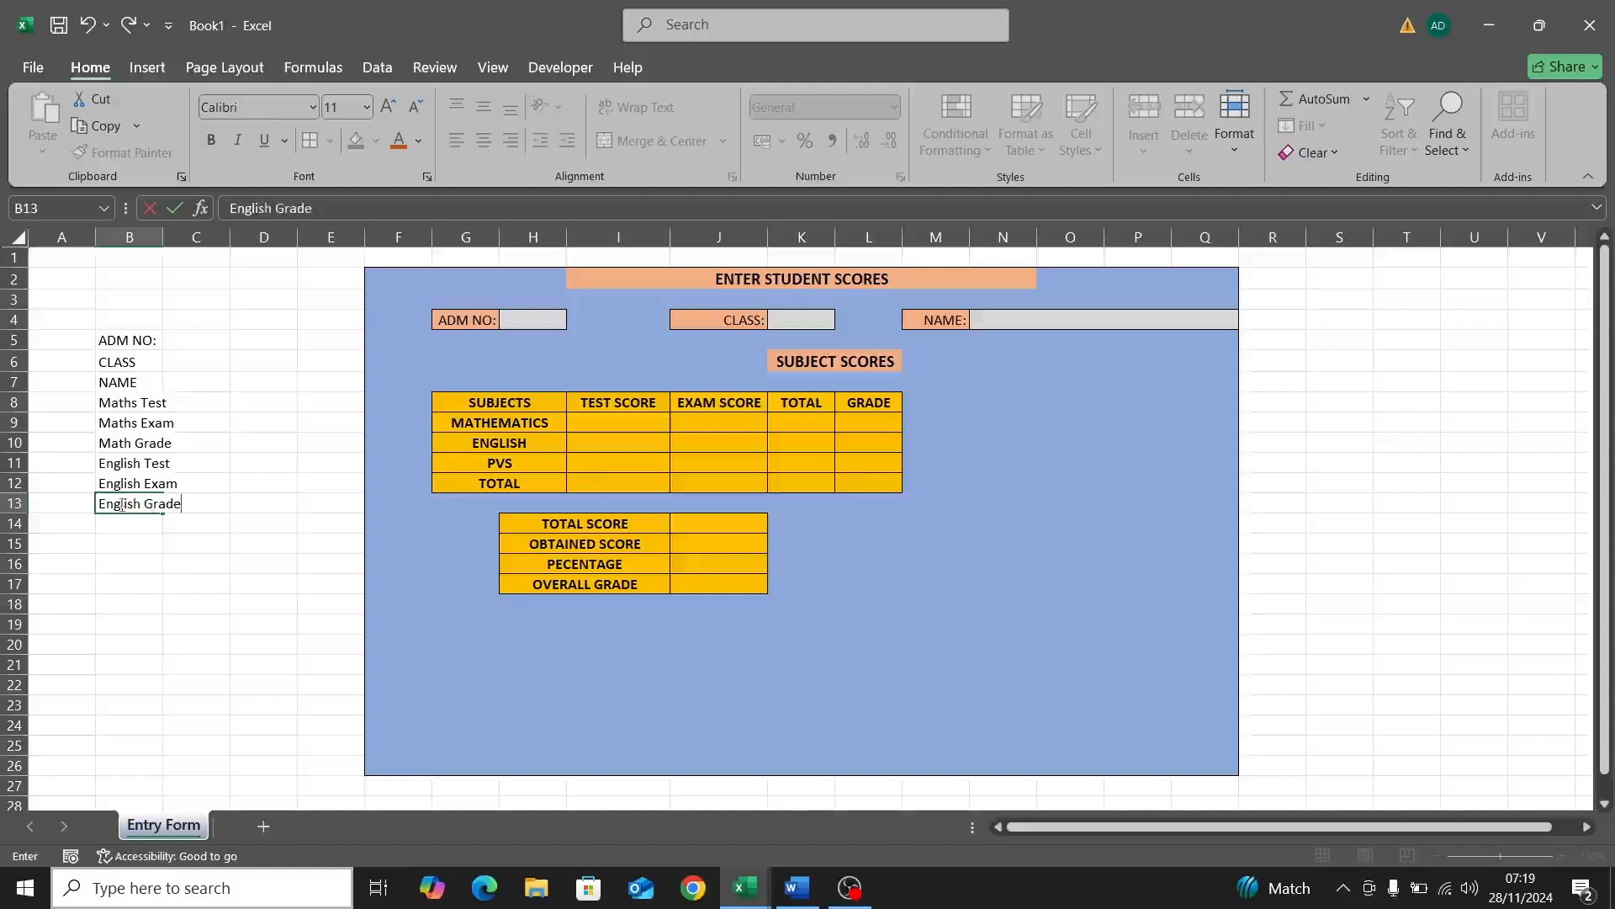
pyautogui.press('Return')
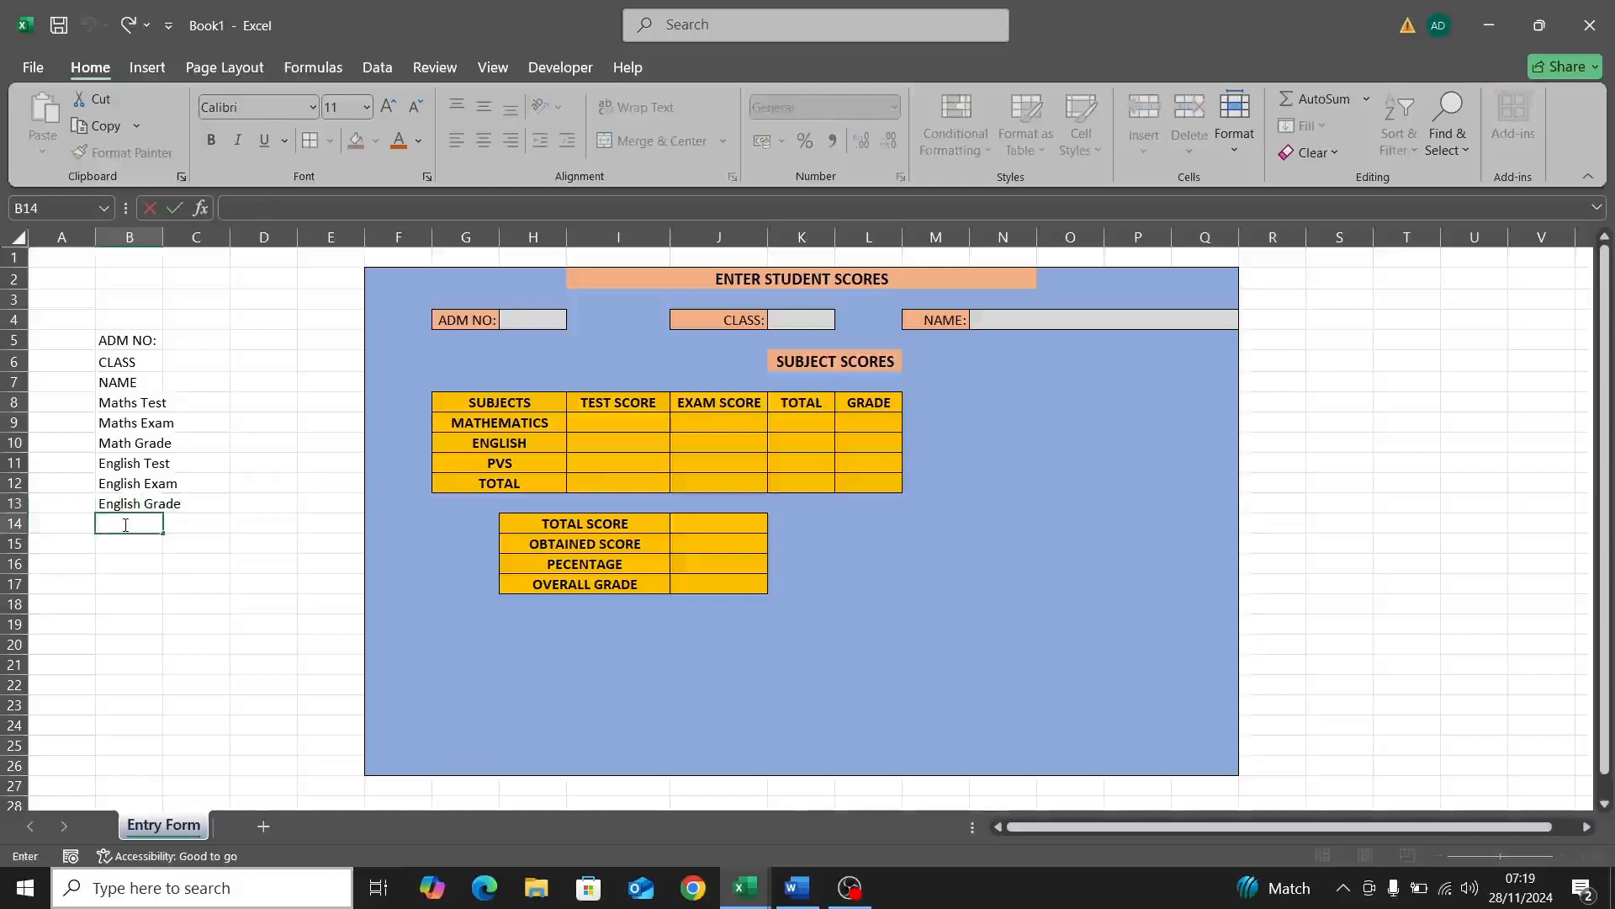
# Step: Enter PVS Test, PVS Exam and PVS Grade in B14 to B16
pyautogui.write('PVS Test')
pyautogui.doubleClick(137, 544)
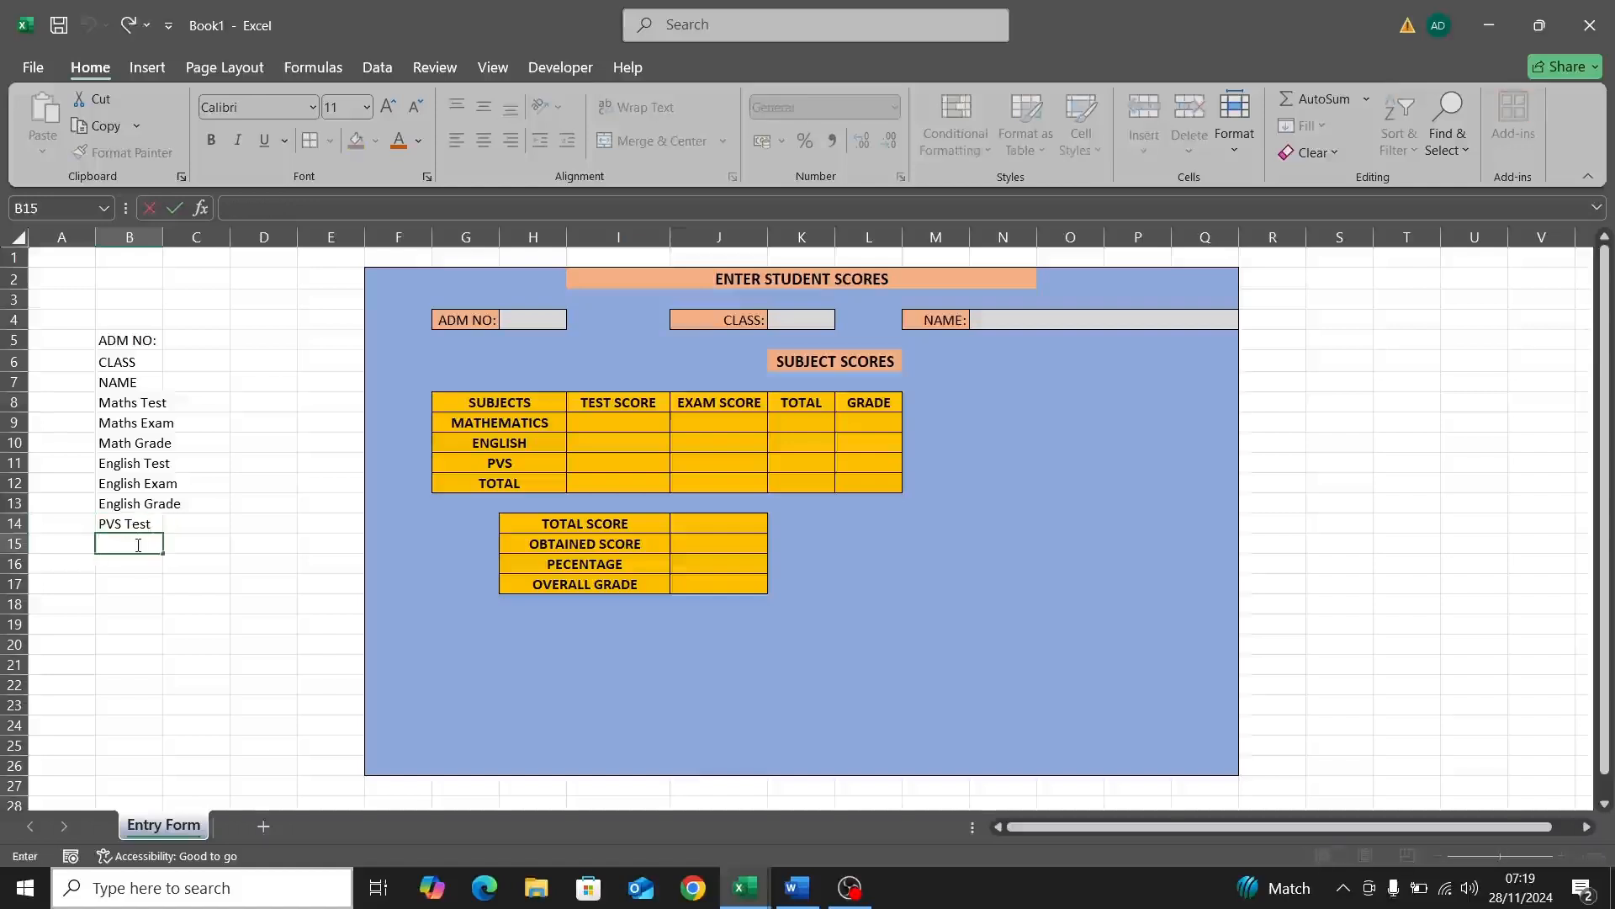
pyautogui.write('PVS')
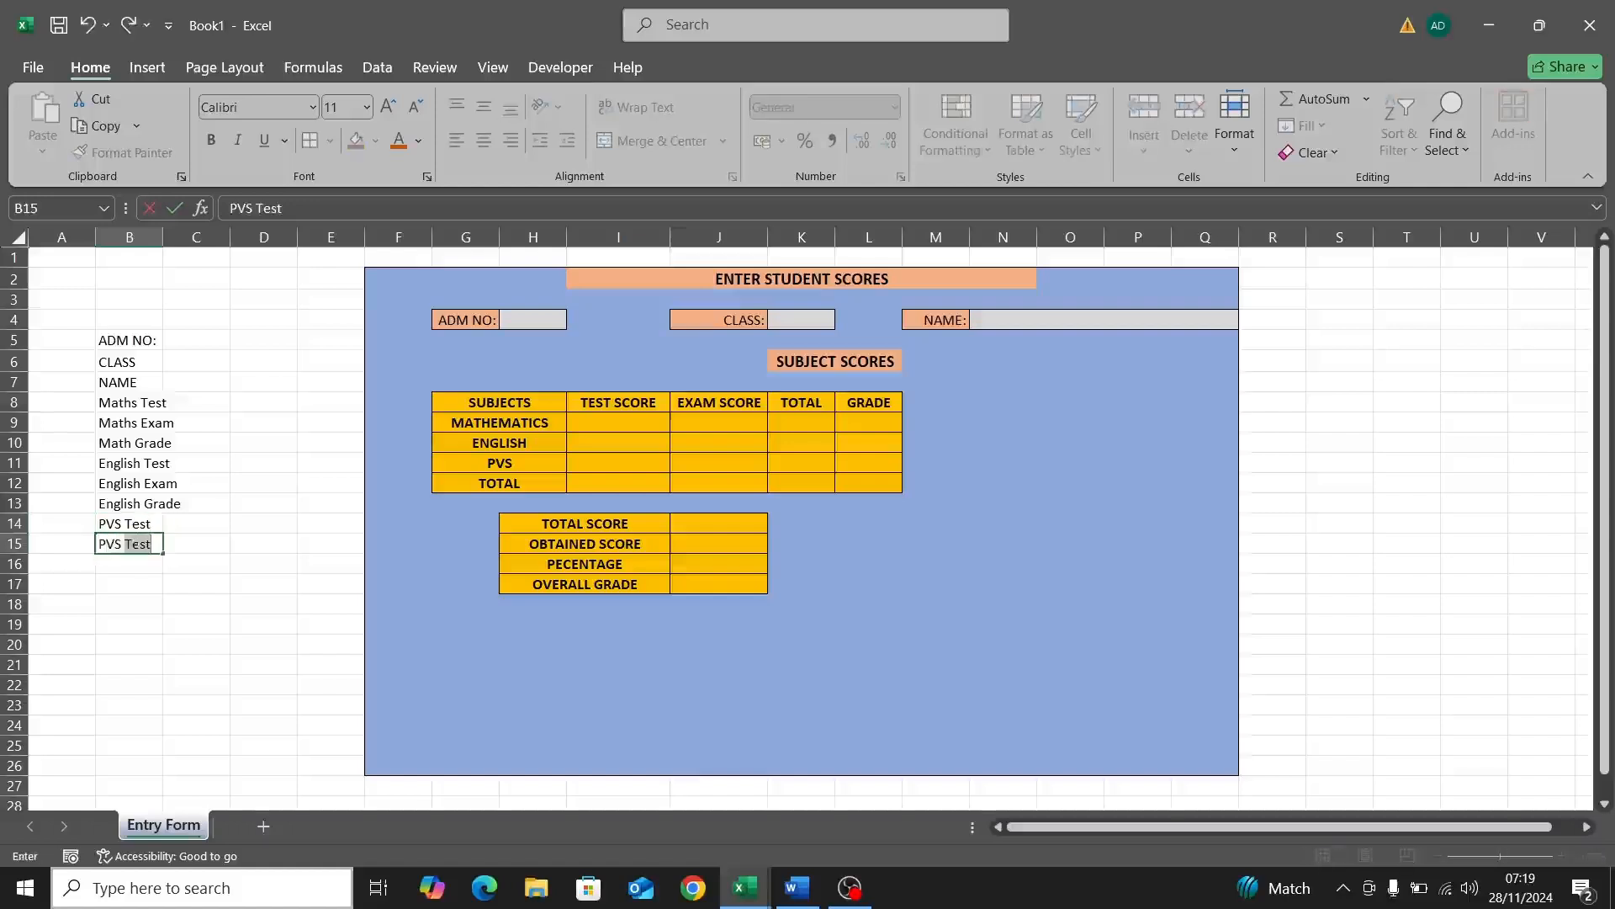
pyautogui.write(' Exam')
pyautogui.doubleClick(130, 562)
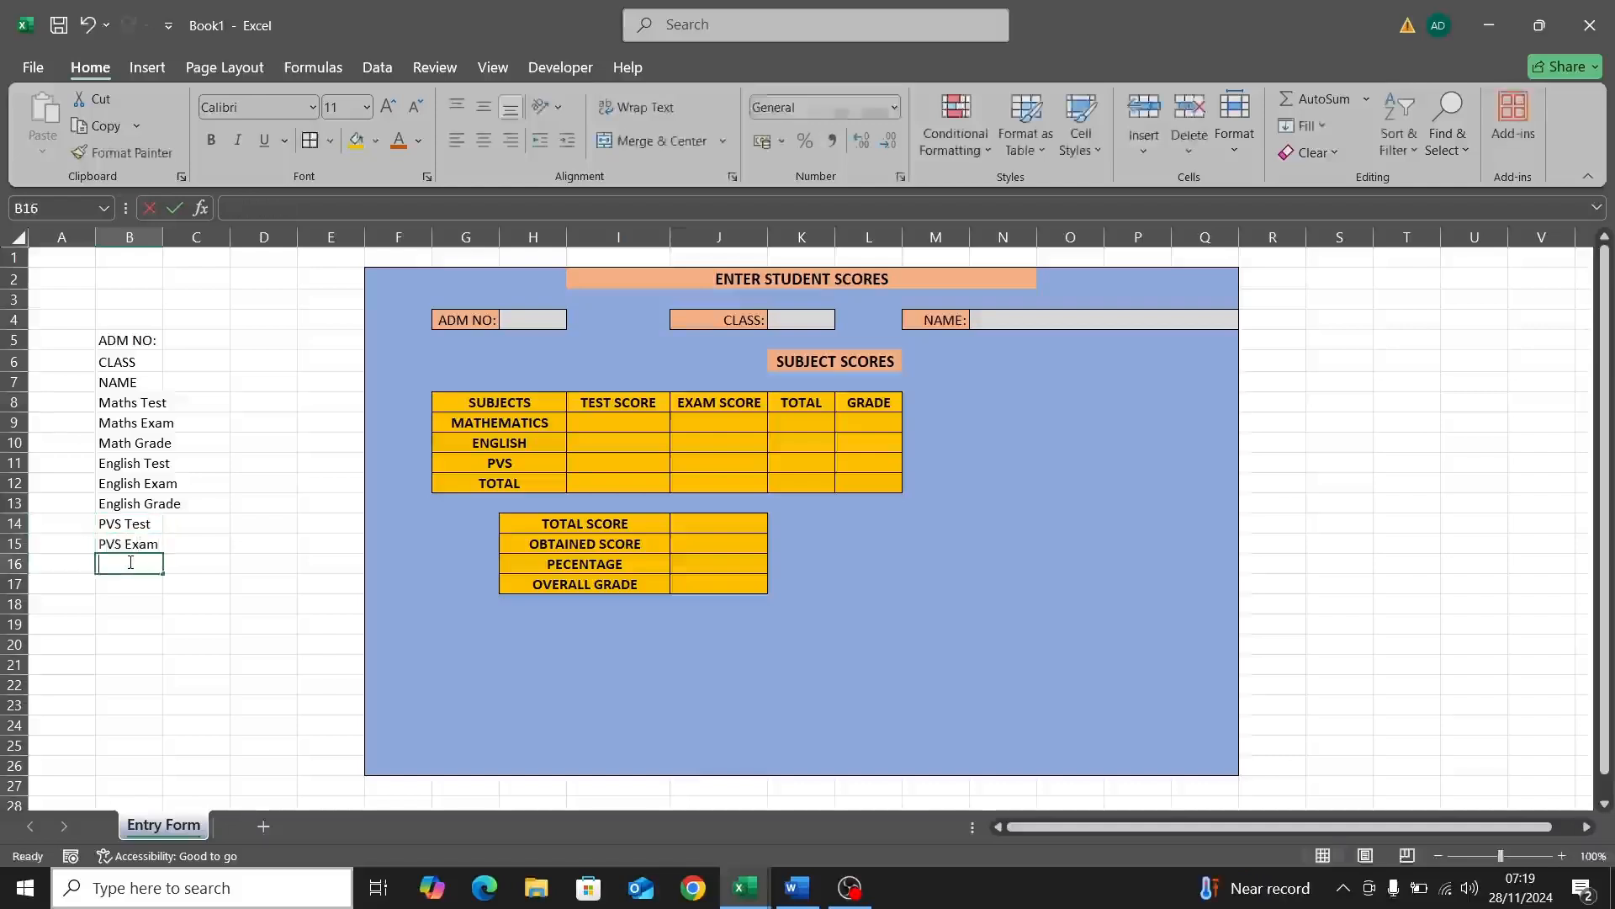
pyautogui.write('PVS')
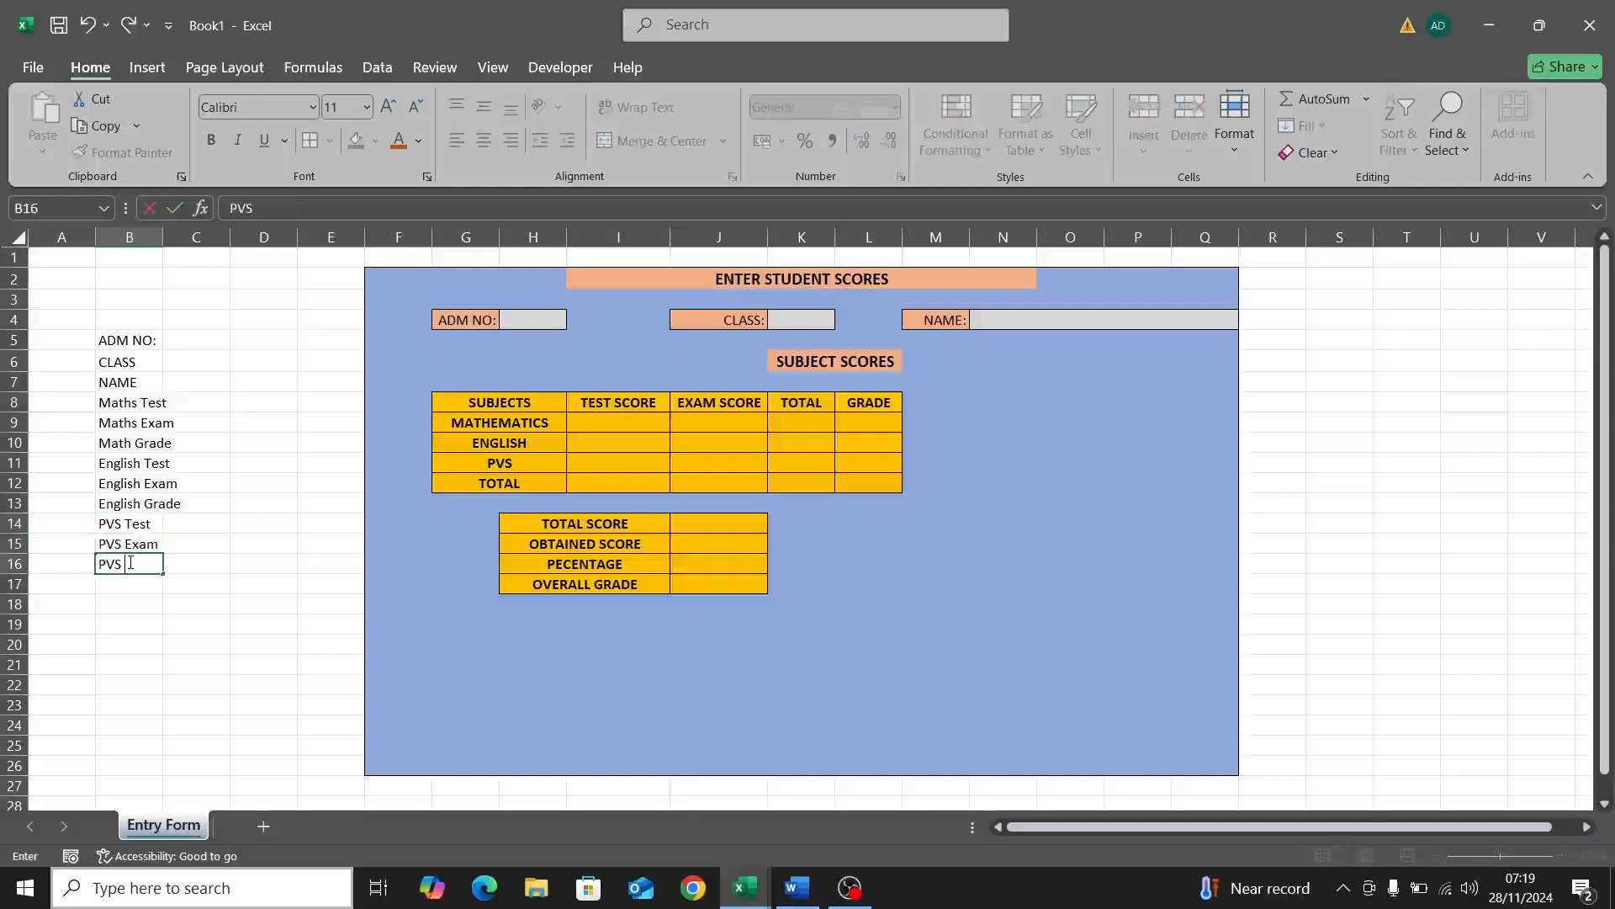
pyautogui.write(' Grade')
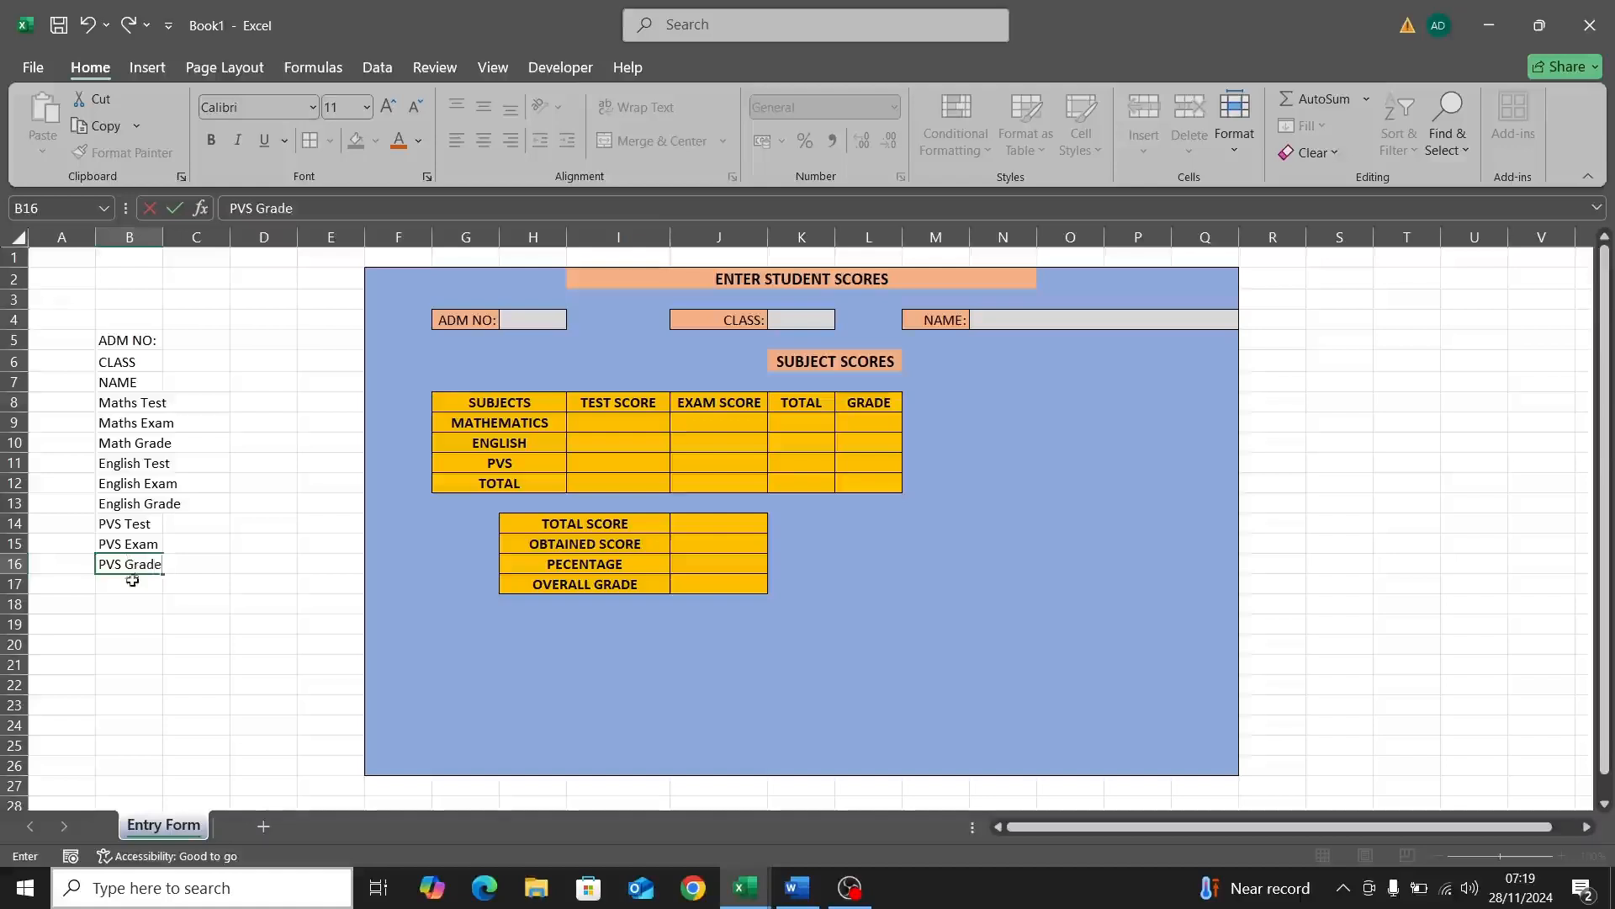
pyautogui.click(122, 585)
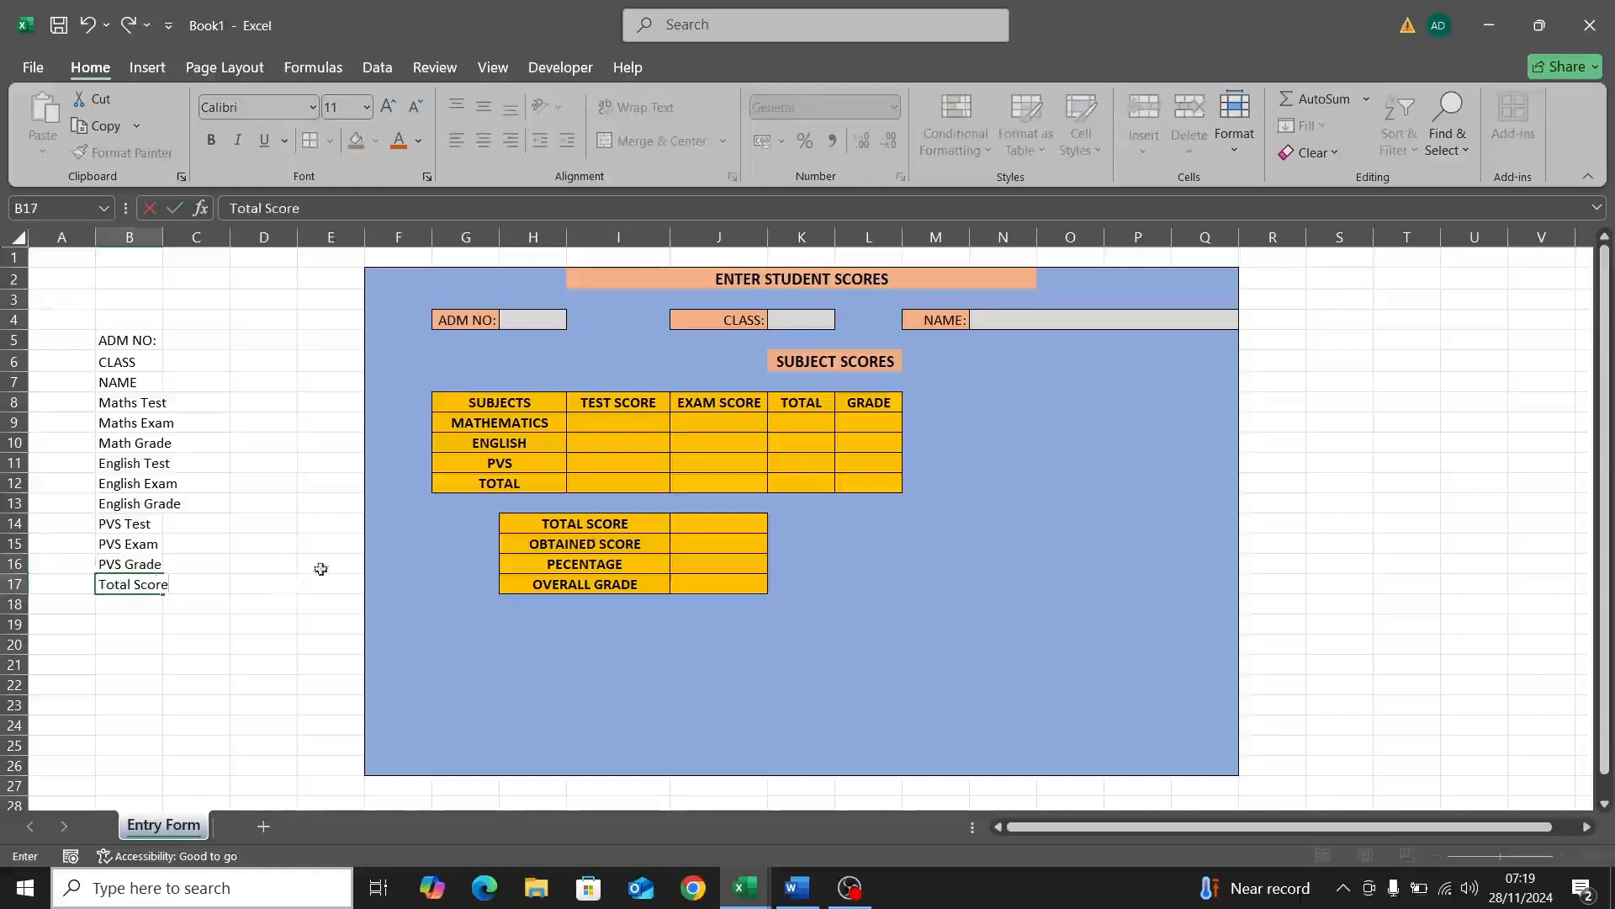
# Step: Add Total Score, Obatined Score and Percentage in B17:B19, then type Overall Grade in B20
pyautogui.click(125, 607)
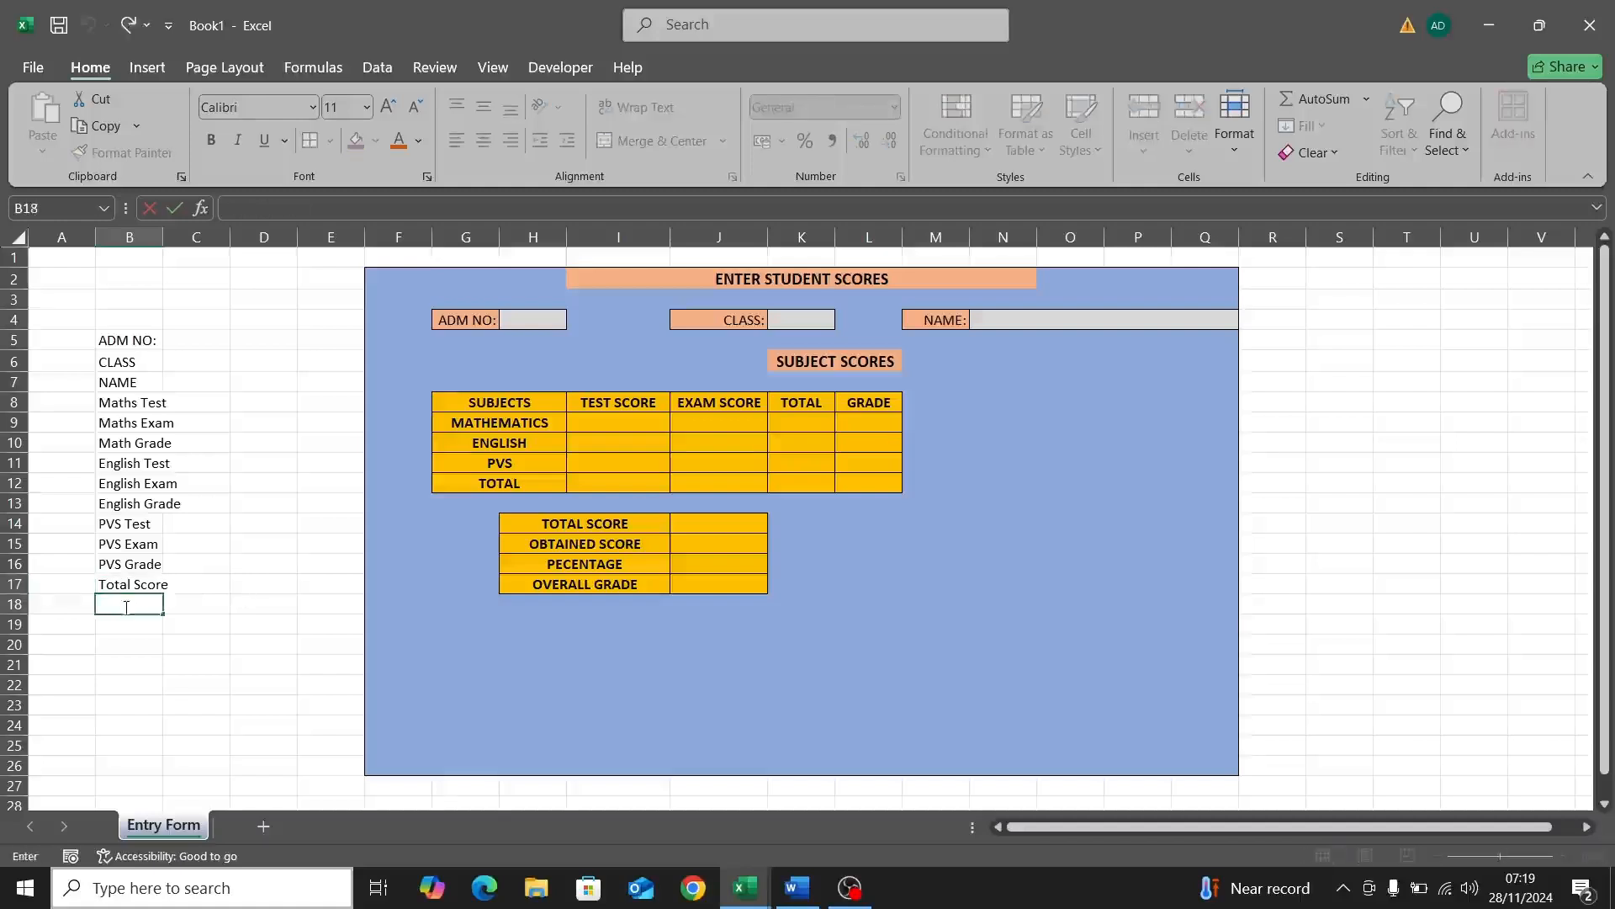
pyautogui.write('Obatined Score')
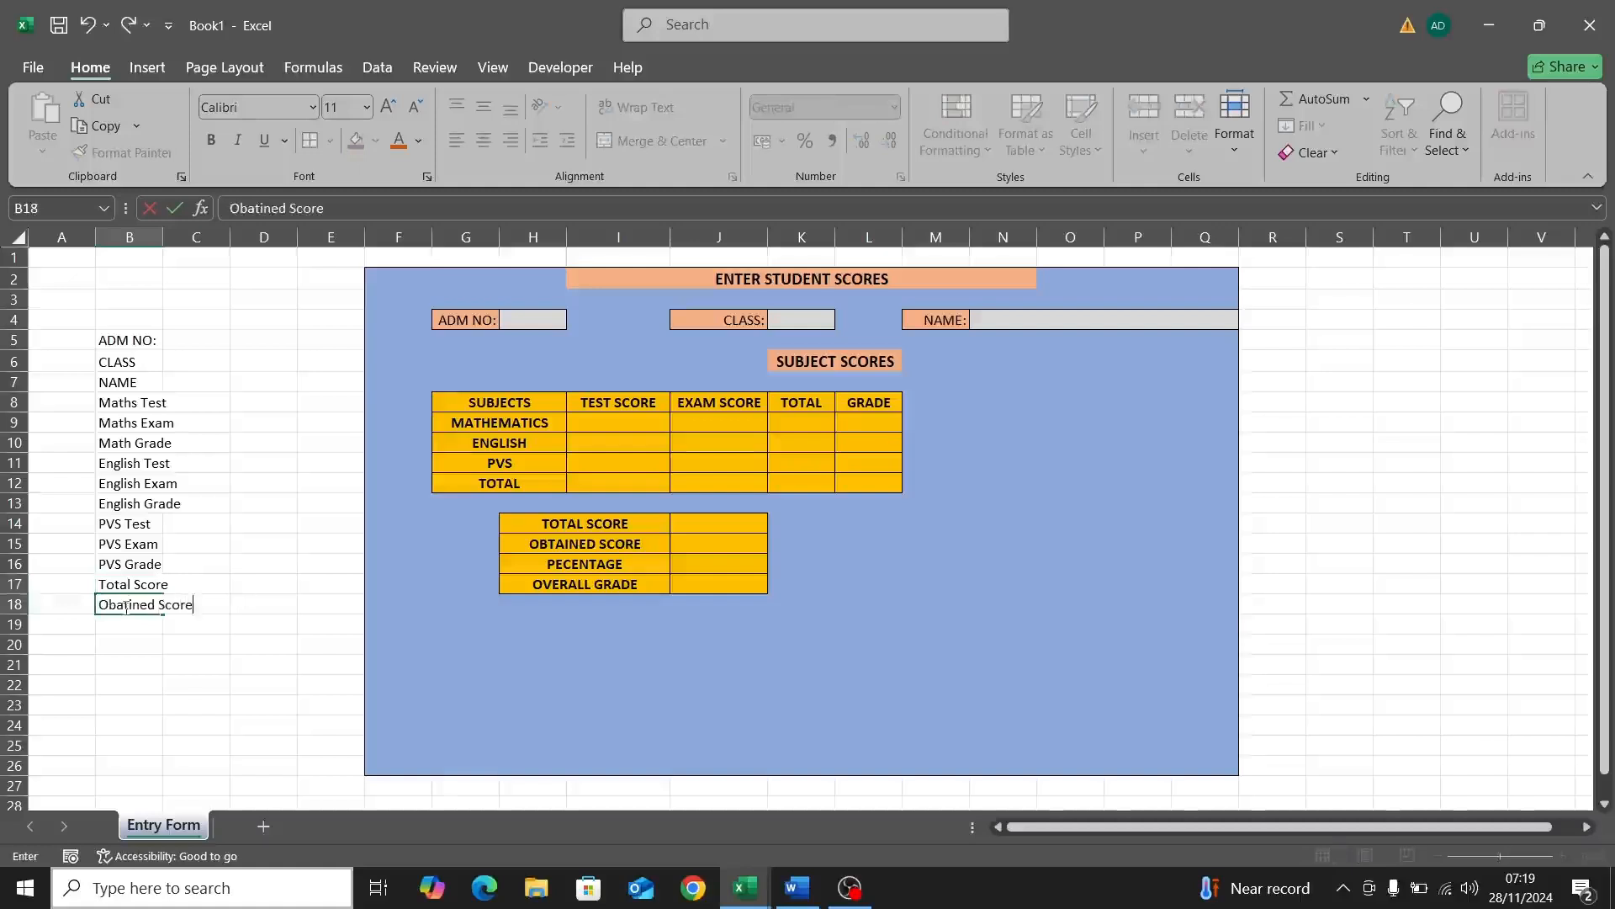
pyautogui.click(112, 631)
pyautogui.write('P')
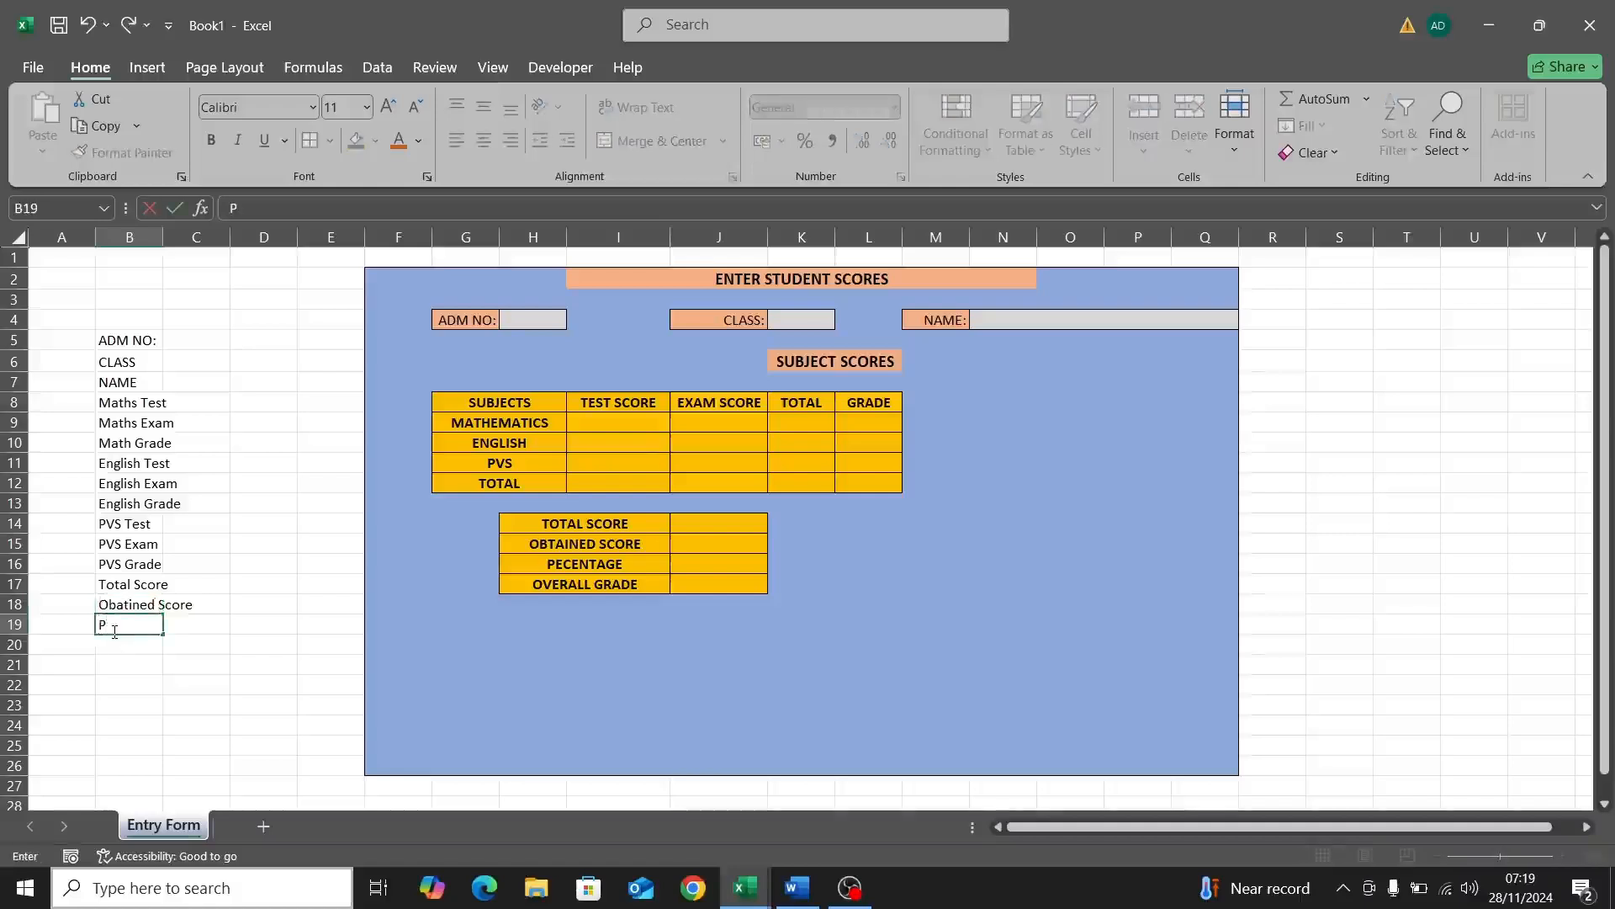
pyautogui.write('ercentage')
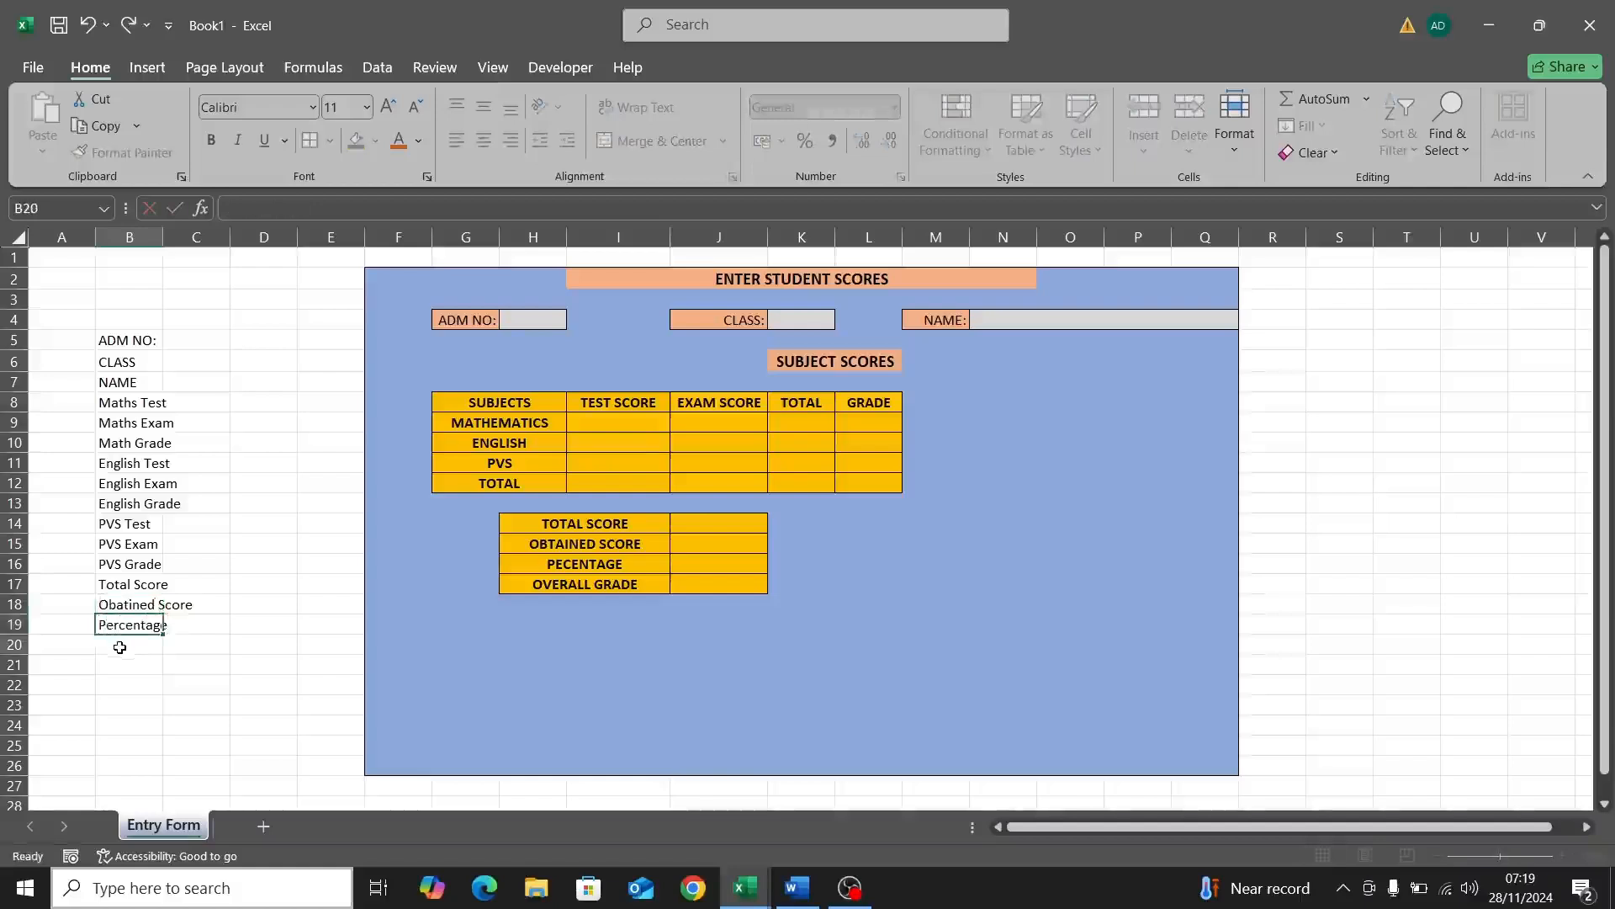
pyautogui.press('Return')
pyautogui.write('Over')
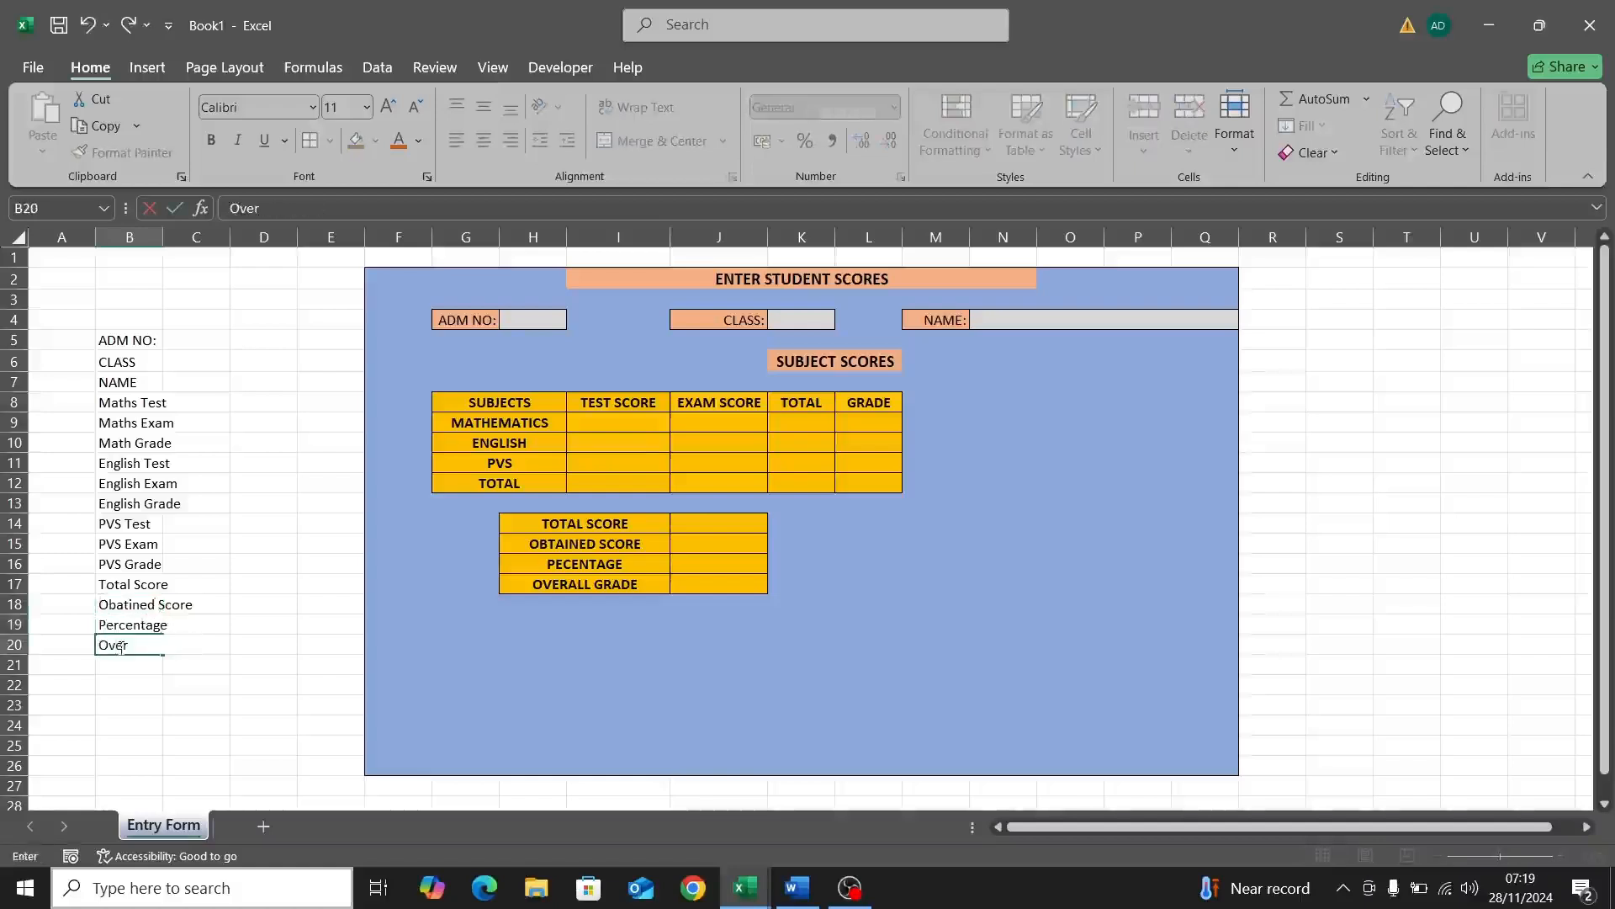
pyautogui.write('all Grade')
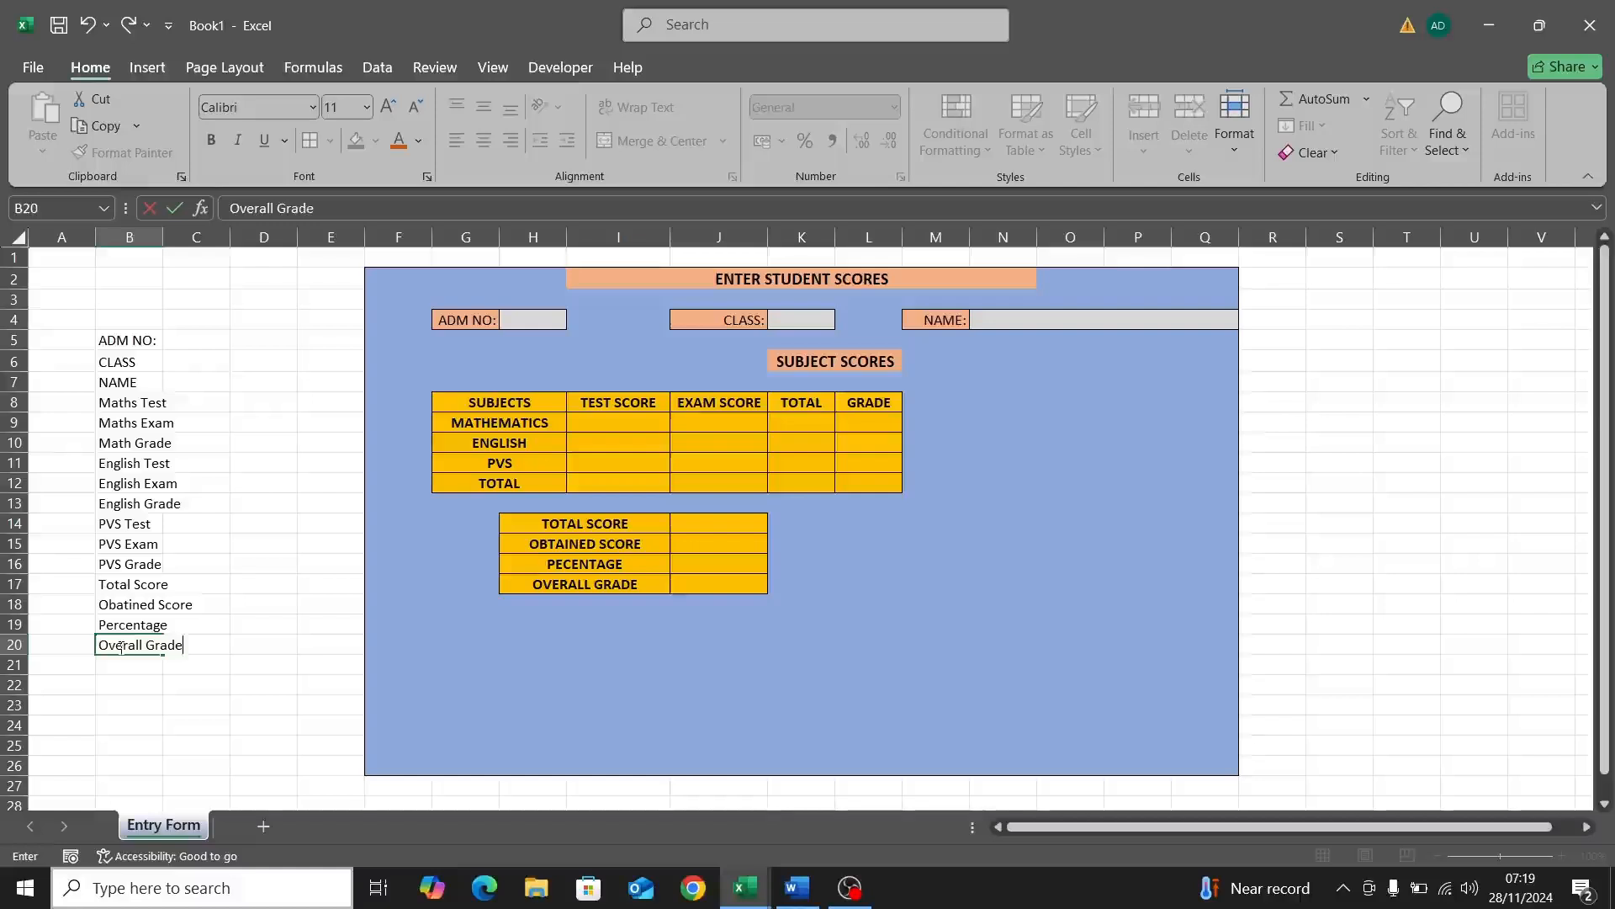
# Step: Finish Overall Grade in B20, widen column B, and copy the label list B5:B20
pyautogui.click(135, 332)
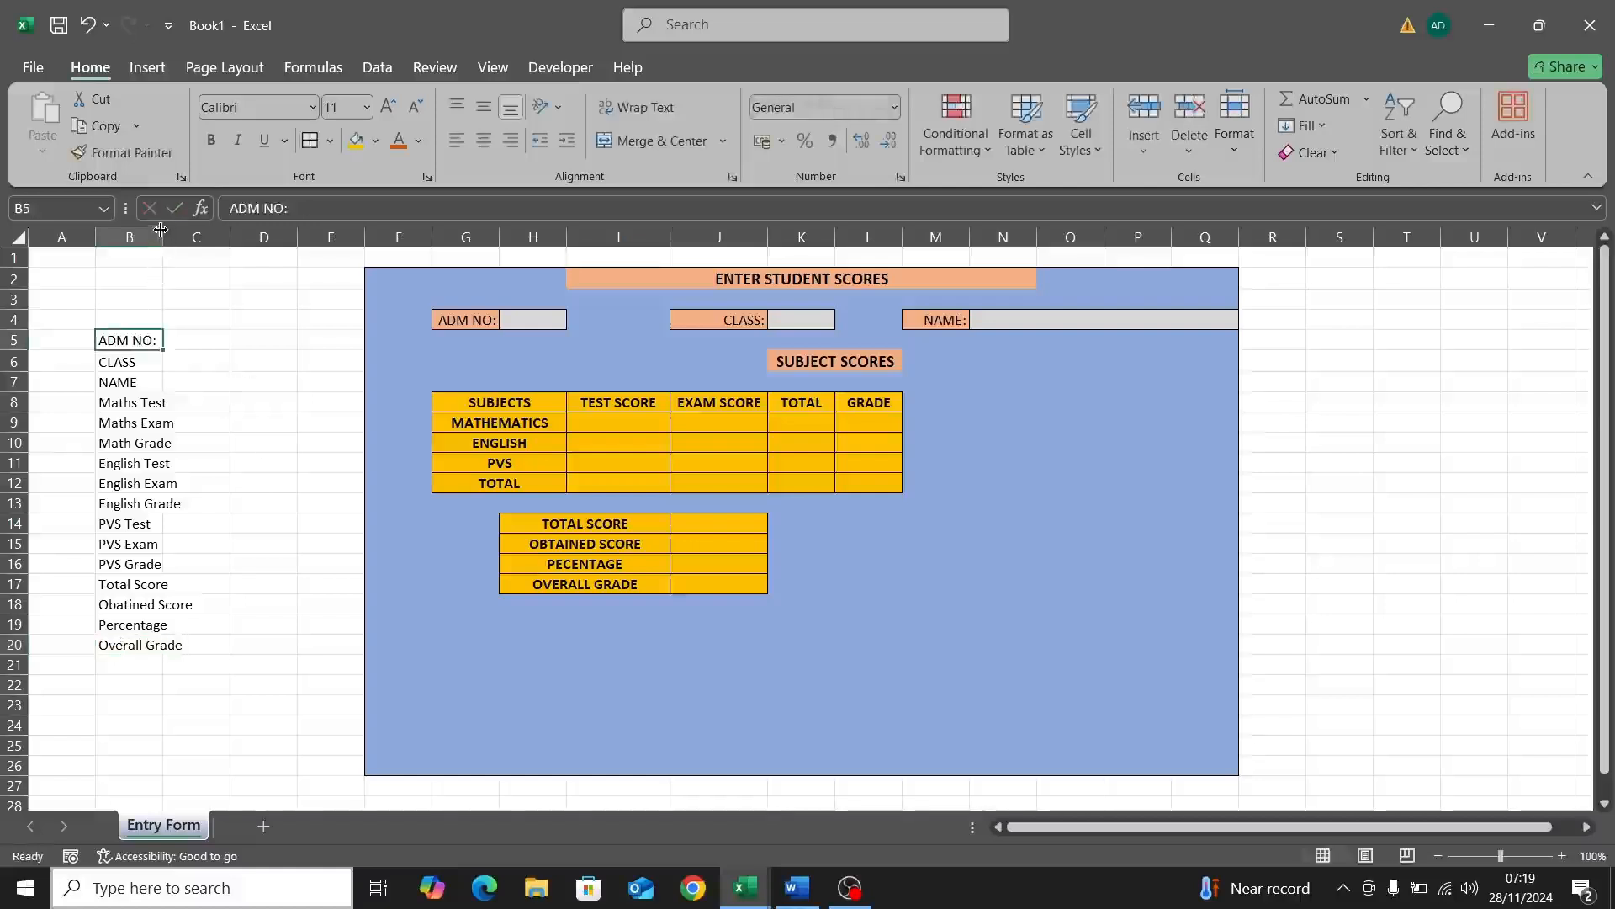
pyautogui.moveTo(160, 230); pyautogui.dragTo(201, 243)
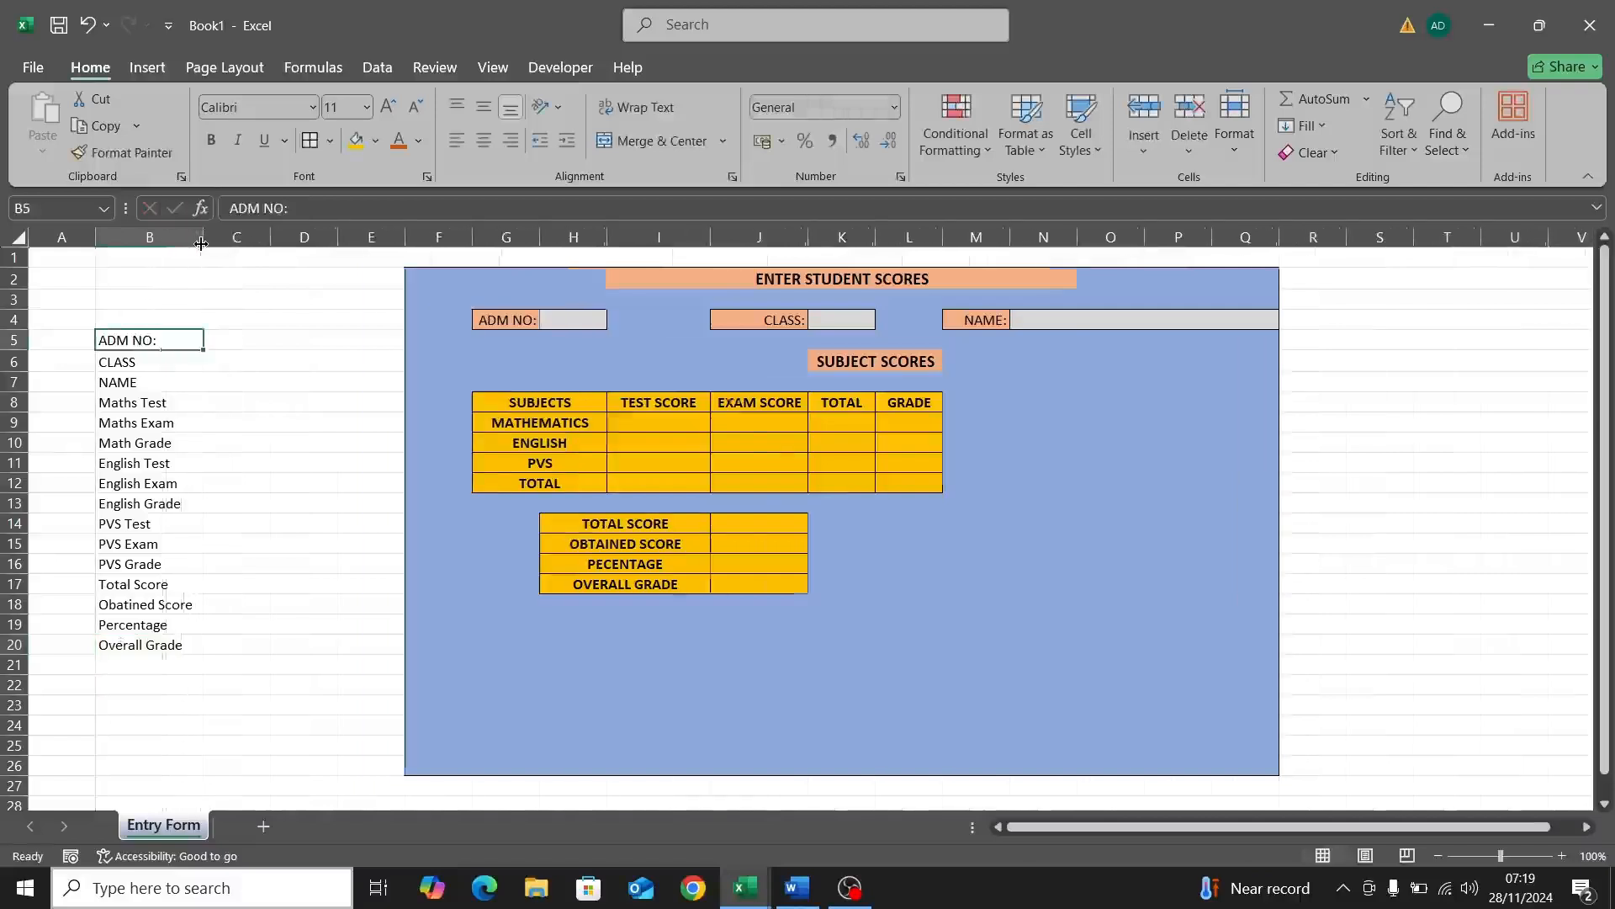
pyautogui.click(222, 345)
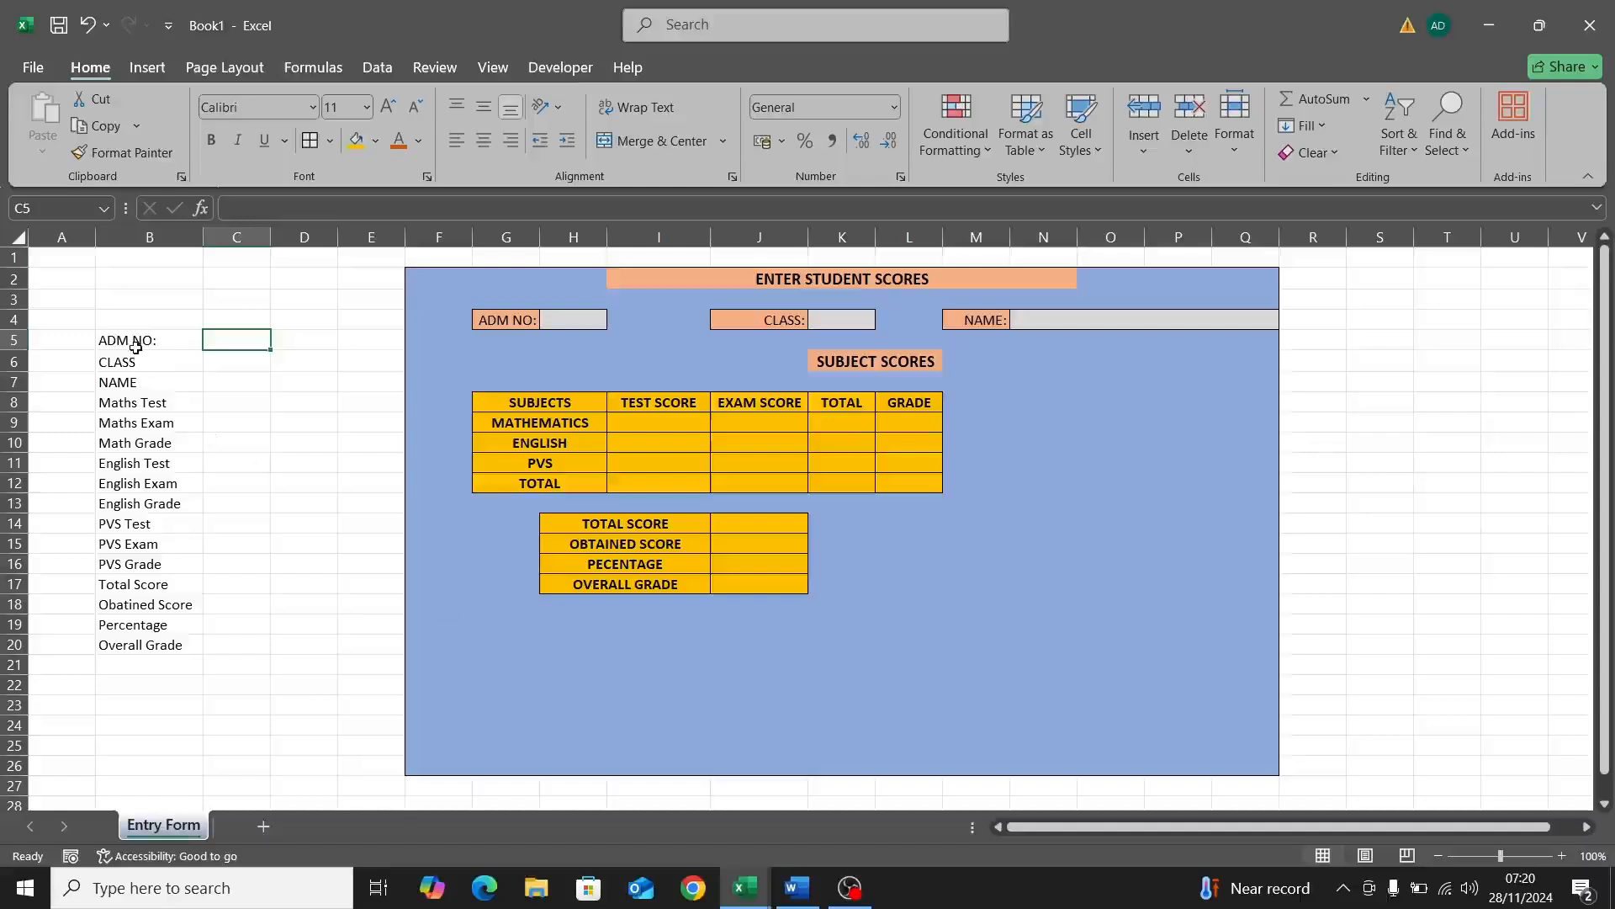
pyautogui.moveTo(136, 348); pyautogui.dragTo(135, 645)
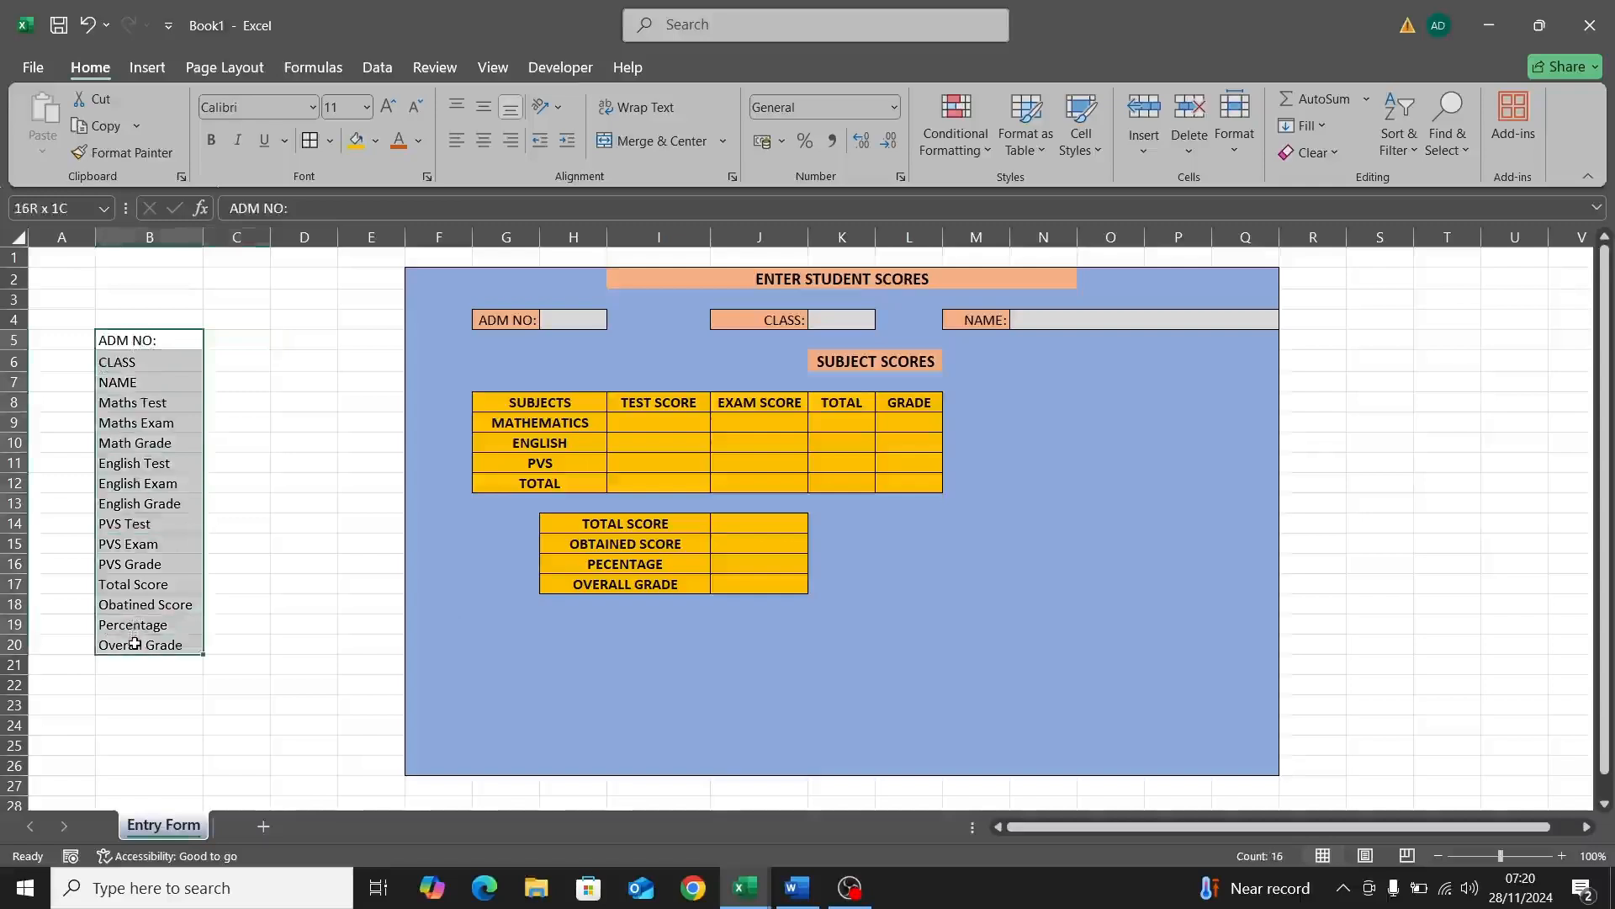
pyautogui.hotkey('ctrl', 'c')
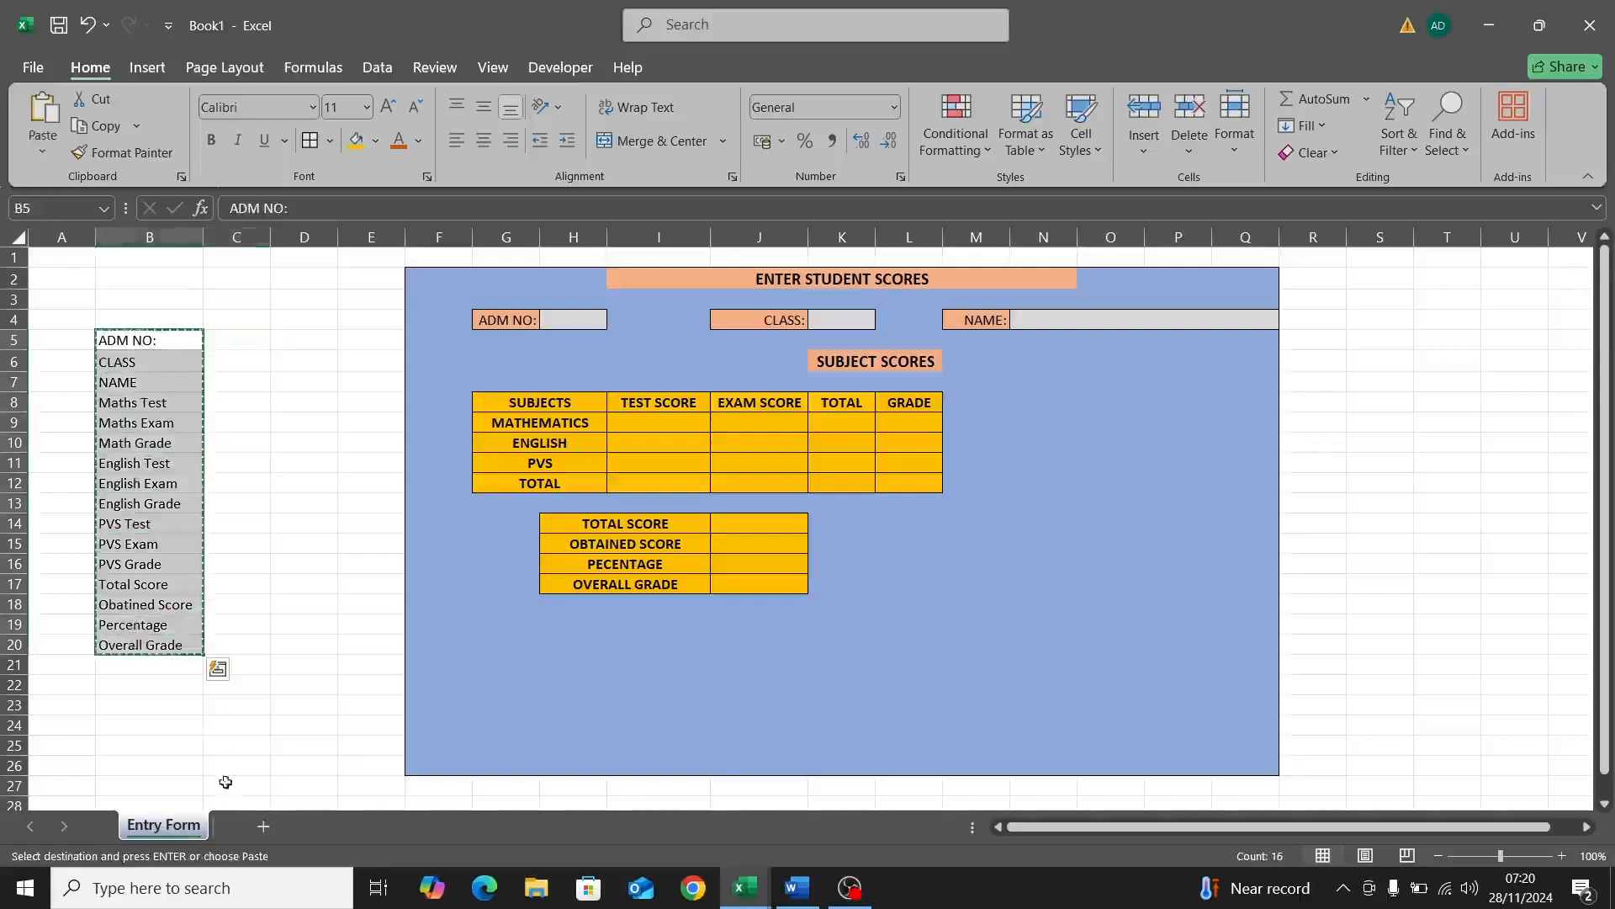
# Step: Add a new worksheet named Report Sheet
pyautogui.click(263, 826)
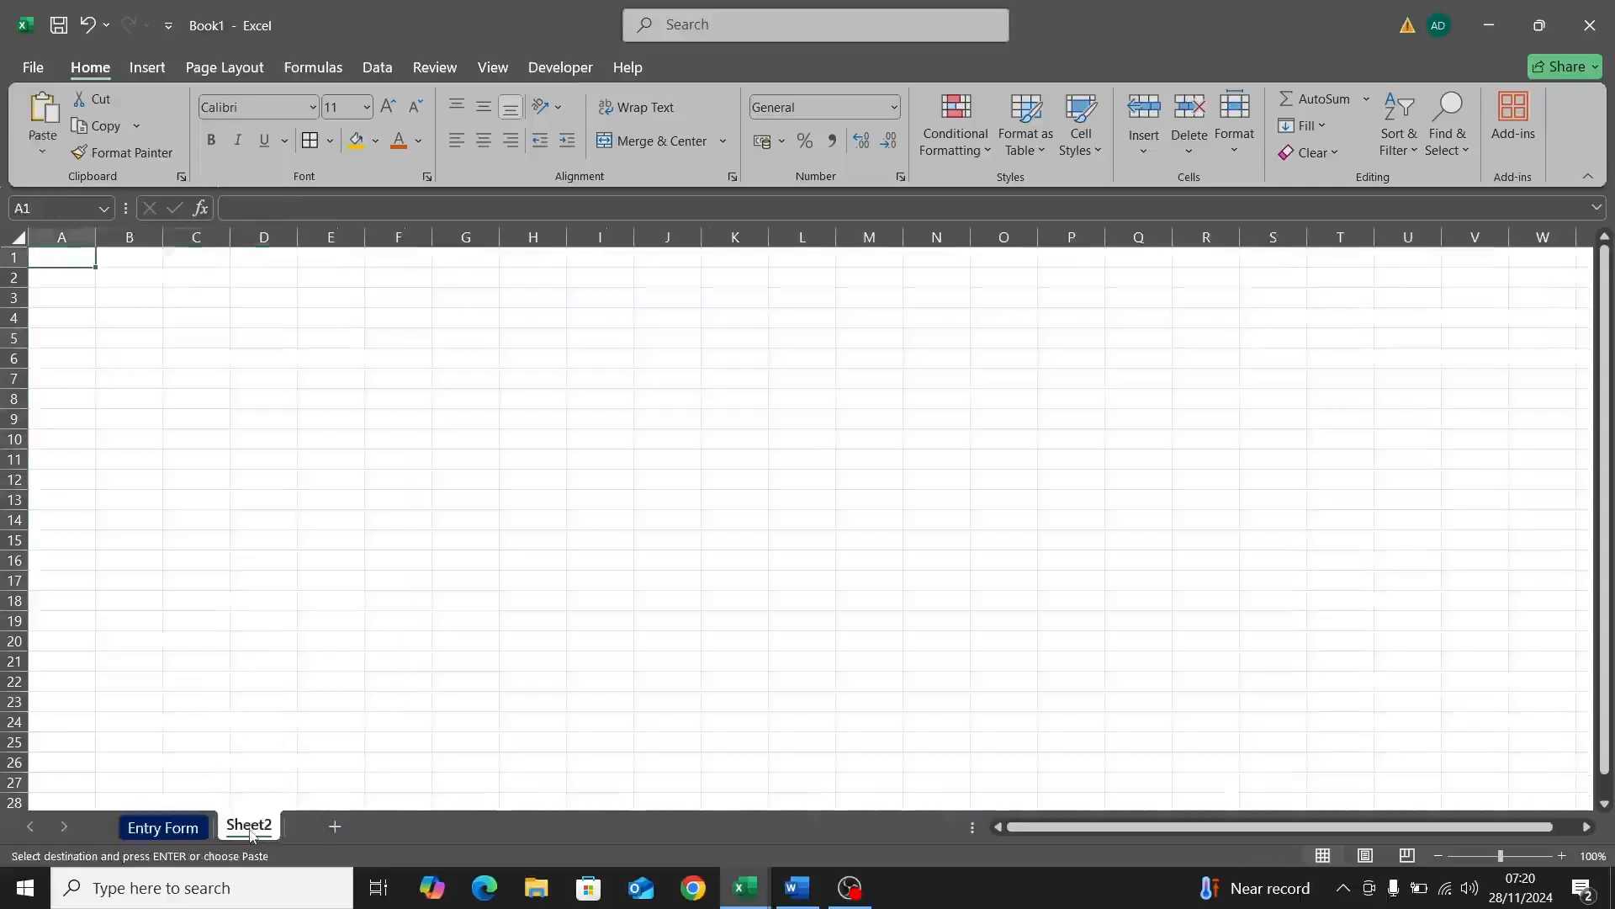
pyautogui.doubleClick(250, 829)
pyautogui.write('Re')
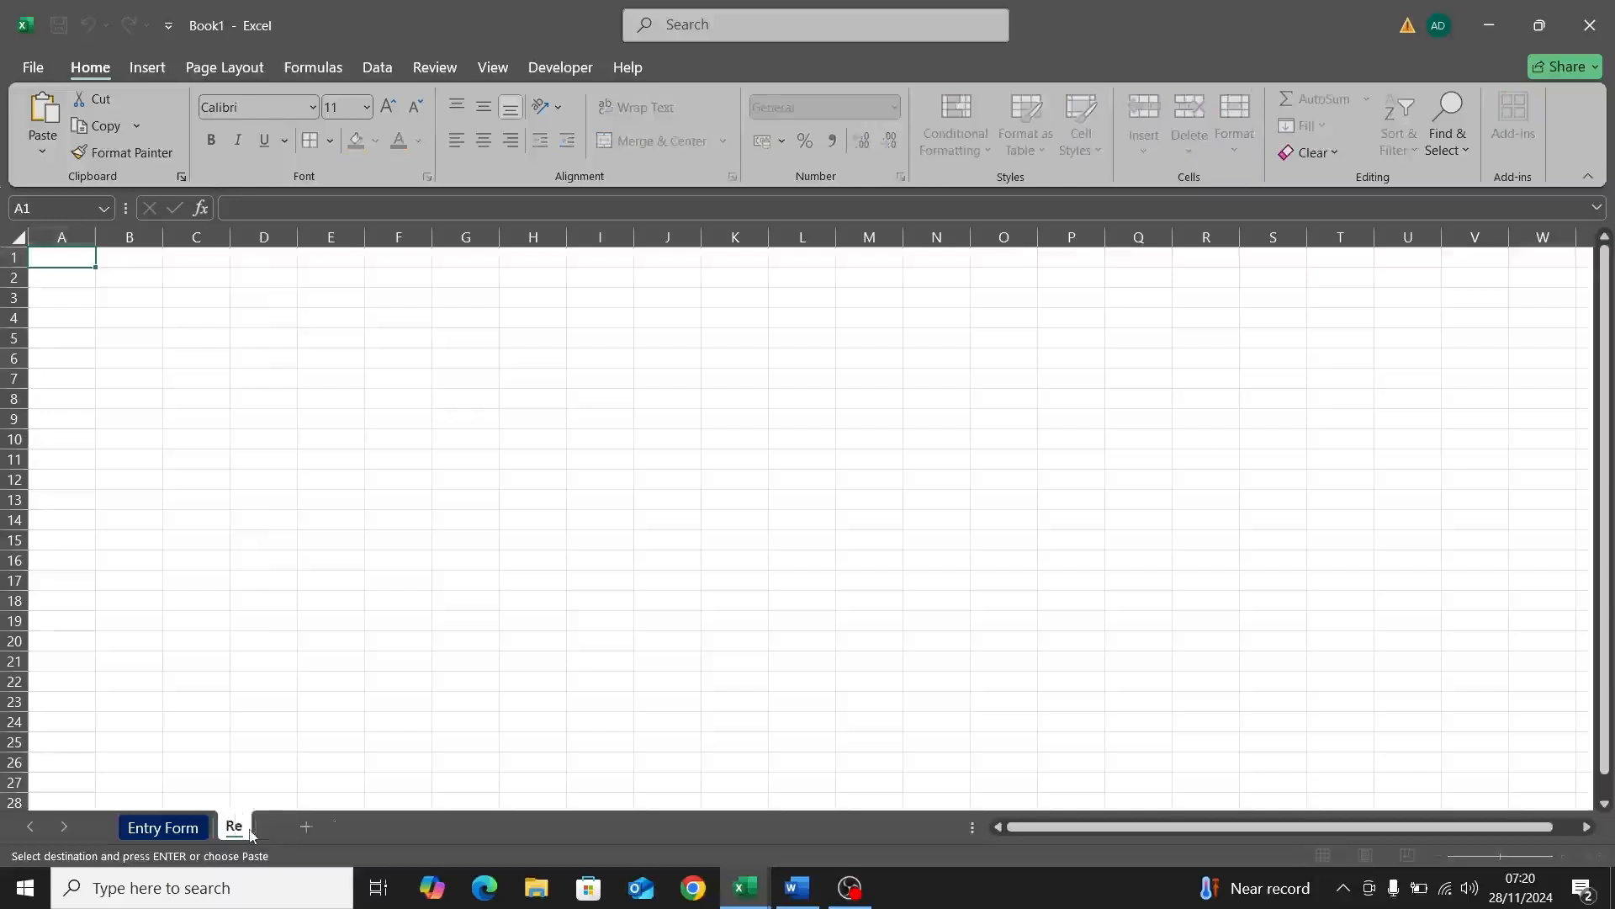
pyautogui.write('port Sheet')
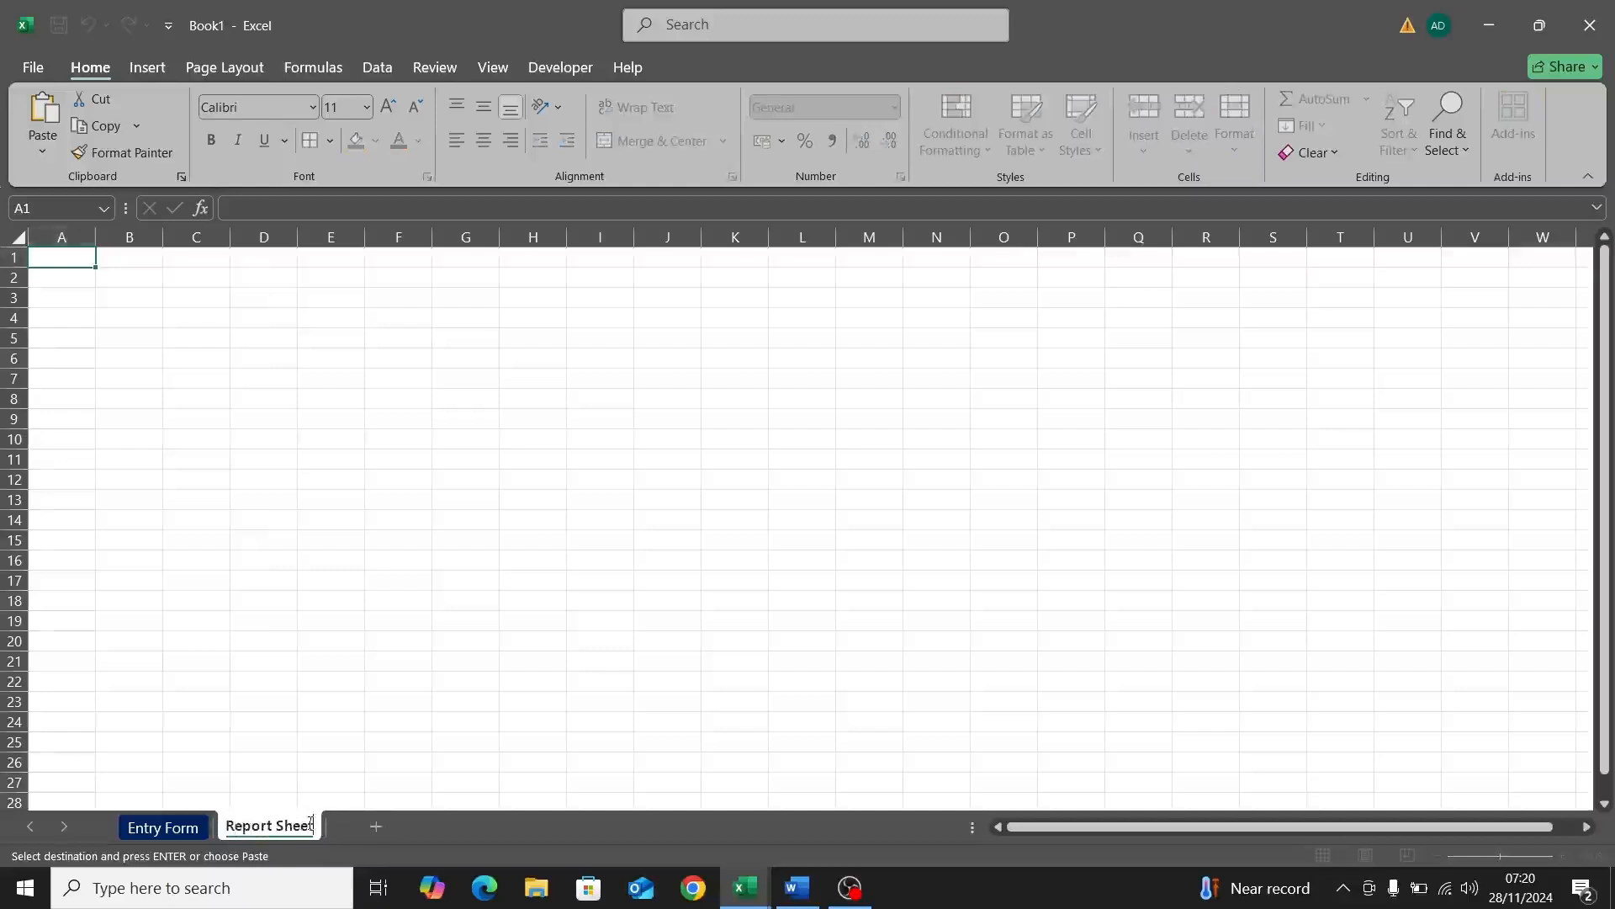
pyautogui.press('Return')
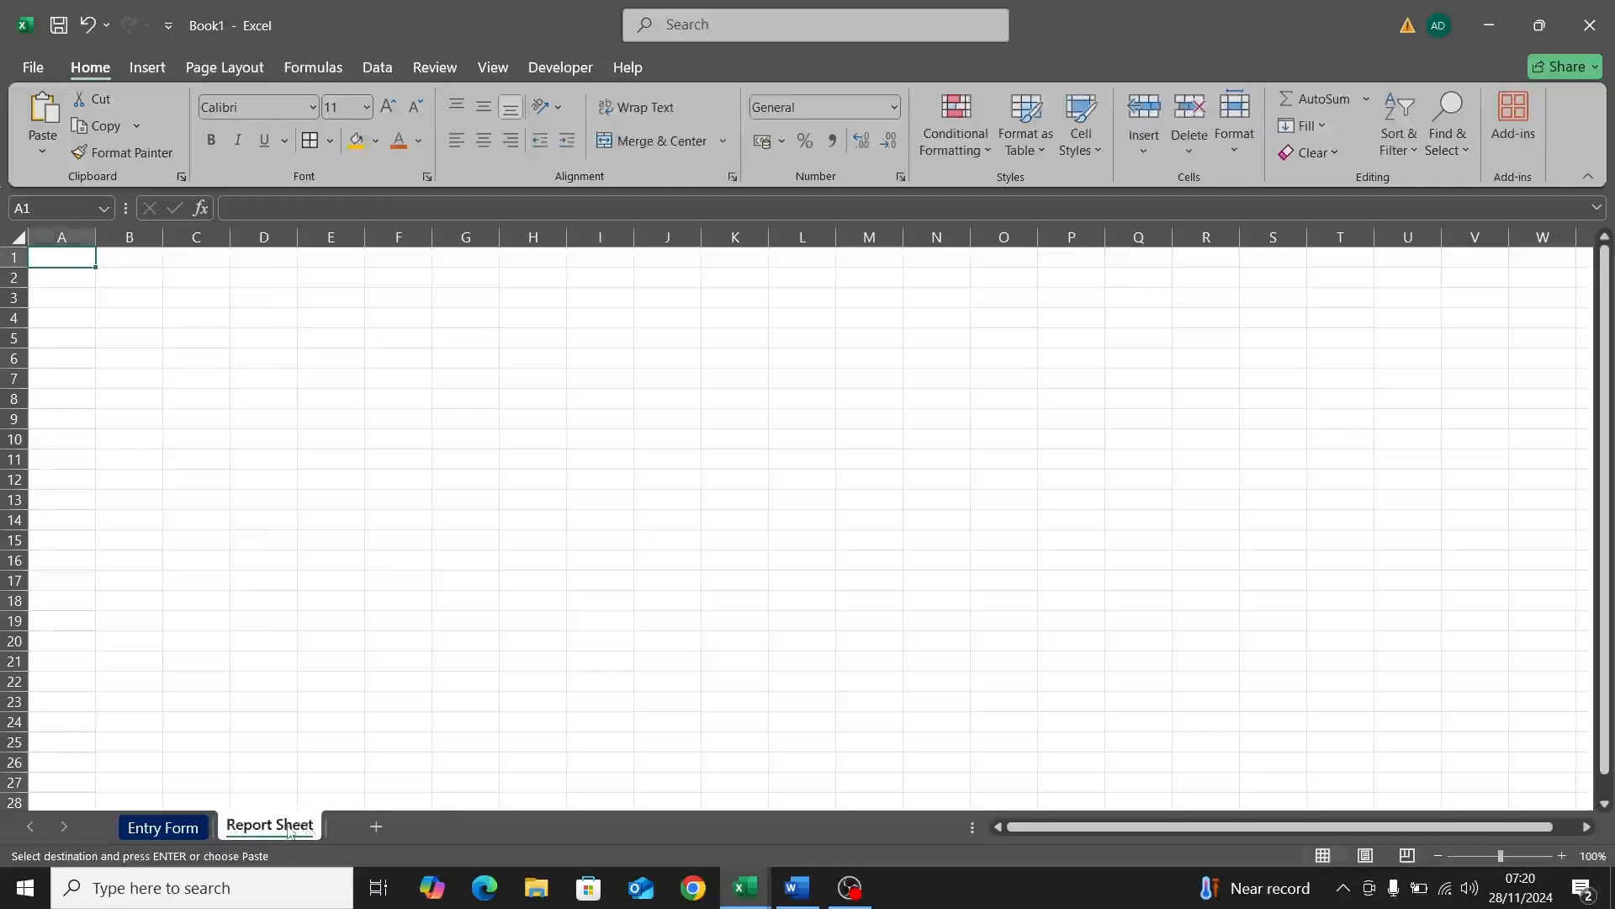
# Step: Give the Report Sheet tab a purple colour
pyautogui.rightClick(288, 830)
pyautogui.moveTo(387, 718)
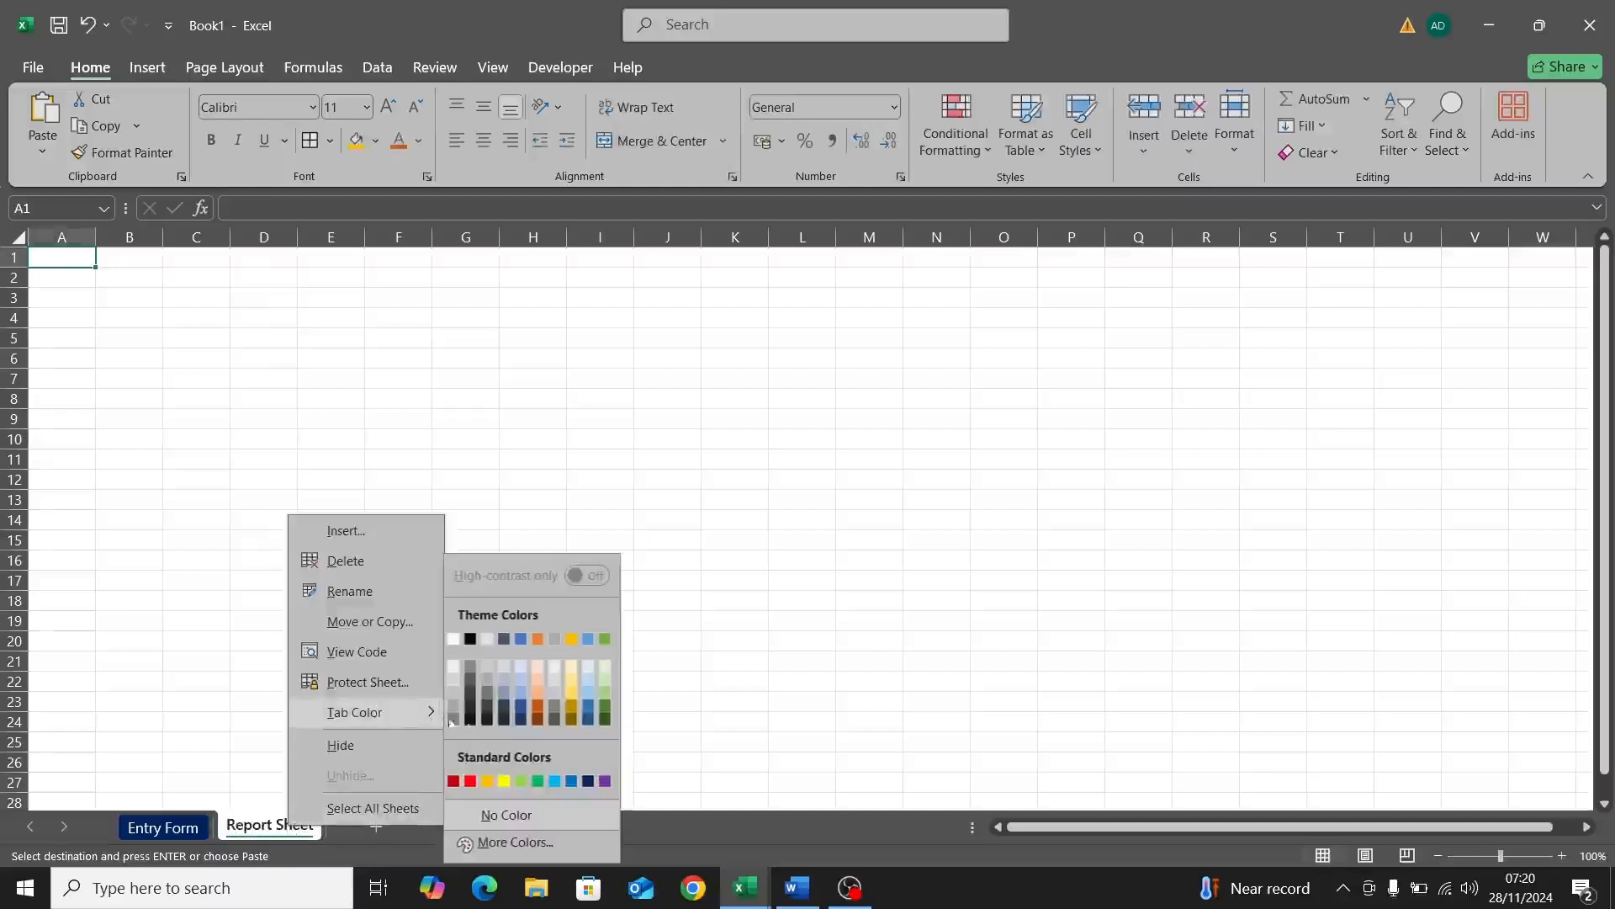
pyautogui.click(604, 781)
pyautogui.click(386, 701)
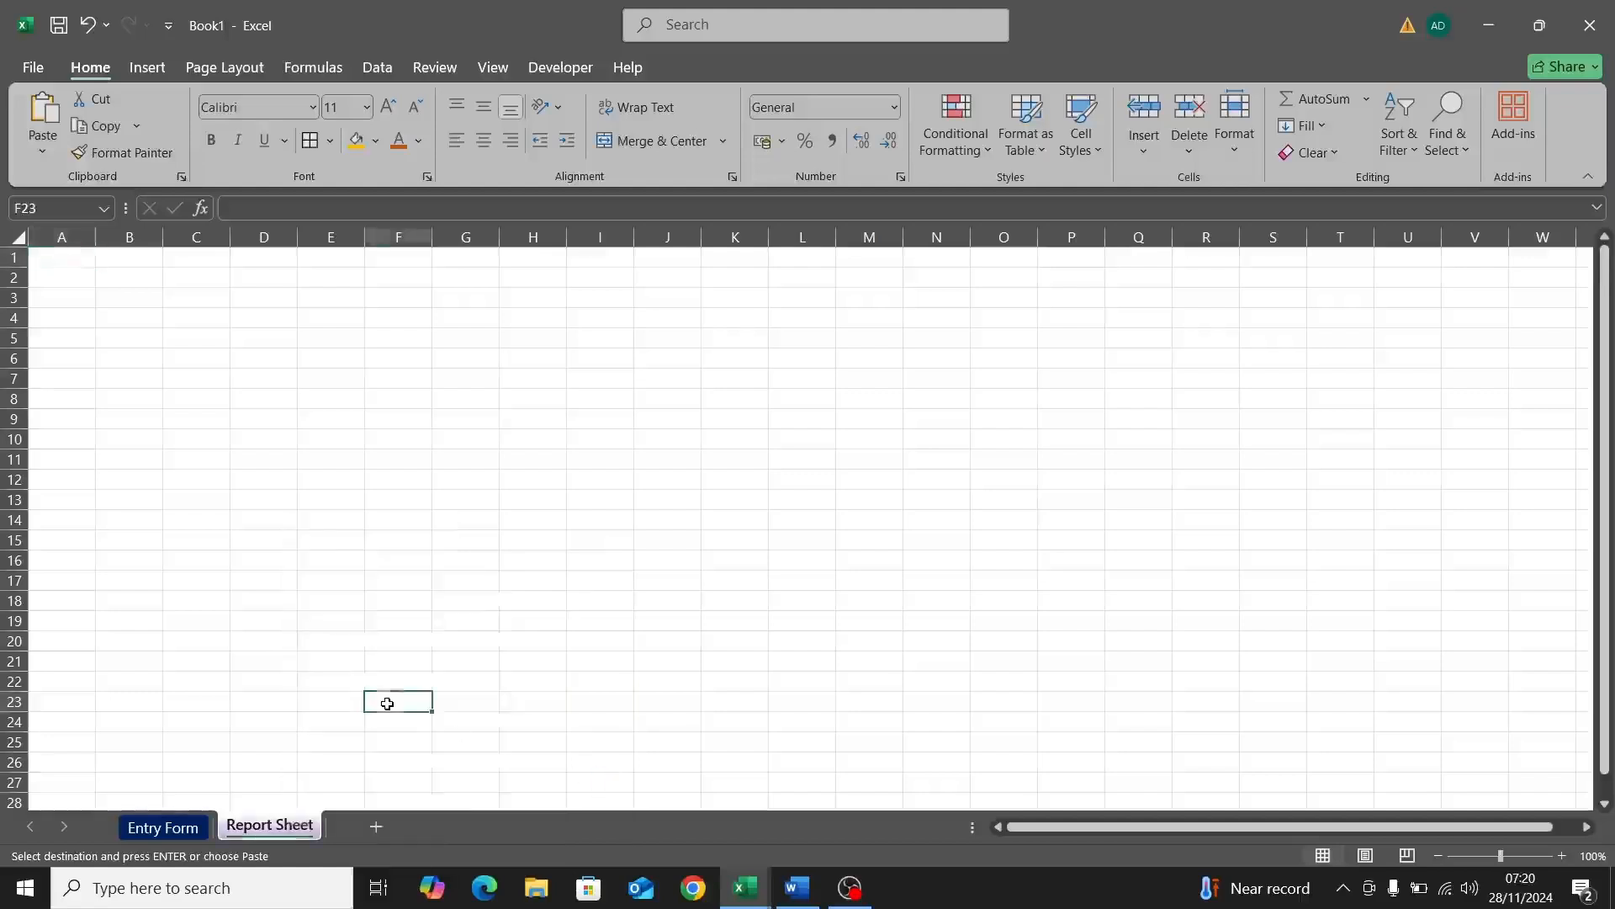
pyautogui.click(180, 829)
pyautogui.click(270, 829)
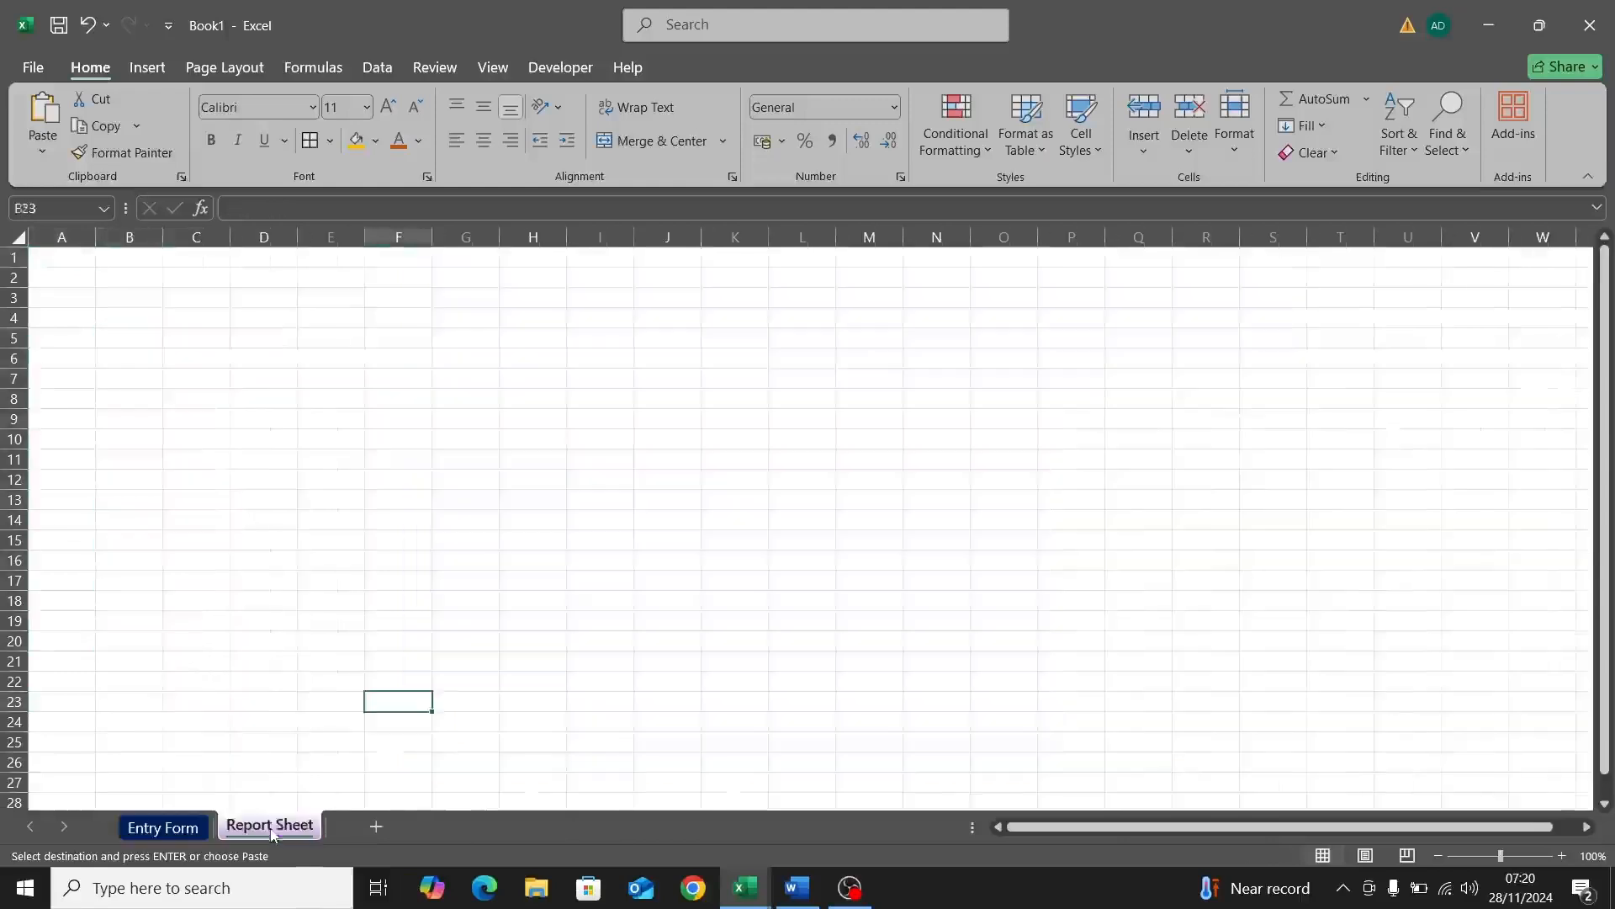
pyautogui.click(53, 261)
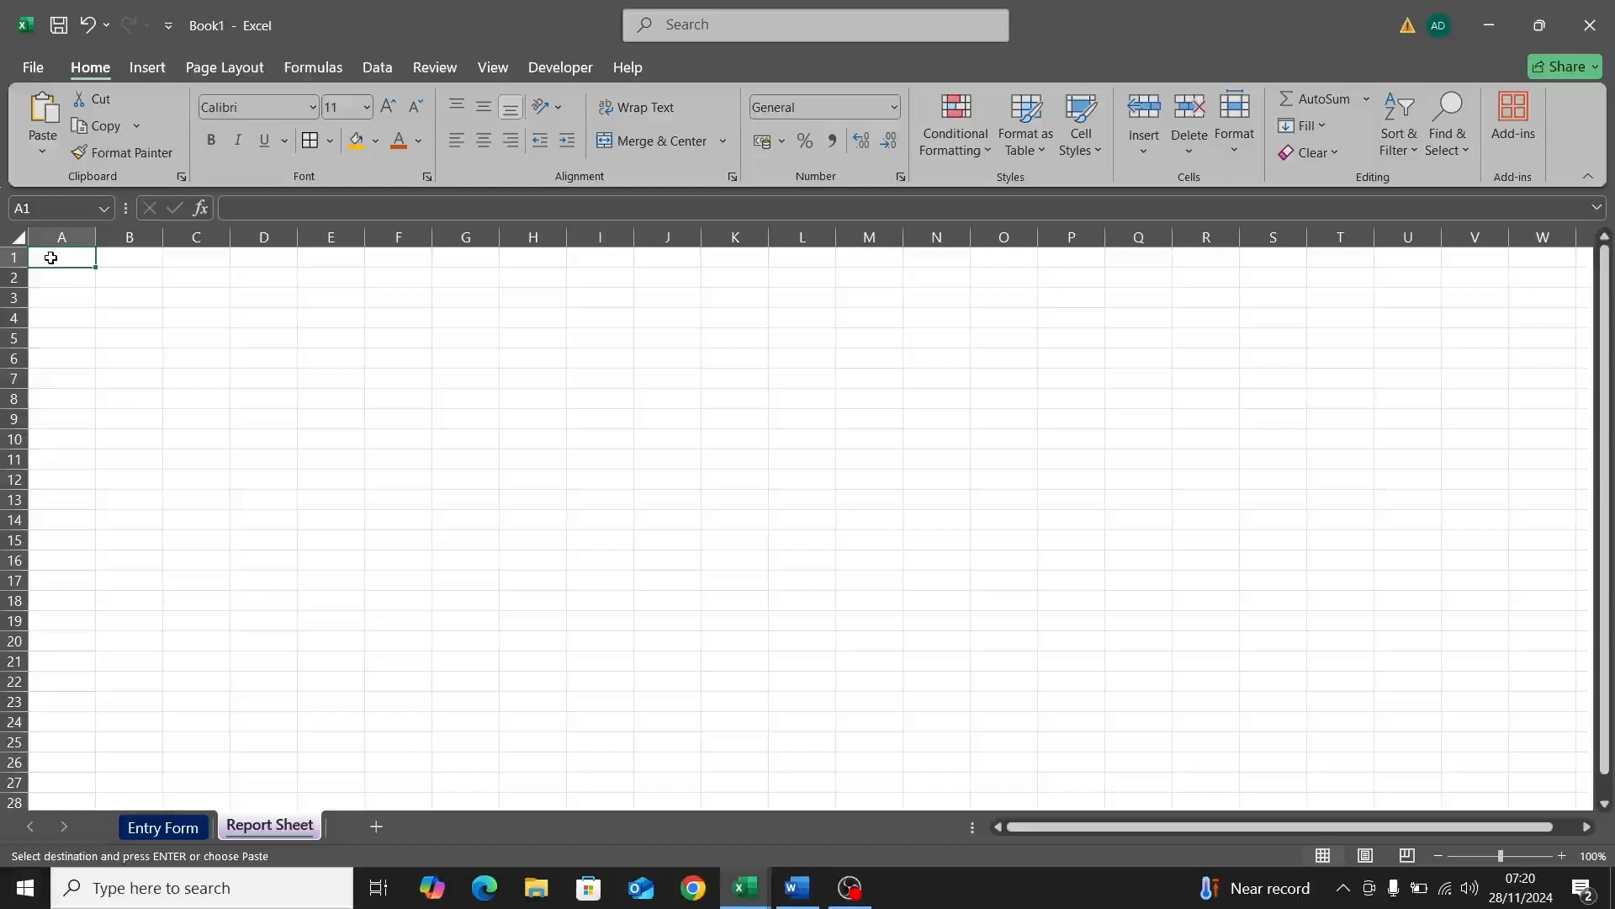
# Step: Paste Special the copied labels into A1 as transposed values, spanning A1:P1
pyautogui.rightClick(50, 258)
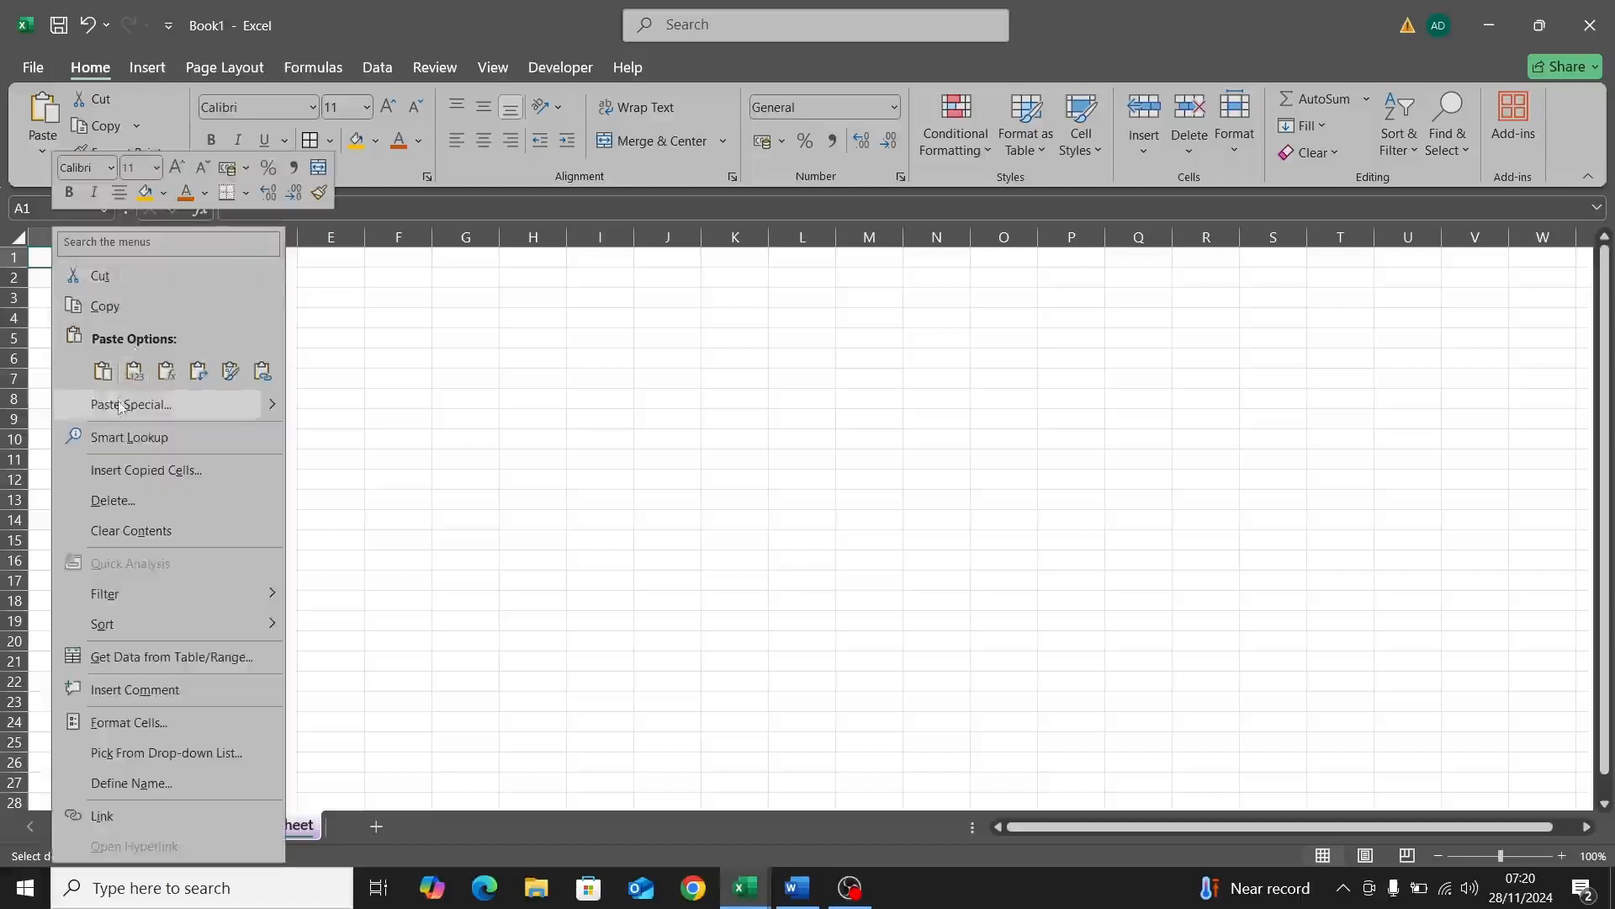
pyautogui.click(122, 405)
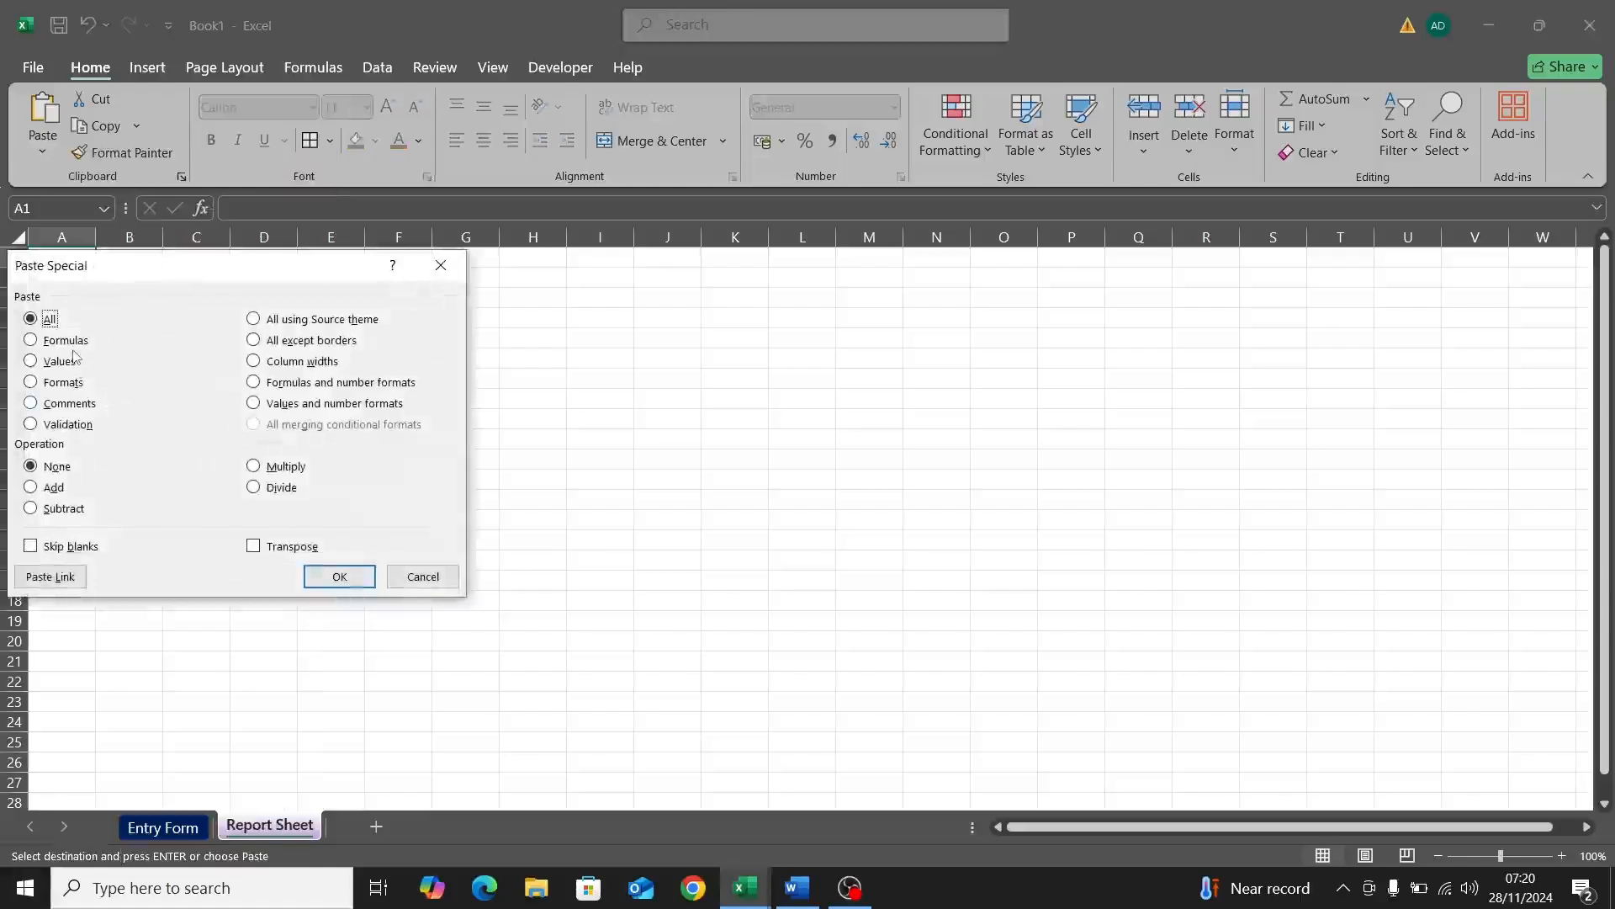
pyautogui.click(49, 362)
pyautogui.click(253, 546)
pyautogui.click(339, 576)
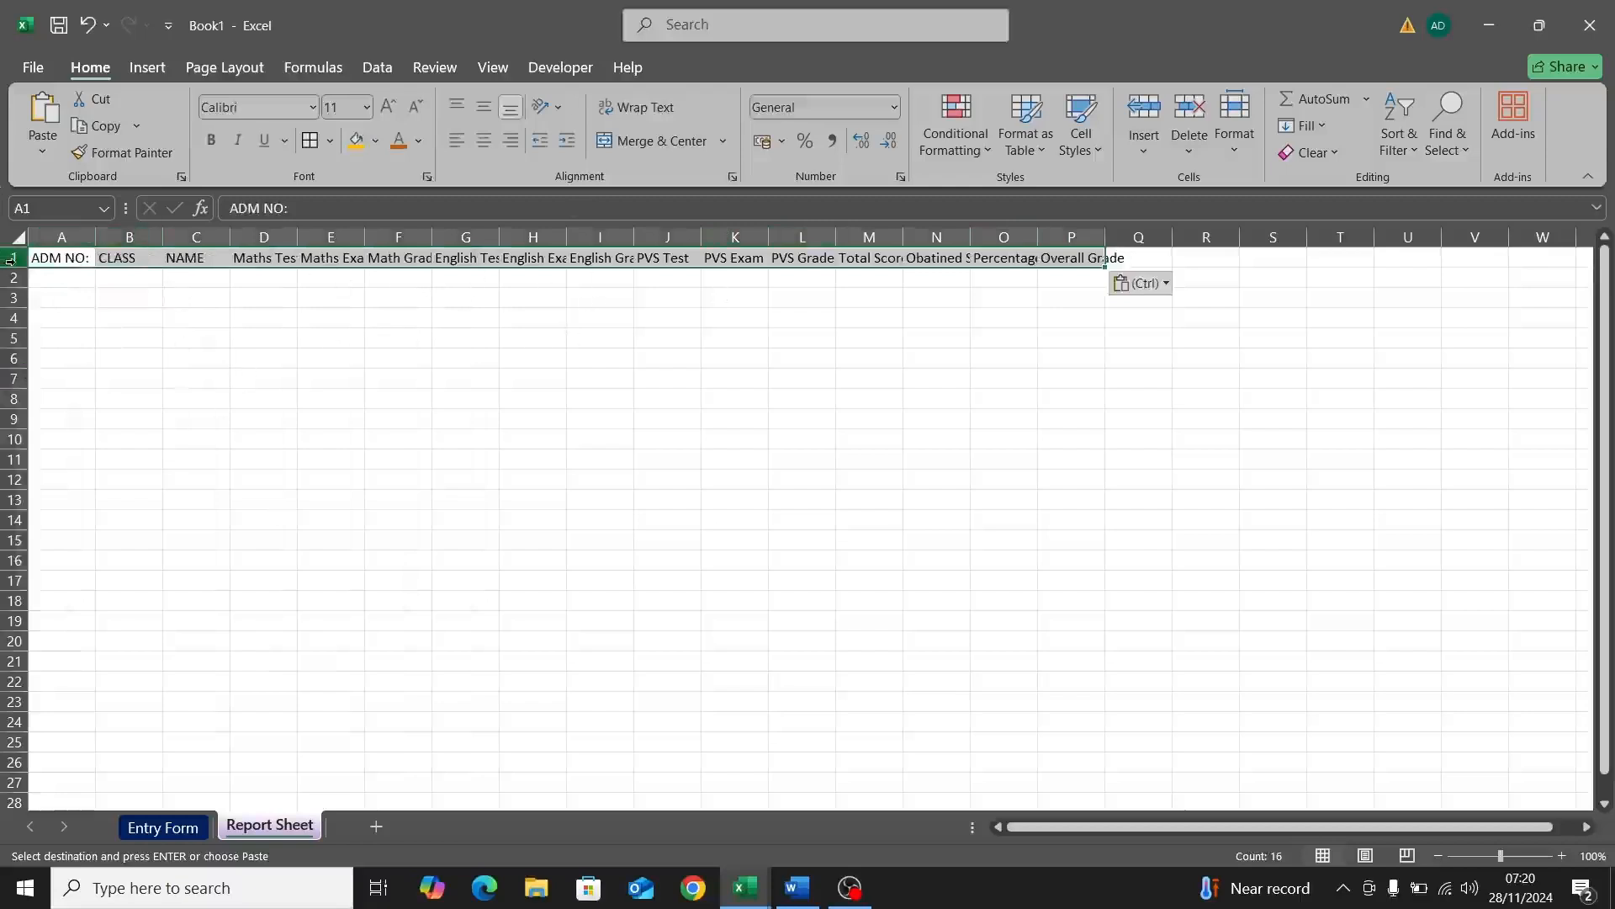
pyautogui.click(10, 258)
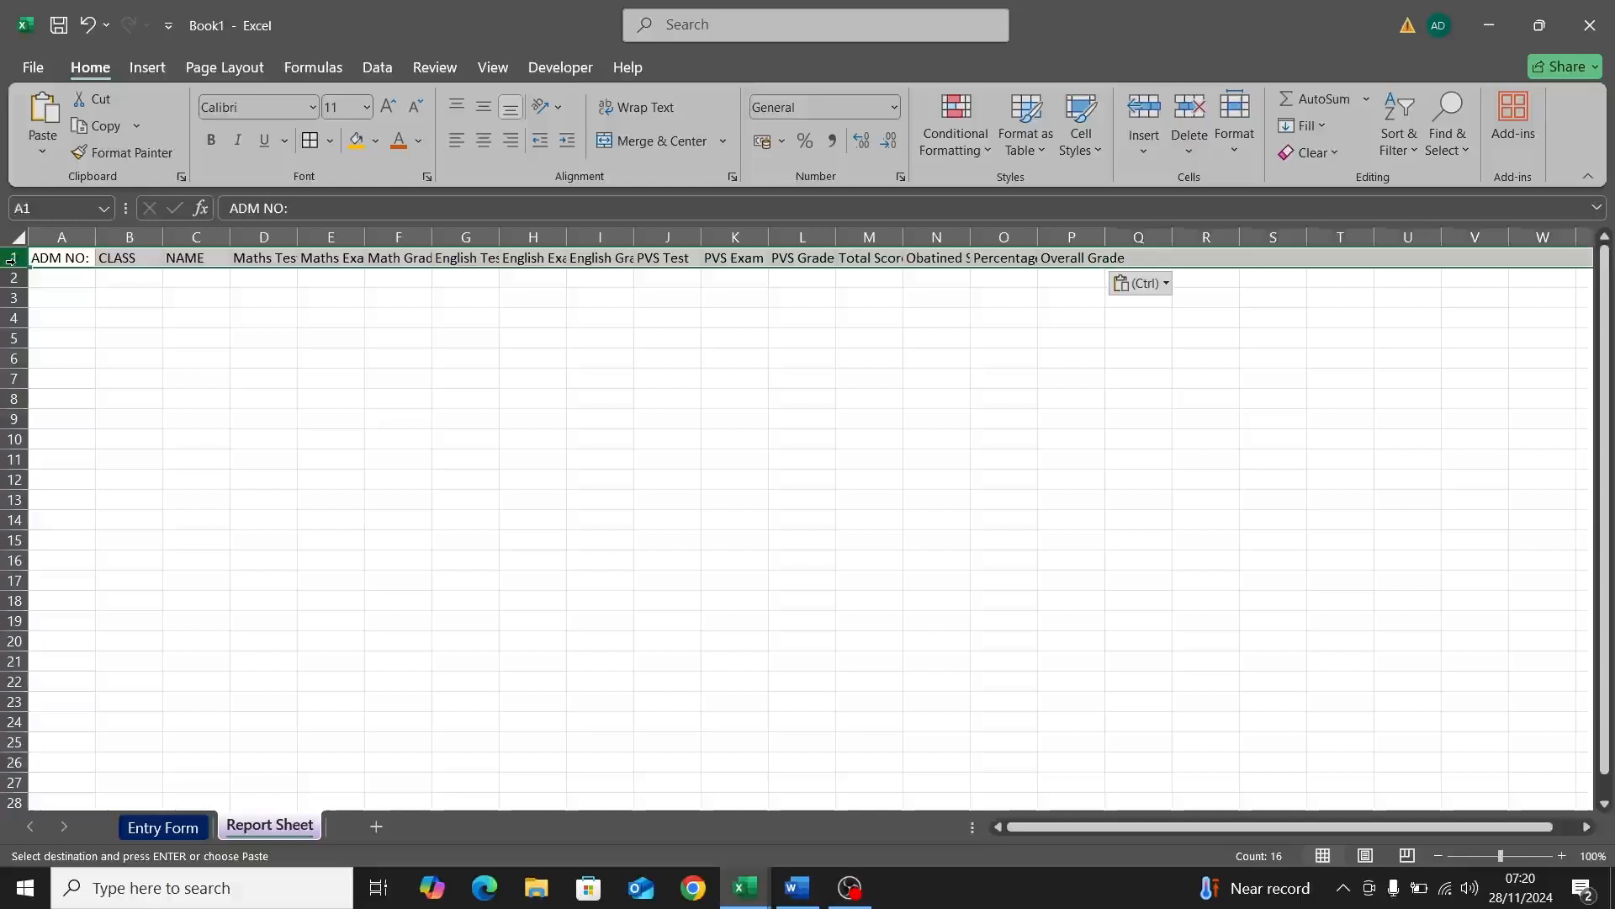
# Step: Make the Report Sheet header row bold at font size 14
pyautogui.click(212, 140)
pyautogui.click(388, 104)
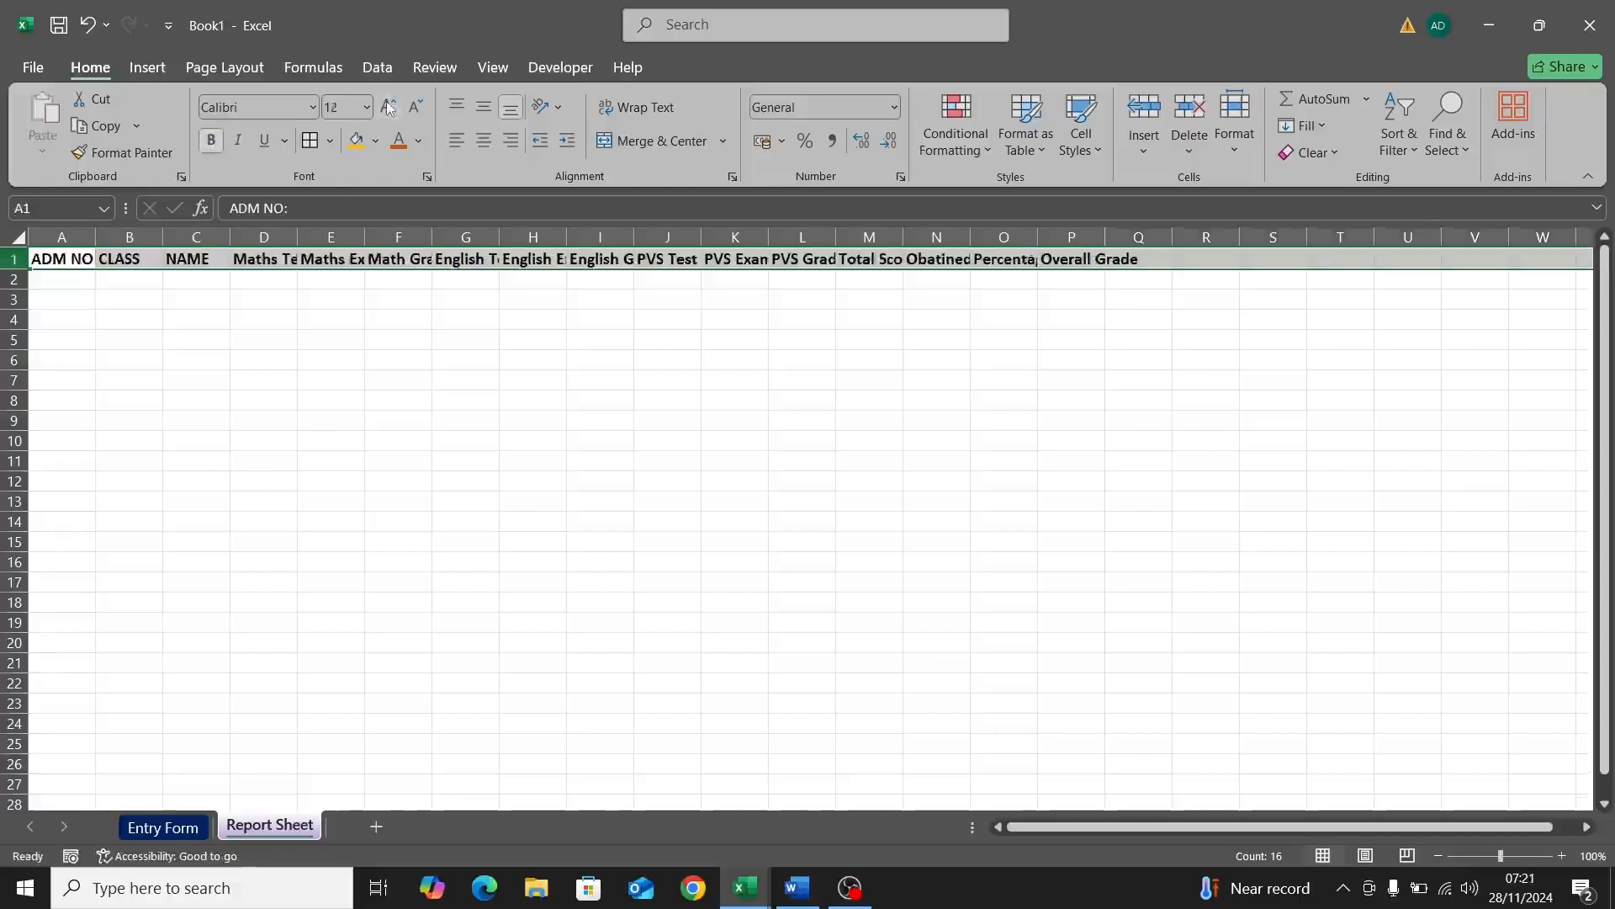
pyautogui.click(389, 104)
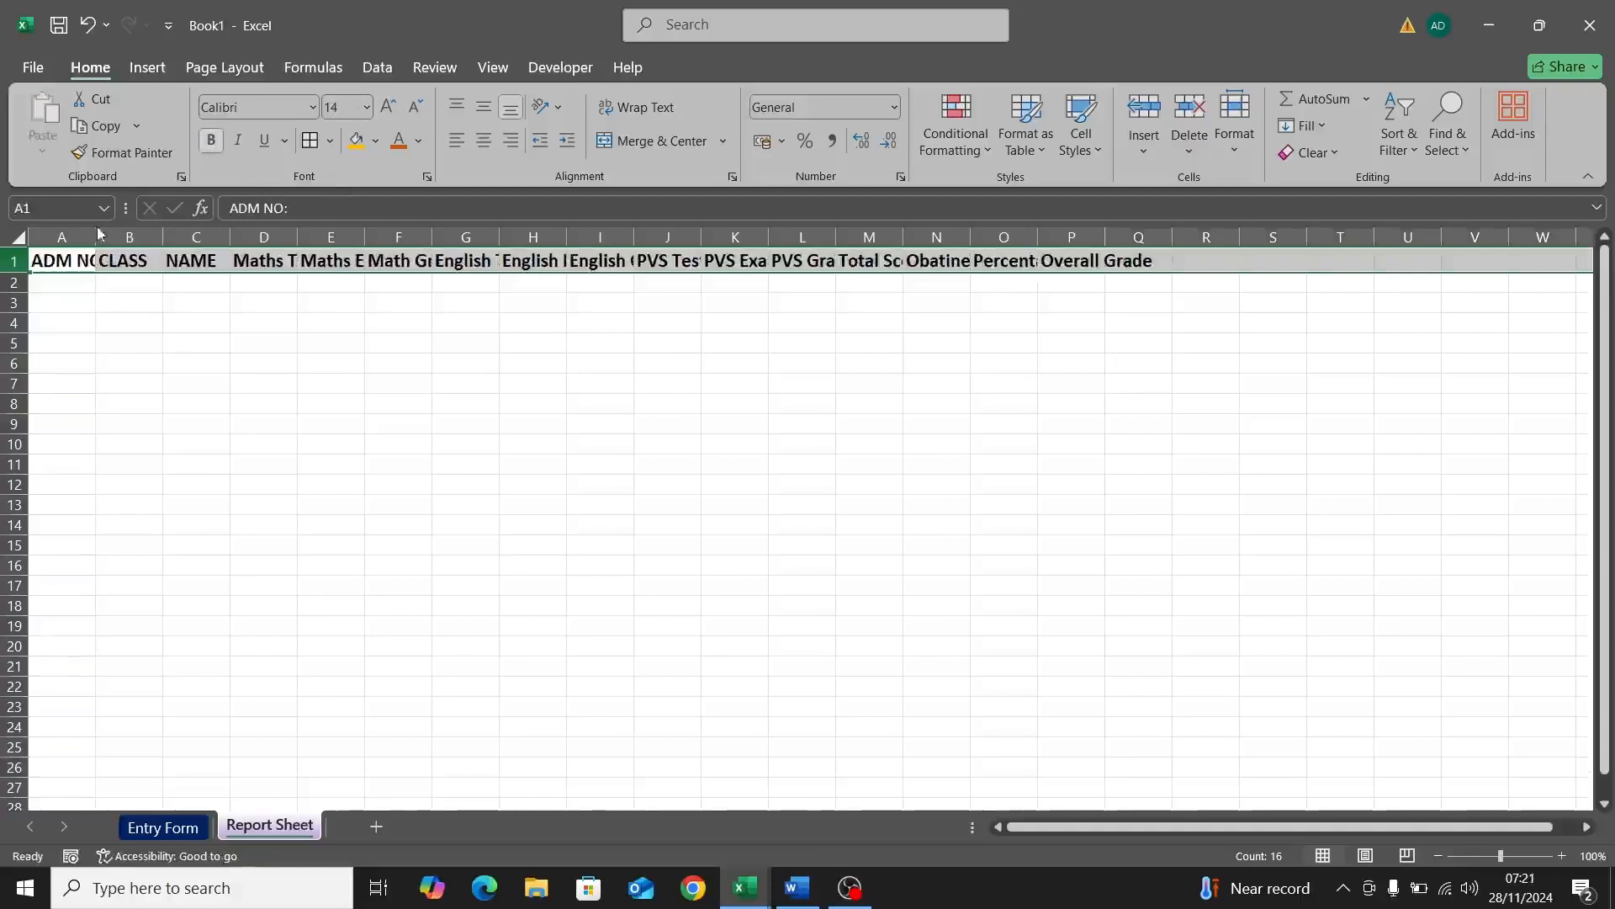
# Step: Widen columns A, F, L, N and P so their header labels fit
pyautogui.moveTo(95, 237); pyautogui.dragTo(845, 239)
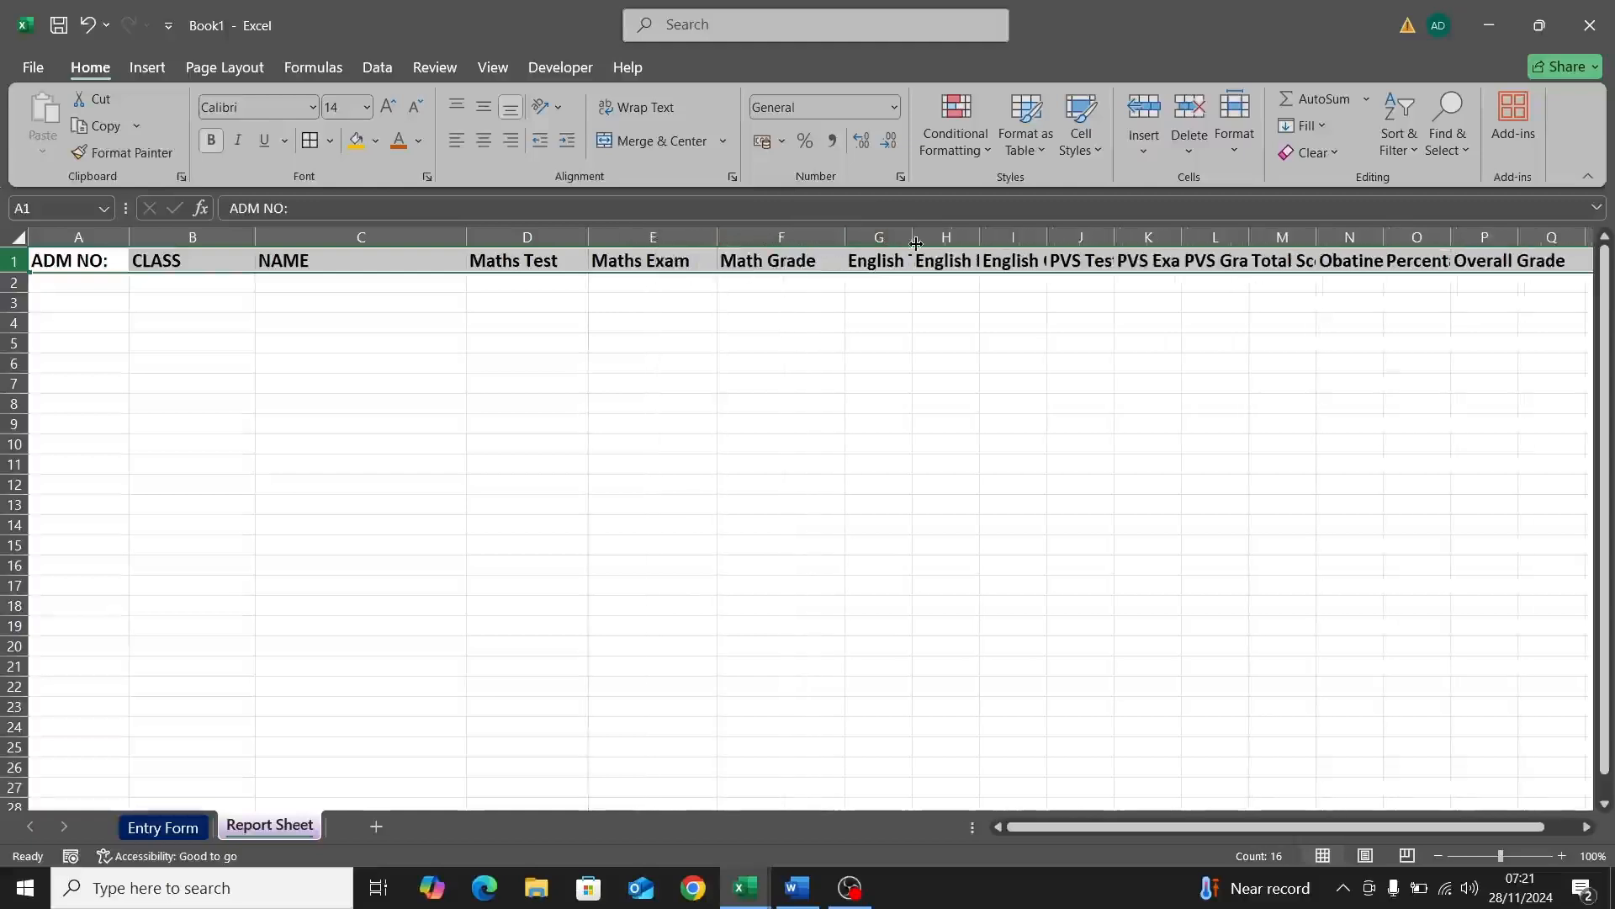
pyautogui.moveTo(976, 241); pyautogui.dragTo(1465, 240)
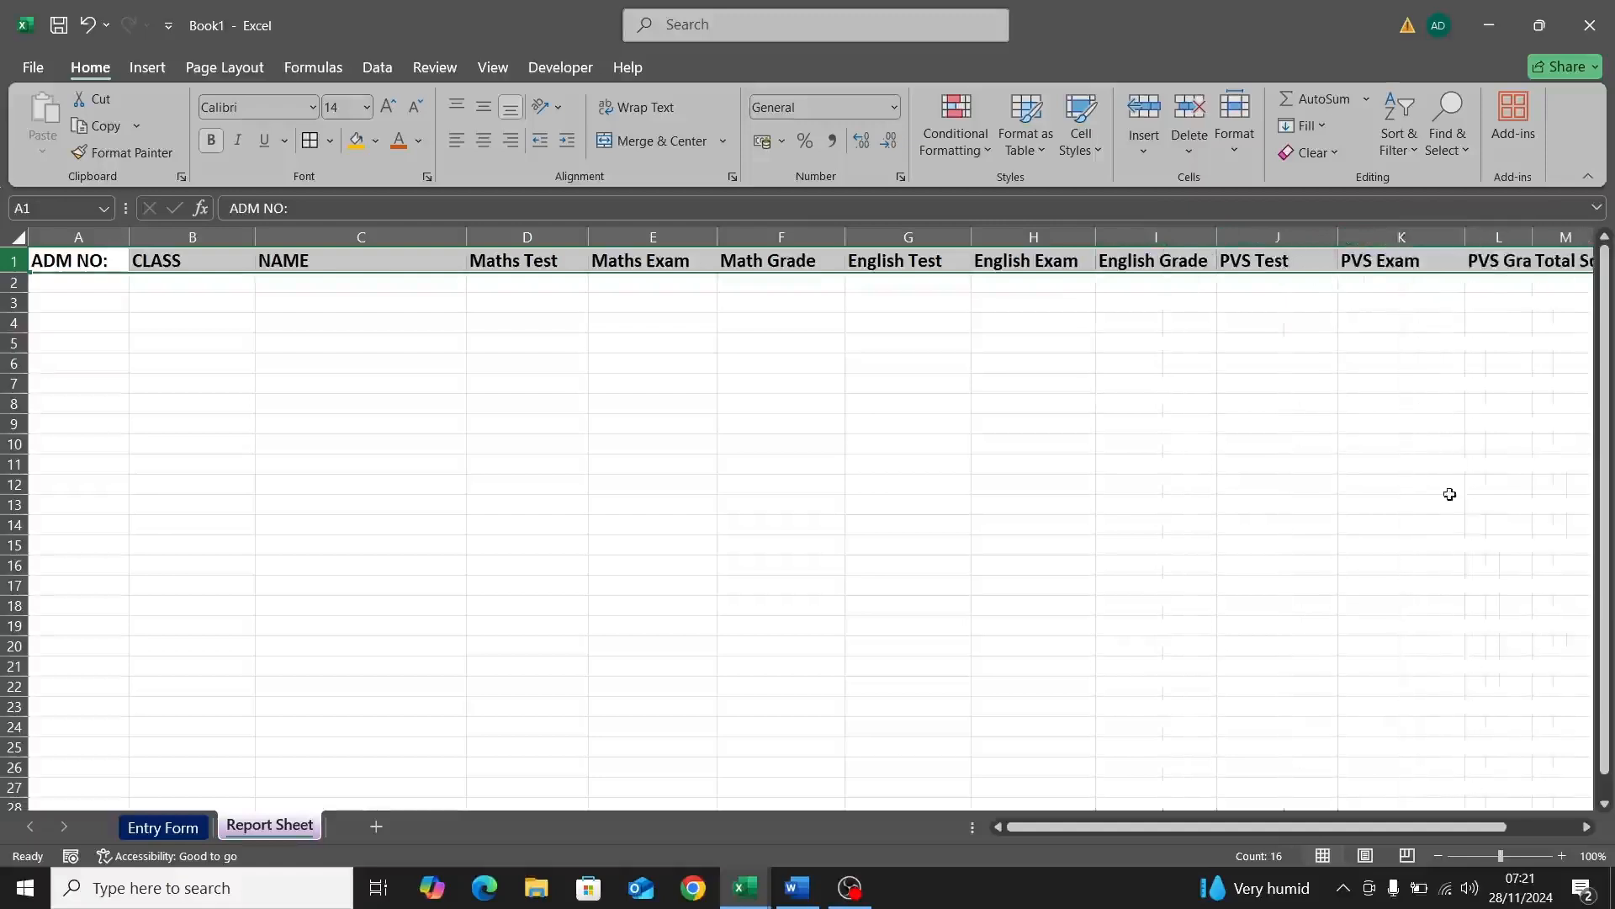
pyautogui.moveTo(1397, 818); pyautogui.dragTo(1479, 823)
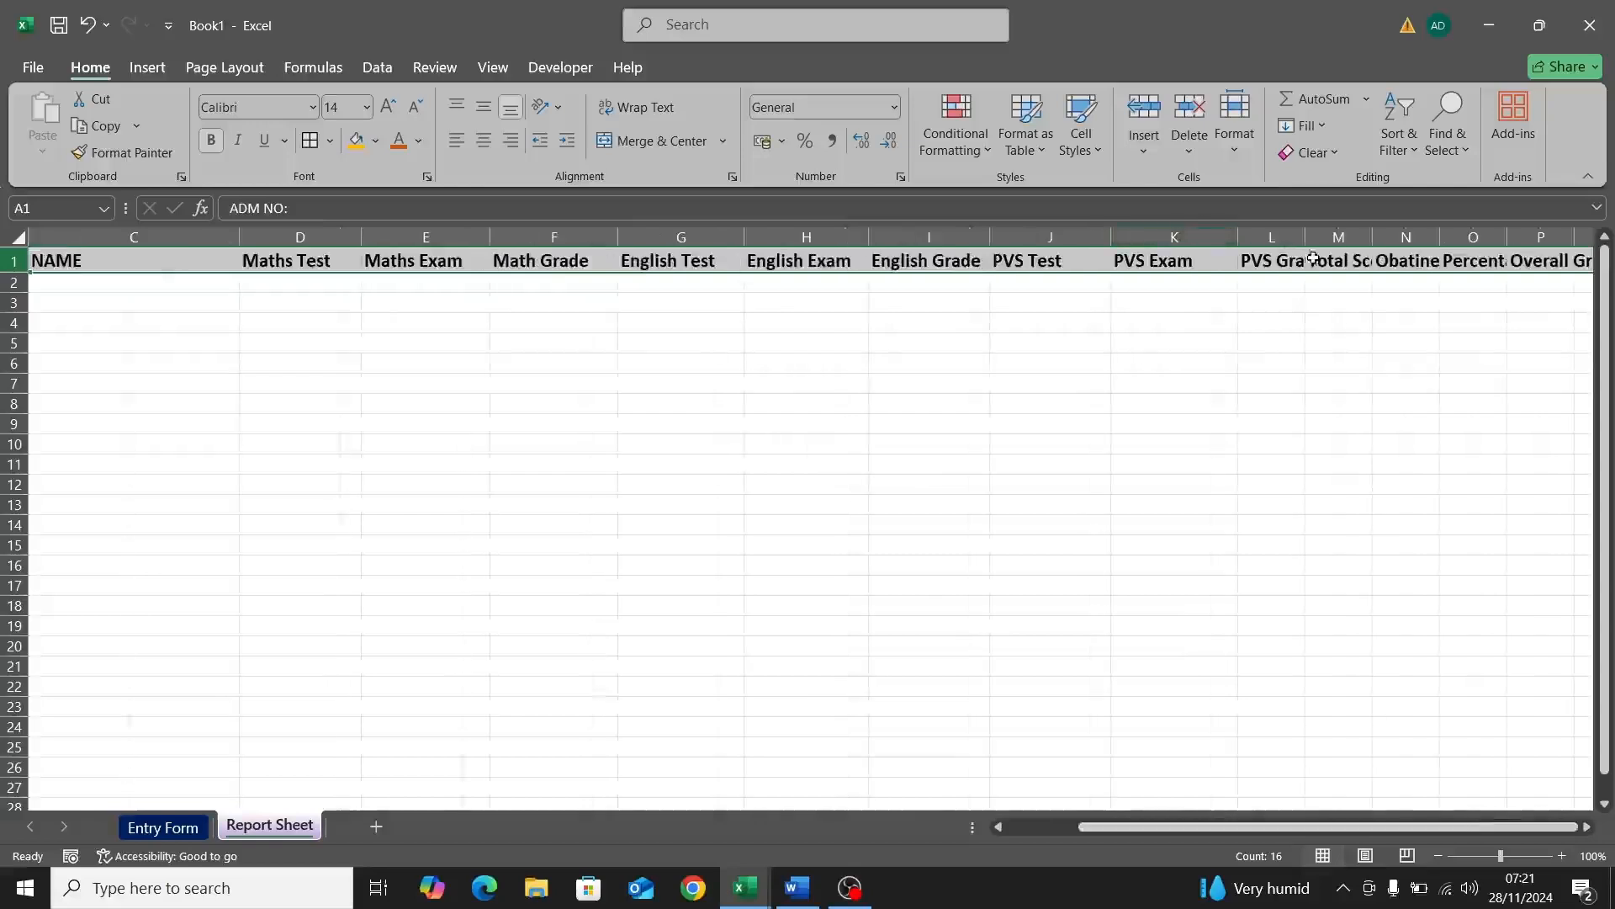
pyautogui.moveTo(1305, 237); pyautogui.dragTo(1492, 239)
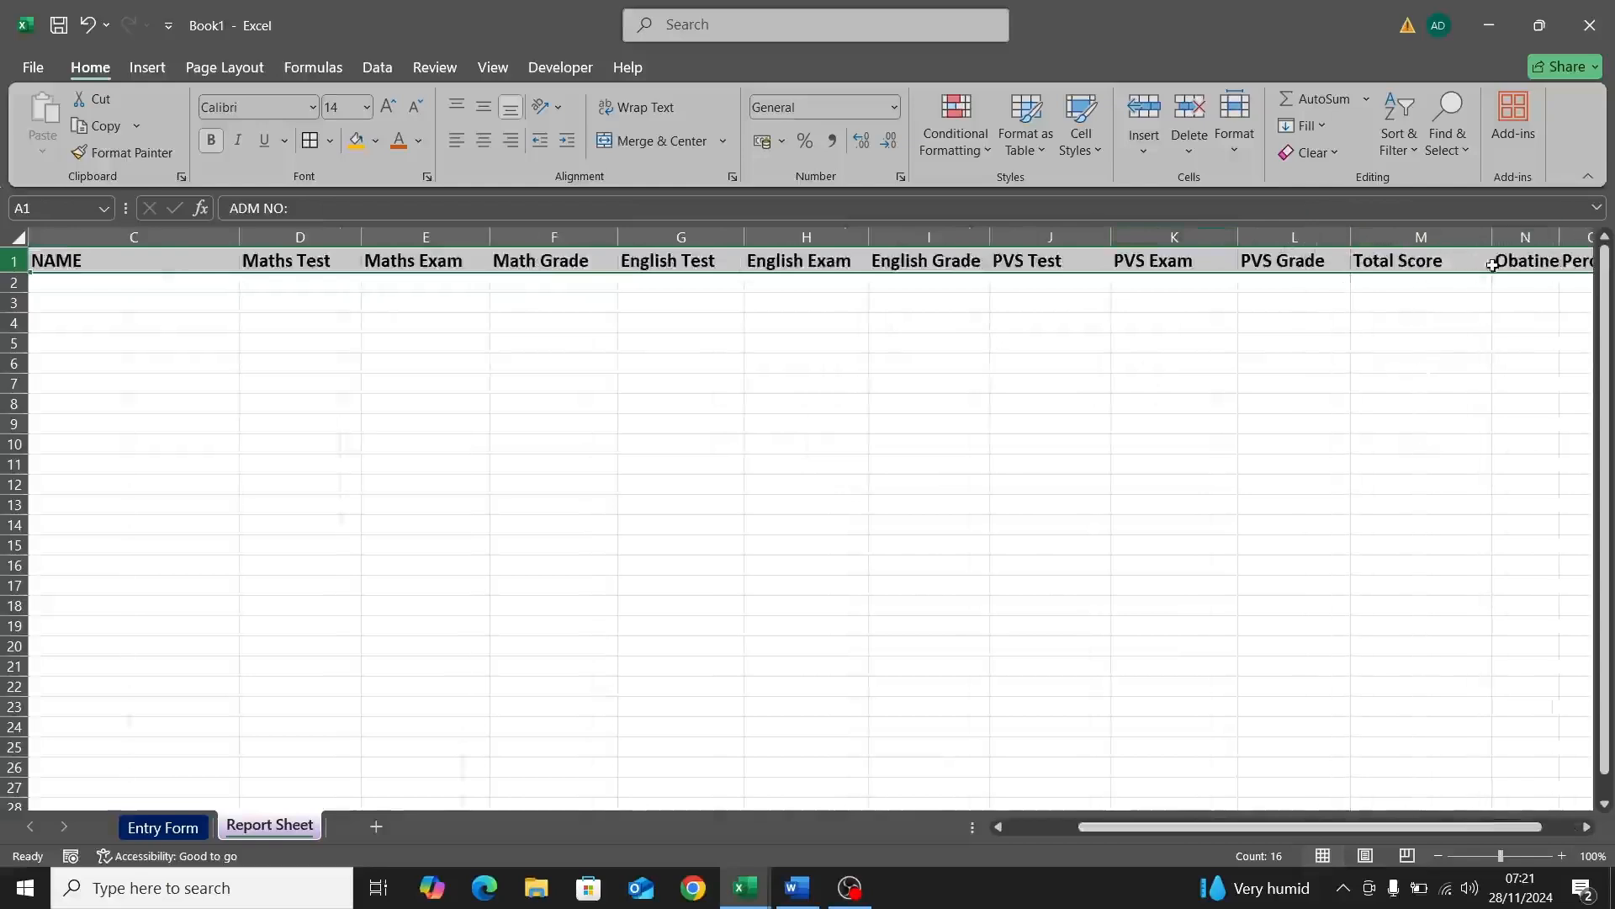
pyautogui.click(1587, 829)
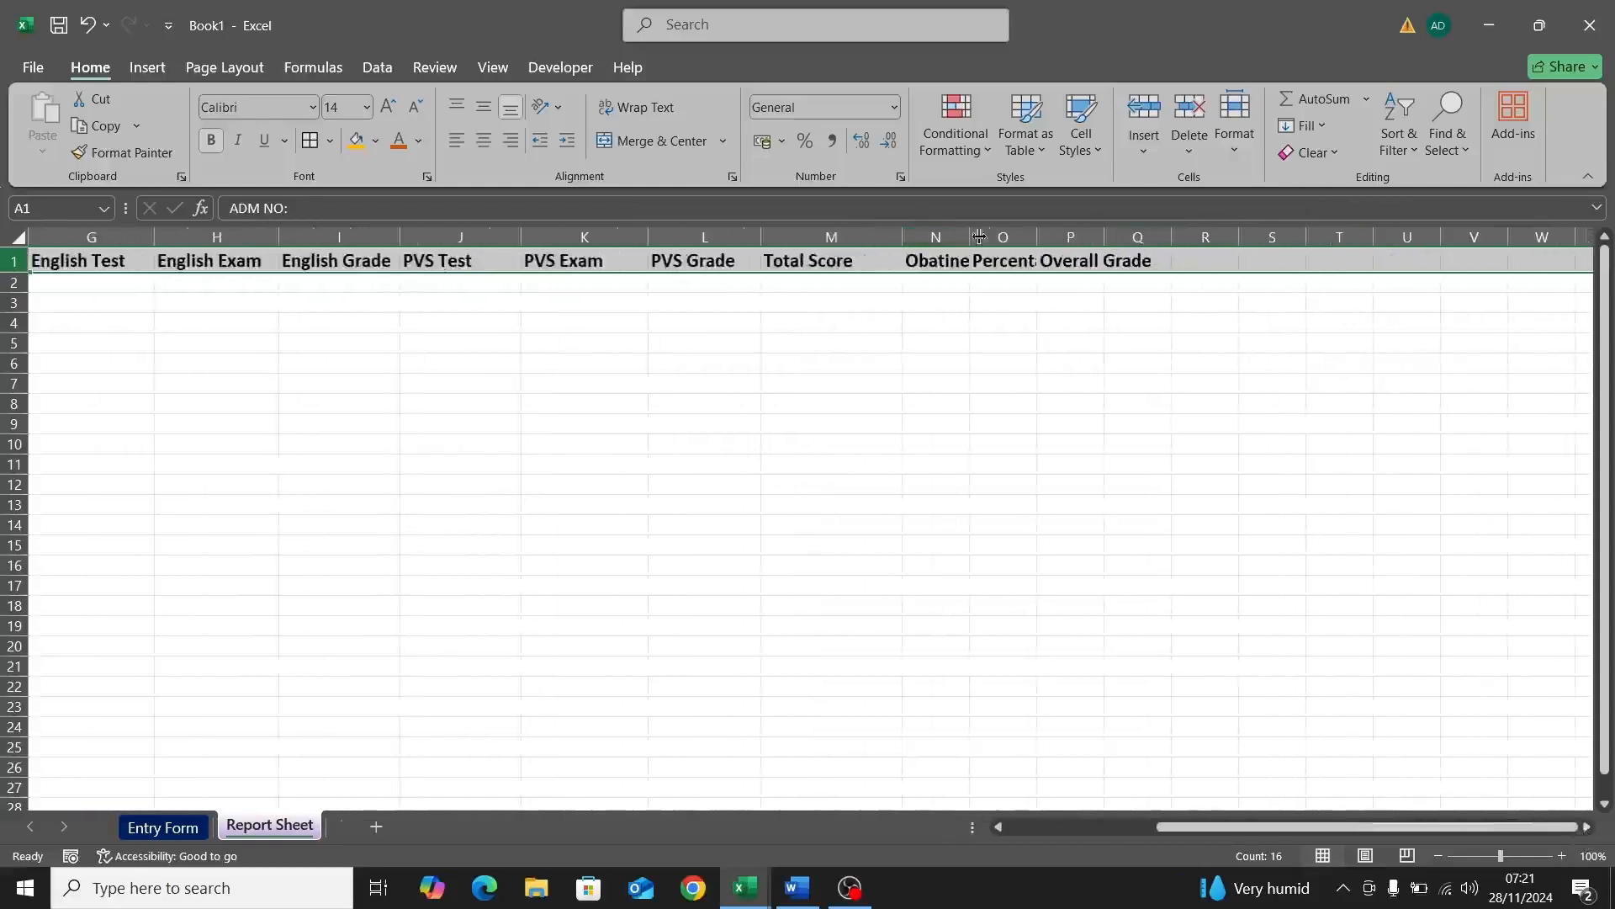
pyautogui.moveTo(979, 238); pyautogui.dragTo(1199, 238)
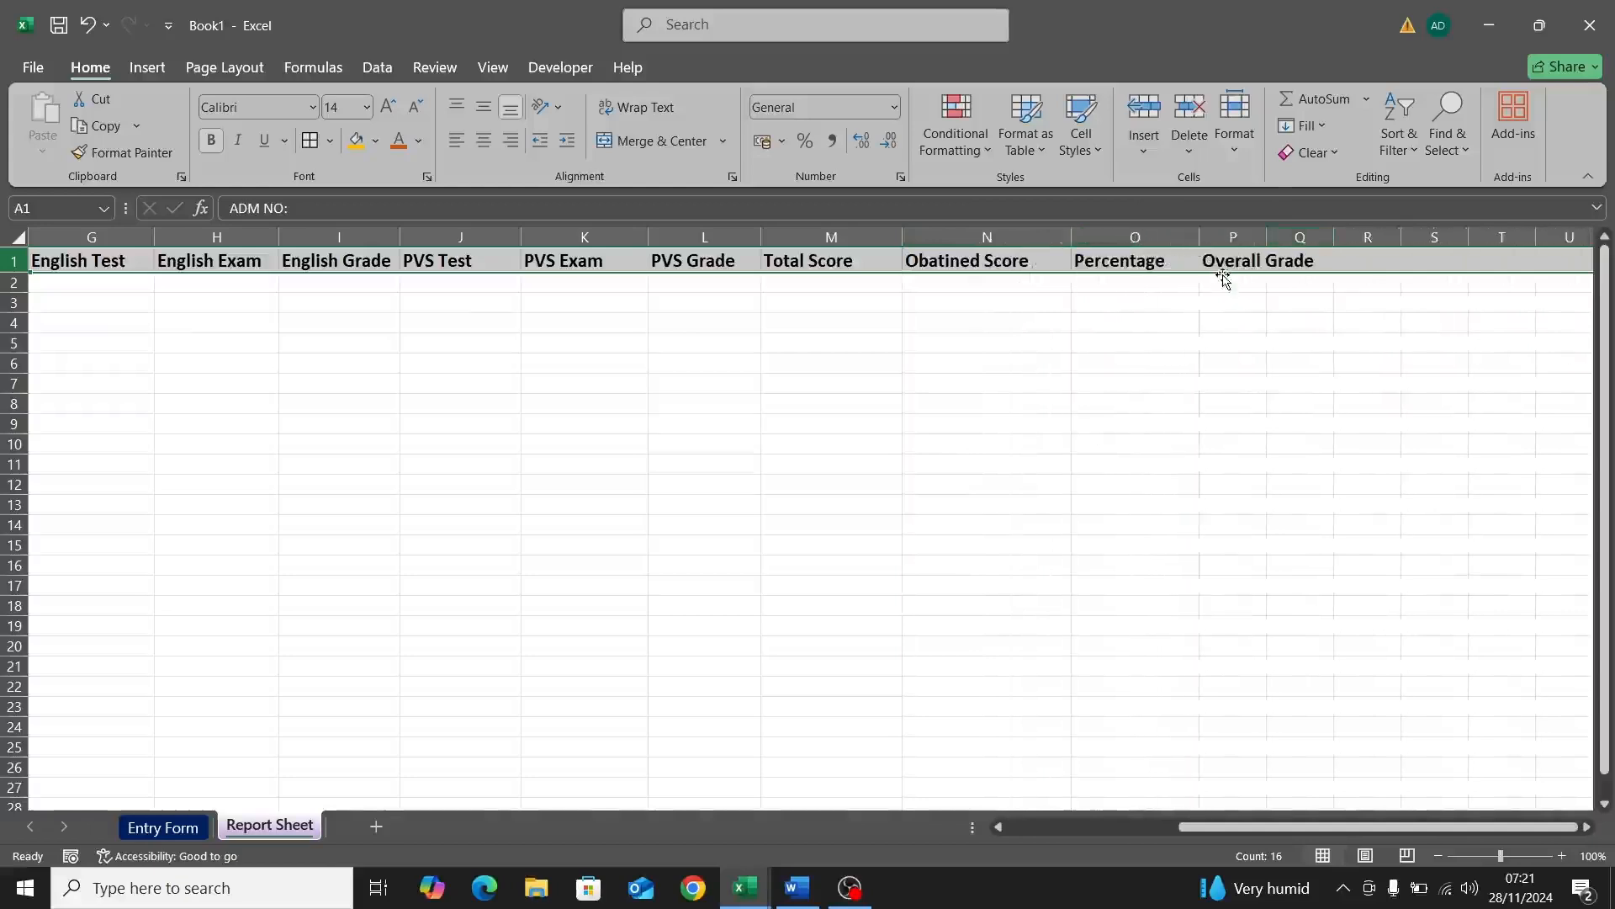
pyautogui.click(1130, 262)
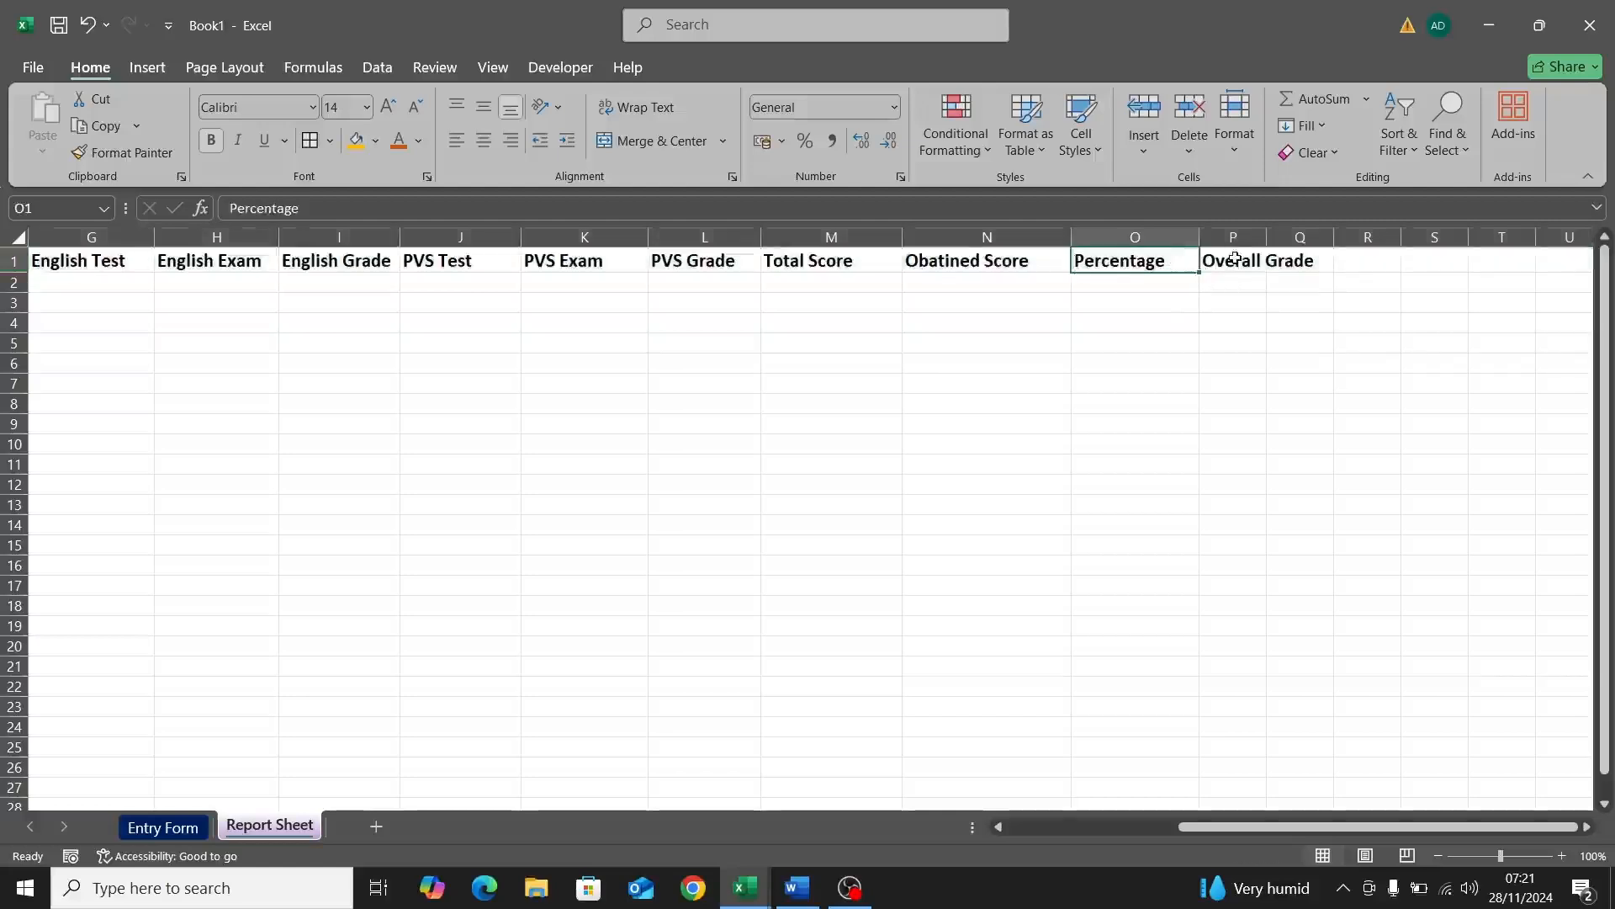
pyautogui.click(1234, 259)
pyautogui.moveTo(1266, 238); pyautogui.dragTo(1325, 243)
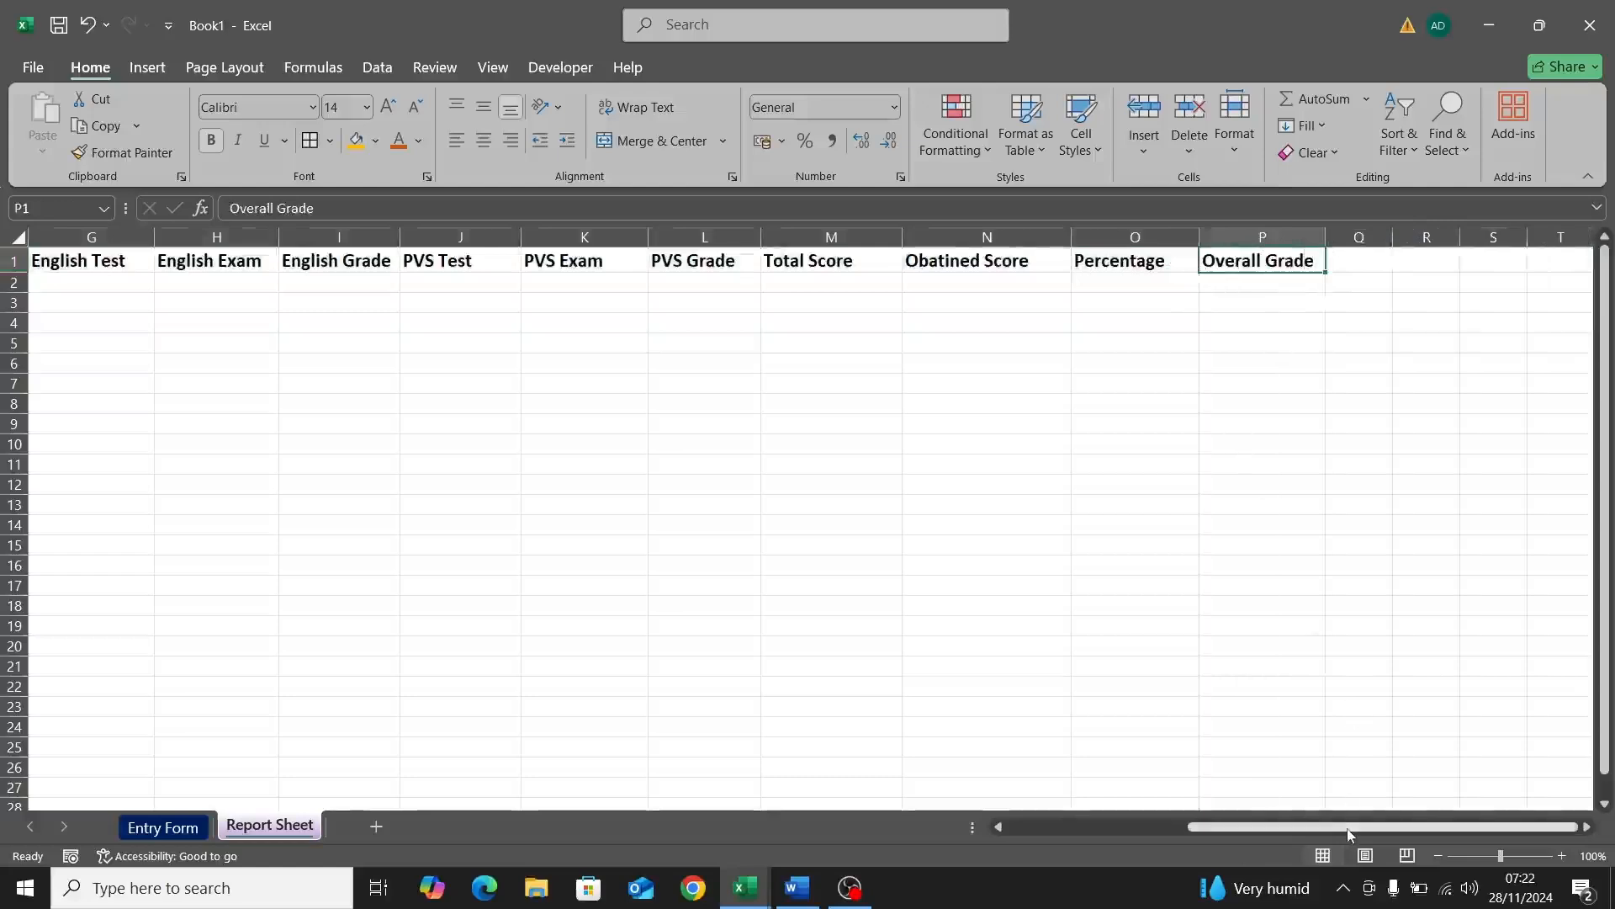
pyautogui.moveTo(1344, 835); pyautogui.dragTo(1014, 787)
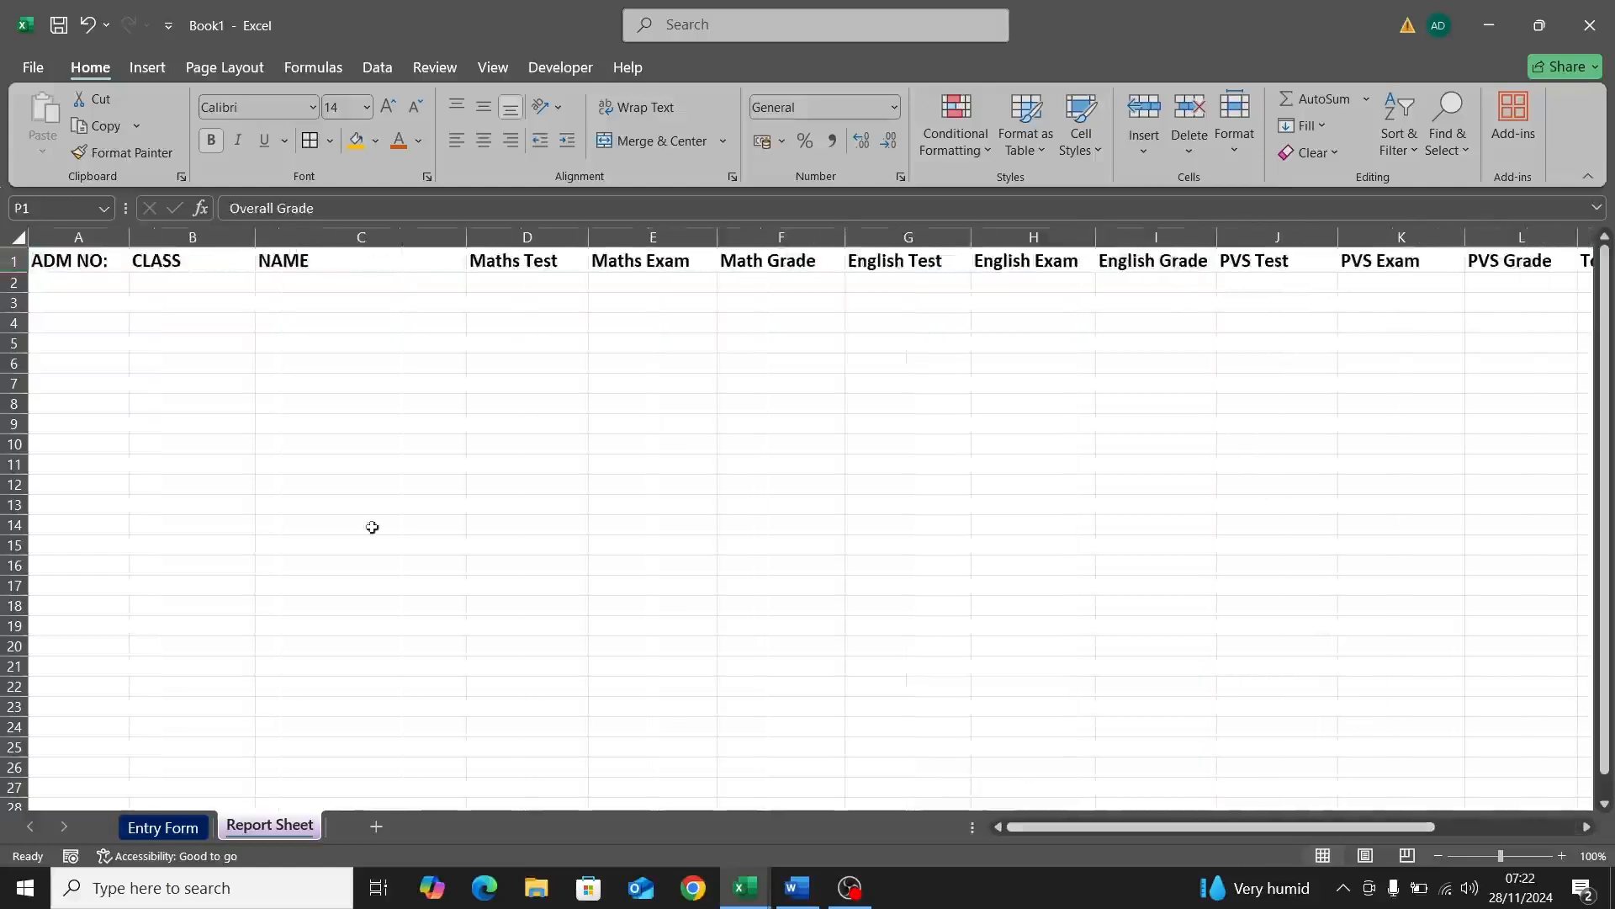
# Step: Give header row 1 a gold fill
pyautogui.click(10, 261)
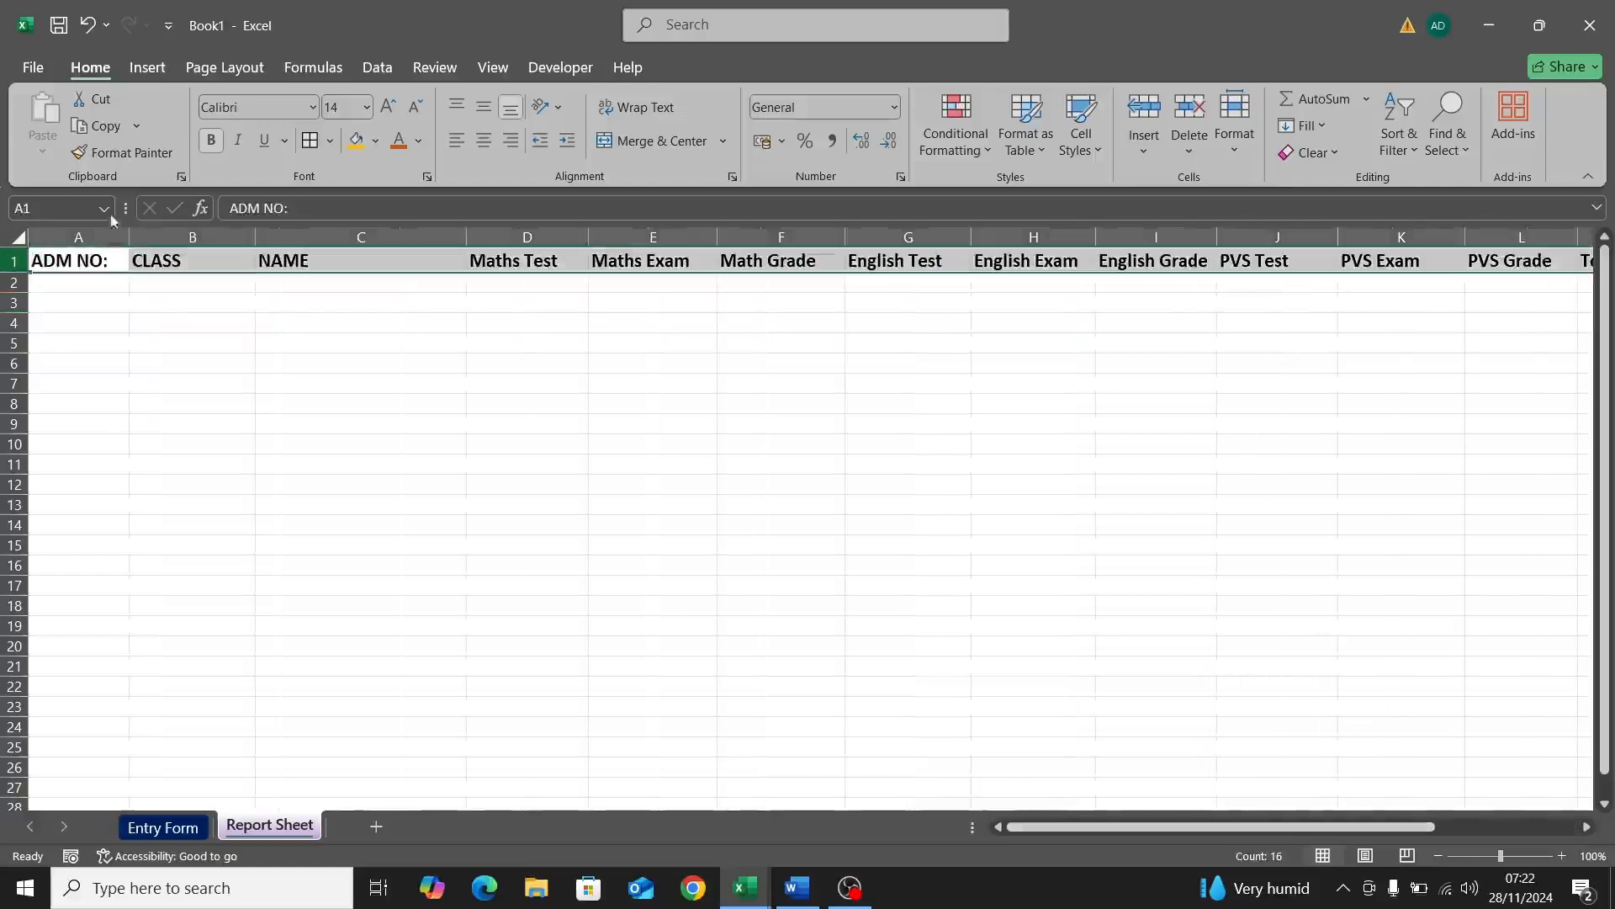
pyautogui.click(360, 147)
pyautogui.click(251, 303)
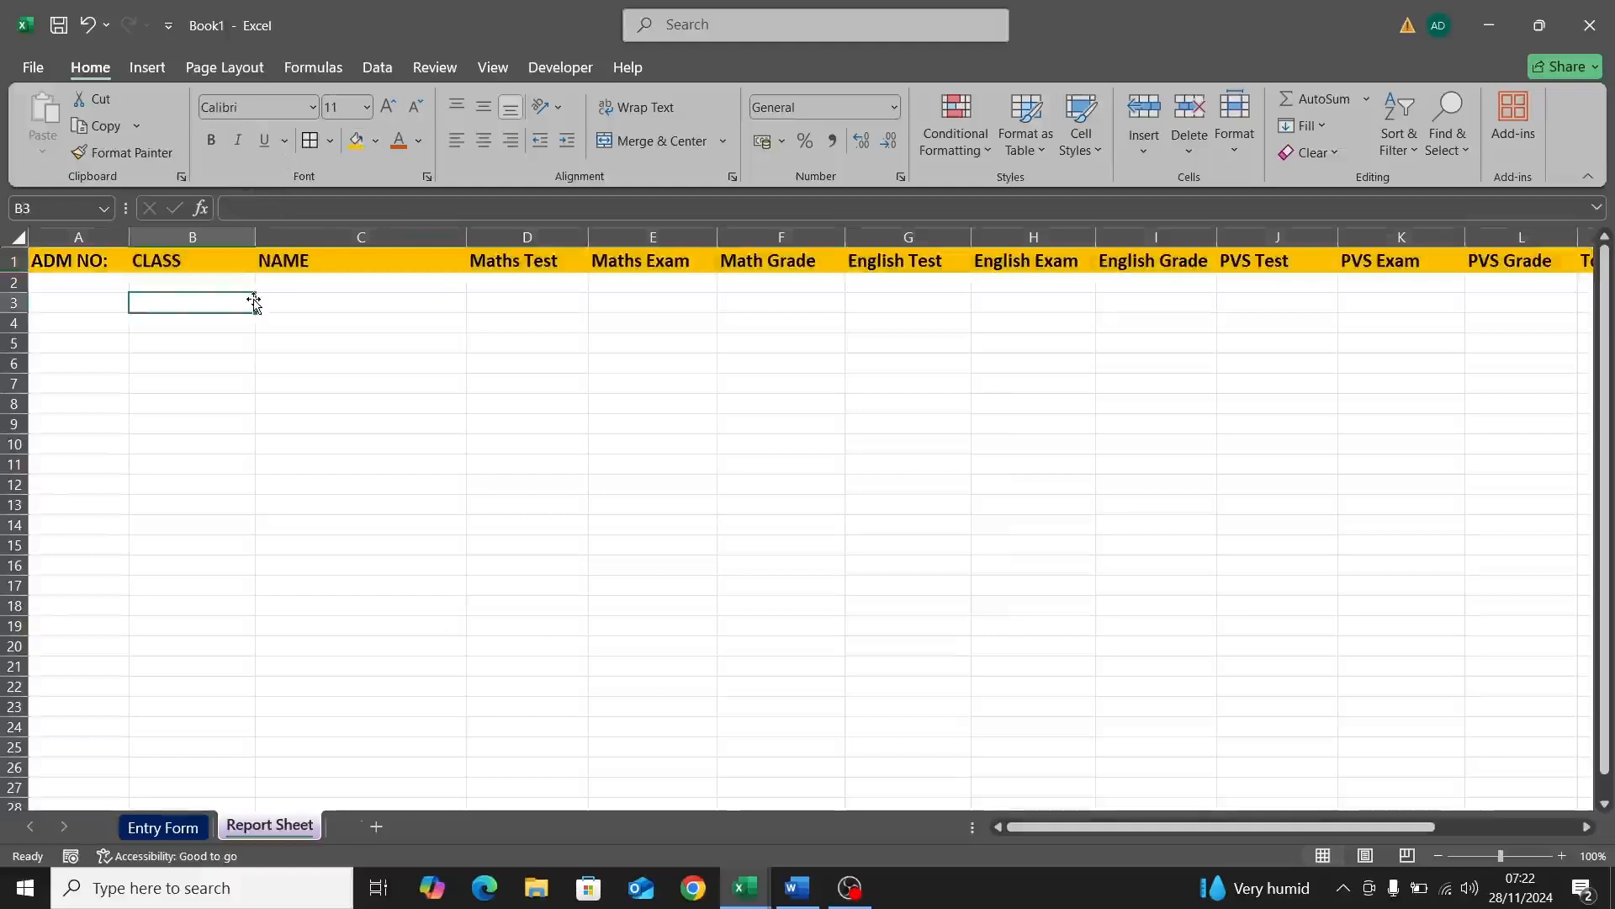
# Step: On Entry Form, link C5:C7 to the ADM NO: (H4), CLASS (K4) and NAME input cells
pyautogui.click(166, 827)
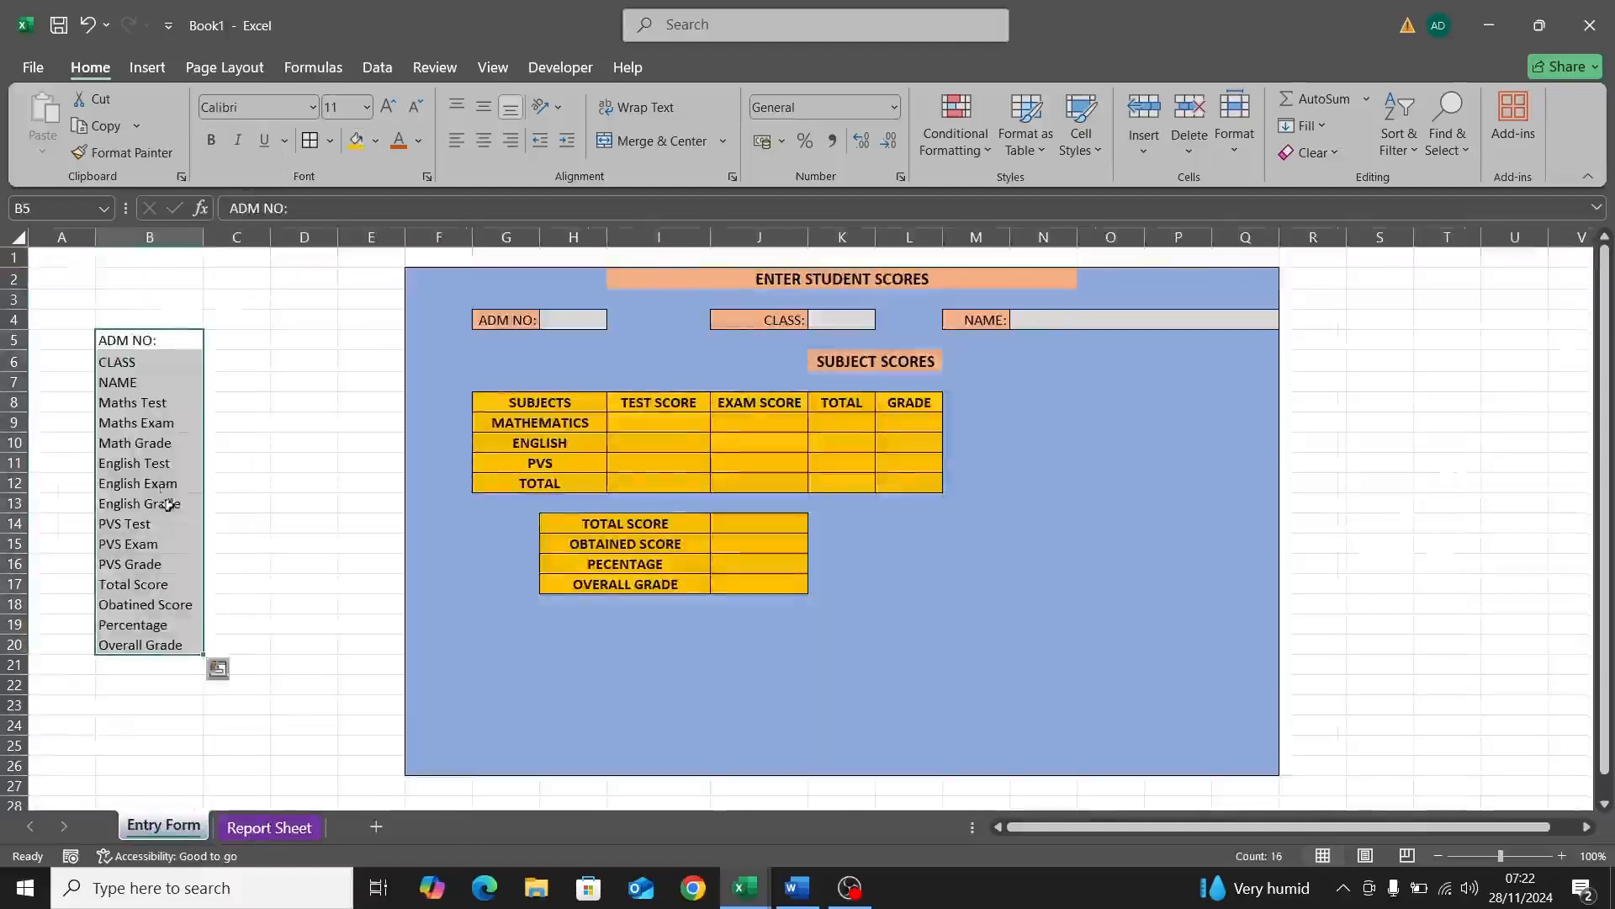
pyautogui.click(216, 344)
pyautogui.write('=')
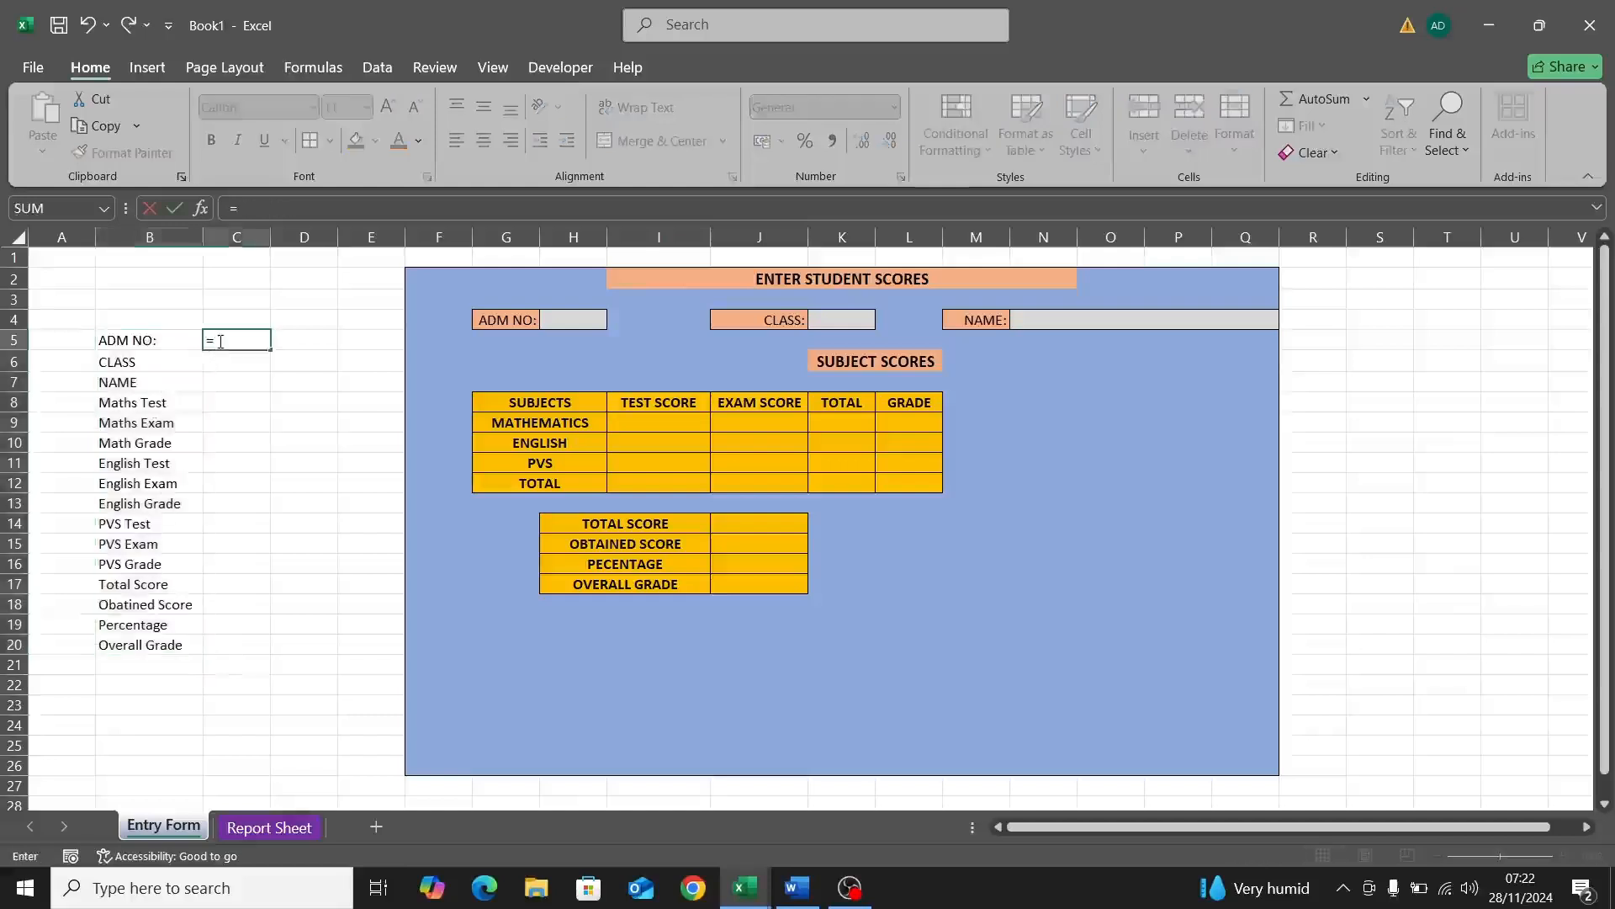
pyautogui.click(556, 322)
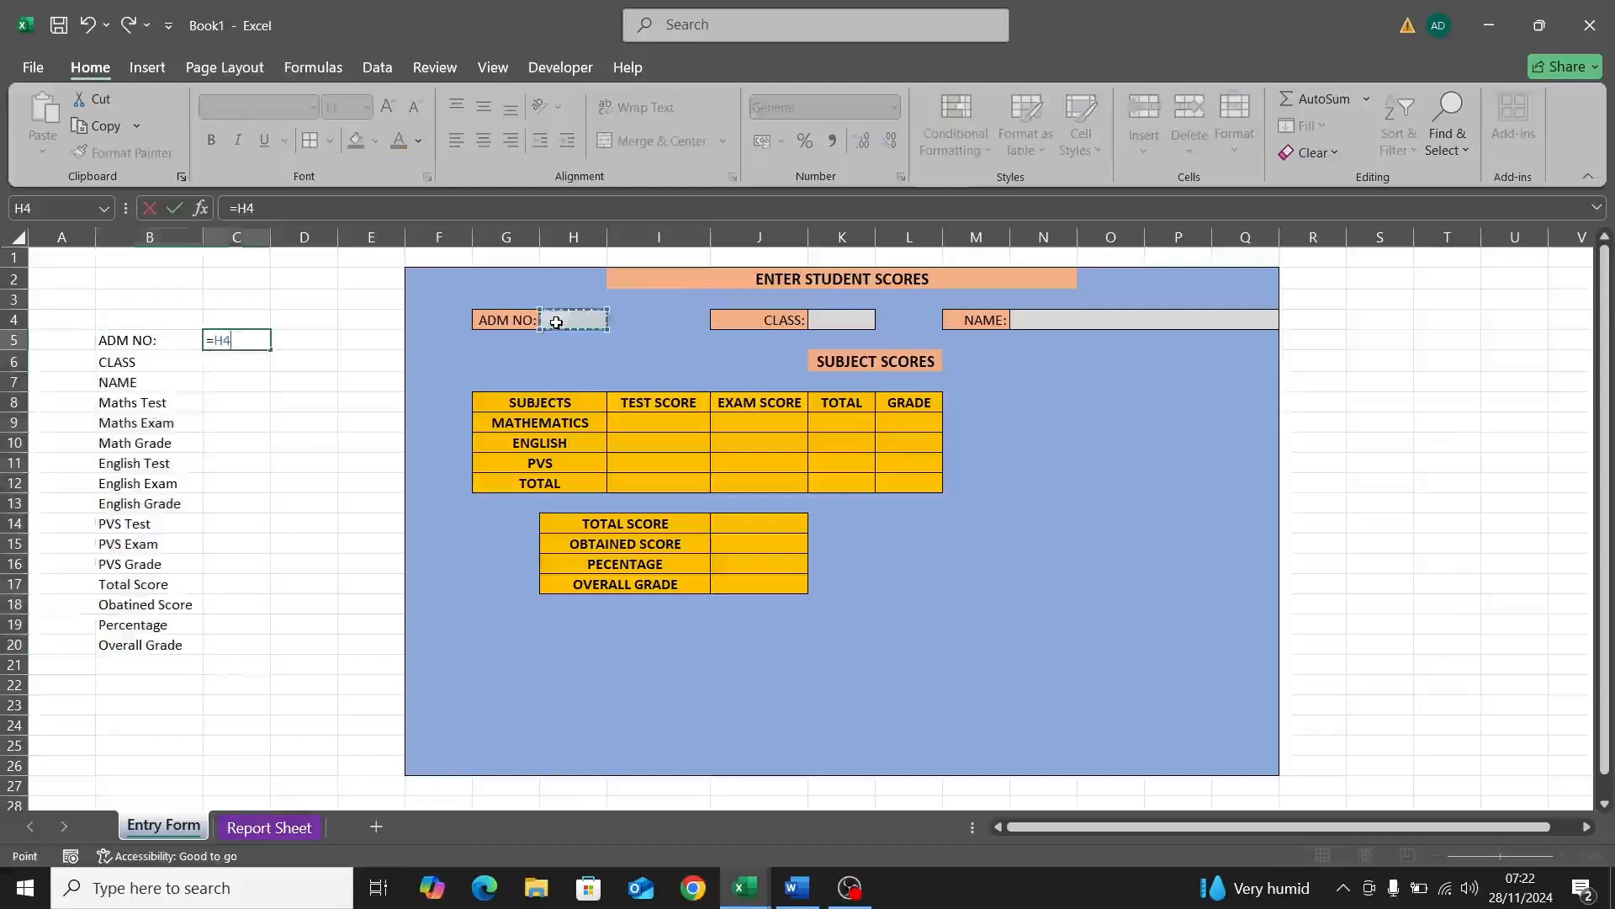
pyautogui.press('Return')
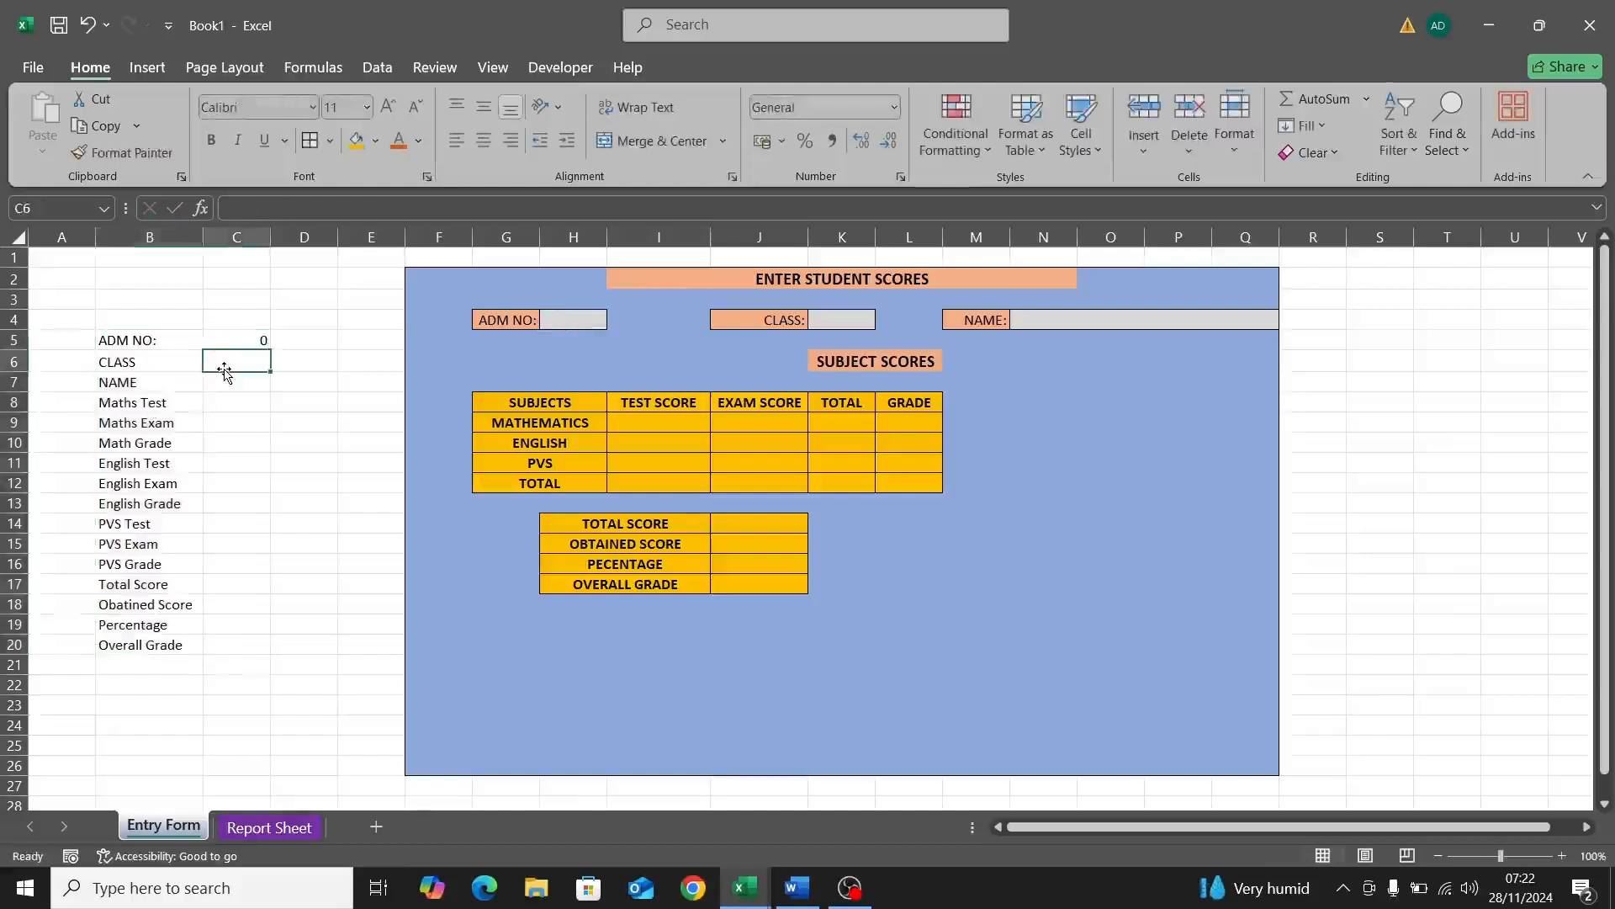
pyautogui.write('=')
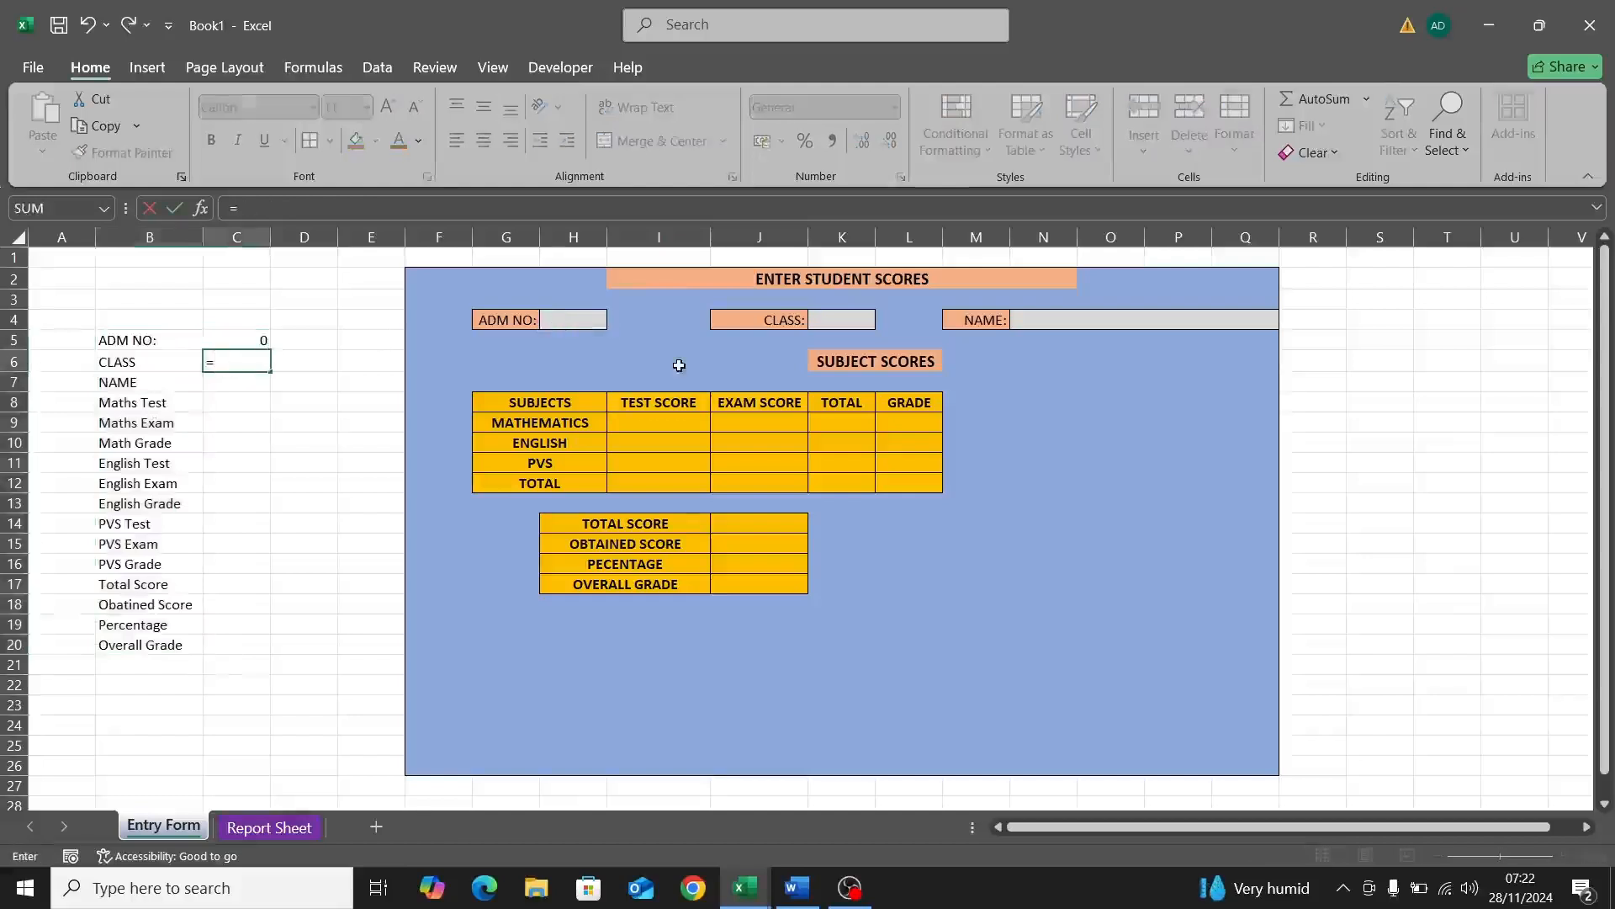
pyautogui.click(838, 319)
pyautogui.press('Return')
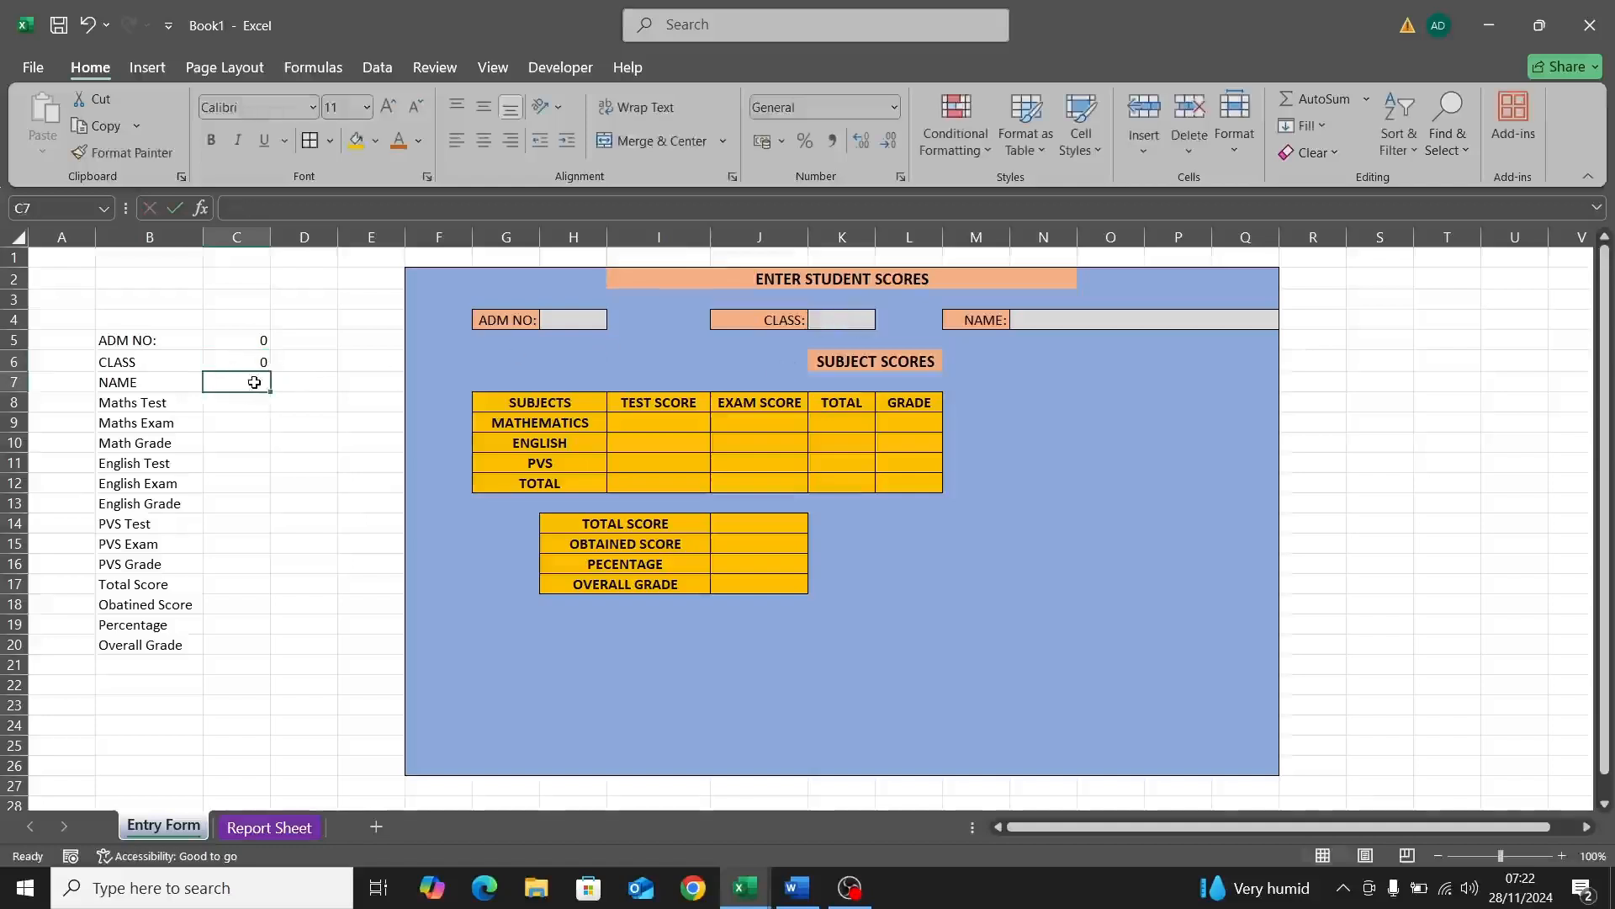
pyautogui.write('=')
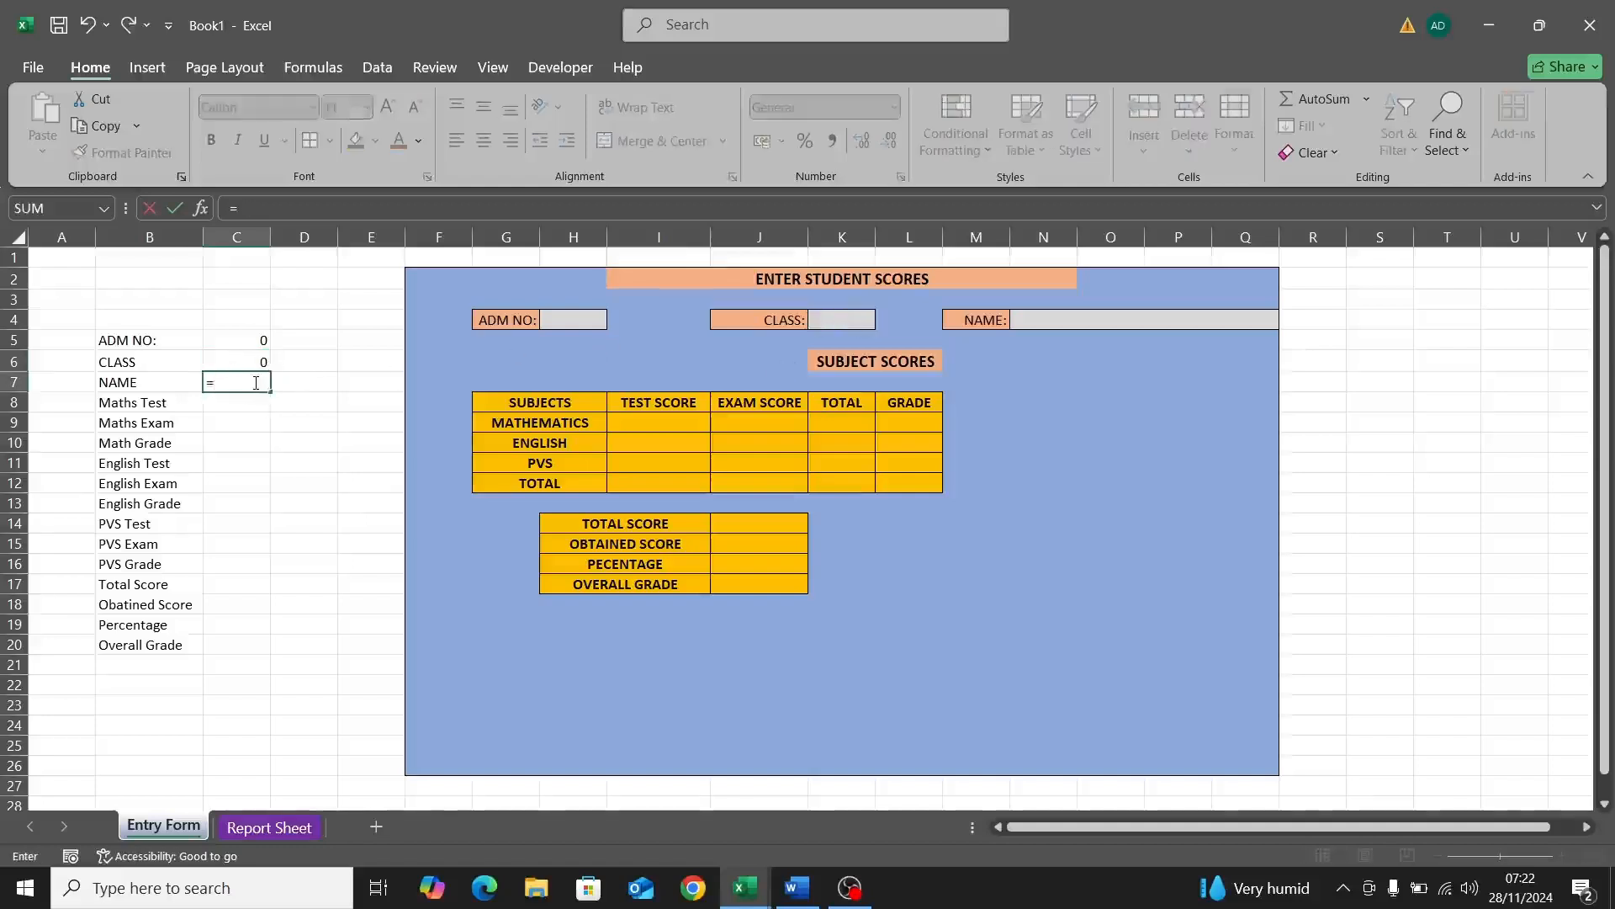
pyautogui.click(1141, 322)
pyautogui.press('Return')
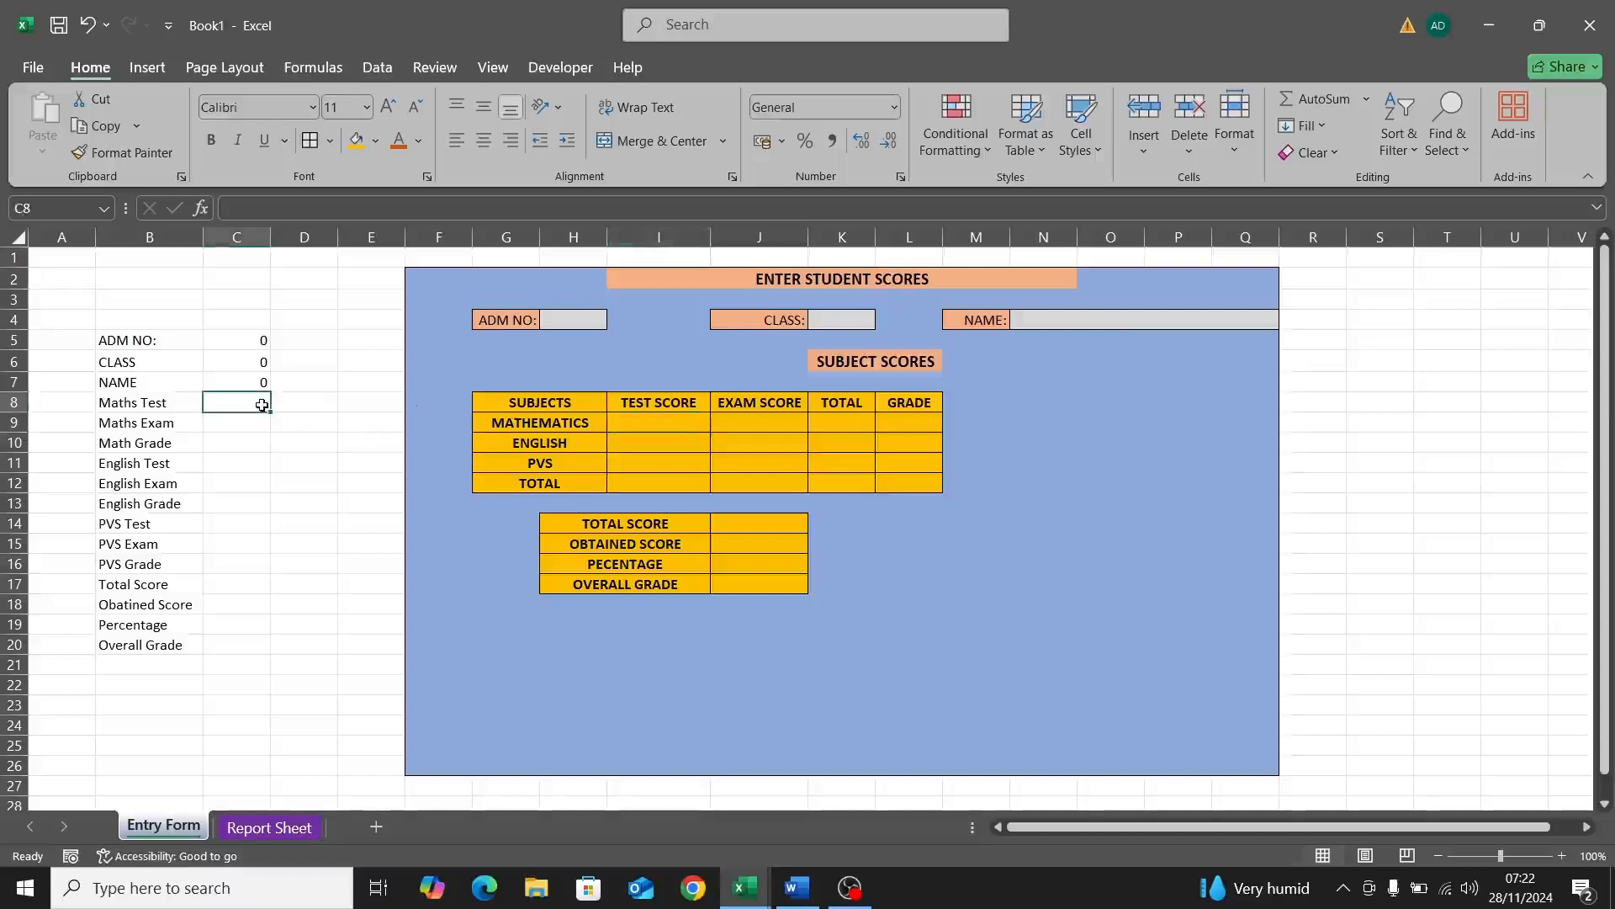
# Step: Link C8:C10 to the Mathematics test score I9, exam score J9 and grade L9
pyautogui.write('=')
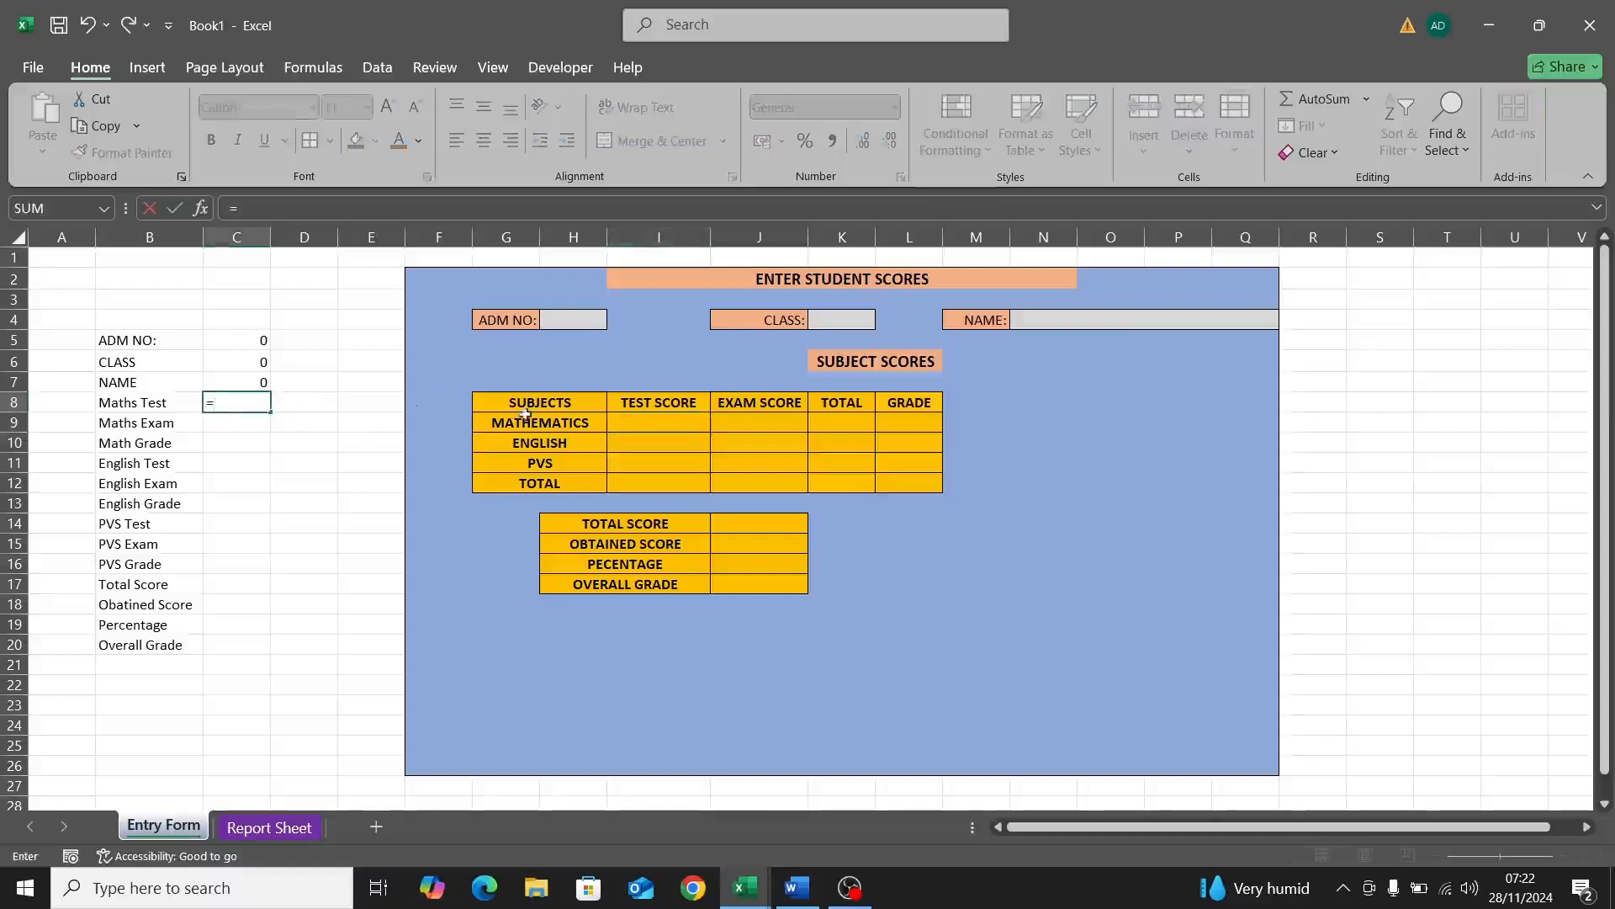
pyautogui.click(639, 419)
pyautogui.press('Return')
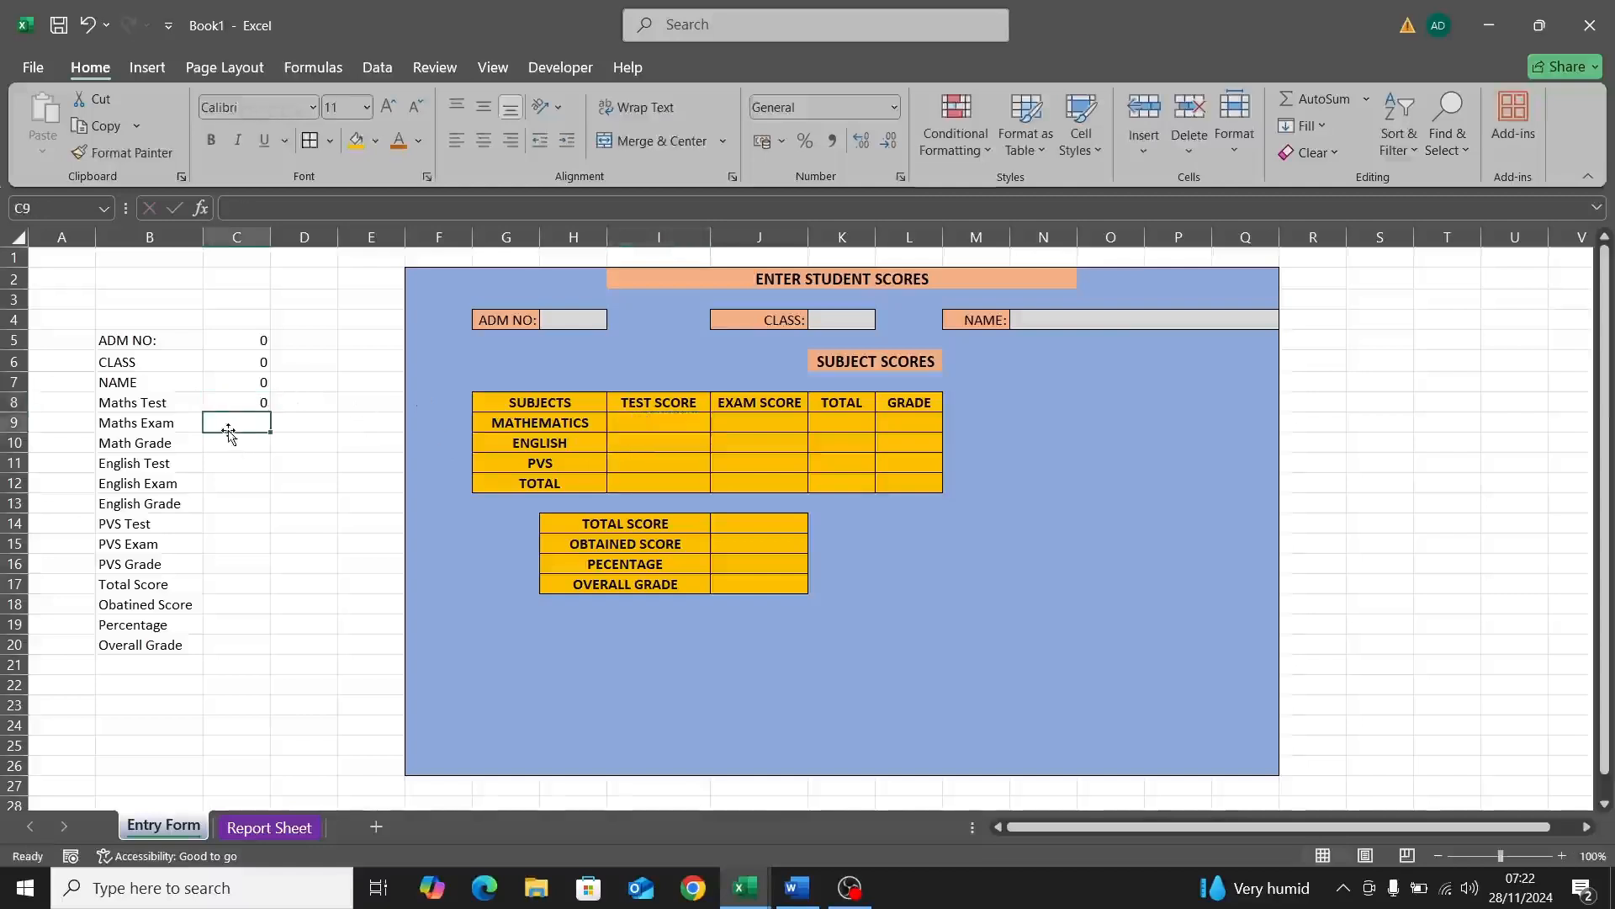
pyautogui.write('=')
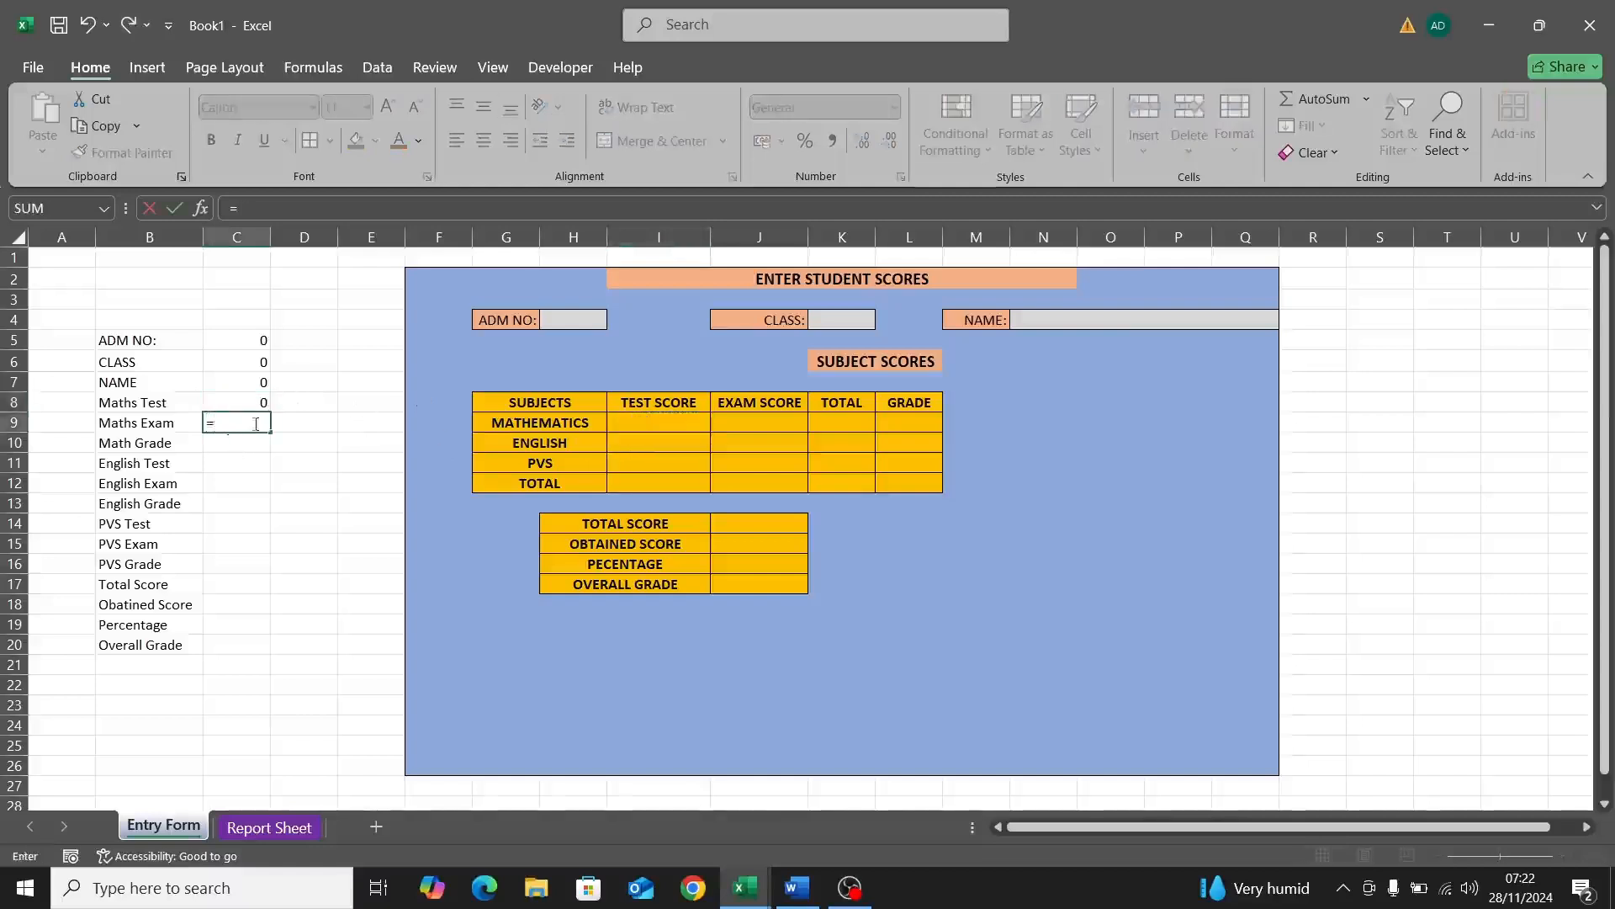
pyautogui.click(770, 422)
pyautogui.press('Return')
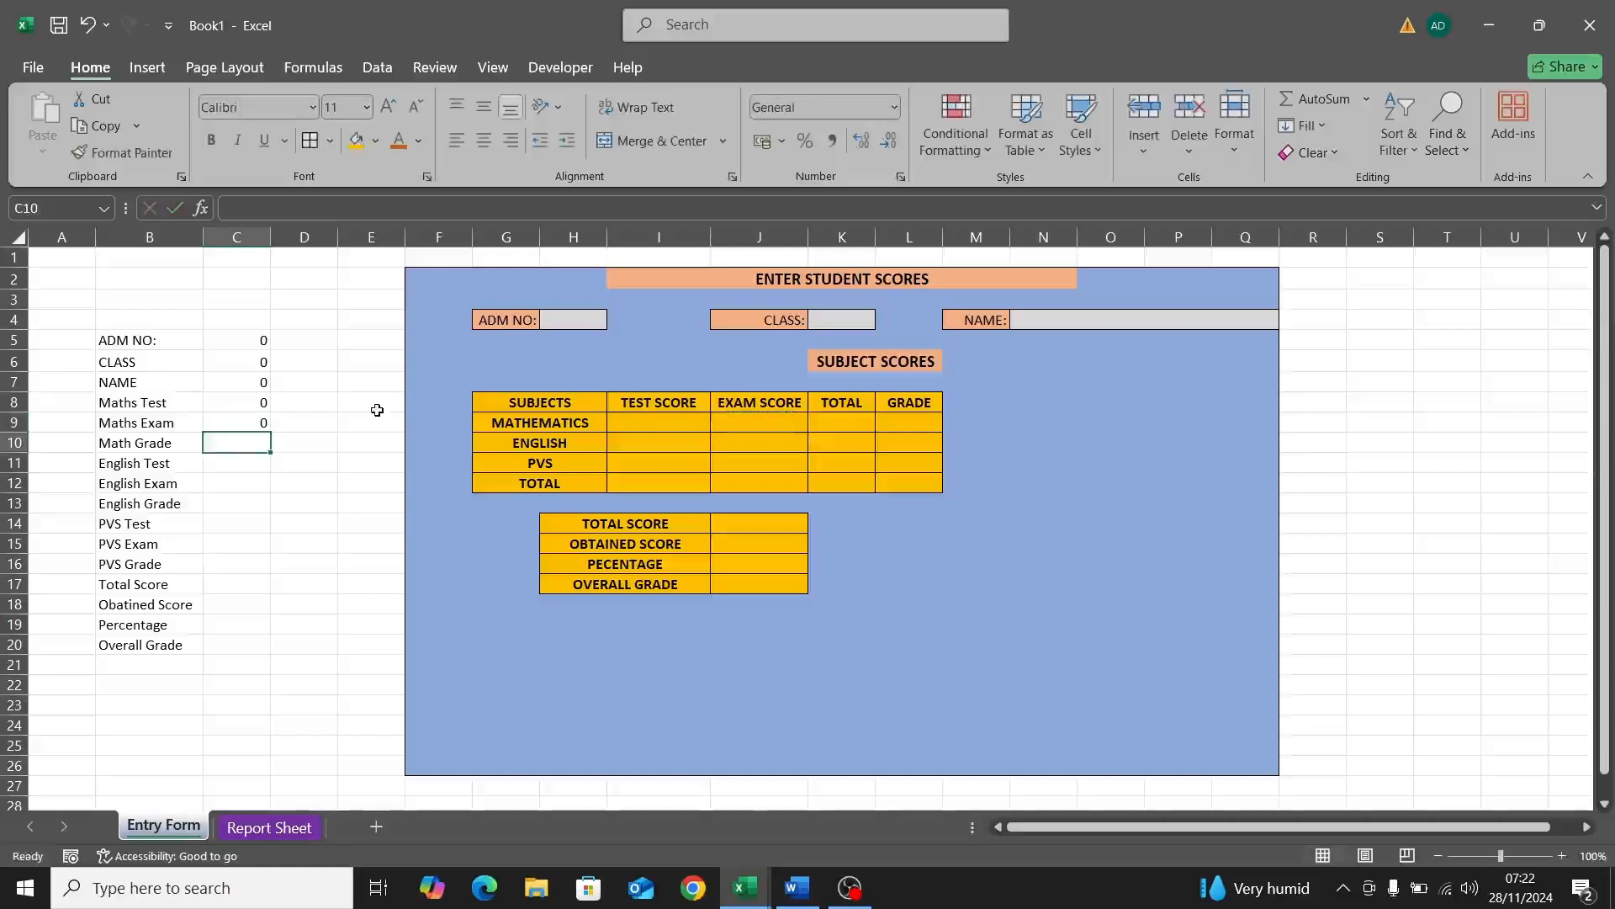
pyautogui.write('=')
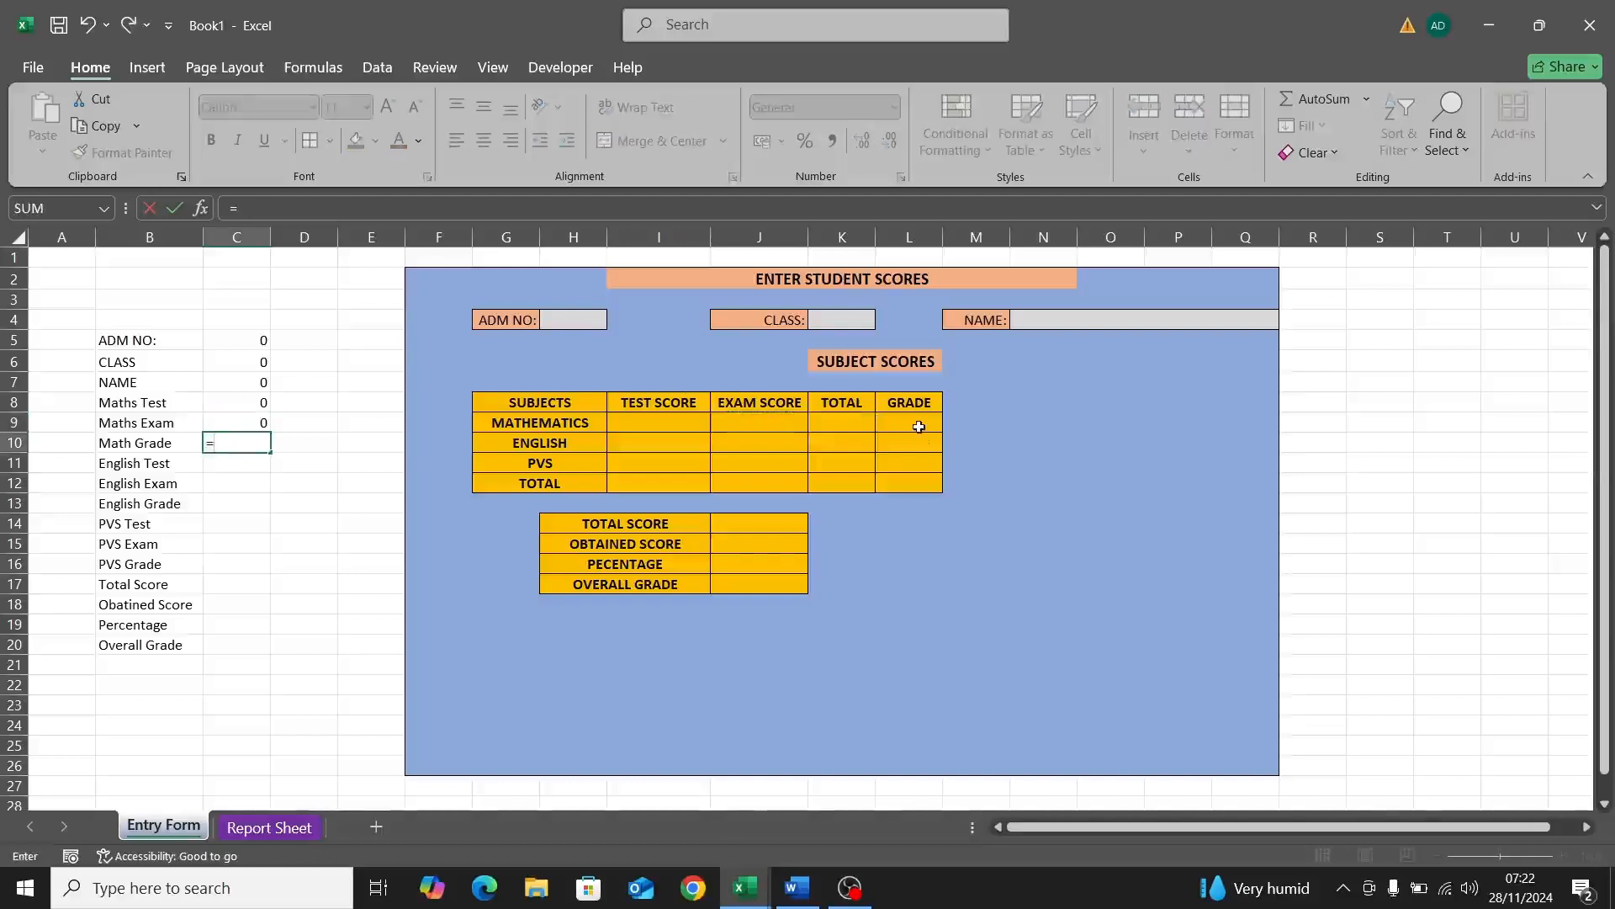
pyautogui.click(919, 421)
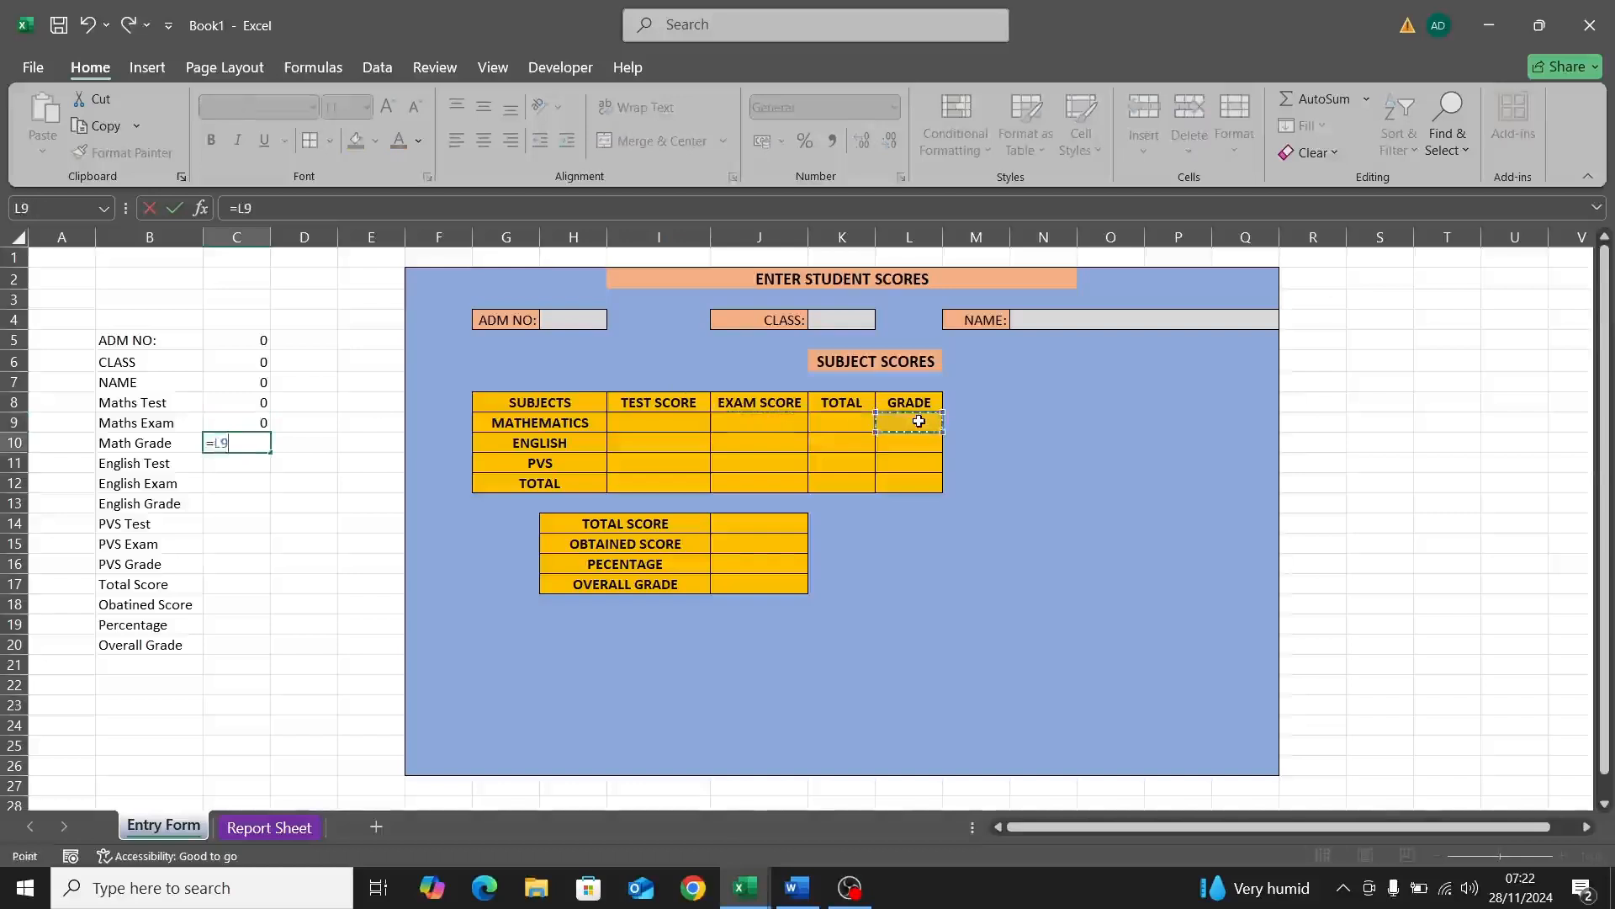
pyautogui.press('Return')
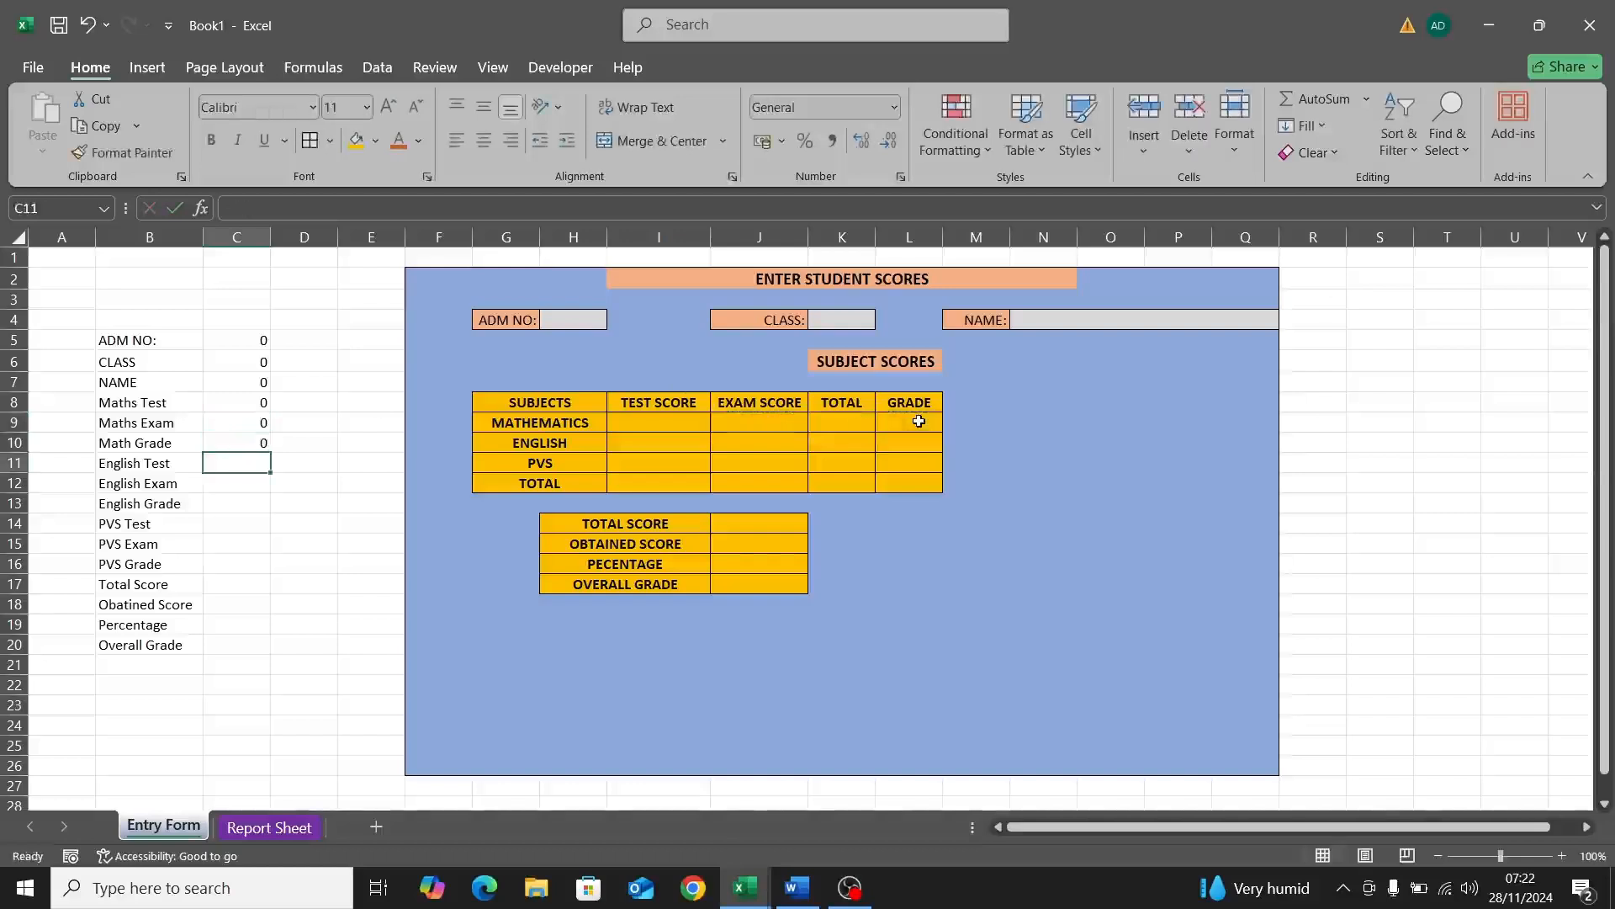
# Step: Link C11:C13 to the English test score I10, exam score J10 and grade L10
pyautogui.write('=')
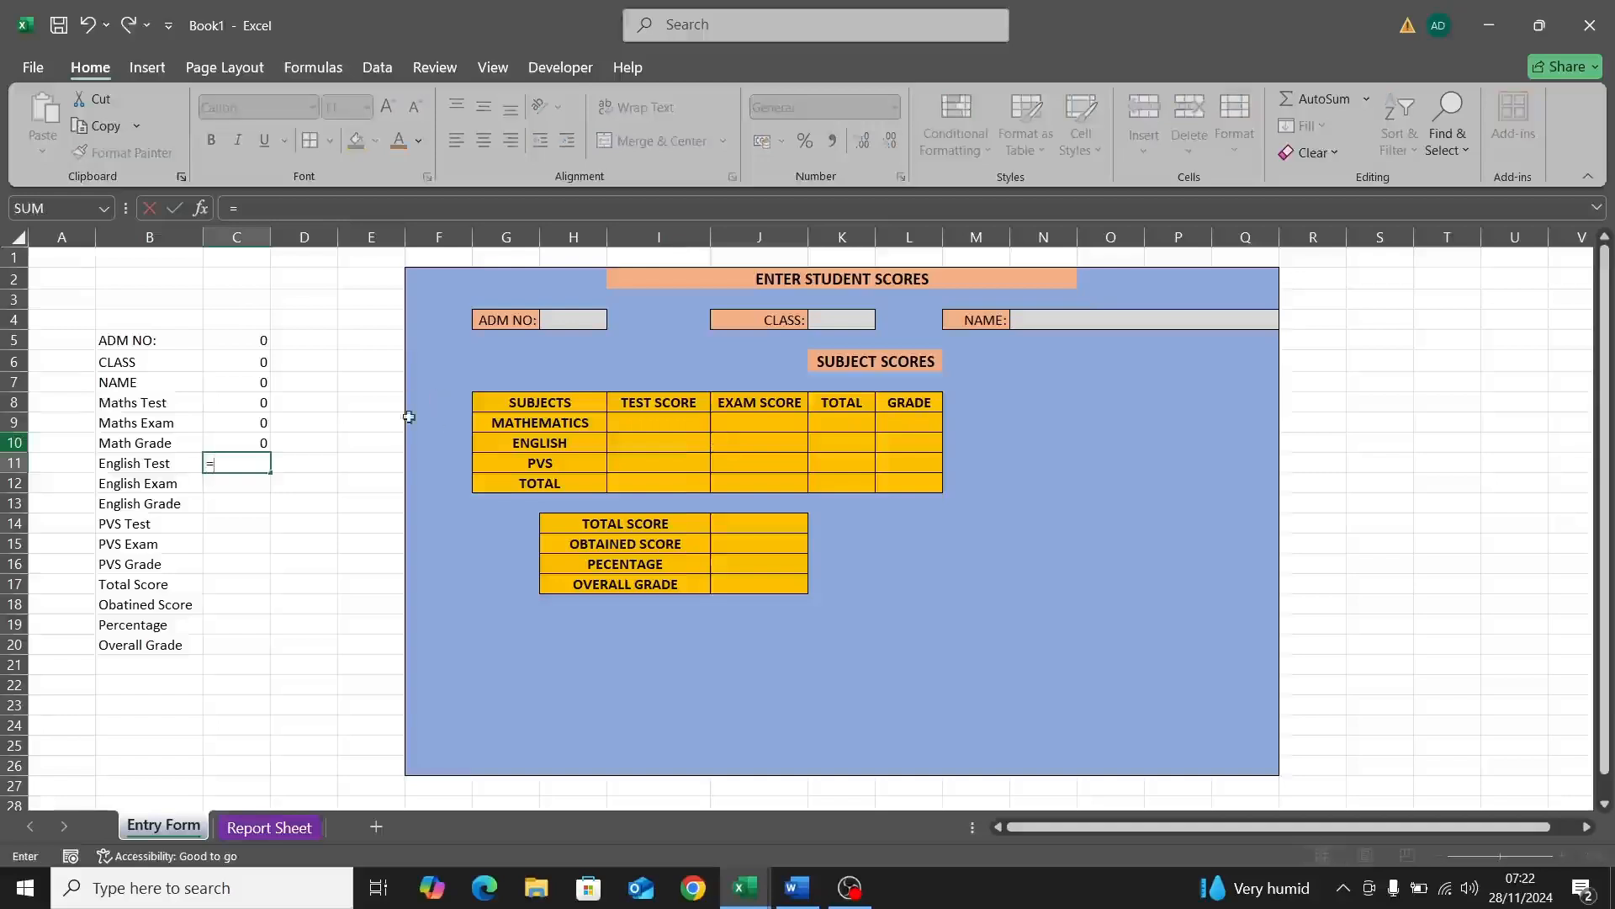
pyautogui.click(664, 444)
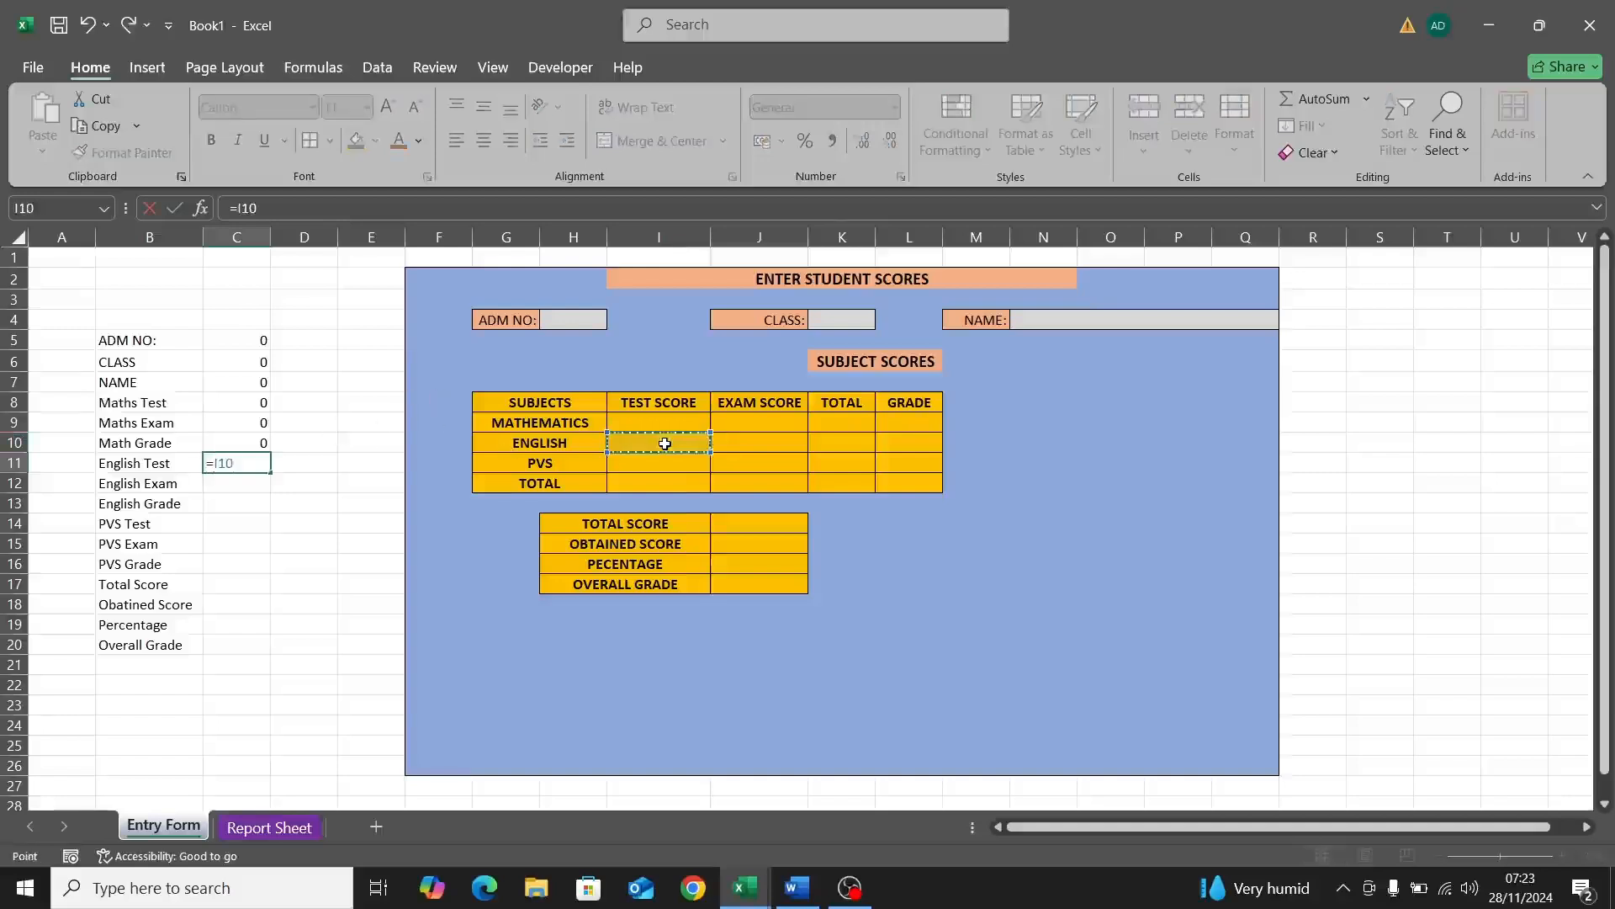
pyautogui.press('Return')
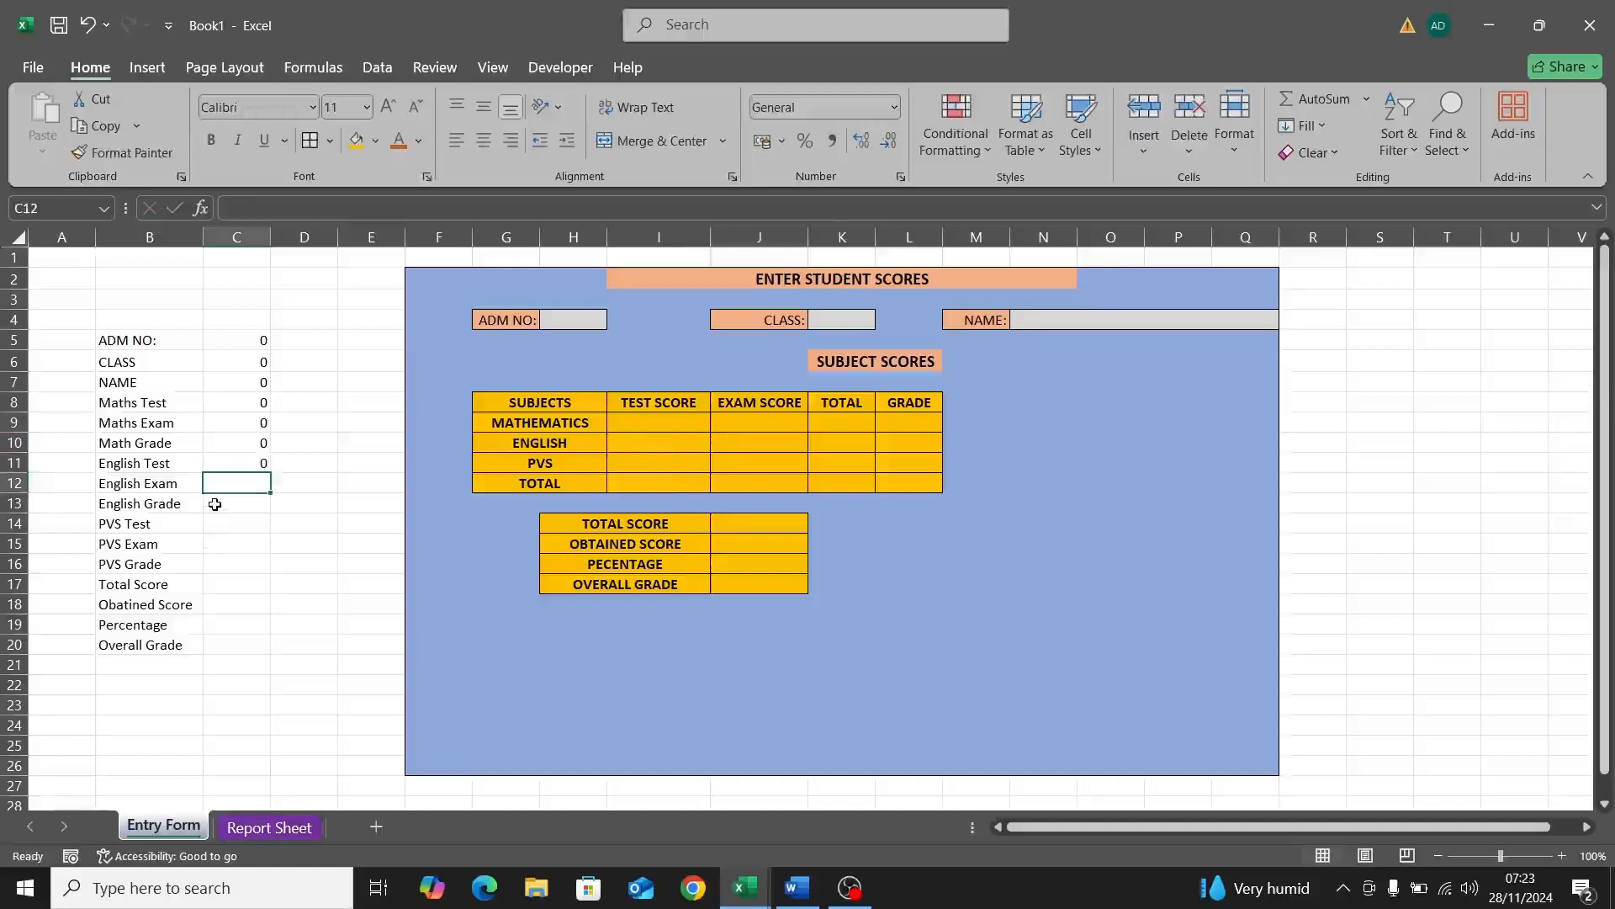
pyautogui.write('=')
pyautogui.click(757, 443)
pyautogui.press('Return')
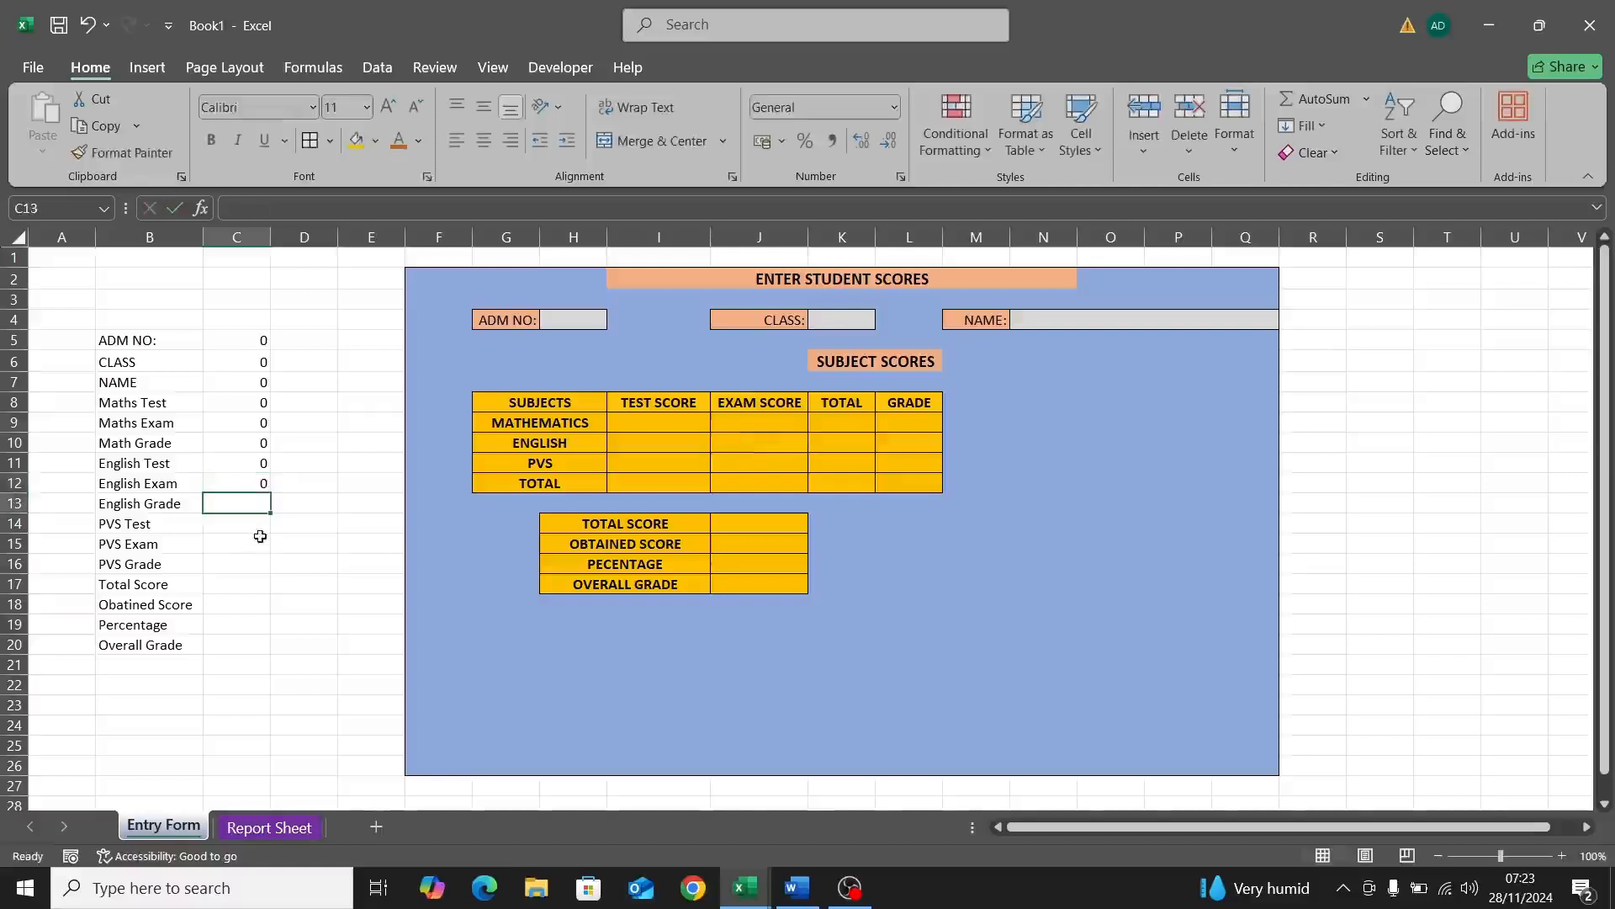
pyautogui.write('=')
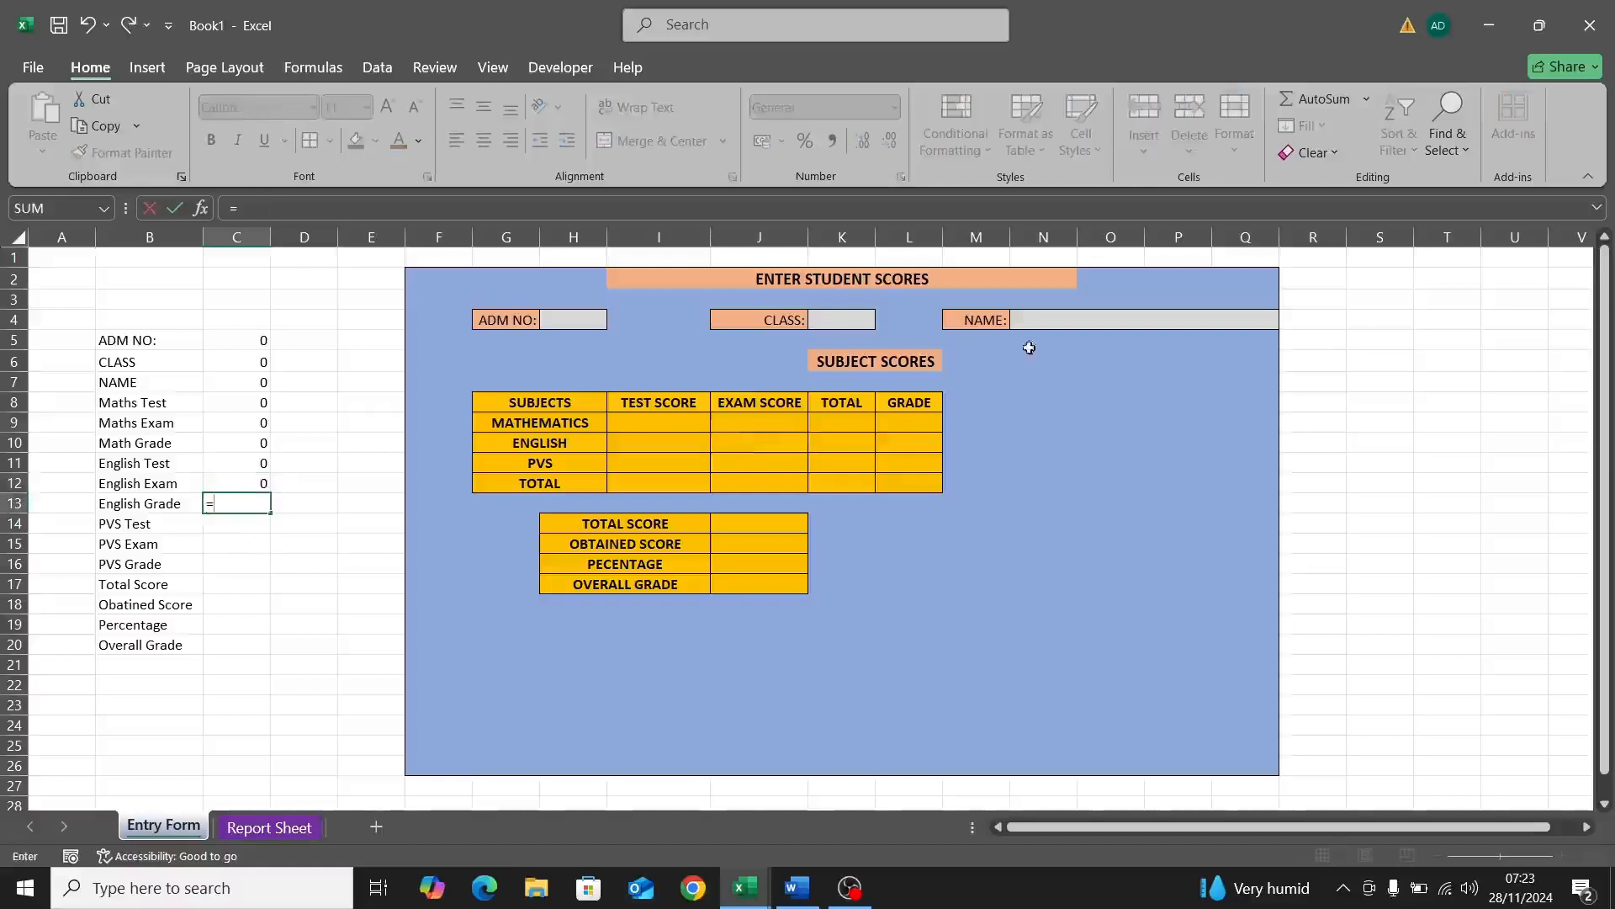
pyautogui.click(915, 443)
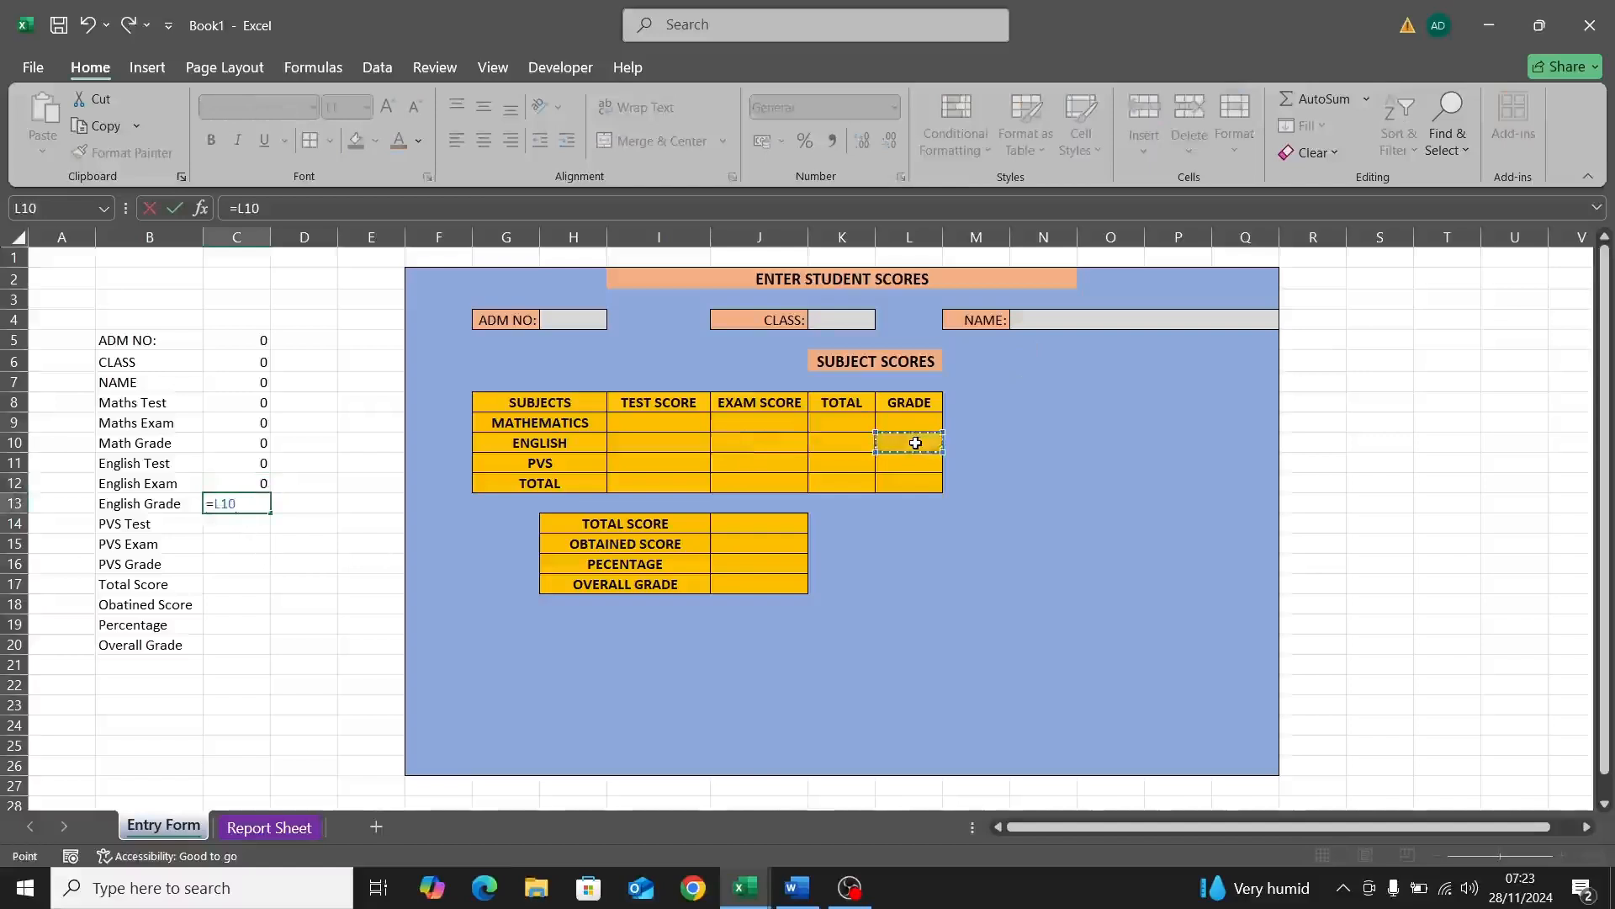
pyautogui.press('Return')
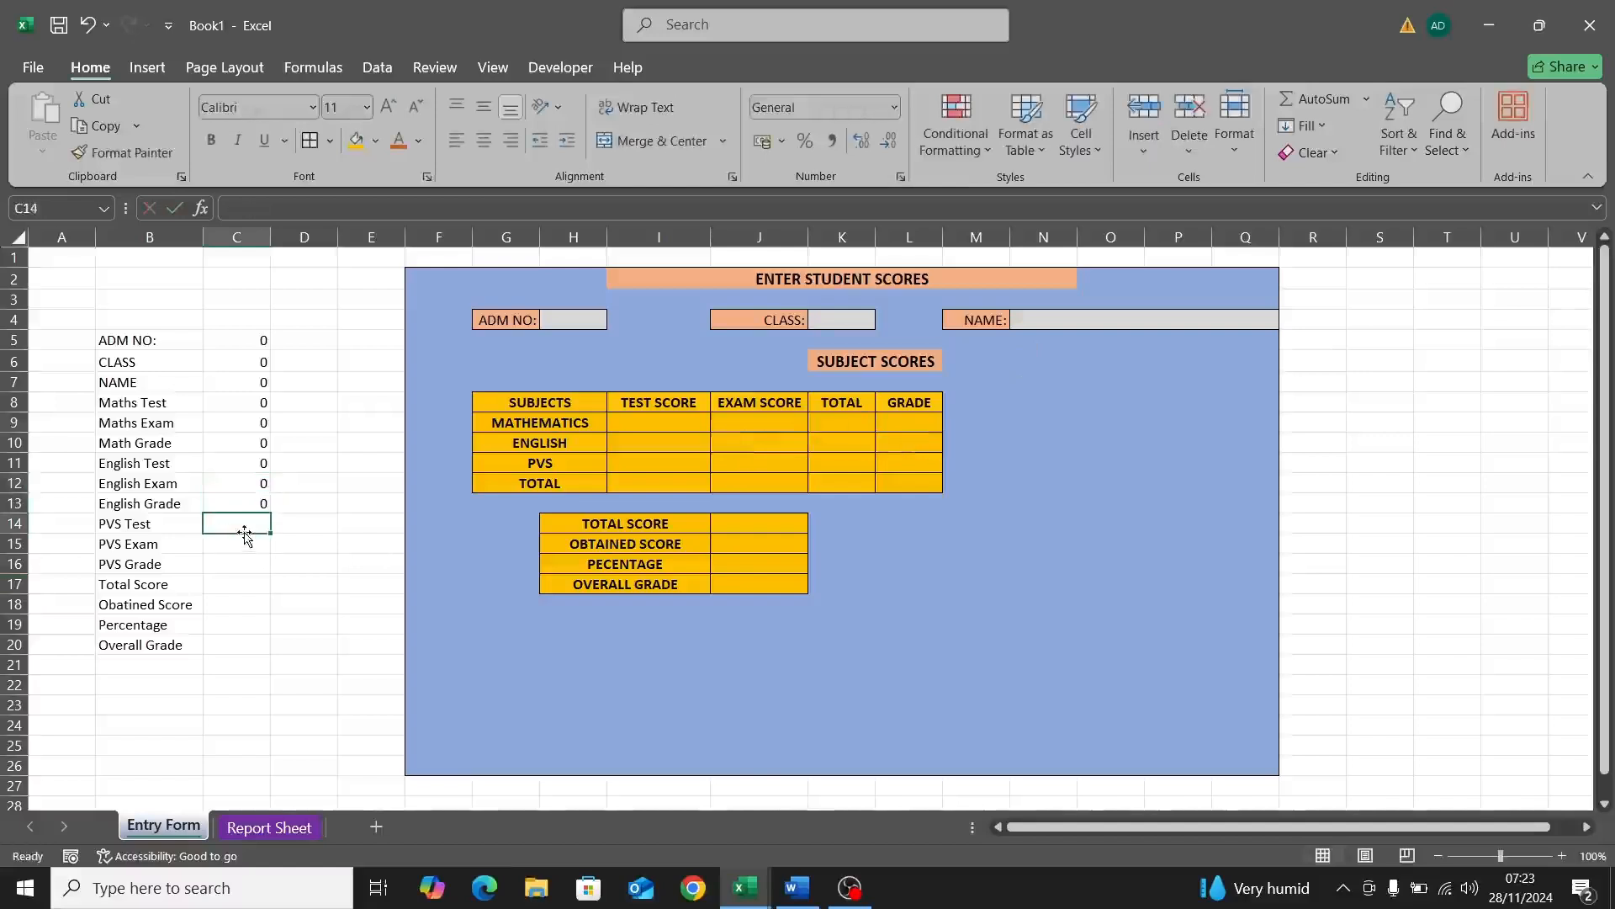
# Step: Link C14 to the PVS test score I11, and C15 and C16 to J11
pyautogui.write('=')
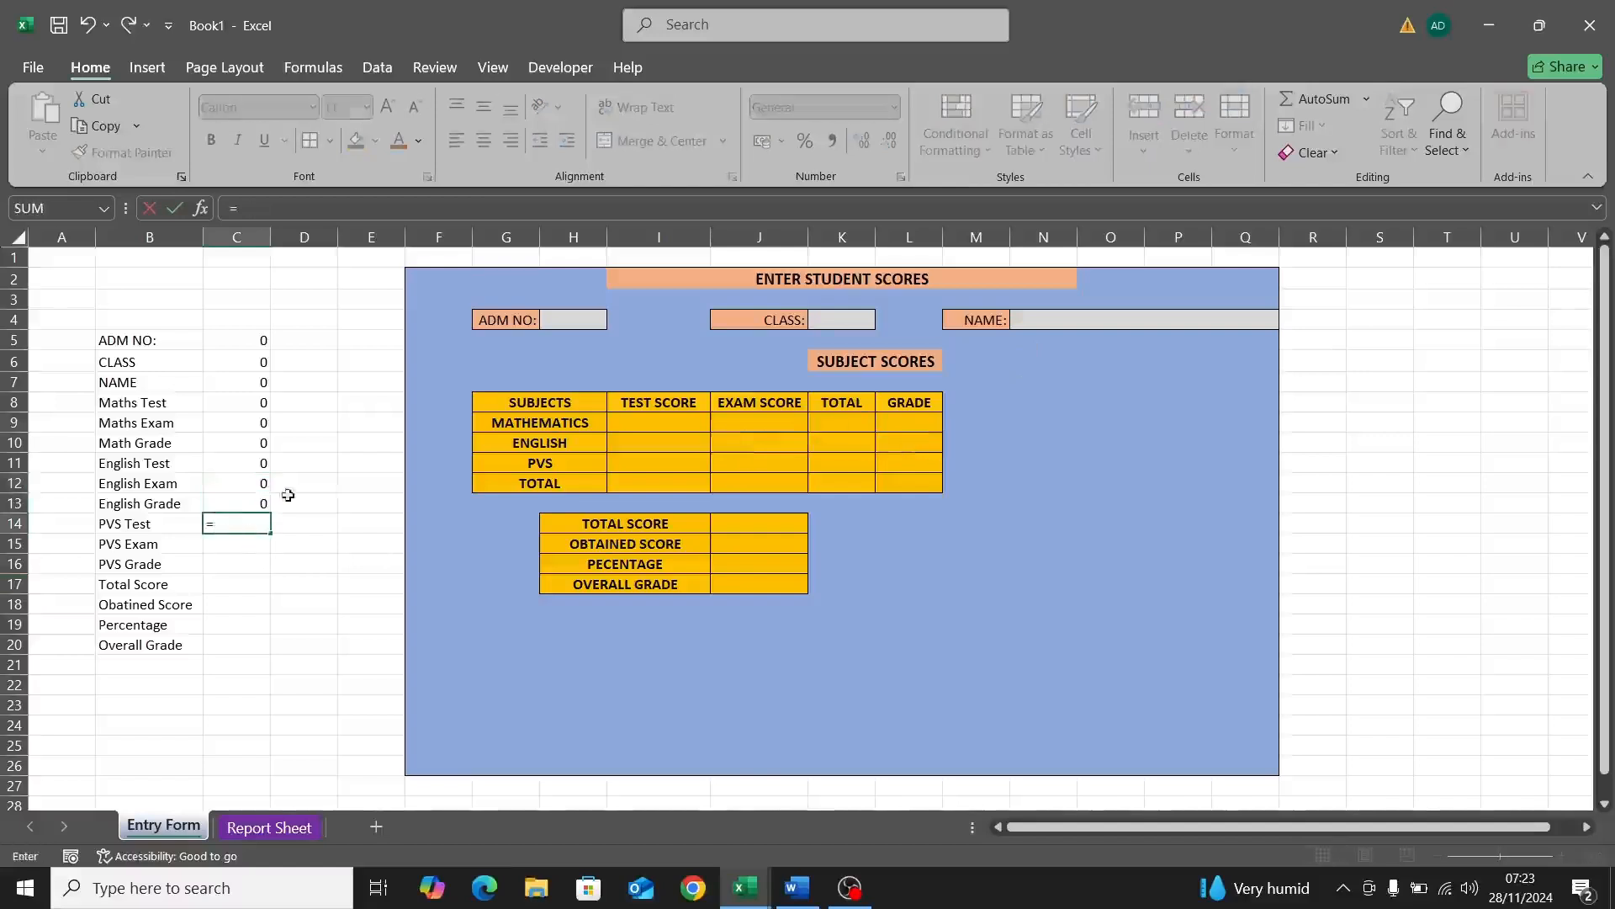
pyautogui.click(663, 458)
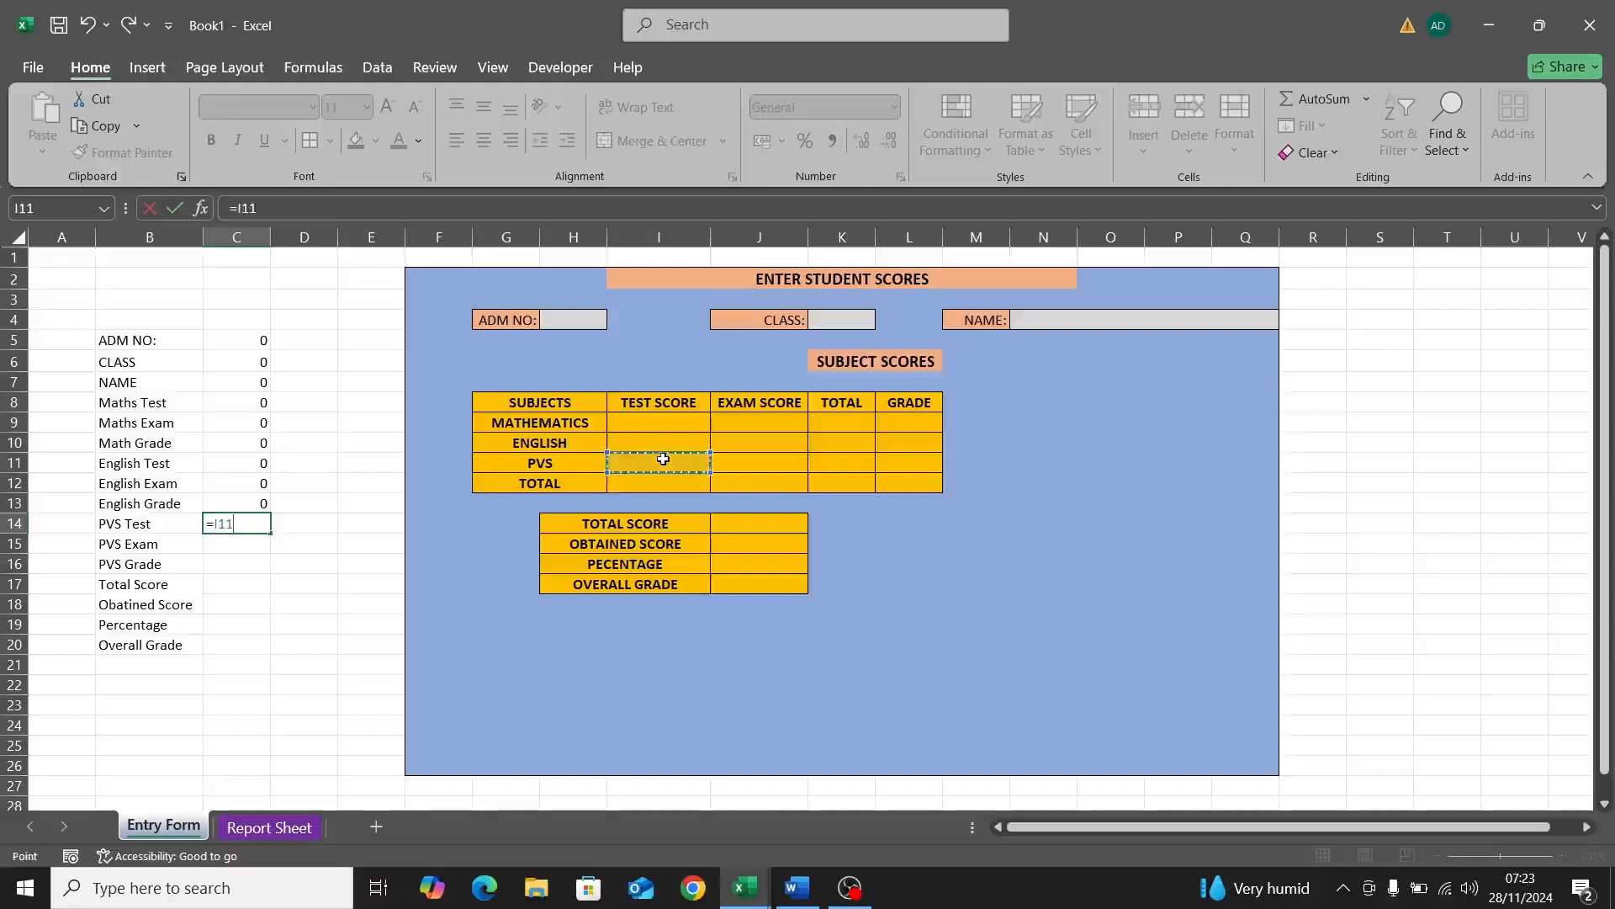
pyautogui.press('Return')
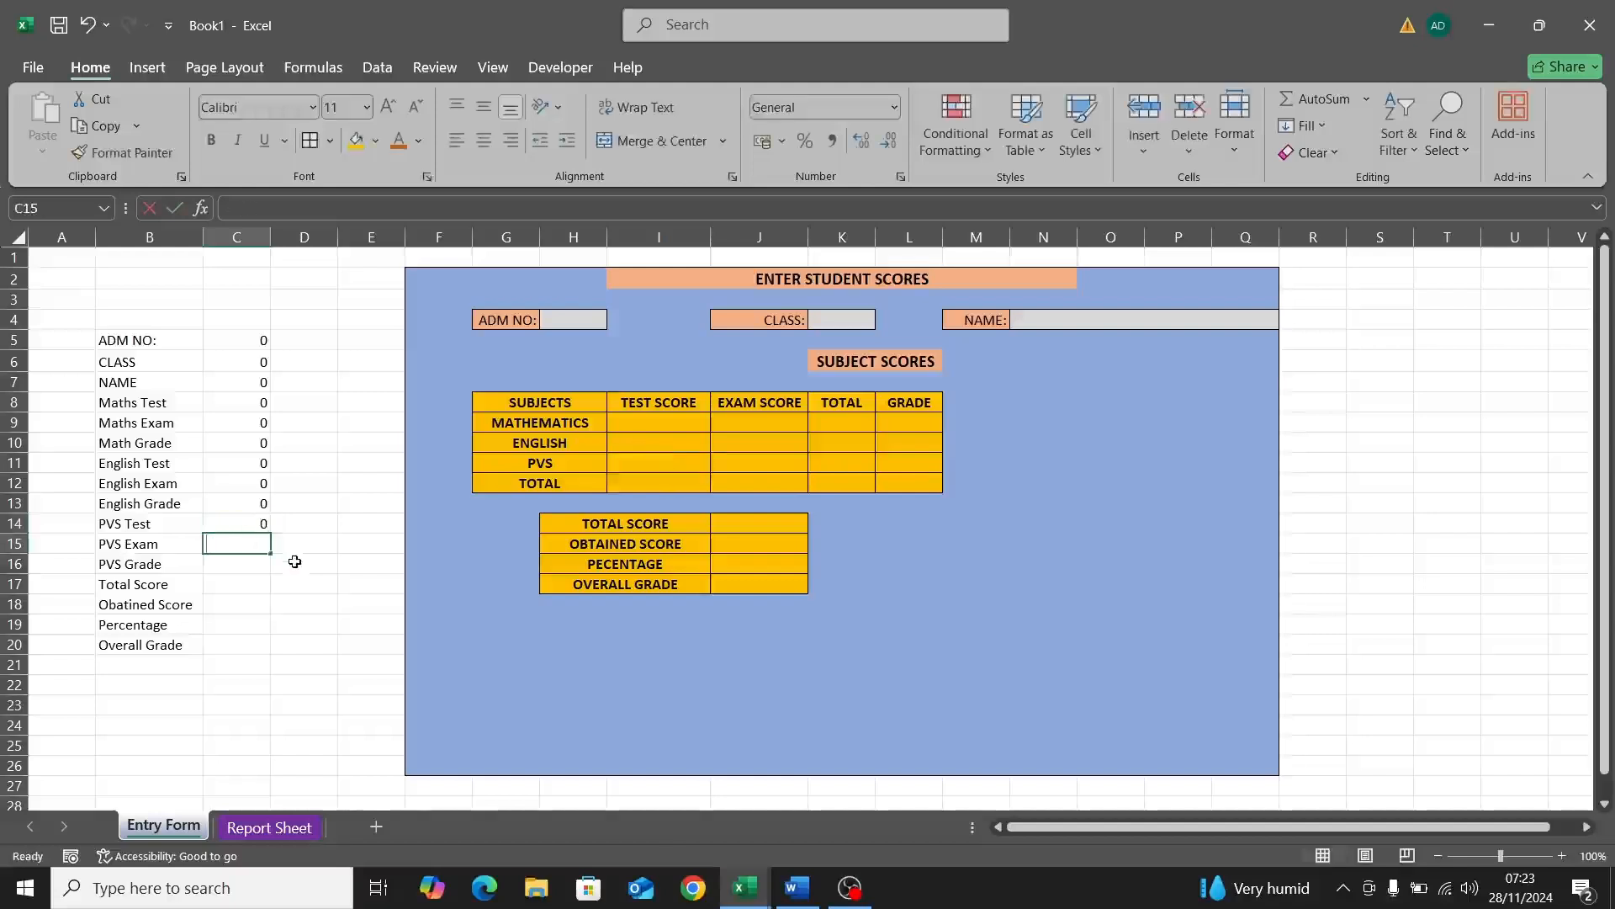
pyautogui.write('=')
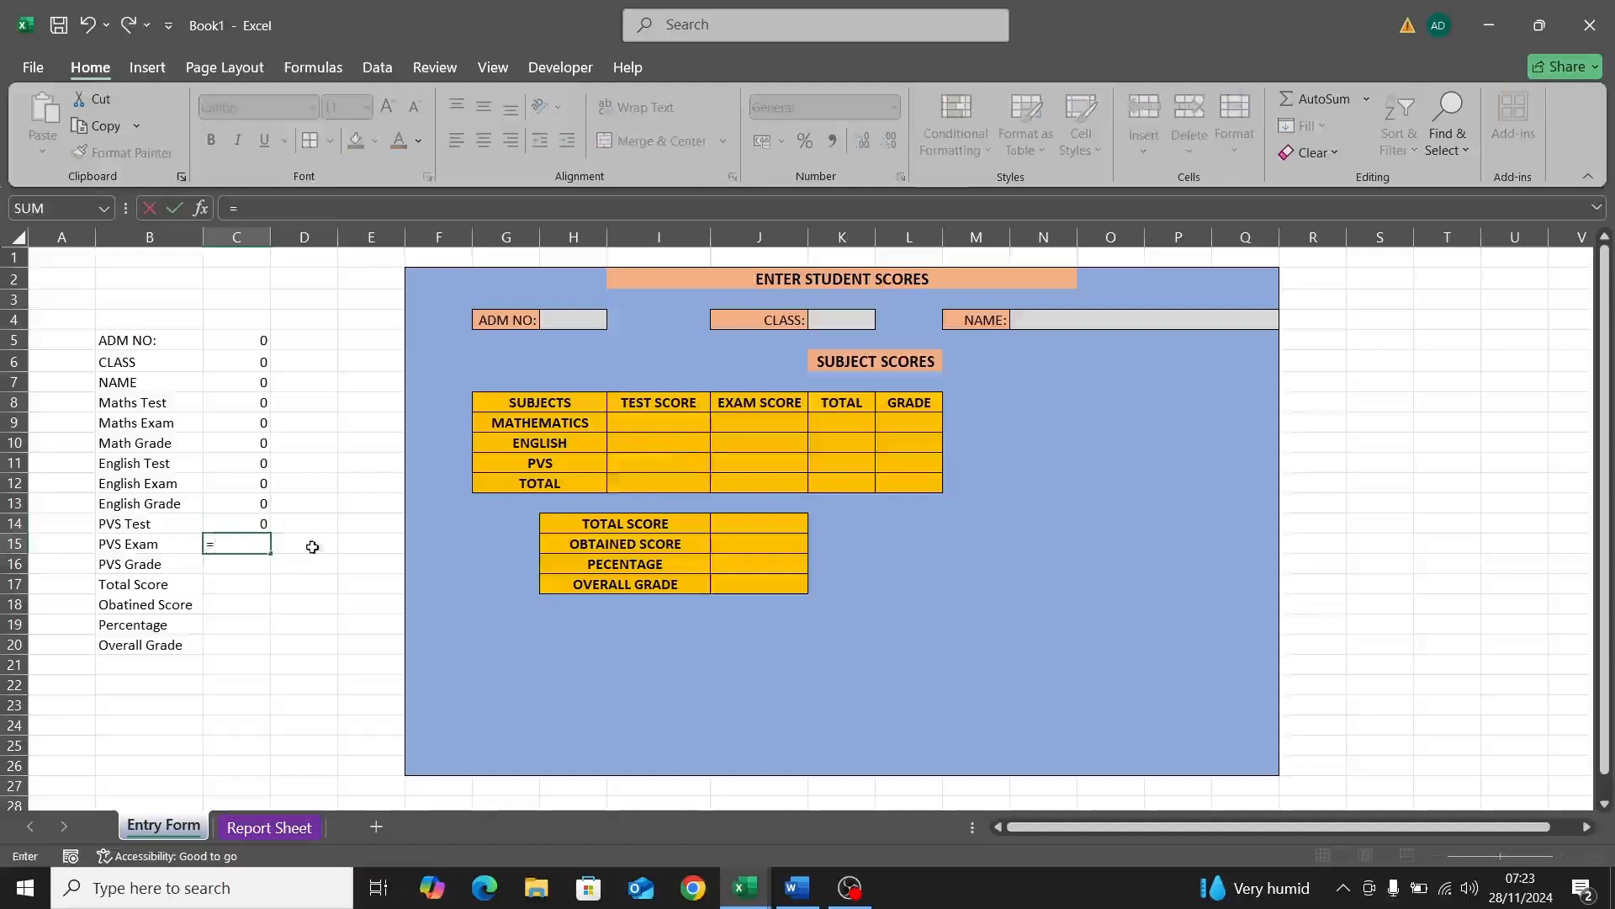
pyautogui.click(763, 459)
pyautogui.press('Return')
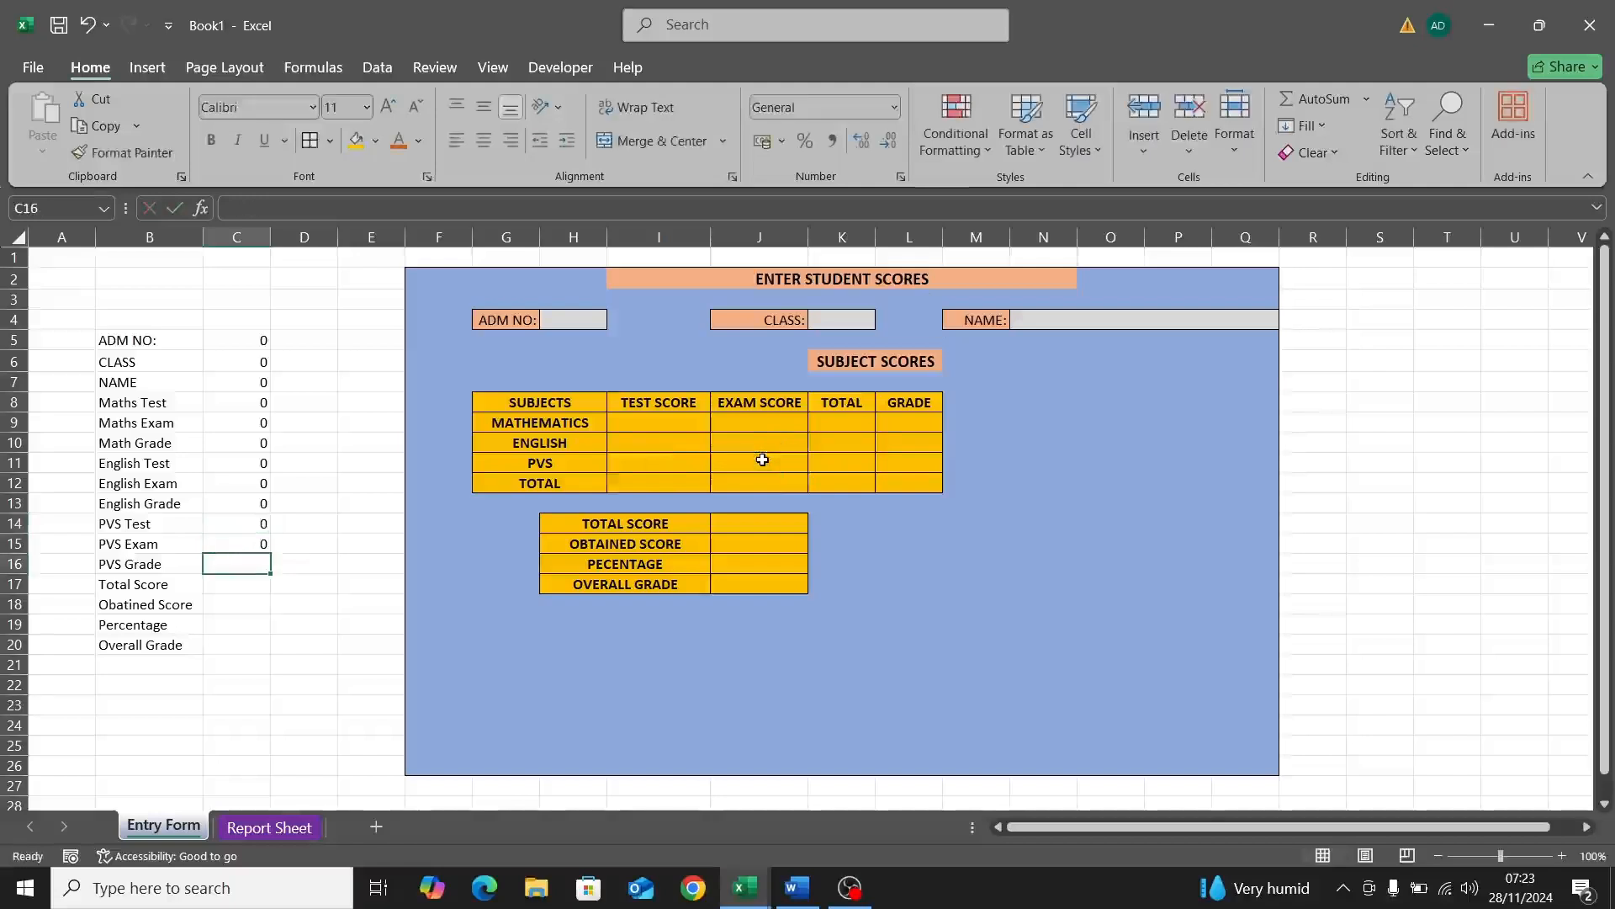
pyautogui.write('=')
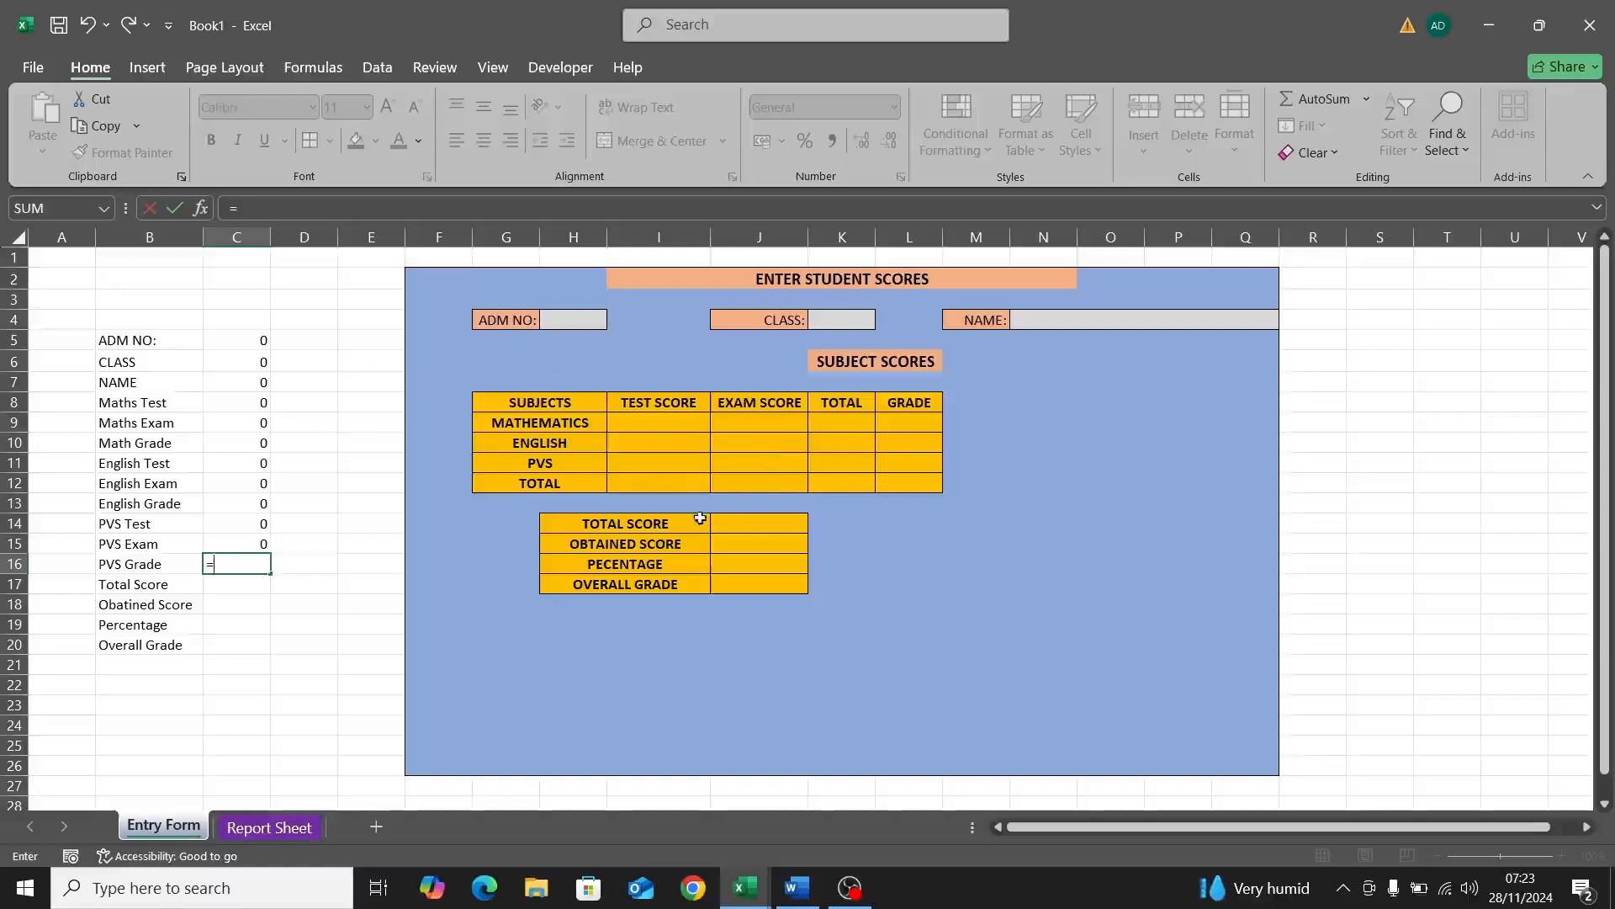
pyautogui.click(758, 465)
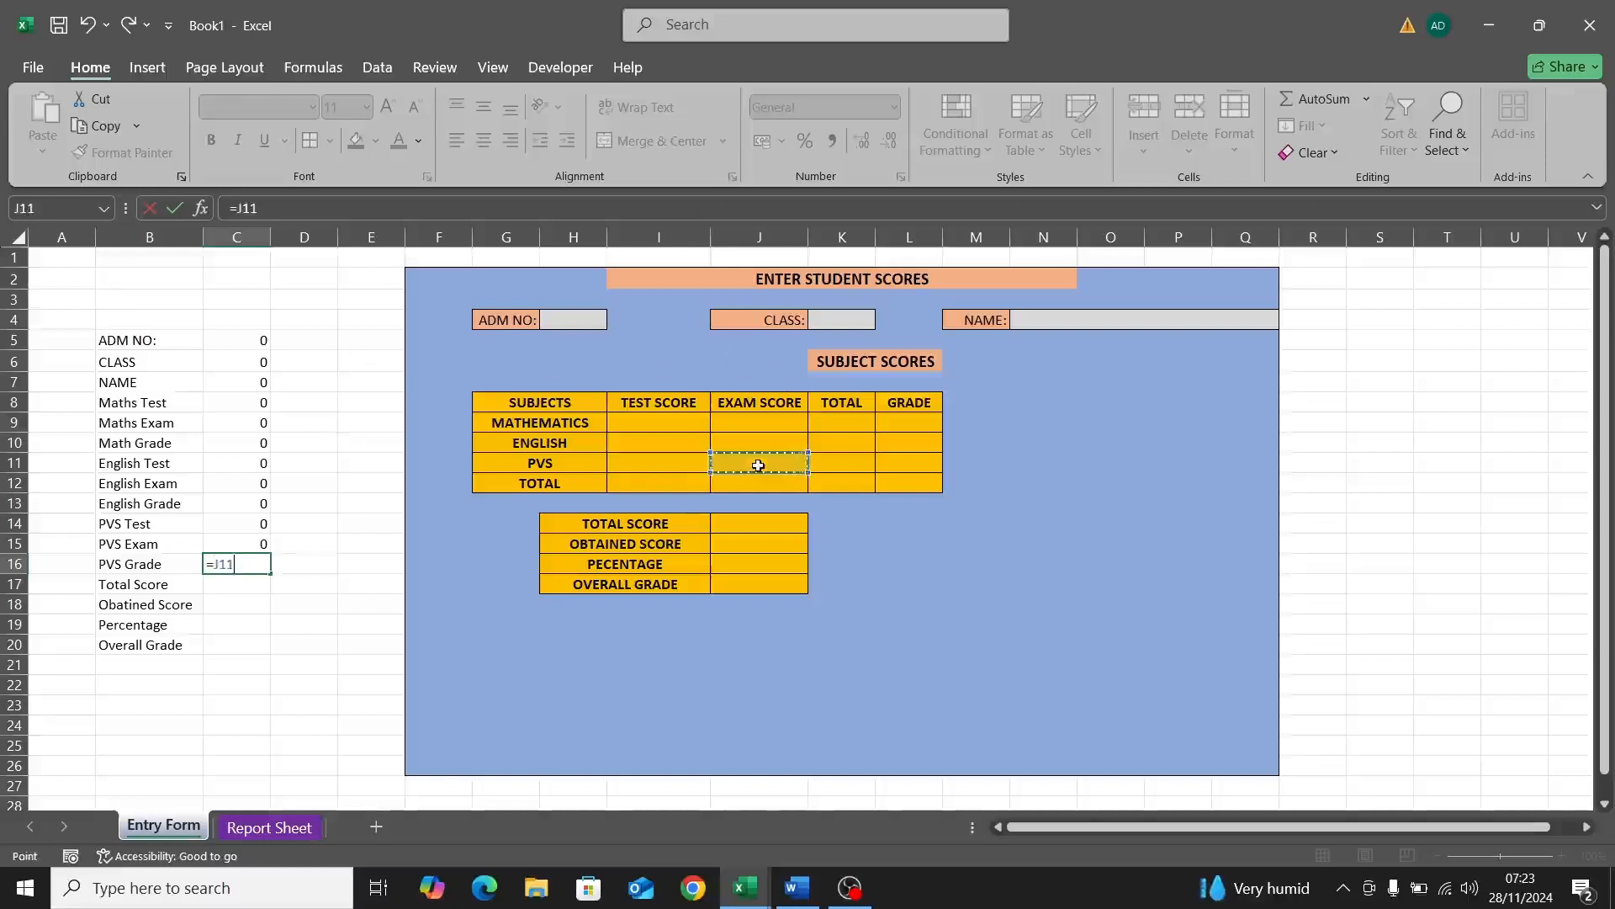
pyautogui.press('Return')
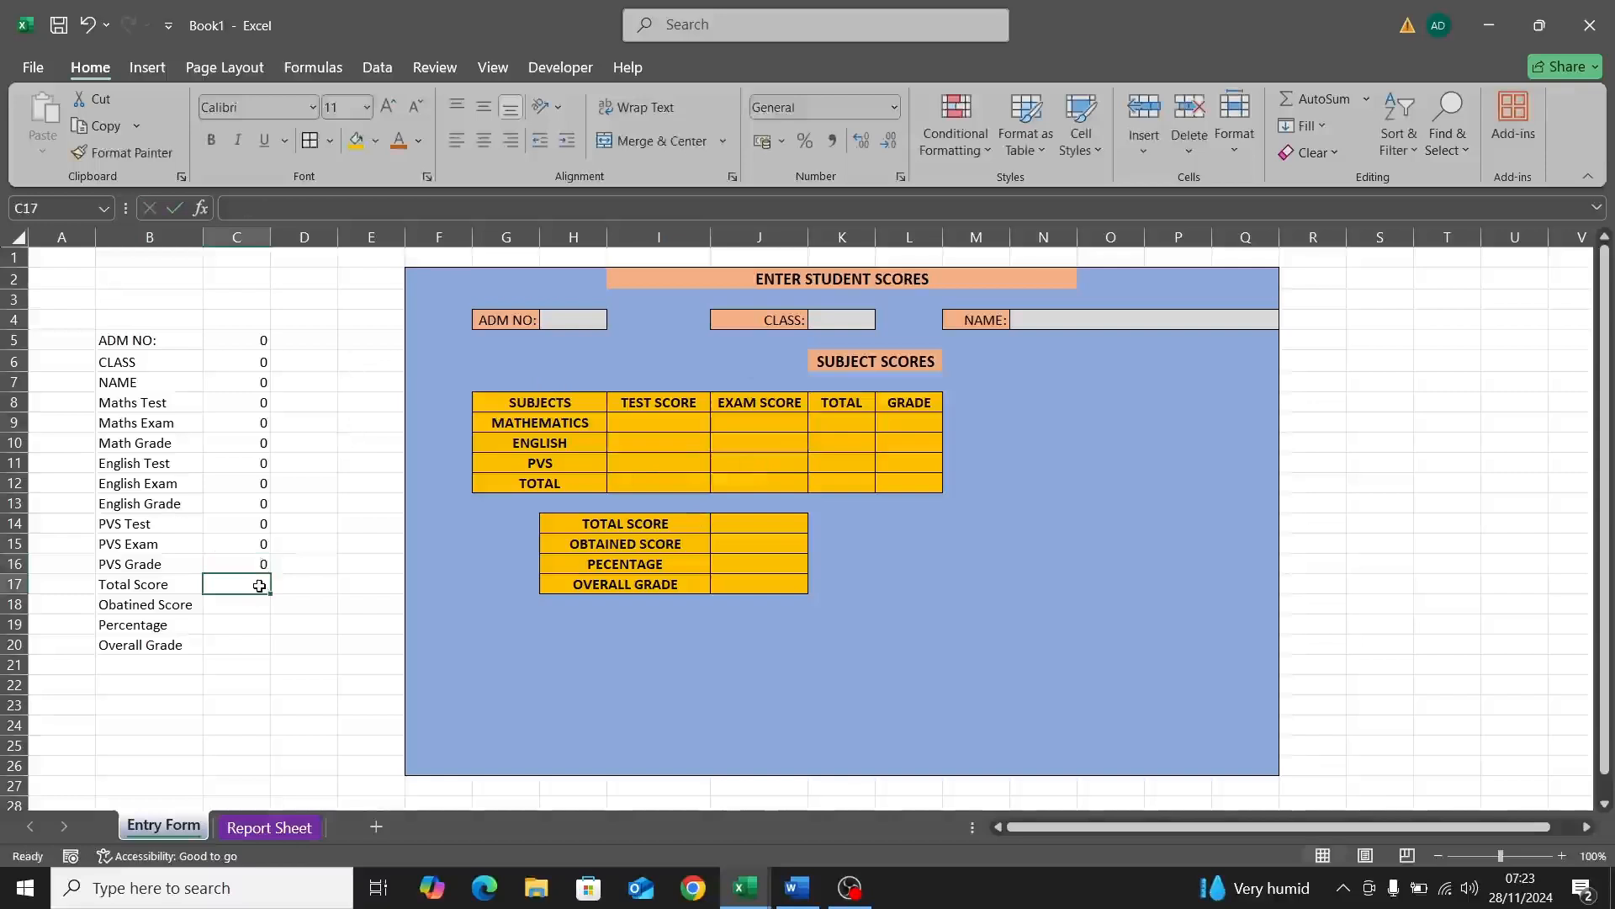
# Step: Link C17:C20 to Total Score J14, Obtained Score J15, Percentage J16 and Overall Grade J17
pyautogui.write('=')
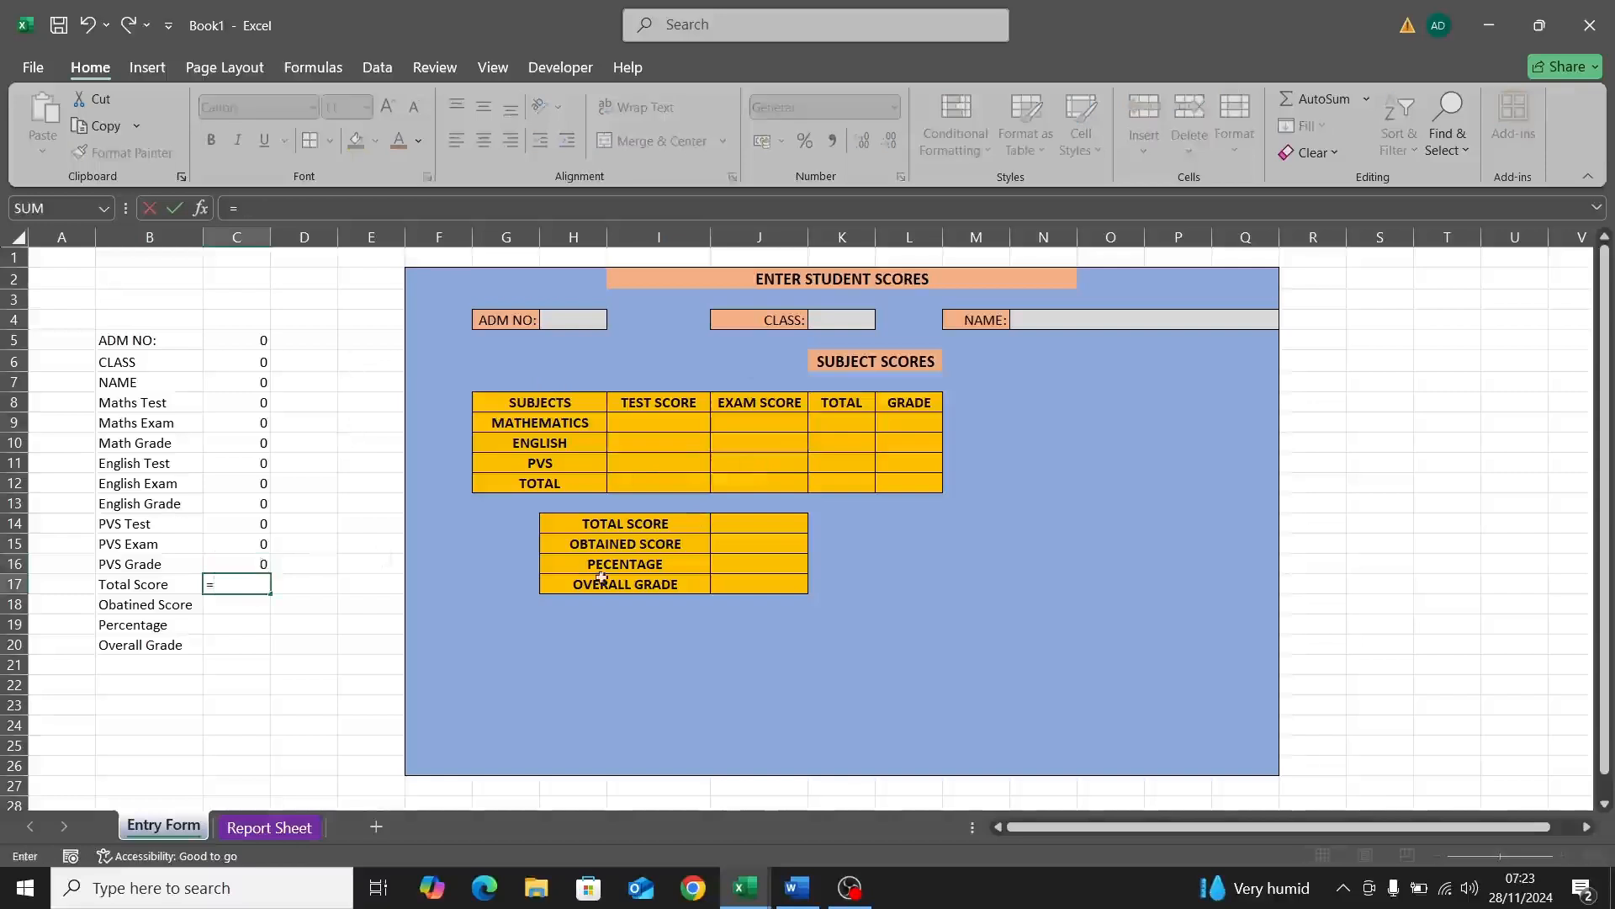
pyautogui.click(744, 529)
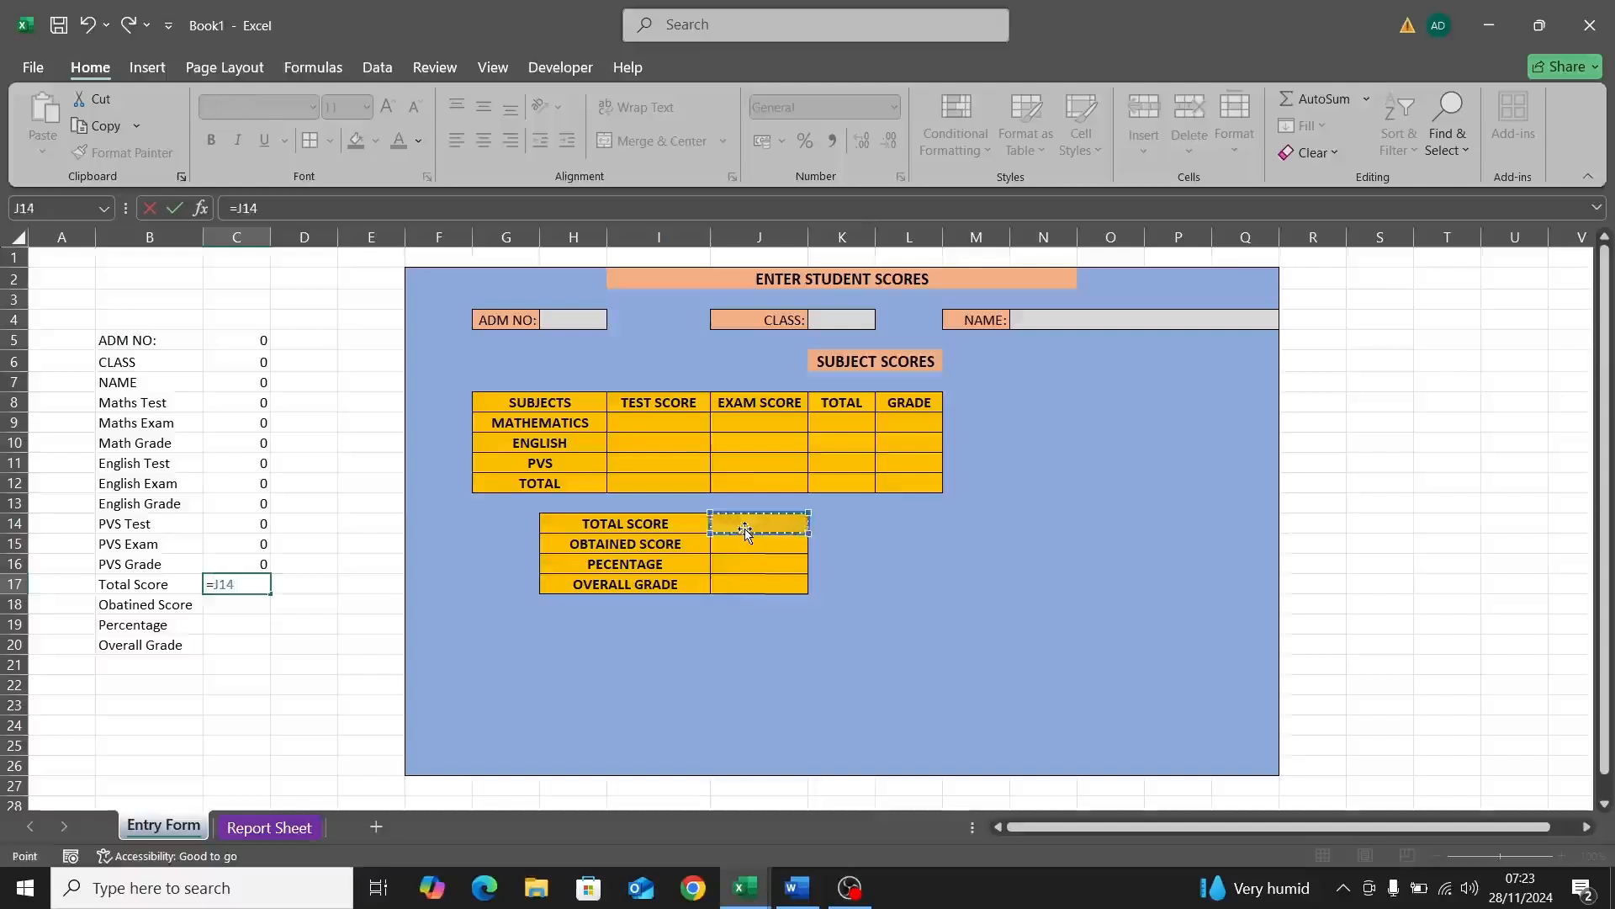
pyautogui.press('Return')
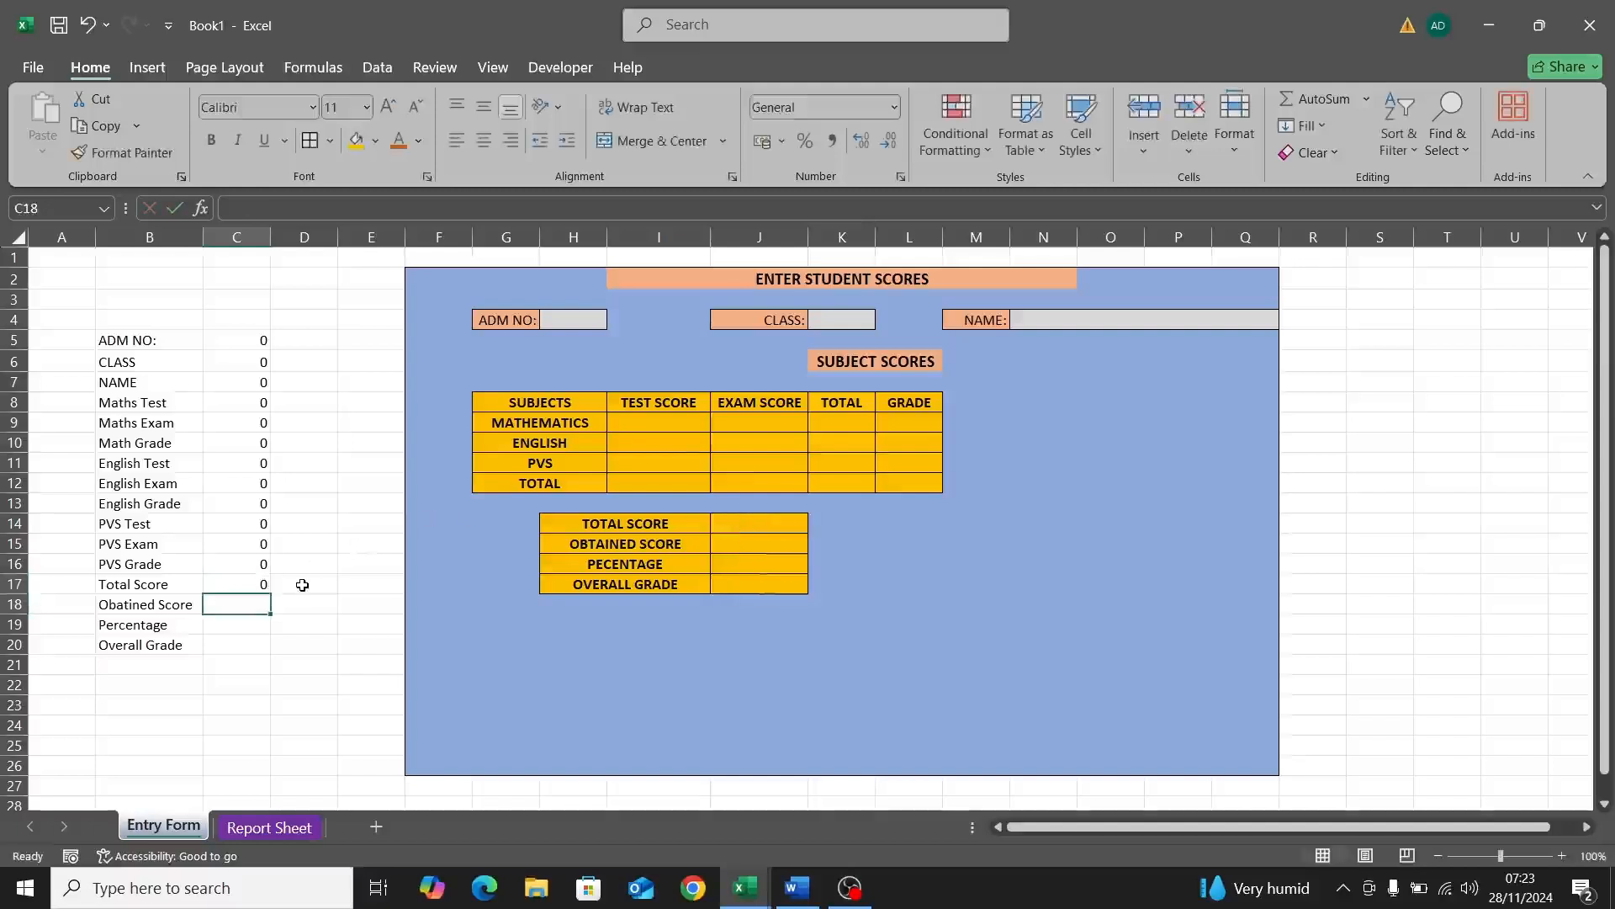
pyautogui.write('=')
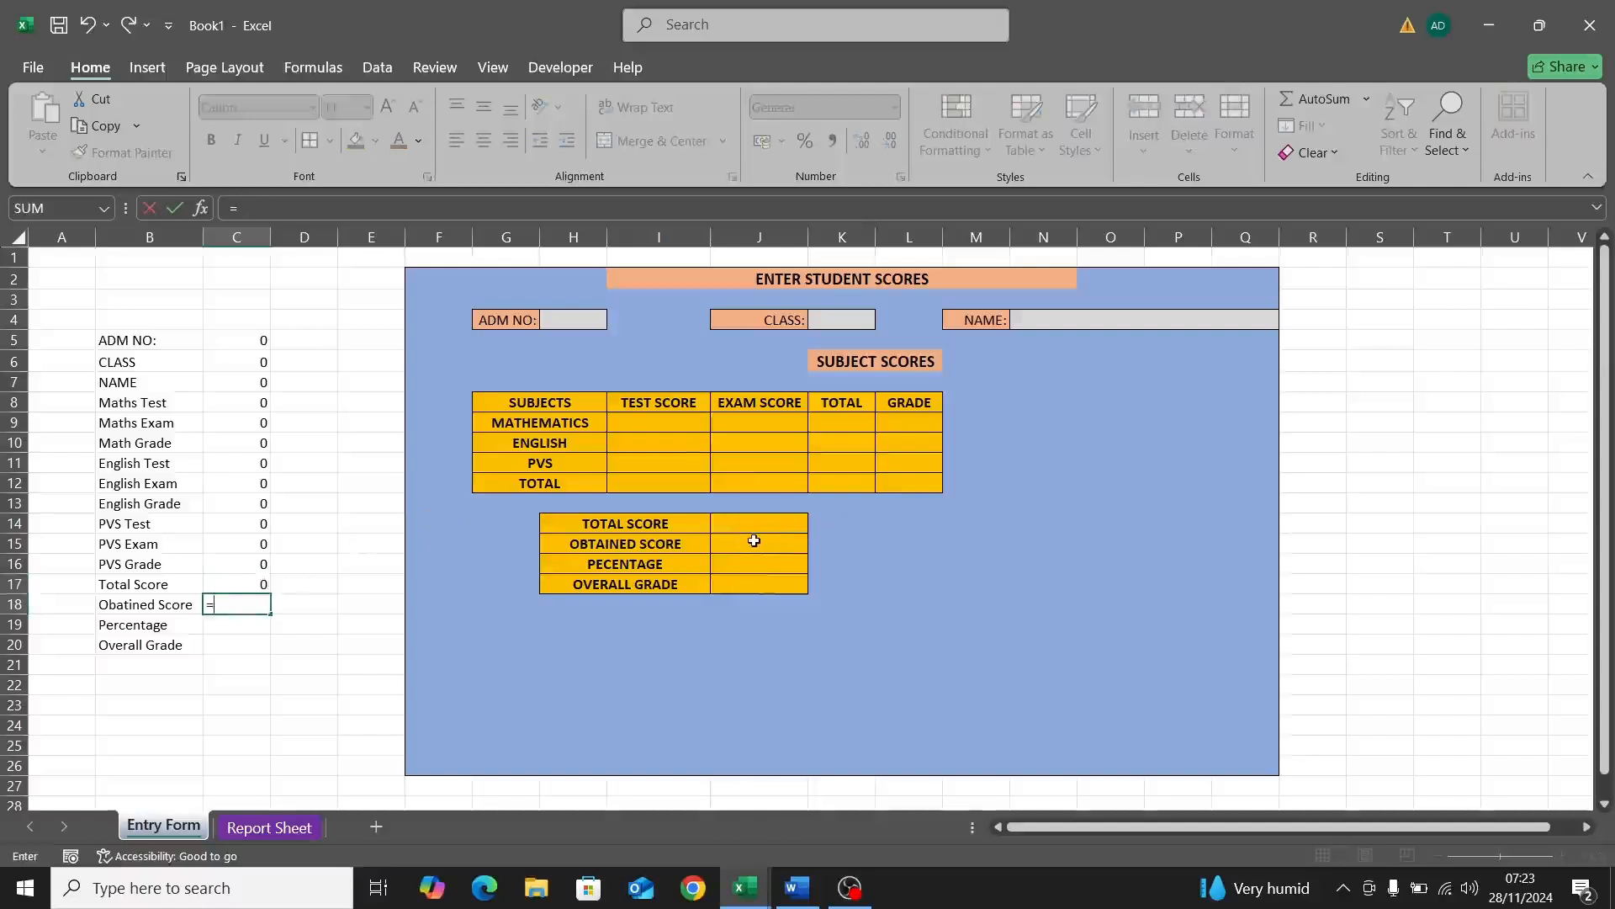
pyautogui.click(752, 543)
pyautogui.press('Return')
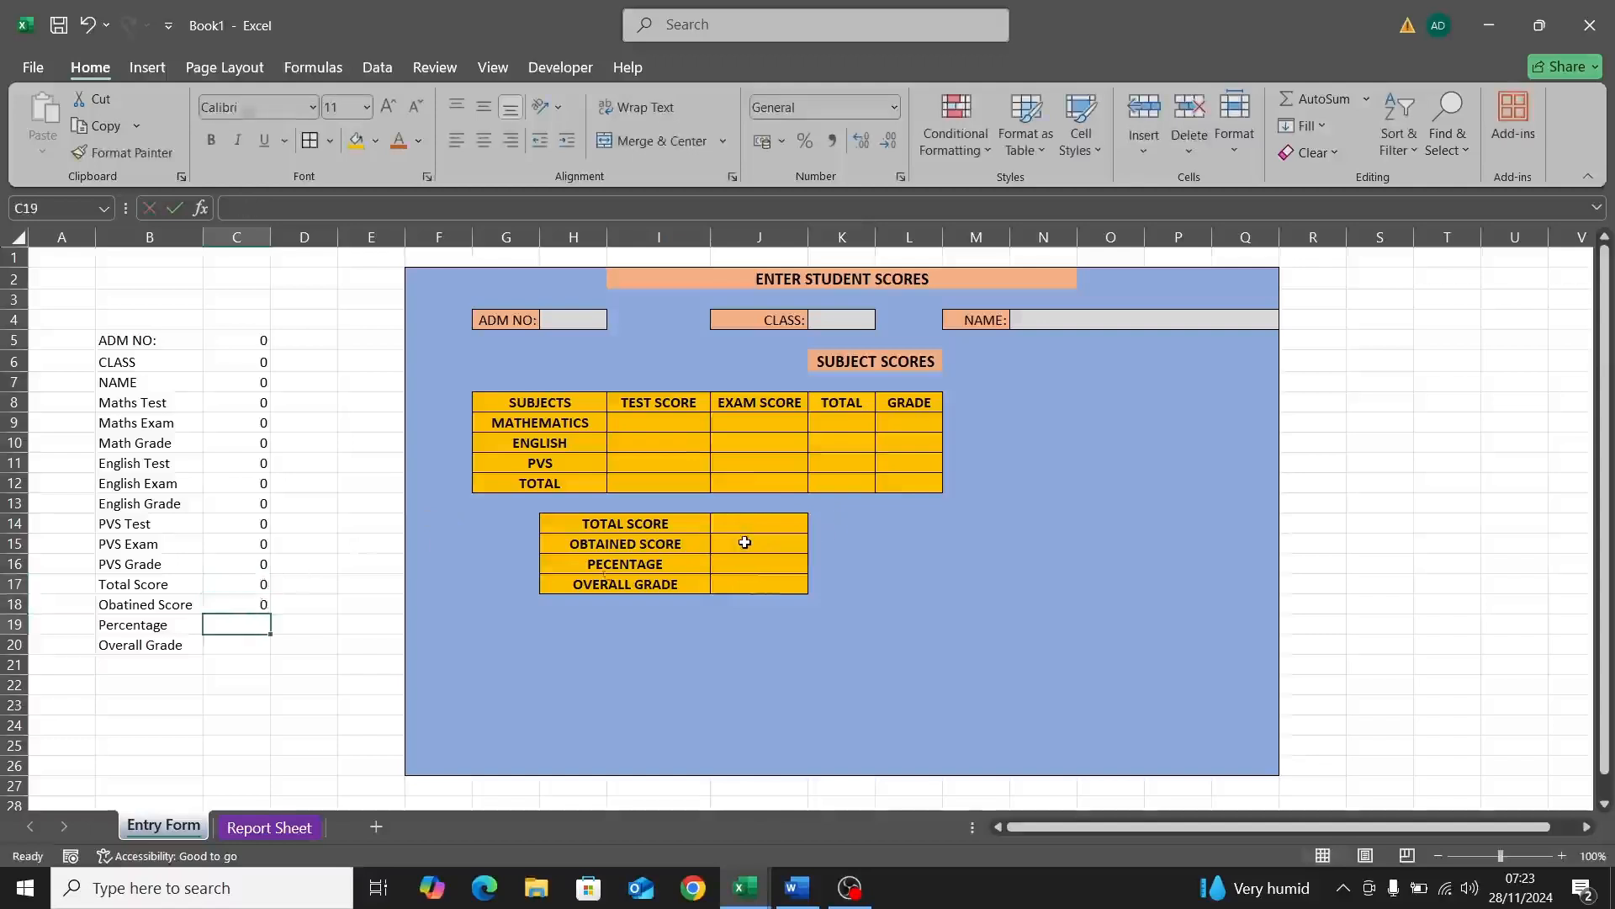
pyautogui.write('=')
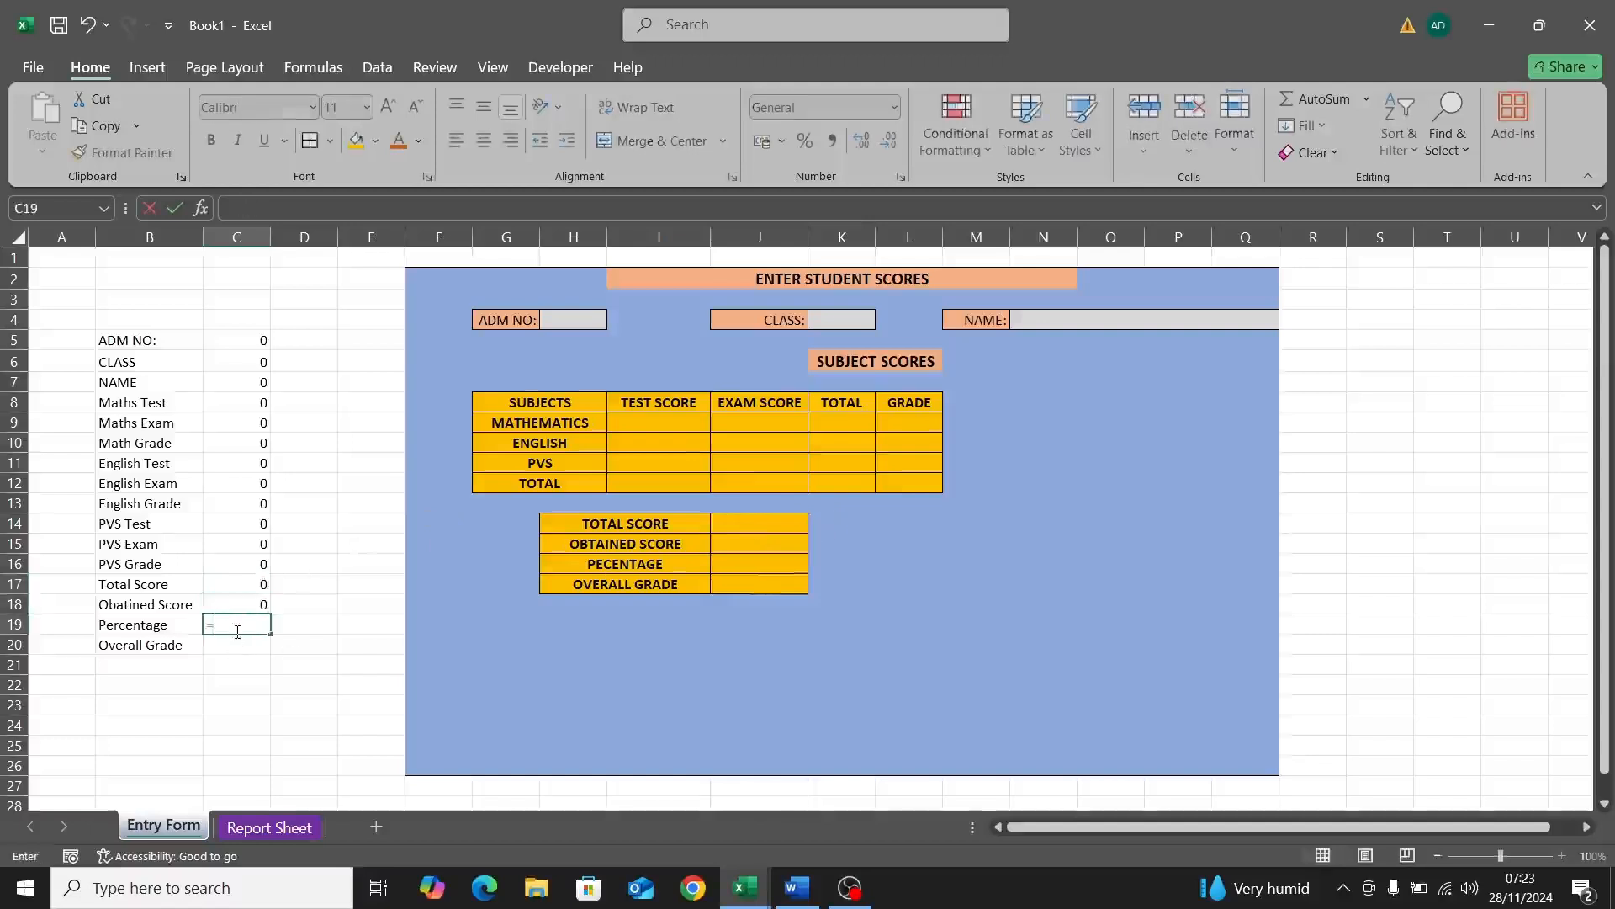
pyautogui.click(745, 564)
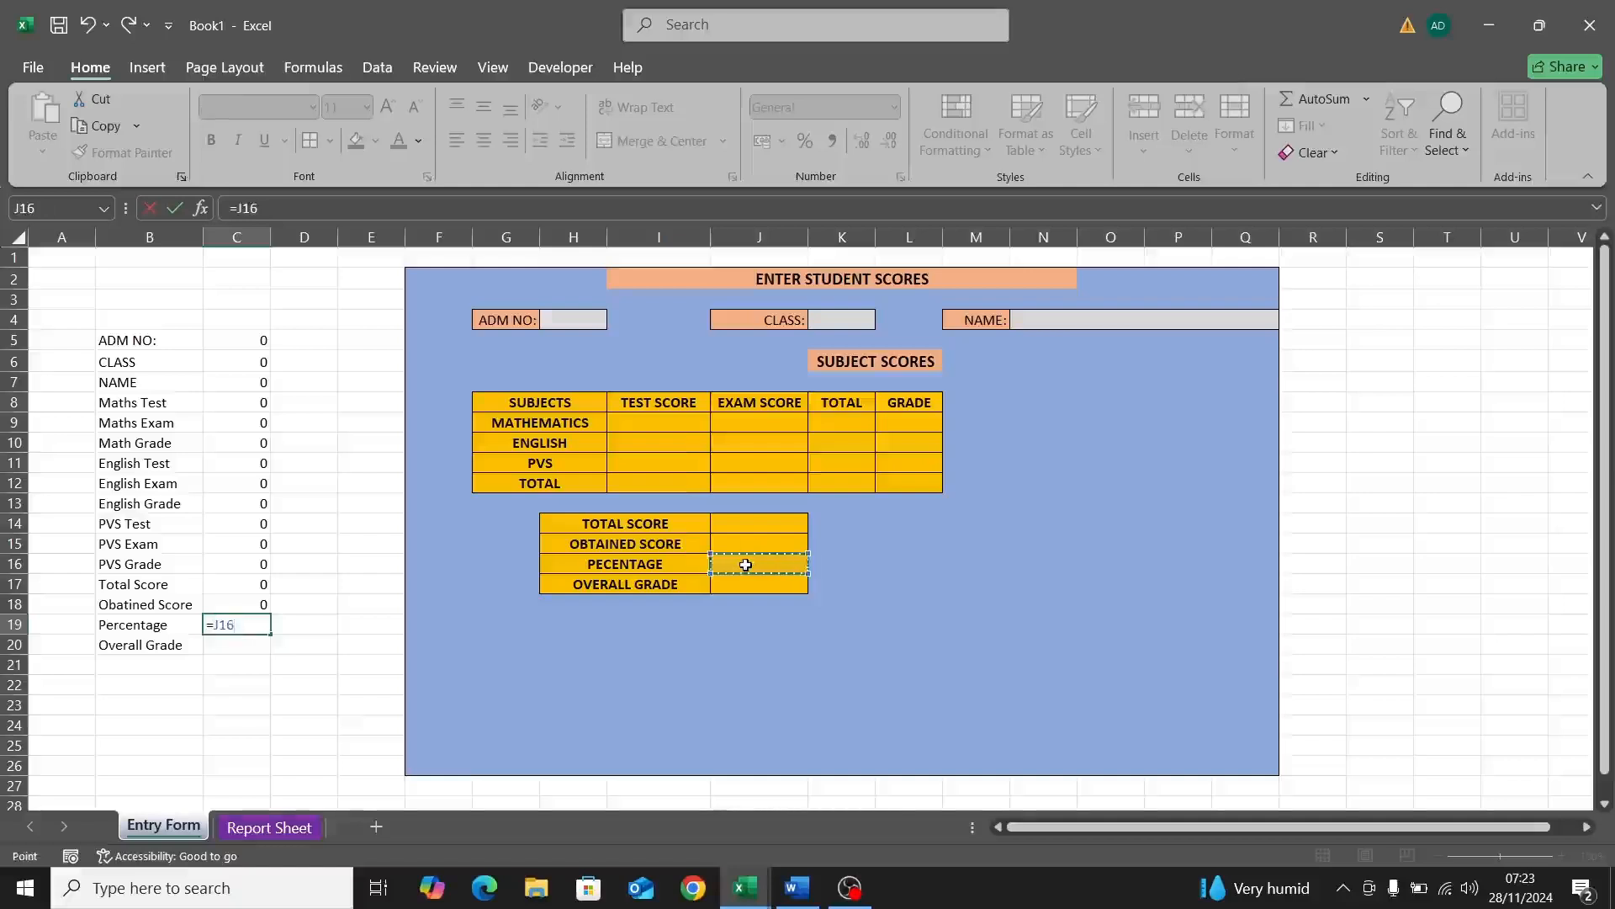
pyautogui.press('Return')
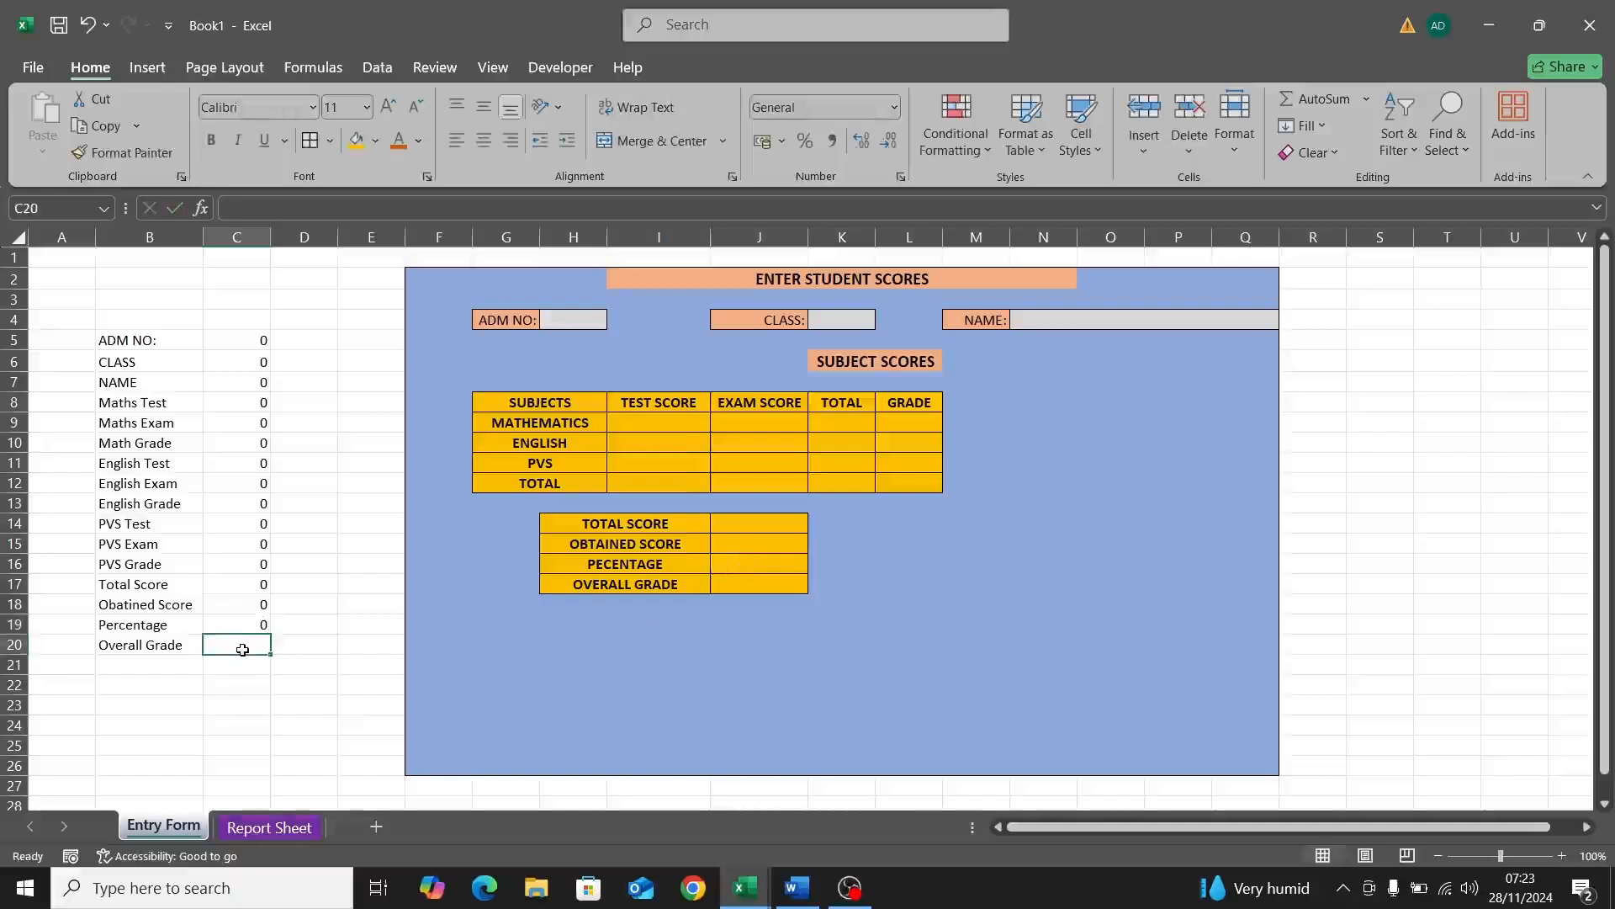
pyautogui.write('=')
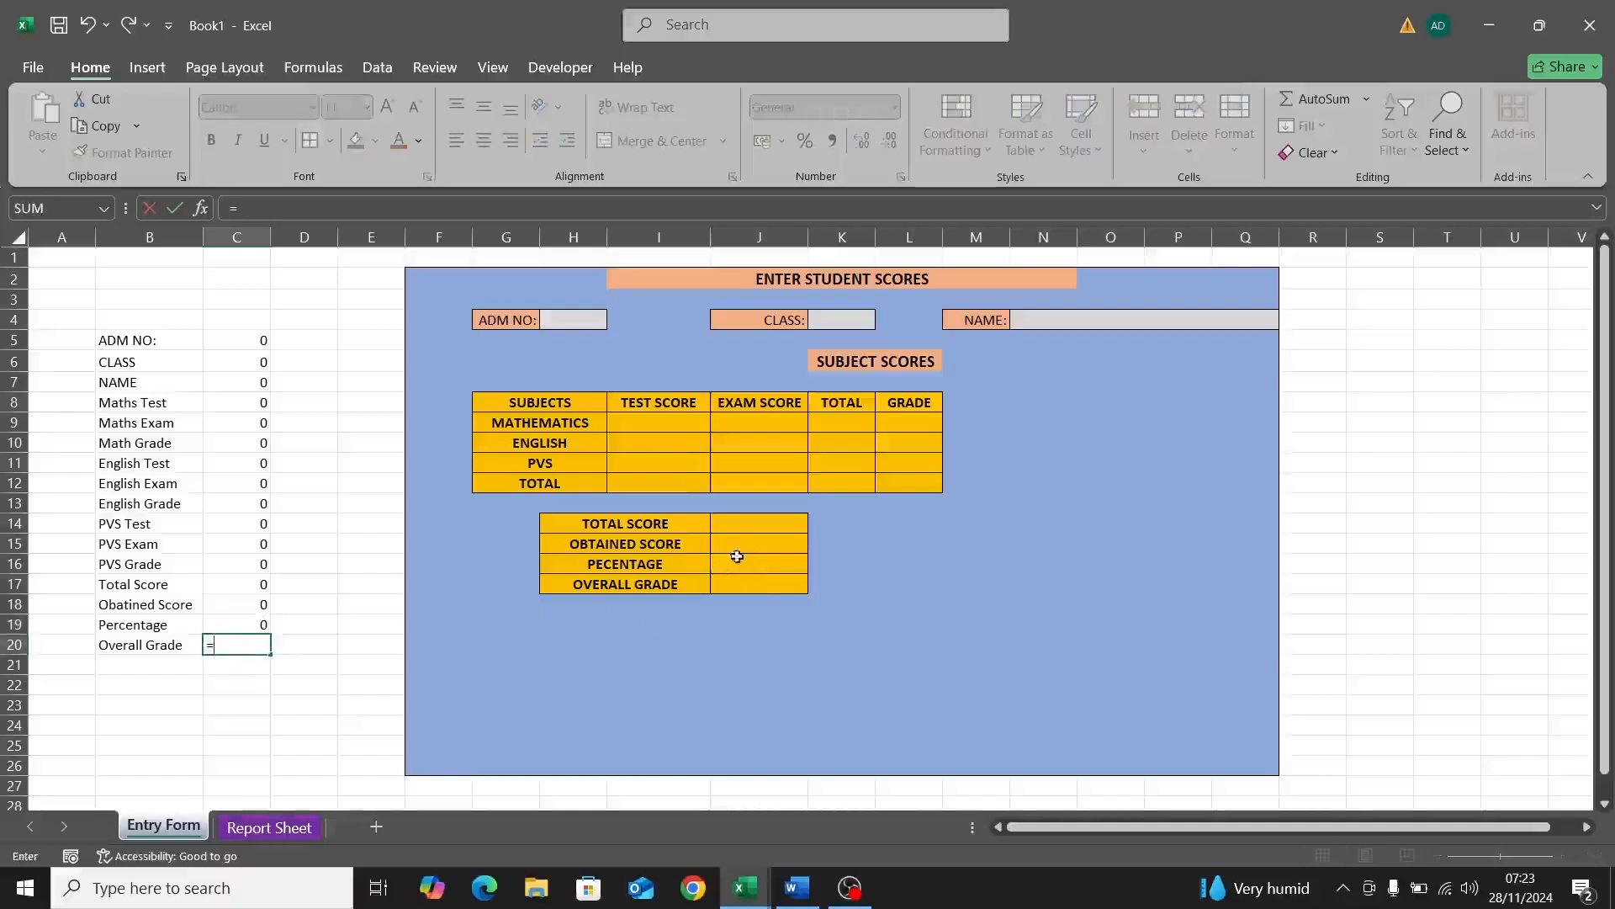
pyautogui.click(762, 585)
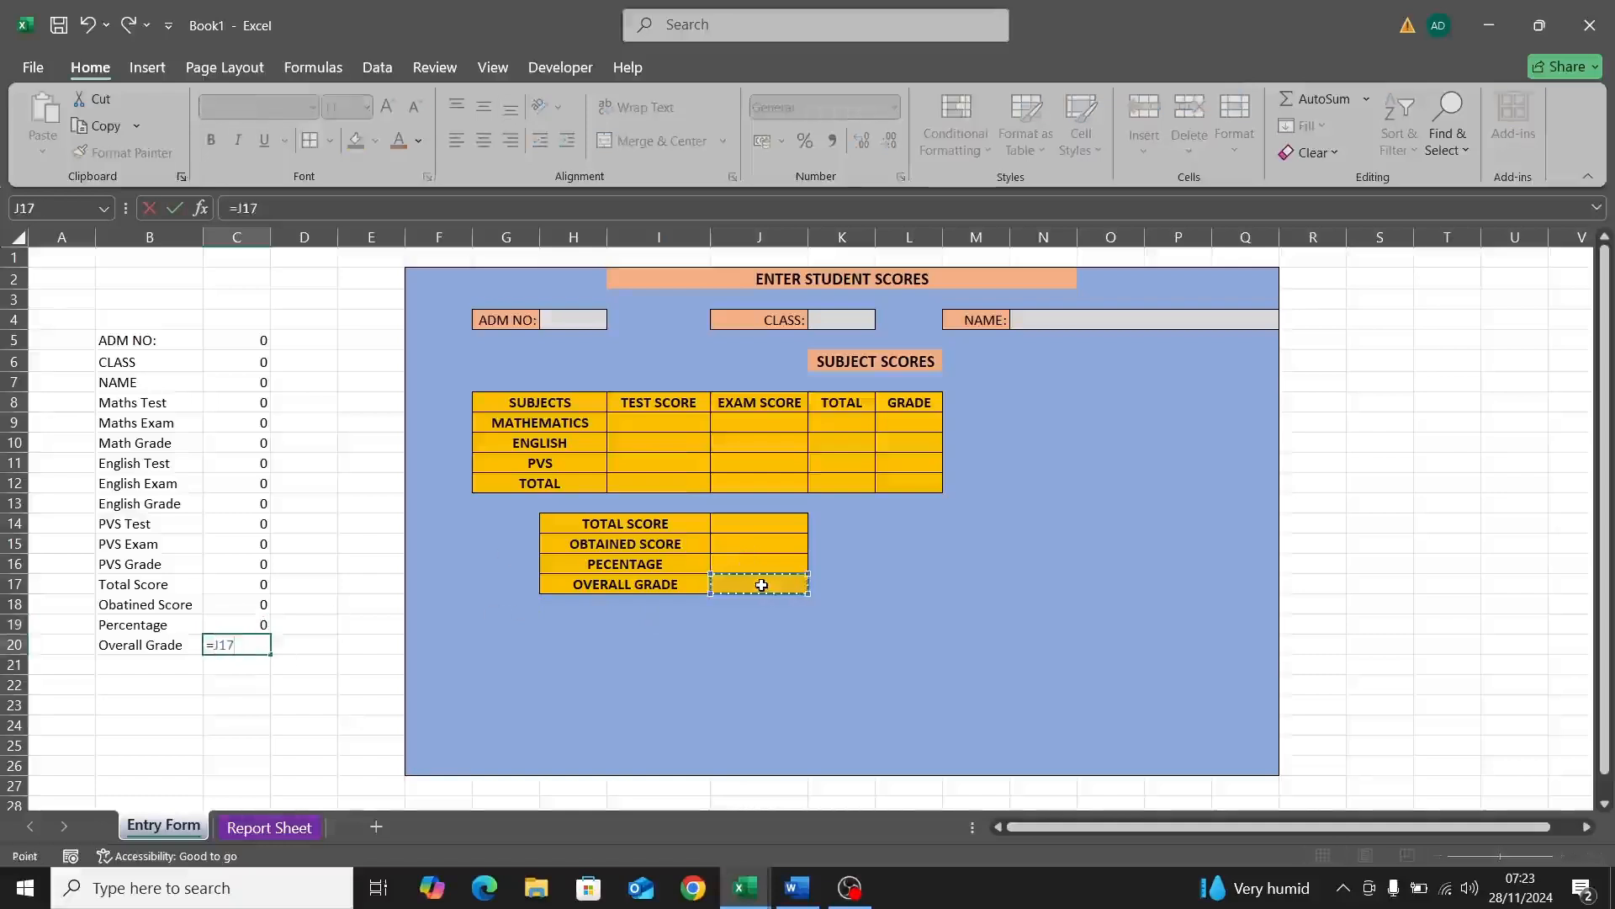
pyautogui.press('Return')
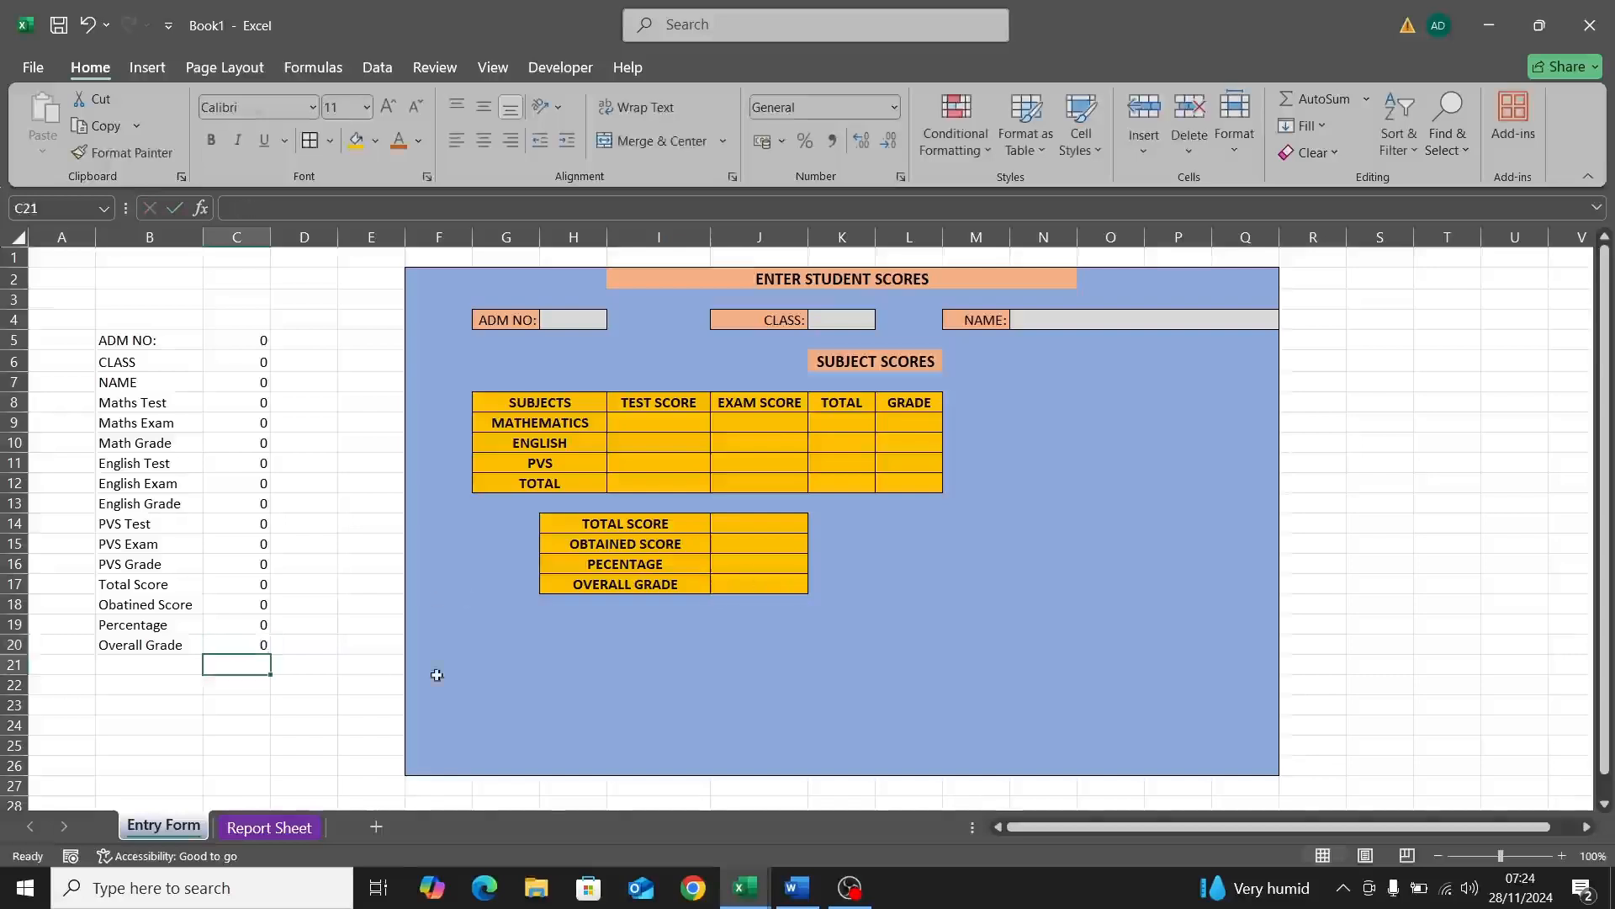
# Step: Enter admission number 11 in H4 and choose class JSS2 from the K4 dropdown
pyautogui.click(584, 318)
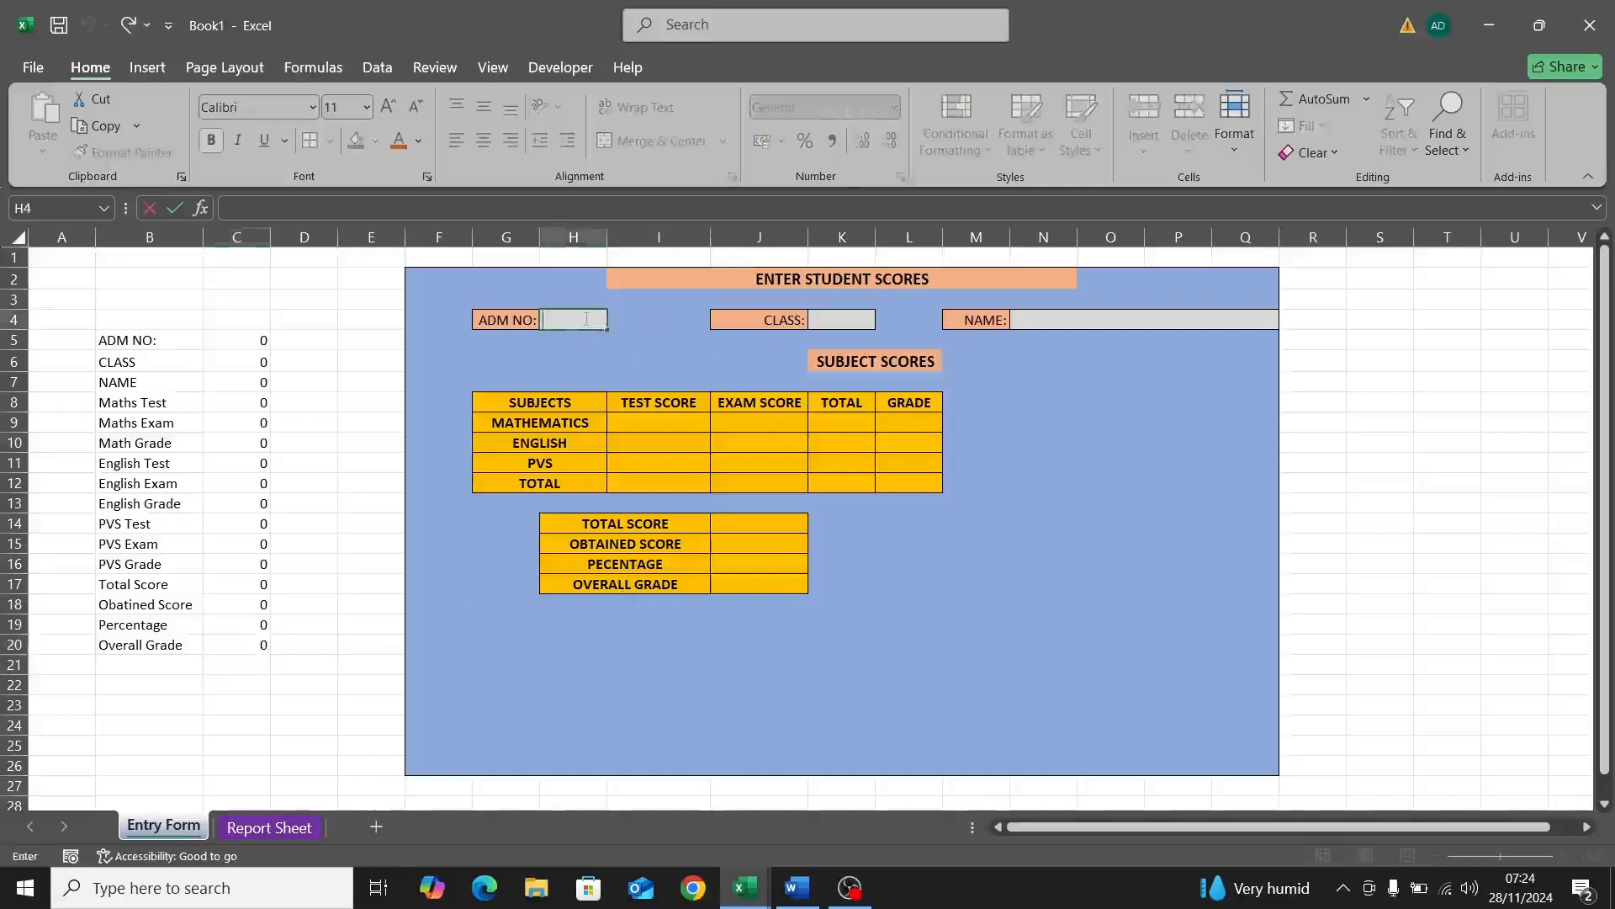
pyautogui.write('11')
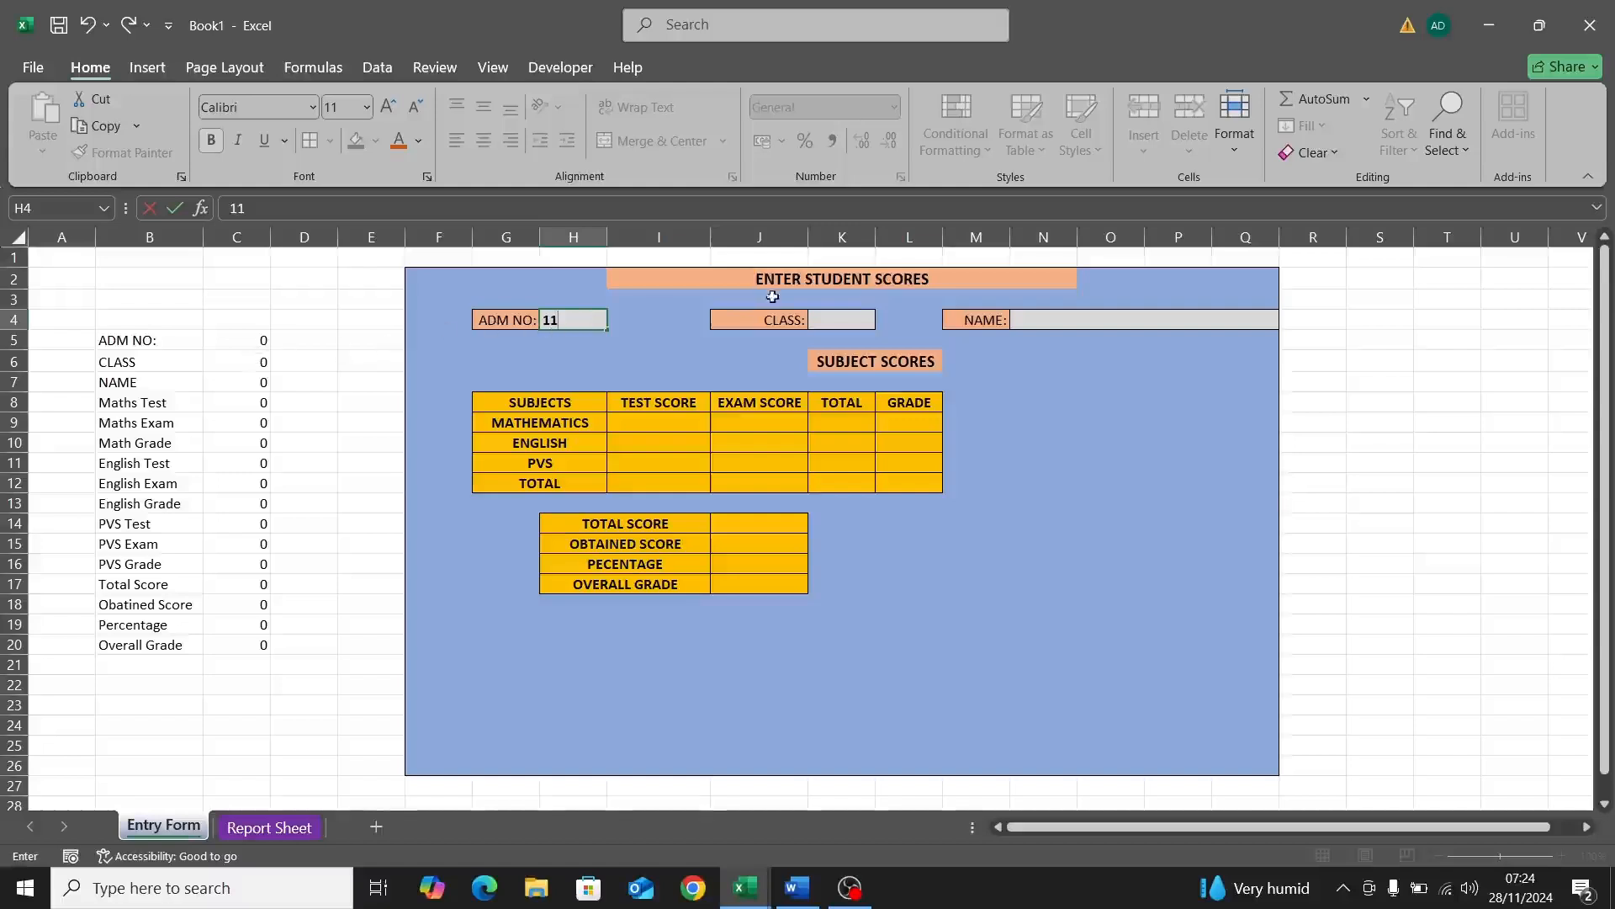
pyautogui.click(825, 318)
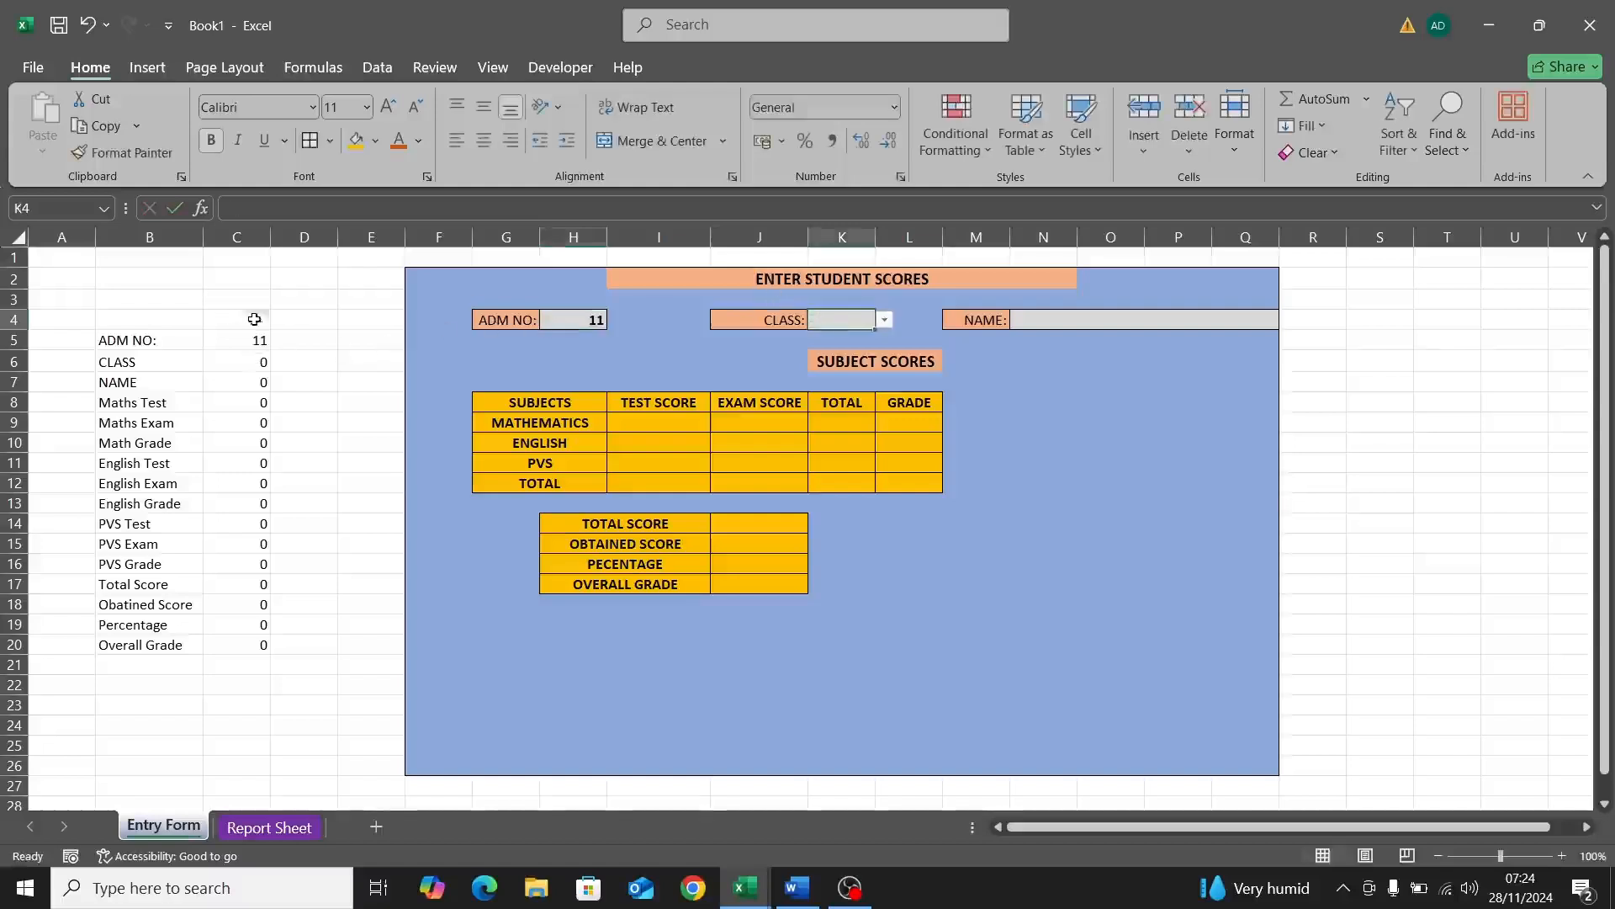
pyautogui.click(885, 321)
pyautogui.click(875, 347)
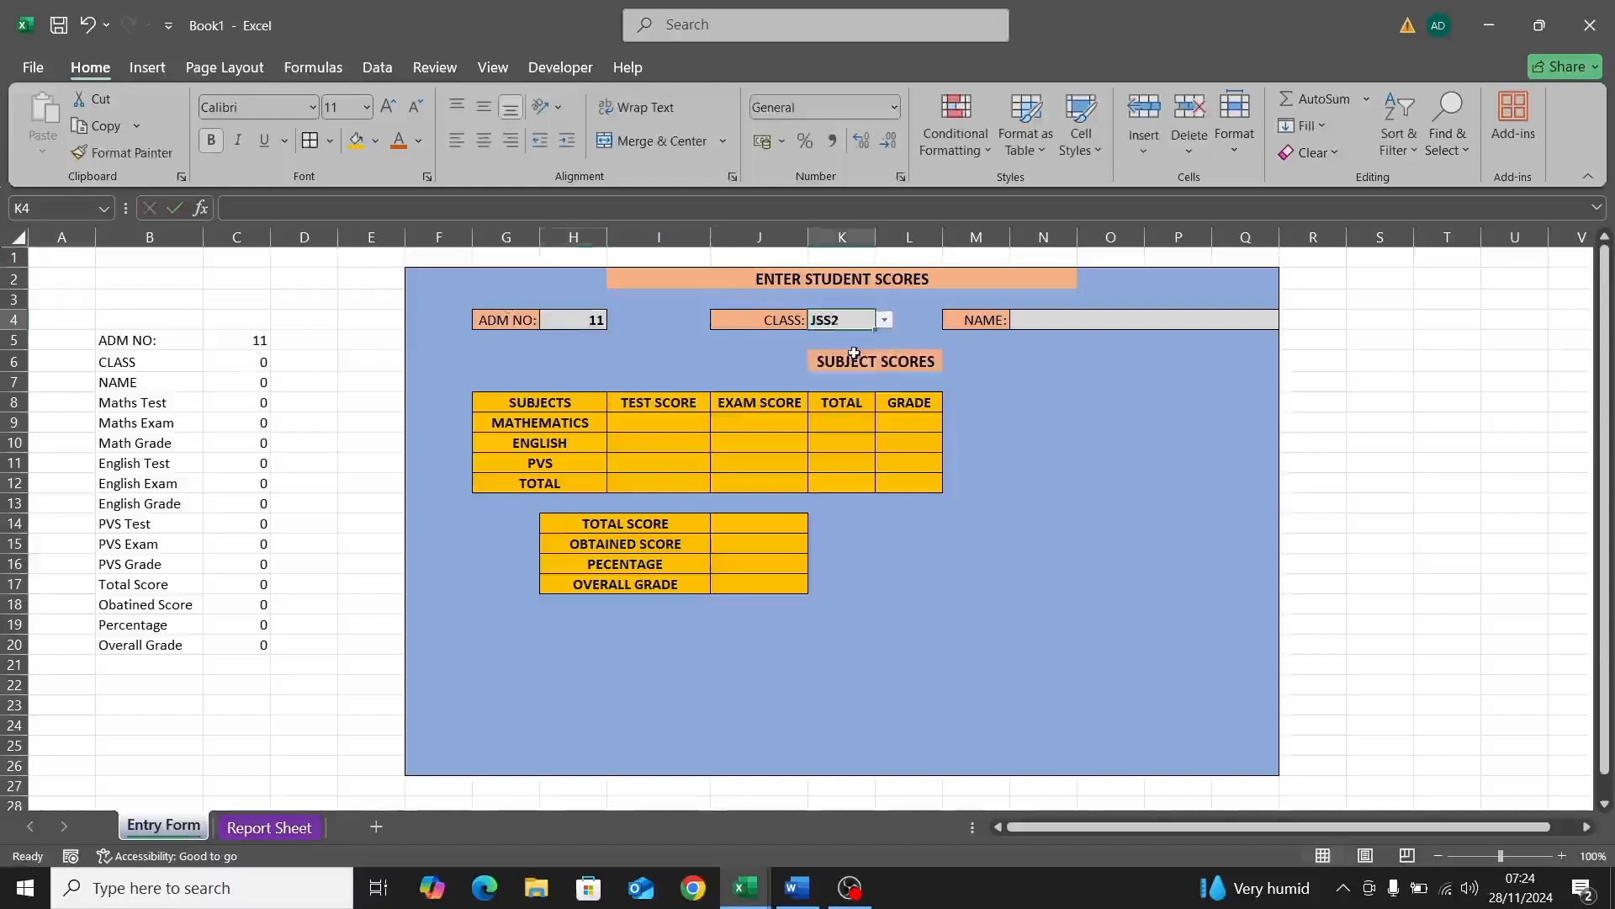
# Step: Type the student's name into the name field N4
pyautogui.click(1108, 315)
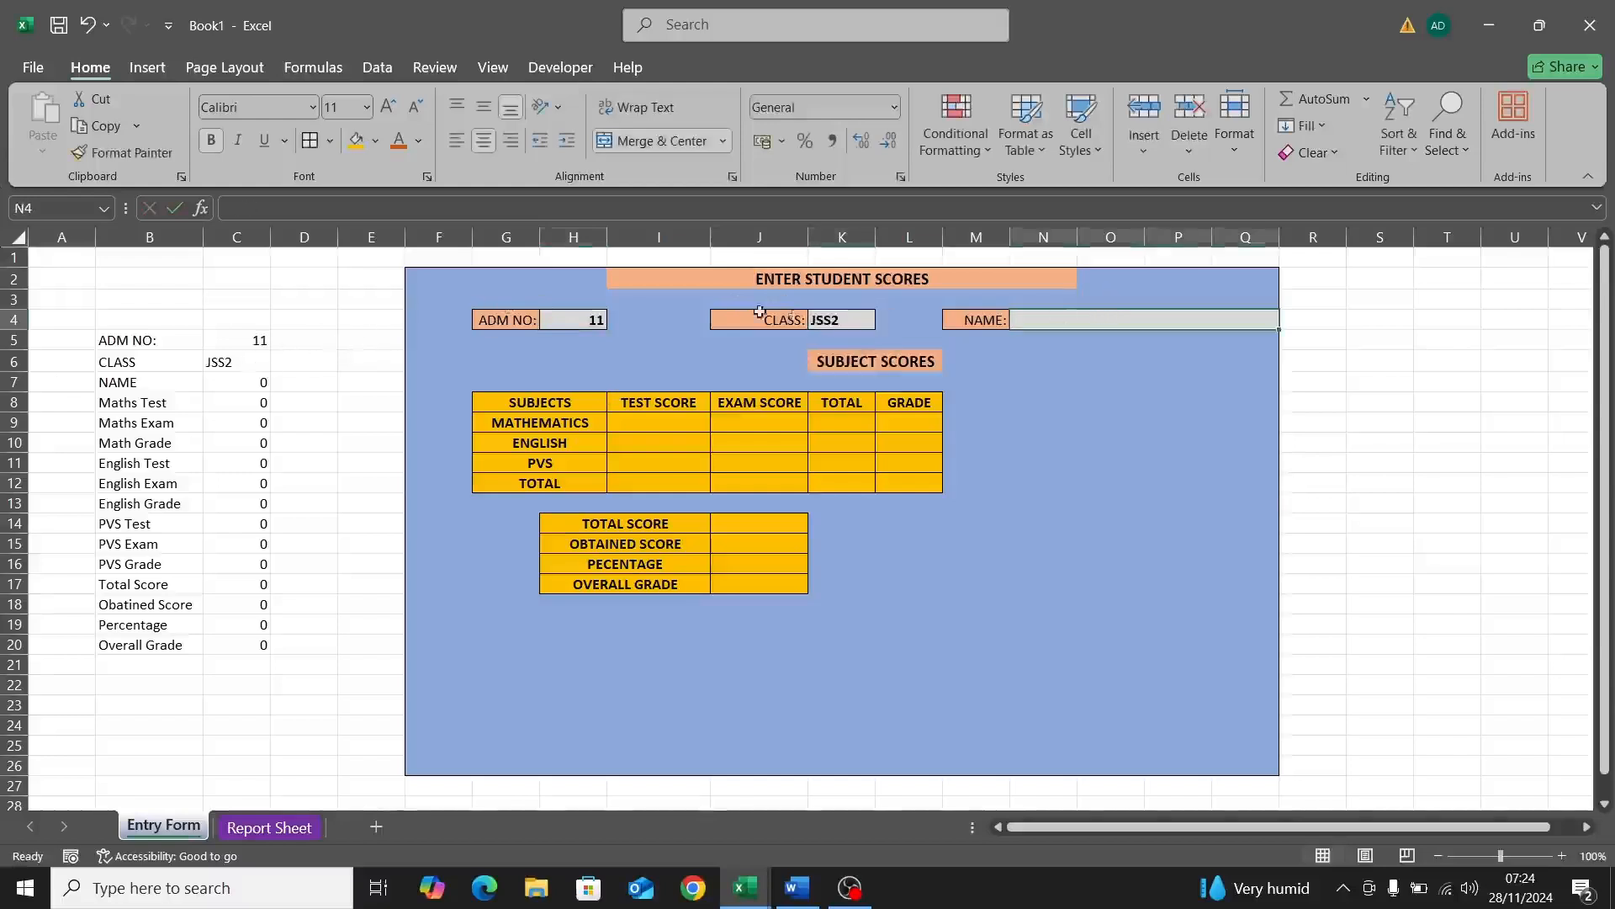
pyautogui.doubleClick(1074, 321)
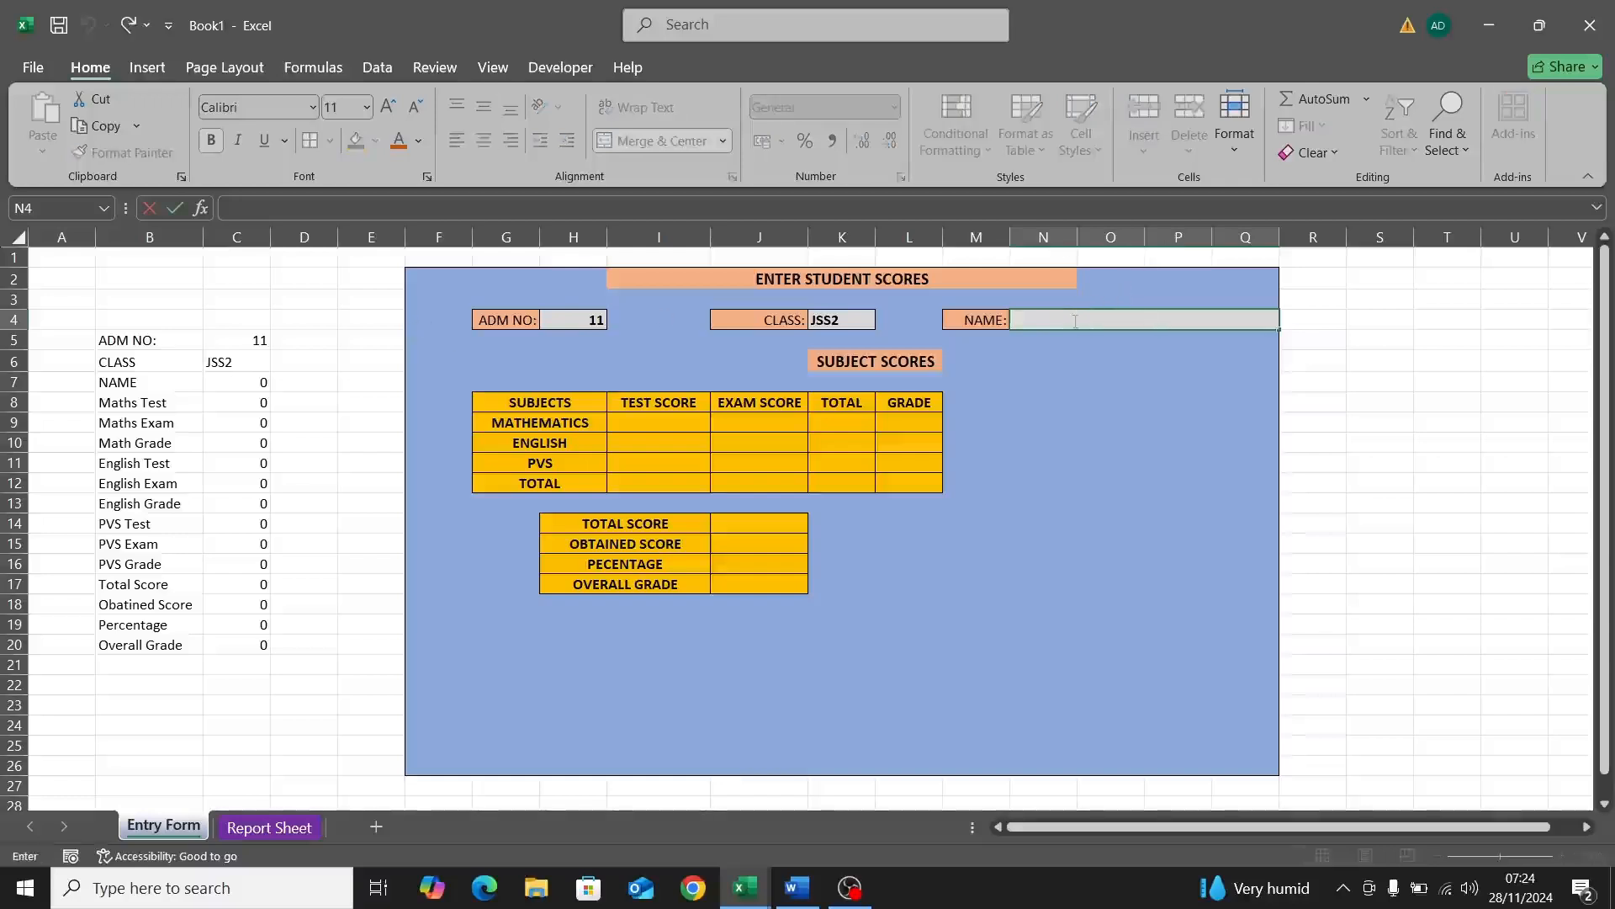
pyautogui.press('BackSpace')
pyautogui.press('BackSpace')
pyautogui.press('BackSpace')
pyautogui.press('BackSpace')
pyautogui.press('BackSpace')
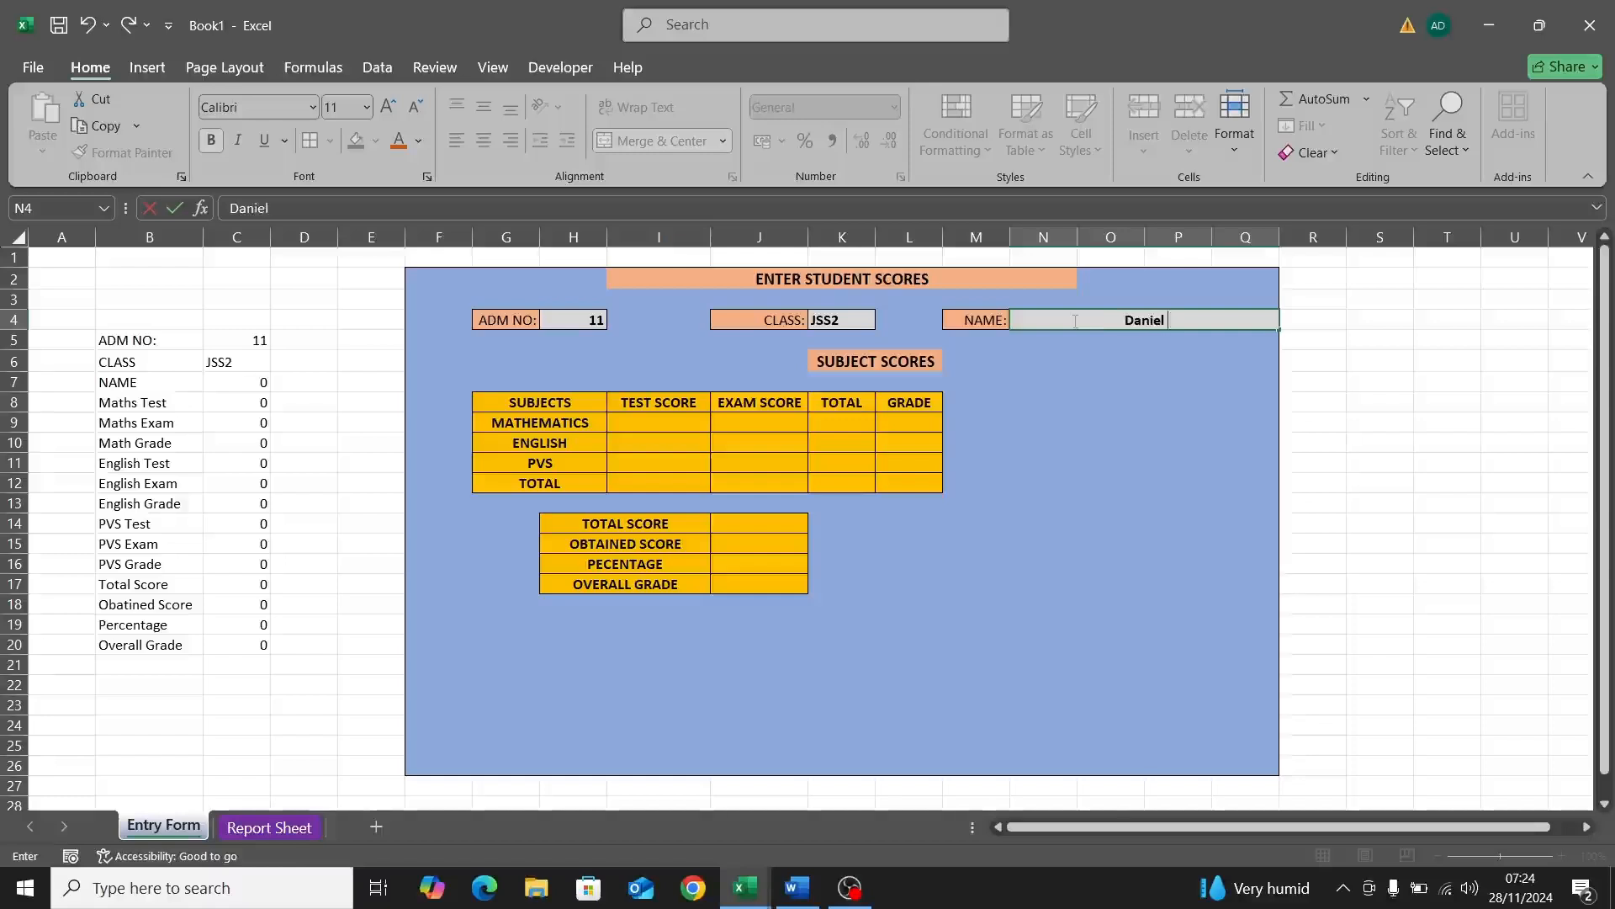
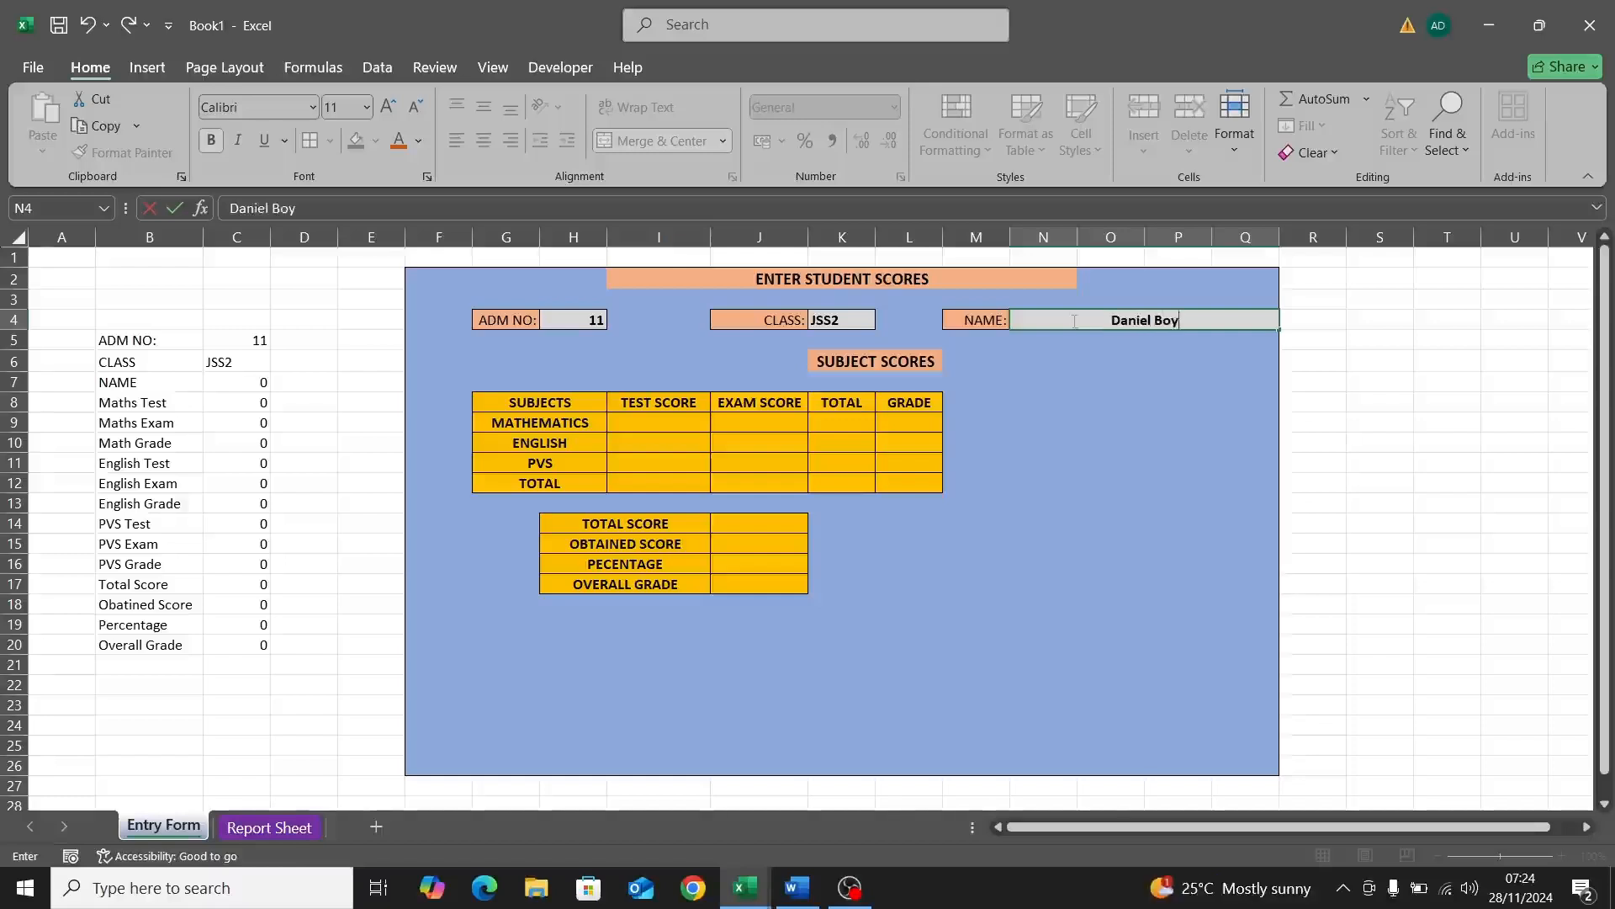
pyautogui.click(623, 425)
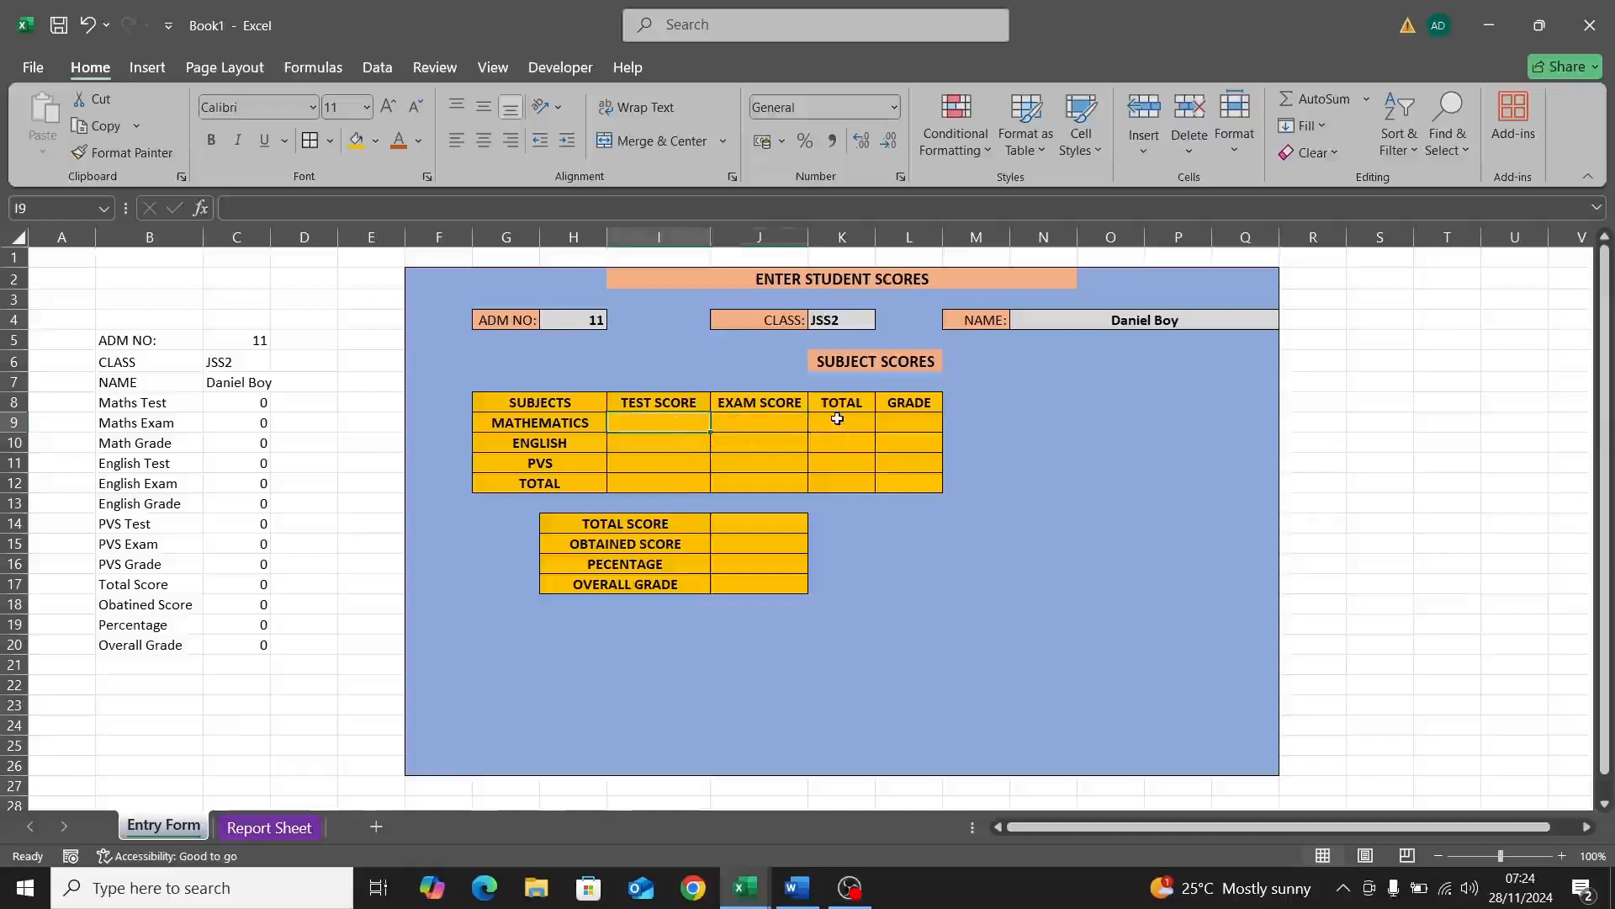
# Step: Enter =SUM(I9,J9) in the Mathematics total cell K9
pyautogui.click(754, 425)
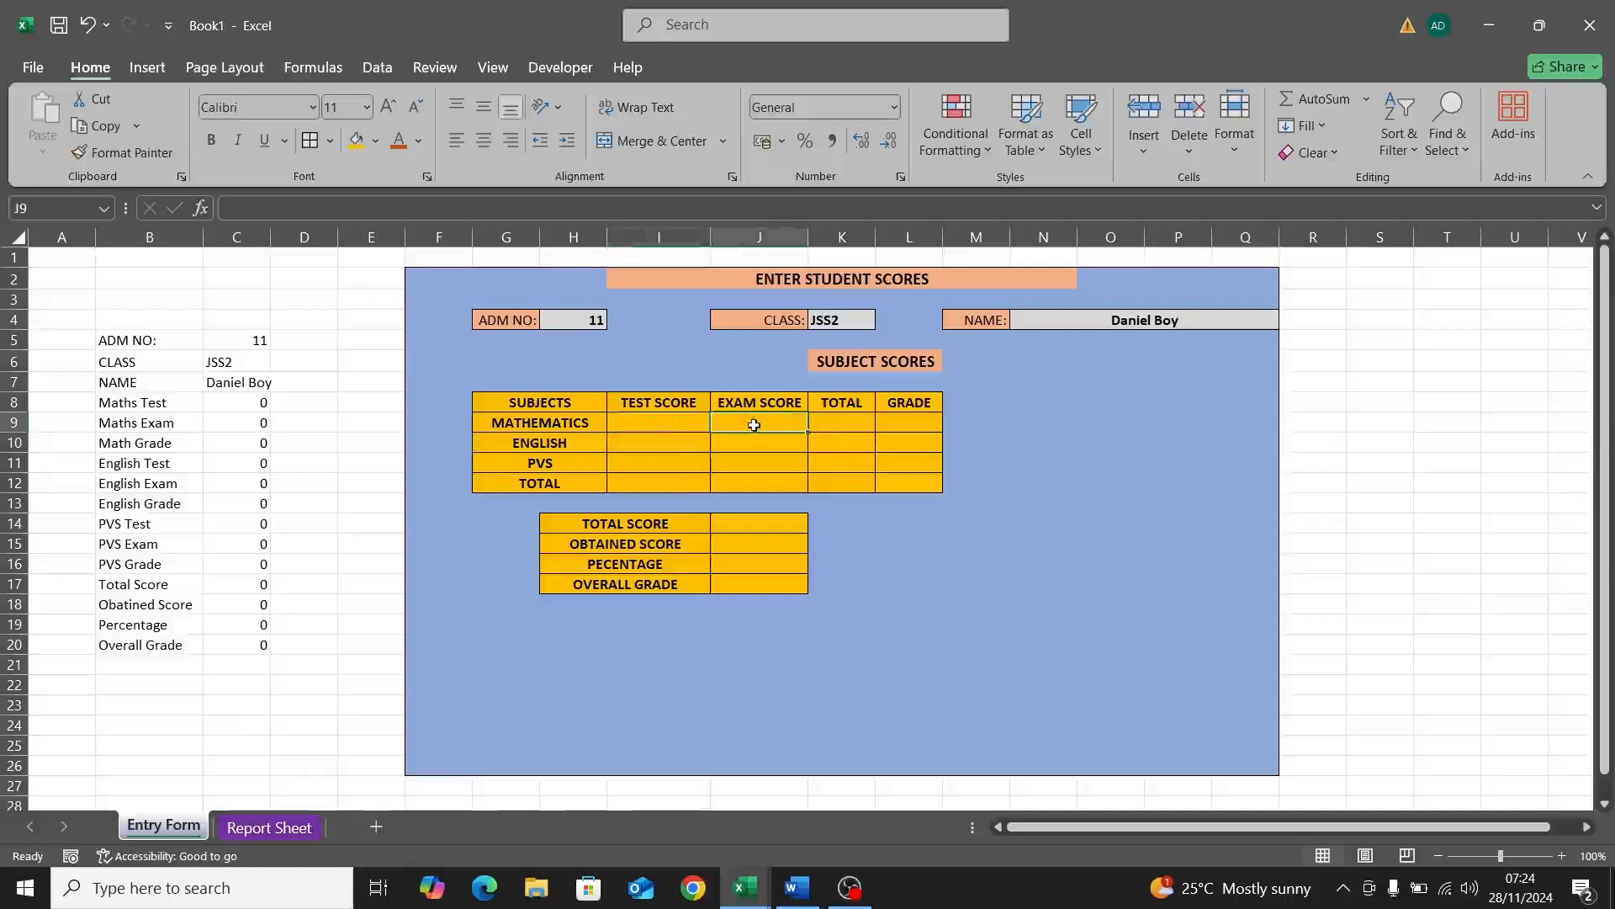
pyautogui.click(841, 428)
pyautogui.doubleClick(842, 424)
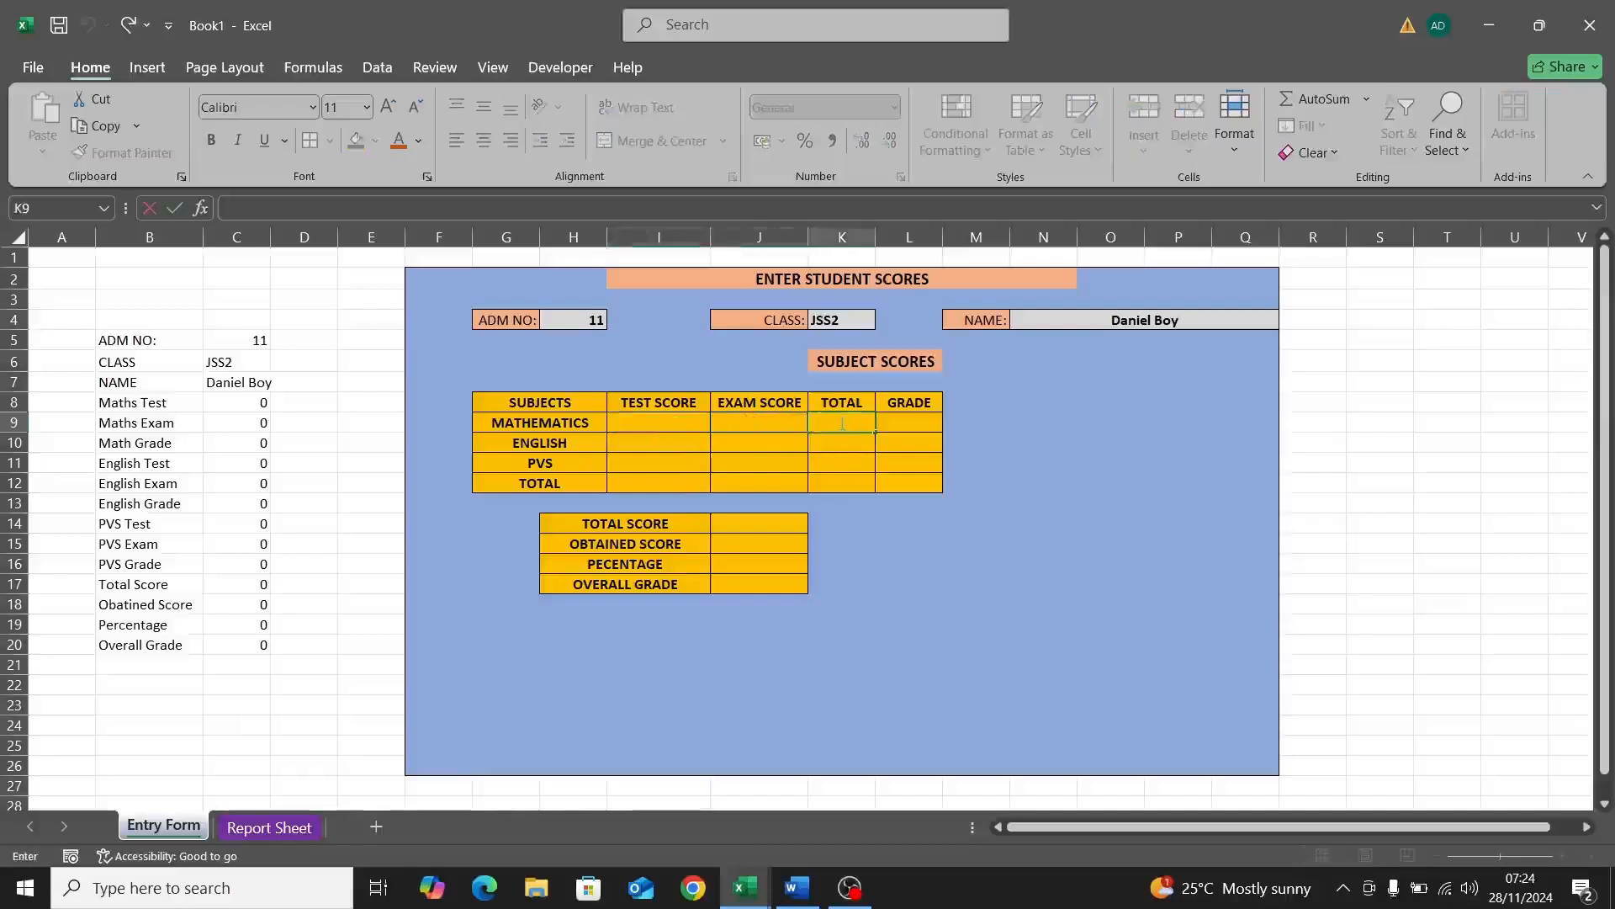
pyautogui.write('=S')
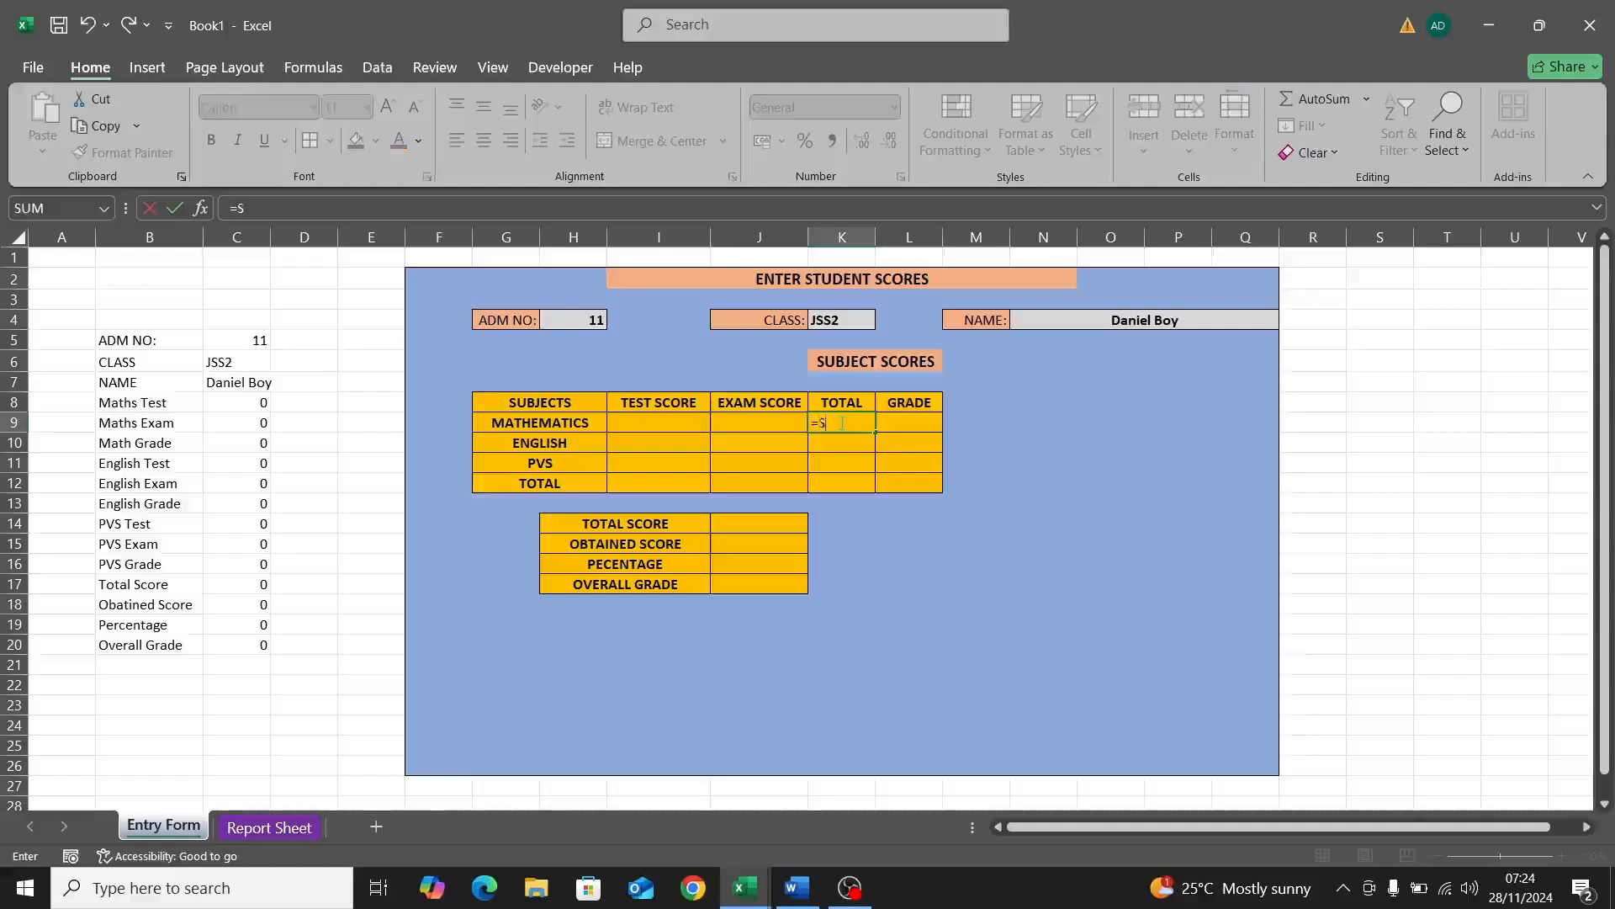
pyautogui.write('UM')
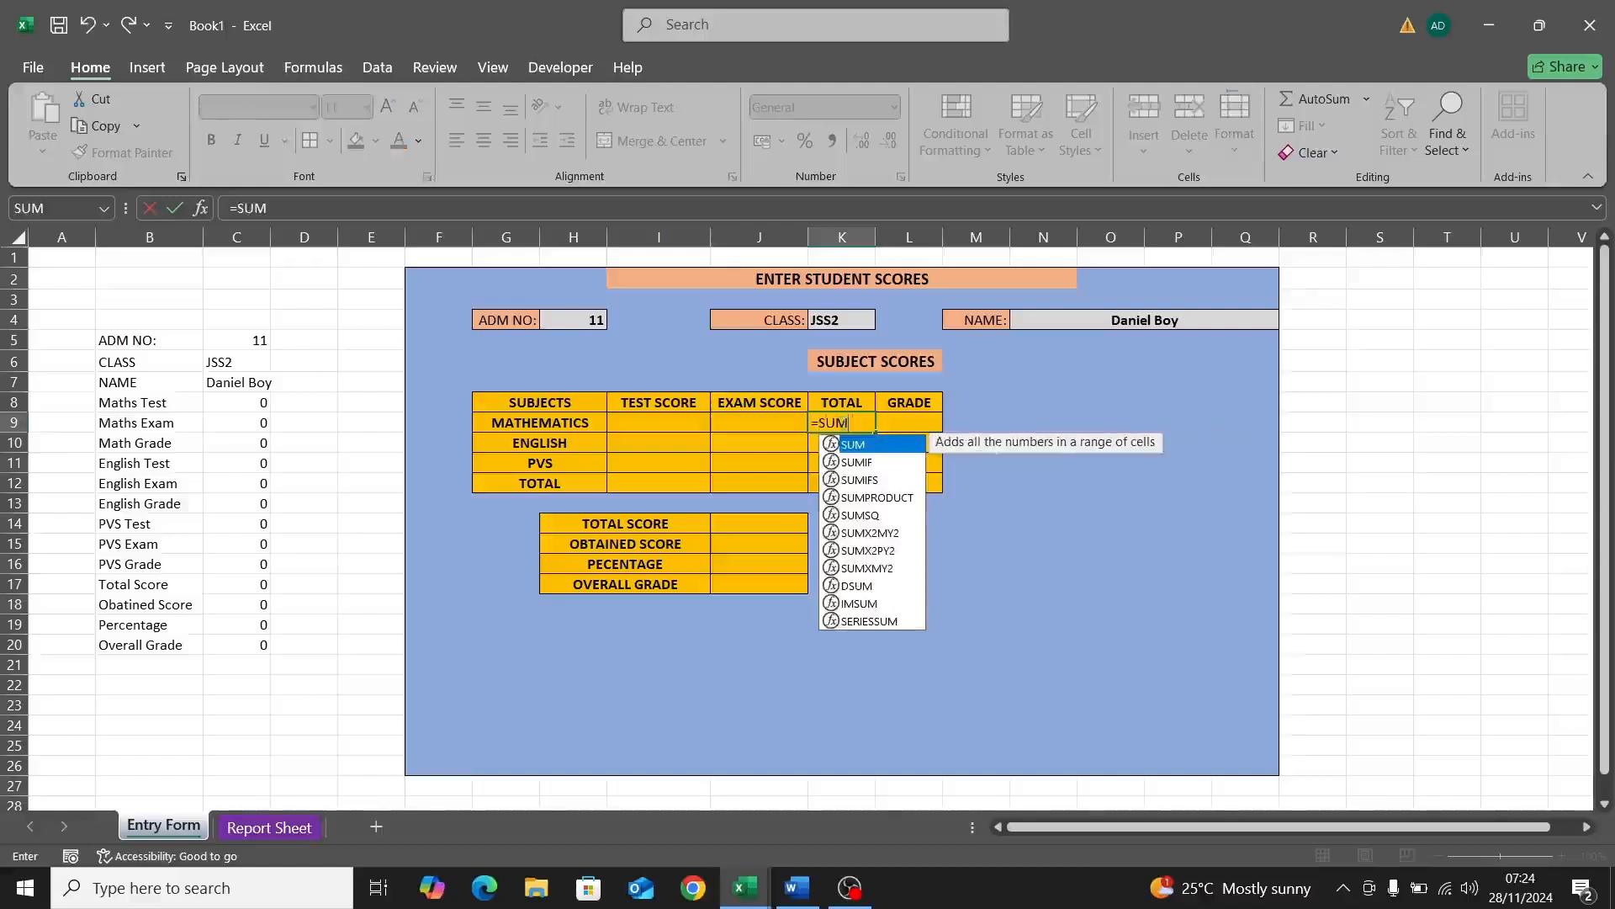
pyautogui.write('(')
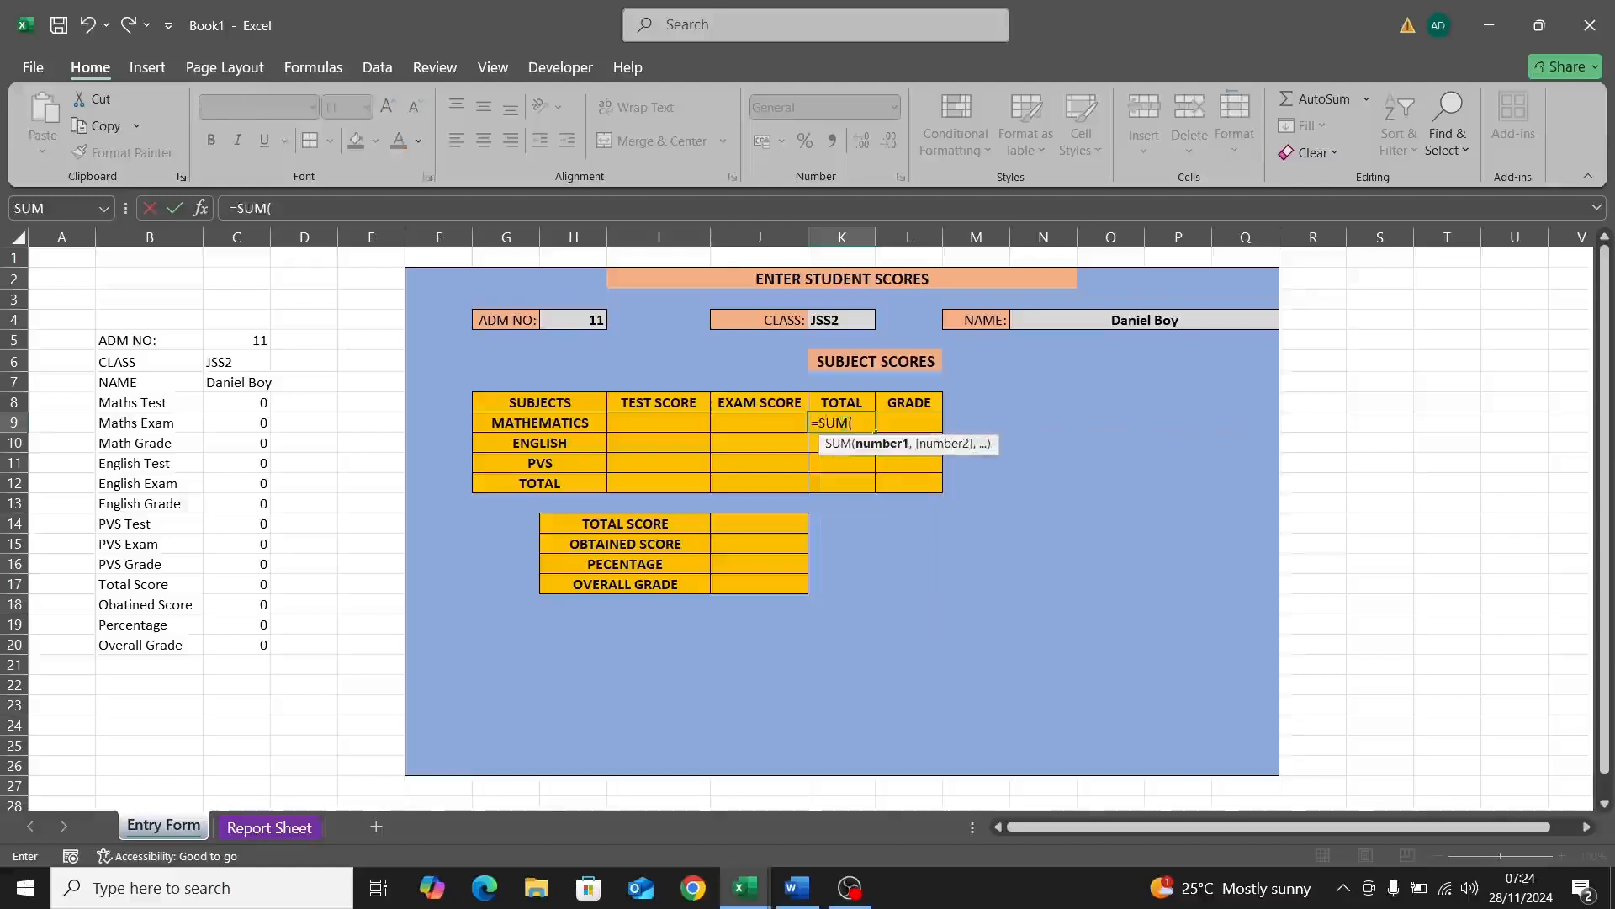
pyautogui.click(675, 425)
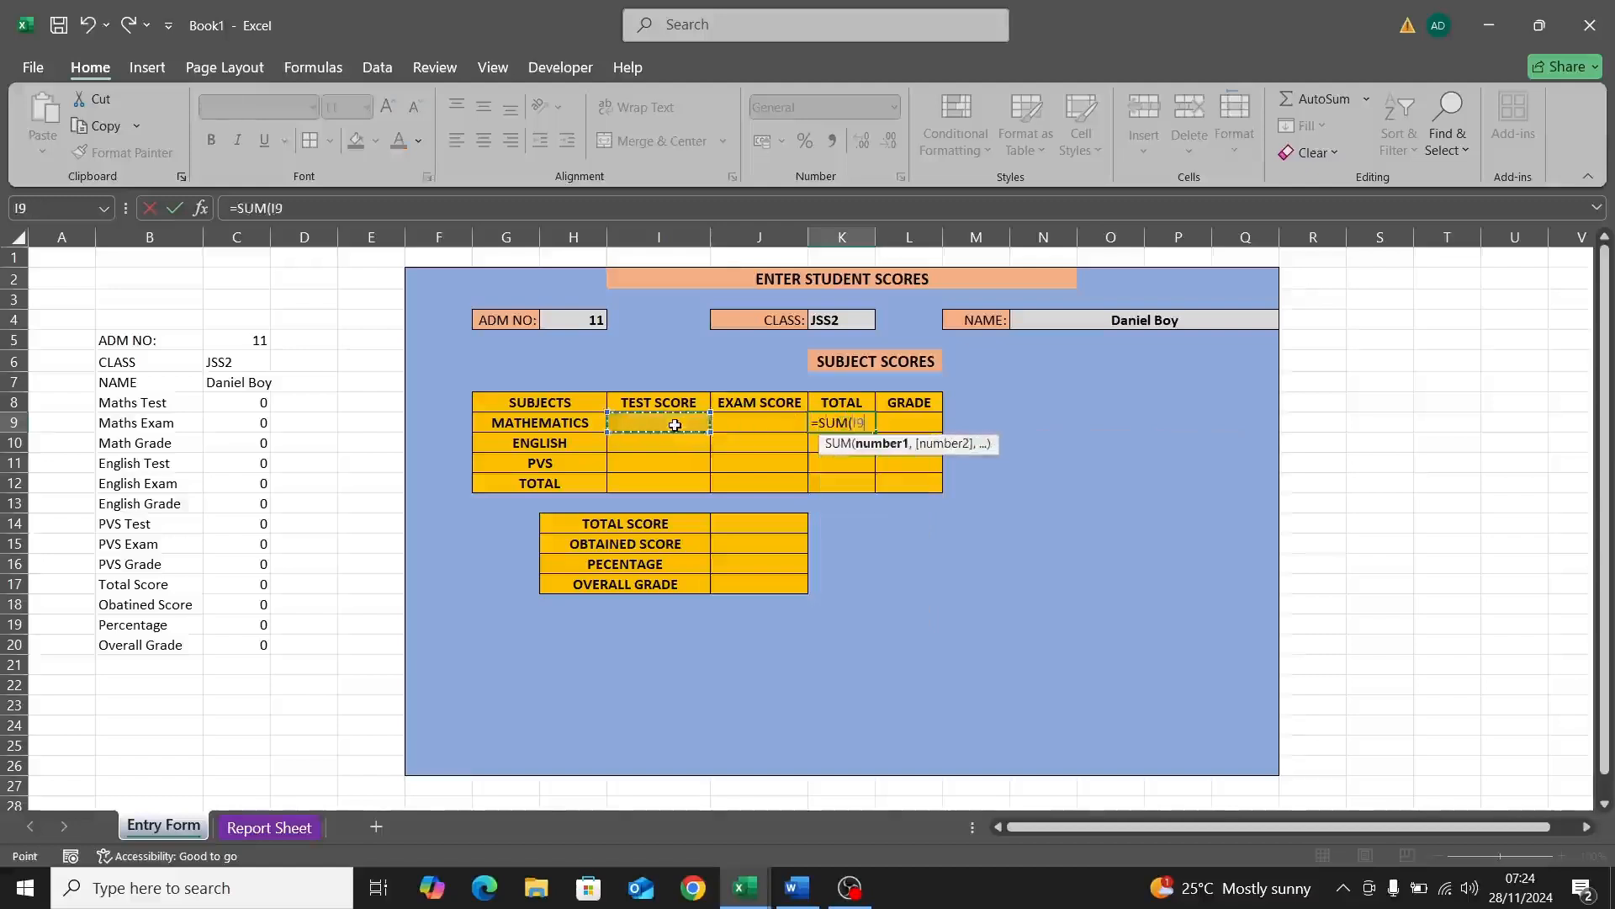
pyautogui.write(',')
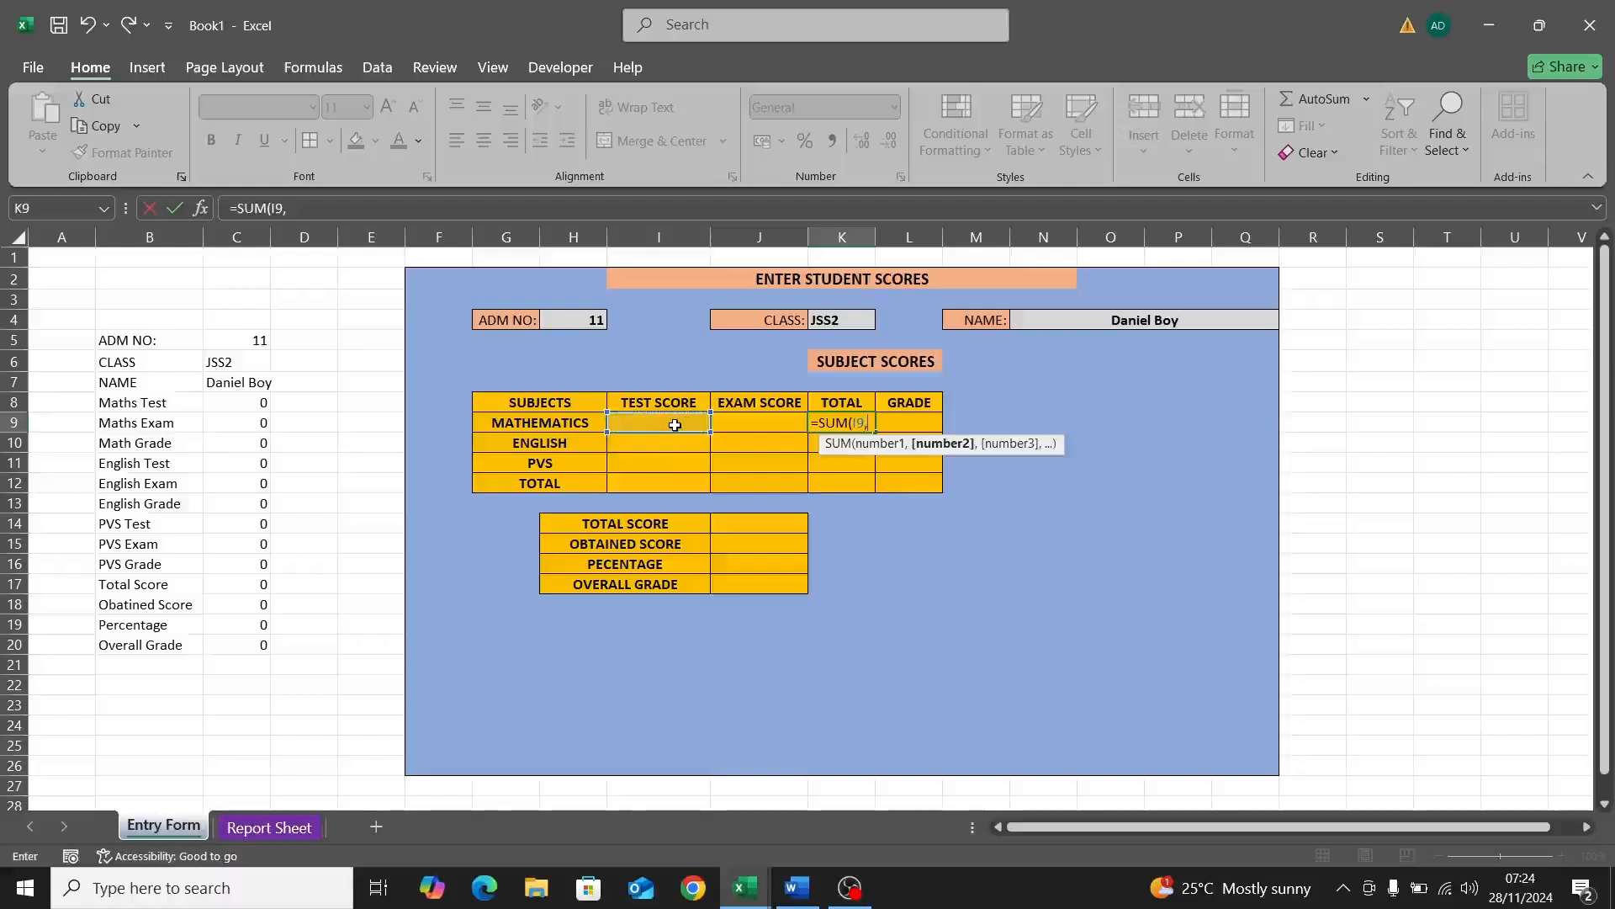
pyautogui.click(731, 424)
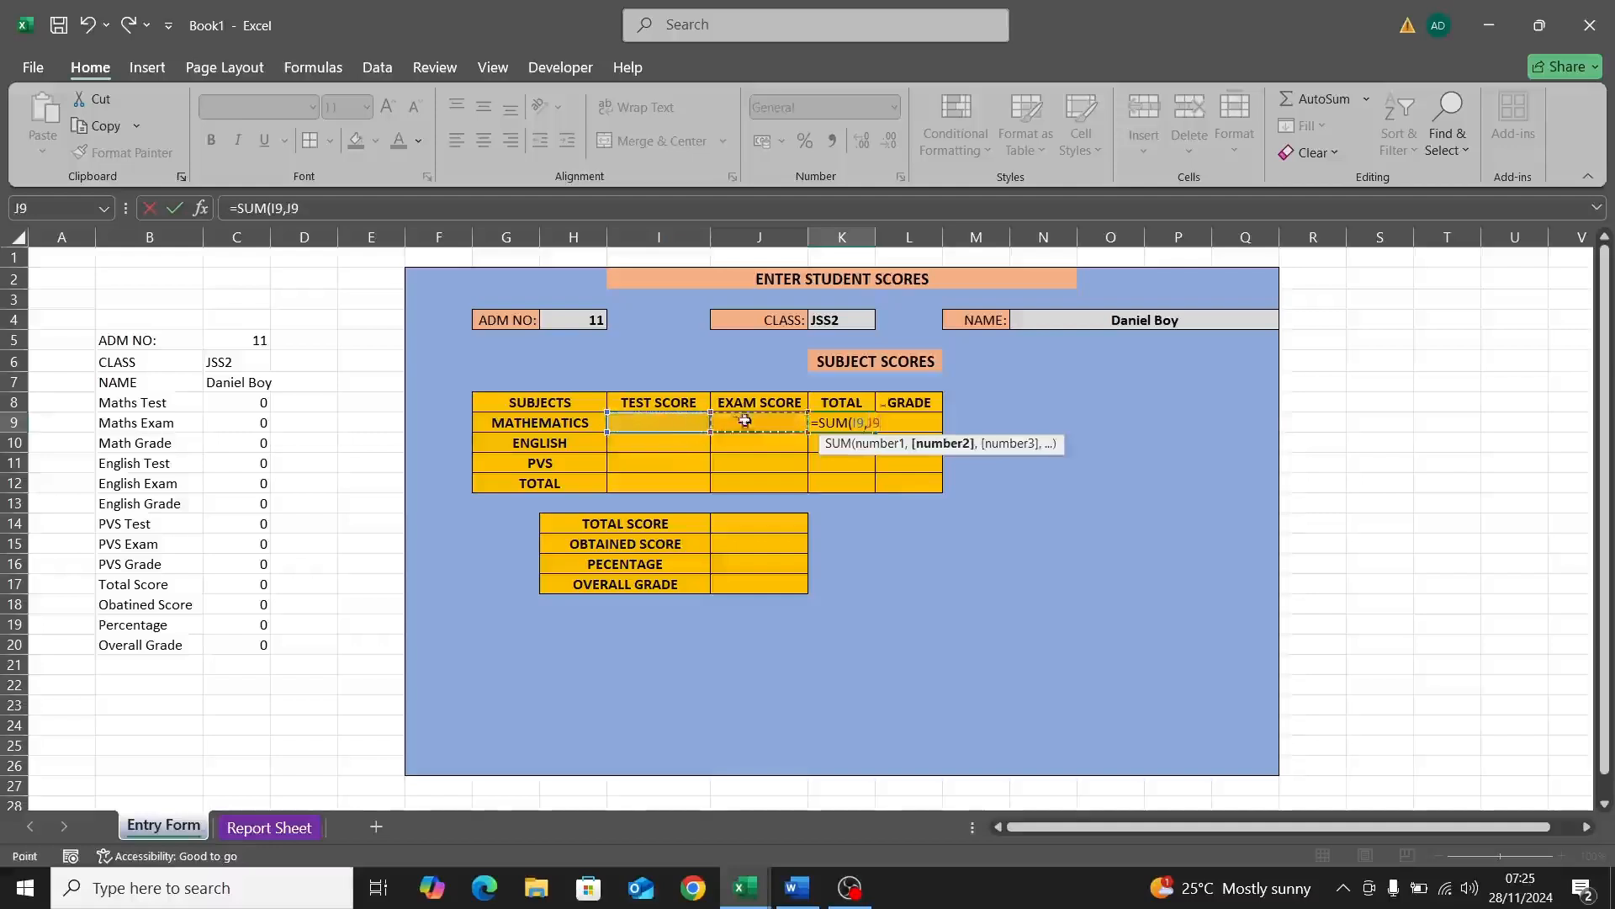
pyautogui.write(')')
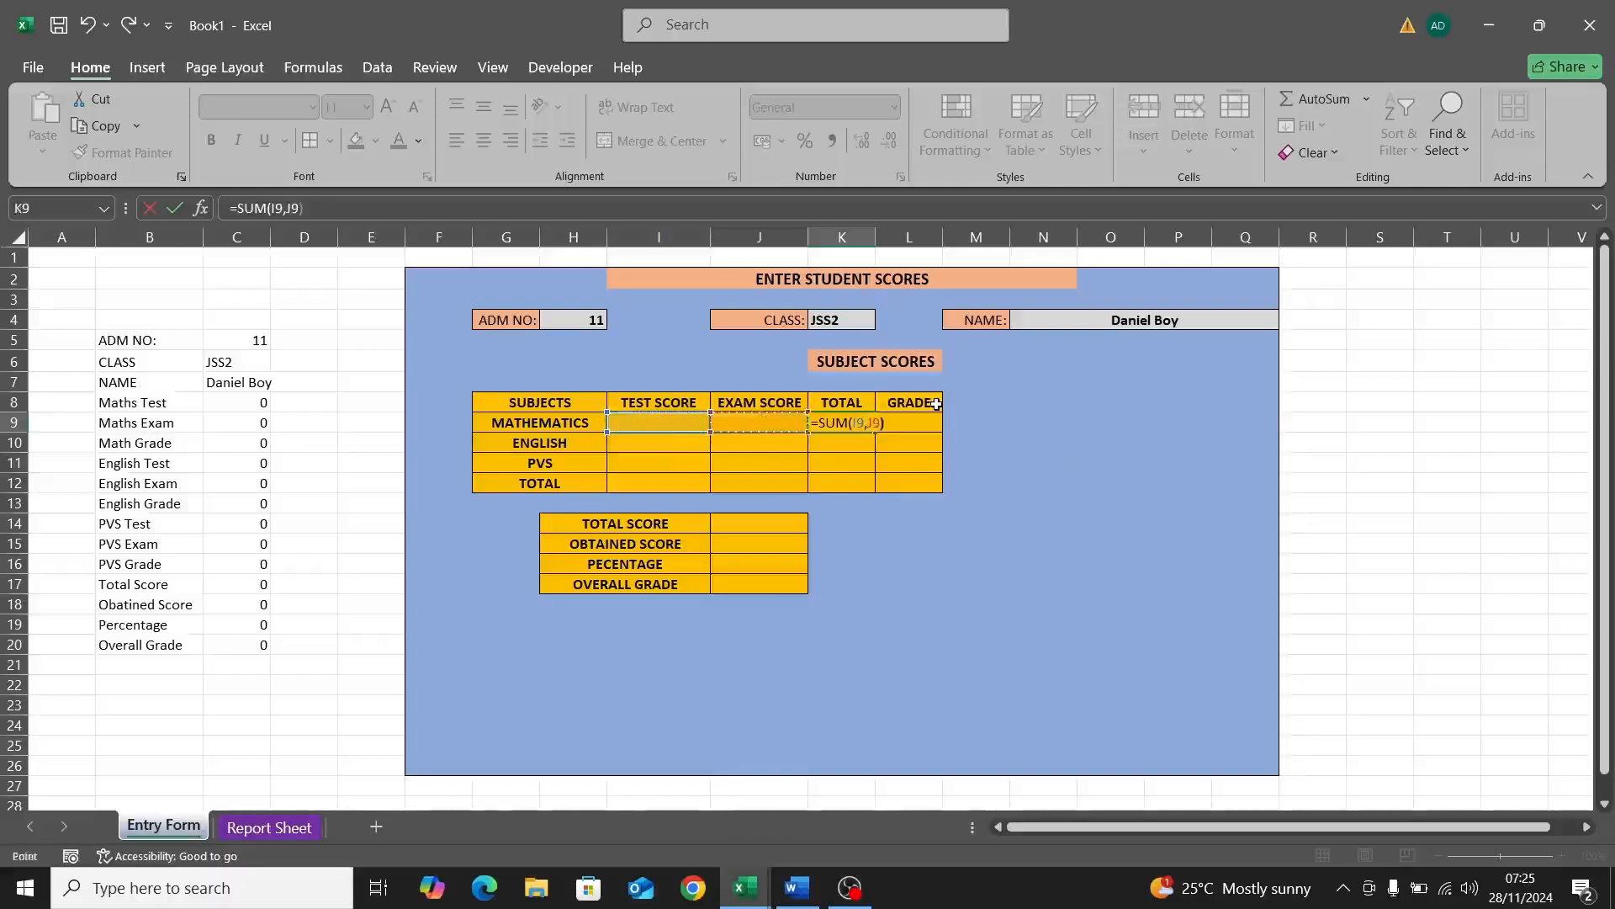
pyautogui.press('Return')
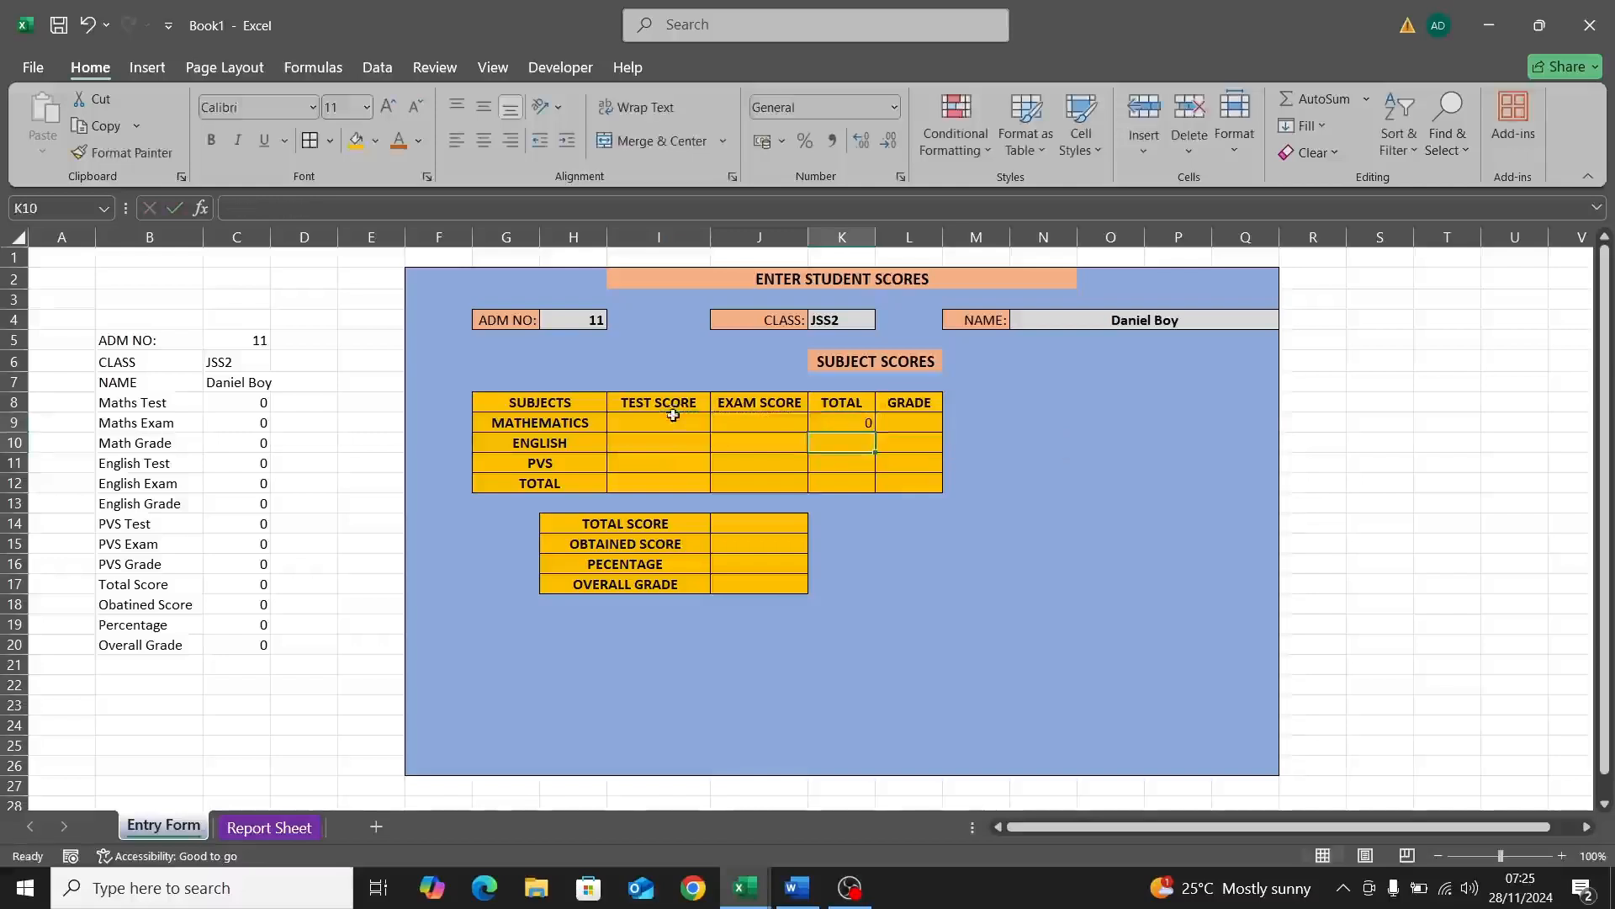
pyautogui.click(674, 418)
pyautogui.click(742, 429)
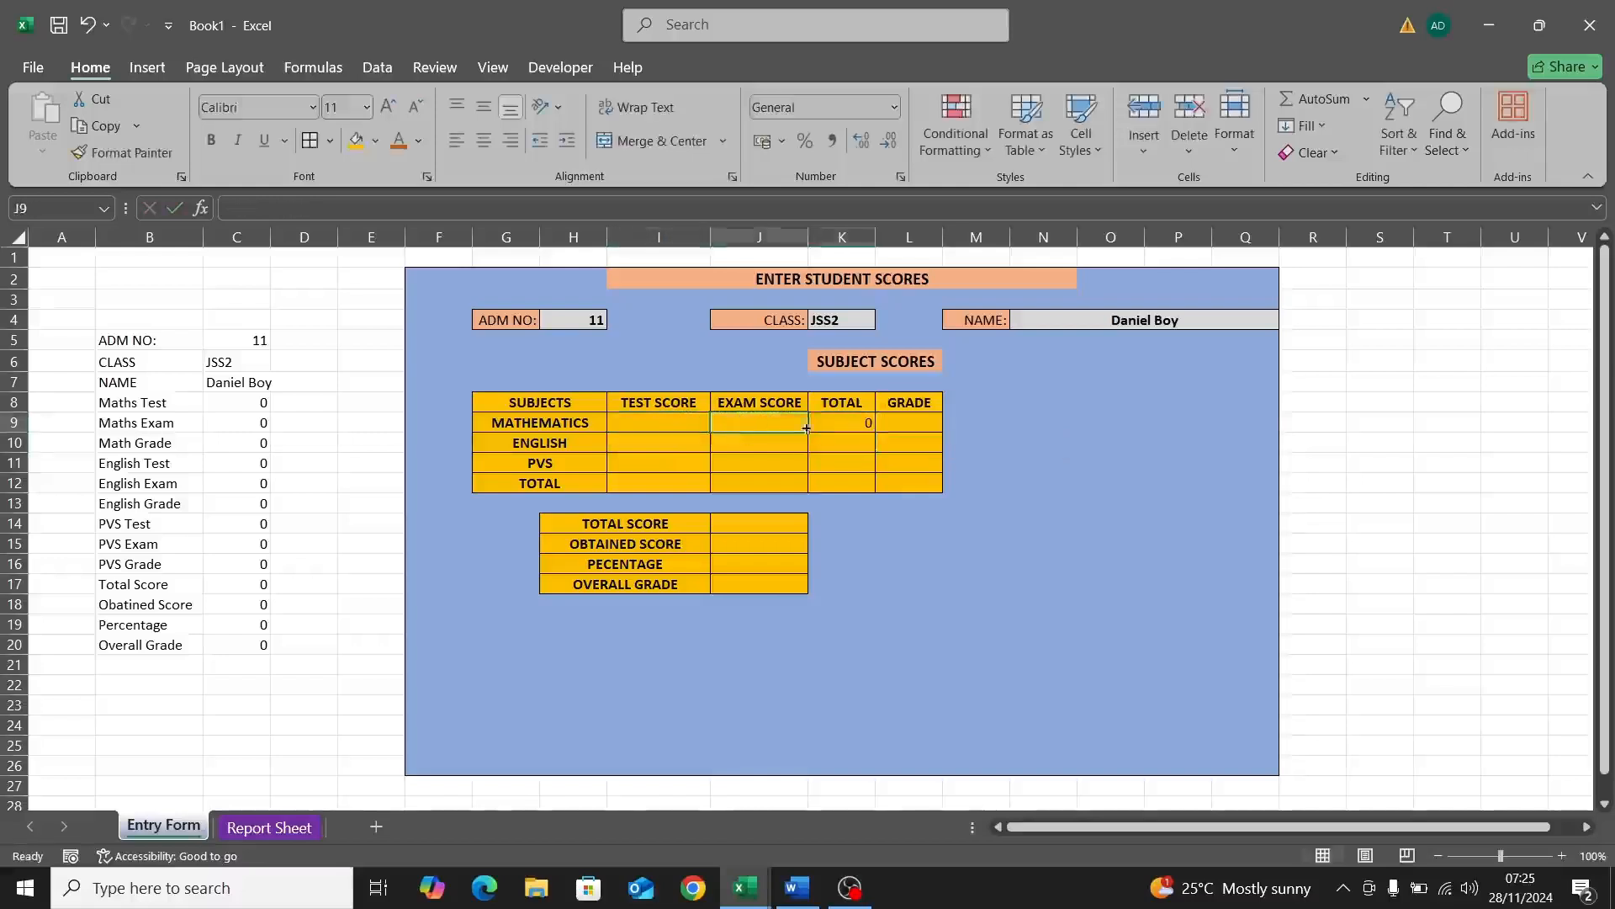
pyautogui.click(865, 423)
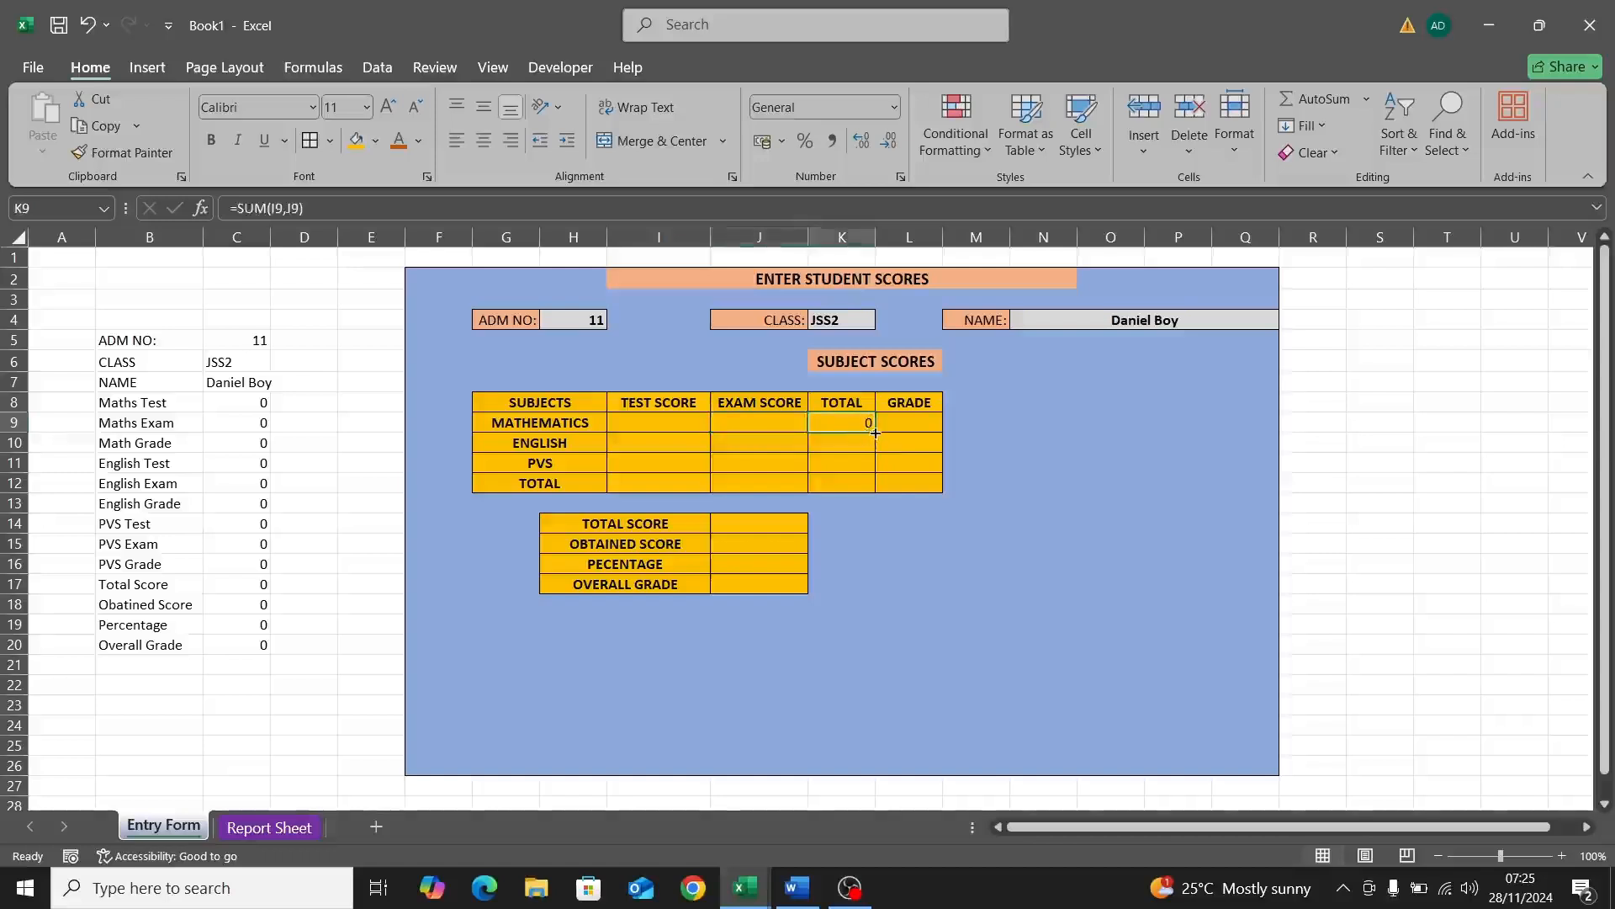
# Step: Fill the total formula down to K11 and enter Mathematics scores 2 and 5
pyautogui.moveTo(875, 432); pyautogui.dragTo(870, 465)
pyautogui.click(655, 422)
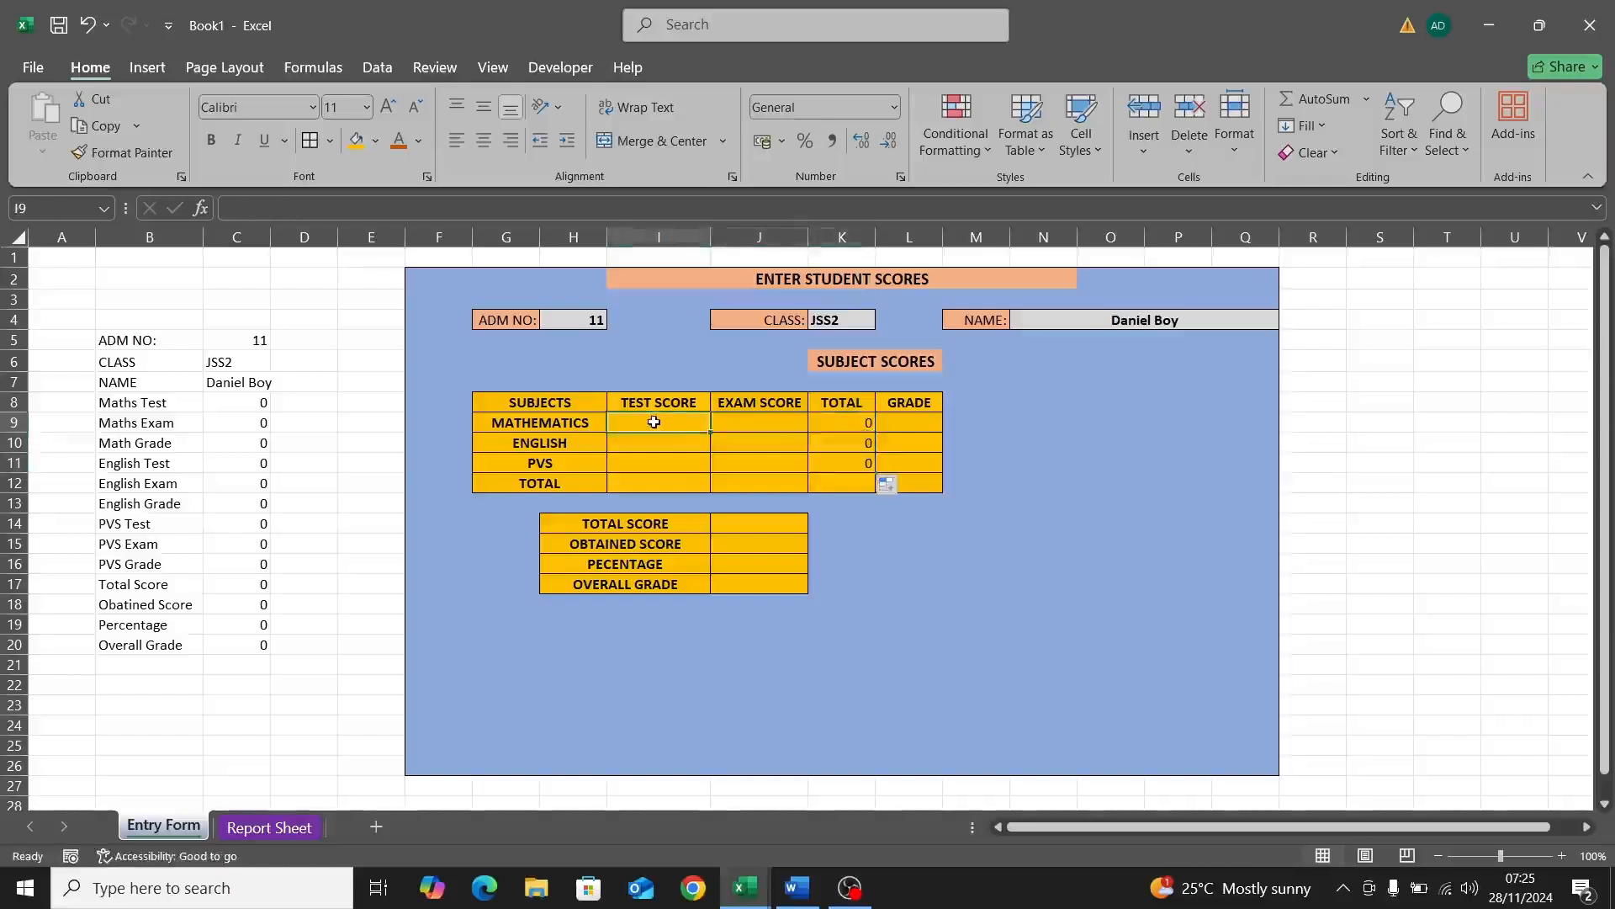
pyautogui.press('Return')
pyautogui.click(726, 427)
pyautogui.write('5')
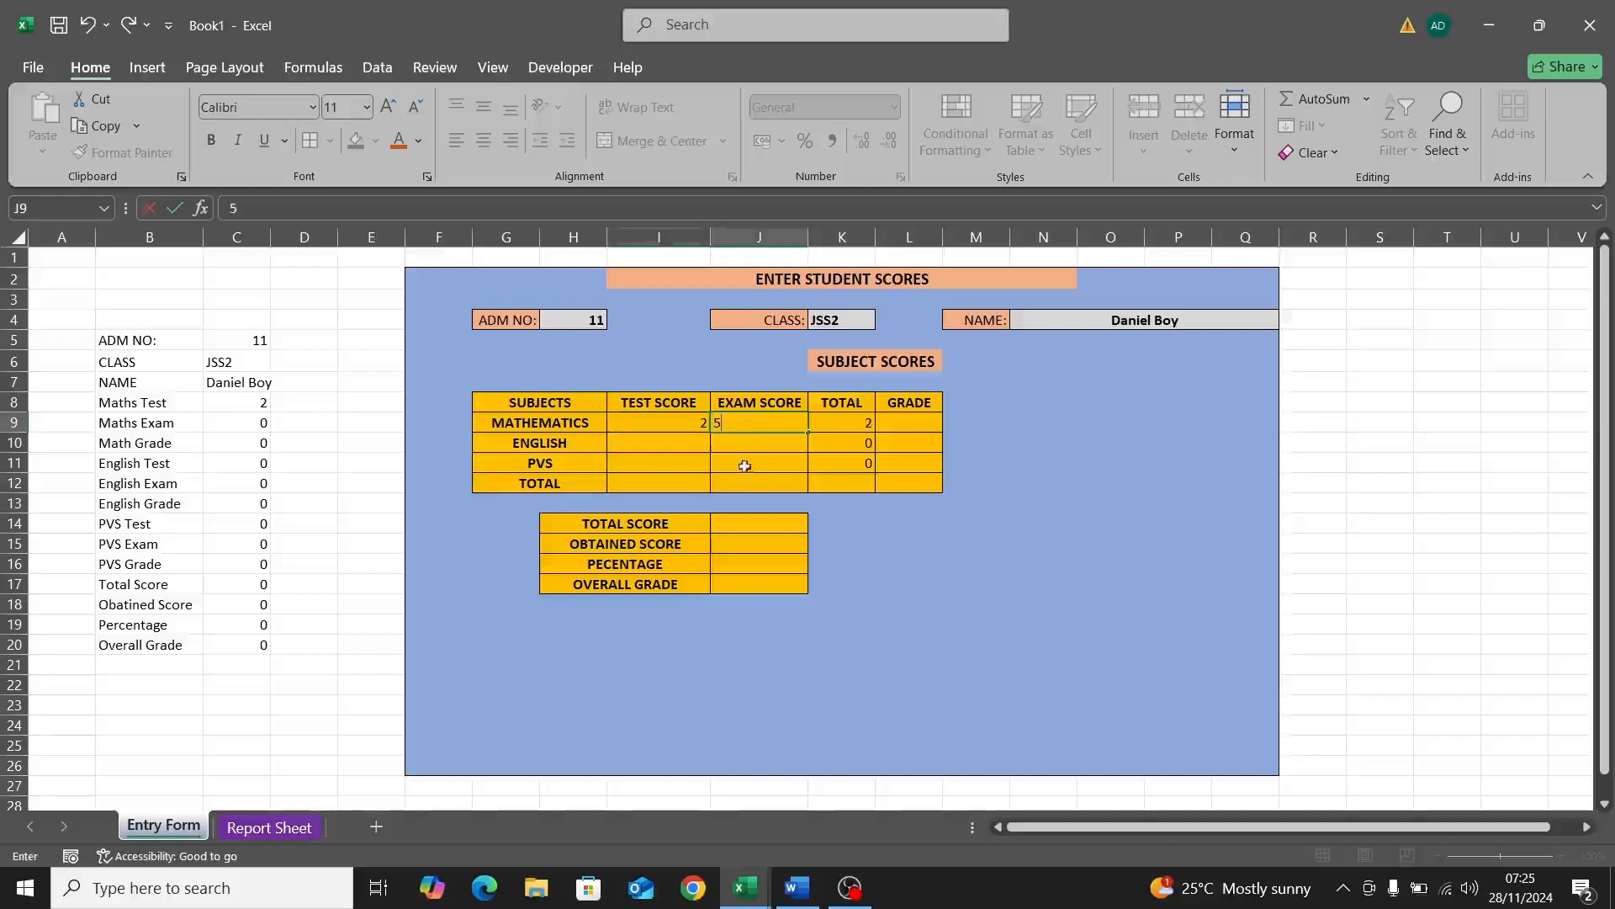
pyautogui.click(727, 442)
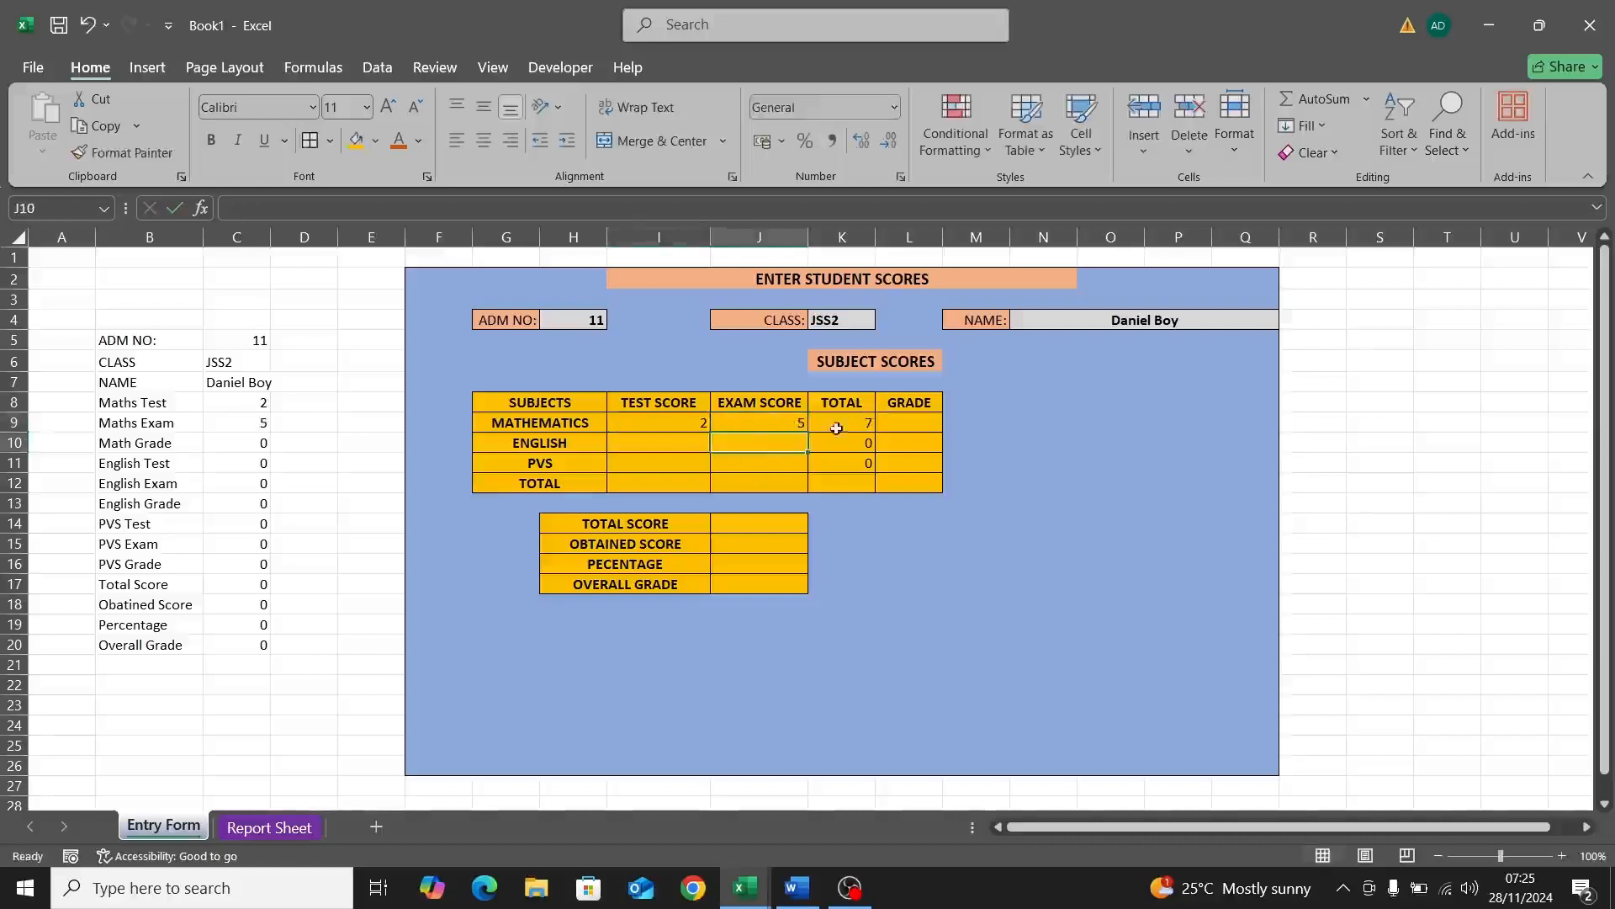
# Step: Enter English scores 30 and 50 and PVS scores 22 and 42
pyautogui.click(695, 442)
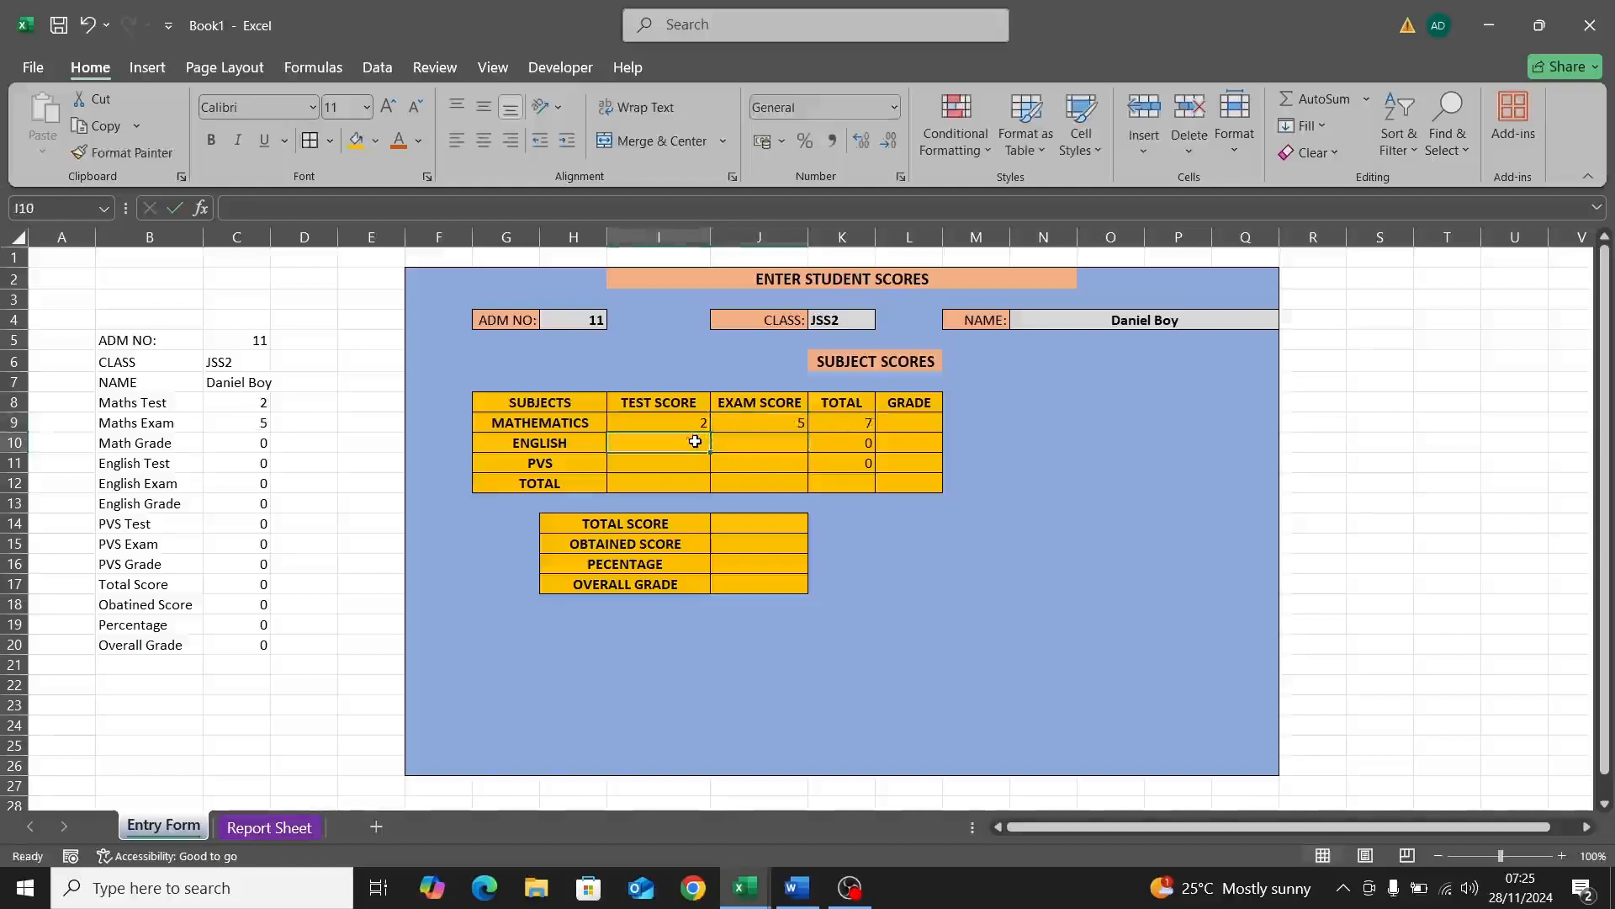
pyautogui.write('4')
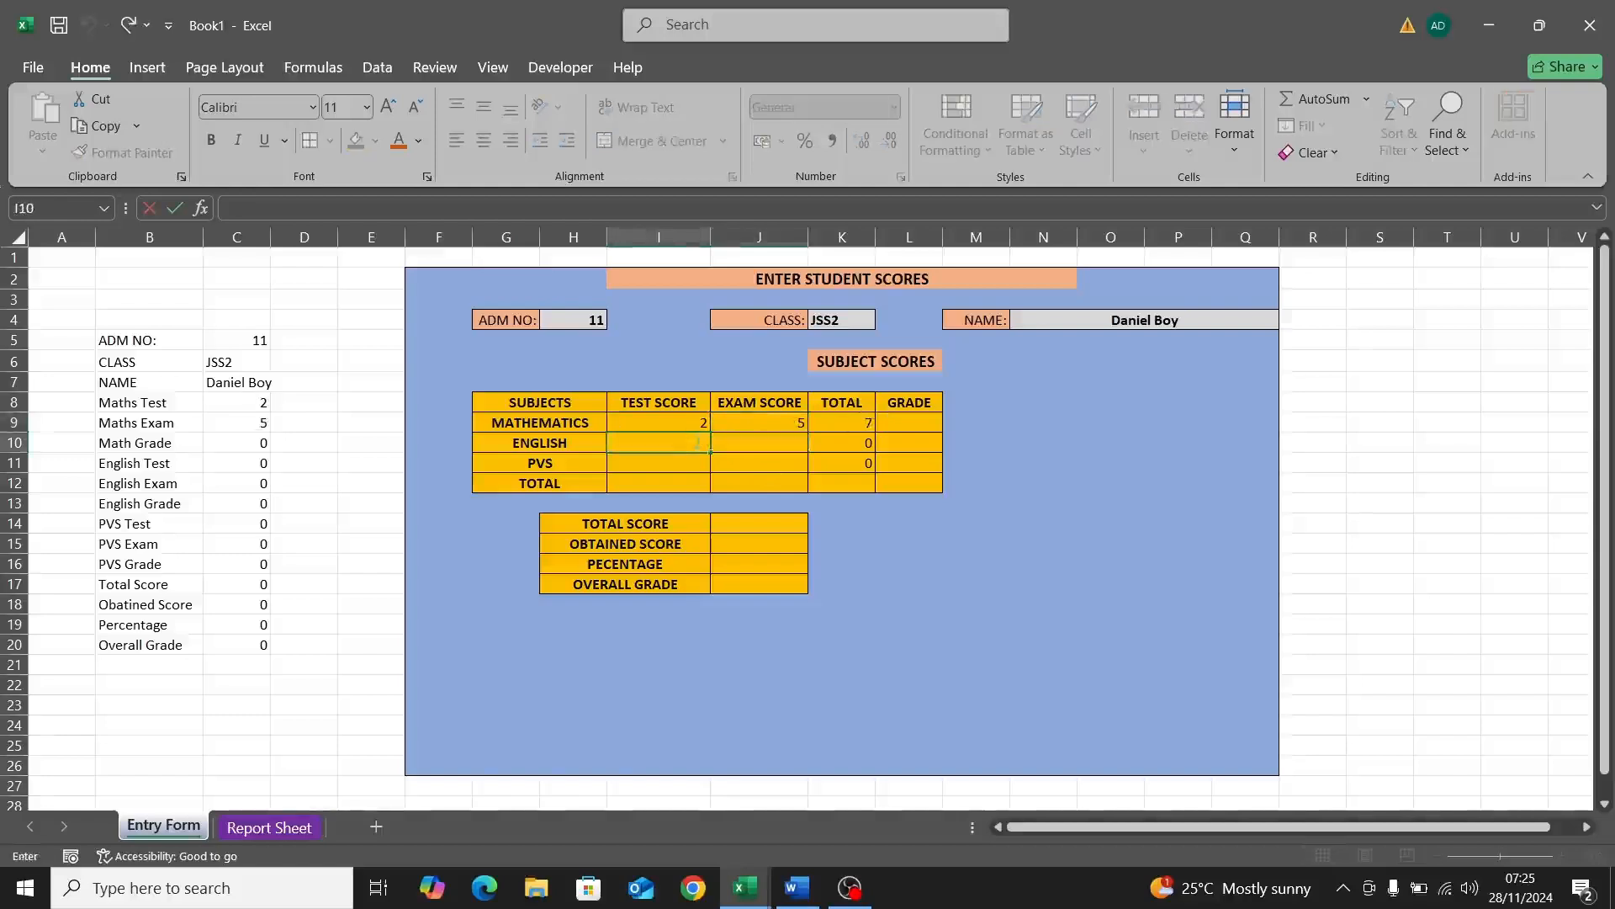
pyautogui.write('0')
pyautogui.click(759, 444)
pyautogui.write('5')
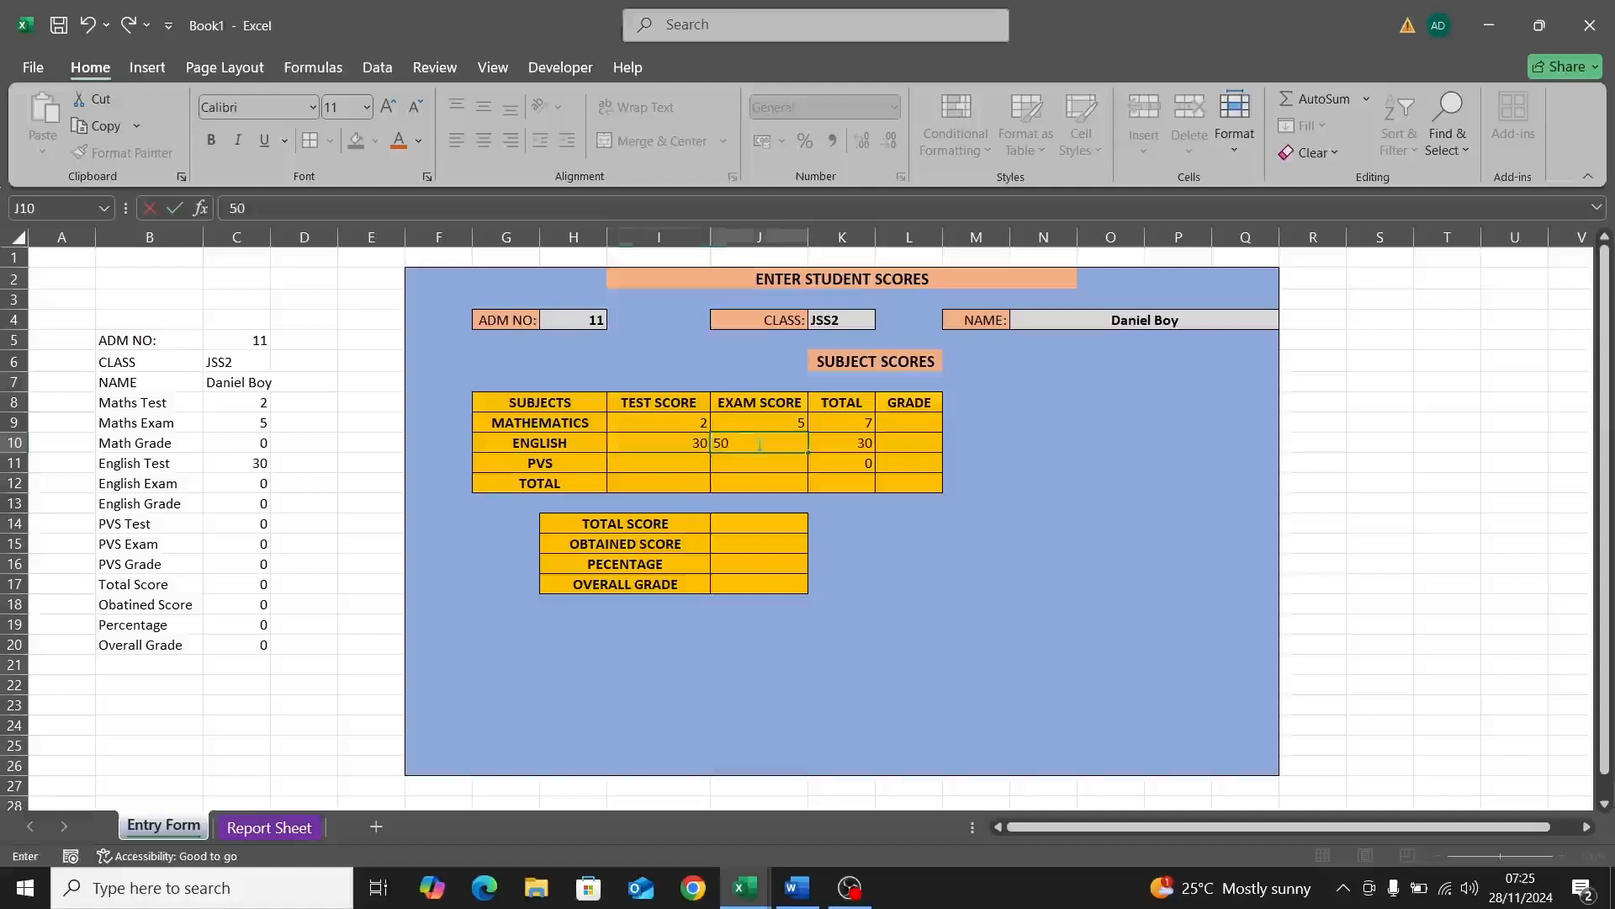
pyautogui.press('Return')
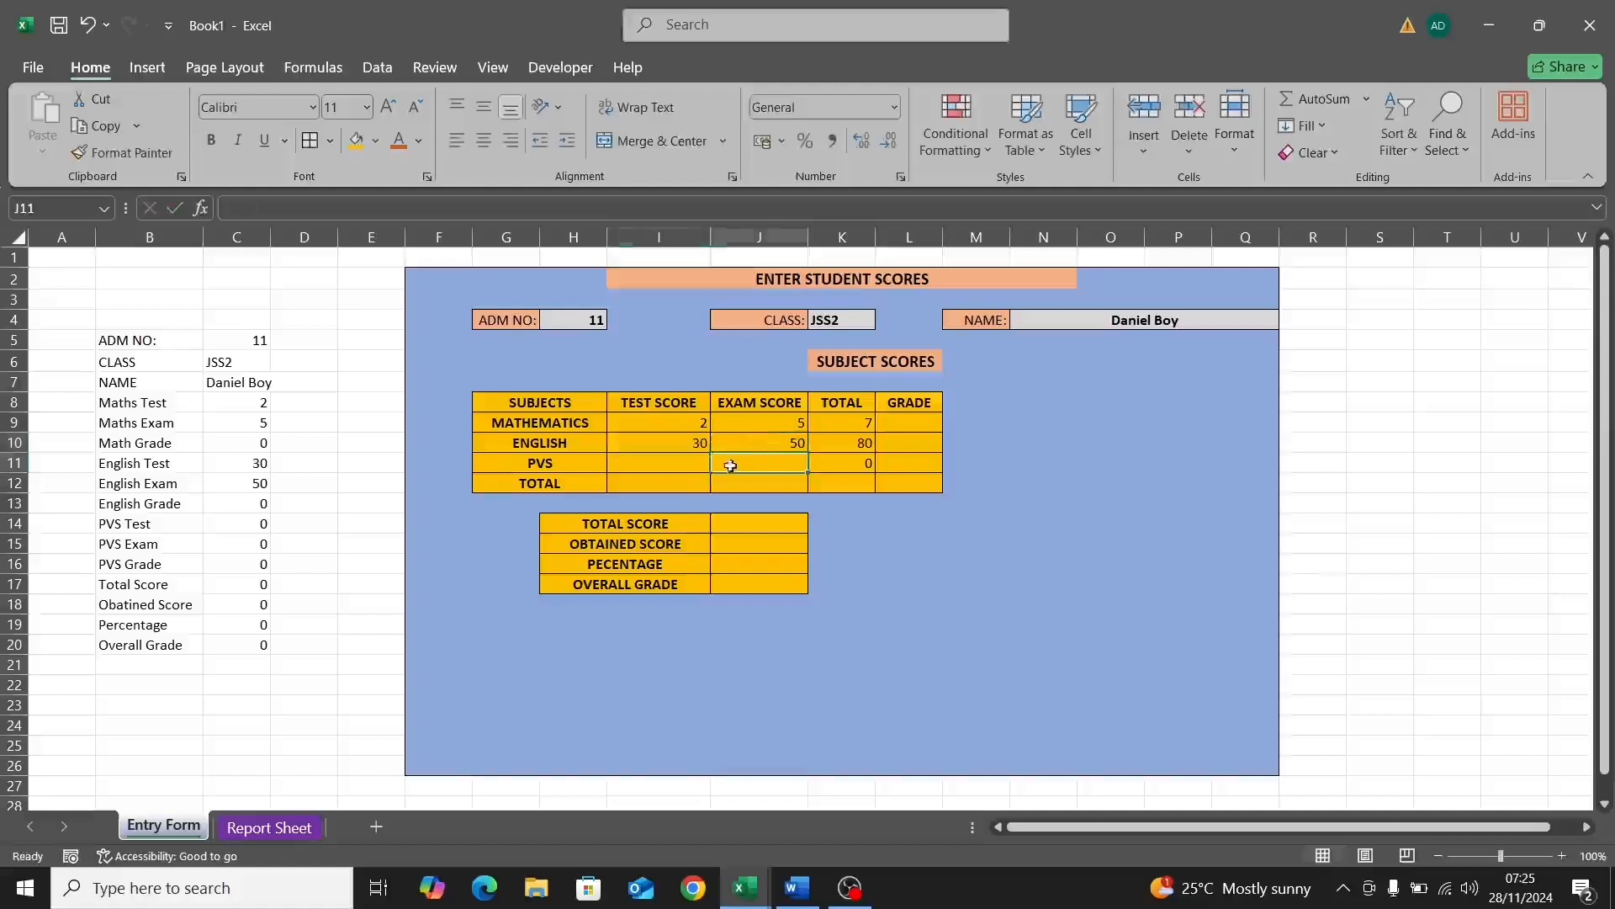
pyautogui.click(684, 465)
pyautogui.write('22')
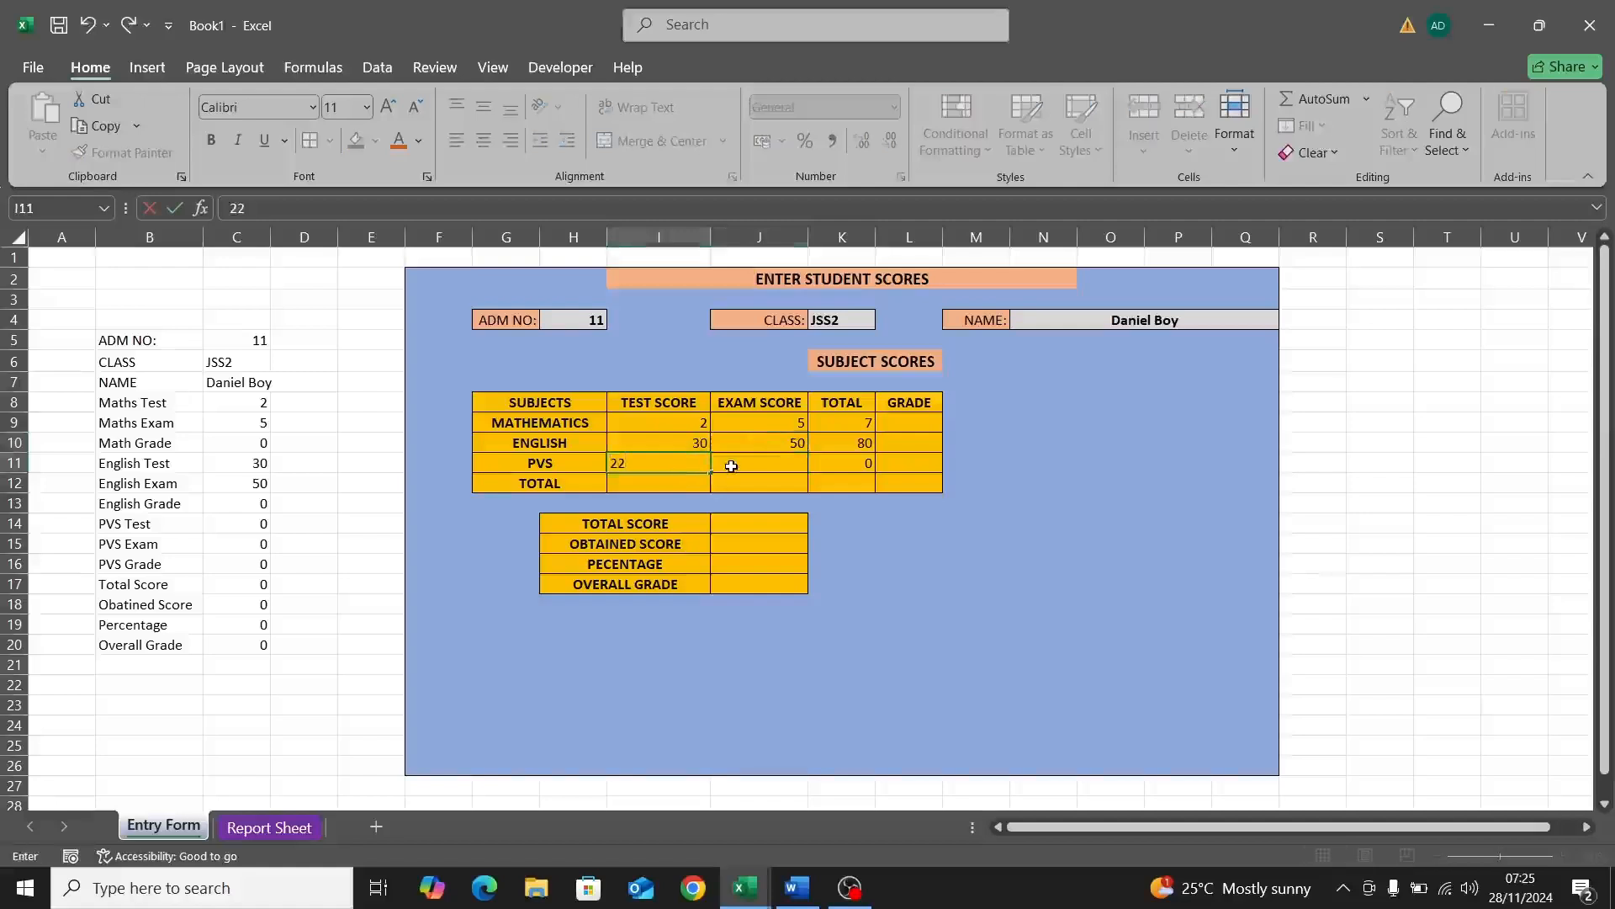
pyautogui.click(737, 467)
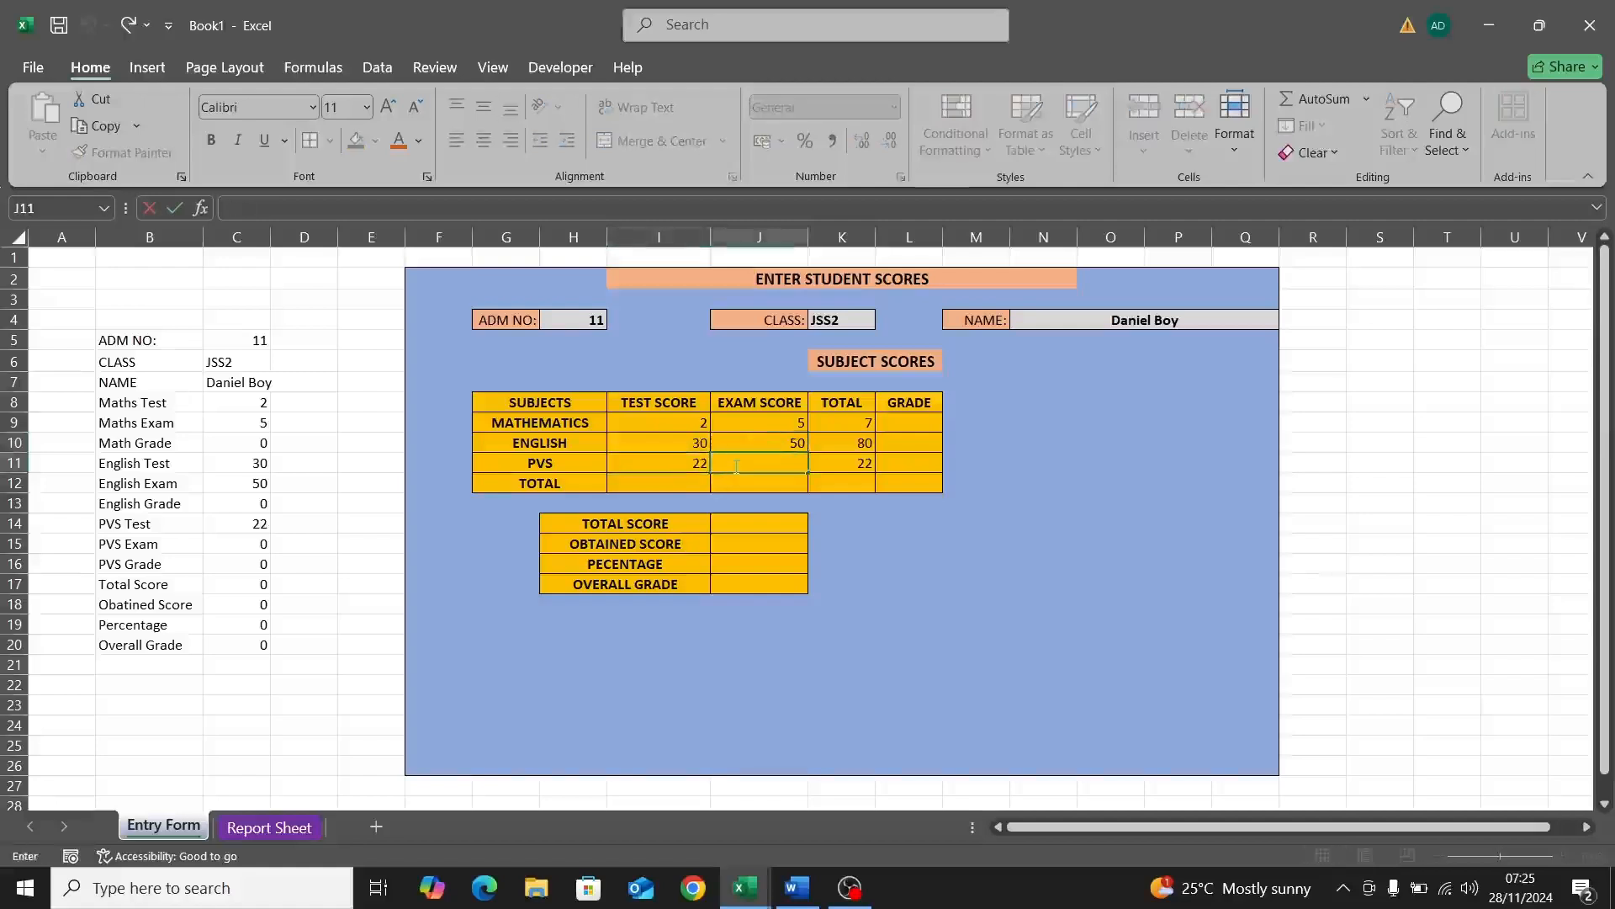
pyautogui.press('Return')
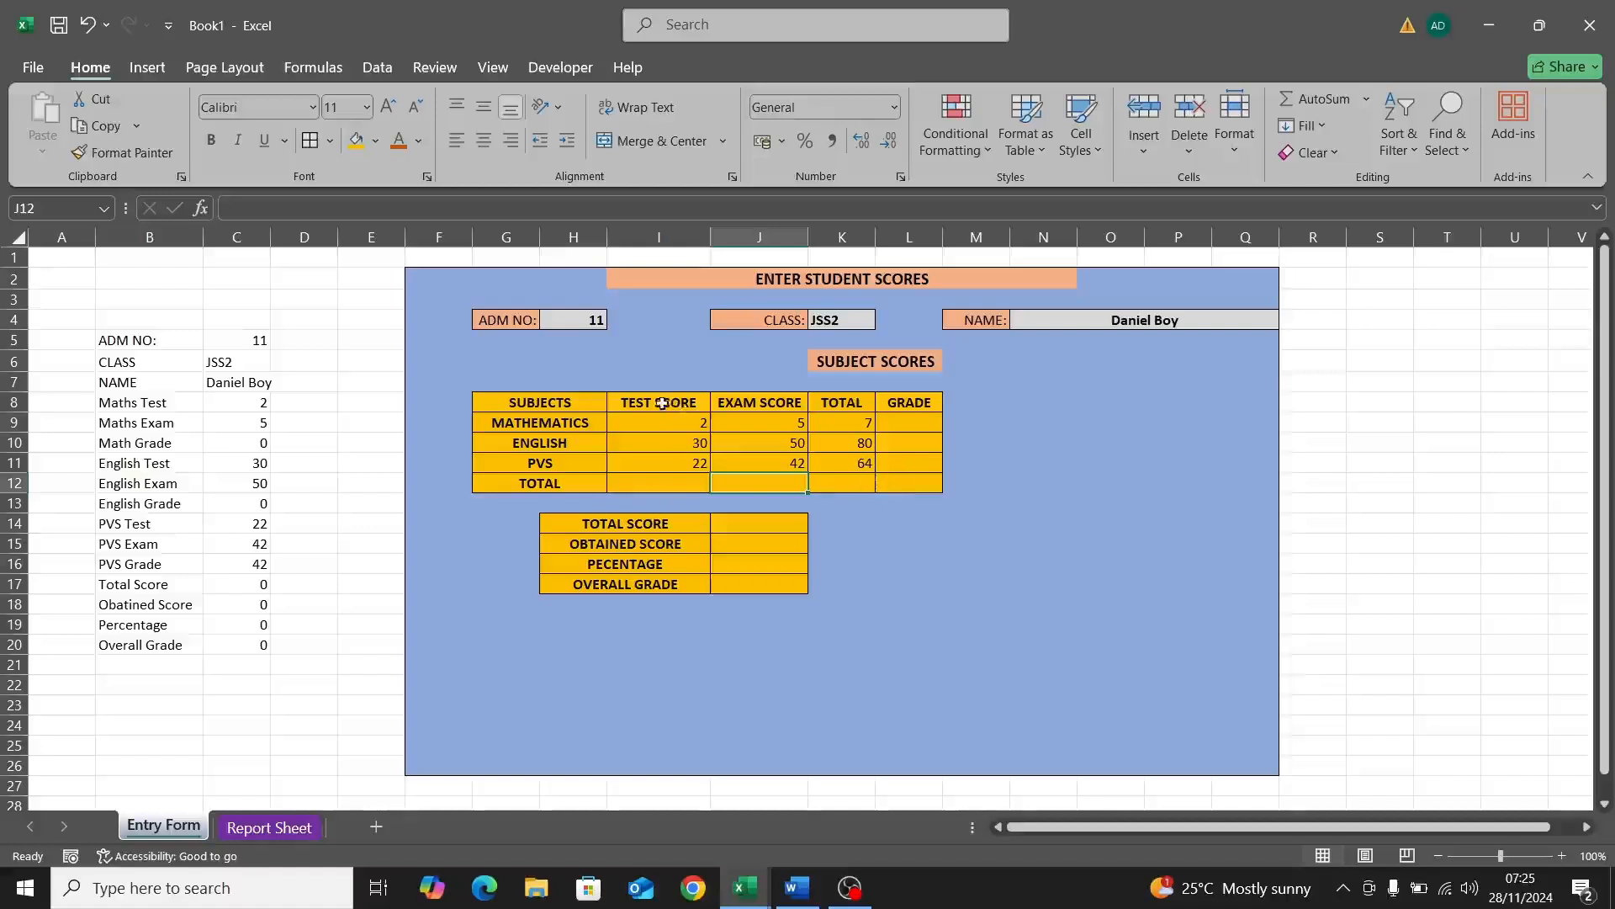
pyautogui.click(676, 483)
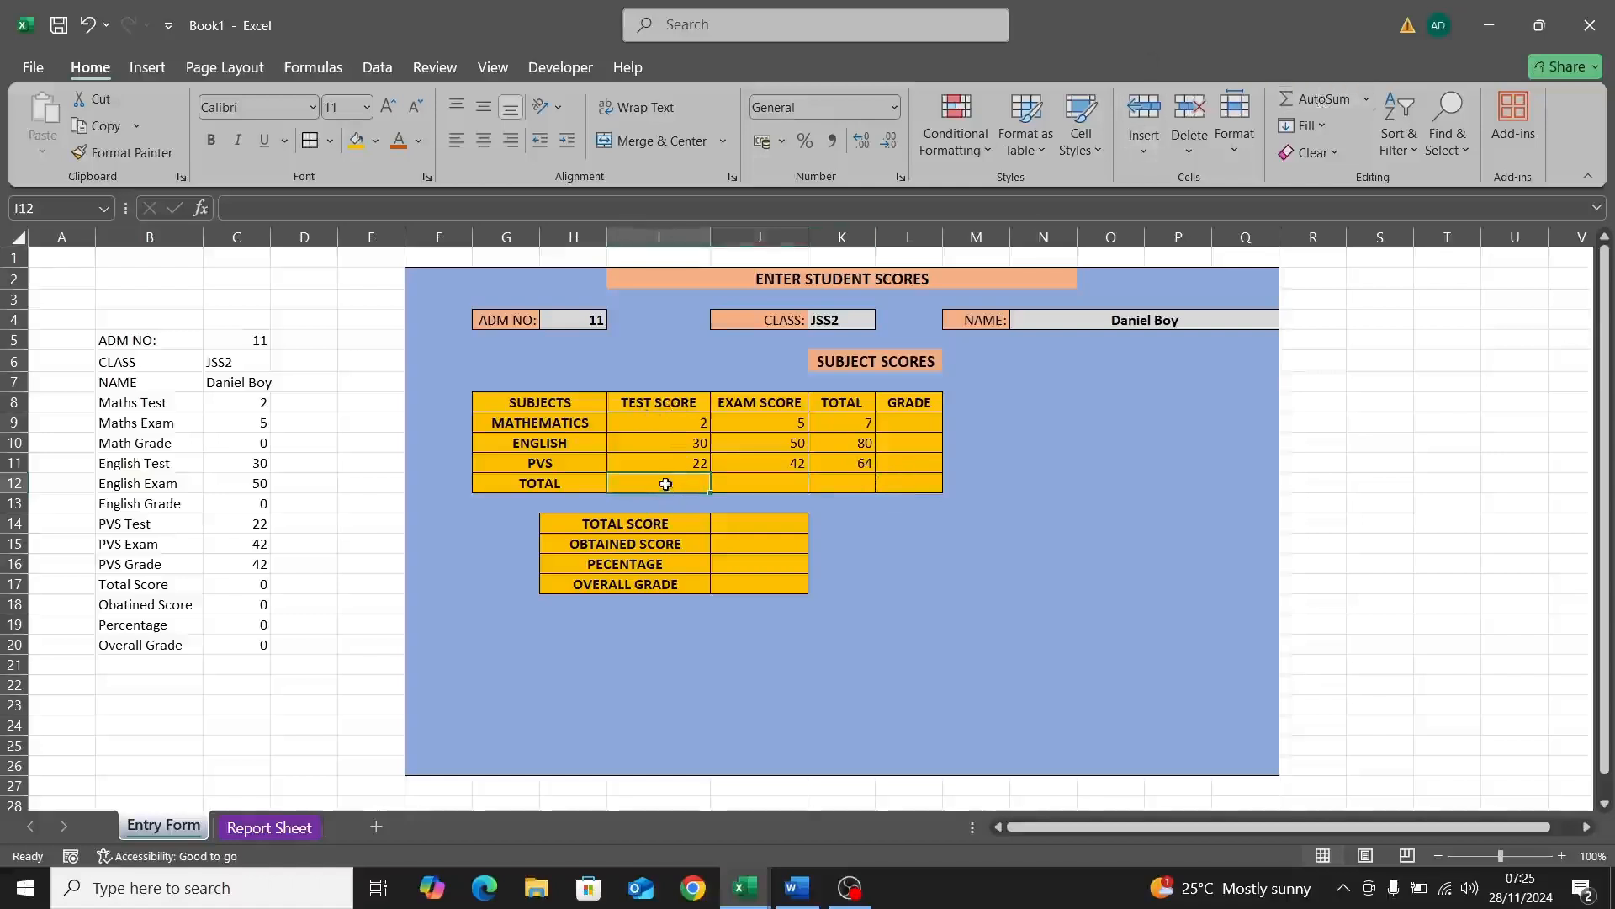
# Step: Start the test-score total in I12 as a SUM of the Mathematics and English scores
pyautogui.write('=S')
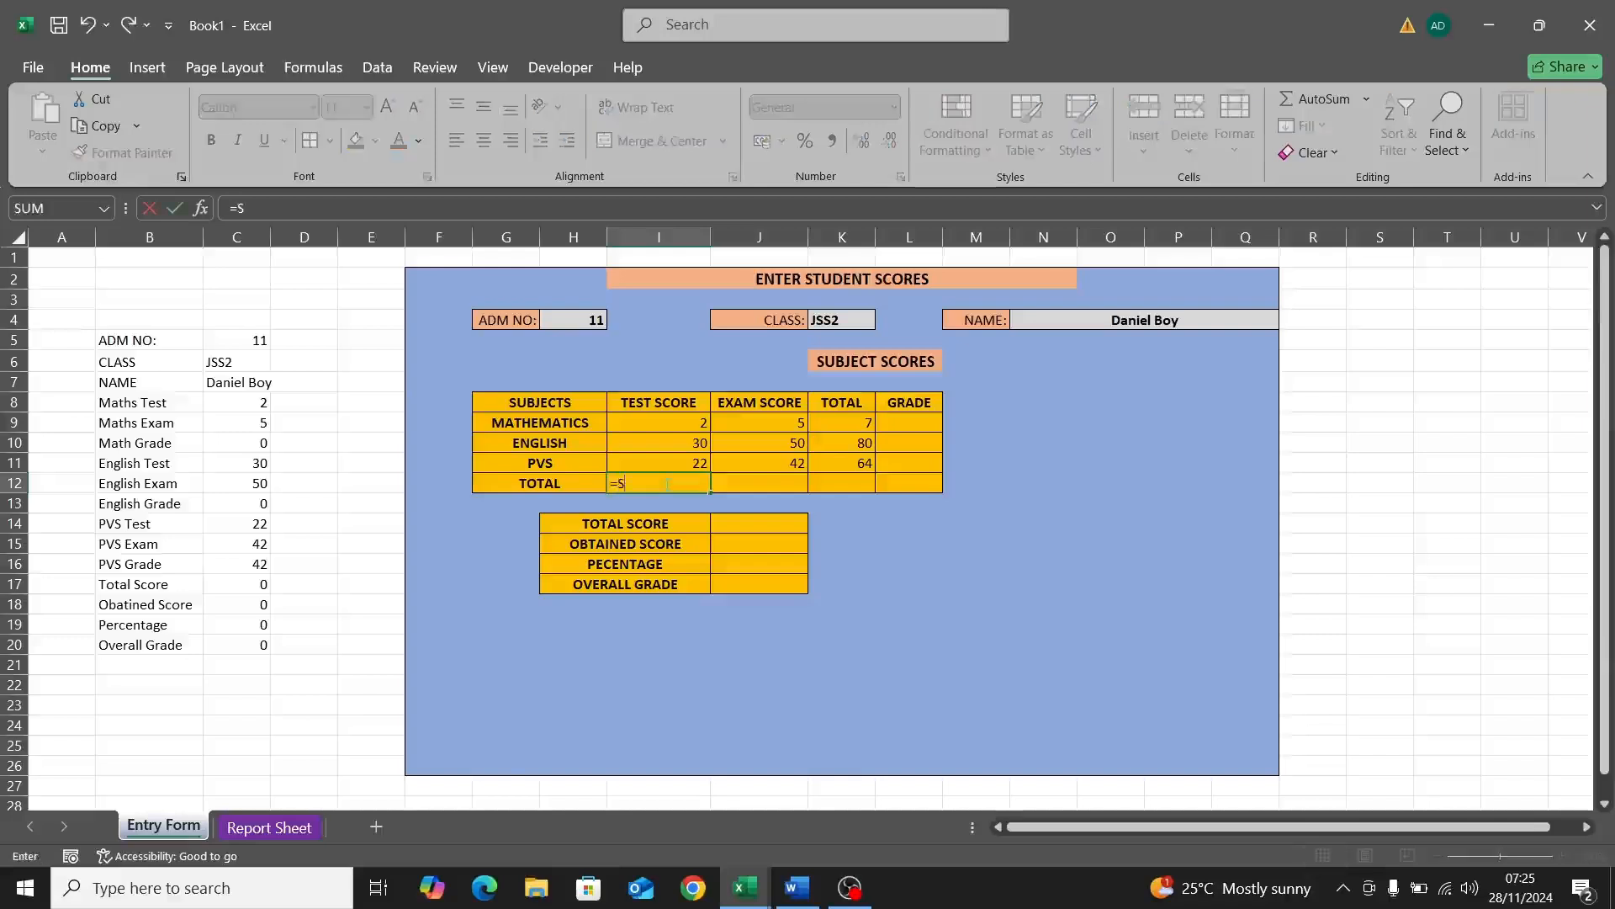
pyautogui.write('UM')
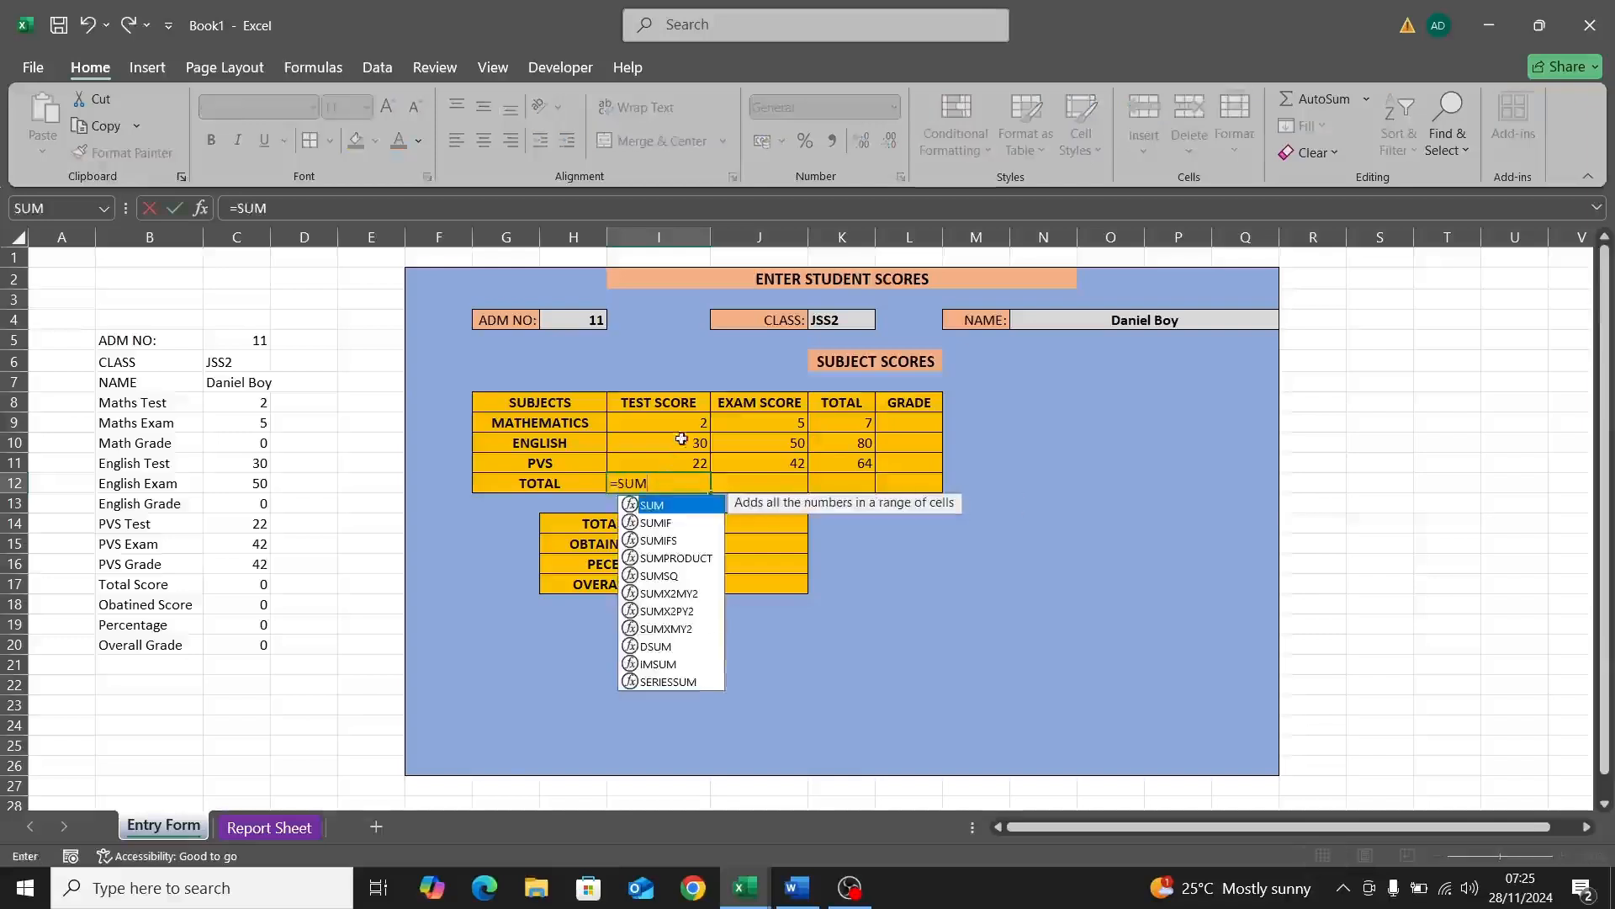
pyautogui.click(683, 425)
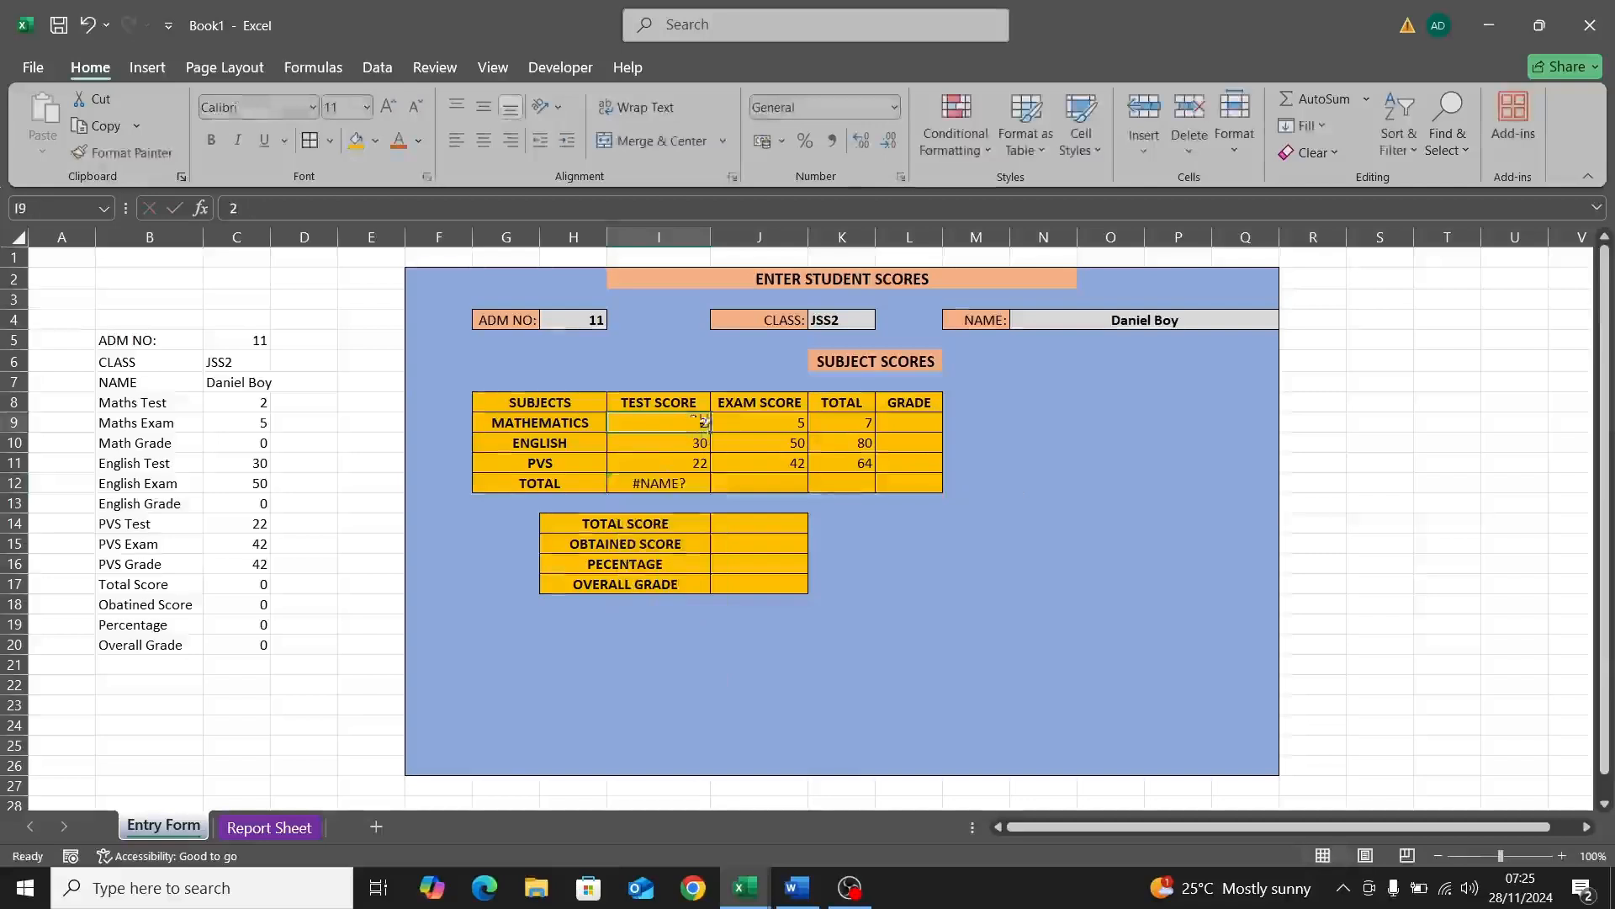
pyautogui.click(674, 486)
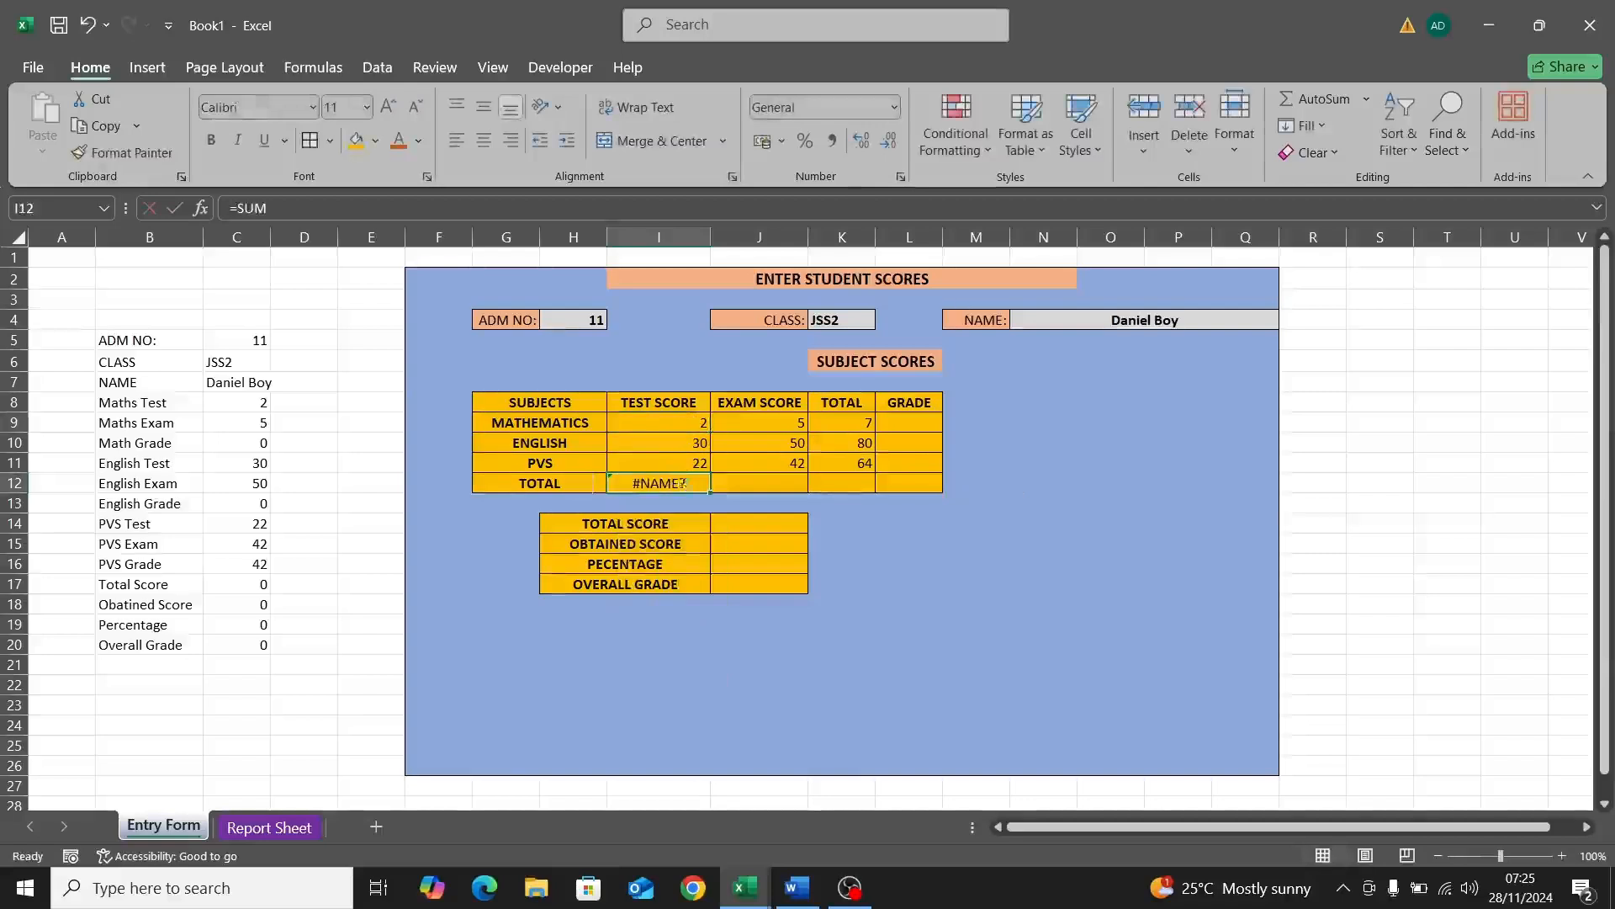
pyautogui.doubleClick(685, 484)
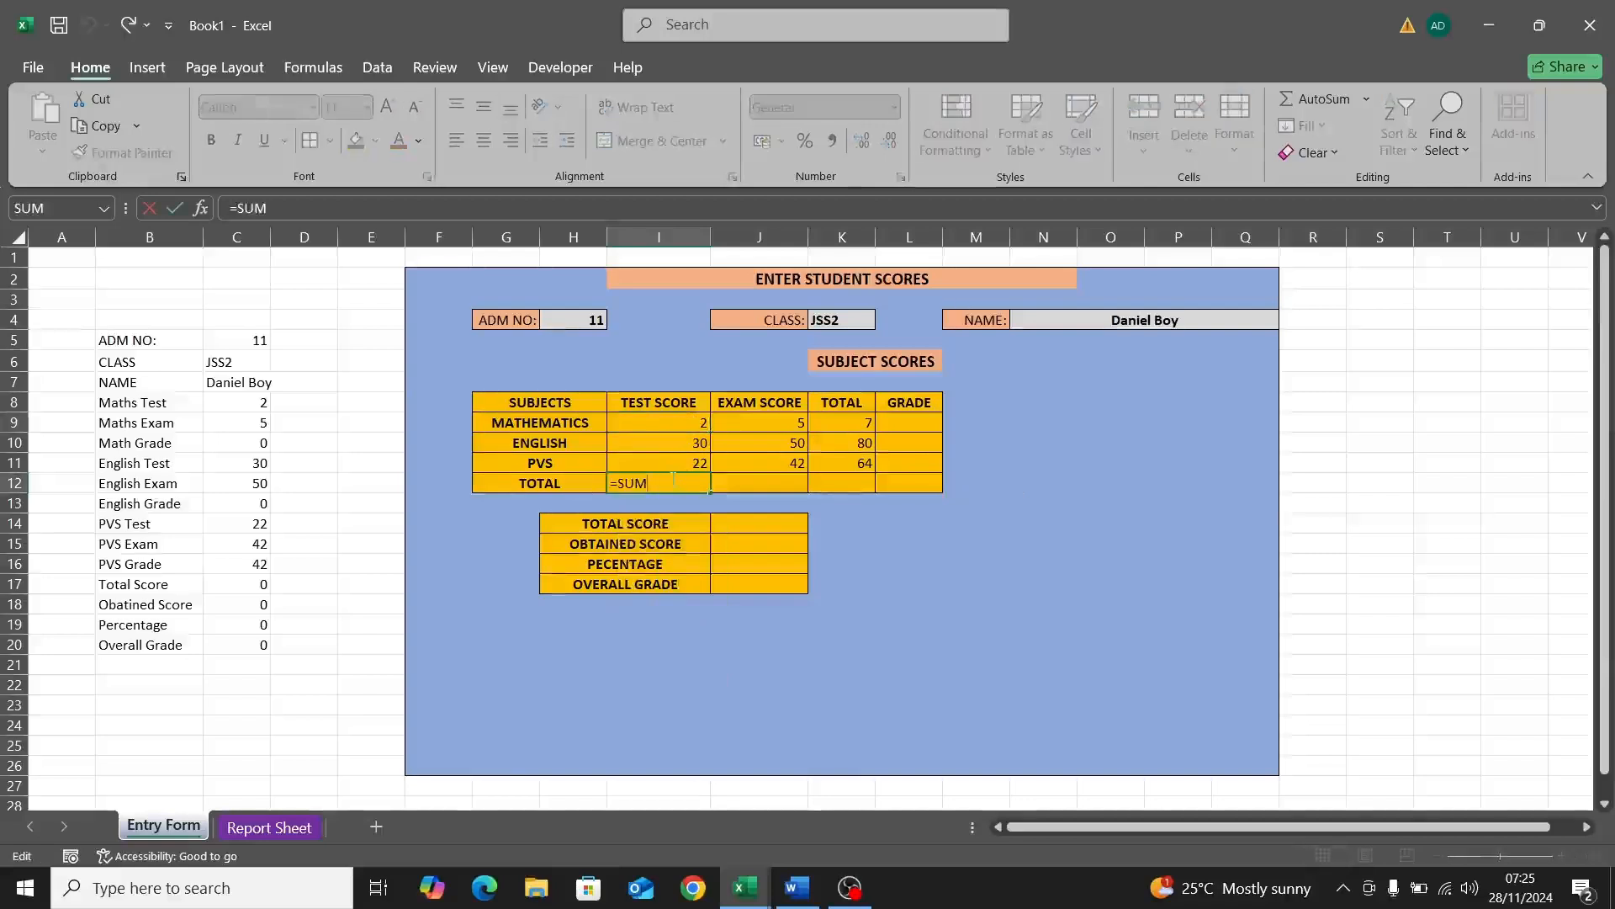
pyautogui.write('(')
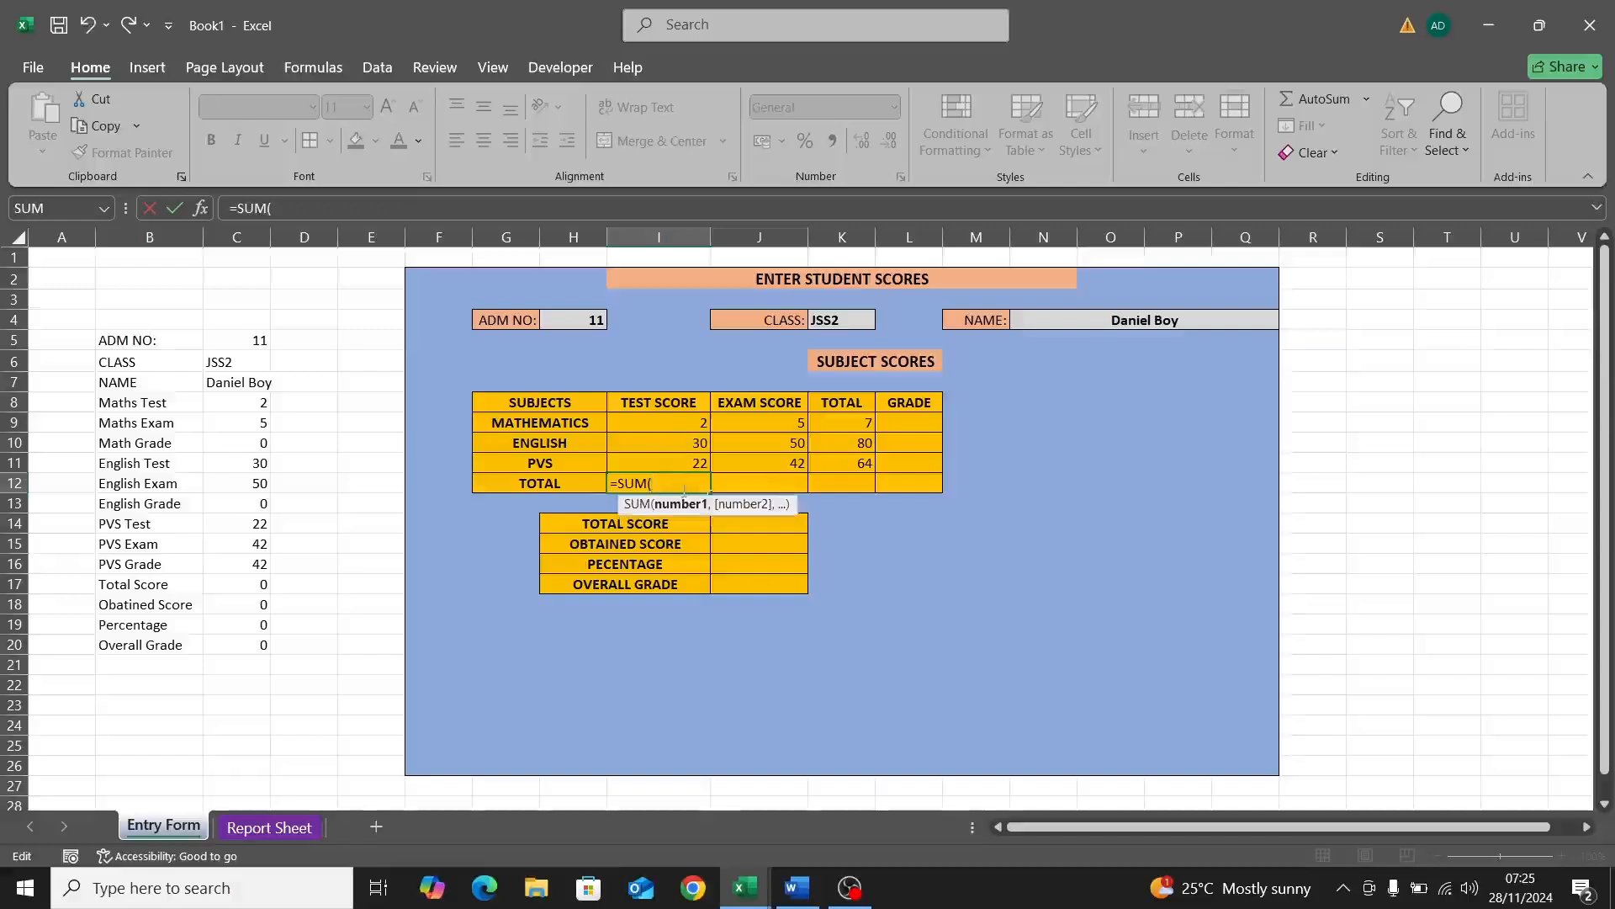
pyautogui.click(695, 425)
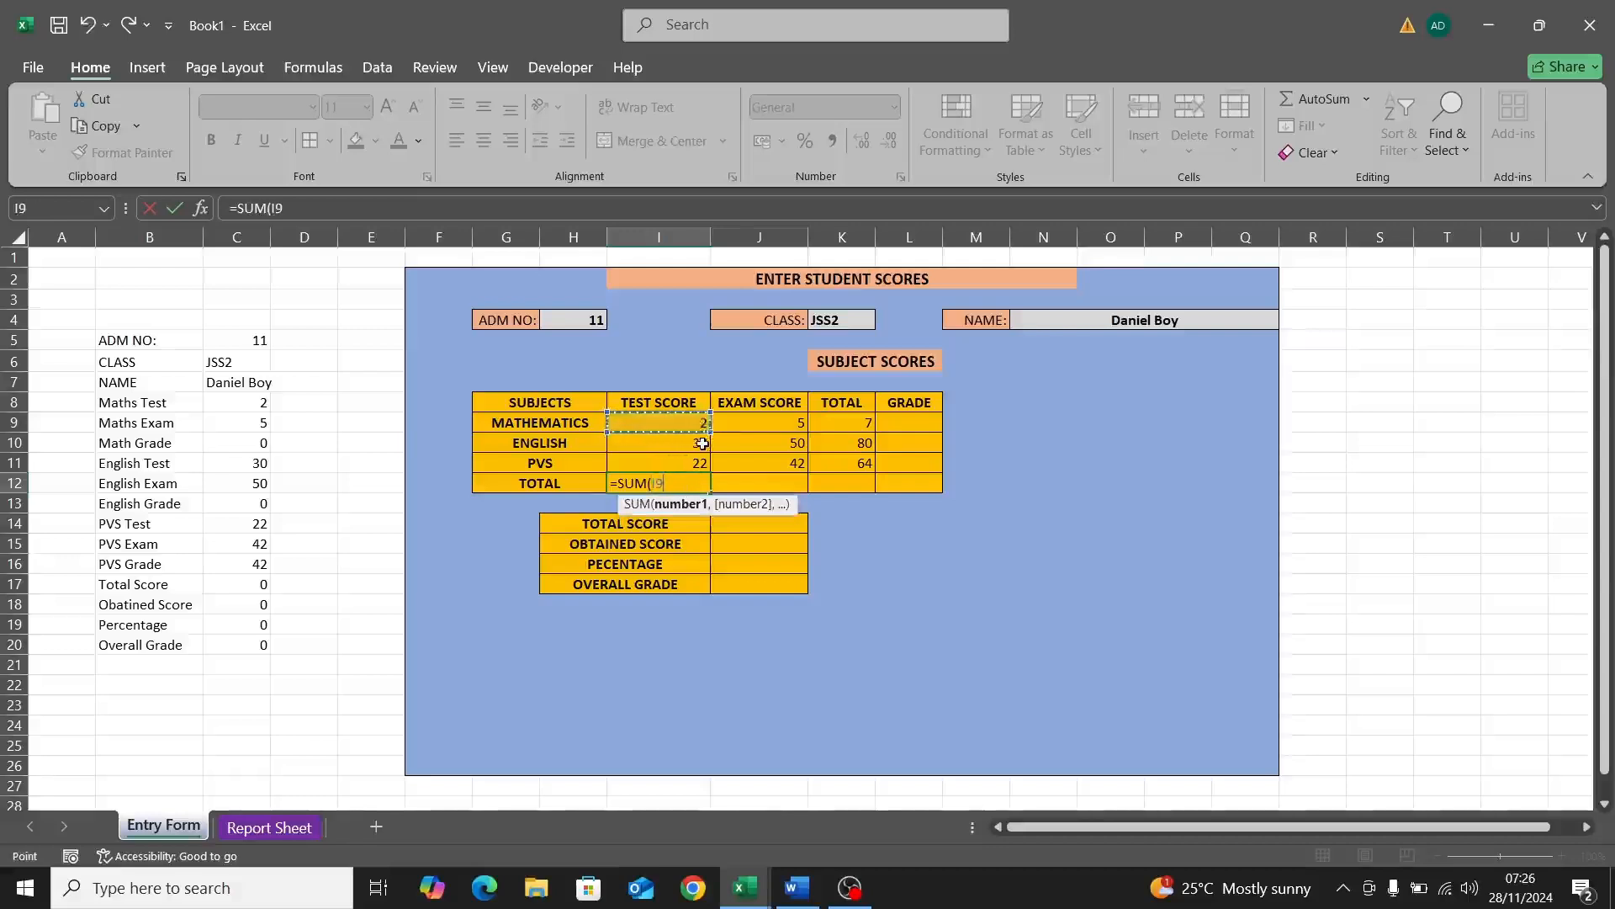
pyautogui.write(',')
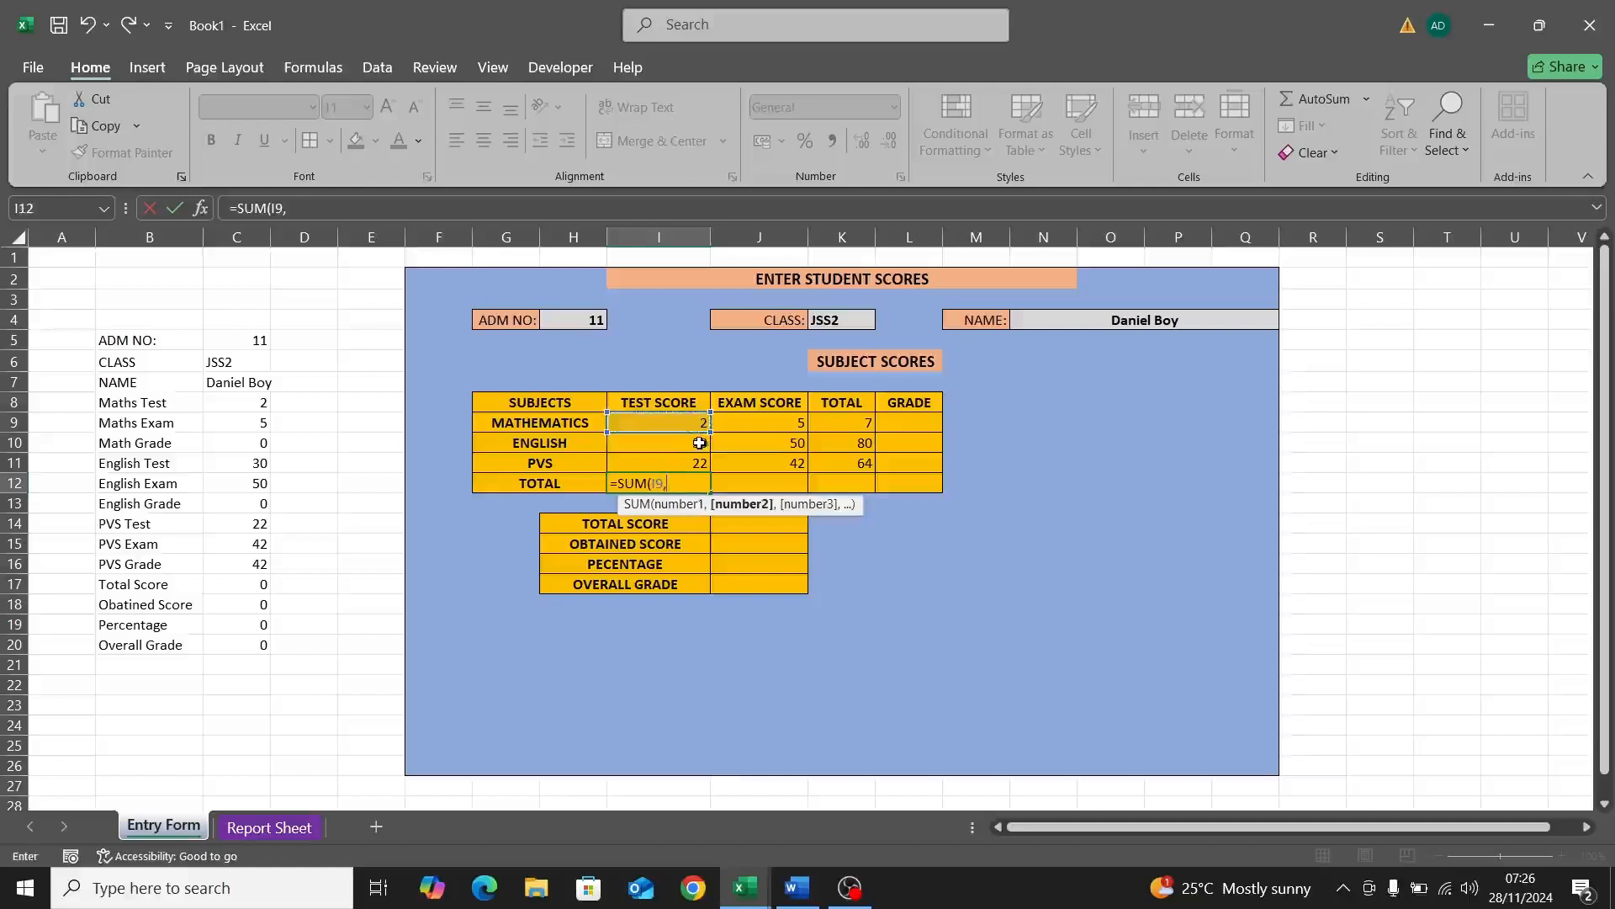
pyautogui.click(699, 442)
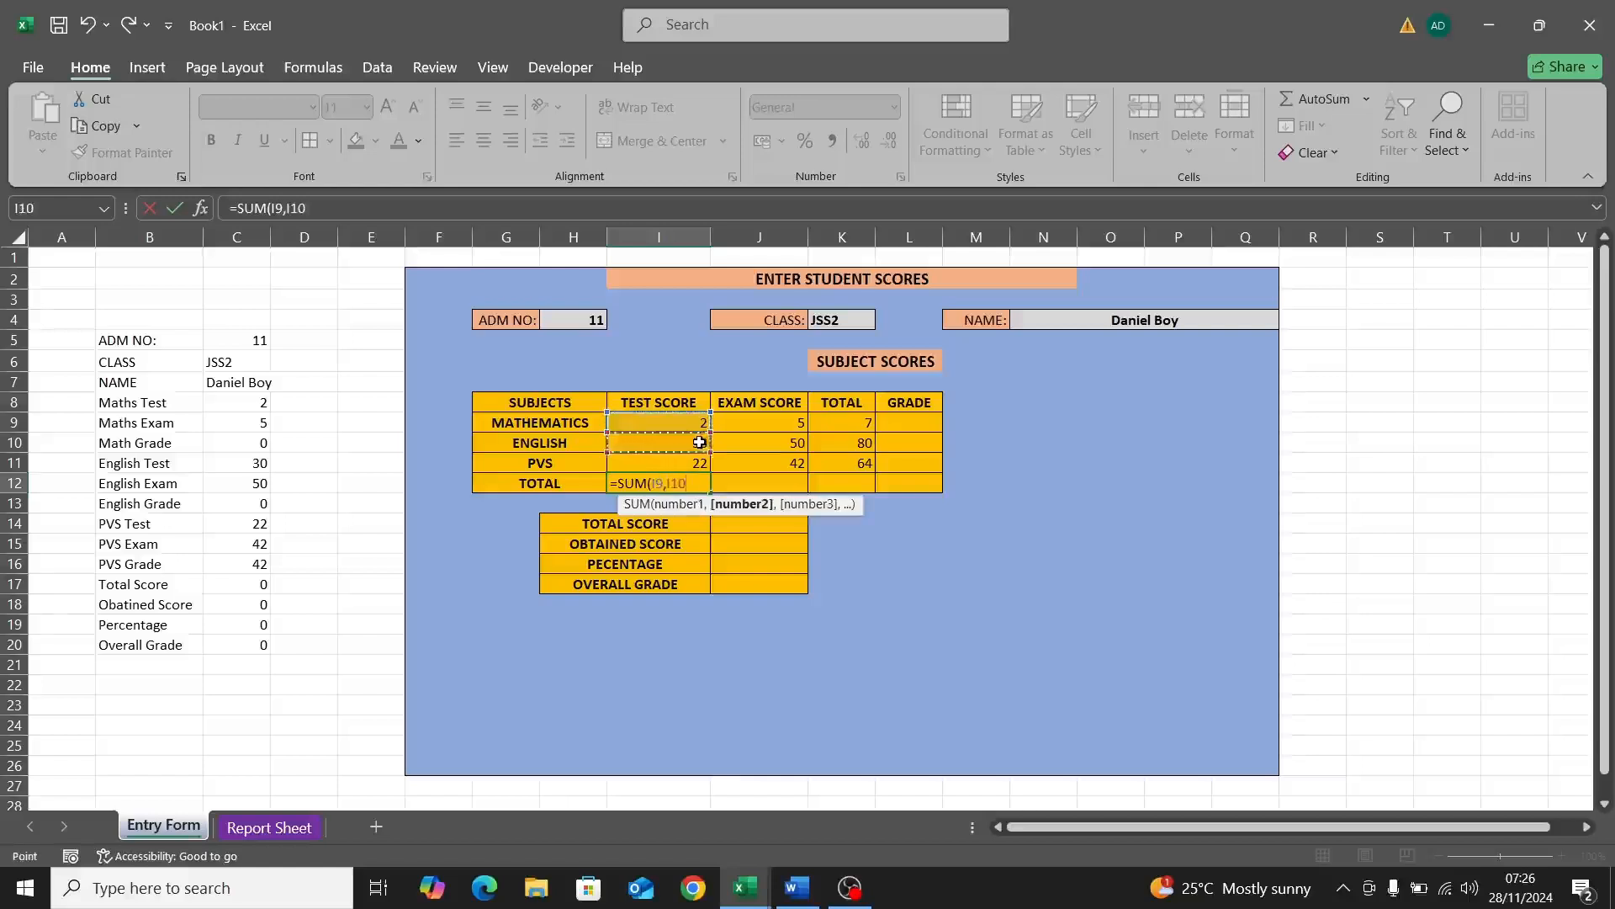
# Step: Add the PVS score, remove the stray full stop, and commit =SUM(I9,I10,I11) giving 54
pyautogui.write('.,')
pyautogui.click(699, 459)
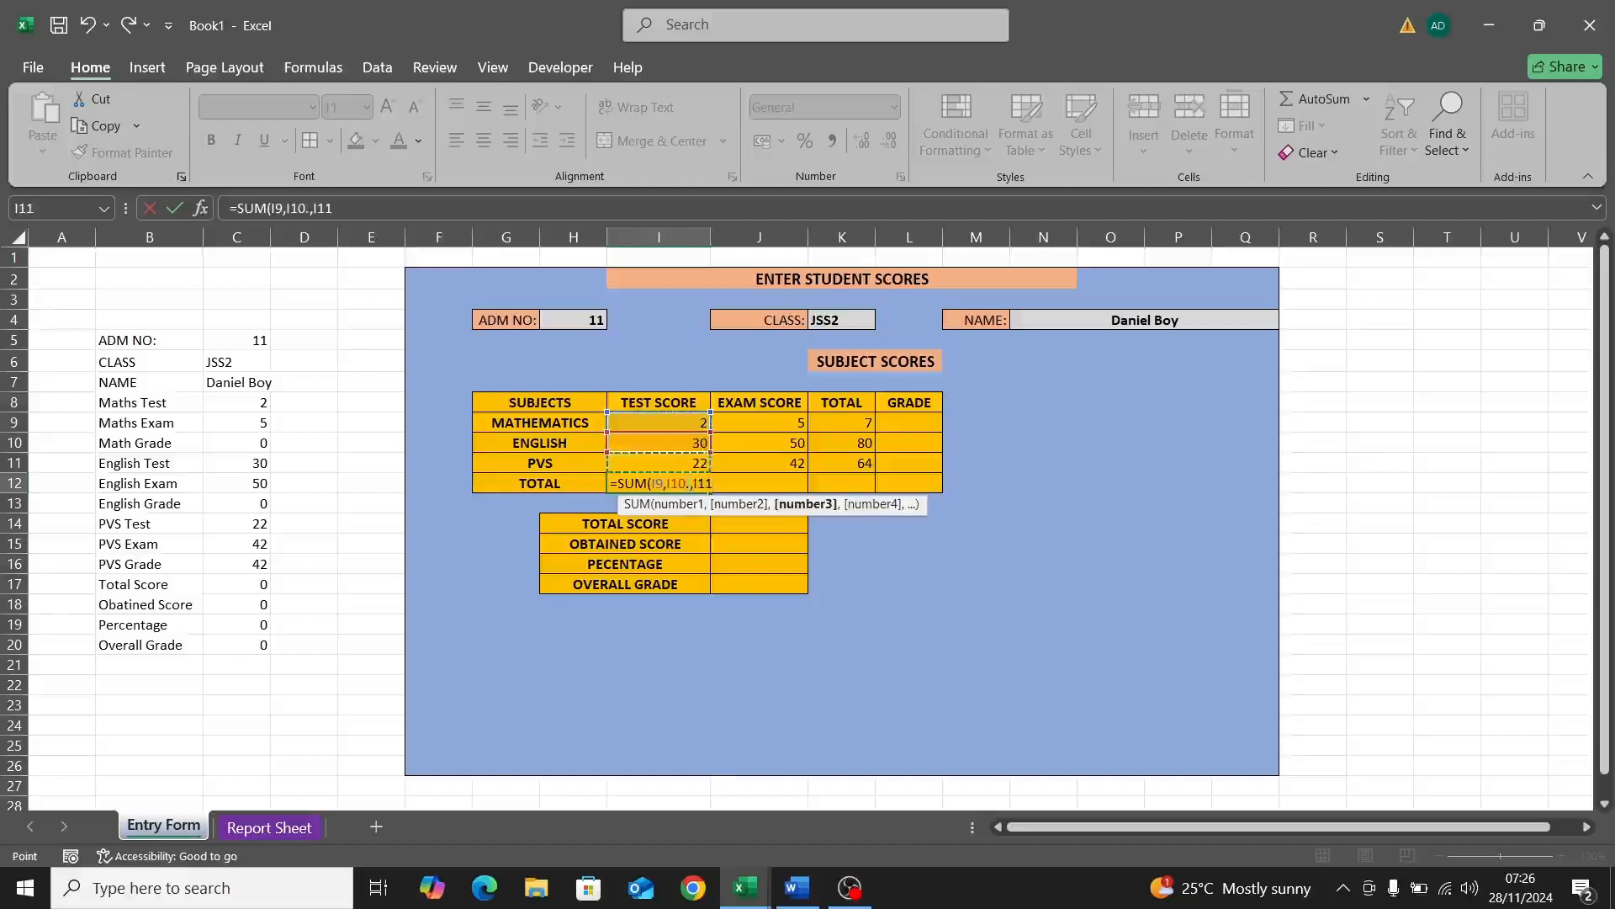
pyautogui.click(688, 483)
pyautogui.press('Delete')
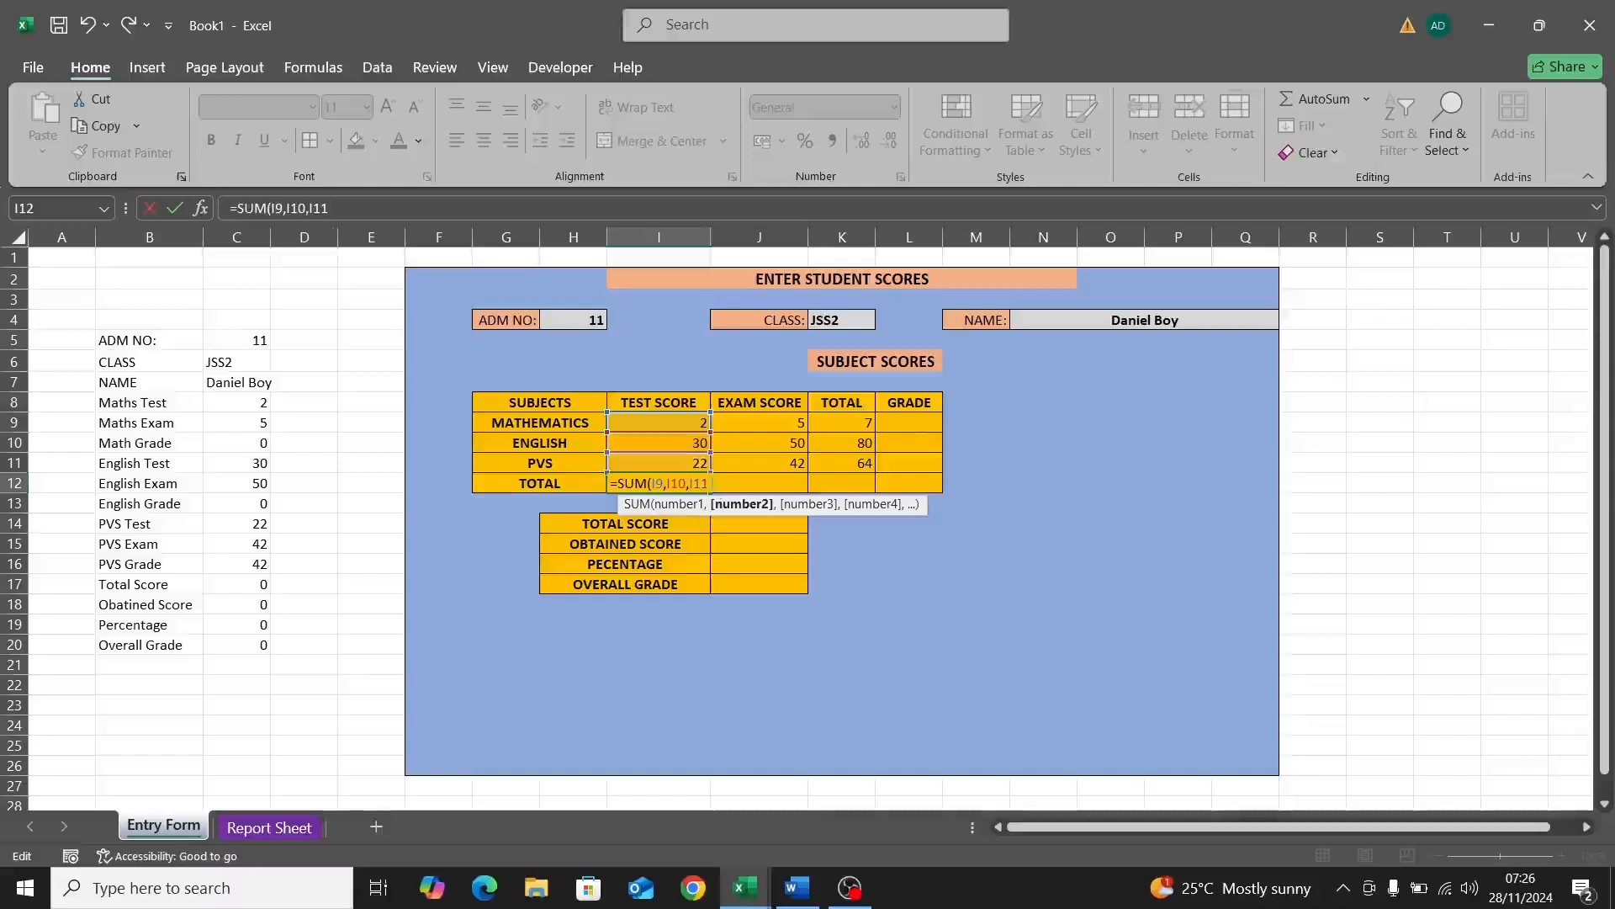
pyautogui.press('Right')
pyautogui.write(')')
pyautogui.press('Return')
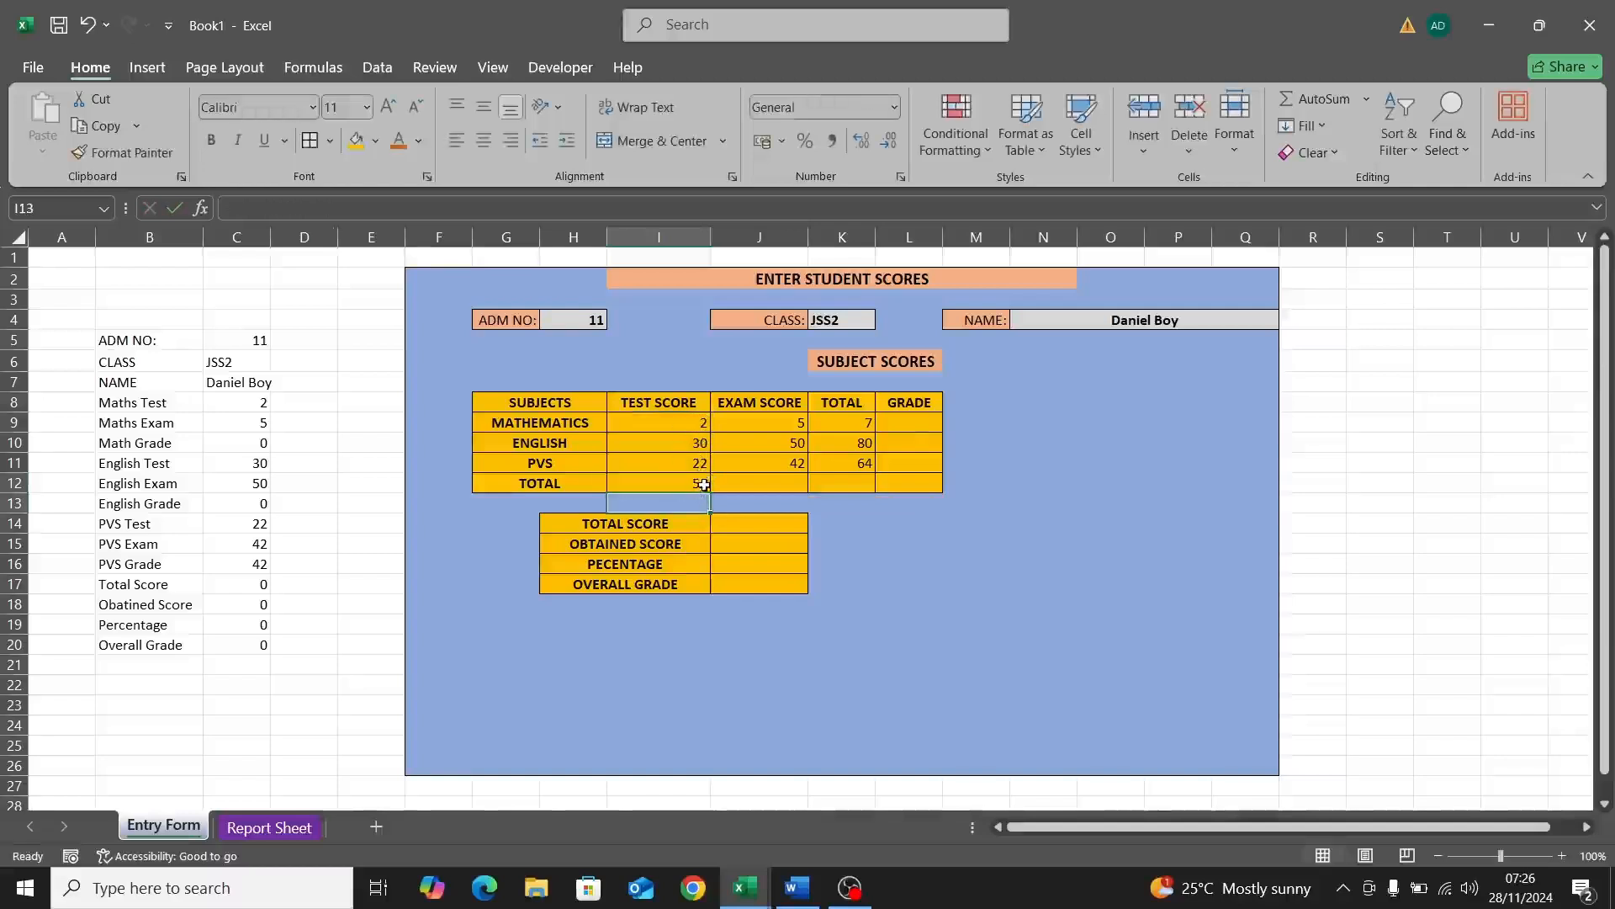
# Step: Copy the I12 total formula right to J12 so the exam scores total 97
pyautogui.click(704, 481)
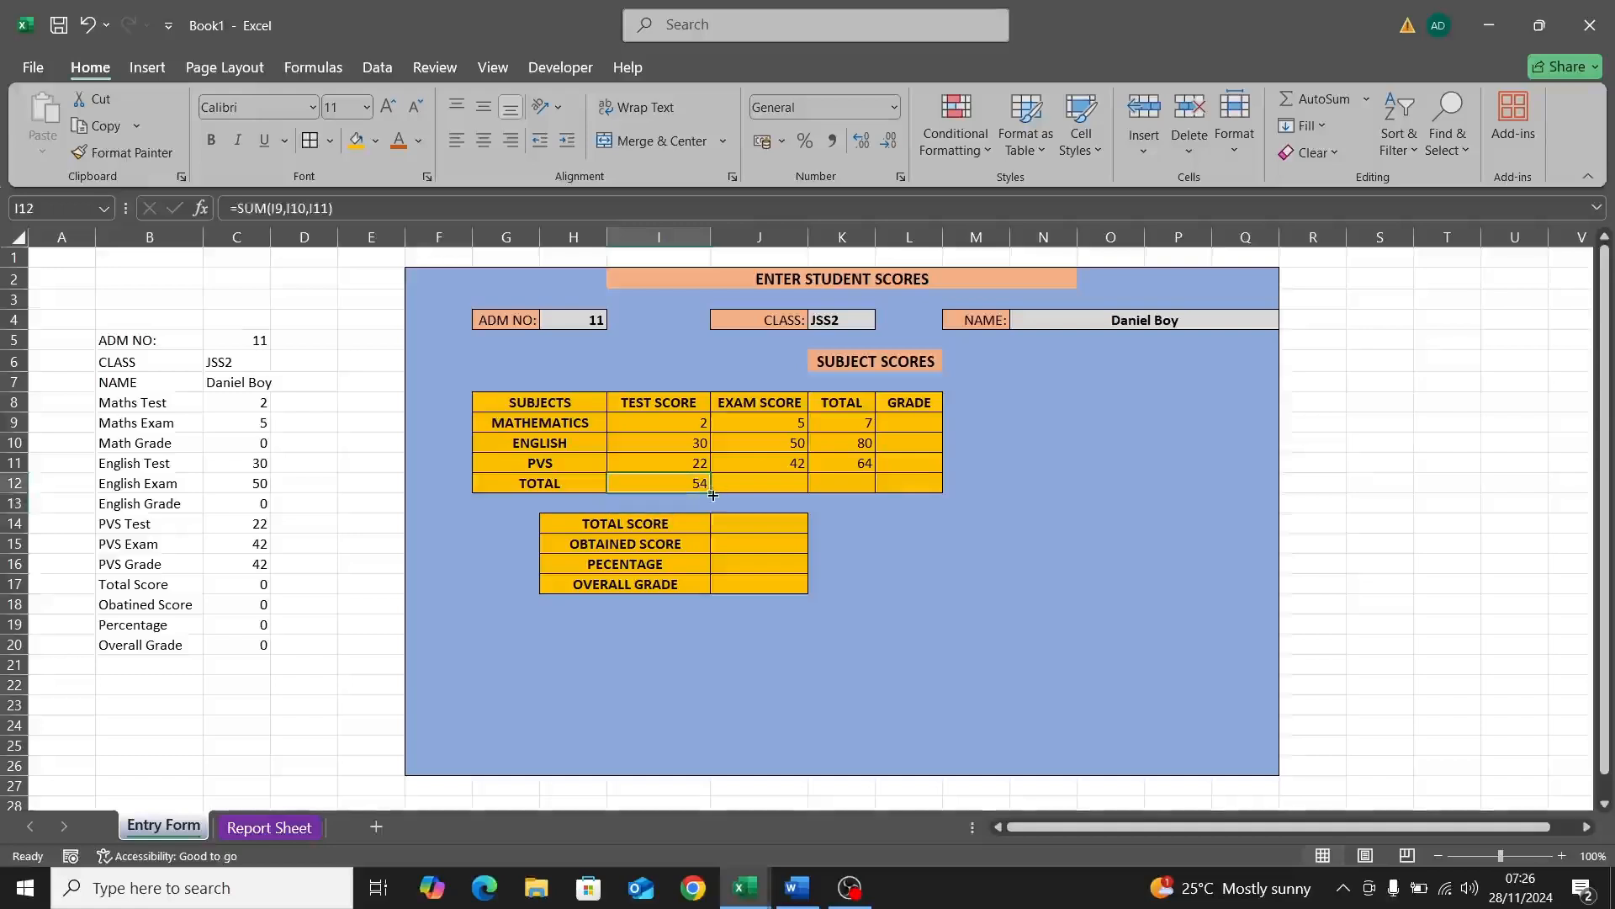
pyautogui.moveTo(713, 495); pyautogui.dragTo(803, 490)
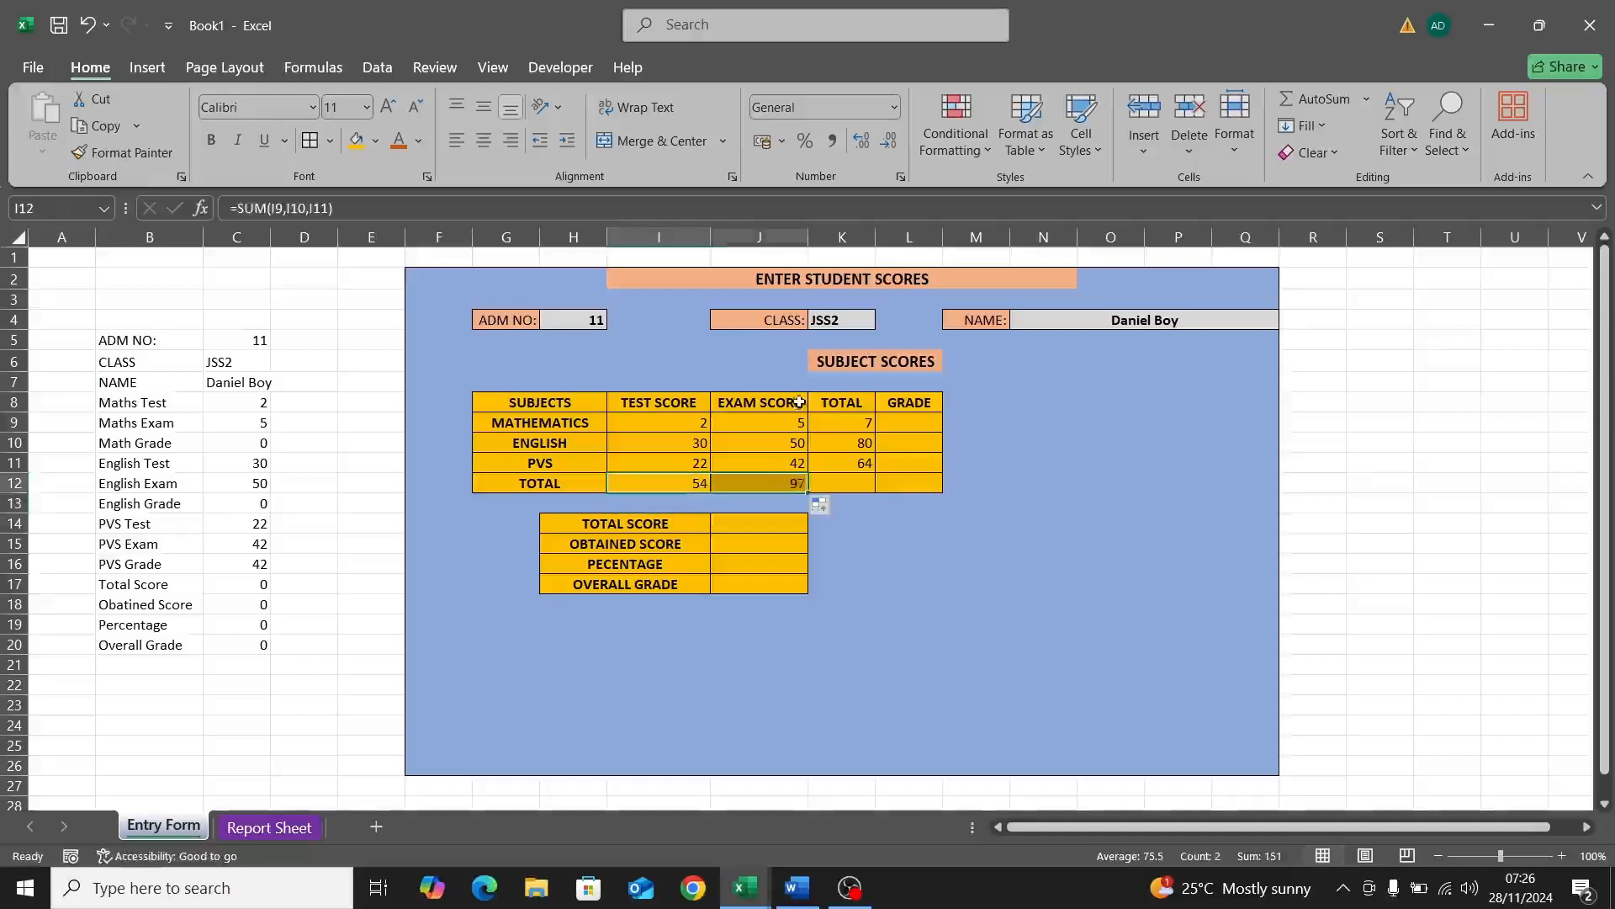
pyautogui.click(864, 489)
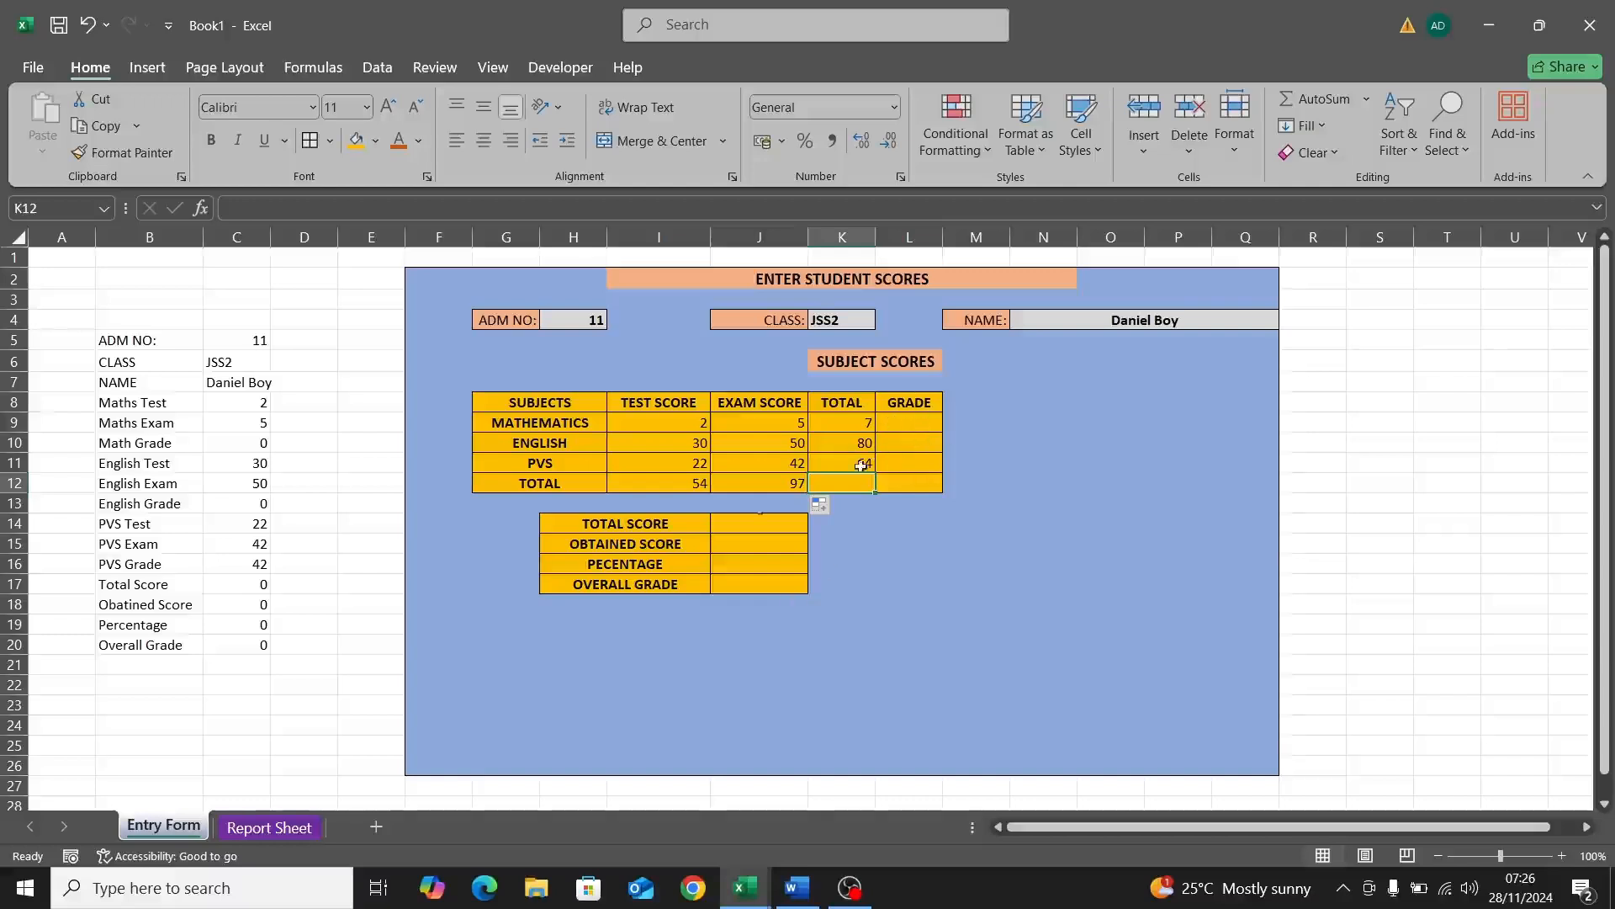
# Step: Add a new worksheet and name it Grade
pyautogui.click(375, 828)
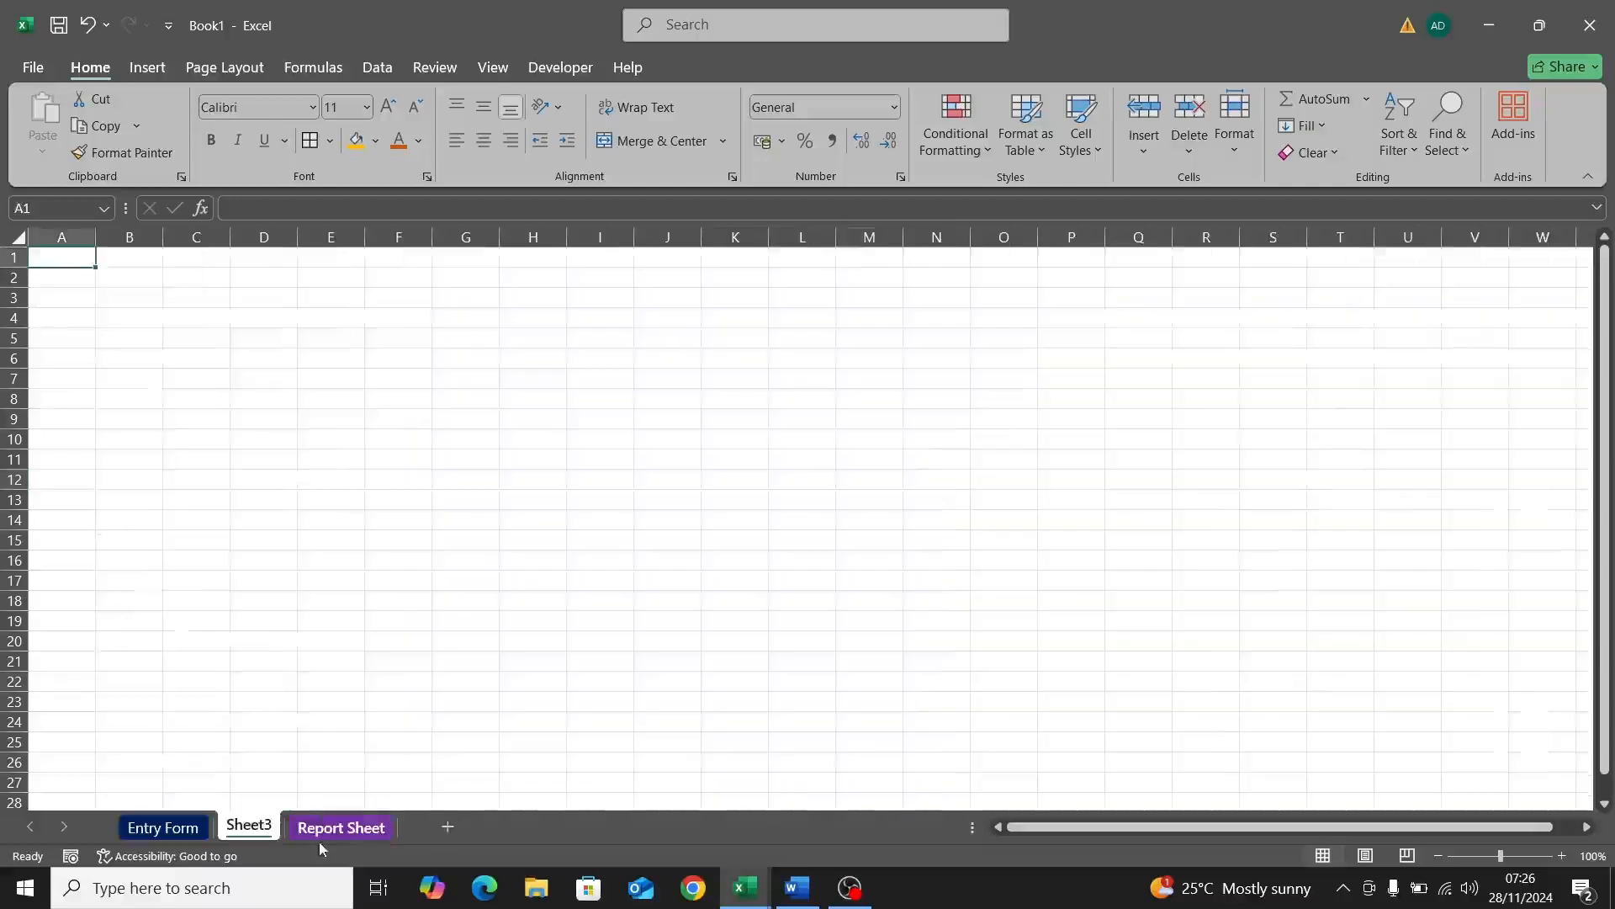
pyautogui.doubleClick(259, 829)
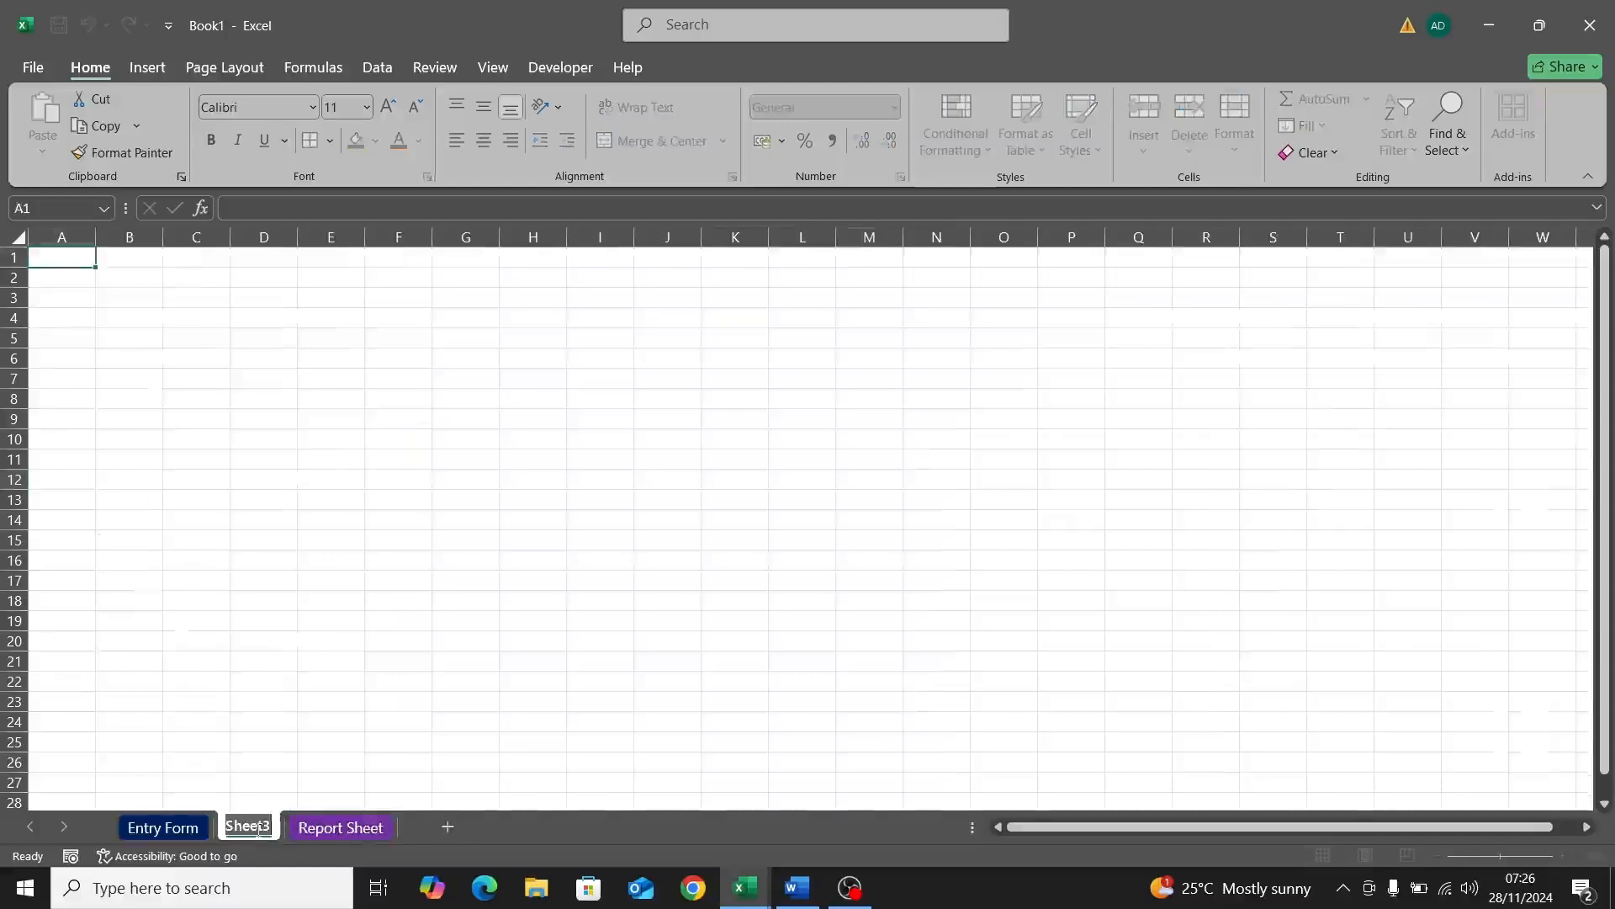
pyautogui.write('Grade')
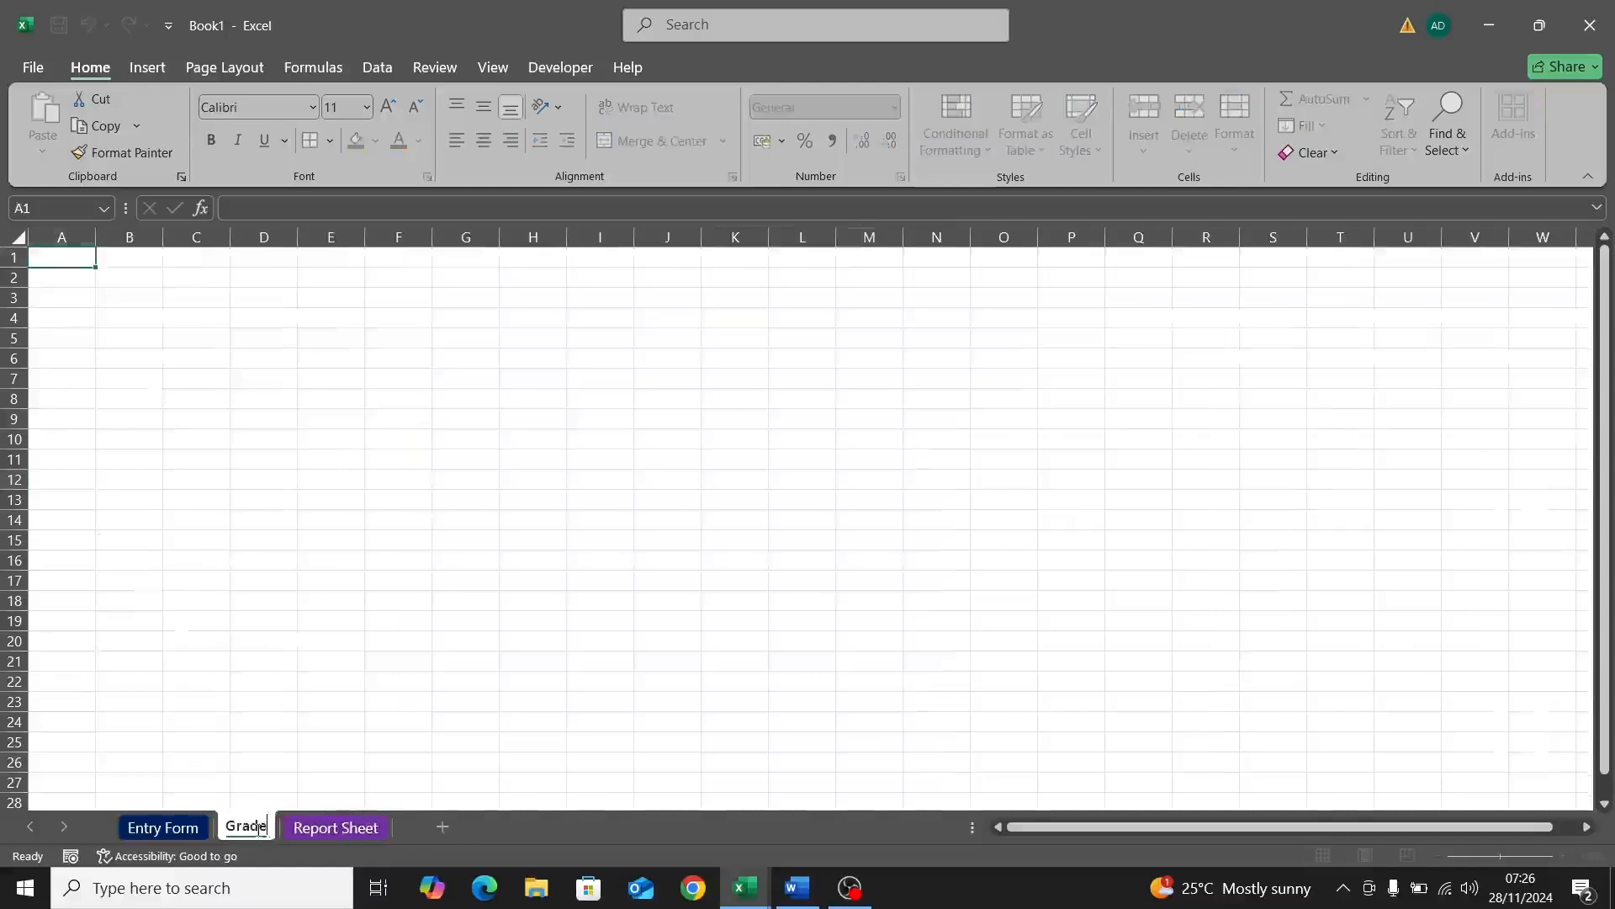
pyautogui.press('Return')
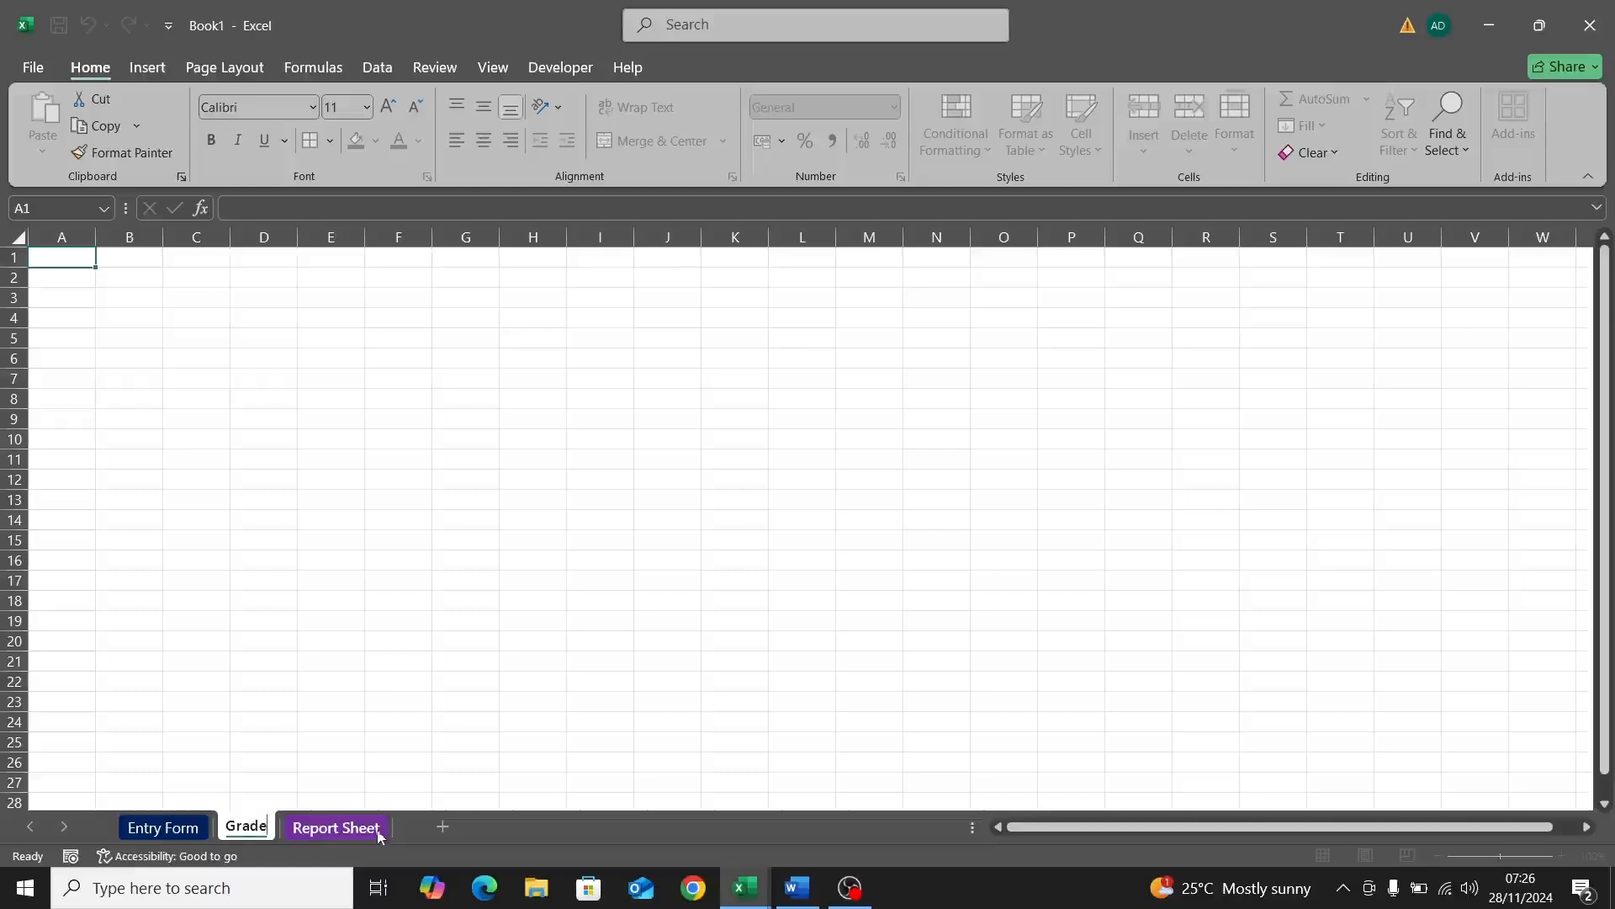
pyautogui.click(345, 779)
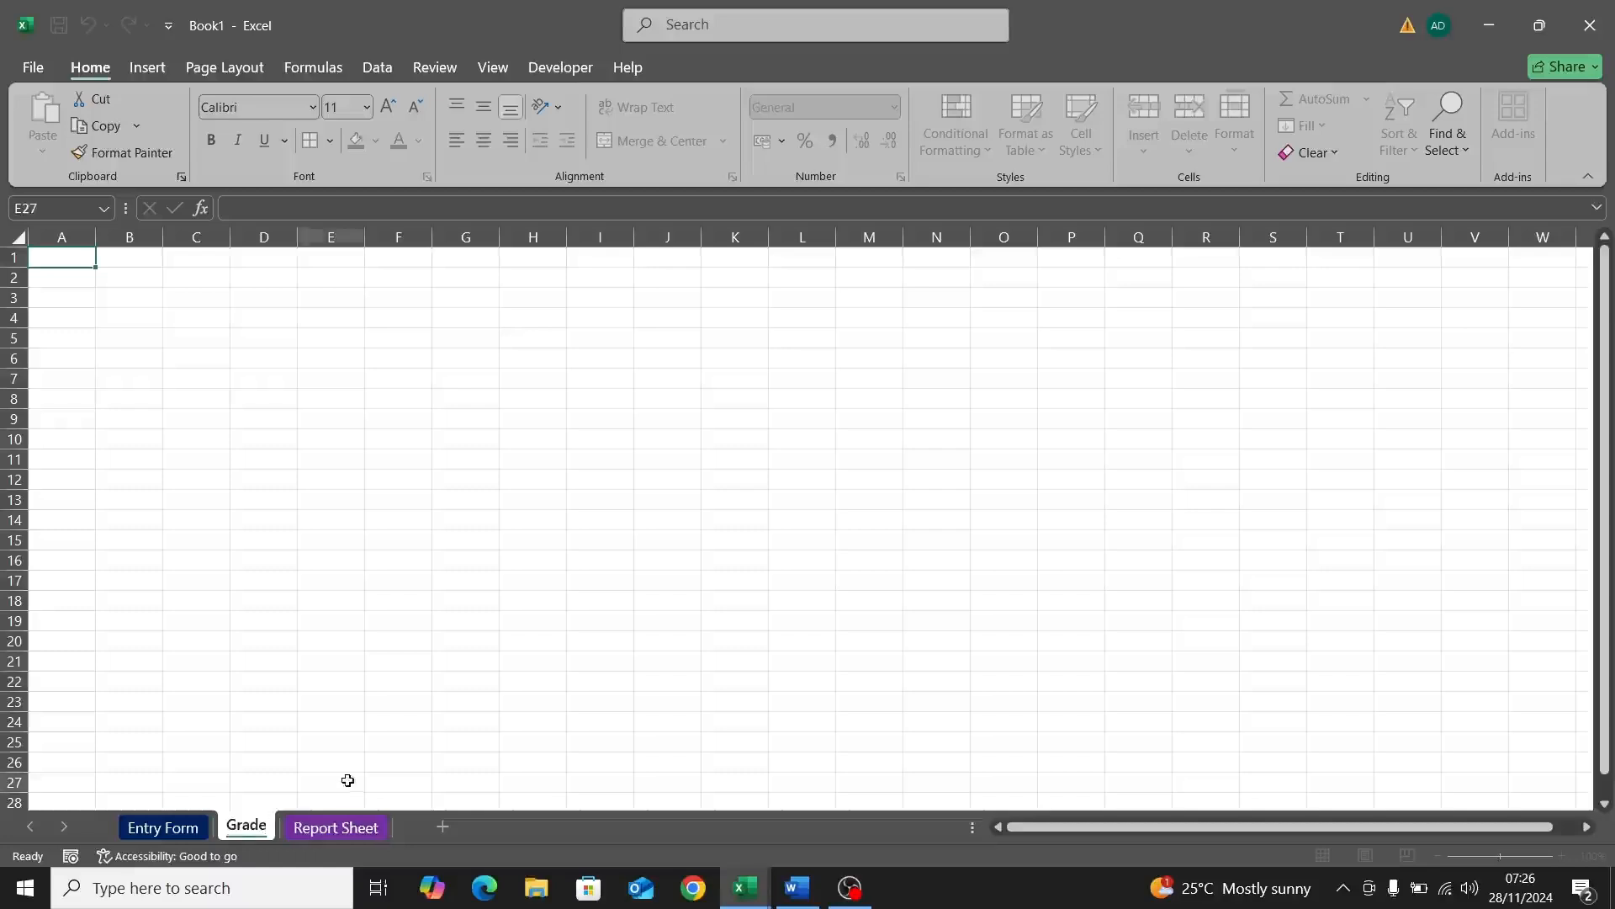
# Step: Give the Grade sheet's tab a dark green colour
pyautogui.rightClick(250, 832)
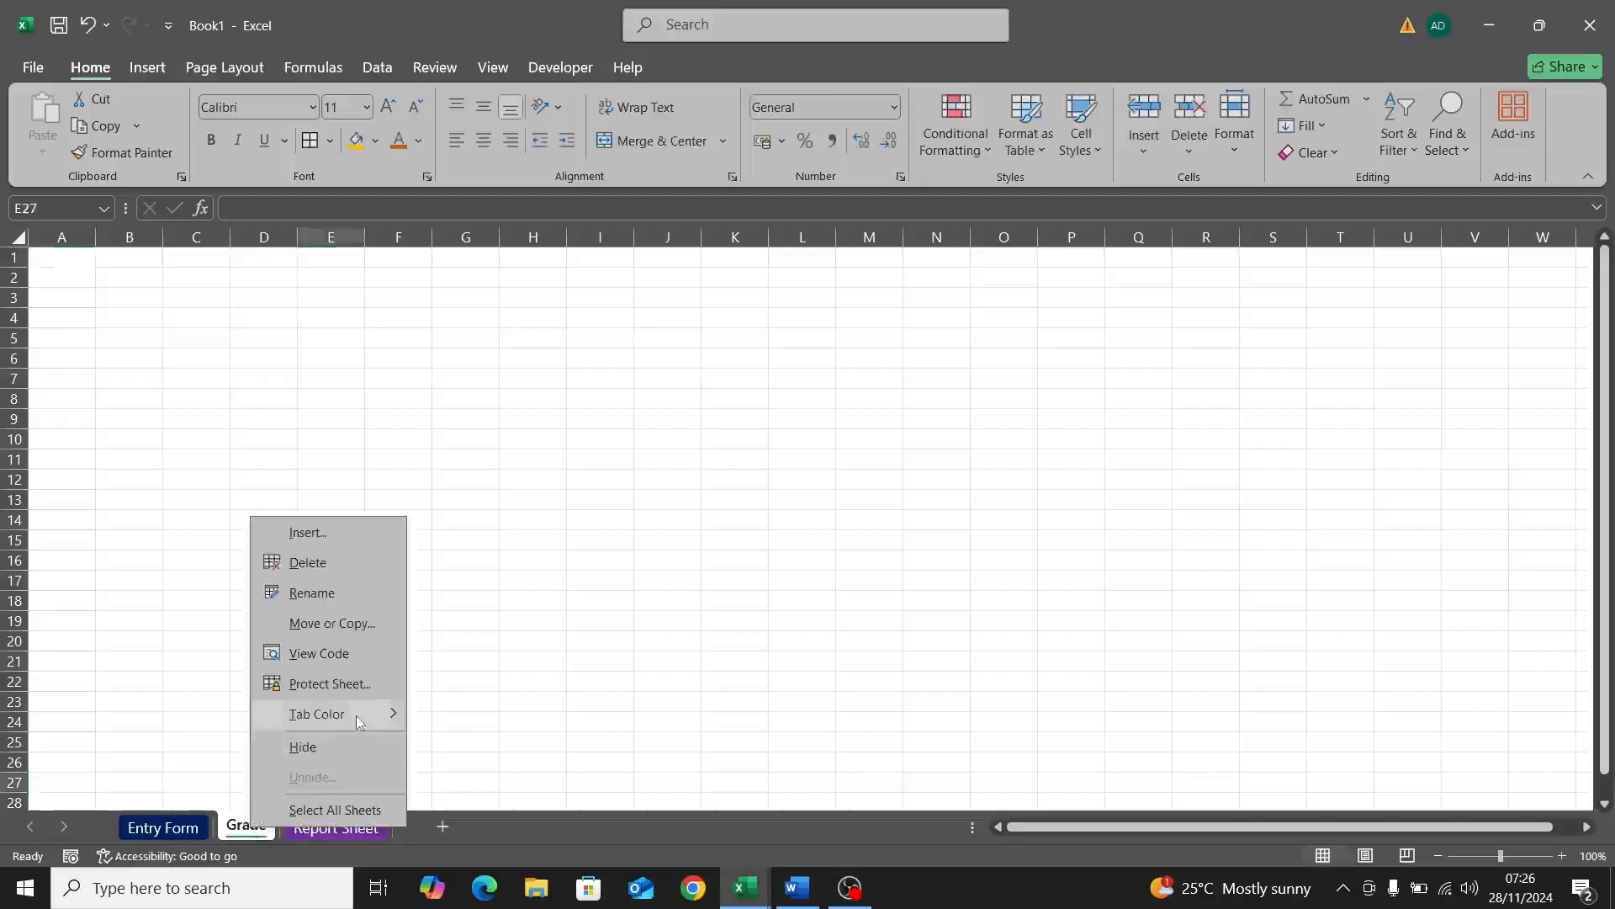
pyautogui.moveTo(378, 713)
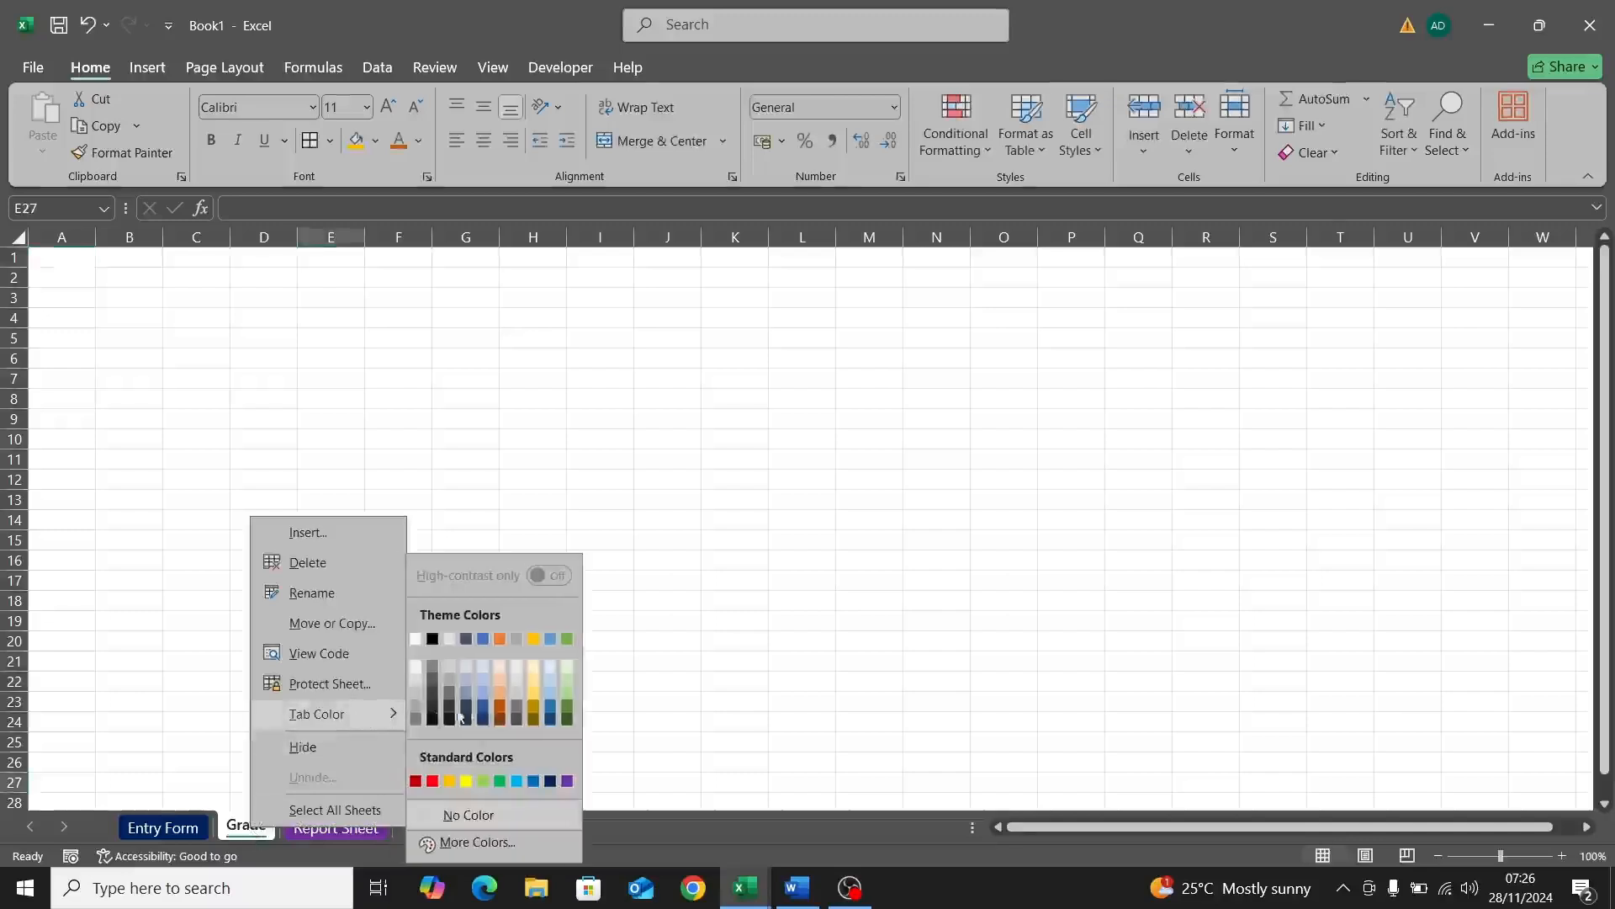
pyautogui.click(569, 720)
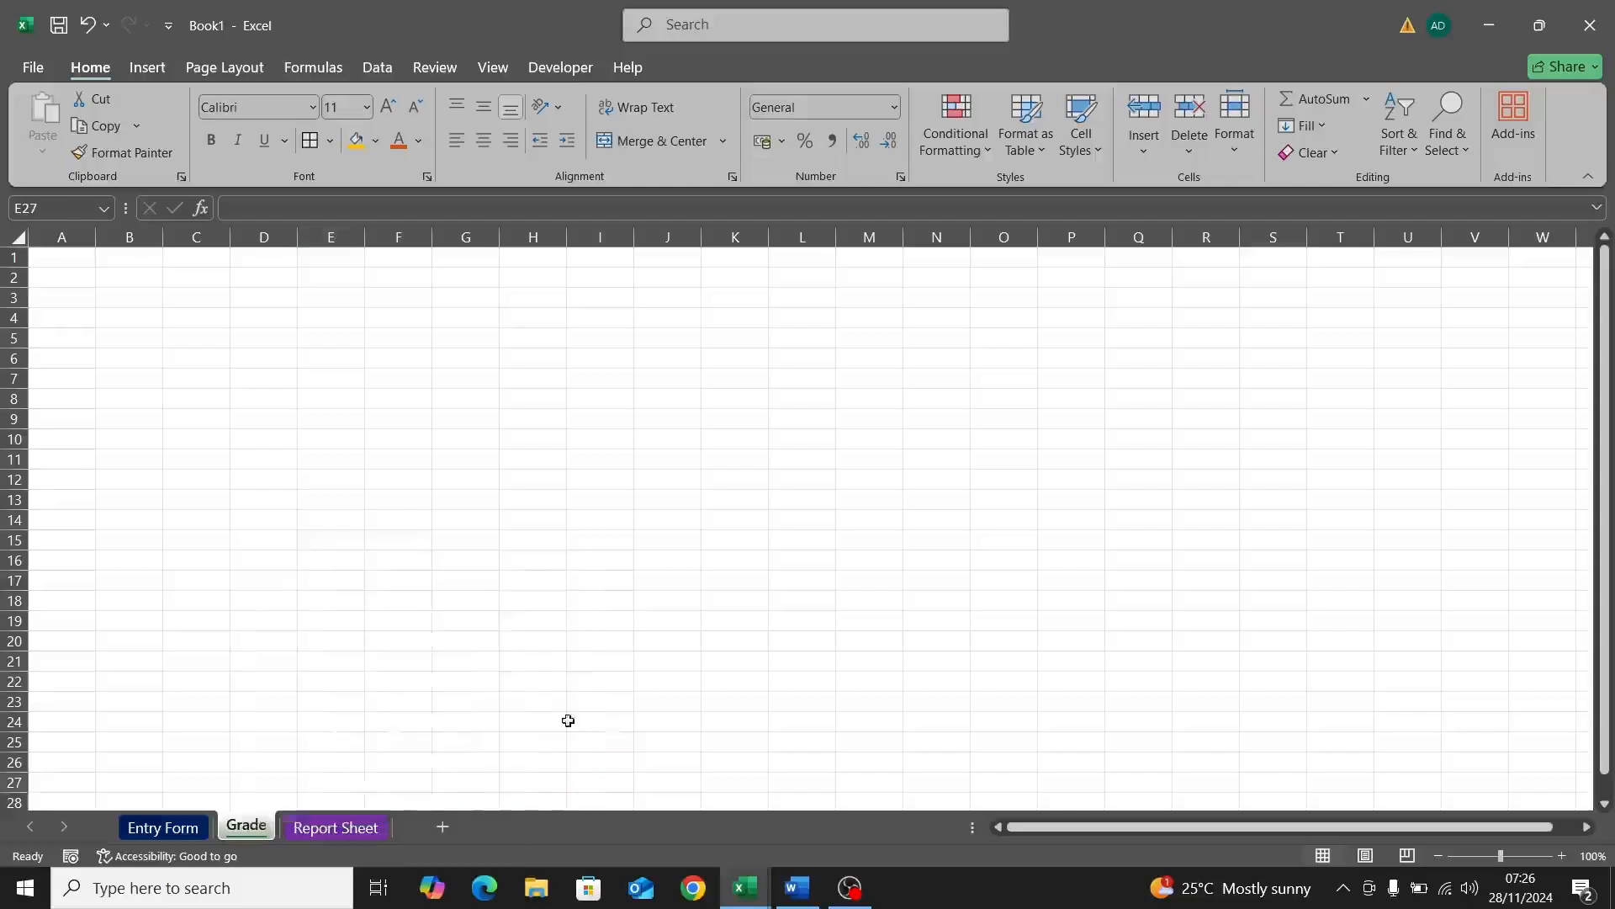
pyautogui.click(108, 283)
pyautogui.doubleClick(109, 282)
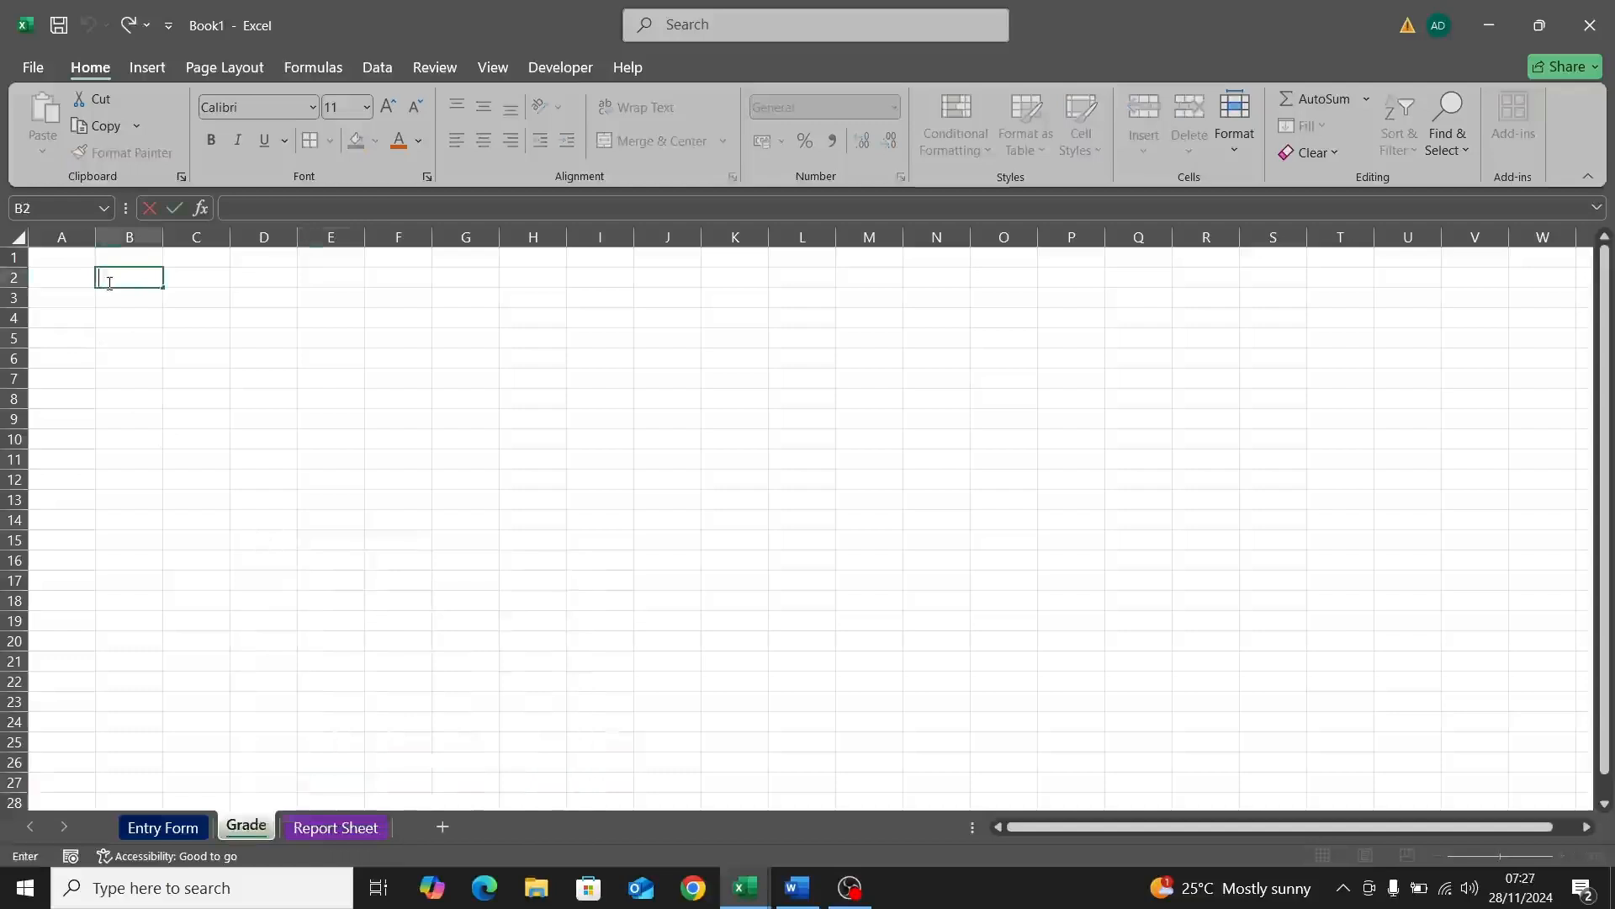
# Step: Type the SCORE and GRADE headings in B2 and C2
pyautogui.write('SCORE')
pyautogui.click(187, 271)
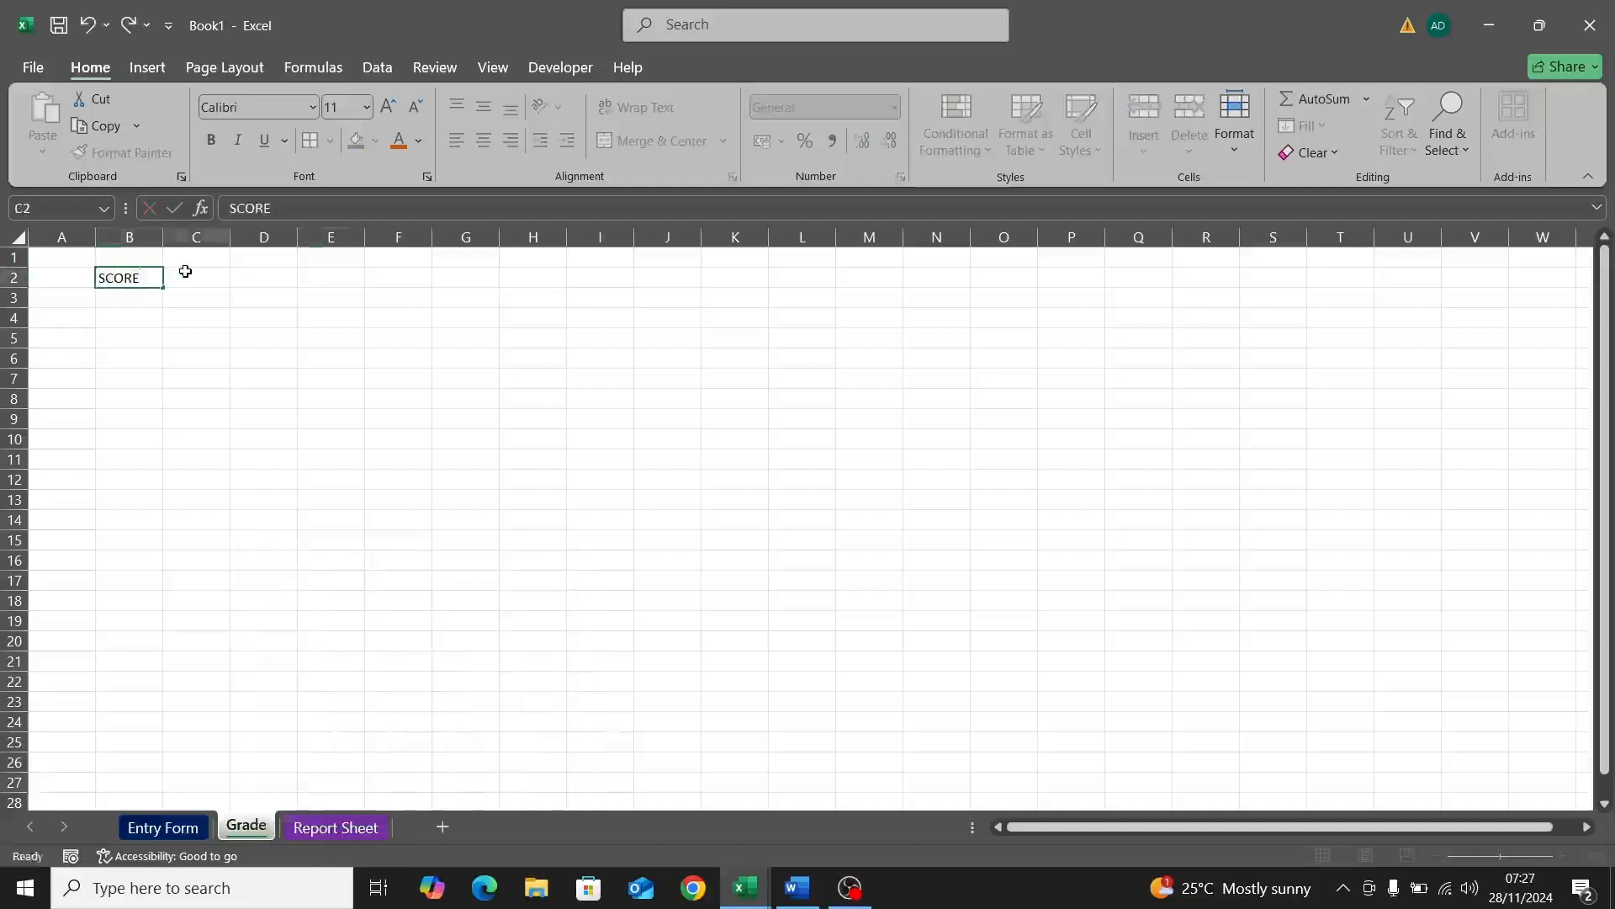
pyautogui.write('GRADE')
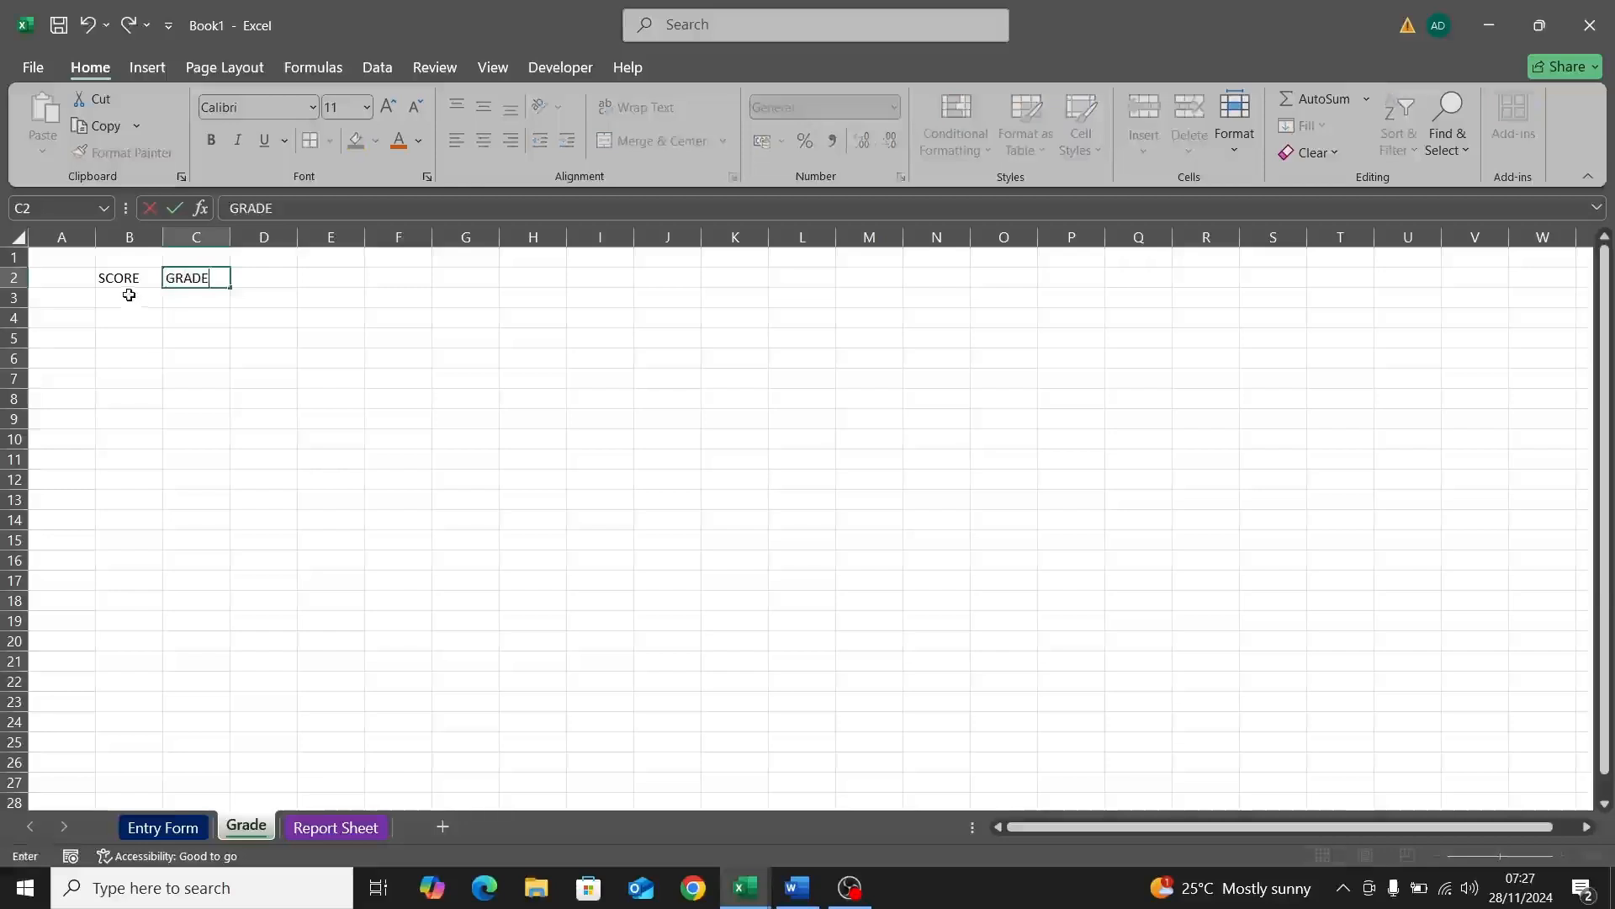
pyautogui.click(129, 295)
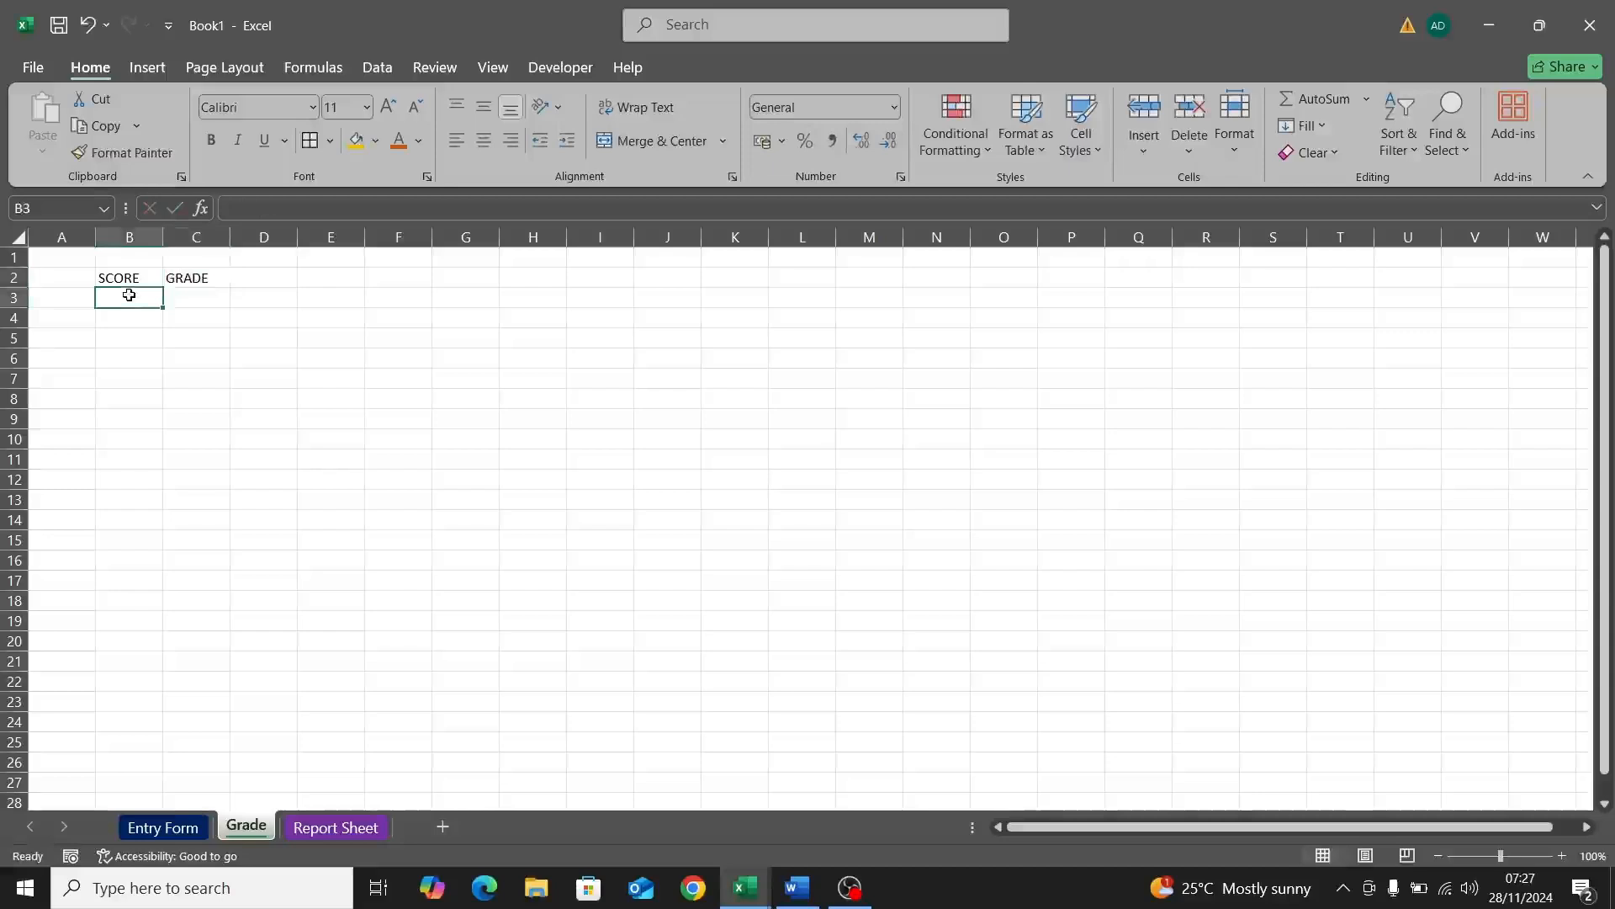
# Step: Enter score 0 with grade F and score 40 with grade D
pyautogui.write('0')
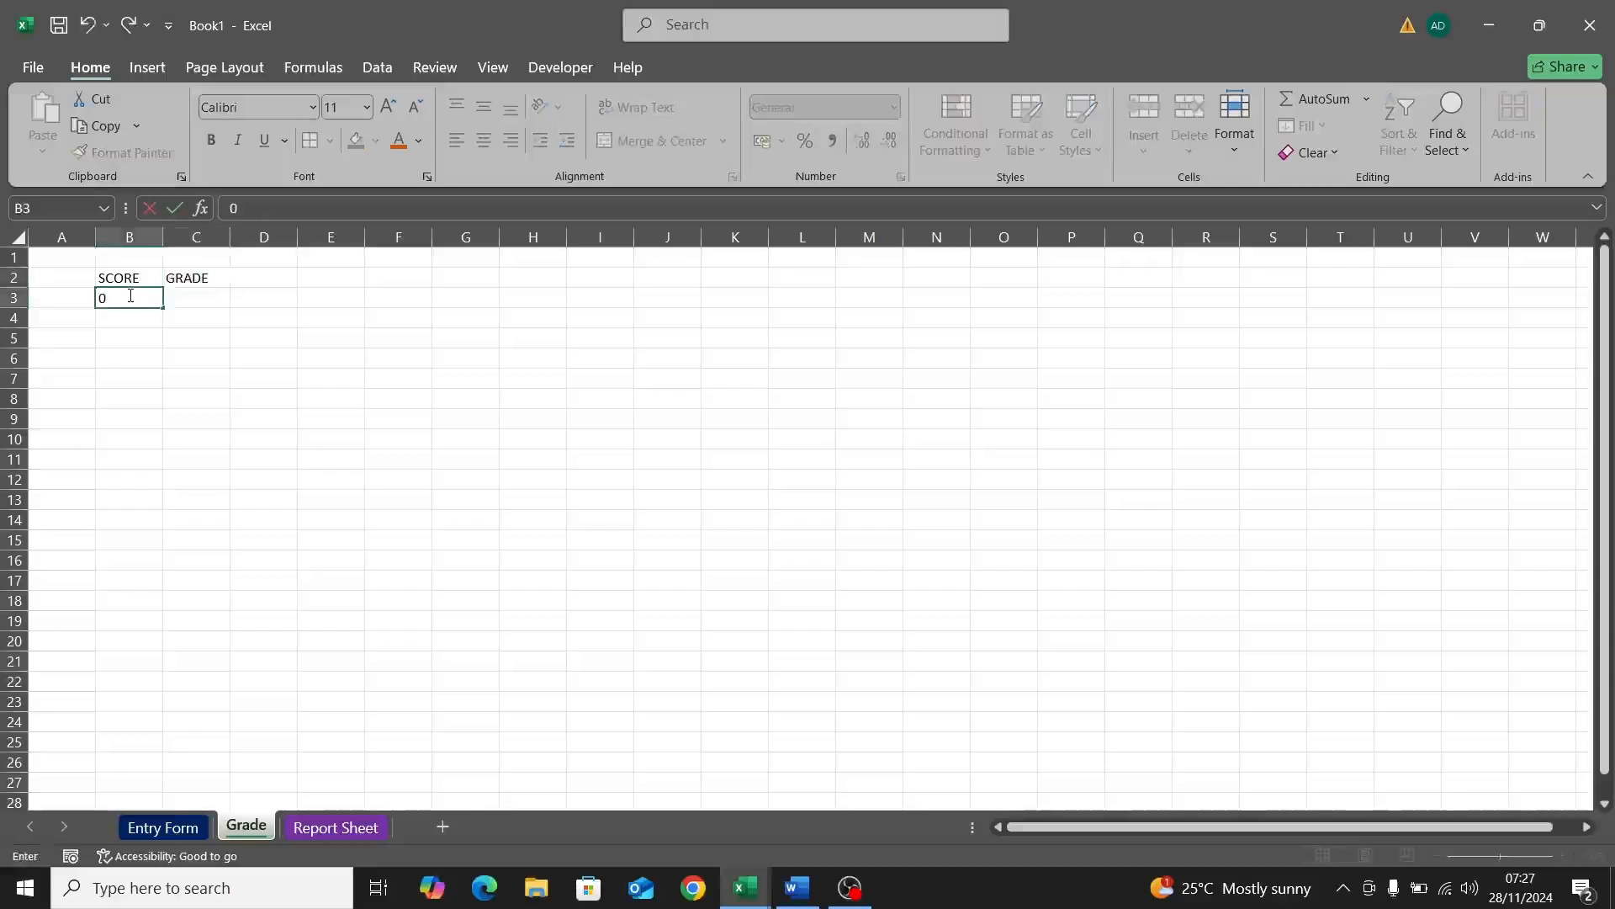
pyautogui.click(180, 297)
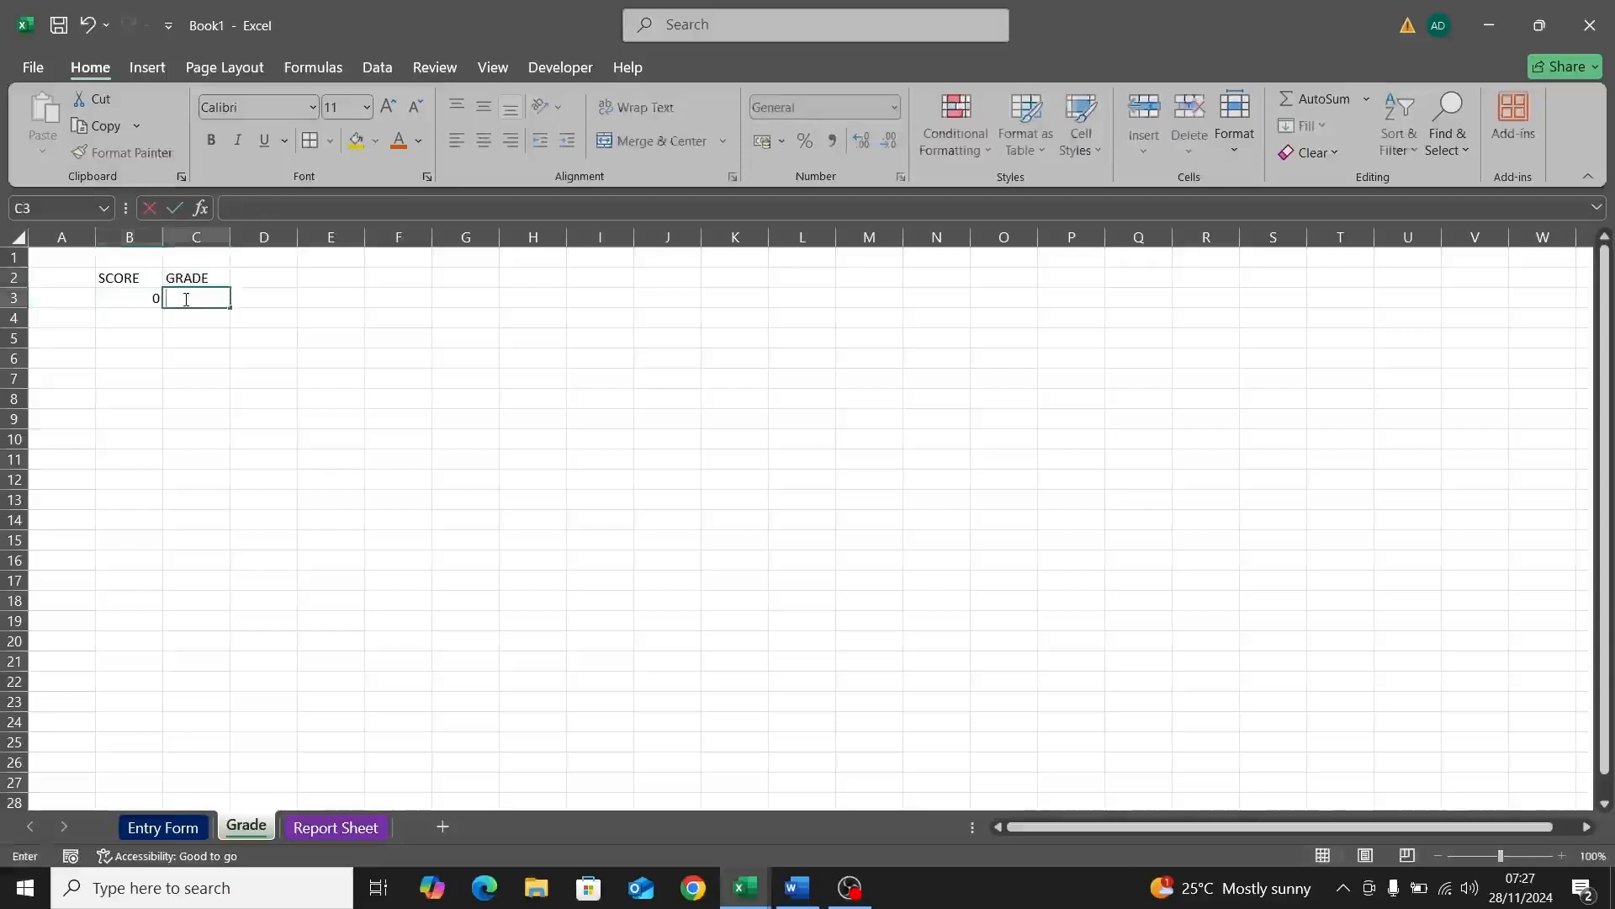
pyautogui.write('F')
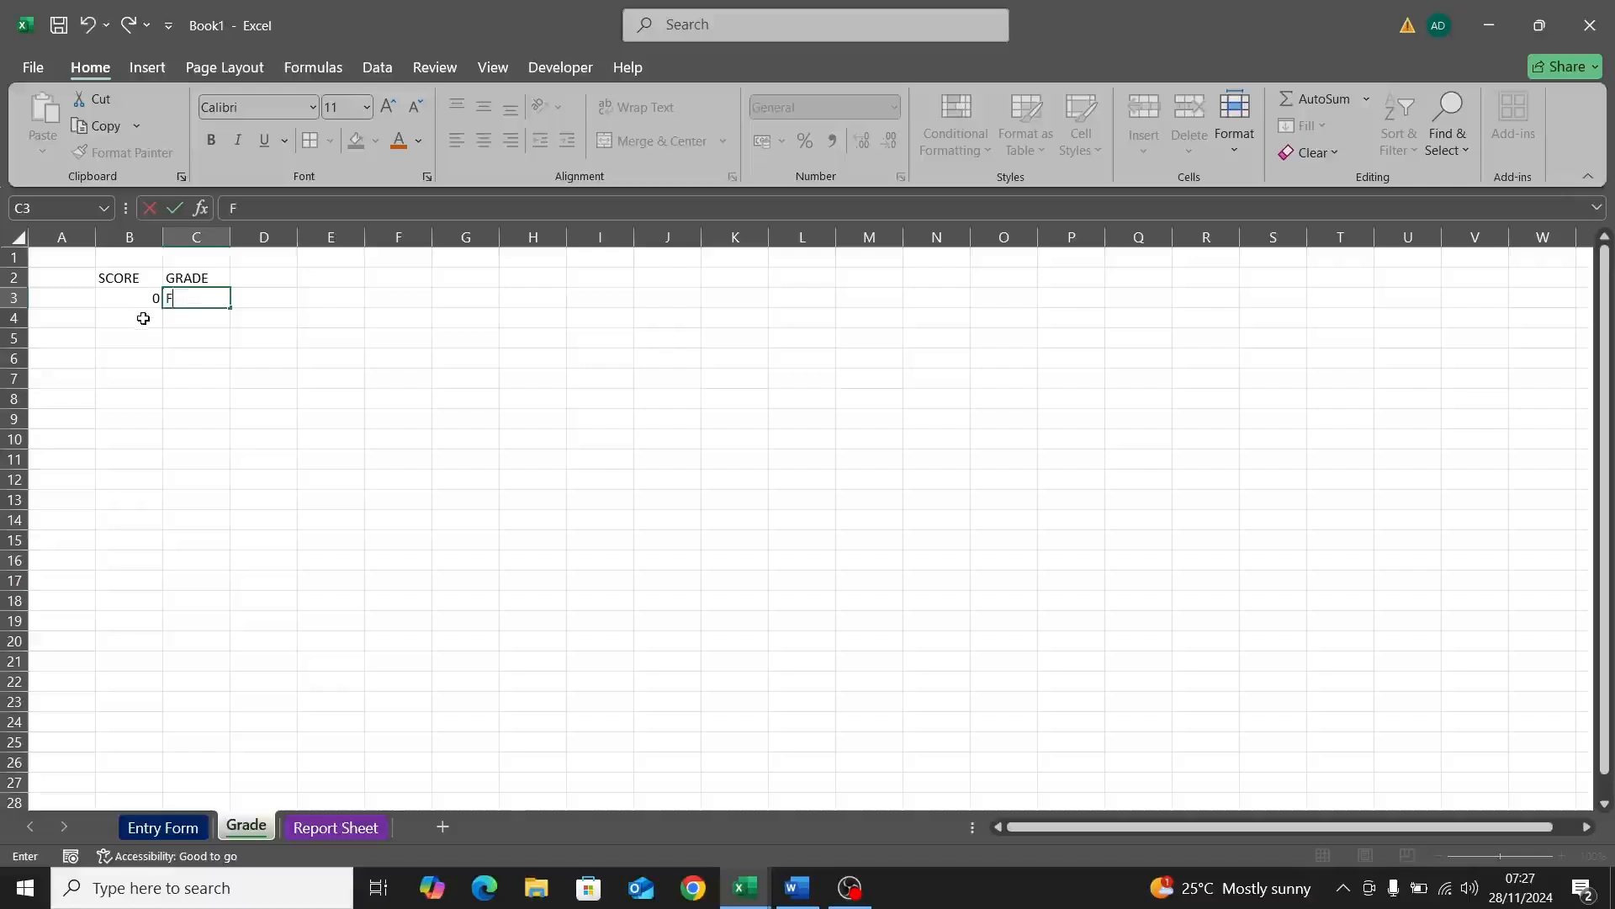
pyautogui.click(143, 318)
pyautogui.write('40')
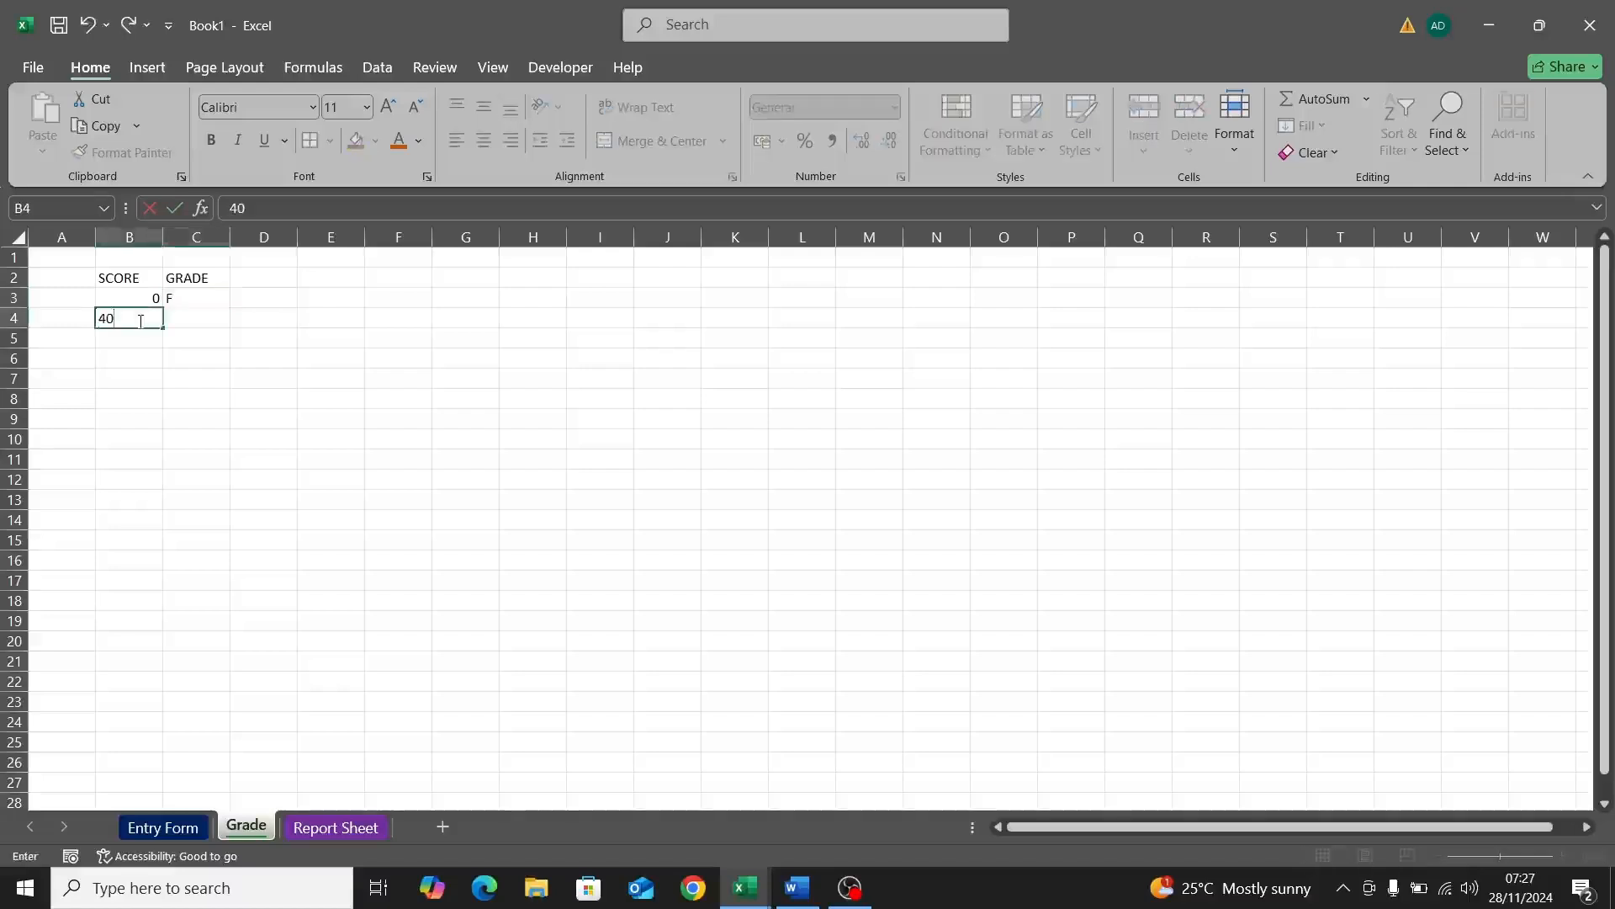
pyautogui.click(192, 327)
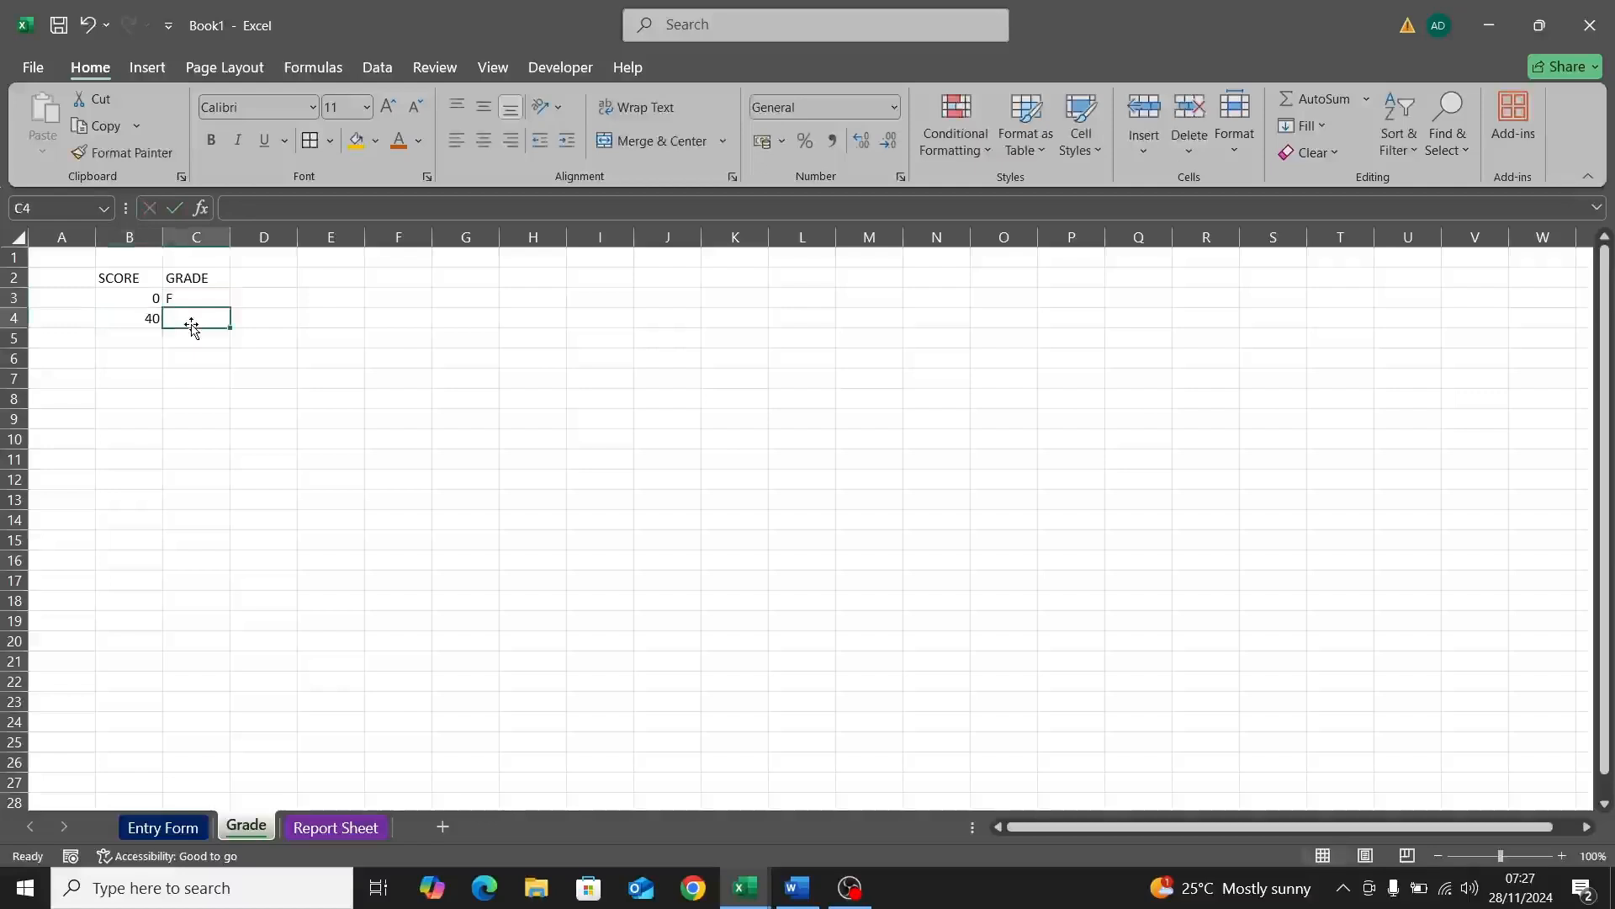
pyautogui.write('D')
pyautogui.click(156, 335)
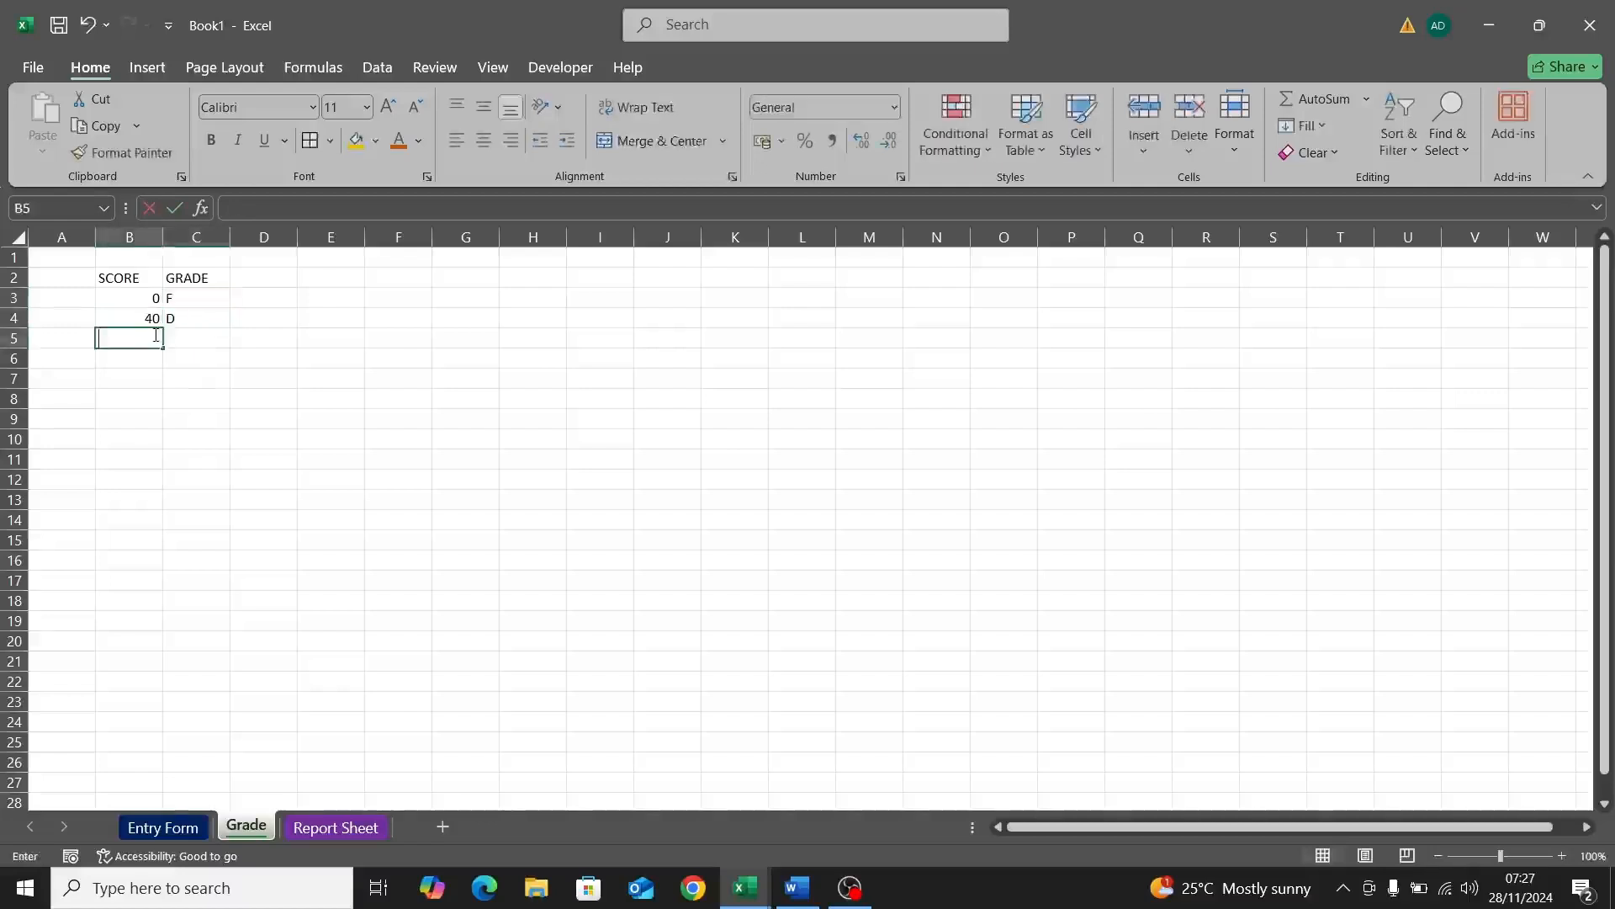
# Step: Enter 50 with grade C and 60 with grade B, restoring the GRADE heading
pyautogui.write('50')
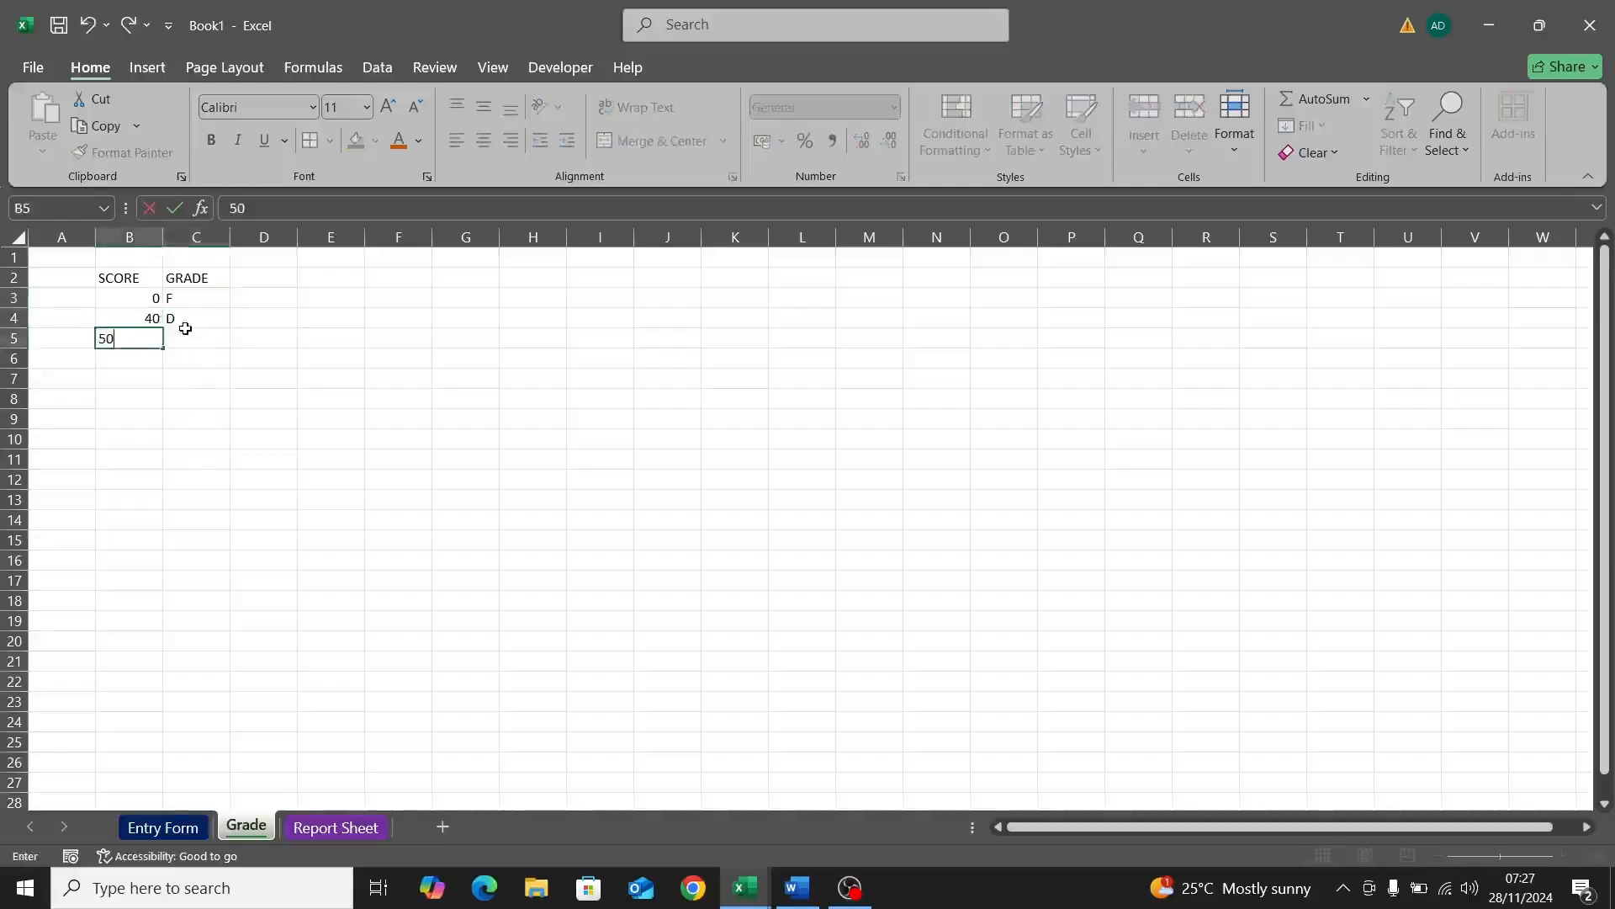
pyautogui.doubleClick(185, 329)
pyautogui.write('C')
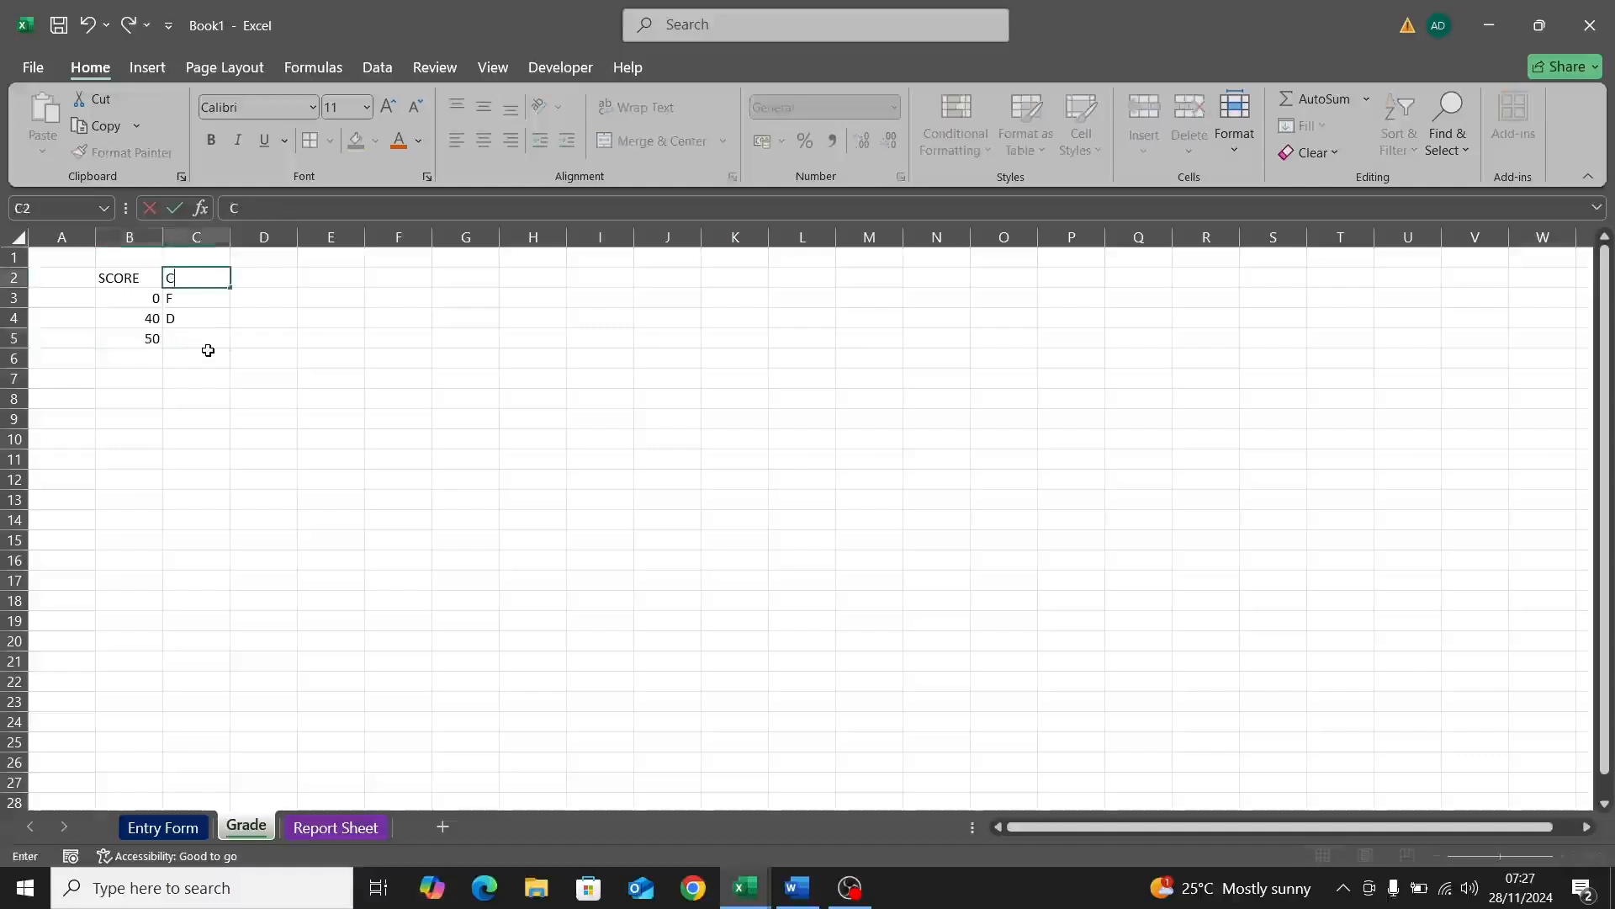
pyautogui.write('RADE')
pyautogui.click(197, 340)
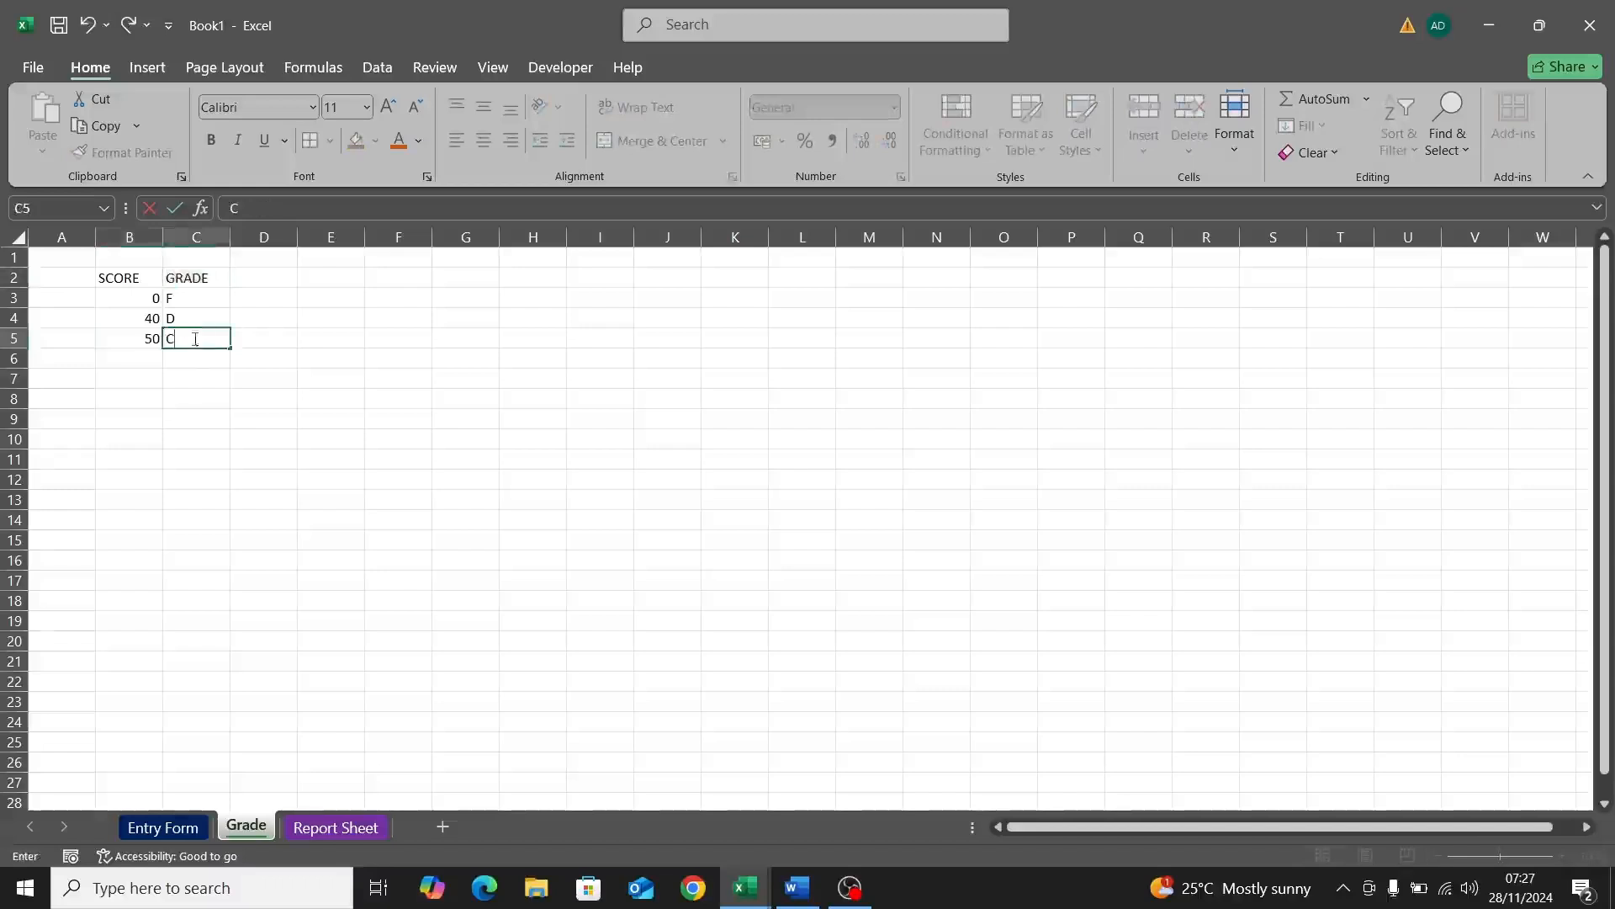
pyautogui.write('C')
pyautogui.click(145, 362)
pyautogui.write('6')
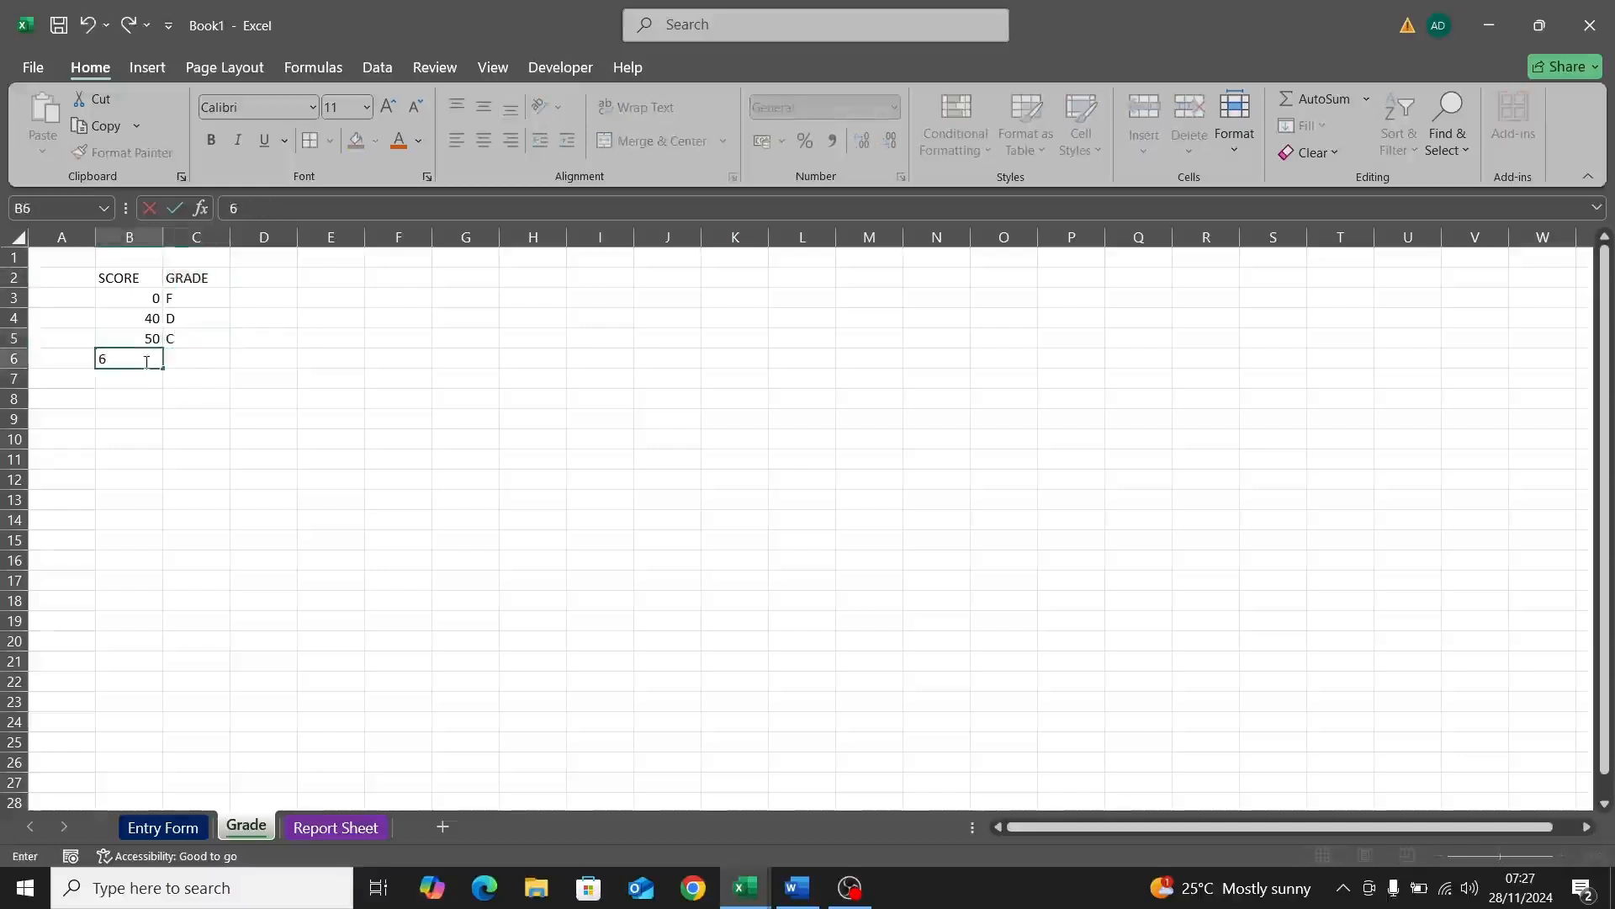
pyautogui.write('0')
pyautogui.click(206, 360)
pyautogui.write('B')
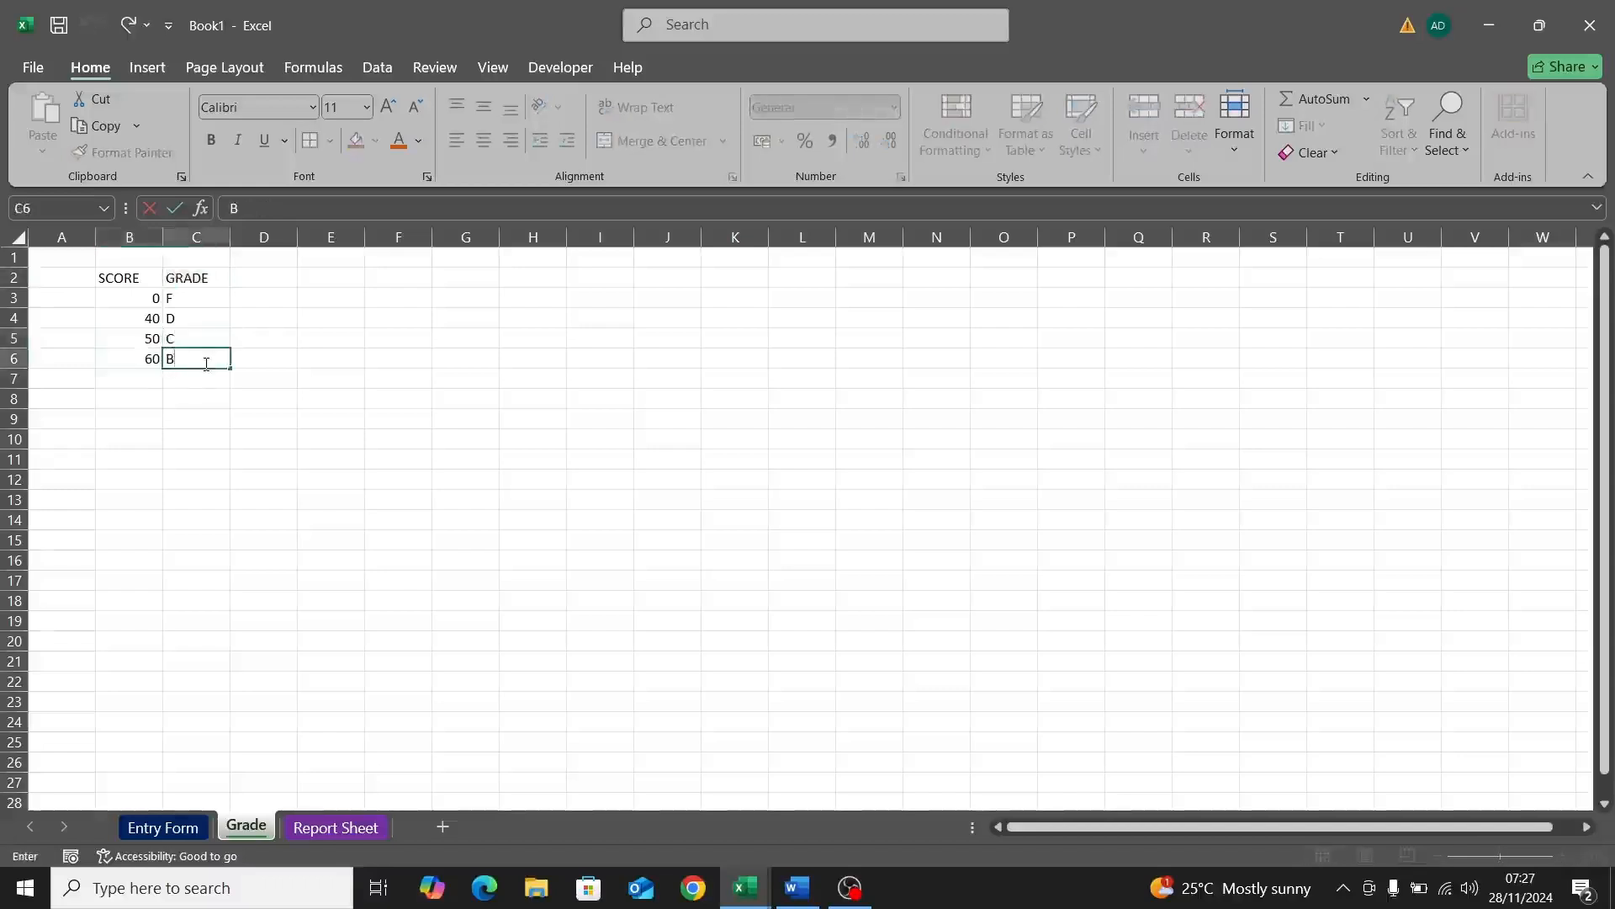
pyautogui.doubleClick(154, 377)
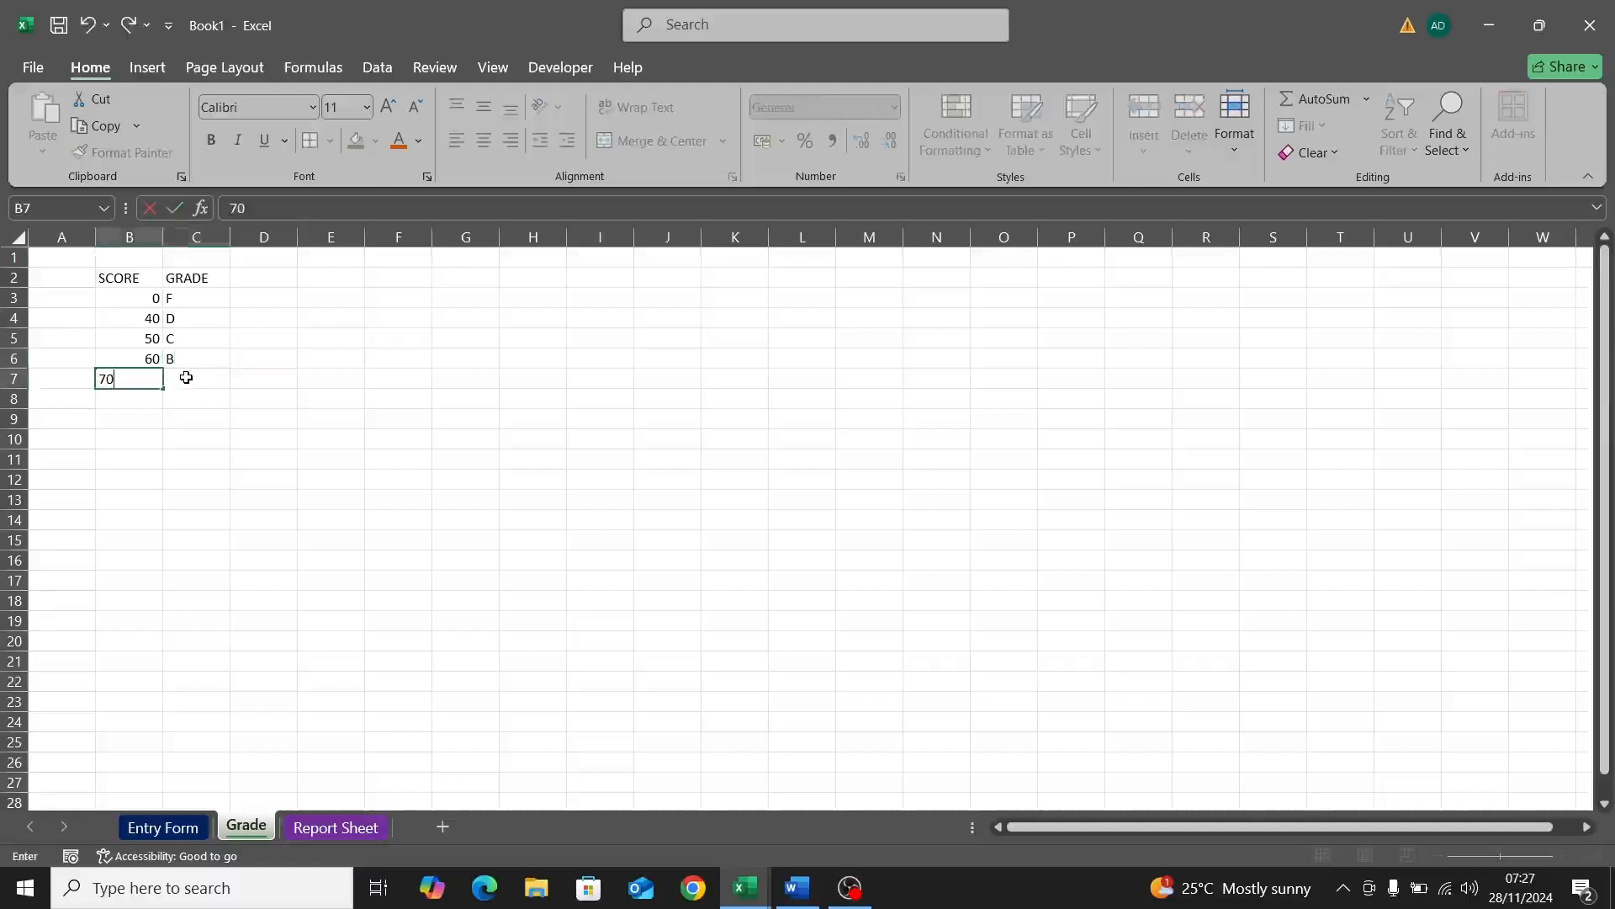
# Step: Finish the table with 70 A, 80 A+ and 90 A1
pyautogui.click(186, 377)
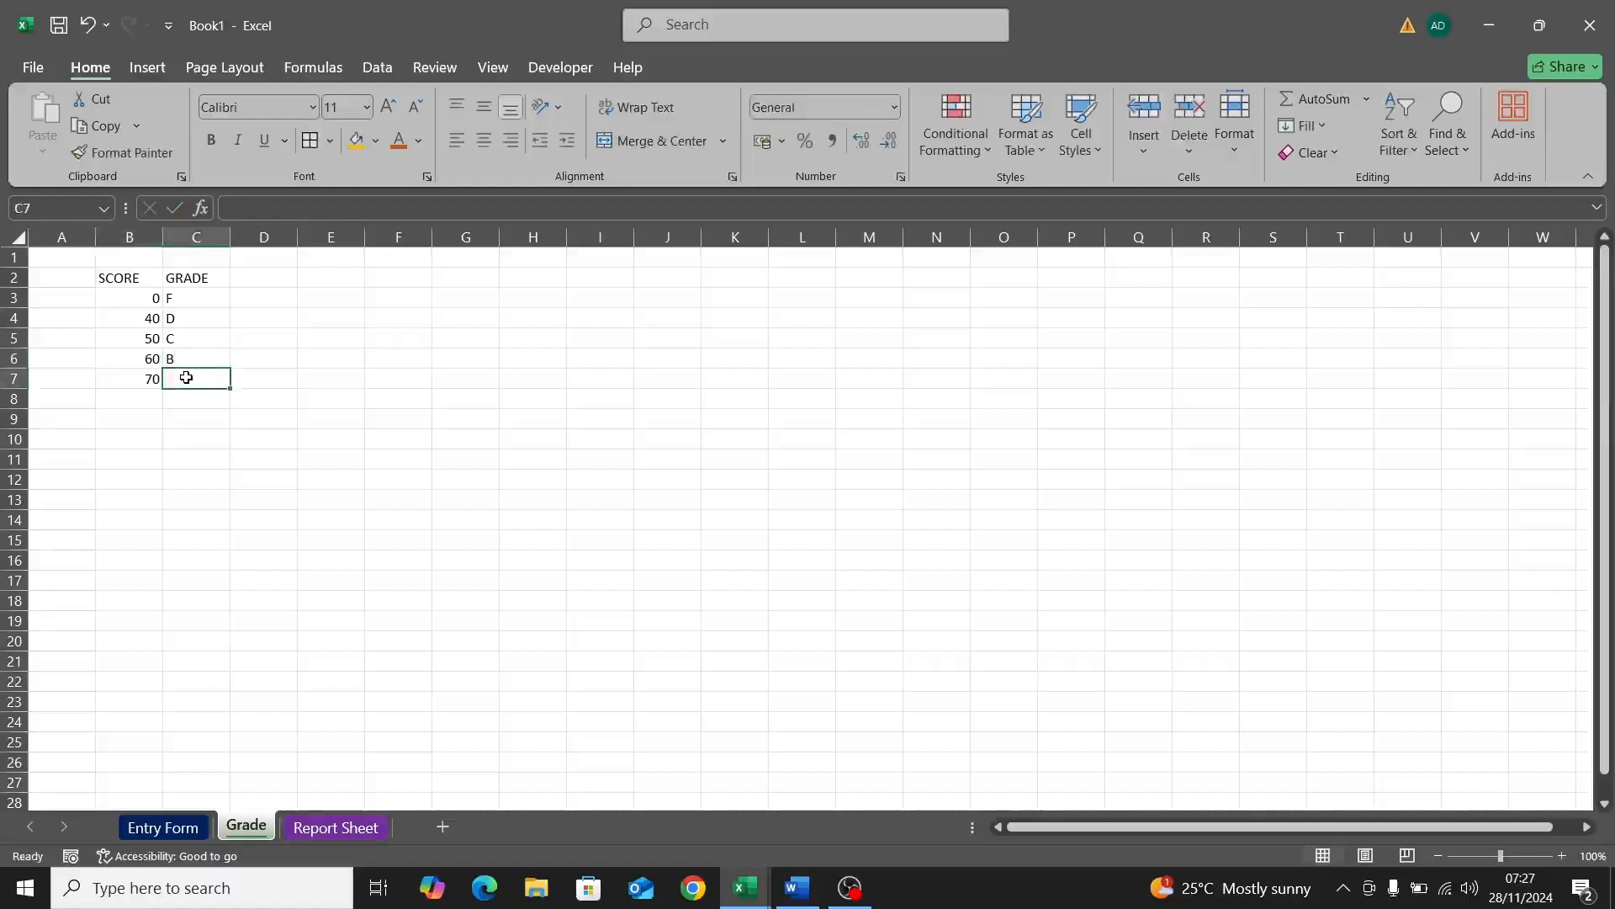
pyautogui.write('A')
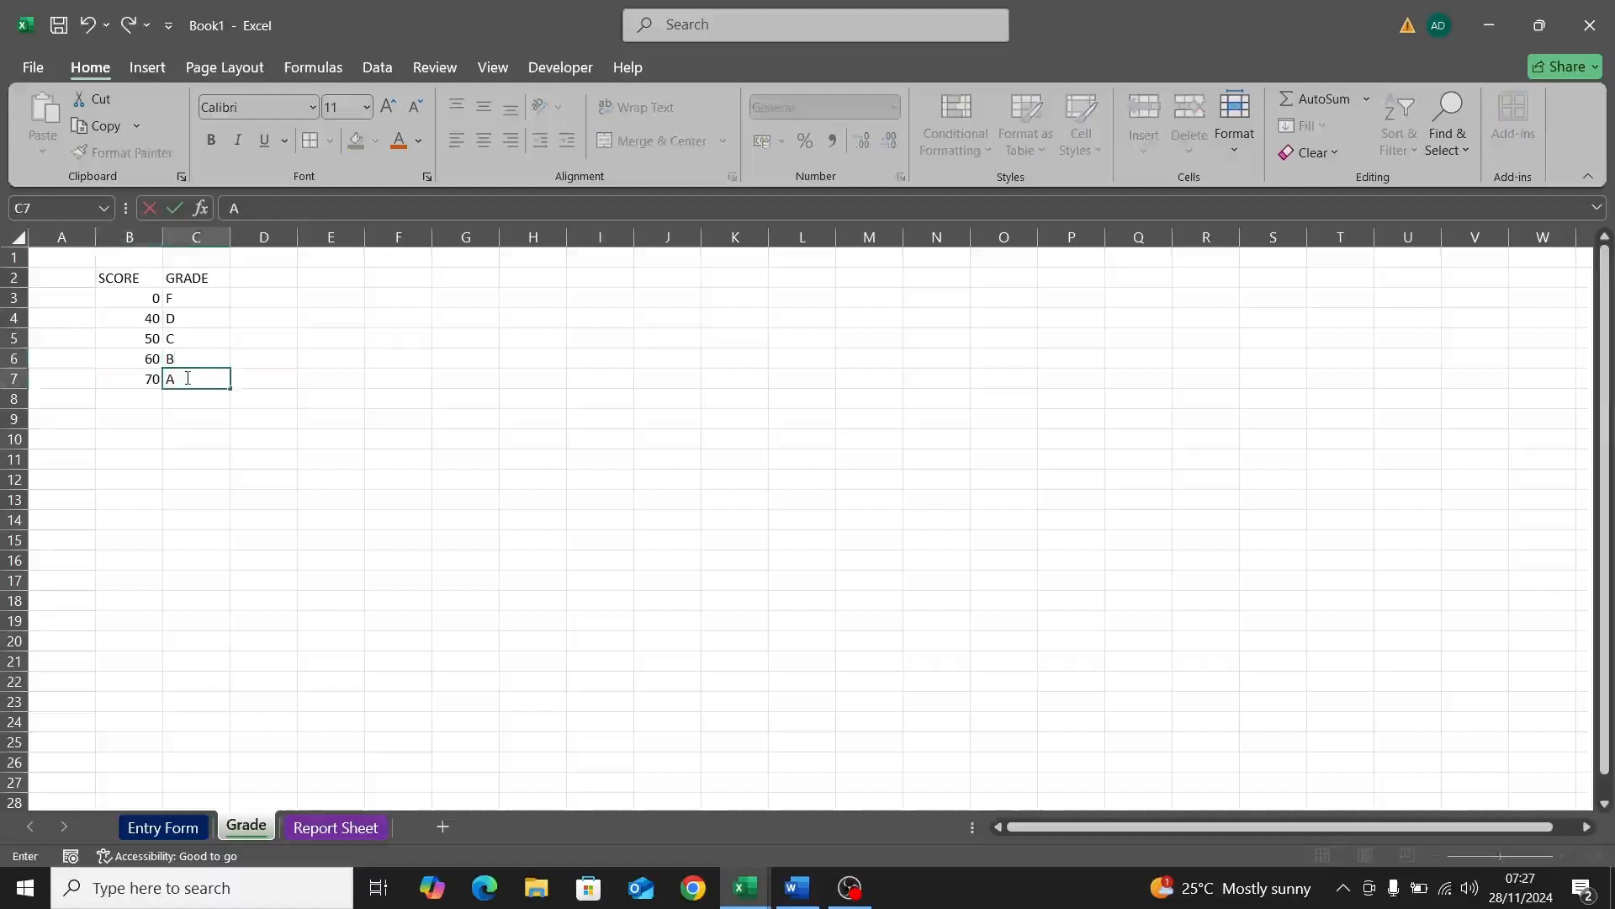
pyautogui.click(151, 399)
pyautogui.write('80')
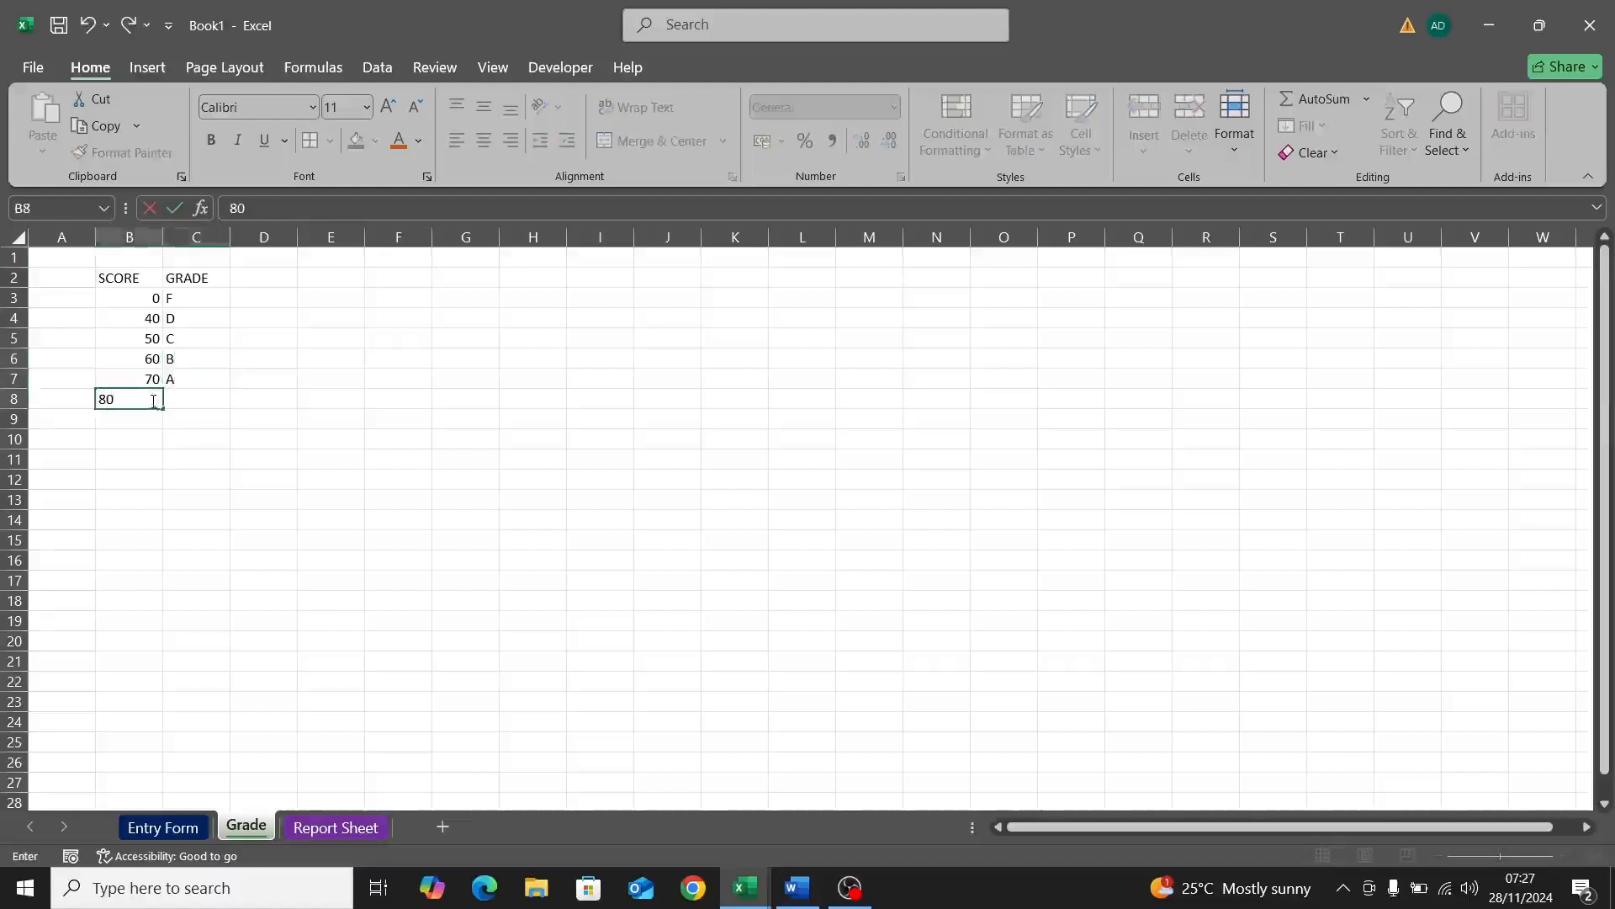
pyautogui.click(183, 405)
pyautogui.write('A+')
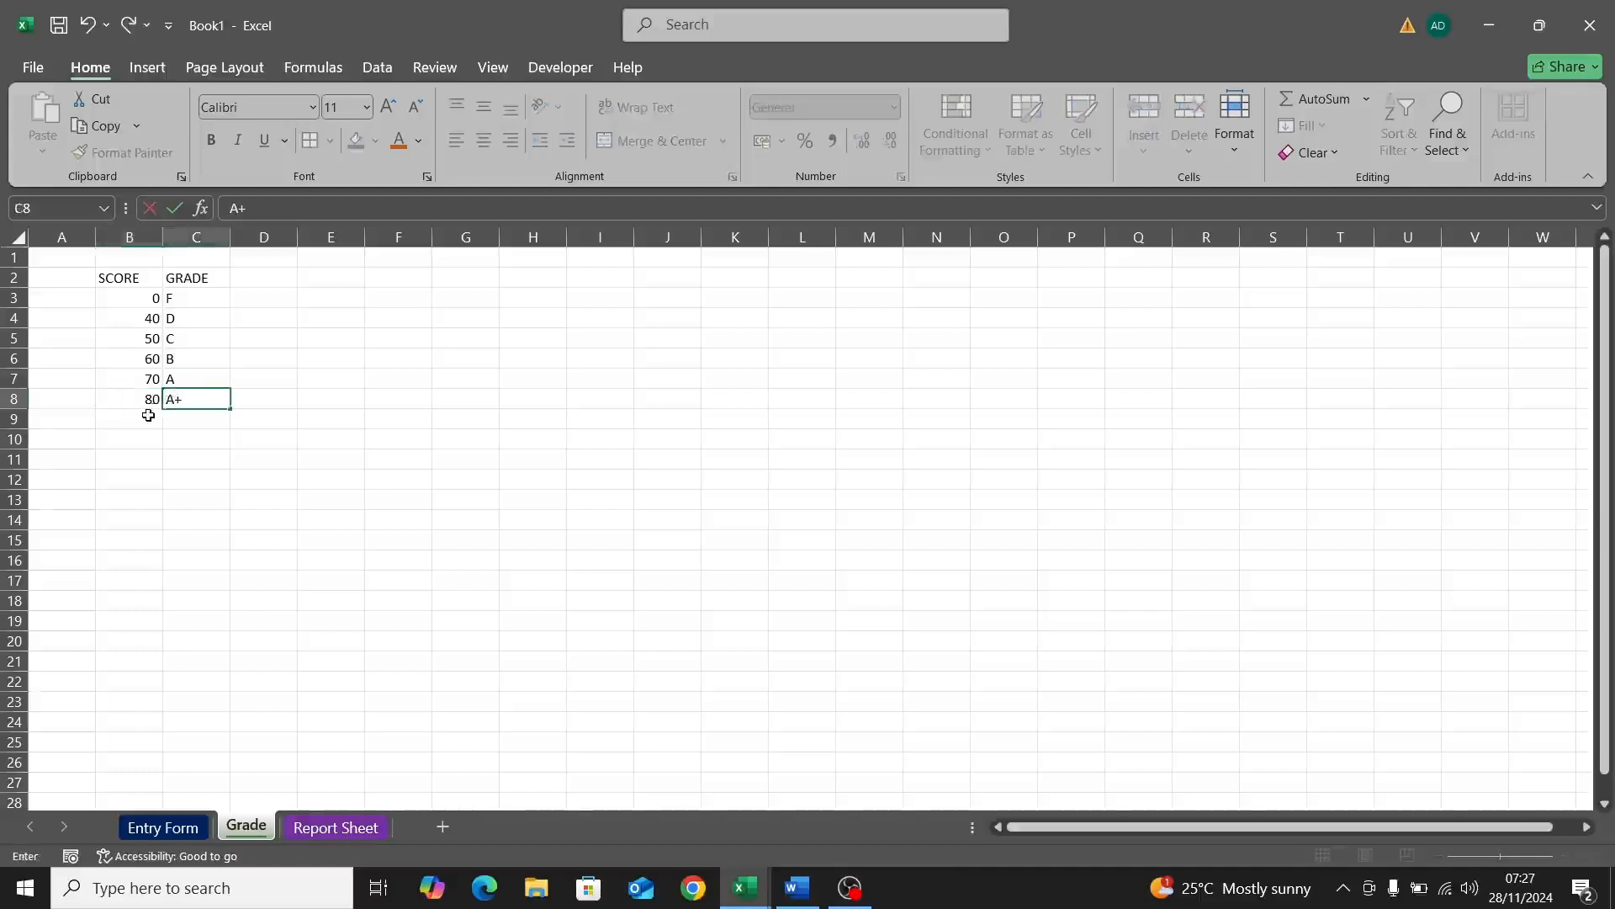
pyautogui.click(148, 416)
pyautogui.write('90')
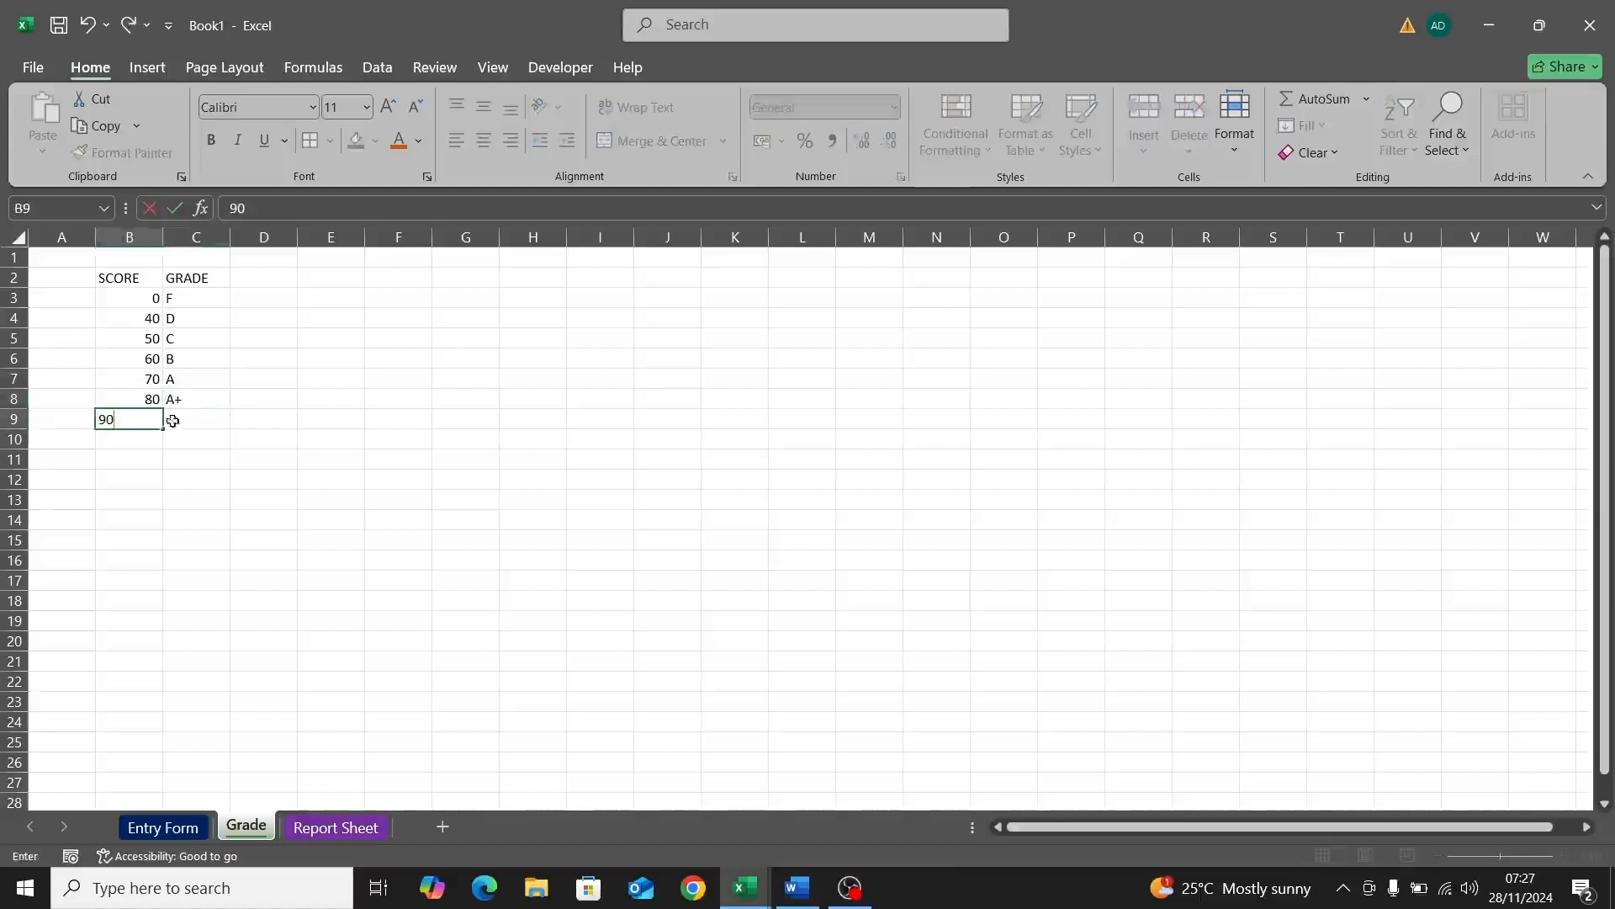
pyautogui.click(182, 421)
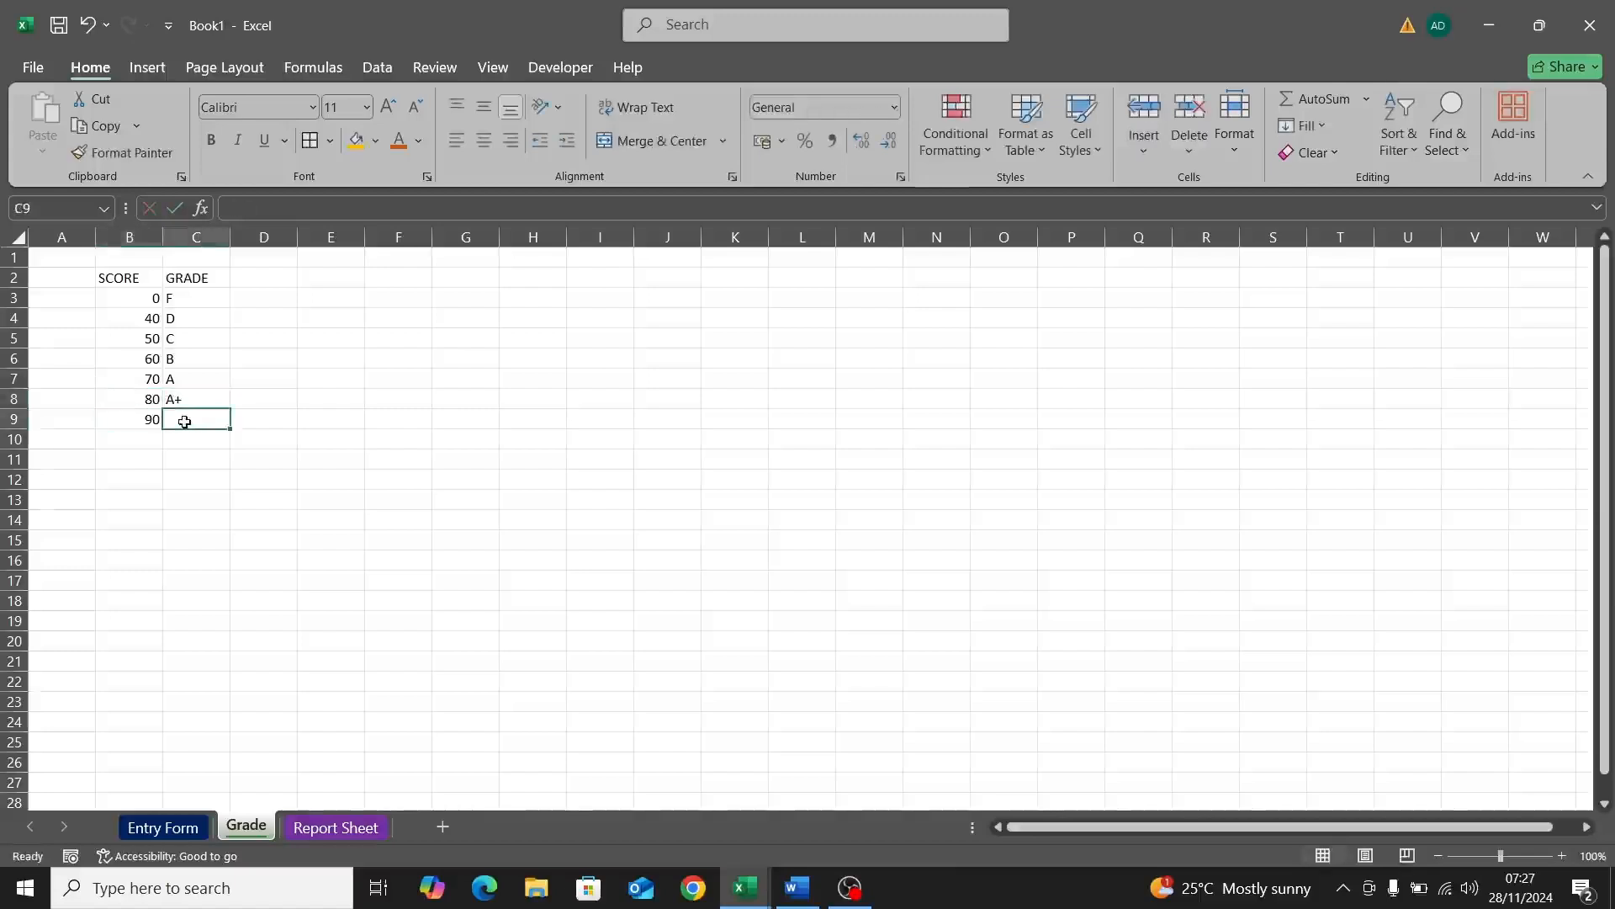
pyautogui.write('A')
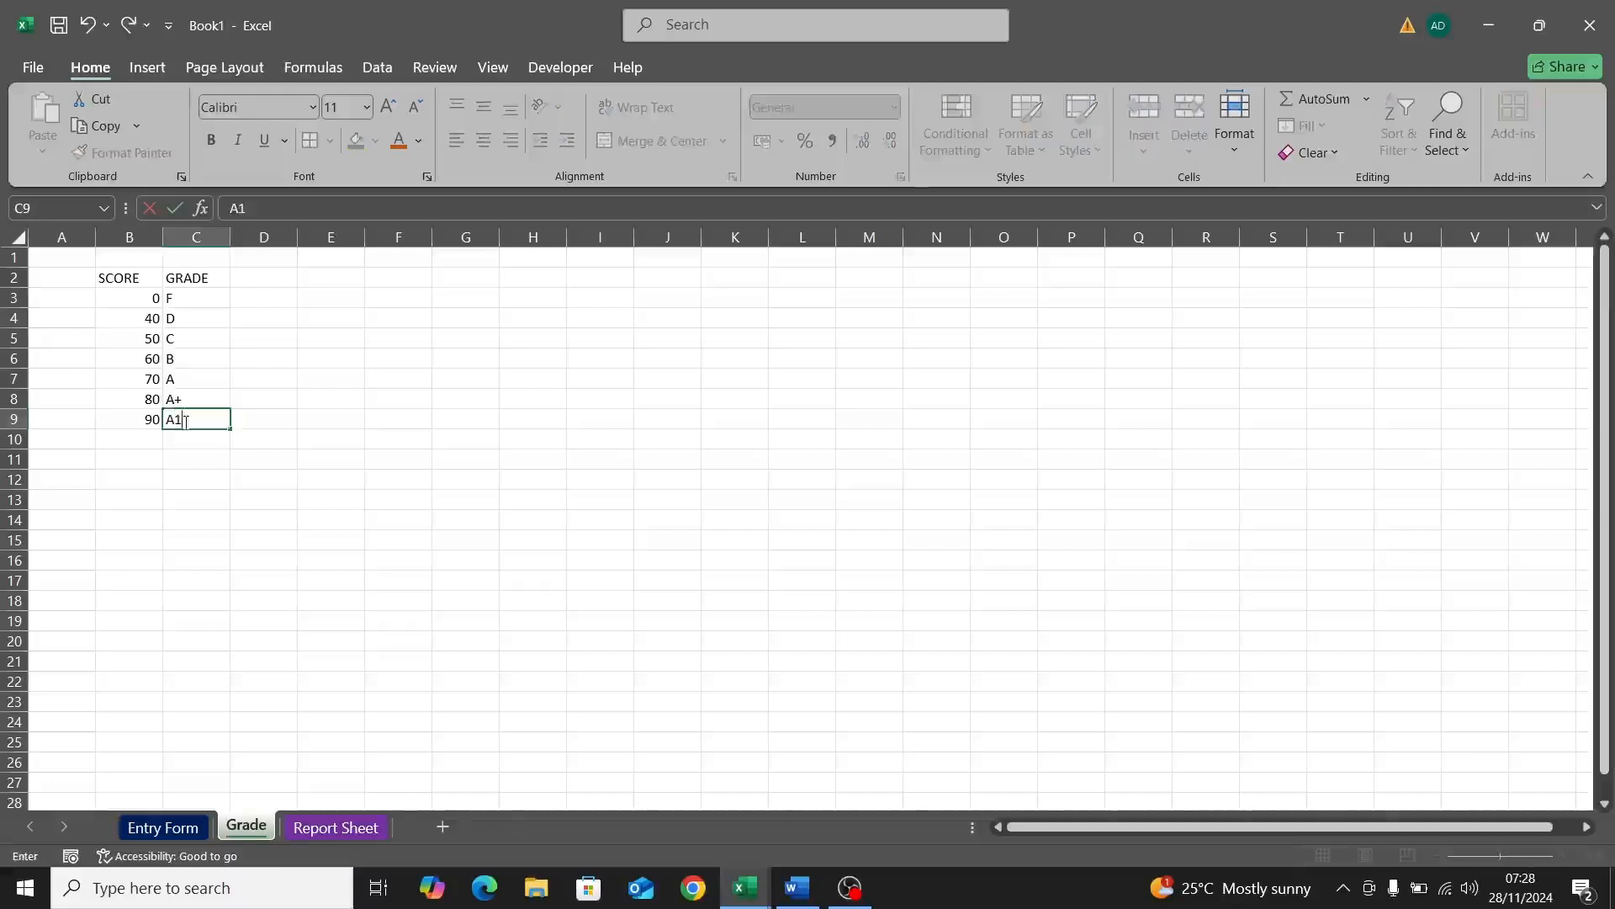
pyautogui.write('1')
pyautogui.click(188, 465)
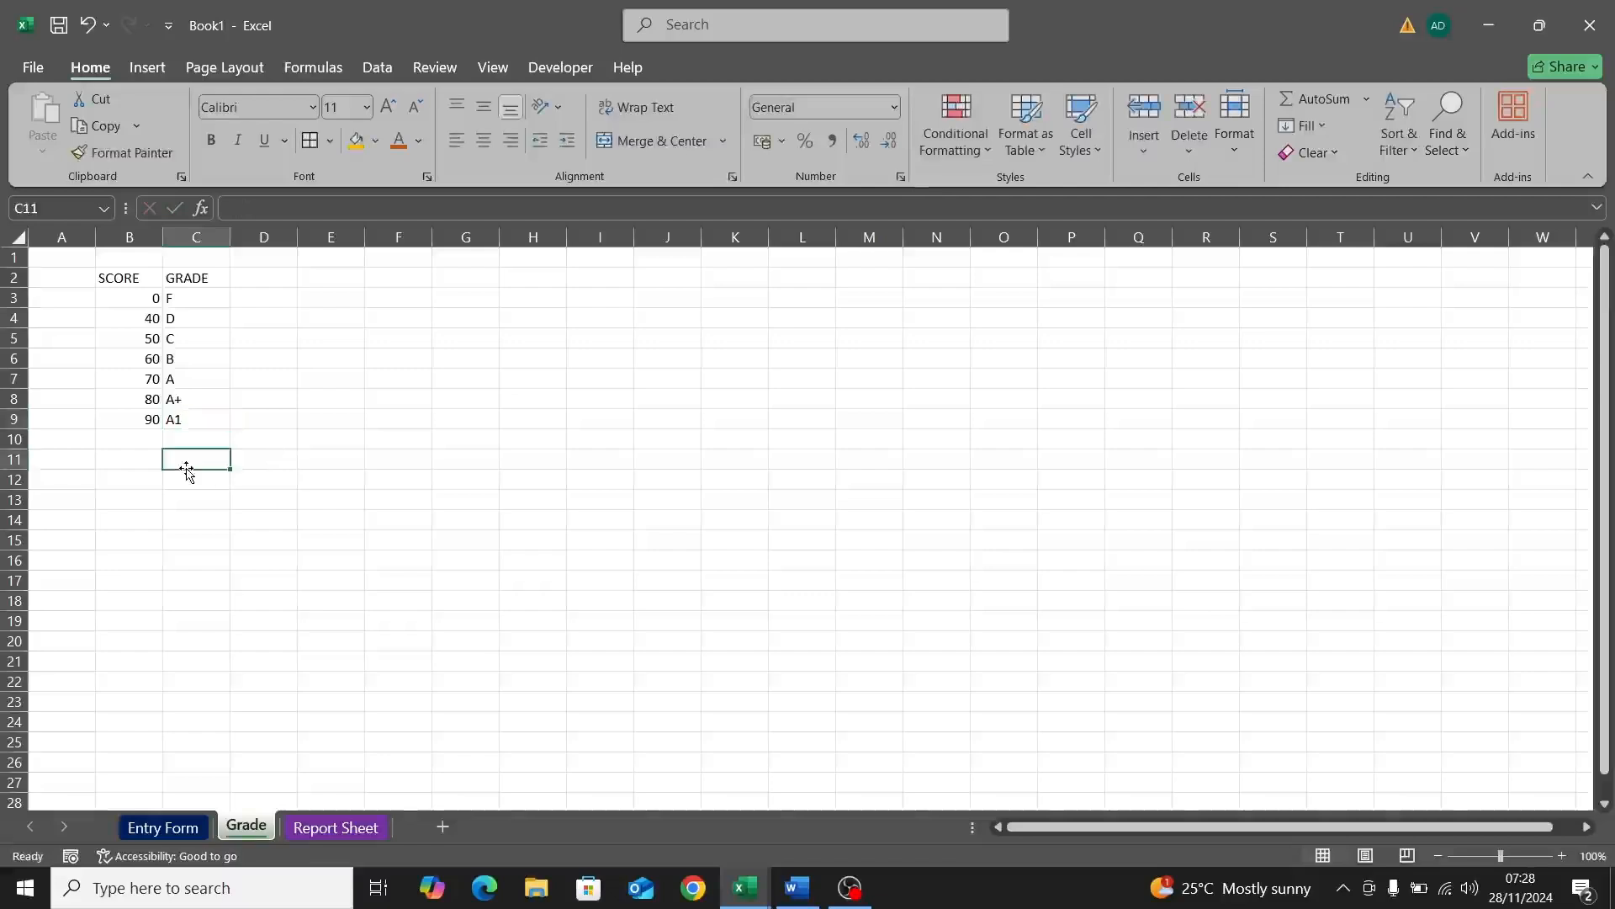
# Step: In L9 on Entry Form, enter =VLOOKUP(K9,Grade!$B$2:$C$9,2,TRUE), returning F for total 7
pyautogui.click(160, 829)
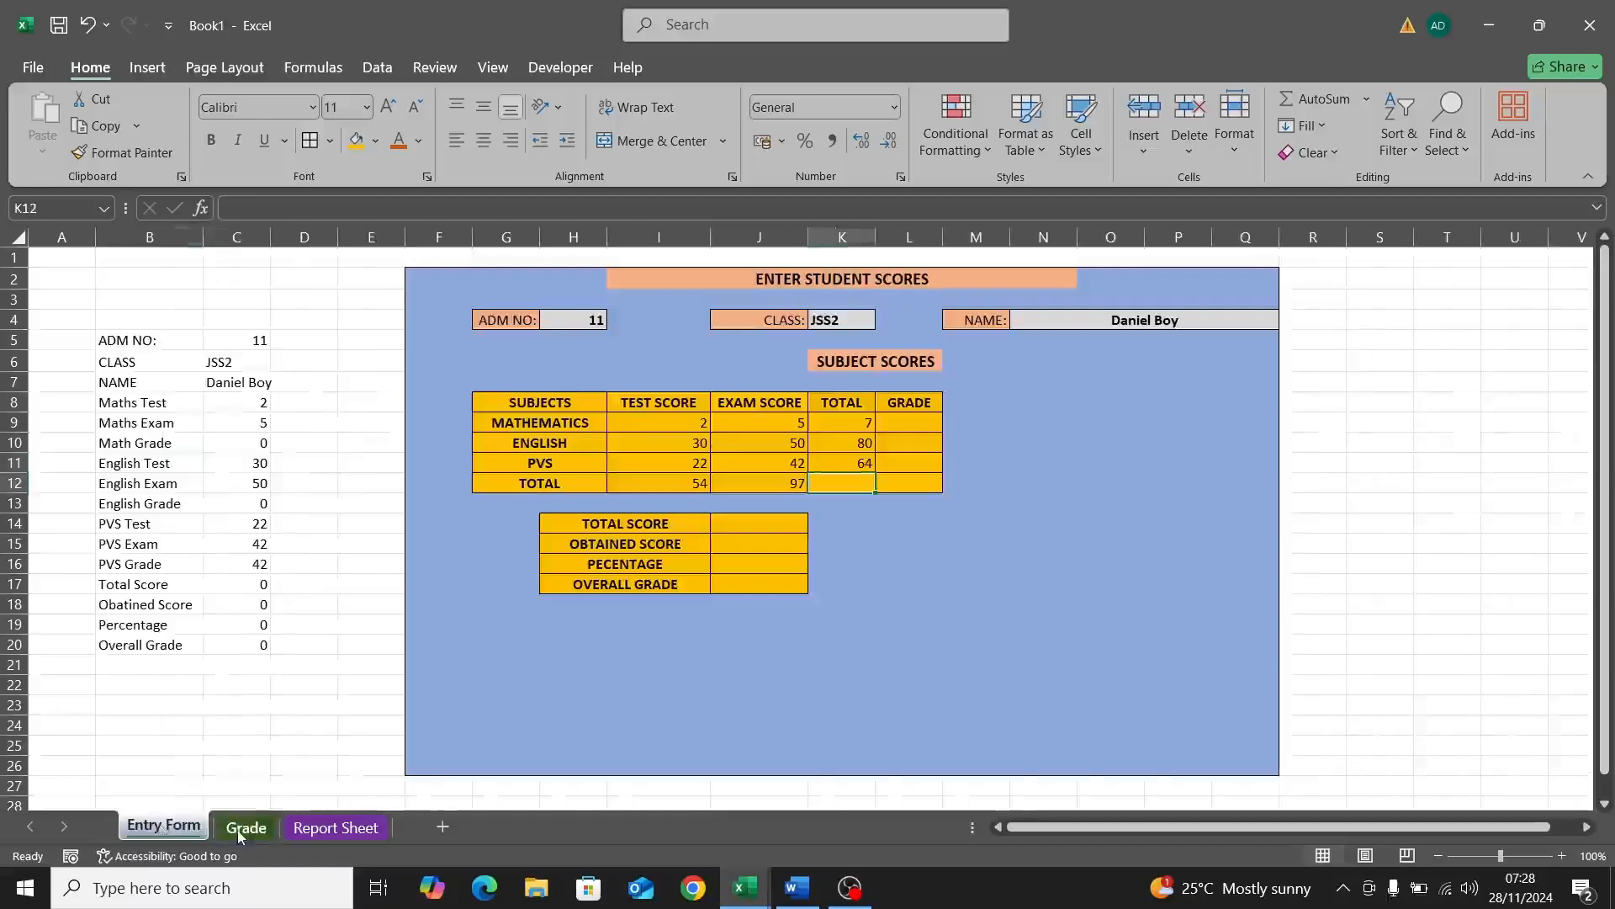
pyautogui.click(899, 425)
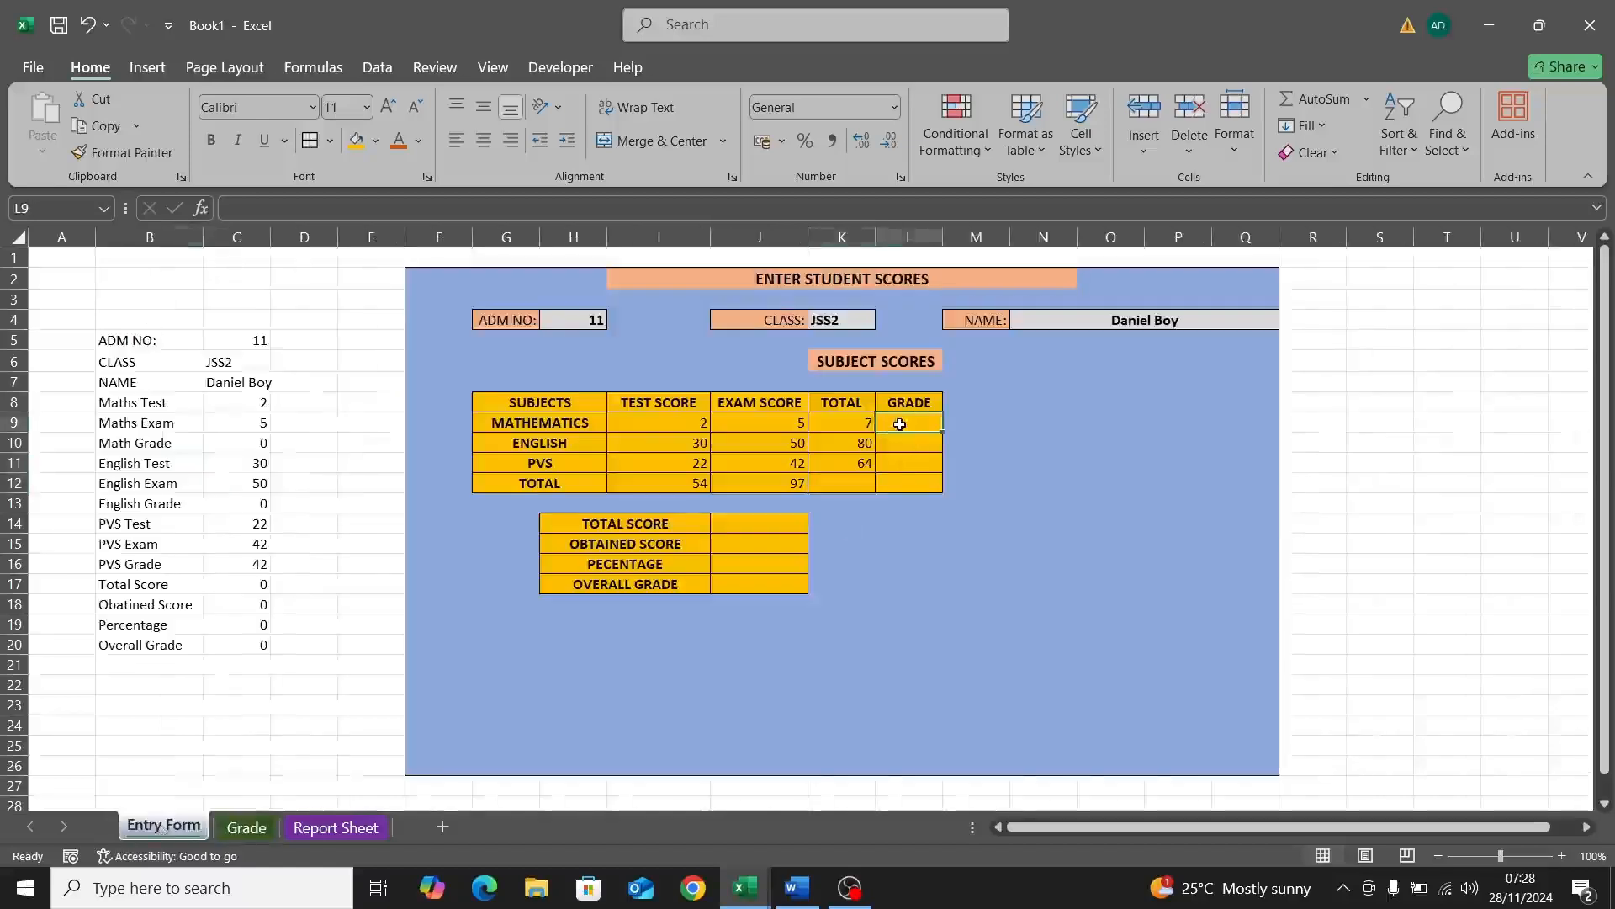
pyautogui.write('=')
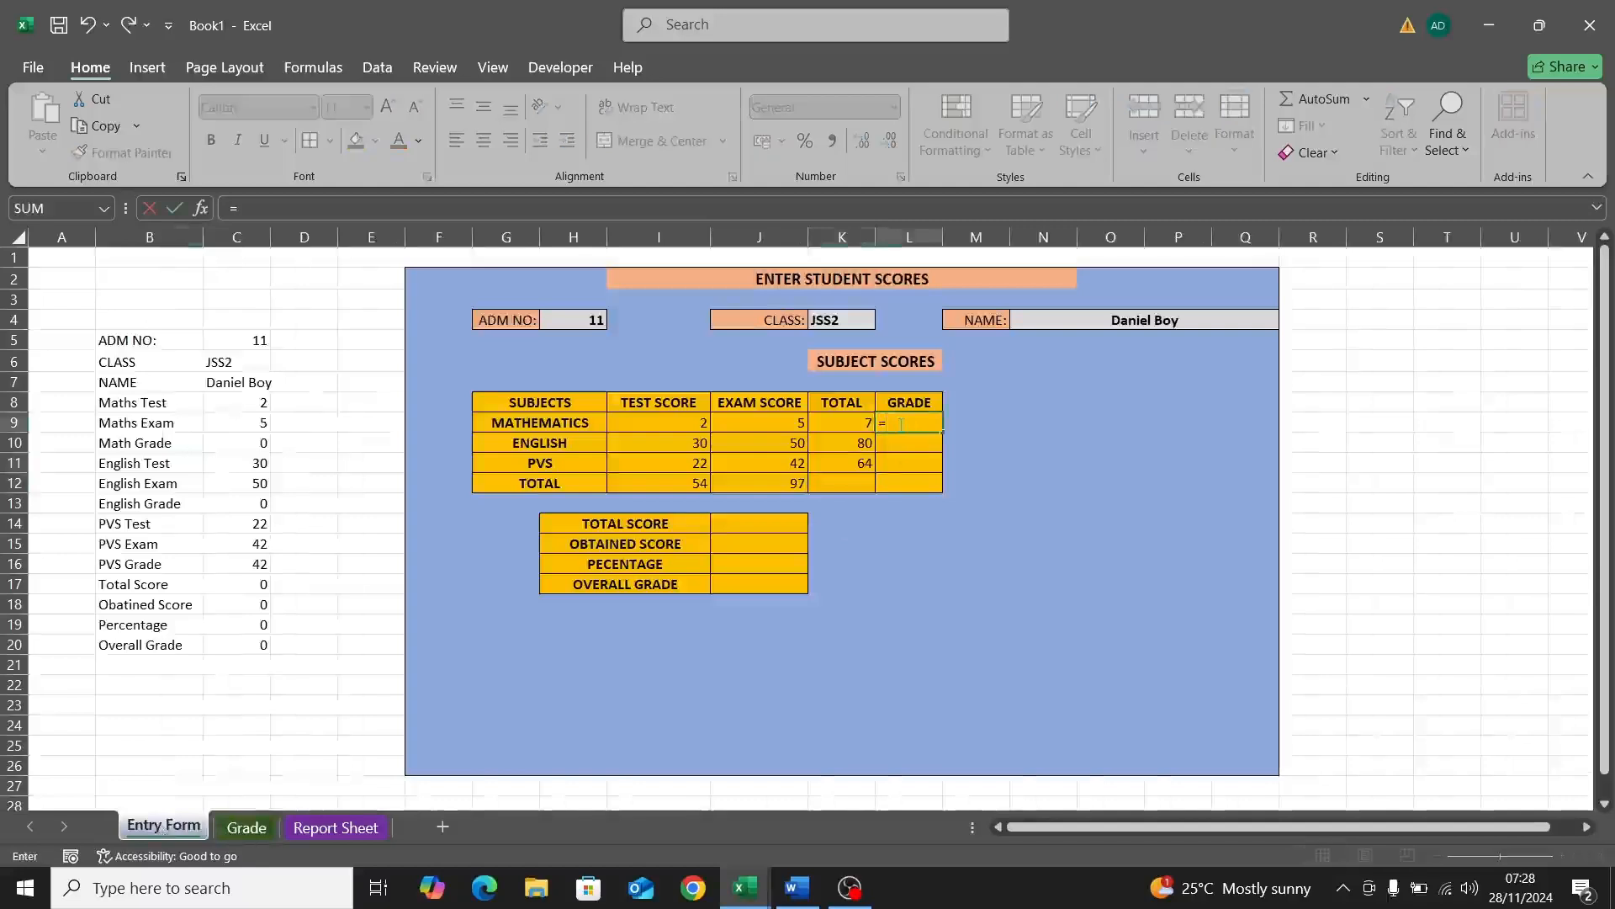
pyautogui.write('VLOOKUP')
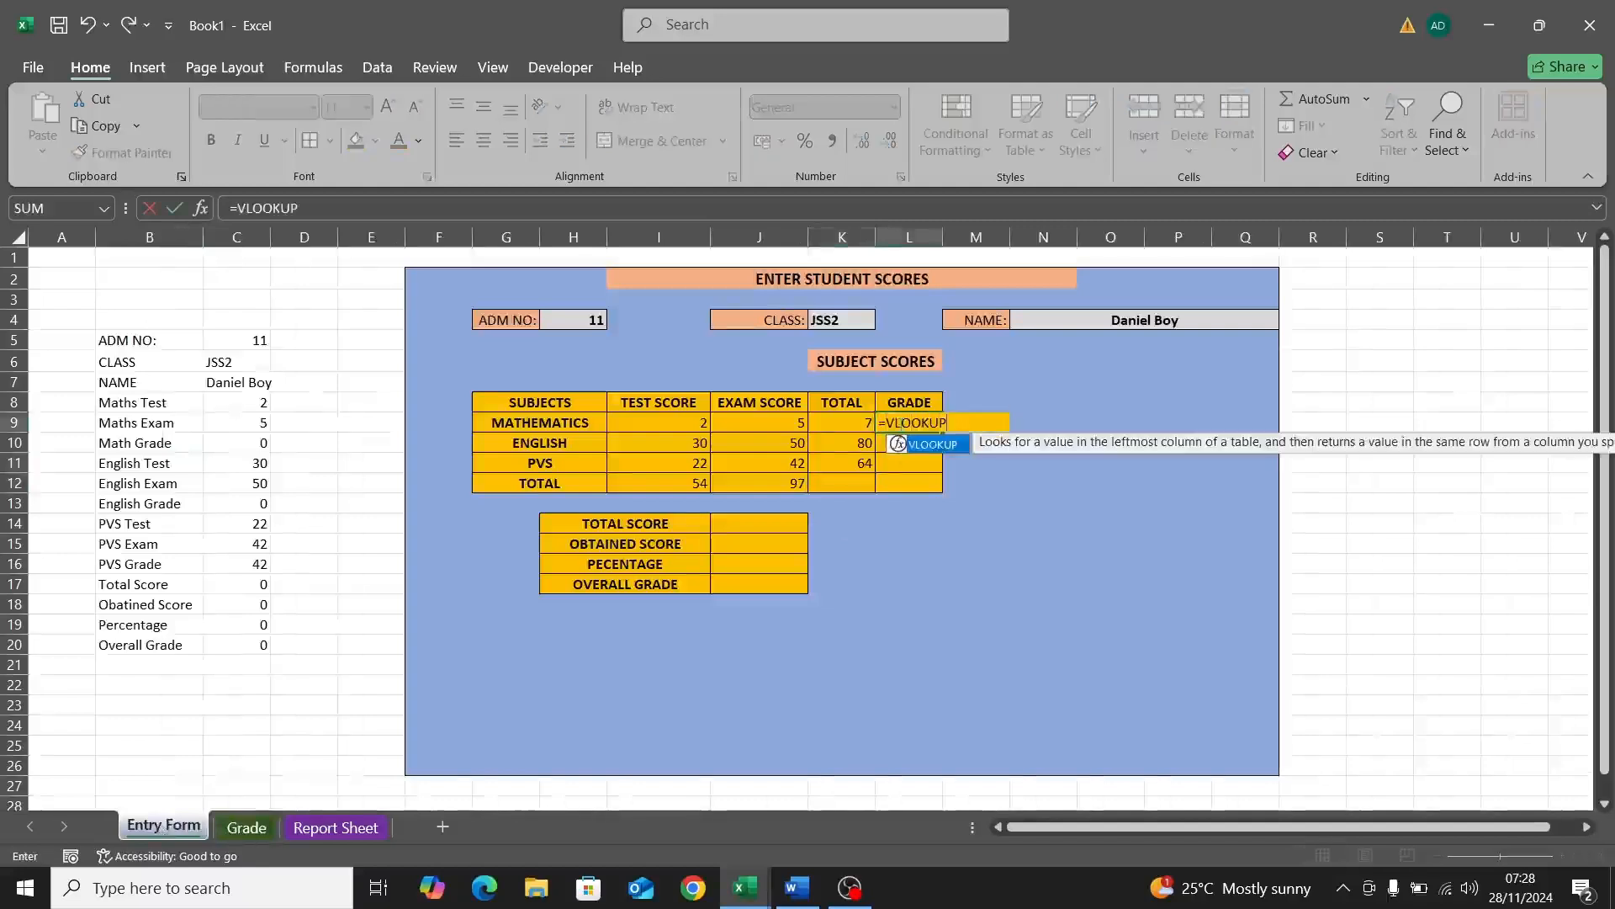
pyautogui.write('(')
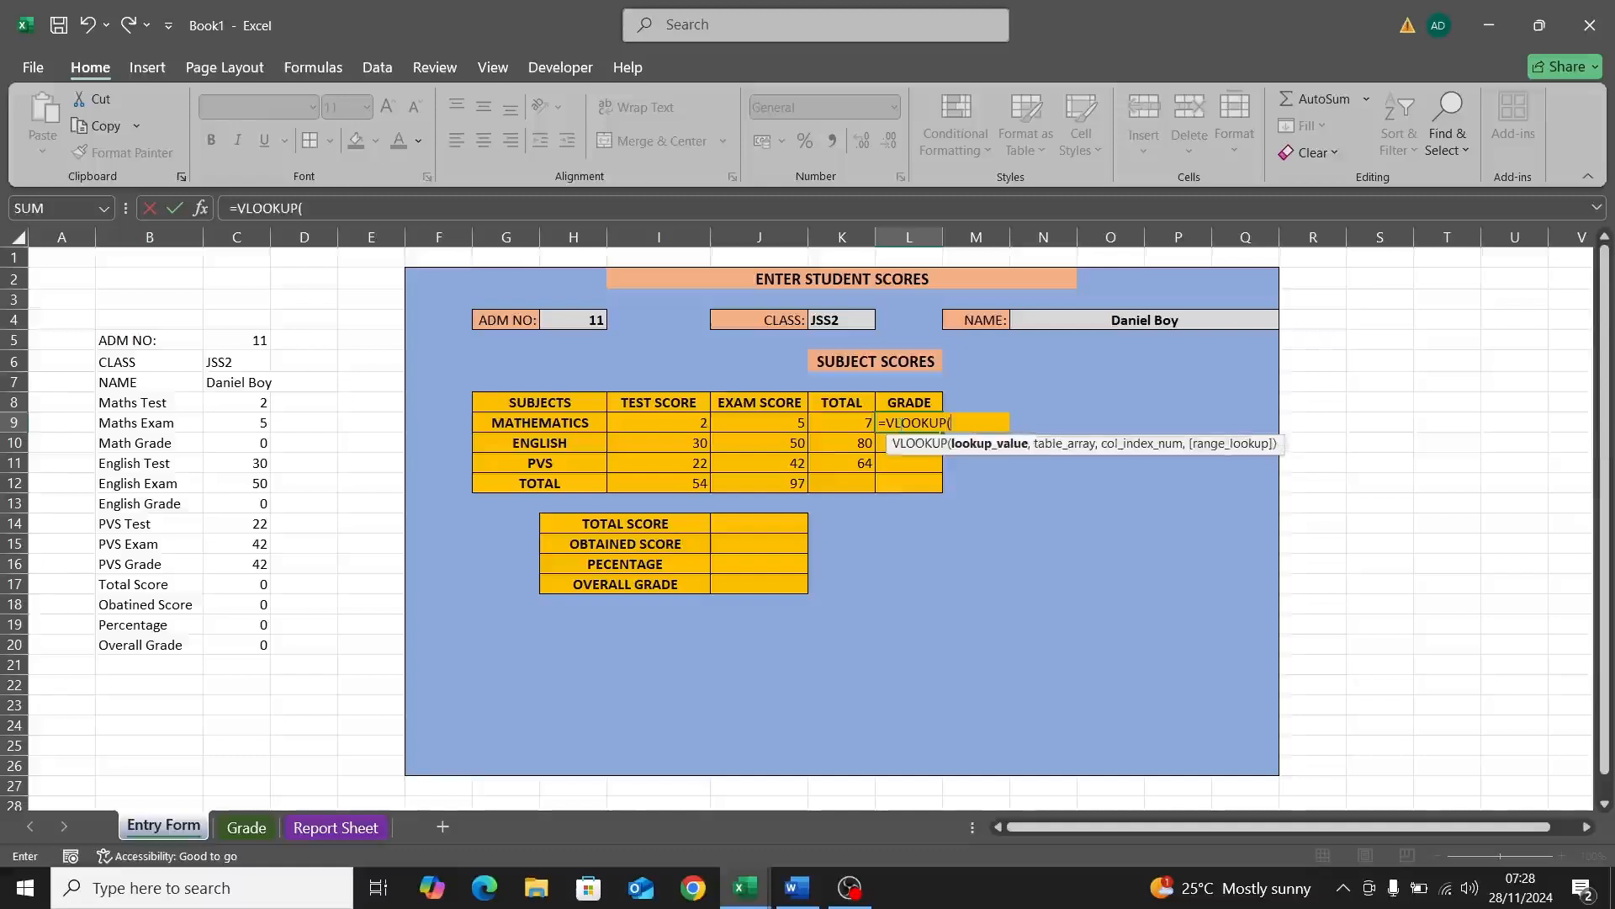
pyautogui.click(859, 424)
pyautogui.write(',')
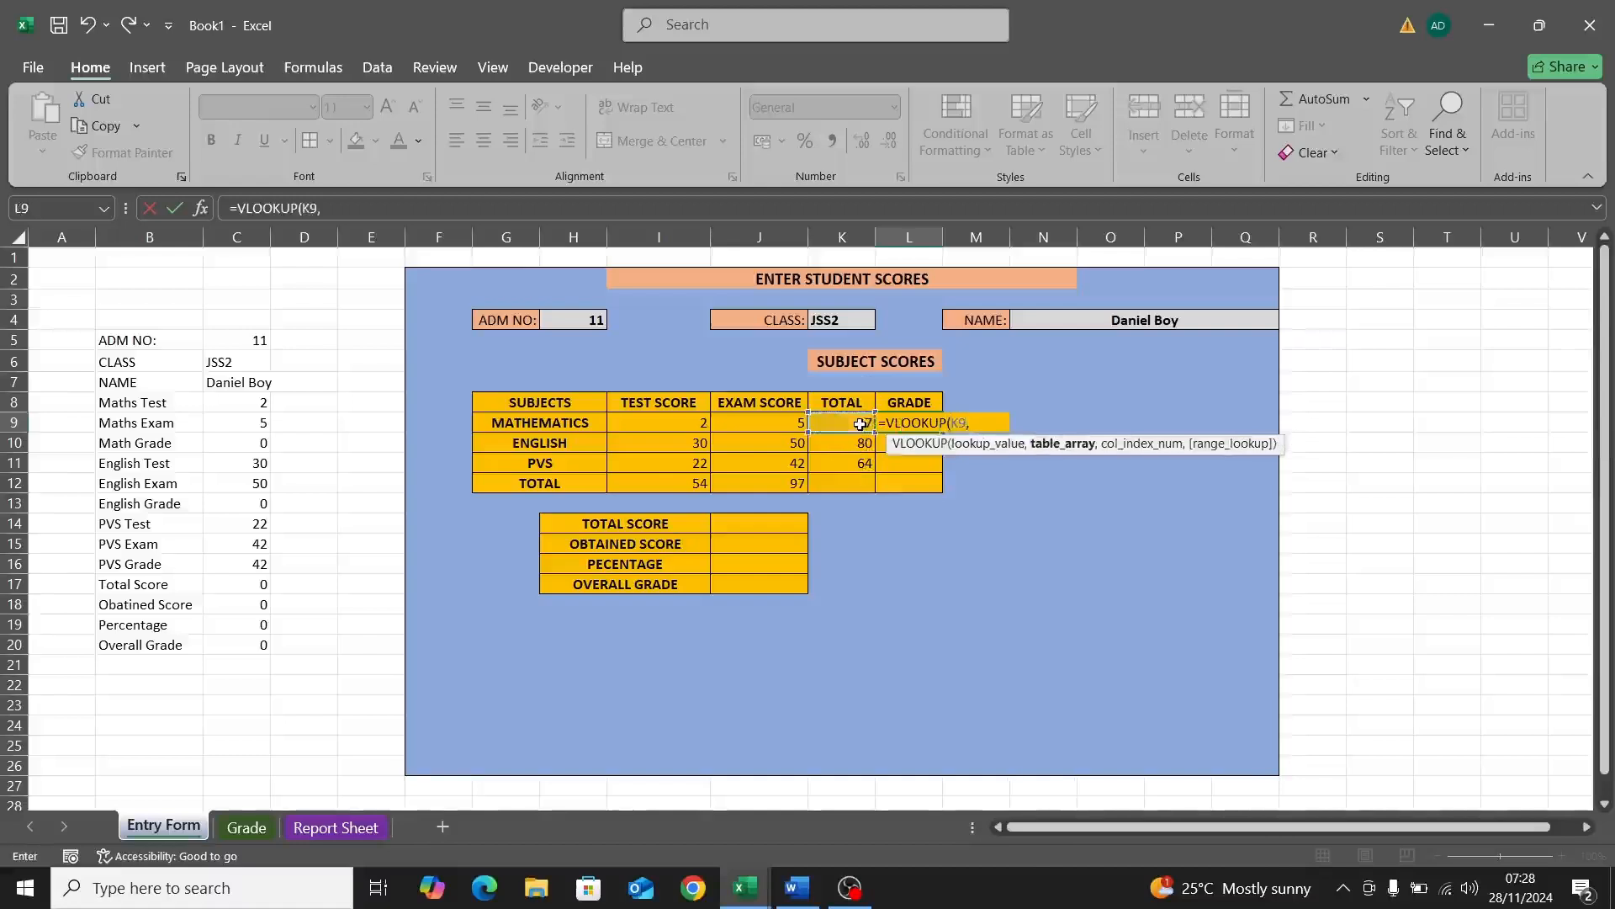
pyautogui.click(255, 829)
pyautogui.moveTo(127, 282); pyautogui.dragTo(184, 416)
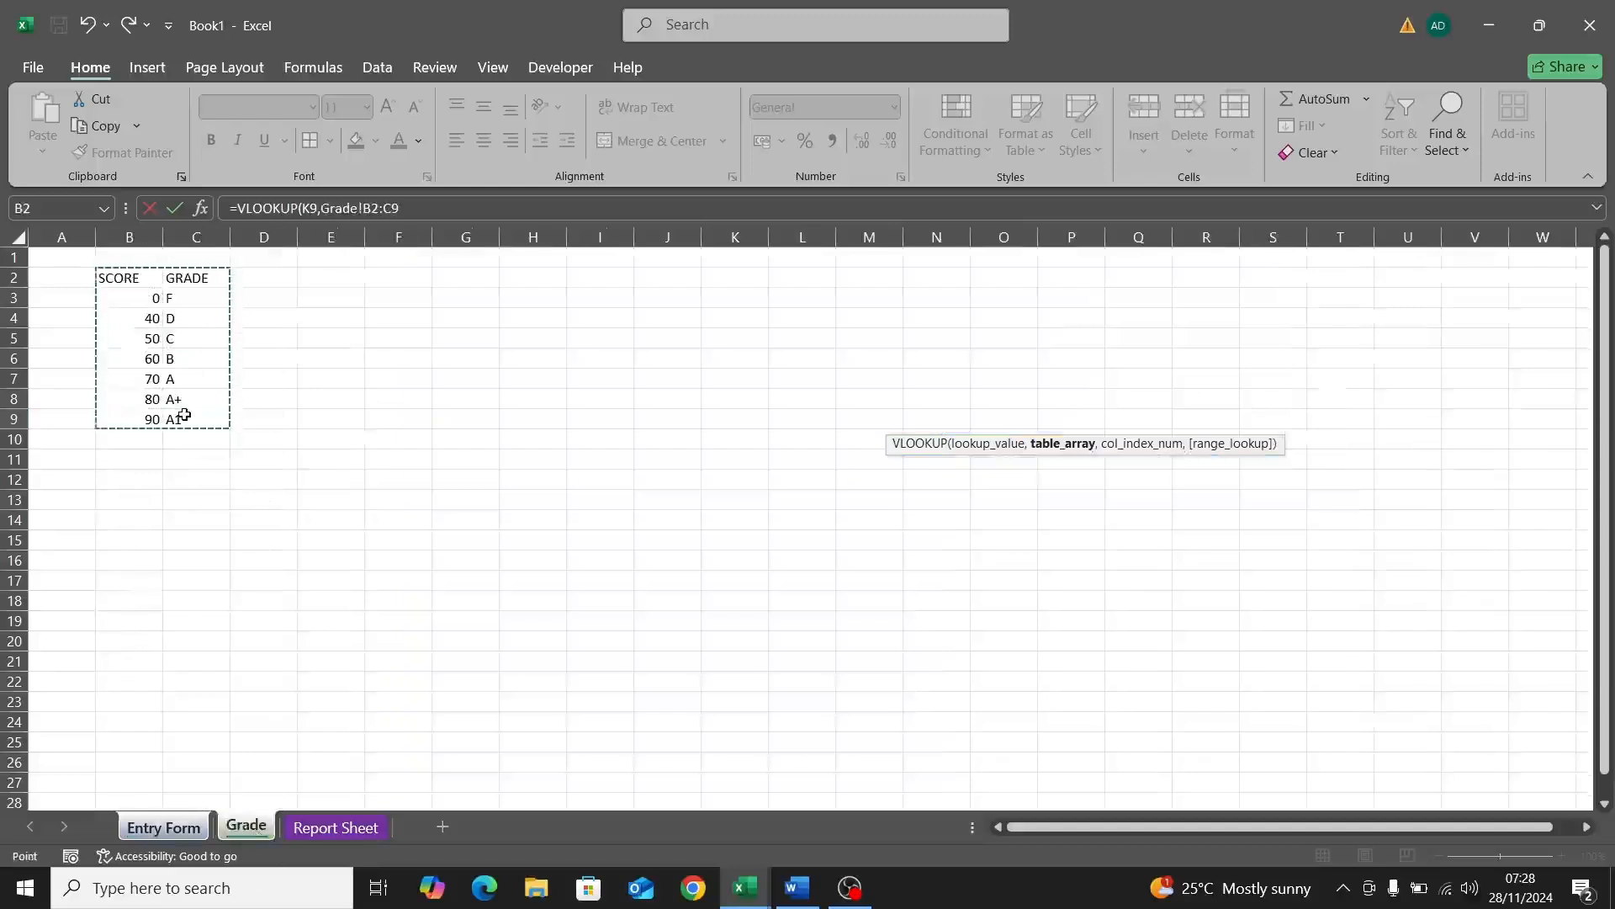
pyautogui.press('F4')
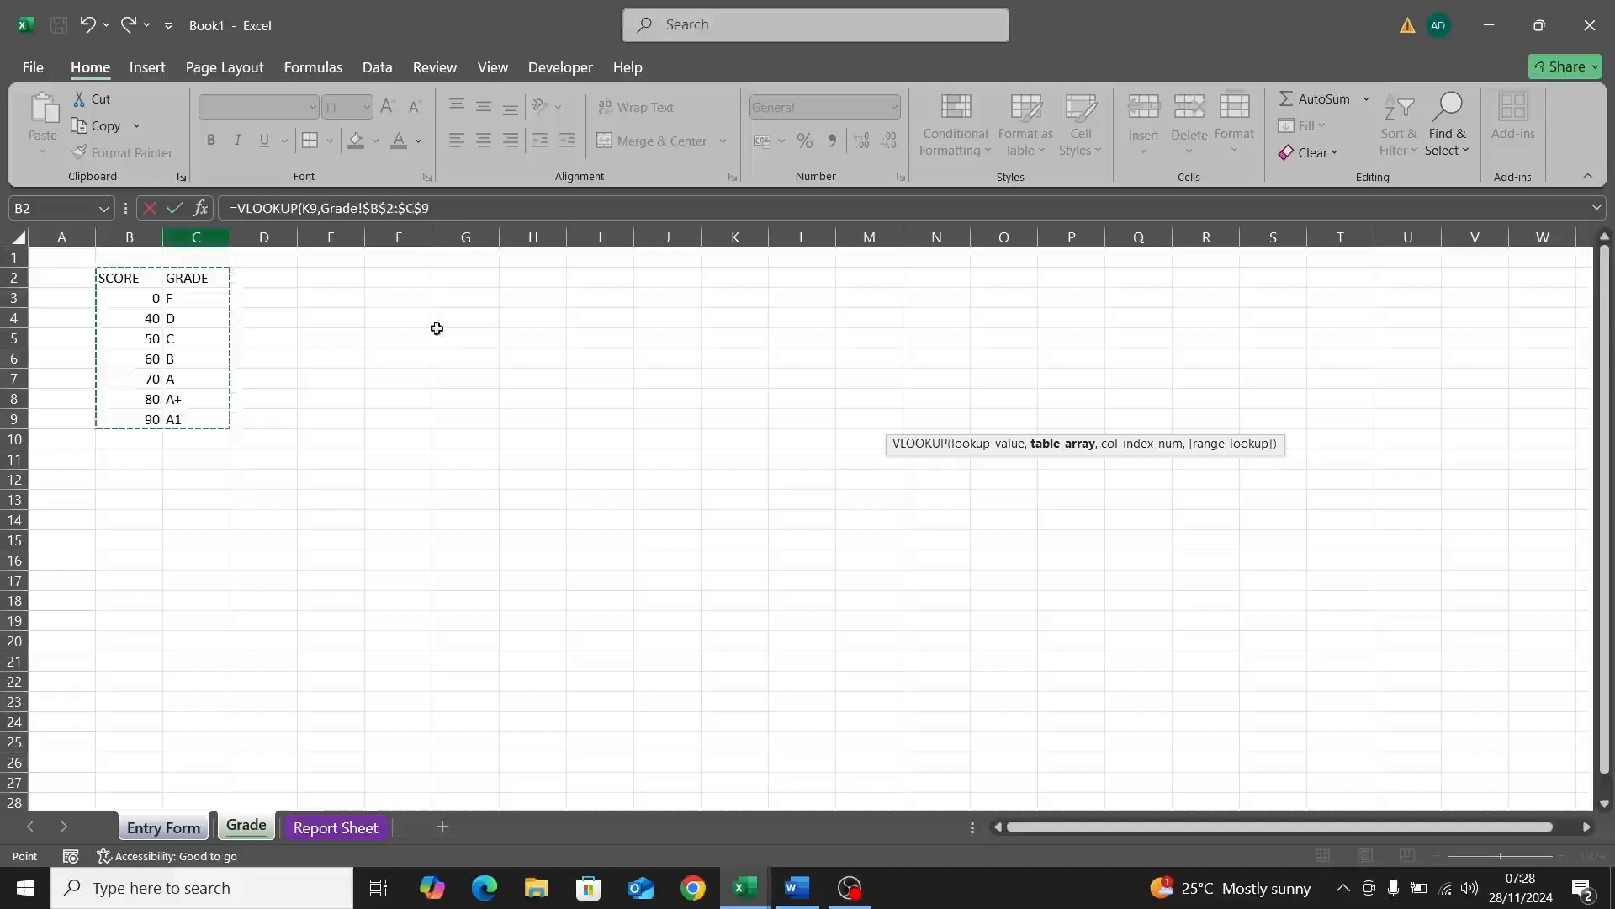
pyautogui.click(452, 209)
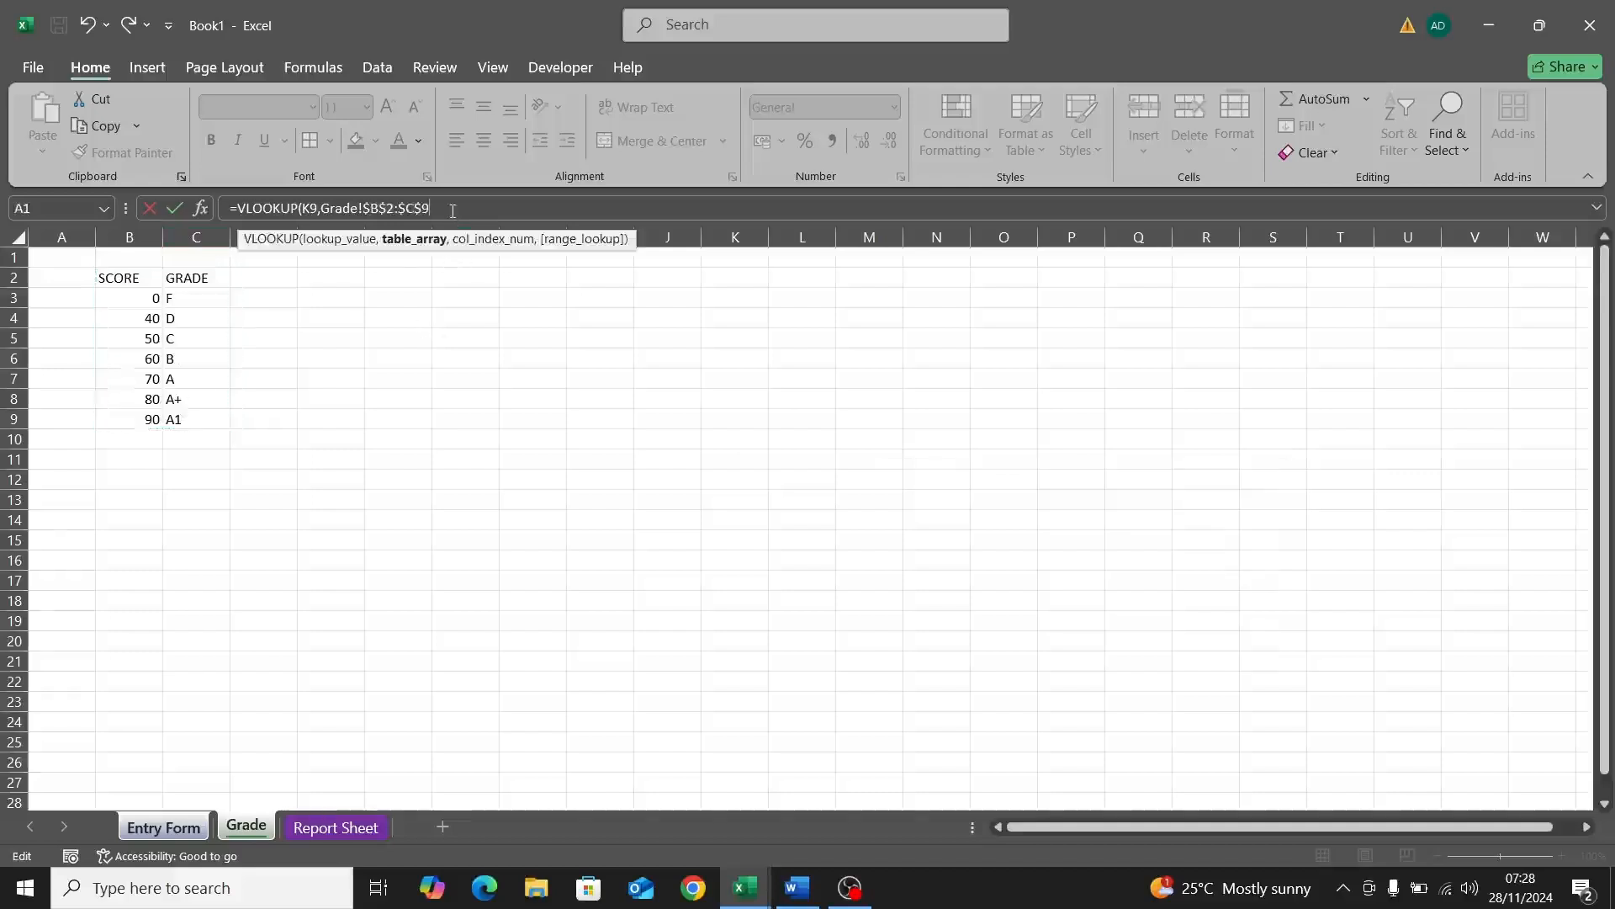
pyautogui.write(',')
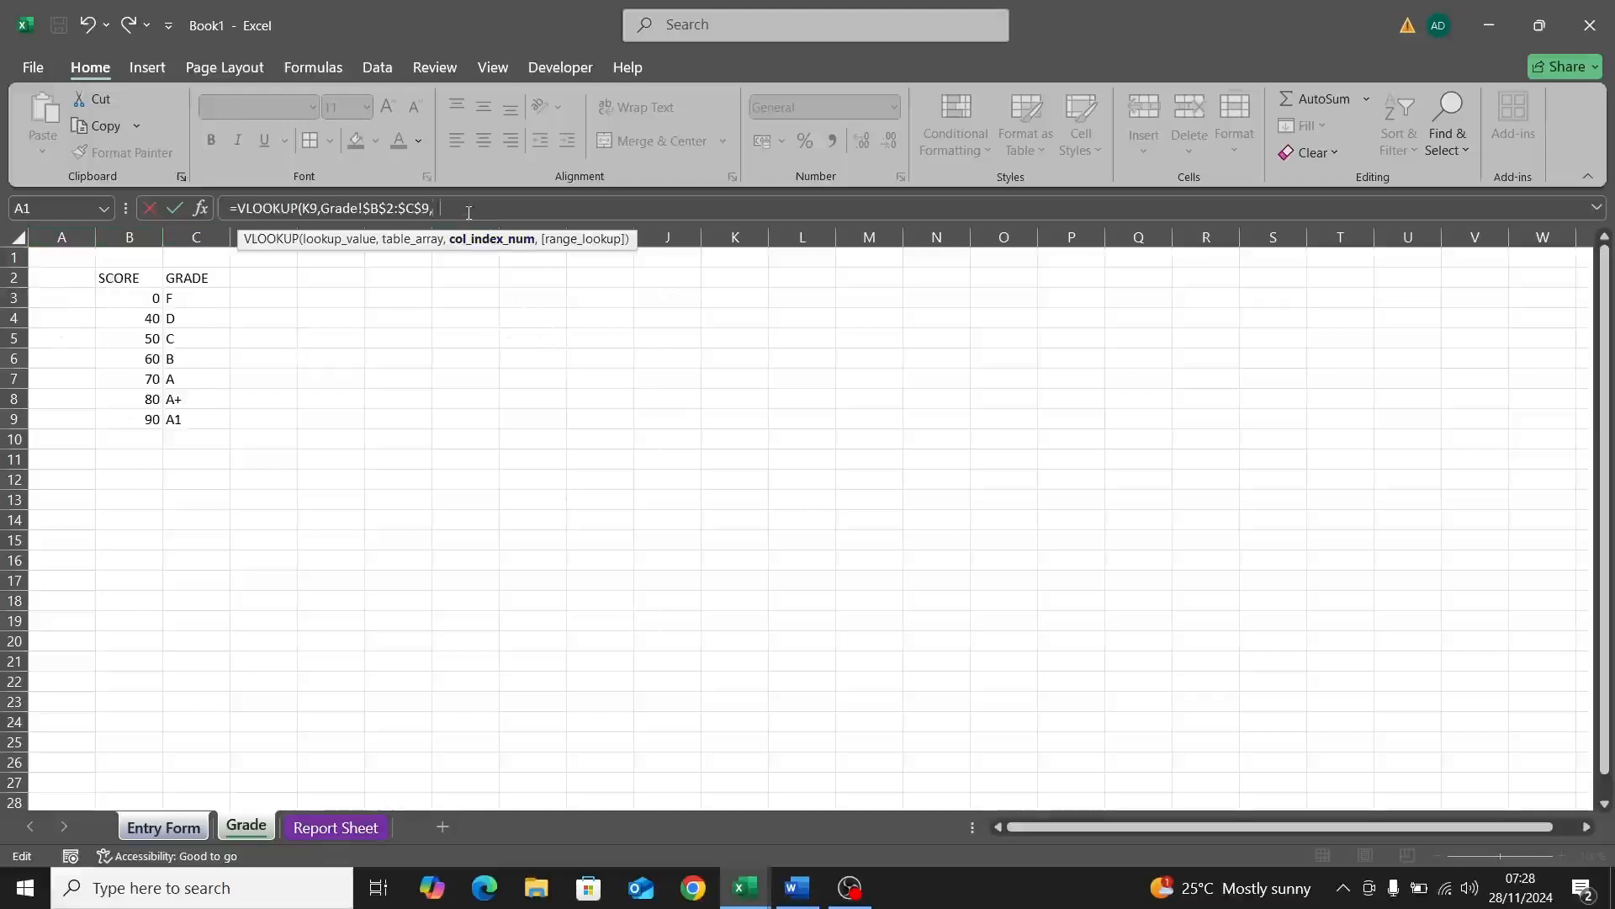
pyautogui.write('2,')
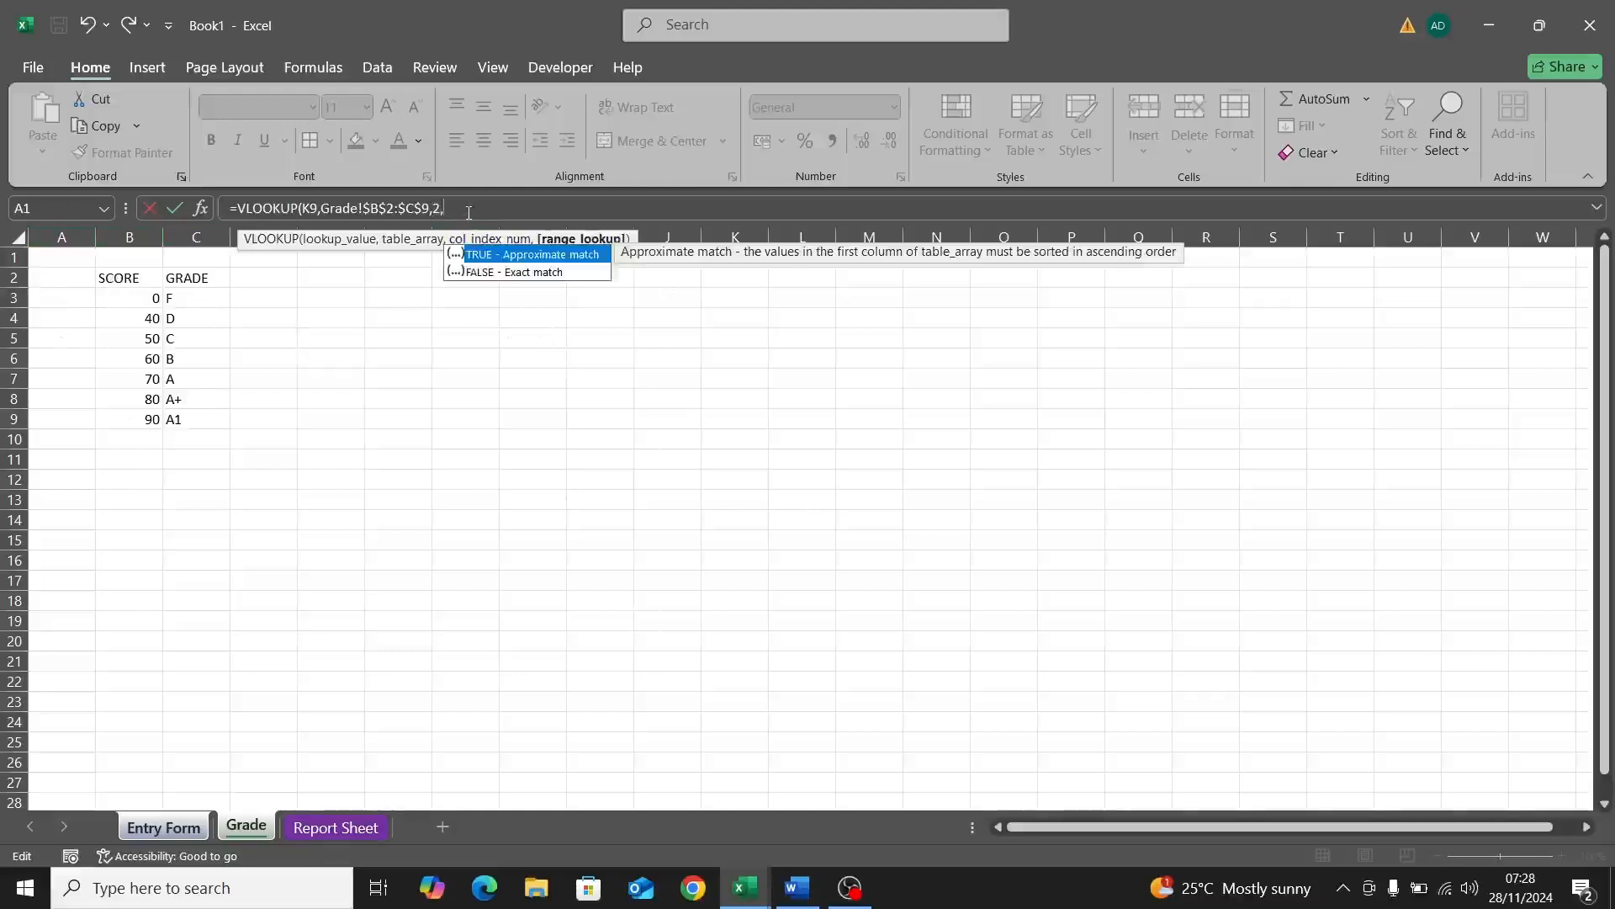
pyautogui.write('TRUE')
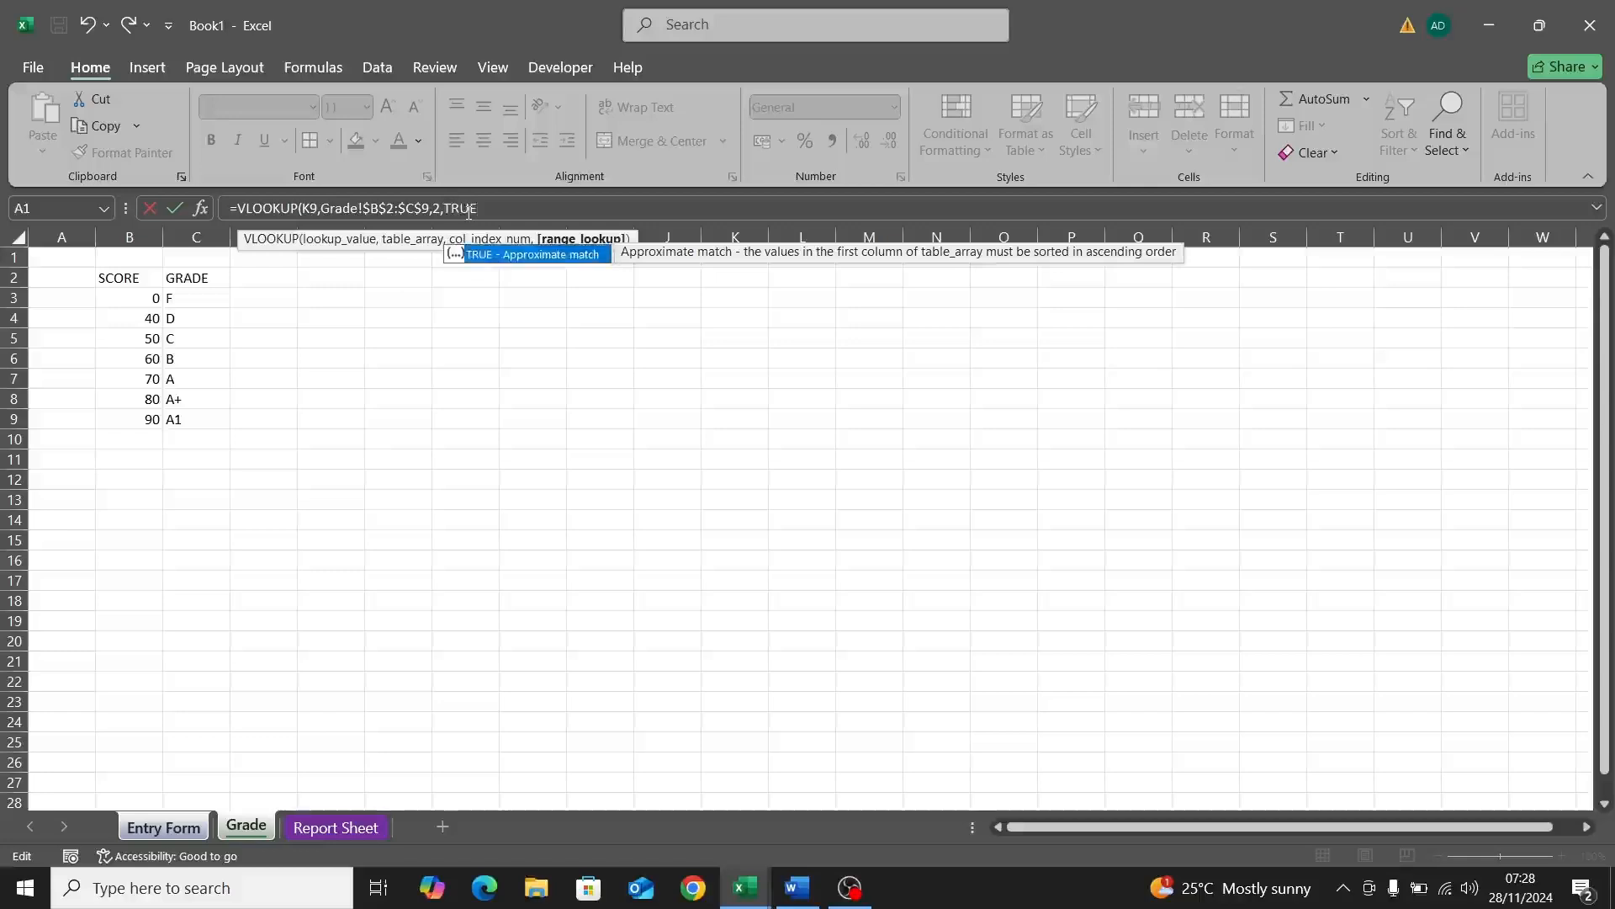
pyautogui.write(')')
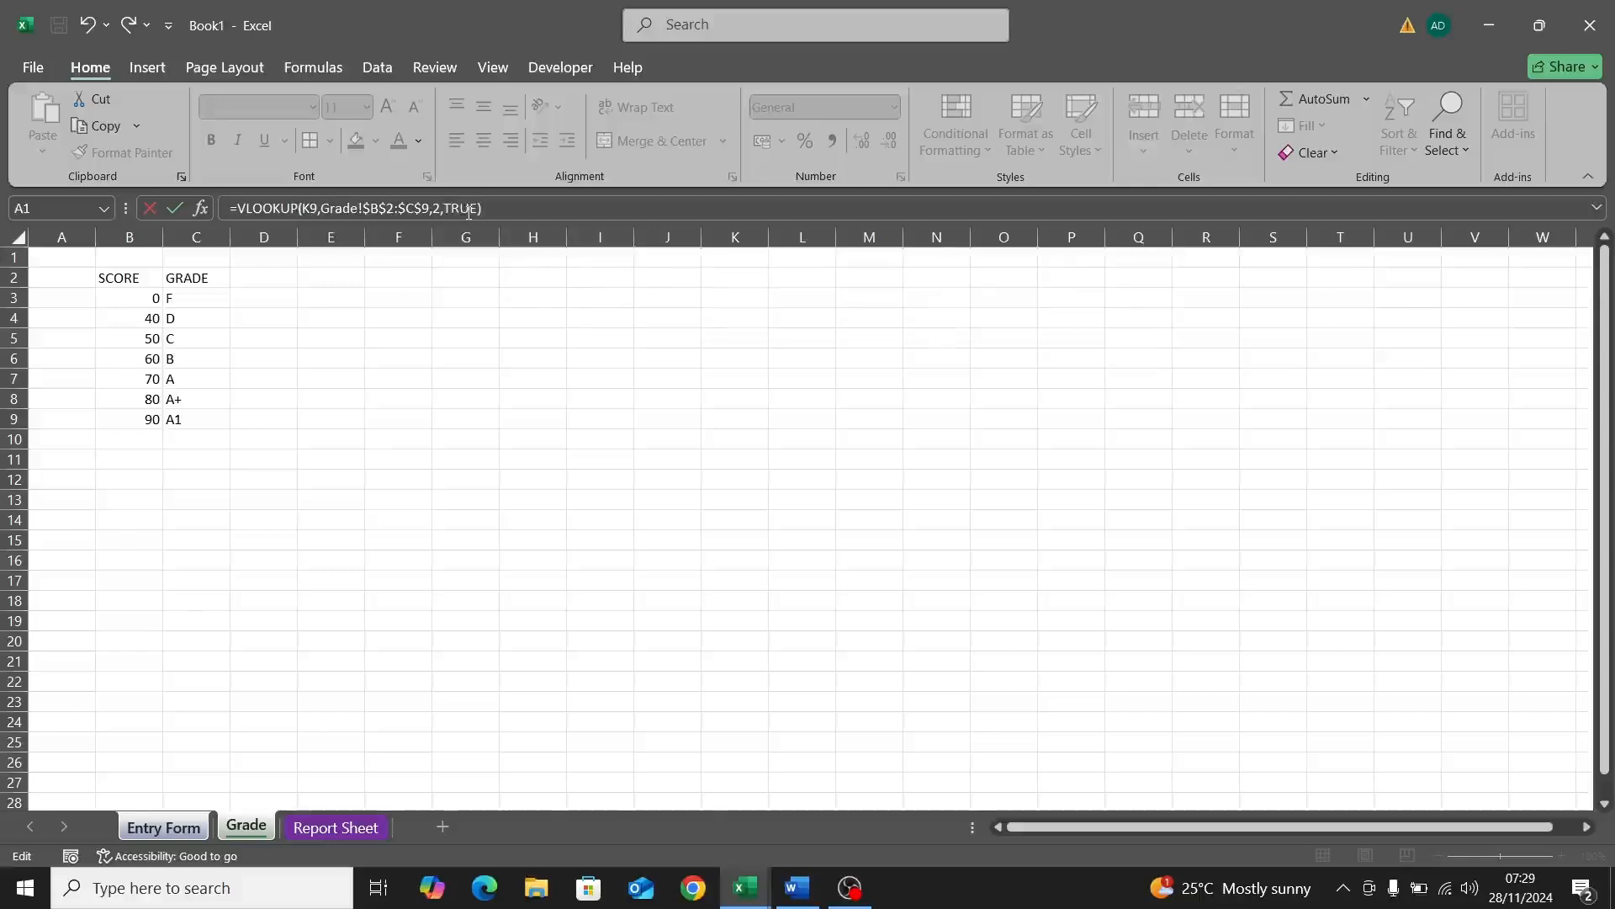
pyautogui.press('Return')
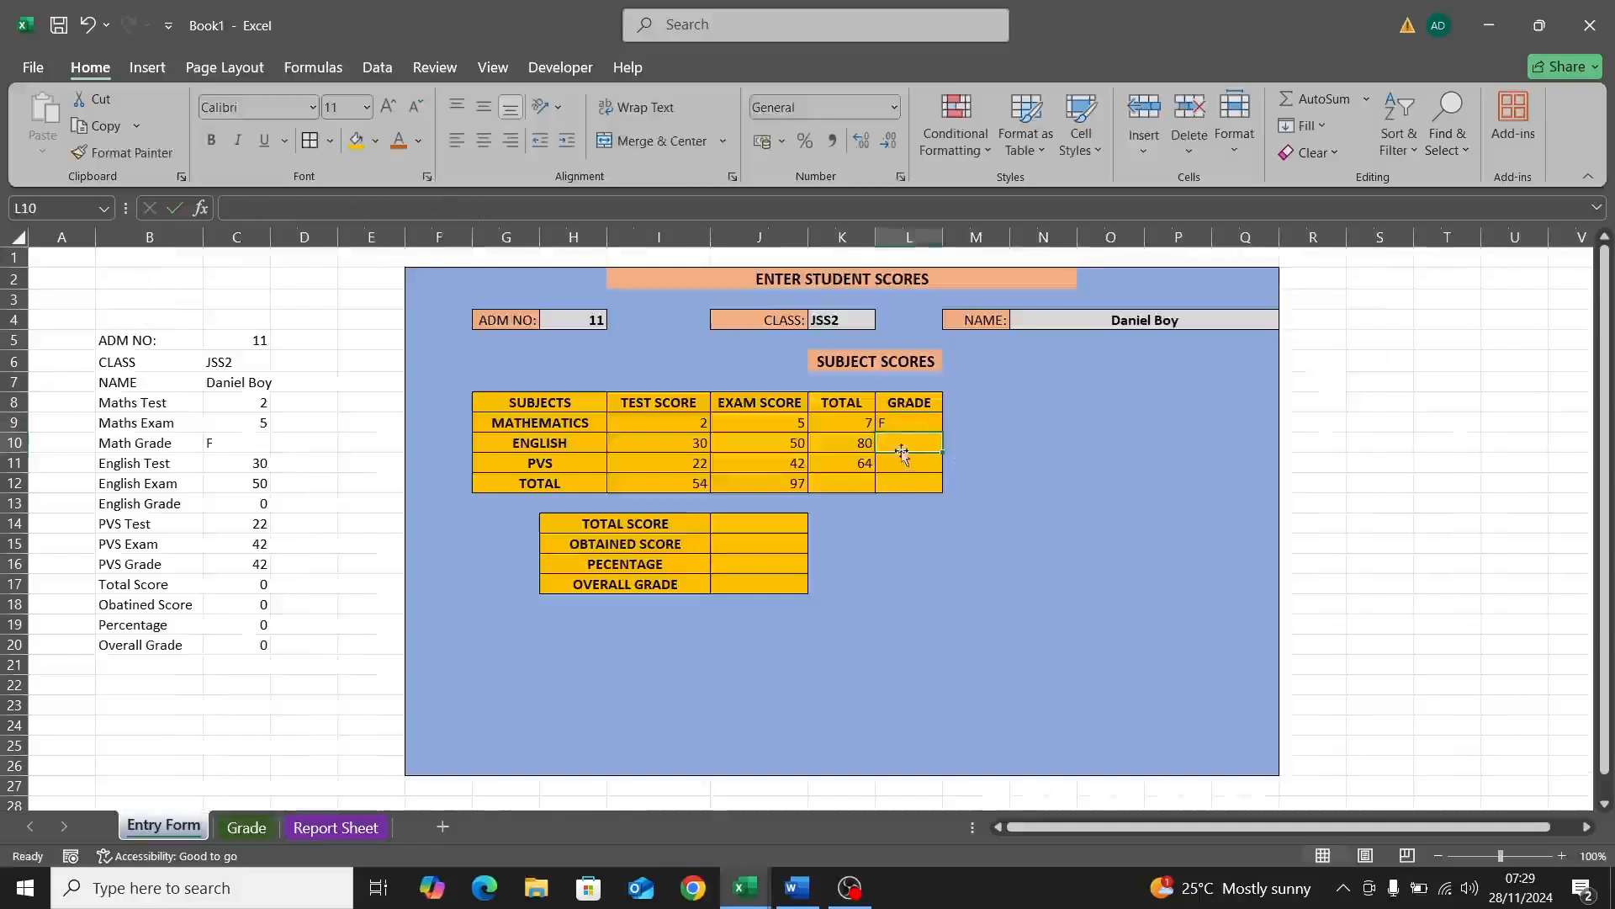
# Step: Fill the L9 grade formula down to L11, giving A+ for English and B for PVS
pyautogui.click(899, 424)
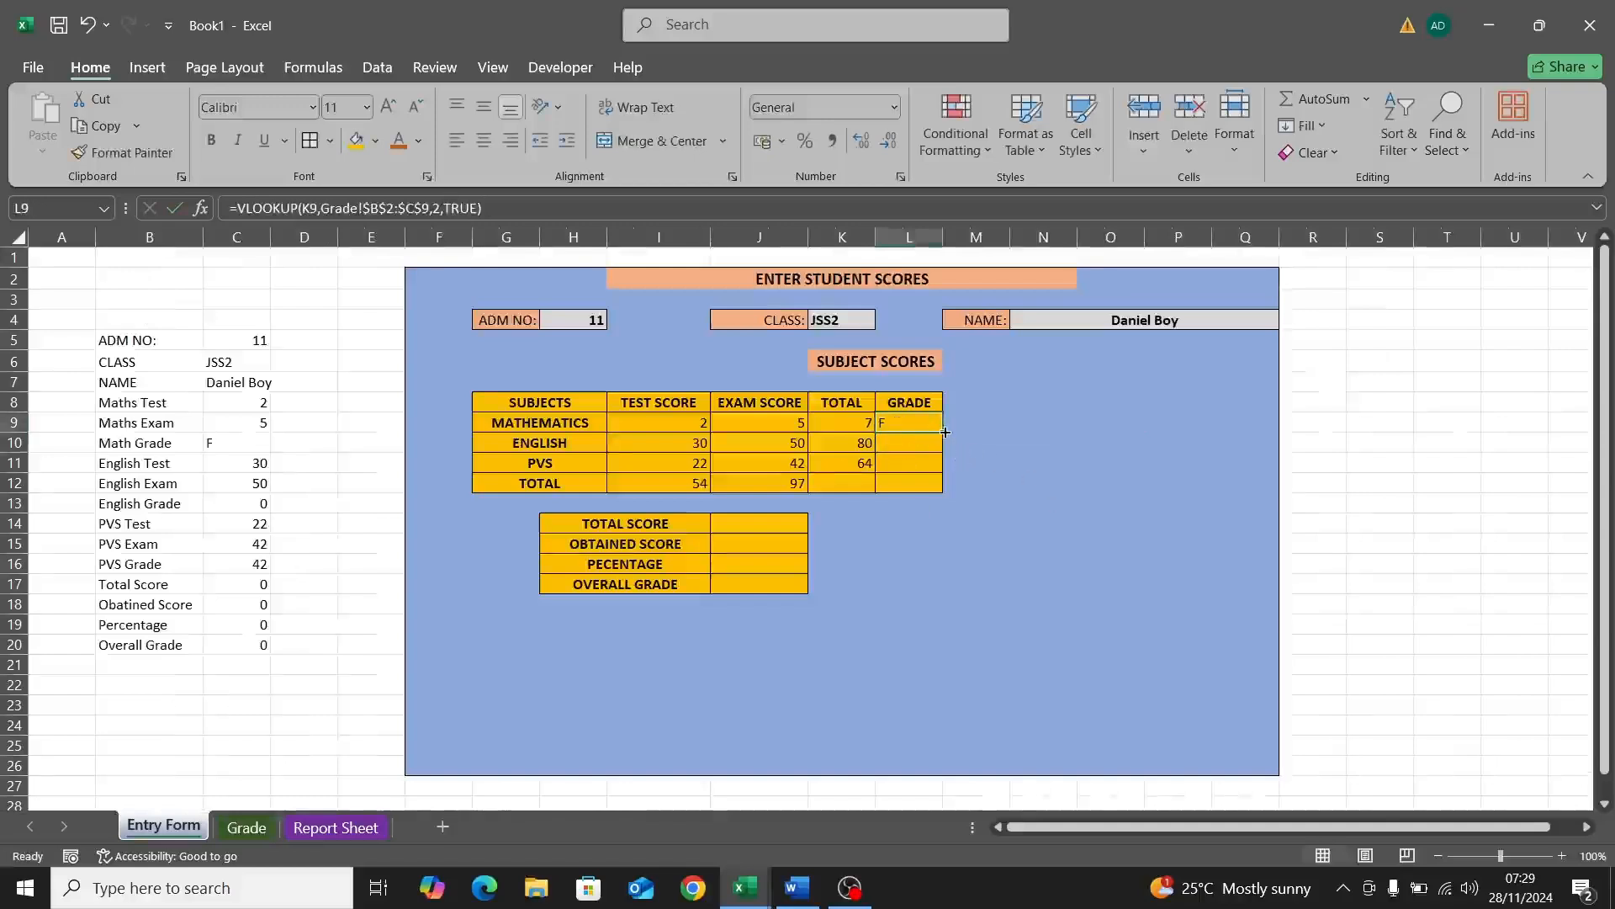
pyautogui.moveTo(942, 432); pyautogui.dragTo(942, 467)
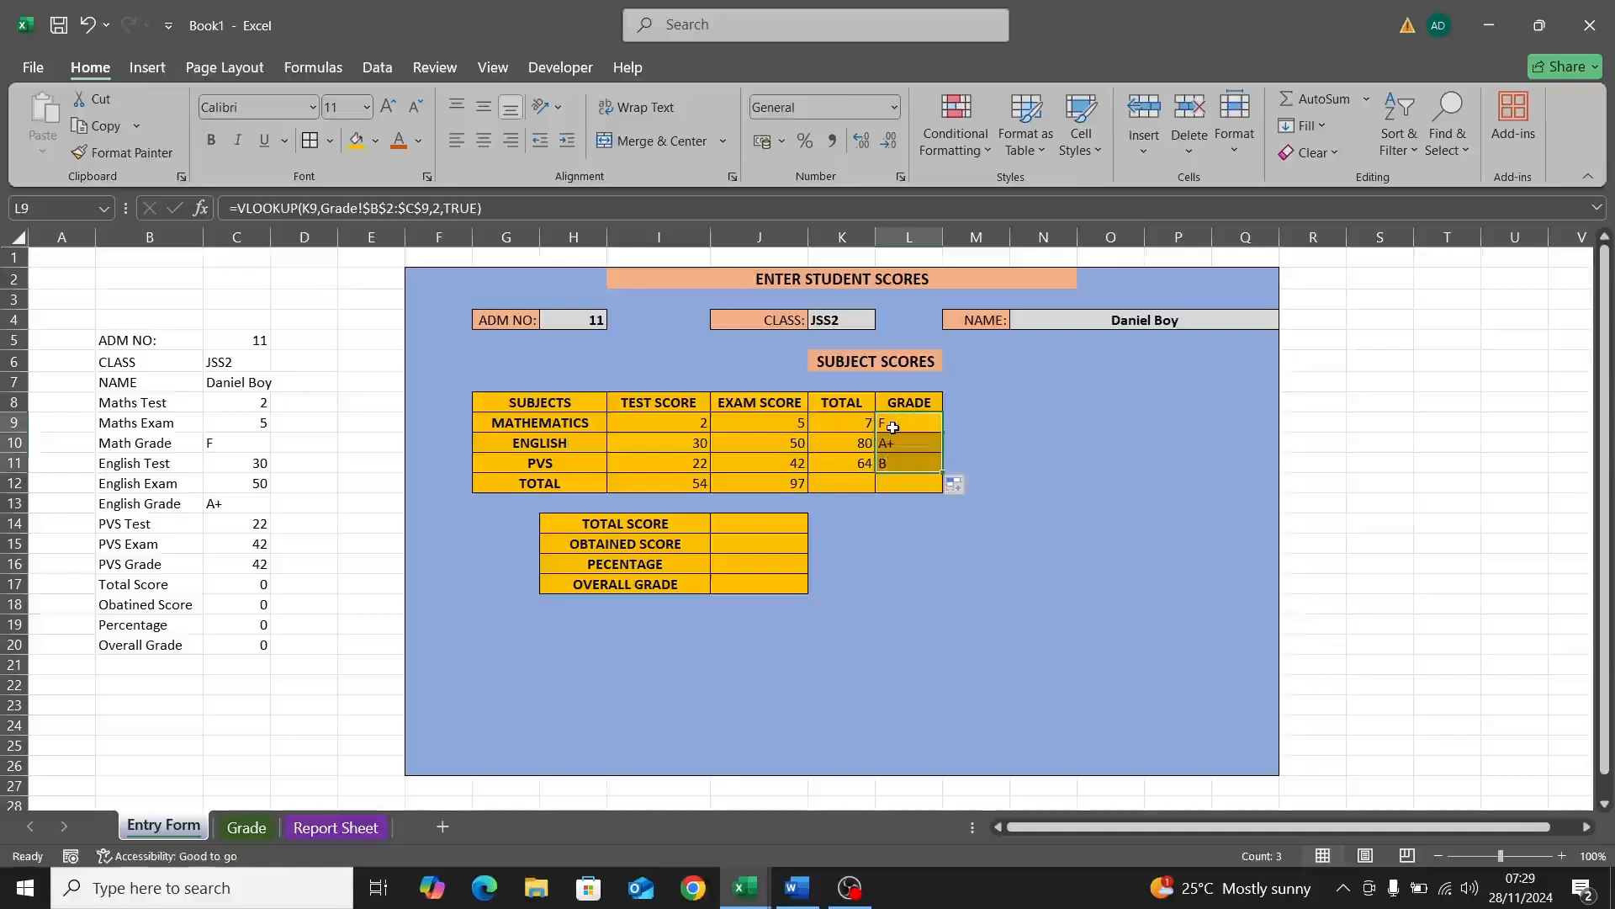
# Step: Save the workbook as NewResult in Documents (C:\Users\USER)
pyautogui.hotkey('ctrl', 's')
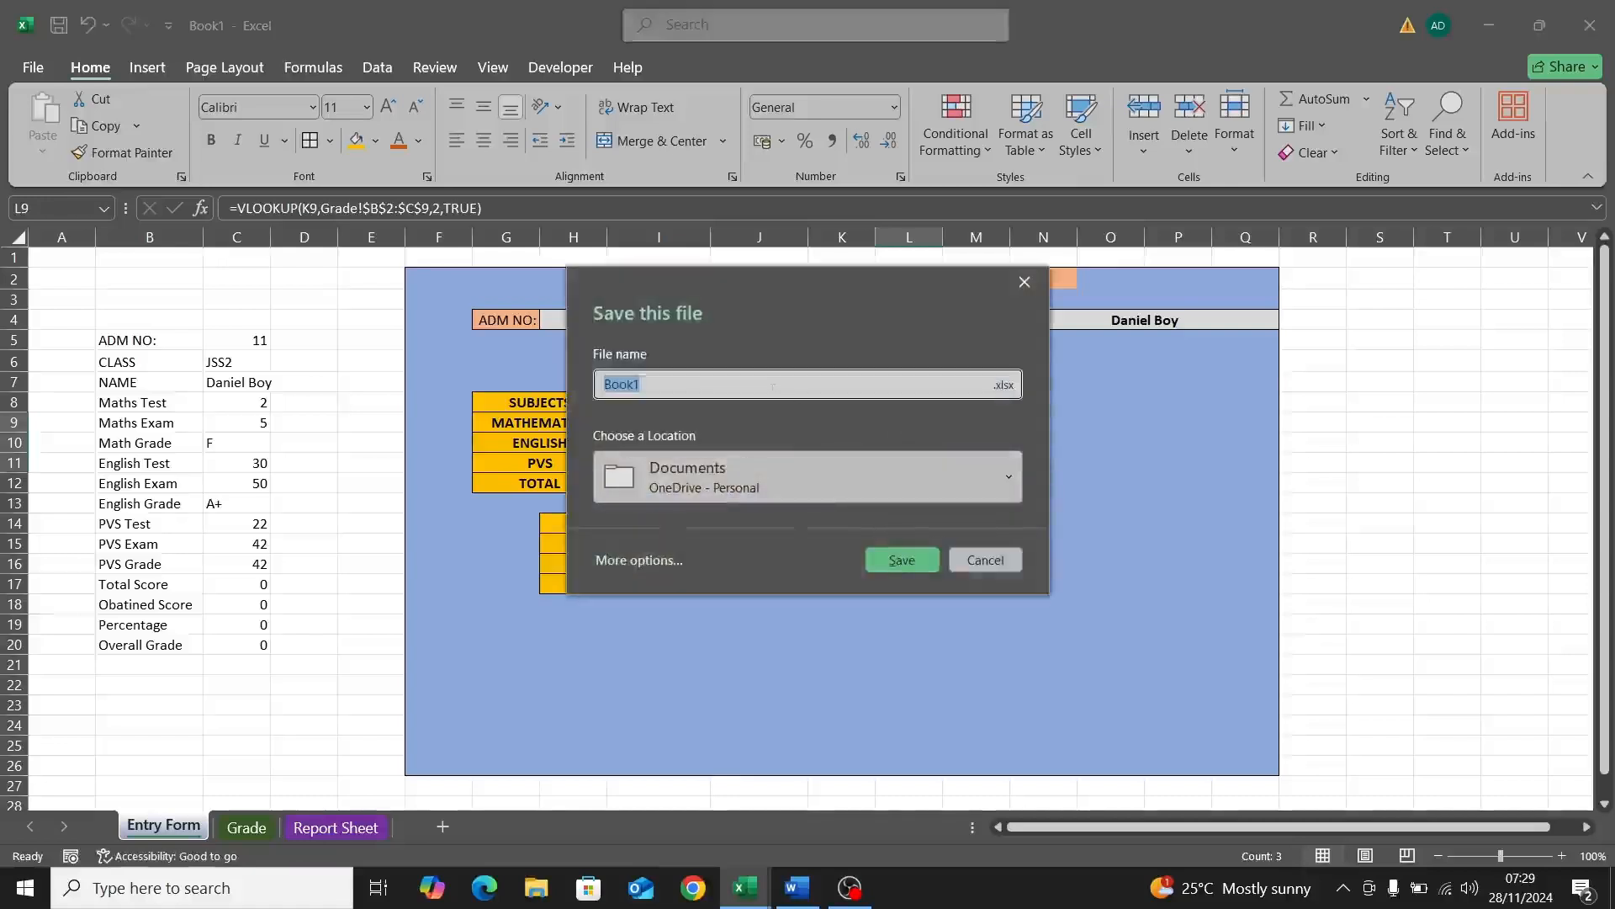
pyautogui.write('NewResult')
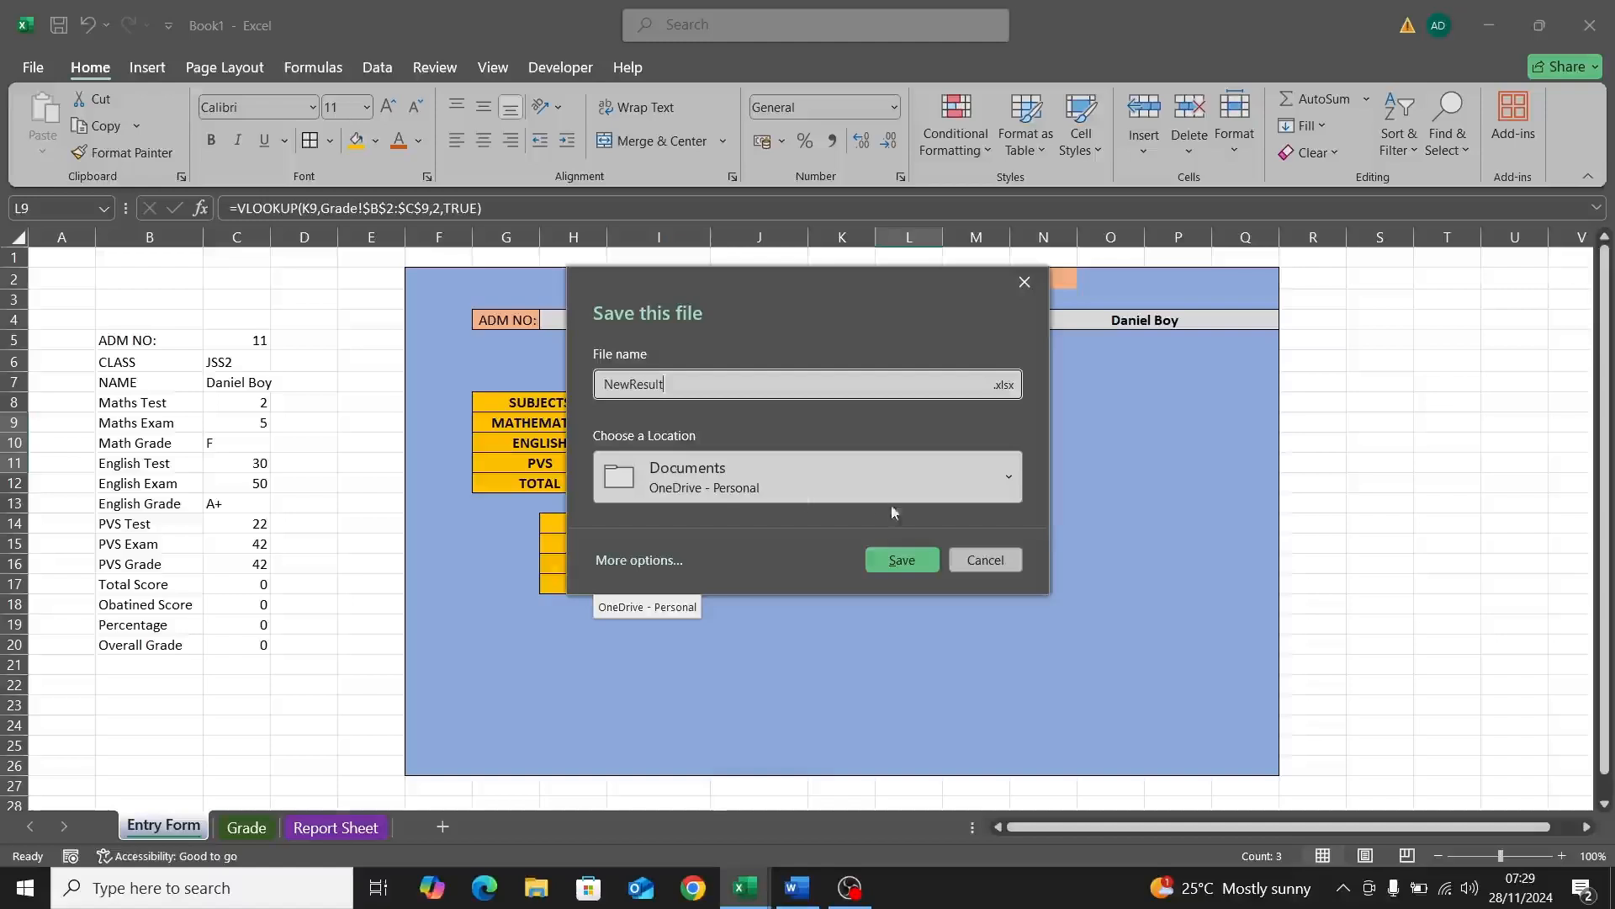
pyautogui.click(857, 481)
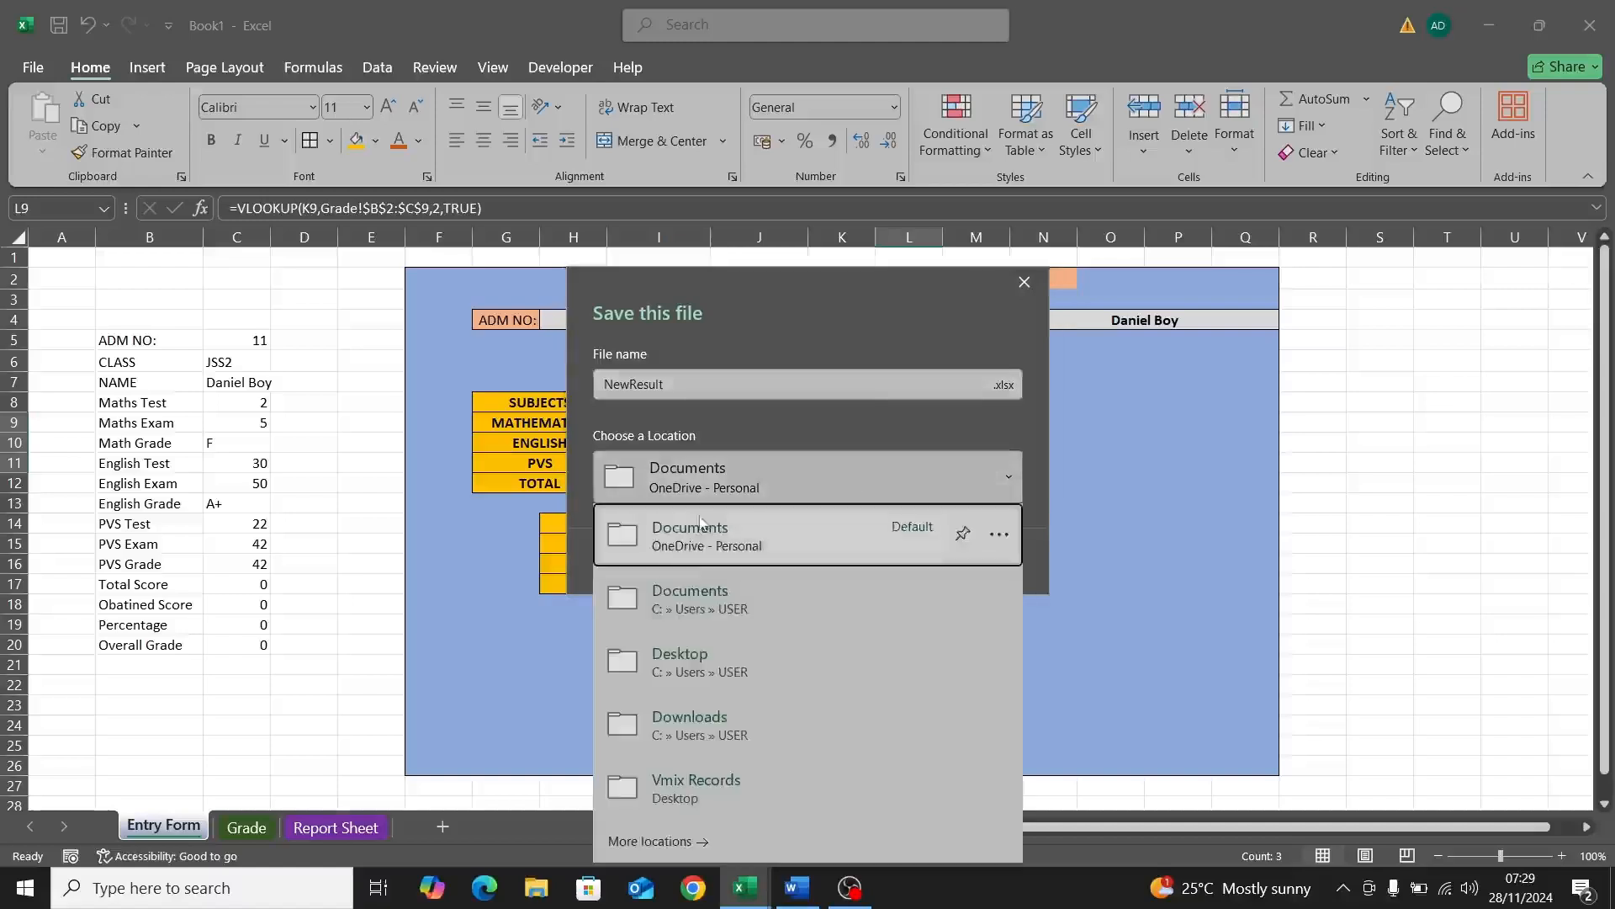
pyautogui.click(679, 612)
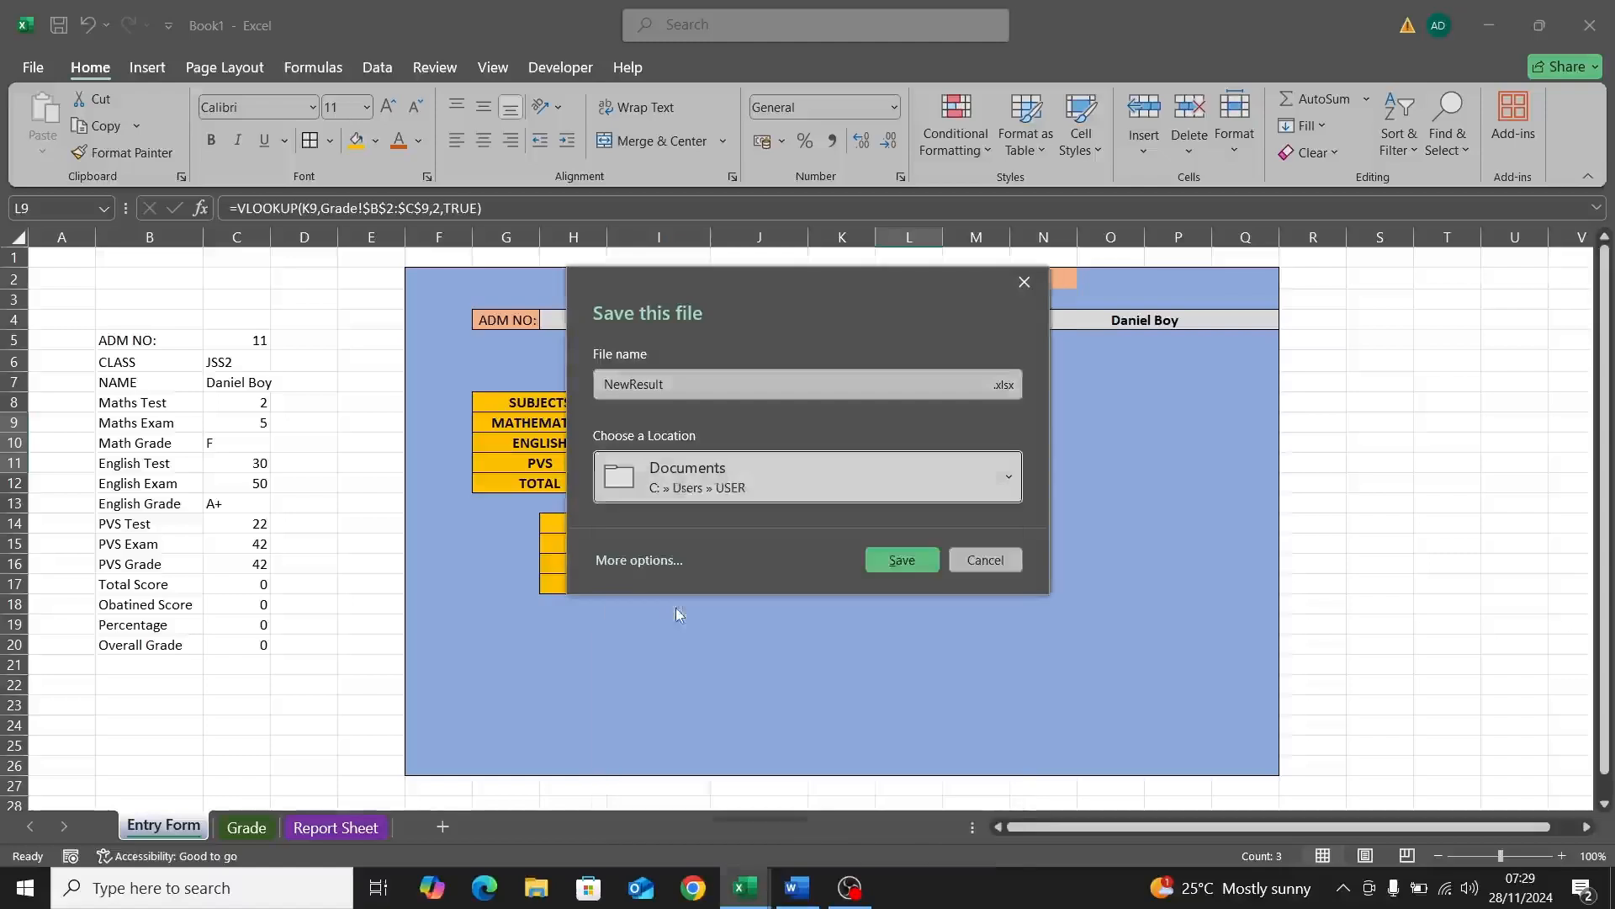
pyautogui.click(899, 560)
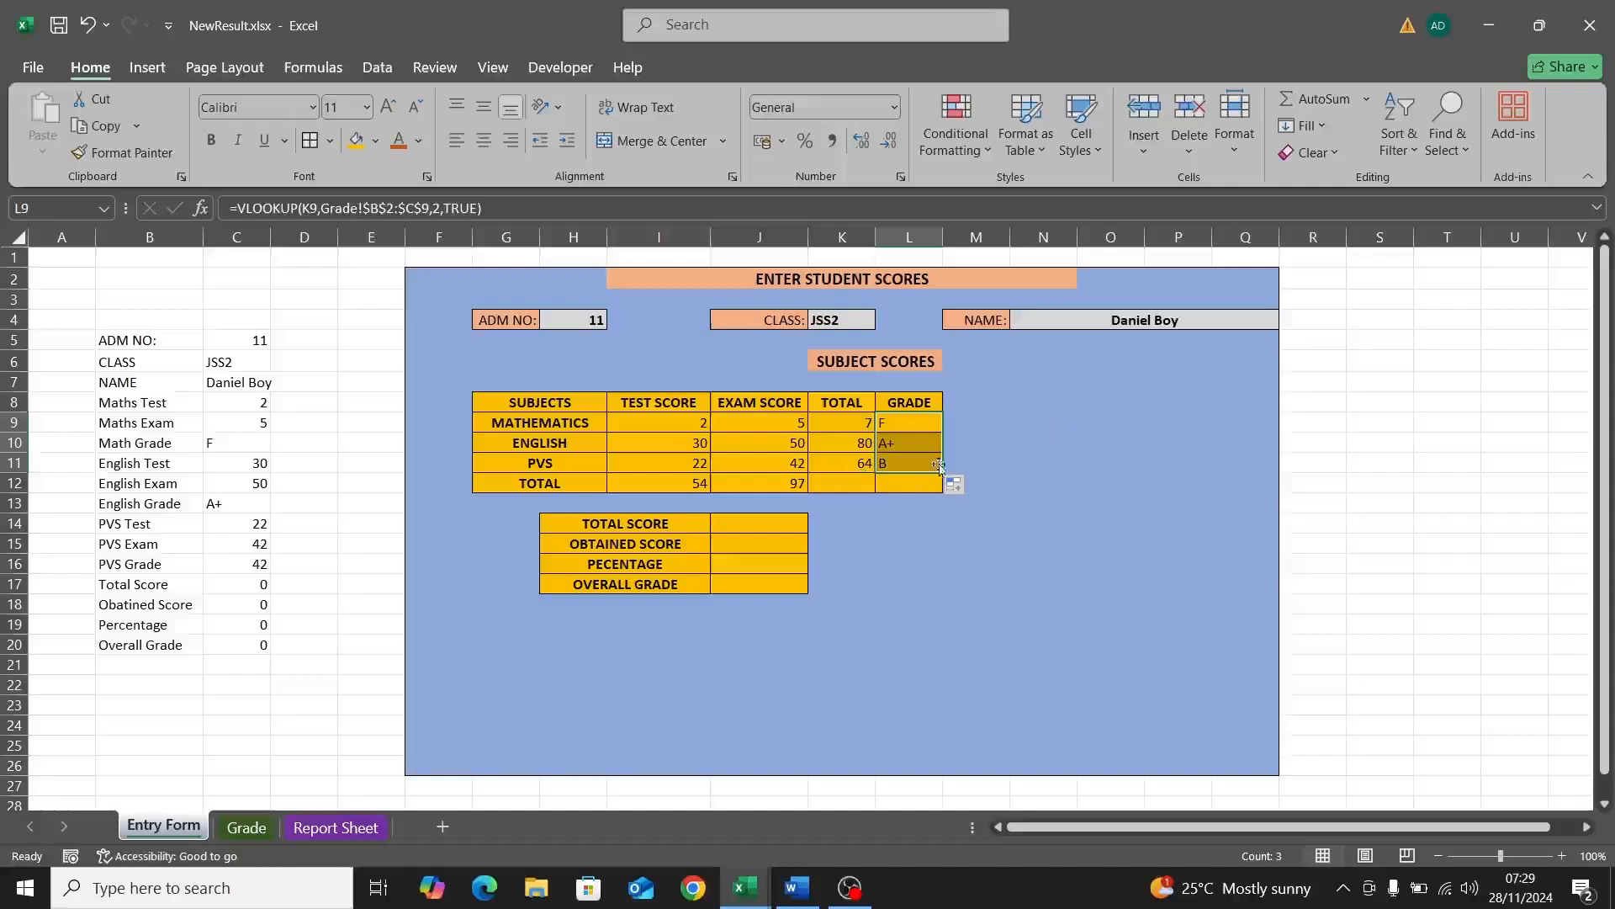
pyautogui.doubleClick(751, 525)
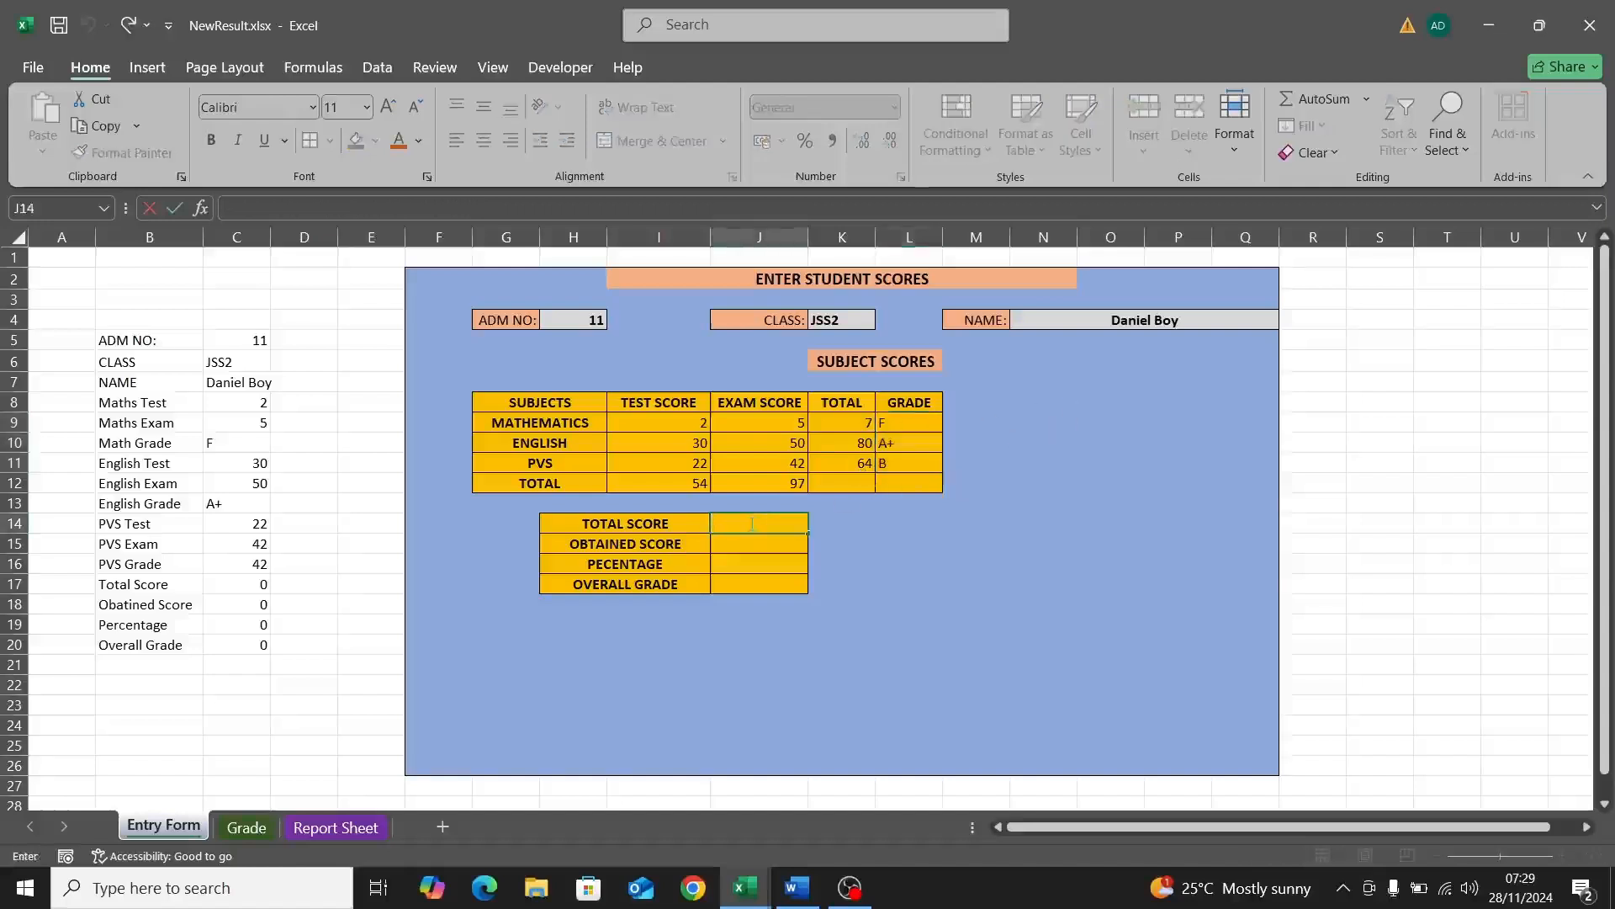
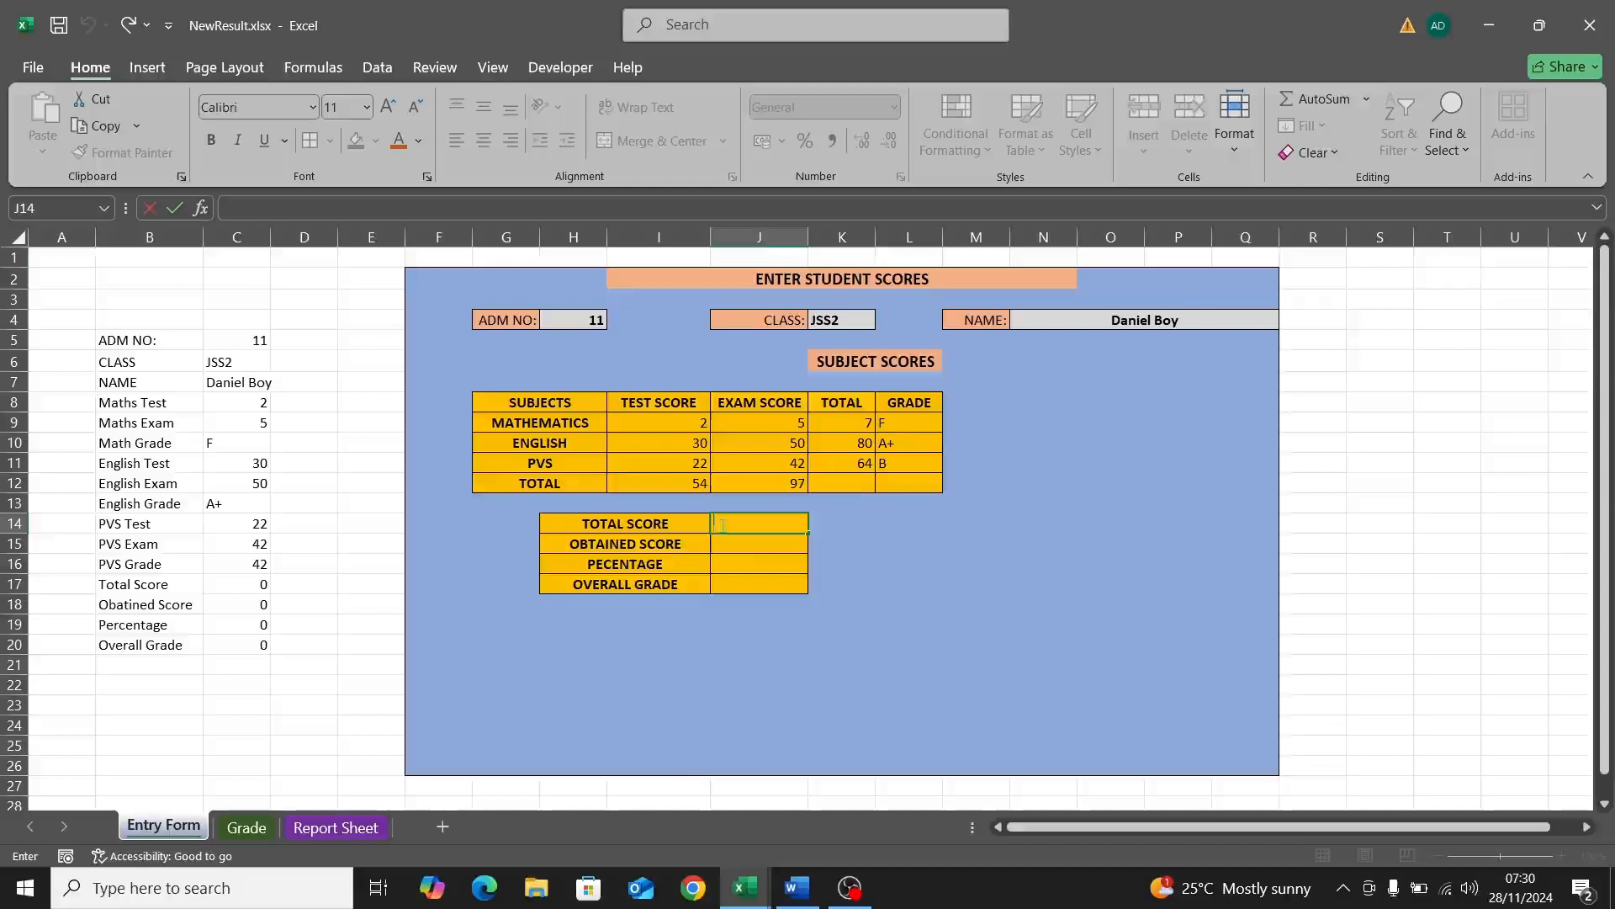
# Step: Enter 300 as the Total Score in J14 and AutoSum K9:K11 into K12, giving 151
pyautogui.write('300')
pyautogui.press('Return')
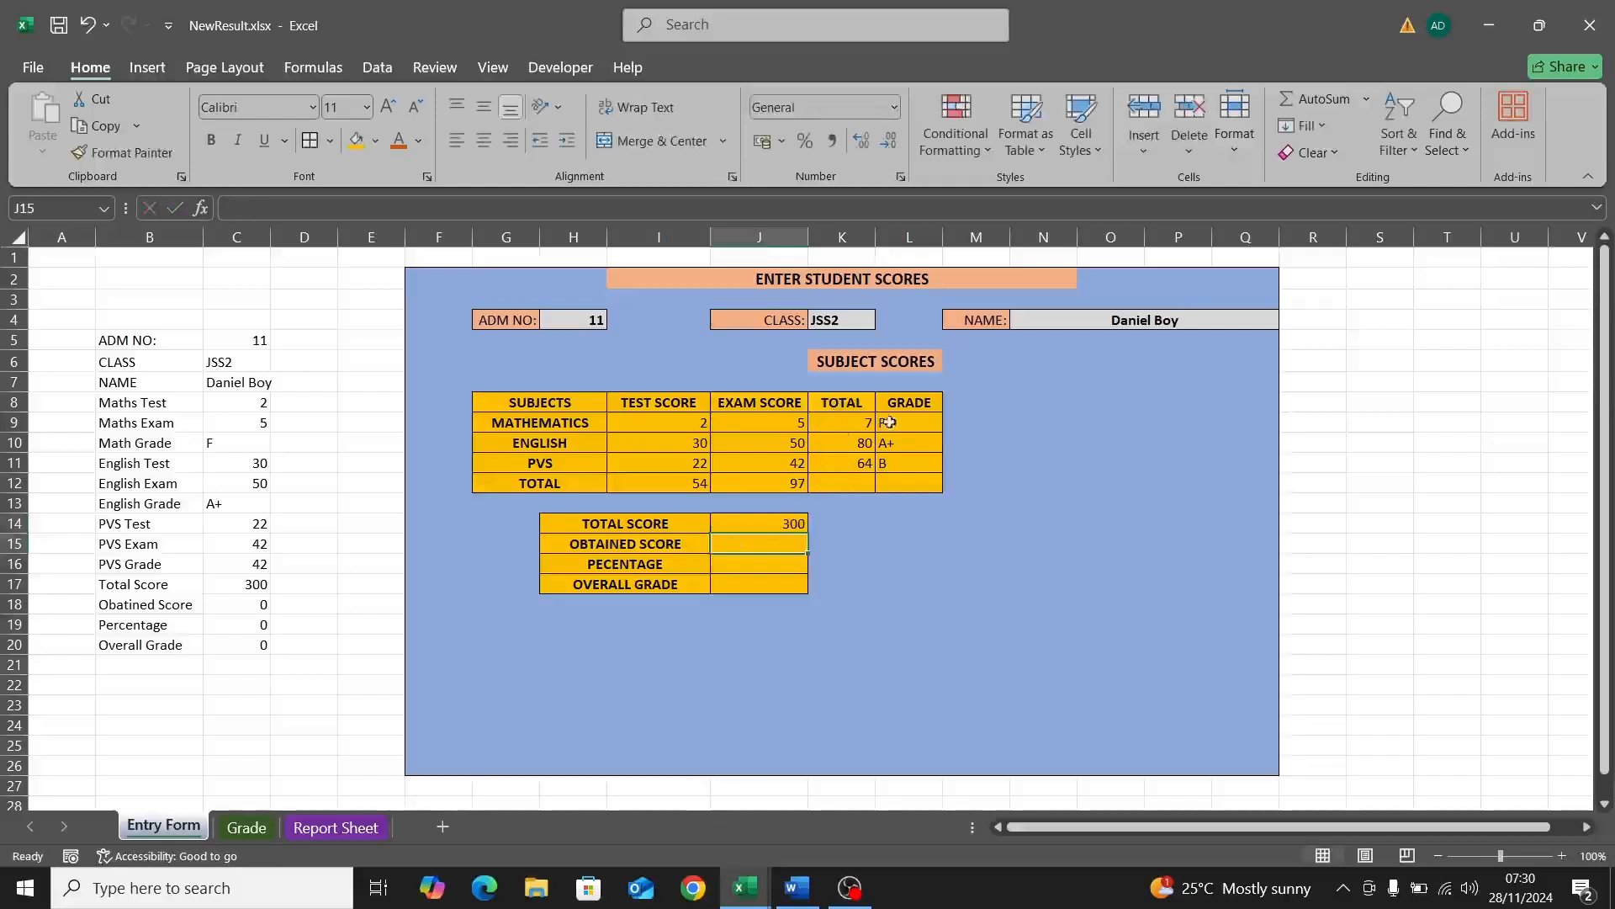
pyautogui.click(855, 483)
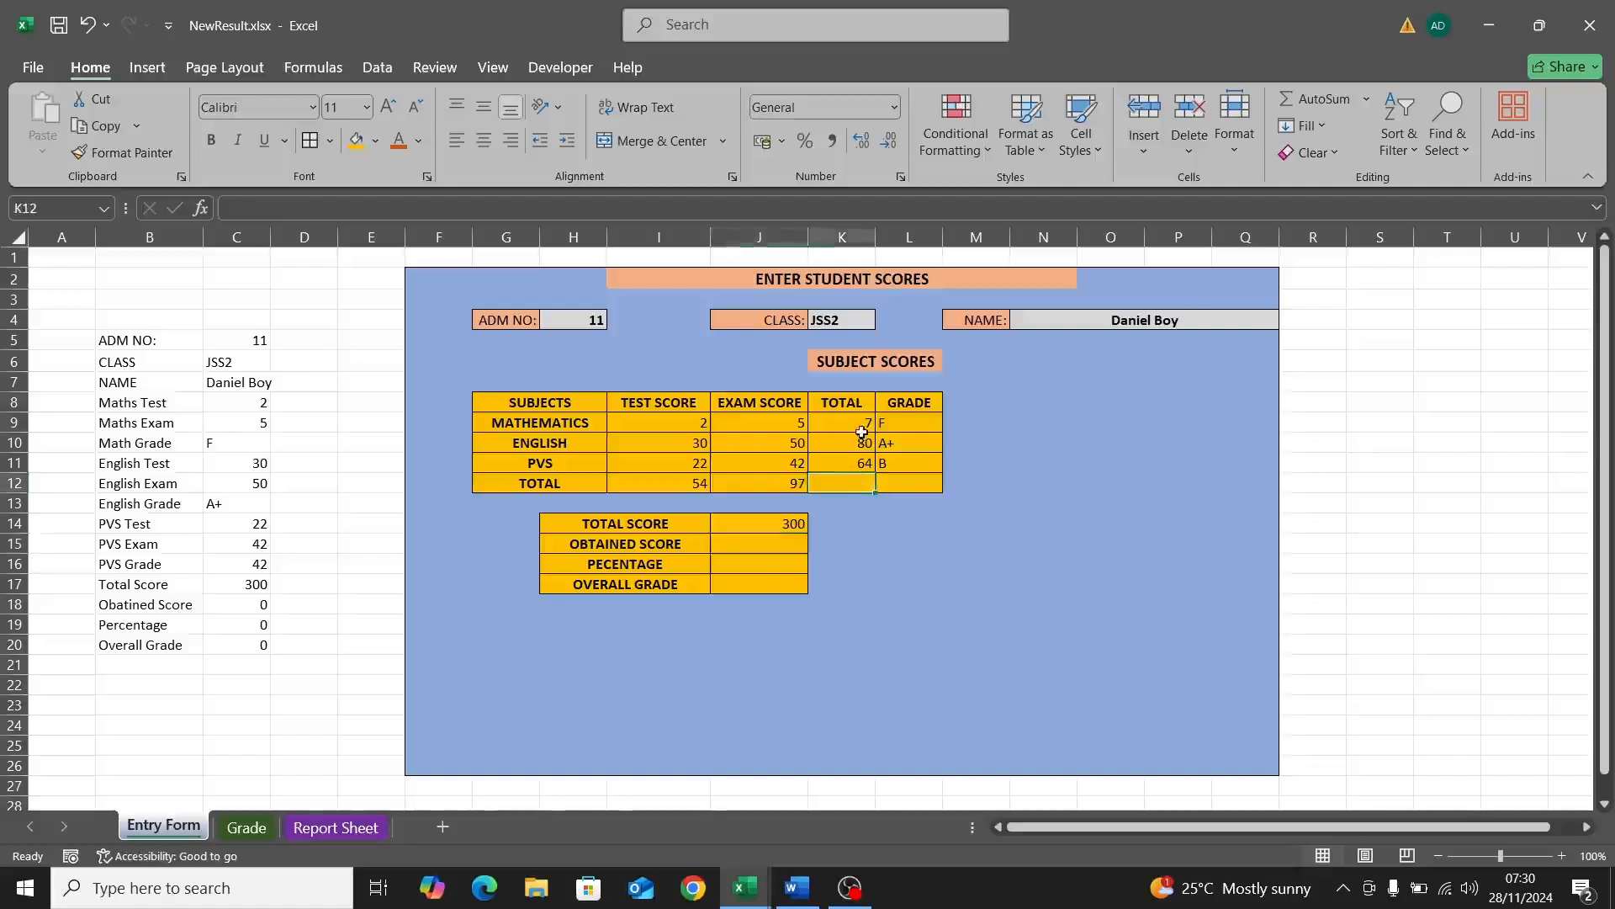
pyautogui.click(1317, 98)
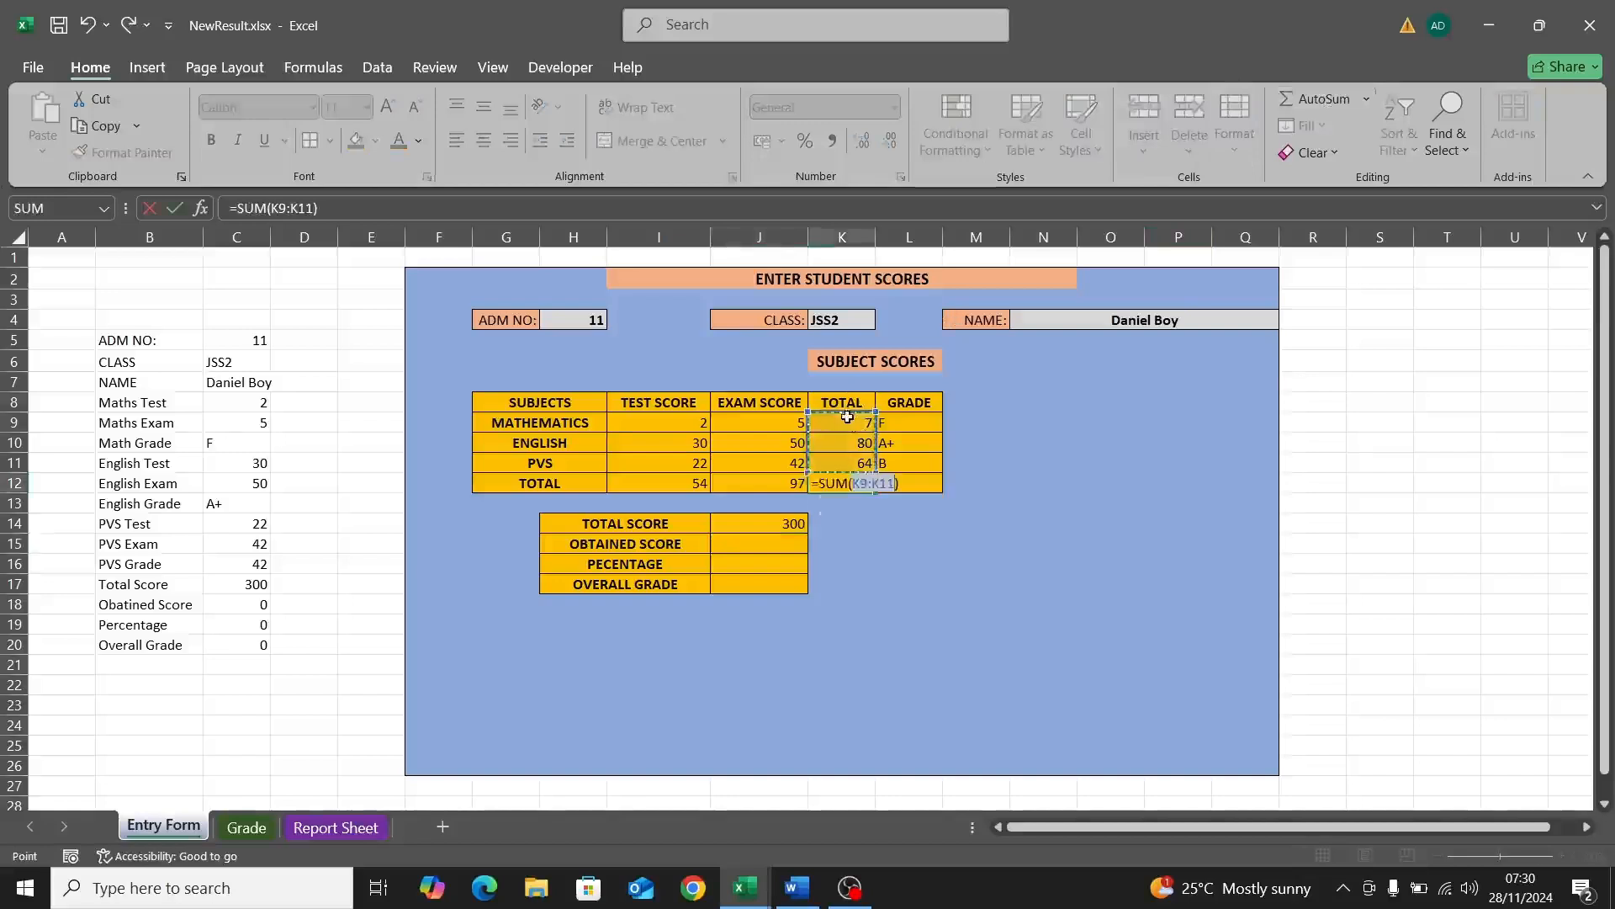
pyautogui.press('Return')
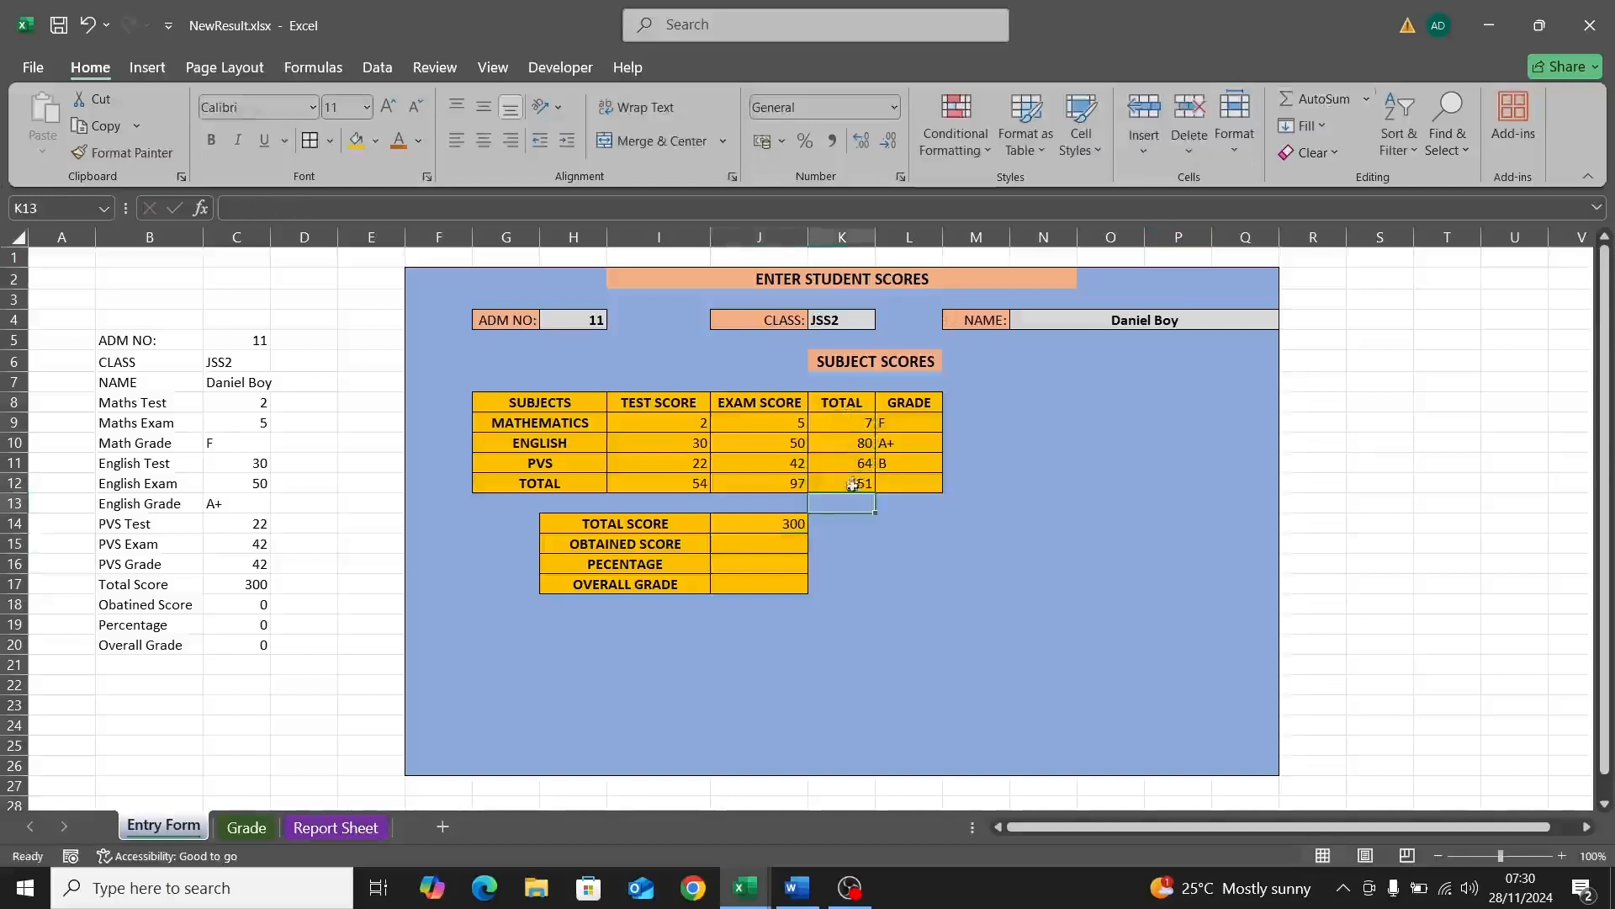
pyautogui.doubleClick(768, 544)
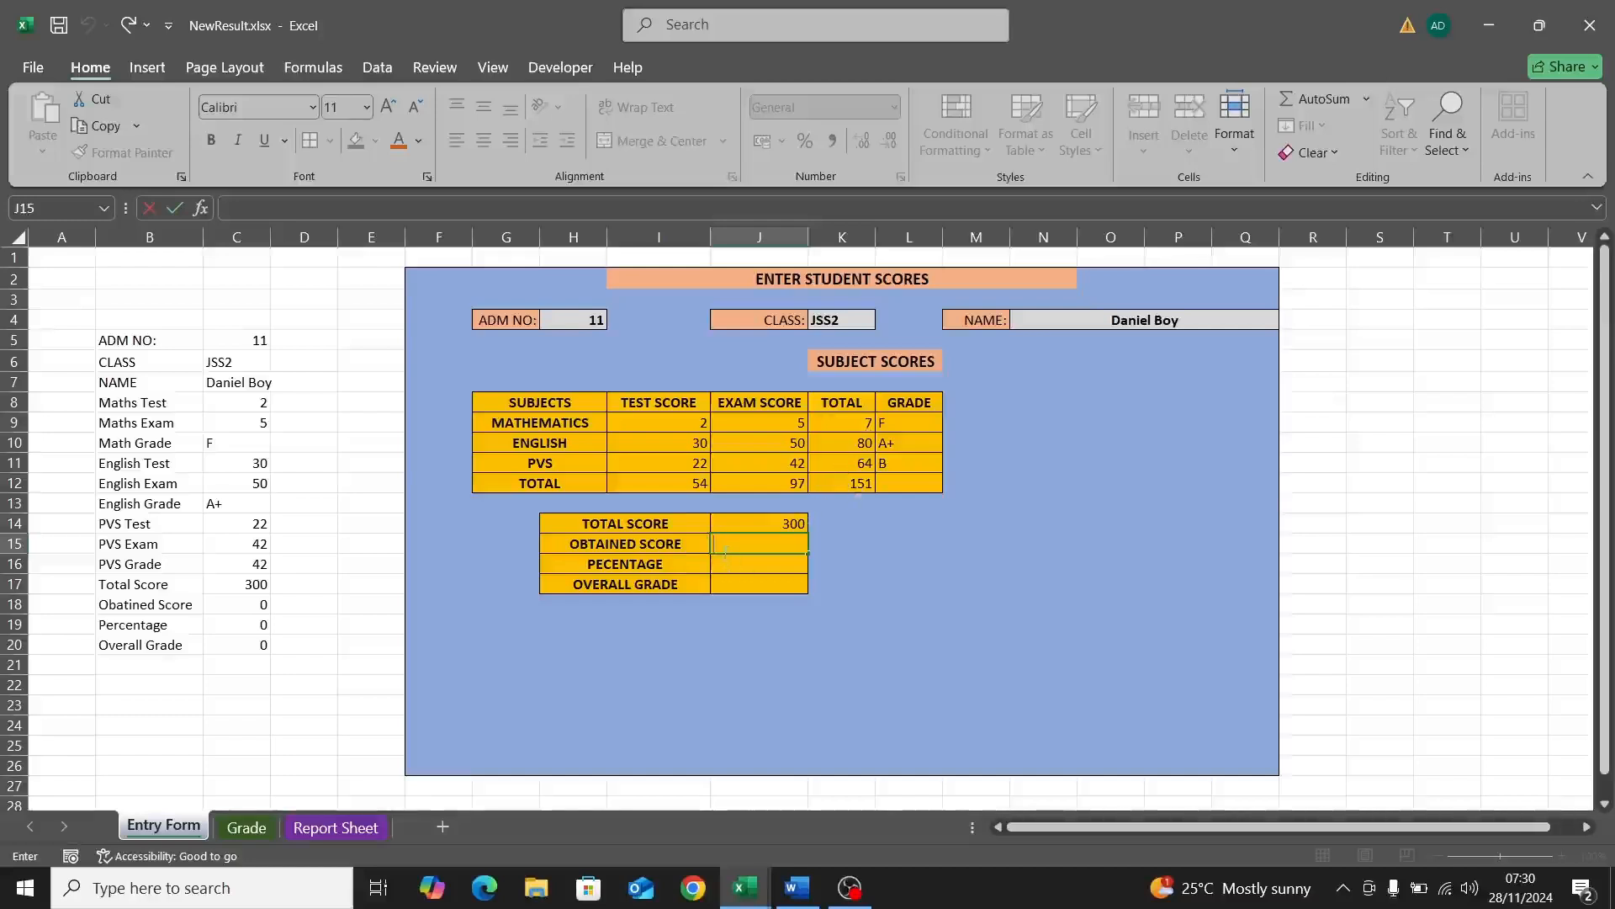
# Step: Link the Obtained Score in J15 to the grand total with =K12
pyautogui.write('=')
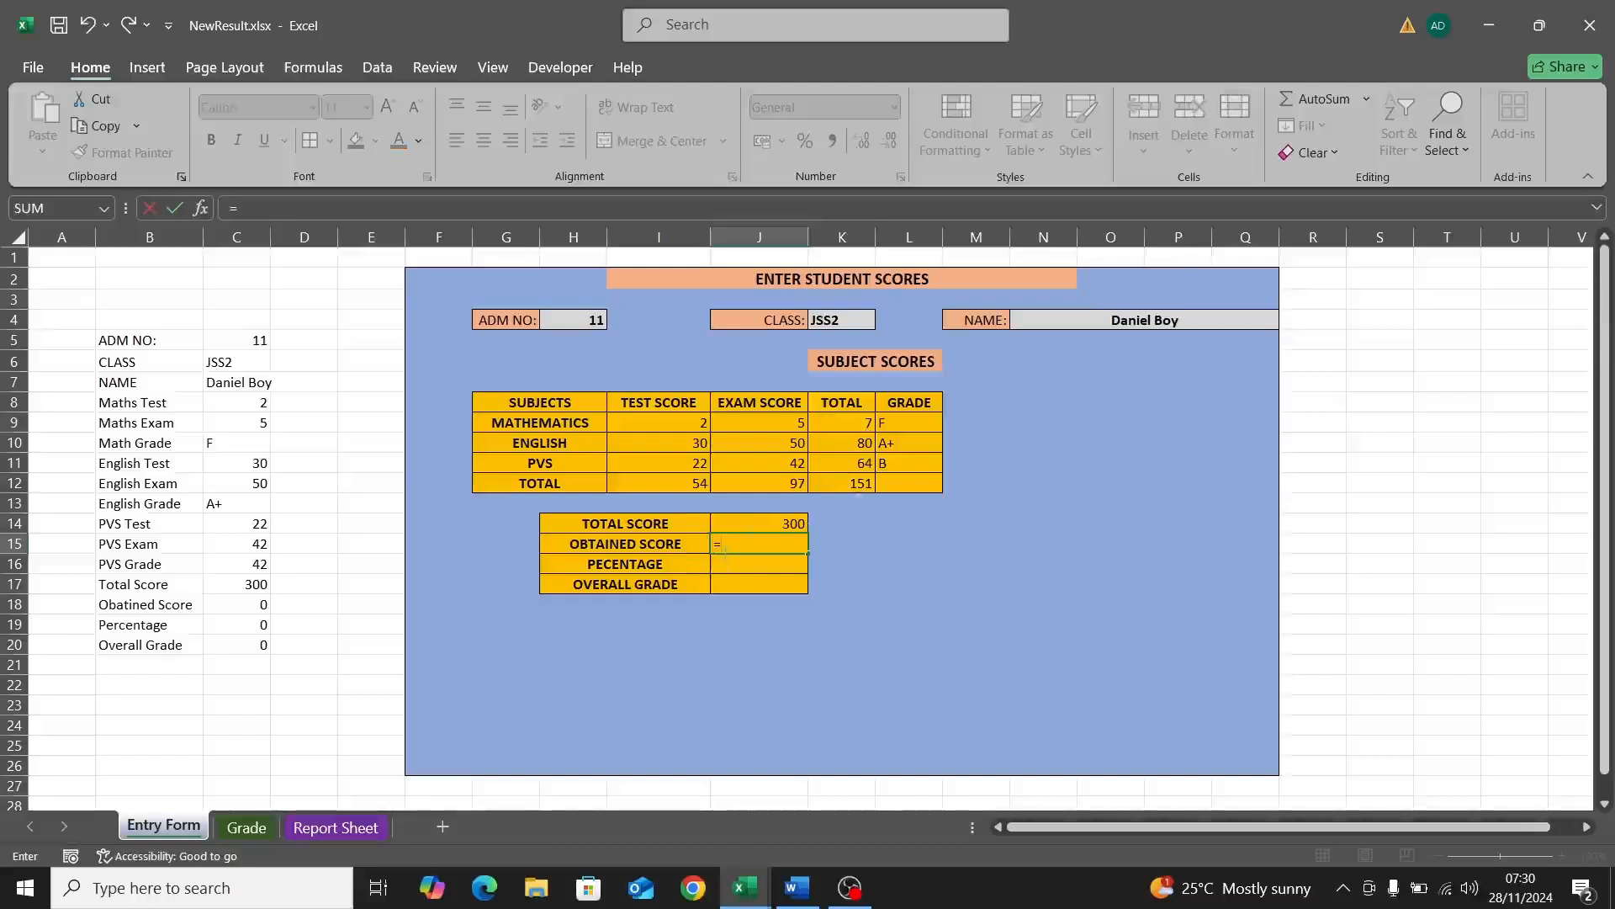
pyautogui.click(848, 486)
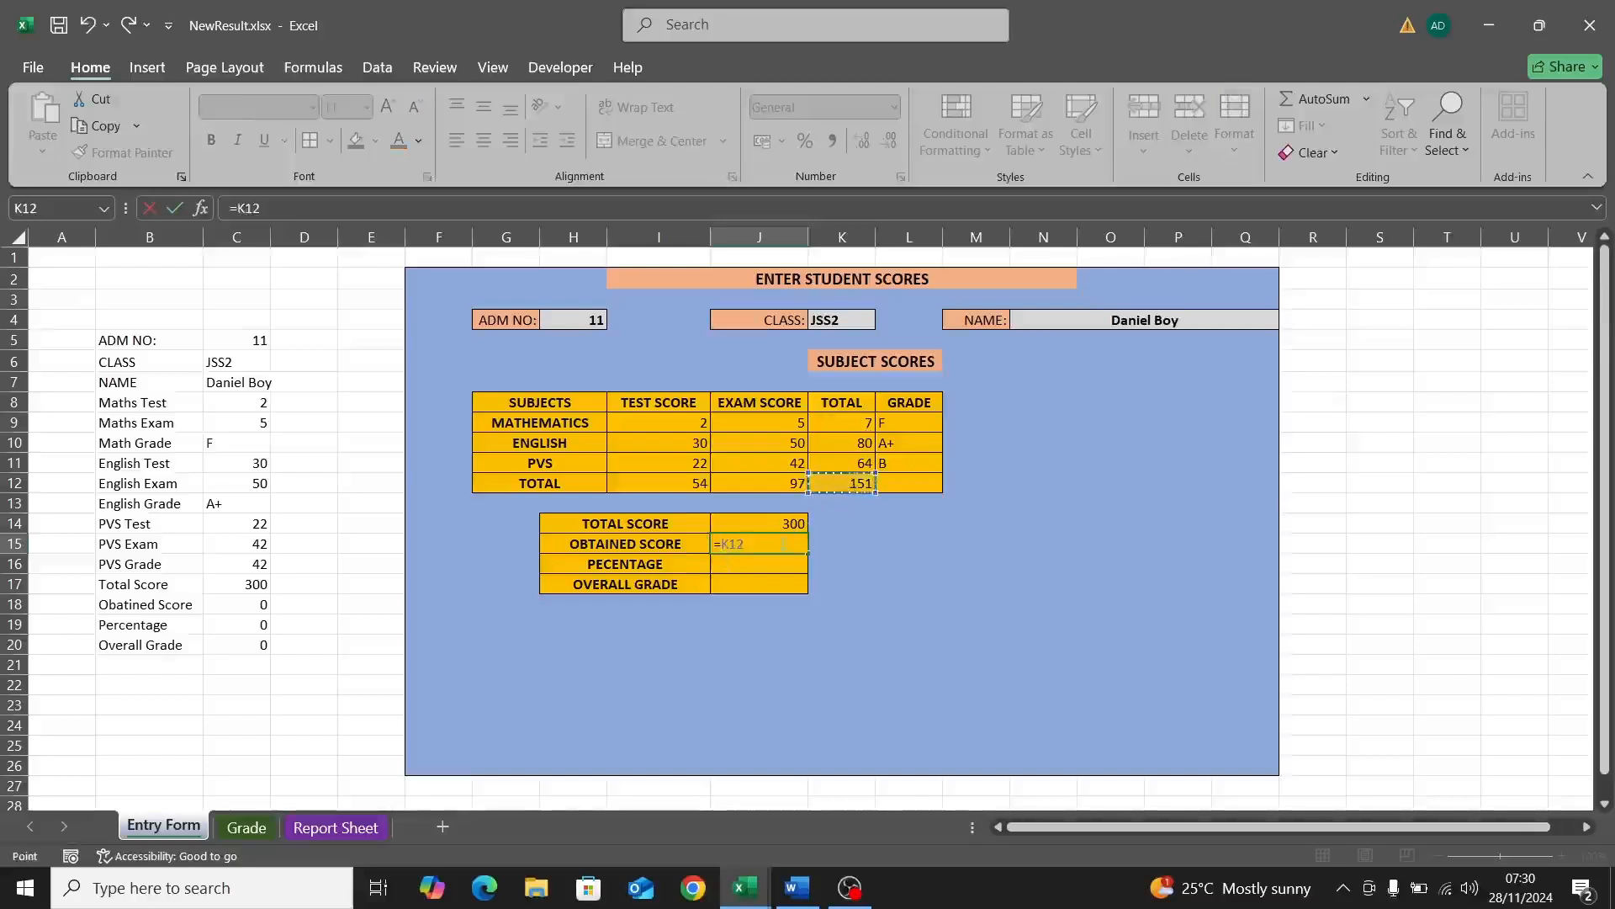
pyautogui.press('Return')
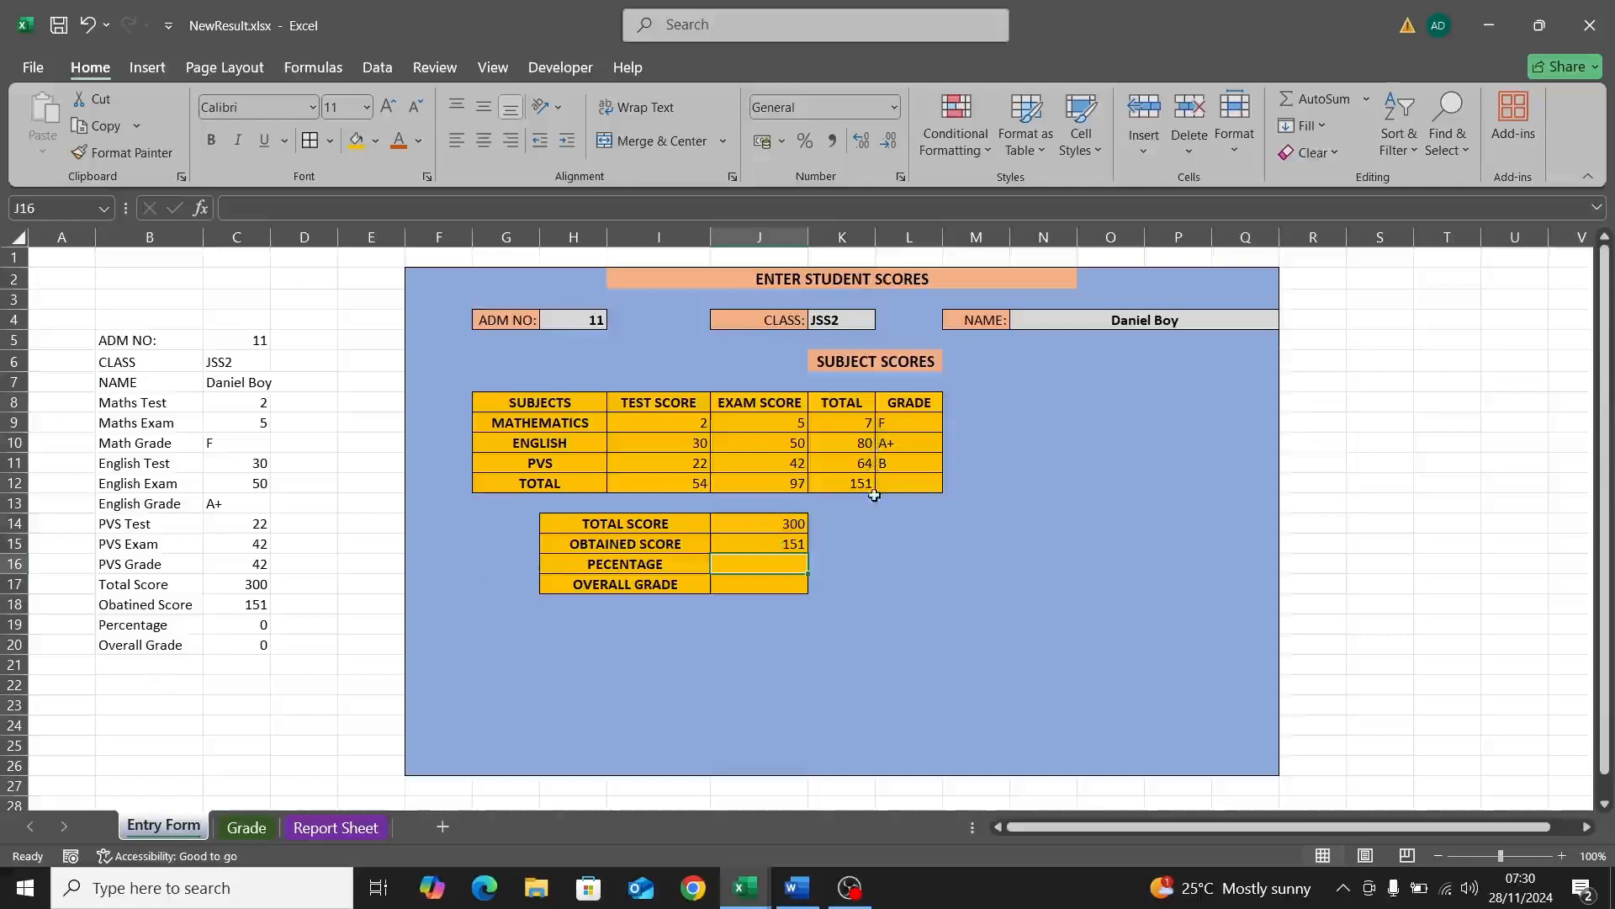
# Step: Fill 50 down as the PVS exam score and change the English exam score to 40
pyautogui.click(798, 444)
pyautogui.moveTo(807, 452); pyautogui.dragTo(805, 463)
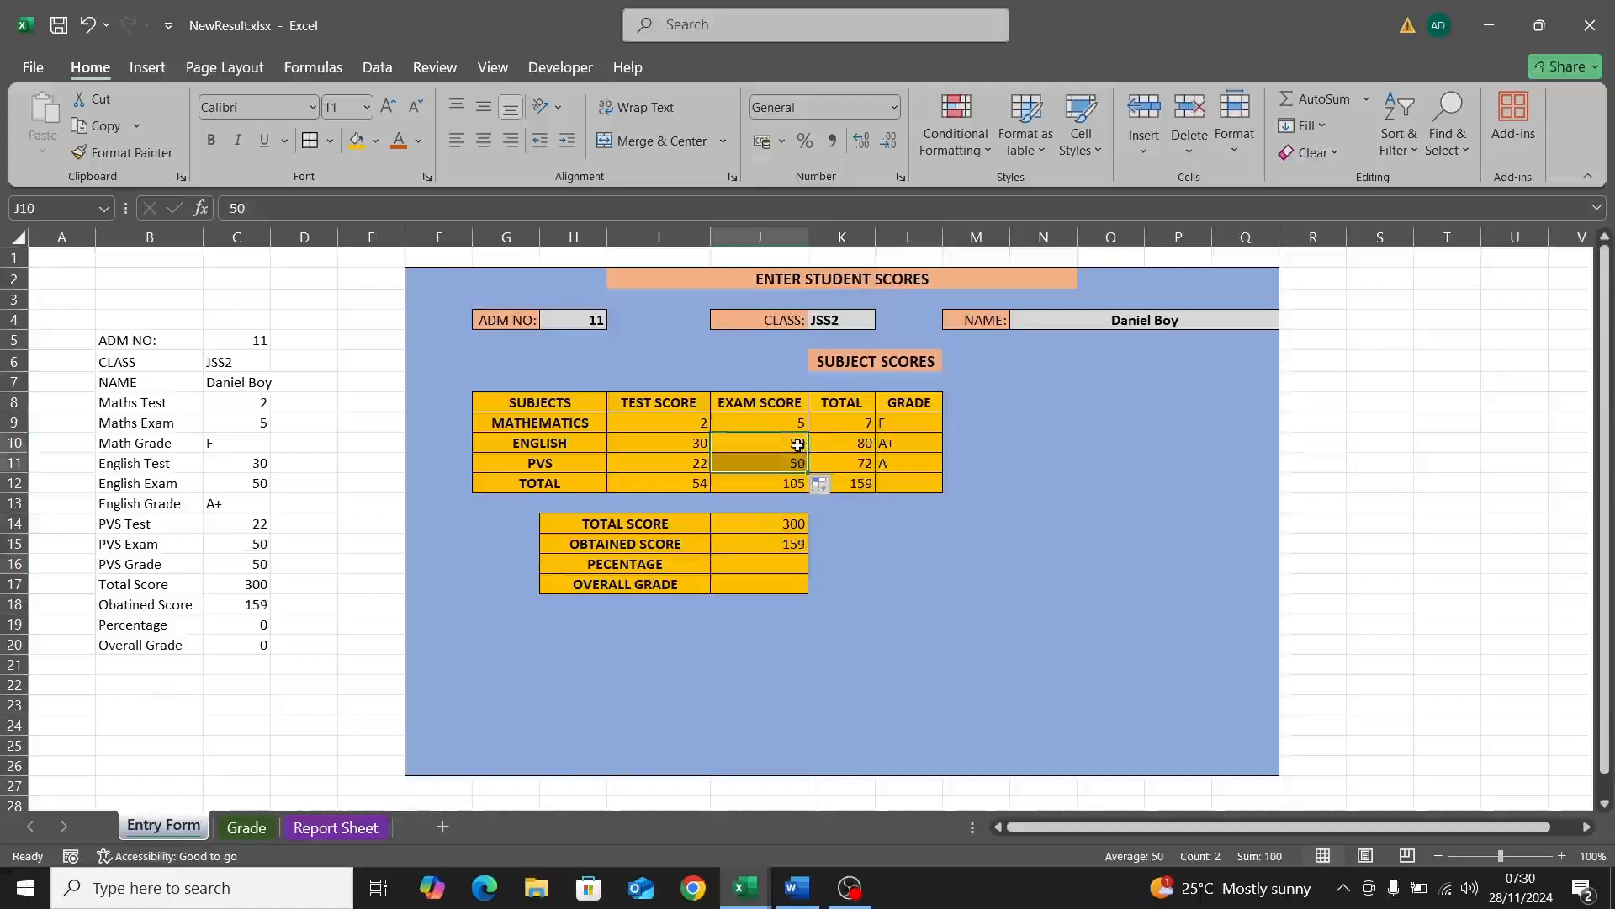
pyautogui.doubleClick(806, 448)
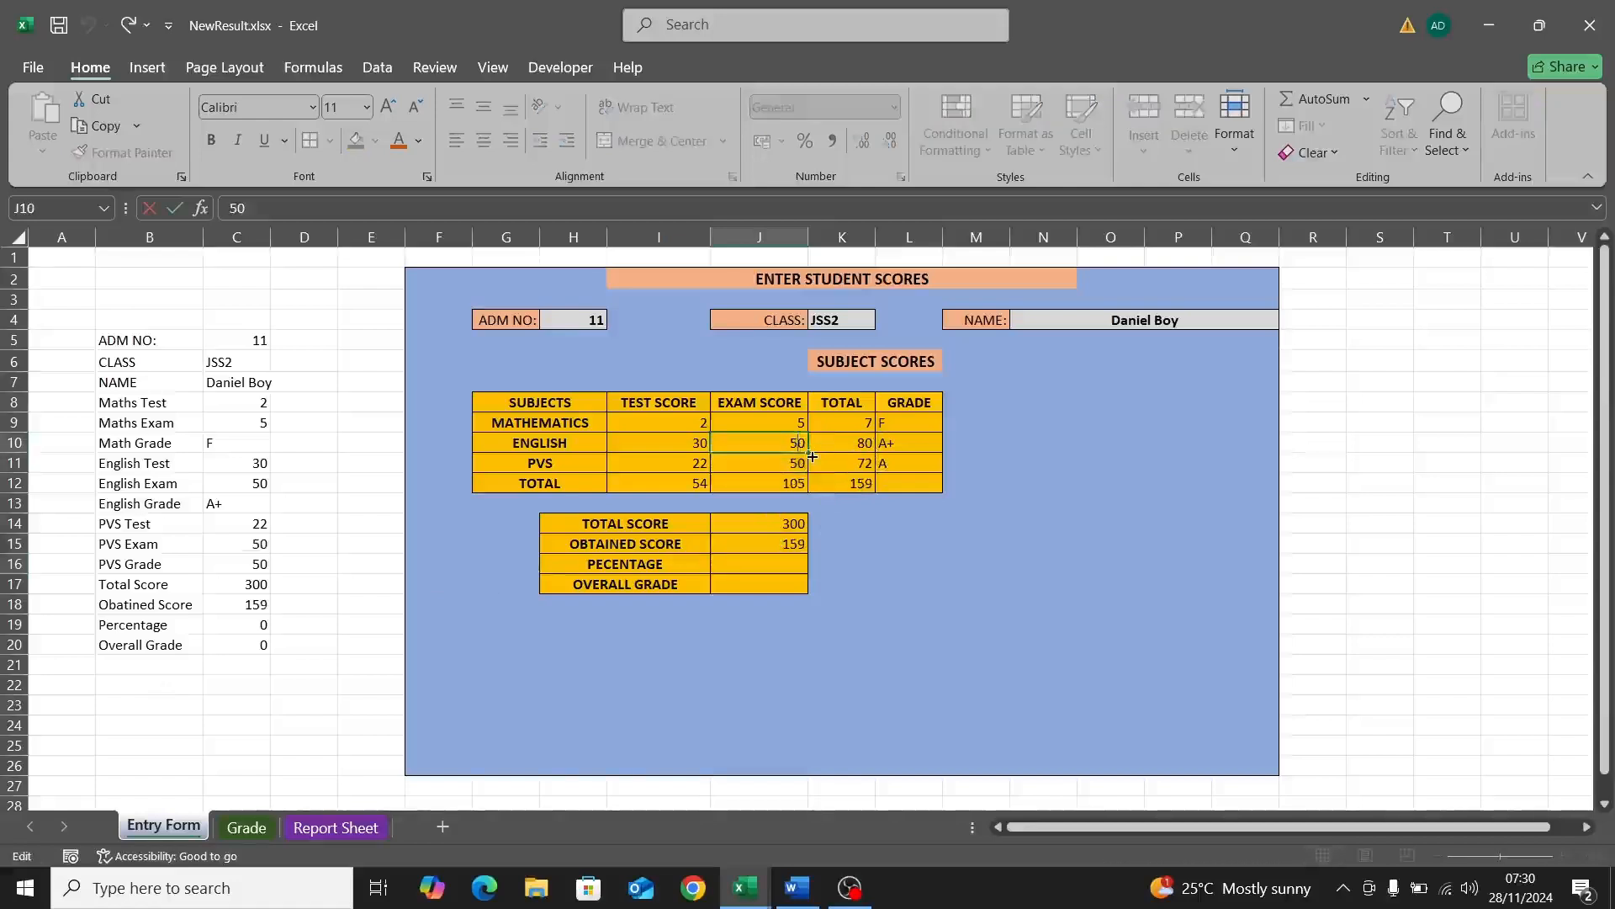
pyautogui.write('6')
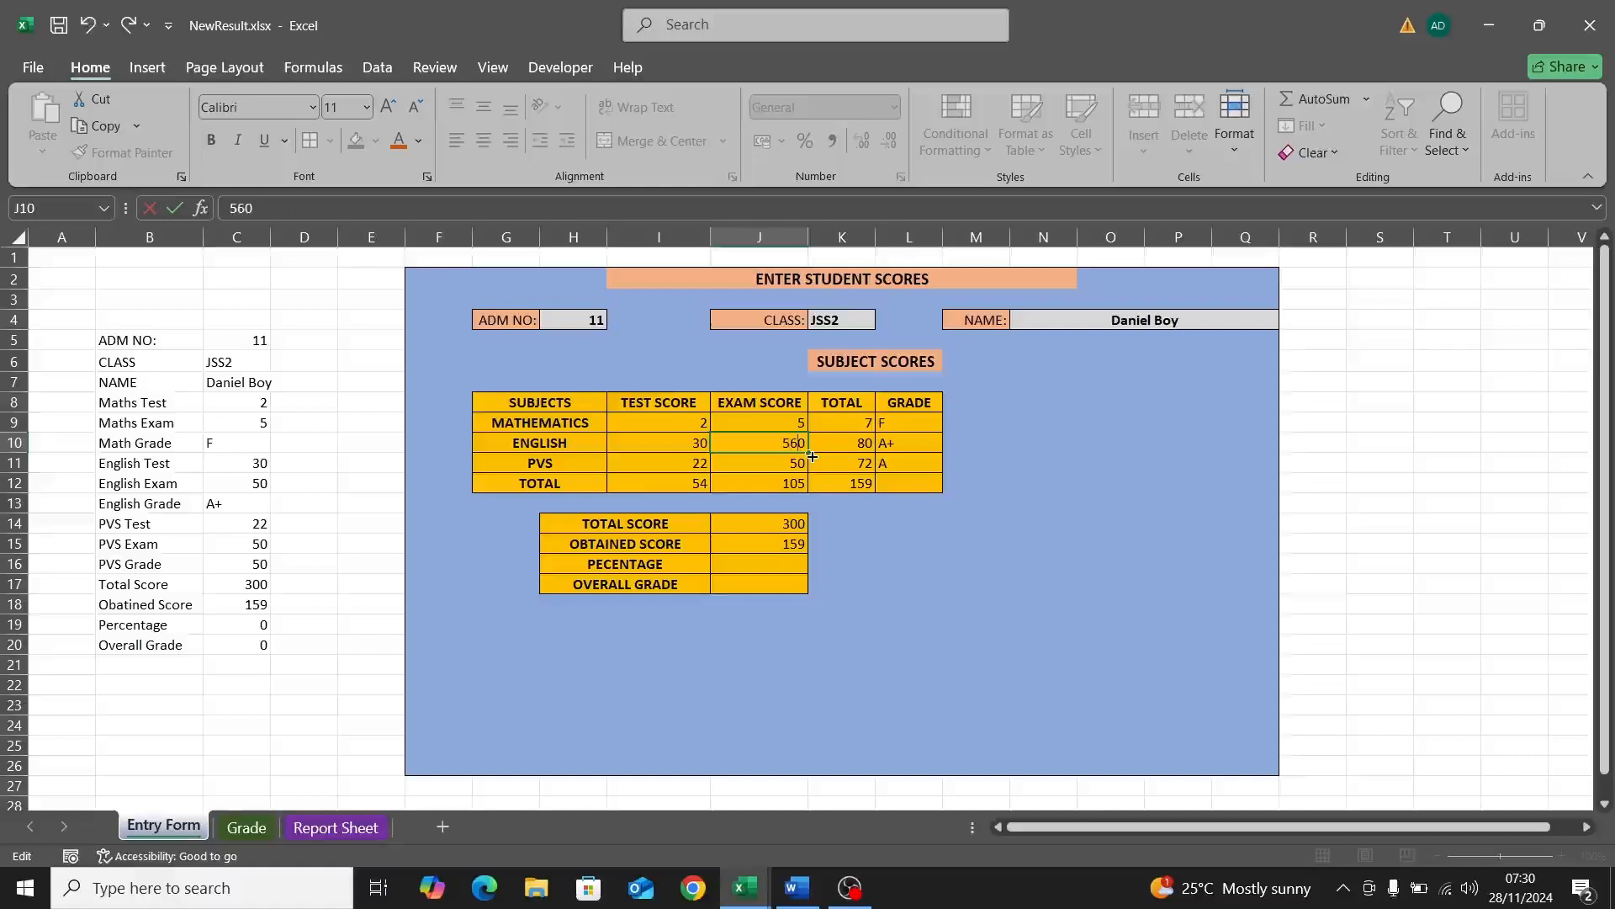
pyautogui.press('BackSpace')
pyautogui.press('BackSpace')
pyautogui.write('40')
pyautogui.press('Return')
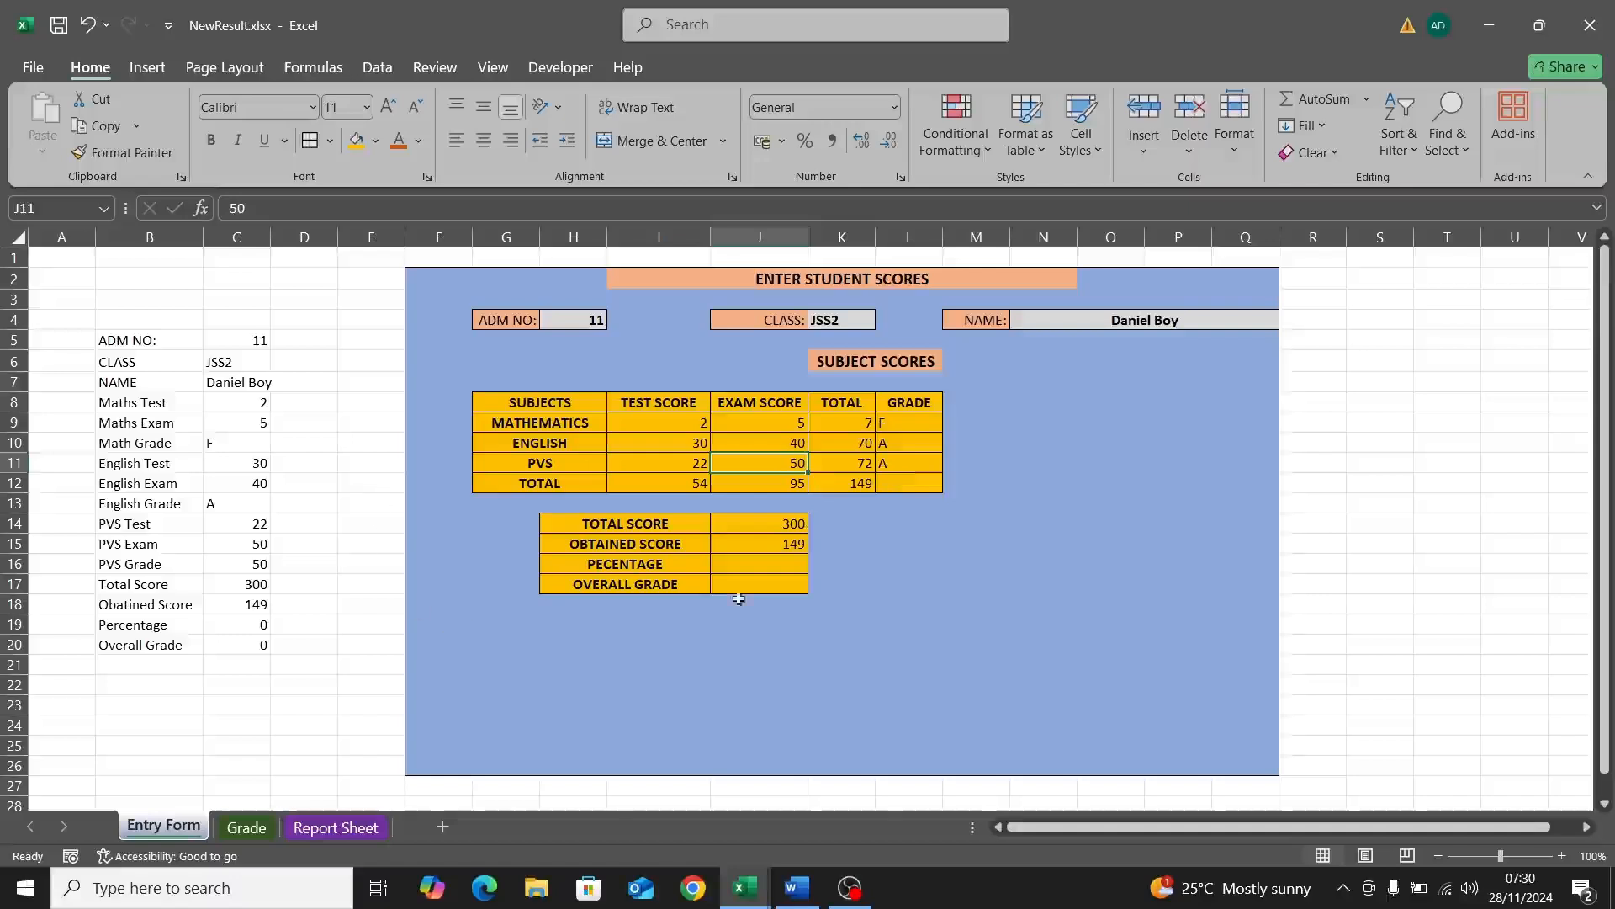
pyautogui.click(763, 561)
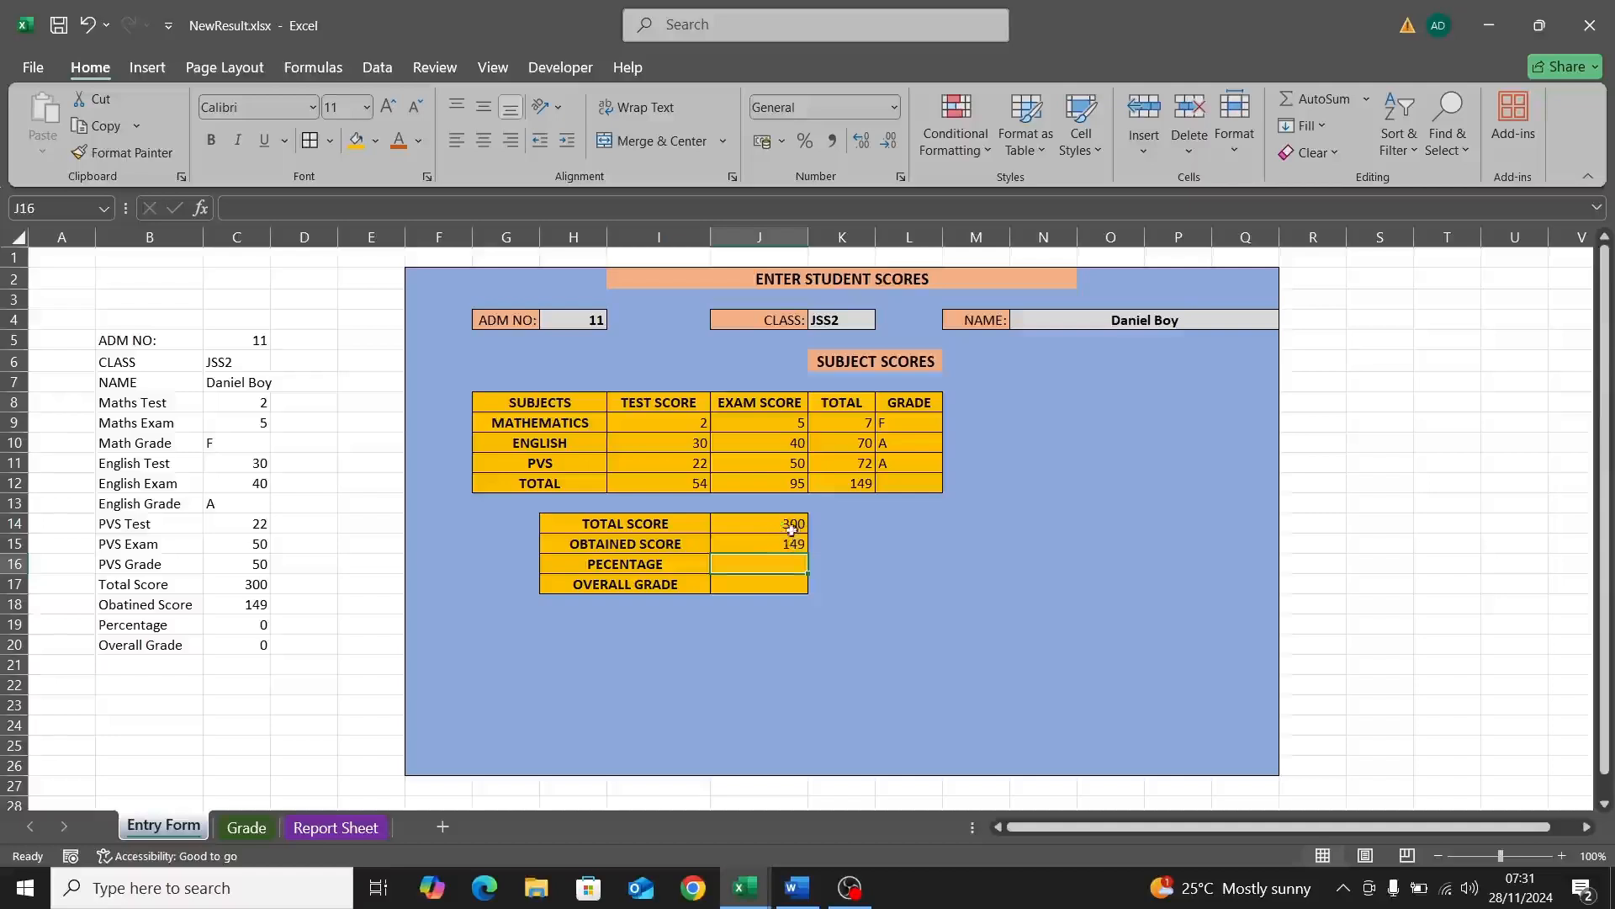
# Step: Enter =J15/J14*100 as the percentage formula in J16
pyautogui.doubleClick(755, 566)
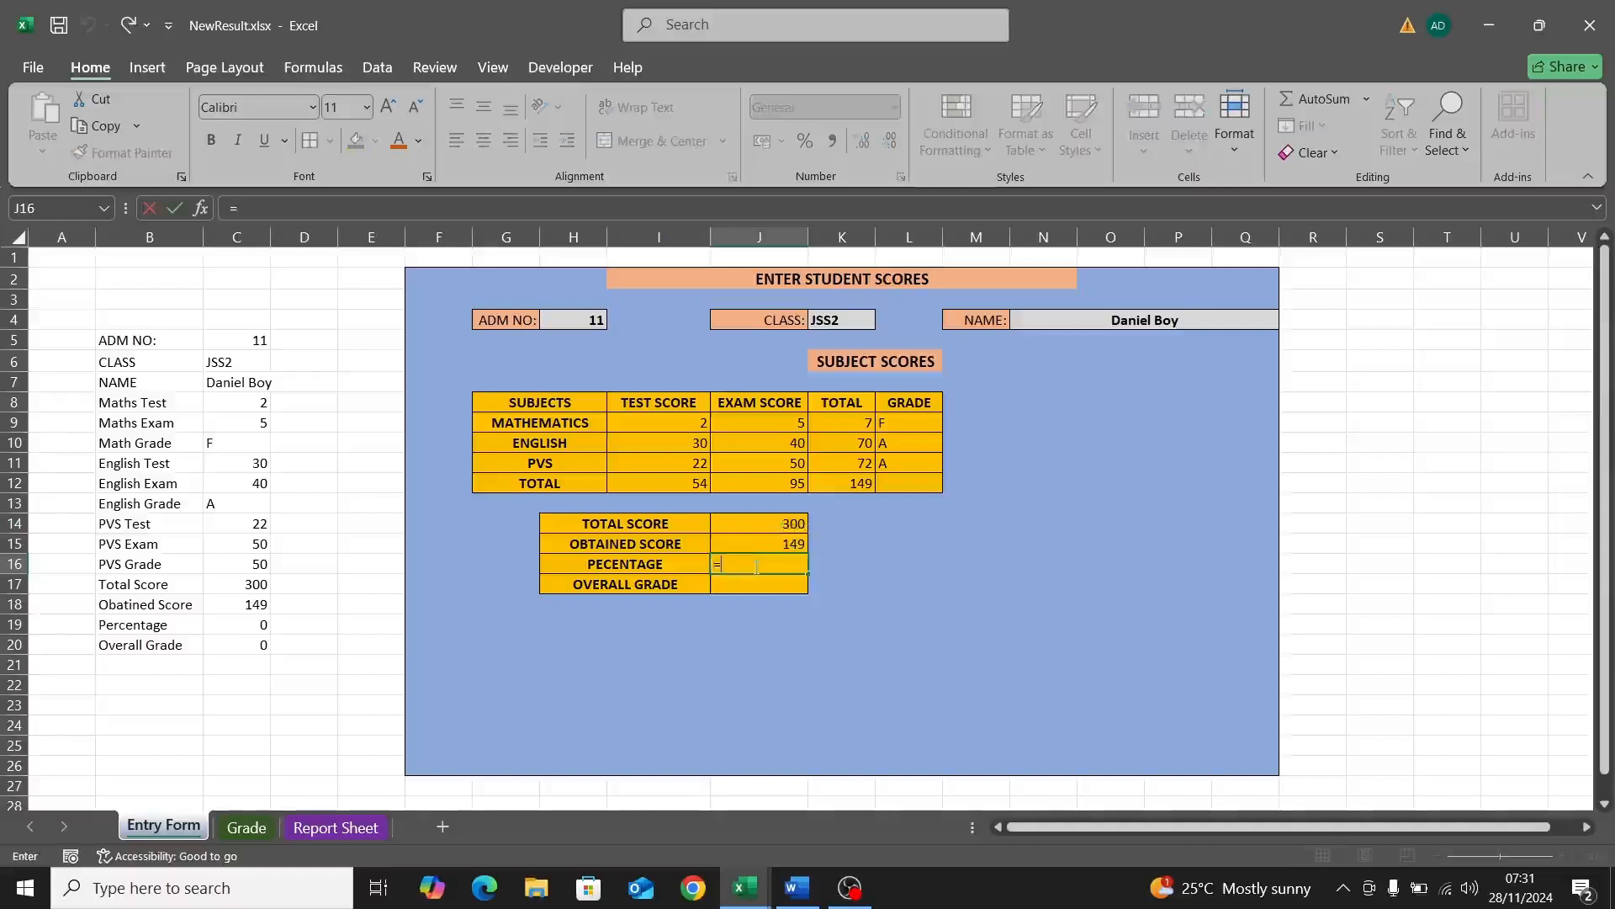
pyautogui.write('=')
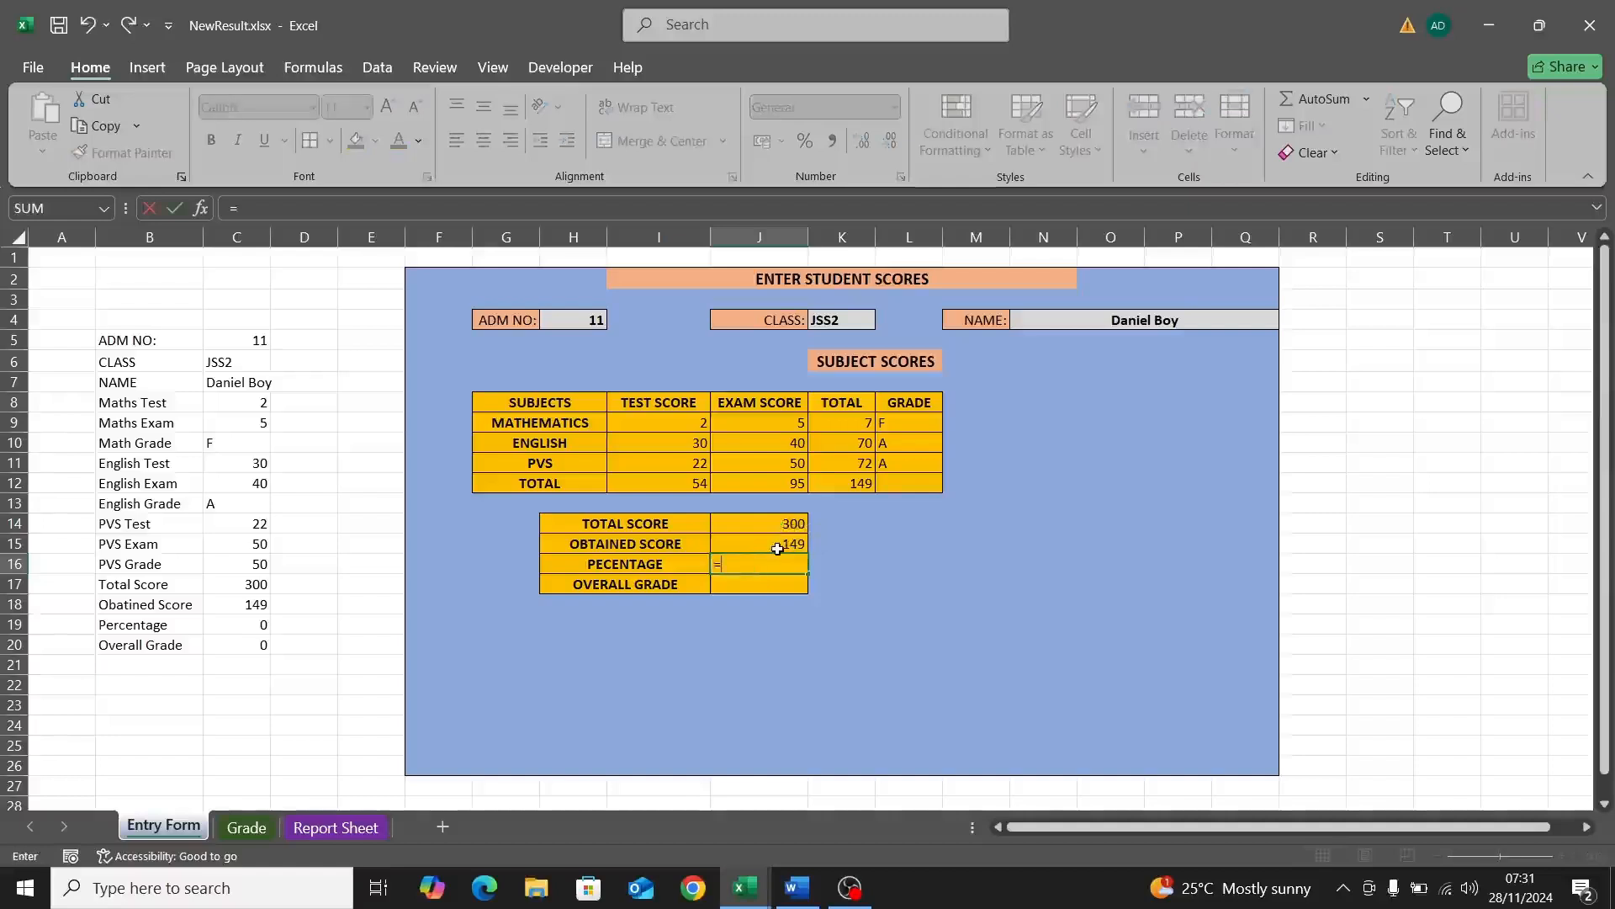
pyautogui.click(777, 549)
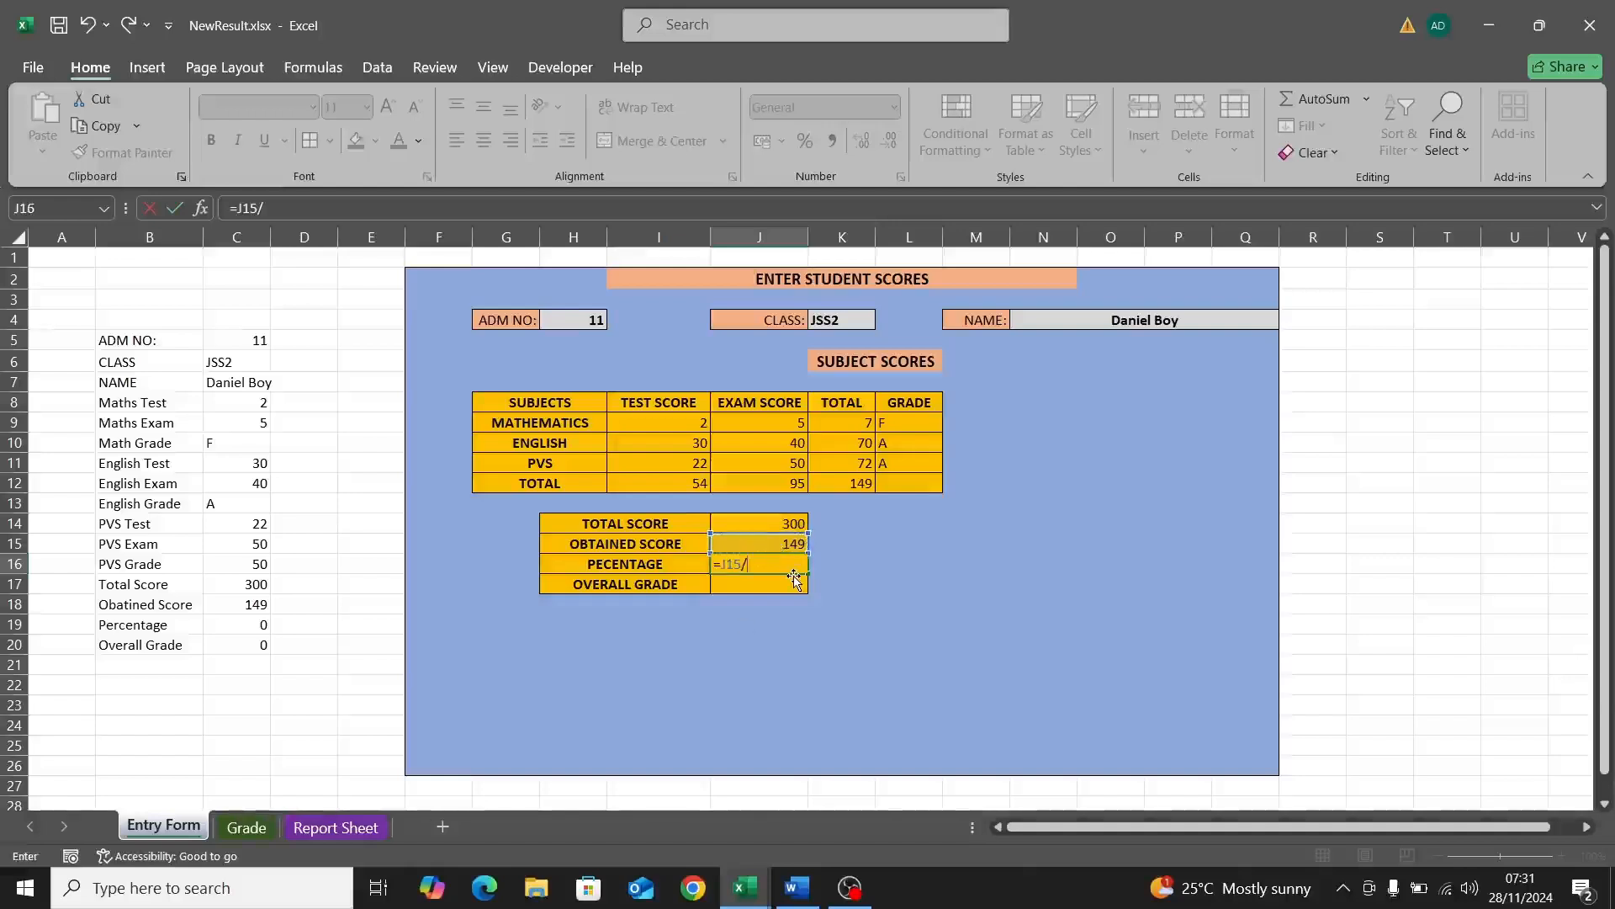
pyautogui.click(789, 525)
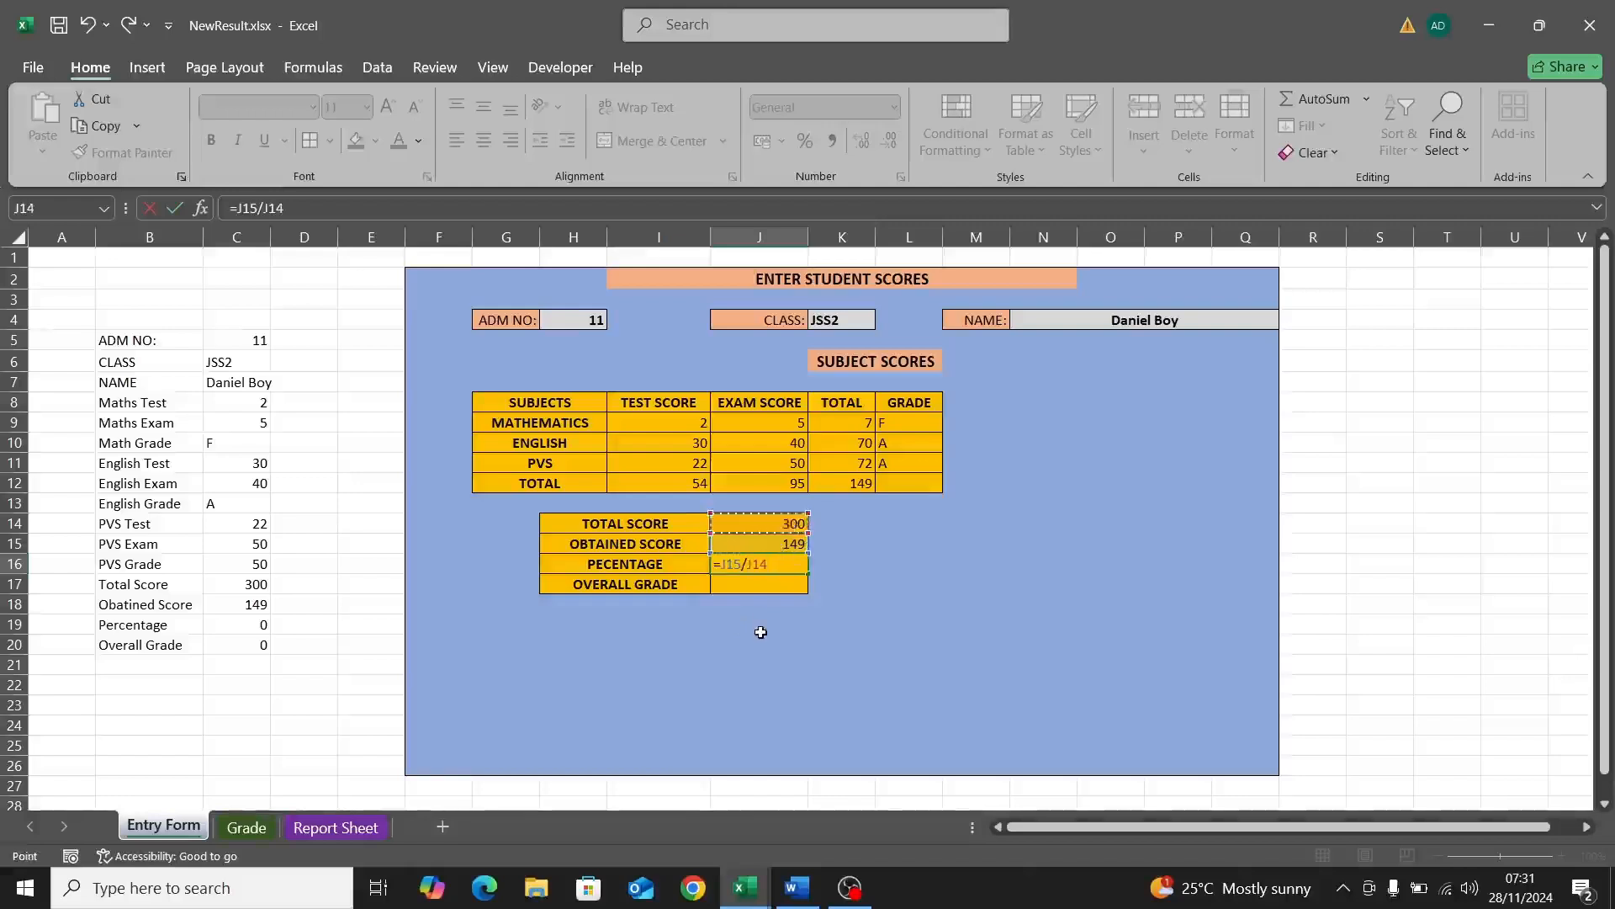
pyautogui.write('*100')
pyautogui.press('Return')
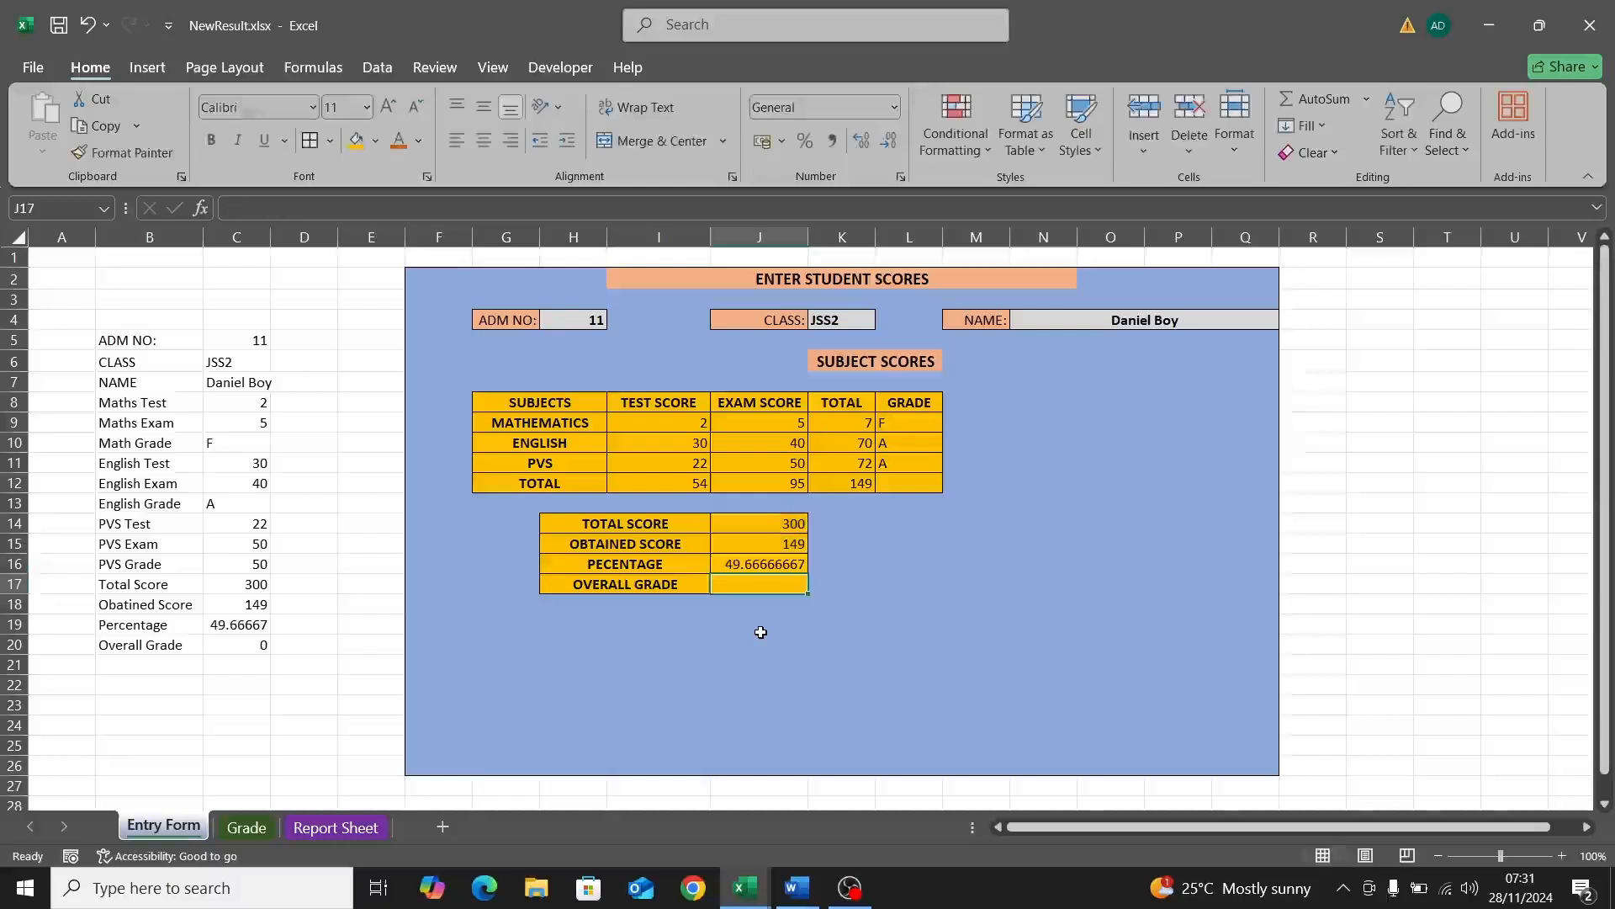
# Step: Wrap the percentage as =ROUND(J15/J14*100,0) so J16 shows 50
pyautogui.click(752, 567)
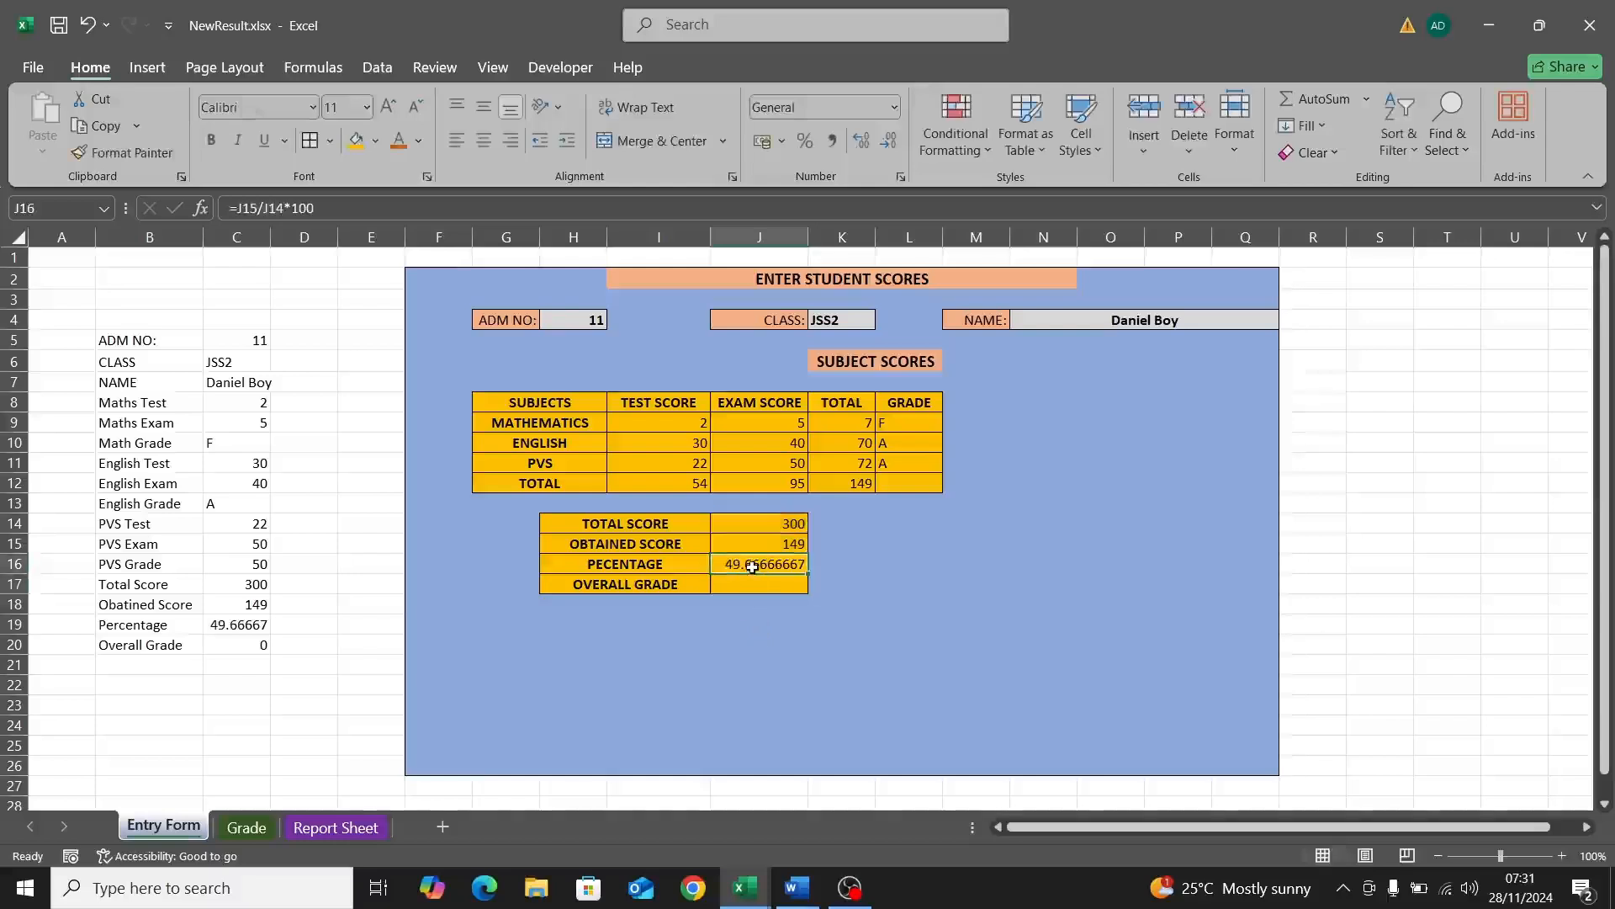
pyautogui.click(239, 209)
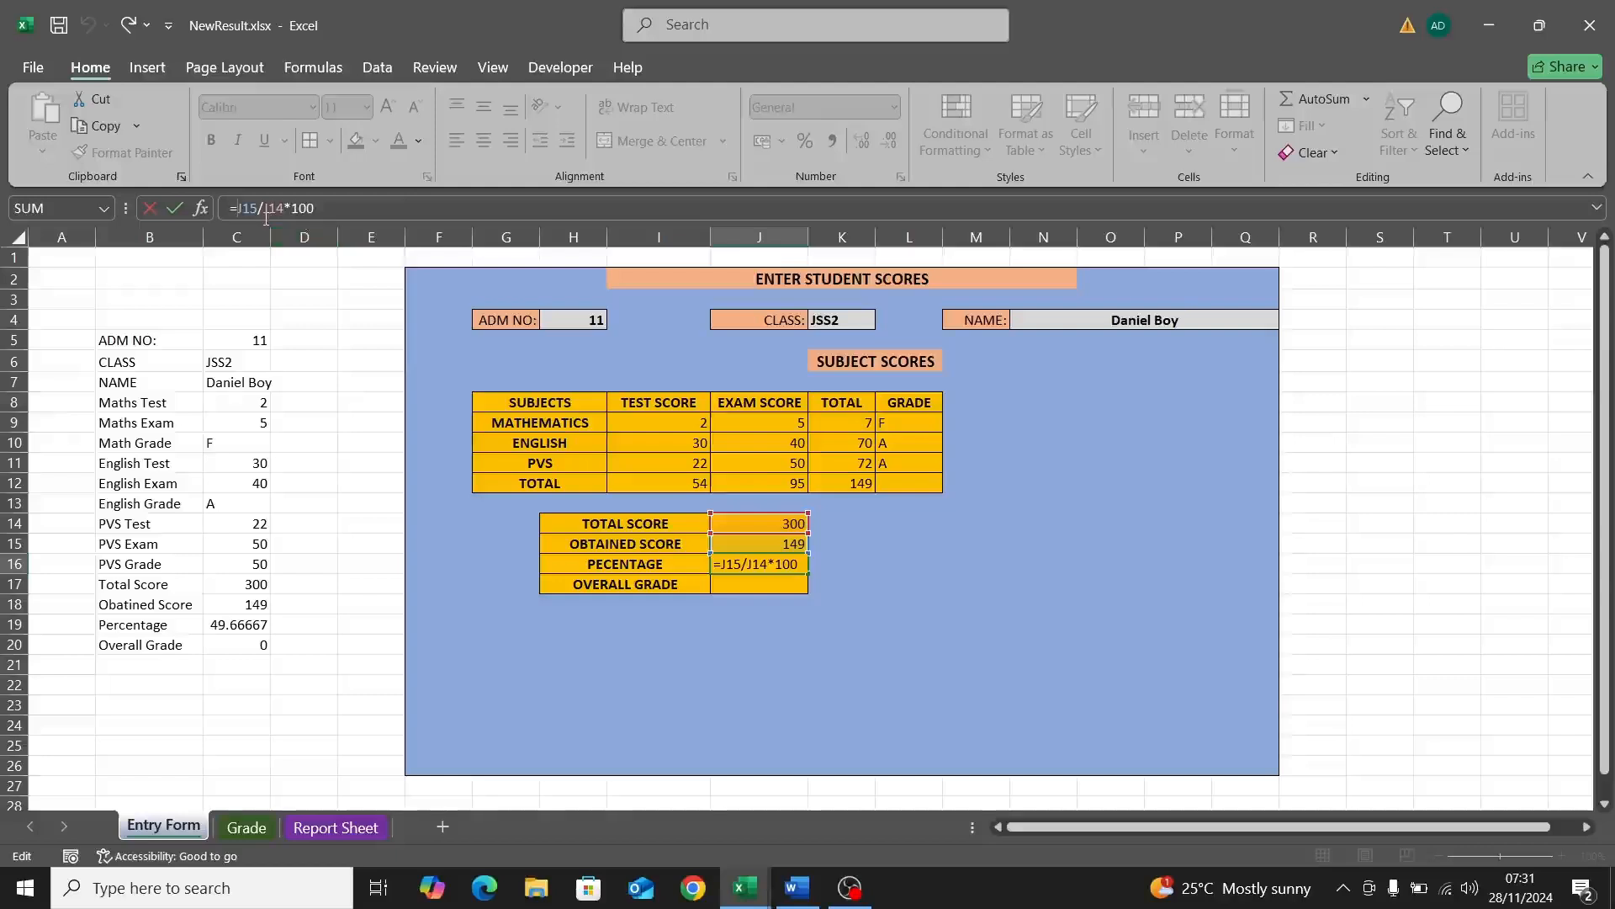
pyautogui.write('ROUND')
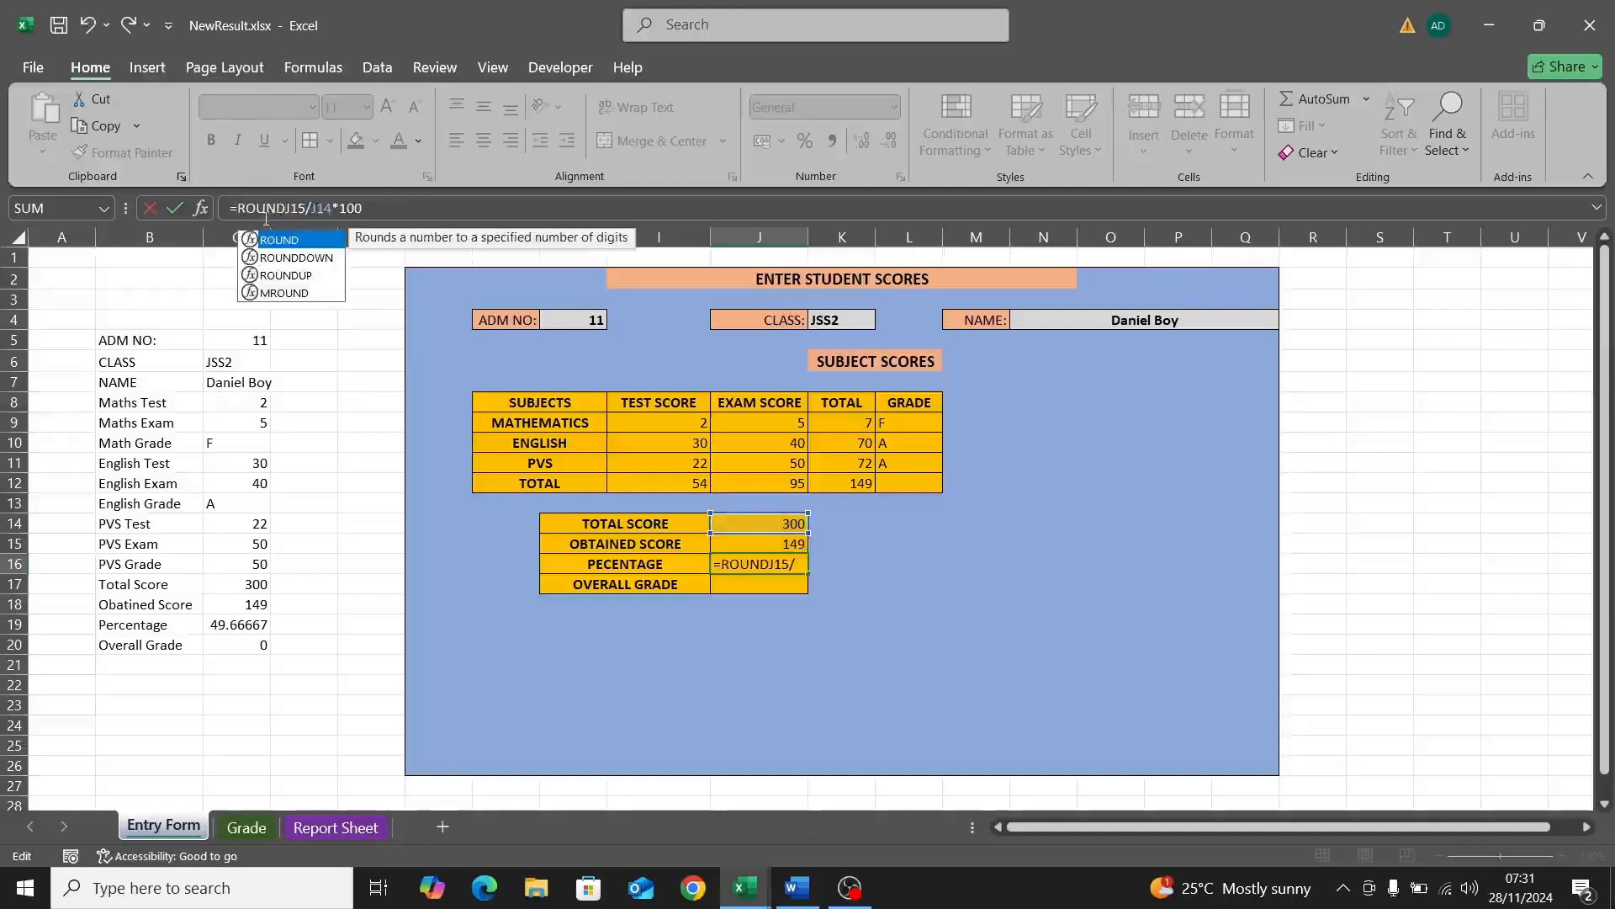
pyautogui.write('(')
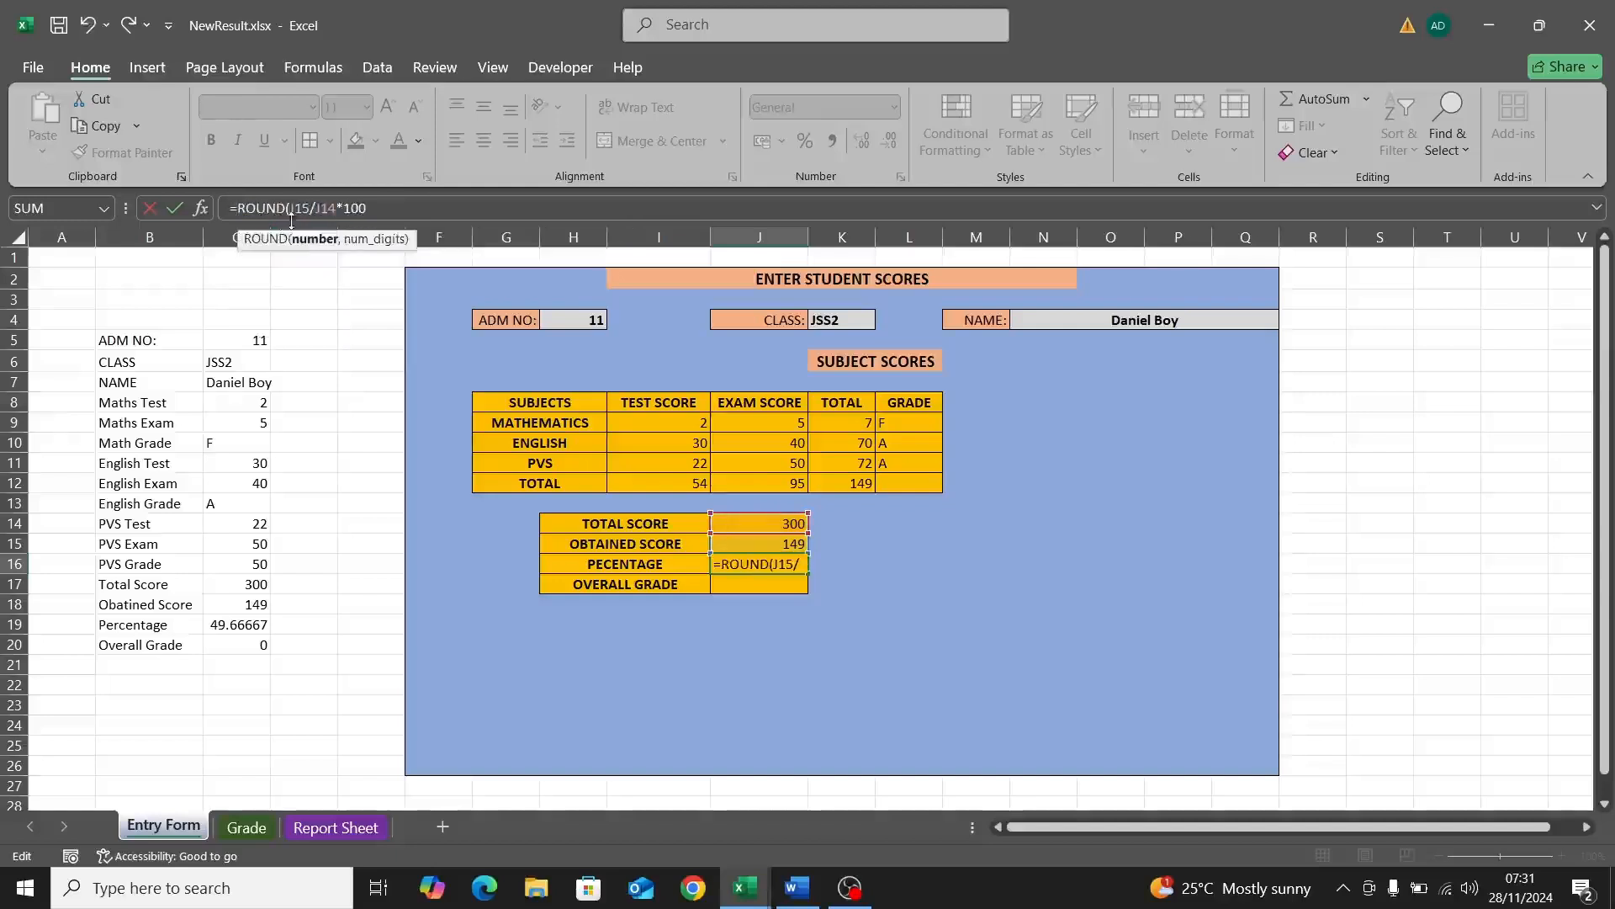
pyautogui.click(376, 211)
pyautogui.write(',0')
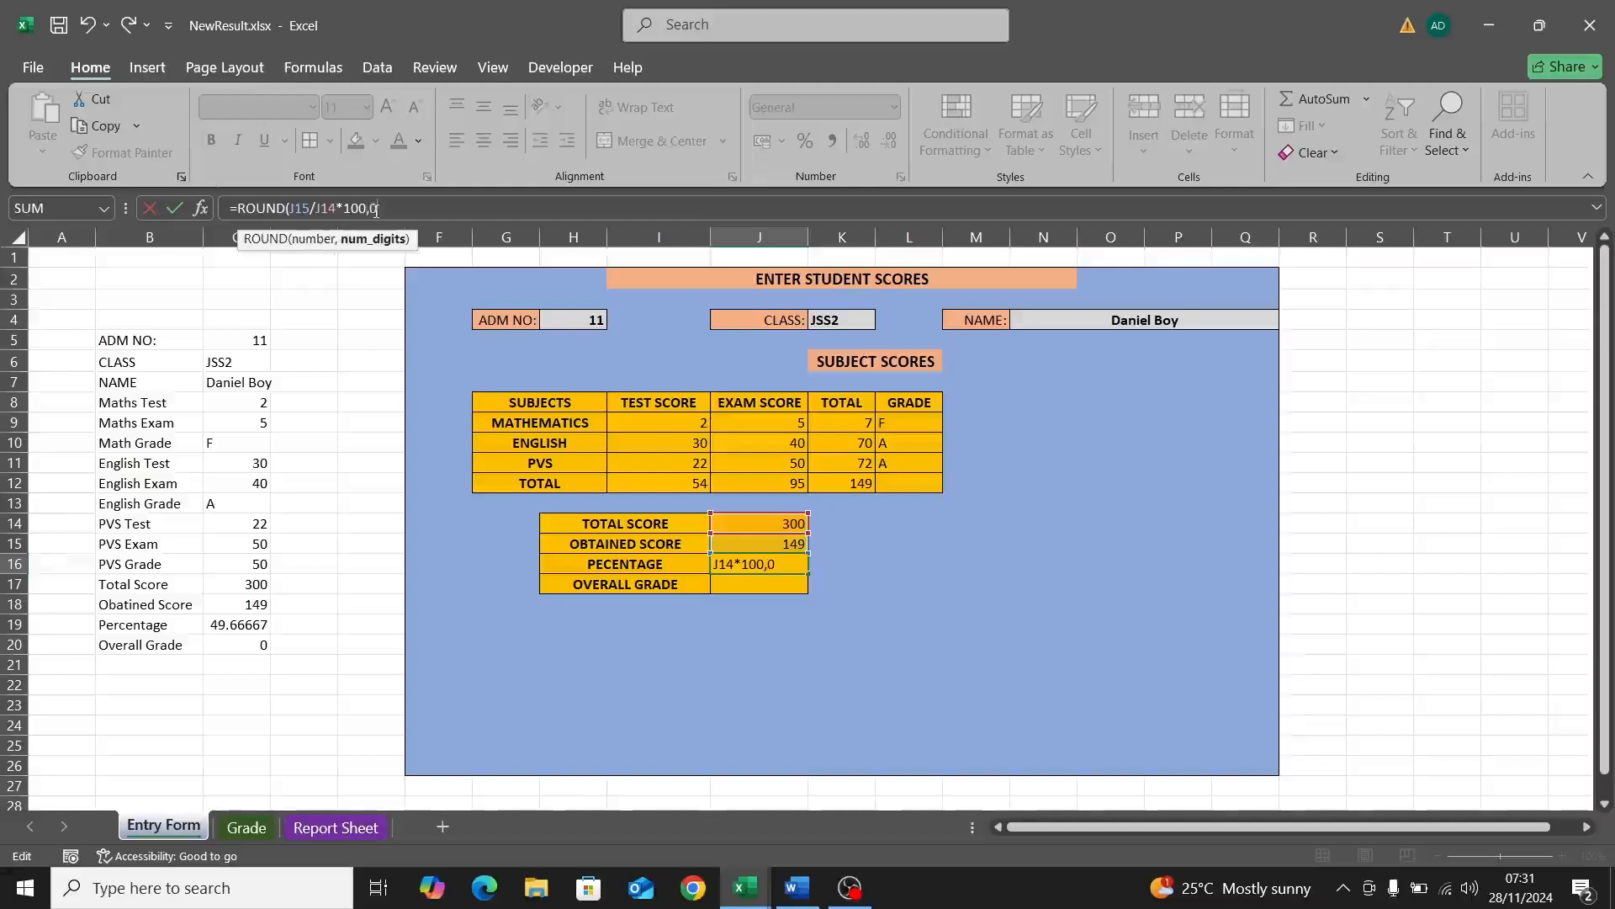
pyautogui.write(')')
pyautogui.press('Return')
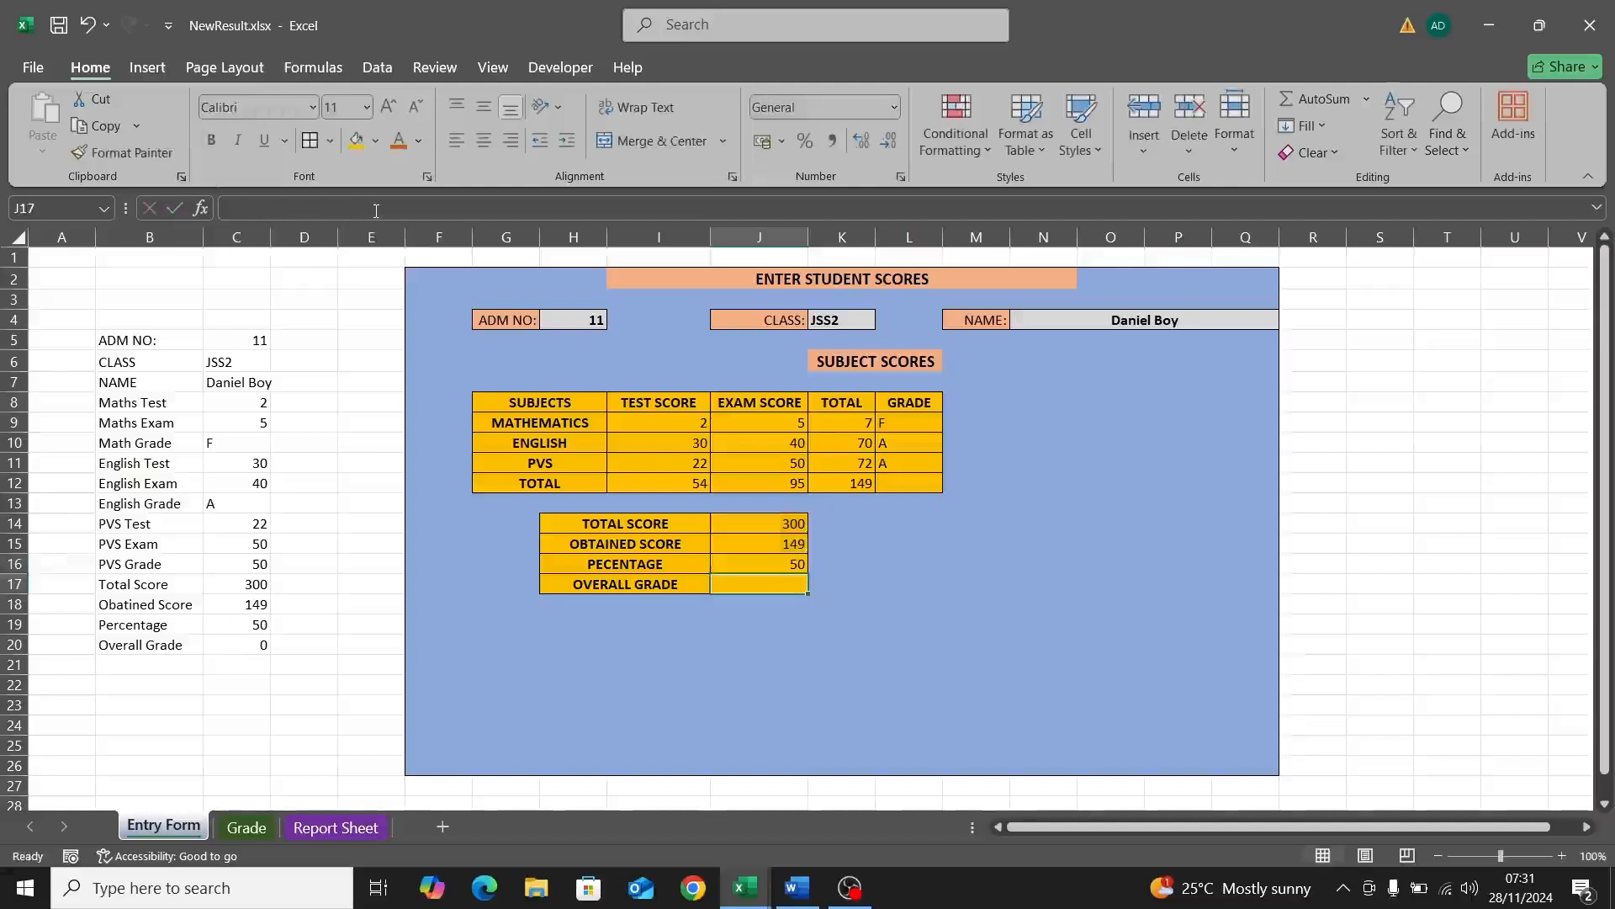
pyautogui.click(792, 563)
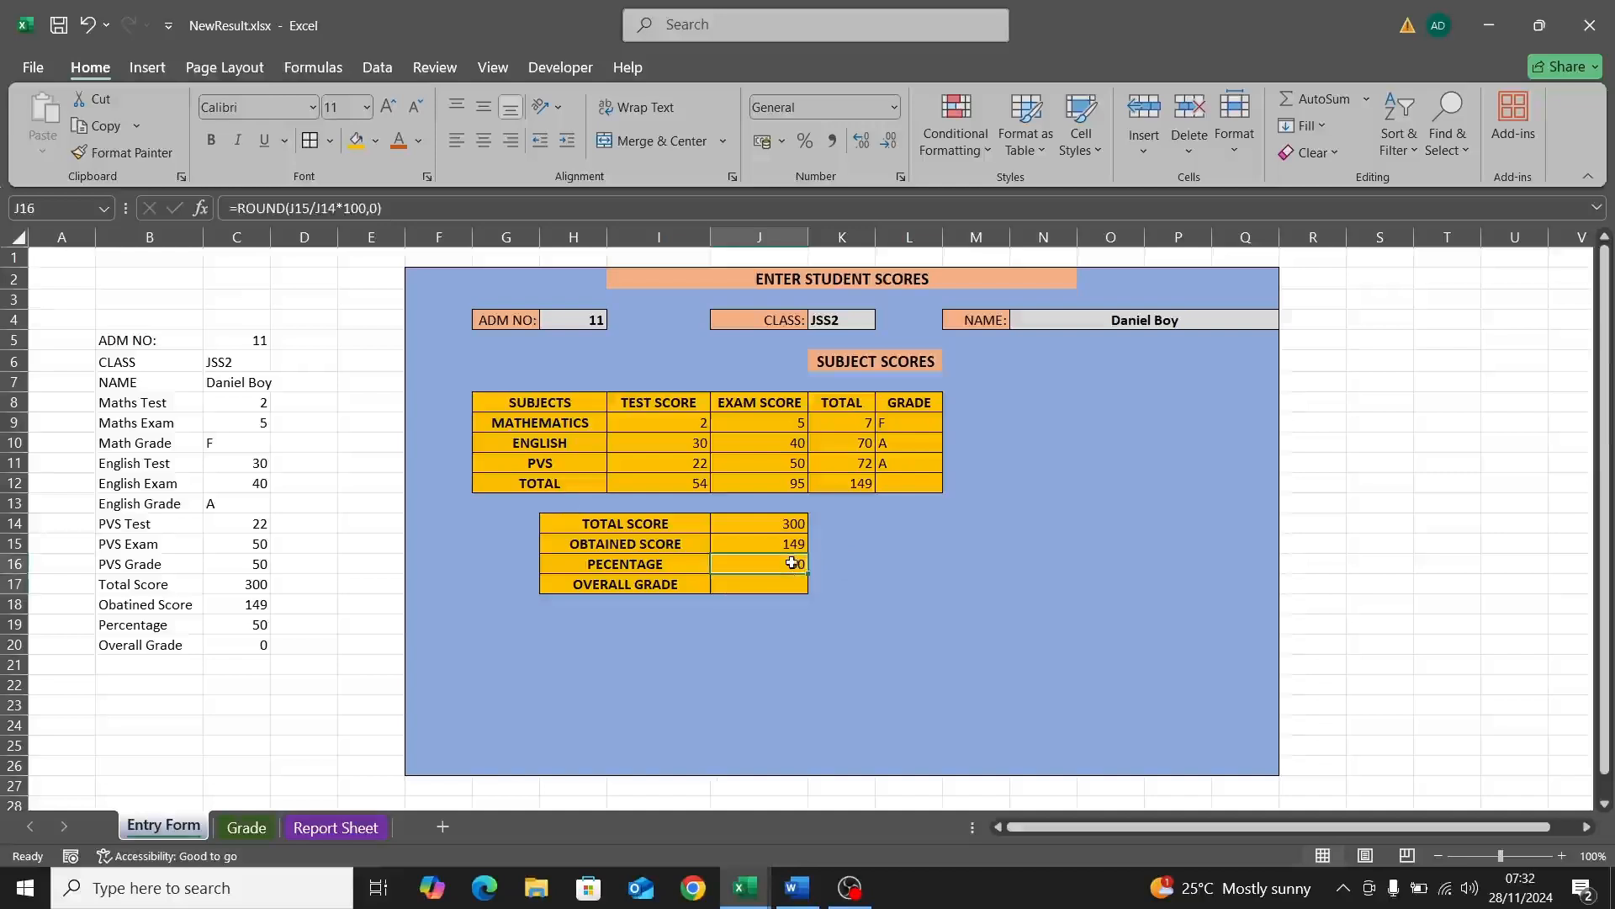
pyautogui.click(761, 584)
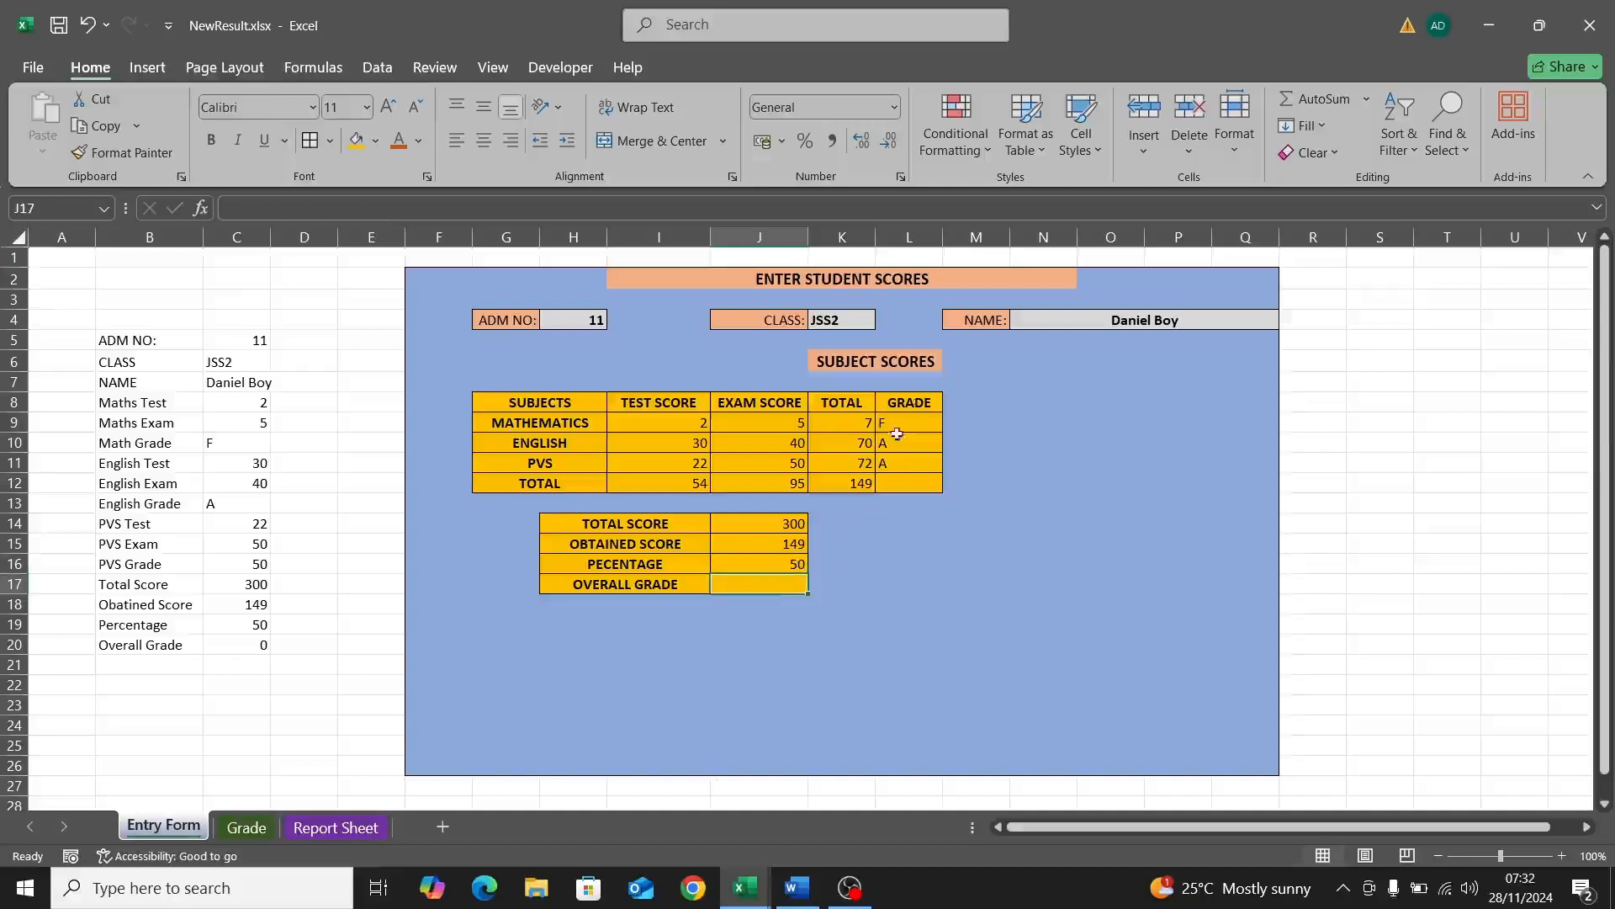
# Step: Enter =VLOOKUP(J16,Grade!$B$2:$C$9,2,TRUE) in J17, returning grade C
pyautogui.doubleClick(751, 583)
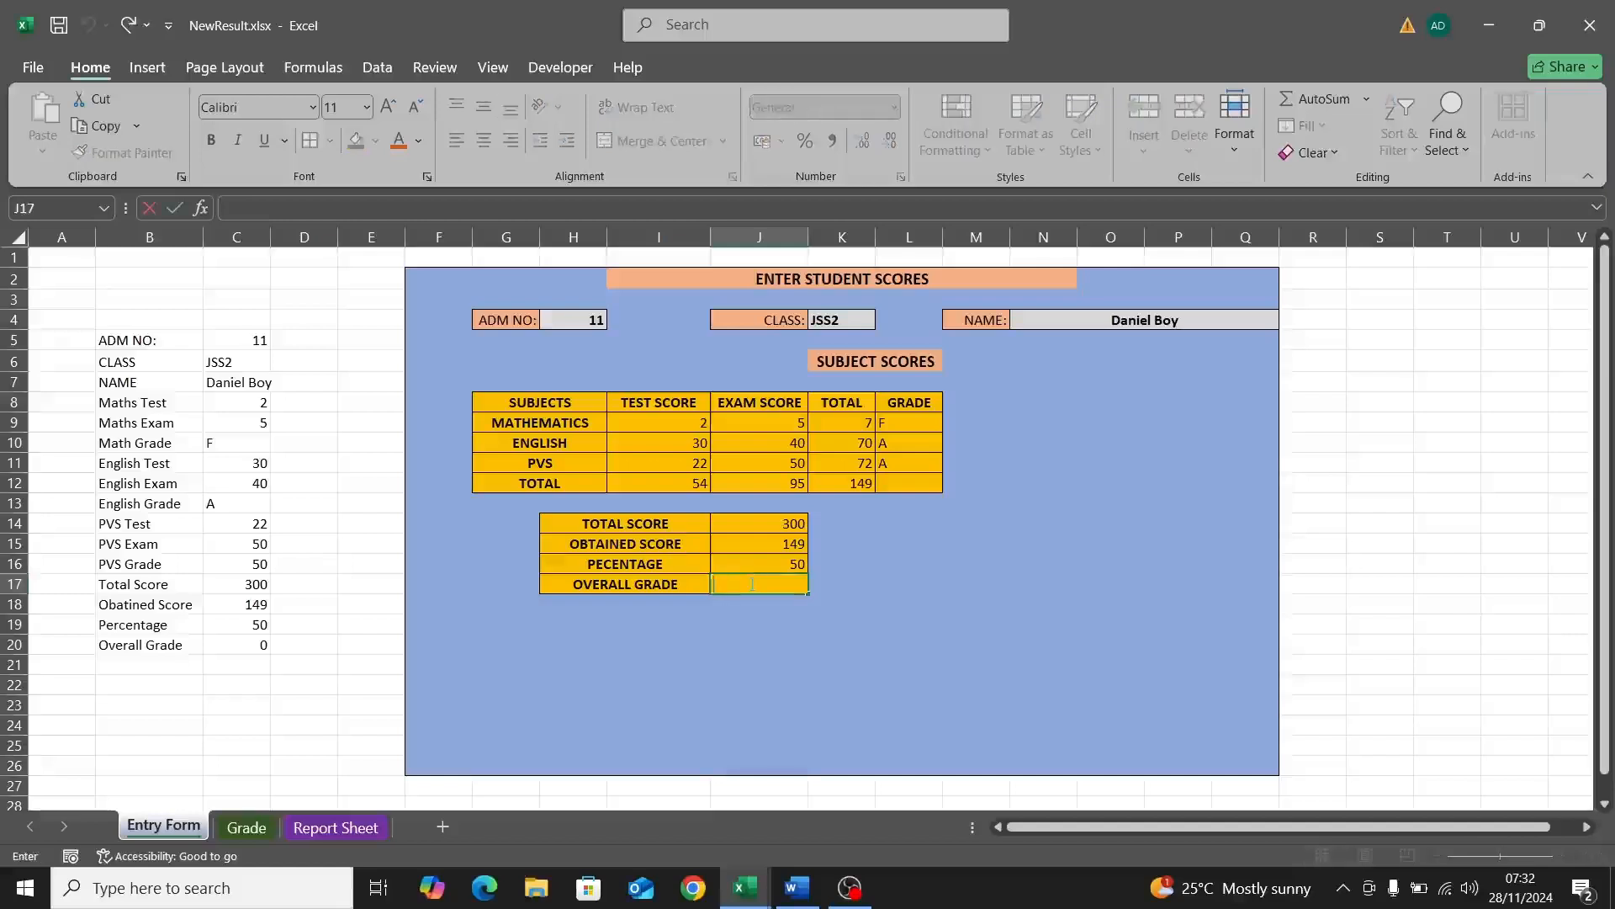
pyautogui.write('=V')
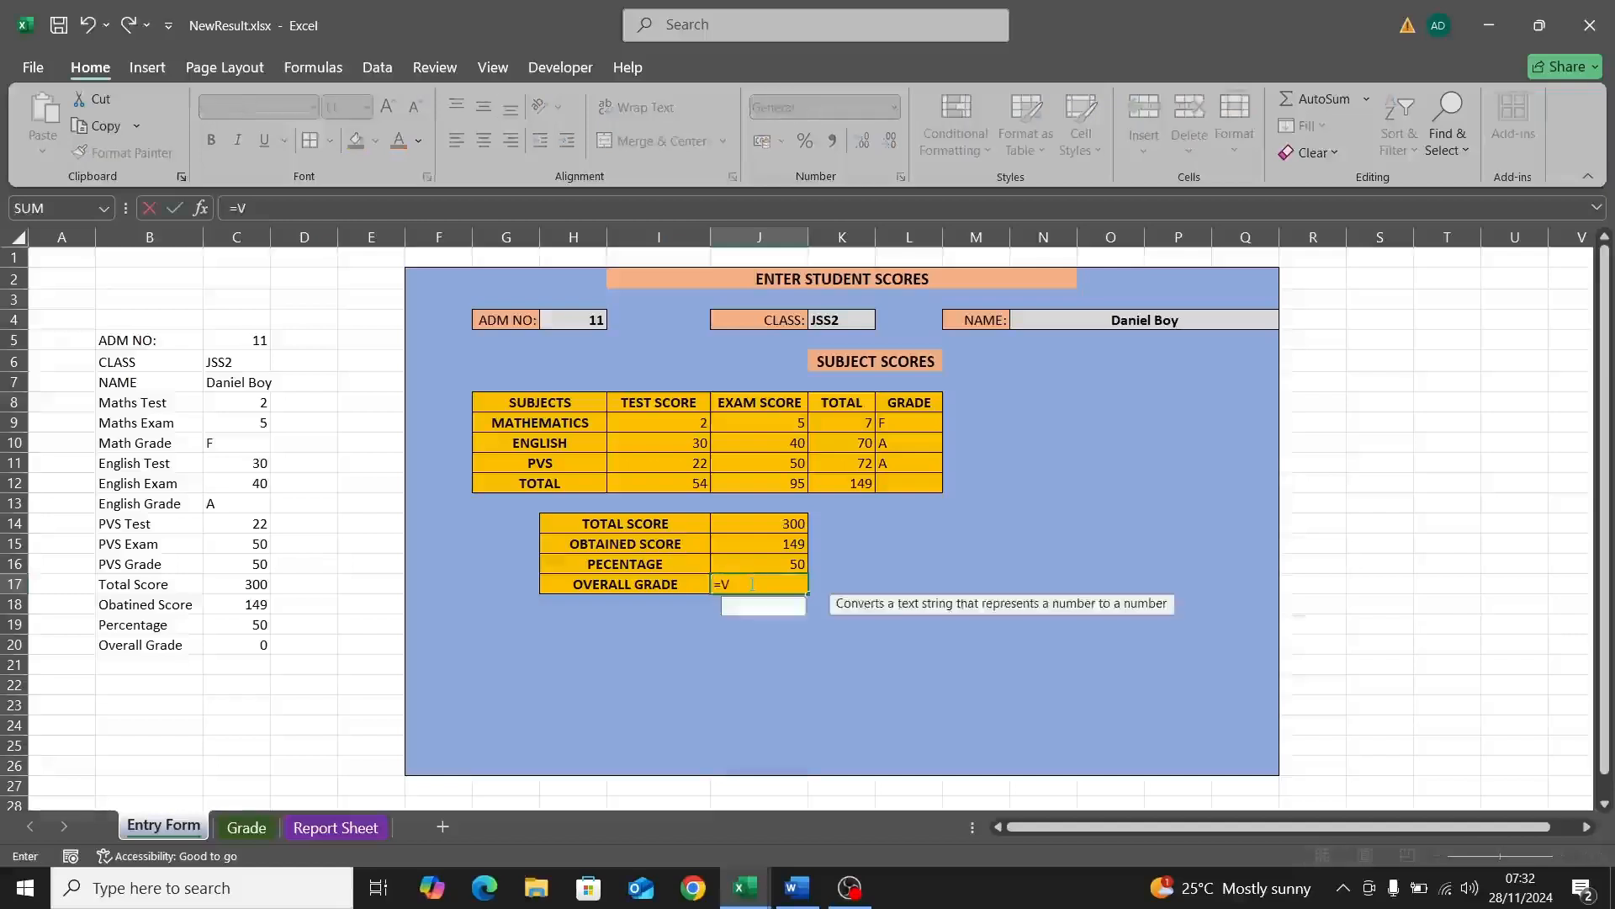
pyautogui.write('LOOKUP')
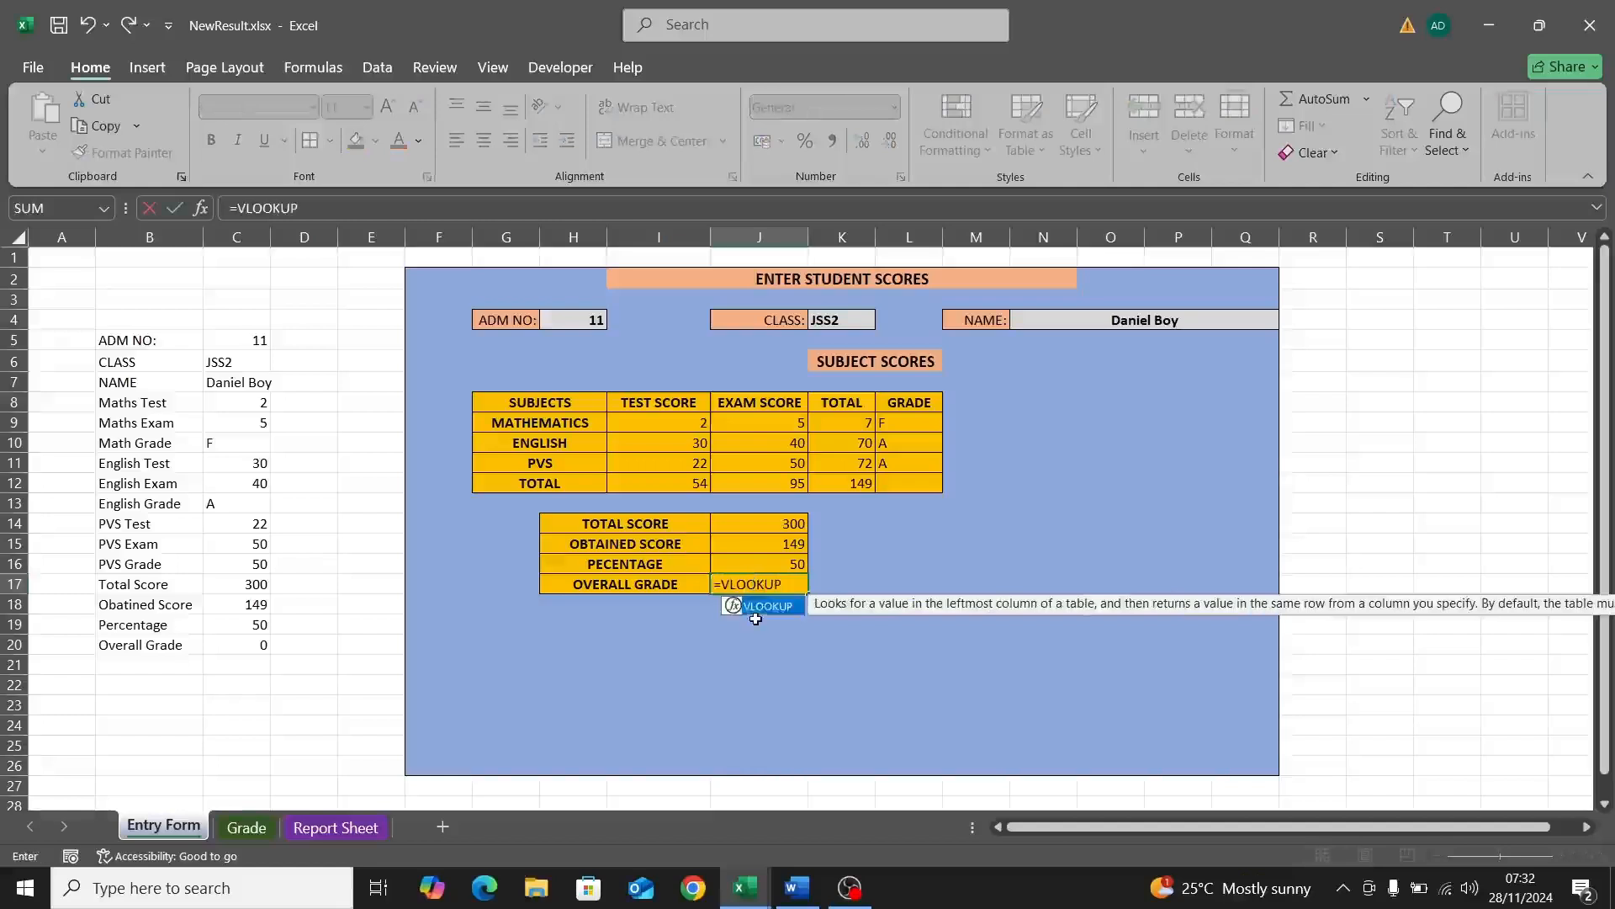
pyautogui.doubleClick(768, 606)
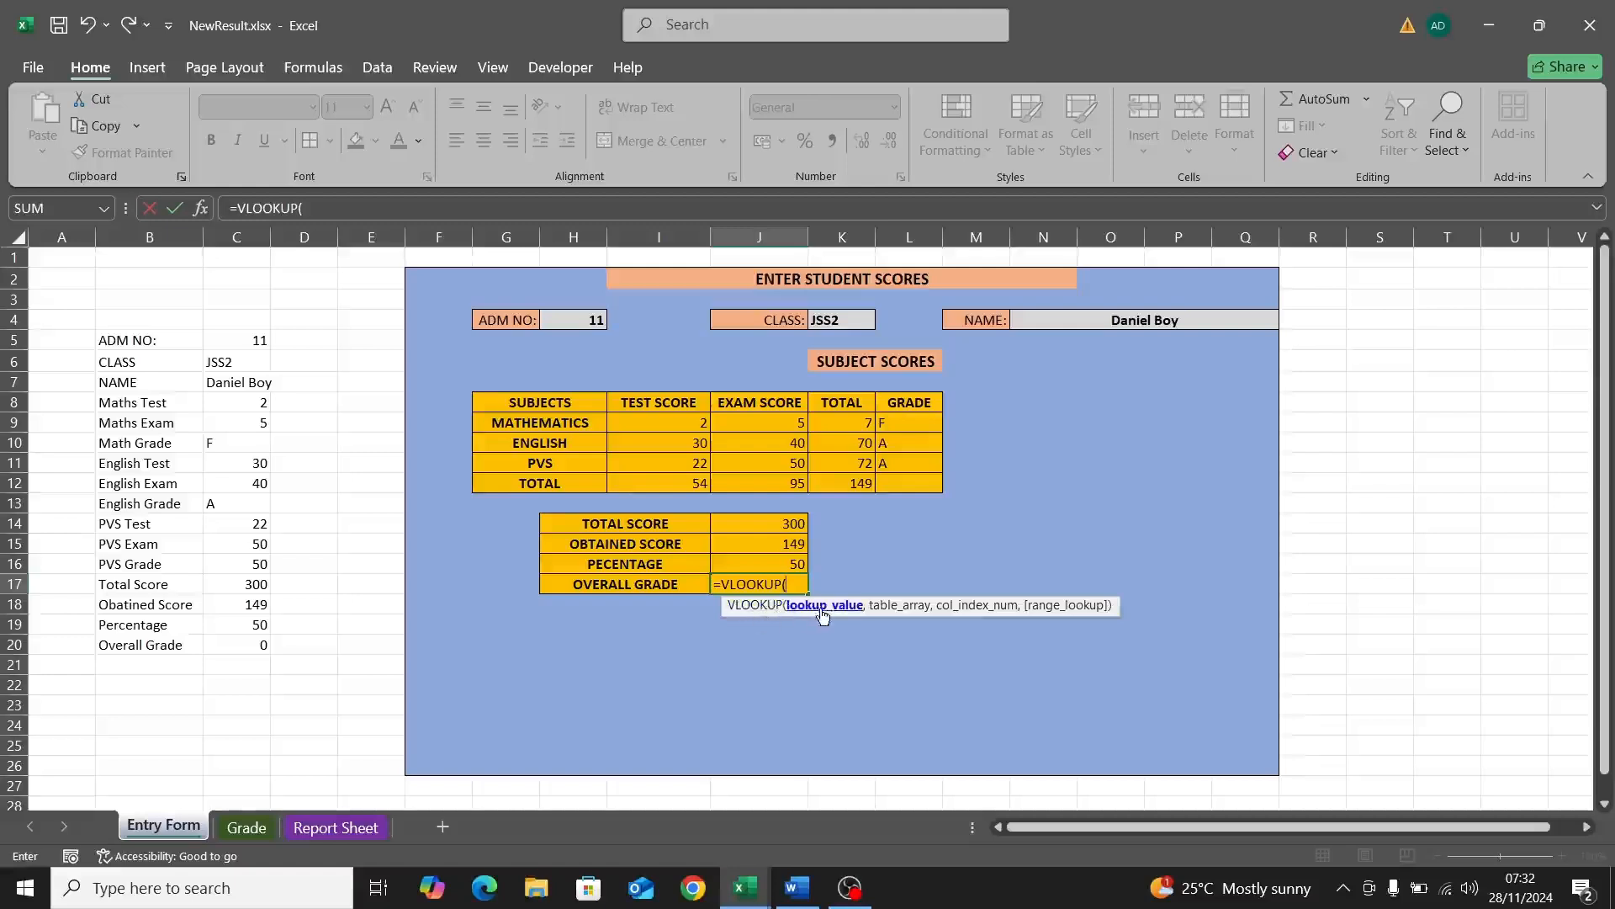
pyautogui.click(788, 564)
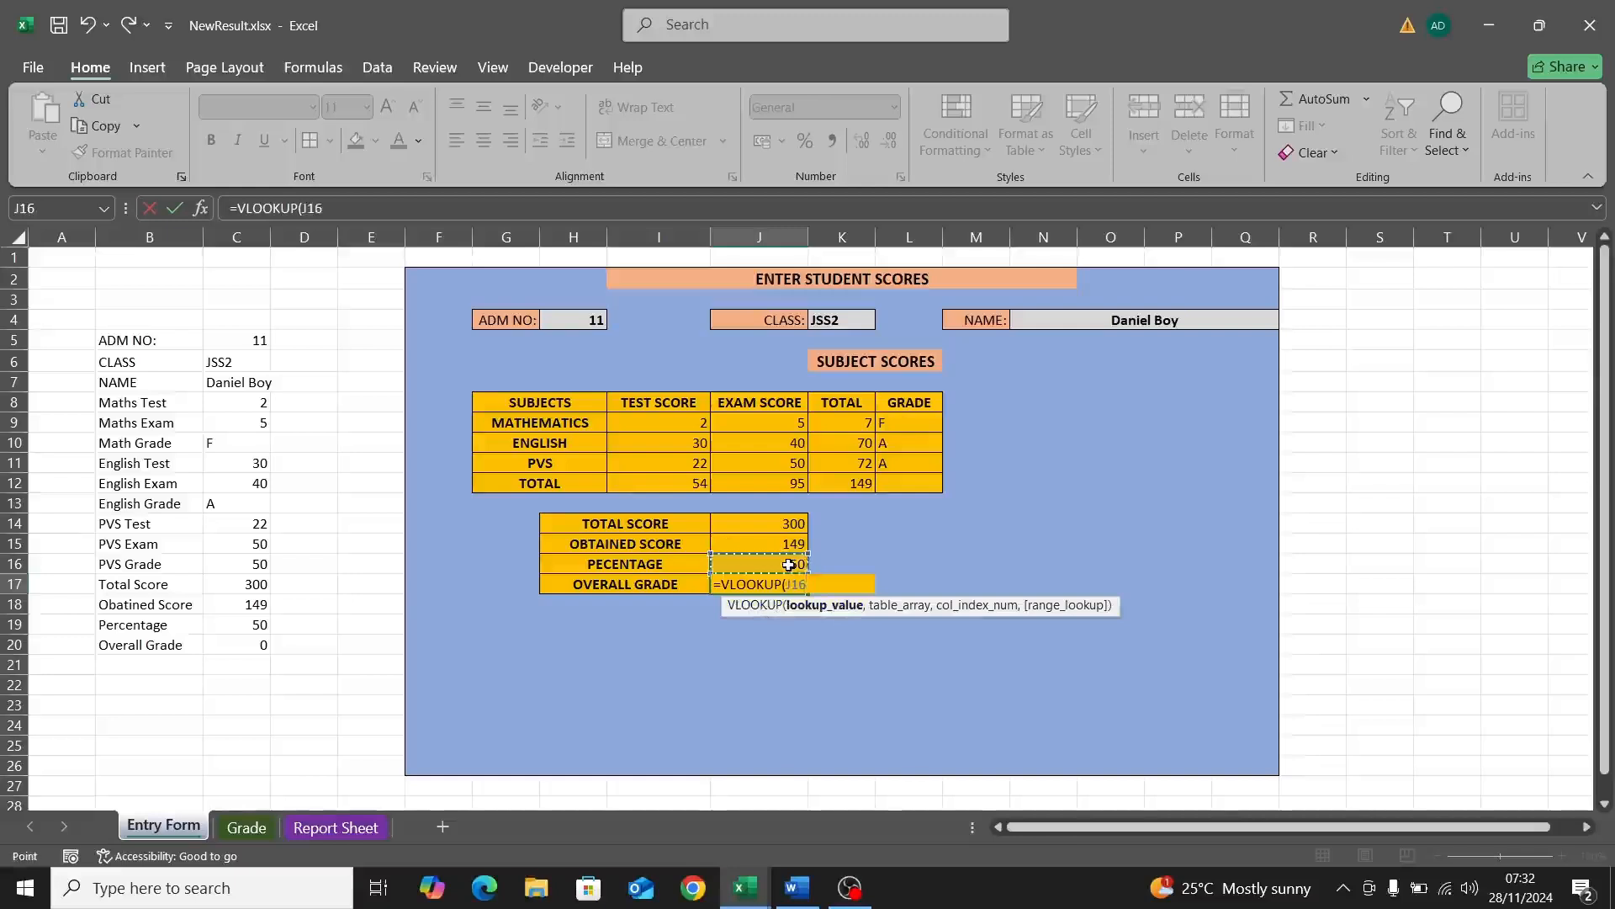
pyautogui.write(',')
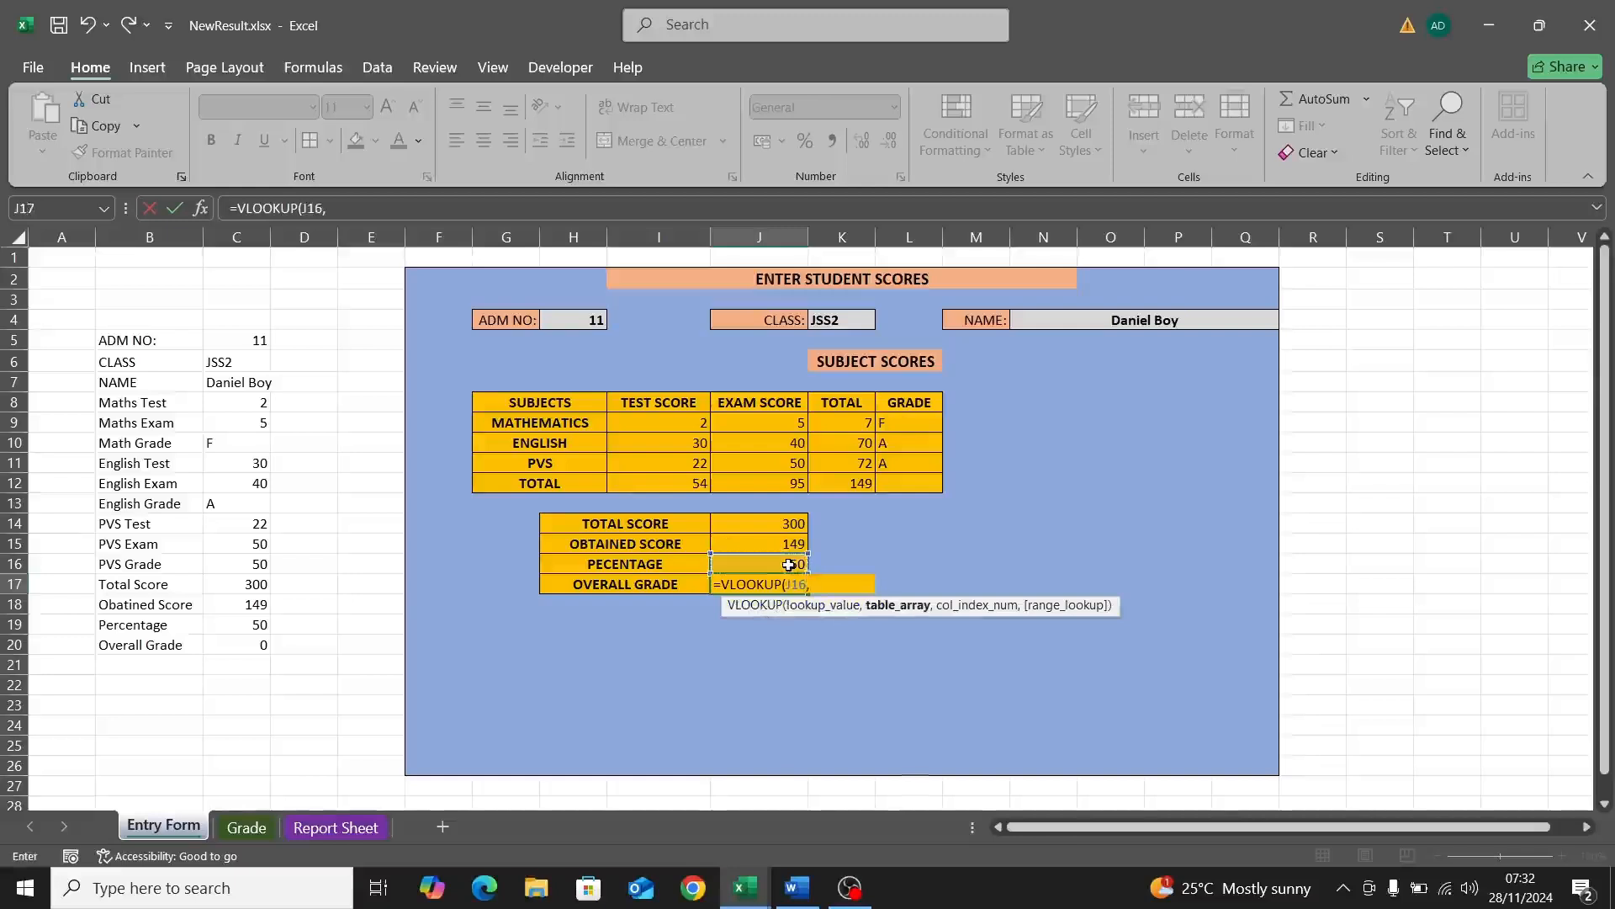
pyautogui.click(247, 828)
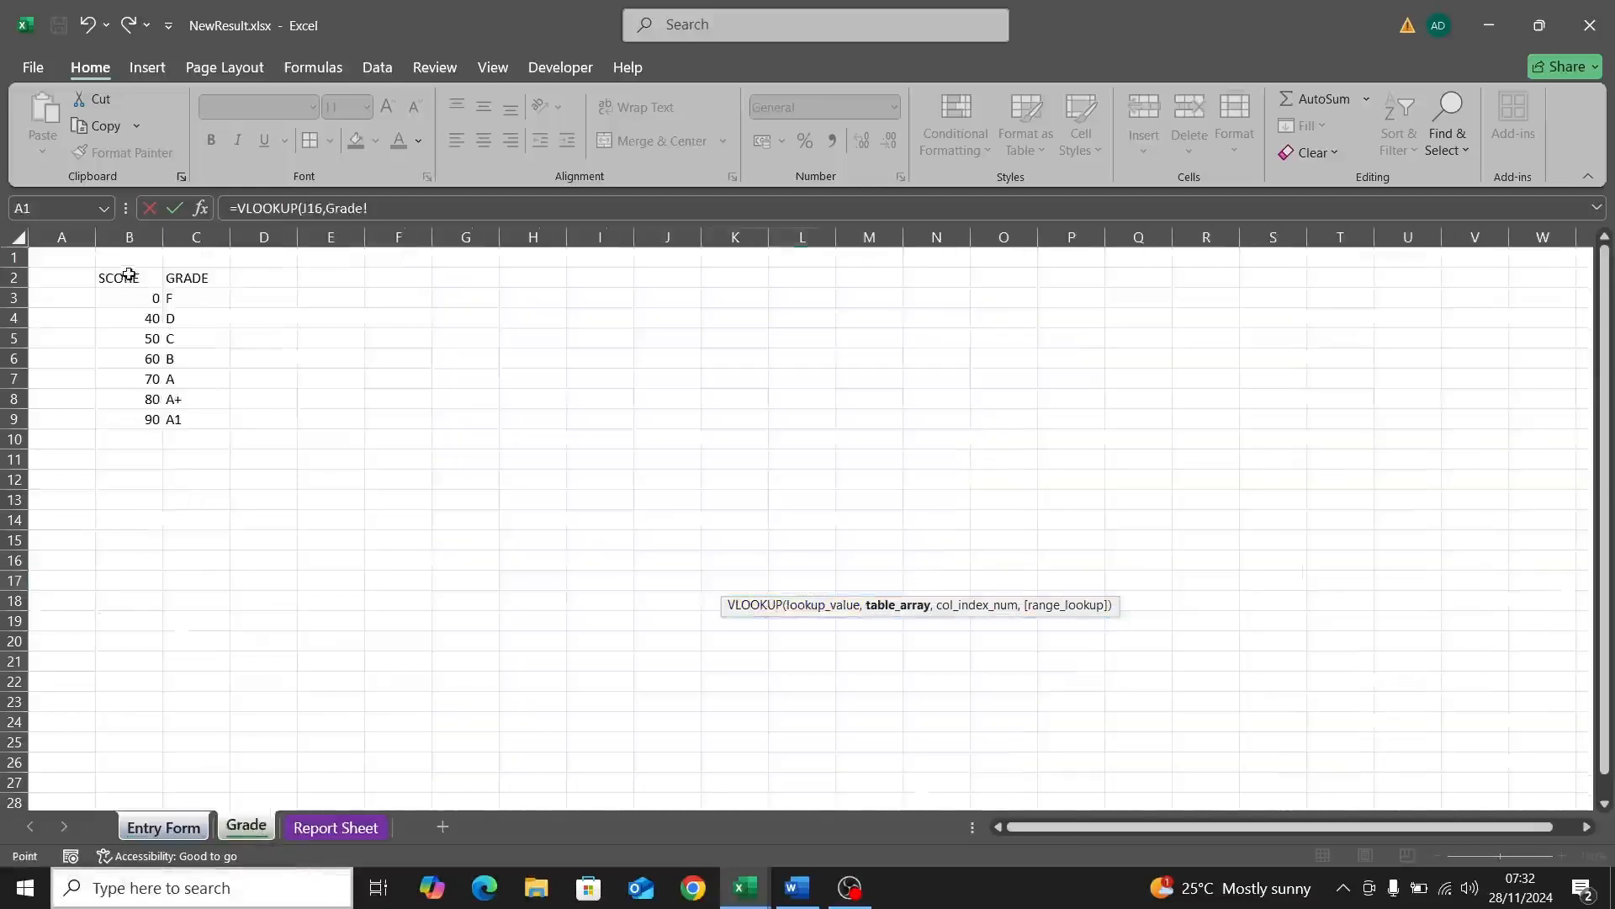
pyautogui.moveTo(128, 275); pyautogui.dragTo(198, 421)
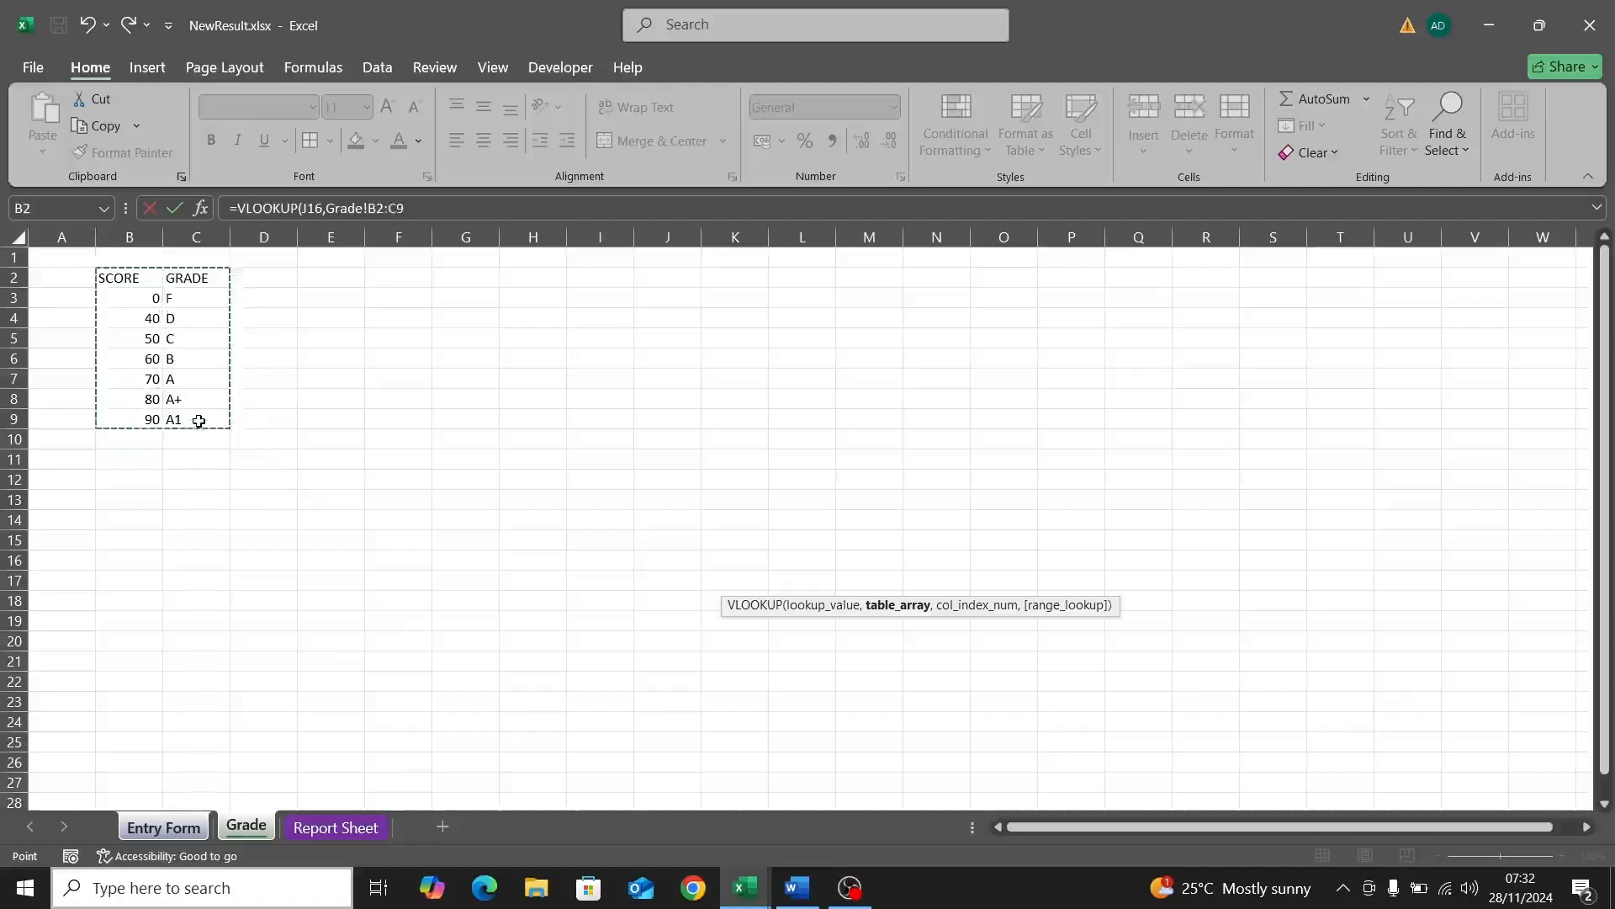
pyautogui.press('F4')
pyautogui.click(449, 217)
pyautogui.write(',')
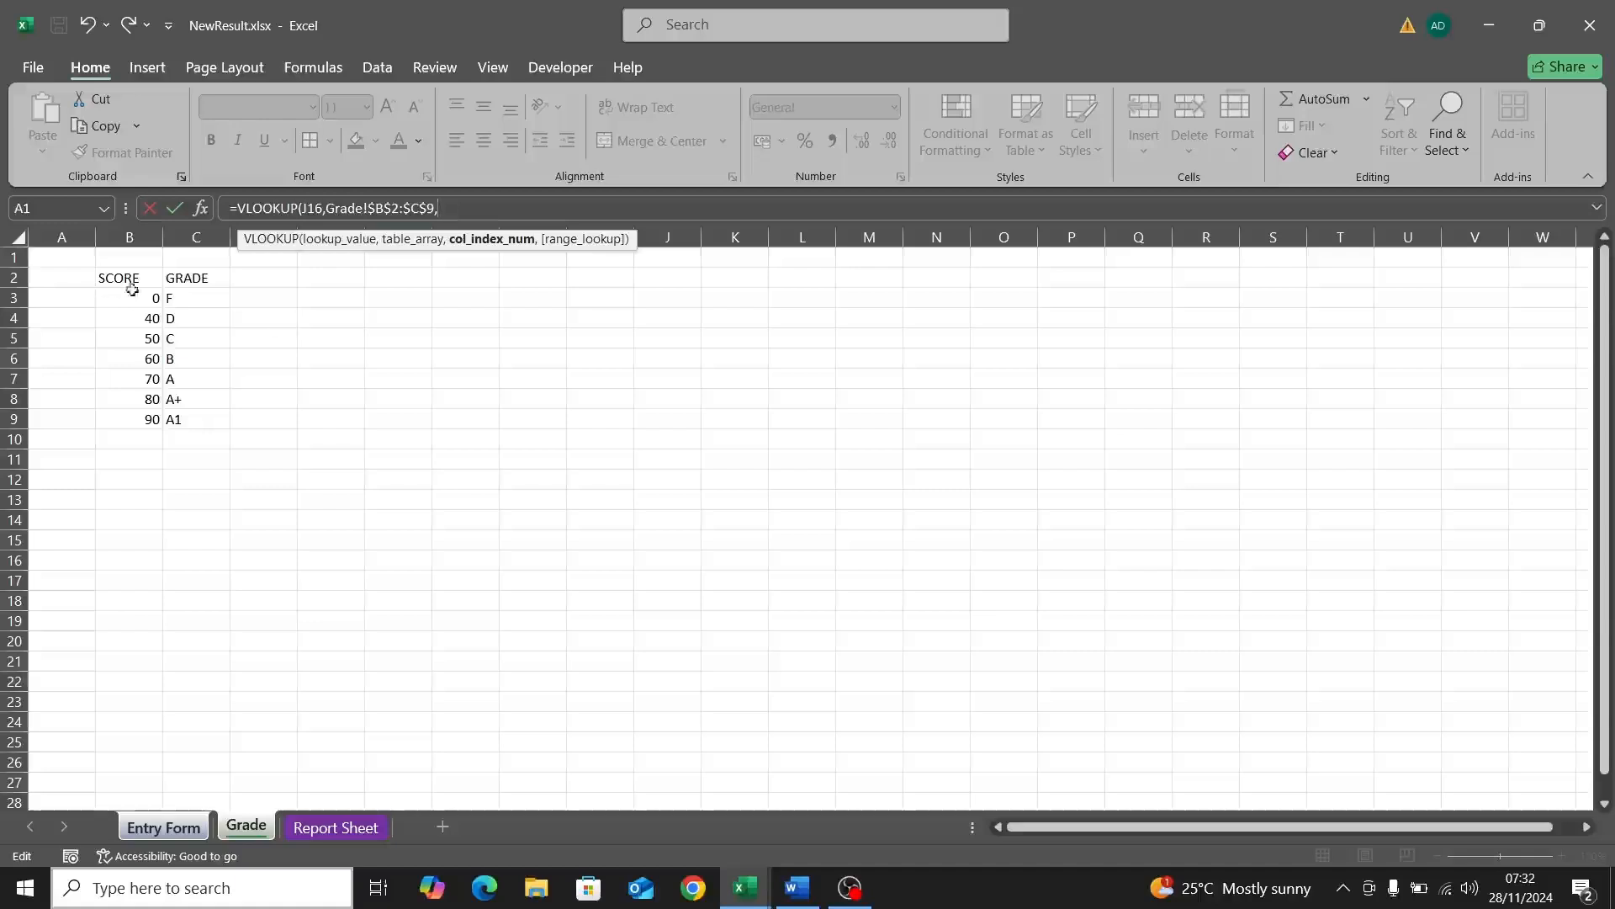
pyautogui.write('2,TR')
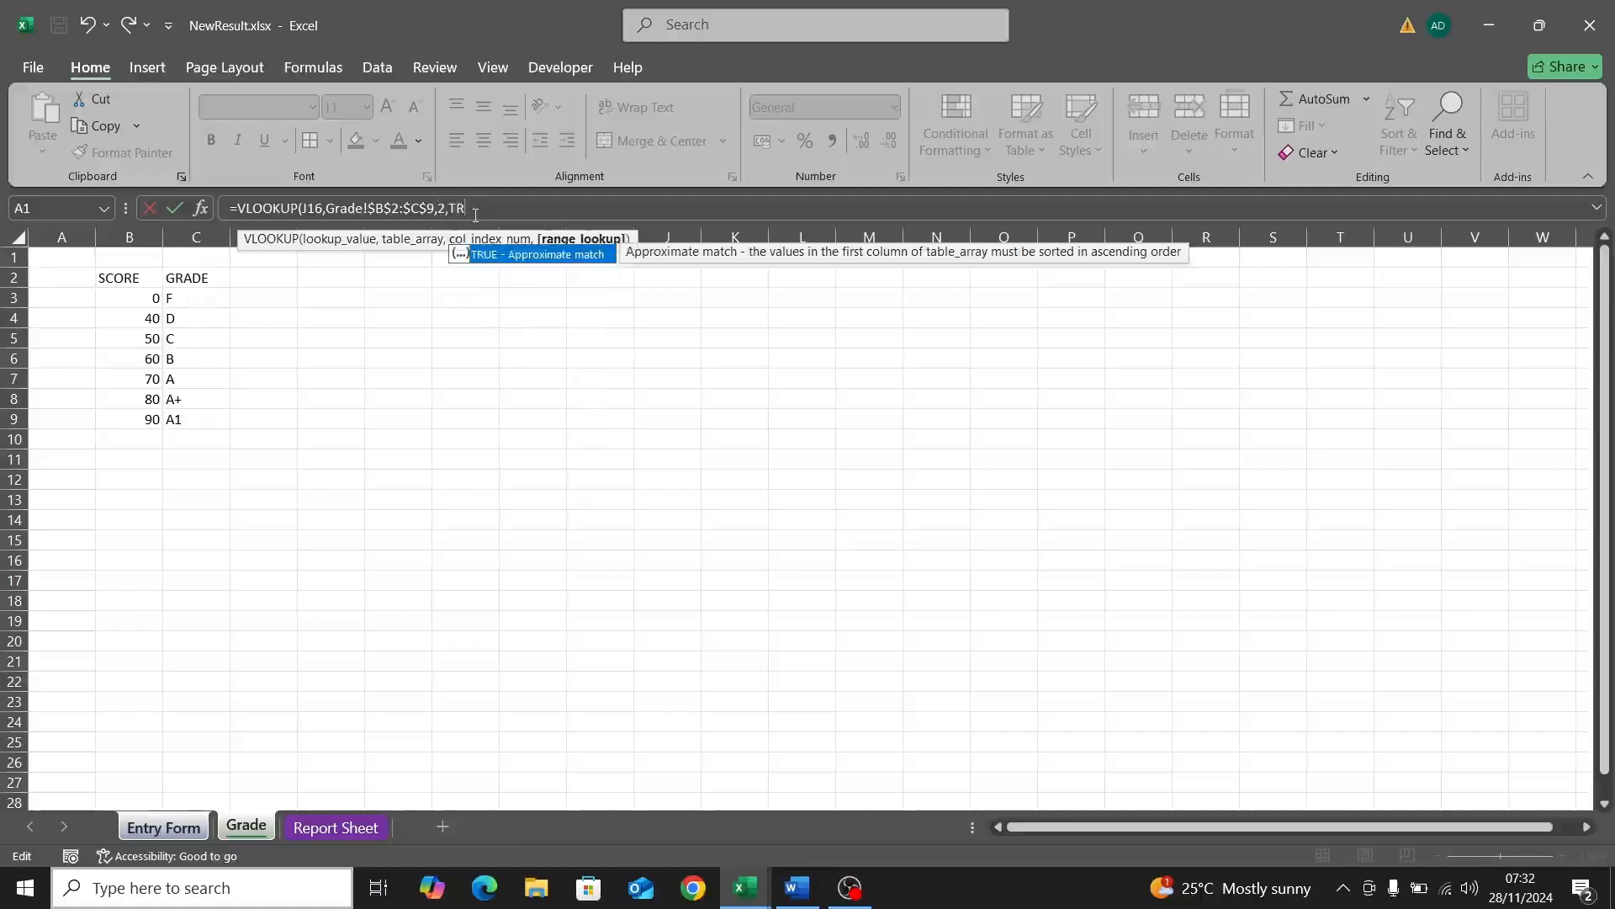
pyautogui.write('UE)')
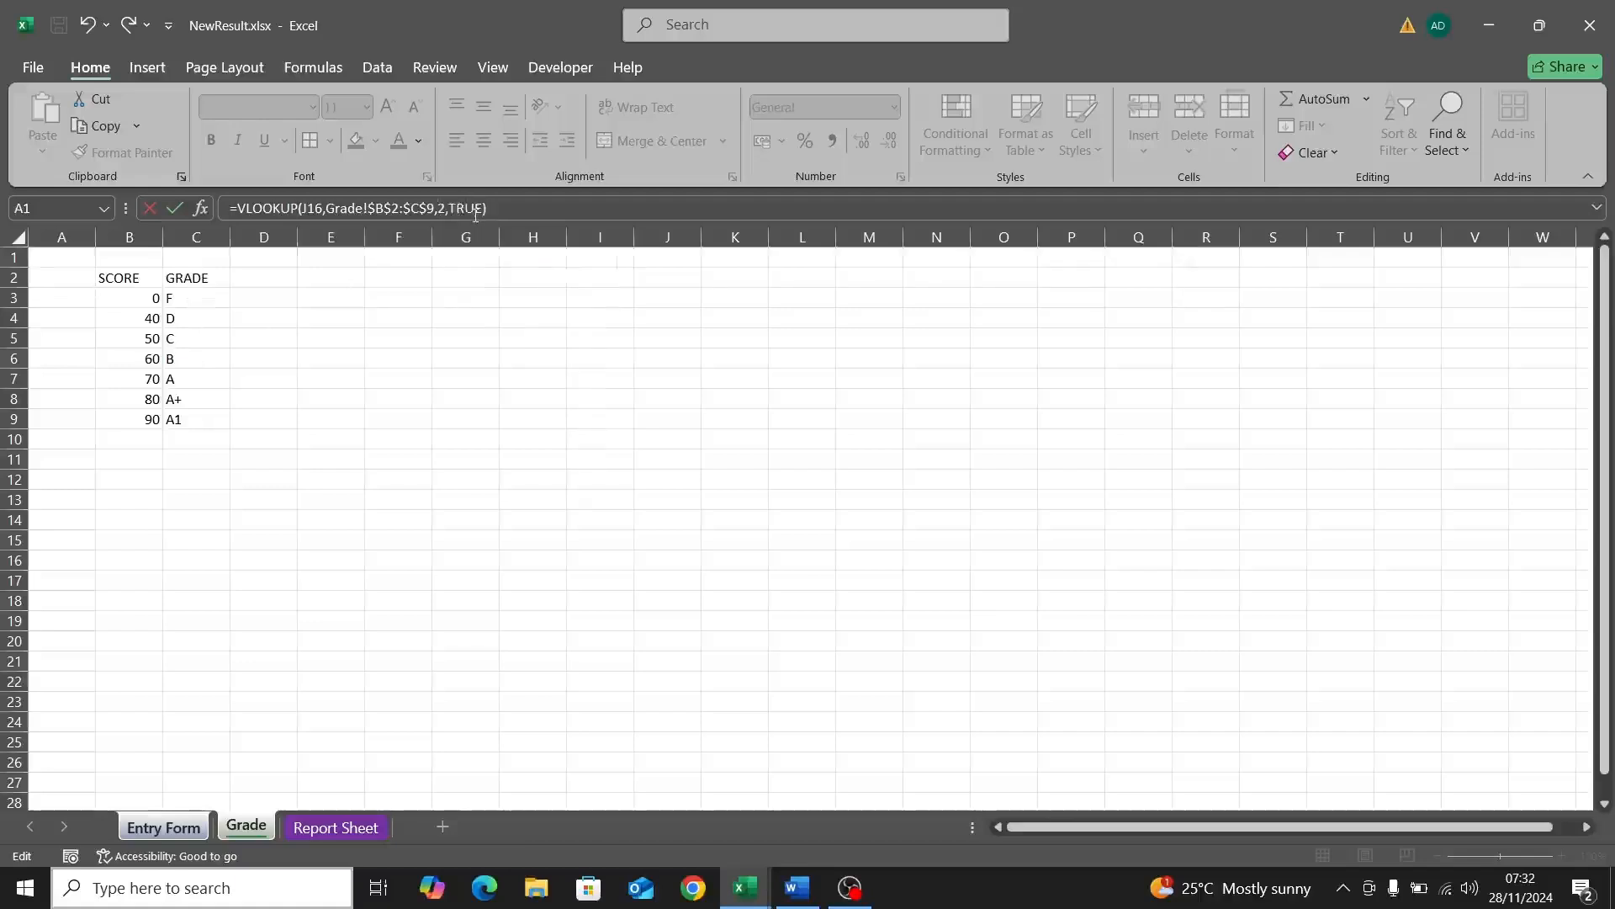
pyautogui.press('Return')
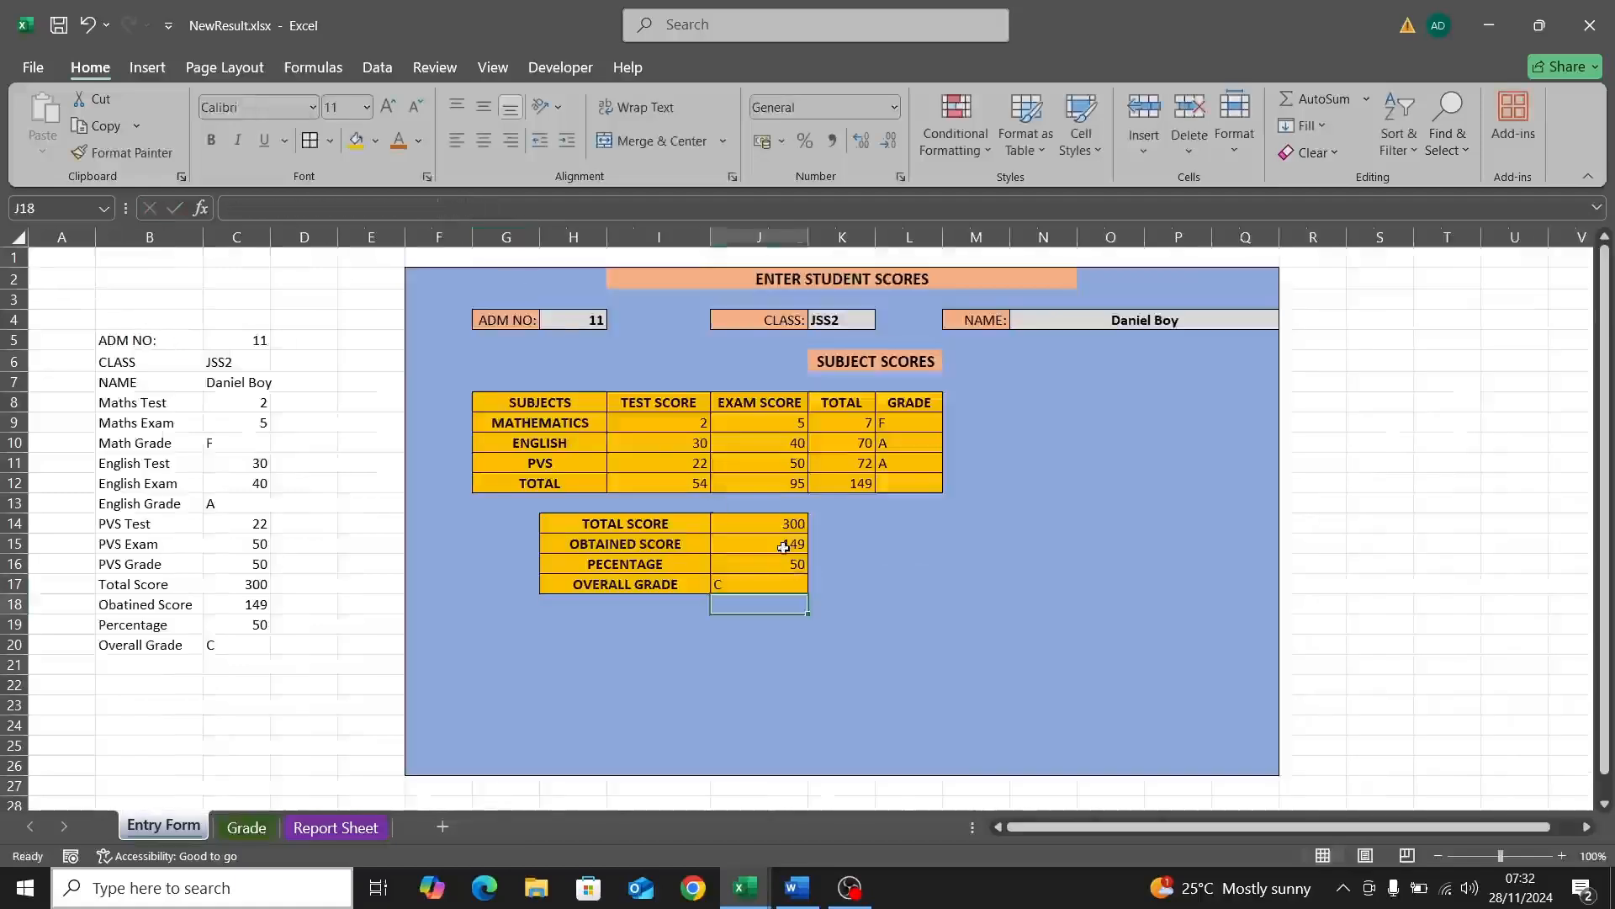
pyautogui.click(767, 585)
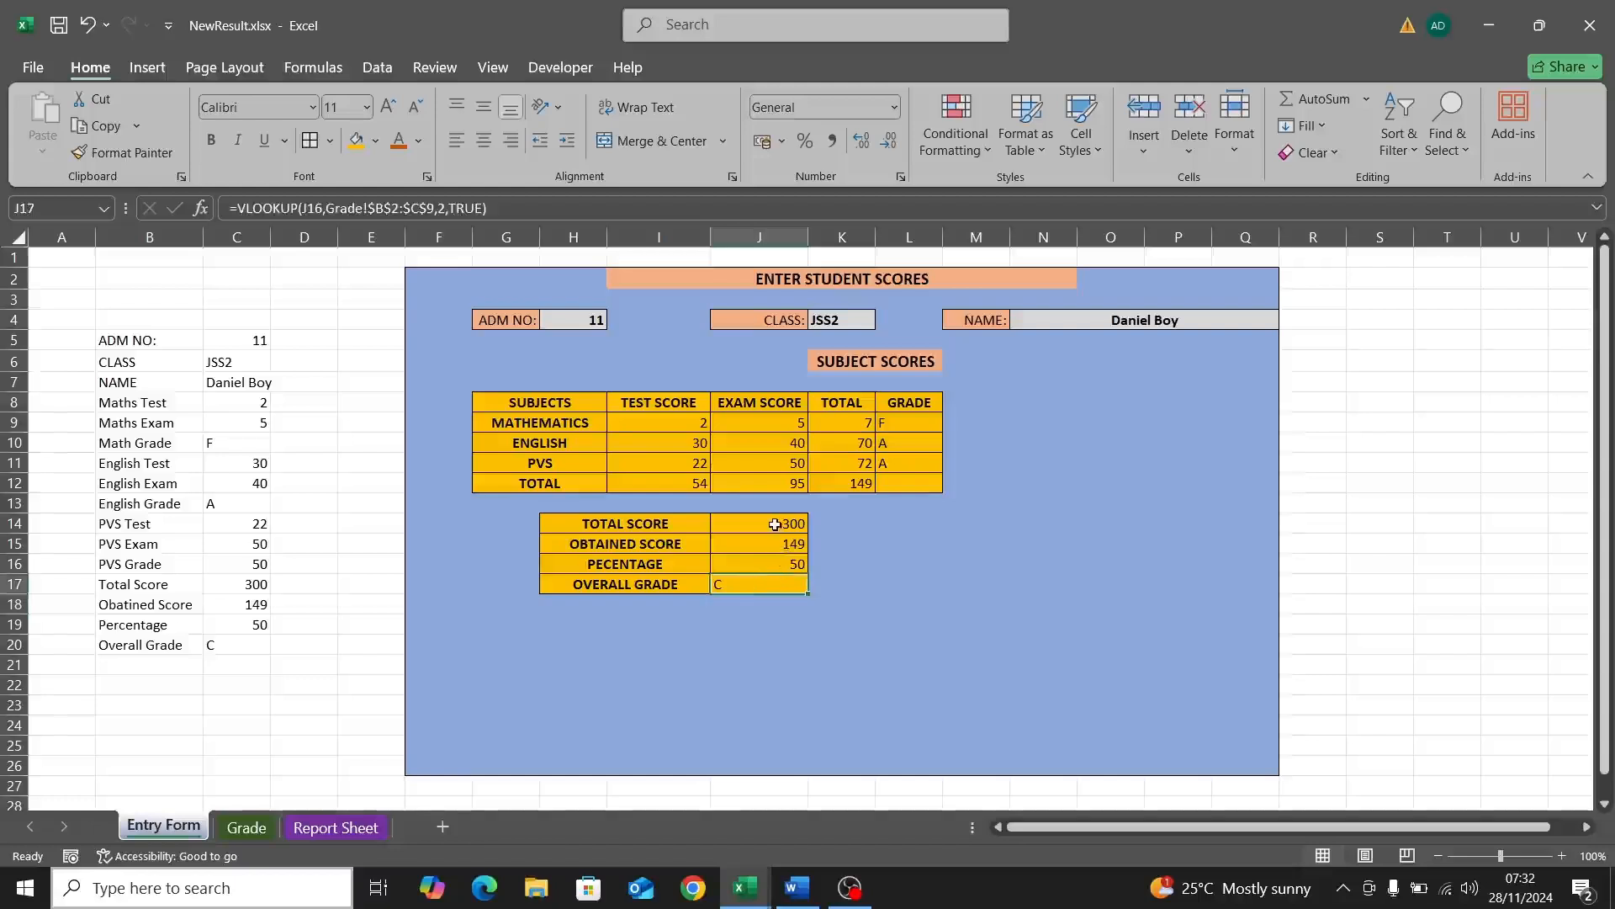
# Step: Centre-align the summary values 300, 149, 50 and C in J14:J17
pyautogui.moveTo(775, 524); pyautogui.dragTo(777, 582)
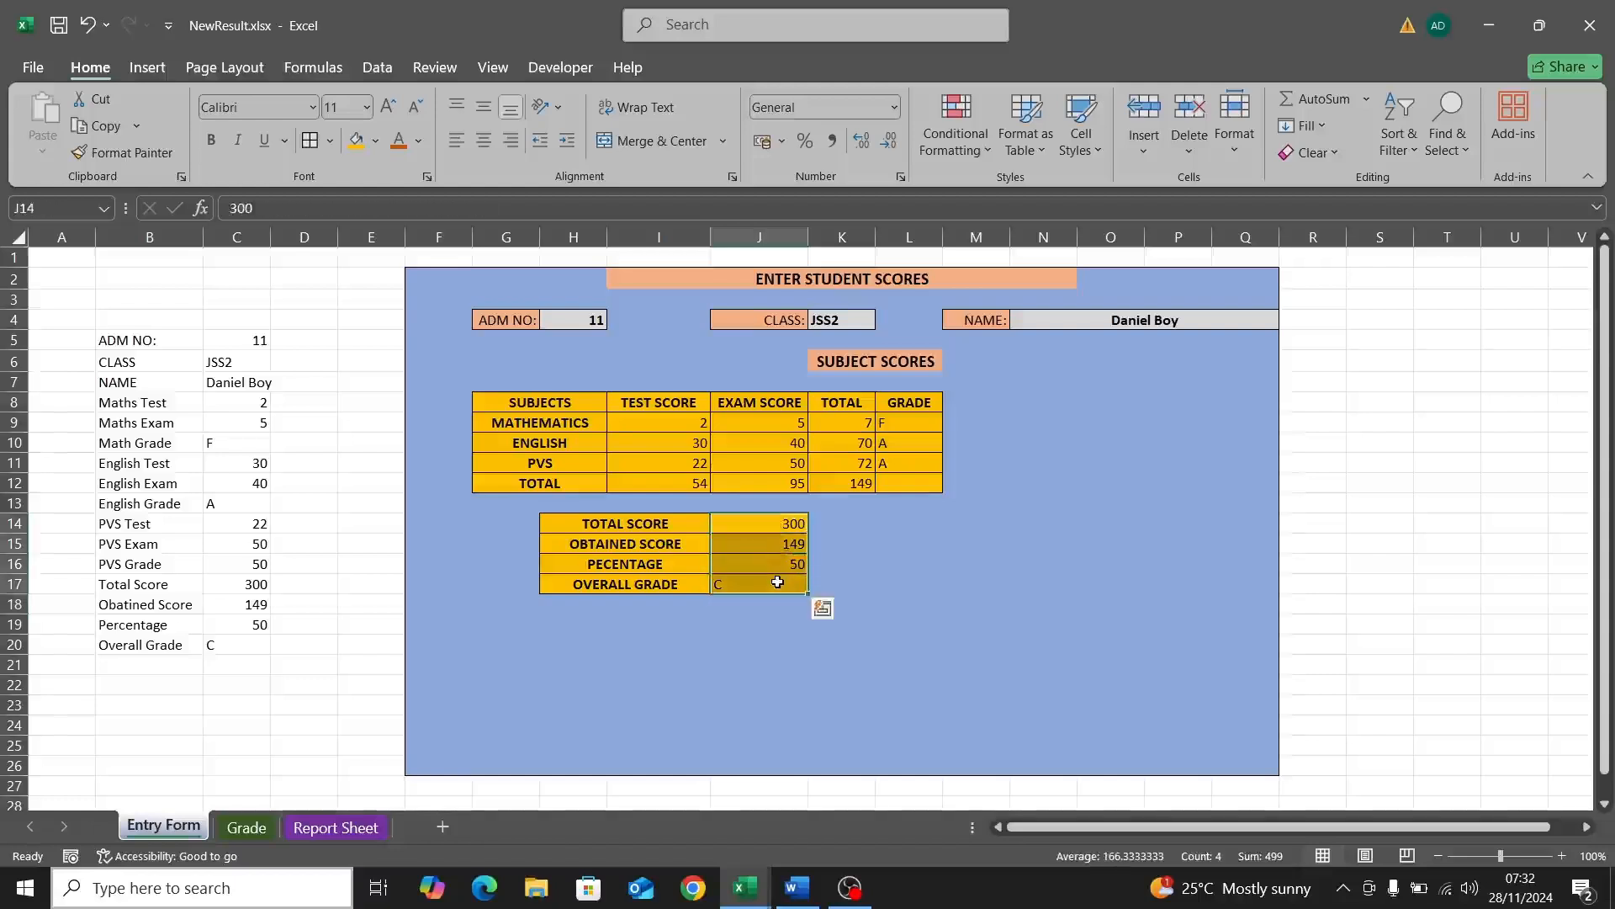
pyautogui.click(490, 143)
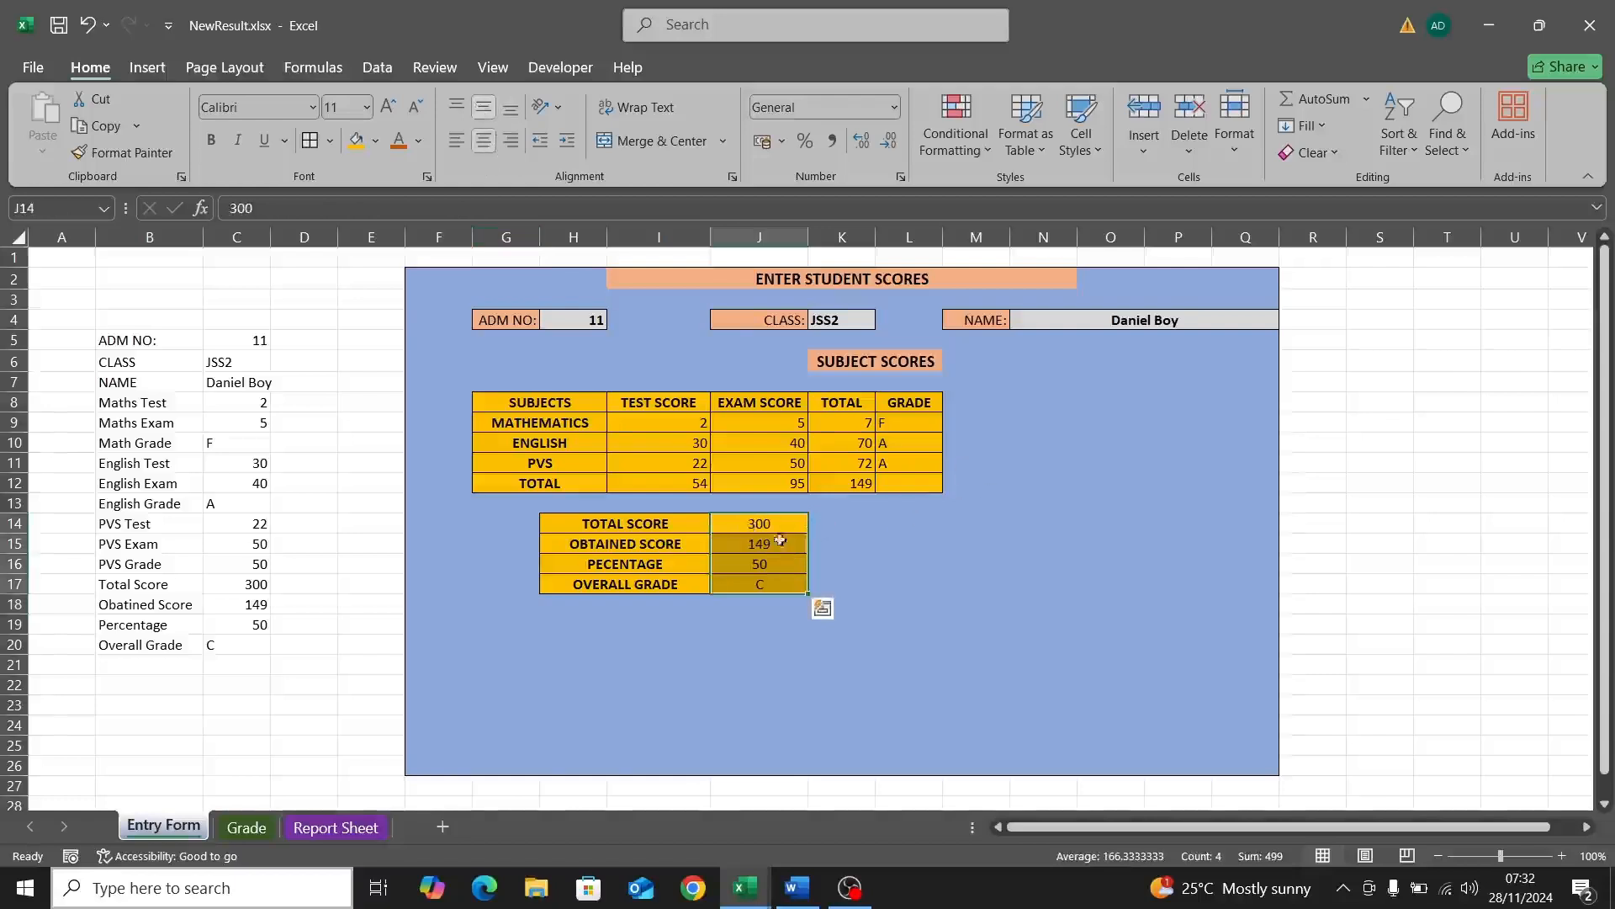
pyautogui.click(857, 544)
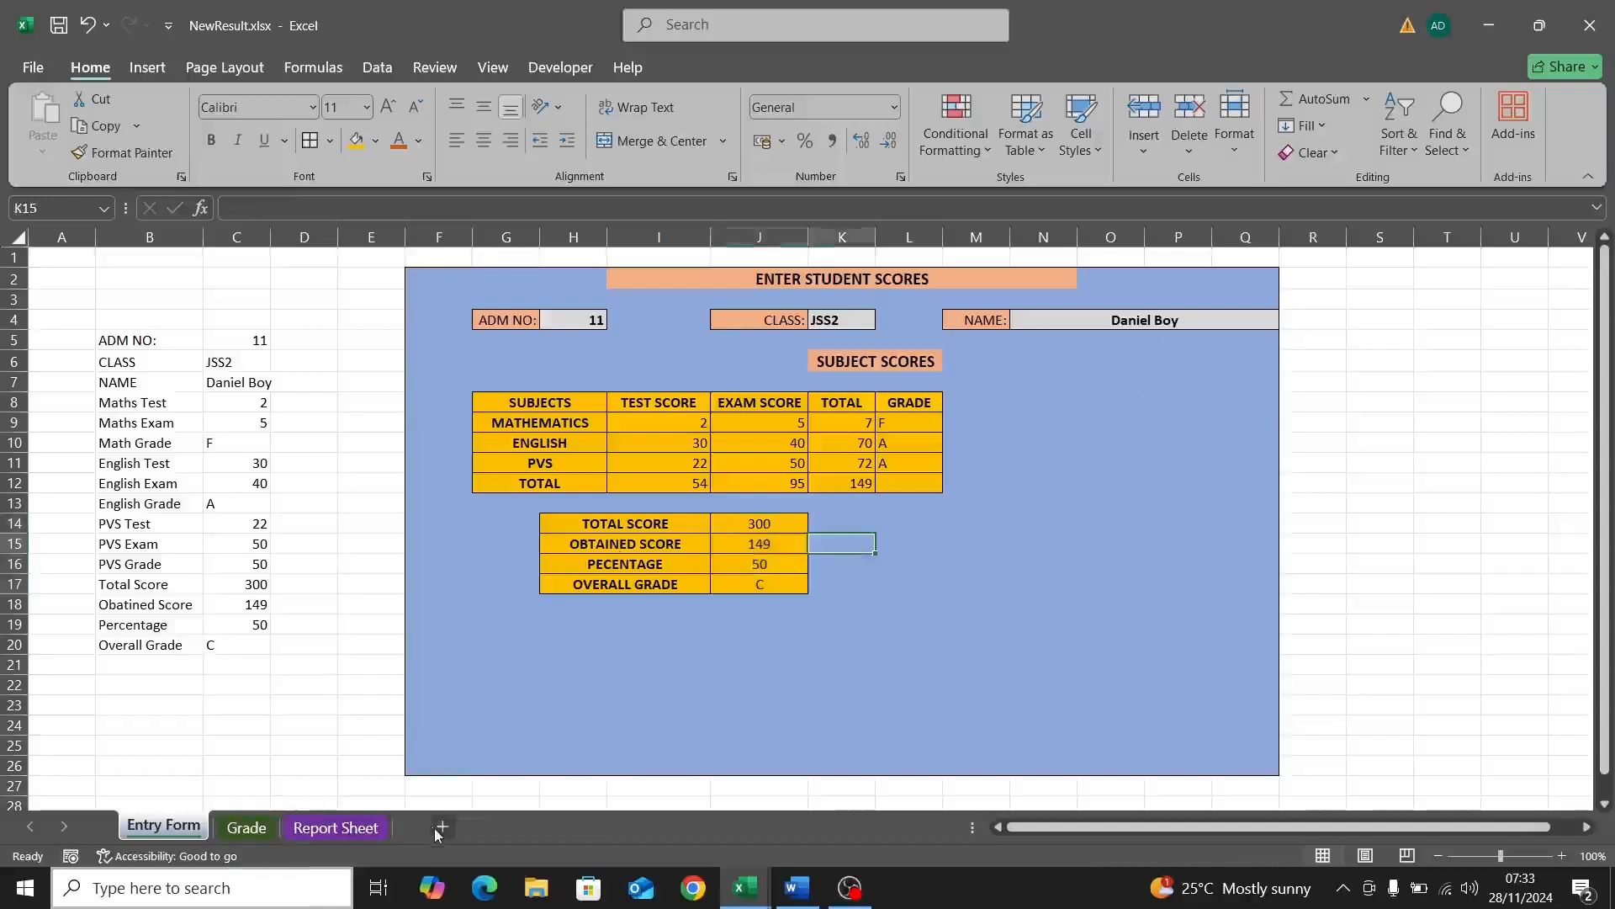
# Step: Add a new sheet, name it Raw, and move its tab after Report Sheet
pyautogui.click(441, 827)
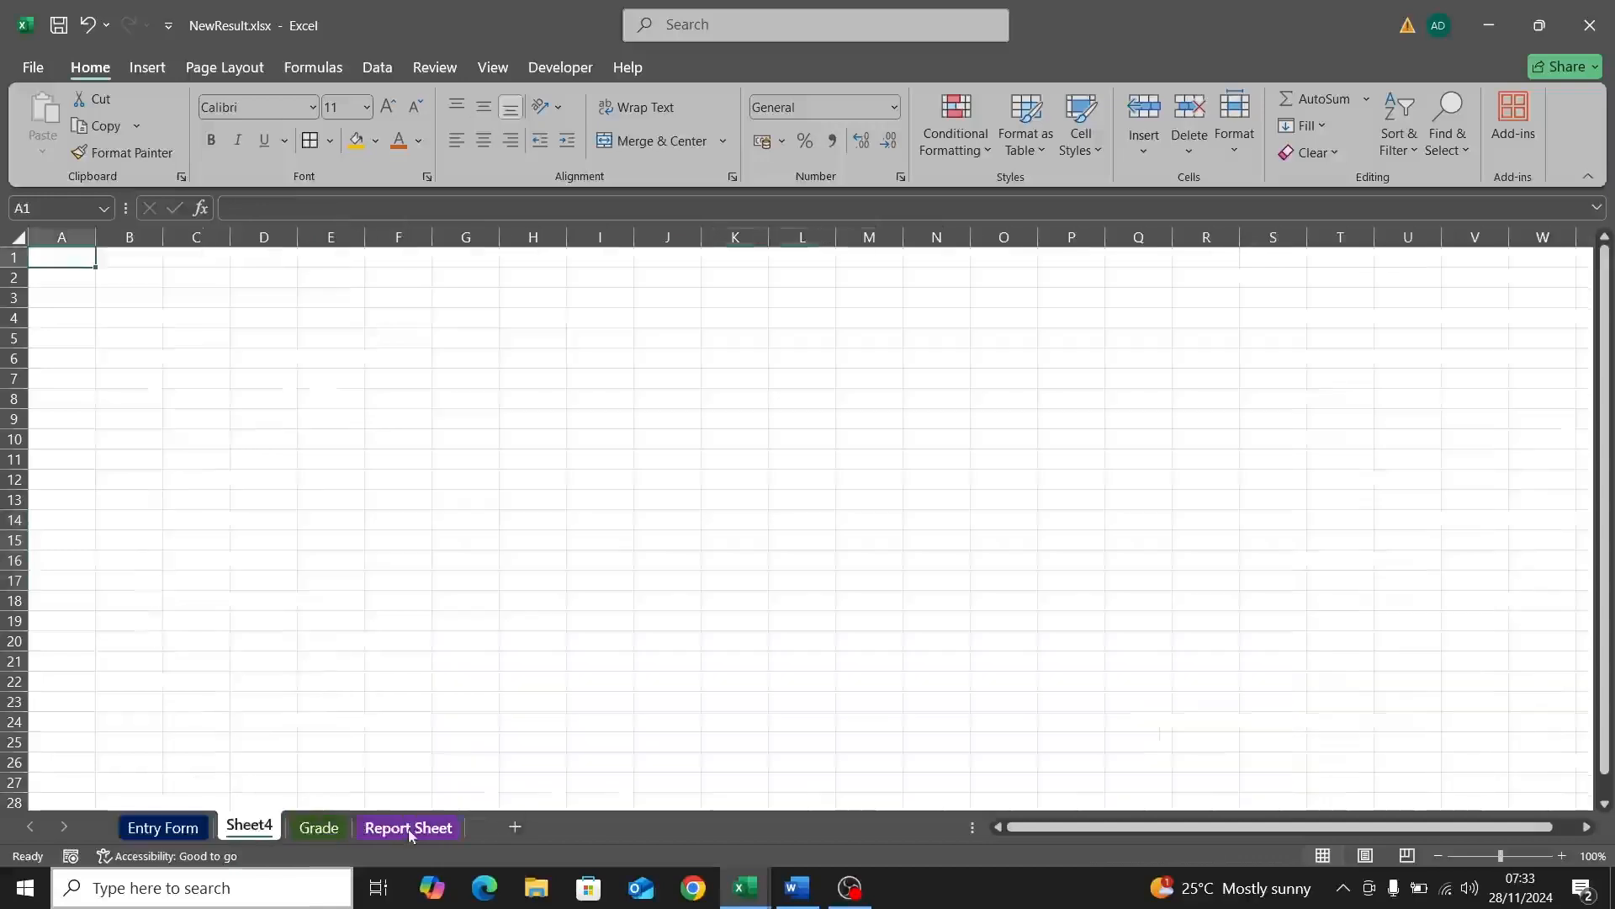
pyautogui.doubleClick(263, 829)
pyautogui.write('Raw')
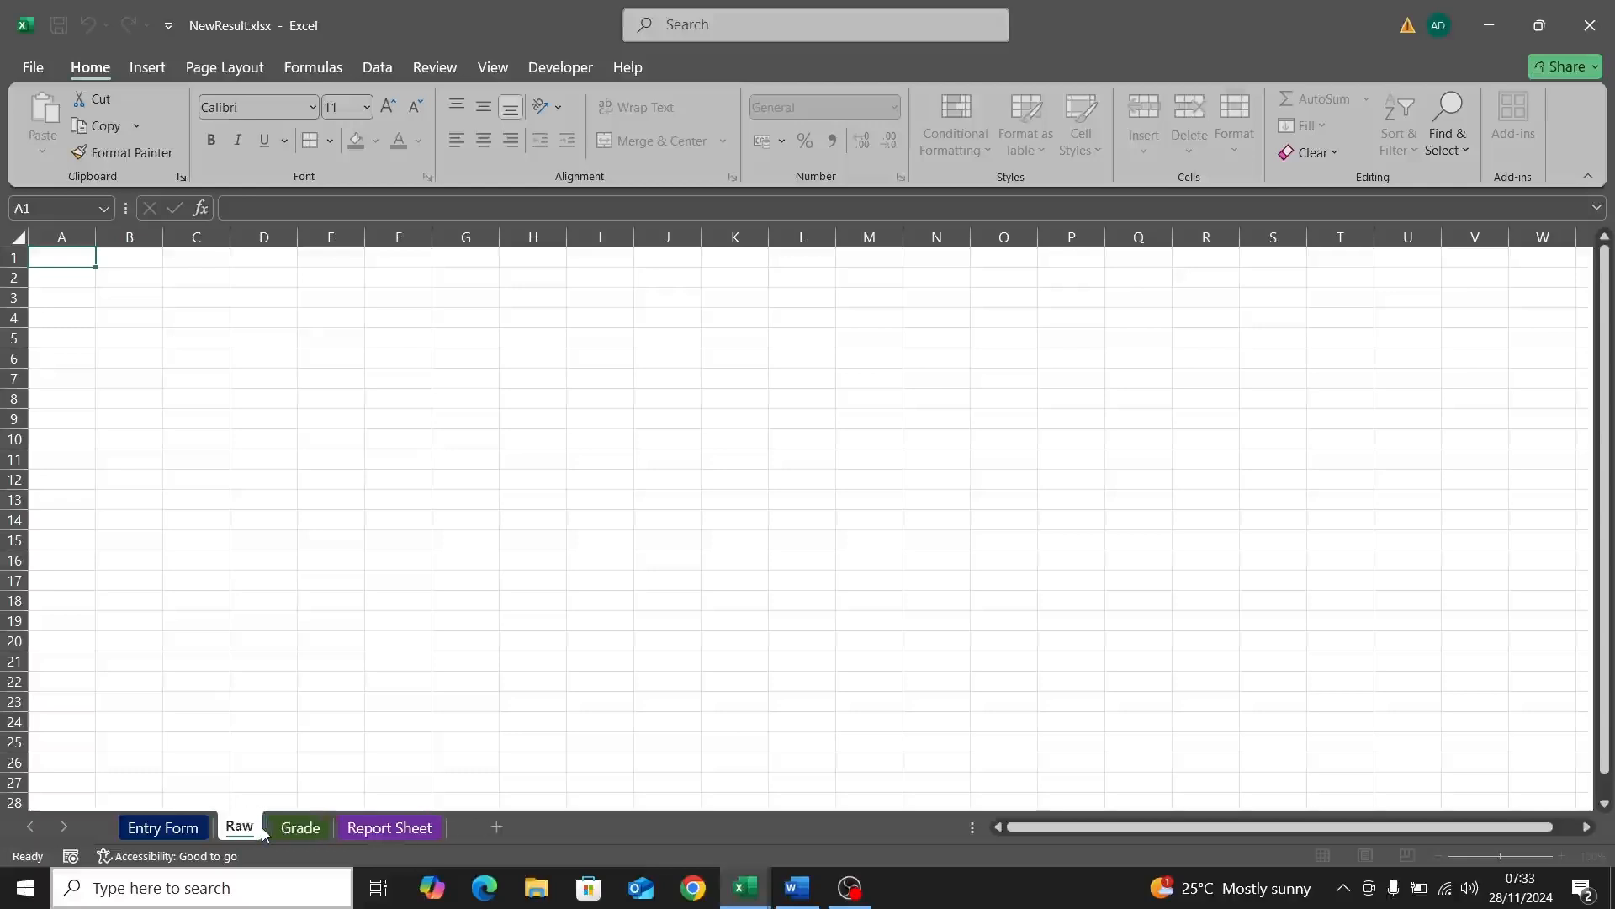
pyautogui.press('Return')
pyautogui.click(432, 647)
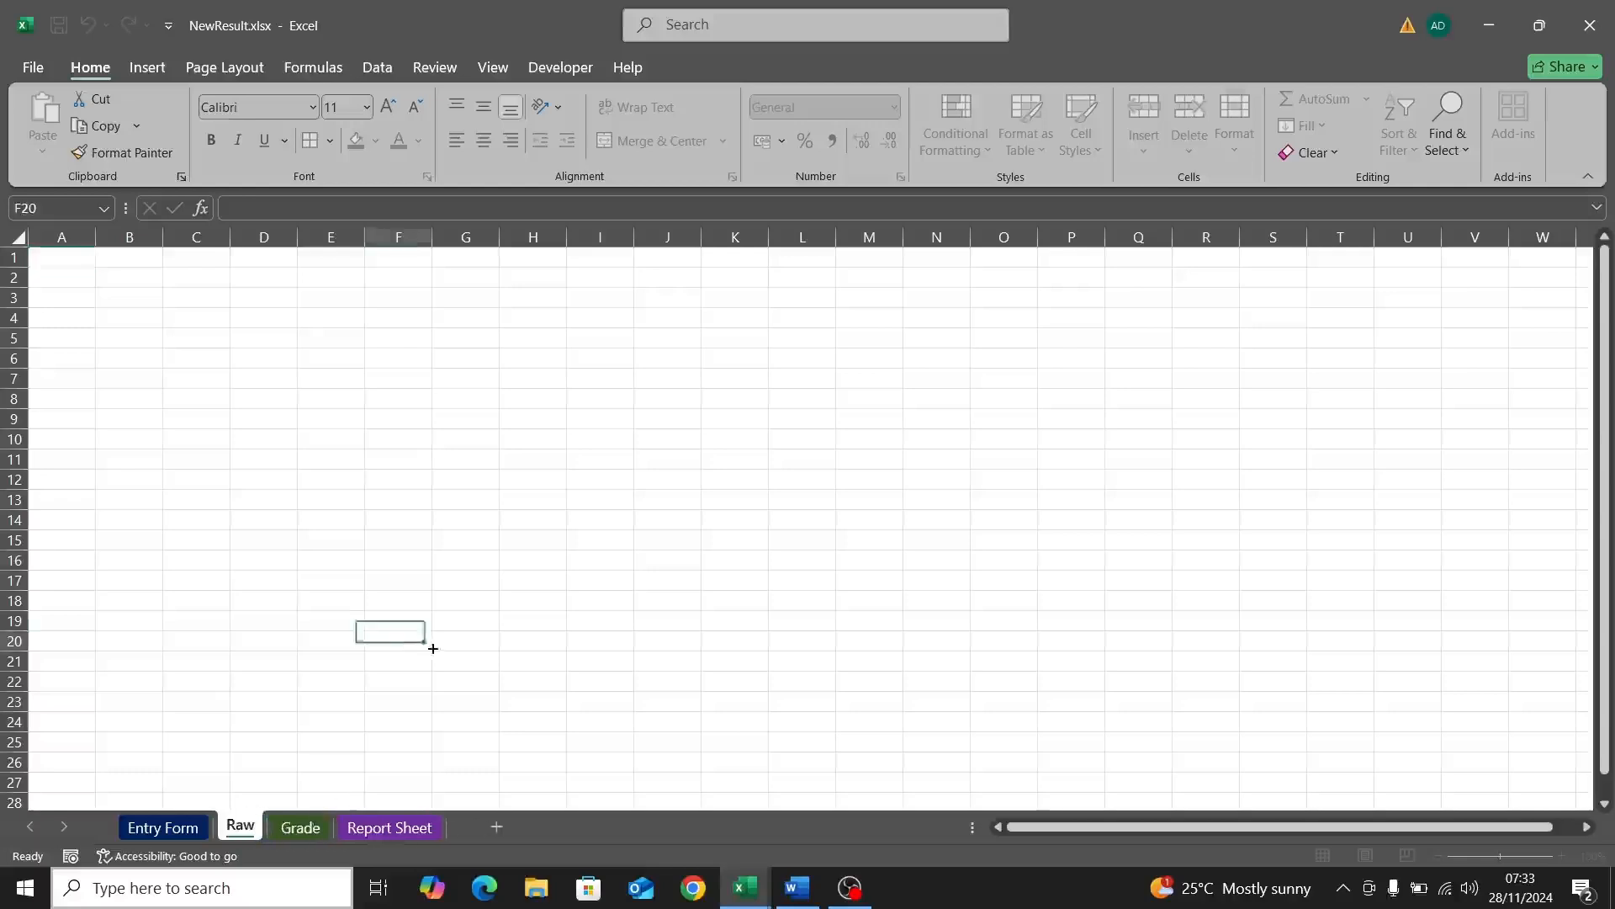
pyautogui.moveTo(243, 833); pyautogui.dragTo(446, 832)
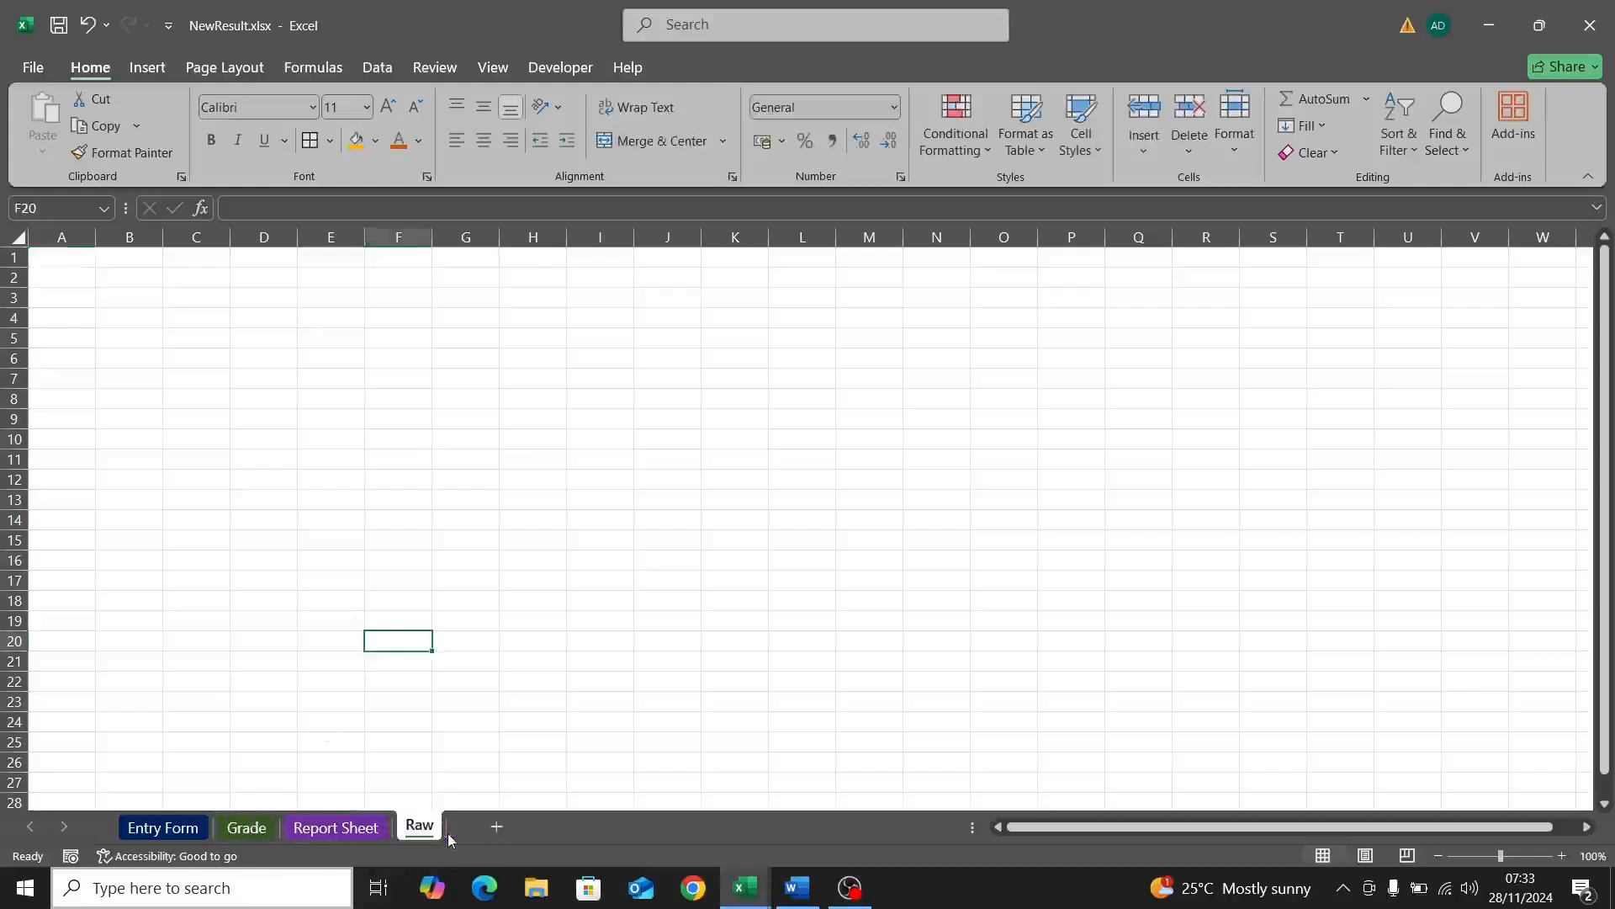
pyautogui.click(587, 586)
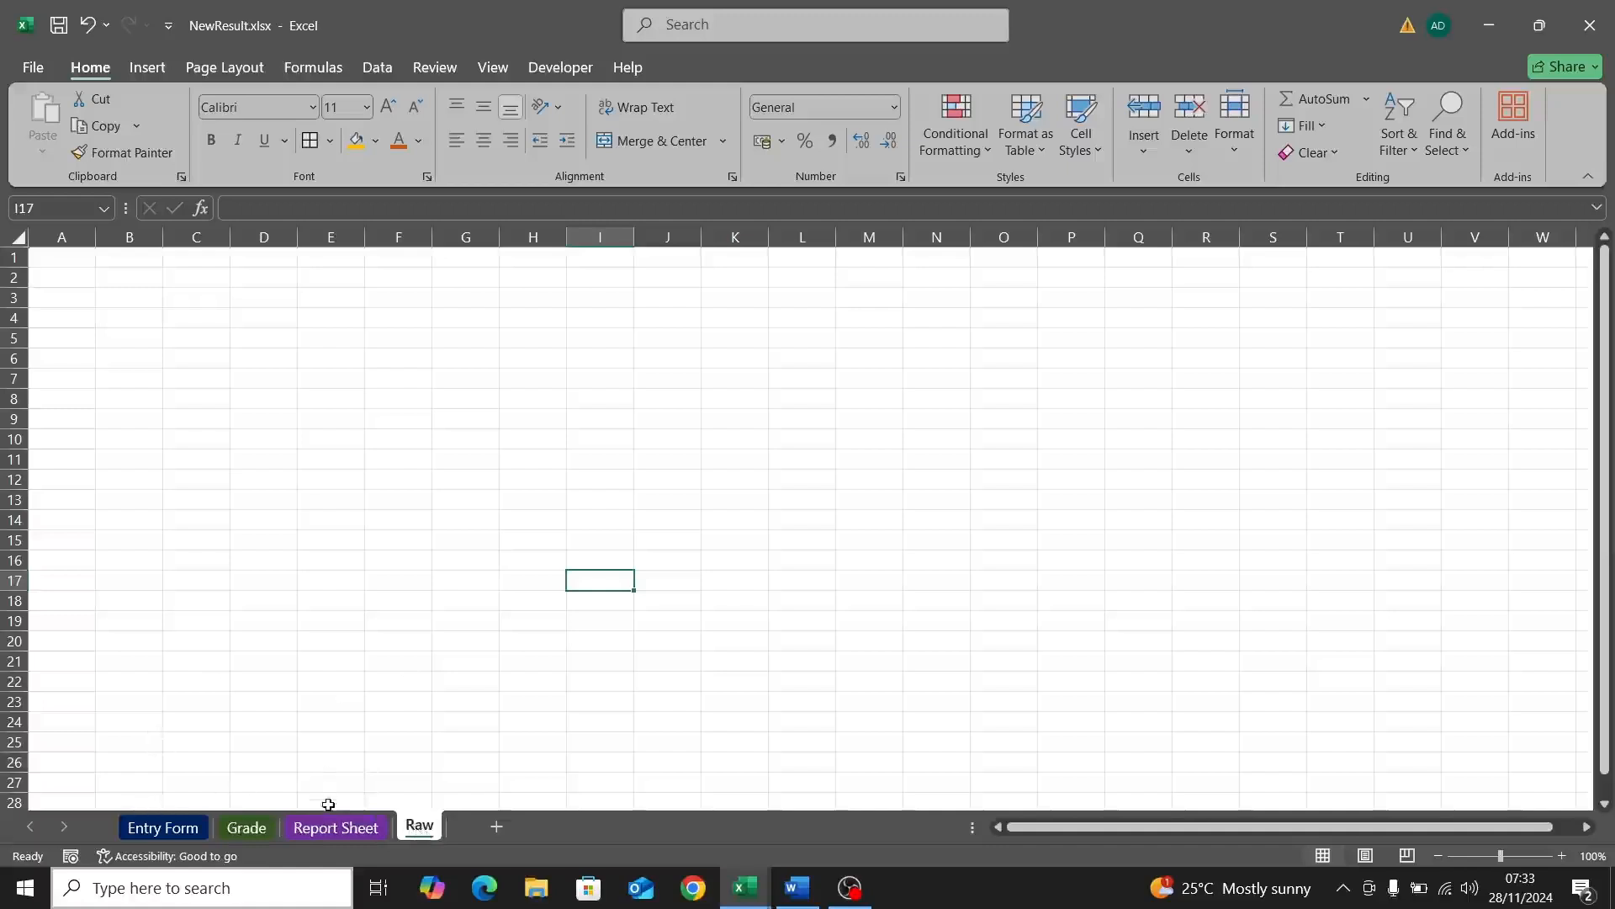
# Step: Return to the Entry Form sheet and select the ADM NO value in C5
pyautogui.click(175, 834)
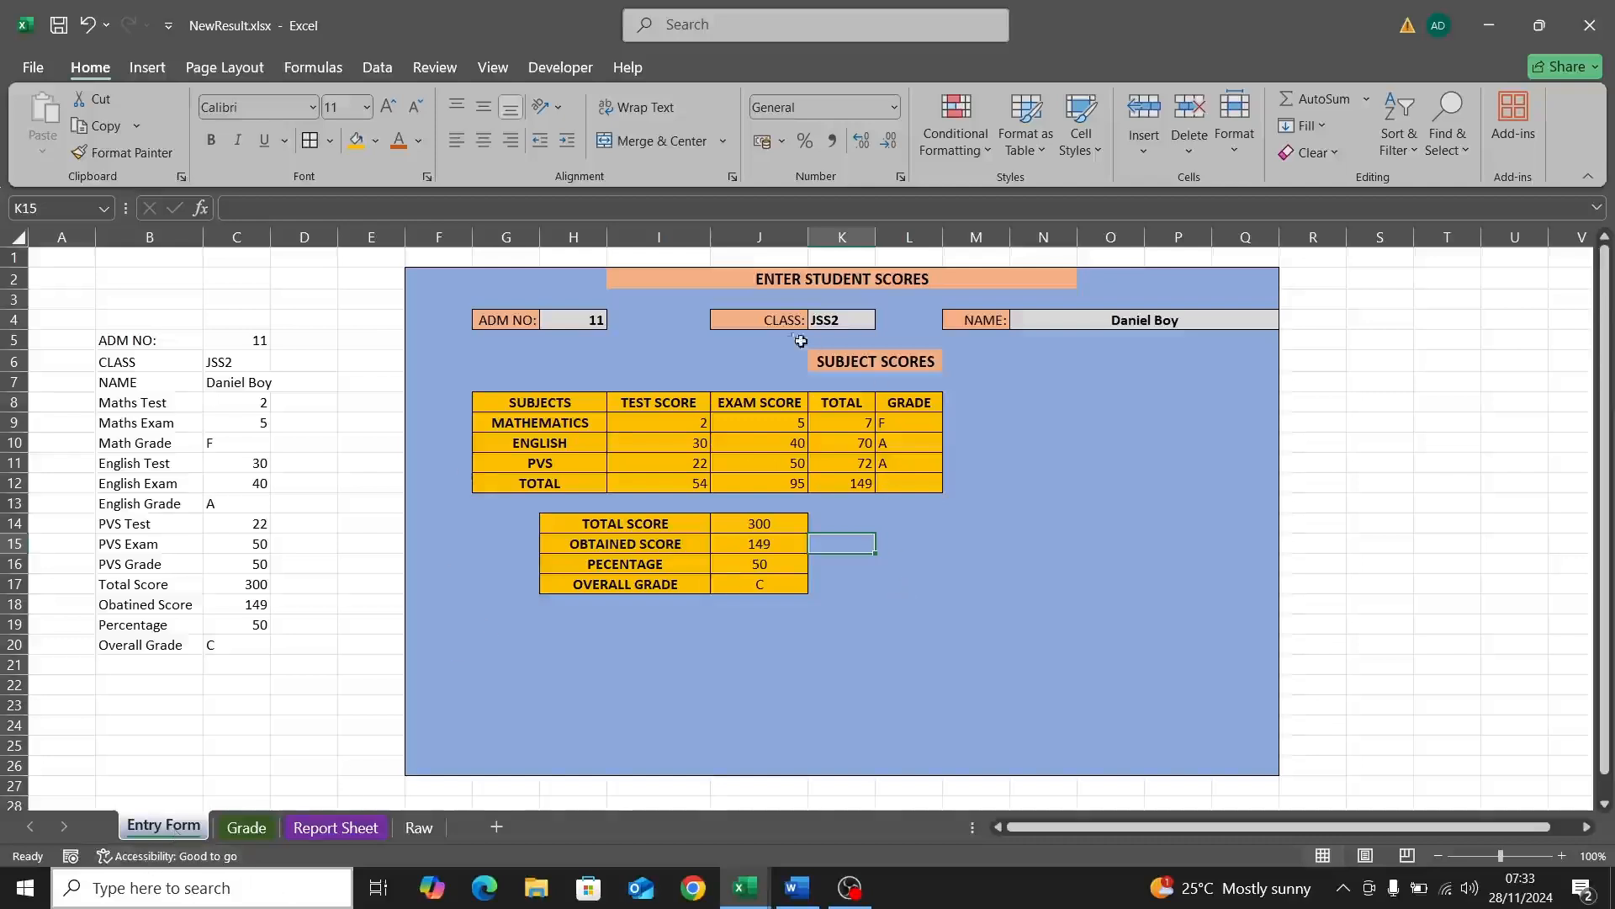
pyautogui.click(227, 334)
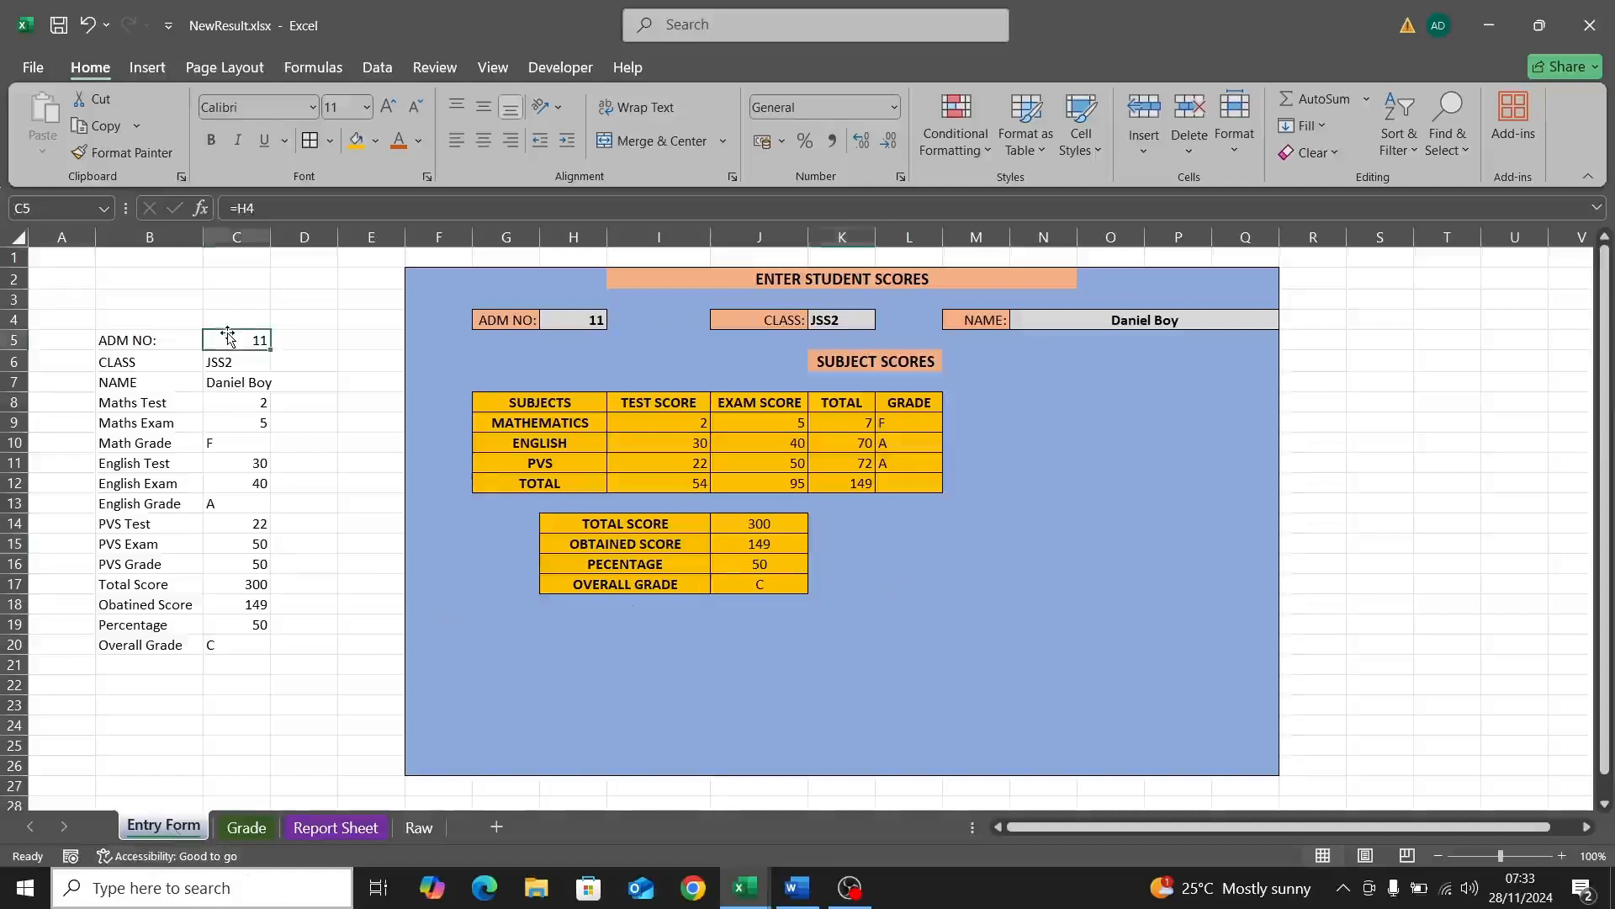
pyautogui.click(553, 71)
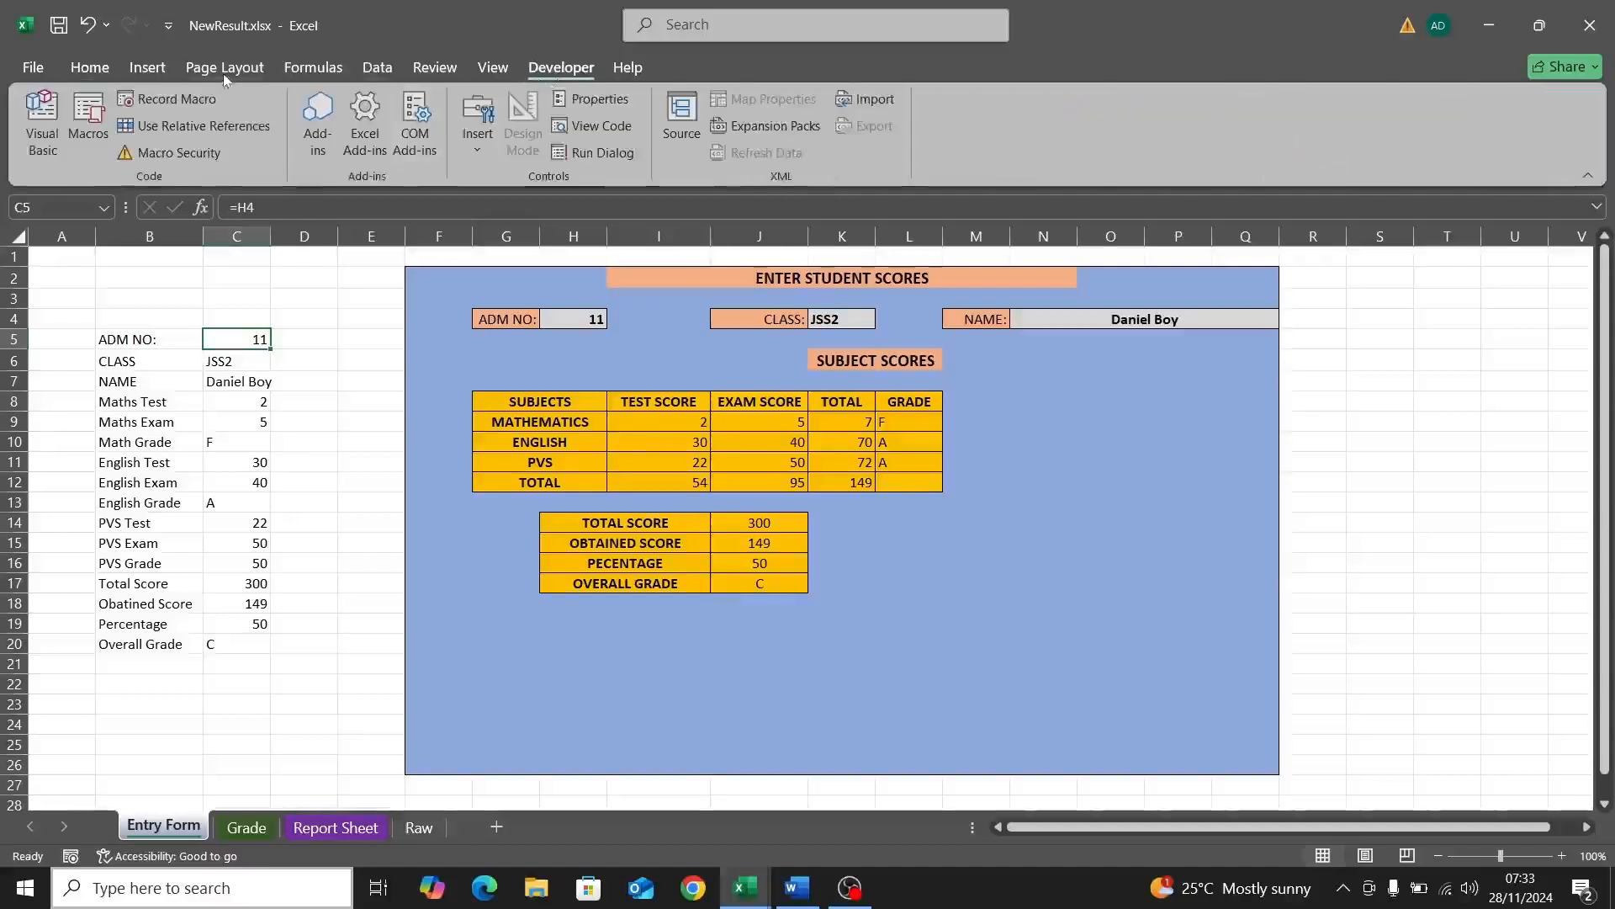
pyautogui.click(87, 73)
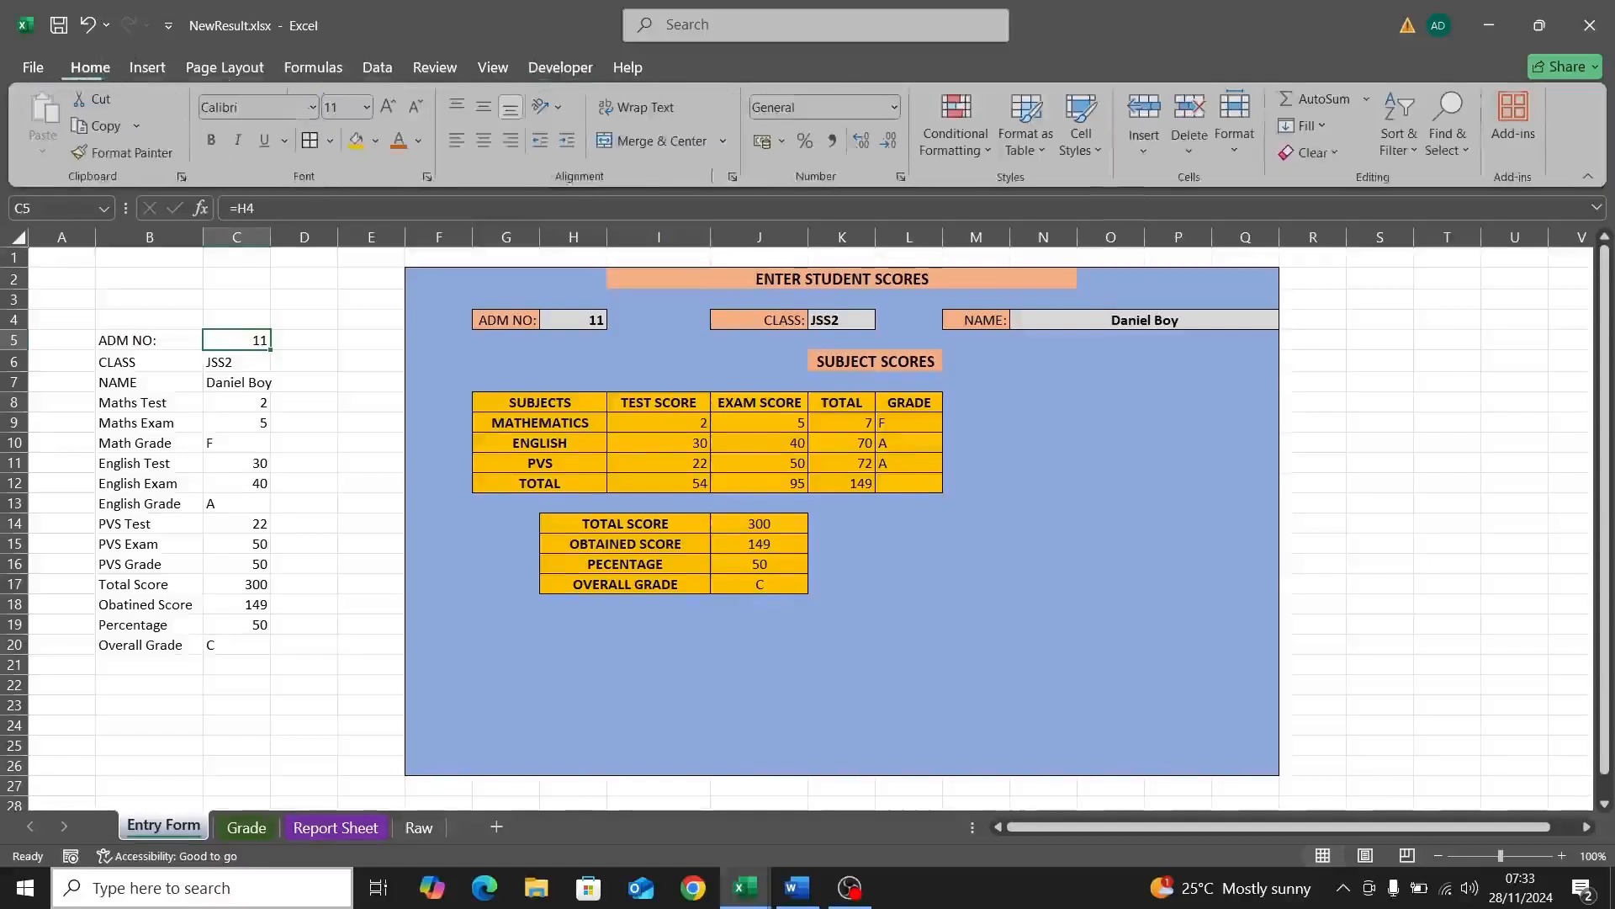
# Step: Open the Customize the Ribbon options and cancel without changes
pyautogui.rightClick(516, 161)
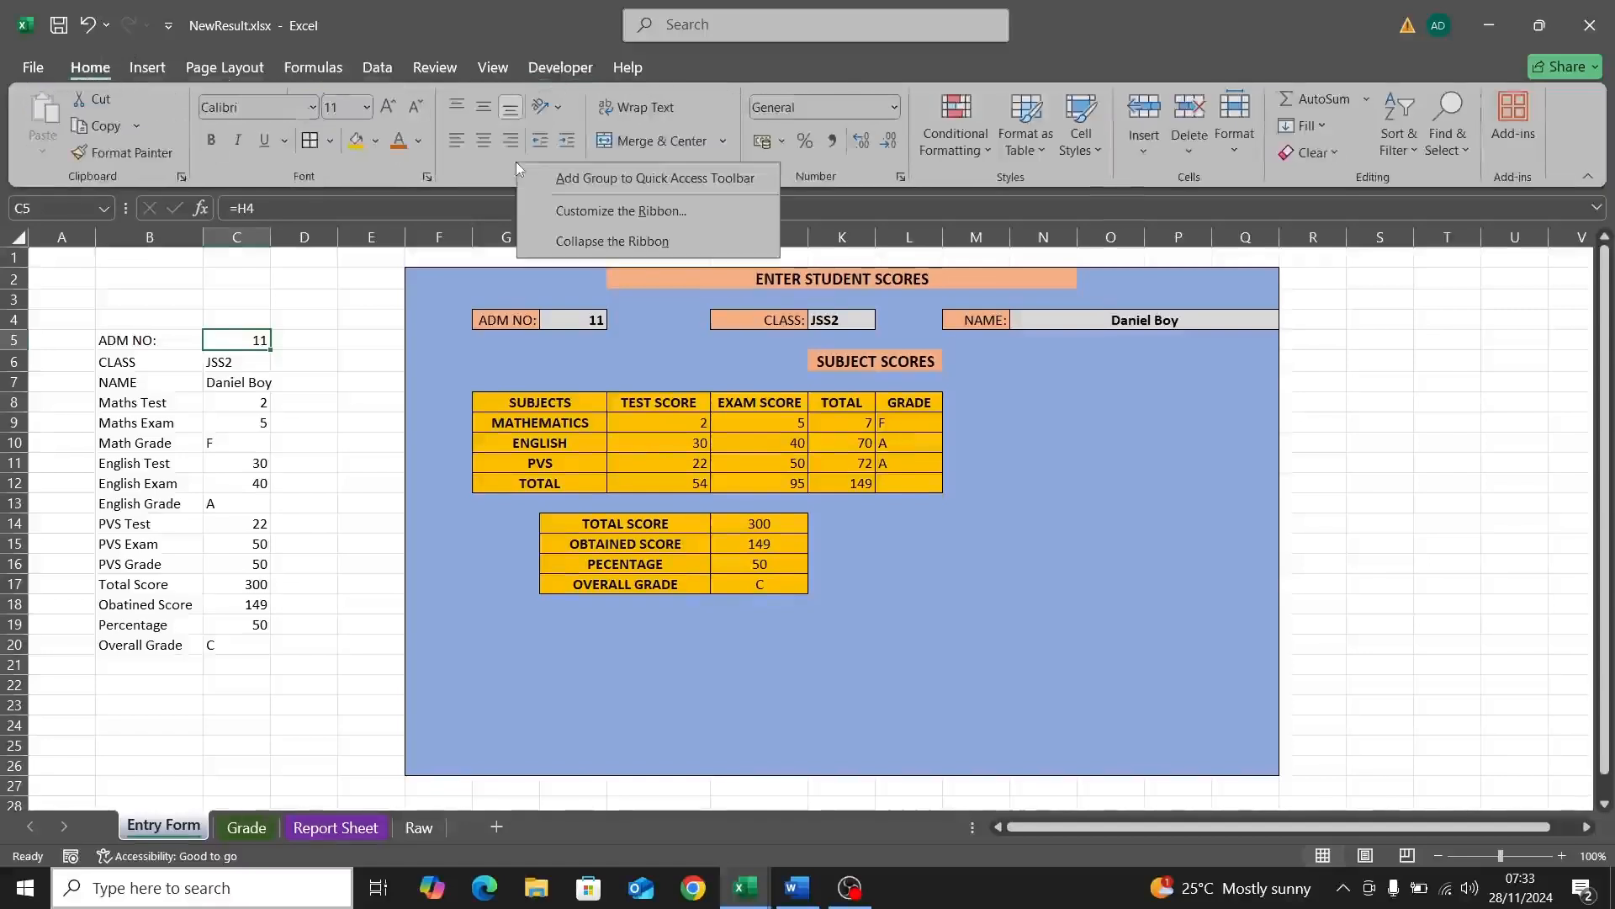
pyautogui.click(609, 205)
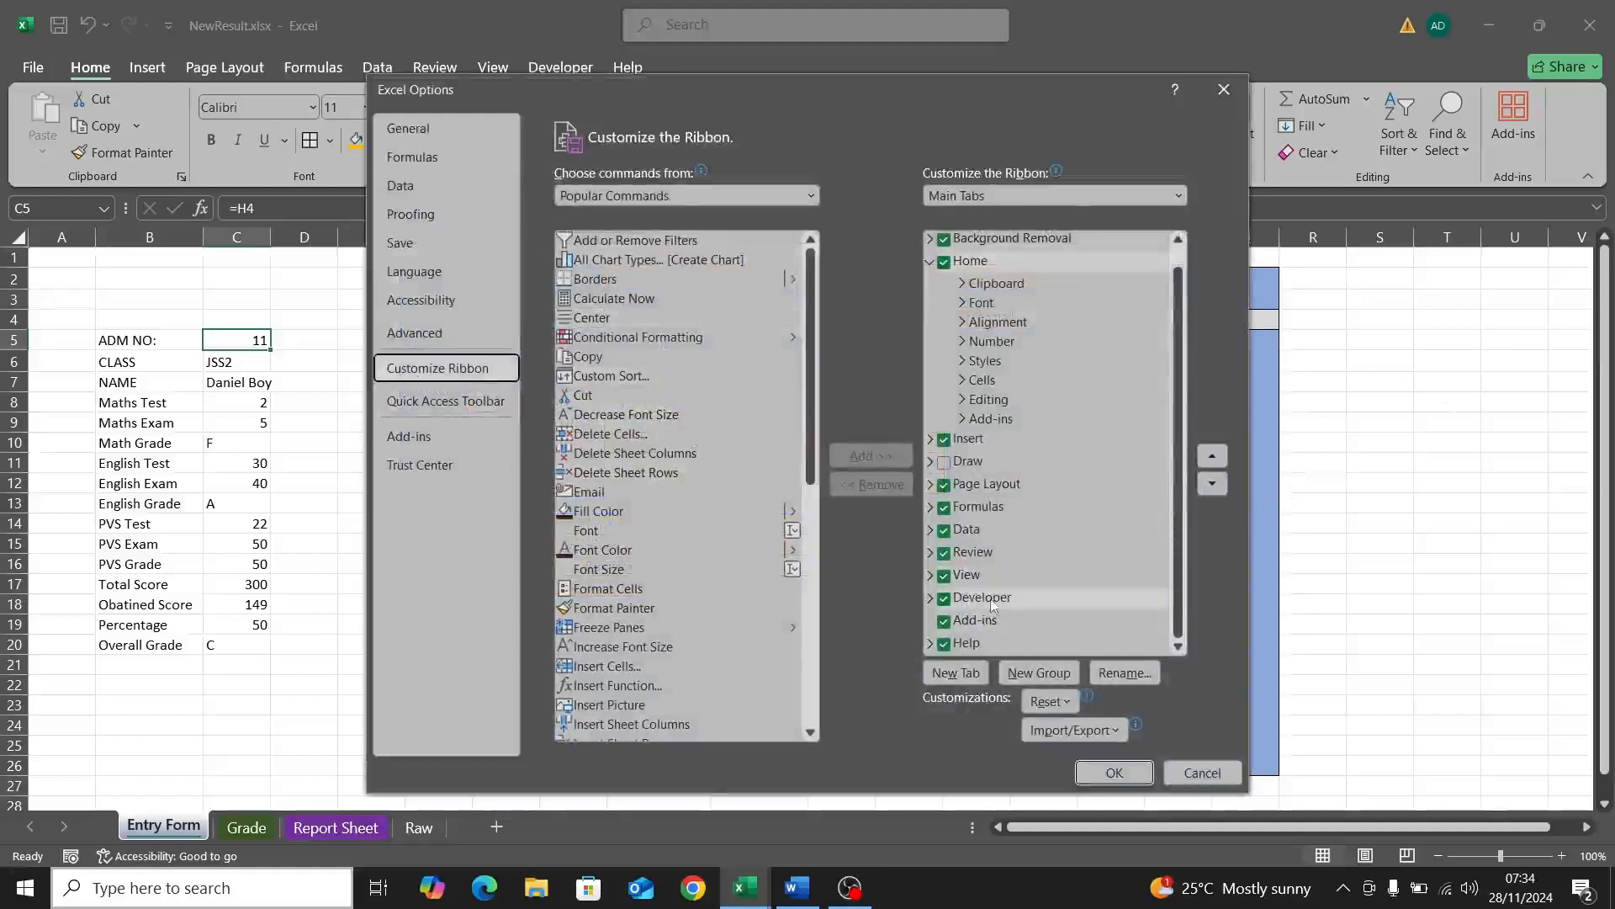
pyautogui.click(1180, 774)
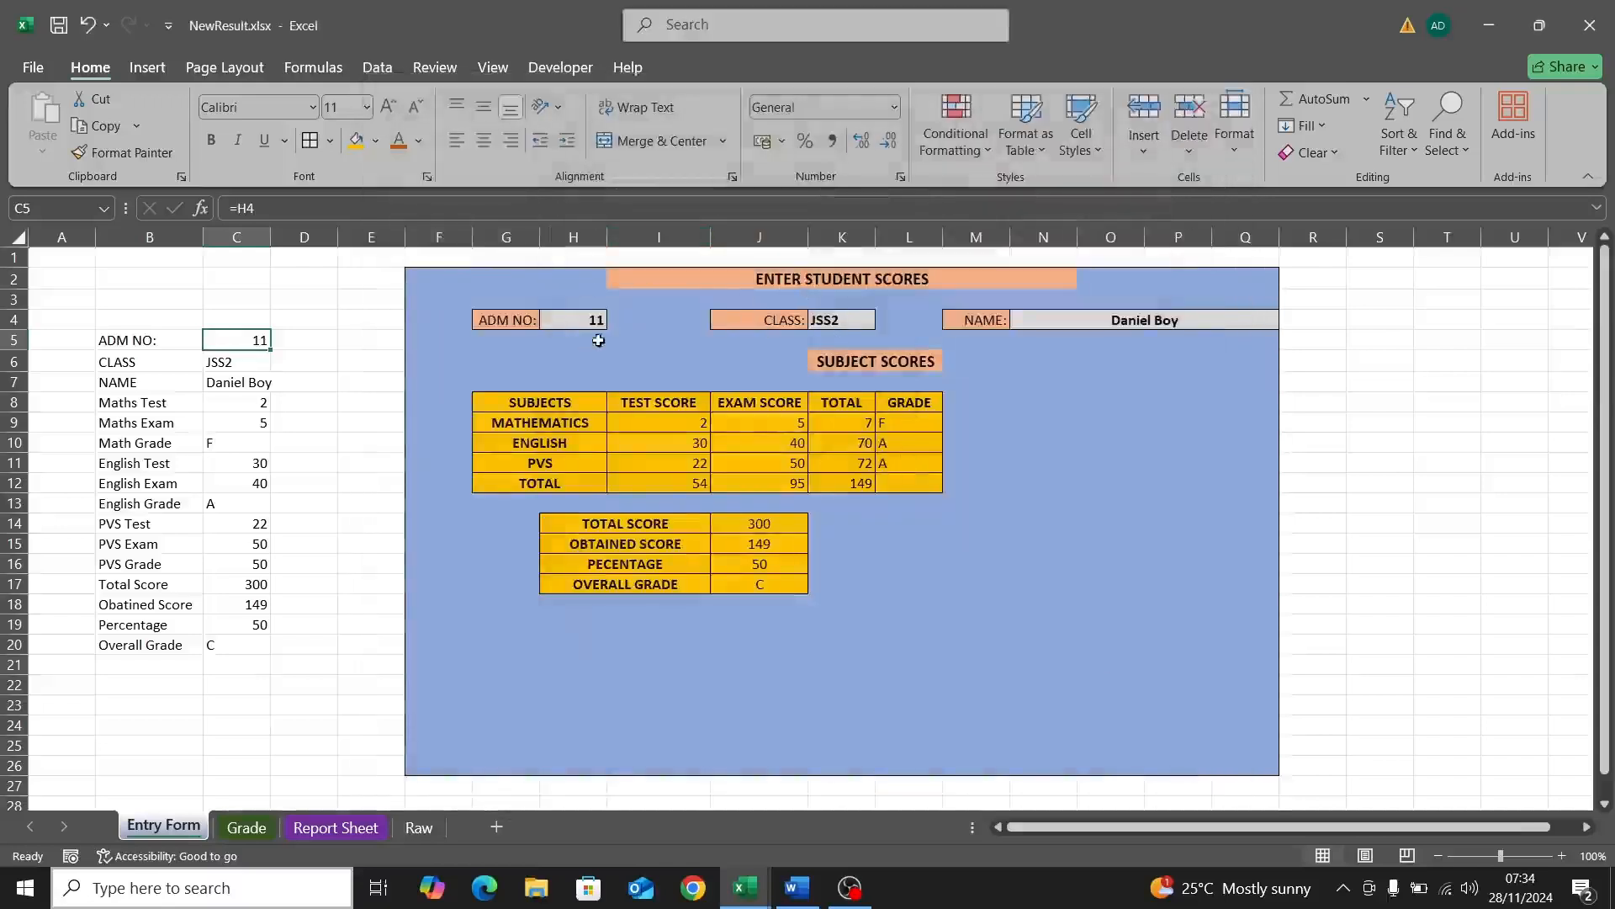
# Step: Centre C5:C20 horizontally and vertically and widen column C
pyautogui.click(557, 68)
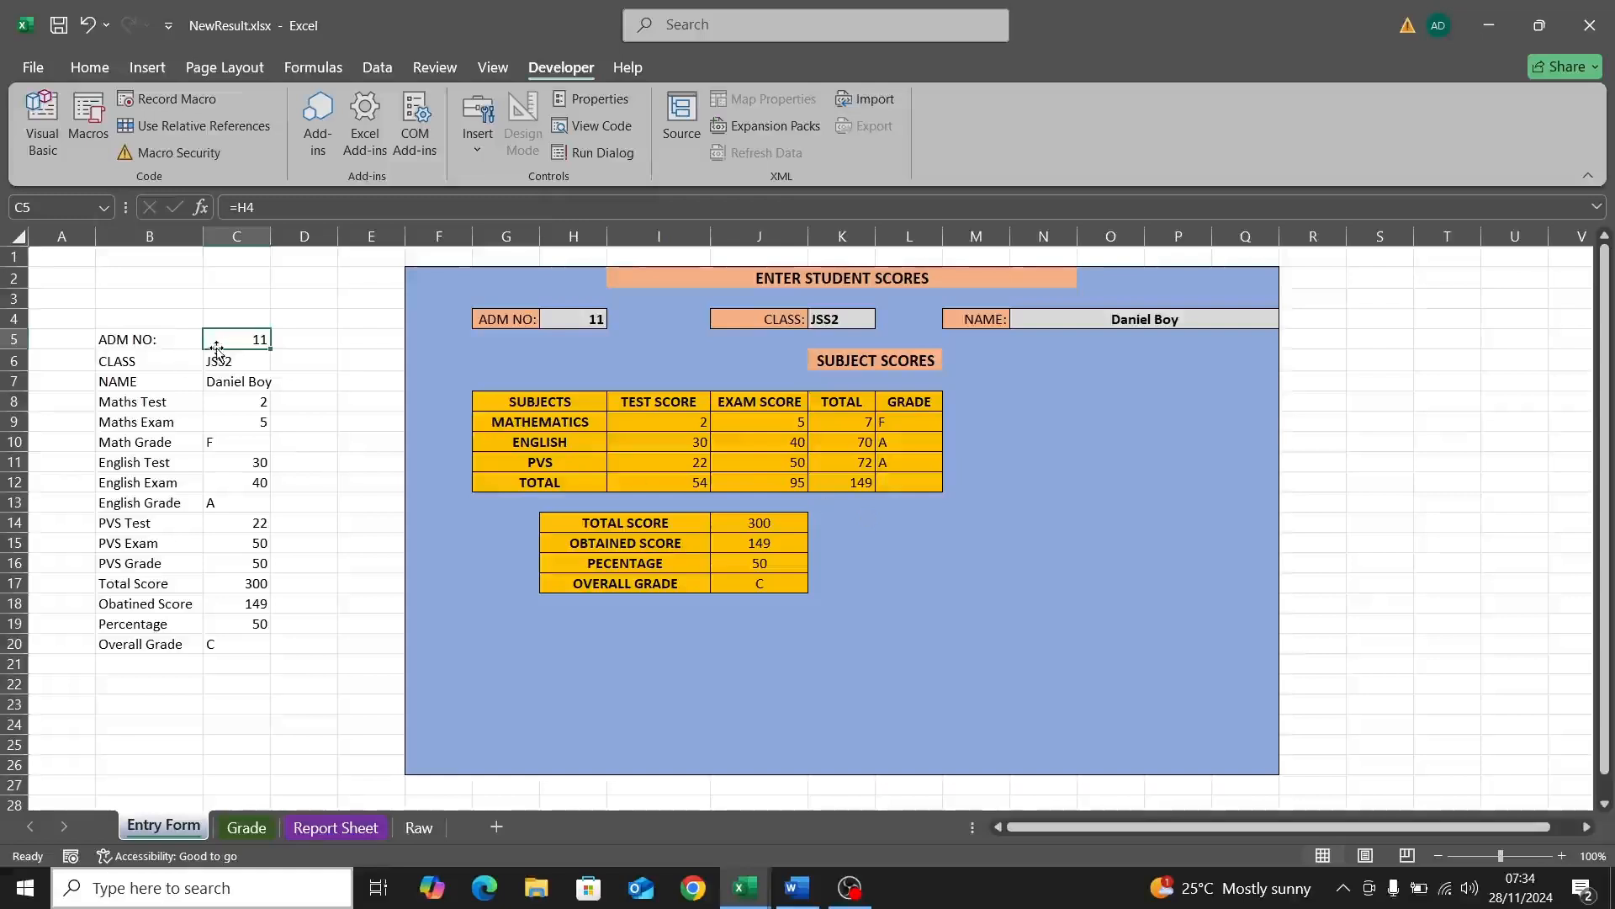
pyautogui.moveTo(219, 346); pyautogui.dragTo(230, 637)
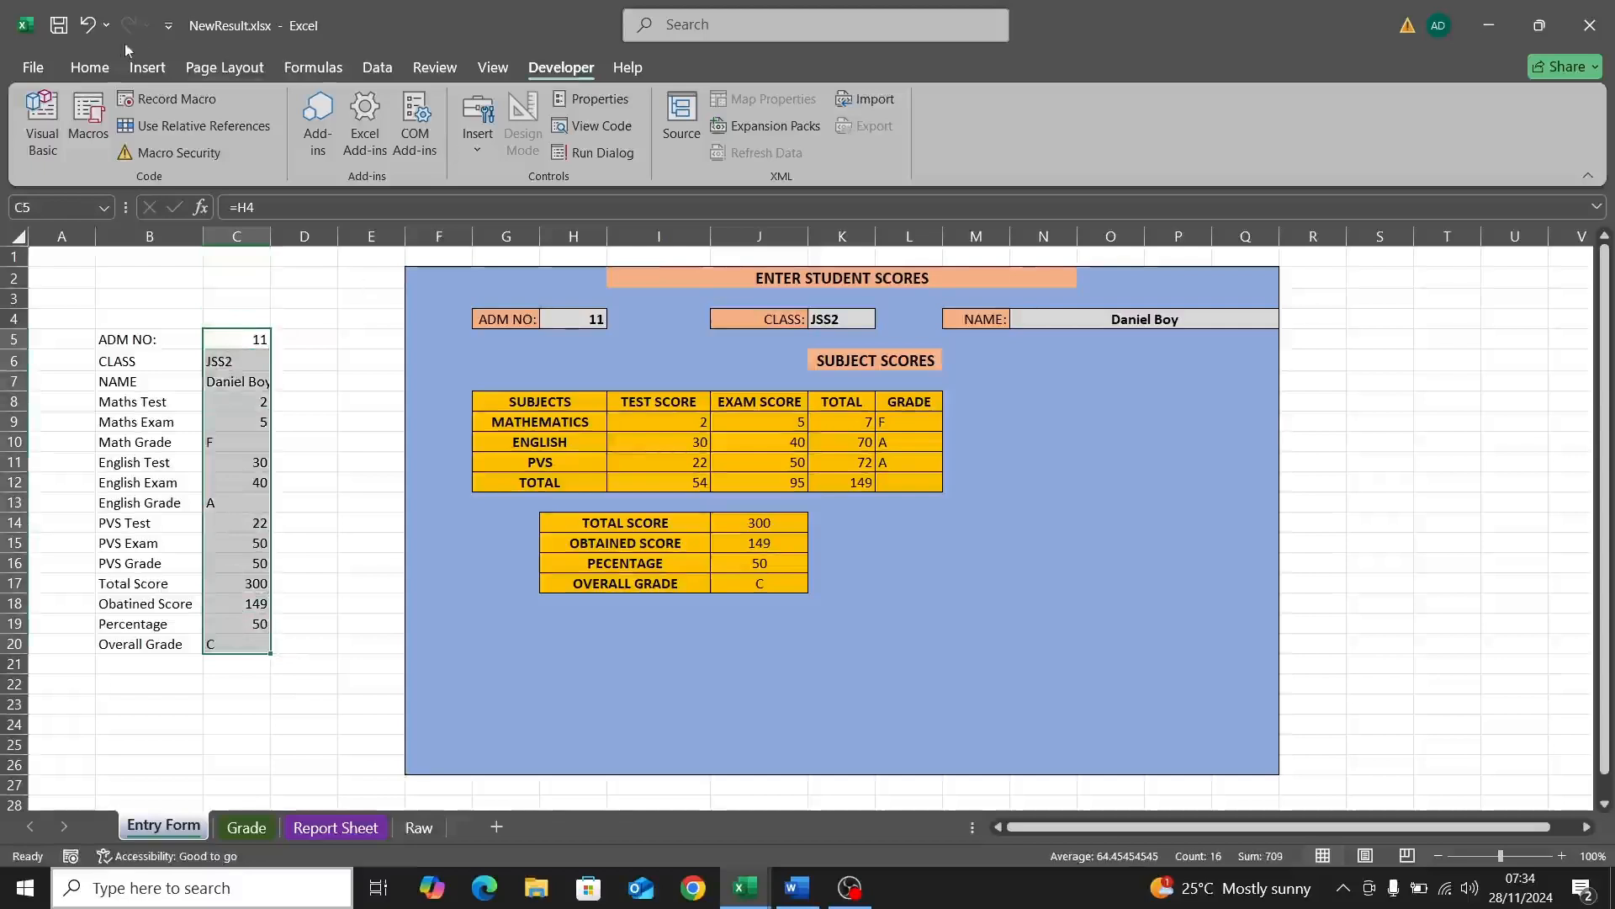
pyautogui.click(88, 68)
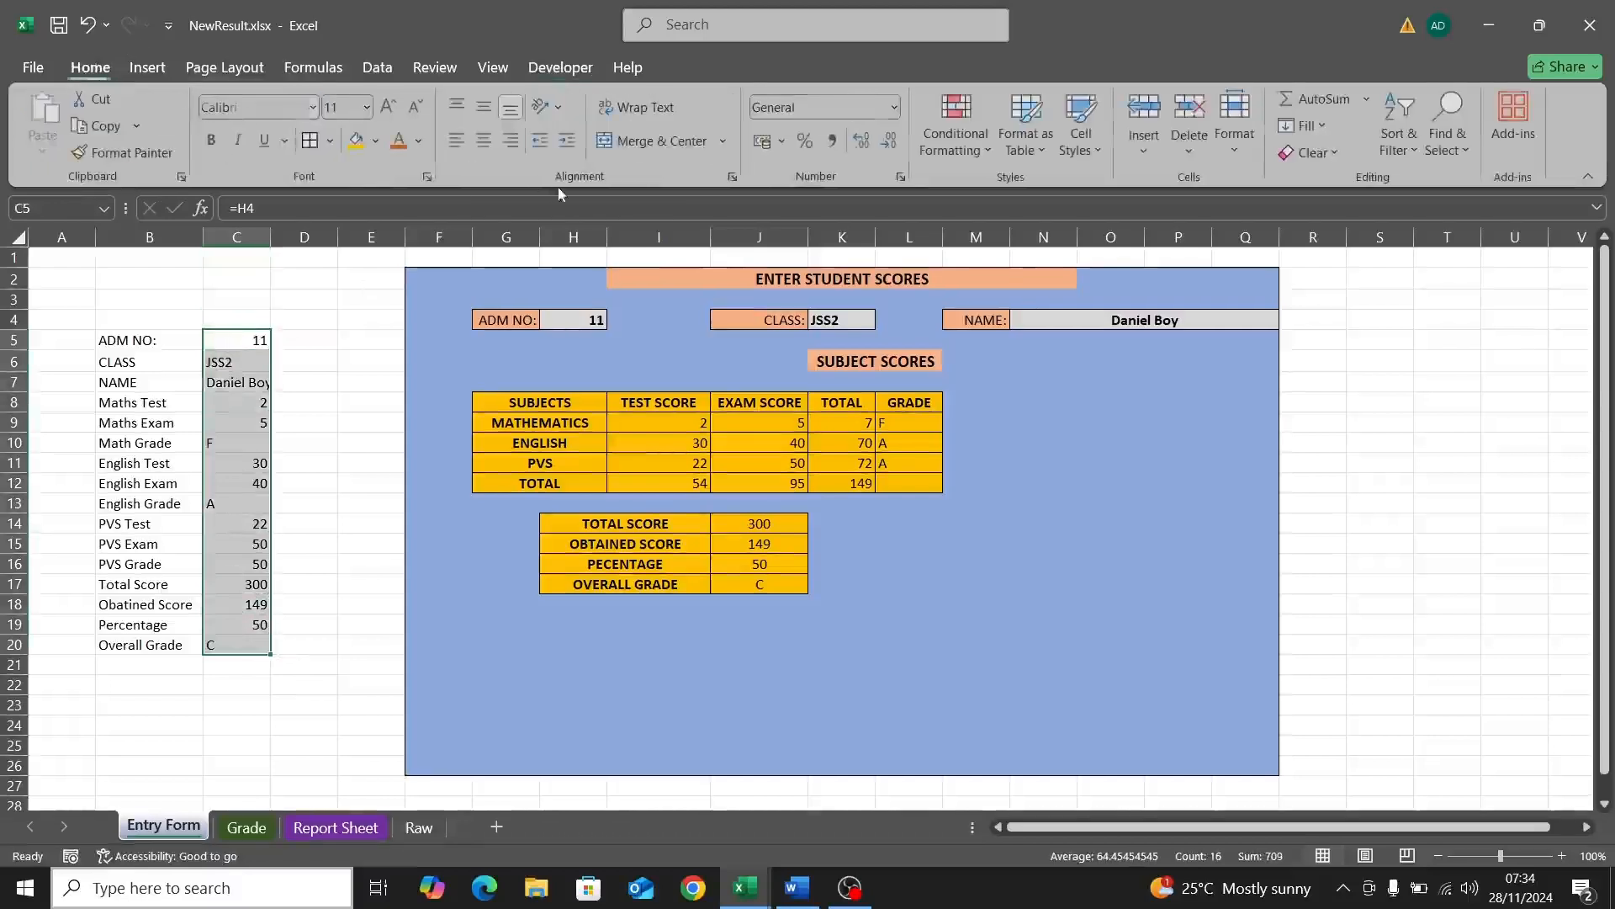
pyautogui.click(484, 141)
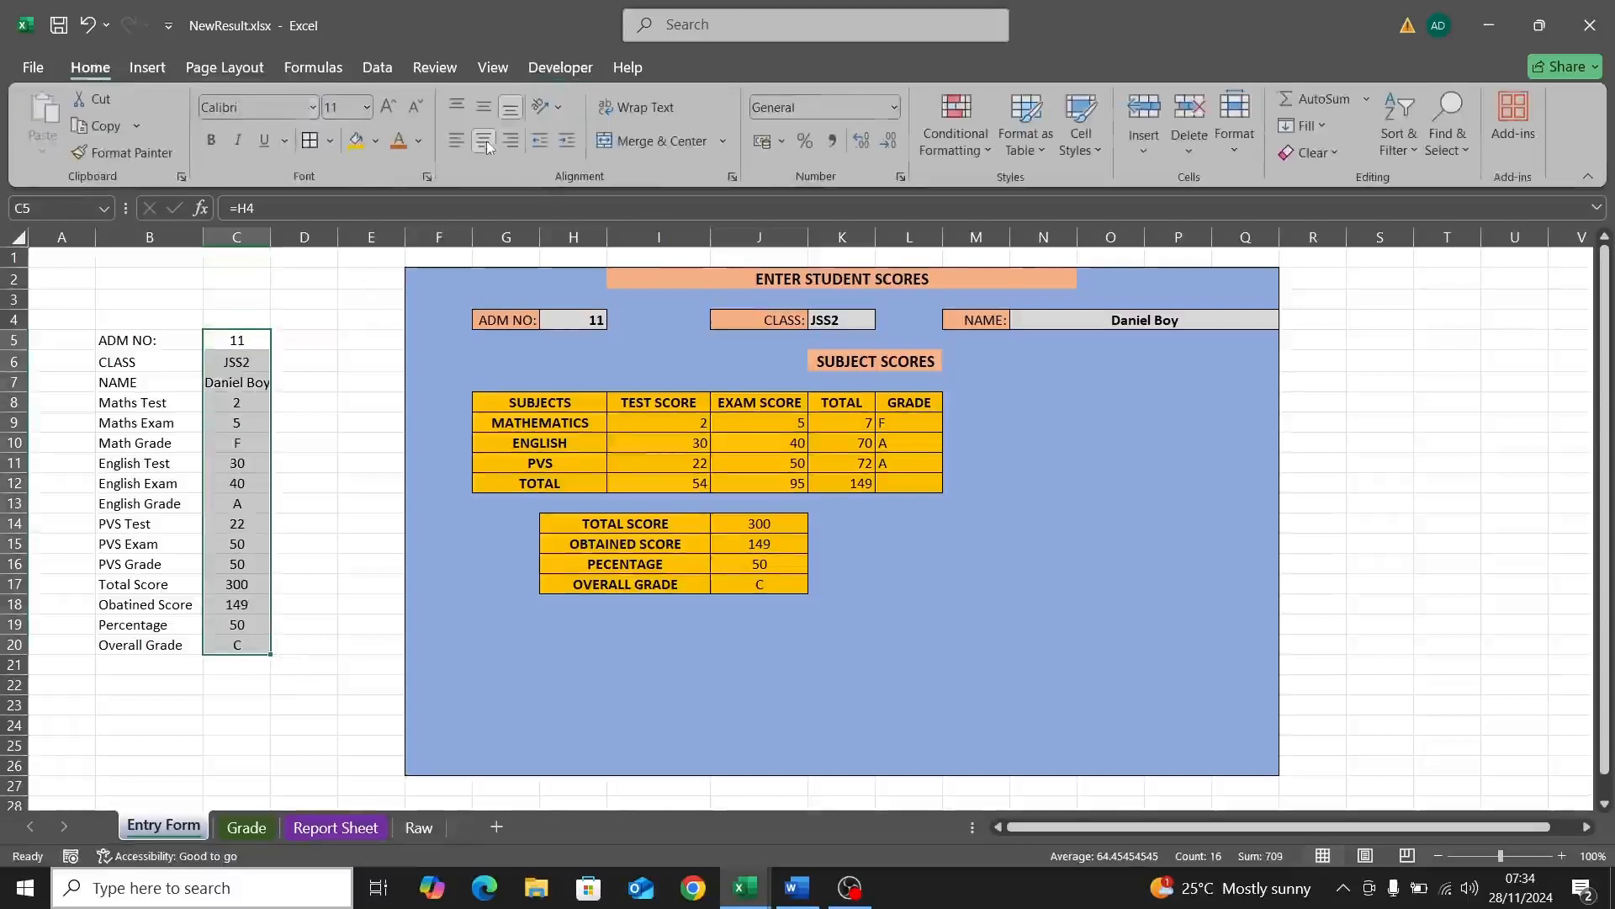
pyautogui.click(483, 108)
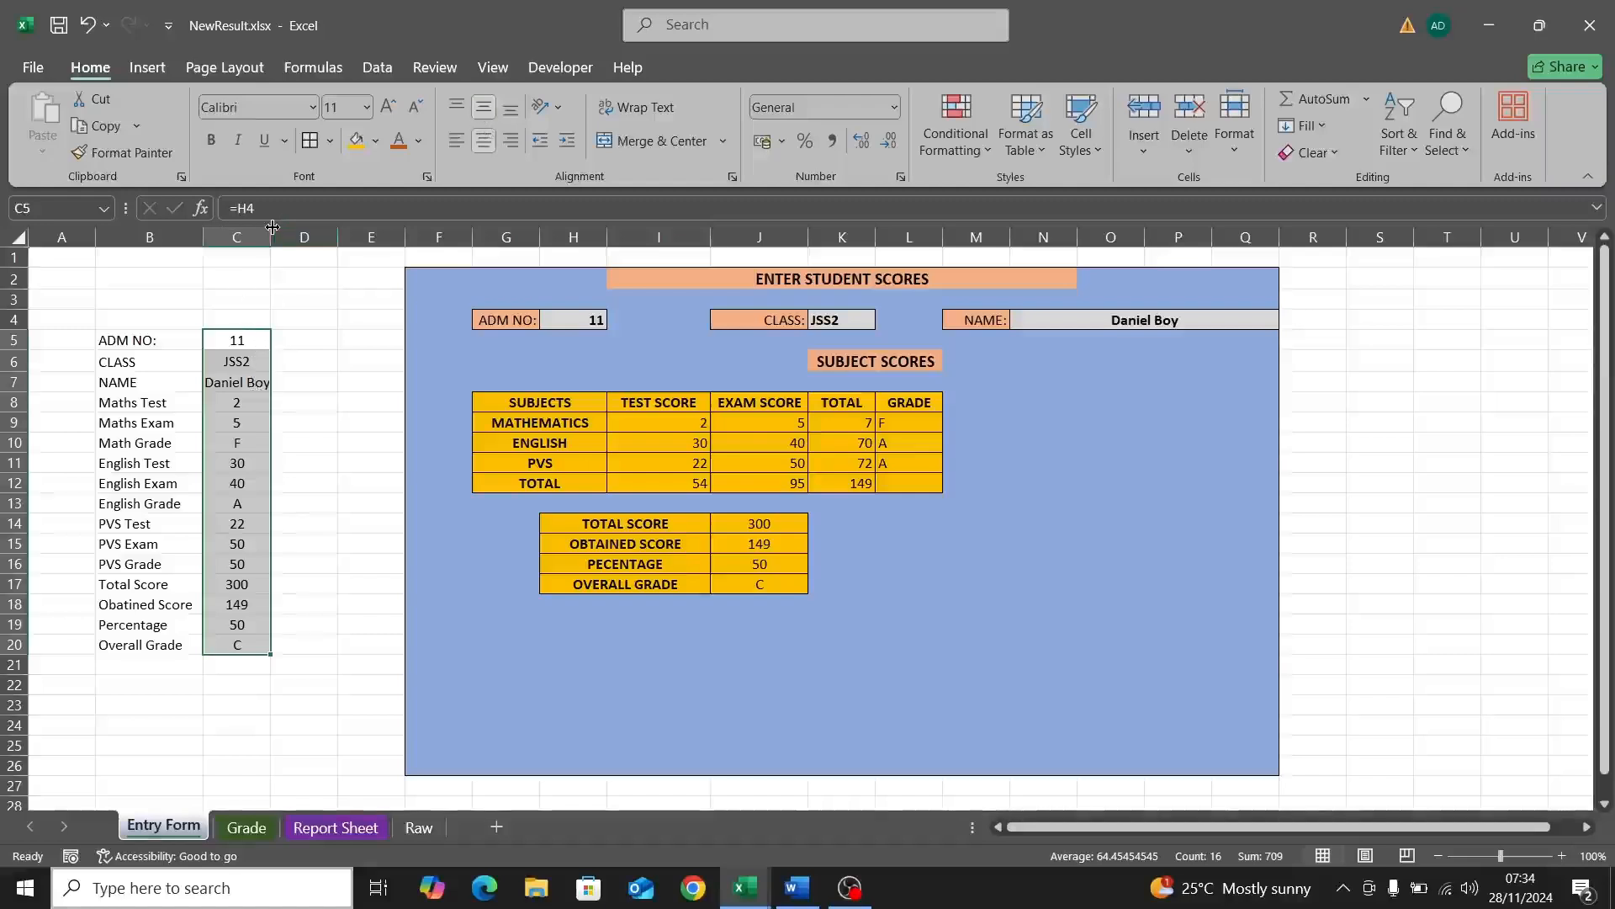
pyautogui.moveTo(271, 229); pyautogui.dragTo(293, 230)
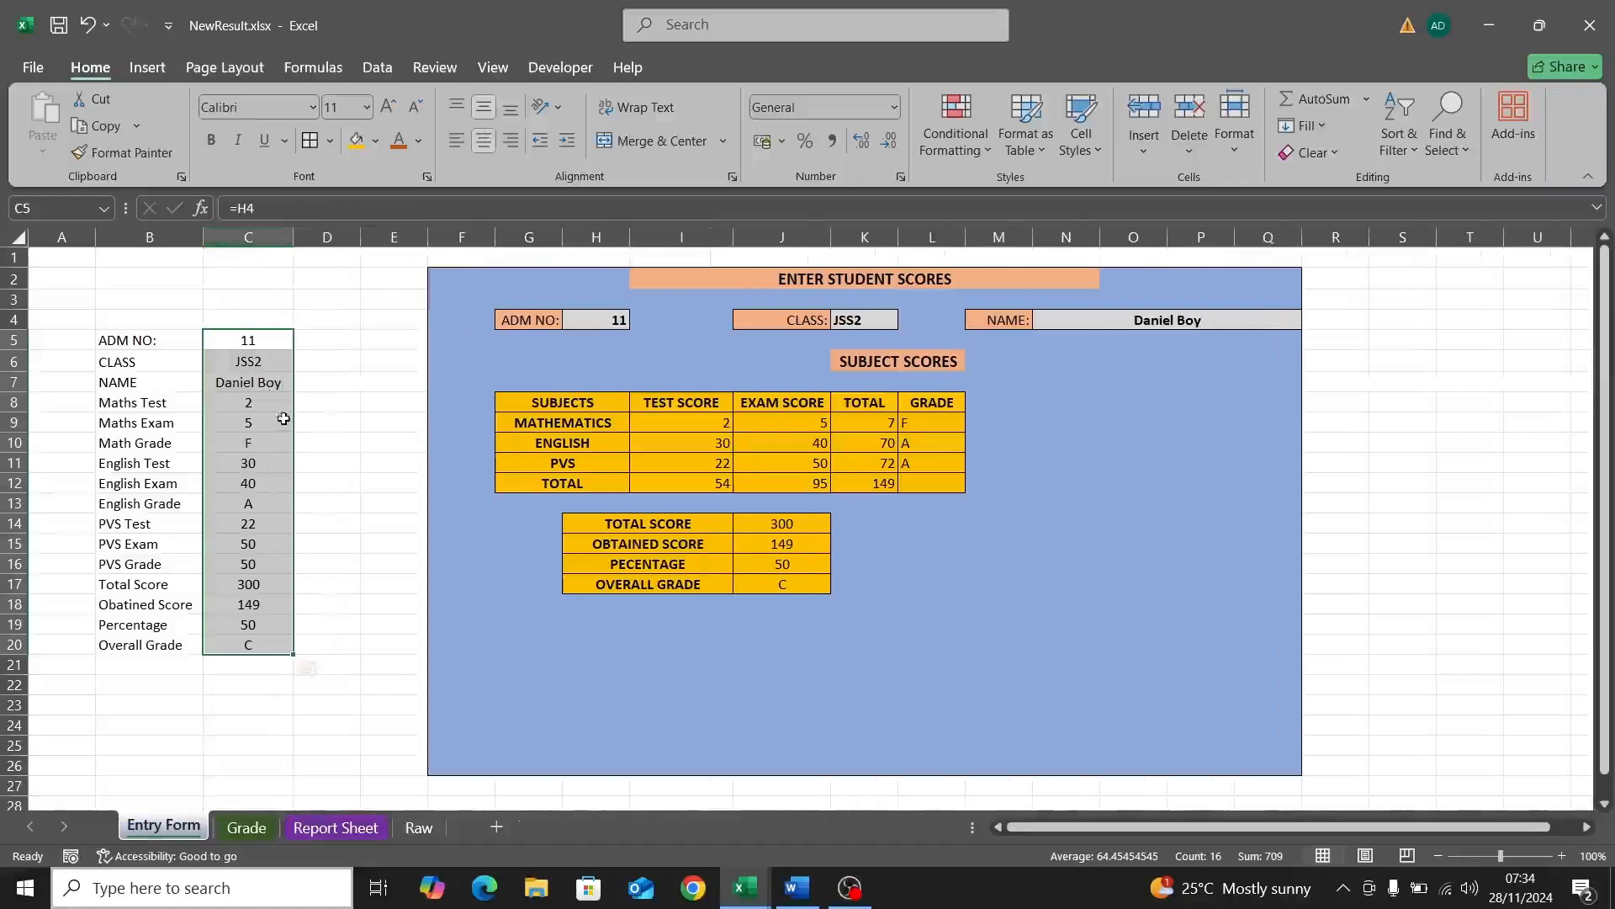
# Step: Show the Developer tab and select the ADM NO value in C5
pyautogui.click(569, 66)
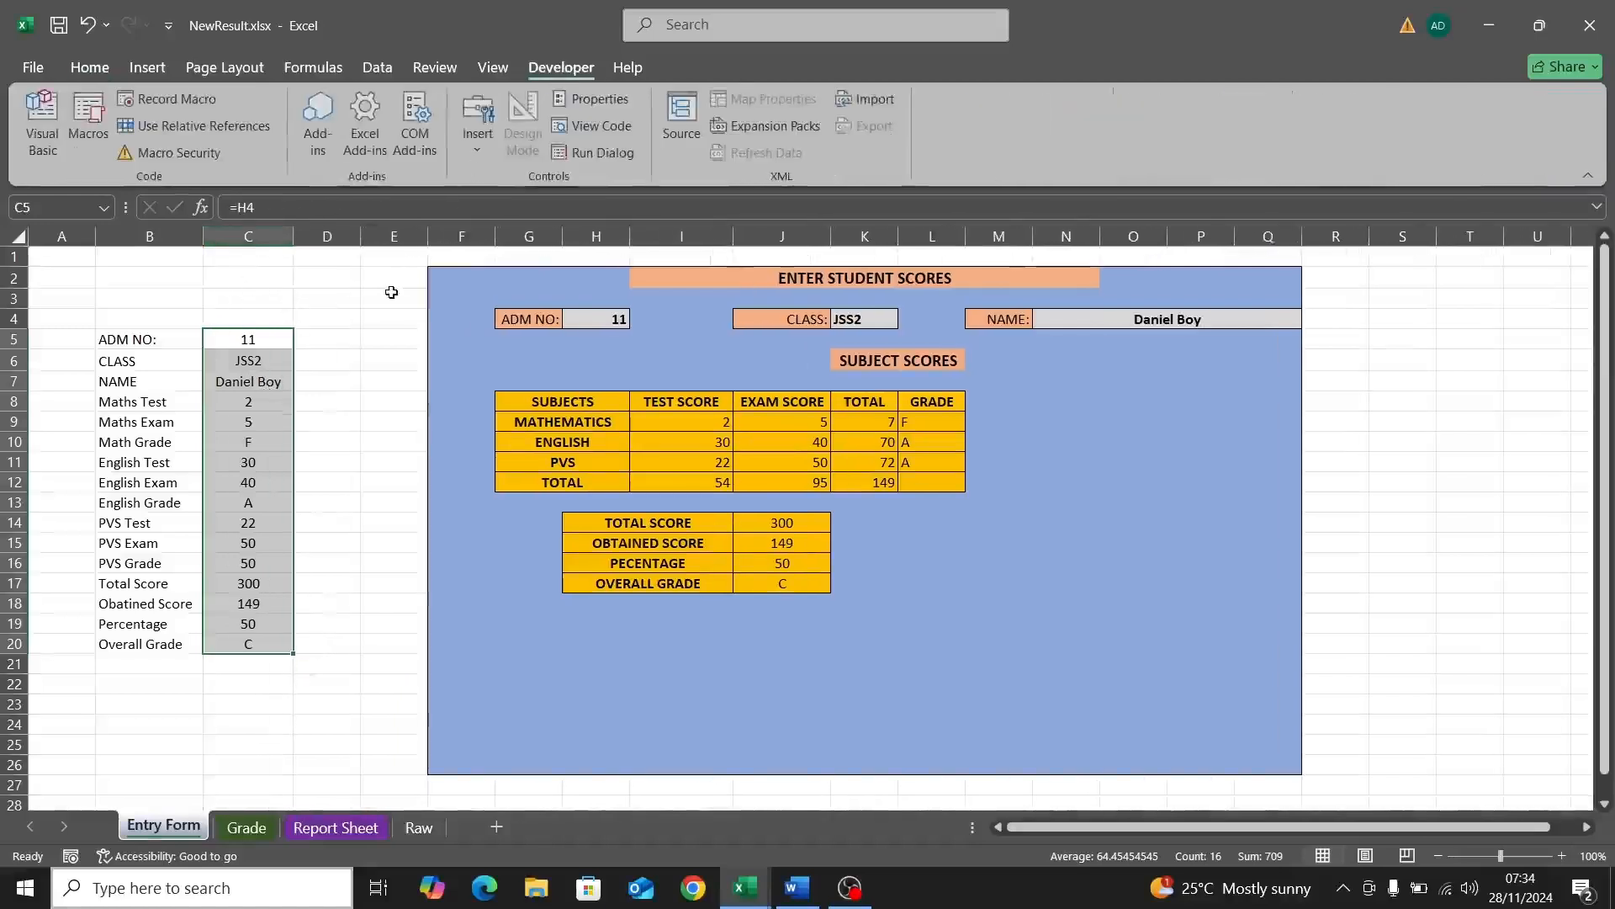
pyautogui.click(389, 295)
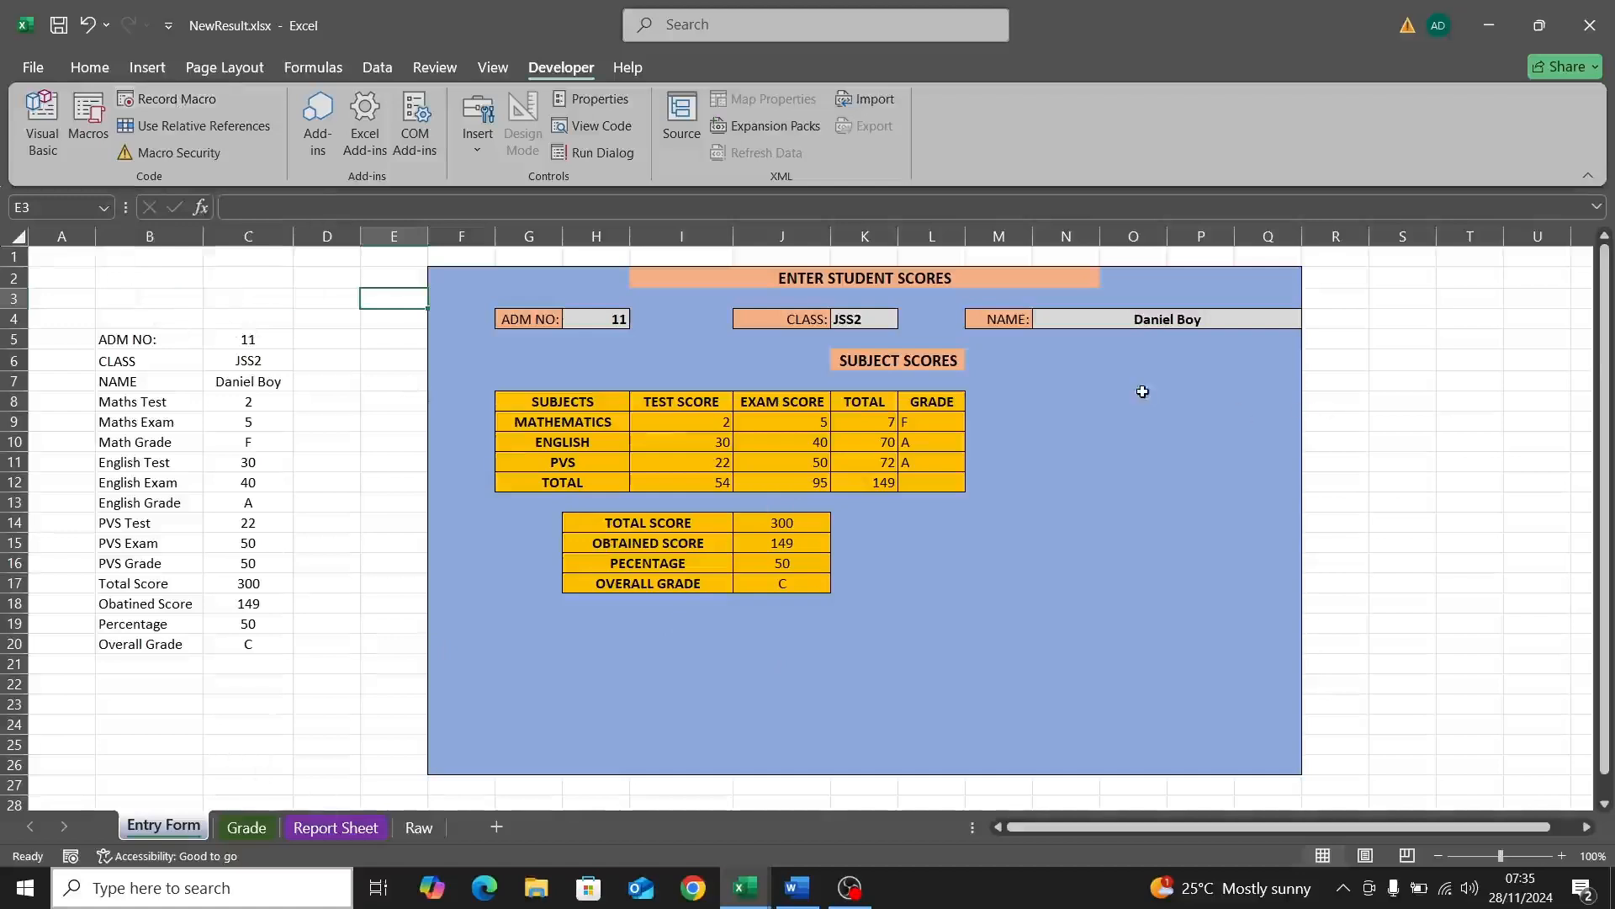
pyautogui.click(245, 336)
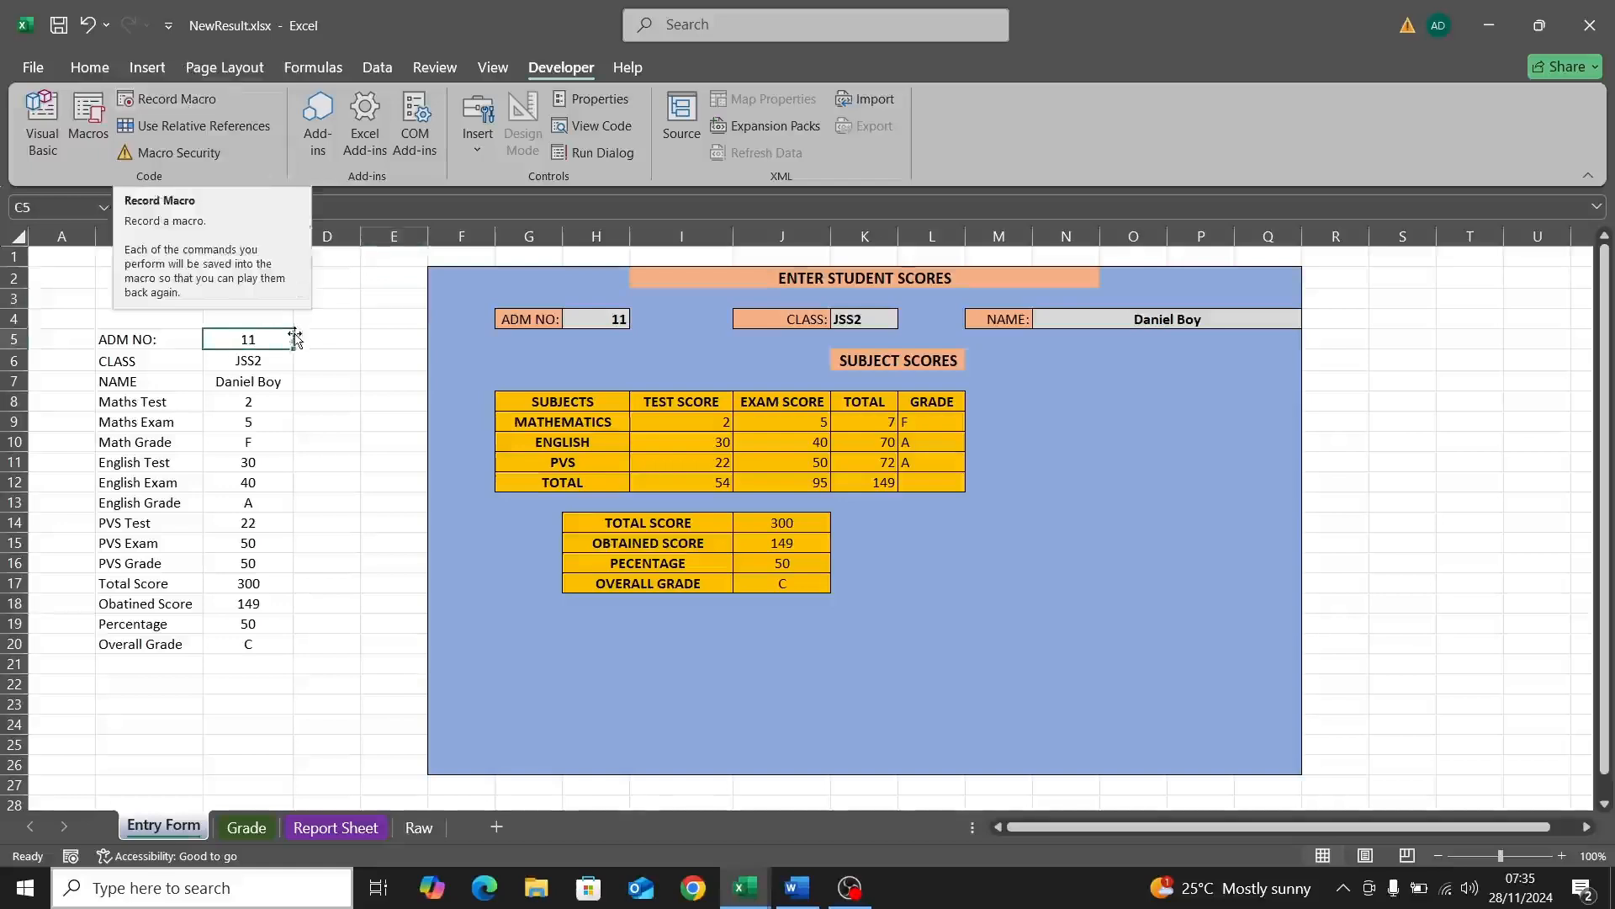
# Step: Start recording macro Record1, stored in This Workbook
pyautogui.click(318, 318)
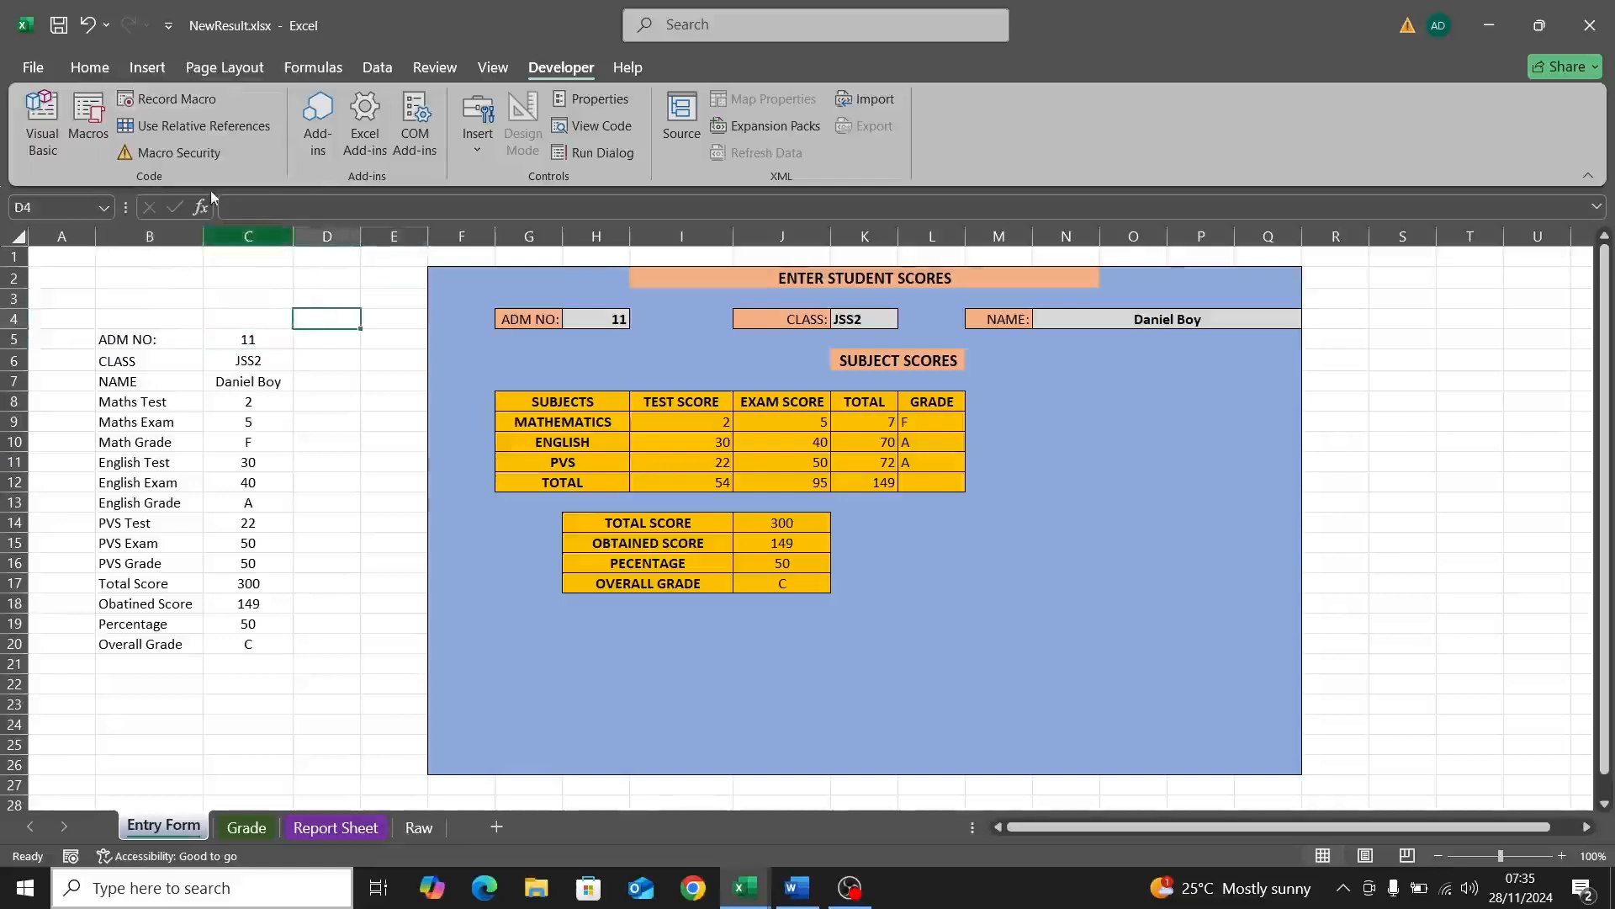
pyautogui.click(168, 99)
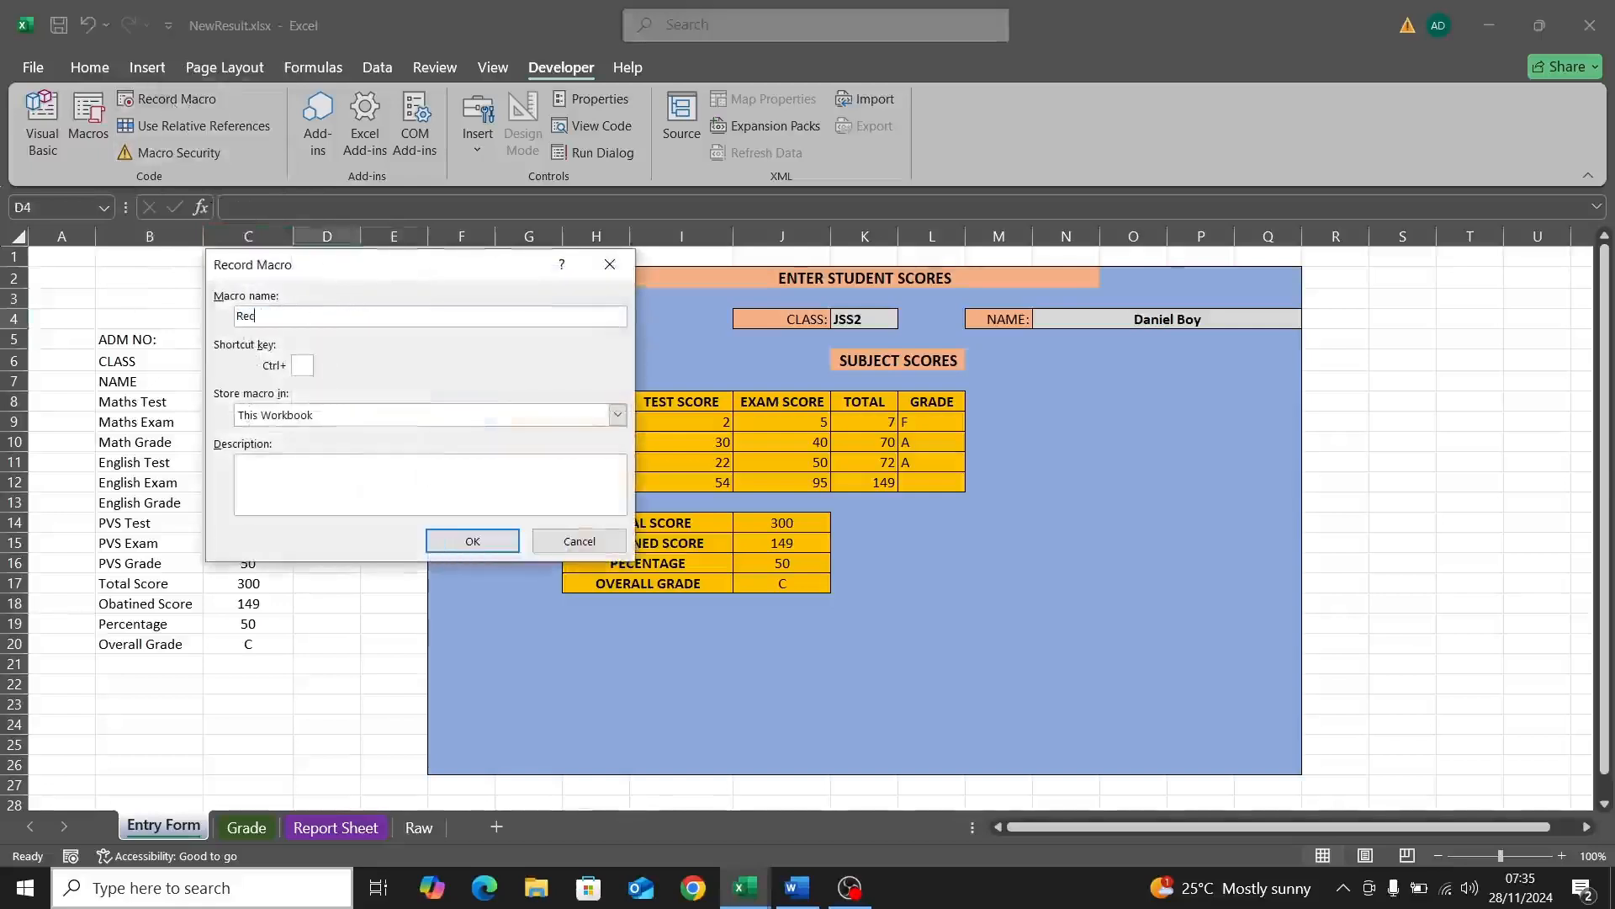
pyautogui.write('ord1')
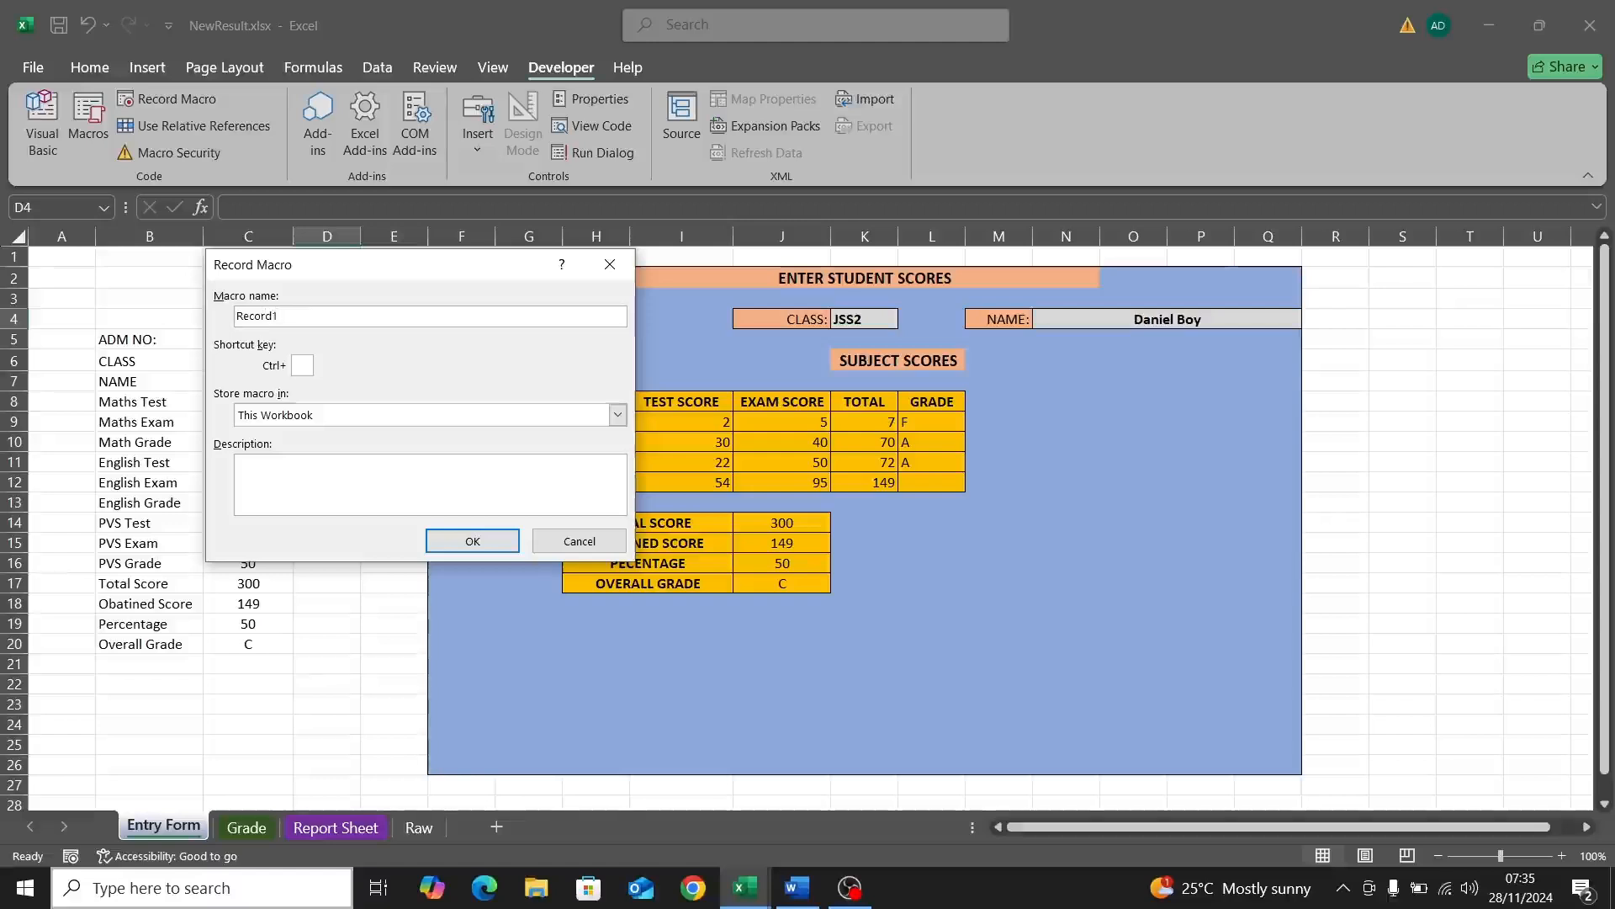
pyautogui.click(617, 416)
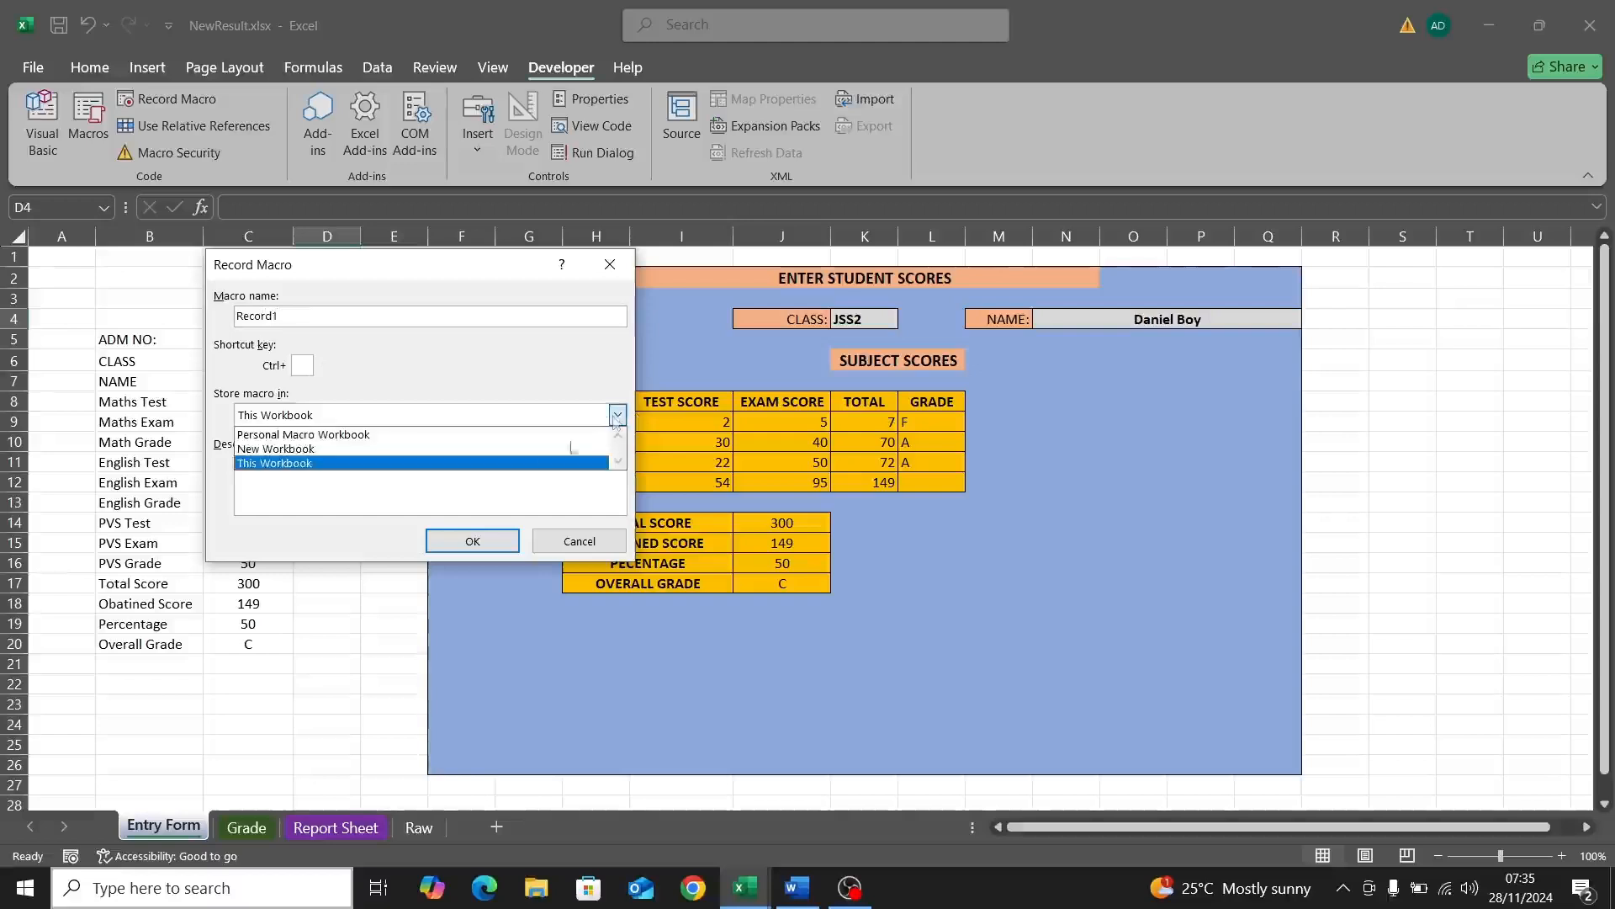
pyautogui.click(434, 457)
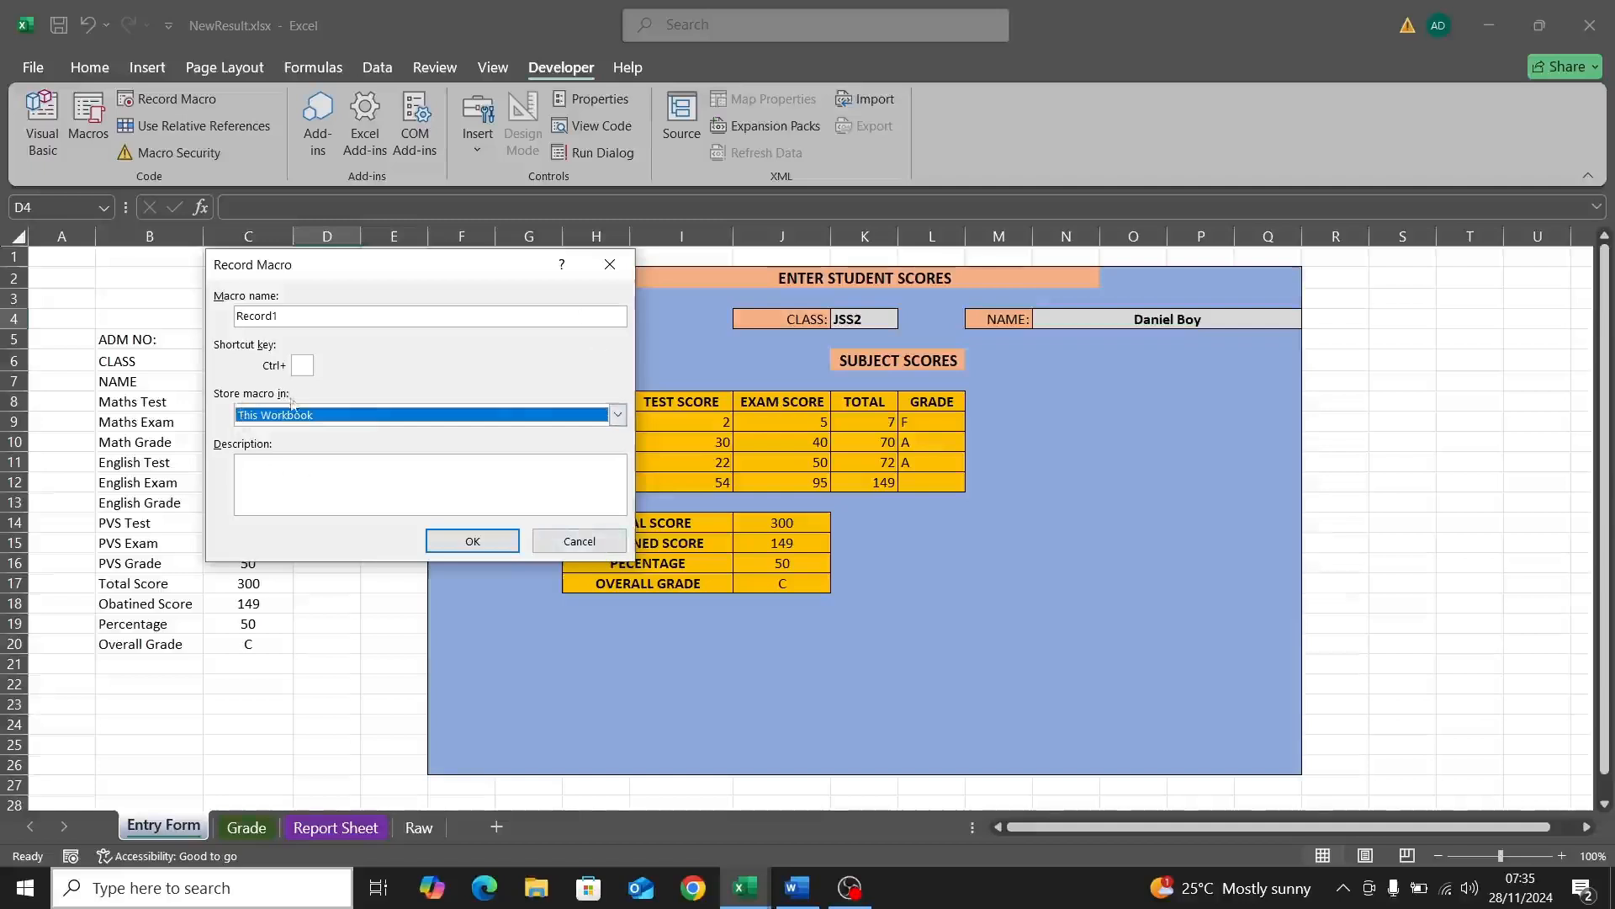
pyautogui.click(432, 545)
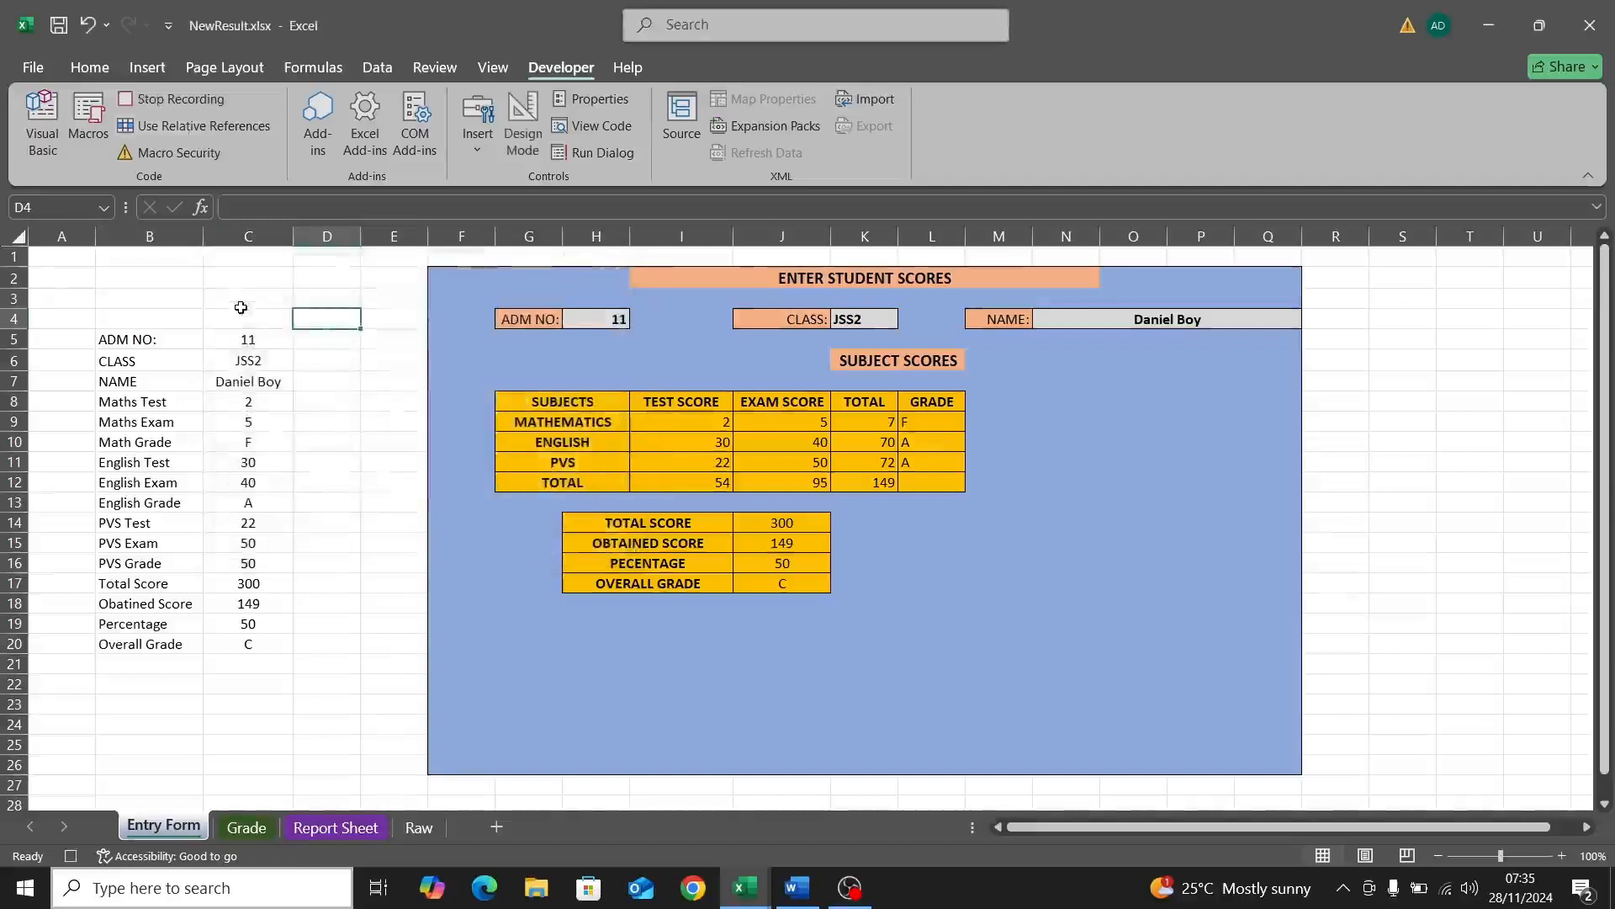
# Step: Copy the Entry Form values in C5:C20
pyautogui.click(256, 335)
pyautogui.moveTo(256, 335); pyautogui.dragTo(229, 636)
pyautogui.hotkey('ctrl', 'c')
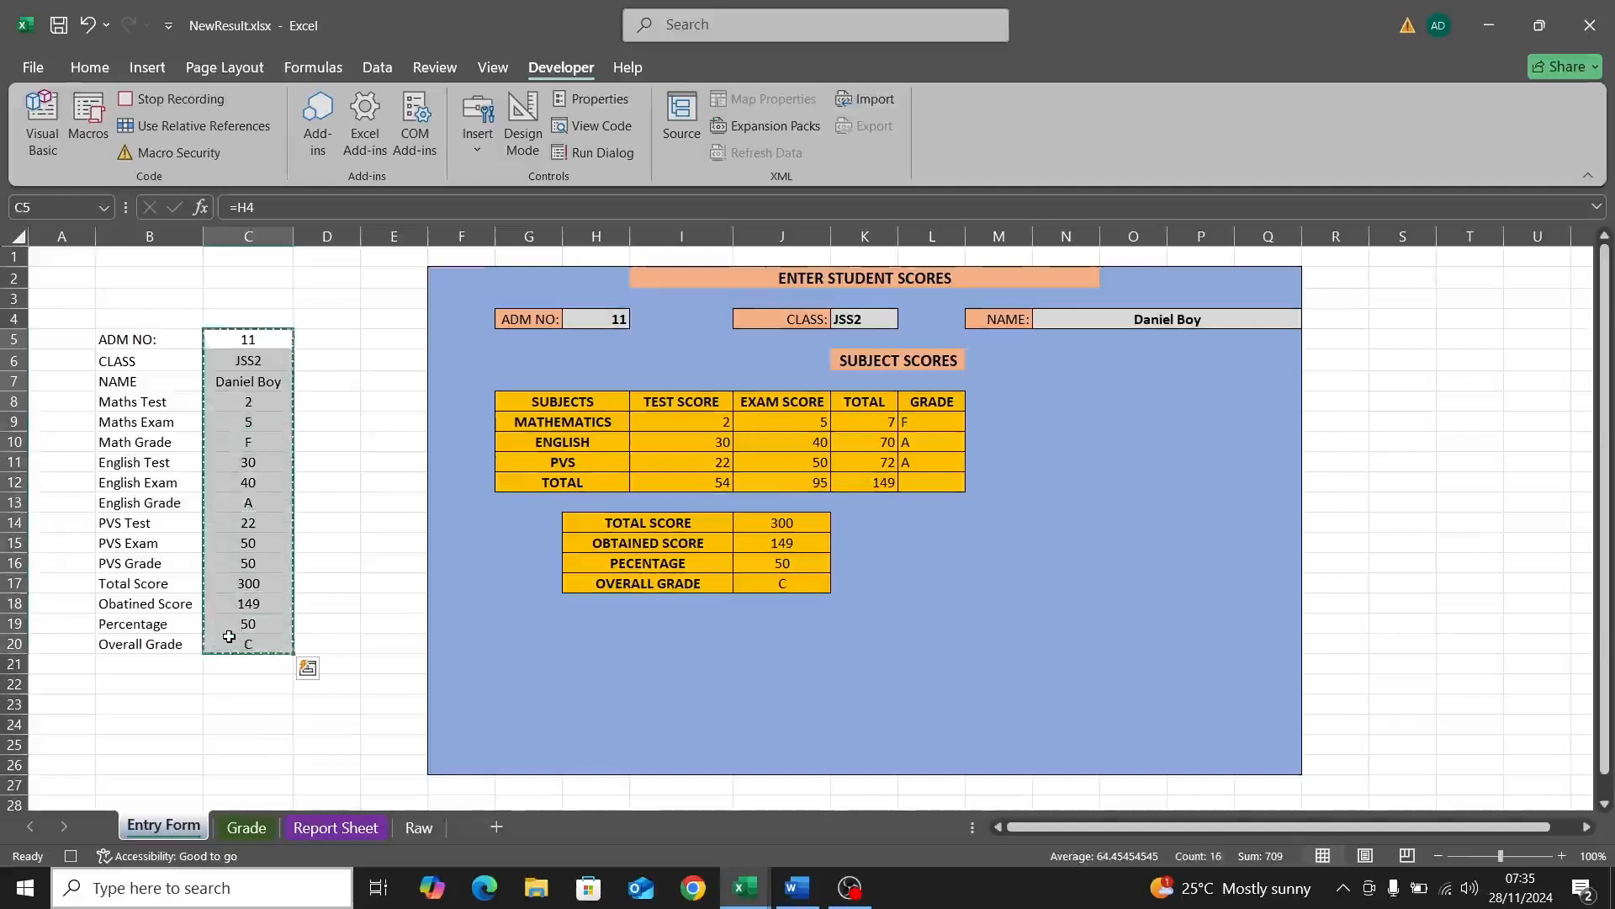
# Step: Paste Special them as transposed values into Raw C4:R4, then copy that row
pyautogui.click(419, 828)
pyautogui.click(203, 319)
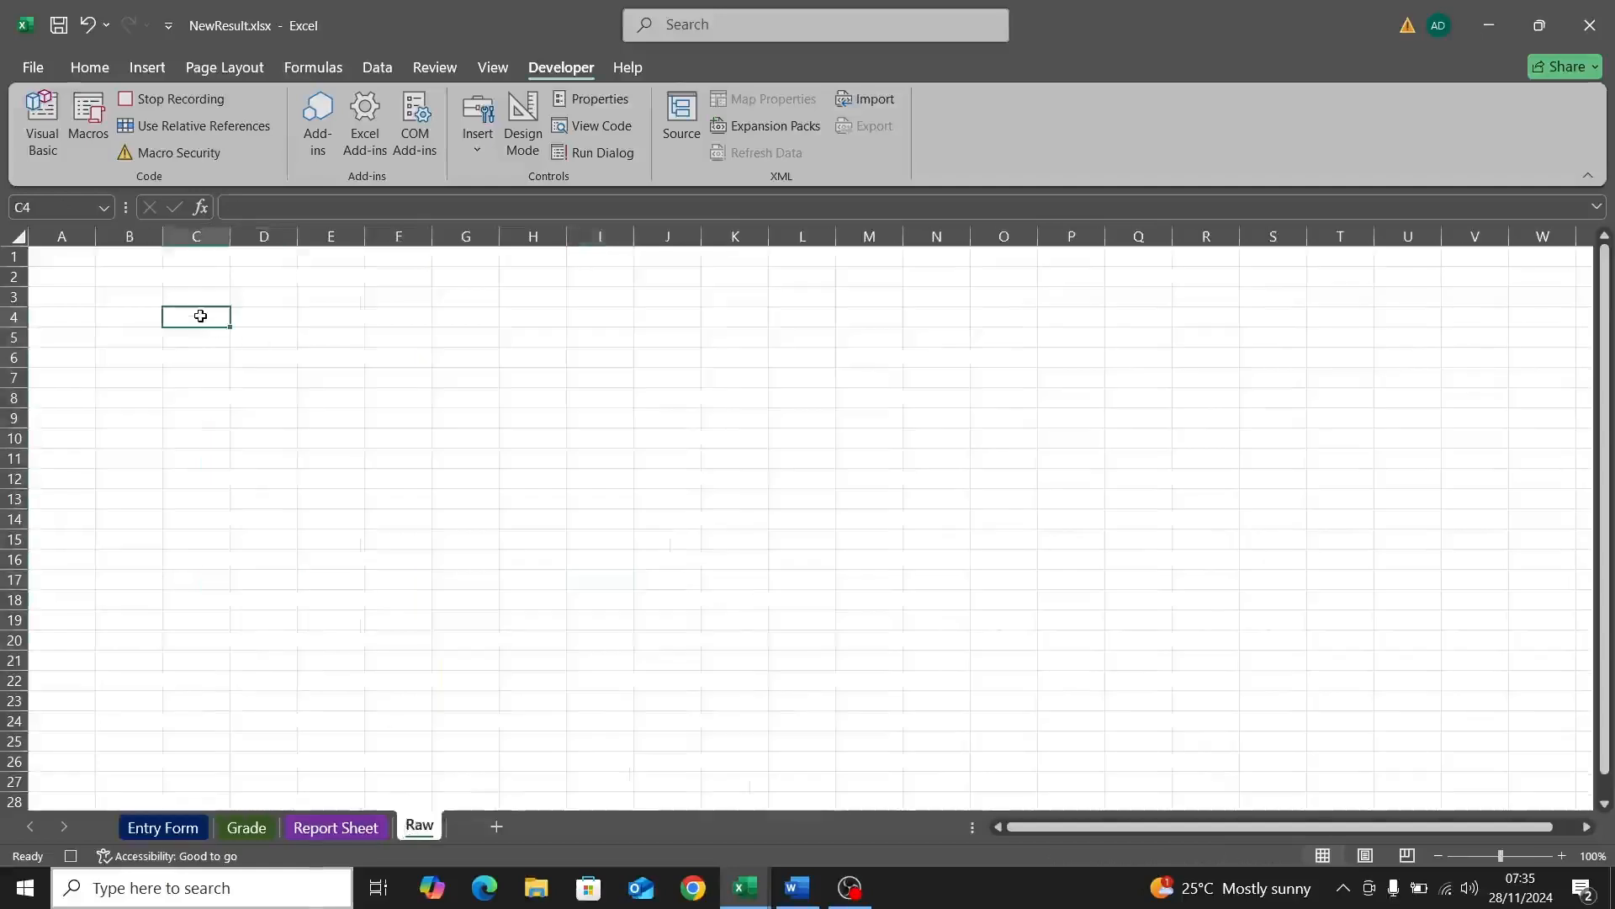
pyautogui.rightClick(202, 320)
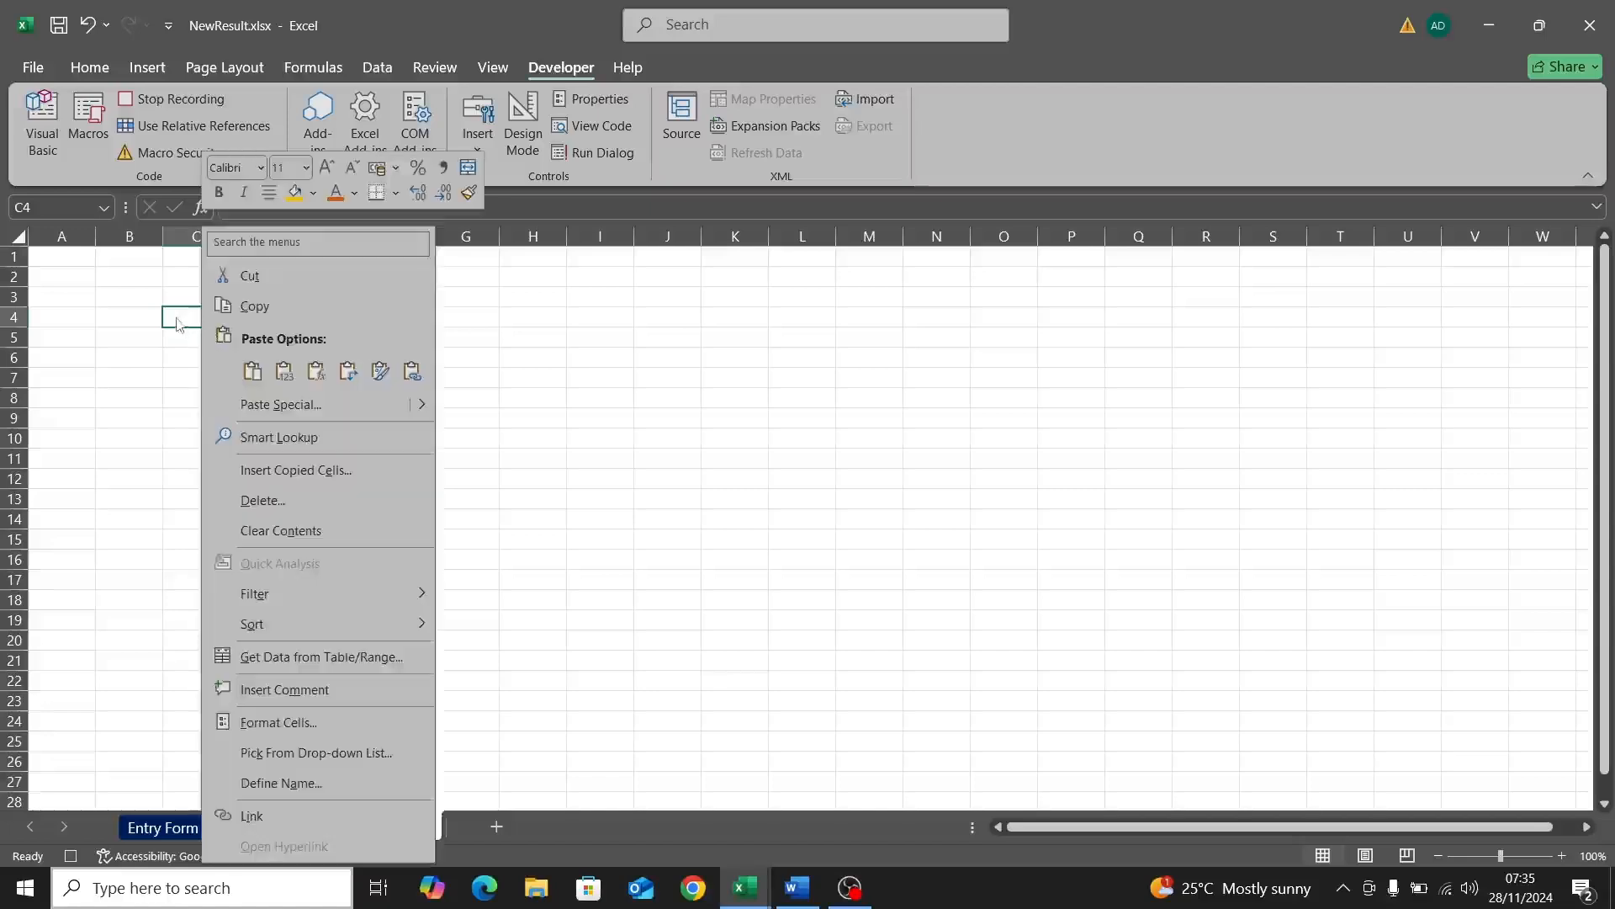
pyautogui.click(175, 314)
pyautogui.rightClick(175, 313)
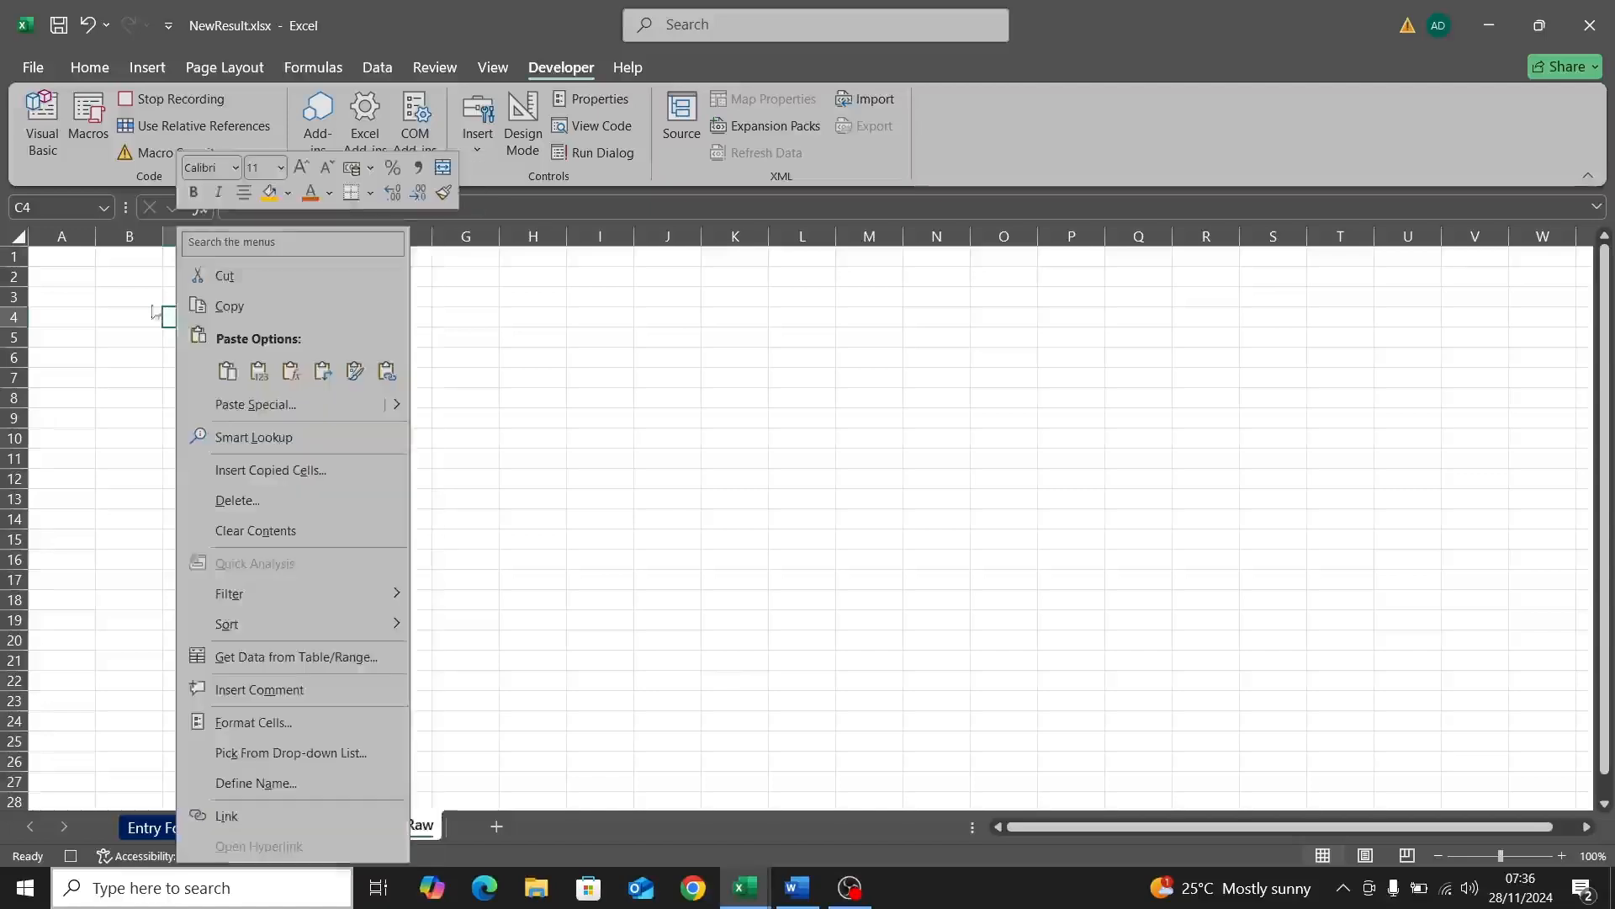
pyautogui.click(249, 411)
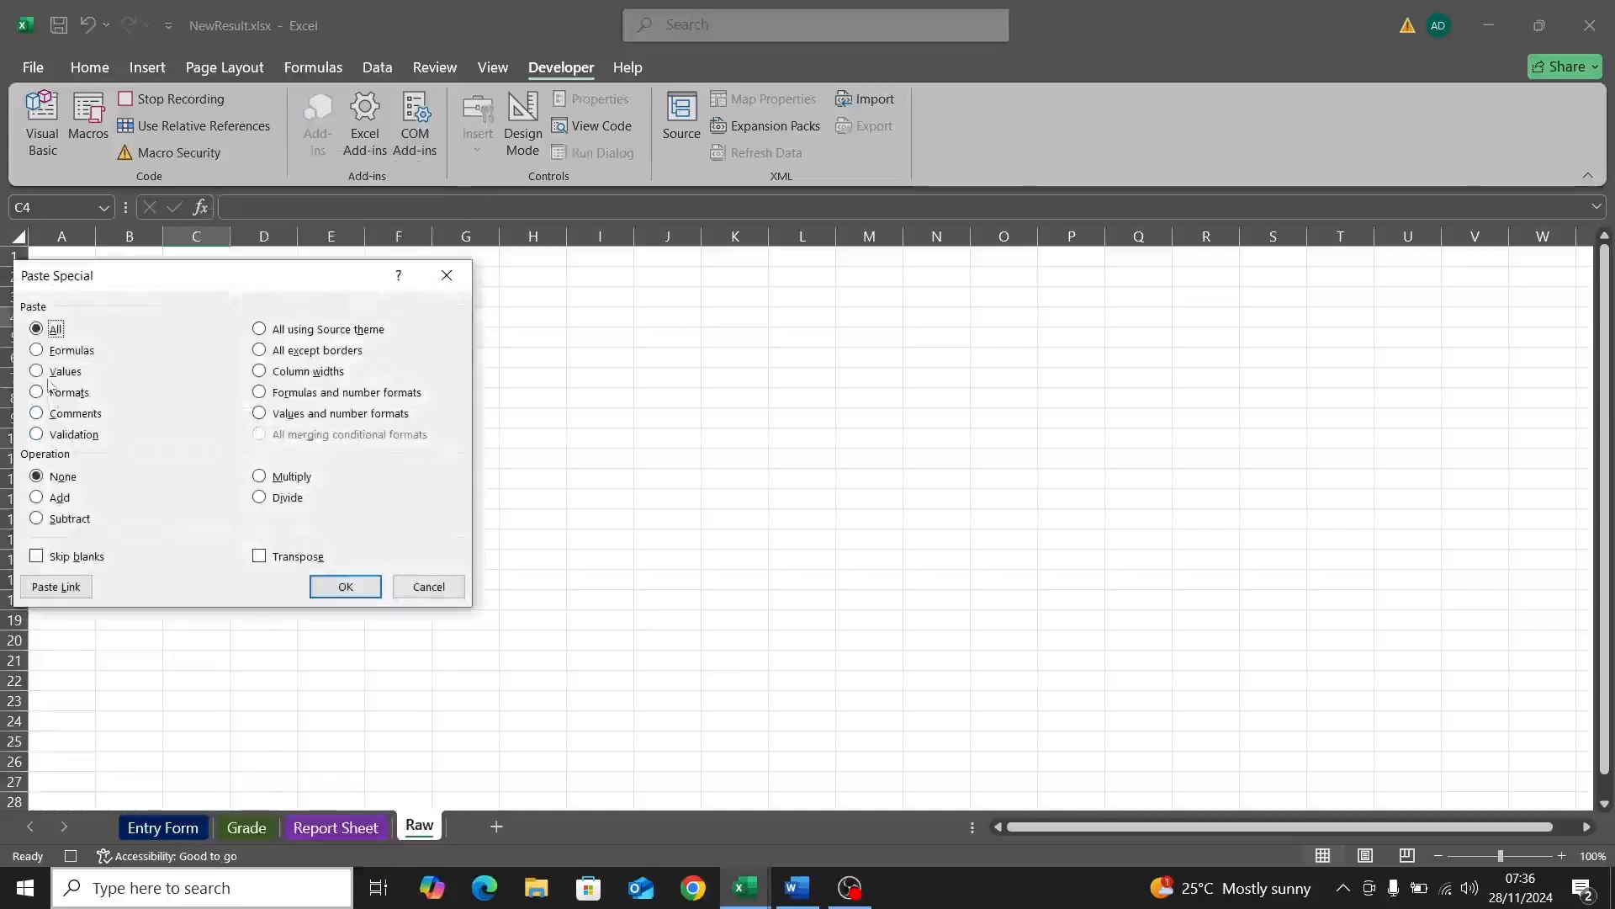
pyautogui.click(52, 372)
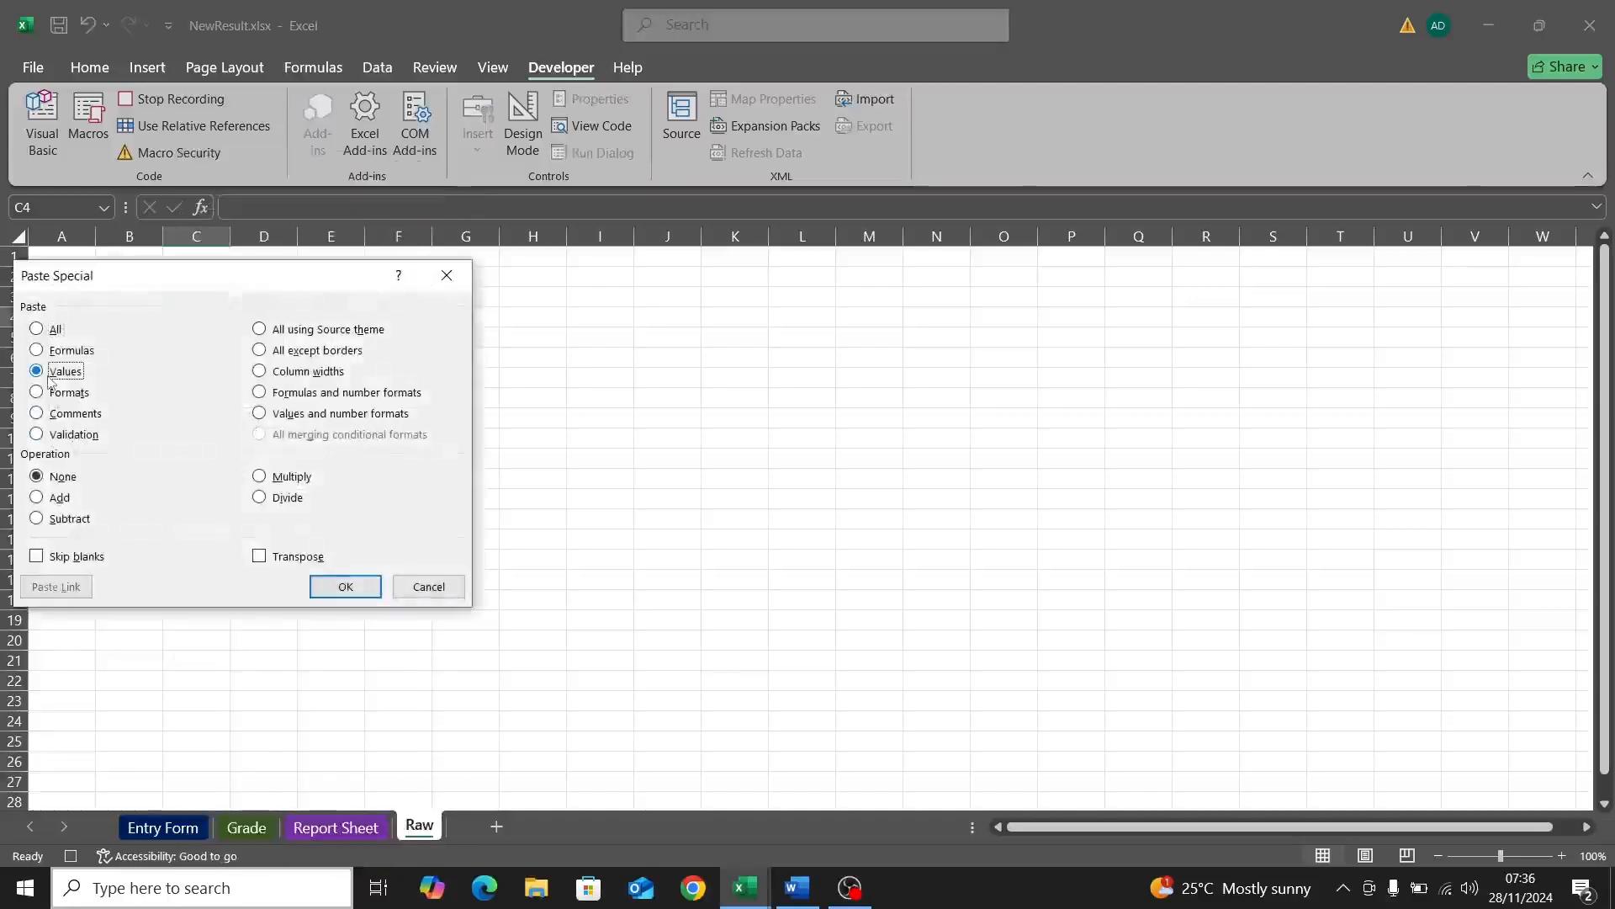
pyautogui.click(274, 558)
pyautogui.click(337, 587)
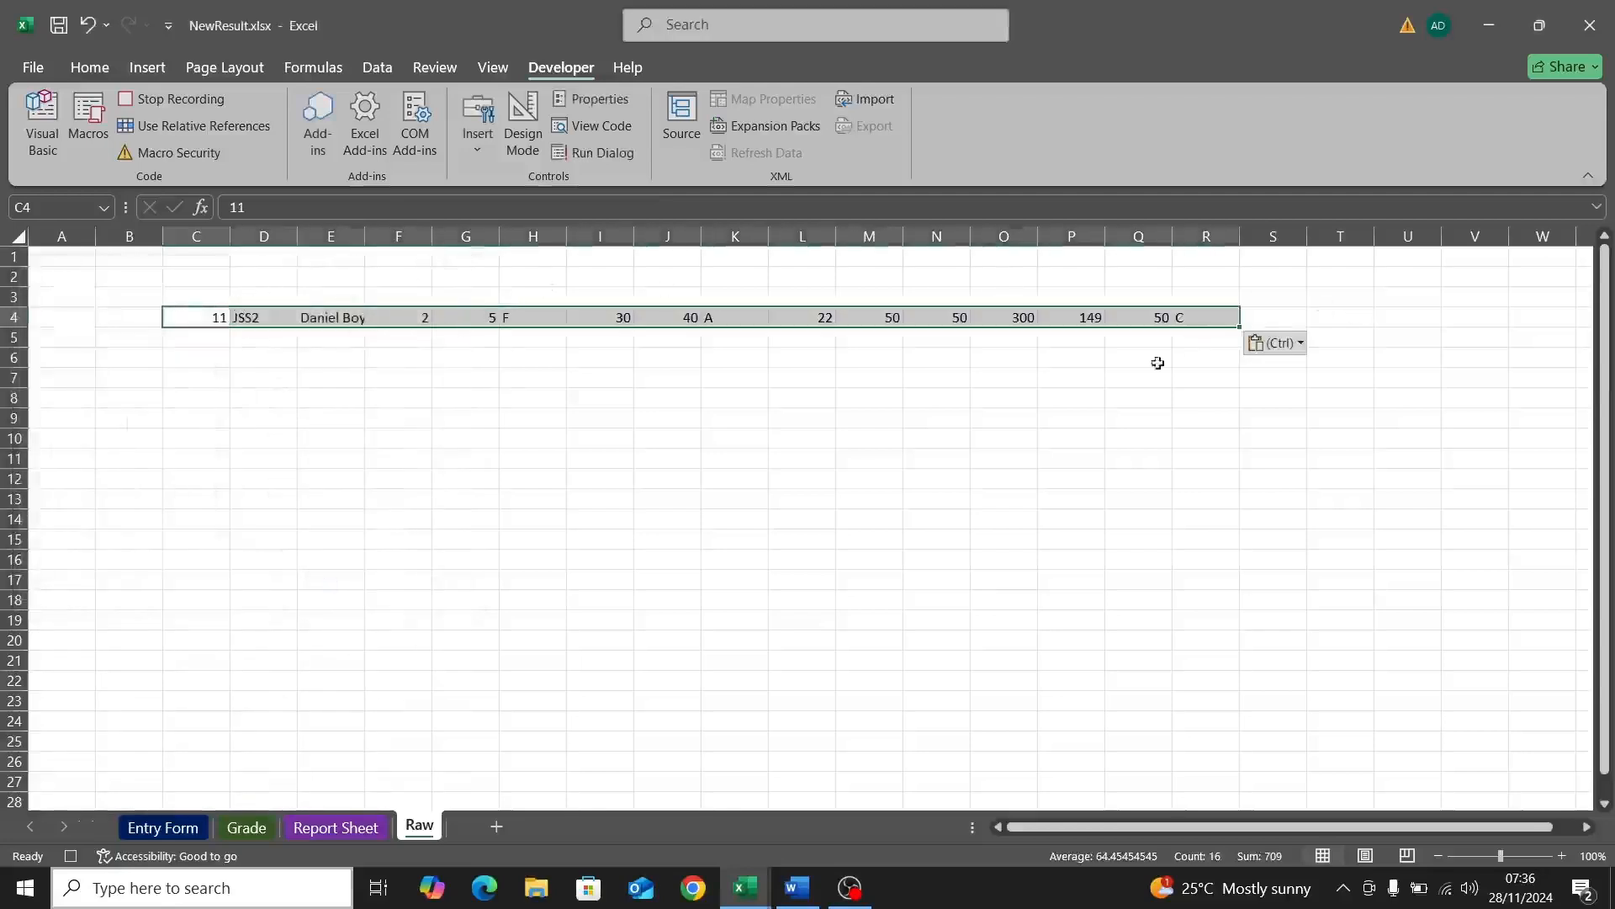
pyautogui.hotkey('ctrl', 'c')
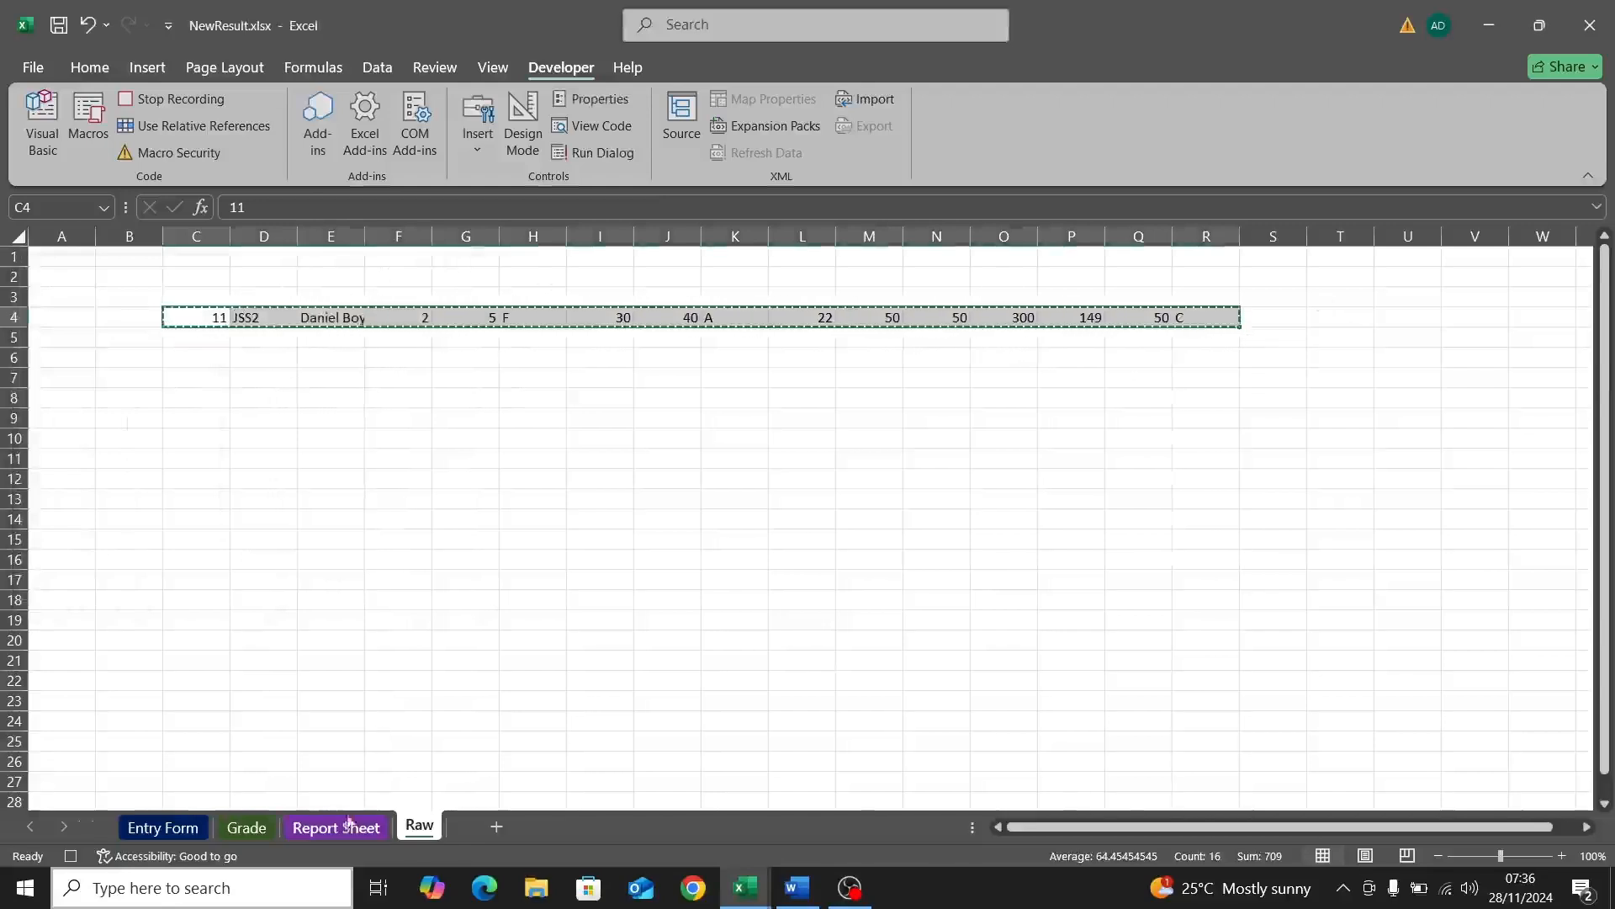
# Step: Insert the copied Raw record at A2 of the Report Sheet, shifting existing rows down
pyautogui.click(321, 828)
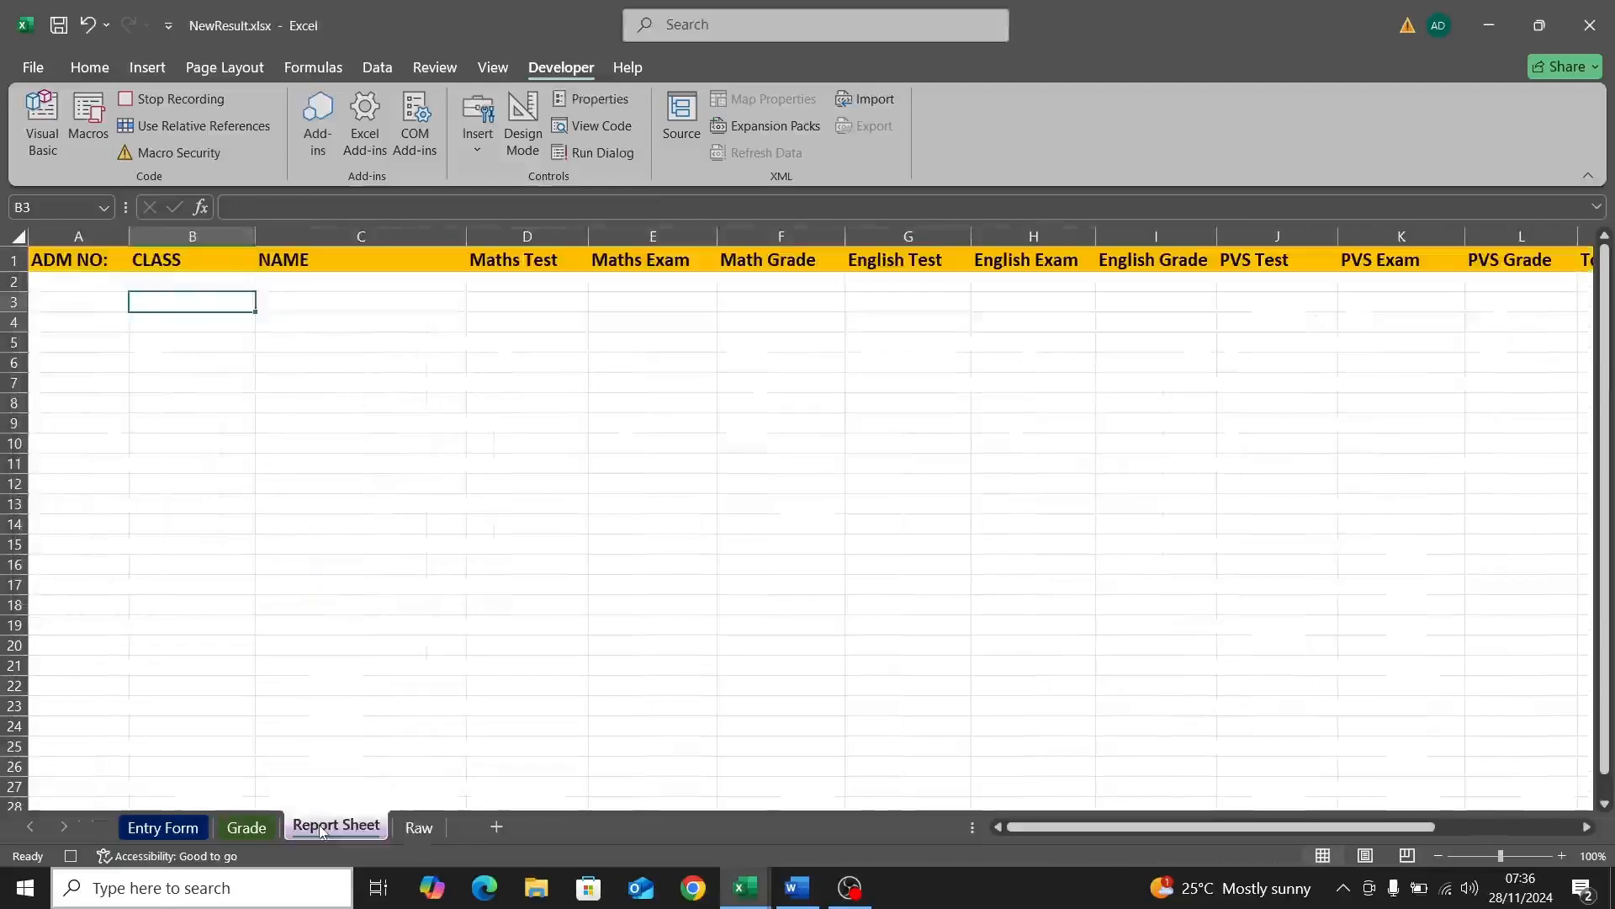
pyautogui.click(56, 280)
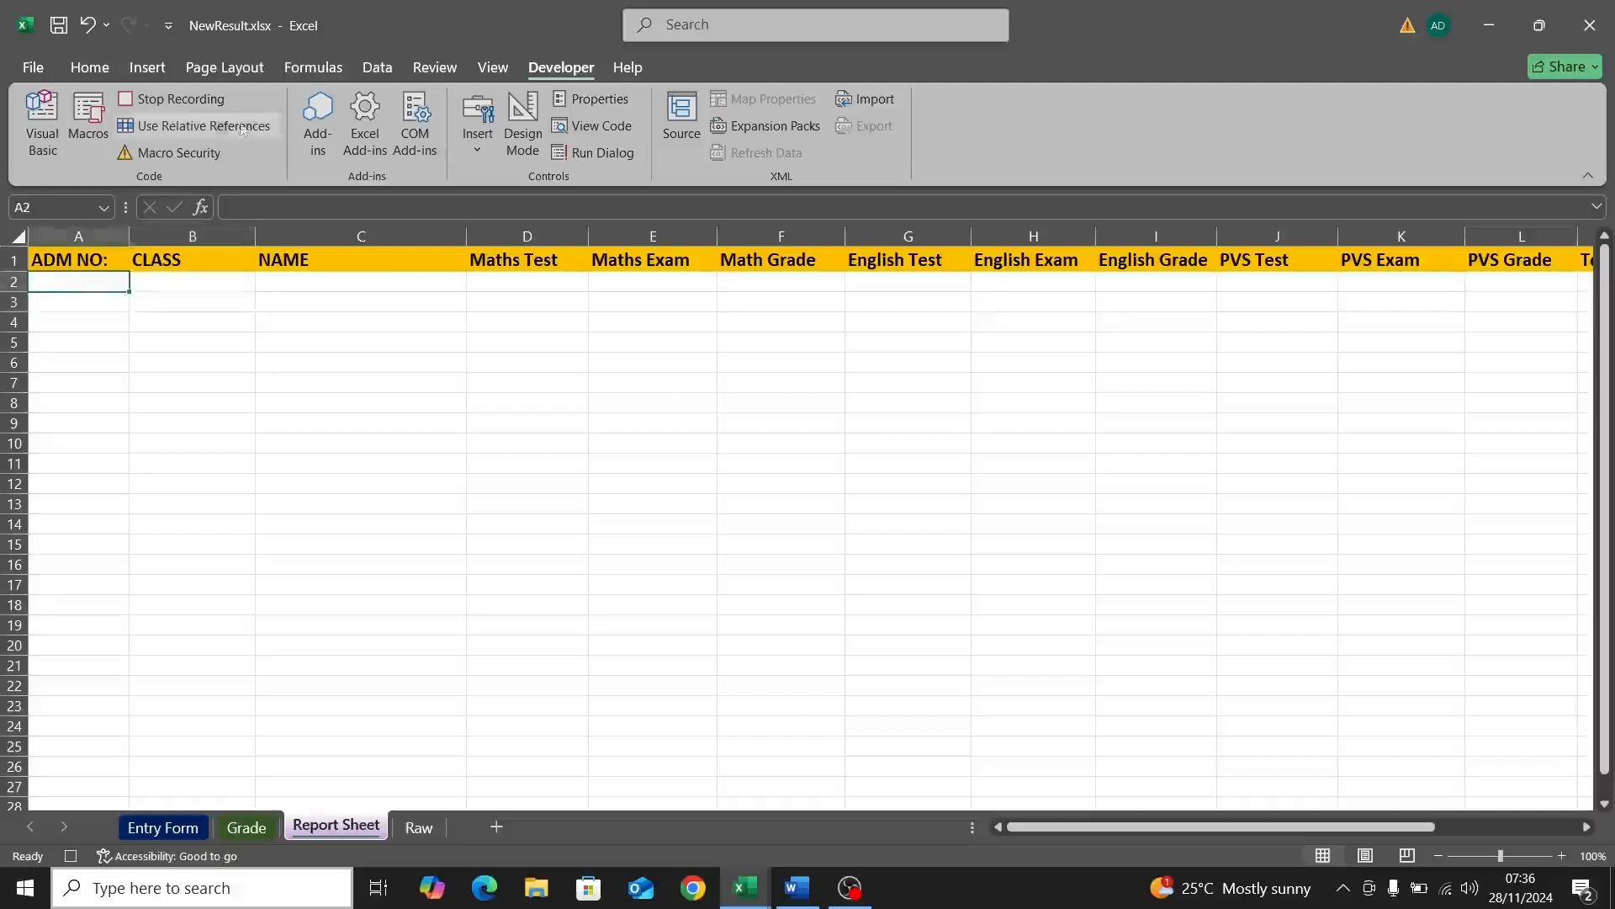
pyautogui.click(85, 72)
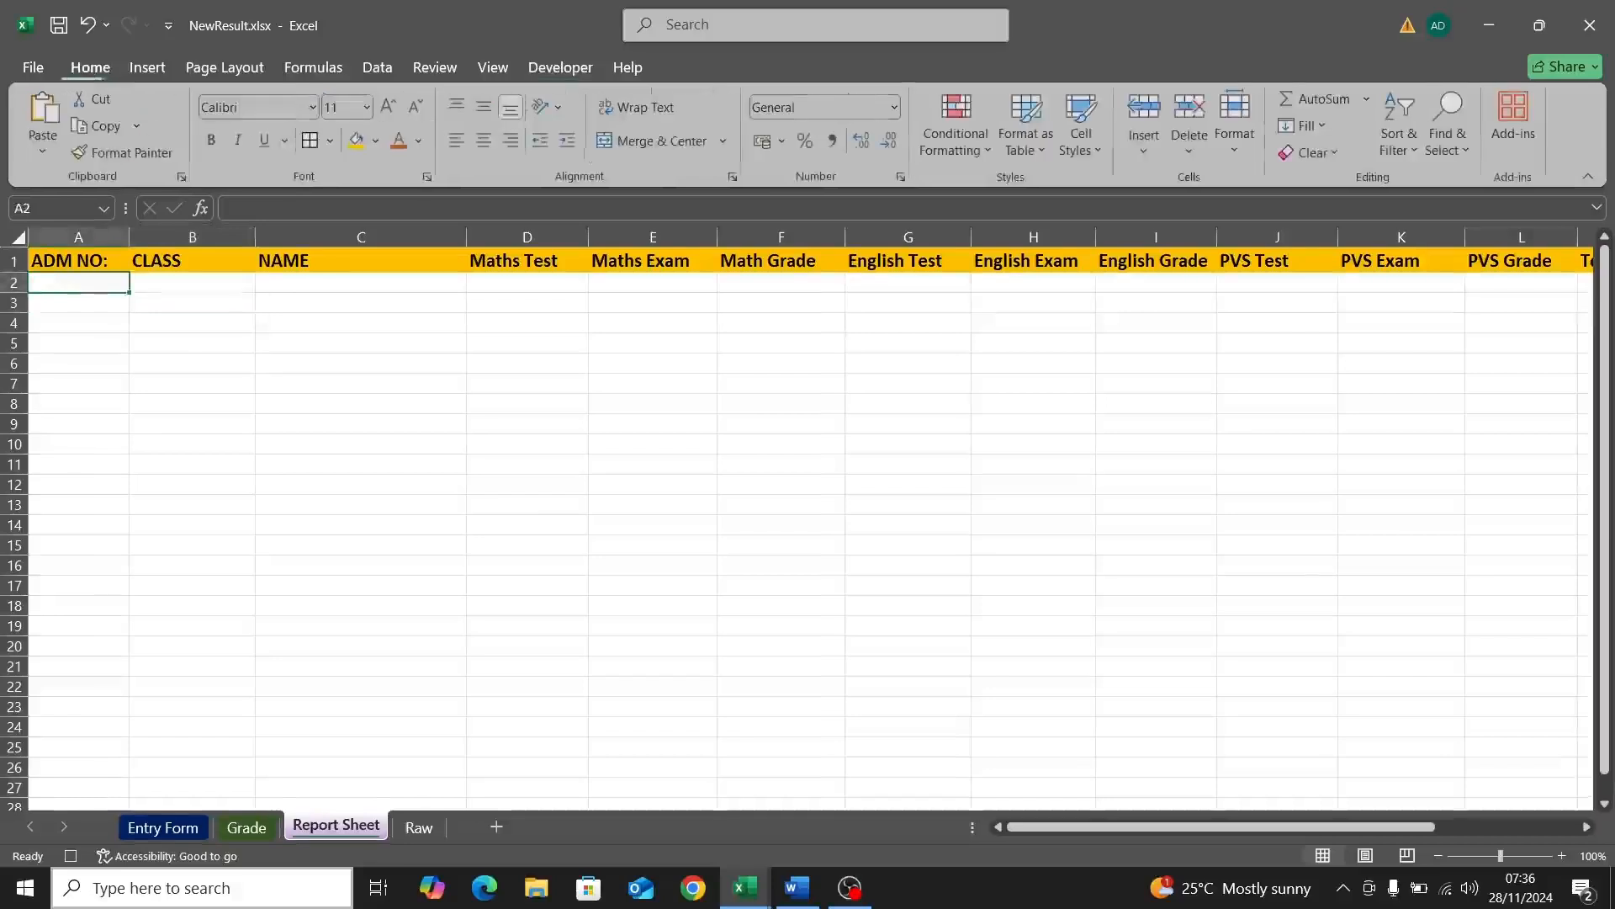
pyautogui.click(1148, 151)
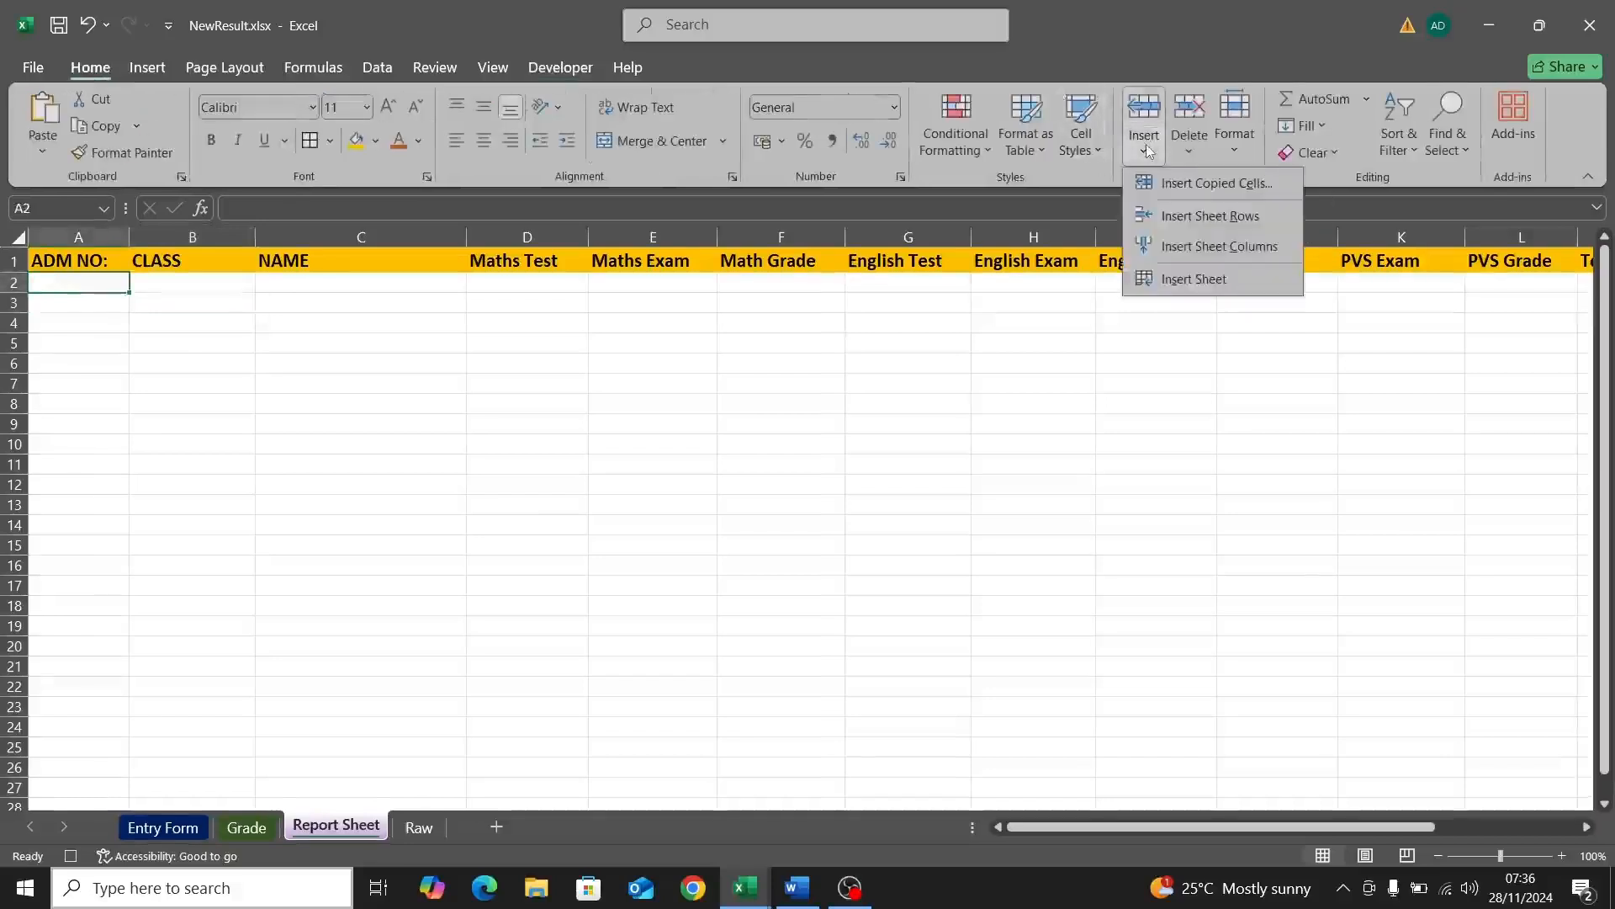
pyautogui.click(1203, 184)
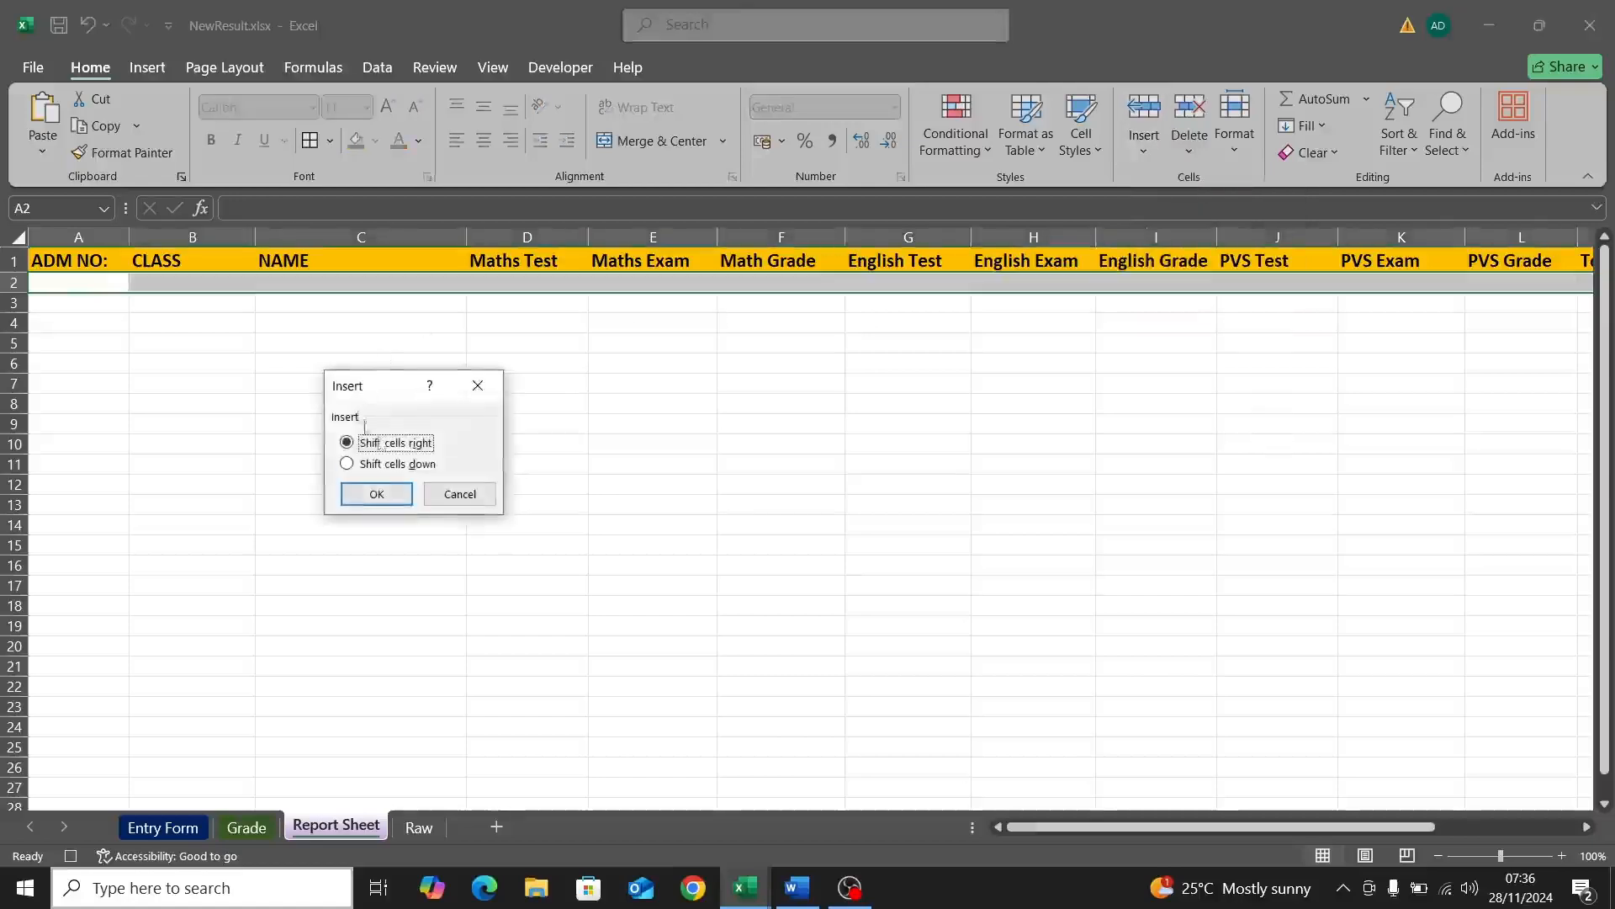
pyautogui.click(390, 468)
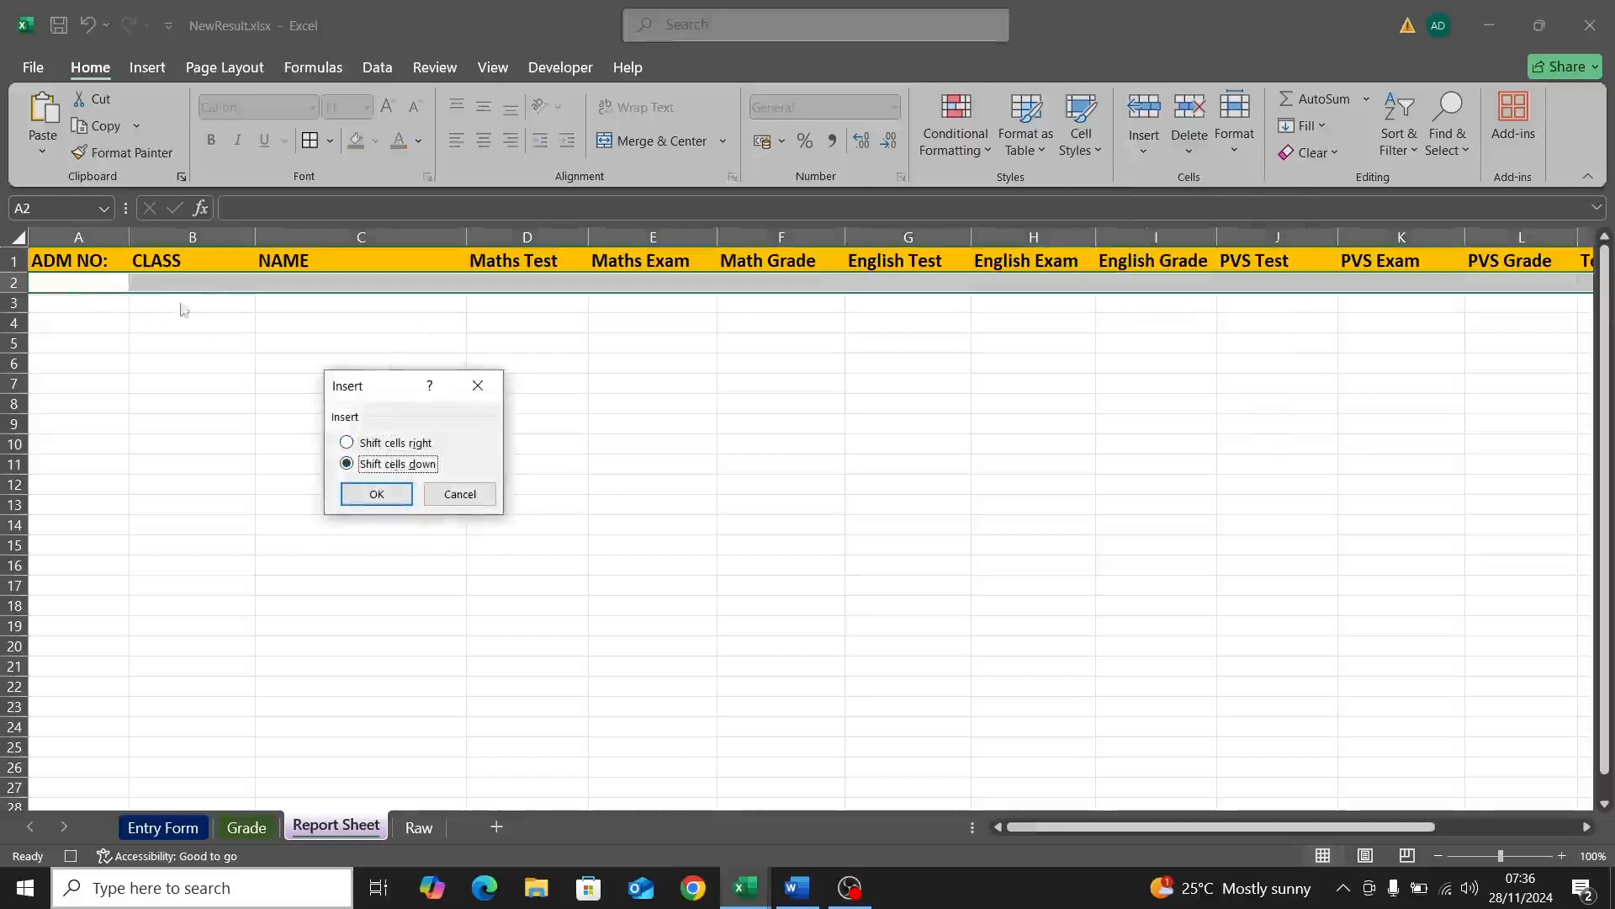
pyautogui.click(377, 495)
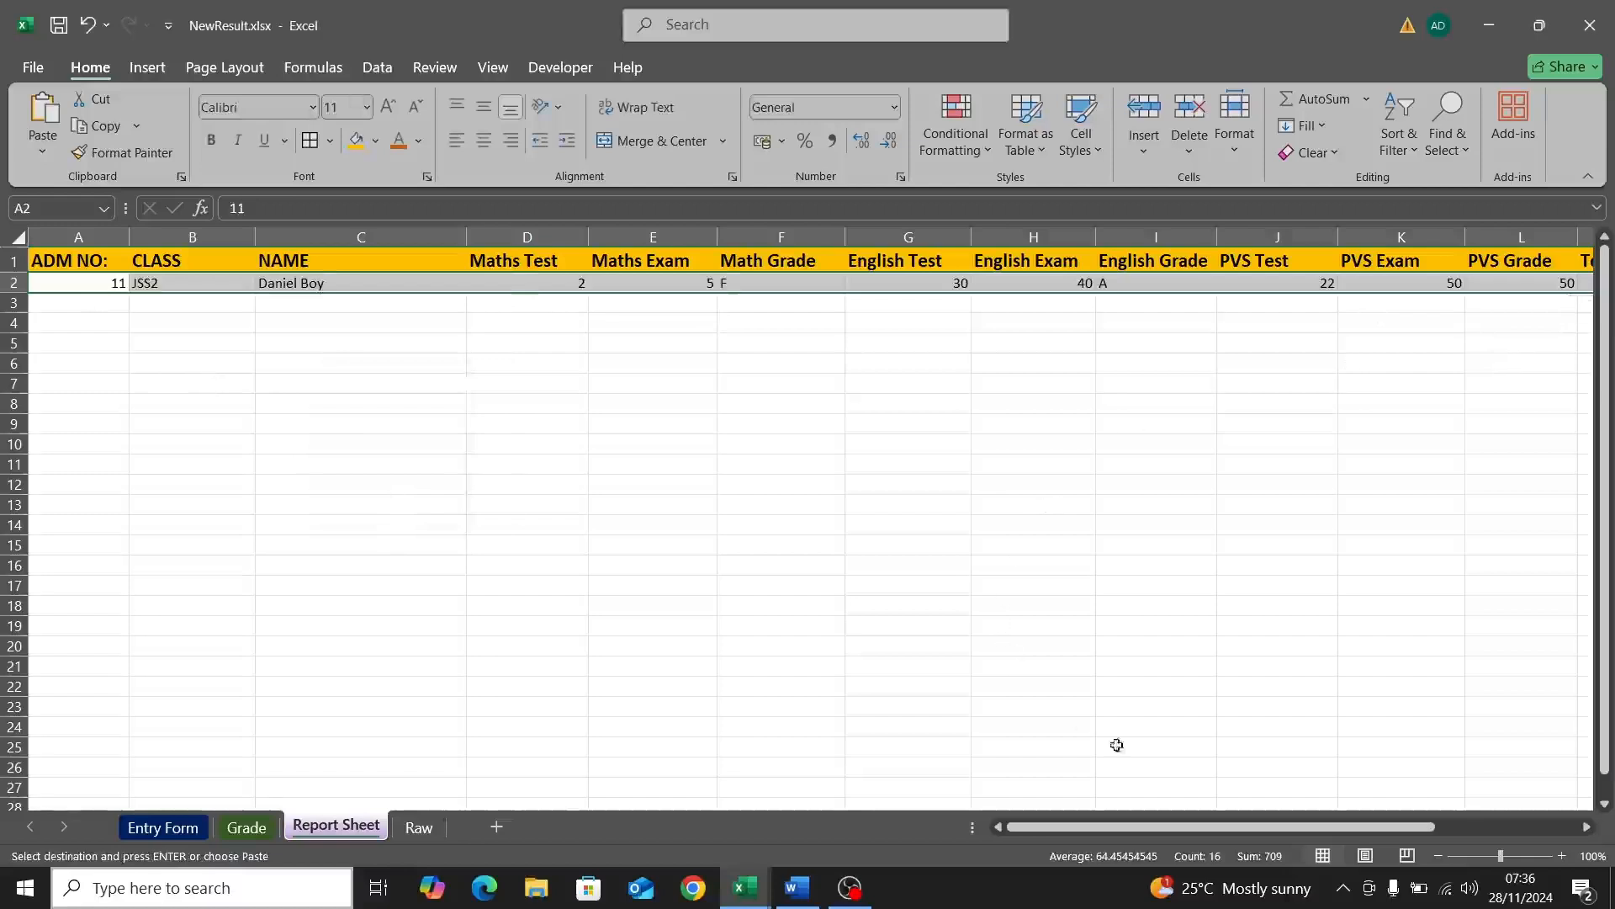
# Step: Blank the admission number, class and name cells, then delete the test and exam scores
pyautogui.click(144, 835)
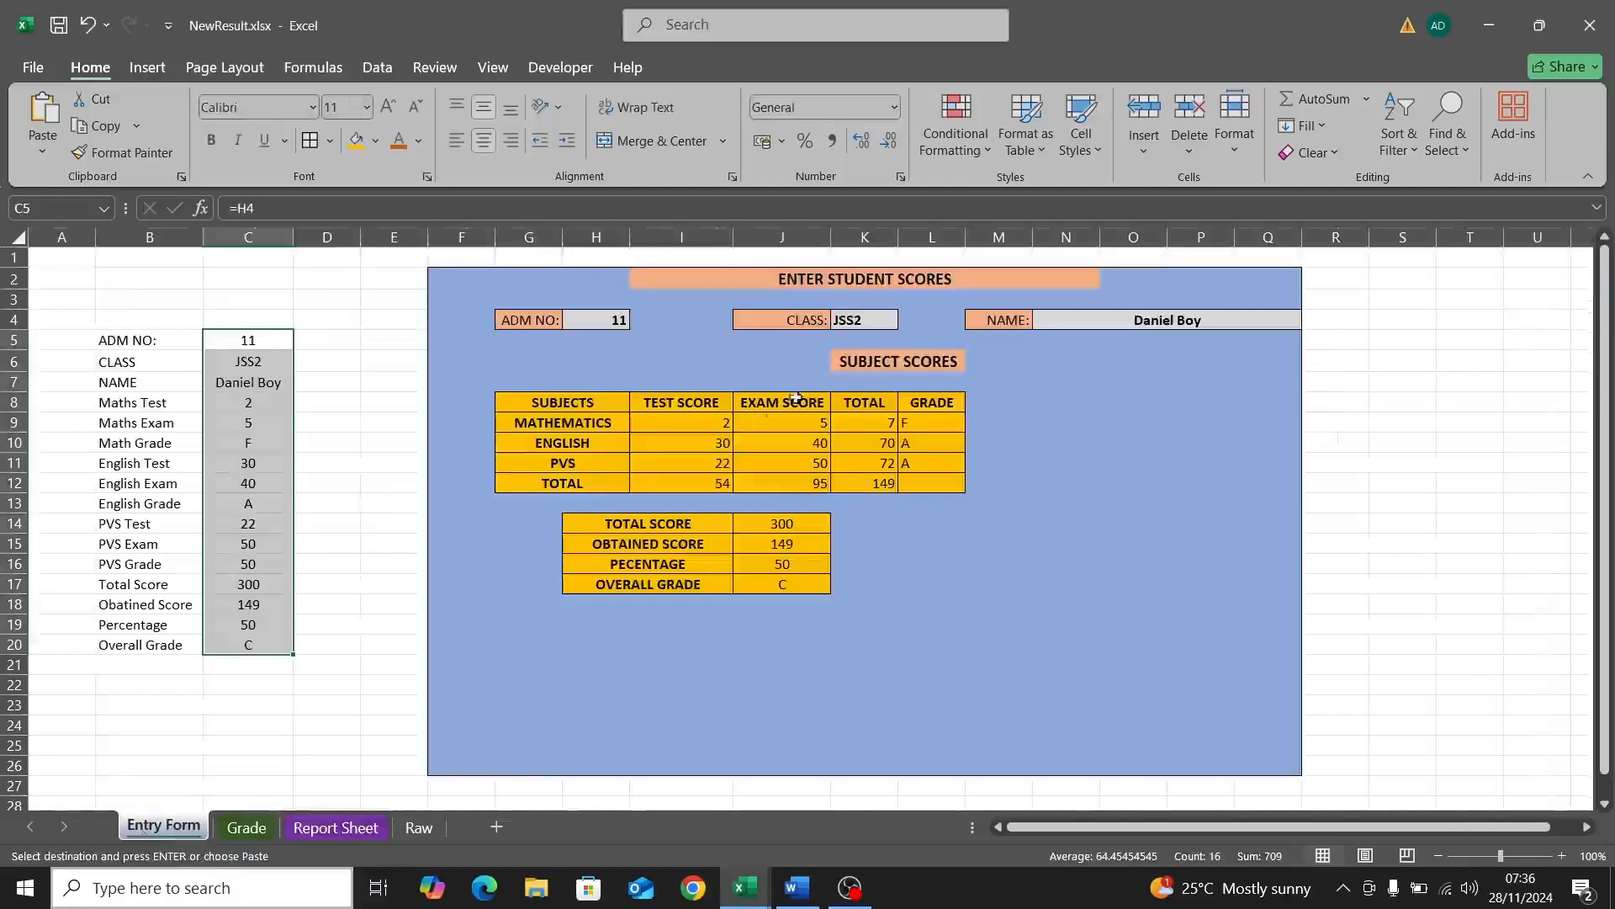
pyautogui.click(714, 430)
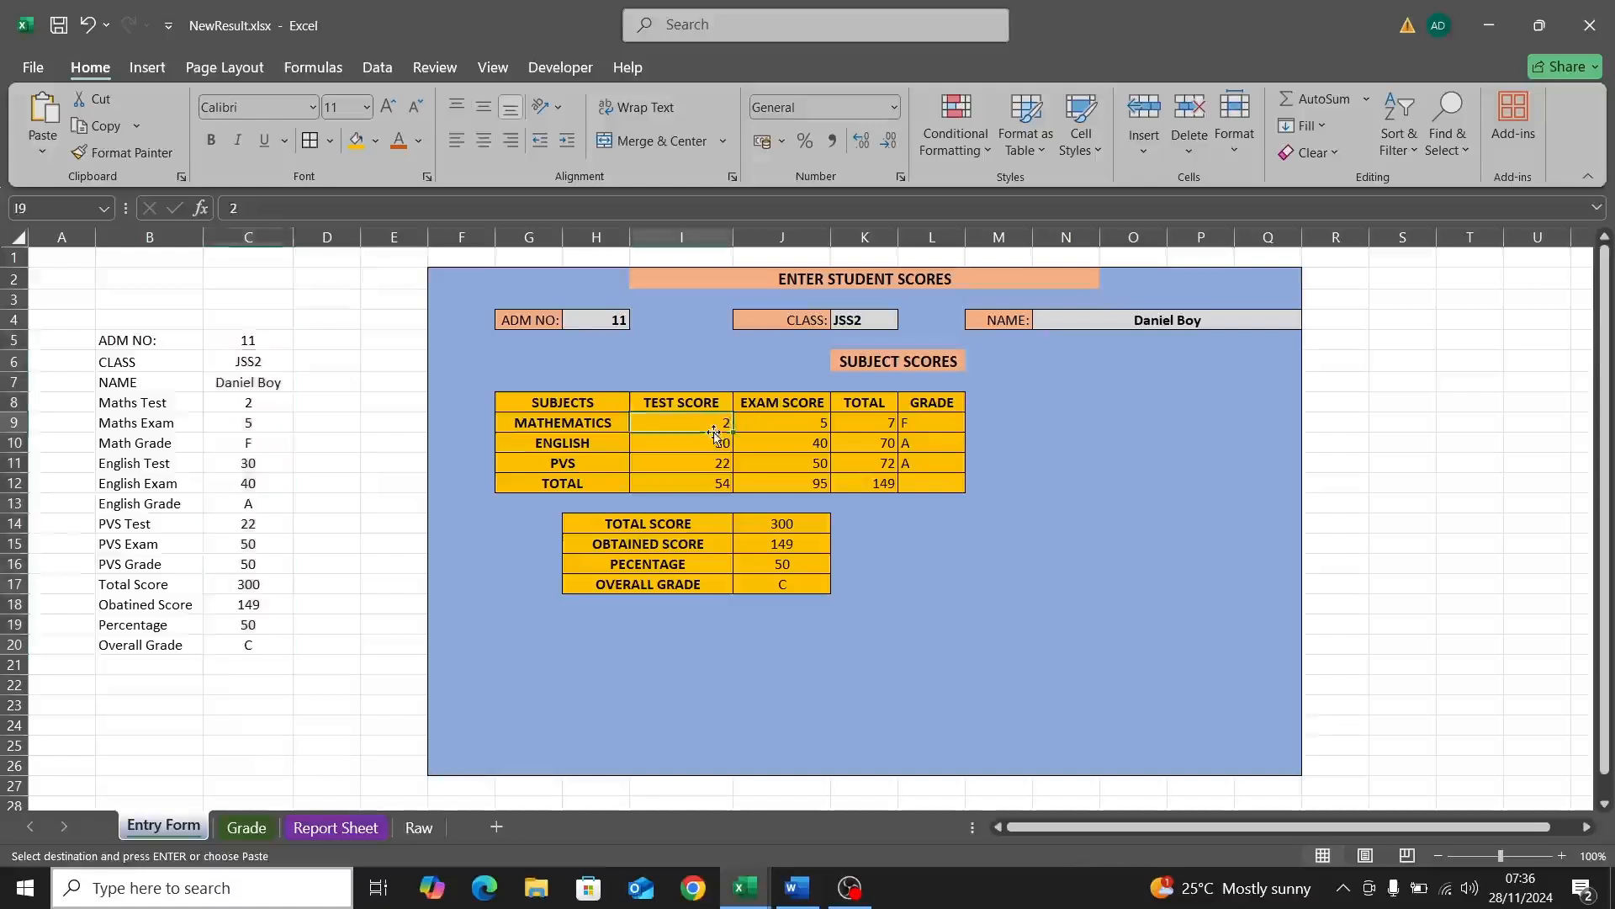
pyautogui.doubleClick(618, 320)
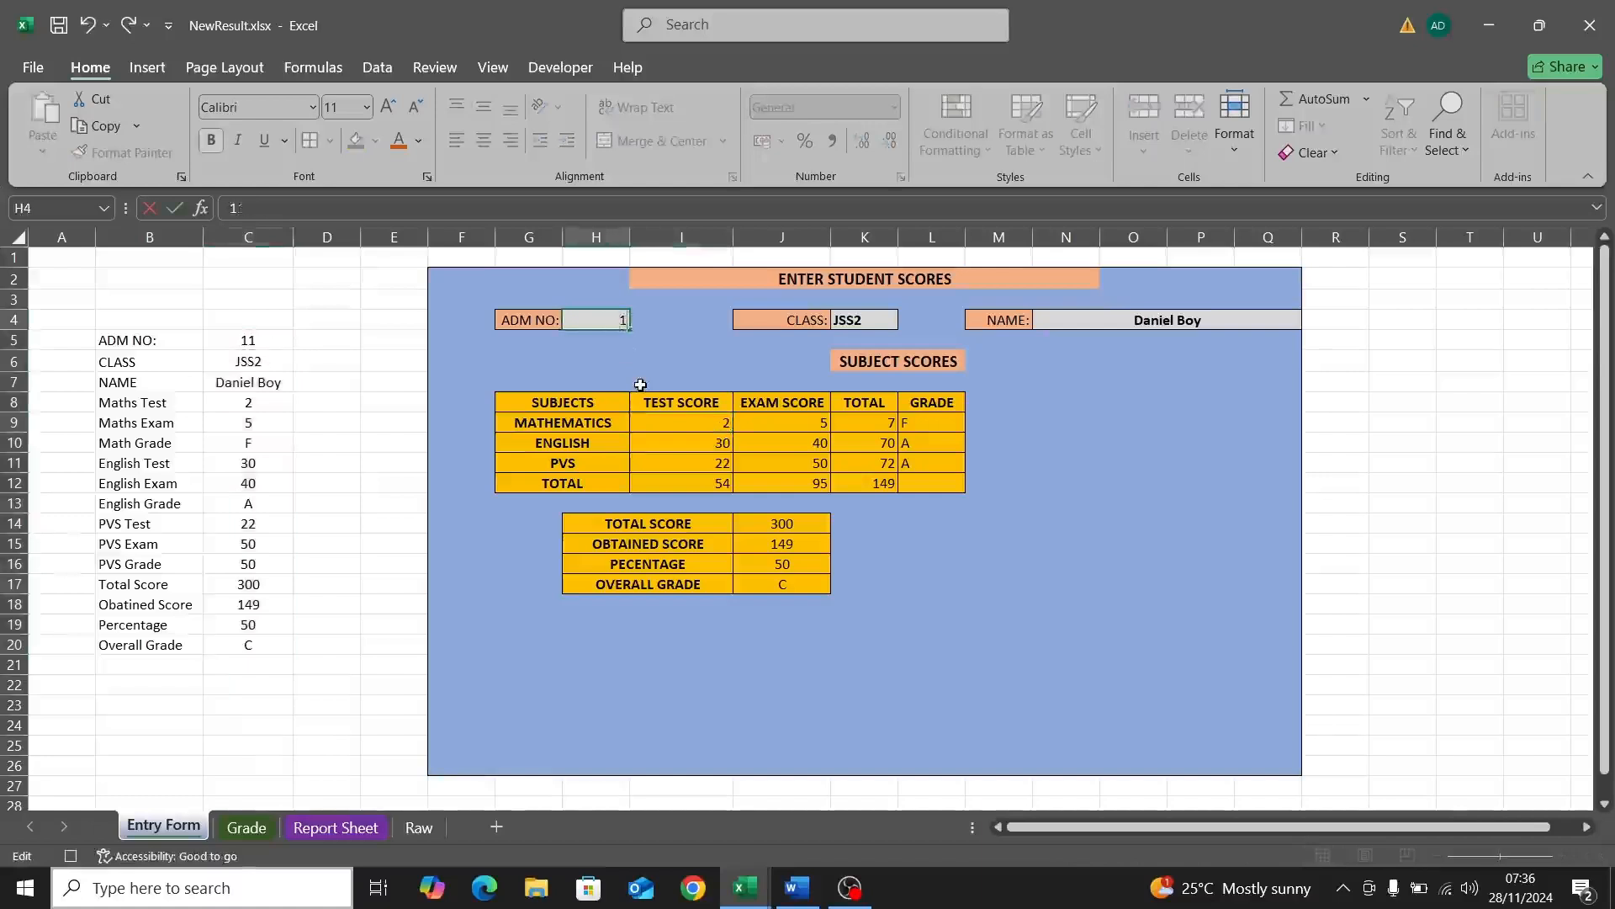
pyautogui.click(869, 320)
pyautogui.doubleClick(868, 320)
pyautogui.press('BackSpace')
pyautogui.press('BackSpace')
pyautogui.press('BackSpace')
pyautogui.press('BackSpace')
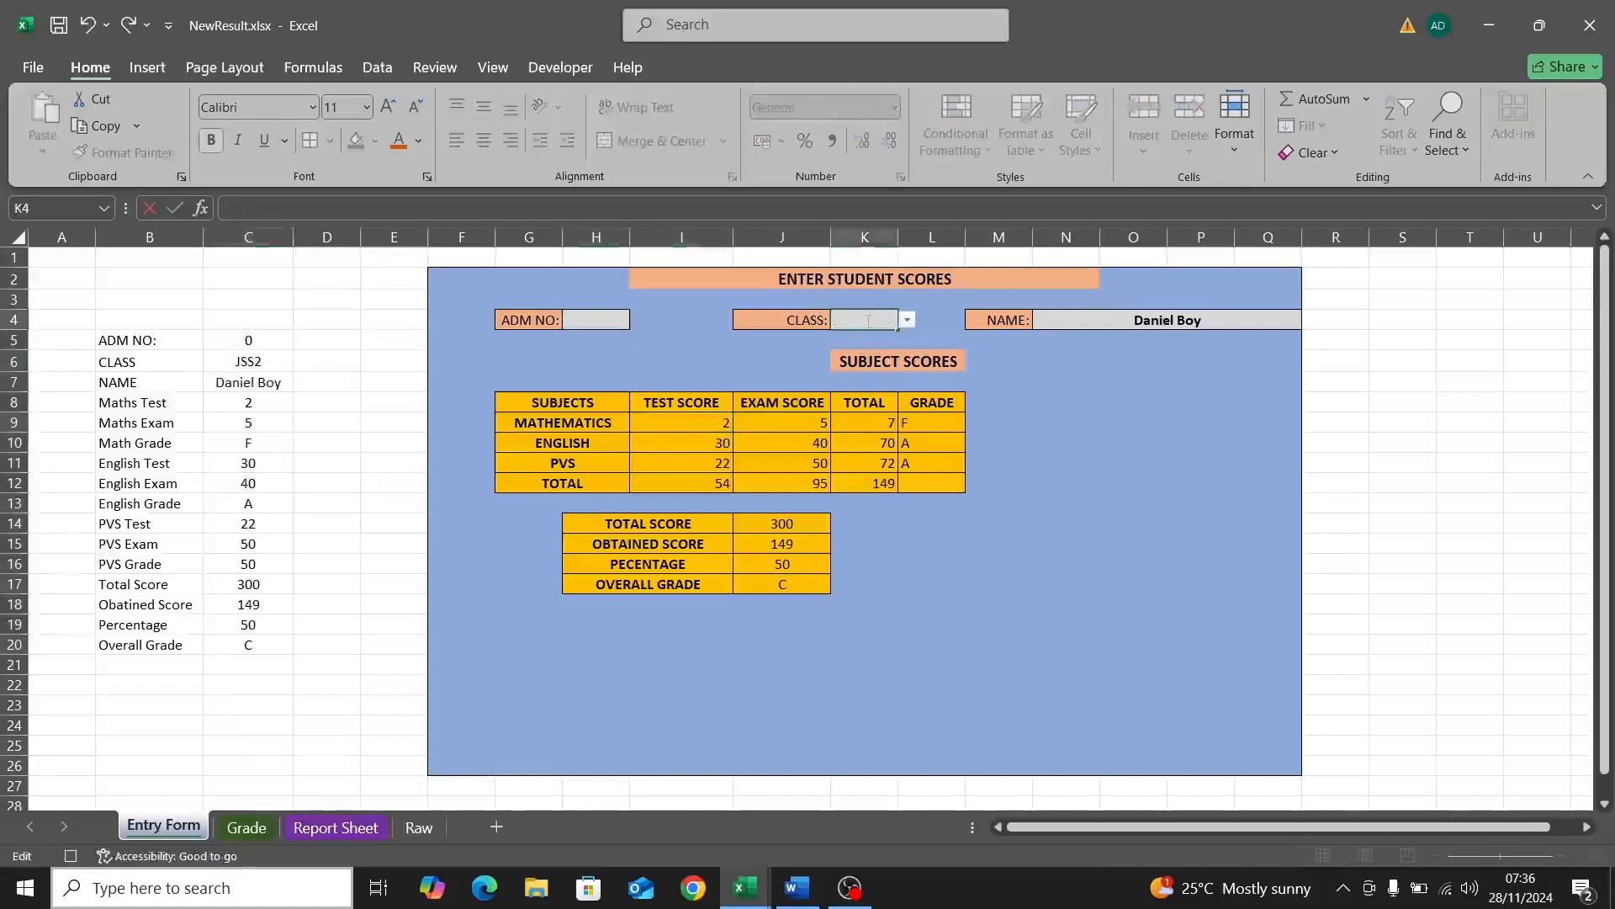
pyautogui.doubleClick(1217, 319)
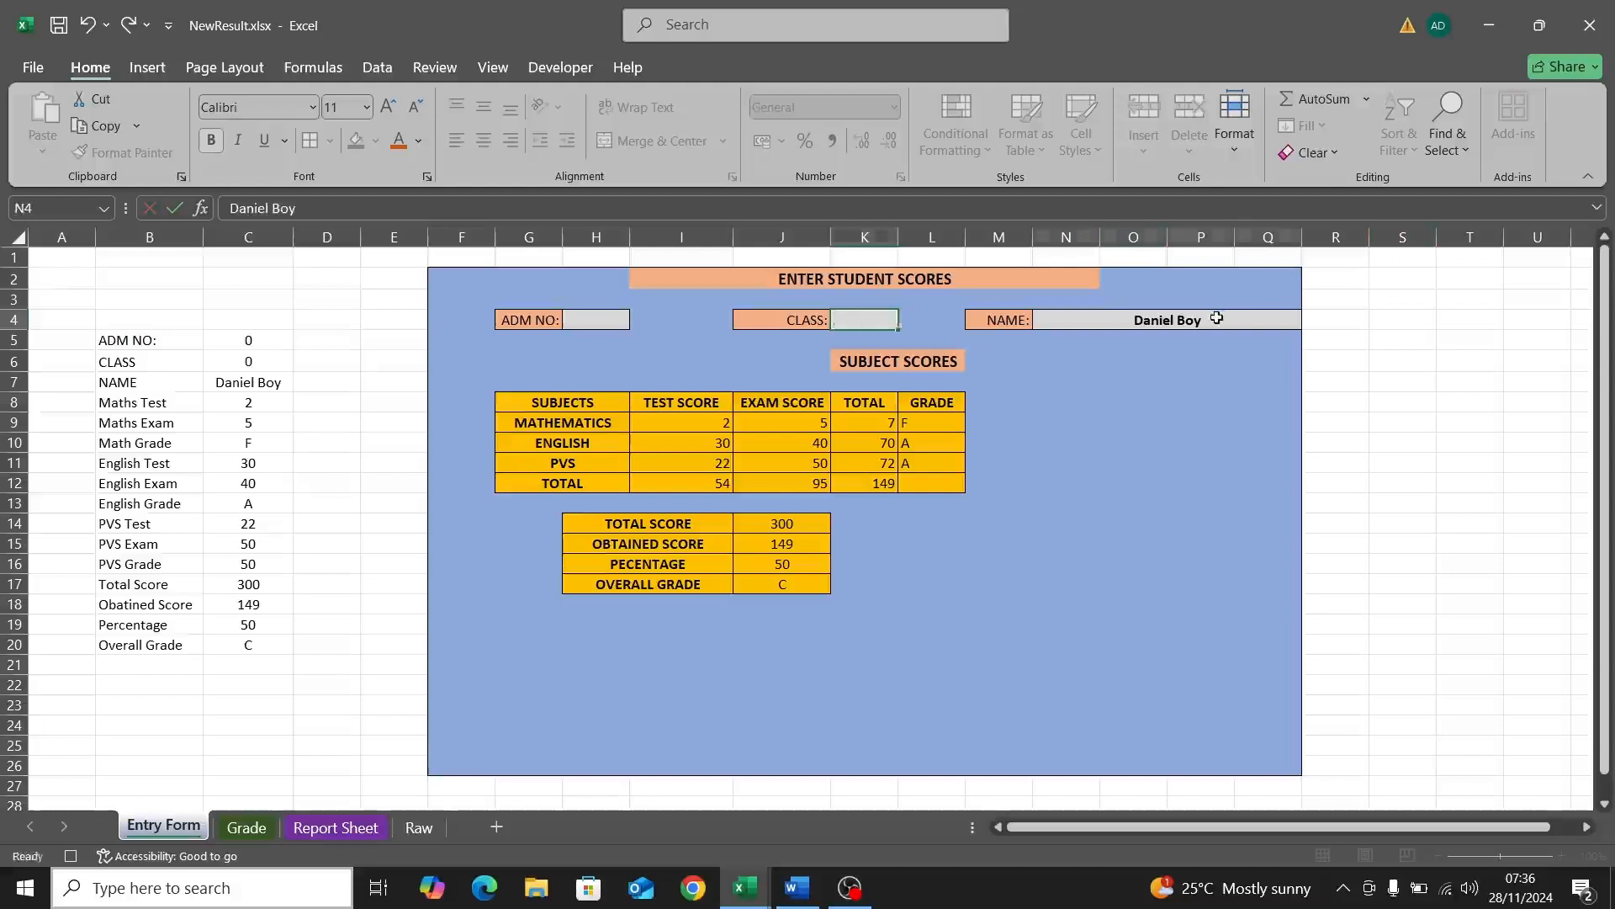
pyautogui.press('BackSpace')
pyautogui.press('BackSpace')
pyautogui.press('BackSpace')
pyautogui.press('BackSpace')
pyautogui.press('BackSpace')
pyautogui.press('BackSpace')
pyautogui.press('BackSpace')
pyautogui.press('BackSpace')
pyautogui.press('BackSpace')
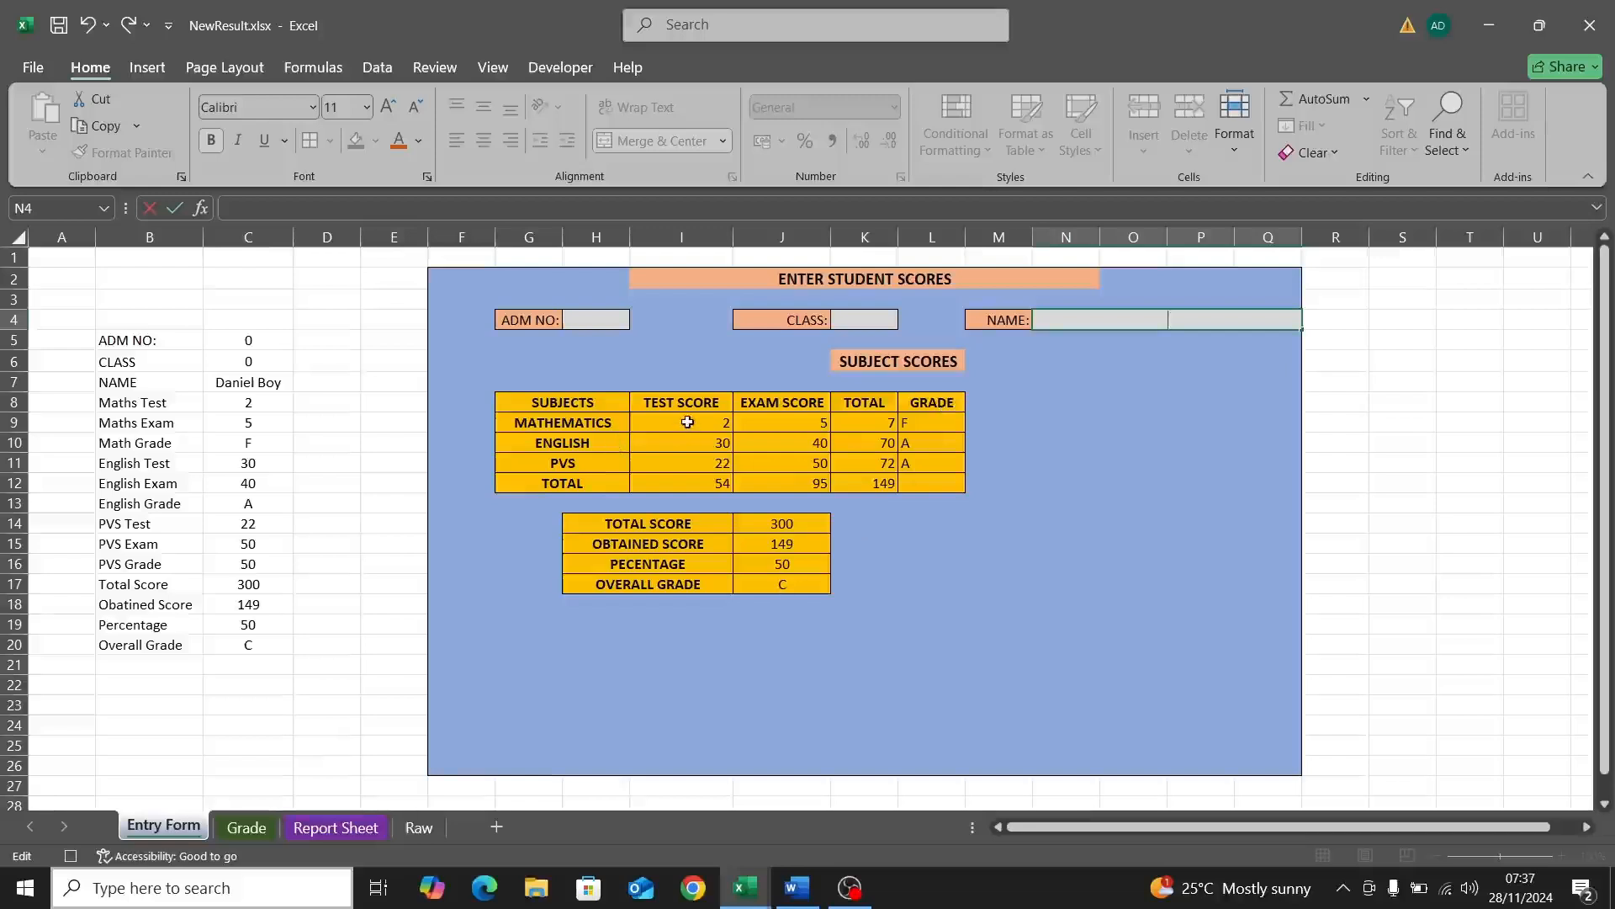
pyautogui.moveTo(685, 426); pyautogui.dragTo(794, 480)
pyautogui.press('Delete')
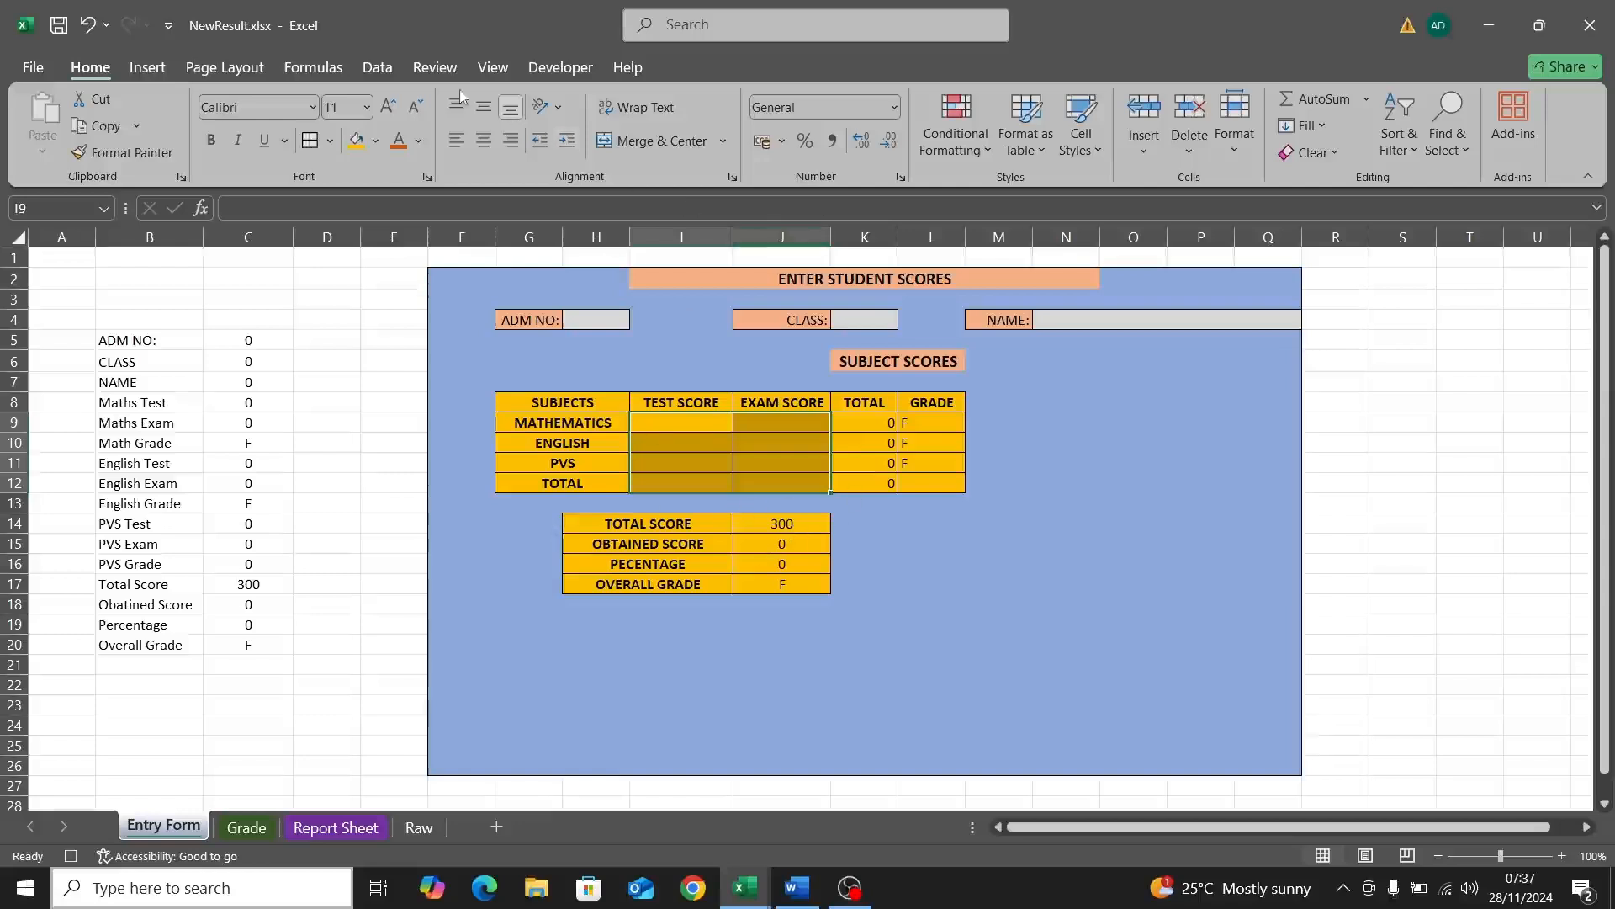
# Step: Stop recording the macro, then select the total score cell C17
pyautogui.click(557, 69)
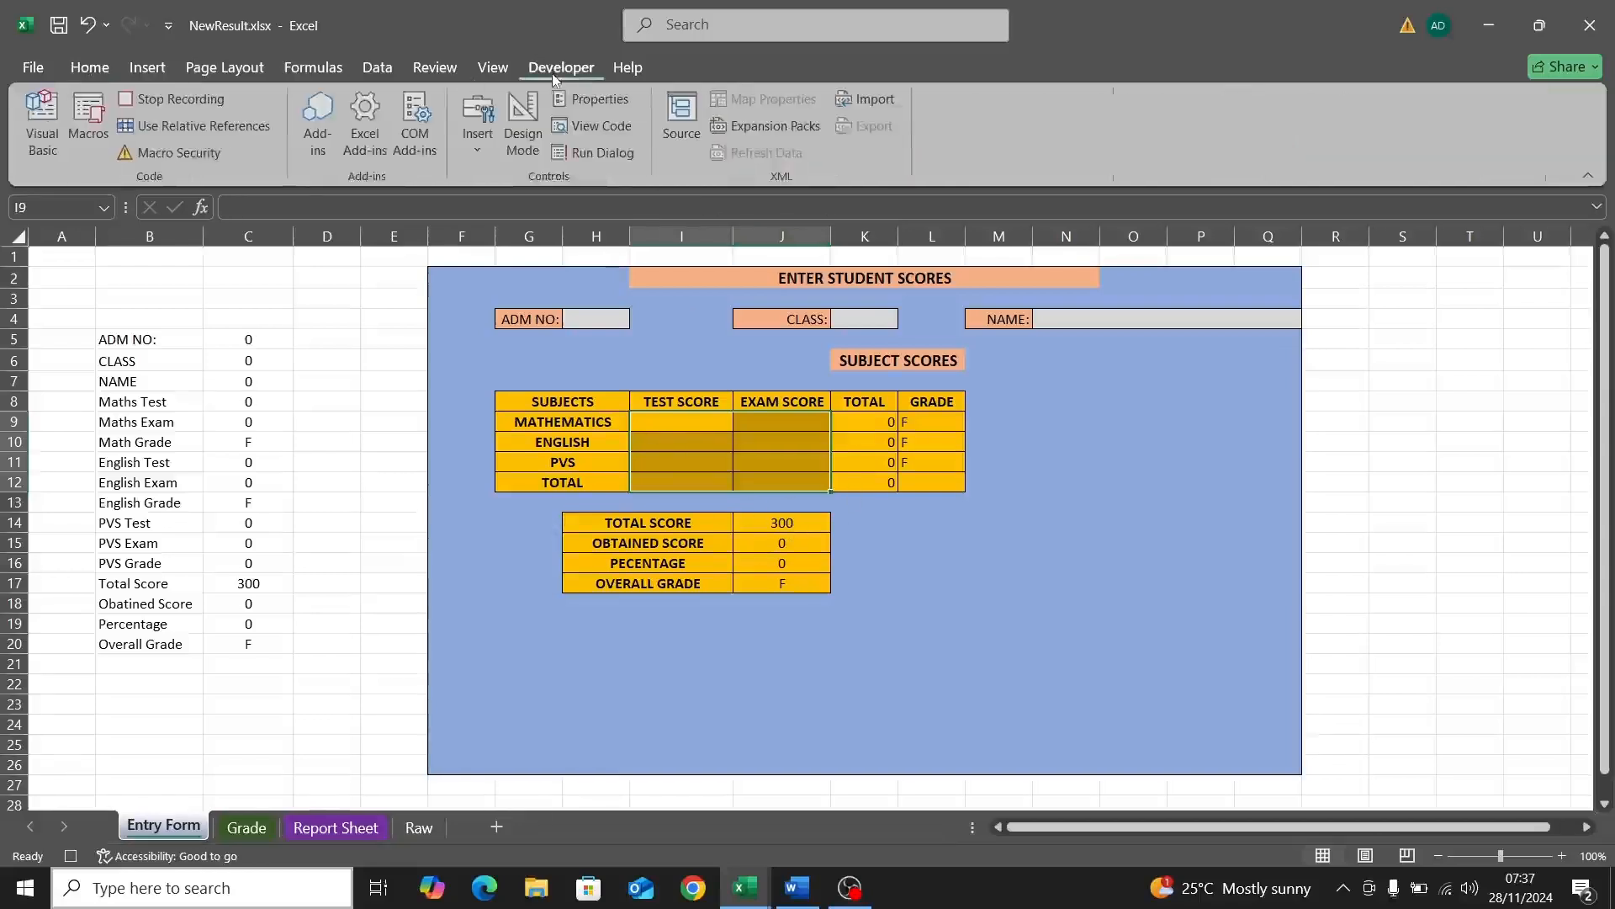
pyautogui.click(202, 109)
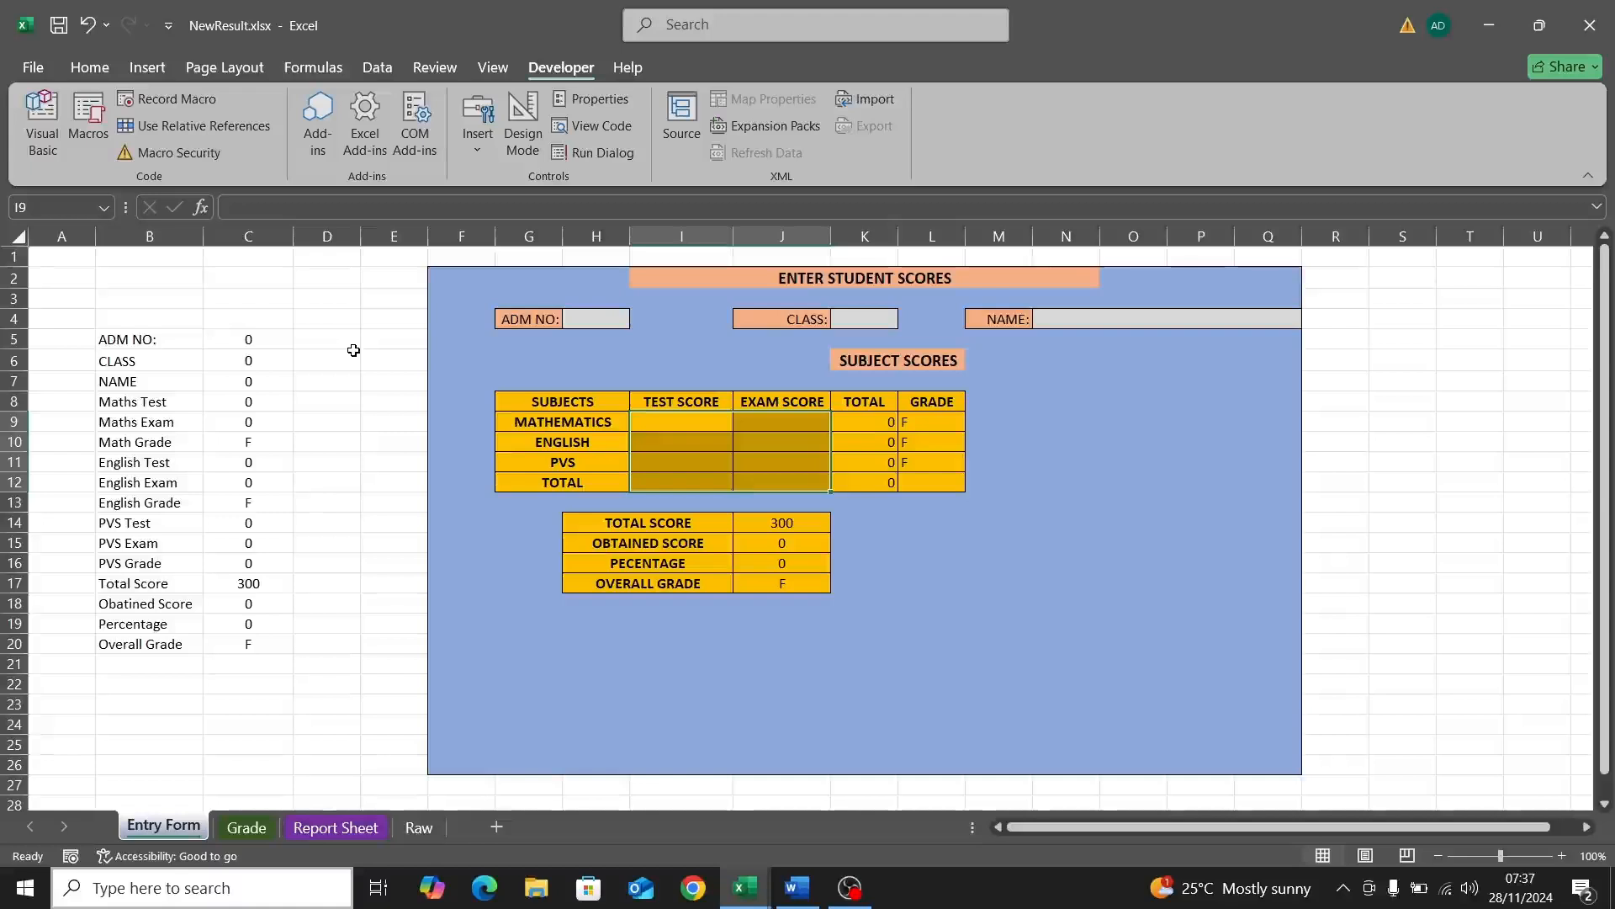
pyautogui.click(265, 584)
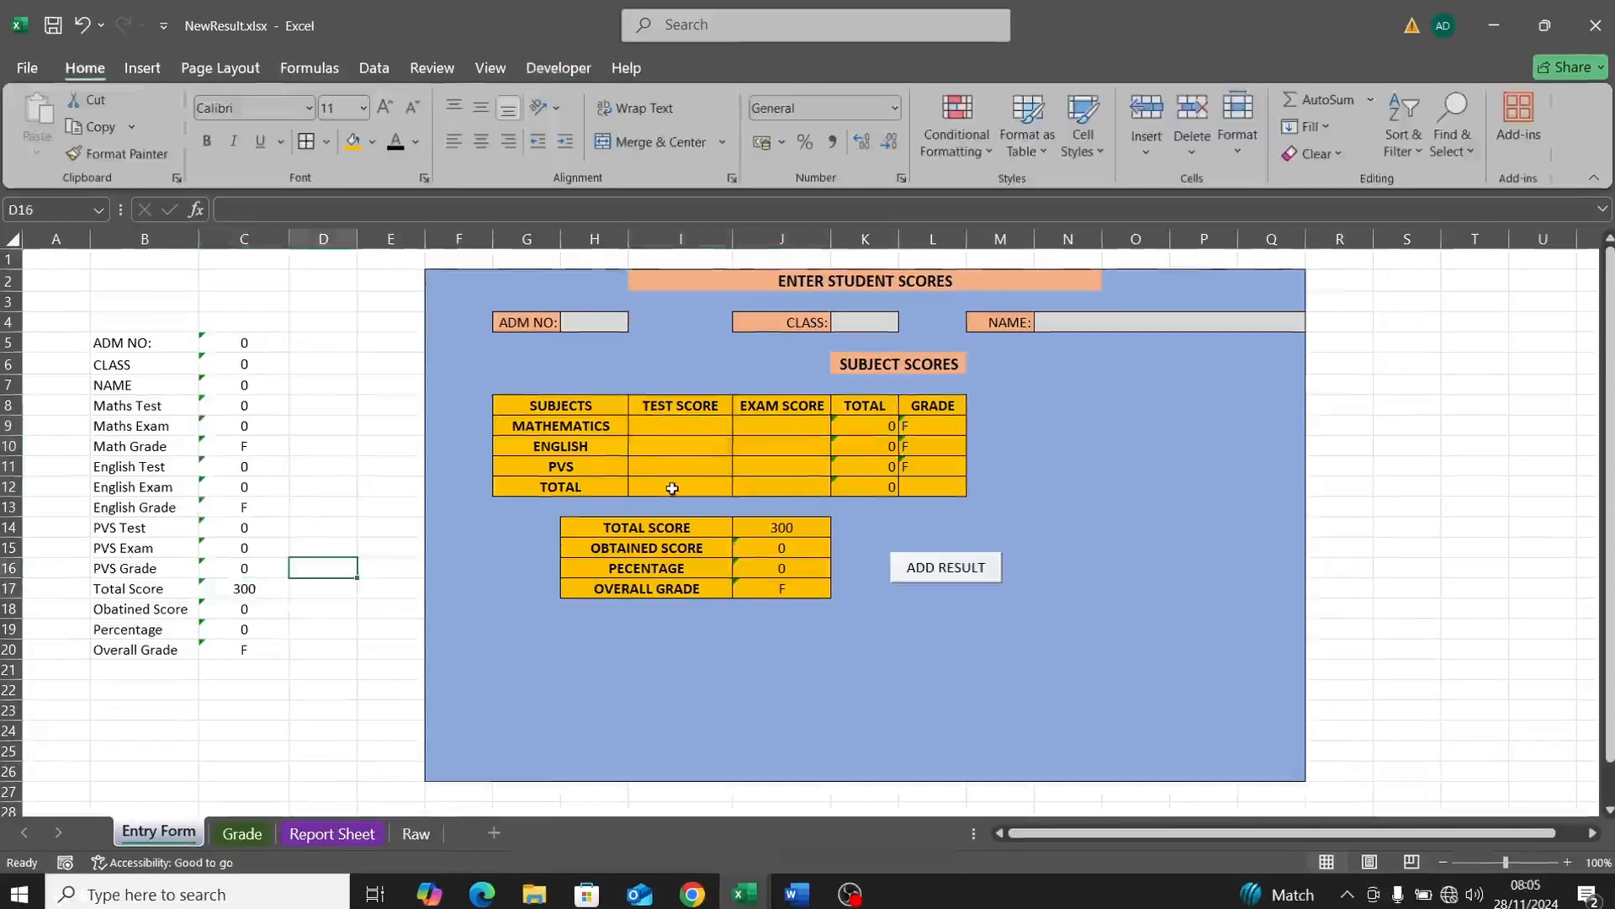
# Step: Enter =SUM(I9,I10,I11) in I12 and fill it right into J12 for the exam total
pyautogui.click(657, 482)
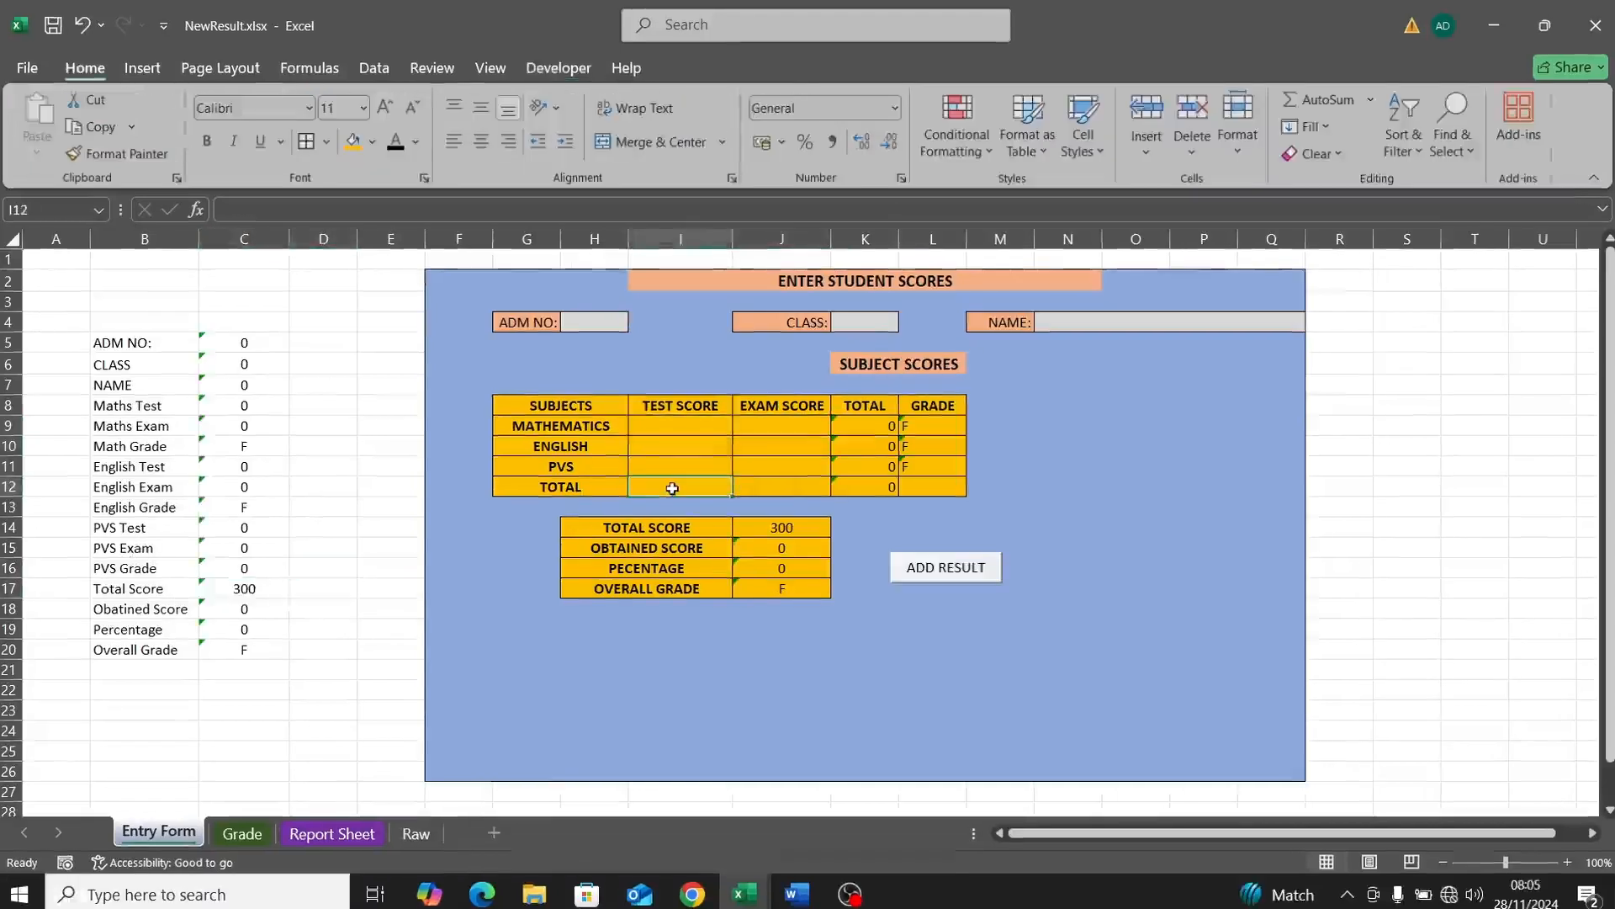
pyautogui.press('BackSpace')
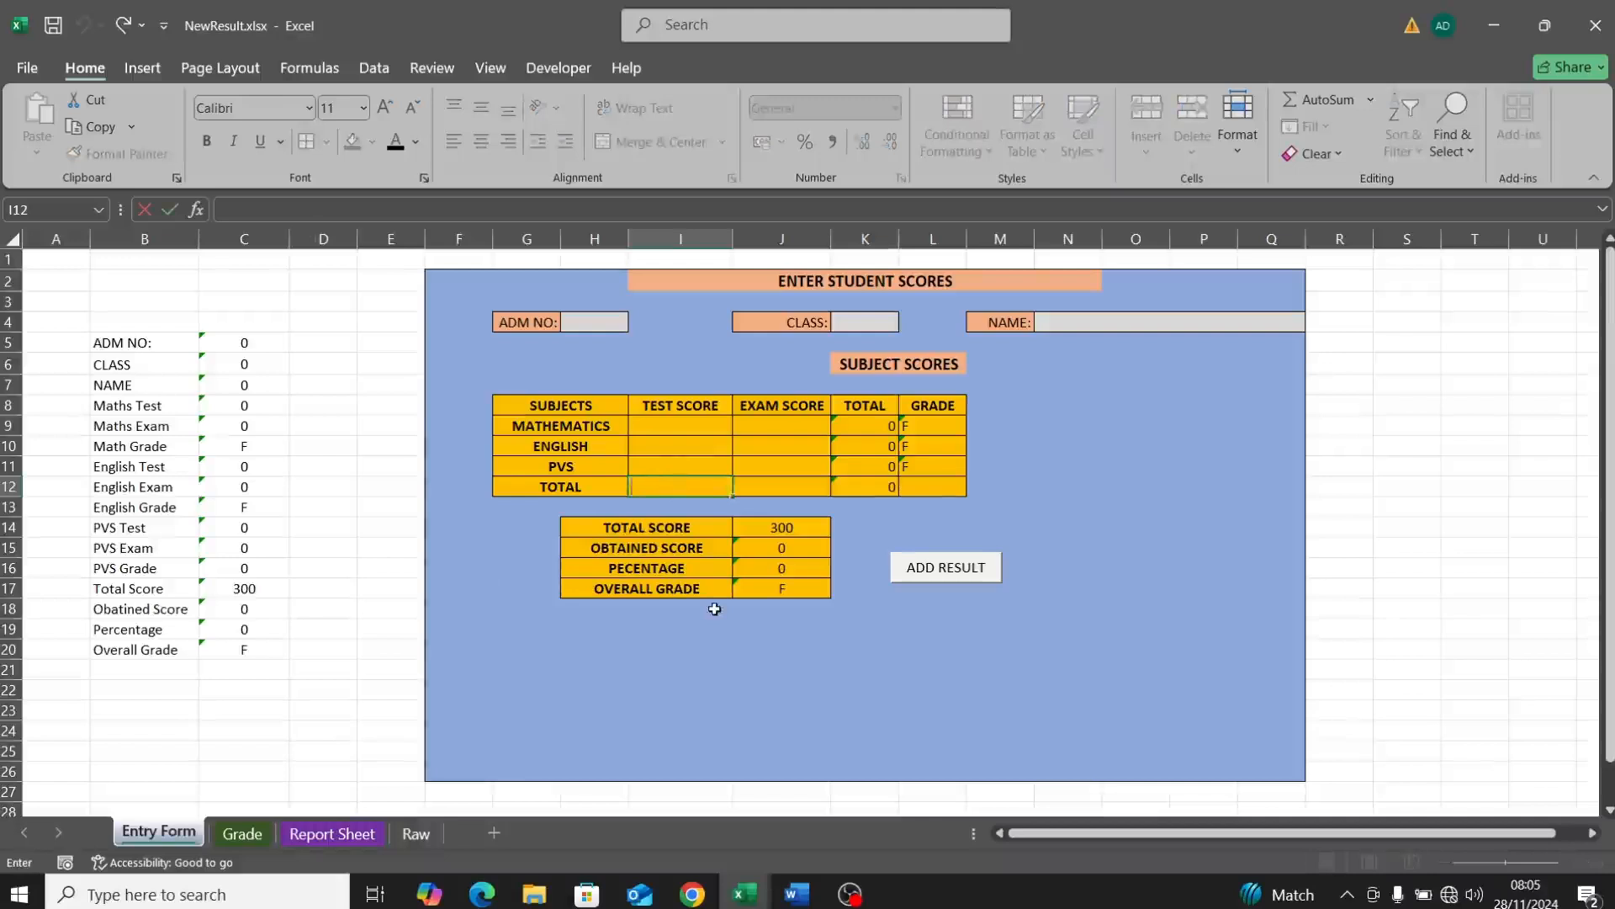
pyautogui.write('=')
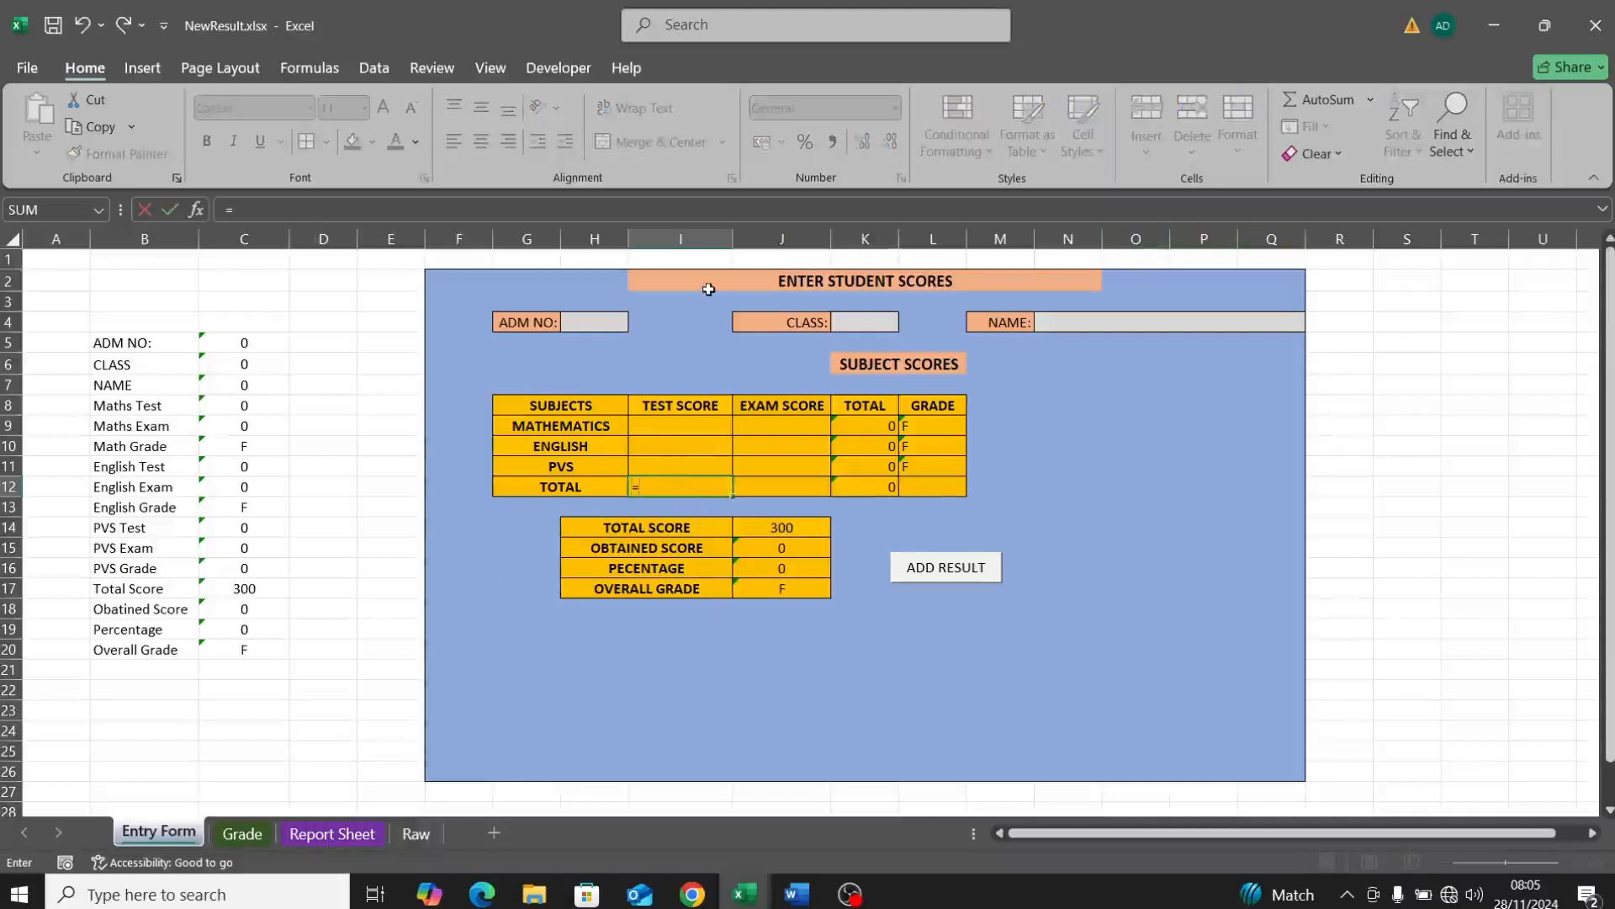
pyautogui.write('SUM')
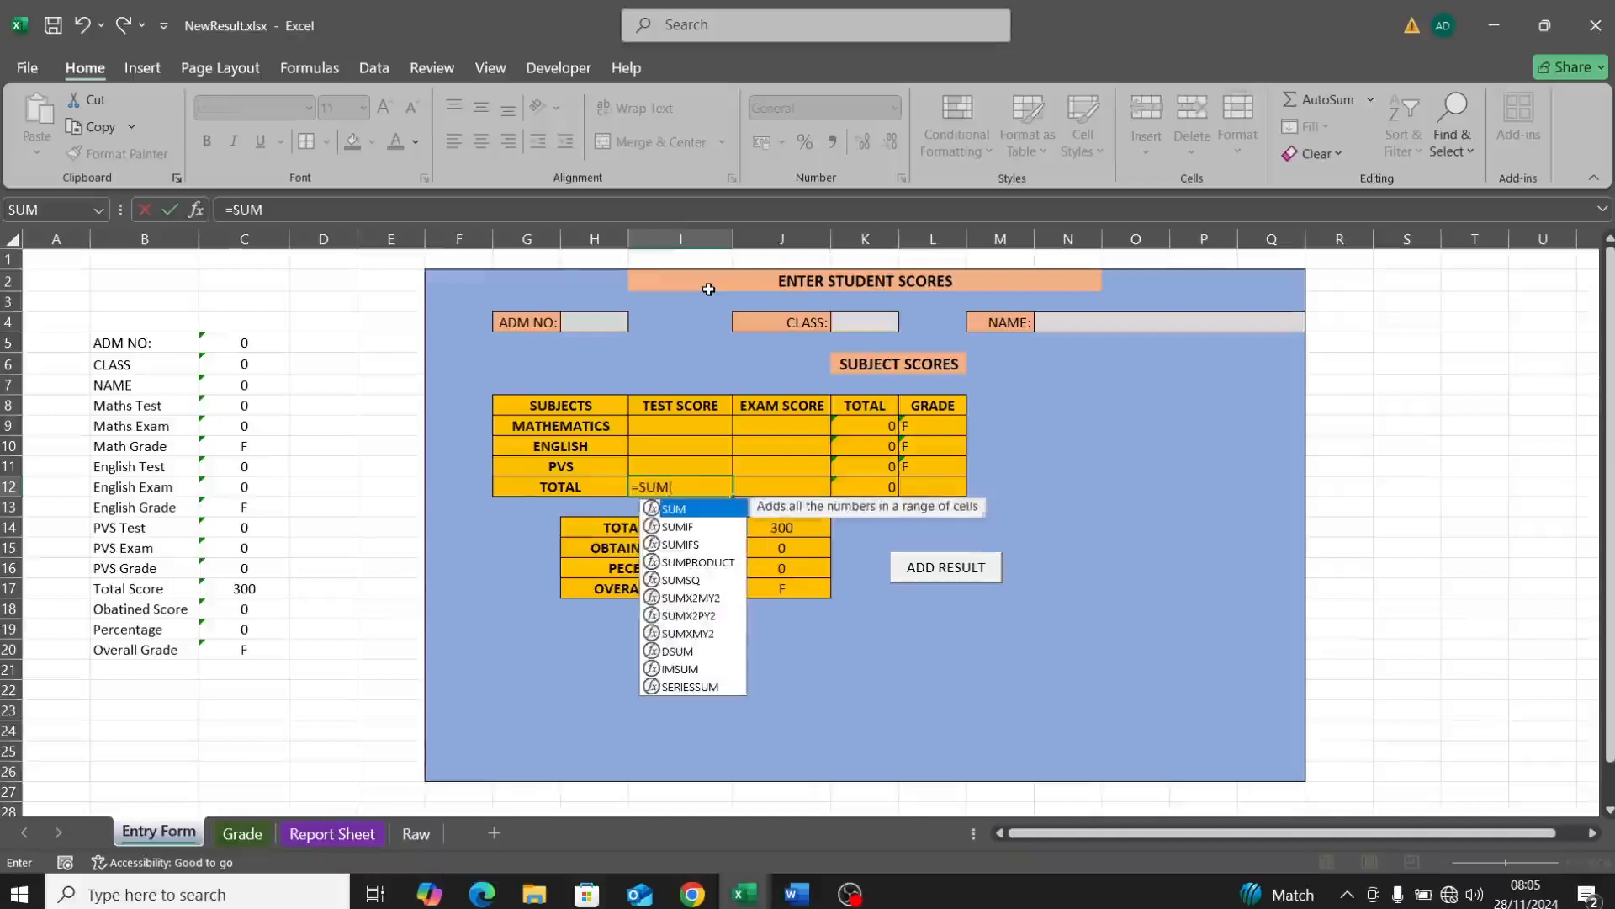
pyautogui.write('(')
pyautogui.click(683, 421)
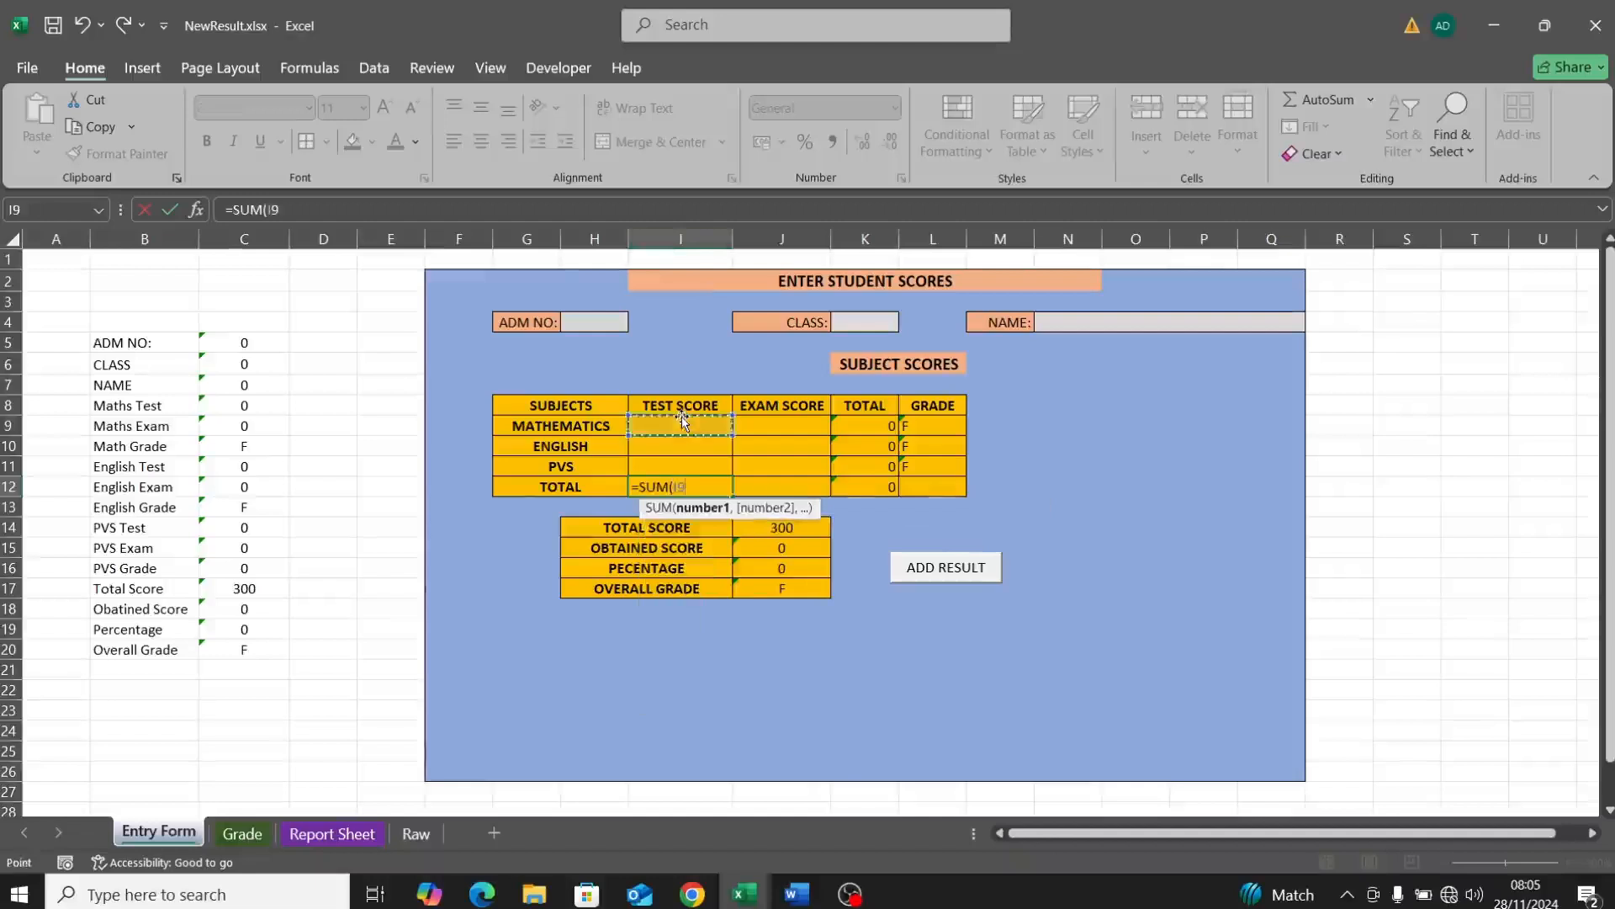
pyautogui.write(',')
pyautogui.click(707, 455)
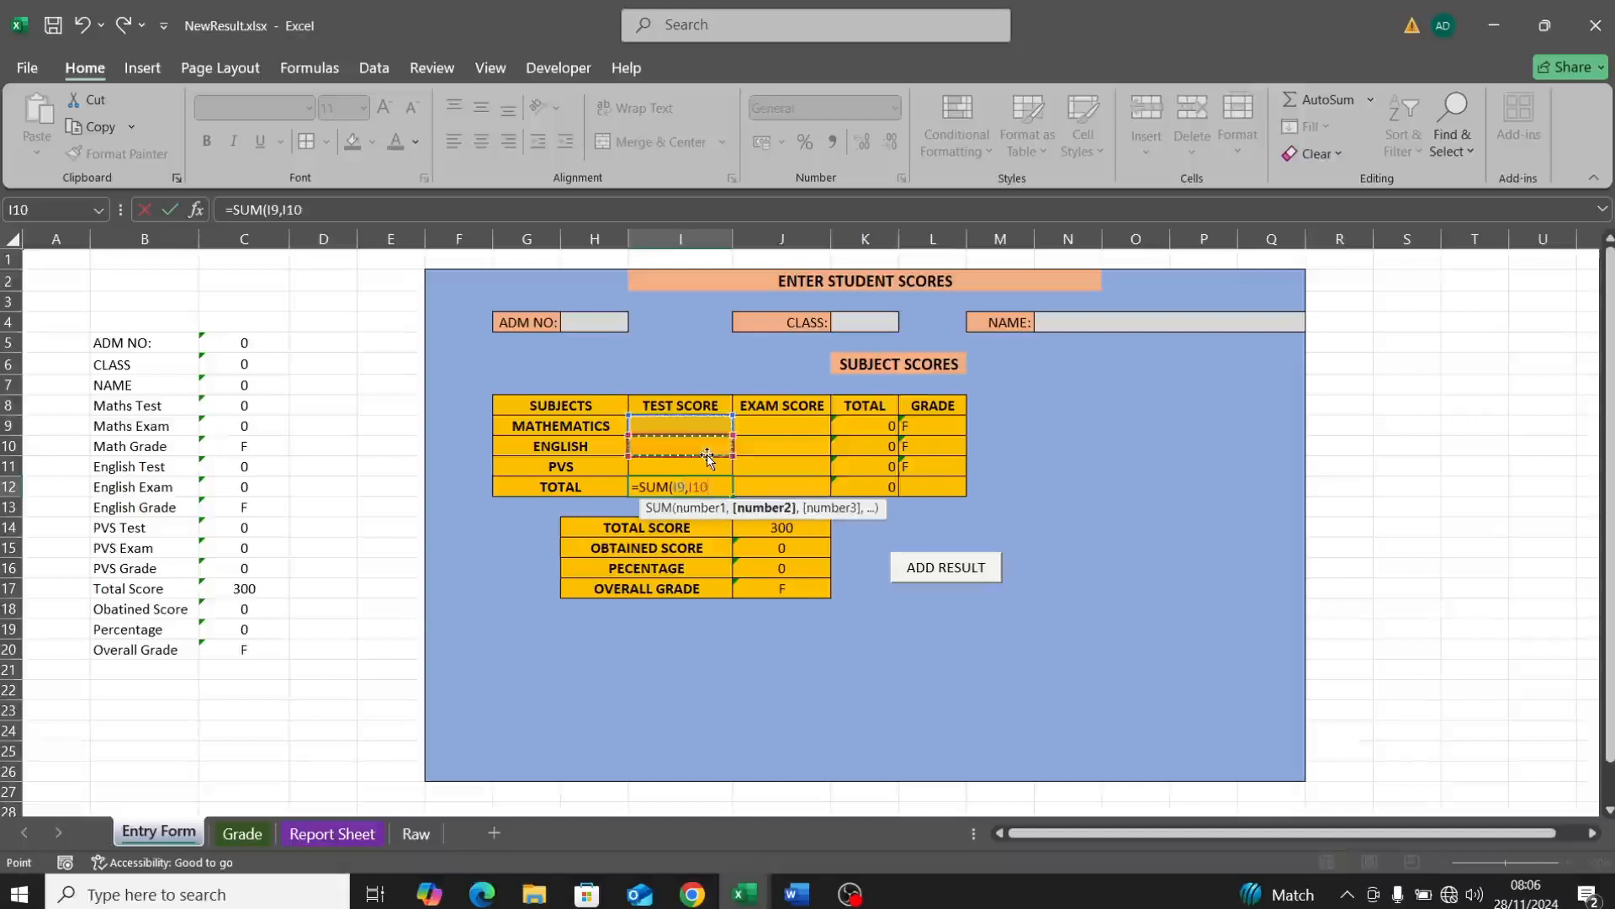
pyautogui.write(',')
pyautogui.click(702, 465)
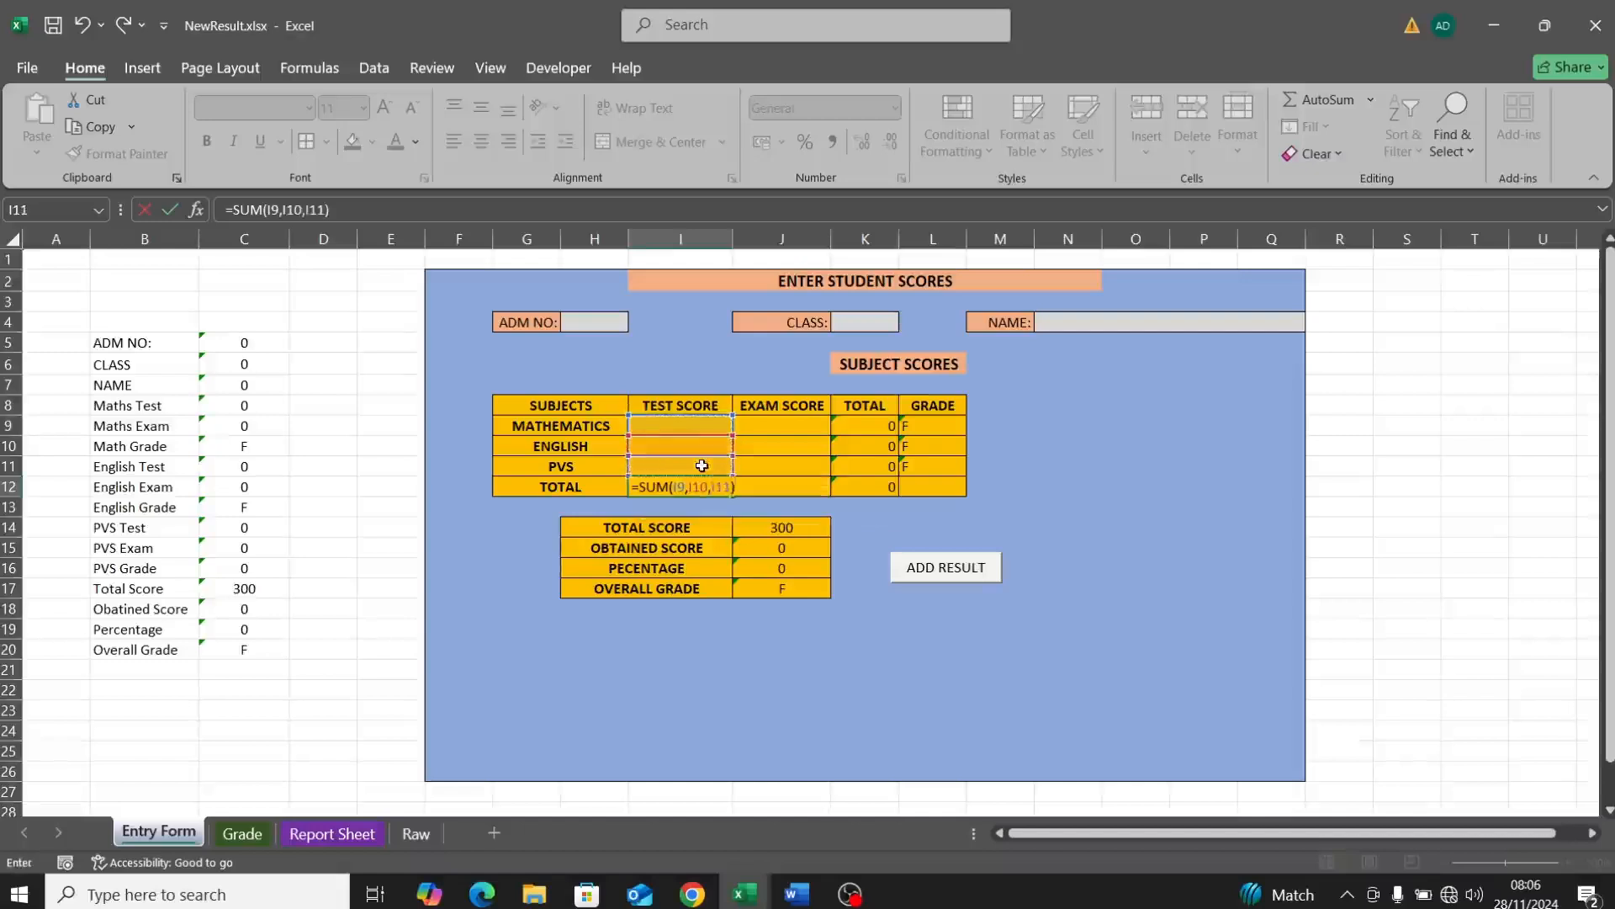
pyautogui.press('Return')
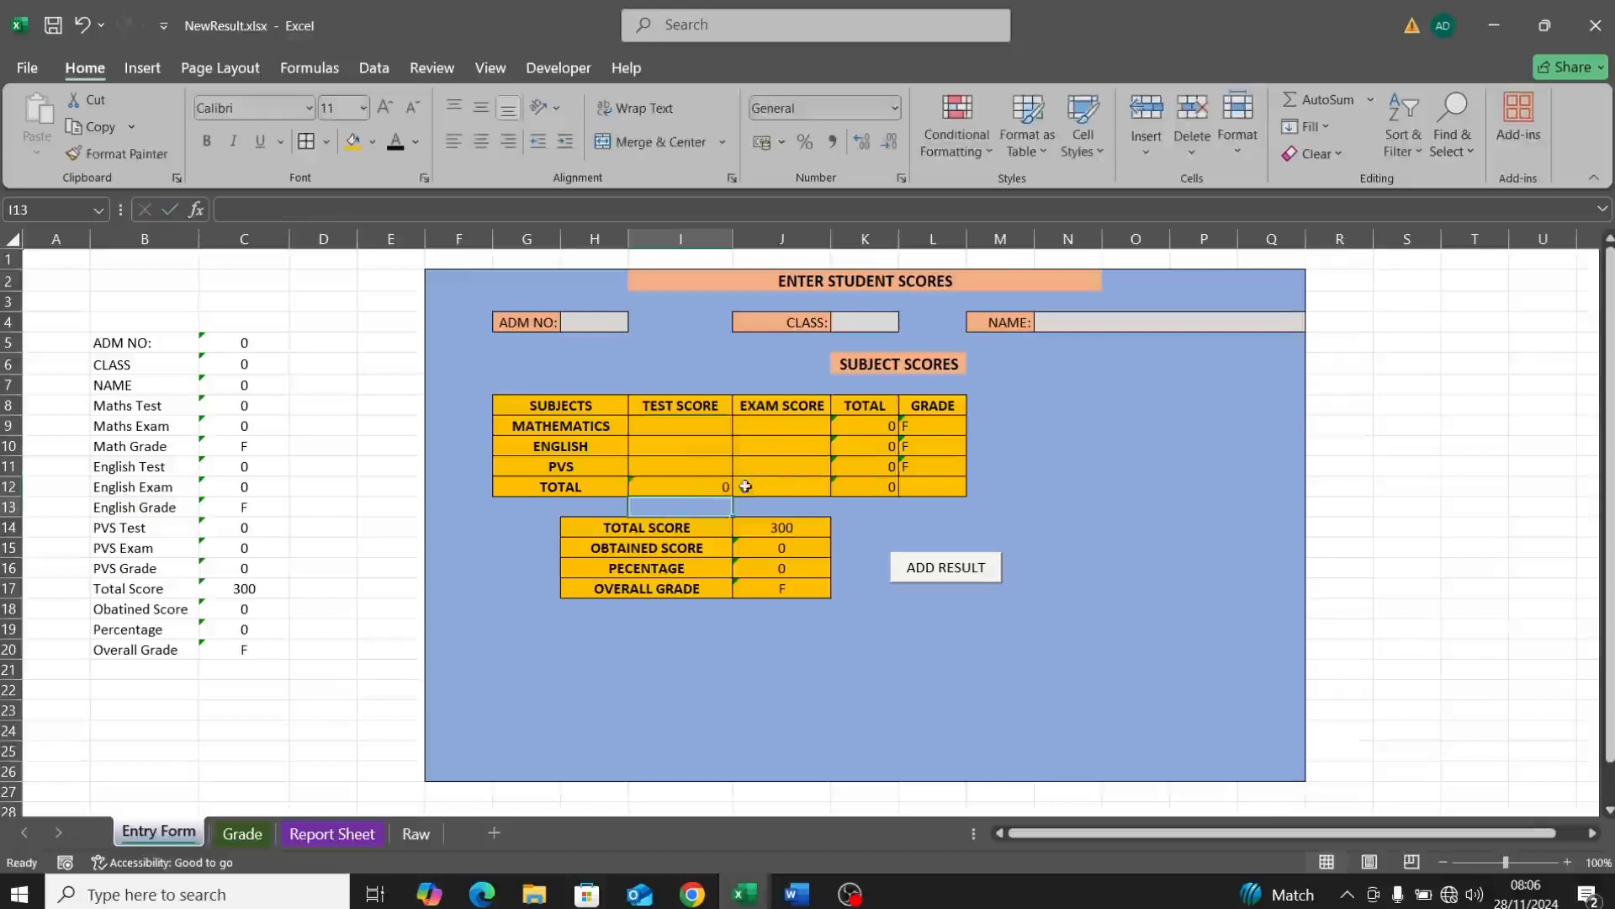
pyautogui.click(696, 487)
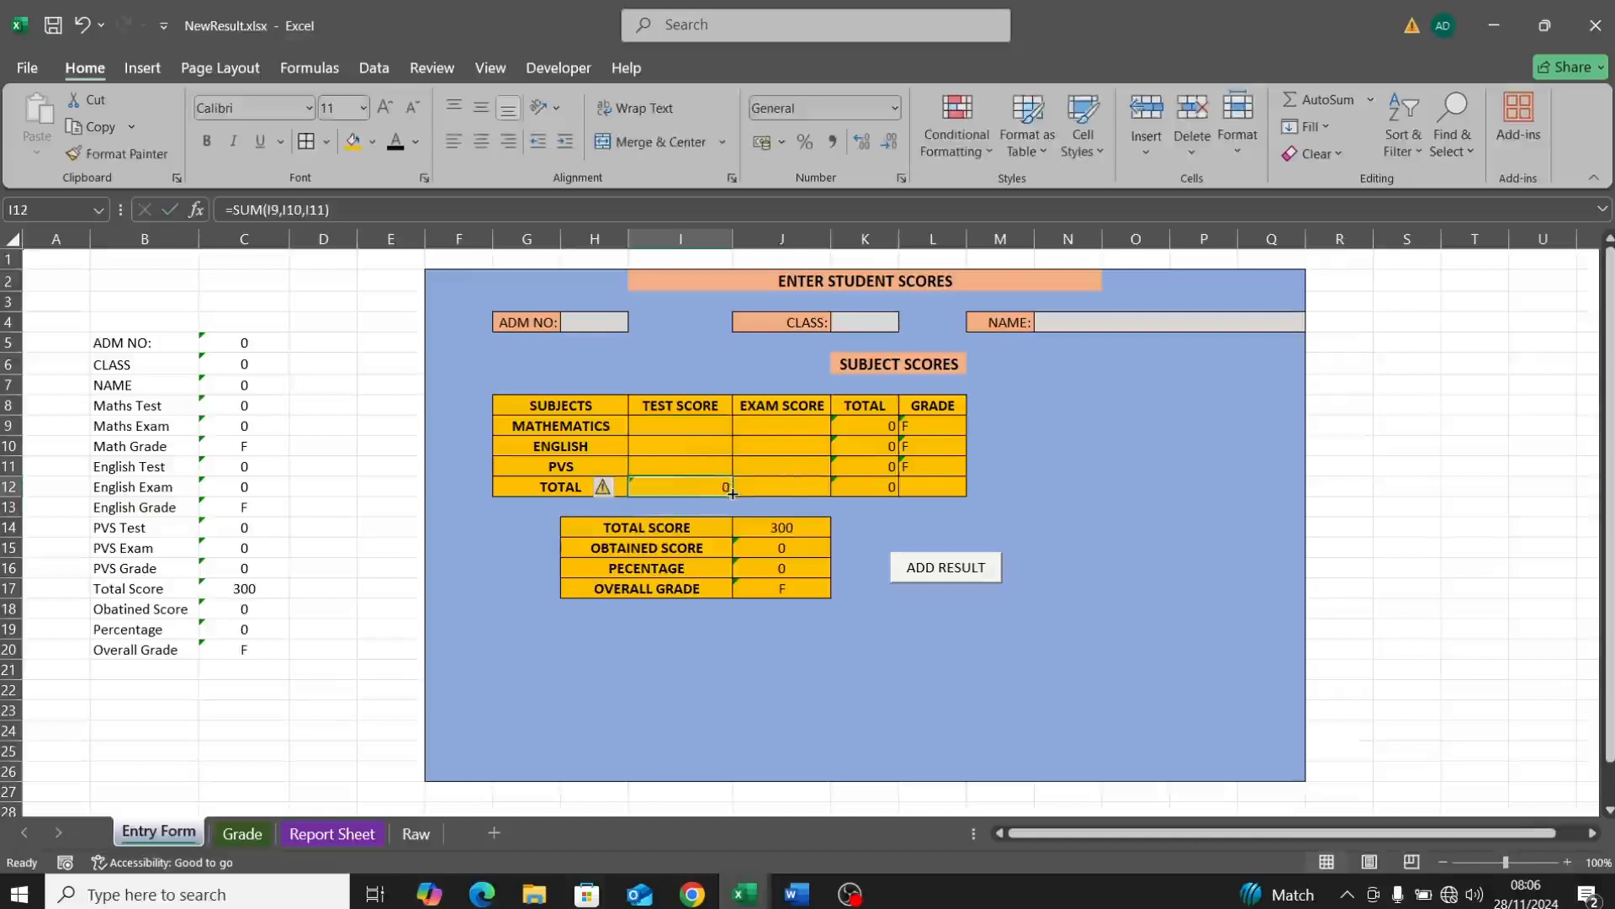
pyautogui.moveTo(732, 494); pyautogui.dragTo(804, 490)
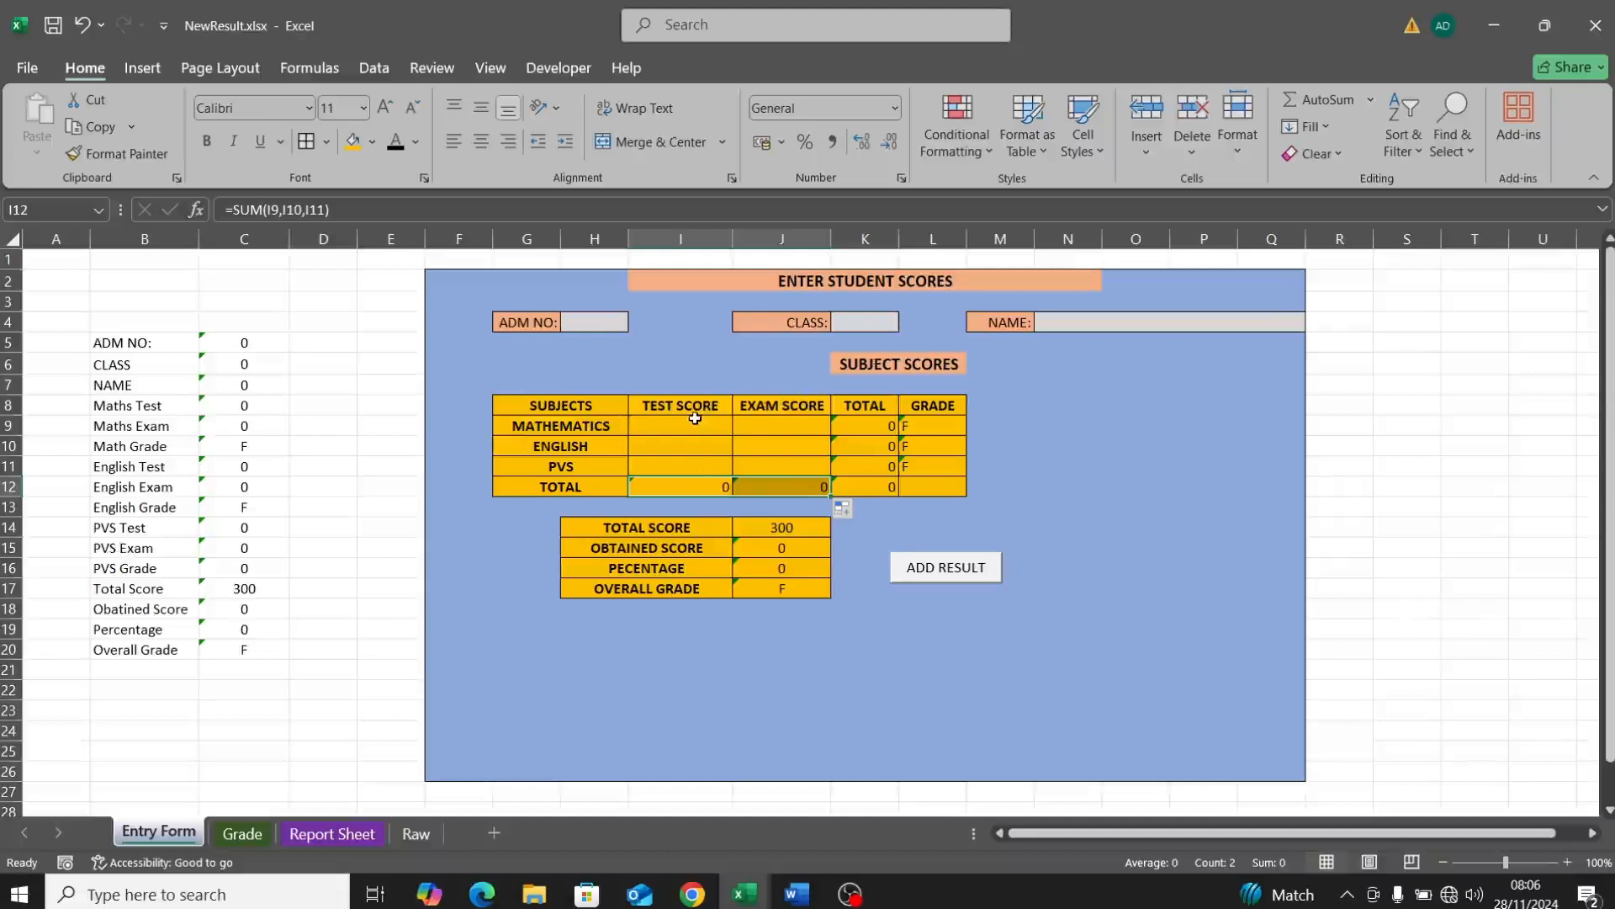
# Step: Label B21 'Test Score' and B22 'Exam Score'
pyautogui.click(112, 667)
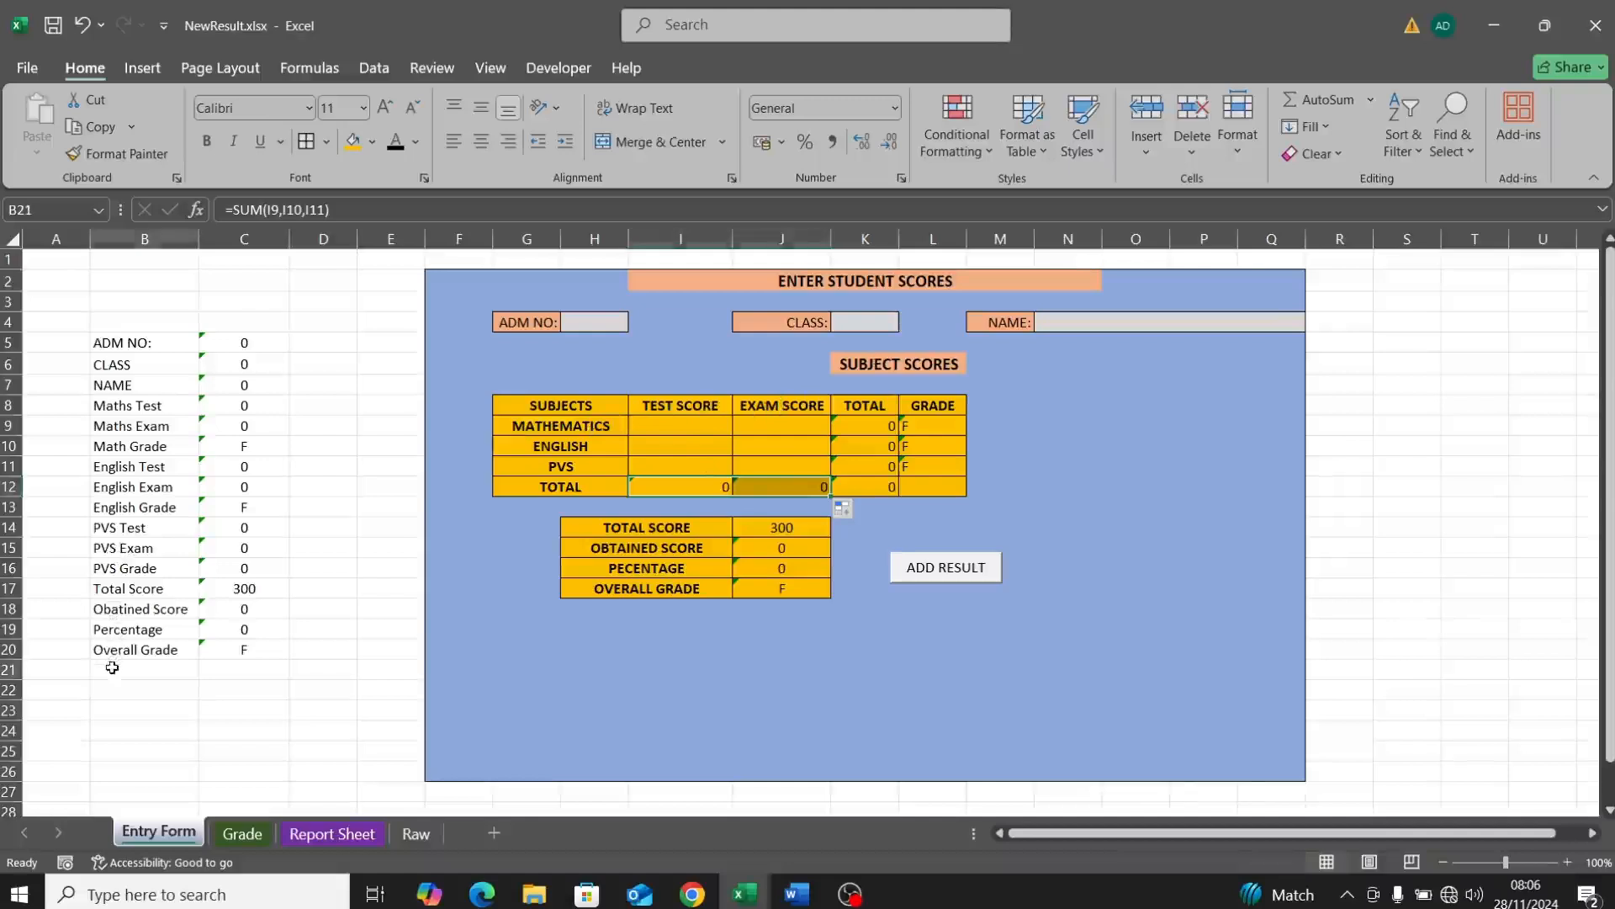
pyautogui.doubleClick(112, 667)
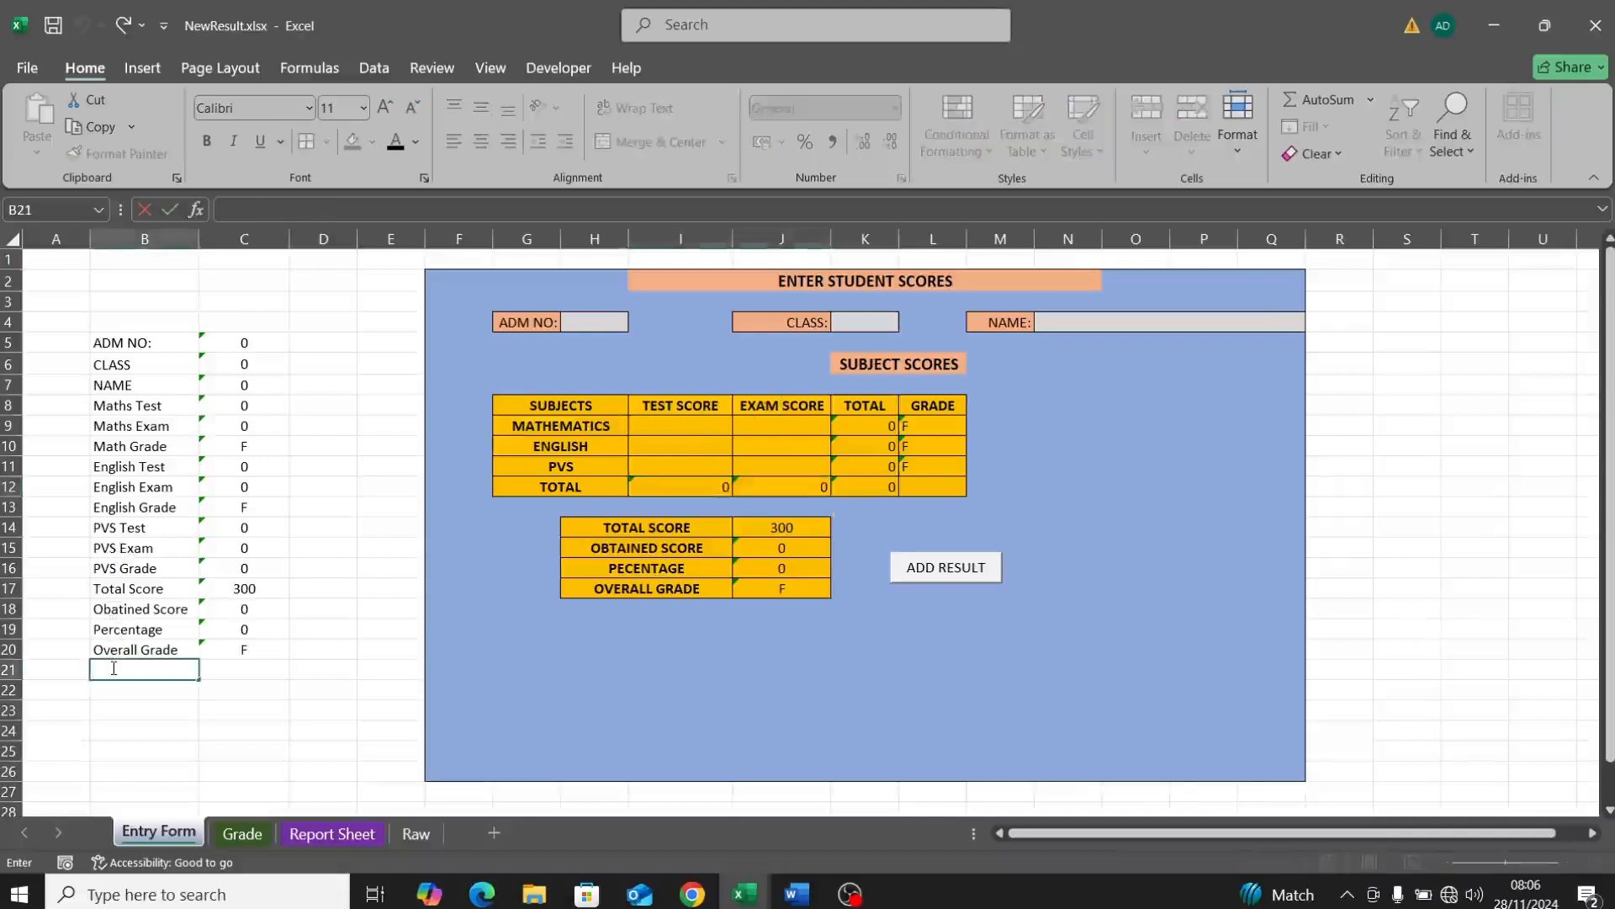
pyautogui.write('TEST')
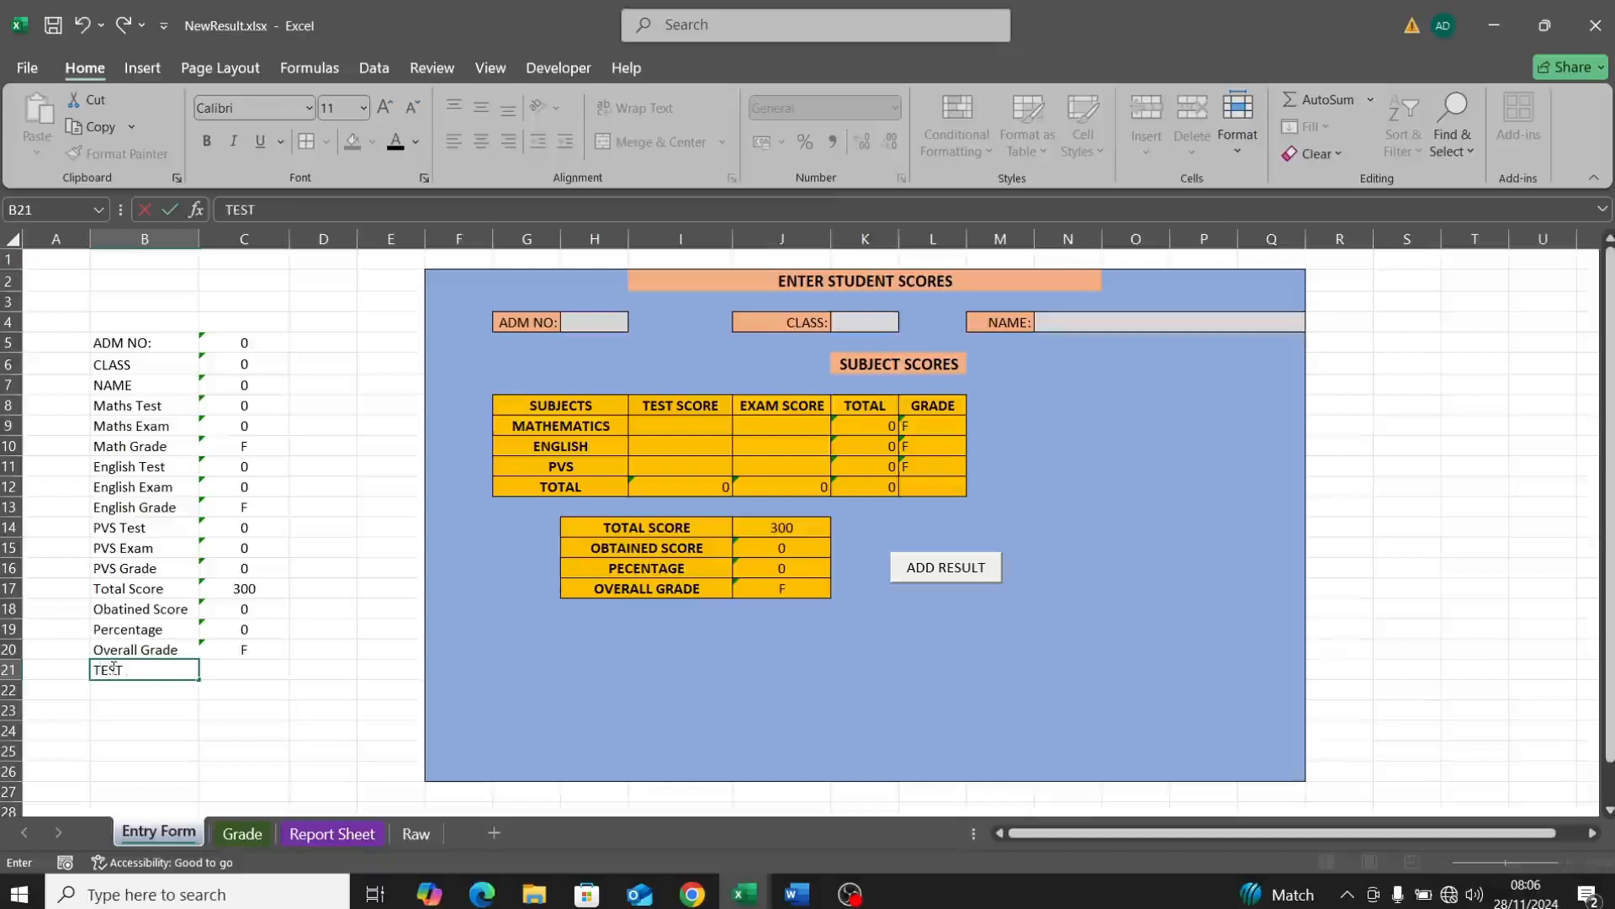
pyautogui.press('BackSpace')
pyautogui.write('est Score')
pyautogui.press('Return')
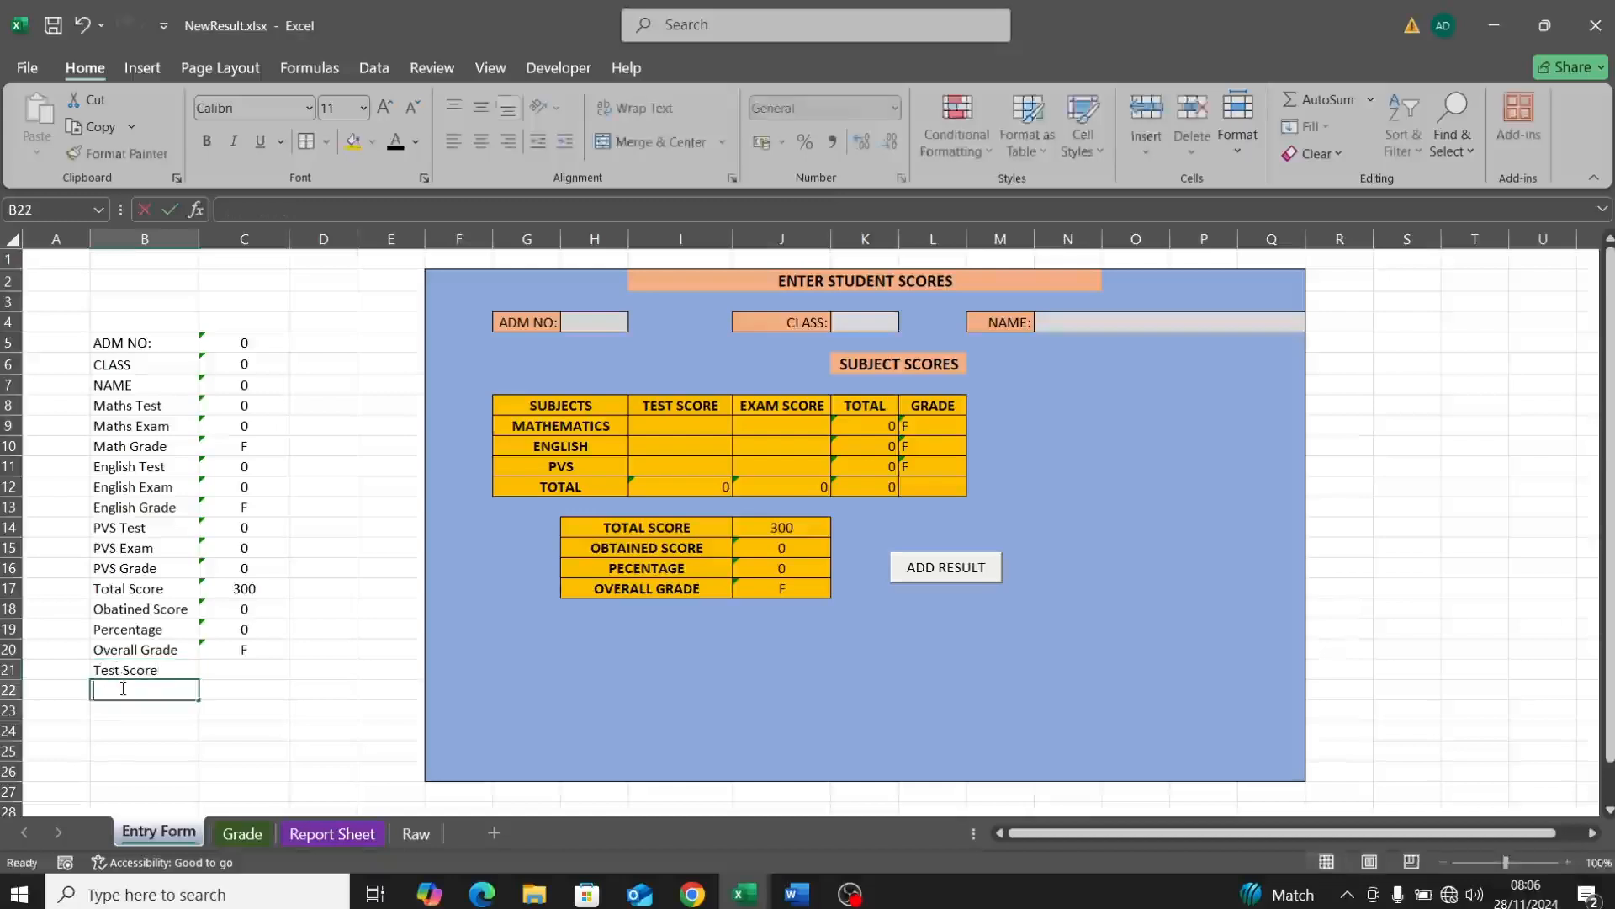
pyautogui.write('Exam Score')
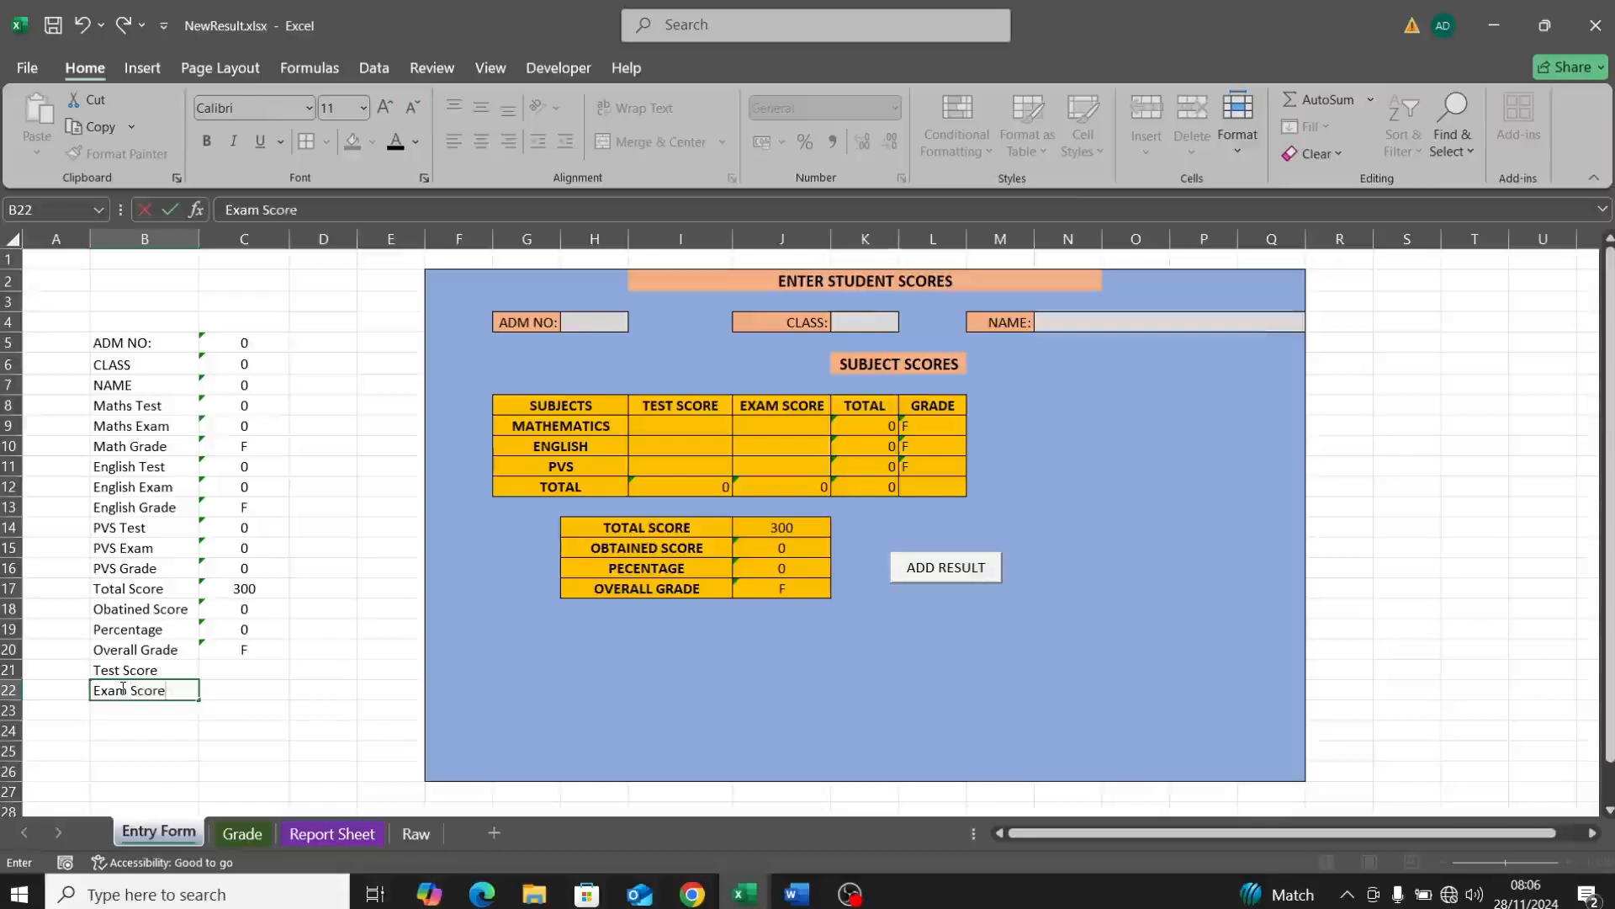
pyautogui.click(225, 672)
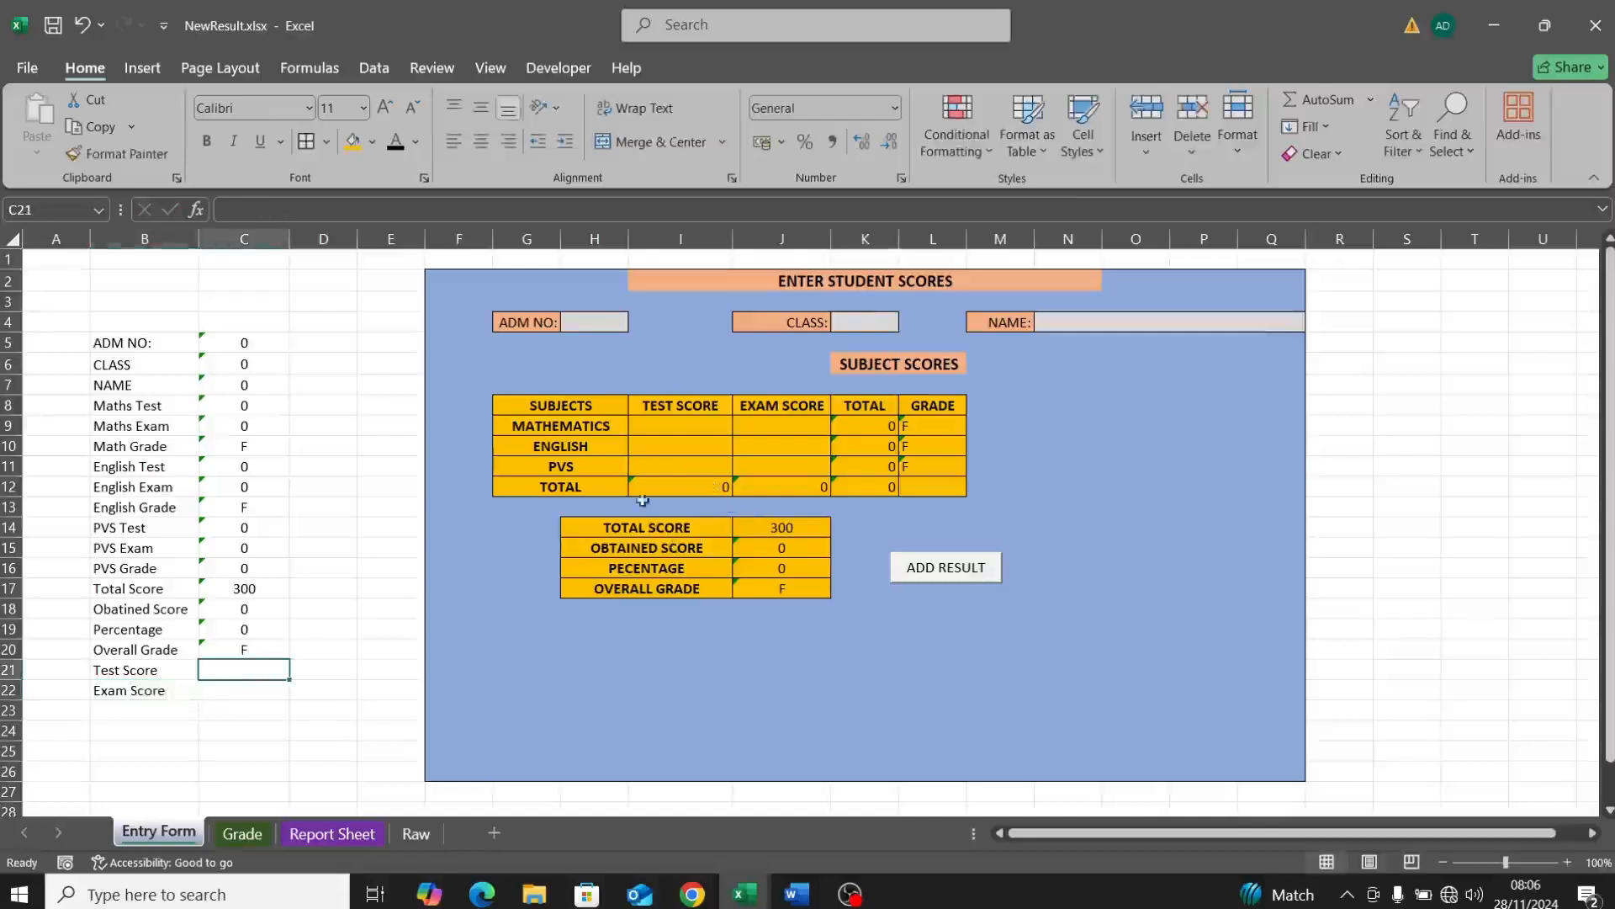
# Step: Link C21 to =I12 and C22 to =J12
pyautogui.write('=')
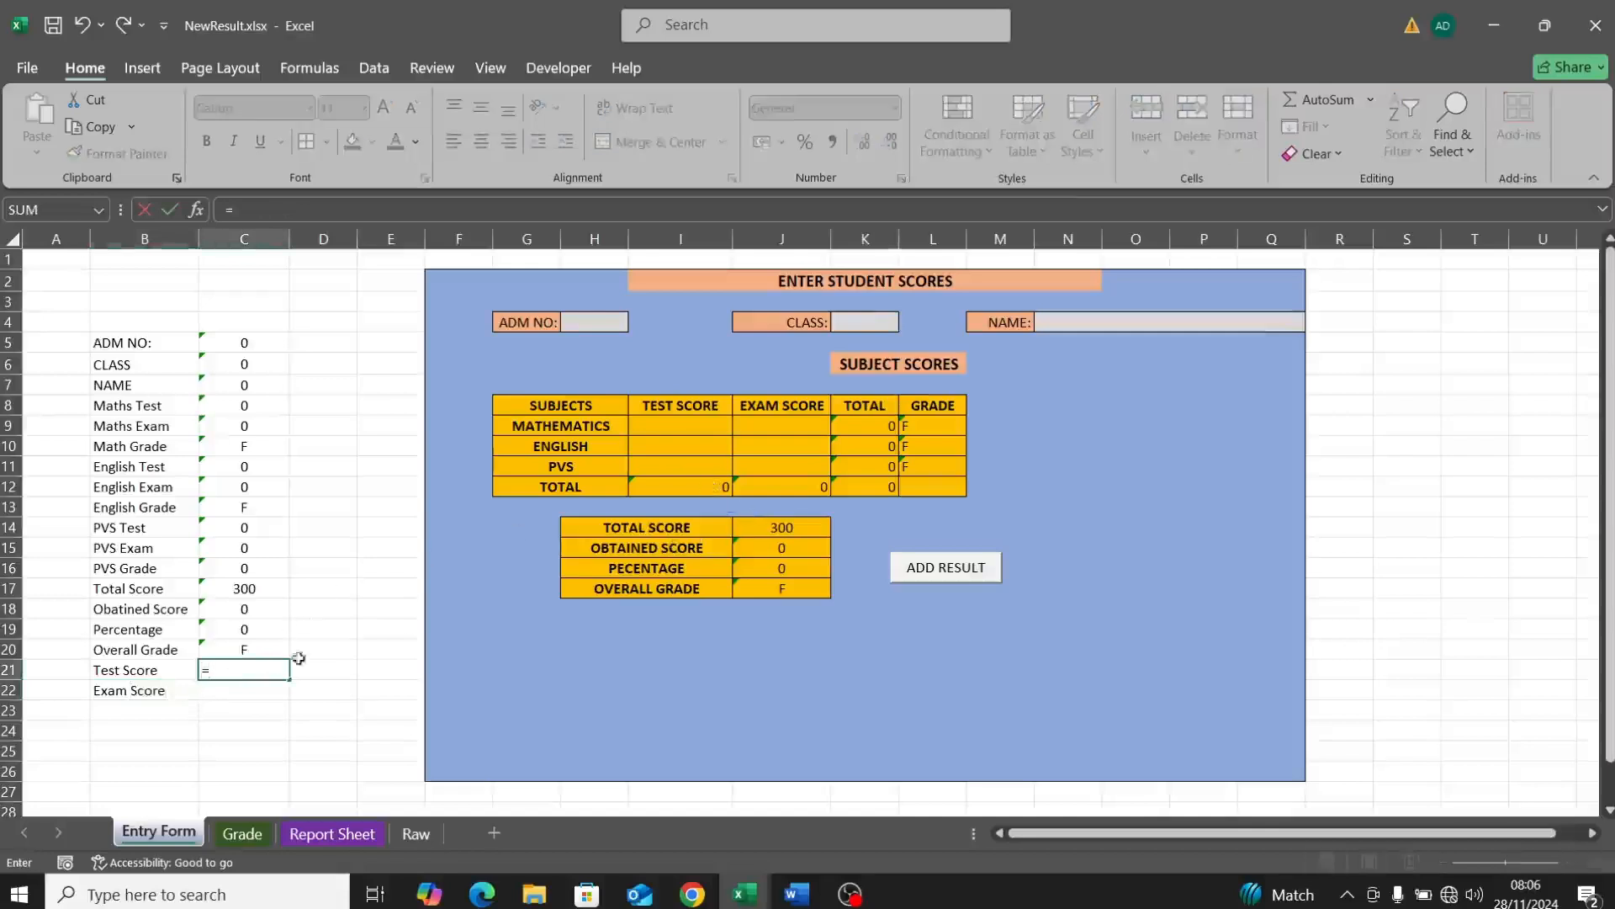
pyautogui.click(677, 487)
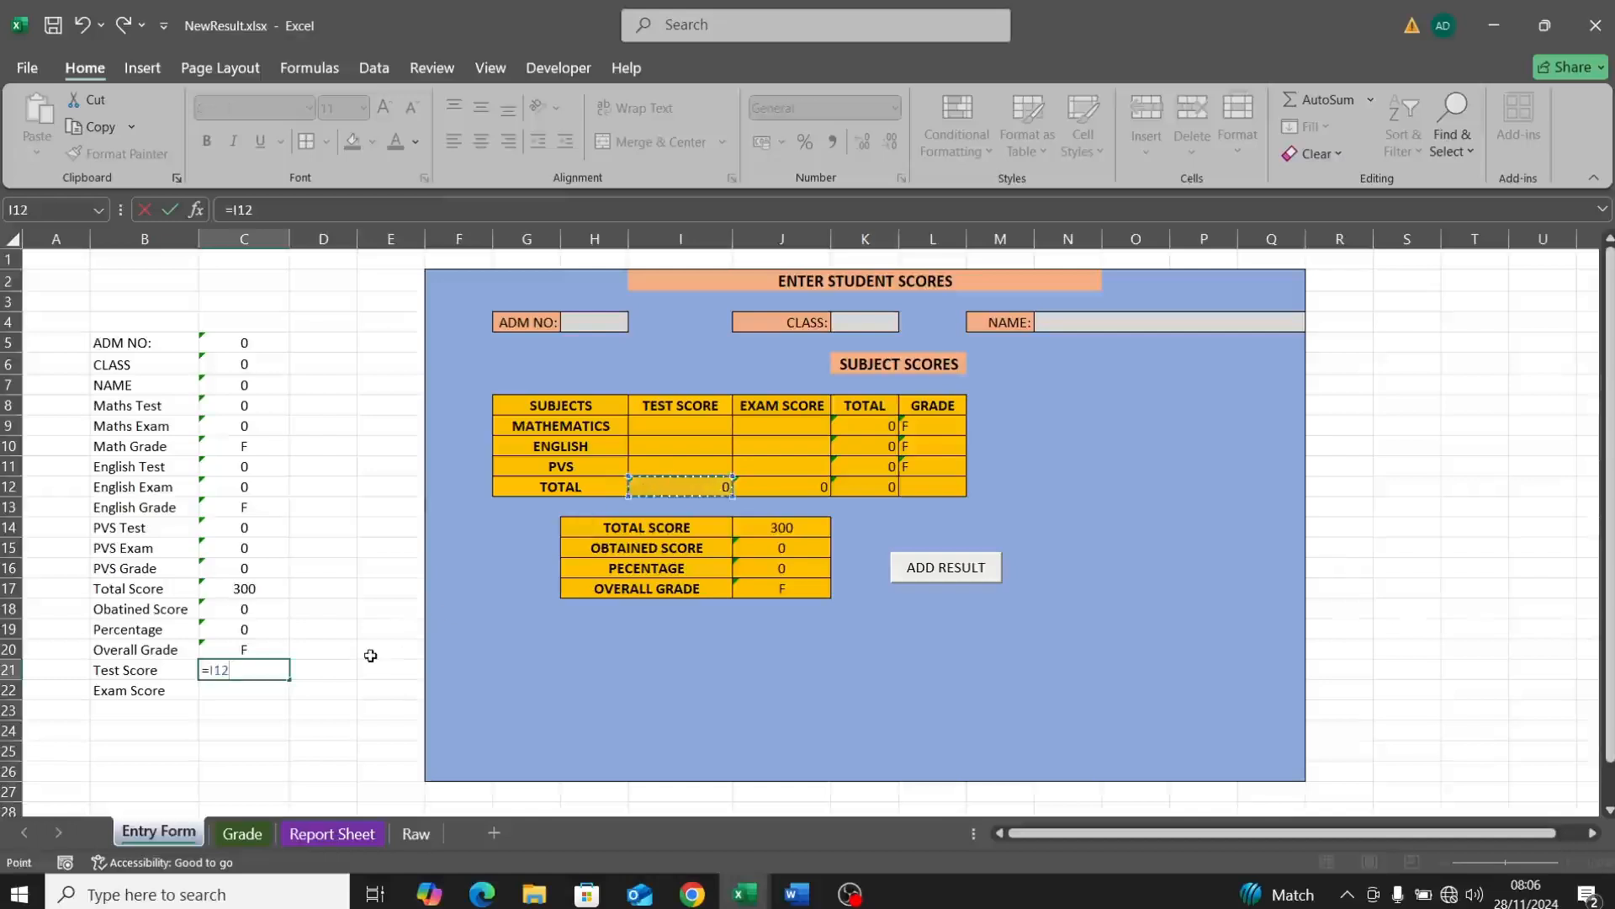
pyautogui.press('Return')
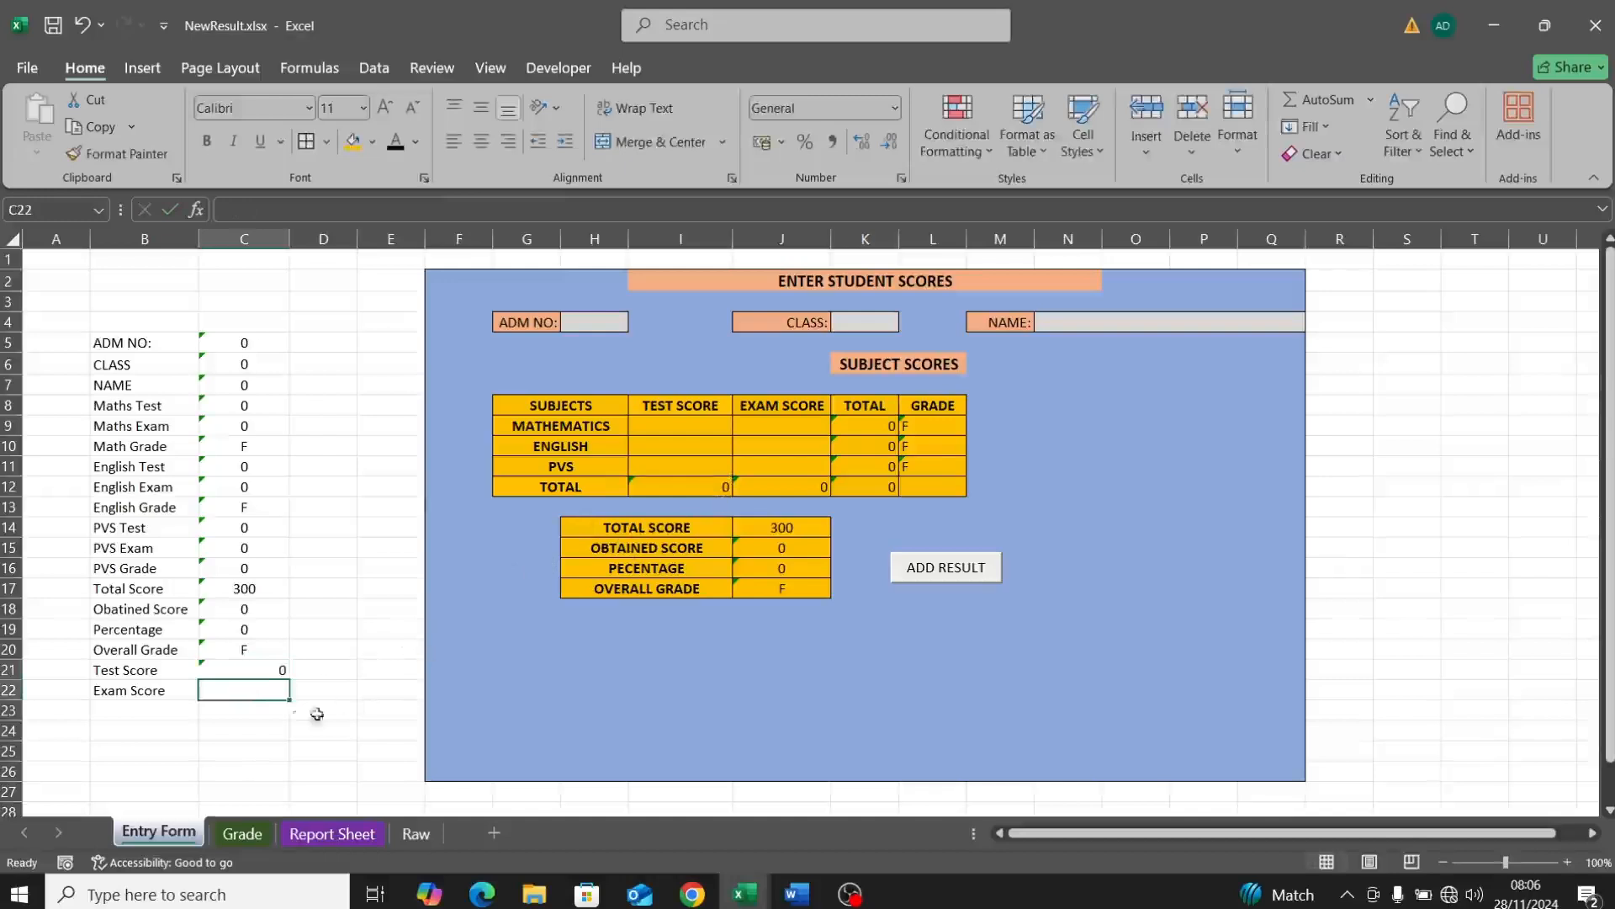
pyautogui.write('=')
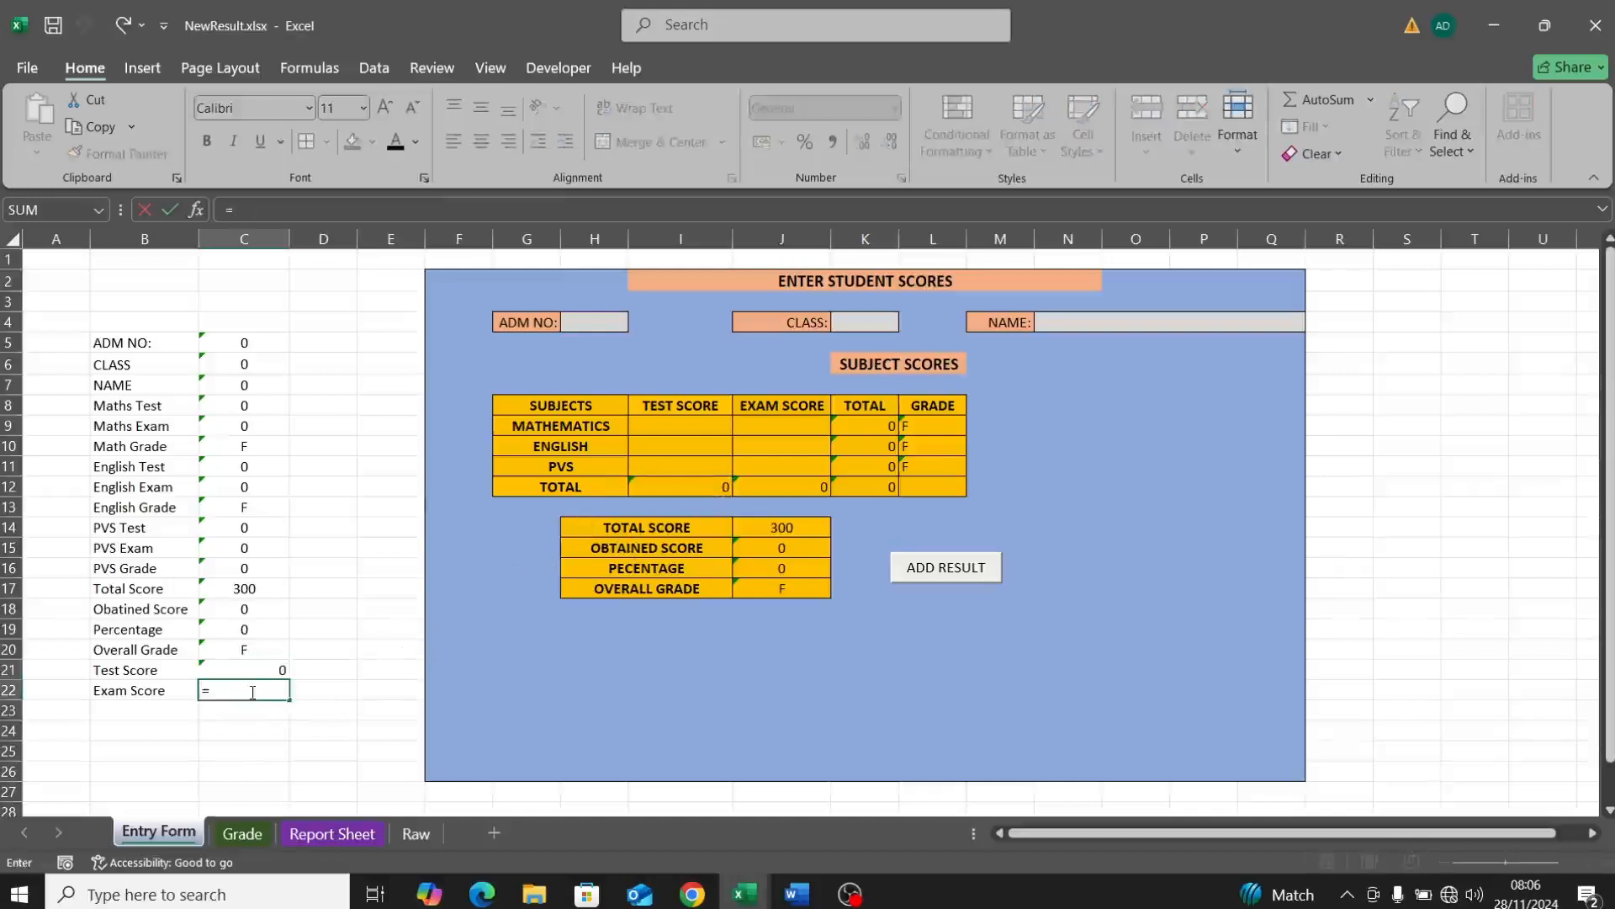
pyautogui.click(803, 488)
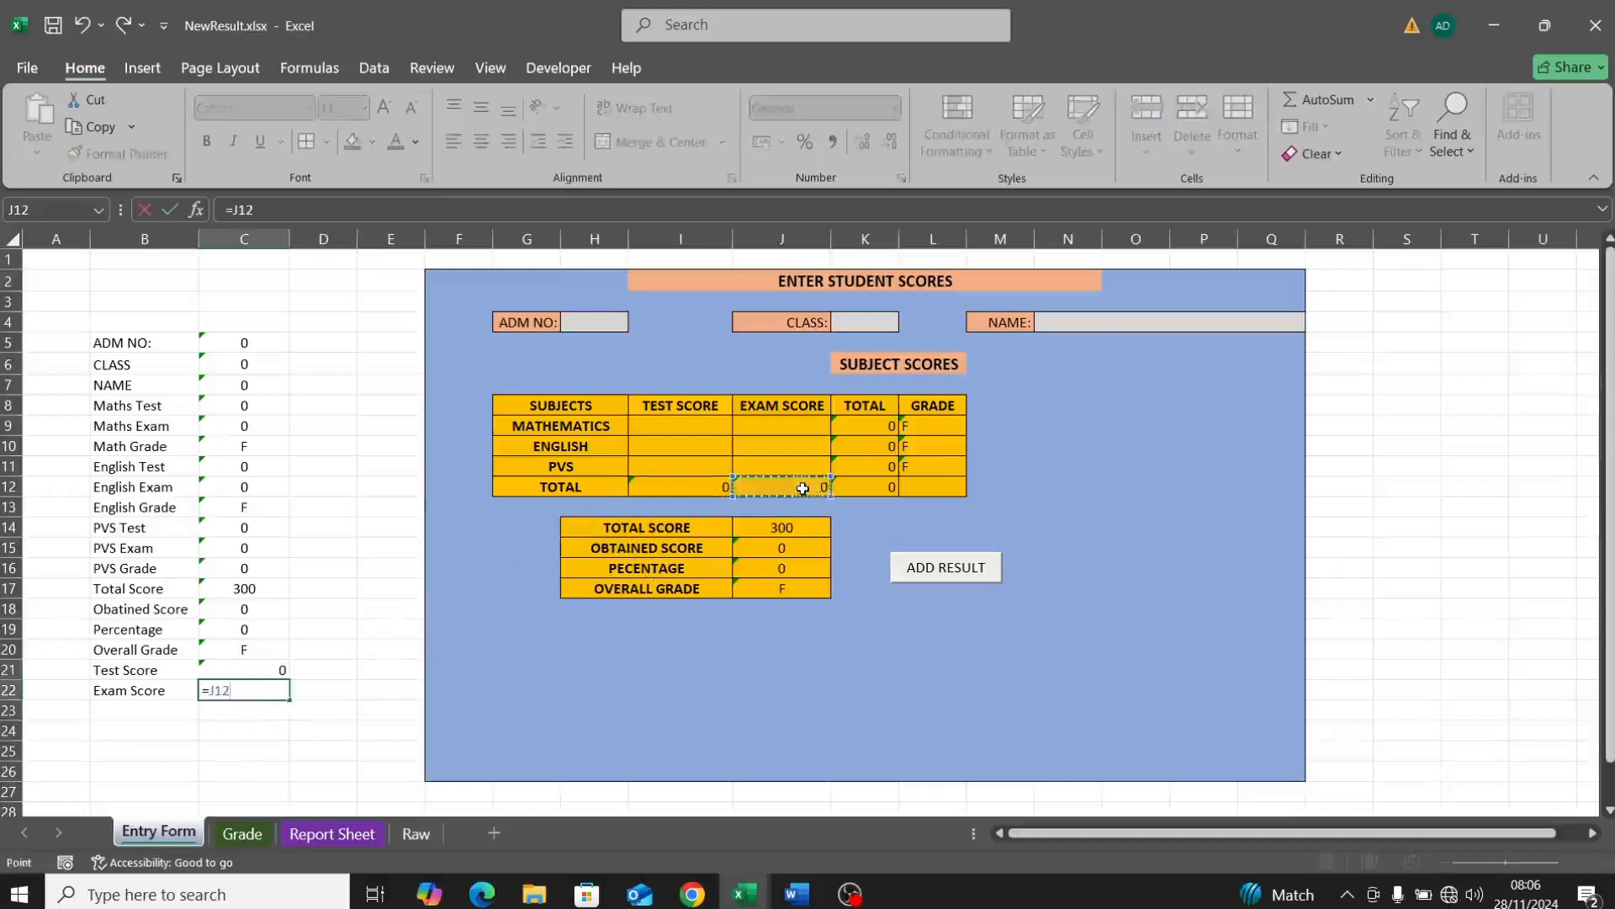
pyautogui.press('Return')
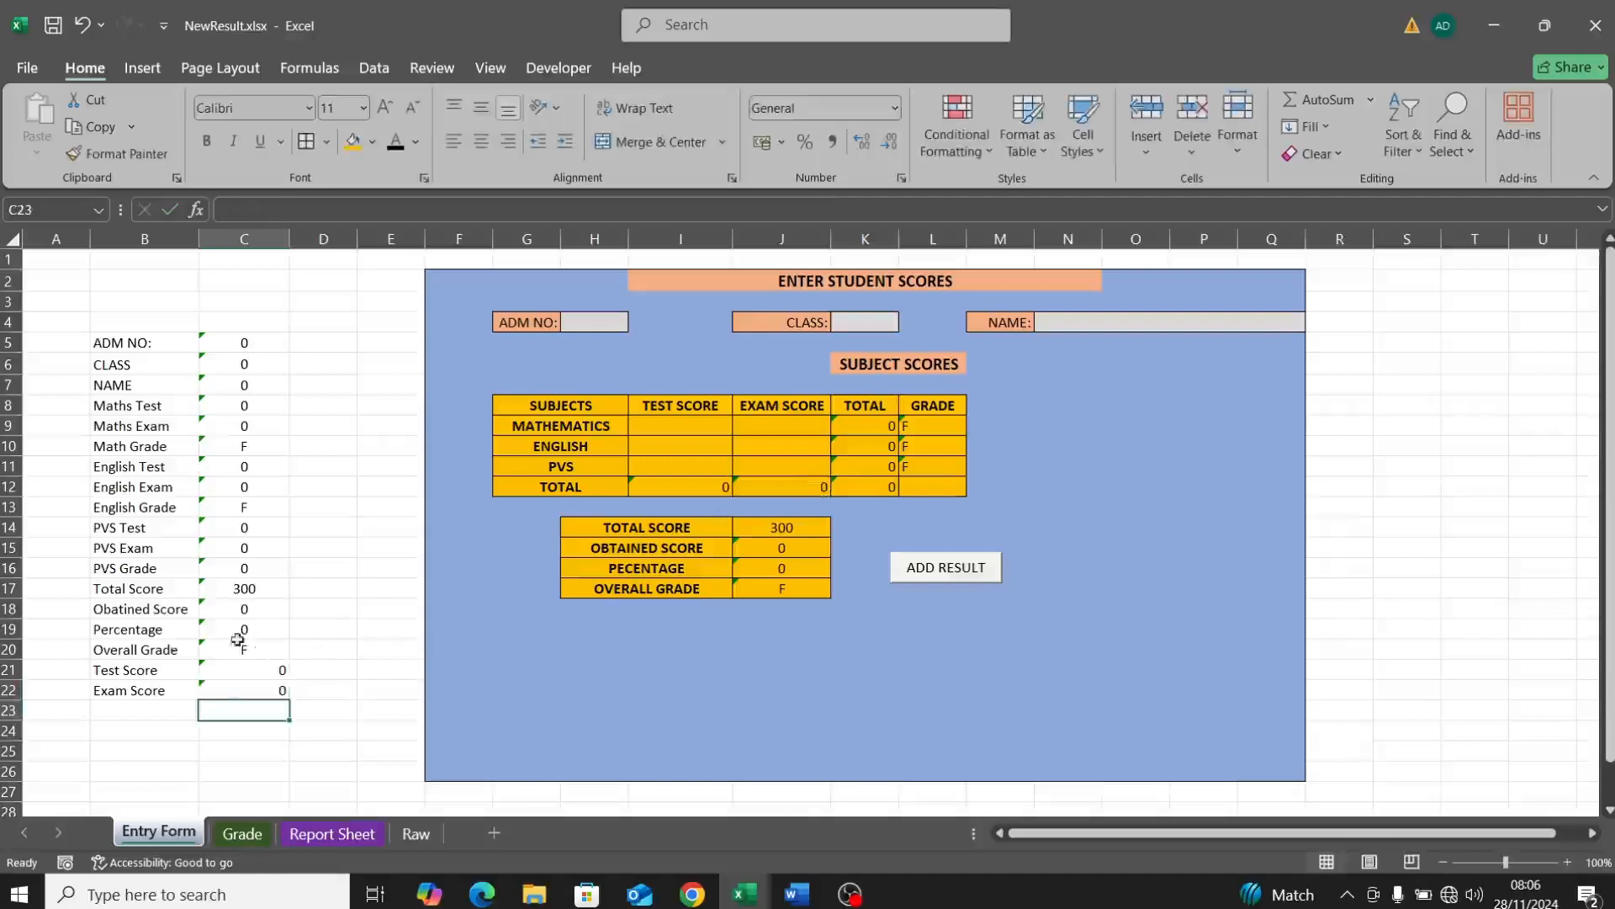
pyautogui.click(105, 670)
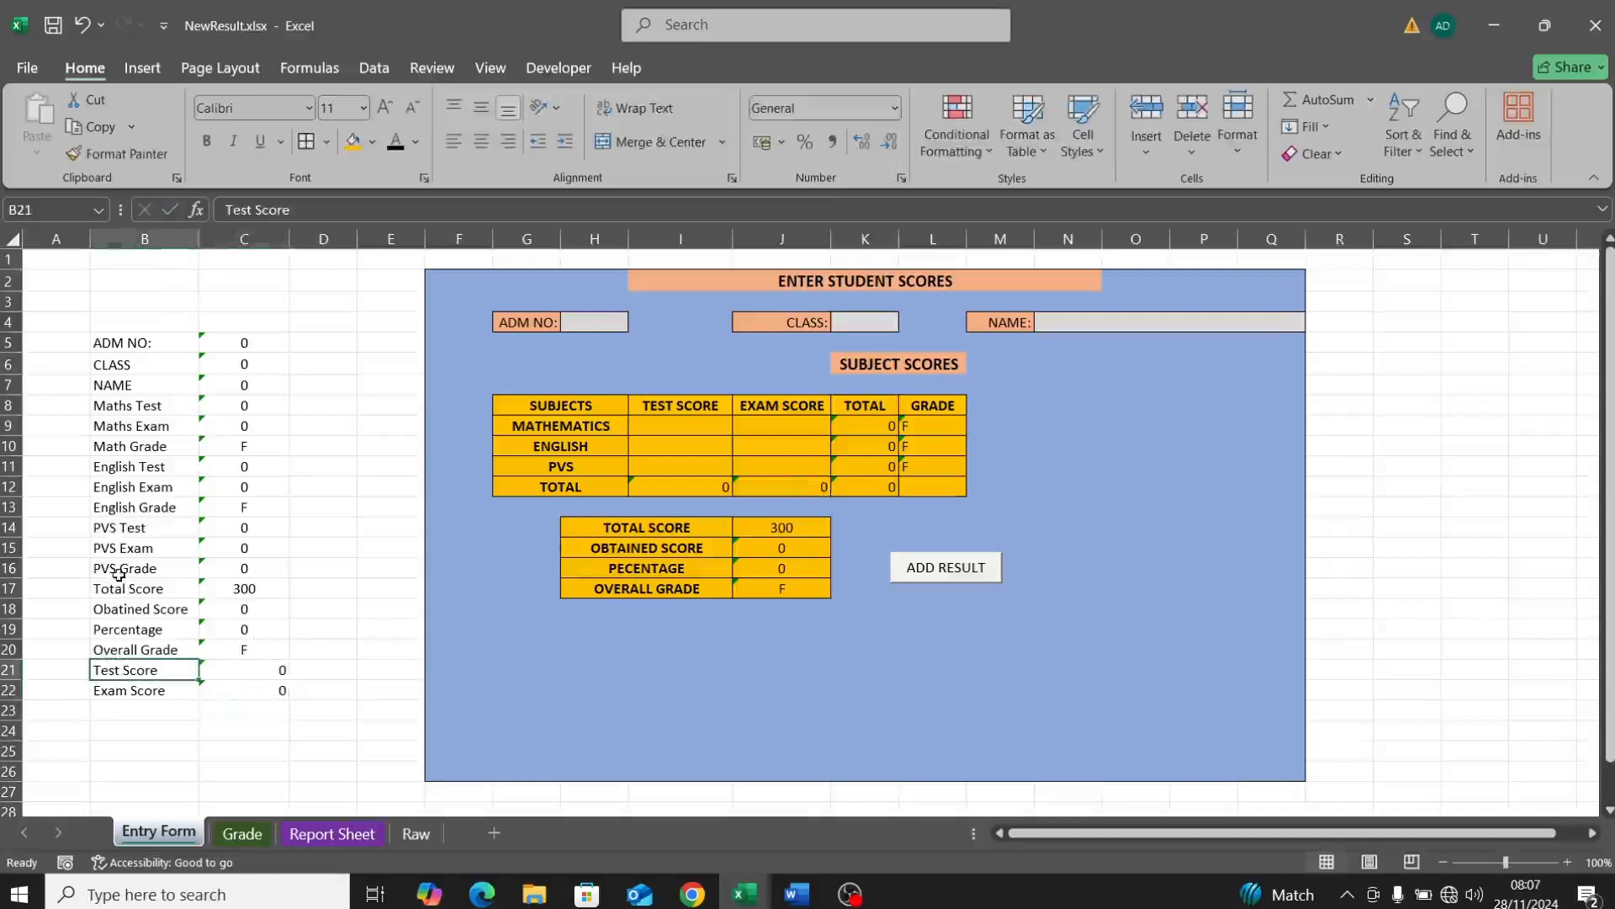
# Step: Move the Test Score and Exam Score rows up to sit above Total Score at row 17
pyautogui.moveTo(108, 671); pyautogui.dragTo(213, 685)
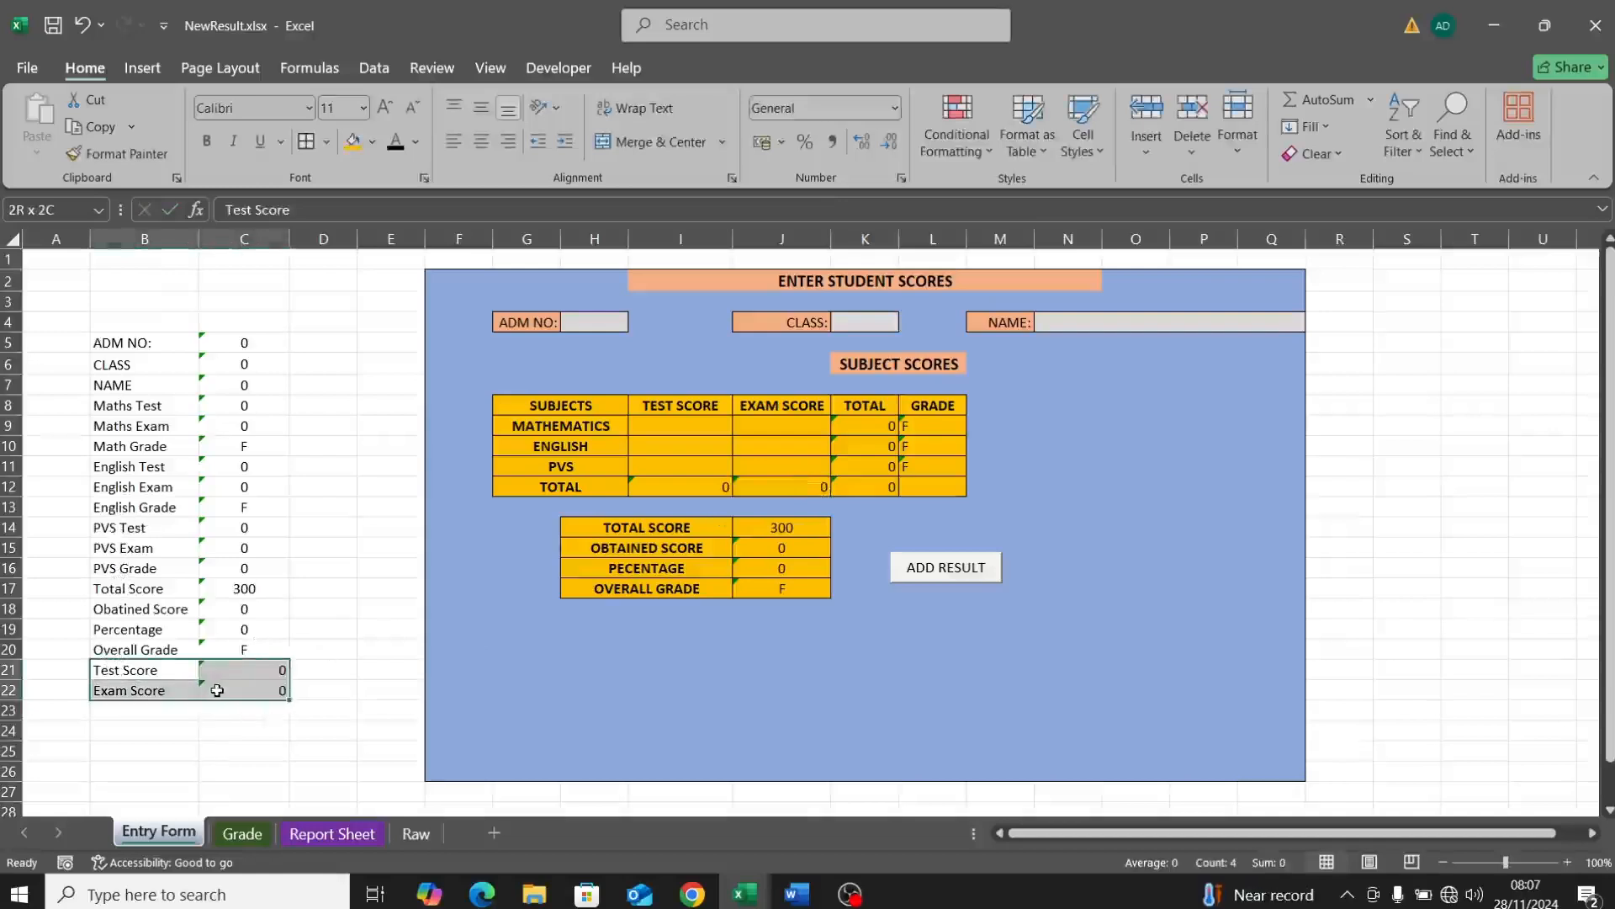
pyautogui.hotkey('ctrl', 'c')
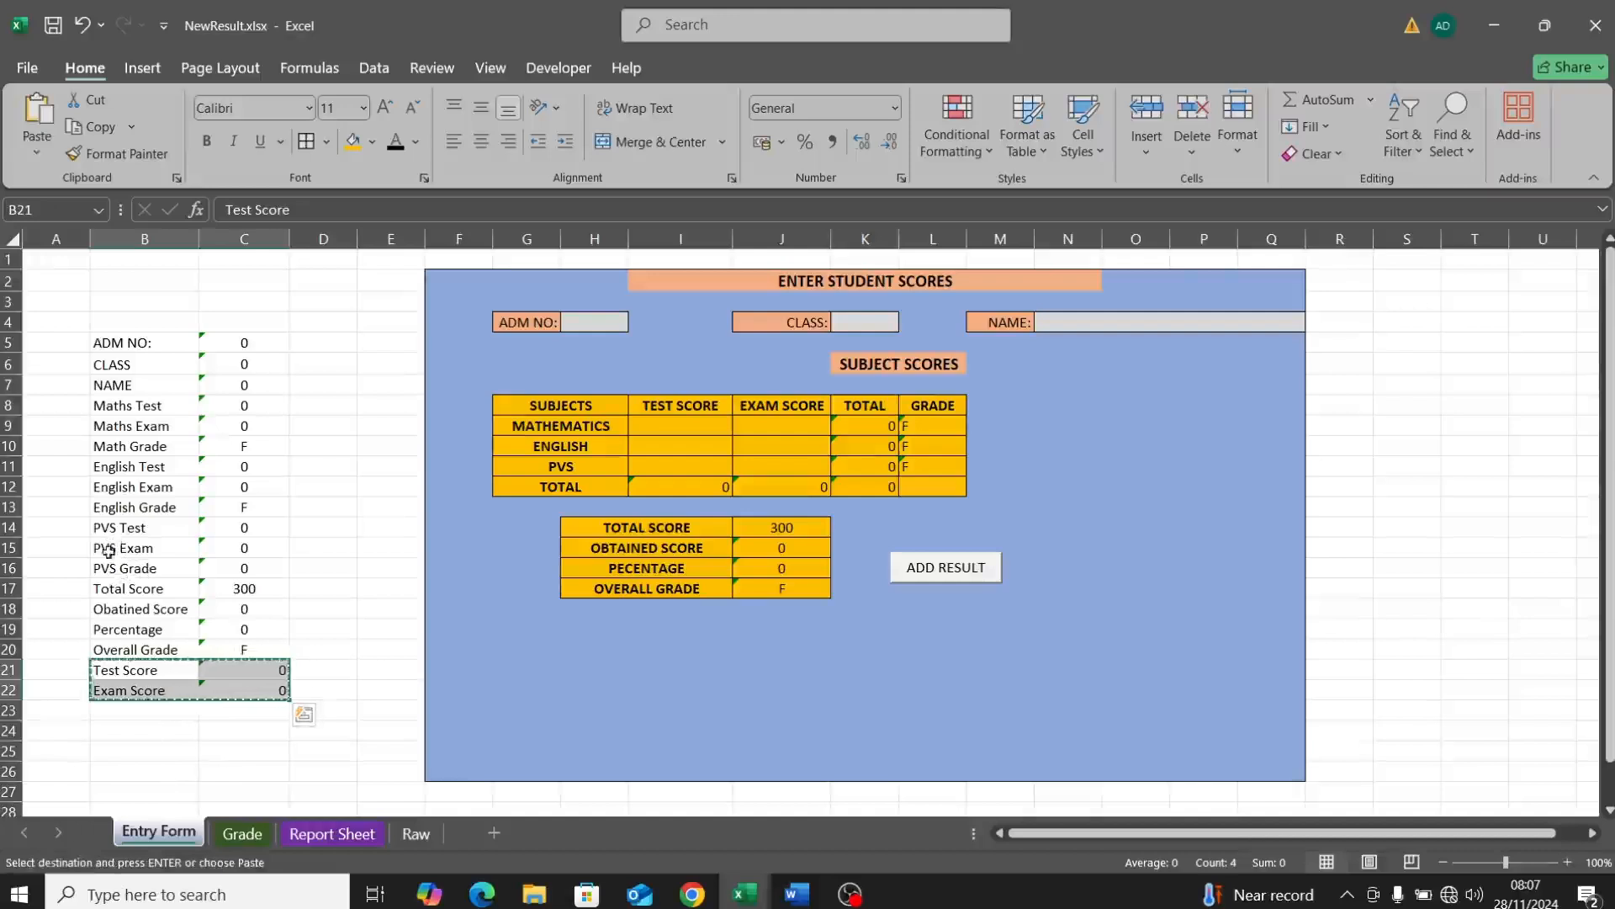
pyautogui.click(109, 584)
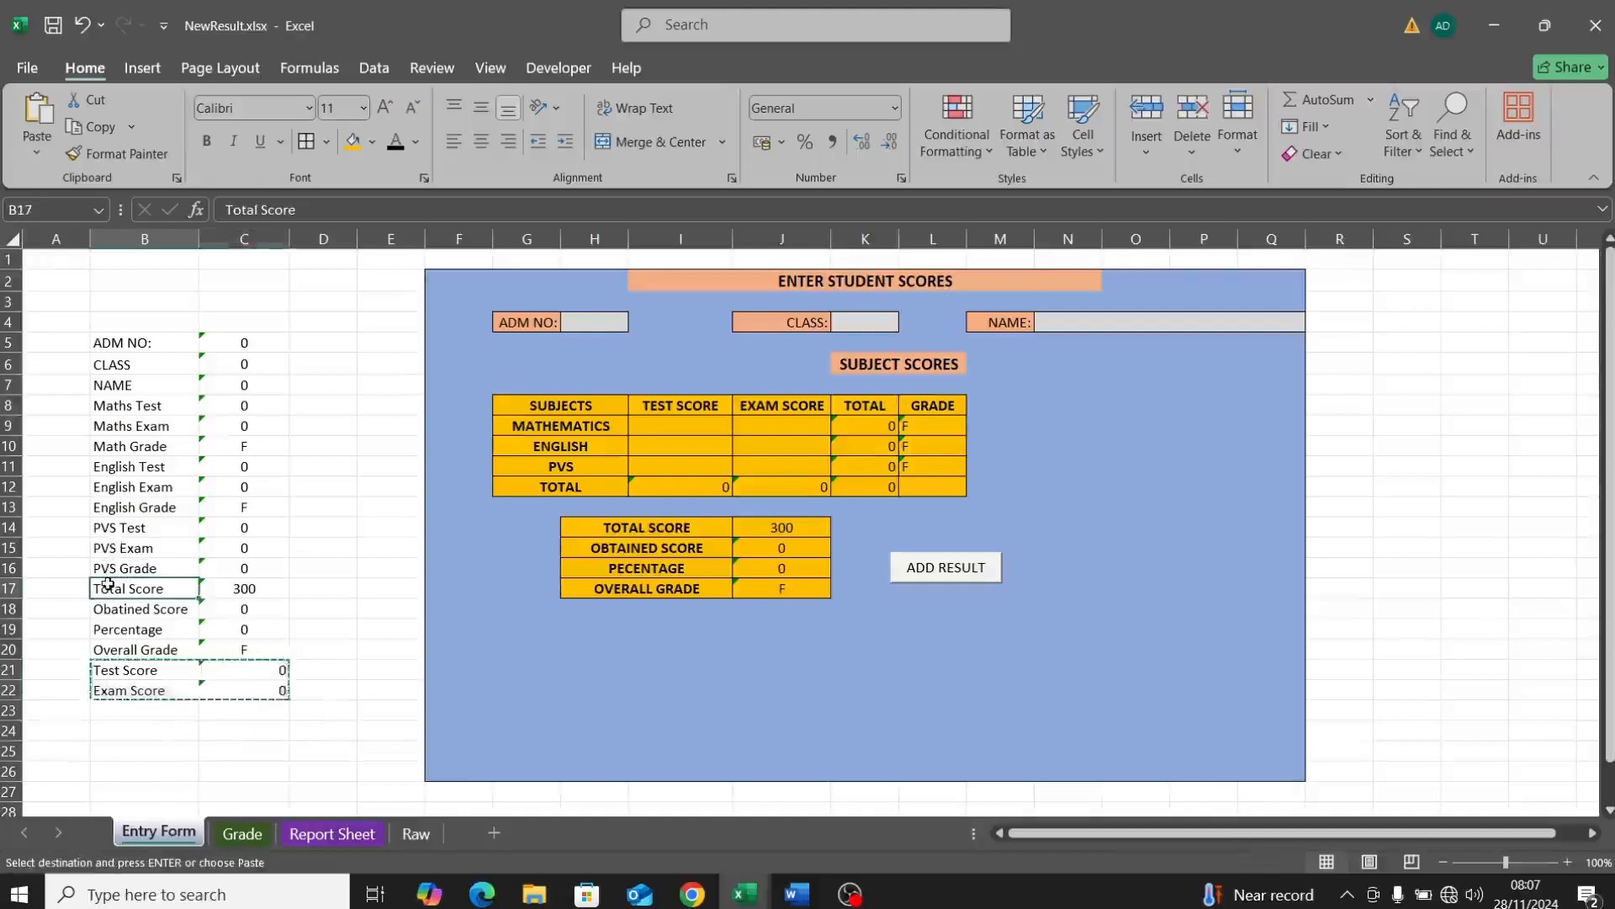
pyautogui.moveTo(104, 584); pyautogui.dragTo(259, 684)
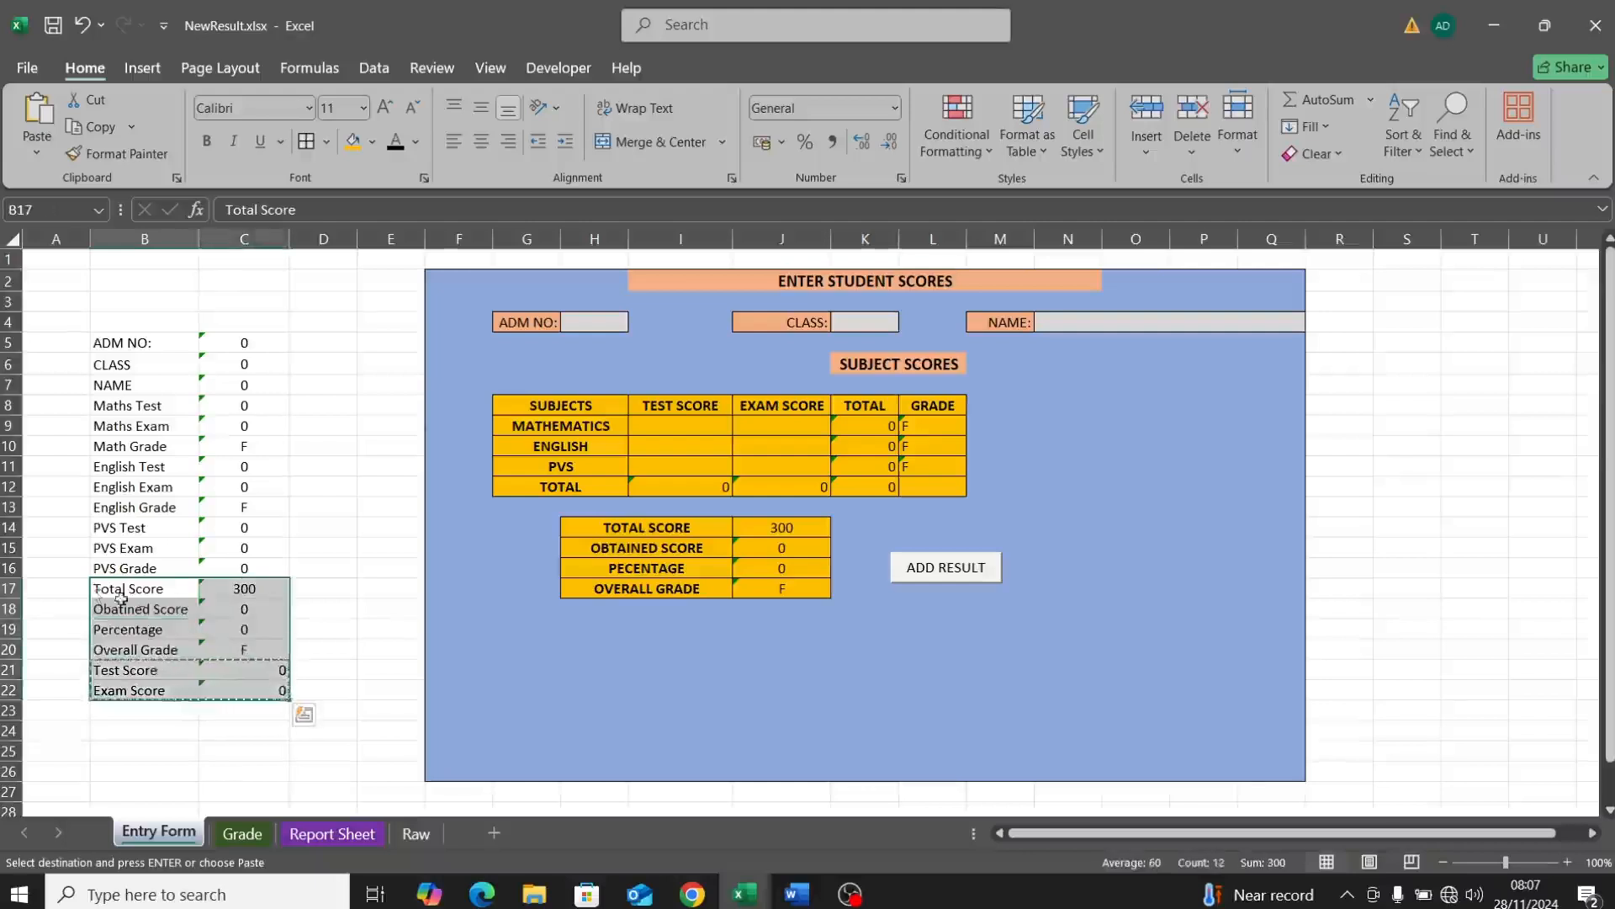
pyautogui.moveTo(90, 577); pyautogui.dragTo(122, 641)
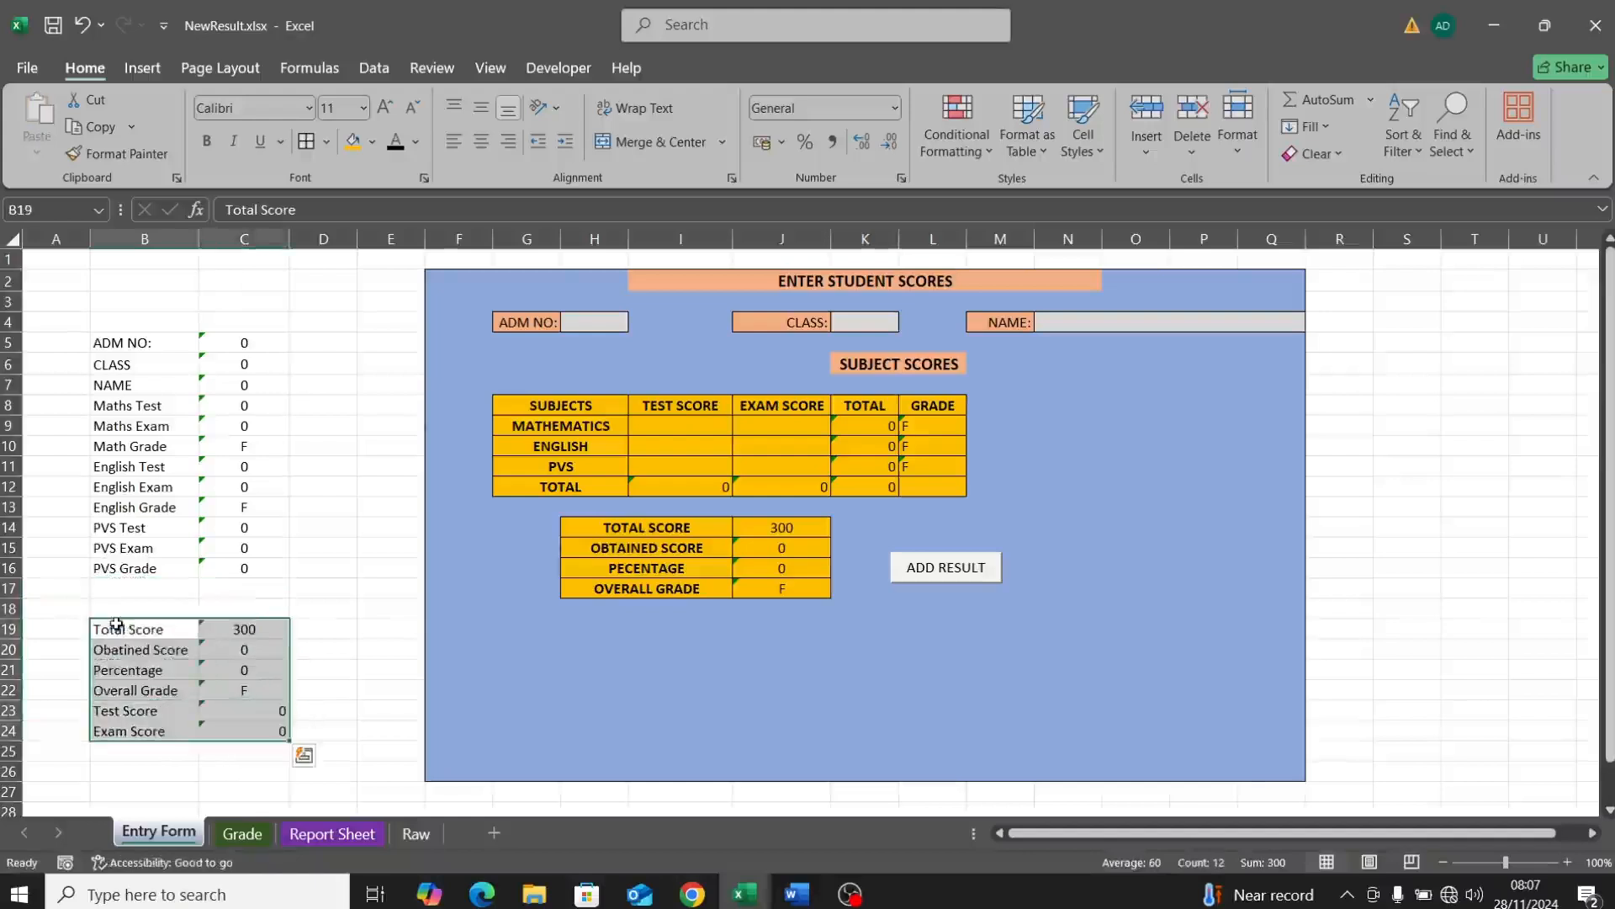
pyautogui.doubleClick(111, 583)
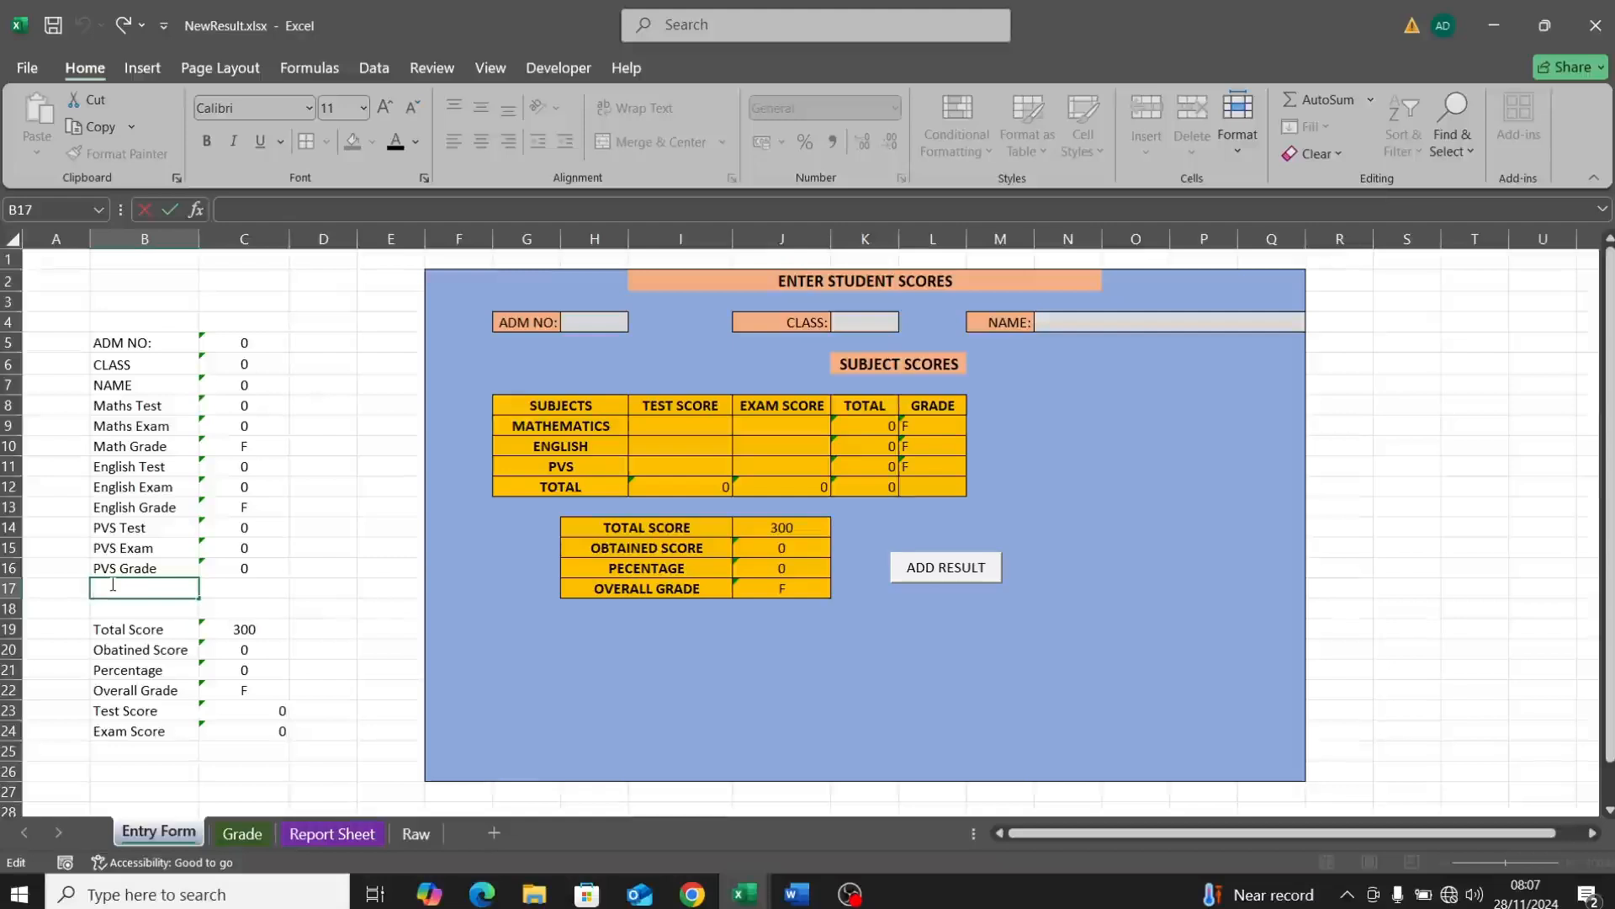
pyautogui.click(151, 730)
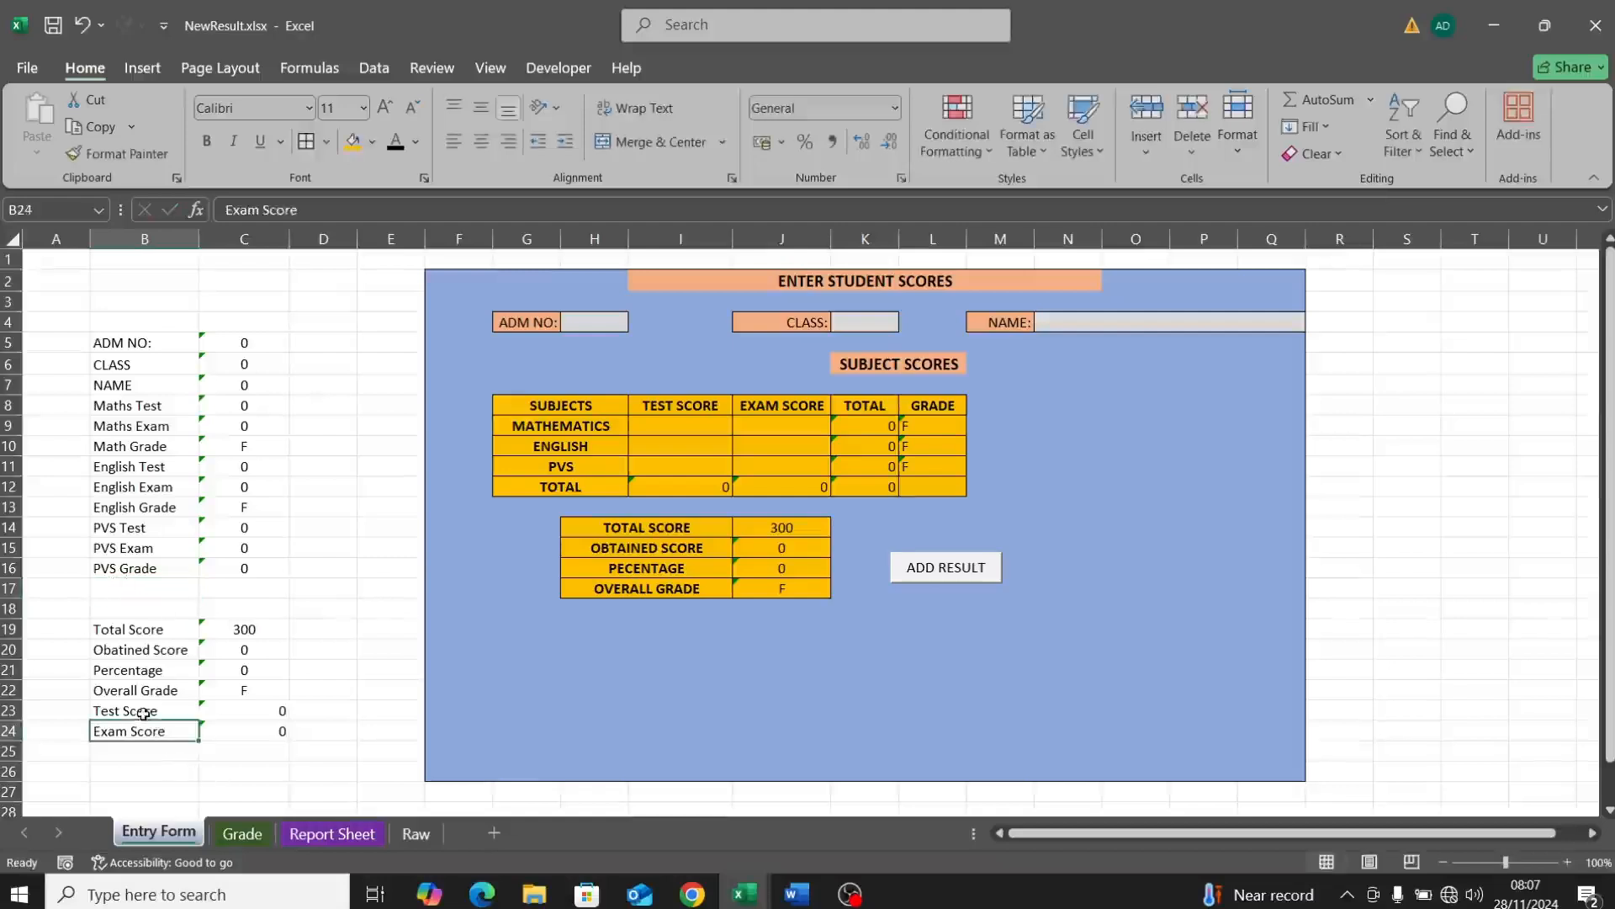
pyautogui.moveTo(143, 711); pyautogui.dragTo(242, 733)
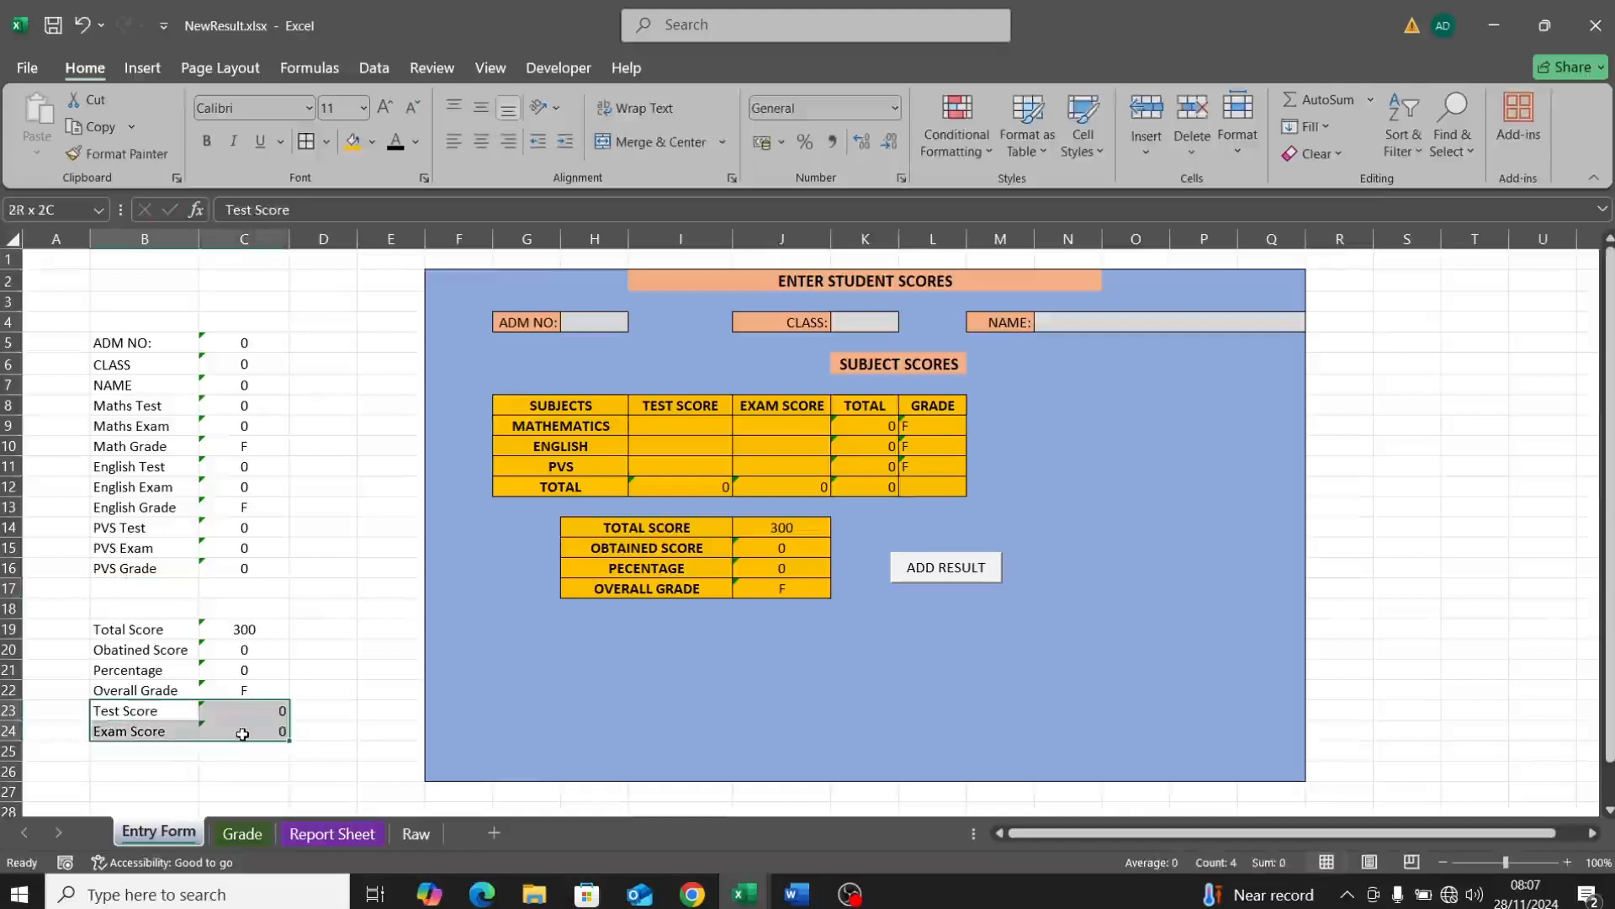
pyautogui.hotkey('ctrl', 'c')
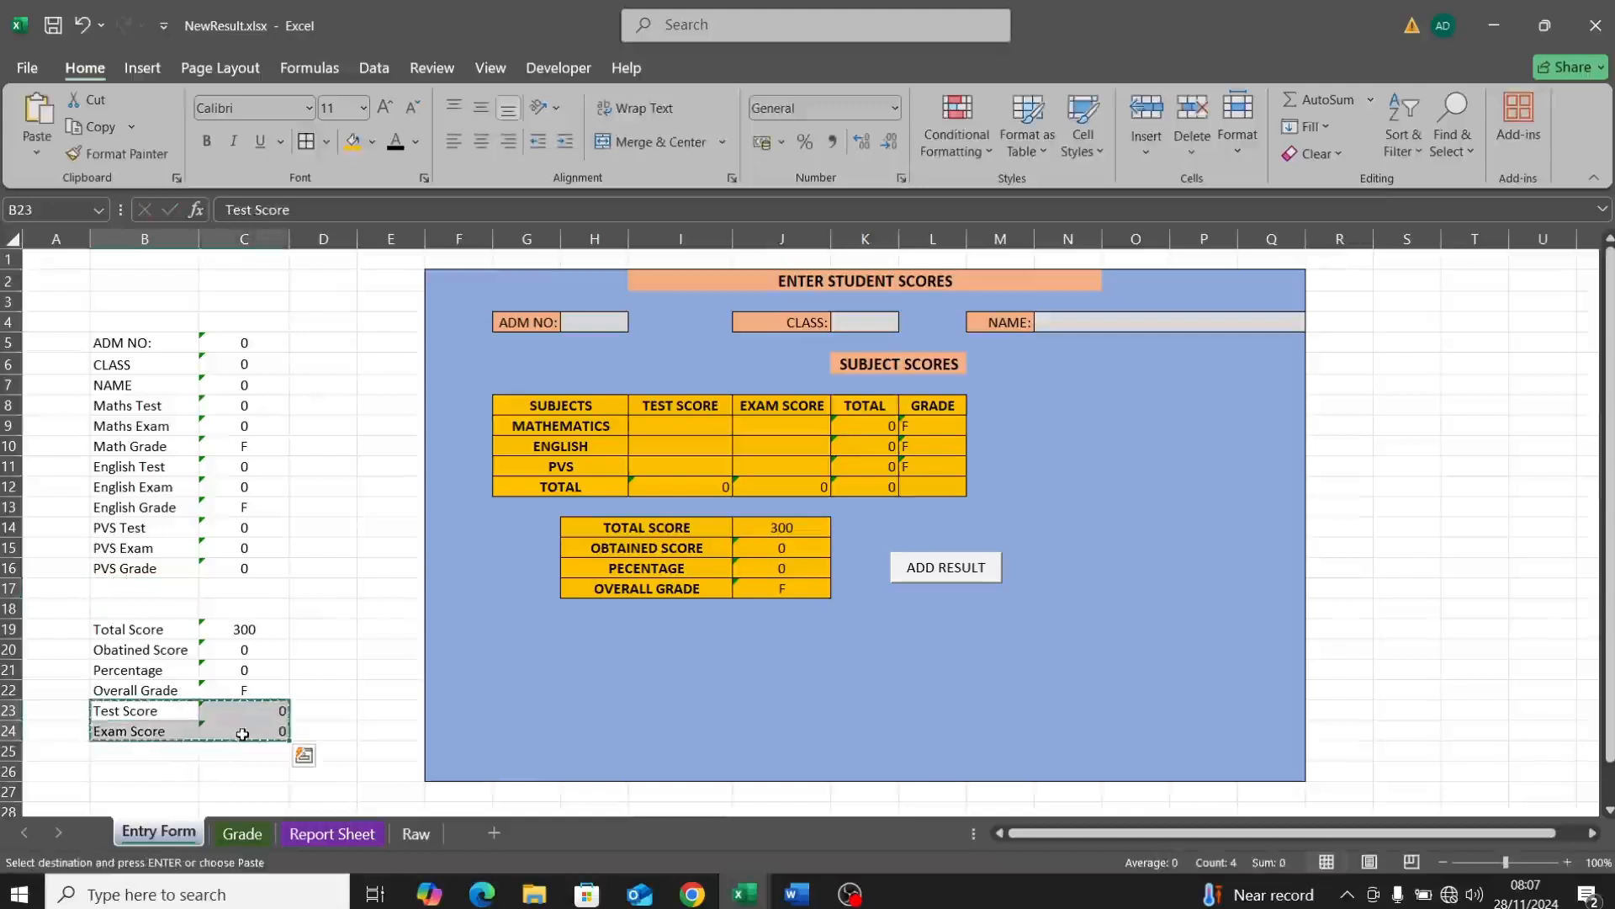
pyautogui.click(107, 582)
pyautogui.hotkey('ctrl', 'v')
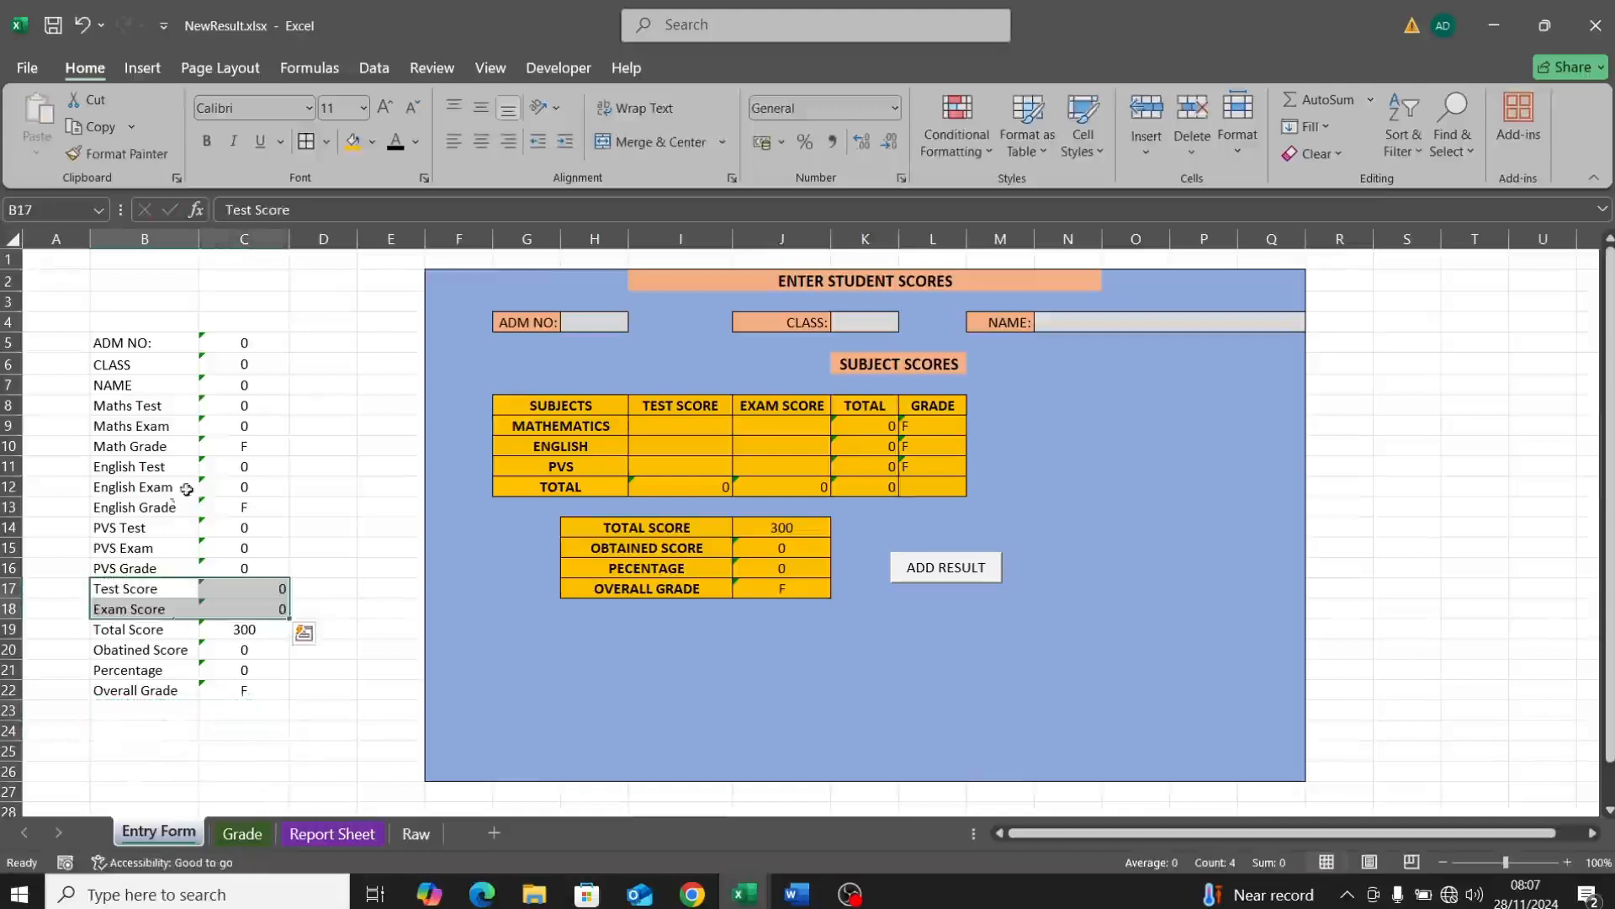
pyautogui.click(271, 709)
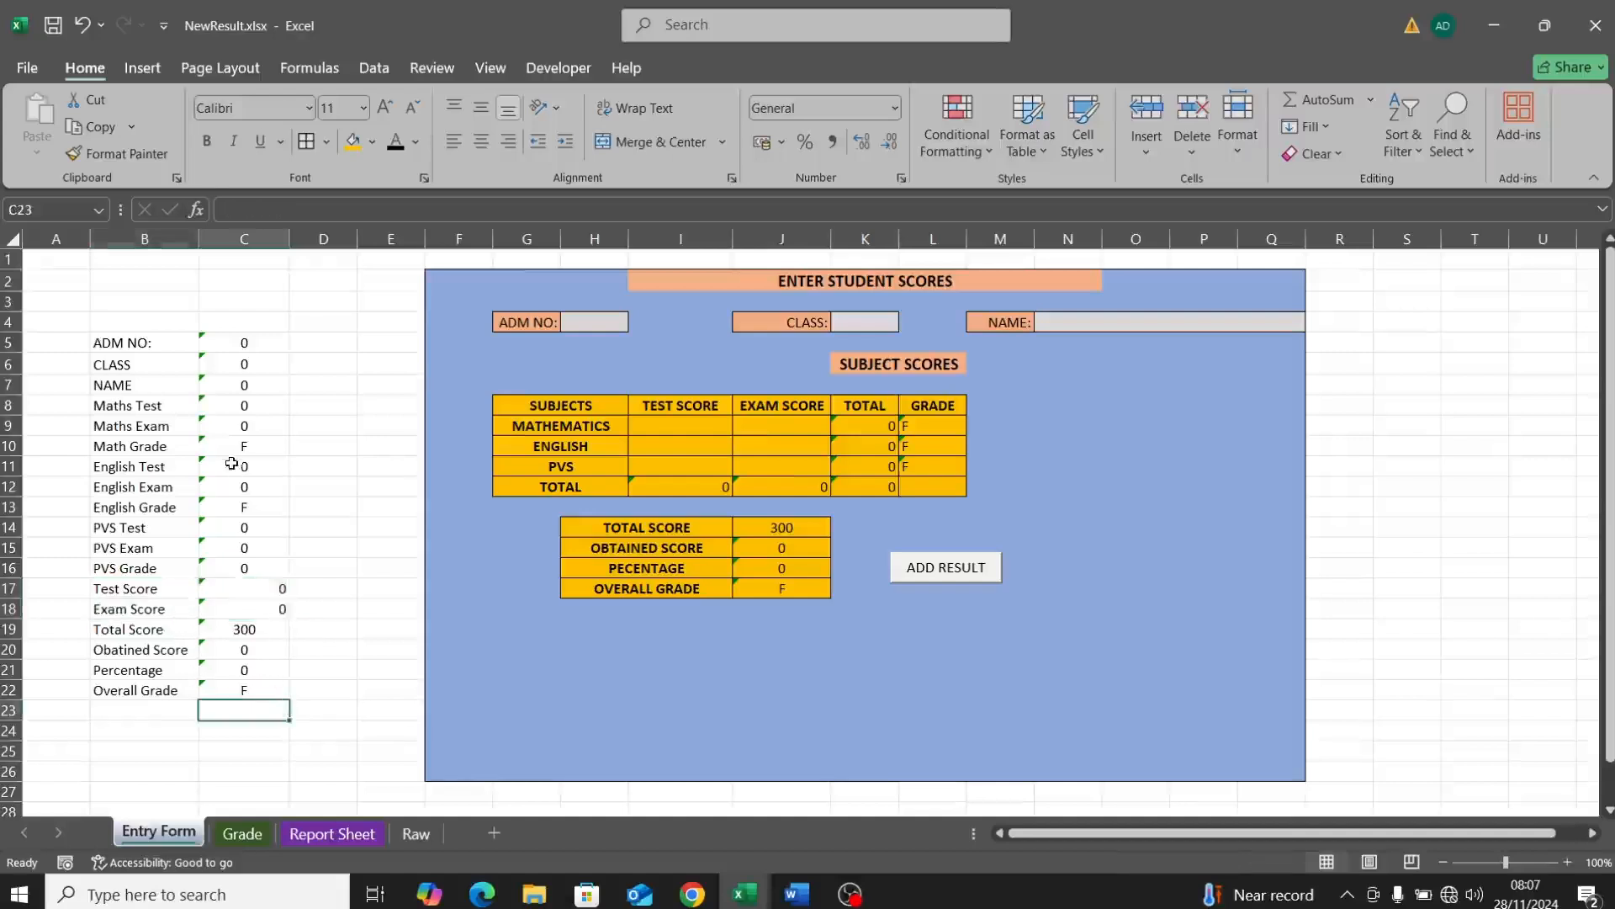
# Step: Centre column C horizontally and vertically, then show the Report Sheet
pyautogui.click(239, 240)
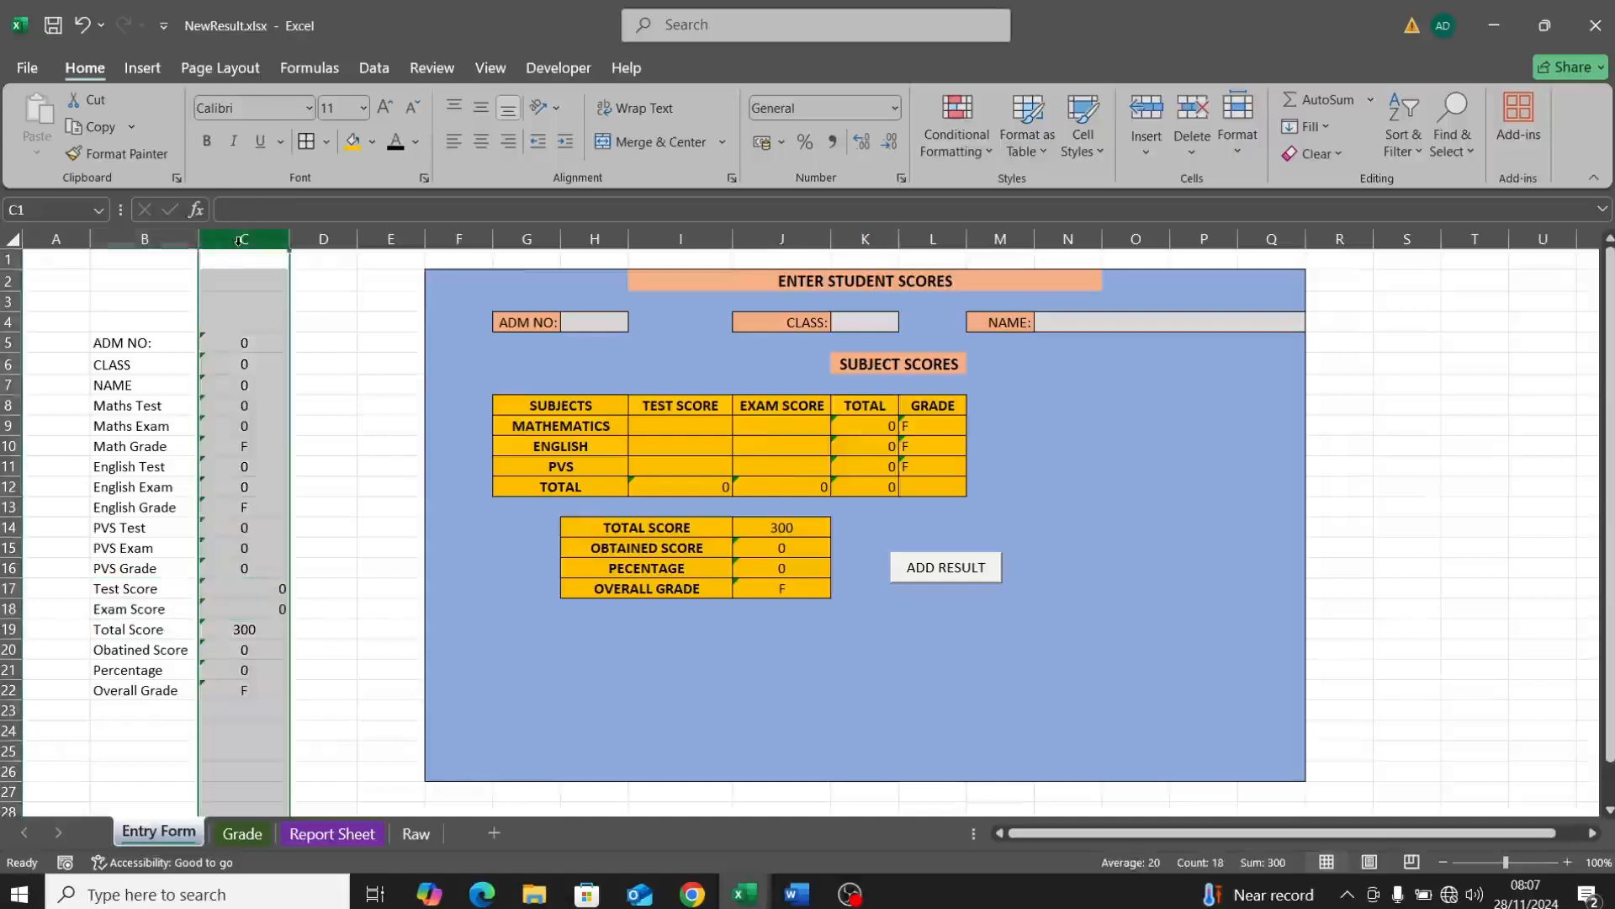
pyautogui.click(482, 140)
pyautogui.click(482, 107)
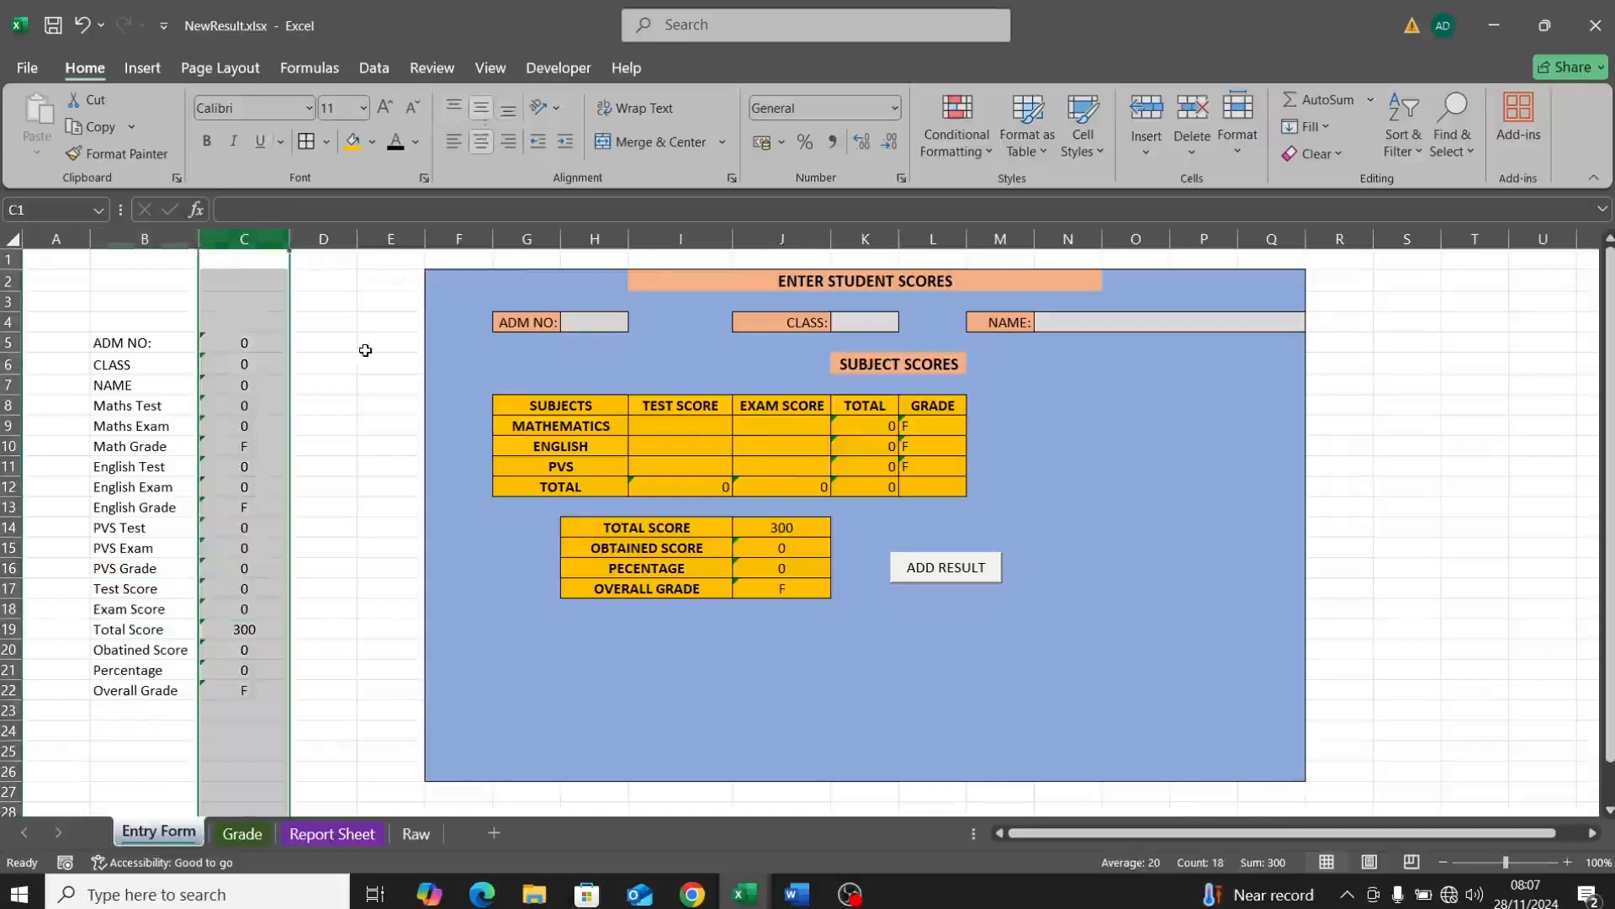
pyautogui.click(379, 442)
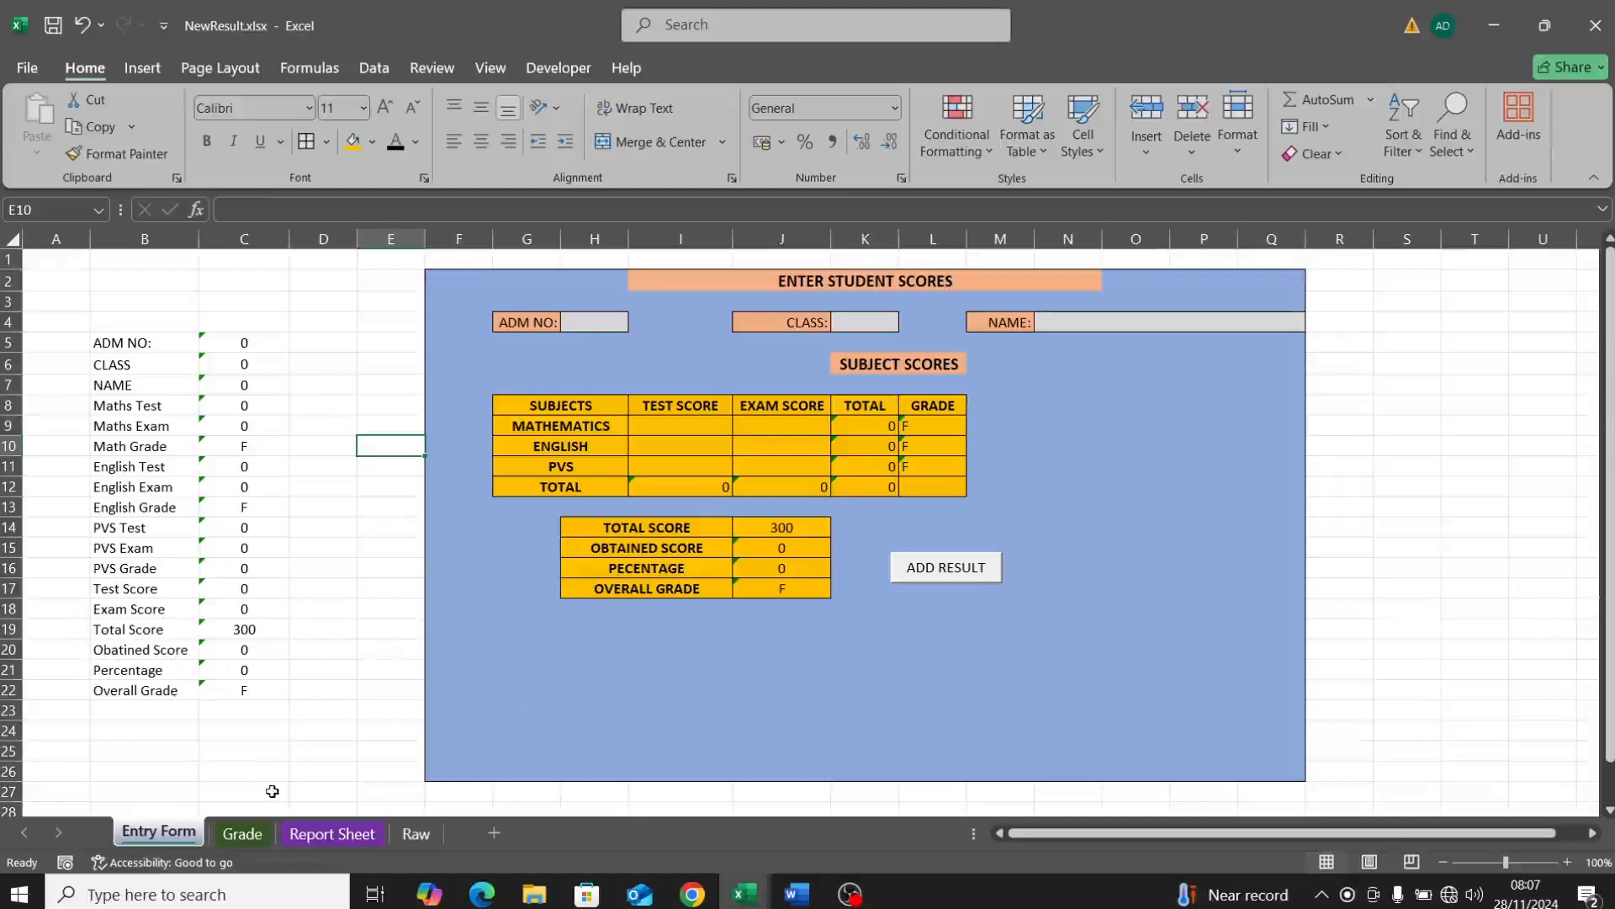
pyautogui.click(329, 832)
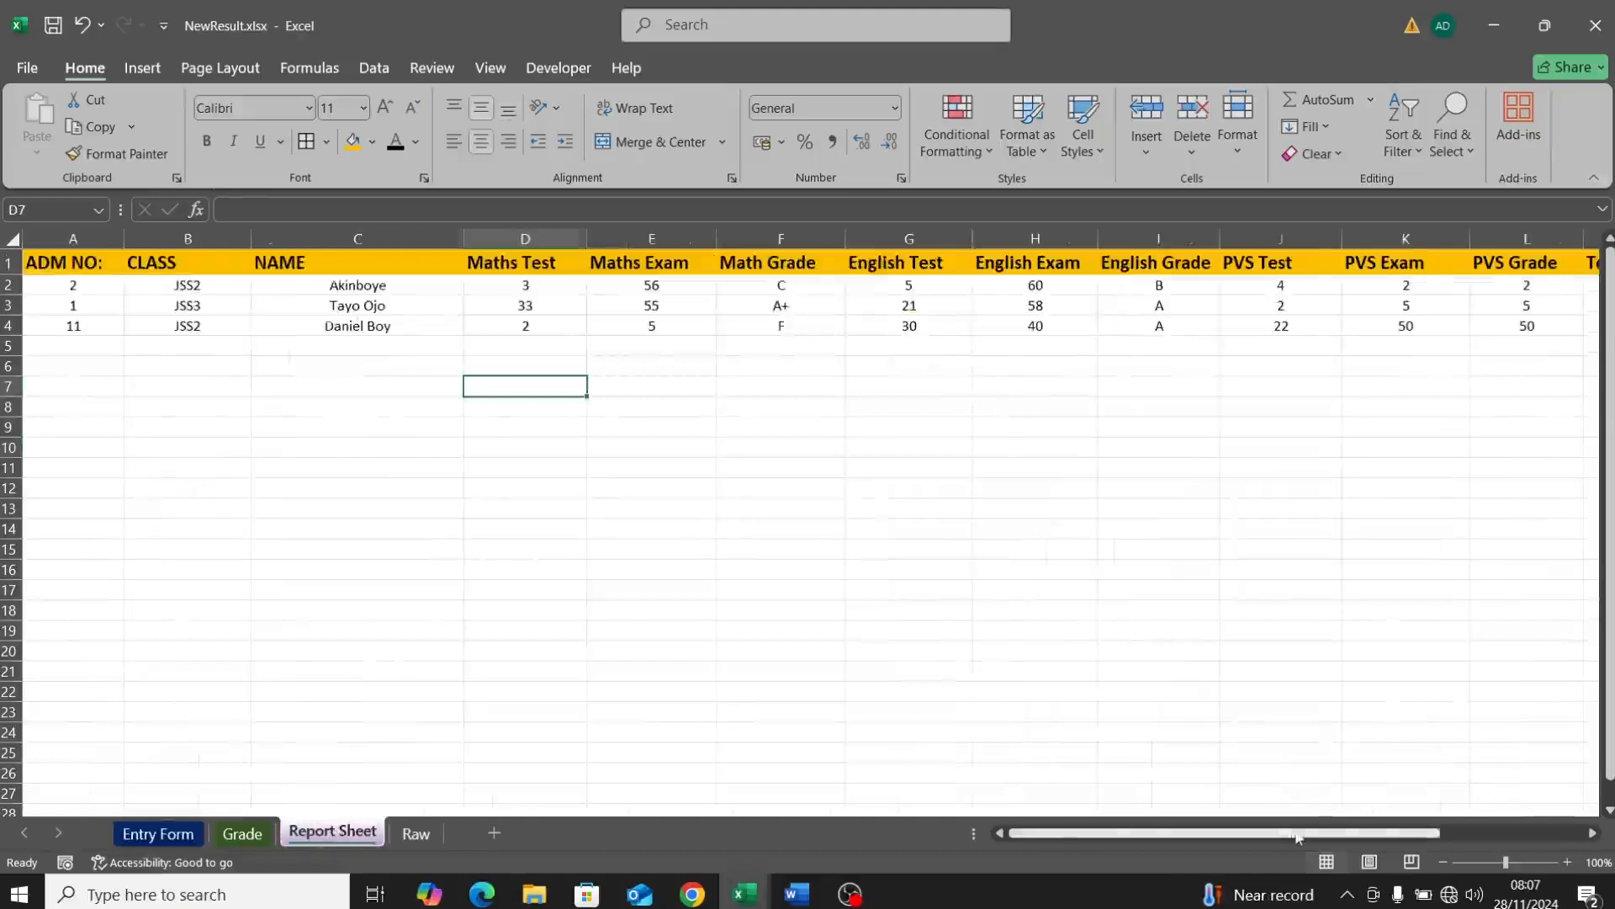
# Step: Select the Total Score column on the Report Sheet and bring up its context menu
pyautogui.moveTo(1294, 833); pyautogui.dragTo(1437, 834)
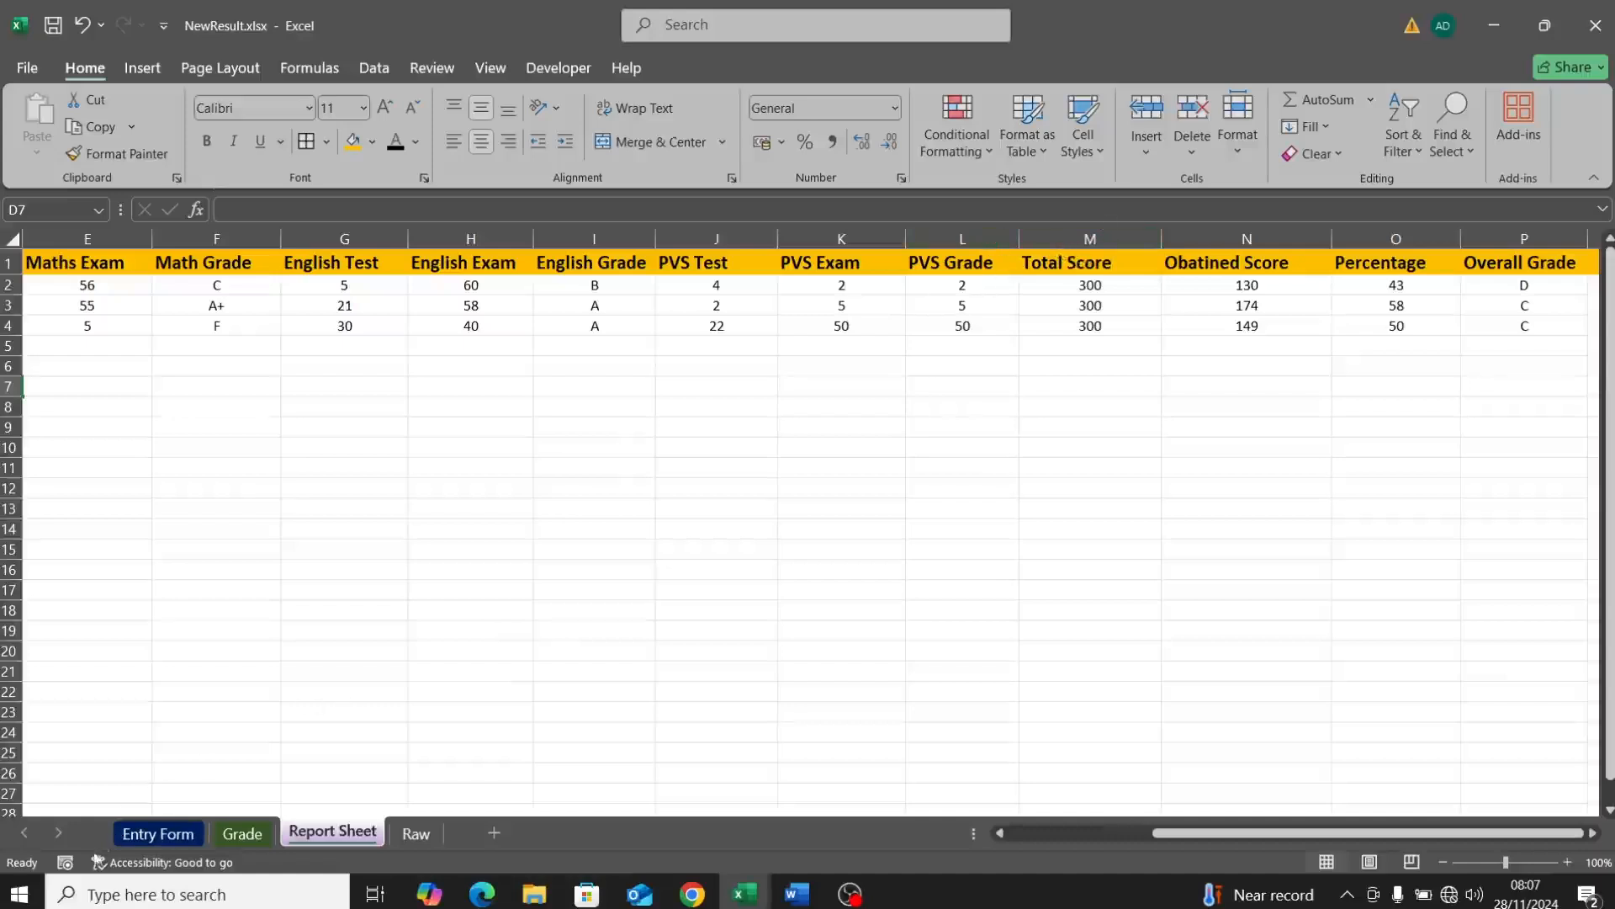
pyautogui.click(152, 837)
pyautogui.click(305, 835)
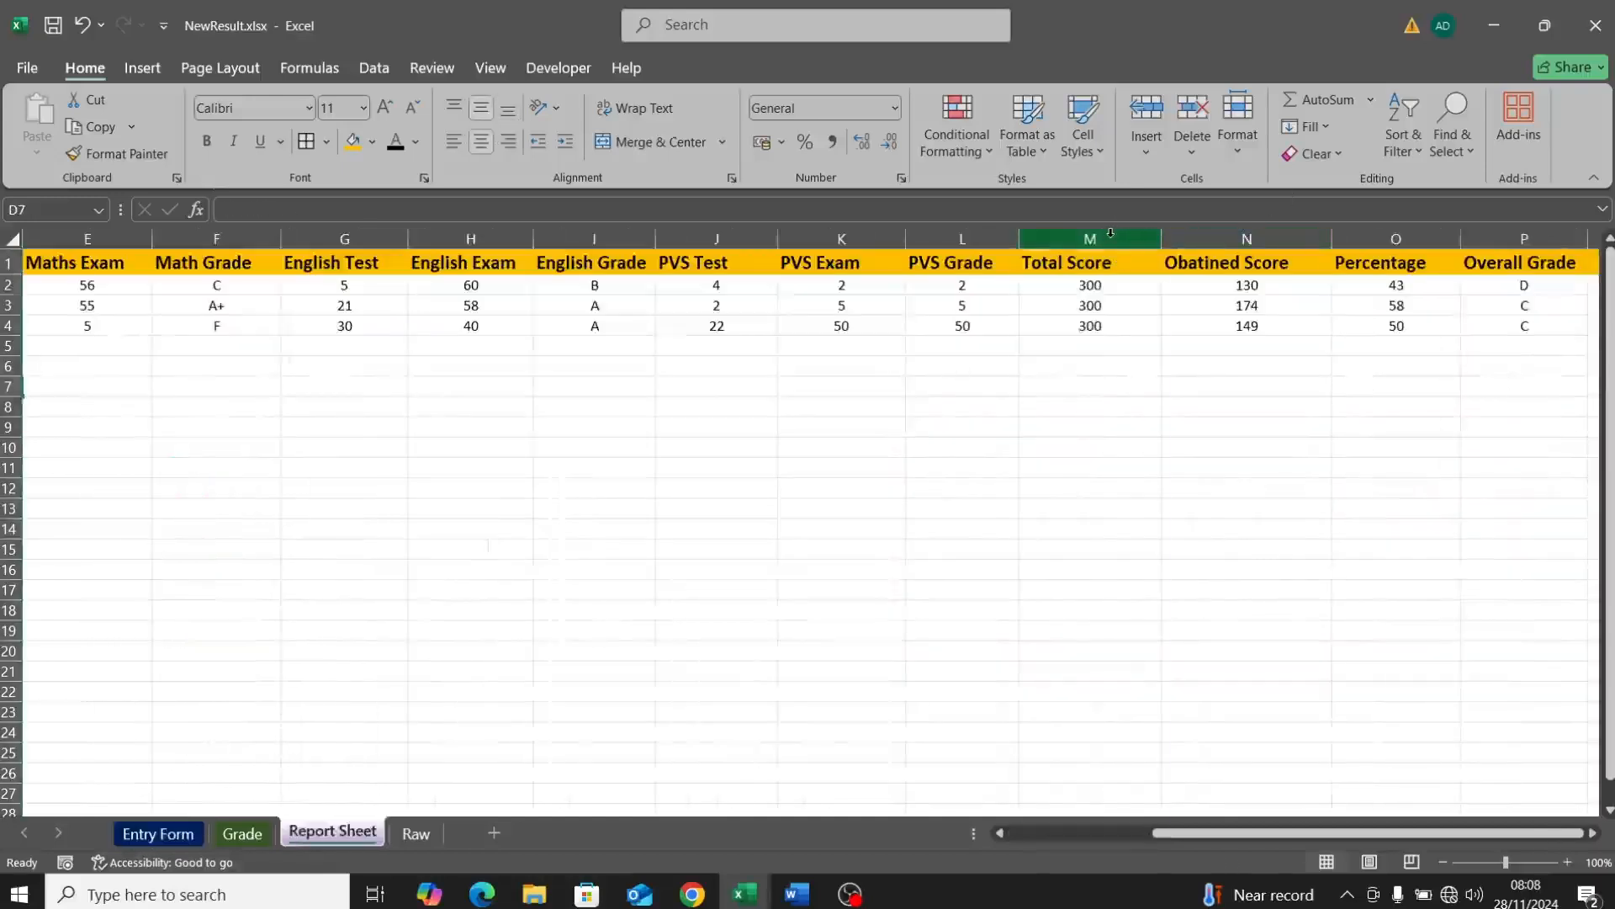
pyautogui.click(1112, 236)
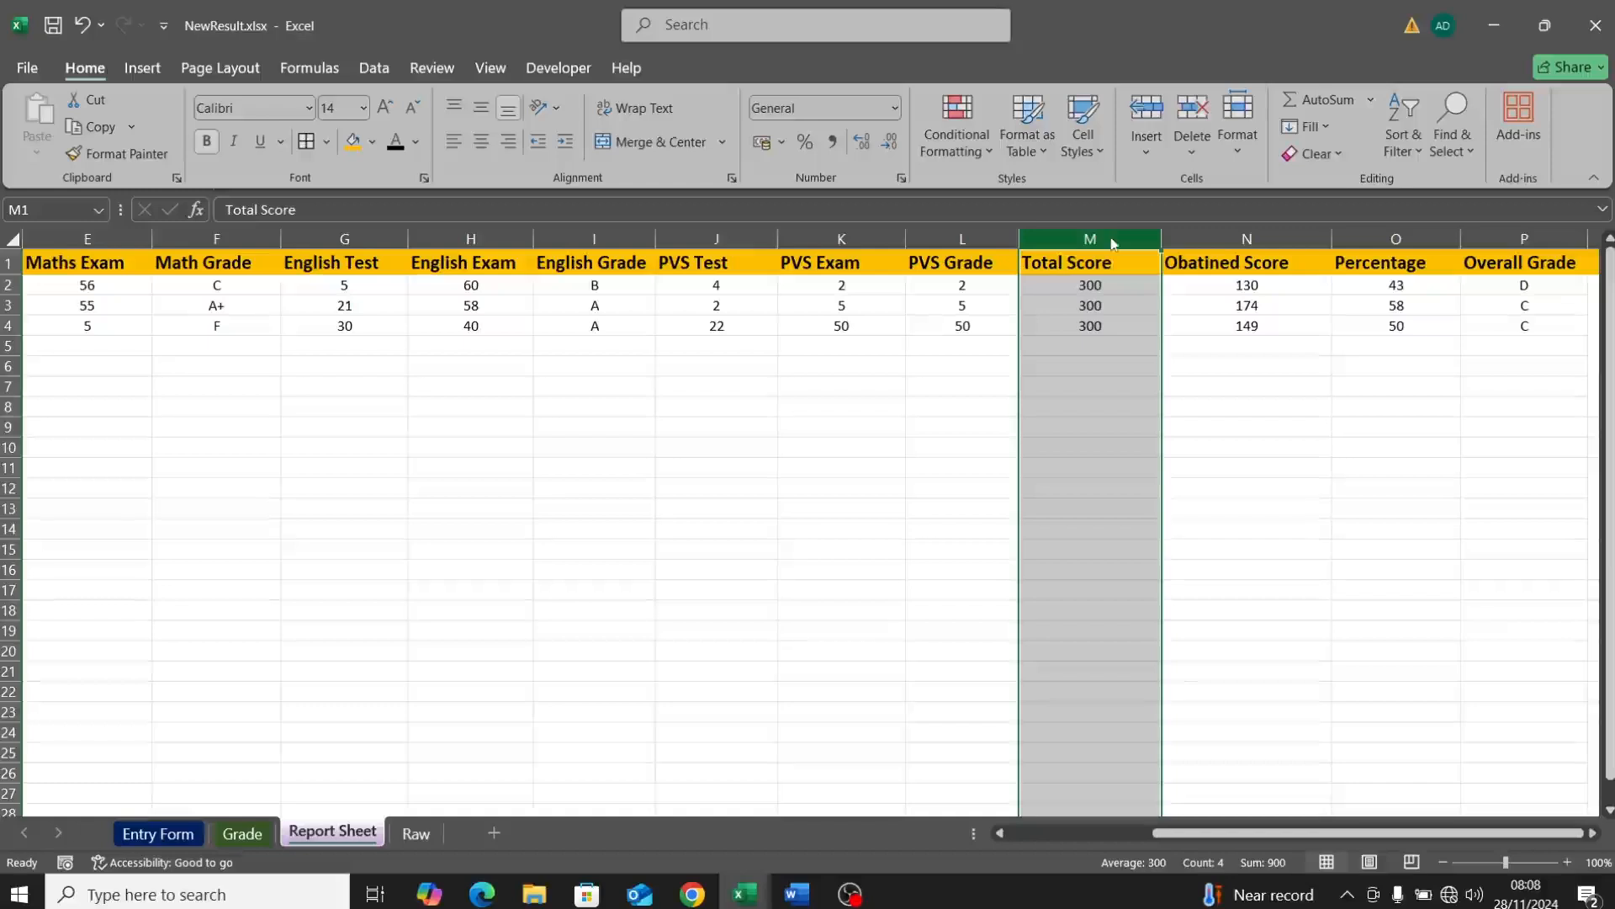
pyautogui.rightClick(1113, 243)
# Step: Insert a column before Total Score headed 'Test Score'
pyautogui.click(1188, 449)
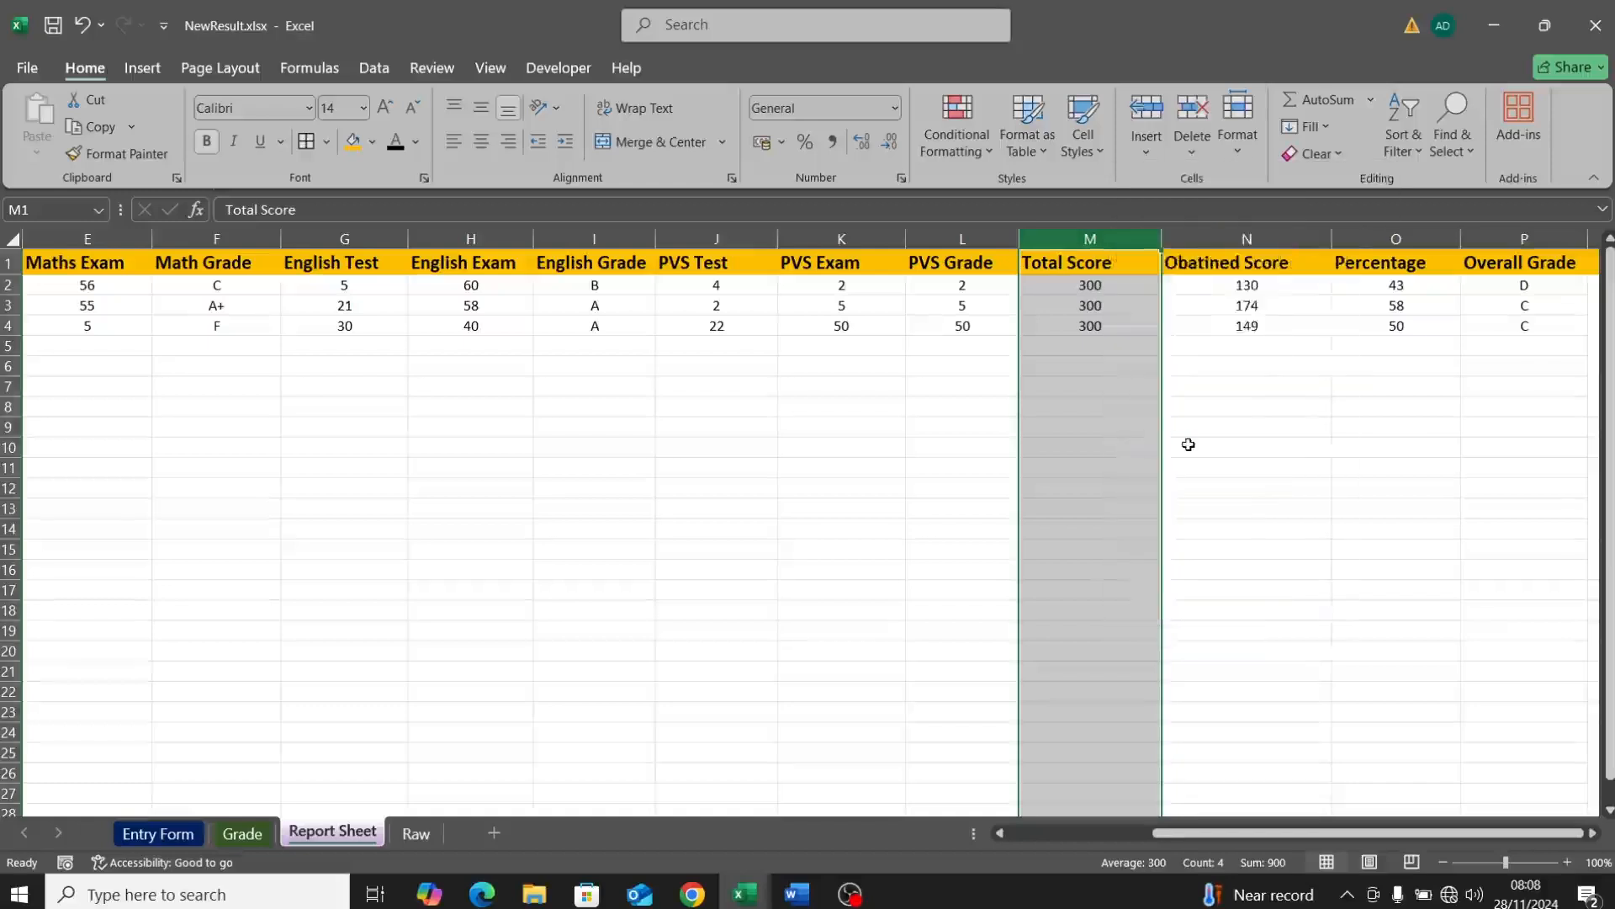
pyautogui.doubleClick(1049, 264)
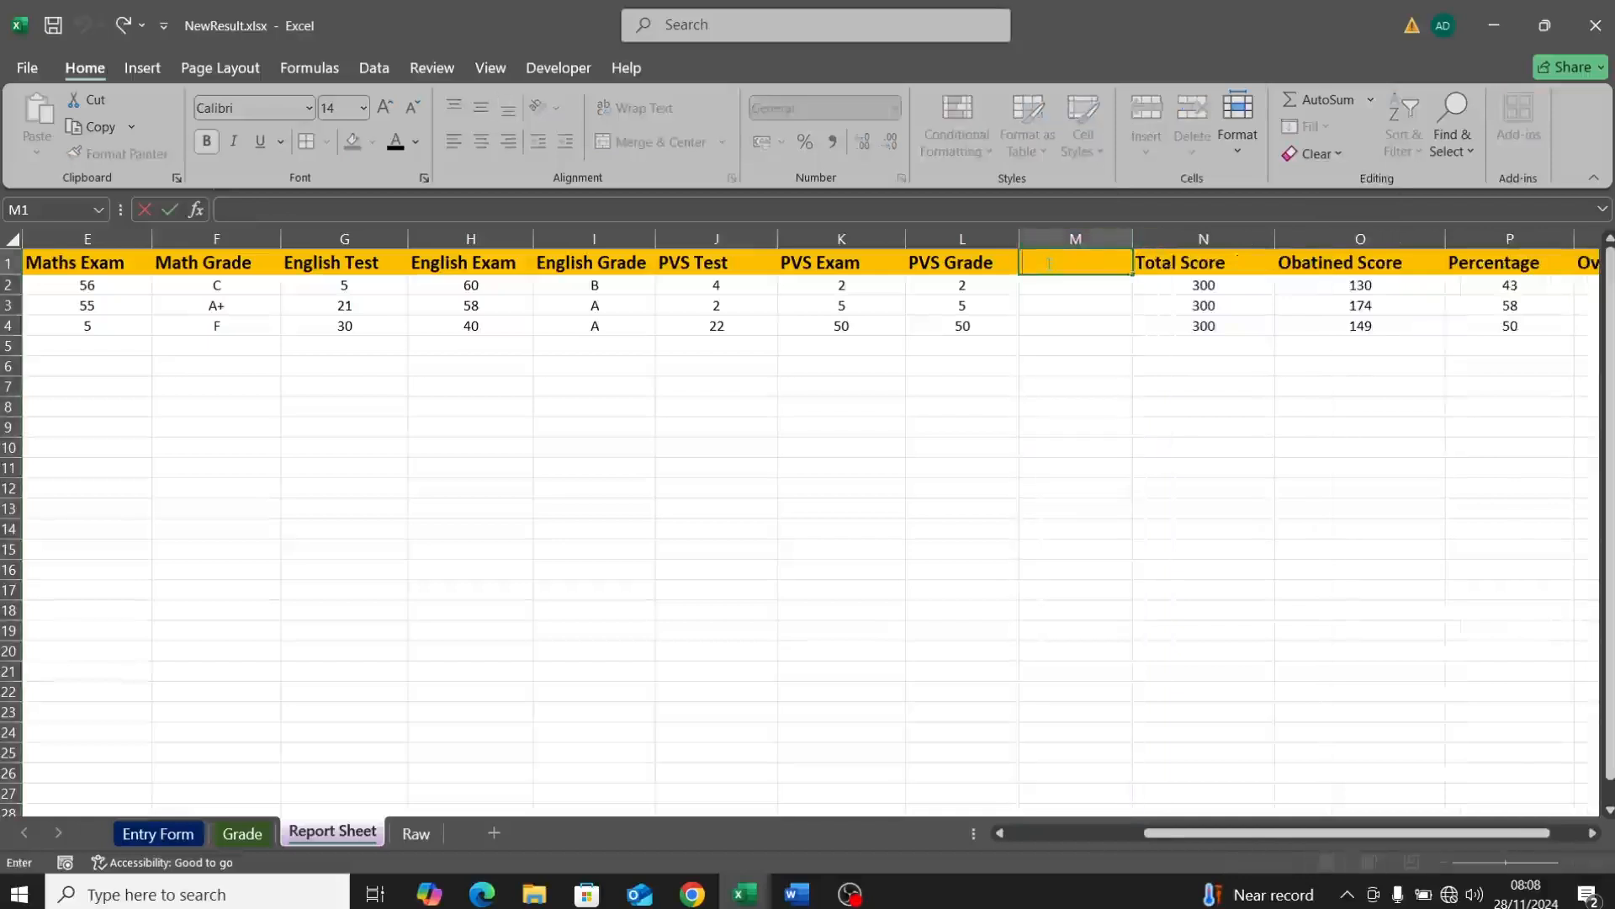
pyautogui.write('TEST SCORE')
pyautogui.press('BackSpace')
pyautogui.press('BackSpace')
pyautogui.press('BackSpace')
pyautogui.press('BackSpace')
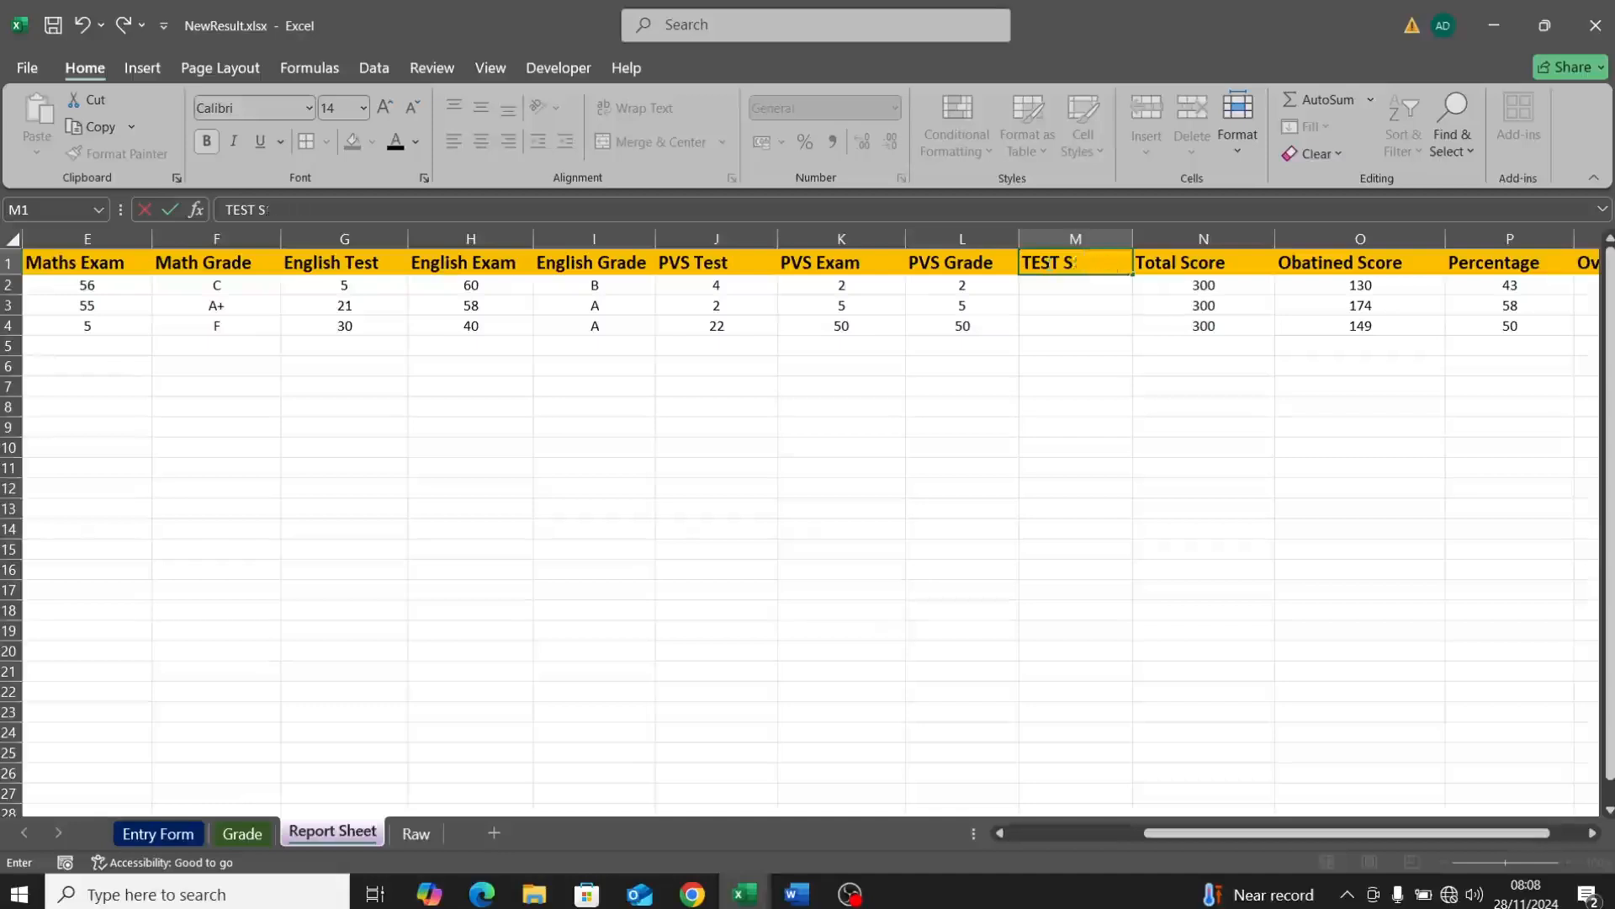
pyautogui.write('esd')
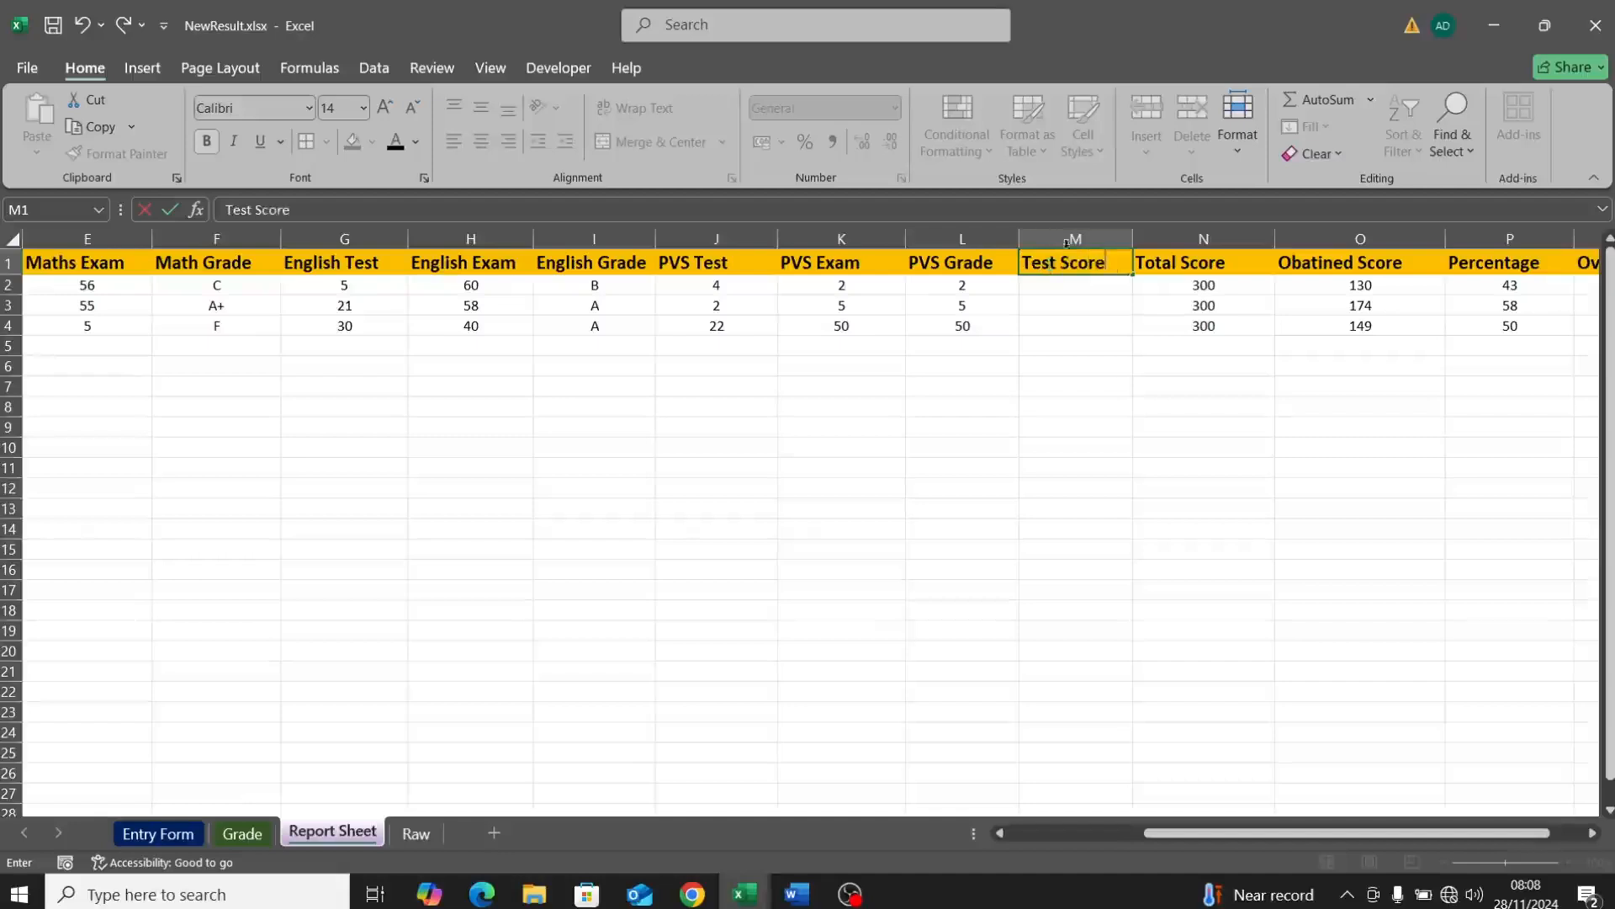
pyautogui.click(1203, 259)
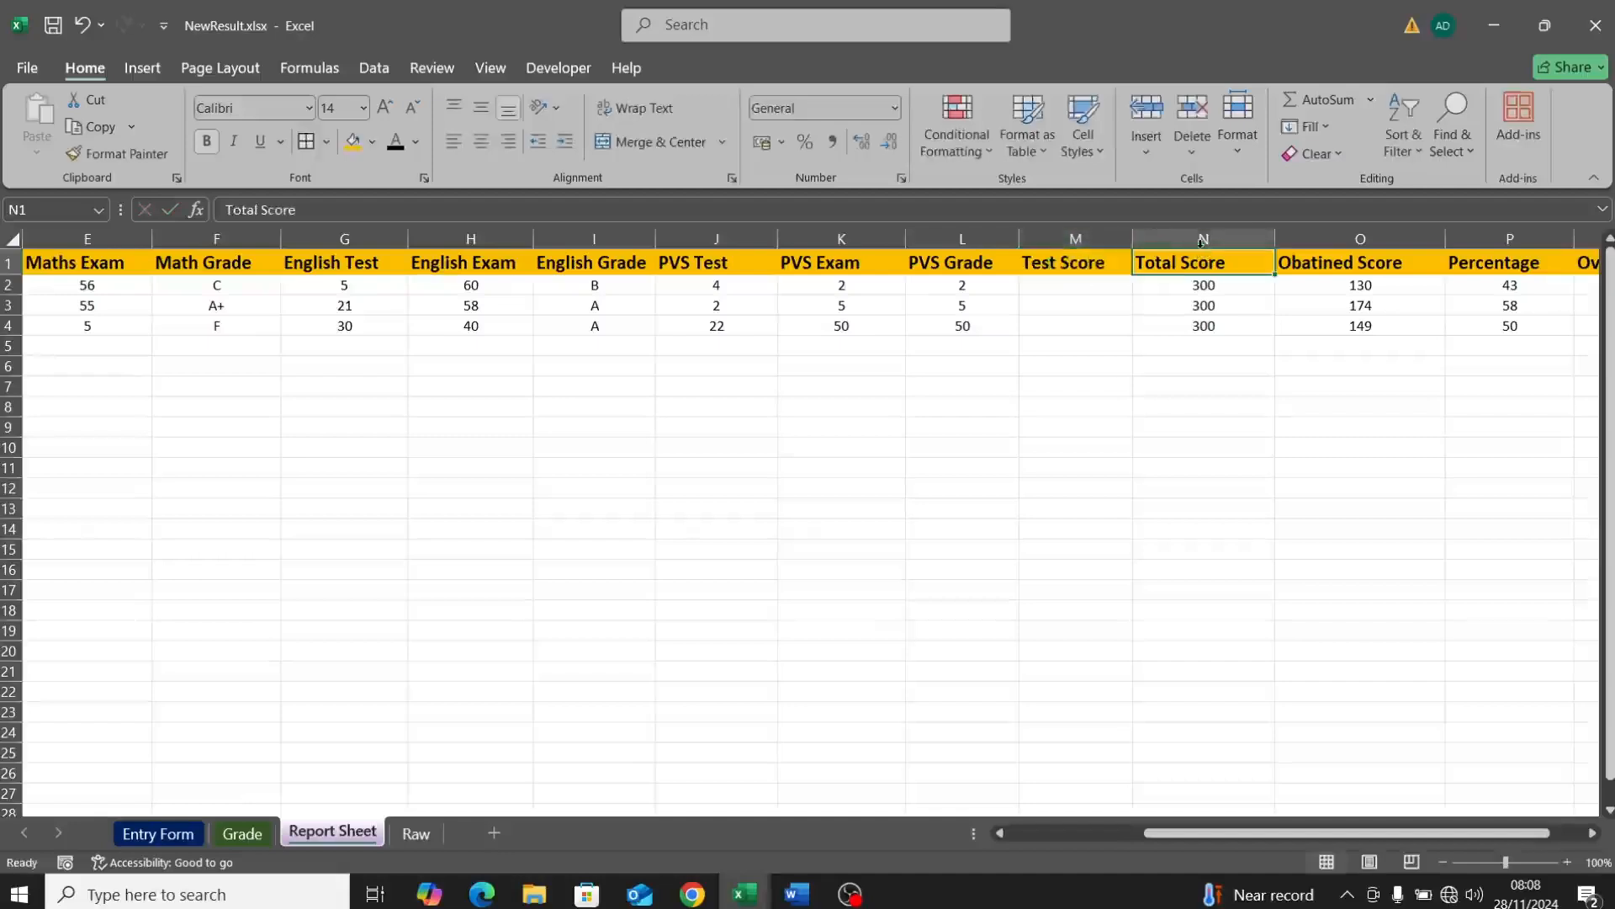
# Step: Insert another column before Total Score headed 'Exam Score', then return to Entry Form
pyautogui.click(1201, 242)
pyautogui.rightClick(1201, 242)
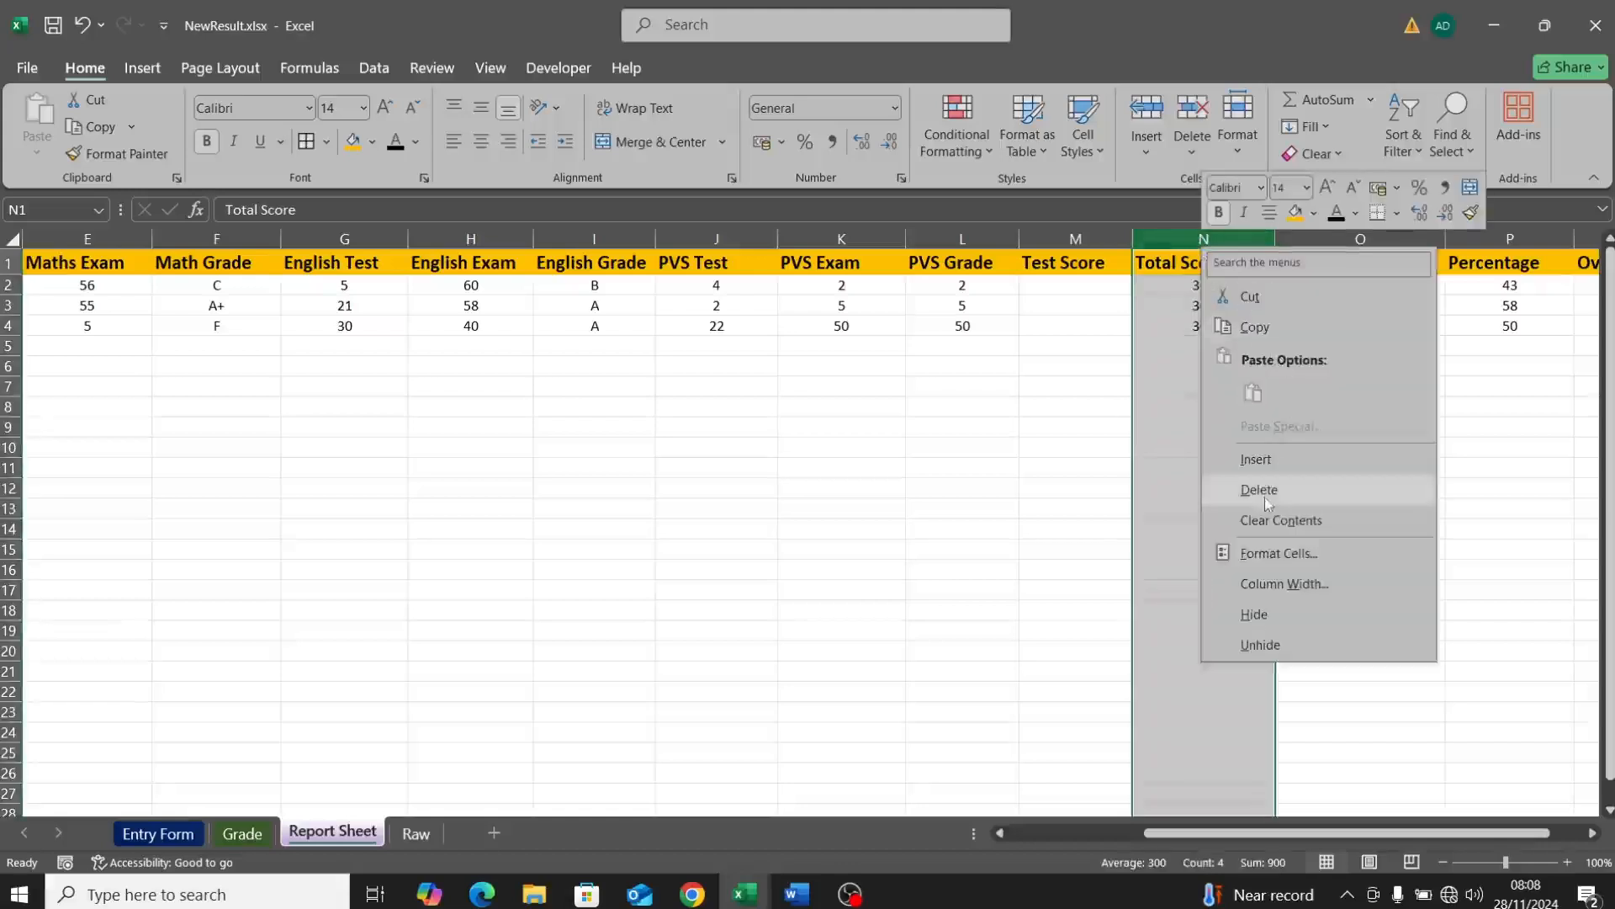
pyautogui.click(1255, 458)
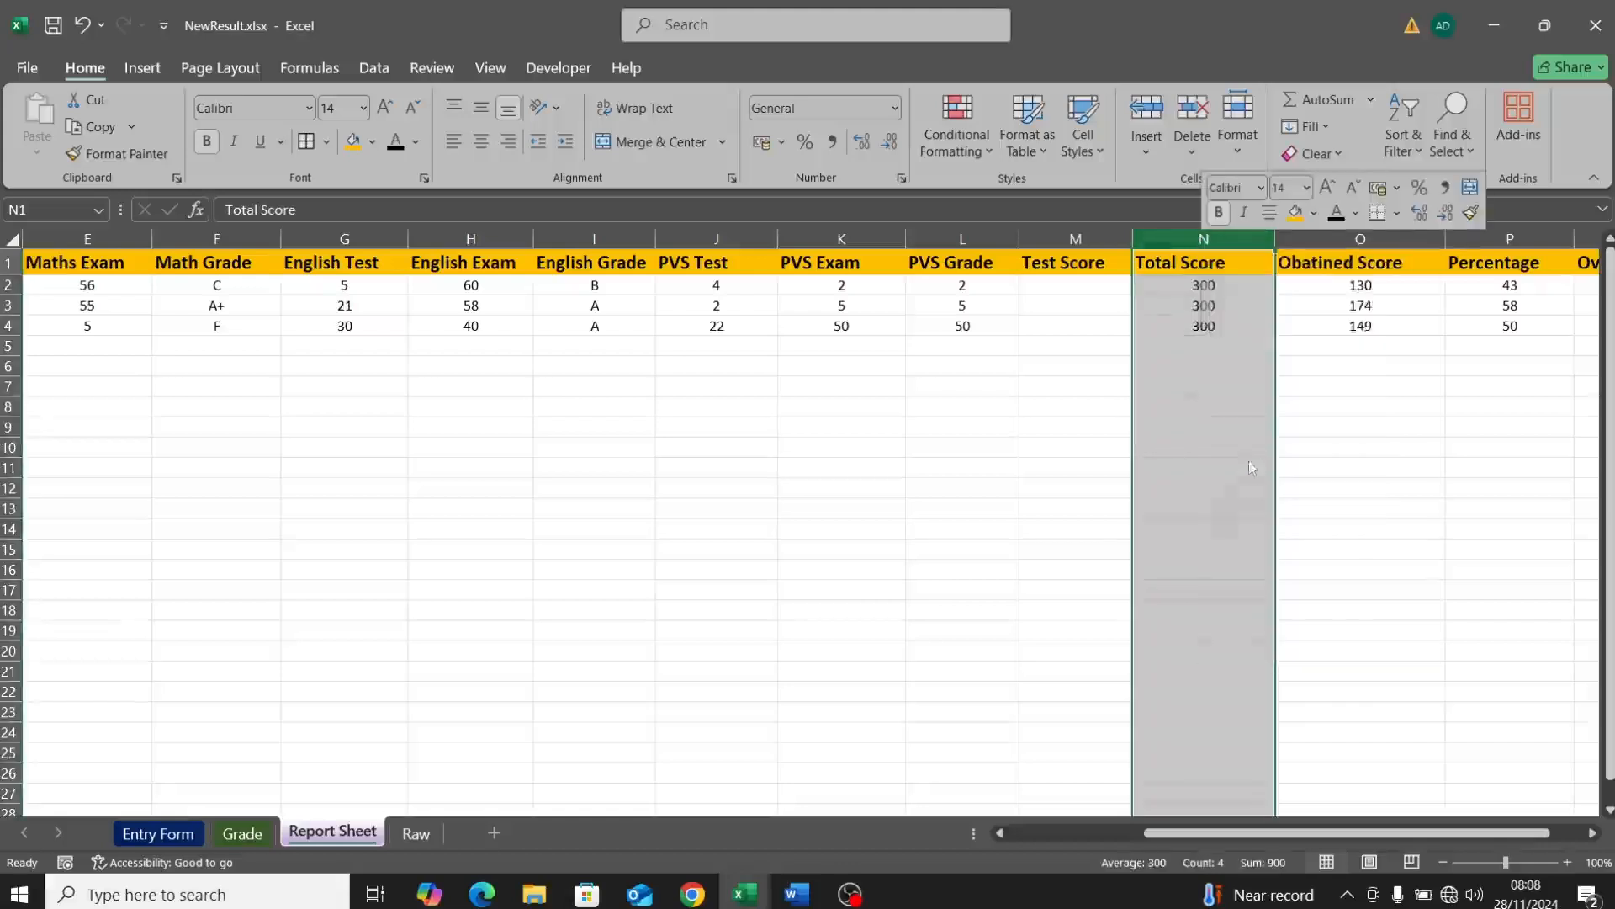
pyautogui.click(1152, 256)
pyautogui.doubleClick(1153, 256)
pyautogui.write('E')
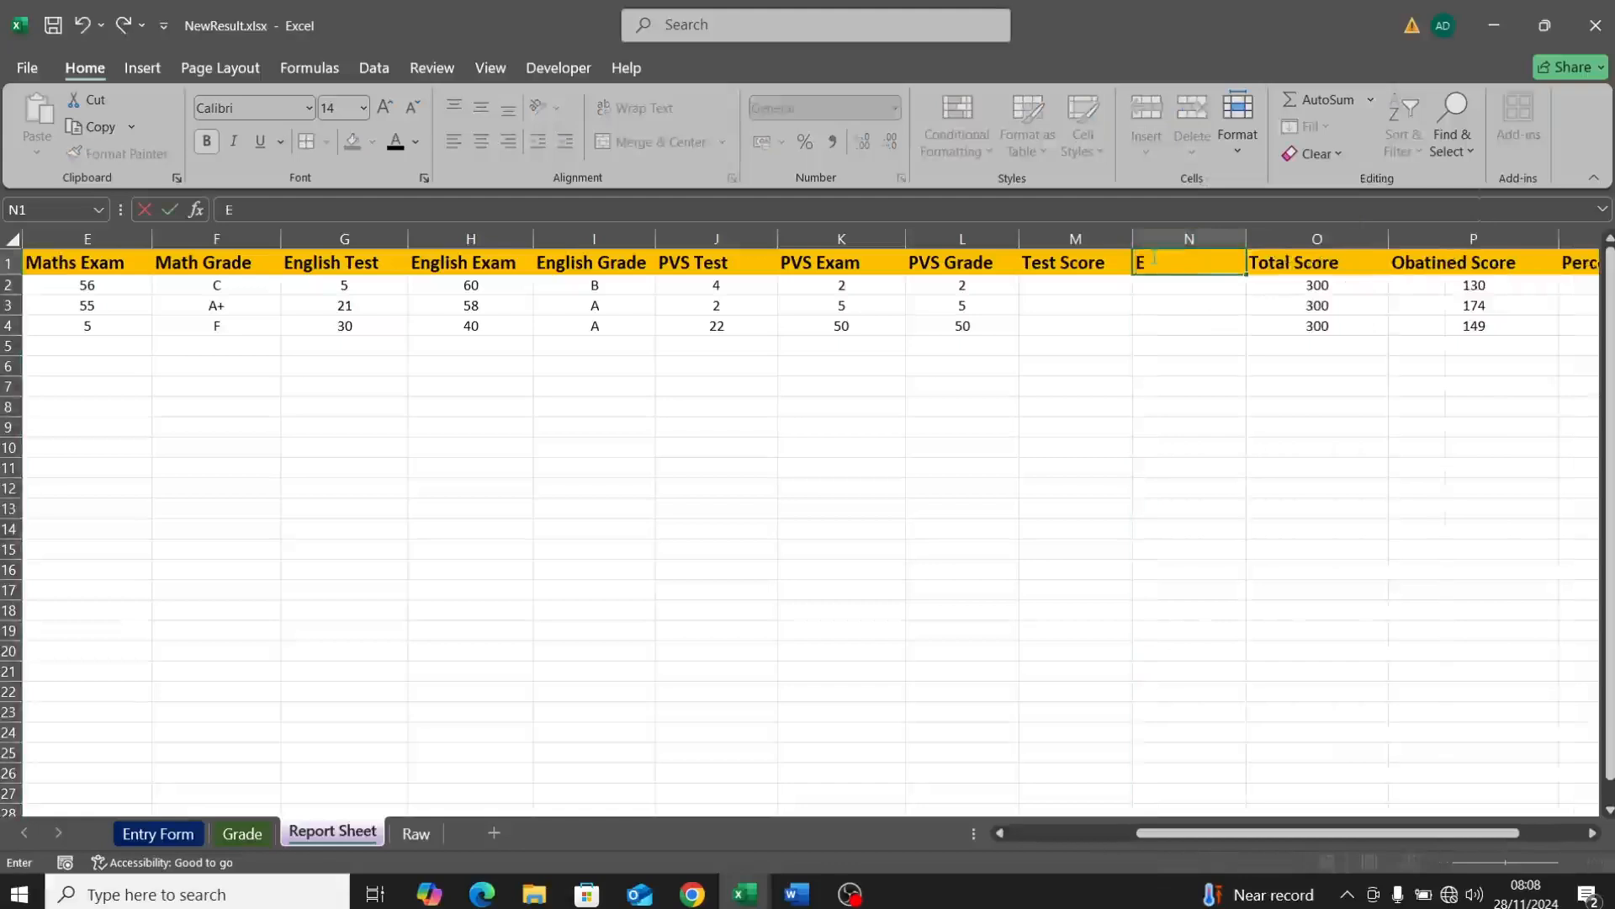
pyautogui.write('xam Score')
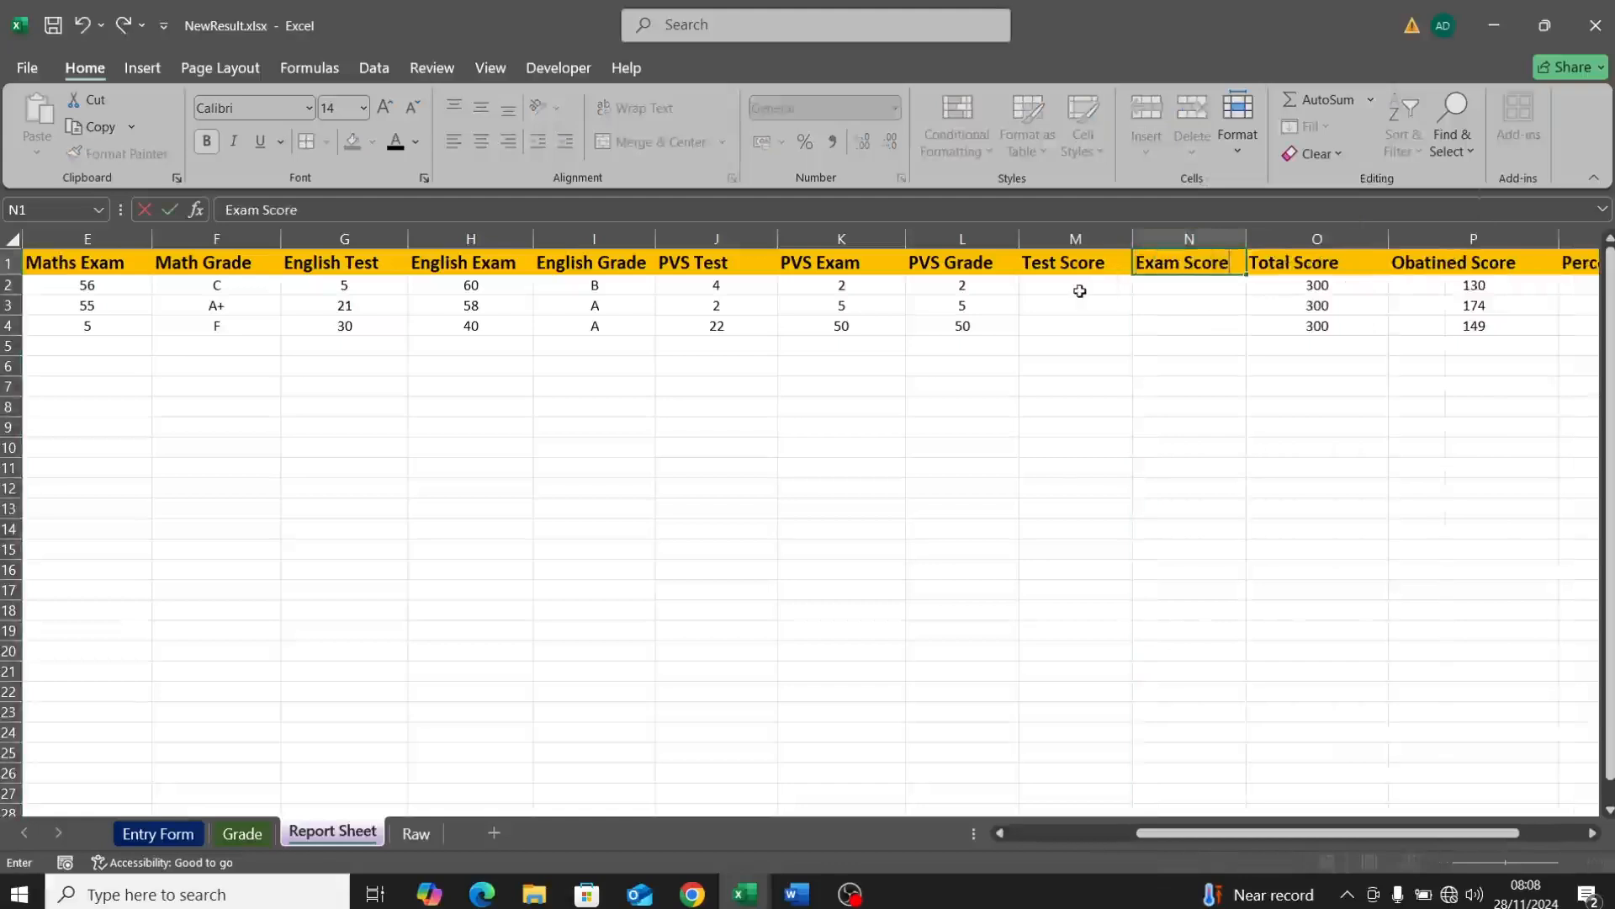
pyautogui.click(137, 836)
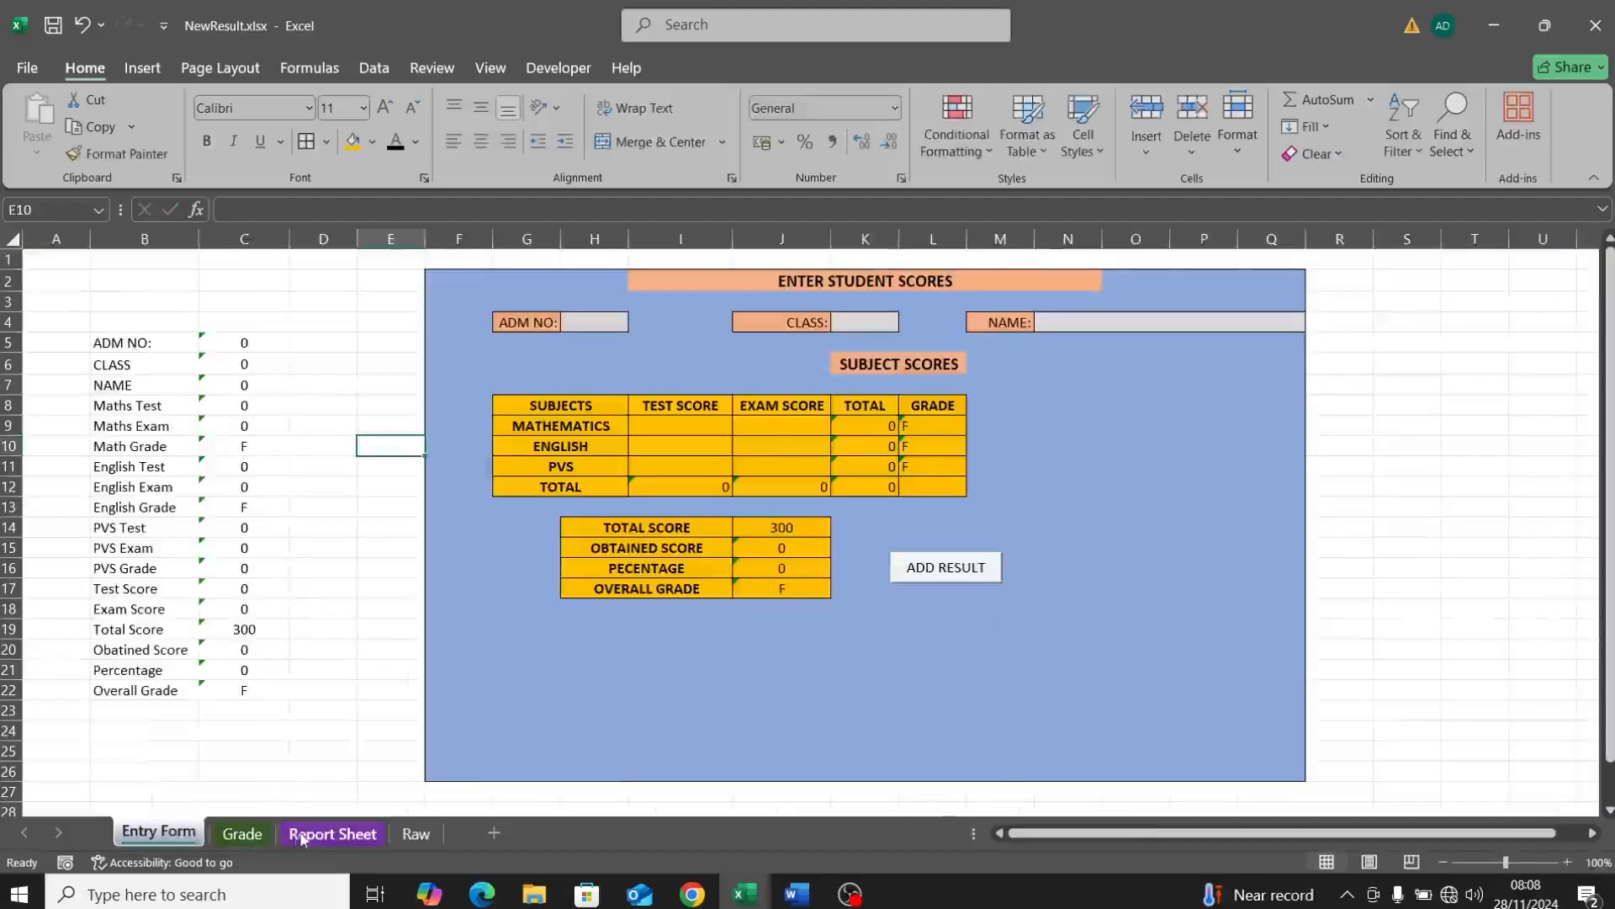
# Step: Delete the three old student records in A2:R4 on the Report Sheet, then return to Entry Form
pyautogui.click(332, 832)
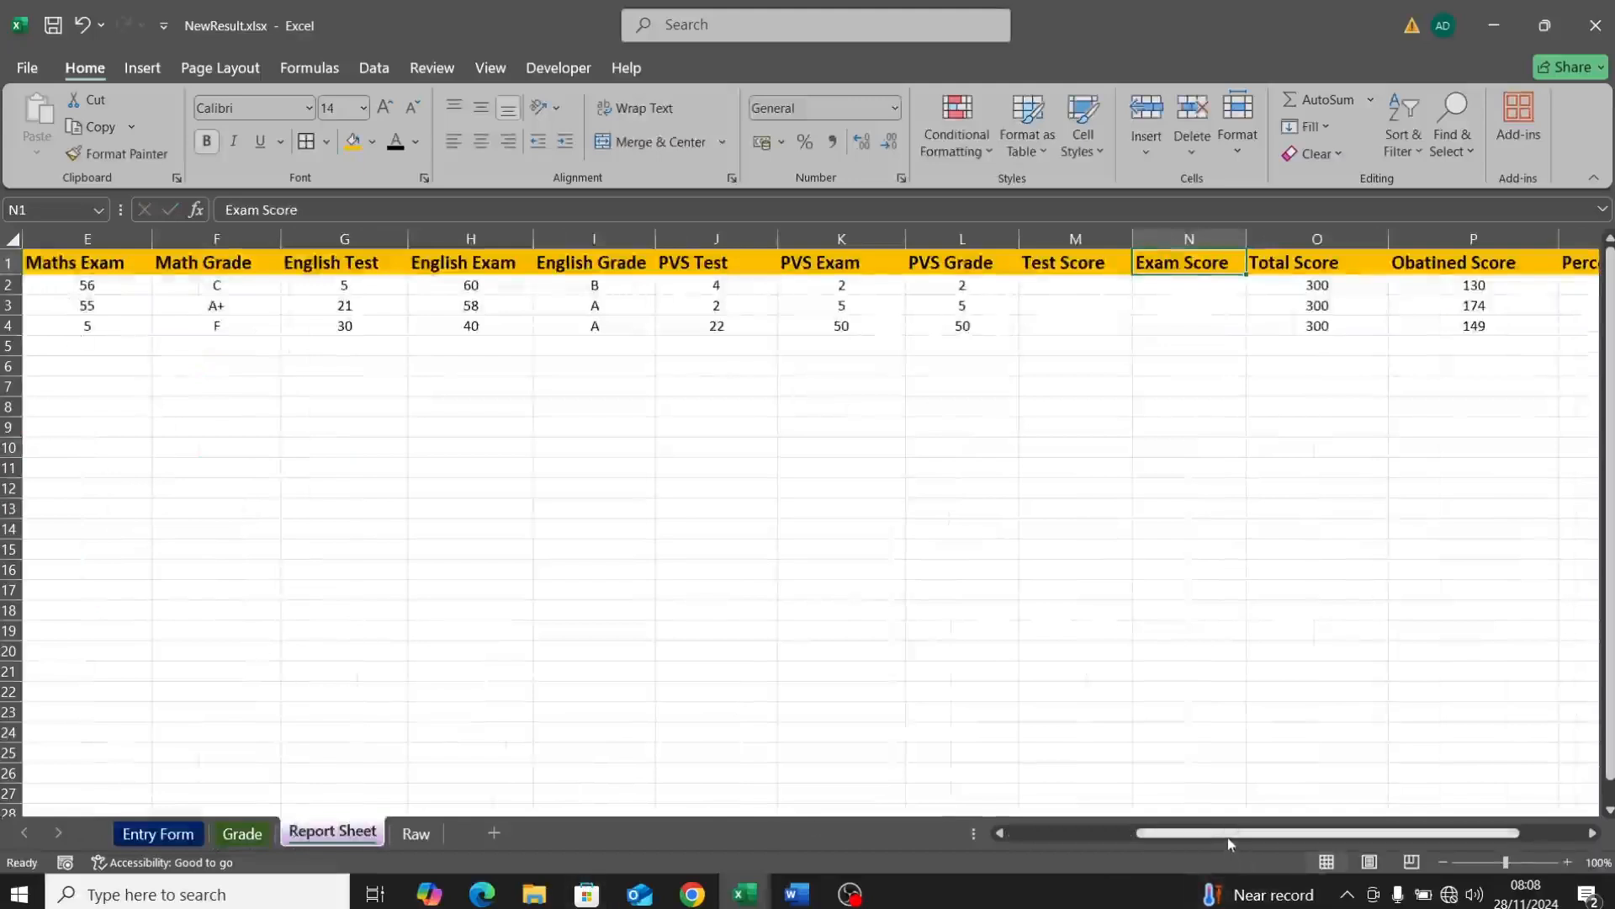
pyautogui.moveTo(1228, 840); pyautogui.dragTo(1102, 836)
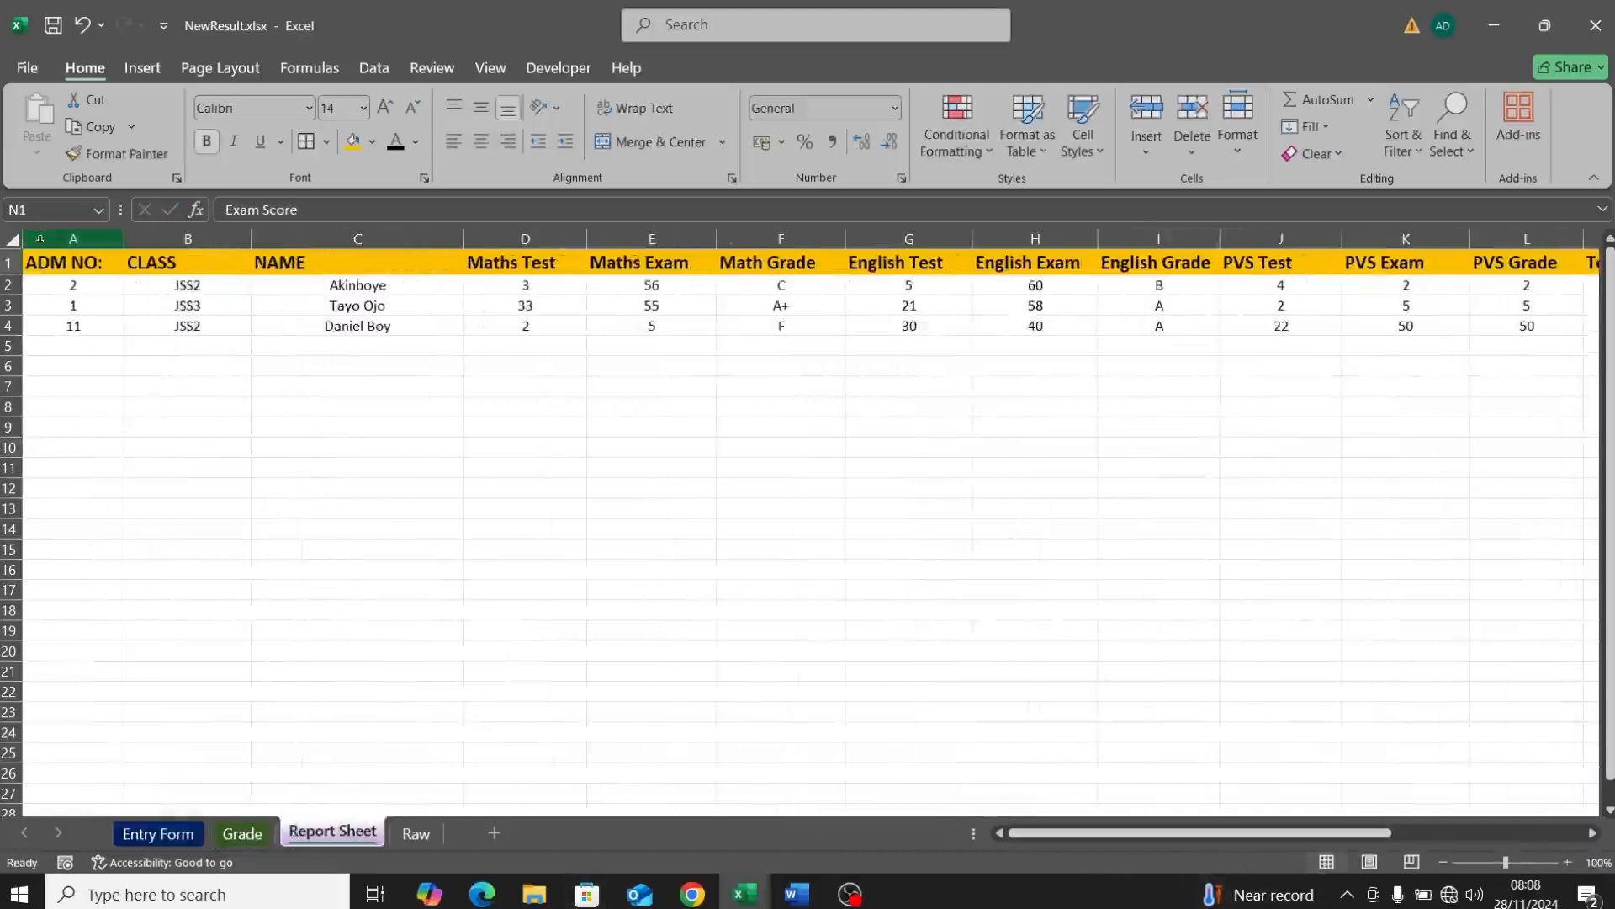
pyautogui.moveTo(84, 285)
pyautogui.mouseDown()
pyautogui.moveTo(1586, 347)
pyautogui.moveTo(1439, 337)
pyautogui.moveTo(1569, 335)
pyautogui.moveTo(1405, 318)
pyautogui.moveTo(1408, 337)
pyautogui.mouseUp()
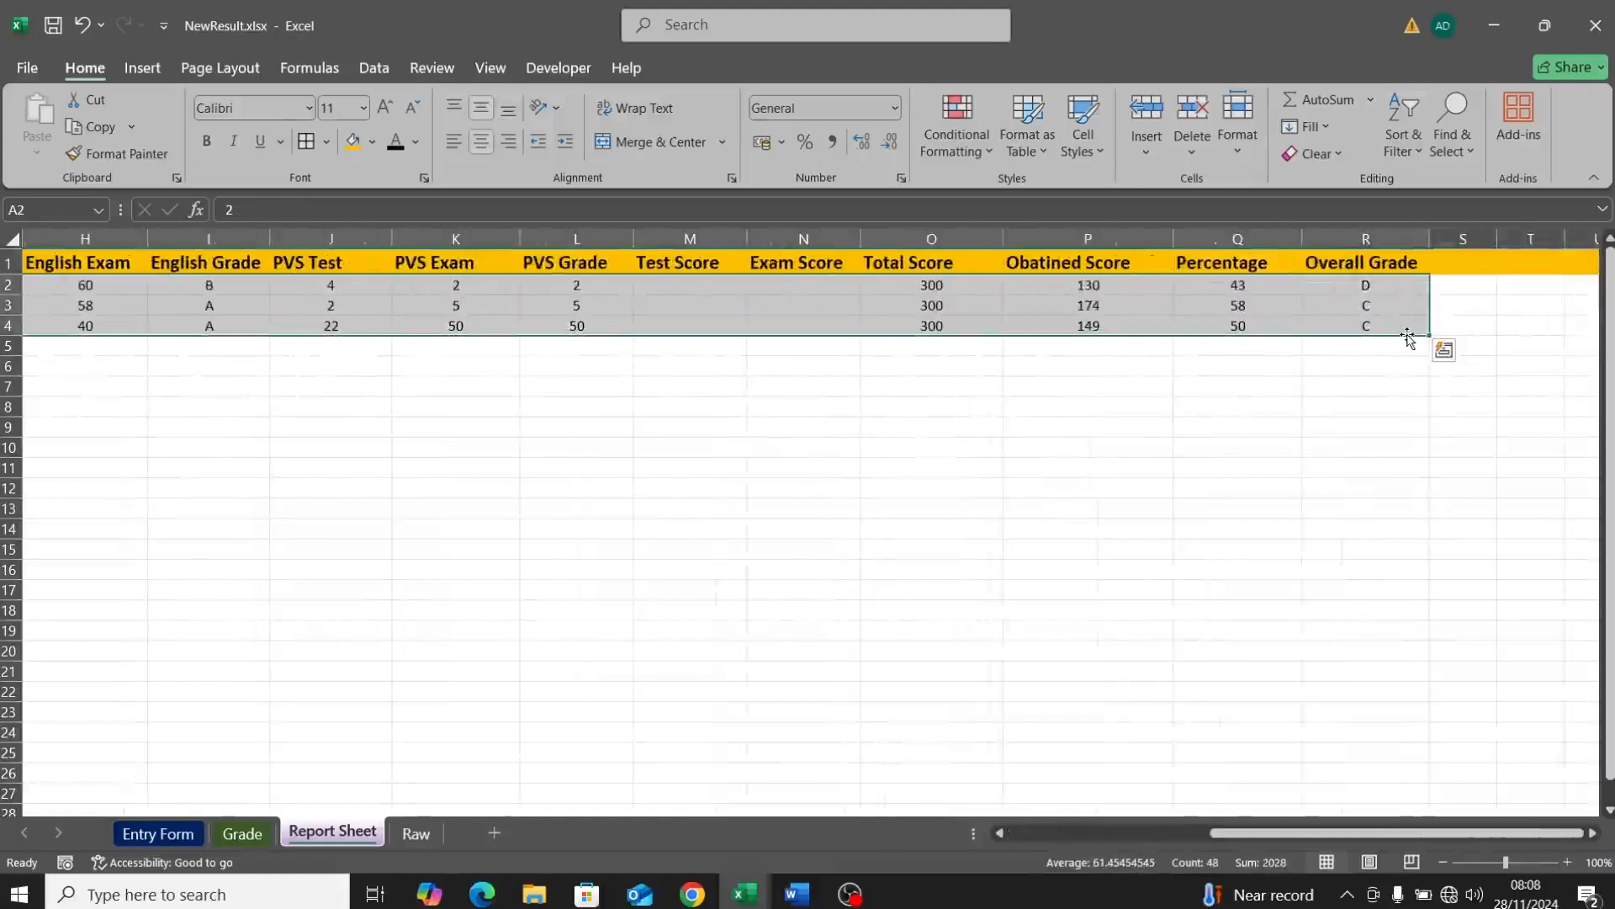
pyautogui.press('Delete')
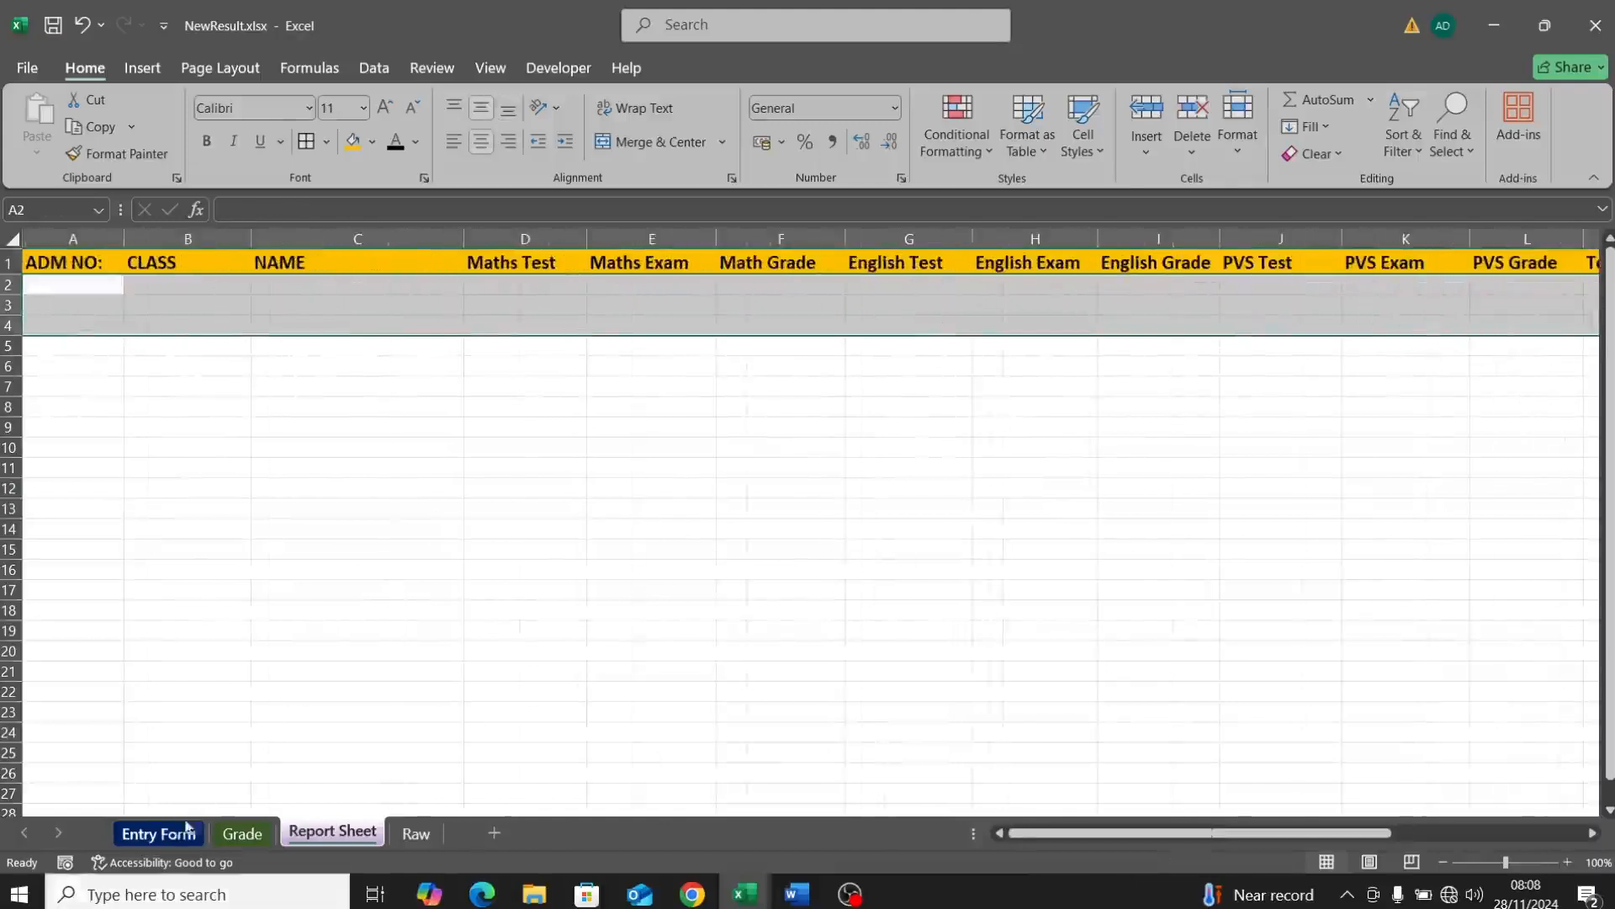
pyautogui.click(164, 837)
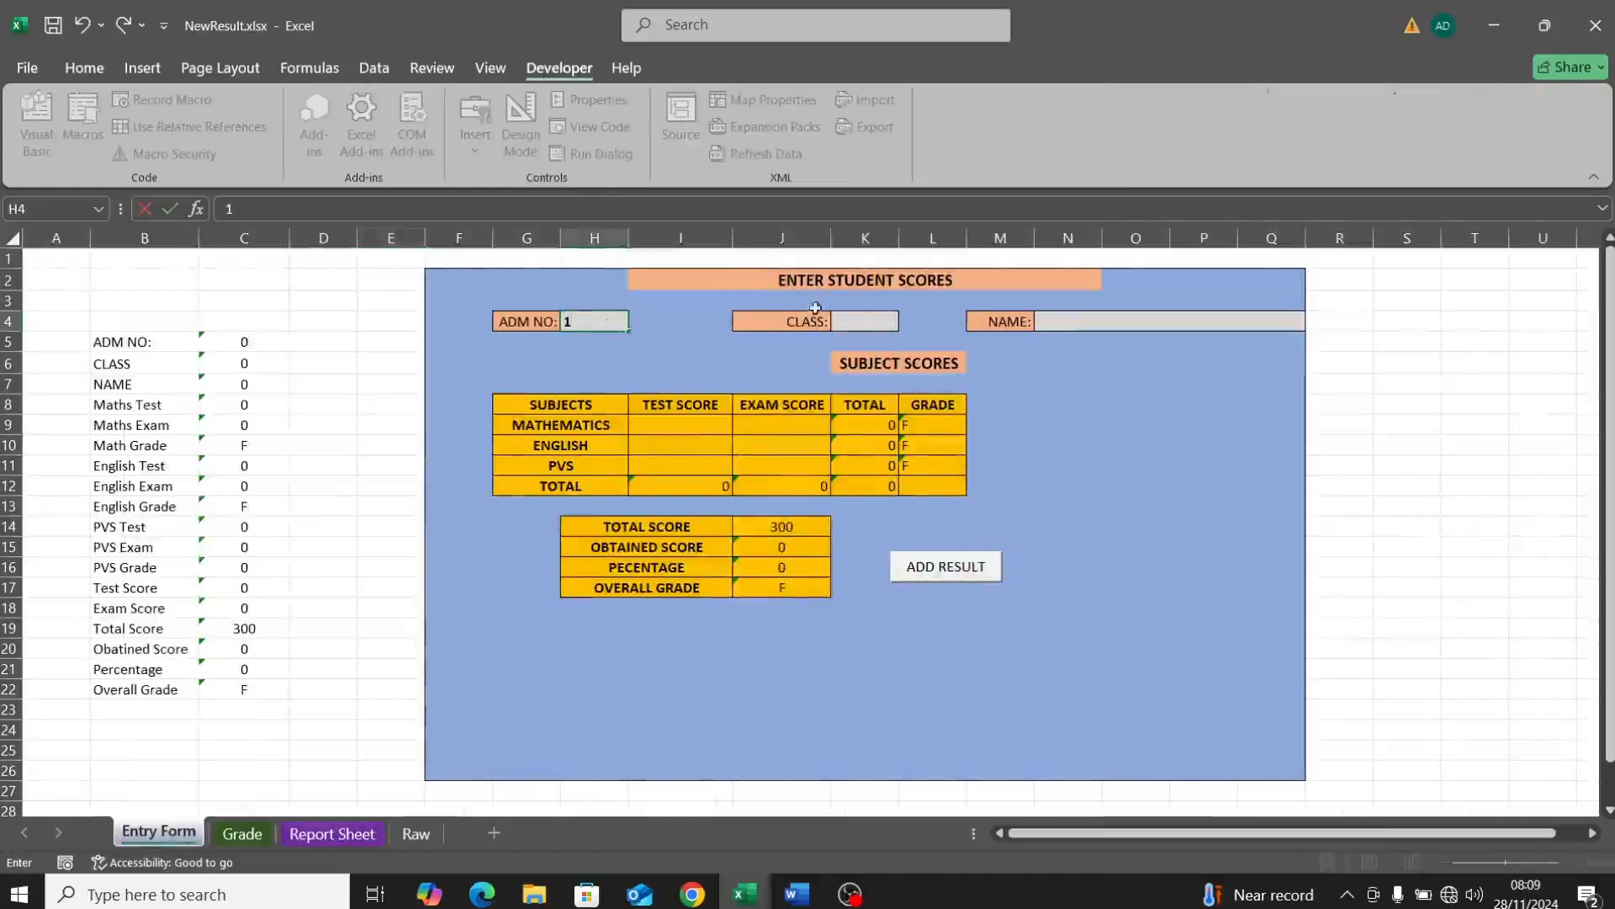
# Step: Choose class JSS3 and enter the student's name on the Entry Form
pyautogui.click(864, 323)
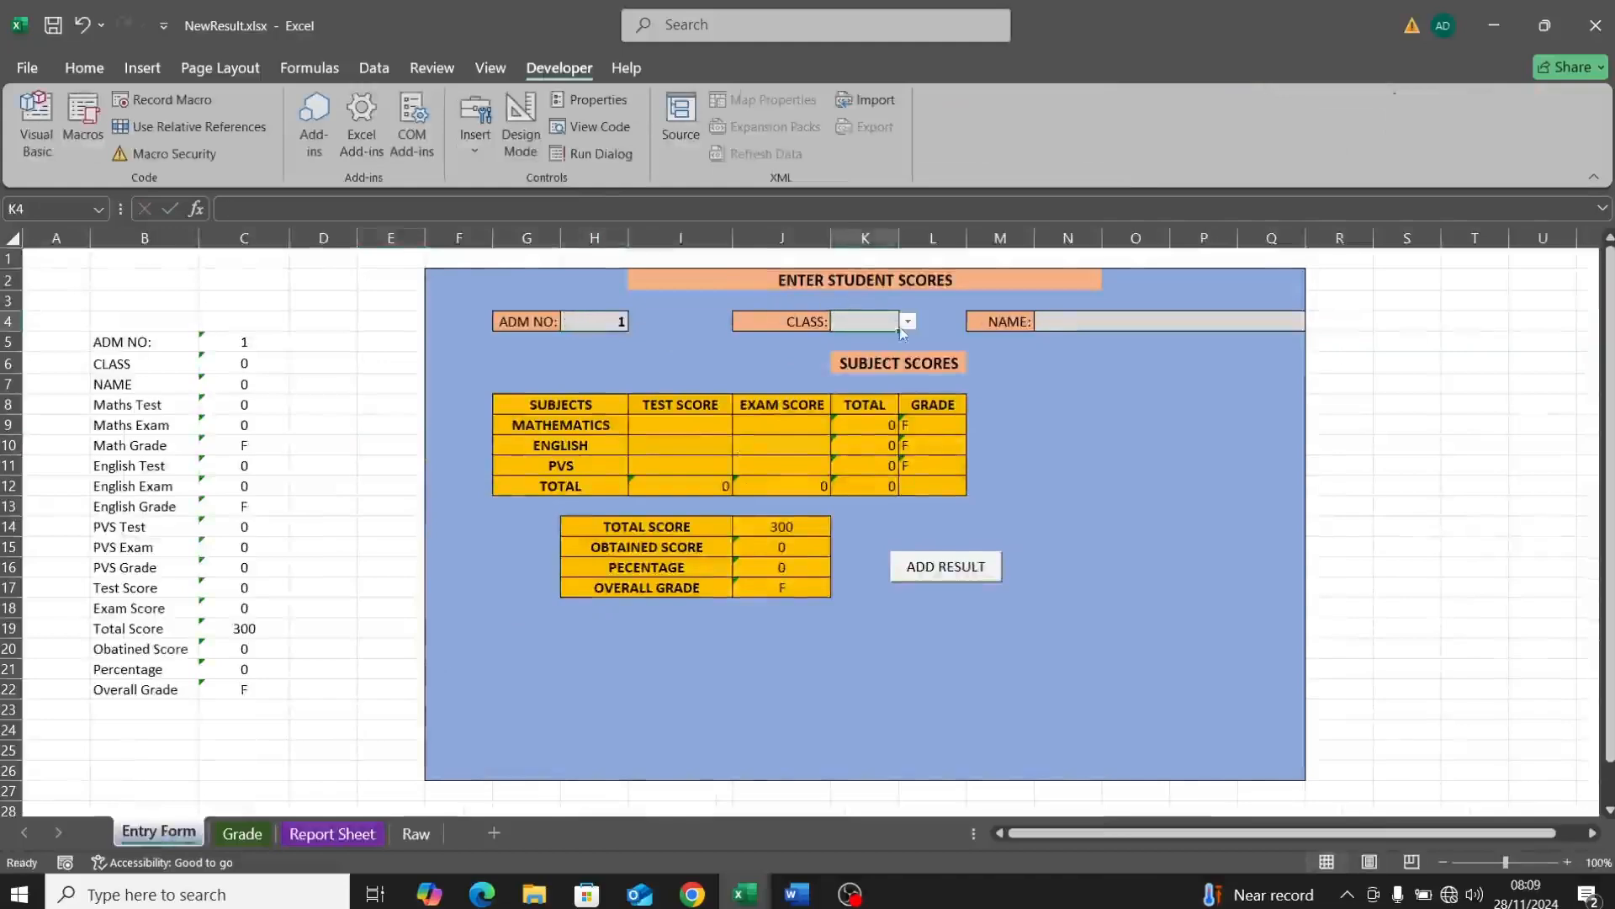
pyautogui.click(907, 322)
pyautogui.click(883, 370)
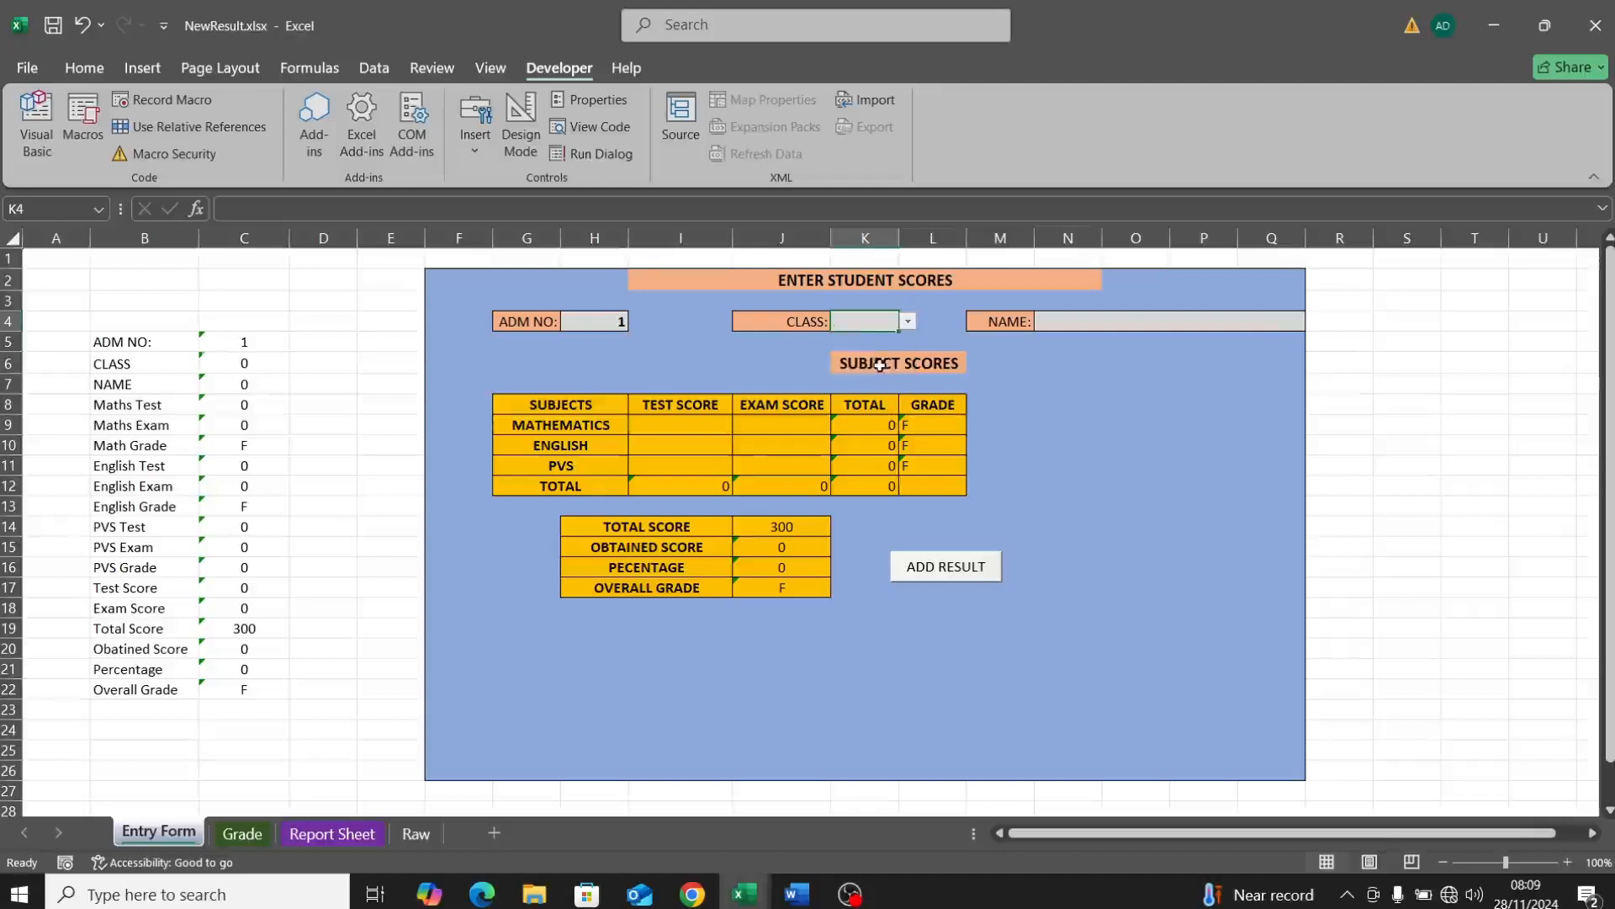
pyautogui.click(1090, 323)
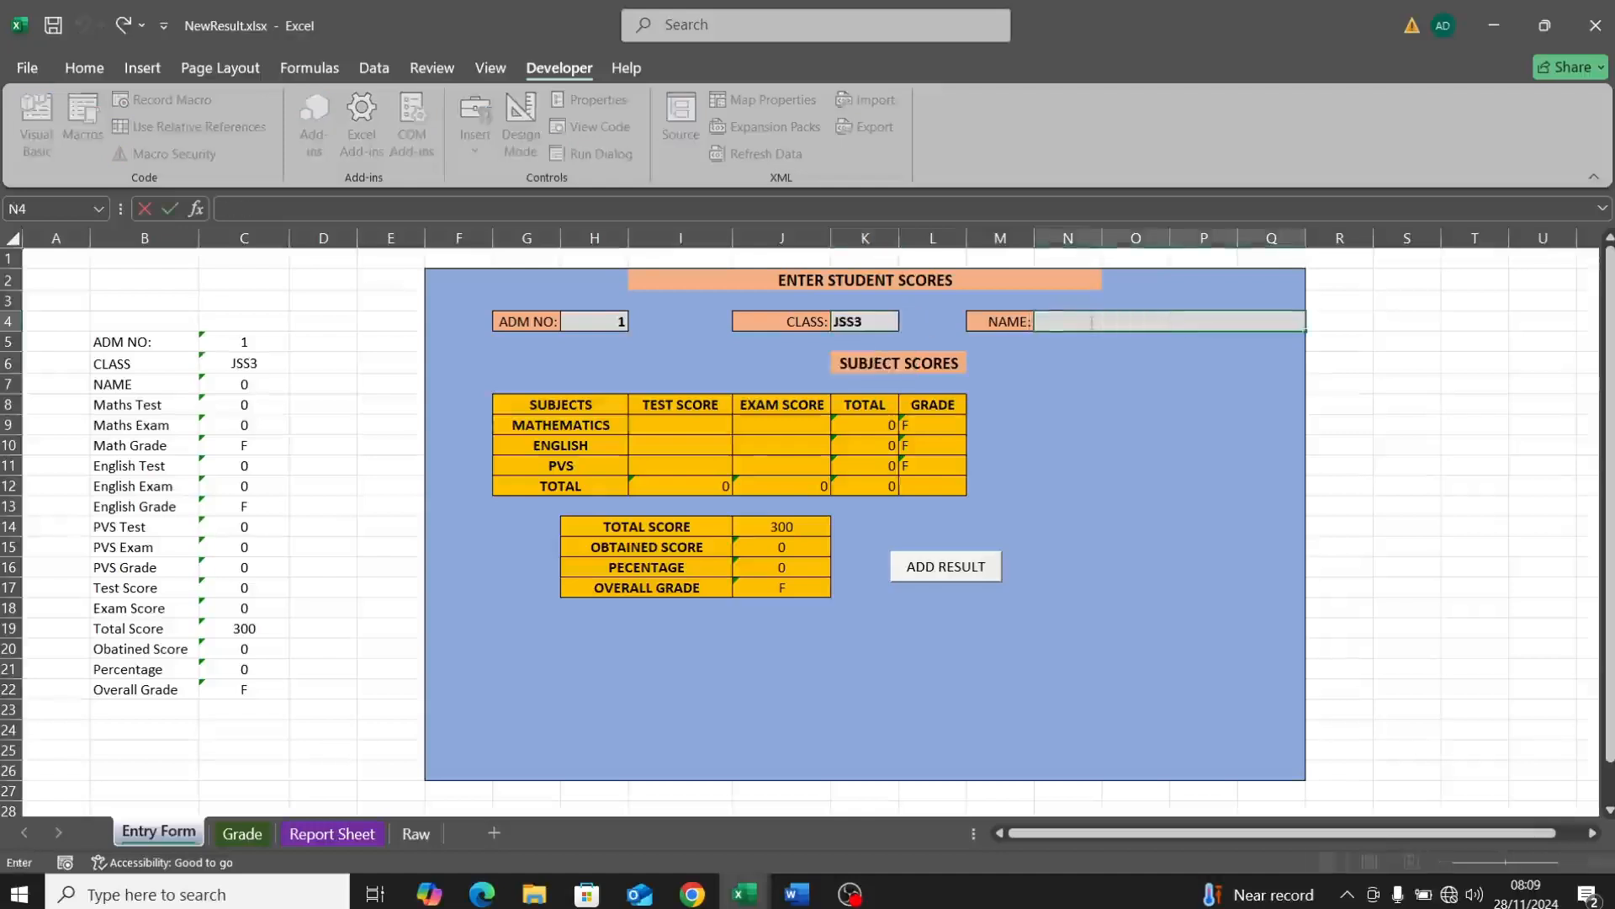
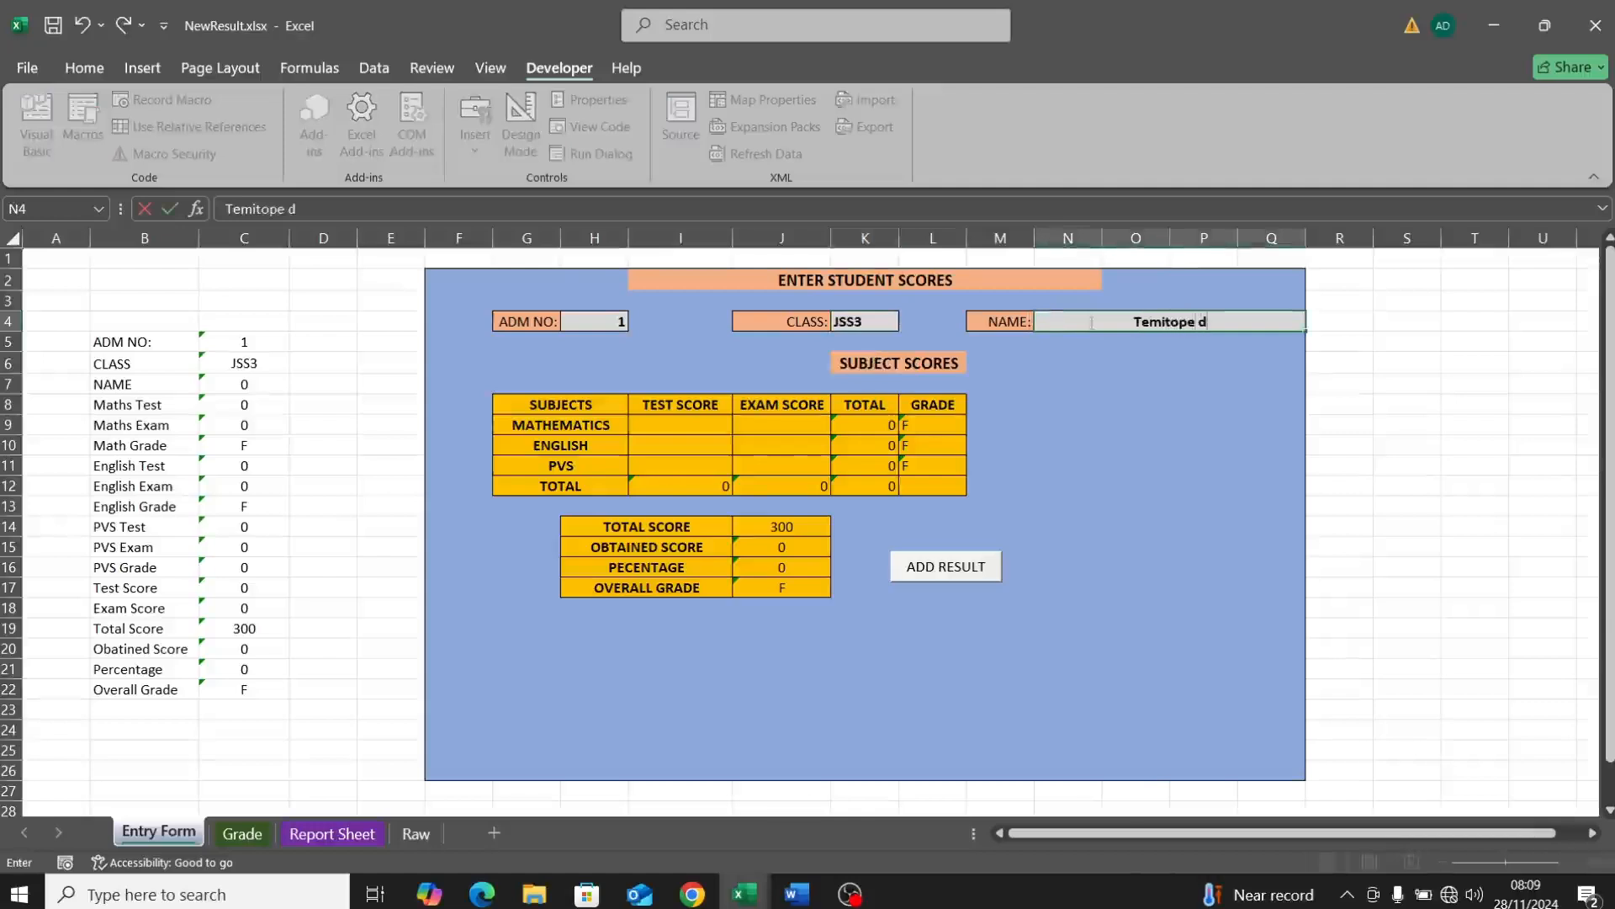
# Step: Enter Mathematics test 40 and exam 50, plus PVS test score 3
pyautogui.click(695, 432)
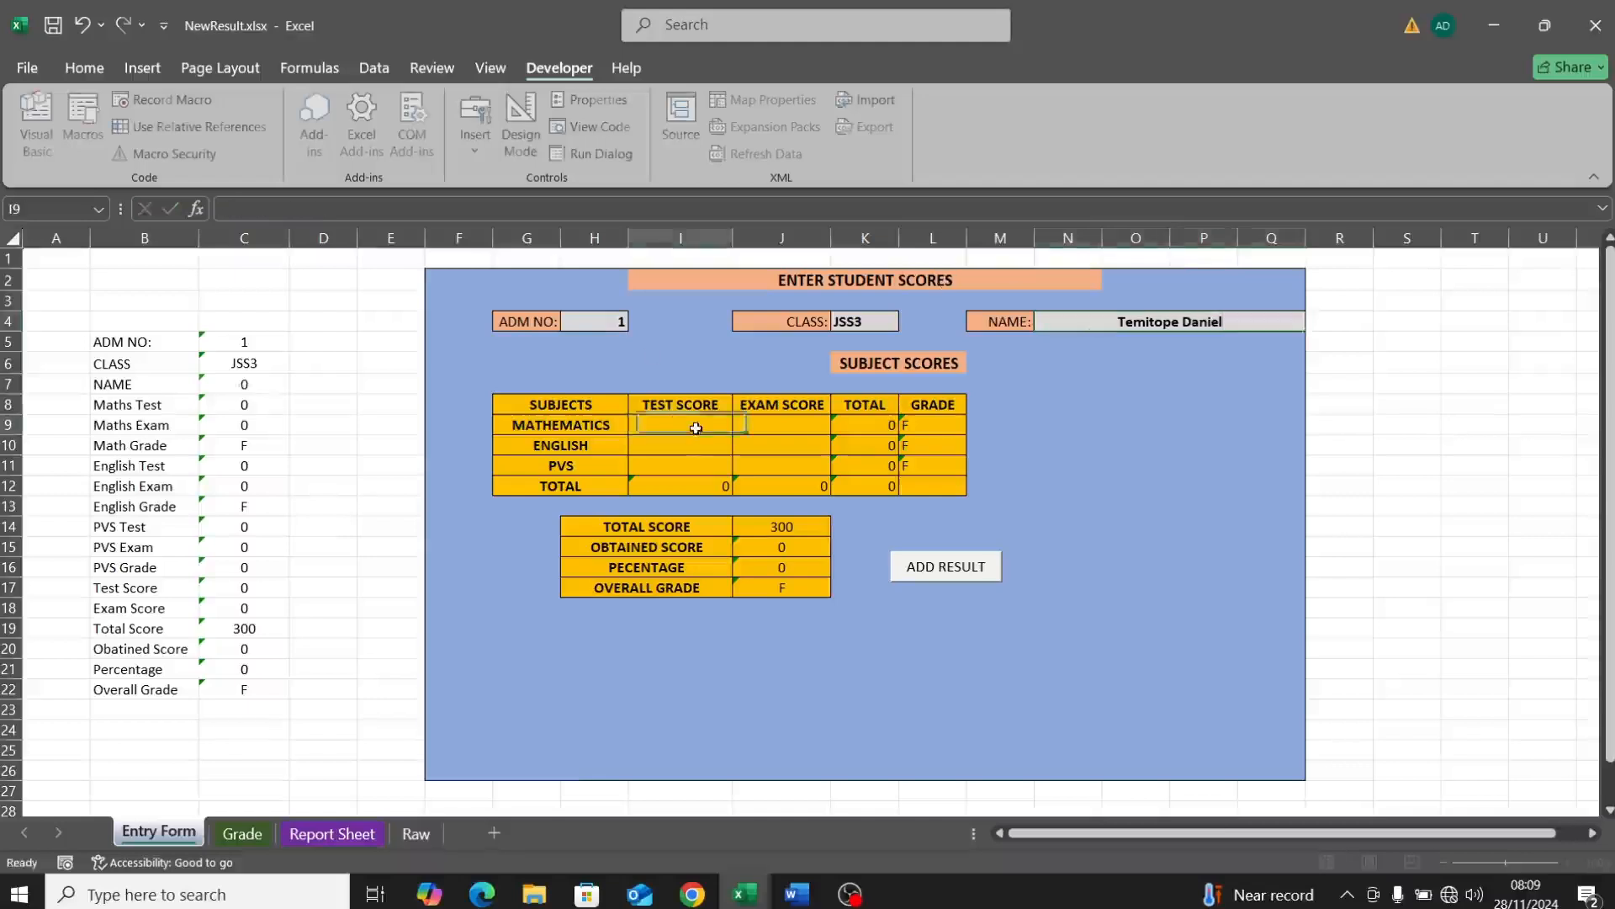
pyautogui.write('40')
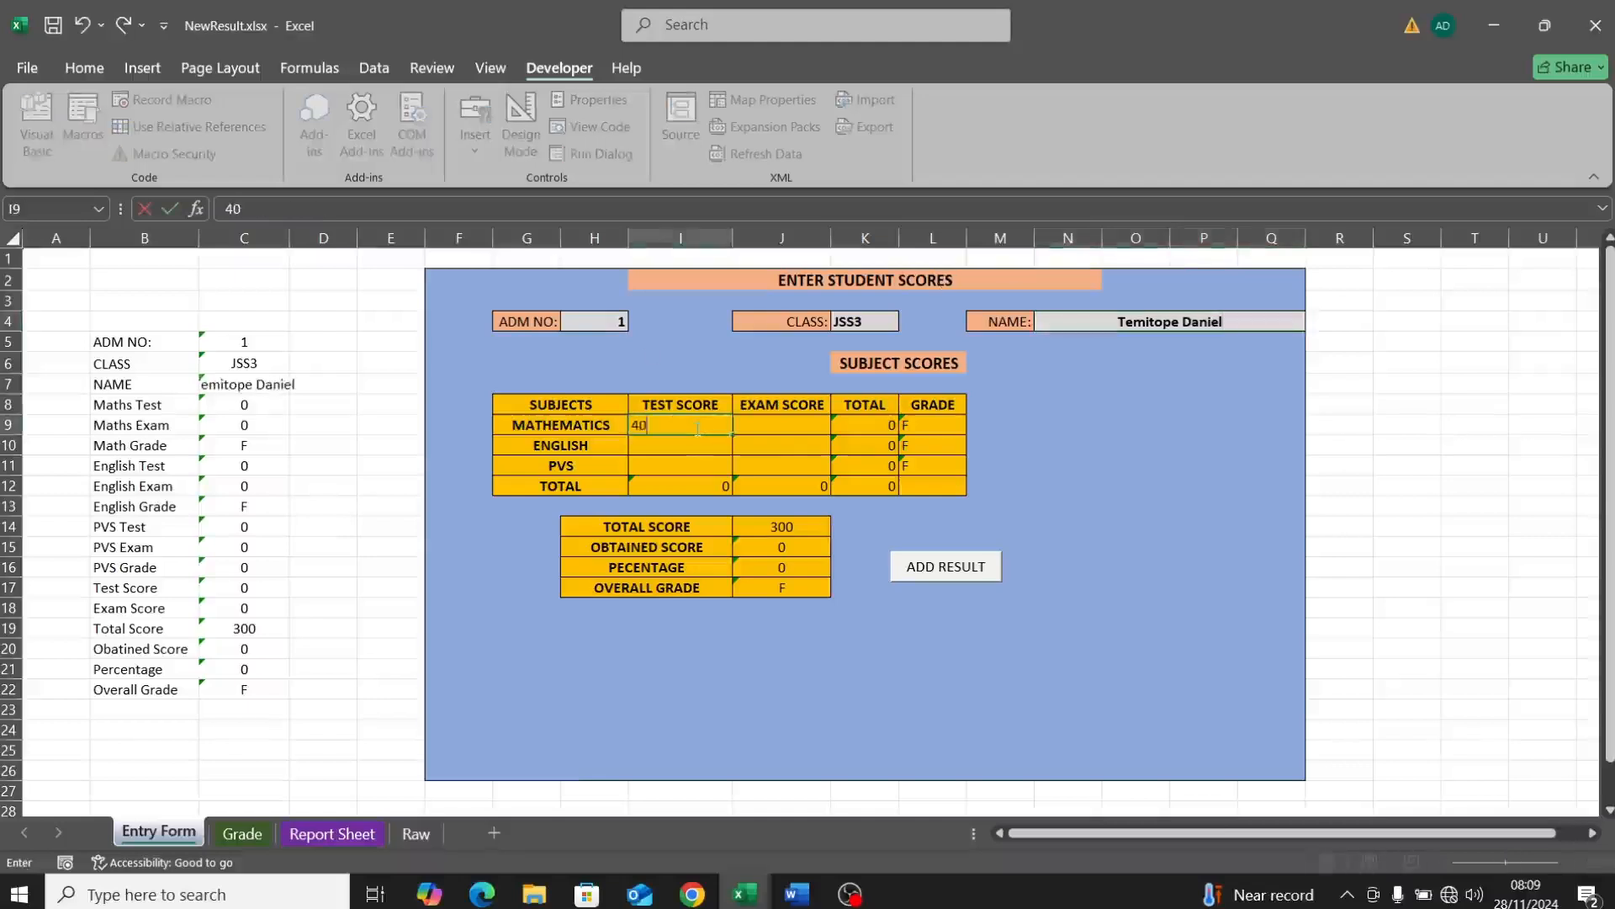
pyautogui.click(797, 425)
pyautogui.write('50')
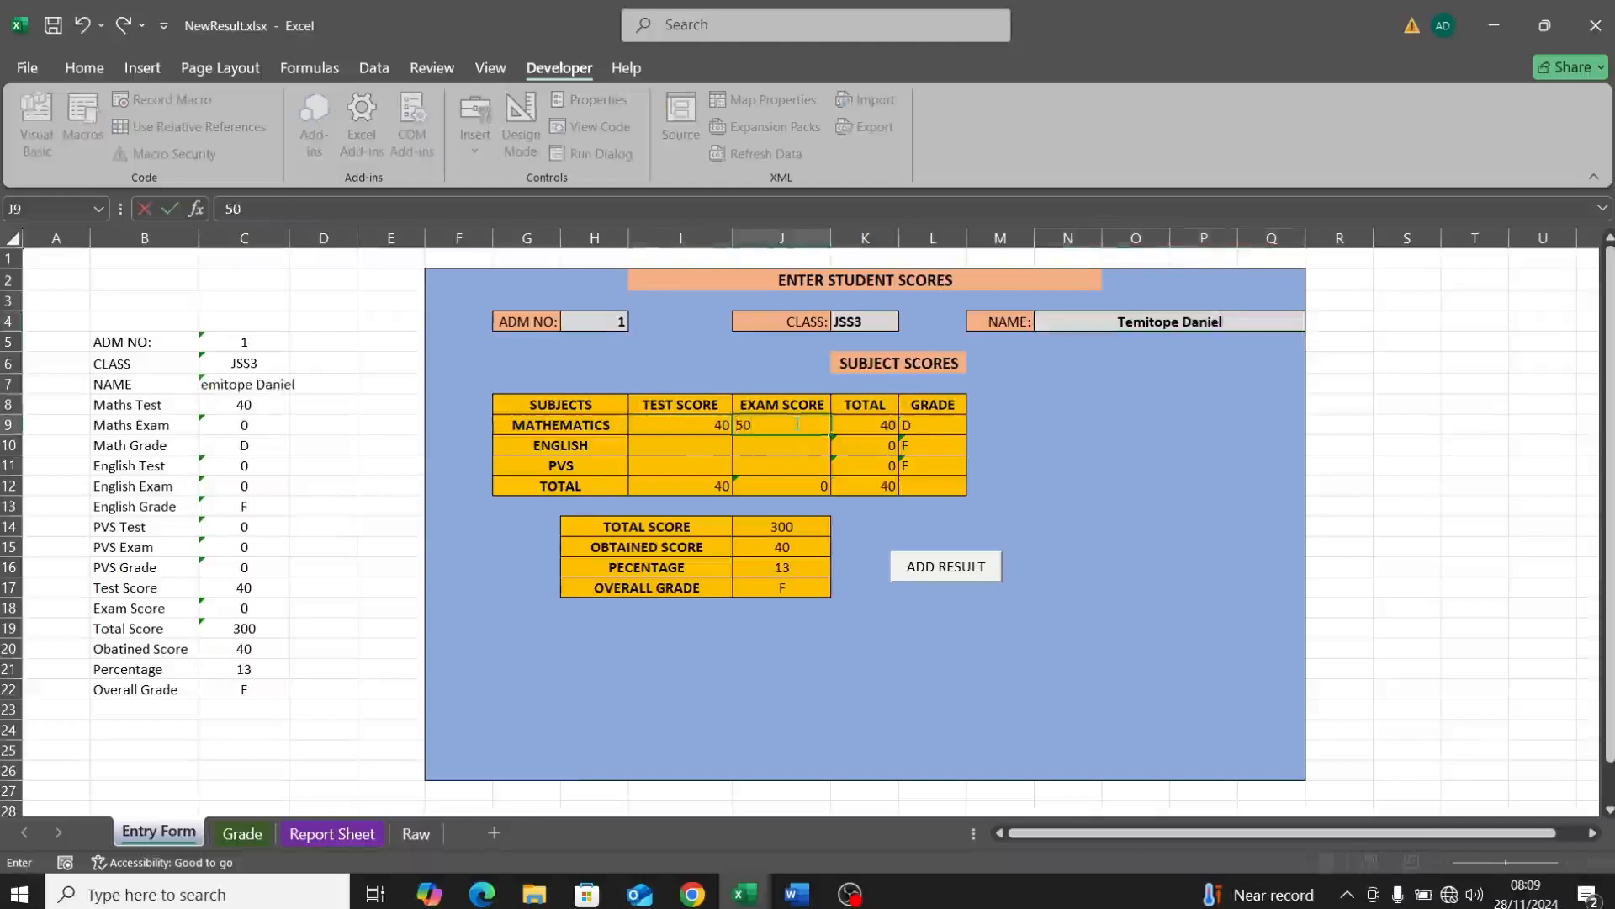
pyautogui.click(721, 457)
pyautogui.write('3')
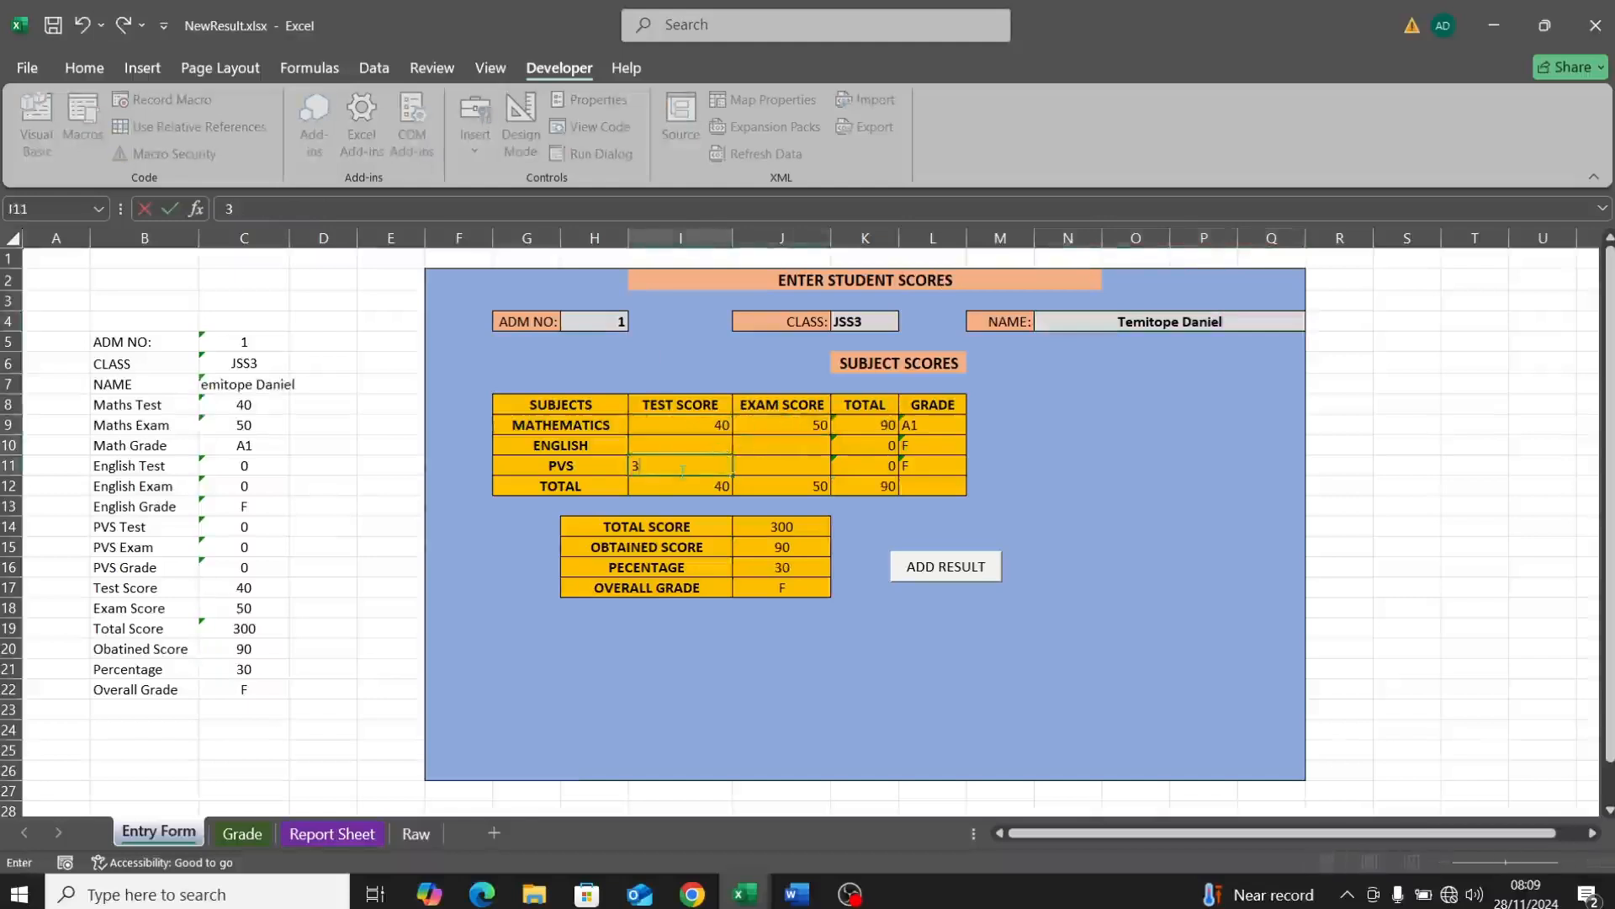
pyautogui.press('Left')
pyautogui.write('1')
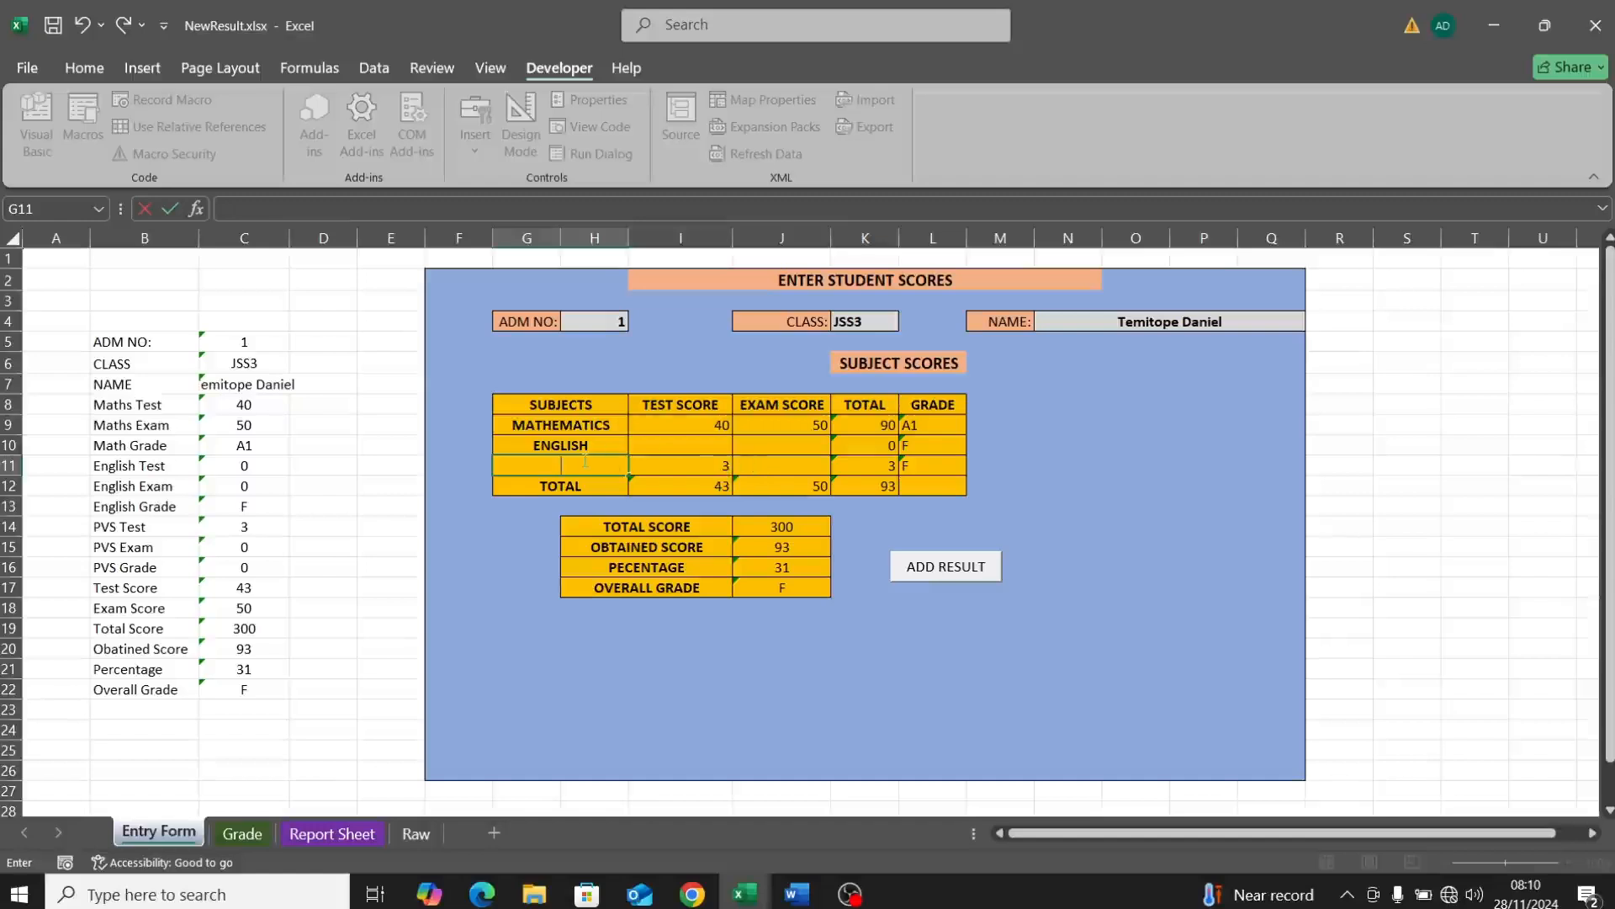
pyautogui.write('PVS')
# Step: Enter English test 40 and exam 40 and PVS exam 23, giving 196 and grade B
pyautogui.click(695, 441)
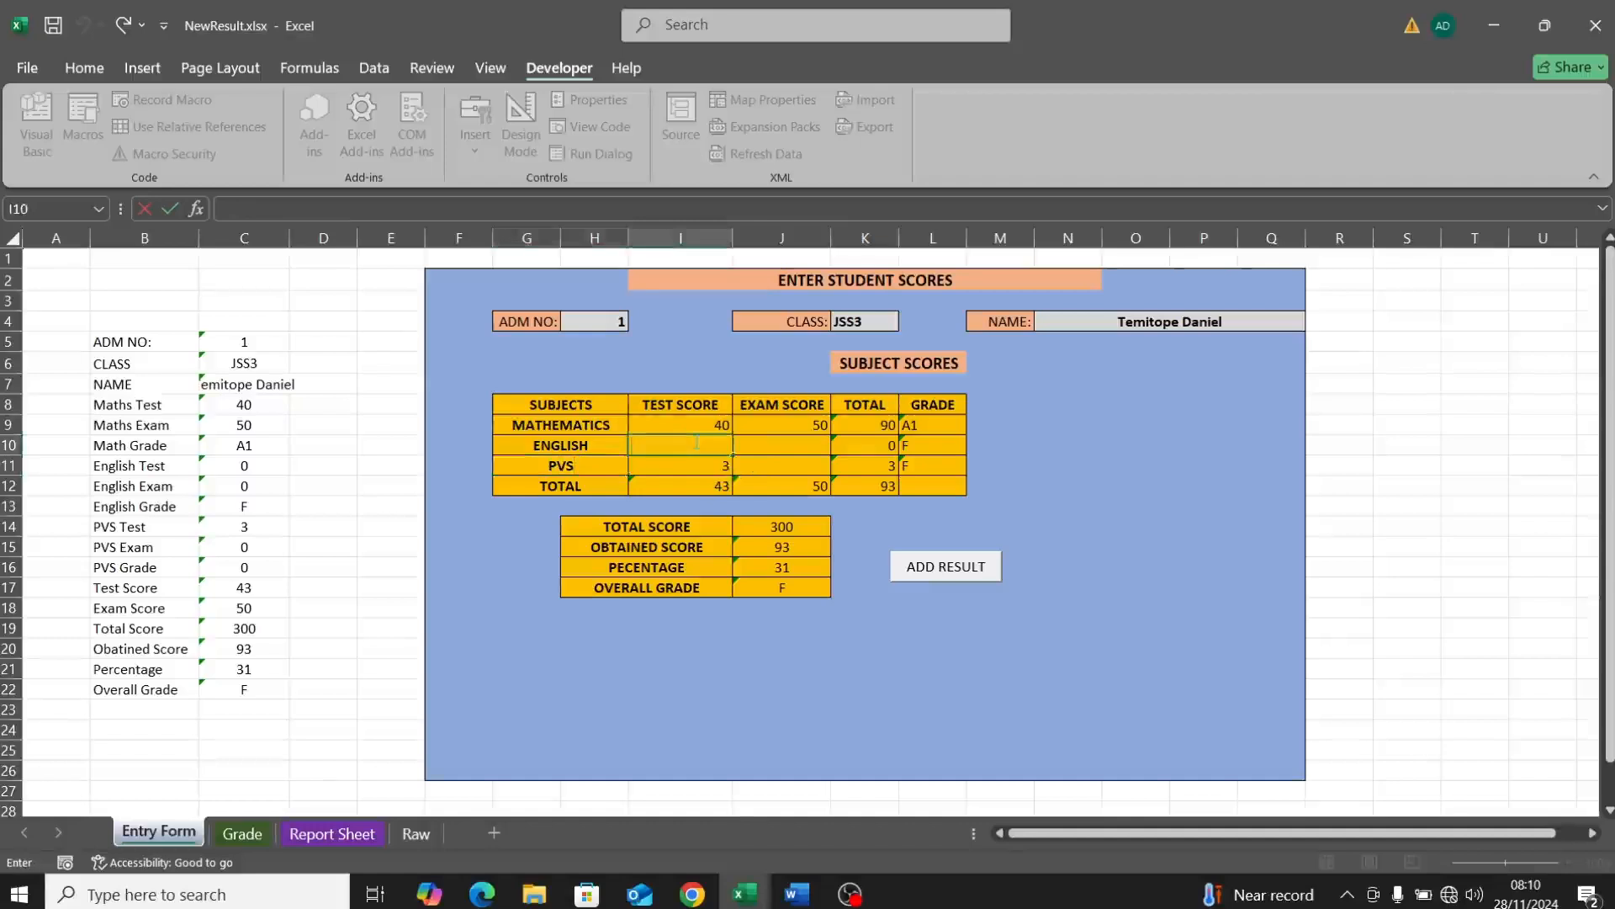
pyautogui.write('40')
pyautogui.click(753, 446)
pyautogui.write('40')
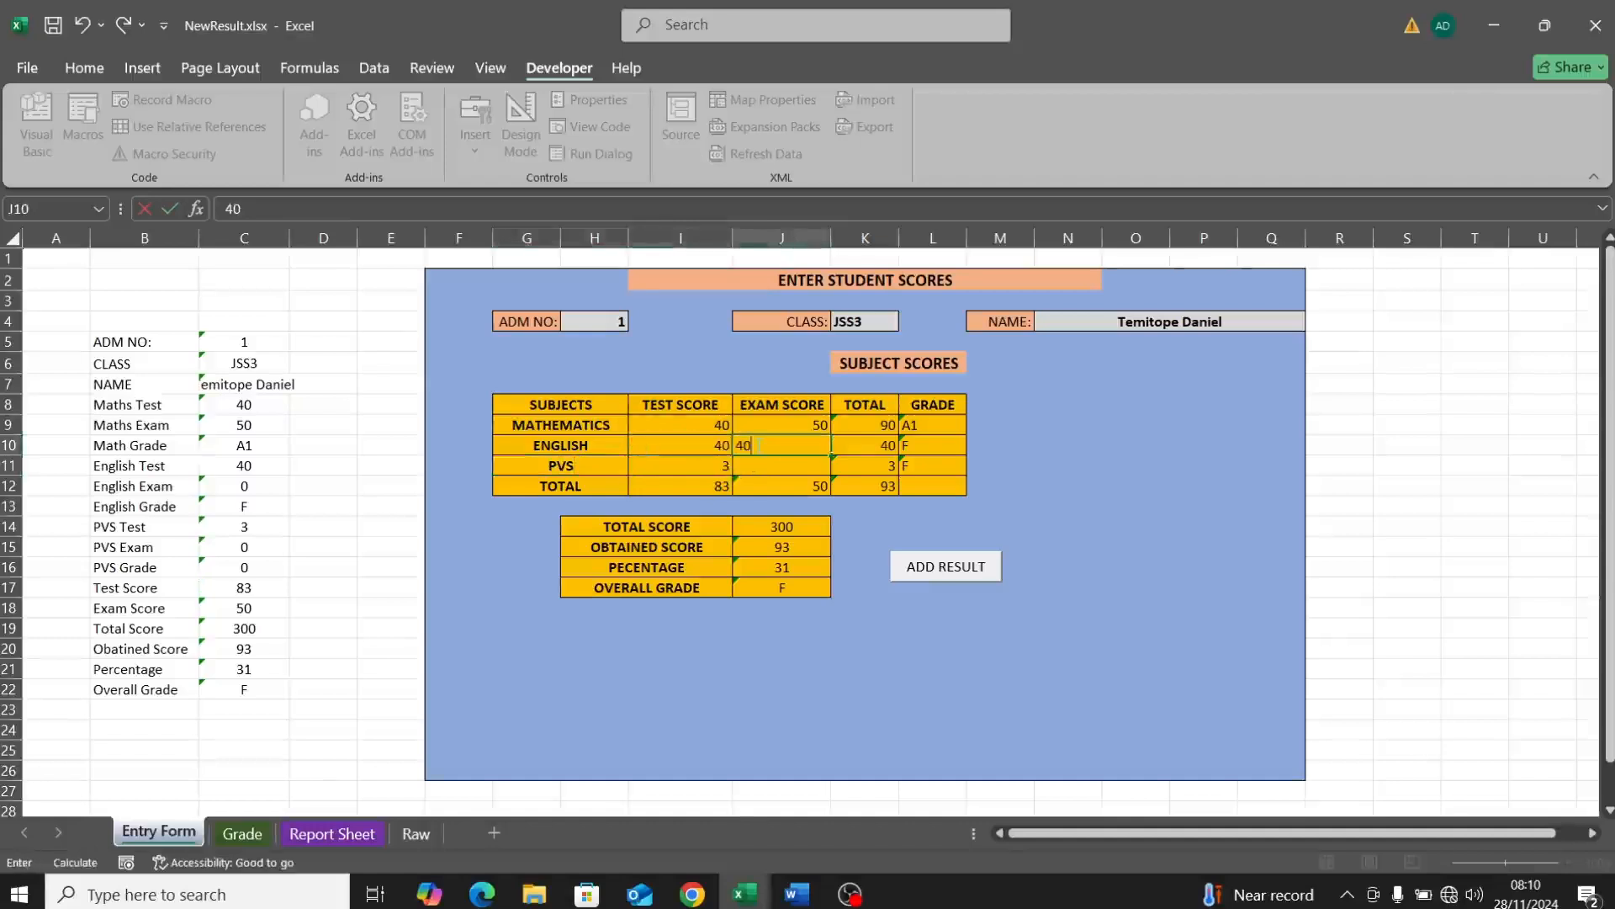
pyautogui.click(782, 464)
pyautogui.write('23')
pyautogui.press('Return')
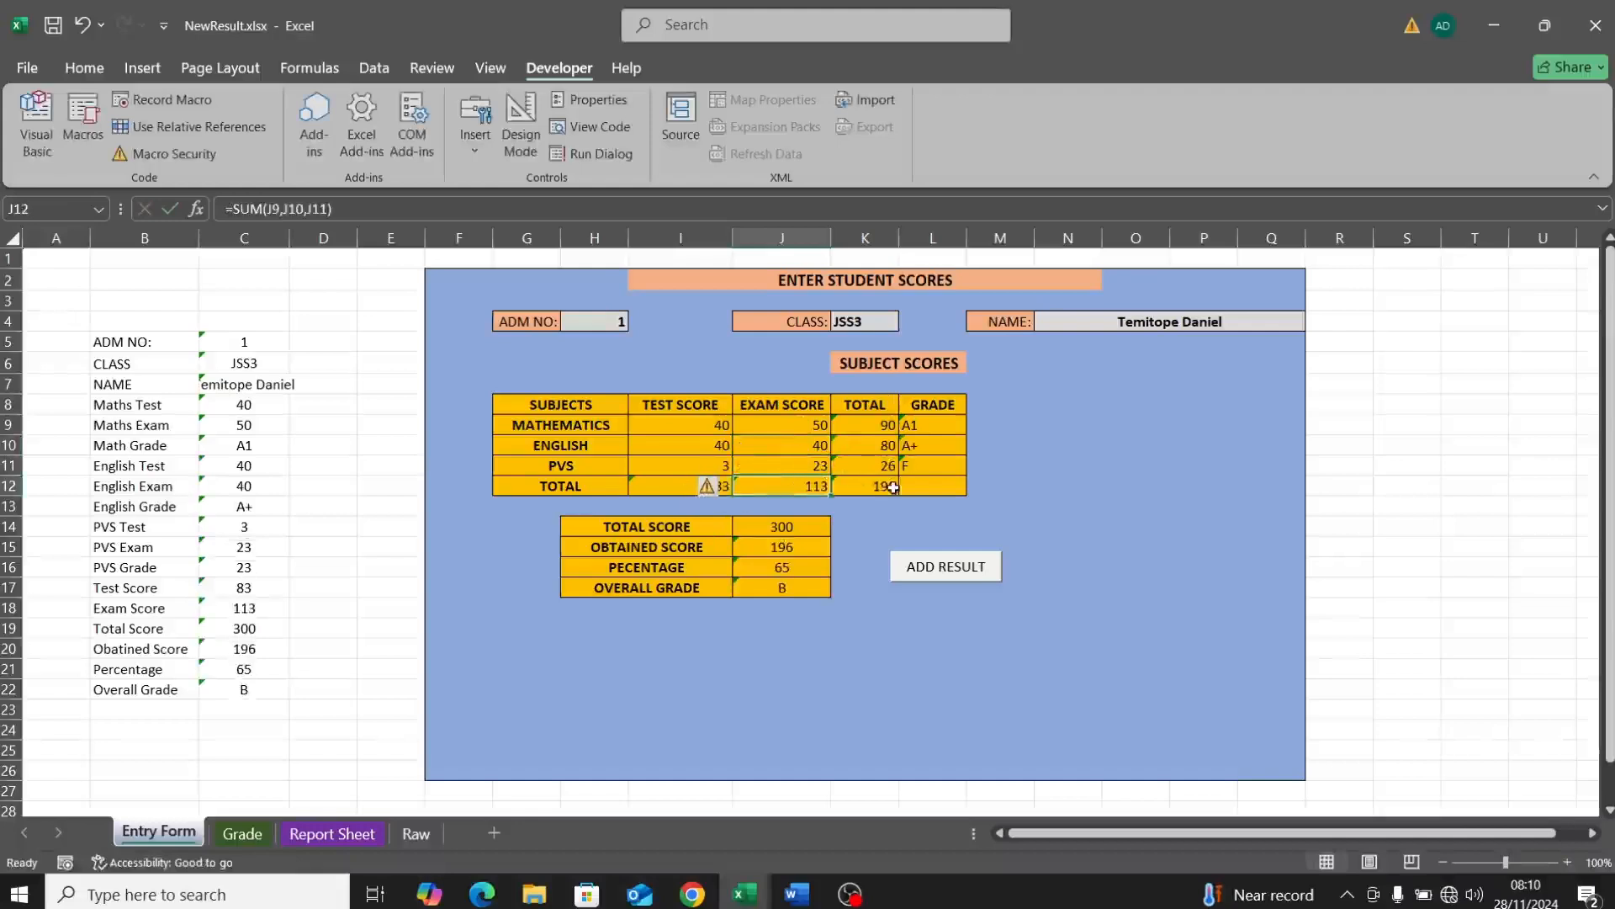
pyautogui.click(1071, 506)
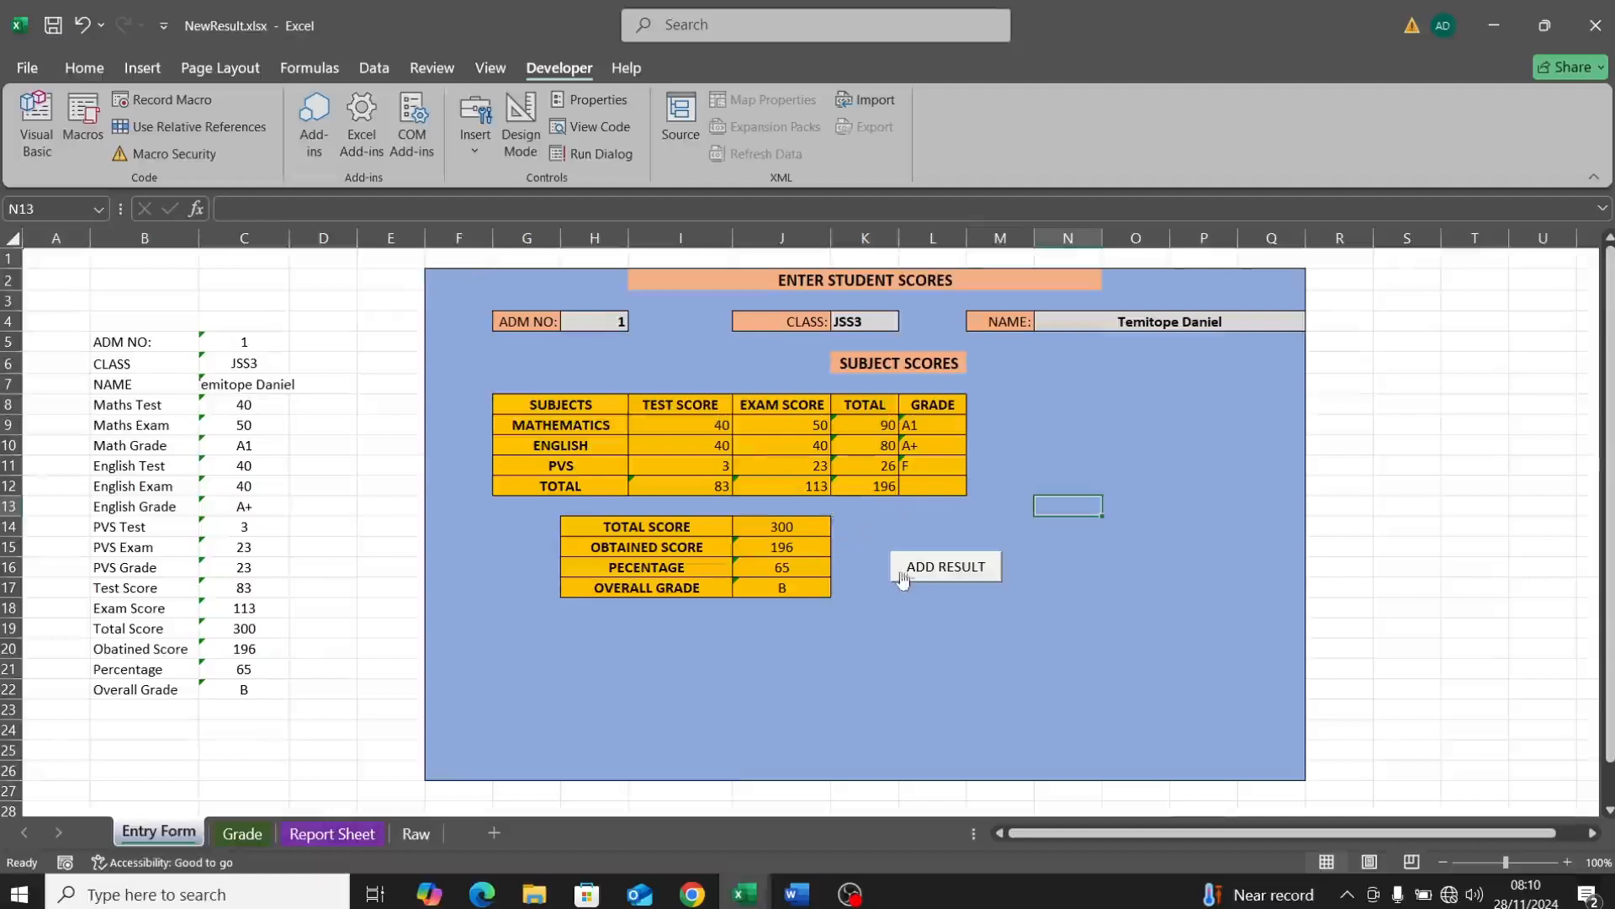
# Step: Delete the ADD RESULT button from the Entry Form
pyautogui.rightClick(960, 581)
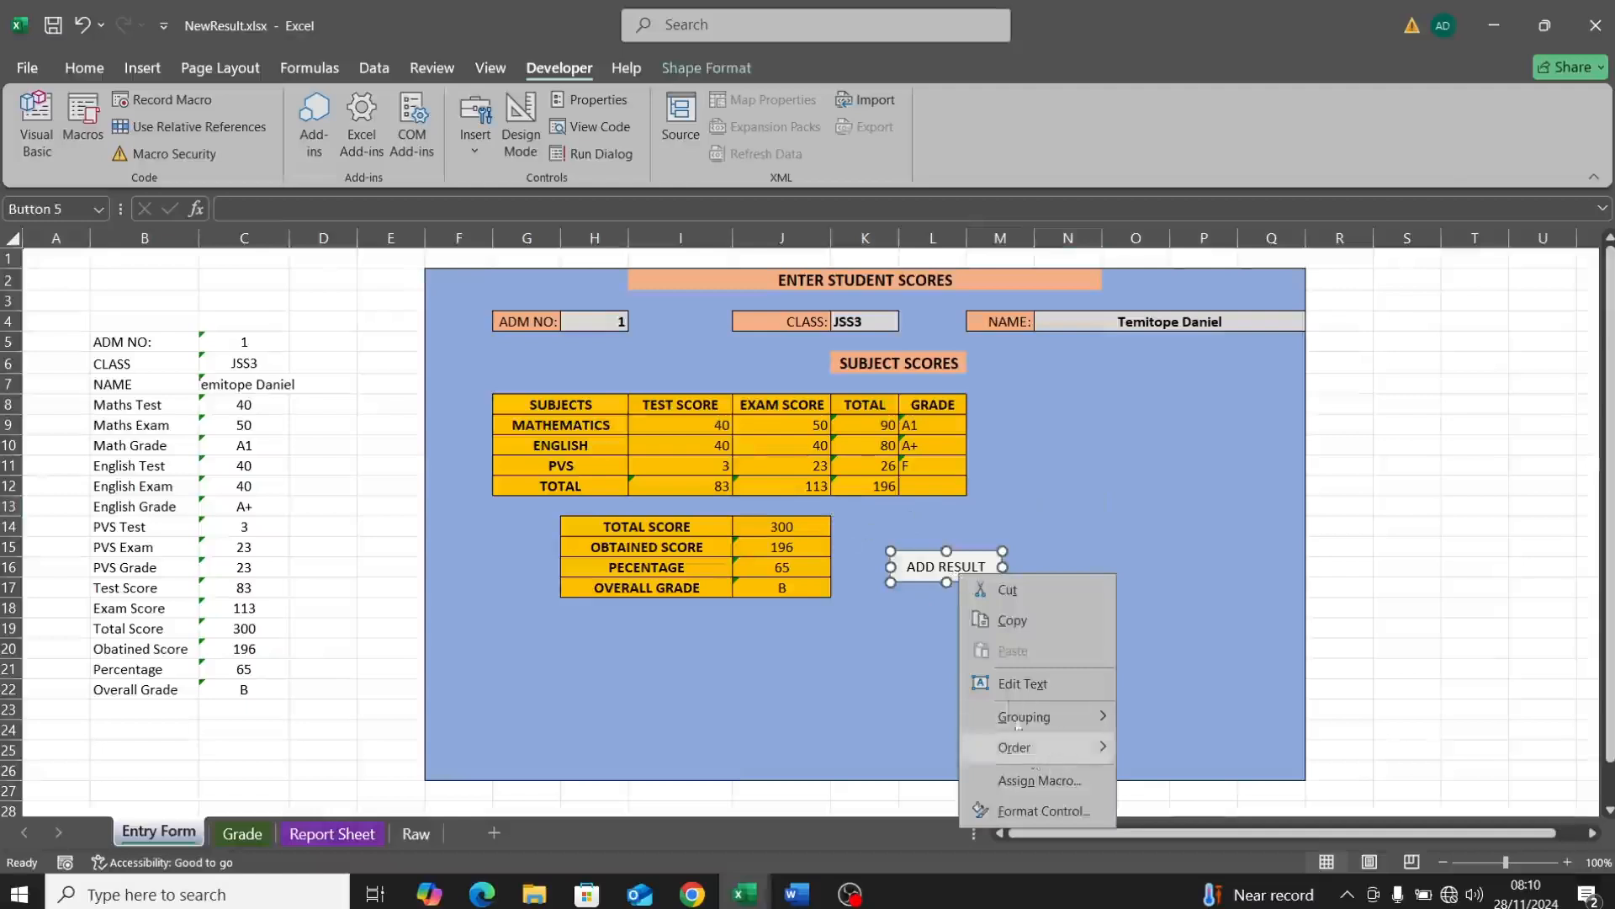
pyautogui.press('Escape')
pyautogui.press('Delete')
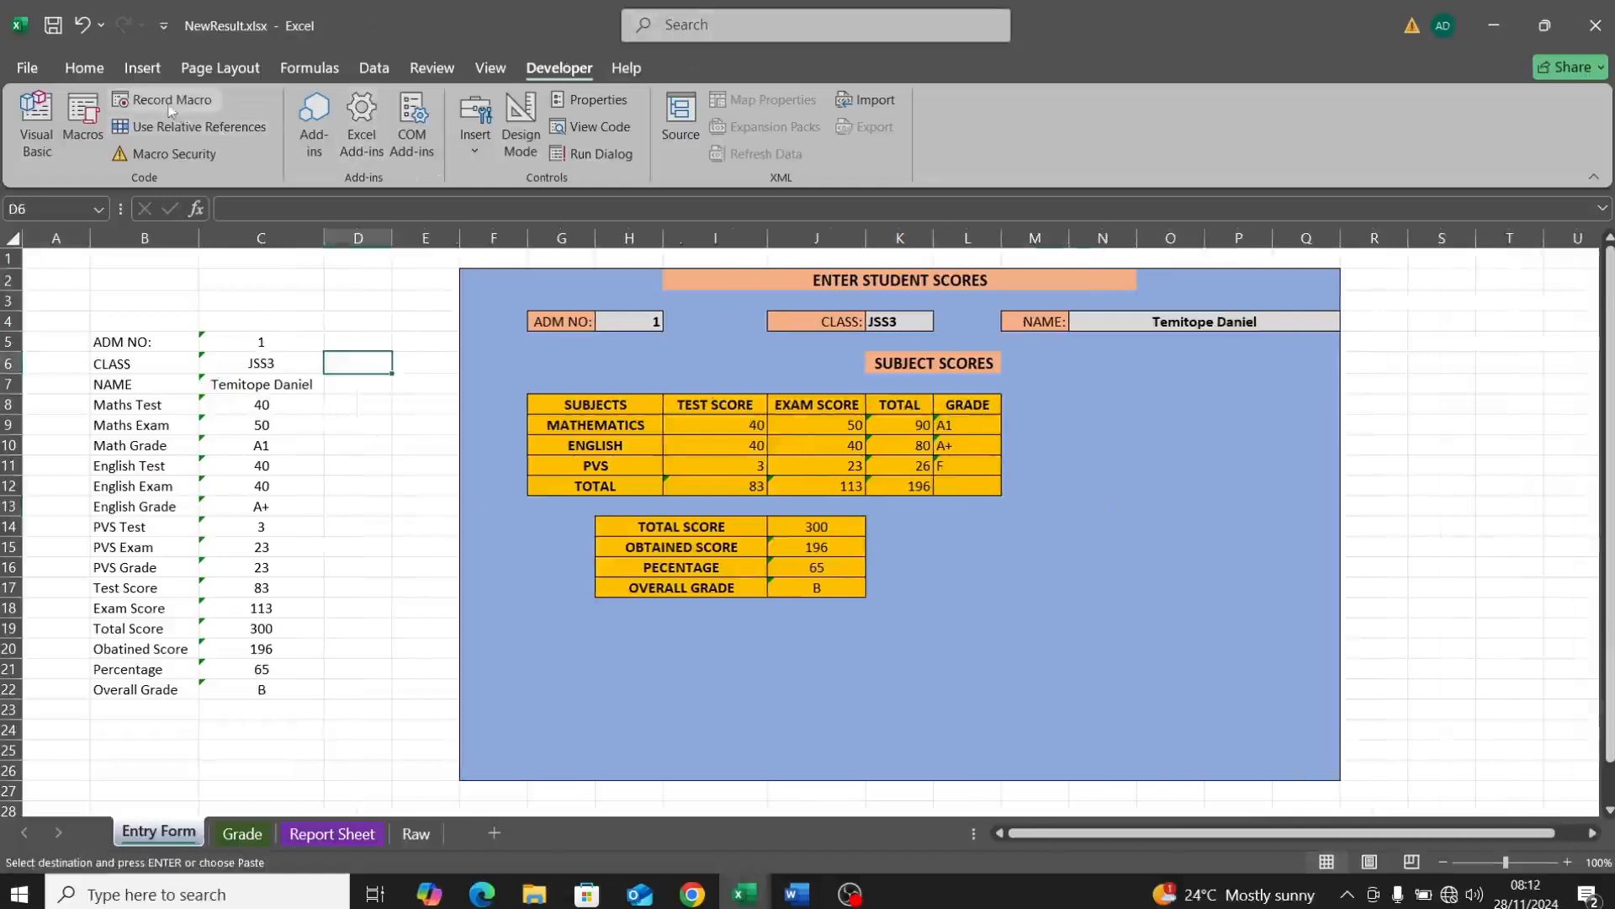
# Step: Start recording a new macro named RecordNew
pyautogui.click(171, 102)
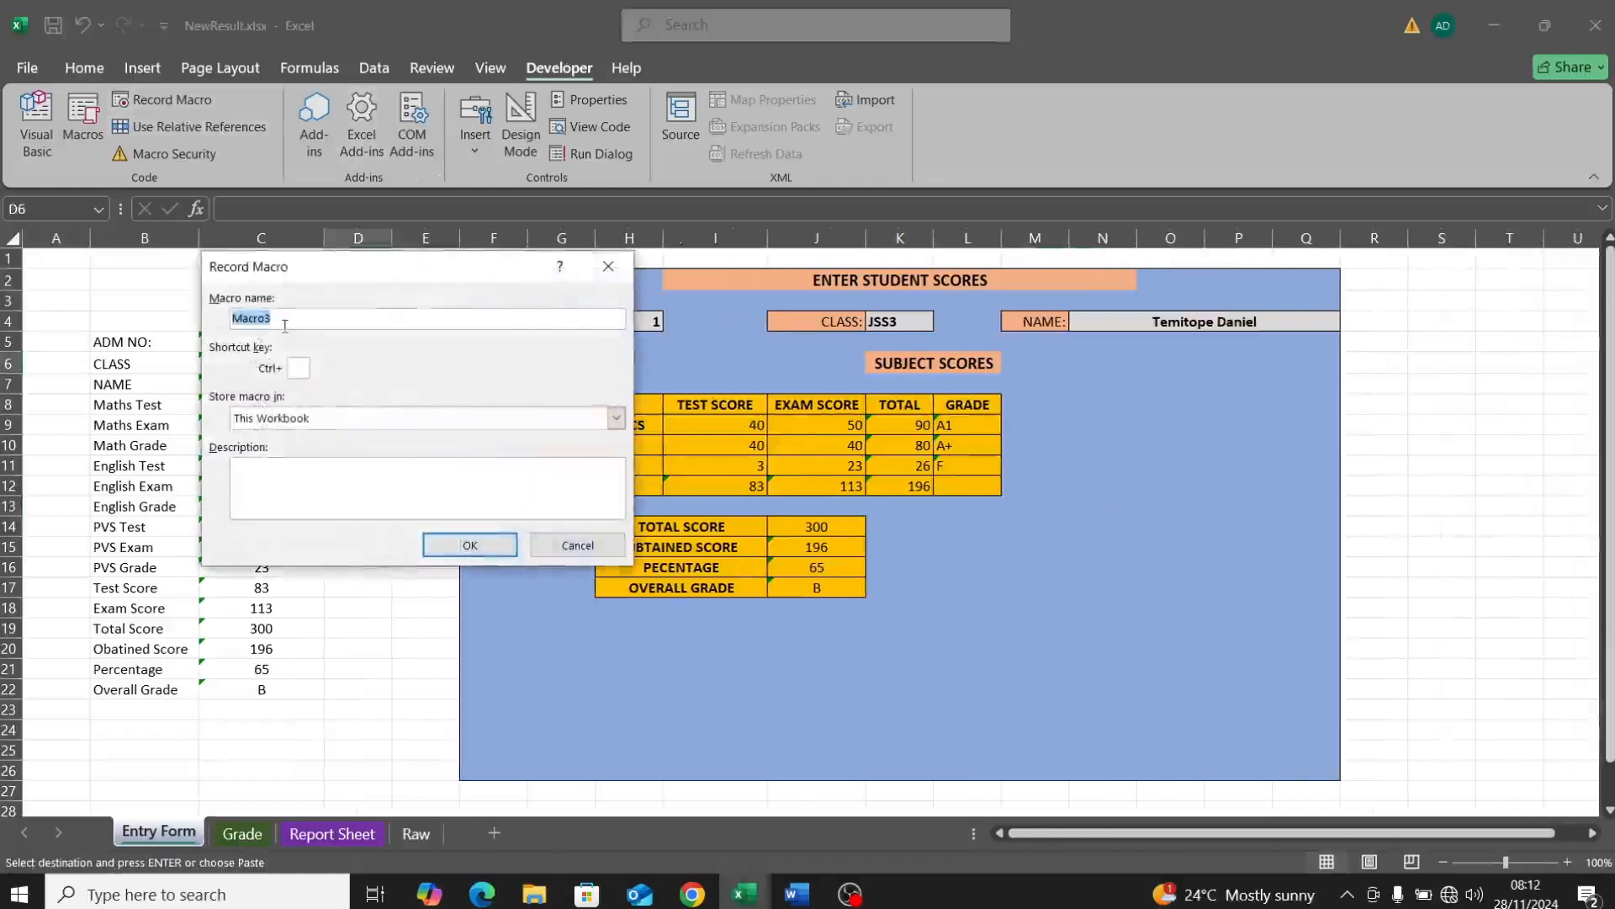
pyautogui.write('RecordNew')
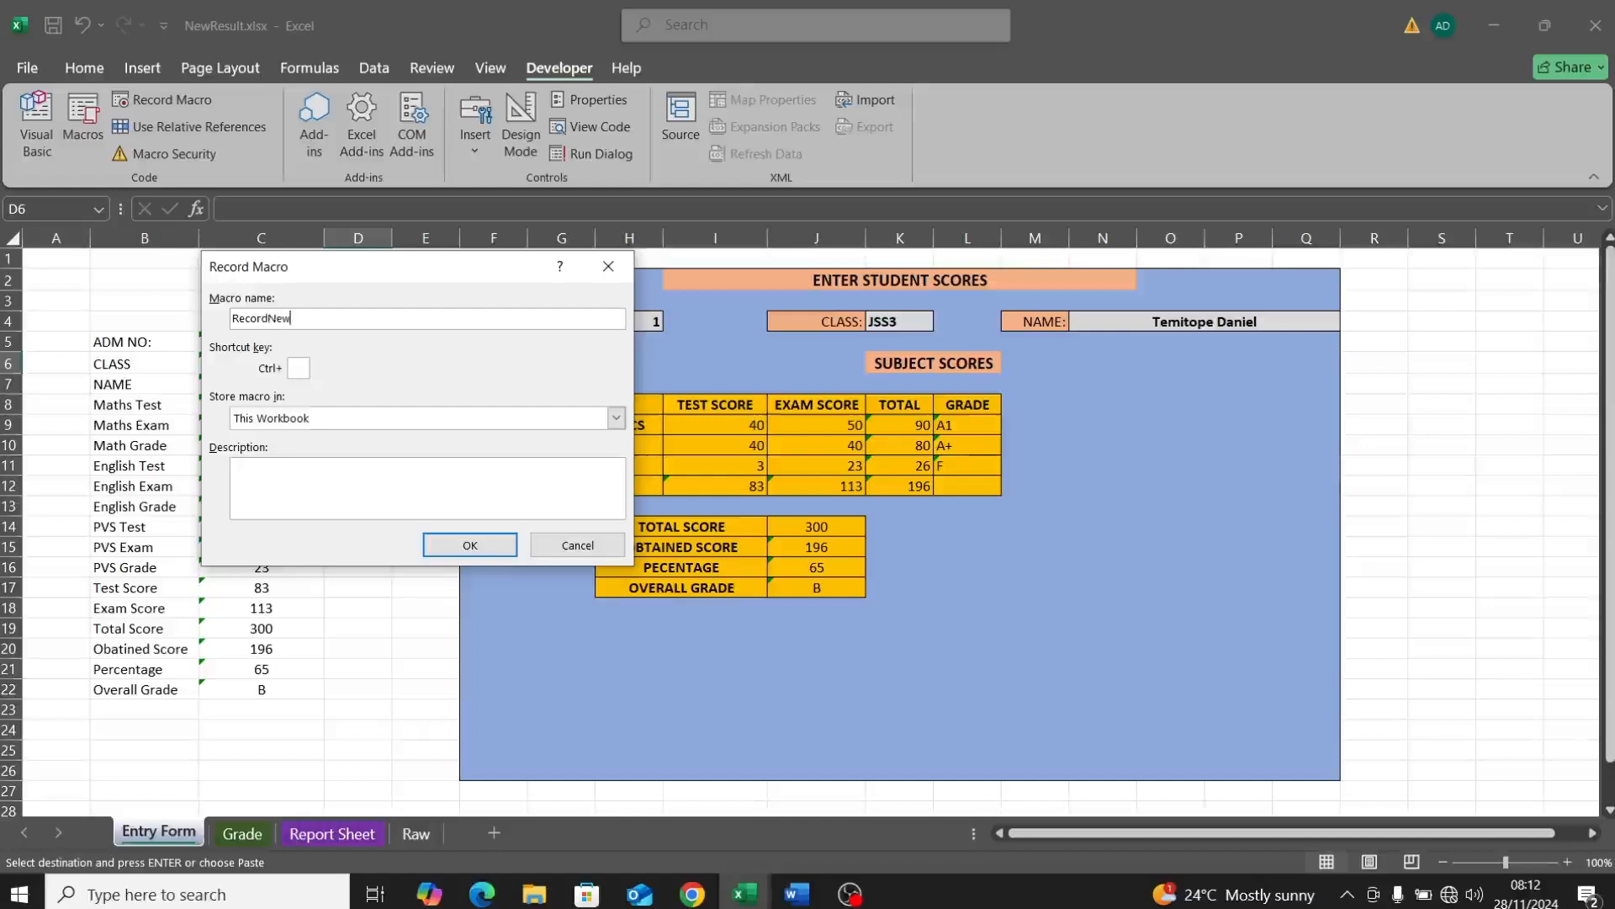
pyautogui.click(467, 543)
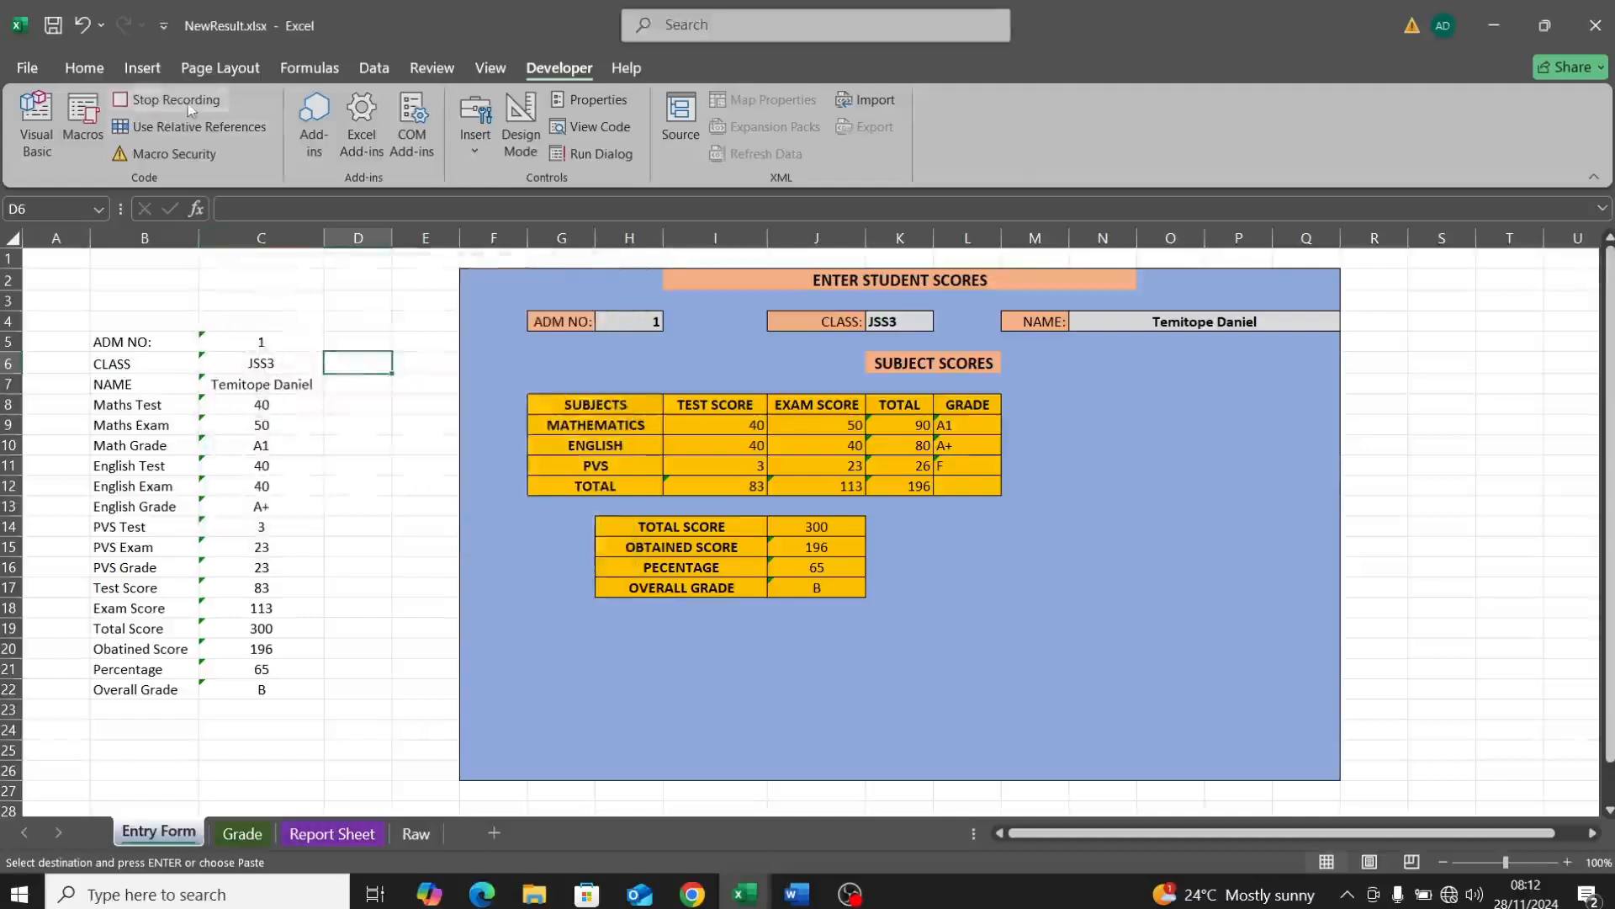
# Step: Select the Entry Form values in C5:C22 and clear the old row-8 data on the Raw sheet
pyautogui.click(261, 343)
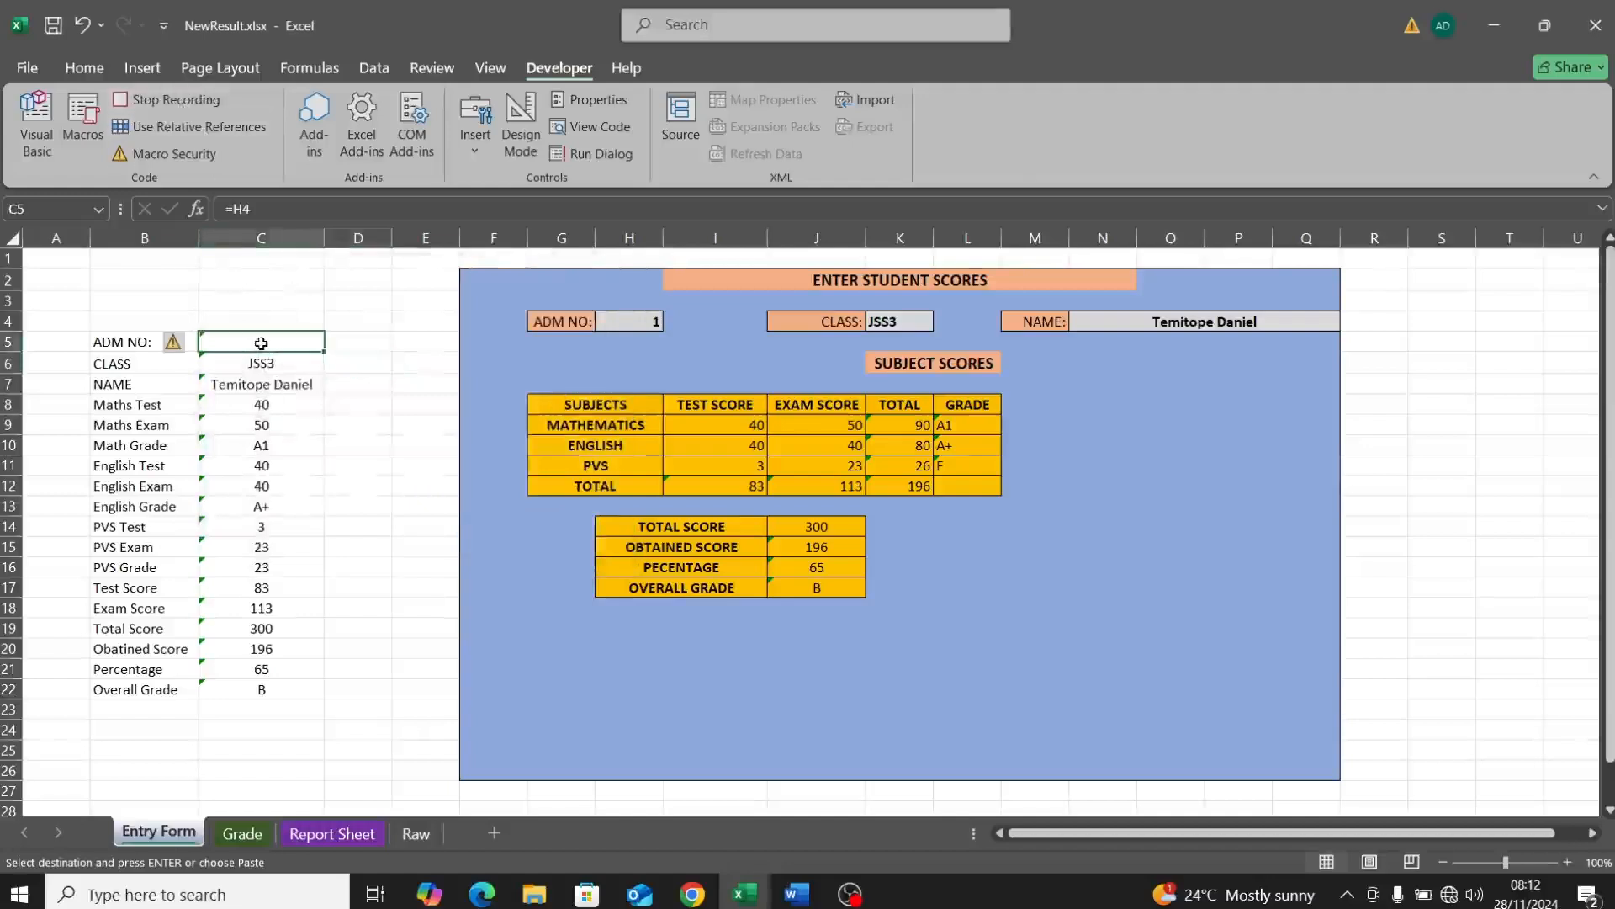
pyautogui.moveTo(261, 344); pyautogui.dragTo(244, 689)
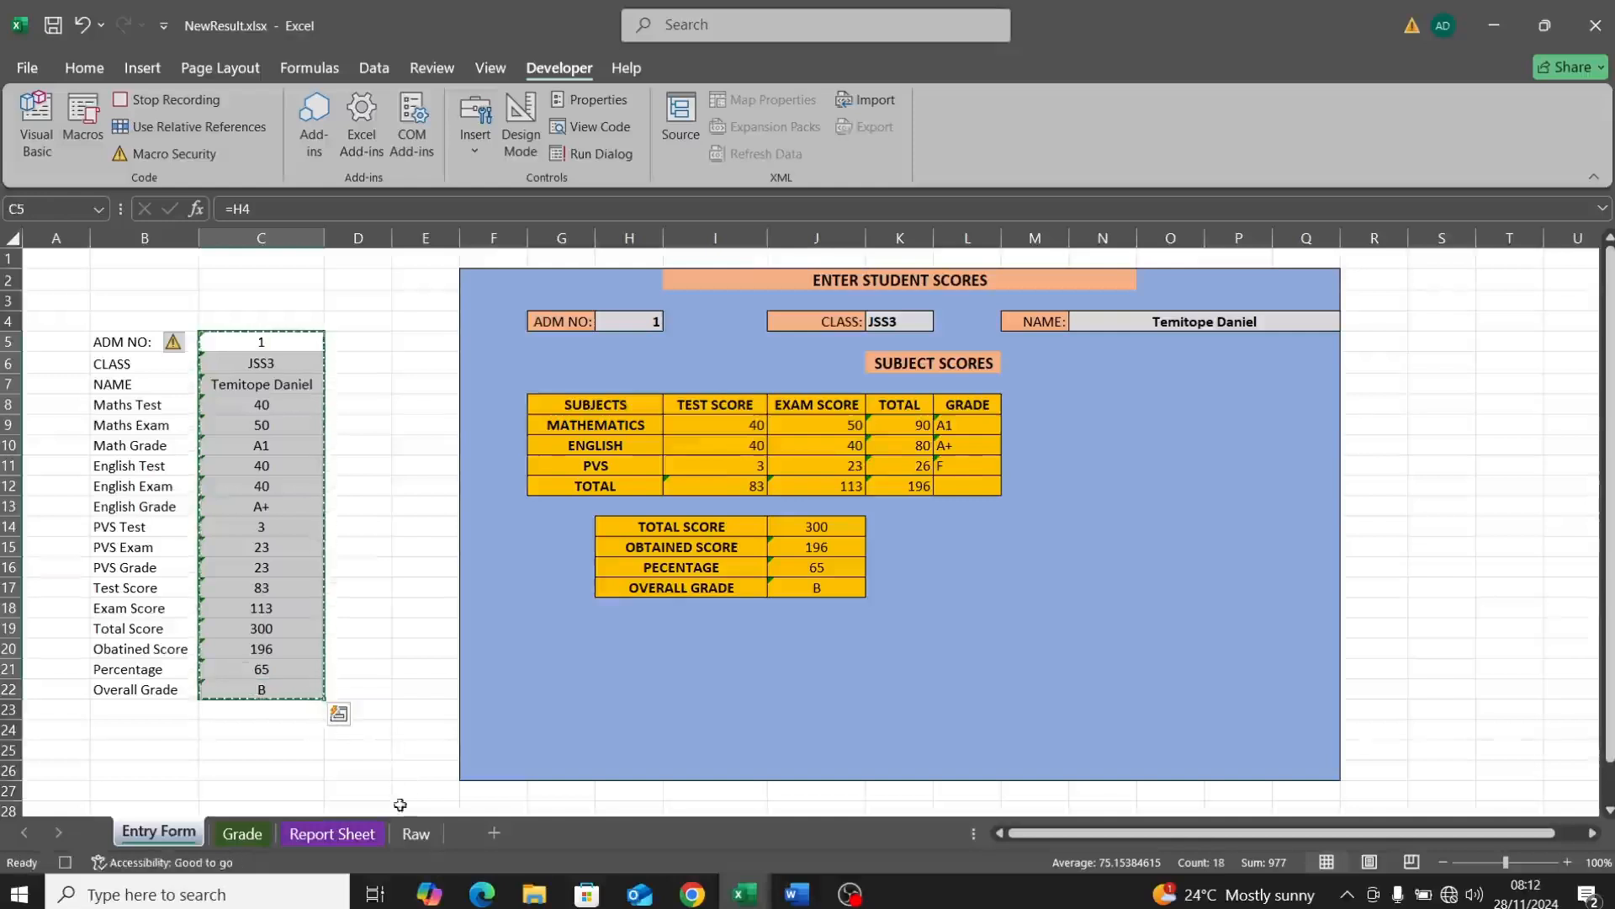
pyautogui.click(421, 843)
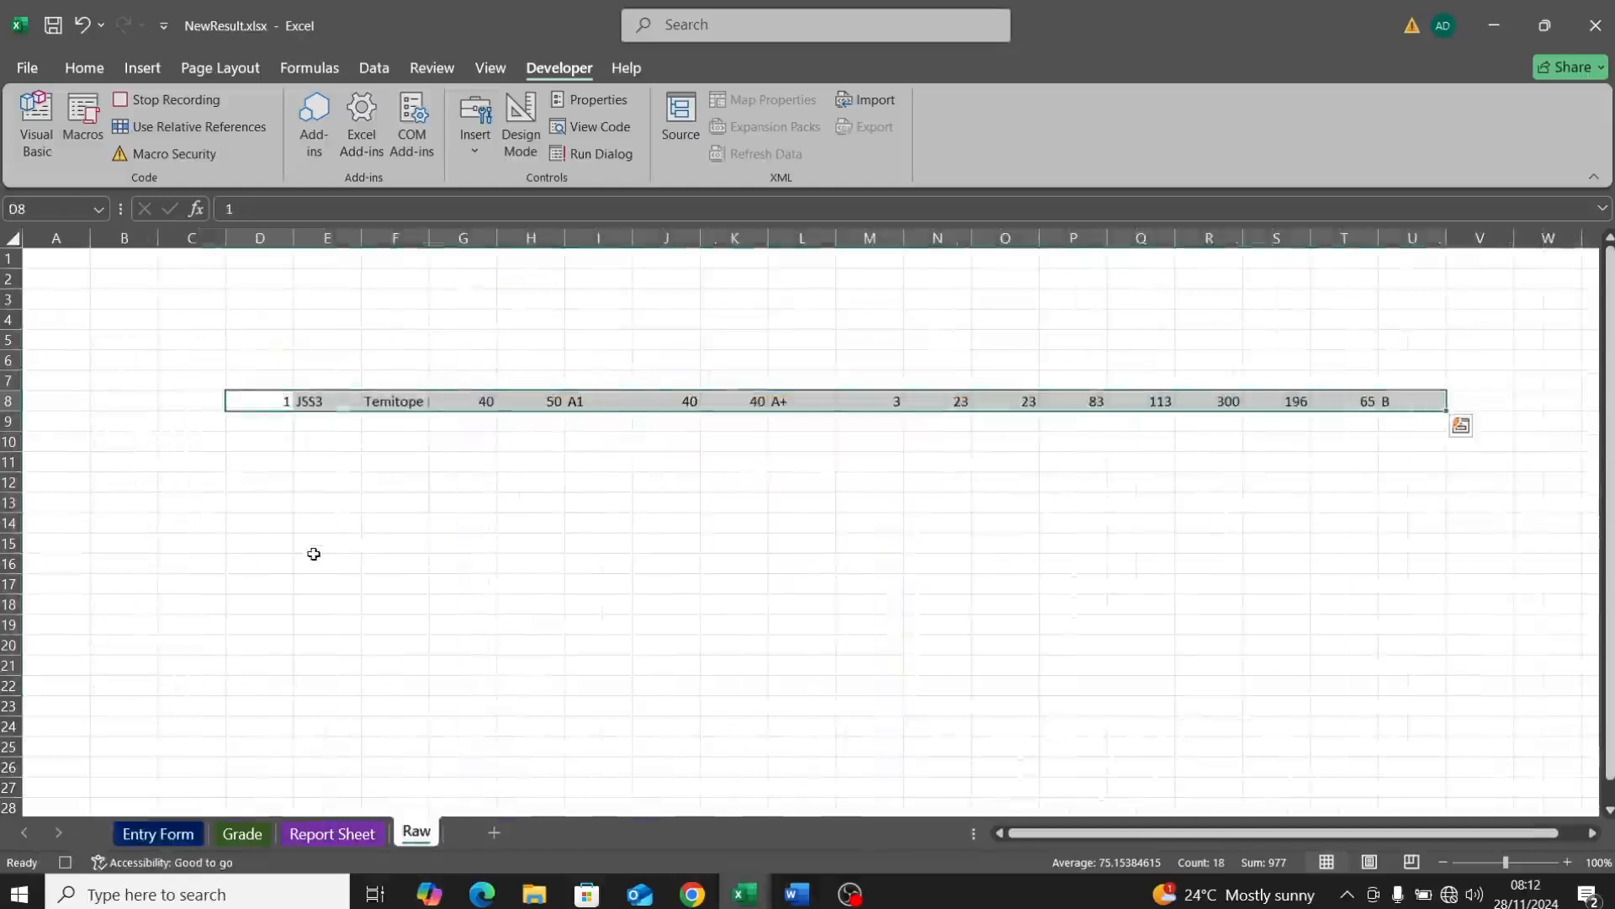
pyautogui.press('Delete')
pyautogui.click(254, 376)
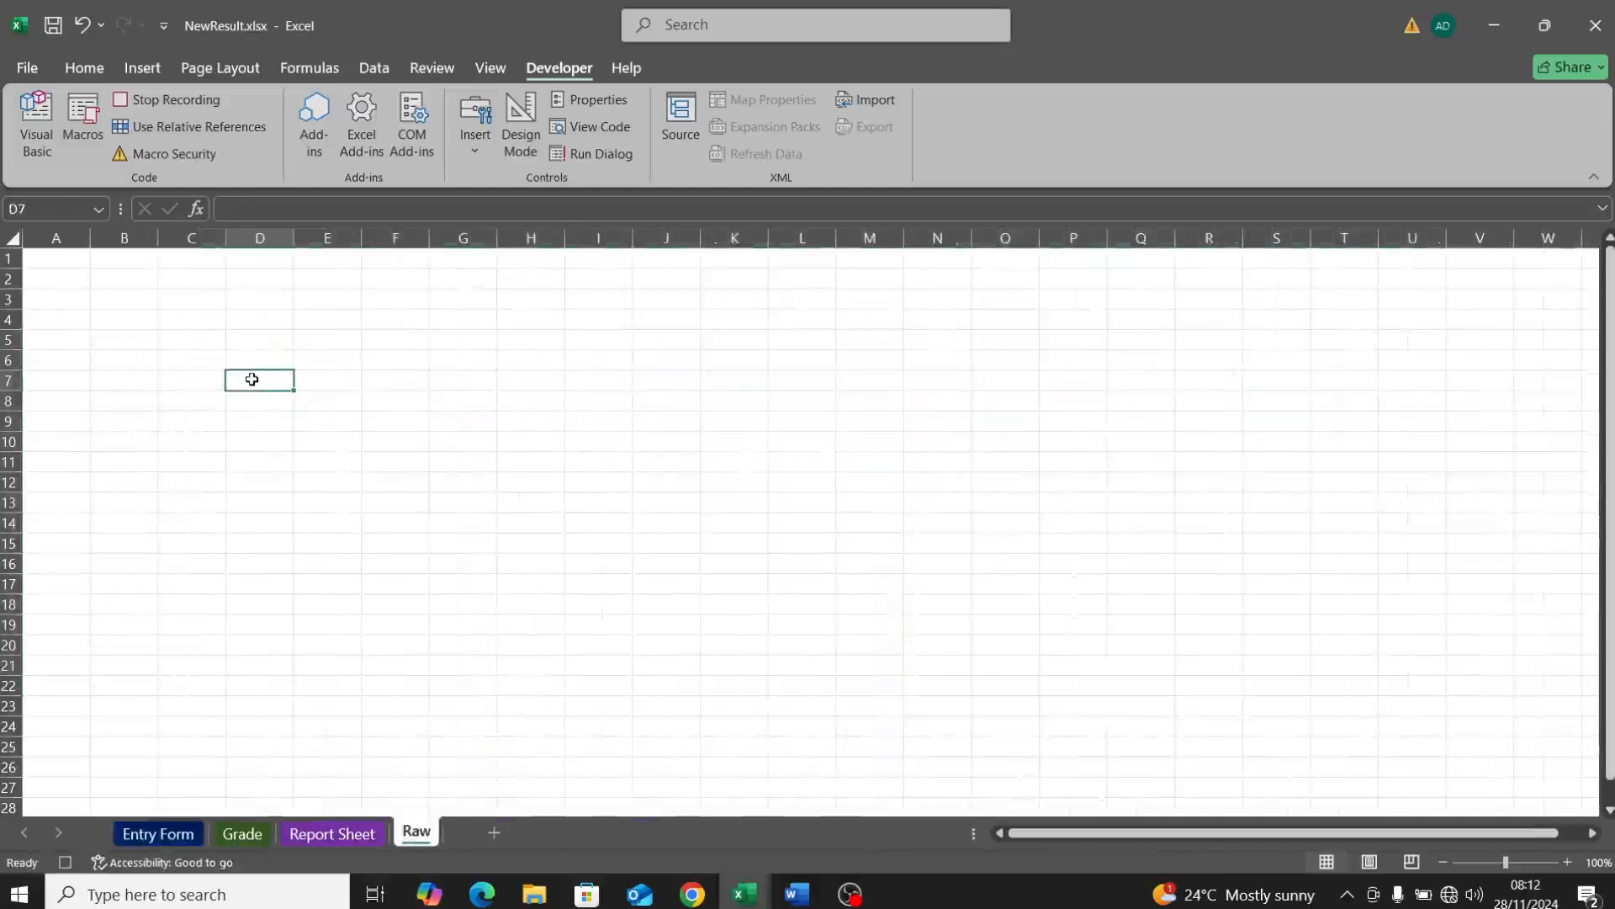
pyautogui.rightClick(254, 384)
pyautogui.click(213, 321)
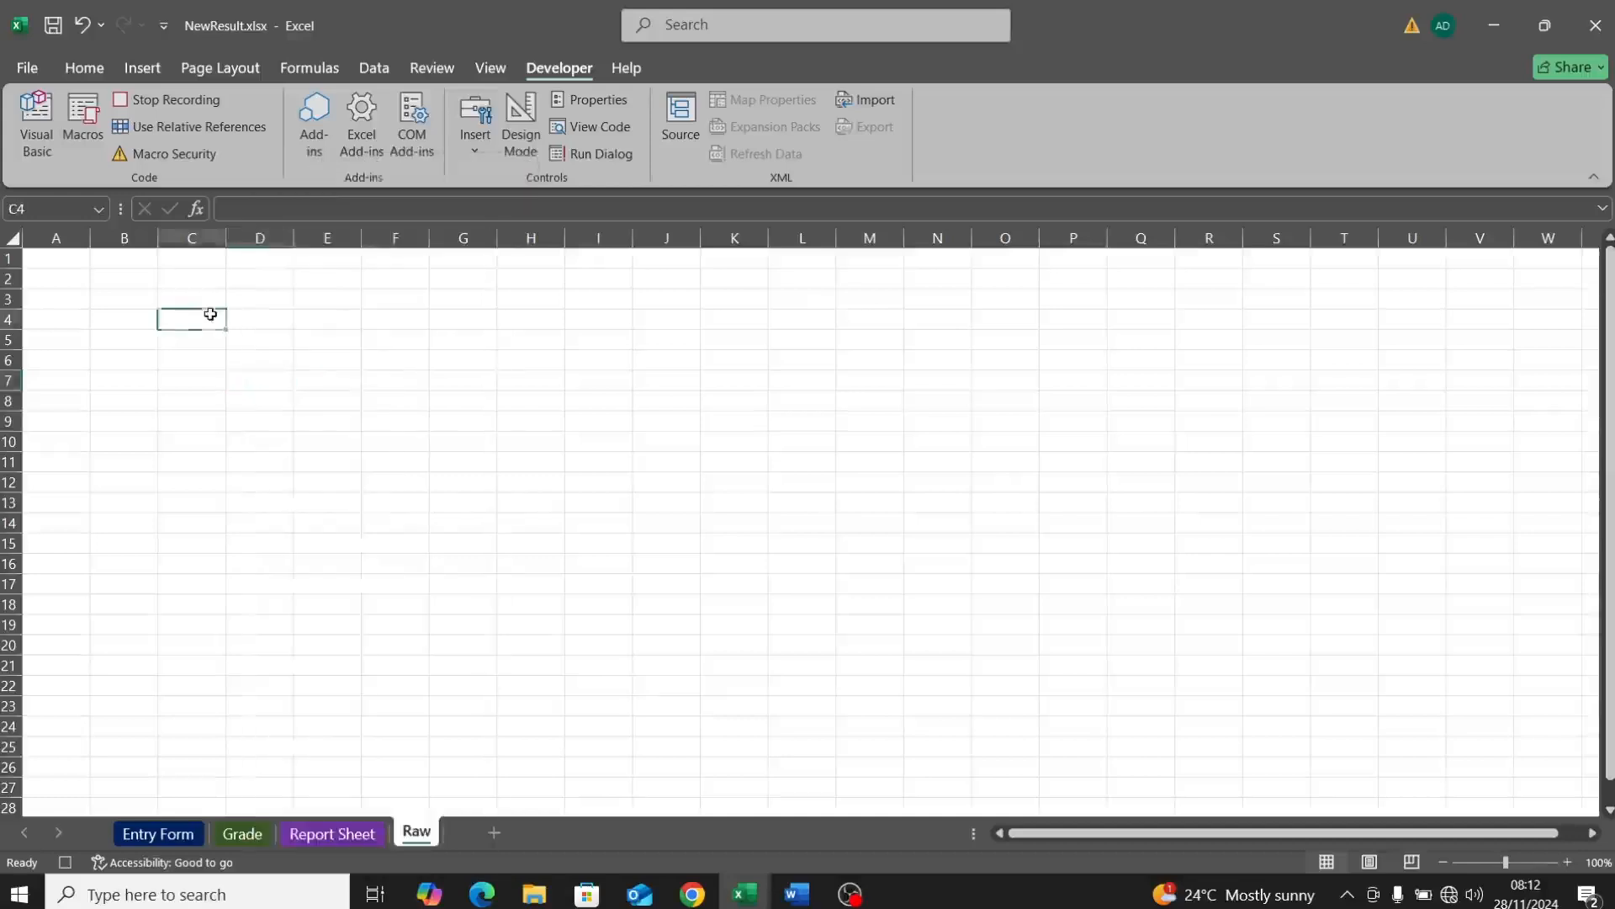
pyautogui.click(246, 348)
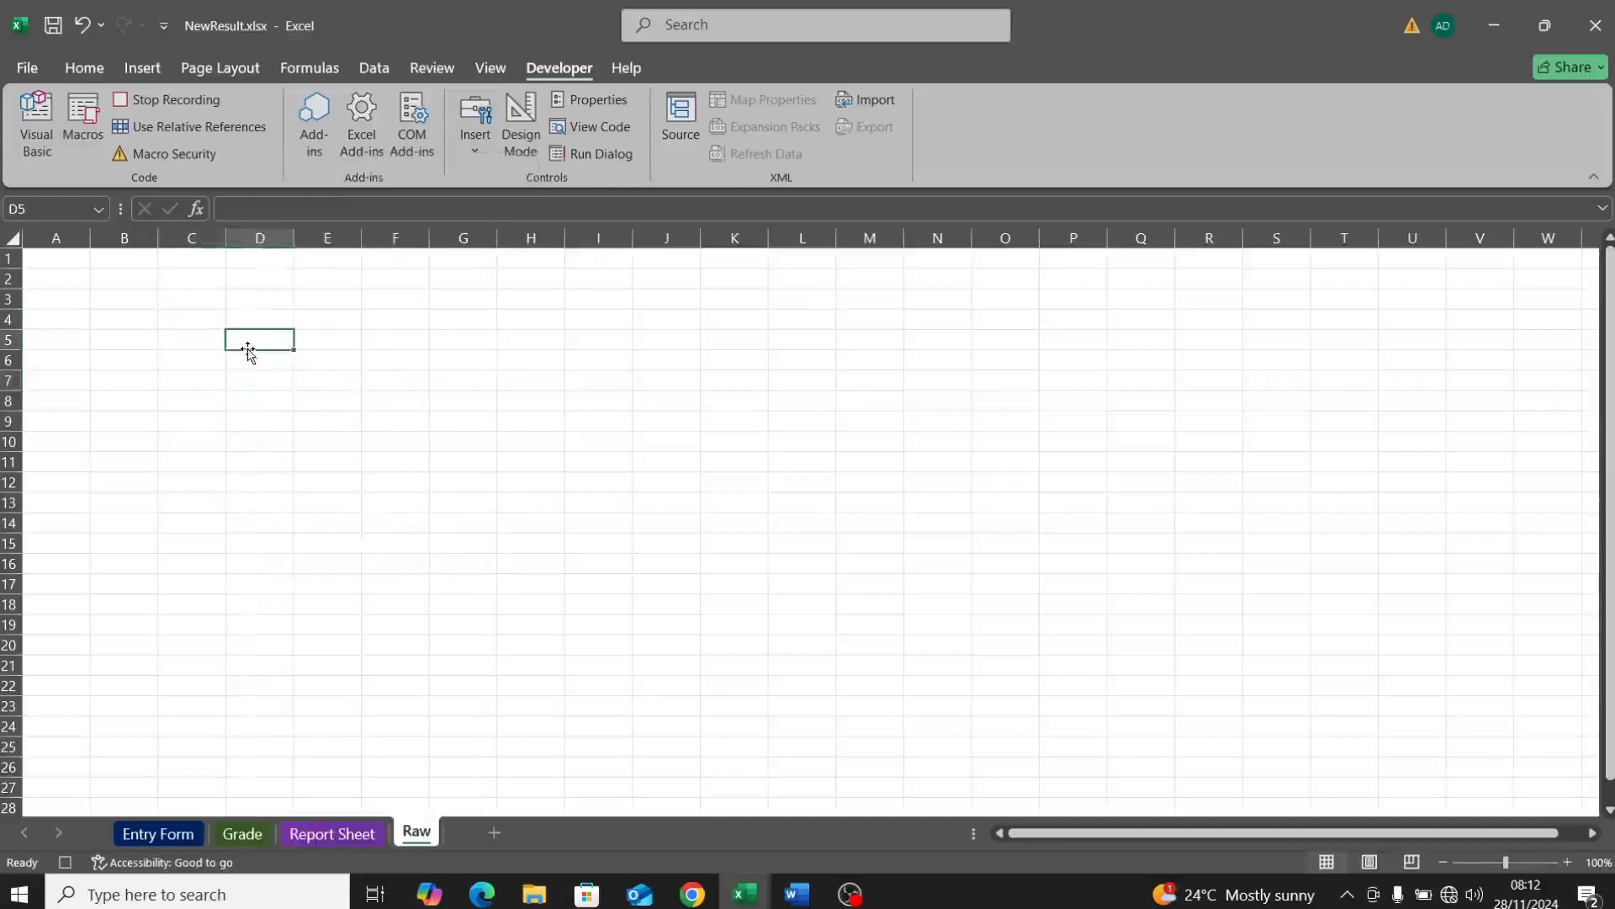
pyautogui.rightClick(246, 340)
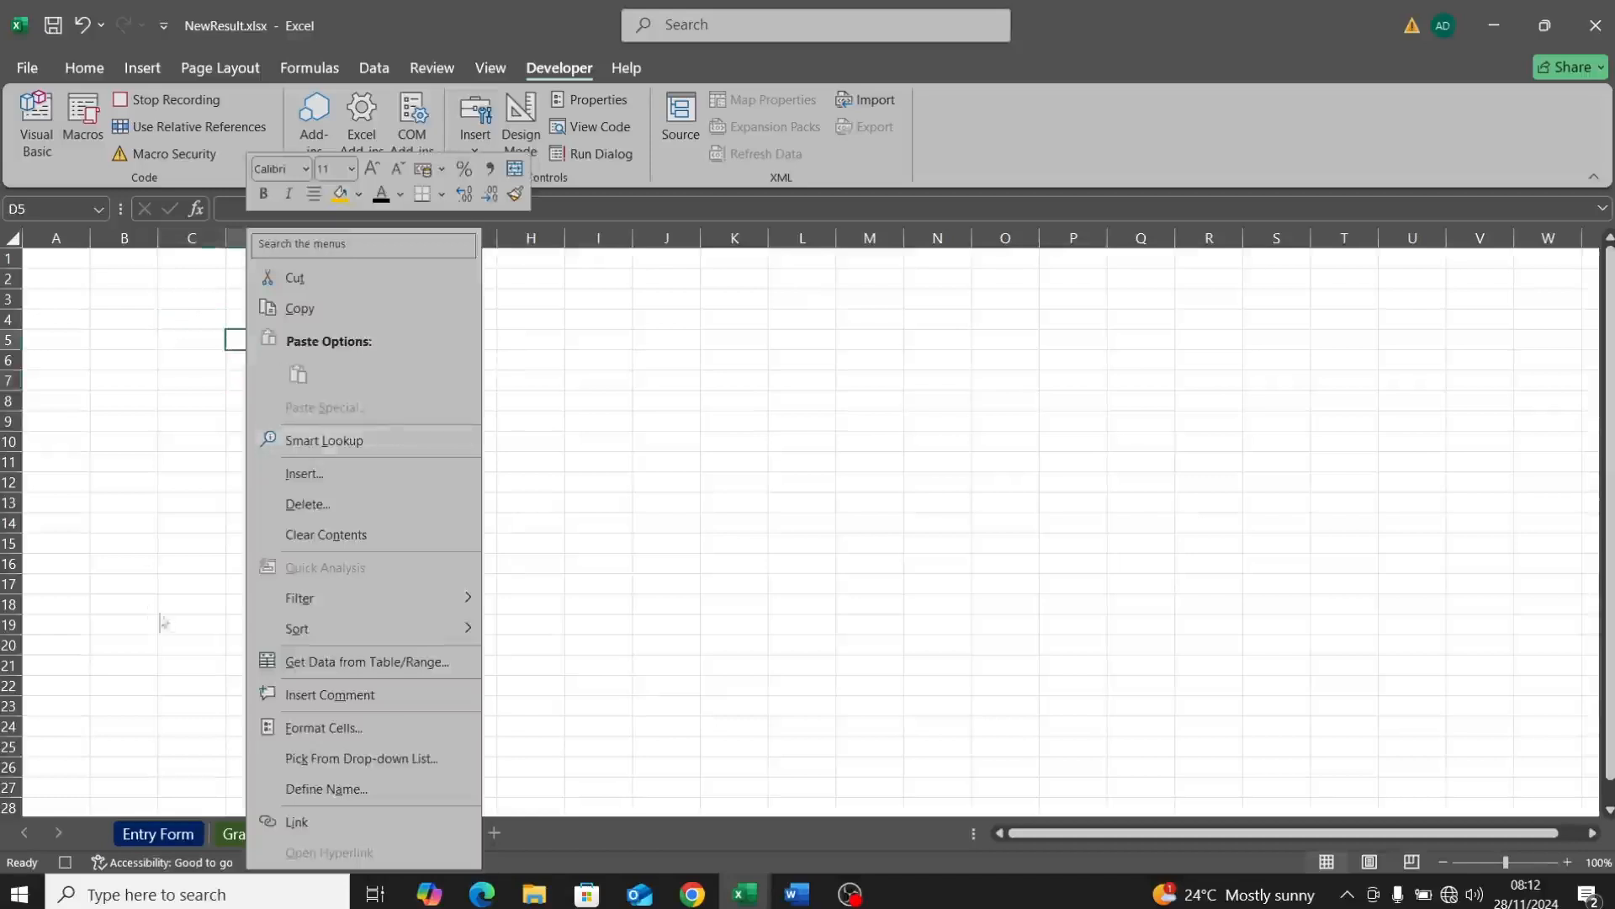
pyautogui.press('Escape')
# Step: Paste C5:C22 into Raw D5 as transposed values, then copy the new row D5:U5
pyautogui.click(157, 832)
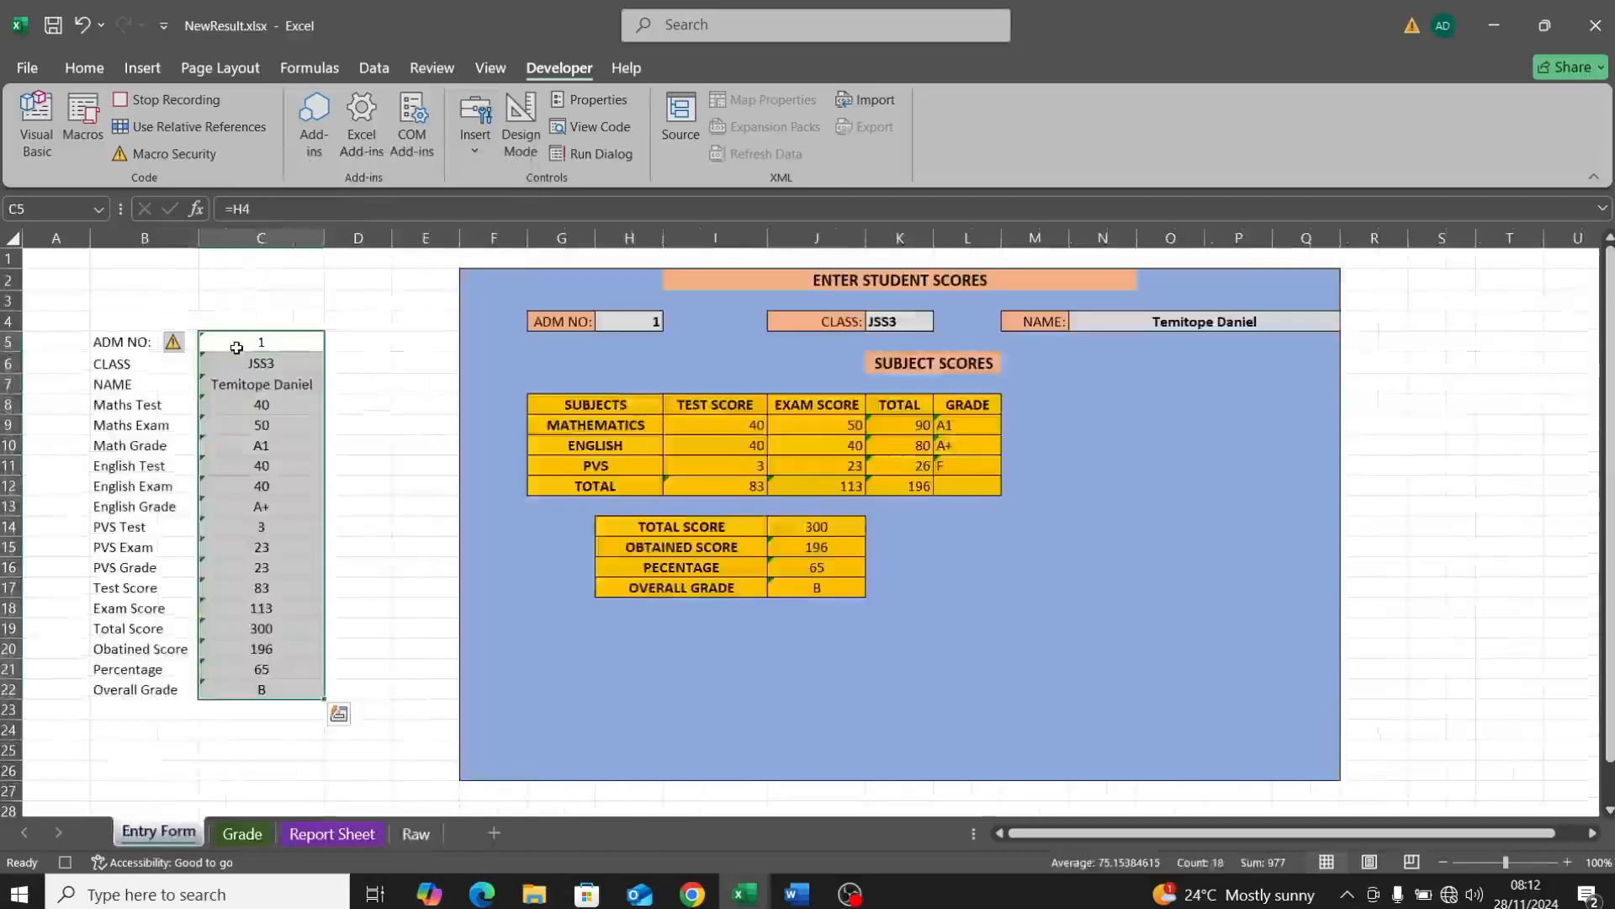
pyautogui.hotkey('ctrl', 'c')
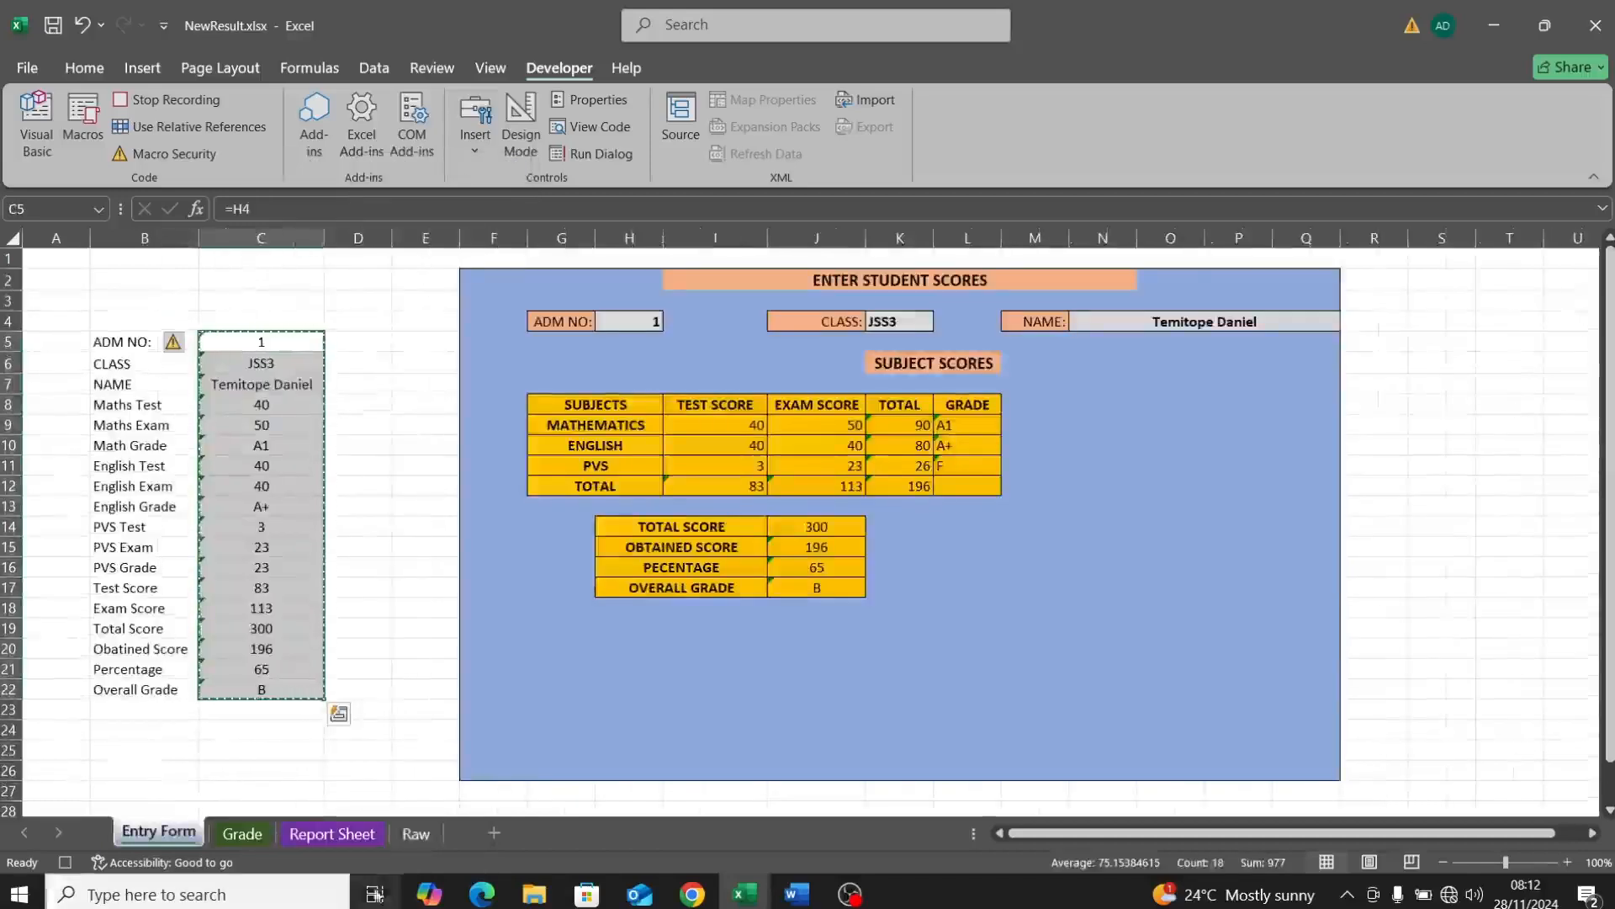
pyautogui.click(416, 833)
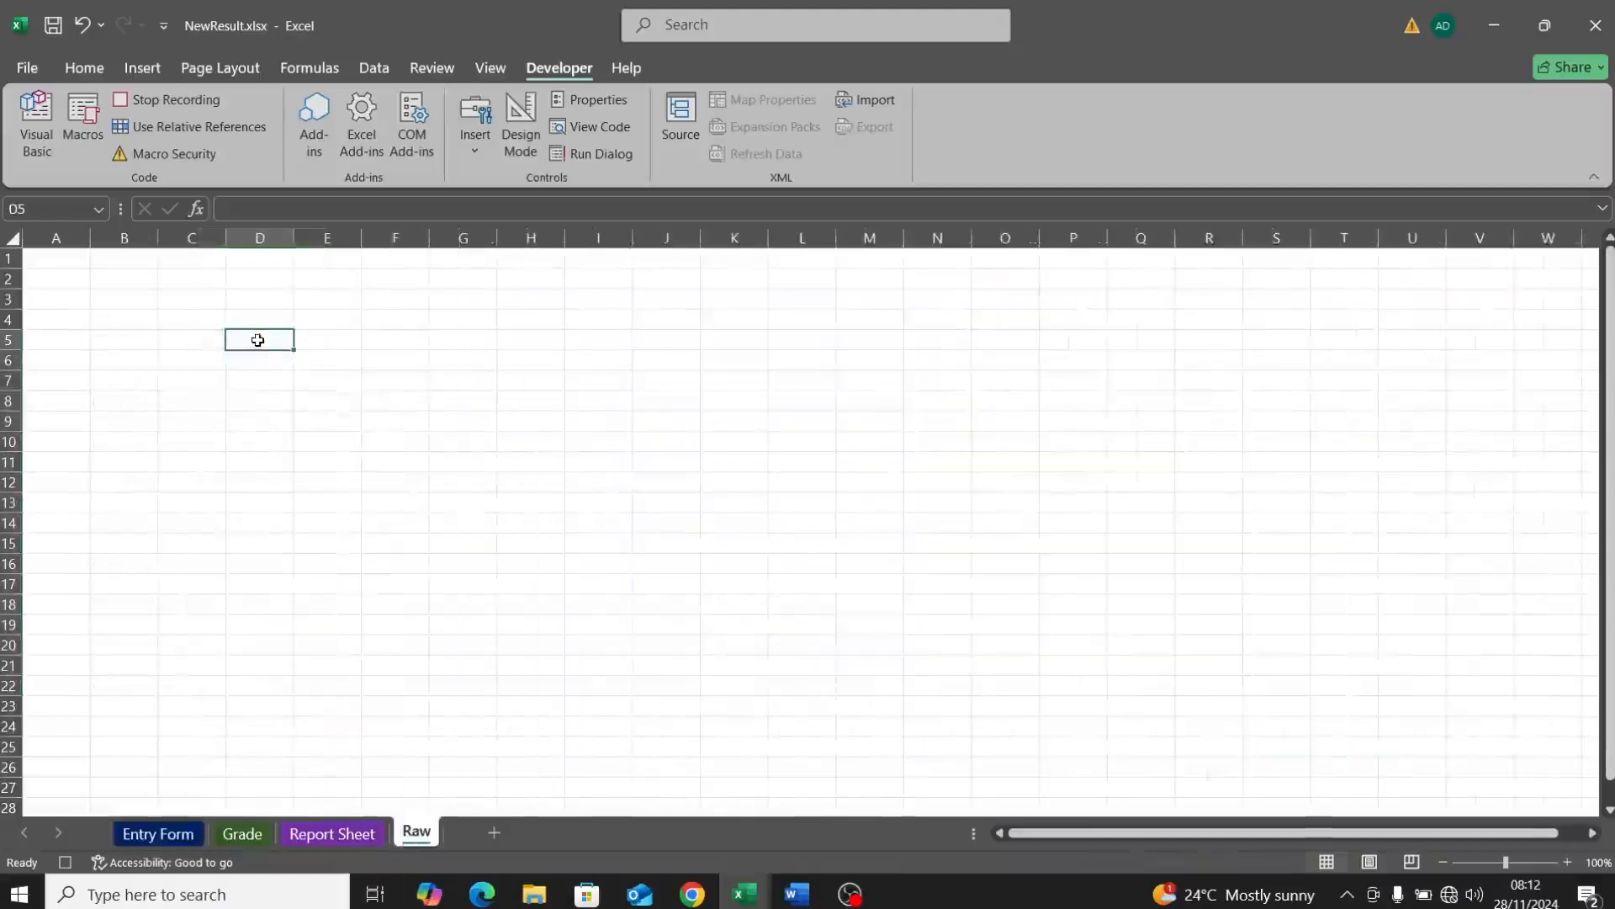
pyautogui.rightClick(256, 339)
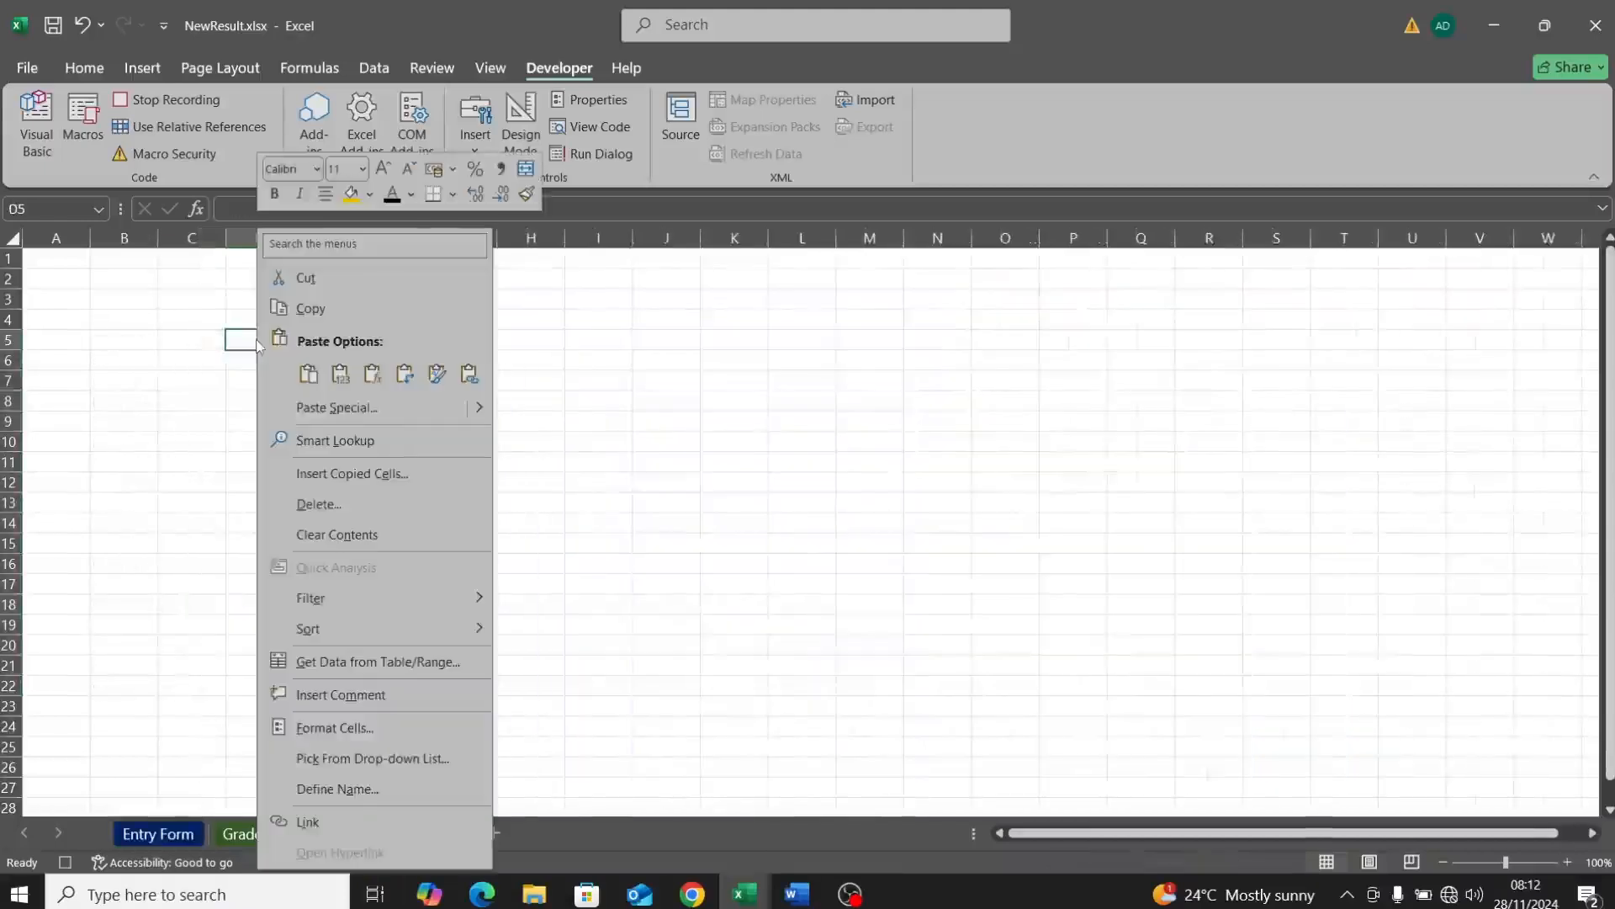
pyautogui.click(333, 408)
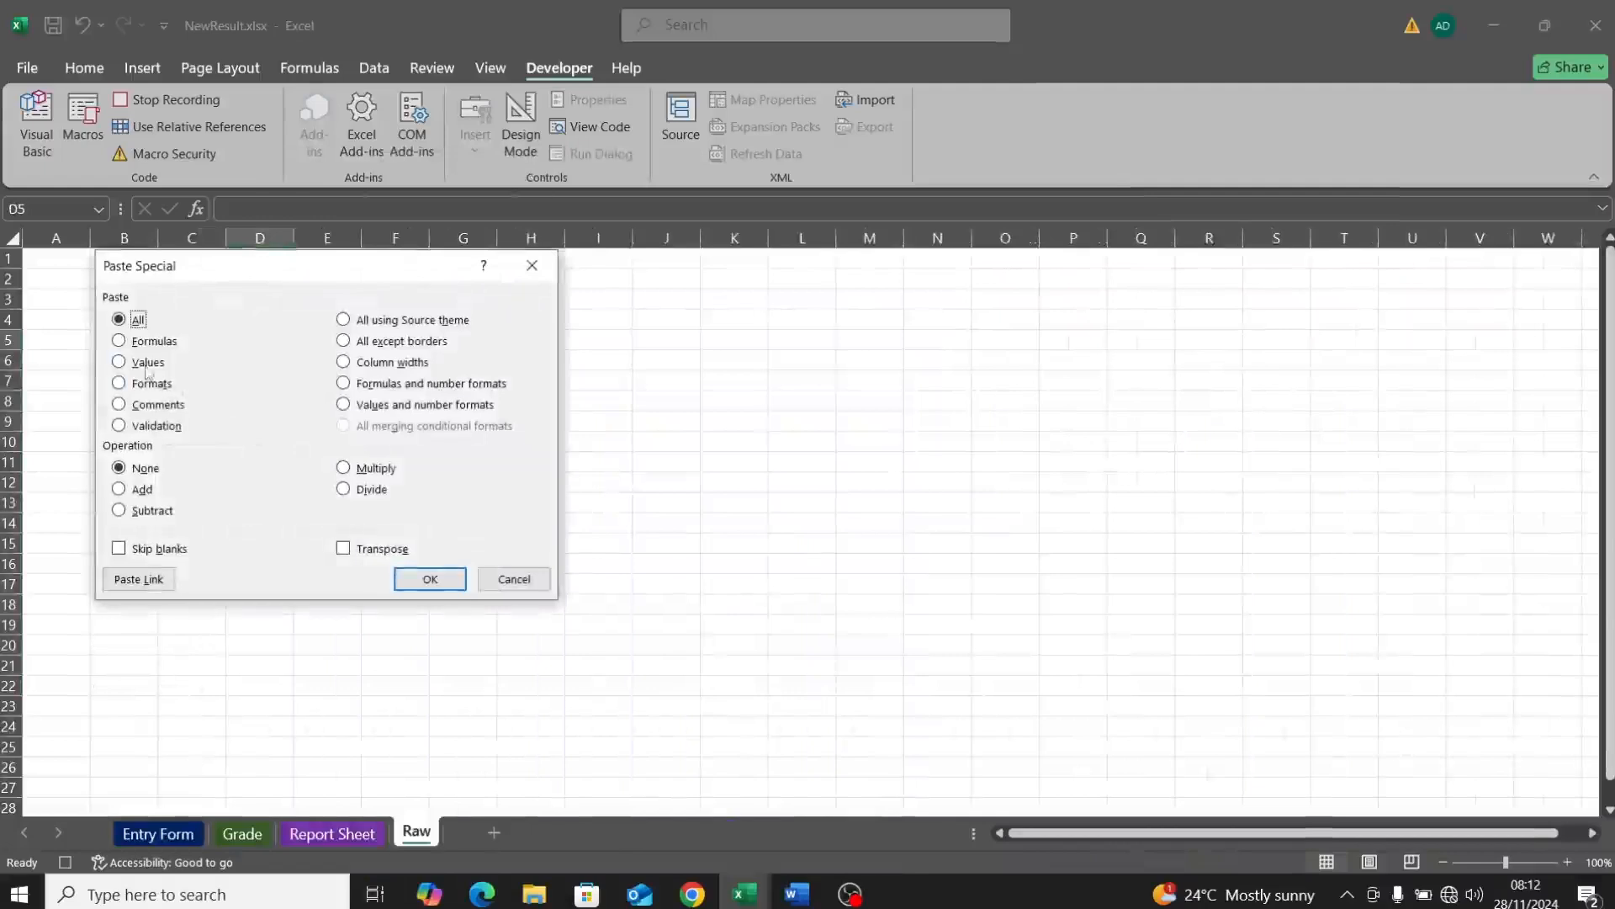
pyautogui.click(146, 367)
pyautogui.click(346, 552)
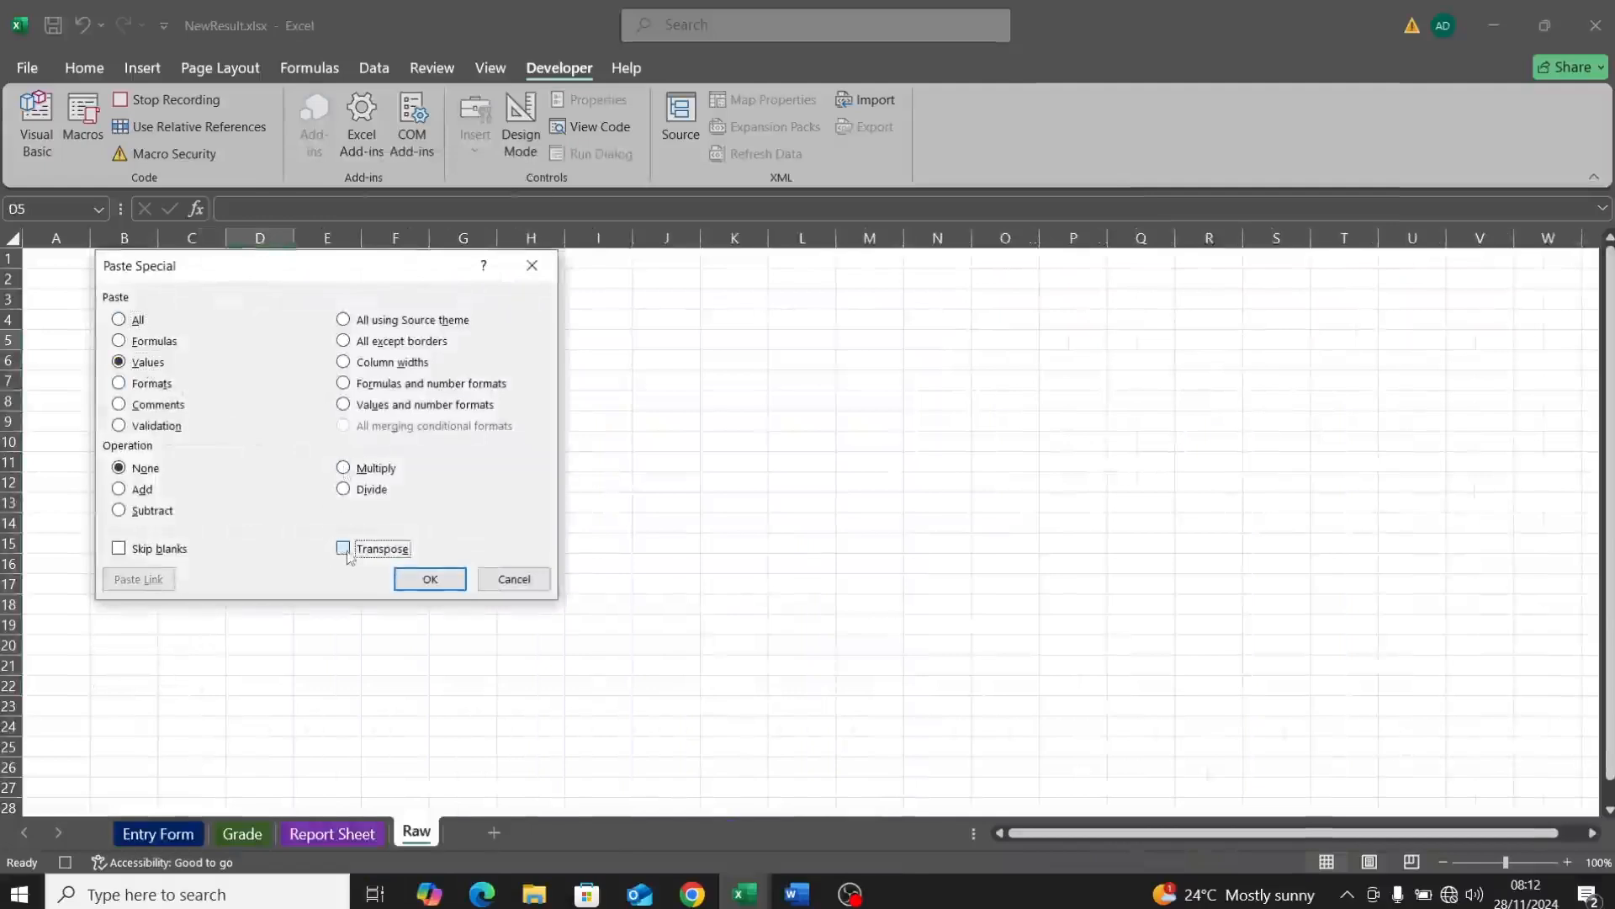
pyautogui.click(429, 579)
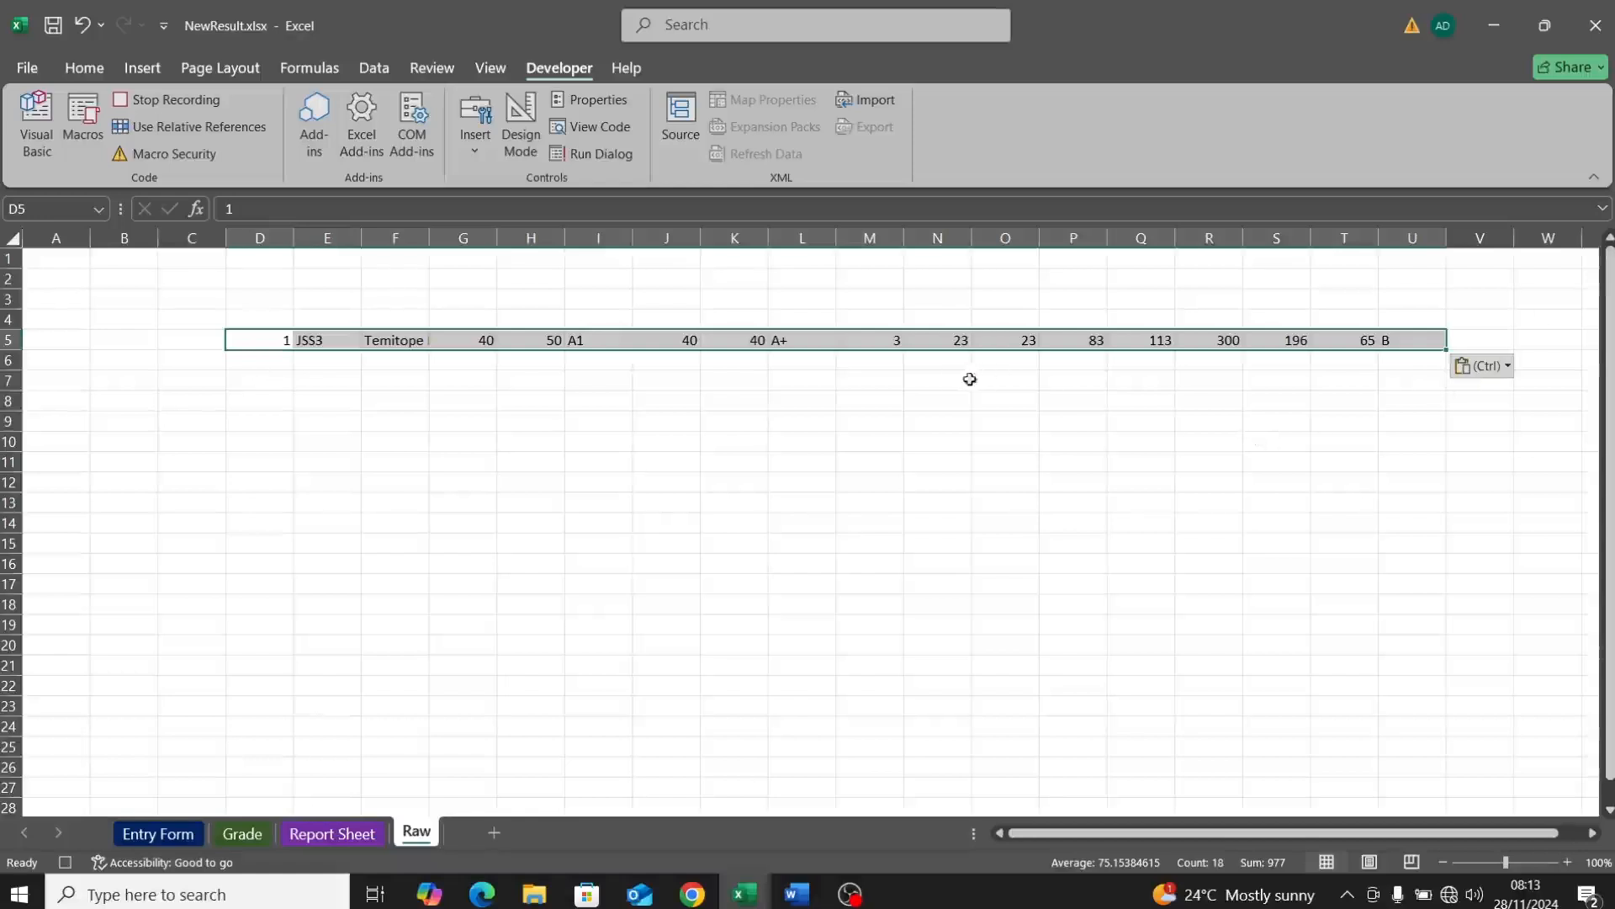
pyautogui.hotkey('ctrl', 'c')
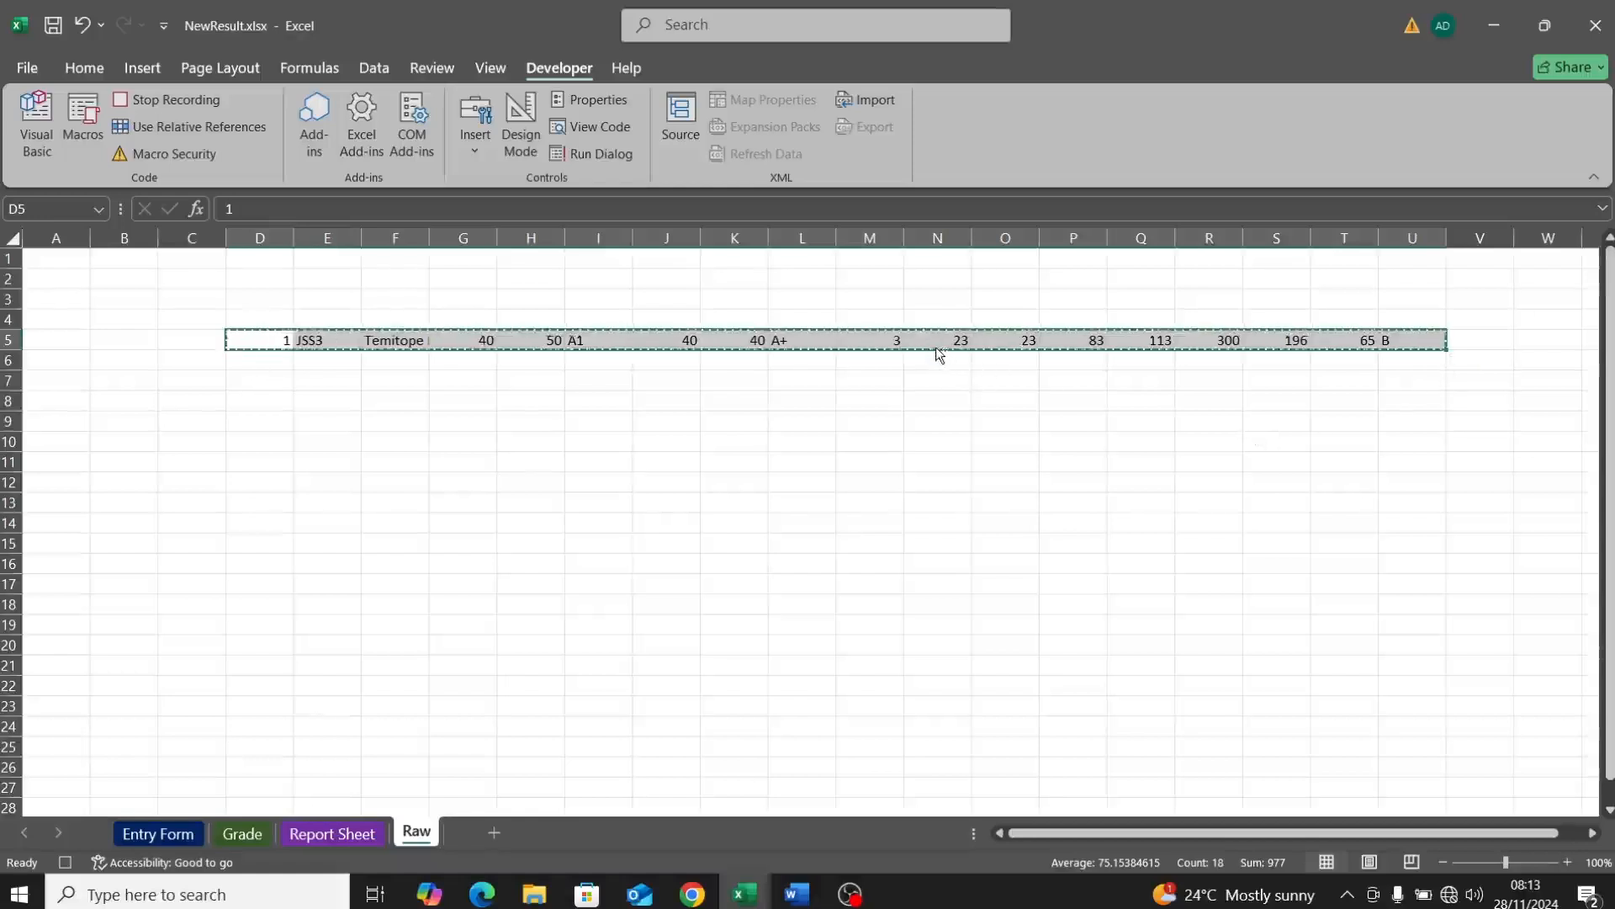
pyautogui.click(352, 827)
# Step: Change and then restore the alignment of the Report Sheet rows below the header
pyautogui.click(63, 306)
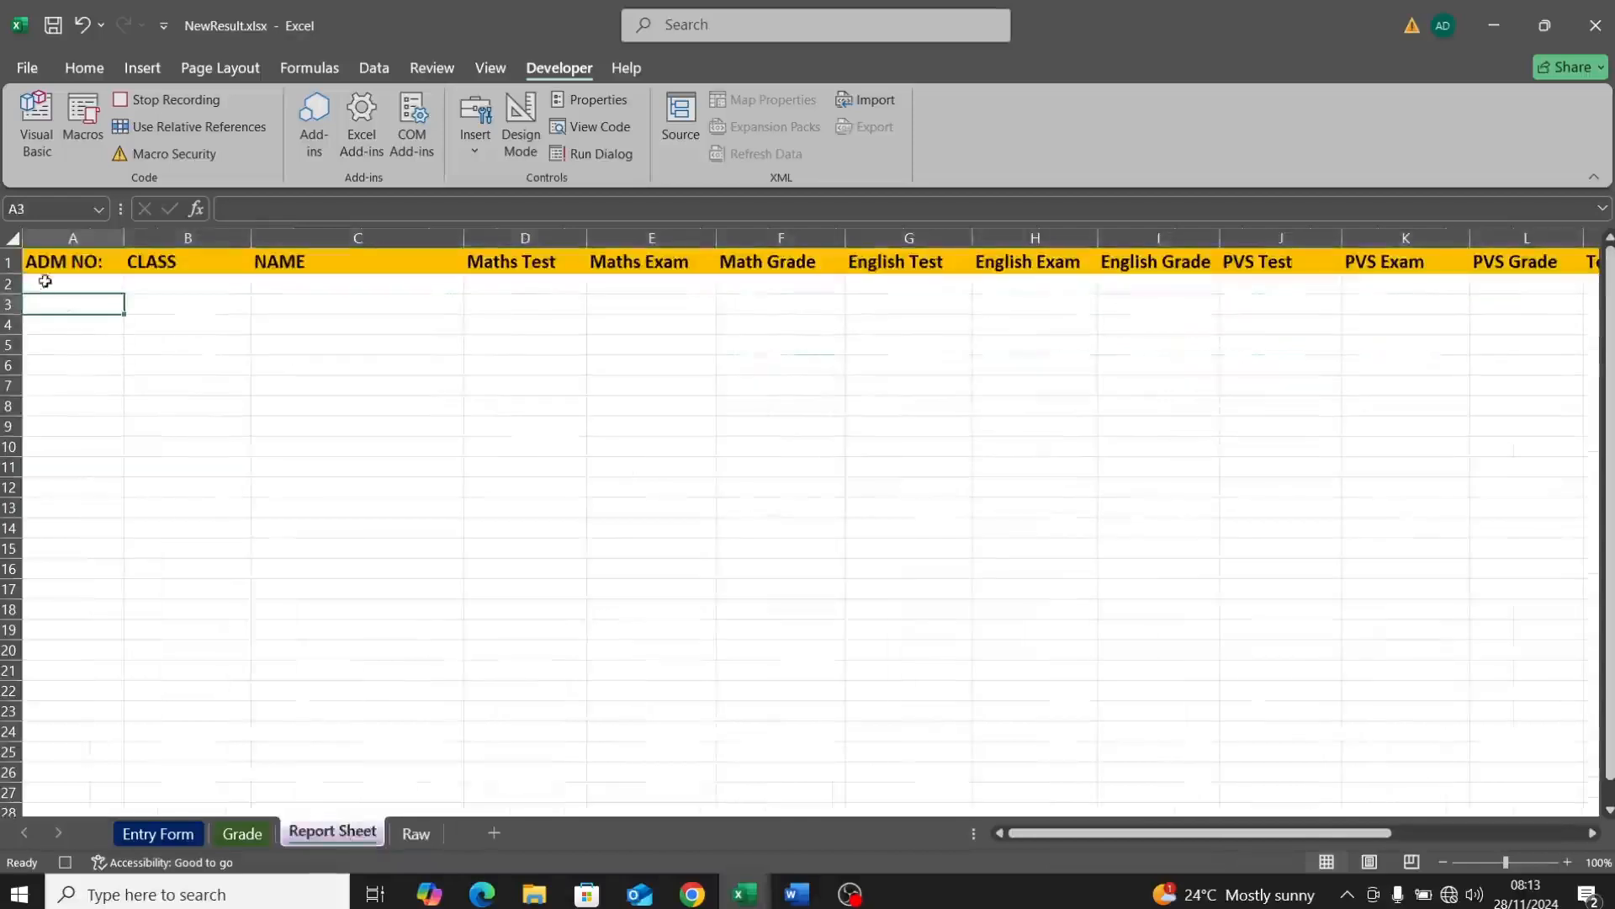
pyautogui.moveTo(64, 306); pyautogui.dragTo(1408, 791)
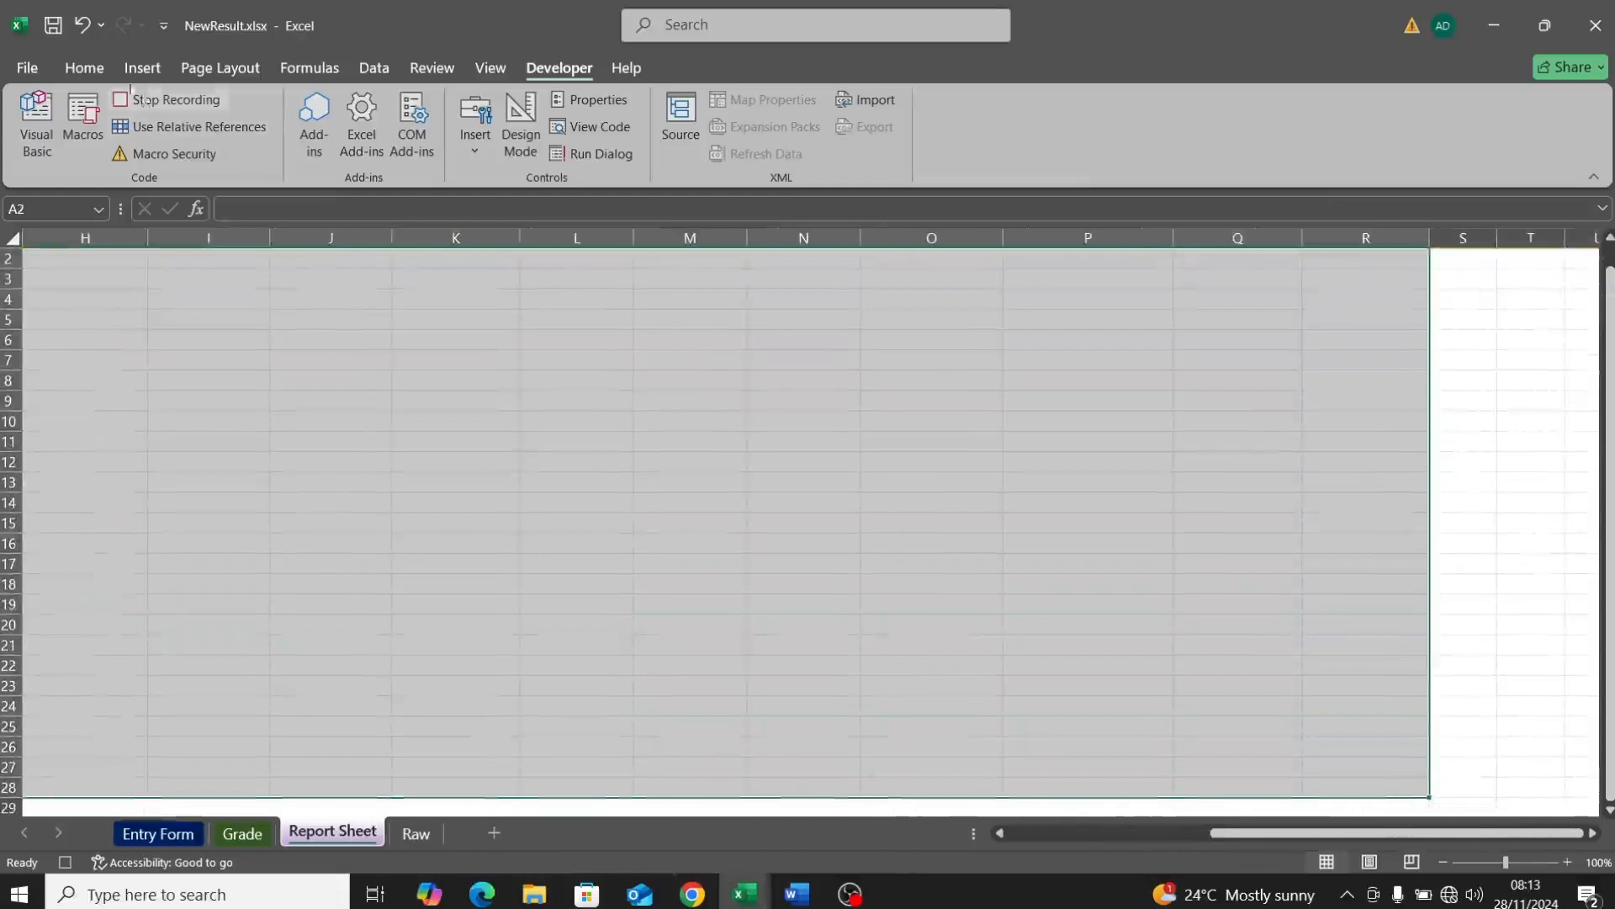
pyautogui.click(95, 81)
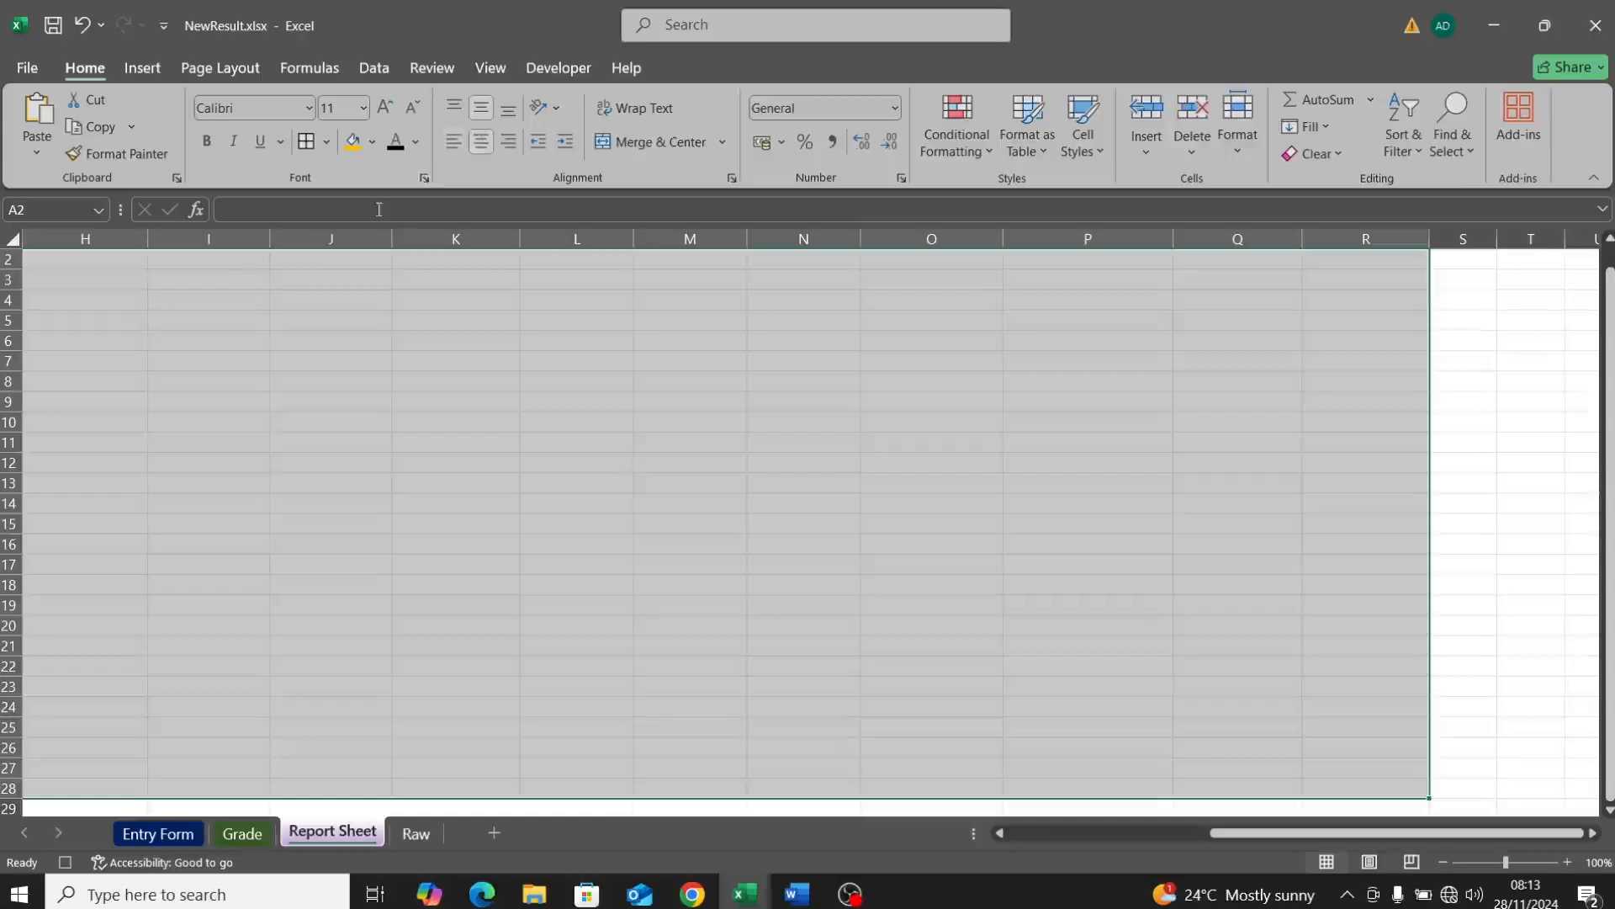
pyautogui.click(479, 150)
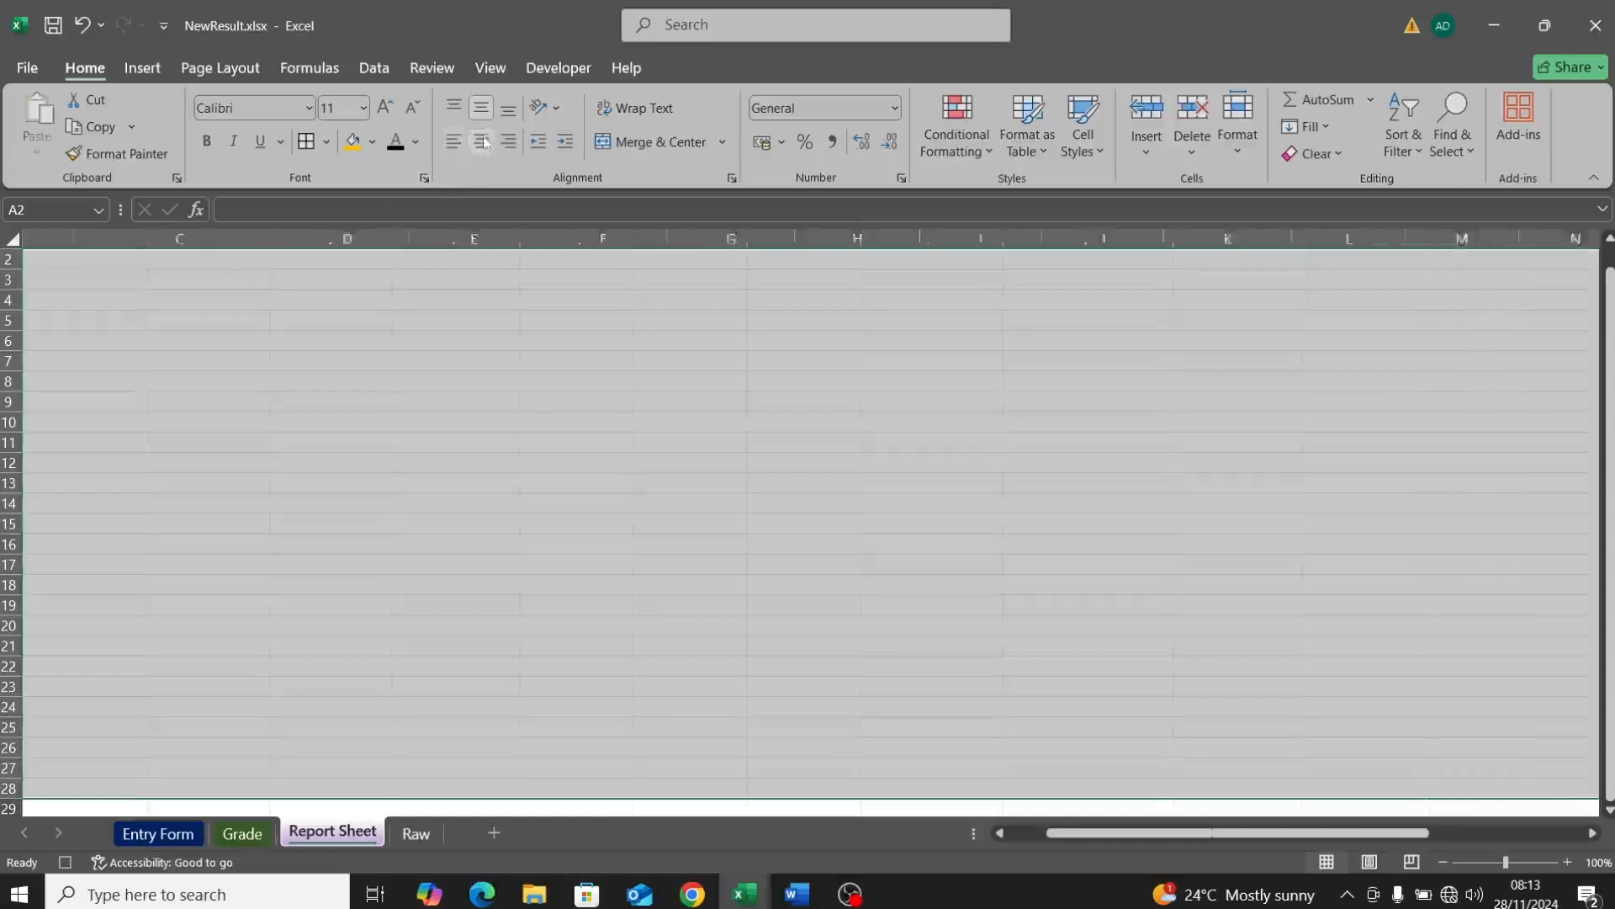
pyautogui.click(481, 109)
pyautogui.click(481, 139)
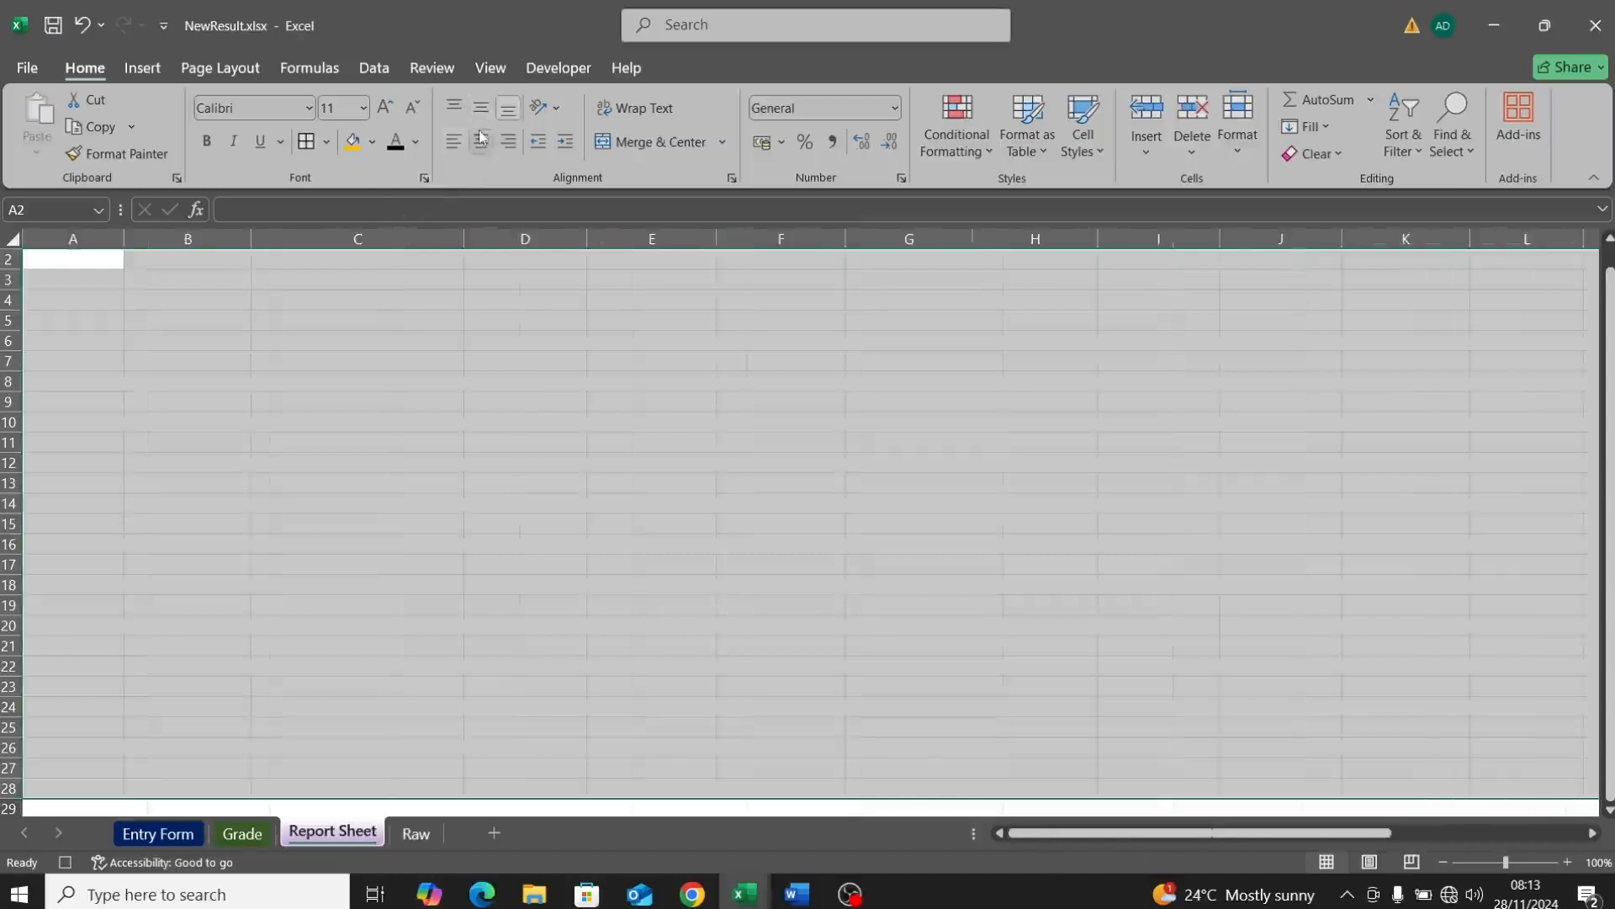
pyautogui.click(480, 108)
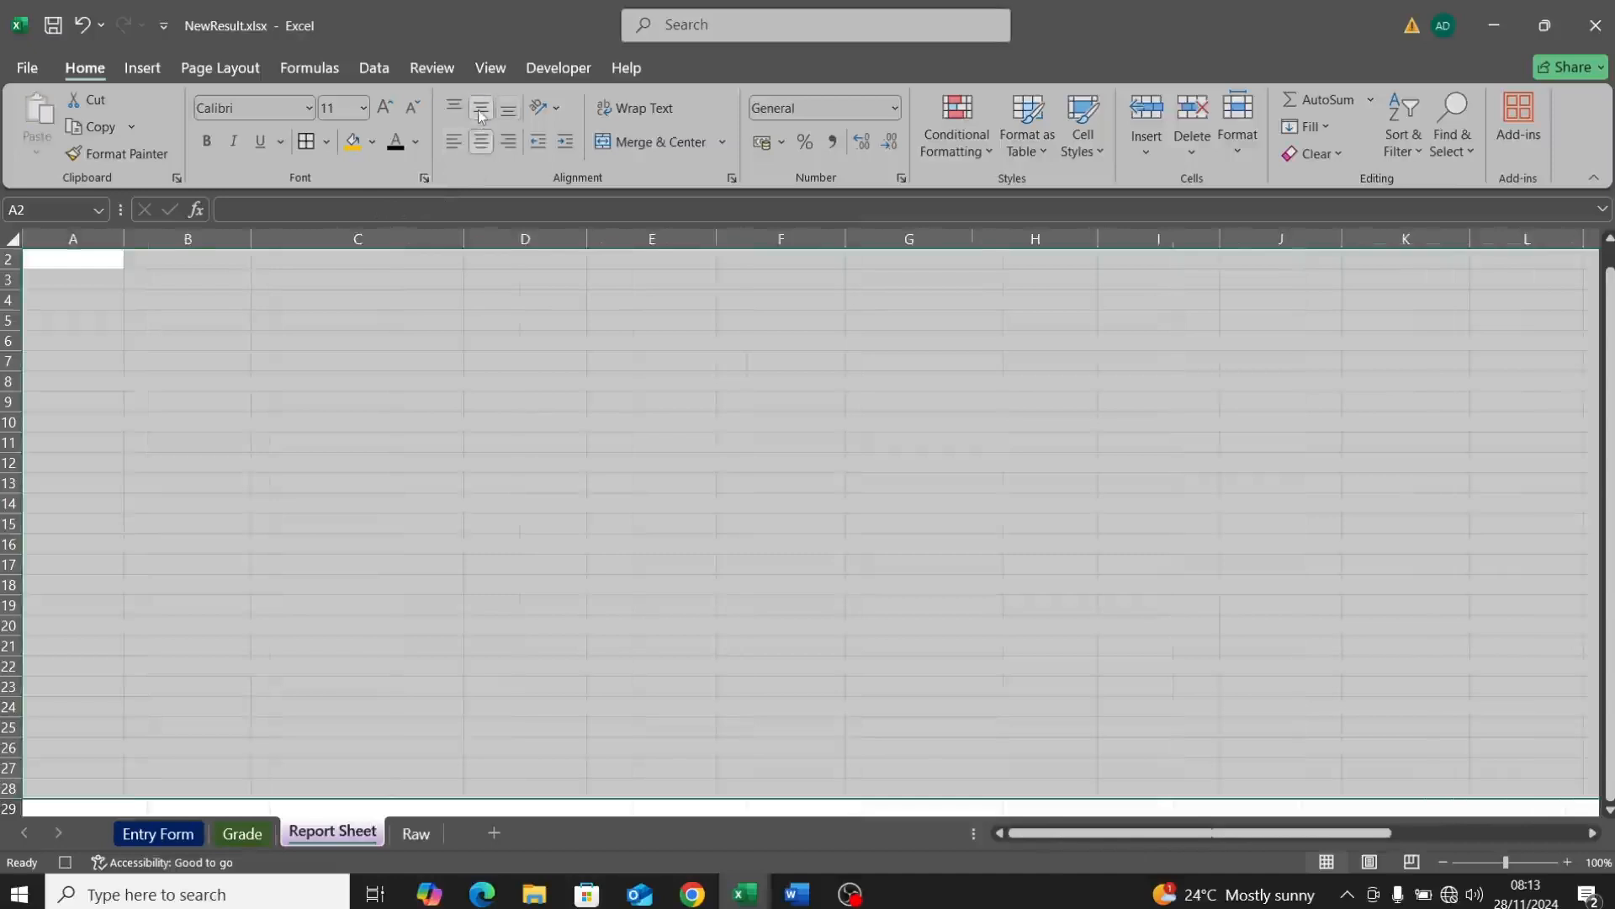
pyautogui.click(67, 276)
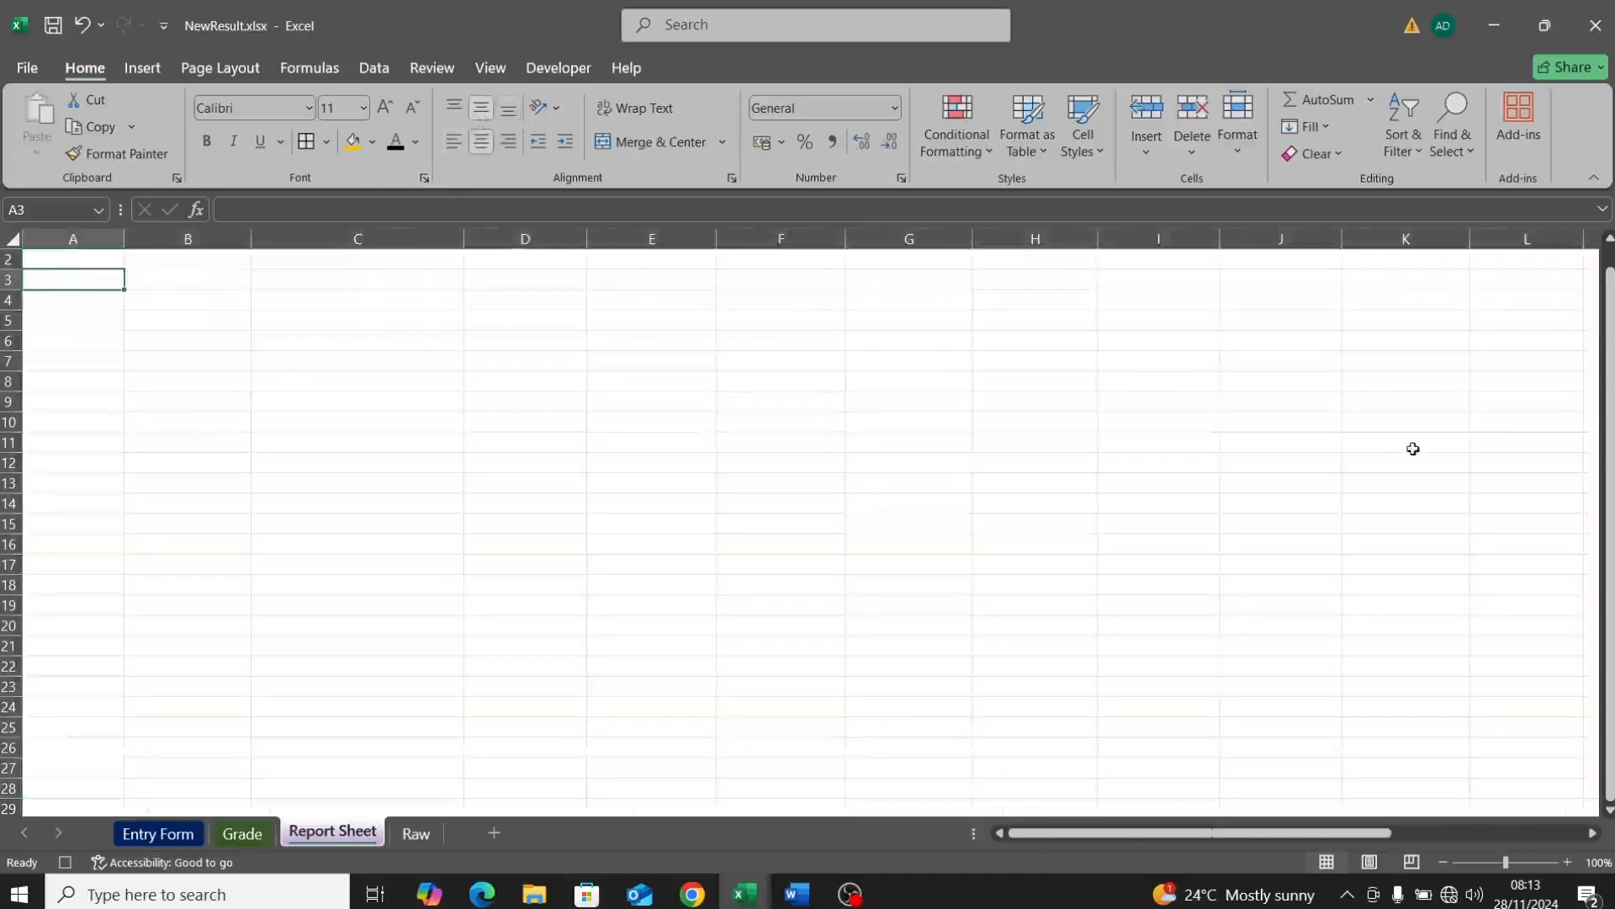
# Step: Insert a blank cell at A2, shifting the cells below down
pyautogui.scroll(1, 1609, 372)
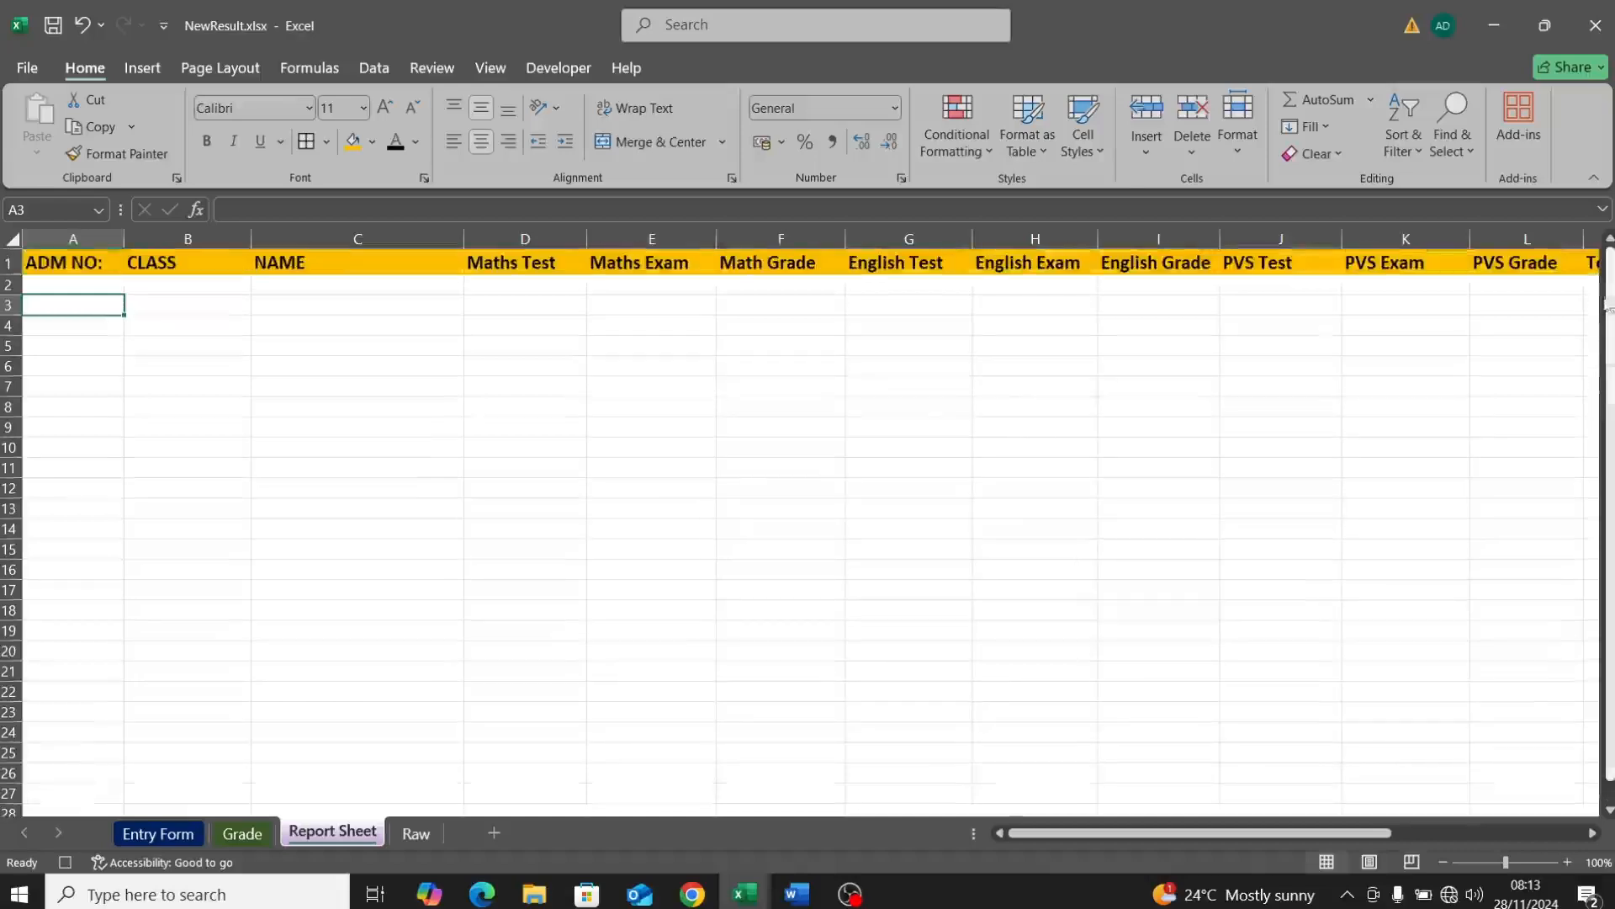
pyautogui.click(26, 287)
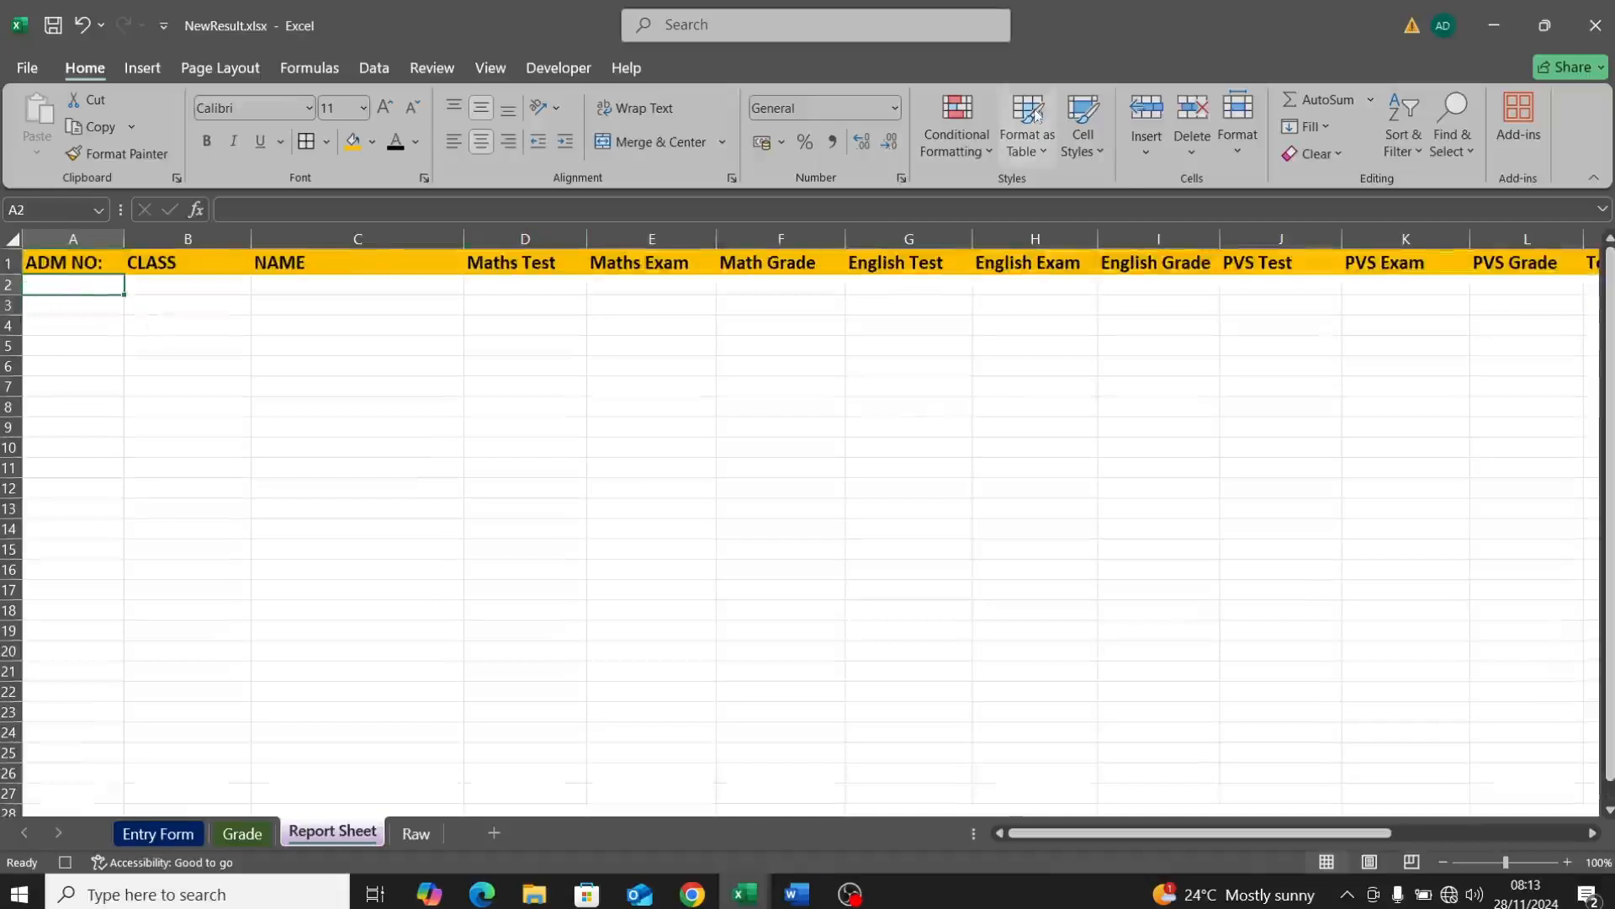
pyautogui.click(1148, 153)
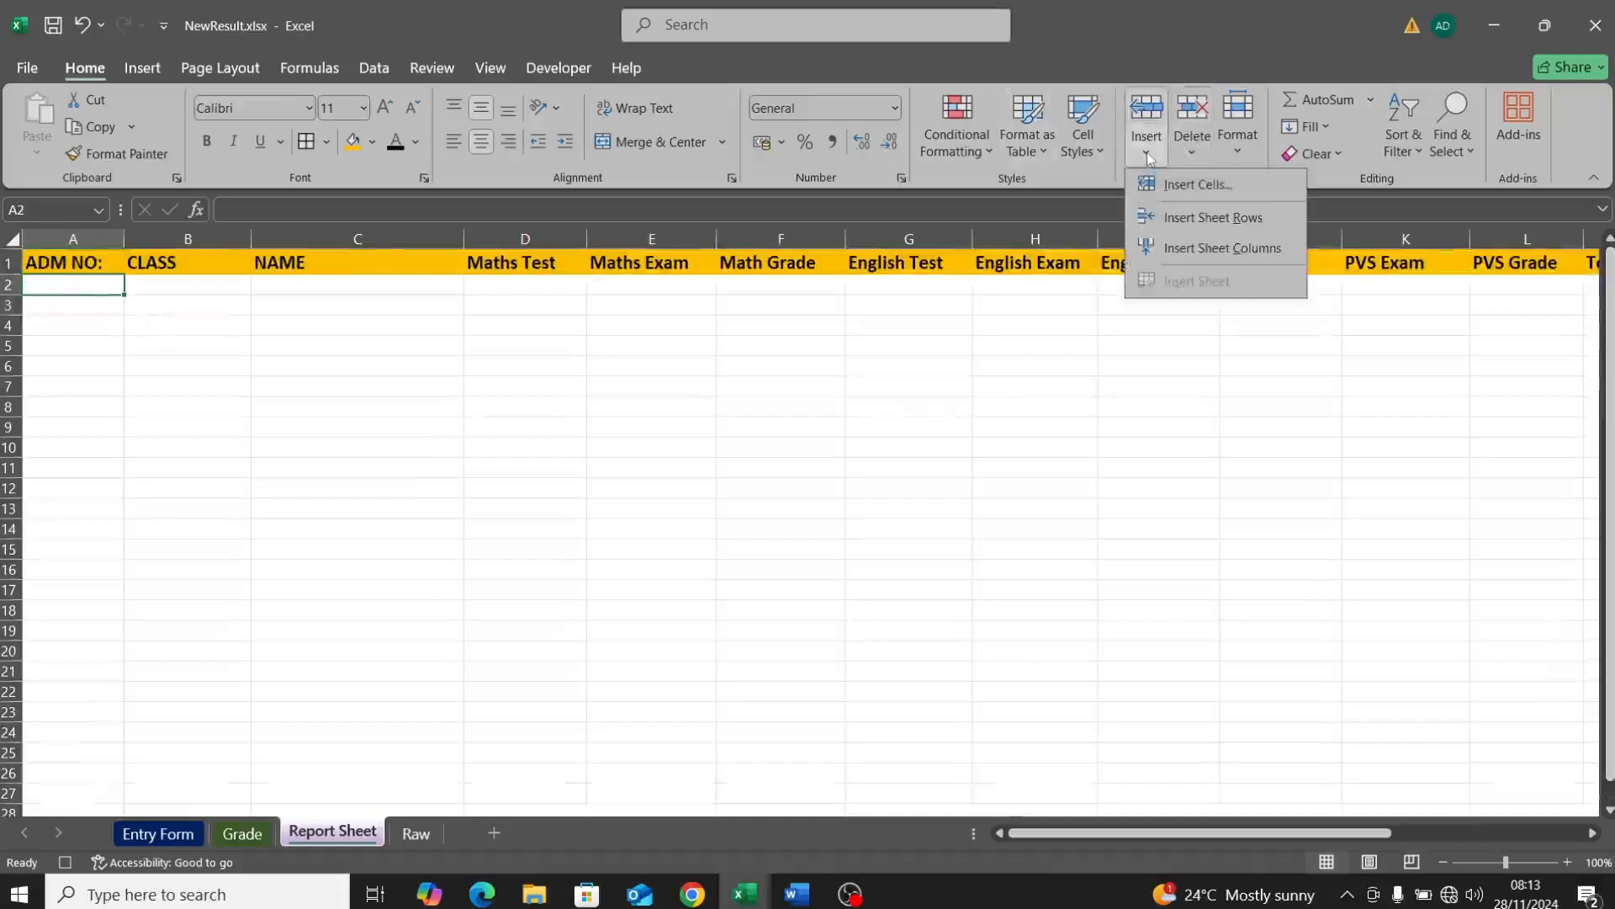
pyautogui.click(1189, 184)
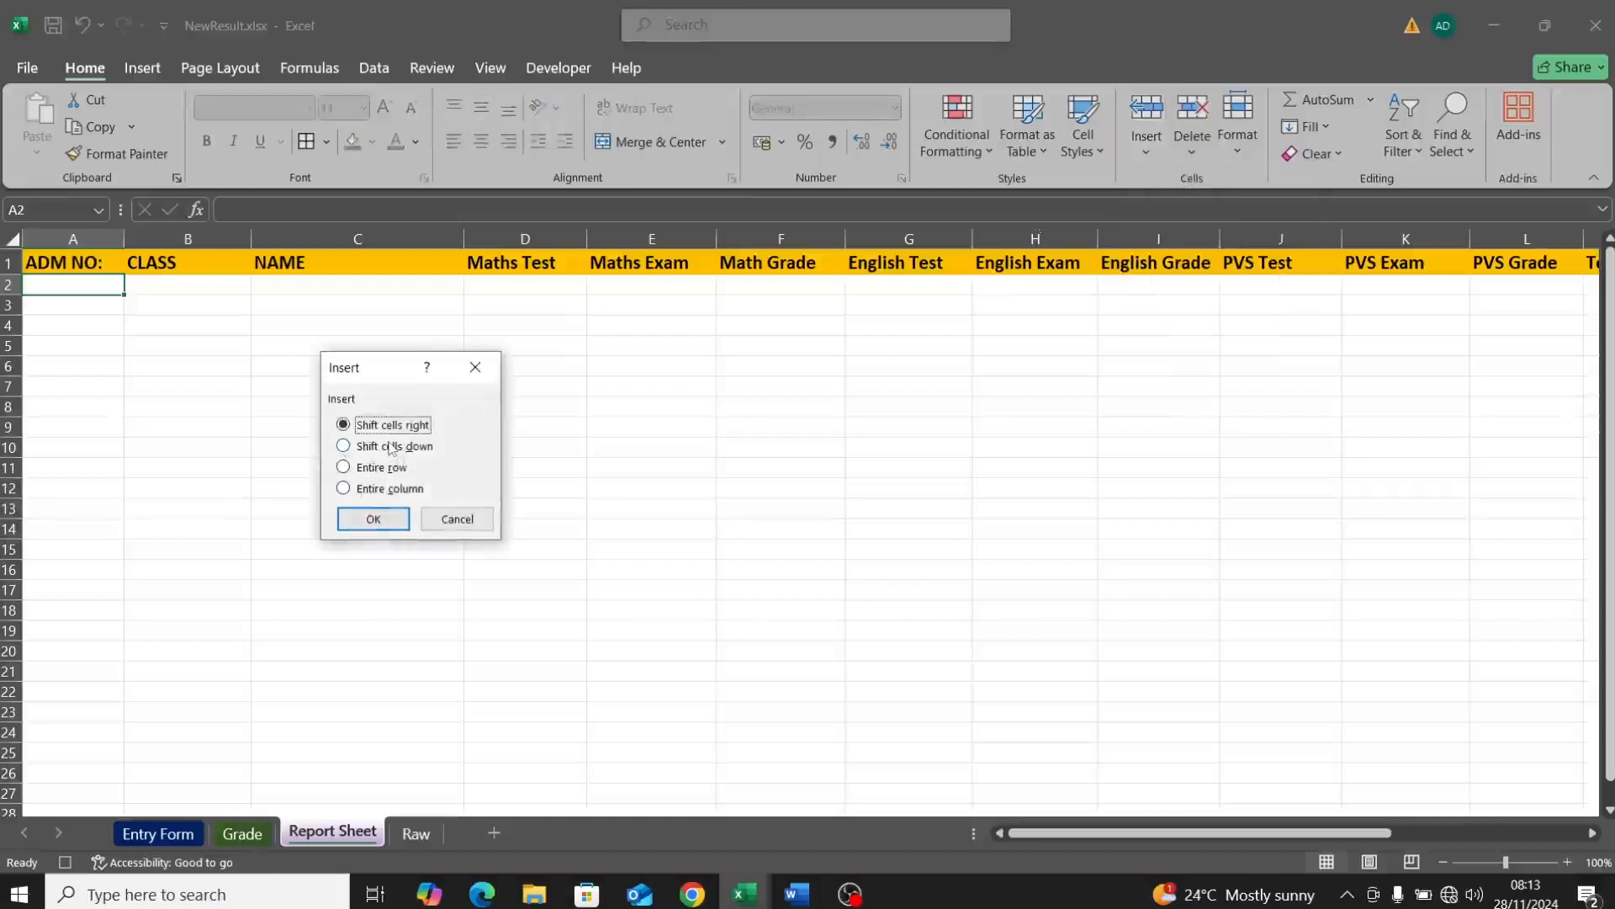
pyautogui.click(381, 449)
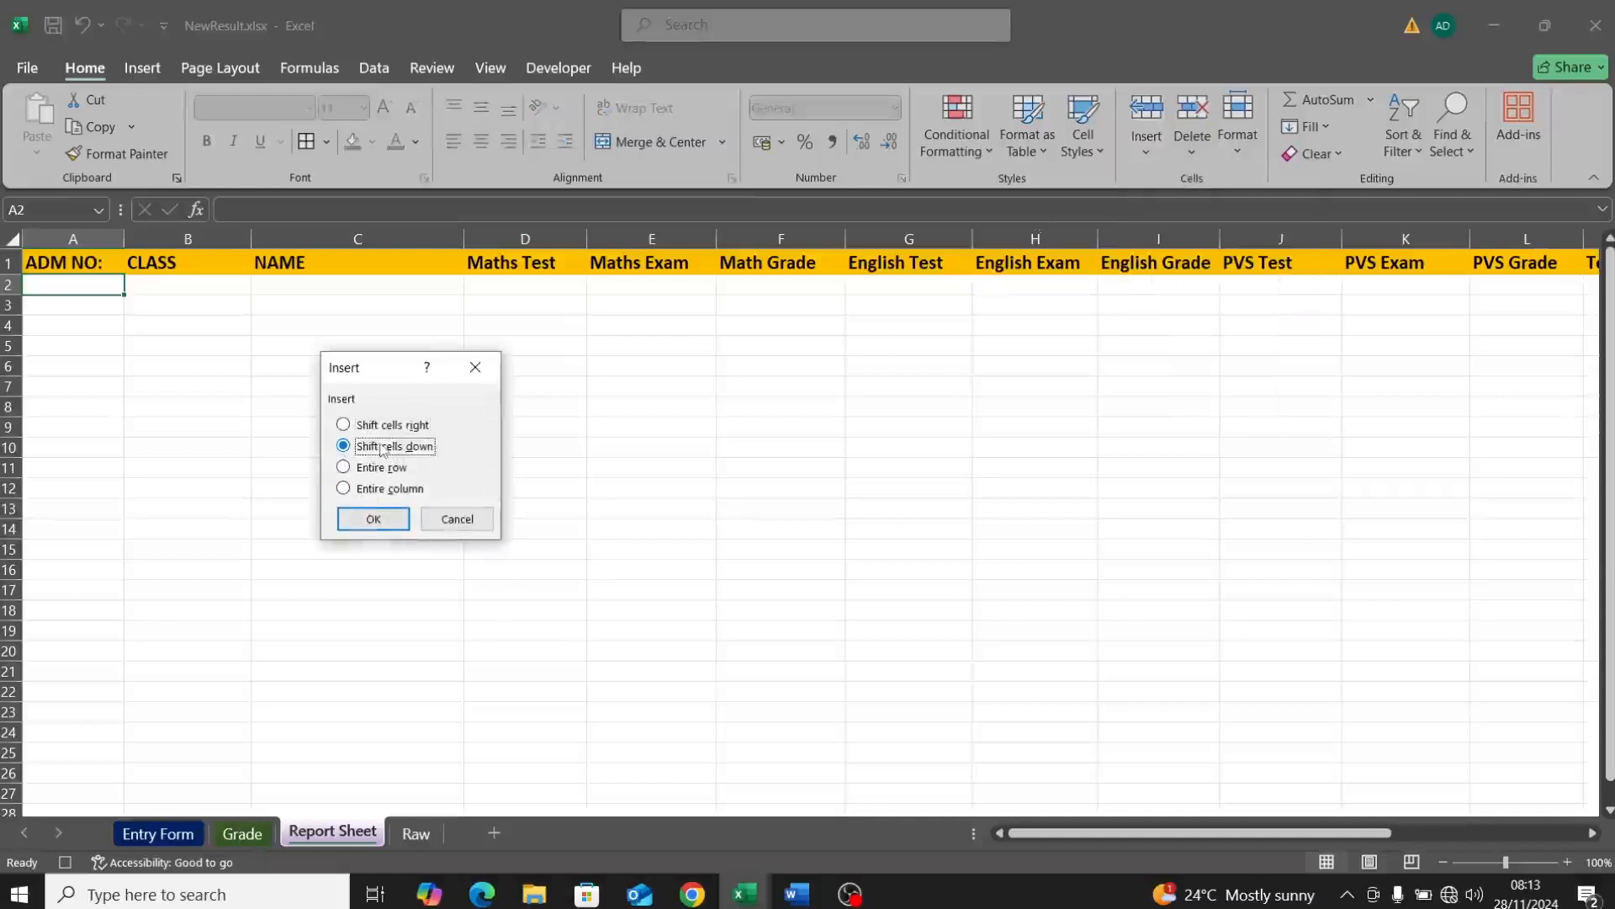
pyautogui.click(454, 520)
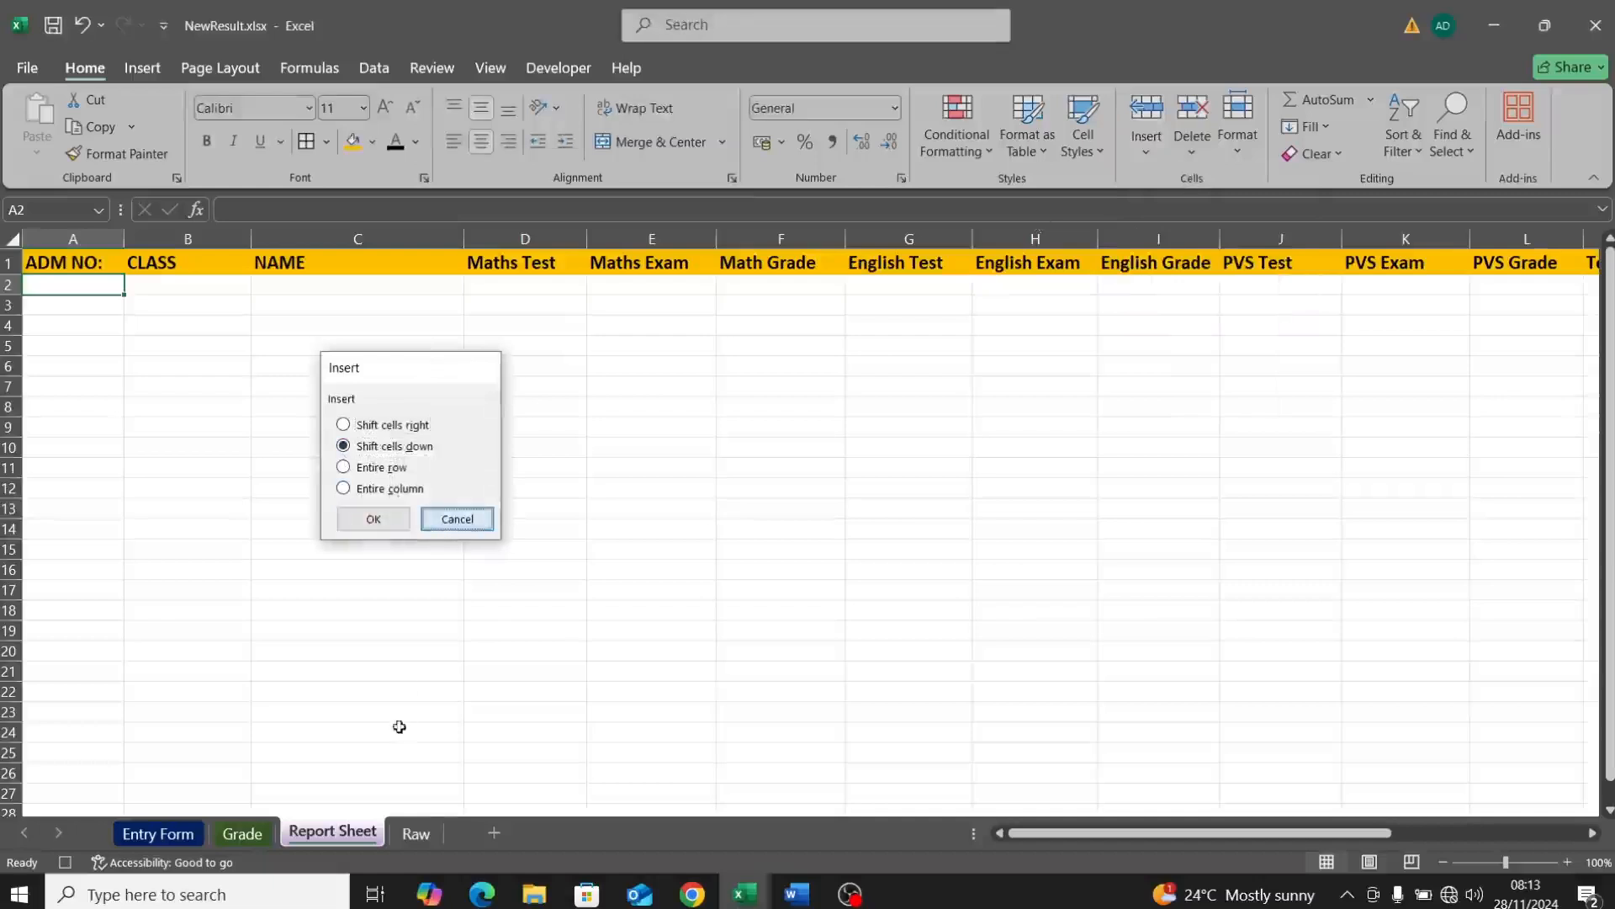
# Step: Copy Raw D5:U5 and insert it as copied cells at Report Sheet A2, shifting cells down
pyautogui.click(417, 834)
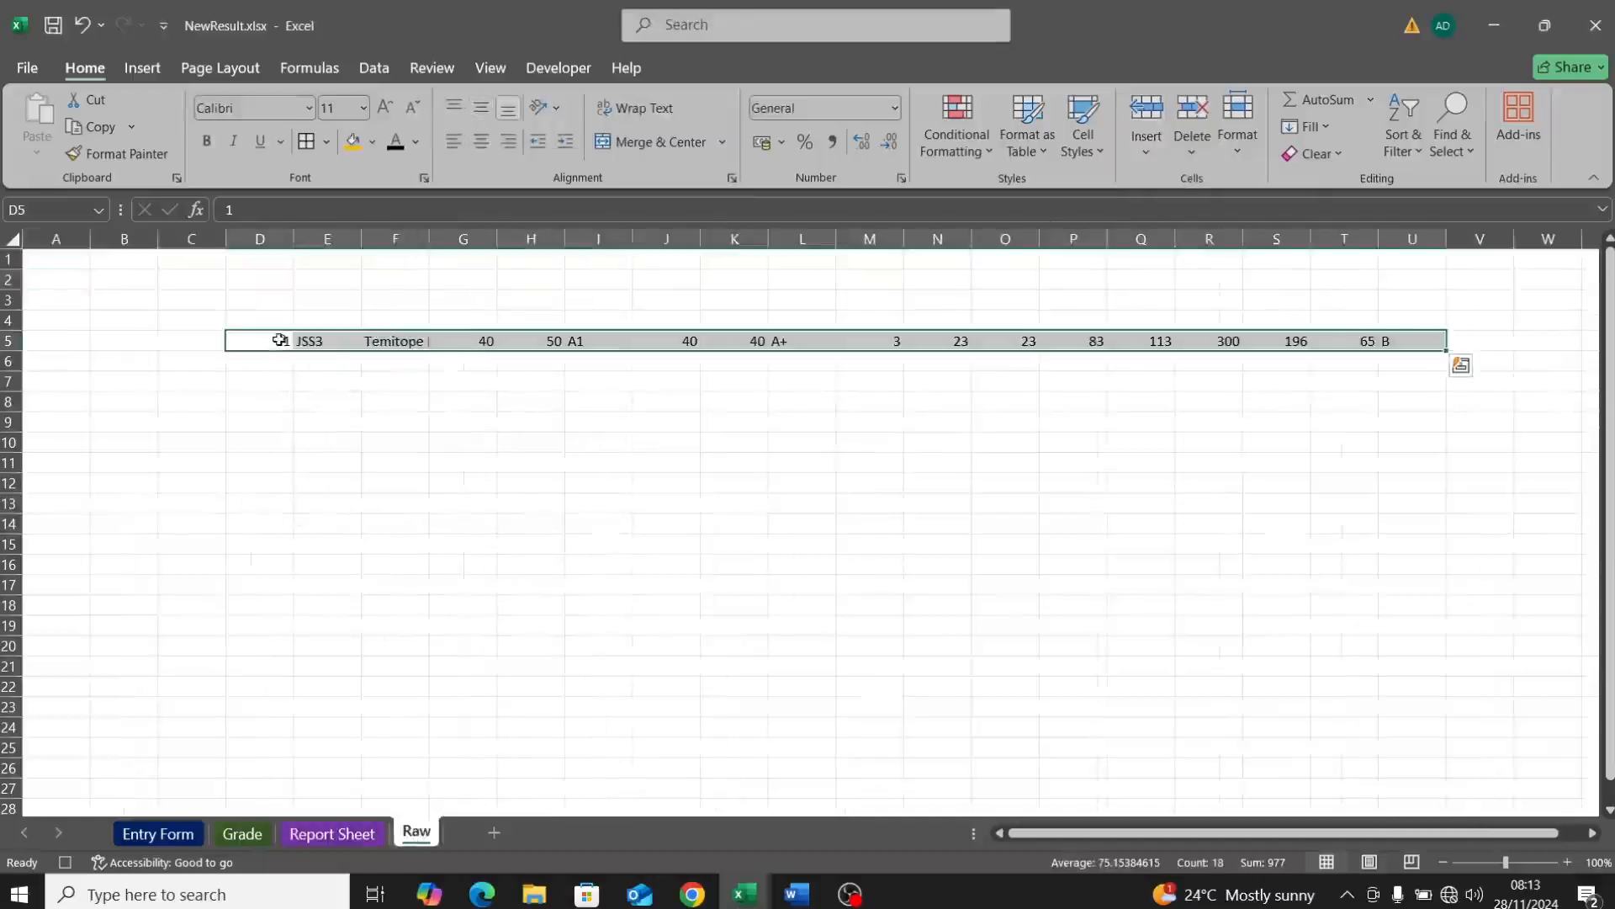
pyautogui.hotkey('ctrl', 'c')
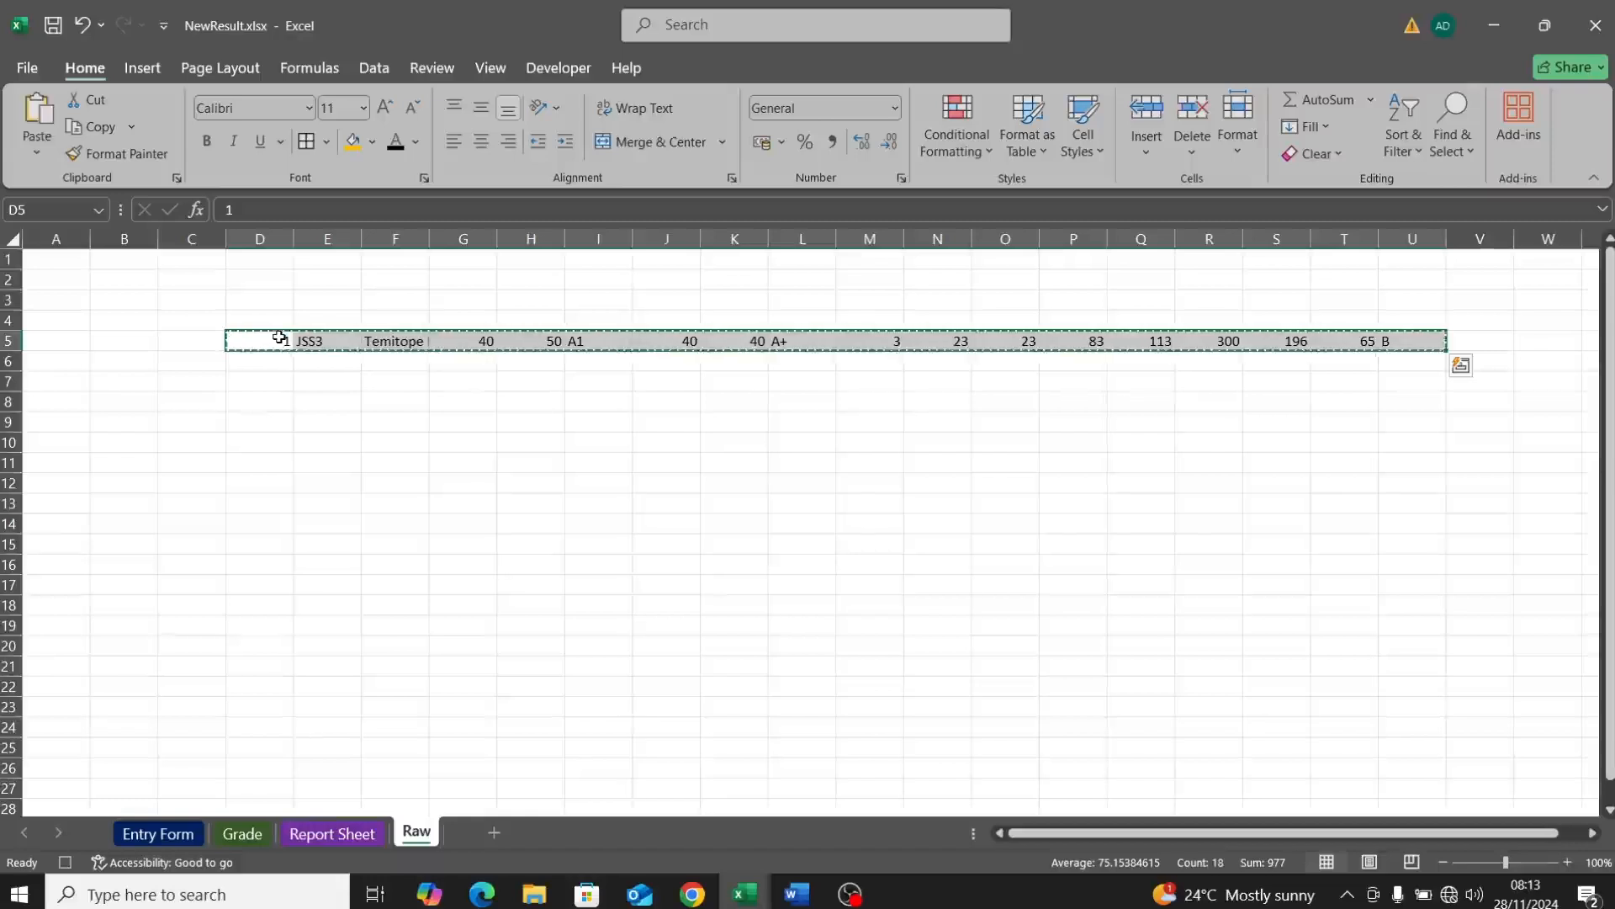
pyautogui.click(310, 834)
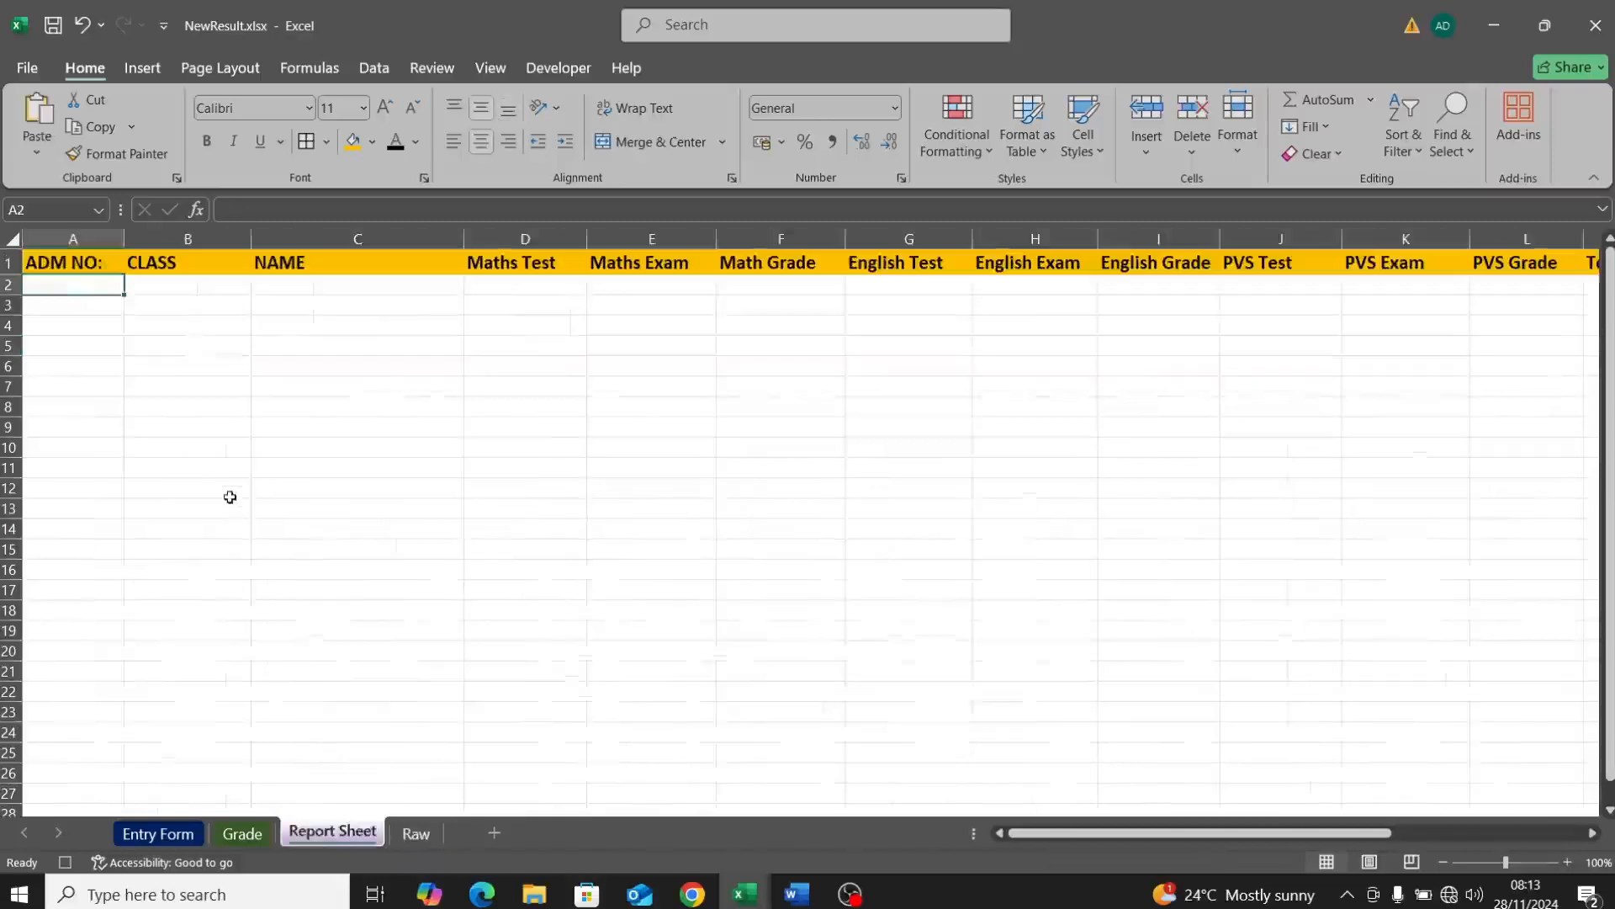
pyautogui.click(1149, 154)
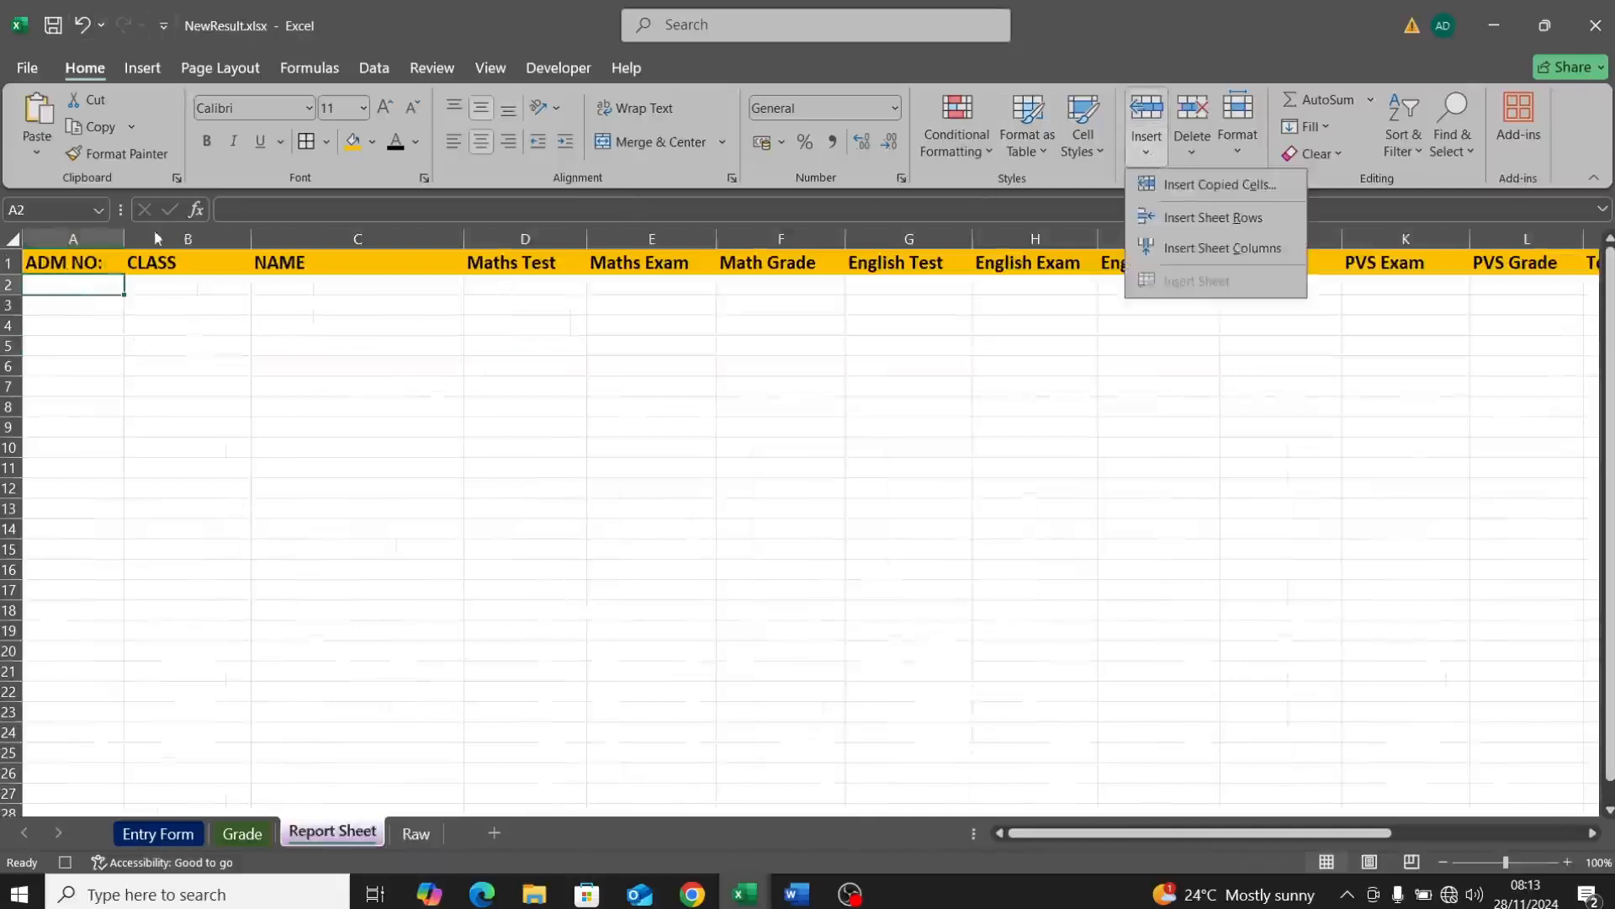
pyautogui.click(105, 284)
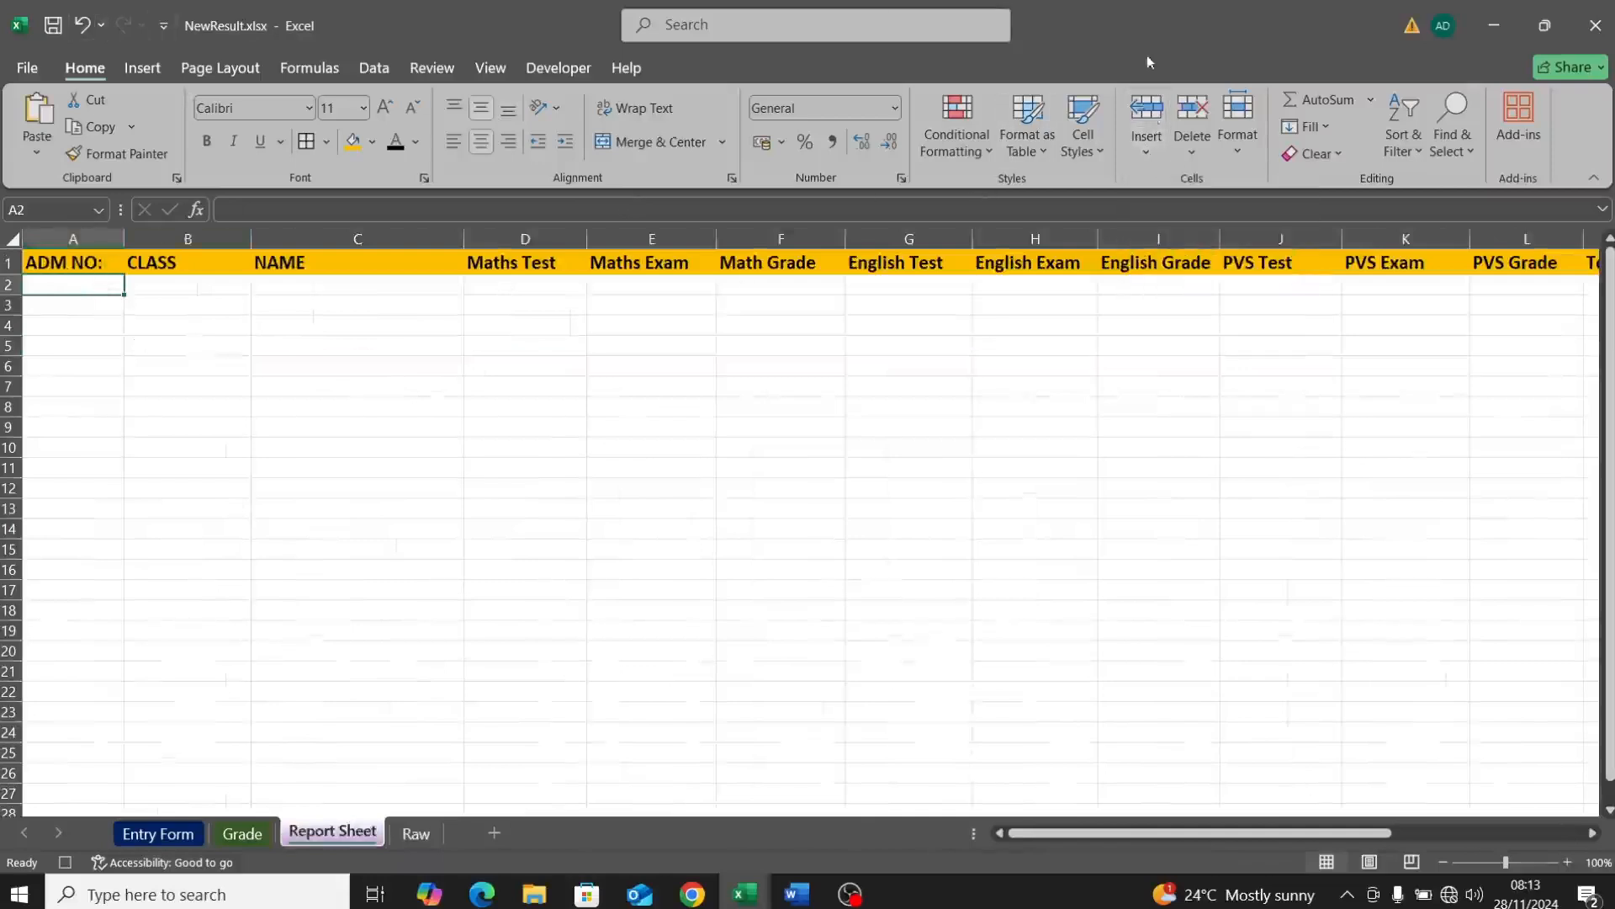
pyautogui.click(1148, 150)
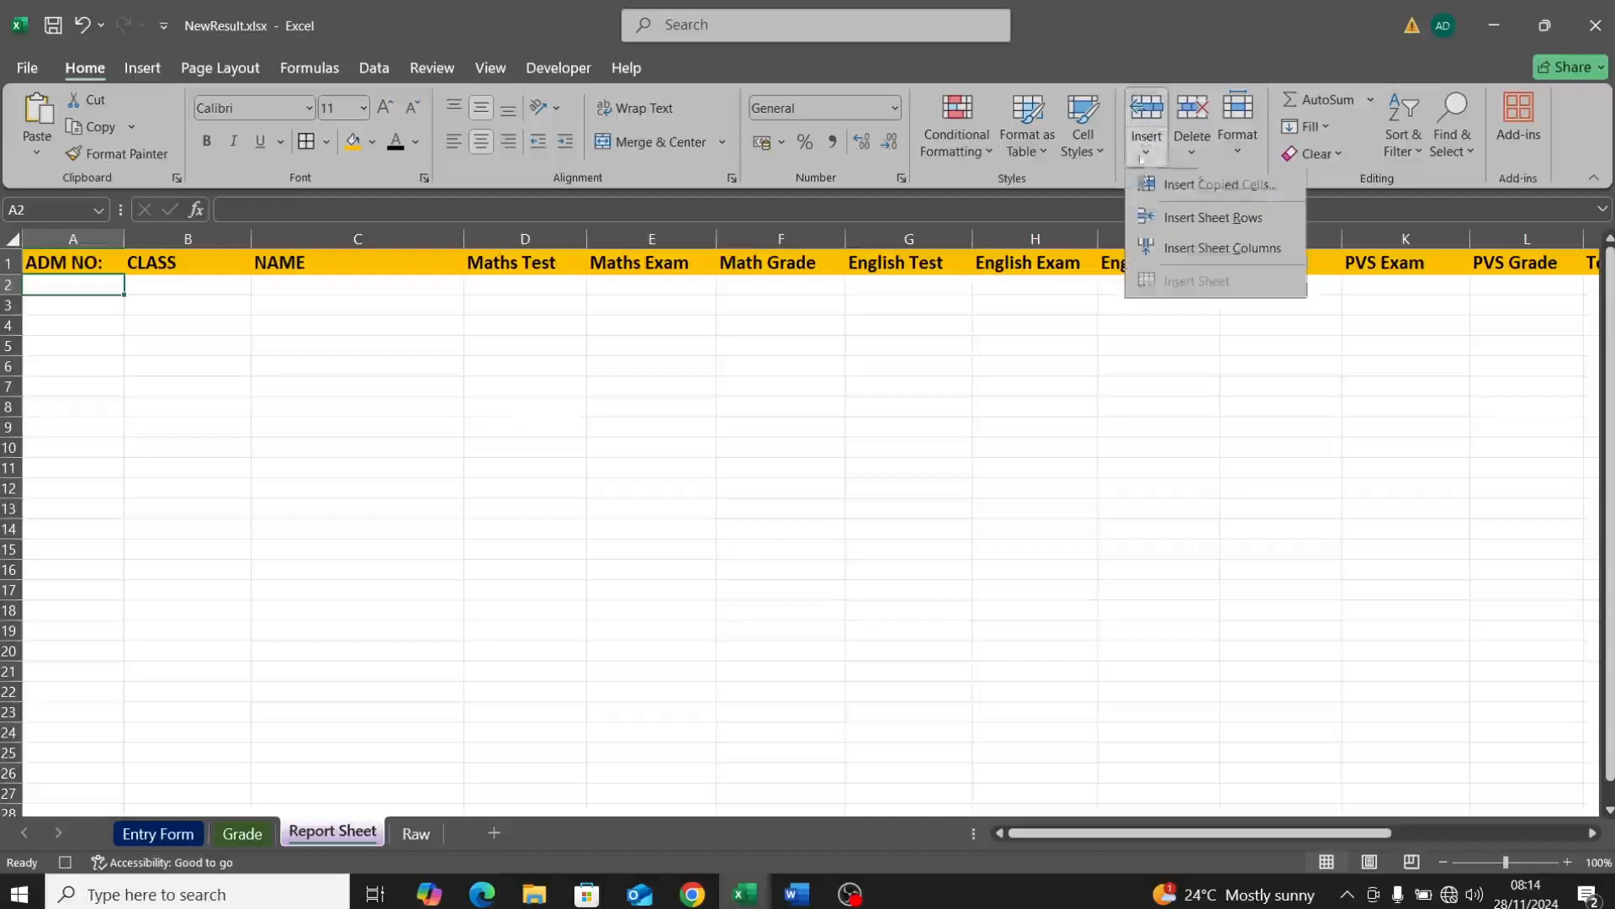
pyautogui.click(1165, 190)
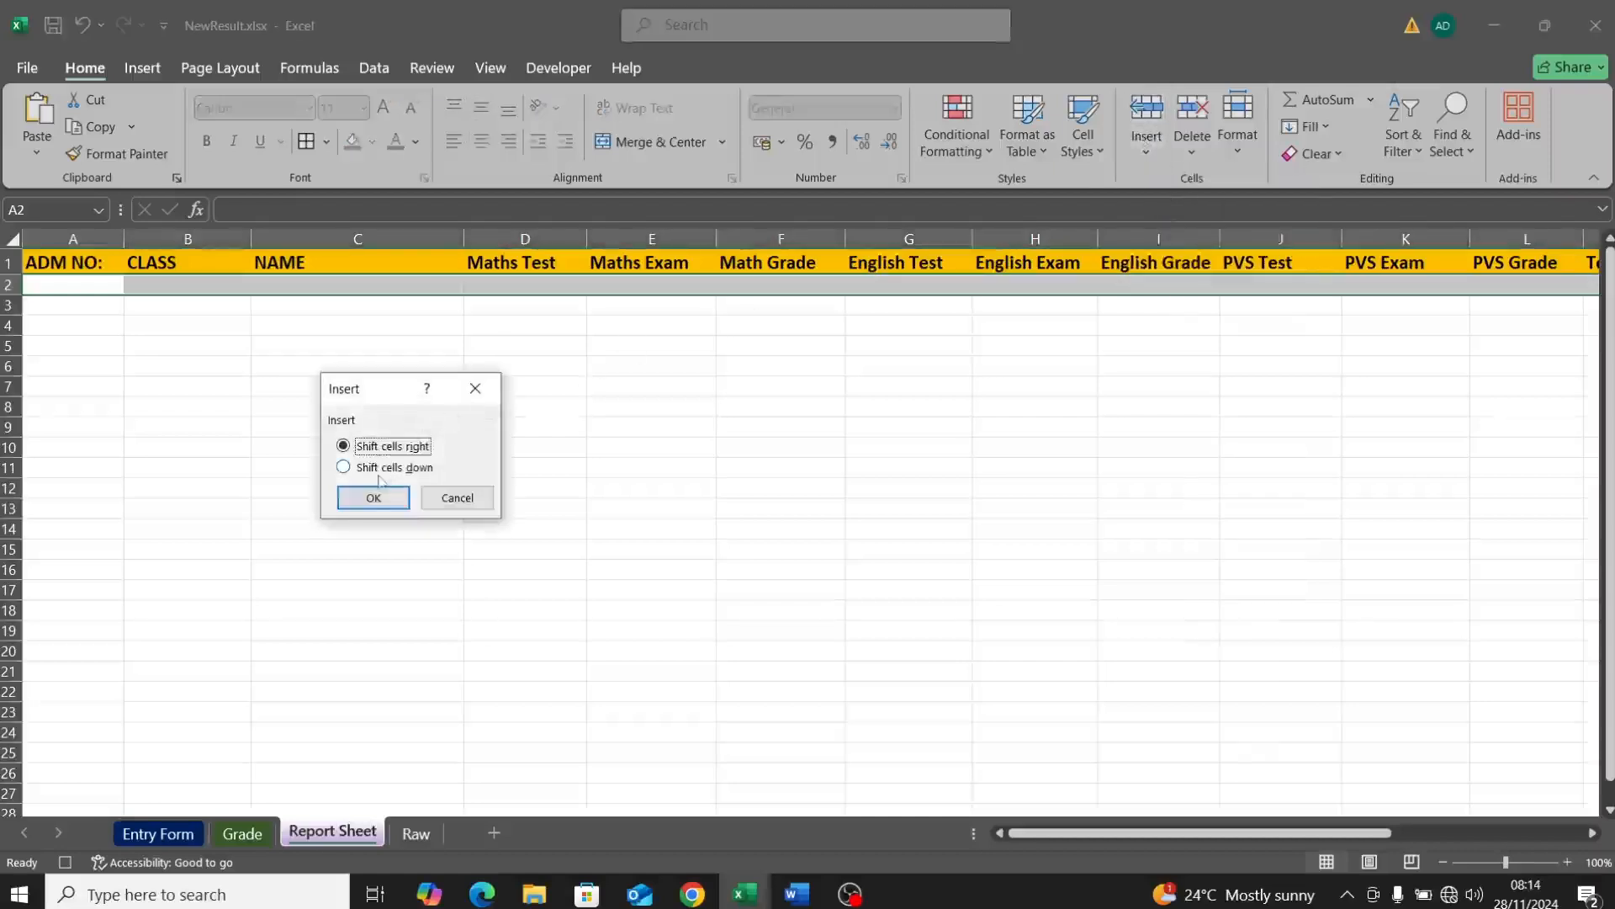
pyautogui.click(379, 468)
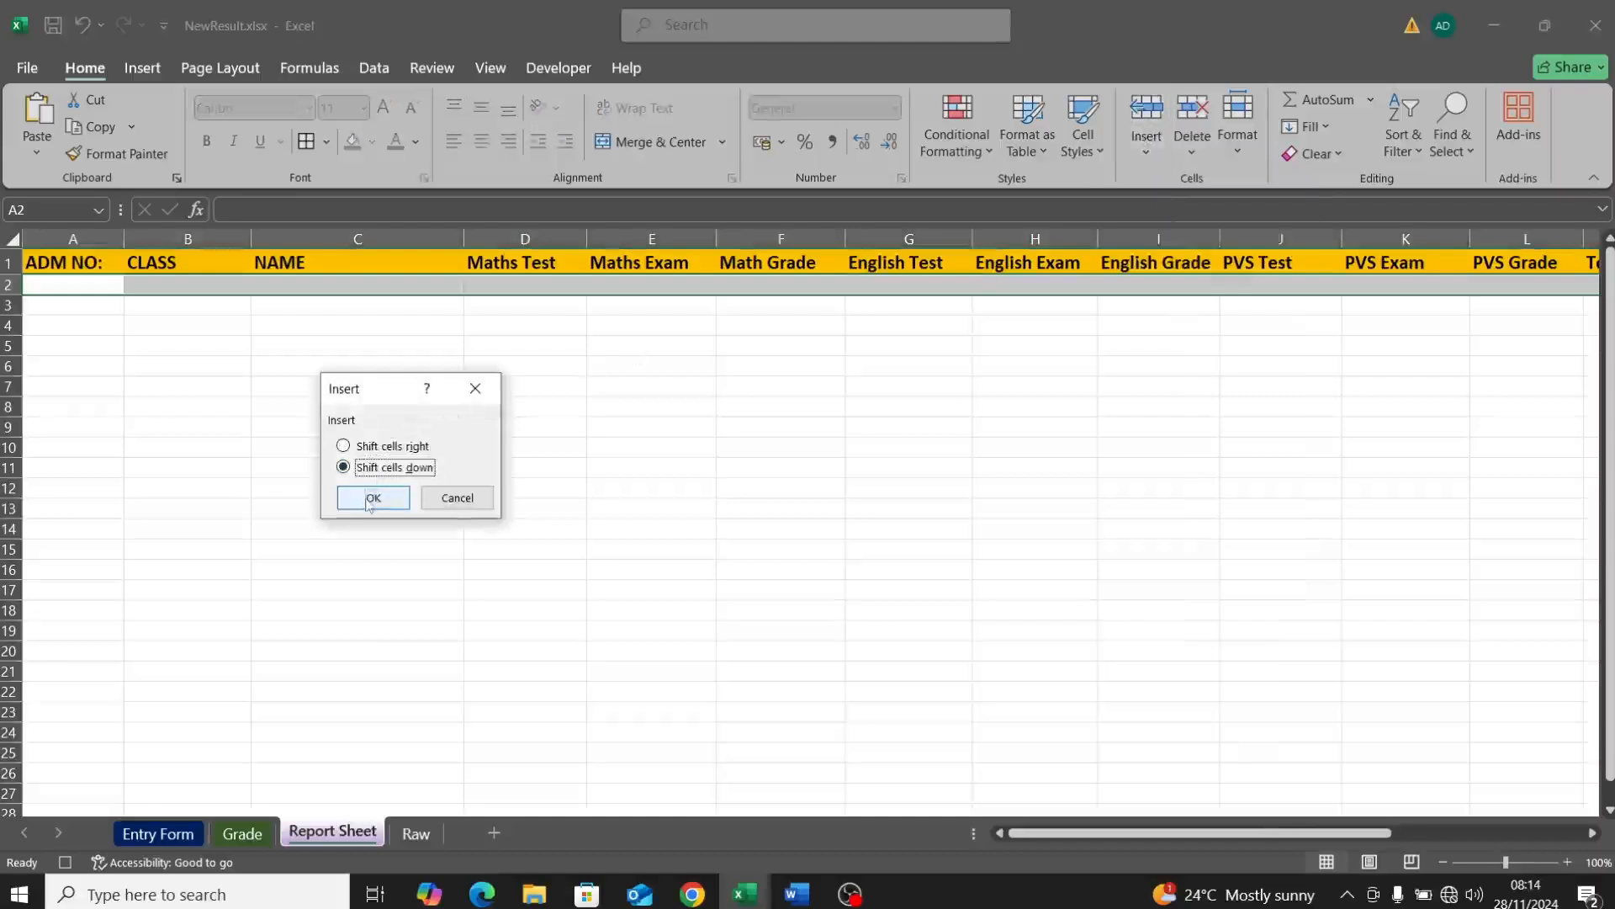
pyautogui.click(373, 498)
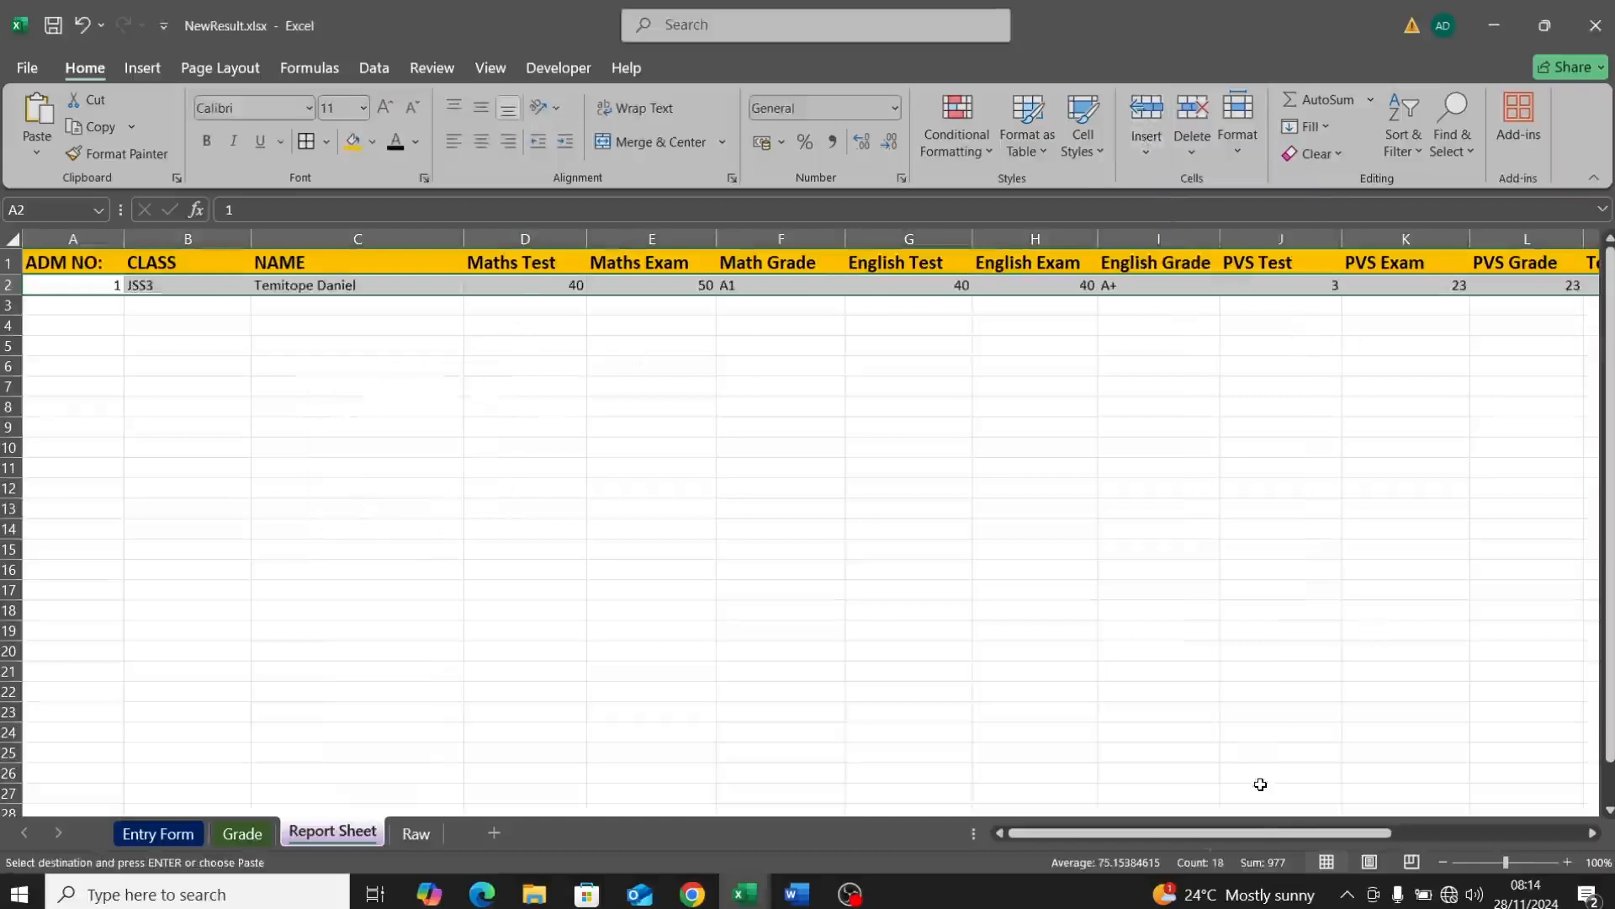
pyautogui.moveTo(1166, 834); pyautogui.dragTo(837, 867)
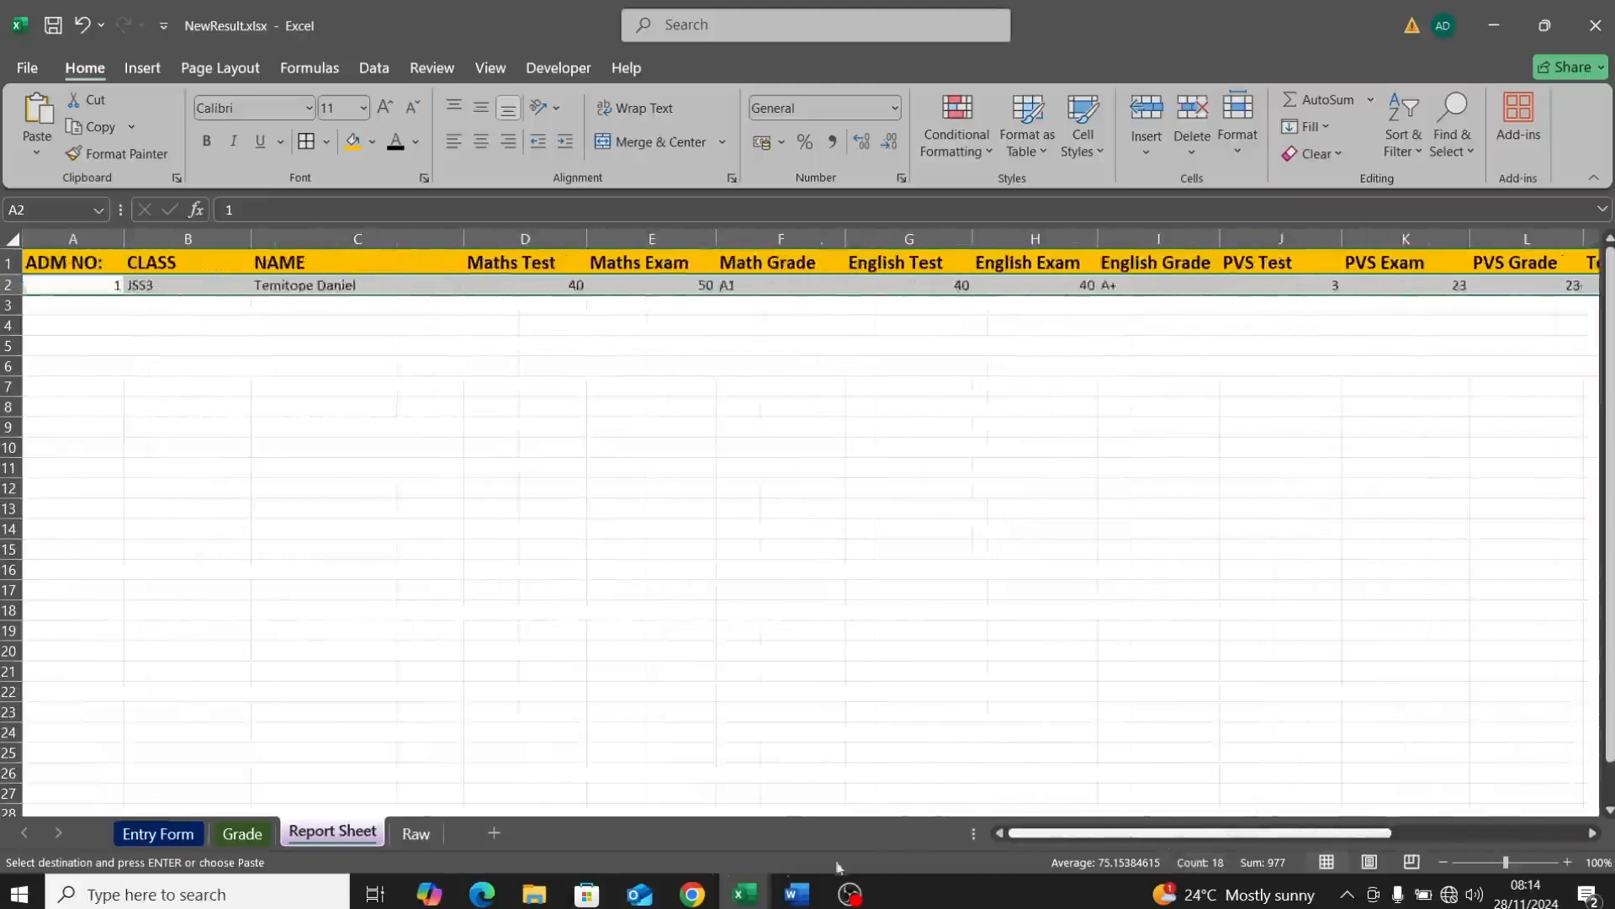
pyautogui.click(403, 629)
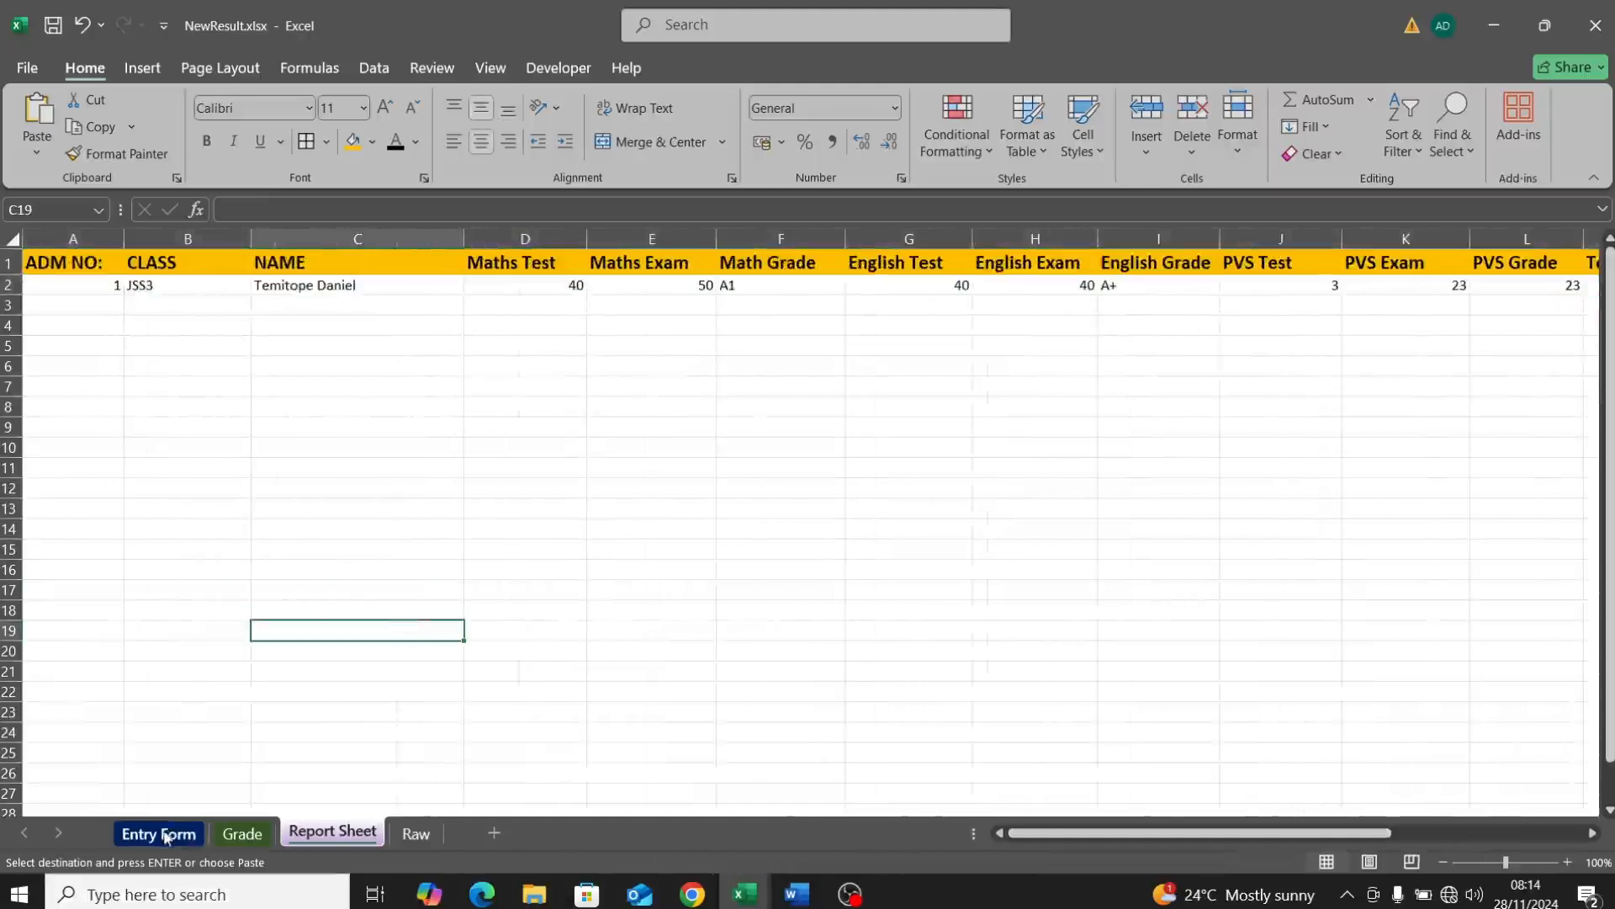
# Step: Clear the test and exam scores in I9:J11 on the Entry Form
pyautogui.click(165, 836)
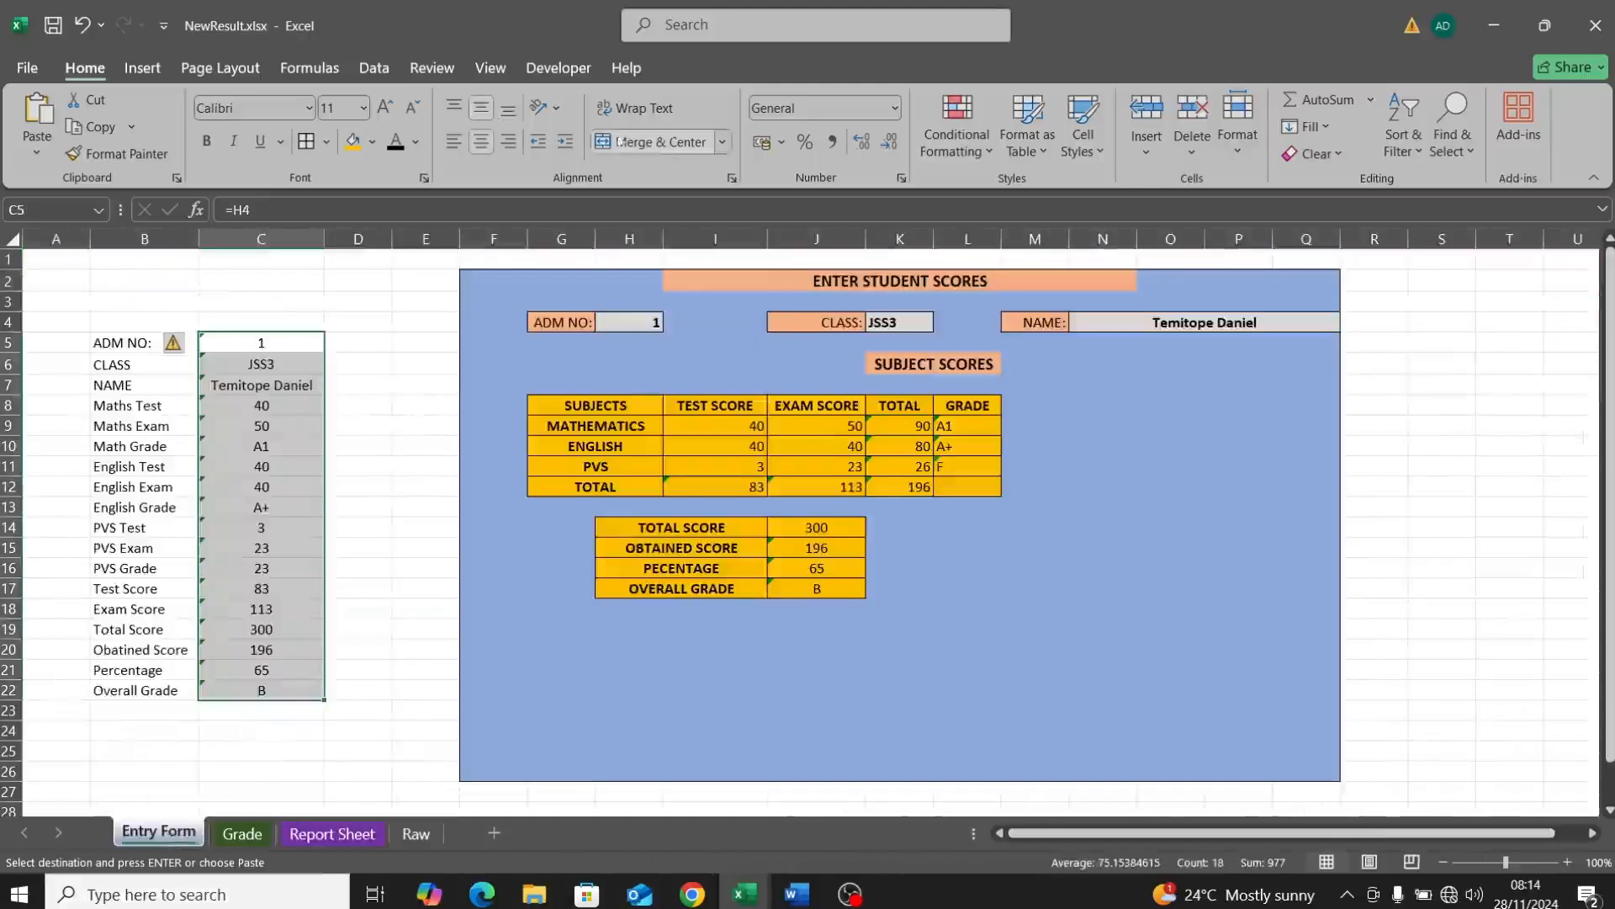
pyautogui.click(544, 72)
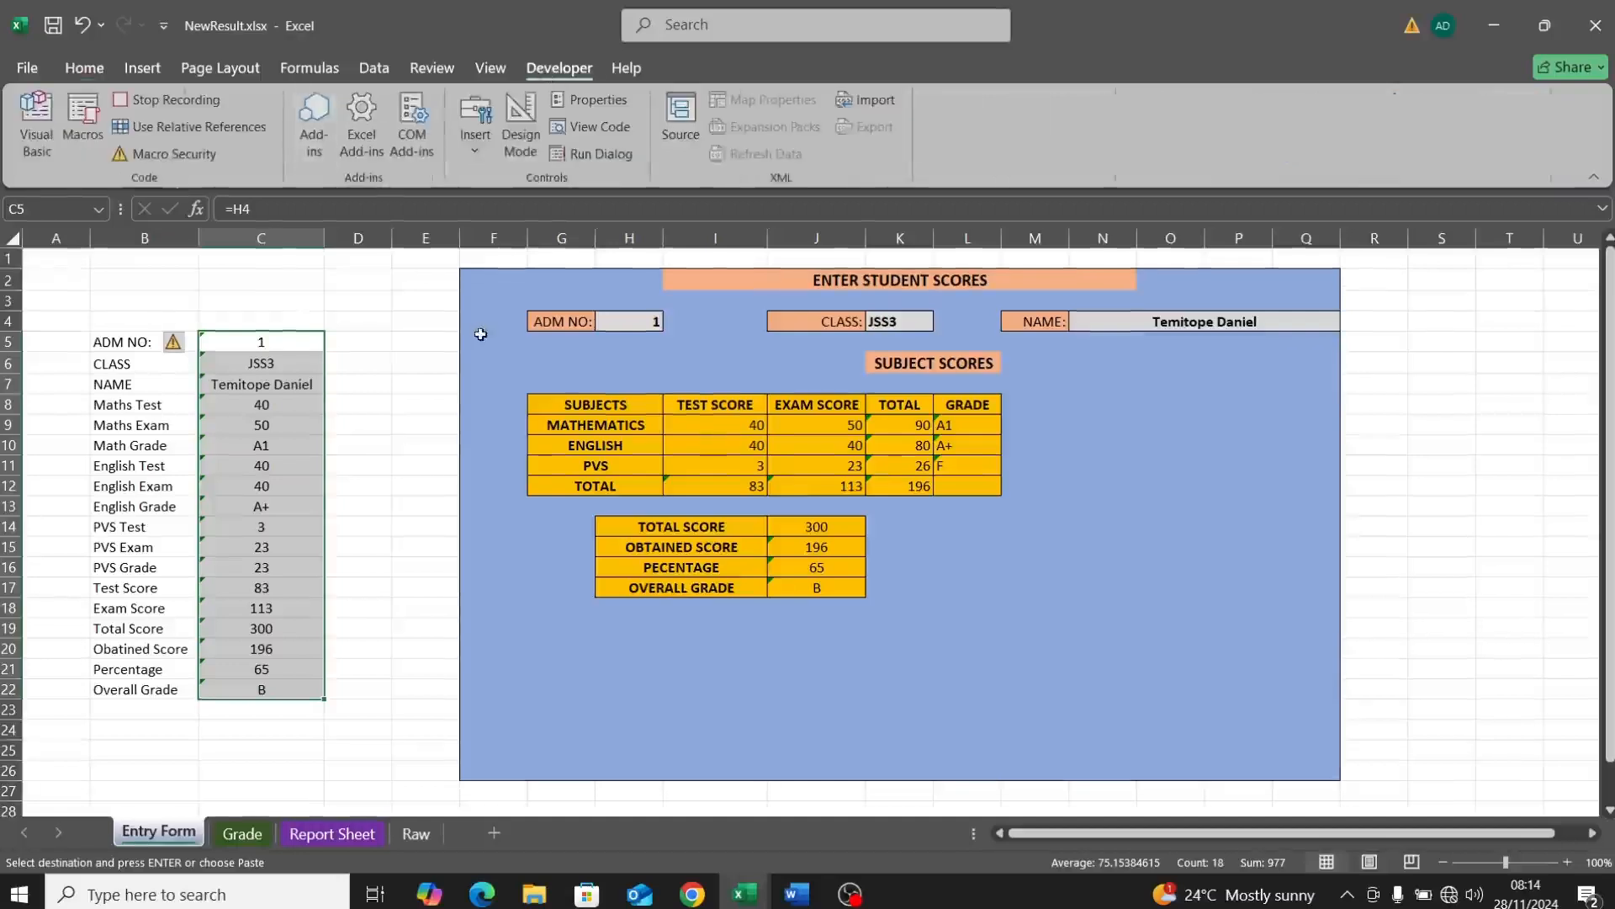
pyautogui.click(724, 421)
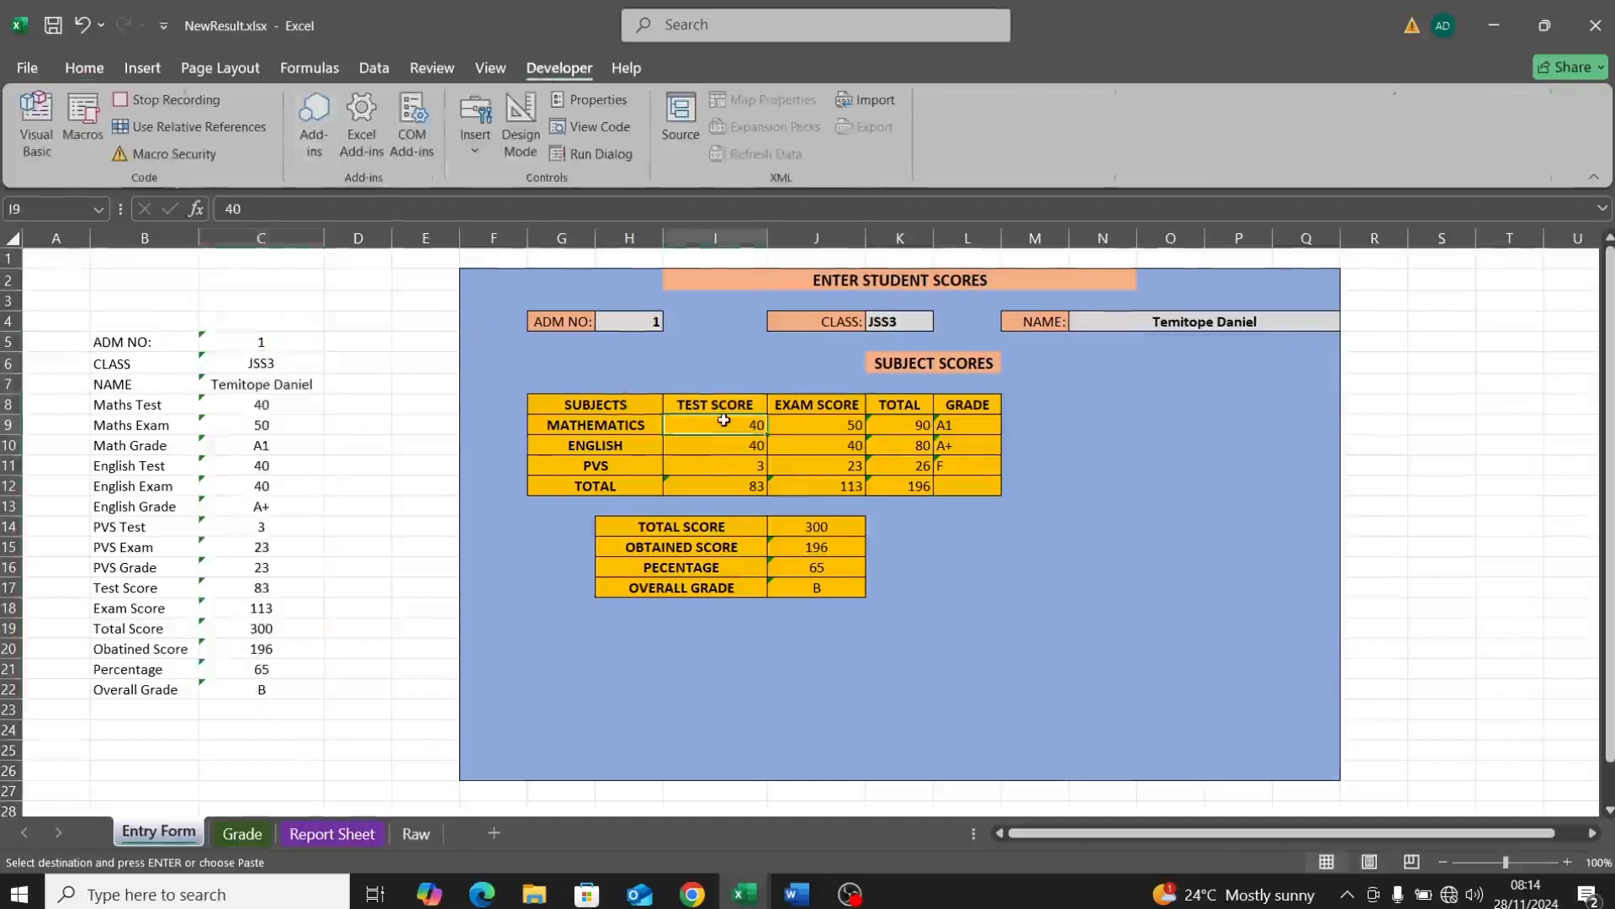
pyautogui.moveTo(723, 420); pyautogui.dragTo(820, 466)
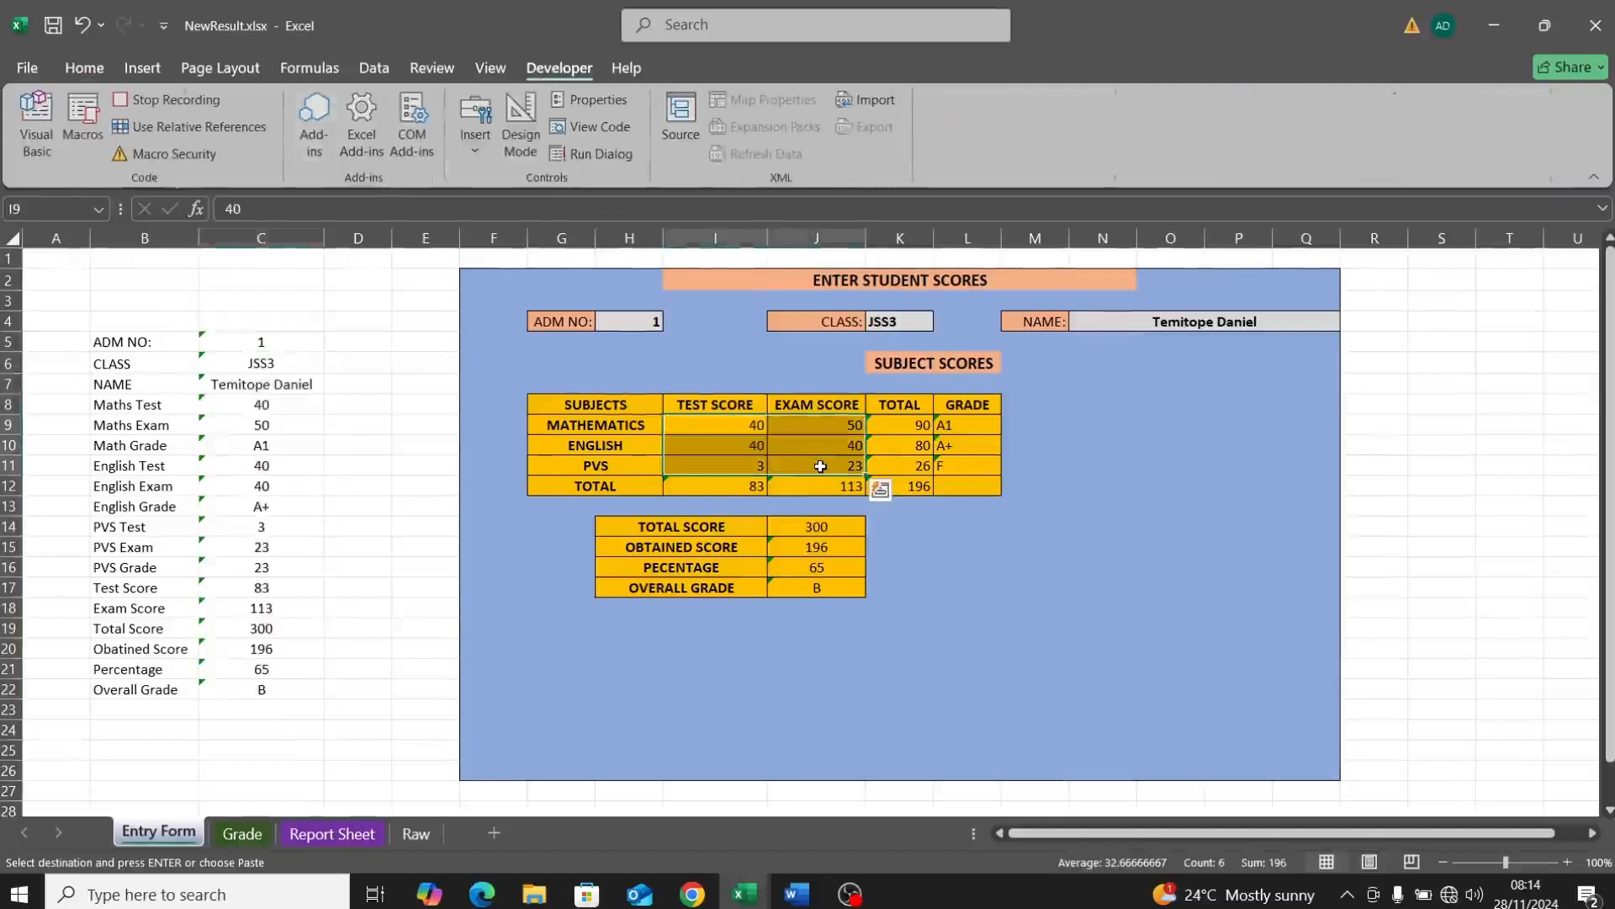
pyautogui.press('Delete')
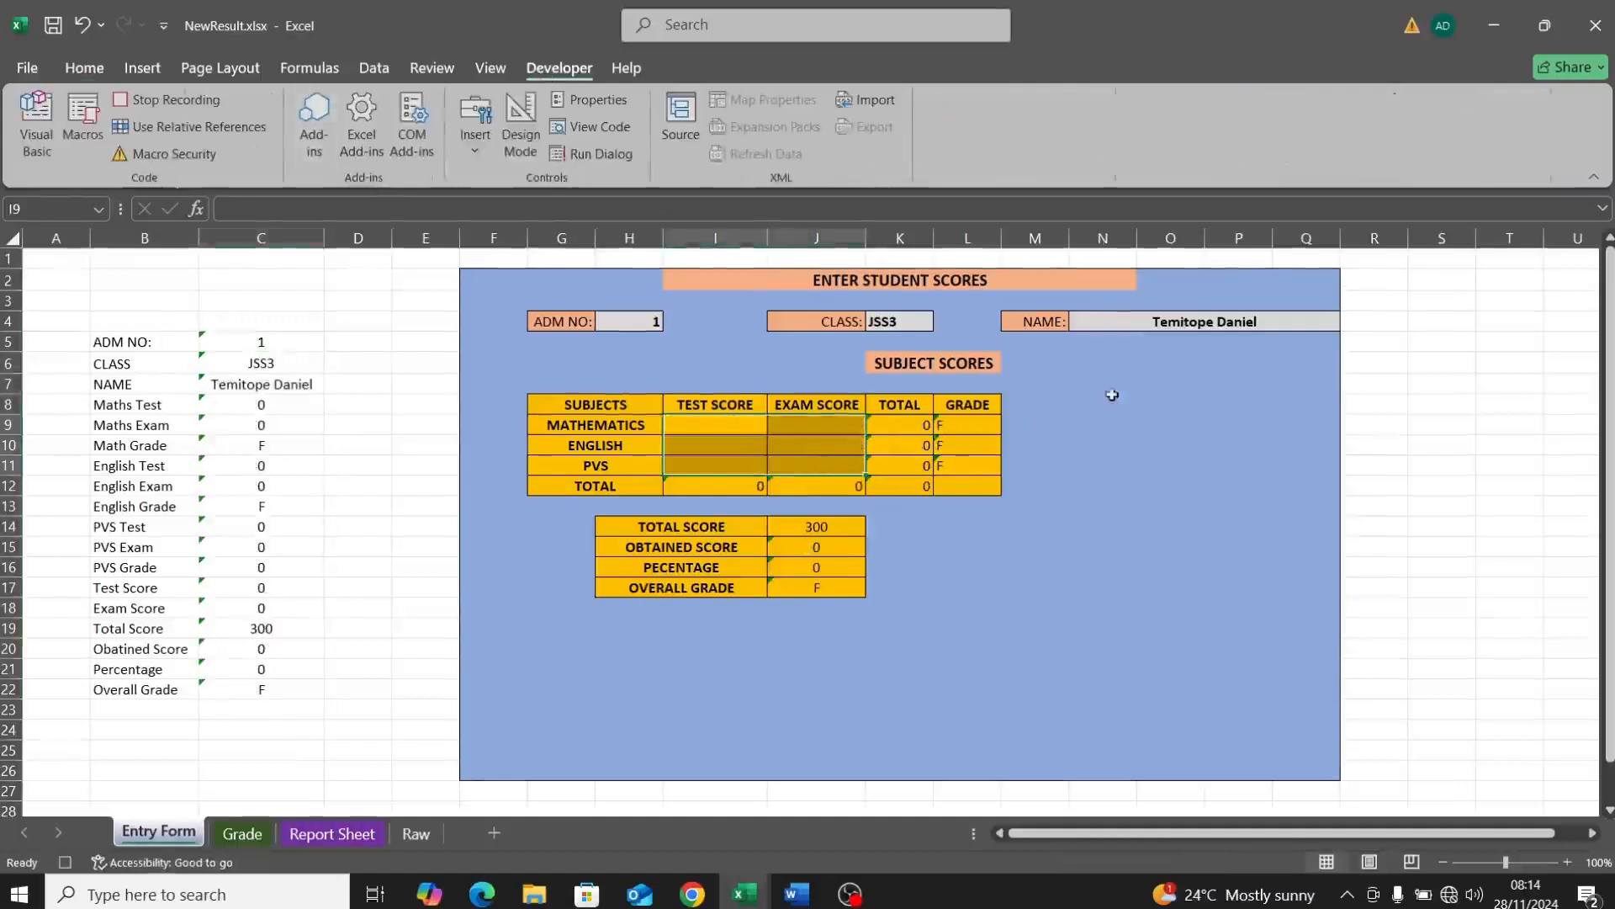
# Step: Empty the ADM NO, CLASS and NAME cells, then stop recording the RecordNew macro
pyautogui.click(669, 325)
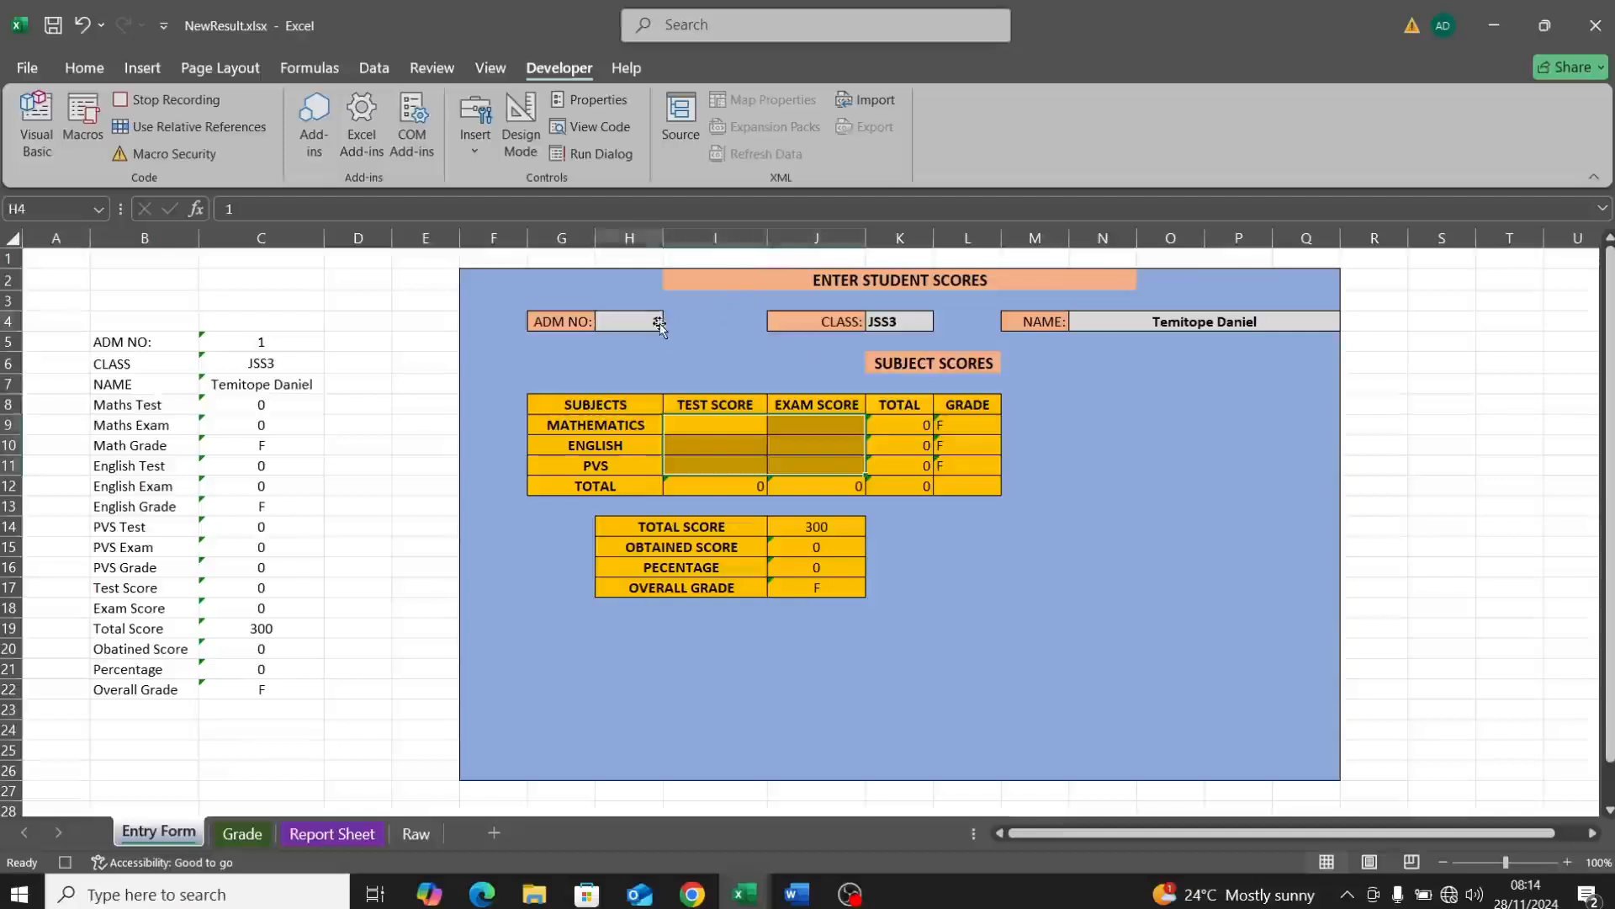
pyautogui.doubleClick(647, 323)
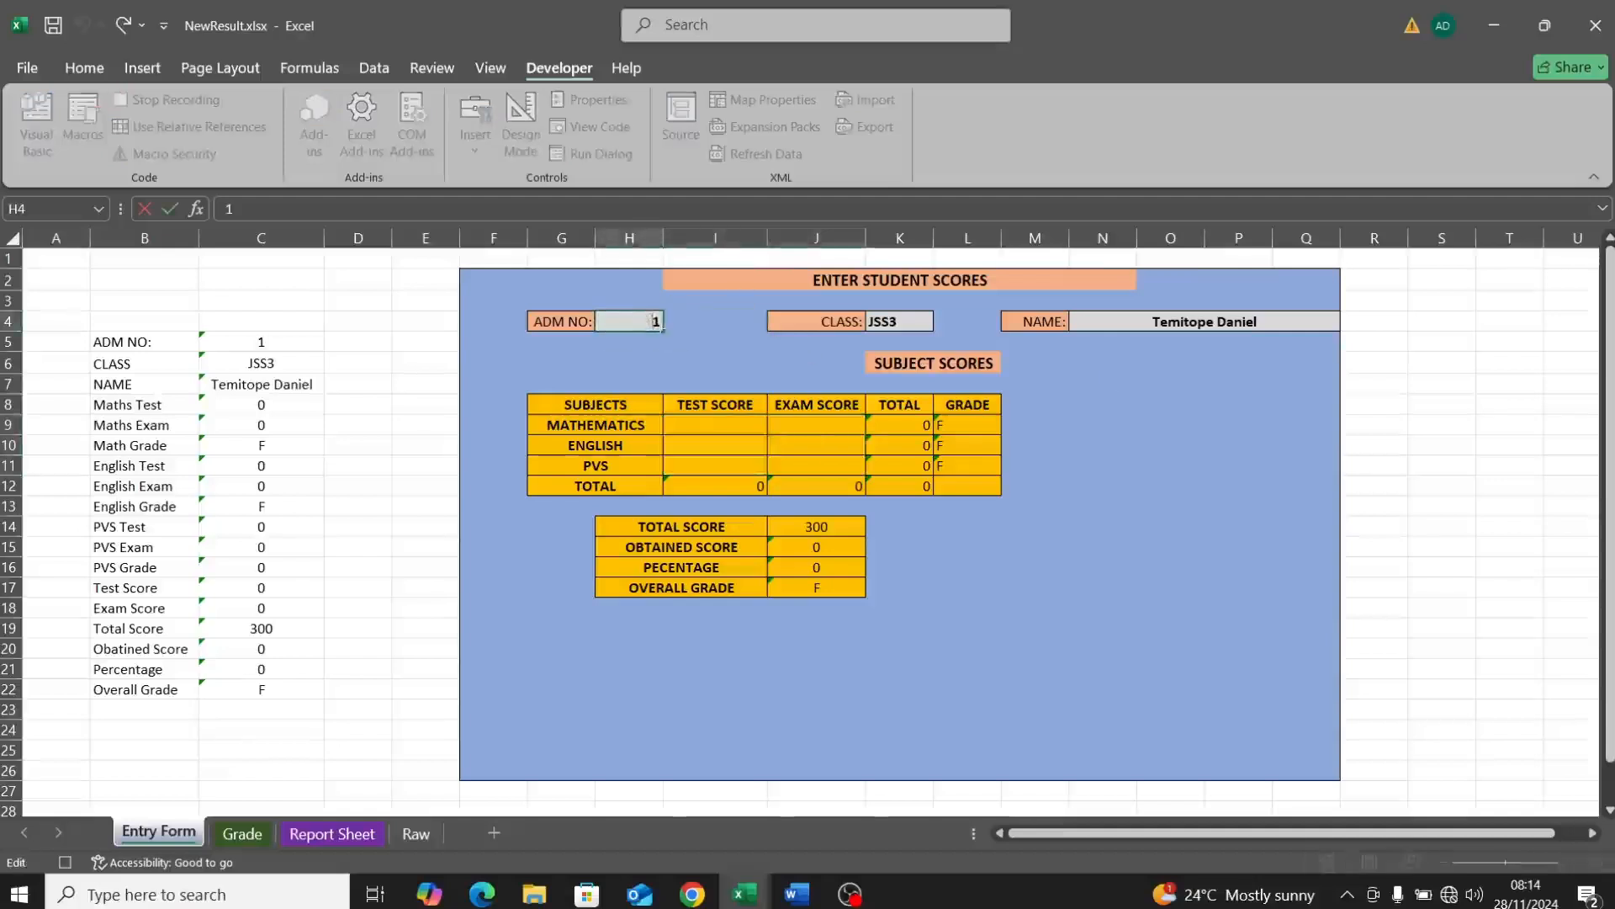
pyautogui.press('BackSpace')
pyautogui.click(905, 333)
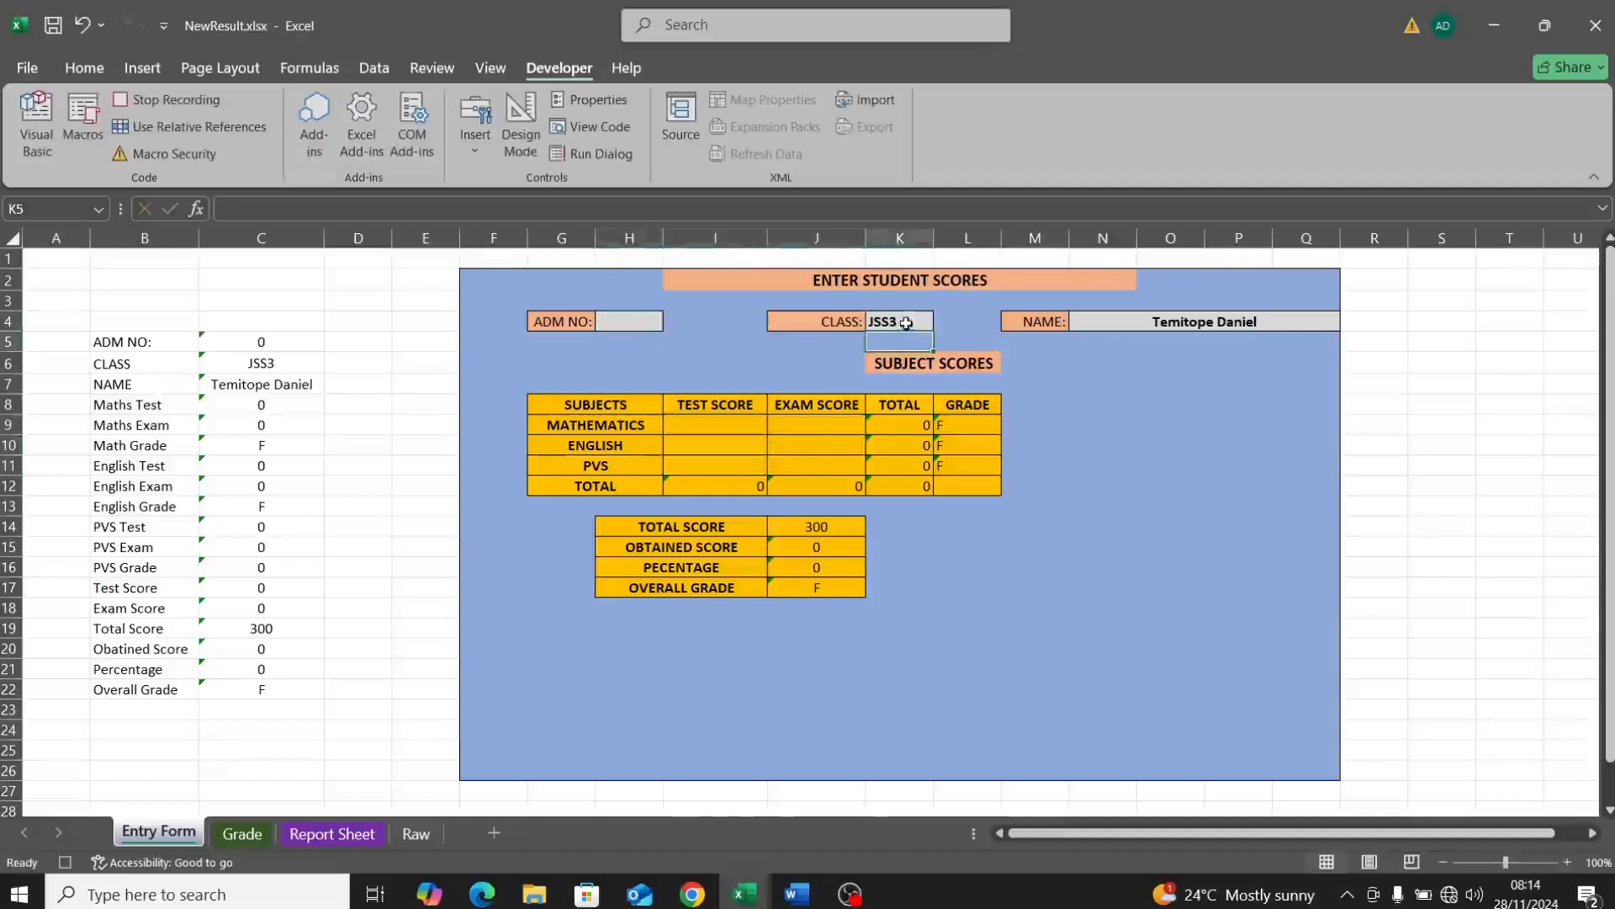
pyautogui.doubleClick(905, 323)
pyautogui.press('BackSpace')
pyautogui.press('BackSpace')
pyautogui.press('BackSpace')
pyautogui.press('BackSpace')
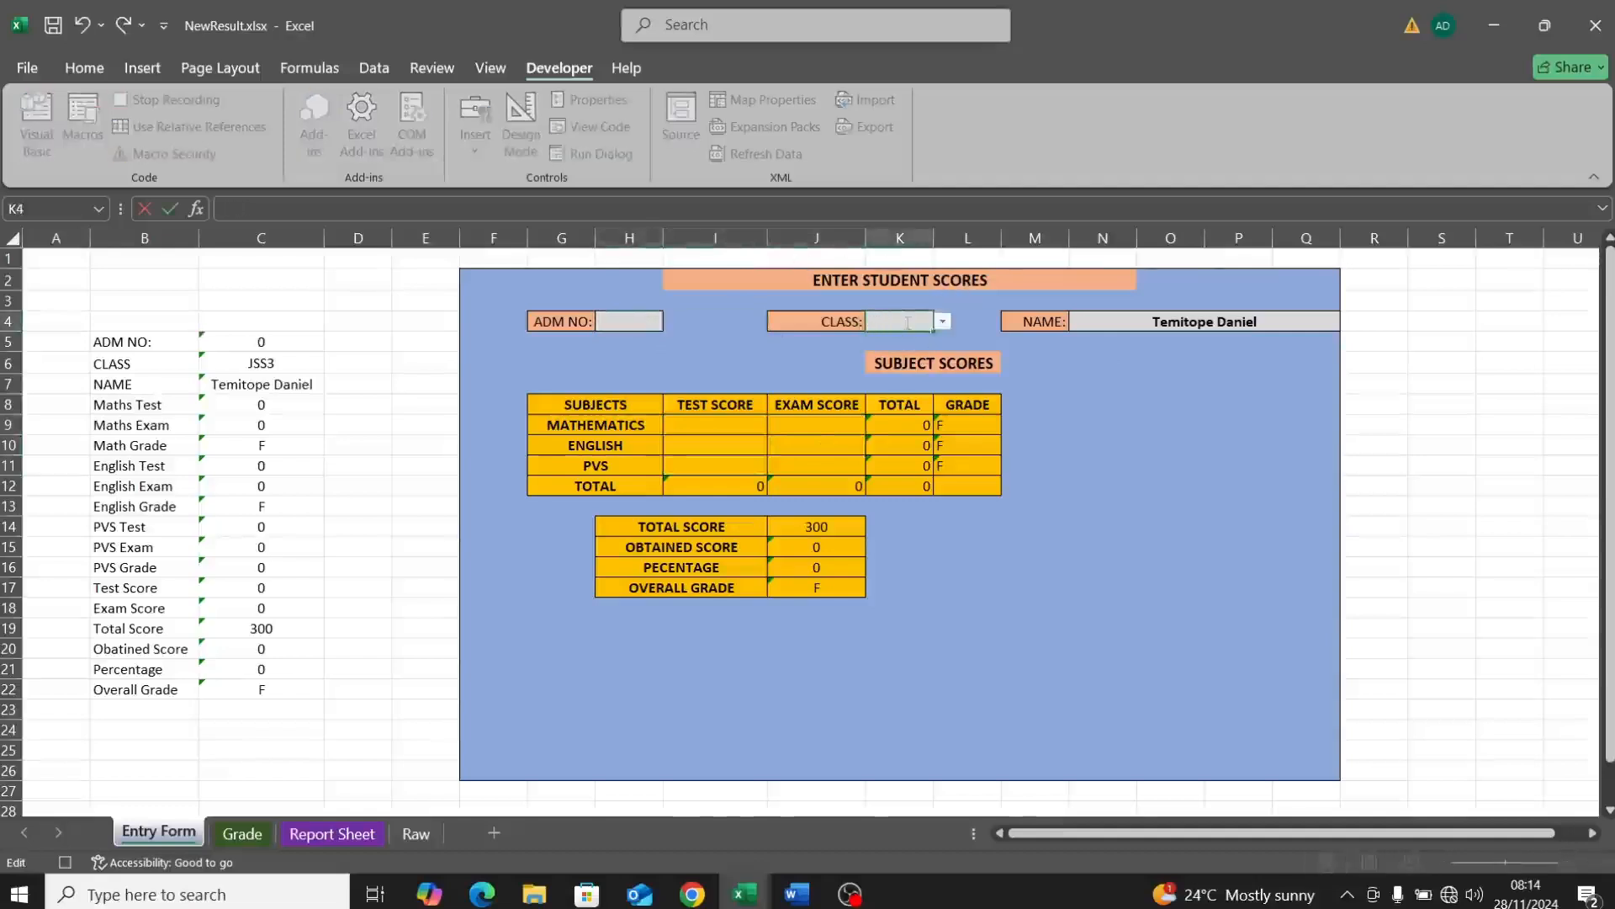
pyautogui.doubleClick(1260, 322)
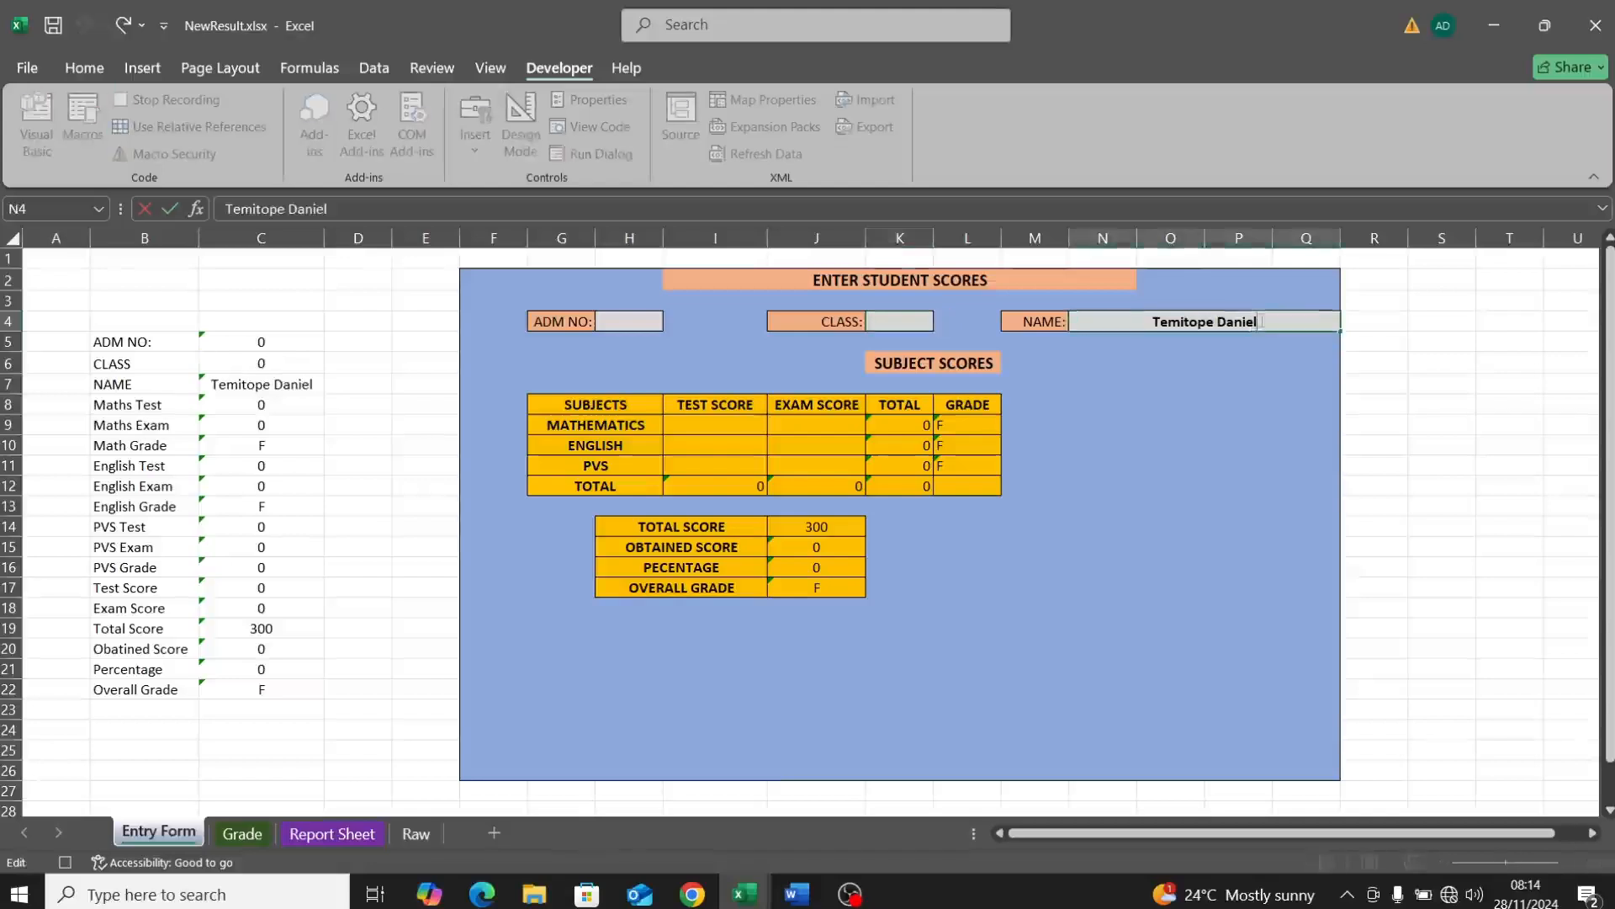
pyautogui.press('BackSpace')
pyautogui.press('BackSpace')
pyautogui.press('BackSpace')
pyautogui.press('BackSpace')
pyautogui.press('BackSpace')
pyautogui.press('BackSpace')
pyautogui.press('BackSpace')
pyautogui.press('BackSpace')
pyautogui.press('BackSpace')
pyautogui.press('BackSpace')
pyautogui.press('BackSpace')
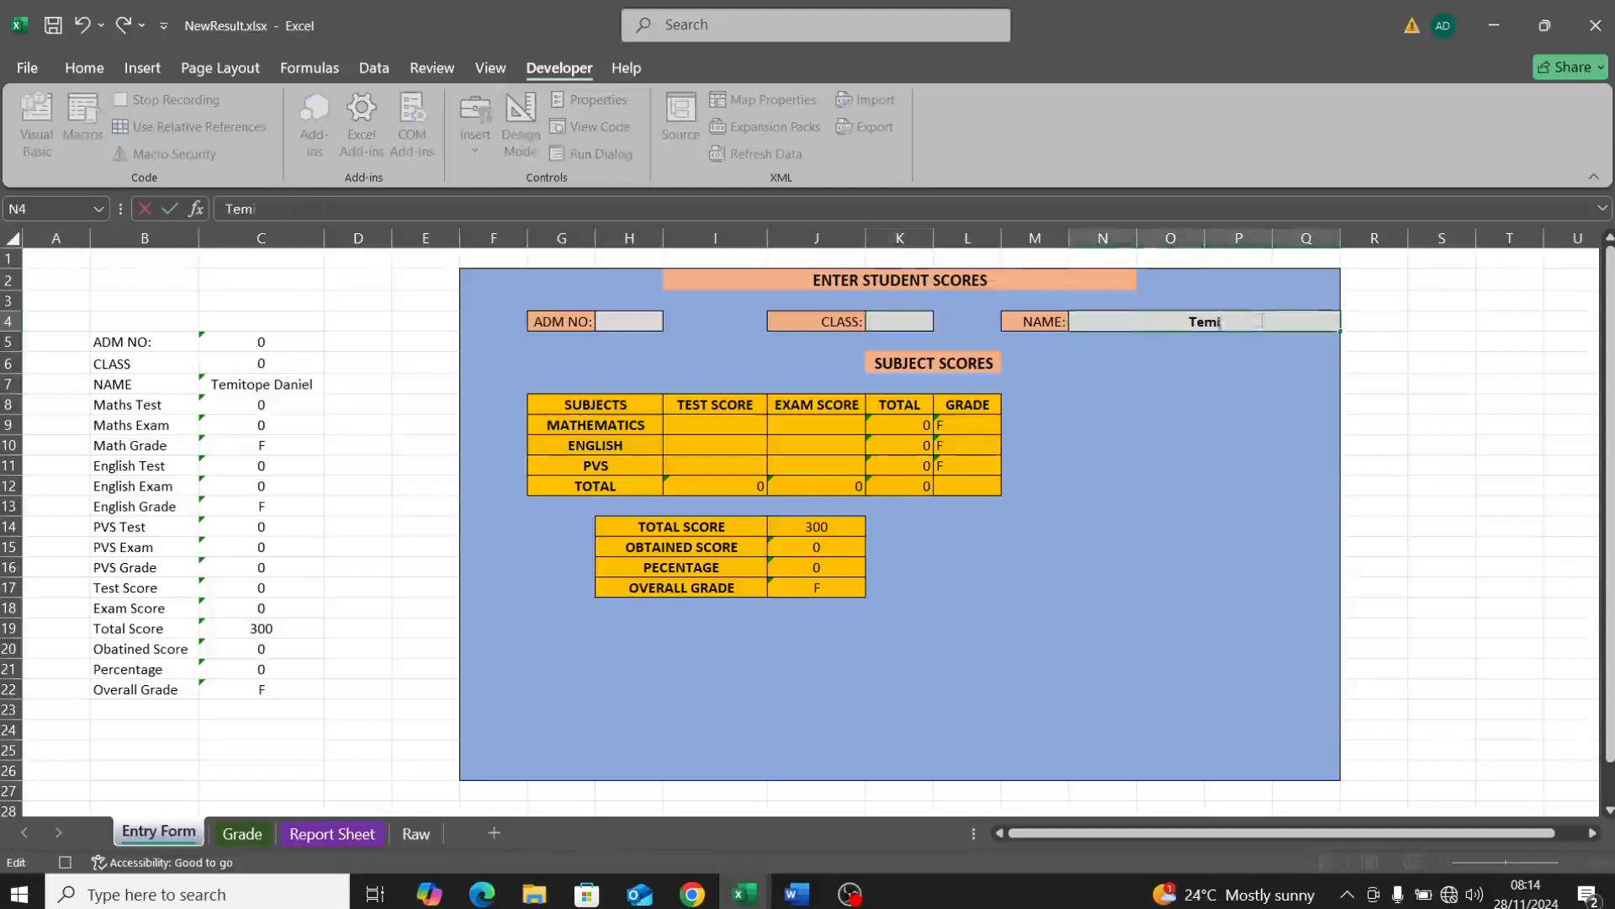
pyautogui.press('BackSpace')
pyautogui.press('BackSpace')
pyautogui.click(400, 526)
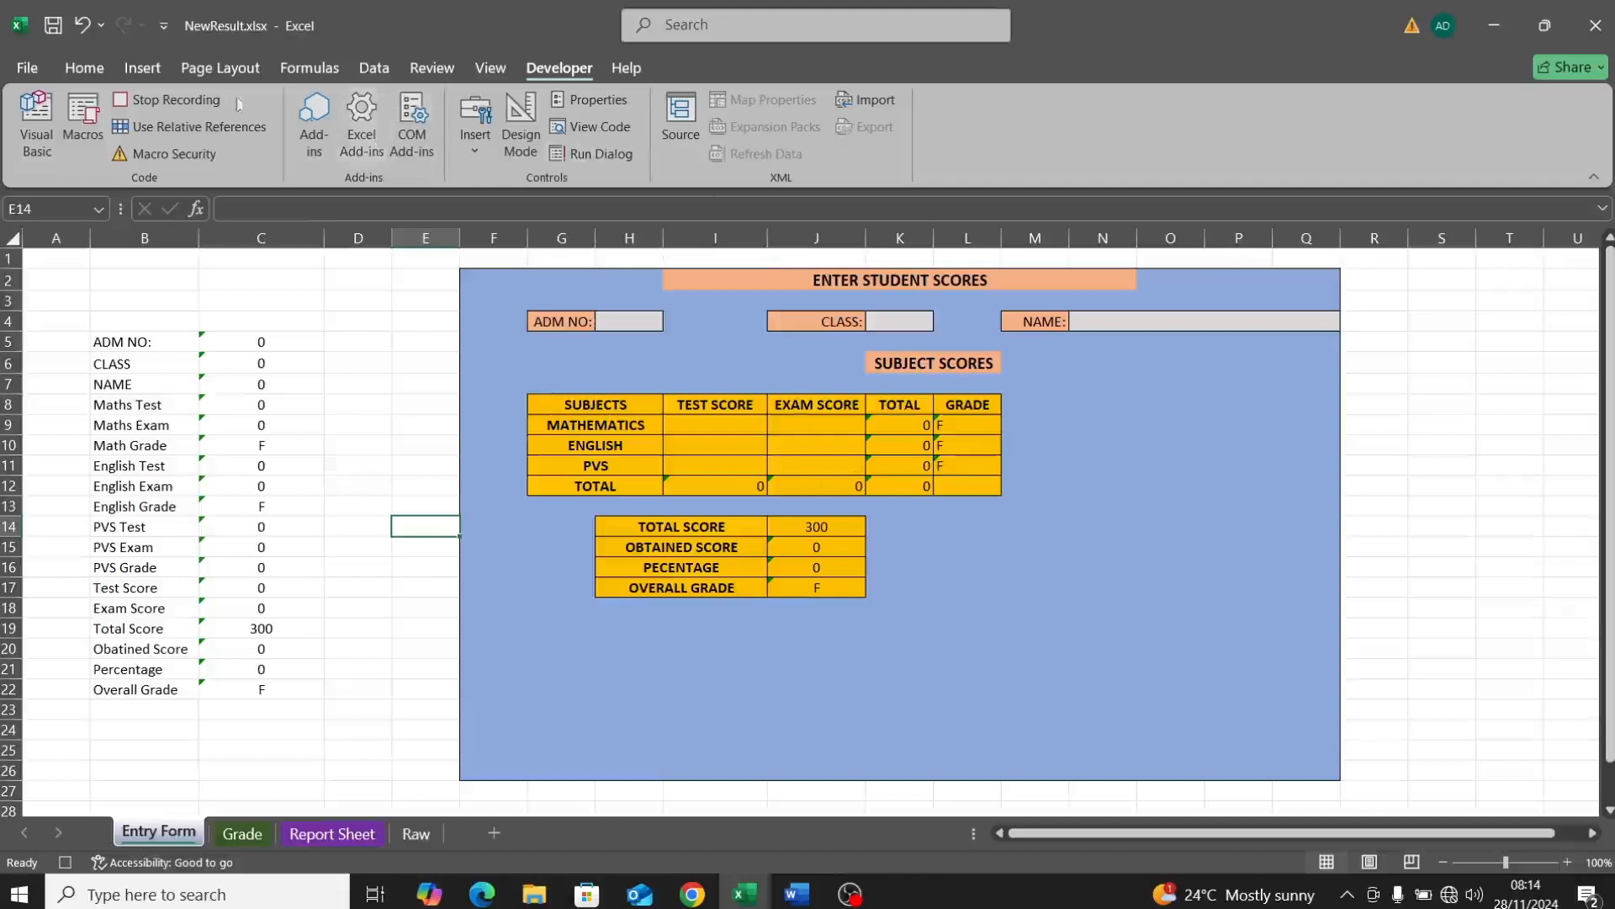
pyautogui.click(194, 101)
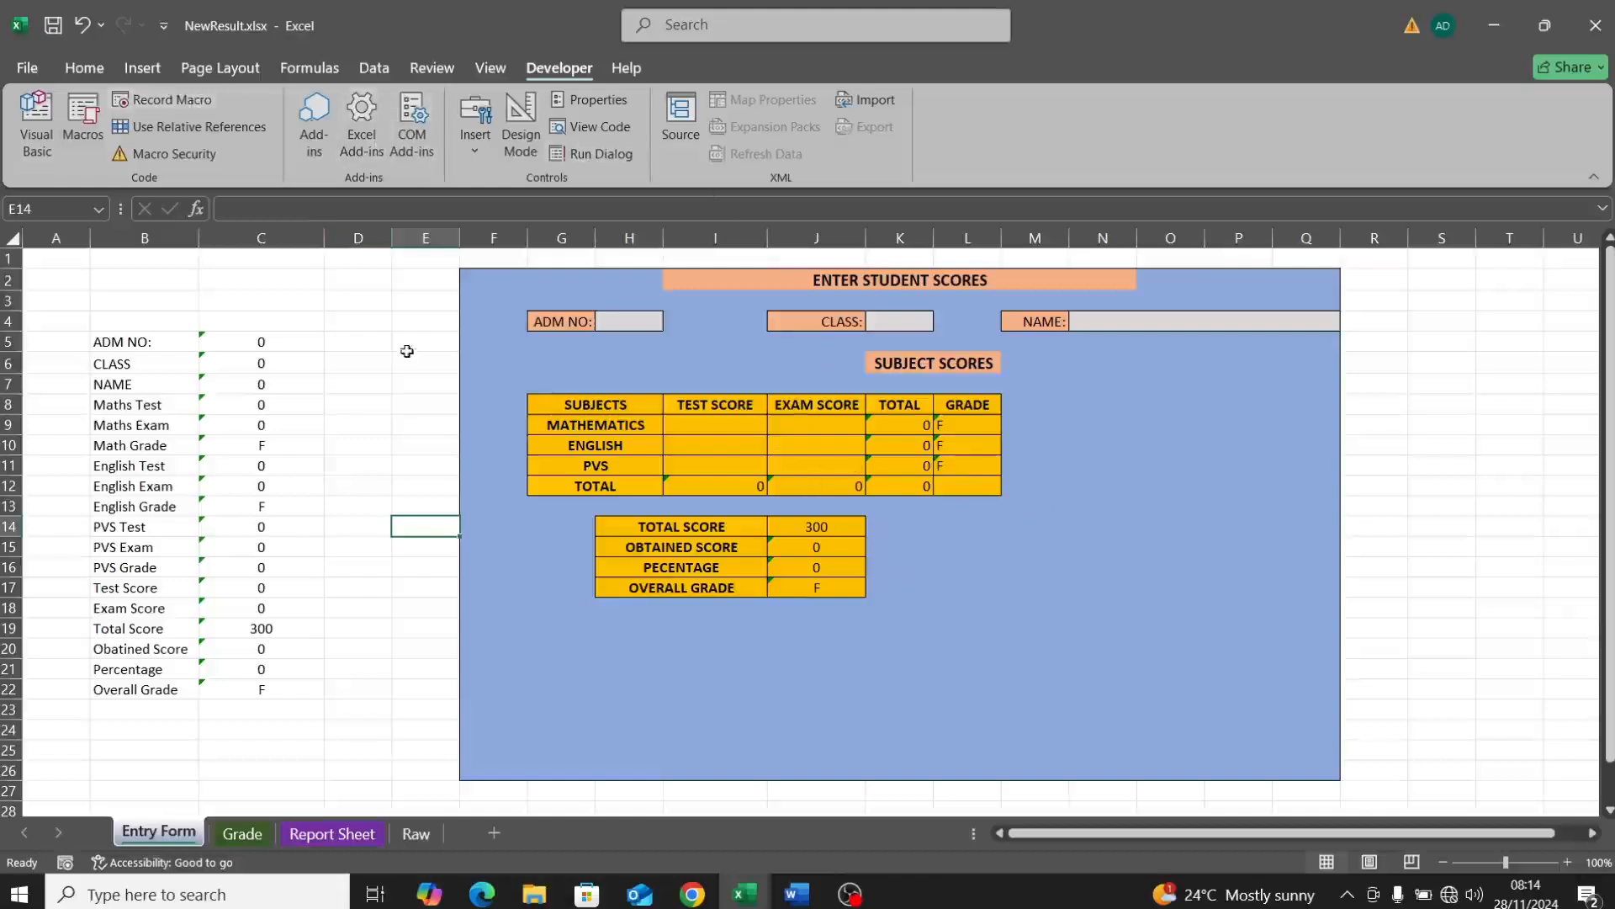
pyautogui.click(416, 377)
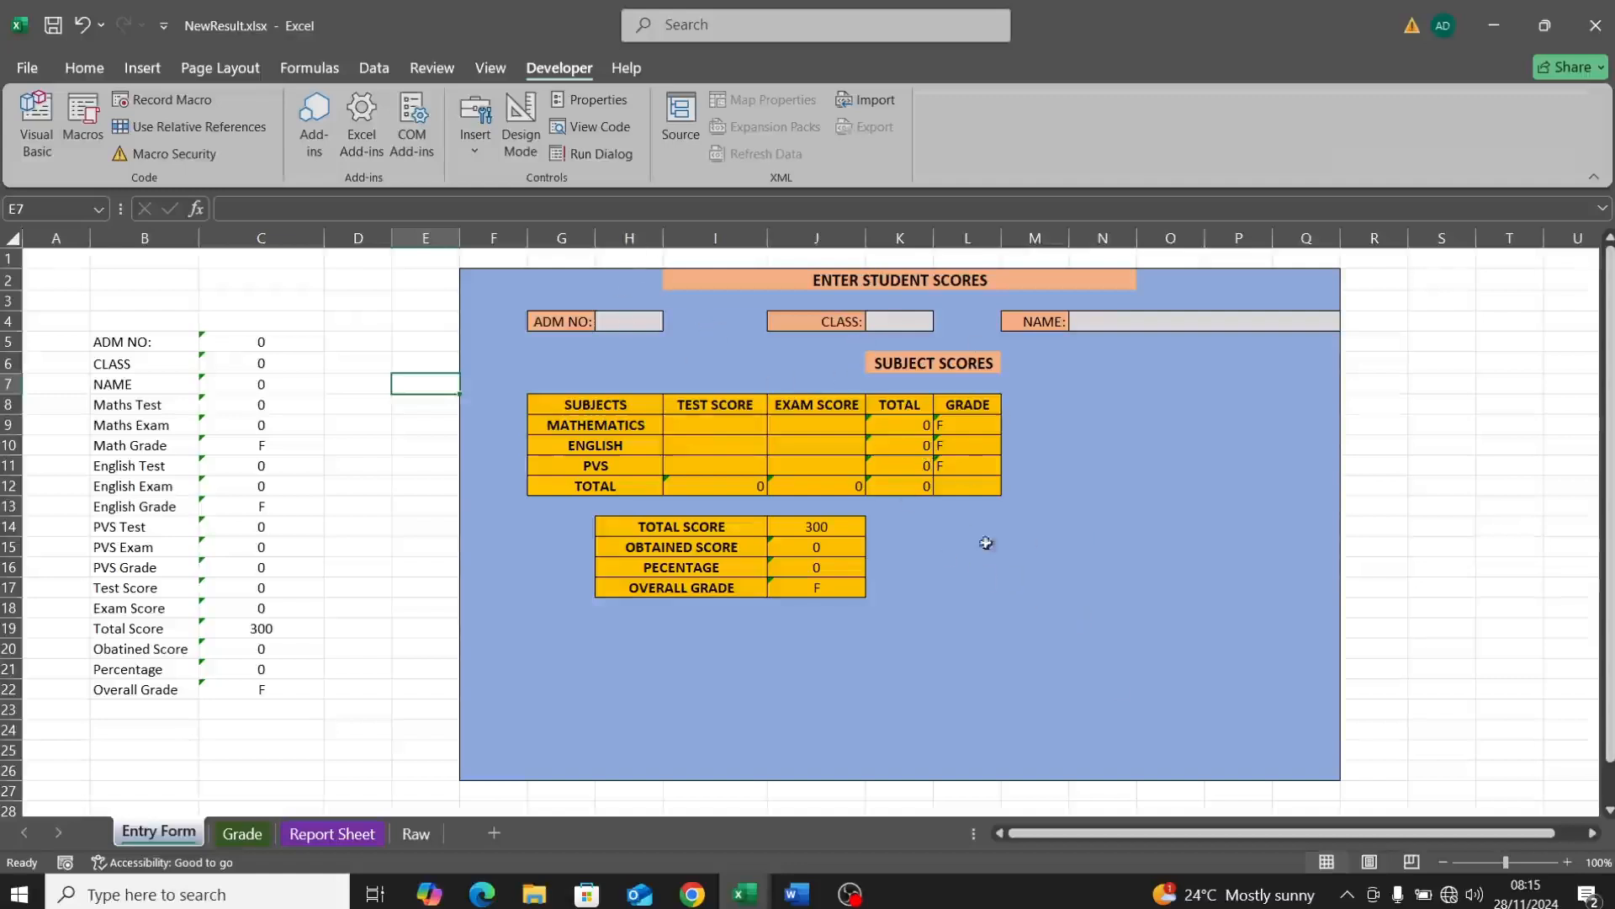
# Step: Review the Report and Grade sheets, then enter admission number 2, class JSS2 and the student's name
pyautogui.click(337, 837)
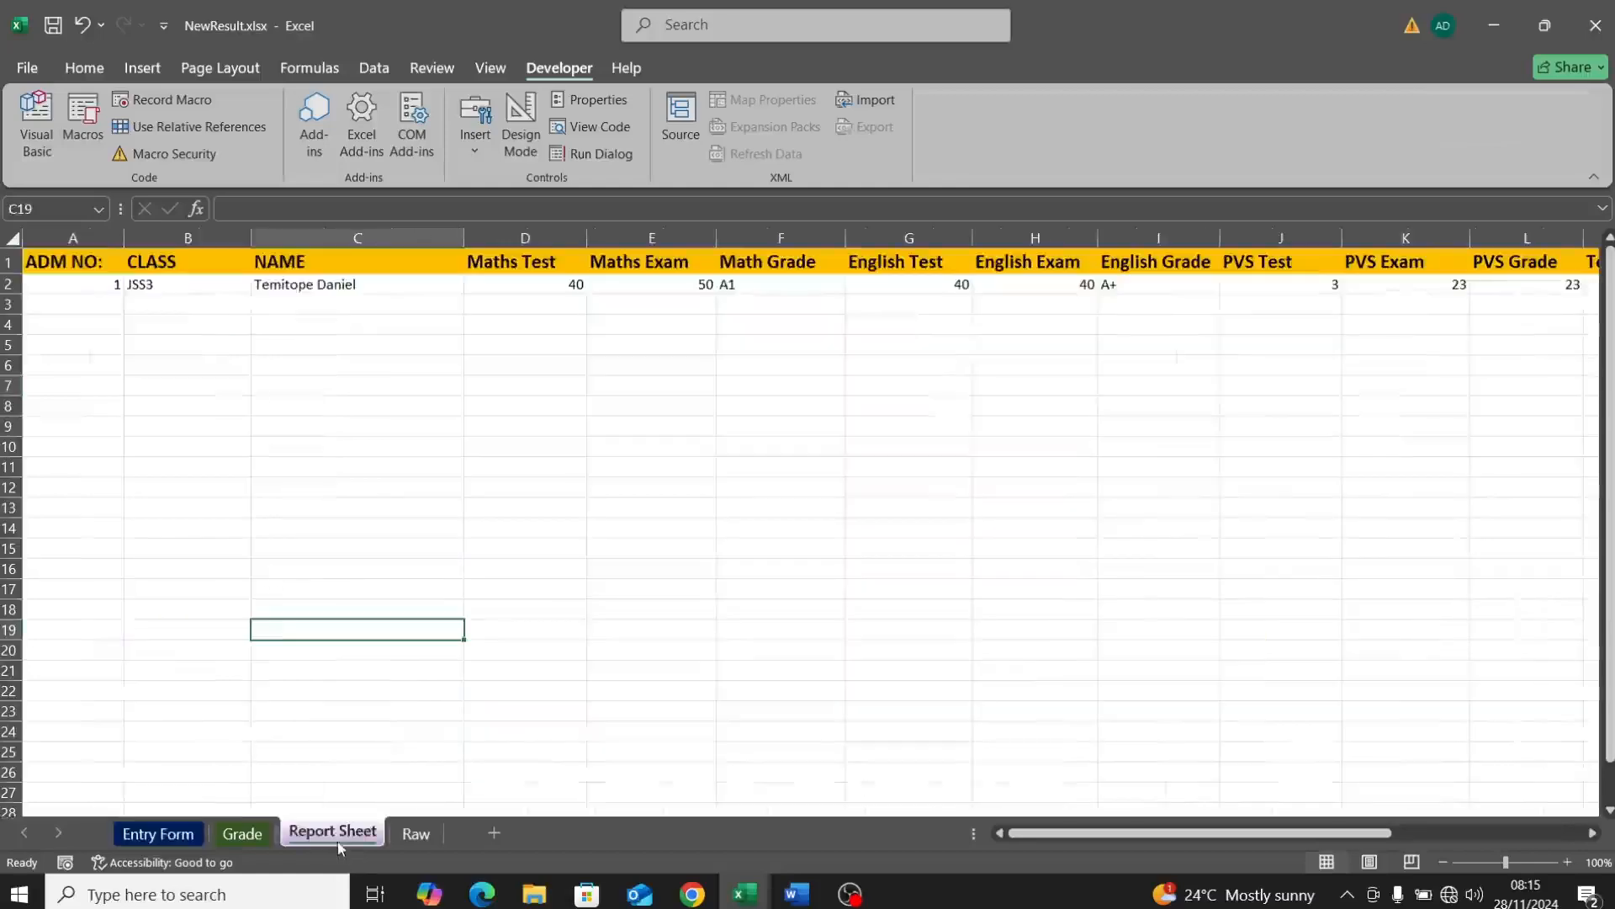
pyautogui.click(231, 834)
pyautogui.click(154, 834)
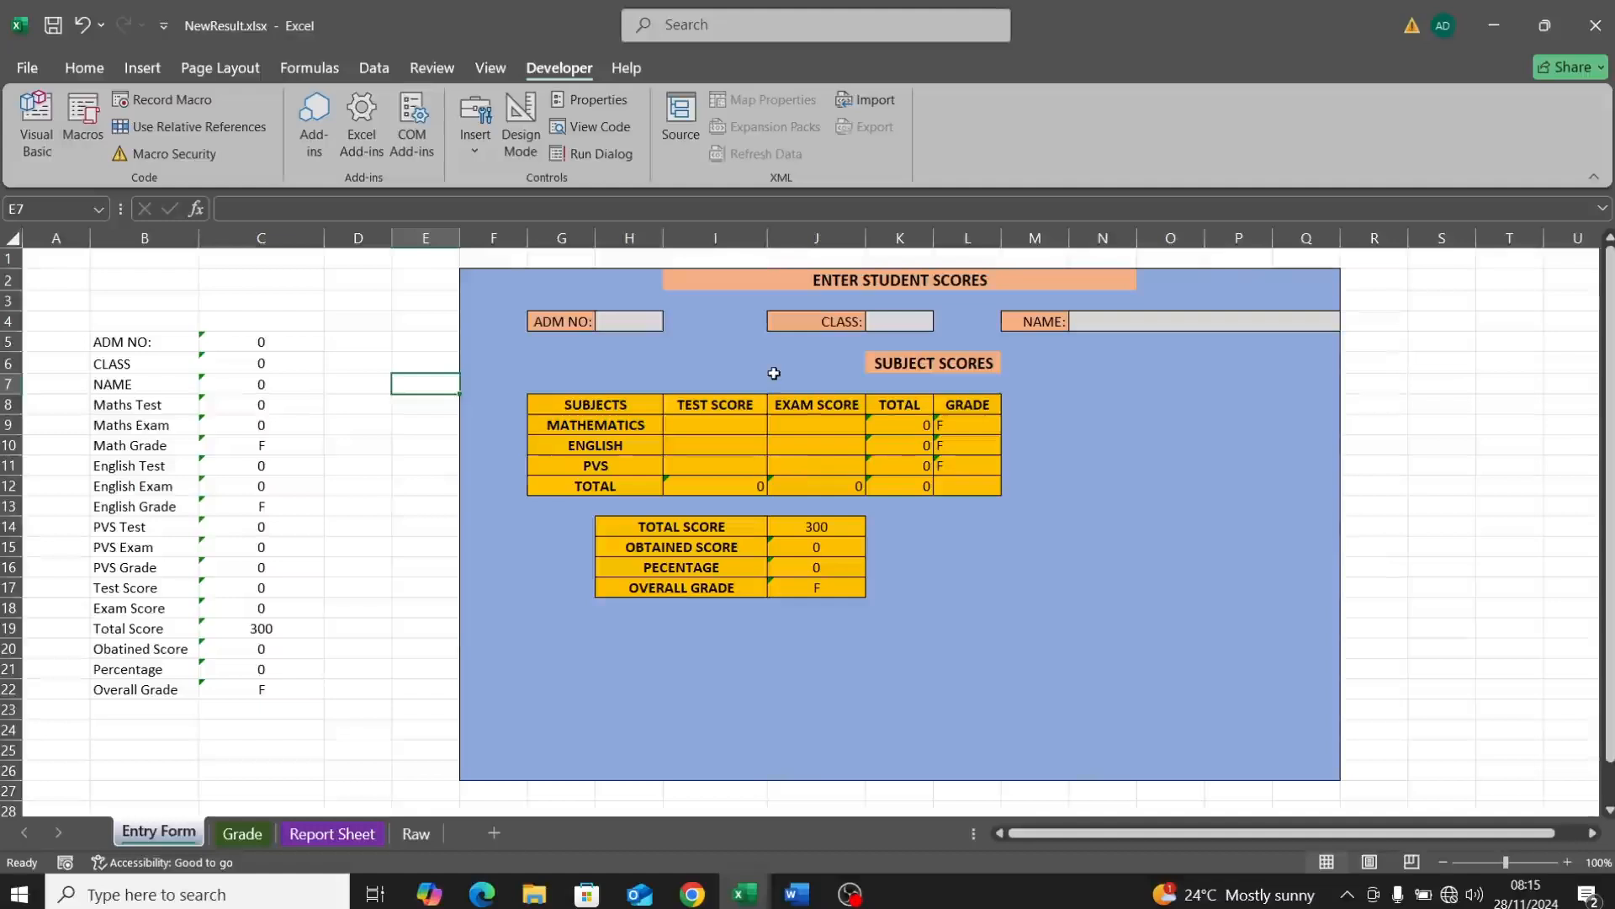
pyautogui.click(615, 323)
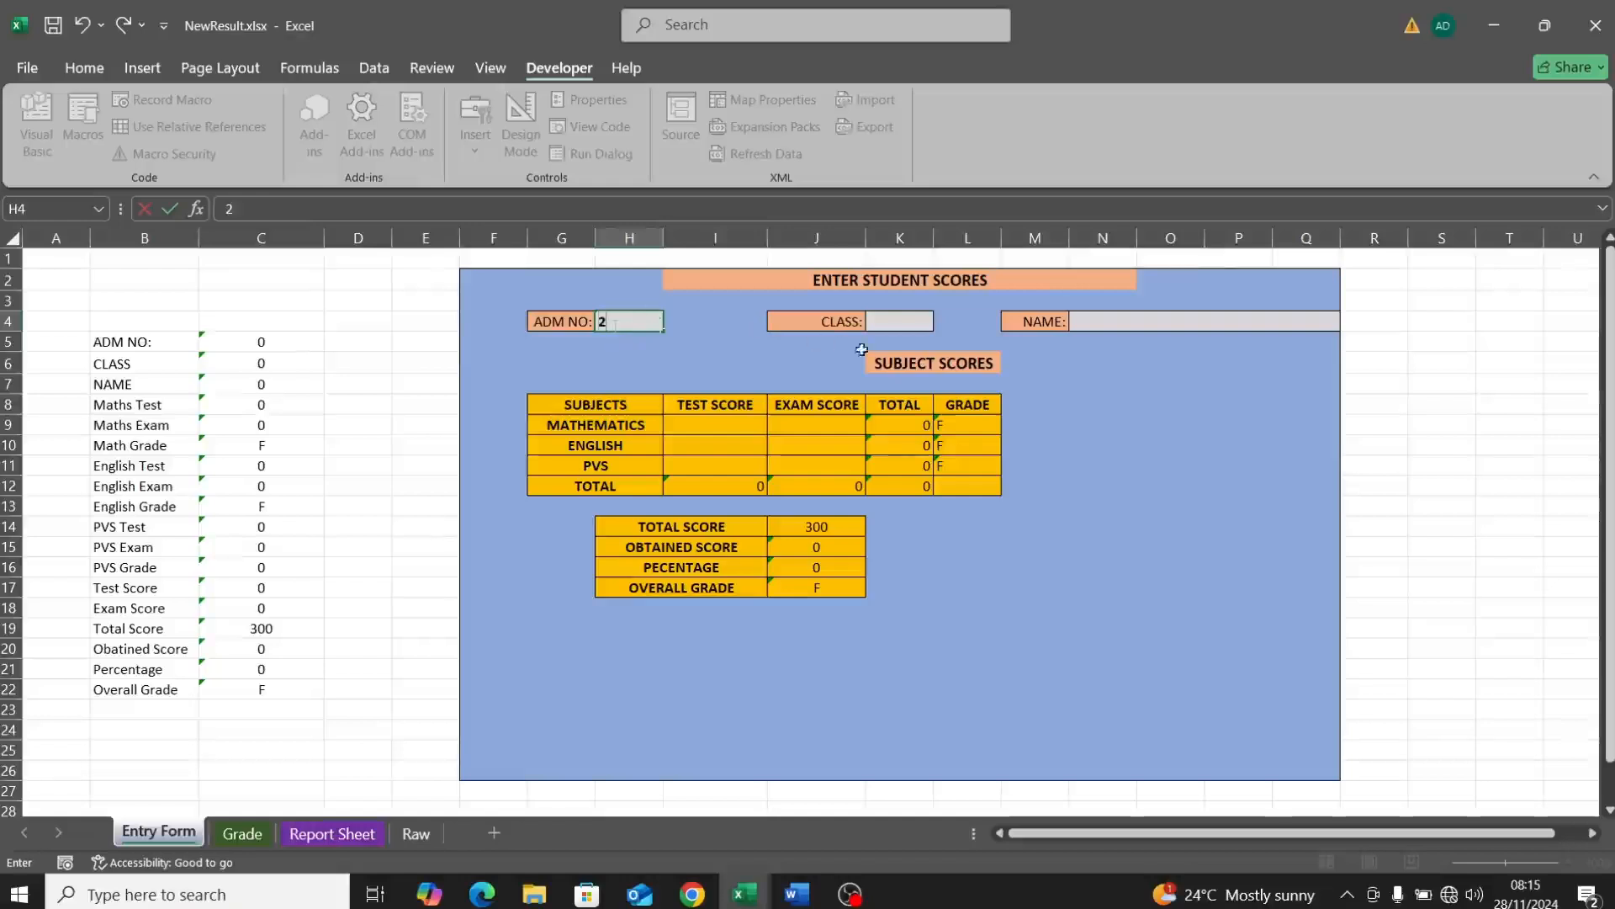
pyautogui.click(884, 323)
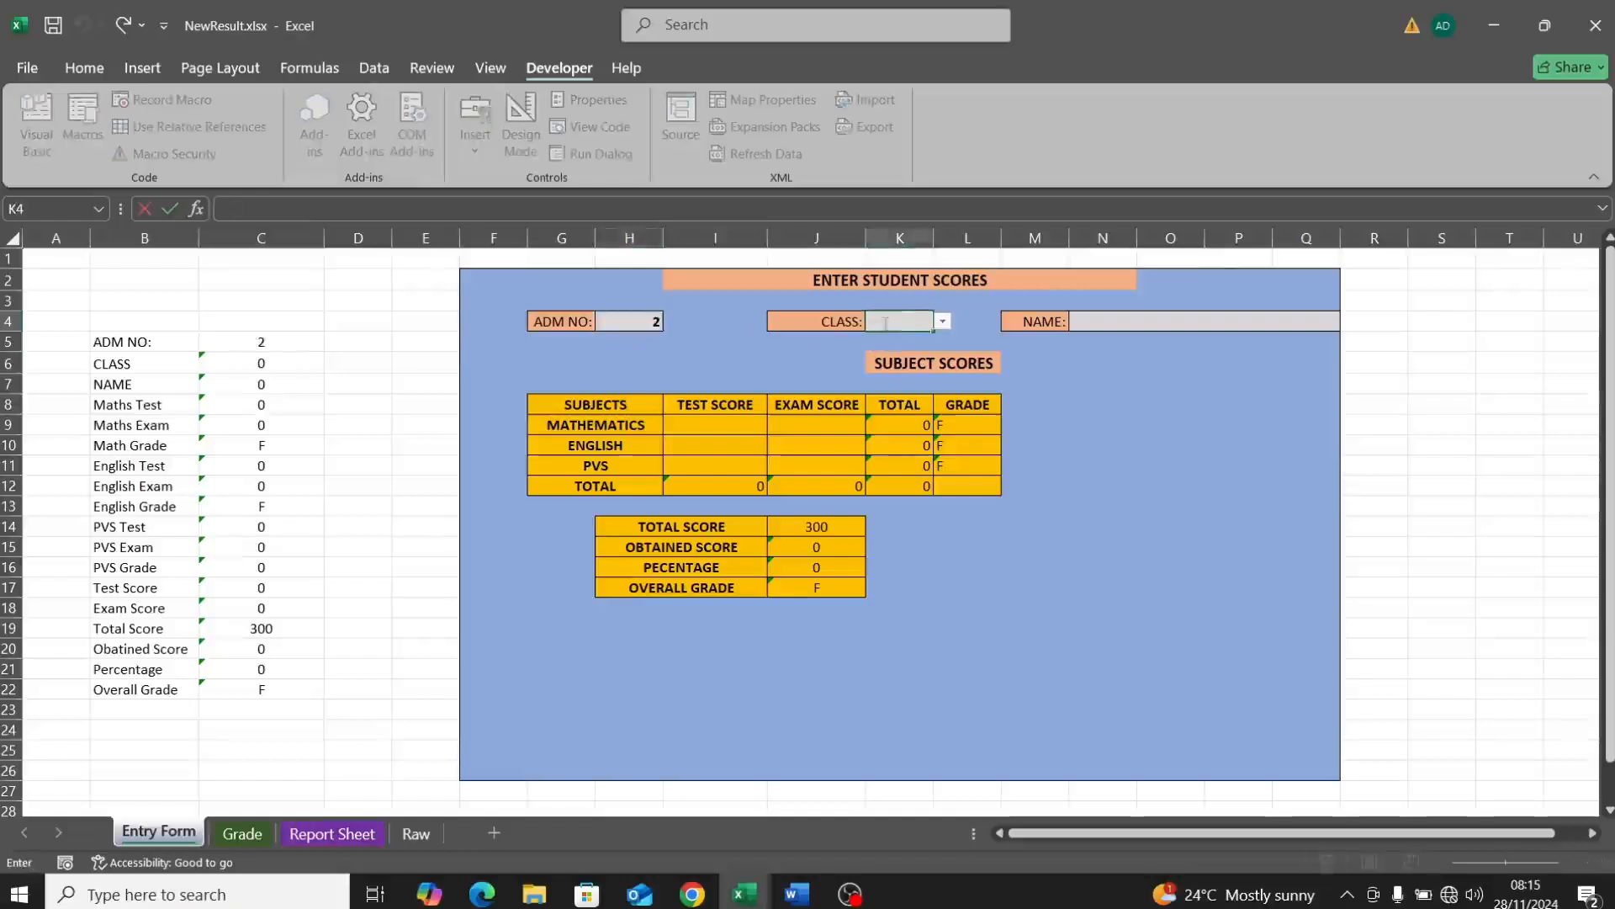
pyautogui.click(943, 323)
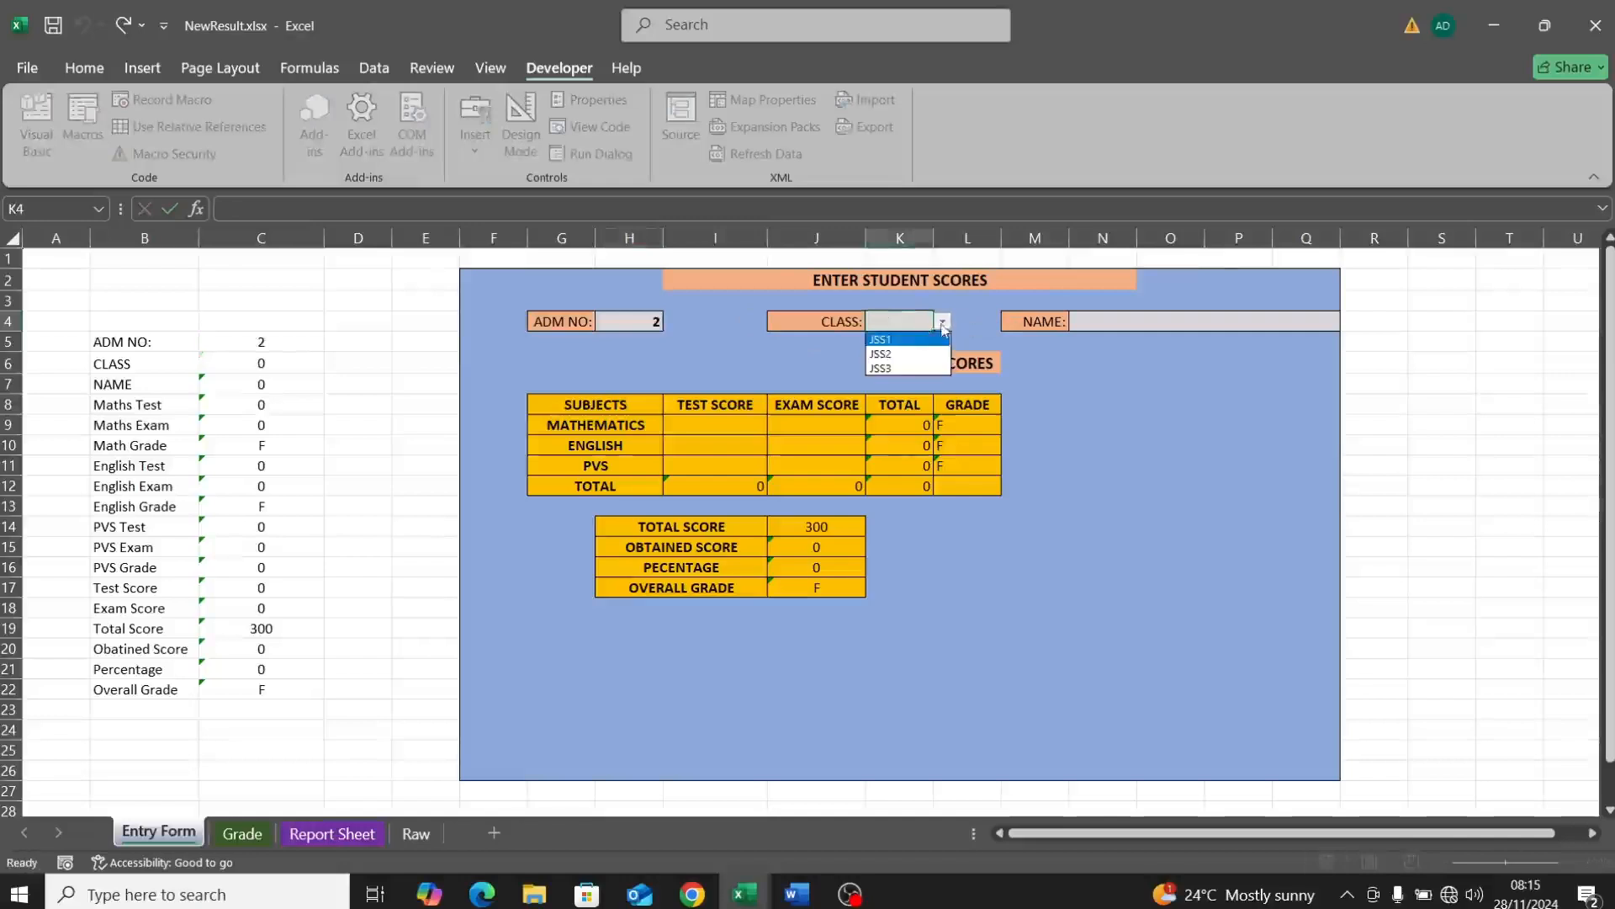
pyautogui.click(936, 353)
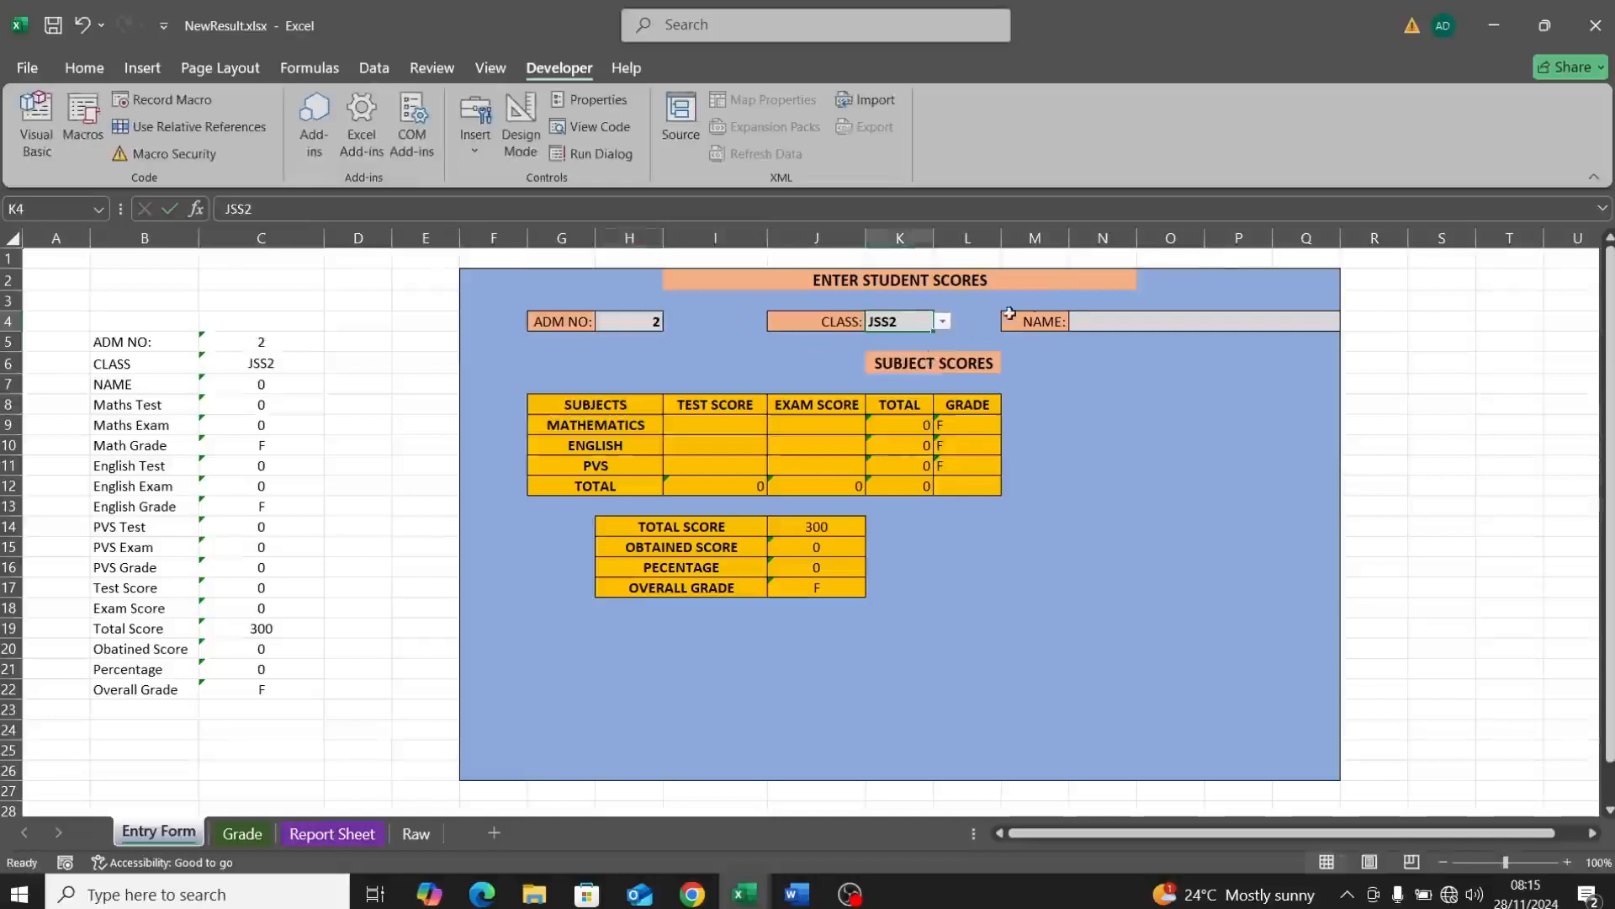
pyautogui.click(1081, 326)
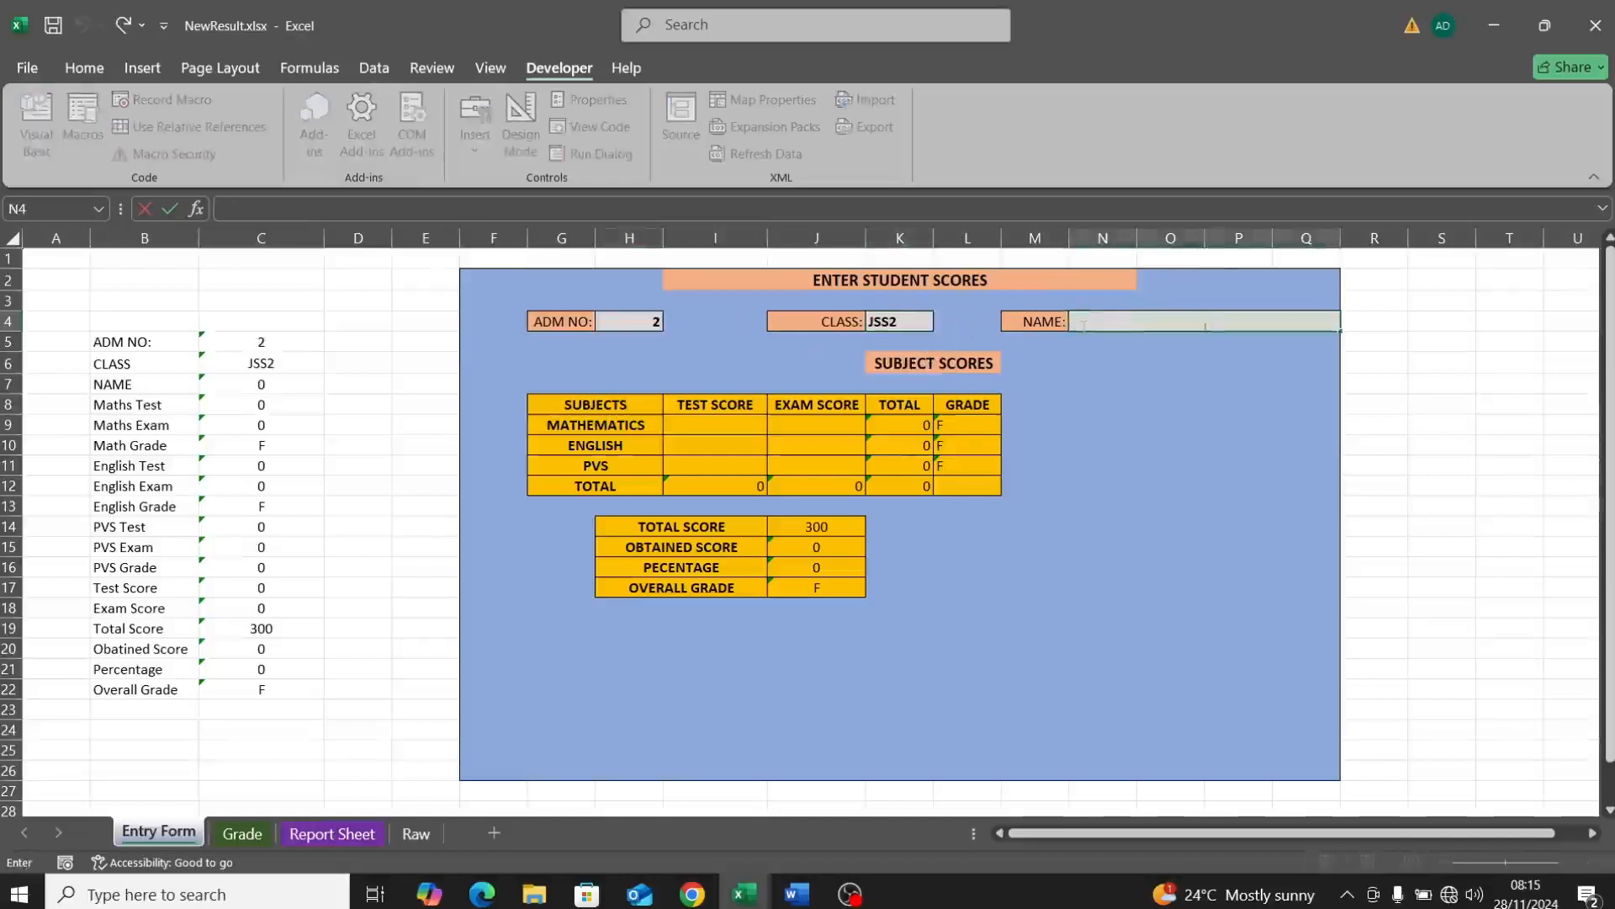
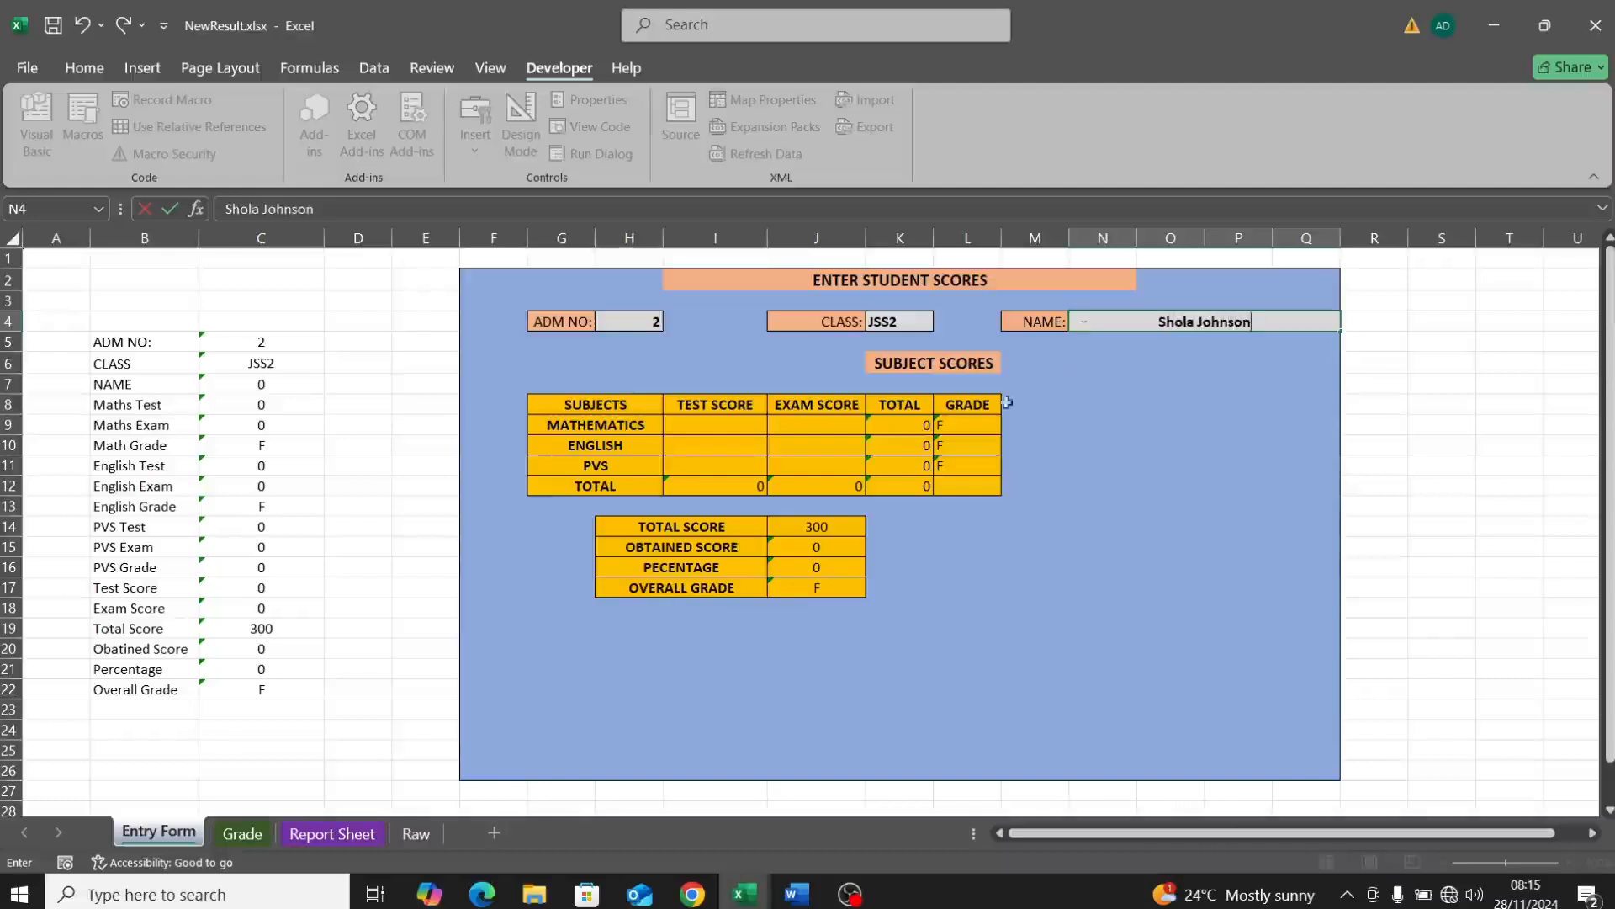
# Step: Enter Mathematics, English and PVS test and exam scores, giving a total of 184, 61%, grade B
pyautogui.click(740, 426)
pyautogui.write('4')
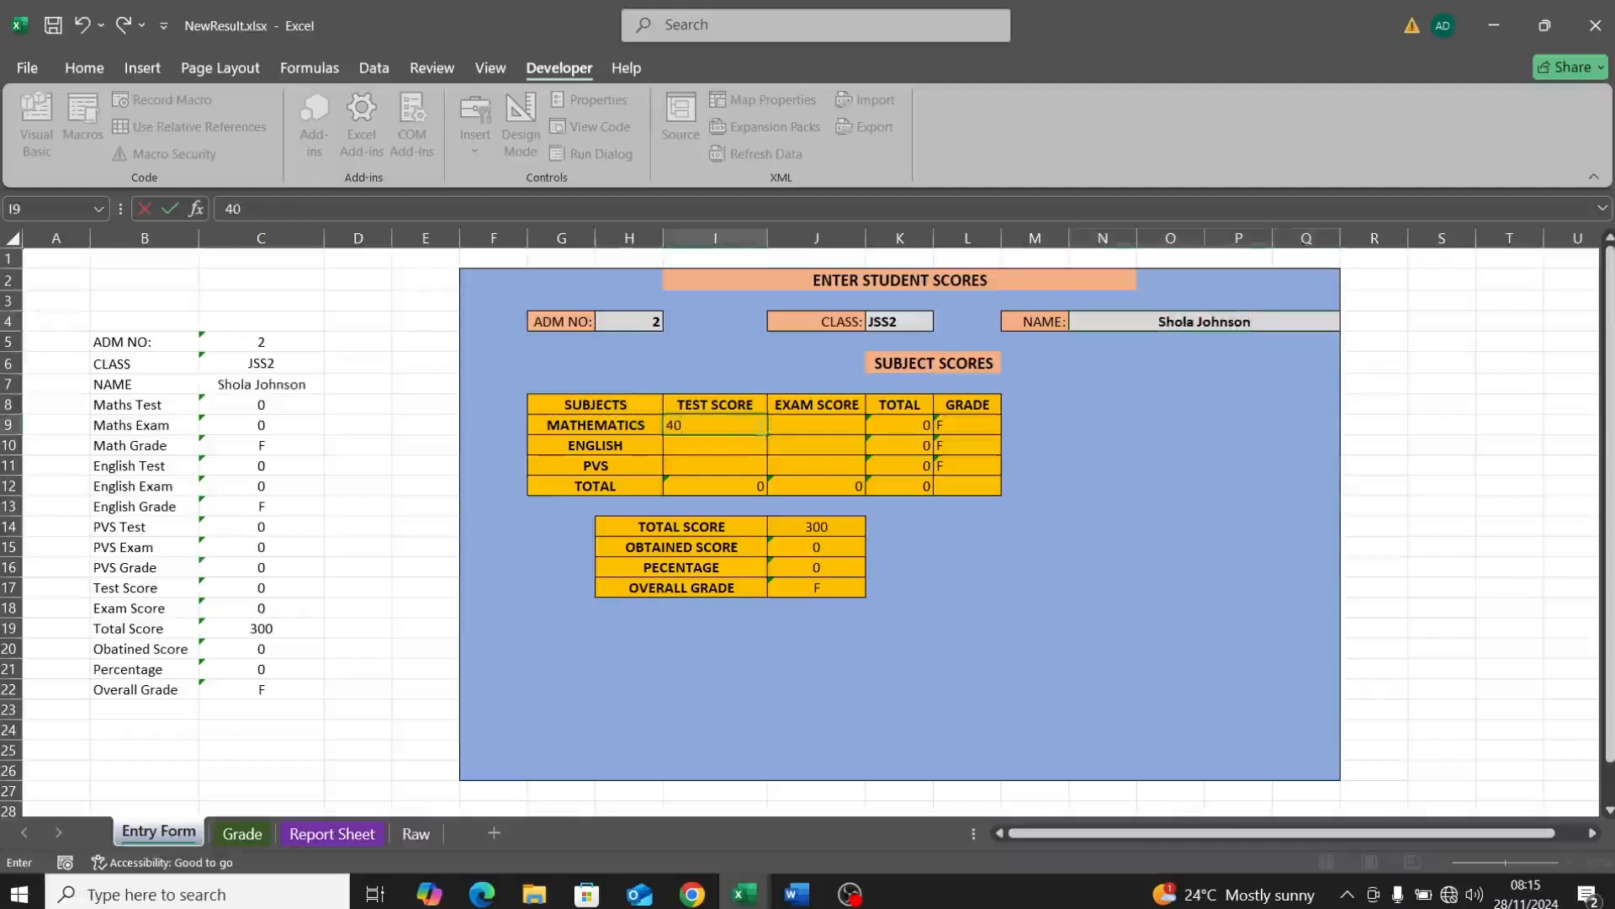
pyautogui.write('0')
pyautogui.click(790, 428)
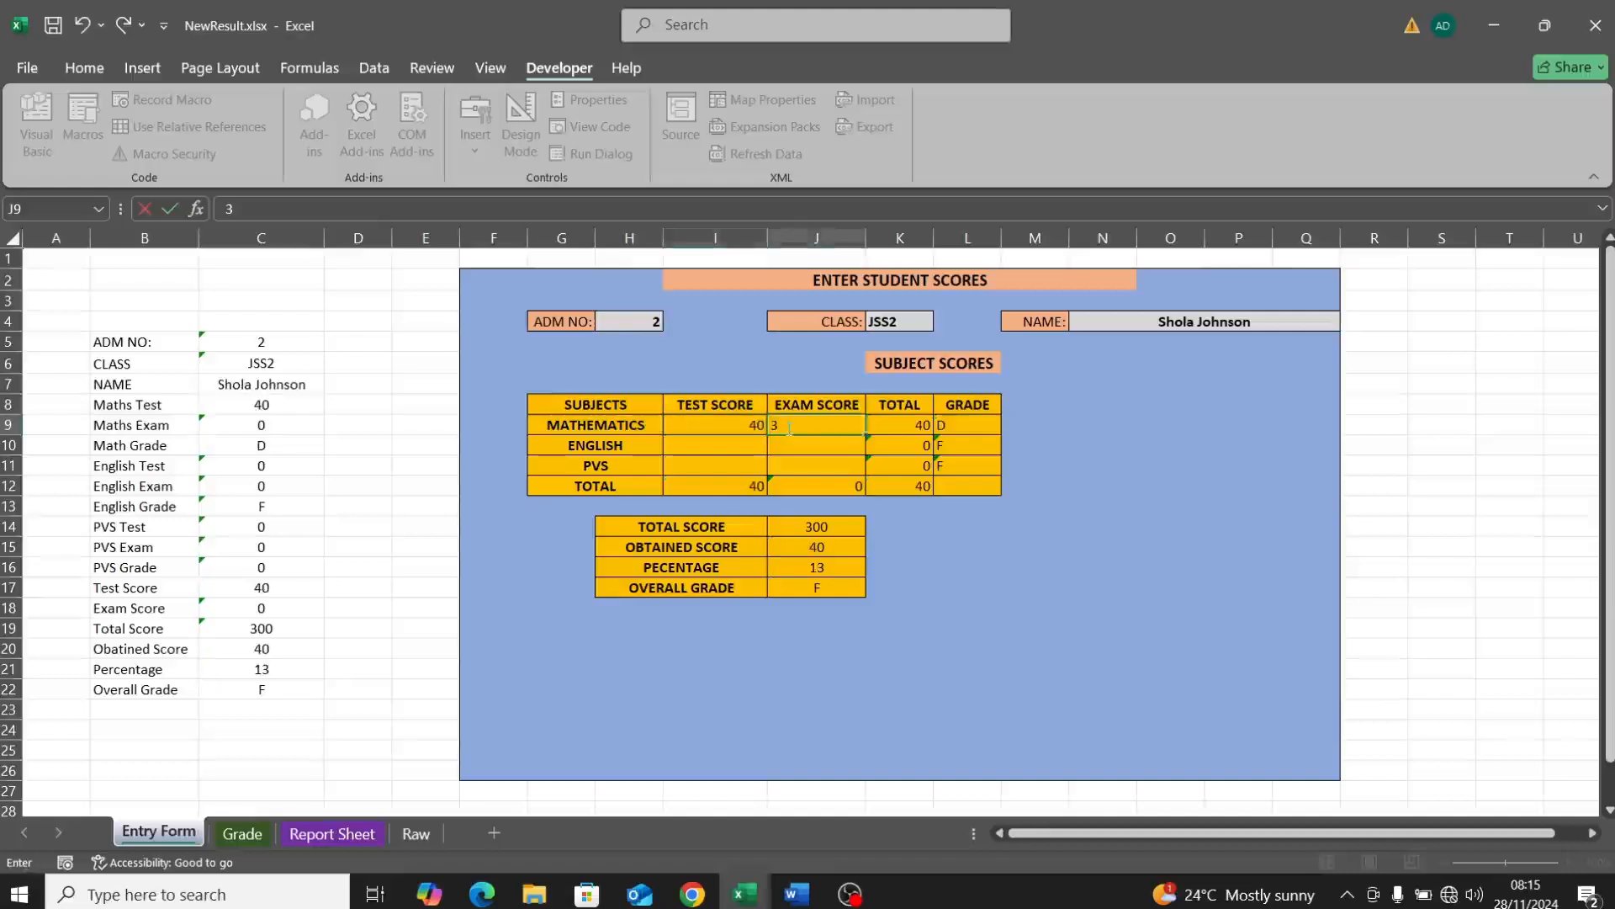
pyautogui.click(741, 444)
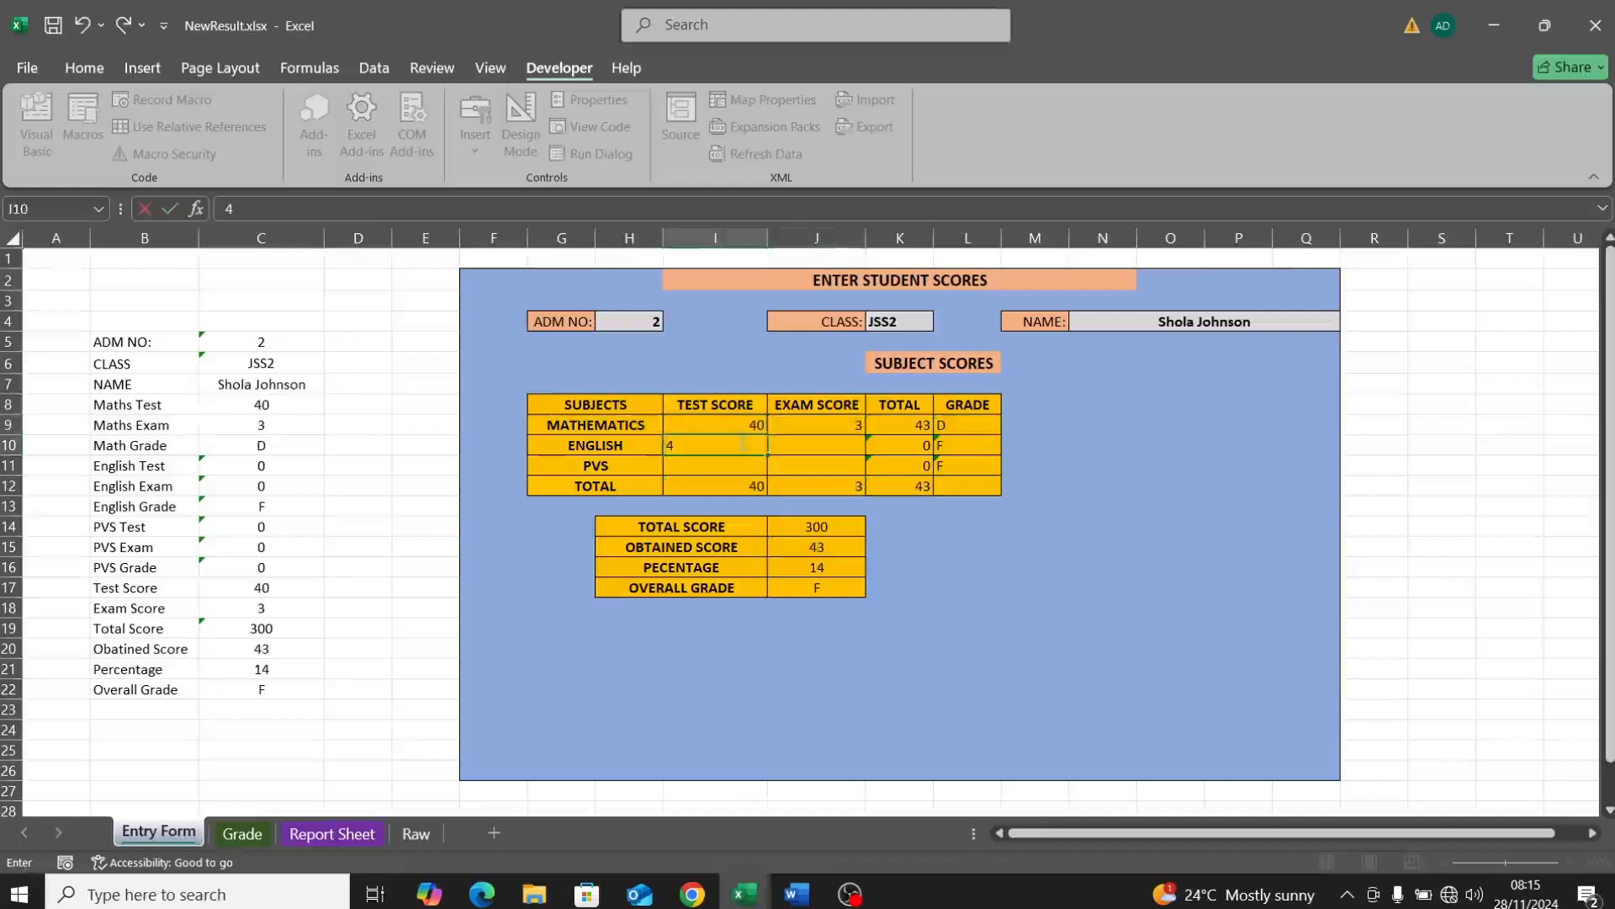
pyautogui.write('33')
pyautogui.click(812, 445)
pyautogui.write('44')
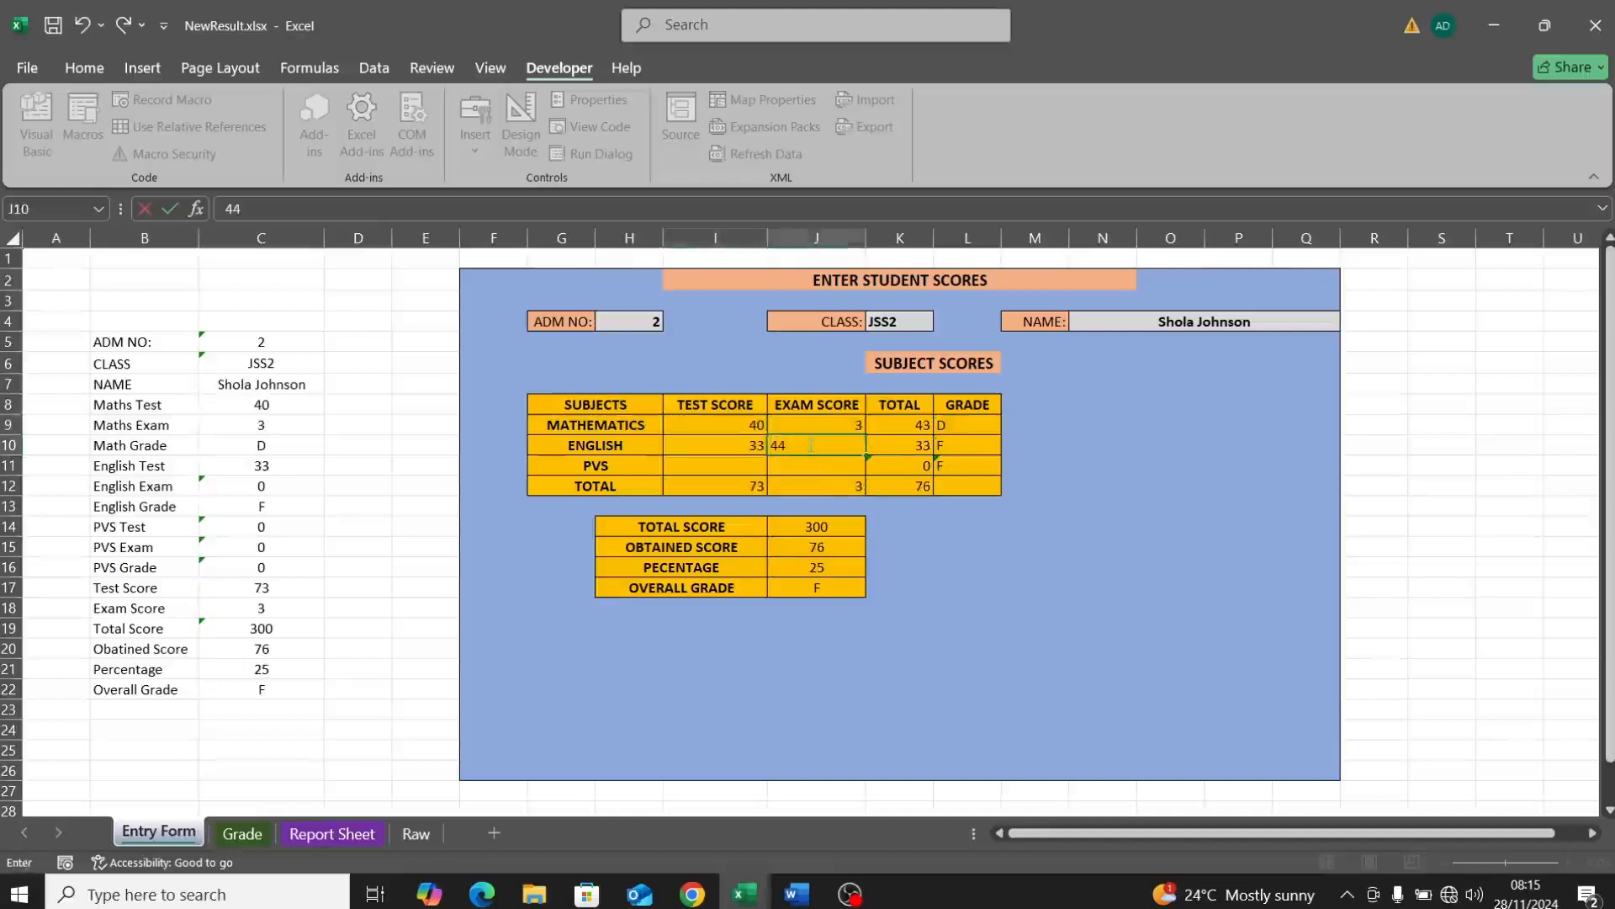
pyautogui.click(750, 468)
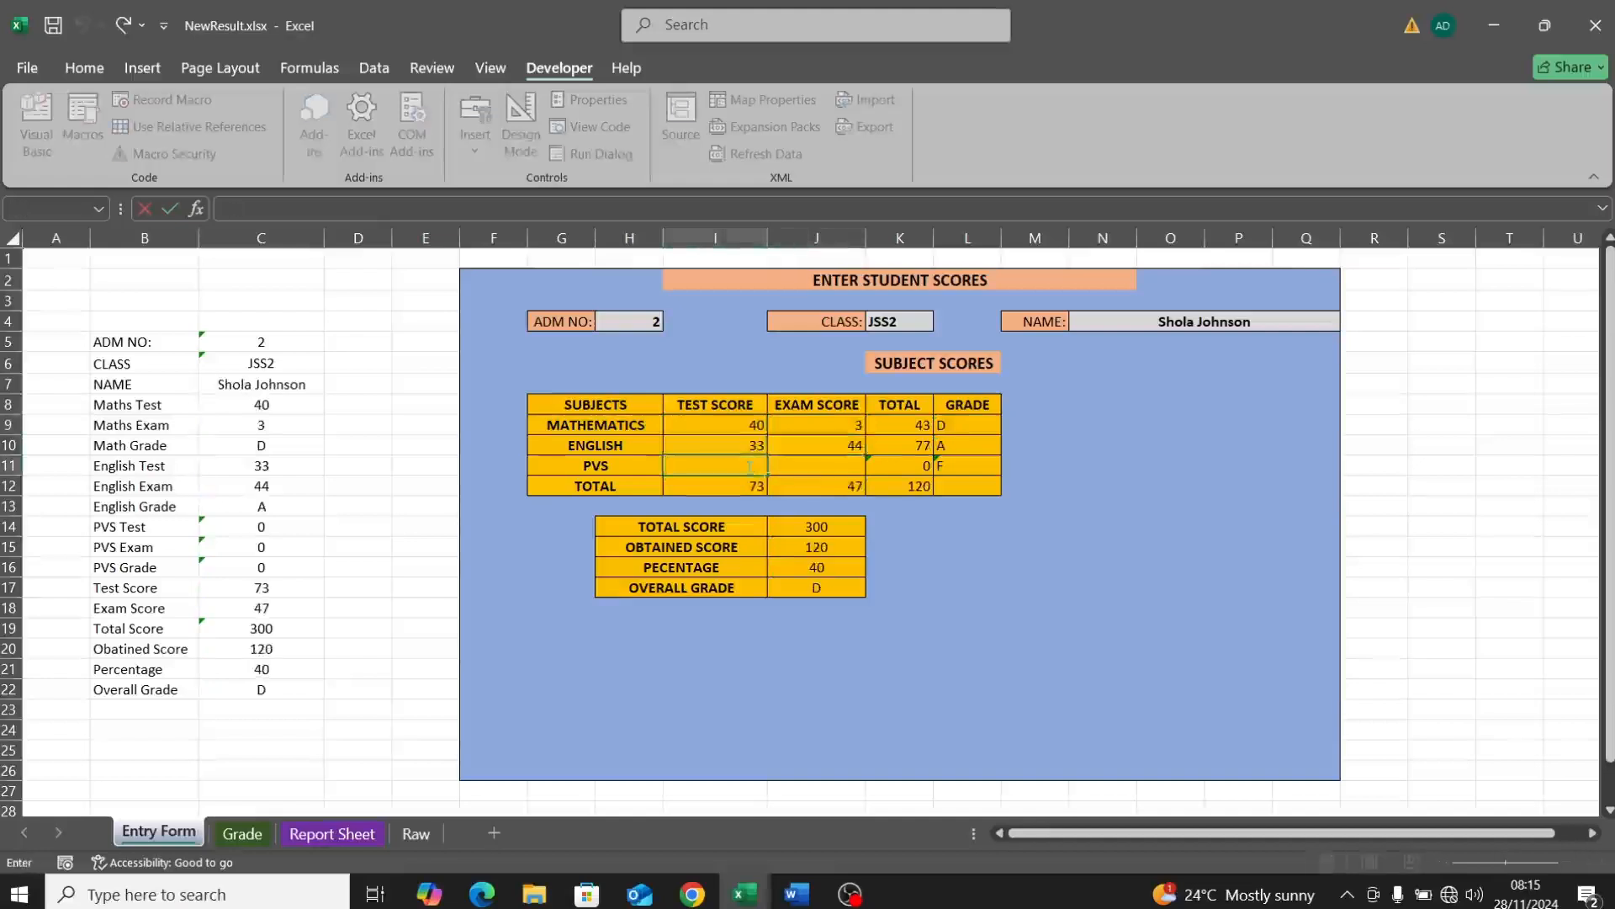
pyautogui.write('32')
pyautogui.click(804, 465)
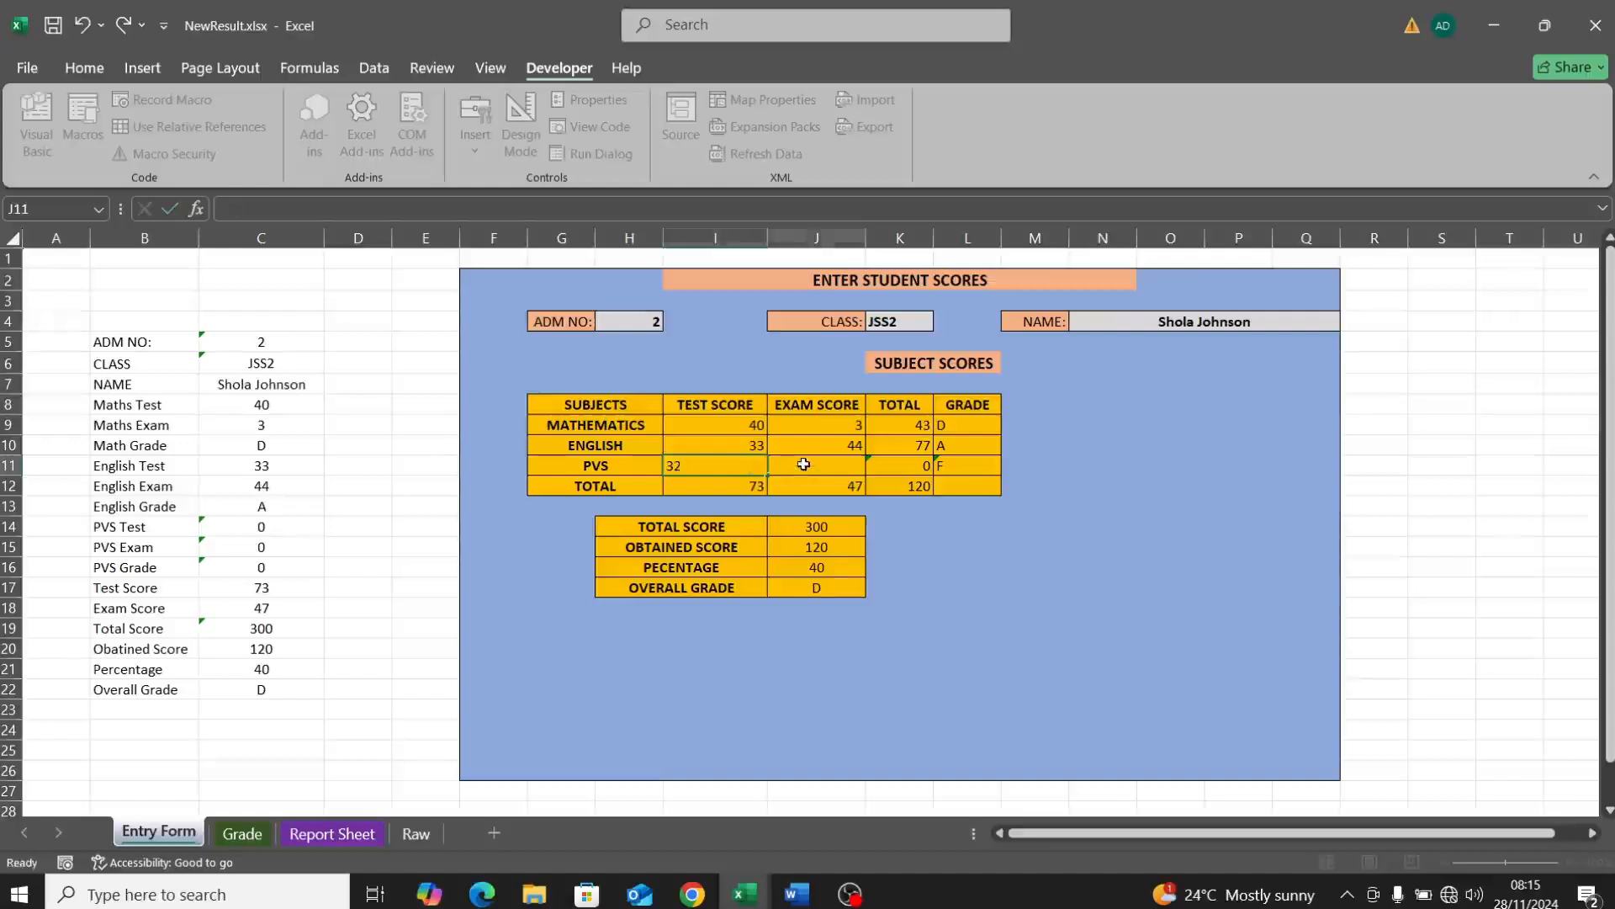
pyautogui.write('32')
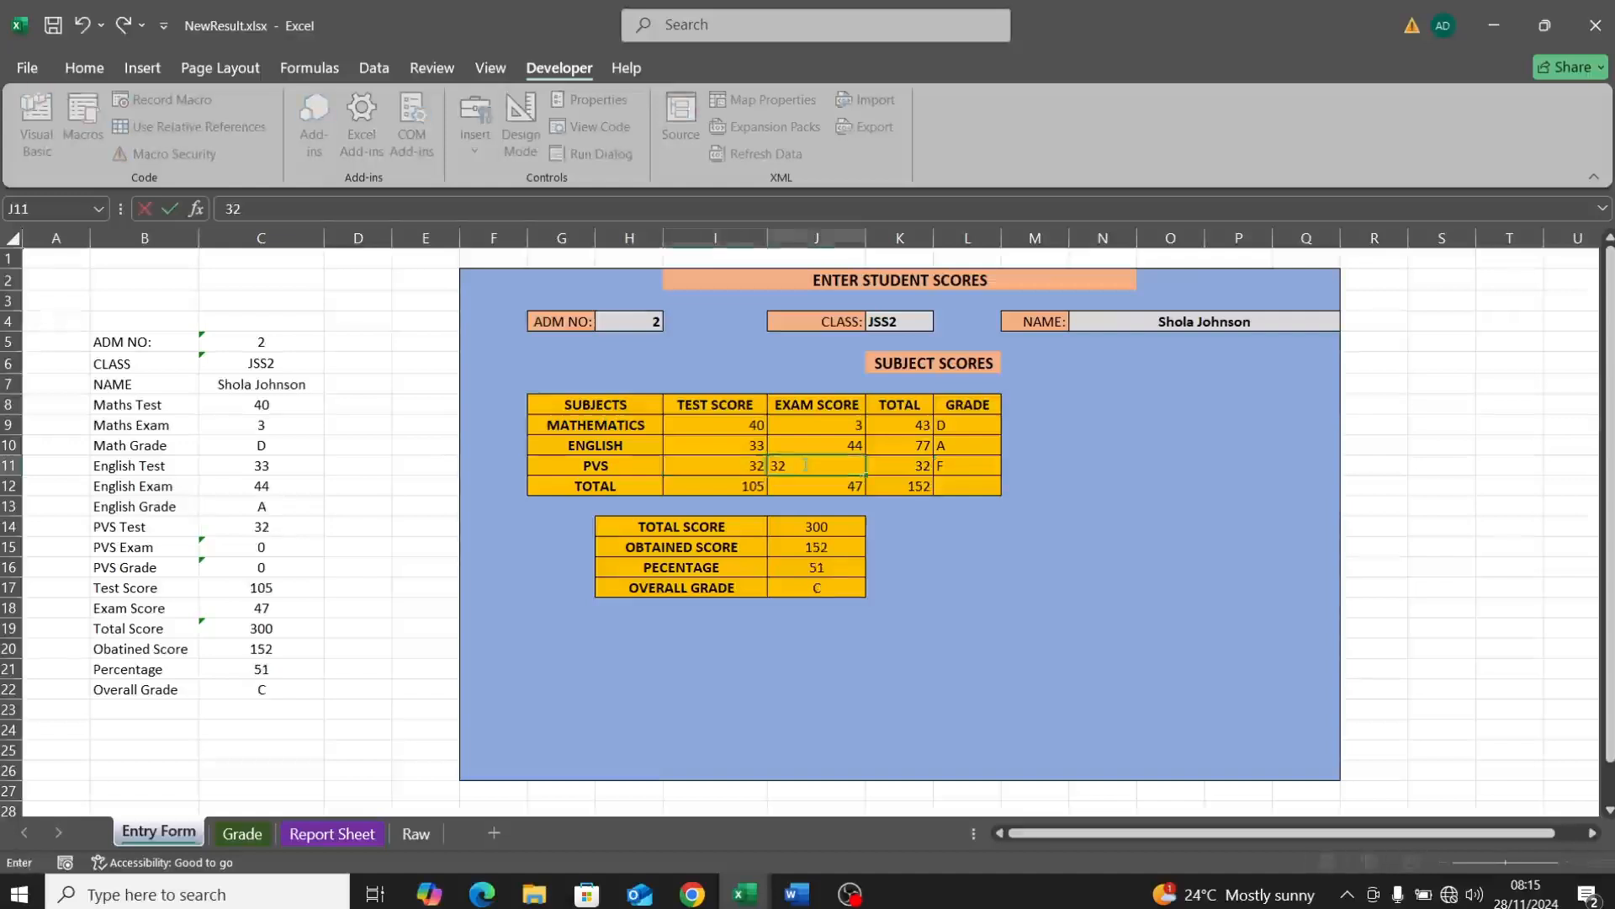
pyautogui.click(915, 563)
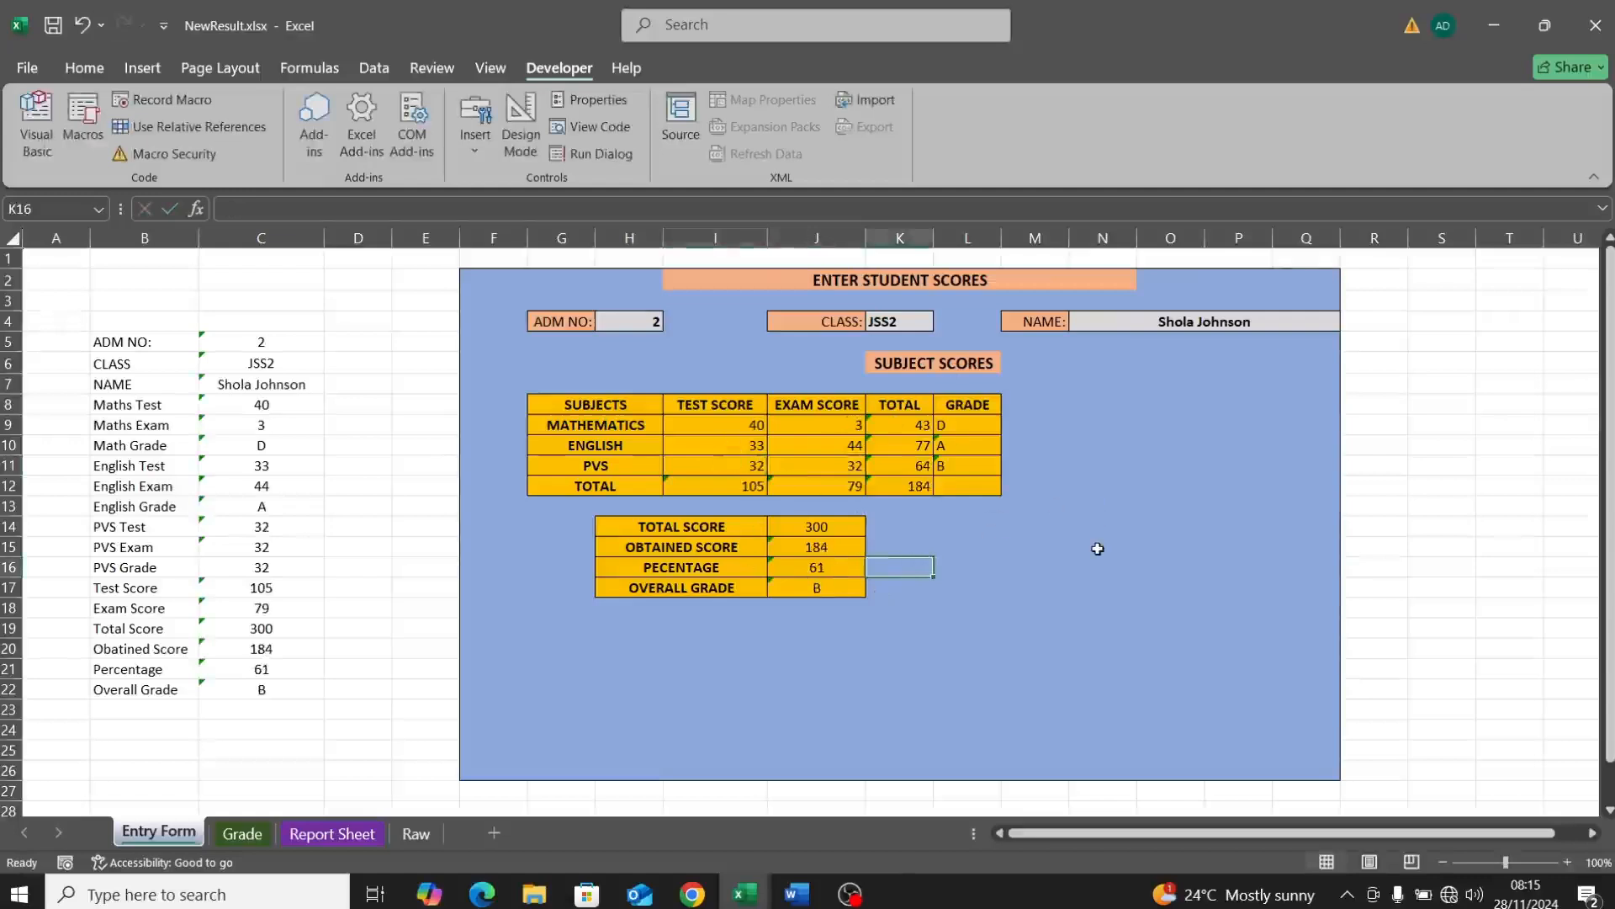
# Step: Draw a Form Controls button beside the total score summary and assign it the RecordNew macro
pyautogui.click(1040, 505)
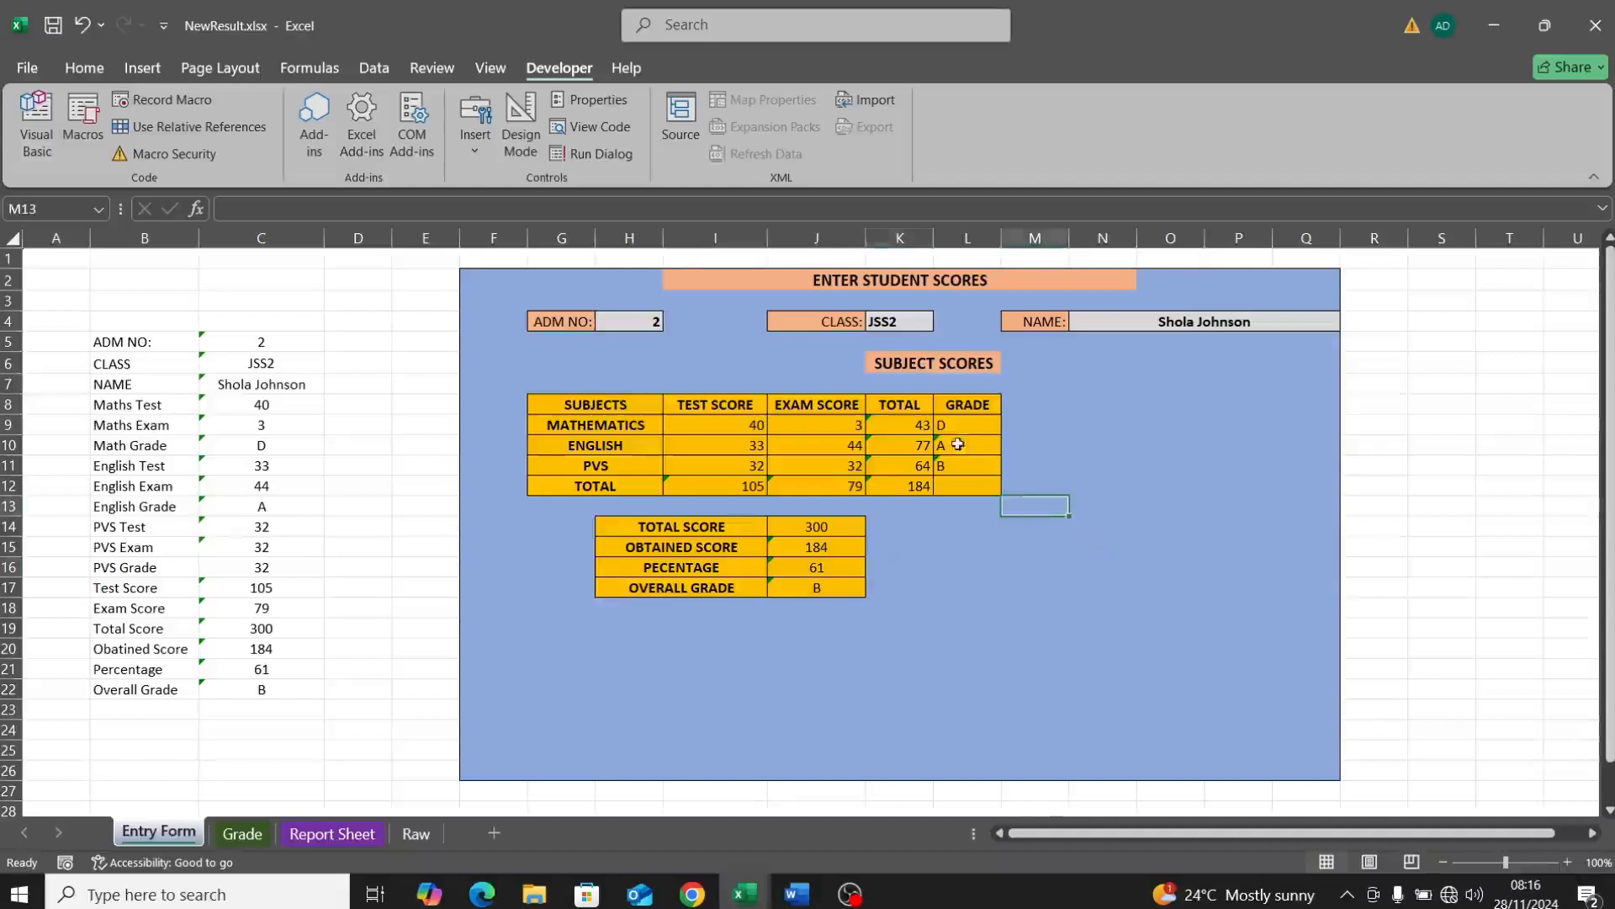
pyautogui.click(1014, 587)
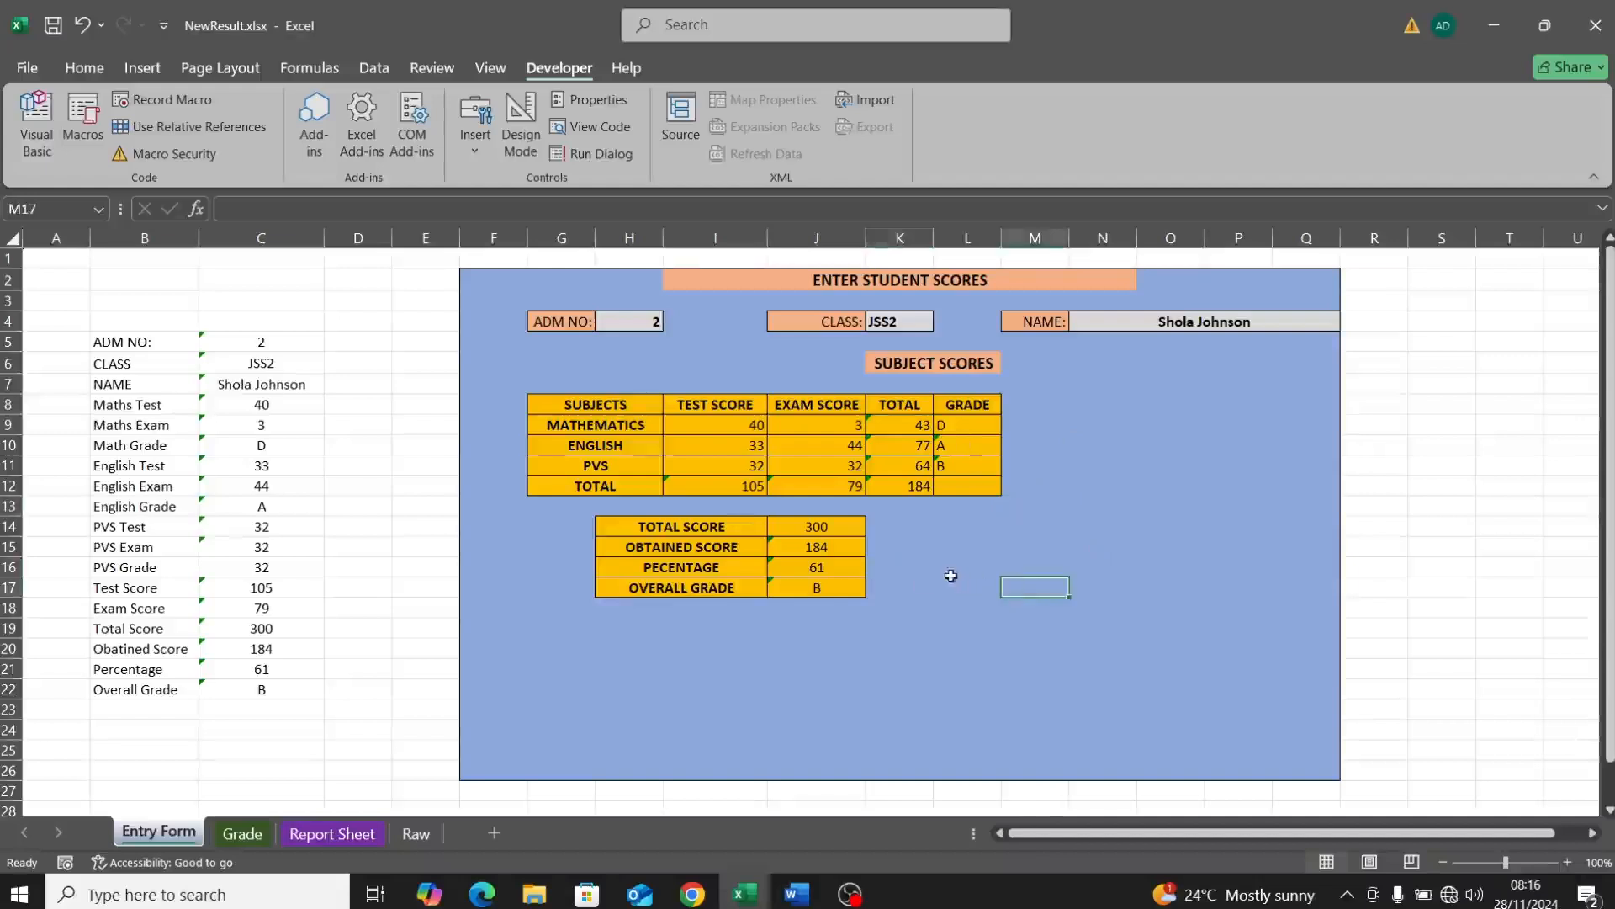
pyautogui.click(917, 556)
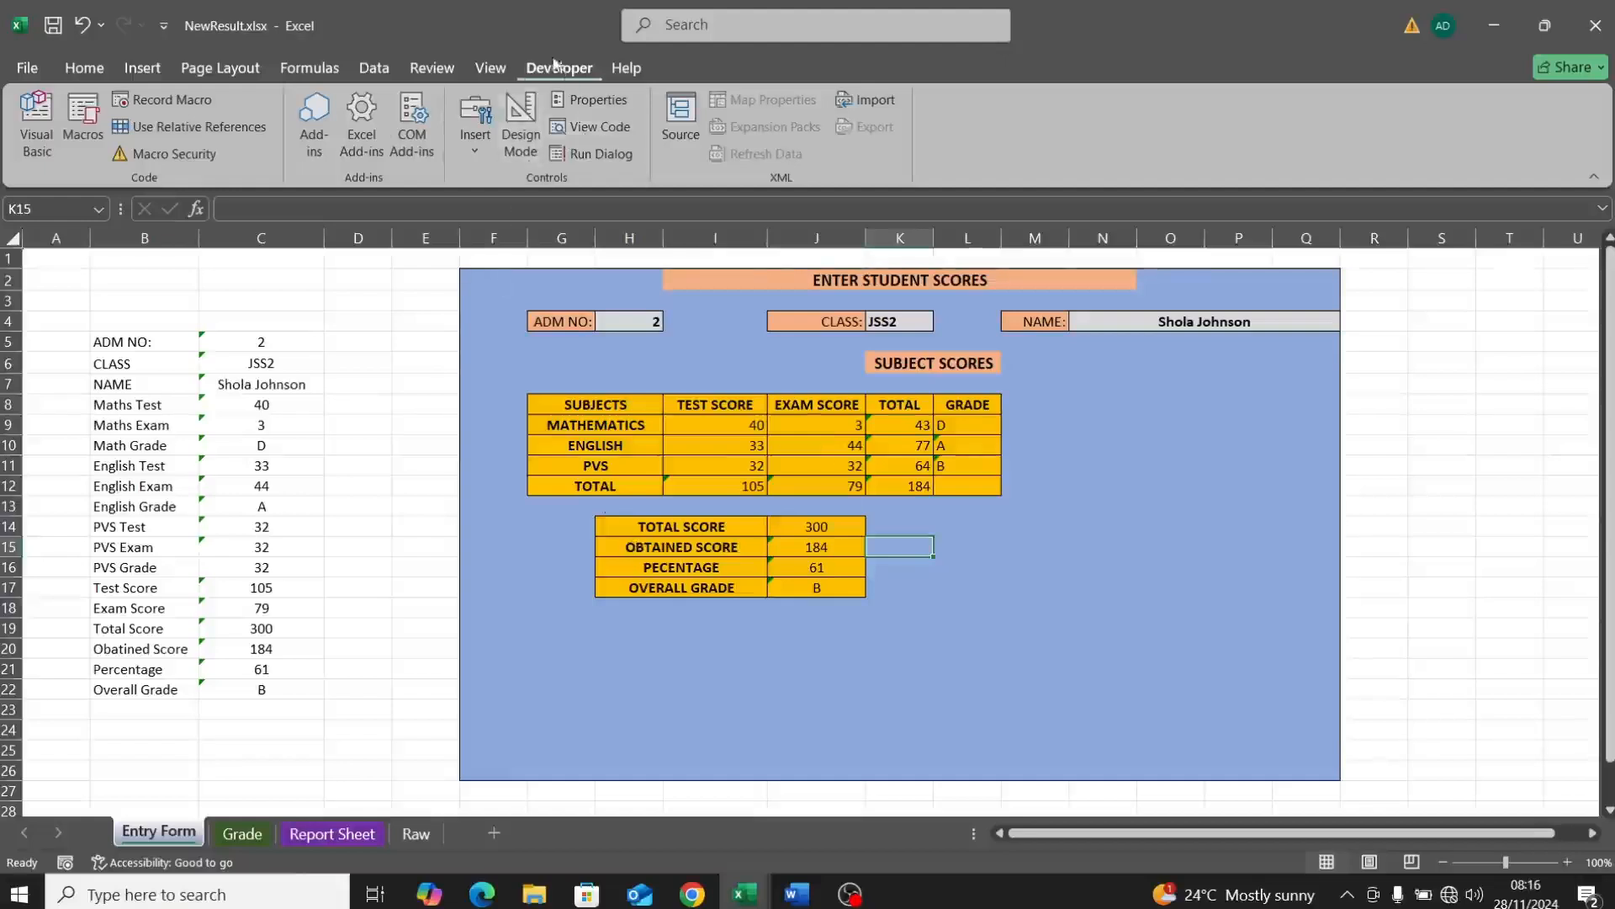
pyautogui.click(479, 160)
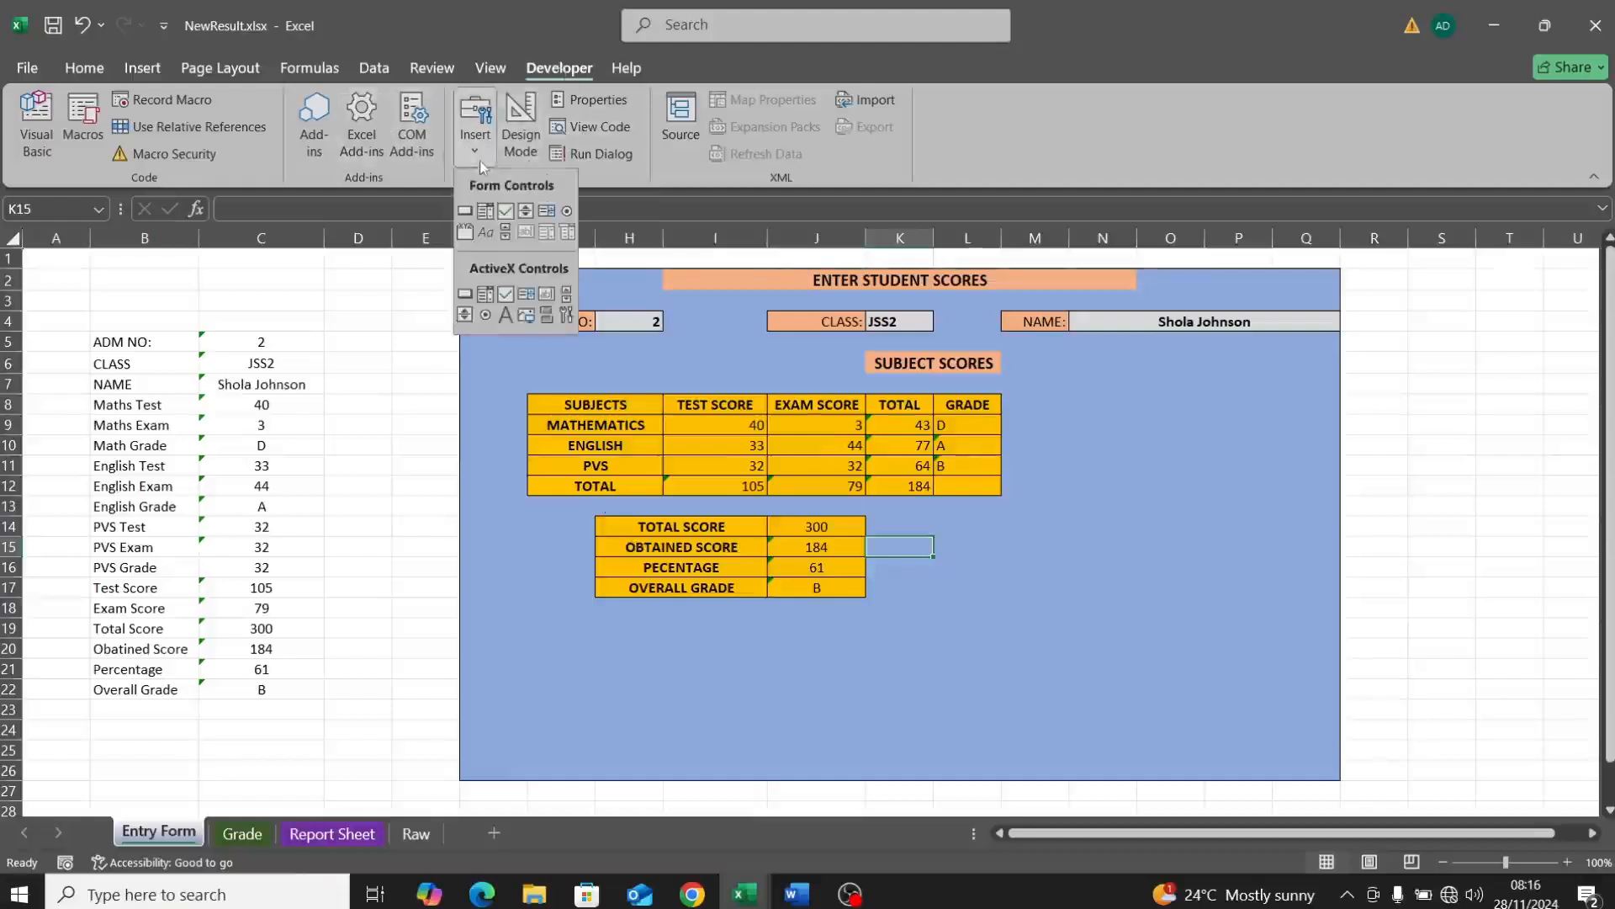
pyautogui.click(465, 212)
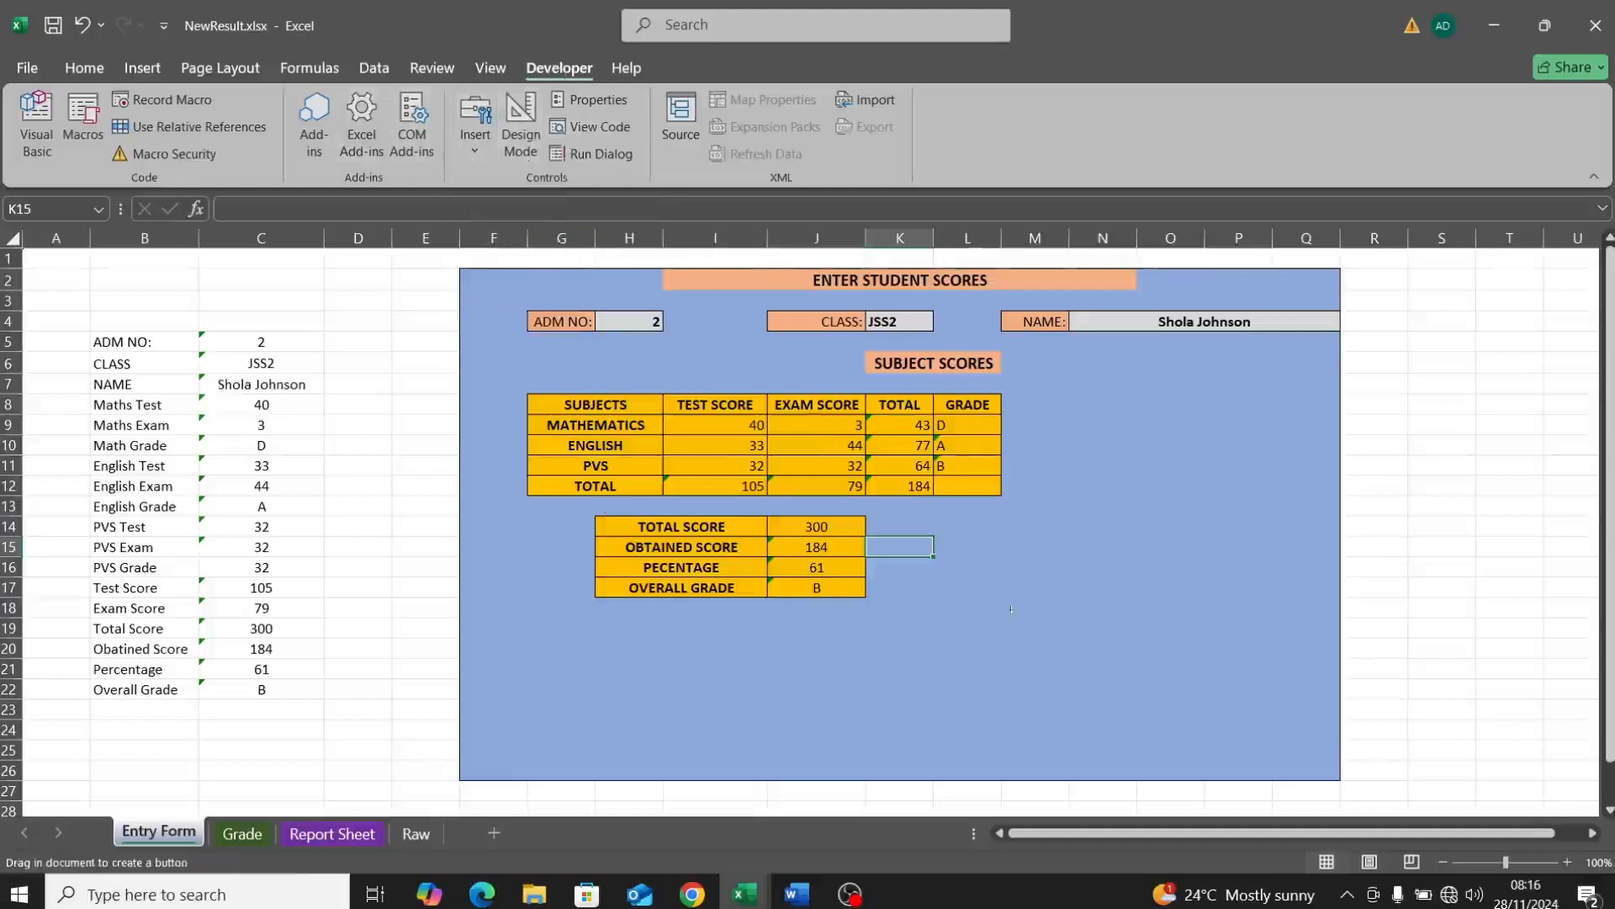
pyautogui.moveTo(928, 549); pyautogui.dragTo(1059, 578)
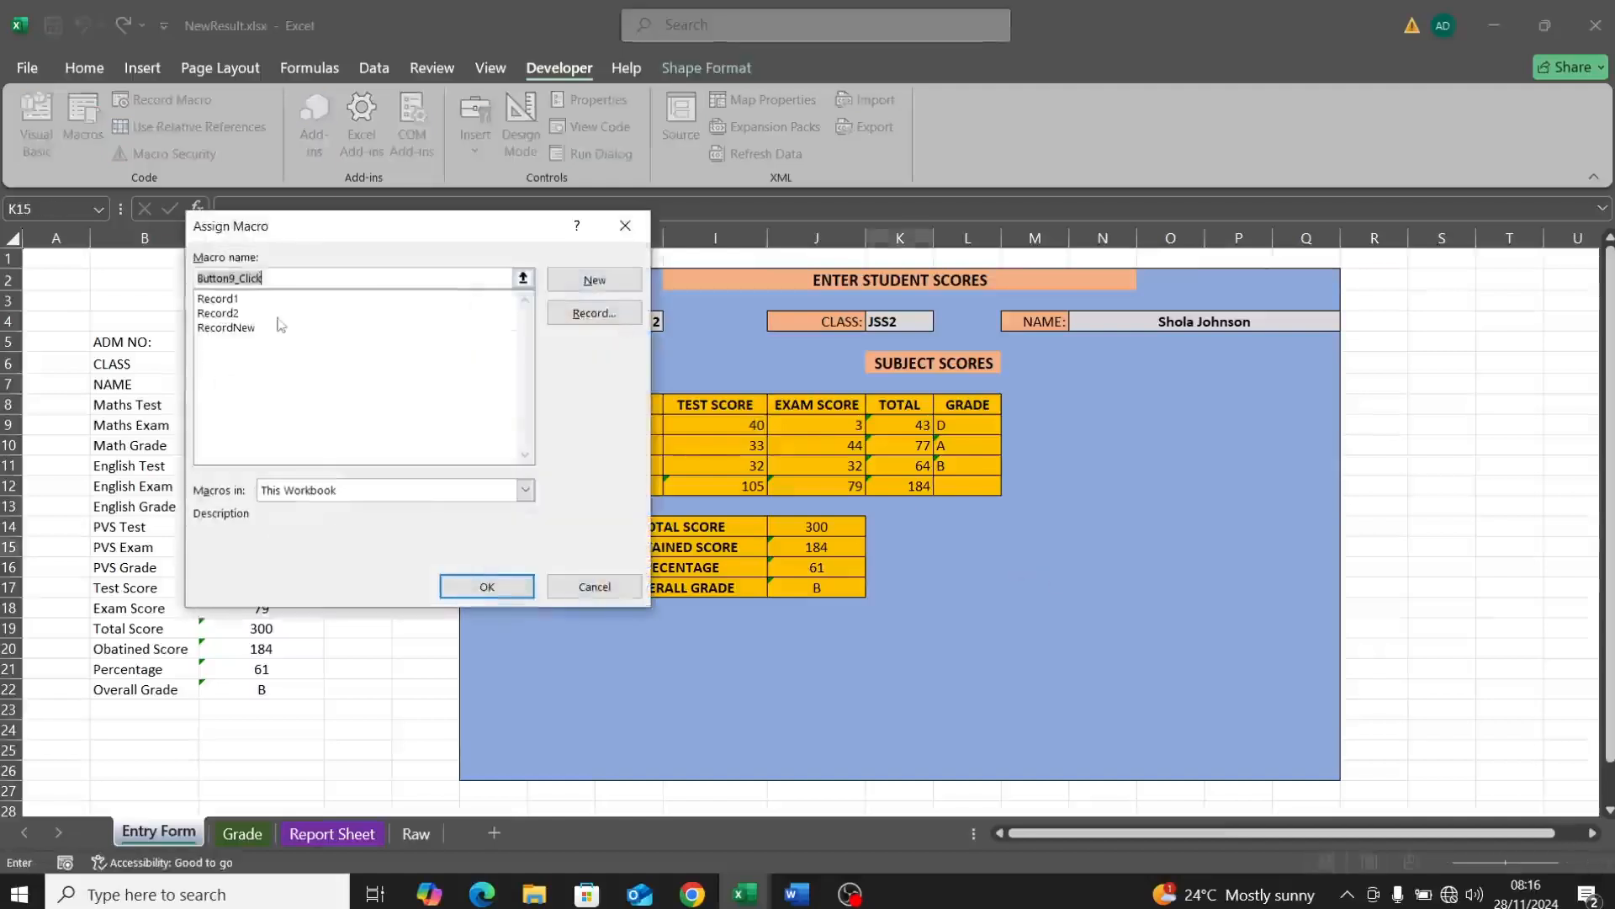
pyautogui.click(227, 327)
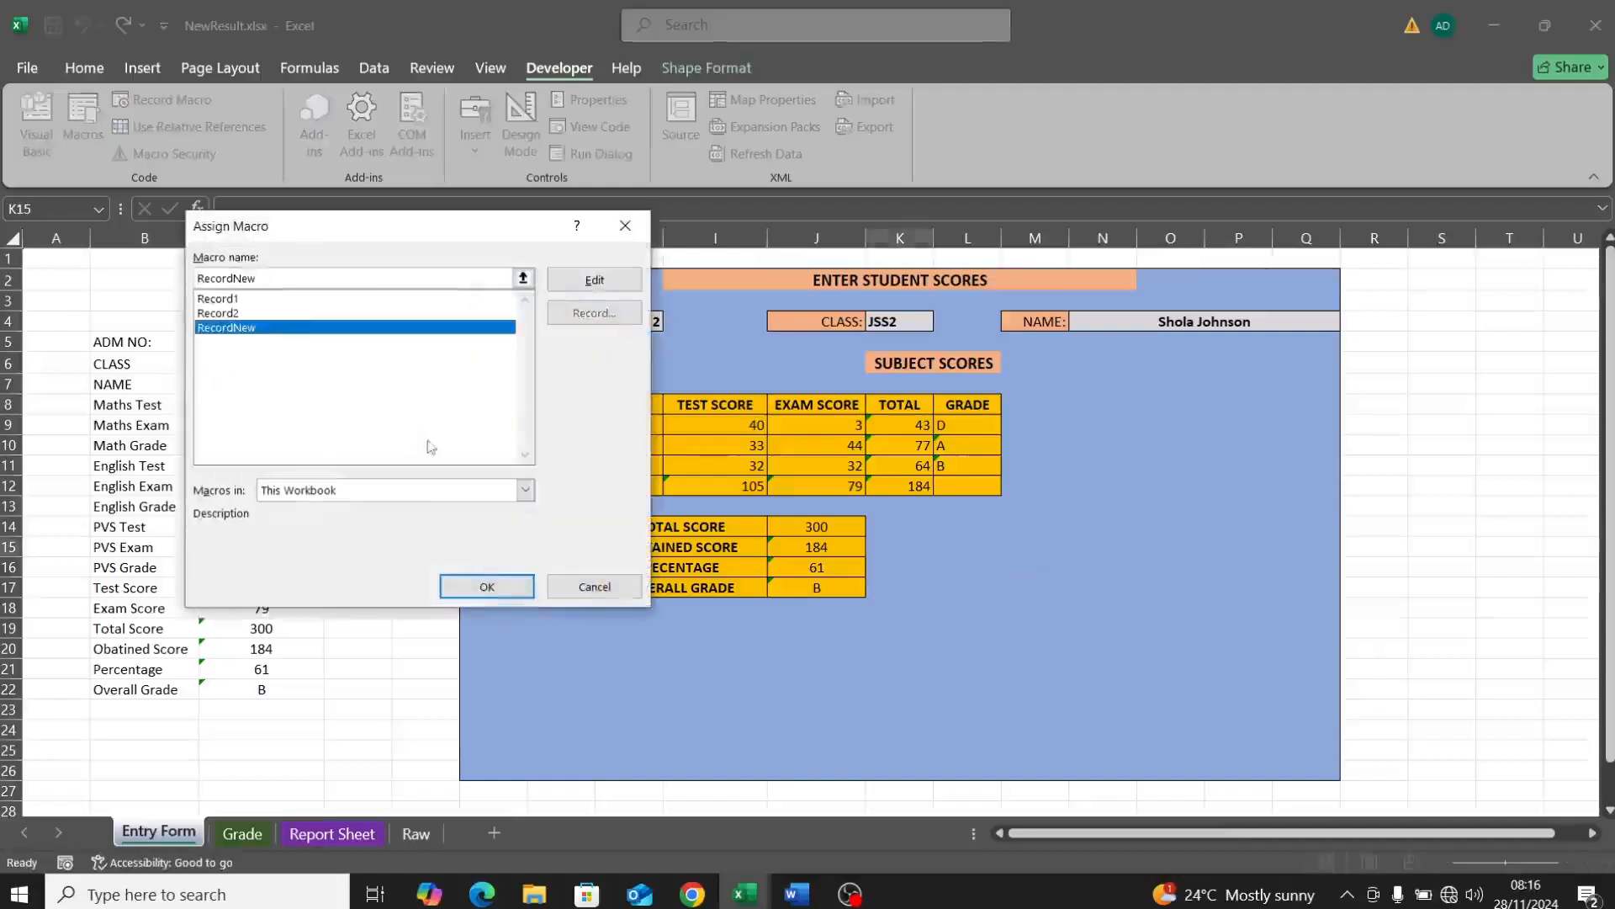
pyautogui.click(487, 587)
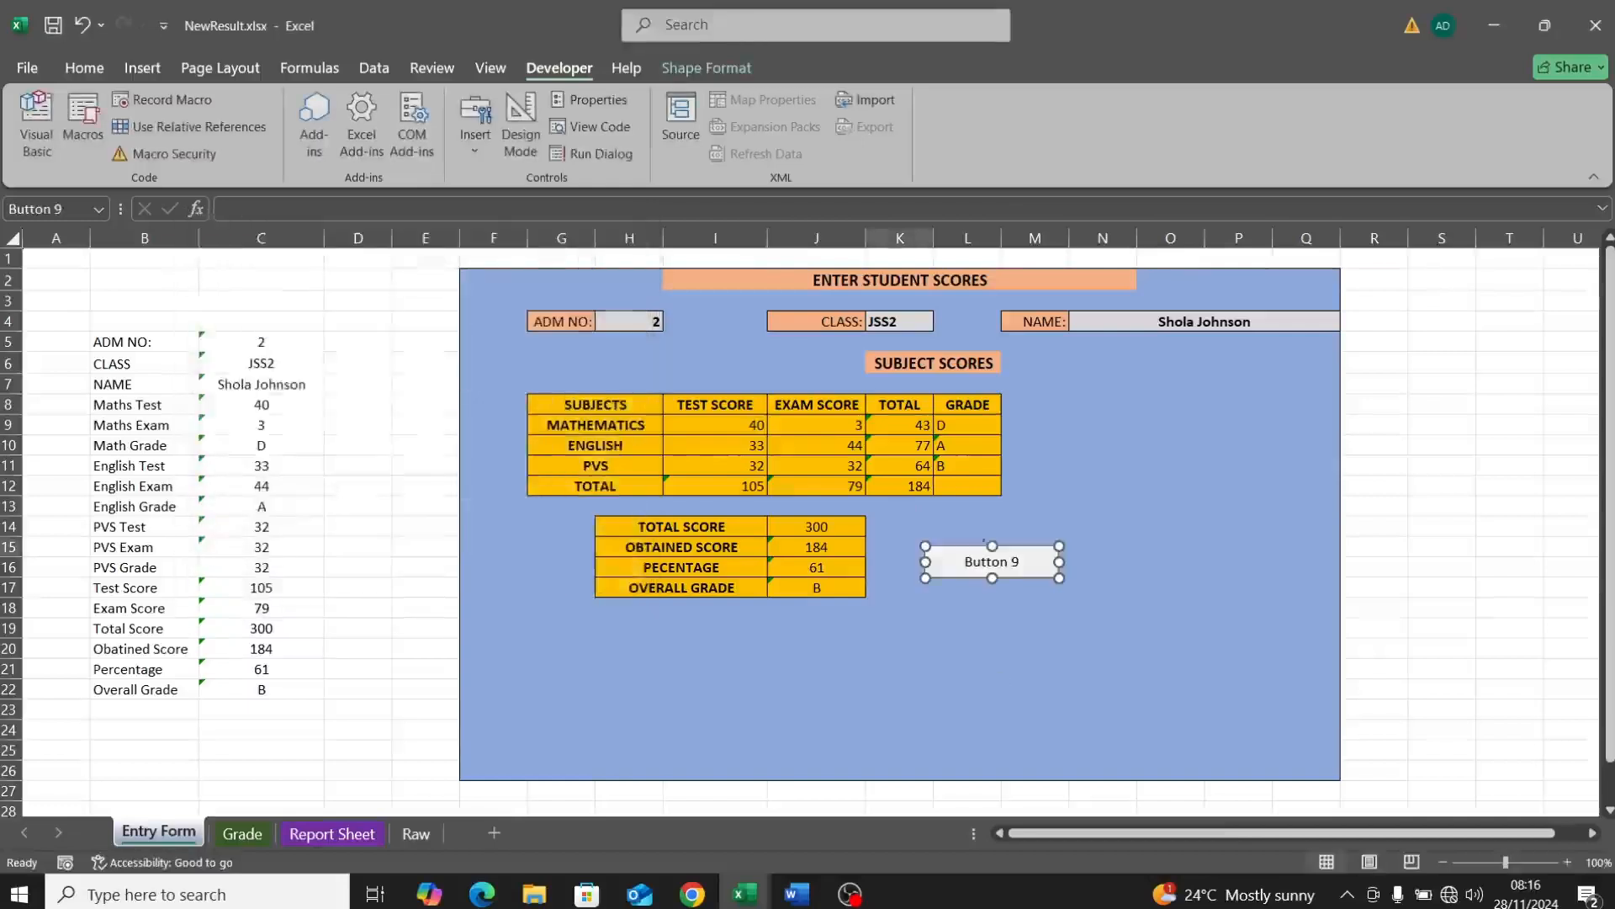
# Step: Relabel the button as 'ADD RESULT'
pyautogui.click(1012, 562)
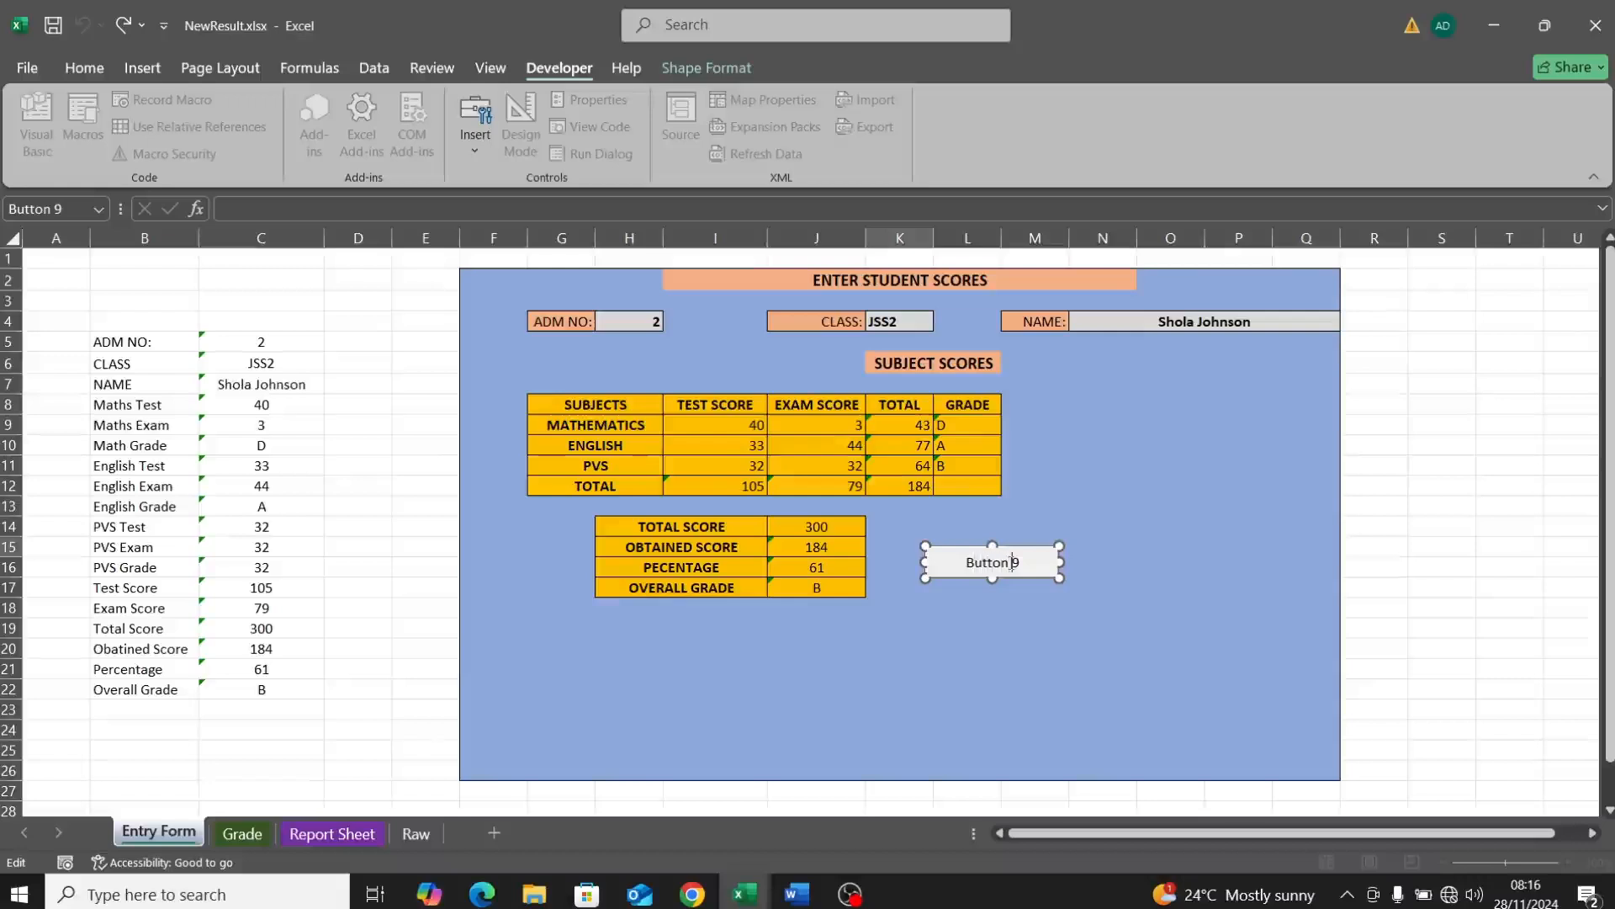
pyautogui.press('BackSpace')
pyautogui.press('BackSpace')
pyautogui.press('BackSpace')
pyautogui.press('BackSpace')
pyautogui.press('BackSpace')
pyautogui.press('BackSpace')
pyautogui.write('ADD RESULT')
pyautogui.click(1158, 608)
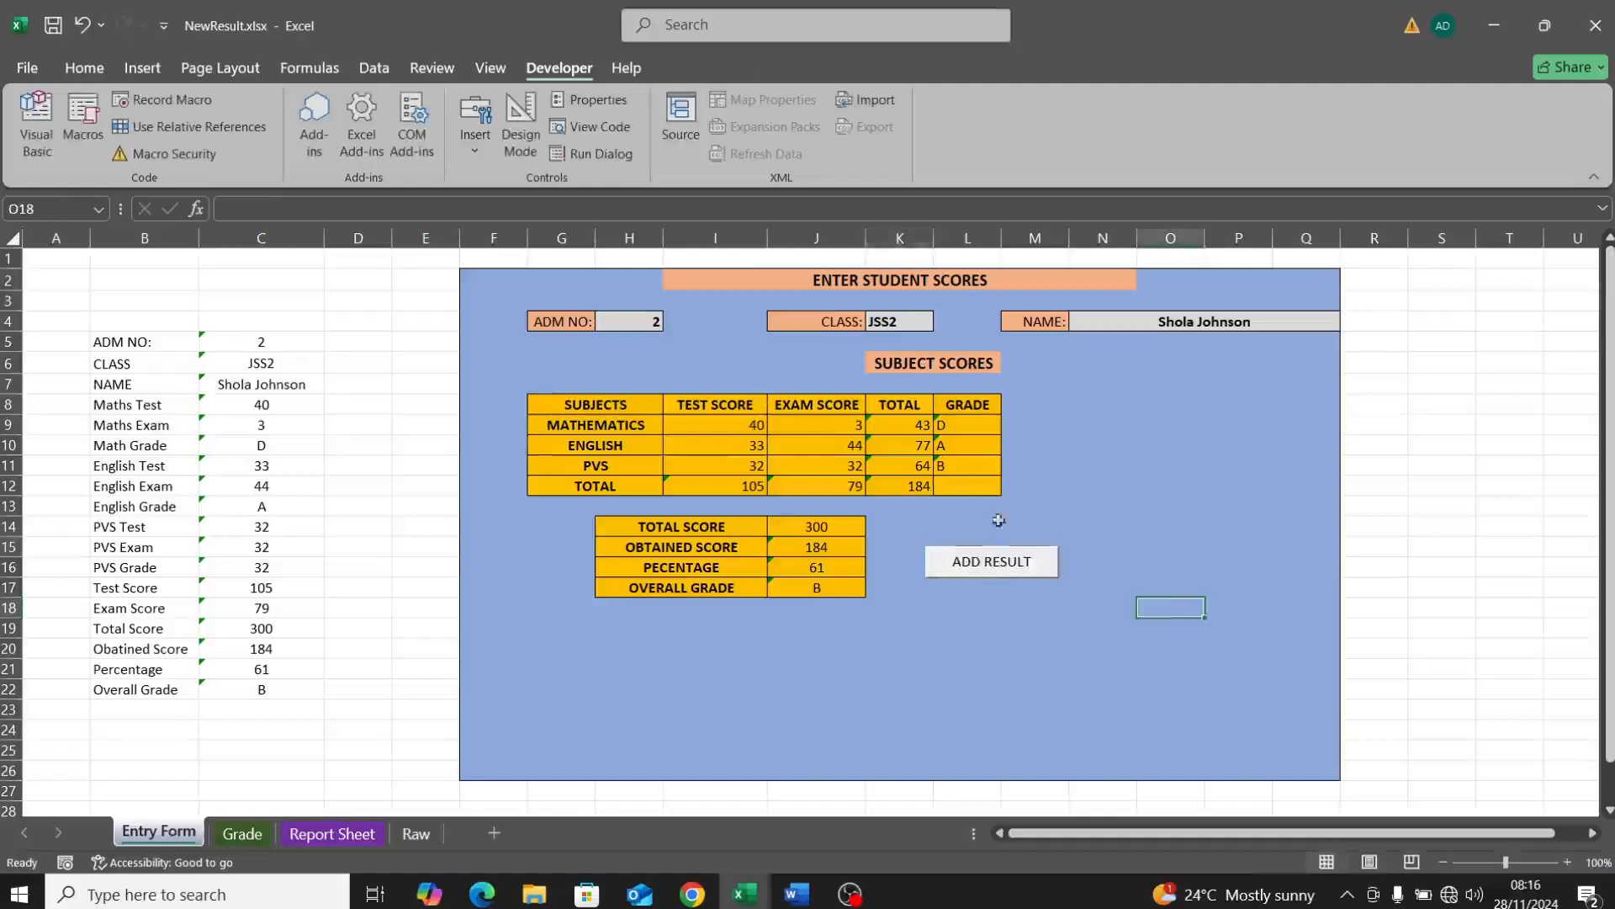
# Step: Run ADD RESULT to save the second student's record and view it on the Report Sheet
pyautogui.click(976, 561)
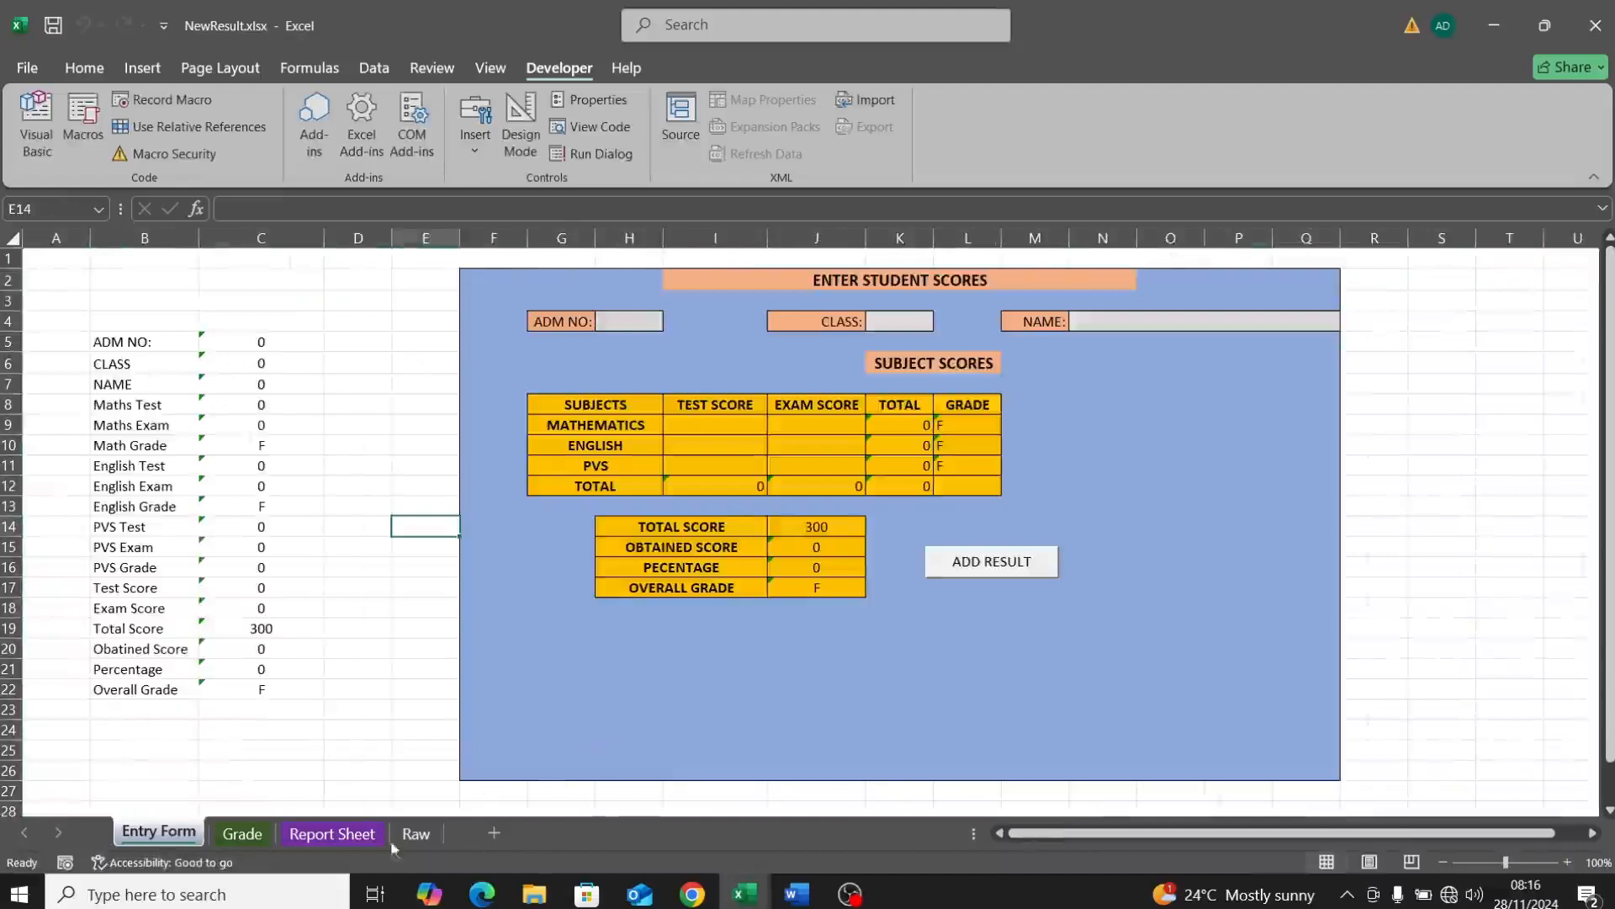
pyautogui.click(320, 835)
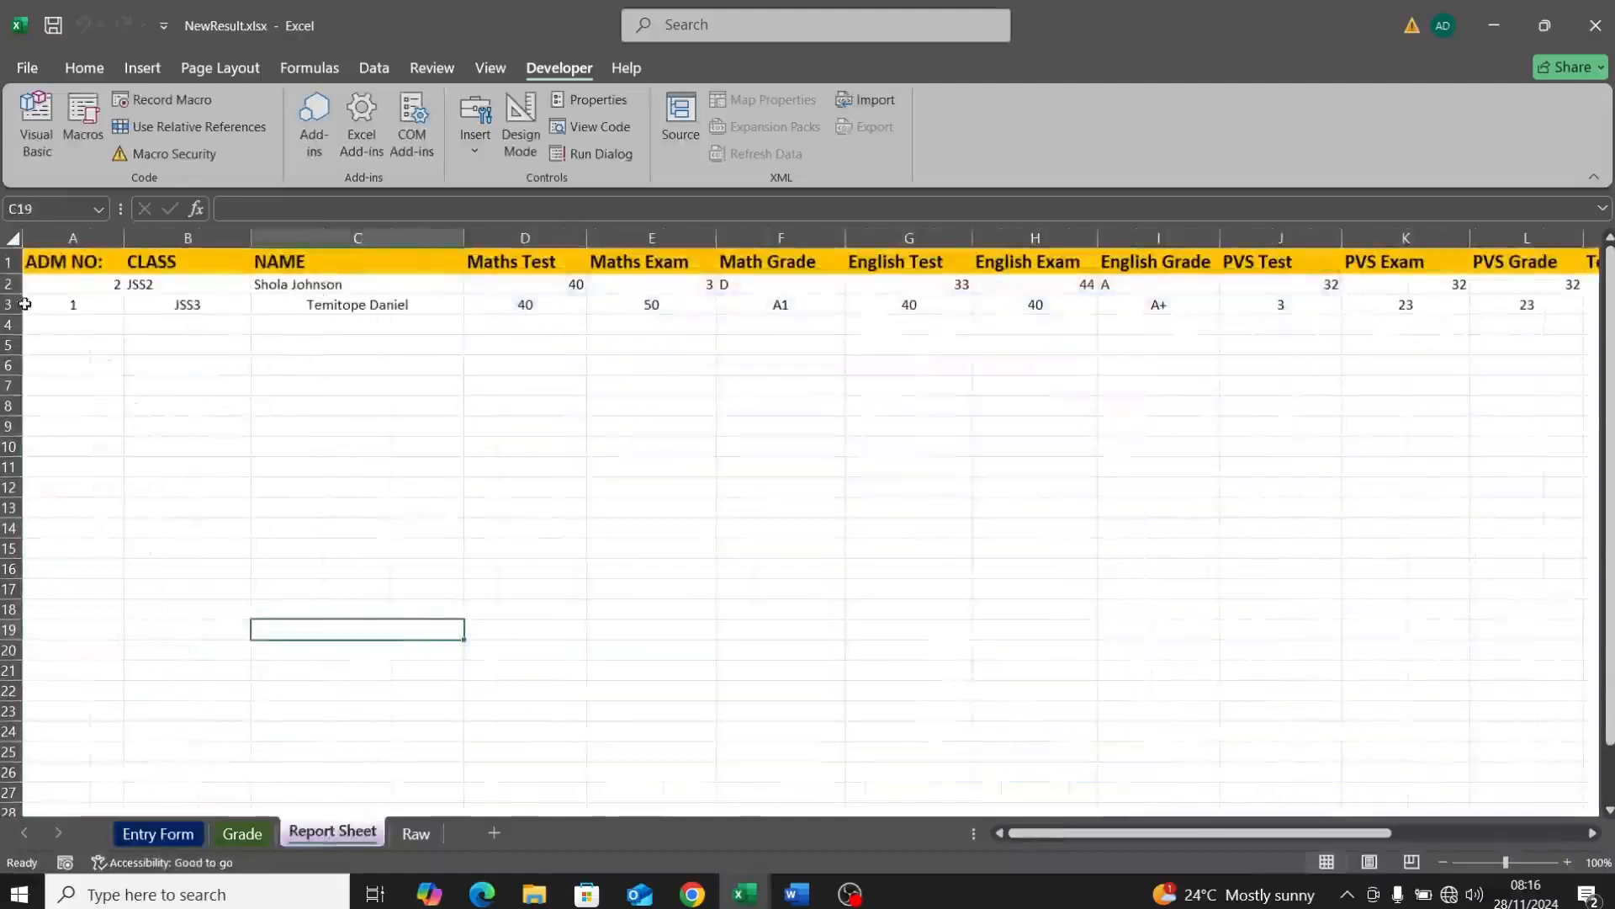
pyautogui.click(55, 287)
pyautogui.moveTo(55, 287); pyautogui.dragTo(387, 371)
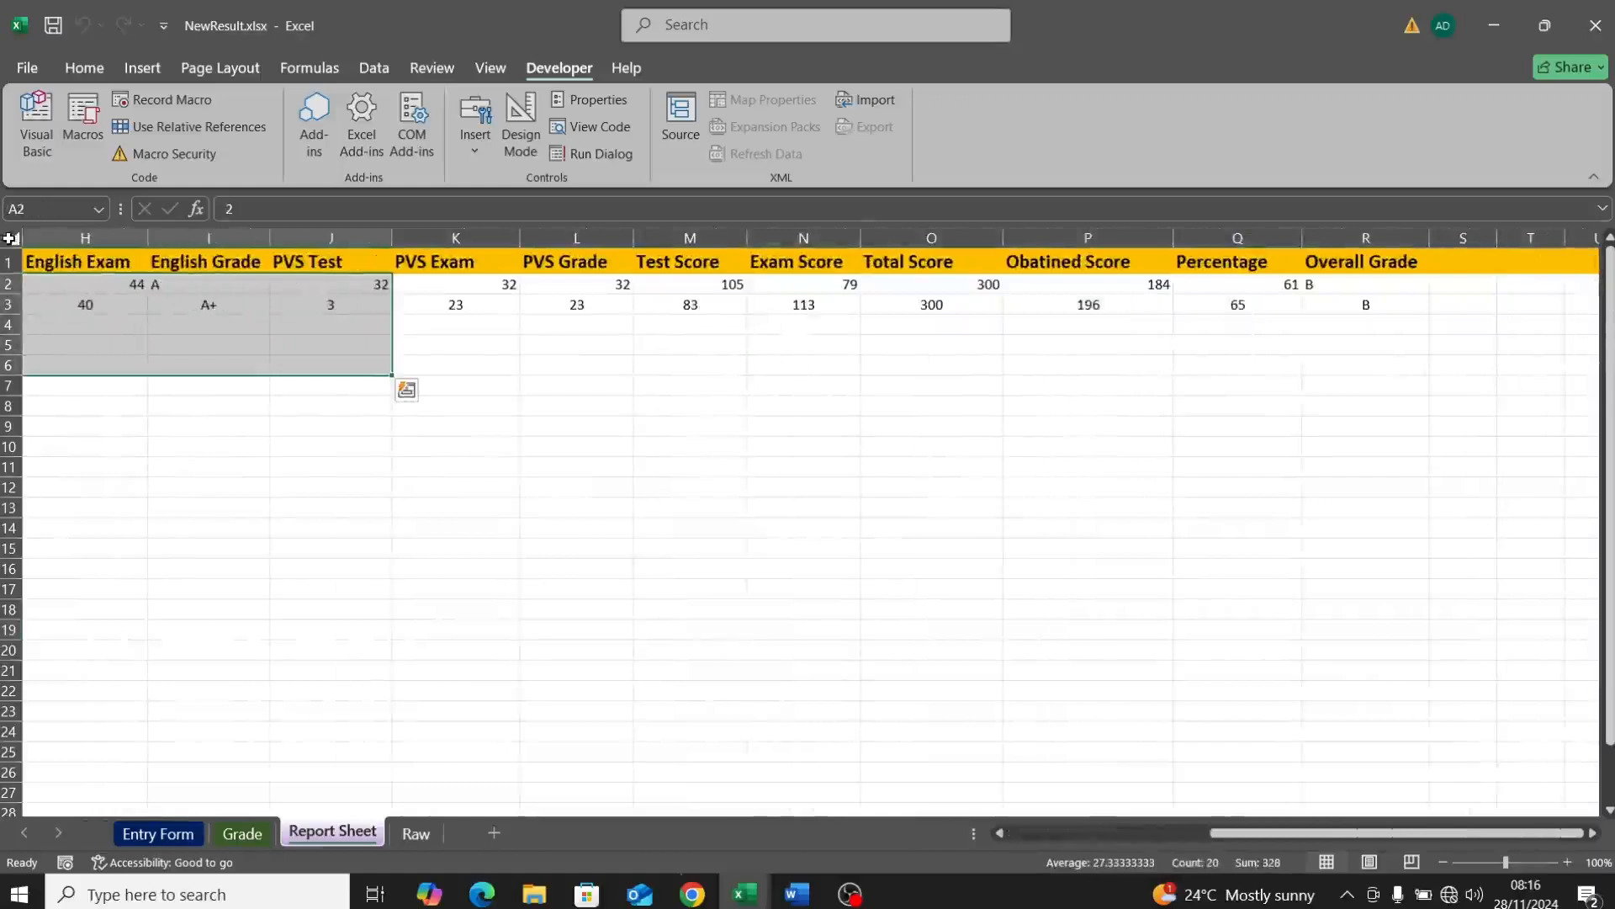
# Step: Centre every Report Sheet cell both horizontally and vertically
pyautogui.click(11, 238)
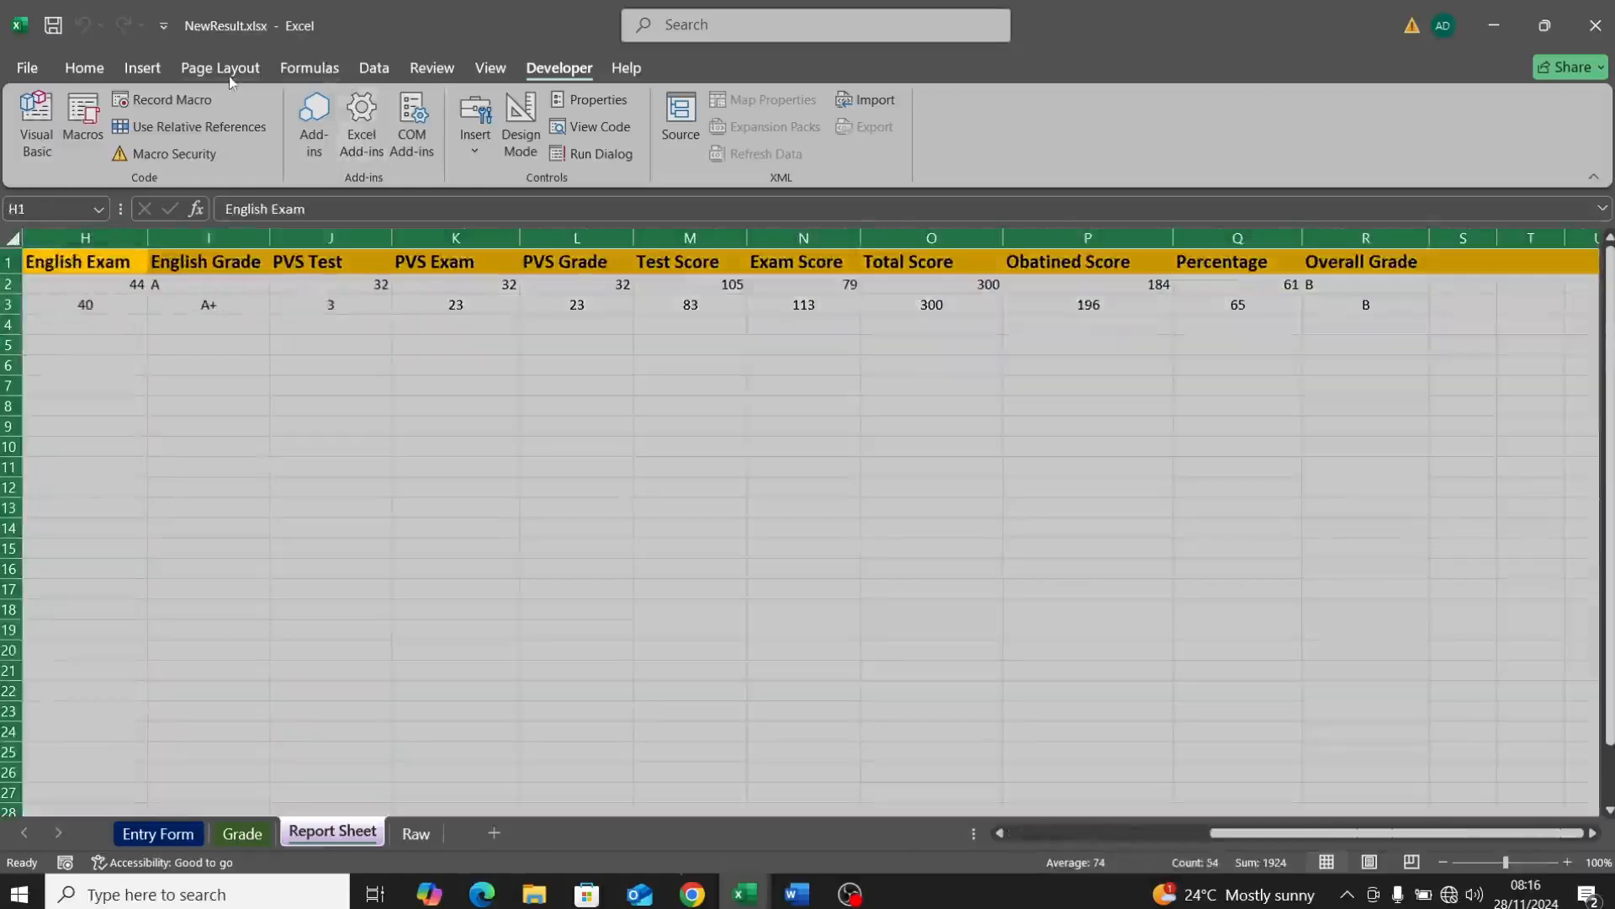
pyautogui.click(202, 70)
pyautogui.click(141, 70)
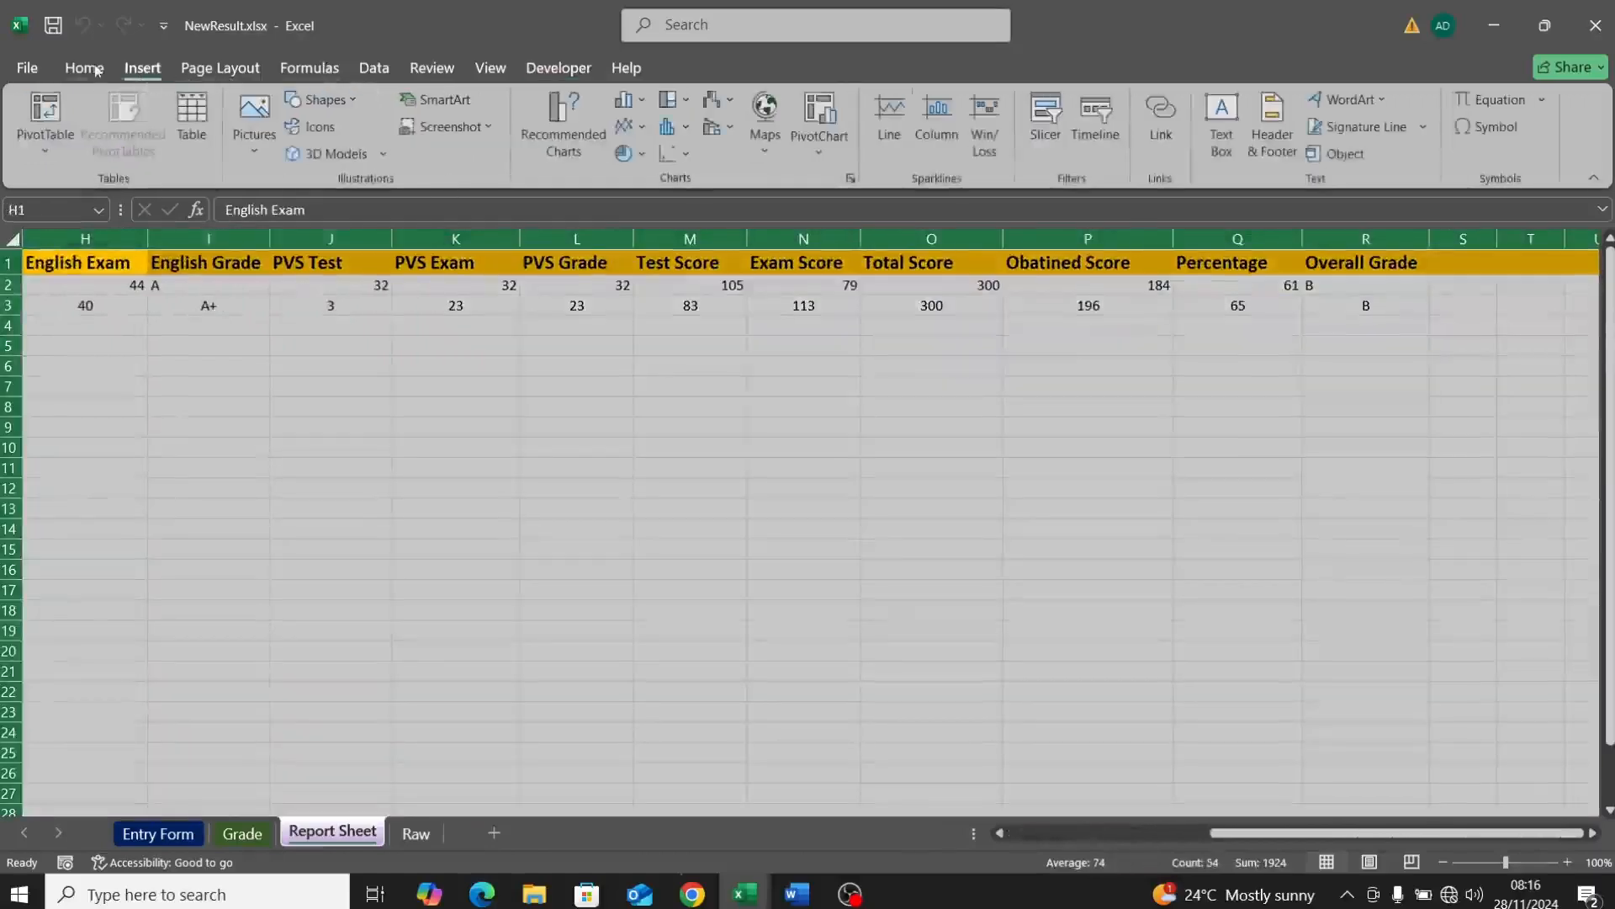
pyautogui.click(88, 69)
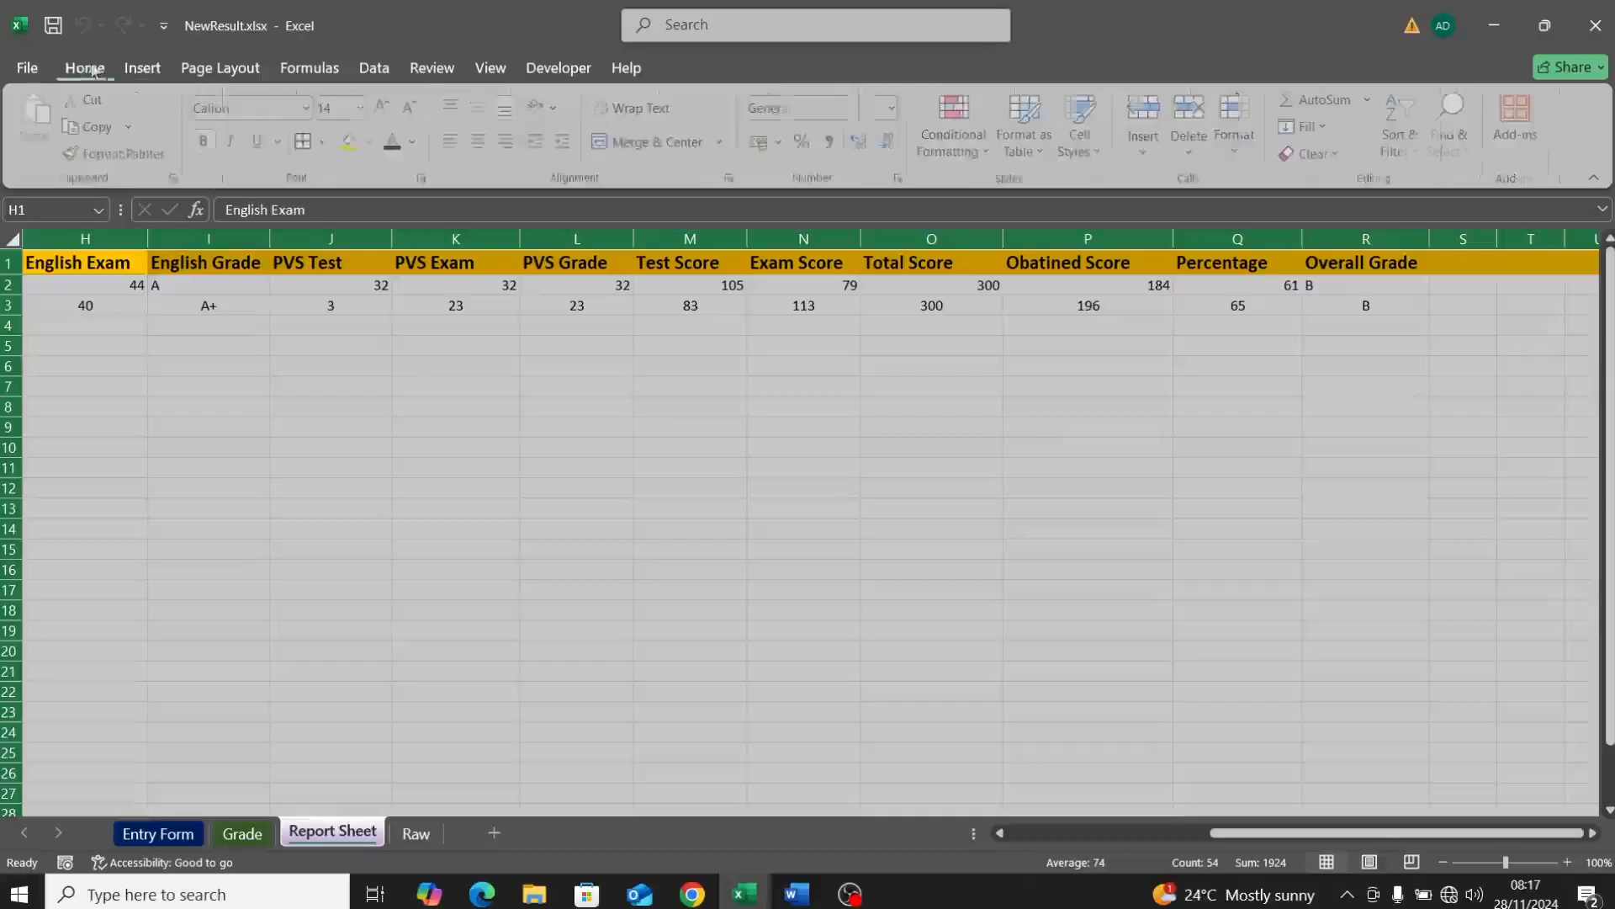
pyautogui.click(482, 140)
pyautogui.click(475, 110)
pyautogui.click(413, 348)
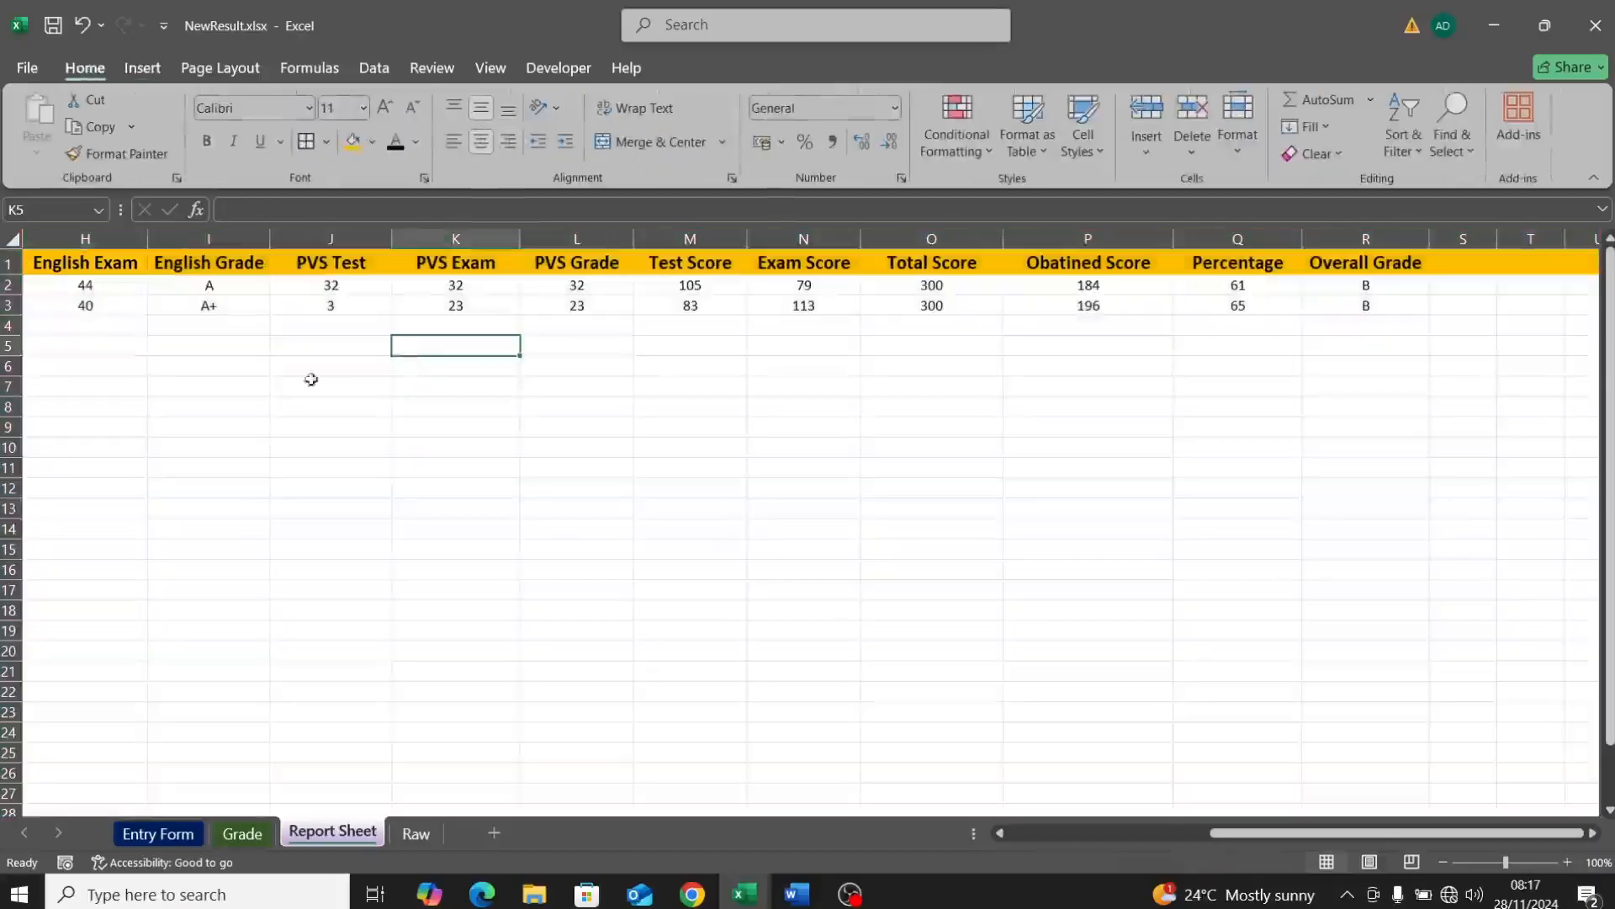
pyautogui.moveTo(1279, 847); pyautogui.dragTo(978, 846)
pyautogui.moveTo(1233, 841); pyautogui.dragTo(829, 824)
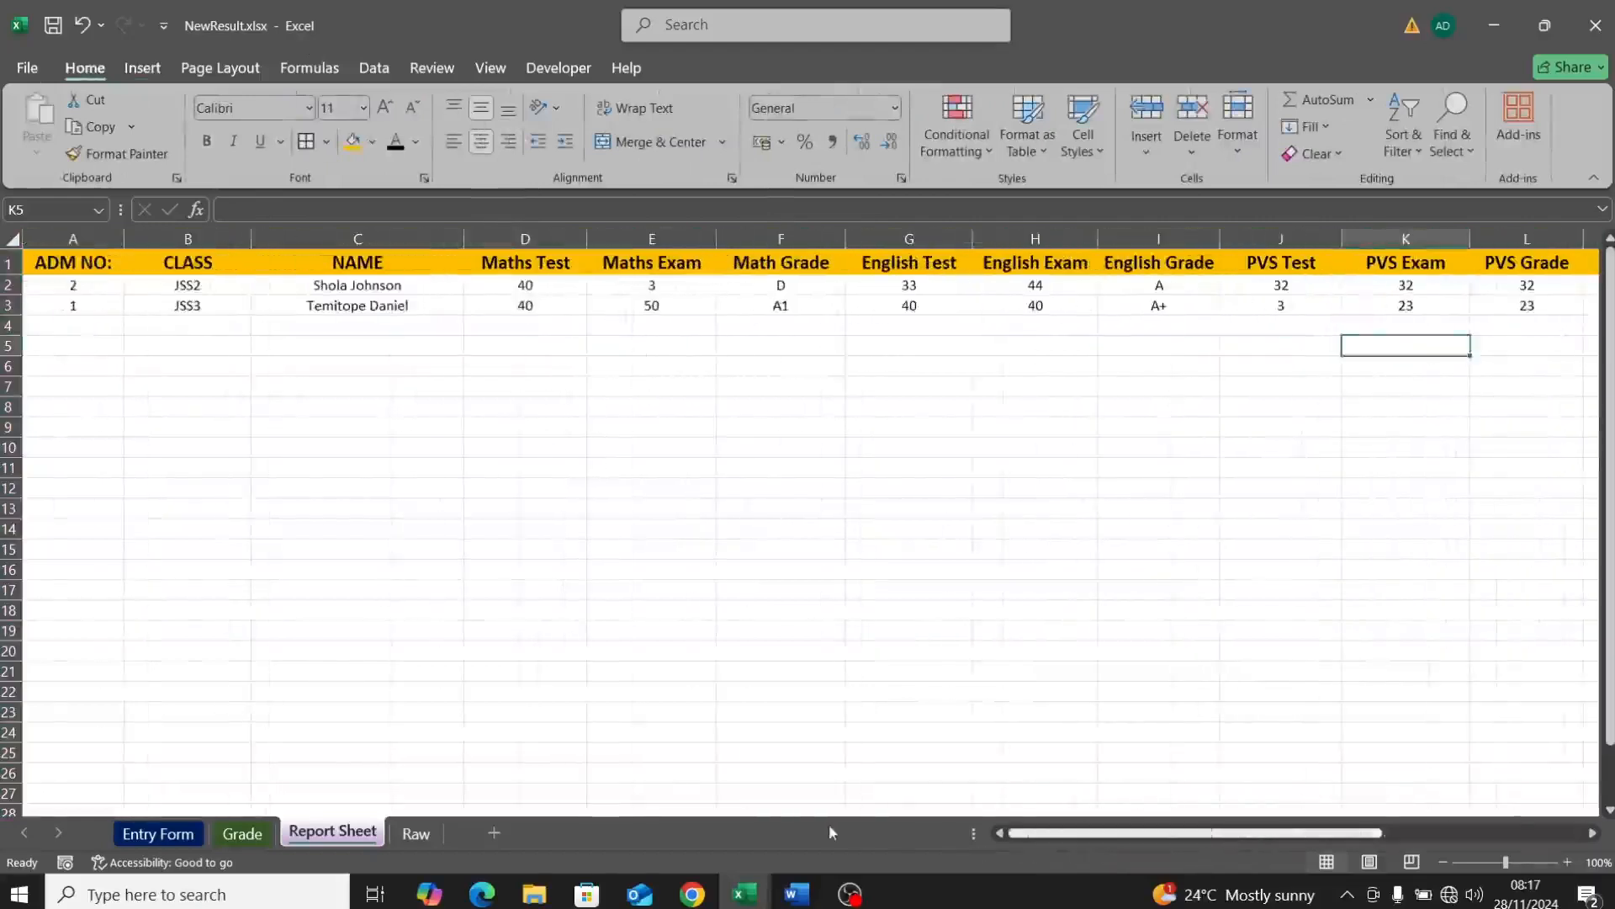
# Step: Hide the B4:C22 helper list on the Entry Form by making its font white
pyautogui.click(156, 836)
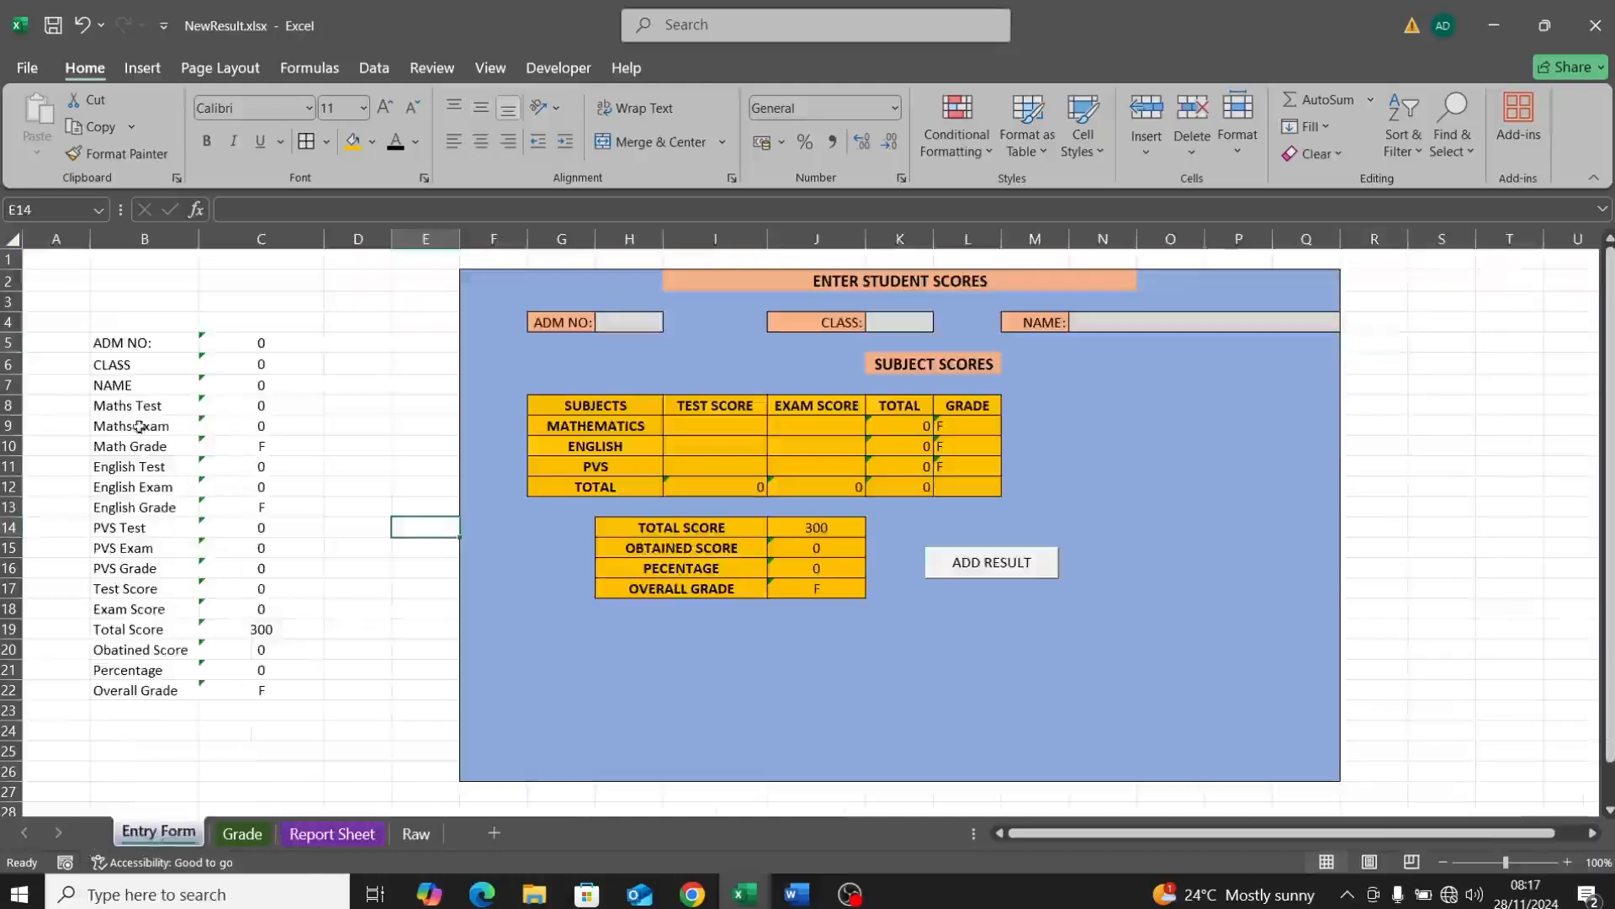
pyautogui.moveTo(109, 320); pyautogui.dragTo(254, 693)
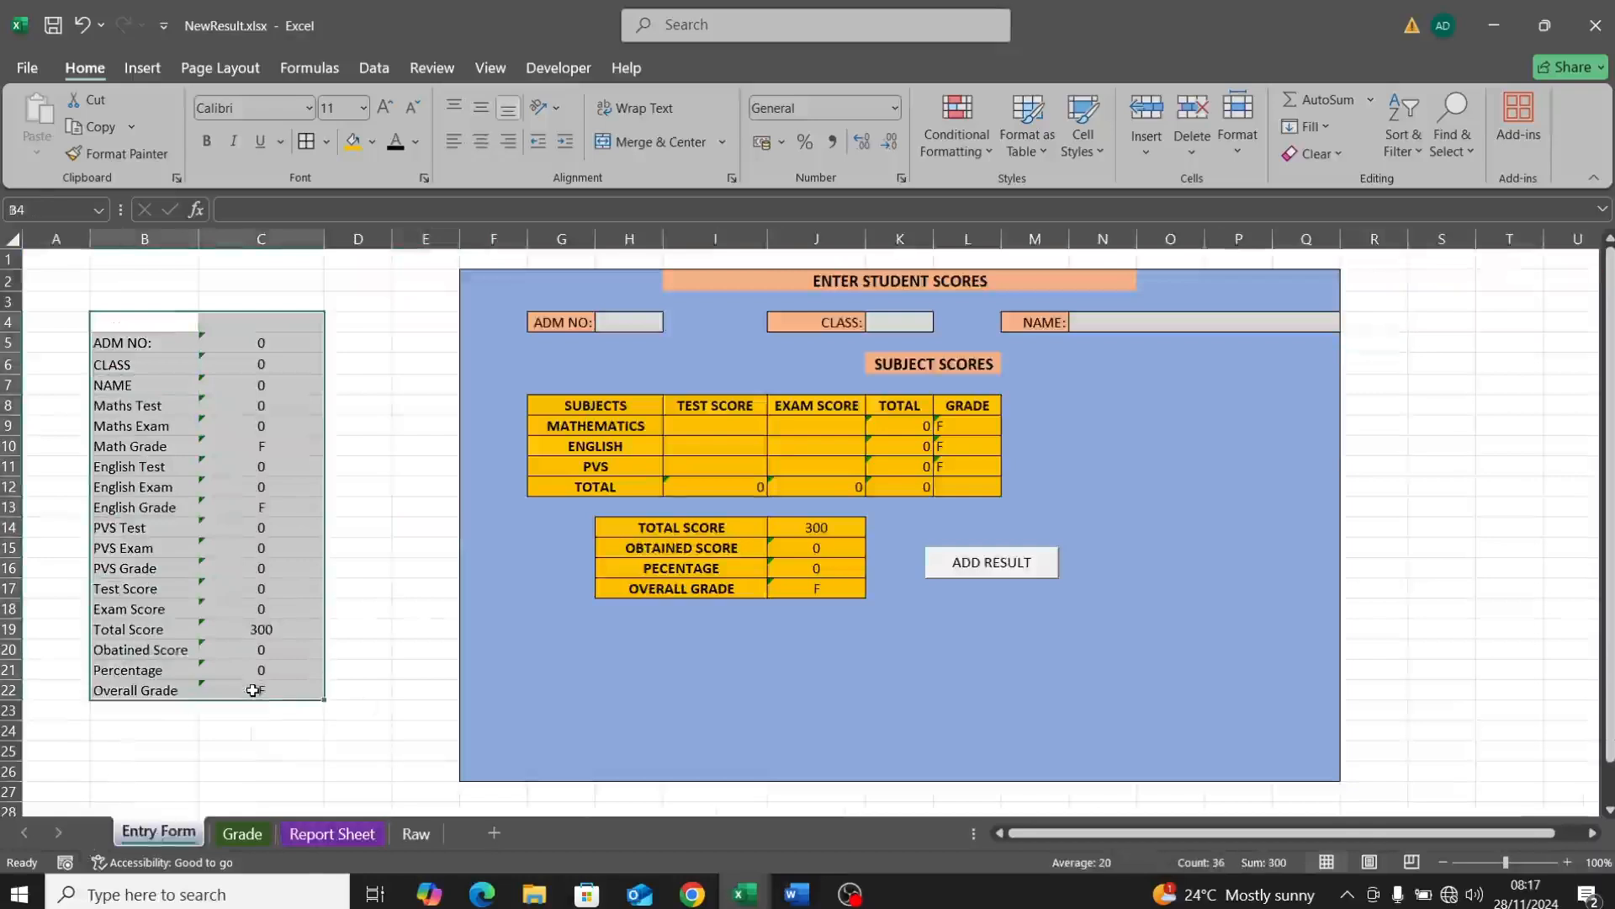
pyautogui.click(415, 141)
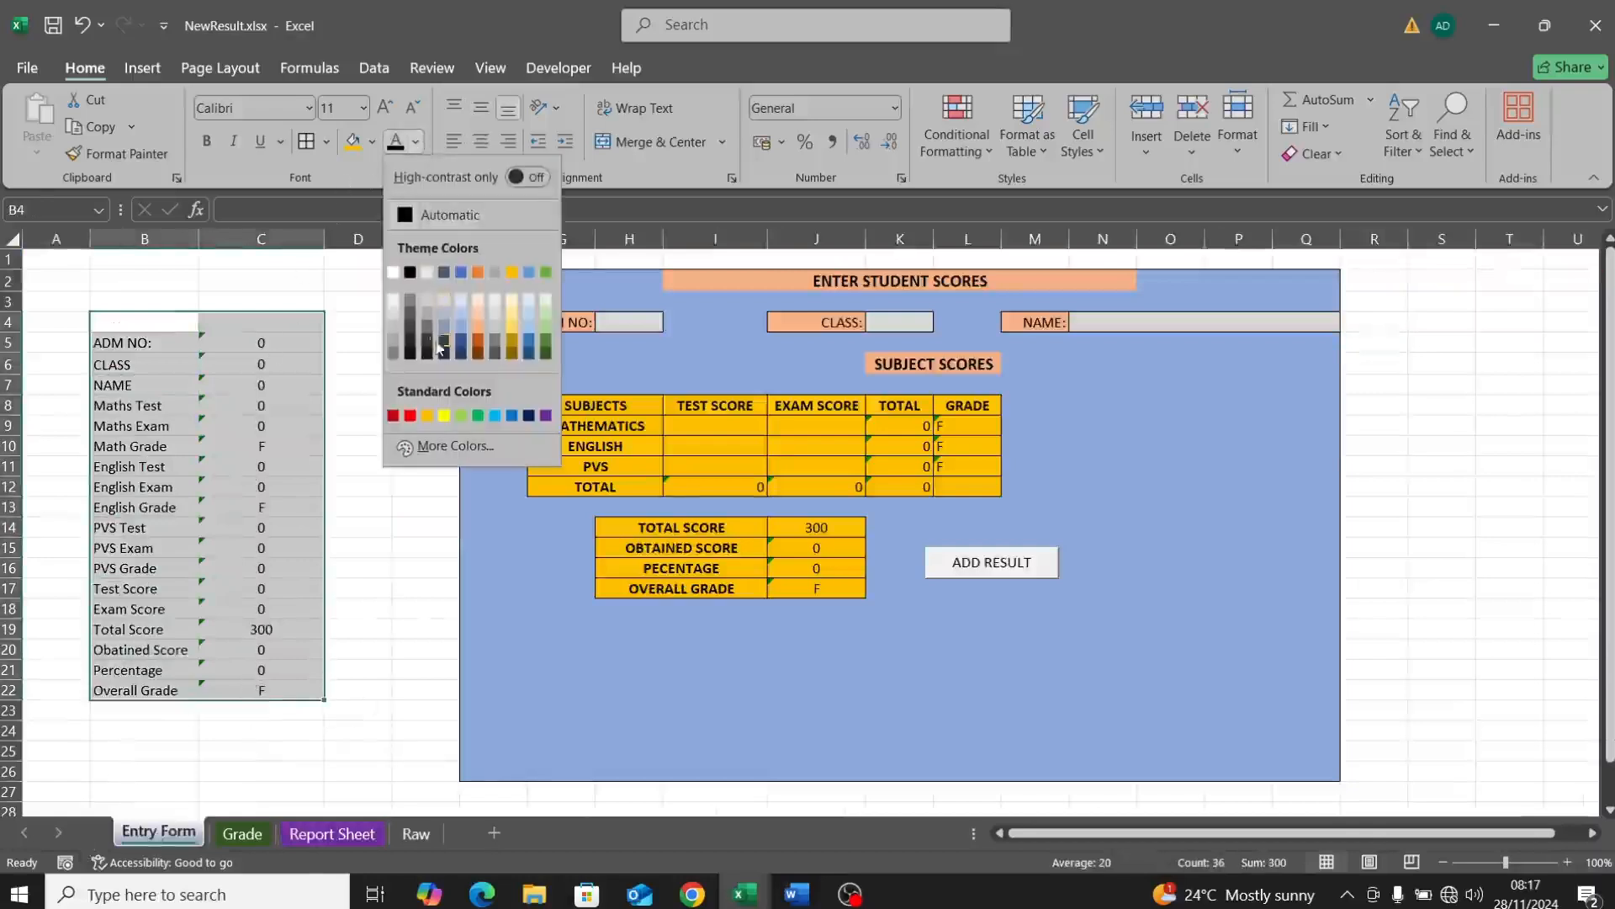
pyautogui.click(392, 271)
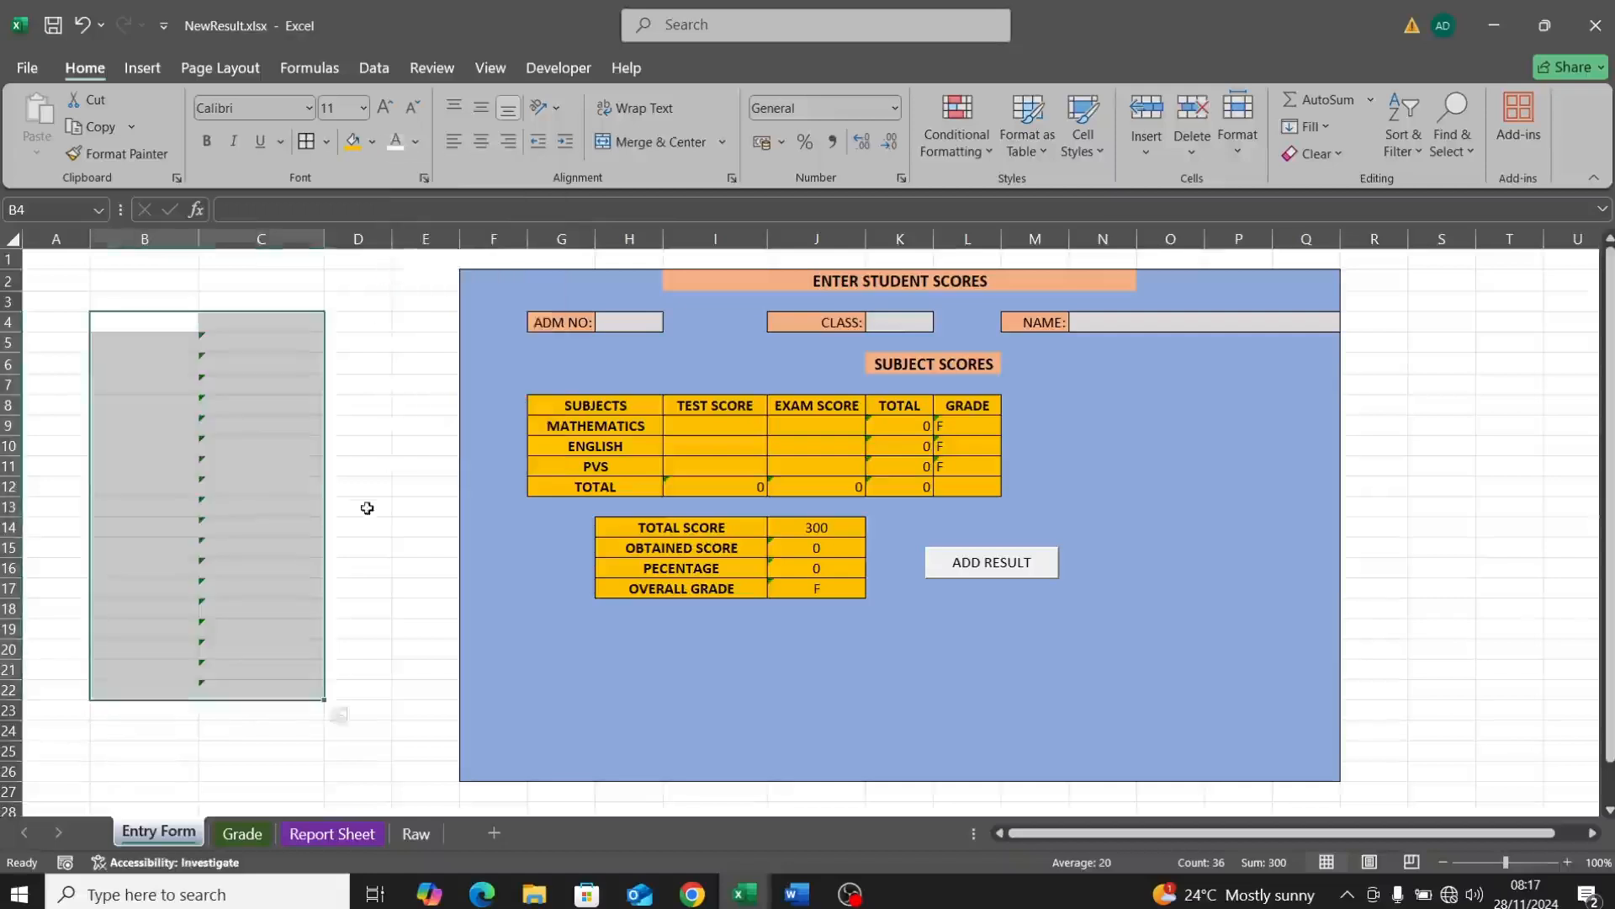
pyautogui.click(373, 364)
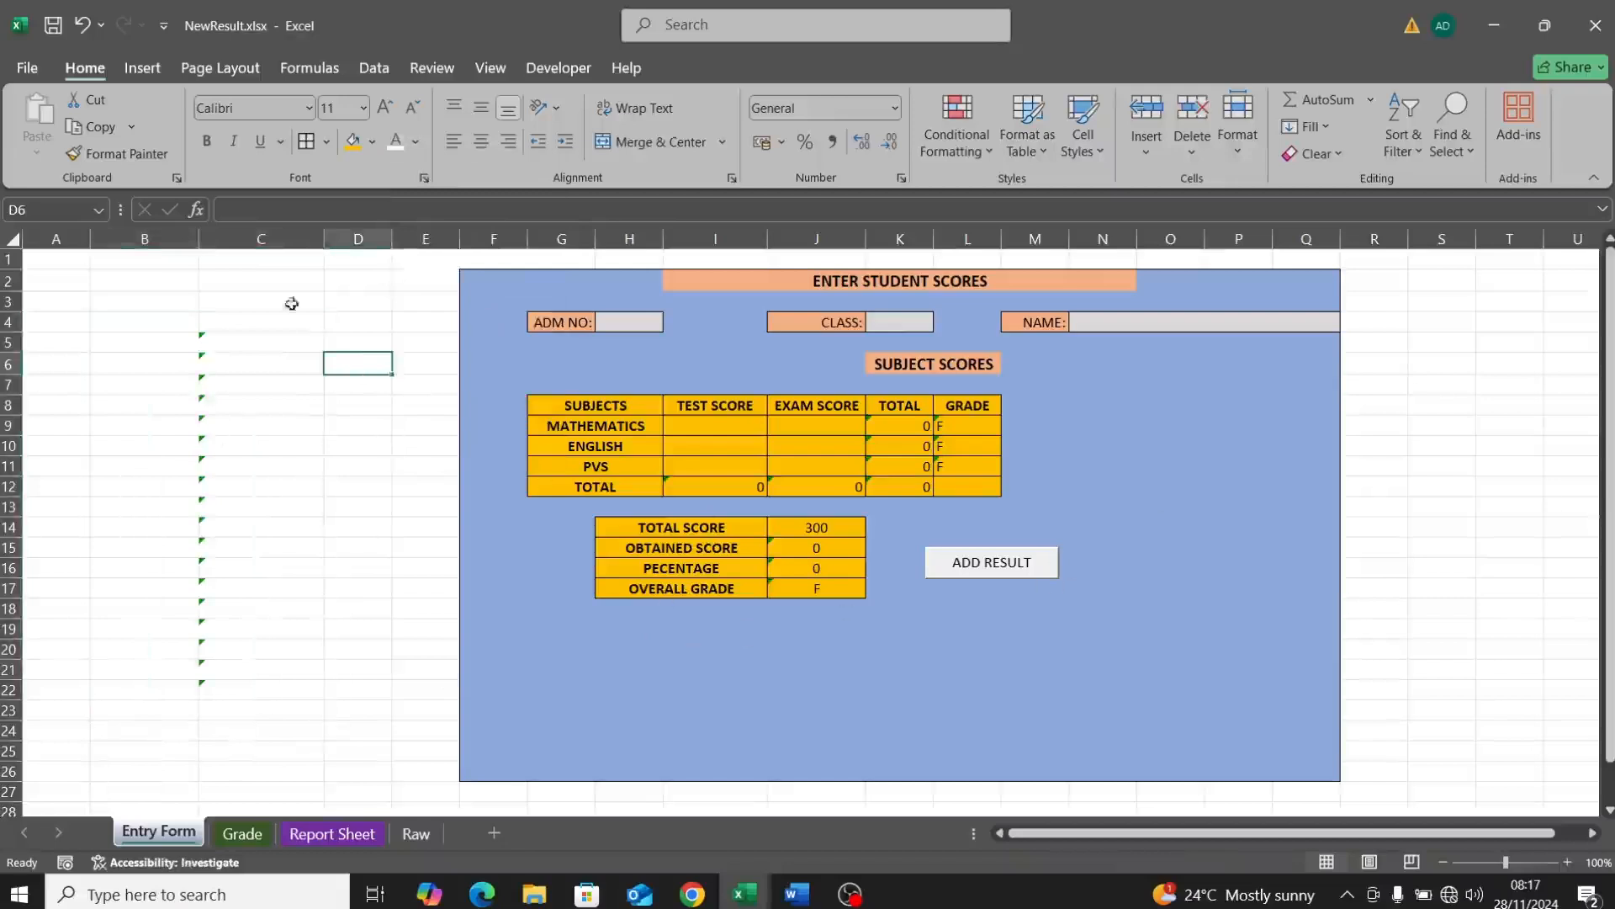
# Step: Check the MATHEMATICS label cell, then select the entire Entry Form sheet
pyautogui.click(595, 433)
pyautogui.doubleClick(590, 428)
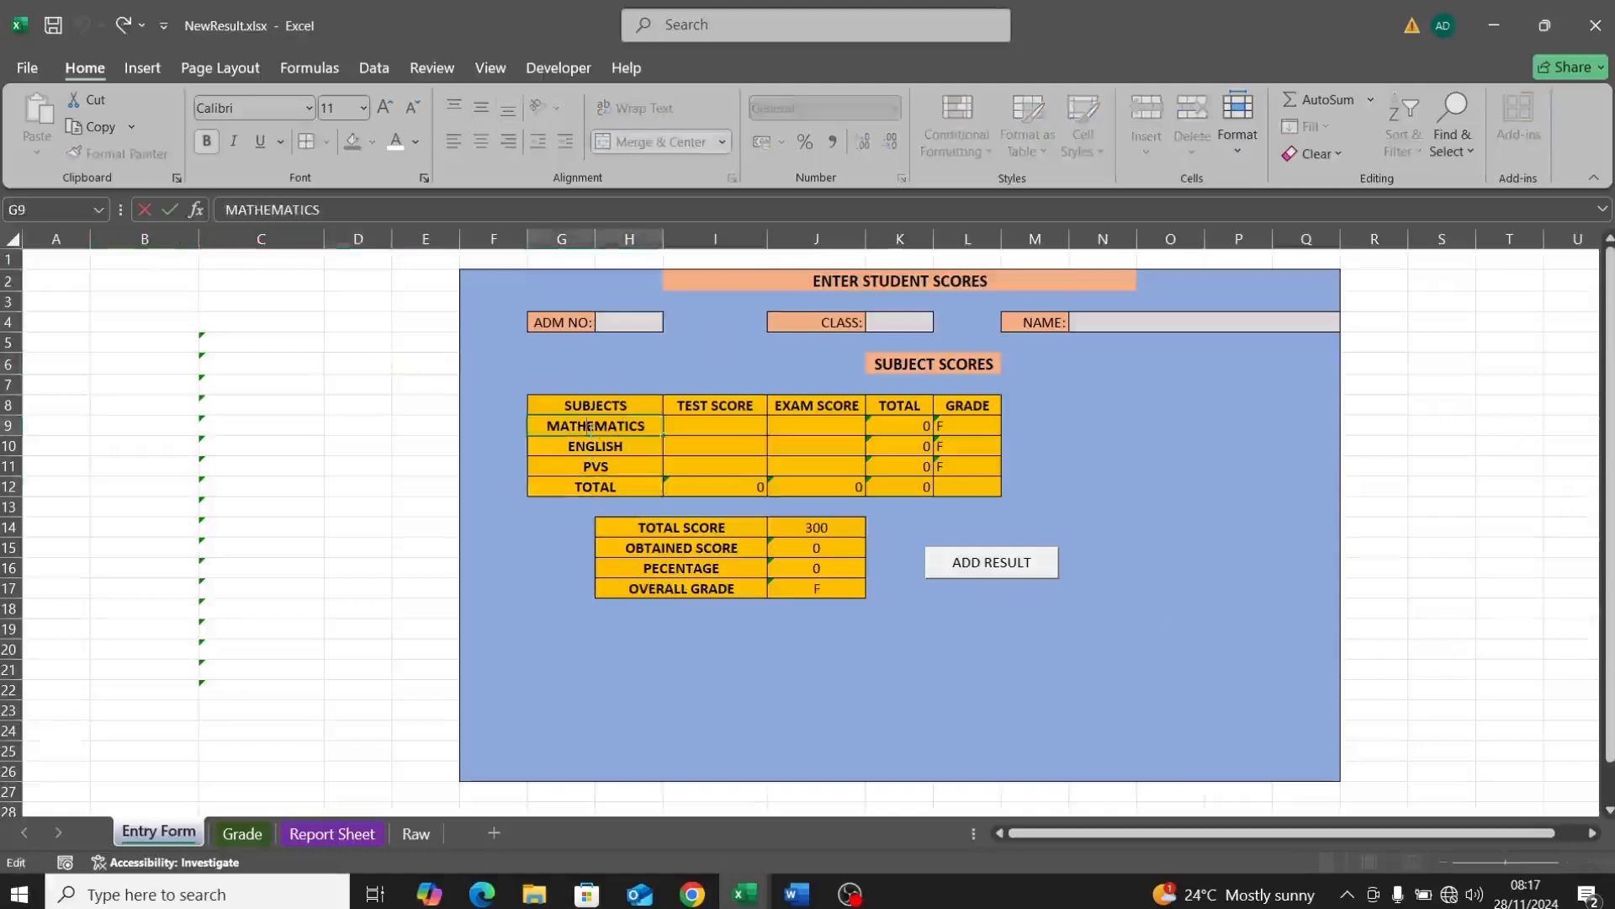
pyautogui.click(428, 532)
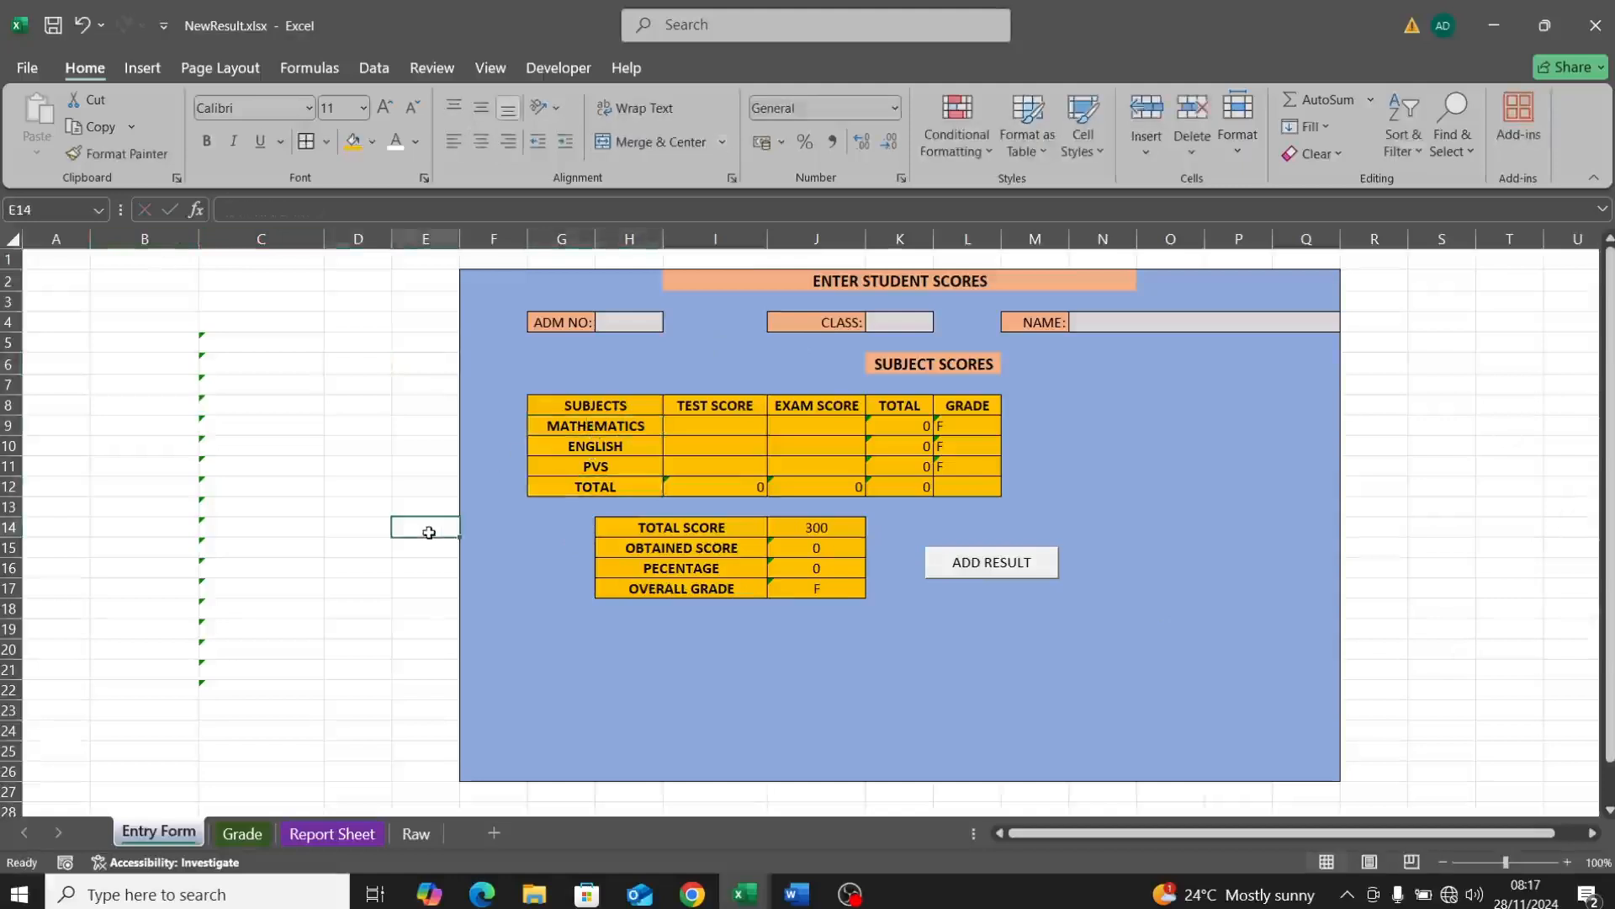
pyautogui.click(12, 241)
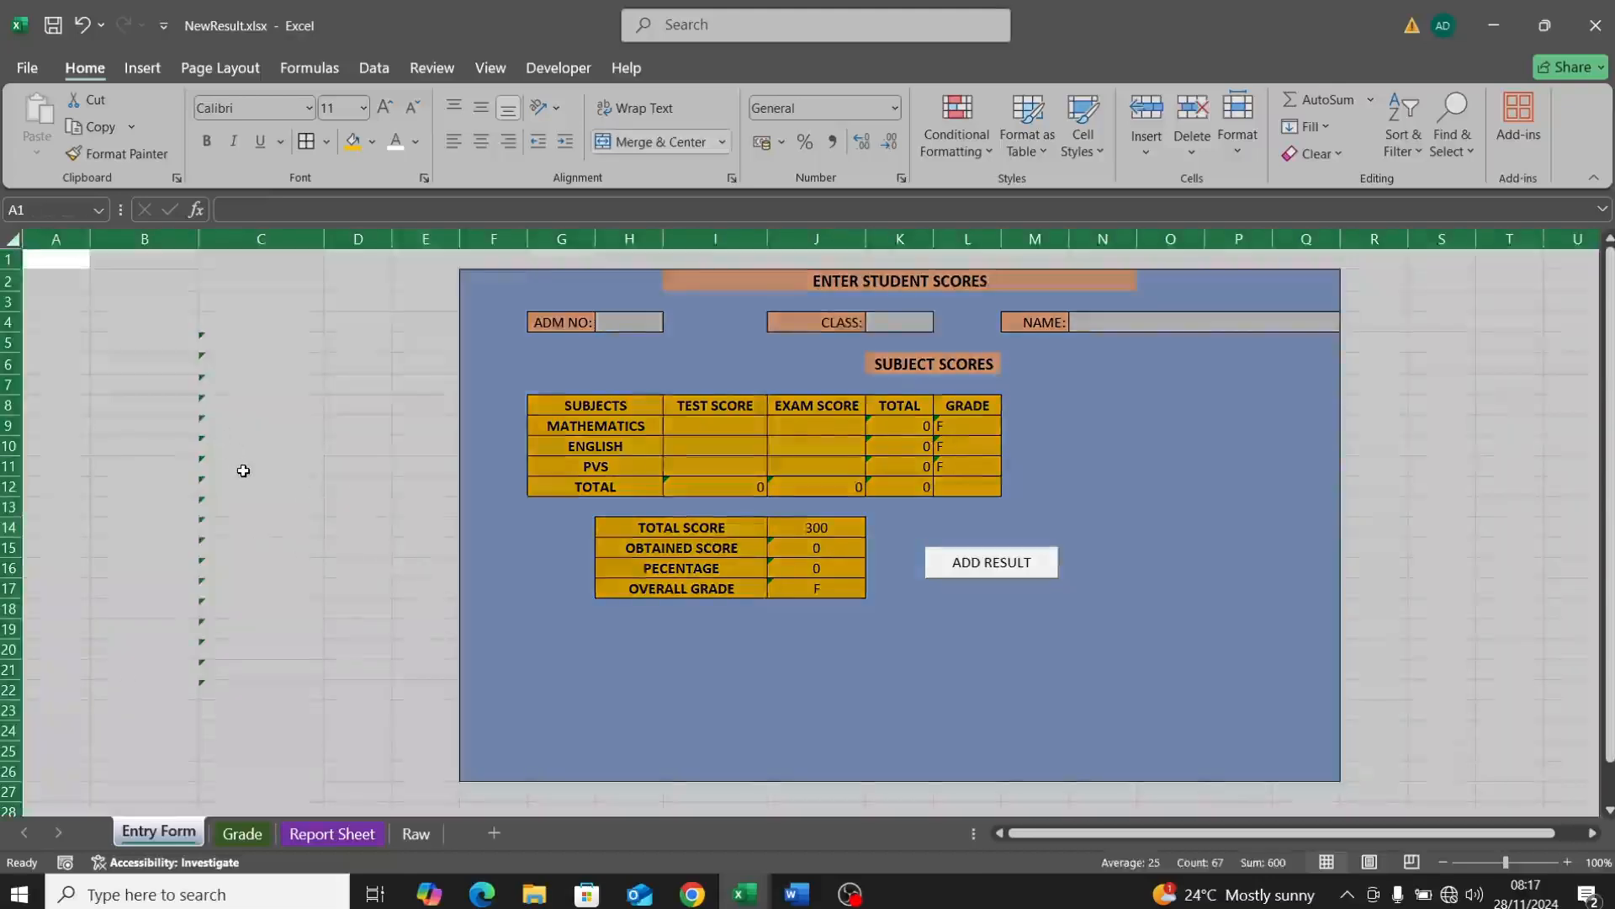
# Step: Mark every cell on the Entry Form as Locked
pyautogui.rightClick(396, 554)
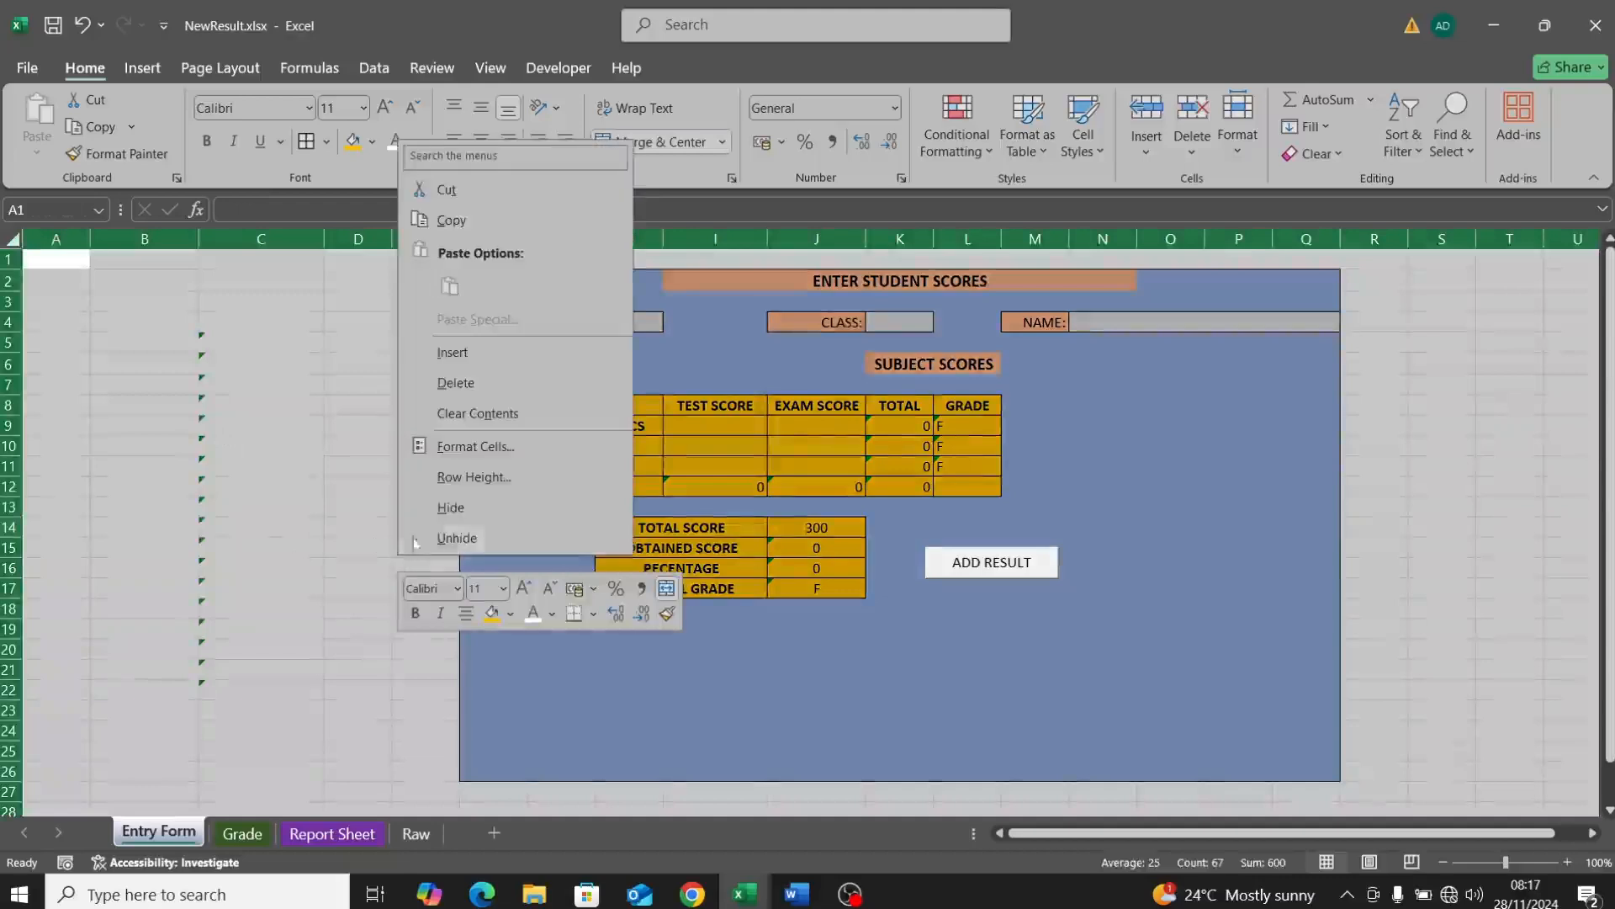
pyautogui.click(475, 452)
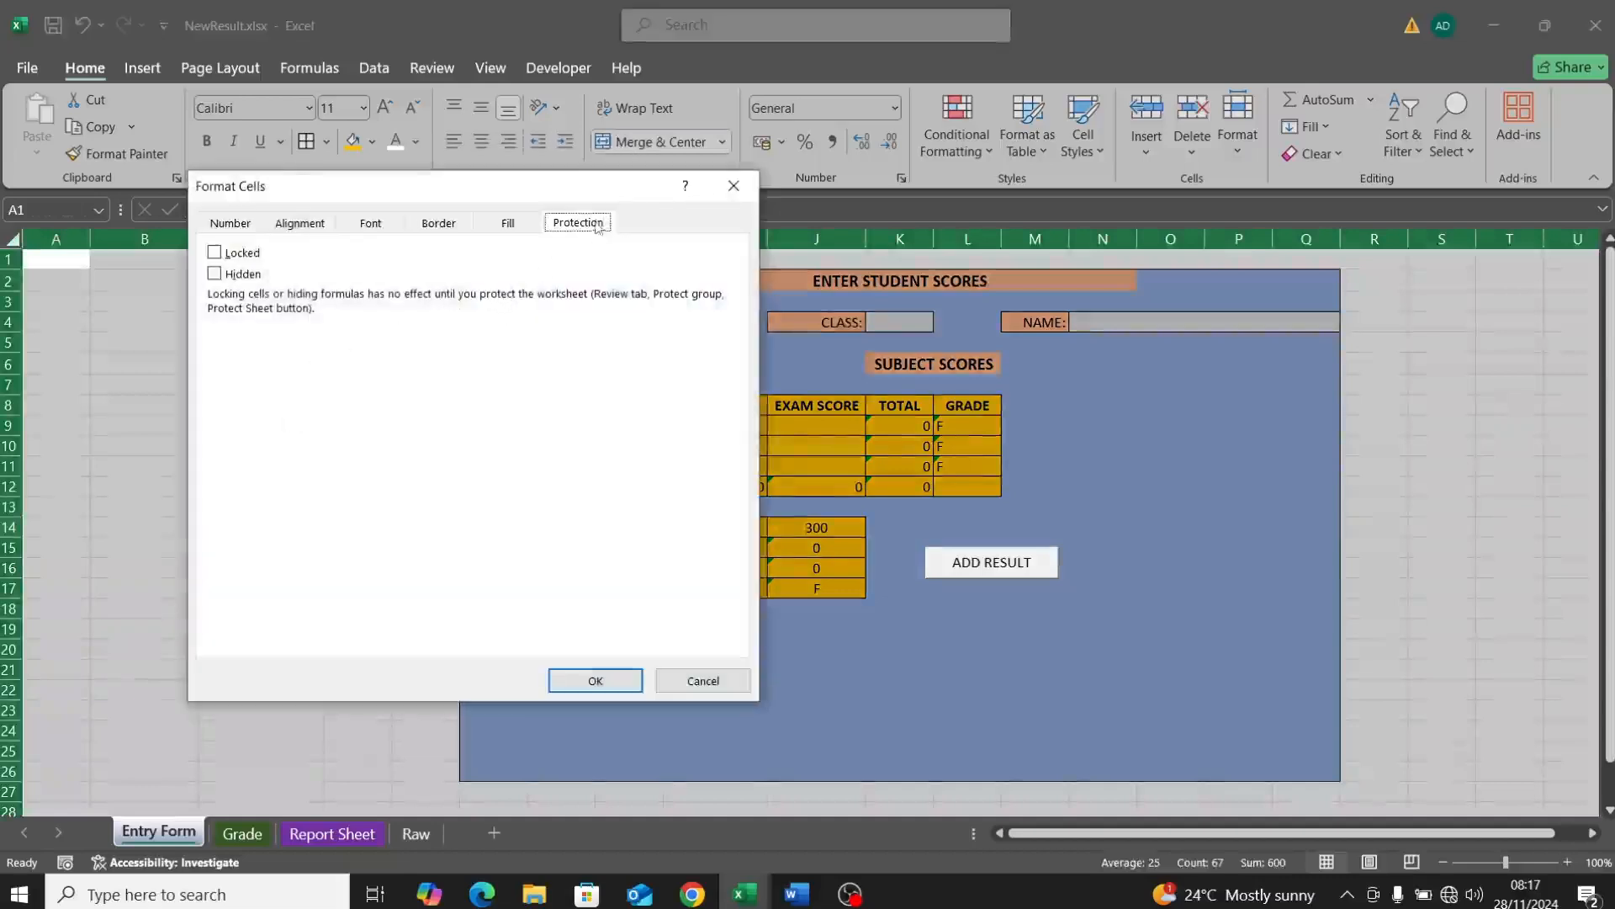
pyautogui.click(242, 253)
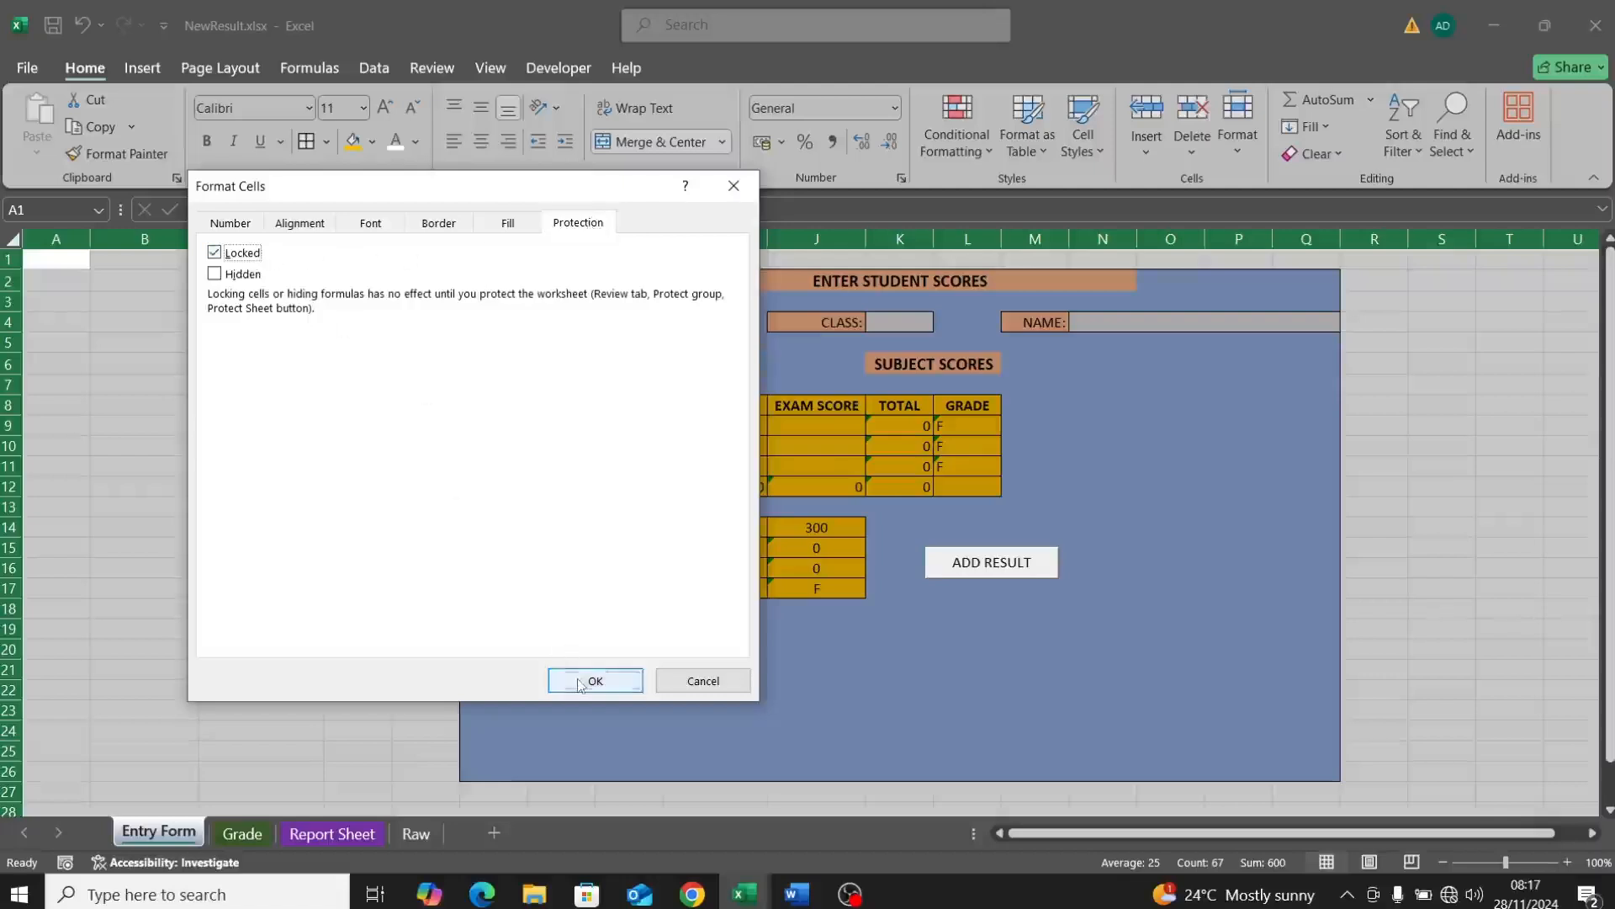
pyautogui.click(592, 679)
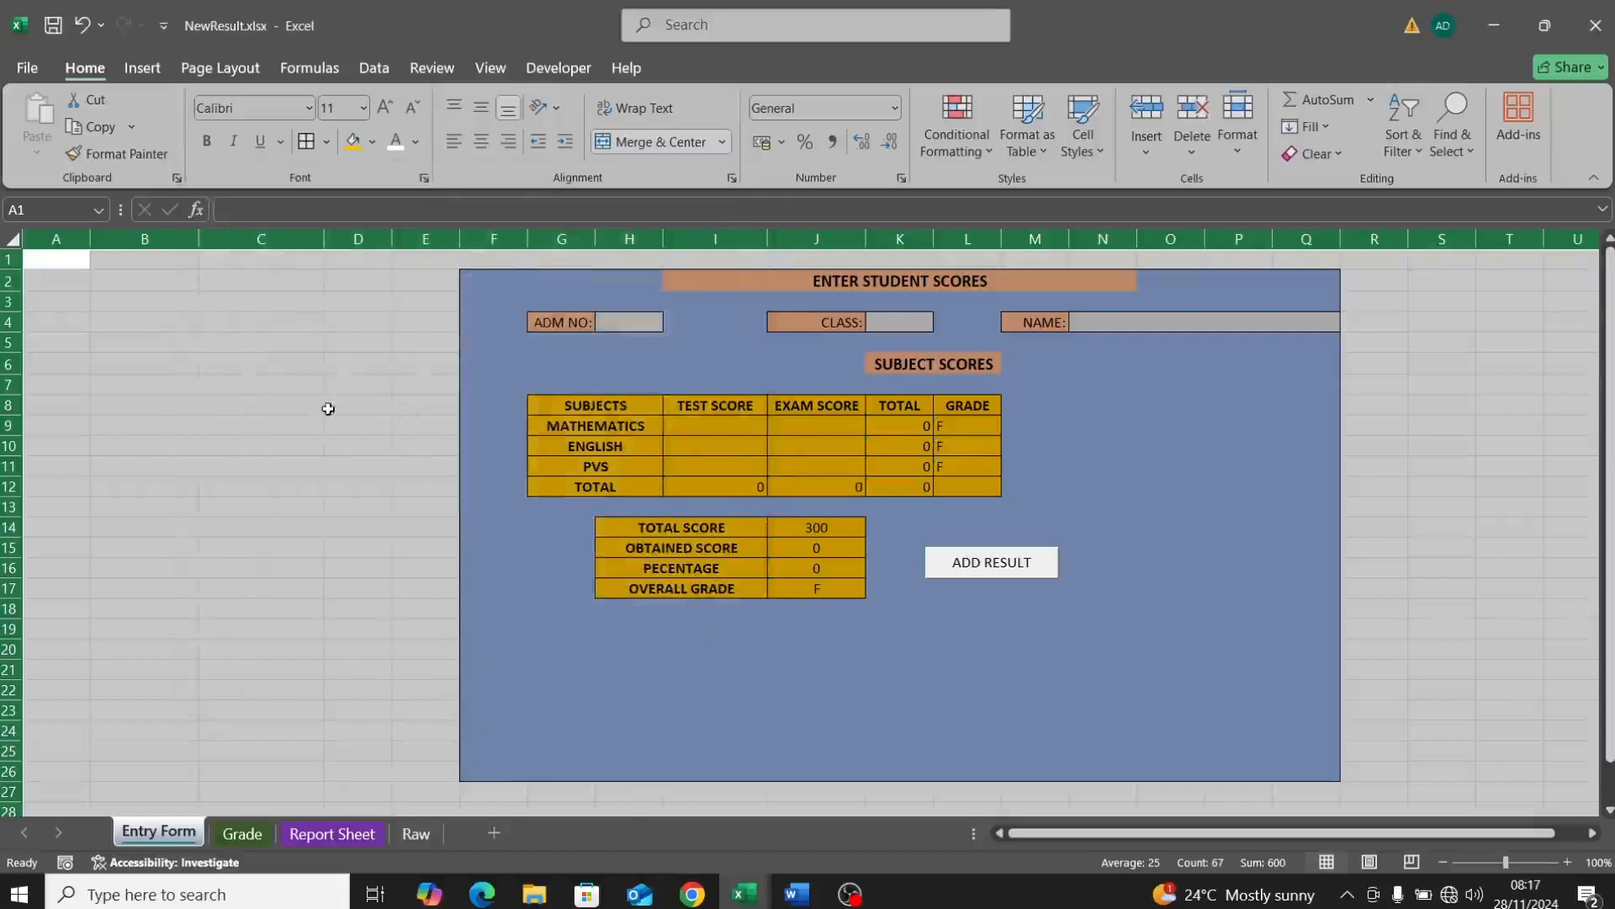
pyautogui.doubleClick(412, 461)
pyautogui.click(397, 590)
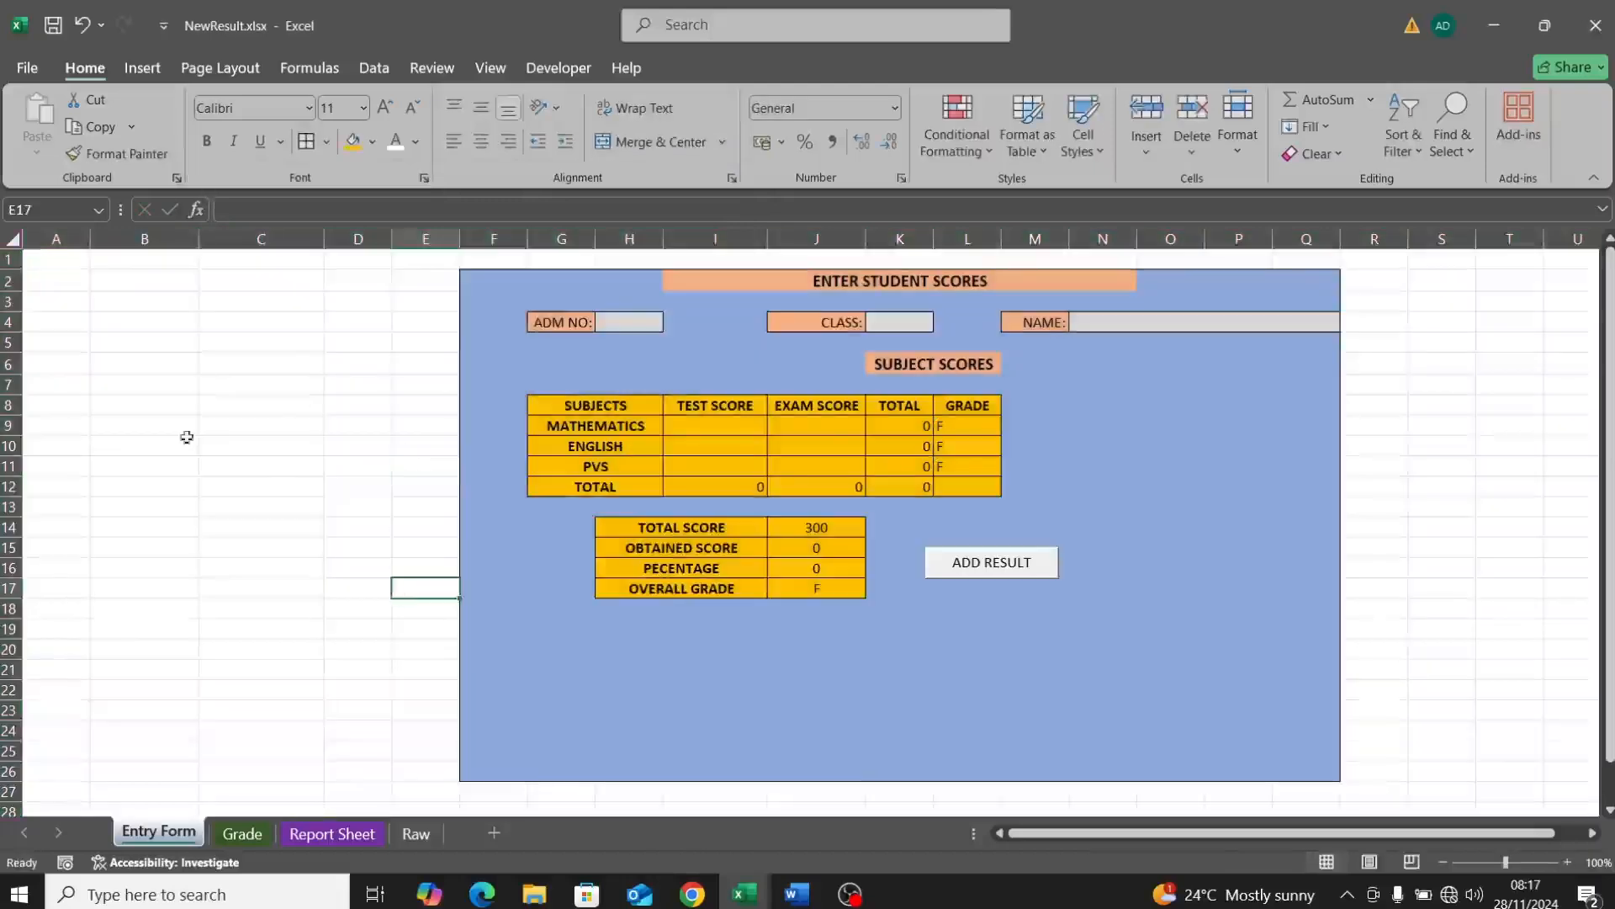
# Step: Unlock the test and exam score cells I9:J11
pyautogui.click(698, 422)
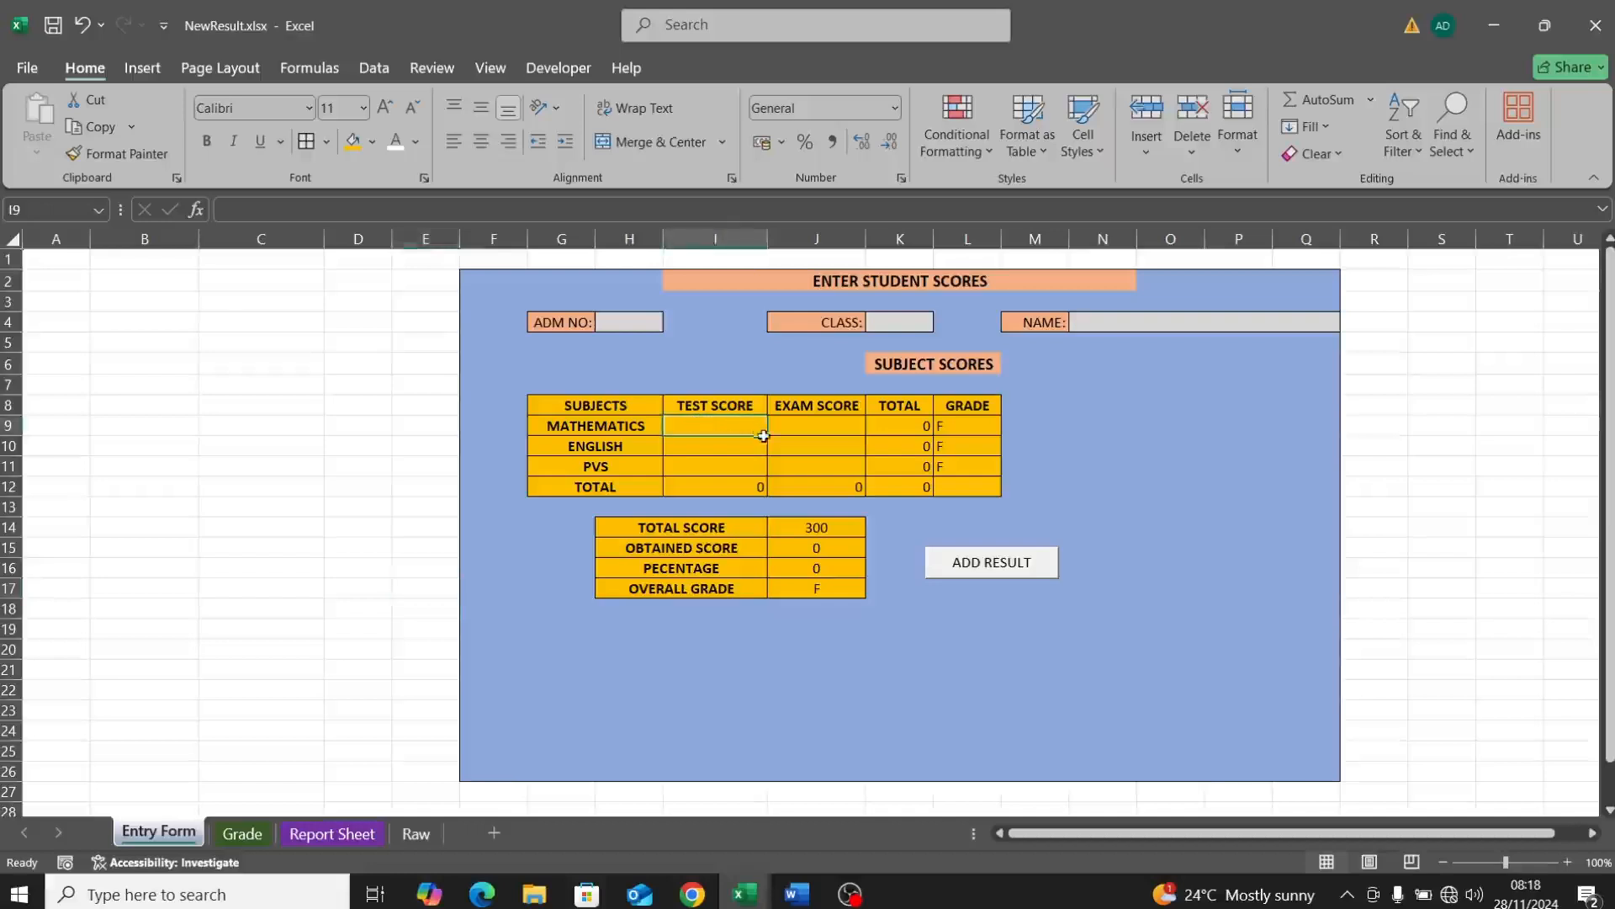
pyautogui.moveTo(756, 433); pyautogui.dragTo(841, 470)
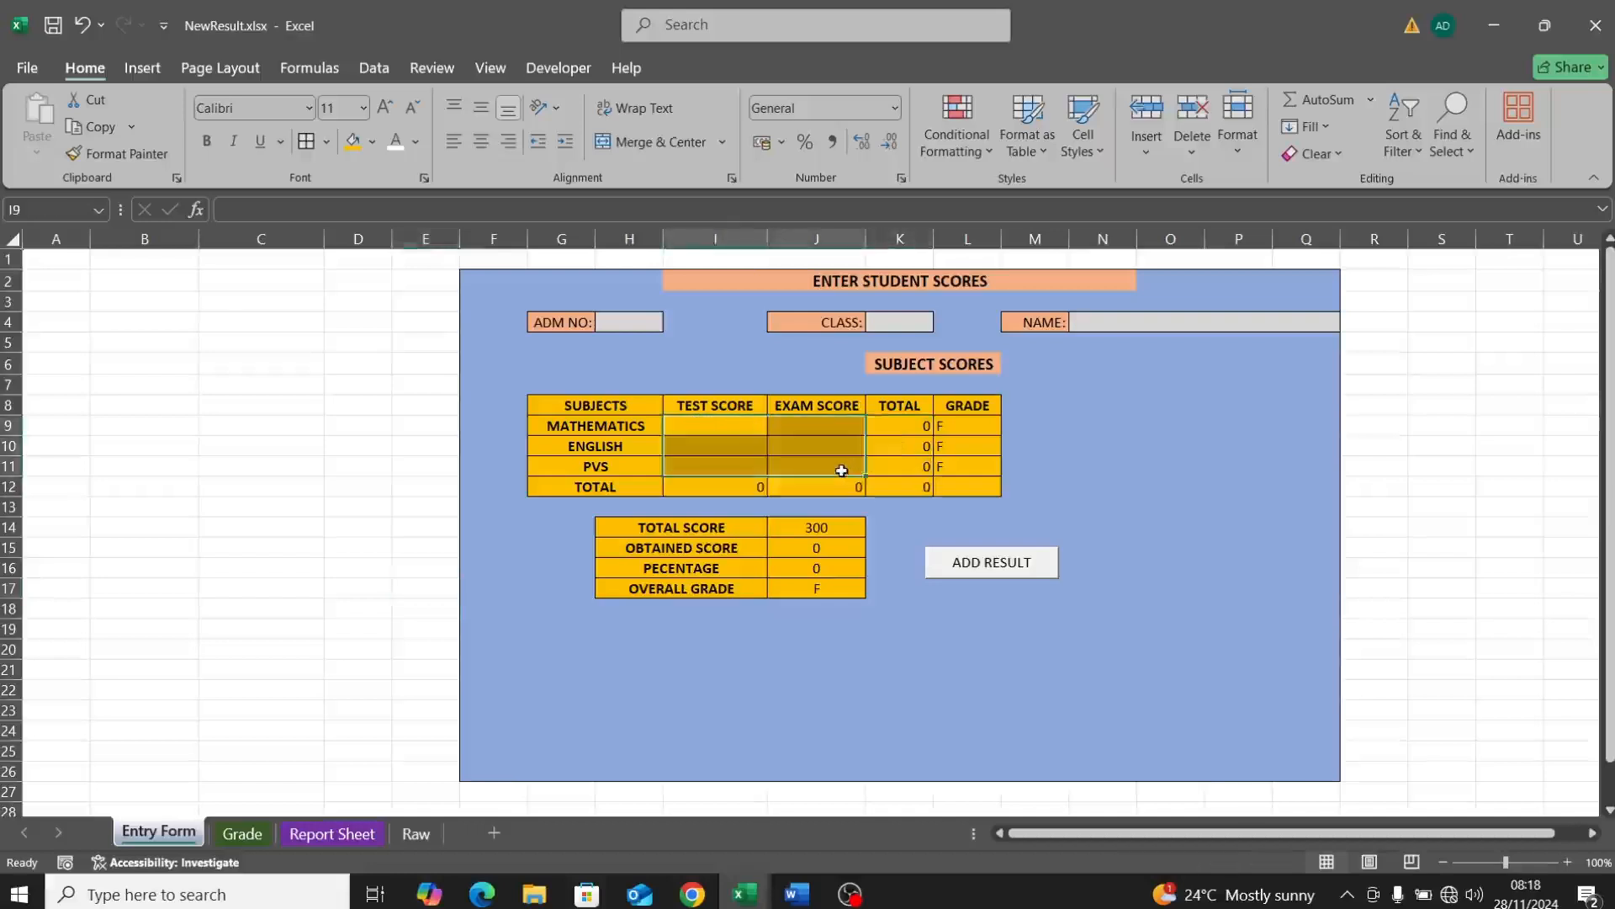
pyautogui.rightClick(844, 477)
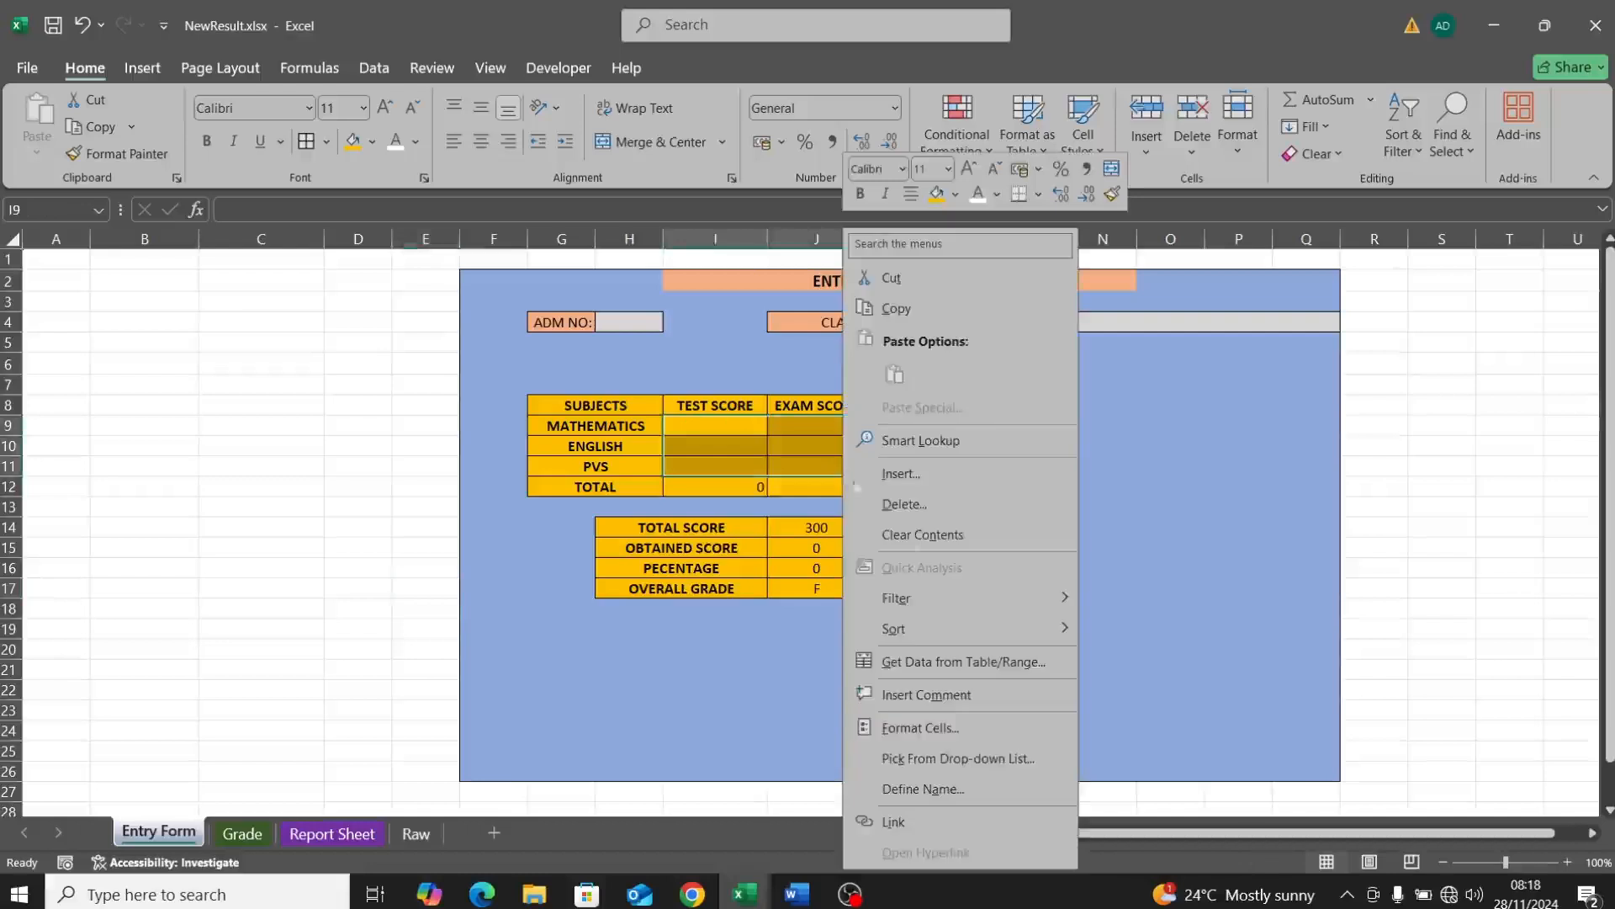
pyautogui.click(921, 728)
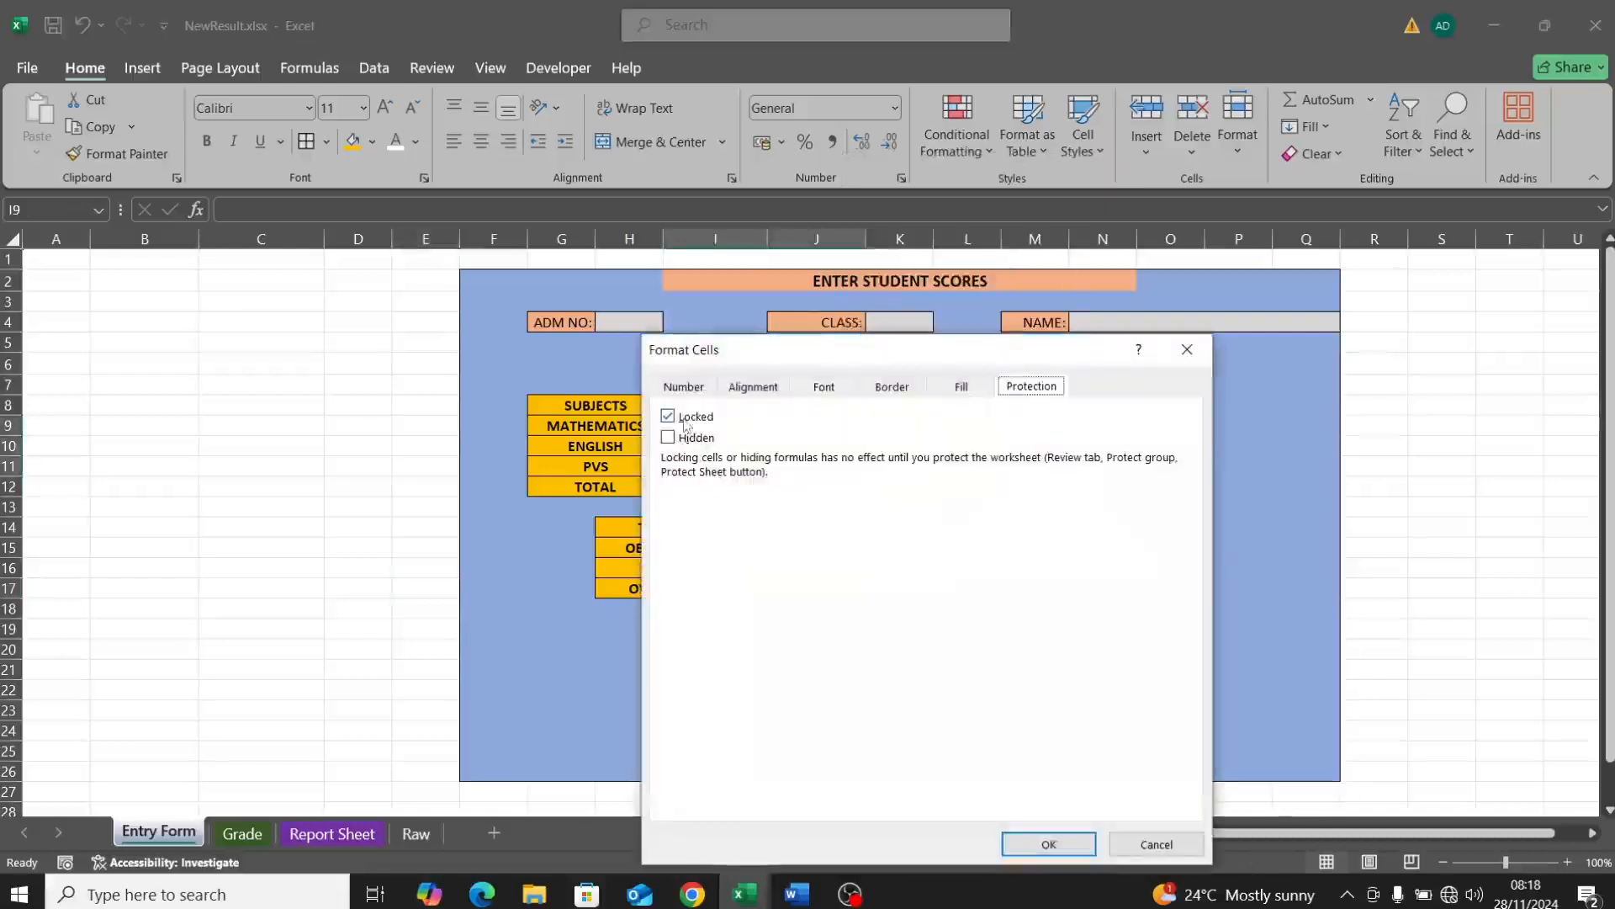
pyautogui.click(686, 417)
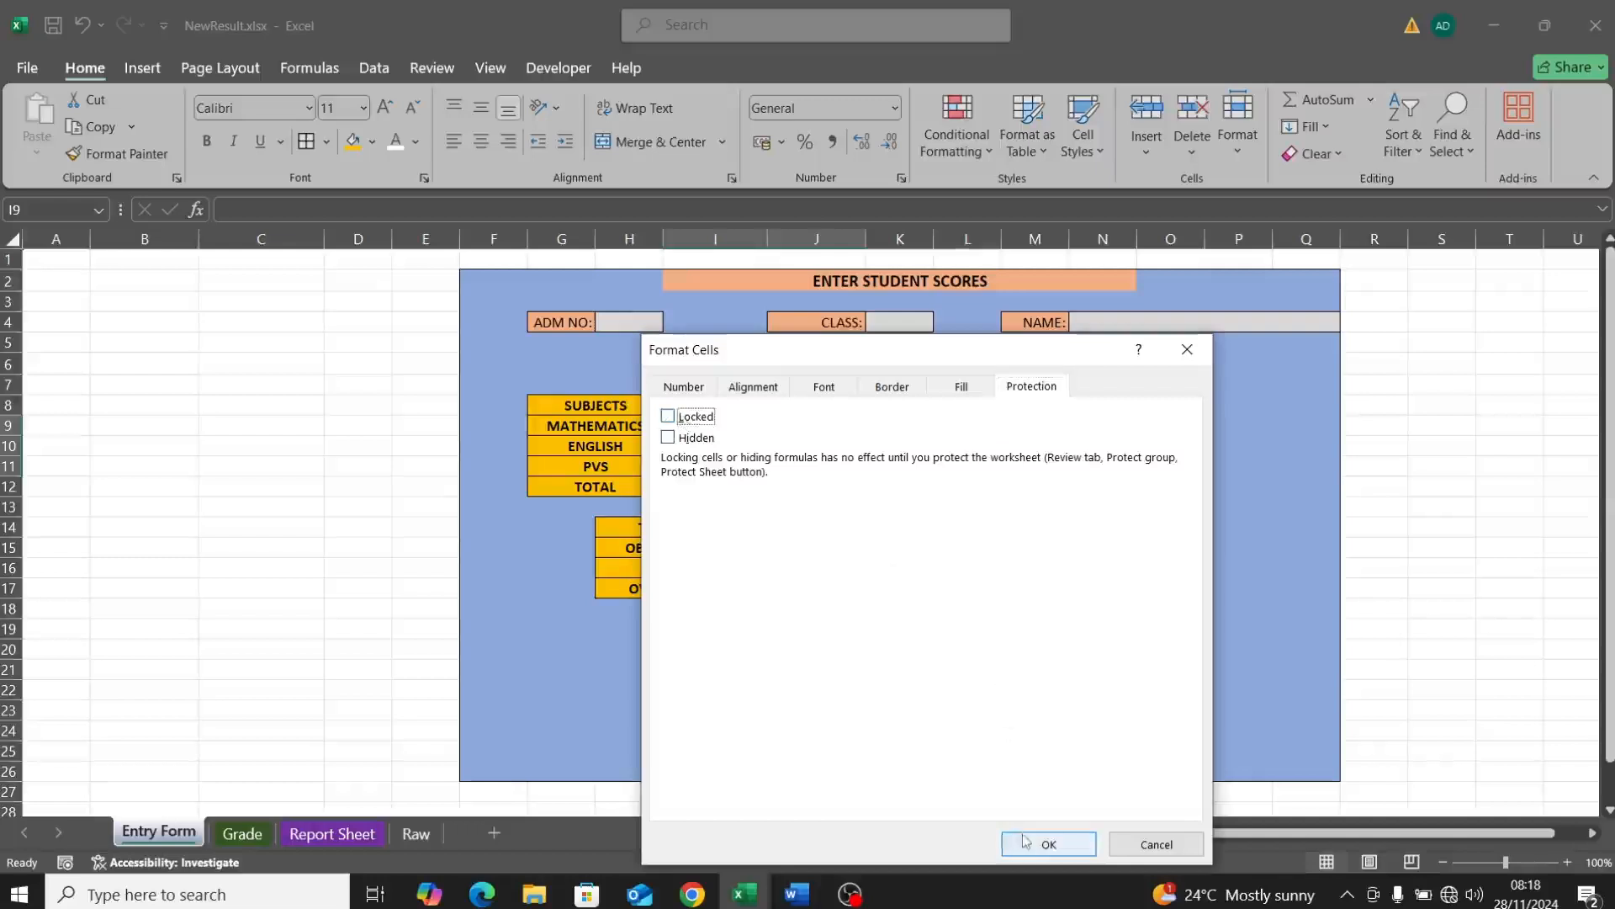
pyautogui.click(1048, 843)
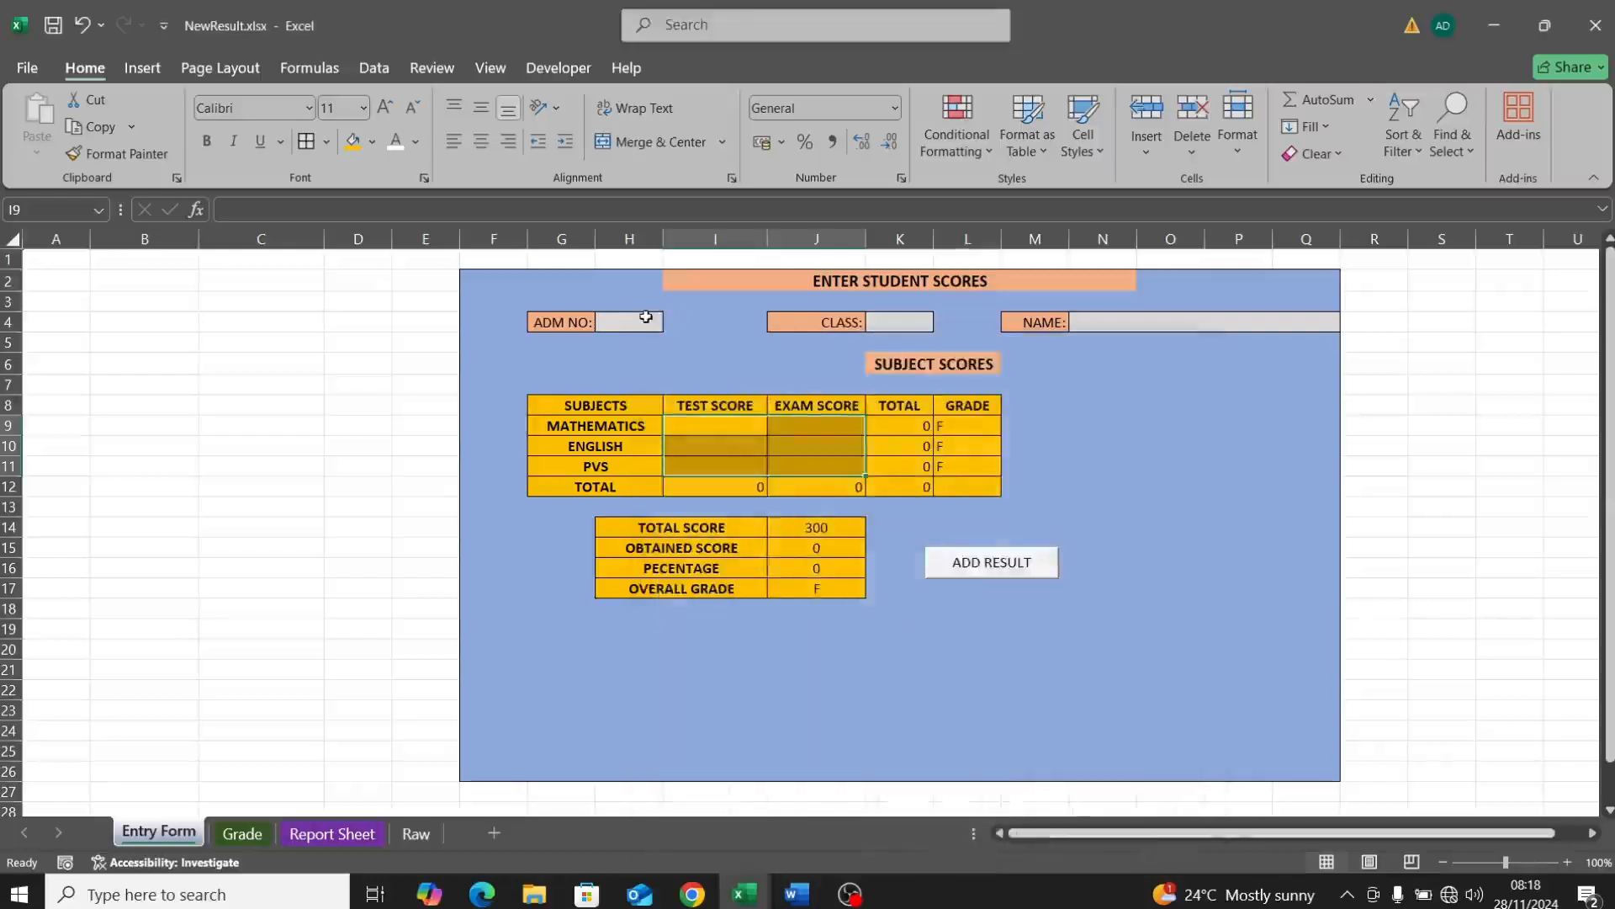
# Step: Unlock the NAME input cell N4
pyautogui.click(640, 318)
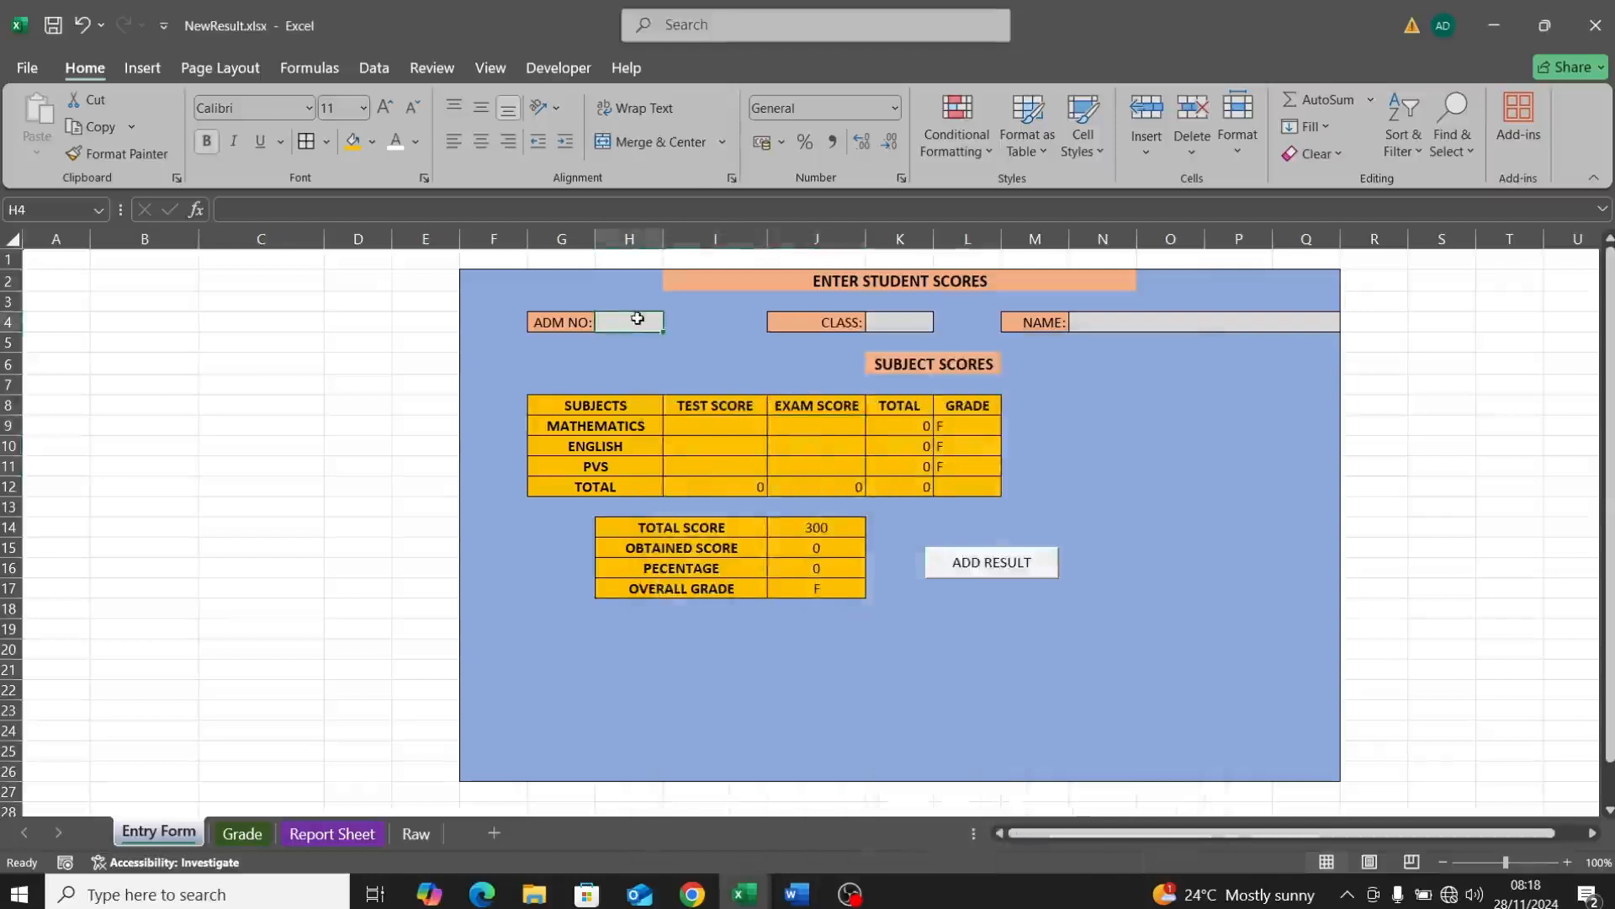
pyautogui.rightClick(637, 318)
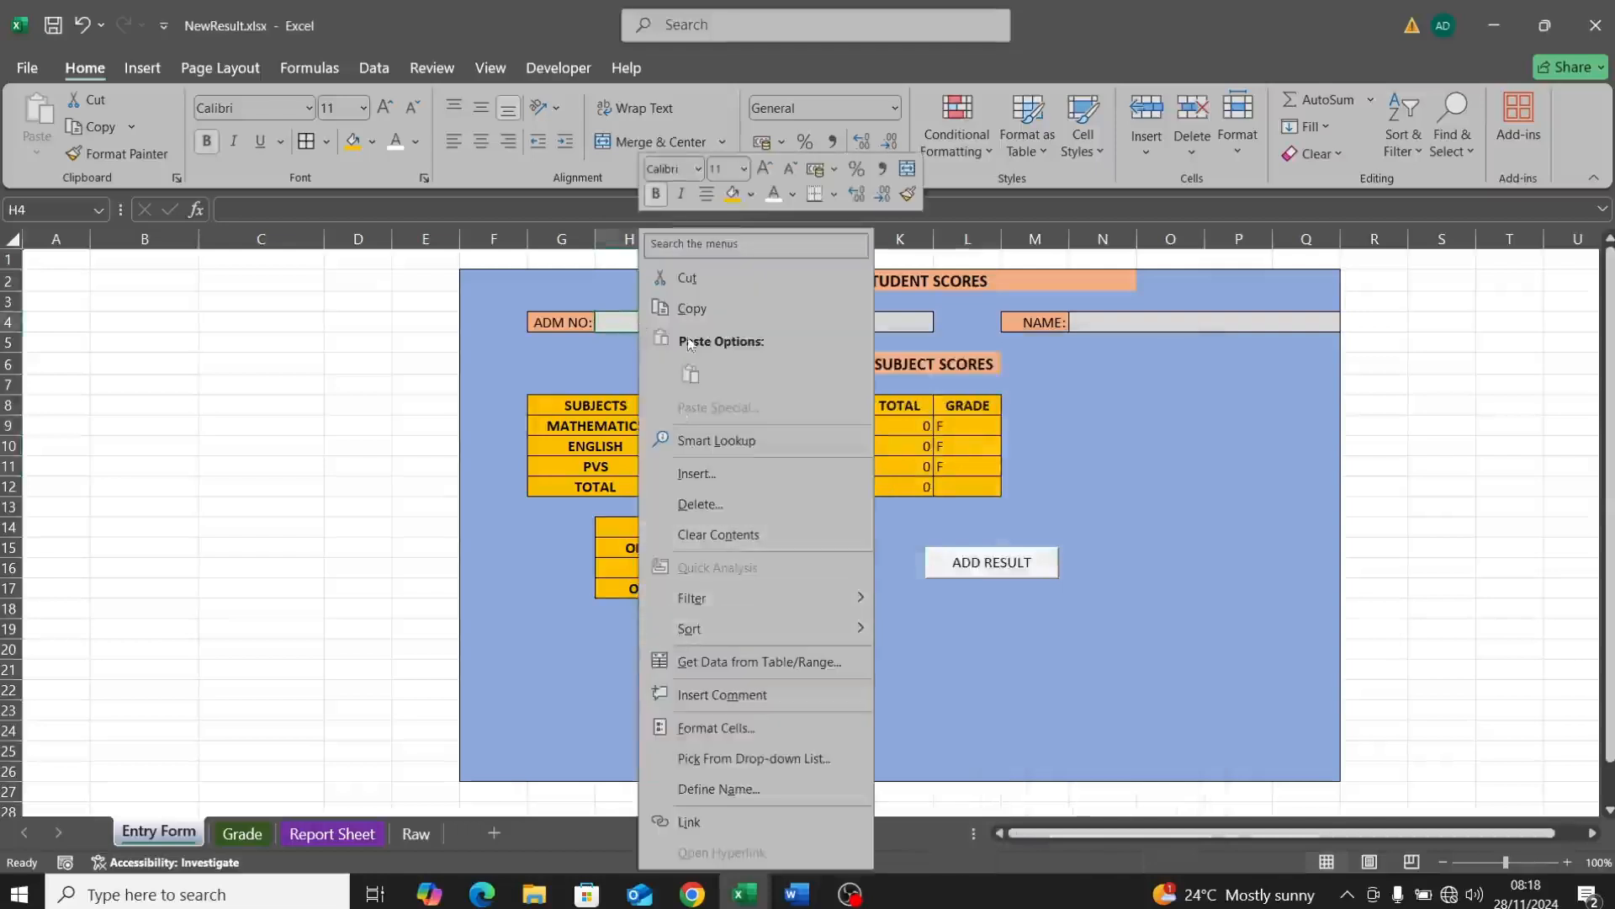
pyautogui.press('Escape')
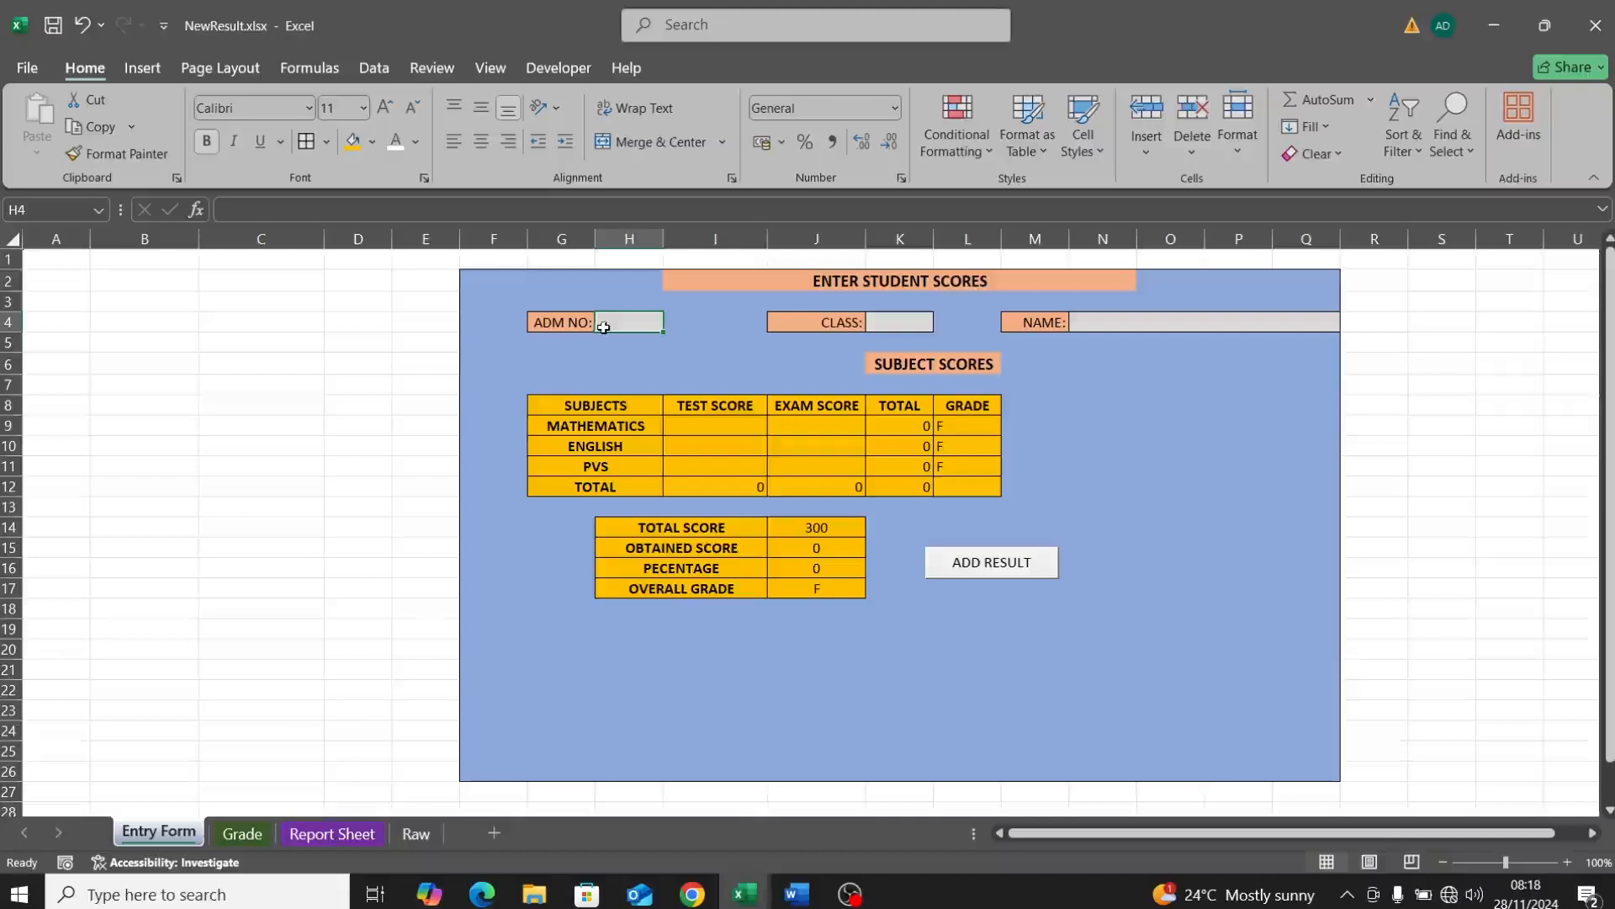
pyautogui.click(883, 326)
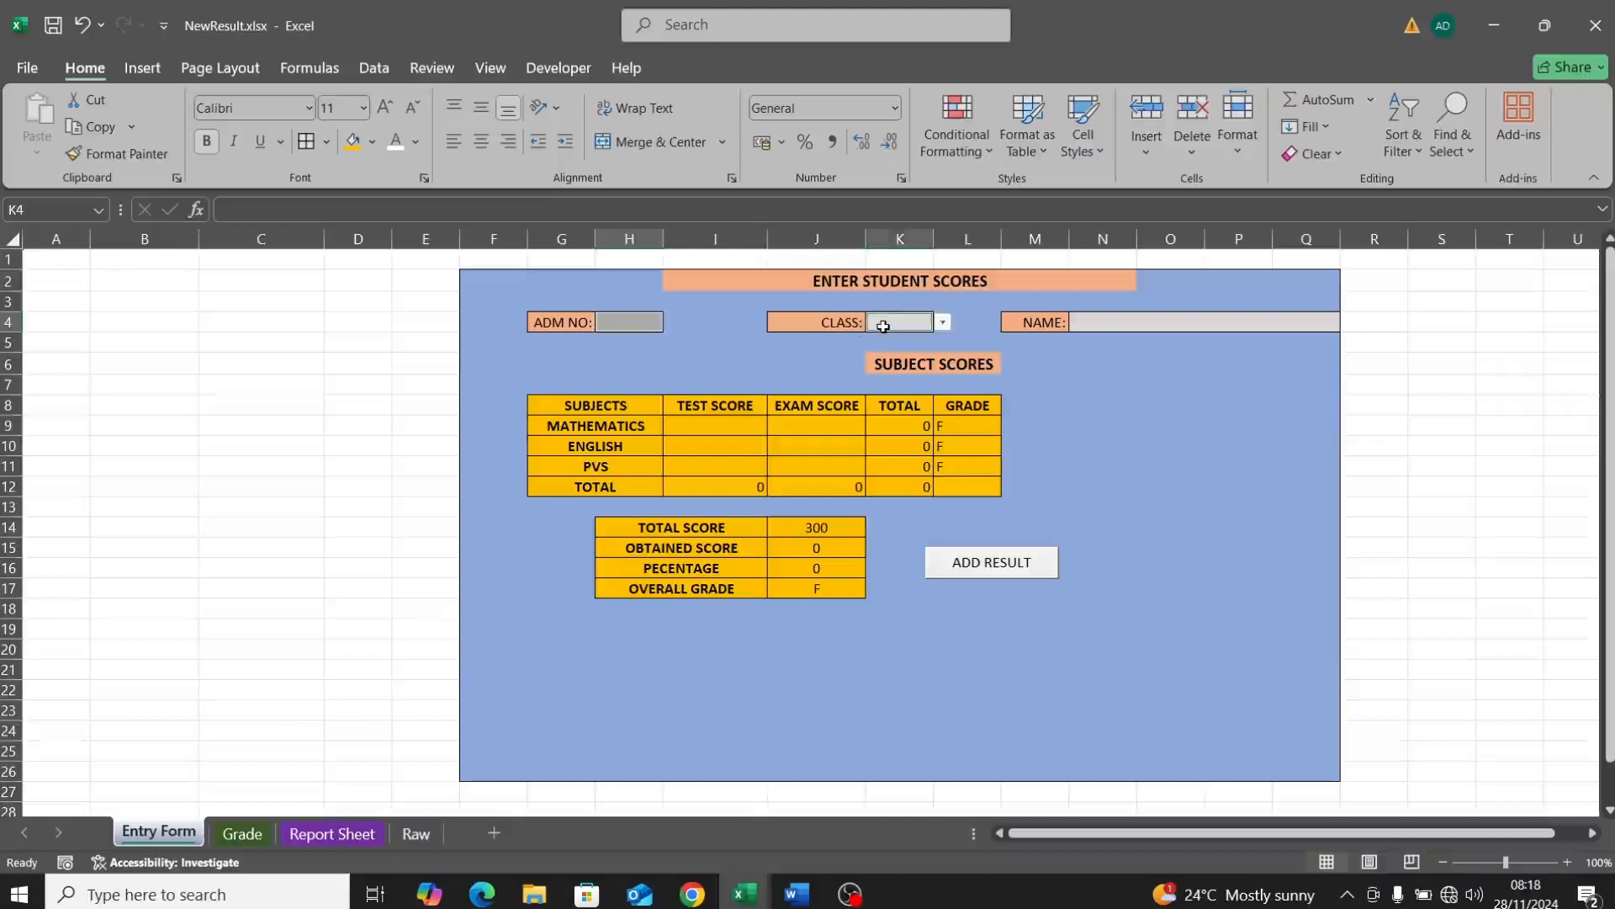
pyautogui.click(1104, 323)
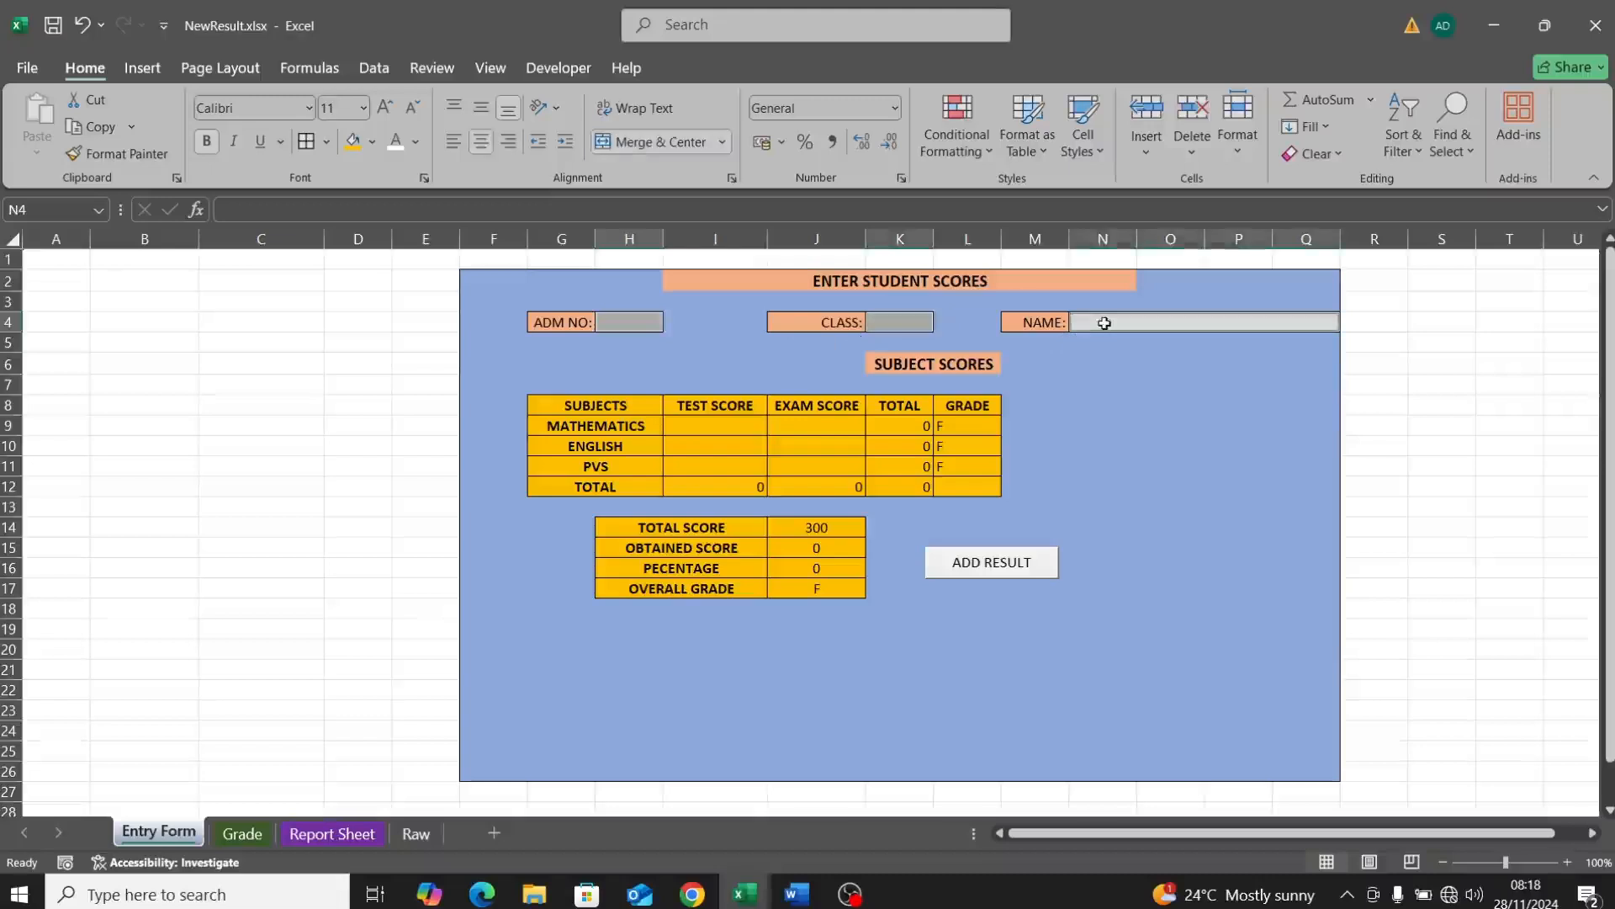
pyautogui.rightClick(1104, 323)
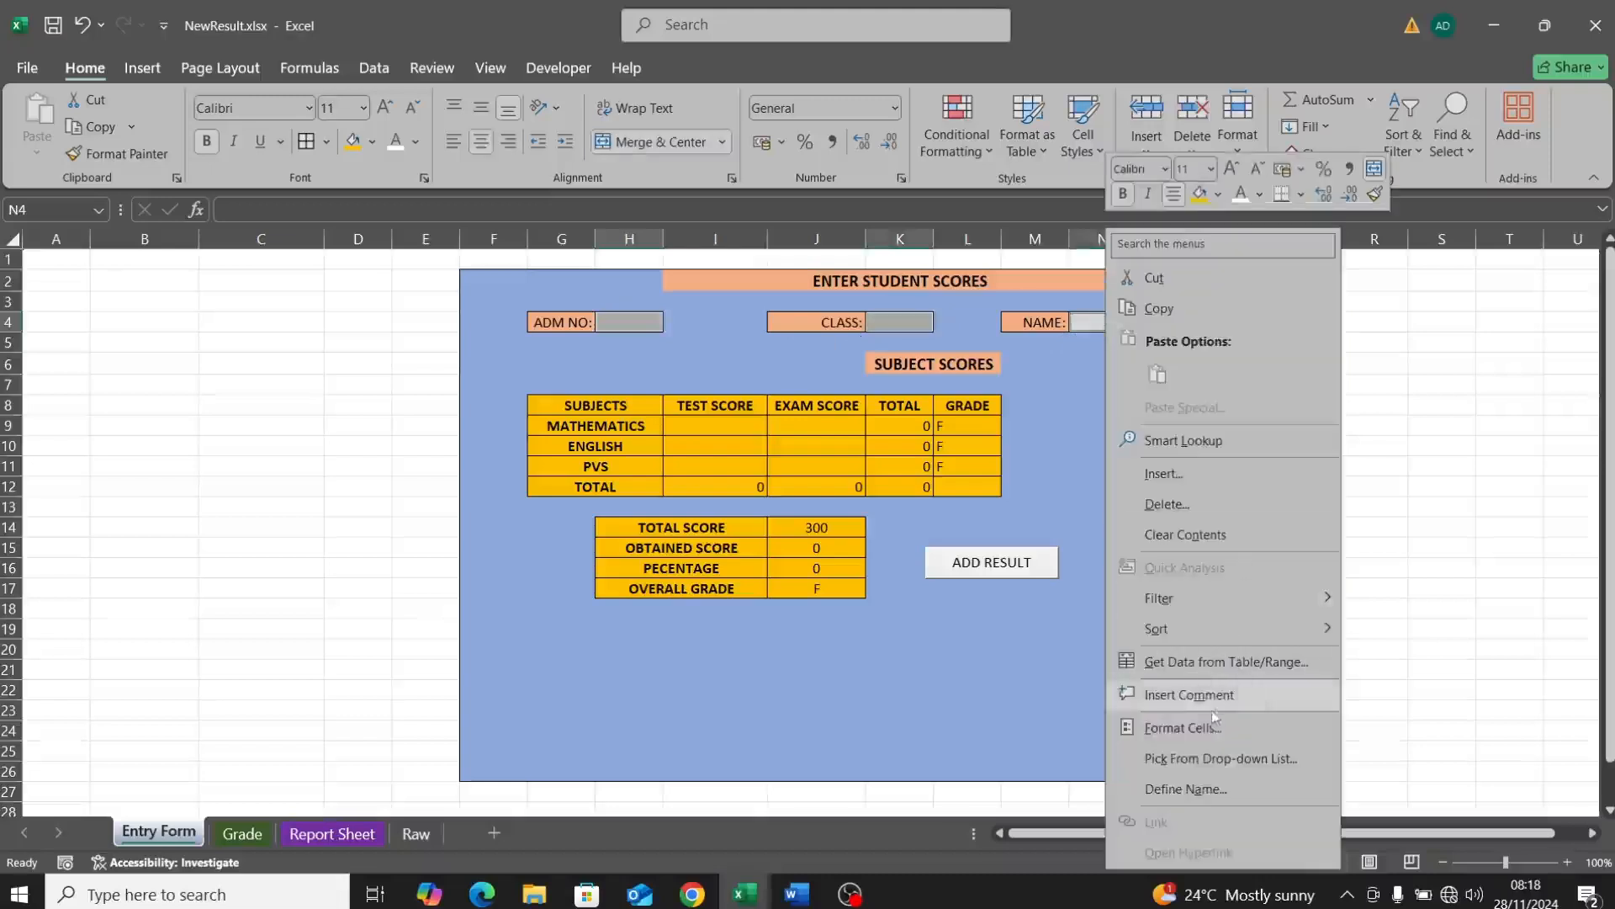
pyautogui.click(1198, 722)
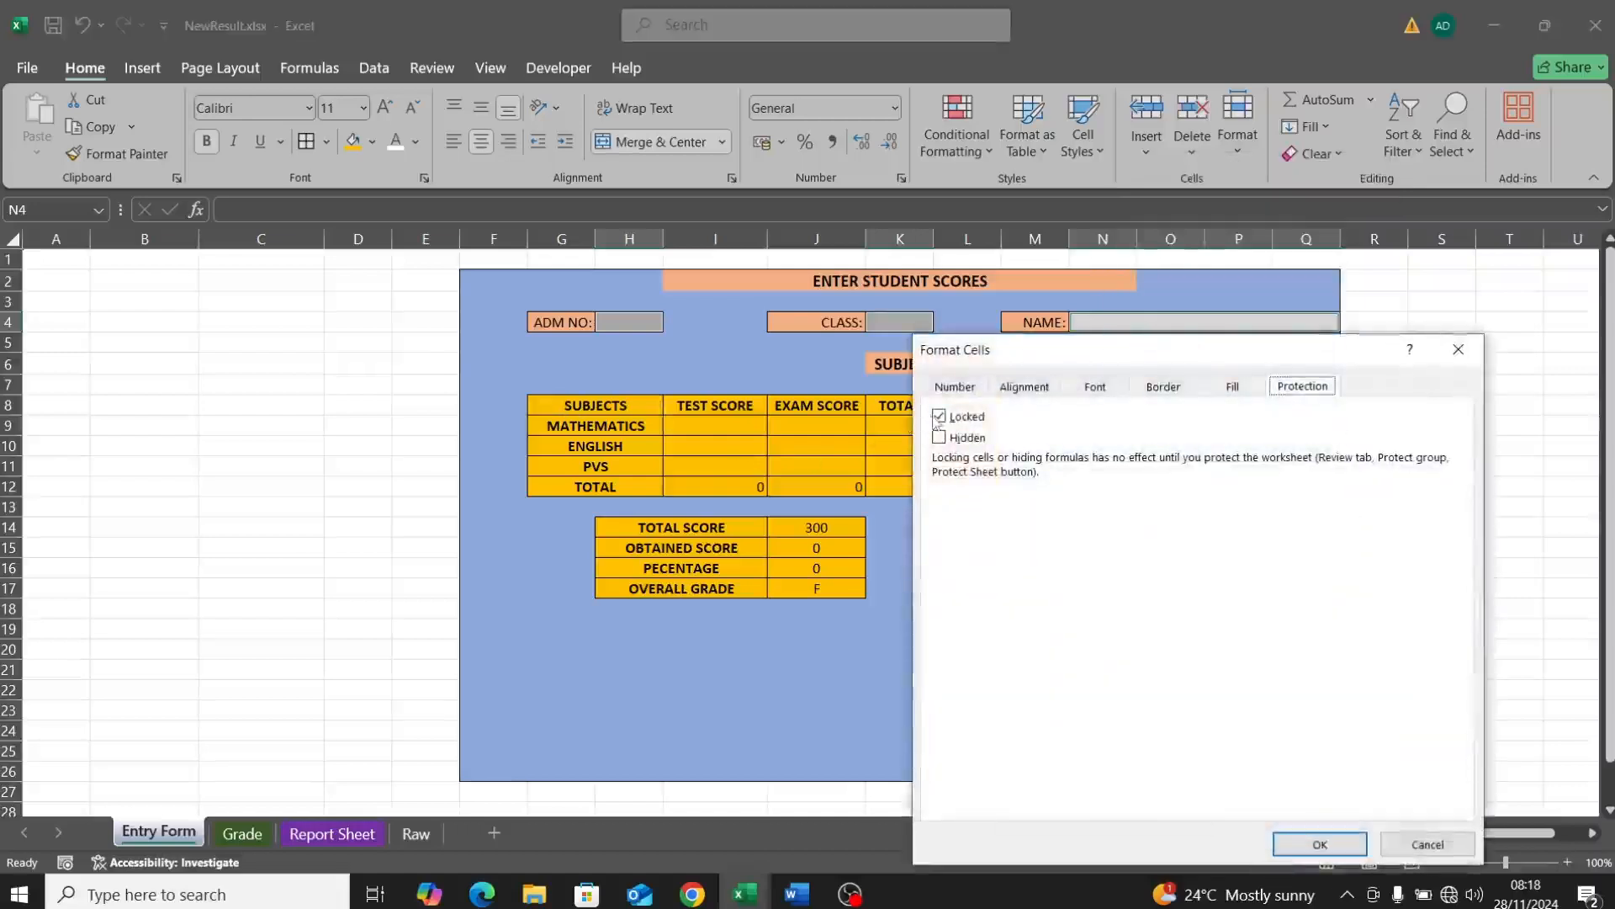
pyautogui.click(939, 416)
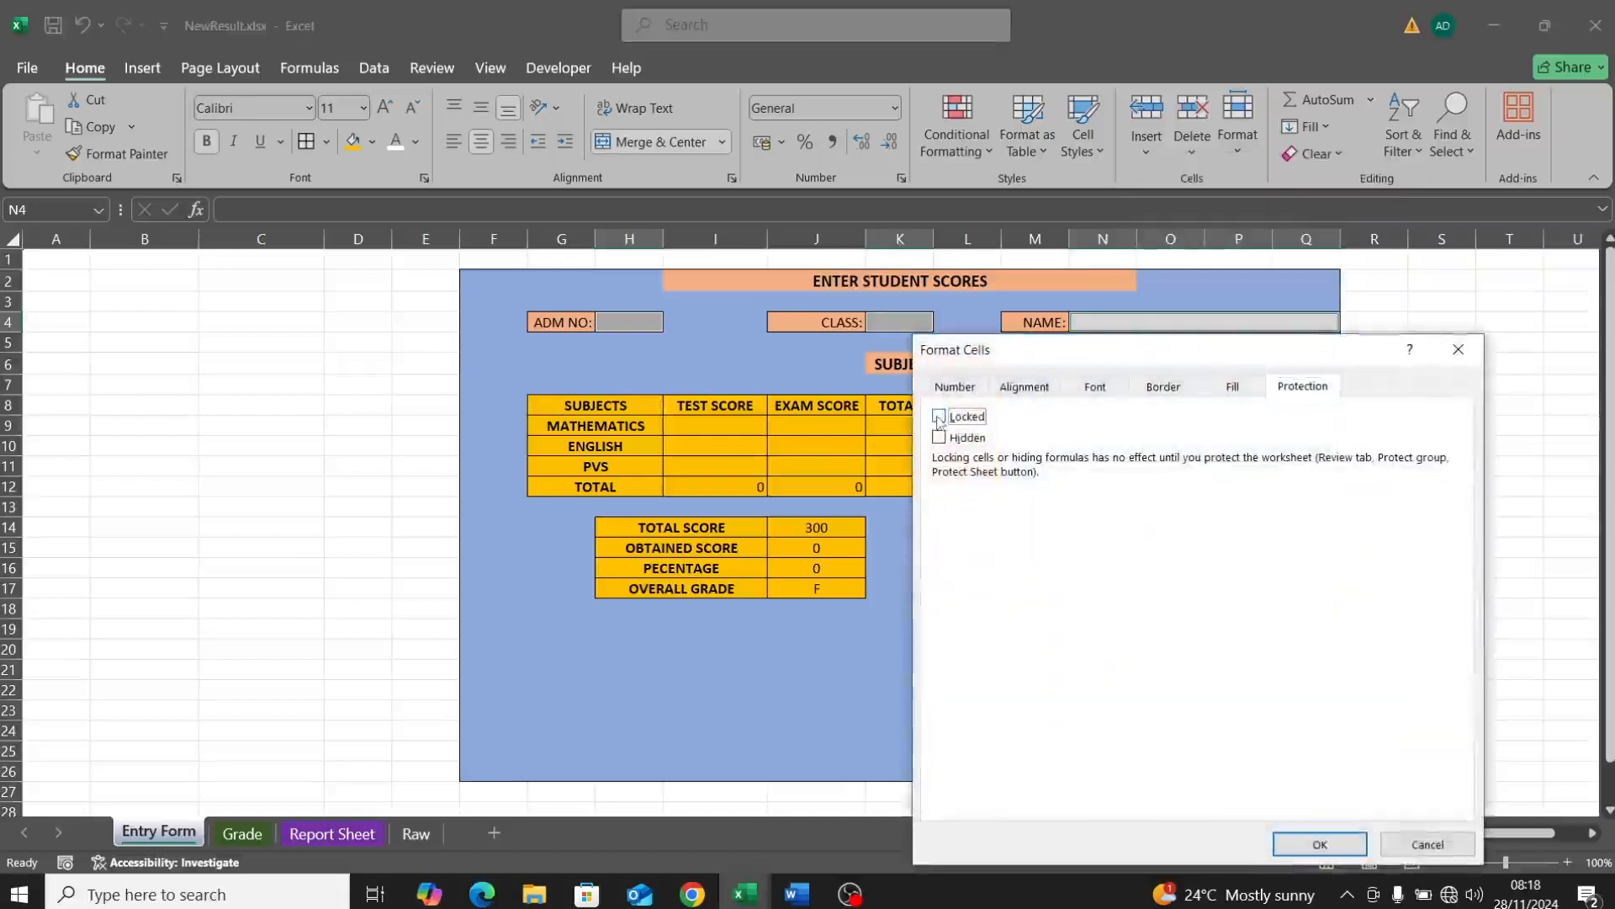
pyautogui.click(1295, 843)
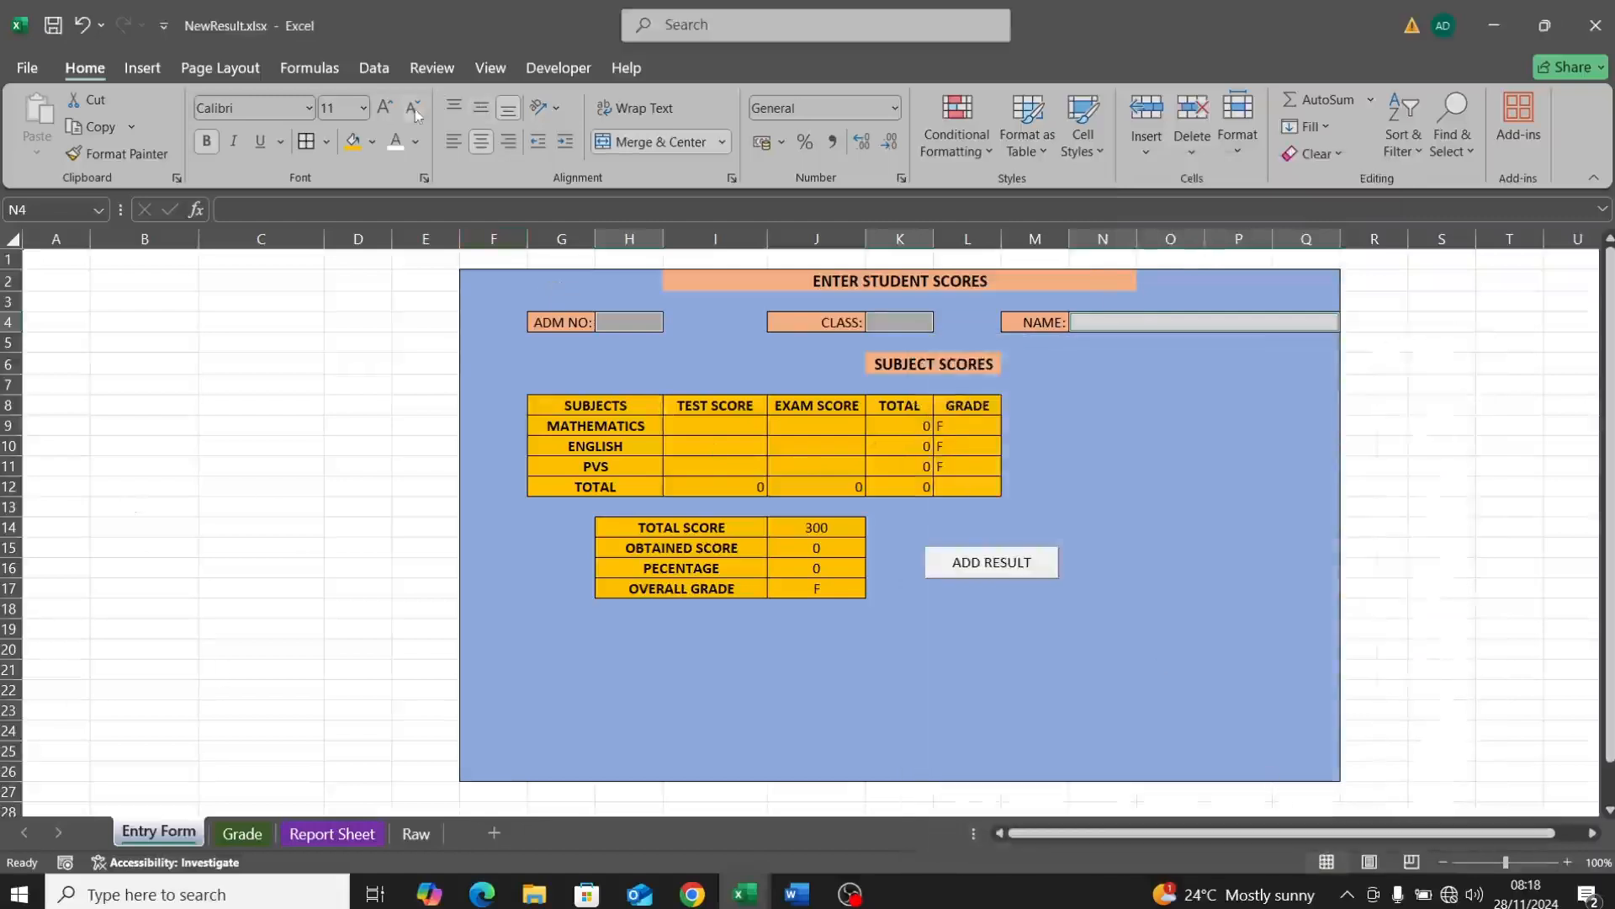
# Step: Protect the Entry Form sheet with a password, confirming it a second time
pyautogui.click(415, 69)
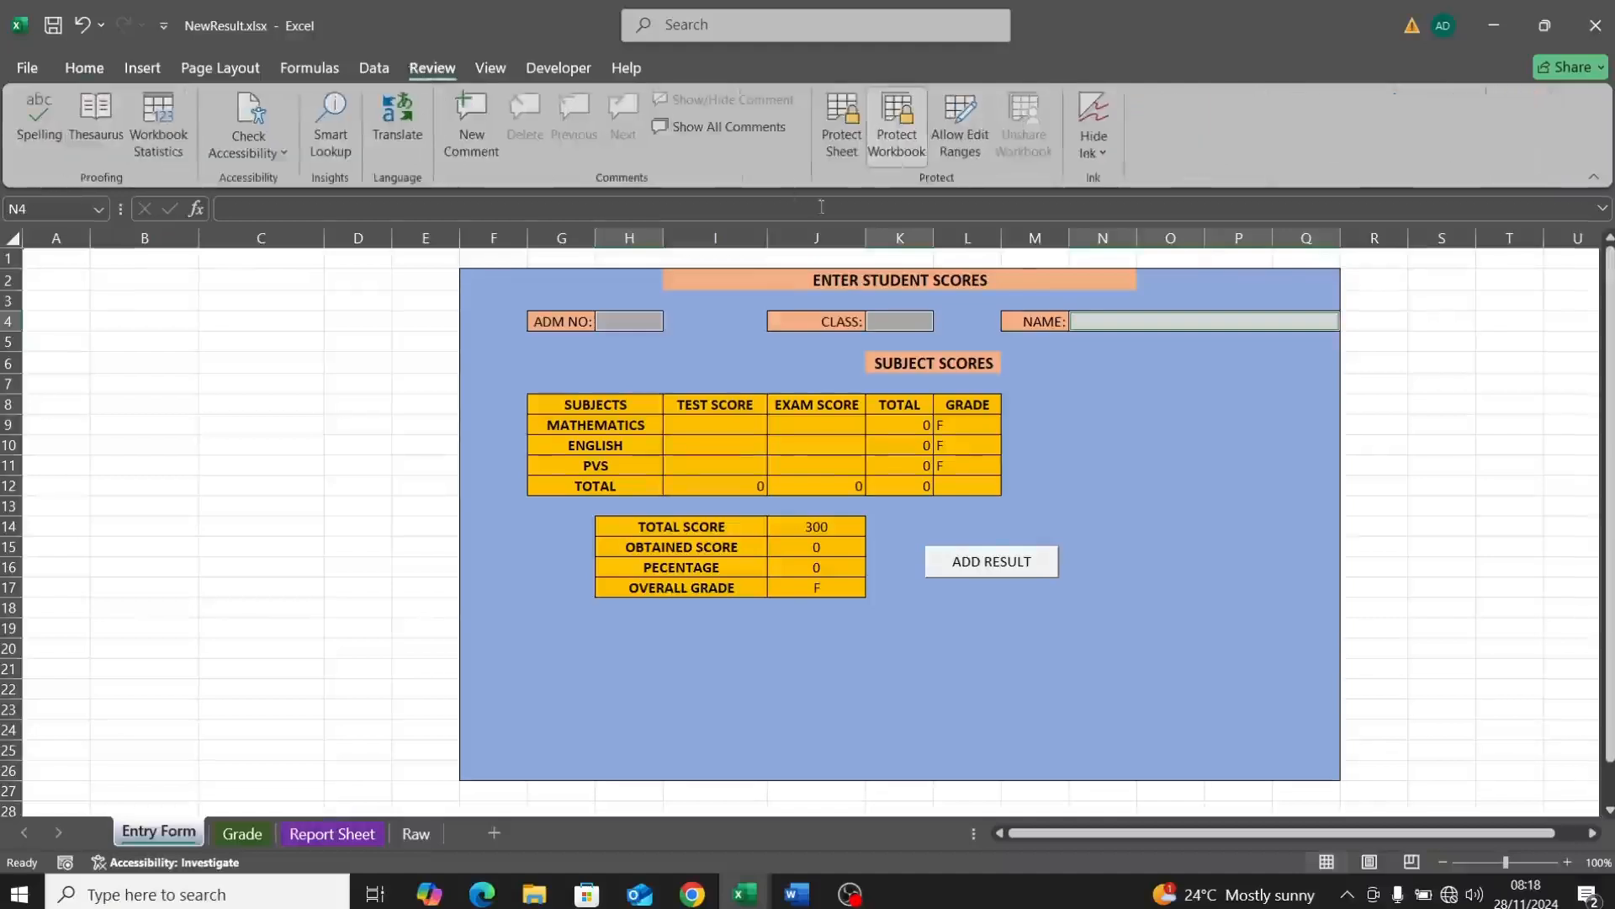
pyautogui.click(842, 135)
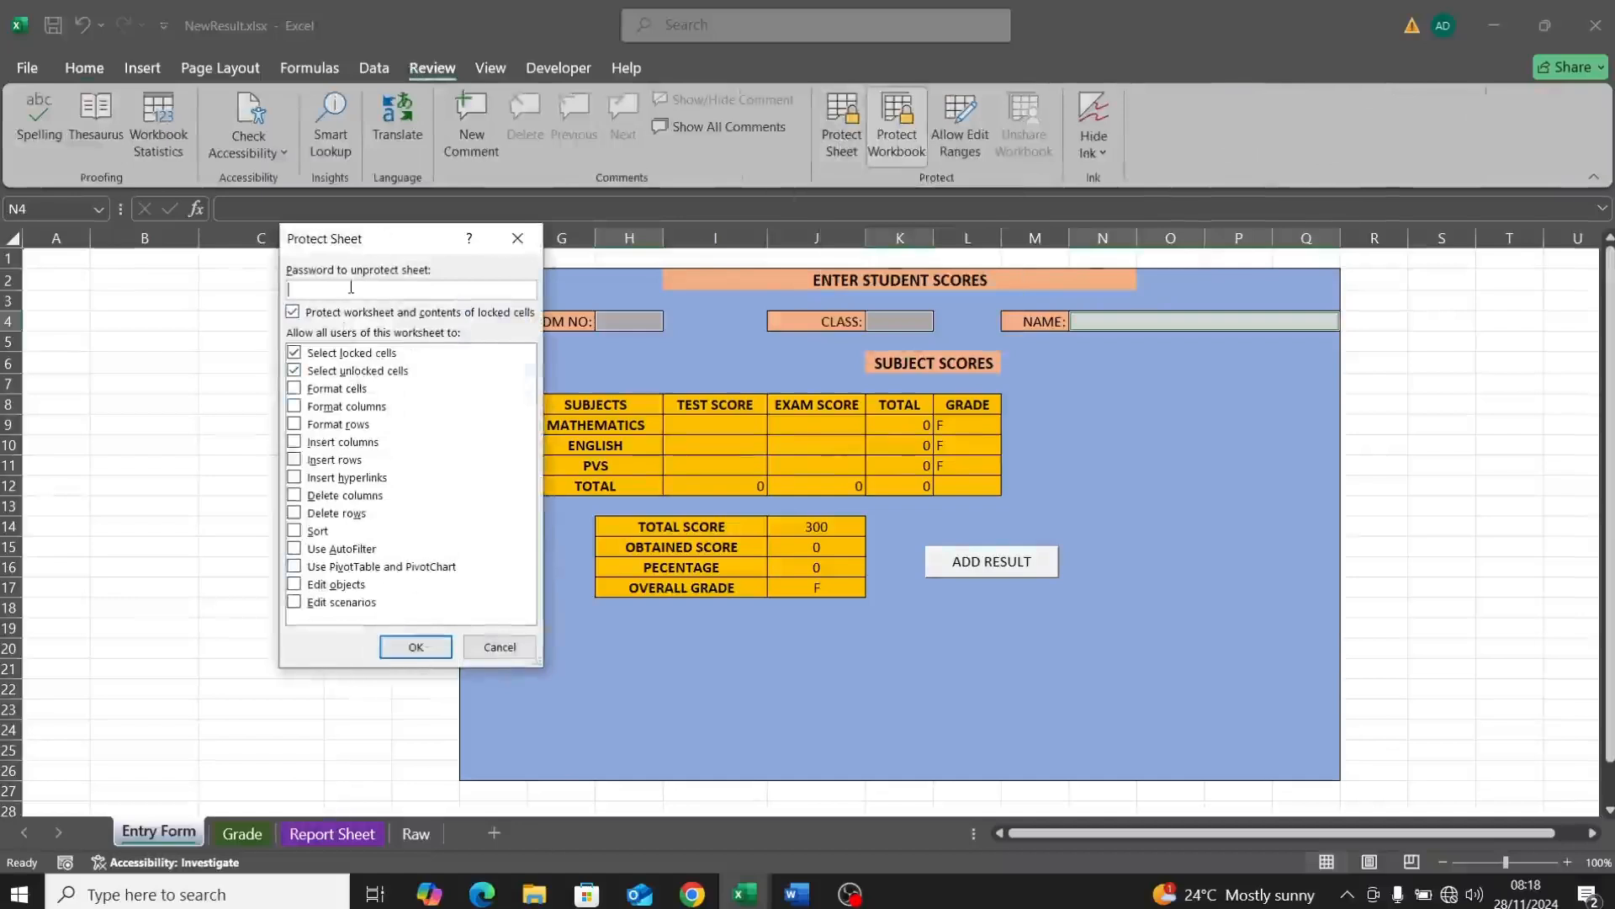
pyautogui.write('1')
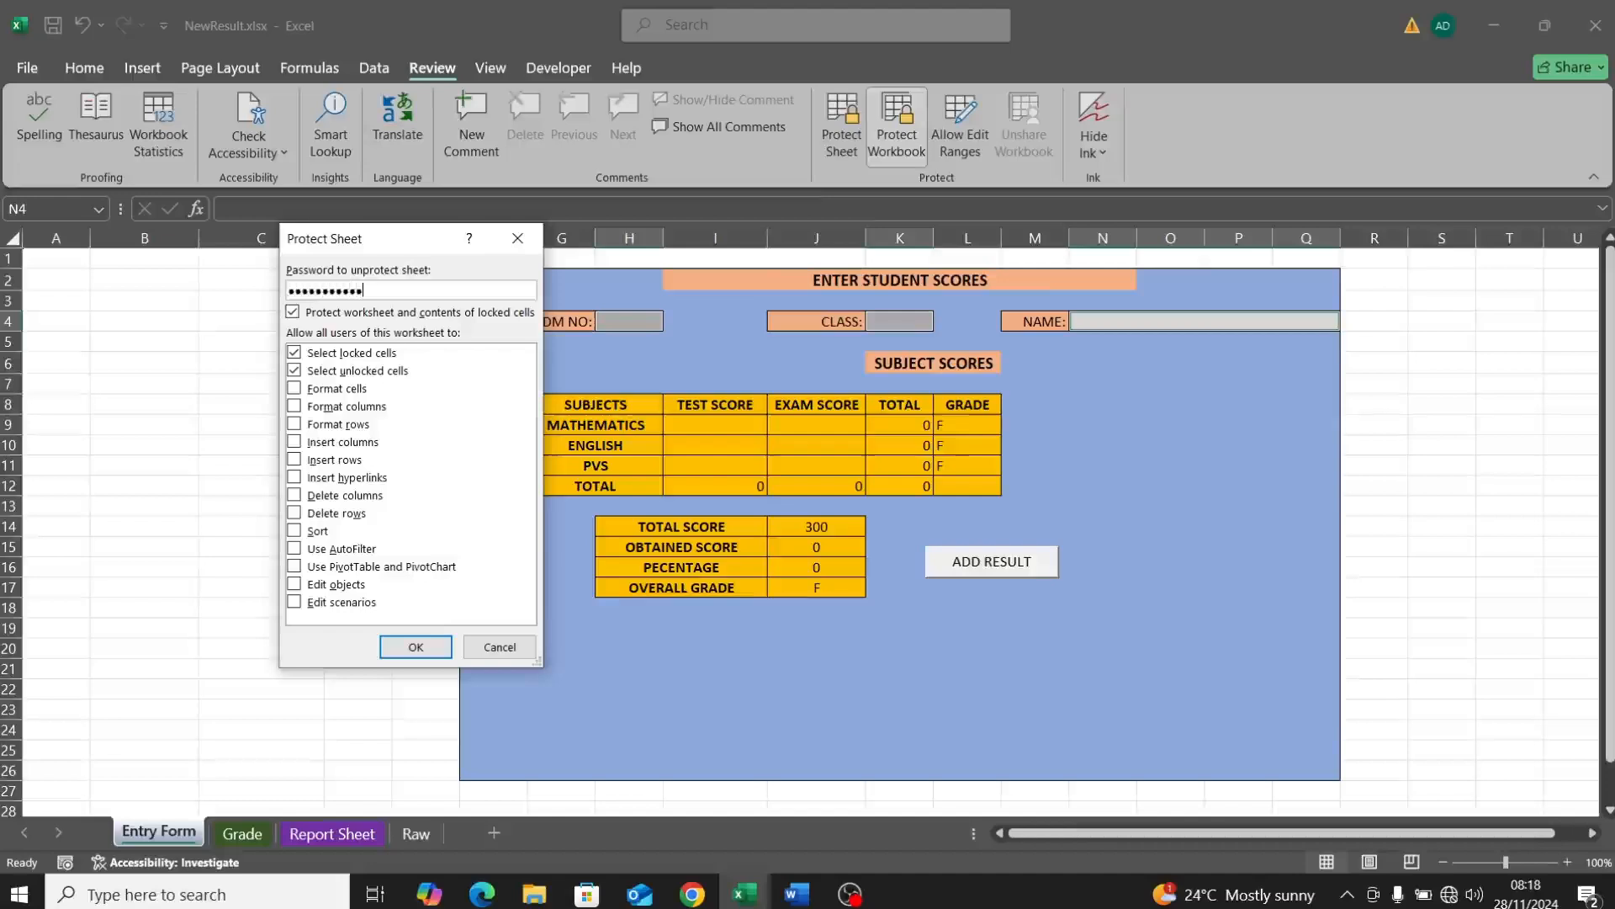
pyautogui.click(415, 647)
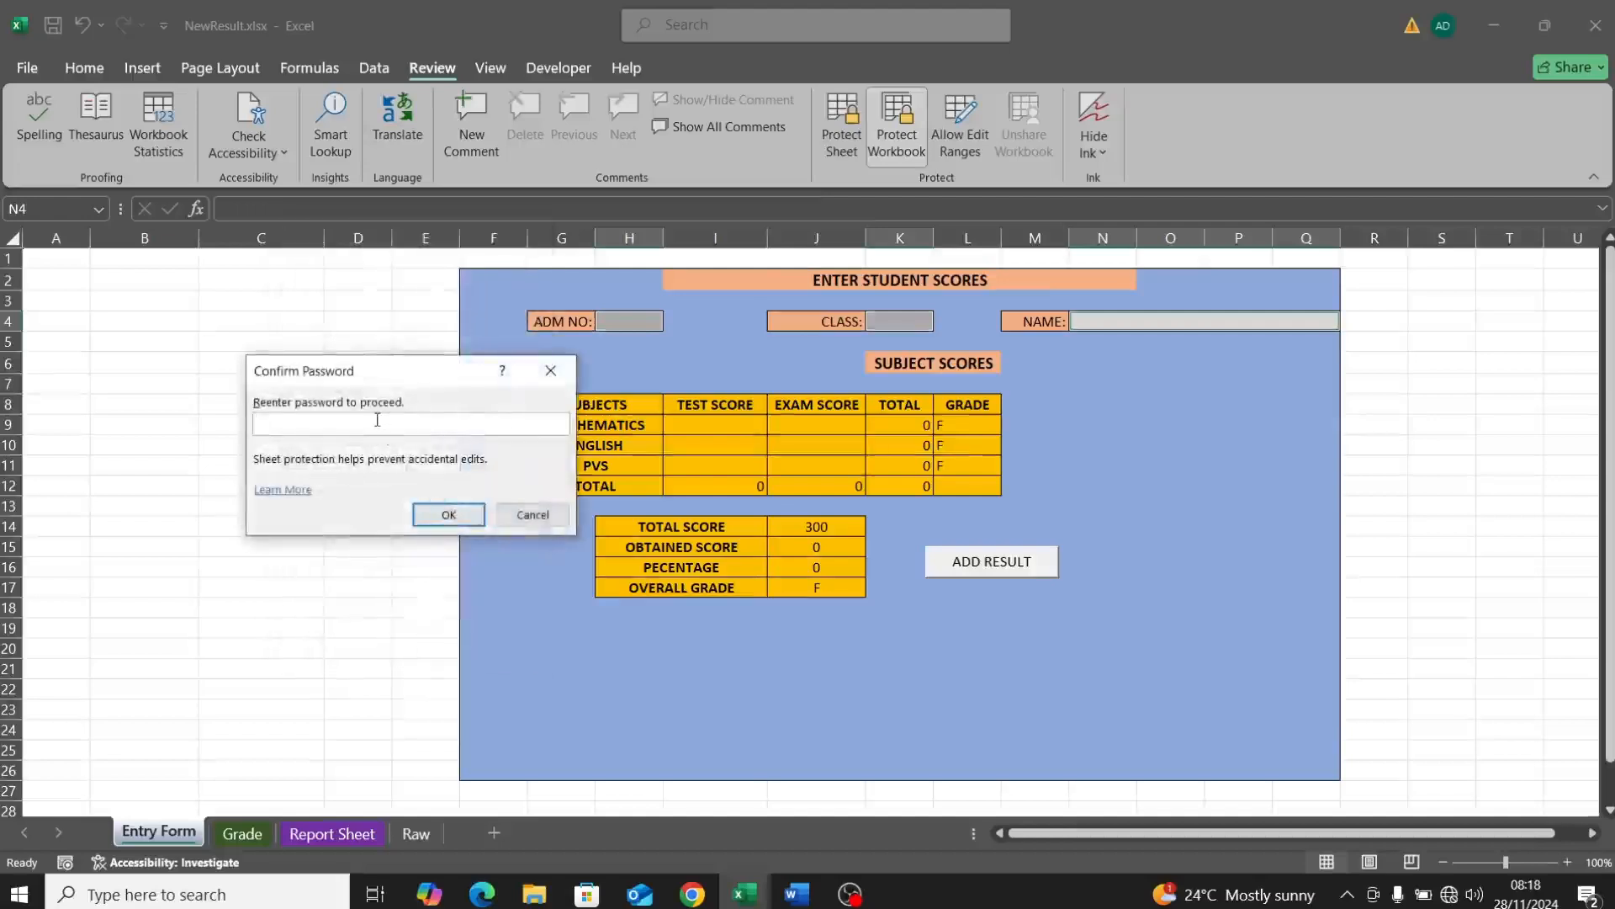
pyautogui.write('••••••')
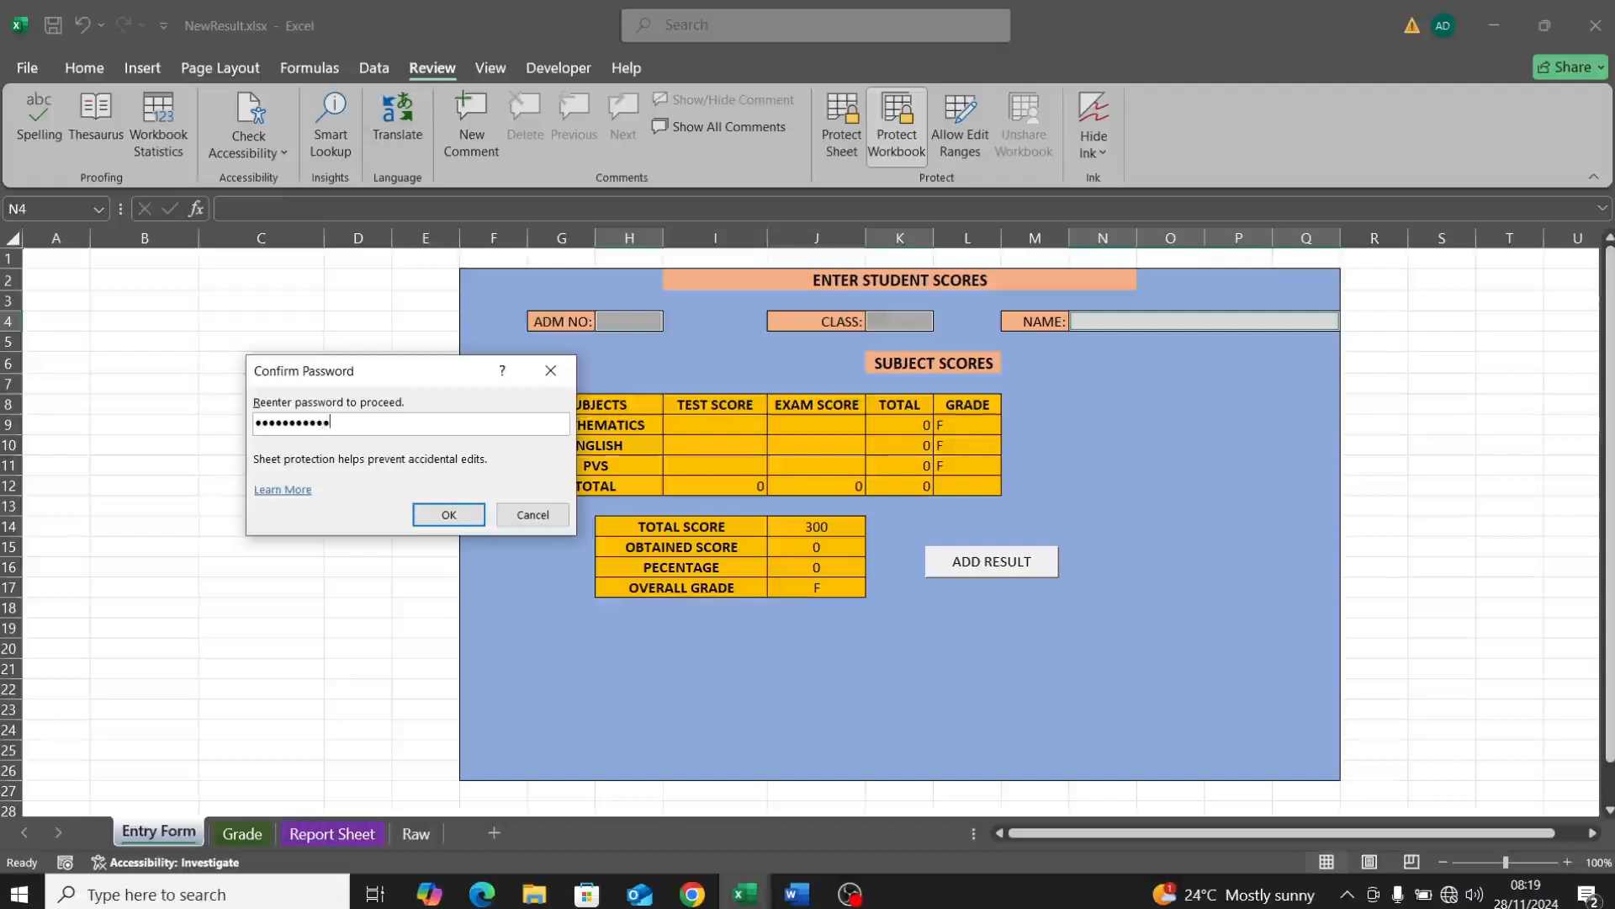
pyautogui.click(450, 515)
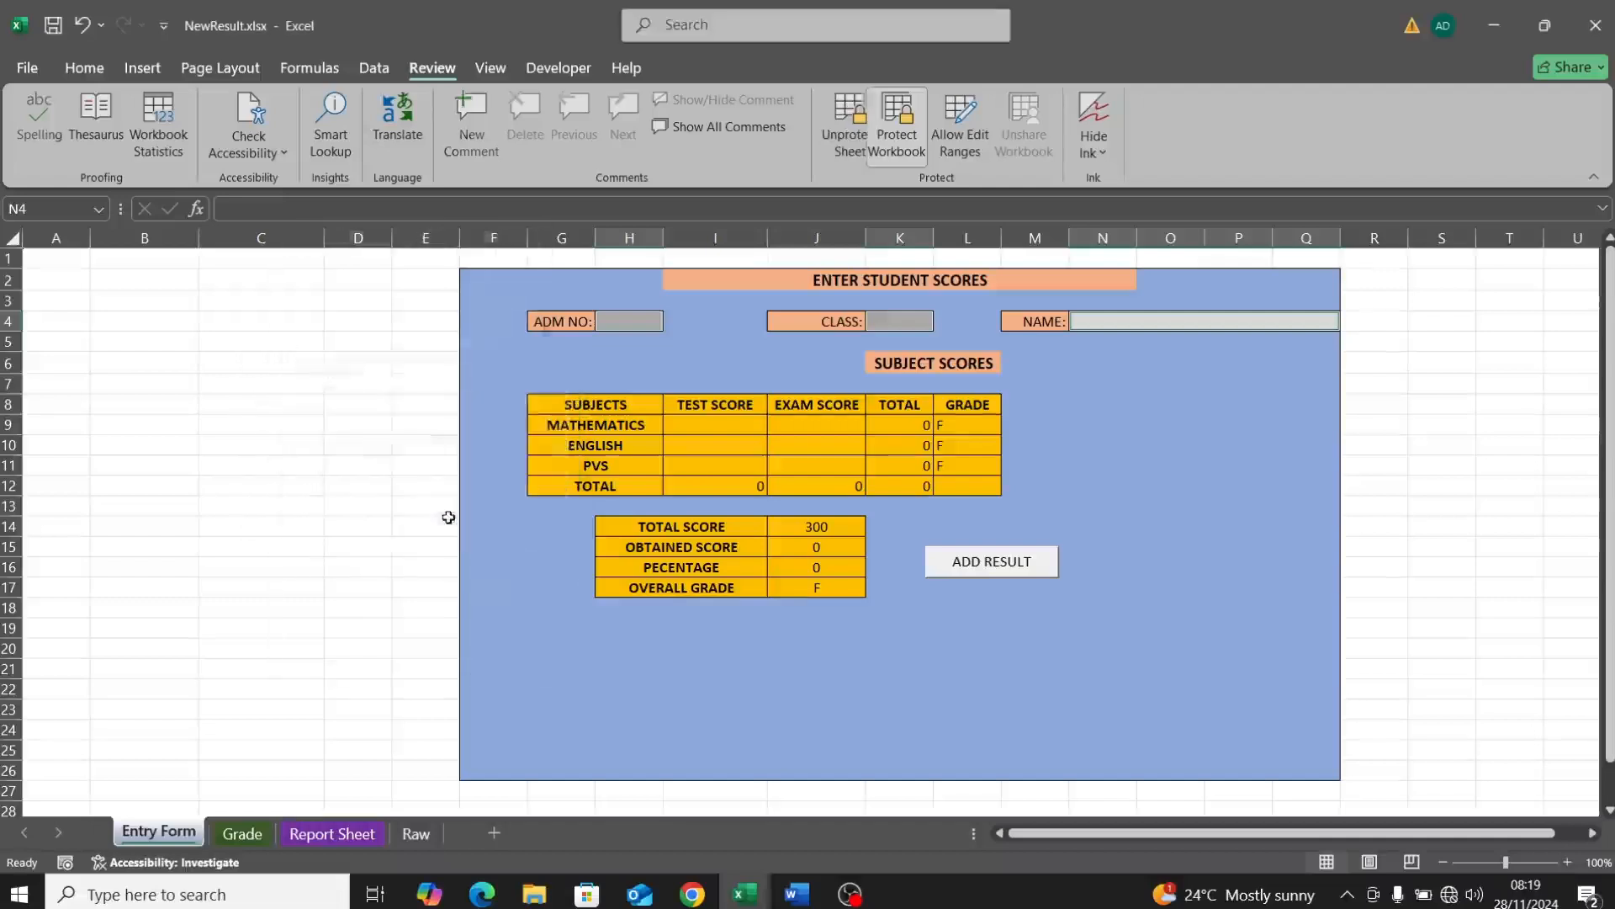
pyautogui.doubleClick(434, 463)
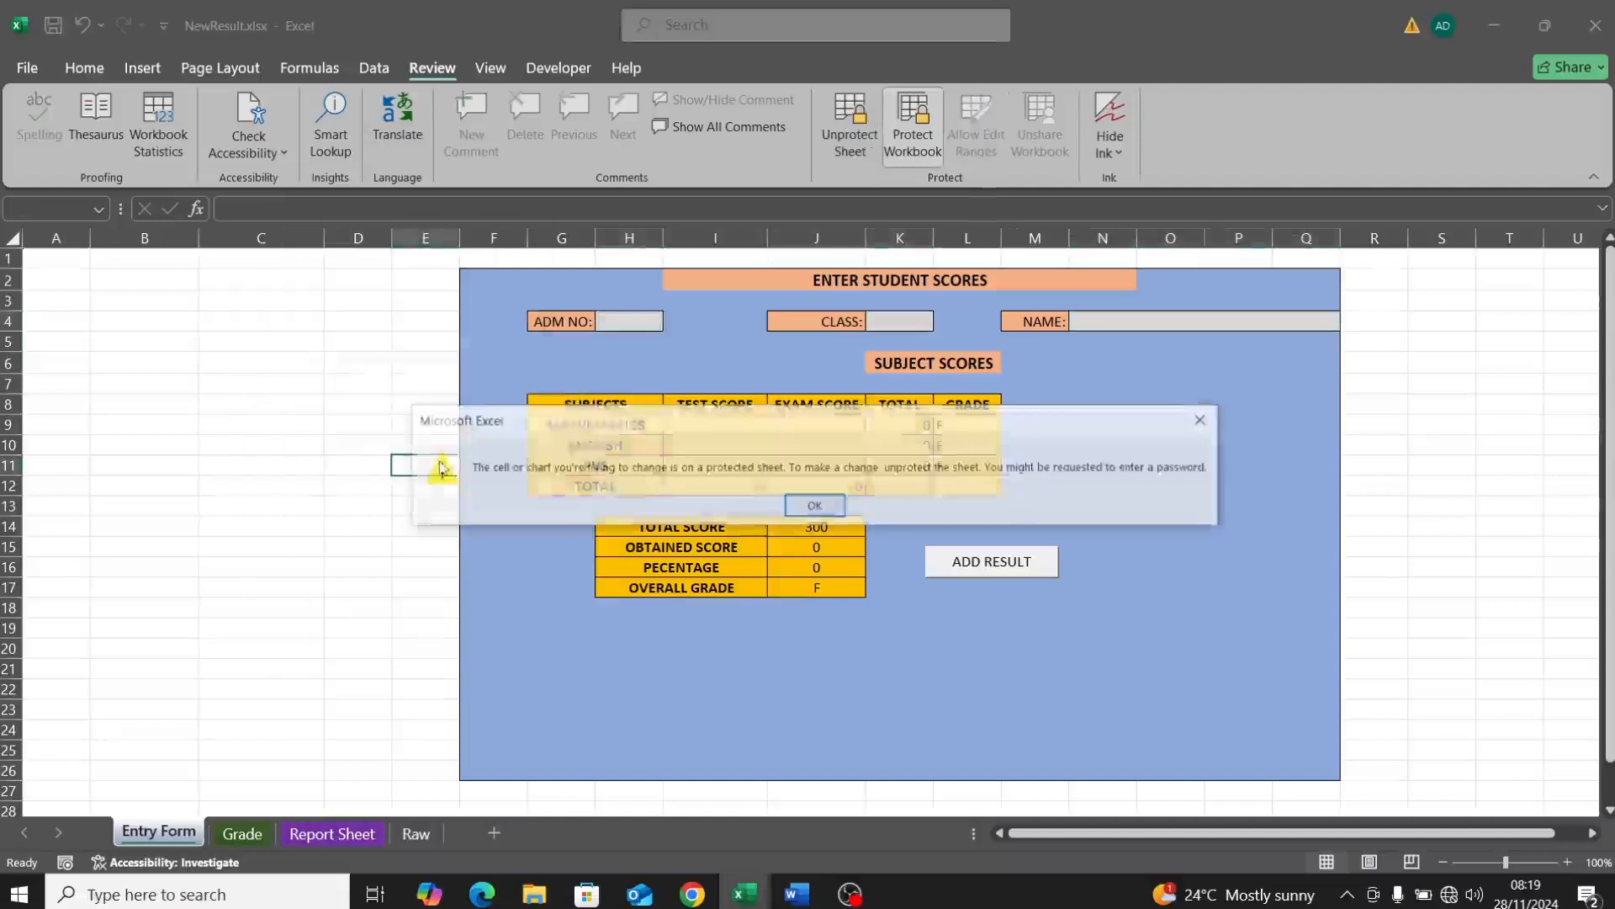
pyautogui.click(806, 509)
pyautogui.doubleClick(701, 528)
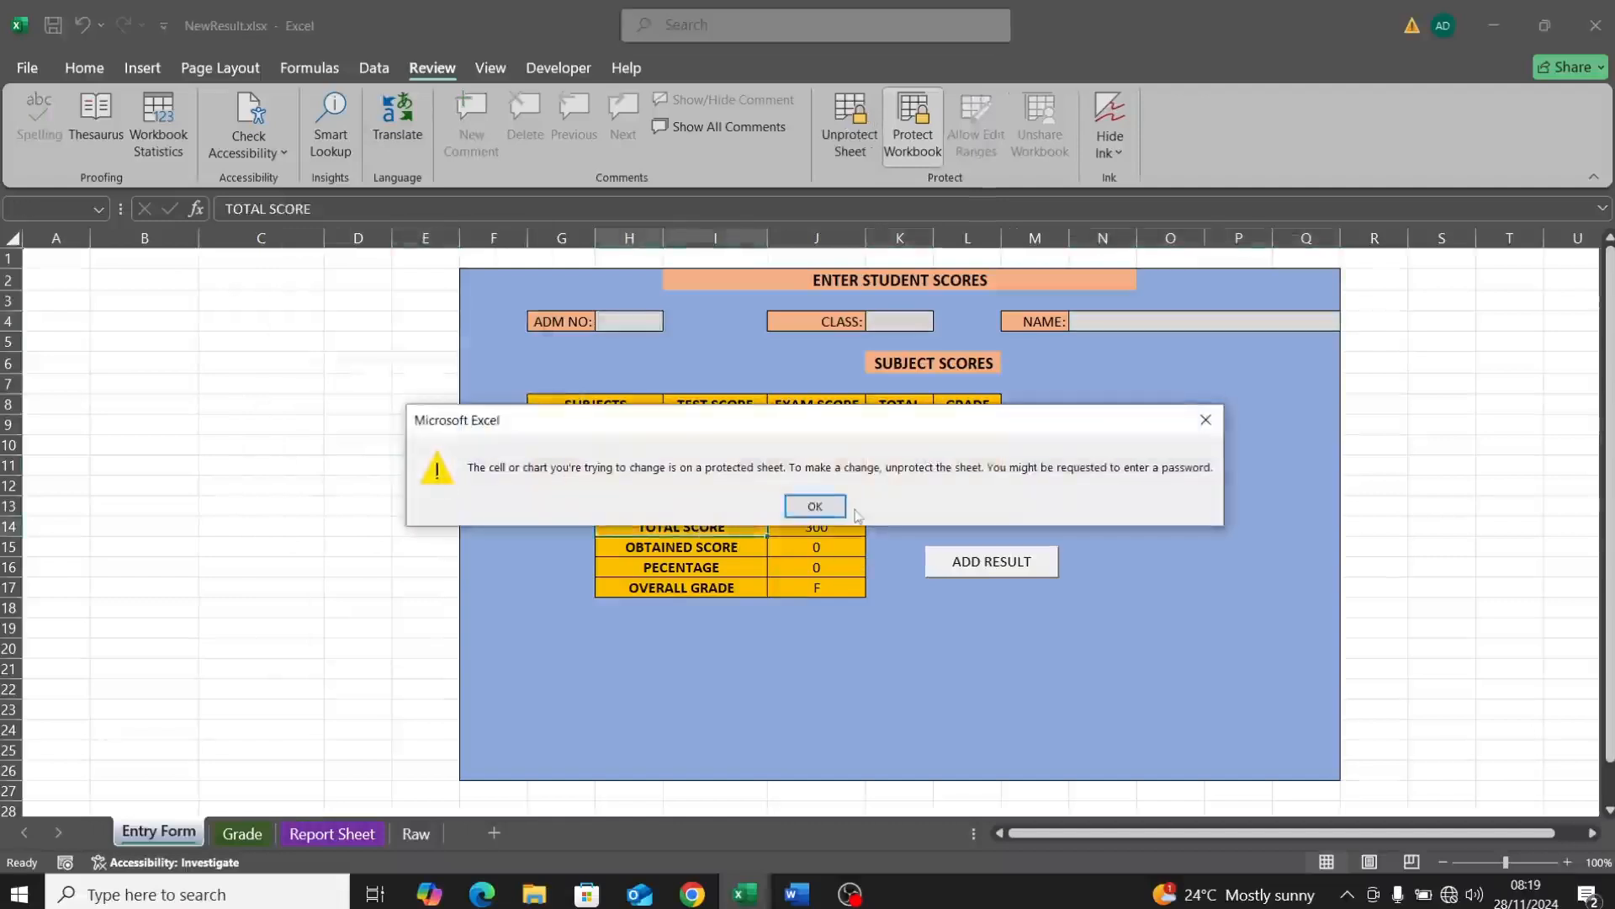
pyautogui.click(814, 505)
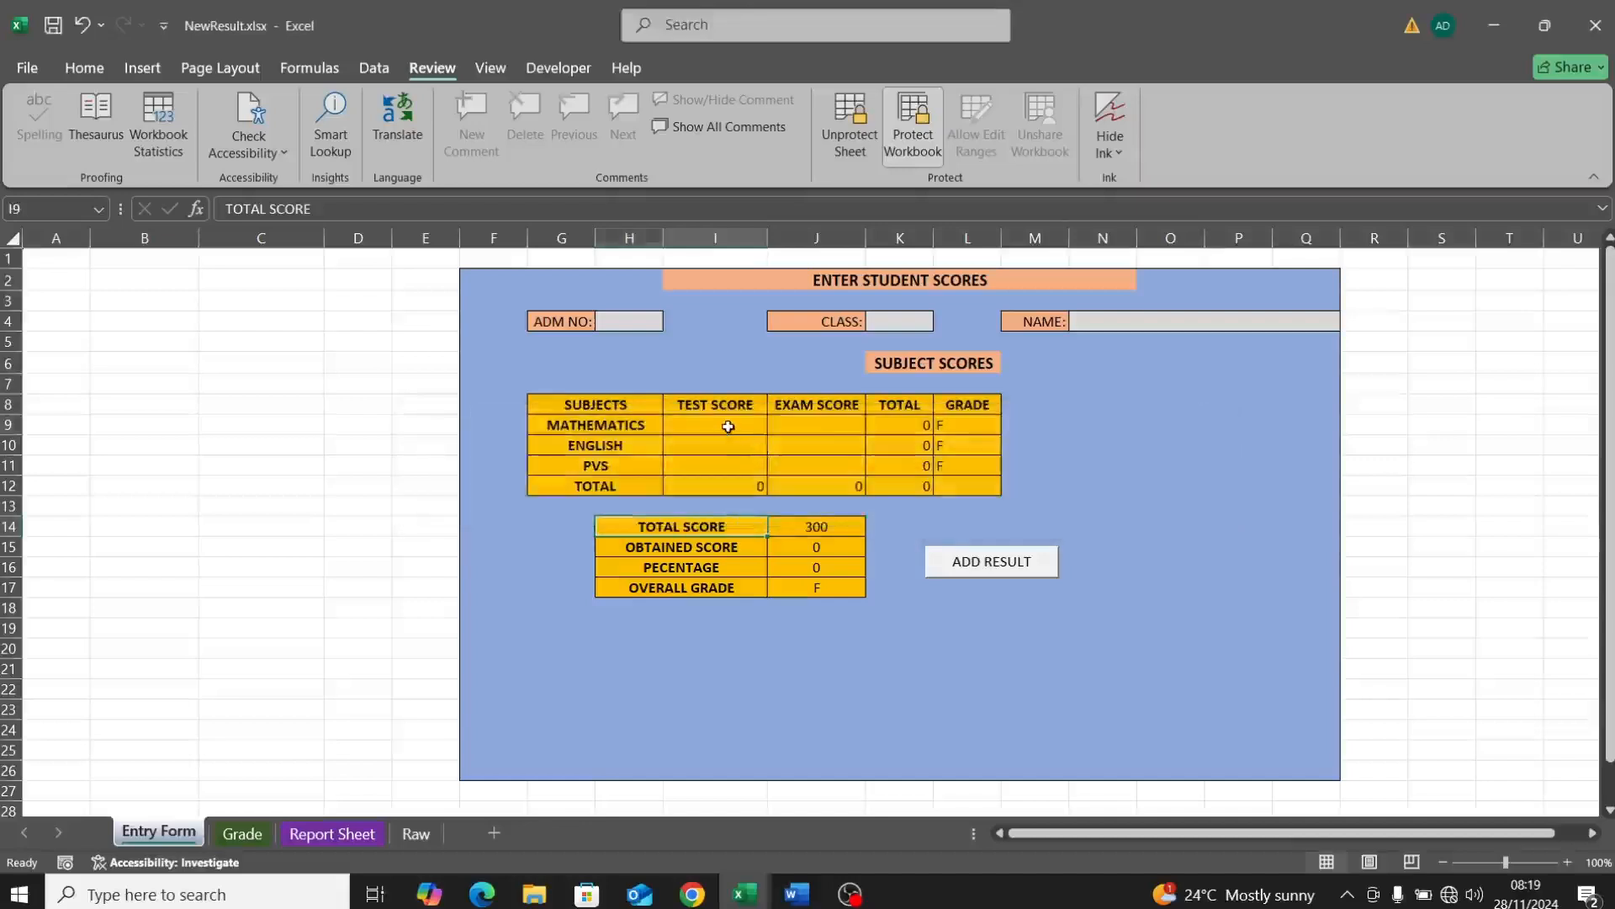
pyautogui.doubleClick(729, 425)
pyautogui.doubleClick(636, 320)
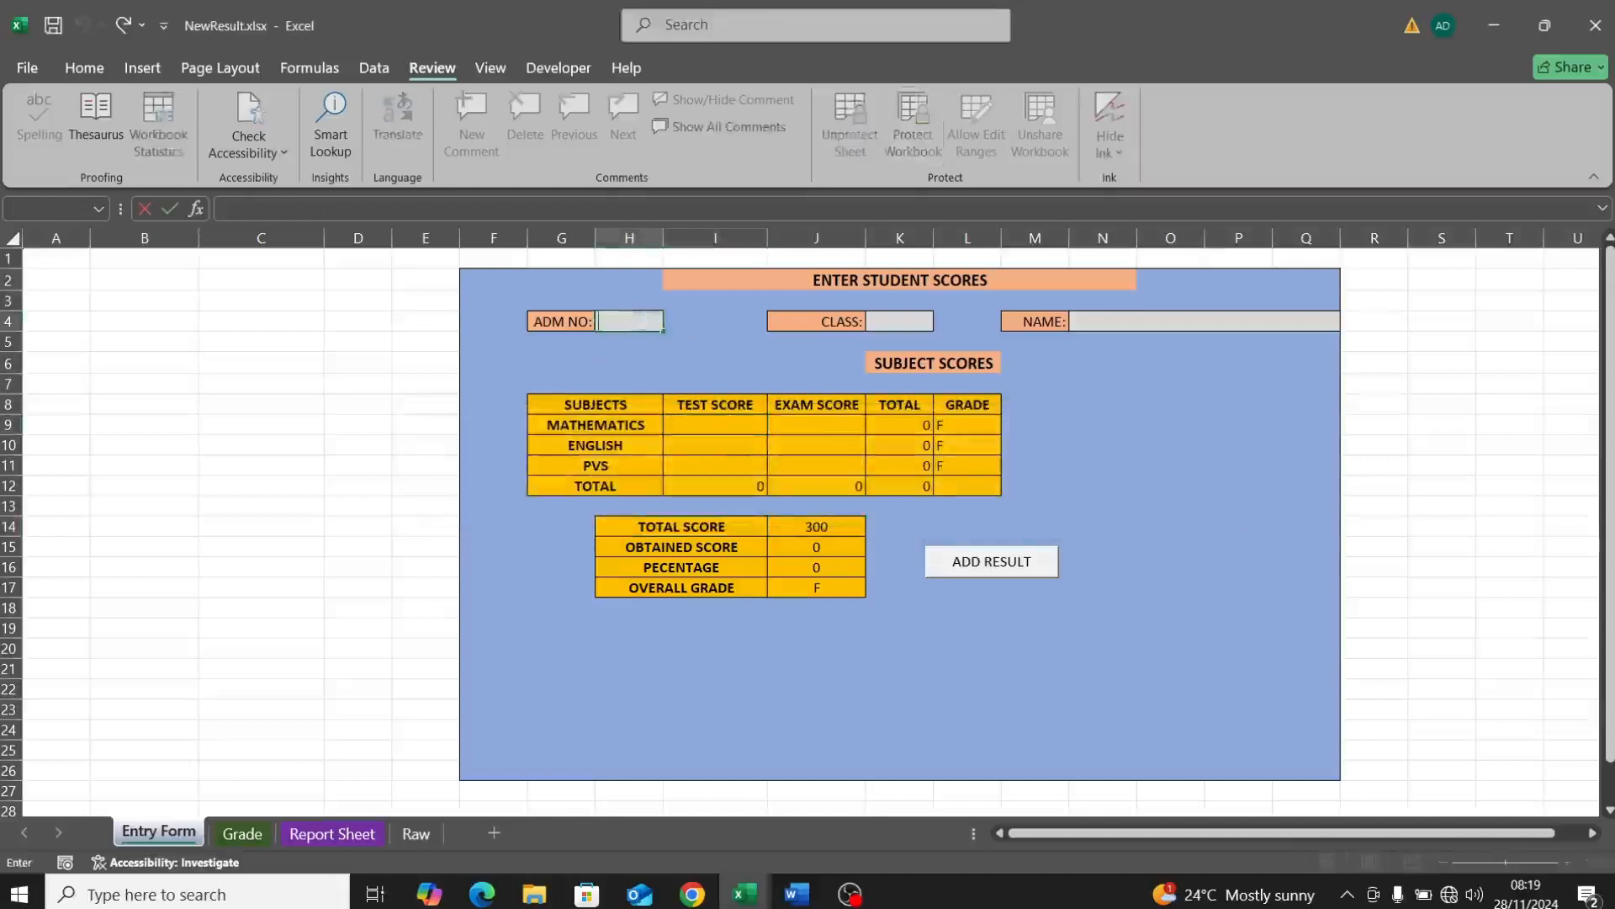
pyautogui.click(875, 321)
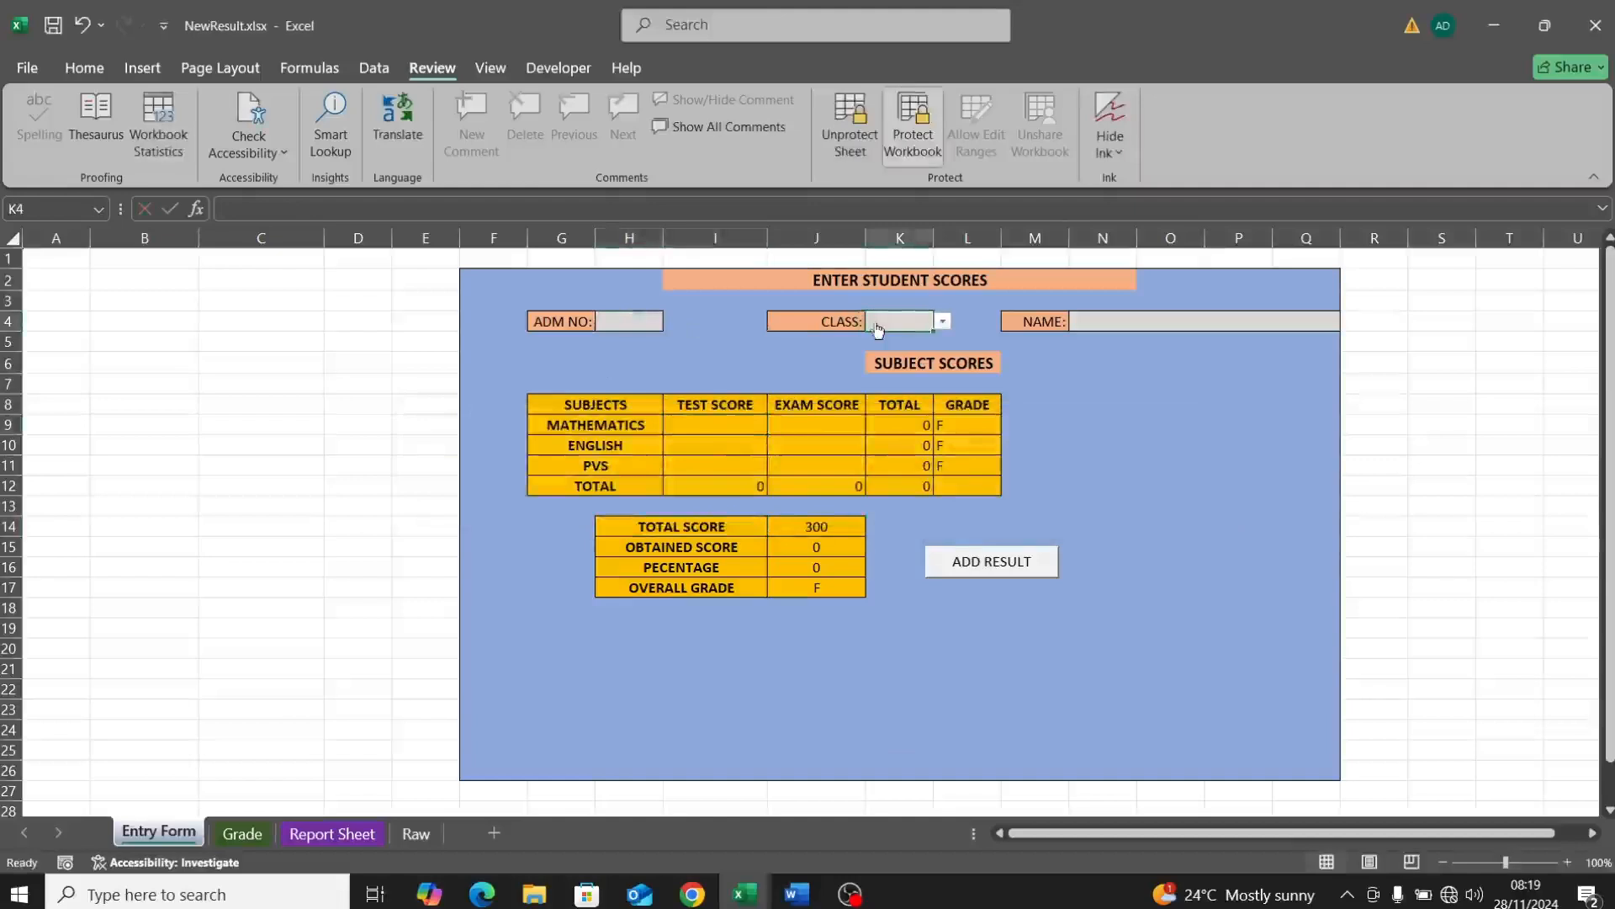
pyautogui.click(1092, 328)
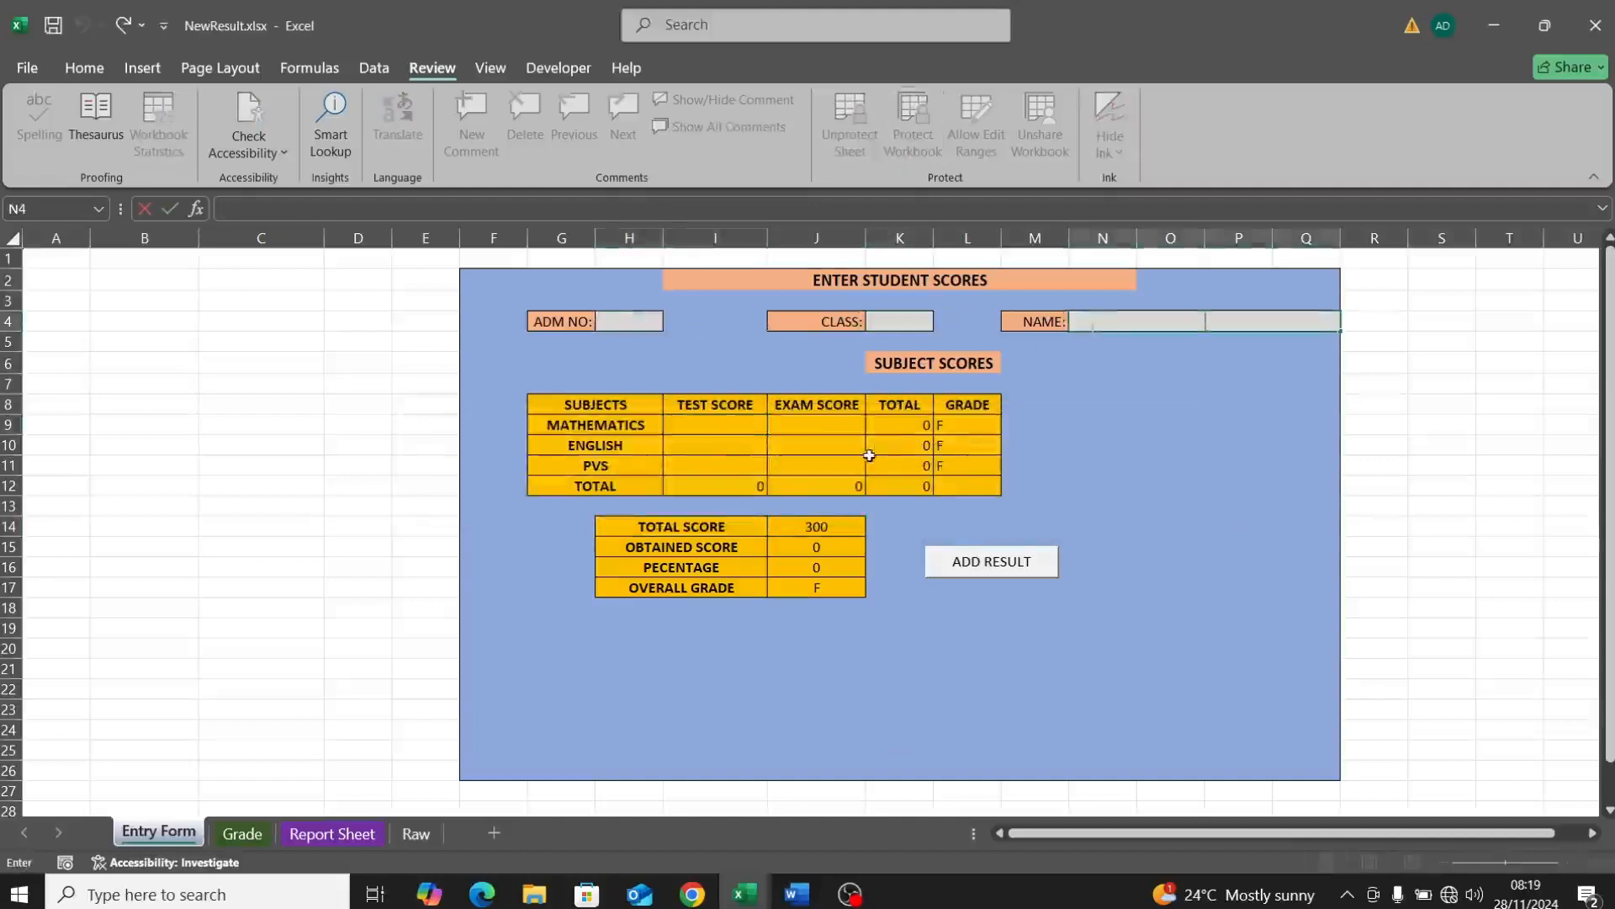
pyautogui.click(934, 475)
pyautogui.click(934, 468)
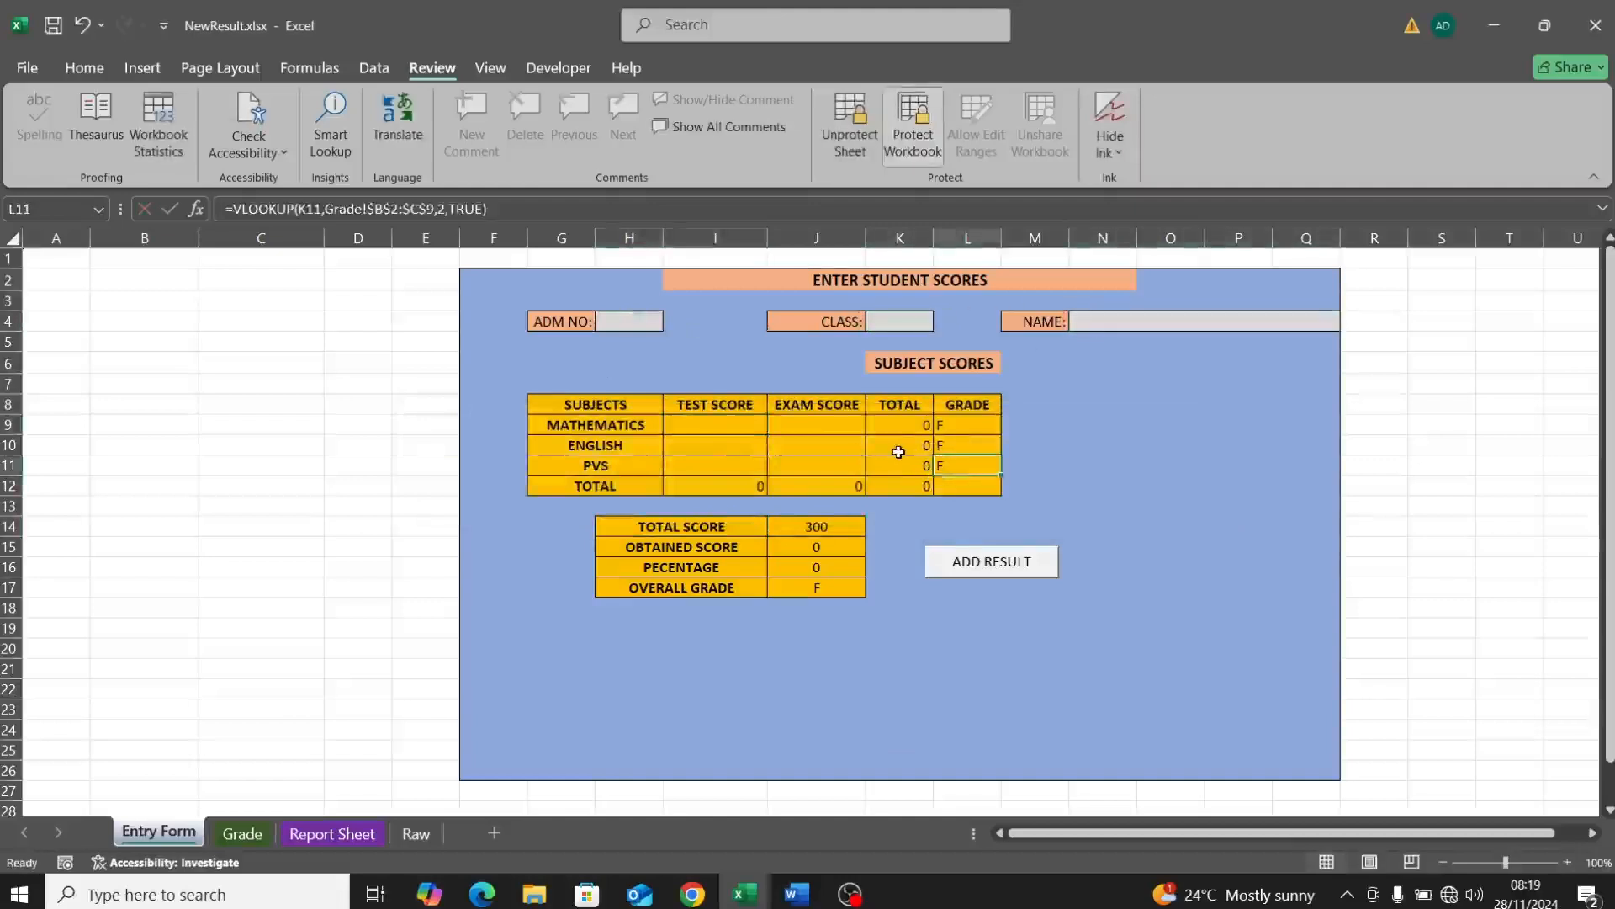
pyautogui.click(901, 451)
pyautogui.click(898, 467)
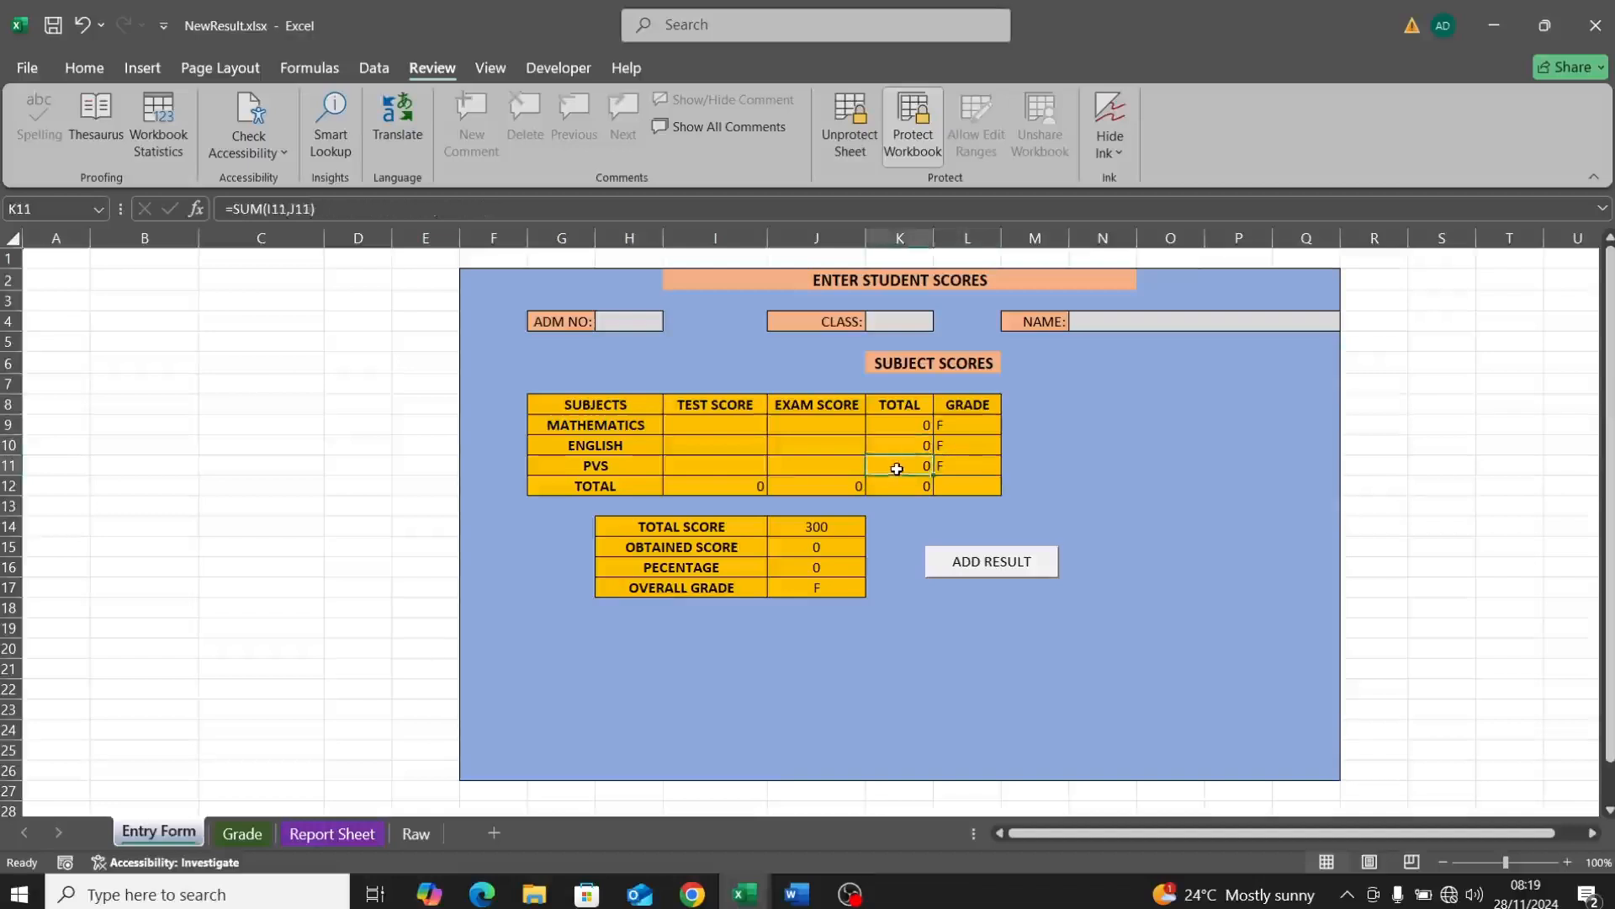
pyautogui.doubleClick(902, 471)
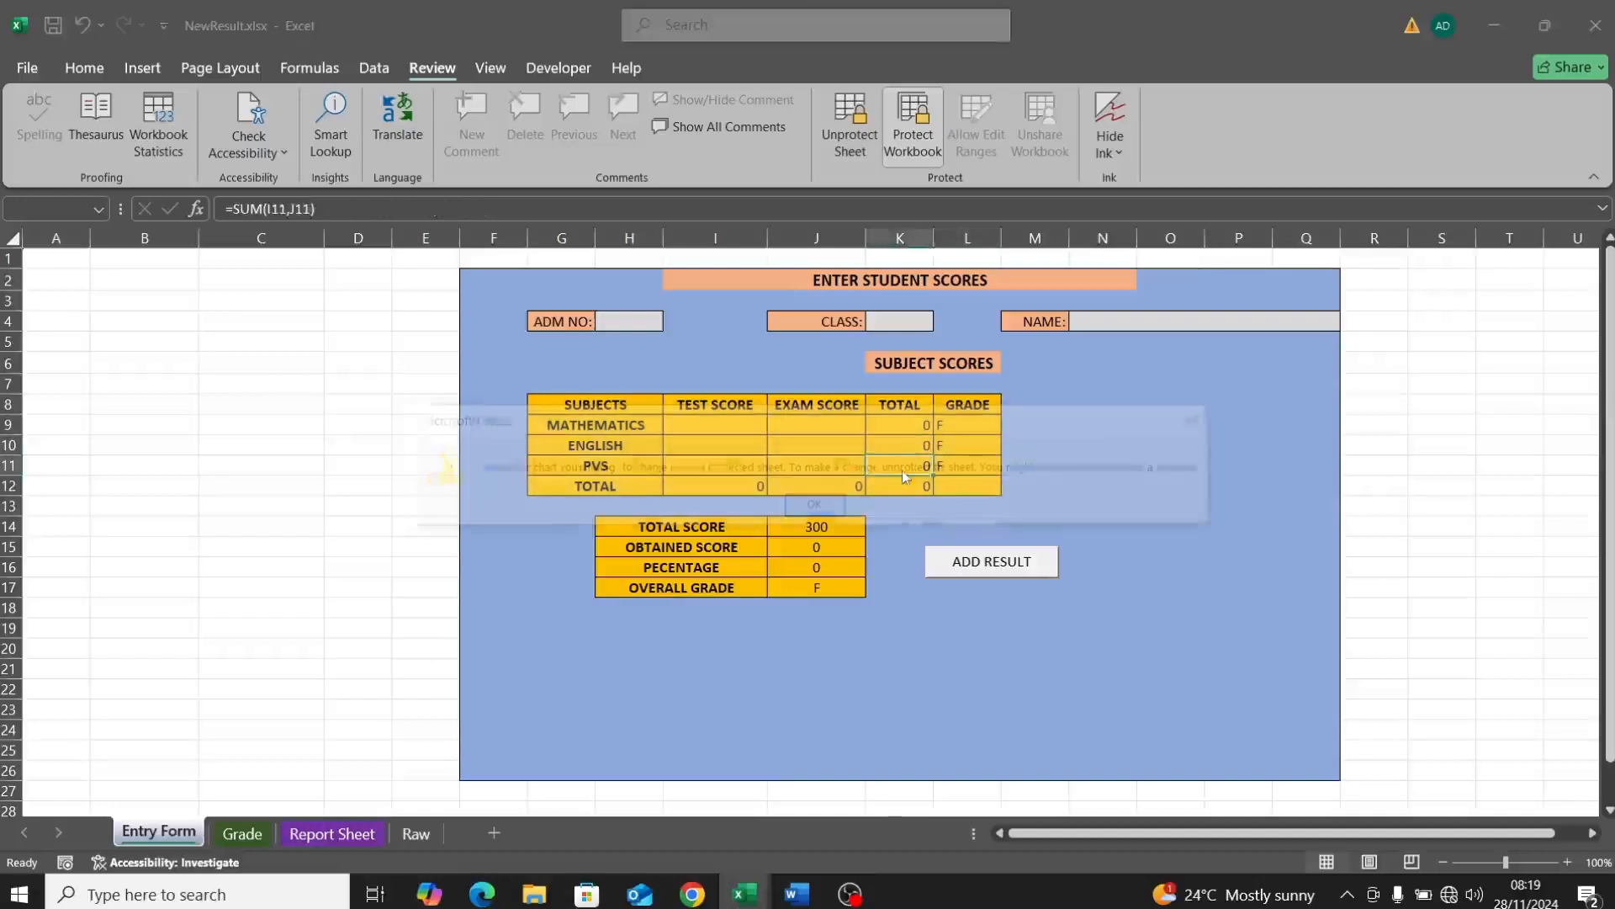
pyautogui.click(814, 504)
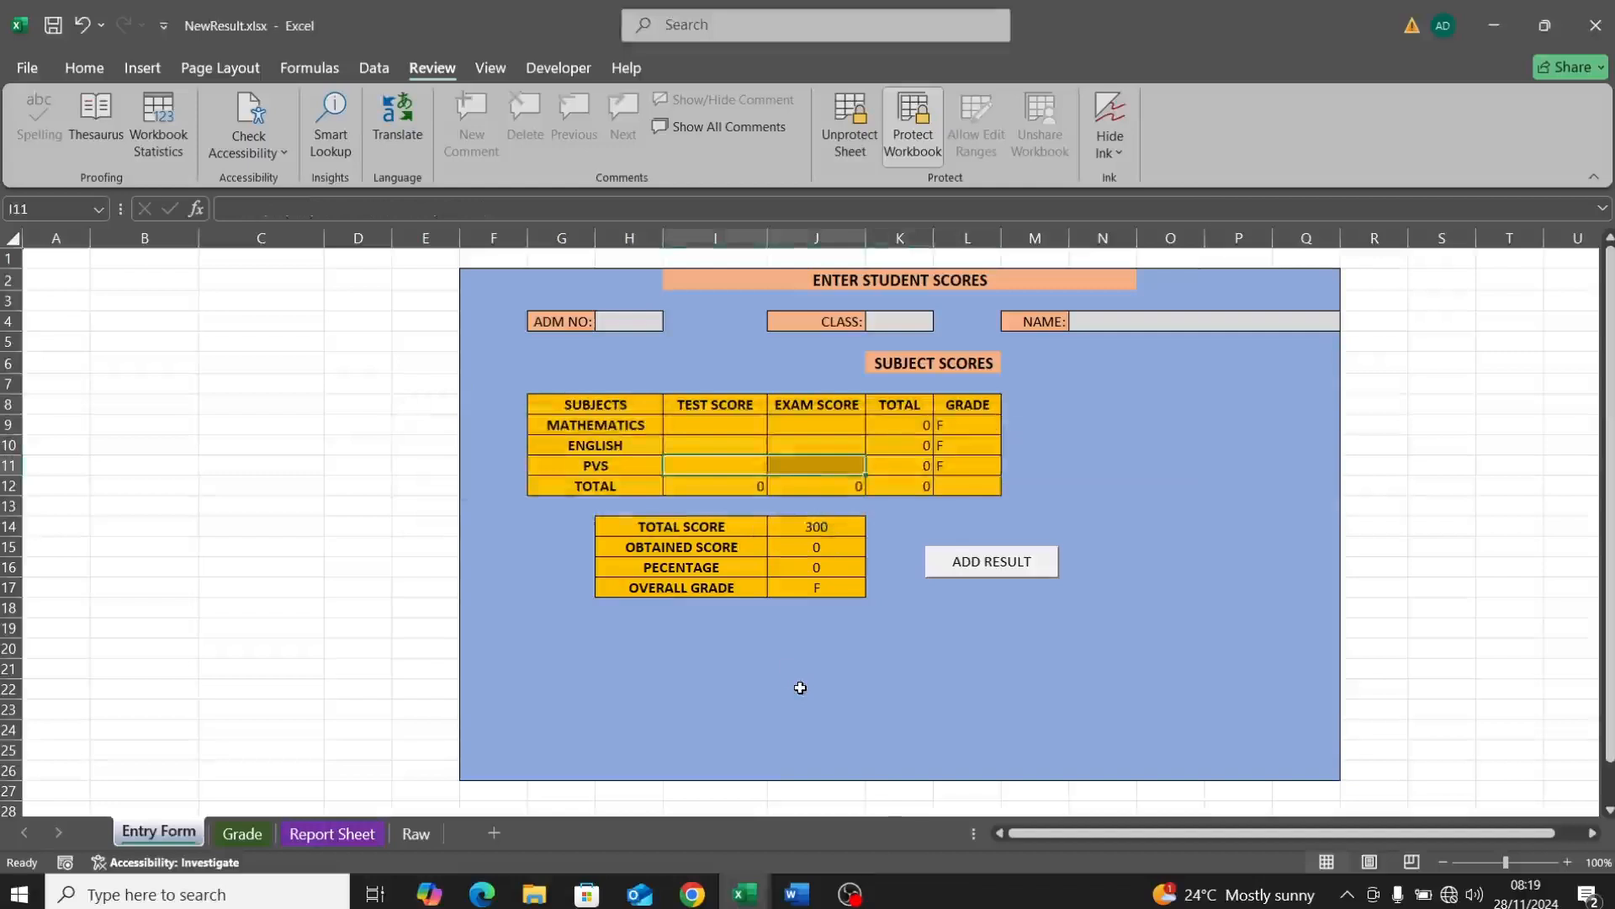
pyautogui.hotkey('ctrl', 's')
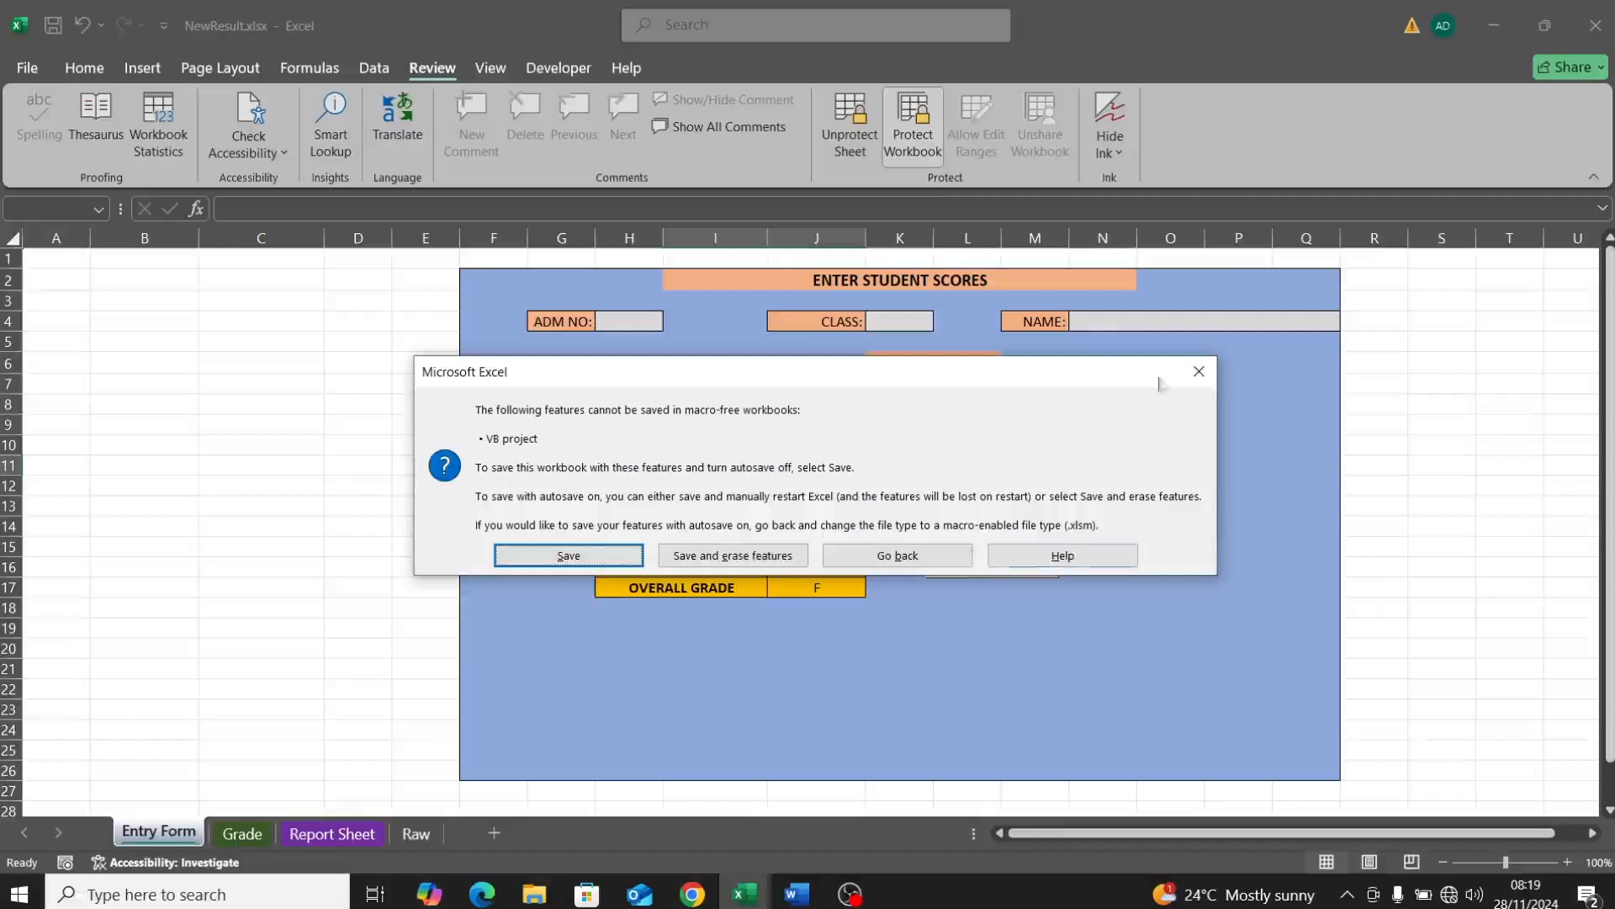
# Step: Save the workbook as the macro-enabled NewResult.xlsm
pyautogui.click(1199, 371)
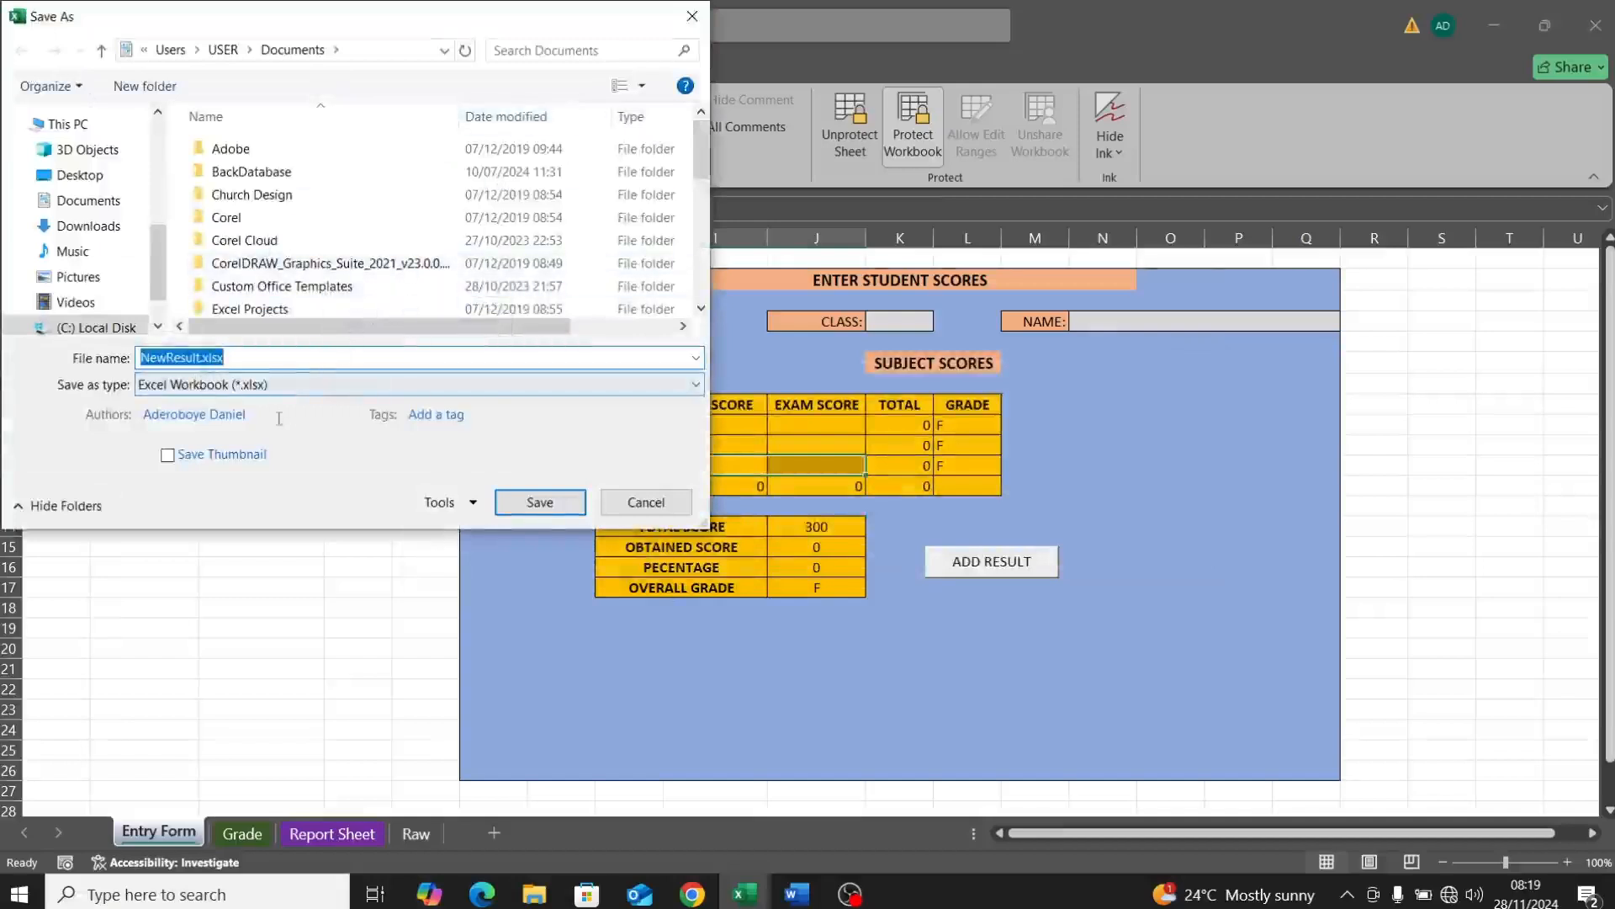
pyautogui.click(242, 386)
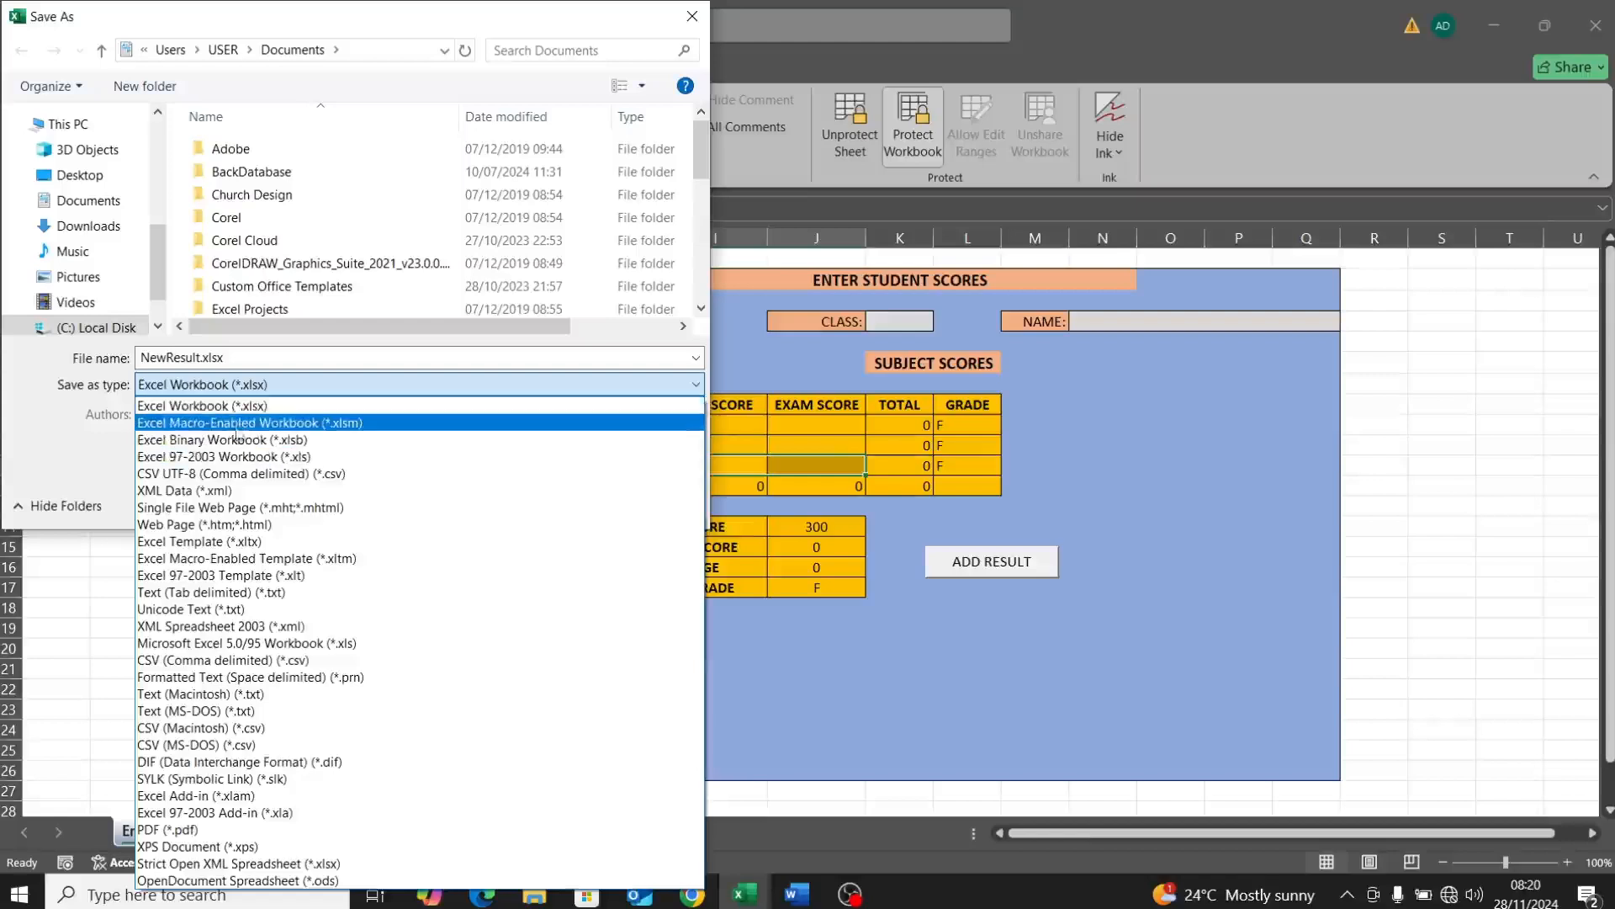
pyautogui.click(236, 425)
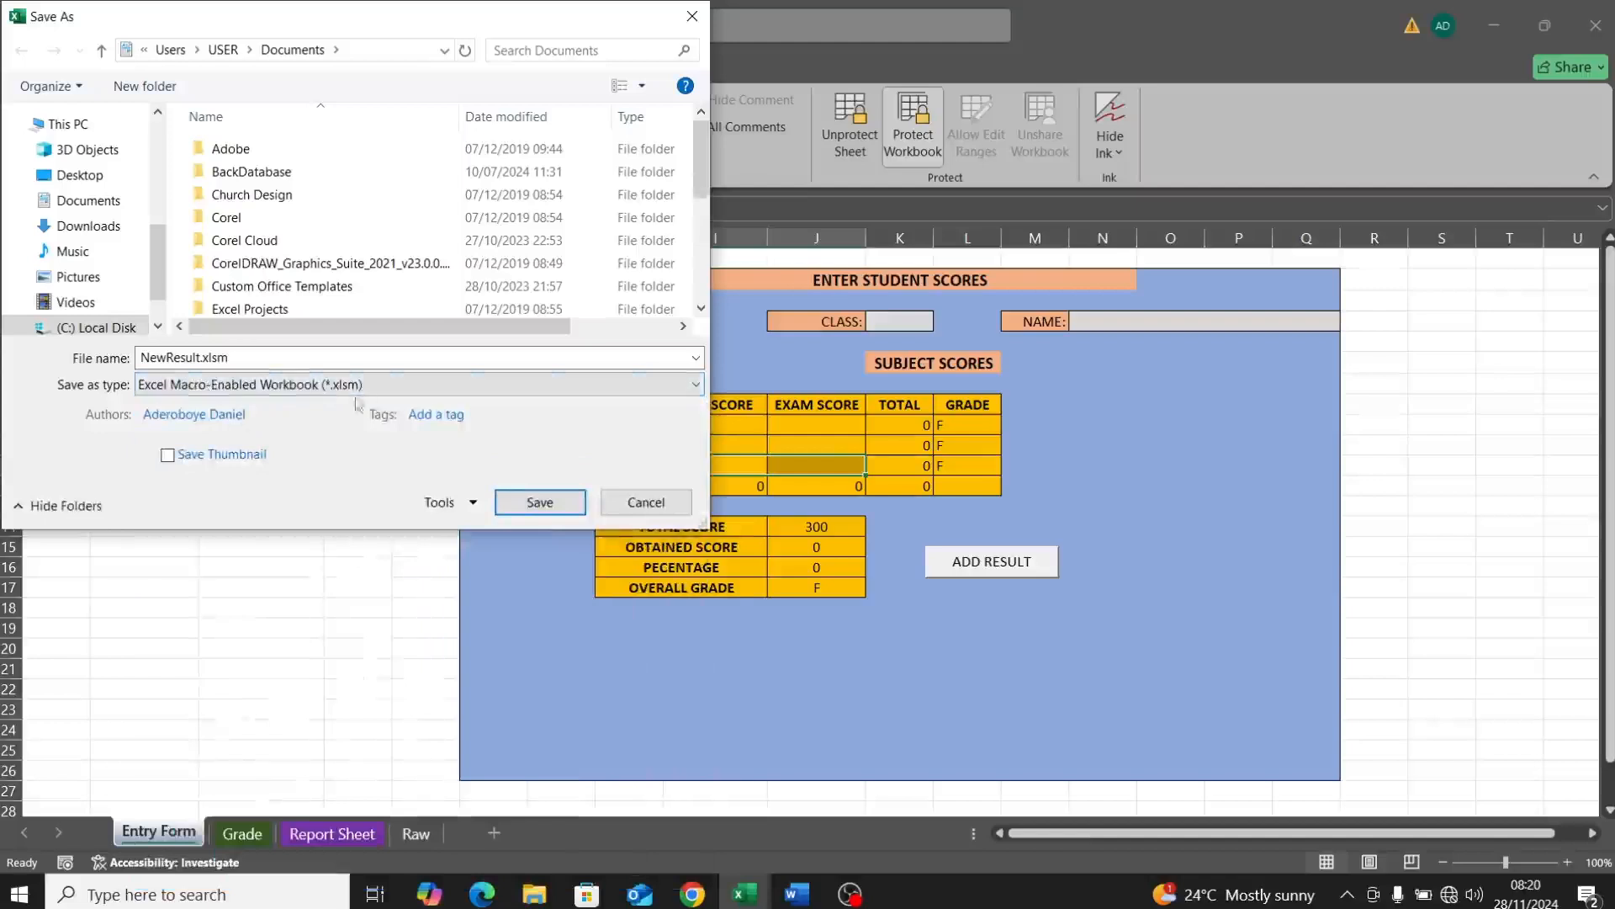
pyautogui.click(522, 505)
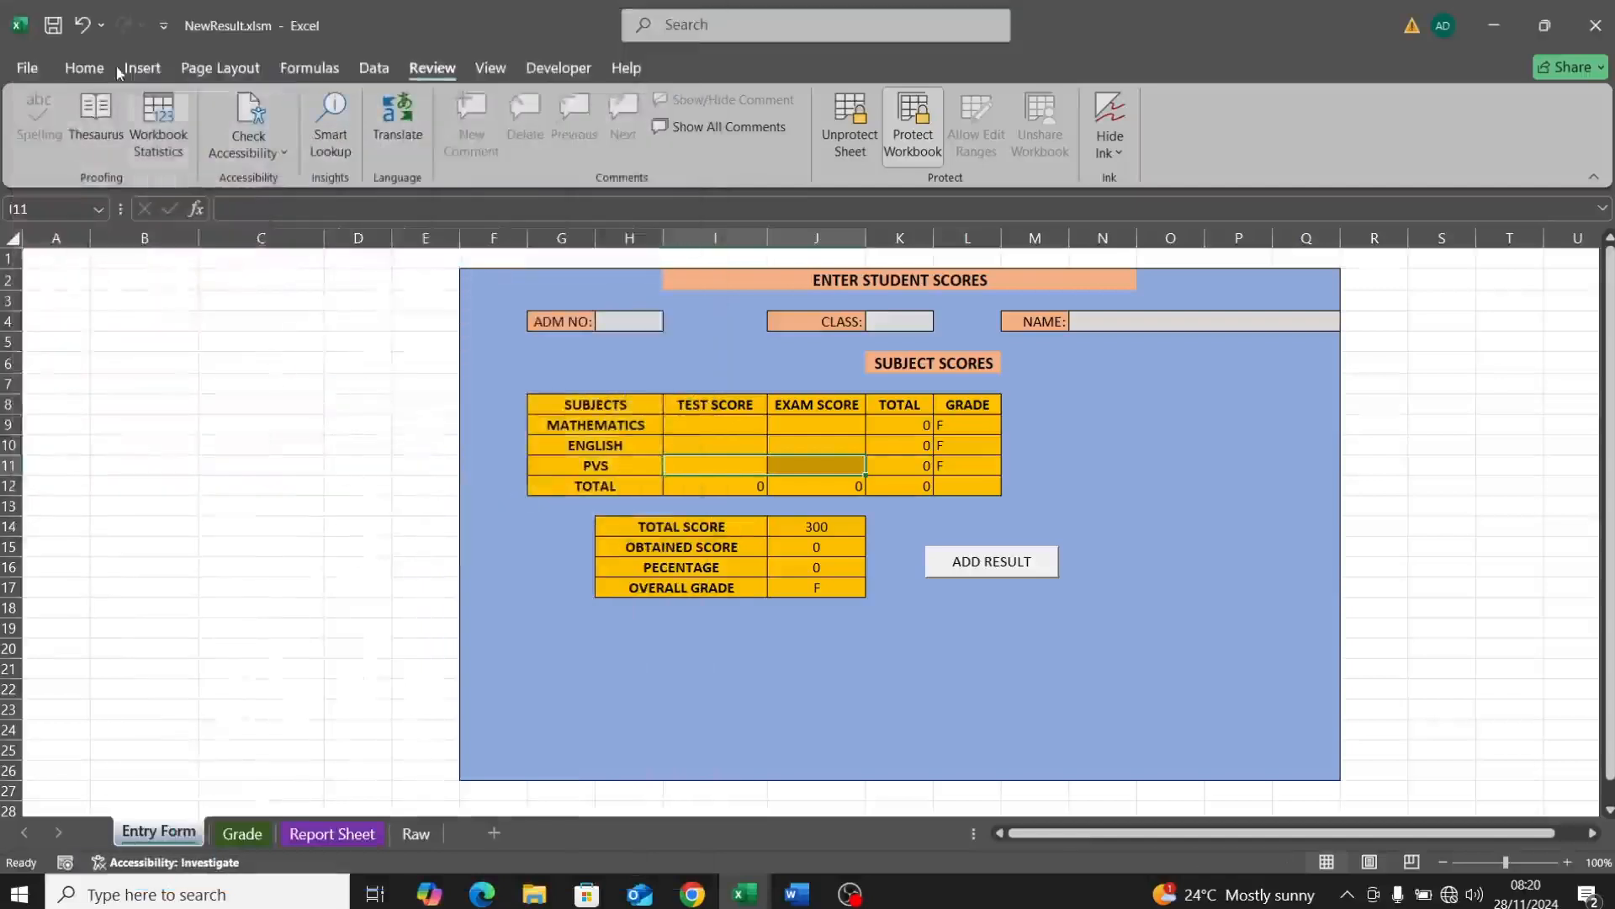
# Step: Save another macro-enabled copy of NewResult.xlsm to the Desktop
pyautogui.click(23, 69)
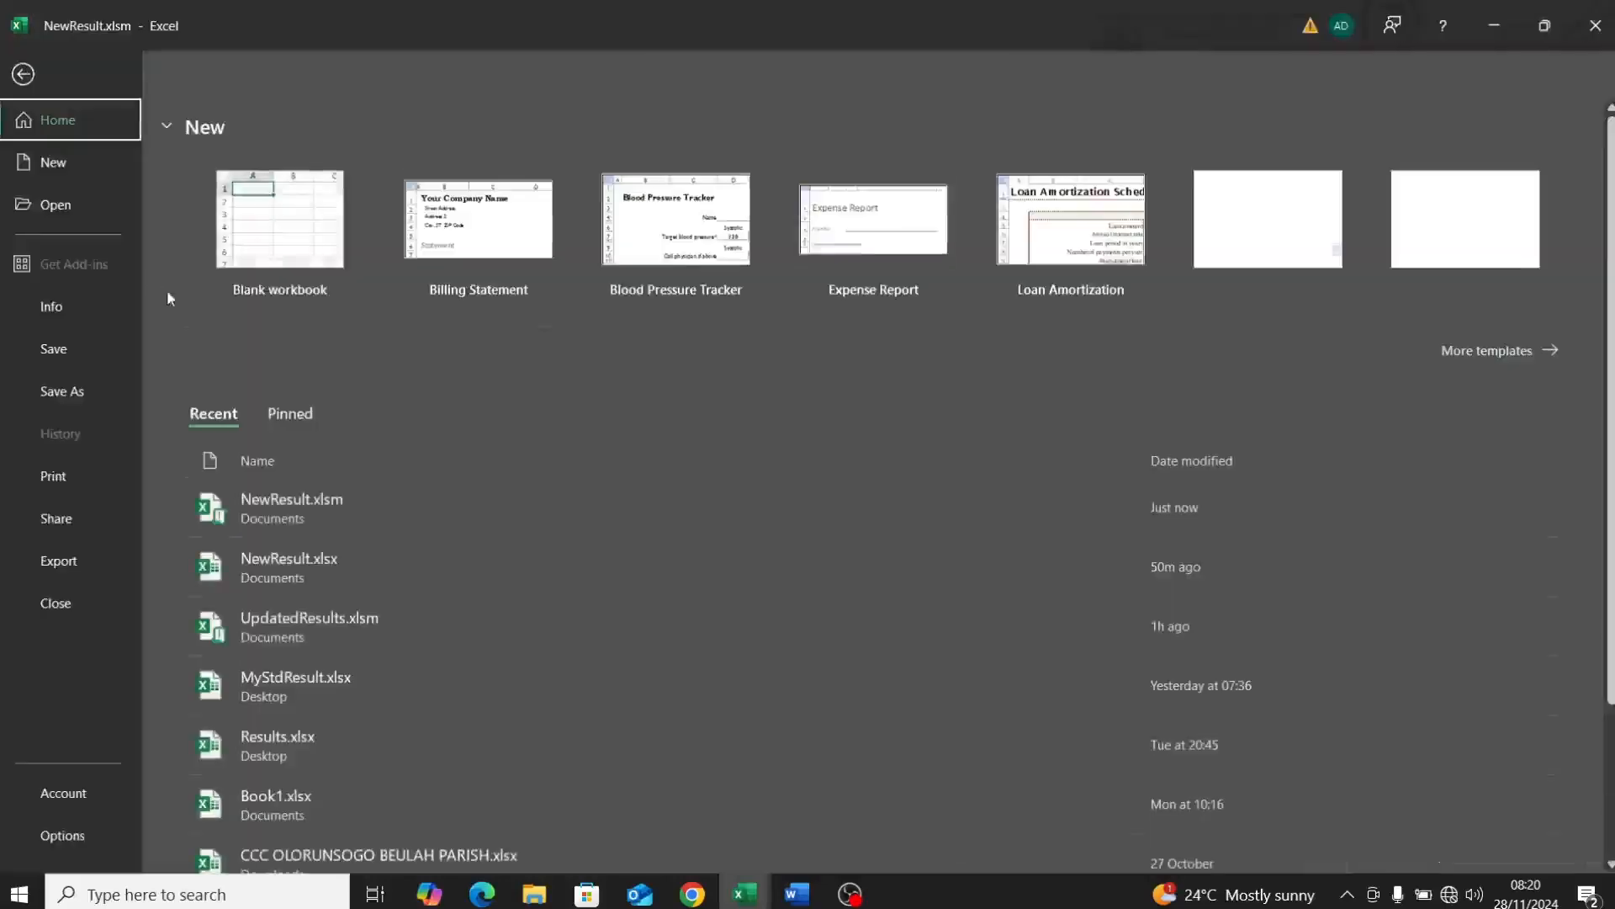
pyautogui.click(70, 404)
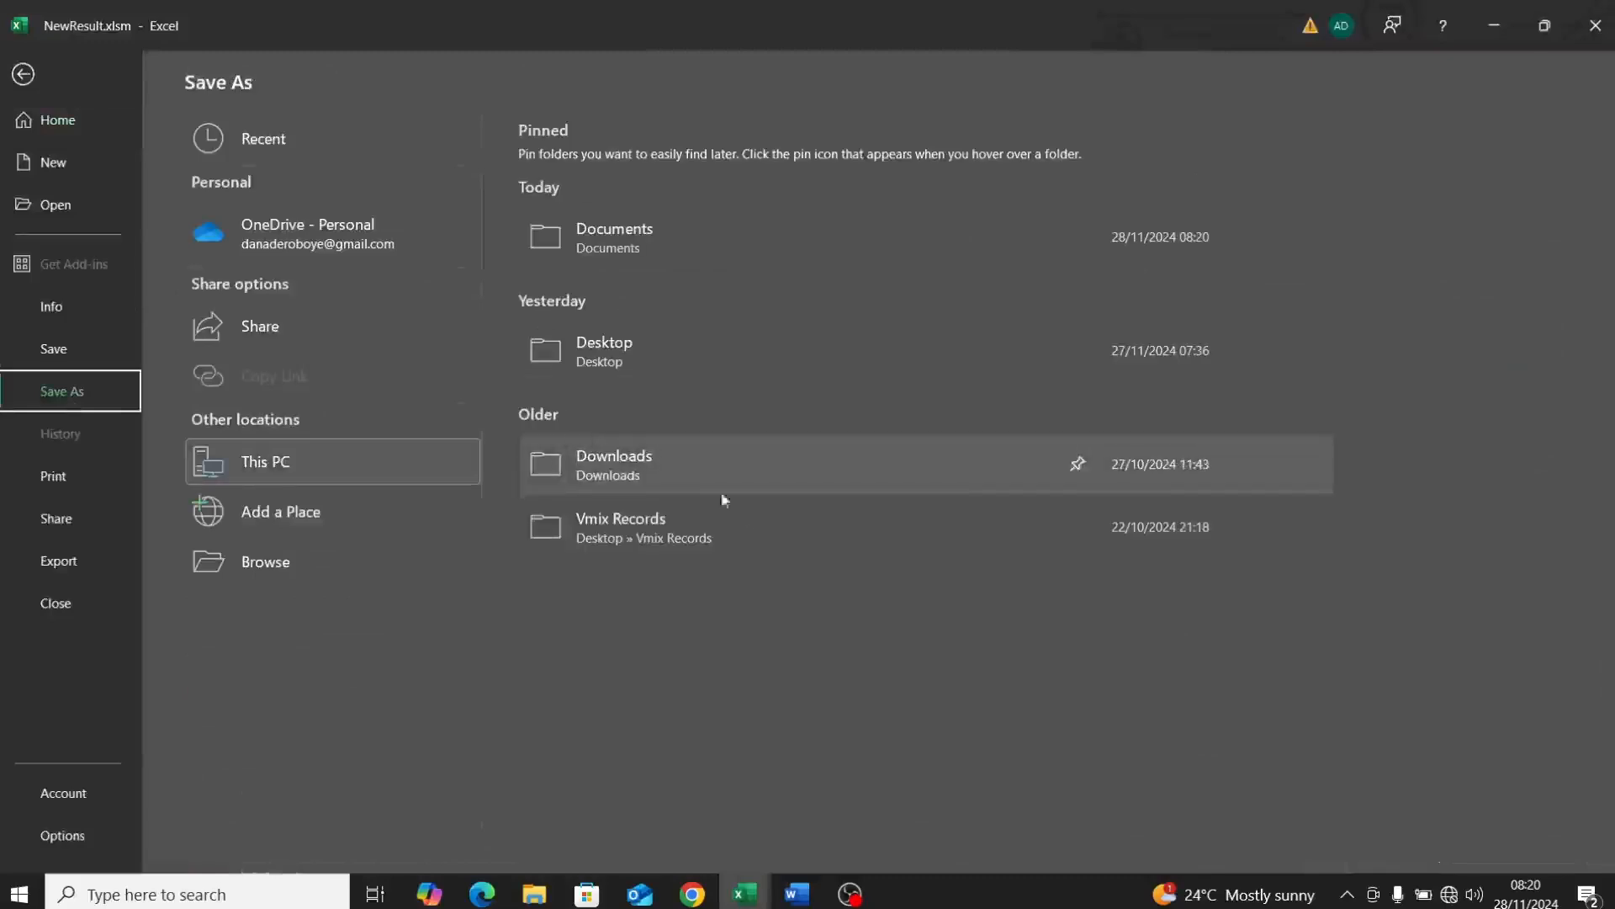
pyautogui.click(599, 365)
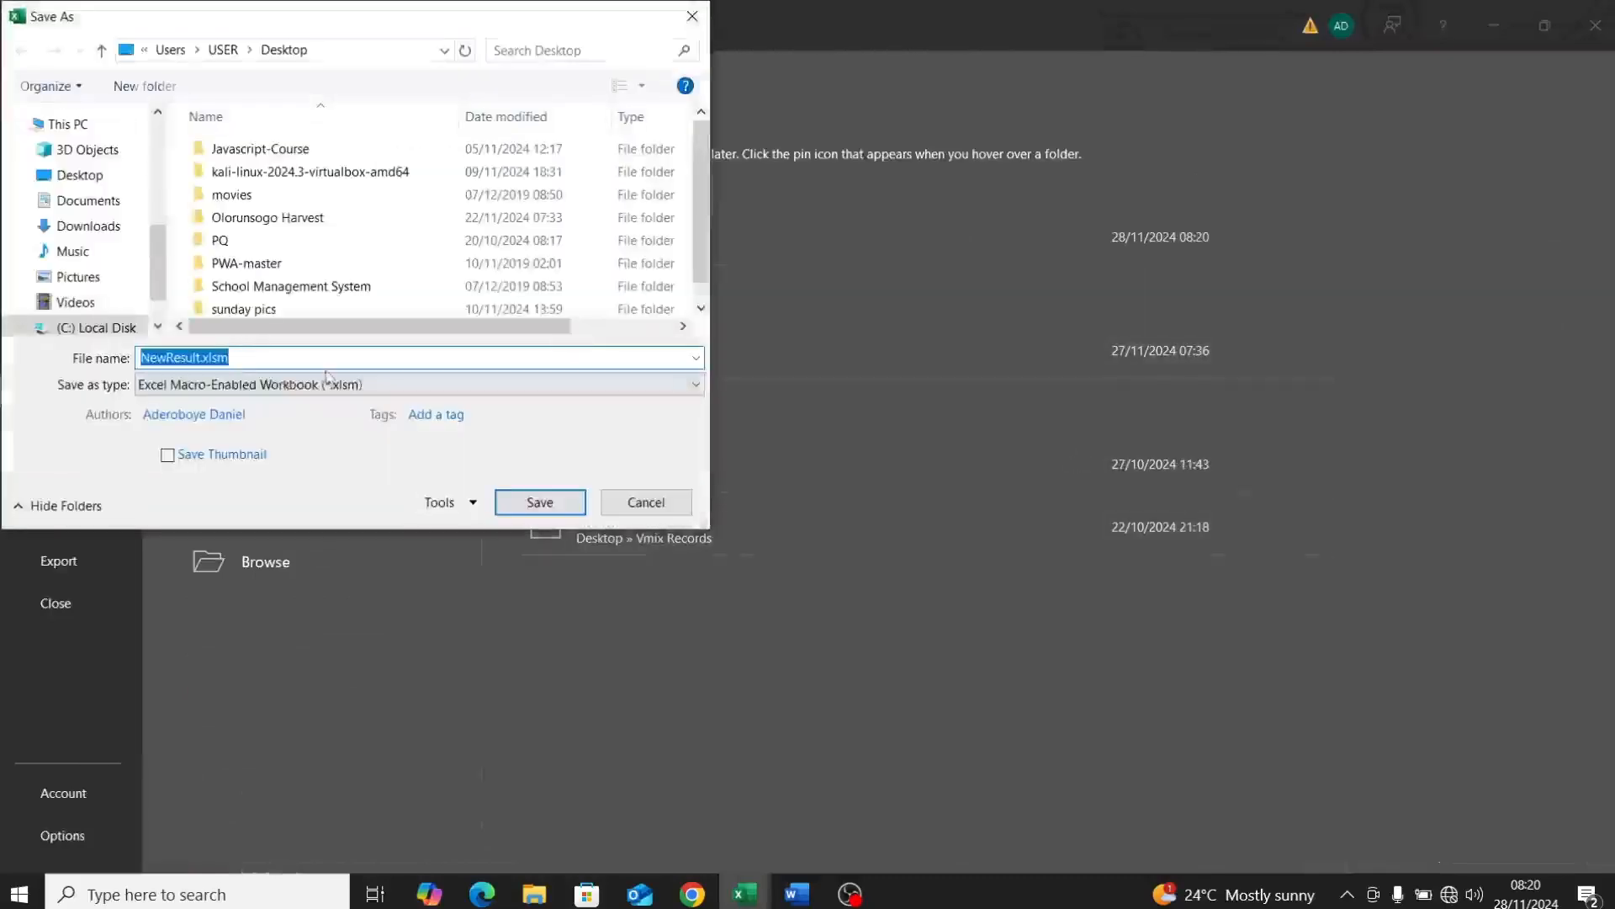
pyautogui.click(276, 390)
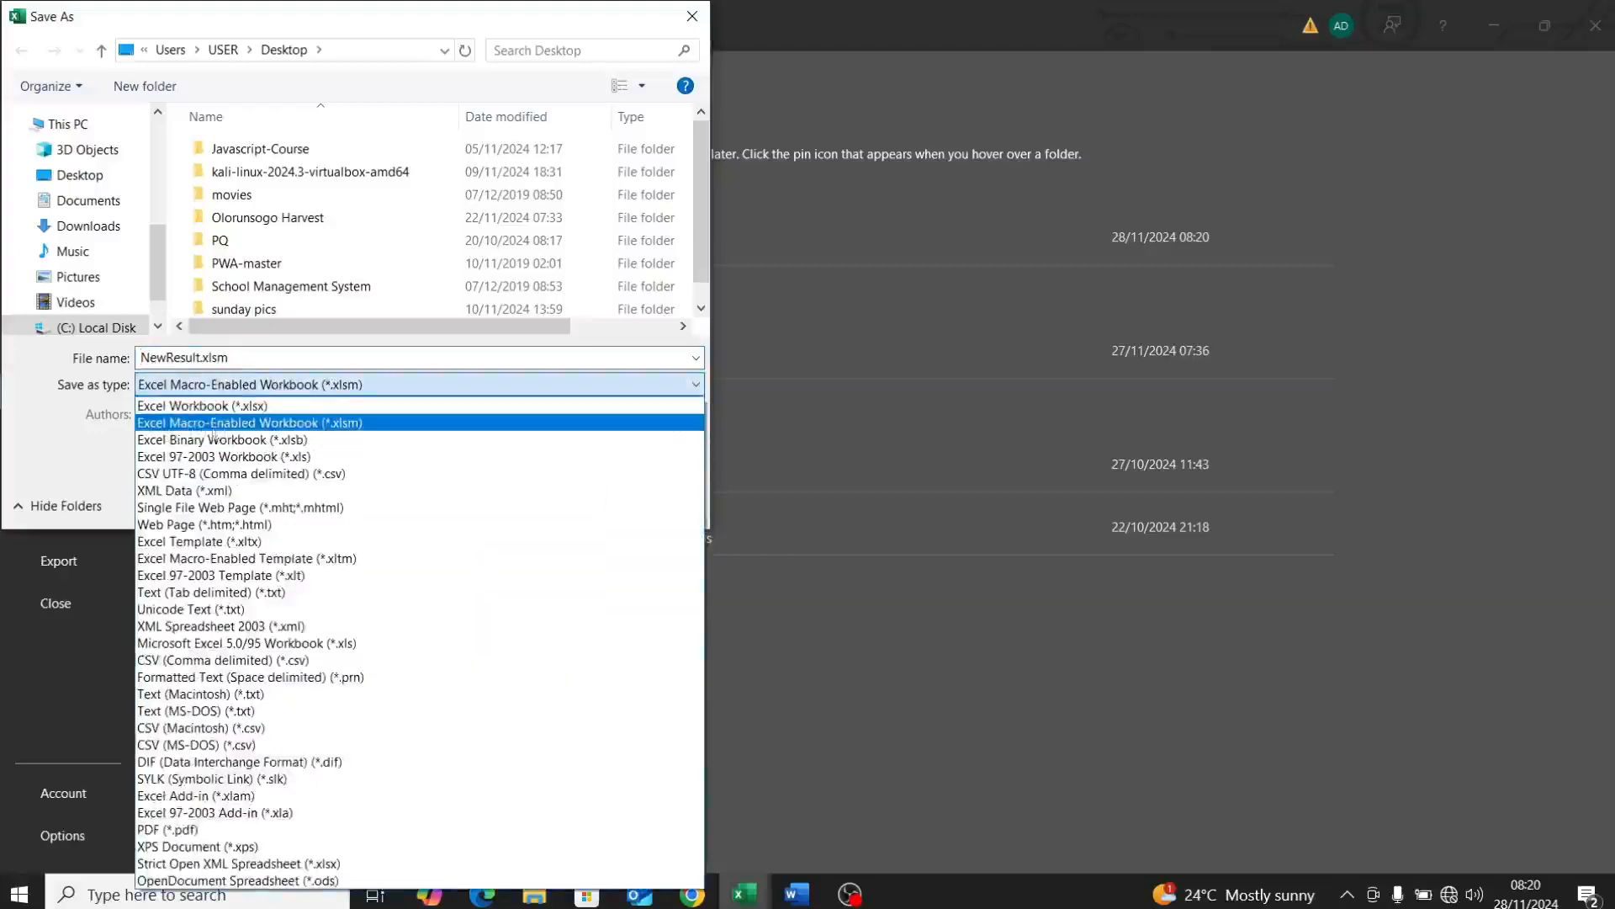
pyautogui.click(235, 428)
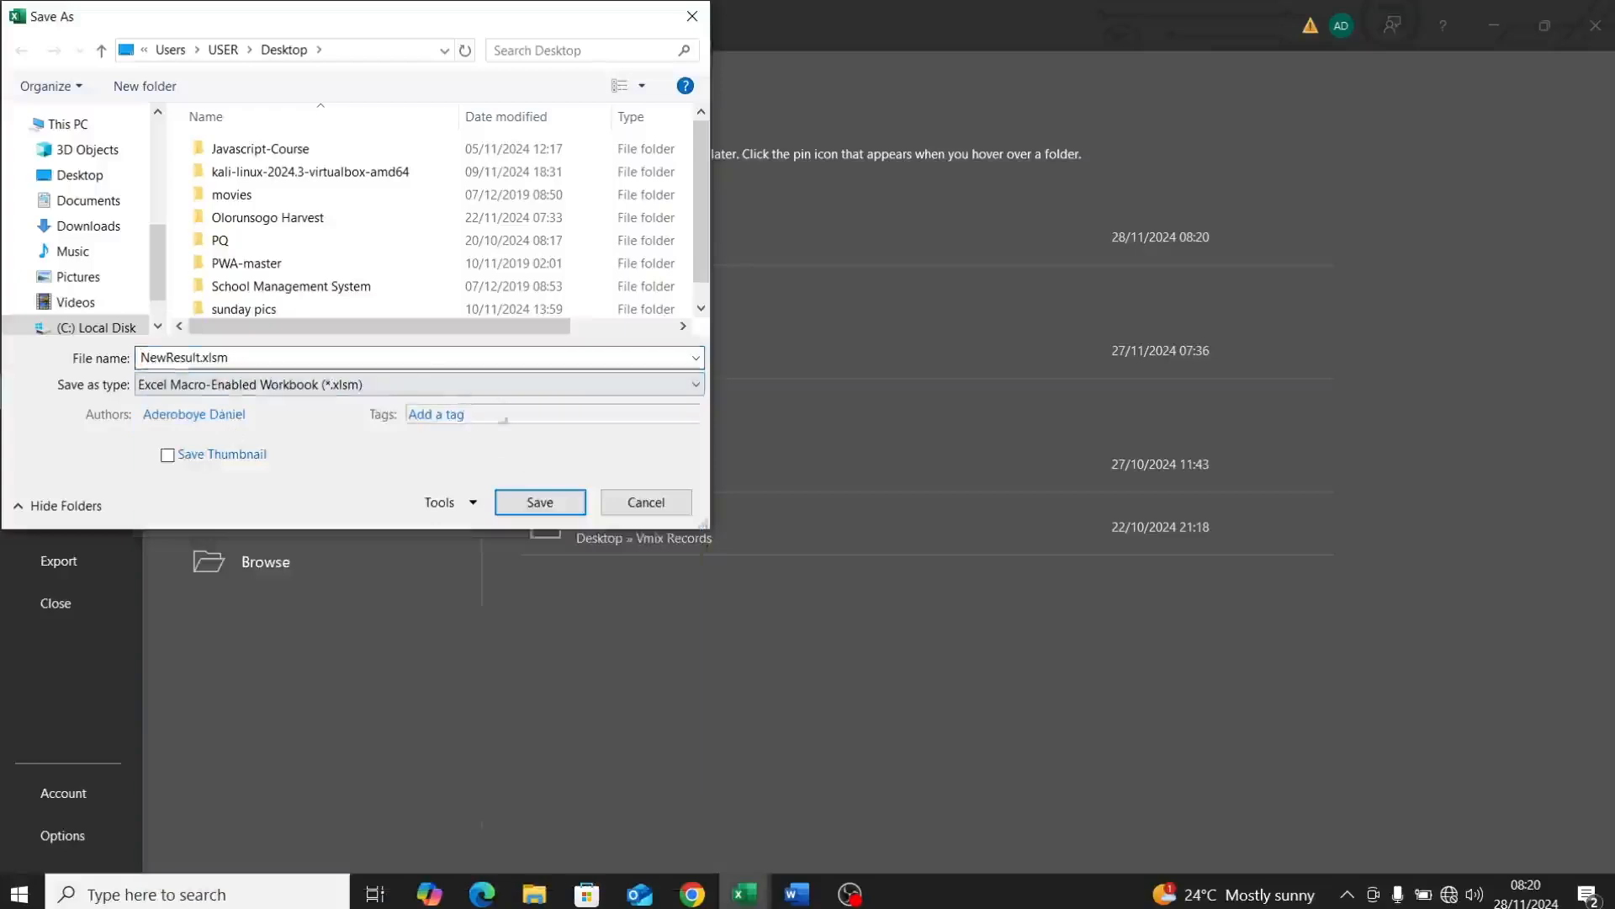
pyautogui.click(509, 500)
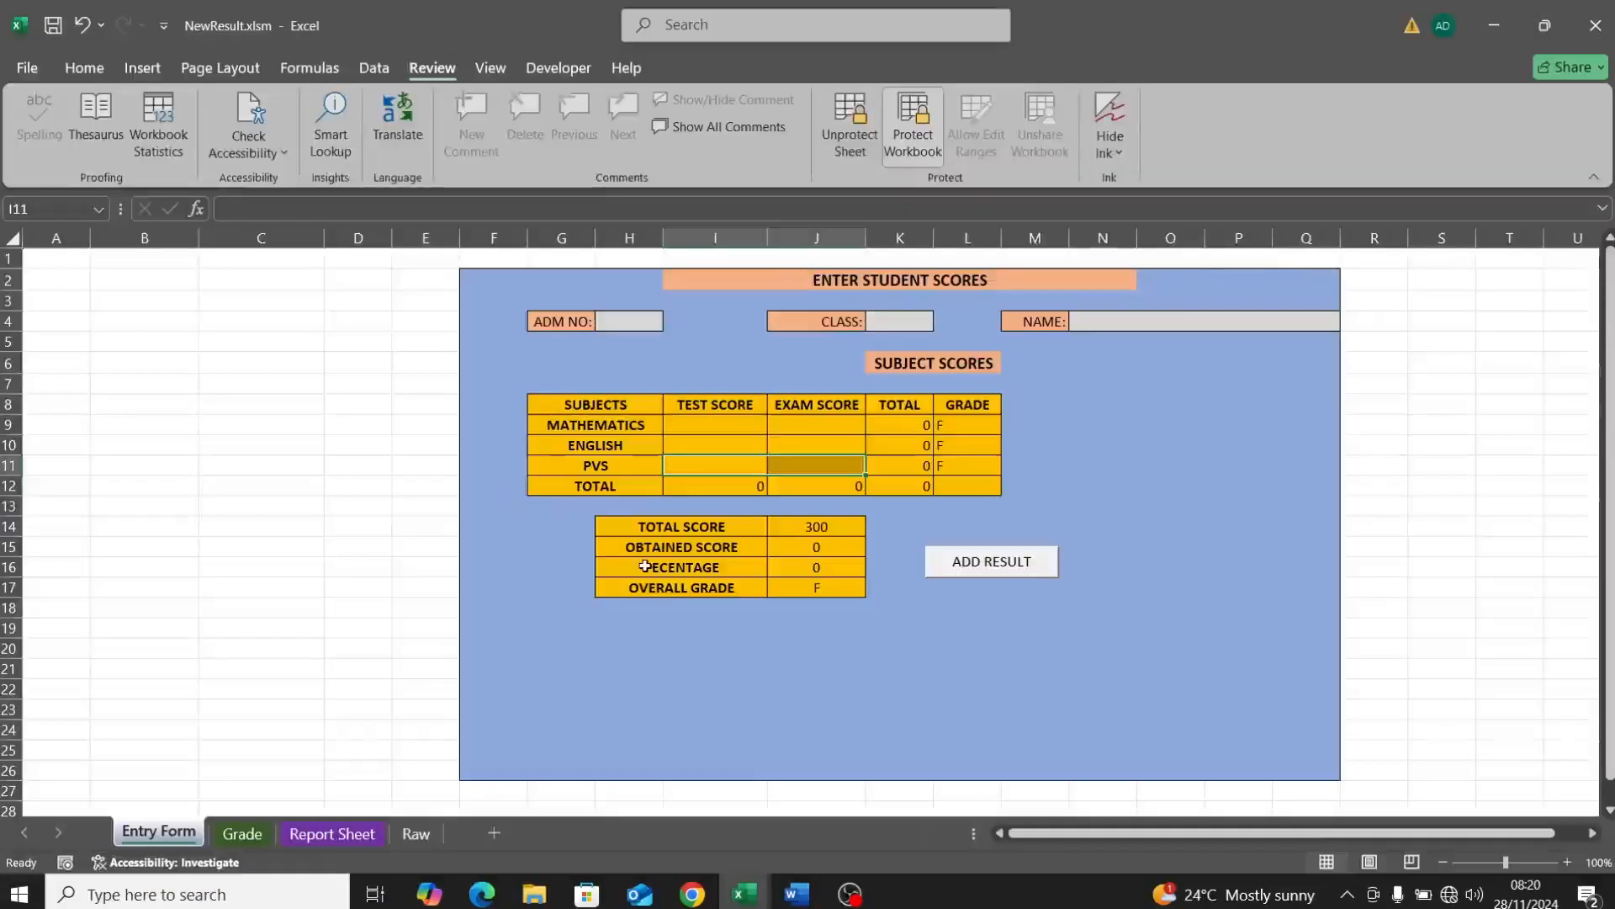
# Step: In a new document, type the DANTOPS ACADEMY heading and the school's street address, then start a new line
pyautogui.click(797, 894)
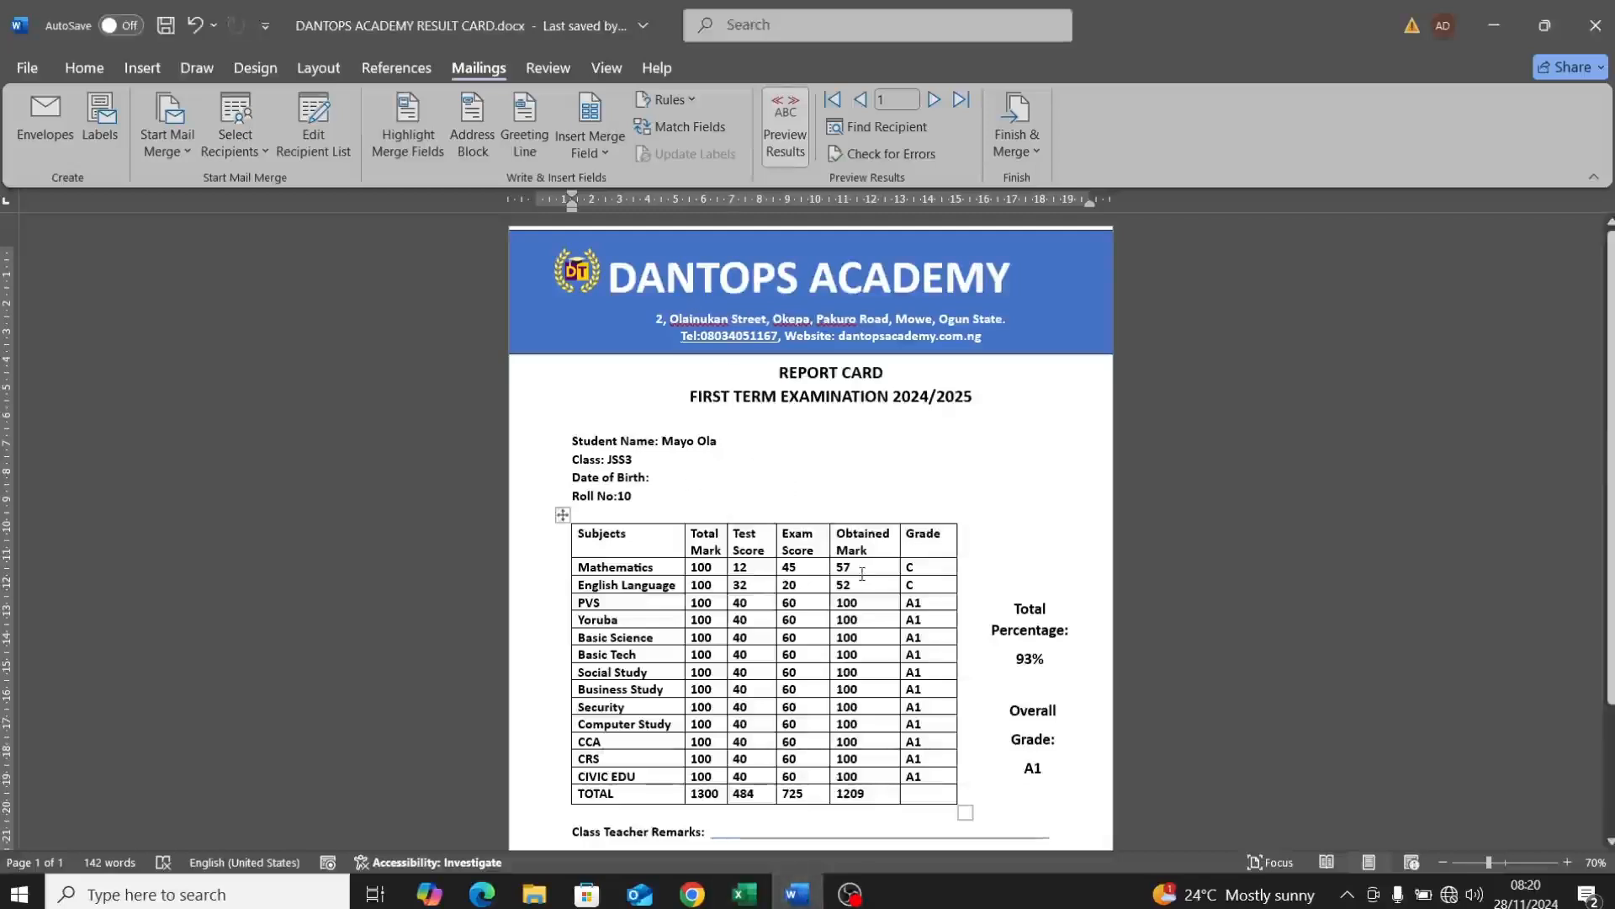
pyautogui.hotkey('ctrl', 'n')
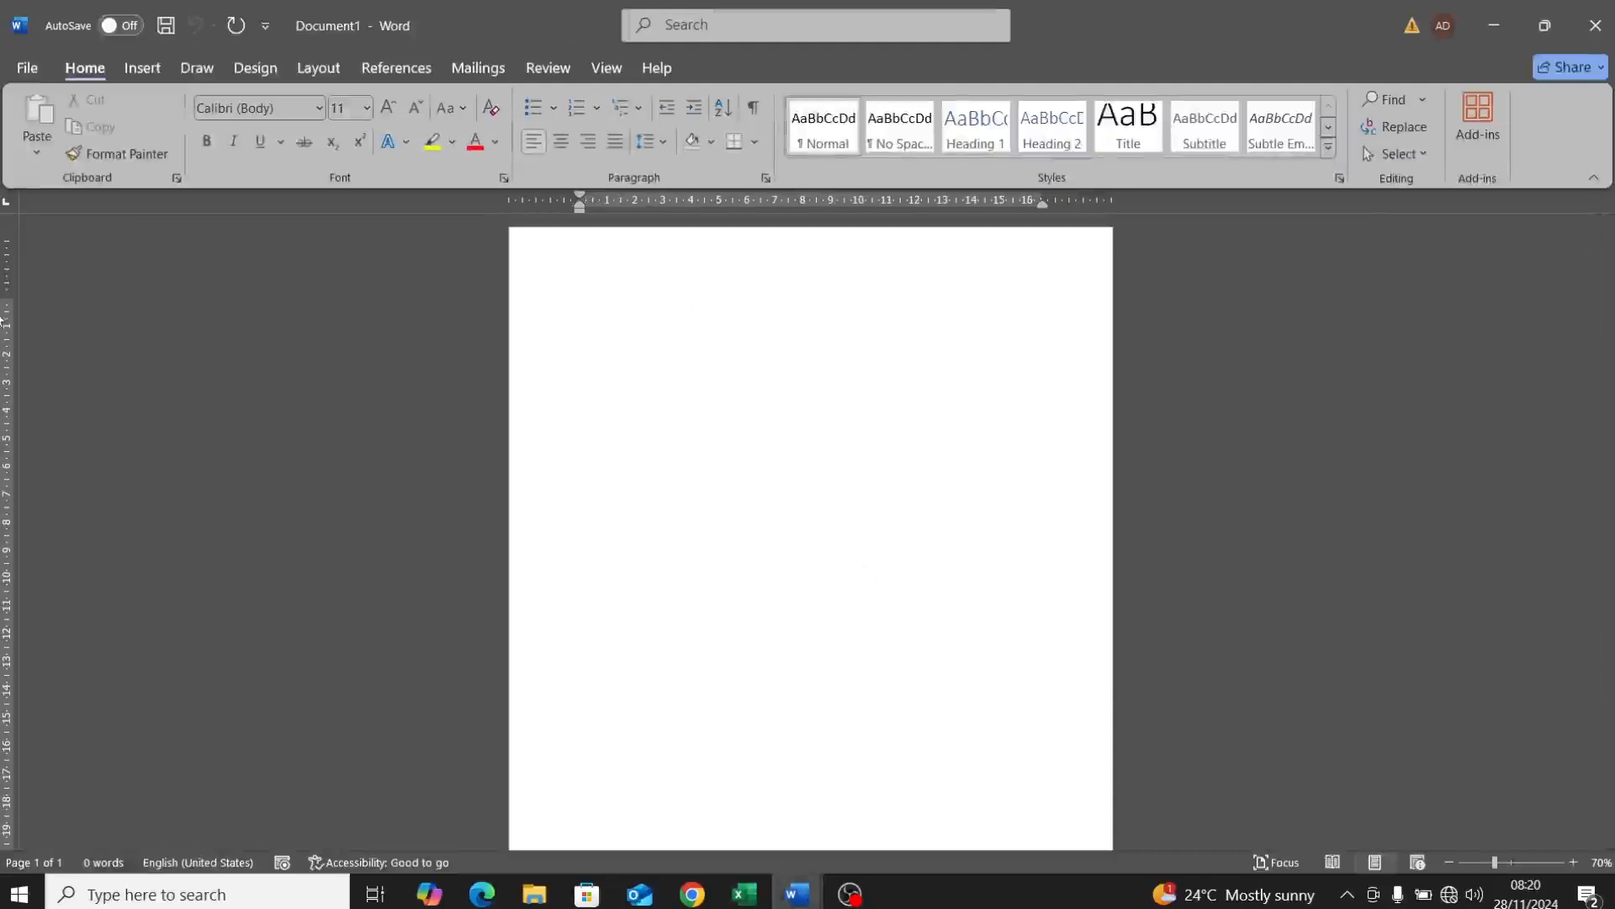
pyautogui.moveTo(5, 299); pyautogui.dragTo(3, 261)
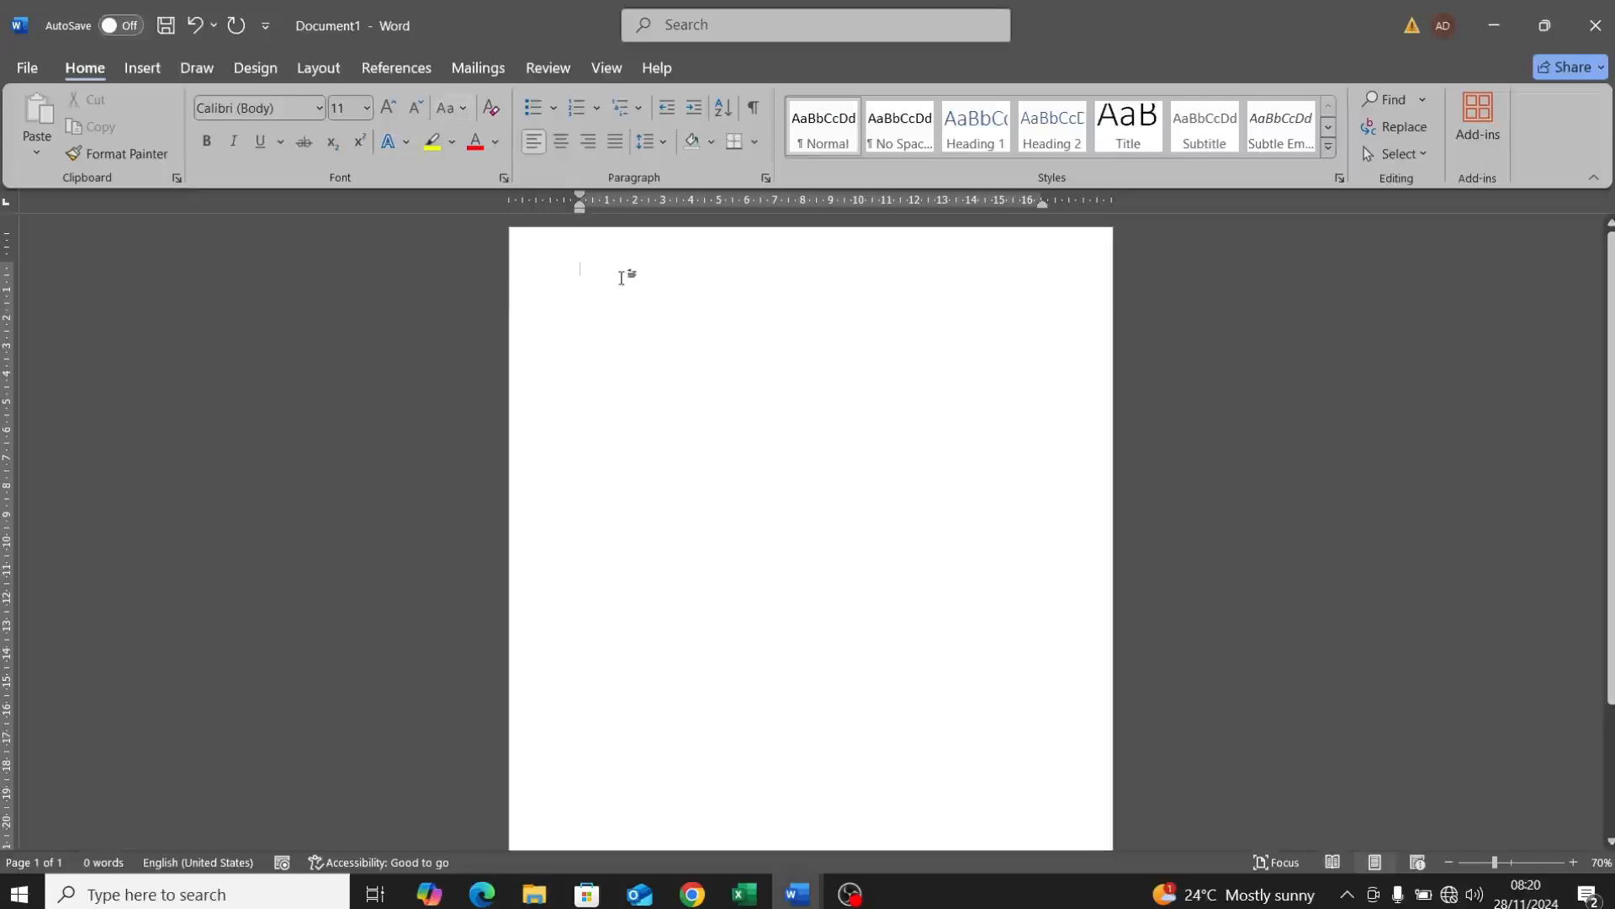
pyautogui.doubleClick(664, 271)
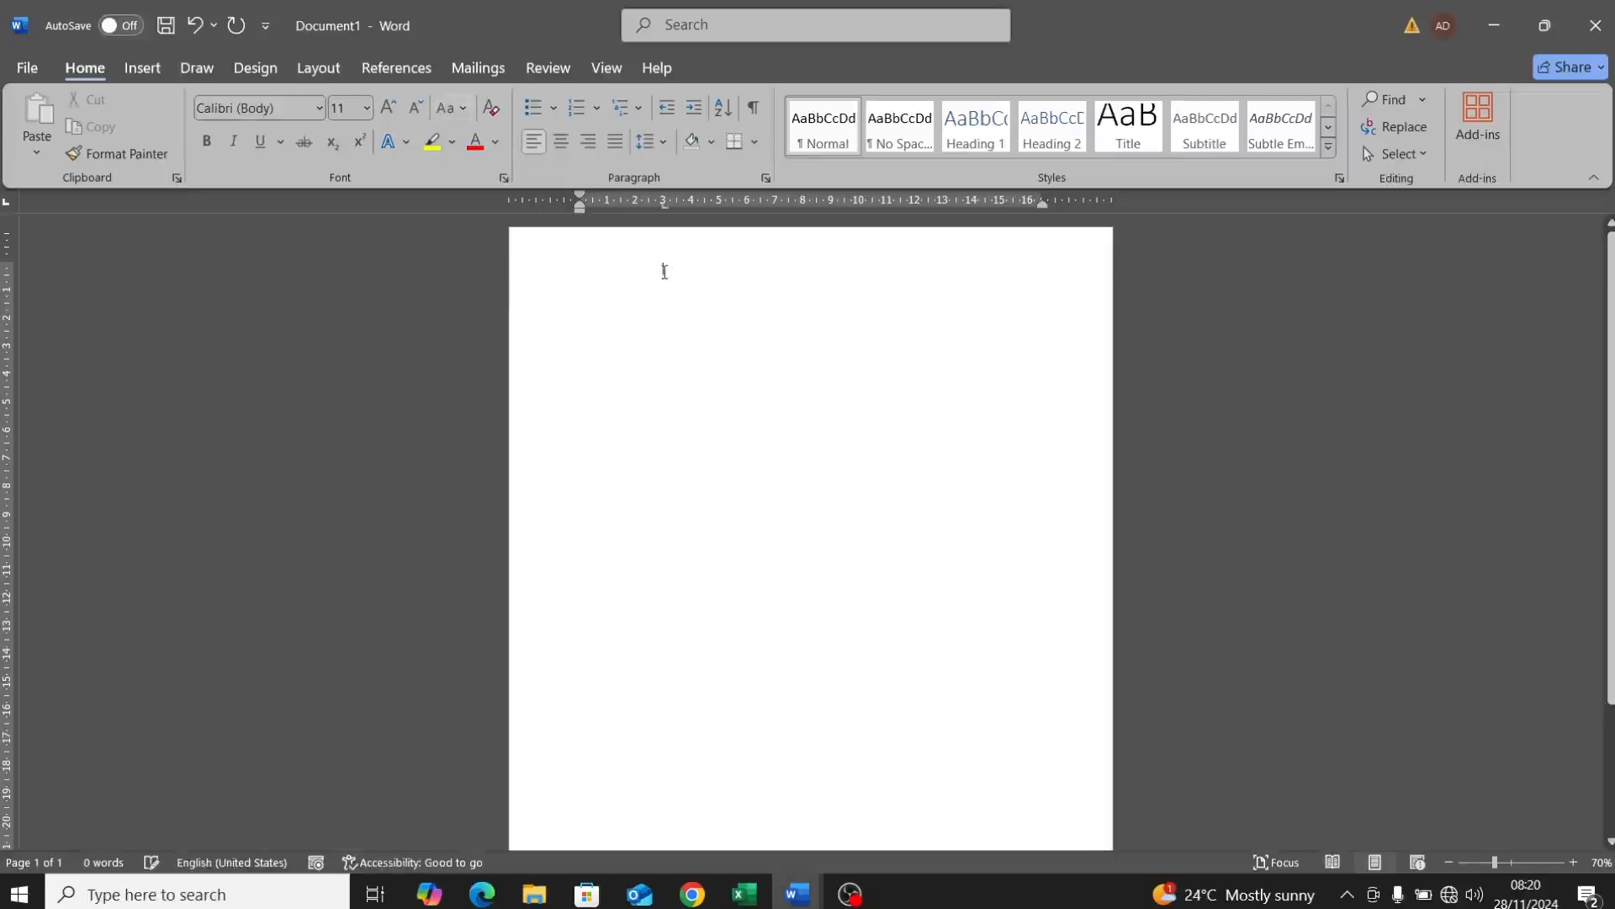
pyautogui.write('DANTOR')
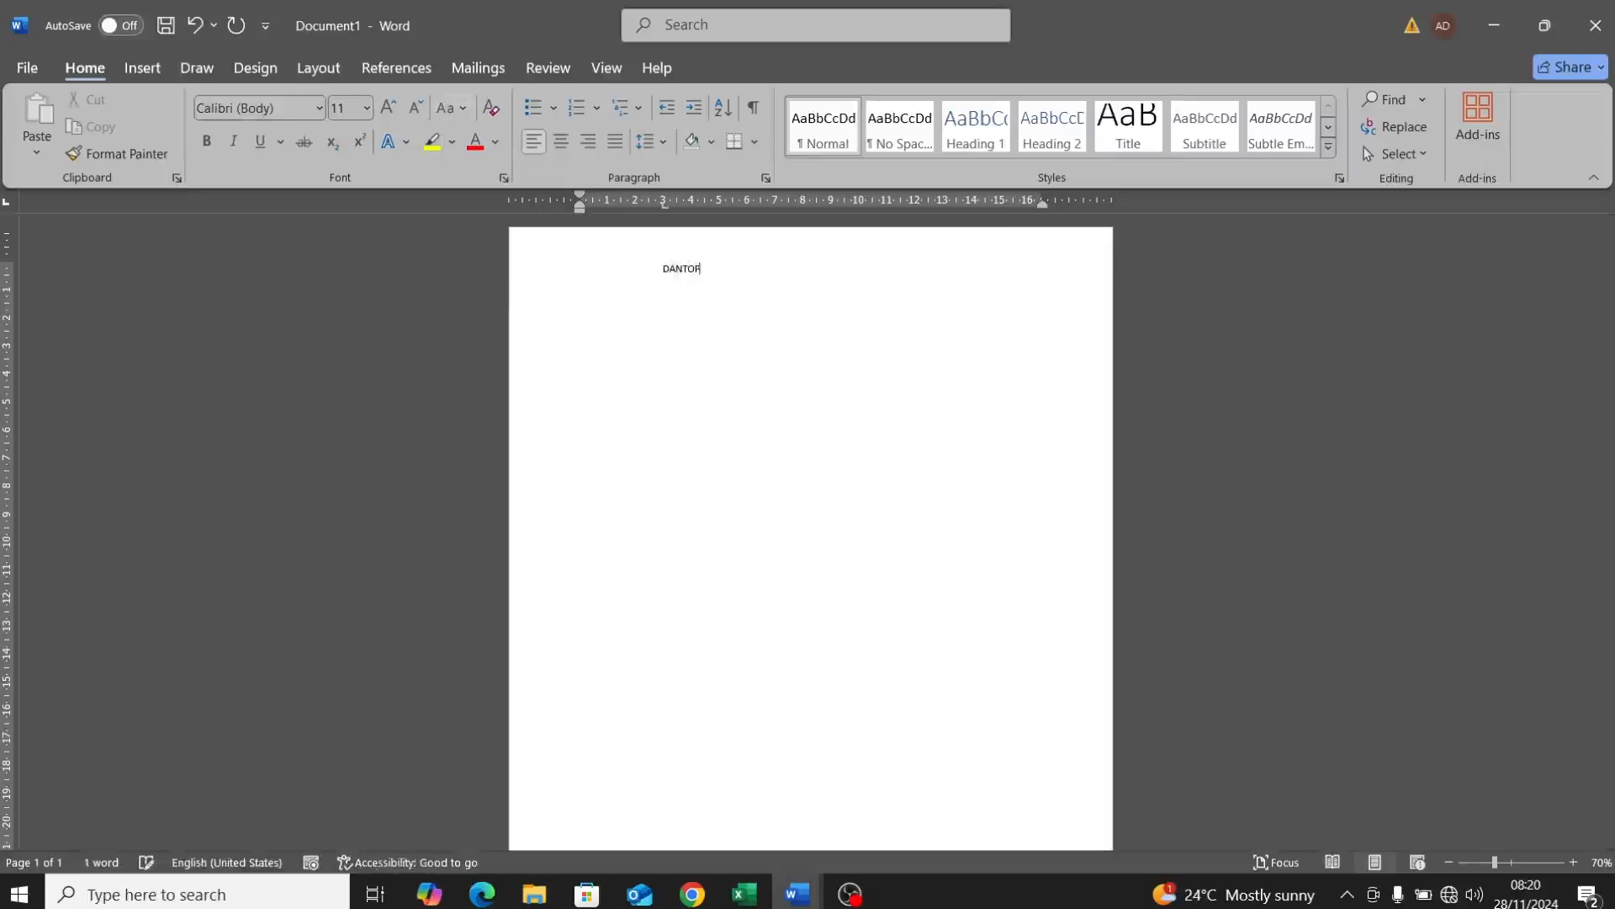
pyautogui.write('S ACADEMY')
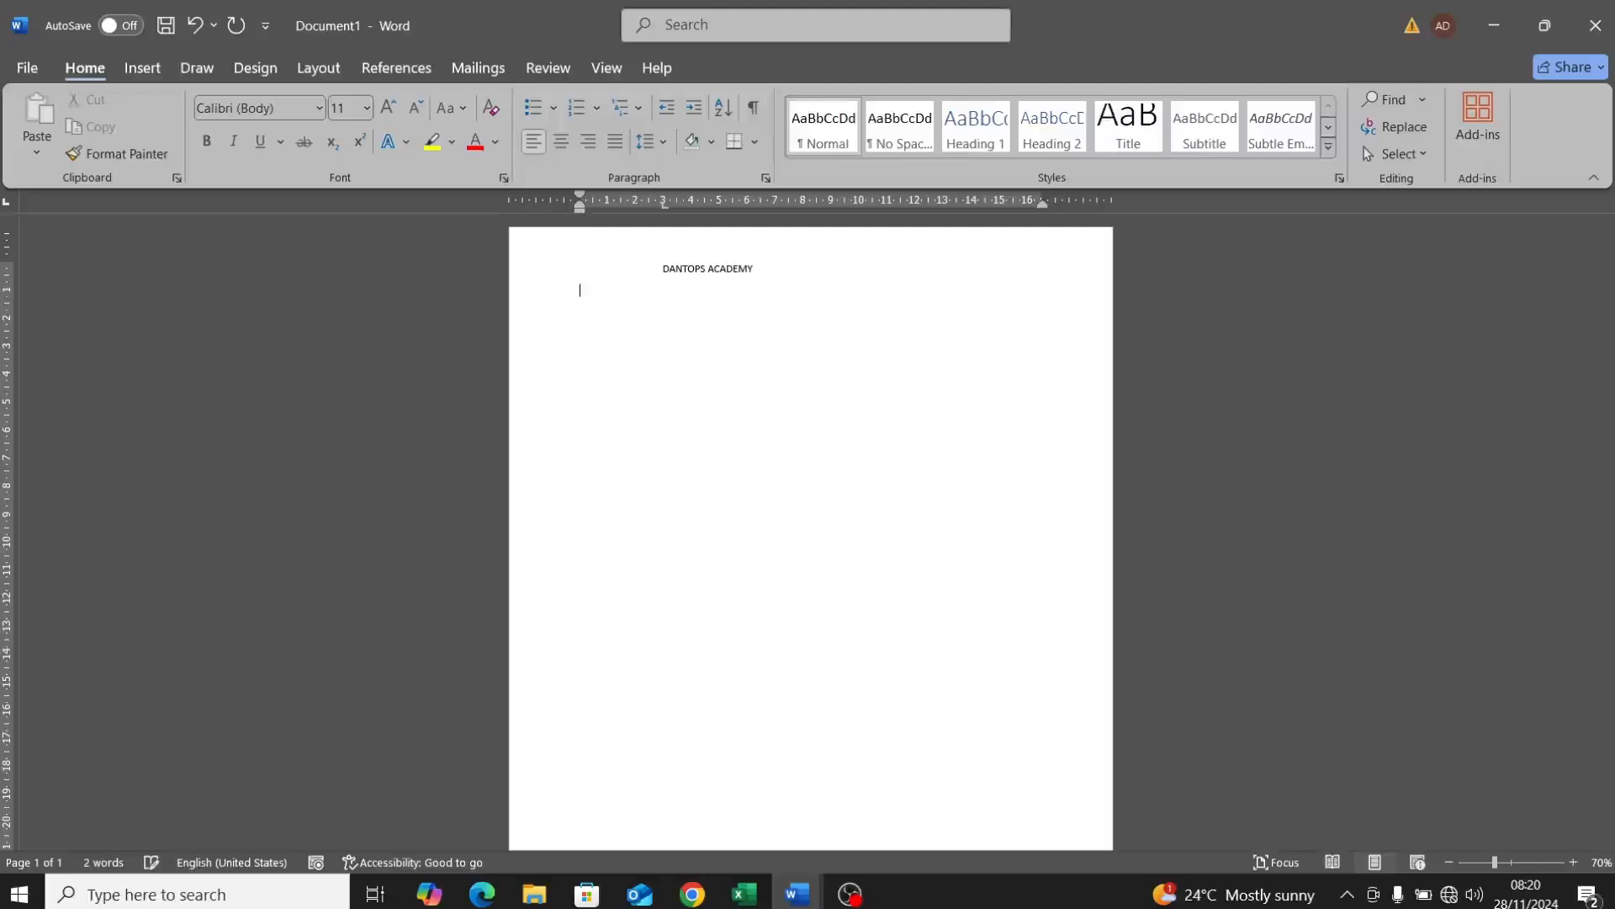
pyautogui.press('Return')
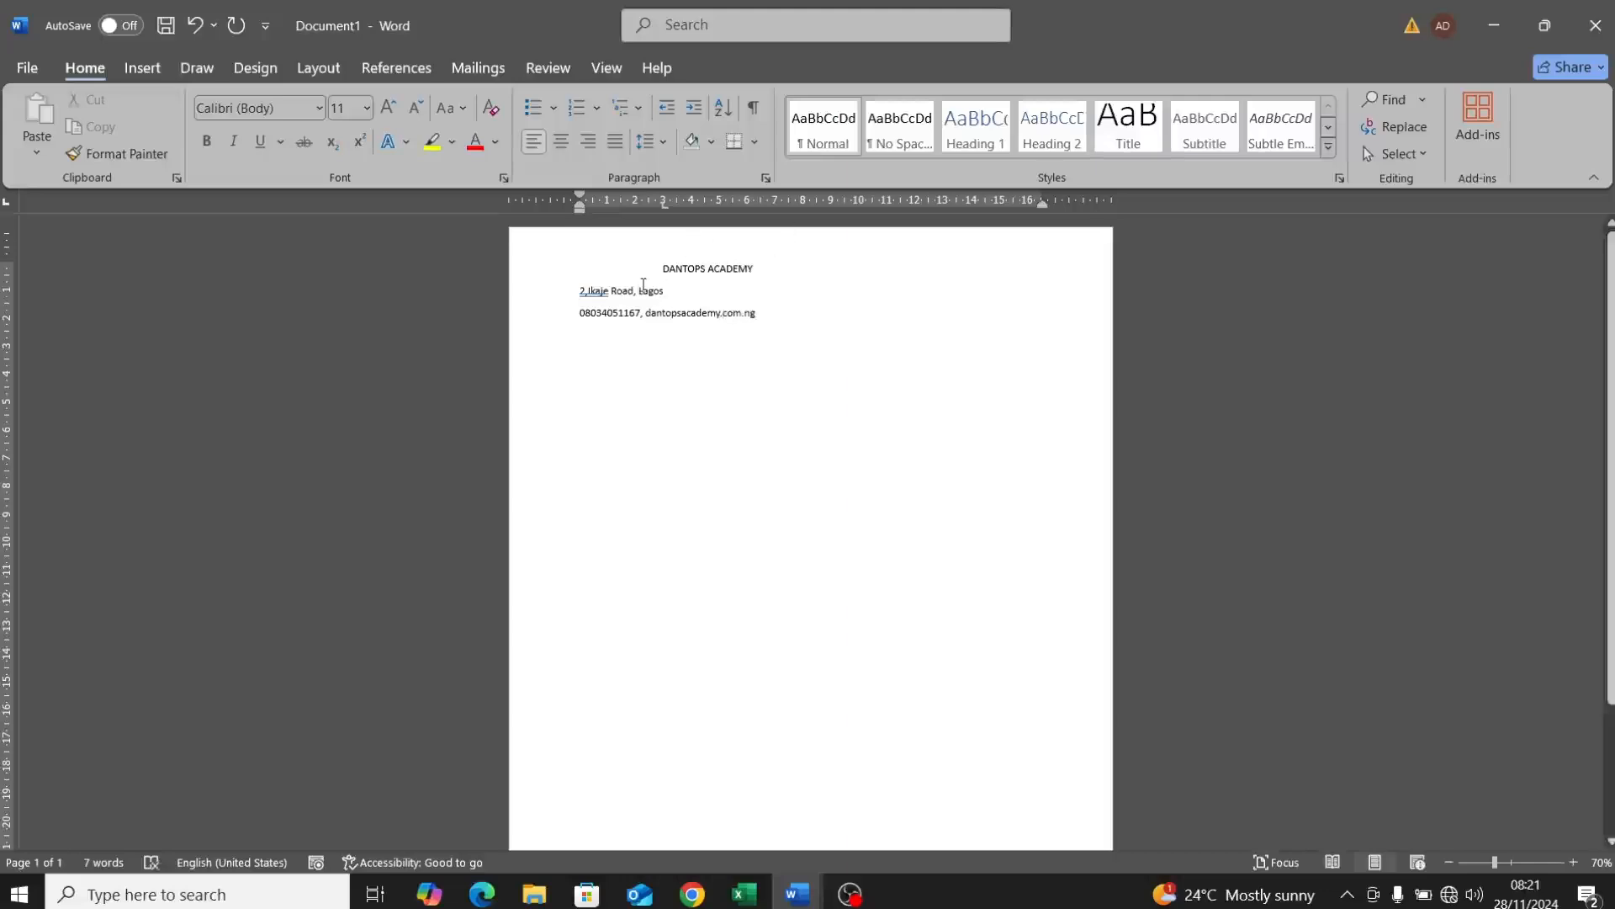
# Step: Make the DANTOPS ACADEMY heading centred, bold and 48 pt
pyautogui.moveTo(663, 271); pyautogui.dragTo(753, 269)
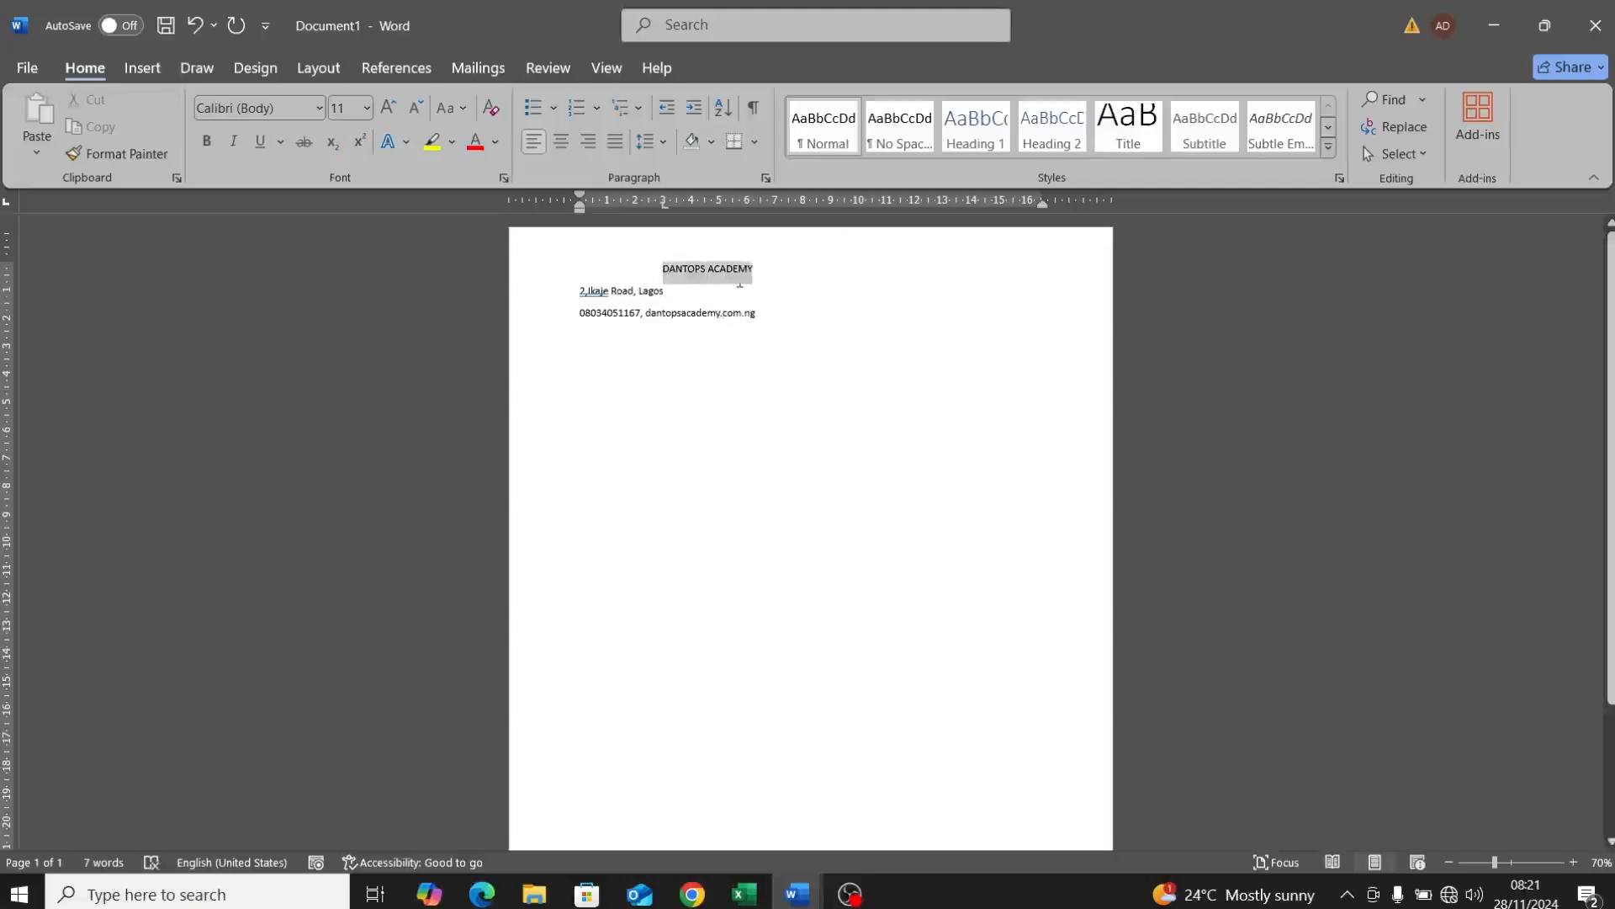
pyautogui.click(561, 140)
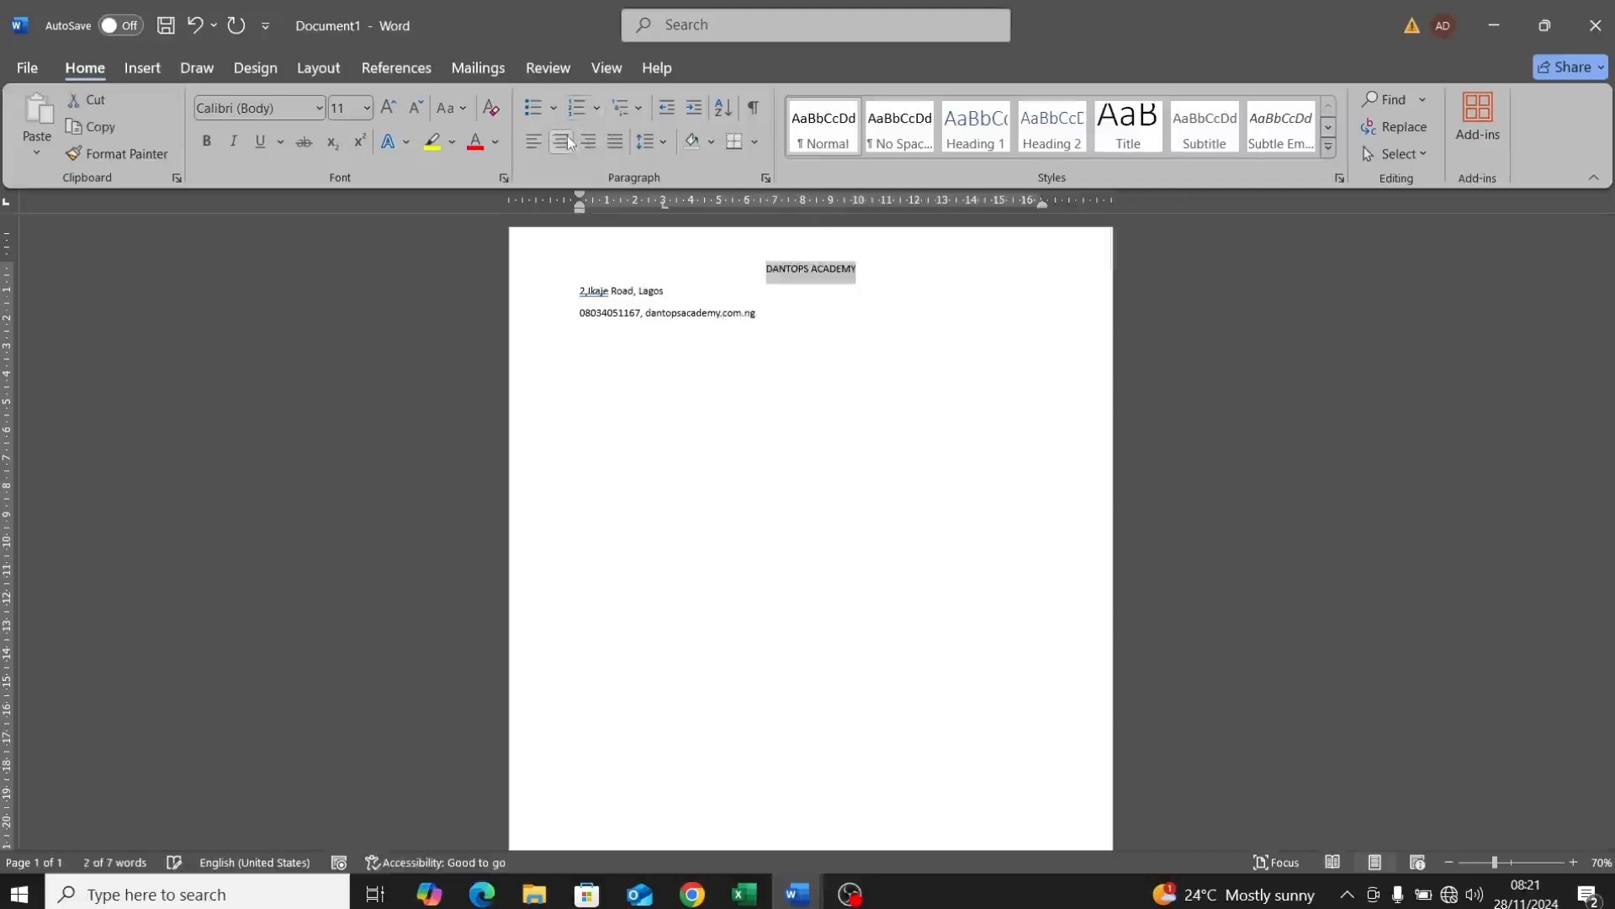
pyautogui.click(207, 141)
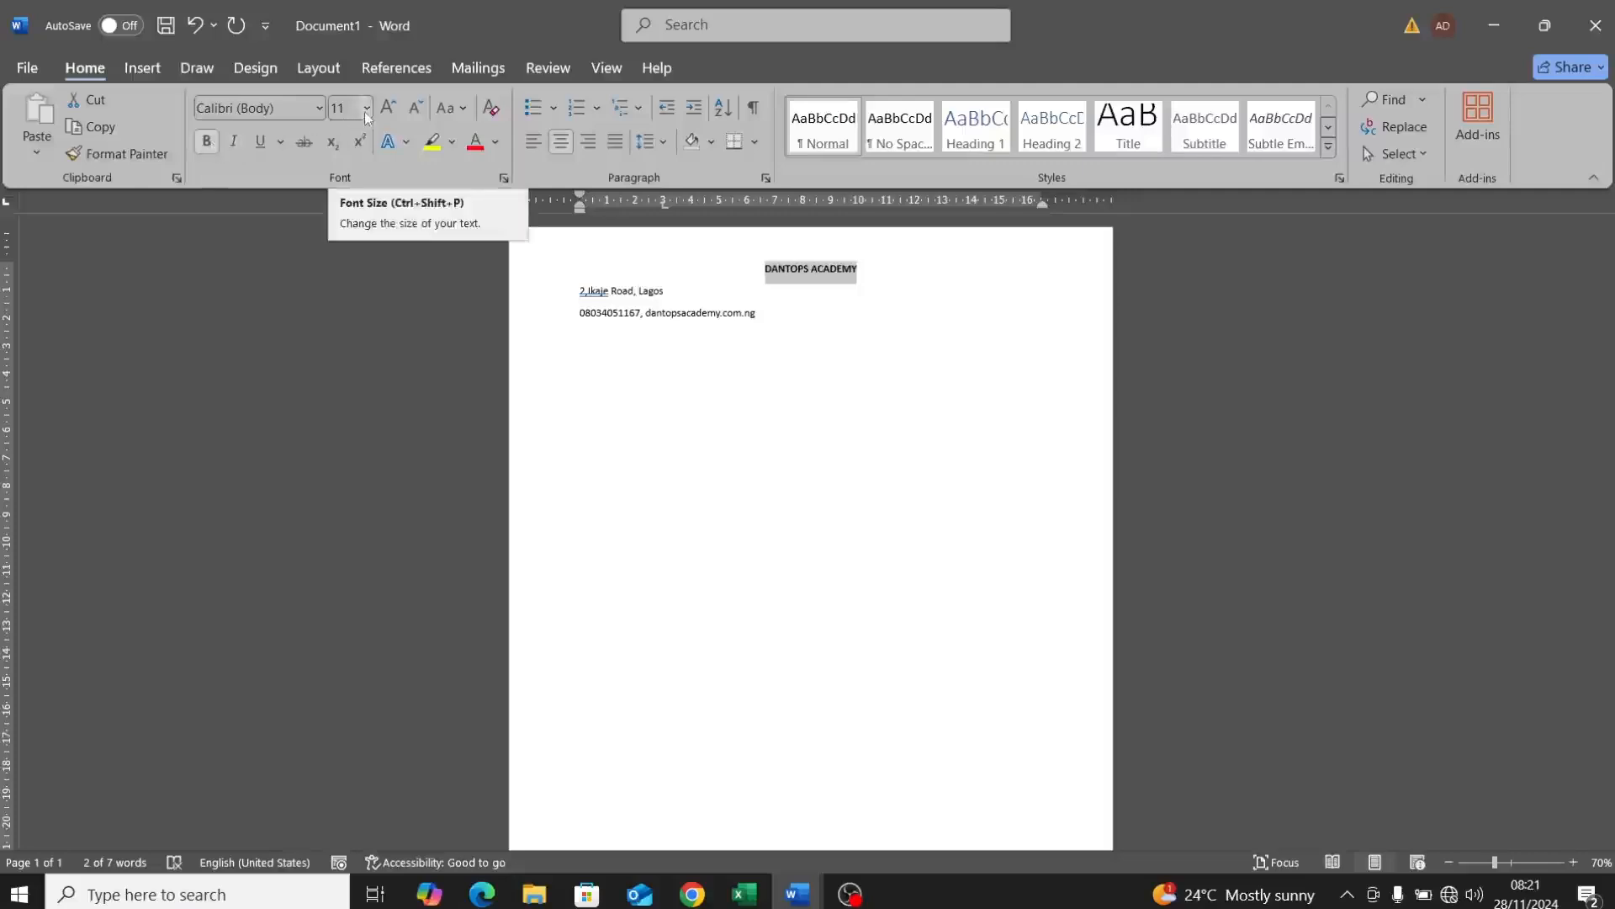
pyautogui.click(387, 109)
pyautogui.click(387, 109)
pyautogui.click(387, 109)
pyautogui.click(387, 110)
pyautogui.click(387, 109)
pyautogui.click(387, 110)
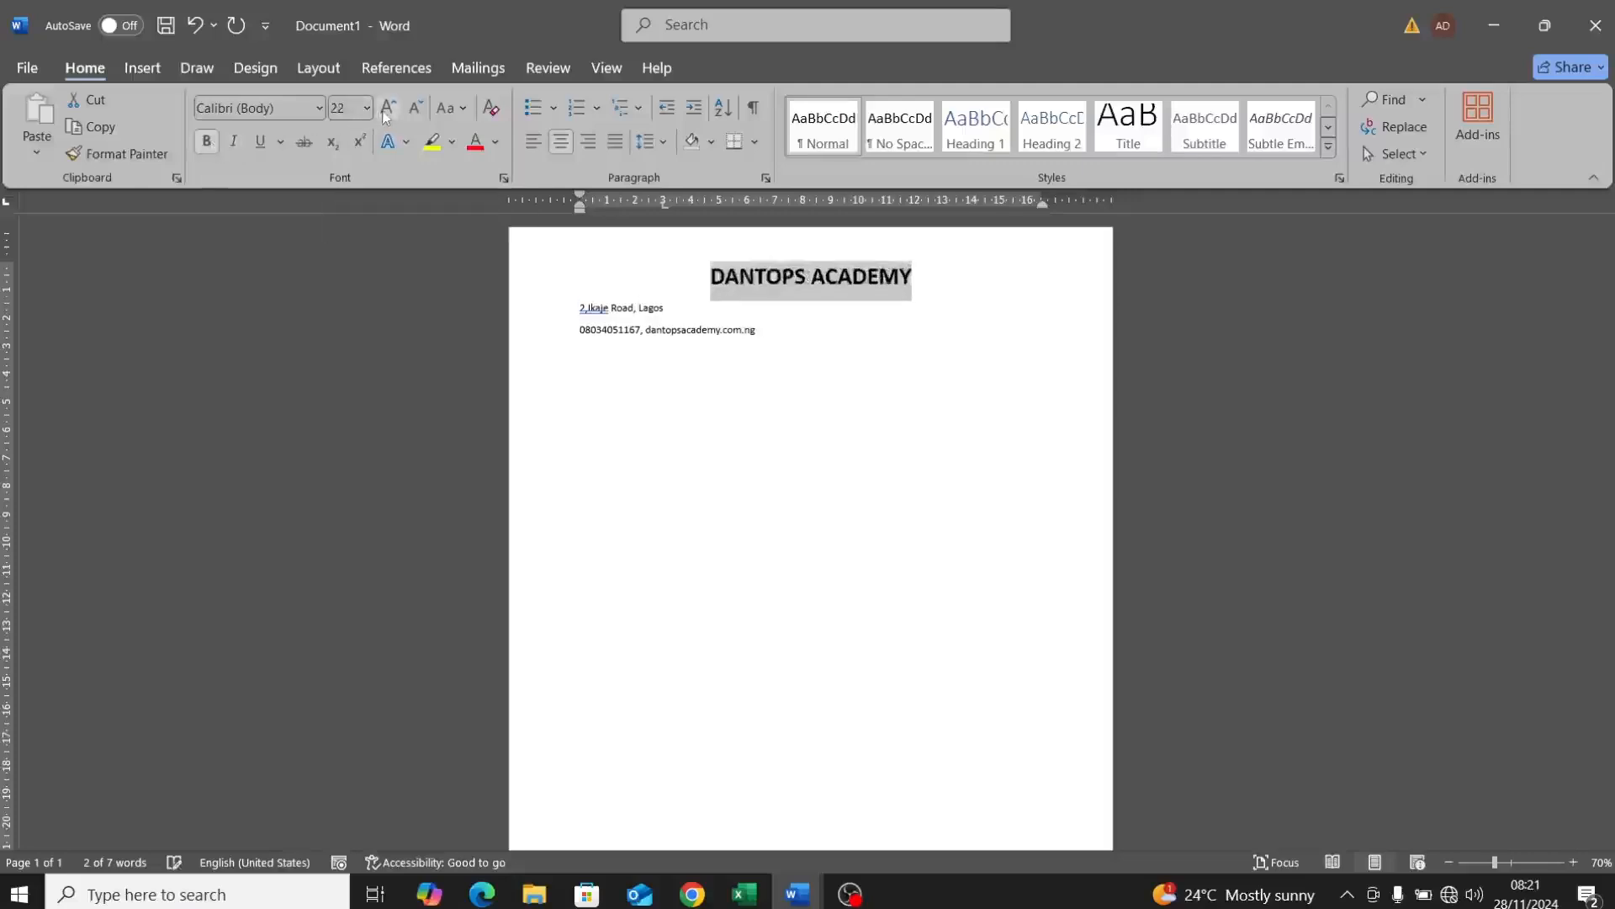
pyautogui.click(387, 109)
pyautogui.click(387, 110)
pyautogui.click(387, 110)
pyautogui.click(387, 110)
pyautogui.click(387, 110)
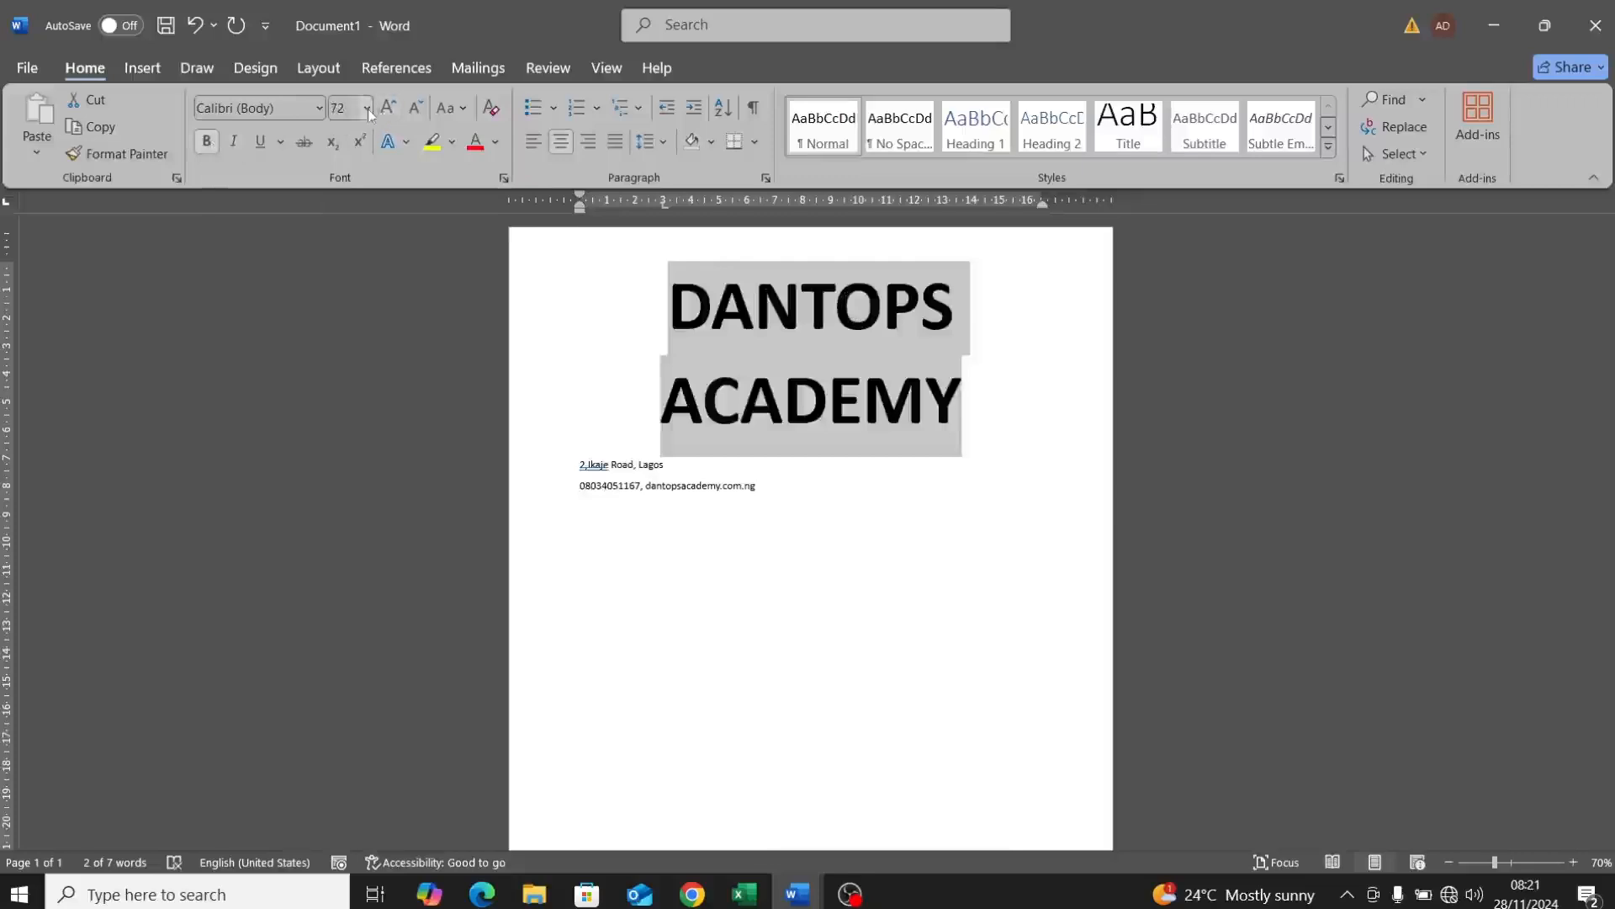
pyautogui.click(417, 107)
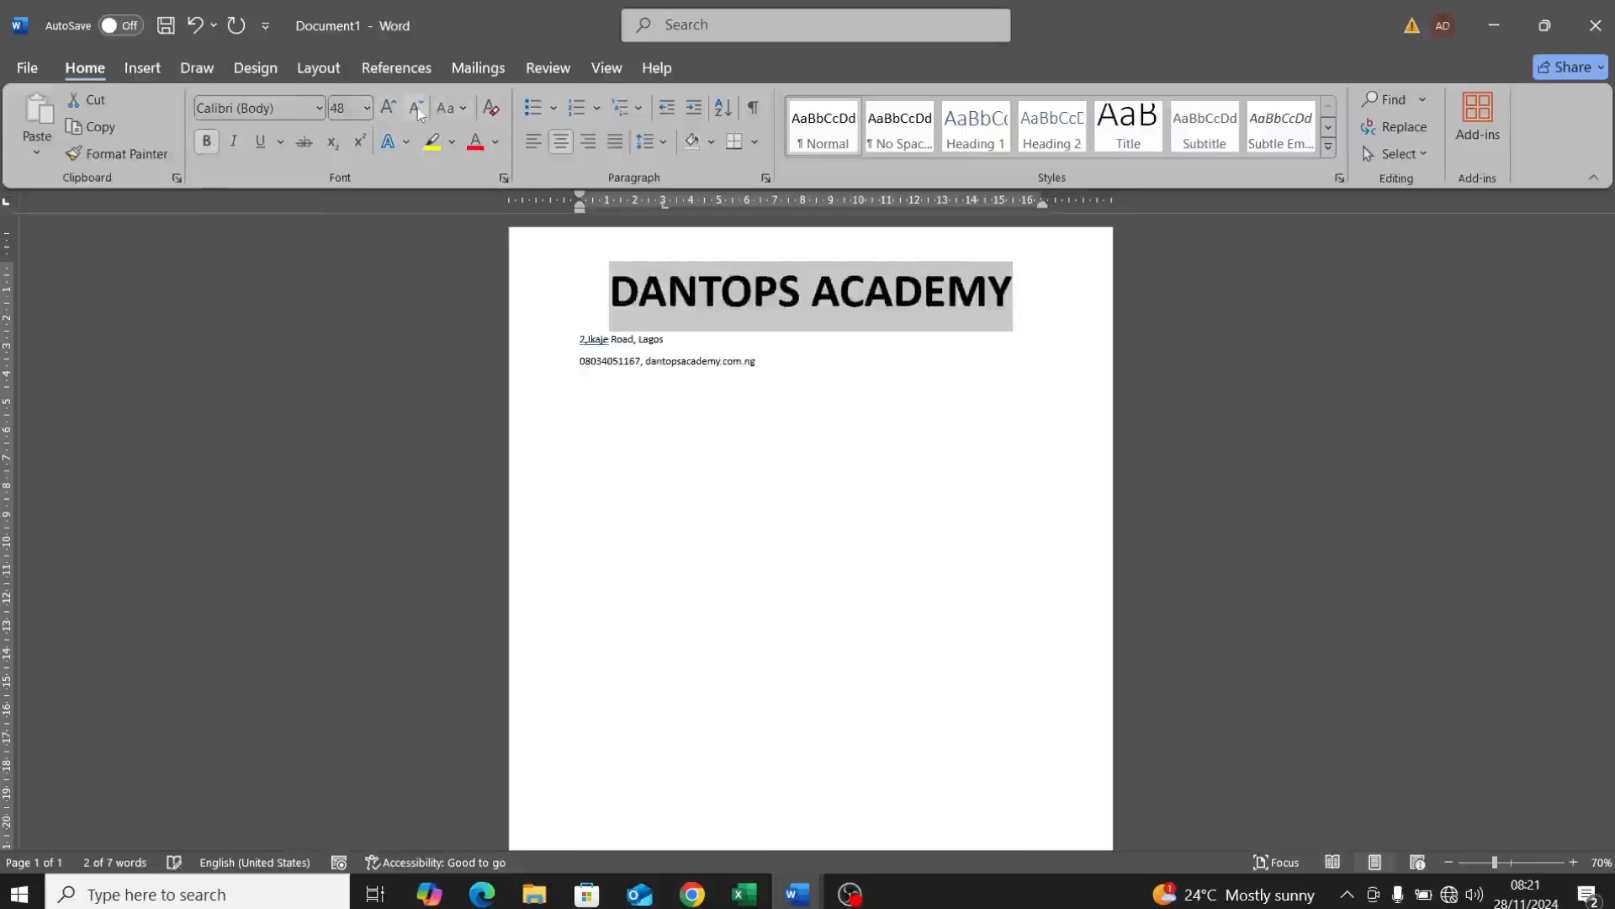
pyautogui.click(651, 353)
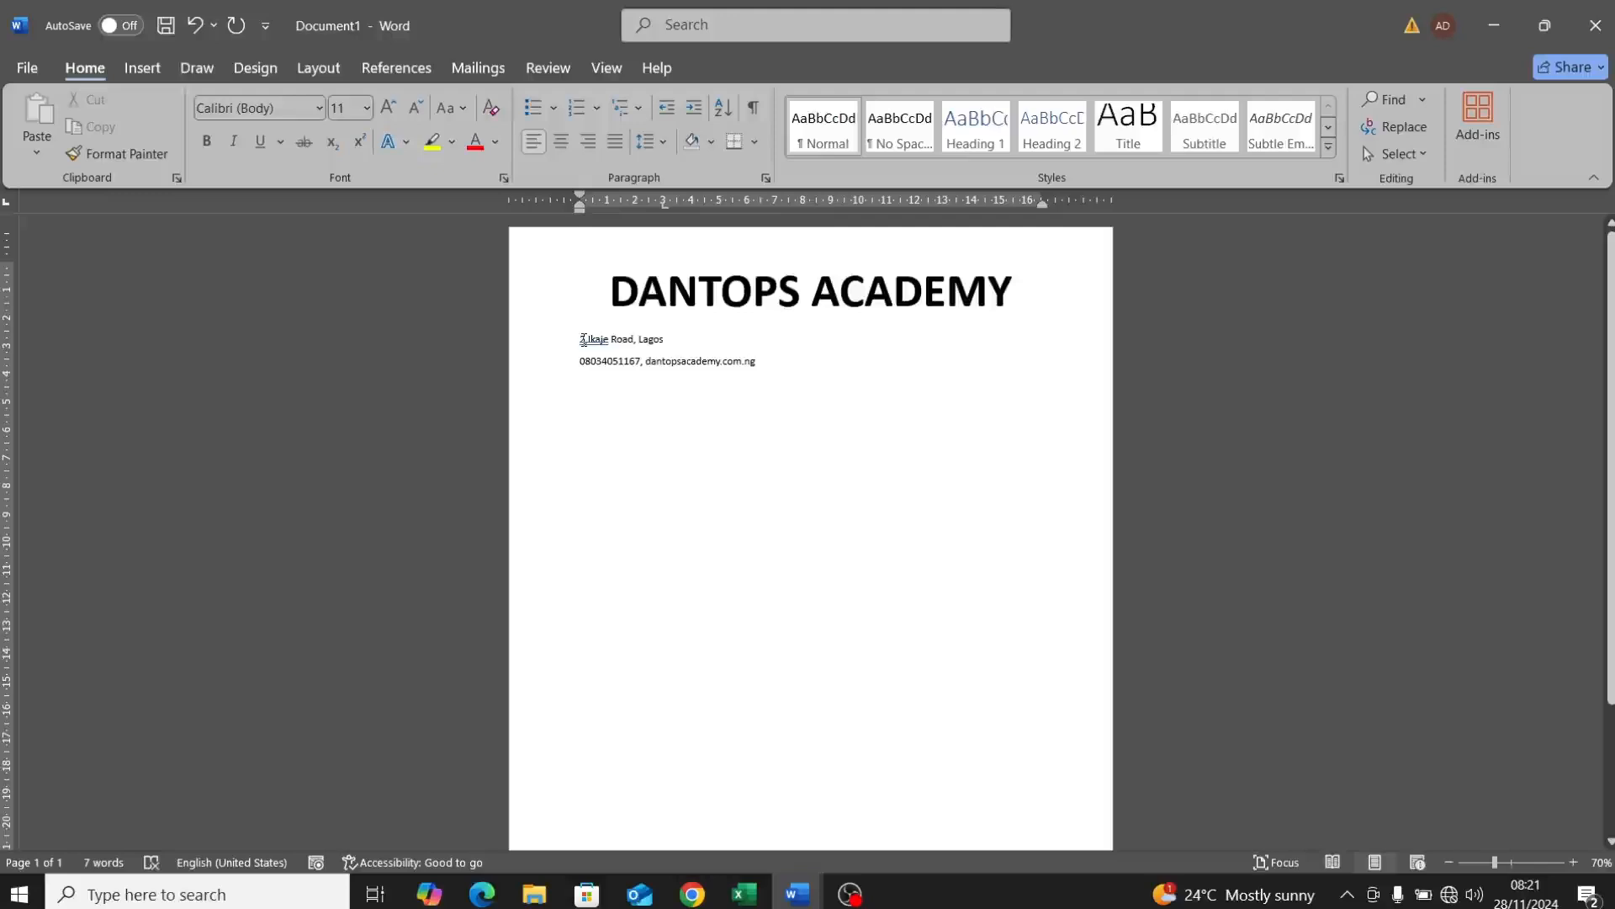
# Step: Centre the address lines and remove paragraph spacing from the whole header block
pyautogui.moveTo(577, 338); pyautogui.dragTo(753, 360)
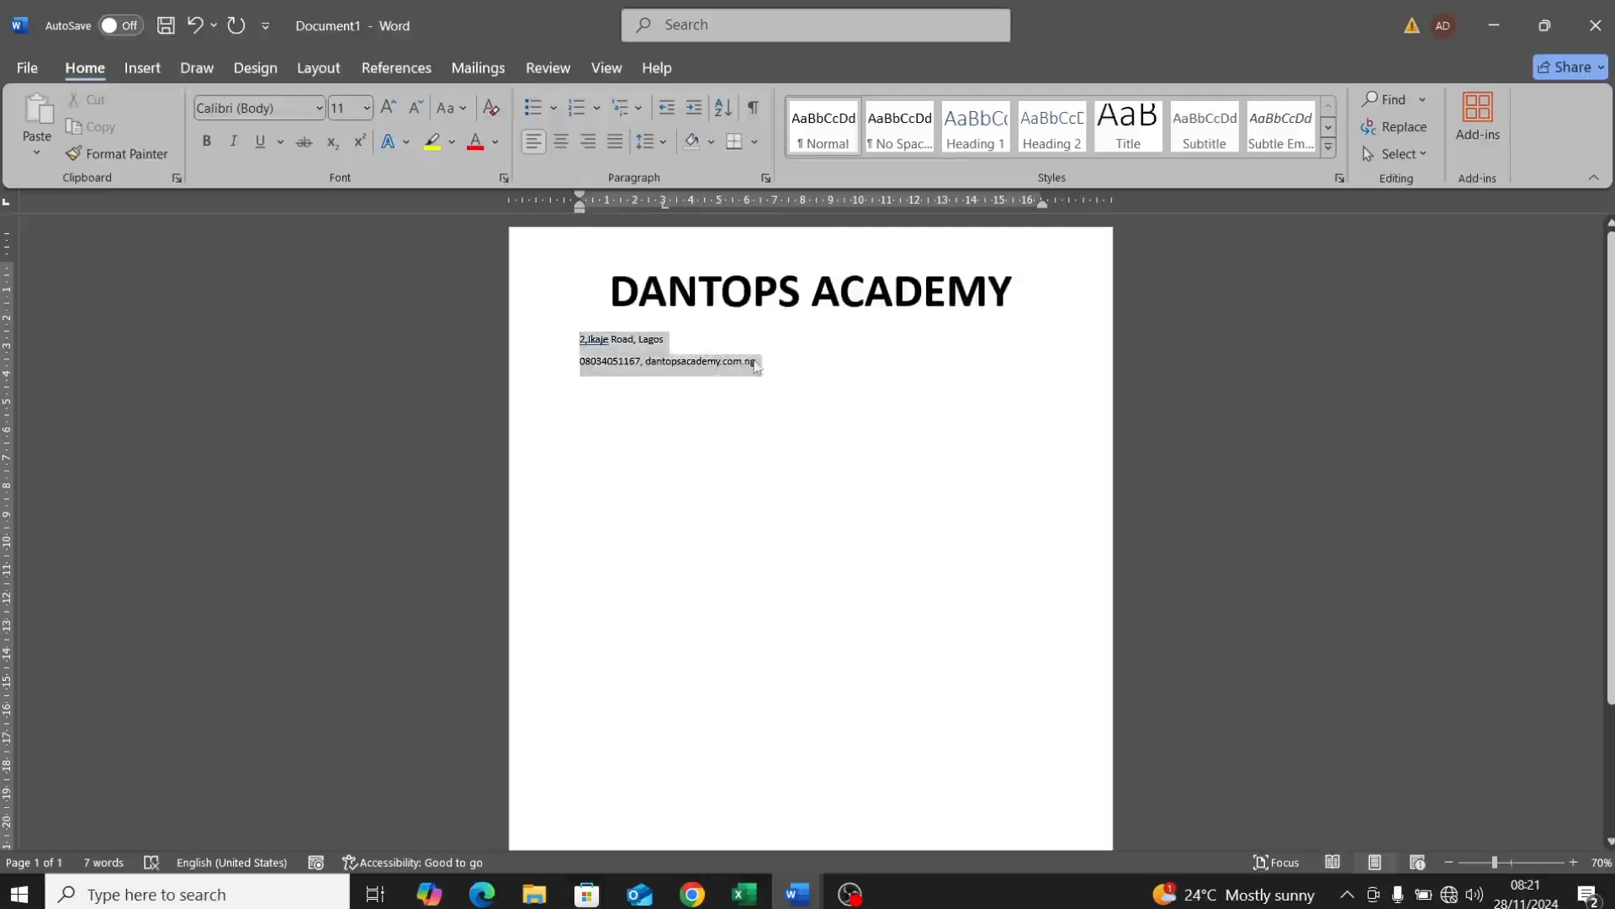
pyautogui.click(561, 142)
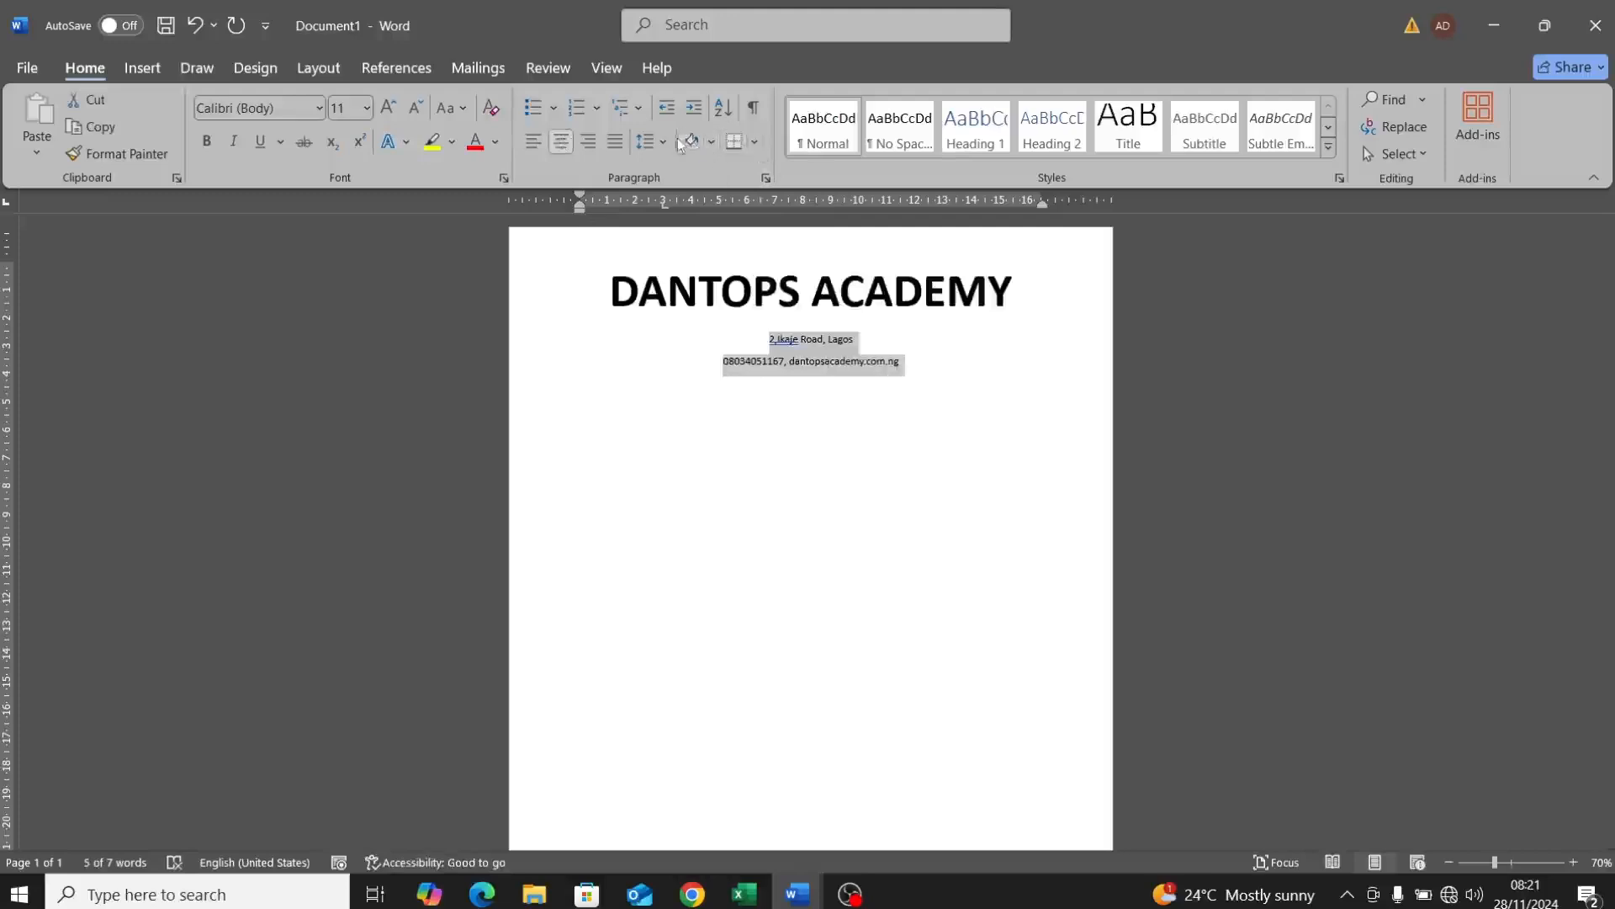
pyautogui.click(648, 141)
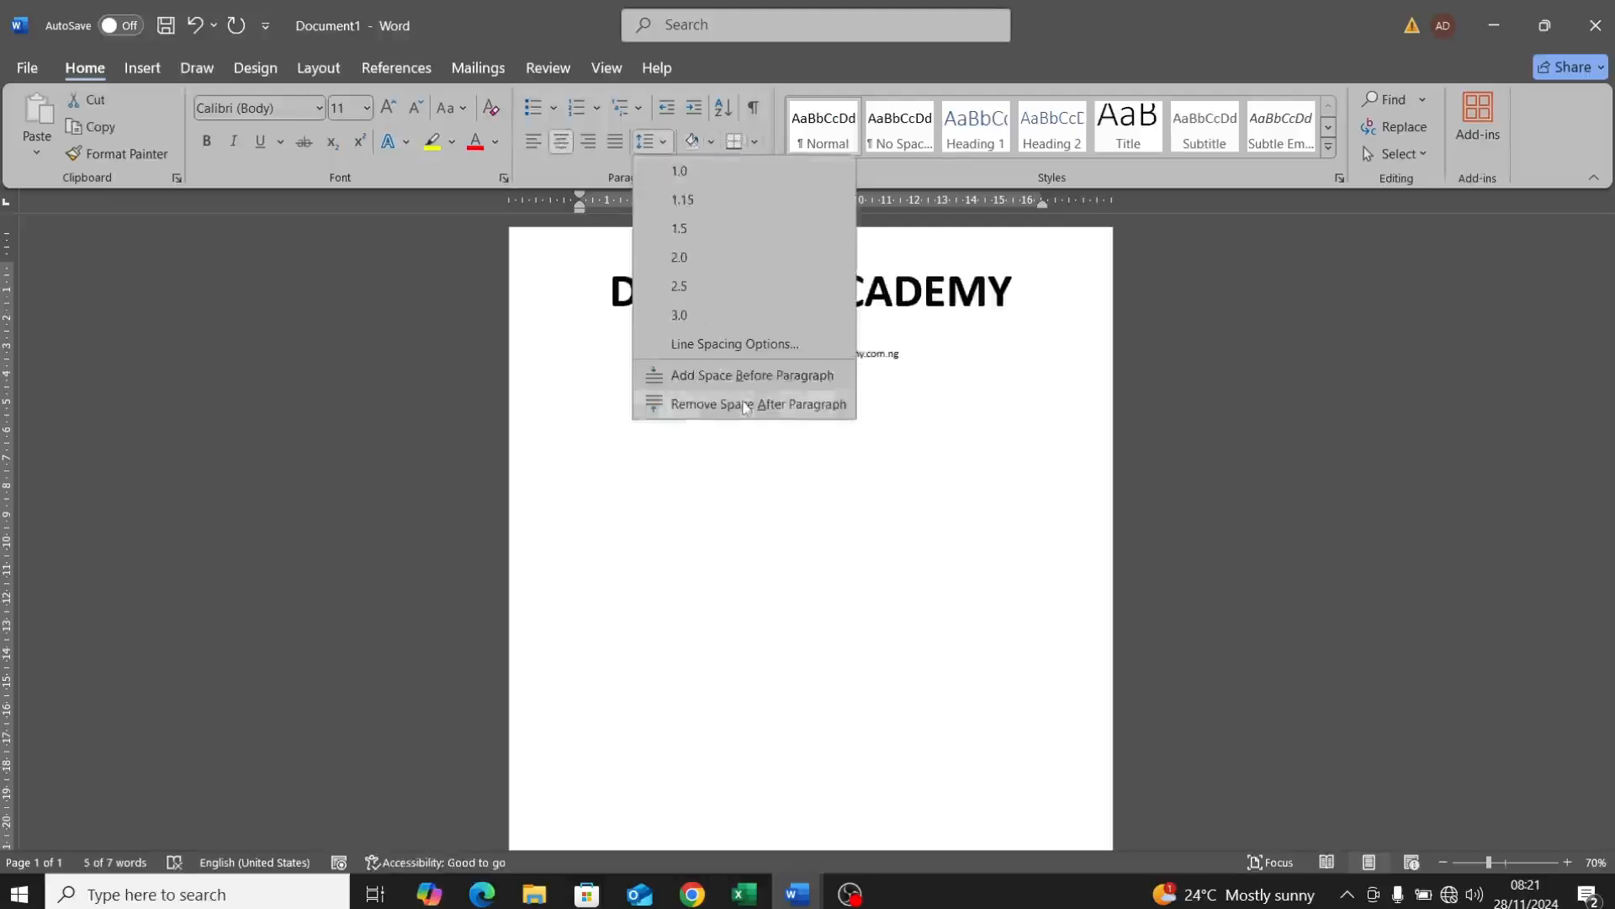
pyautogui.click(746, 403)
pyautogui.click(693, 290)
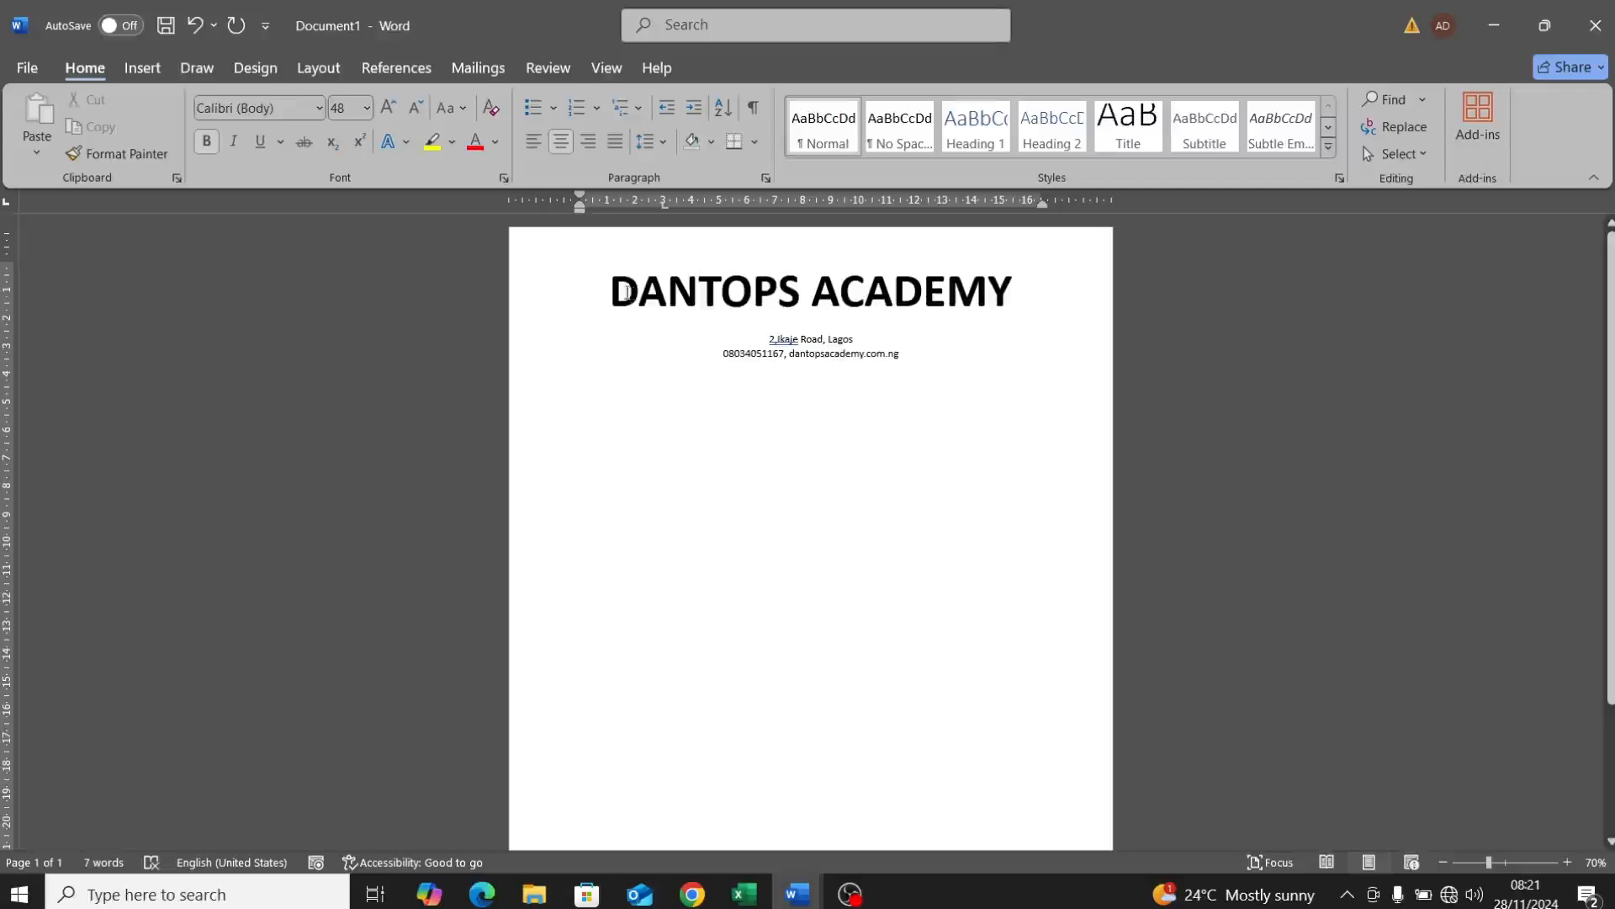
pyautogui.moveTo(609, 292); pyautogui.dragTo(902, 347)
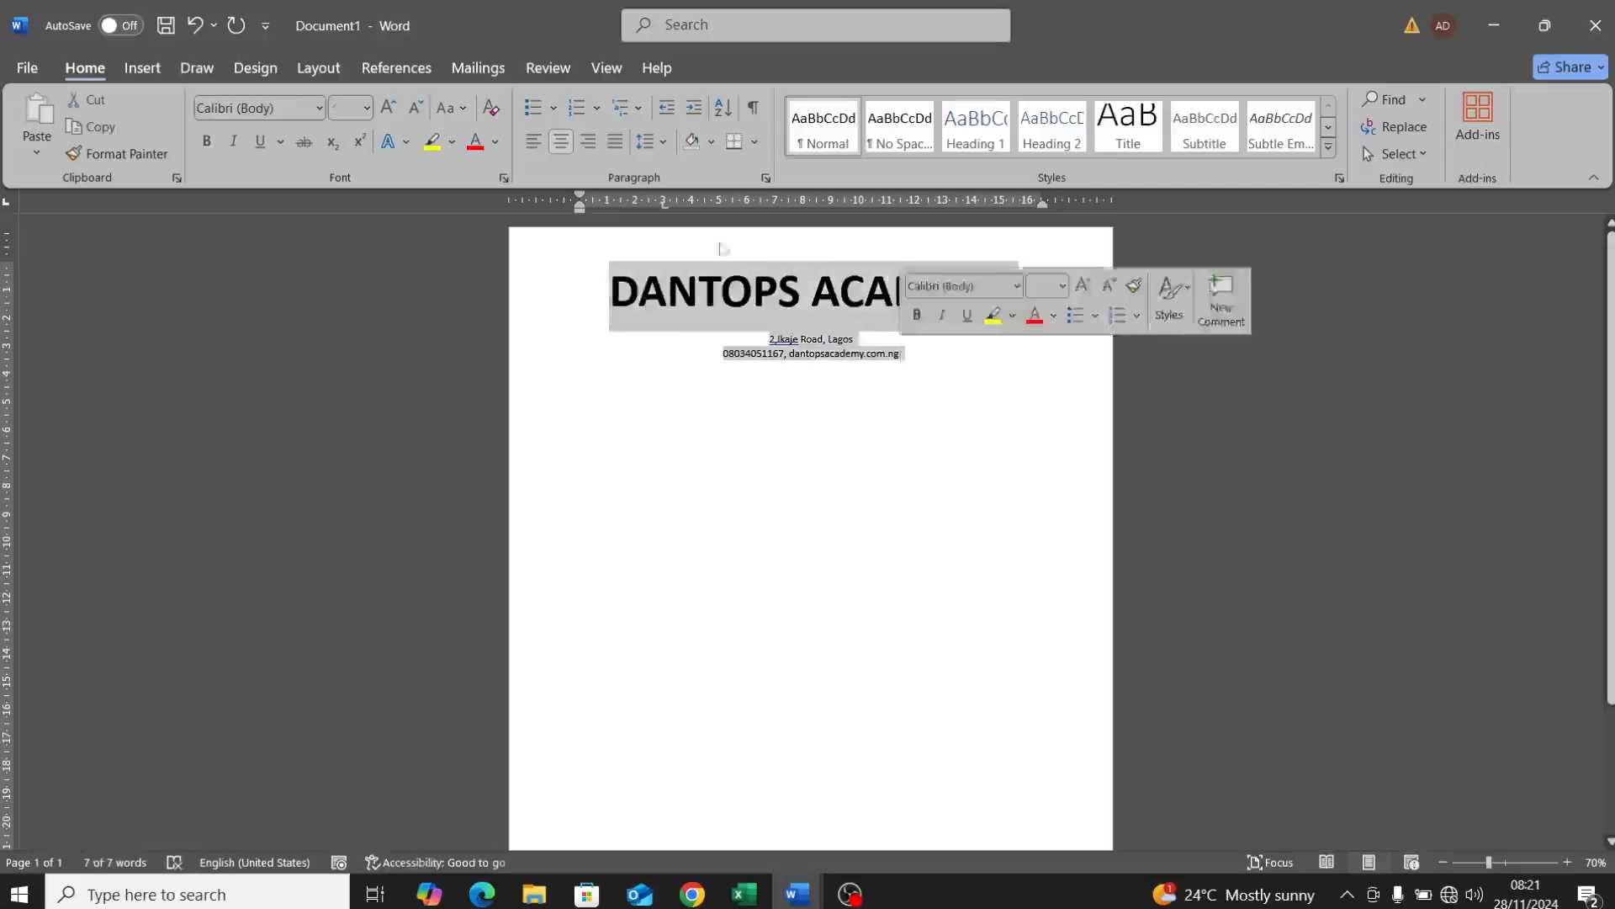
pyautogui.click(661, 145)
pyautogui.click(695, 405)
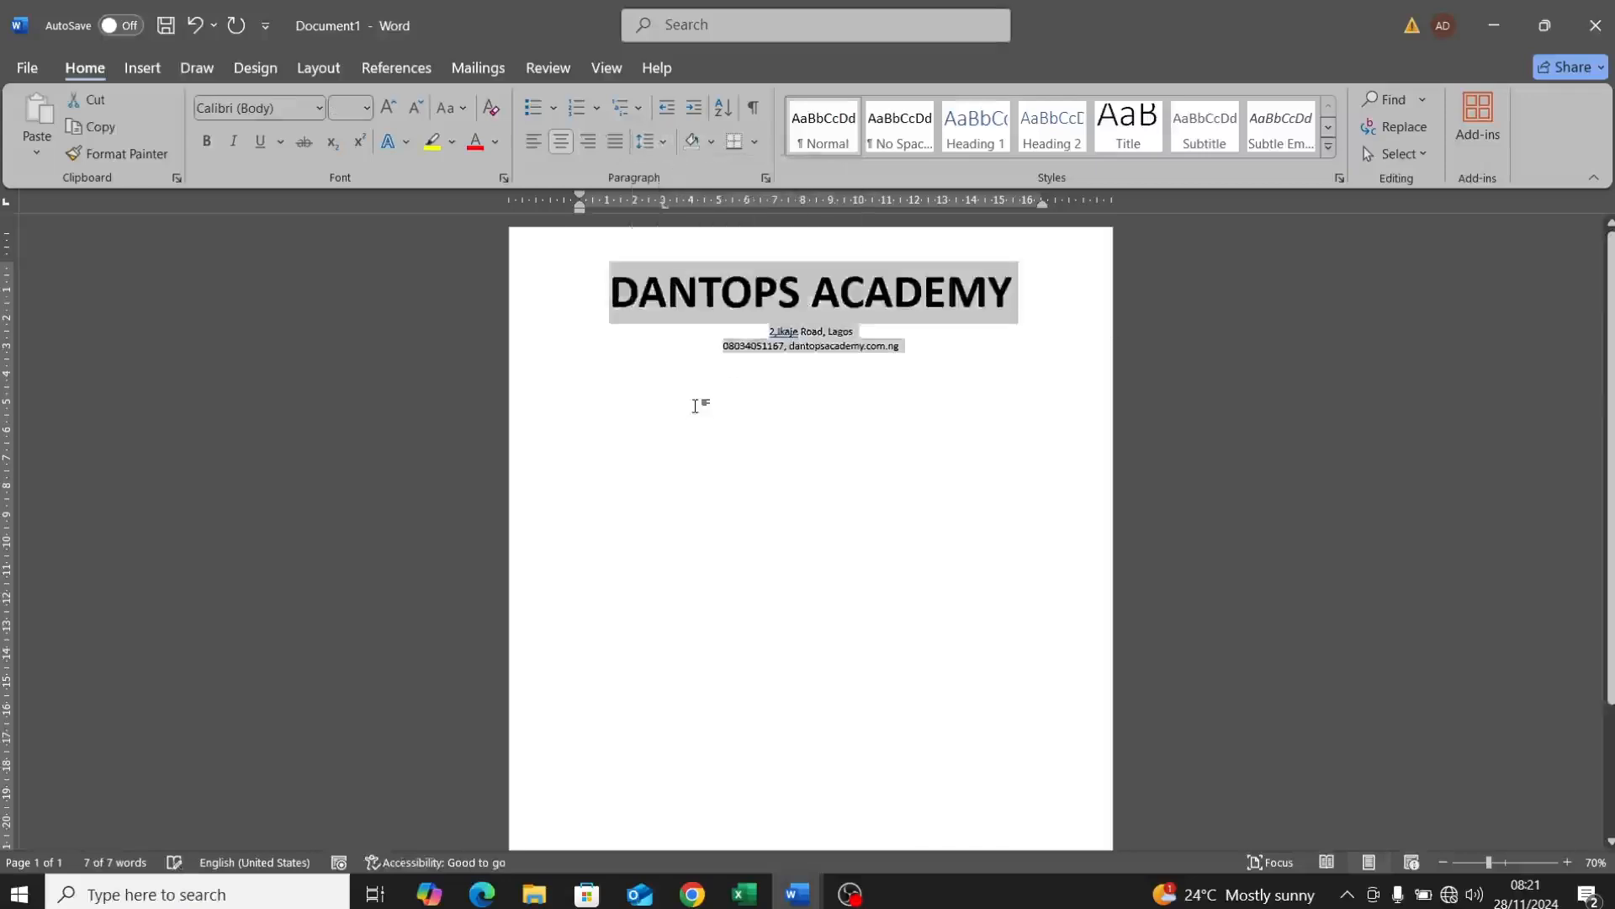
pyautogui.click(751, 309)
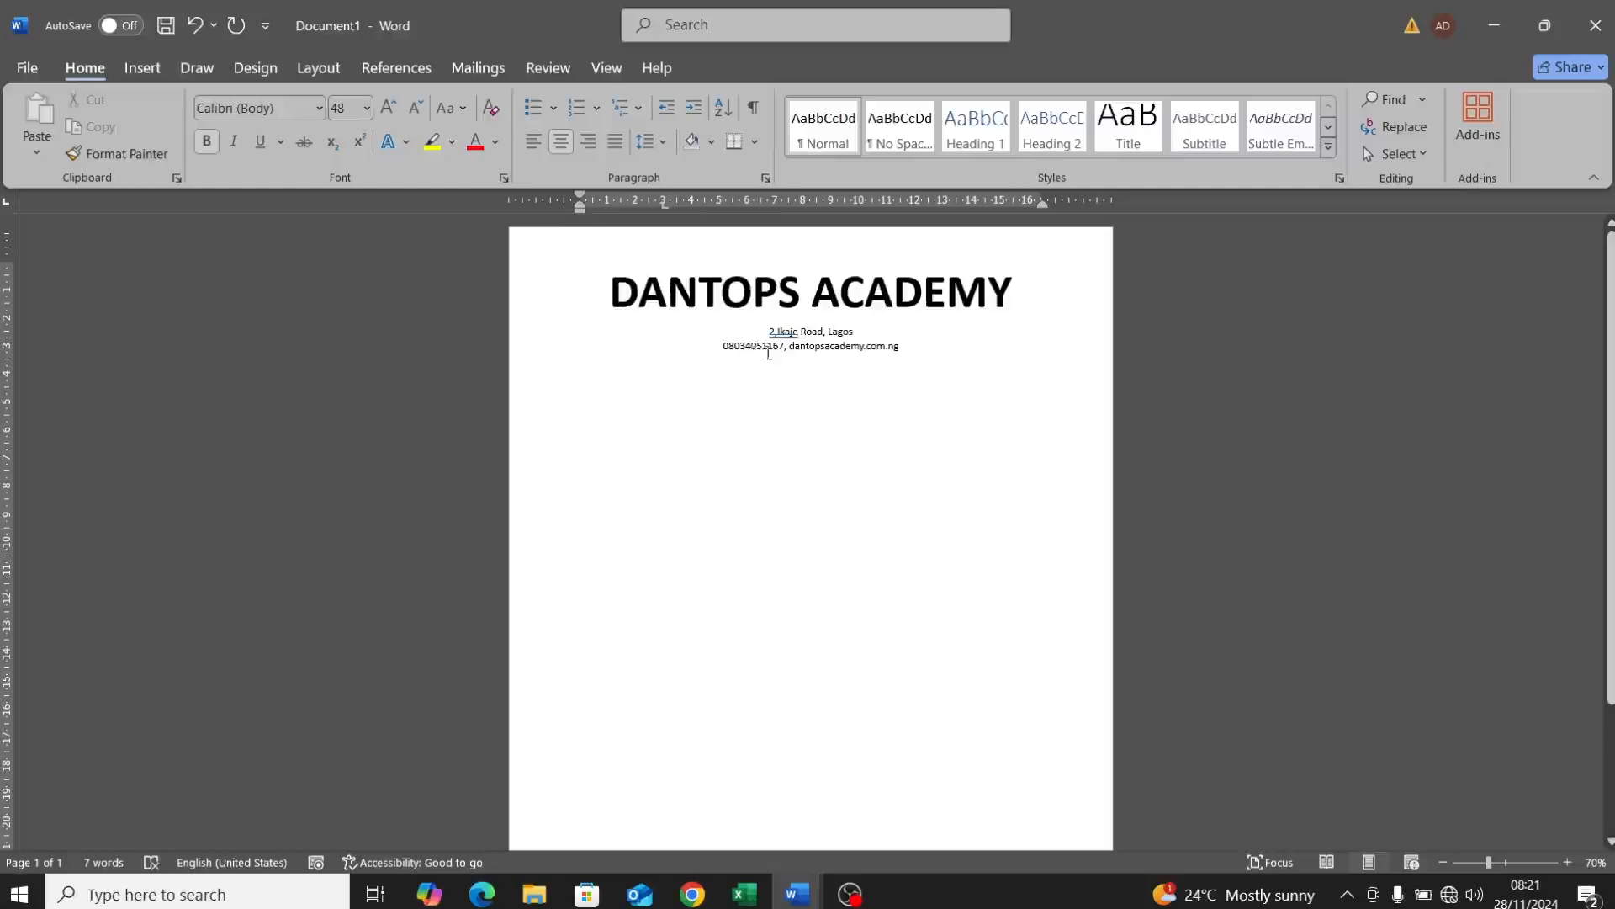
# Step: Enlarge both address lines to 16 pt
pyautogui.moveTo(768, 332); pyautogui.dragTo(924, 347)
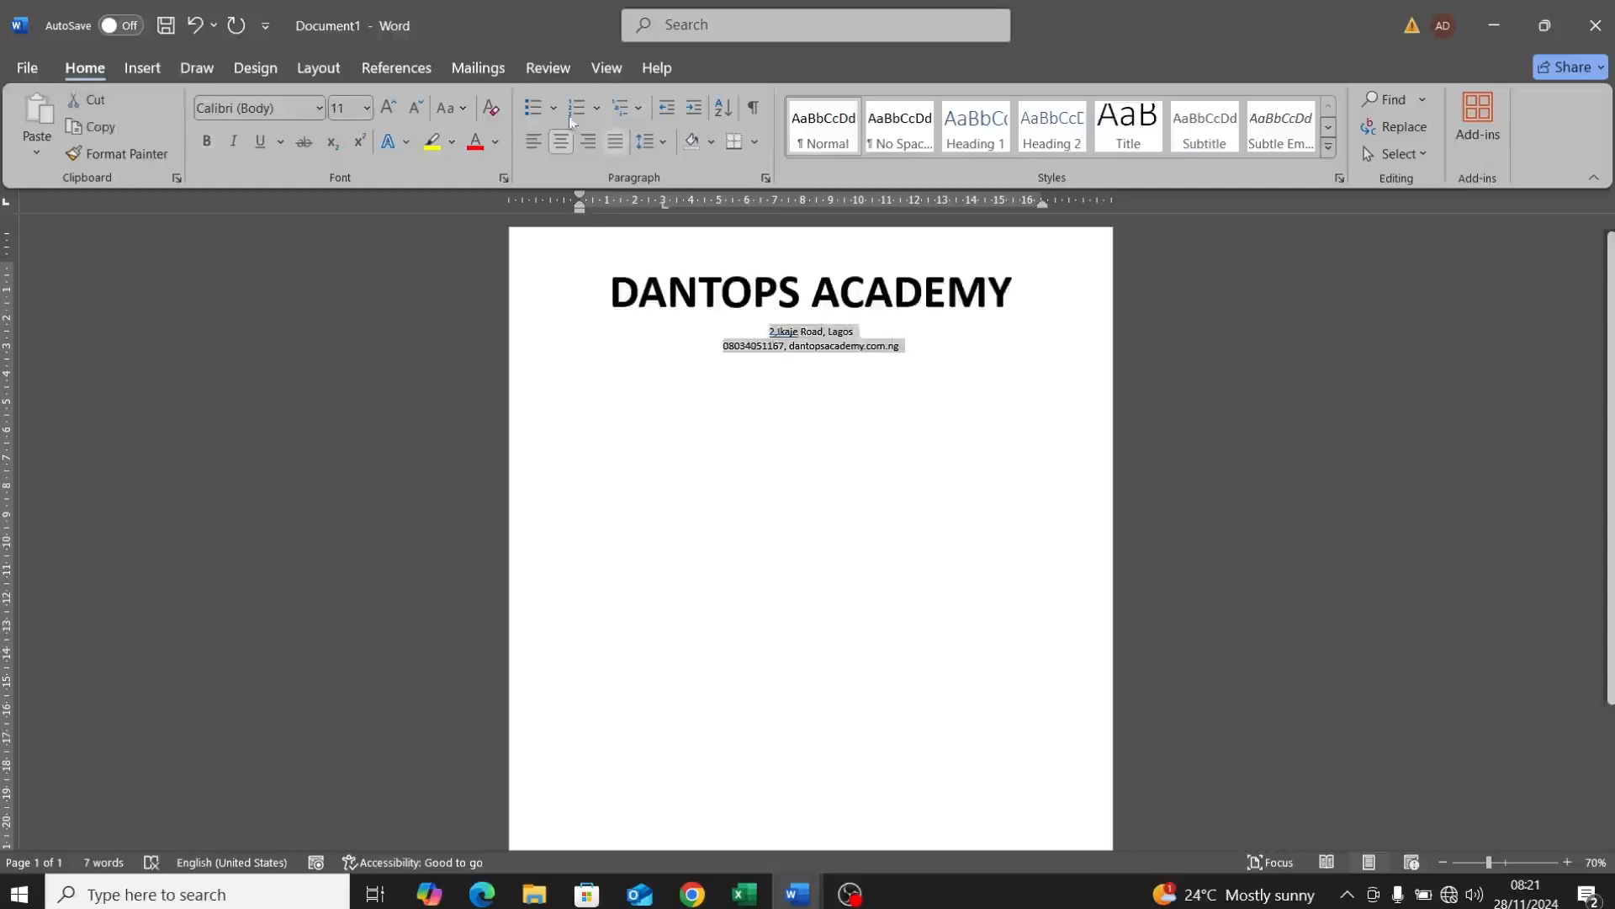
pyautogui.click(390, 109)
pyautogui.click(391, 109)
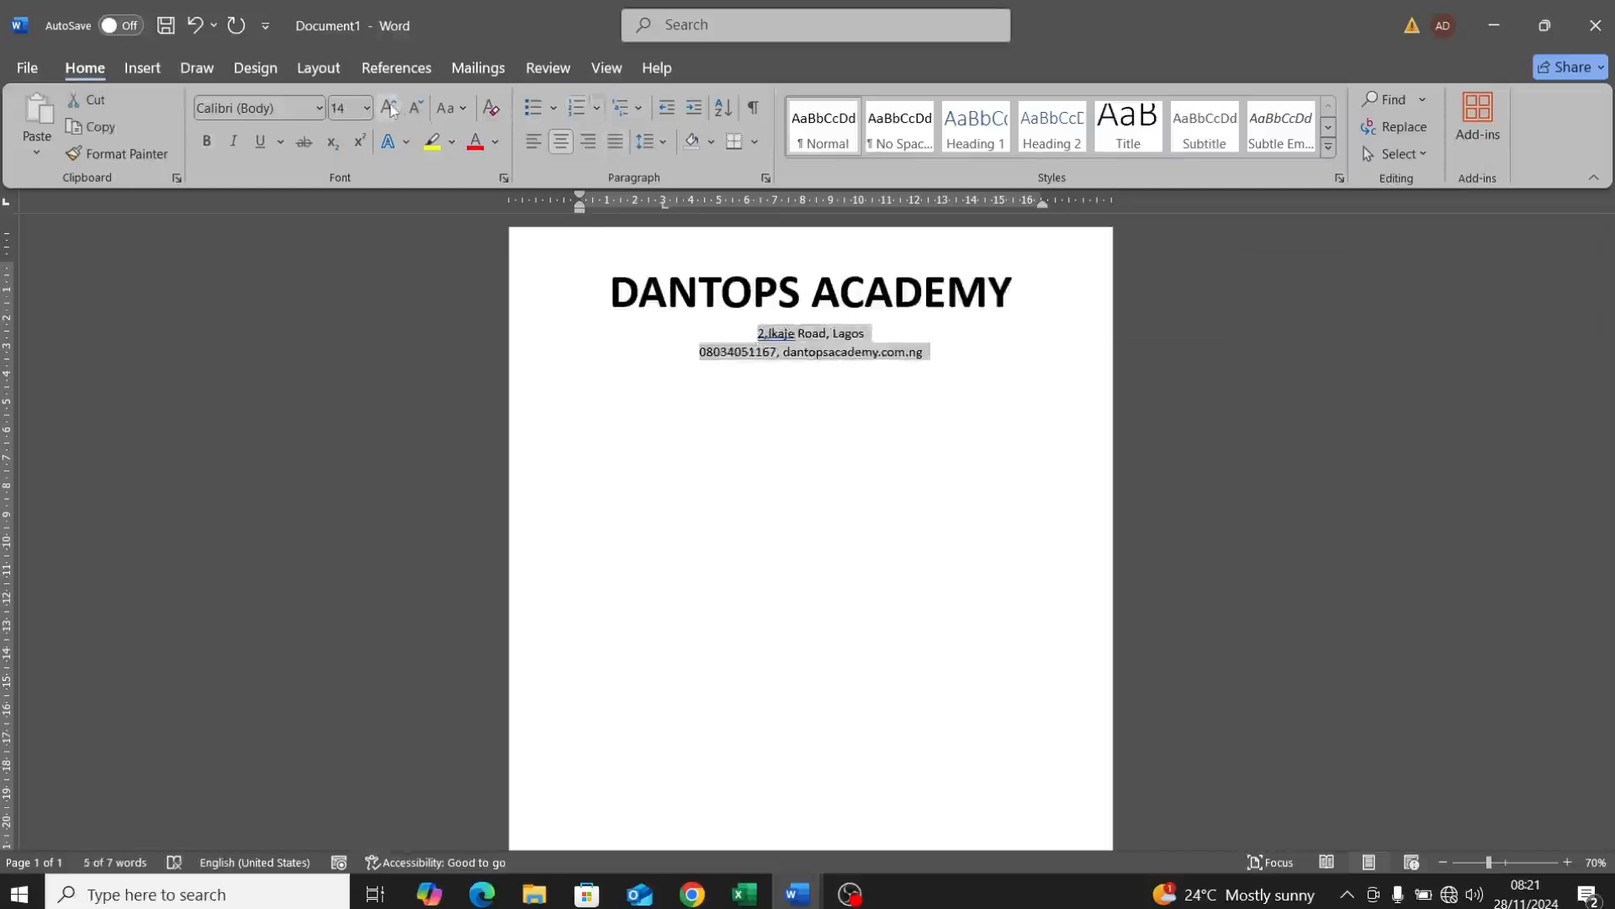
pyautogui.click(390, 109)
pyautogui.click(661, 337)
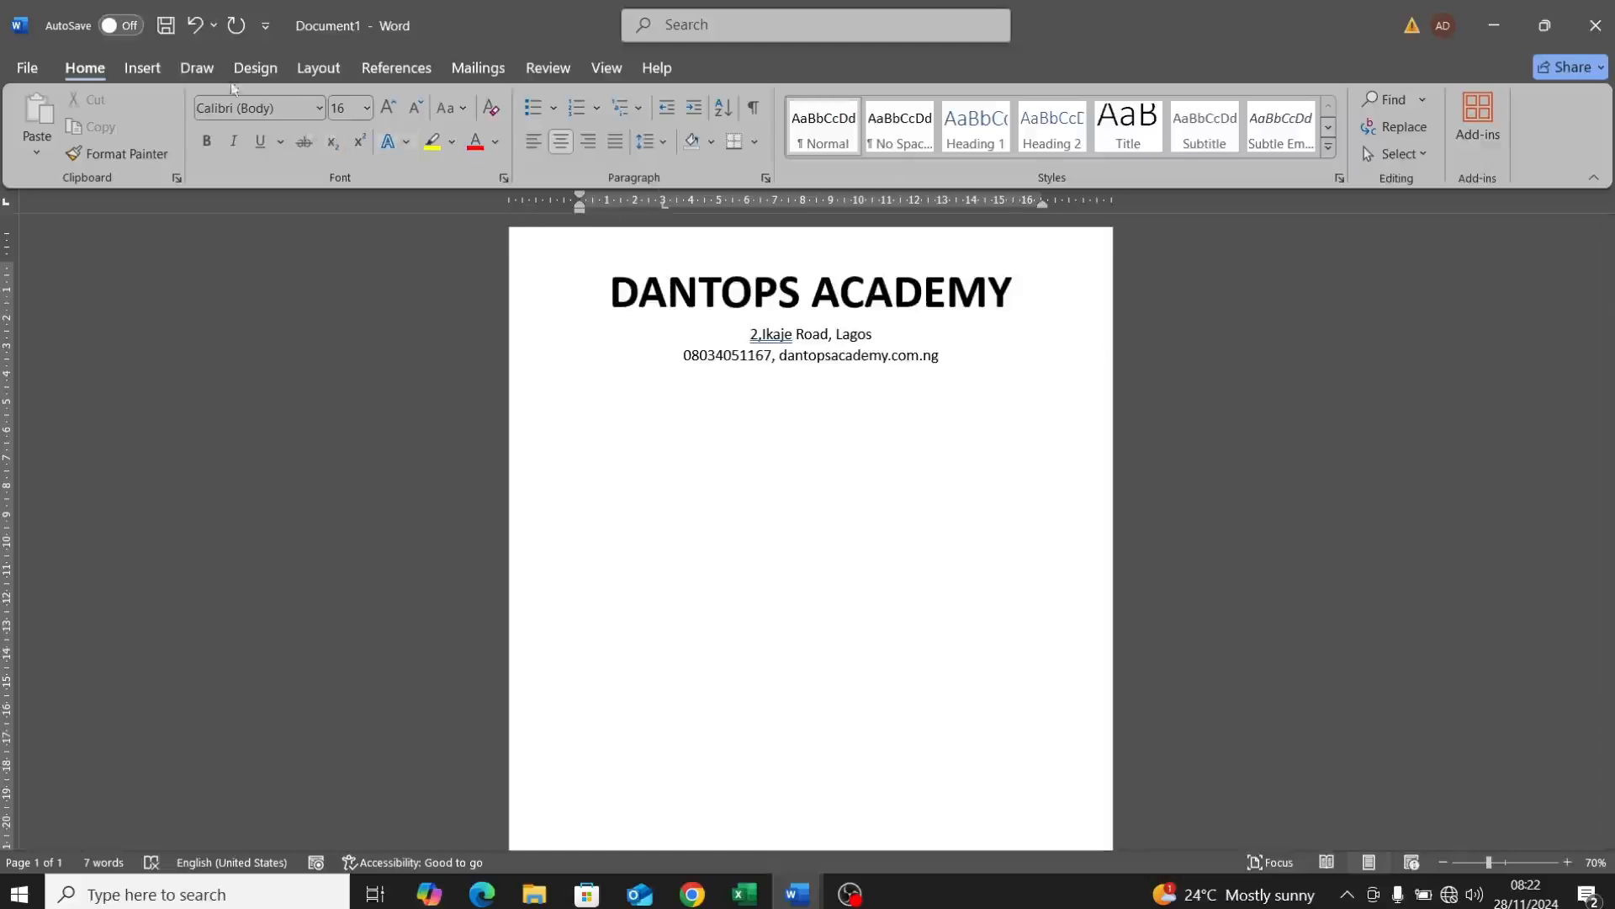
# Step: Draw a rectangle across the page top over the header, widen it to the left edge, and set No Fill
pyautogui.click(143, 70)
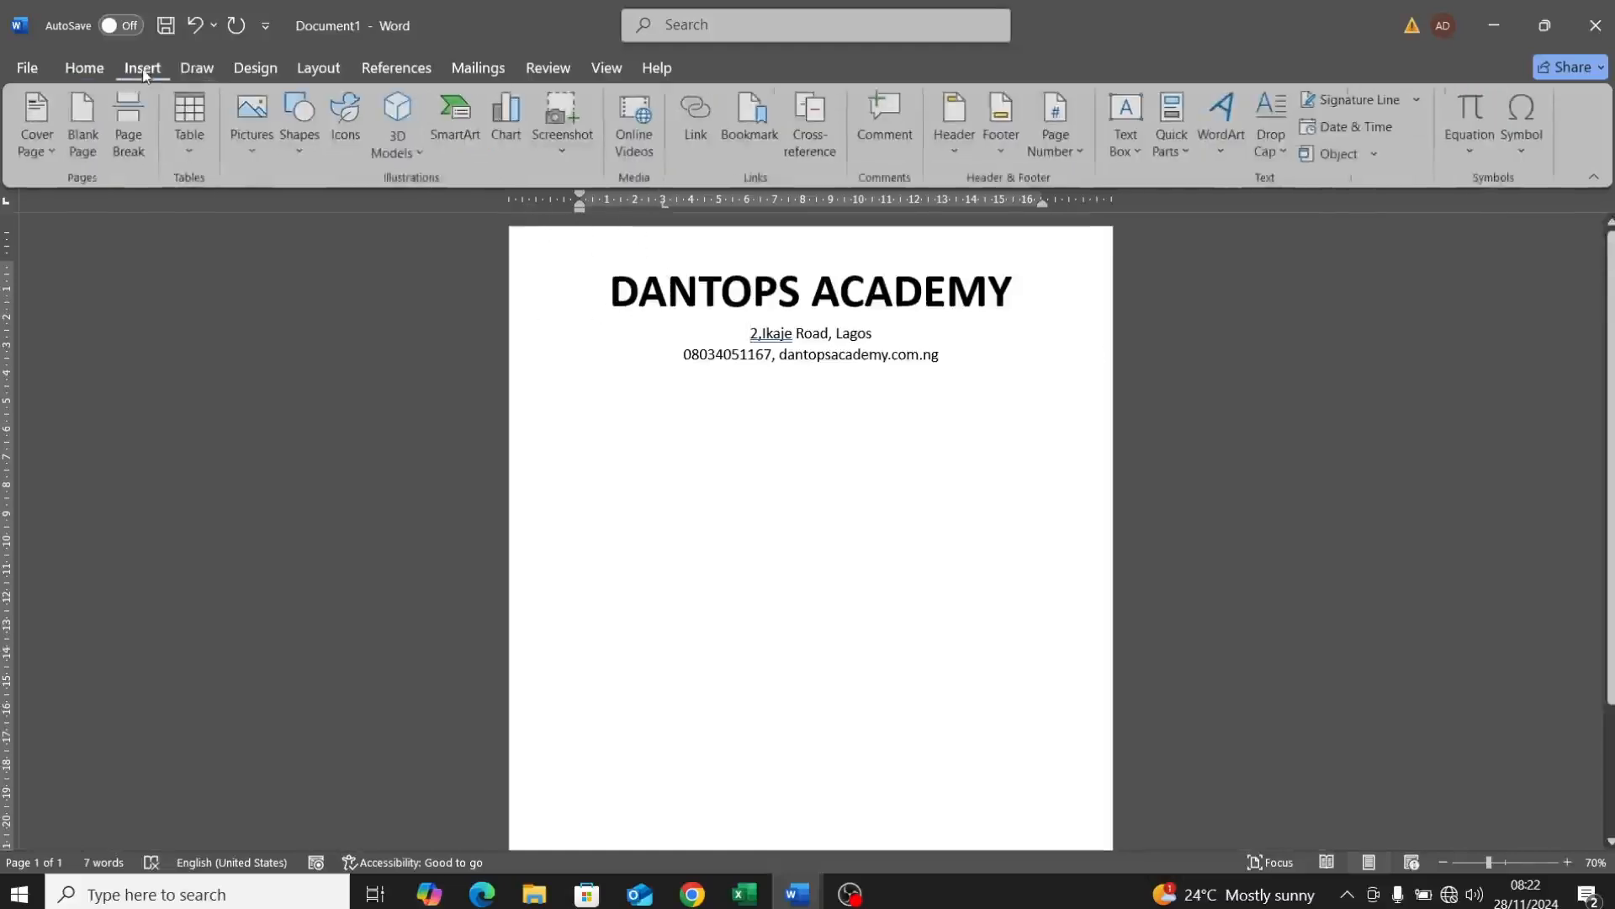
pyautogui.click(300, 139)
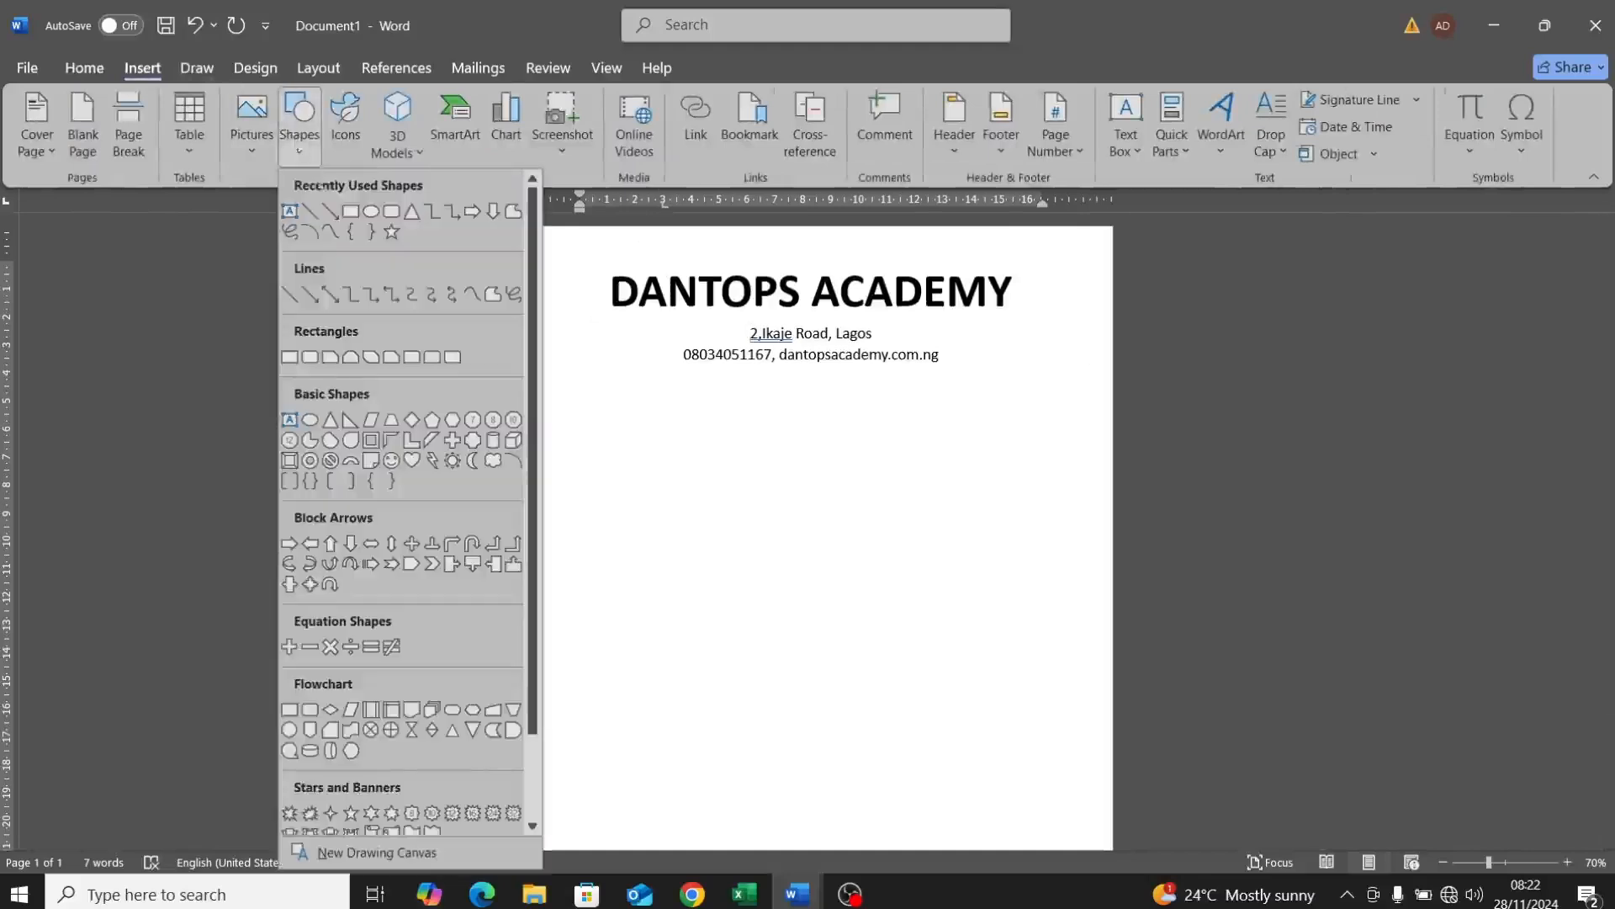
pyautogui.click(348, 210)
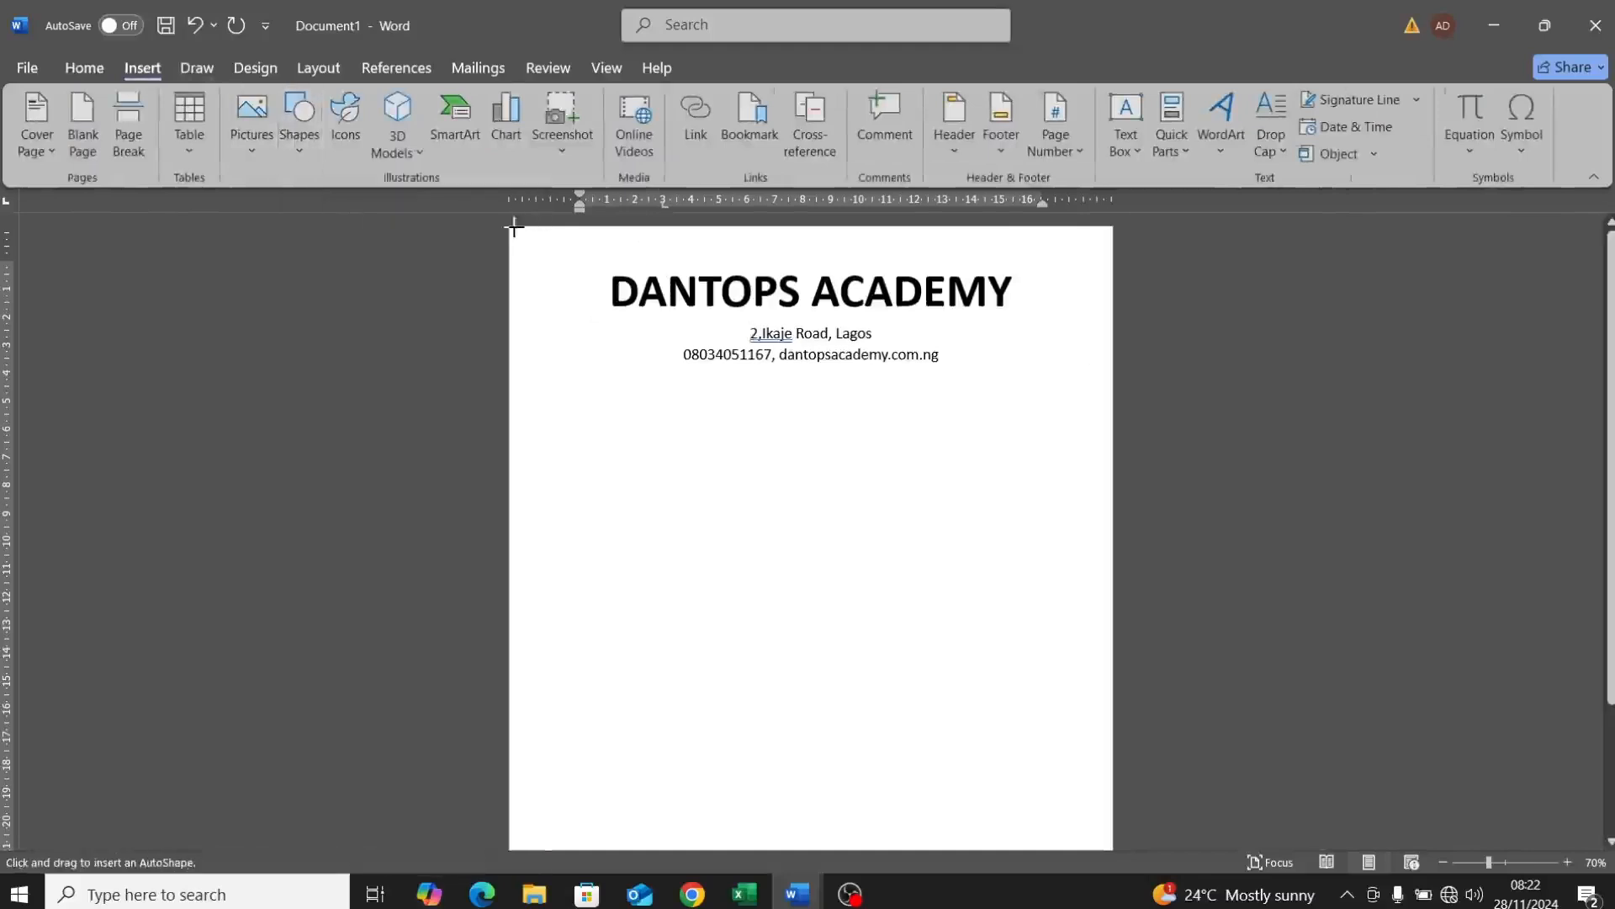
pyautogui.moveTo(514, 228); pyautogui.dragTo(1112, 375)
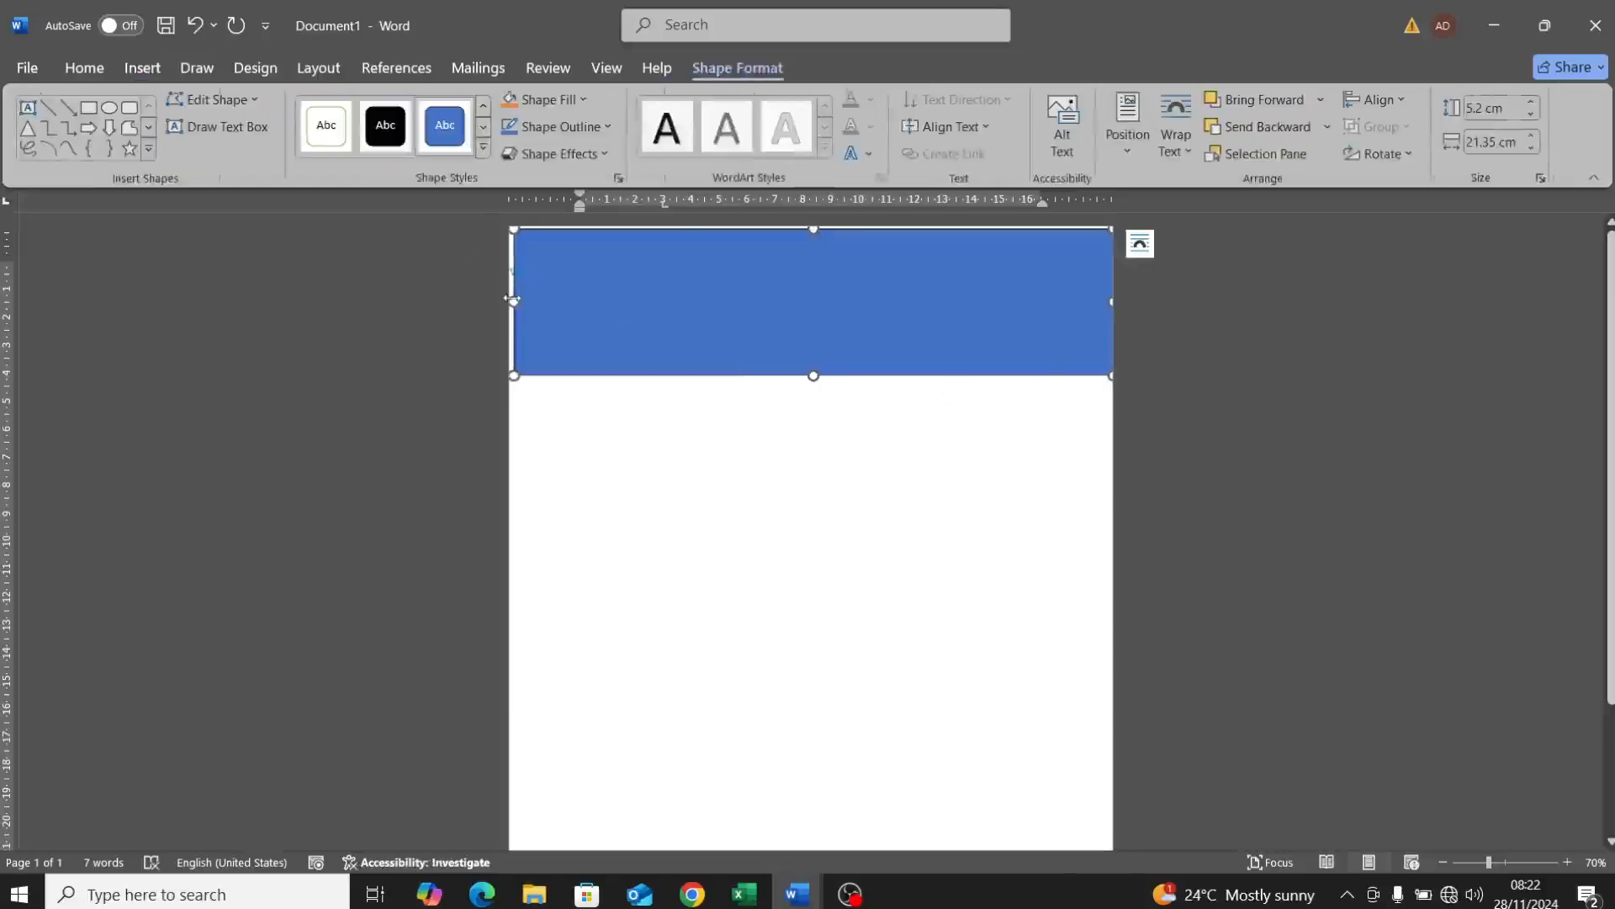
pyautogui.moveTo(507, 300); pyautogui.dragTo(494, 303)
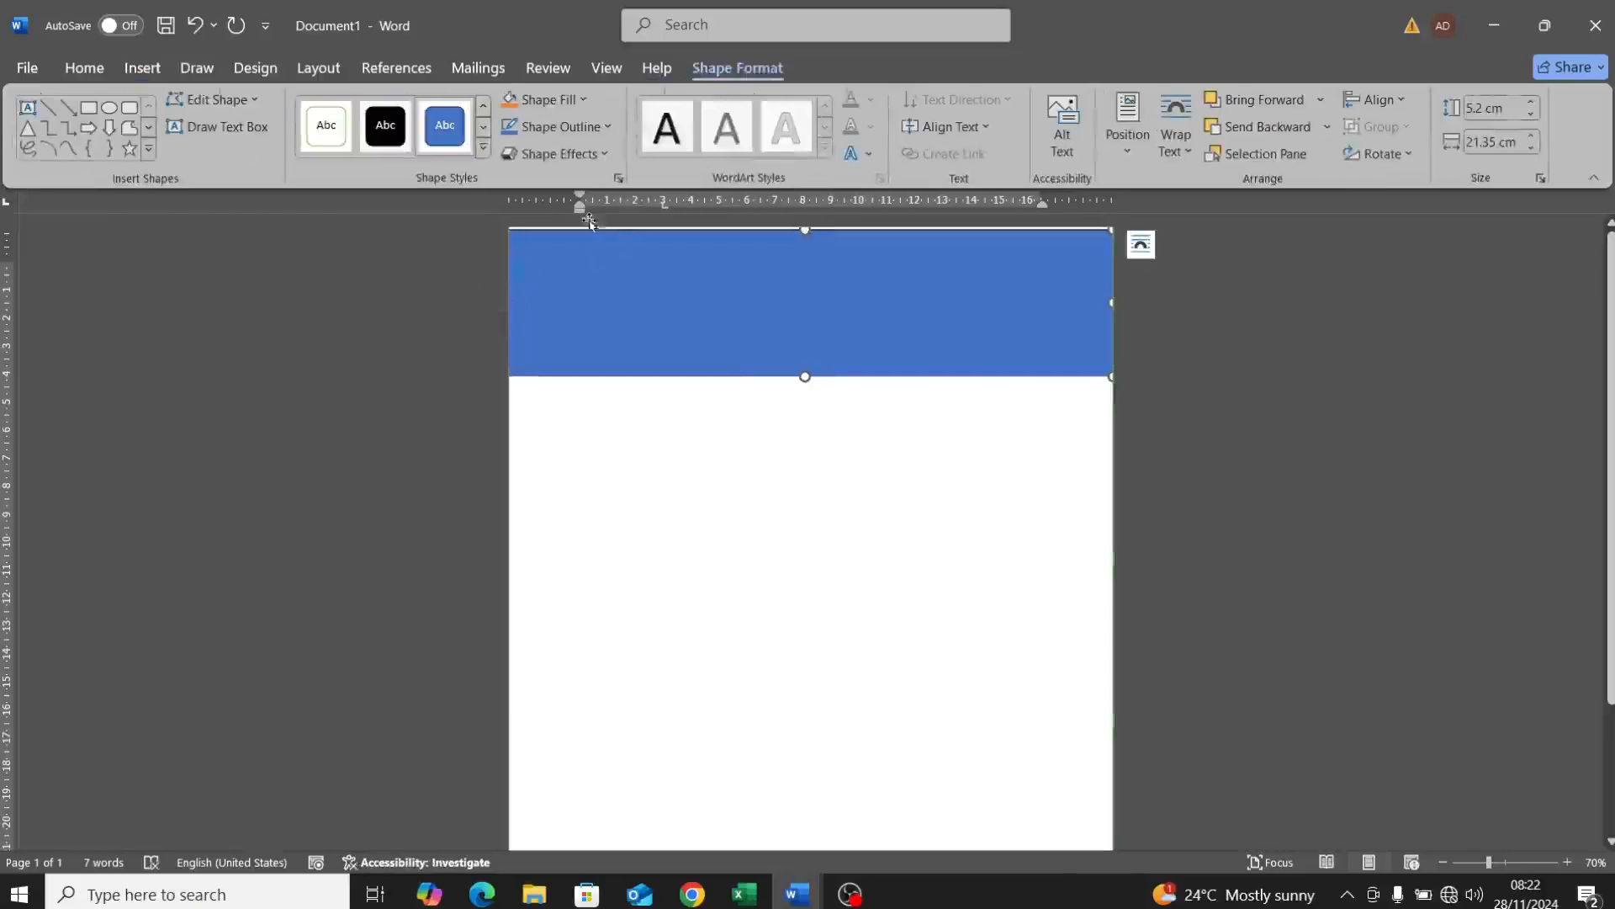
pyautogui.click(580, 104)
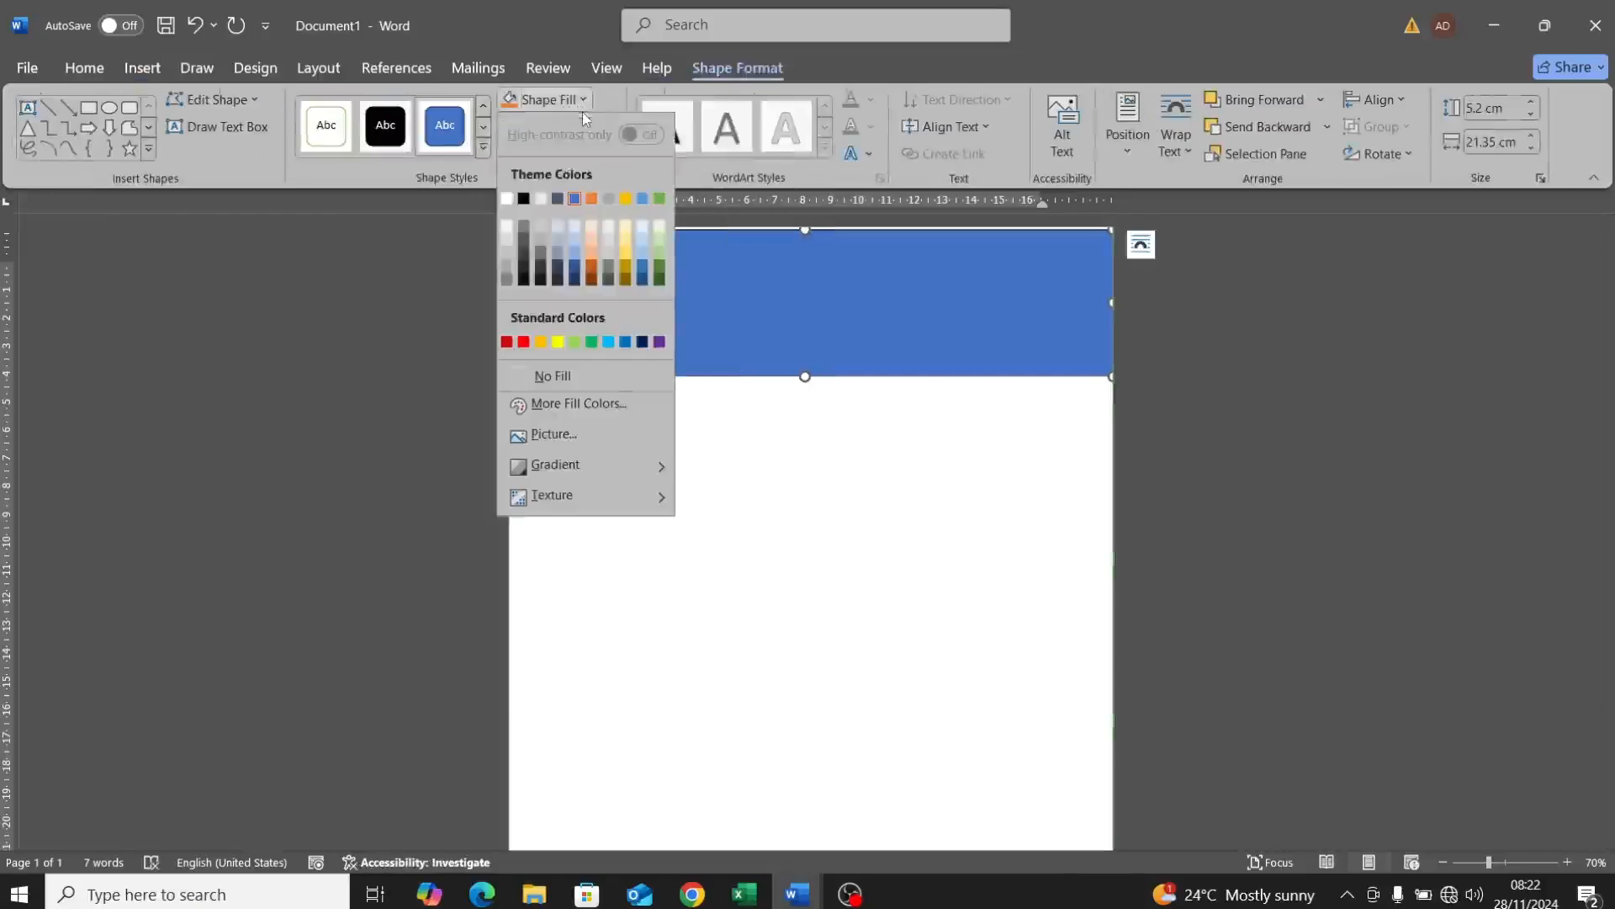
pyautogui.click(572, 376)
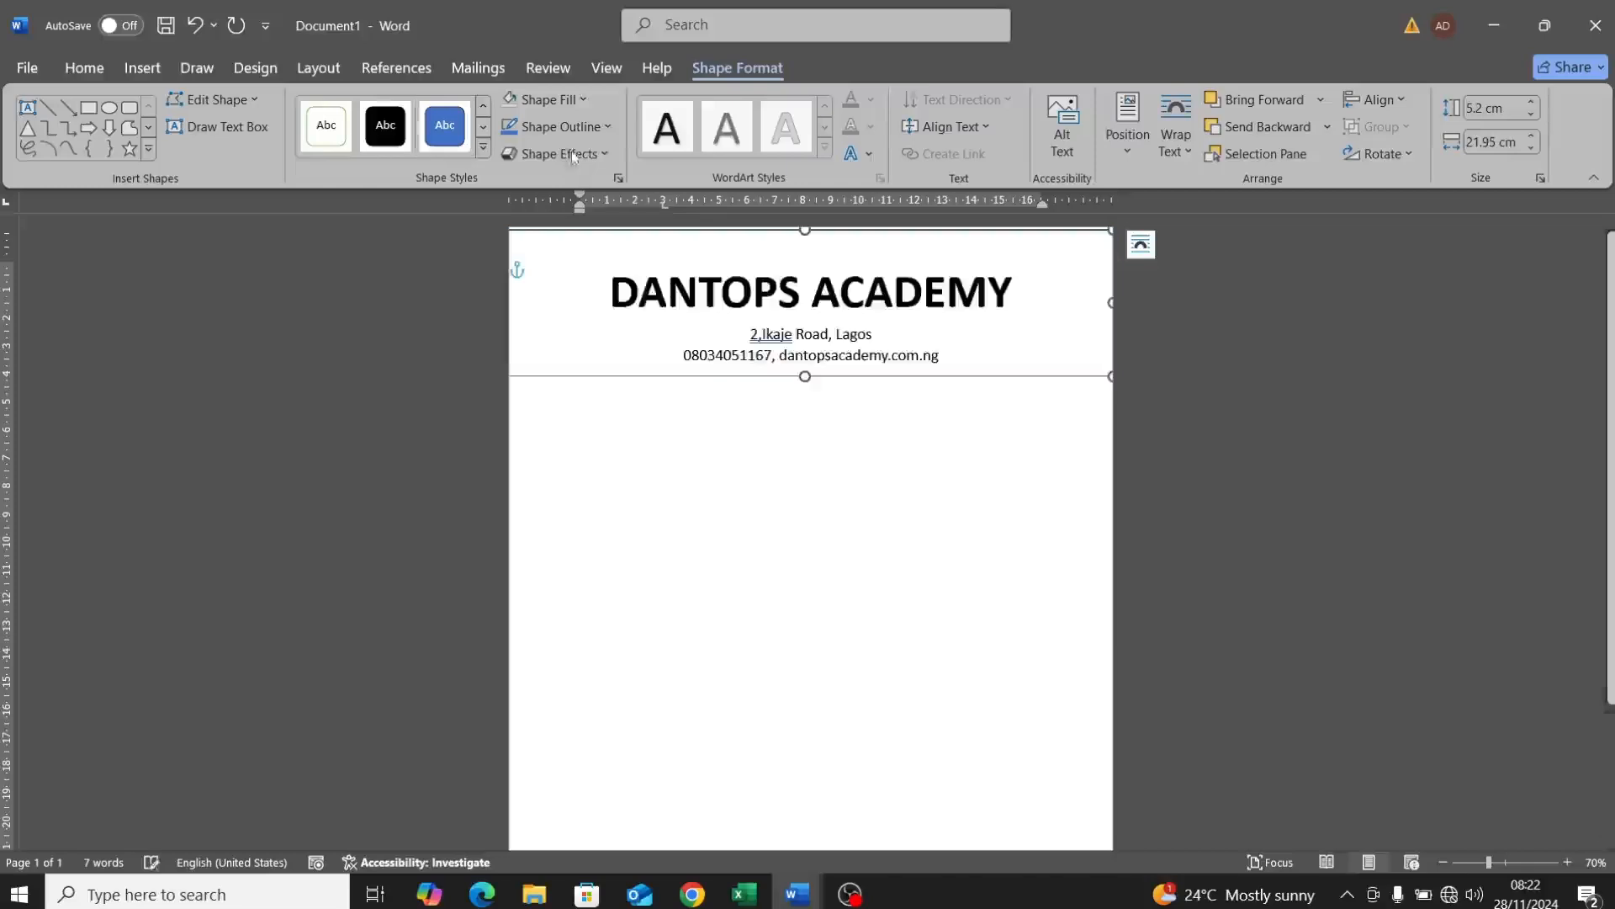
# Step: Fill the header rectangle with dark navy and remove its outline
pyautogui.click(534, 106)
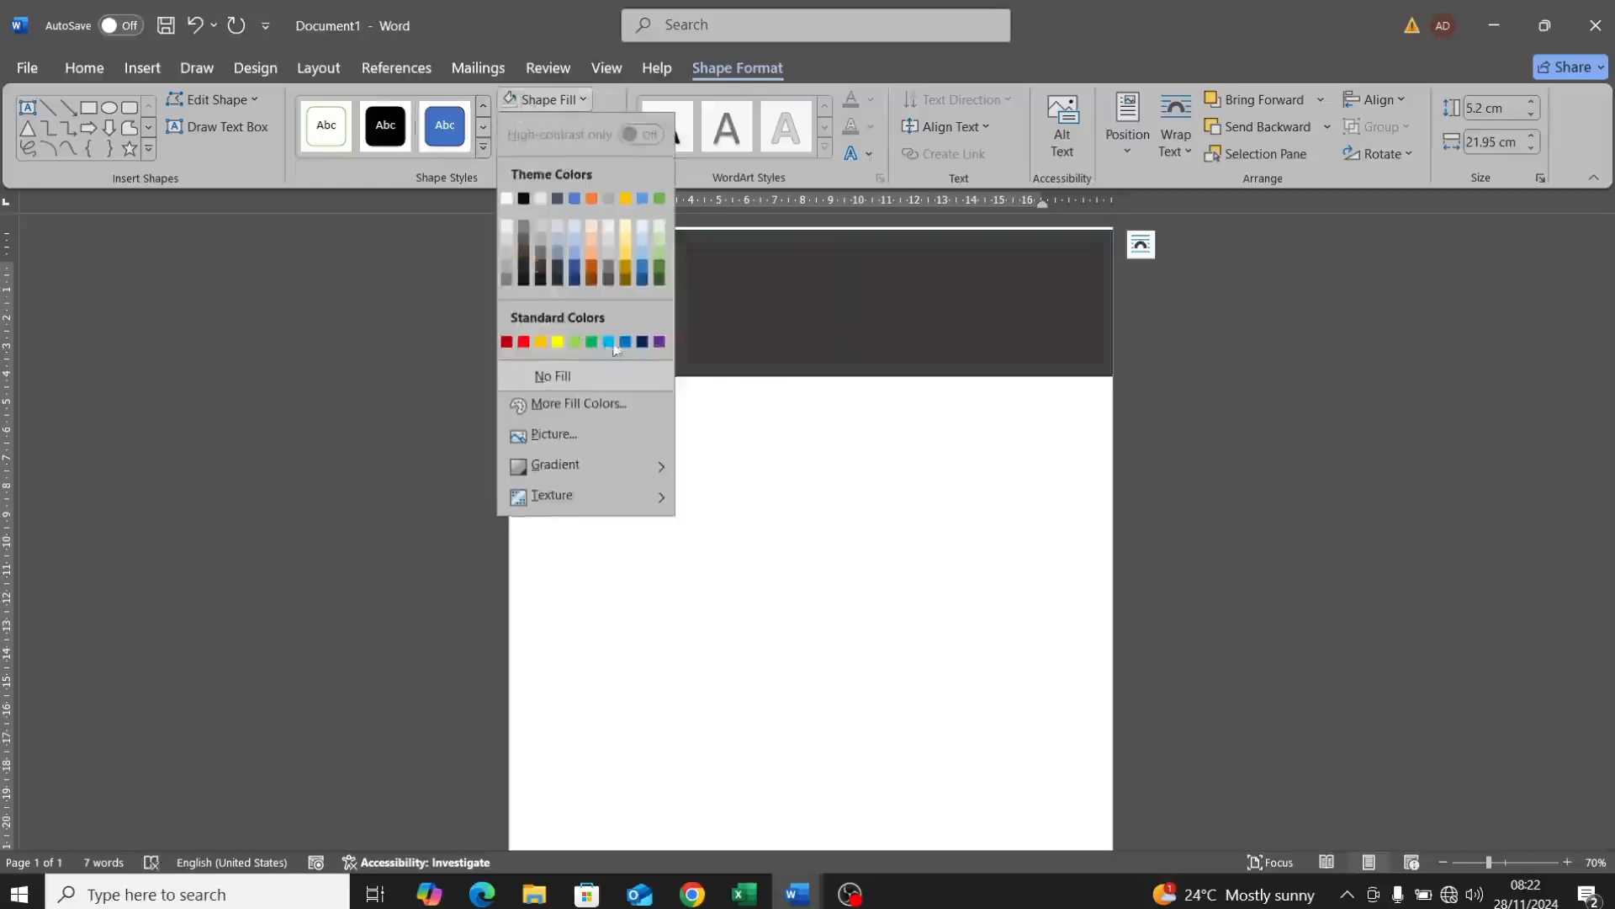
pyautogui.click(642, 343)
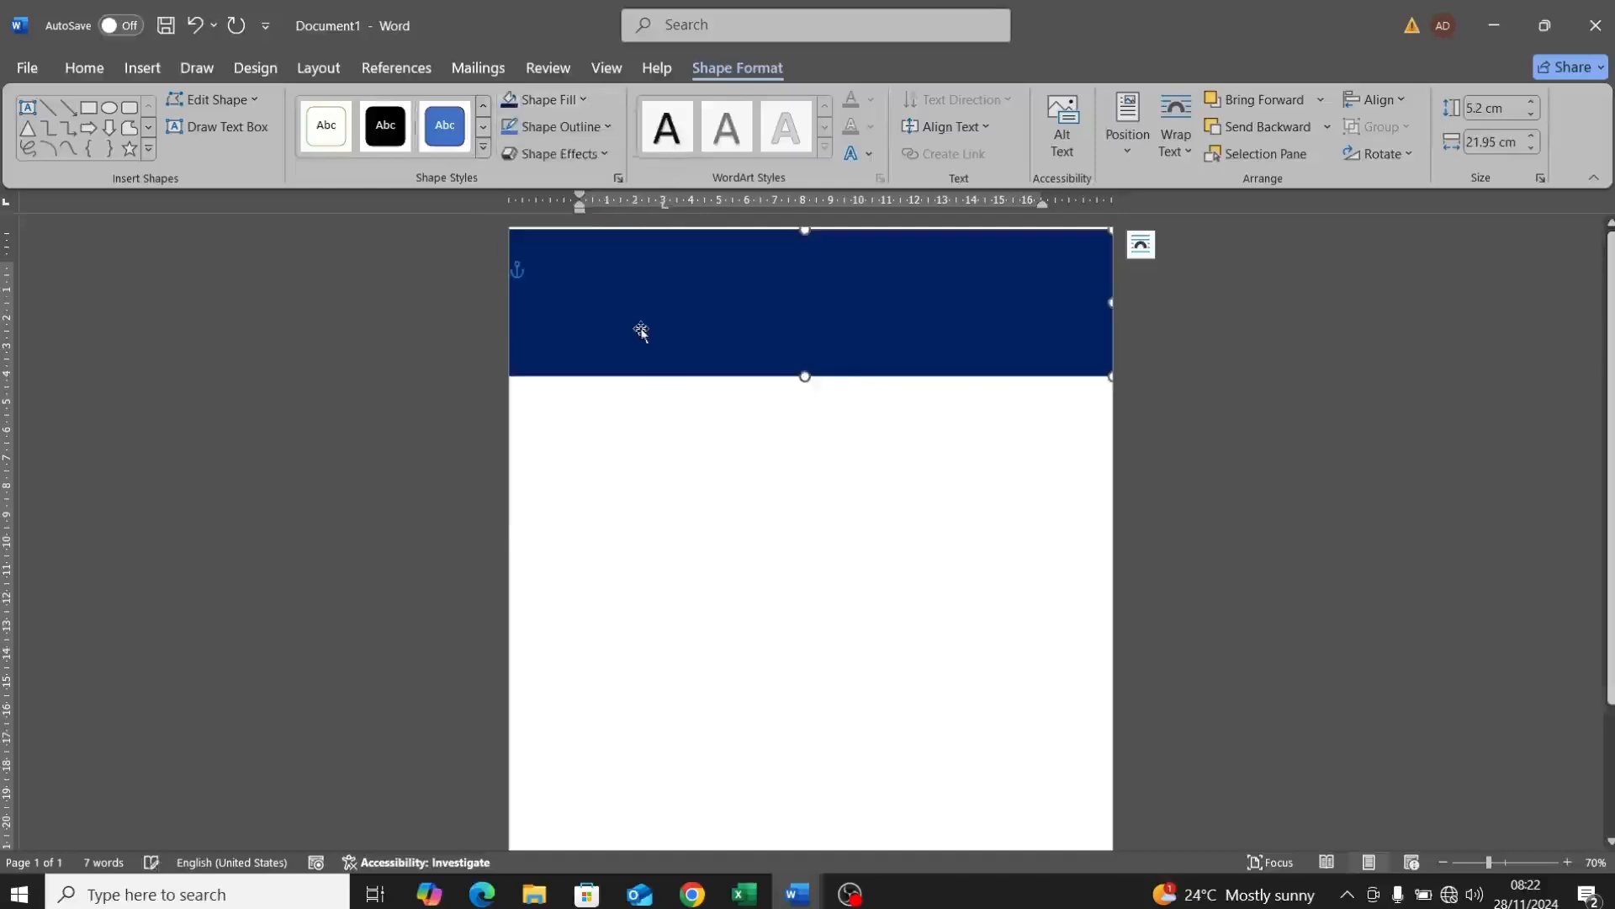
pyautogui.click(609, 128)
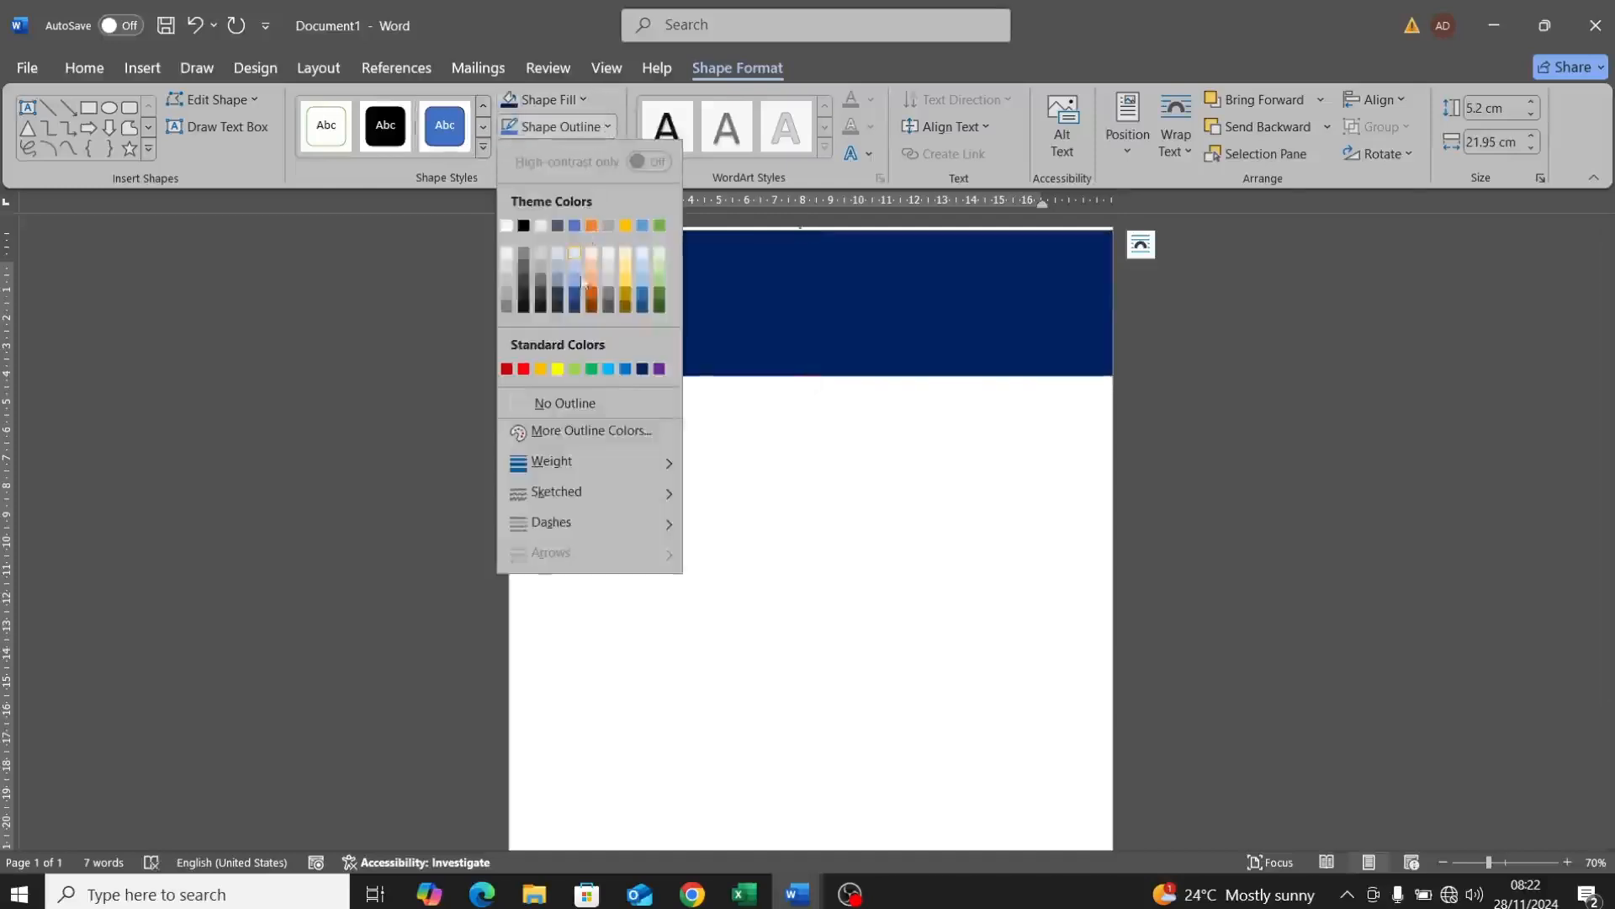
pyautogui.click(589, 401)
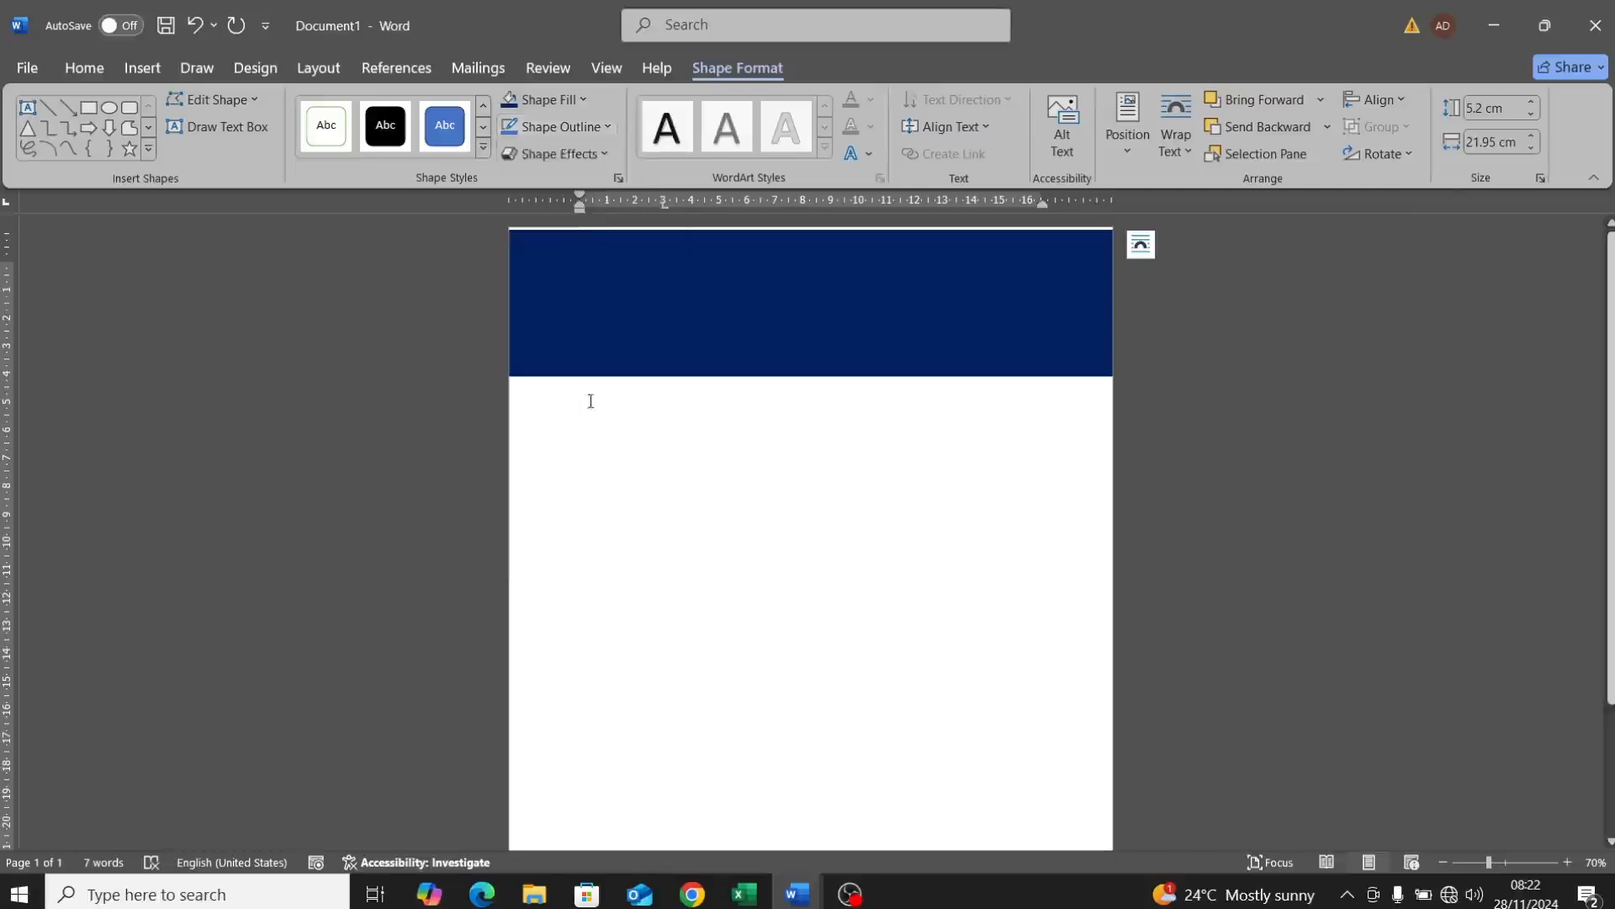
# Step: Send the navy rectangle behind the text and drag it to the top of the page
pyautogui.rightClick(628, 310)
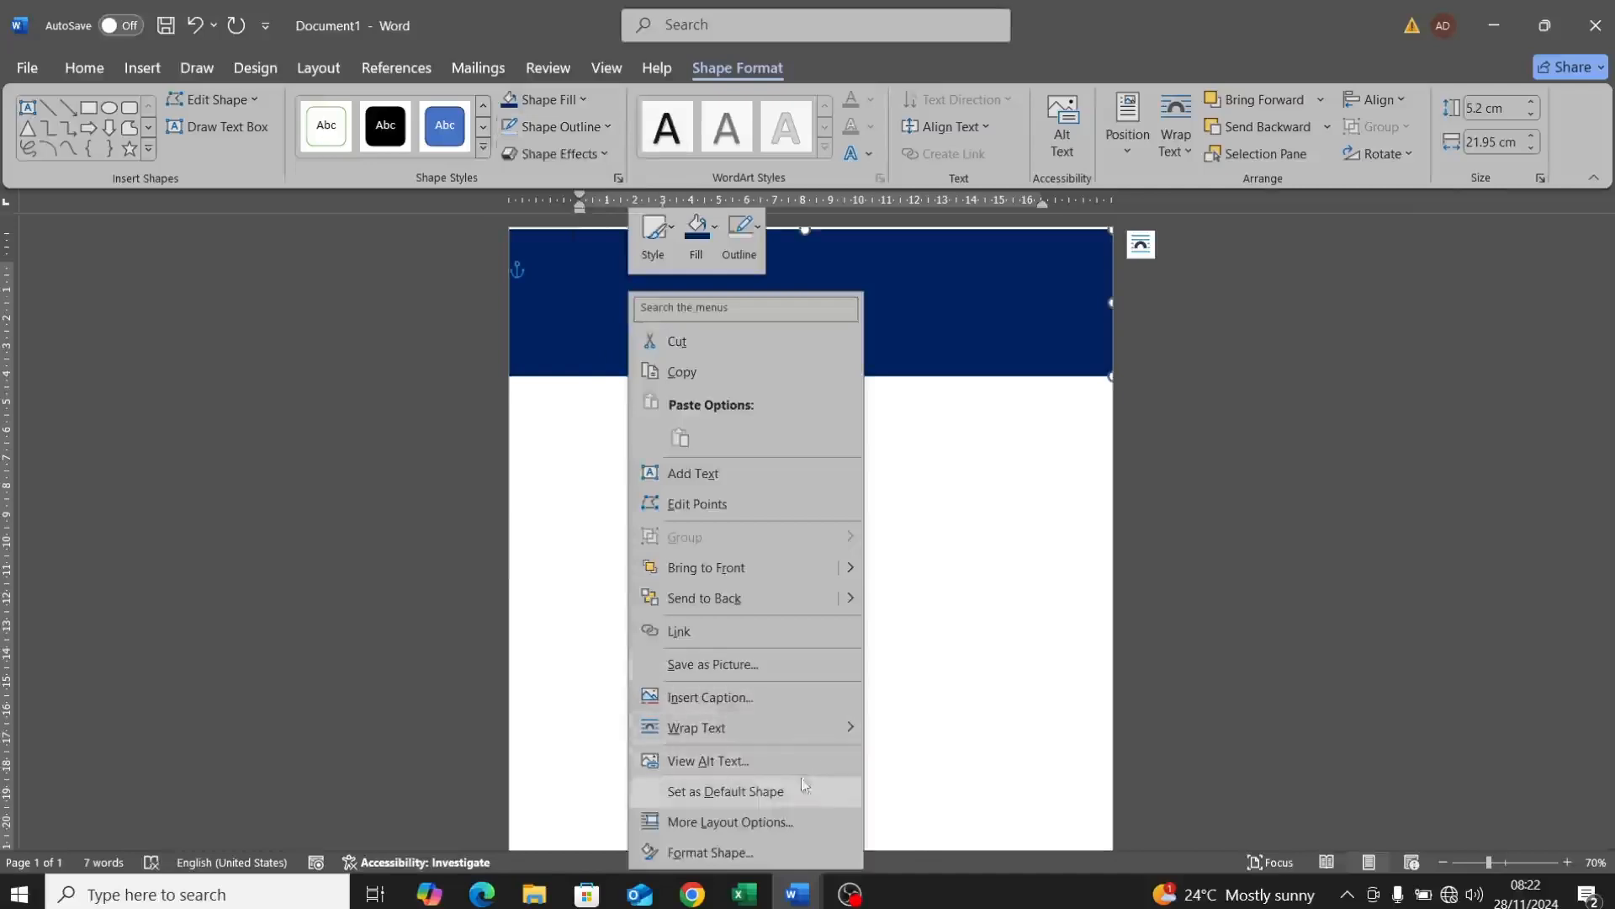
pyautogui.moveTo(851, 606)
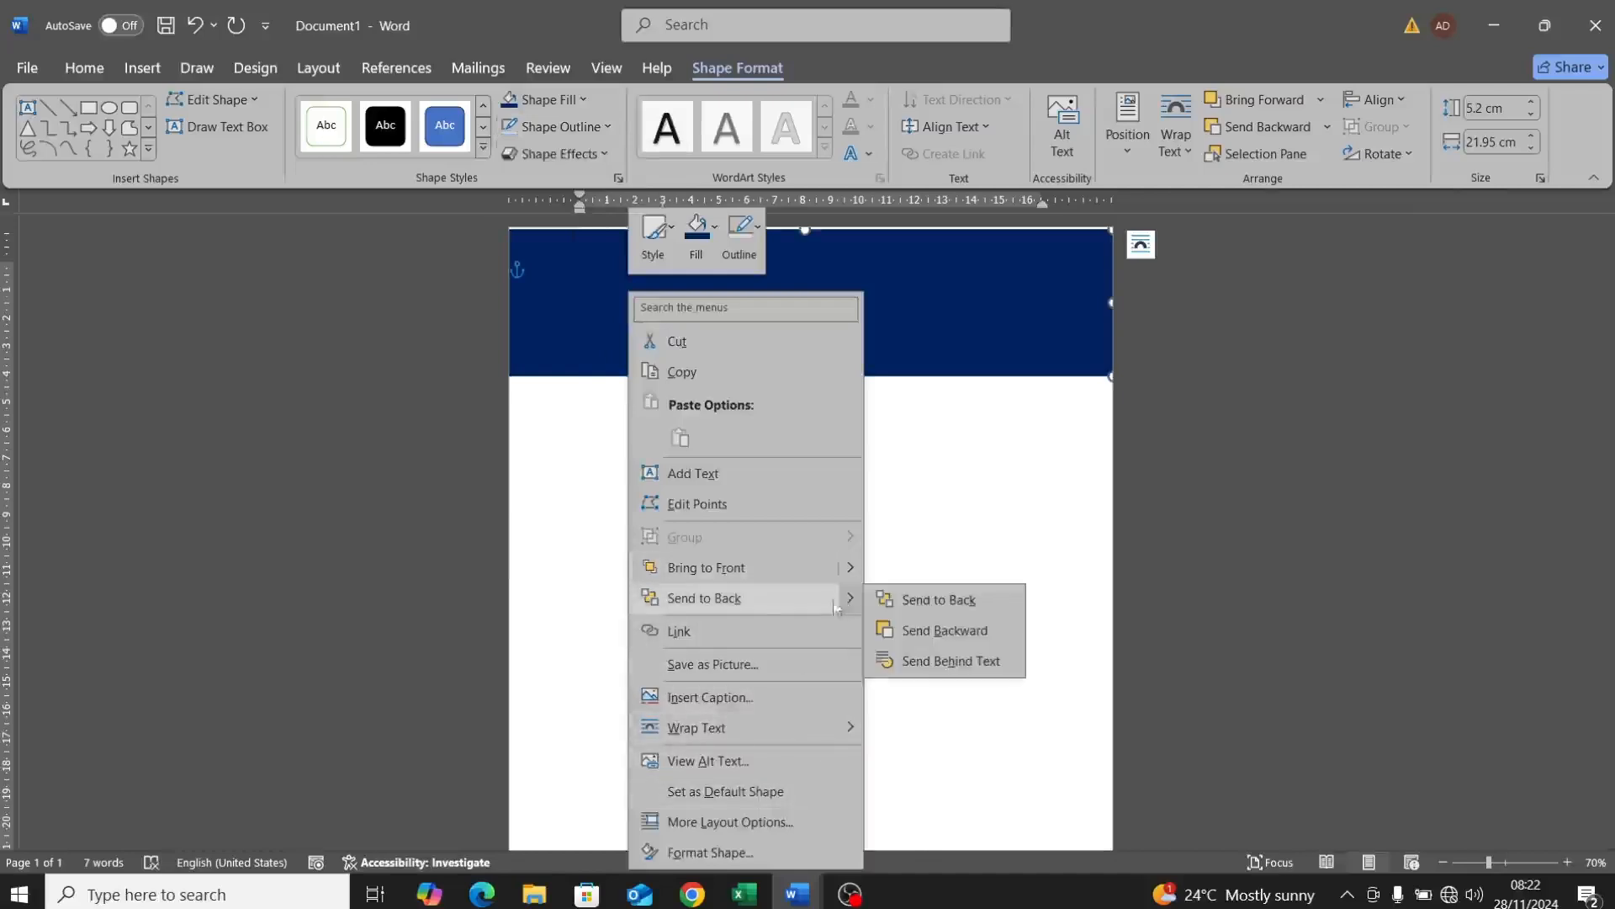
pyautogui.click(791, 604)
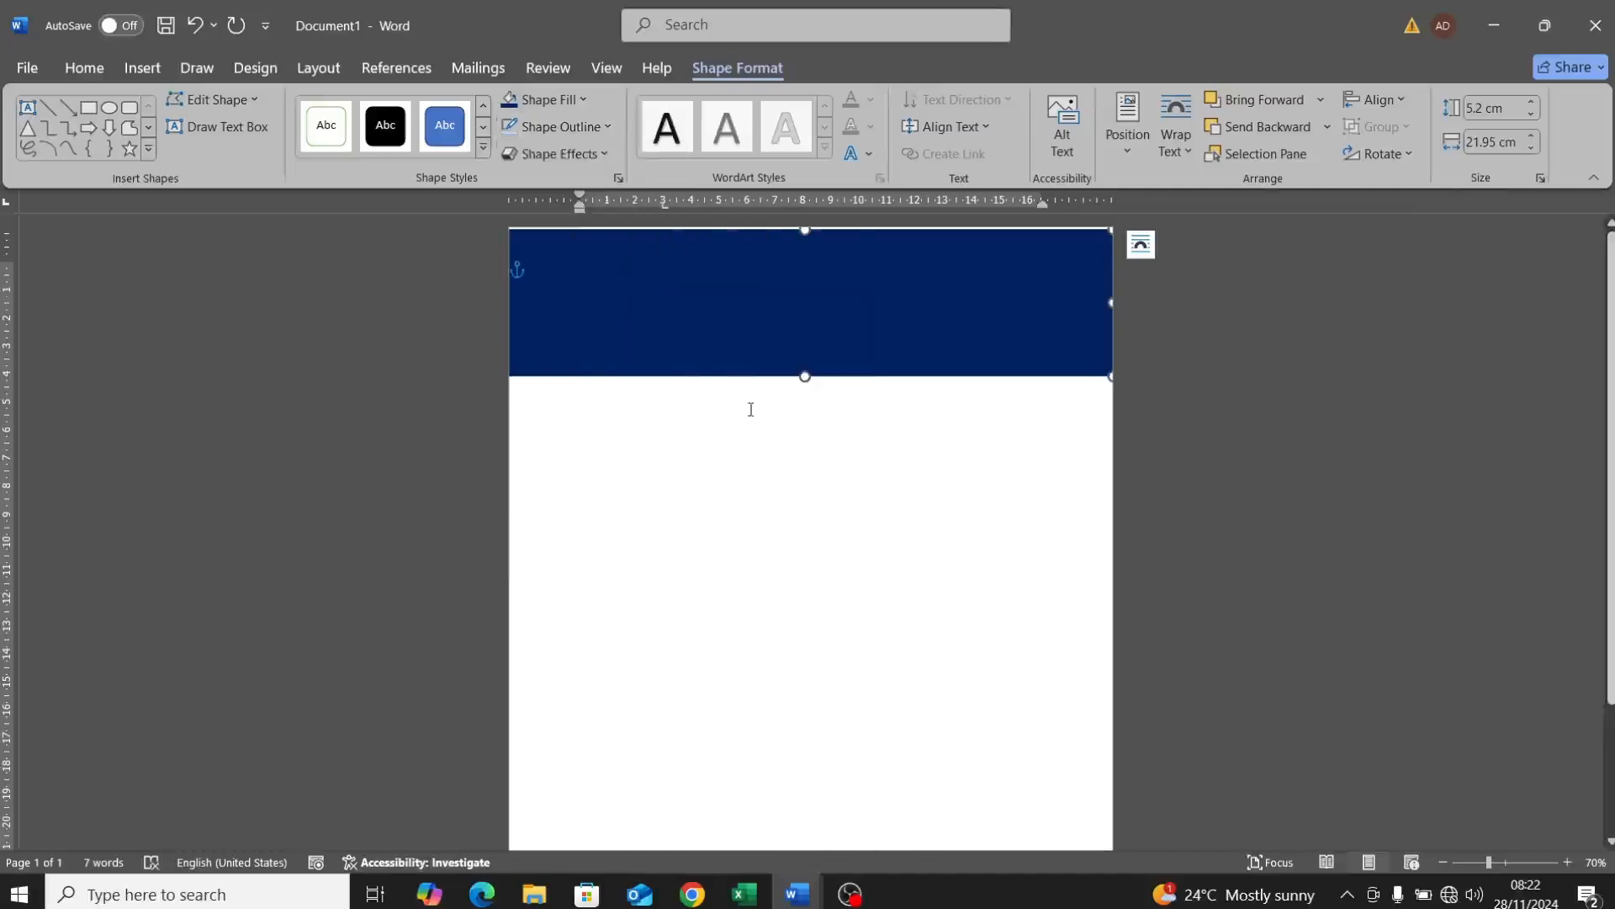
pyautogui.rightClick(704, 283)
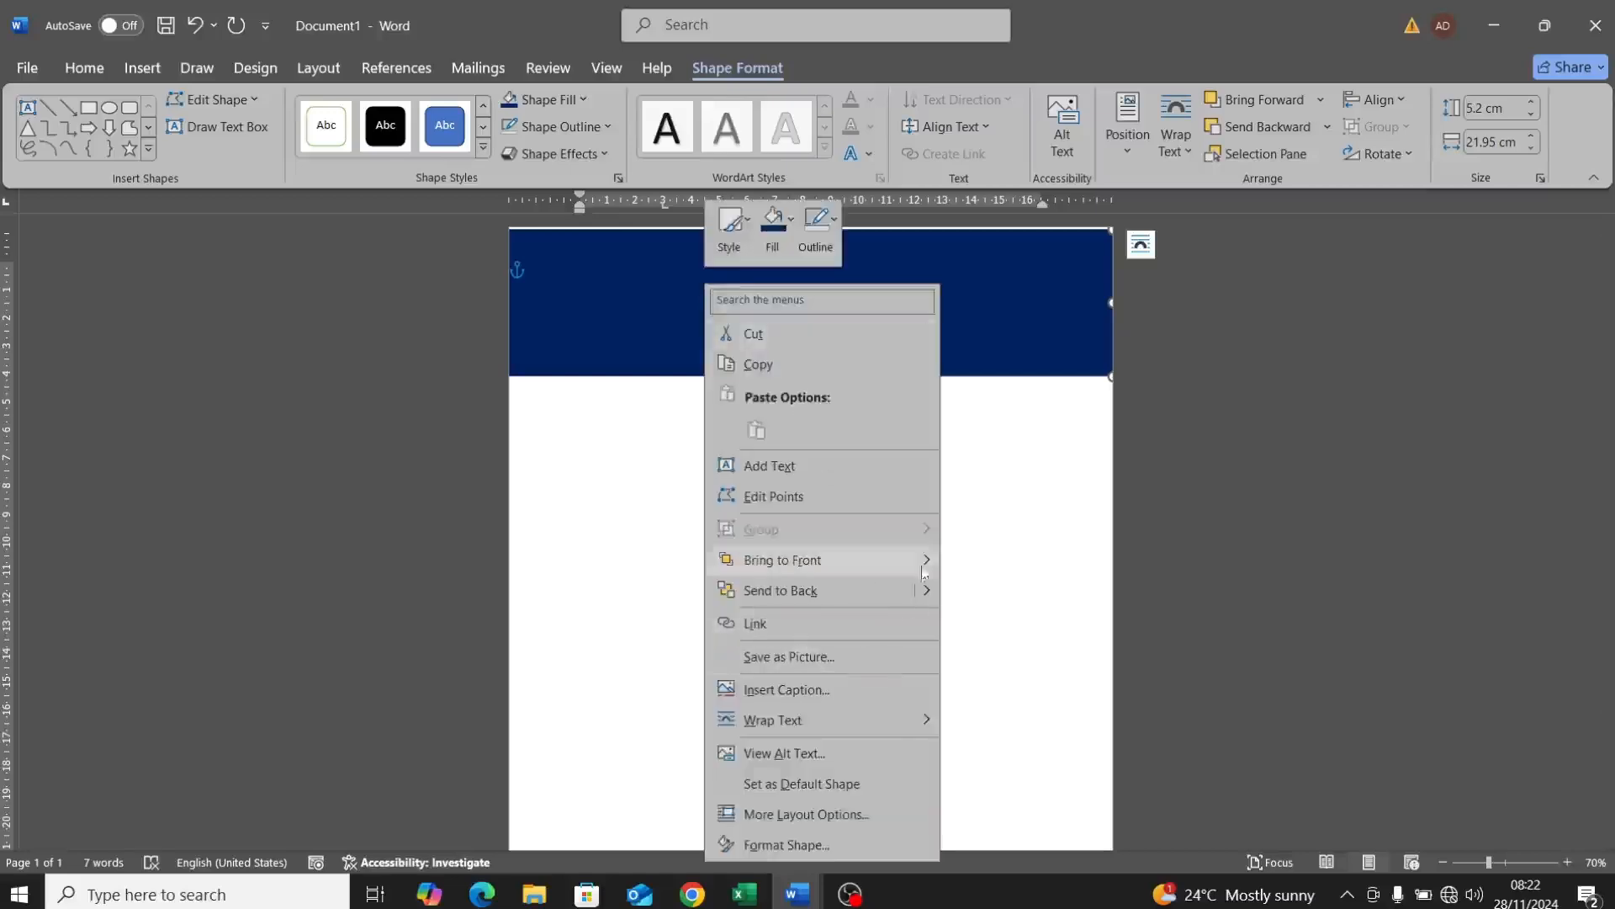
pyautogui.moveTo(932, 593)
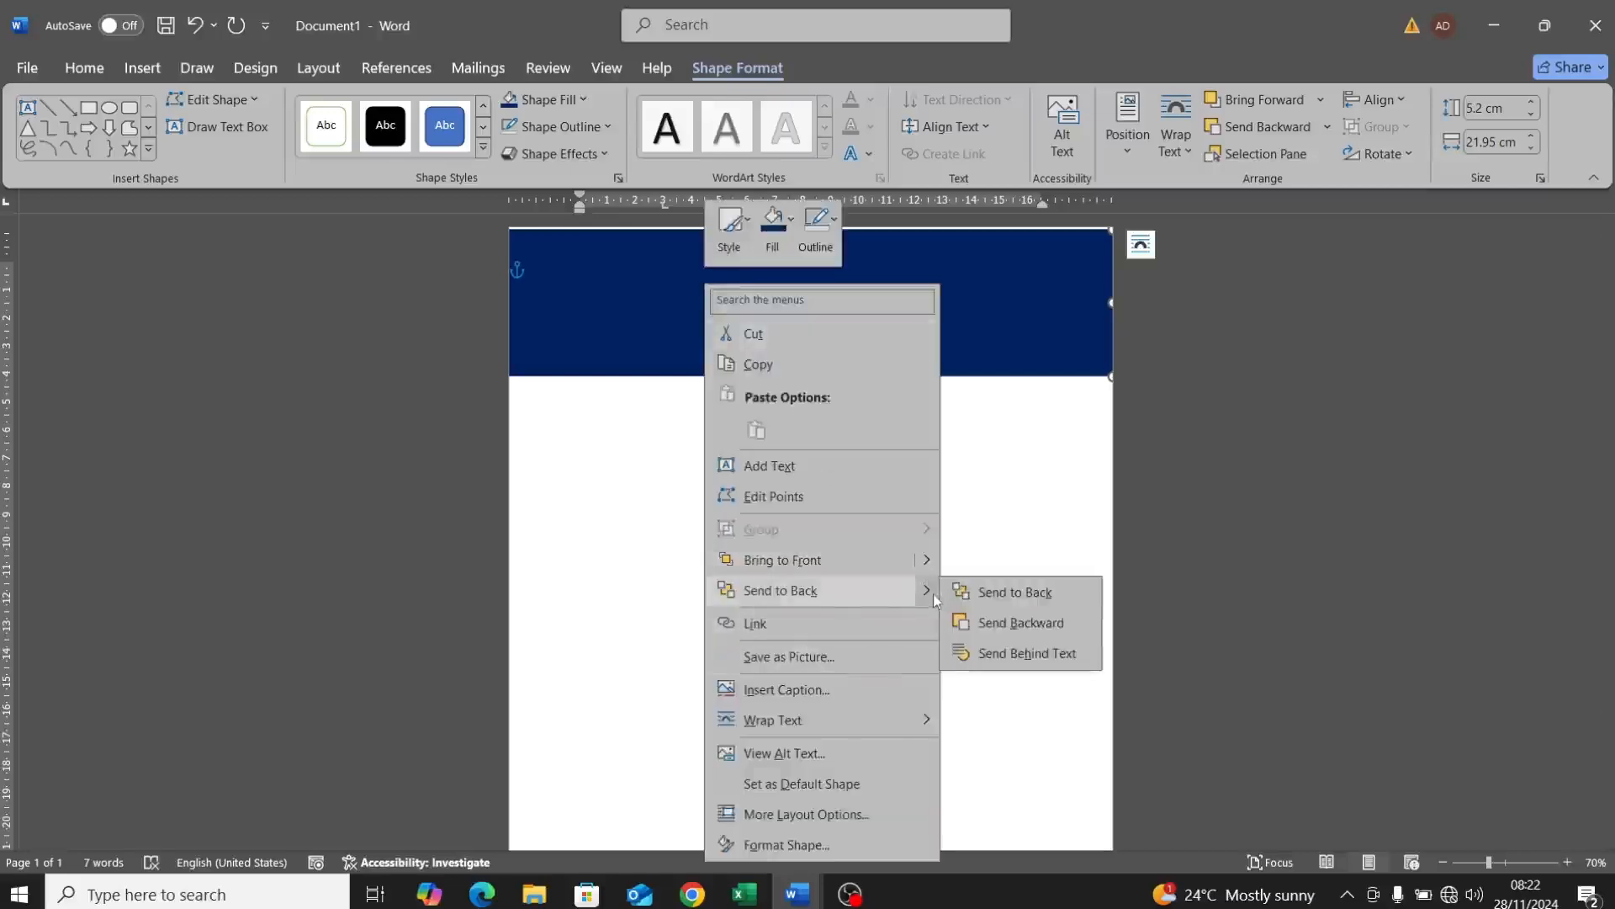
pyautogui.click(1009, 627)
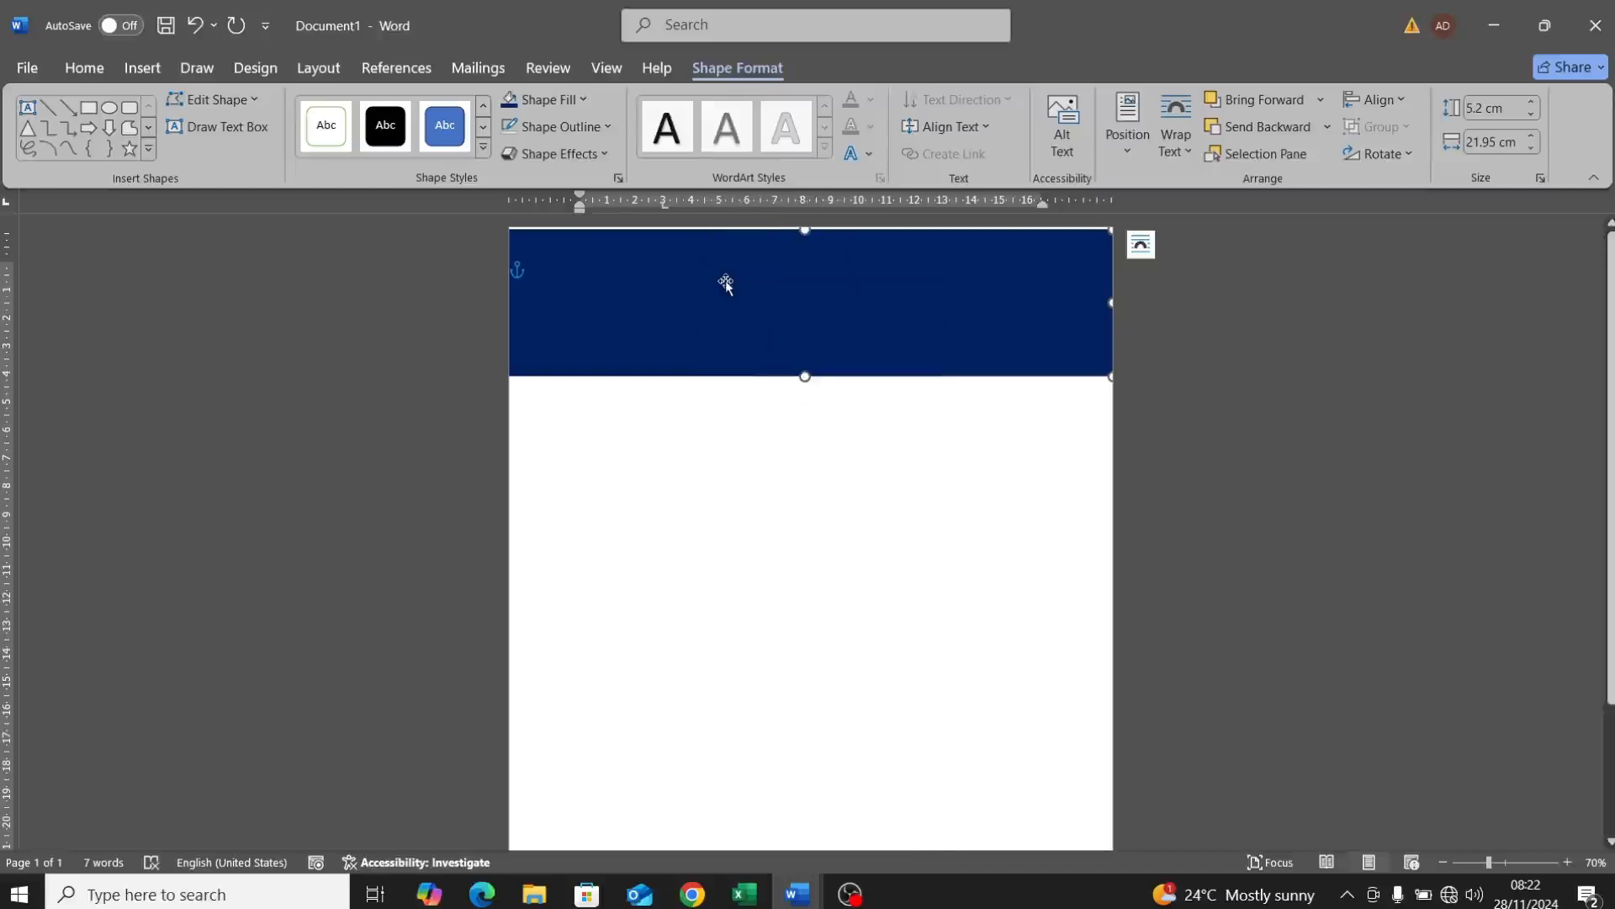
pyautogui.moveTo(725, 283); pyautogui.dragTo(735, 350)
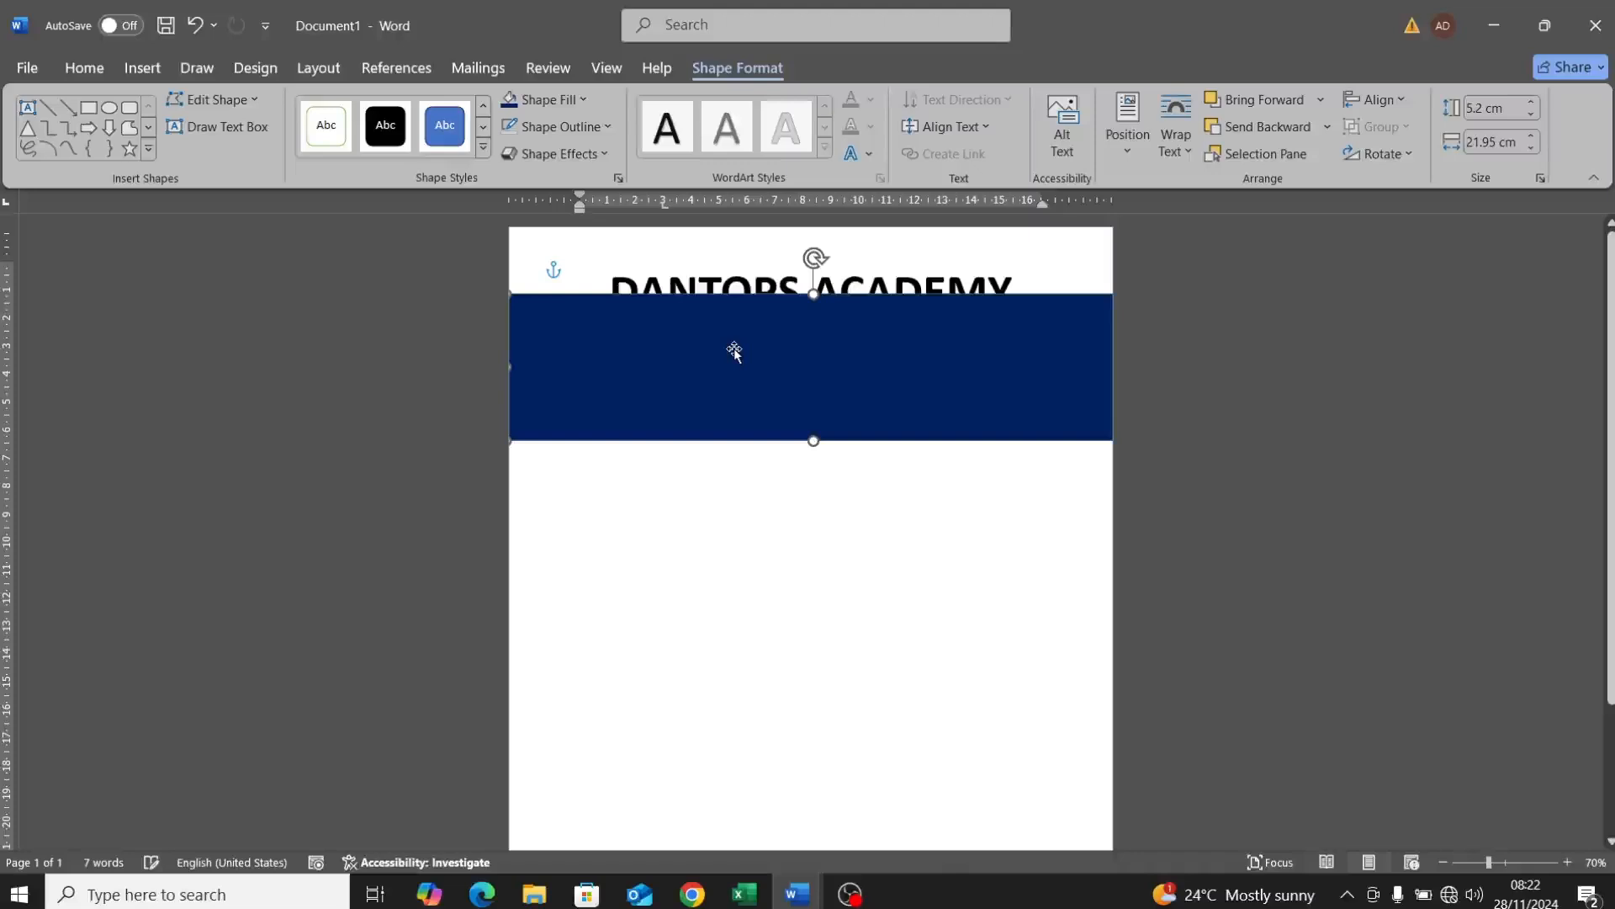
pyautogui.rightClick(735, 350)
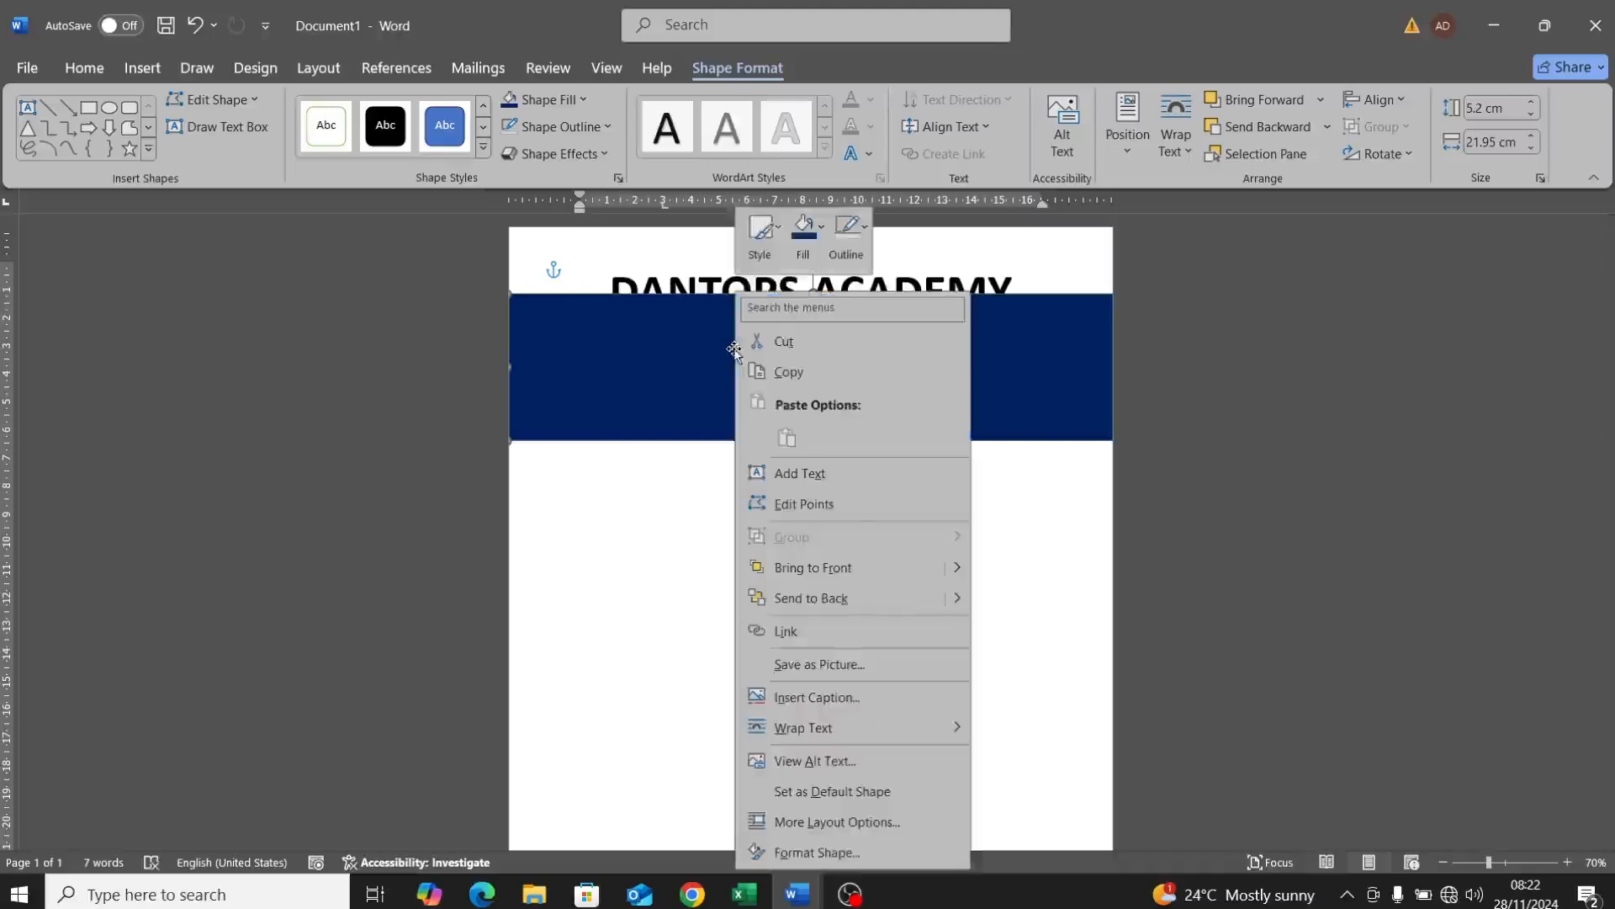
pyautogui.moveTo(957, 606)
pyautogui.click(1061, 671)
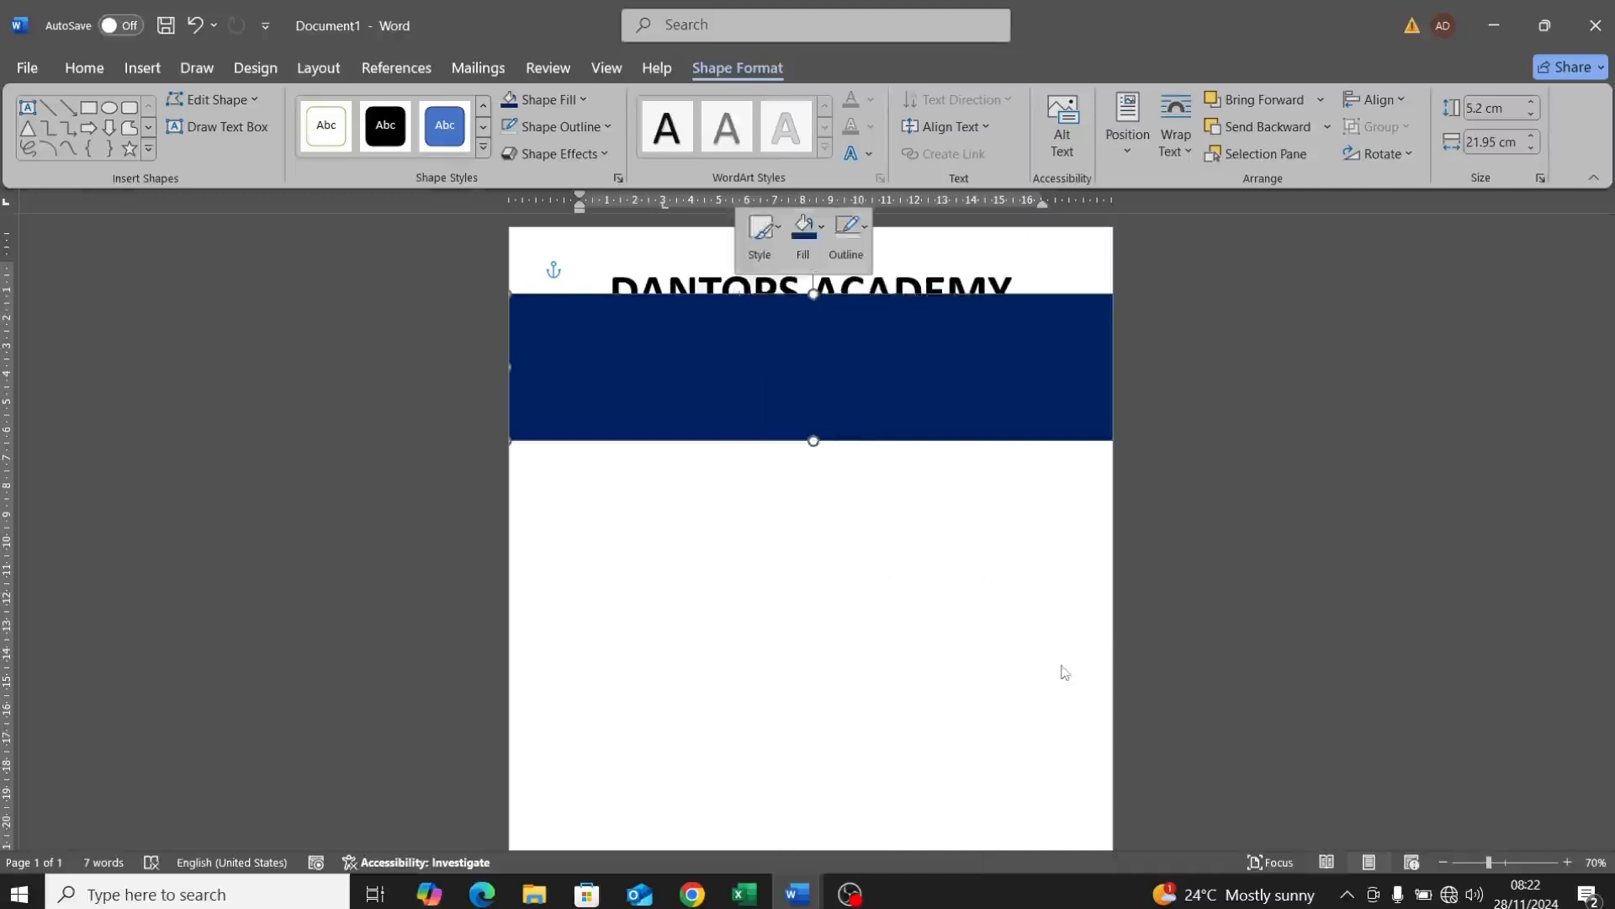
pyautogui.moveTo(1021, 416); pyautogui.dragTo(1012, 353)
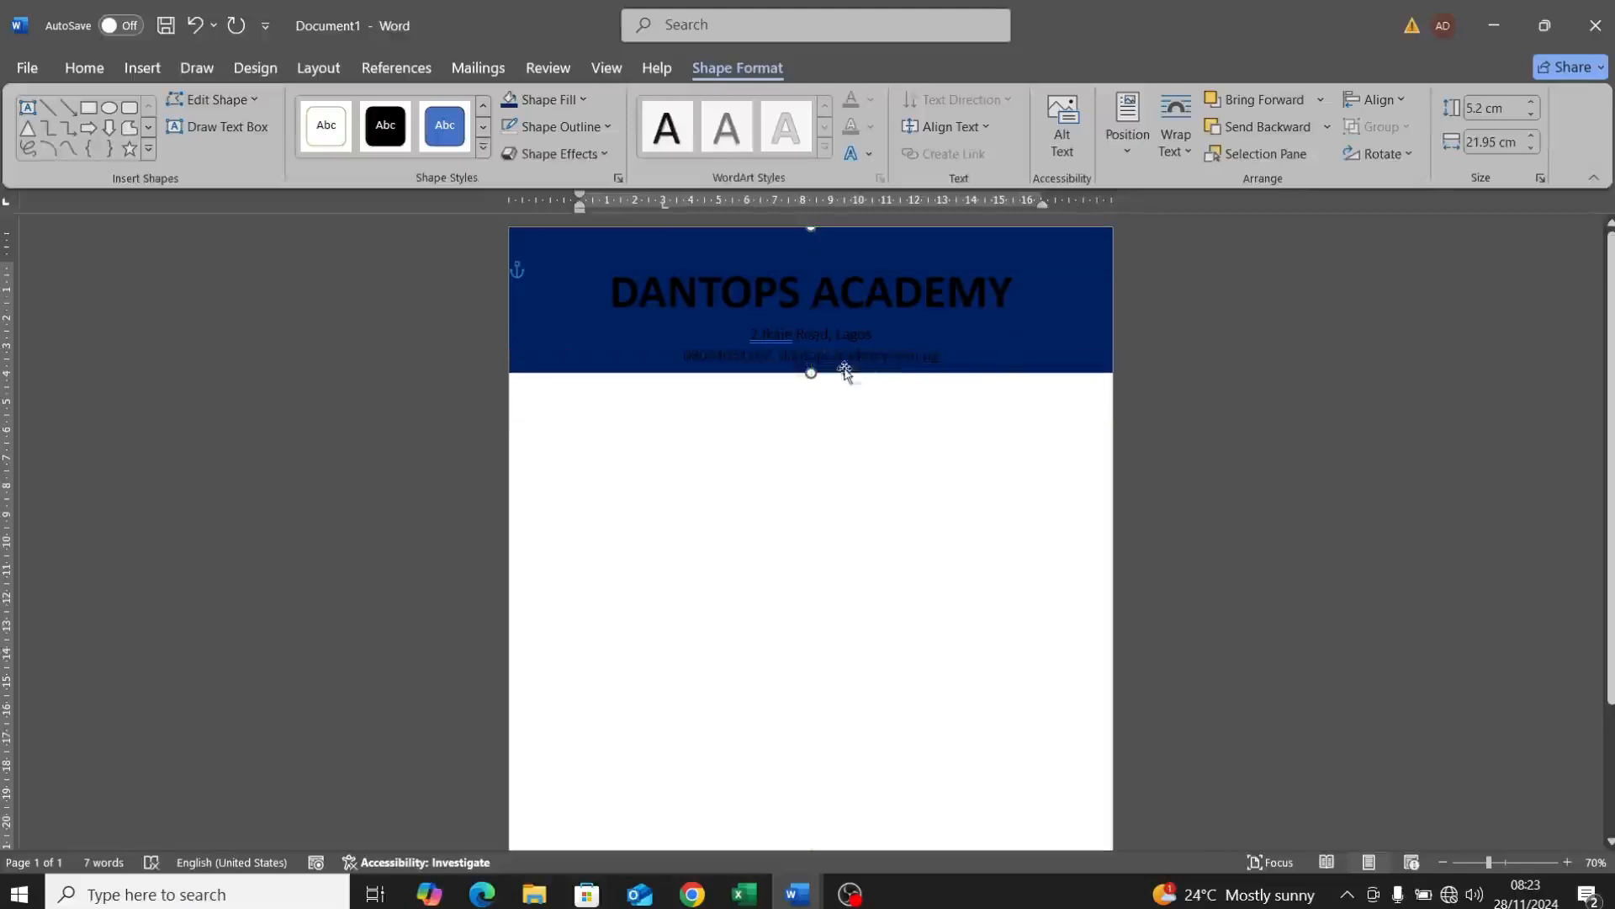
# Step: Make the navy band slightly taller and turn the word DANTOPS white
pyautogui.moveTo(811, 373); pyautogui.dragTo(809, 386)
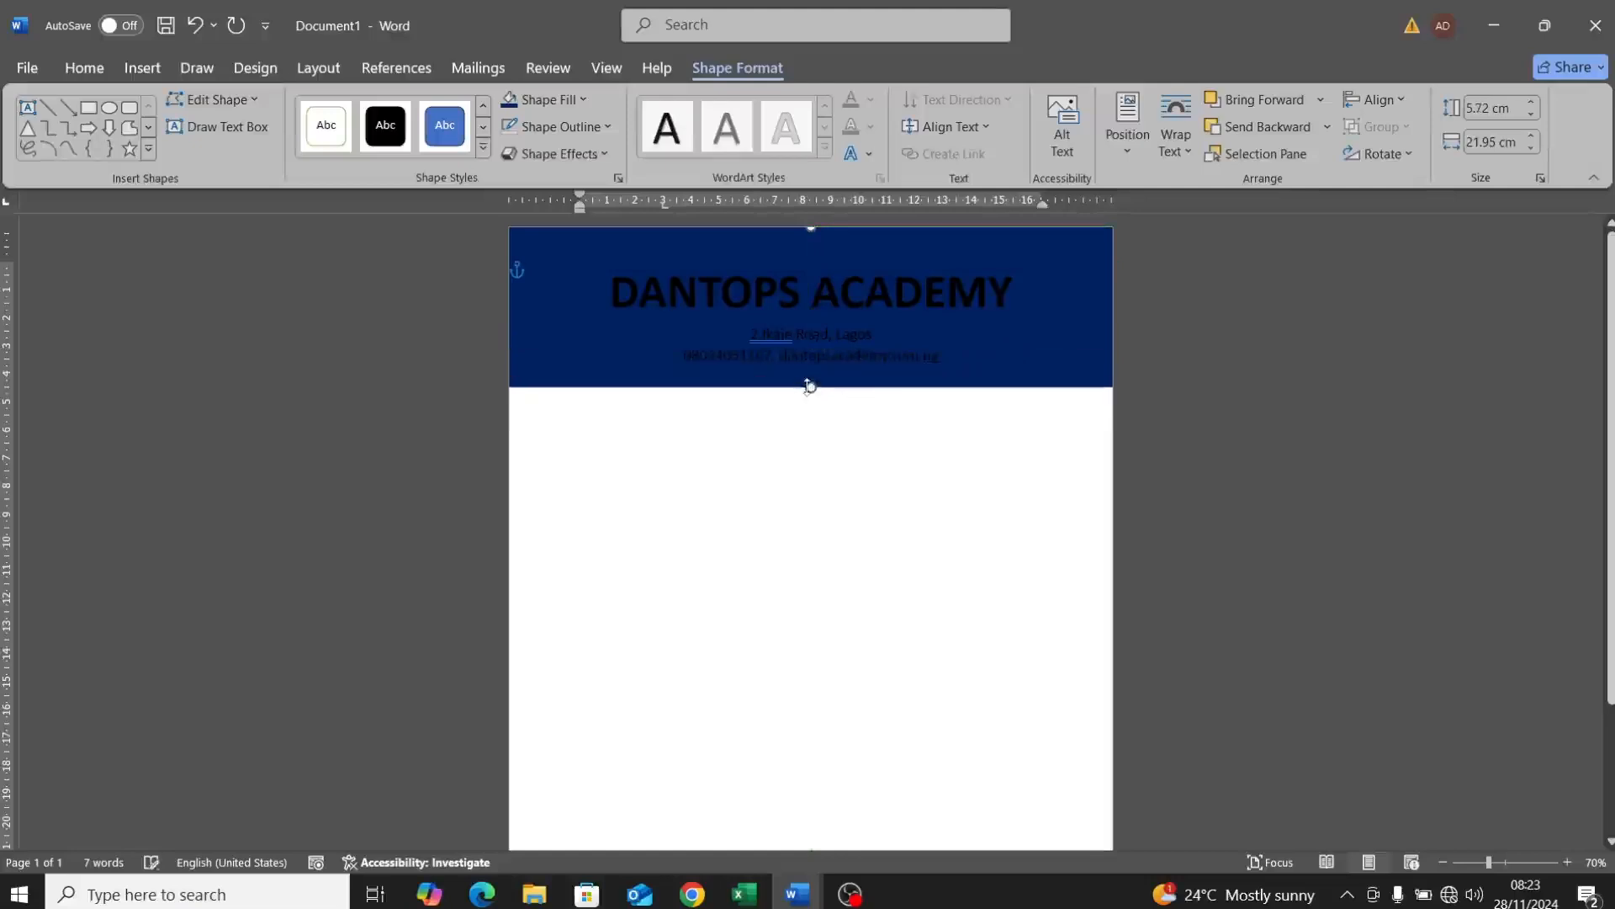
pyautogui.doubleClick(623, 288)
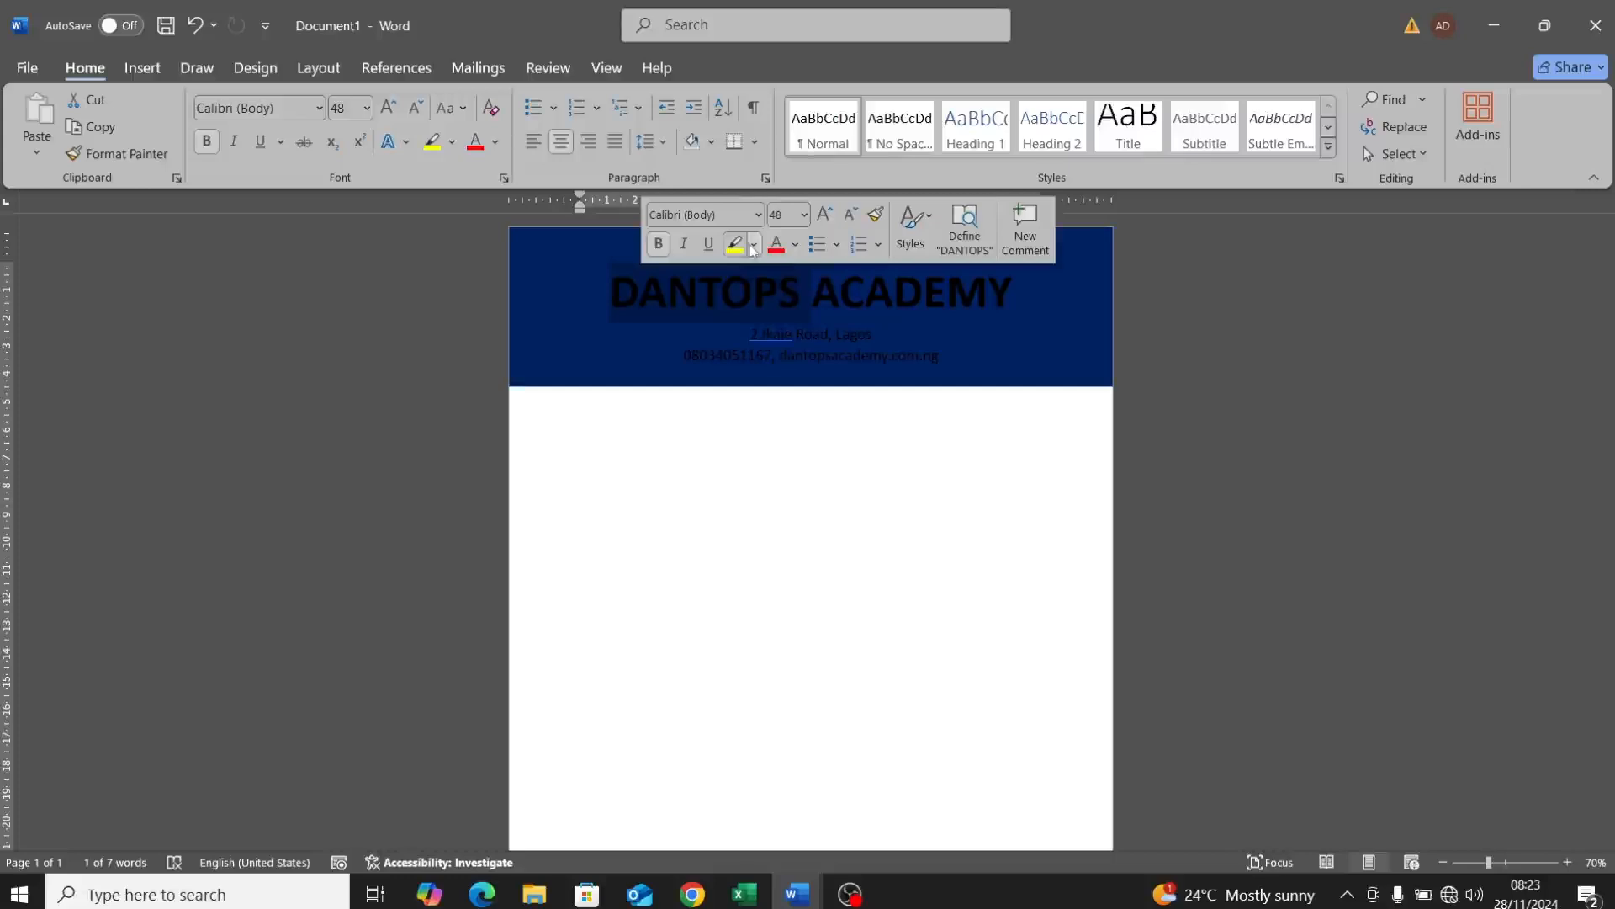
pyautogui.click(795, 244)
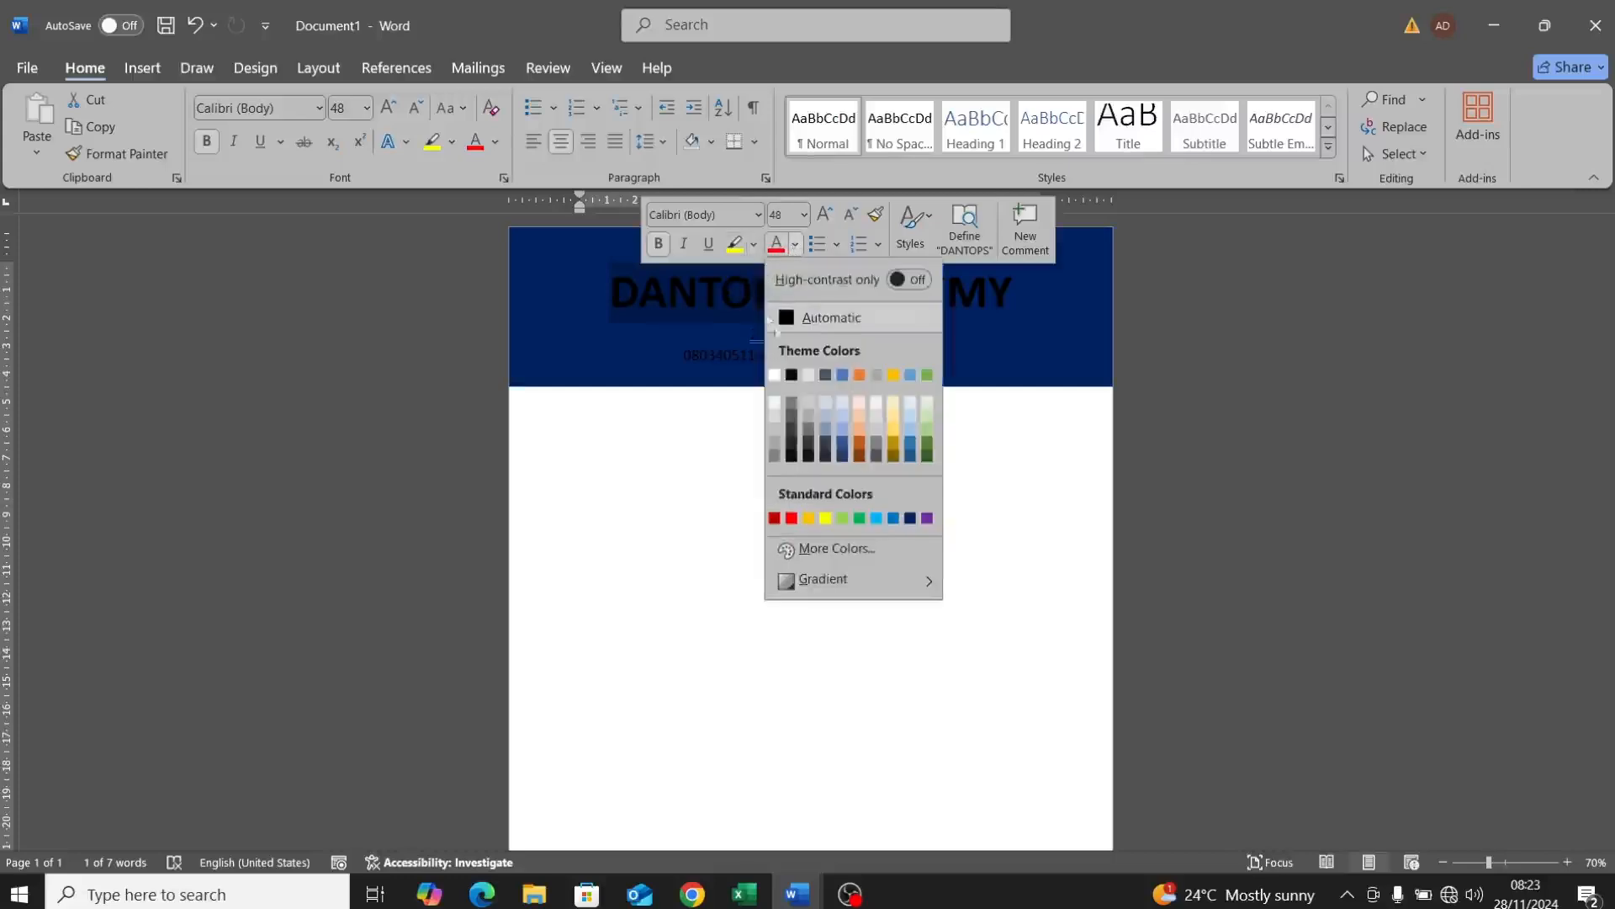
pyautogui.click(777, 377)
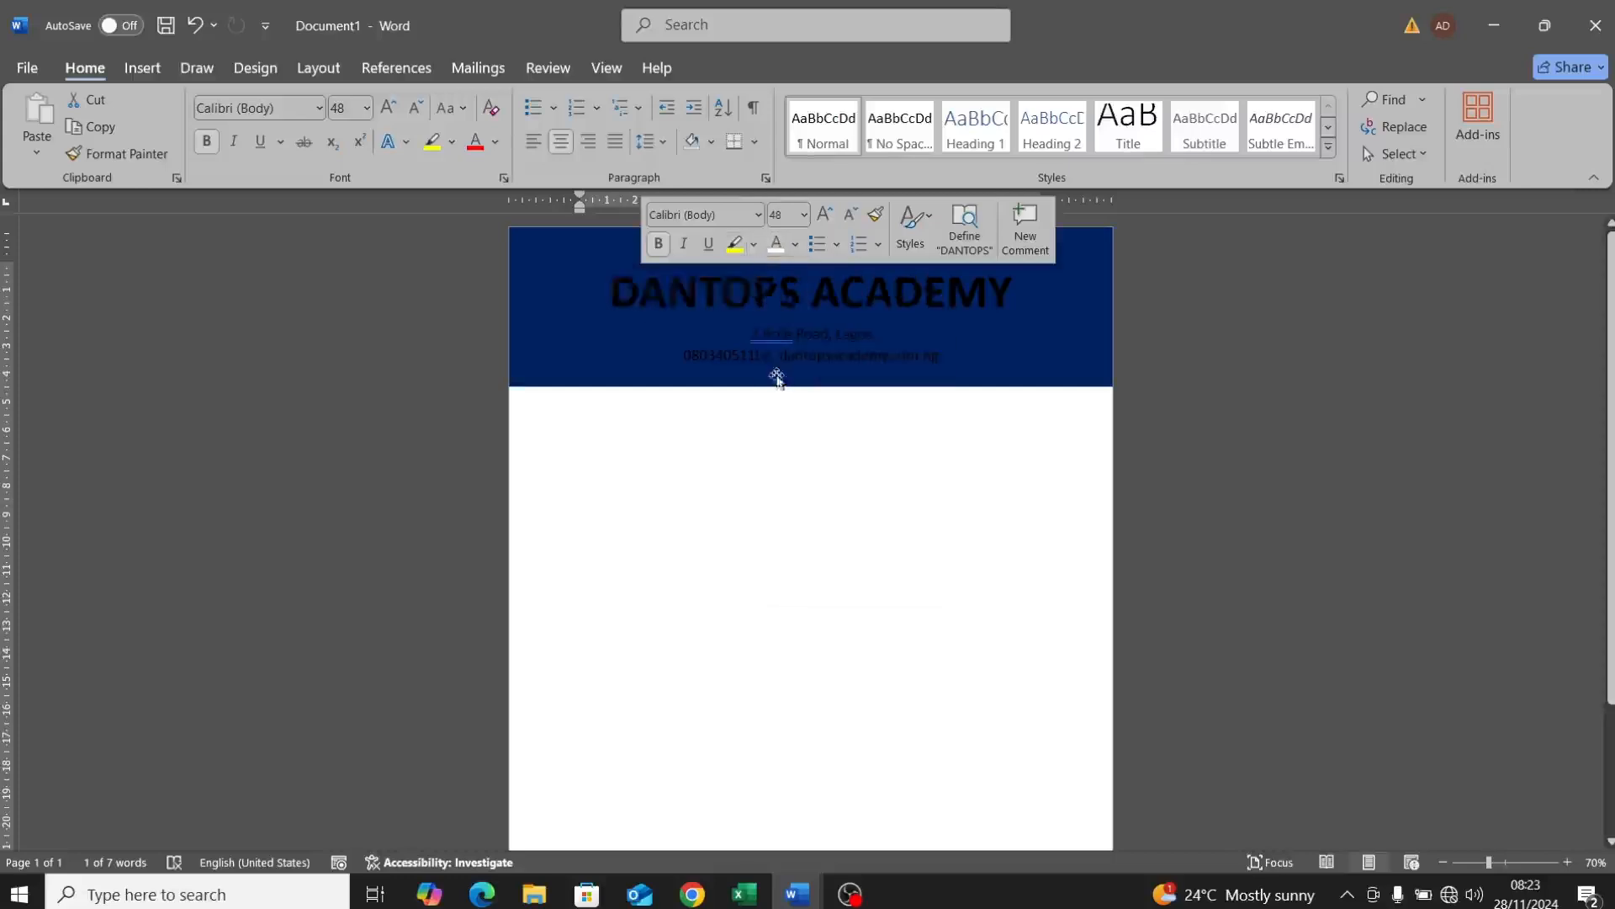
pyautogui.click(749, 332)
# Step: Colour the contact line and the address line white
pyautogui.moveTo(862, 364); pyautogui.dragTo(749, 341)
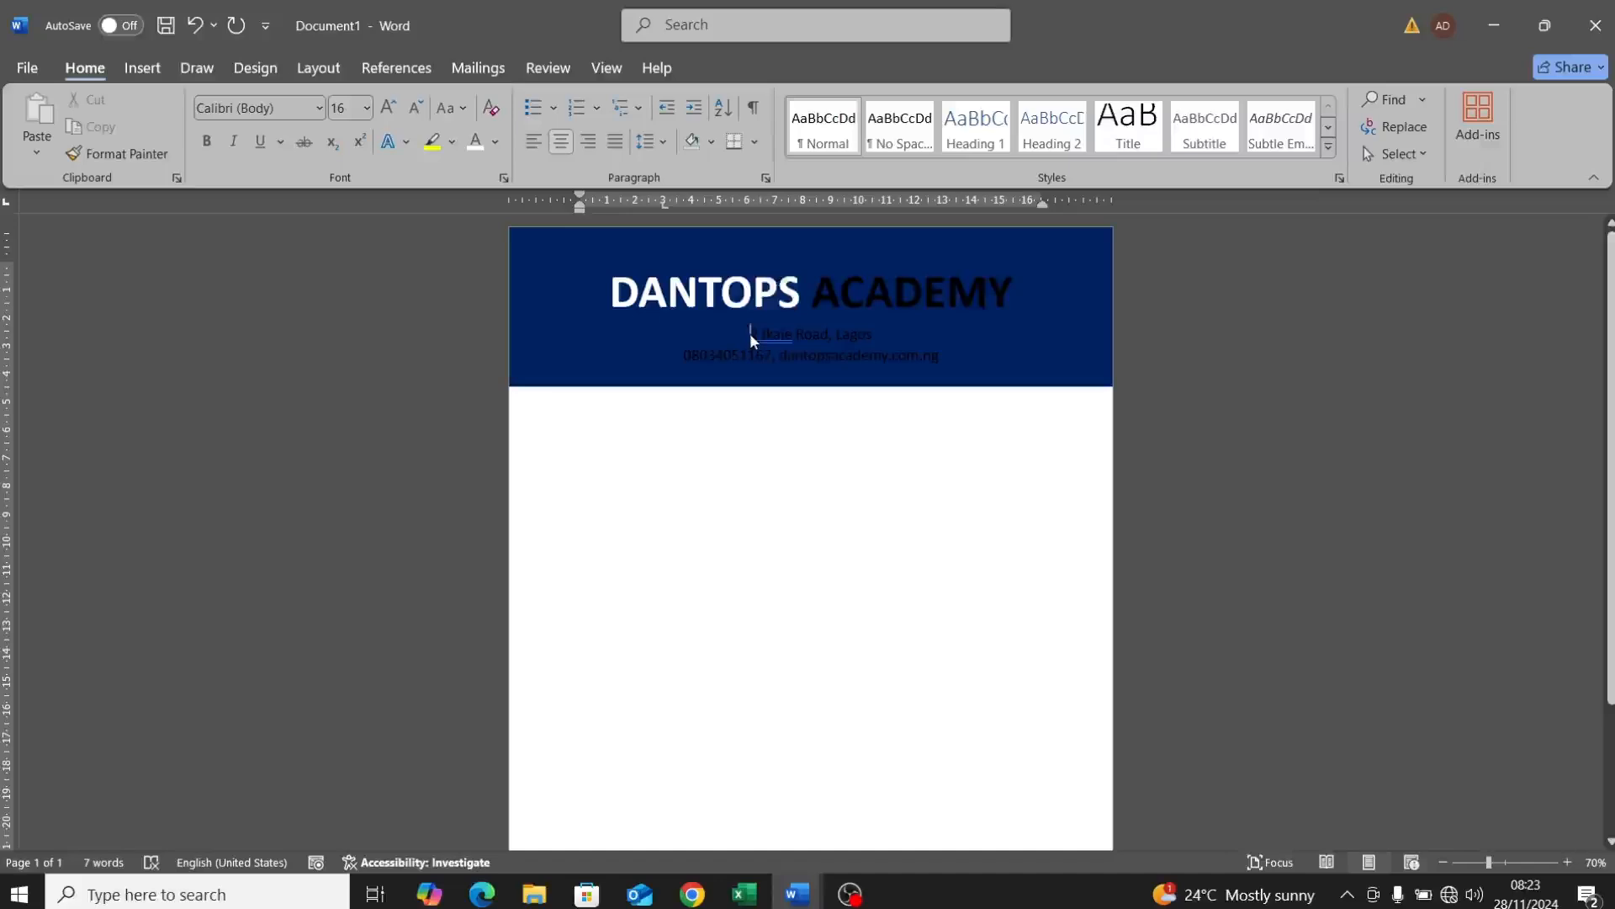
pyautogui.click(785, 335)
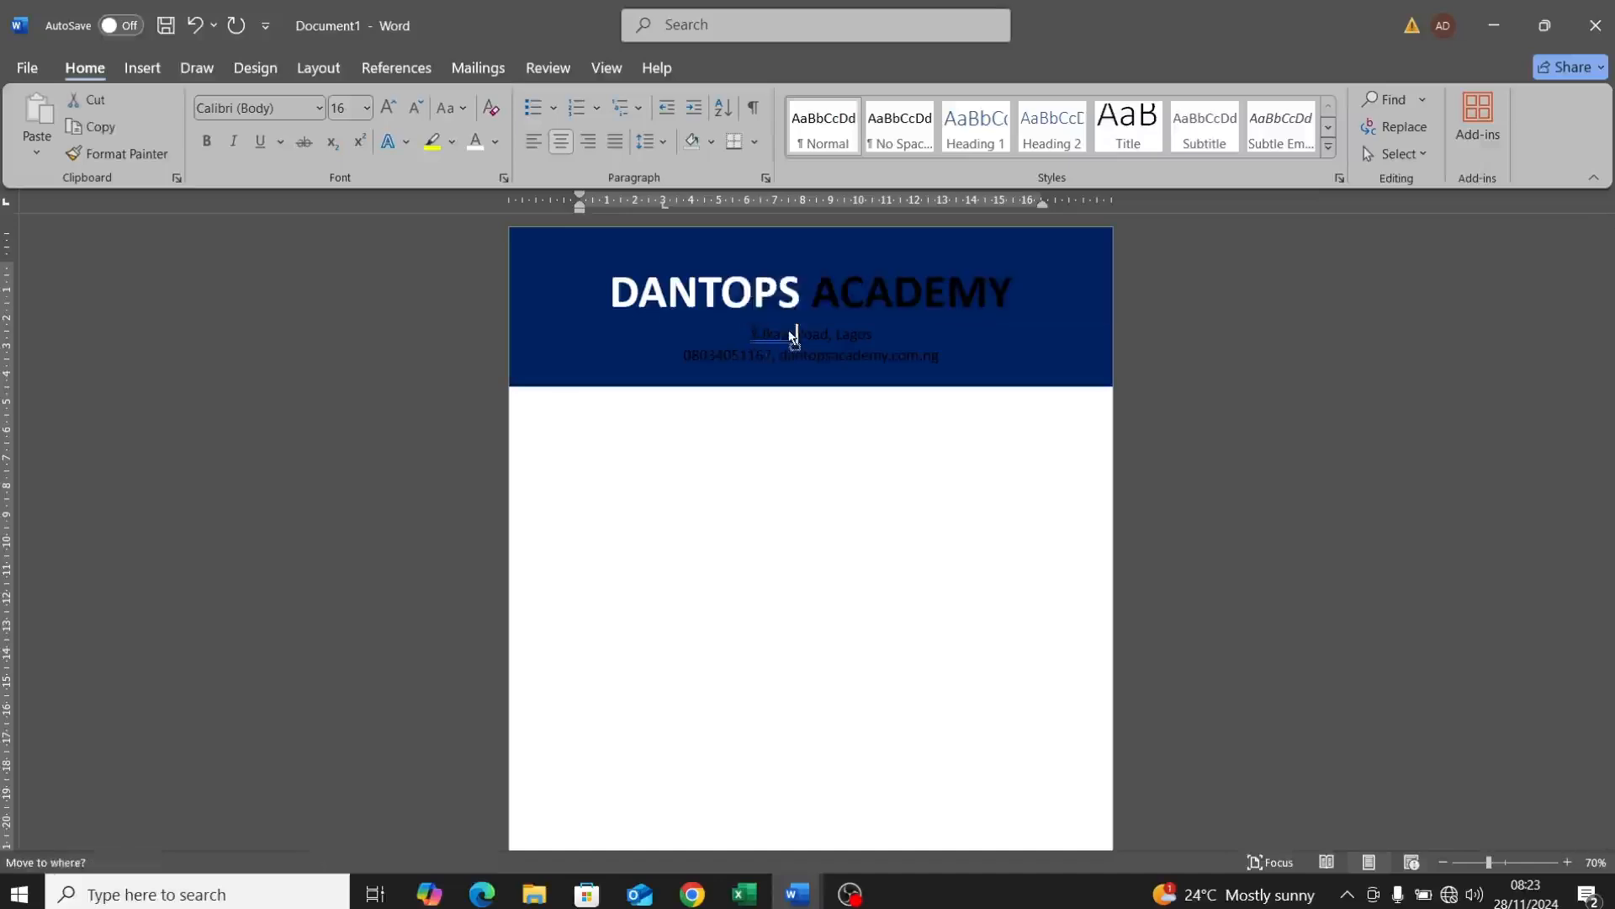
pyautogui.click(751, 334)
pyautogui.doubleClick(759, 335)
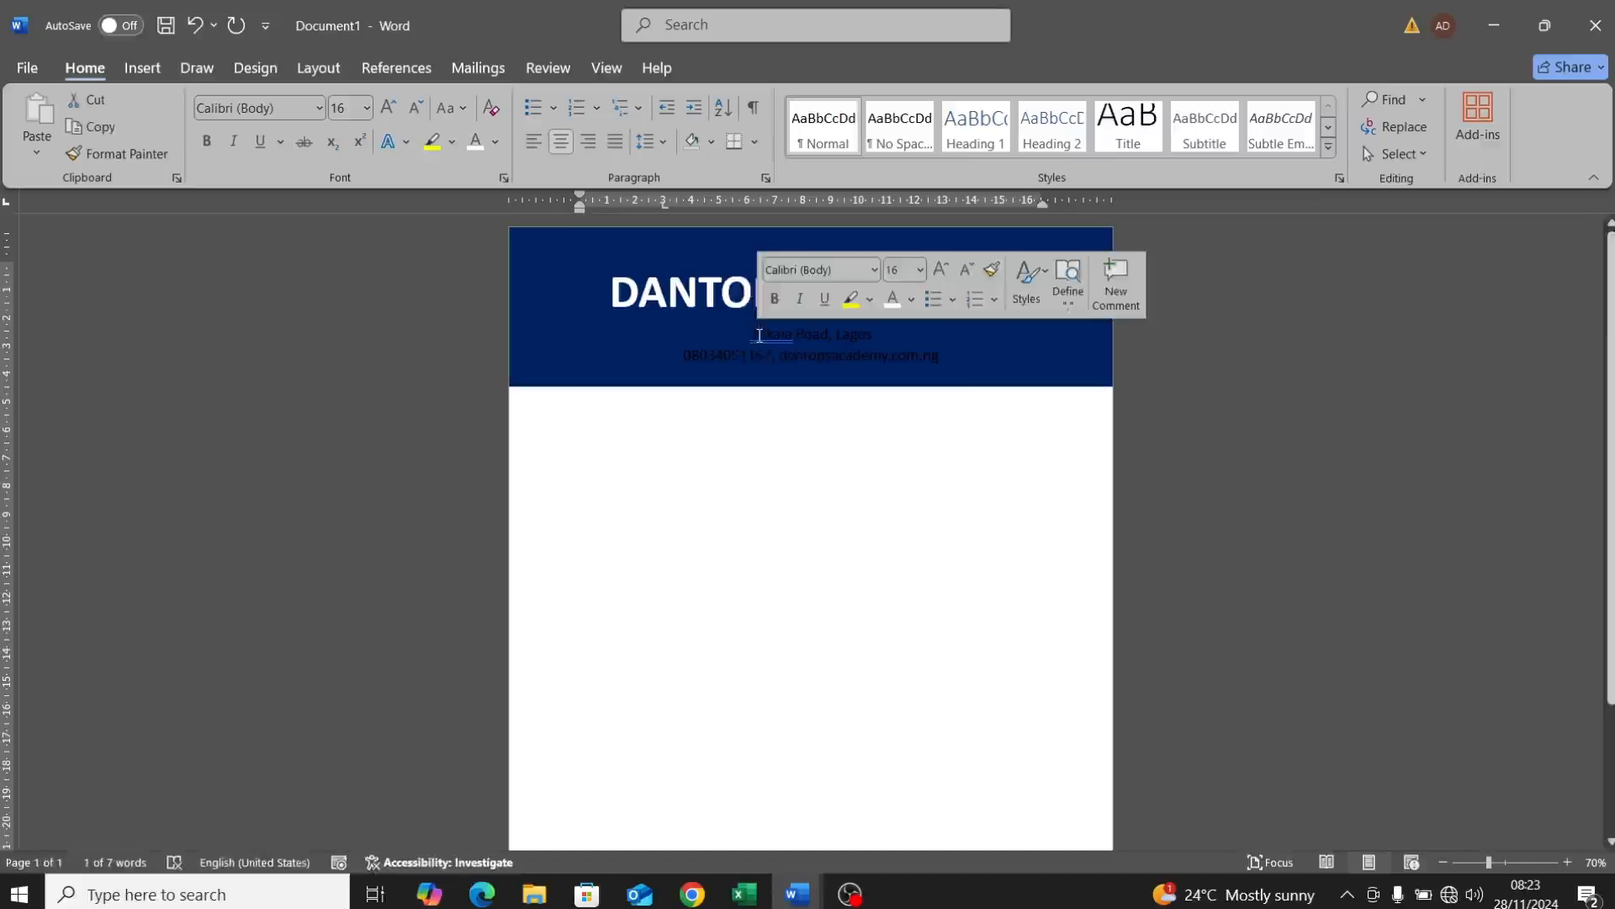
pyautogui.click(823, 360)
pyautogui.doubleClick(809, 362)
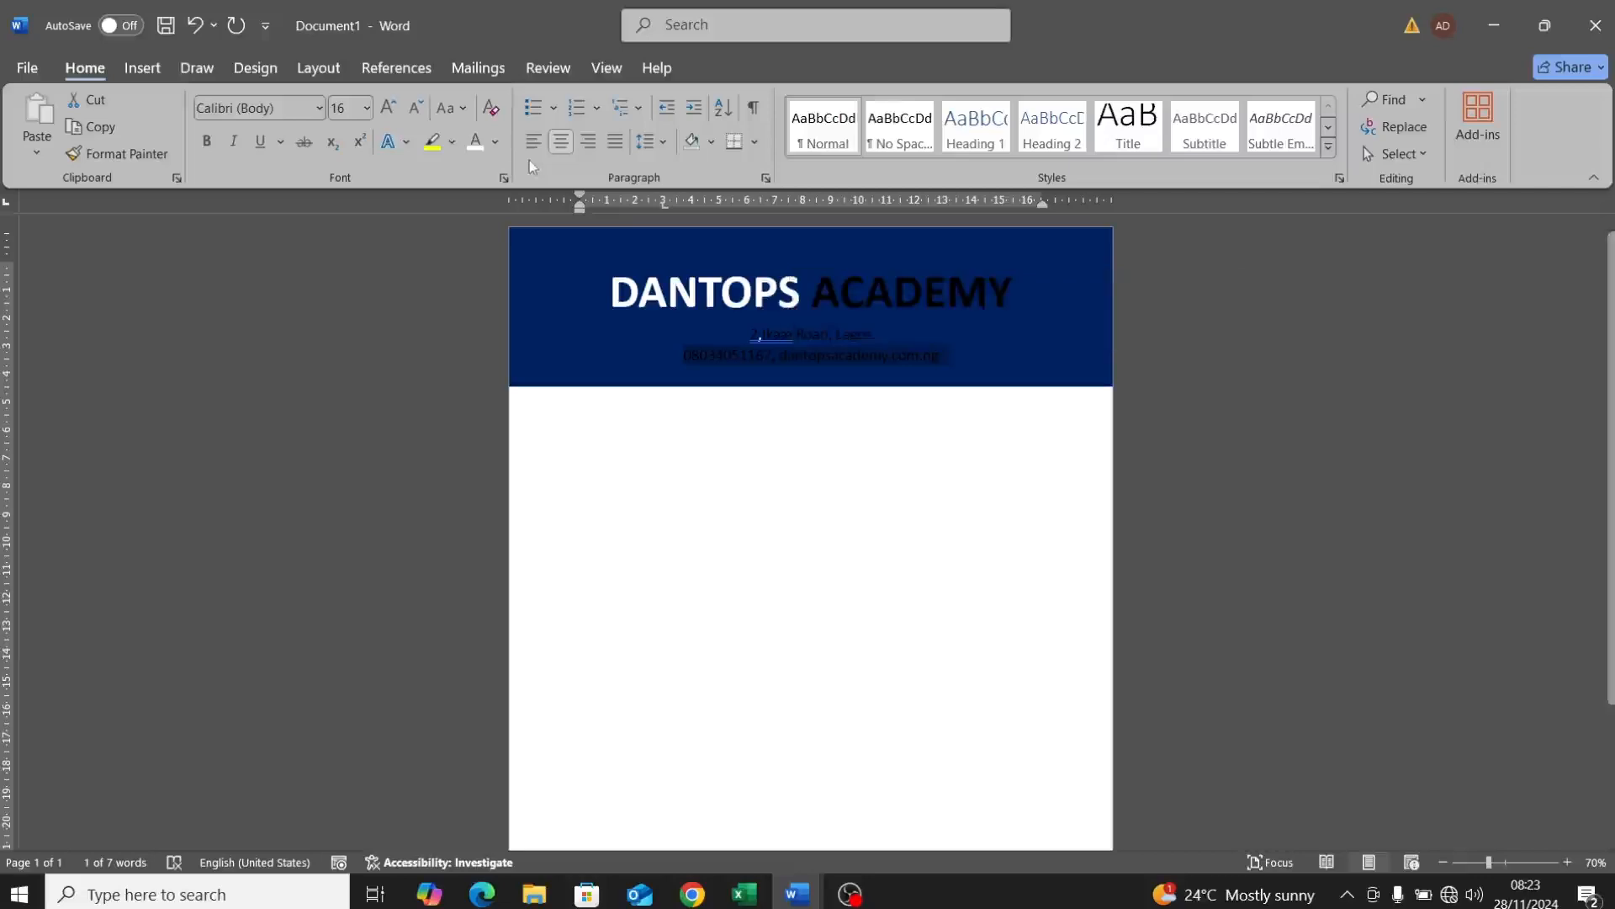
pyautogui.click(475, 141)
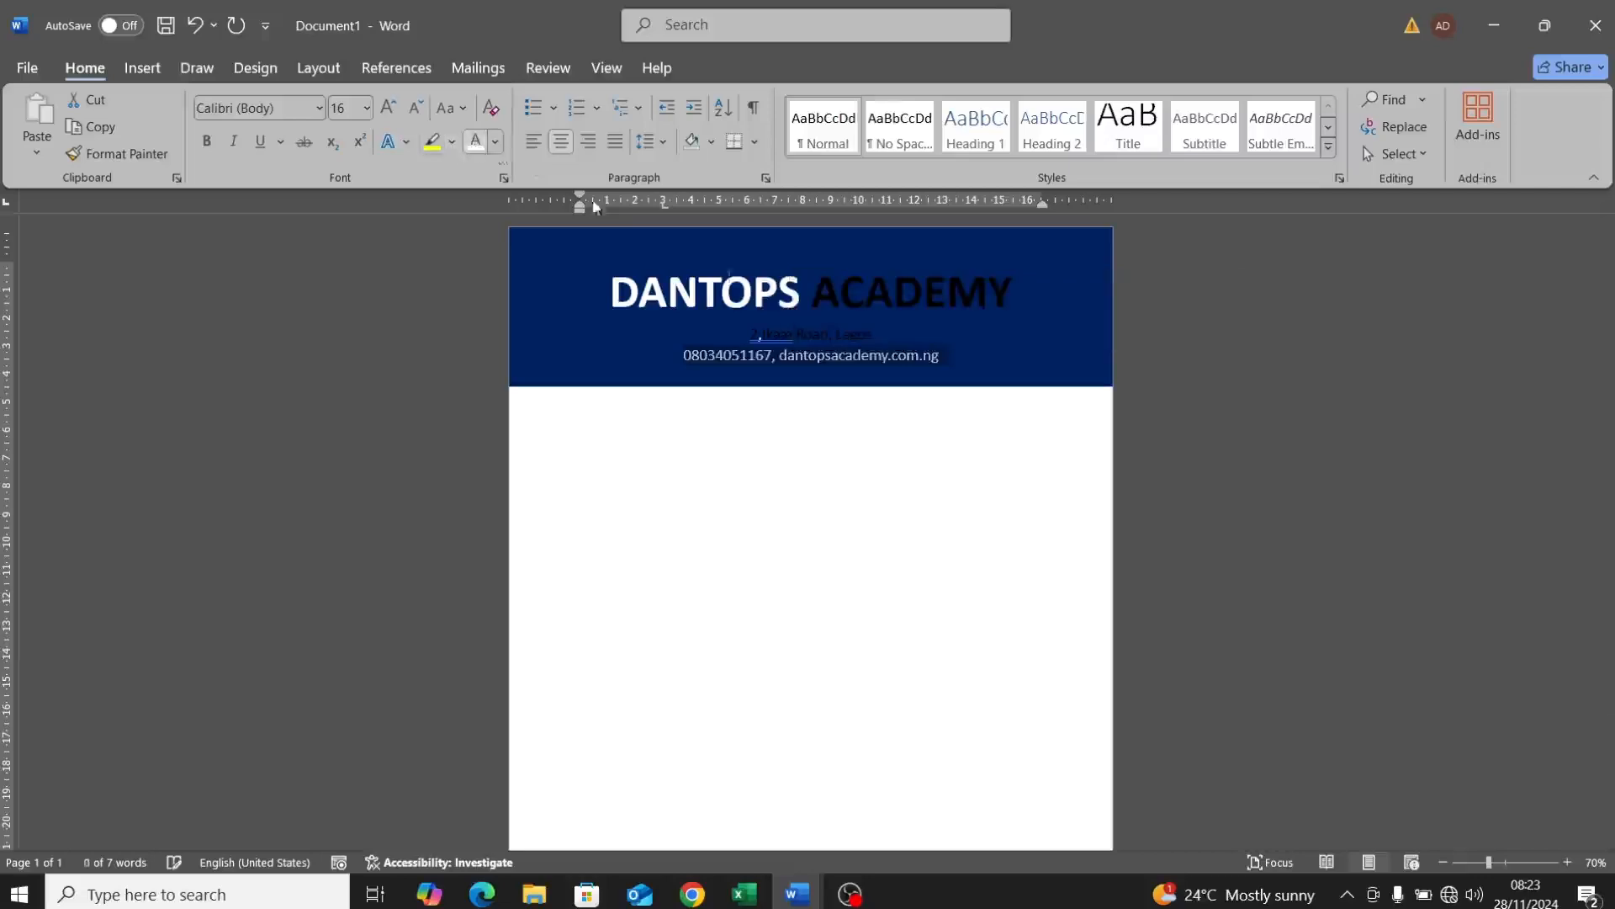
pyautogui.tripleClick(833, 337)
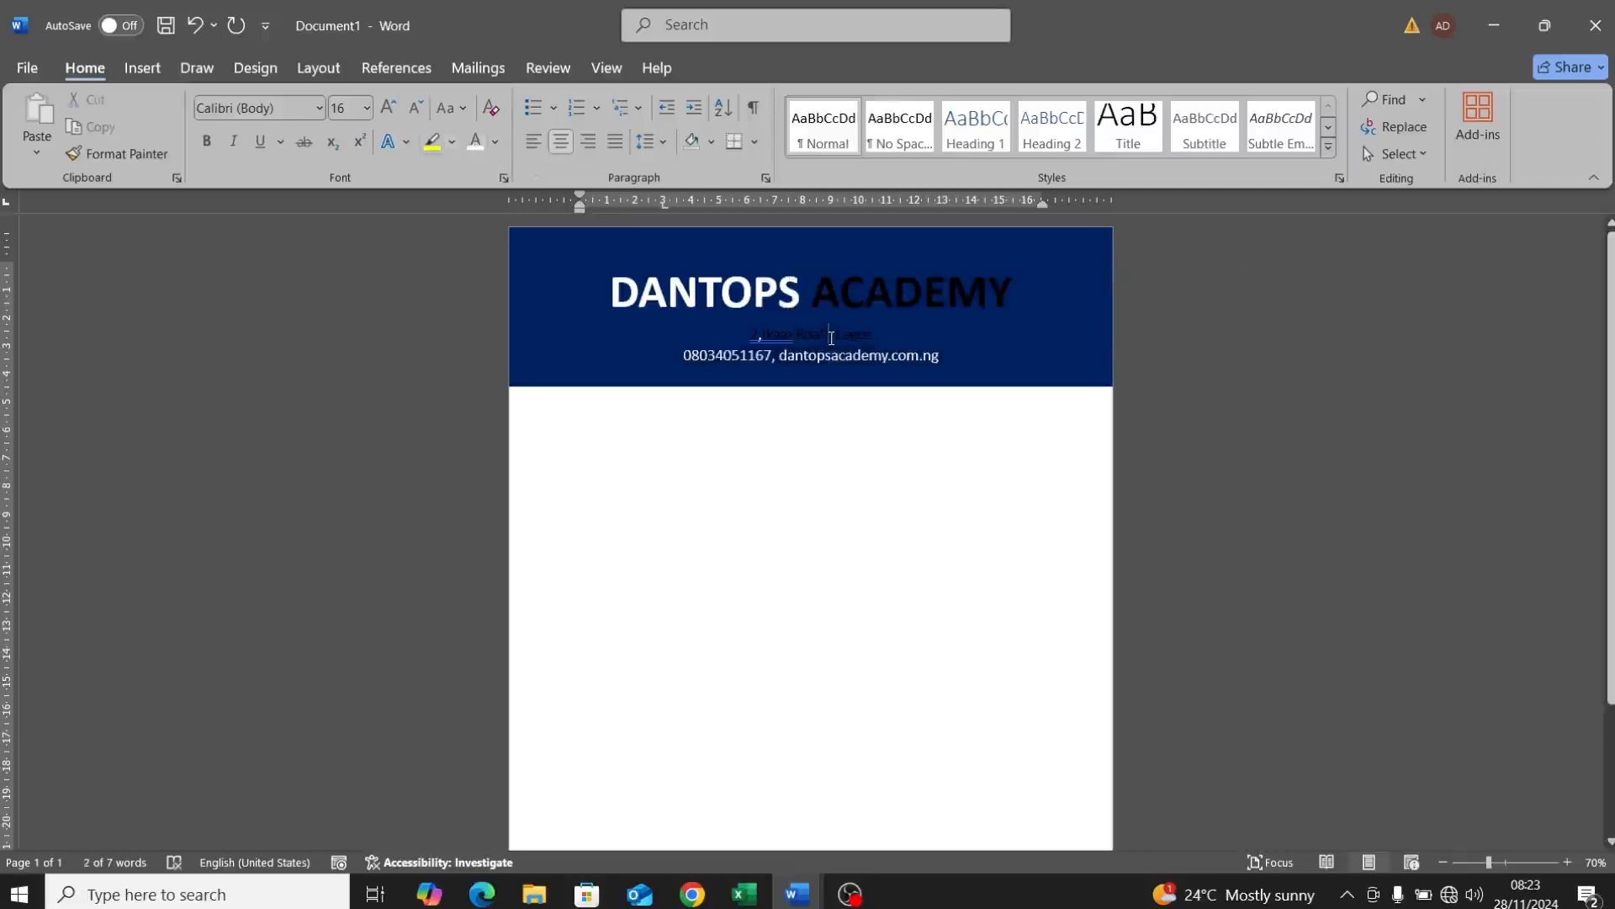
pyautogui.click(476, 141)
pyautogui.click(830, 475)
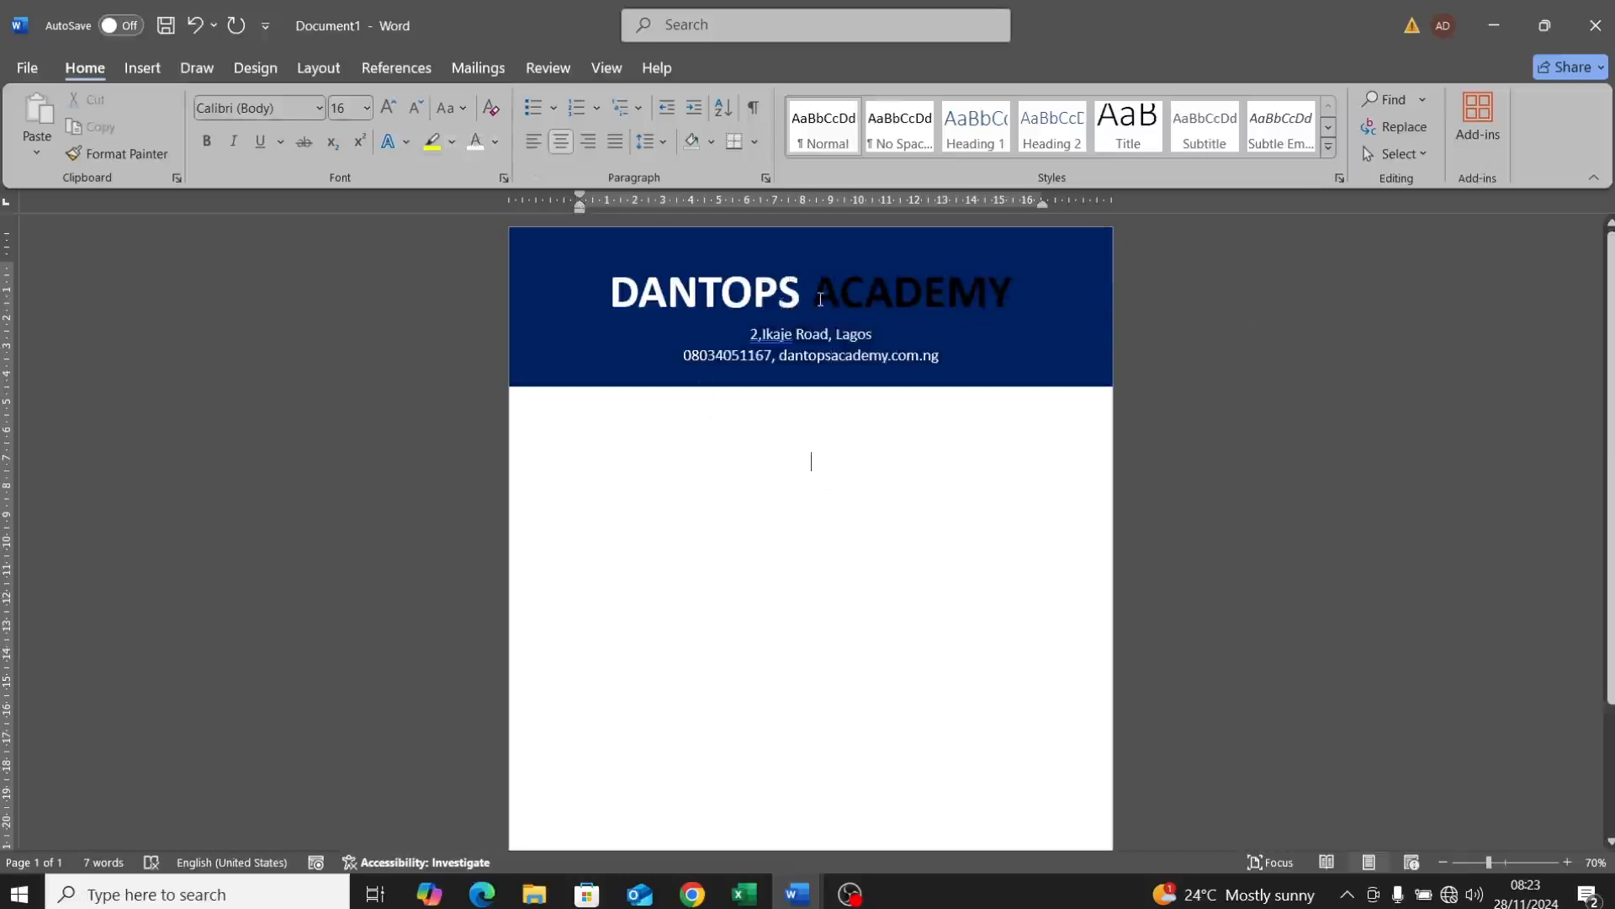
# Step: Turn the word ACADEMY white so the whole title shows white
pyautogui.moveTo(927, 296); pyautogui.dragTo(1021, 301)
pyautogui.click(475, 141)
pyautogui.click(786, 503)
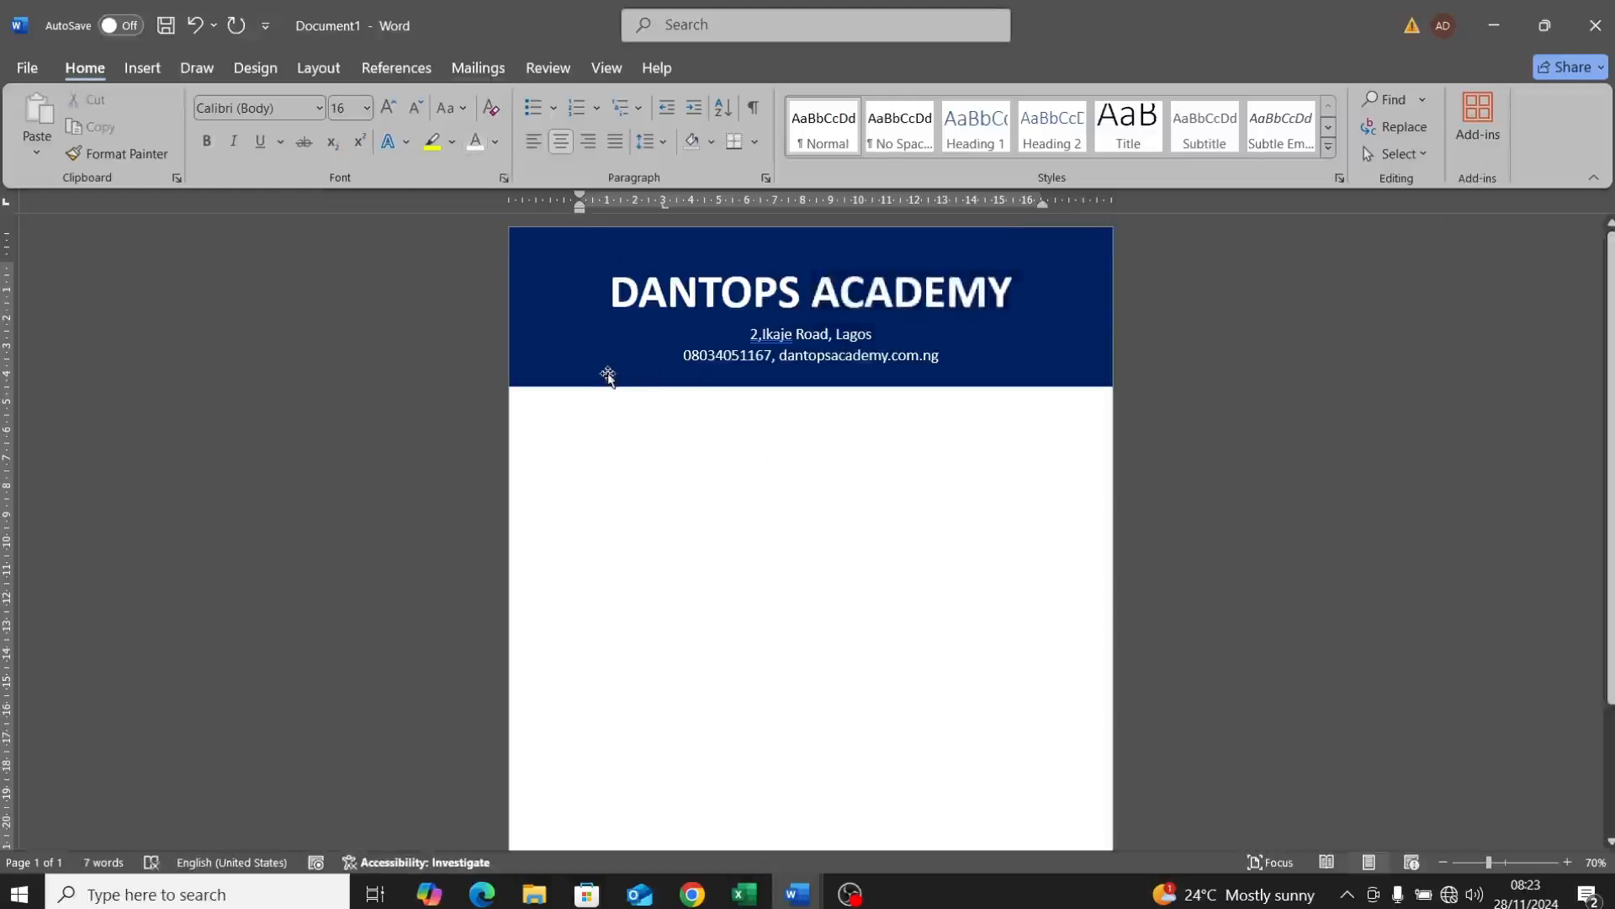
pyautogui.click(605, 372)
pyautogui.click(797, 451)
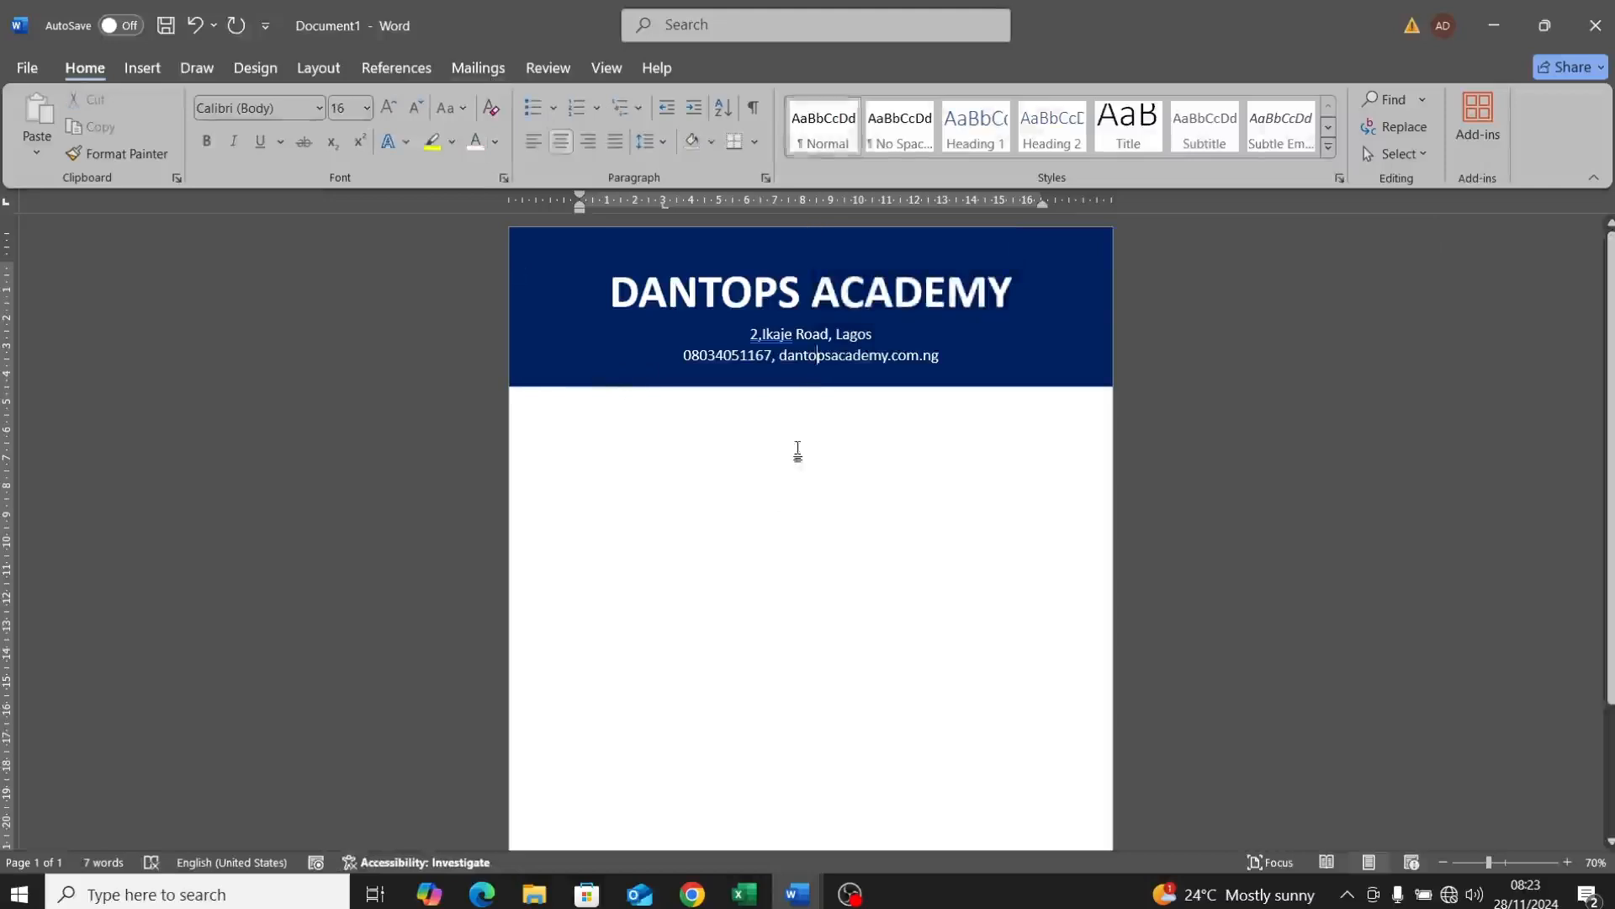
# Step: Below the header, type the lines REPORT CARD and FIRST TERM 2024/2025
pyautogui.click(764, 407)
pyautogui.write('REP')
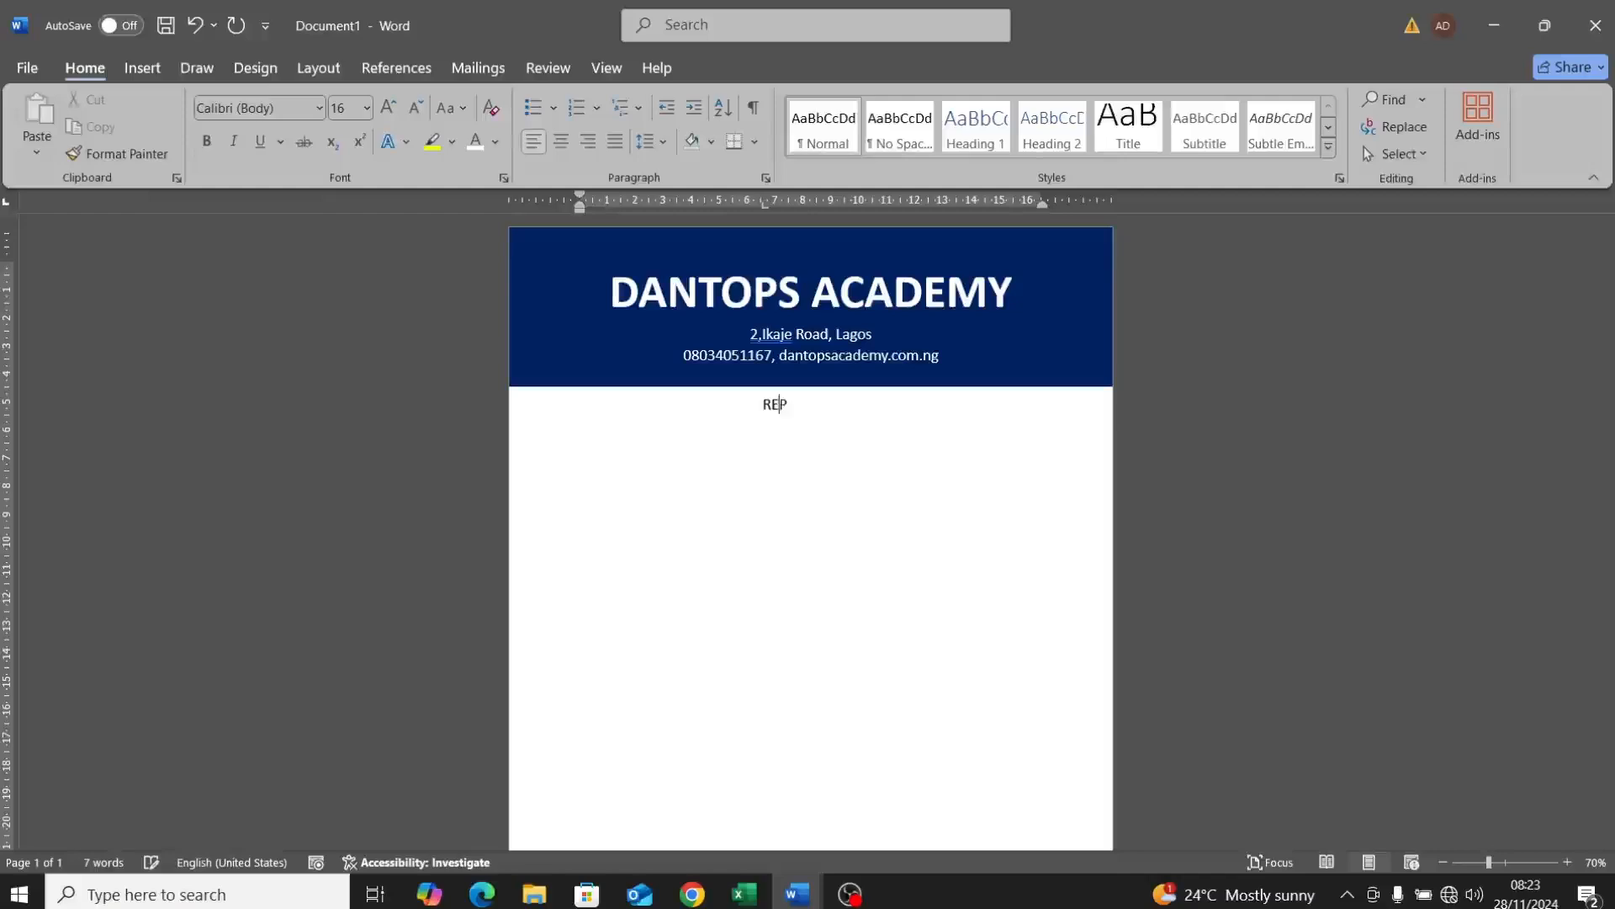
pyautogui.write('ORTCARD')
pyautogui.press('Left')
pyautogui.press('Left')
pyautogui.press('Left')
pyautogui.write('FIRST')
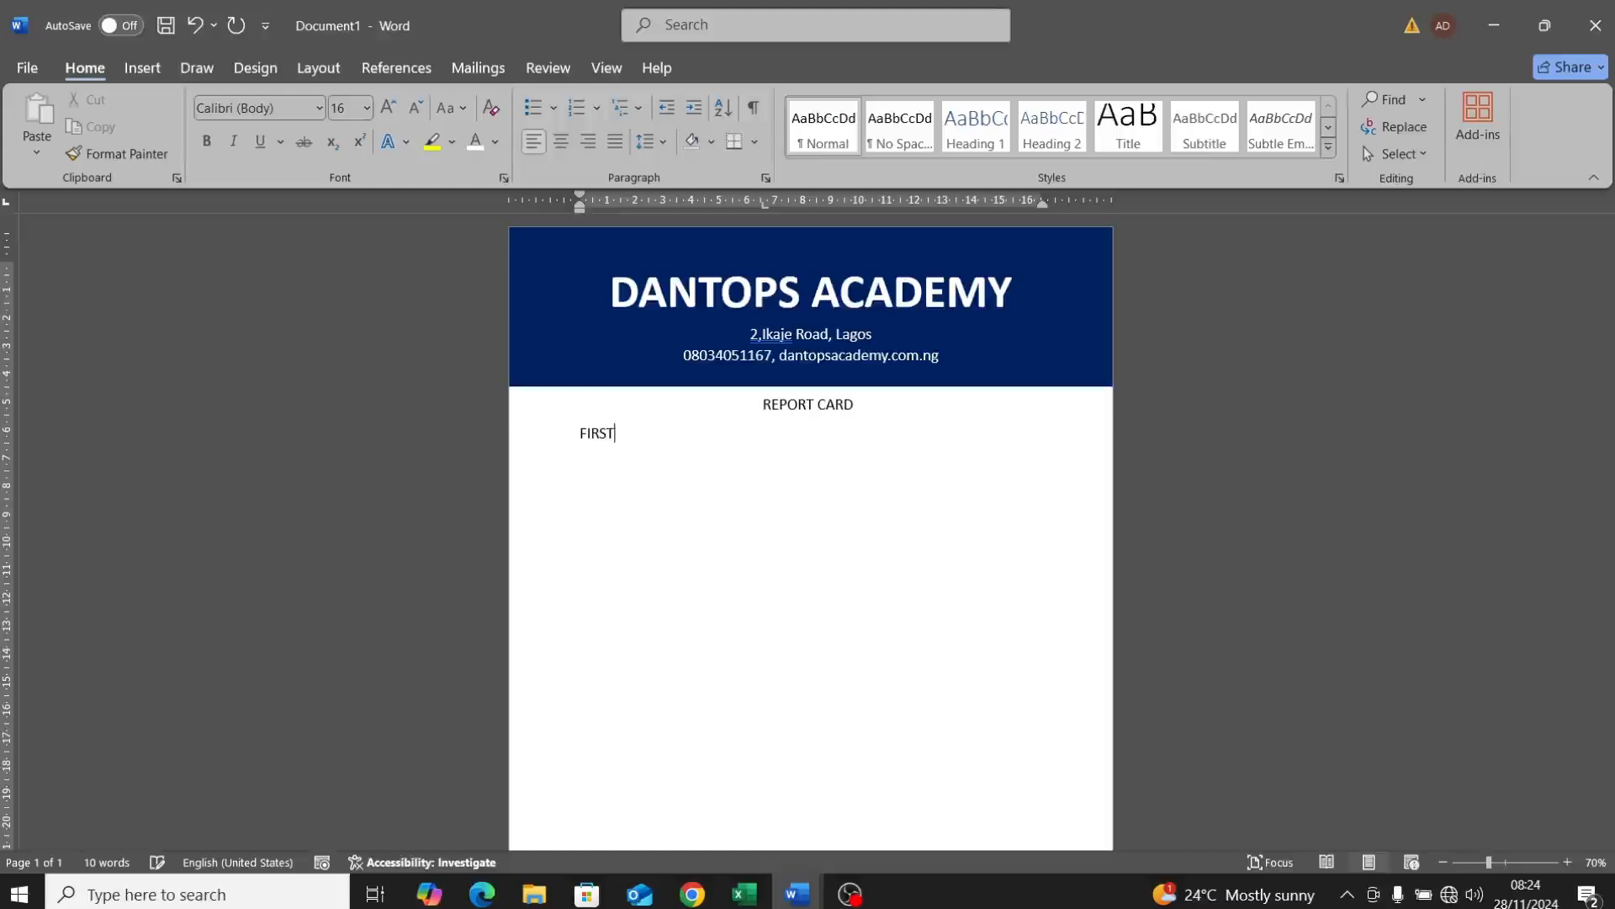
pyautogui.write(' TERM 2024/2025')
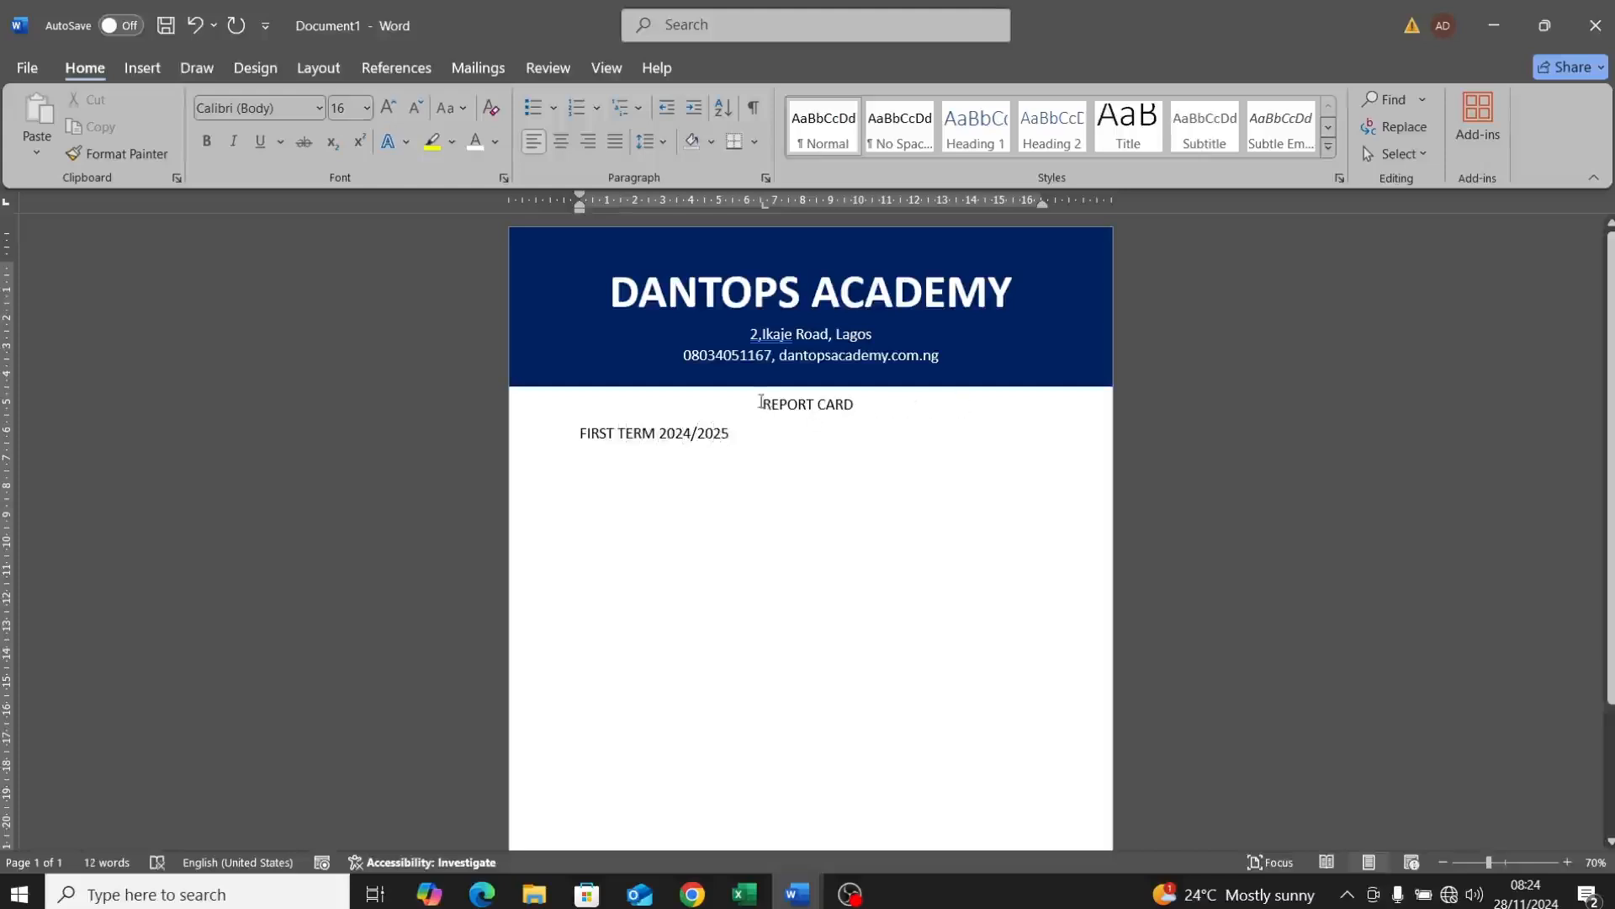
# Step: Centre and bold both title lines, then start a new line below them
pyautogui.moveTo(763, 419); pyautogui.dragTo(767, 428)
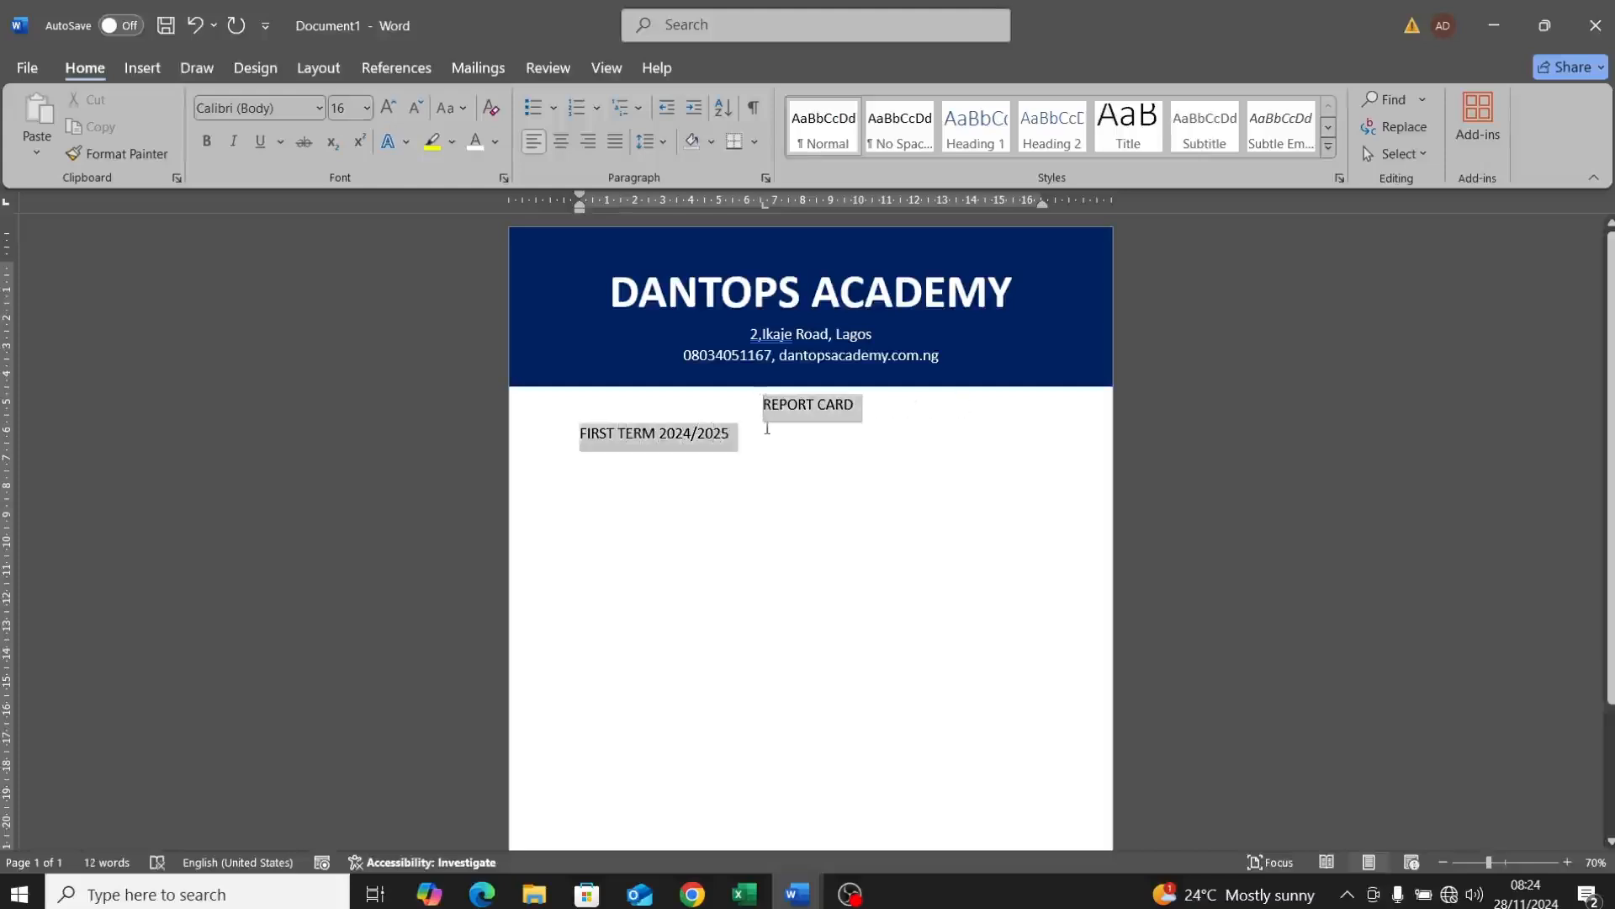
pyautogui.click(567, 145)
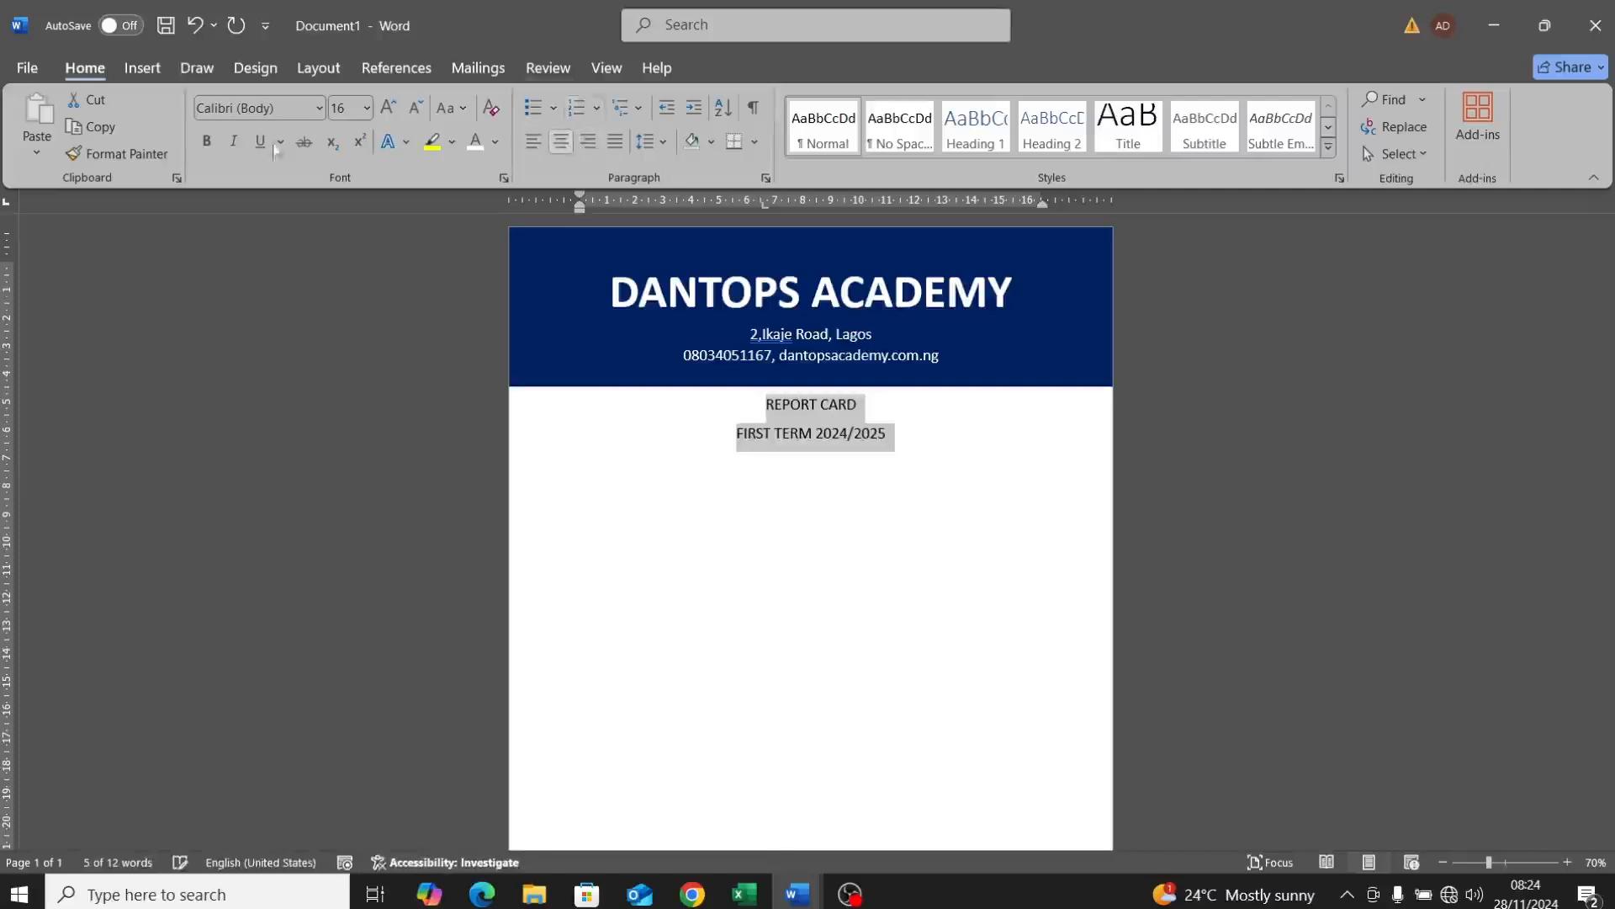
pyautogui.click(208, 141)
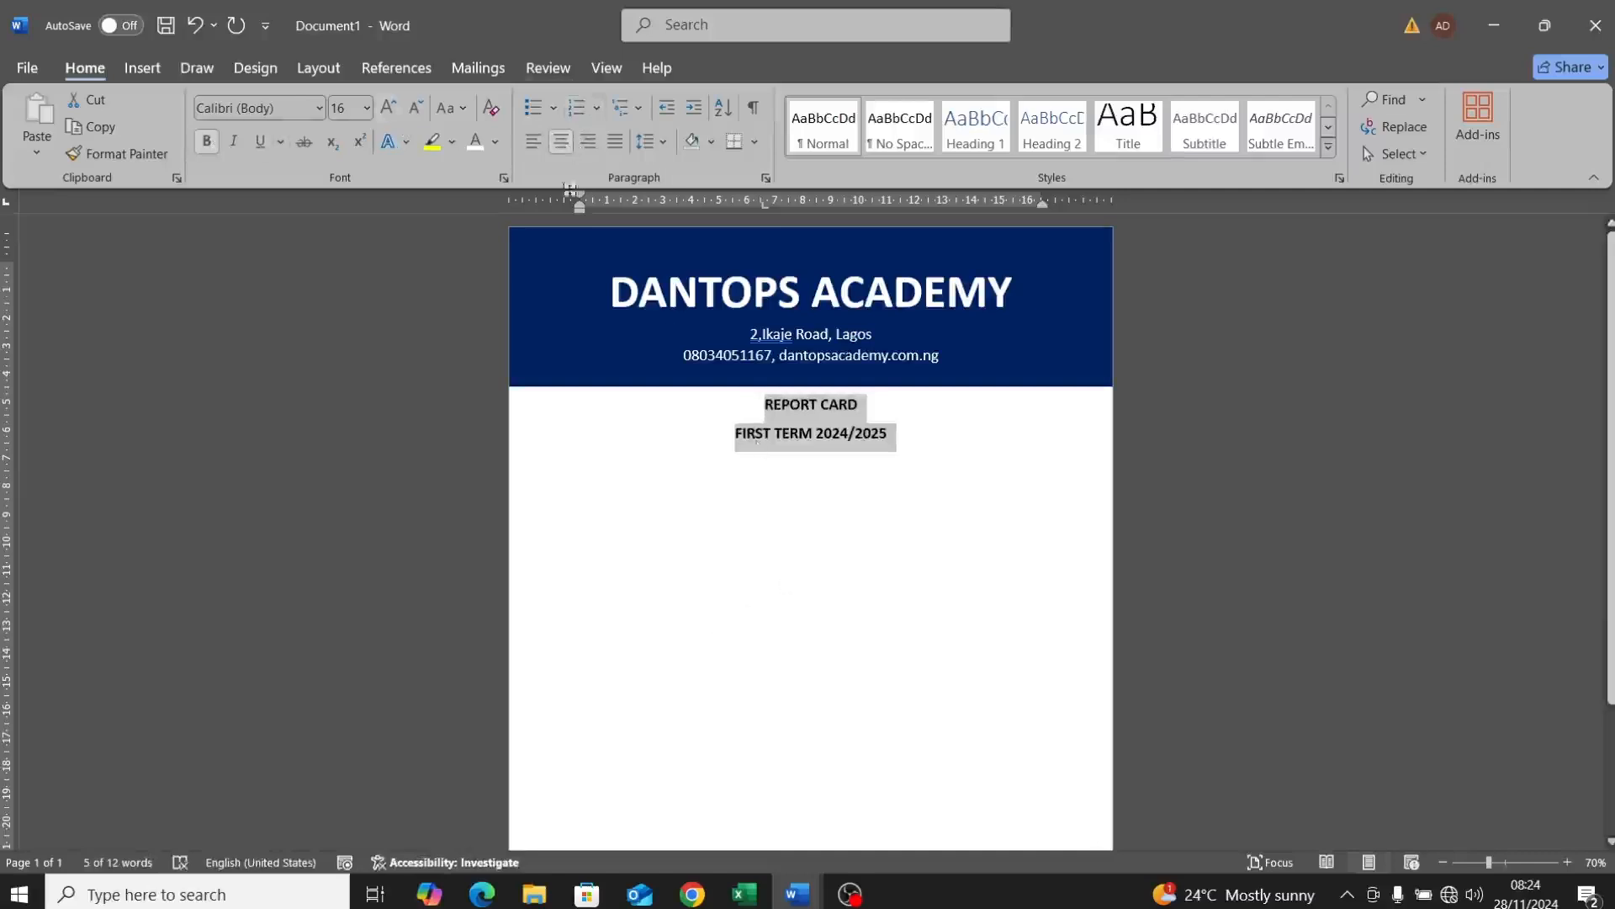
pyautogui.click(906, 449)
pyautogui.press('Return')
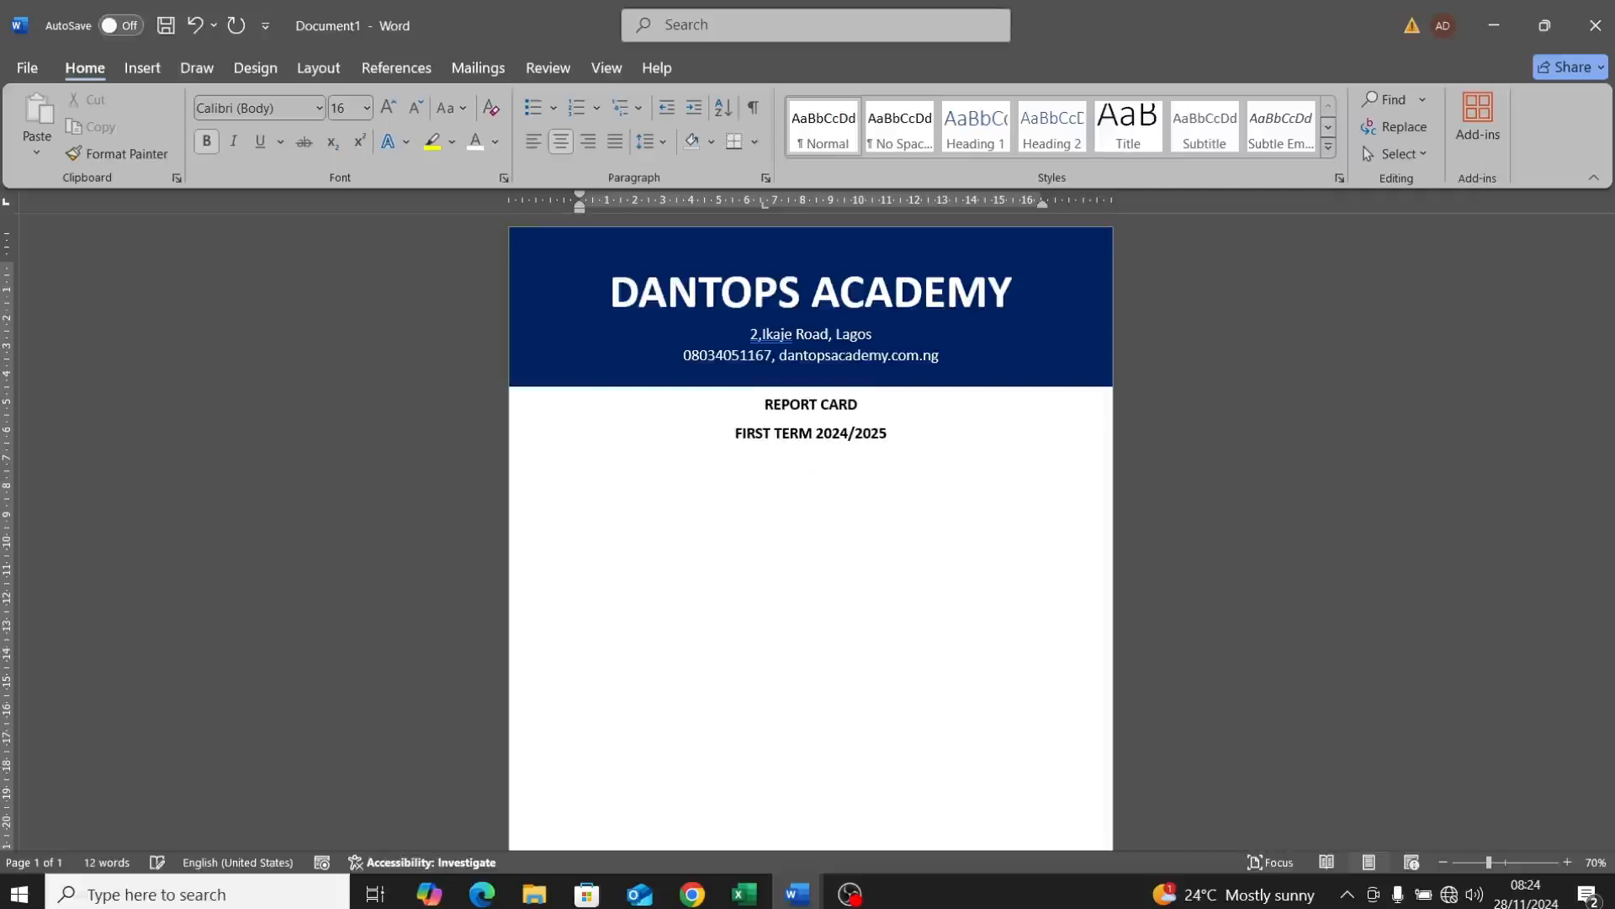
# Step: Type the labels ADM NO:, CLASS: and NAME: on separate lines
pyautogui.write('ADM NI')
pyautogui.press('BackSpace')
pyautogui.write('O:')
pyautogui.press('Return')
pyautogui.write('CLASS: NAMAE')
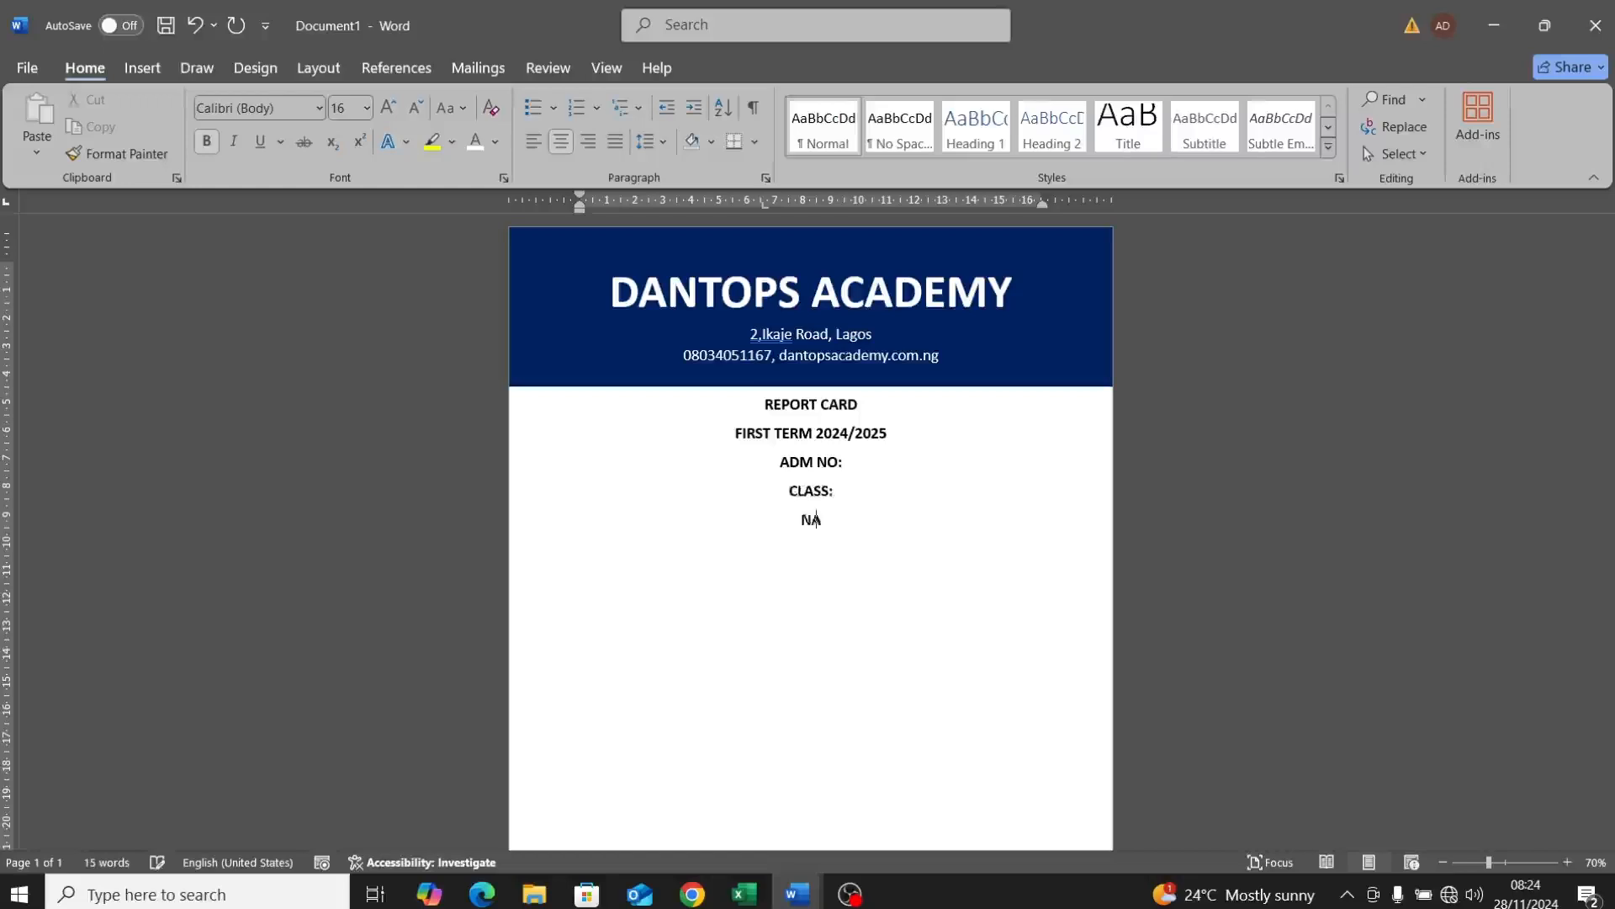
pyautogui.press('BackSpace')
pyautogui.press('BackSpace')
pyautogui.press('BackSpace')
pyautogui.press('BackSpace')
pyautogui.write('AME:')
# Step: Left-align the three label lines and add an empty line after NAME:
pyautogui.moveTo(775, 461); pyautogui.dragTo(842, 526)
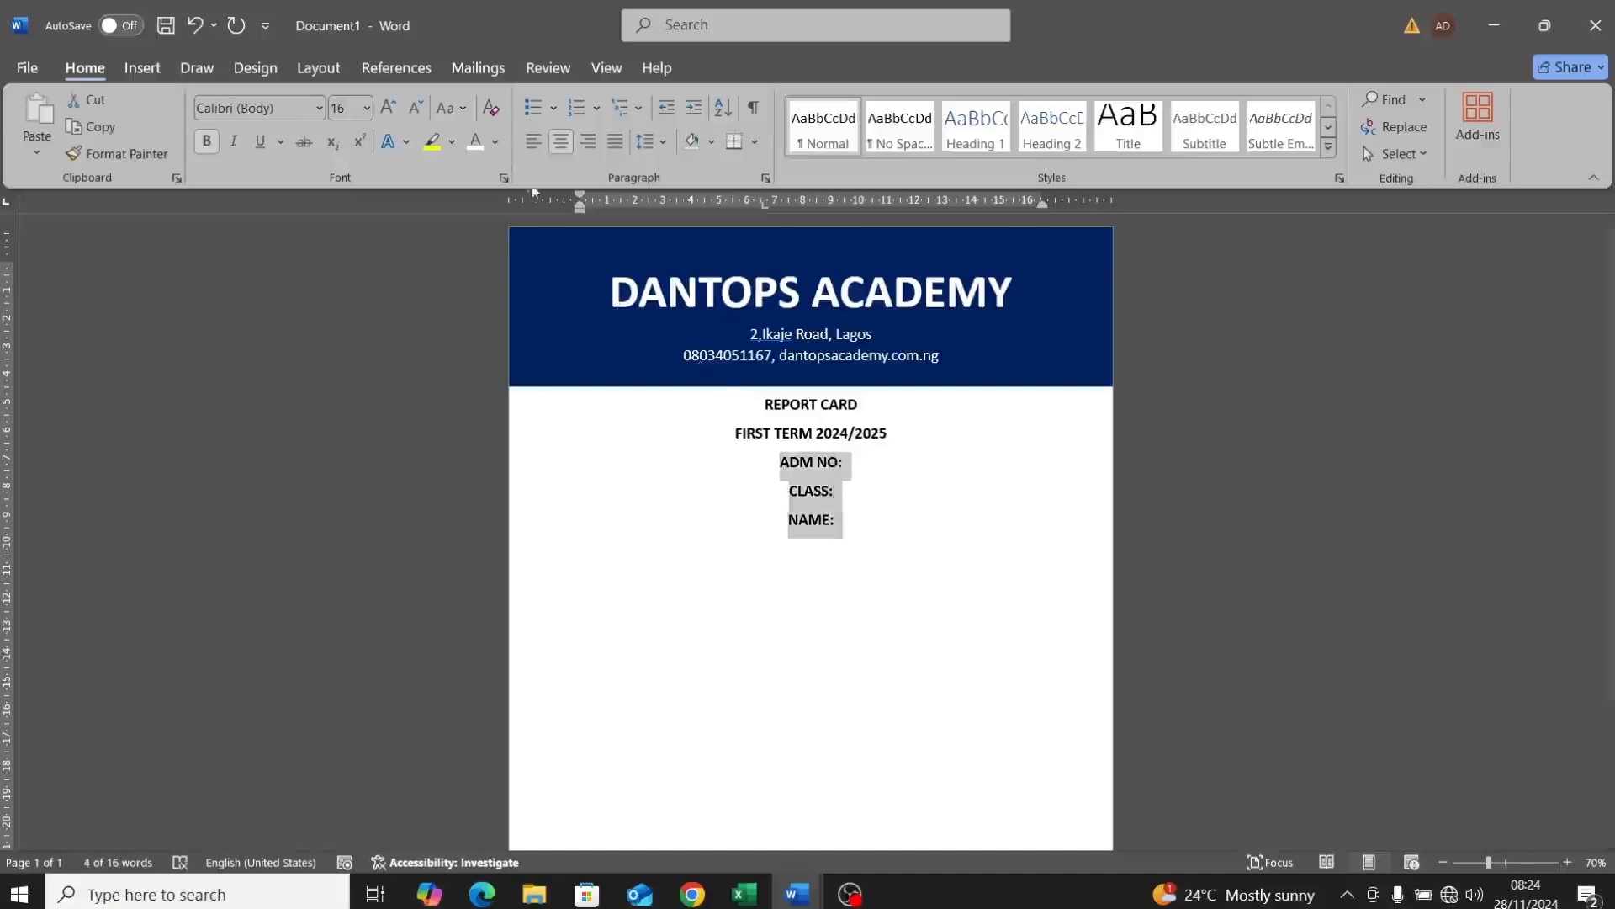
pyautogui.click(533, 149)
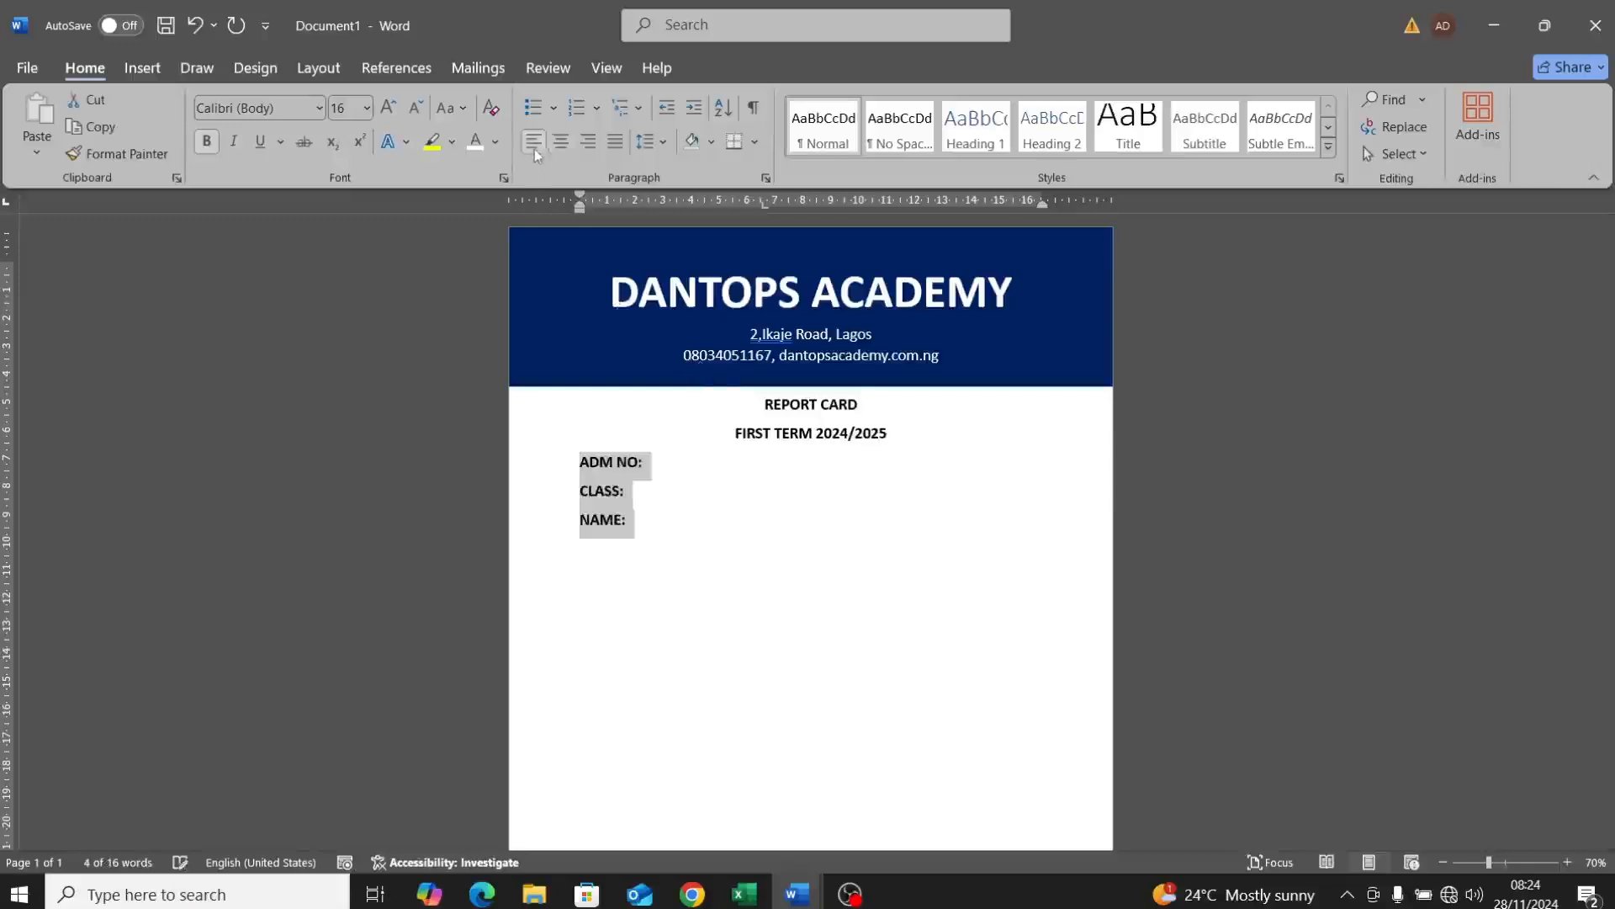
pyautogui.click(641, 530)
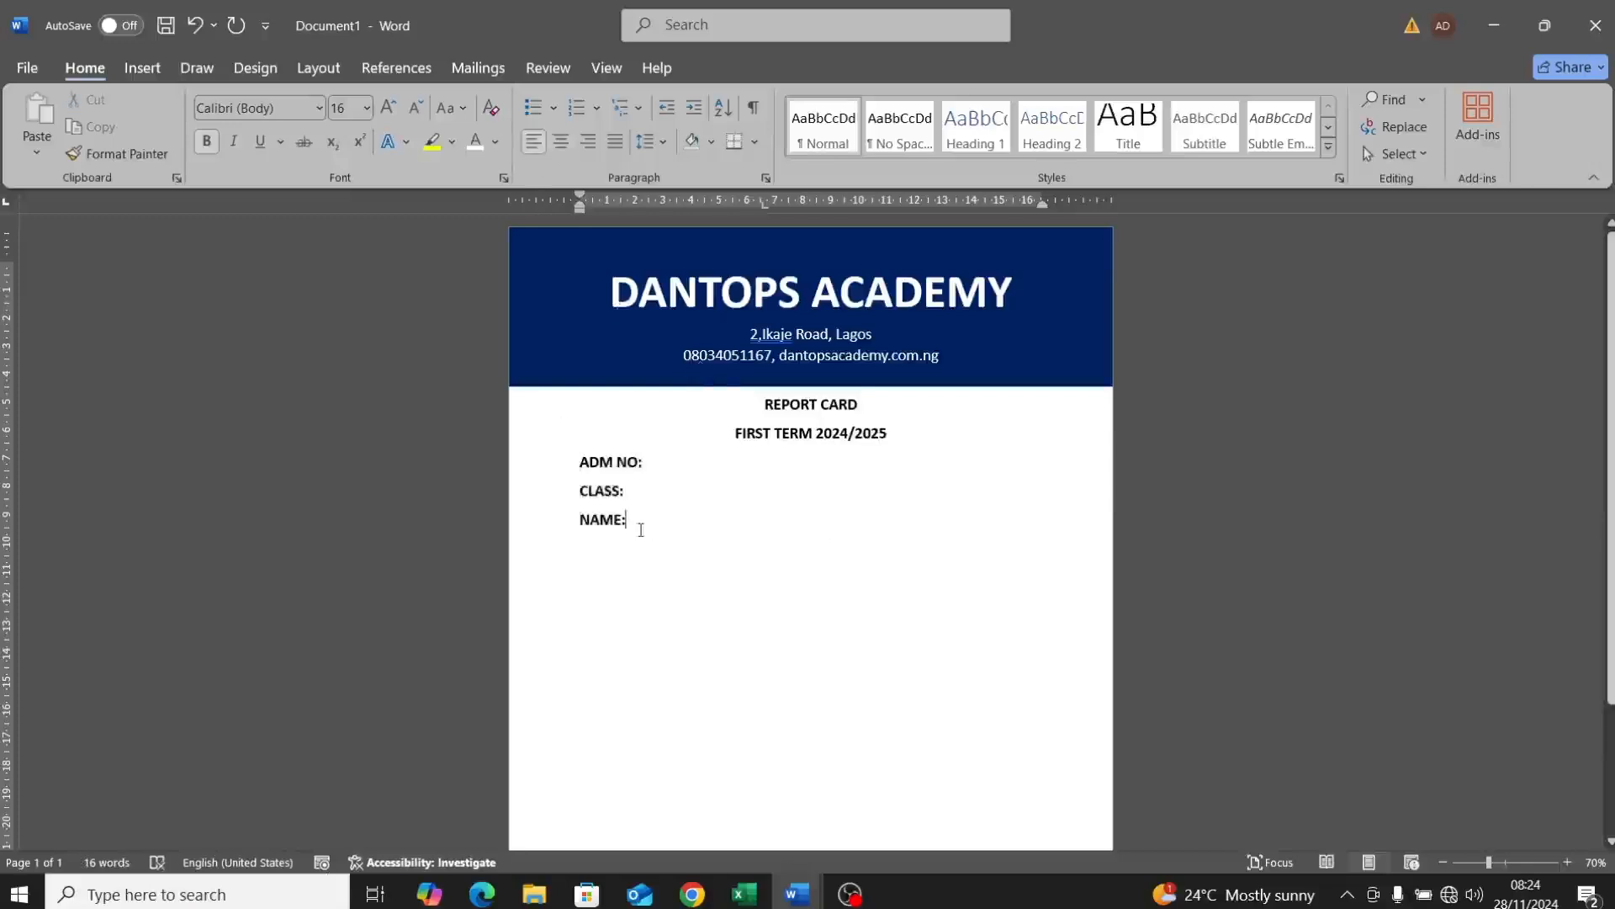
pyautogui.press('Return')
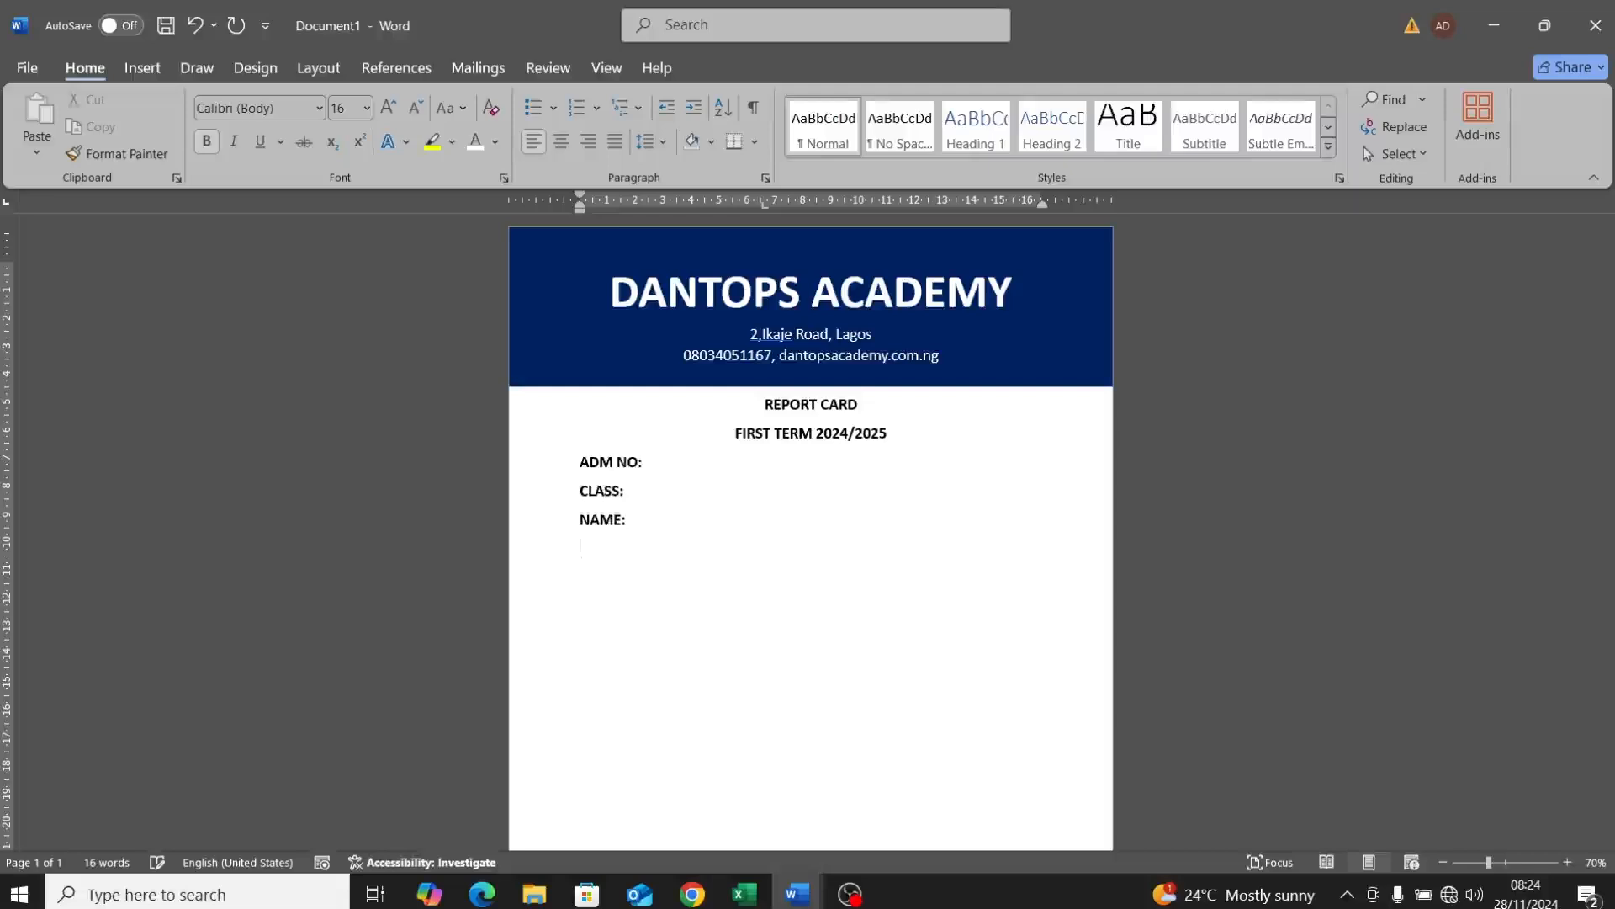
# Step: Insert a 5-column, 4-row table below NAME:
pyautogui.click(159, 70)
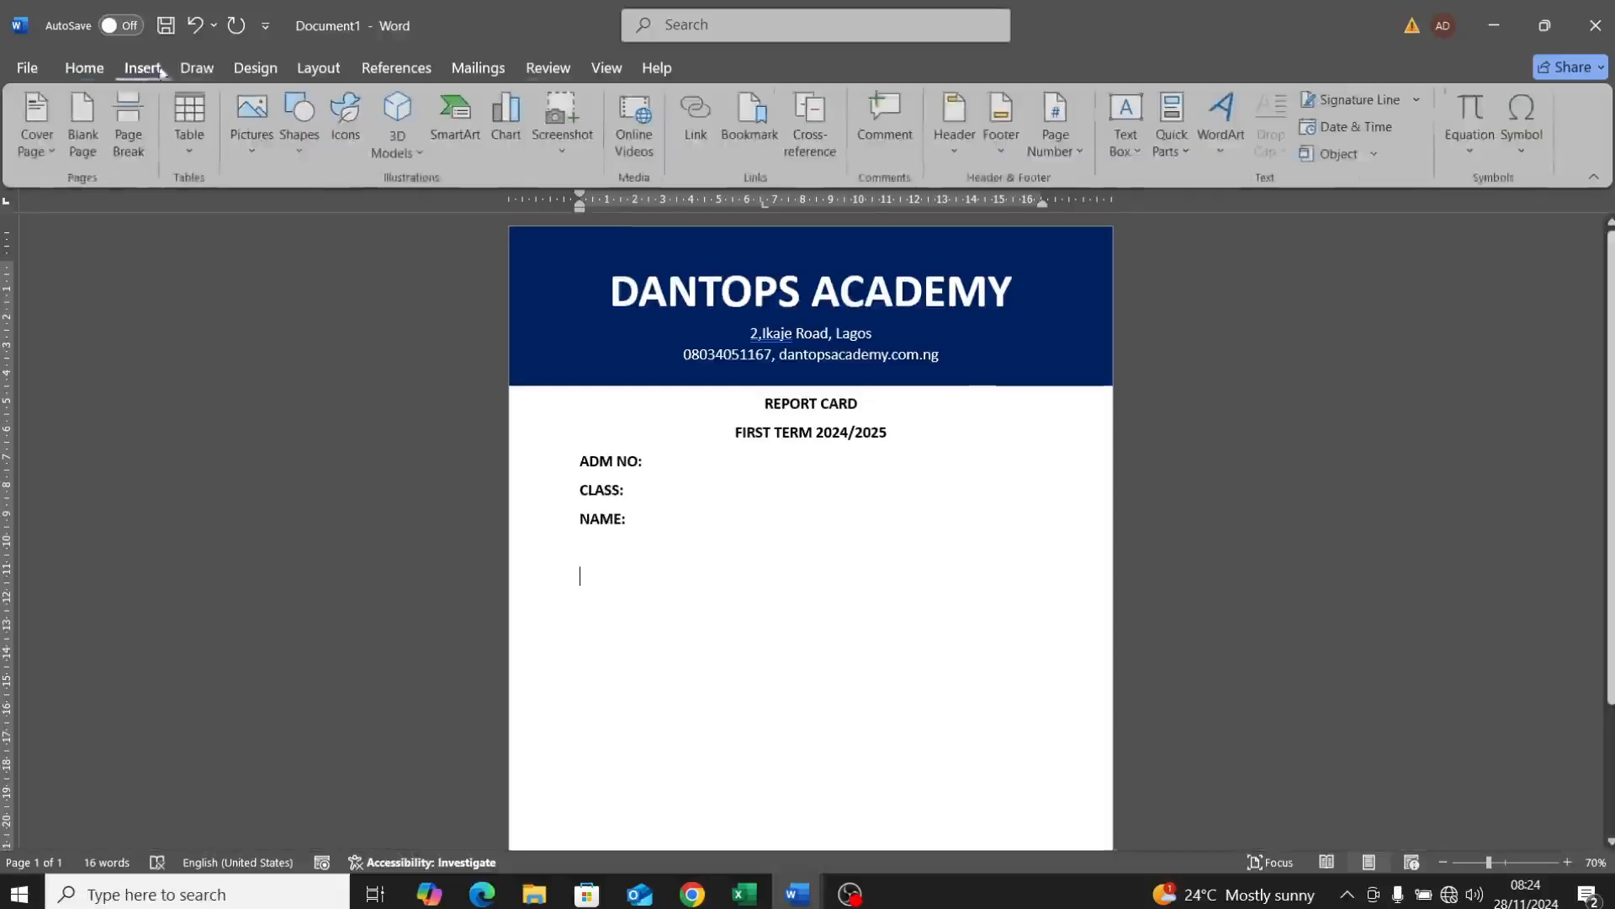
pyautogui.click(189, 126)
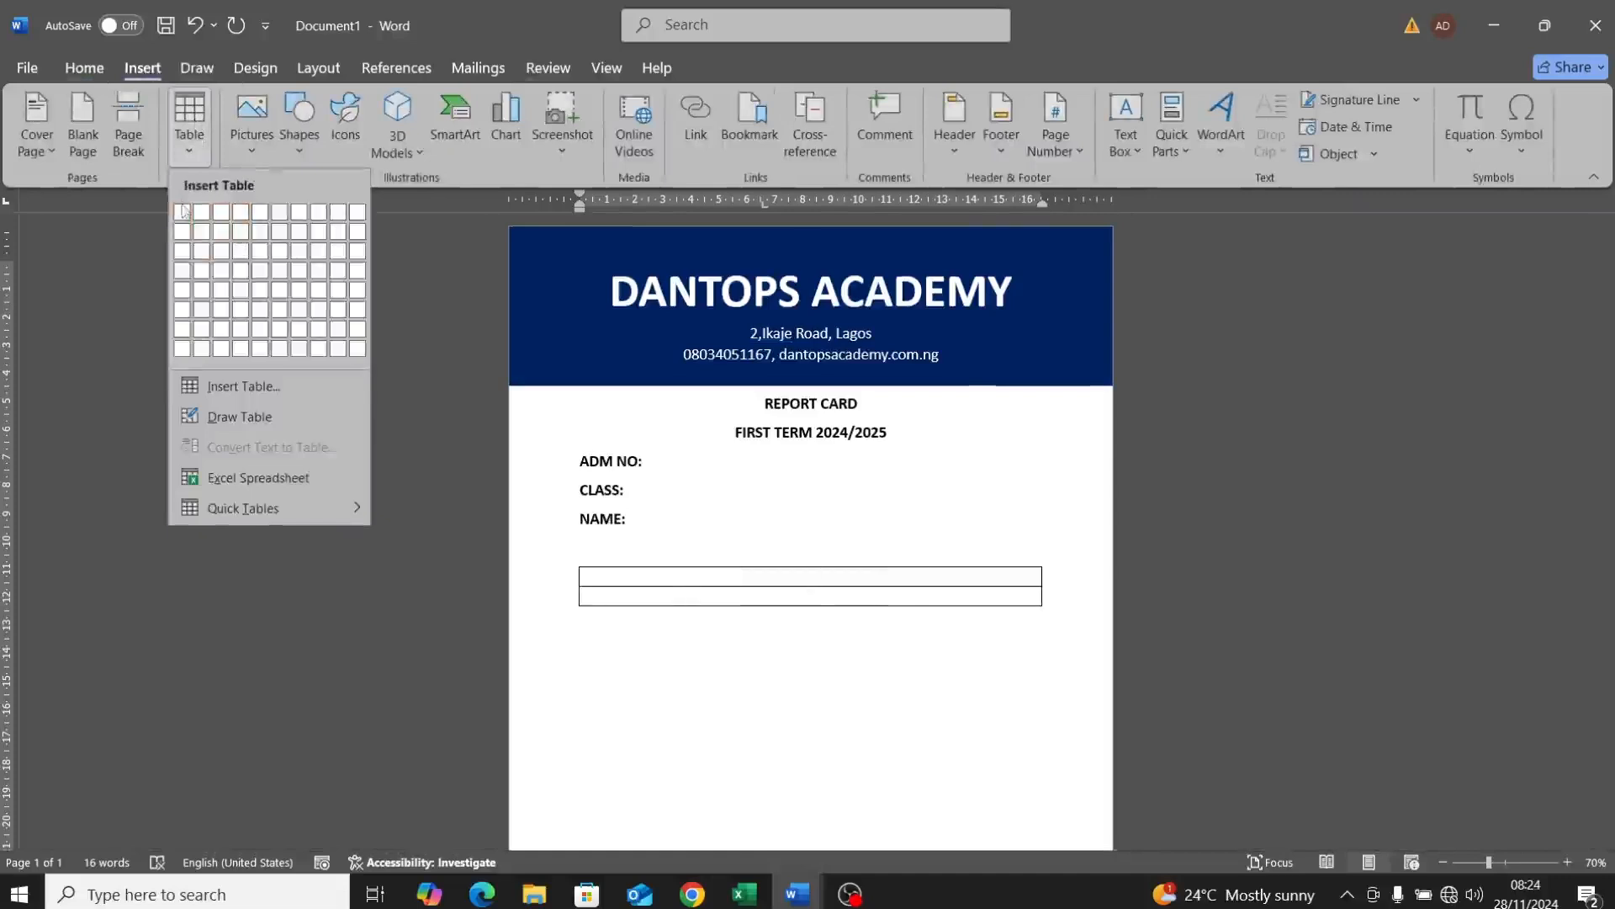
pyautogui.click(263, 275)
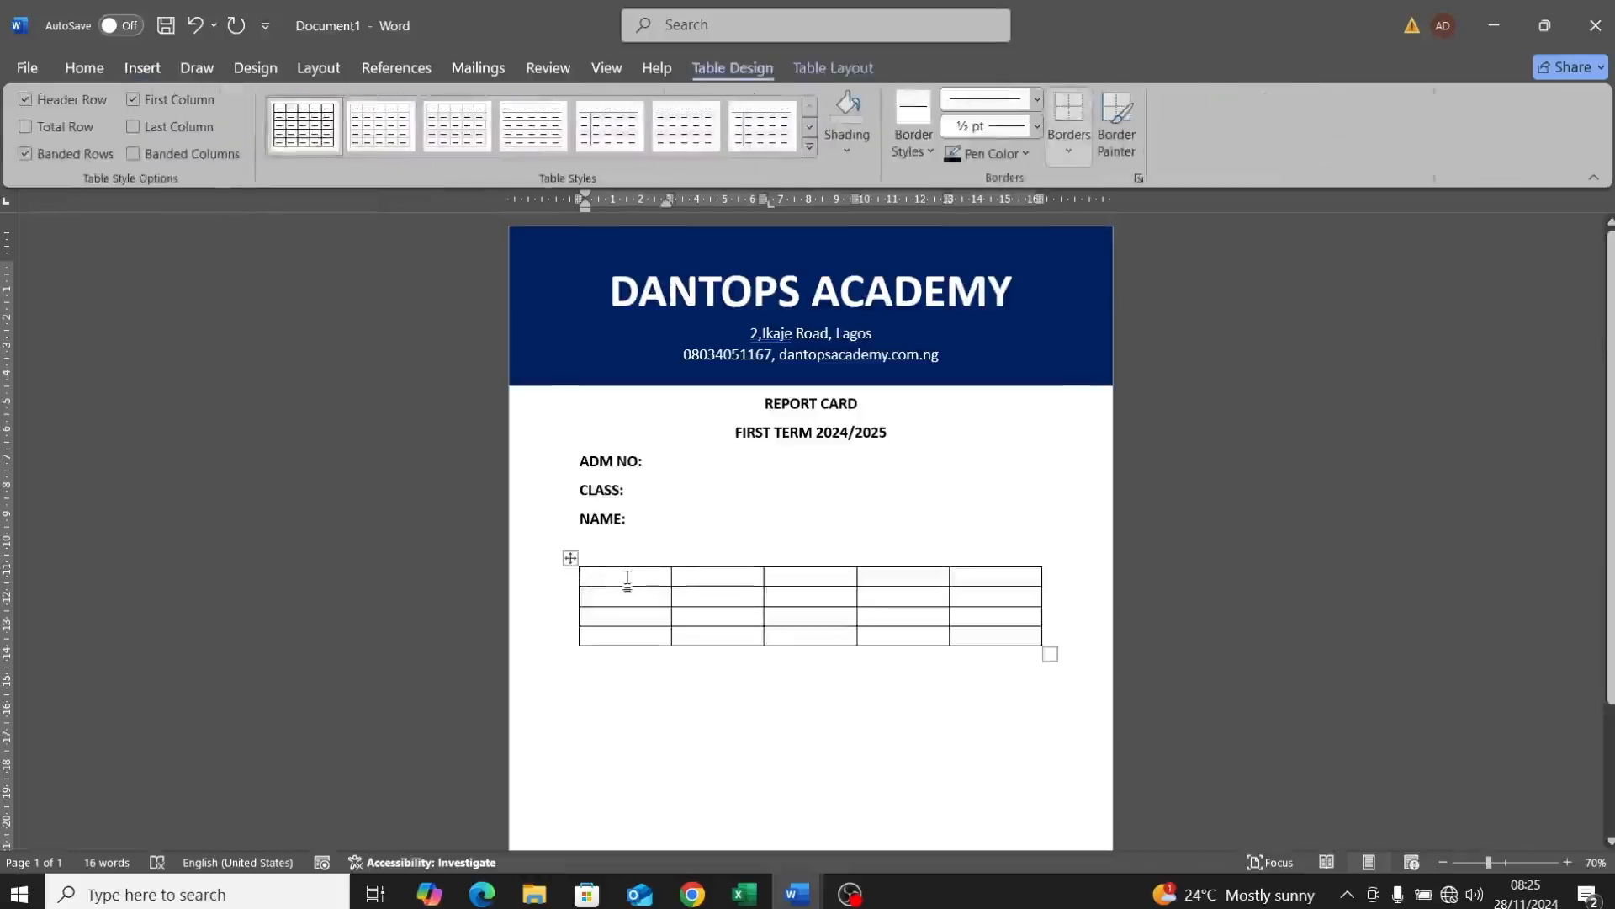
# Step: Fill the header row with Subjects, Total Mark, Test Score, Exam Score and Grade
pyautogui.write('SU')
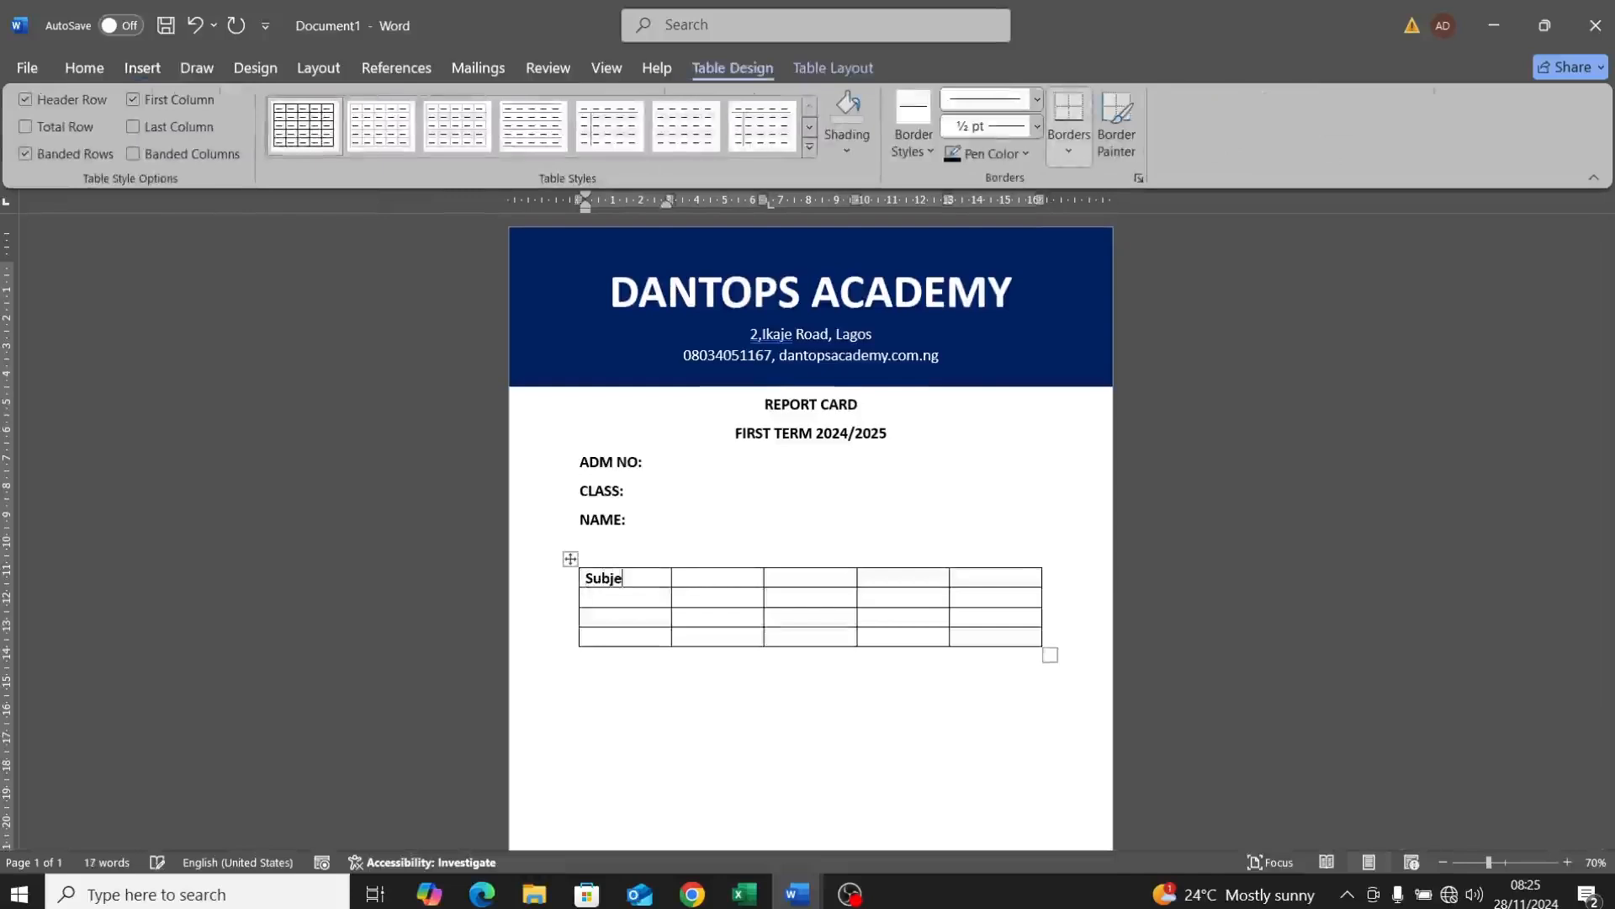
pyautogui.click(718, 579)
pyautogui.write('To')
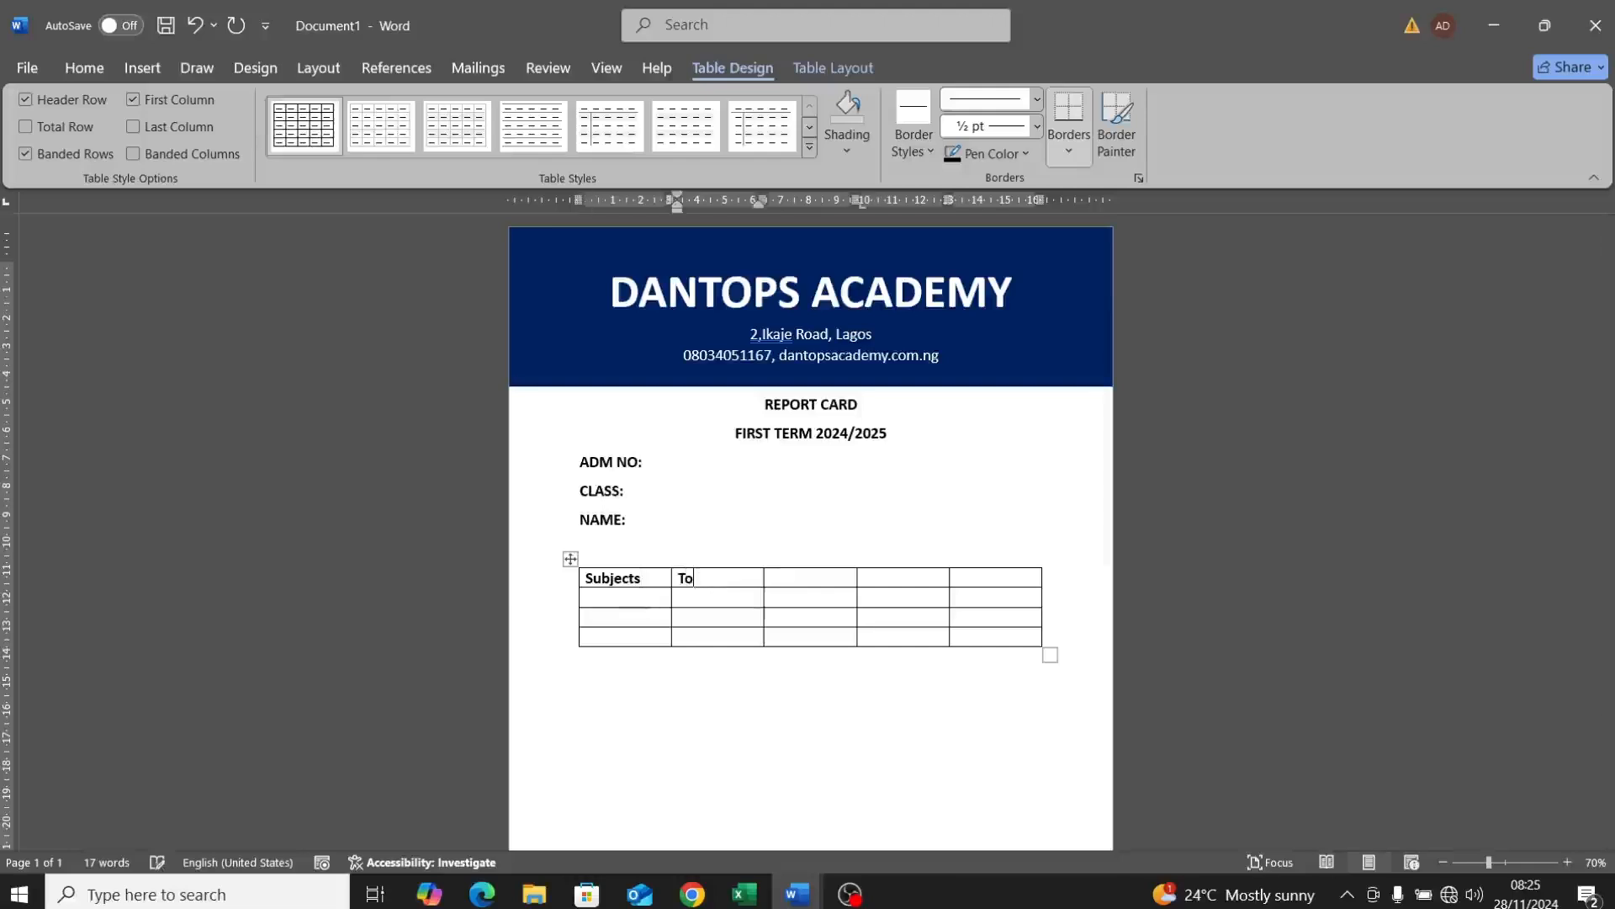
pyautogui.write('tal Mark')
pyautogui.click(805, 576)
pyautogui.write('e')
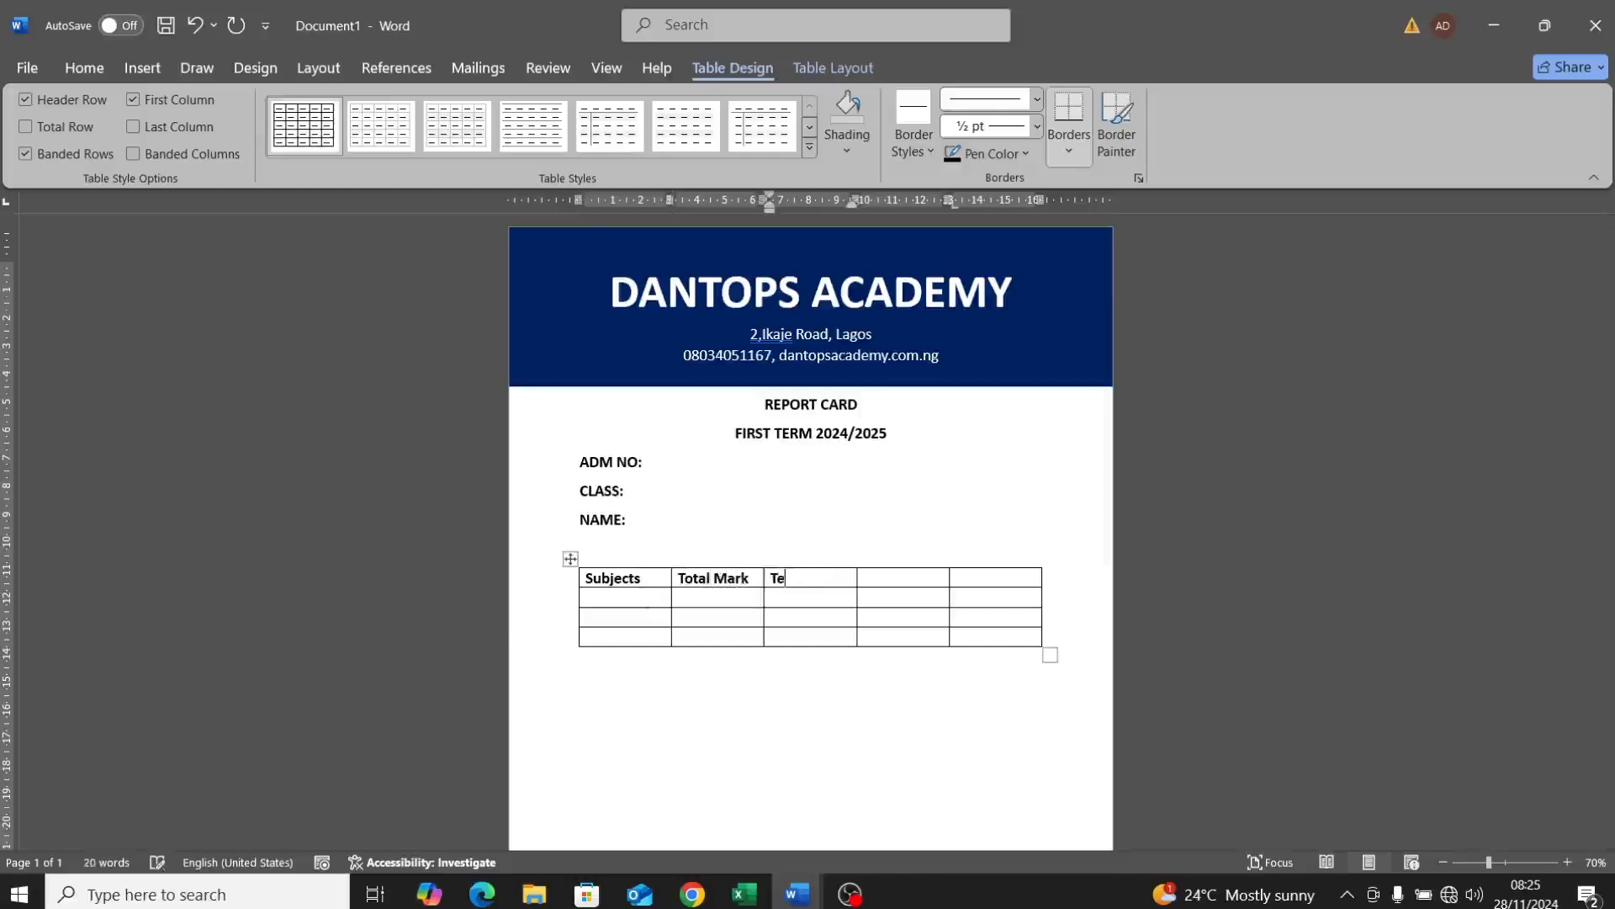
pyautogui.write('st Score')
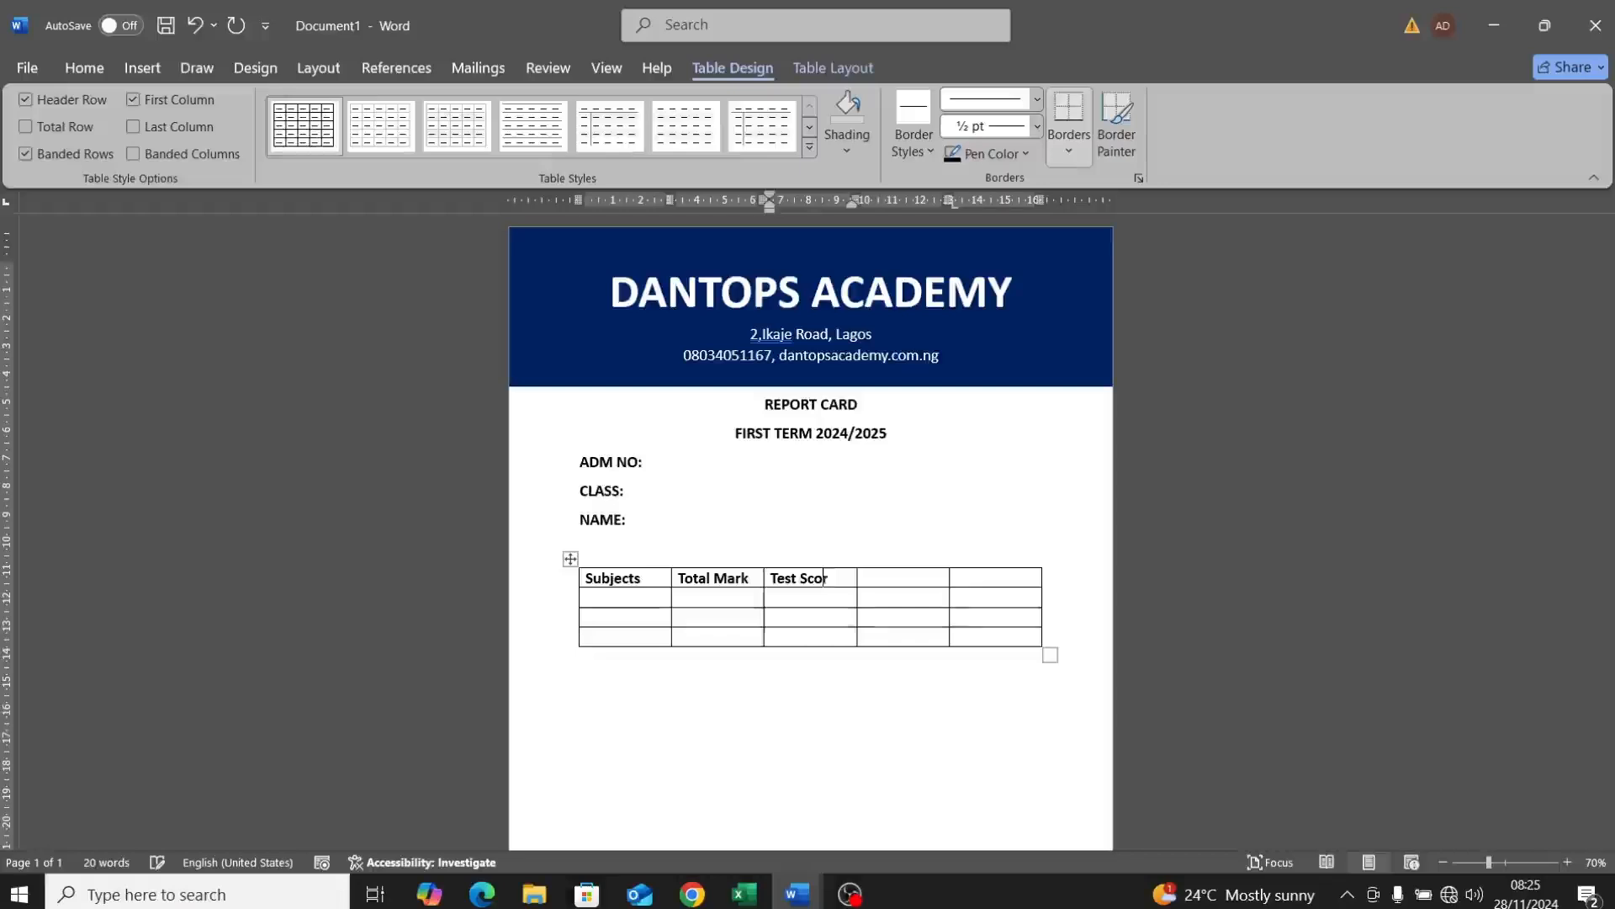
pyautogui.click(904, 581)
pyautogui.write('Exam')
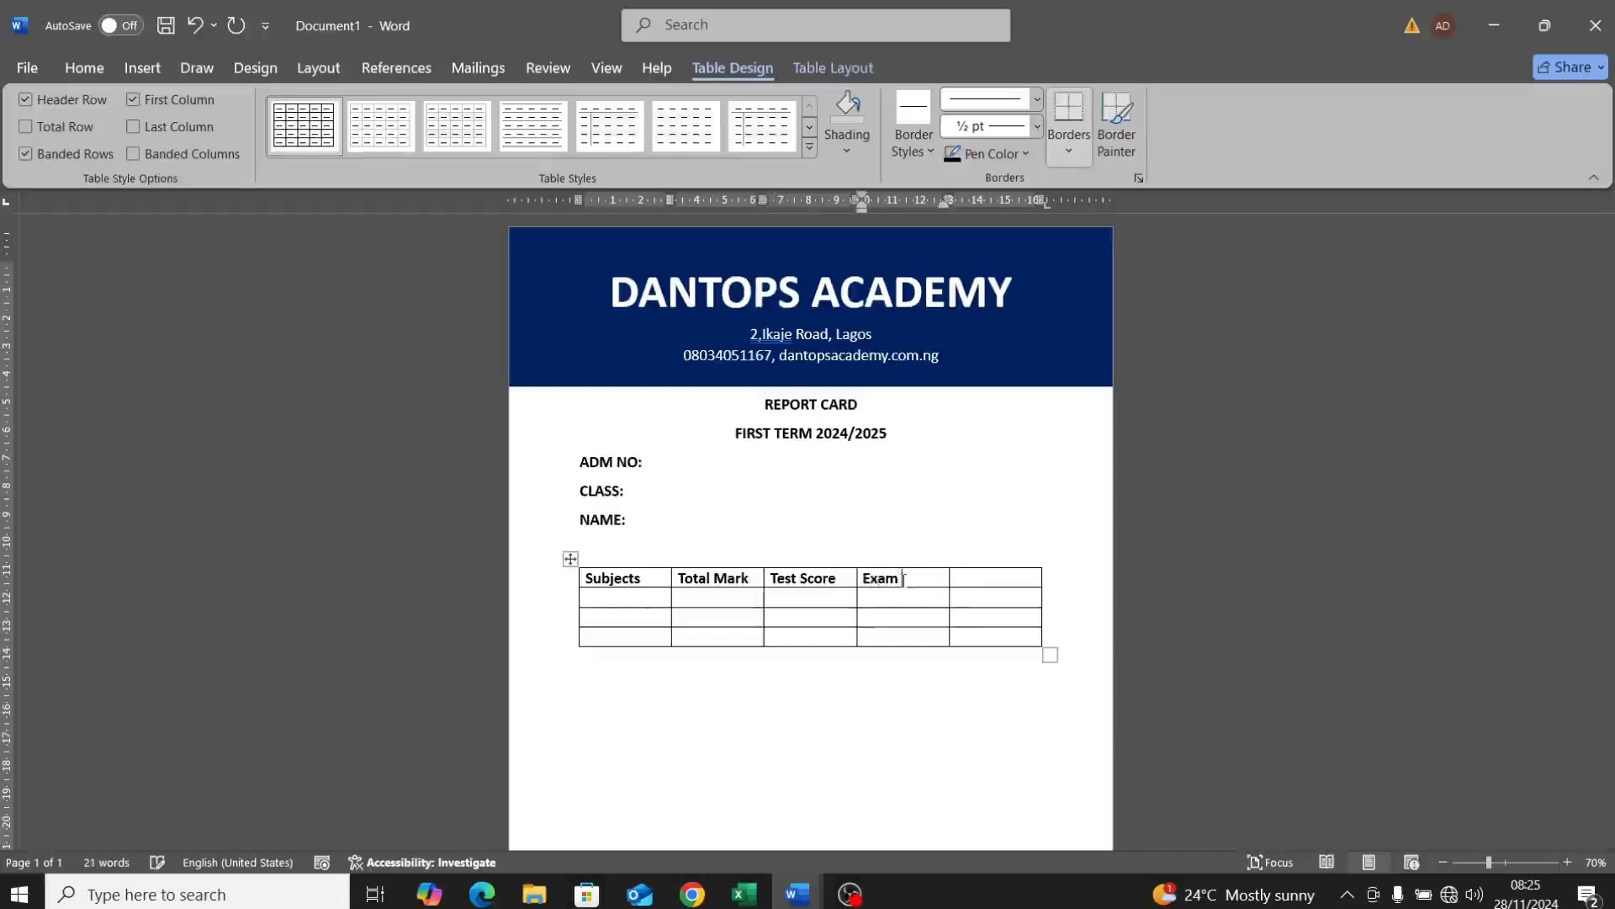
pyautogui.write(' Score')
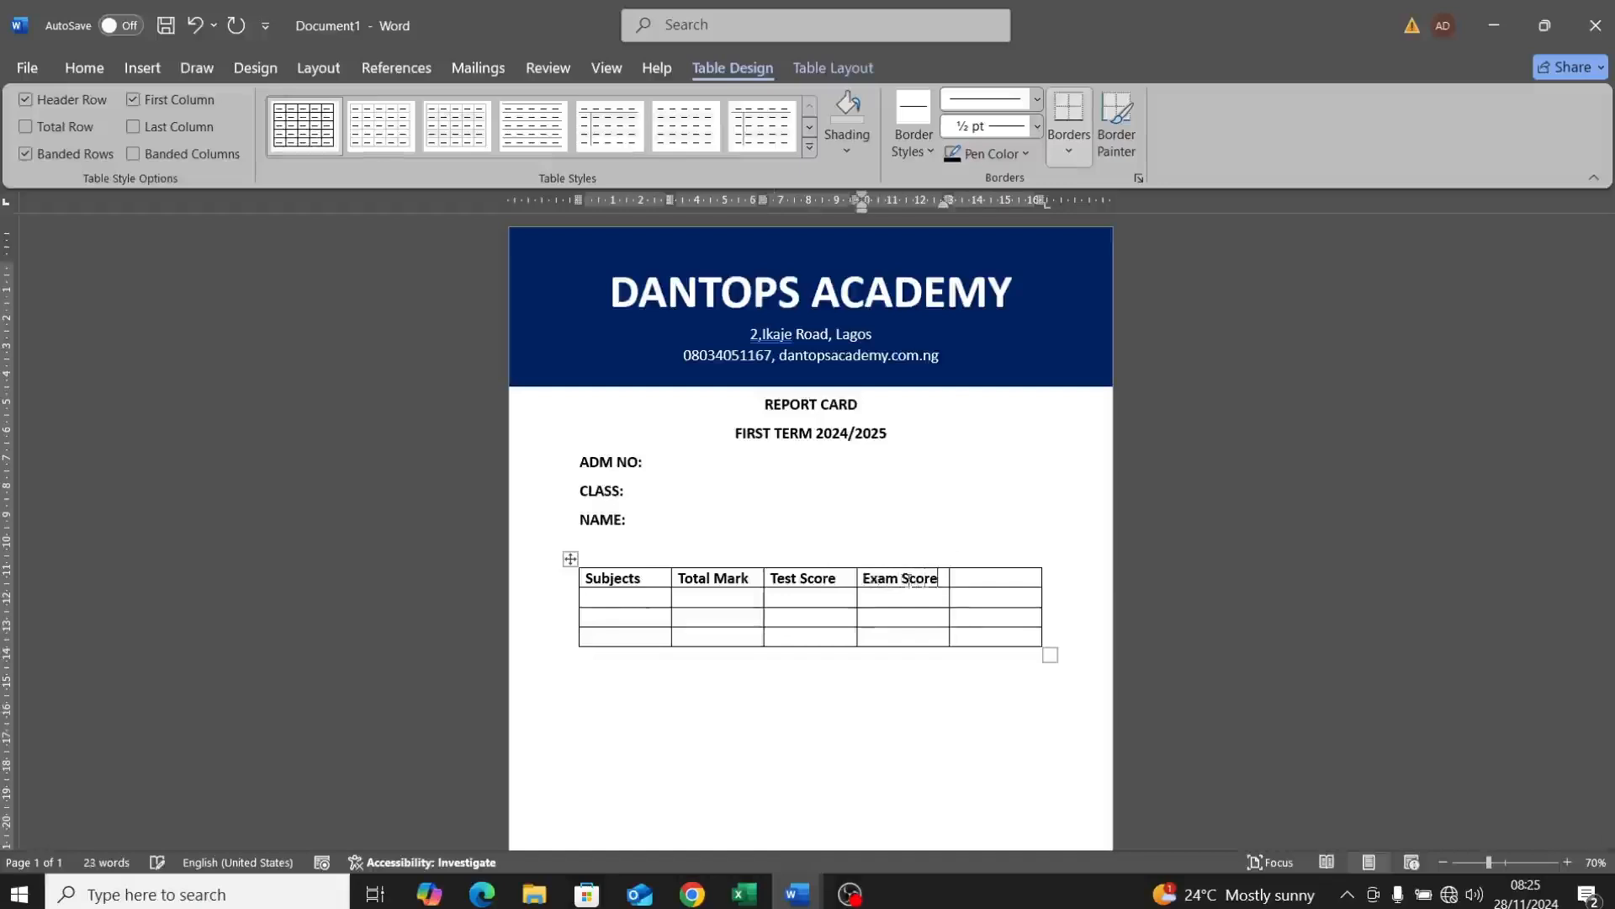
pyautogui.click(1005, 579)
pyautogui.write('Grade')
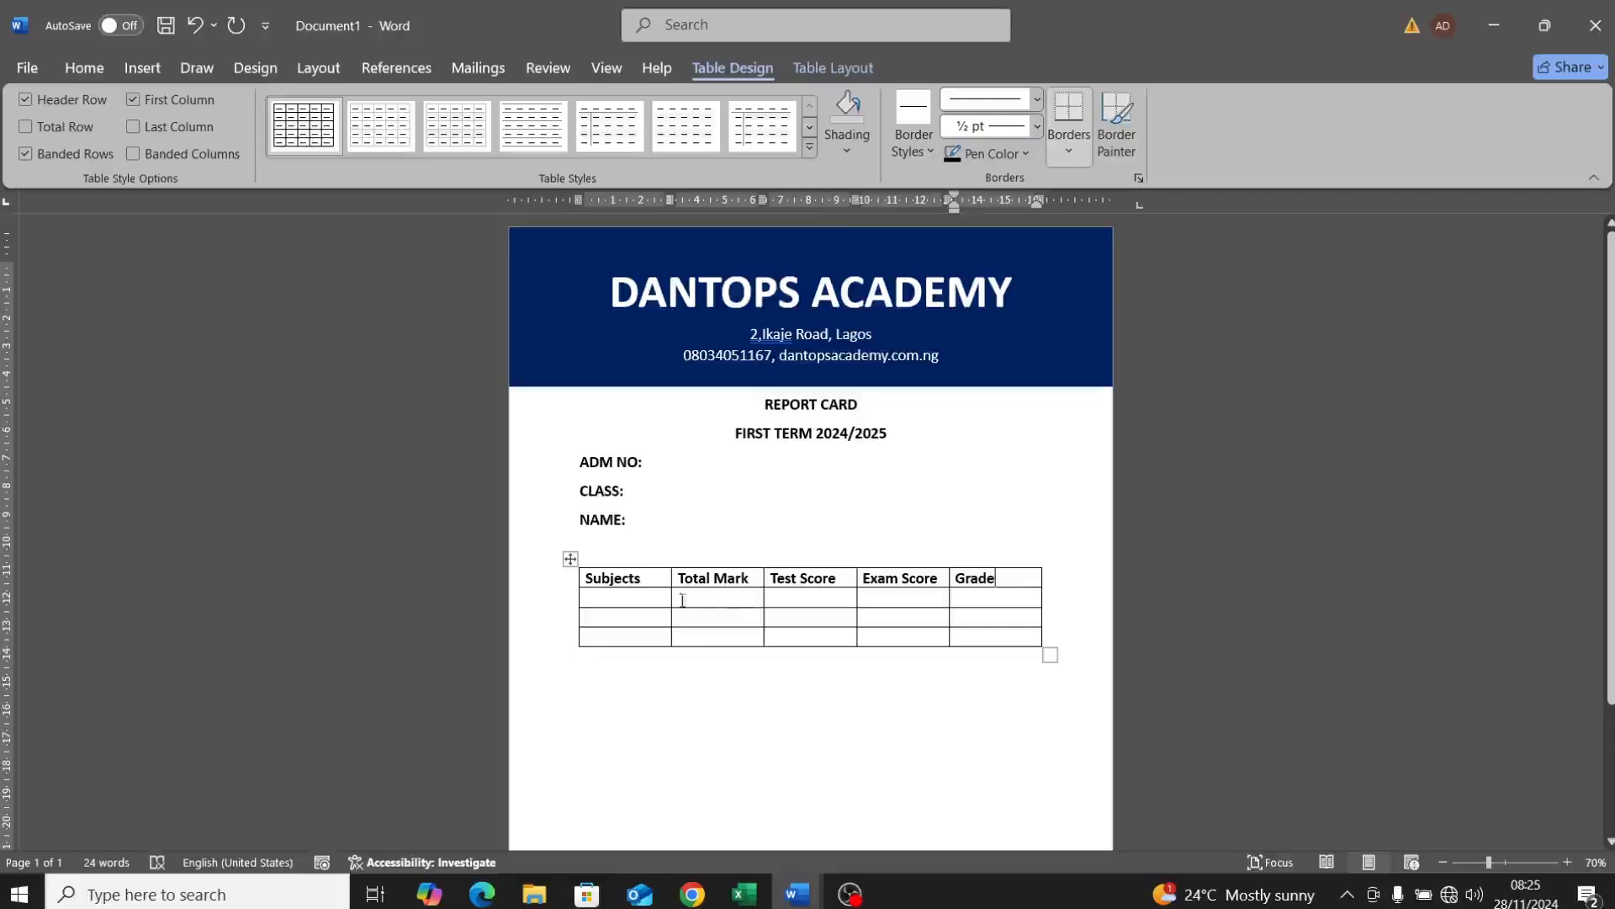
pyautogui.click(639, 599)
# Step: List Mathematics, English Lang and PVS under Subjects, checking the reference result card
pyautogui.write('E')
pyautogui.press('BackSpace')
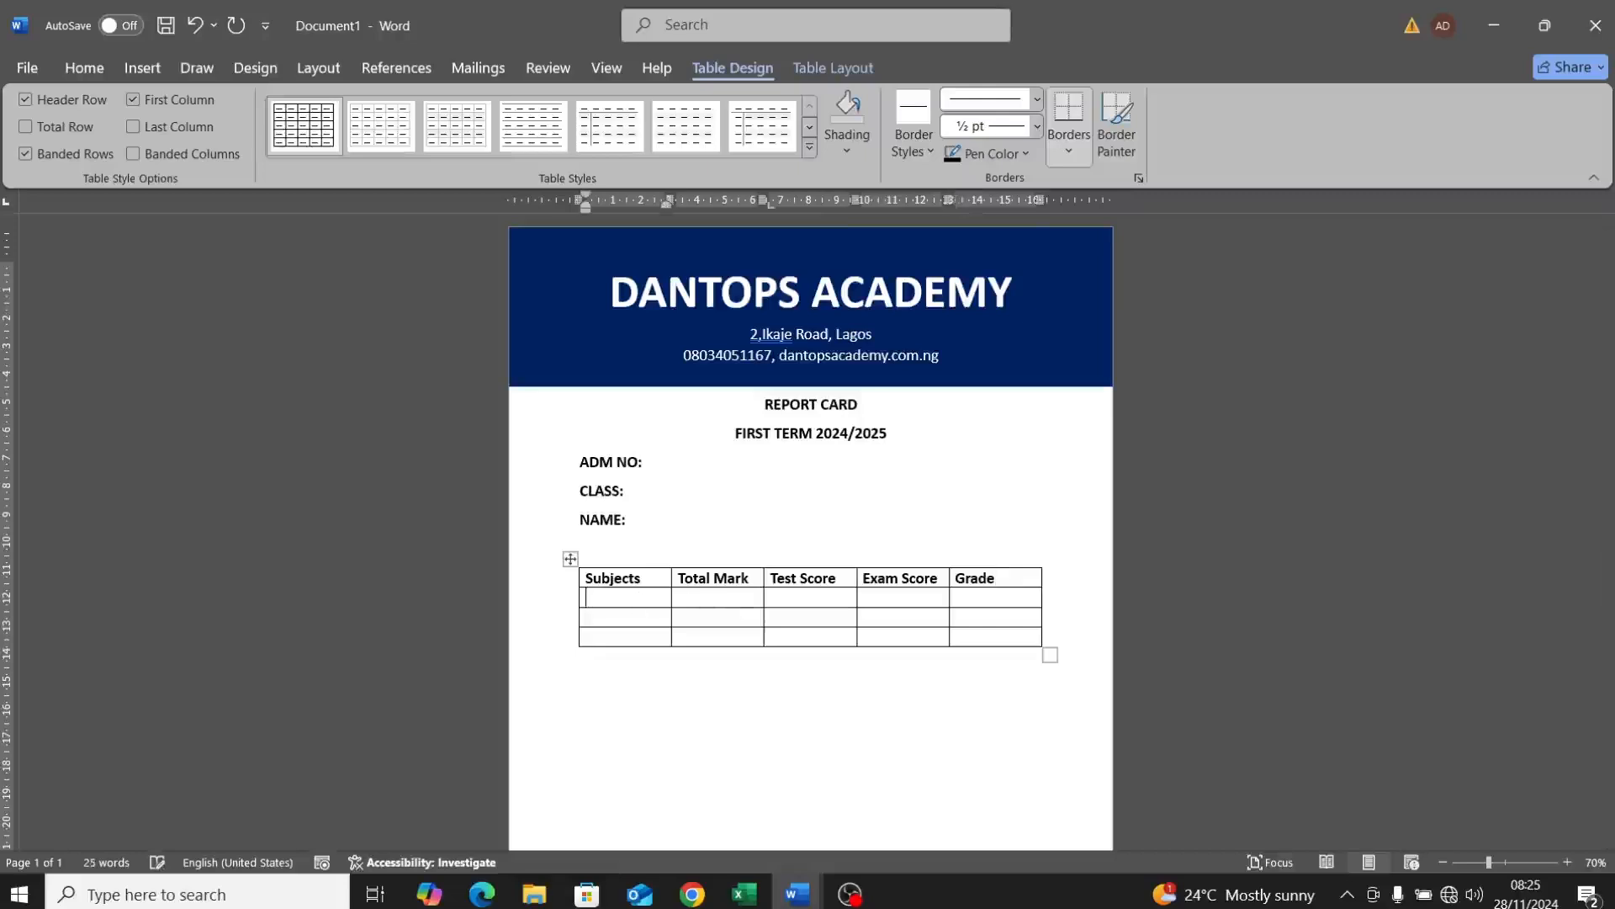
pyautogui.write('Mathematics')
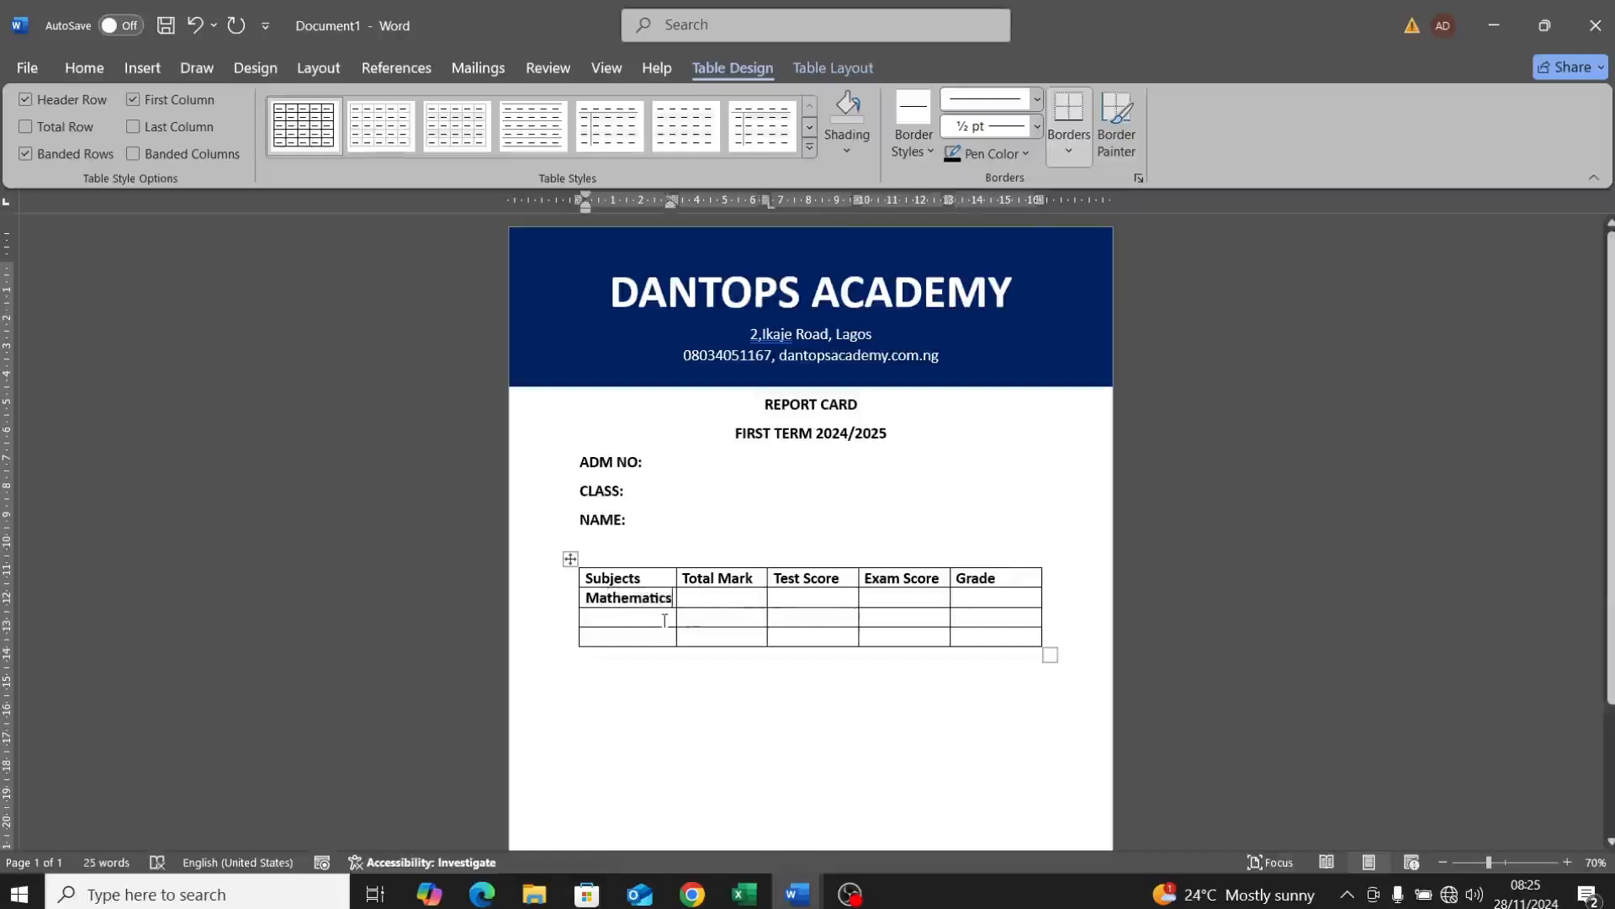
pyautogui.click(665, 620)
pyautogui.write('En')
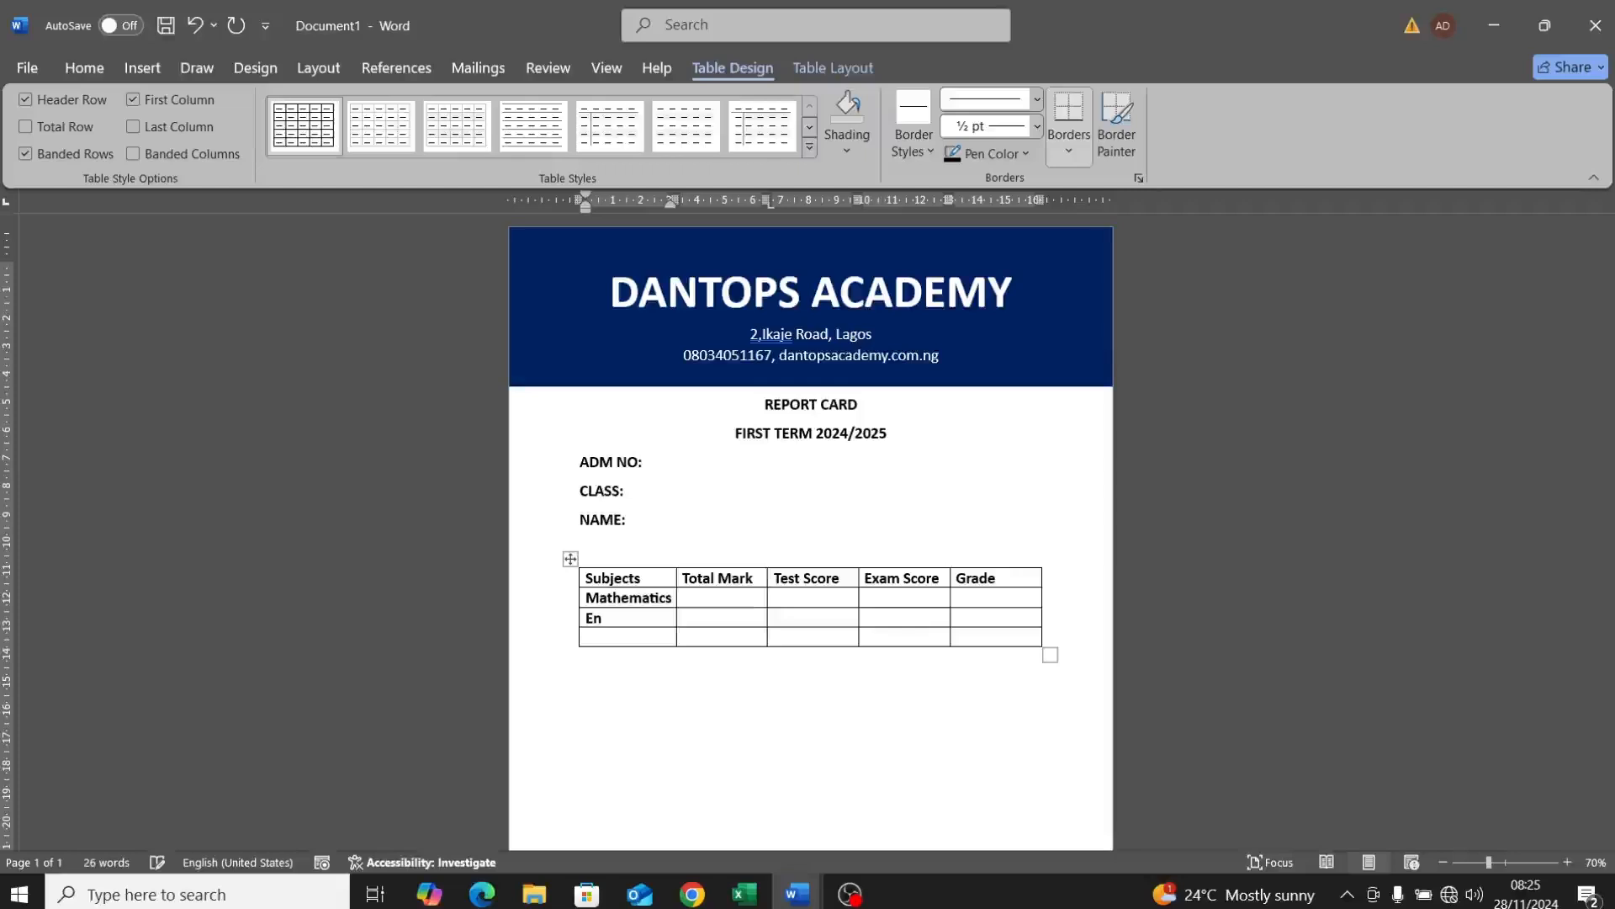
pyautogui.write('glish Lang')
pyautogui.click(652, 633)
pyautogui.write('PVS')
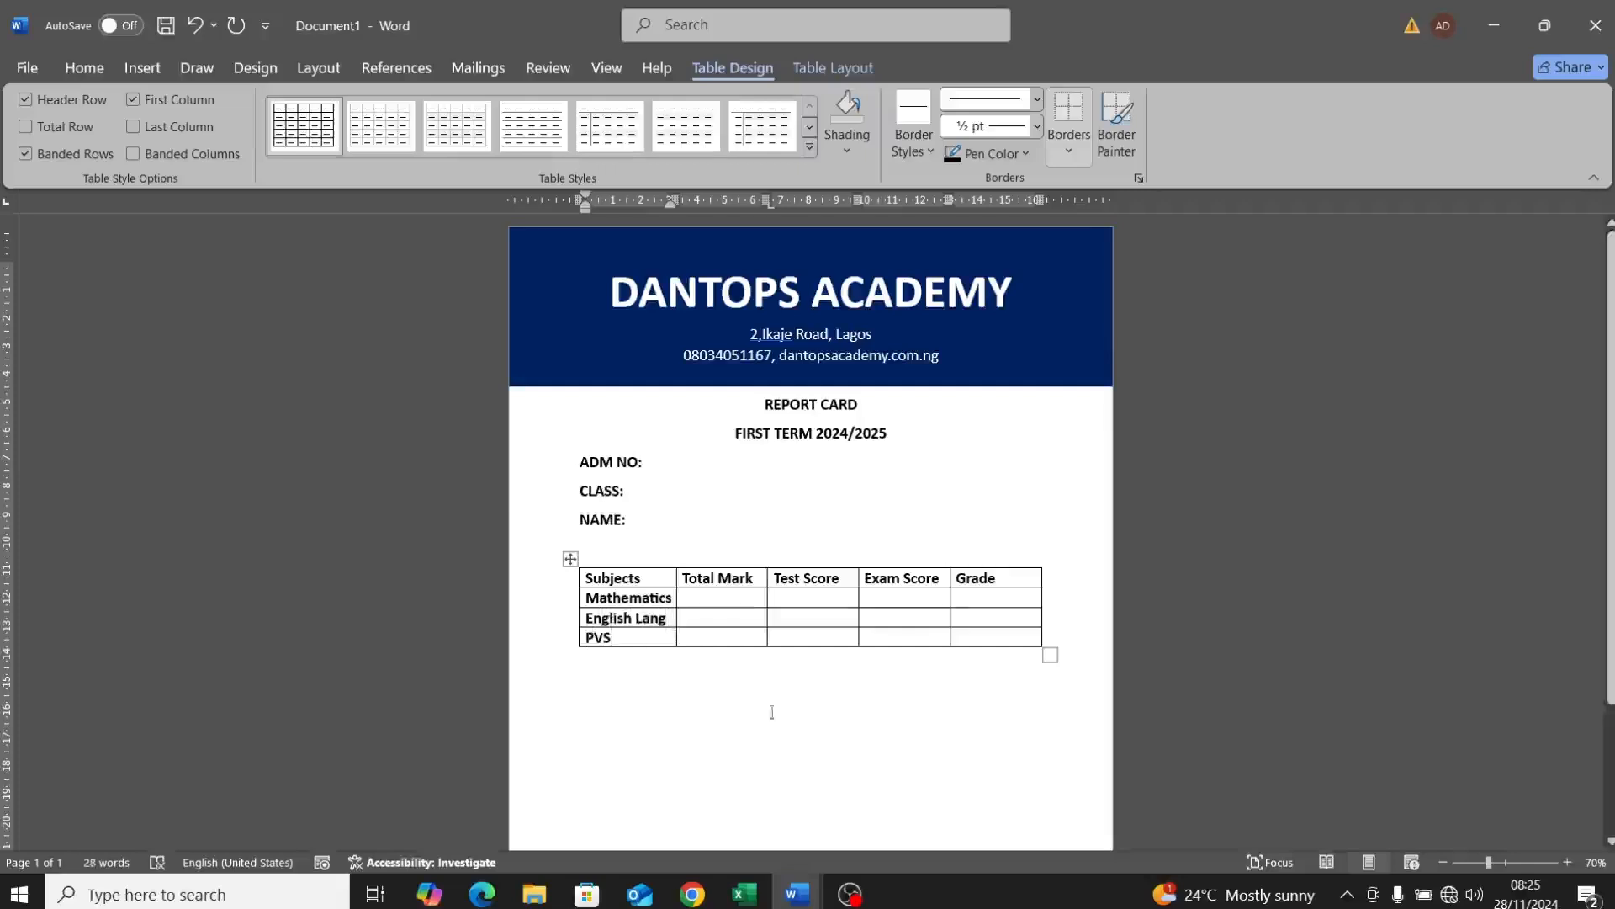
pyautogui.click(799, 897)
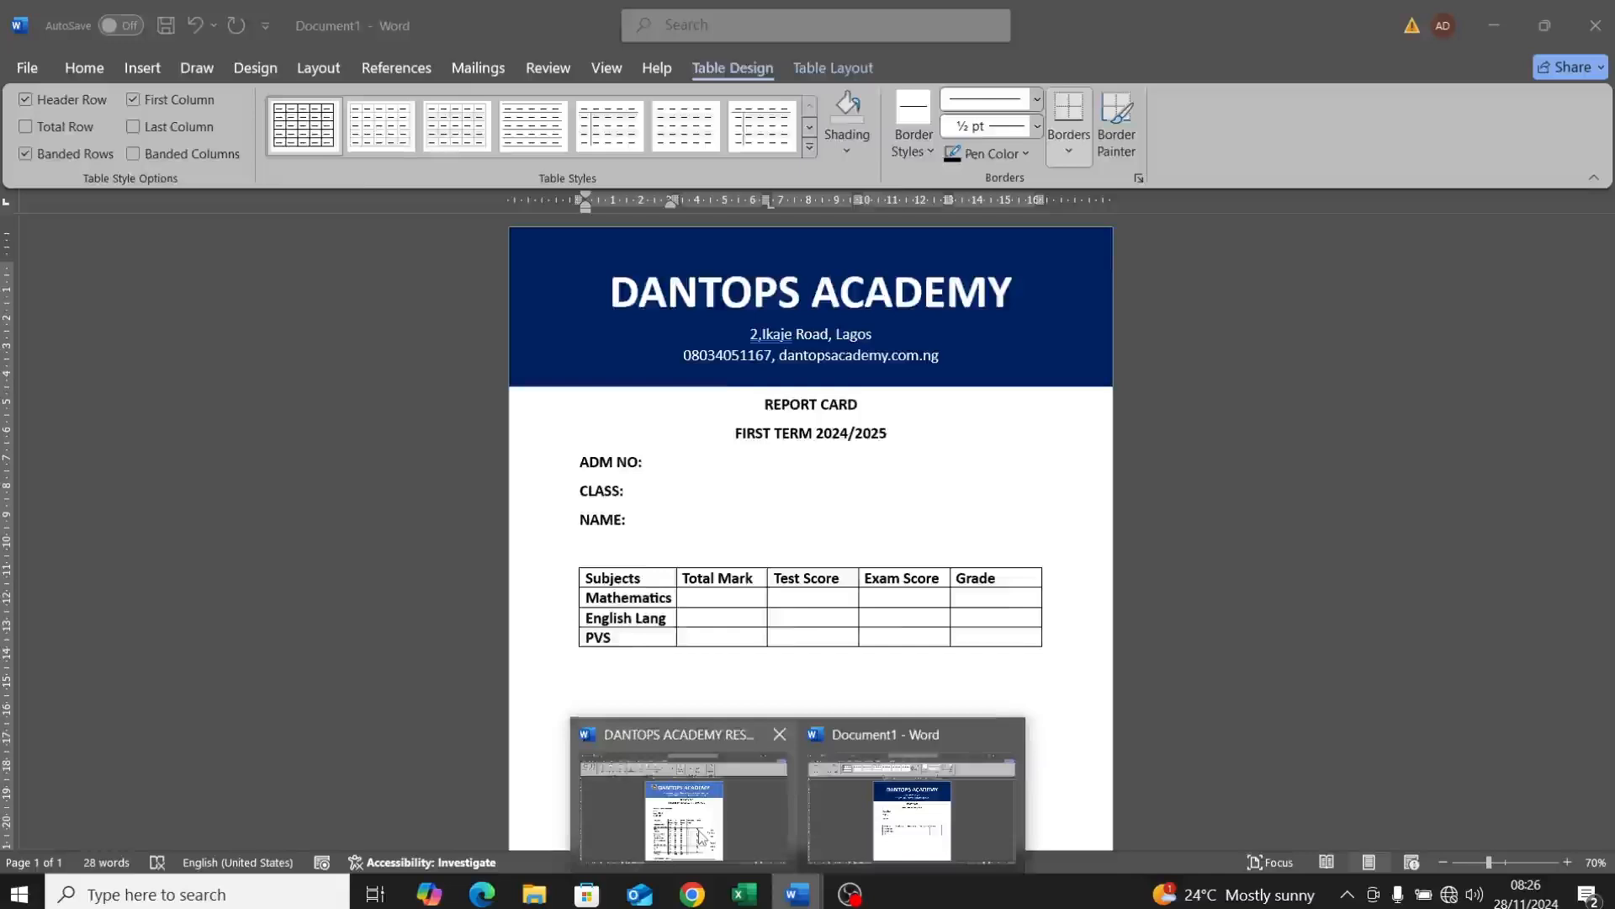
pyautogui.click(655, 803)
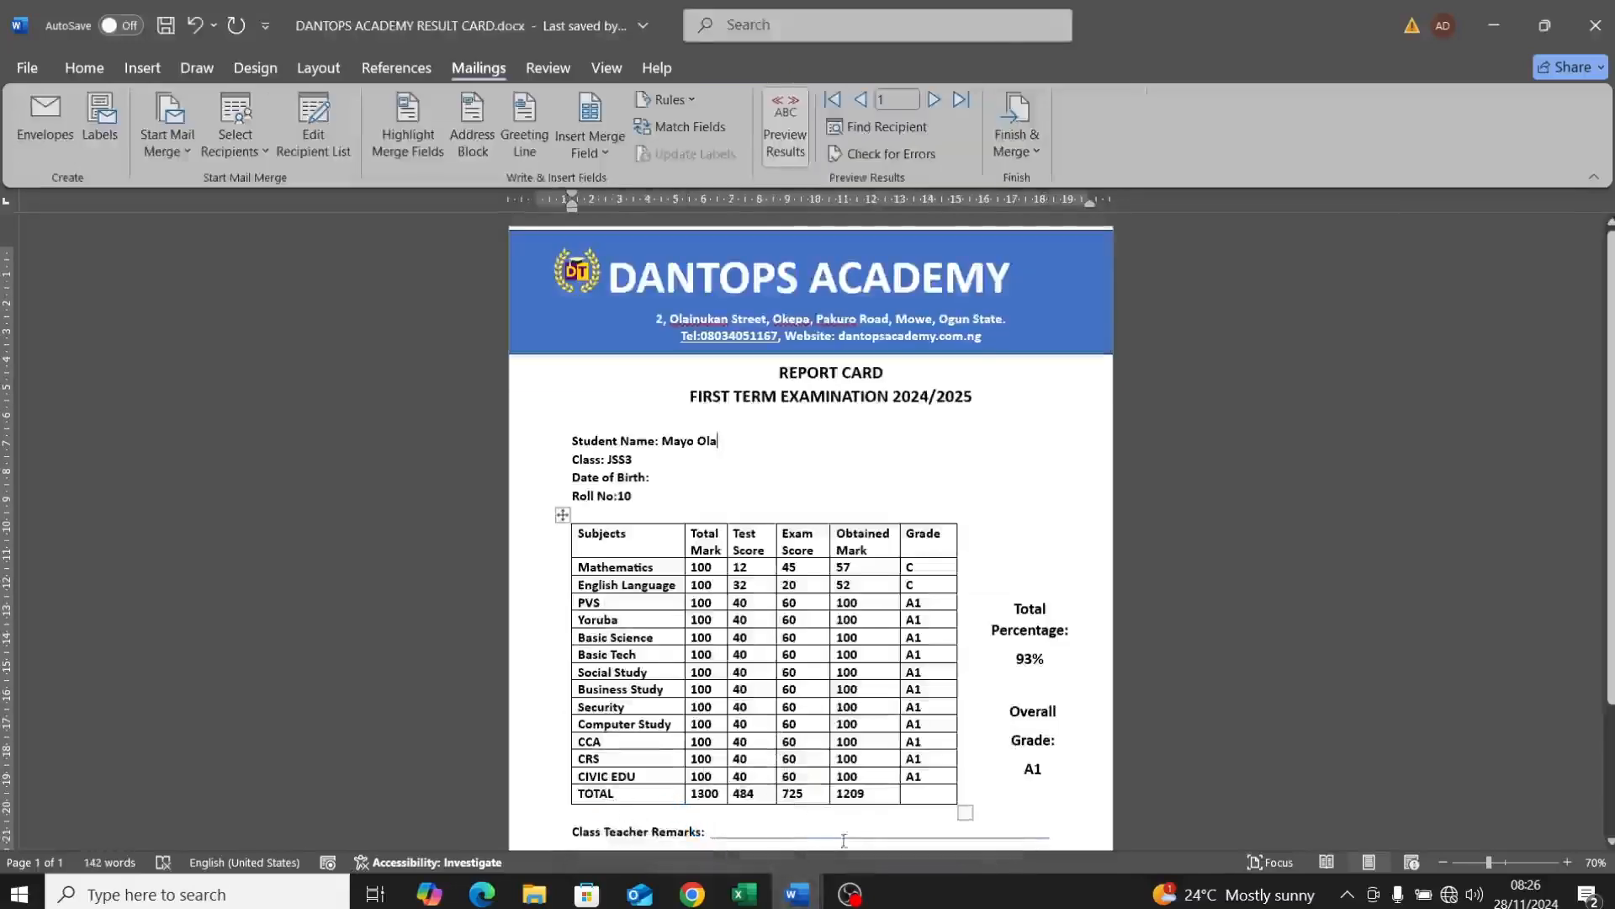
pyautogui.moveTo(831, 891)
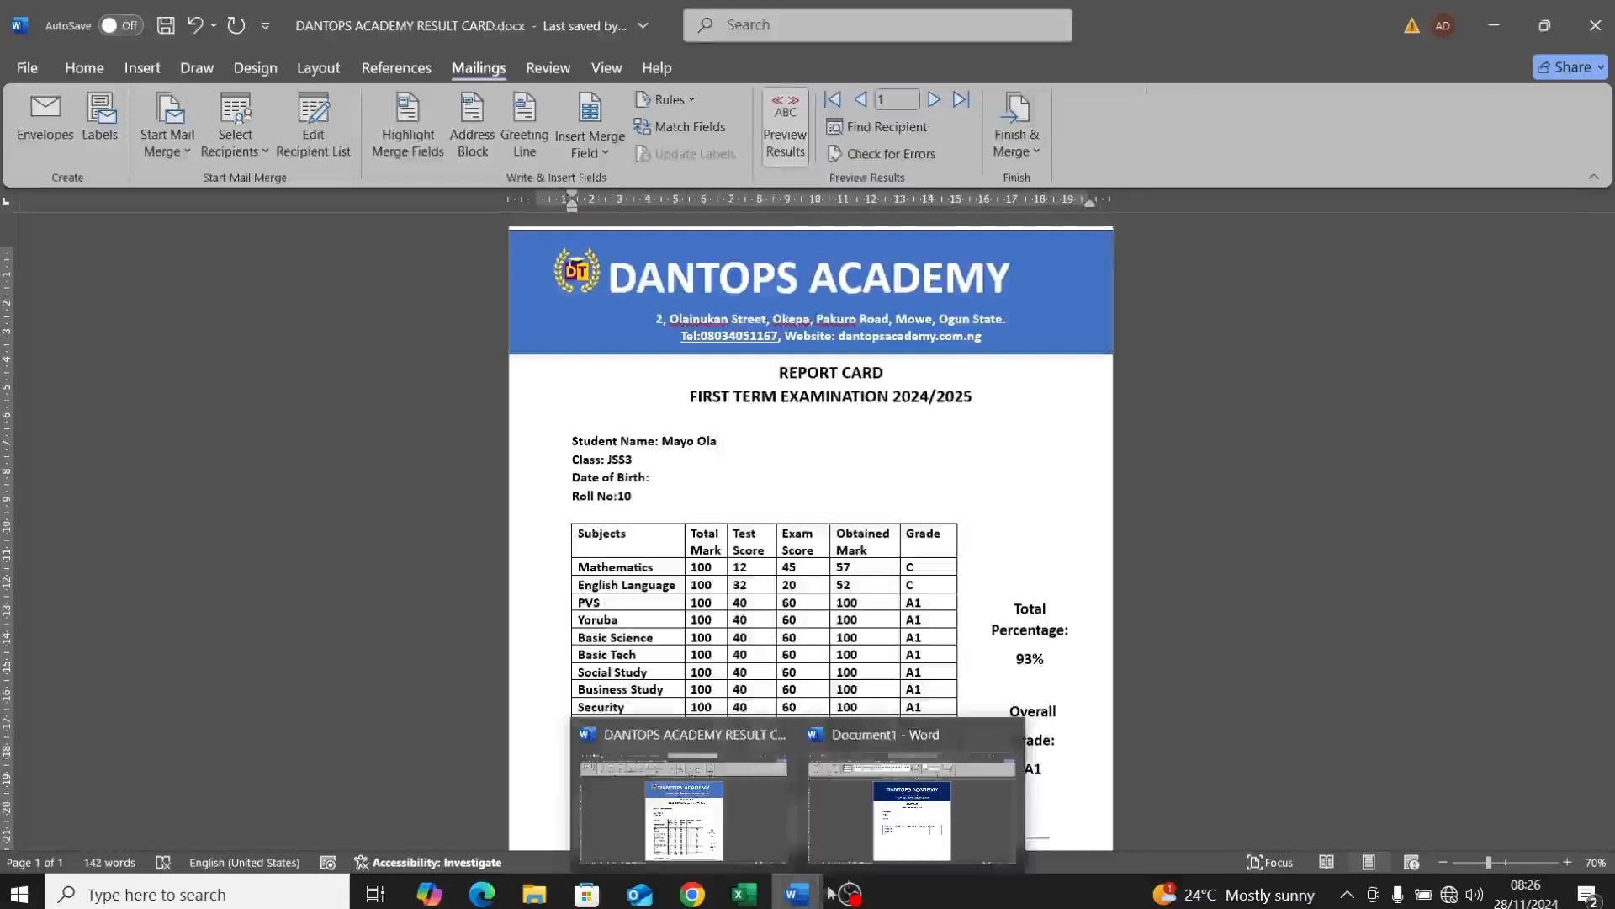
pyautogui.click(877, 821)
# Step: Add a fifth row below PVS and enter TOTAL in its first cell
pyautogui.click(629, 657)
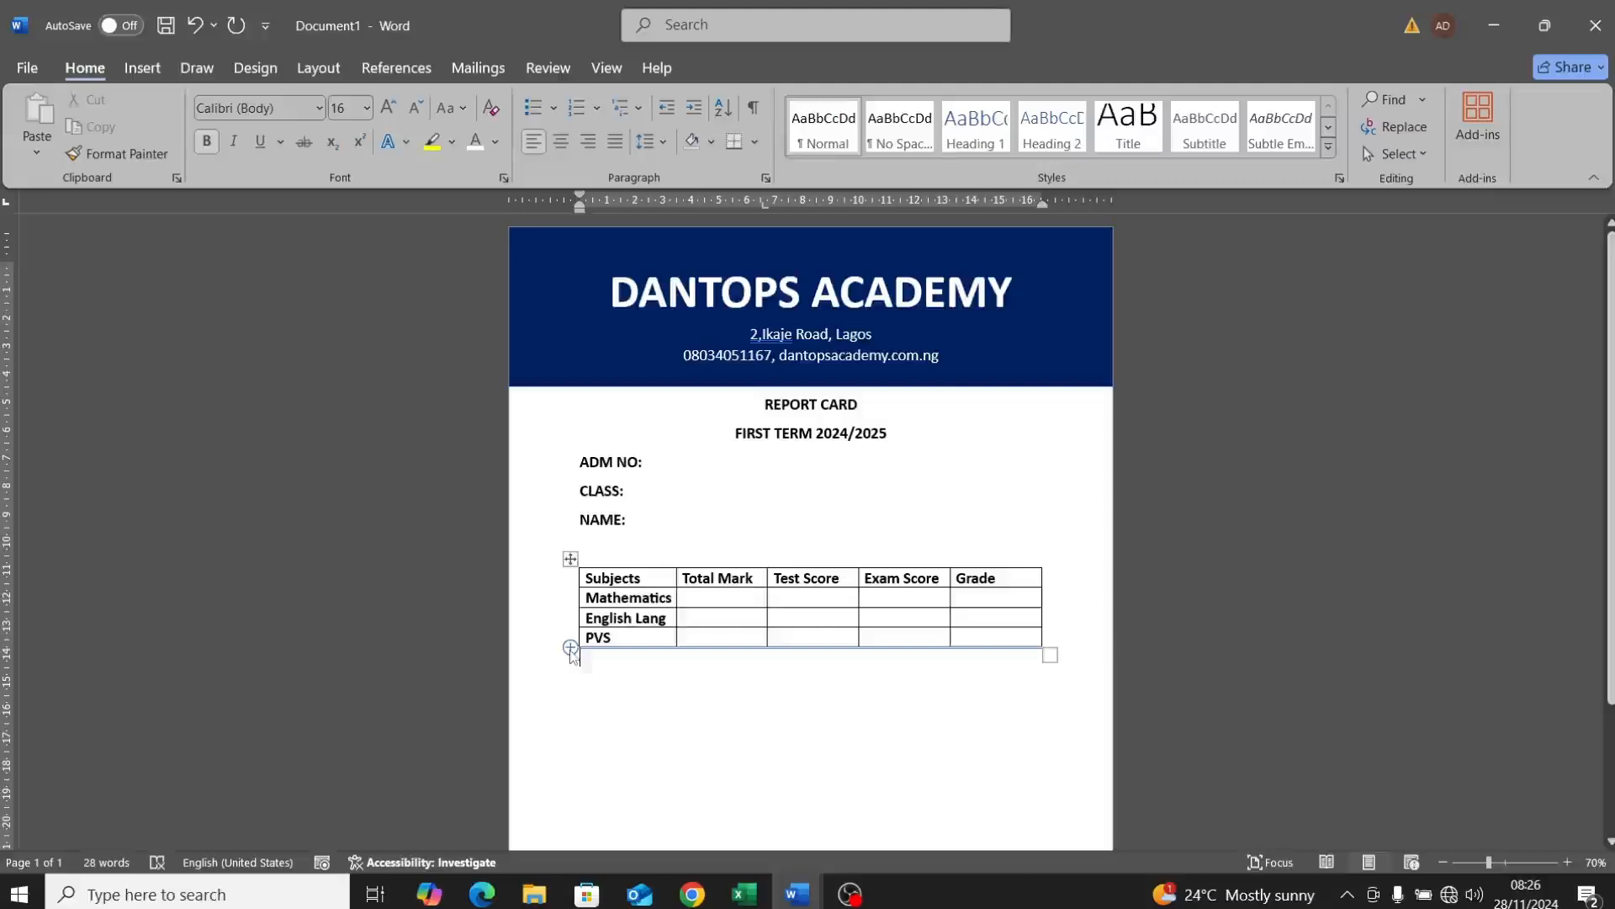
pyautogui.click(570, 648)
pyautogui.click(628, 753)
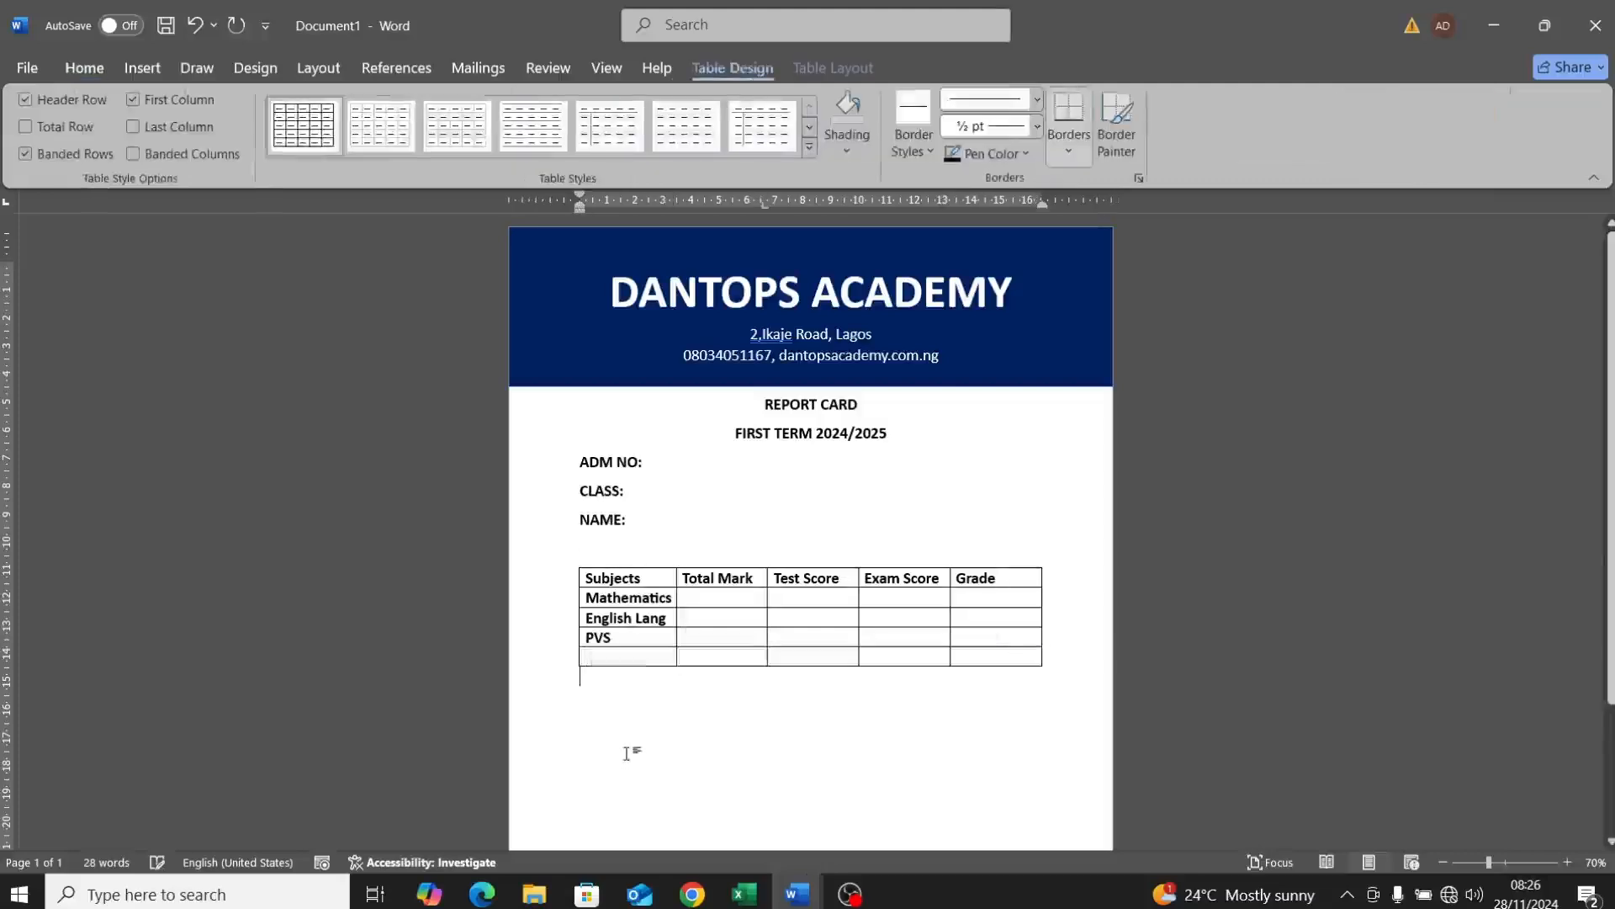
pyautogui.click(592, 658)
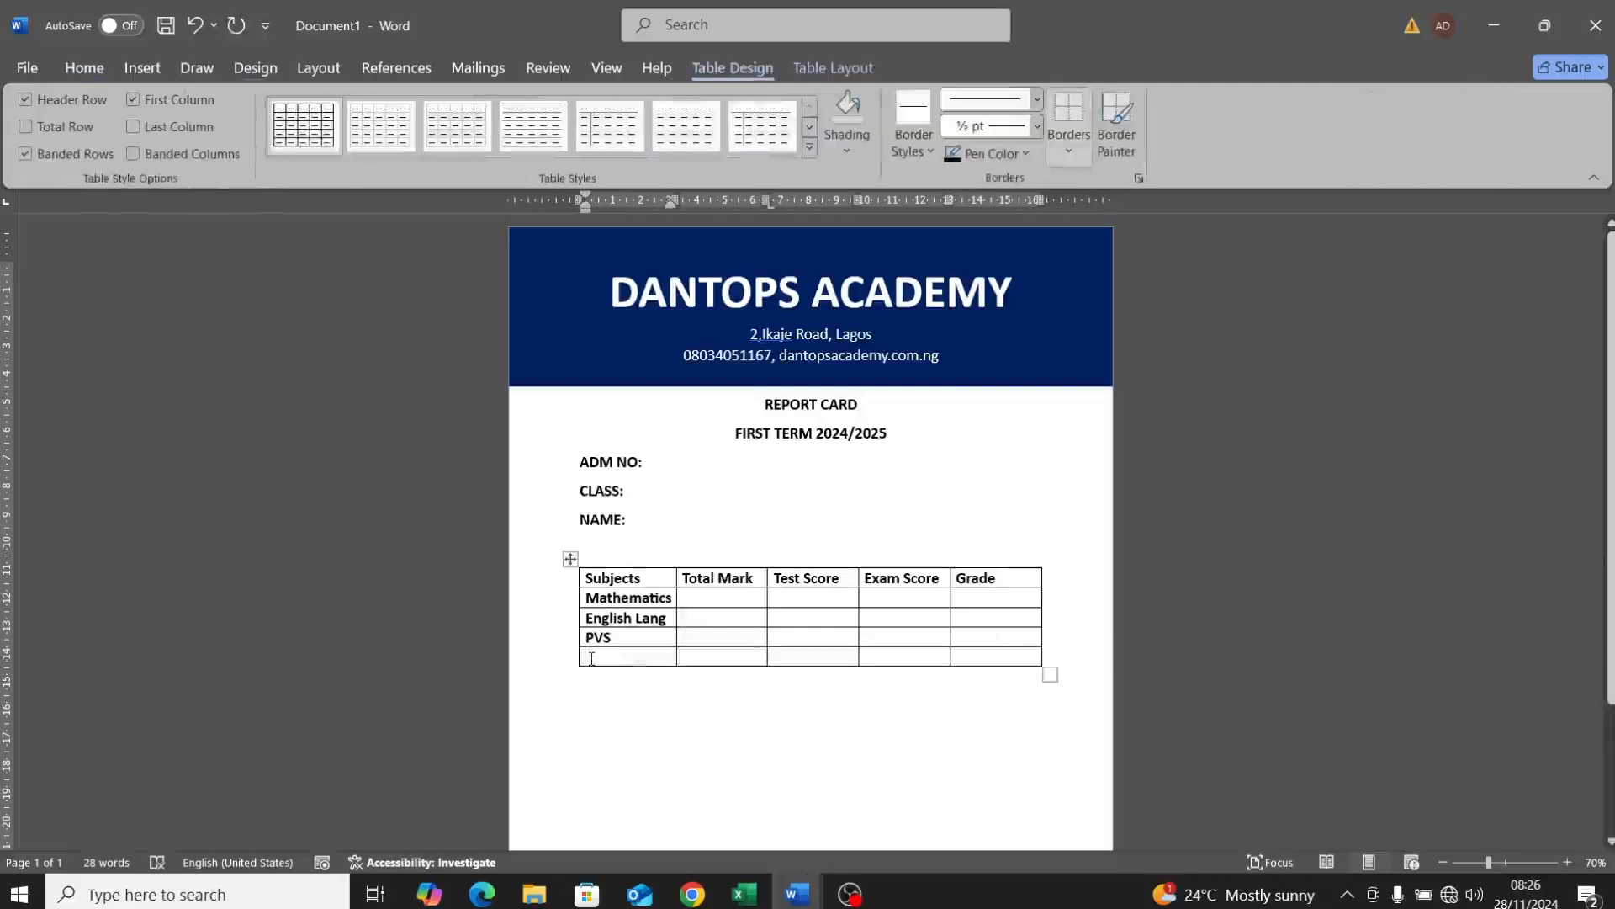
pyautogui.write('t')
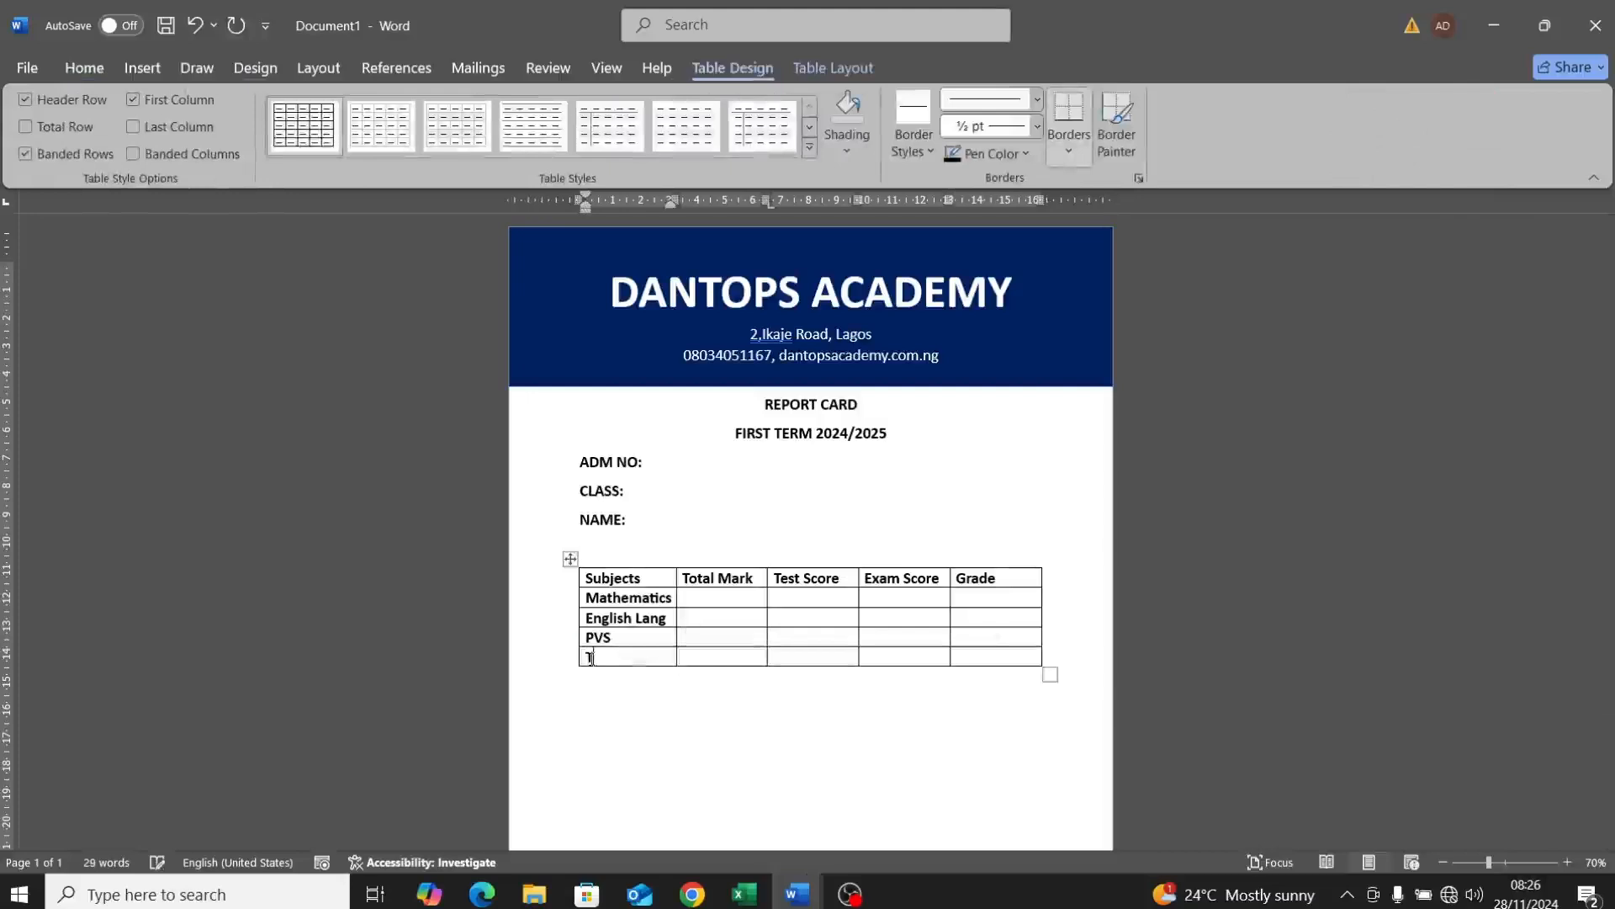
pyautogui.write('OTAL')
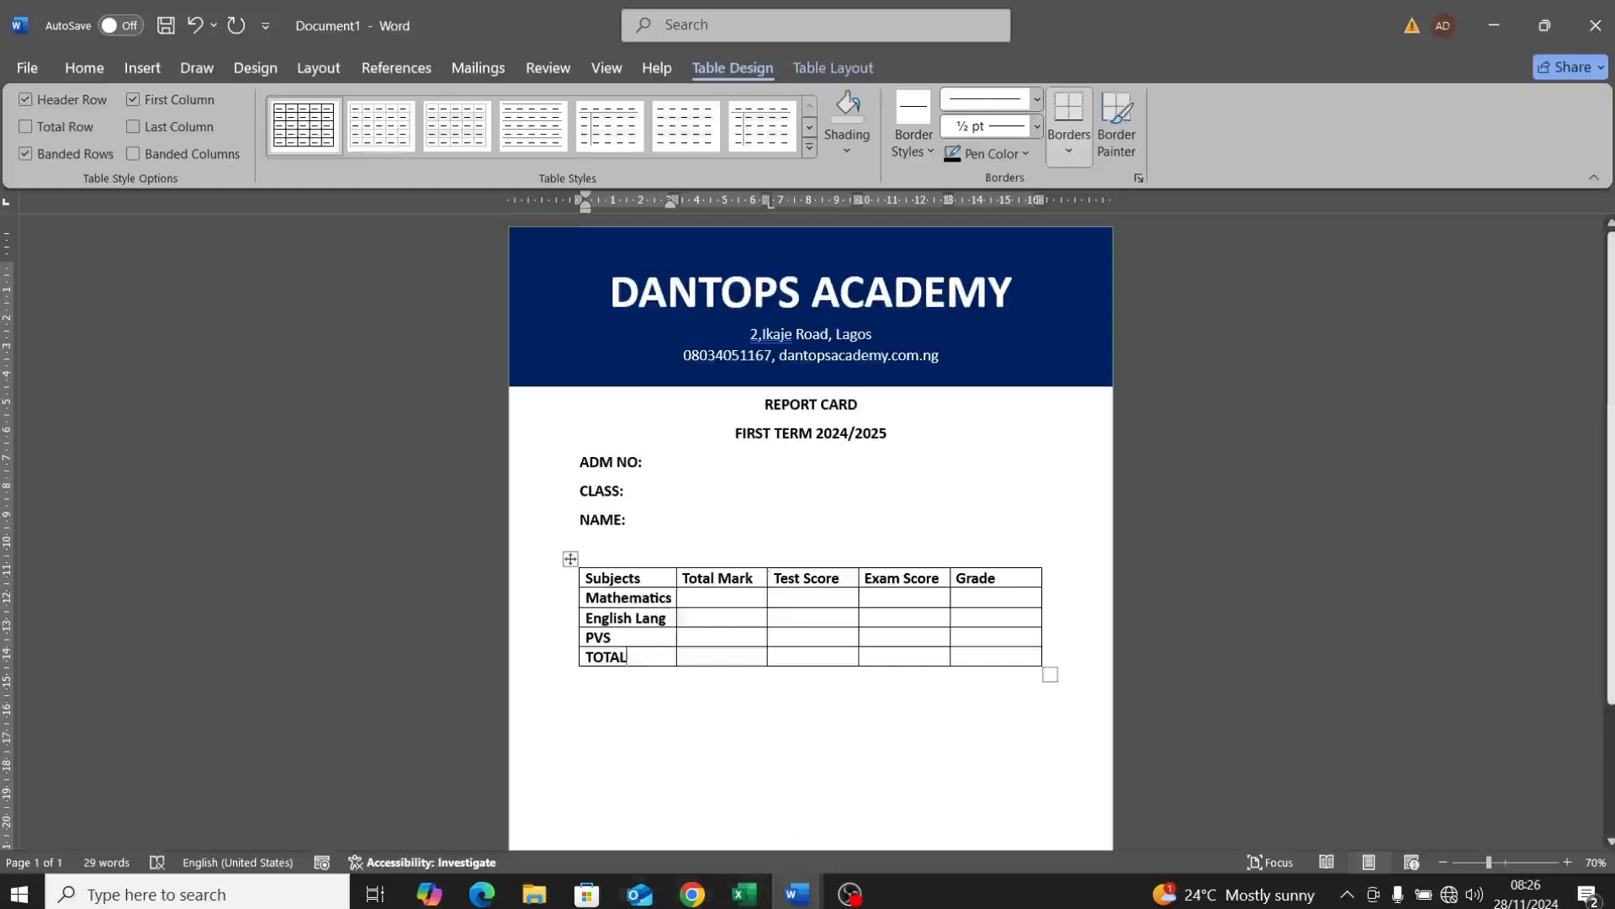
pyautogui.click(797, 893)
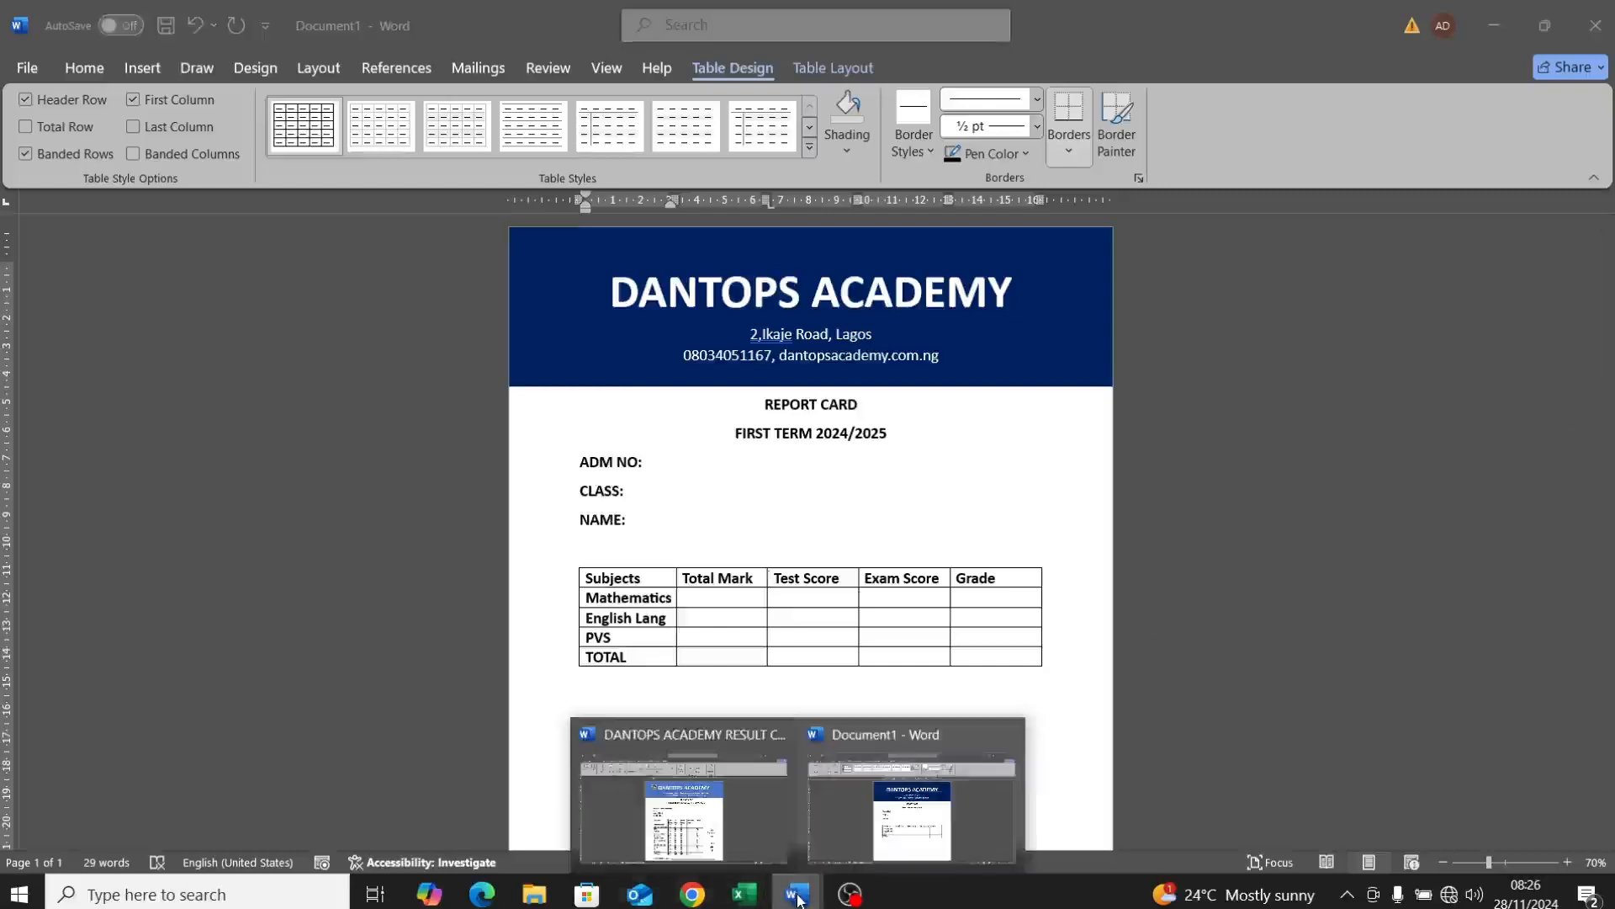
pyautogui.click(725, 844)
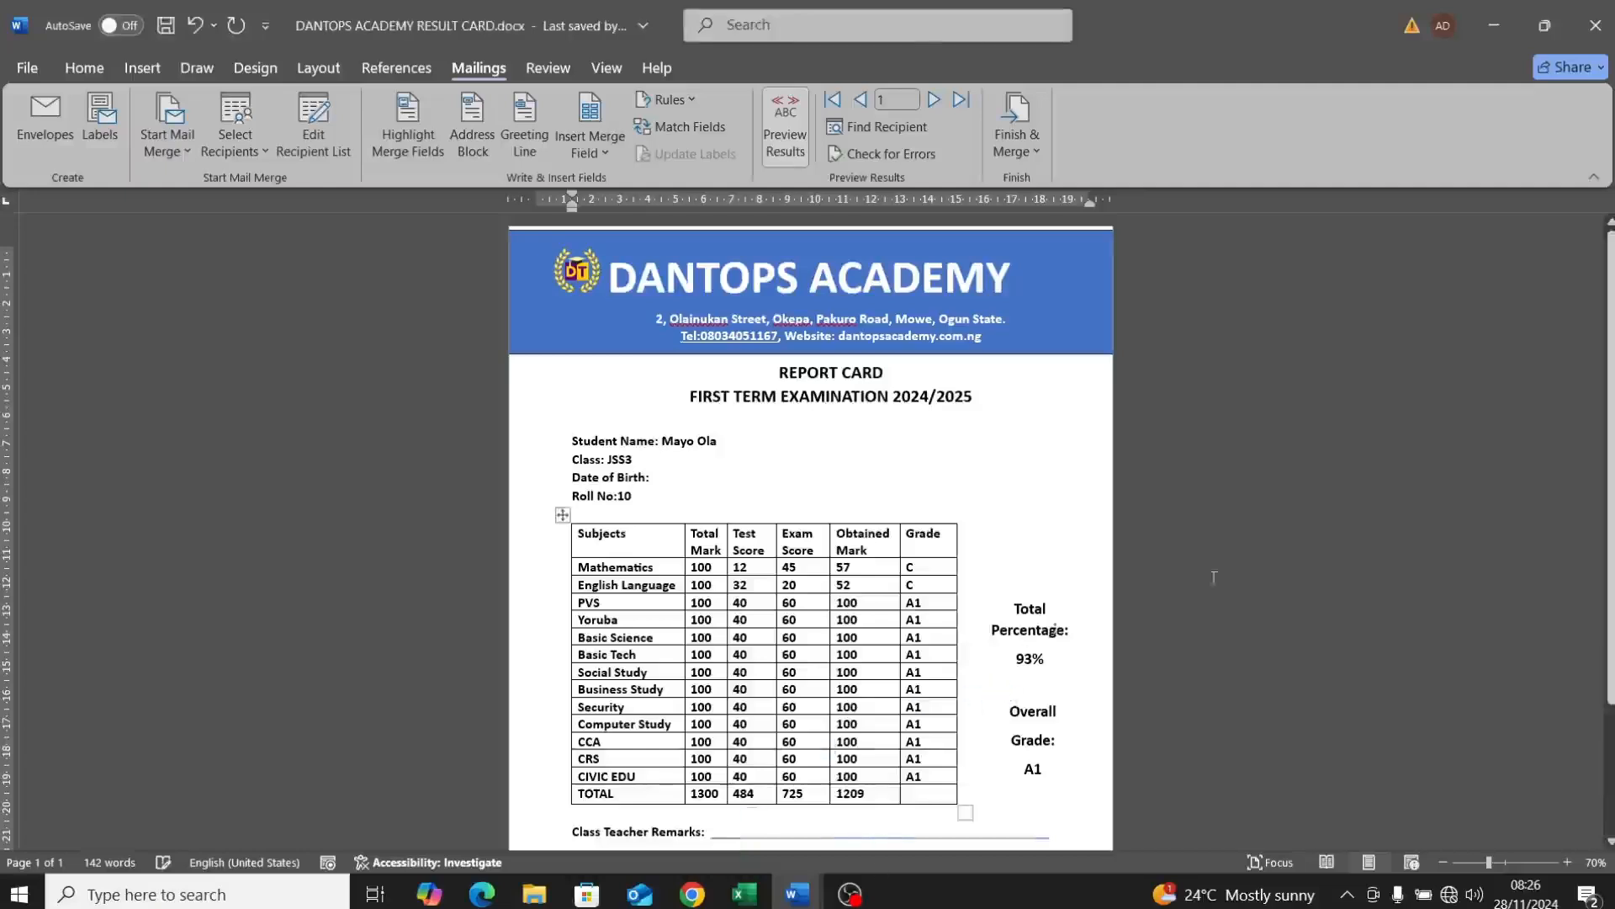
pyautogui.scroll(-3, 1561, 491)
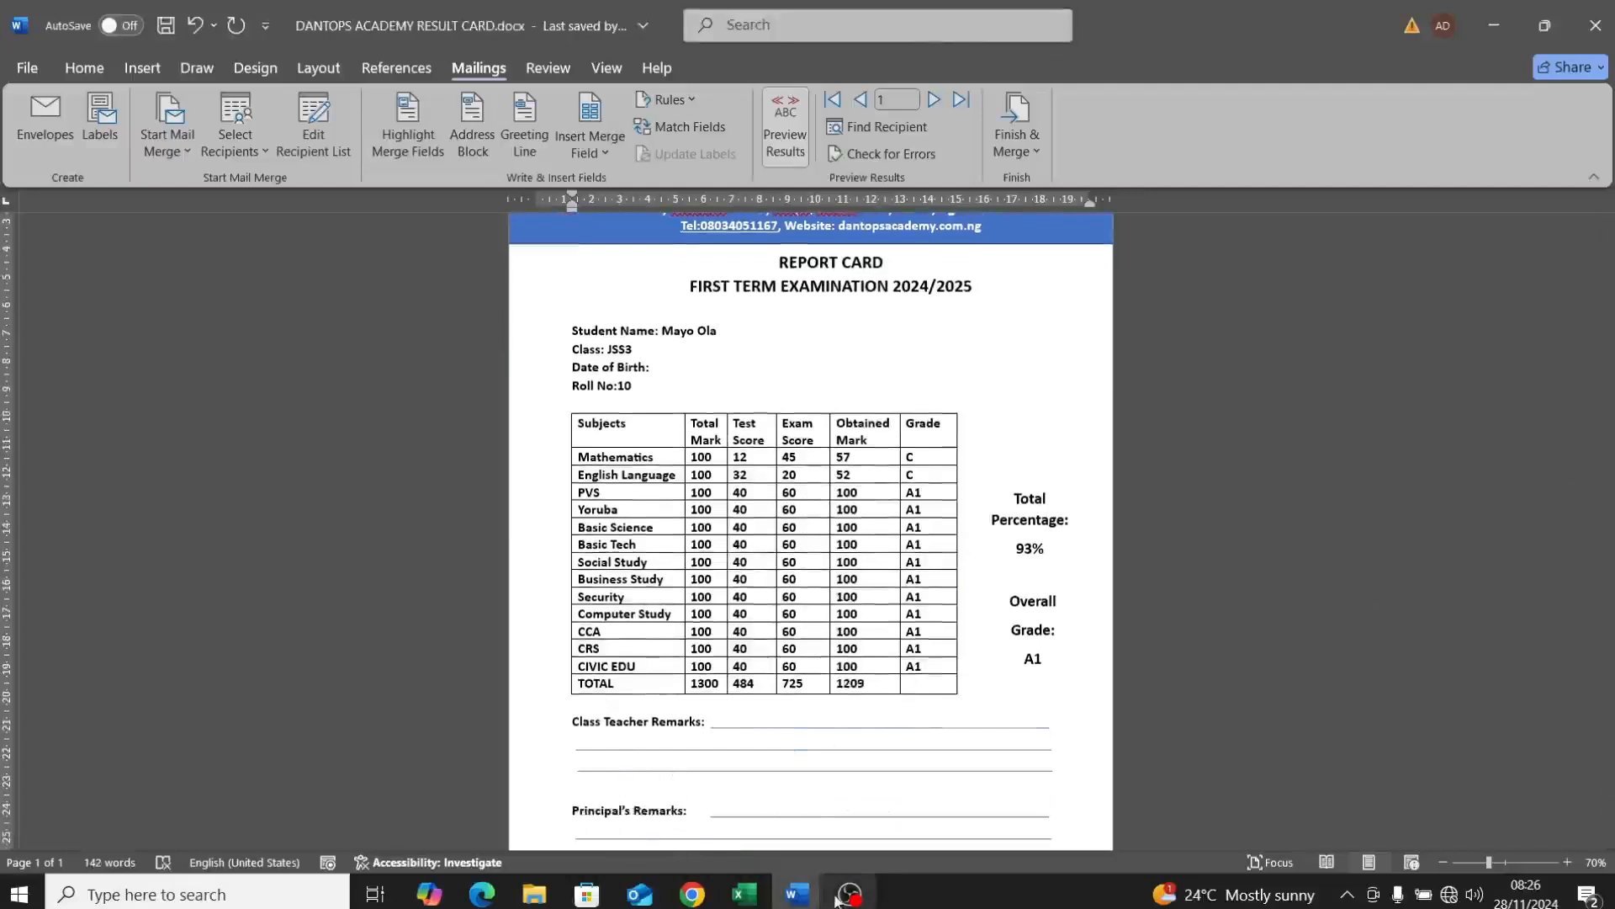
pyautogui.click(806, 896)
pyautogui.click(911, 800)
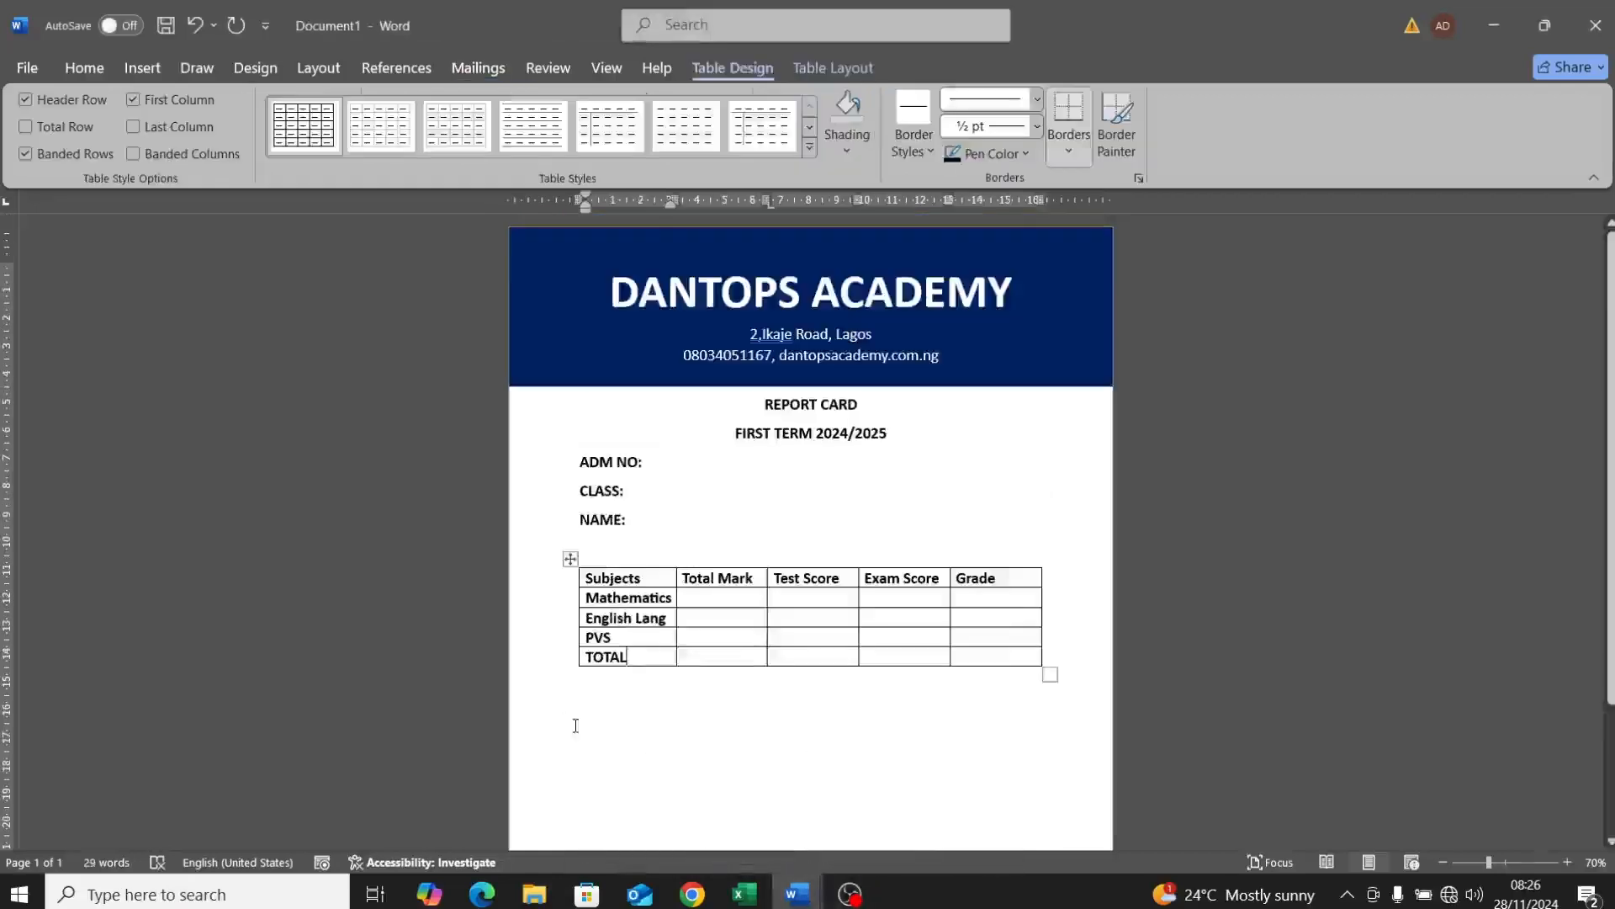
# Step: Below the table, type 'Class Teacher Remark:' followed by a long underscore blank
pyautogui.click(594, 716)
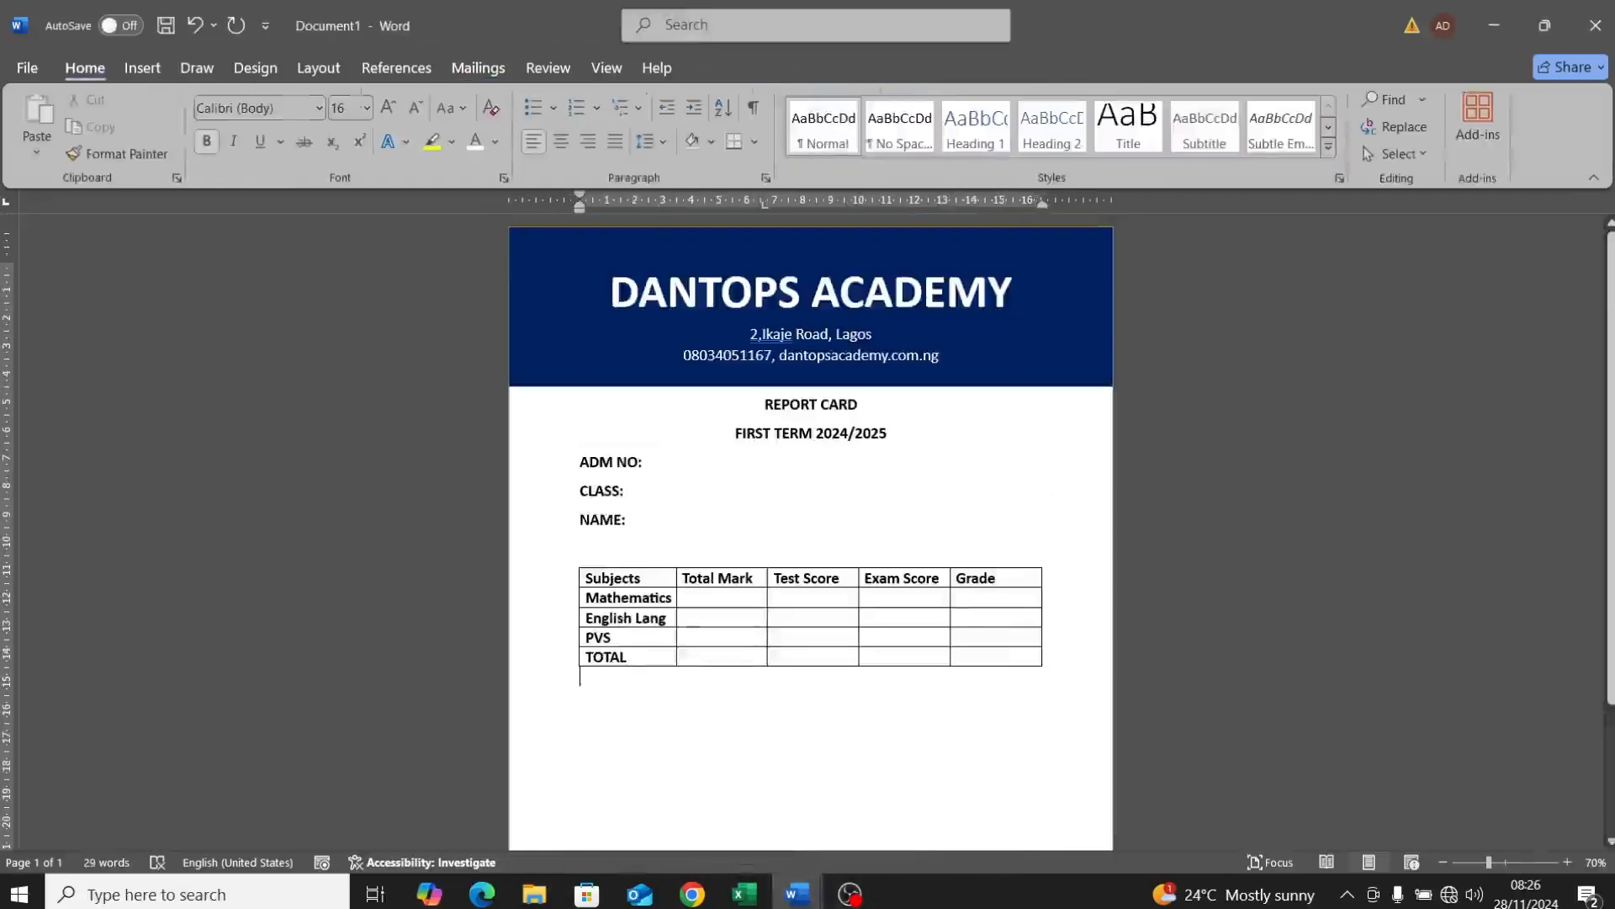
pyautogui.press('Return')
pyautogui.write('Class')
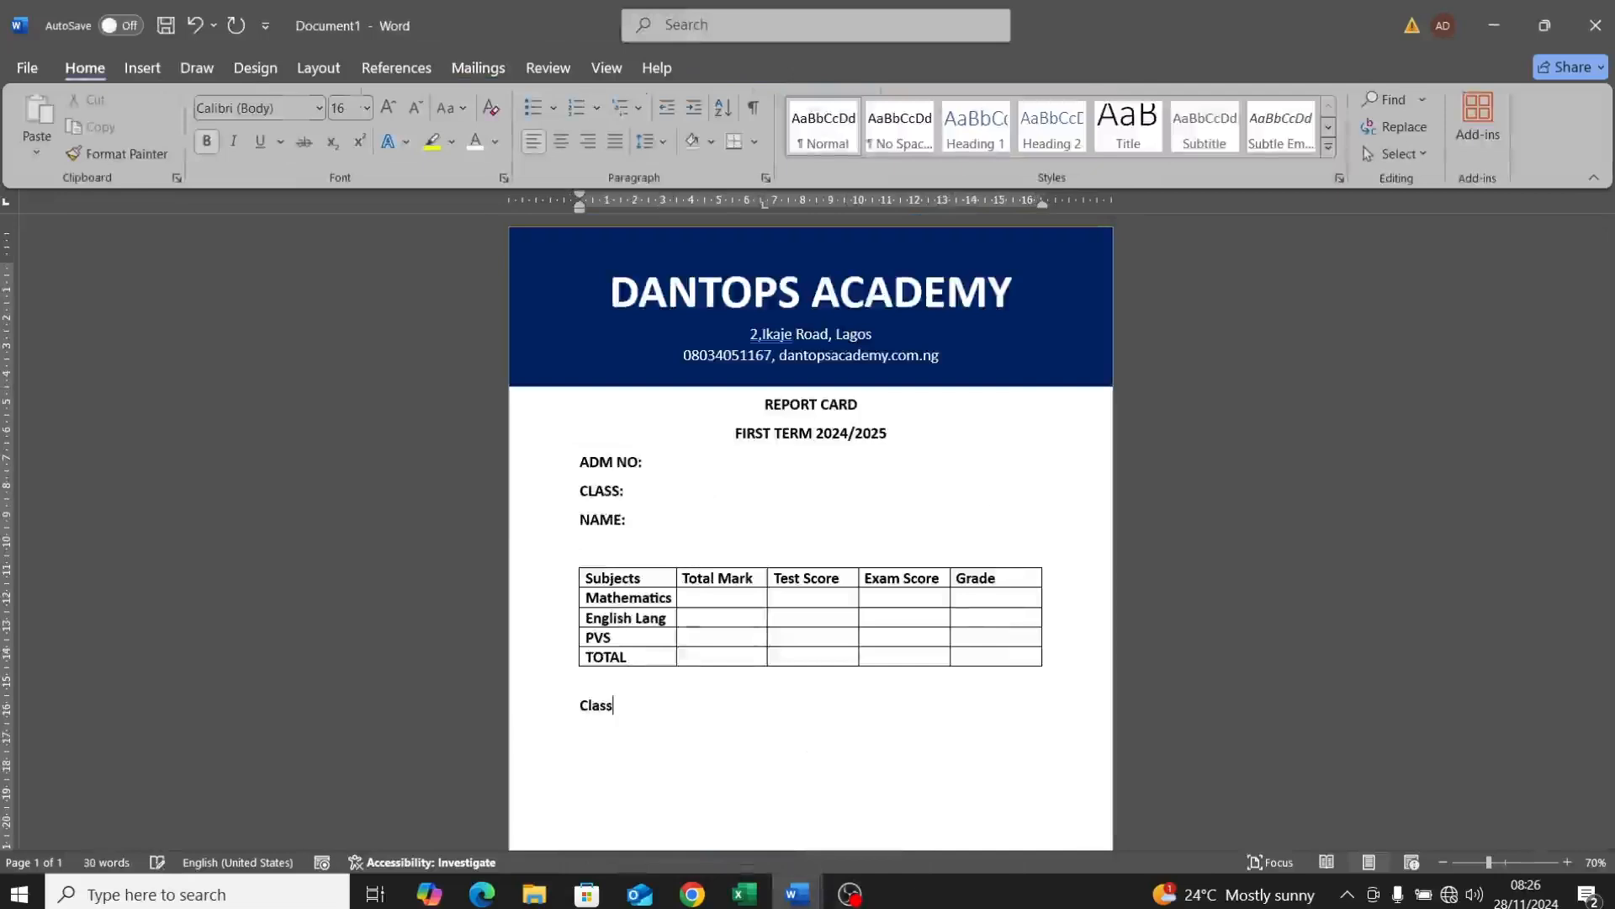
pyautogui.write(' Teacher Remark')
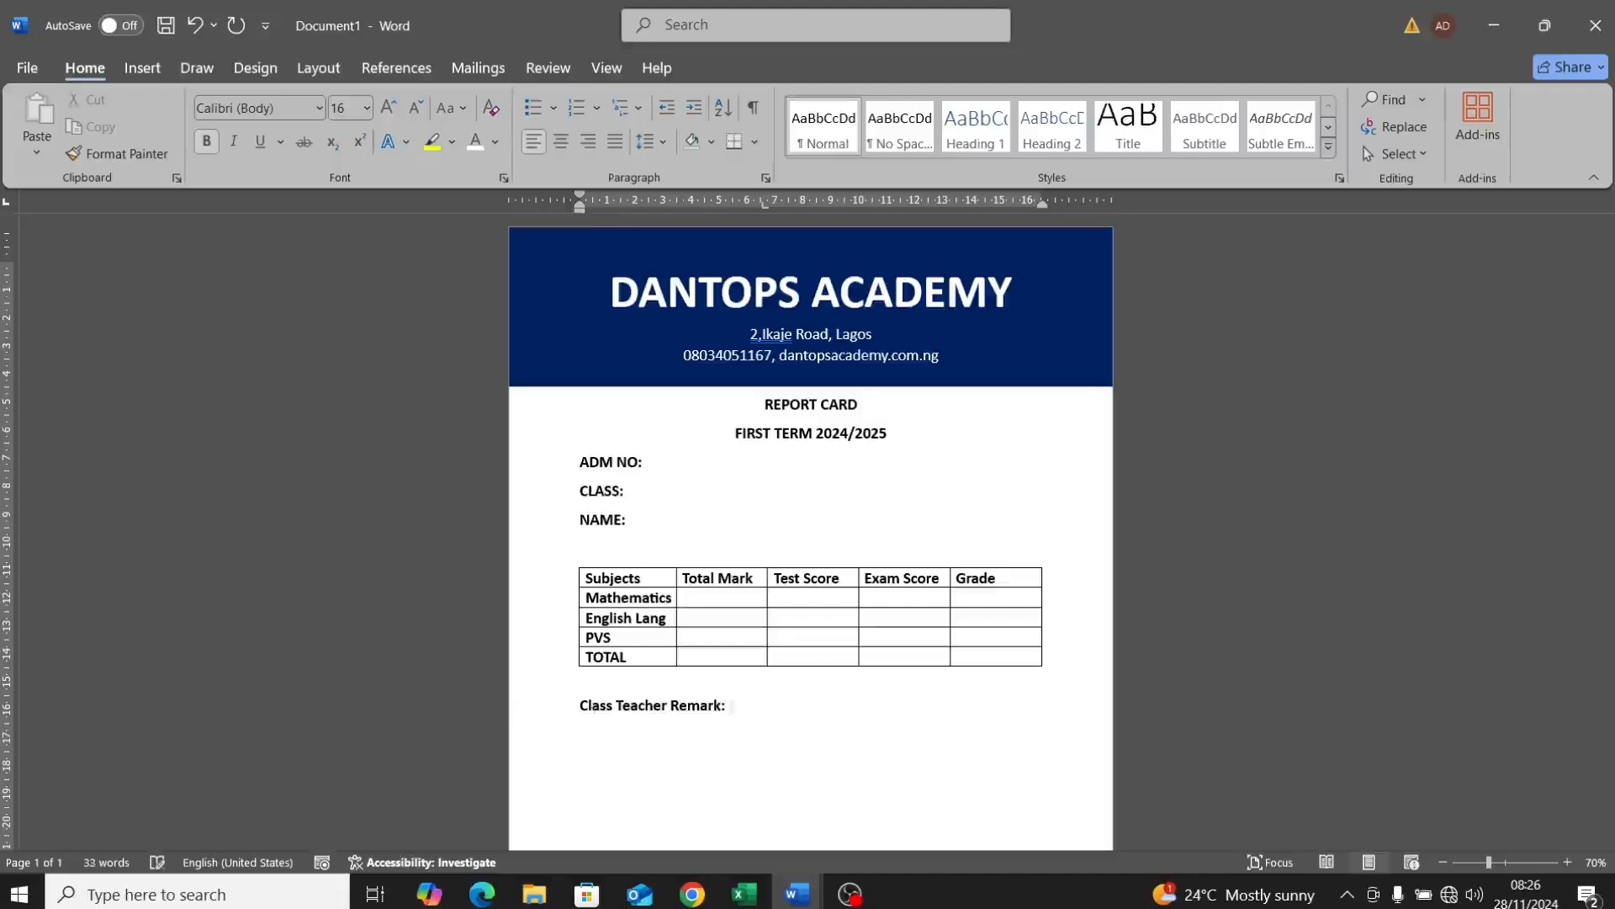
pyautogui.write(': ....................')
pyautogui.press('BackSpace')
pyautogui.press('BackSpace')
pyautogui.press('BackSpace')
pyautogui.press('BackSpace')
pyautogui.press('BackSpace')
pyautogui.press('BackSpace')
pyautogui.press('BackSpace')
pyautogui.press('BackSpace')
pyautogui.press('BackSpace')
pyautogui.press('BackSpace')
pyautogui.press('BackSpace')
pyautogui.press('BackSpace')
pyautogui.press('BackSpace')
pyautogui.press('BackSpace')
pyautogui.press('BackSpace')
pyautogui.press('BackSpace')
pyautogui.press('BackSpace')
pyautogui.write('...')
pyautogui.press('BackSpace')
pyautogui.press('BackSpace')
pyautogui.press('BackSpace')
pyautogui.press('BackSpace')
pyautogui.press('BackSpace')
pyautogui.press('BackSpace')
pyautogui.write('_____________________________________')
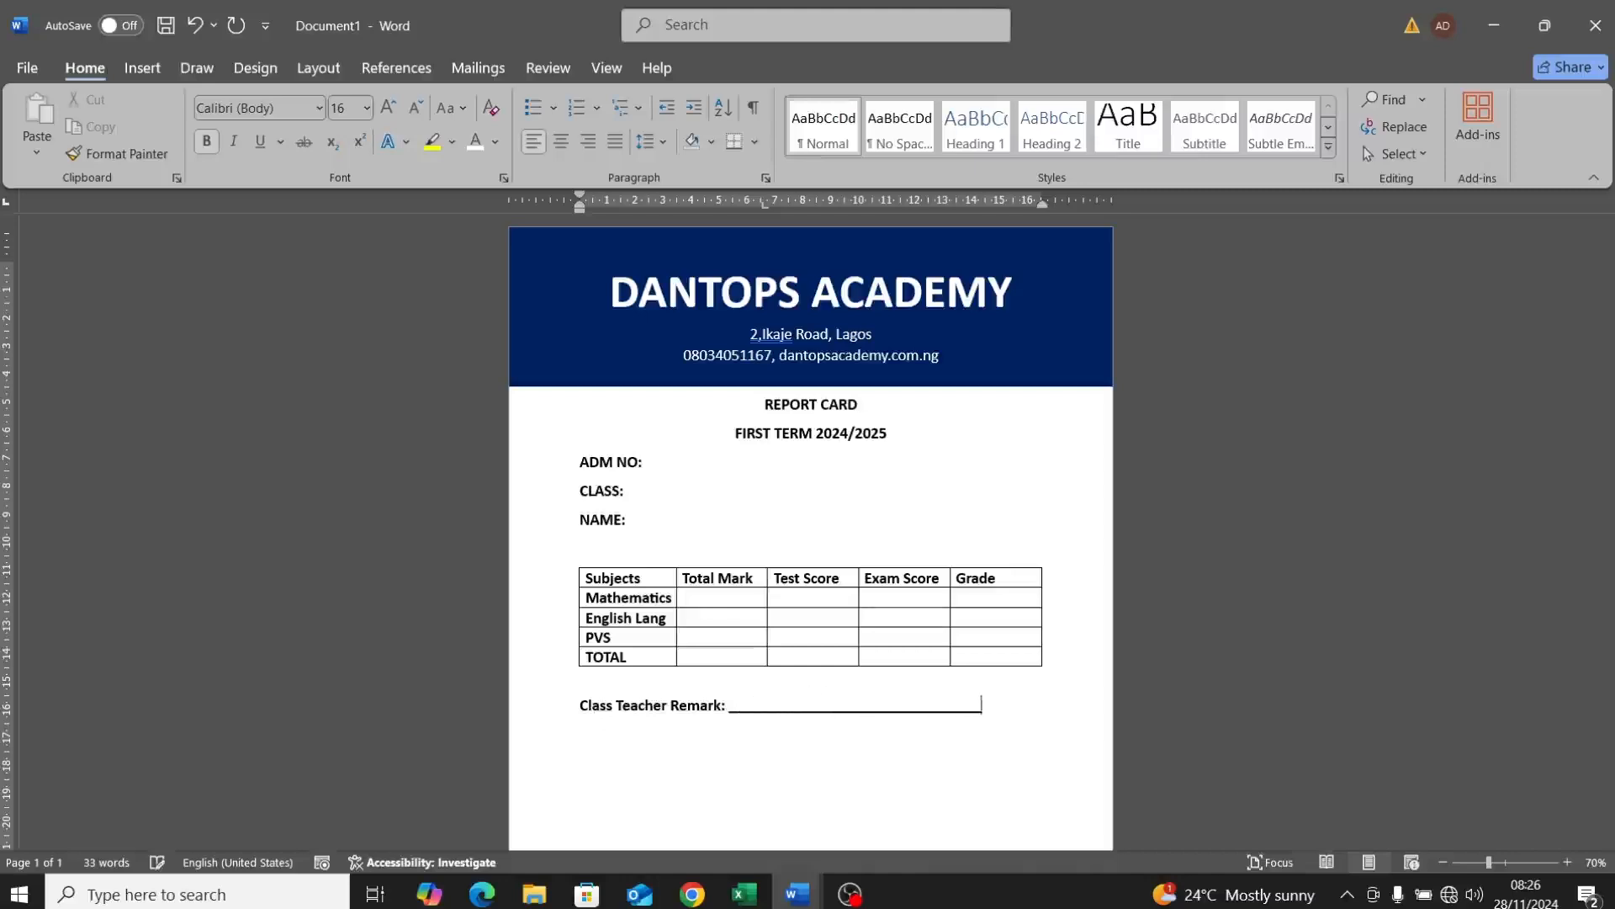
pyautogui.write('_________')
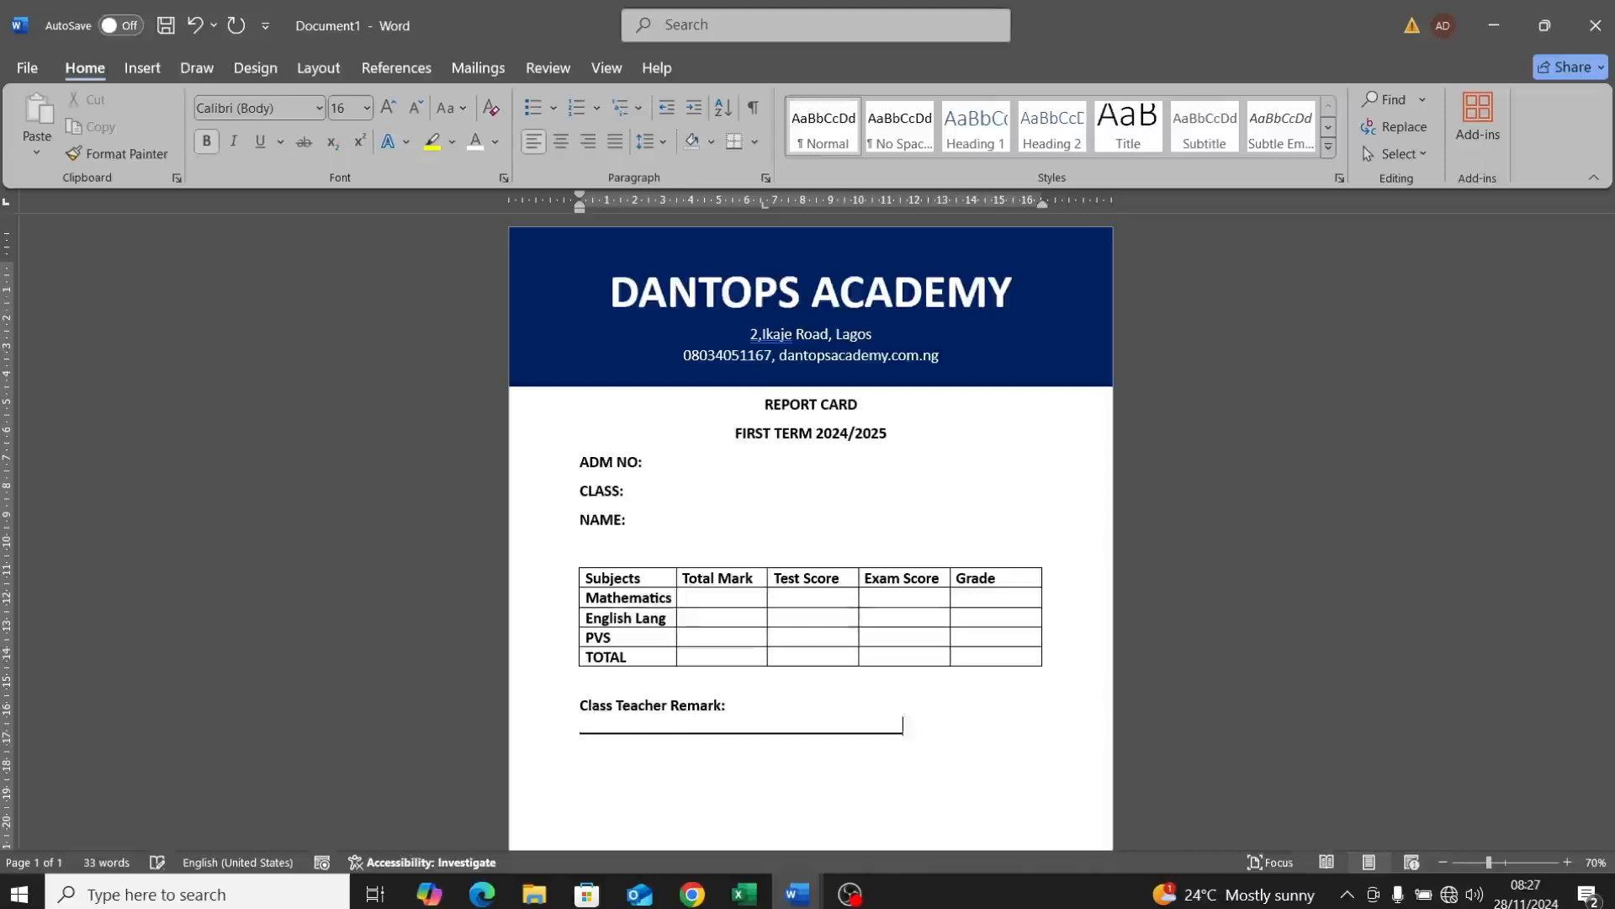
pyautogui.write('______________________________________________________________________________')
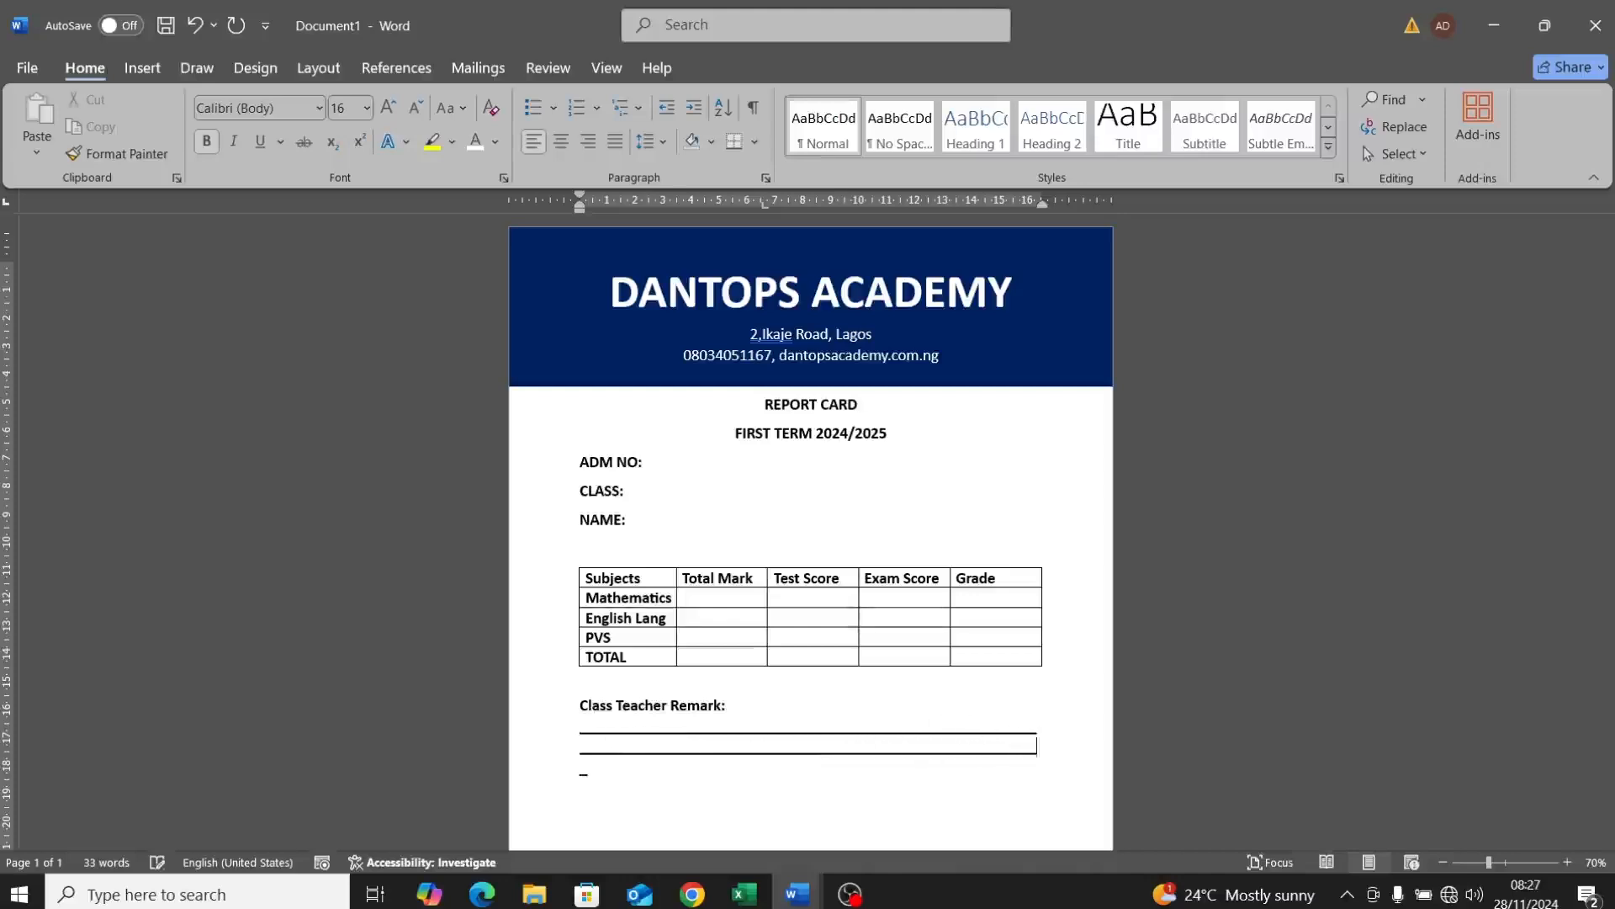
pyautogui.write('_______________________________________')
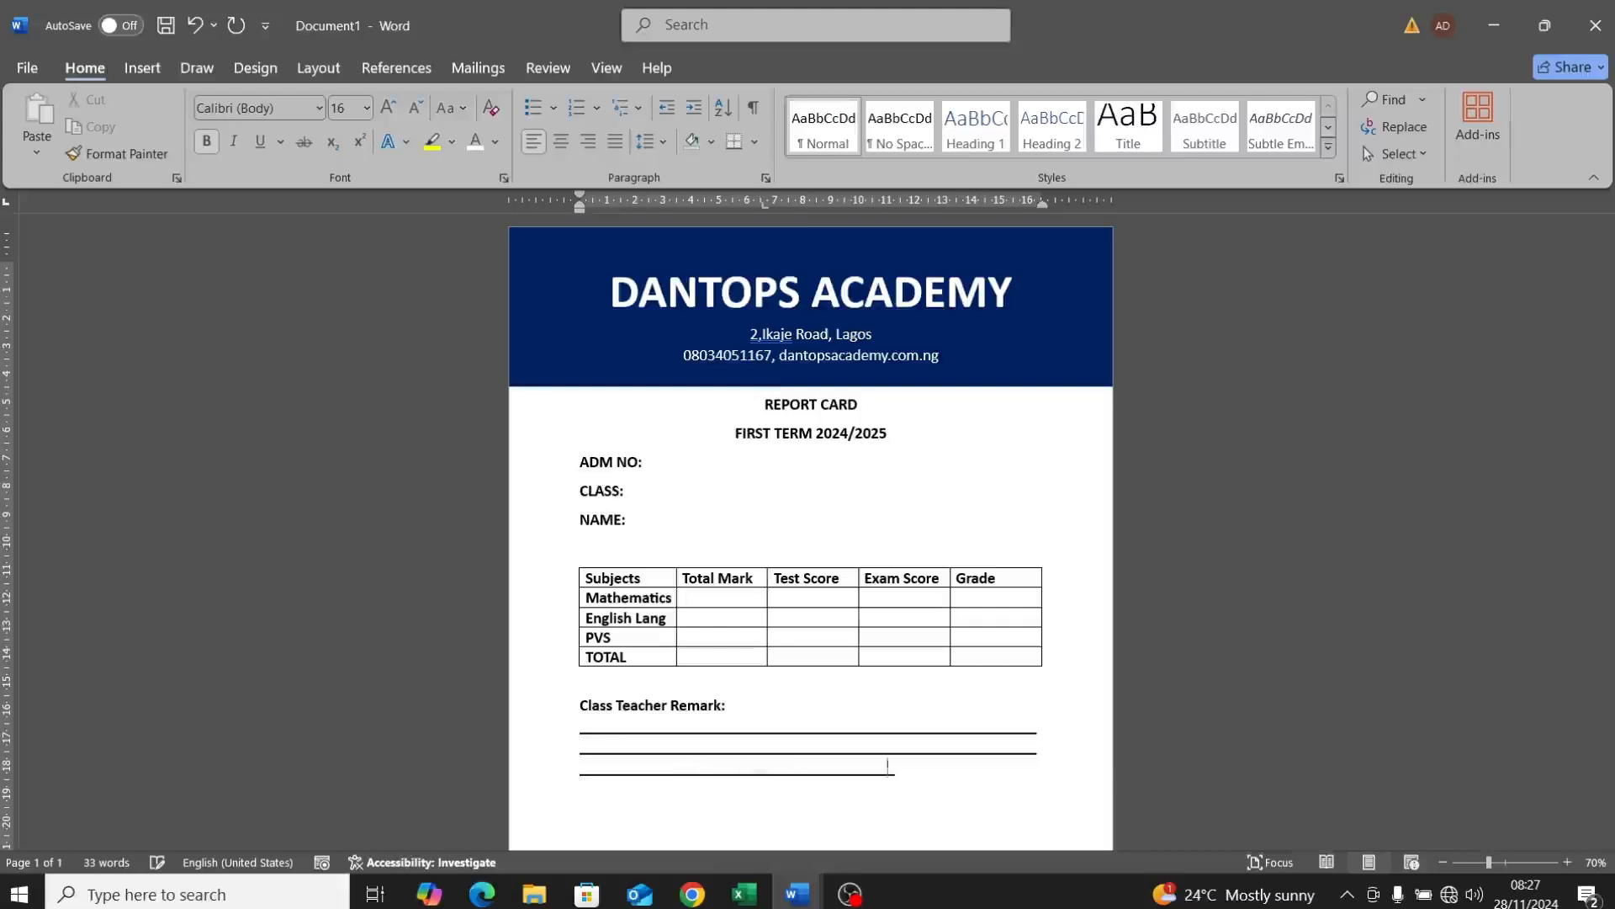
pyautogui.write('___')
pyautogui.write('___')
pyautogui.write('_')
pyautogui.write('inc')
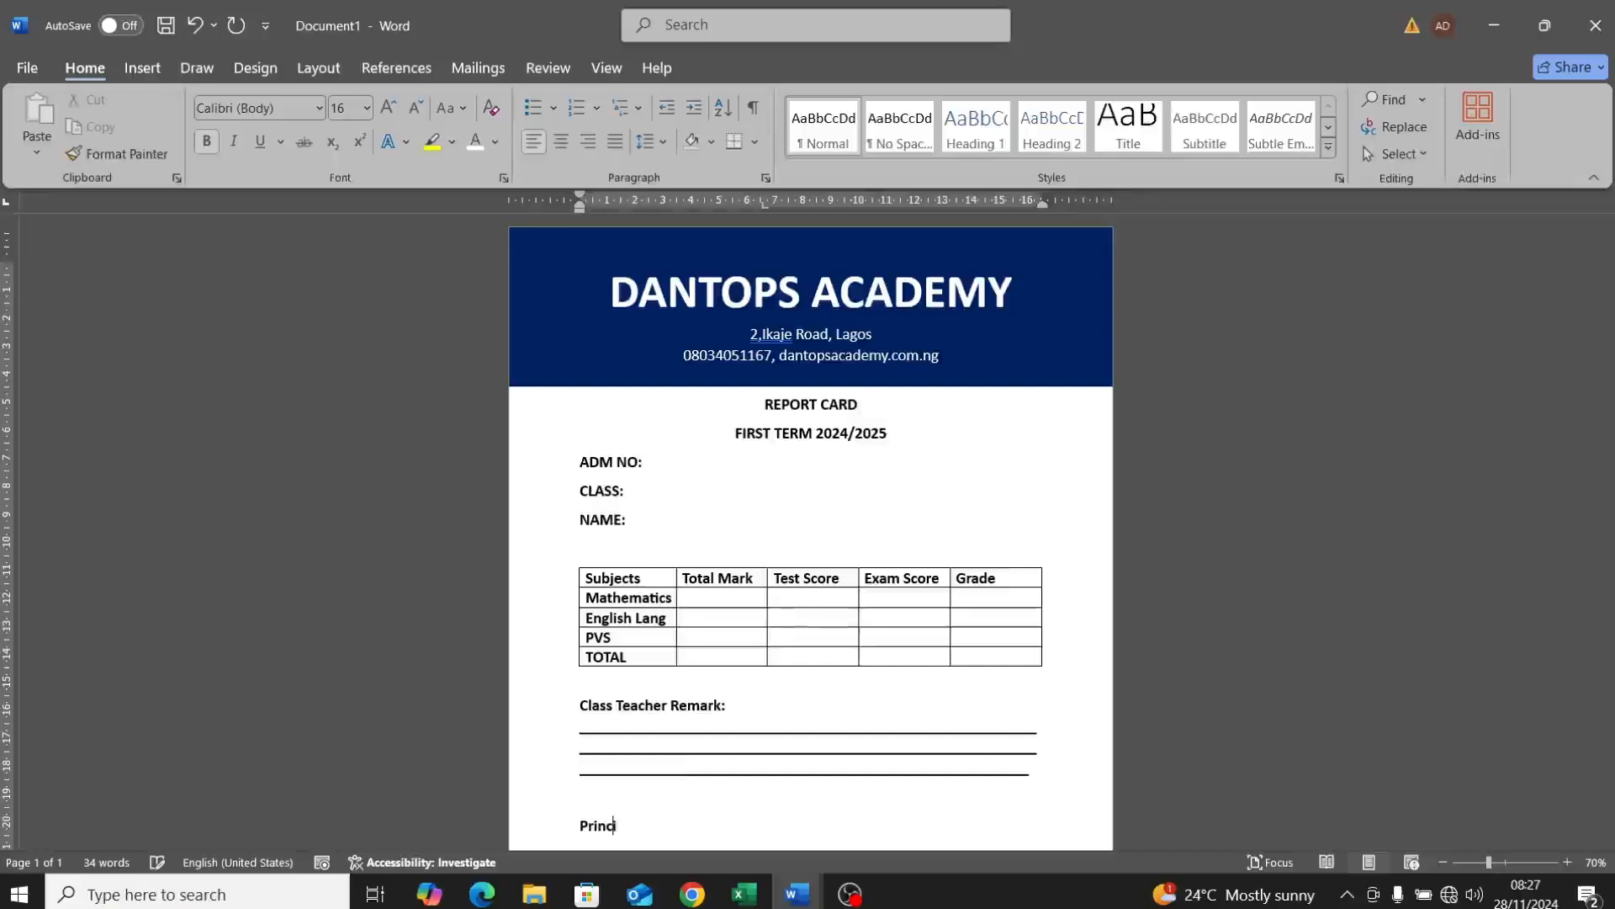
pyautogui.write('ipal Remark:_')
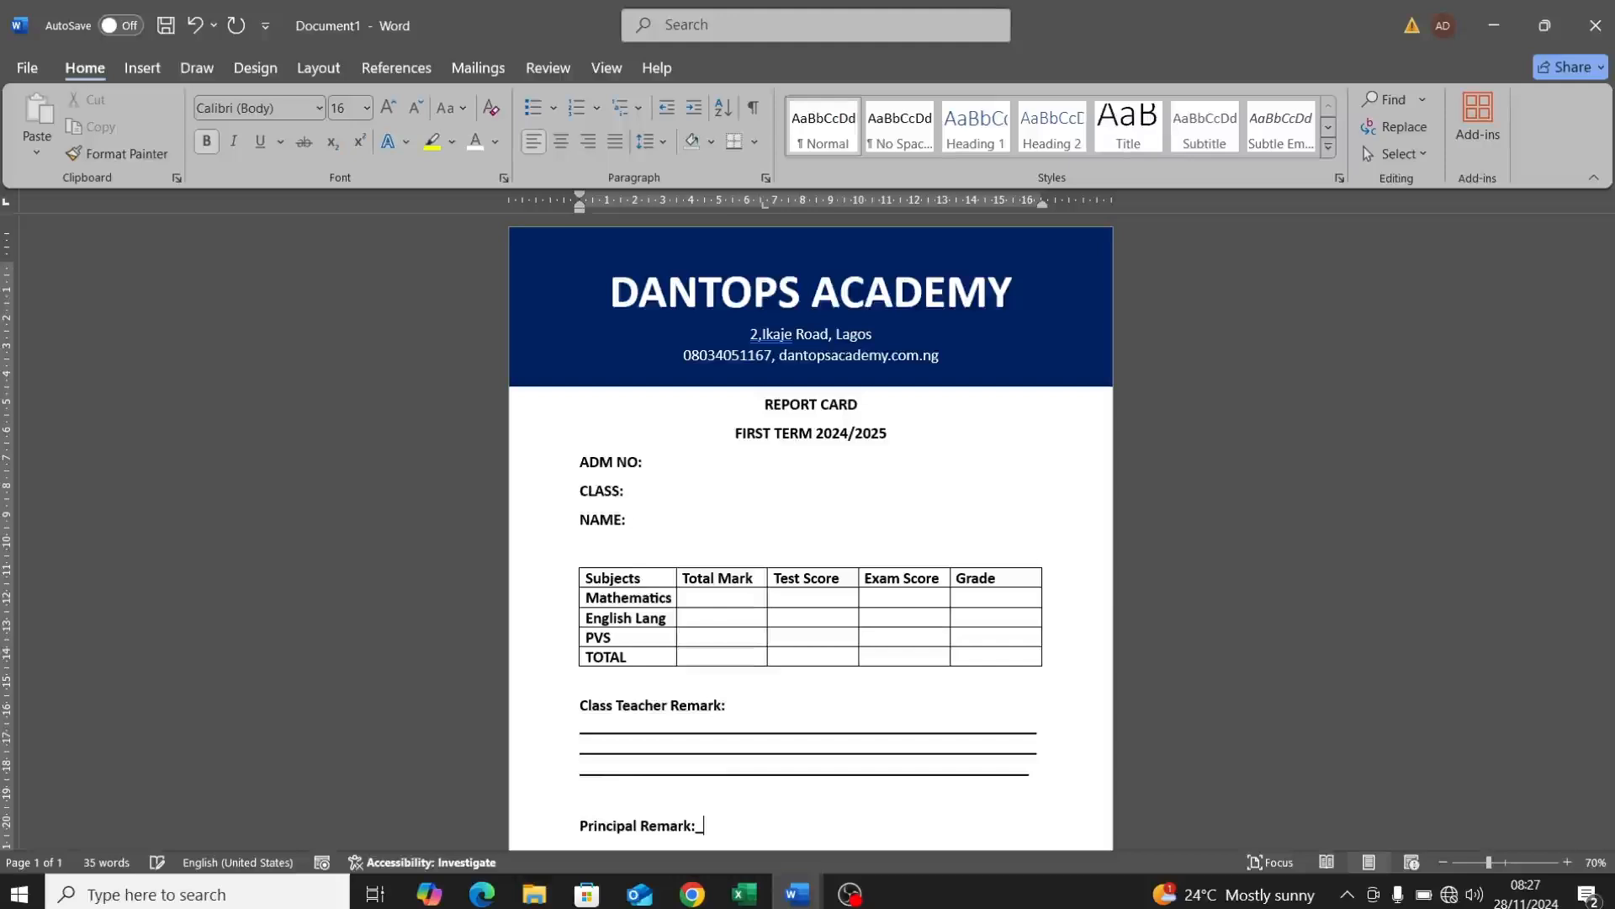
pyautogui.write('_____________________________________________')
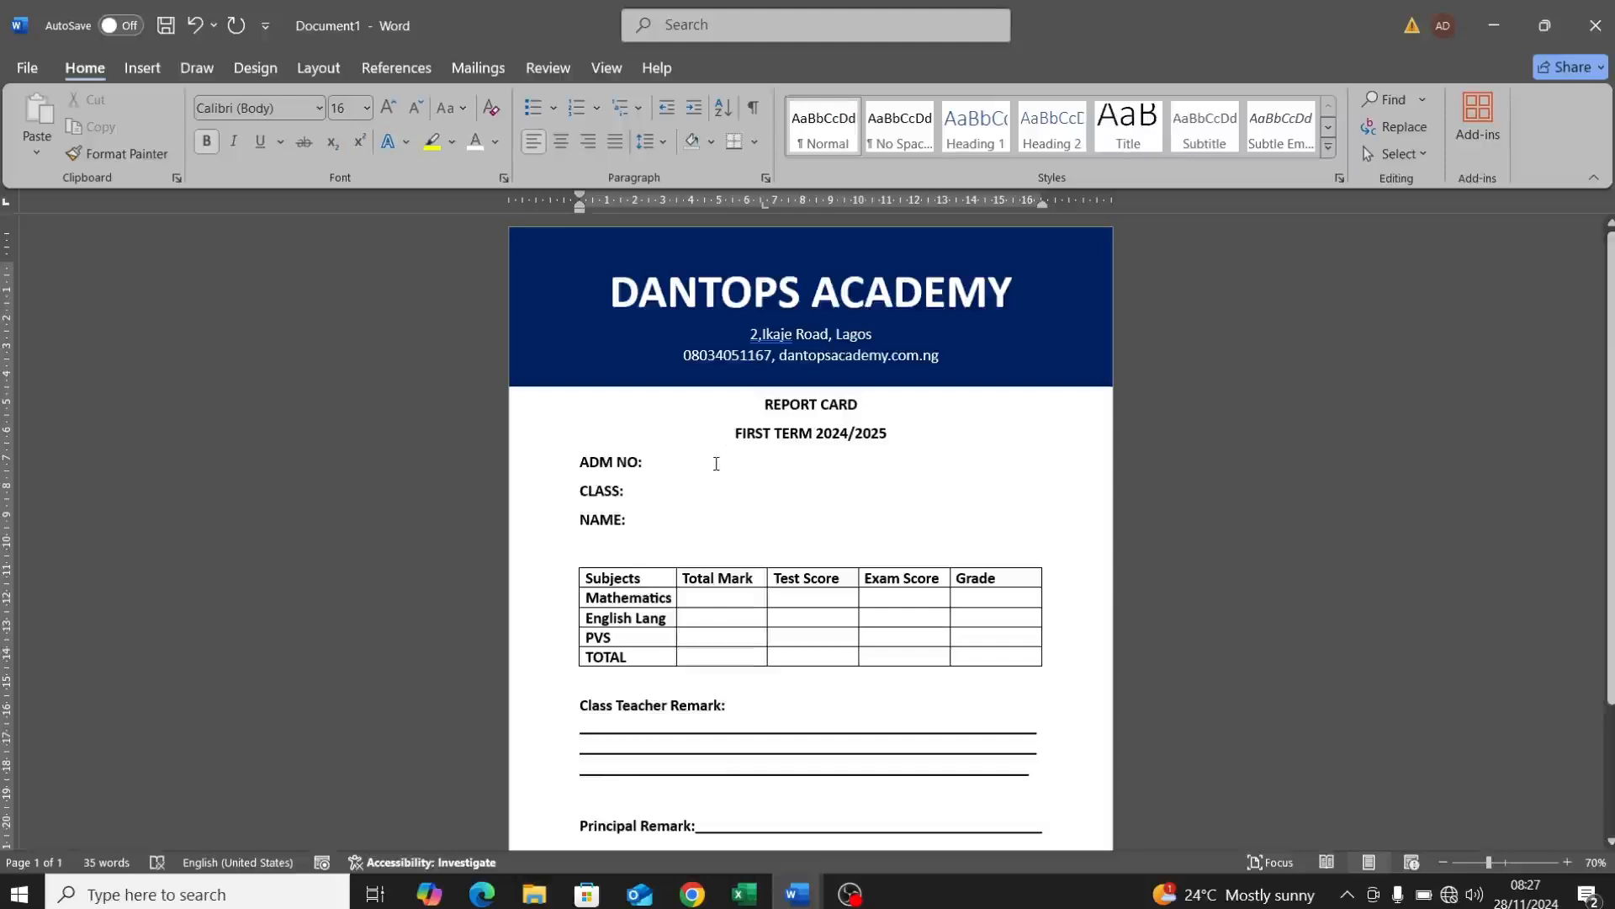
# Step: Enter Total Mark 100 for Mathematics, English Lang and PVS, and 300 for TOTAL
pyautogui.click(716, 464)
pyautogui.click(725, 598)
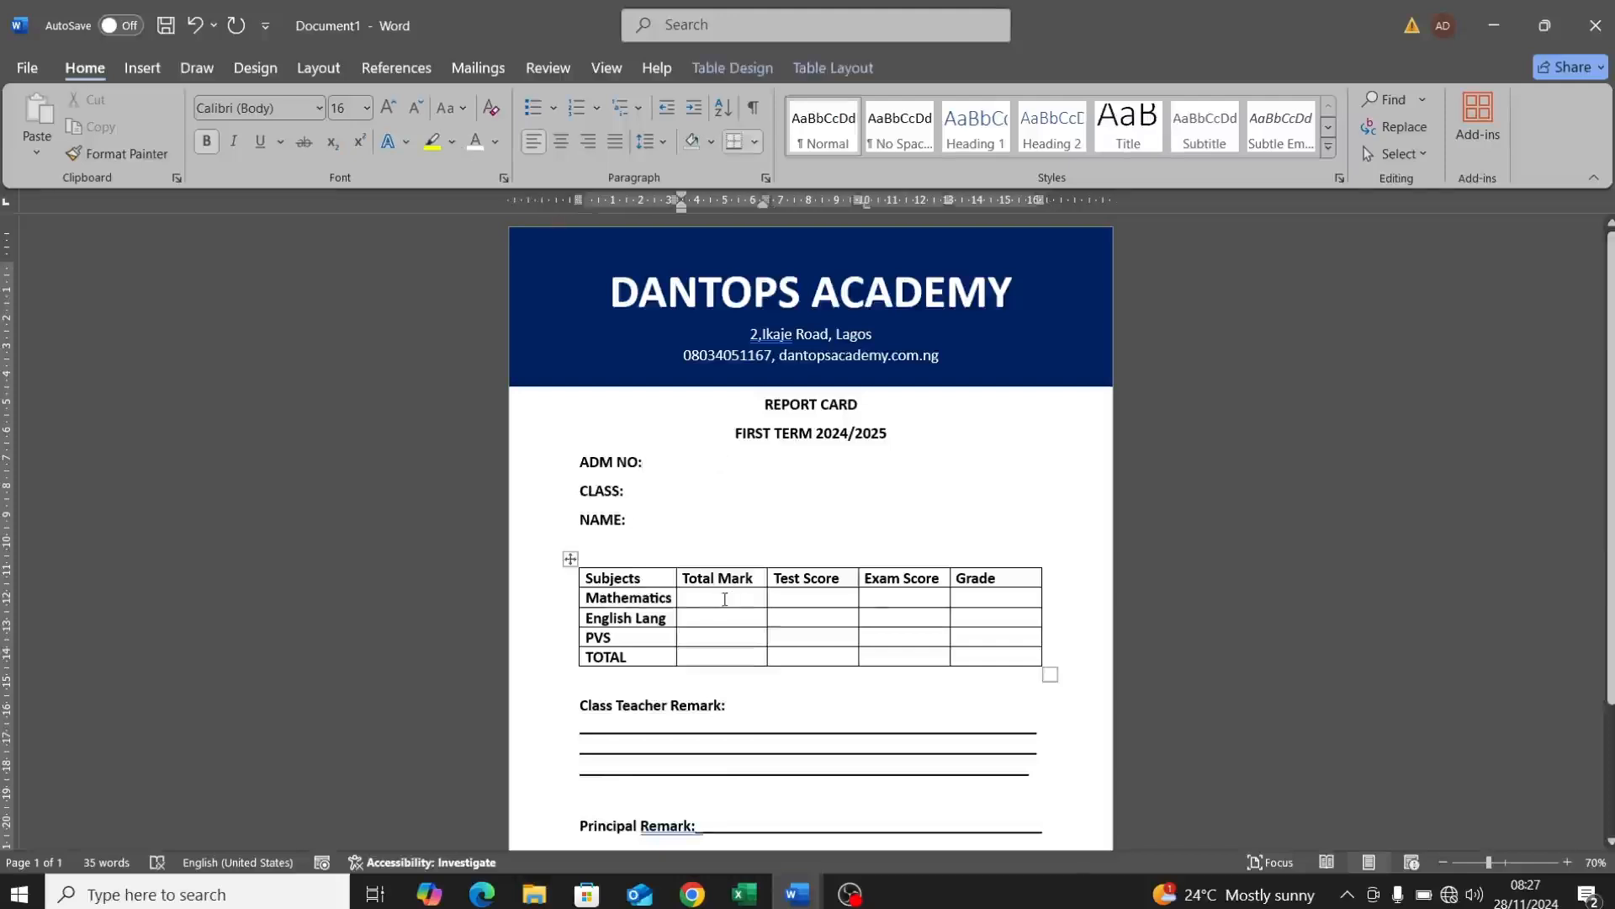
pyautogui.write('100100')
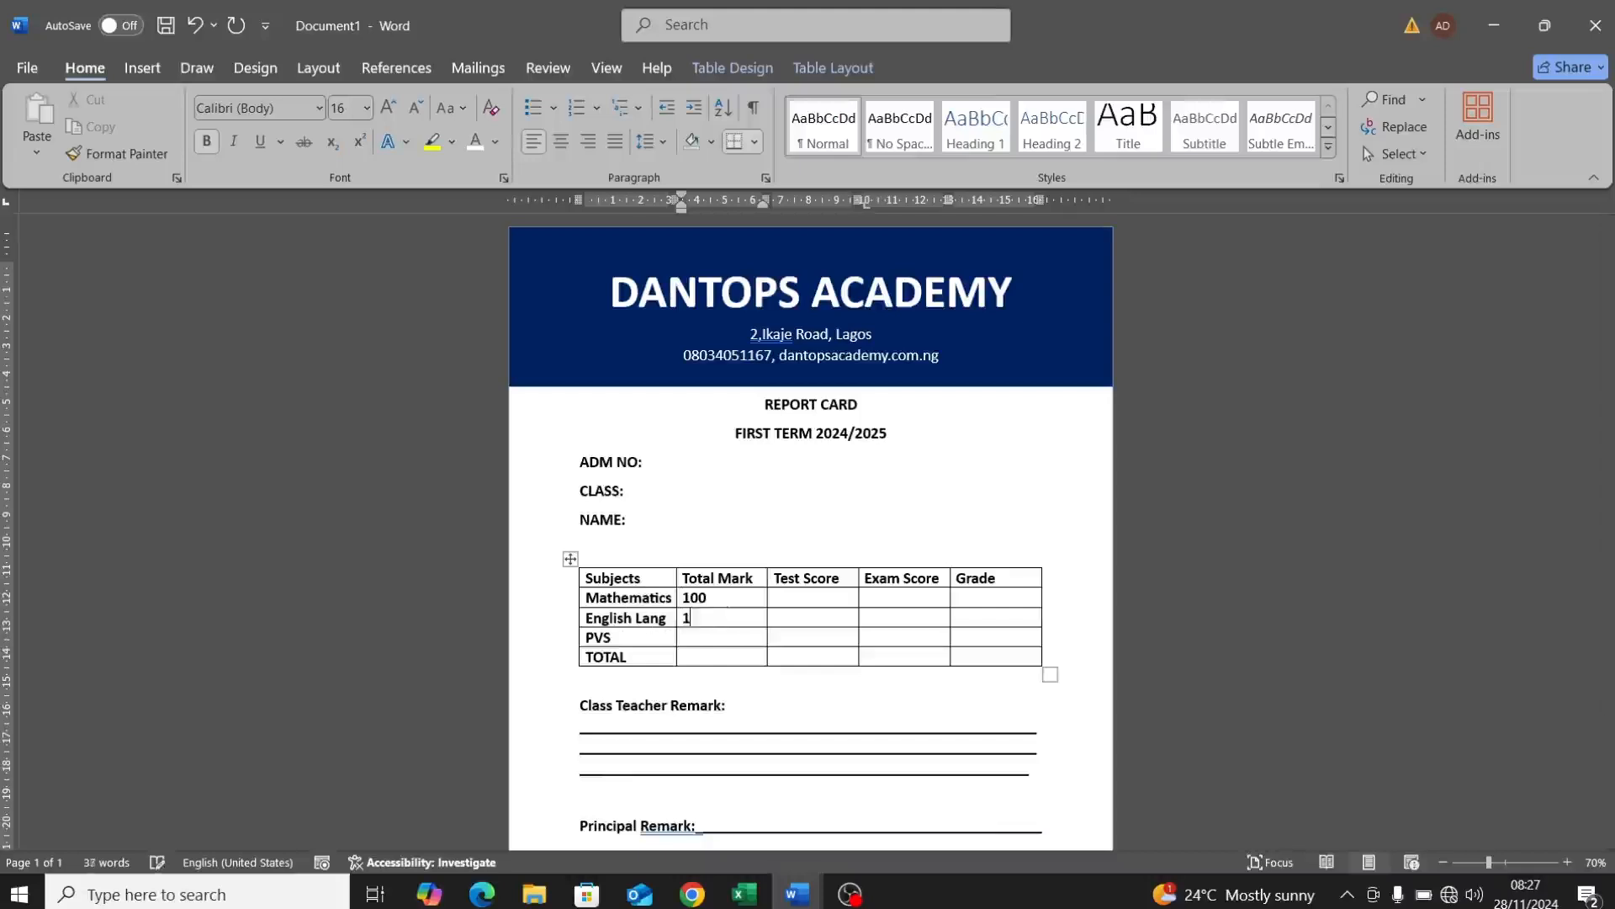
pyautogui.click(693, 637)
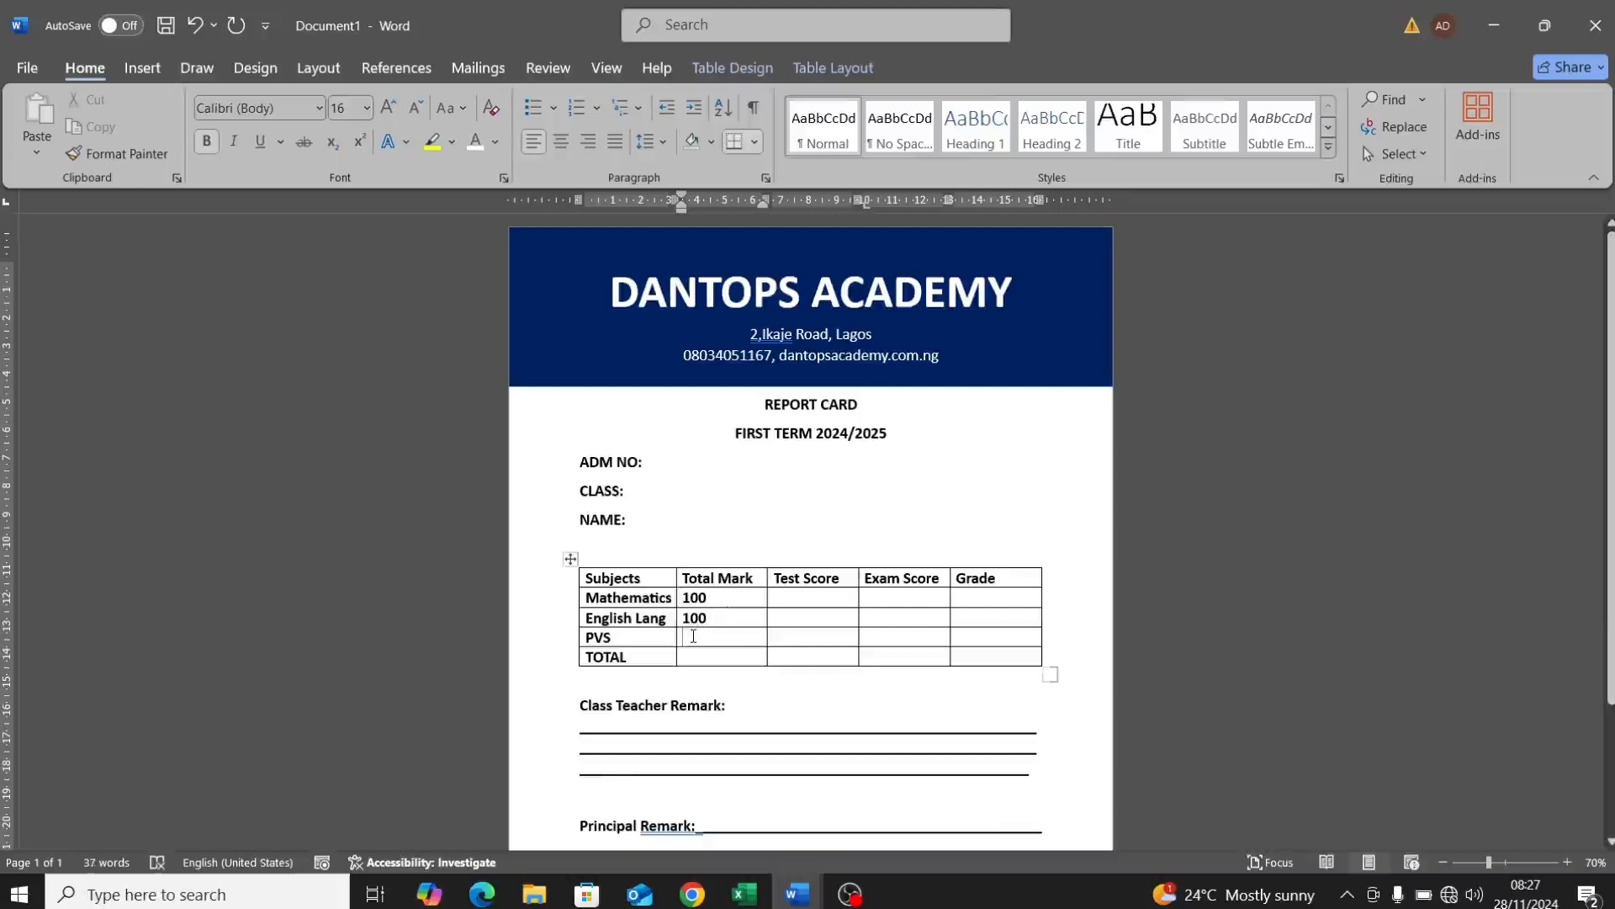
pyautogui.write('100')
pyautogui.click(696, 655)
pyautogui.write('300')
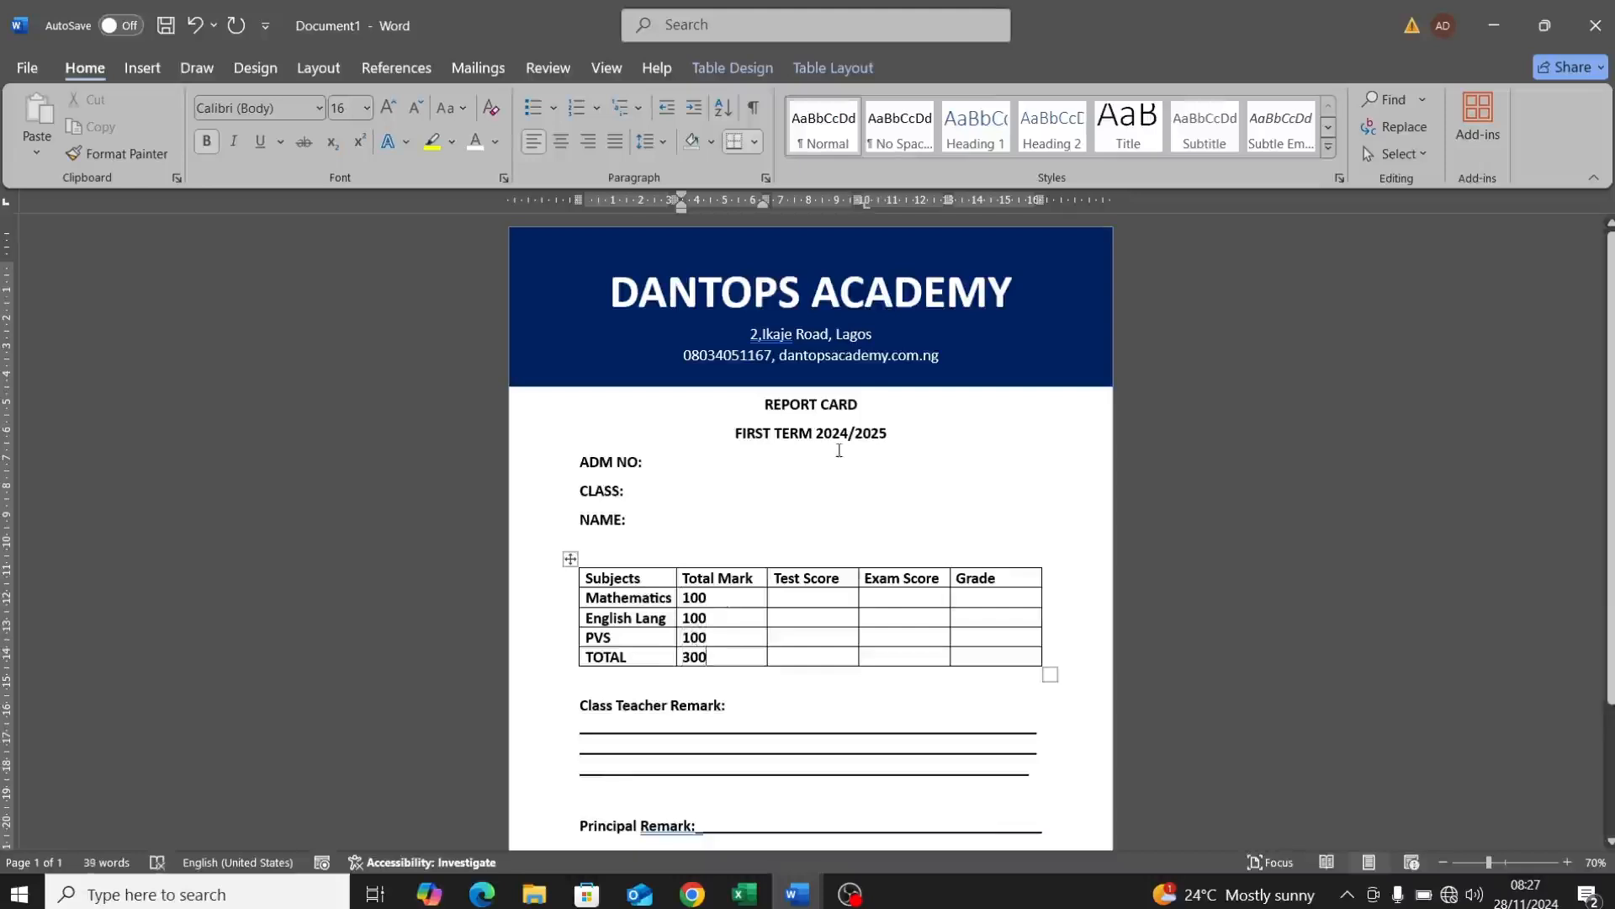
pyautogui.click(688, 454)
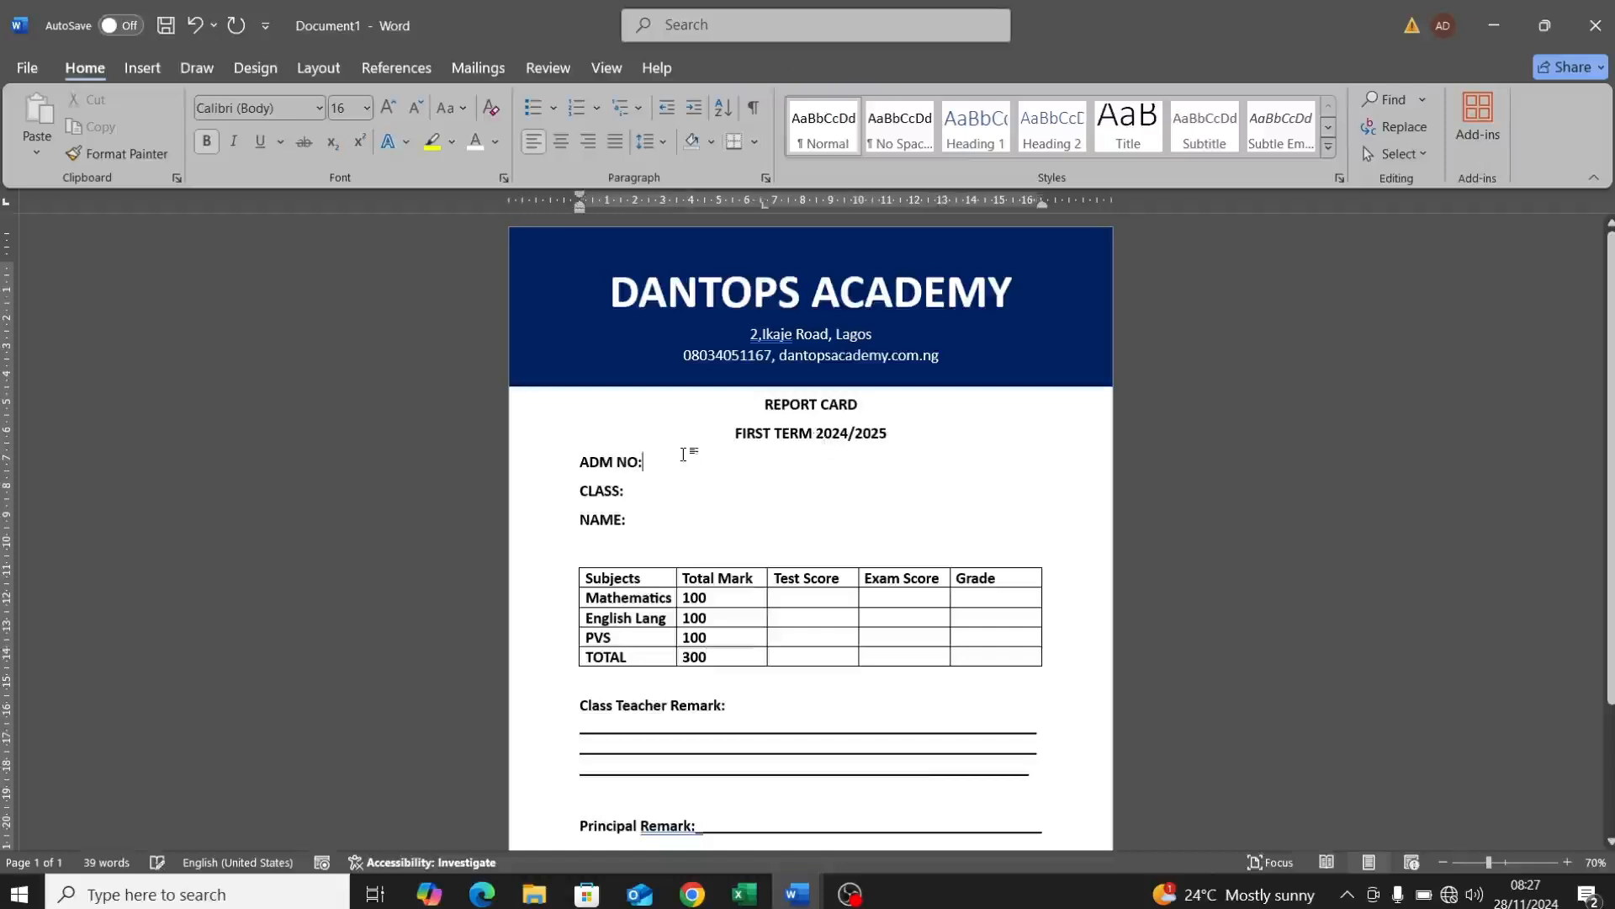
# Step: Use the existing list NewResult.xlsm on the Desktop as the mail-merge recipients
pyautogui.click(487, 73)
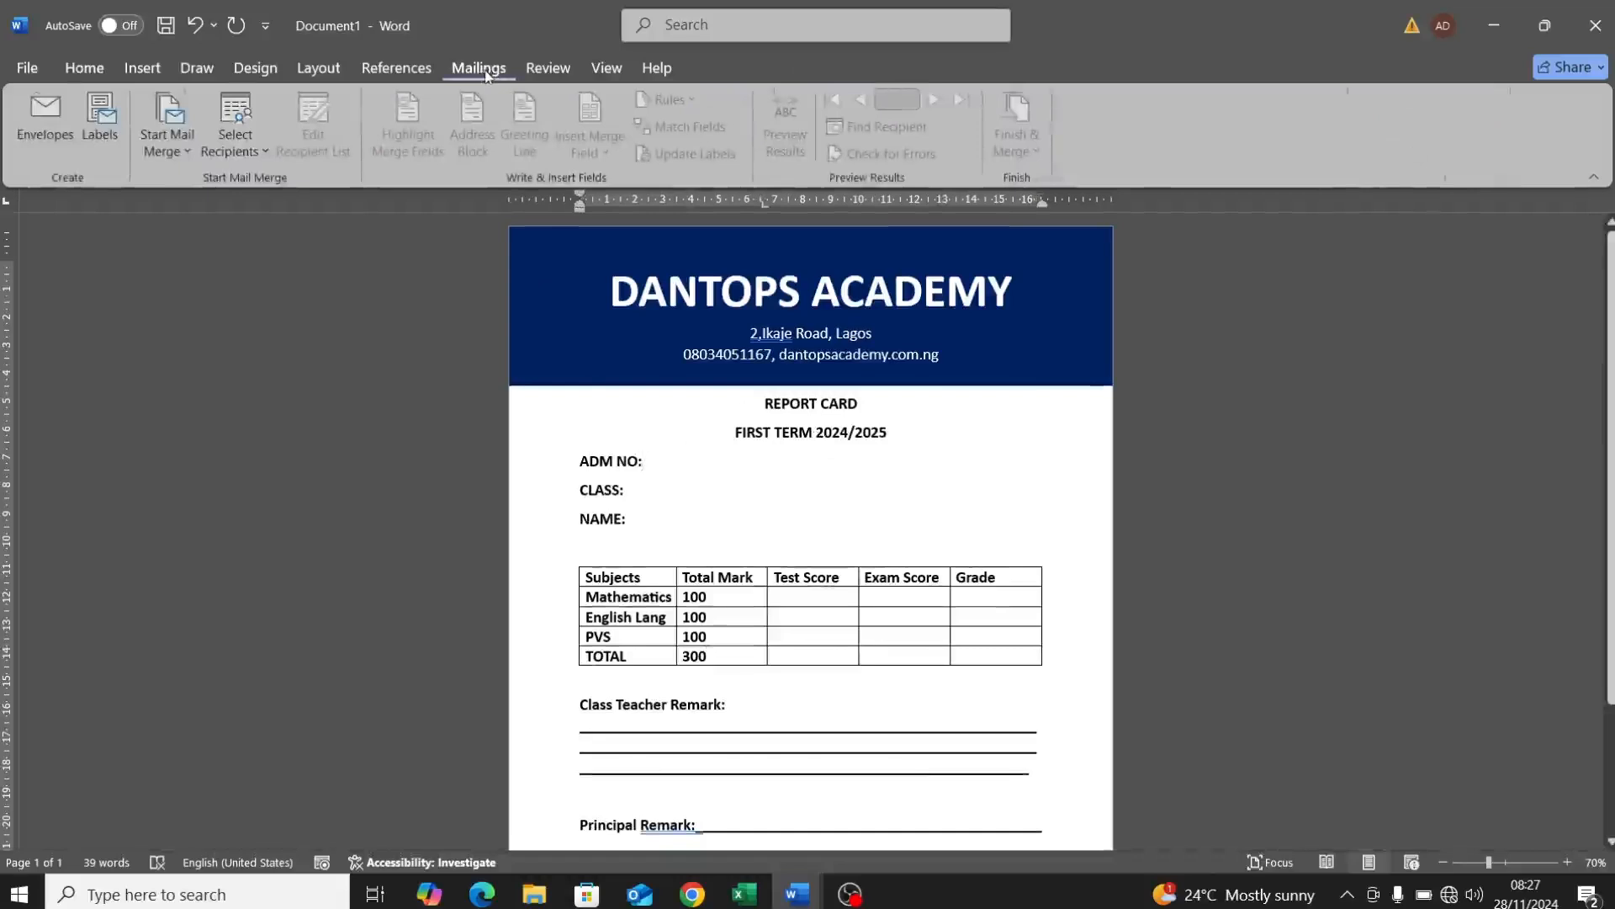
pyautogui.click(257, 150)
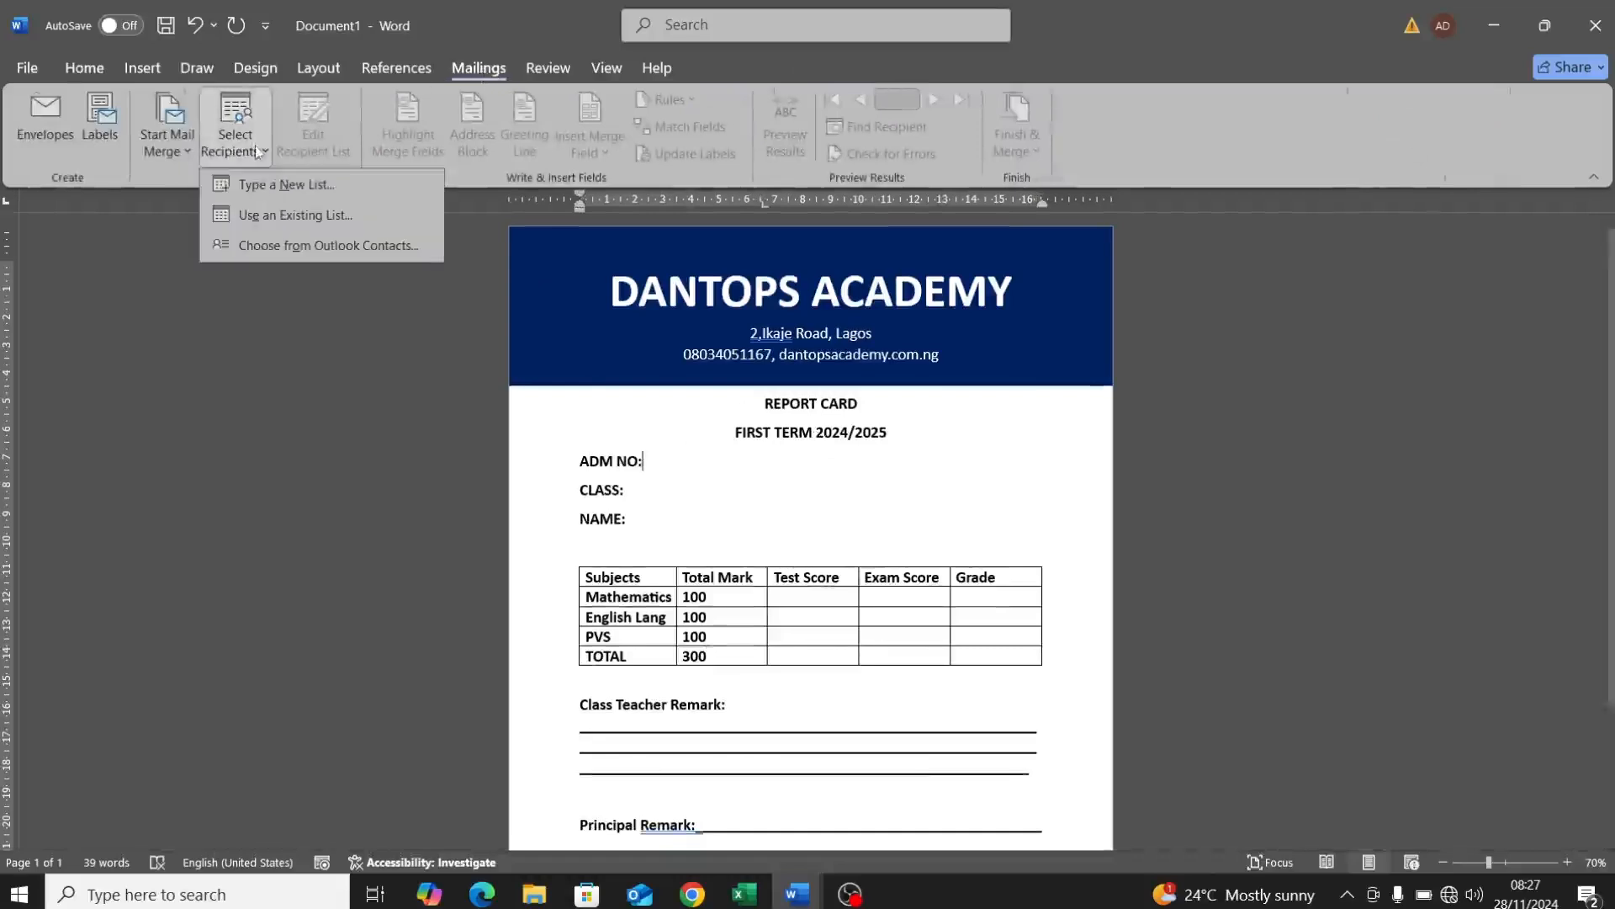
pyautogui.click(300, 216)
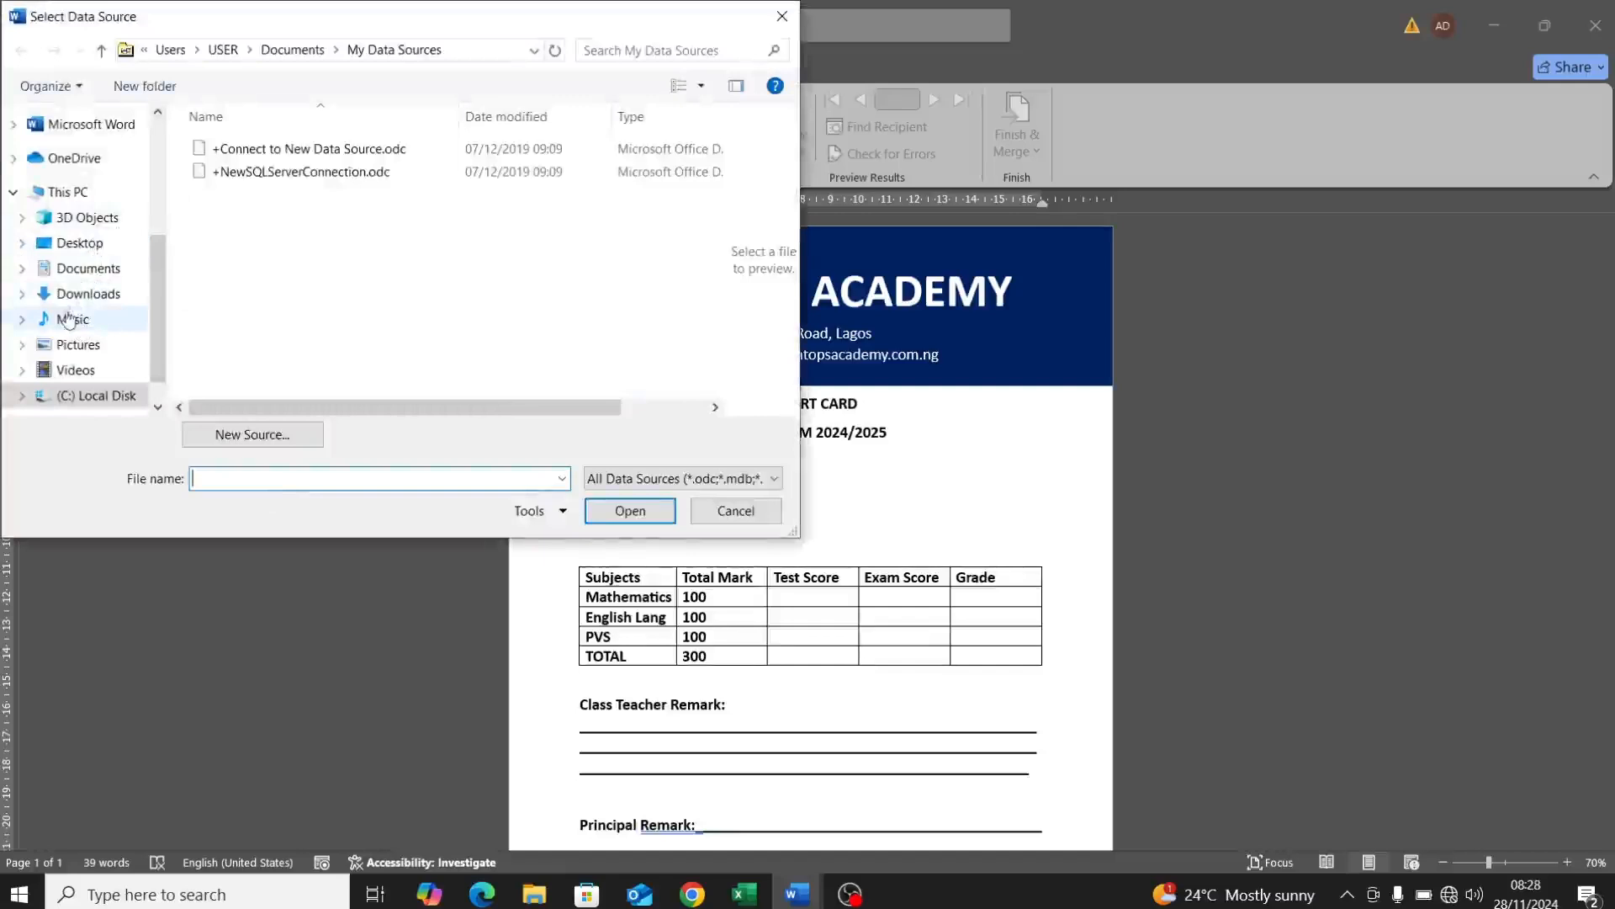
pyautogui.click(51, 247)
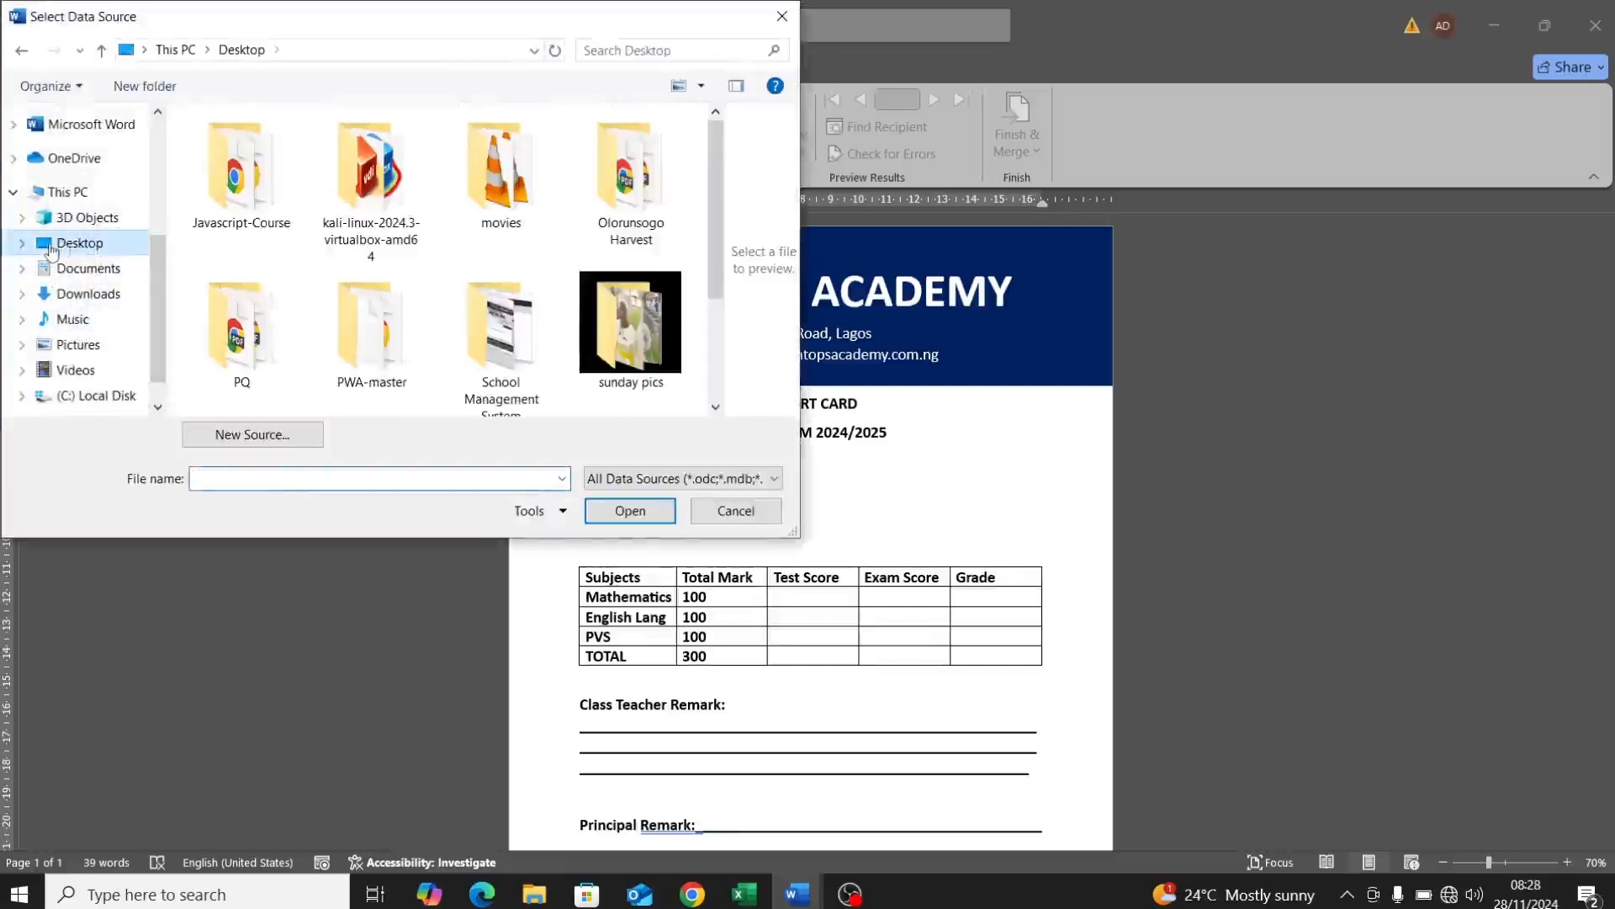
pyautogui.moveTo(717, 241); pyautogui.dragTo(718, 317)
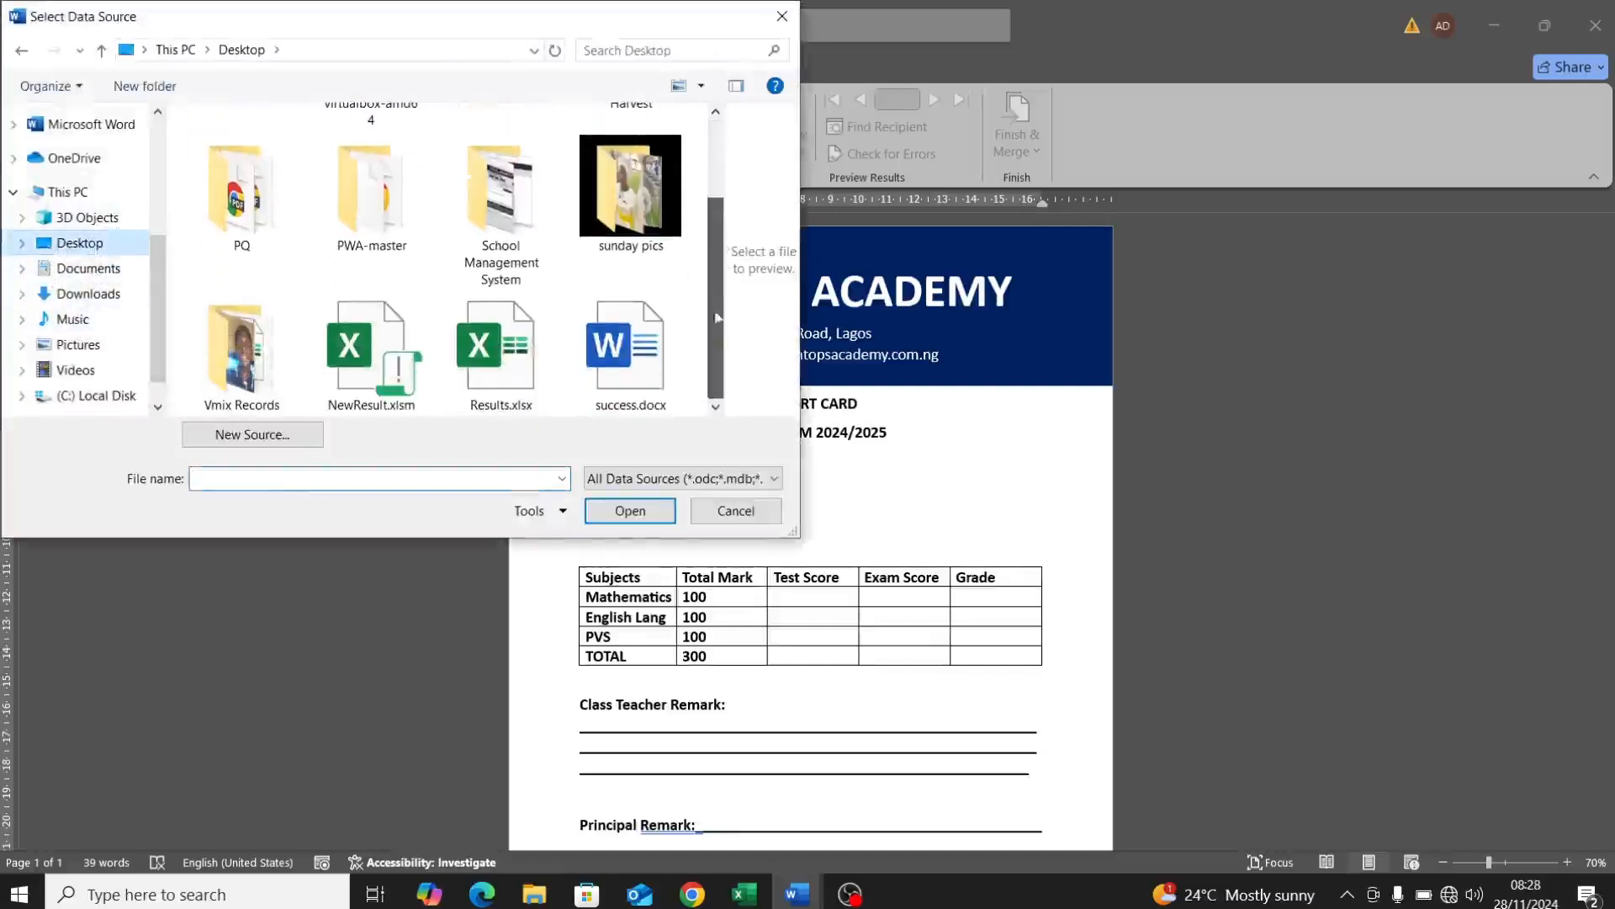
pyautogui.click(372, 353)
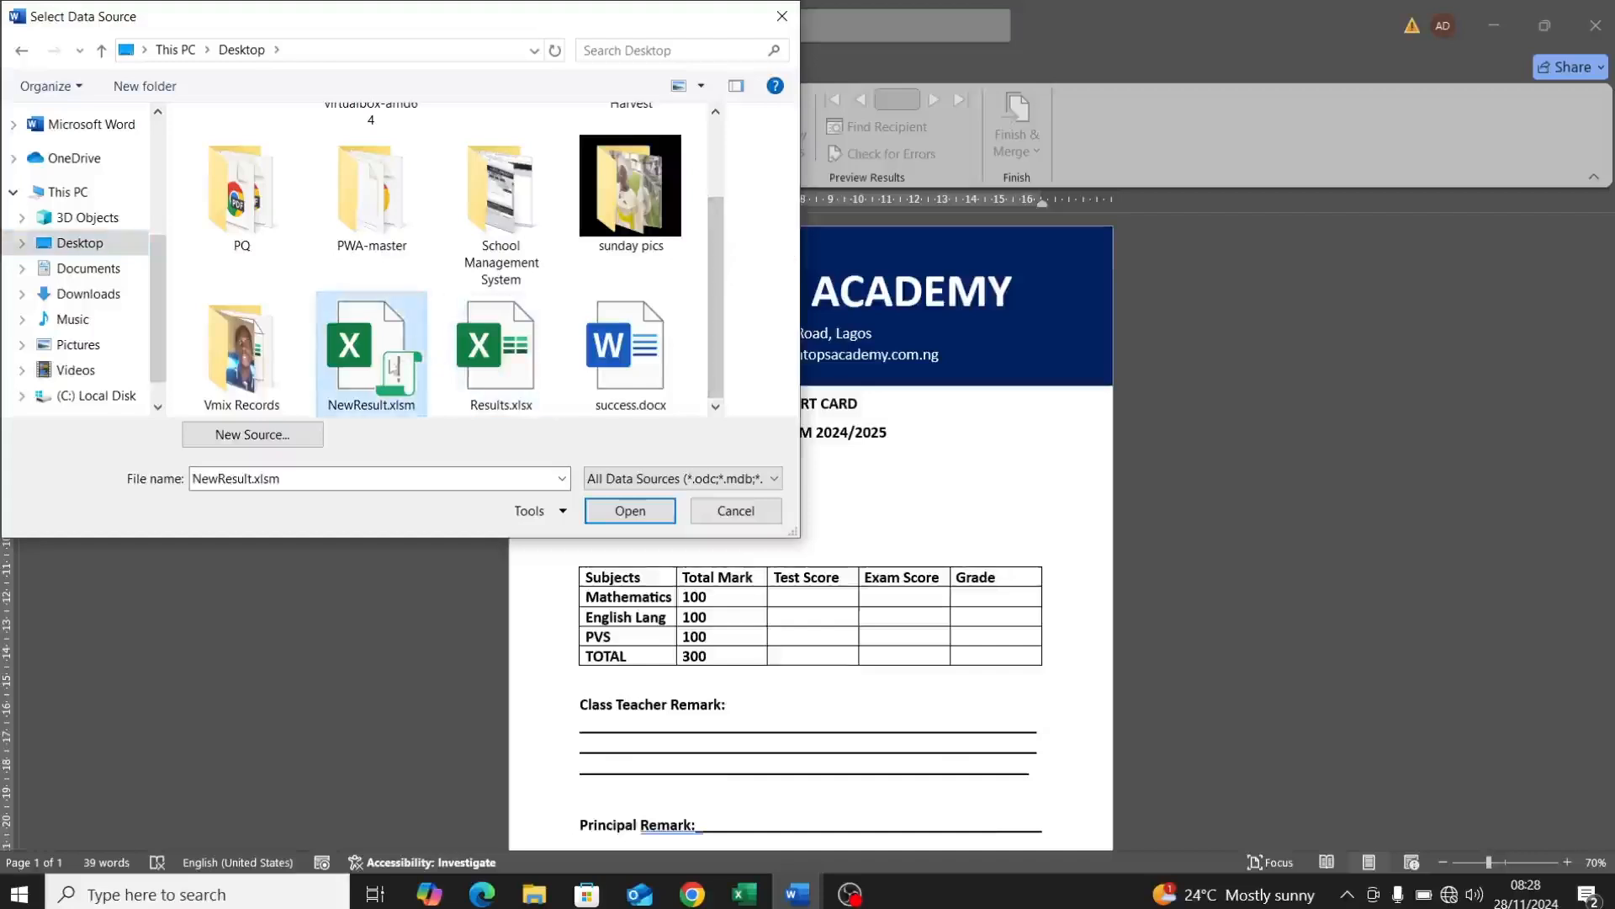
pyautogui.click(655, 513)
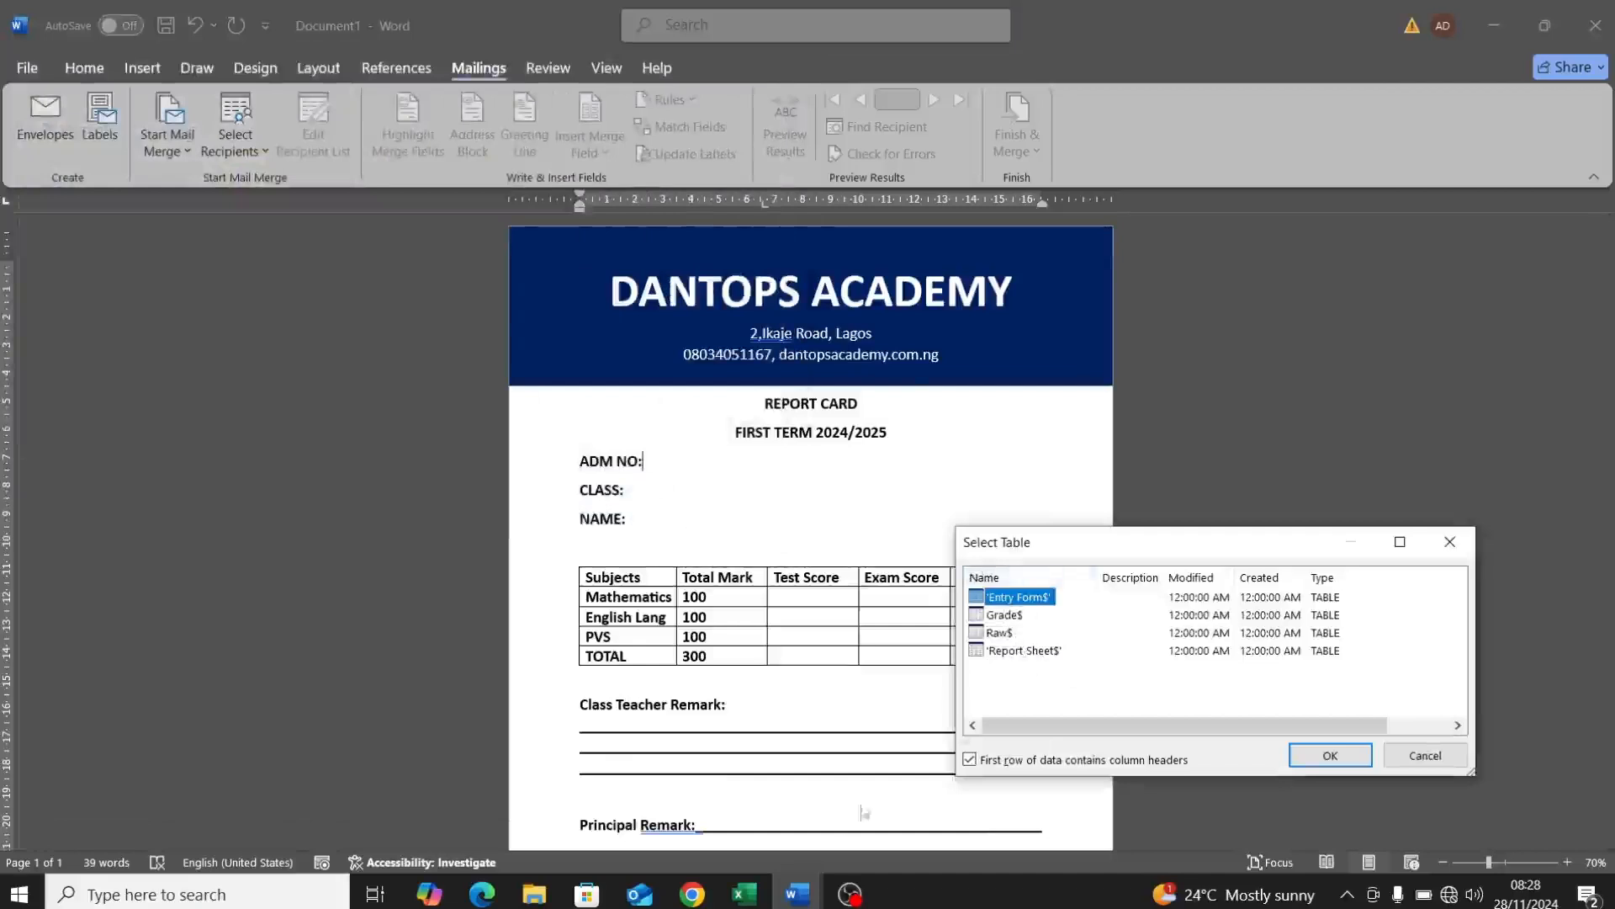
# Step: Check the NewResult.xlsm workbook in Excel, then return to the report card document
pyautogui.moveTo(763, 899)
pyautogui.click(841, 795)
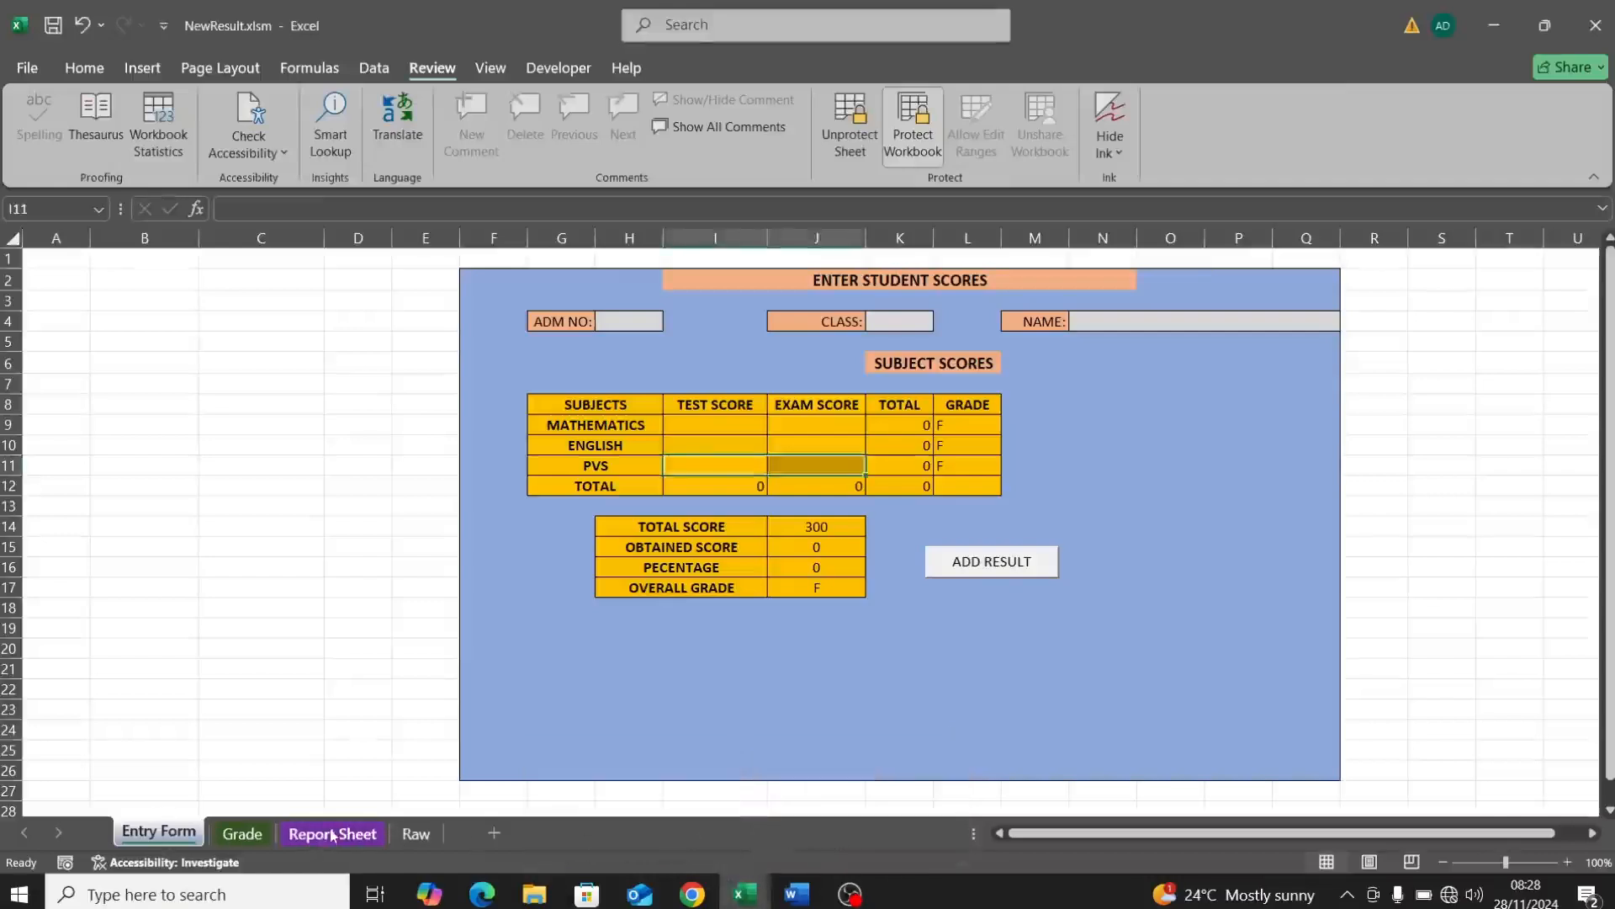
pyautogui.click(799, 894)
pyautogui.click(912, 807)
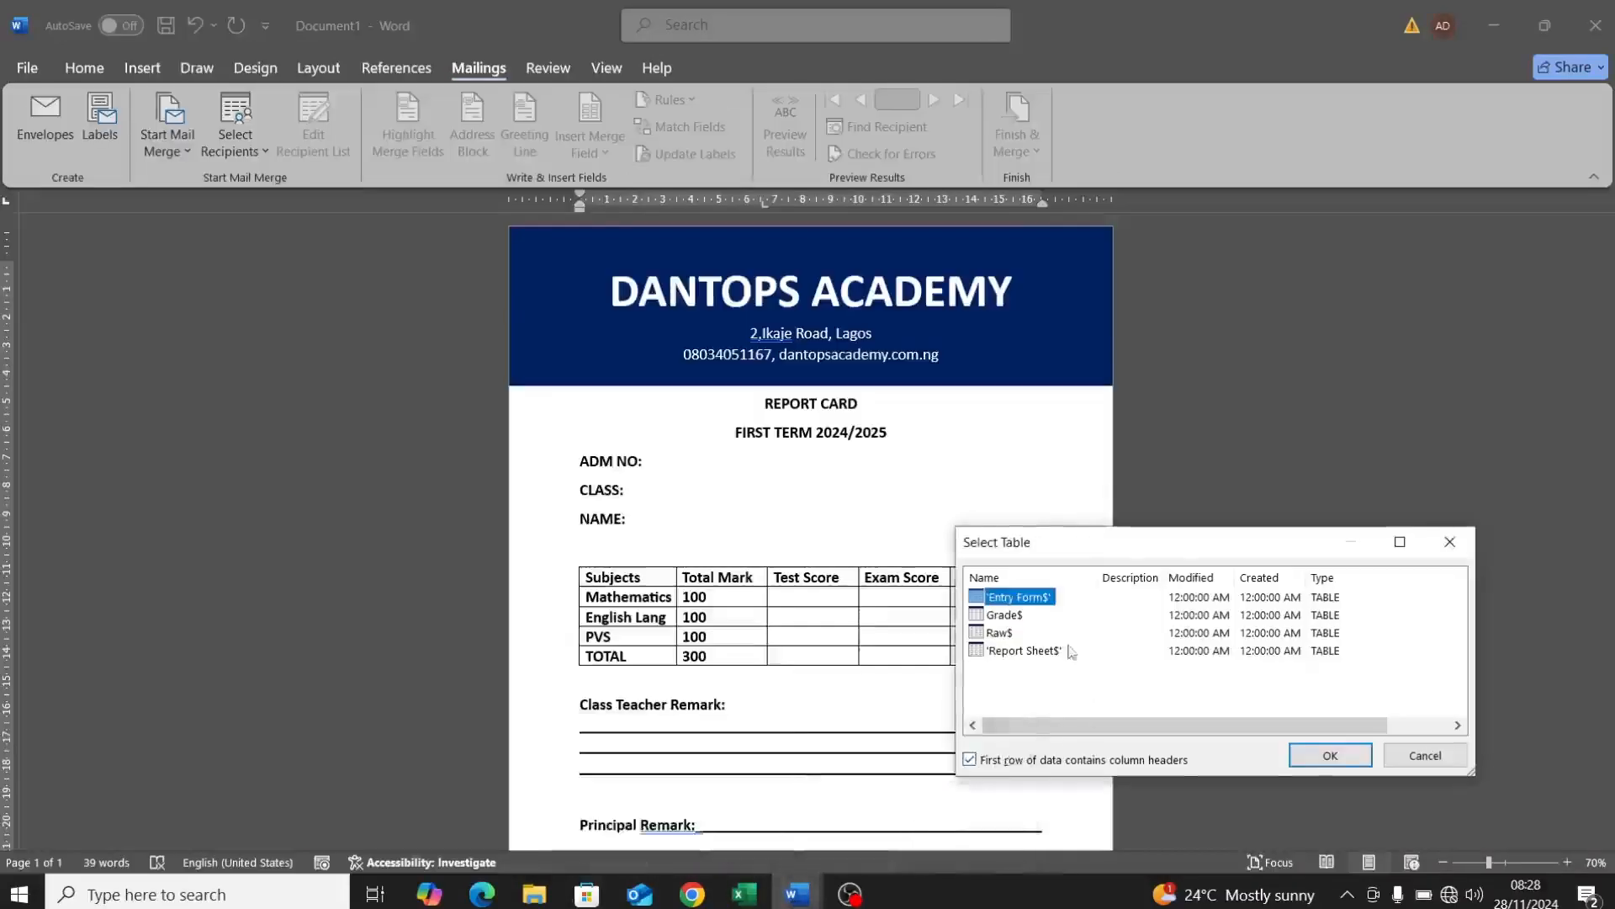
# Step: Pick the 'Report Sheet$' table as recipients and insert the ADM_NO merge field
pyautogui.click(1037, 653)
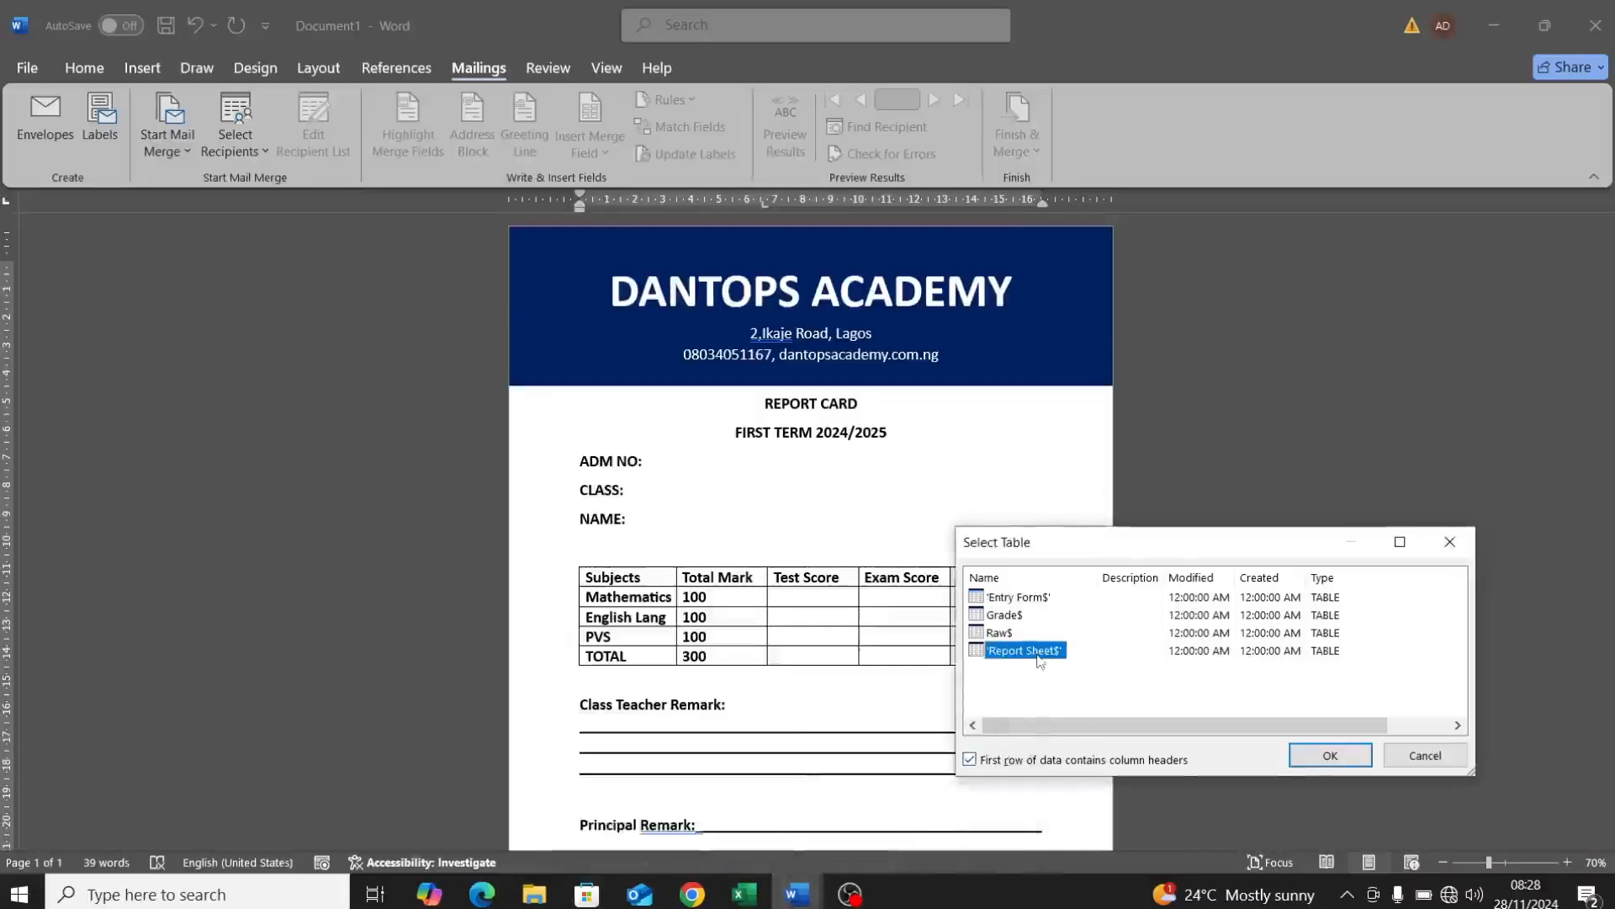
pyautogui.click(1319, 758)
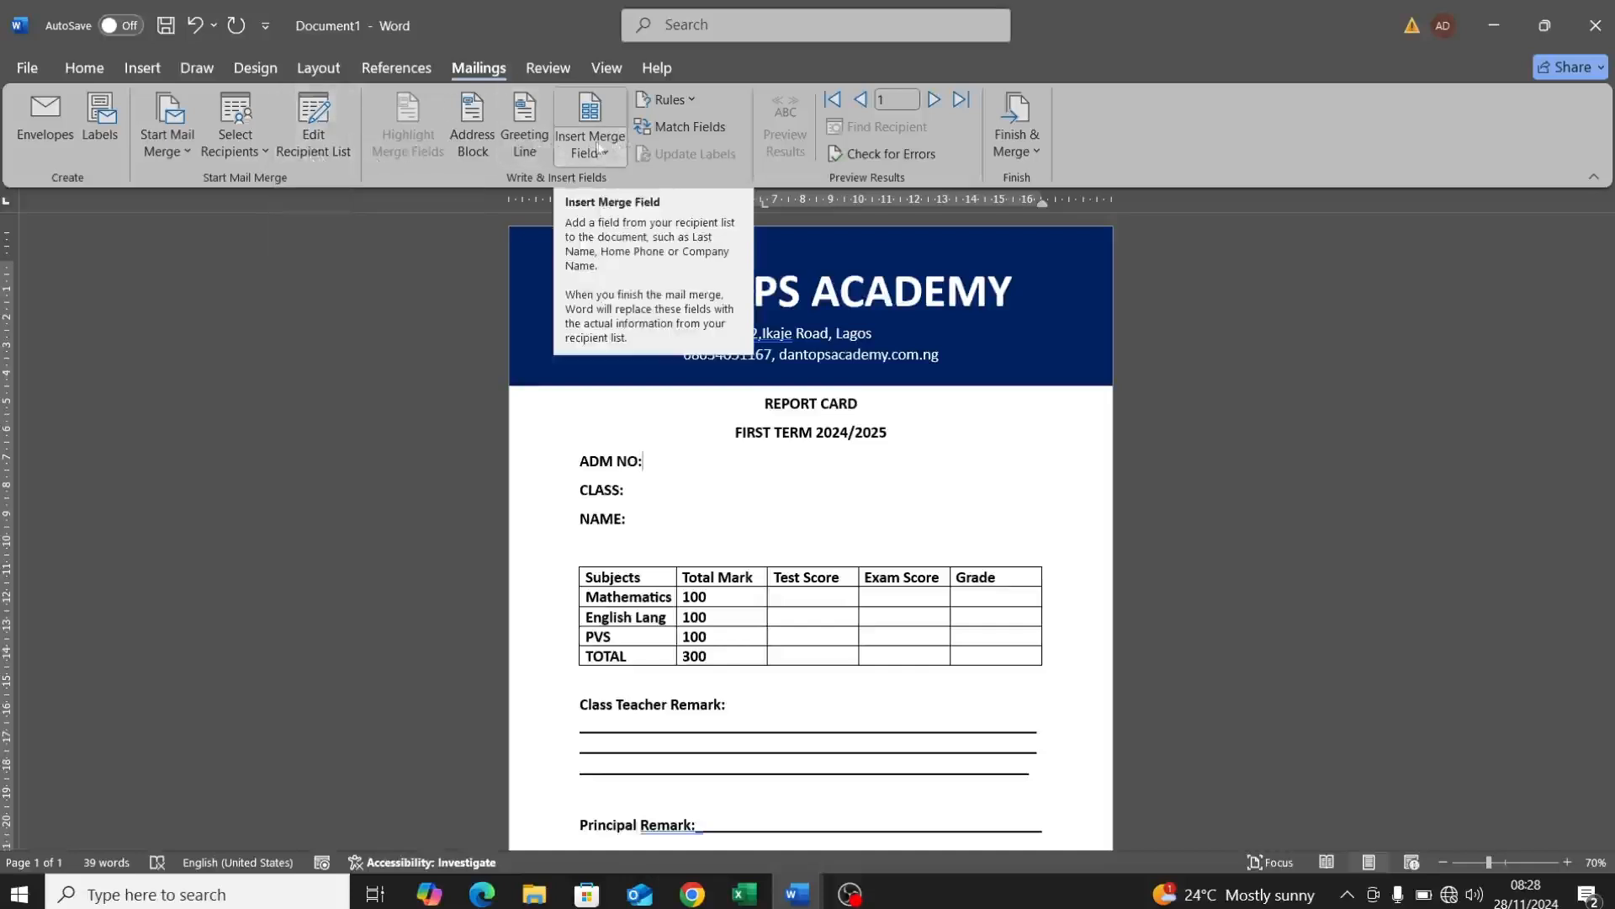
pyautogui.click(613, 156)
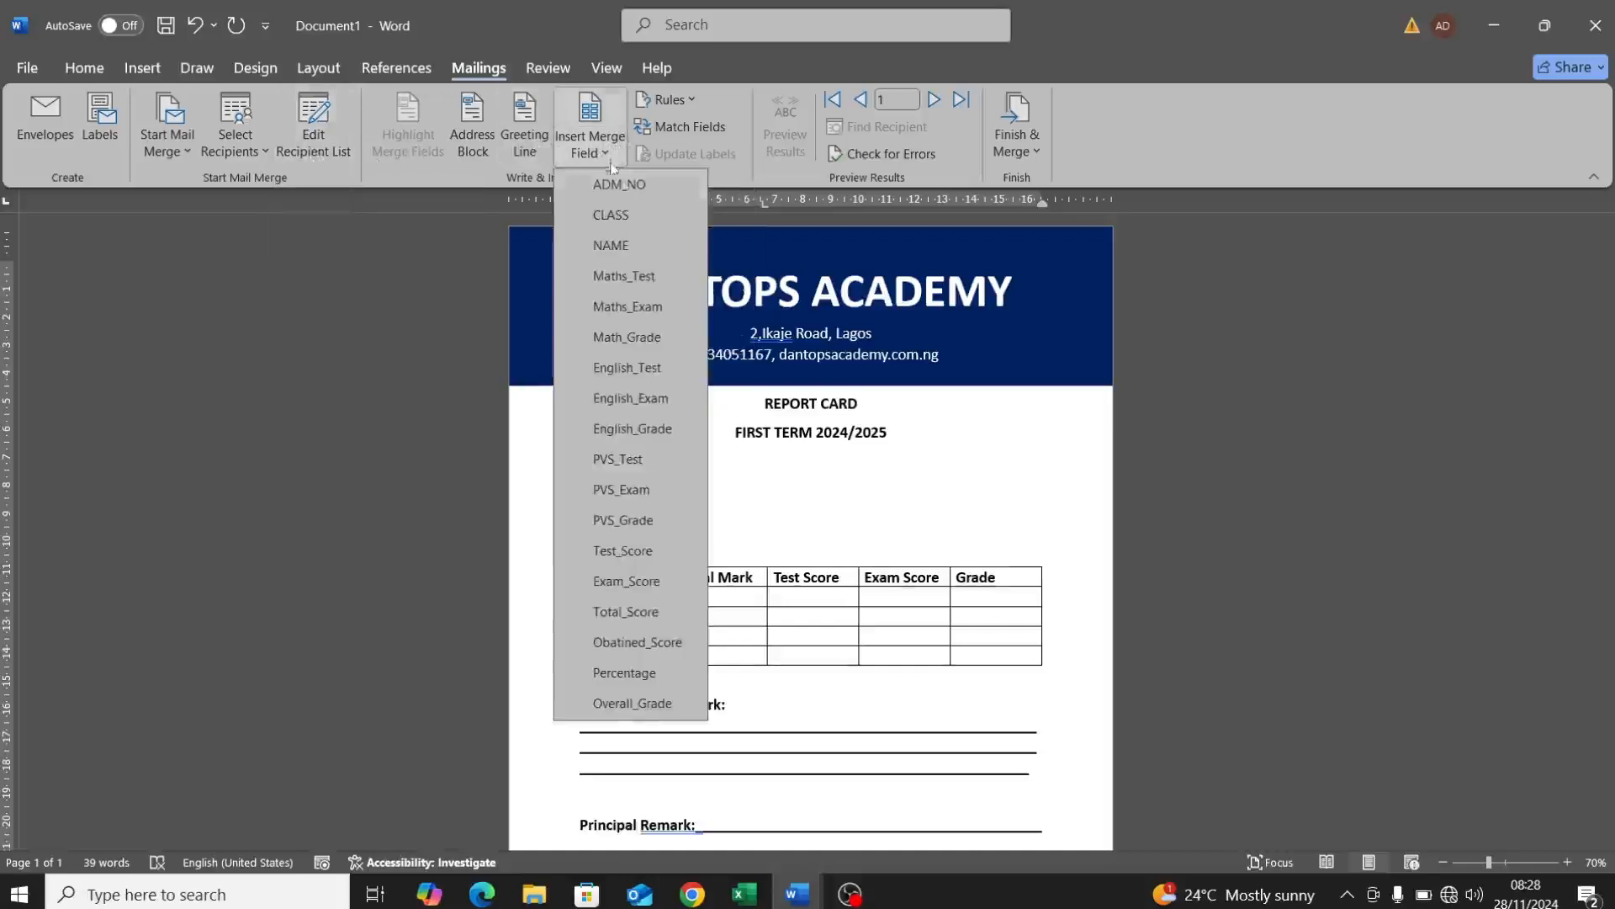
pyautogui.click(629, 187)
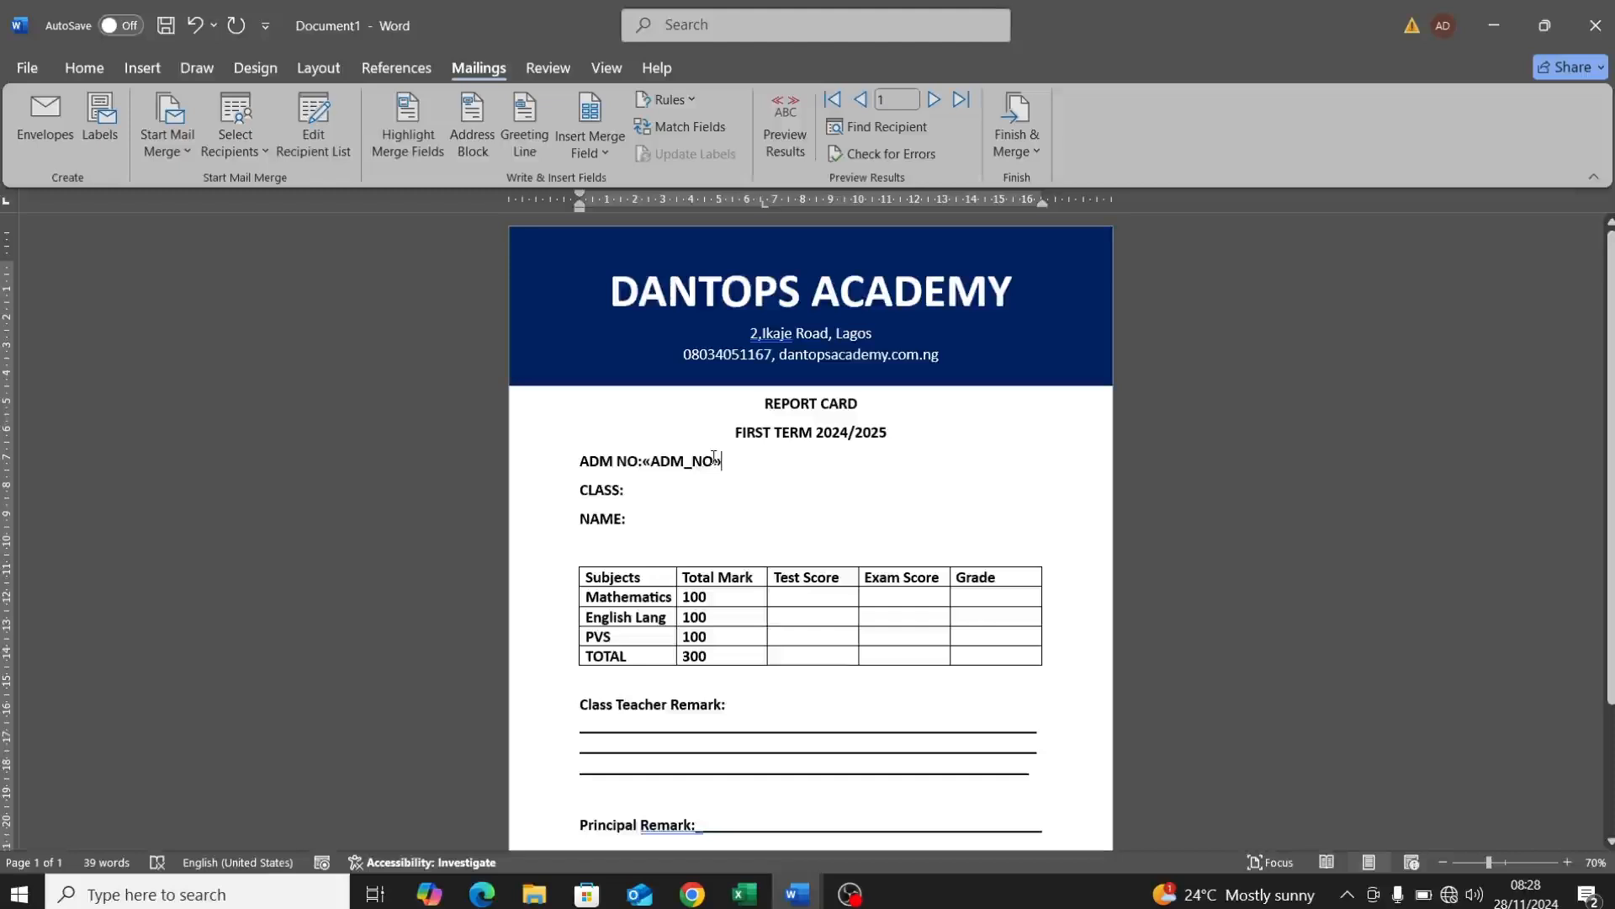
# Step: Preview merged results and insert the CLASS and NAME merge fields after CLASS: and NAME:
pyautogui.click(791, 151)
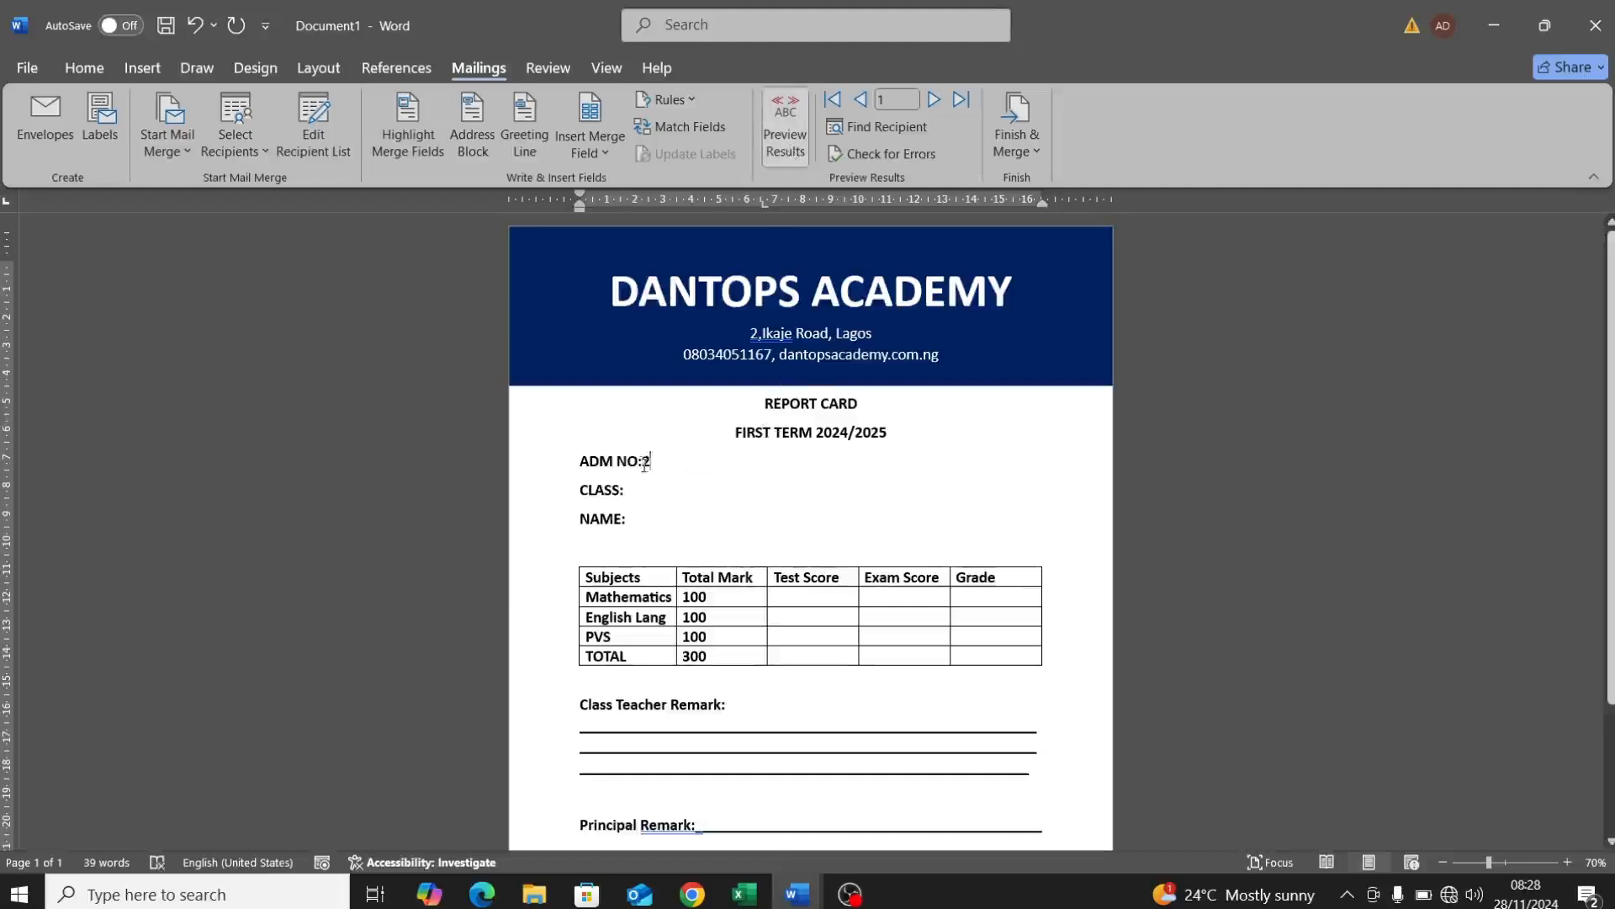
pyautogui.click(645, 463)
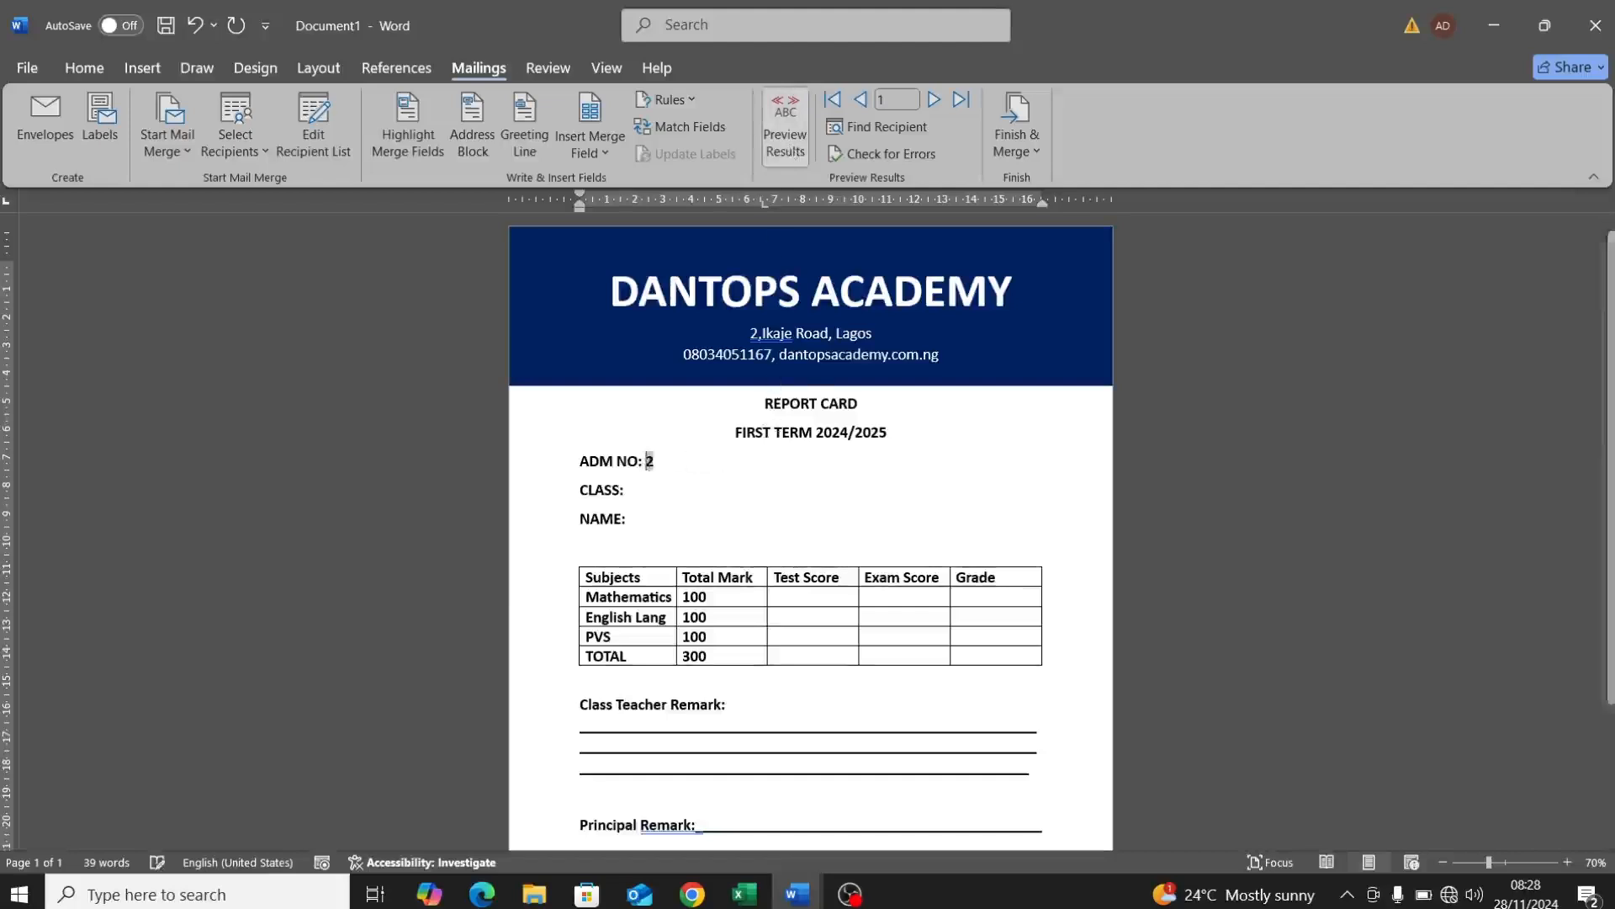
pyautogui.click(640, 491)
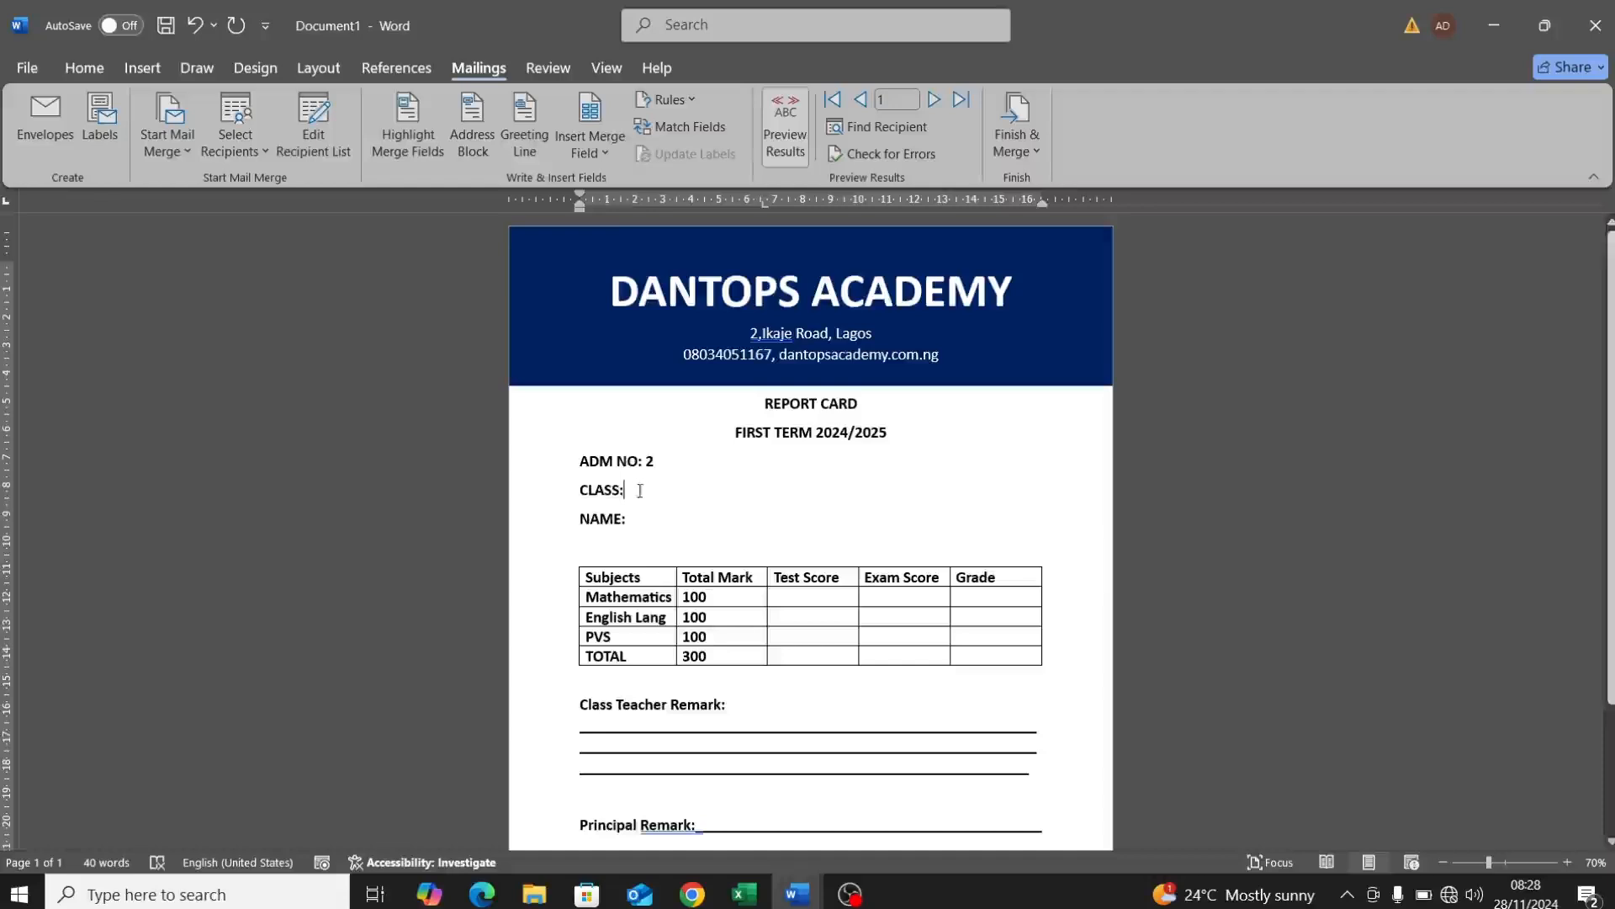
pyautogui.click(611, 166)
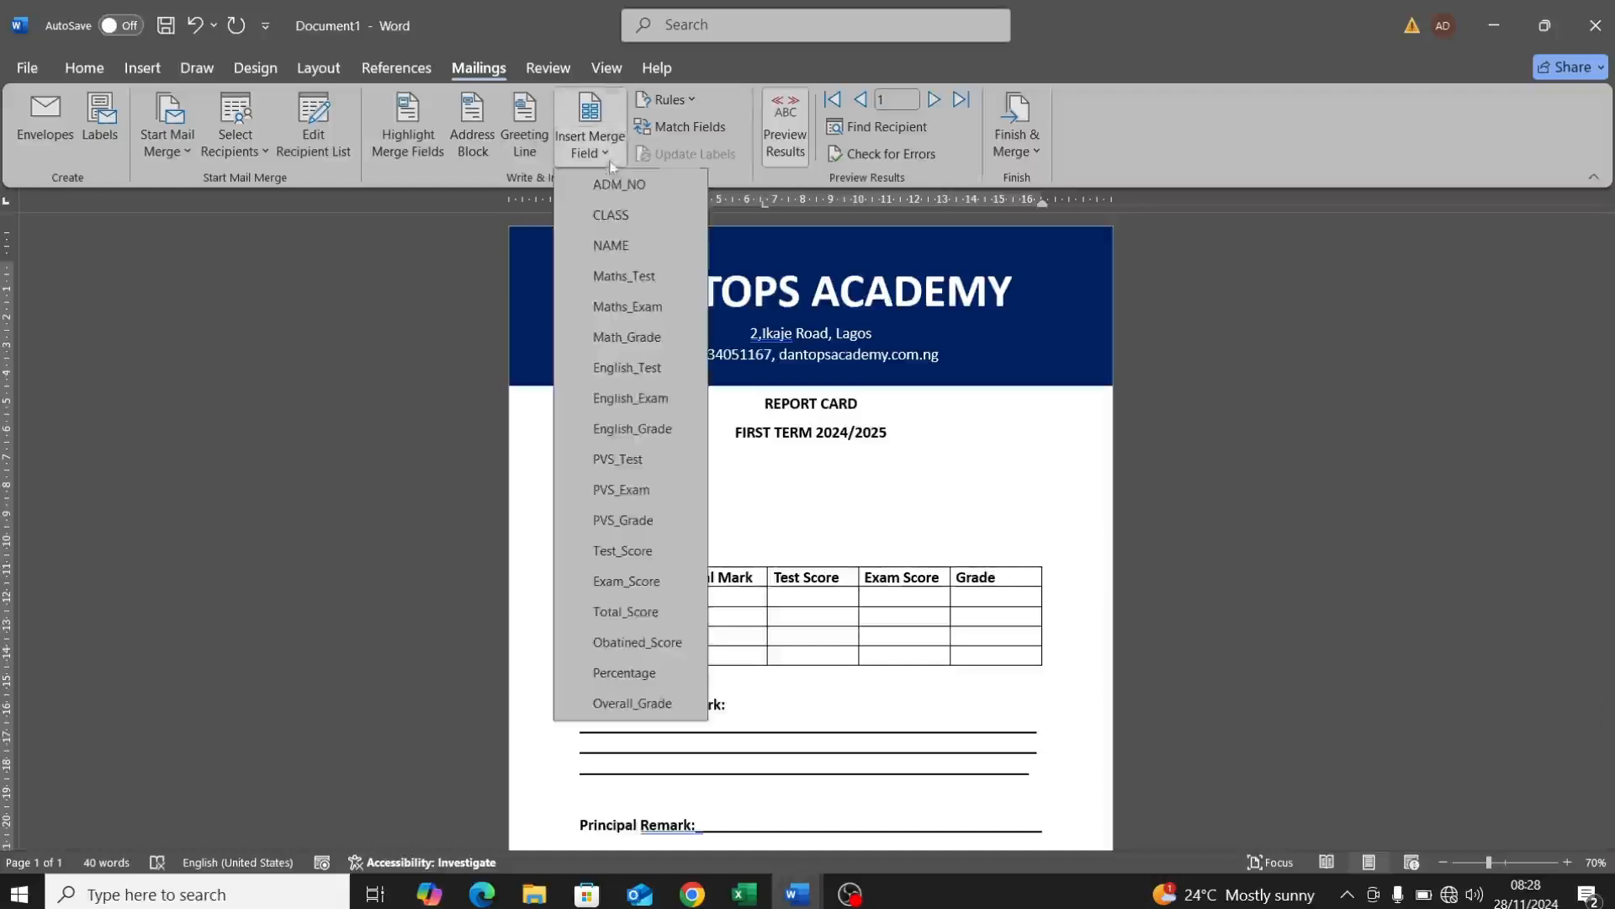
pyautogui.click(617, 206)
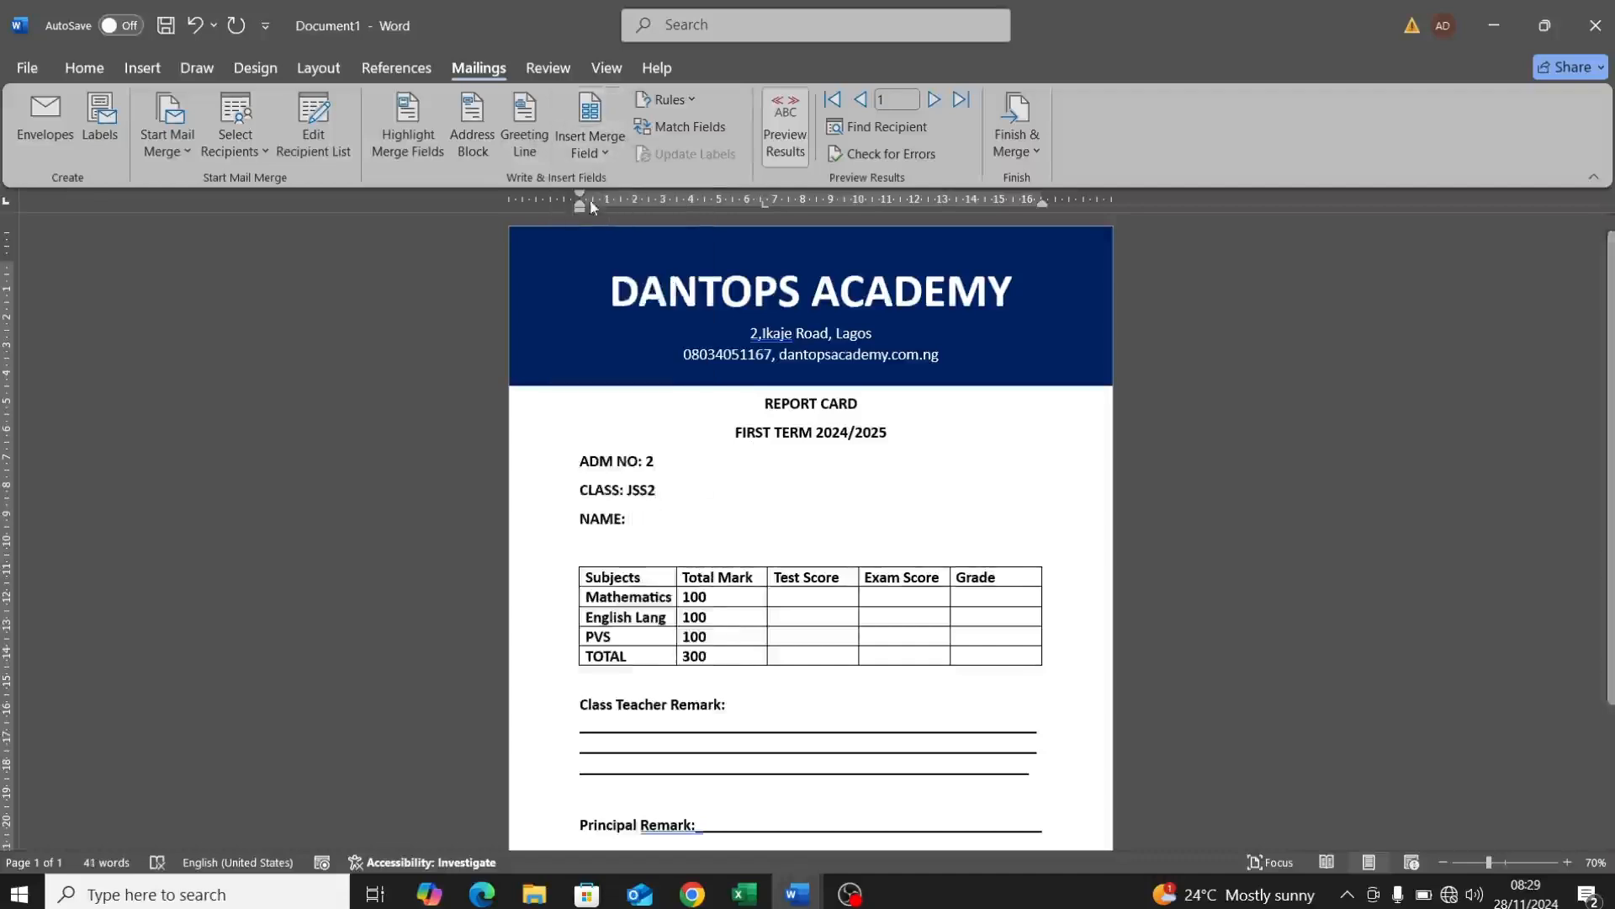
pyautogui.click(615, 161)
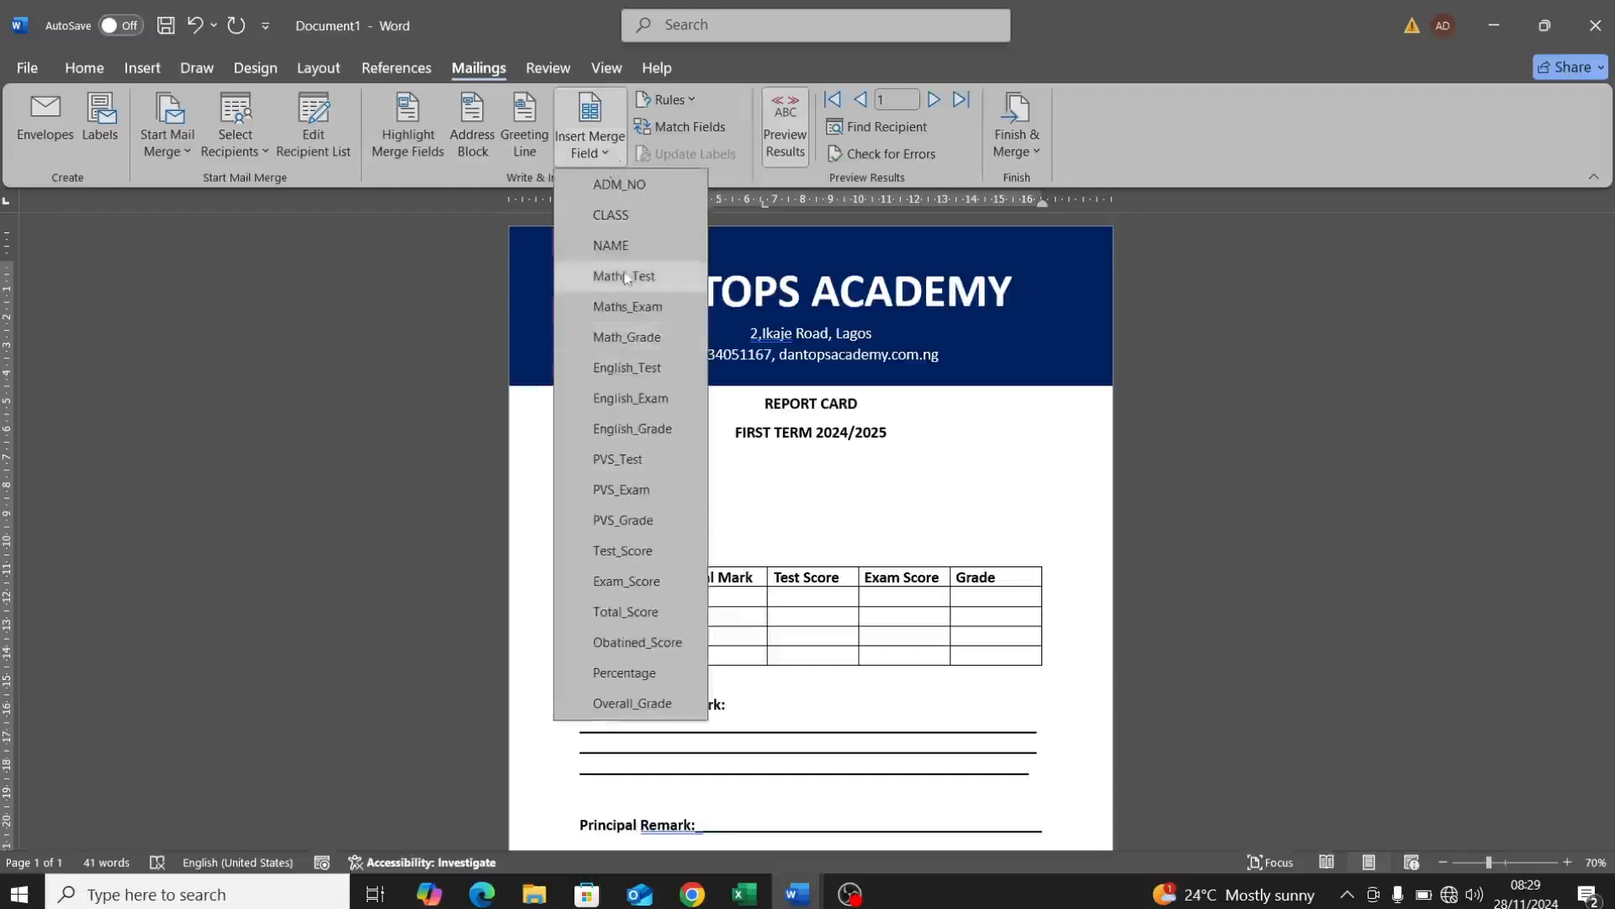
pyautogui.click(623, 257)
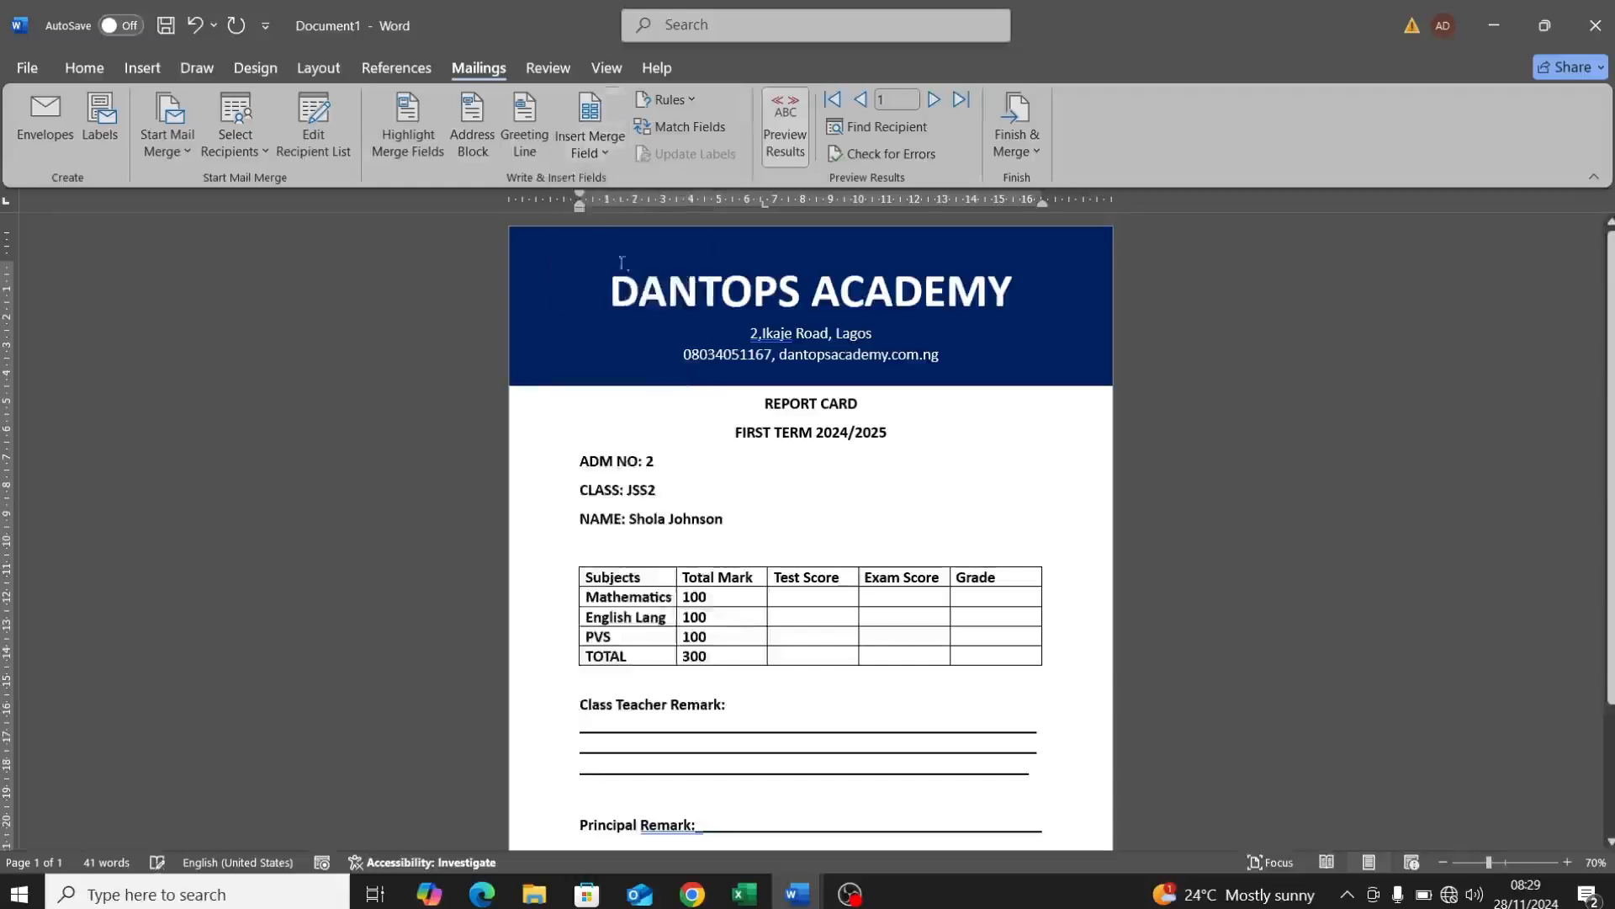
# Step: Fill the Mathematics row with Maths_Test, Maths_Exam and Math_Grade merge fields (40, 3, D)
pyautogui.click(787, 598)
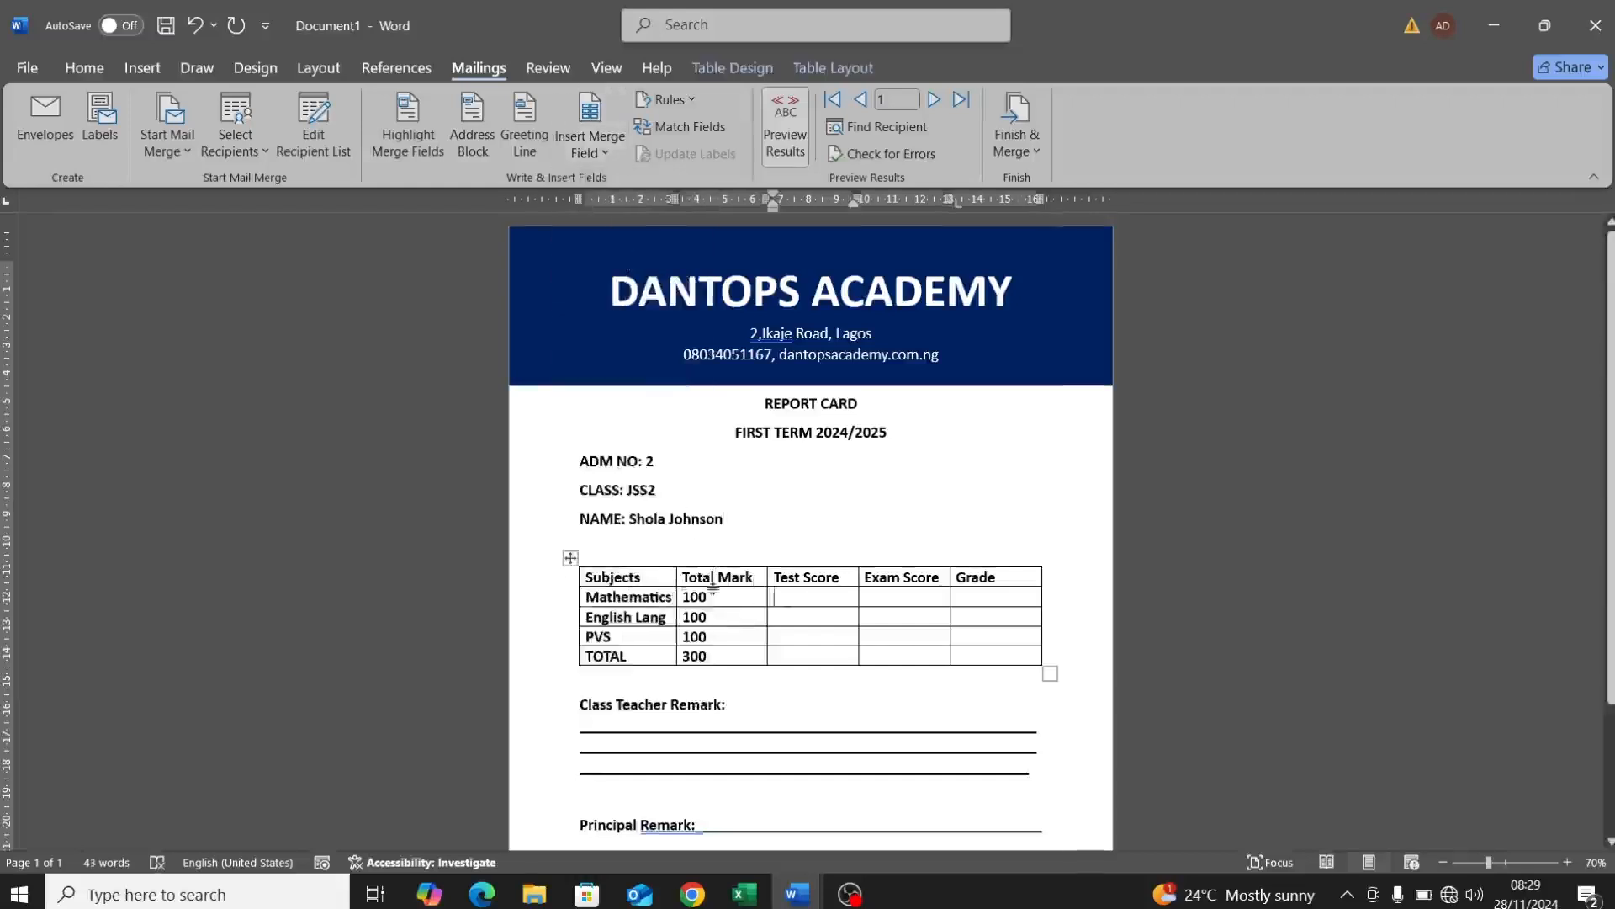
pyautogui.click(614, 163)
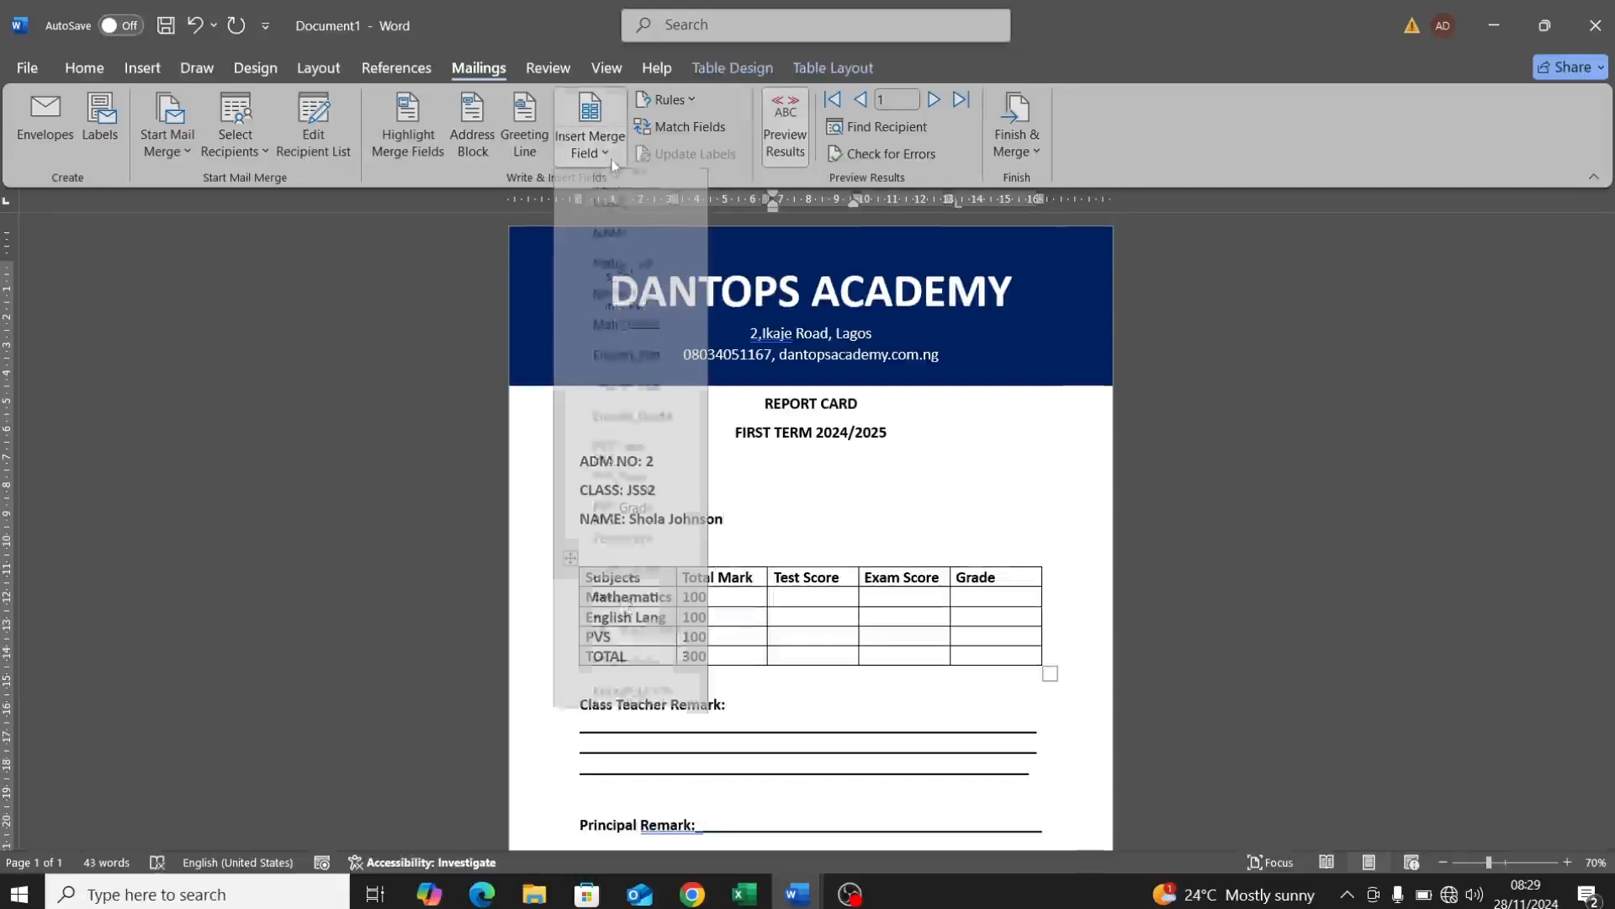
pyautogui.click(641, 281)
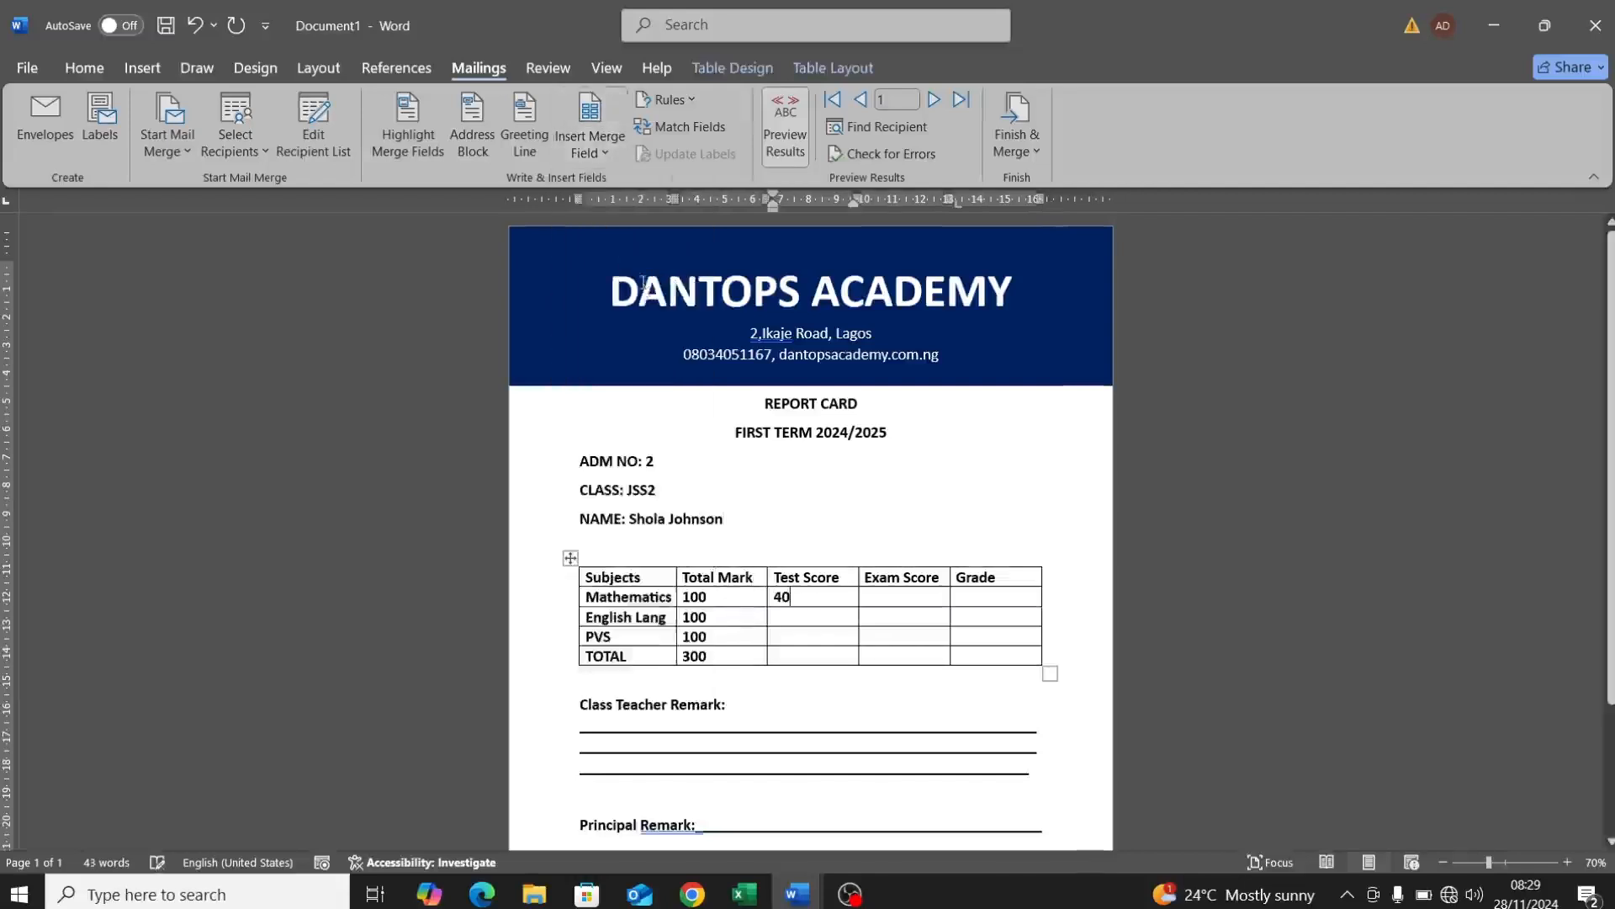
pyautogui.click(899, 600)
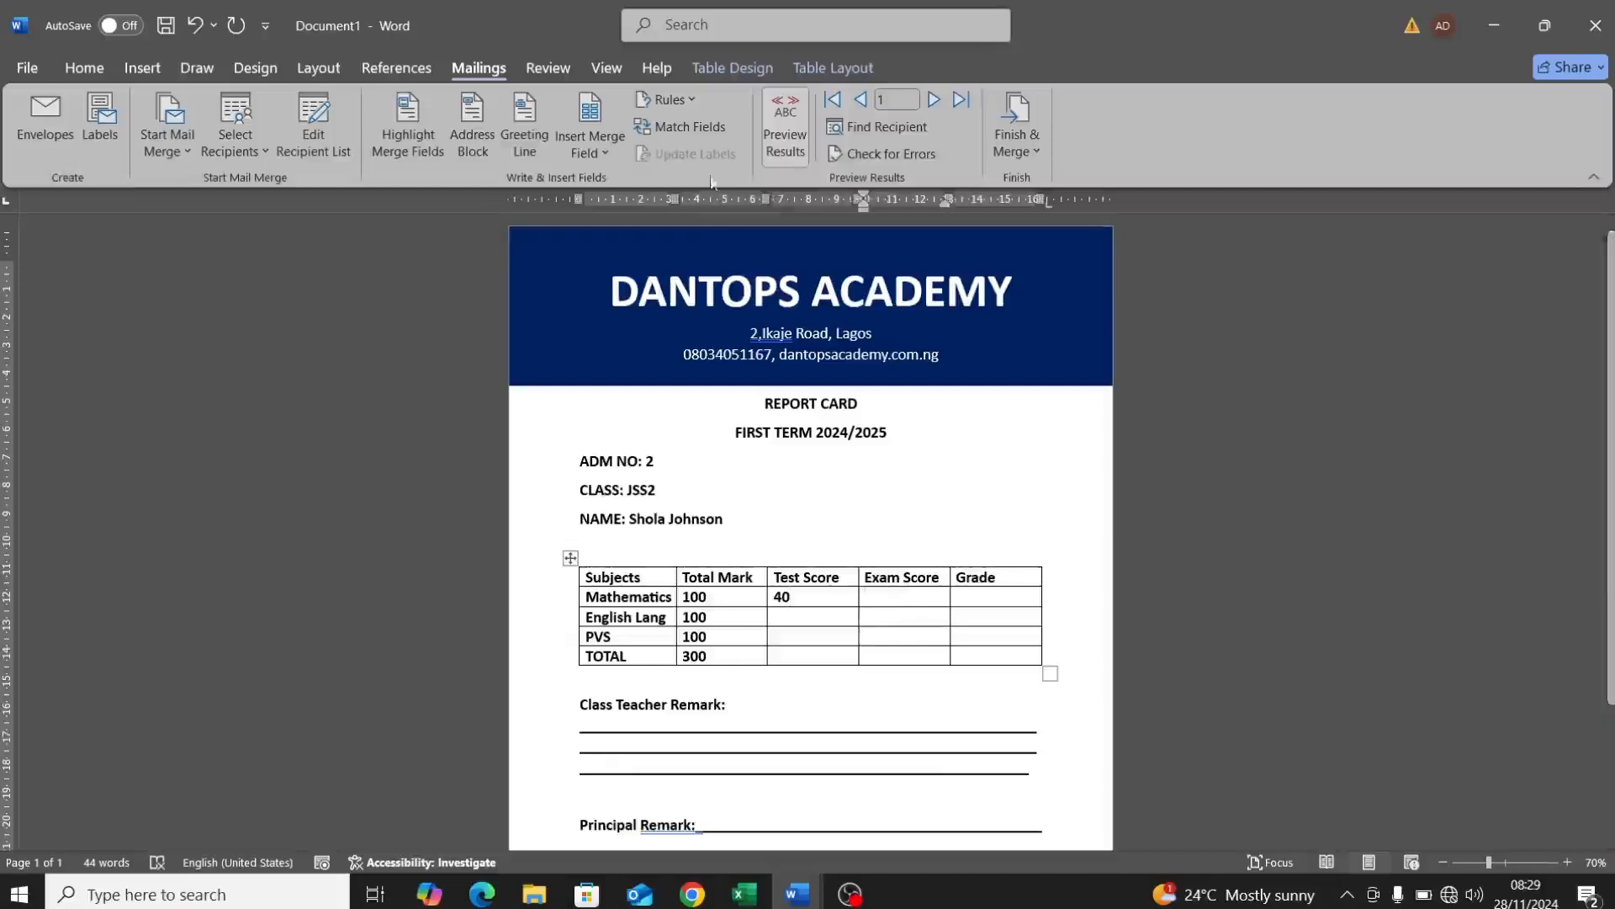
pyautogui.click(619, 166)
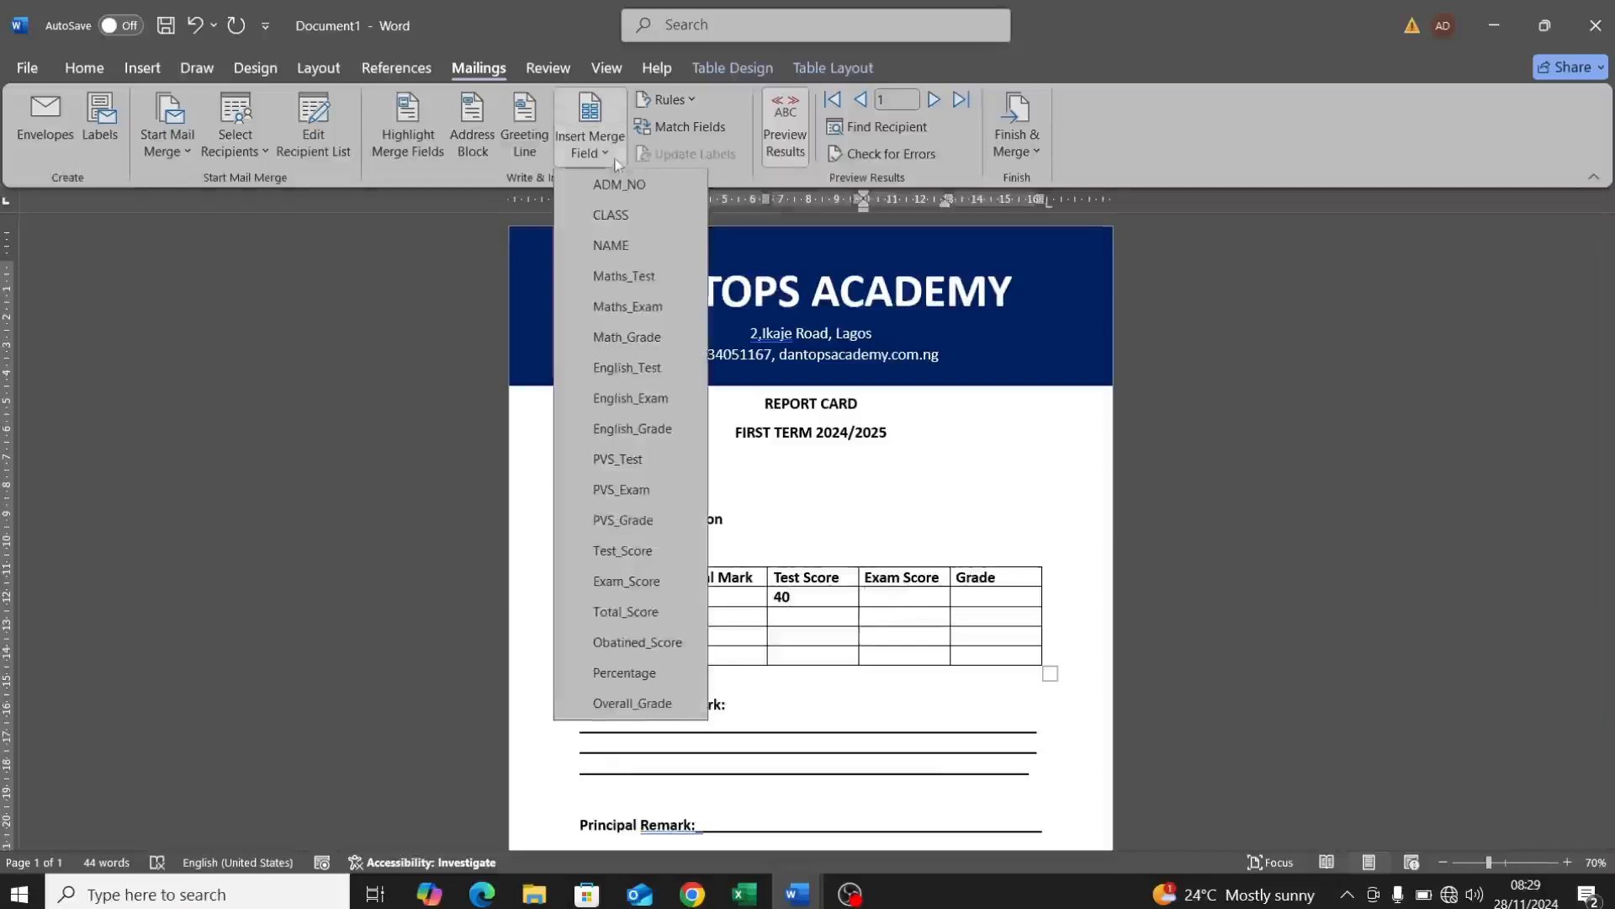
pyautogui.click(639, 307)
pyautogui.click(986, 600)
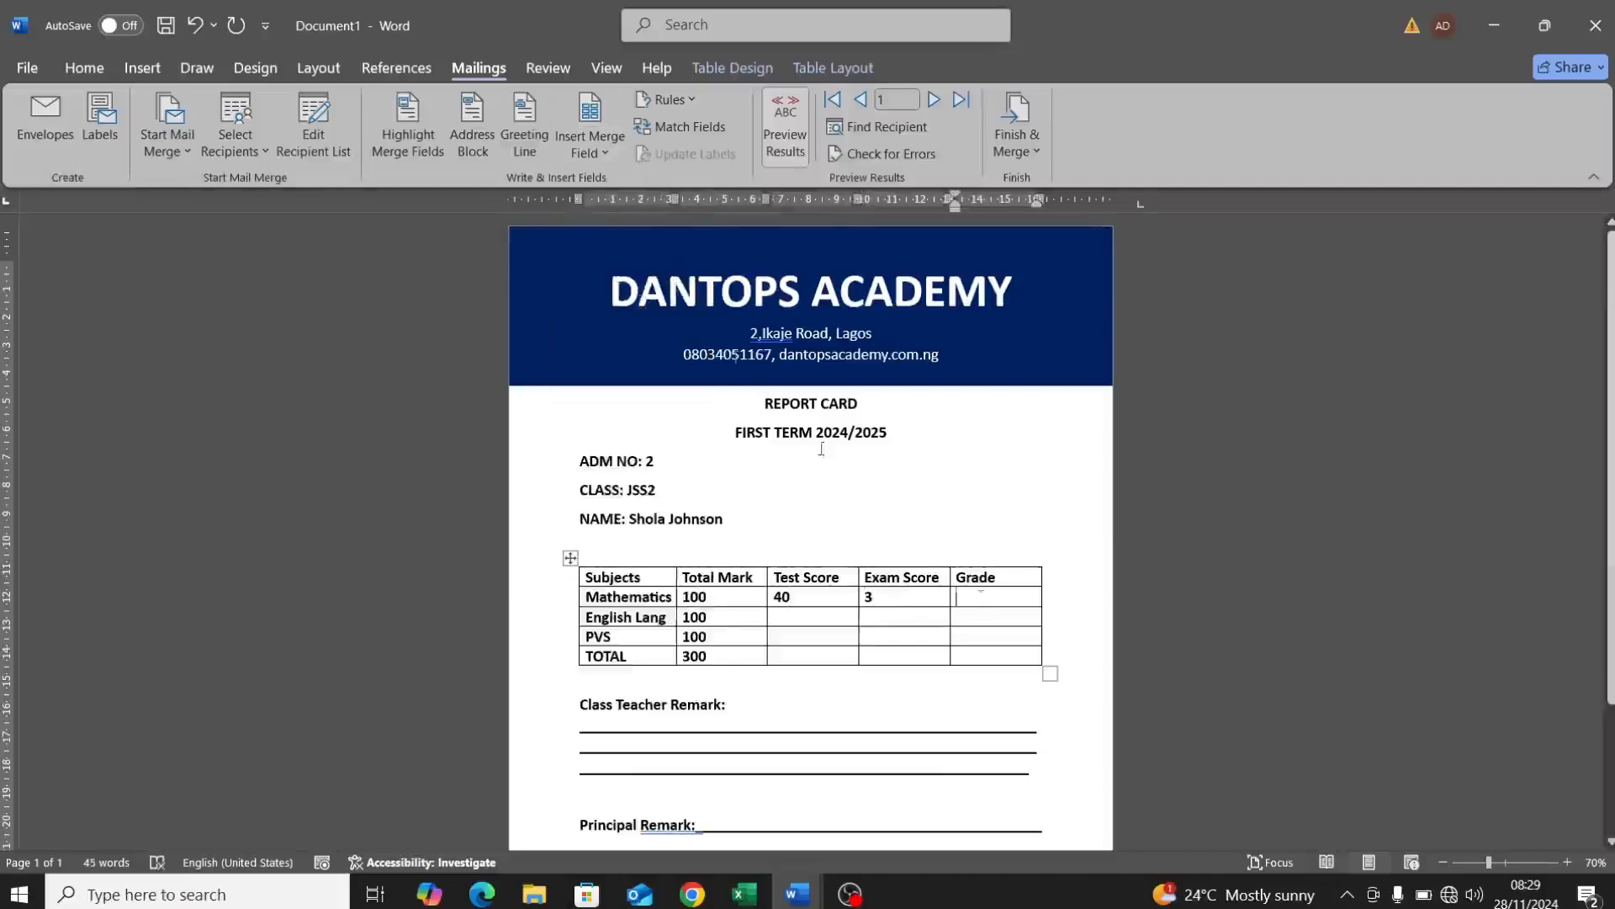
pyautogui.click(611, 160)
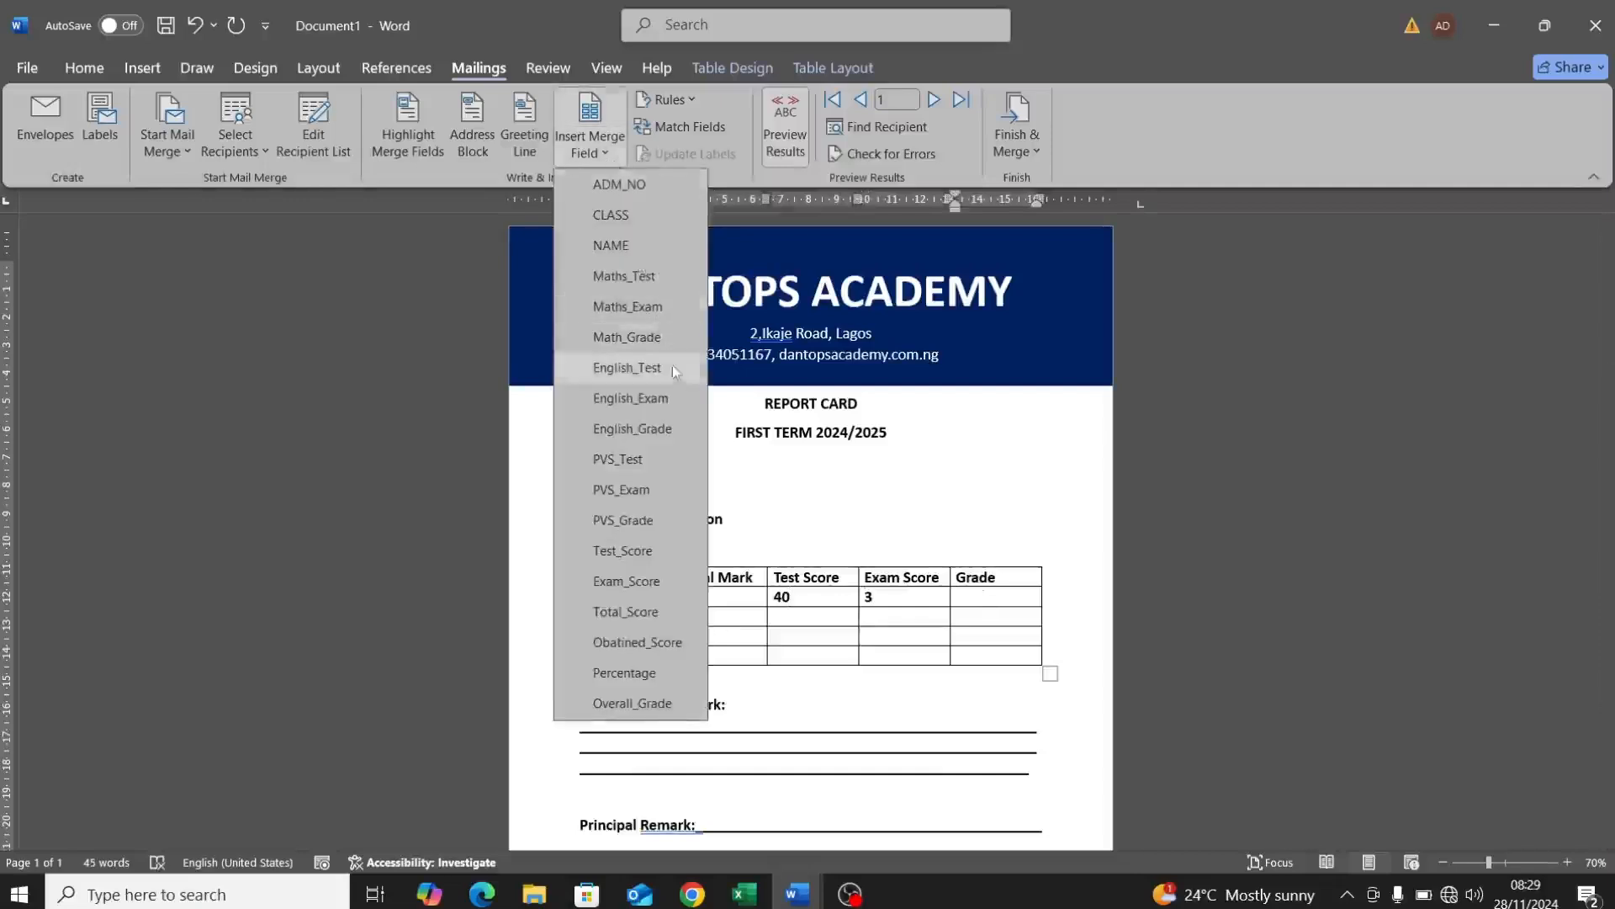
pyautogui.click(660, 343)
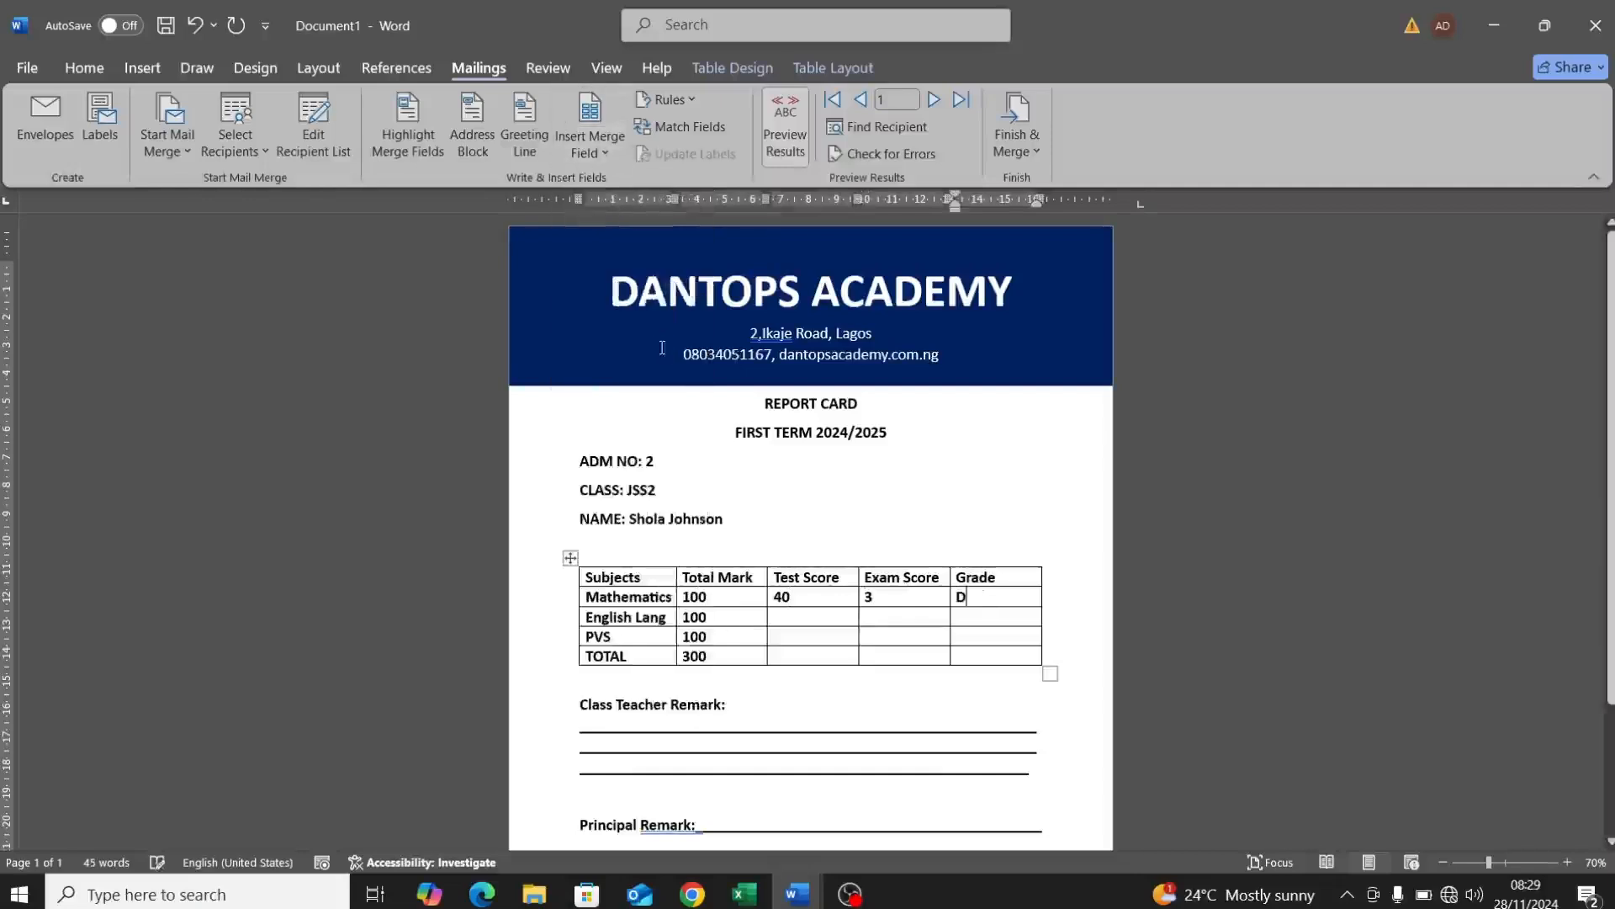
# Step: Fill the English Lang row with English_Test, English_Exam and English_Grade merge fields (33, 44, A)
pyautogui.click(779, 618)
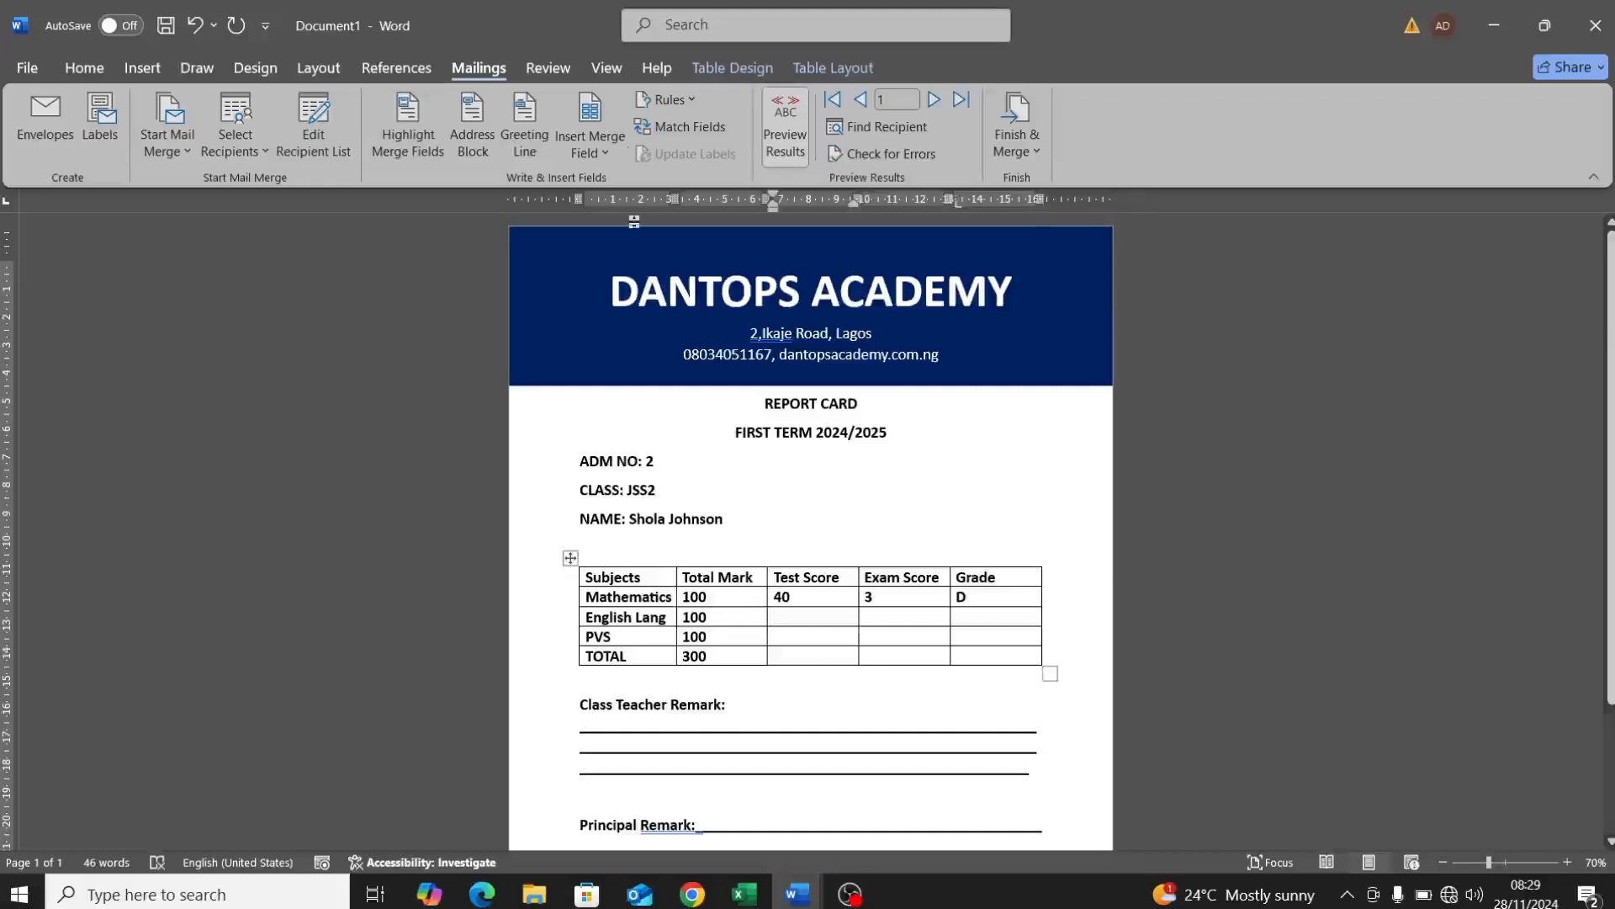
pyautogui.click(612, 157)
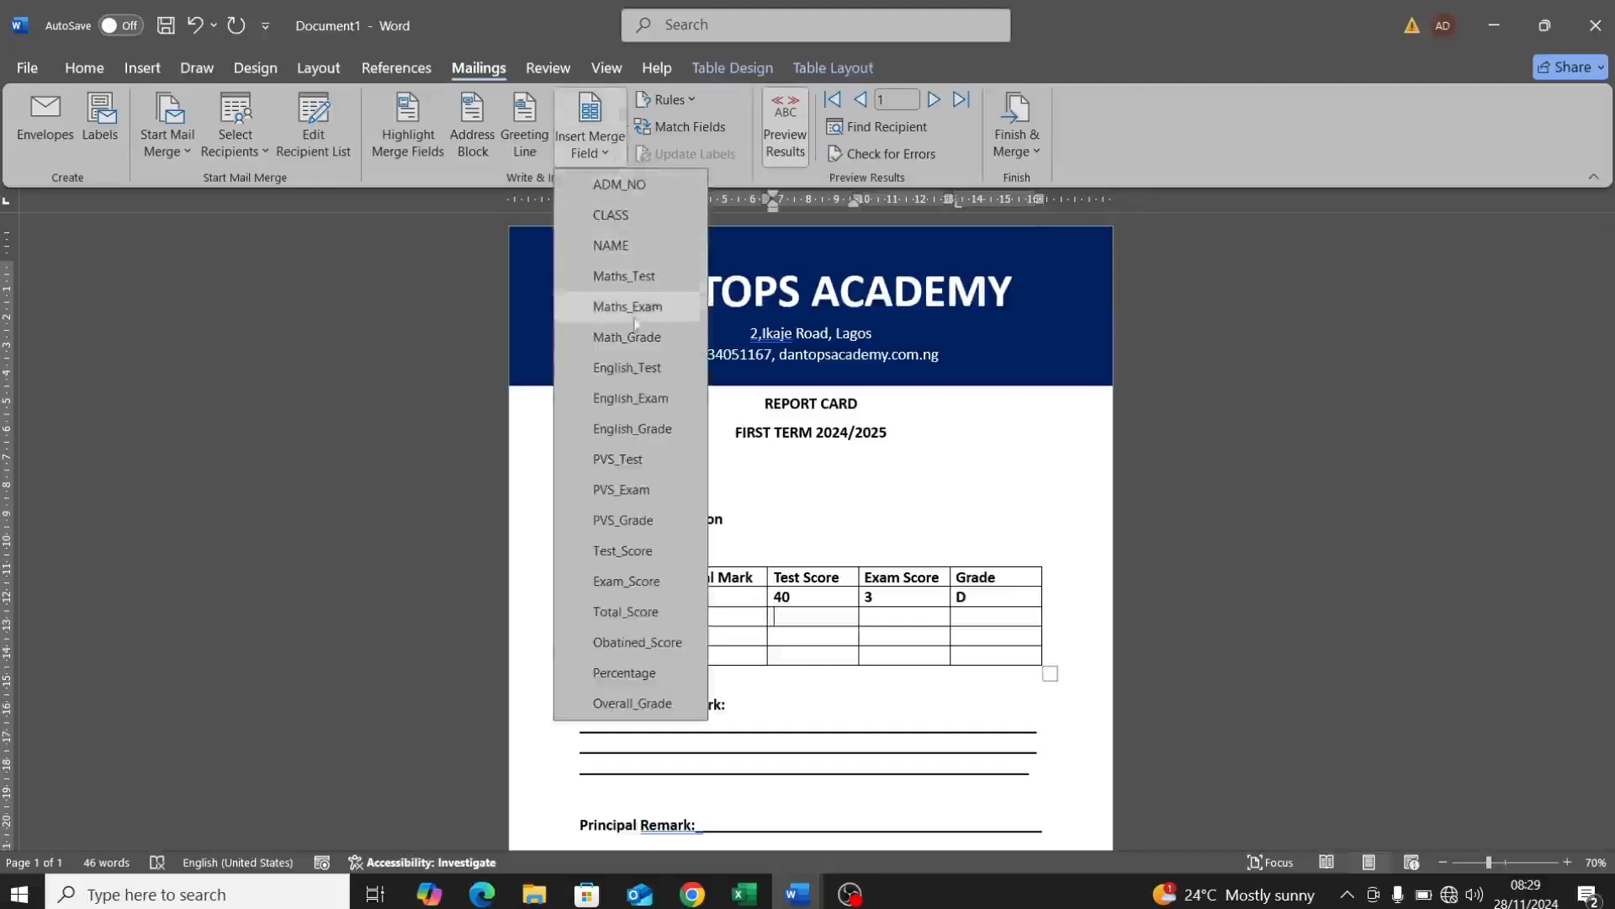
pyautogui.click(630, 368)
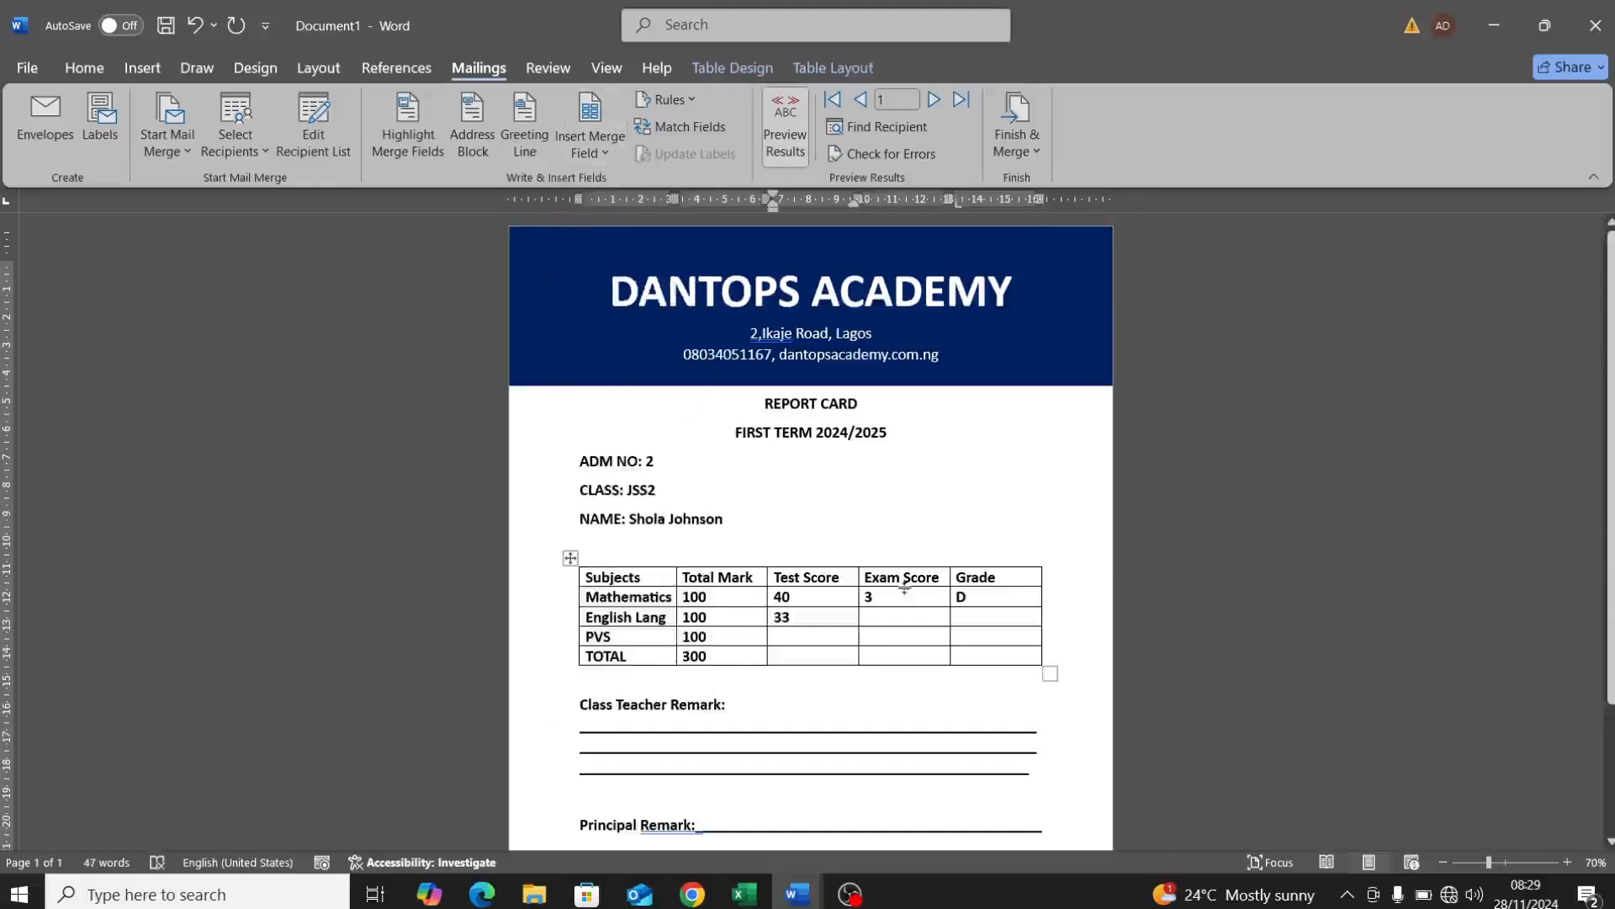
pyautogui.click(902, 624)
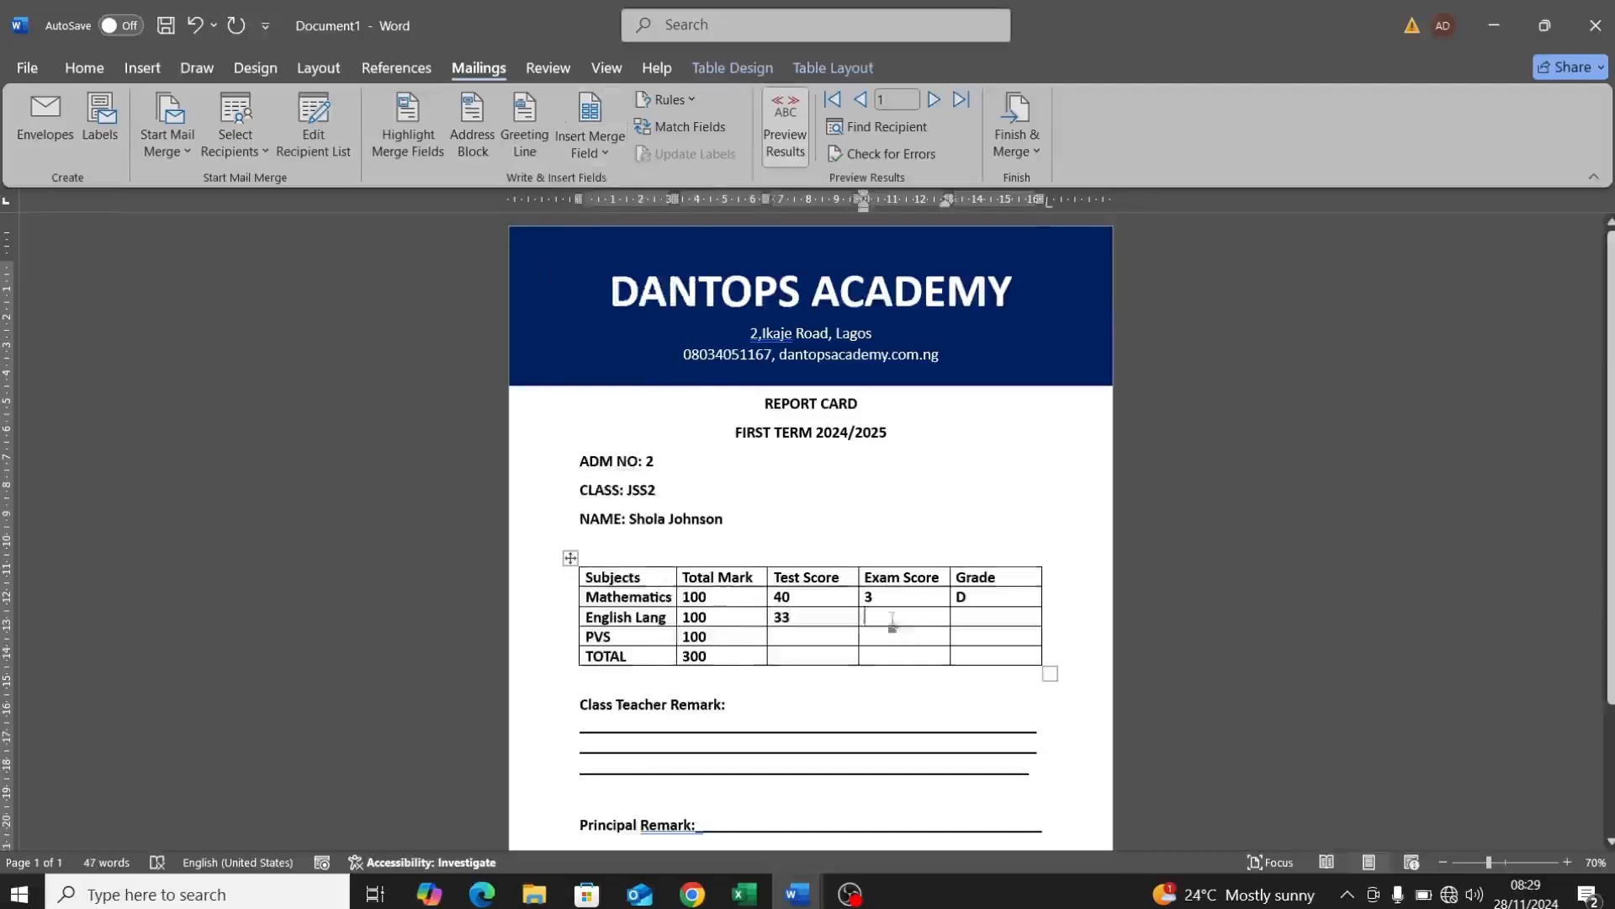
pyautogui.click(619, 158)
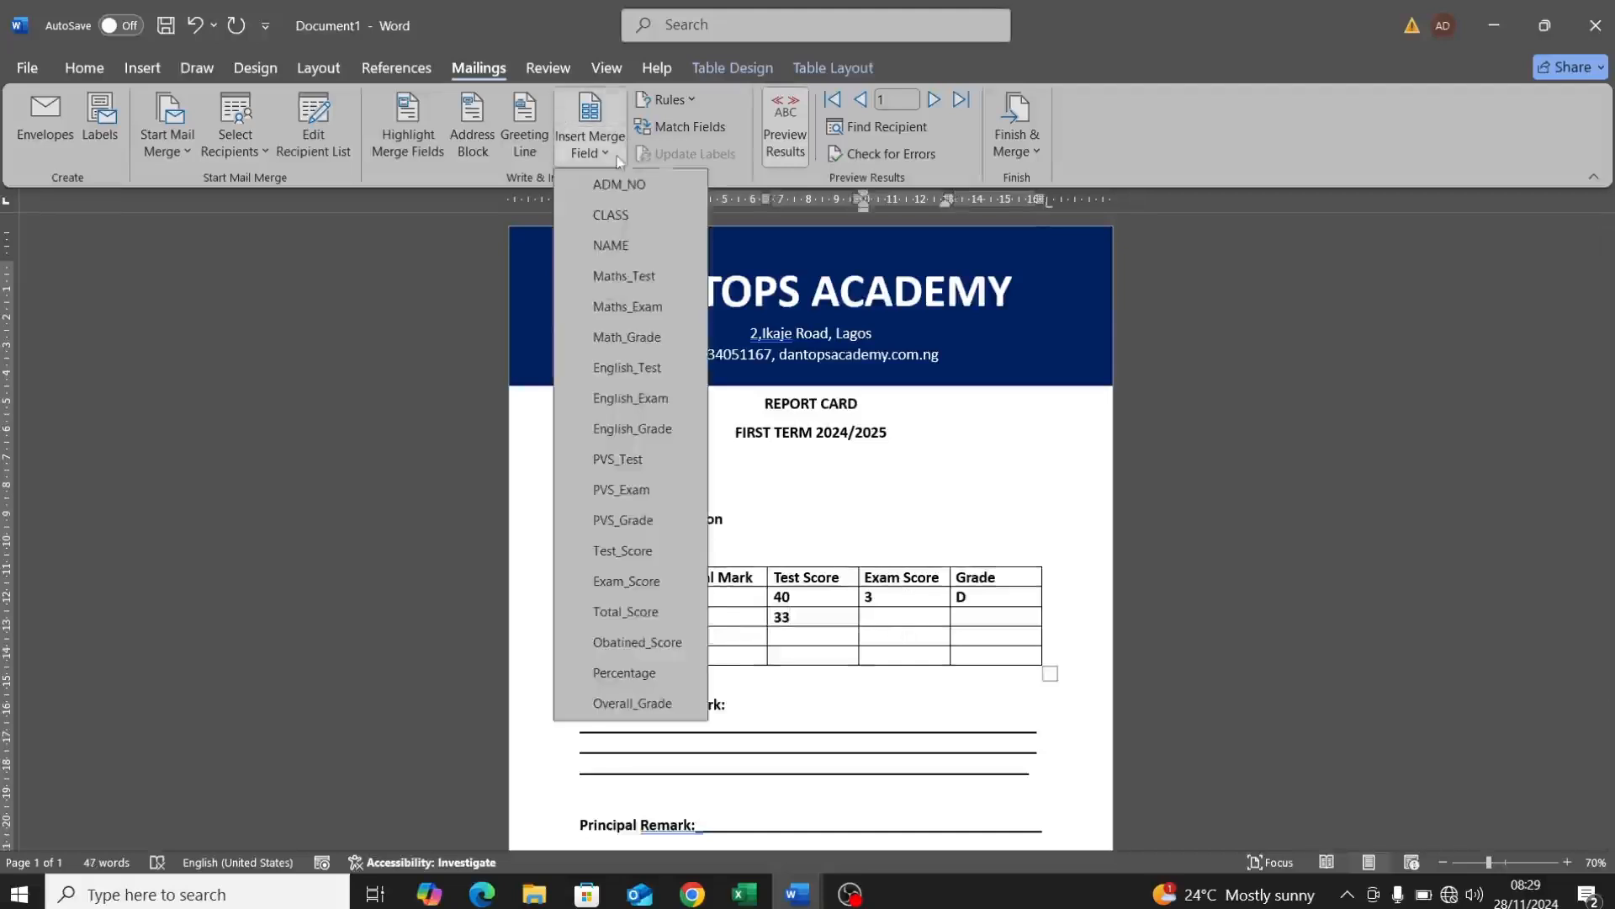
pyautogui.click(630, 398)
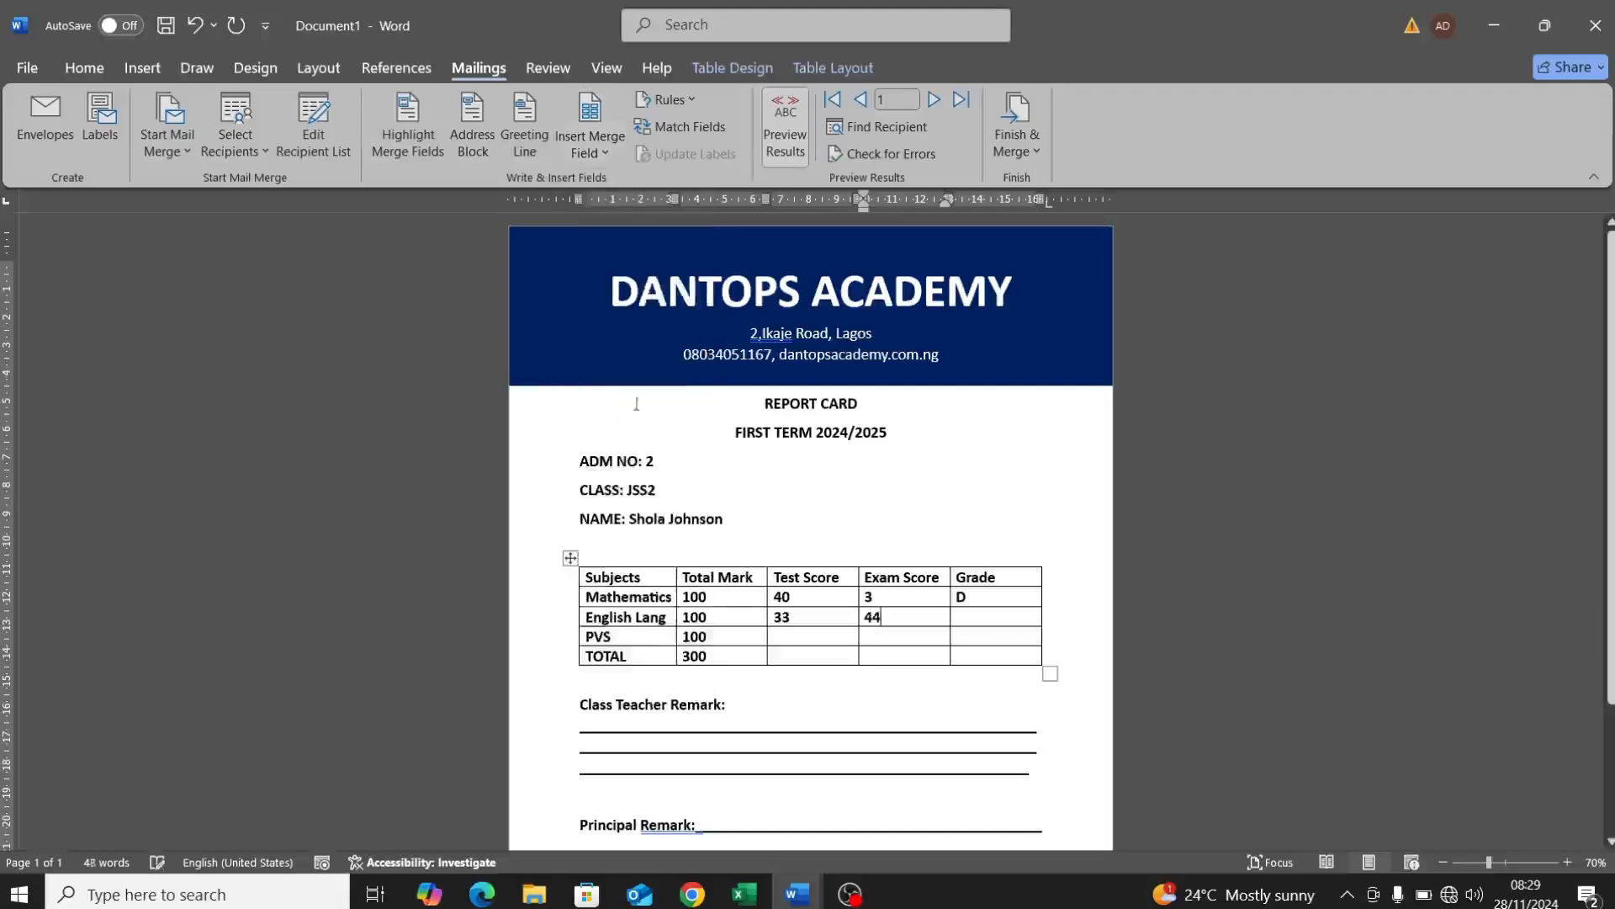
pyautogui.click(980, 618)
pyautogui.click(603, 155)
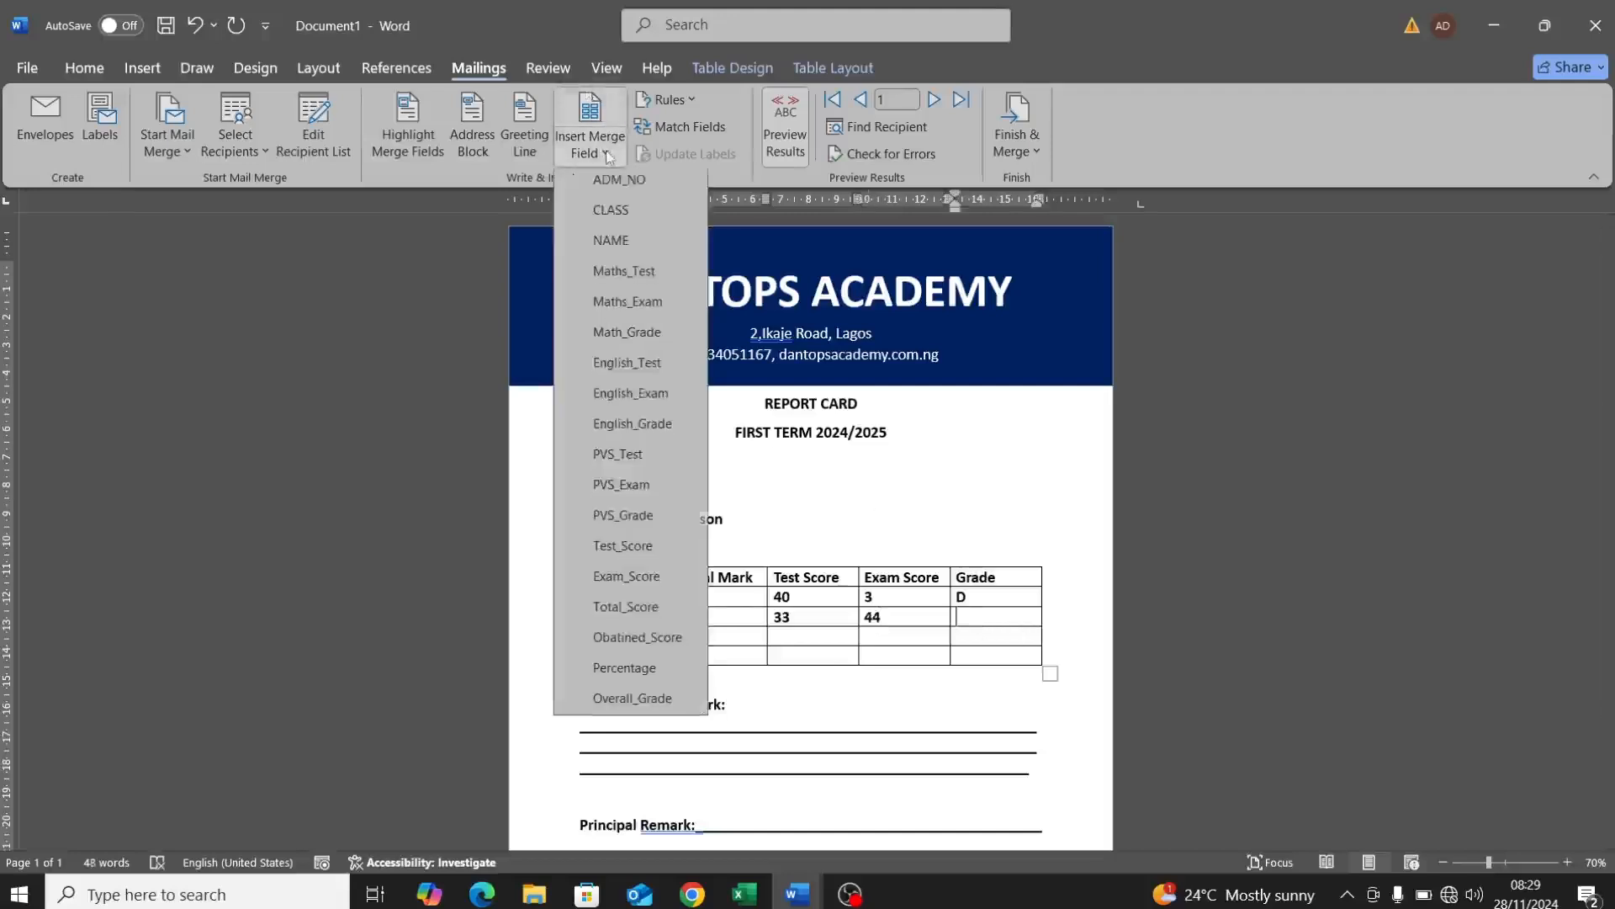
pyautogui.click(651, 428)
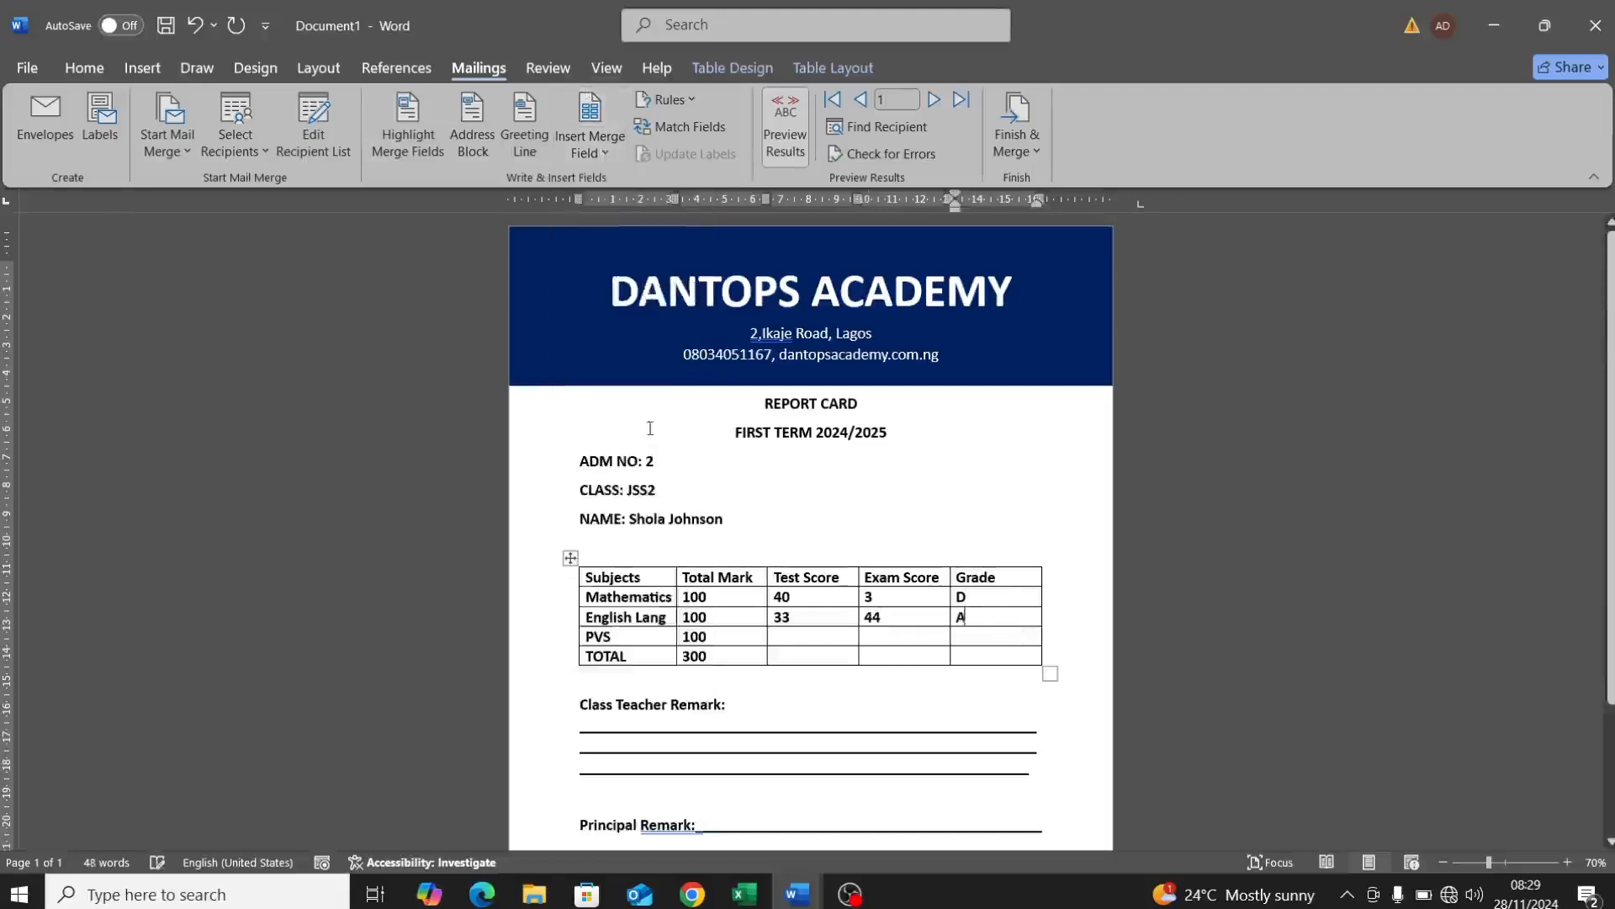
pyautogui.click(801, 633)
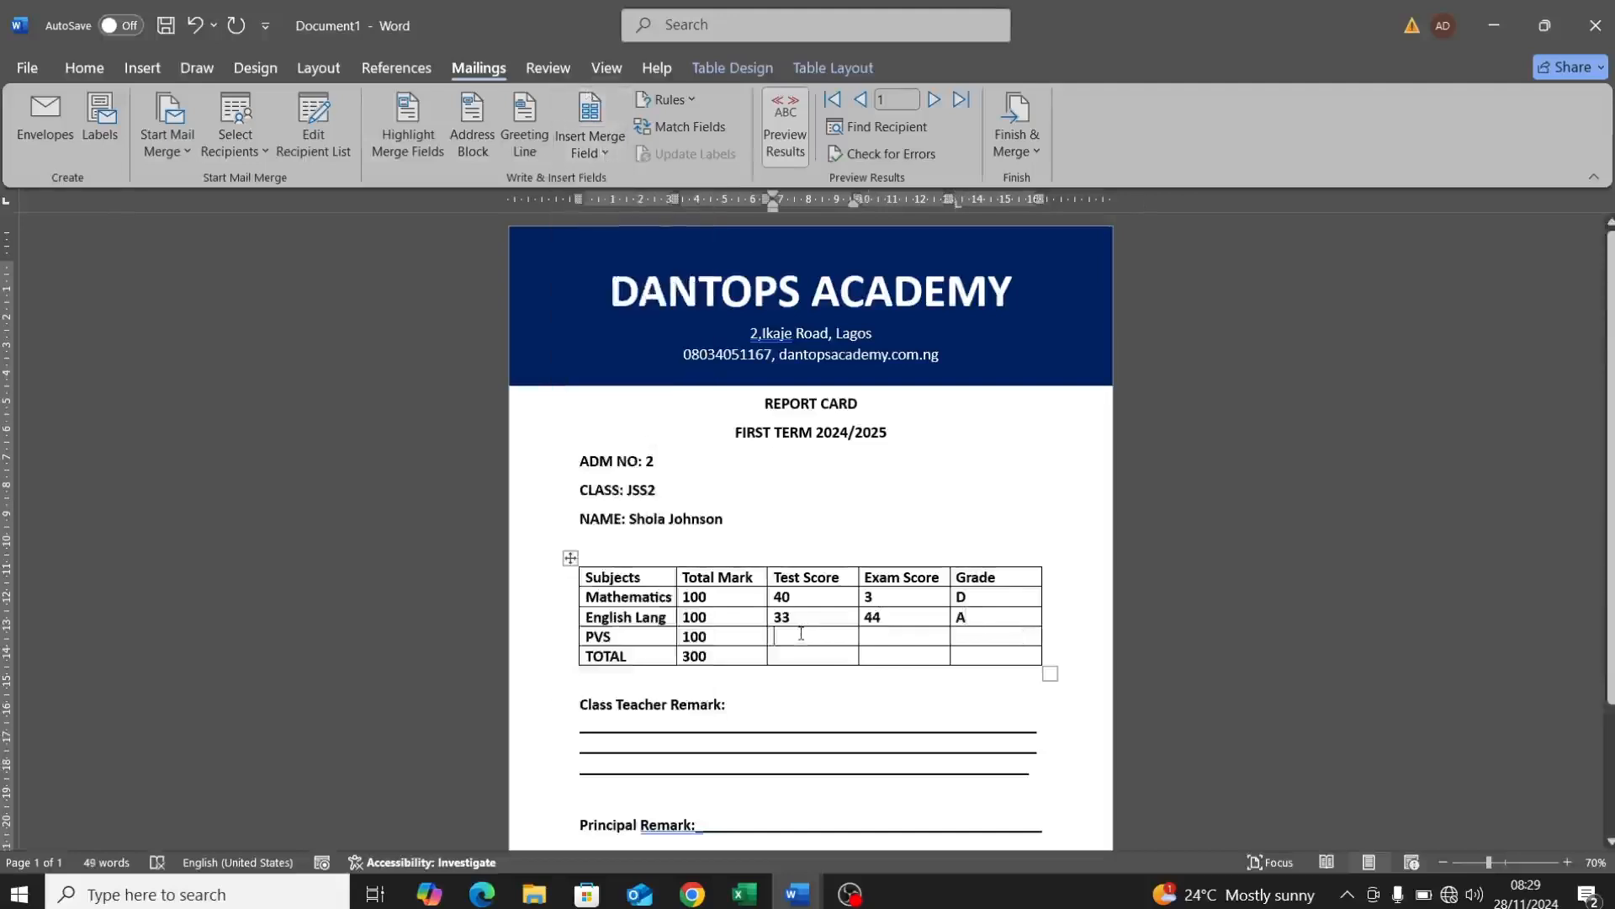
# Step: Fill the PVS row with PVS_Test, PVS_Exam and PVS_Grade merge fields (32, 32, 32)
pyautogui.click(605, 156)
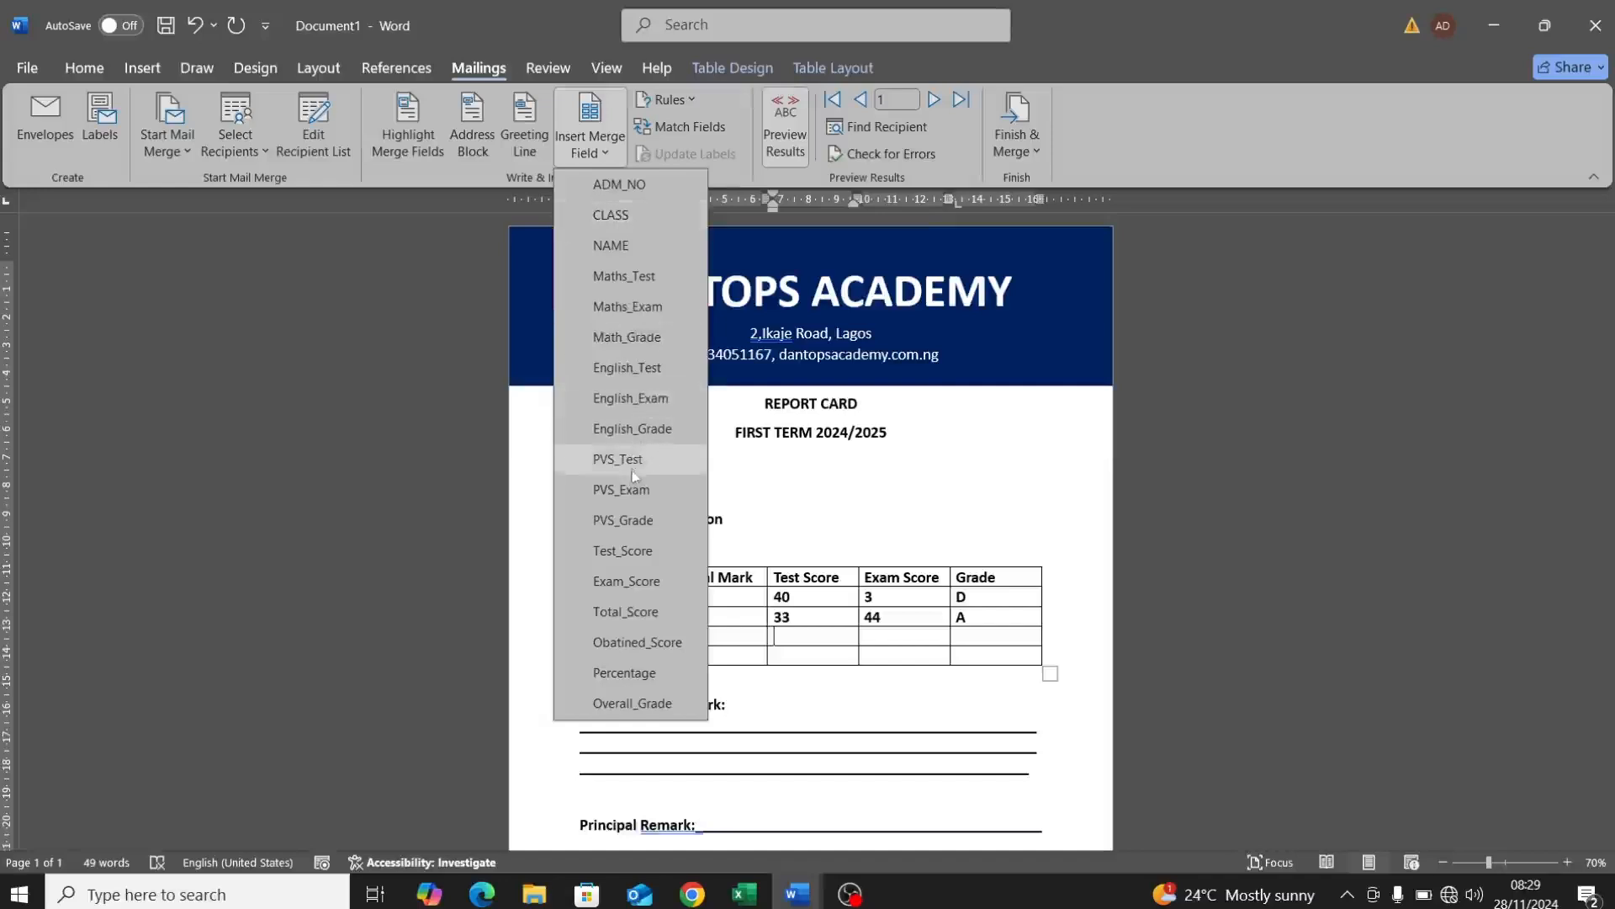
pyautogui.click(631, 469)
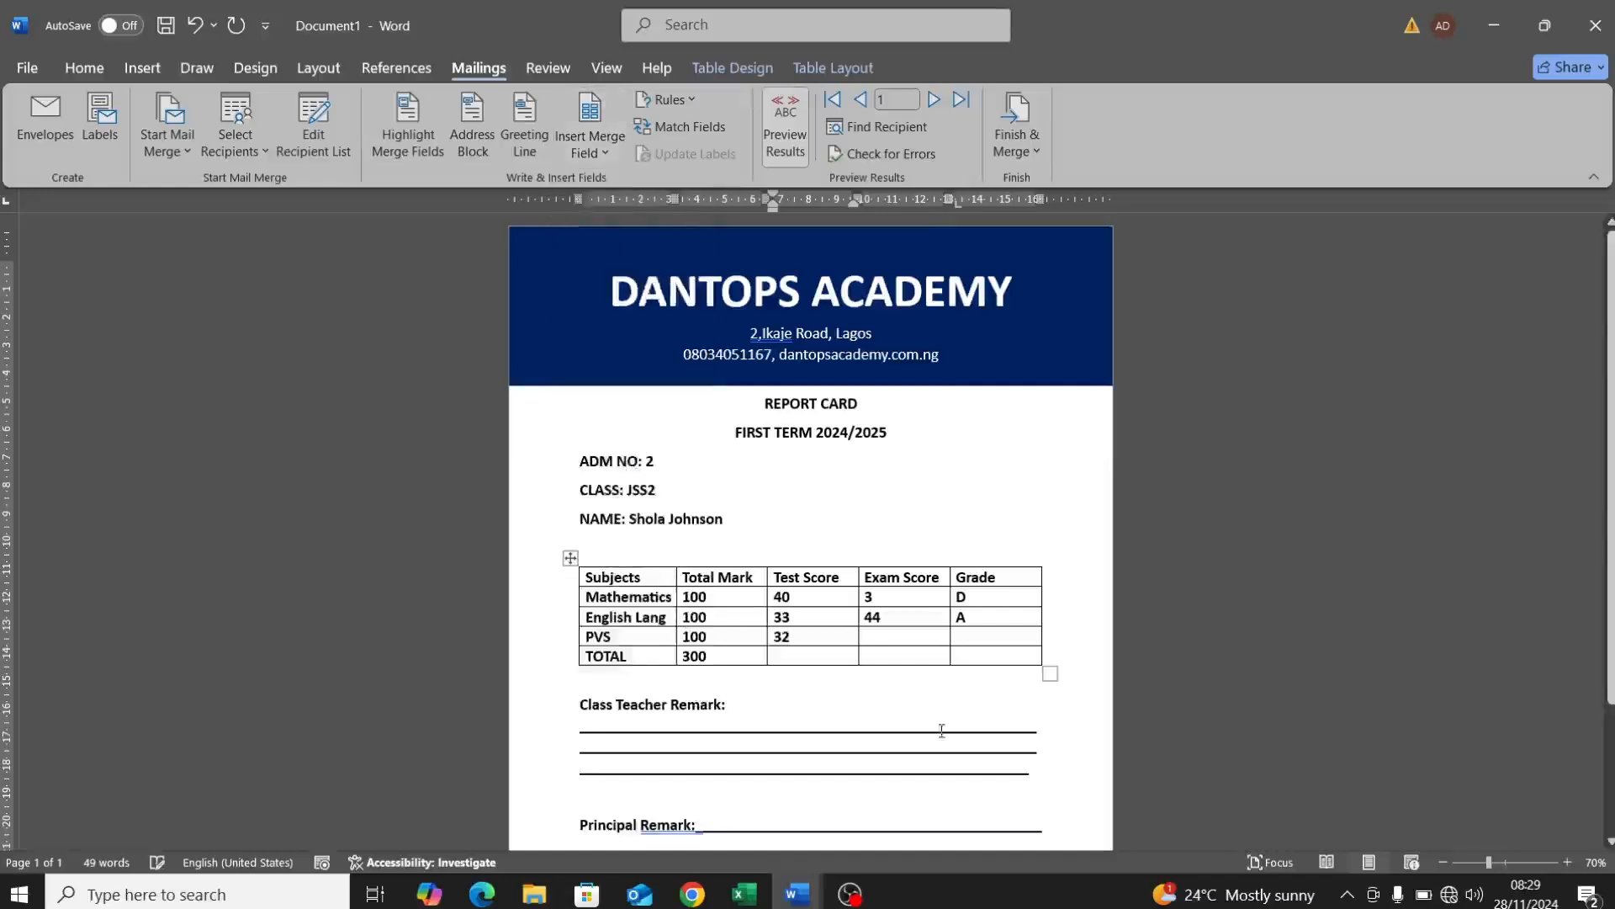
pyautogui.click(894, 639)
pyautogui.click(605, 153)
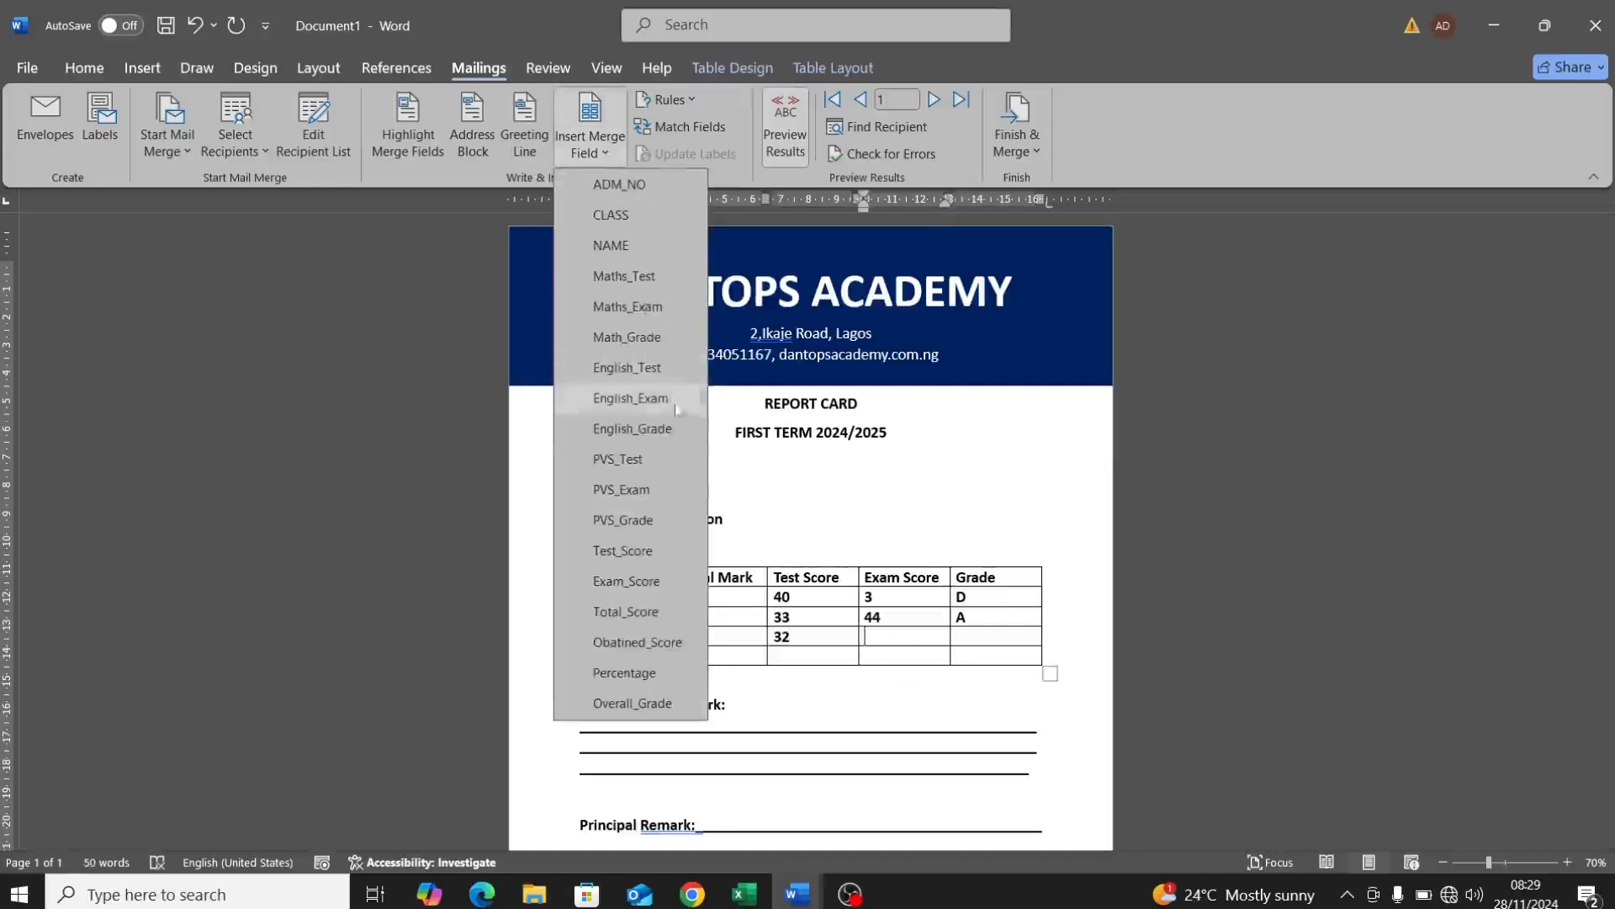
pyautogui.click(631, 489)
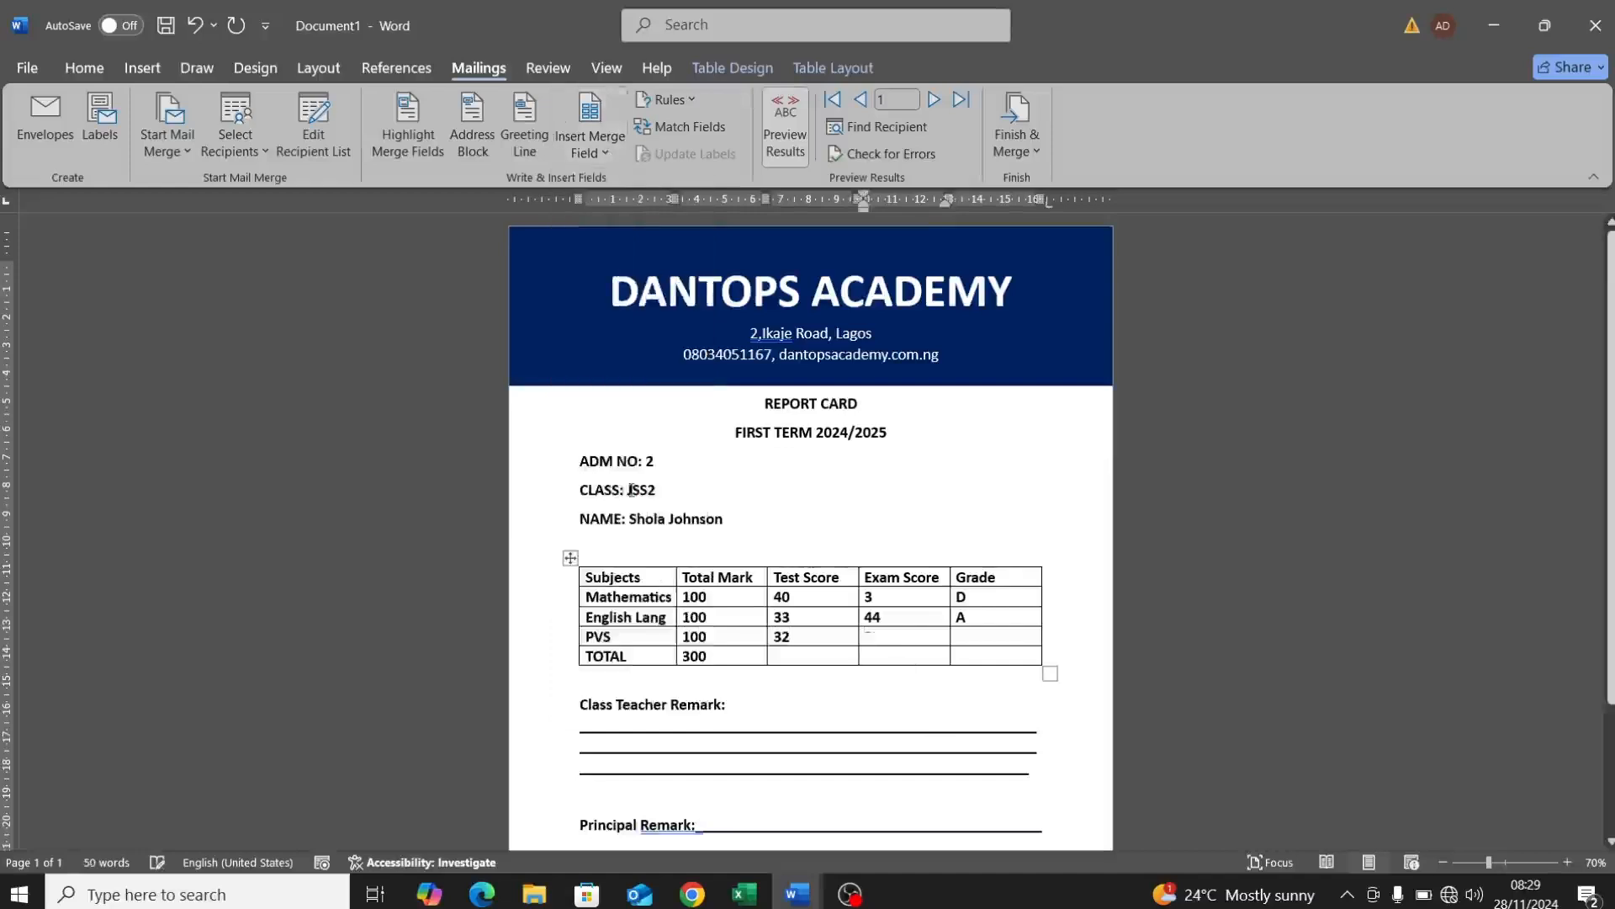
pyautogui.press('Tab')
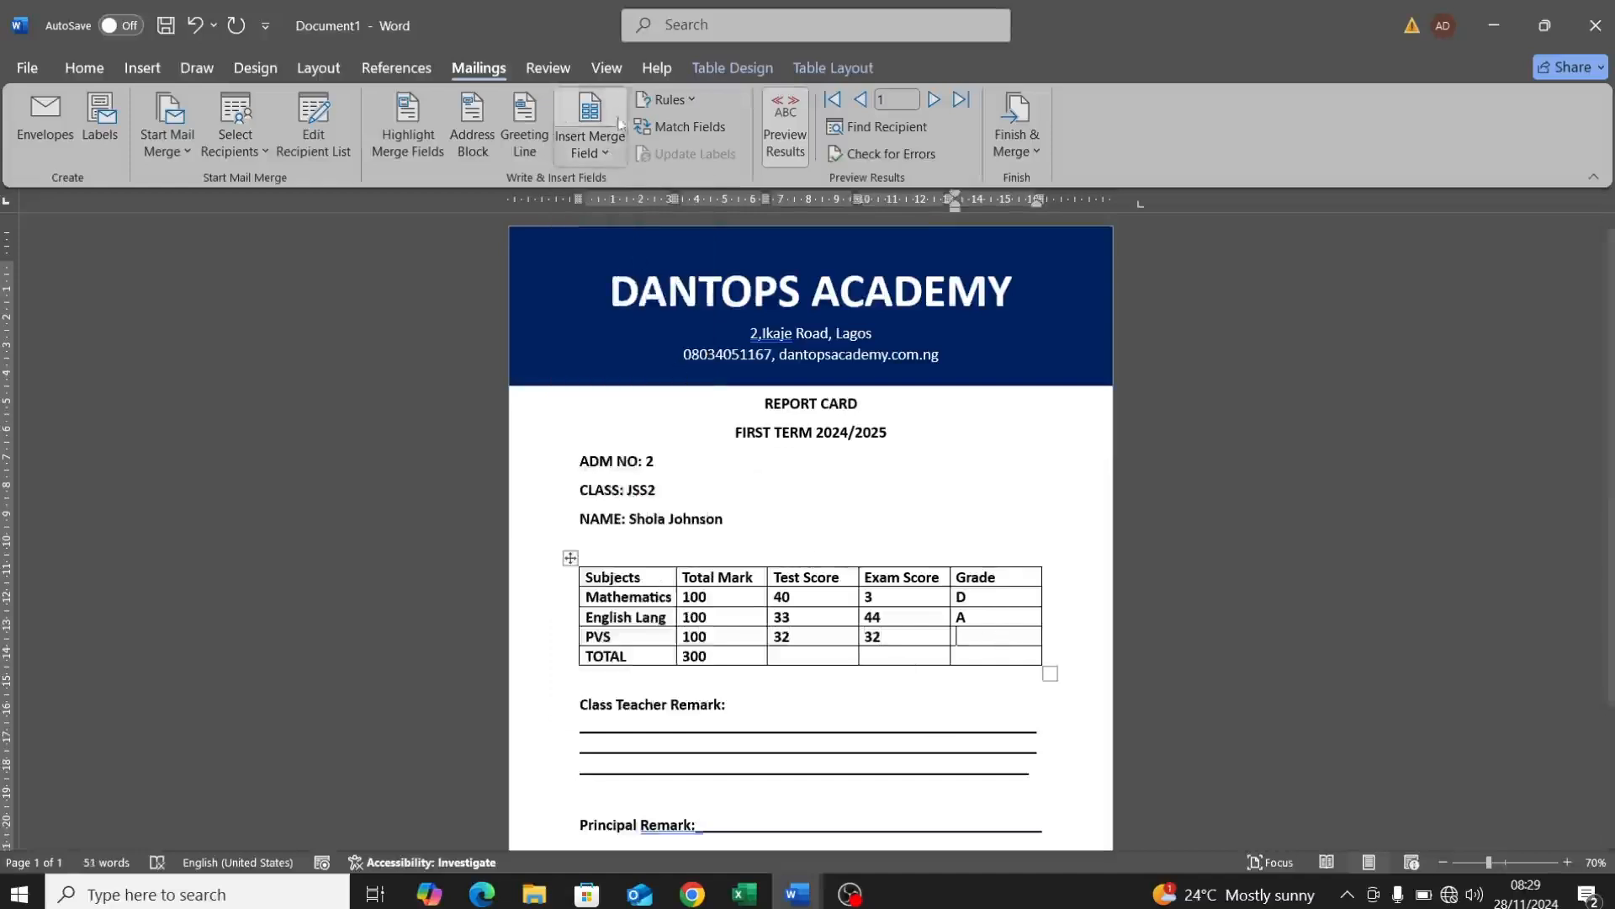
pyautogui.click(605, 153)
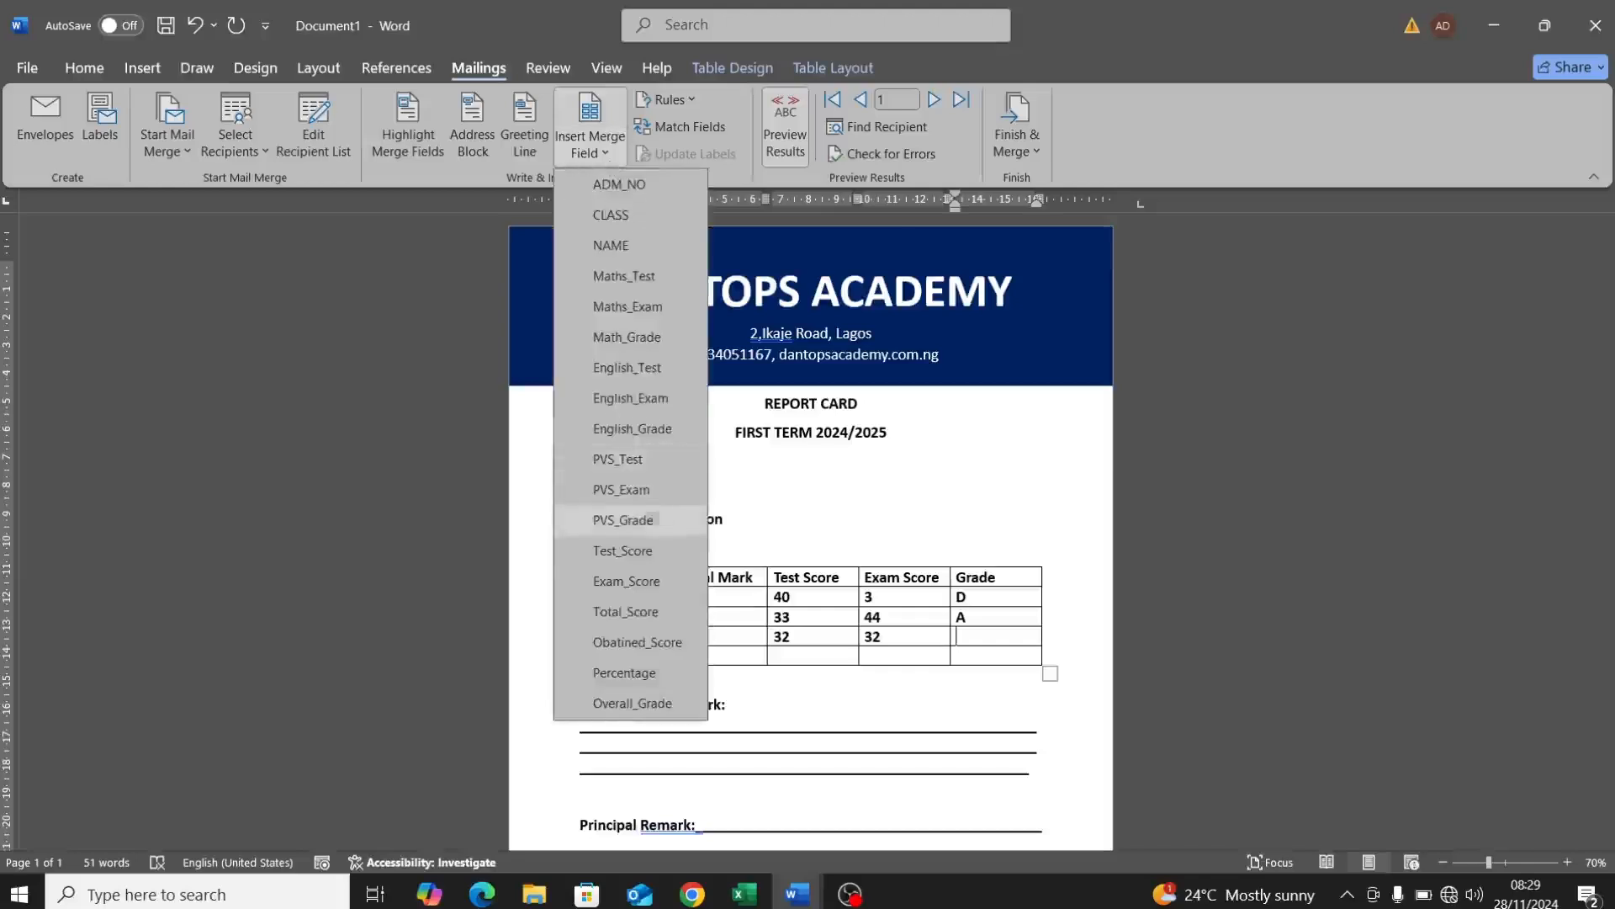
pyautogui.click(616, 519)
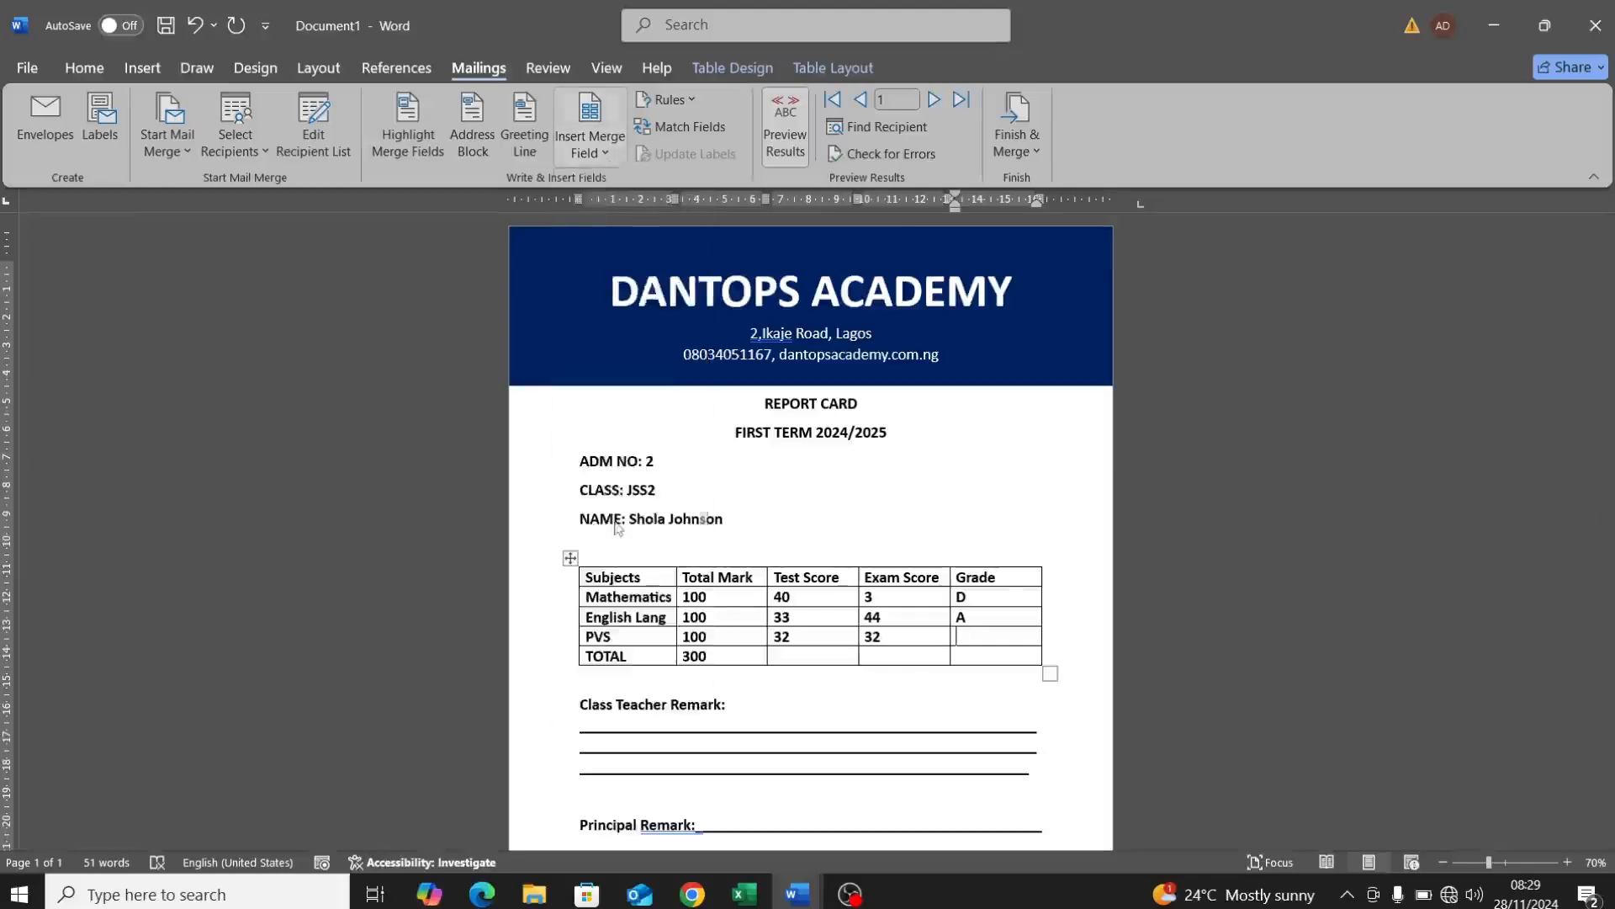
# Step: Insert Test_Score and Exam_Score merge fields in the TOTAL row, replacing a mistaken field
pyautogui.click(784, 660)
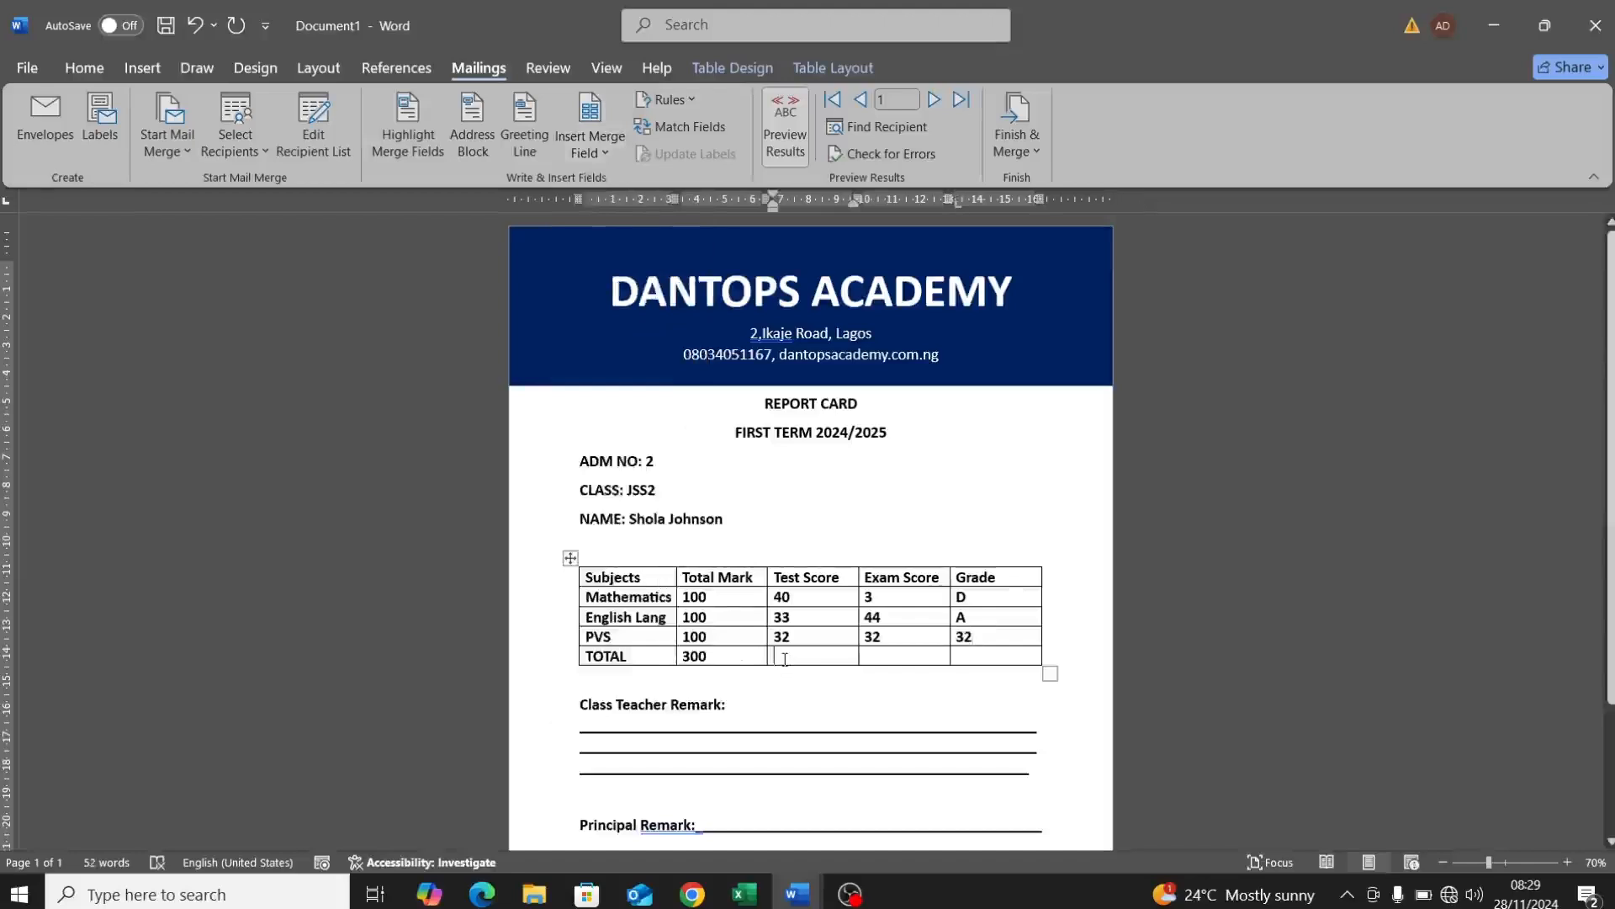
pyautogui.click(607, 155)
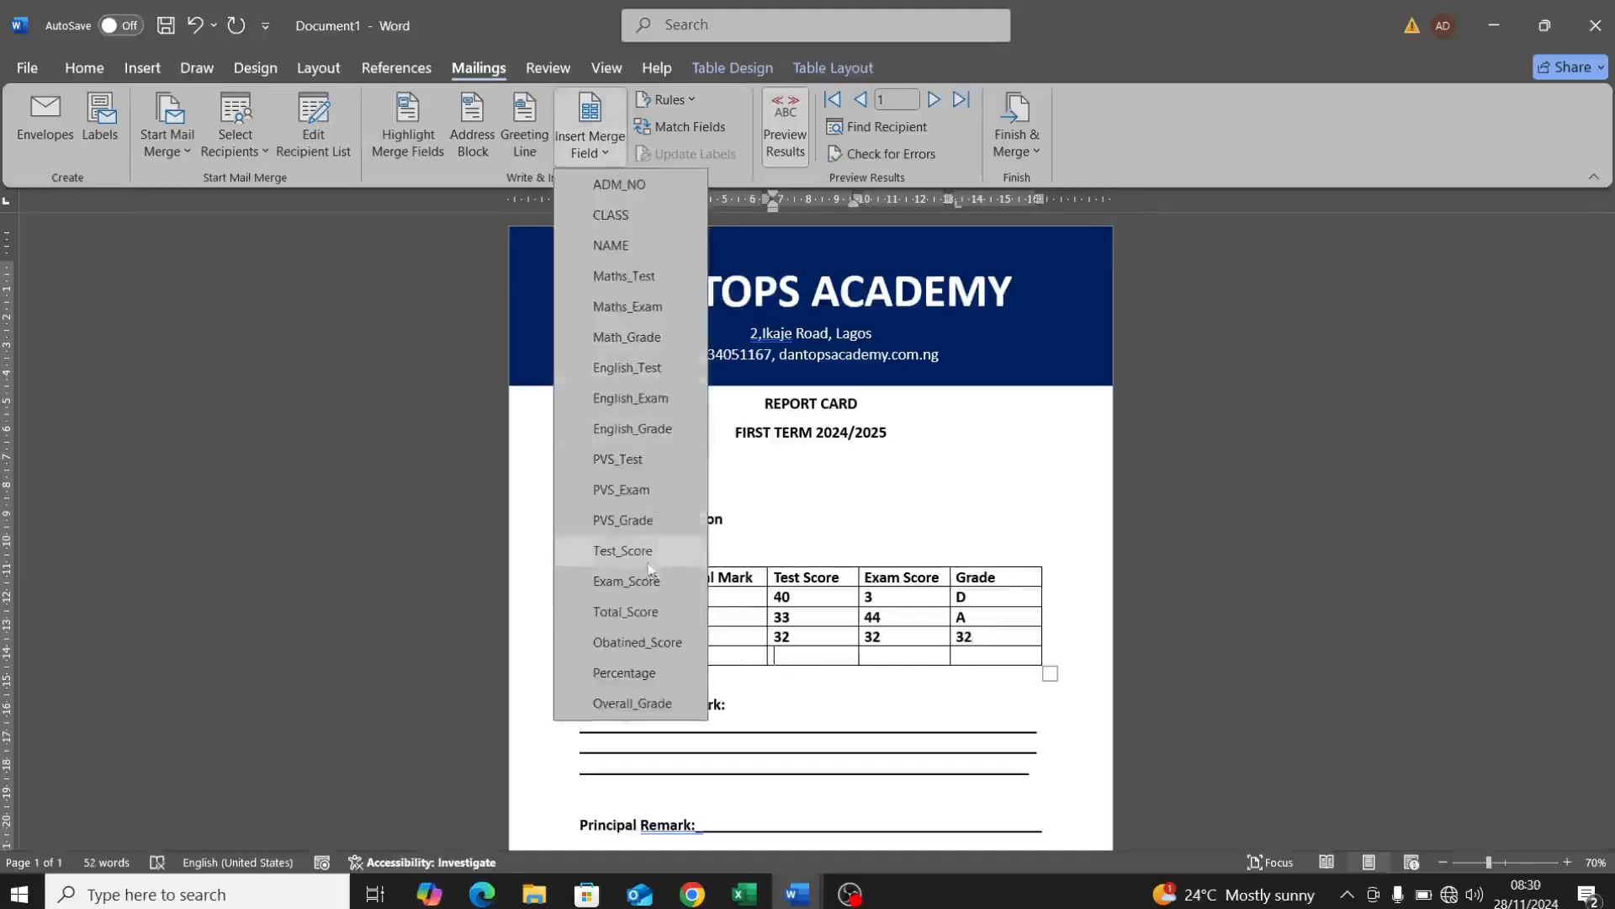
pyautogui.click(623, 550)
pyautogui.click(888, 657)
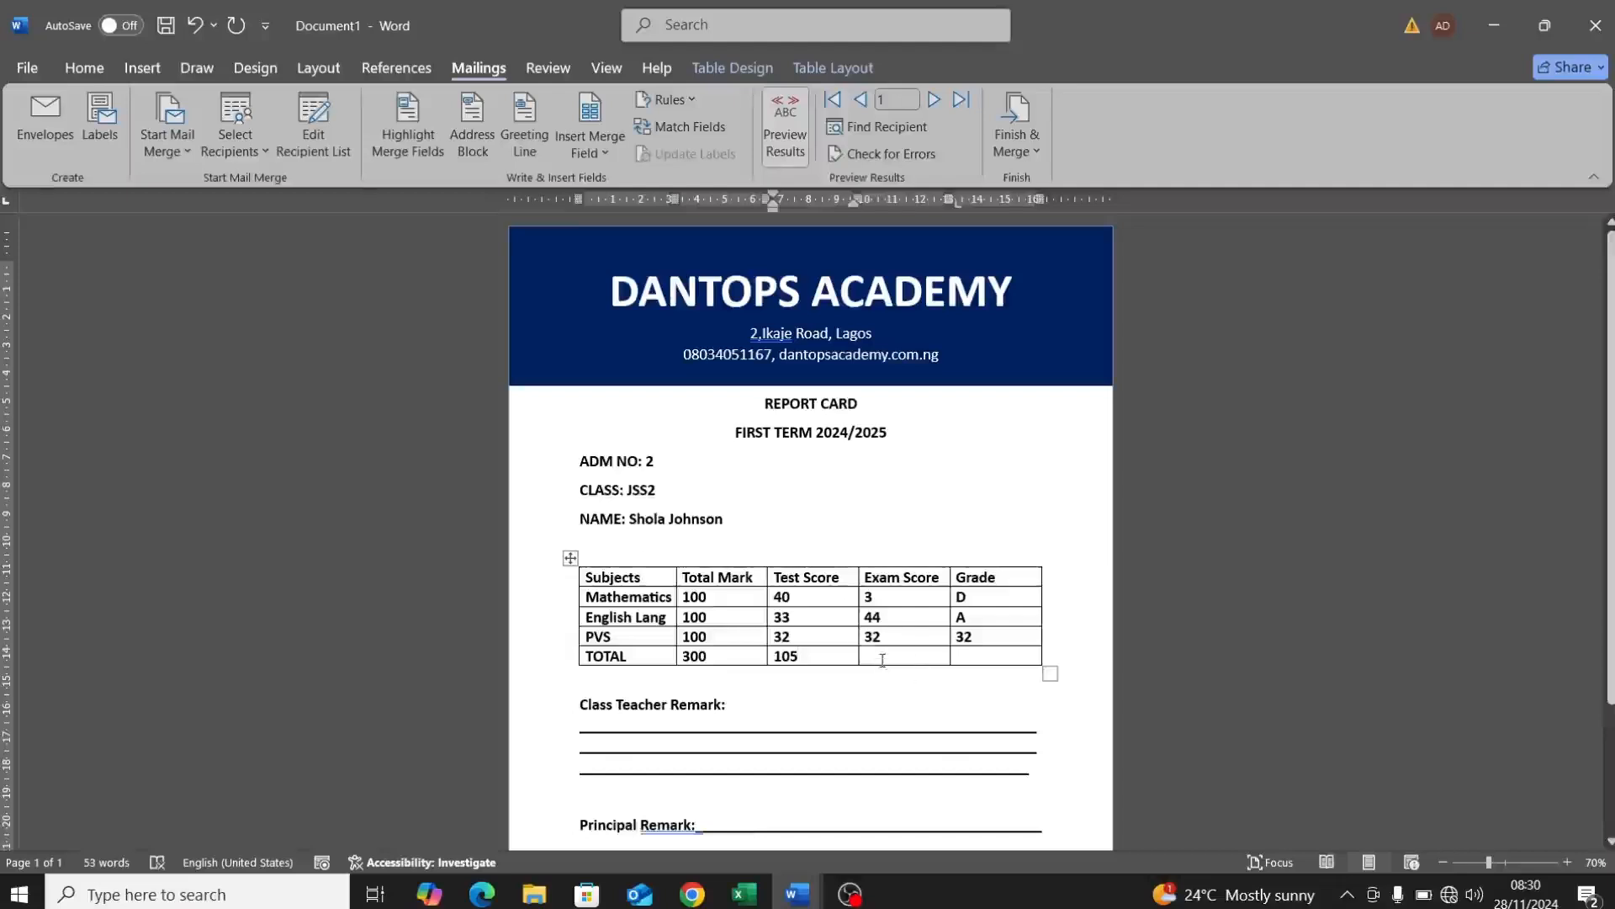
pyautogui.click(608, 155)
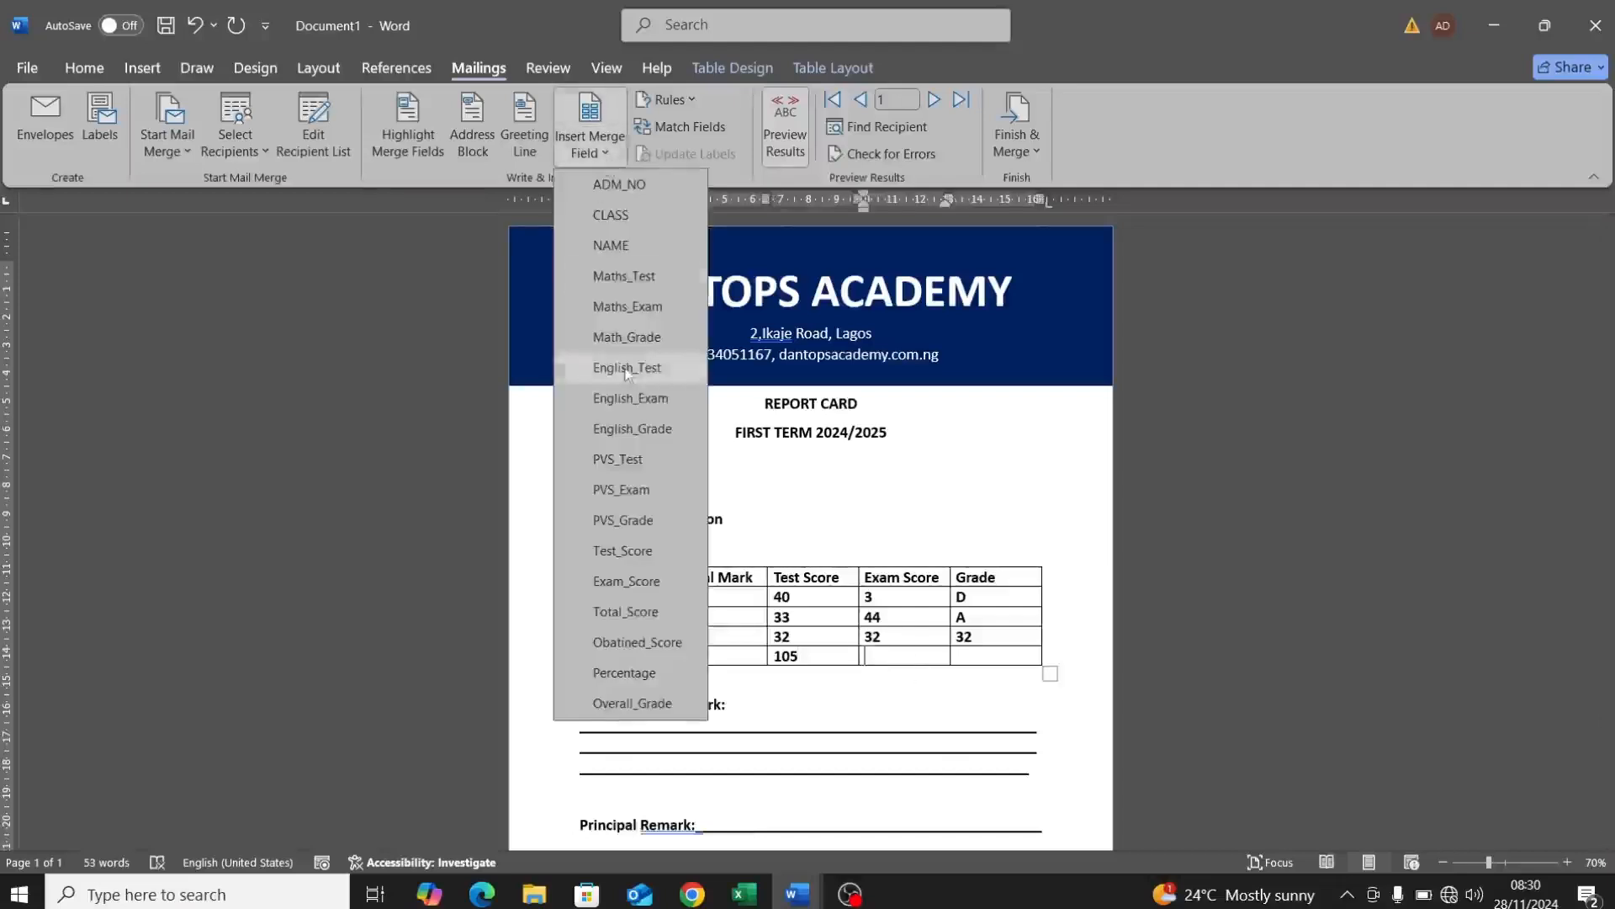
pyautogui.click(620, 489)
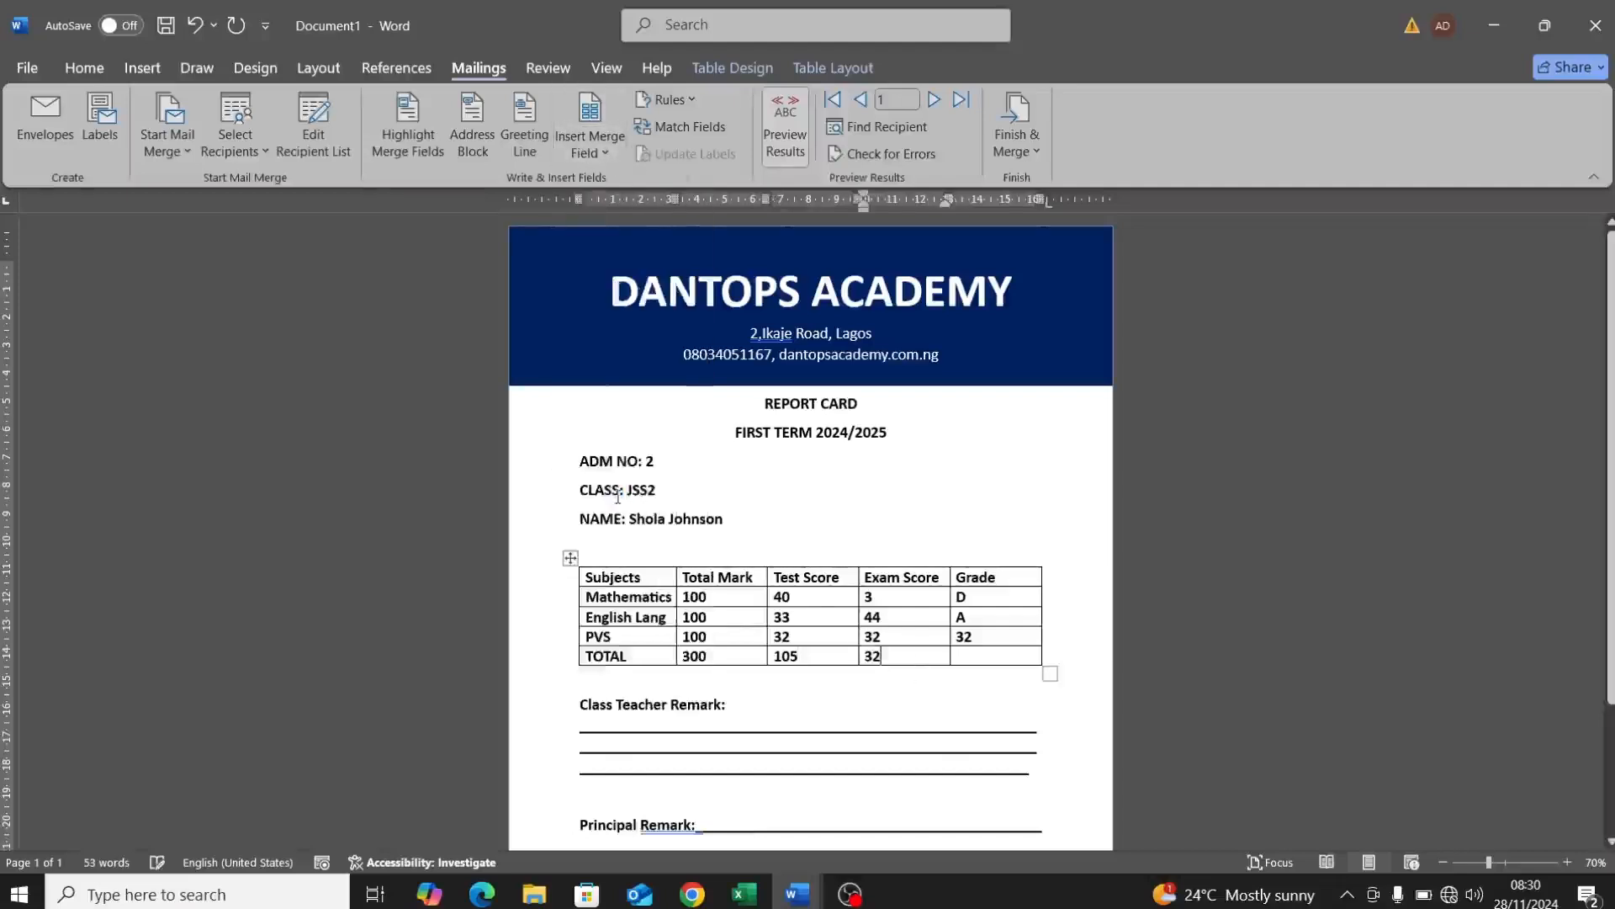
pyautogui.press('BackSpace')
pyautogui.press('BackSpace')
pyautogui.click(601, 158)
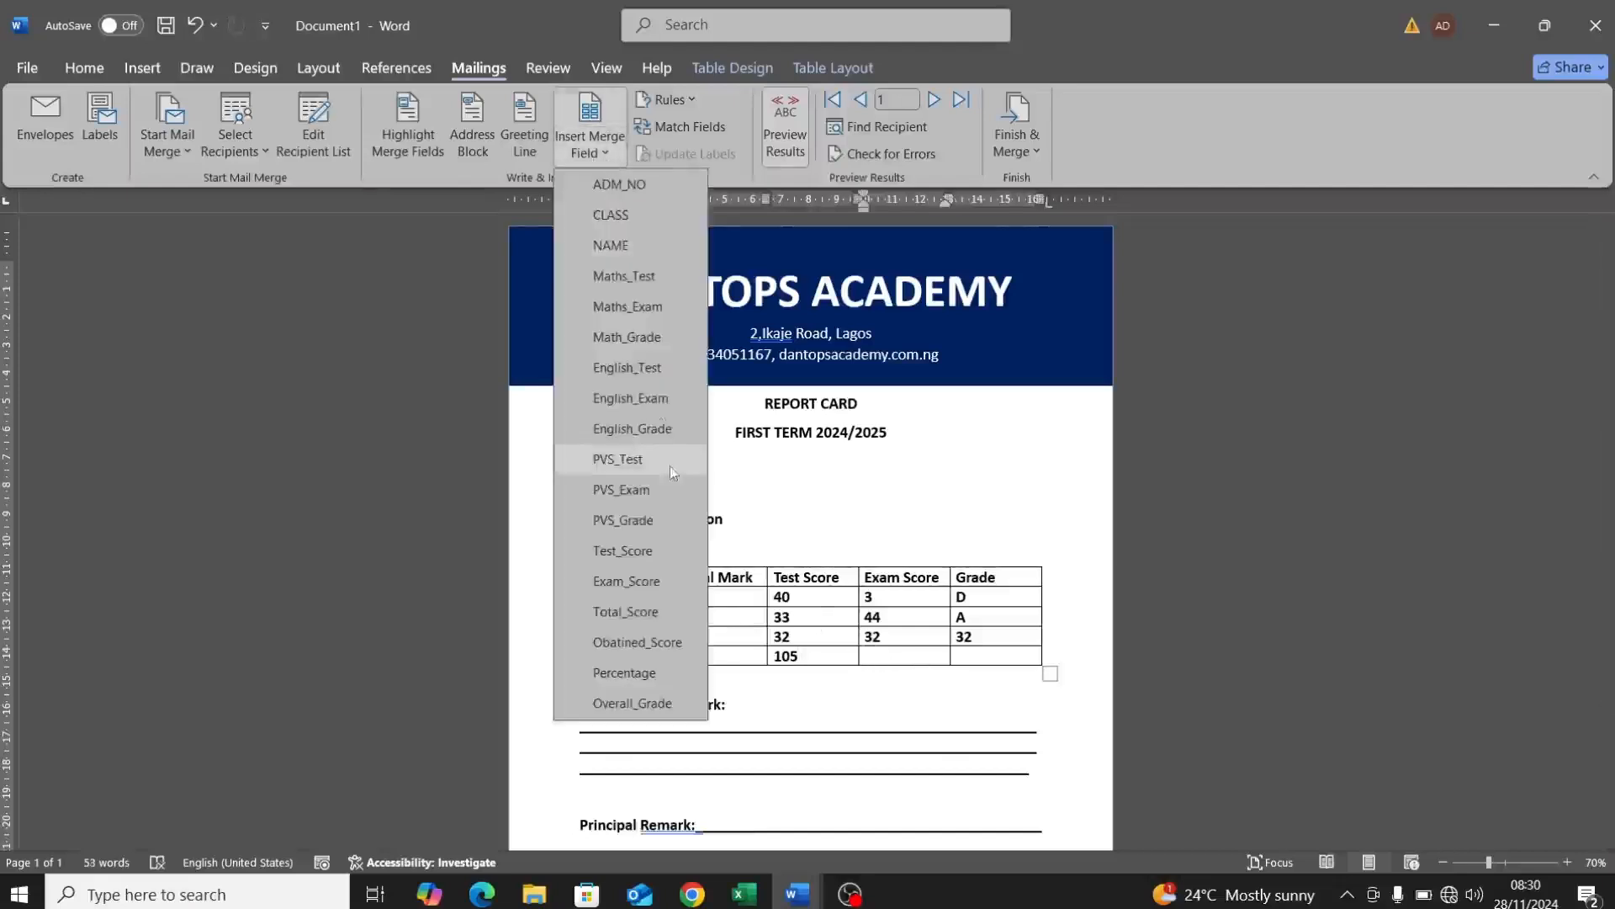
pyautogui.click(642, 584)
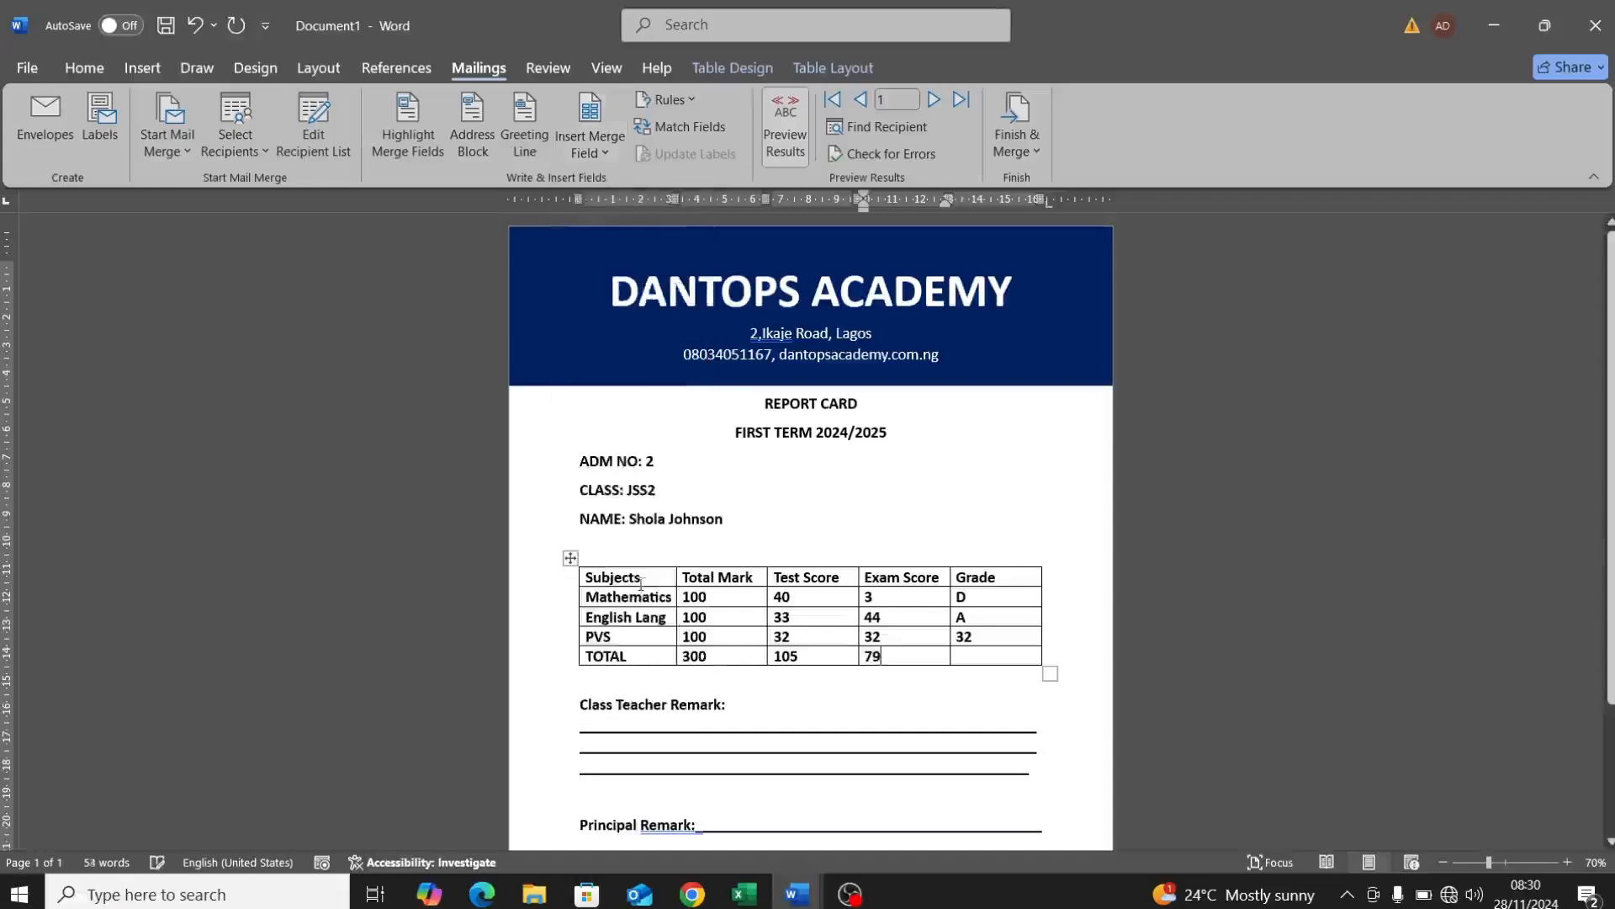
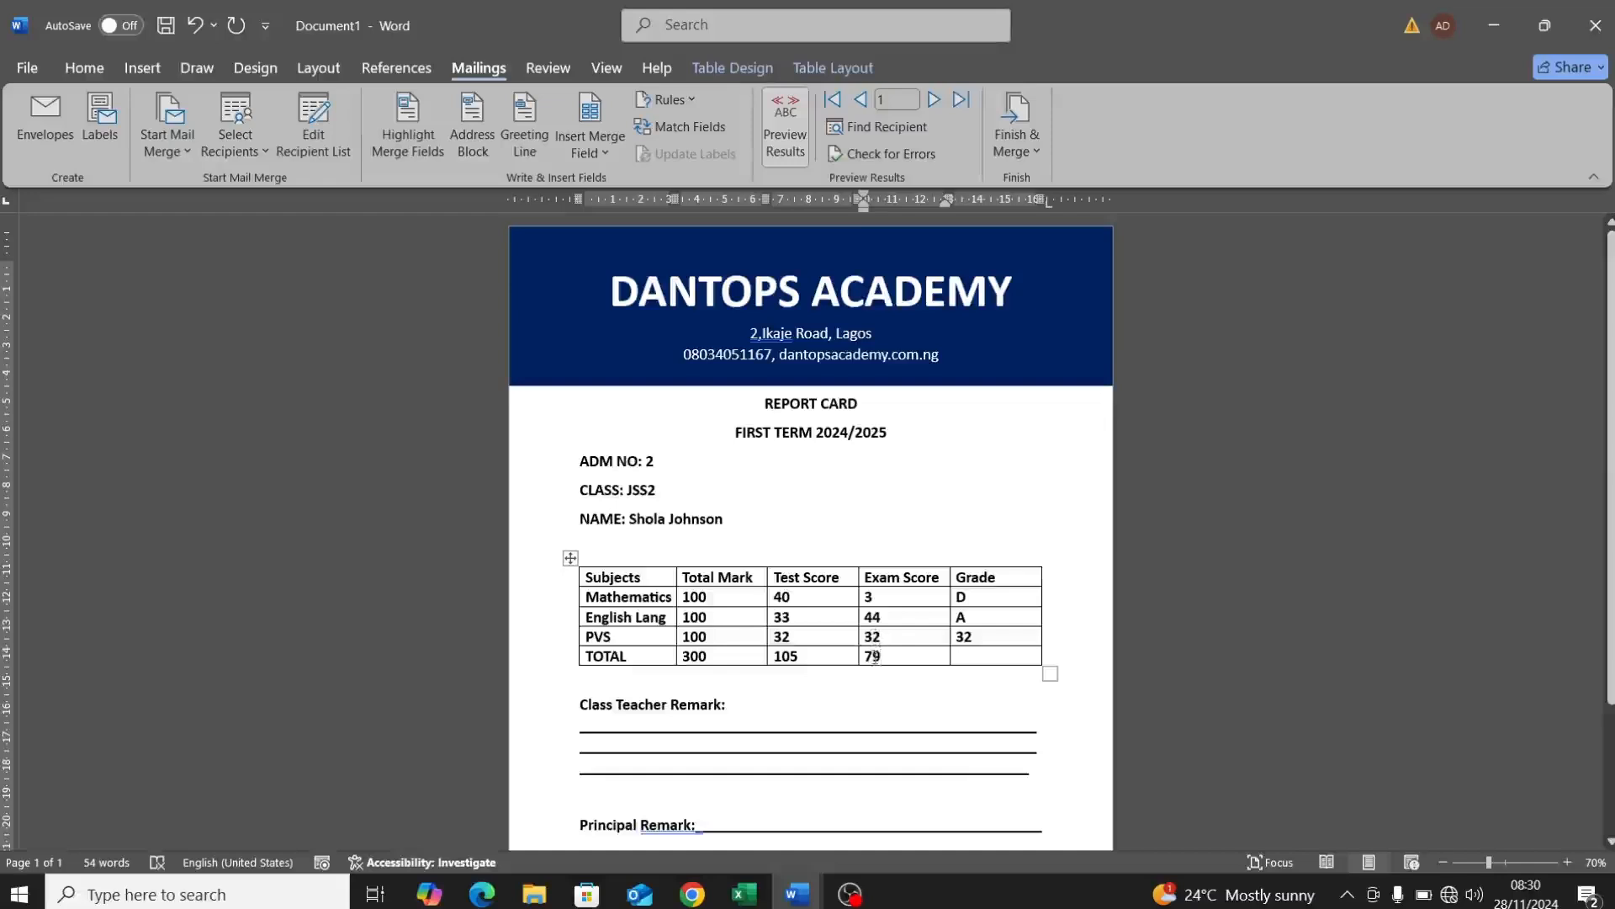
# Step: Replace the typed 32s in the PVS Grade and Exam Score cells with PVS_Grade and PVS_Exam merge fields
pyautogui.click(968, 638)
pyautogui.doubleClick(968, 638)
pyautogui.press('BackSpace')
pyautogui.click(589, 153)
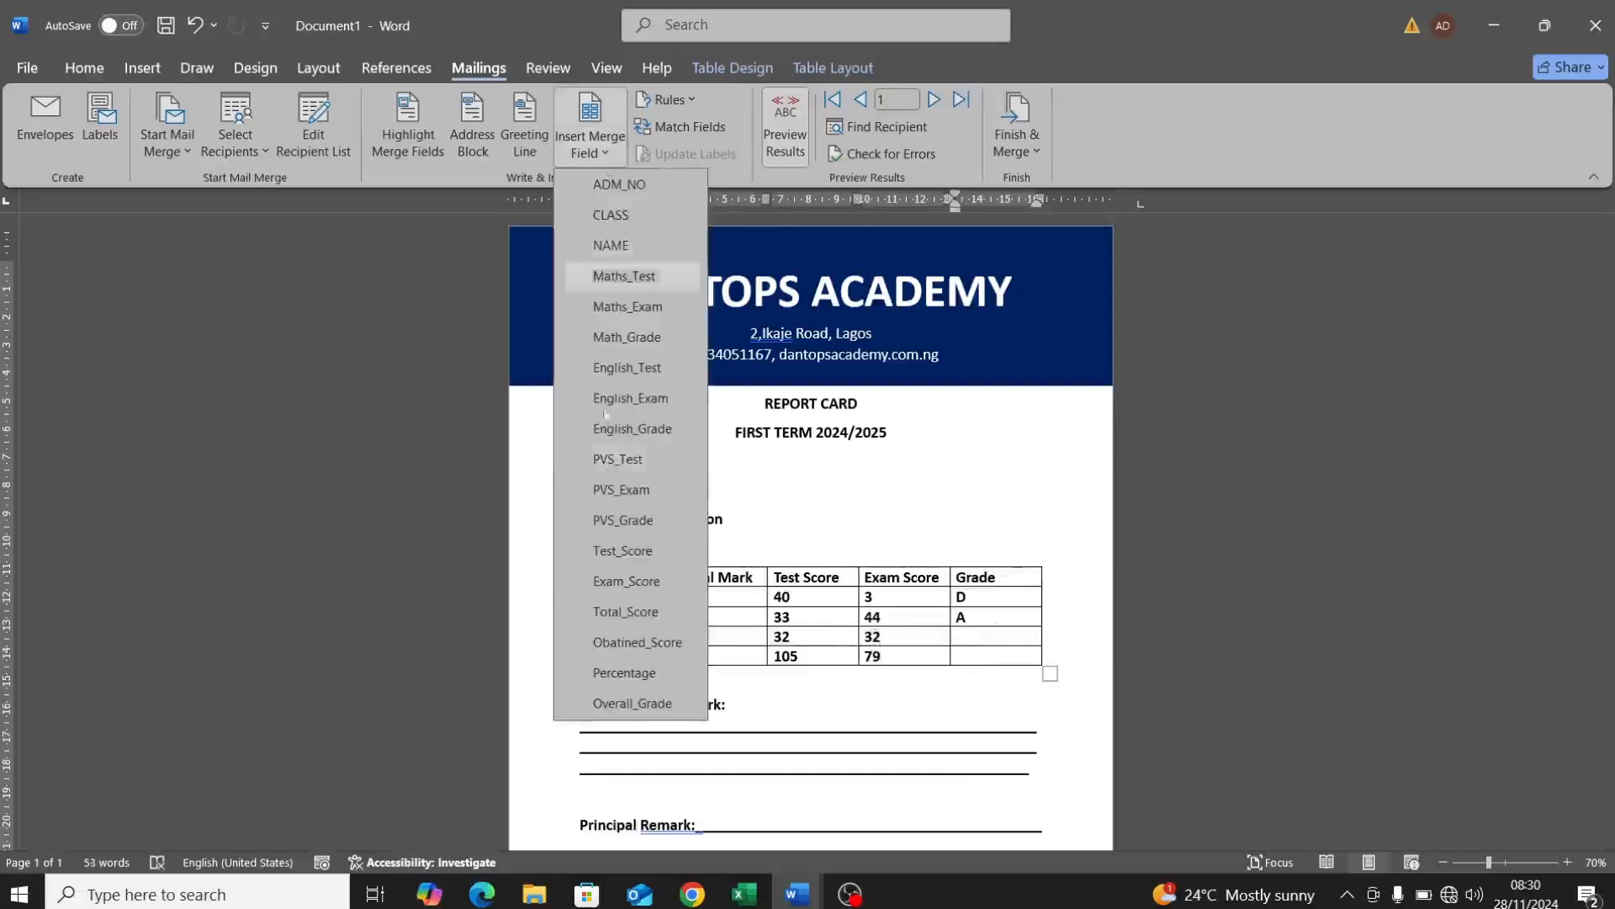
pyautogui.click(623, 550)
pyautogui.click(894, 637)
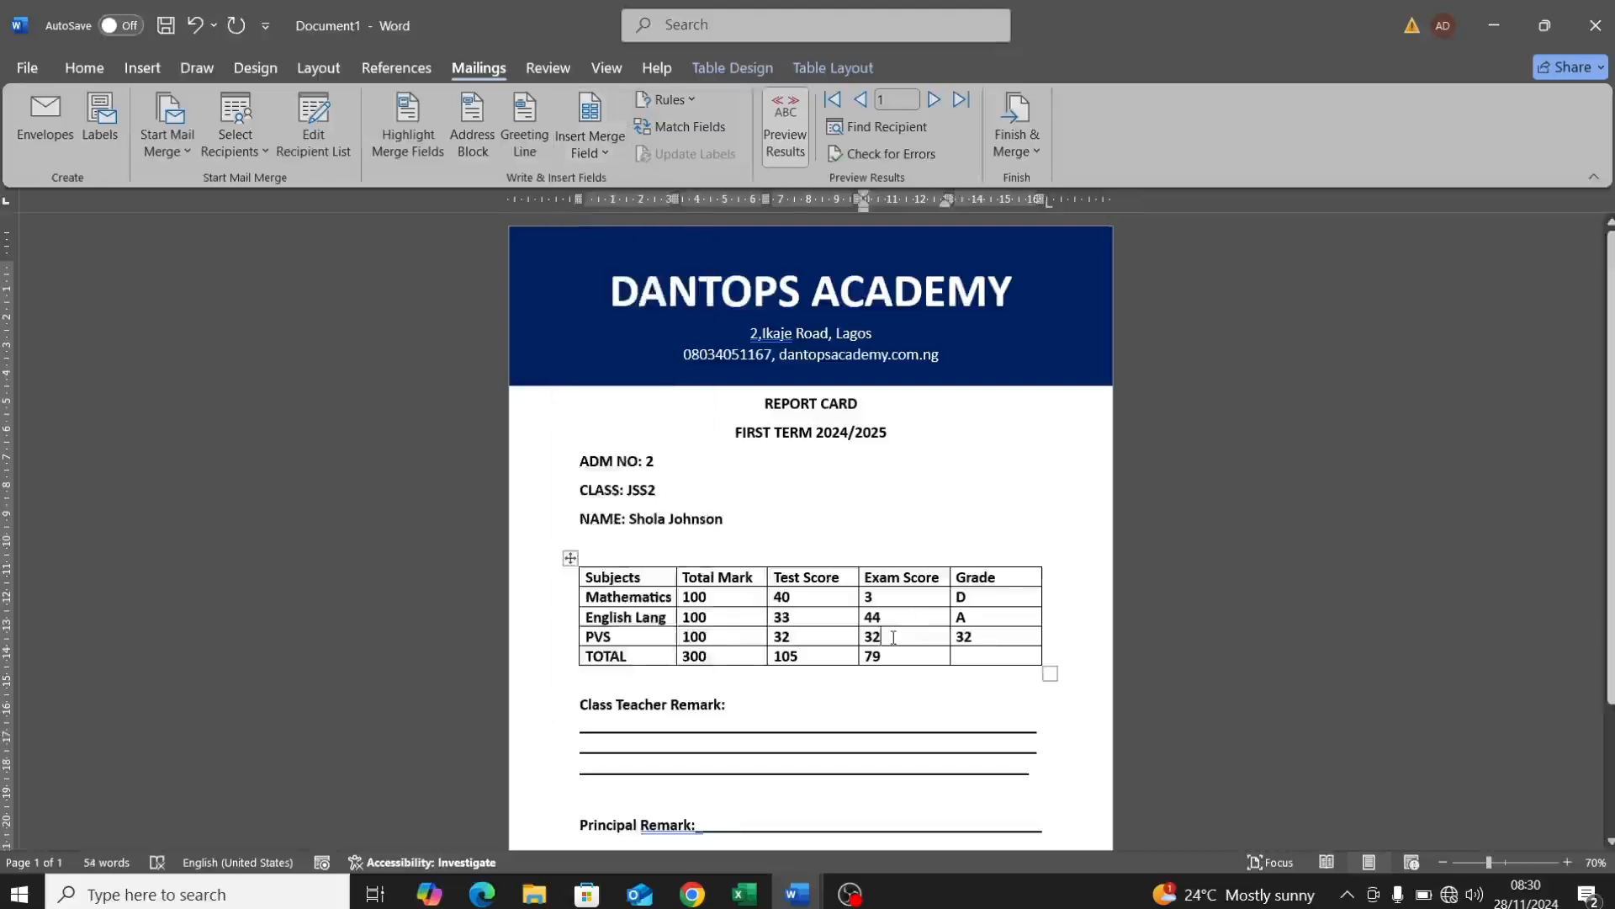
pyautogui.press('BackSpace')
pyautogui.press('BackSpace')
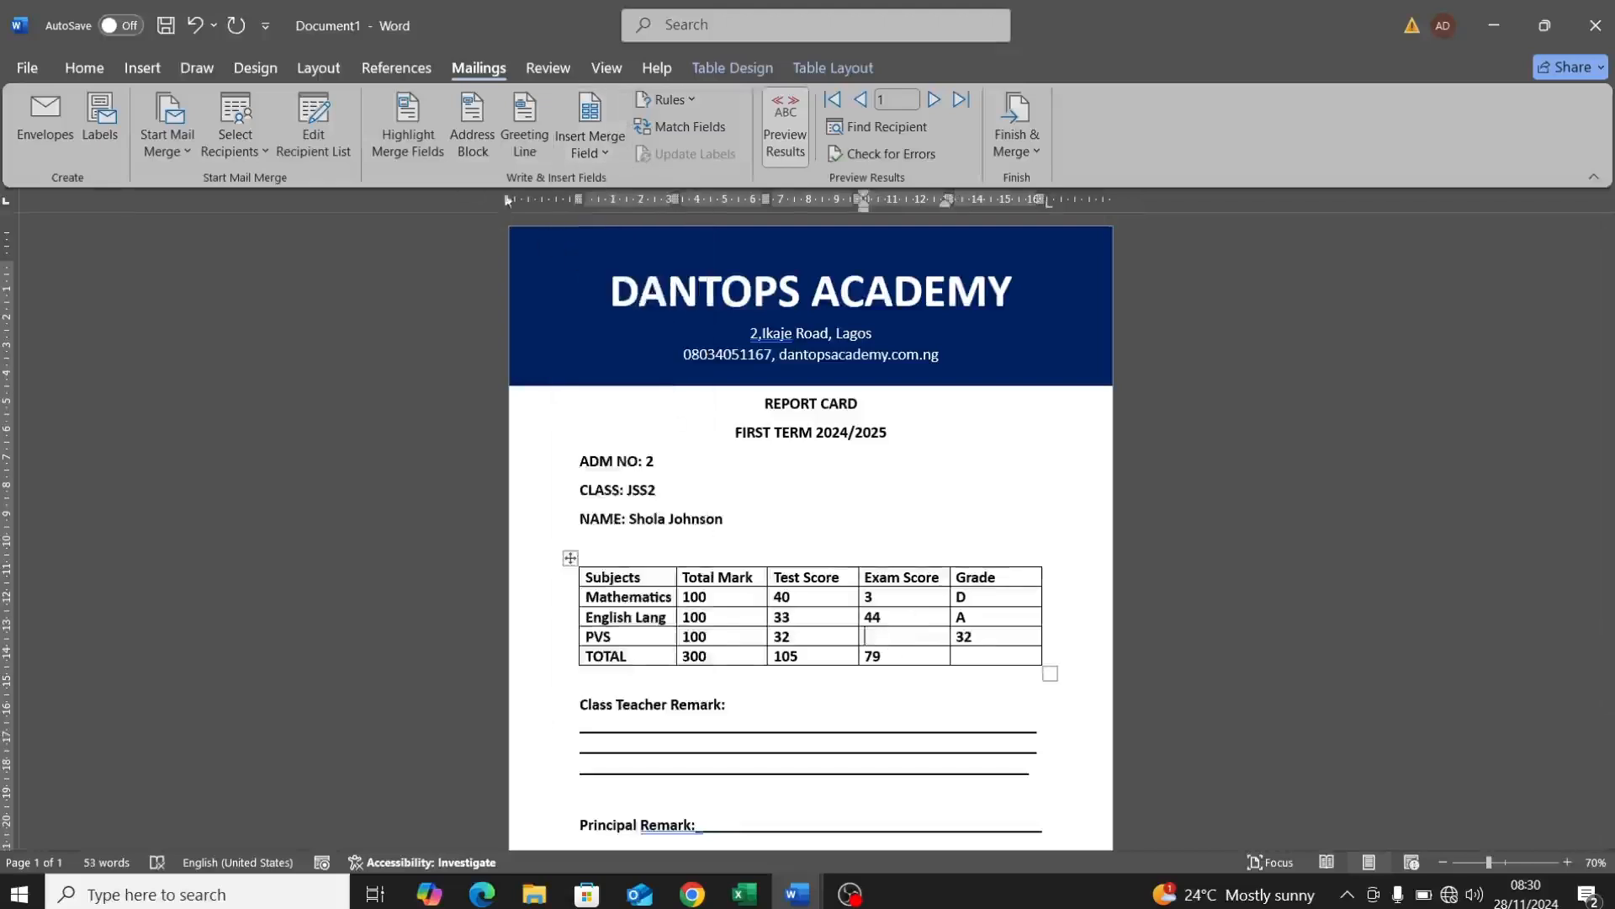
pyautogui.click(592, 148)
pyautogui.click(625, 490)
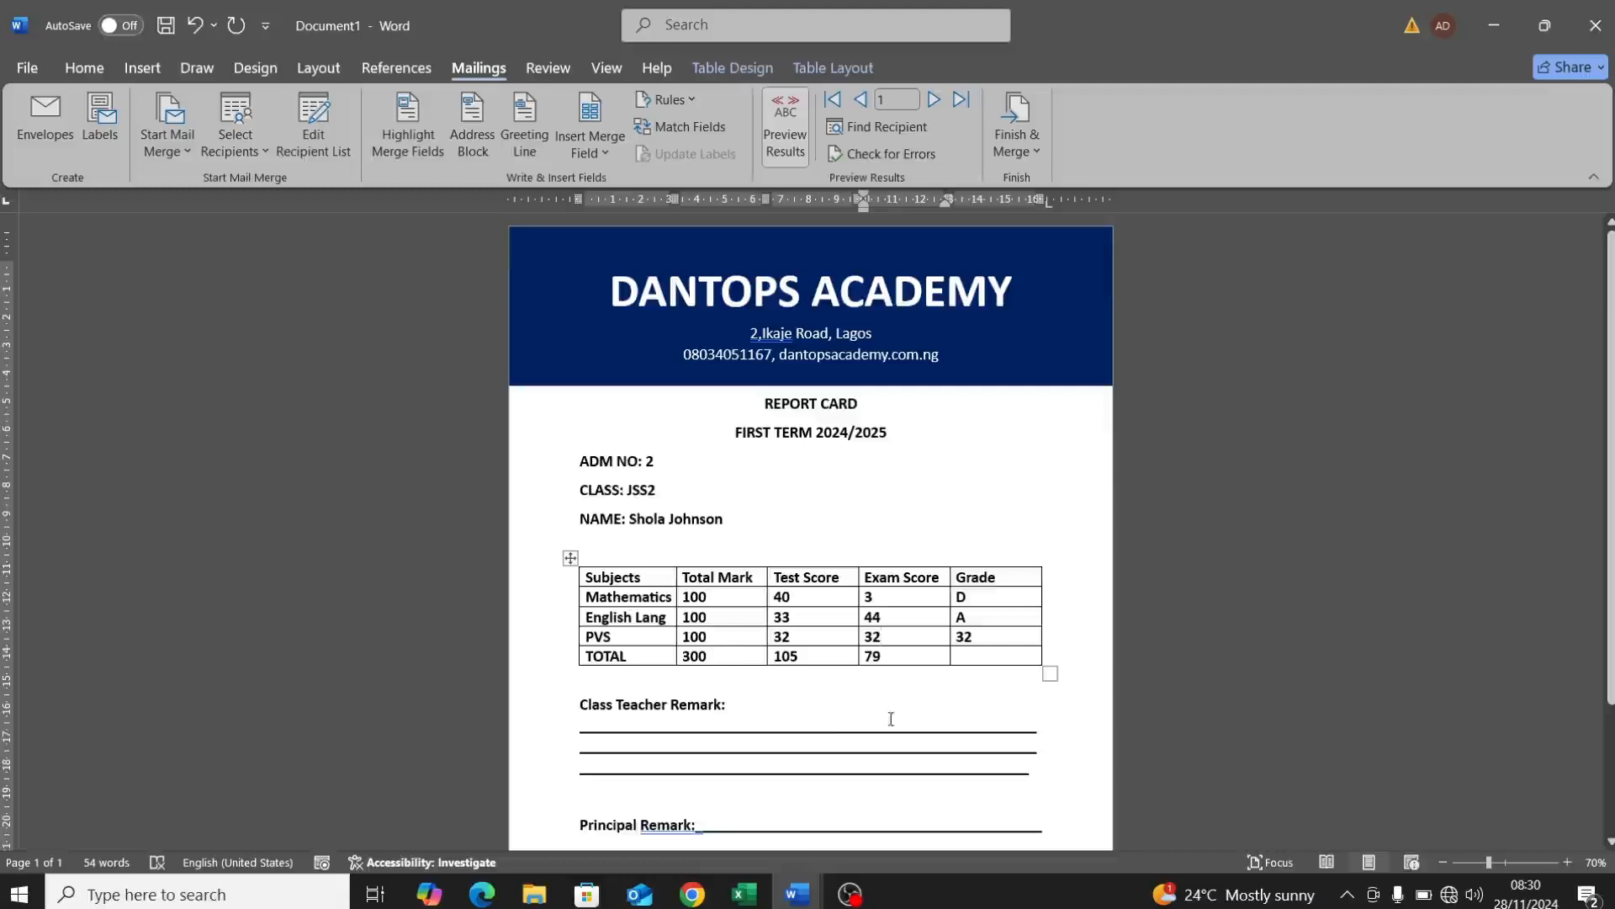
pyautogui.click(932, 488)
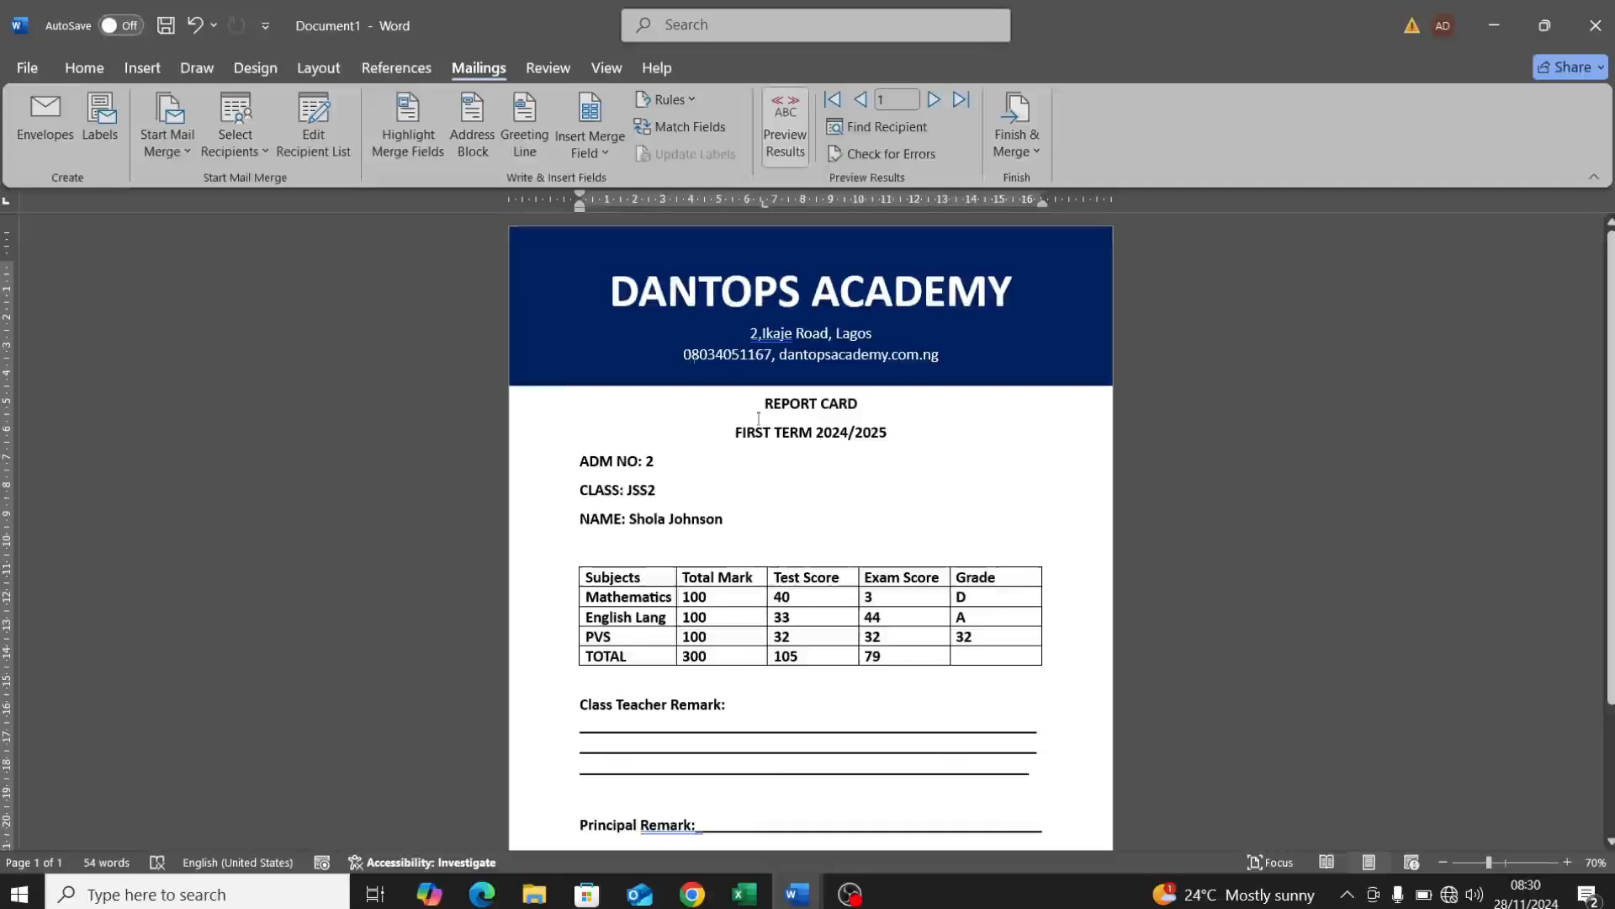
# Step: Add the label 'Total Obtained Score:' right of ADM NO, correcting the 'Obatained' misspelling
pyautogui.doubleClick(846, 469)
pyautogui.write('Tota')
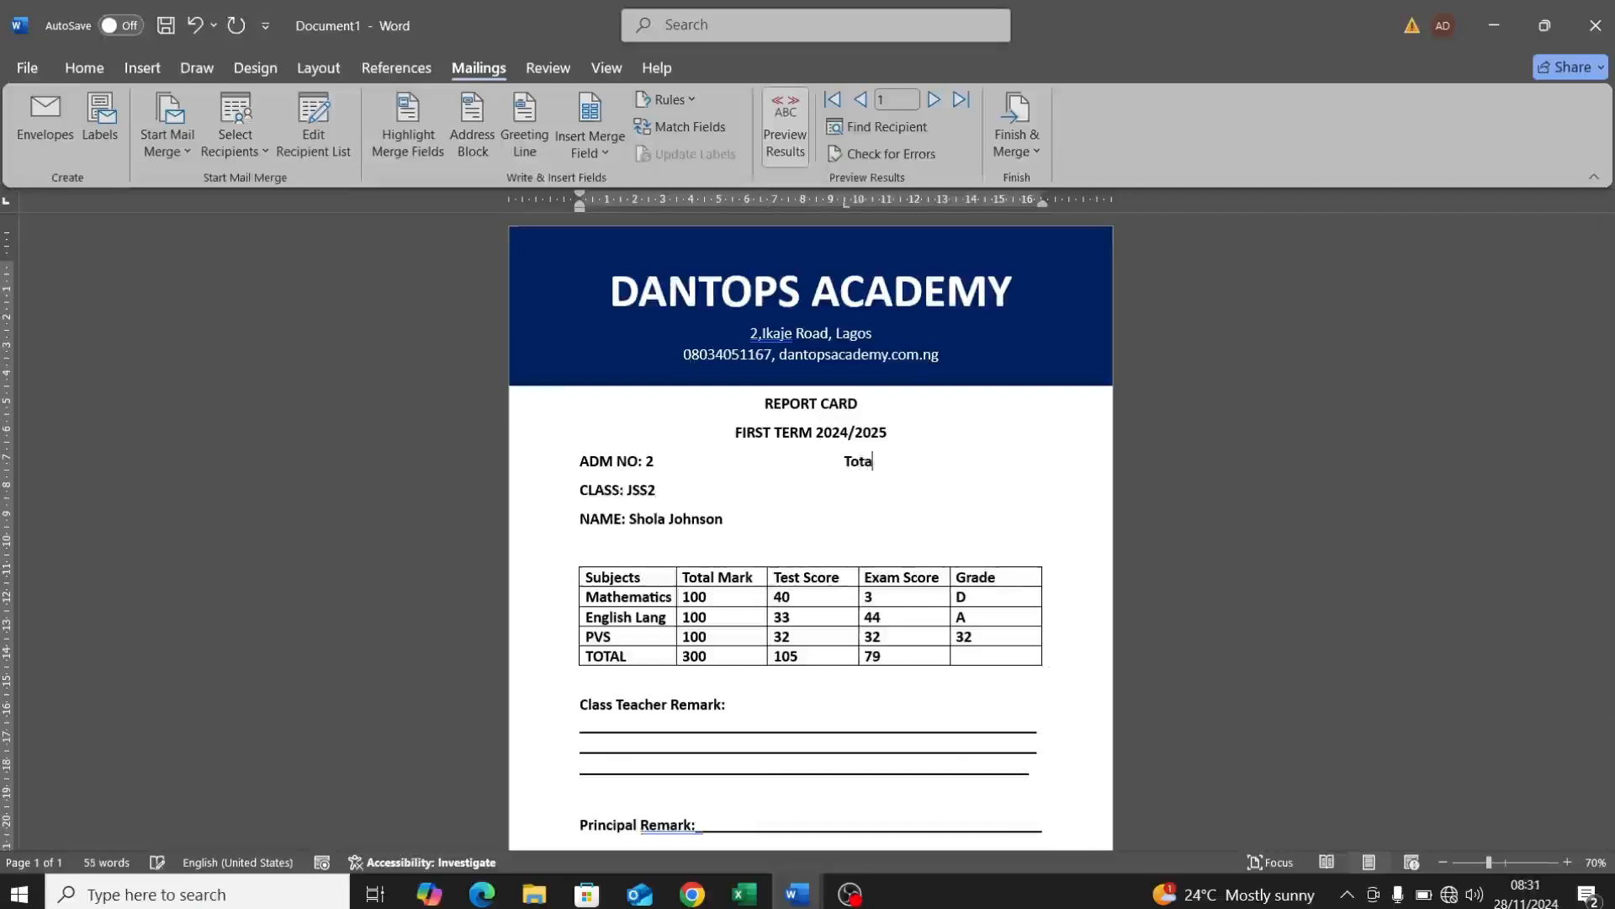
pyautogui.write('l ')
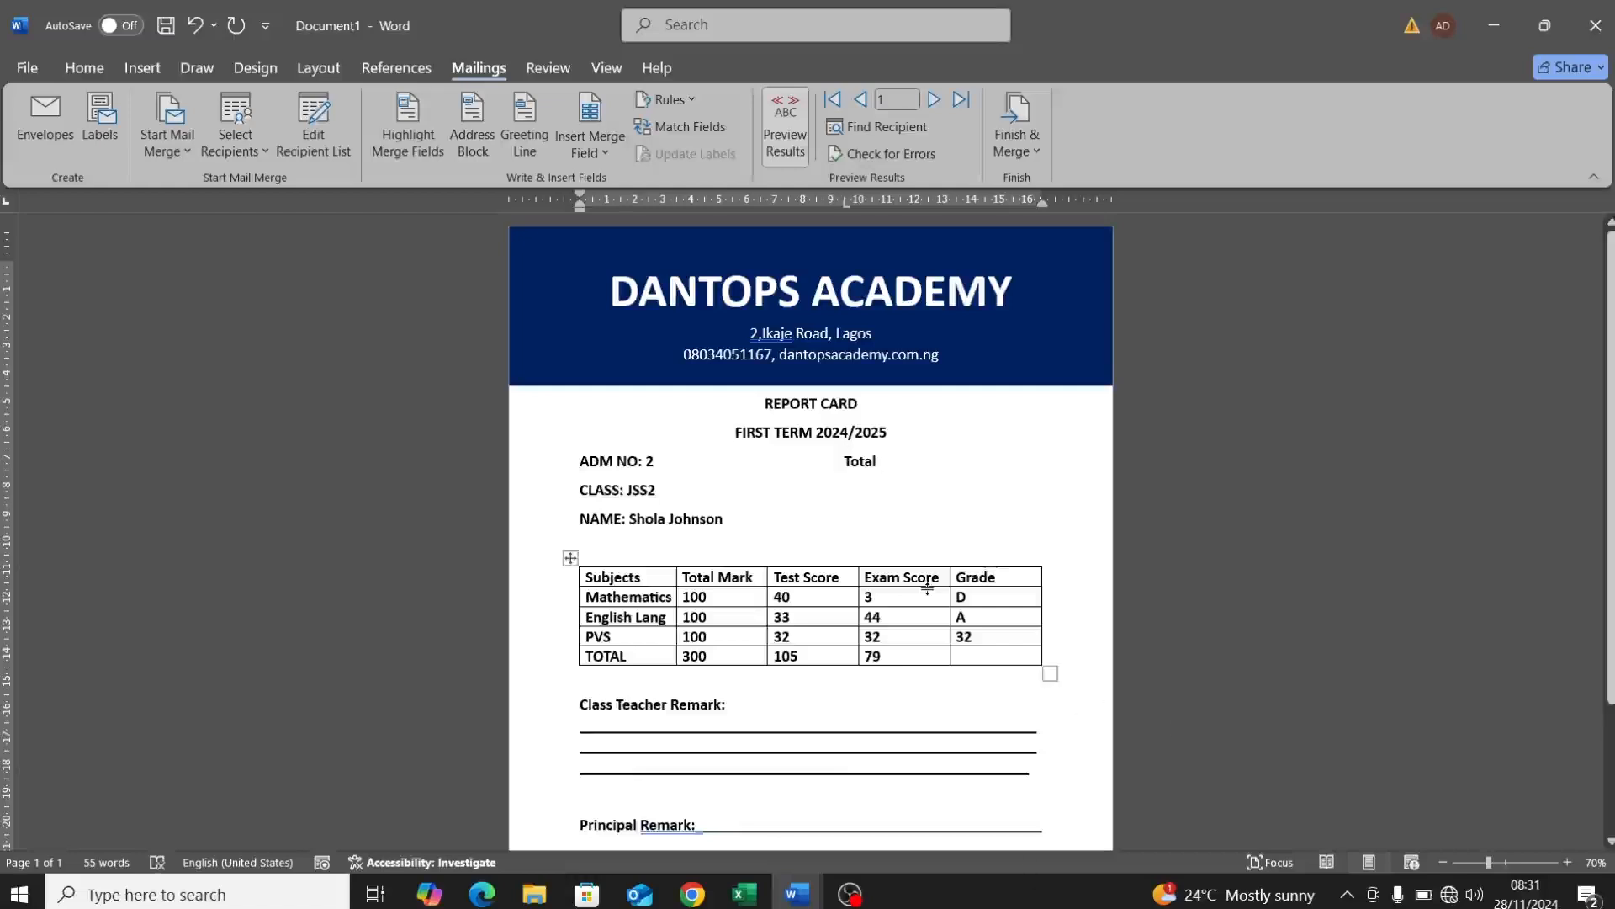
pyautogui.write('Sco')
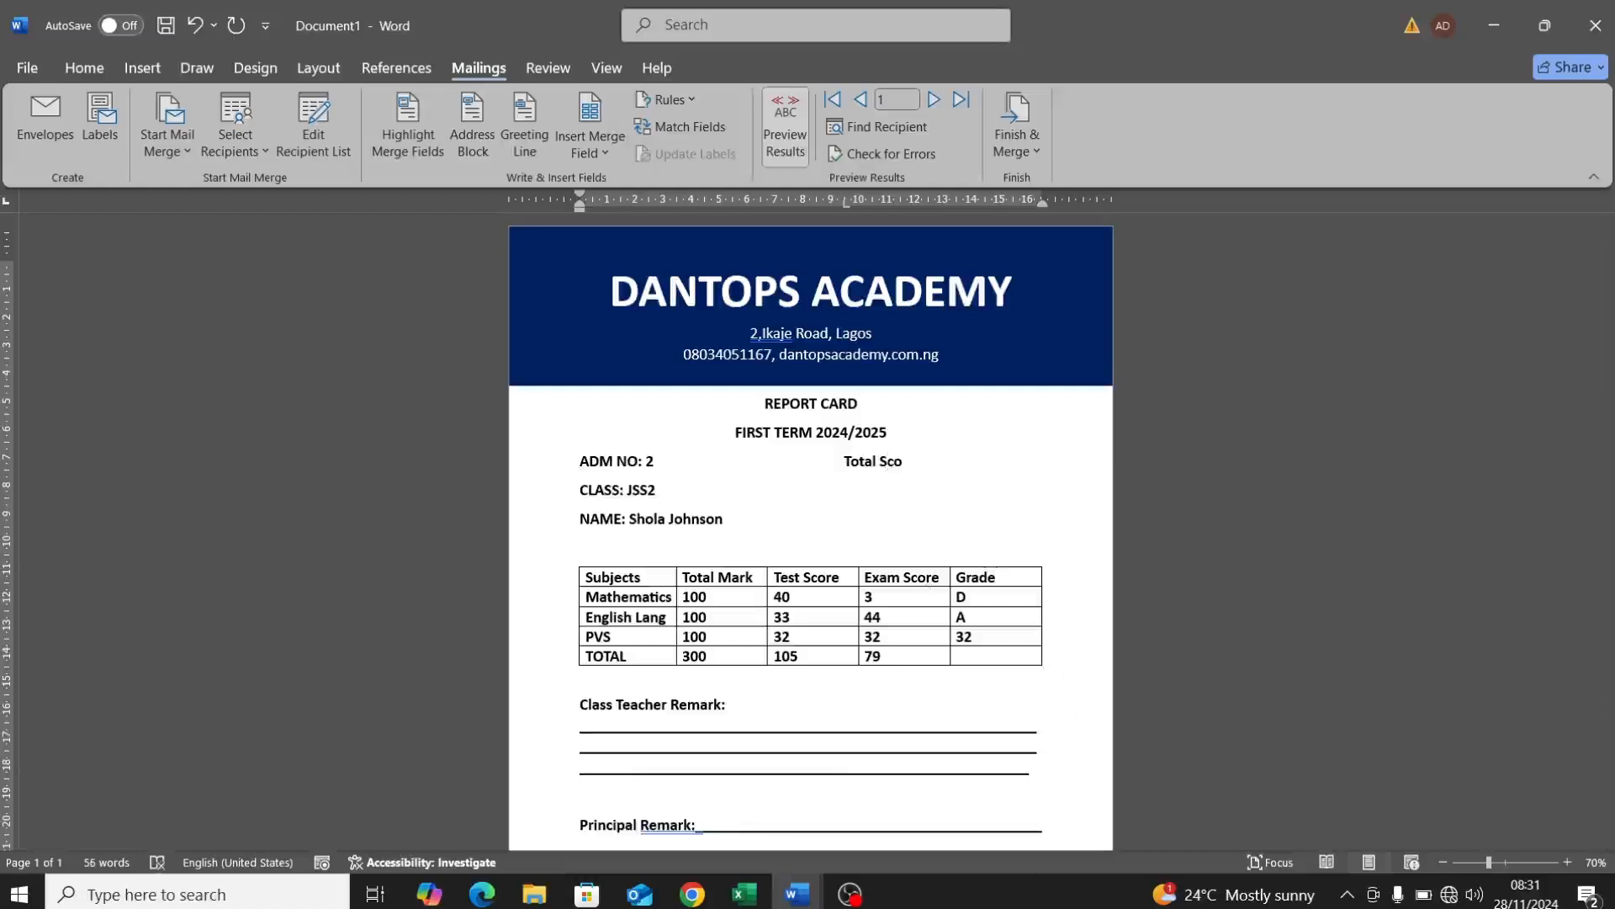
pyautogui.press('BackSpace')
pyautogui.press('BackSpace')
pyautogui.press('BackSpace')
pyautogui.press('BackSpace')
pyautogui.press('BackSpace')
pyautogui.write('otal Oba')
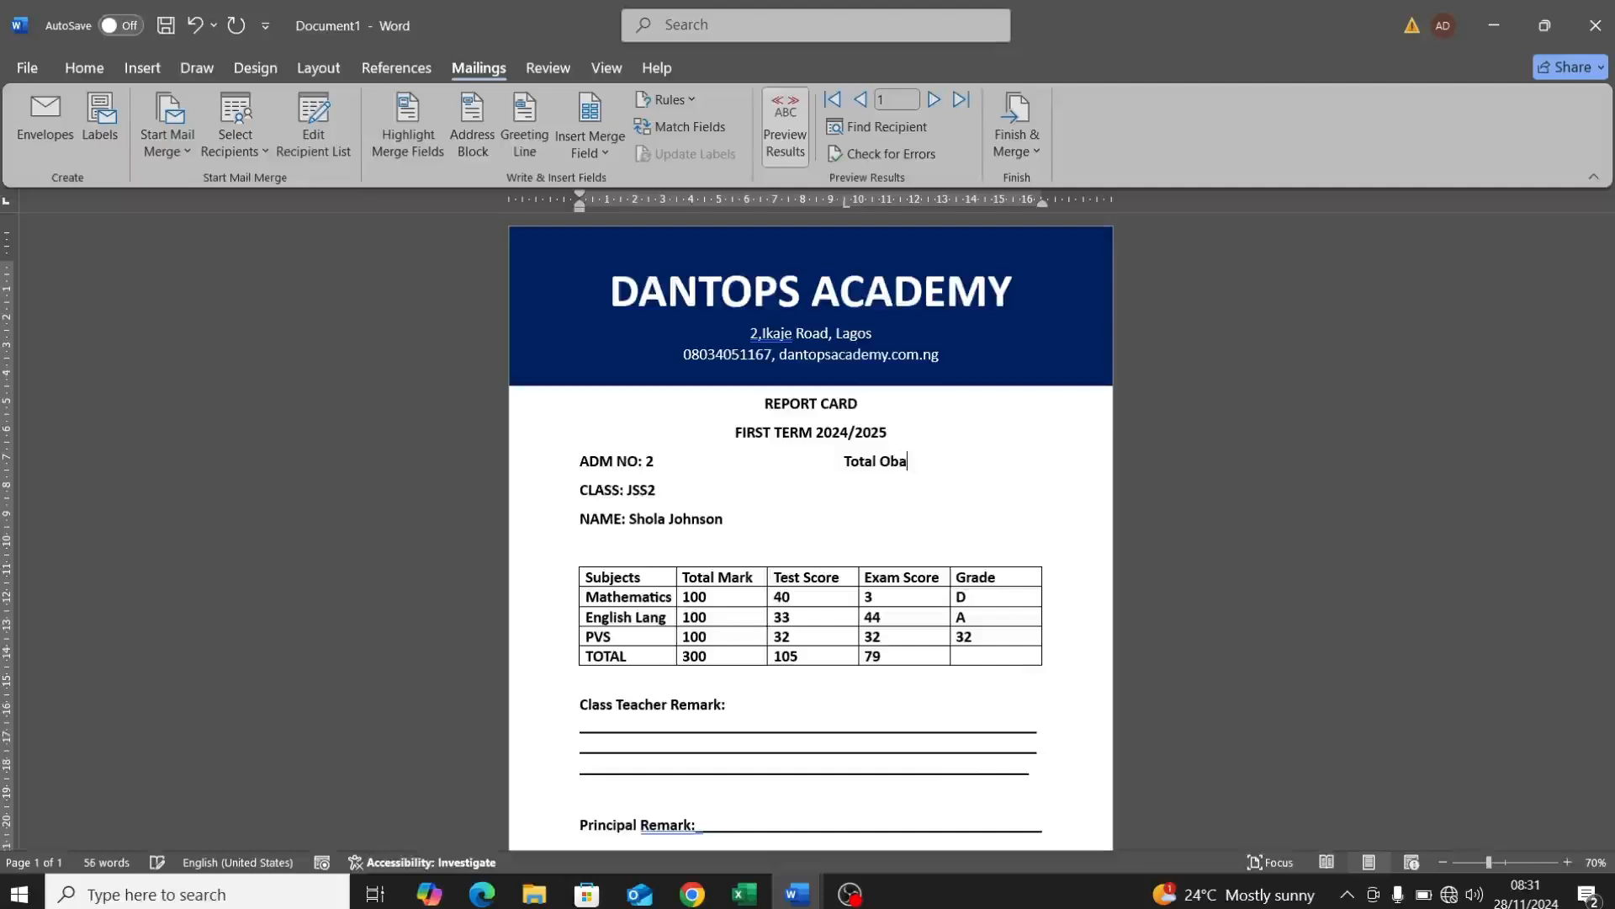
pyautogui.write('tained Score:')
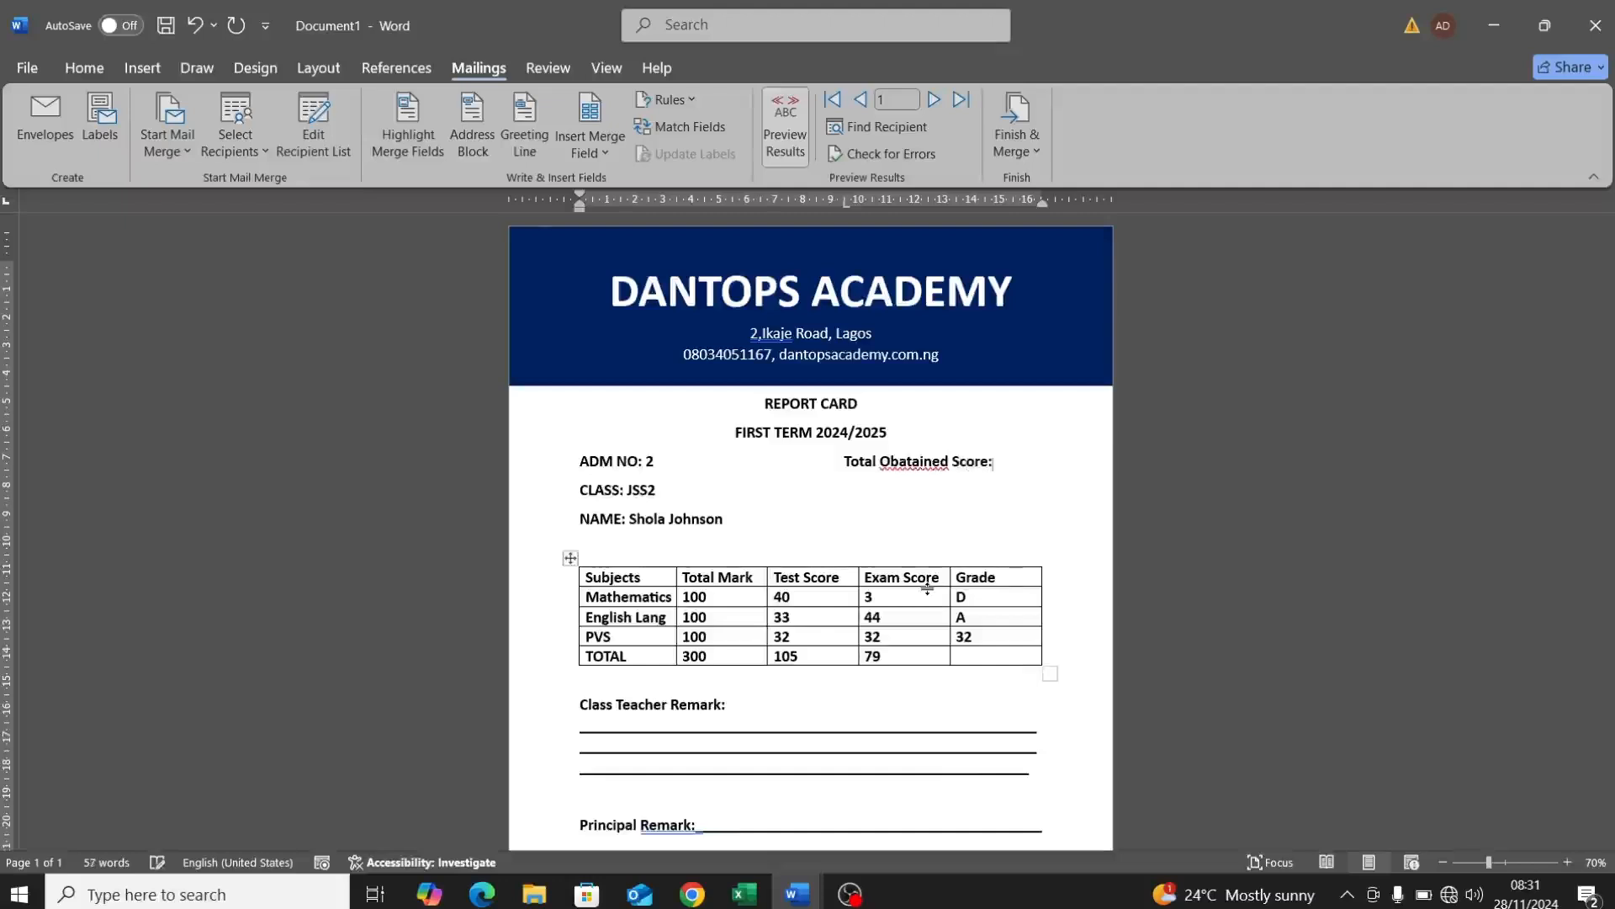
pyautogui.rightClick(926, 461)
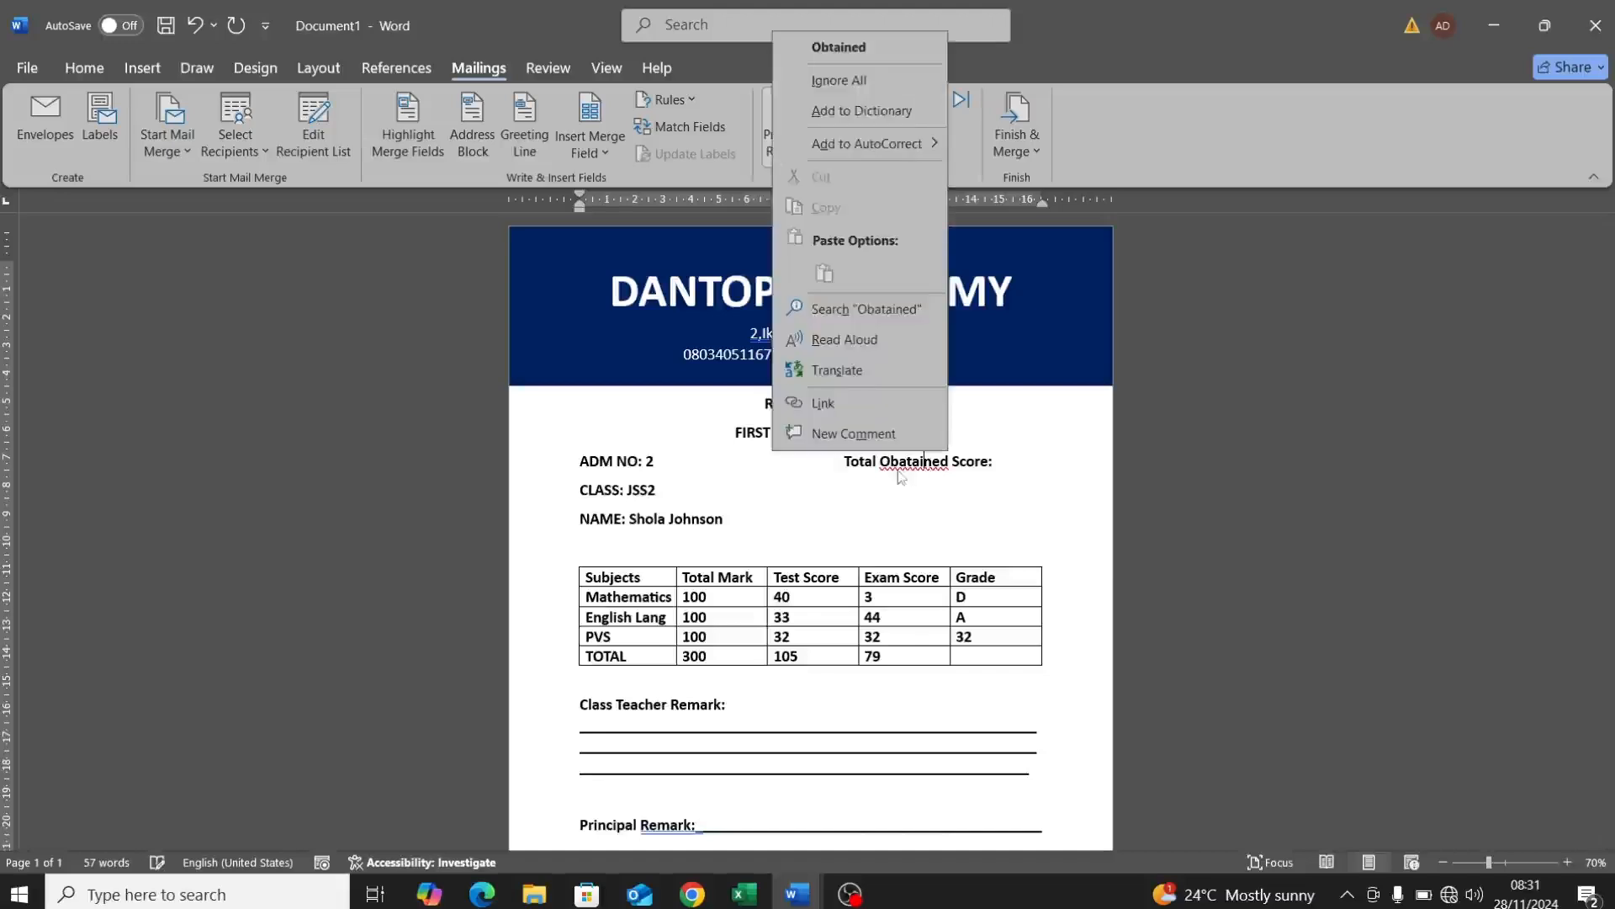
pyautogui.click(871, 49)
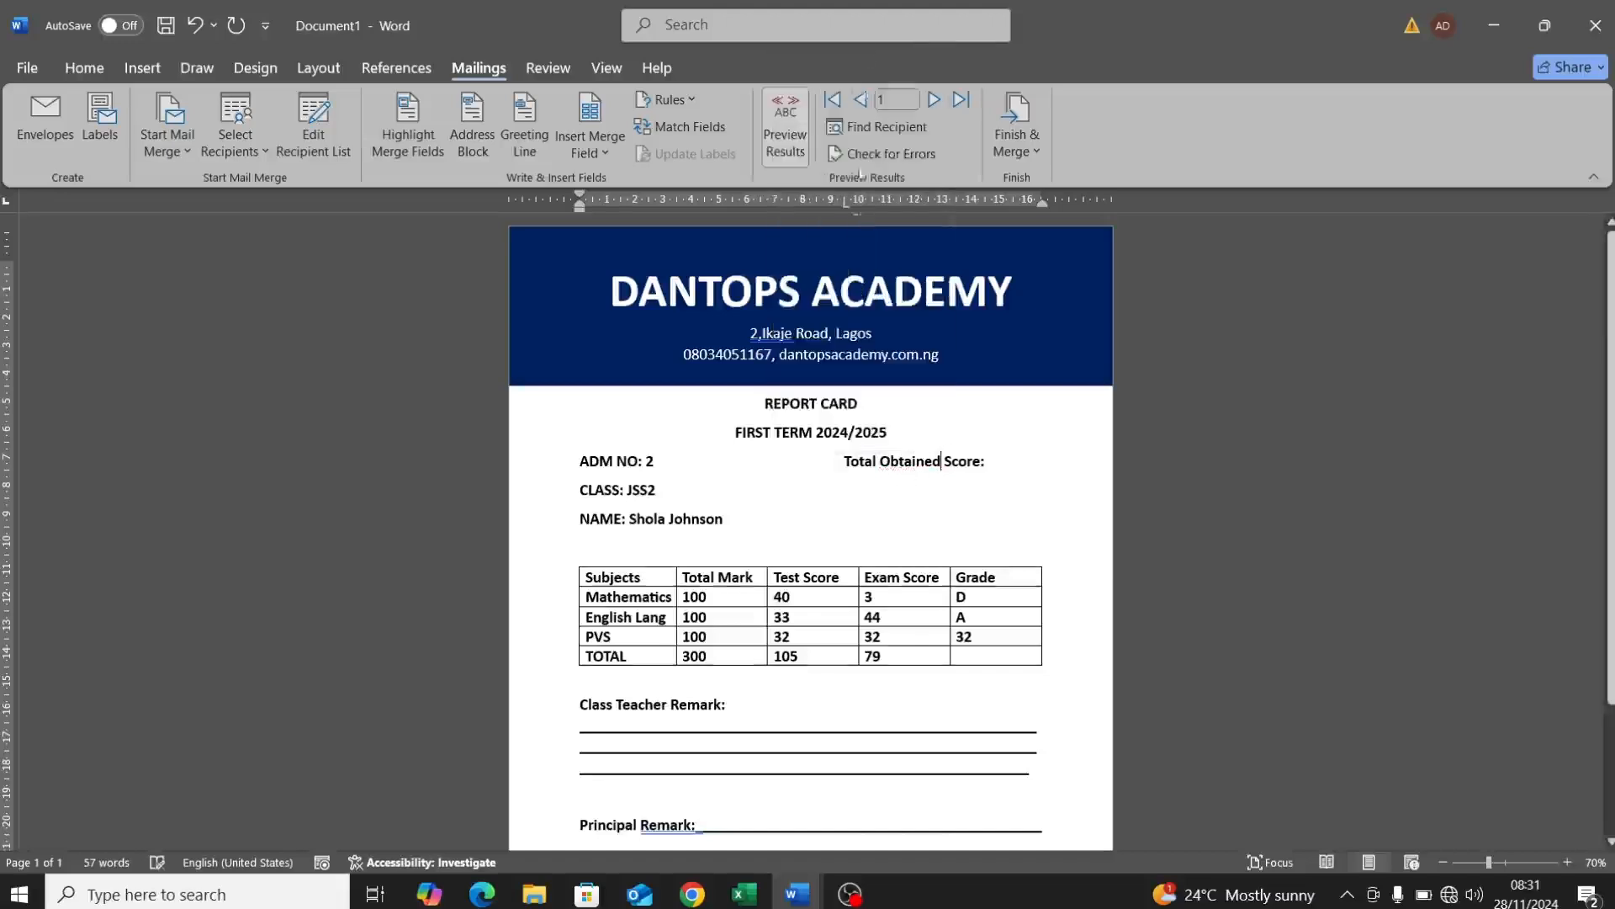
# Step: Add a 'Percentage' label below it and begin 'Overall G' beside the NAME line
pyautogui.doubleClick(854, 478)
pyautogui.write('P')
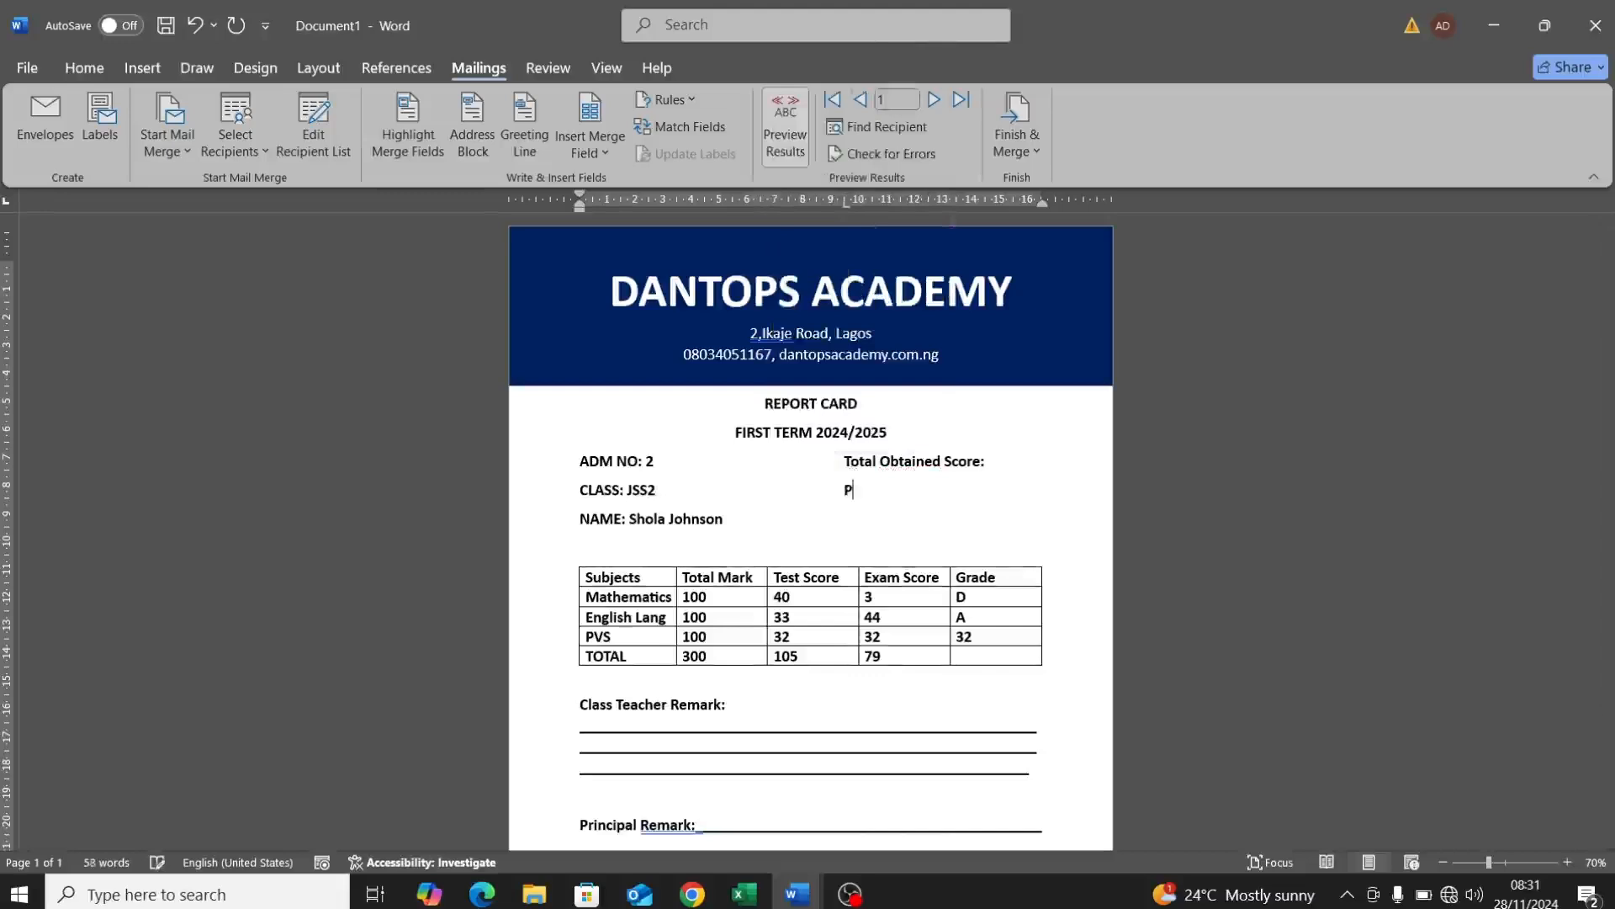
pyautogui.write('ercentage:')
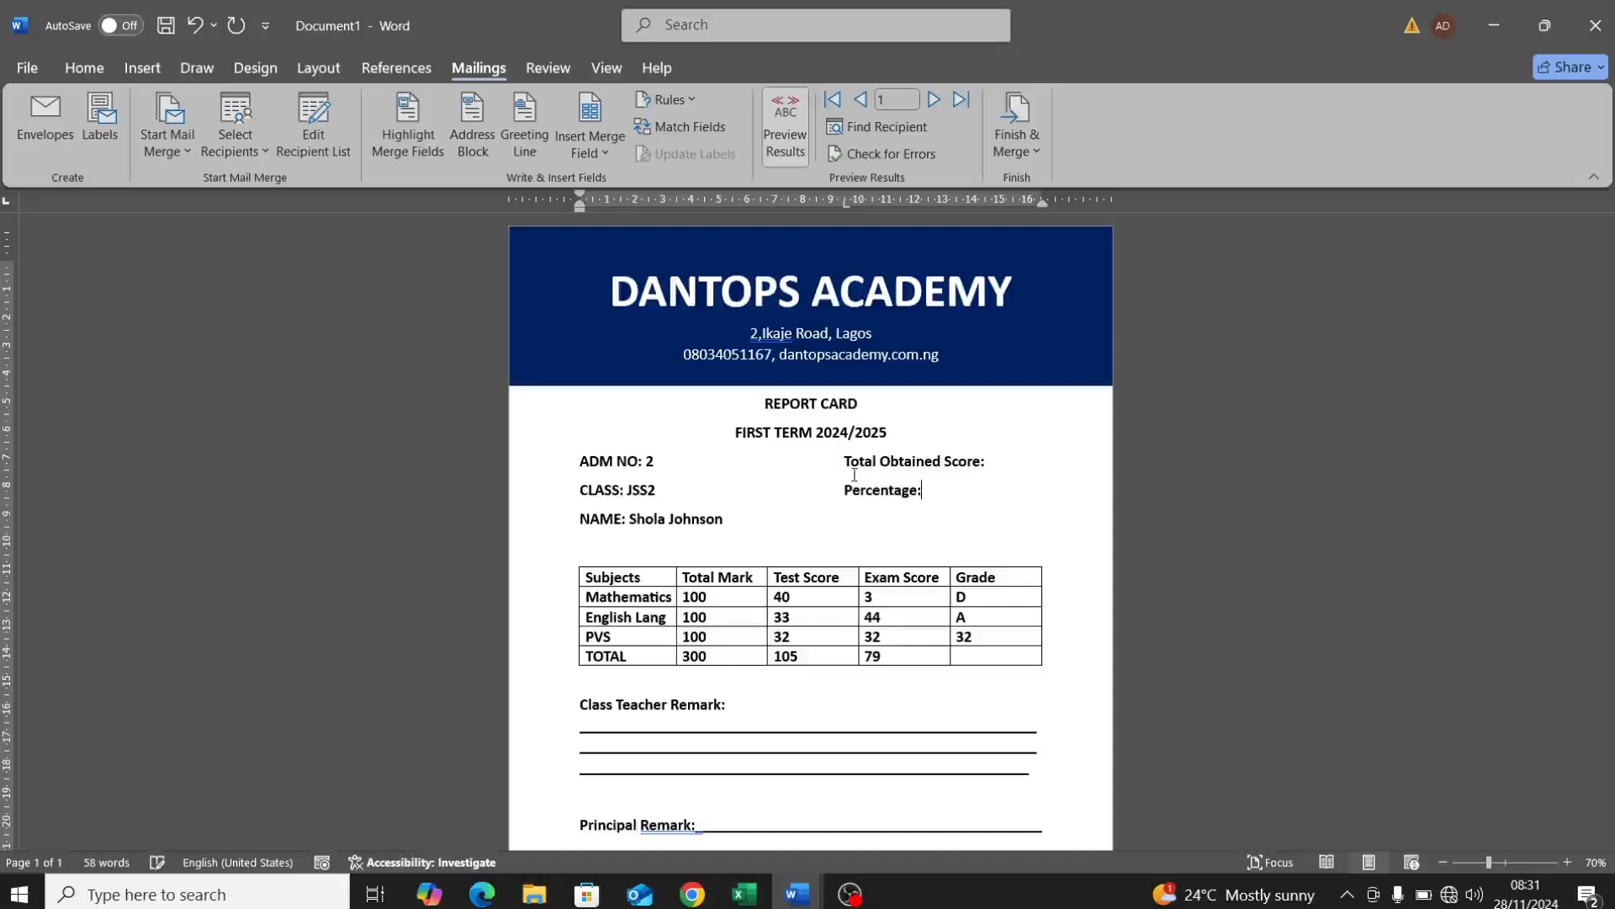
pyautogui.press('Return')
pyautogui.press('BackSpace')
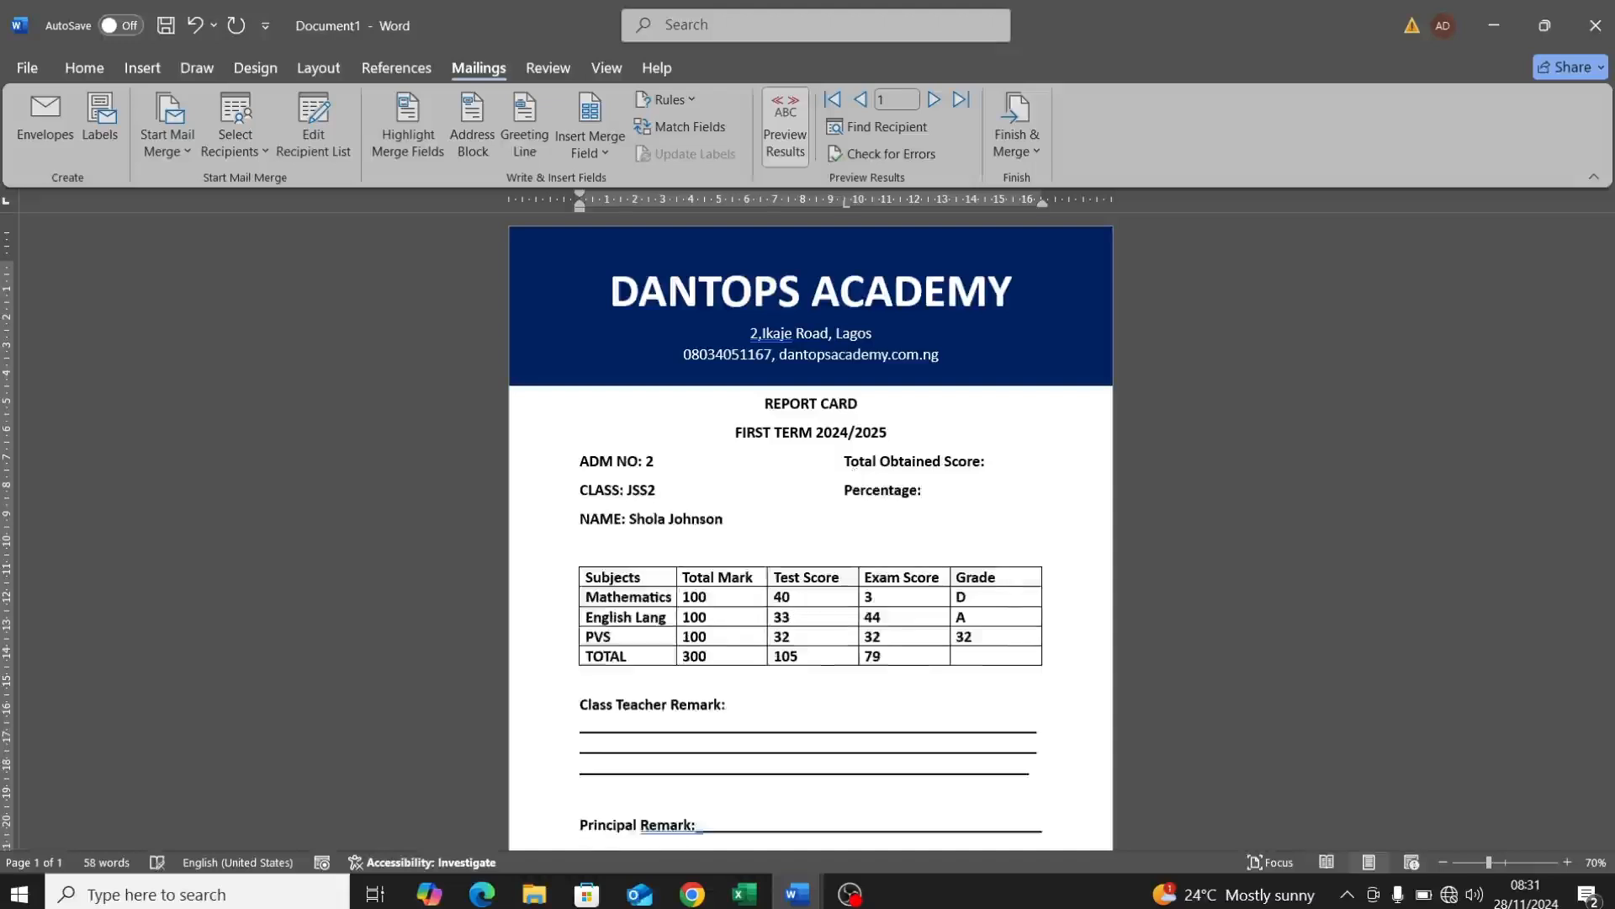
pyautogui.click(855, 518)
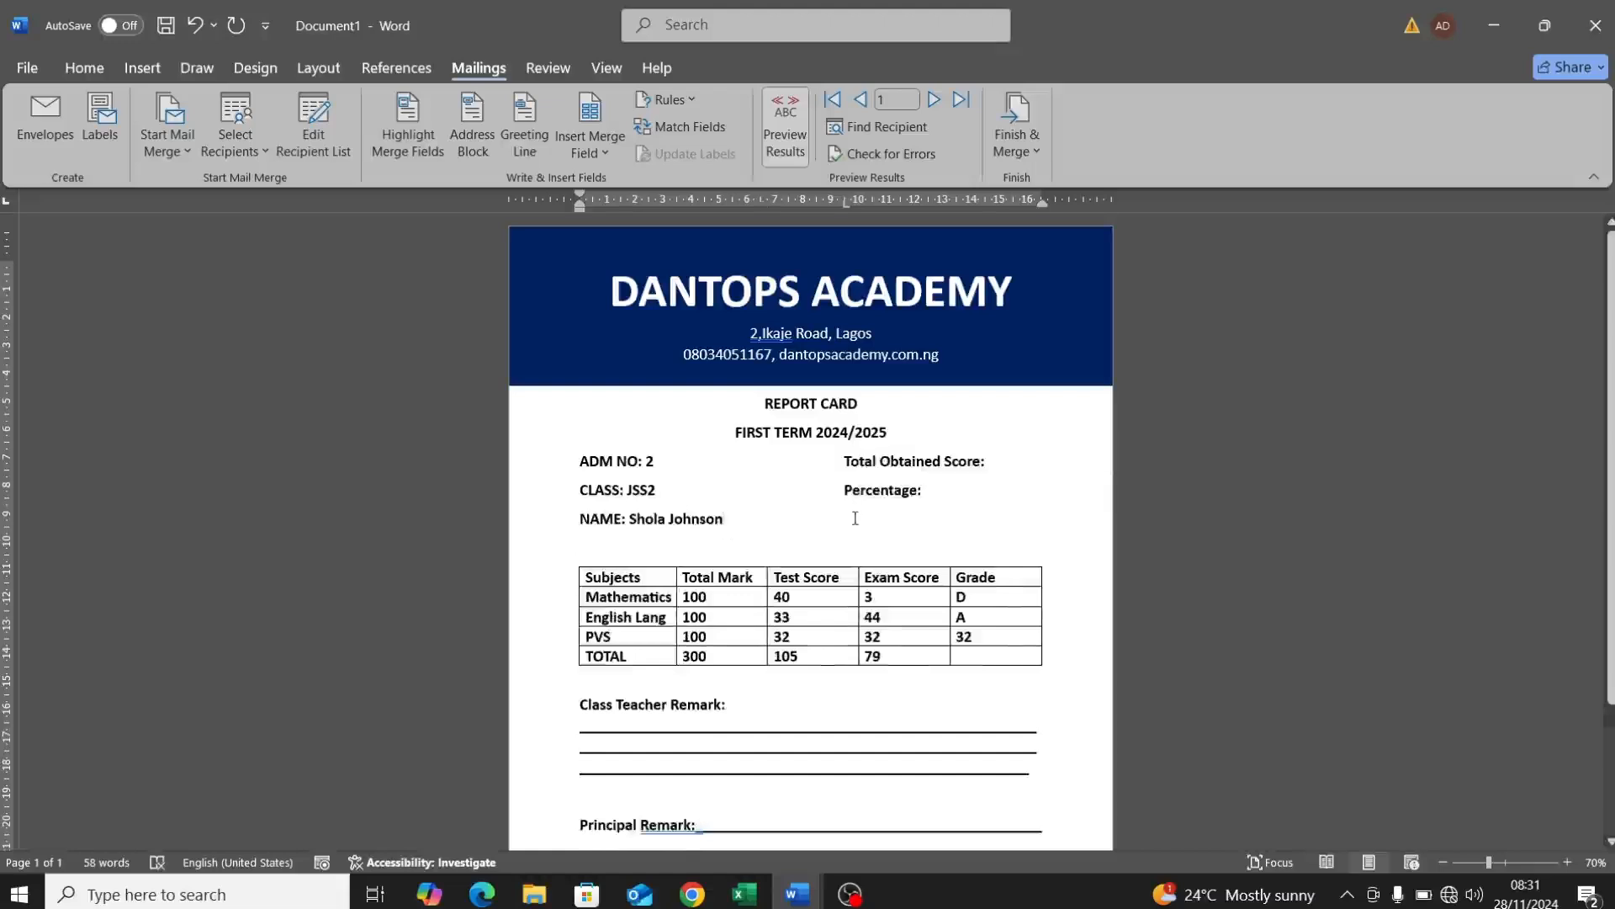
pyautogui.write('Over')
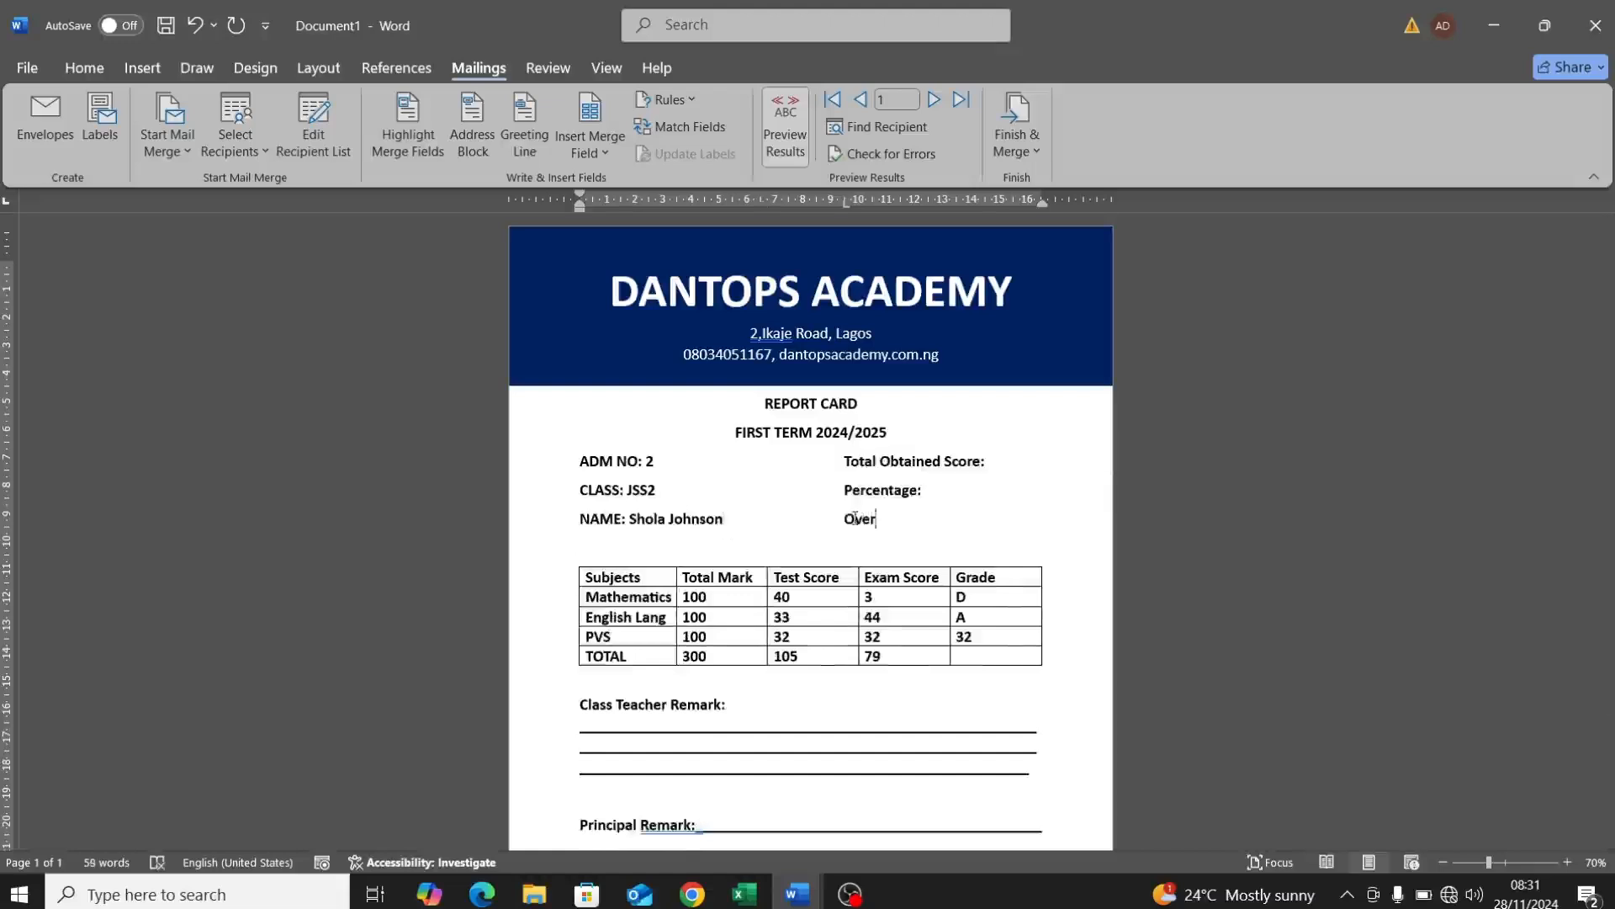
pyautogui.write('all Grade:')
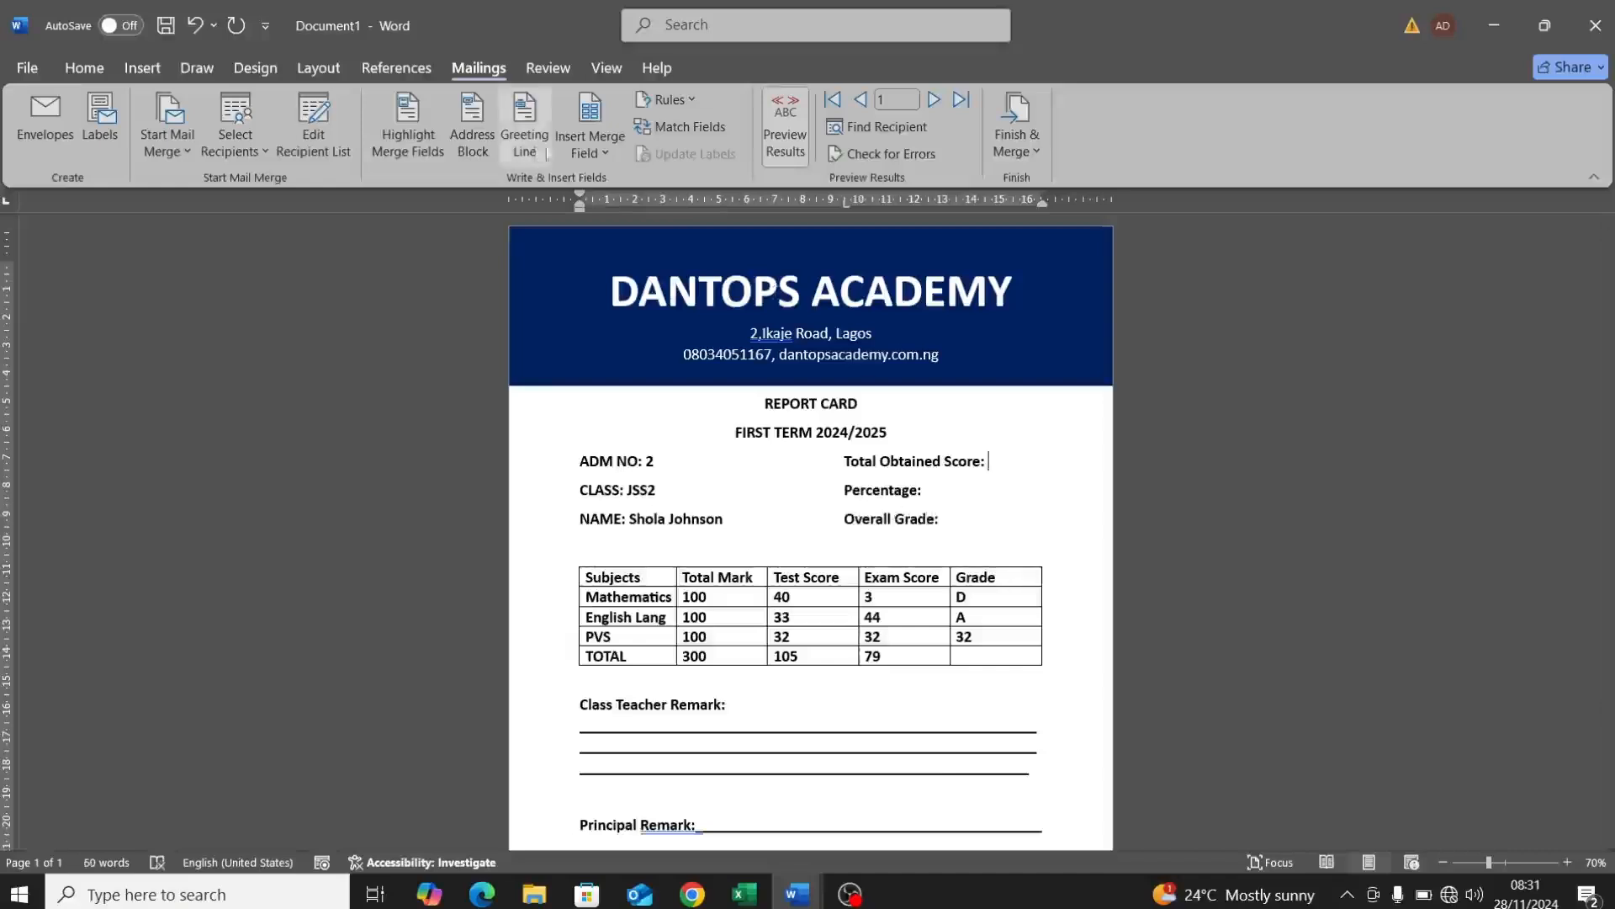
# Step: Insert Obatined_Score, Percentage (followed by a typed %) and Overall_Grade merge fields after their labels
pyautogui.click(604, 154)
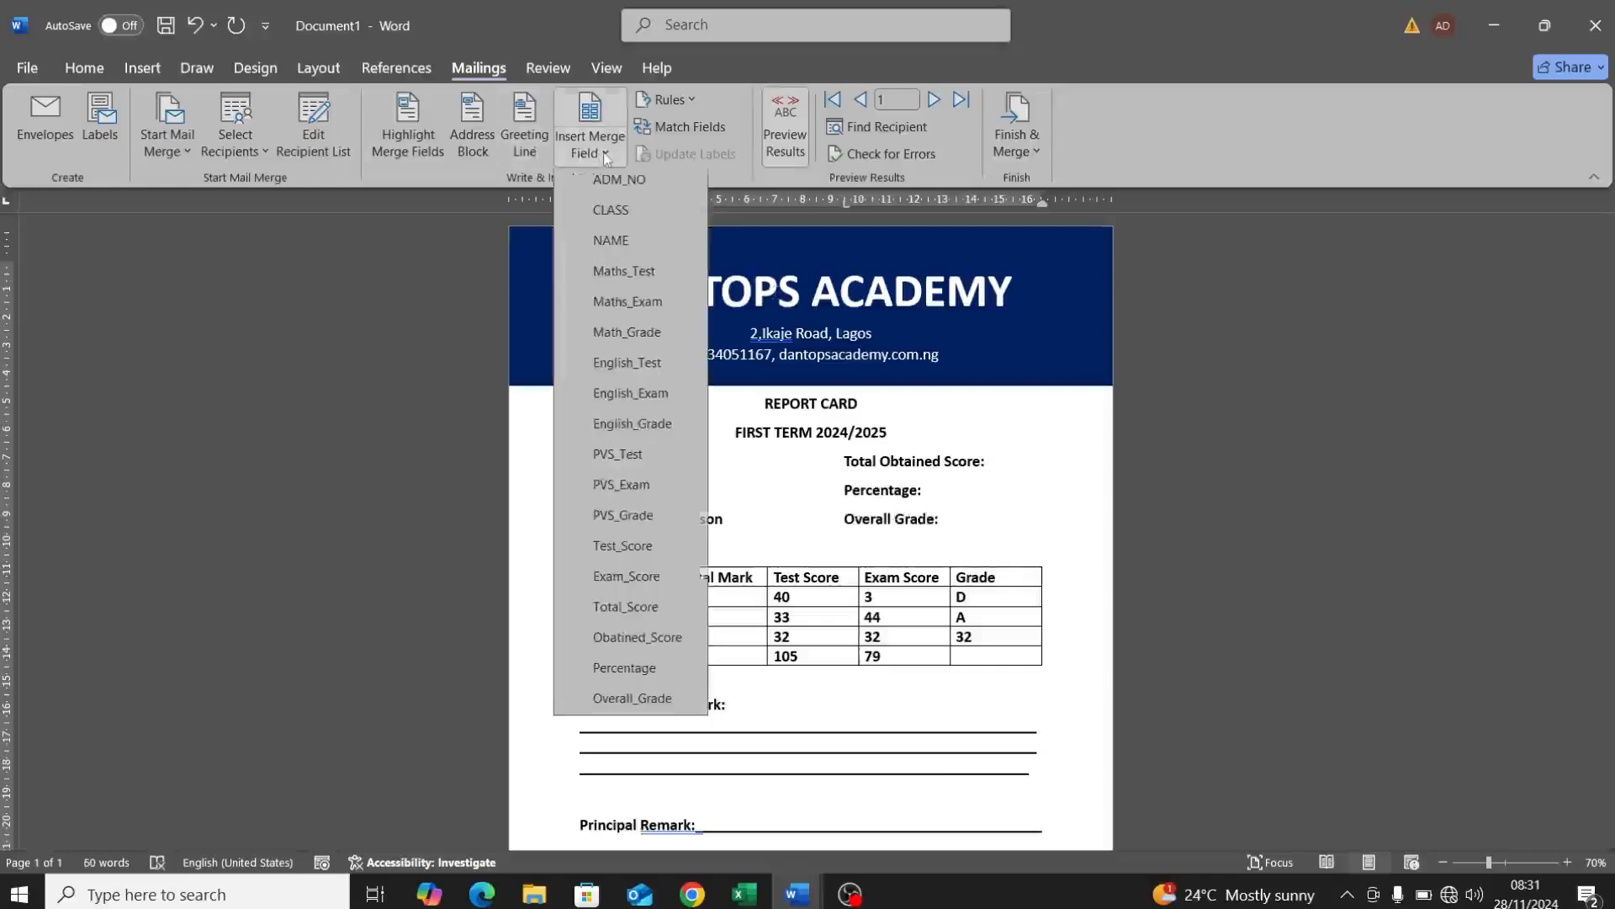
pyautogui.click(648, 641)
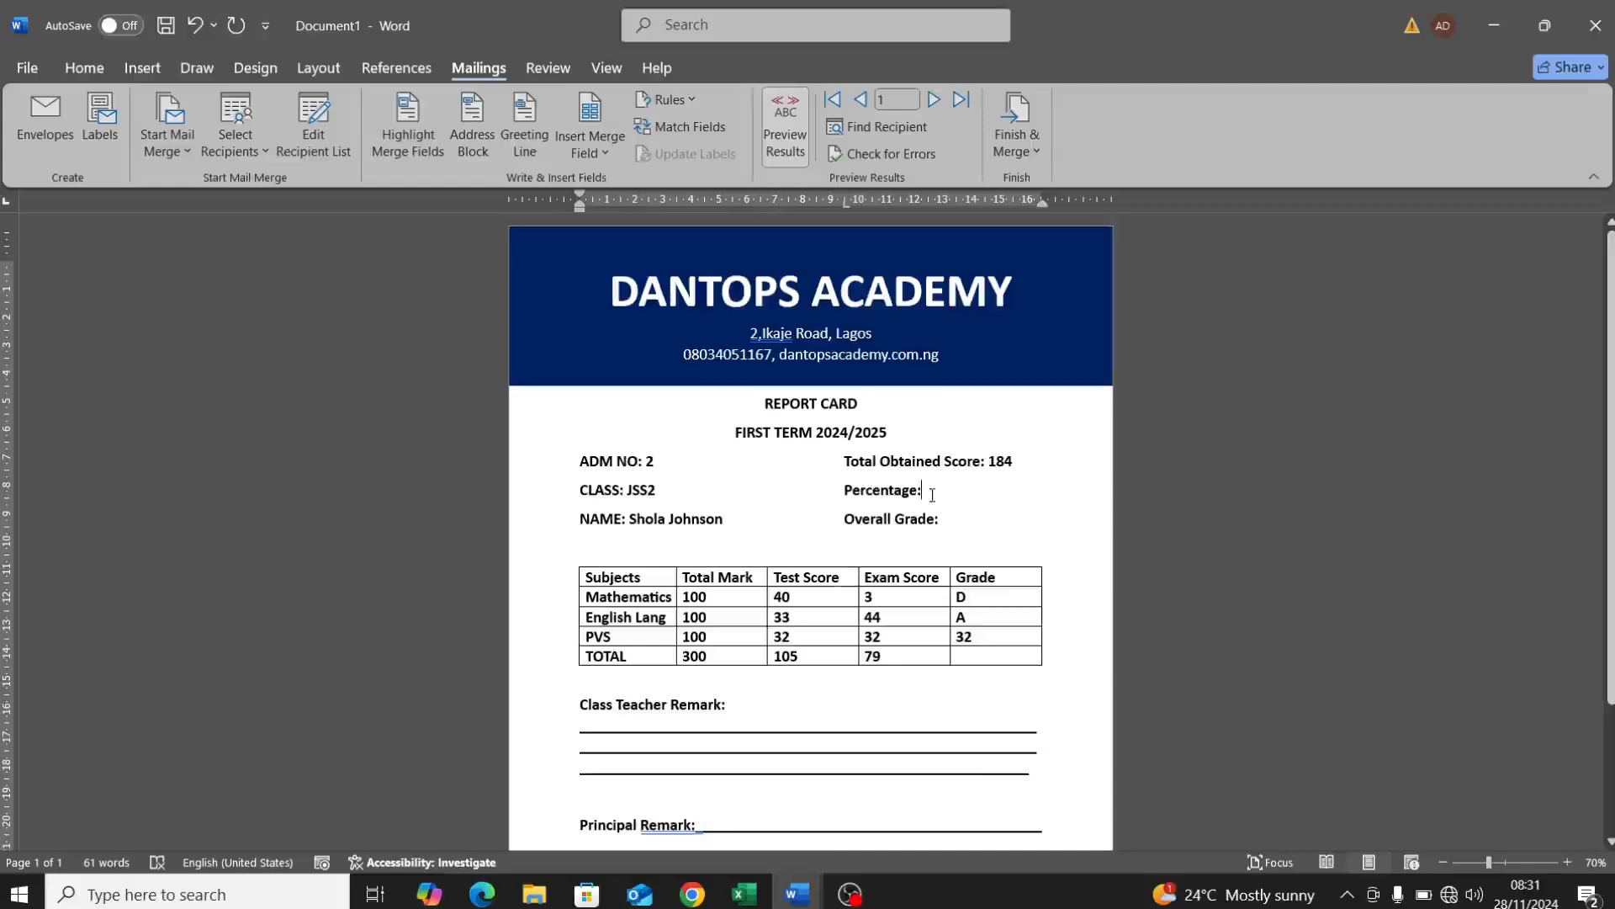
pyautogui.click(617, 160)
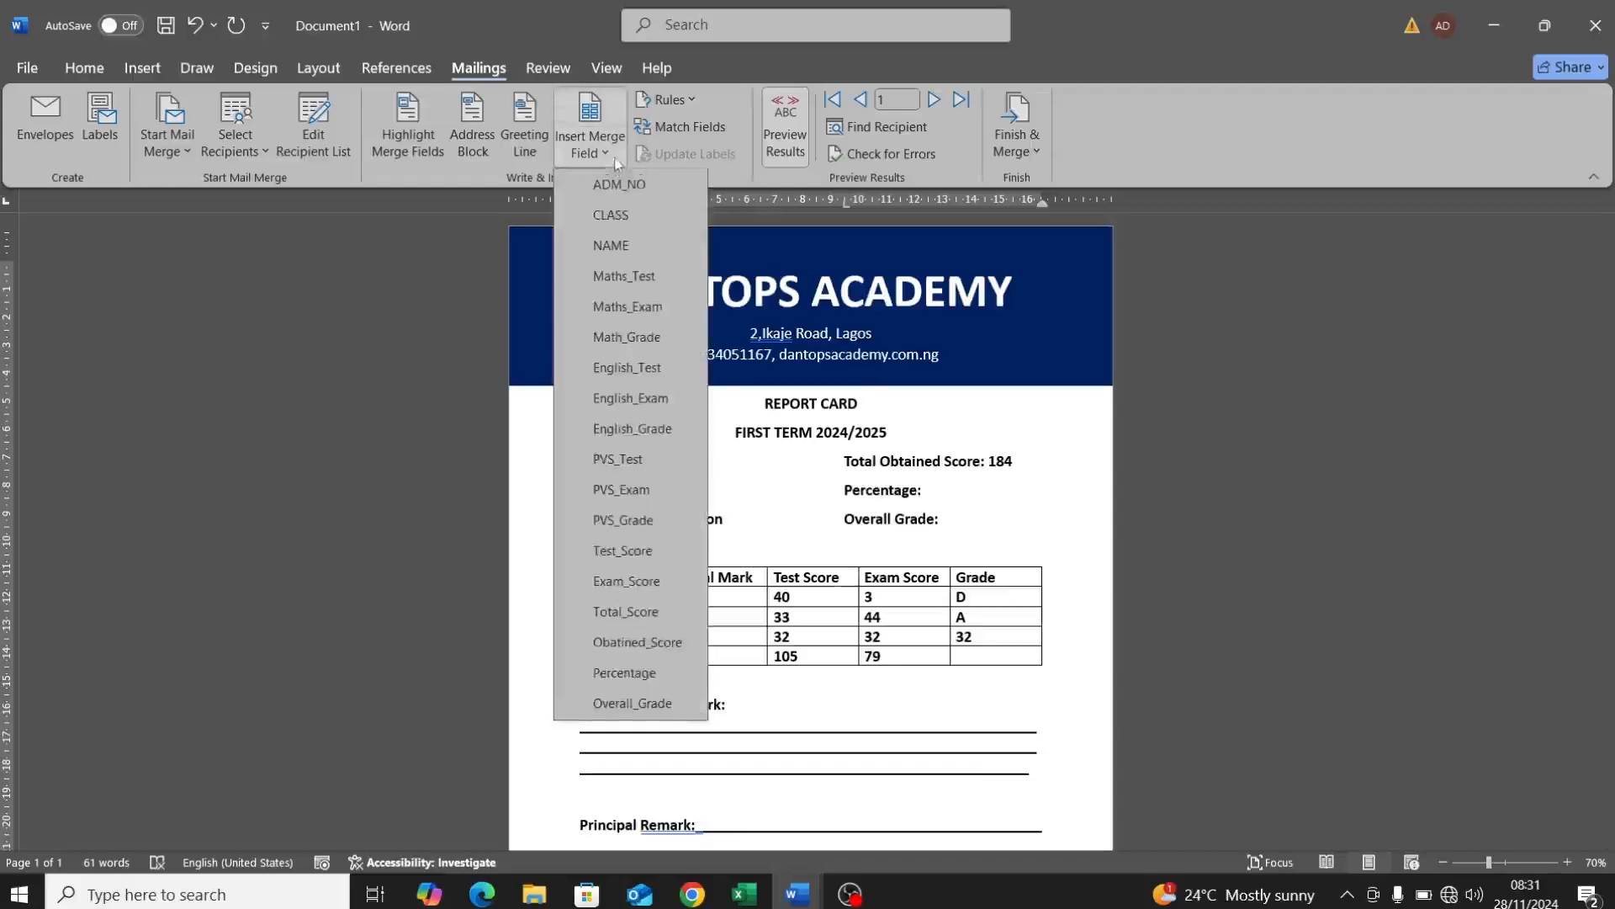
pyautogui.click(624, 672)
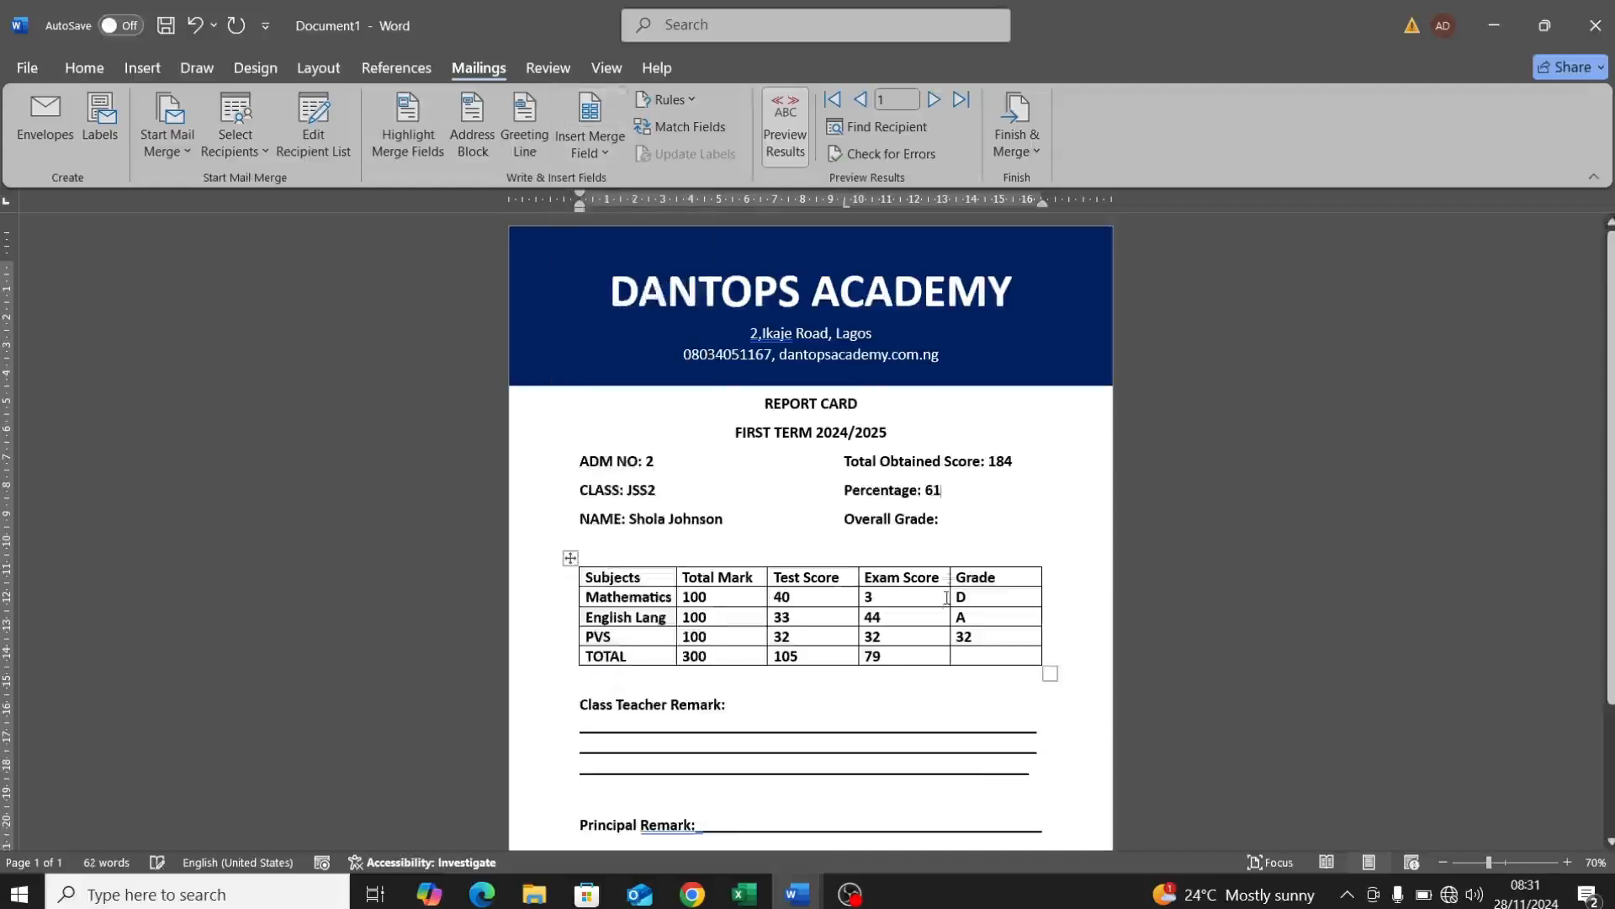
pyautogui.click(951, 522)
pyautogui.click(942, 488)
pyautogui.write('%')
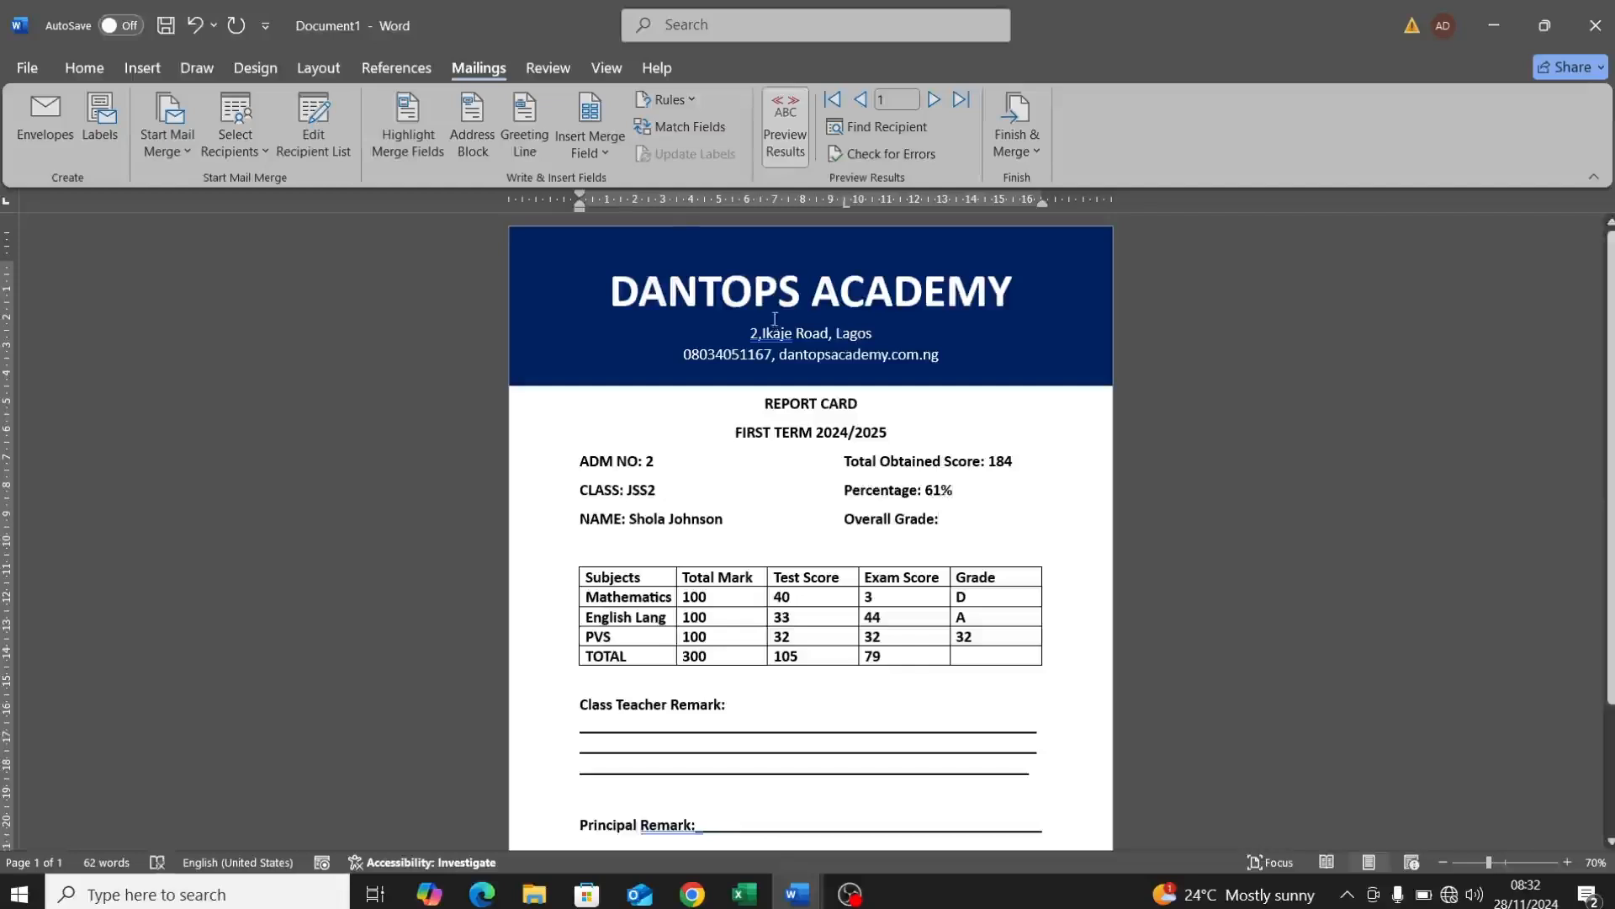
pyautogui.click(599, 153)
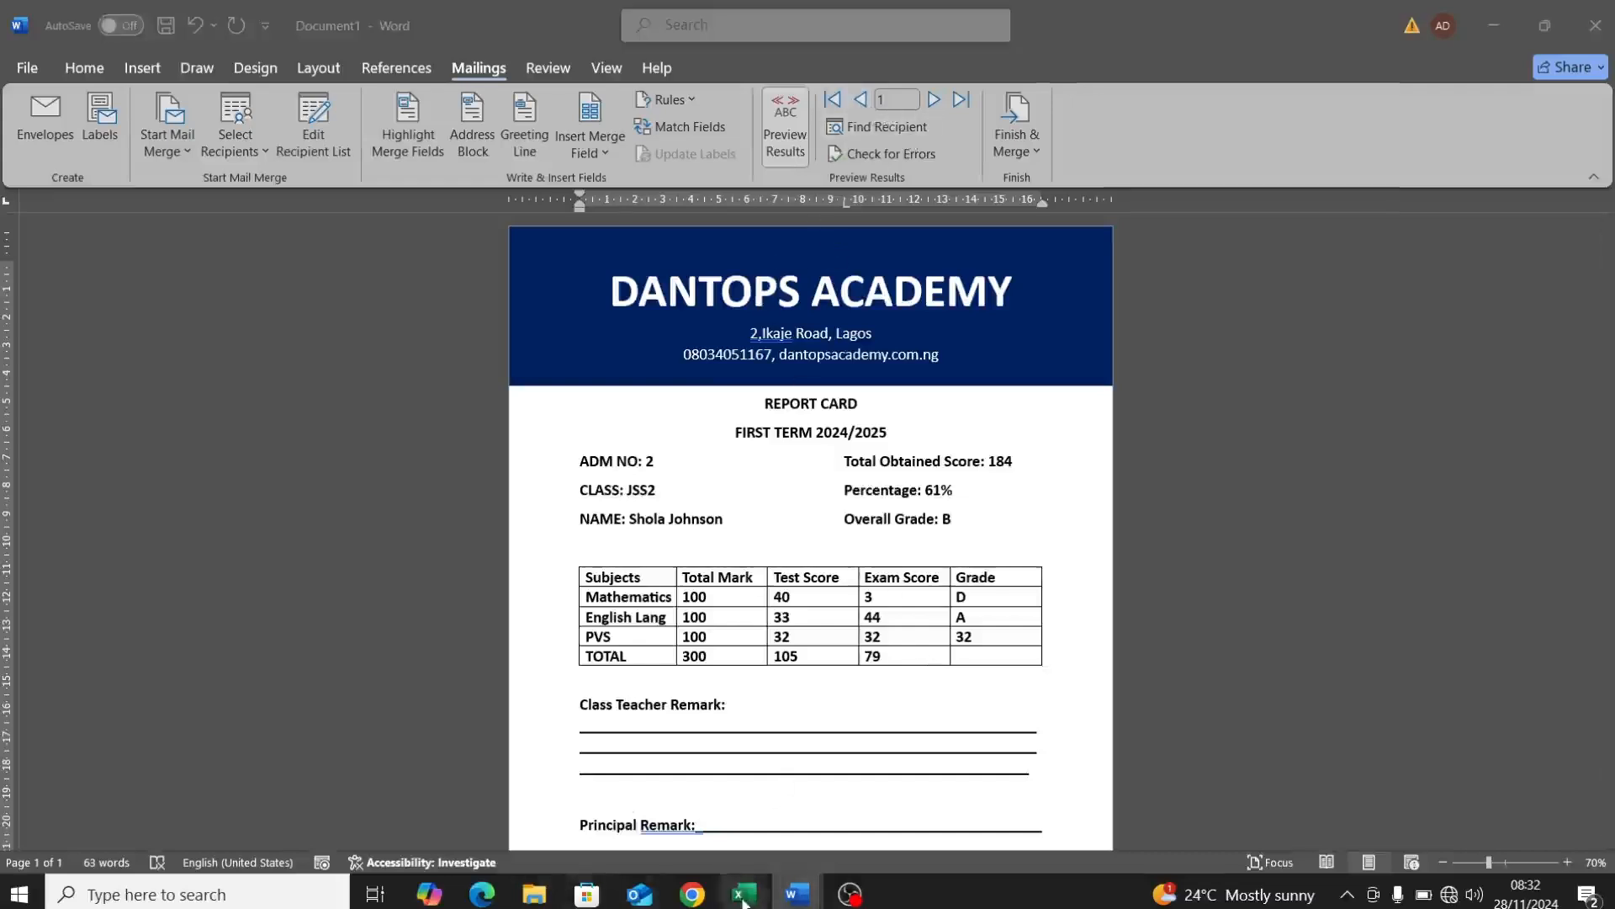
# Step: Check the two student rows on NewResult.xlsm's Report Sheet, then return to Word's Document1
pyautogui.moveTo(744, 890)
pyautogui.click(639, 808)
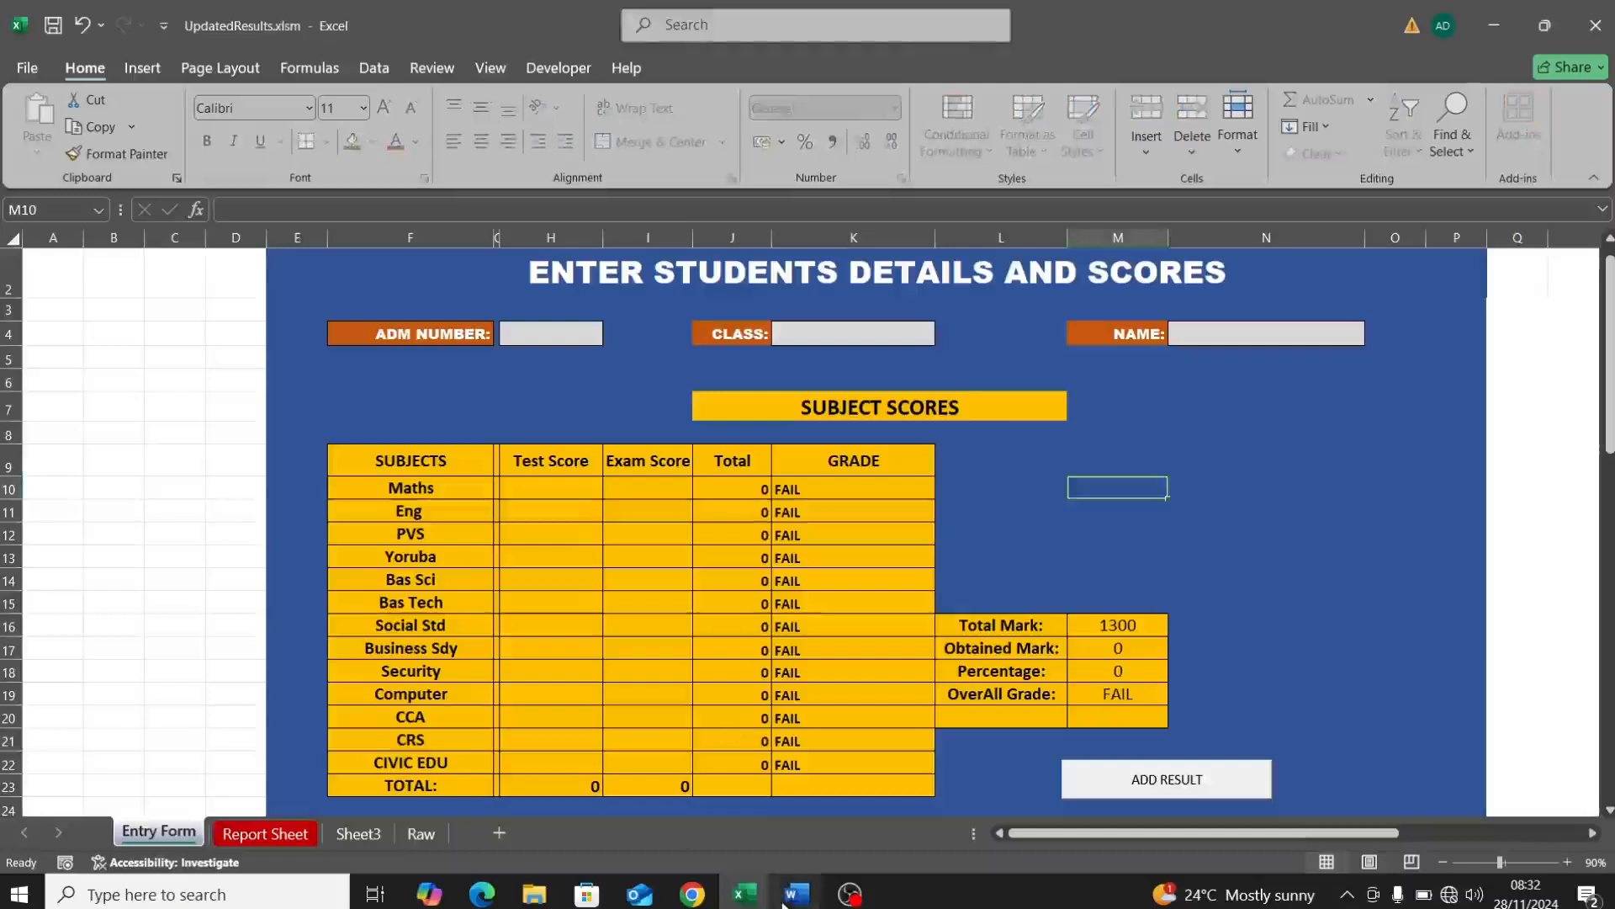
pyautogui.click(743, 892)
pyautogui.click(848, 827)
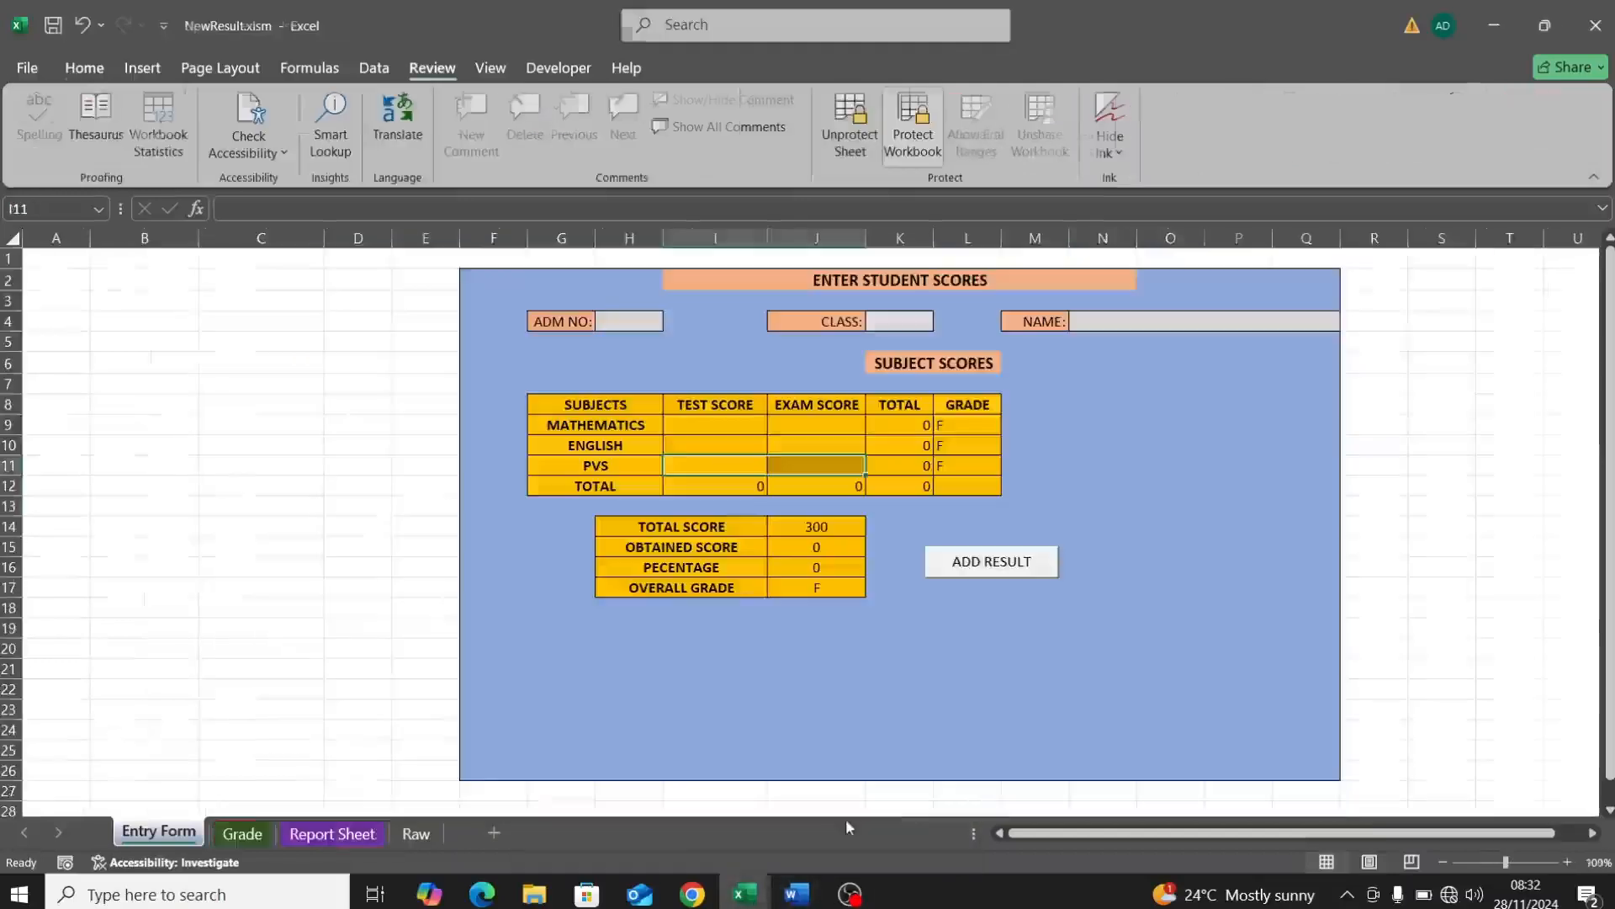
pyautogui.click(300, 839)
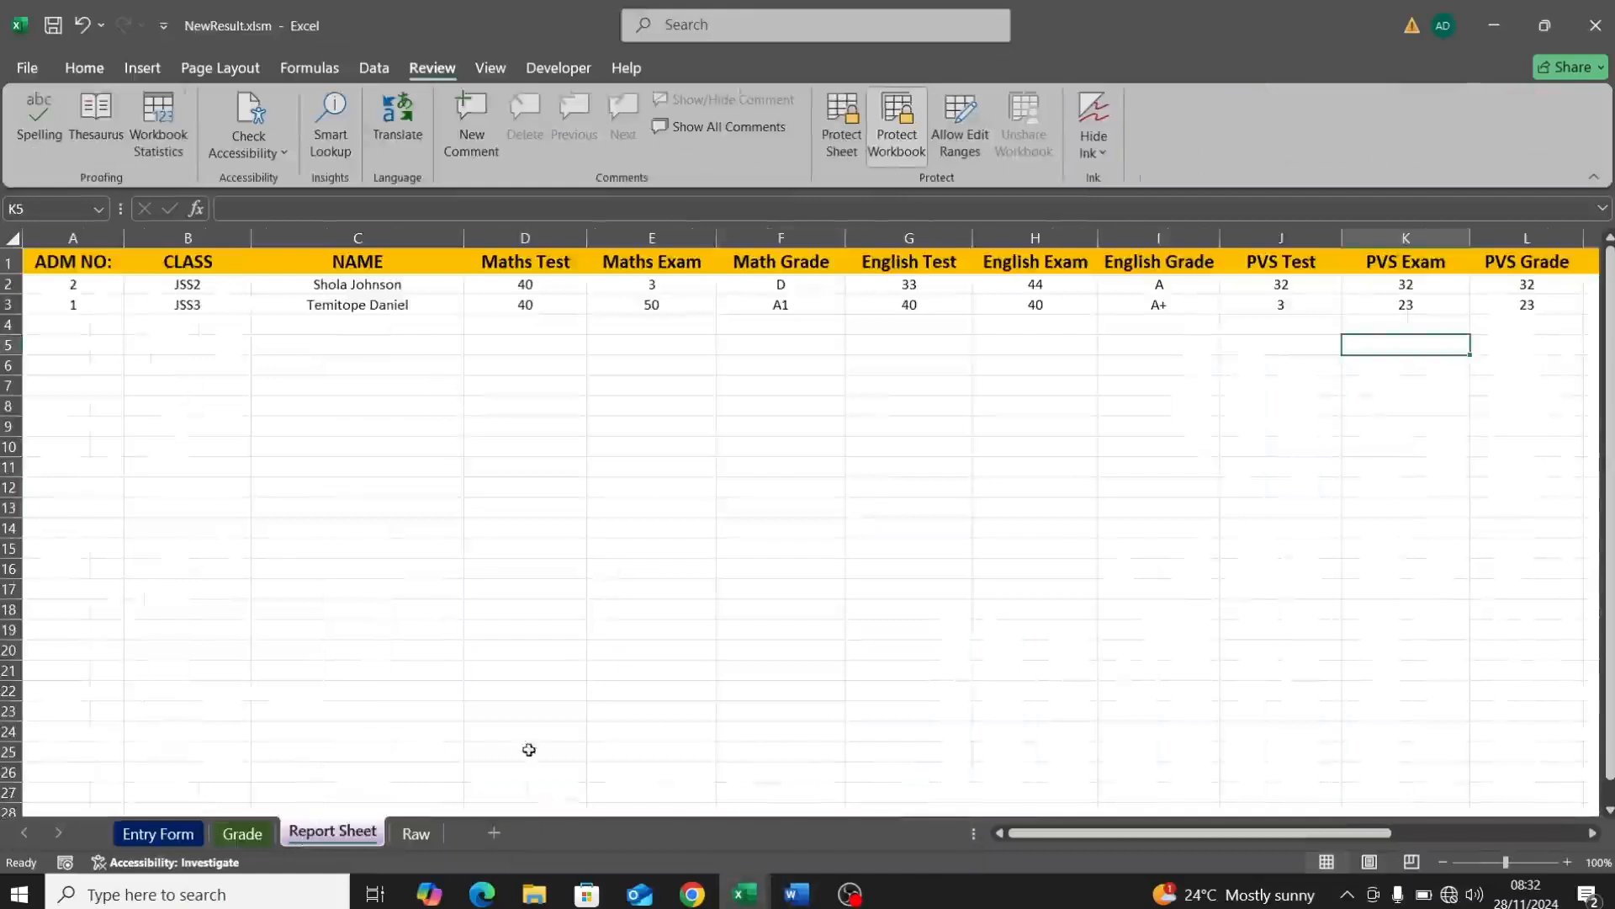
pyautogui.click(801, 894)
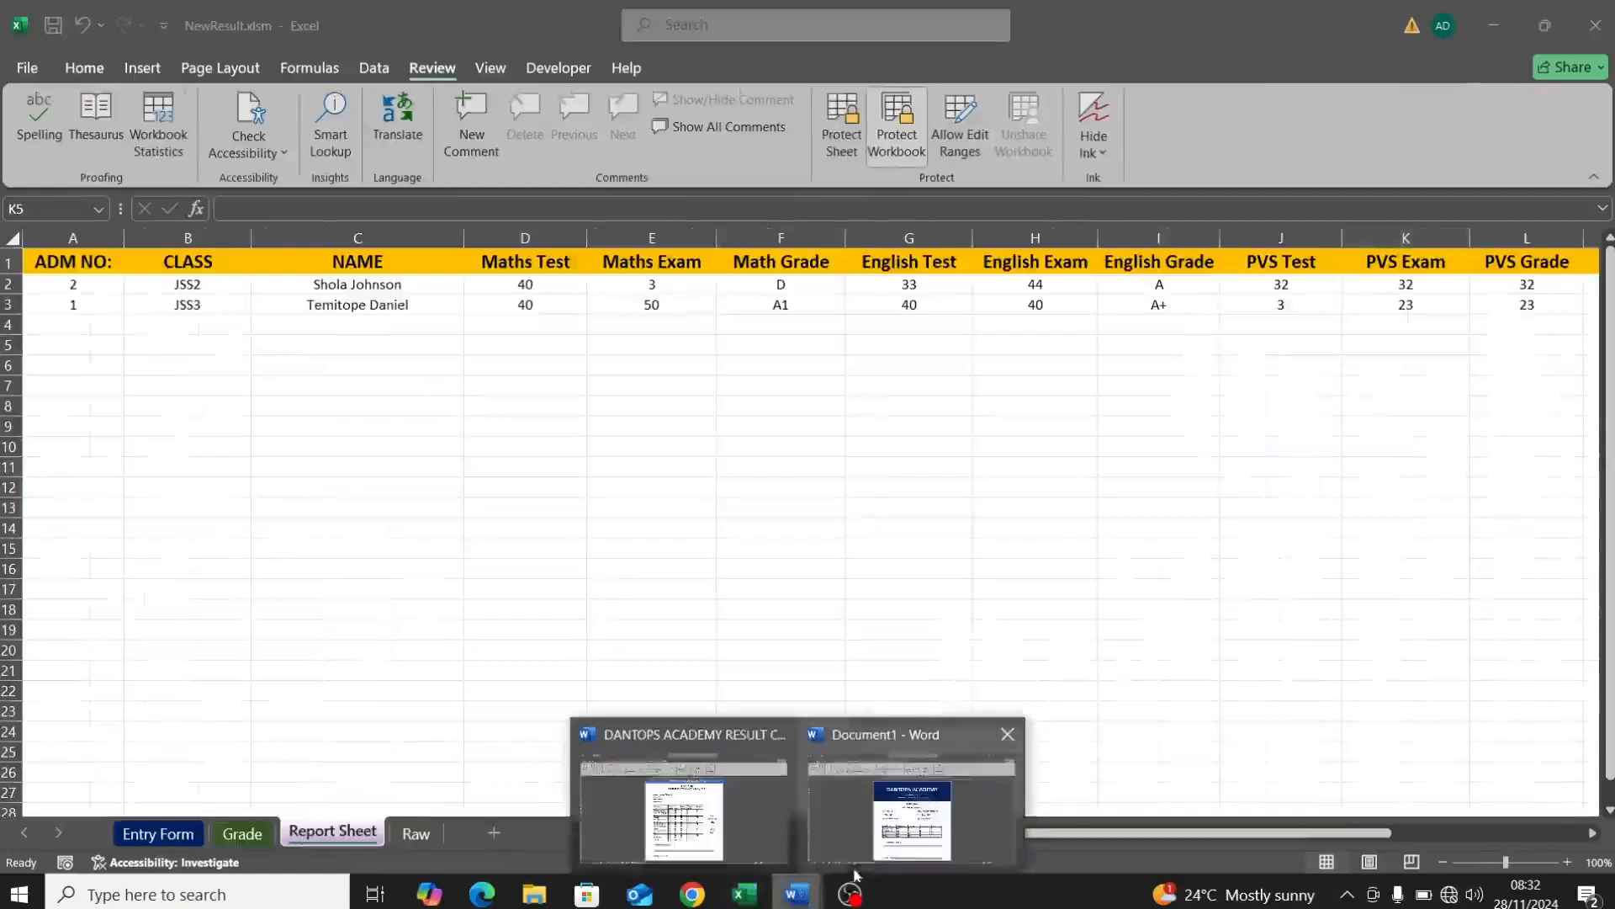
pyautogui.click(875, 833)
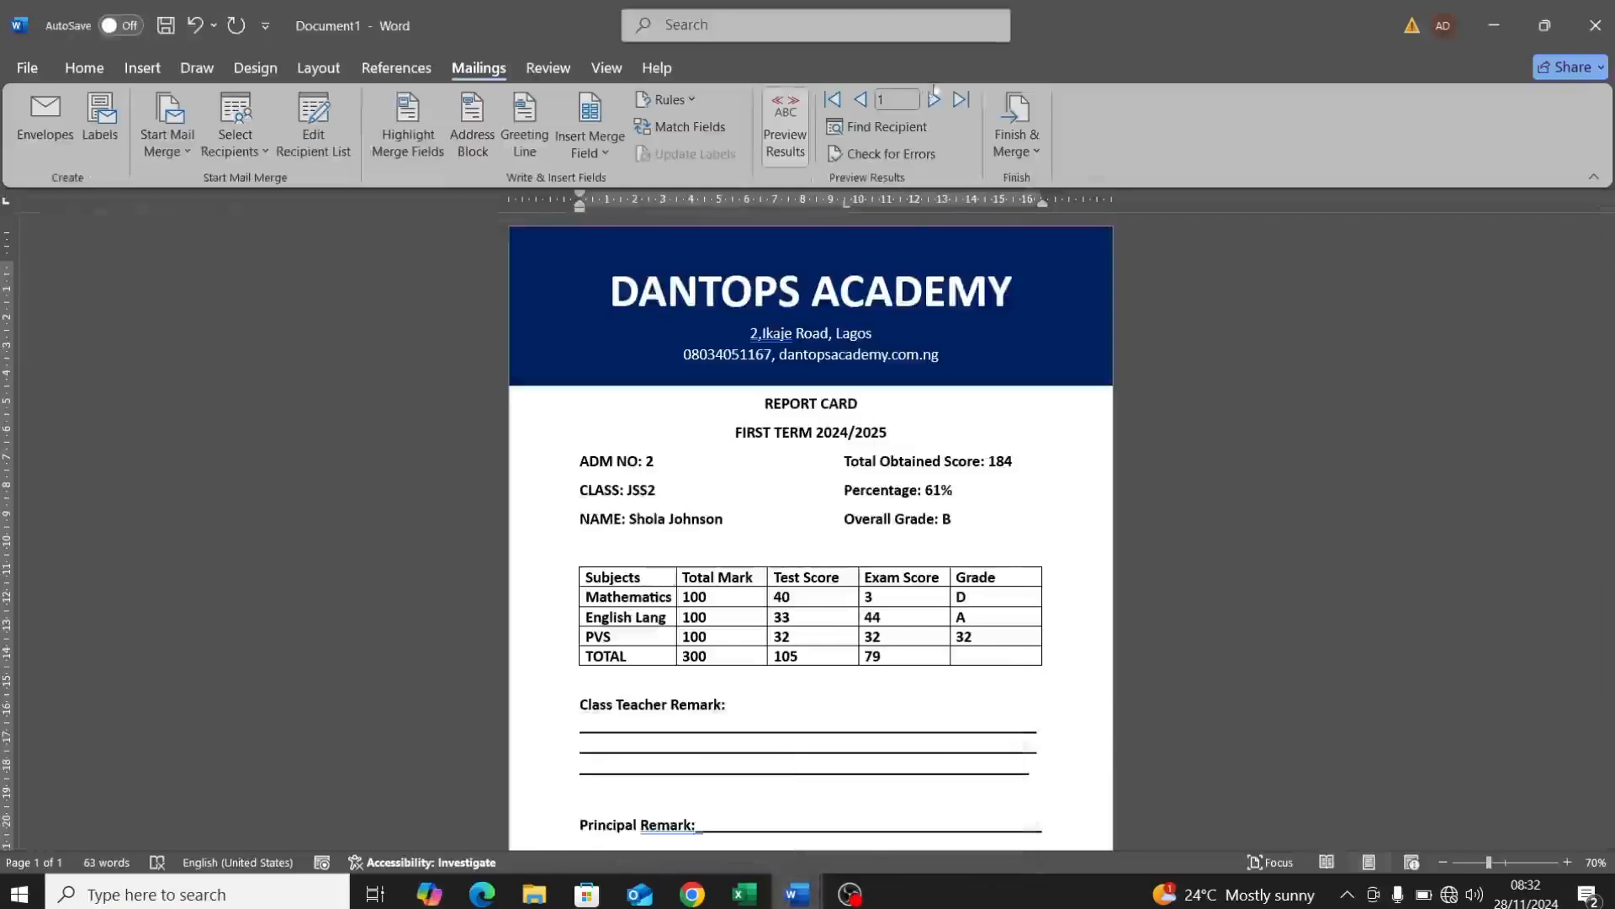
pyautogui.click(931, 98)
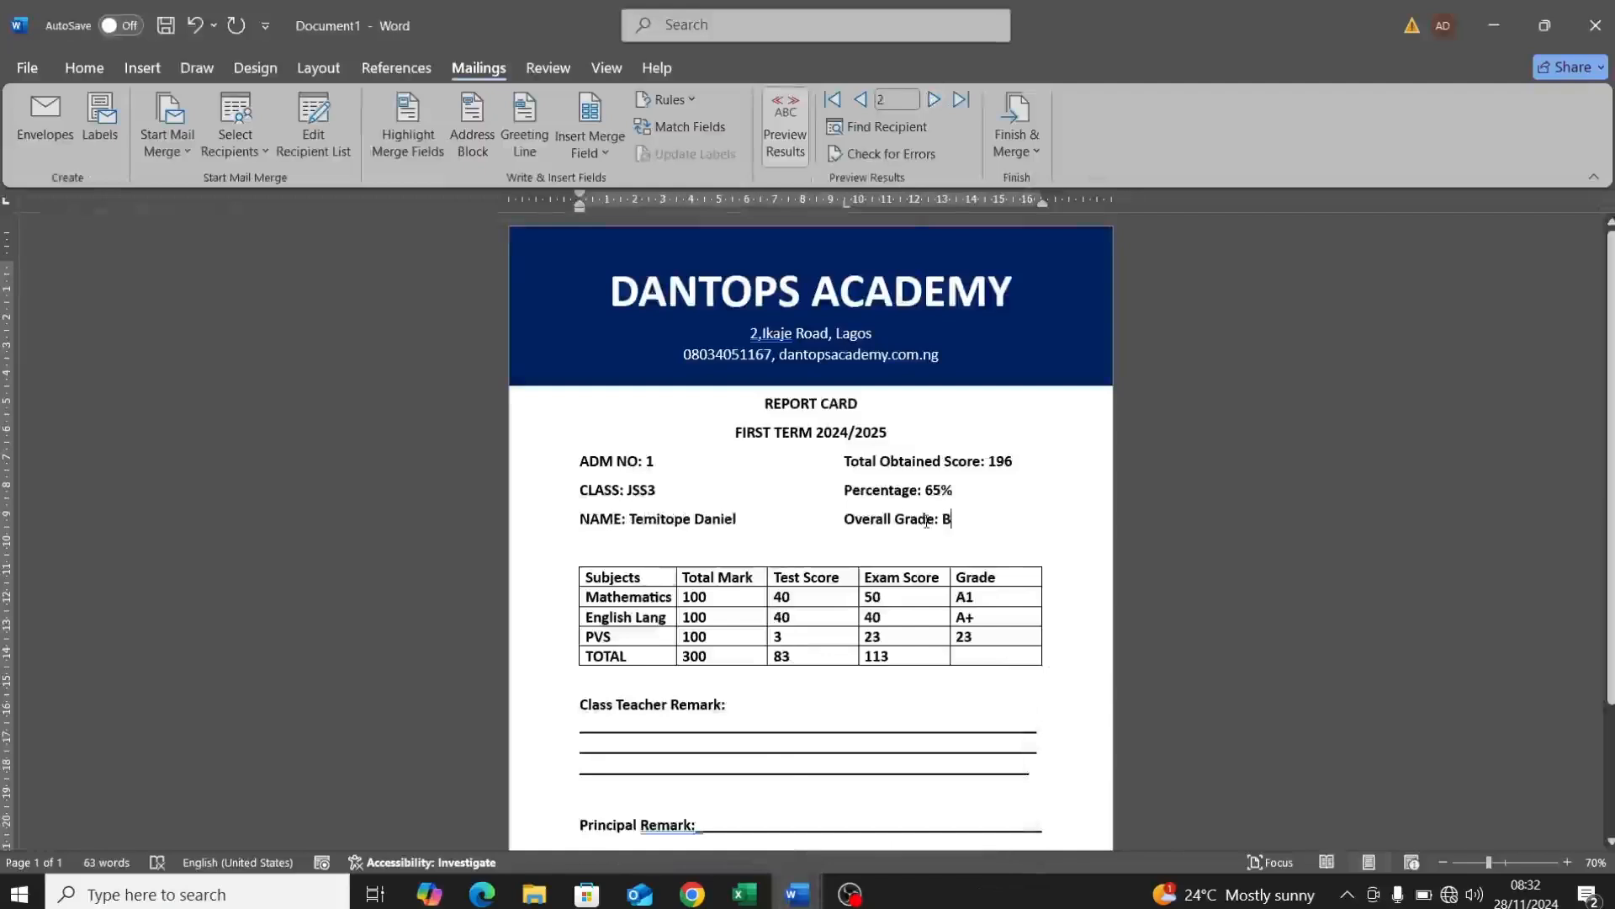
pyautogui.click(859, 102)
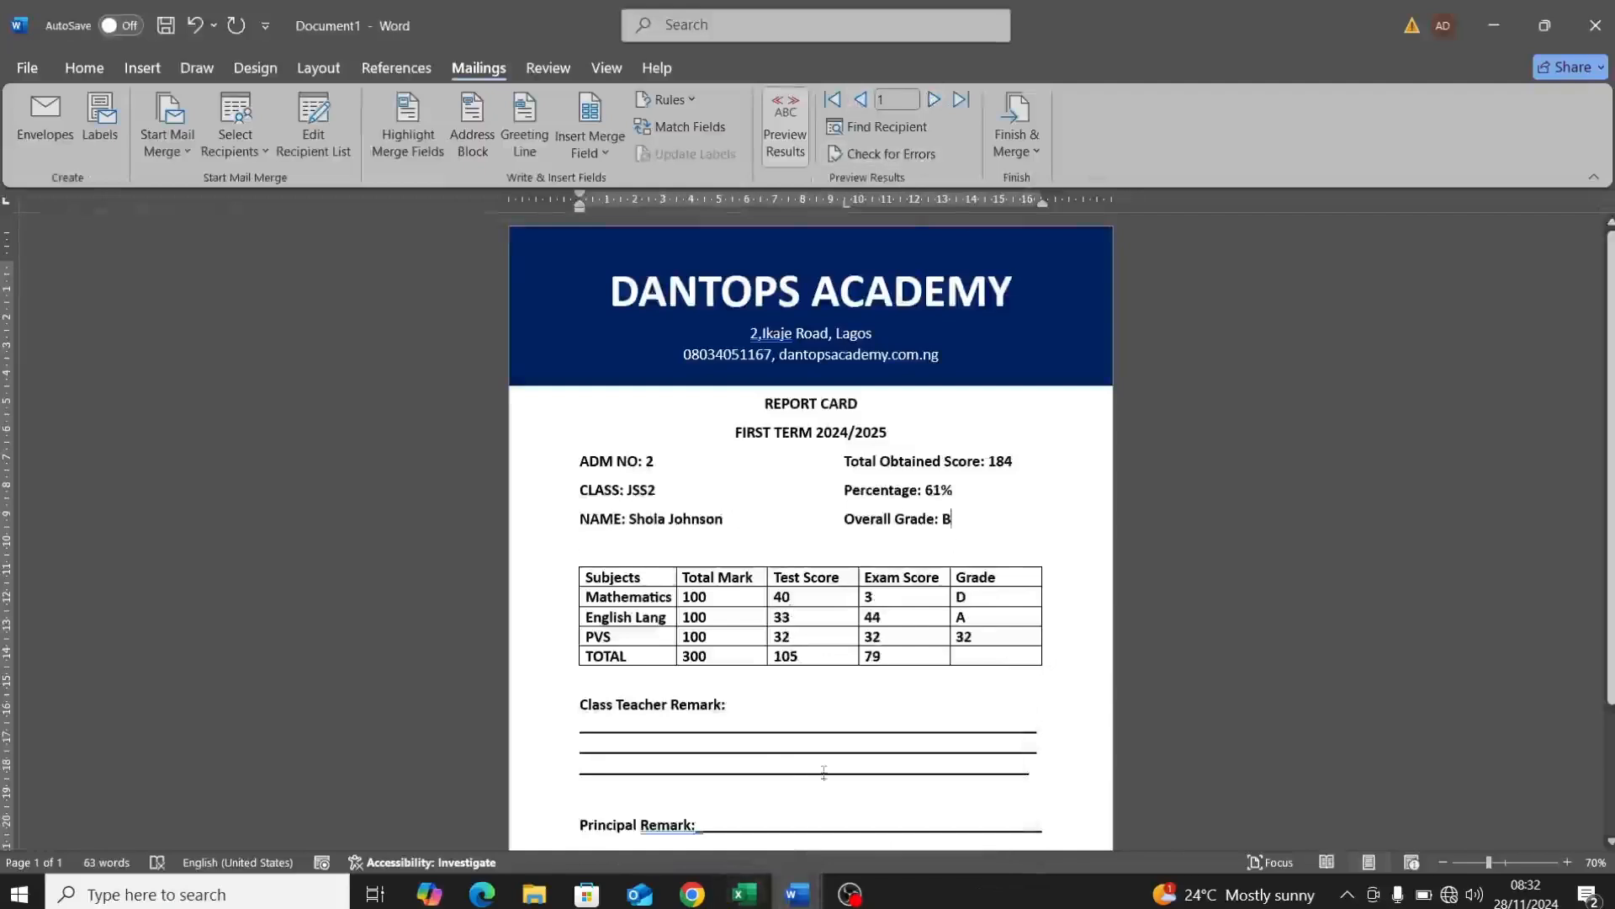
pyautogui.moveTo(759, 897)
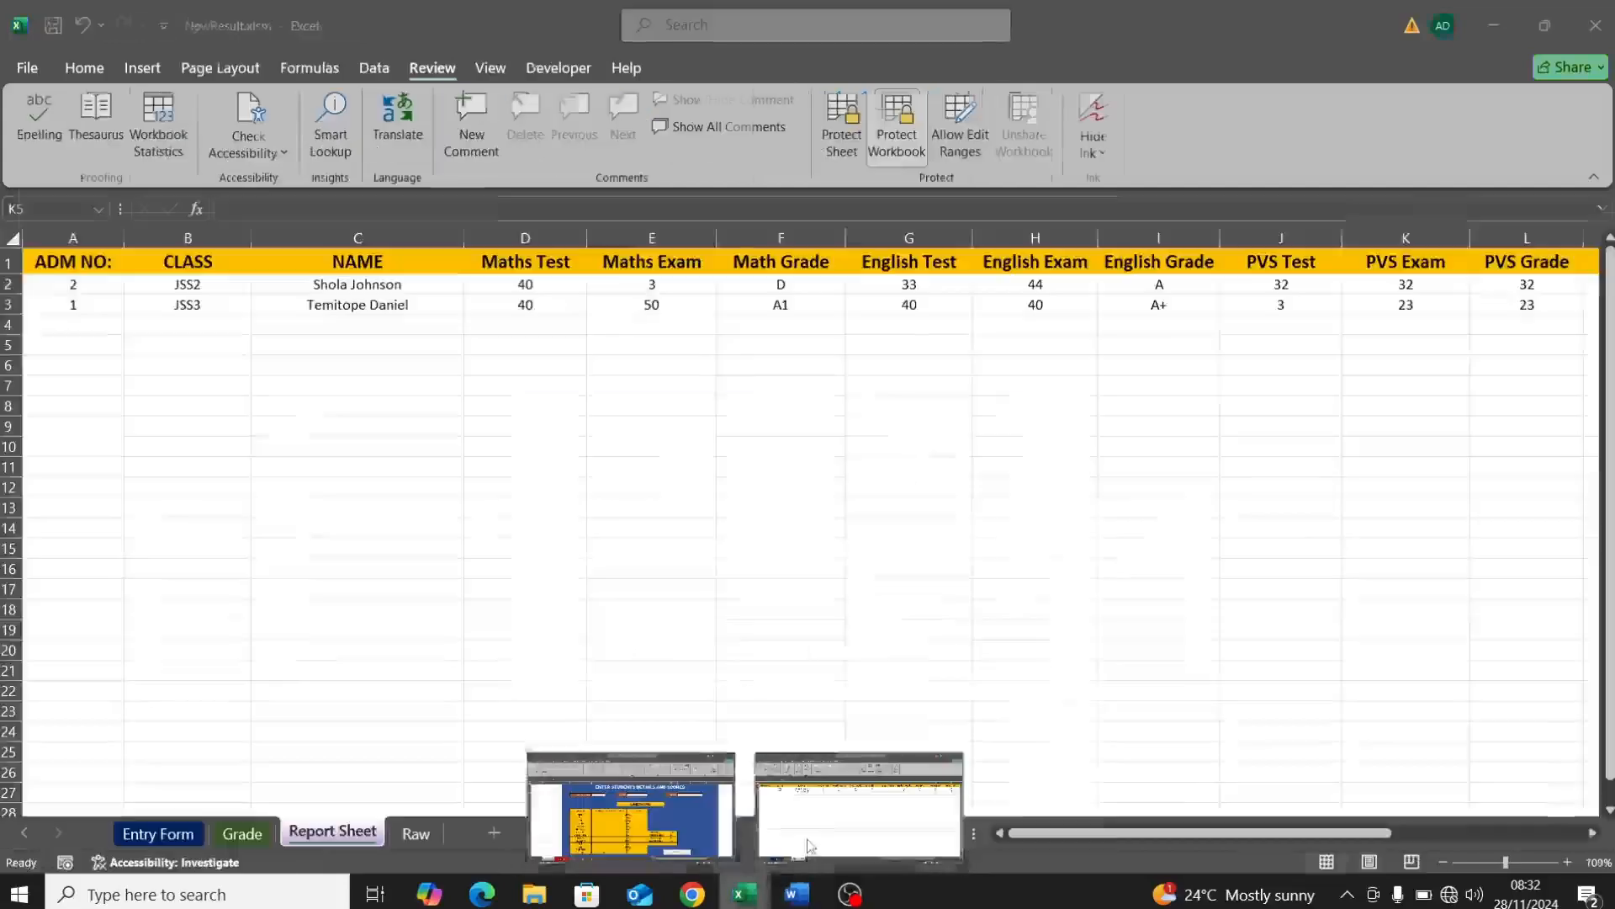
# Step: On NewResult's Entry Form, enter ADM NO 3, class JSS1 and the student's name
pyautogui.click(810, 846)
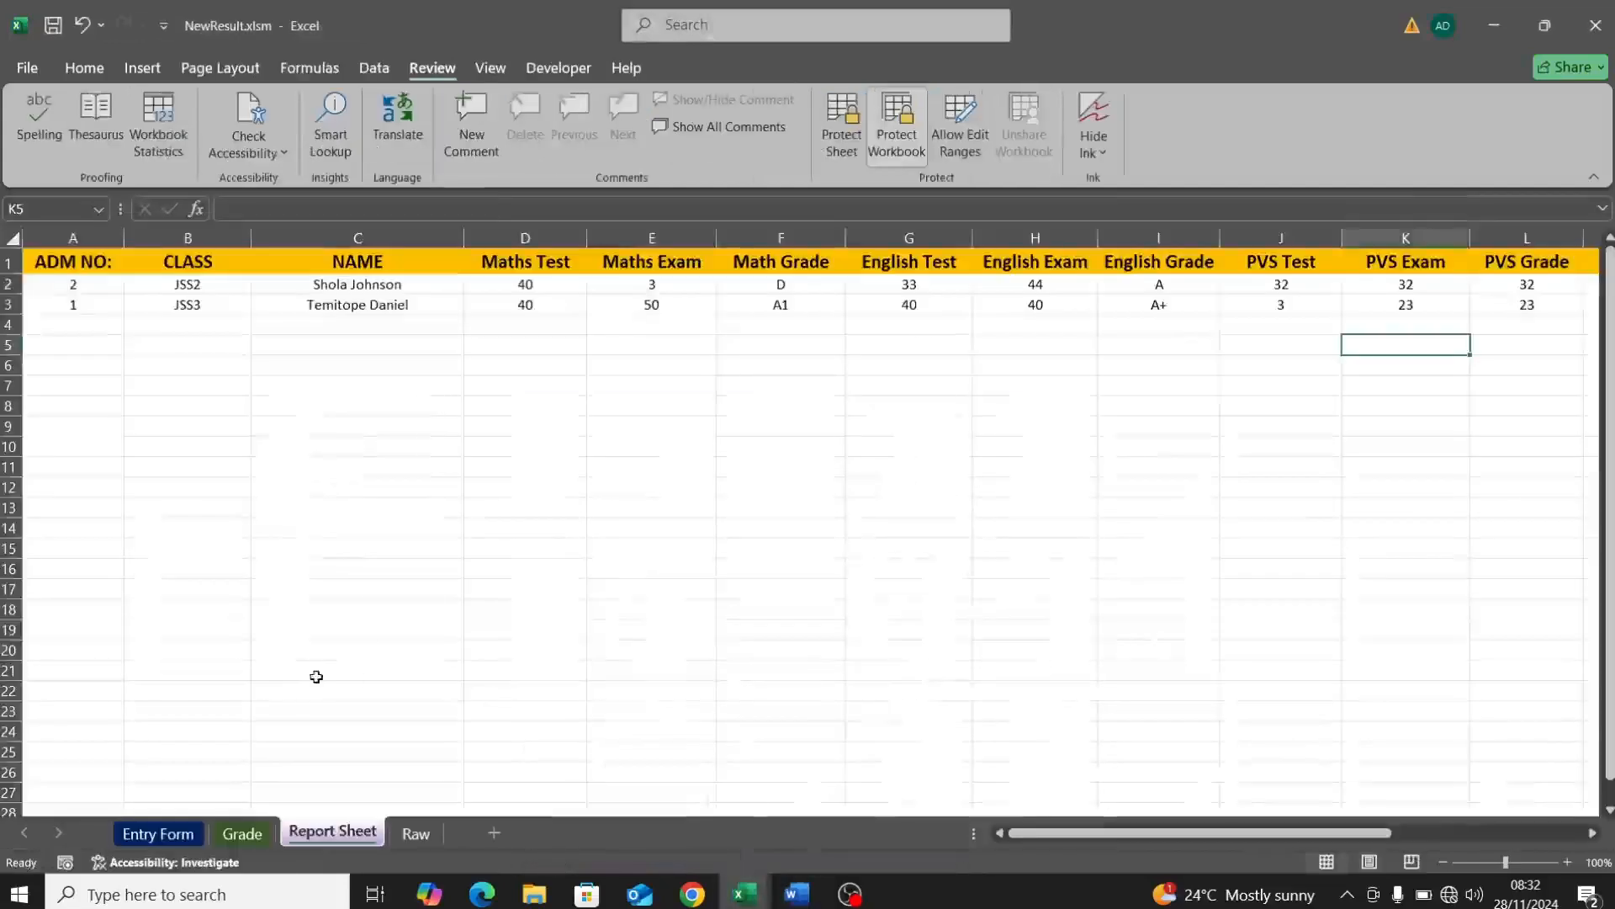
pyautogui.click(172, 837)
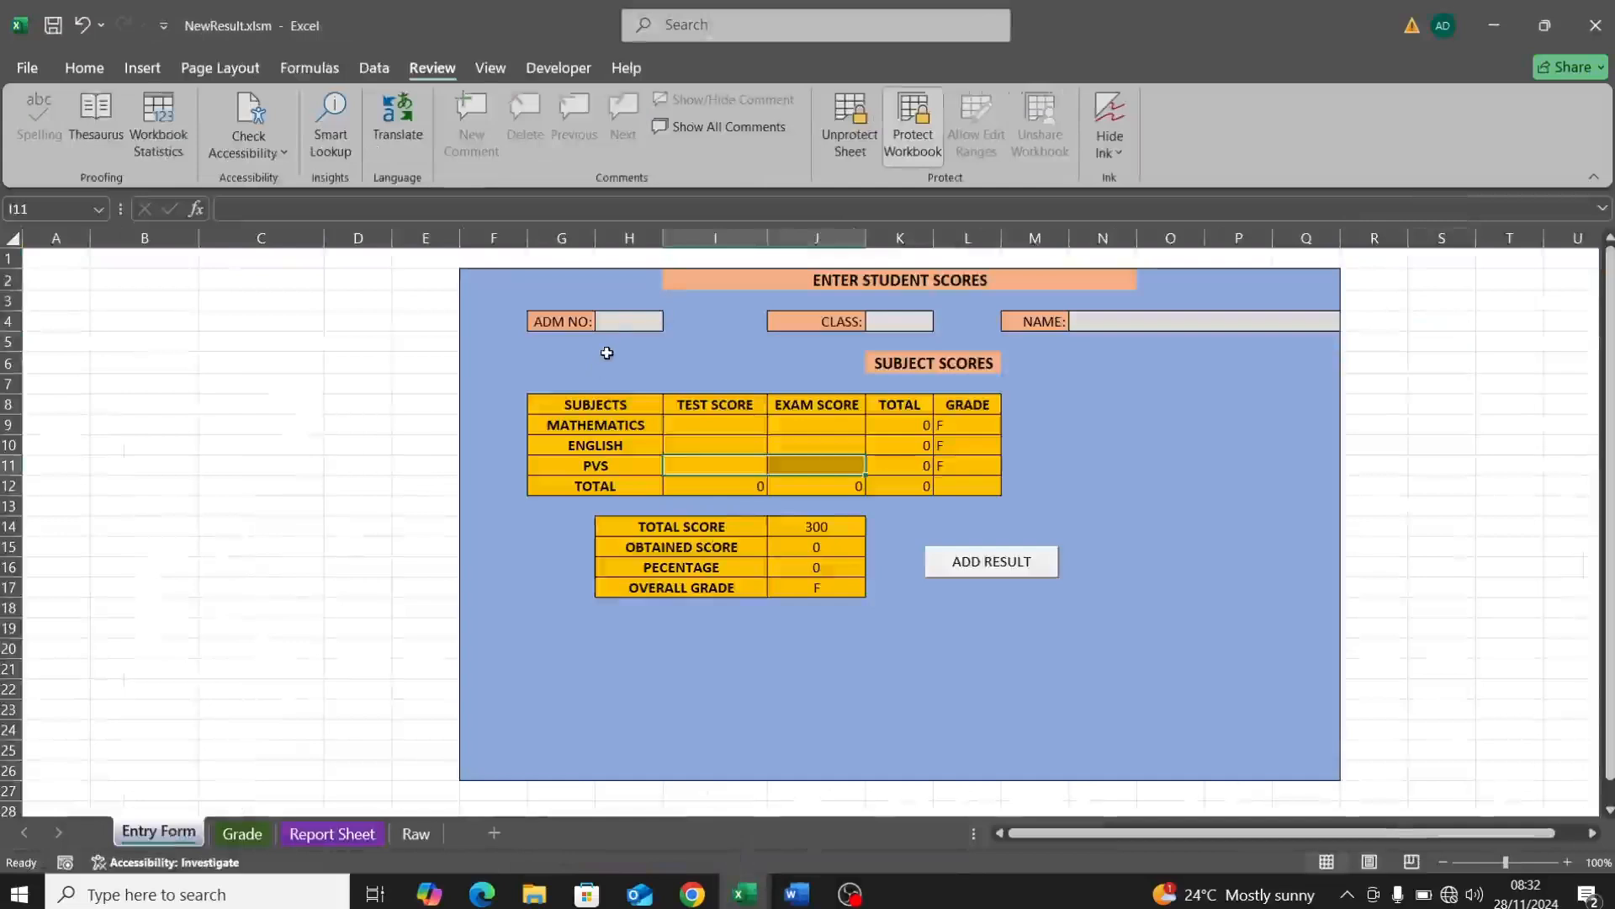
pyautogui.click(615, 327)
pyautogui.write('3')
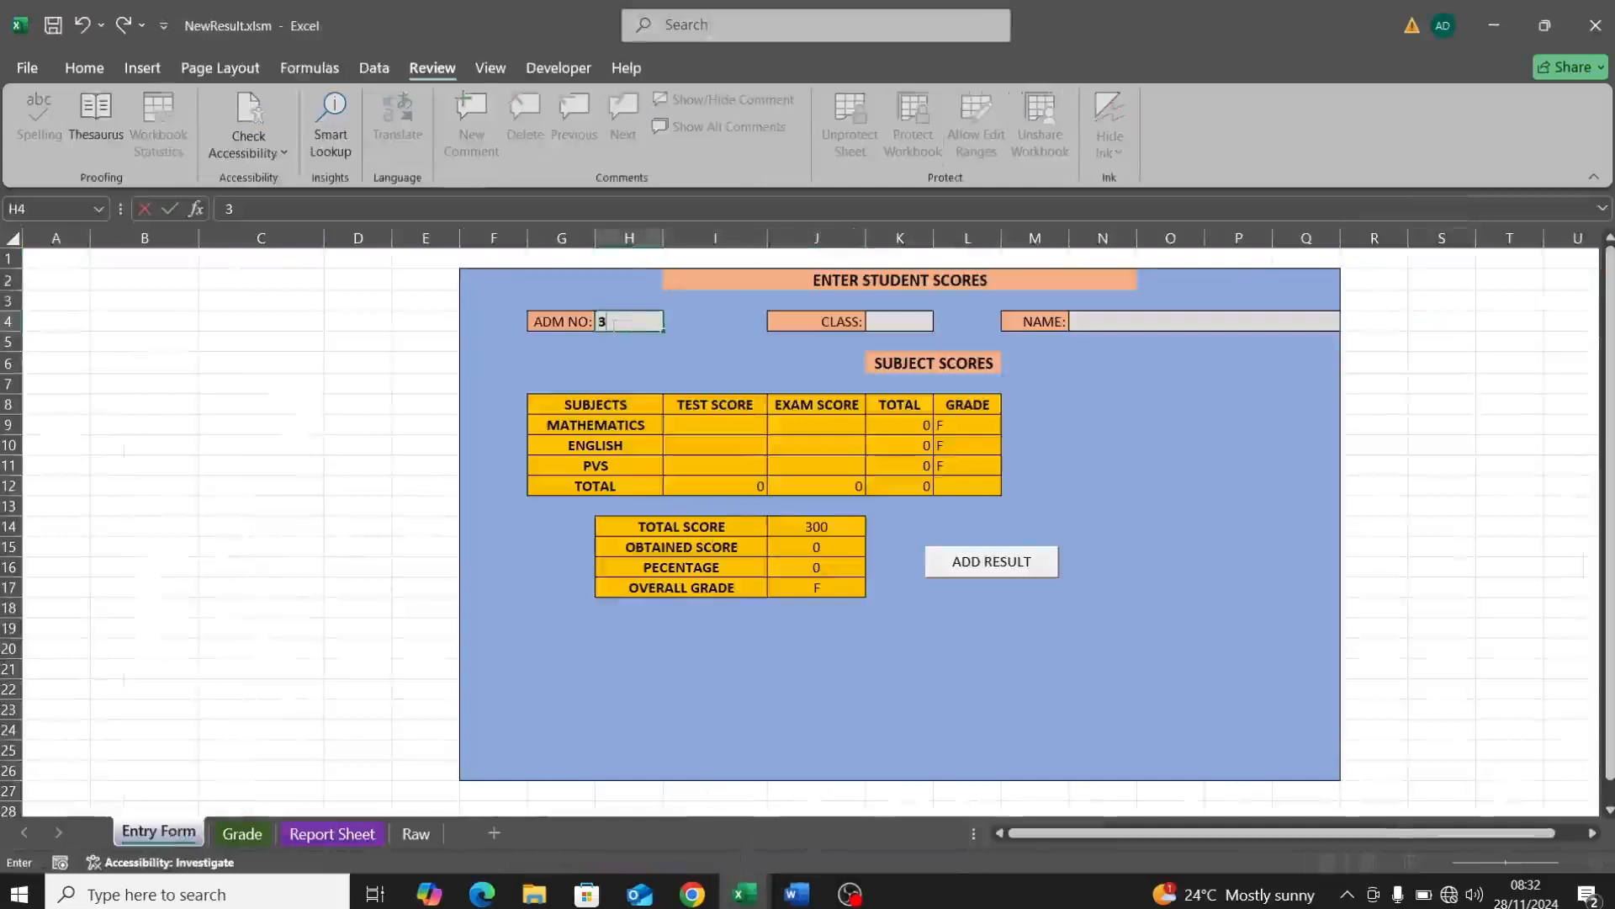
pyautogui.click(888, 330)
pyautogui.click(943, 322)
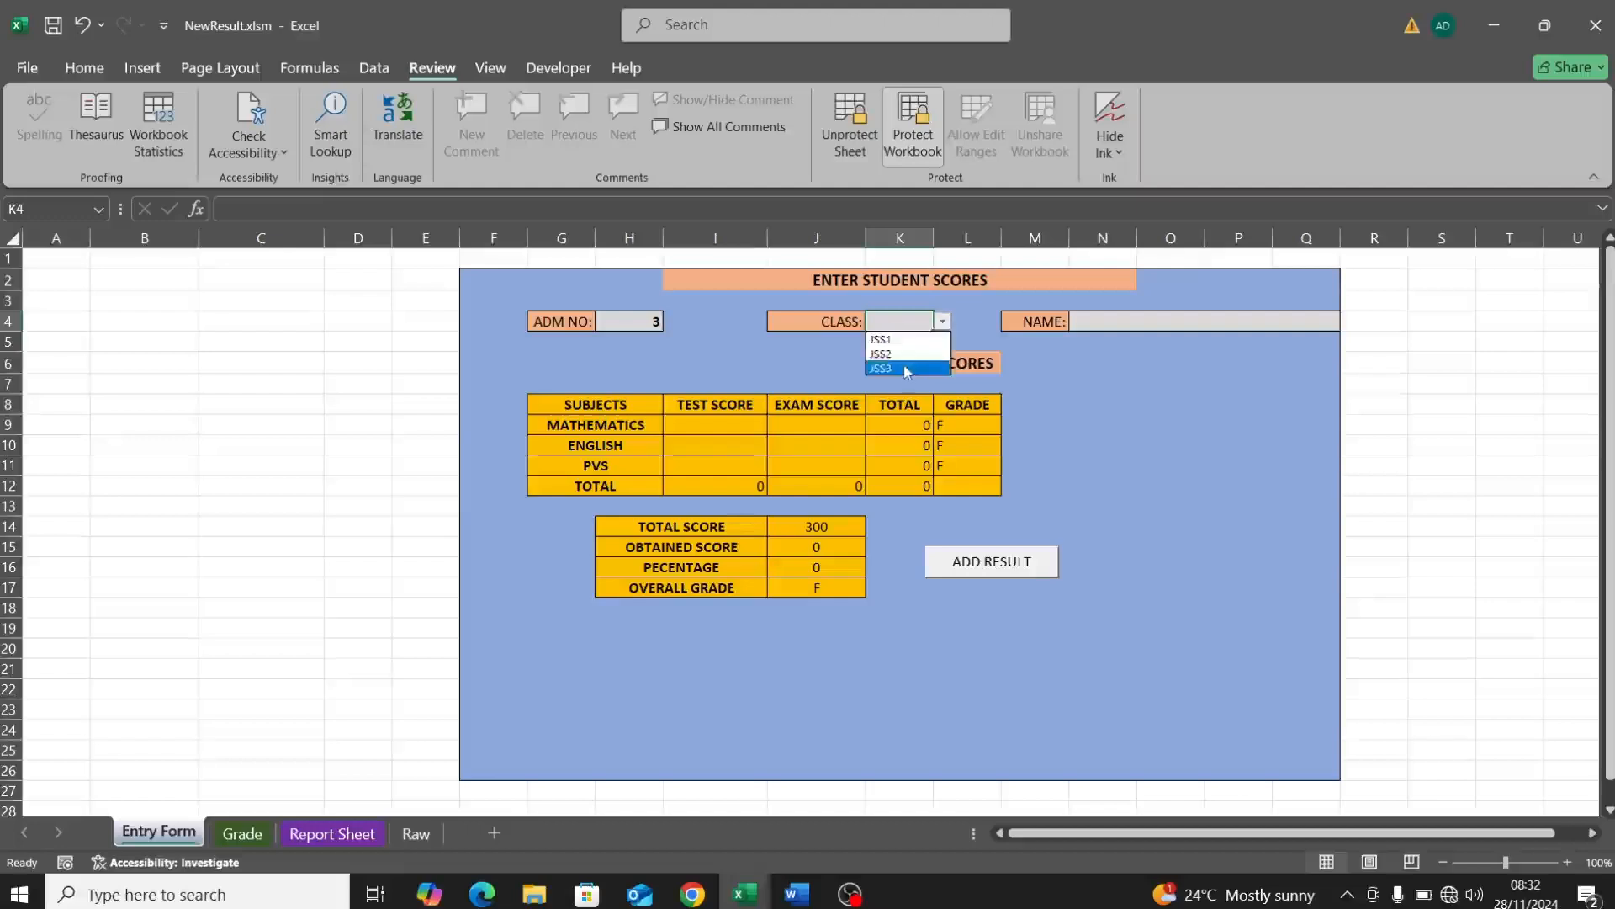
pyautogui.click(893, 340)
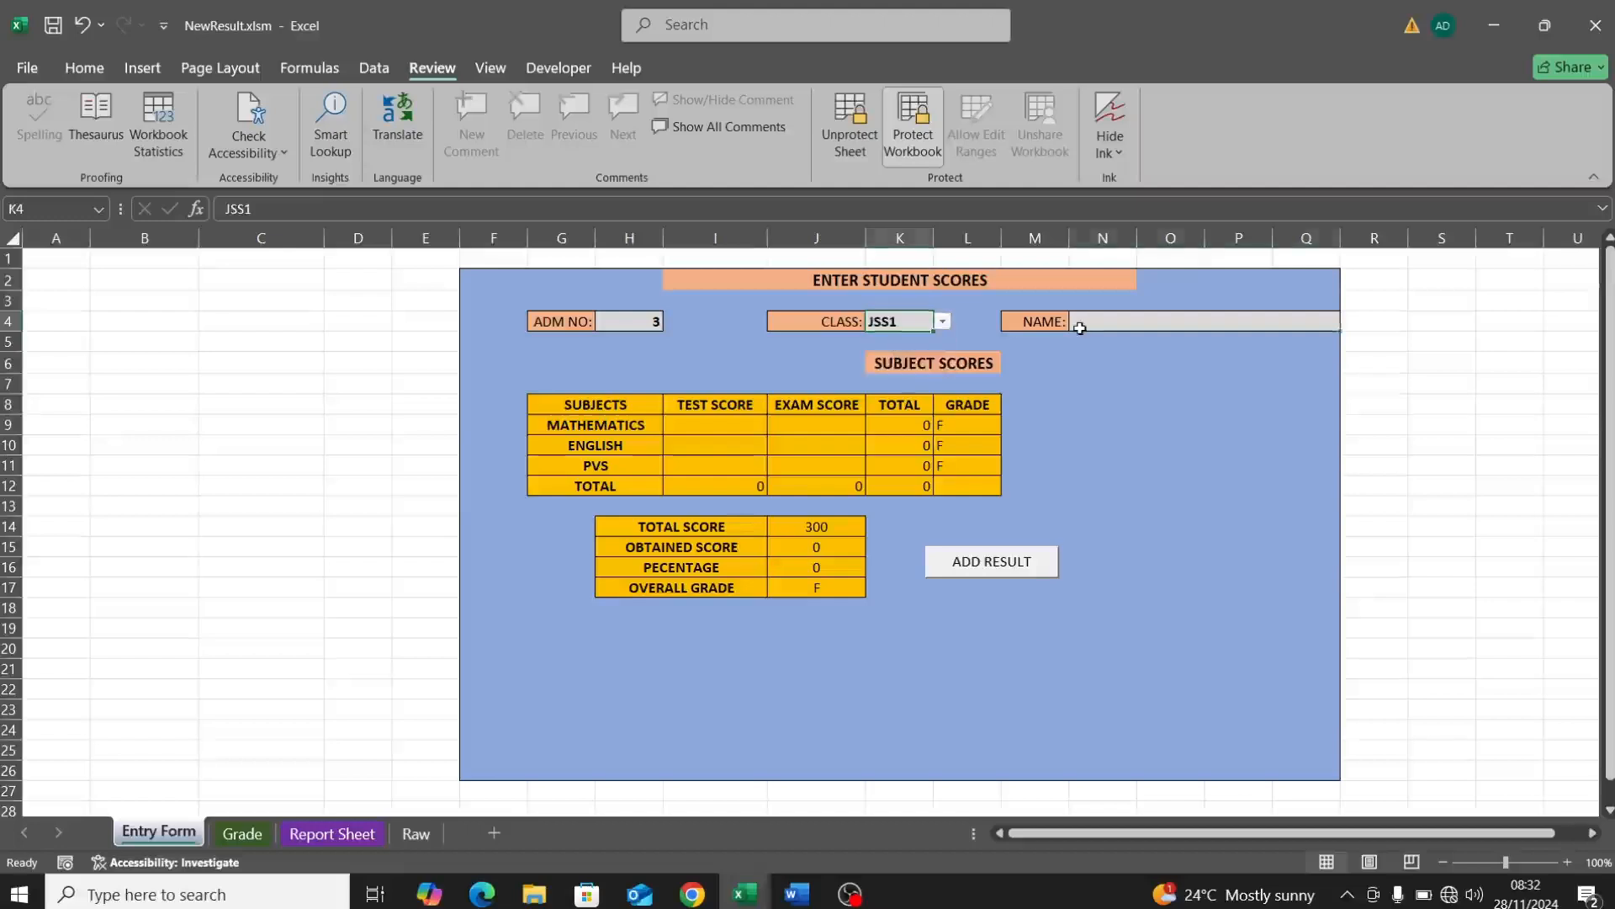
pyautogui.click(1080, 327)
pyautogui.doubleClick(1106, 323)
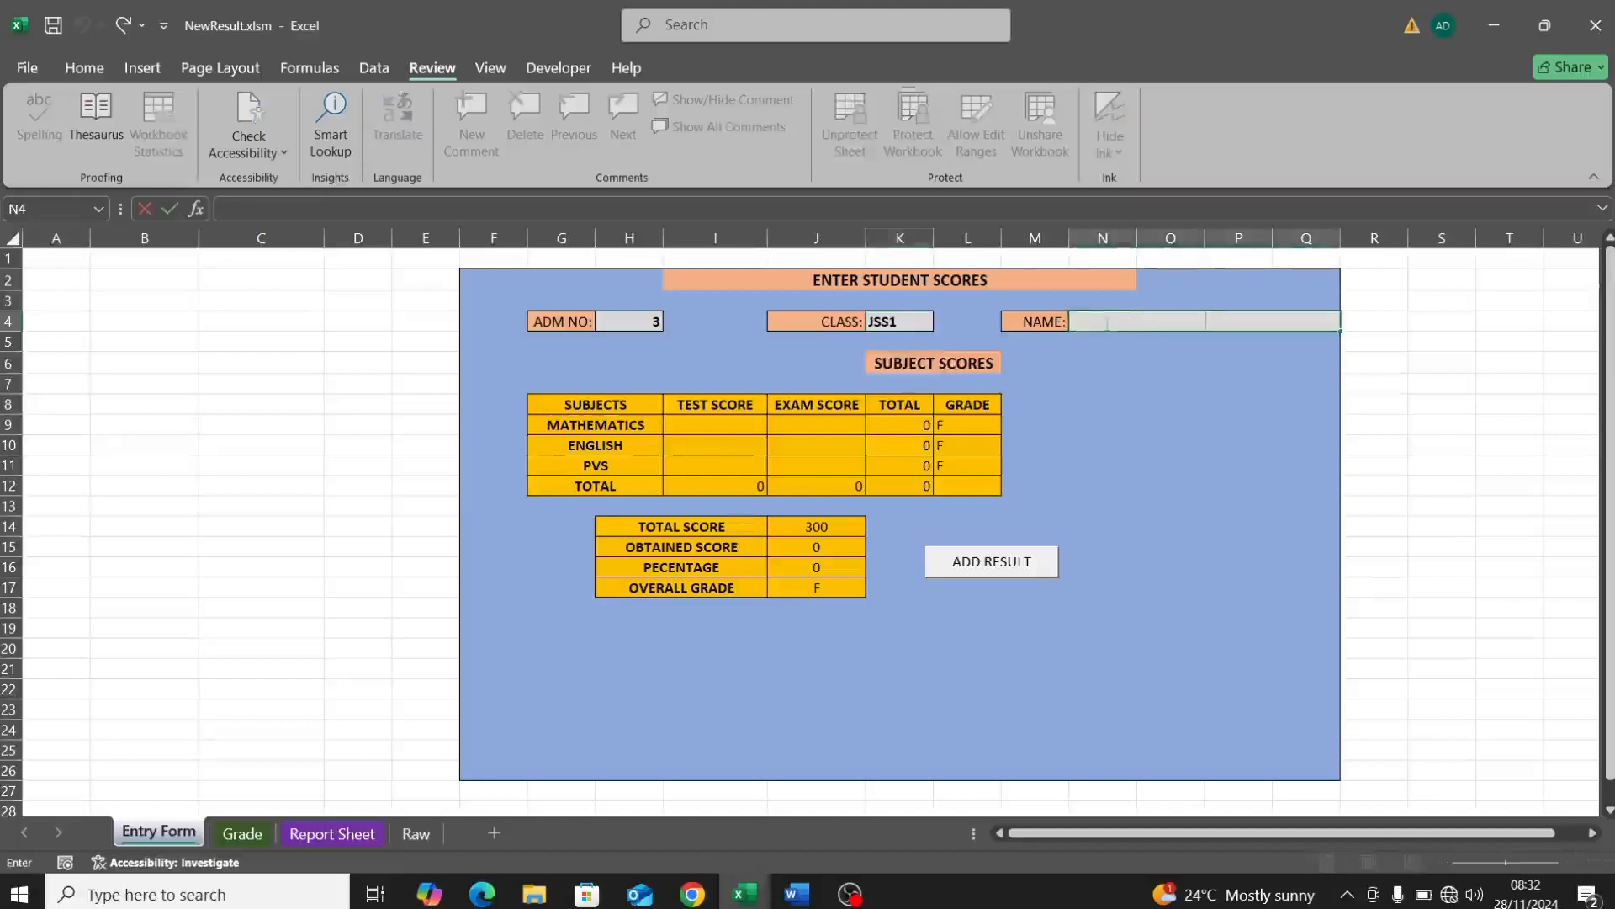
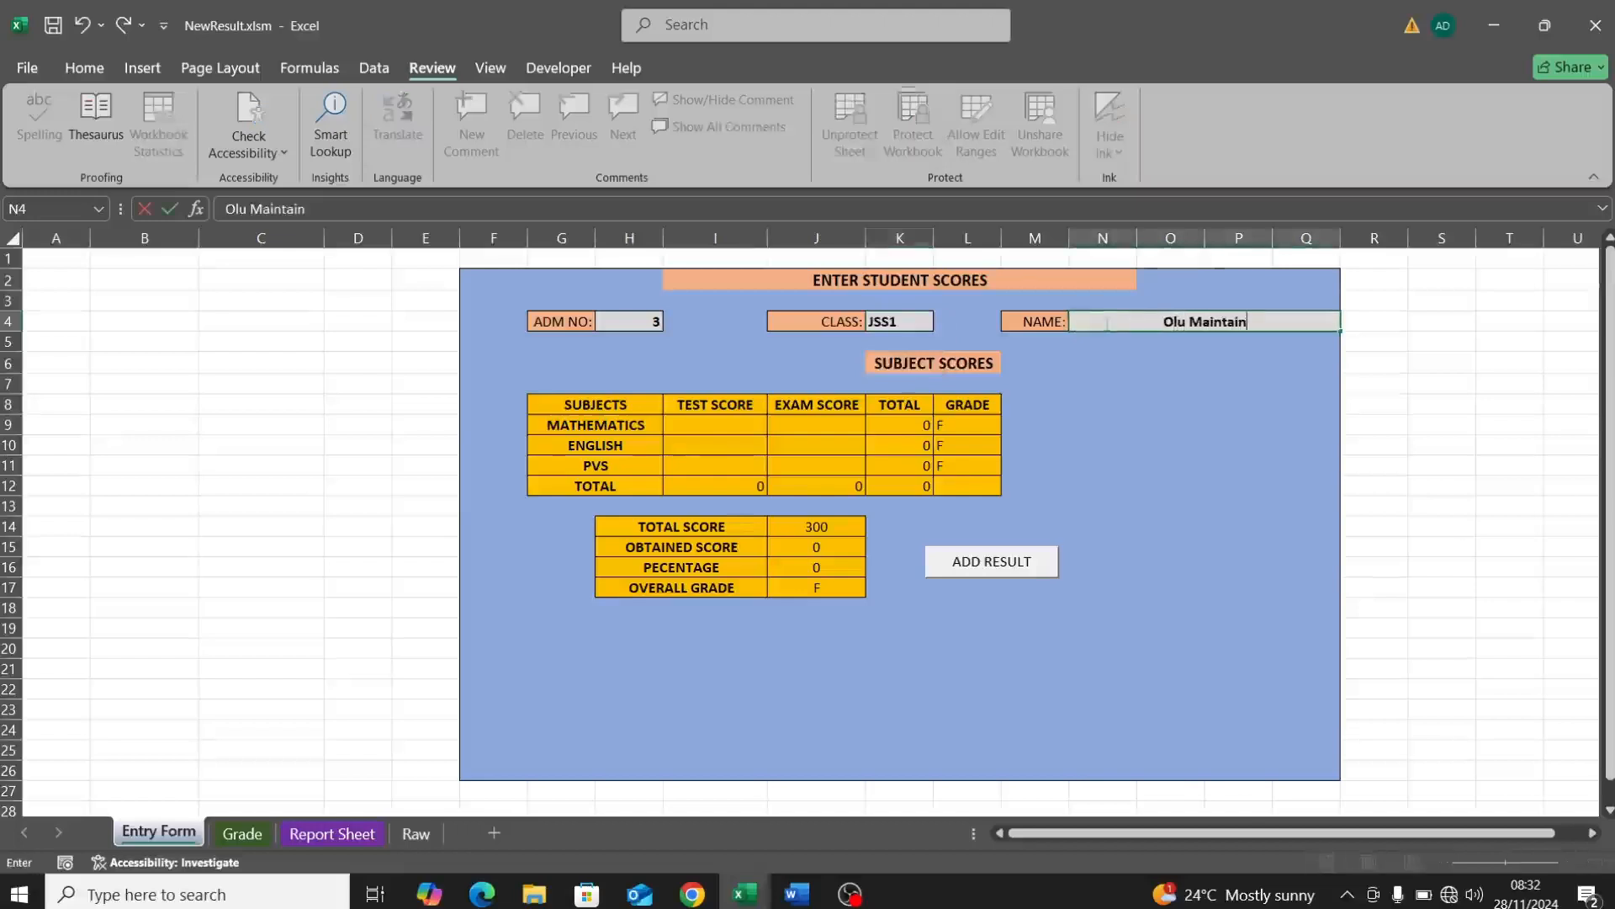
# Step: Enter scores (Maths 4 and 55, English exam 43, PVS 23 and 40), add the result, and check the Report Sheet
pyautogui.click(747, 423)
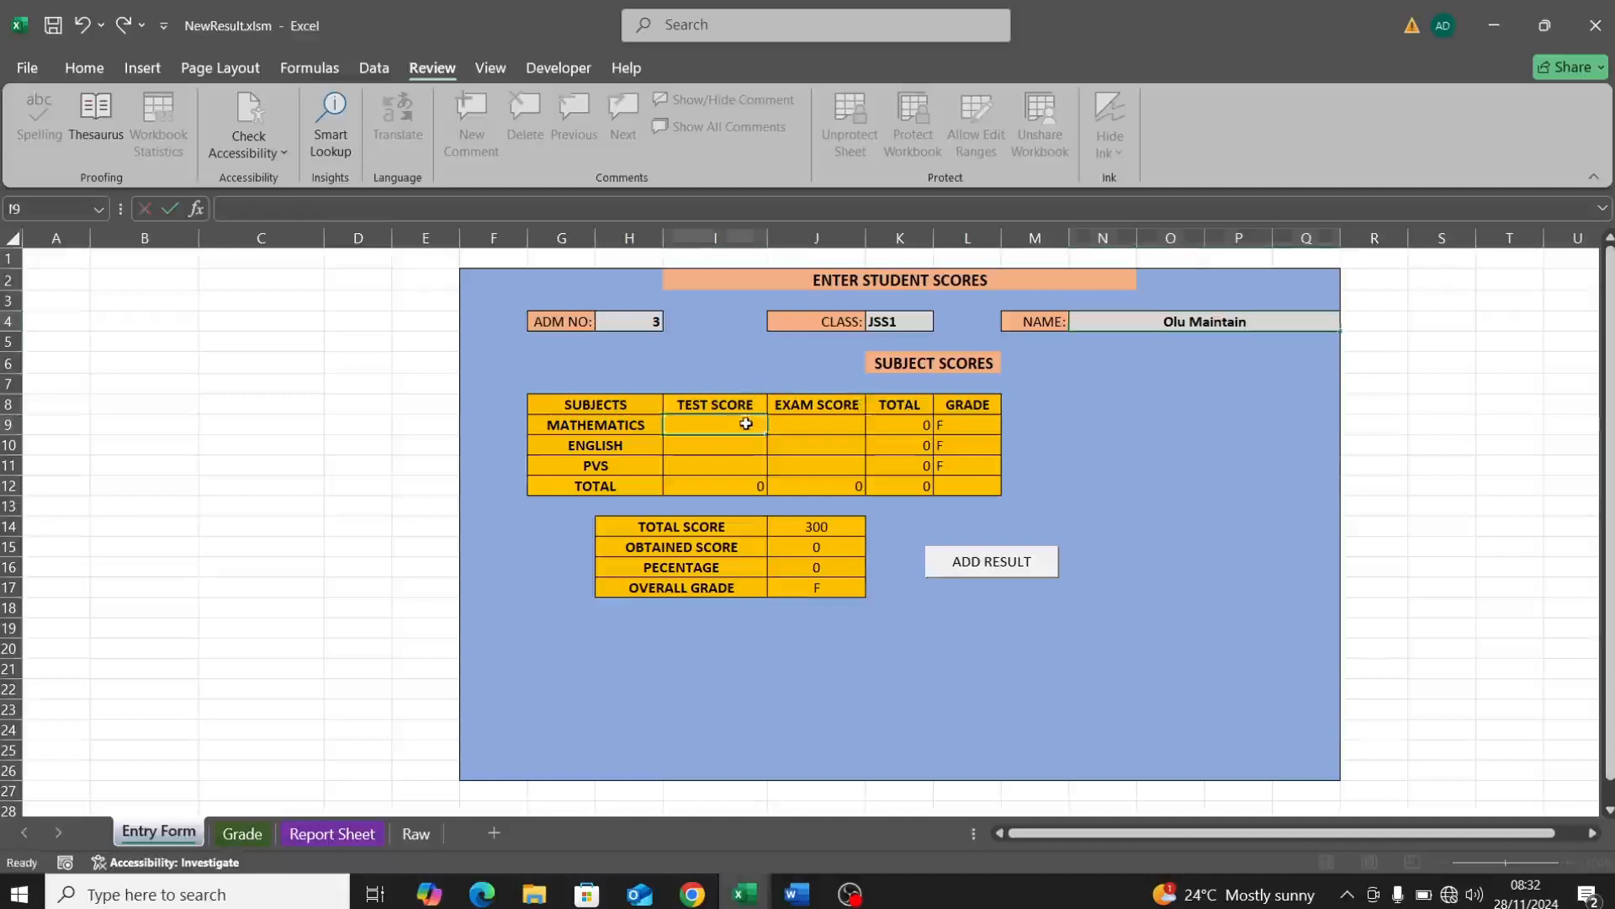
pyautogui.write('4')
pyautogui.click(800, 423)
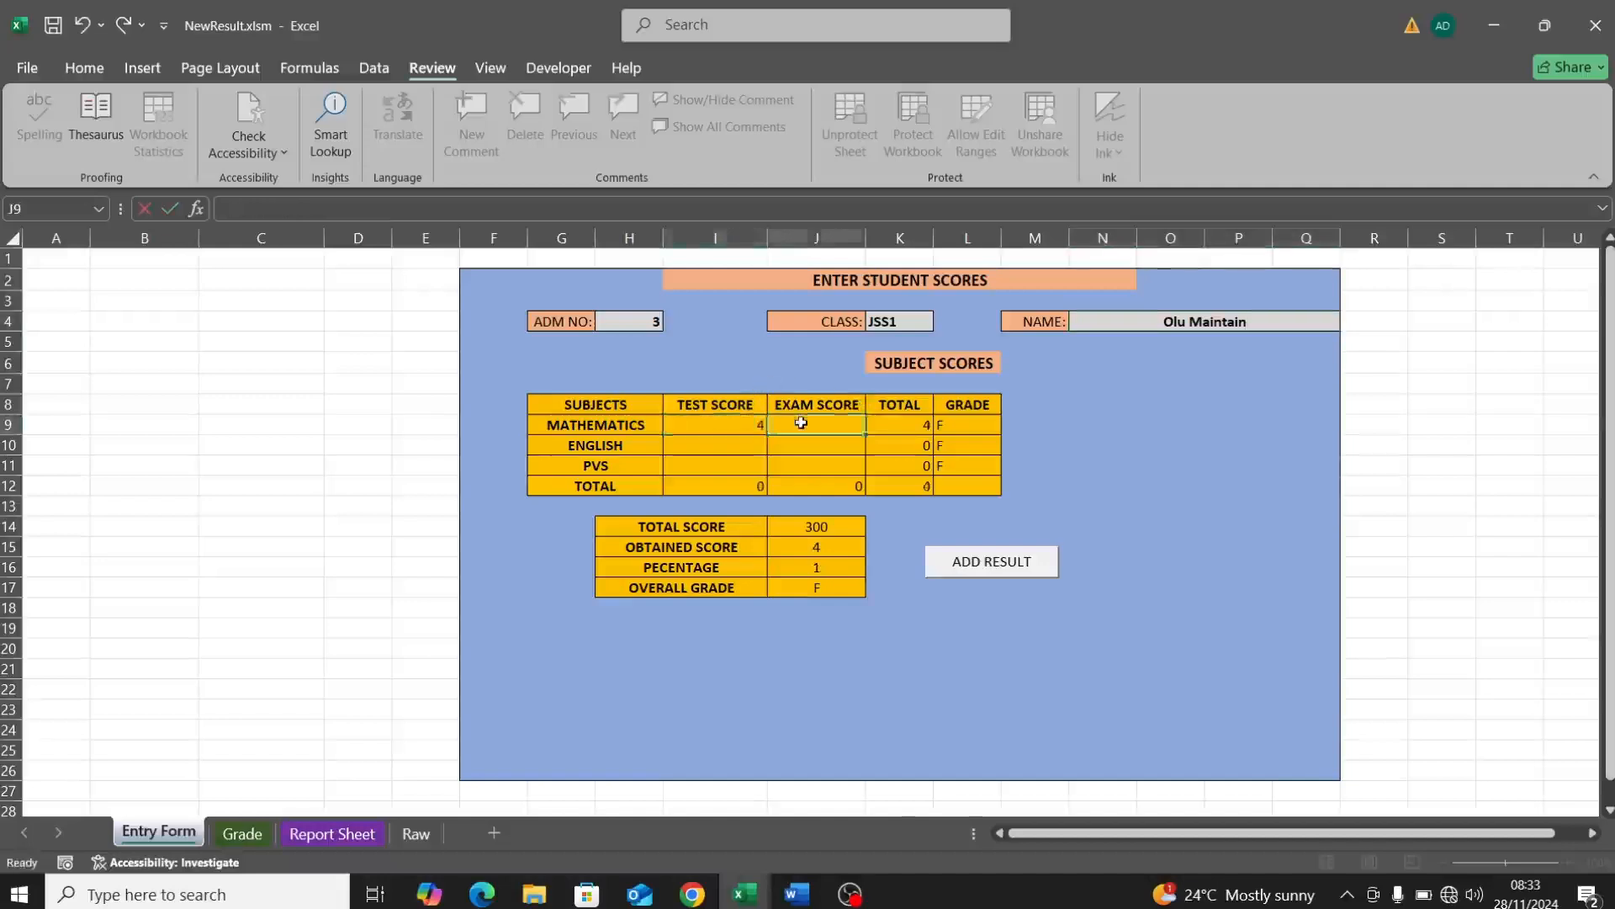
pyautogui.write('55')
pyautogui.click(738, 444)
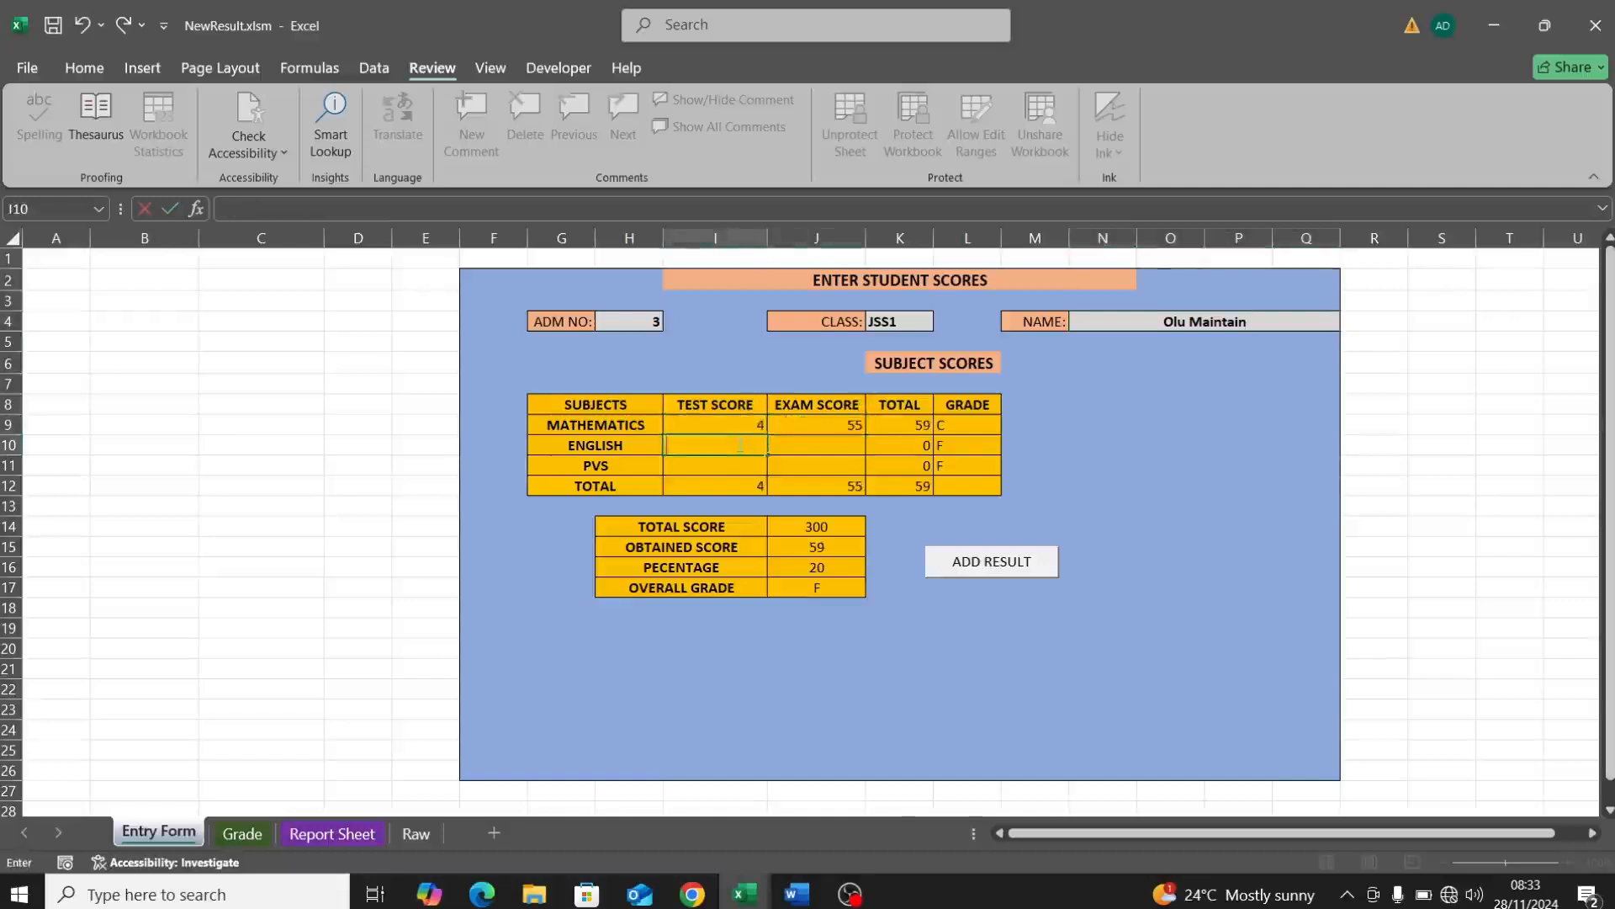
pyautogui.click(790, 445)
pyautogui.write('43')
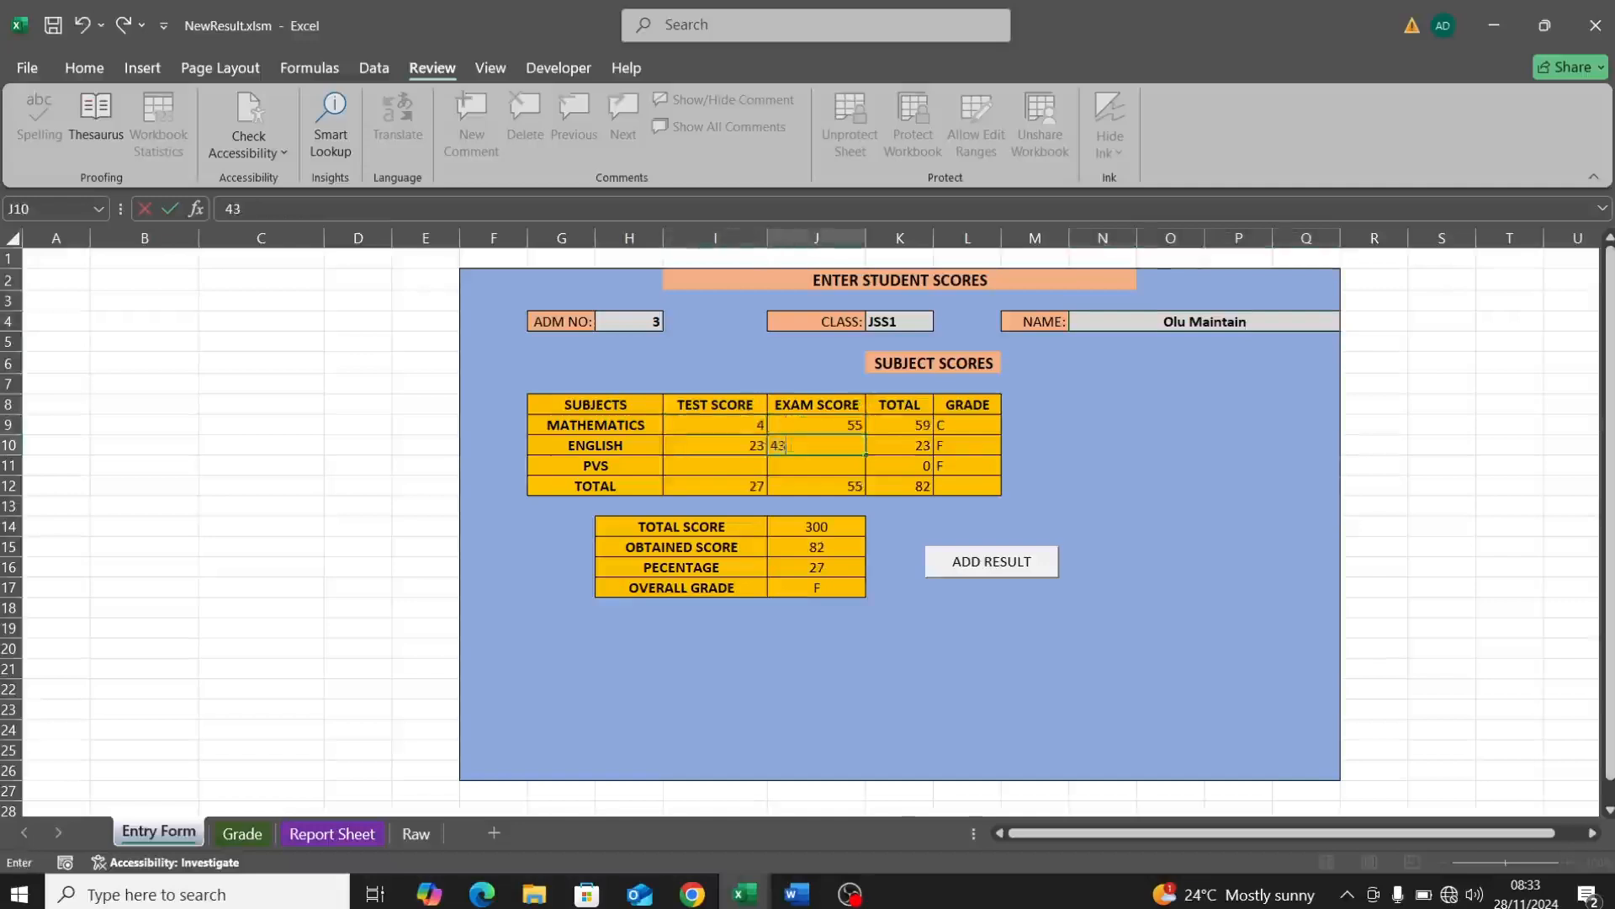
pyautogui.click(740, 463)
pyautogui.write('2')
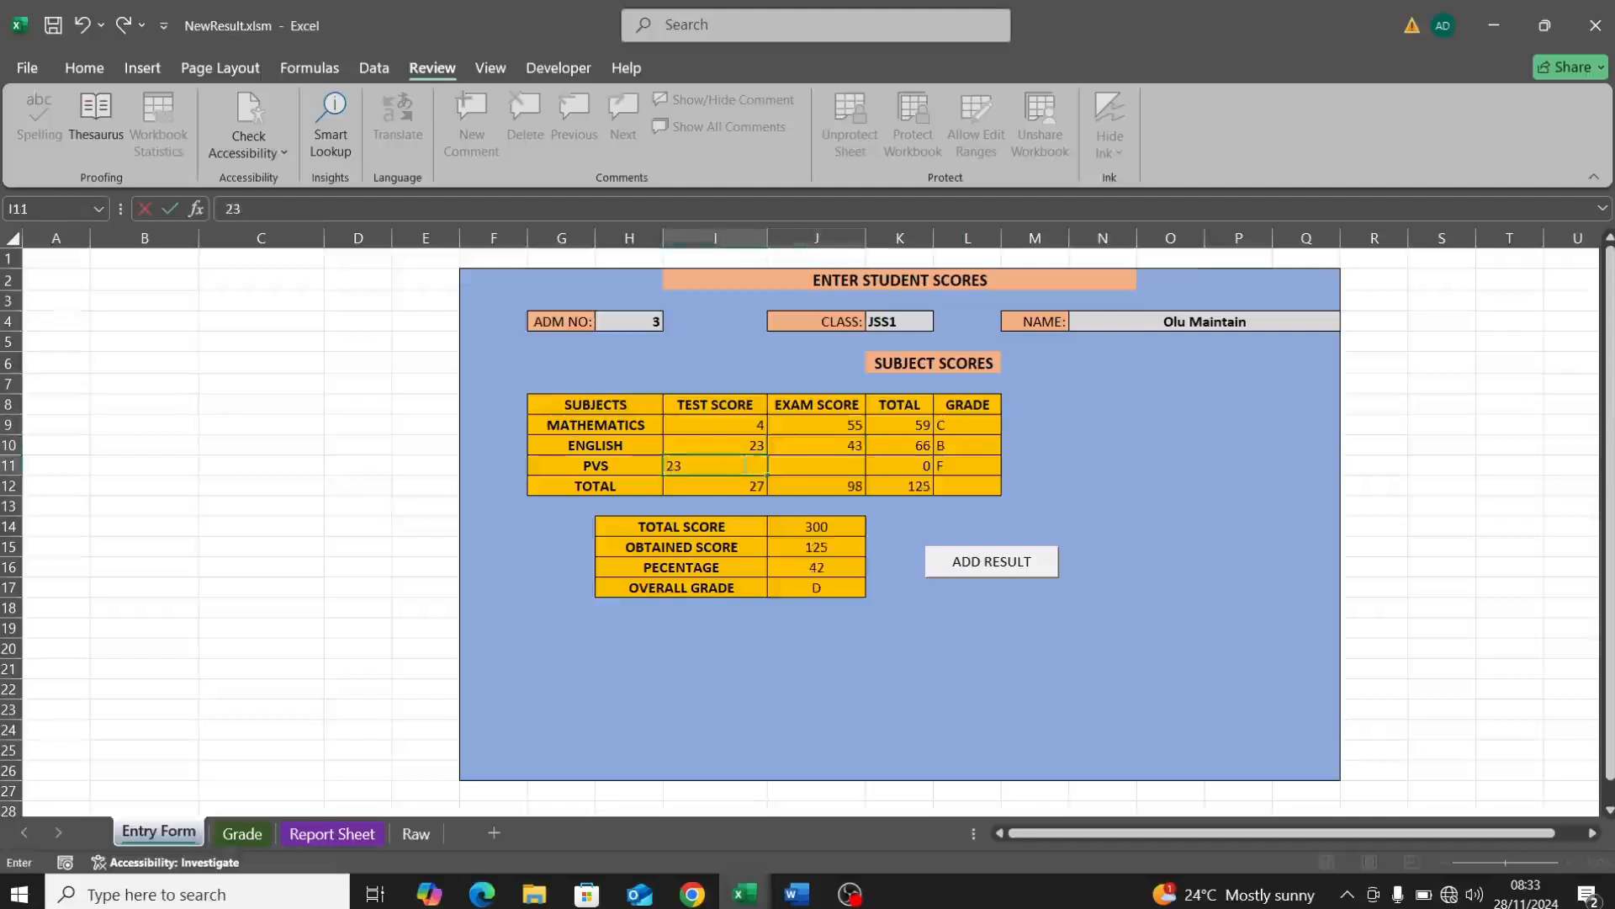
pyautogui.write('3')
pyautogui.click(814, 465)
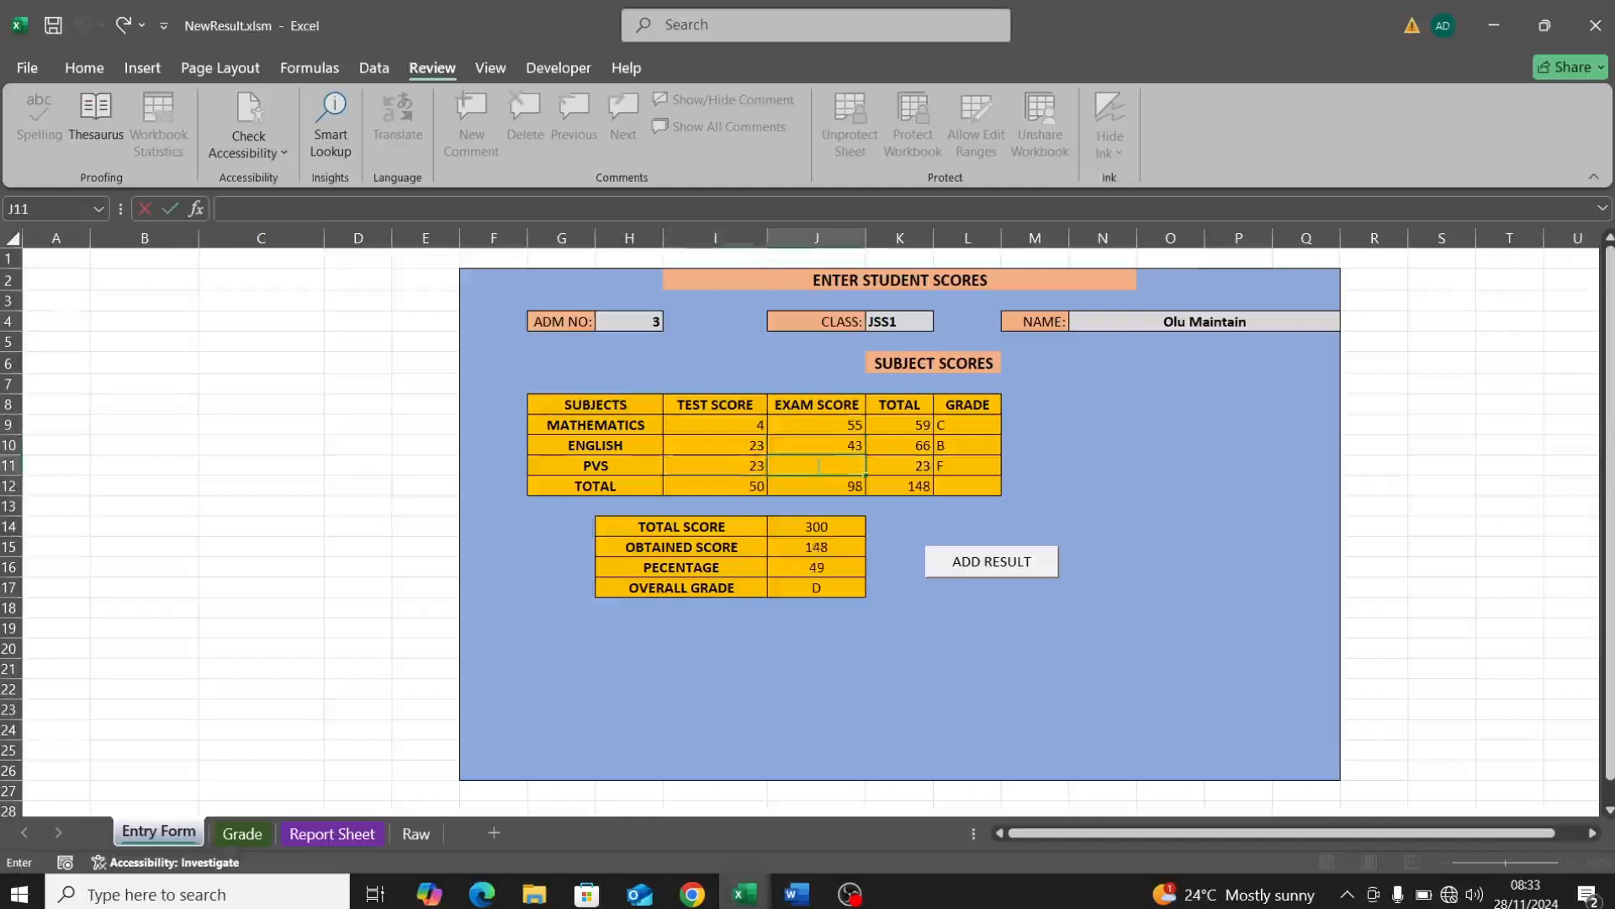
pyautogui.click(1220, 494)
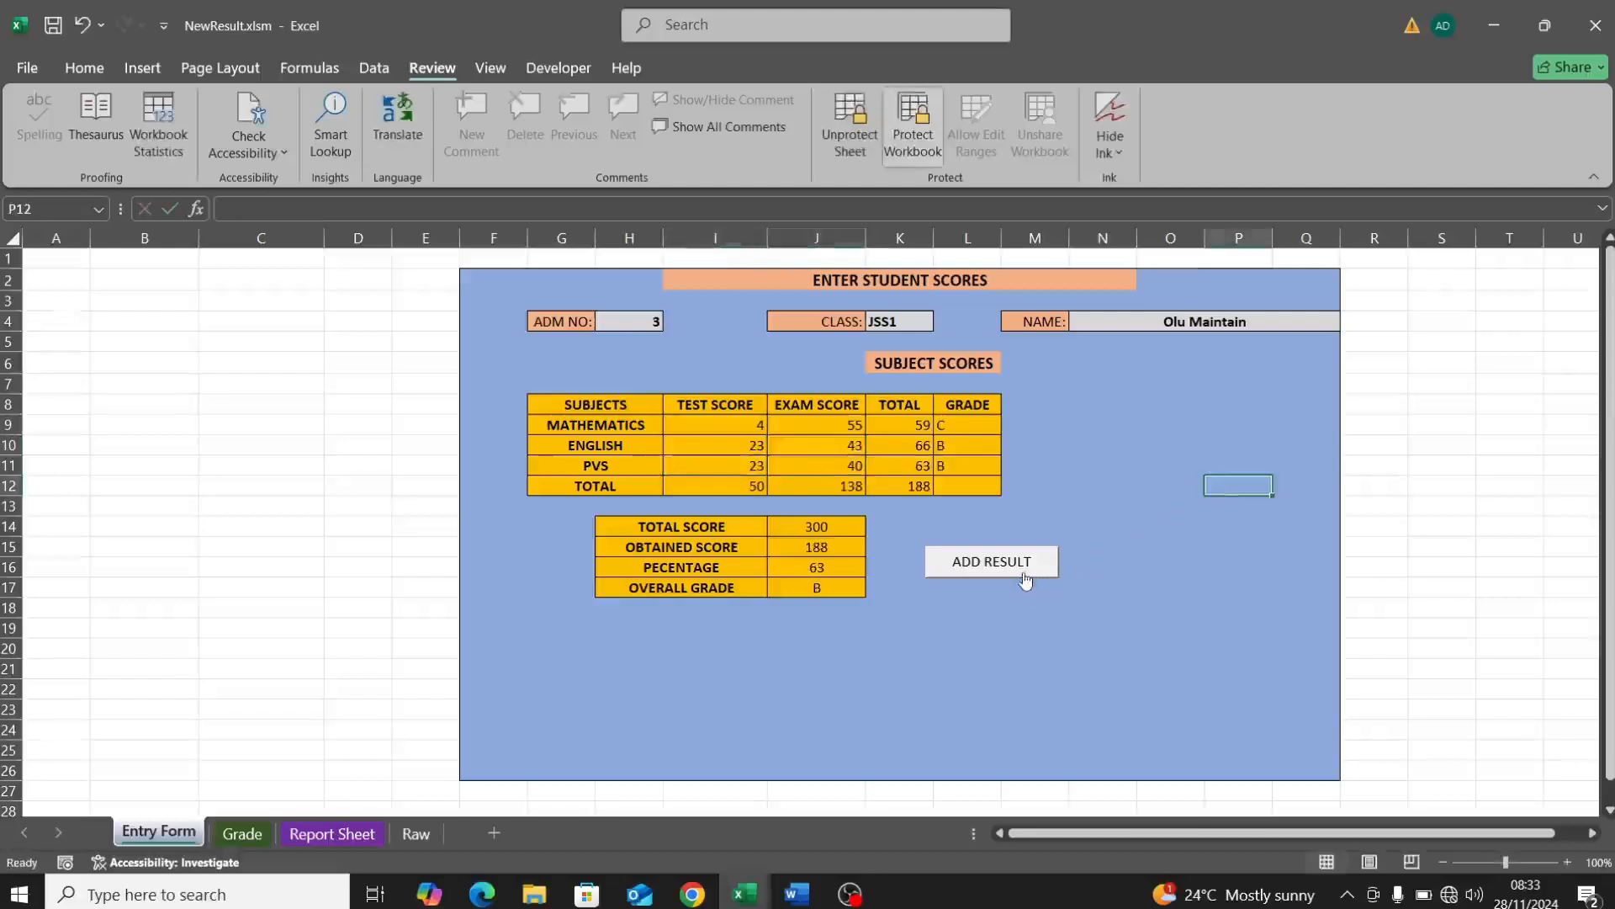
pyautogui.click(1025, 579)
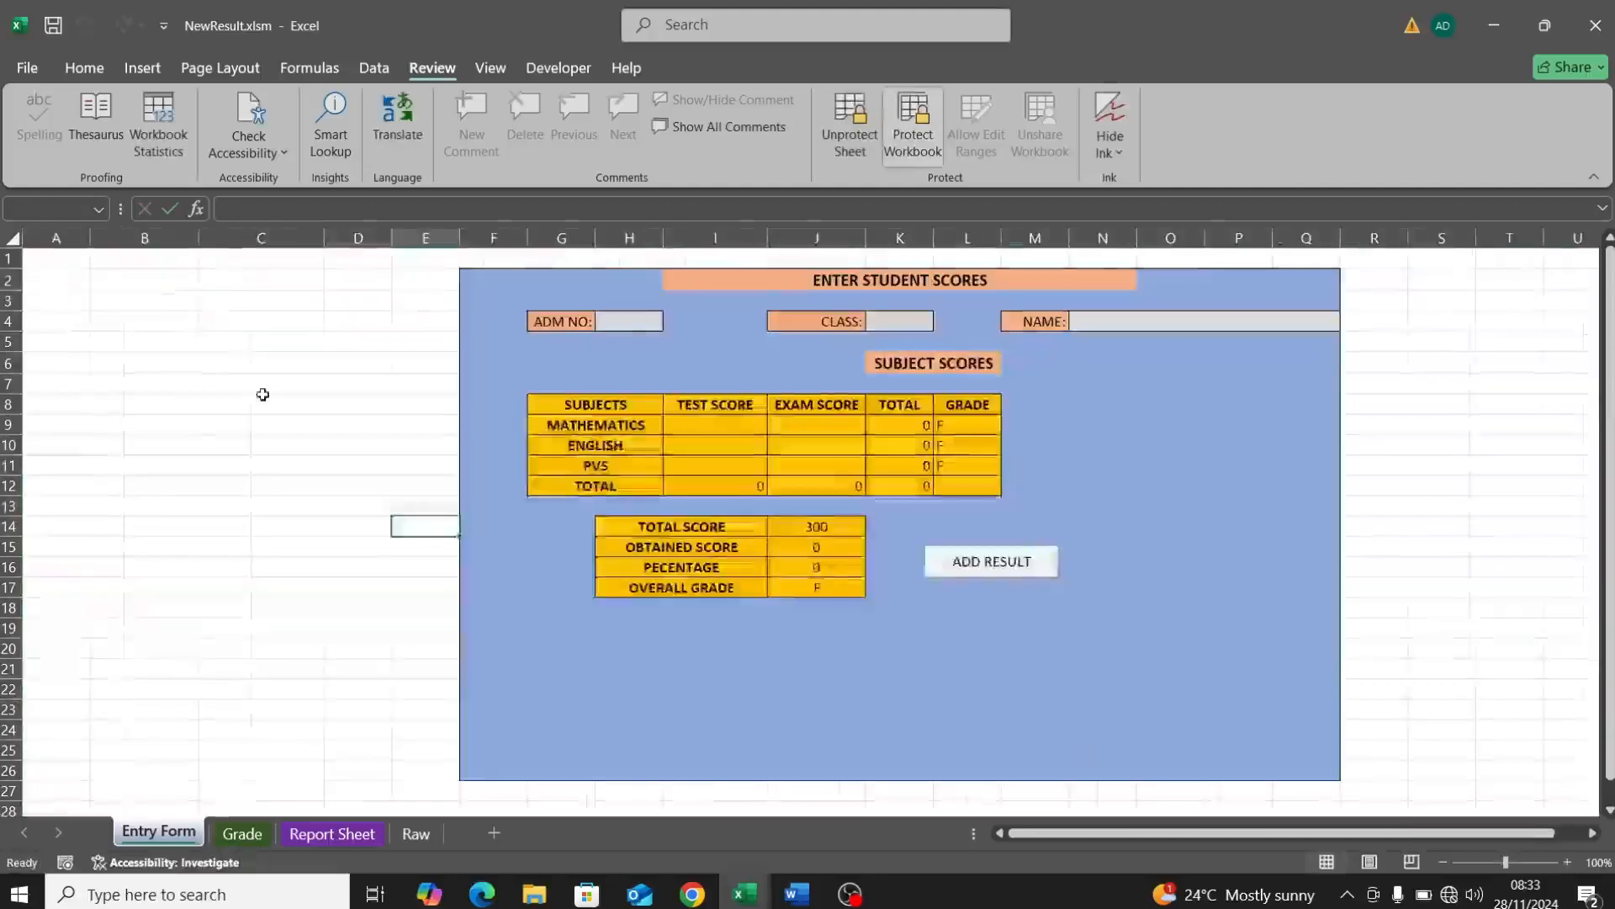
pyautogui.click(338, 832)
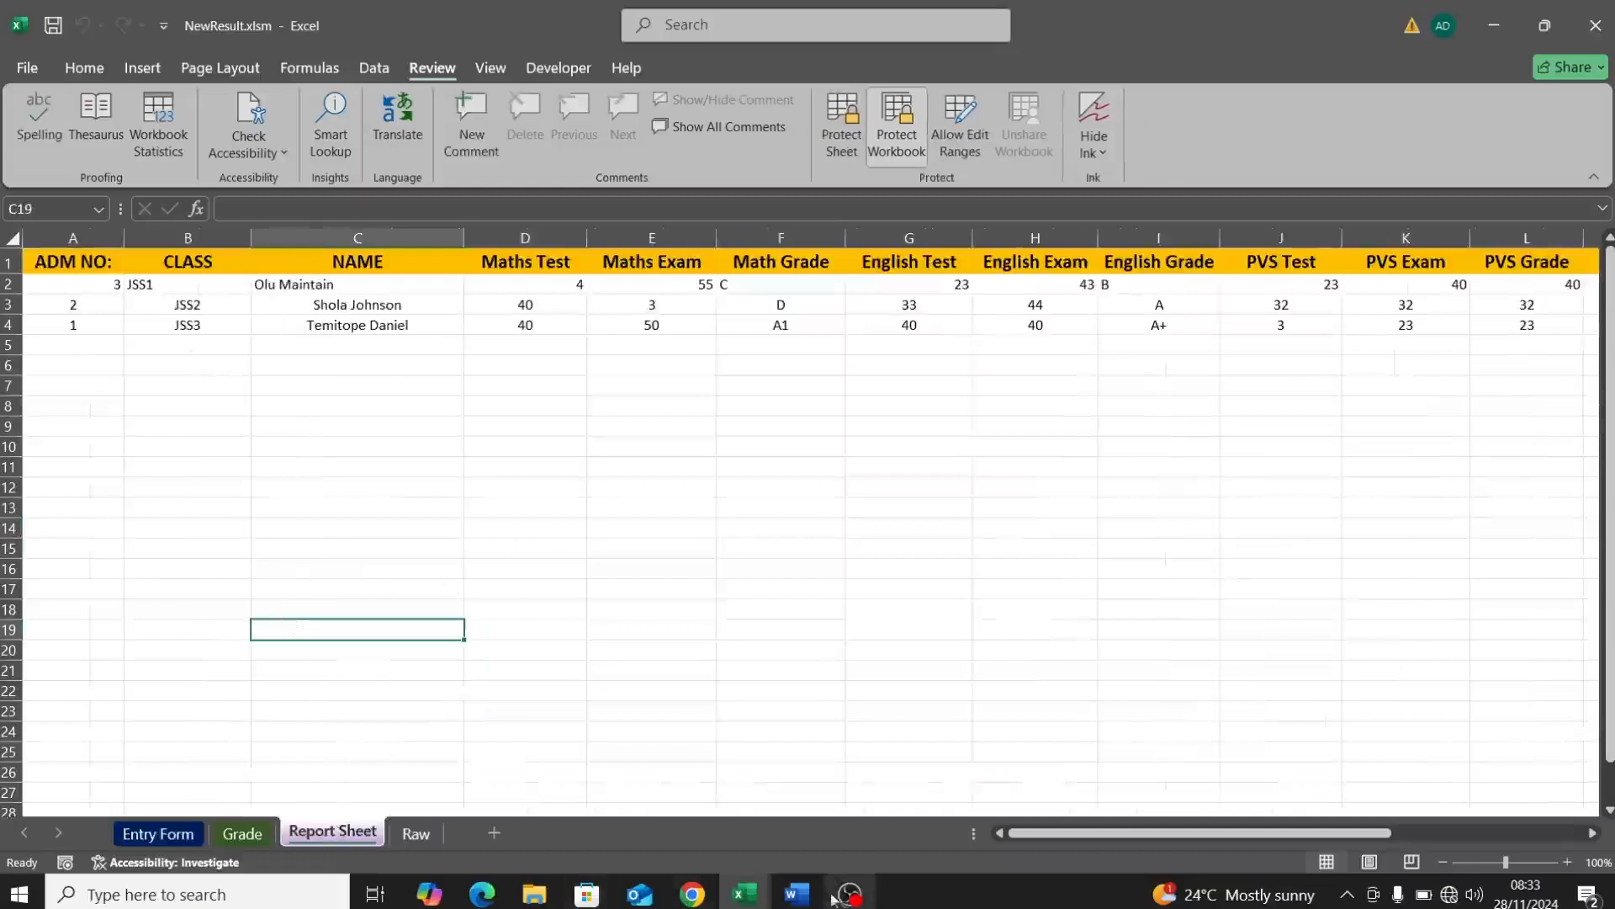
# Step: Refresh Word's recipient list from NewResult.xlsm so the merge includes all three students
pyautogui.moveTo(797, 894)
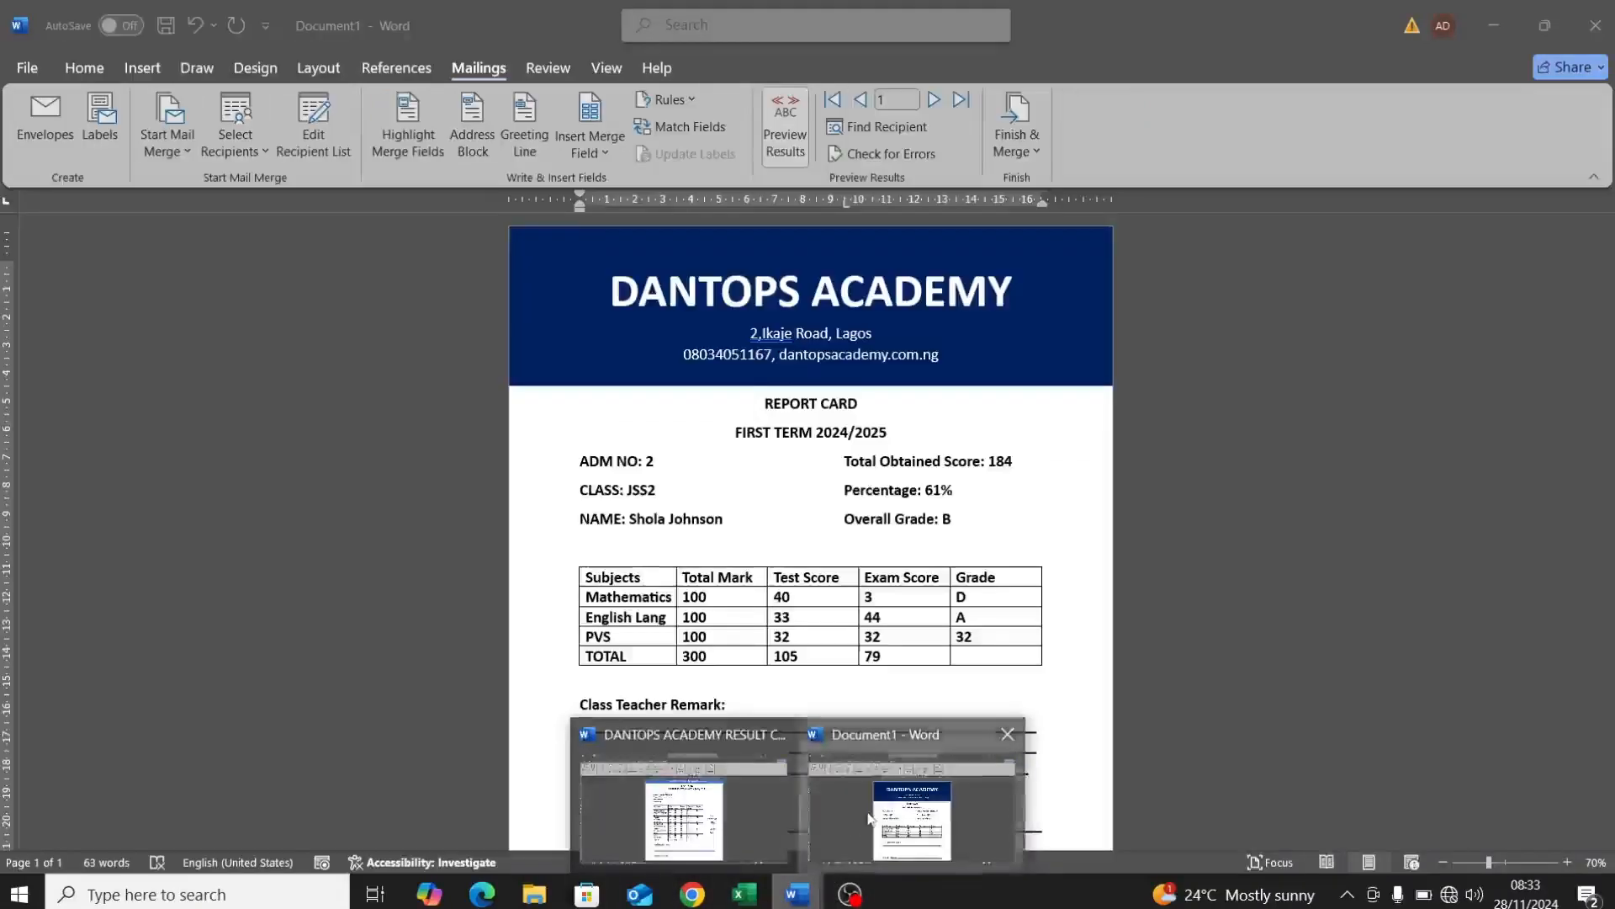
pyautogui.click(869, 818)
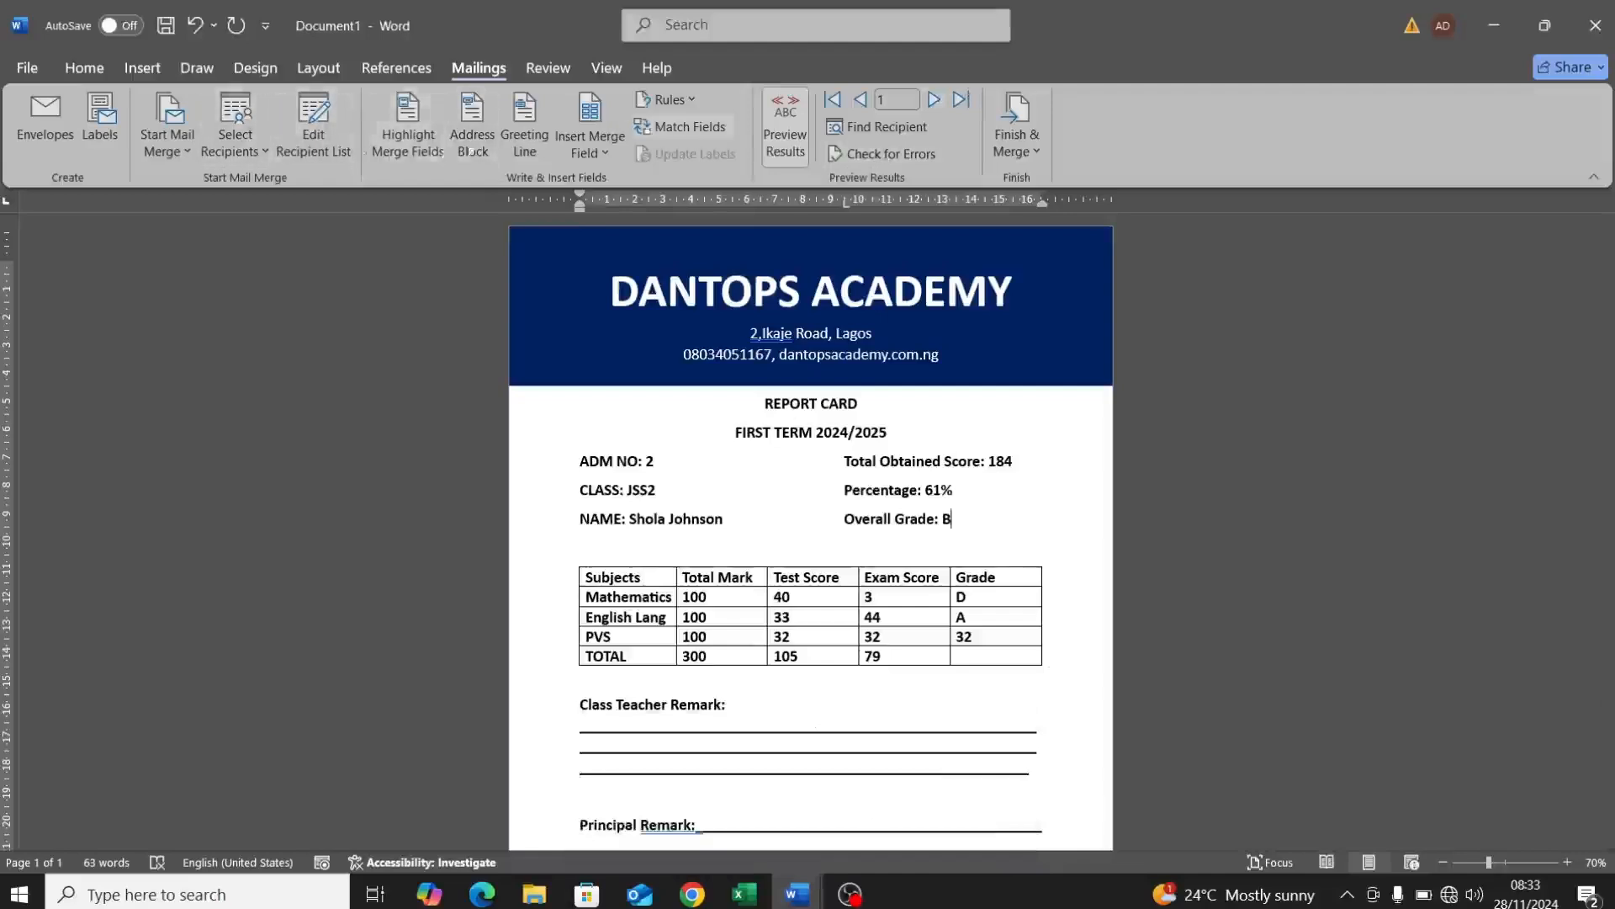
pyautogui.click(302, 158)
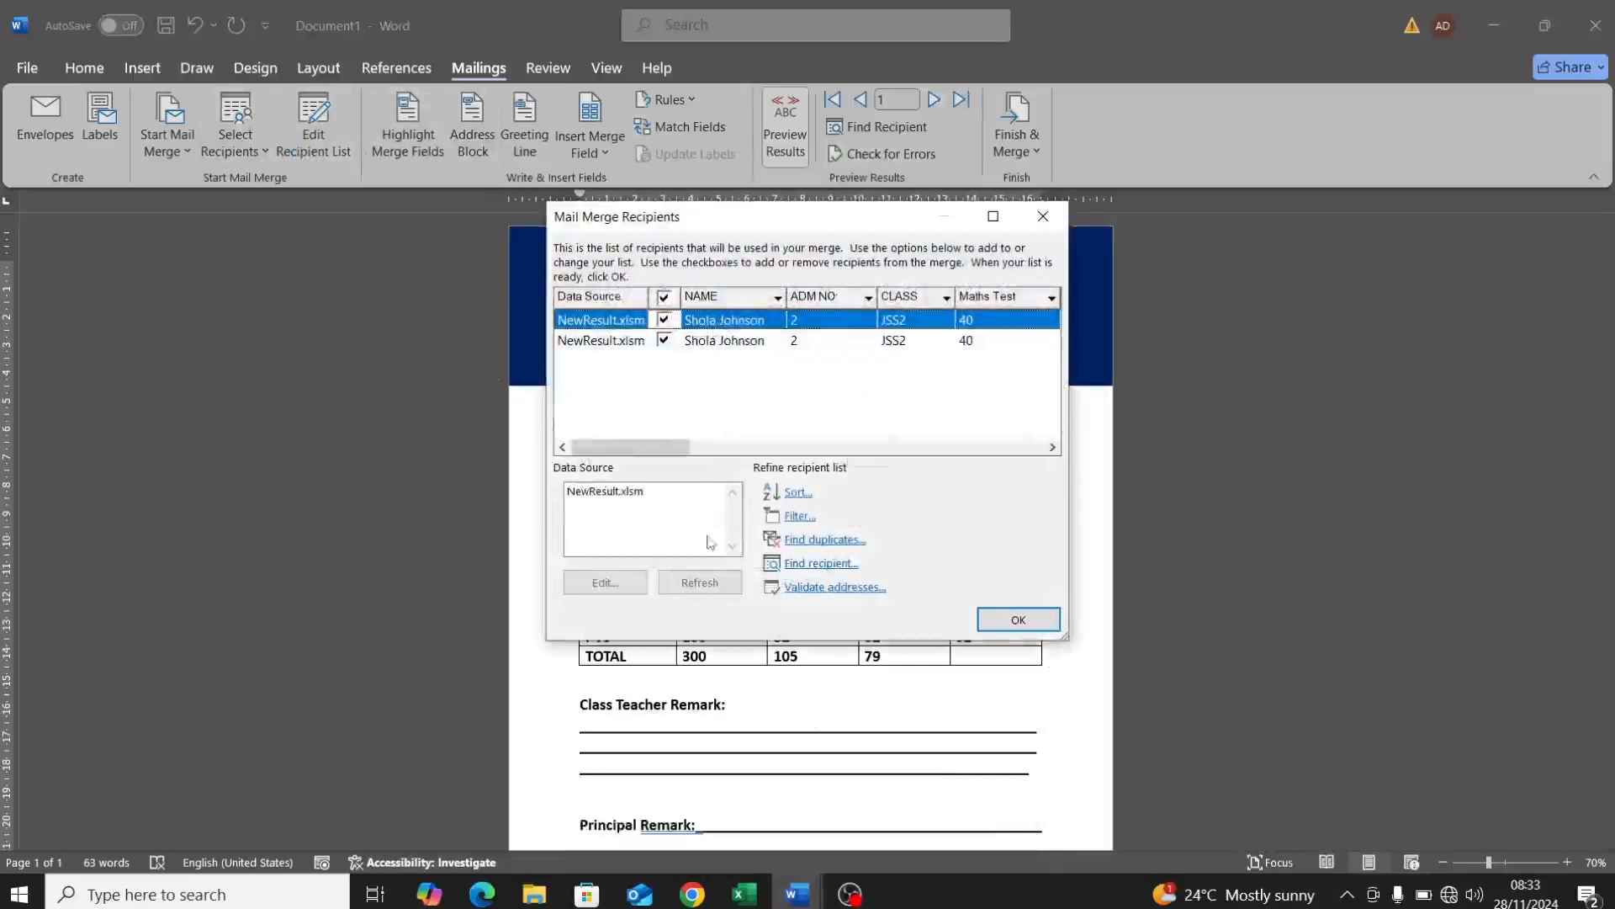
pyautogui.click(671, 495)
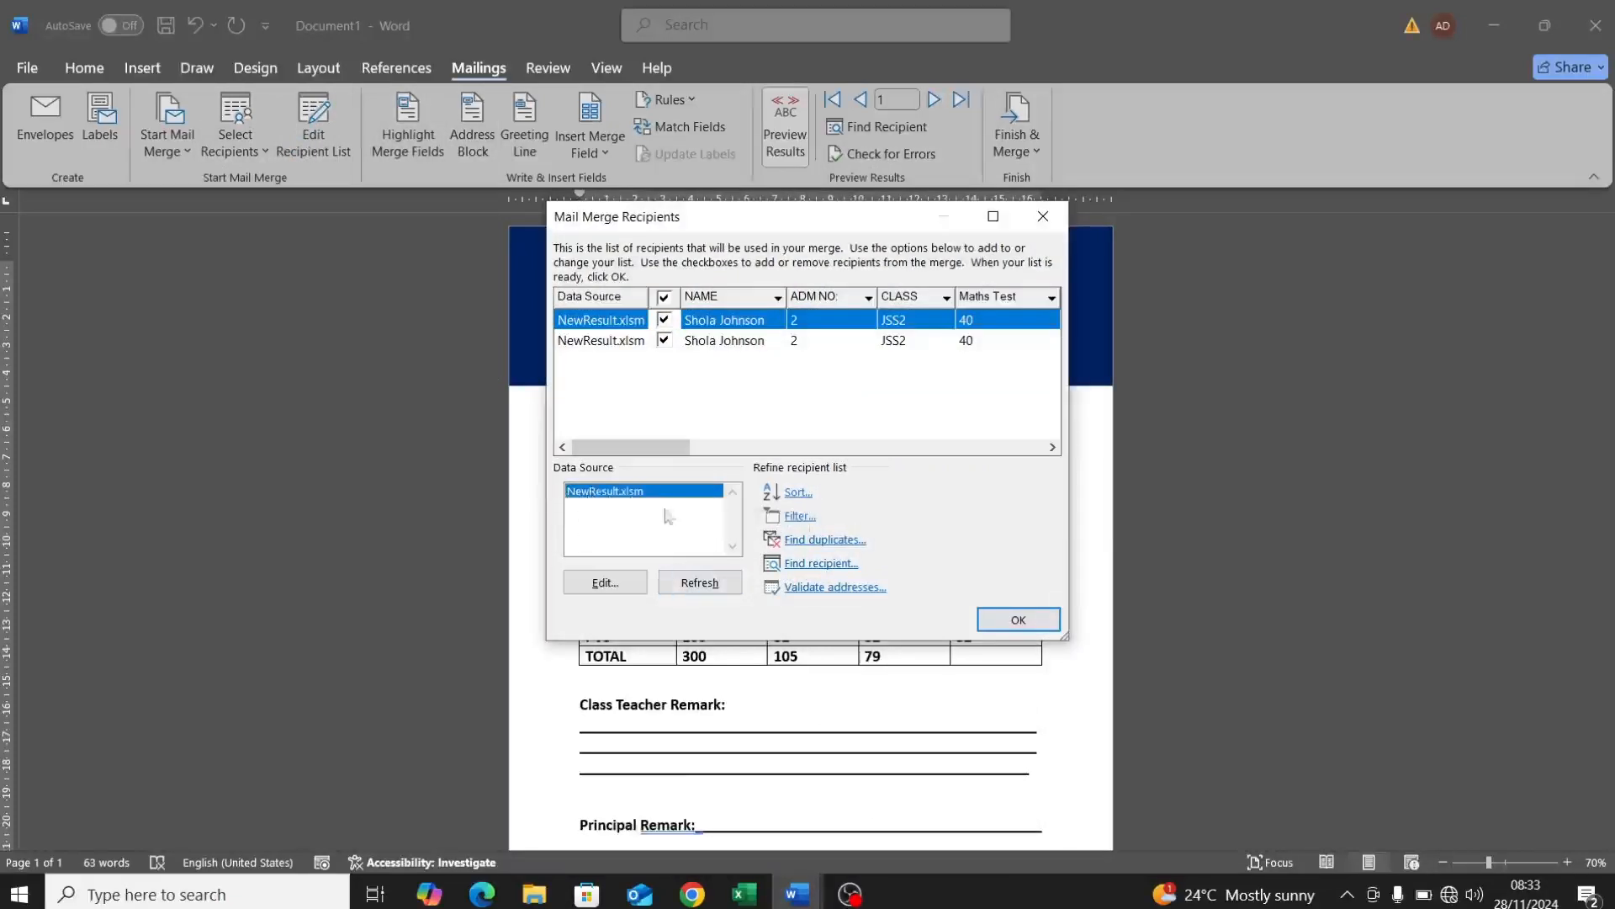
pyautogui.click(686, 582)
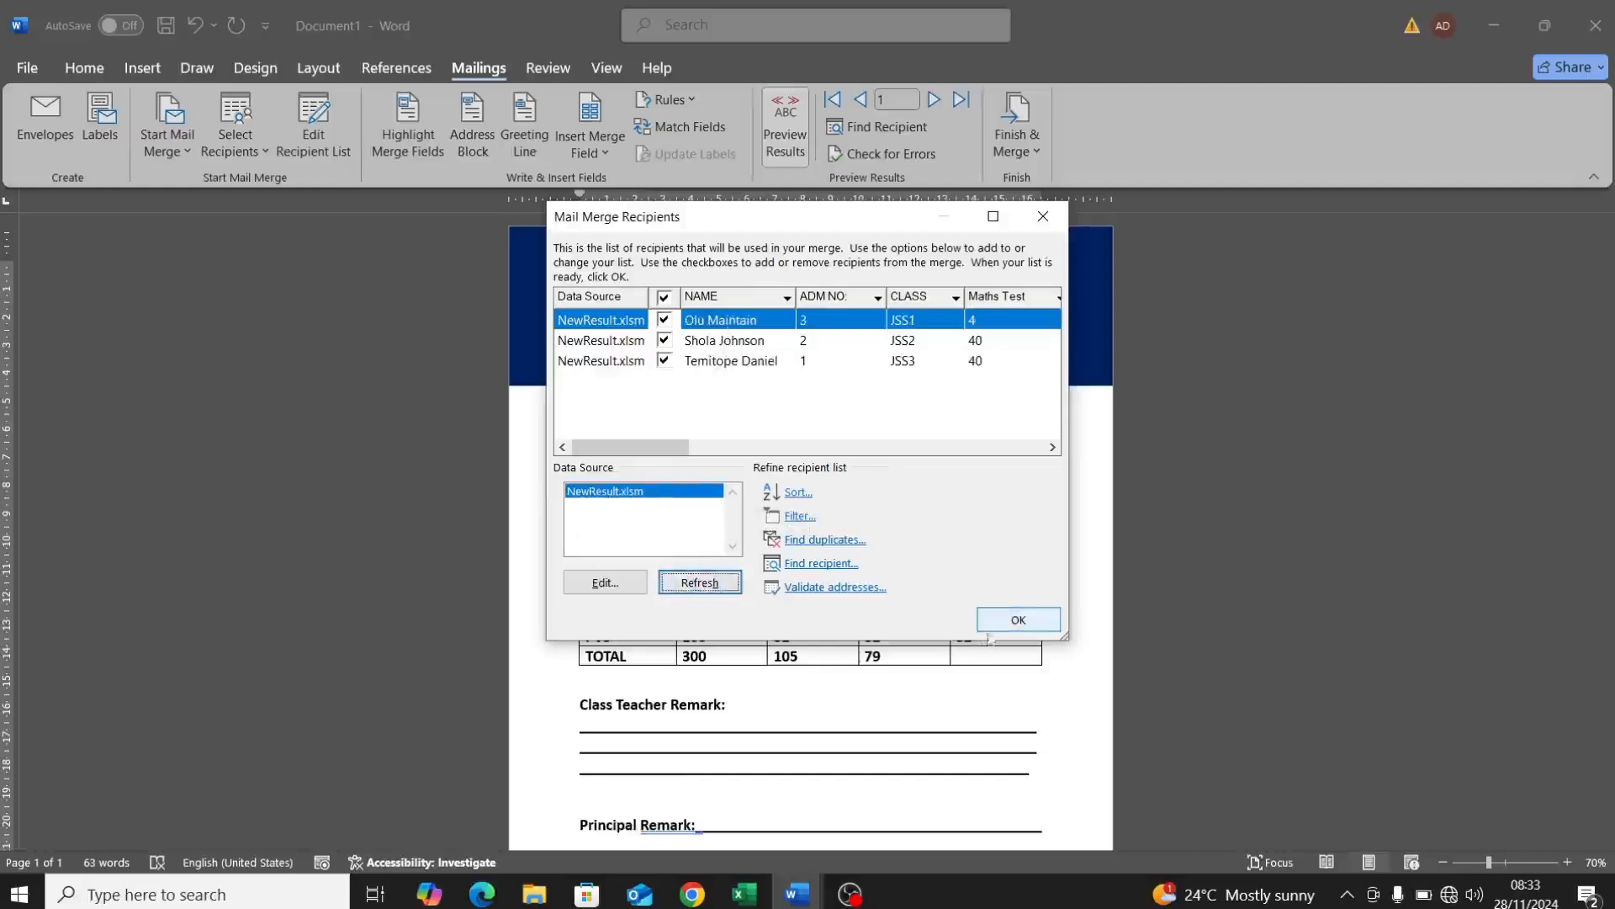
pyautogui.click(1018, 620)
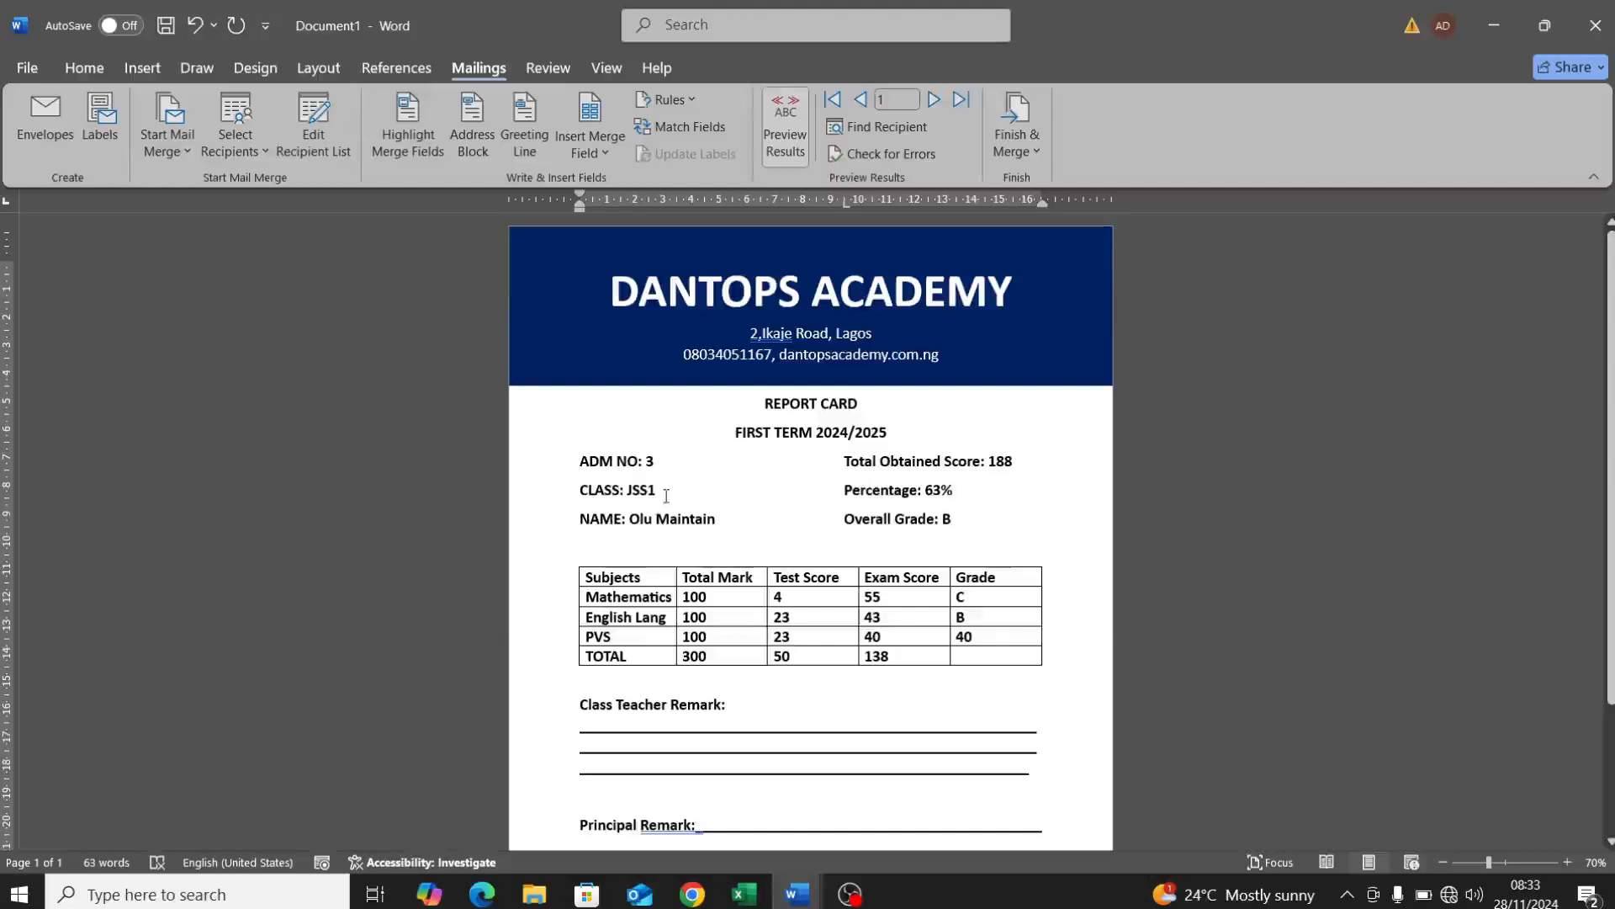
# Step: Advance the preview to record 3, the ADM NO 1 JSS3 student scoring 196
pyautogui.click(934, 100)
pyautogui.click(934, 100)
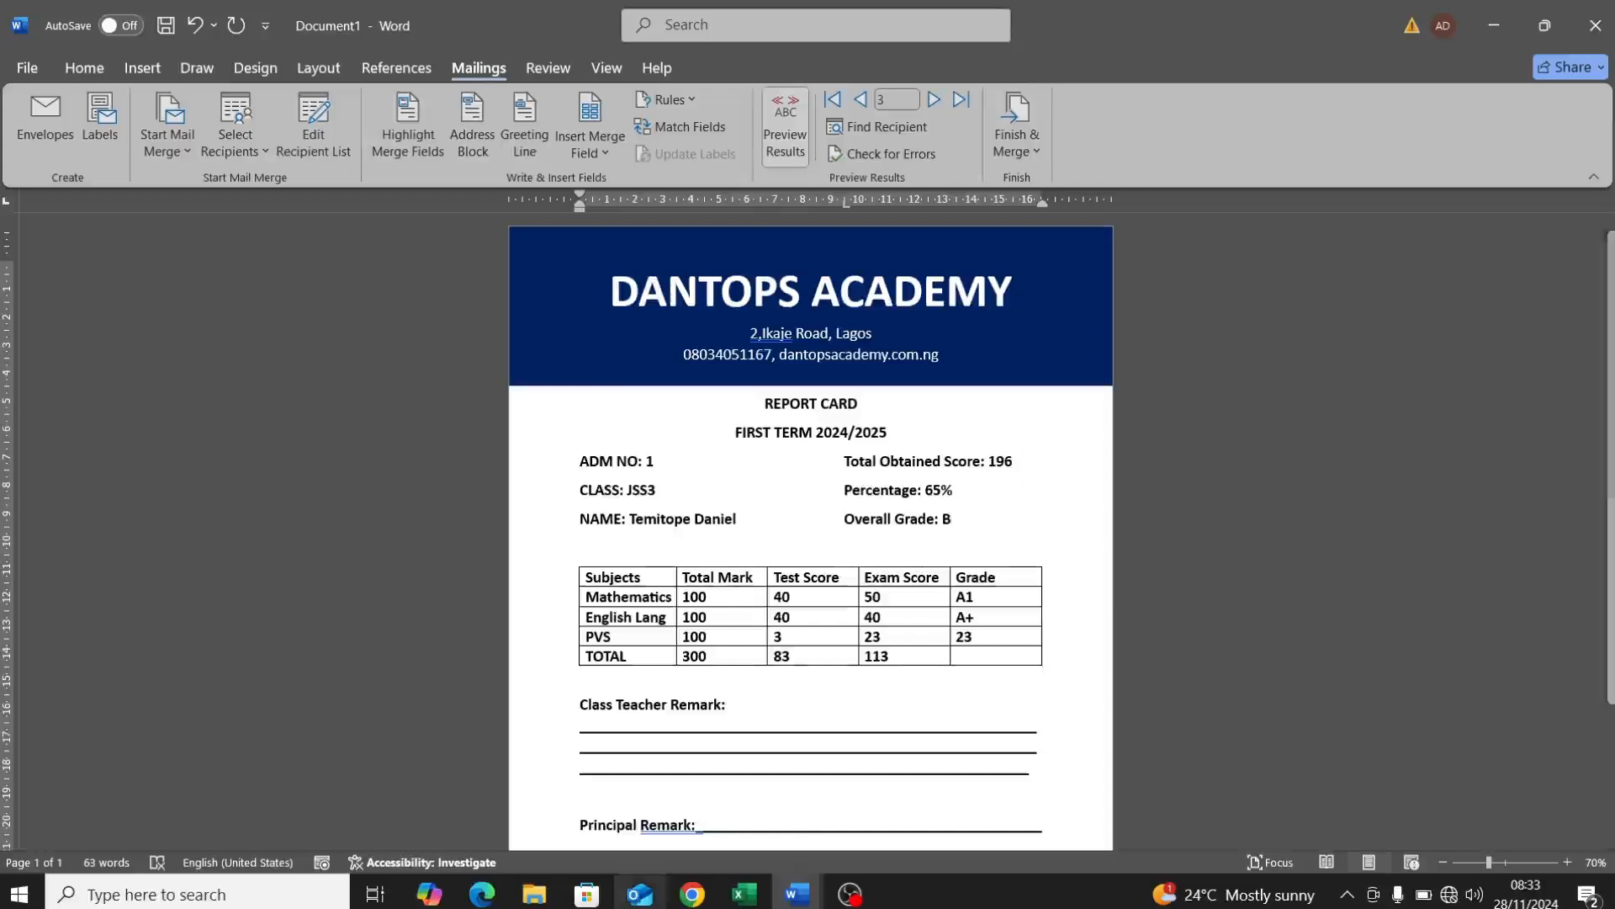
pyautogui.click(741, 894)
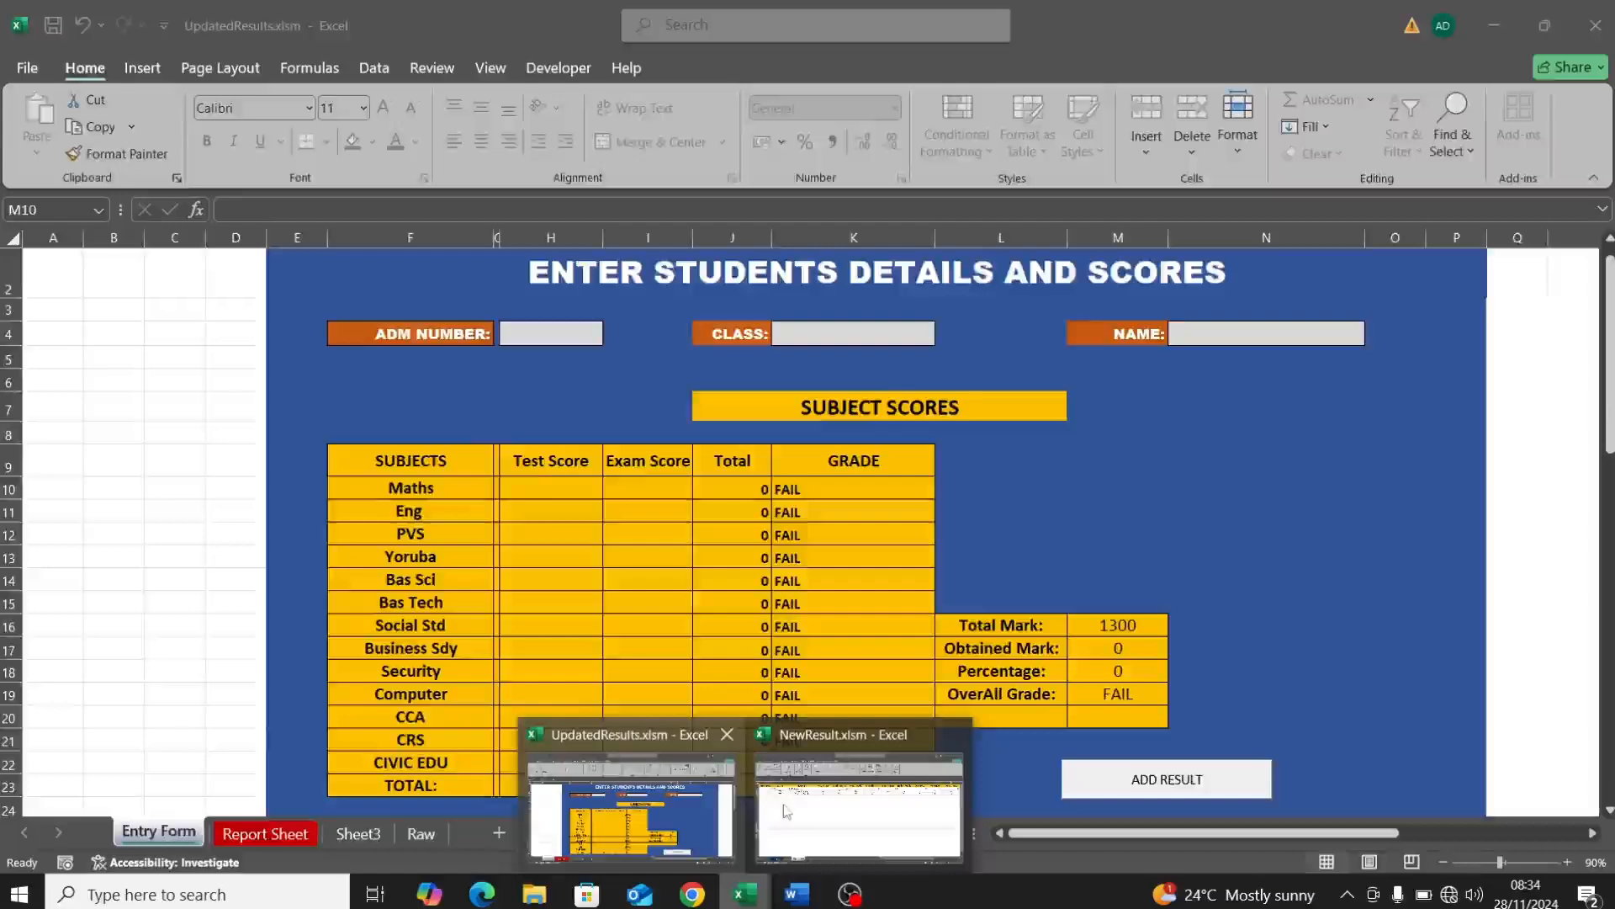
# Step: View the blank Entry Form sheet in NewResult.xlsm, then return to Word
pyautogui.click(858, 803)
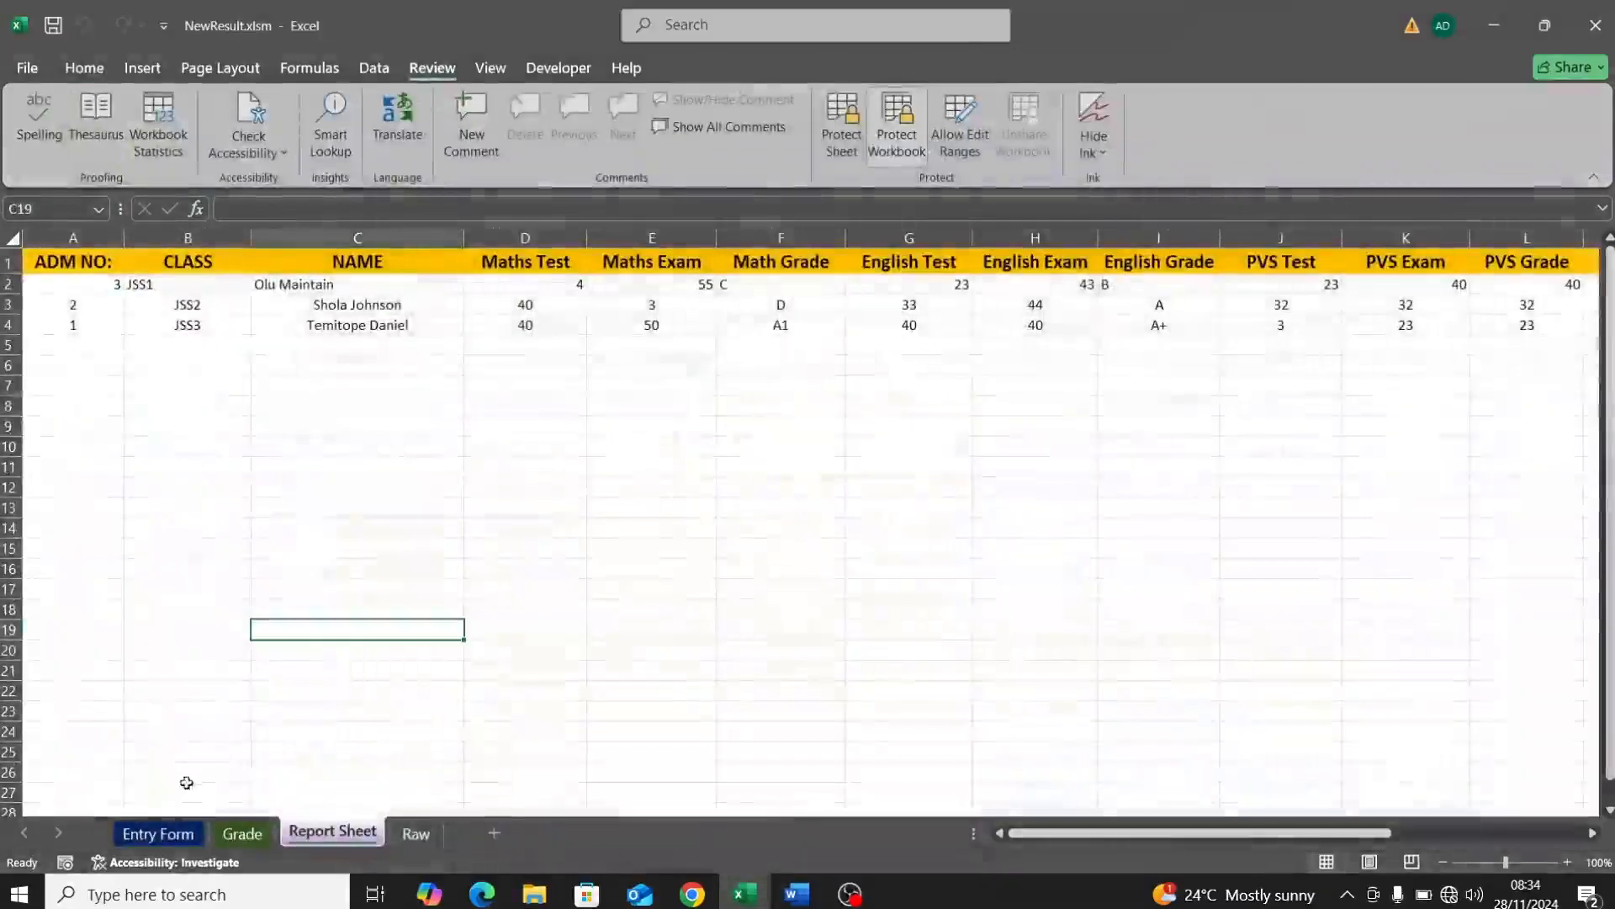
pyautogui.click(157, 840)
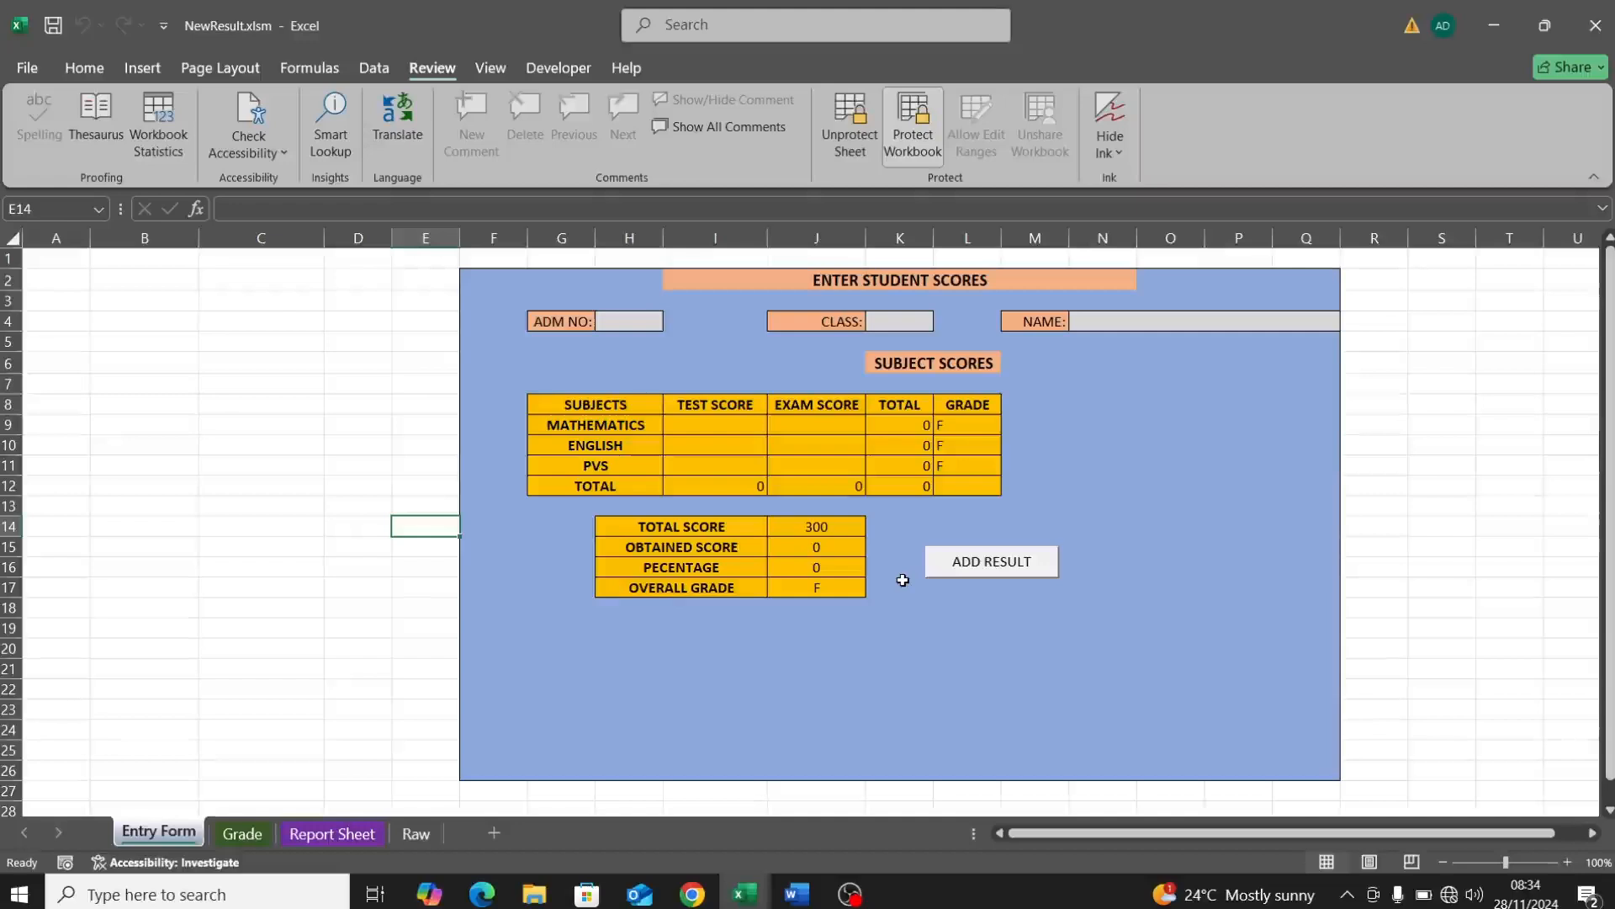
pyautogui.click(796, 894)
# Step: Merge all records to a new three-page document, Letters1, then try closing it
pyautogui.click(869, 831)
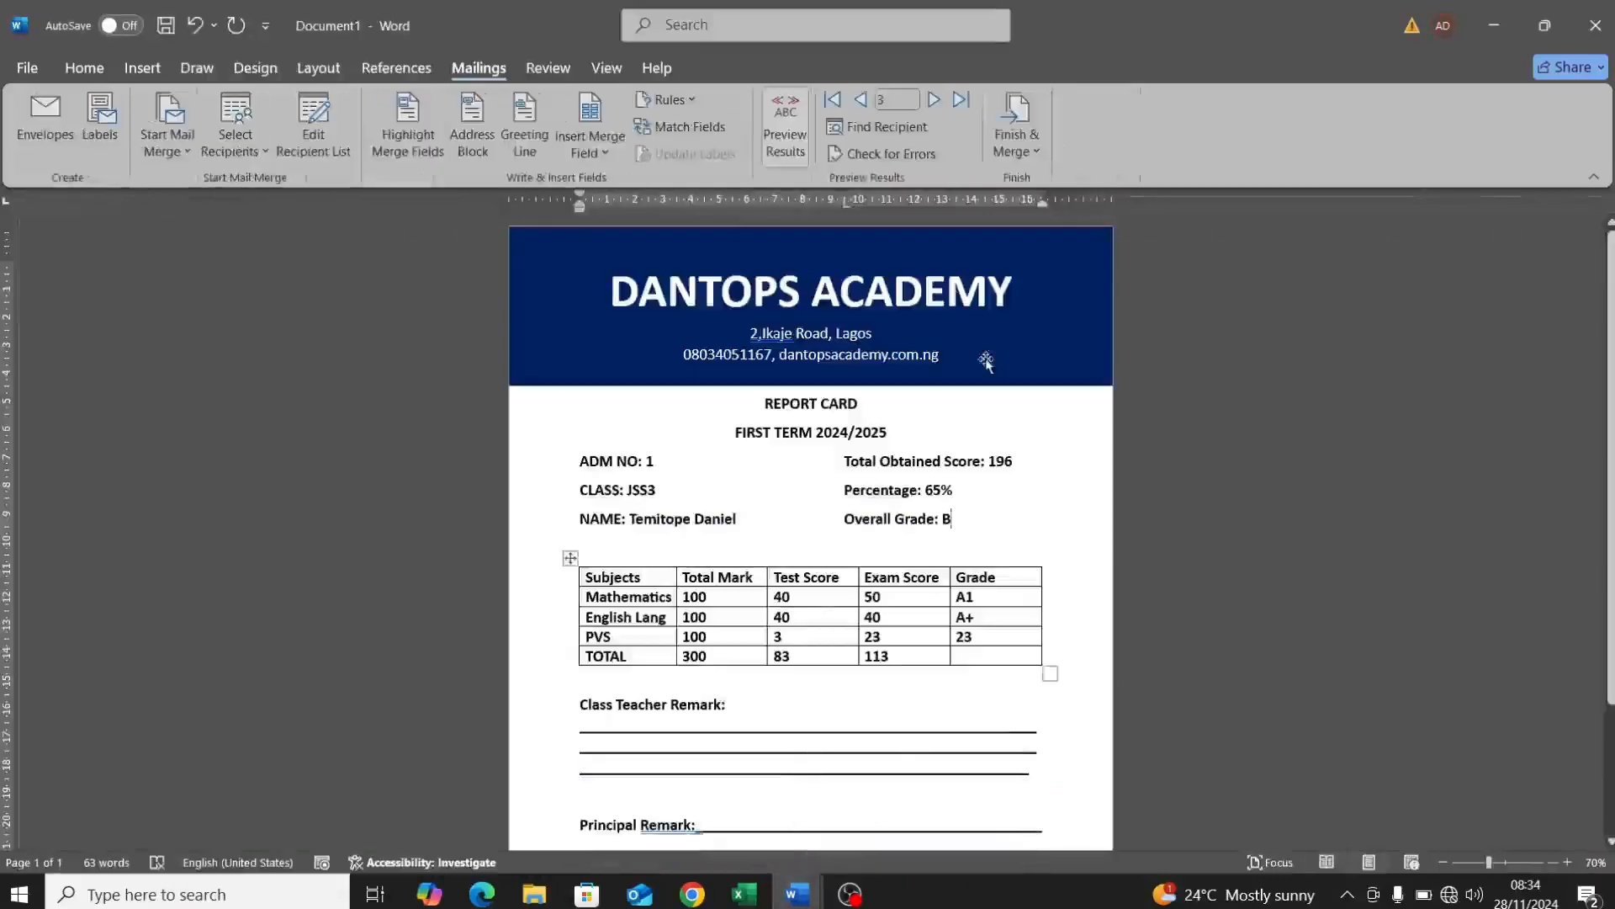
pyautogui.click(1034, 154)
pyautogui.click(1041, 189)
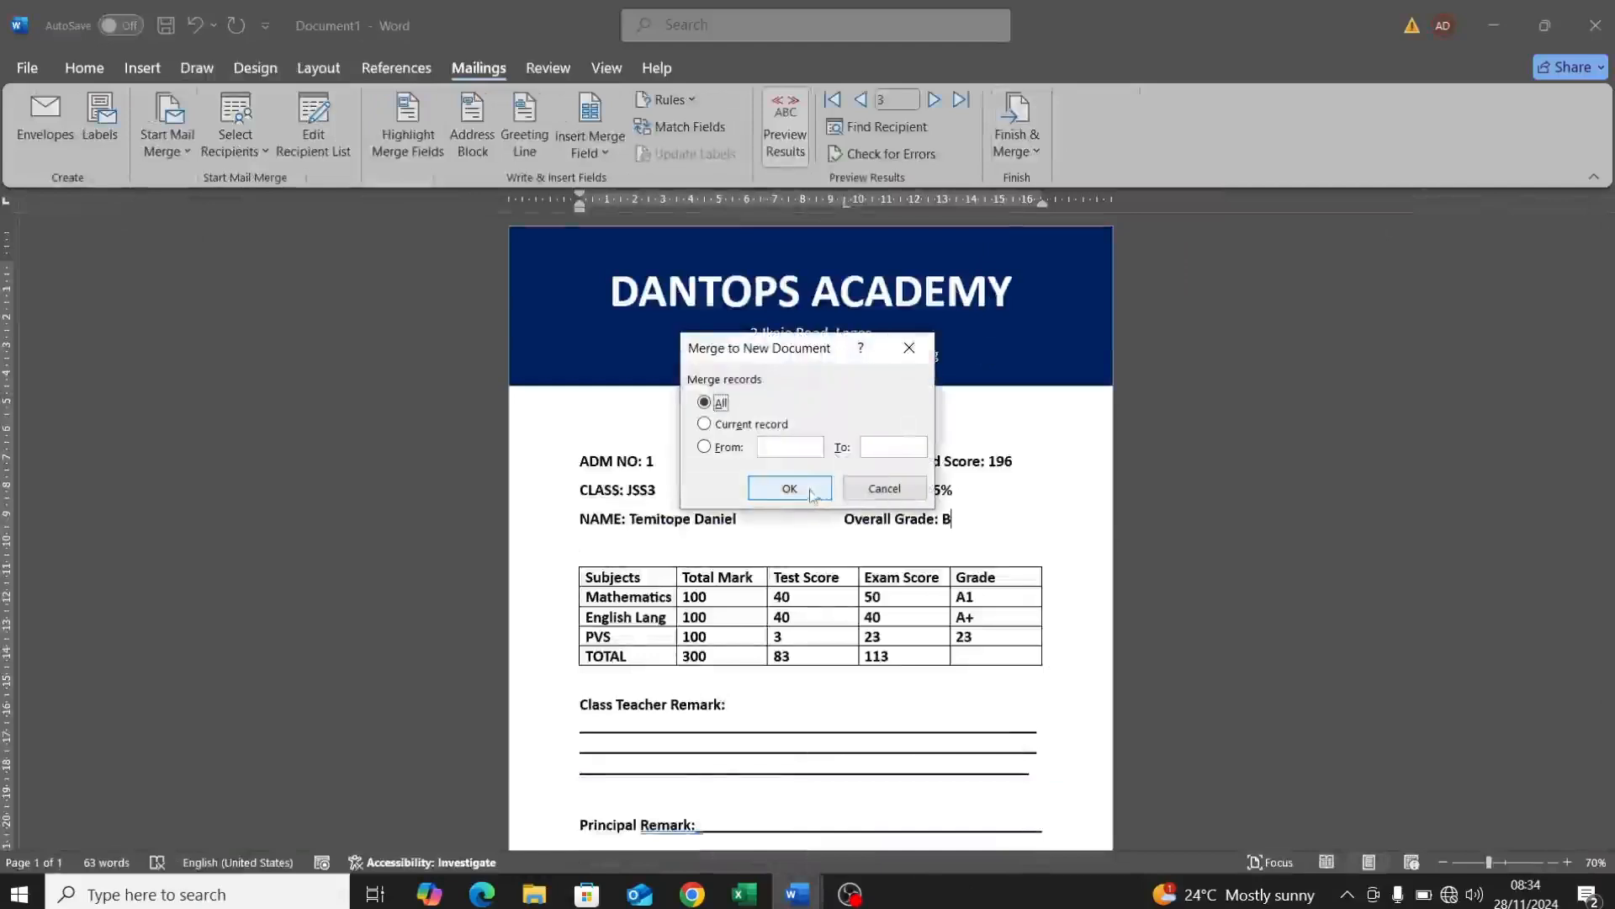
pyautogui.click(821, 486)
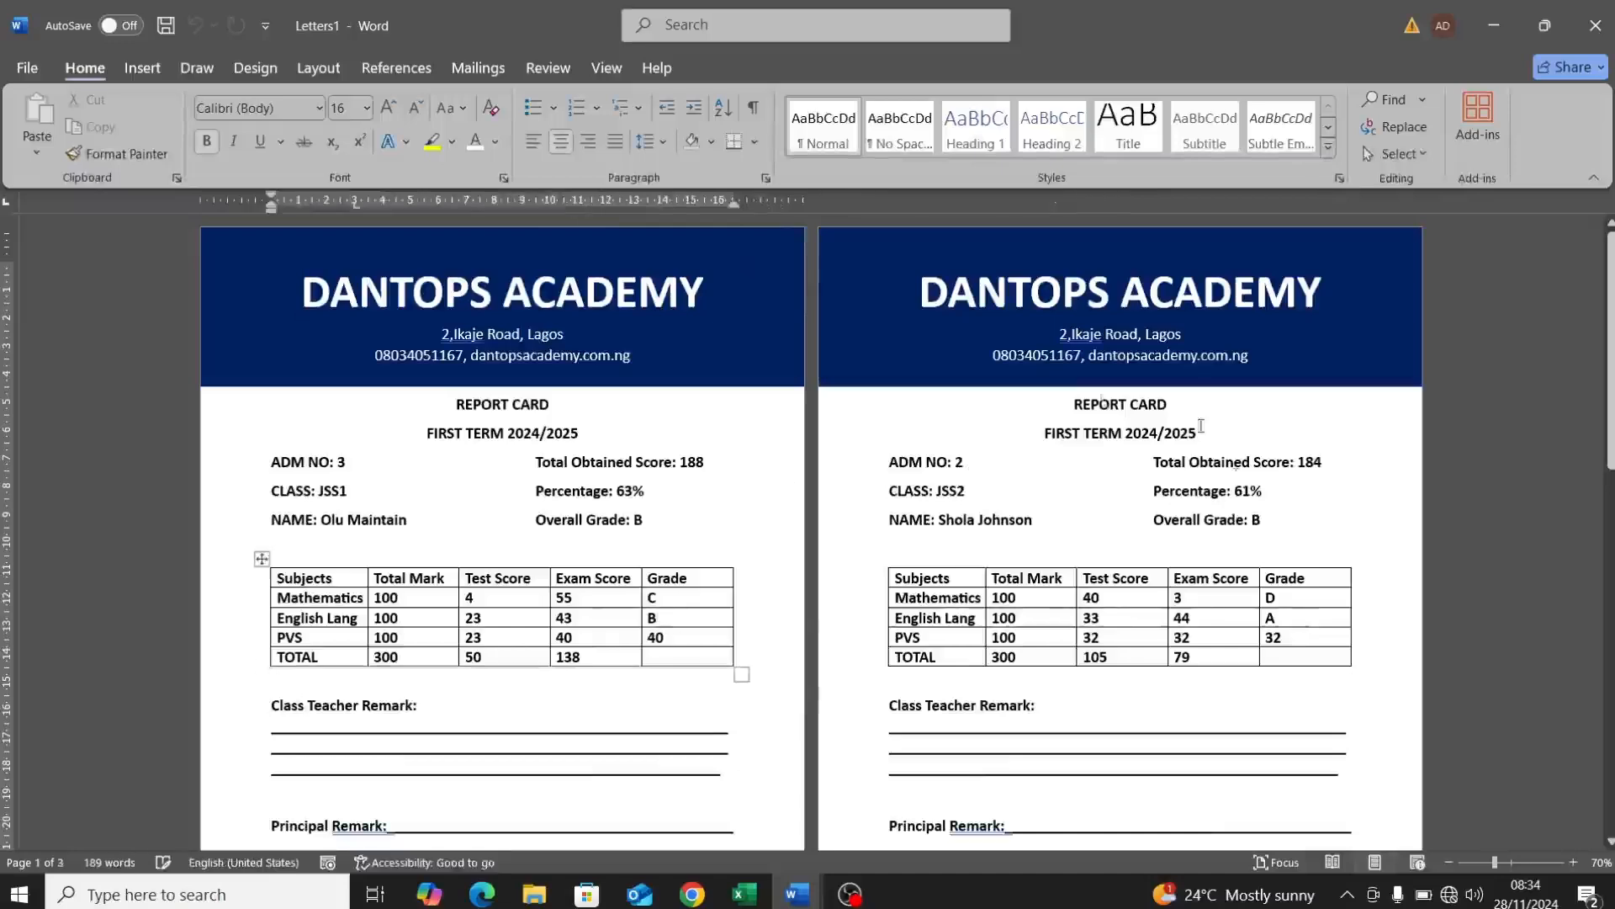
pyautogui.moveTo(1612, 331)
pyautogui.mouseDown()
pyautogui.moveTo(1612, 644)
pyautogui.moveTo(1612, 328)
pyautogui.mouseUp()
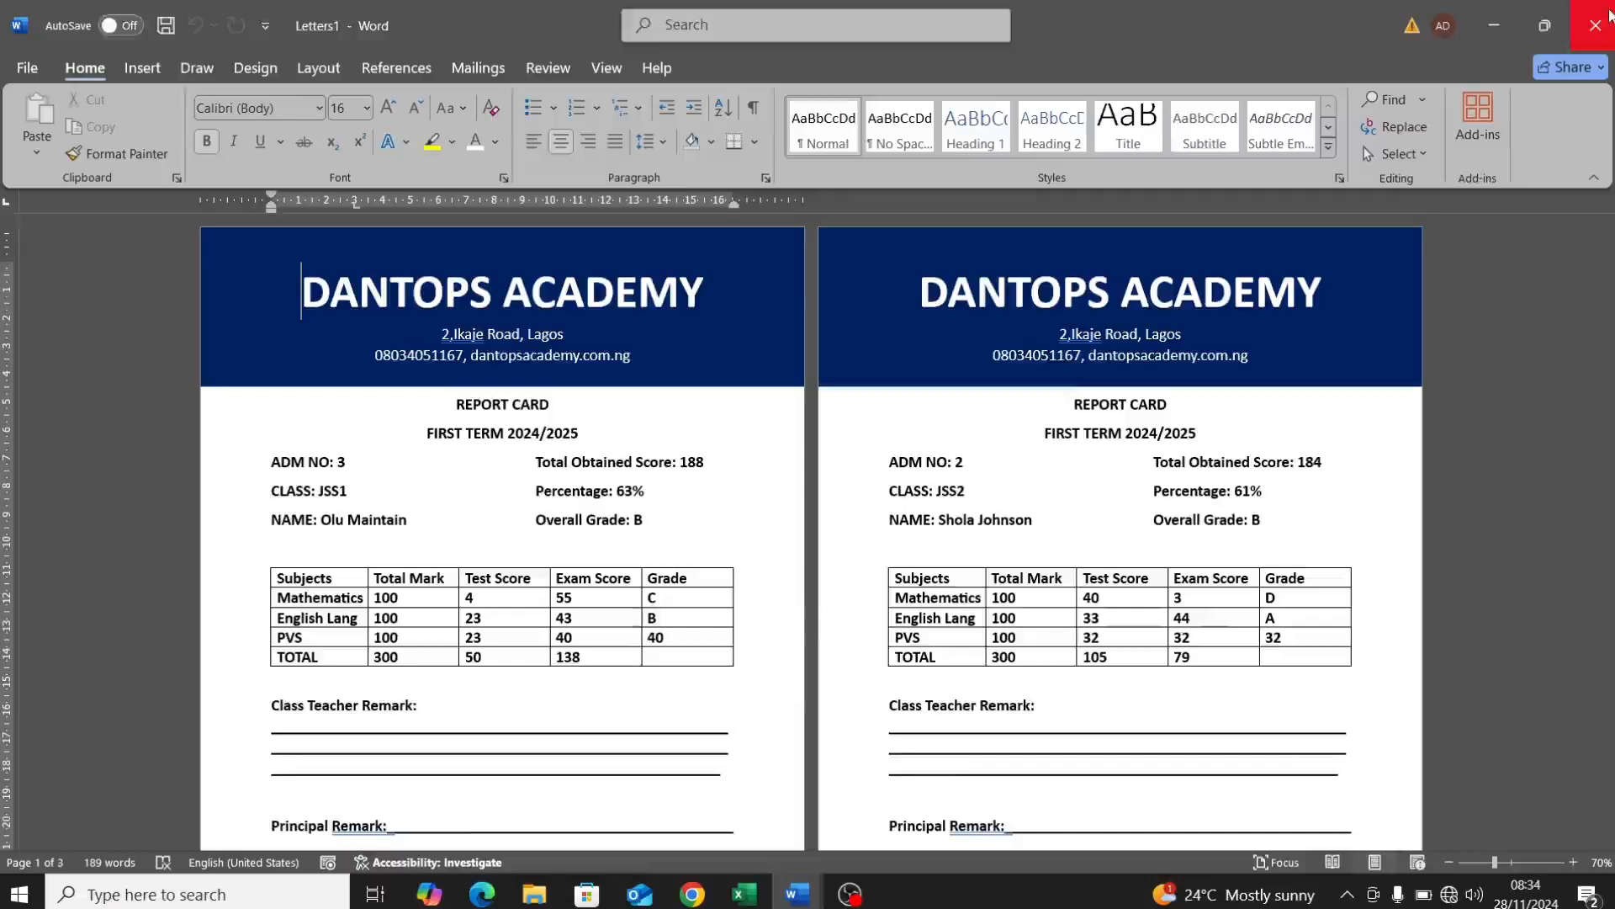
pyautogui.click(1596, 25)
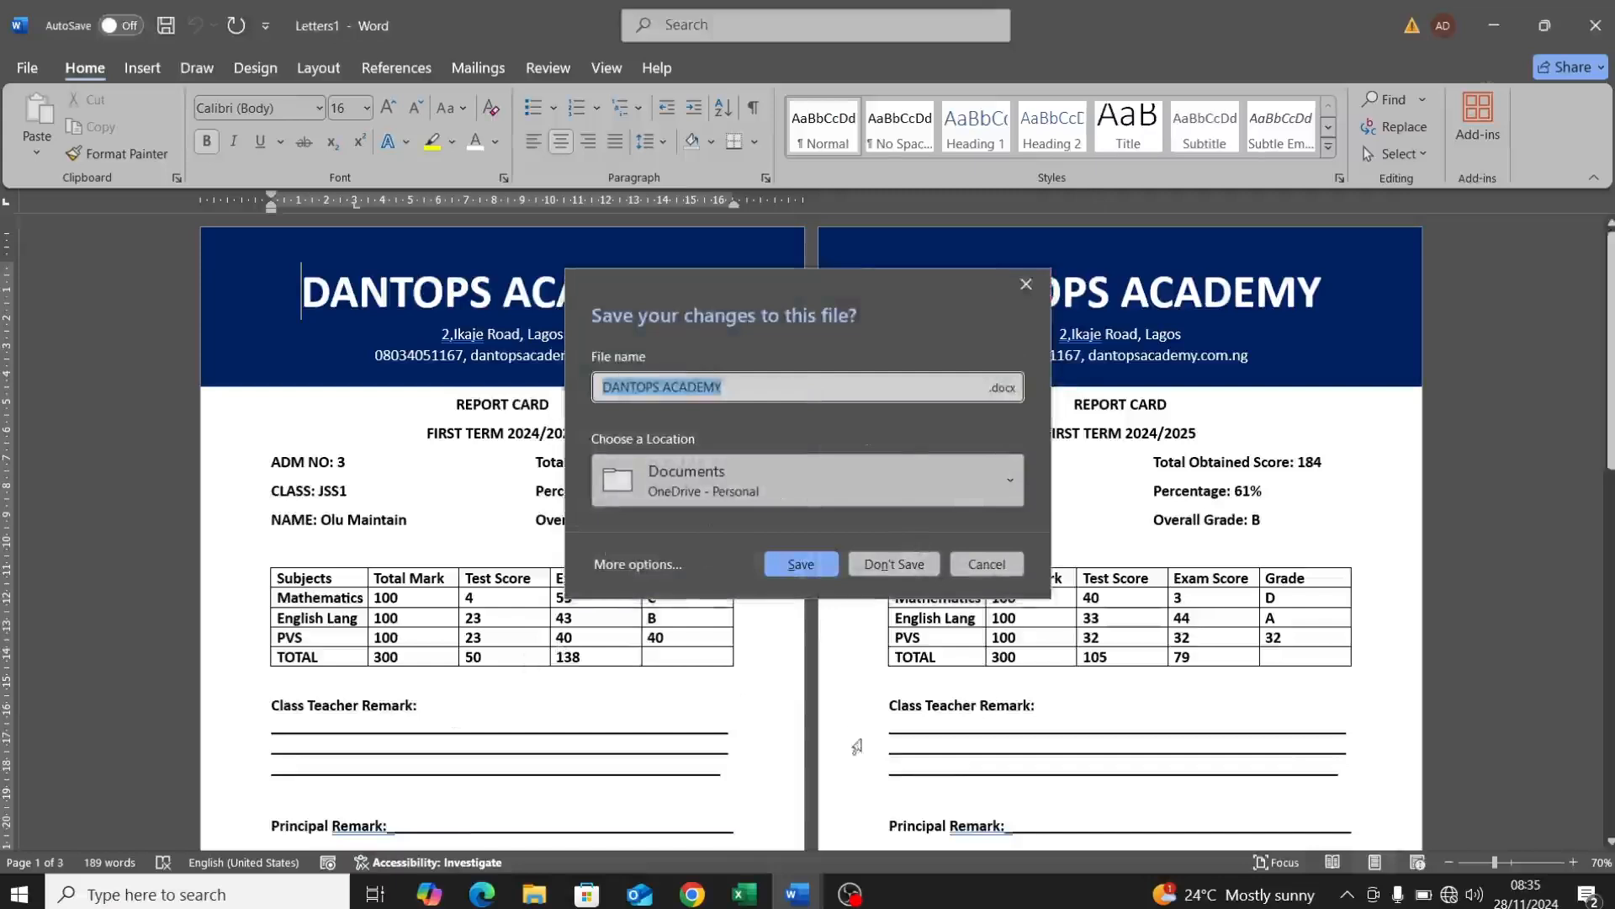
pyautogui.click(1026, 284)
# Step: Save the report card template as 'DANTOPS ACADEMY sample.docx' in the local Documents folder
pyautogui.moveTo(813, 898)
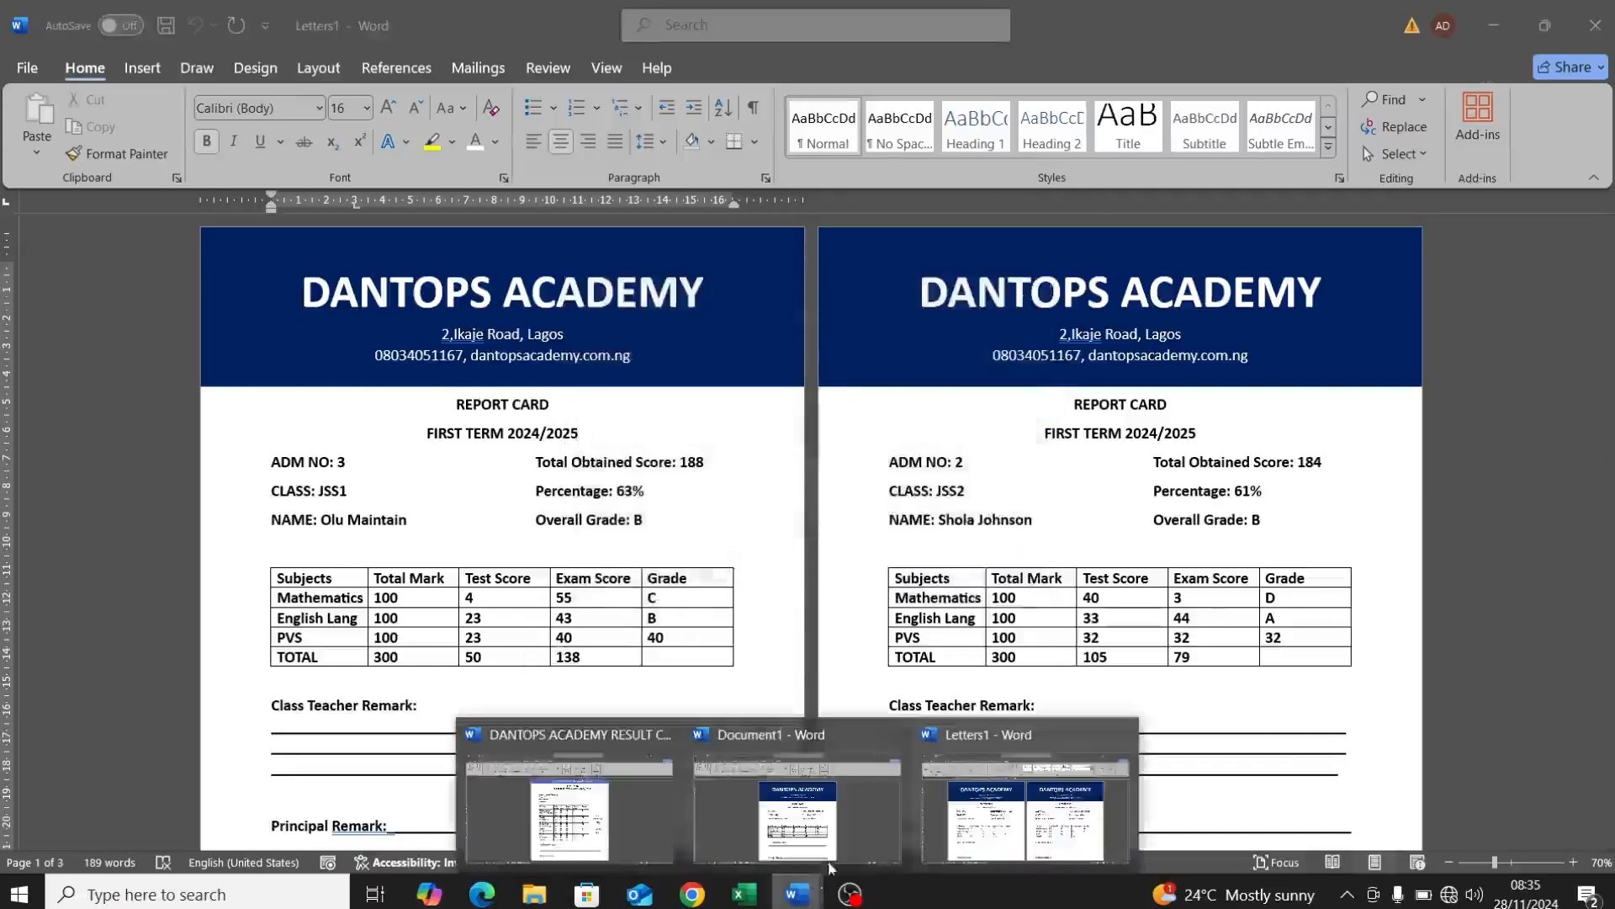
pyautogui.click(884, 801)
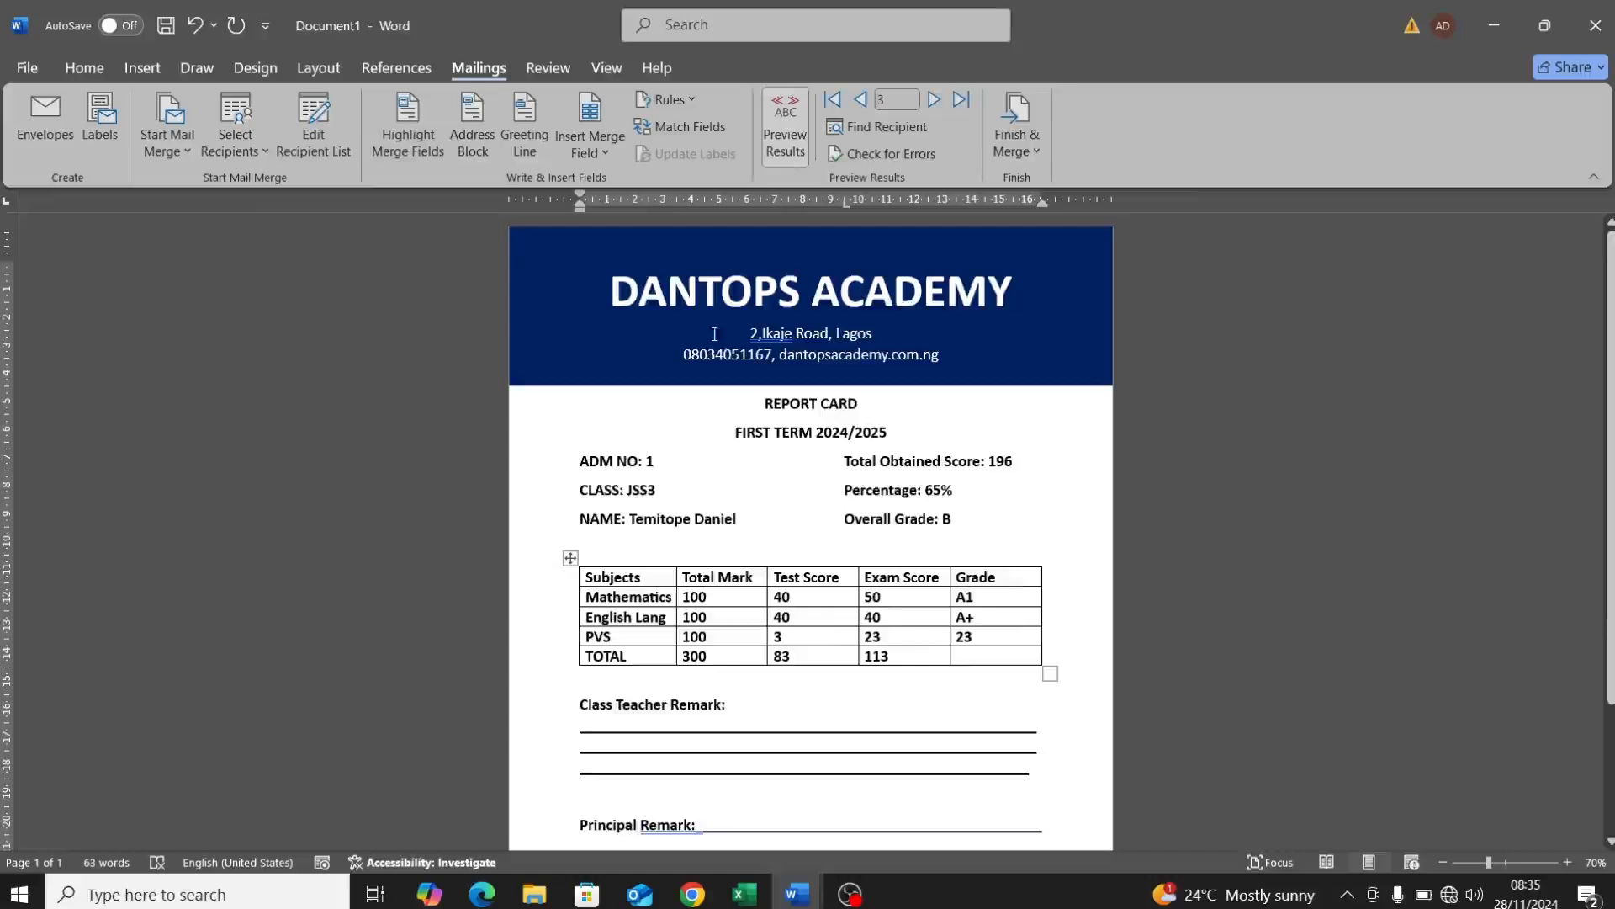
pyautogui.hotkey('ctrl', 's')
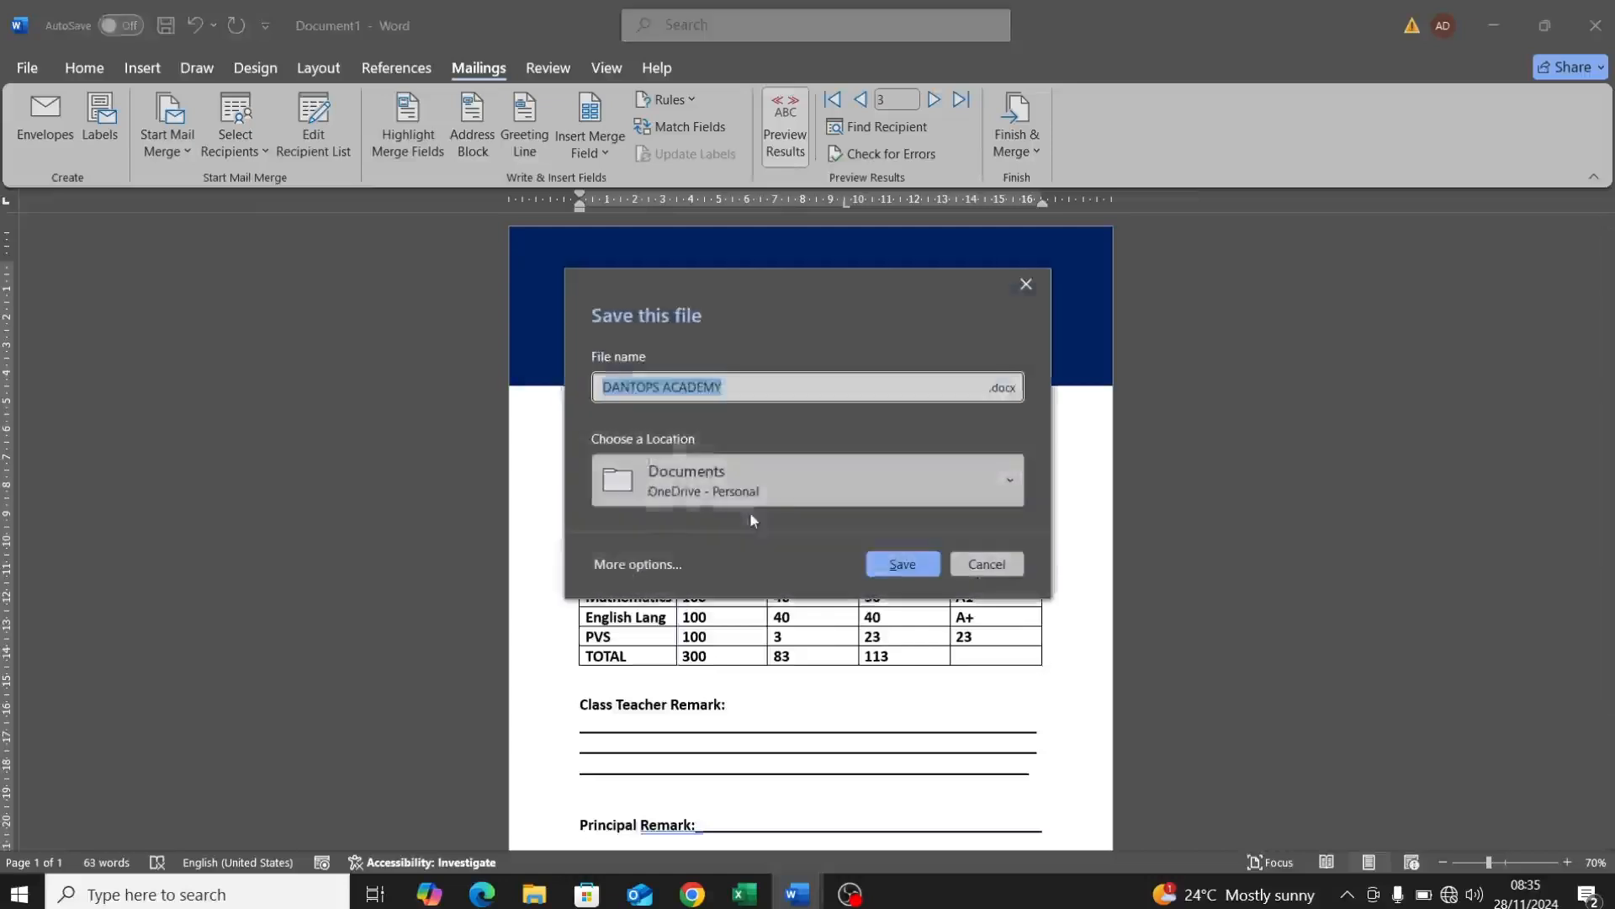
pyautogui.click(732, 385)
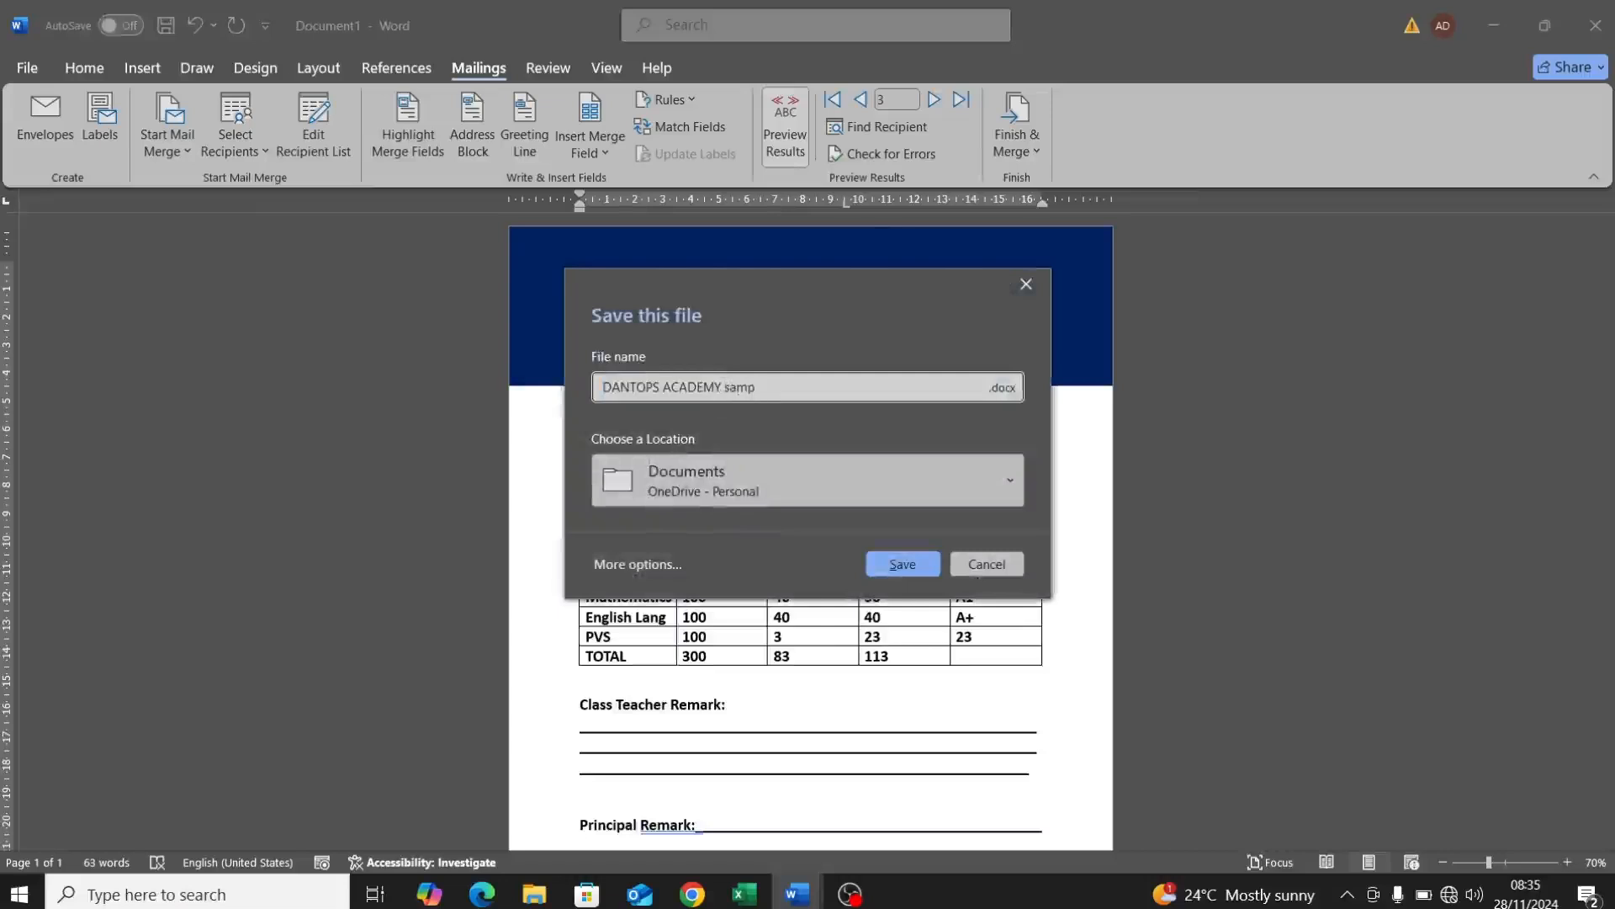
pyautogui.click(794, 462)
pyautogui.click(664, 610)
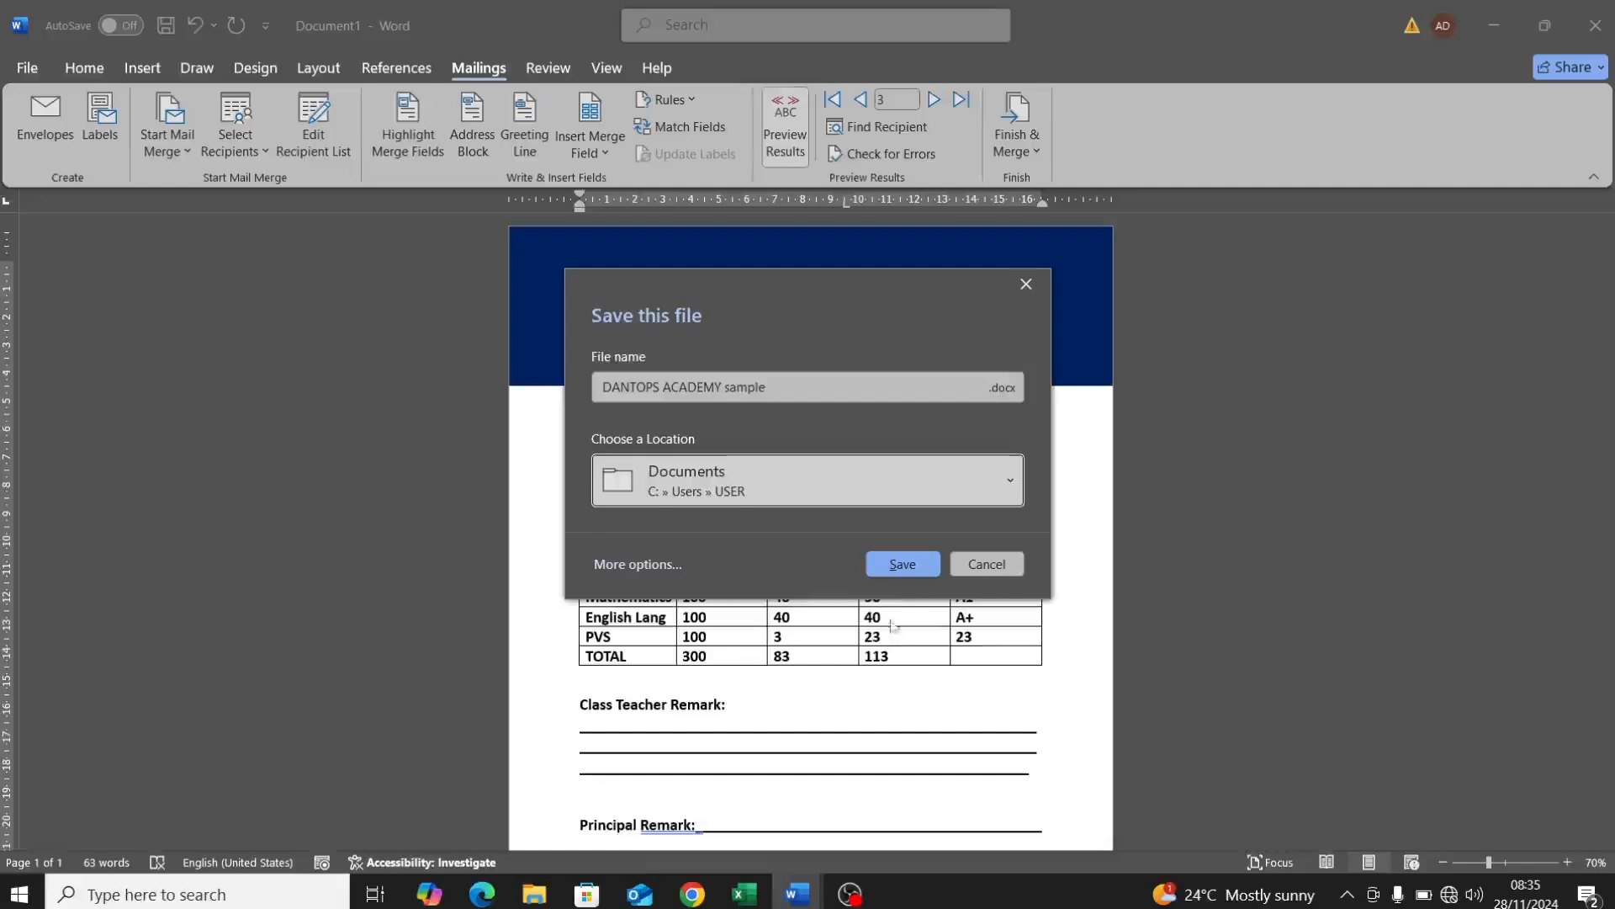
pyautogui.click(899, 565)
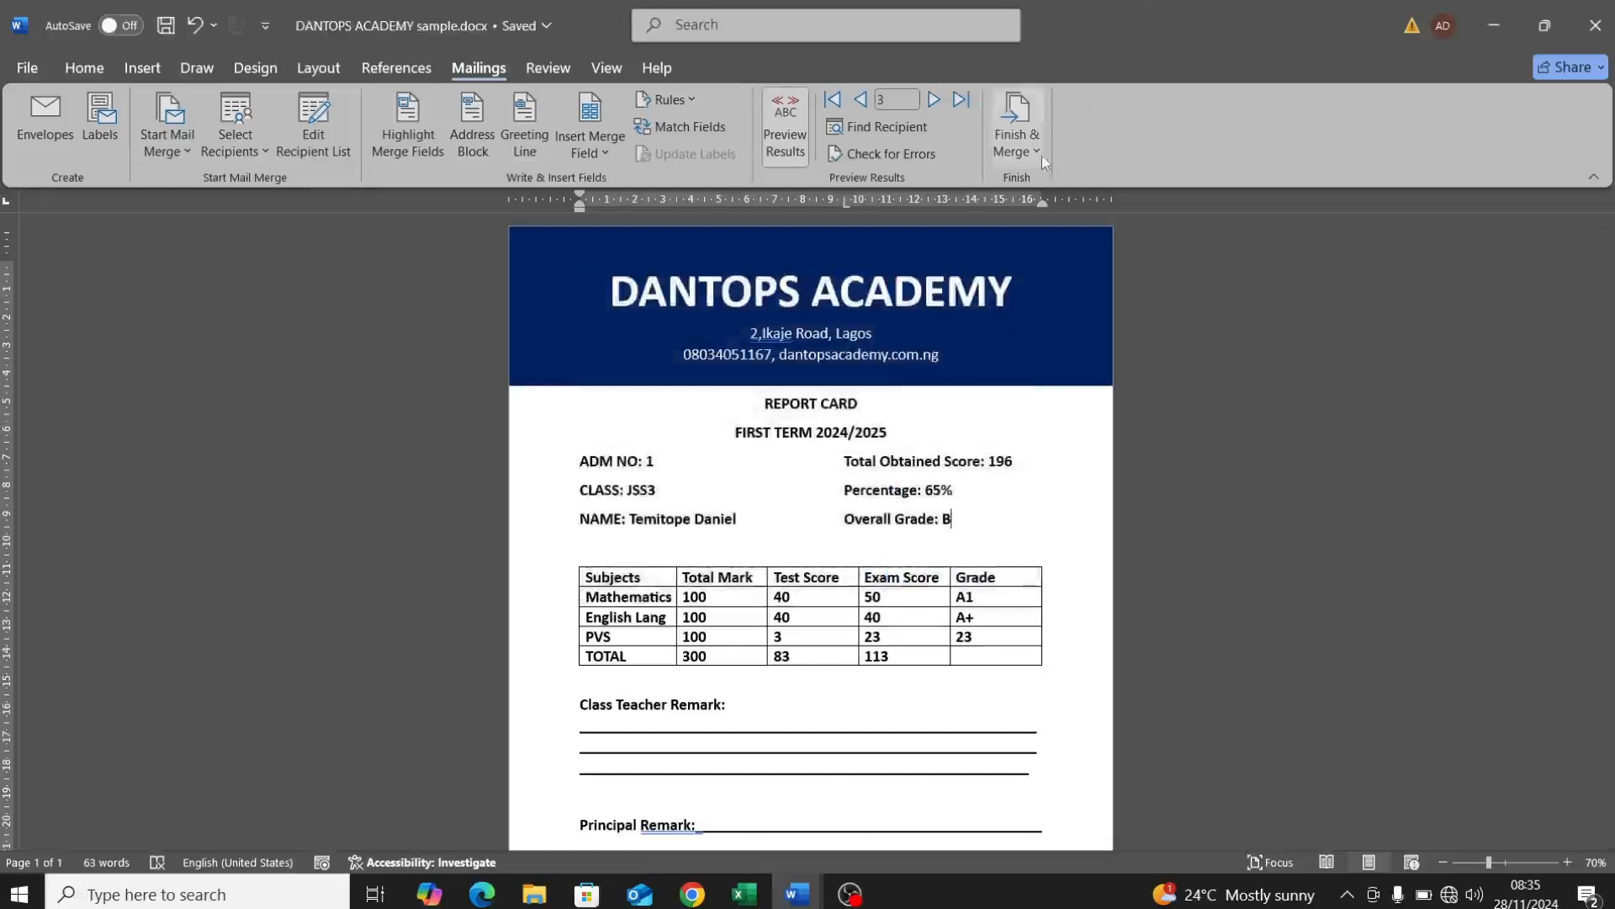
pyautogui.click(1042, 154)
pyautogui.click(1064, 218)
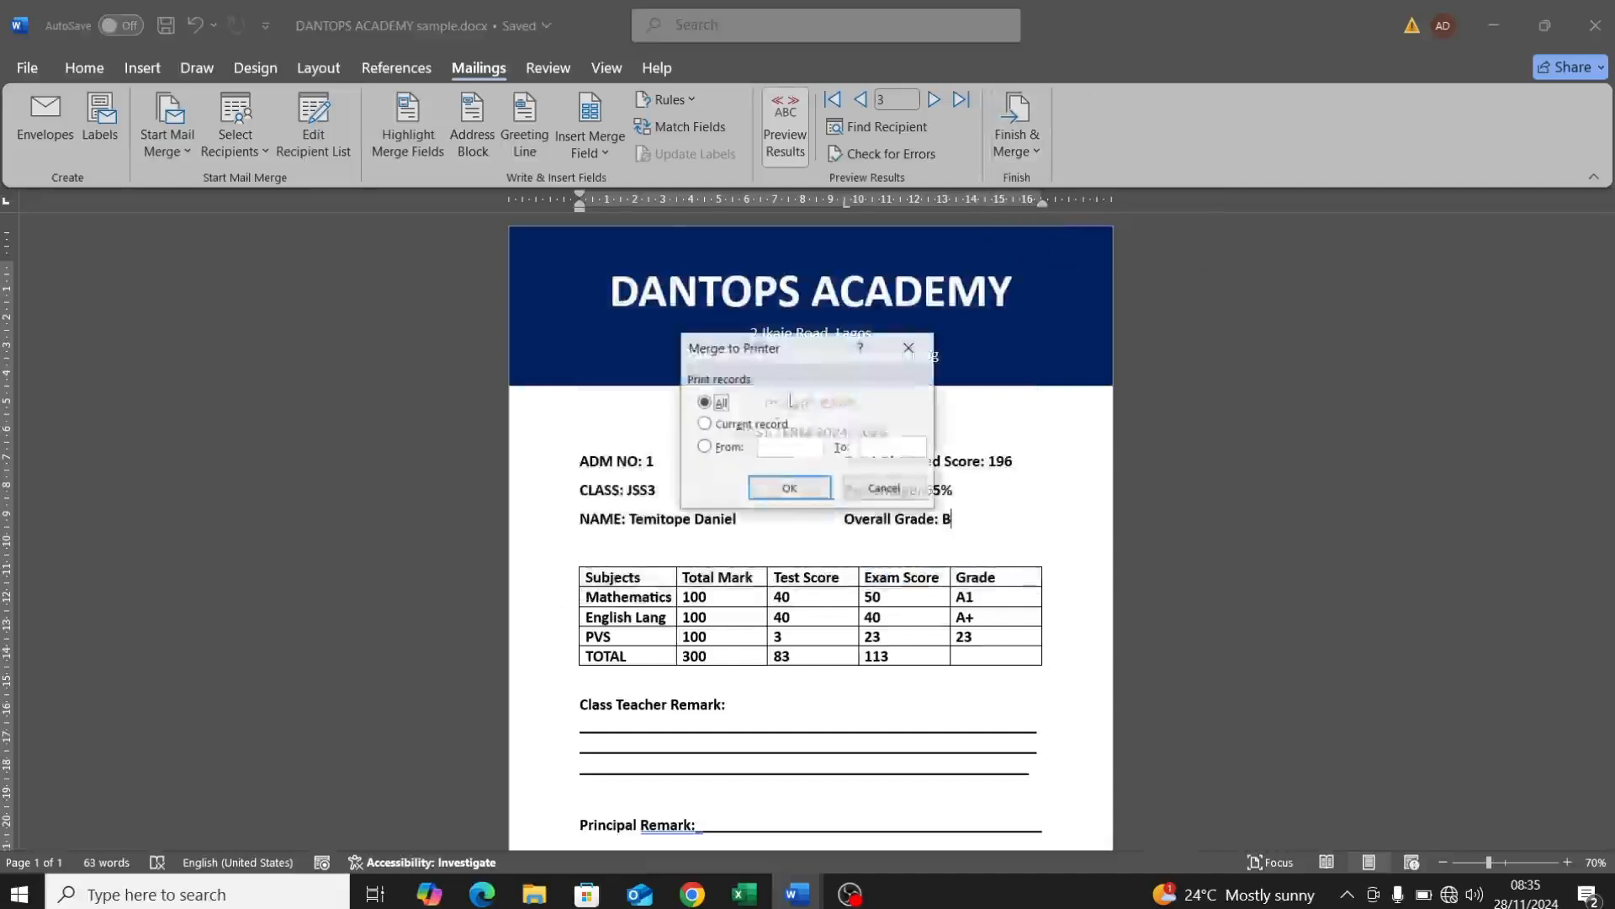
pyautogui.click(787, 490)
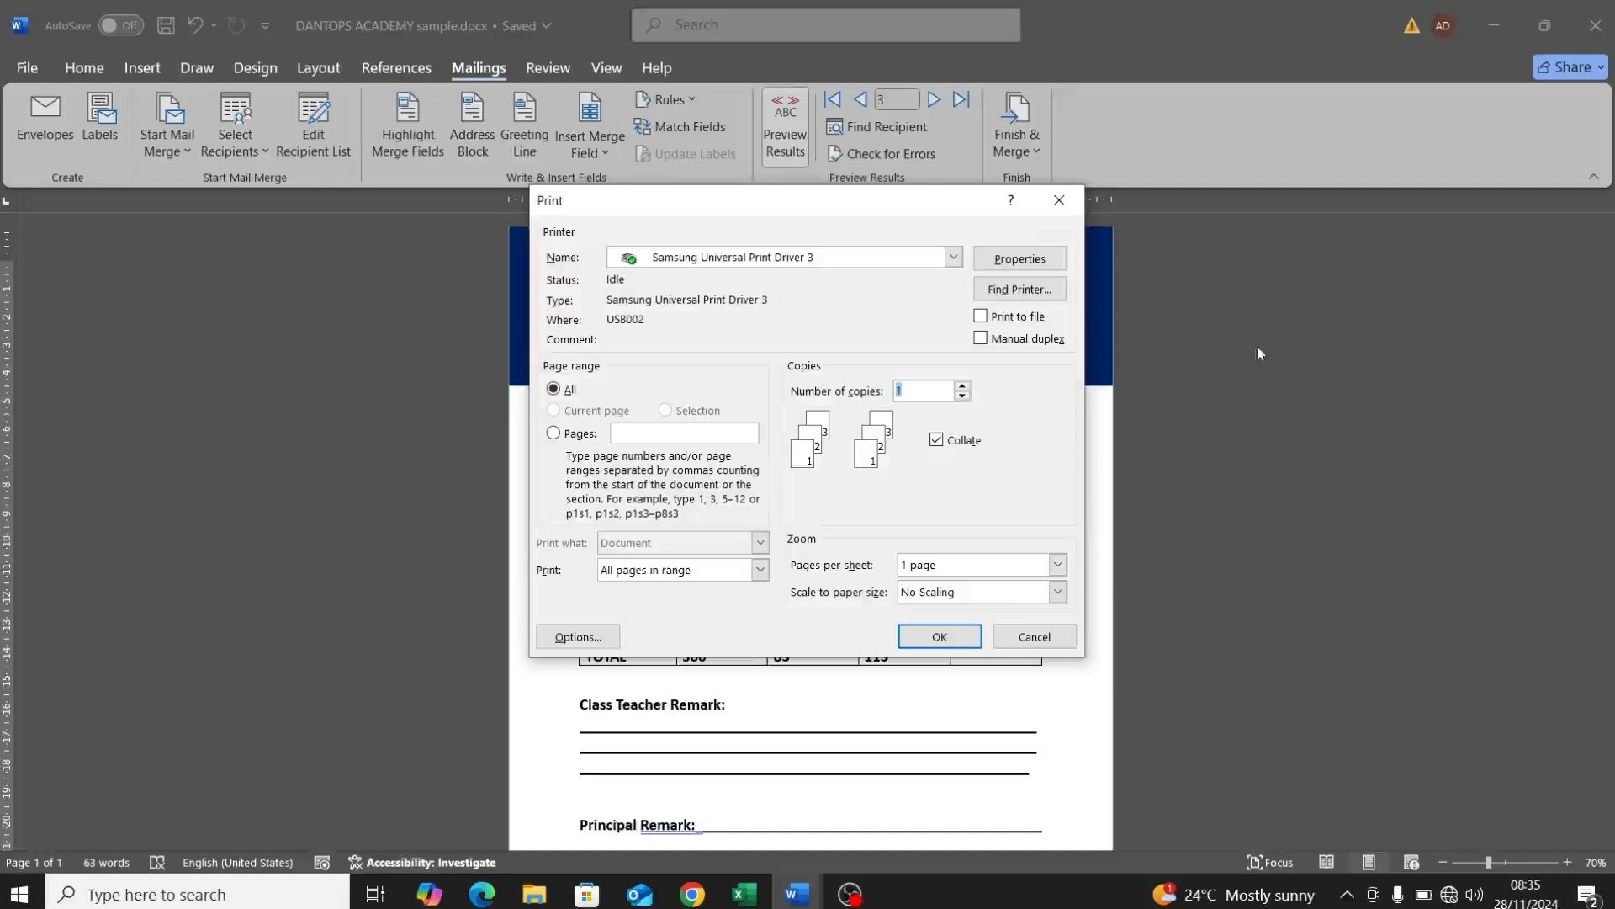
pyautogui.click(1065, 204)
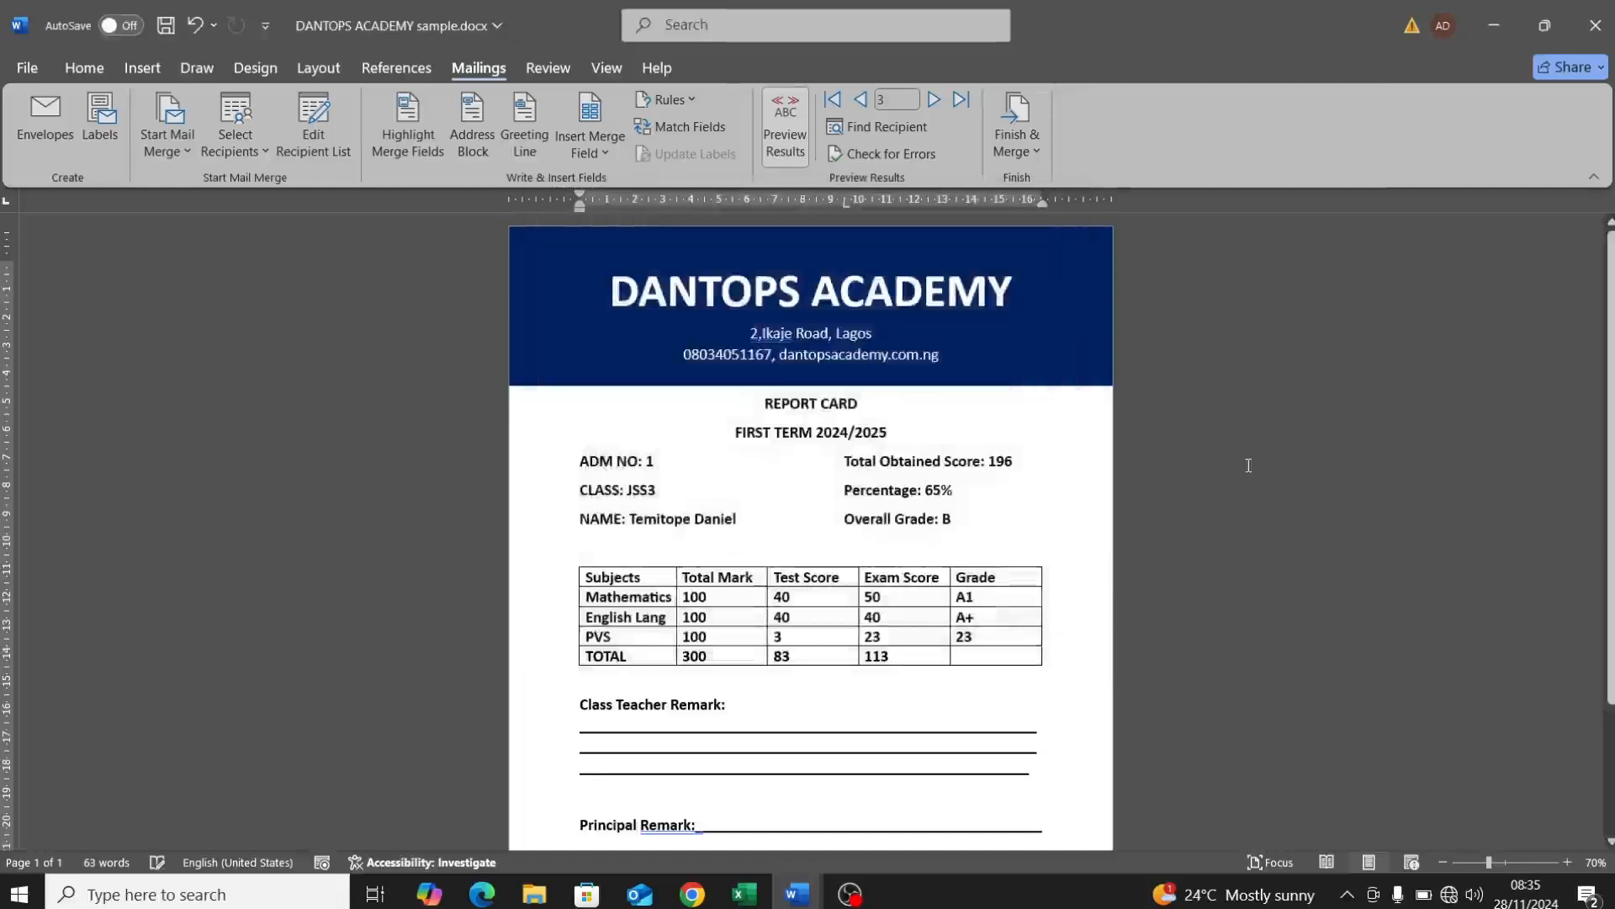